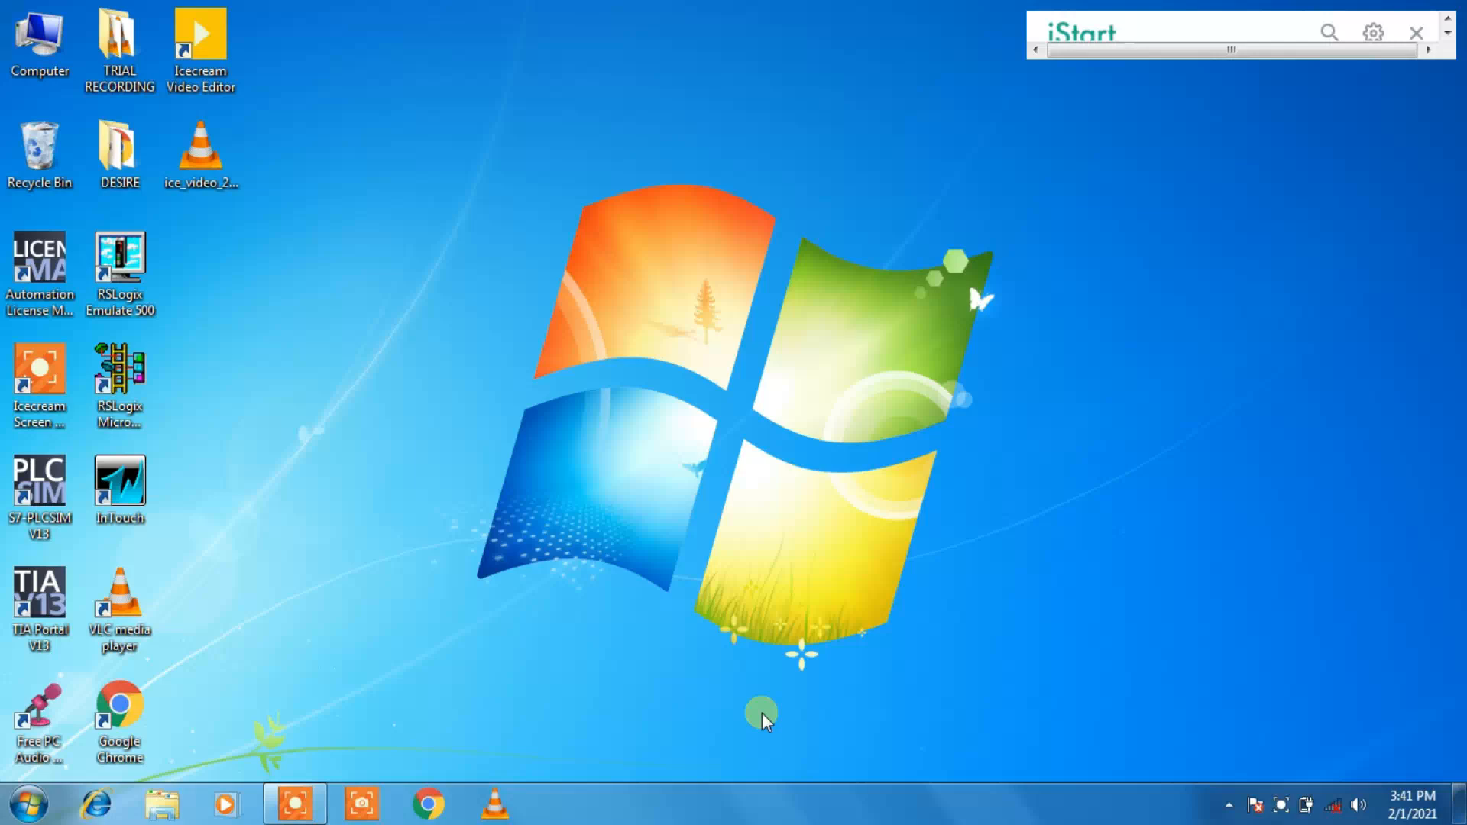
Step: Launch InTouch, maximize the Application Manager and start creating a new application
{"action": "double_click", "coordinate": [121, 485]}
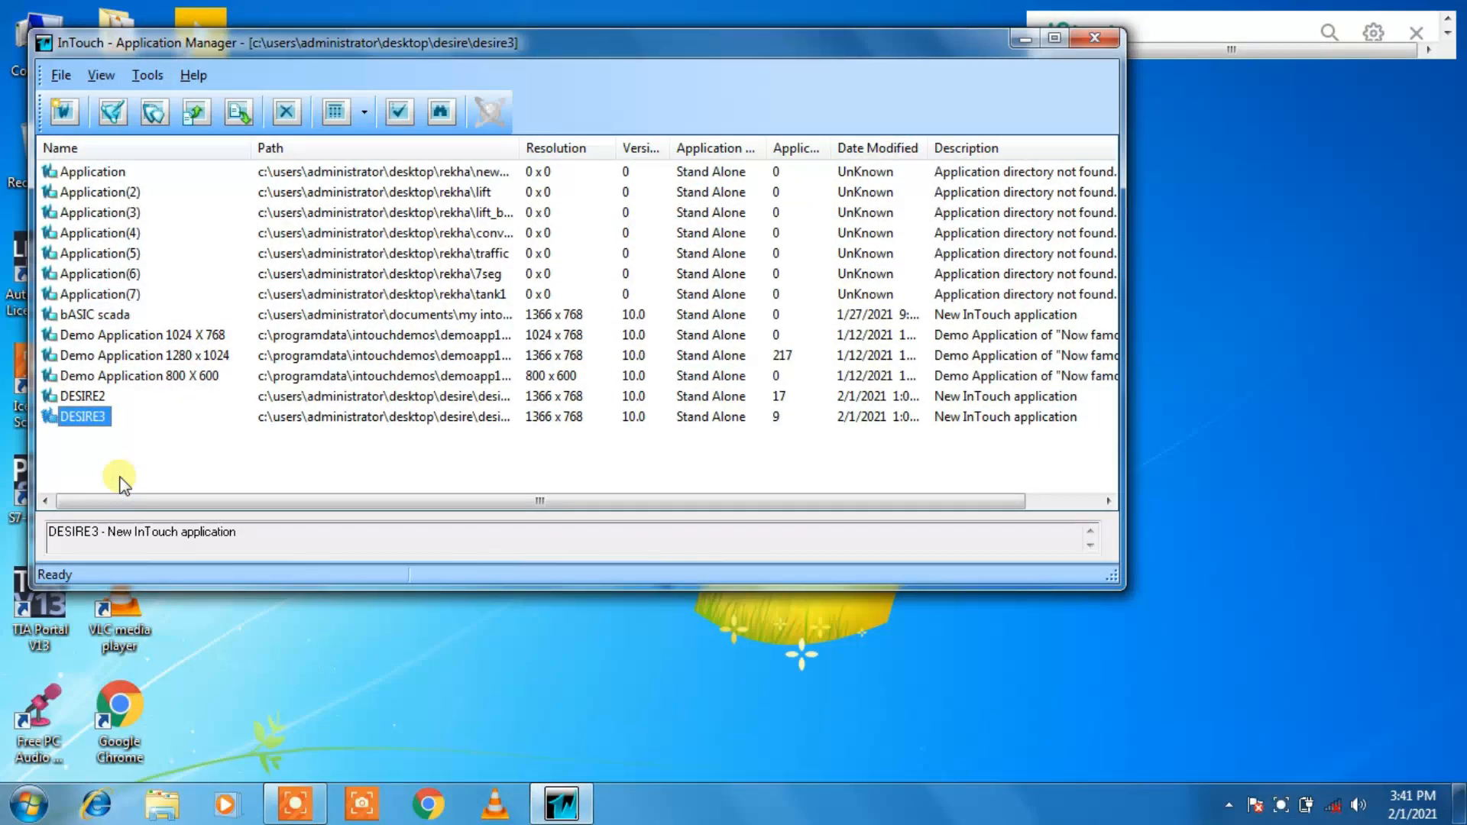
{"action": "left_click", "coordinate": [1054, 38]}
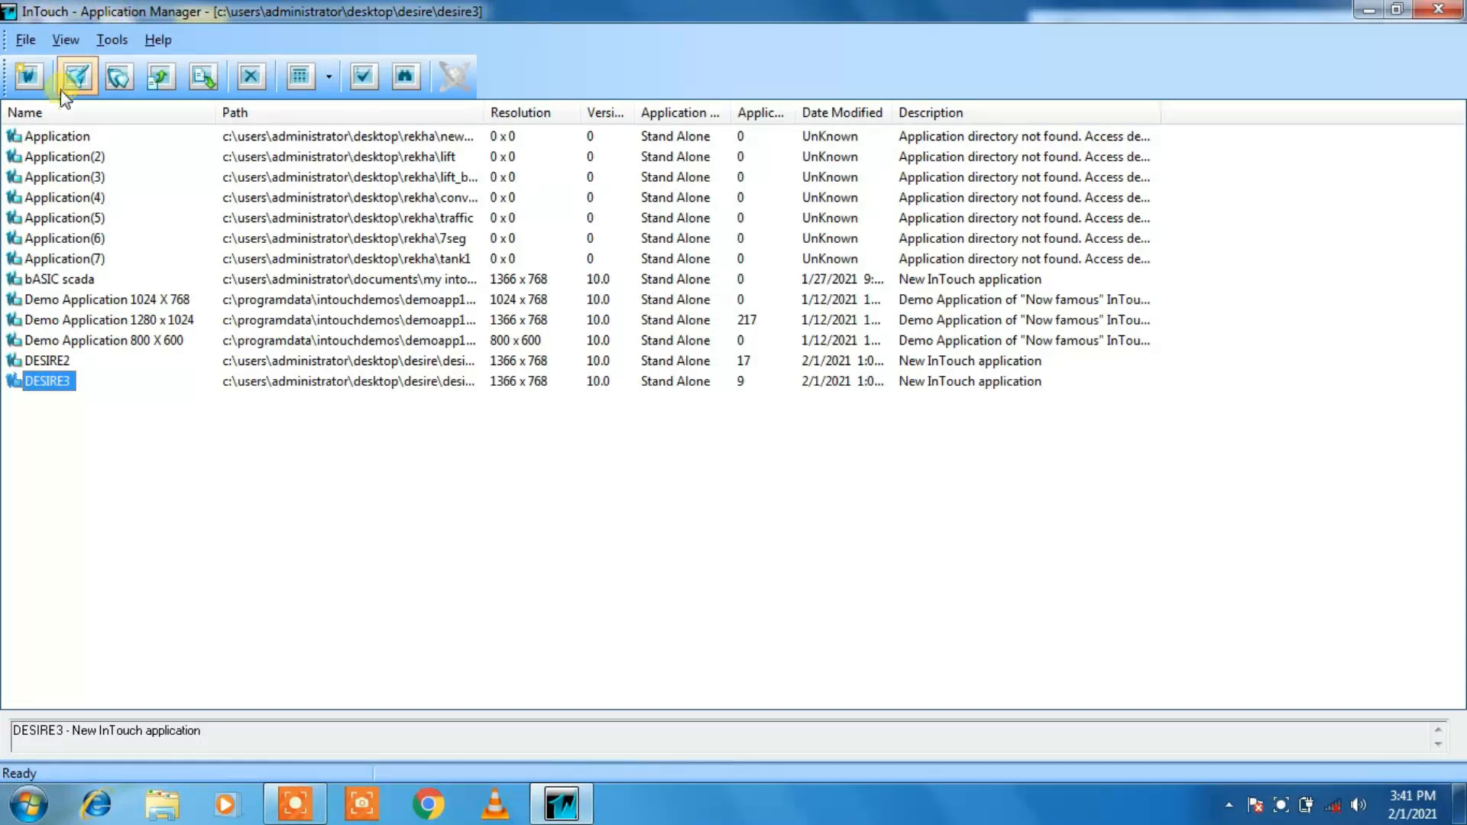
{"action": "left_click", "coordinate": [30, 43]}
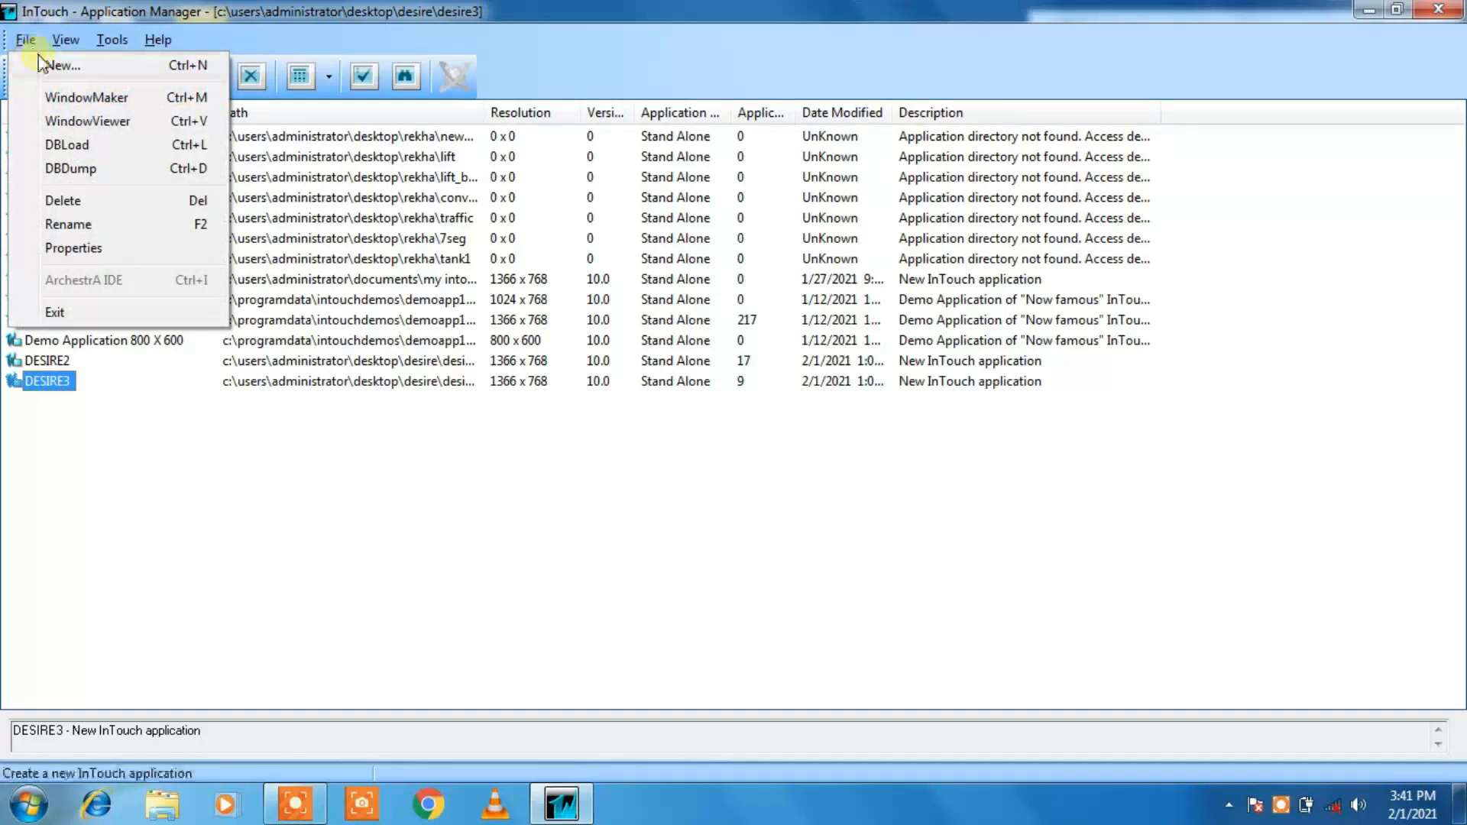
{"action": "left_click", "coordinate": [52, 68]}
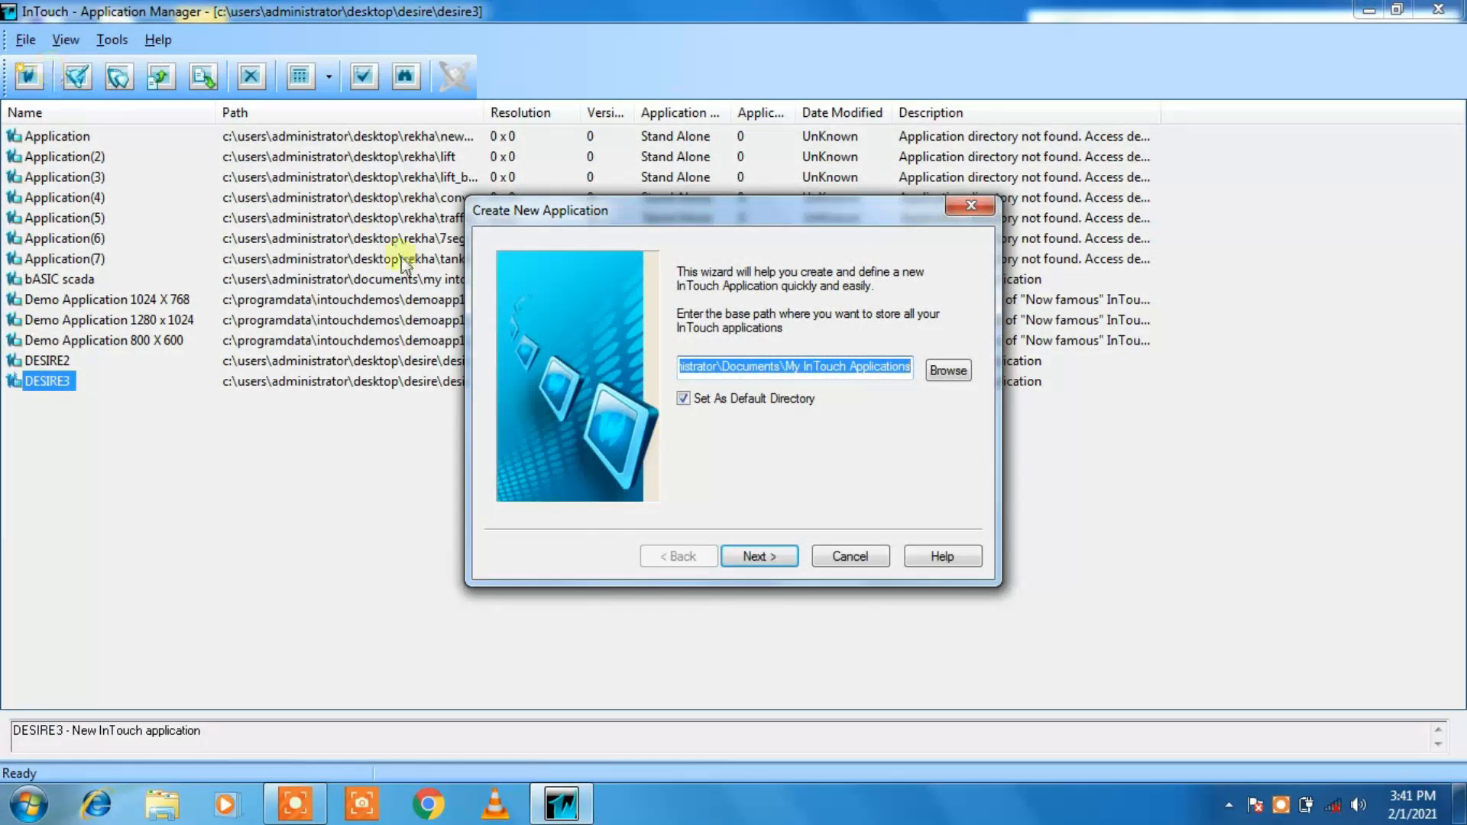
Step: Set the base path for the new application to the DESIRE folder on the Desktop
{"action": "left_click", "coordinate": [960, 370]}
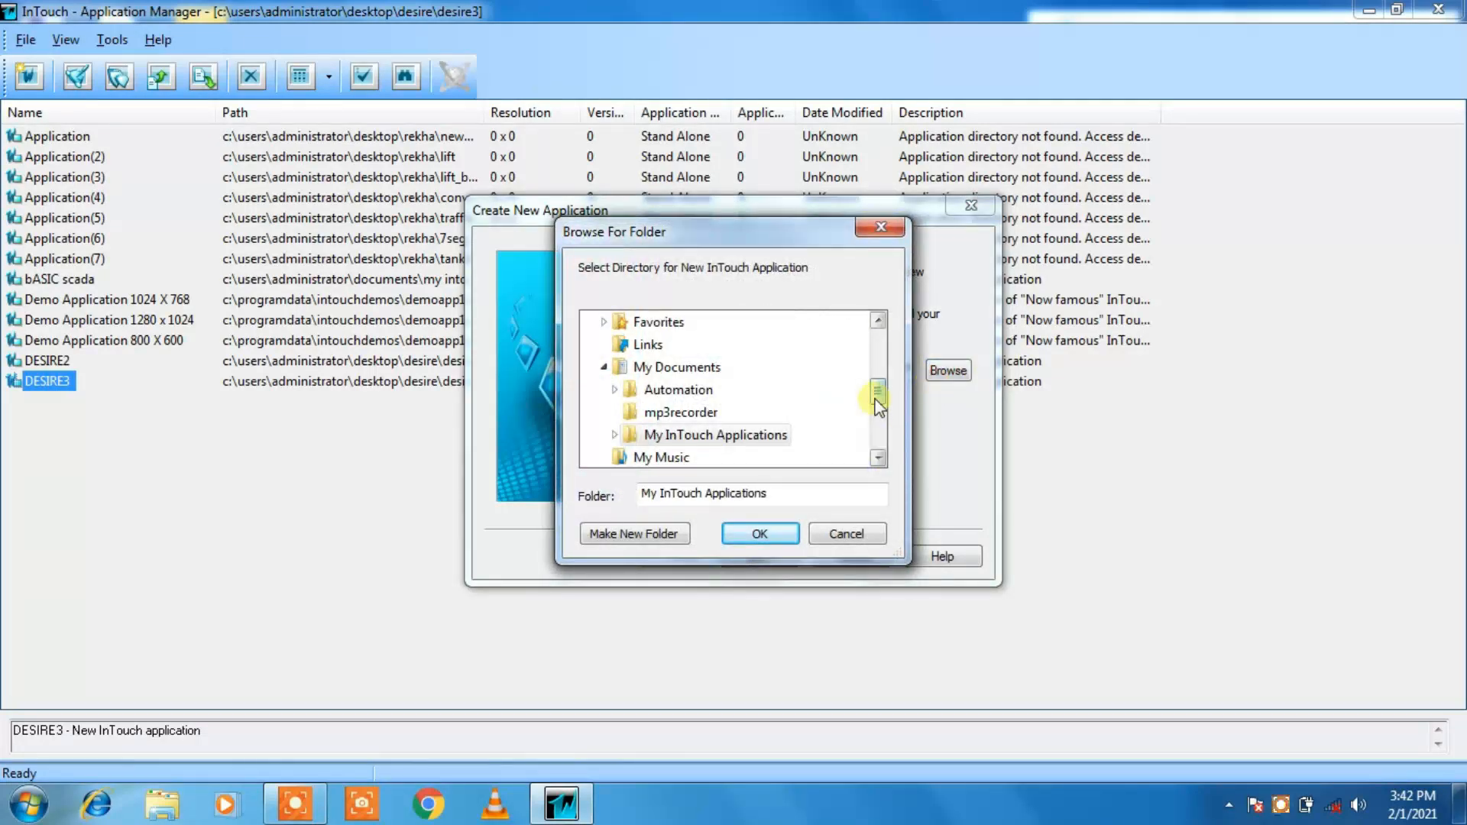
{"action": "left_click_drag", "start_coordinate": [878, 405], "coordinate": [864, 372]}
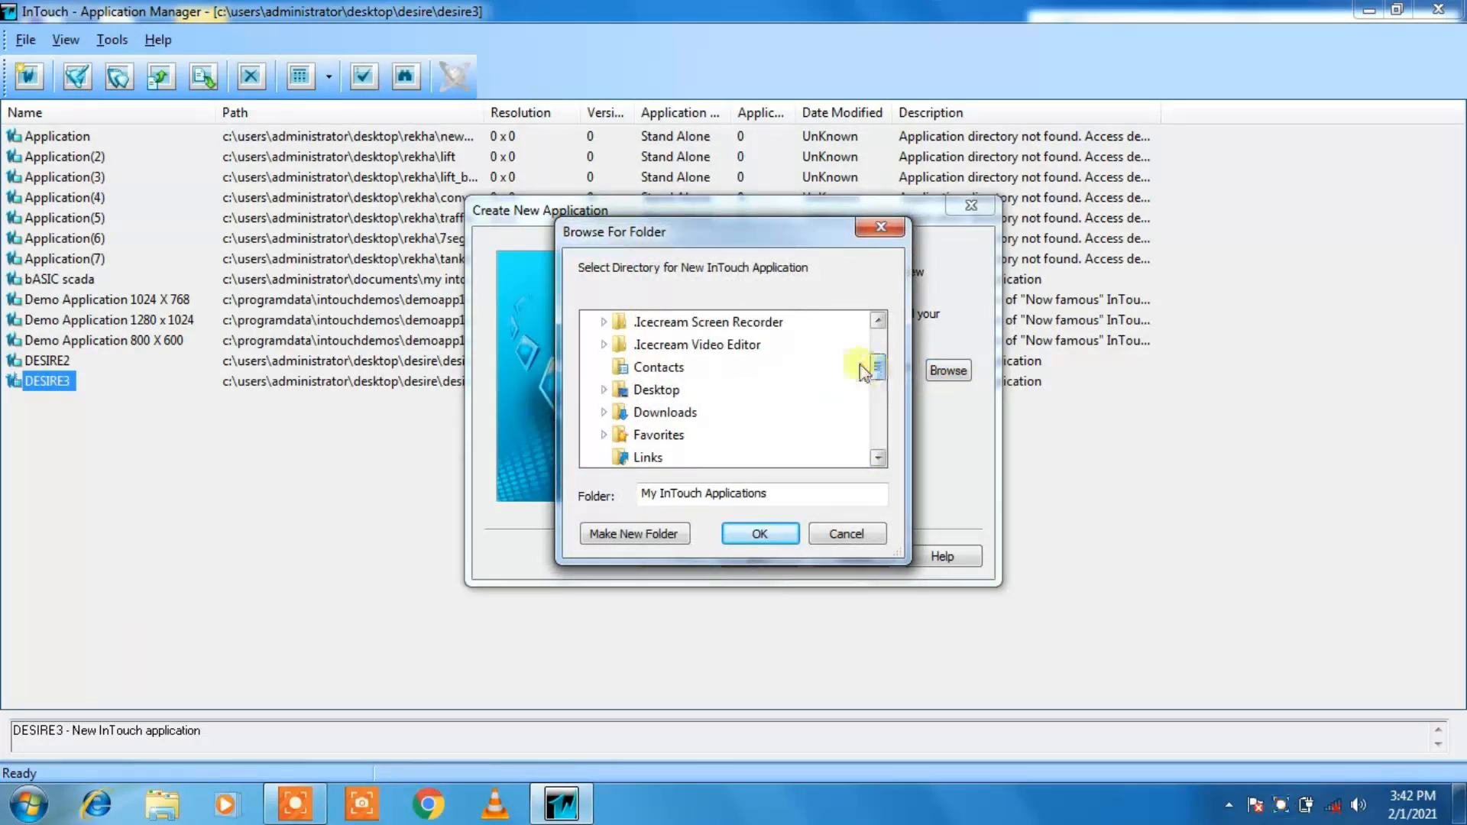
{"action": "left_click", "coordinate": [671, 391]}
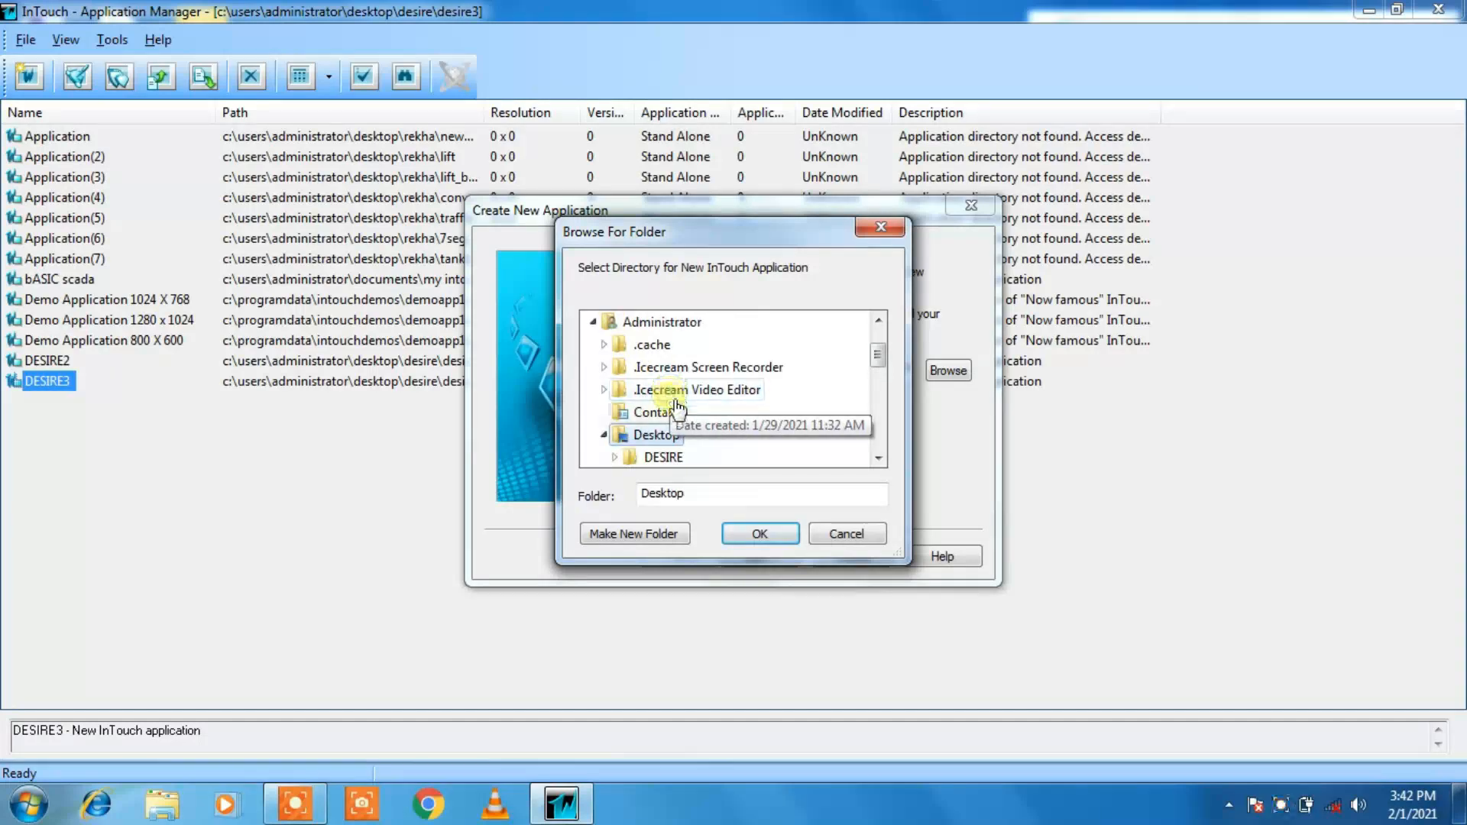
{"action": "left_click", "coordinate": [664, 457]}
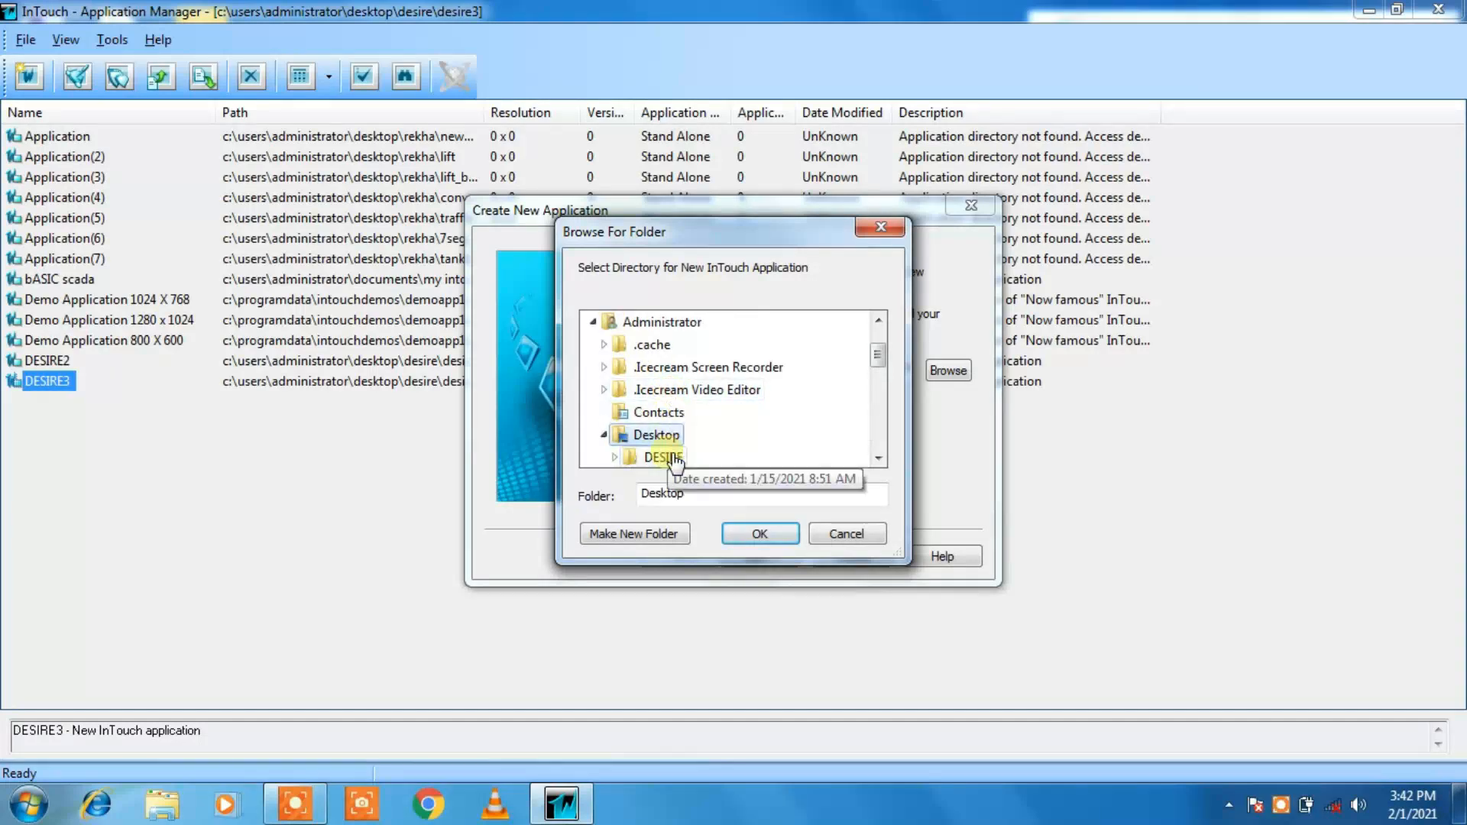
{"action": "left_click", "coordinate": [759, 527]}
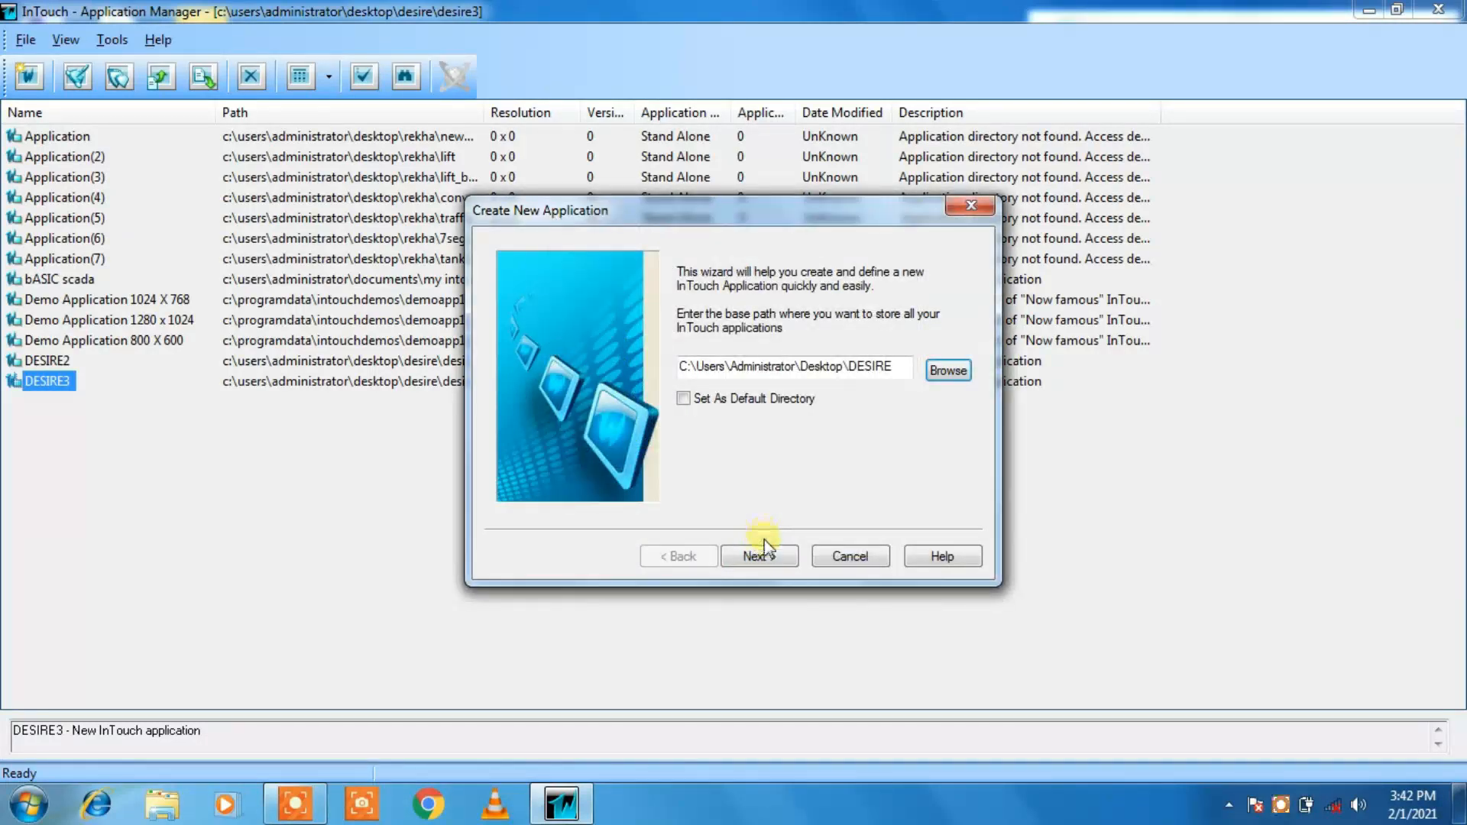
{"action": "left_click", "coordinate": [767, 555]}
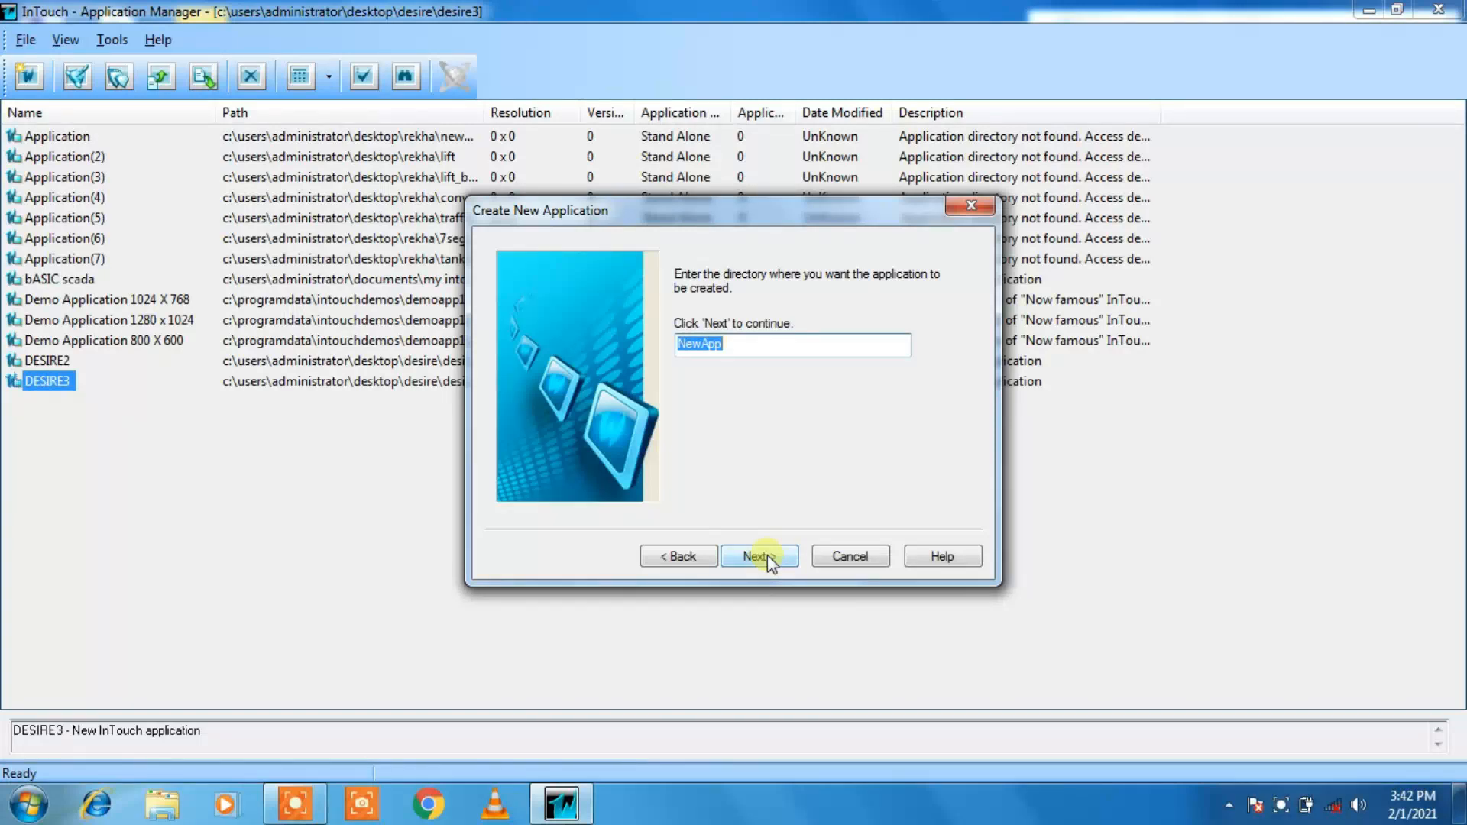
Step: Set both the application directory and the application name to MULTIPLE_WINDOW and finish creating it
{"action": "type", "text": "MULTIPLE"}
{"action": "type", "text": "_WINDOW"}
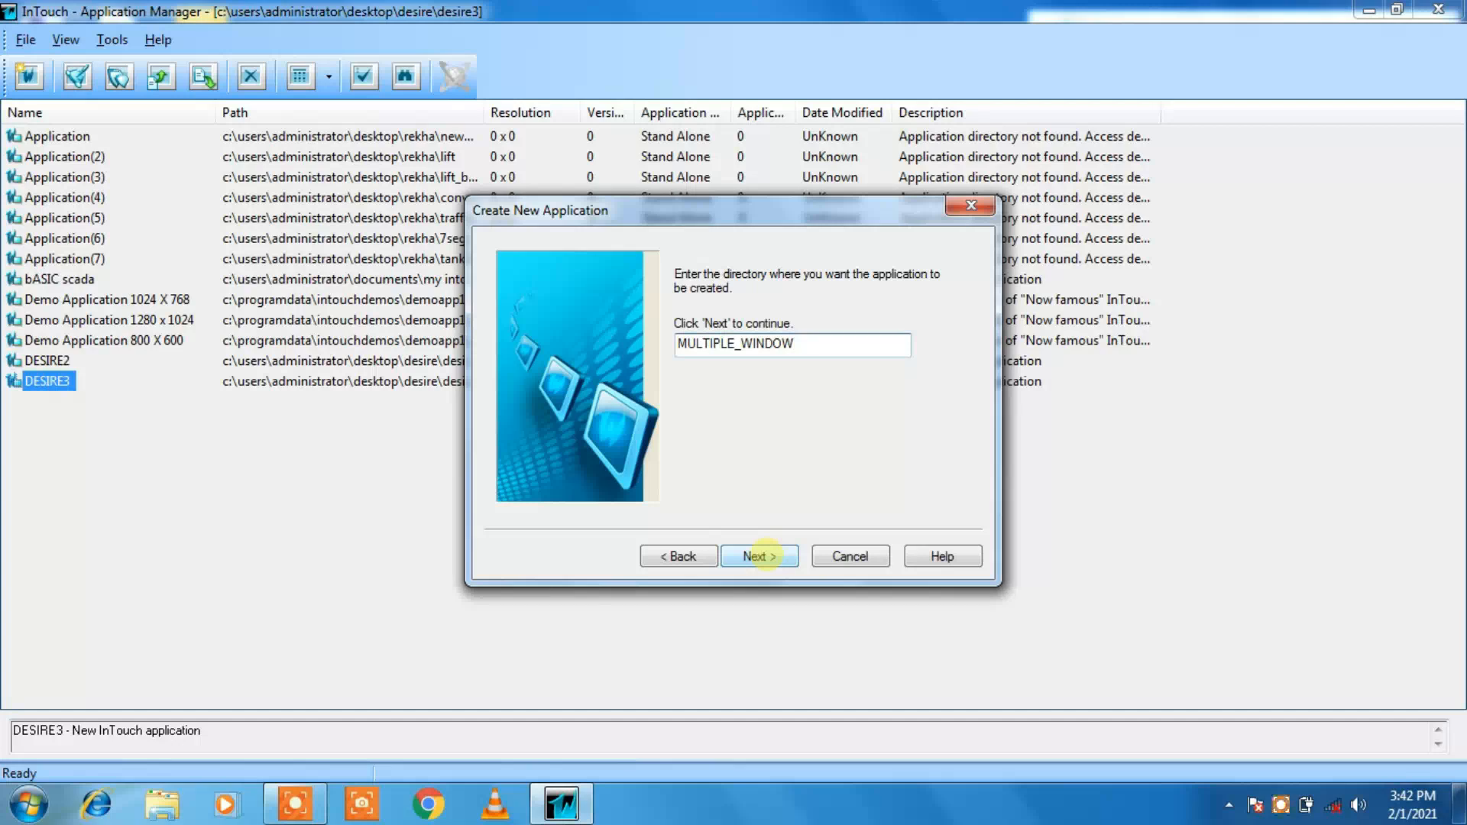
{"action": "key", "text": "ctrl+a"}
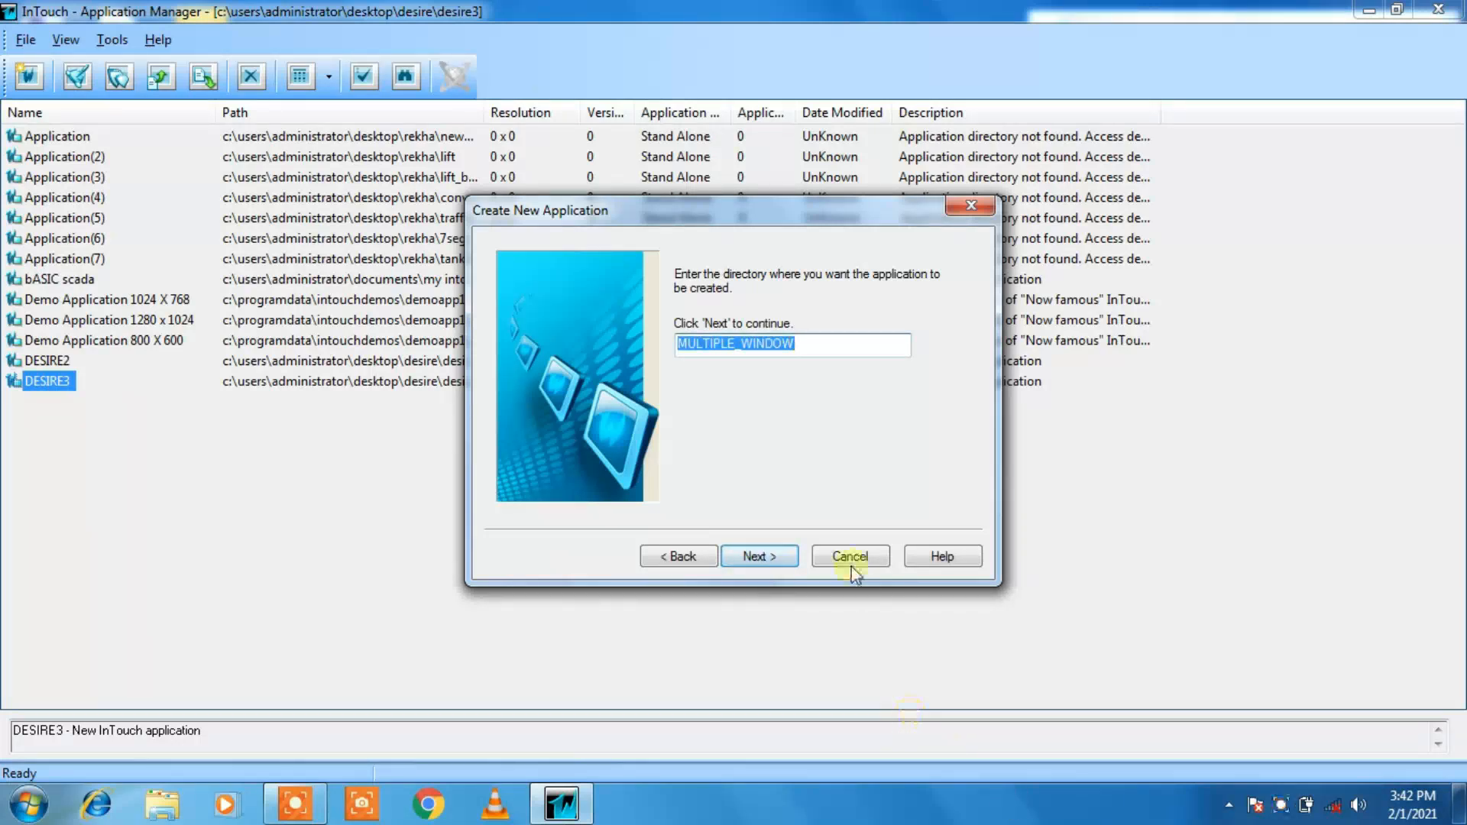
{"action": "left_click", "coordinate": [787, 556]}
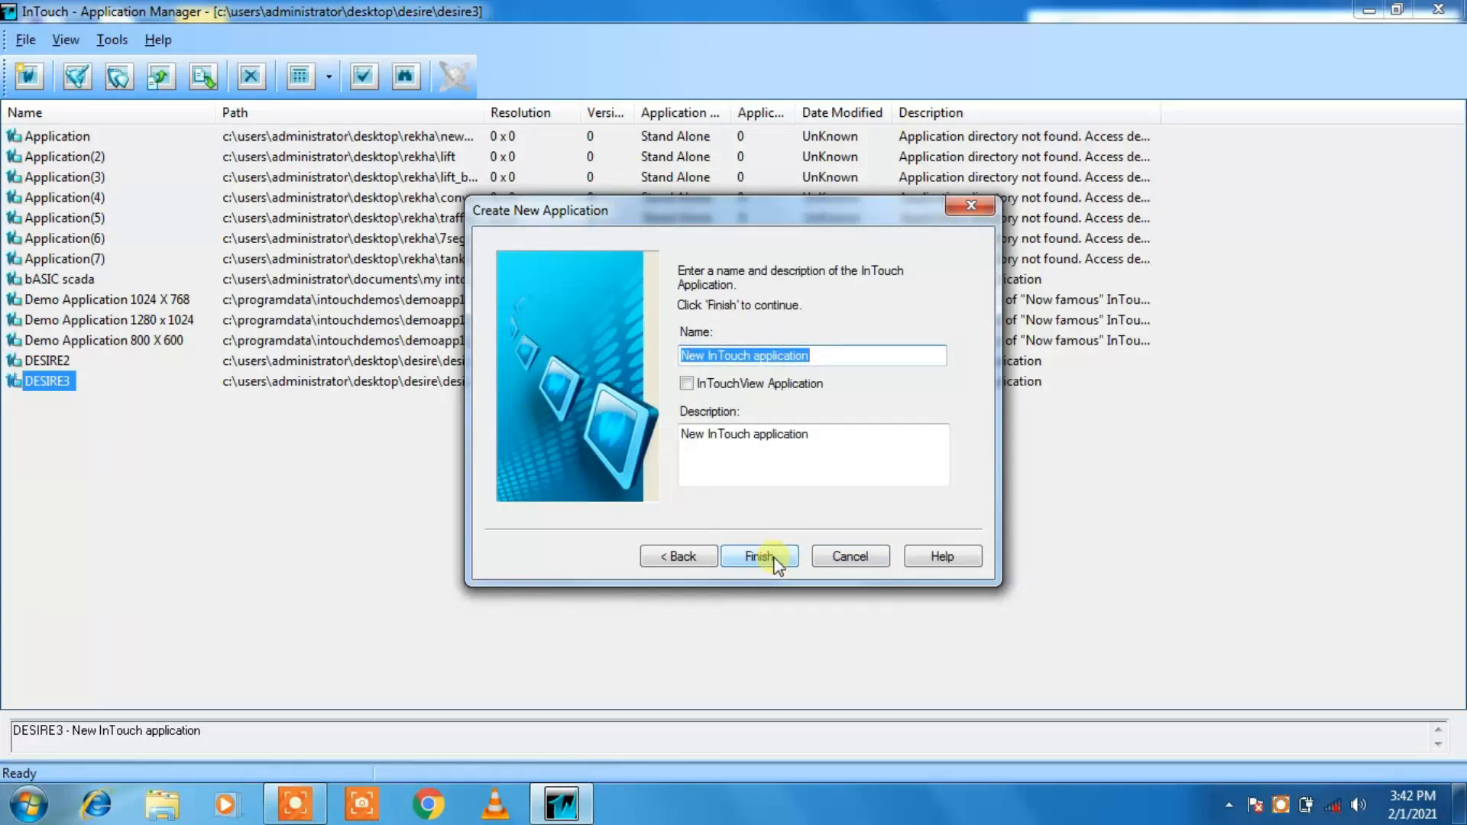
{"action": "type", "text": "MULTIPLE_WINDOW"}
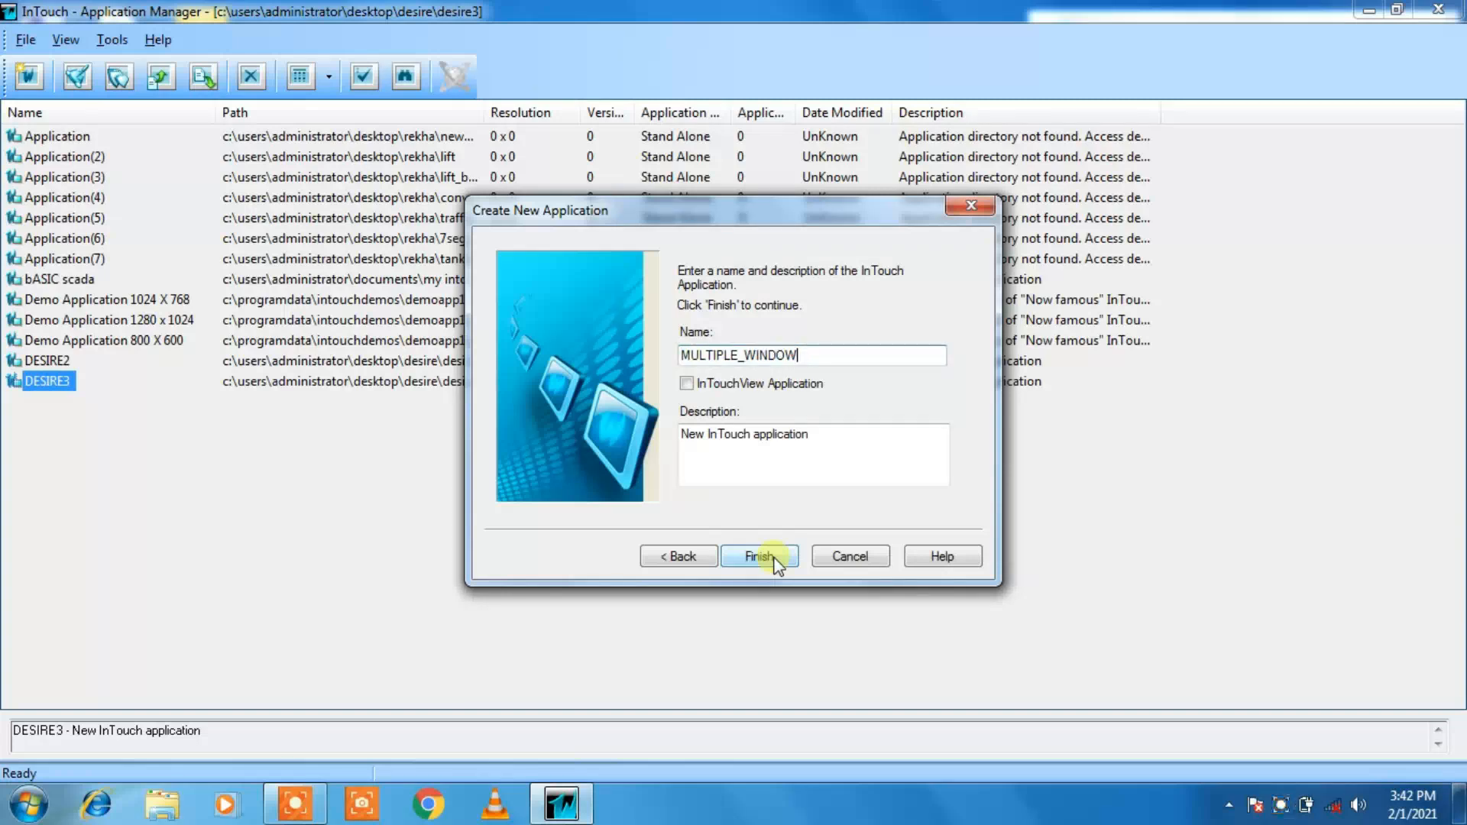
{"action": "left_click", "coordinate": [774, 558]}
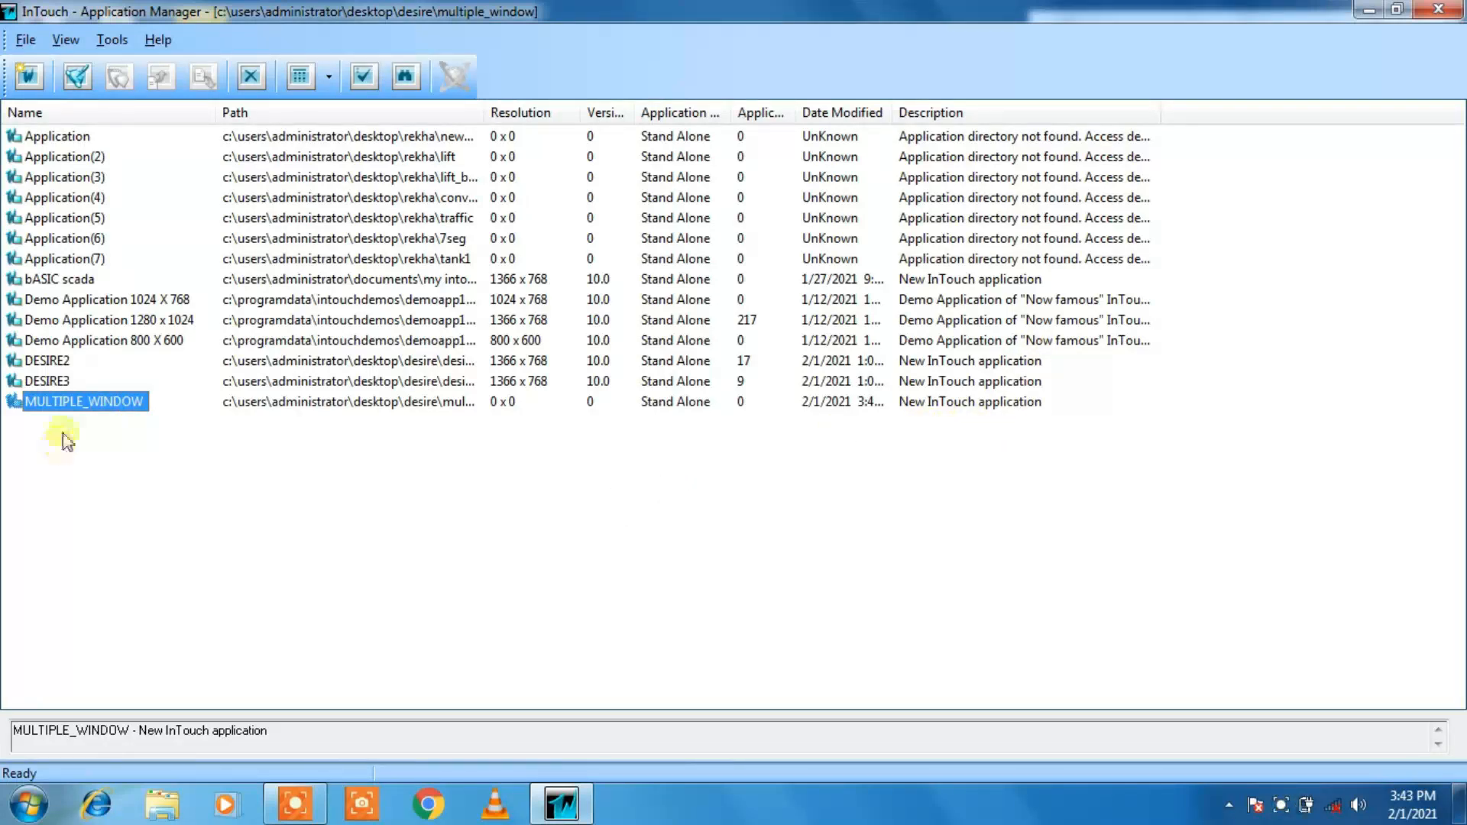
Step: Open the MULTIPLE_WINDOW application in WindowMaker, ignoring the missing license to run in demo mode
{"action": "double_click", "coordinate": [68, 405]}
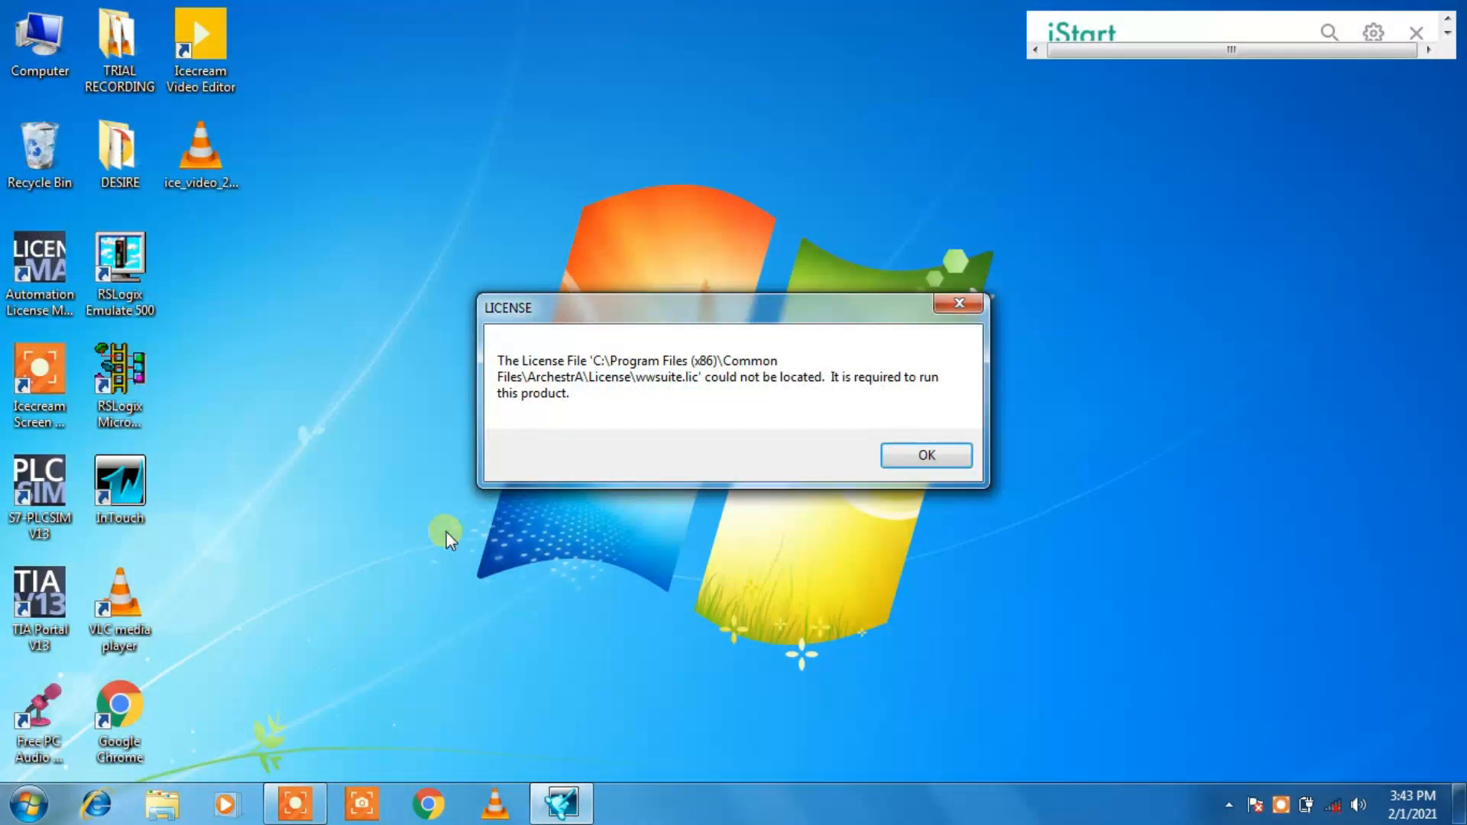
{"action": "left_click", "coordinate": [927, 456]}
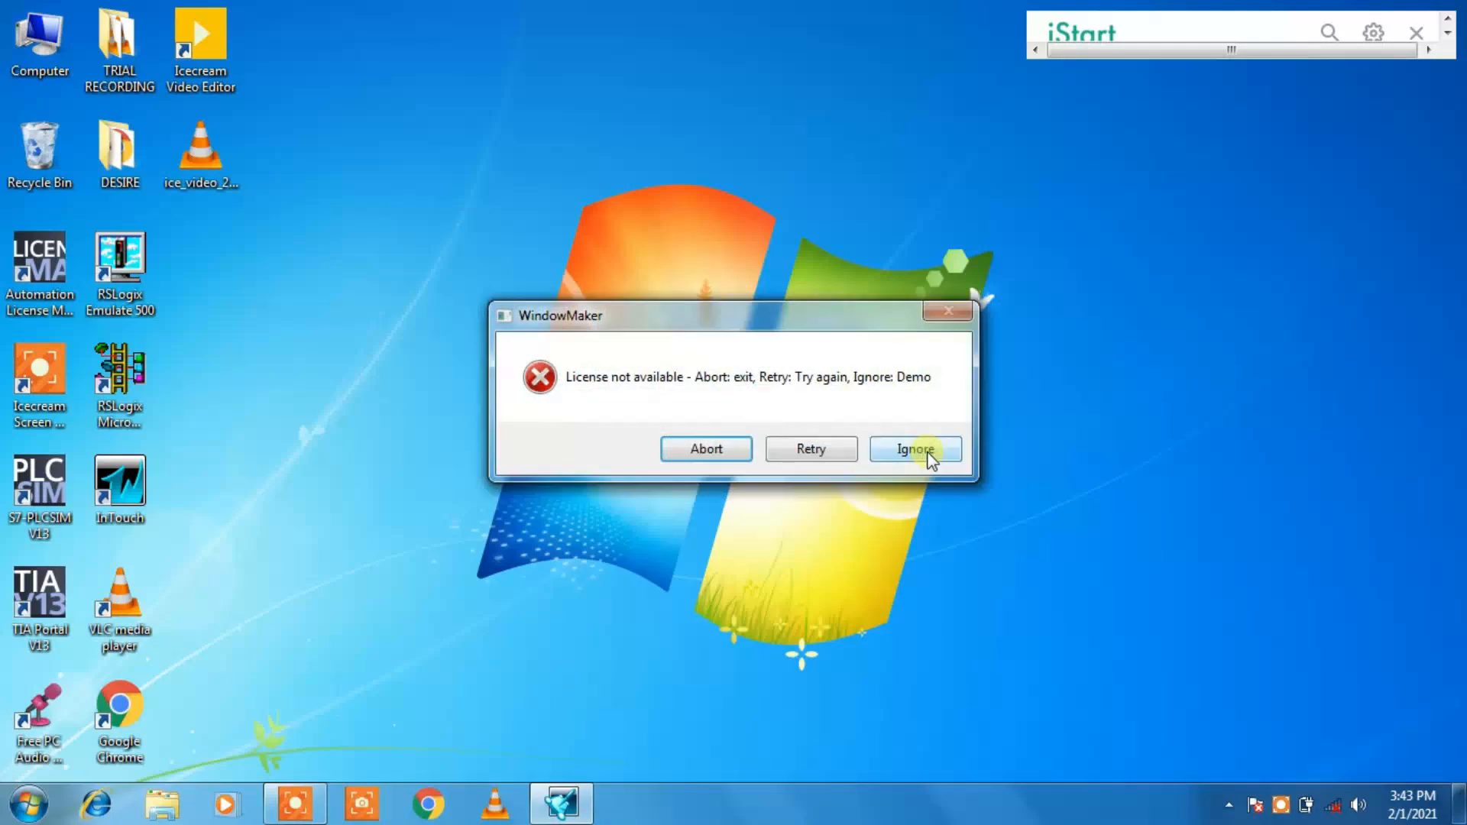
{"action": "left_click", "coordinate": [928, 457]}
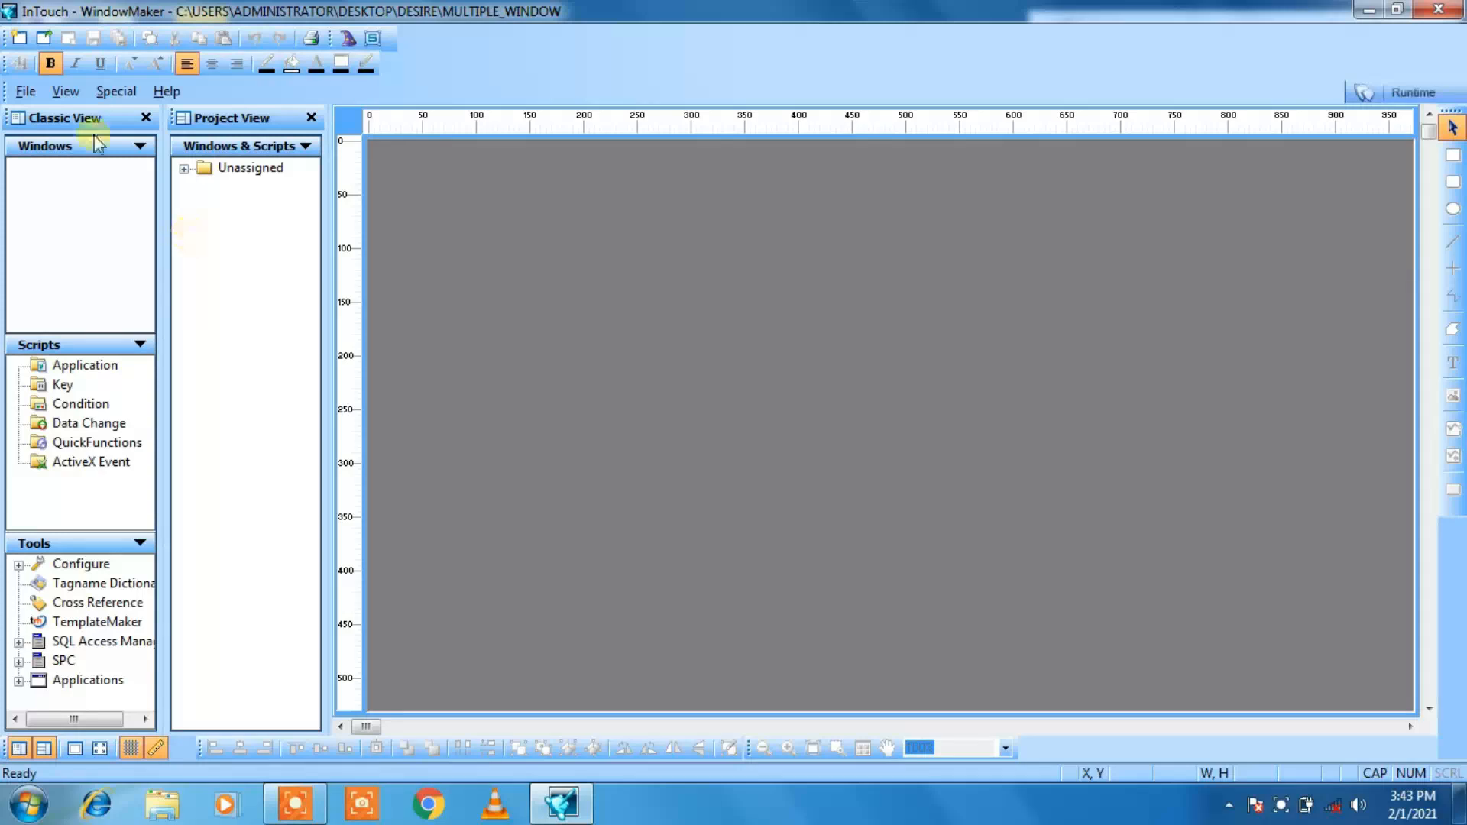
Step: Create a new window named MAIN_WINDOW with the default window properties
{"action": "left_click", "coordinate": [25, 92]}
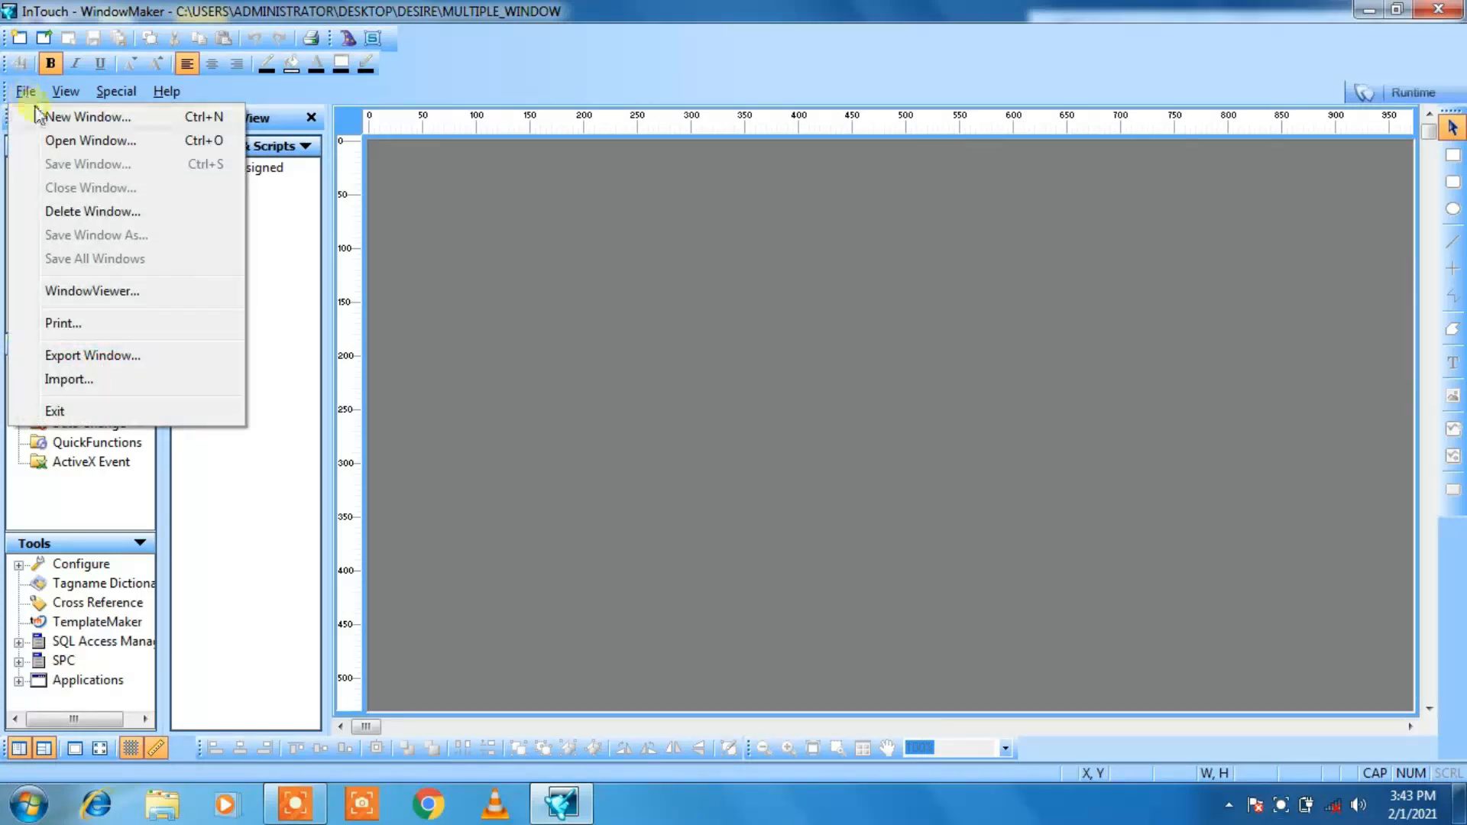
{"action": "left_click", "coordinate": [45, 119]}
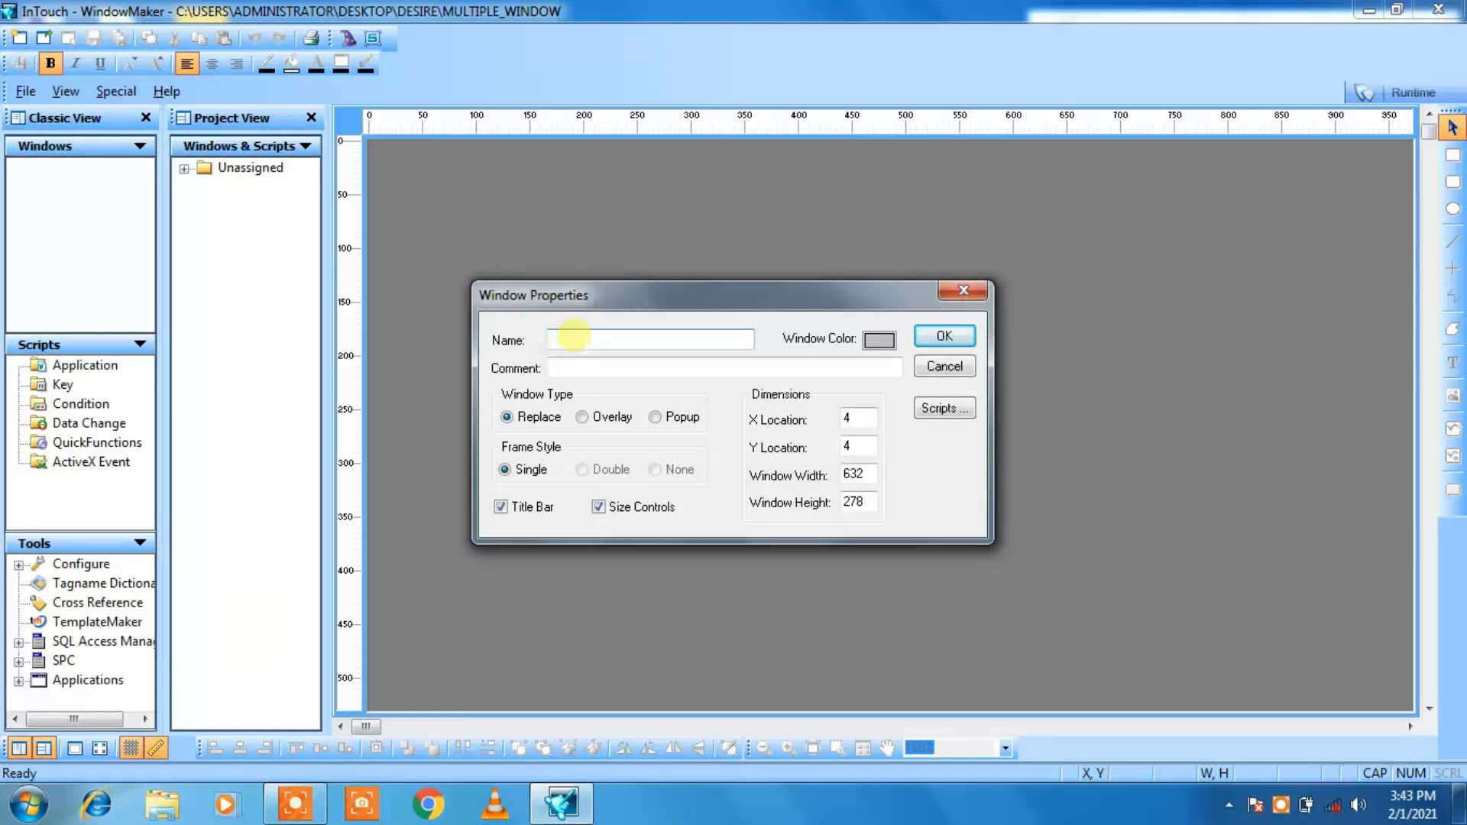
{"action": "type", "text": "MAIN_WINDOW"}
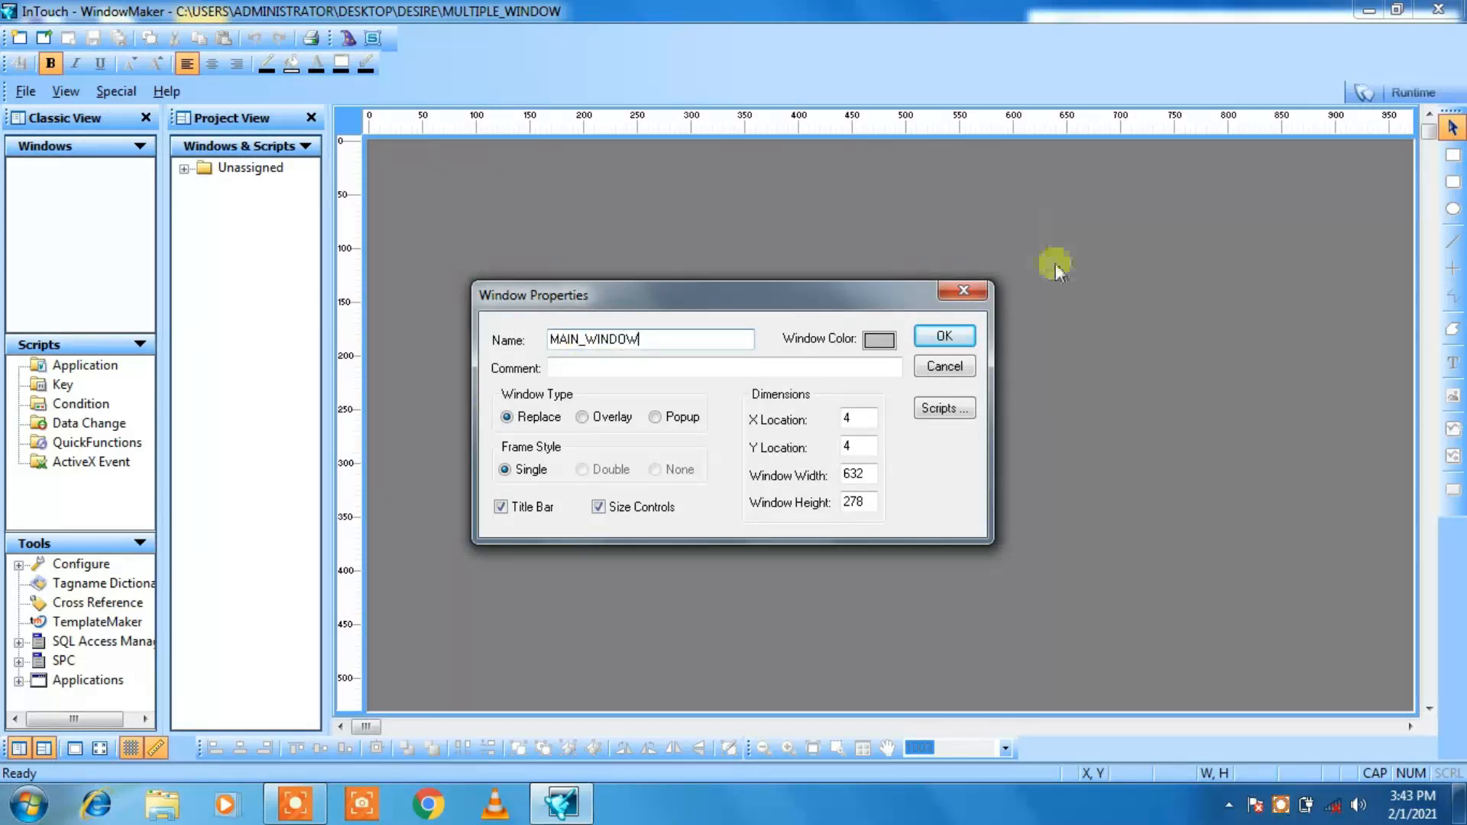
{"action": "left_click", "coordinate": [946, 336]}
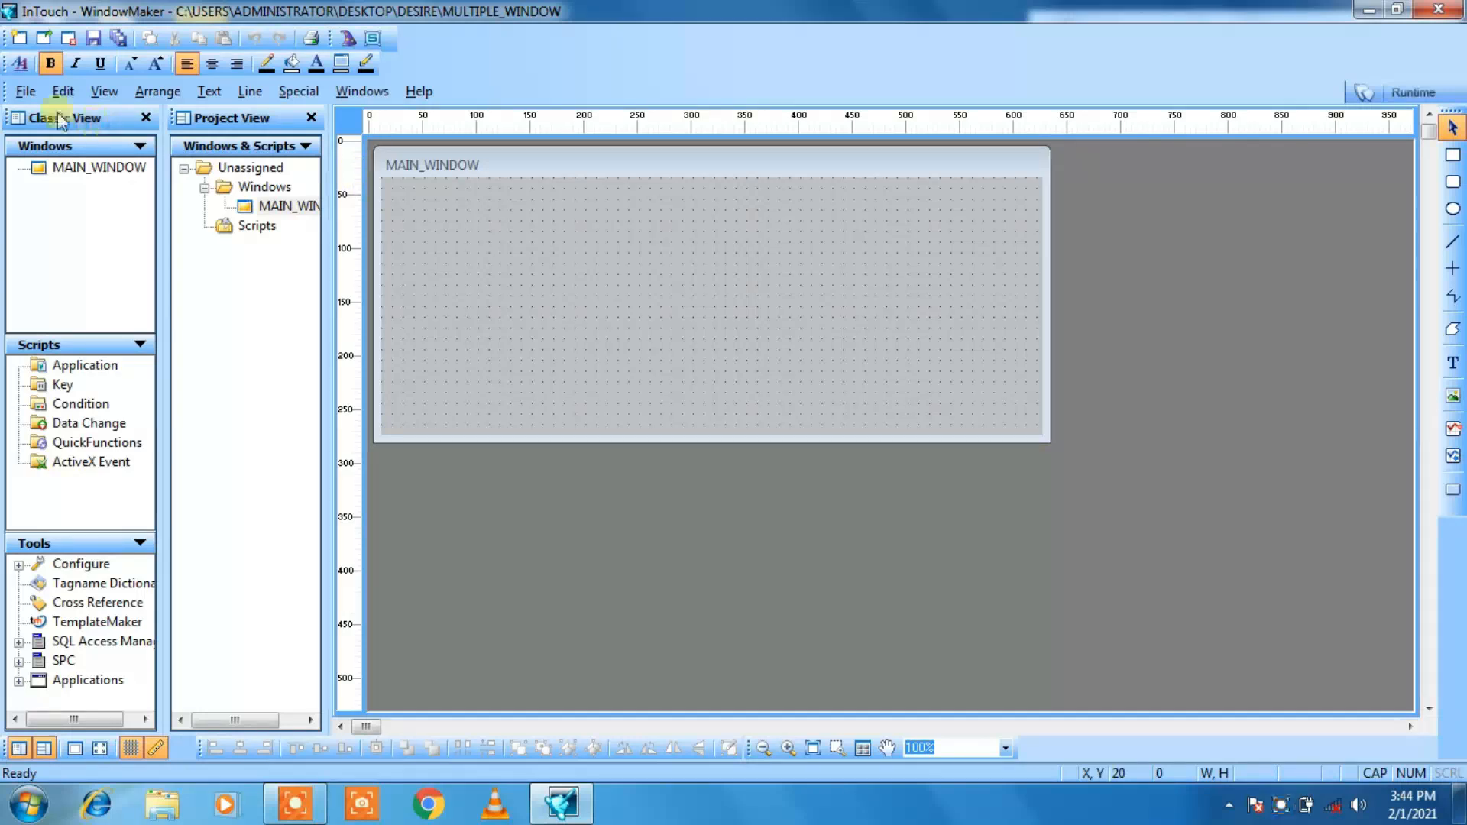
Step: Create a second window named HOME_WINDOW, keeping the default type and dimensions
{"action": "left_click", "coordinate": [31, 93]}
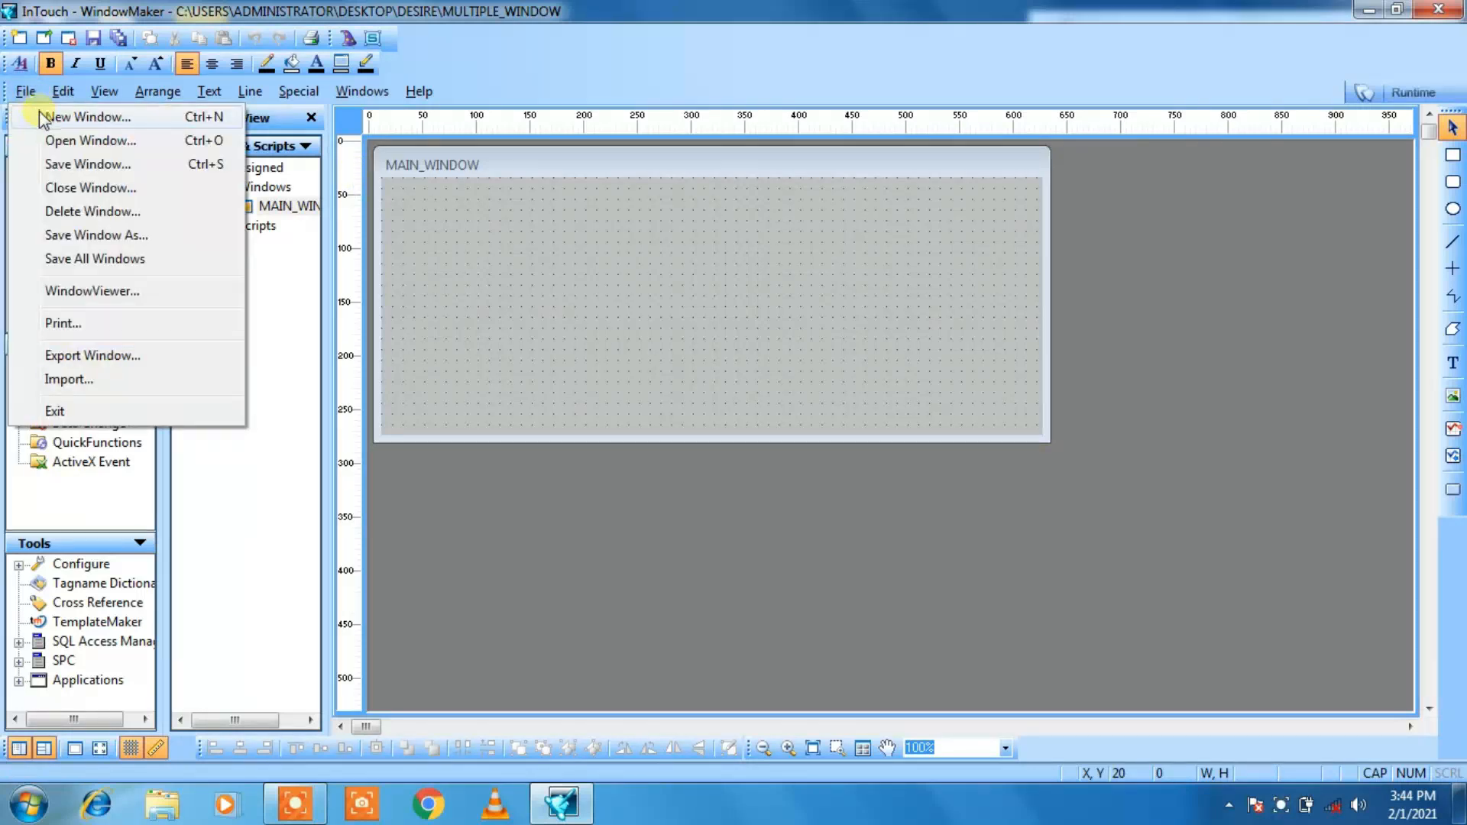
{"action": "left_click", "coordinate": [40, 114]}
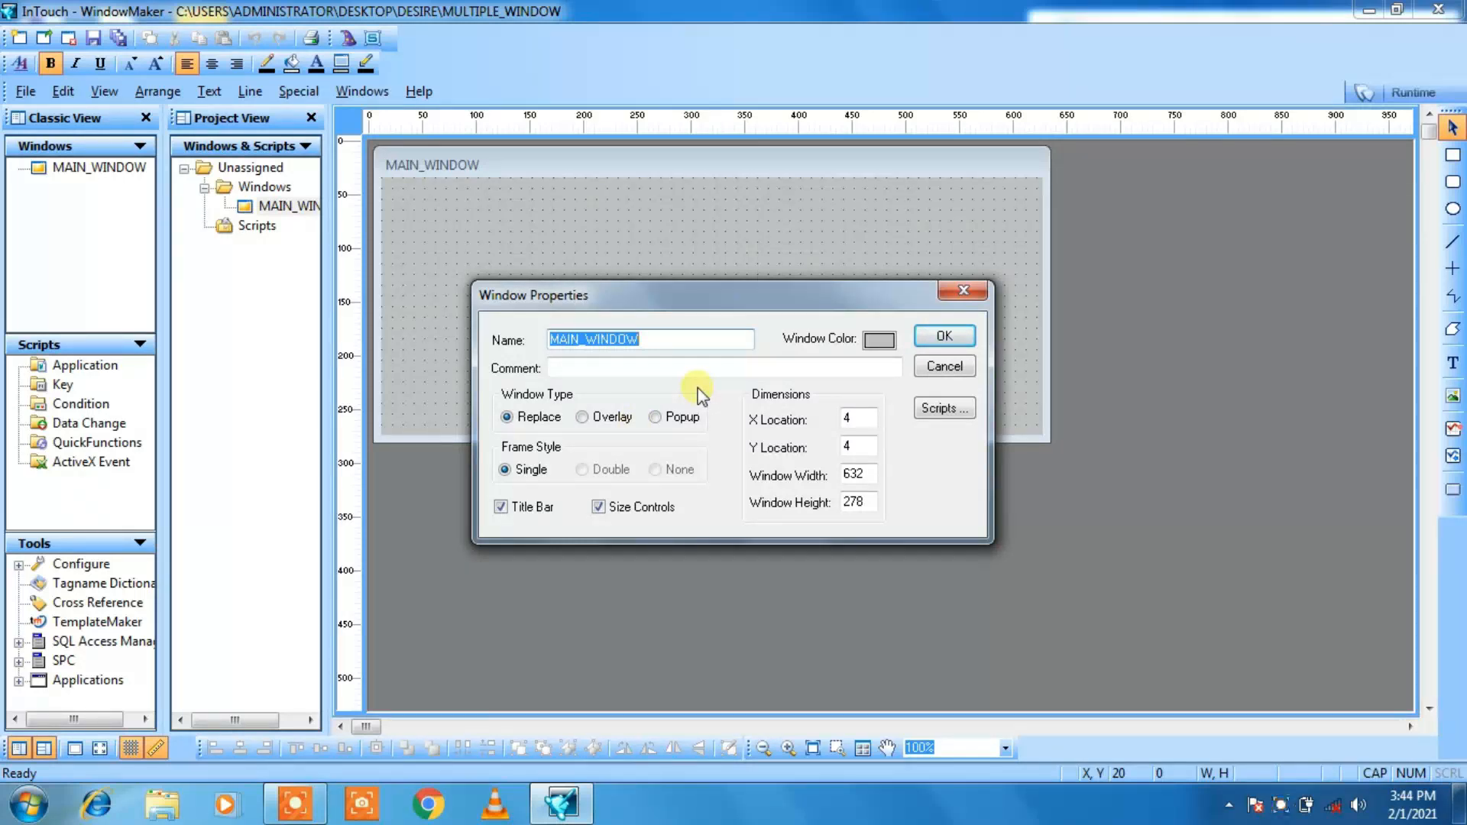
{"action": "type", "text": "HOMW"}
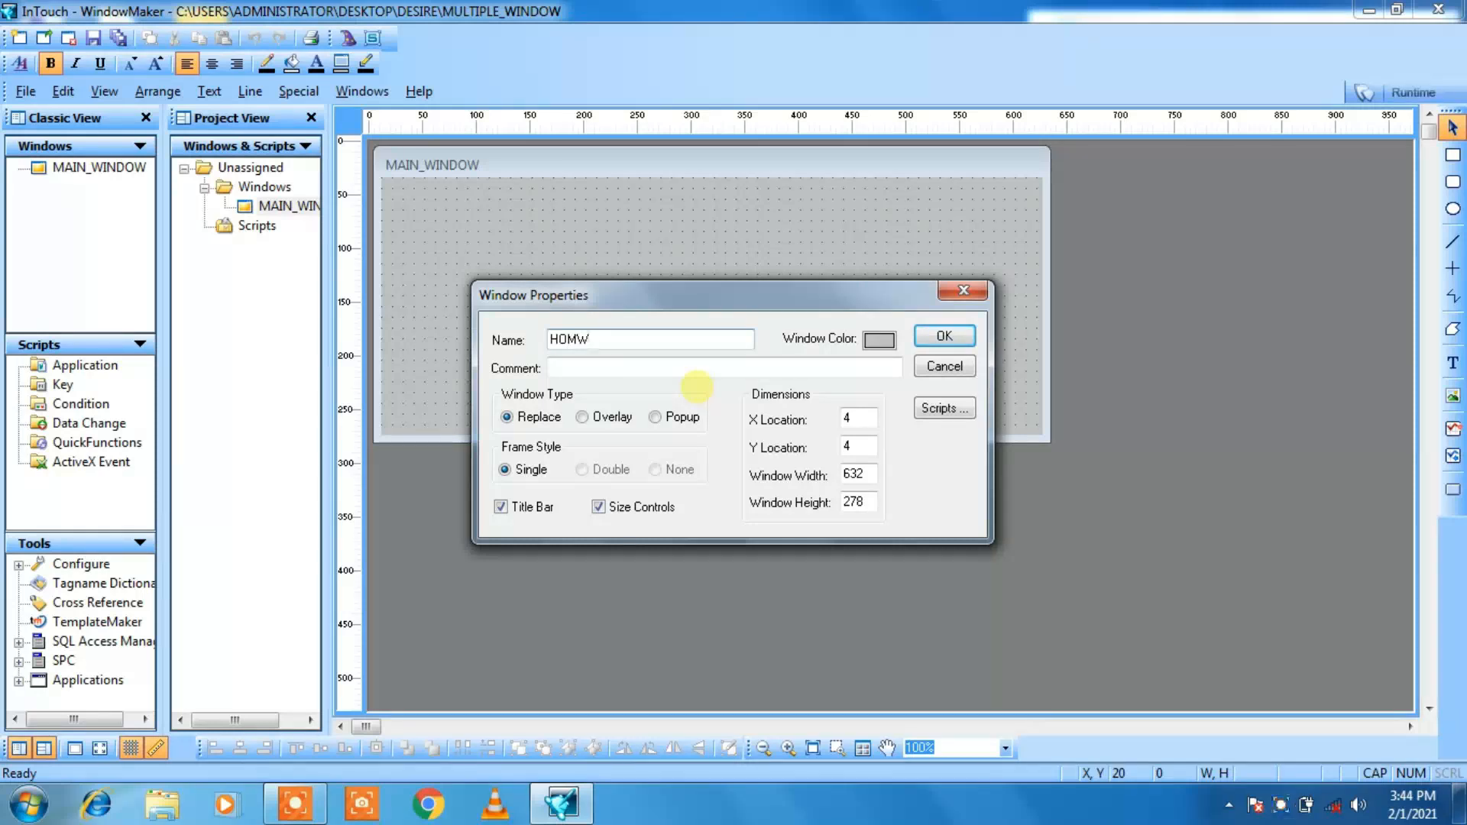
{"action": "key", "text": "BackSpace"}
{"action": "type", "text": "E_WINDOW"}
{"action": "left_click", "coordinate": [966, 336]}
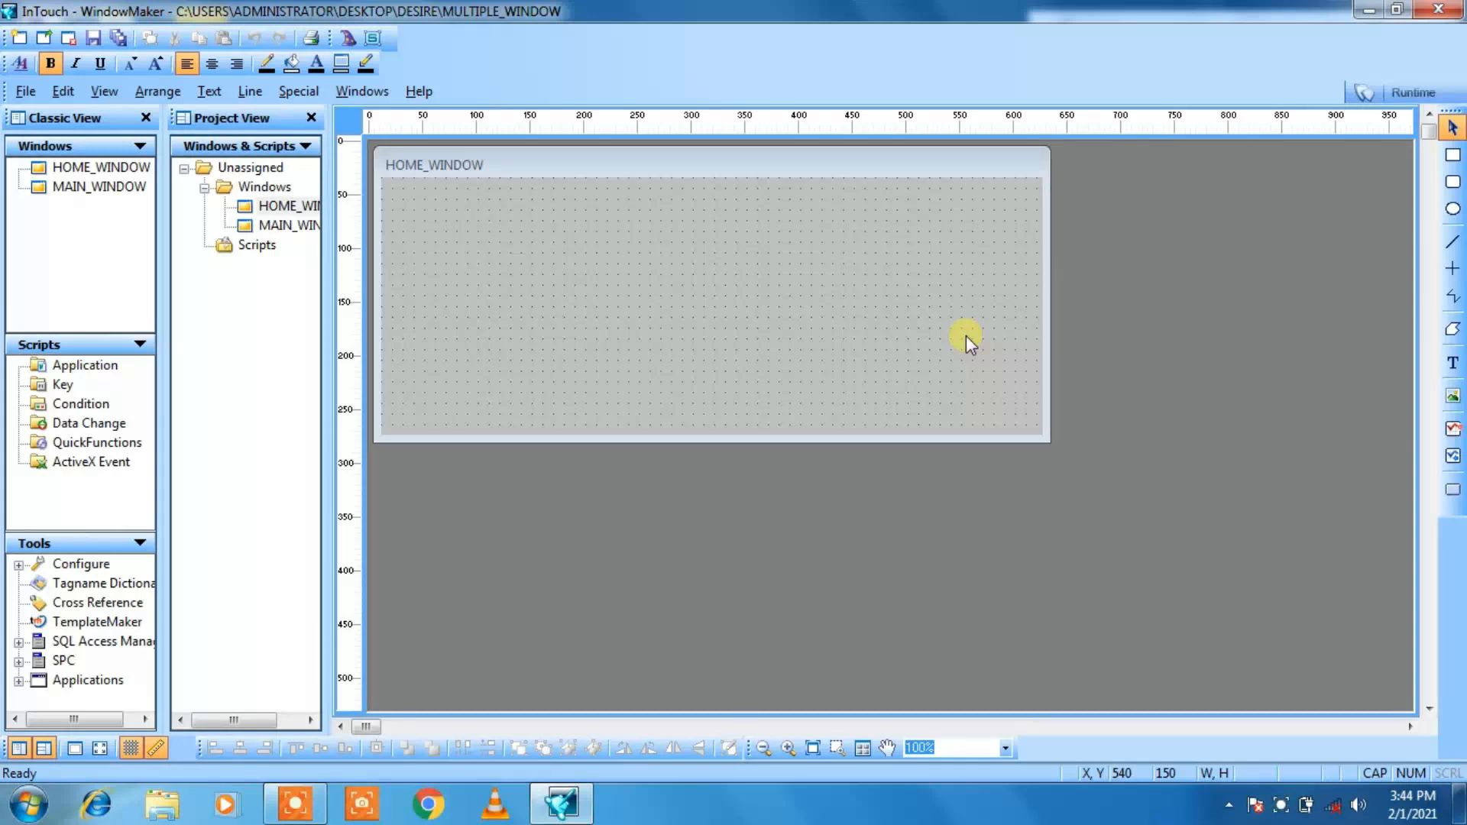
Step: Create a third window named TANK_FILLING, keeping the default type and dimensions
{"action": "left_click", "coordinate": [23, 92]}
{"action": "left_click", "coordinate": [48, 119]}
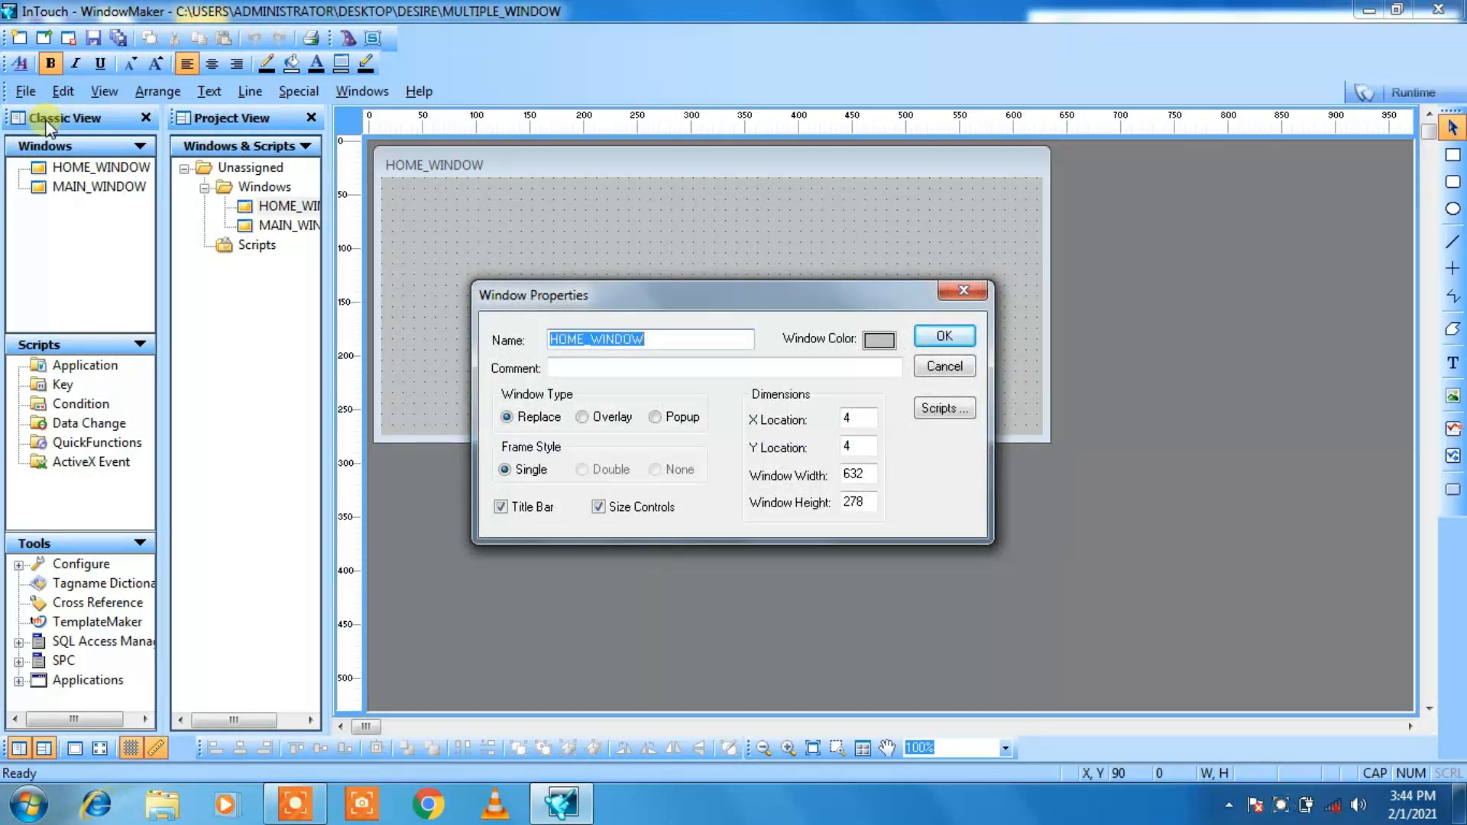
{"action": "type", "text": "TANK"}
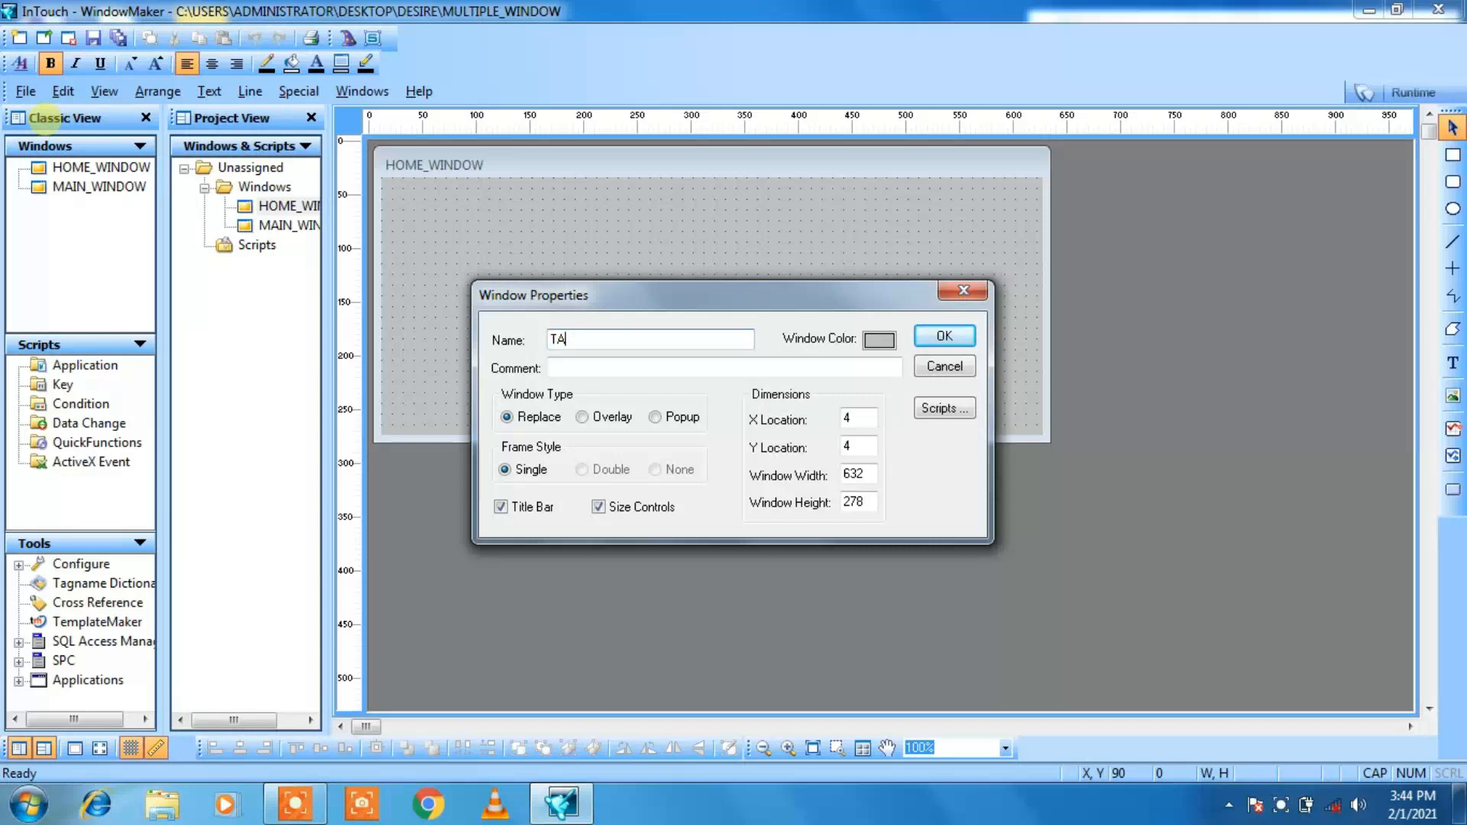
{"action": "type", "text": "_FILLING"}
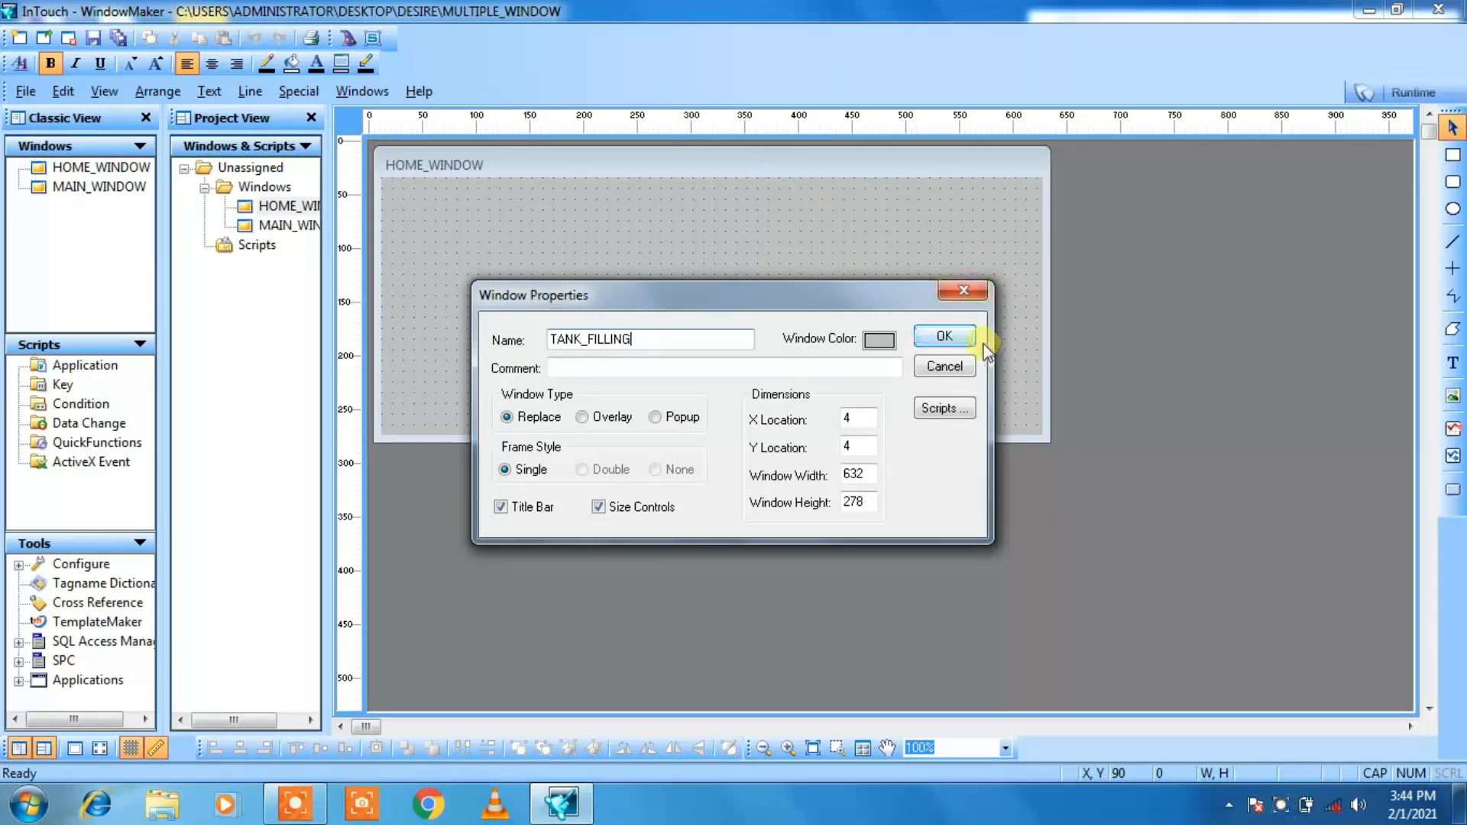
{"action": "left_click", "coordinate": [963, 340]}
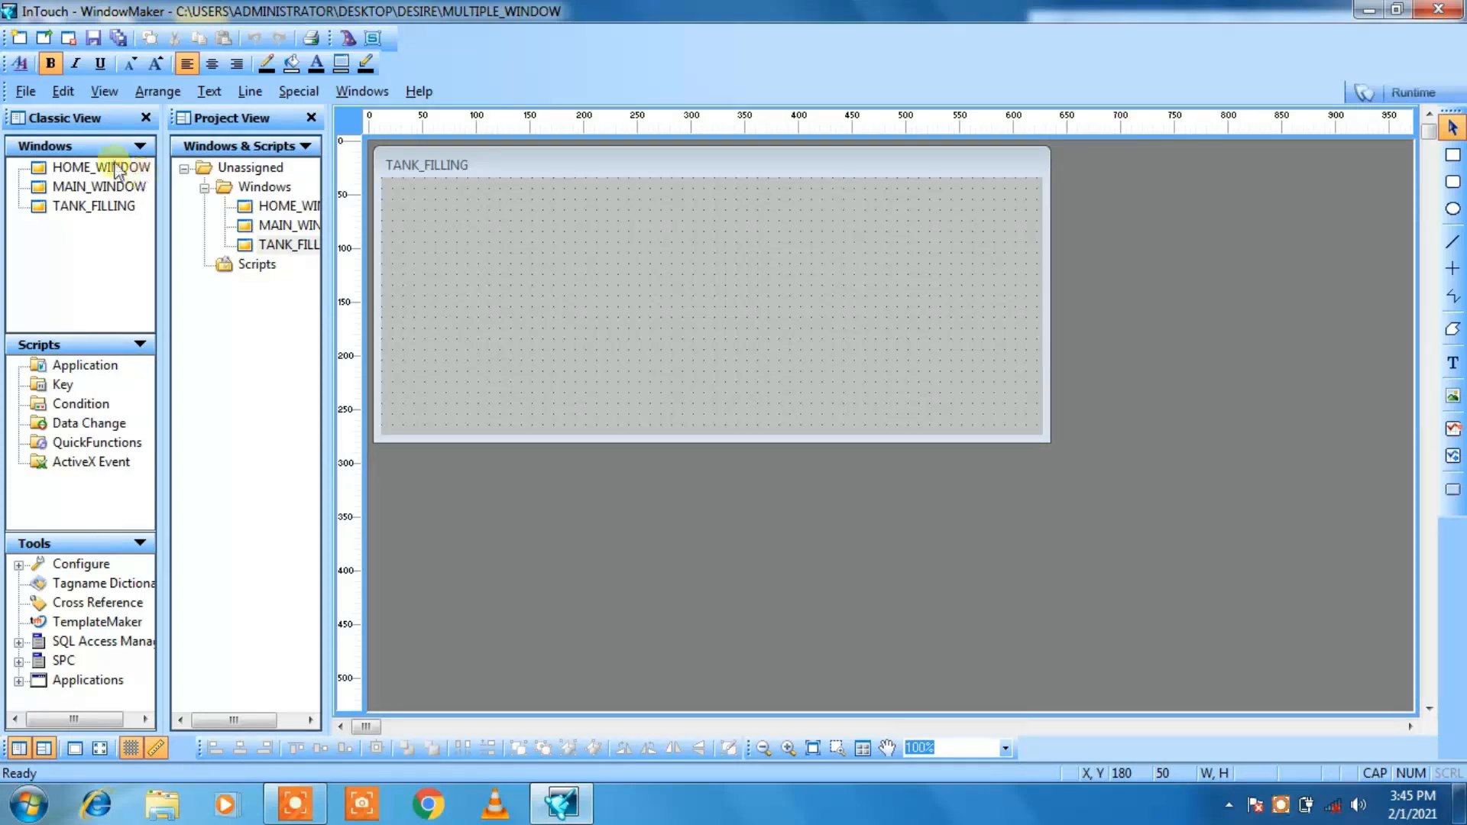
Step: Create a fourth window named I/O_STATUS_WINDOW, keeping the default type and dimensions
{"action": "left_click", "coordinate": [26, 91]}
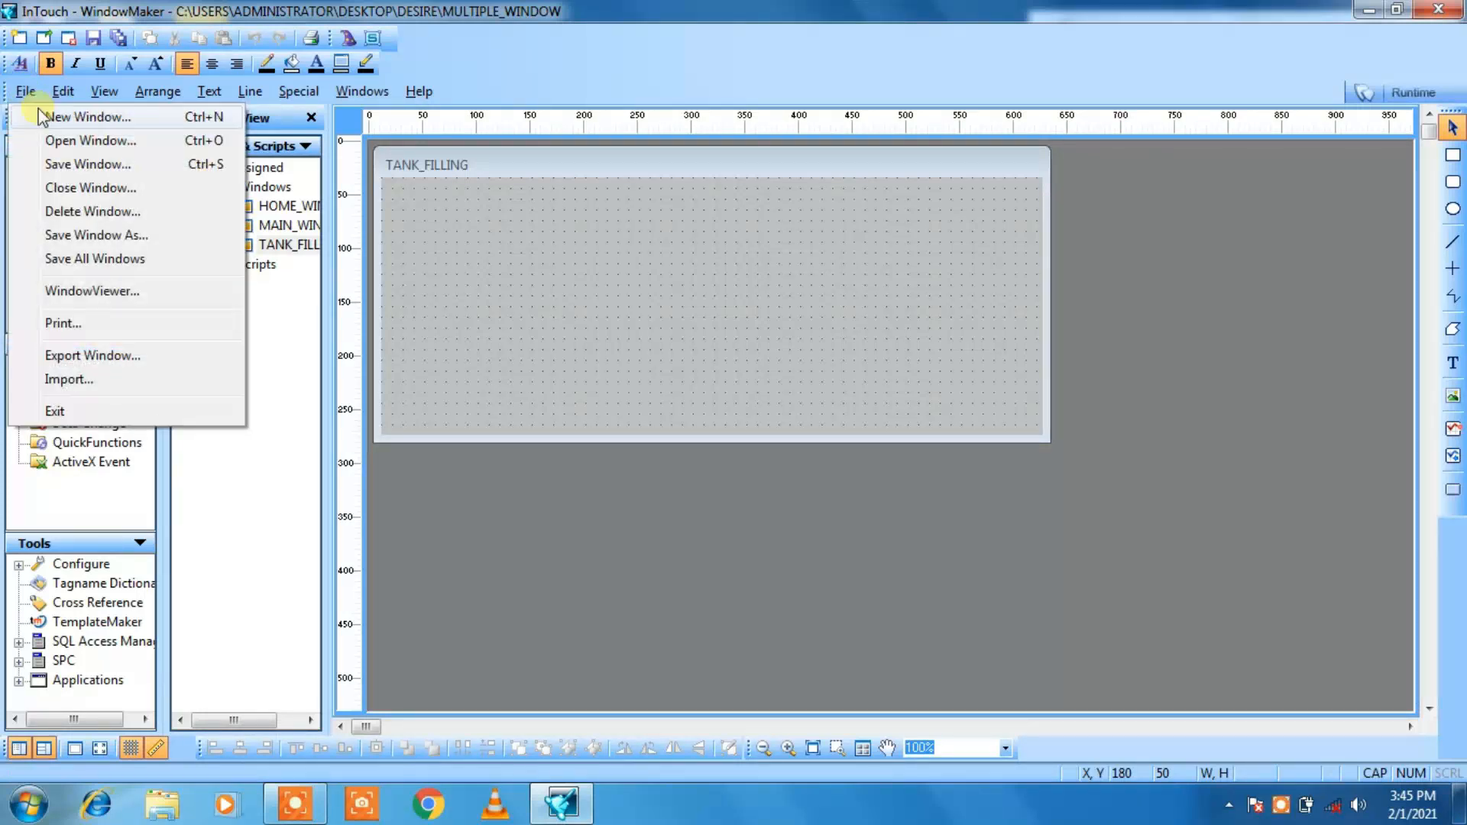
{"action": "left_click", "coordinate": [39, 115]}
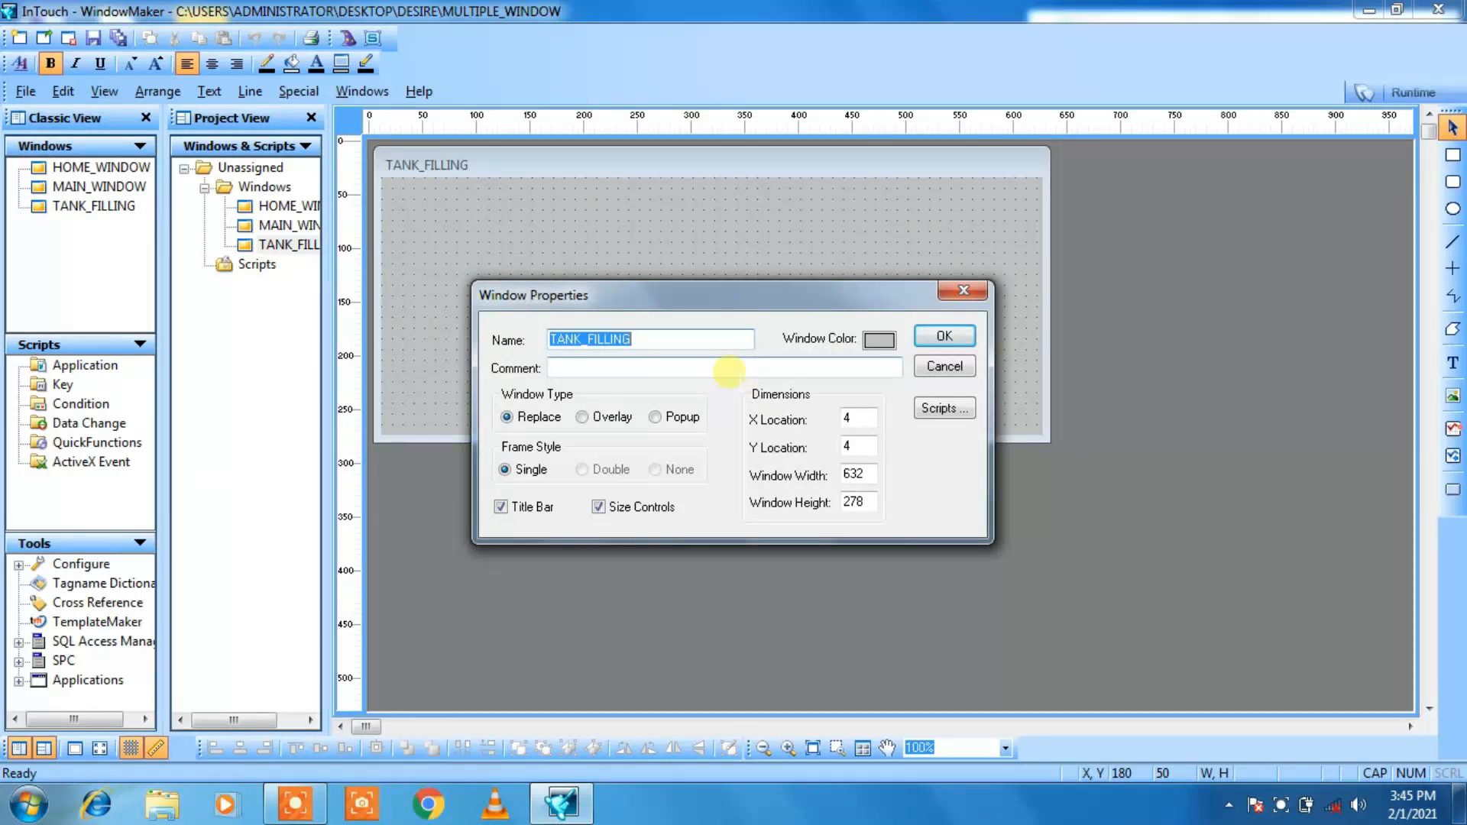
{"action": "key", "text": "BackSpace"}
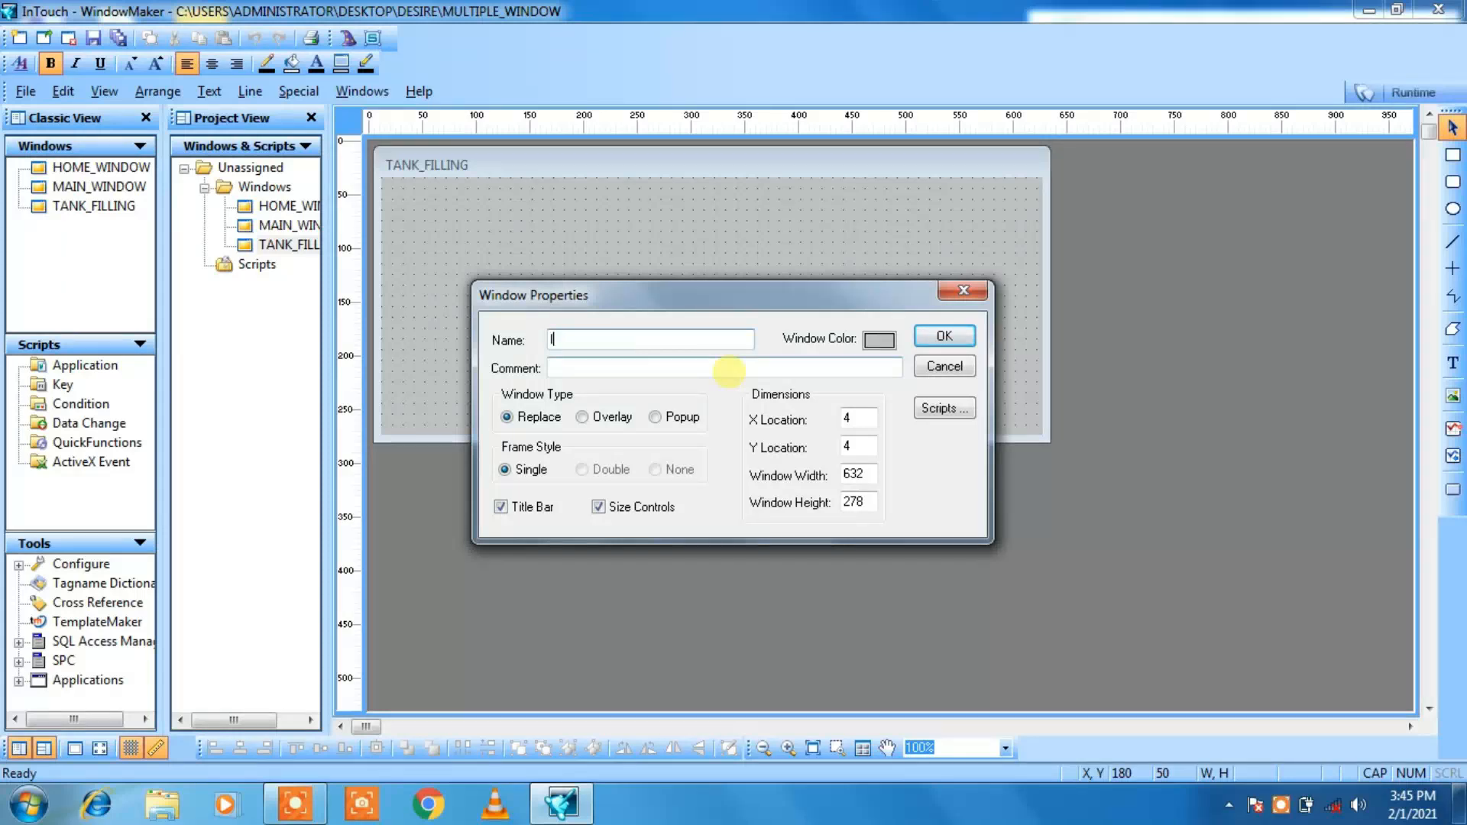
{"action": "type", "text": "I/O_STATUS_WINDOW"}
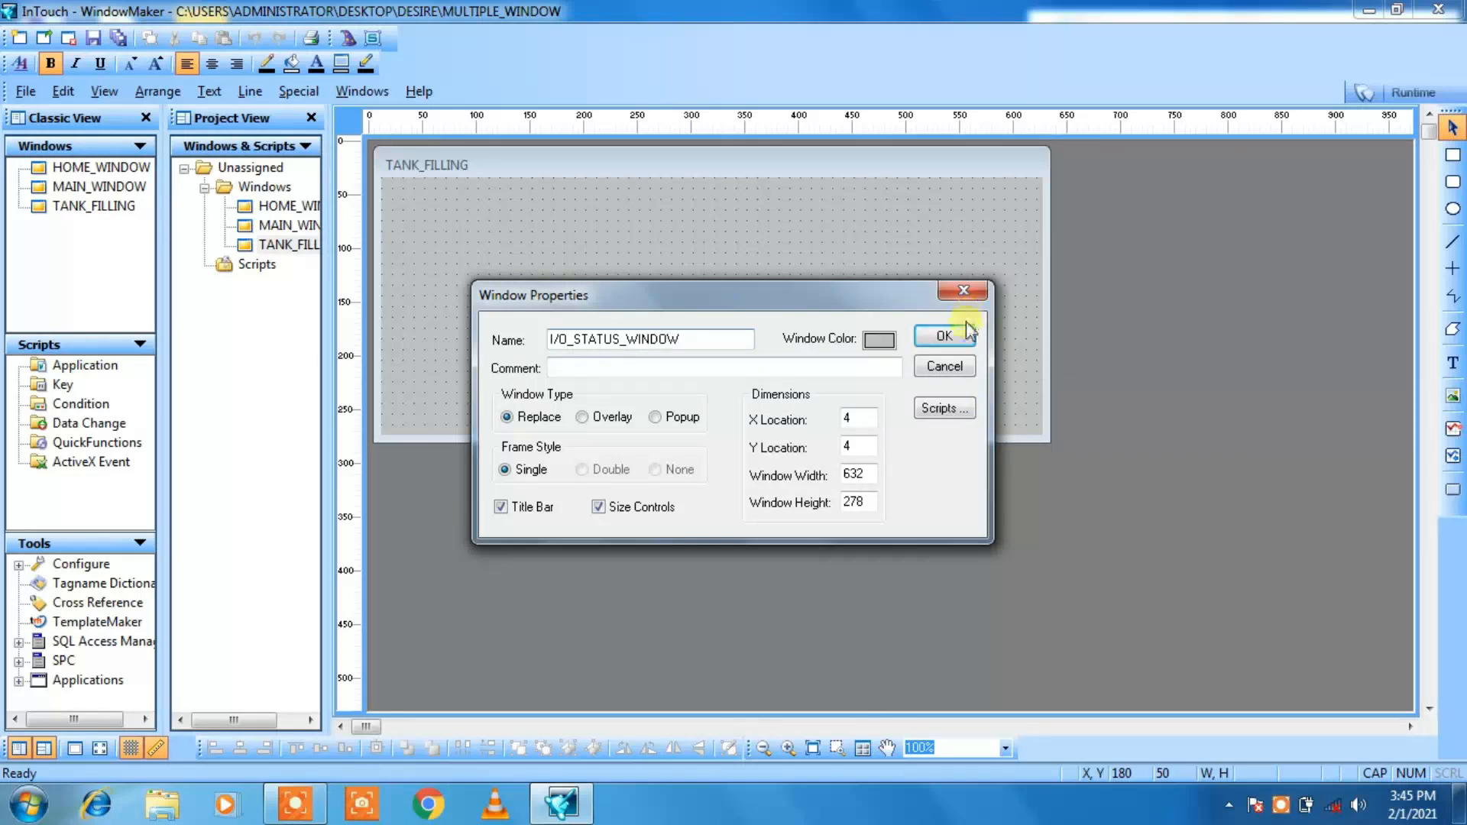
{"action": "left_click", "coordinate": [944, 336]}
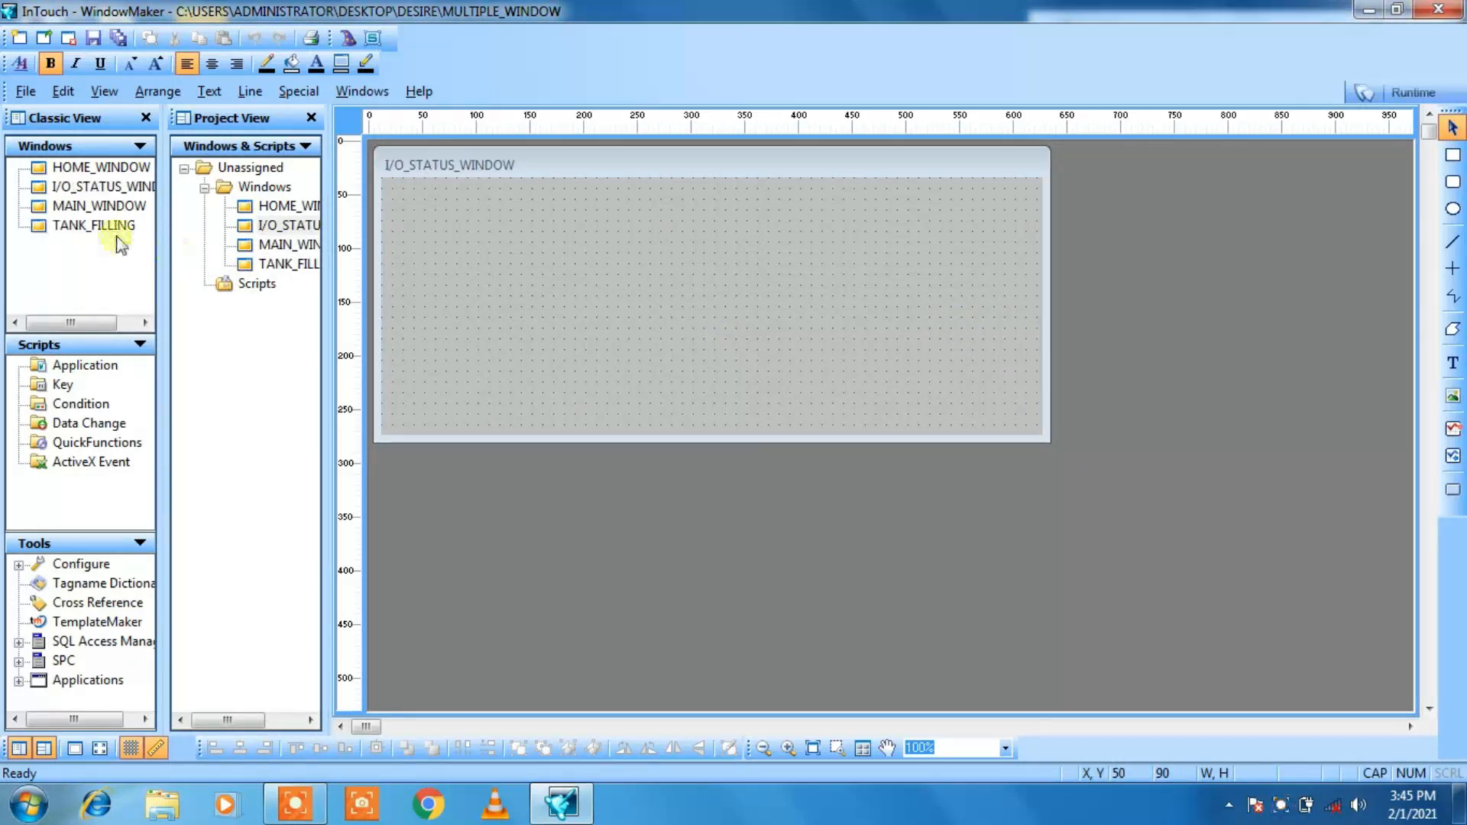
Step: Create a fifth window named REAL_TREND, keeping the default type and dimensions
{"action": "left_click", "coordinate": [26, 92]}
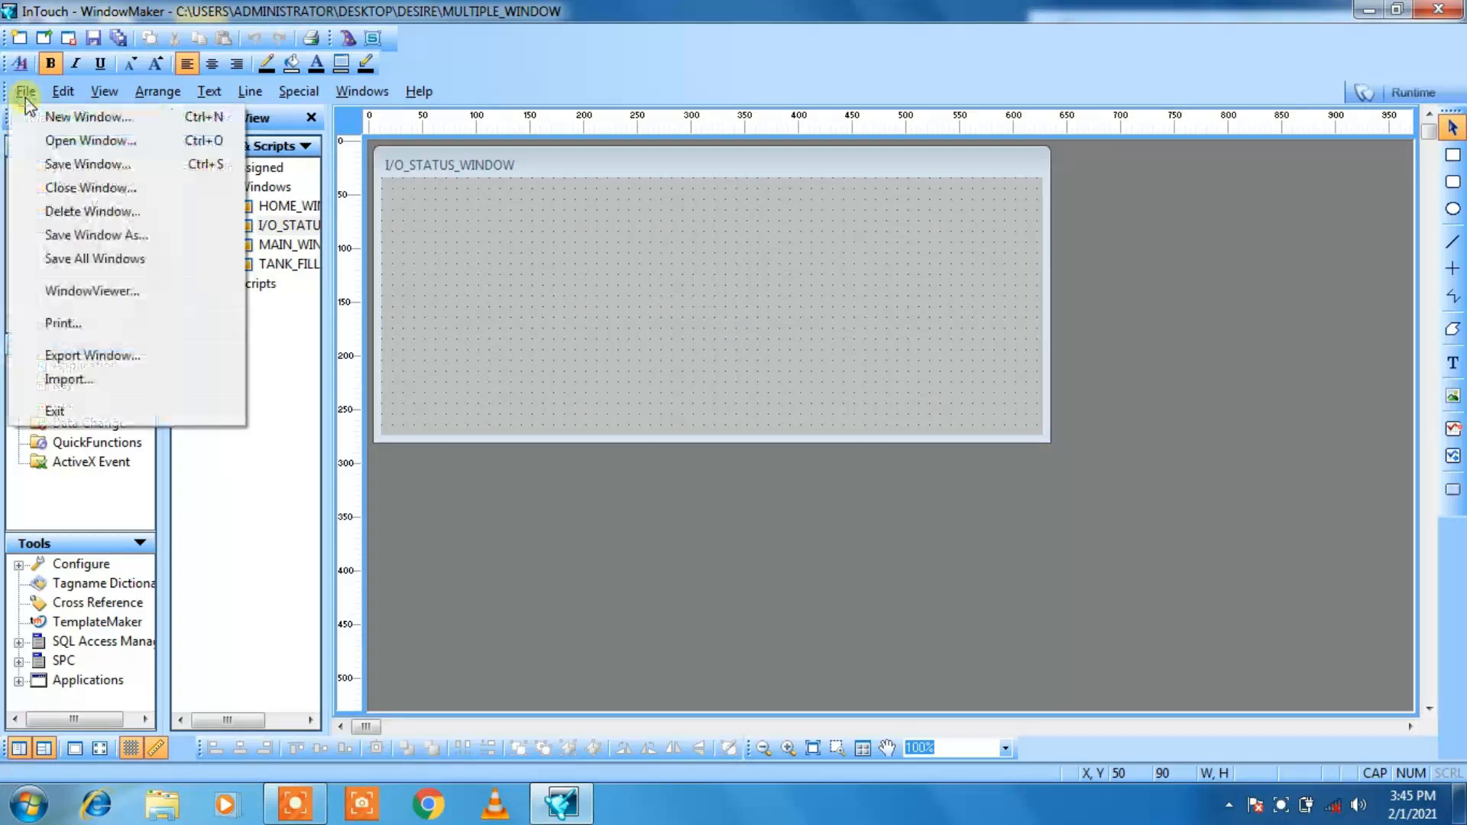
{"action": "left_click", "coordinate": [97, 125]}
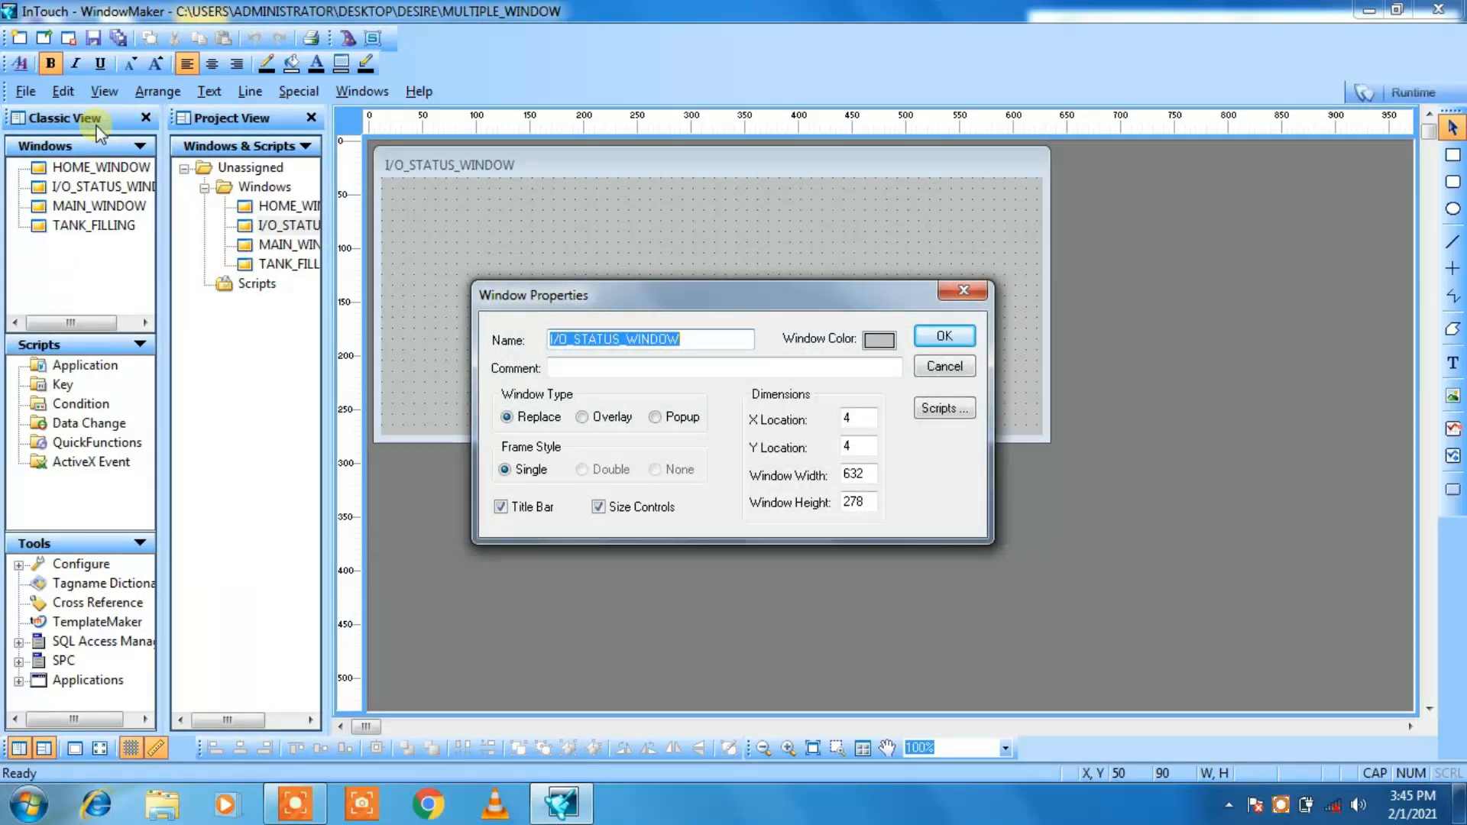
{"action": "type", "text": "REA"}
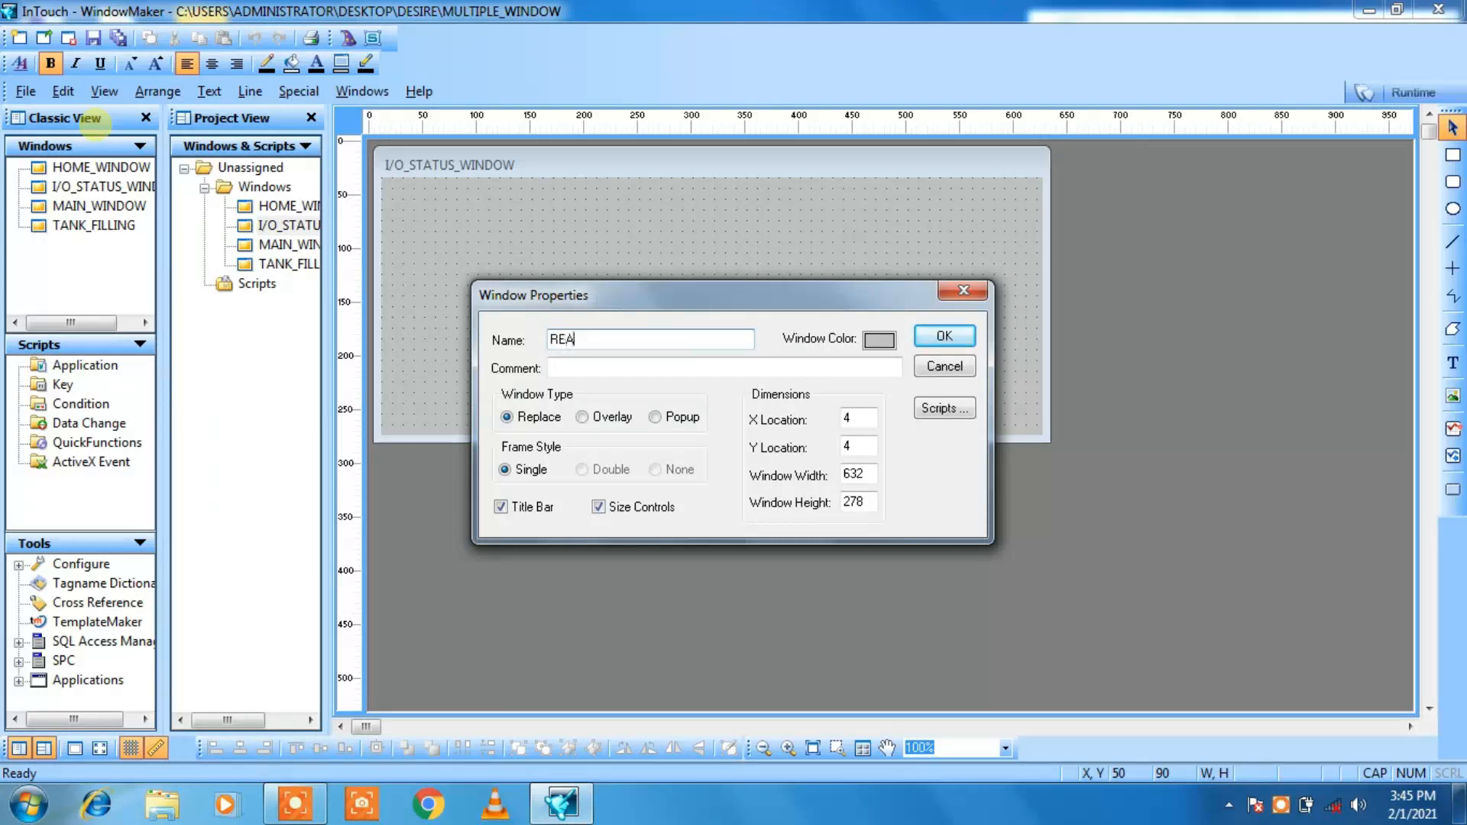
{"action": "type", "text": "L_TREND"}
{"action": "left_click", "coordinate": [944, 336]}
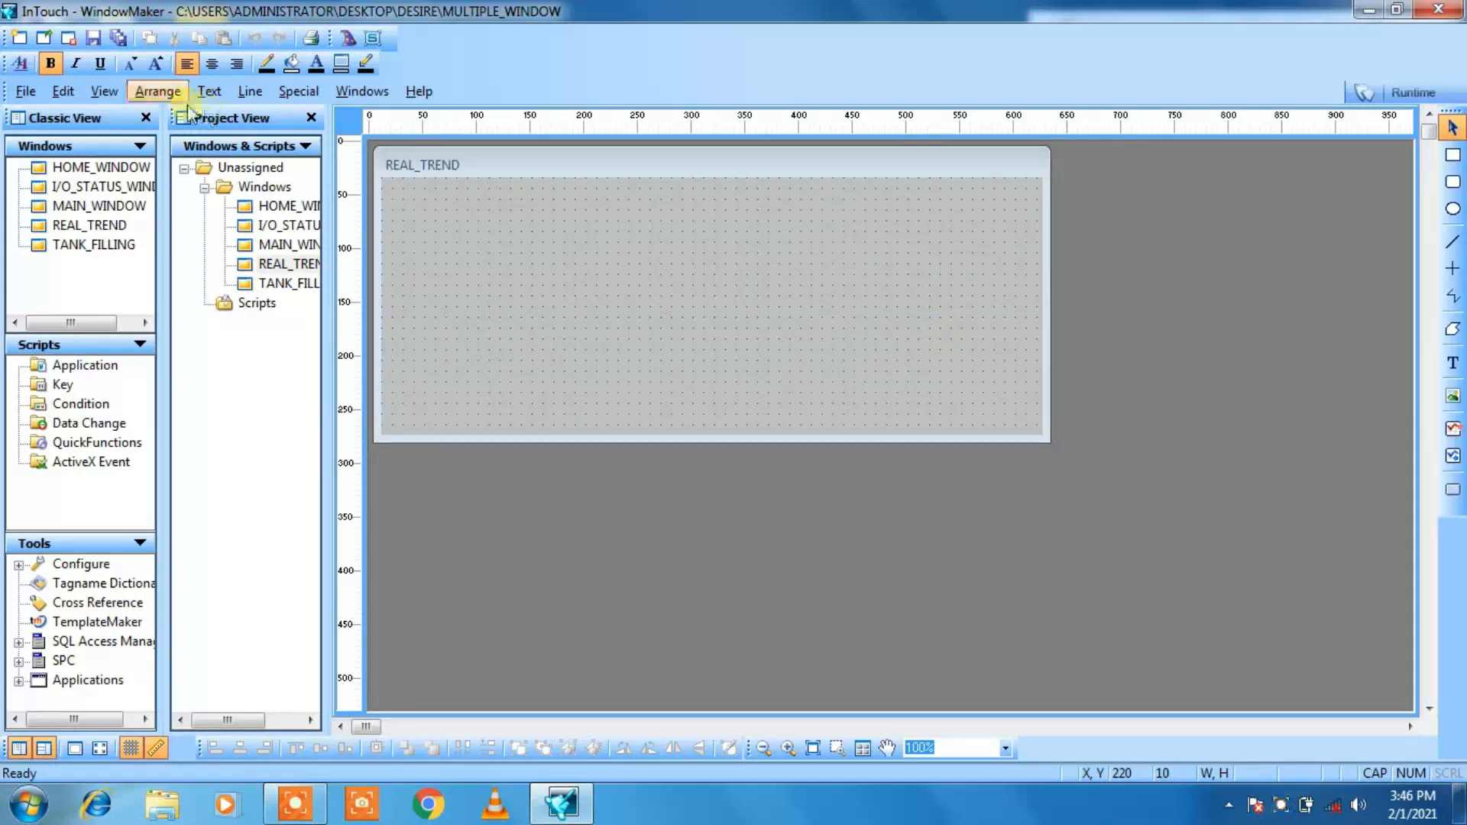
Step: Create a sixth window named HISTORICAL_TREND, keeping the default type and dimensions
{"action": "left_click", "coordinate": [25, 92]}
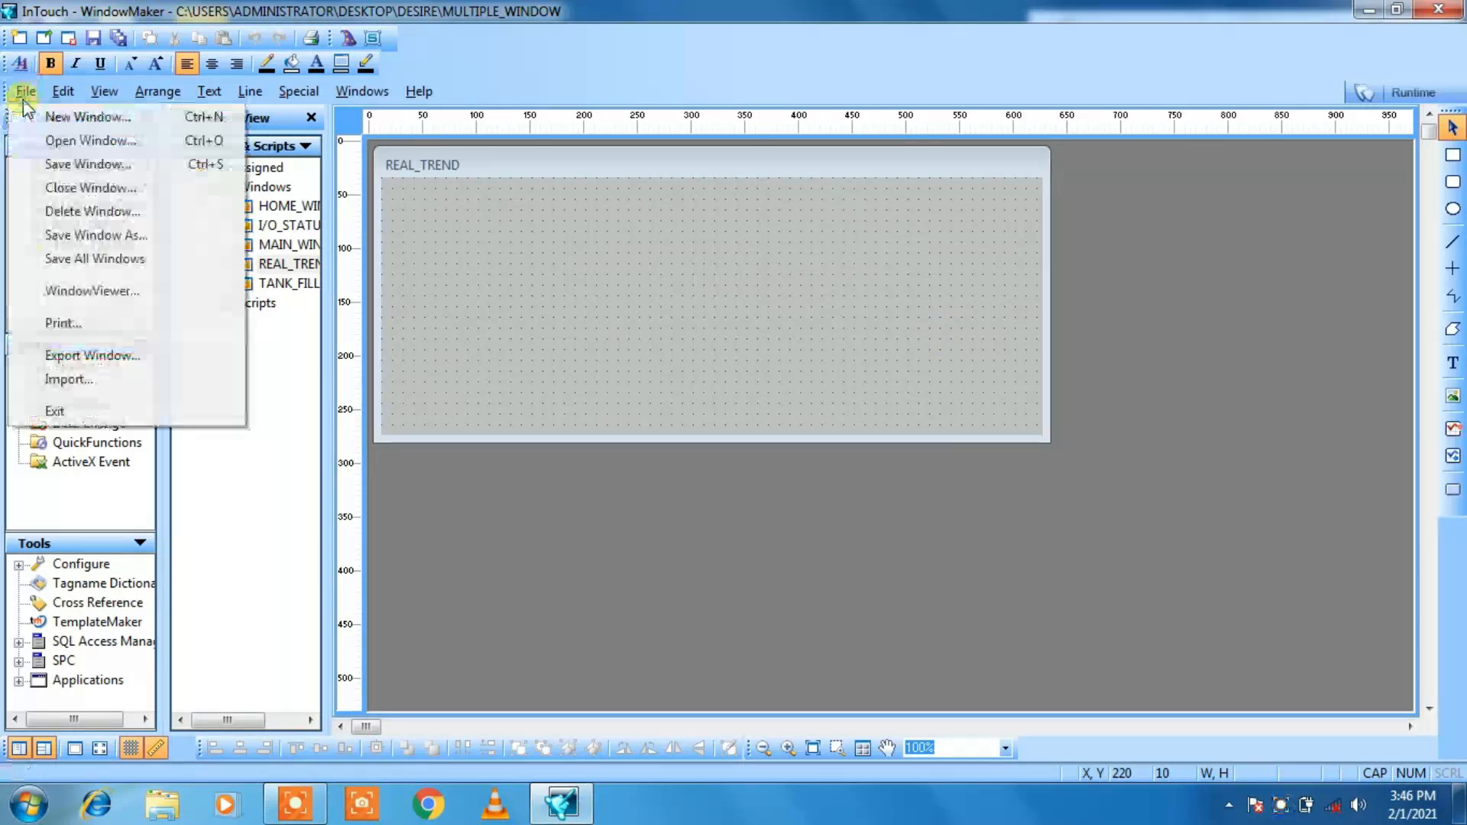
{"action": "left_click", "coordinate": [39, 116]}
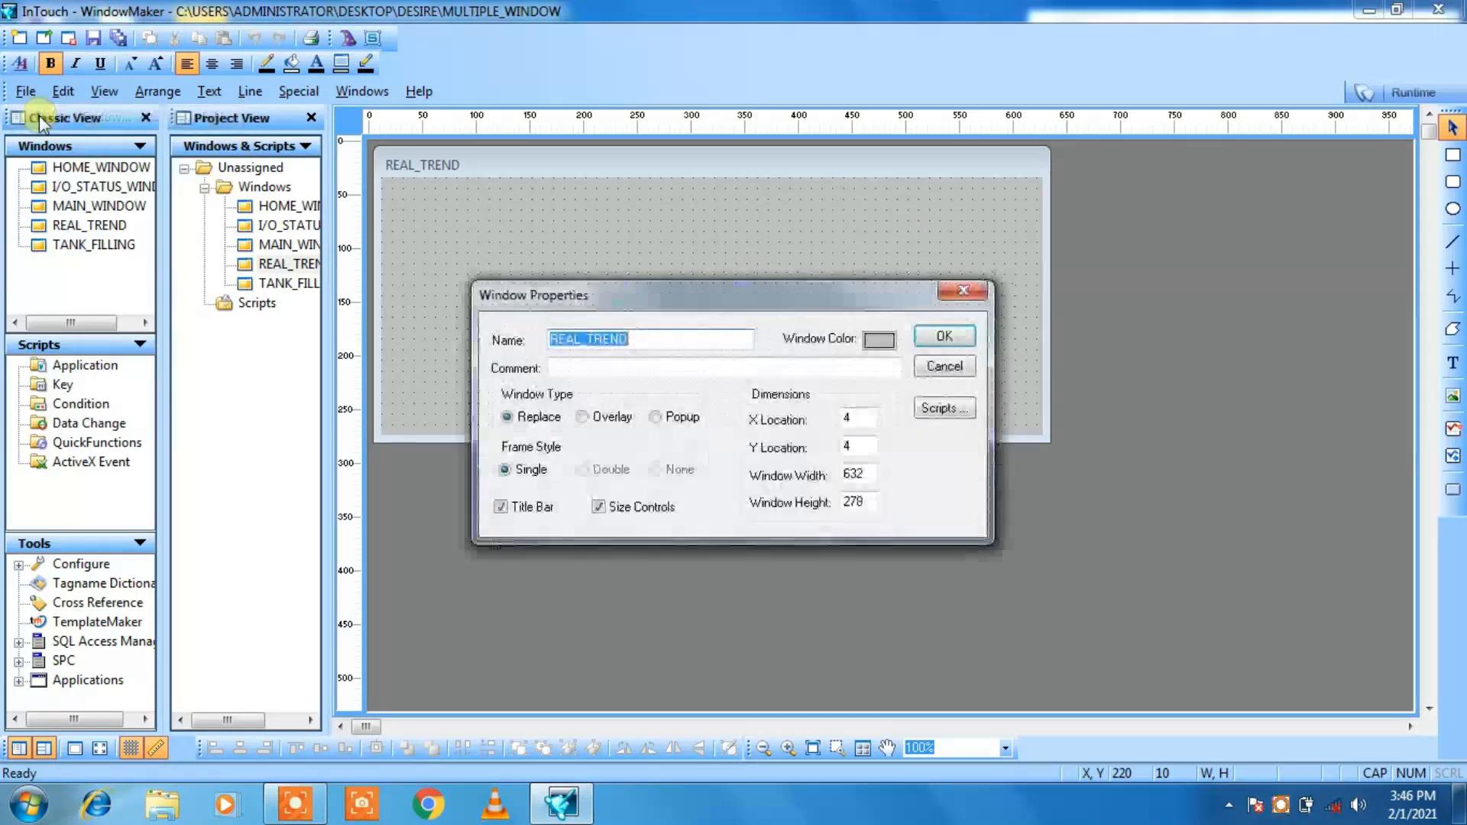
{"action": "type", "text": "H"}
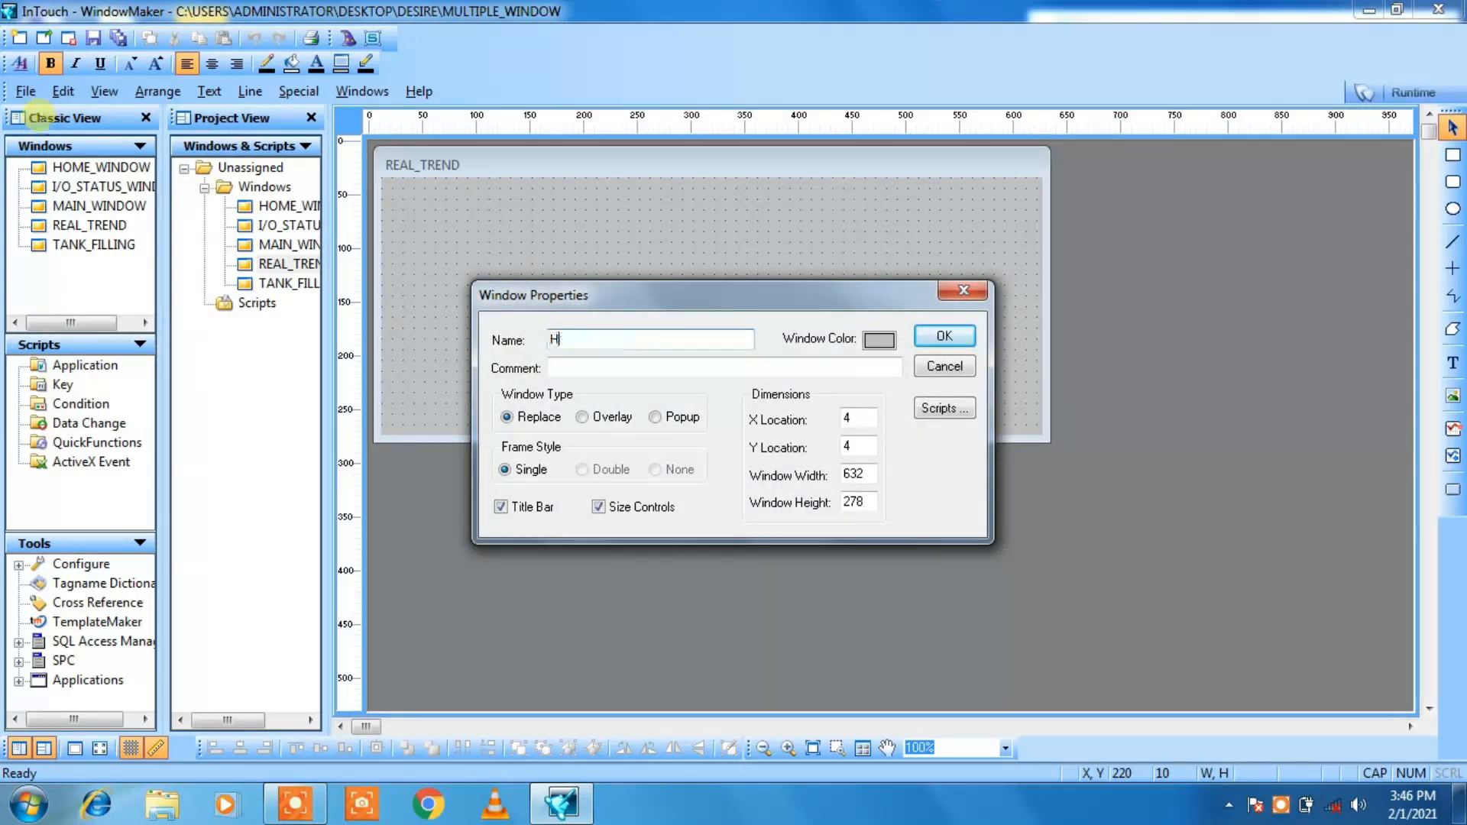
{"action": "type", "text": "ISTORICAL_WI"}
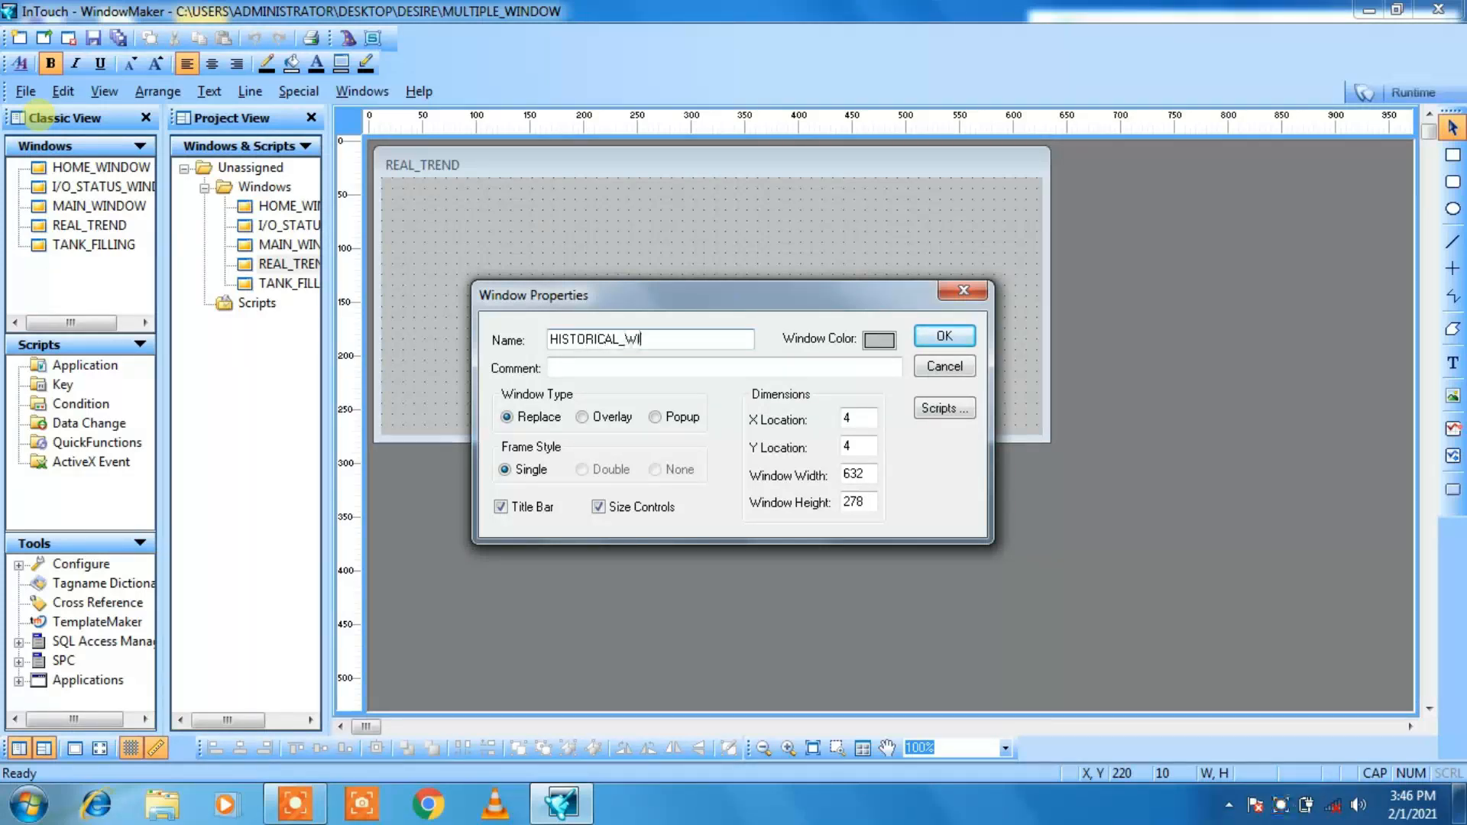
{"action": "type", "text": "NDOW"}
{"action": "key", "text": "BackSpace"}
{"action": "key", "text": "BackSpace"}
{"action": "key", "text": "BackSpace"}
{"action": "key", "text": "BackSpace"}
{"action": "key", "text": "BackSpace"}
{"action": "key", "text": "BackSpace"}
{"action": "type", "text": "TREND"}
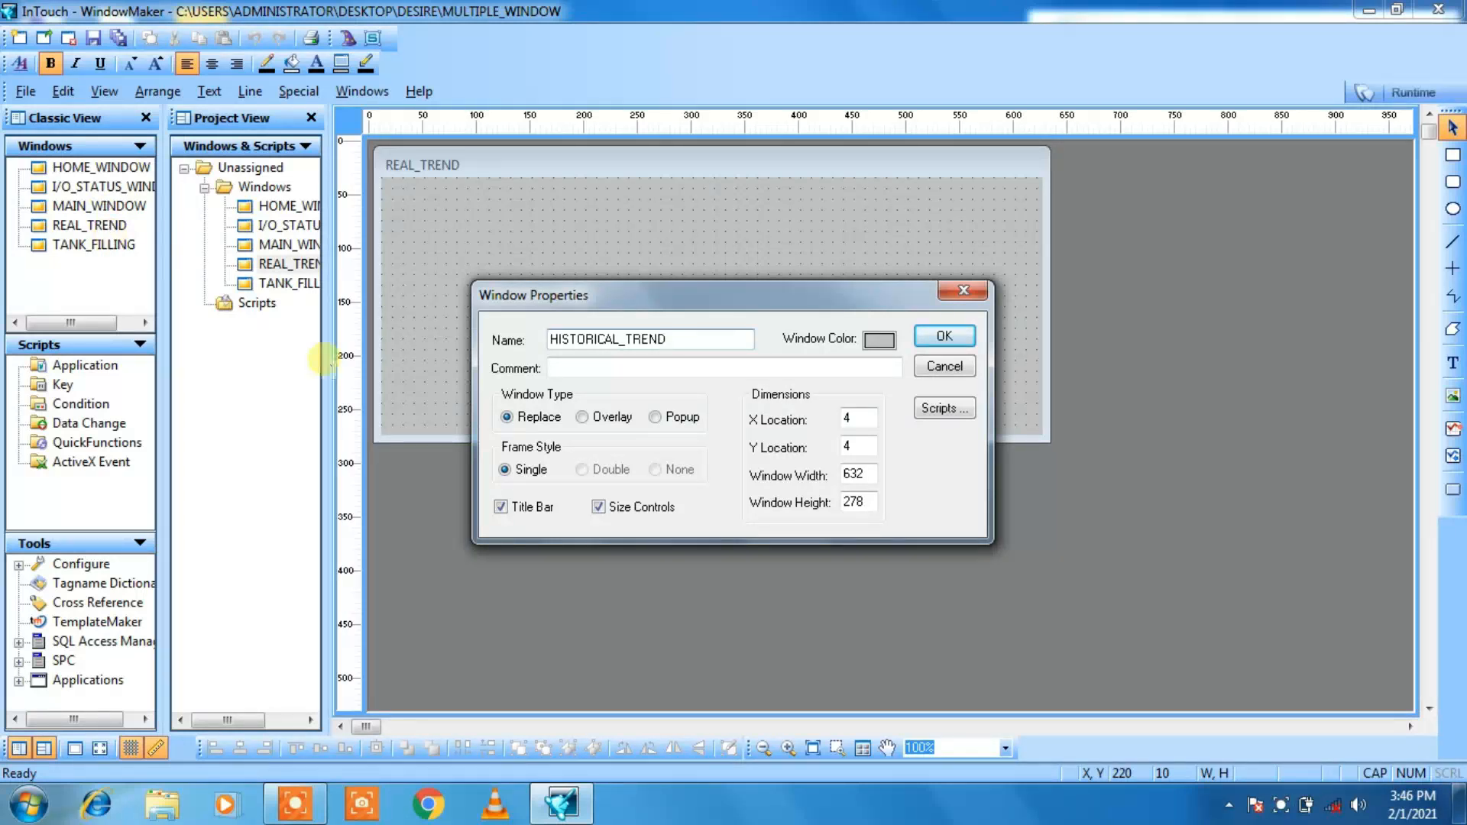
{"action": "left_click", "coordinate": [944, 337]}
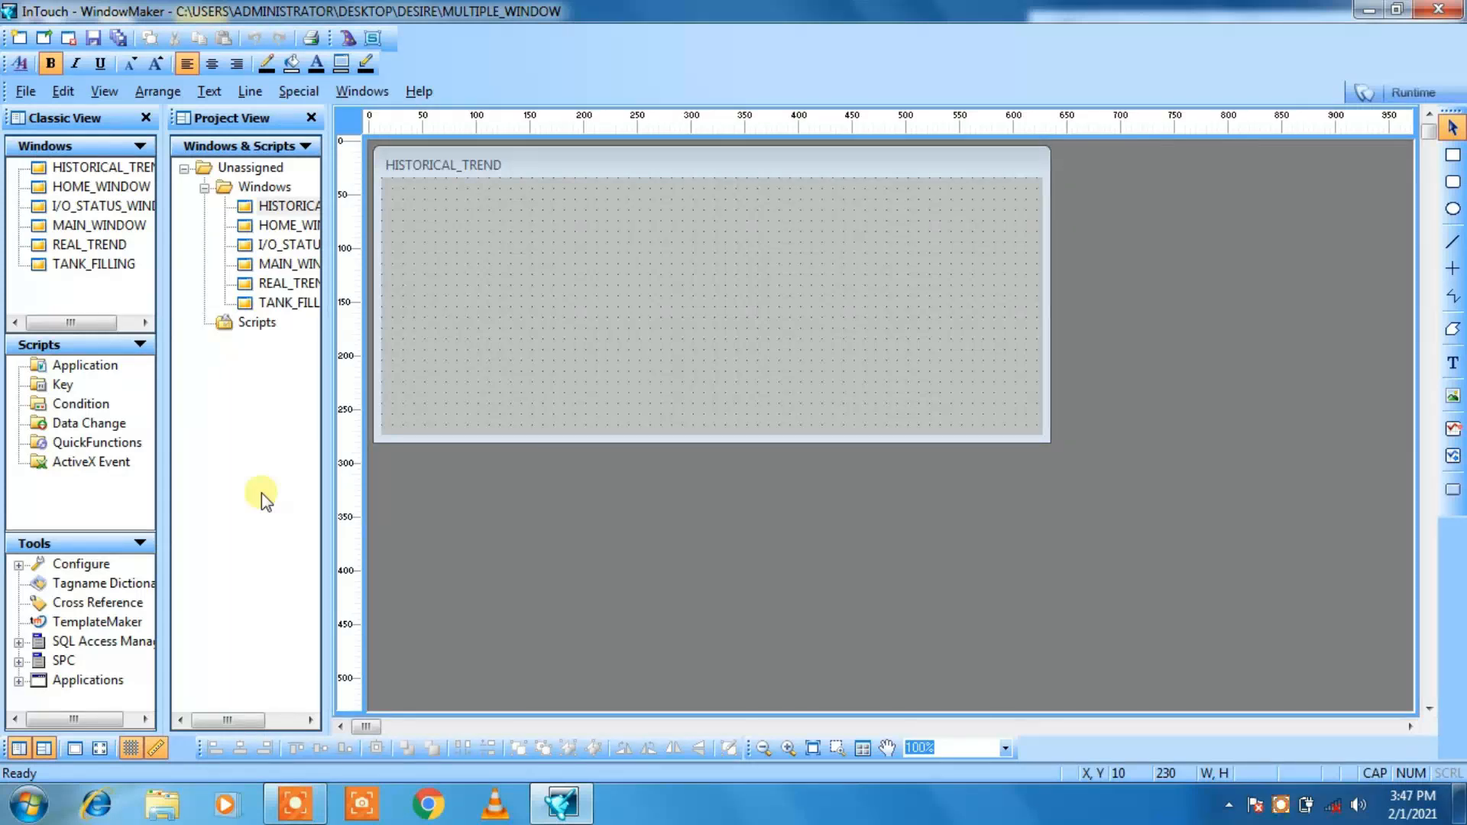
Step: Create a seventh window named ALARM_SUMMARY, keeping the default type and dimensions
{"action": "left_click", "coordinate": [26, 93]}
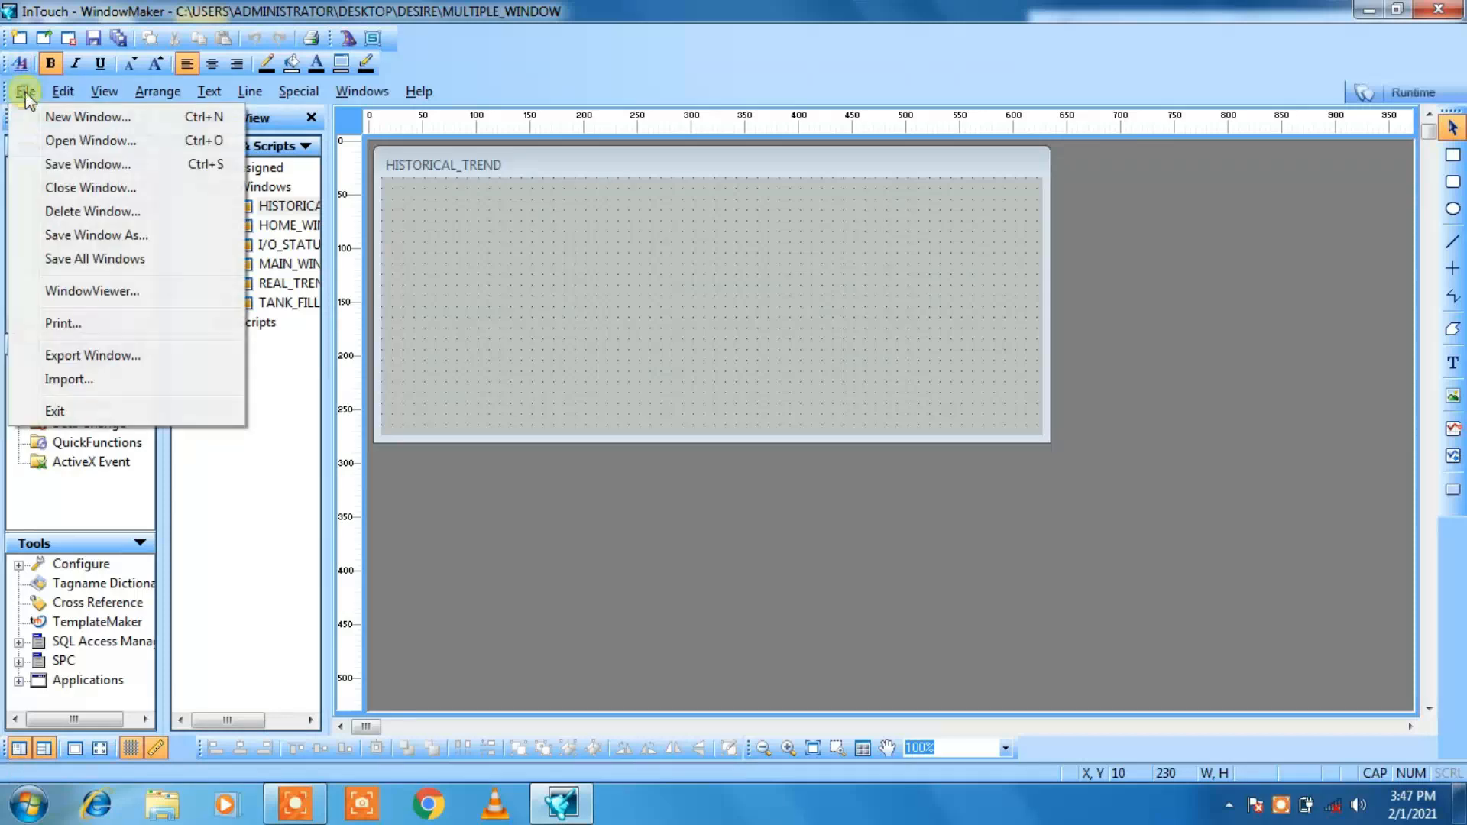
{"action": "left_click", "coordinate": [59, 117]}
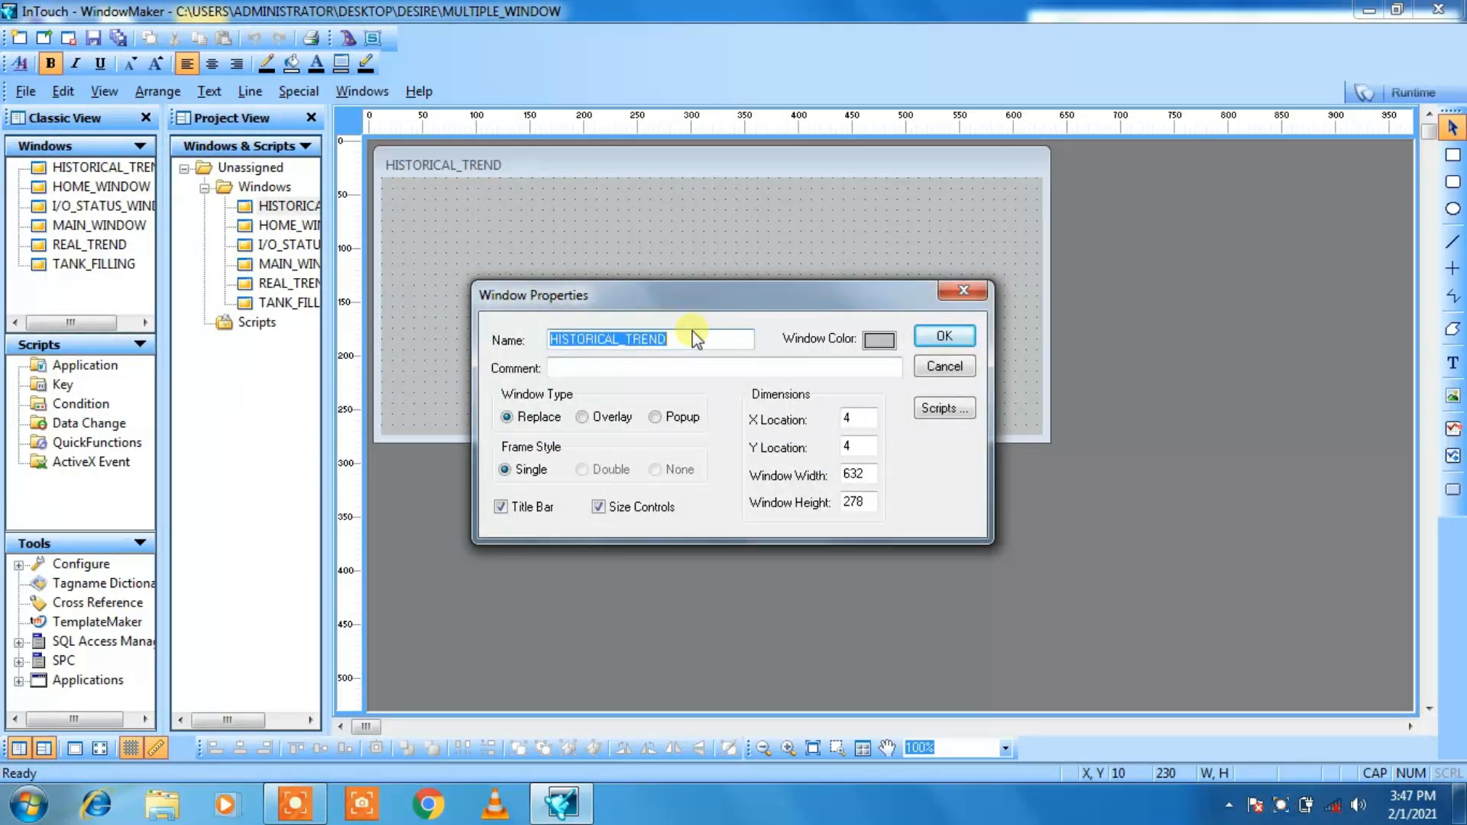
{"action": "type", "text": "ALARM"}
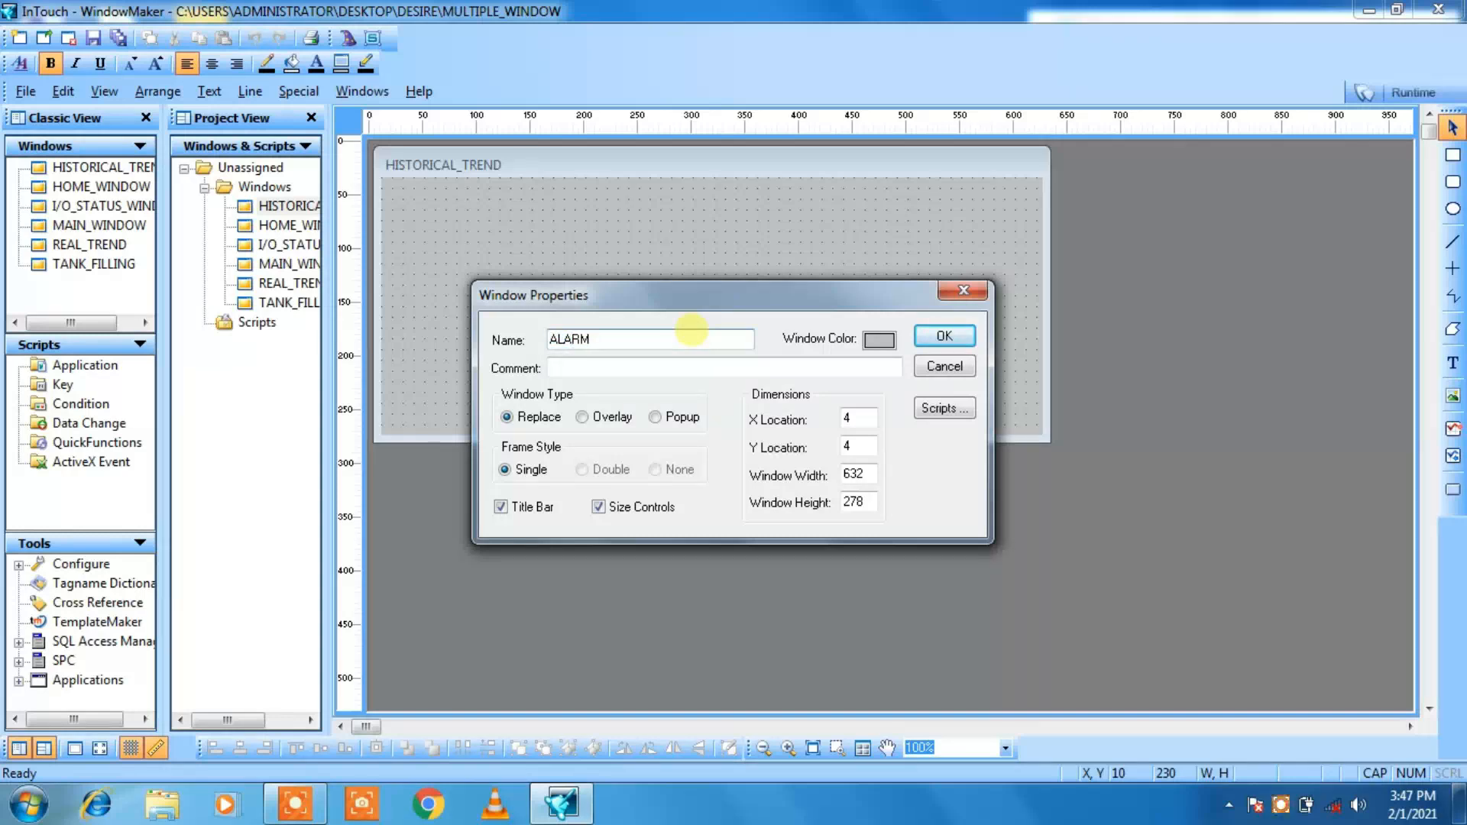
{"action": "type", "text": "_SUMMARY"}
{"action": "key", "text": "Return"}
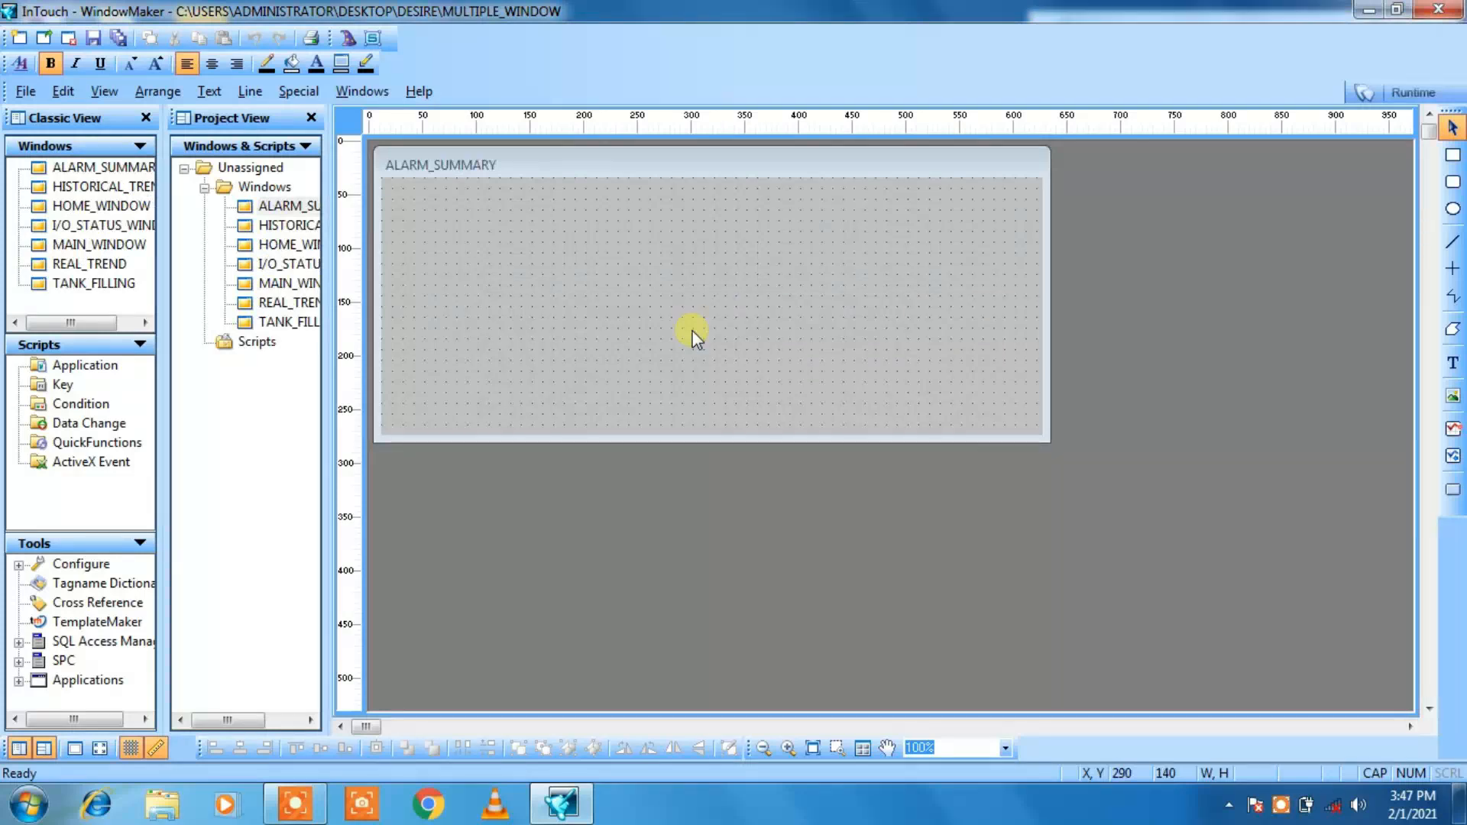
Step: Create an eighth window named ALARM_HISTORY, keeping the default type and dimensions
{"action": "left_click", "coordinate": [27, 93]}
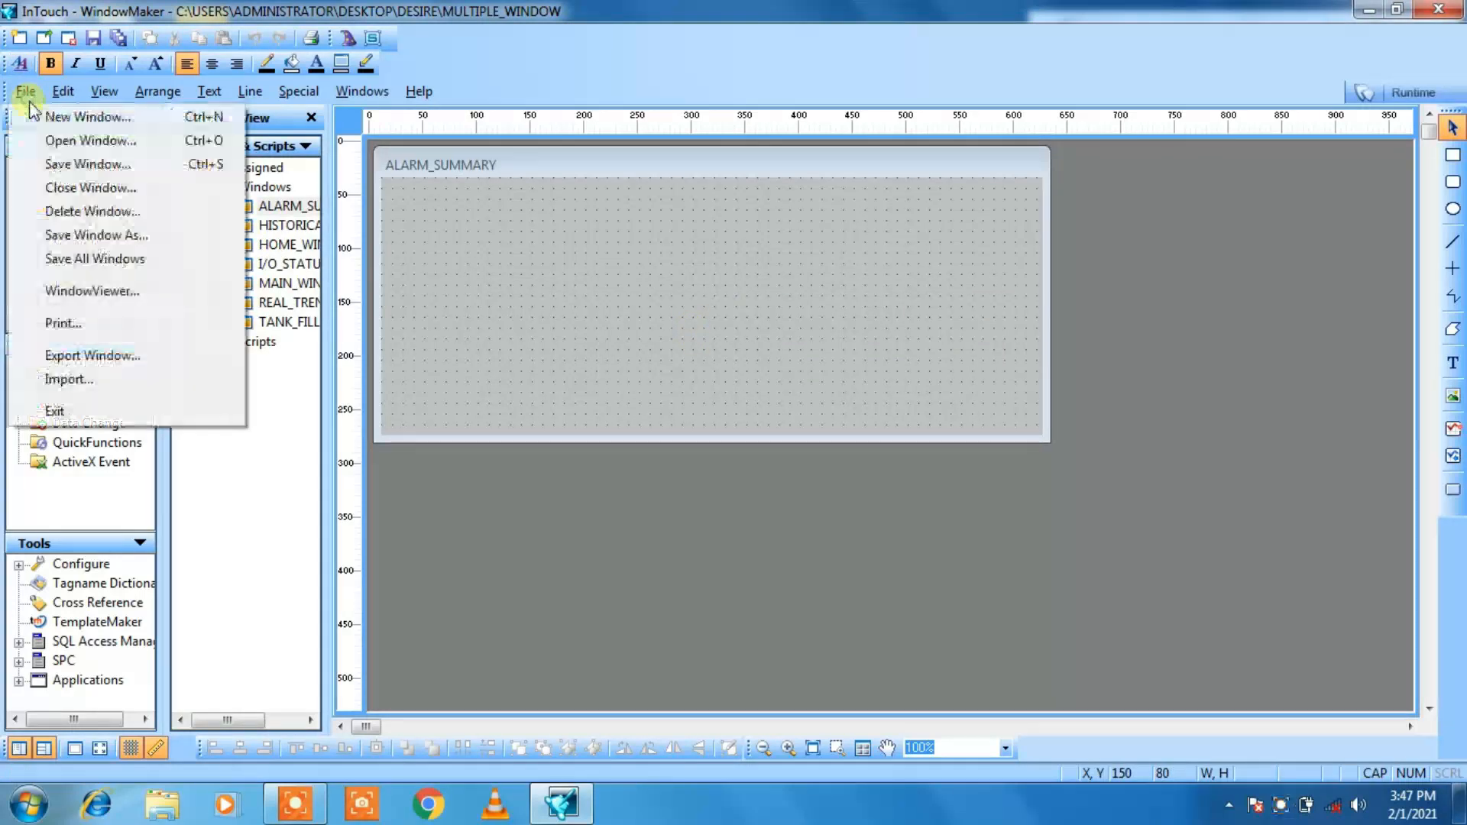
{"action": "left_click", "coordinate": [53, 123]}
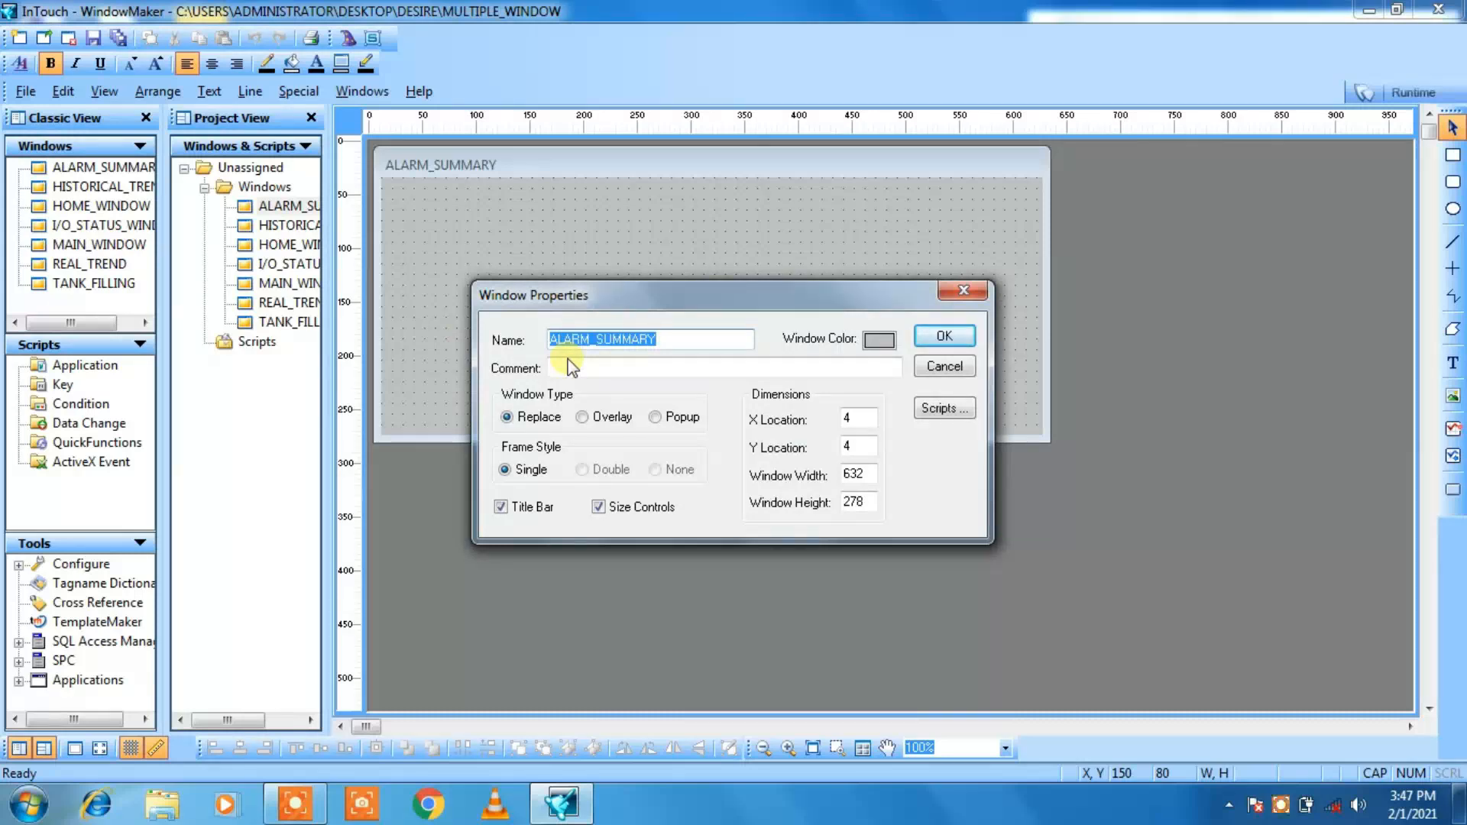
{"action": "type", "text": "ALA"}
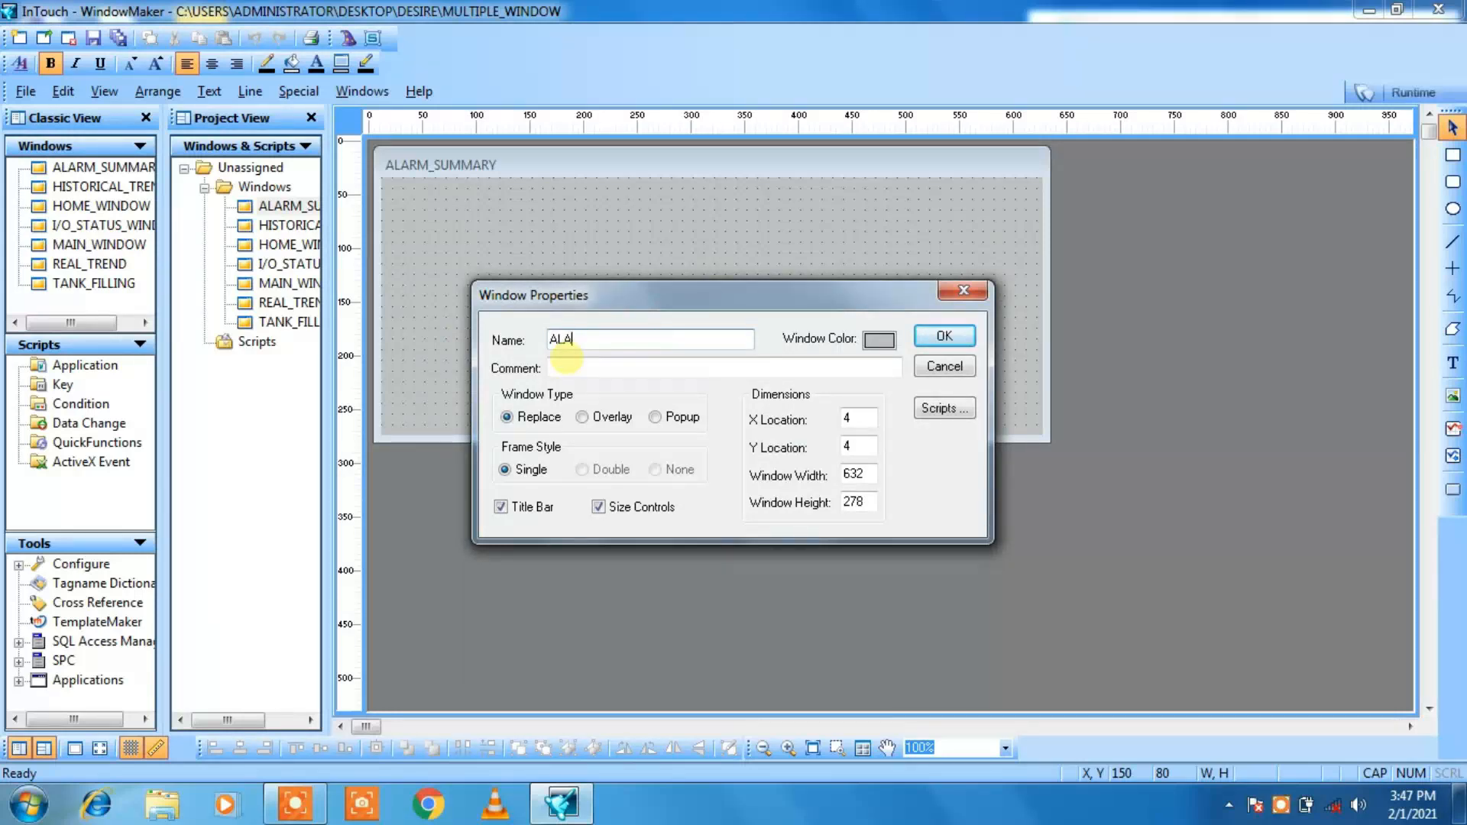
{"action": "type", "text": "RM_HISTORY"}
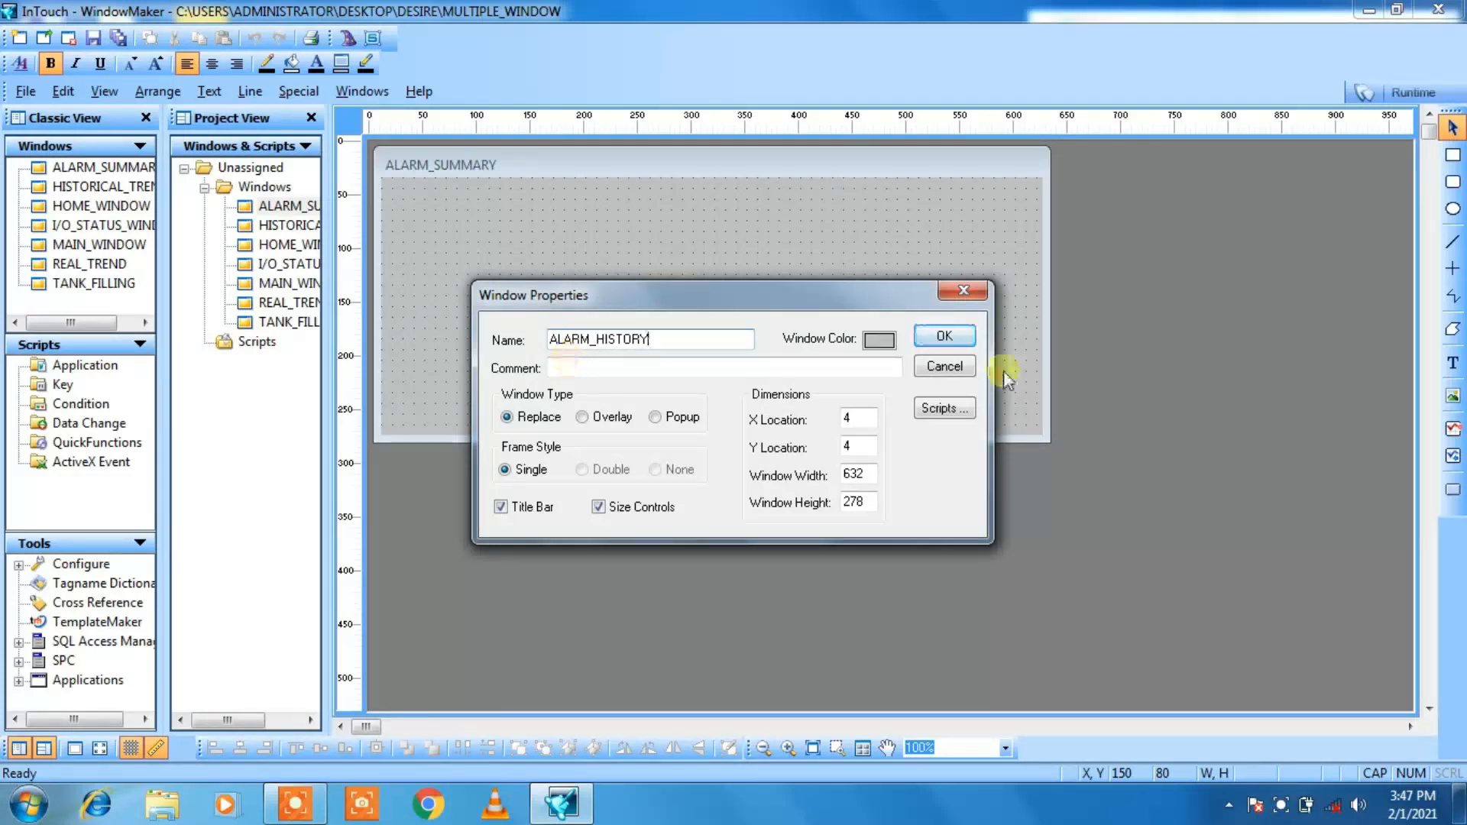
{"action": "left_click", "coordinate": [948, 338]}
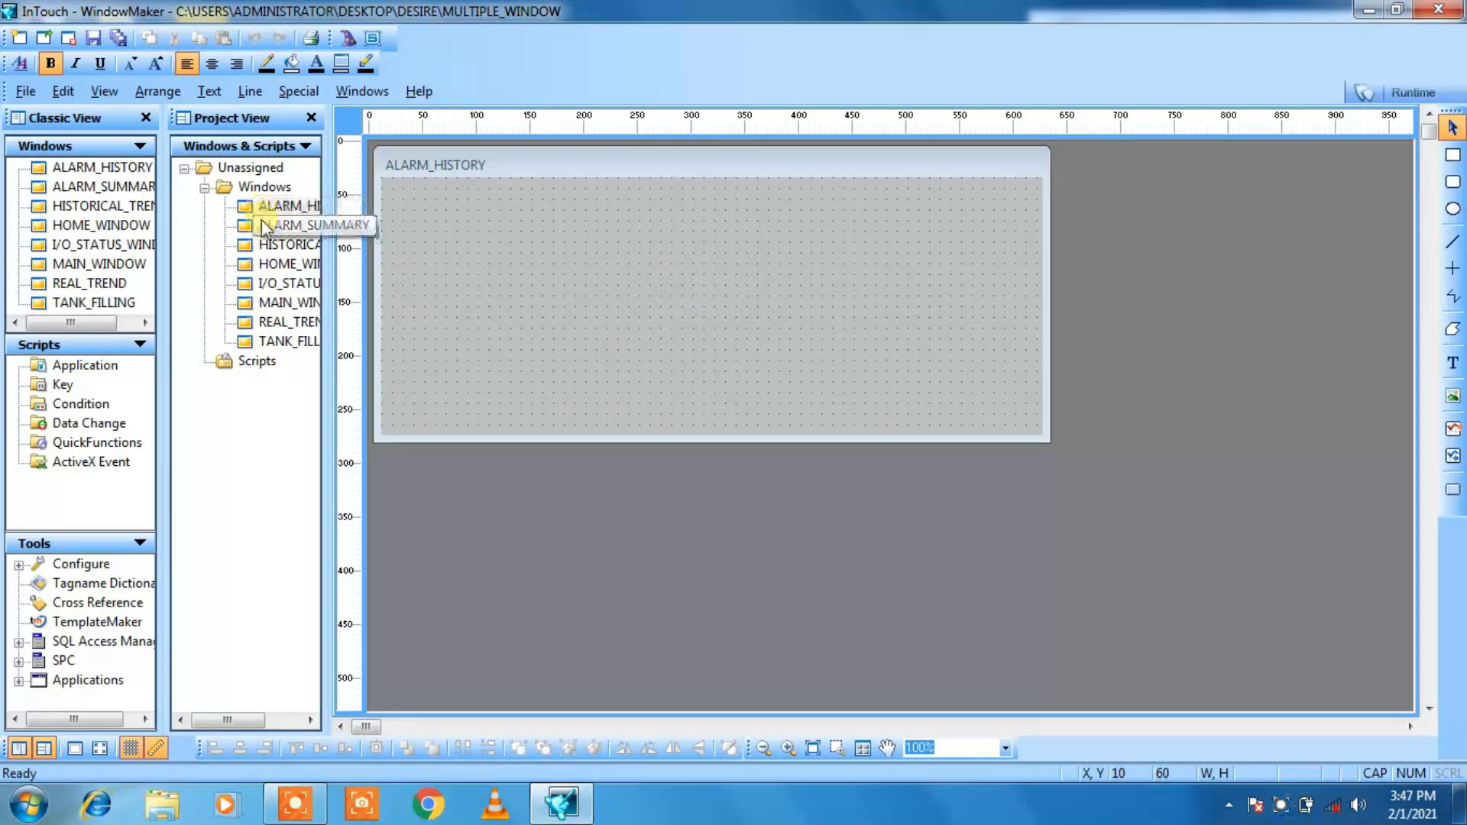
Step: Open MAIN_WINDOW and enlarge it in height and width to fill the visible drawing area
{"action": "double_click", "coordinate": [273, 305]}
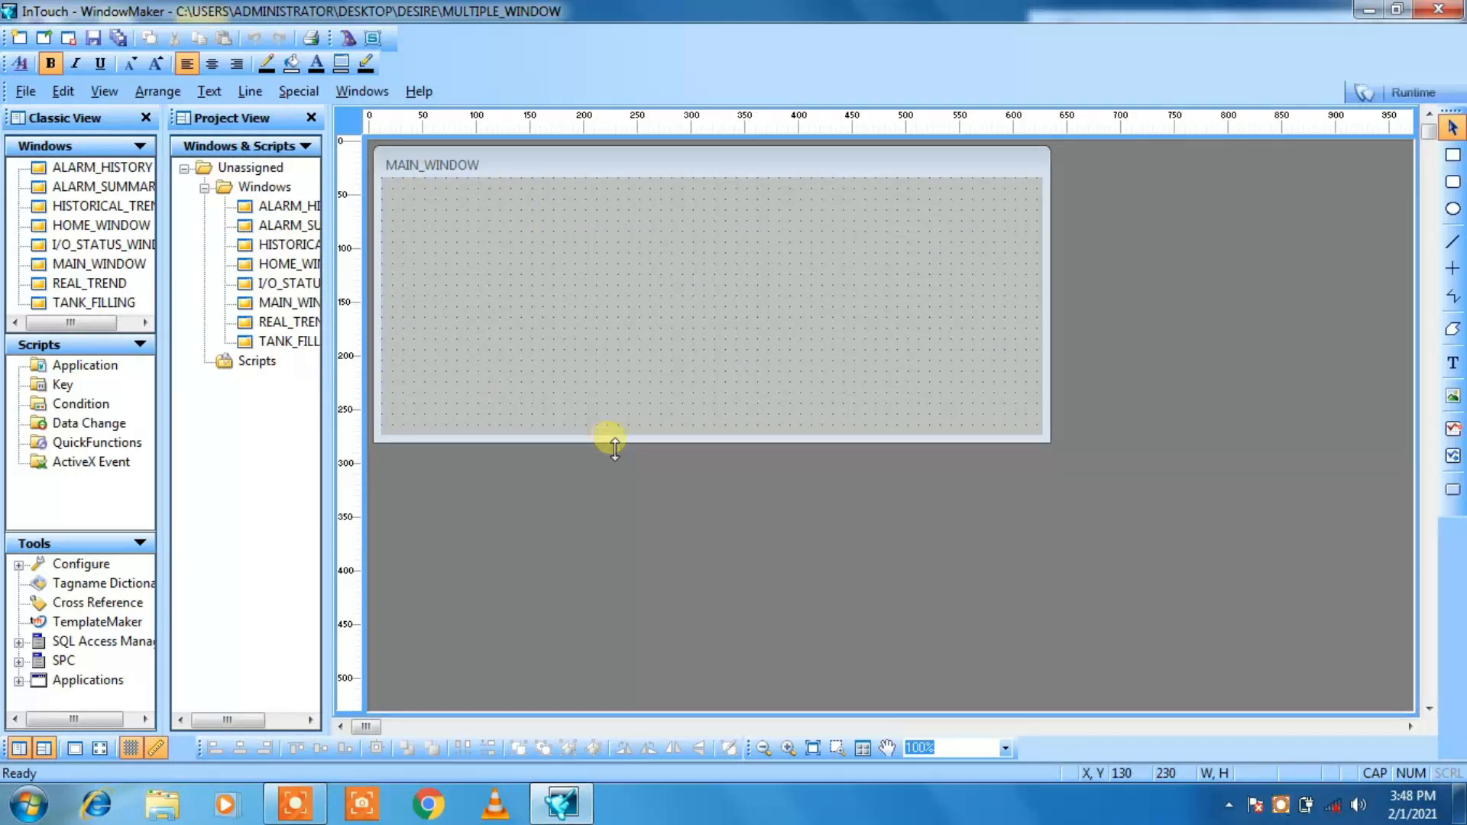
{"action": "left_click_drag", "start_coordinate": [609, 441], "coordinate": [639, 710]}
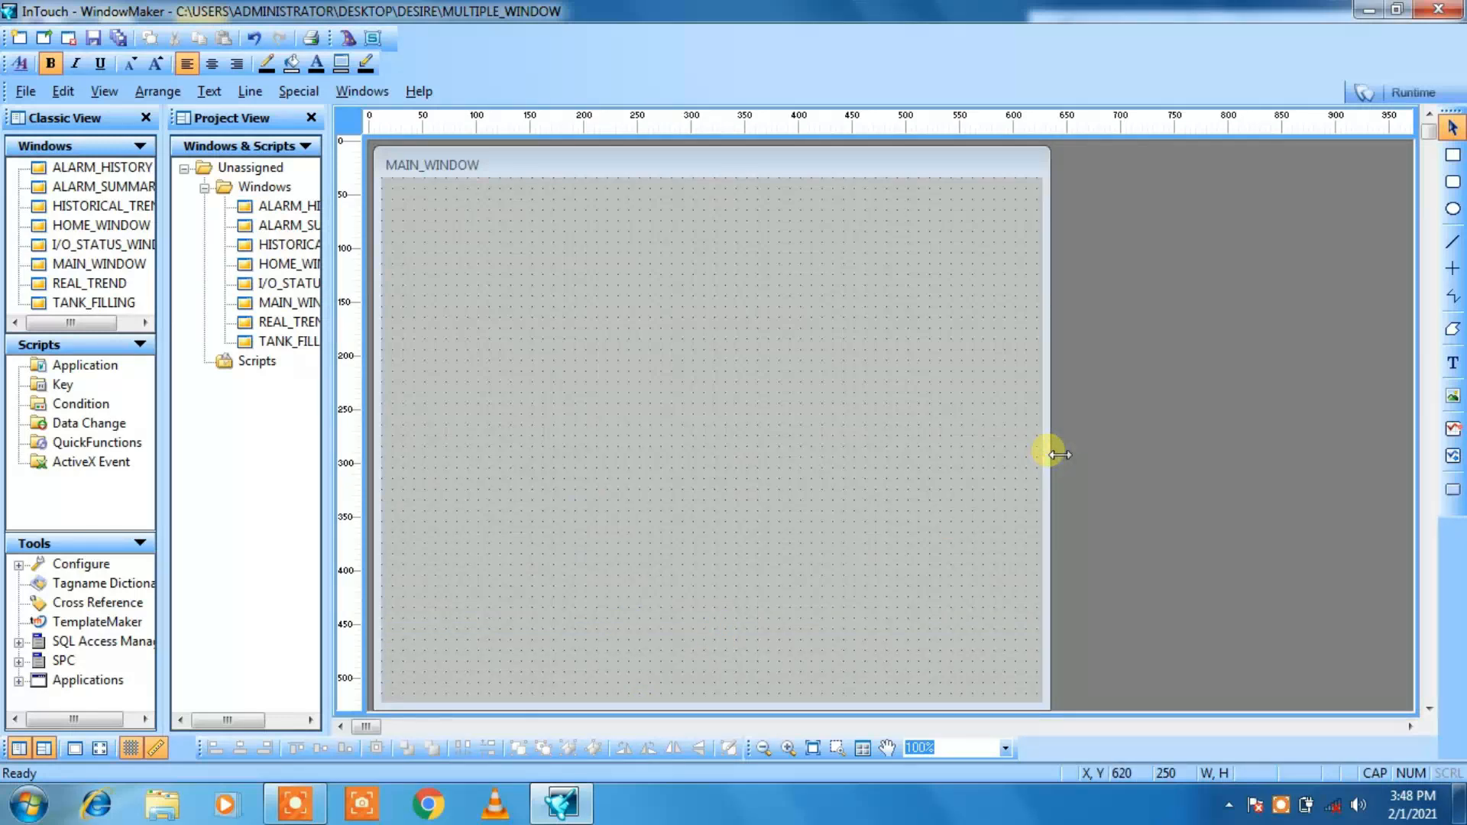
{"action": "left_click_drag", "start_coordinate": [1059, 455], "coordinate": [1423, 351]}
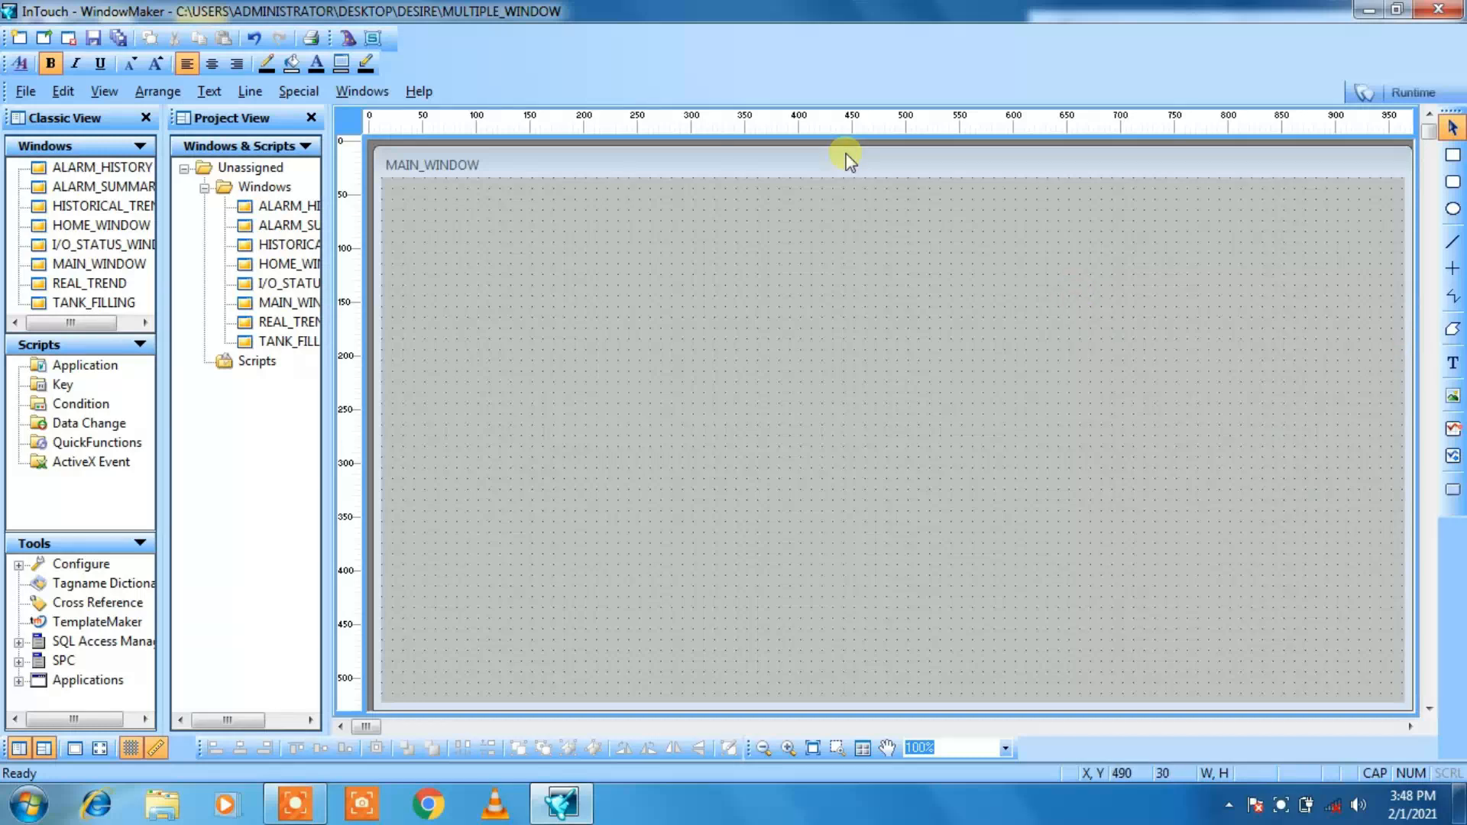
Step: Place a Digital Time/Date with Frame clock wizard in the upper-left corner of MAIN_WINDOW
{"action": "left_click", "coordinate": [347, 38]}
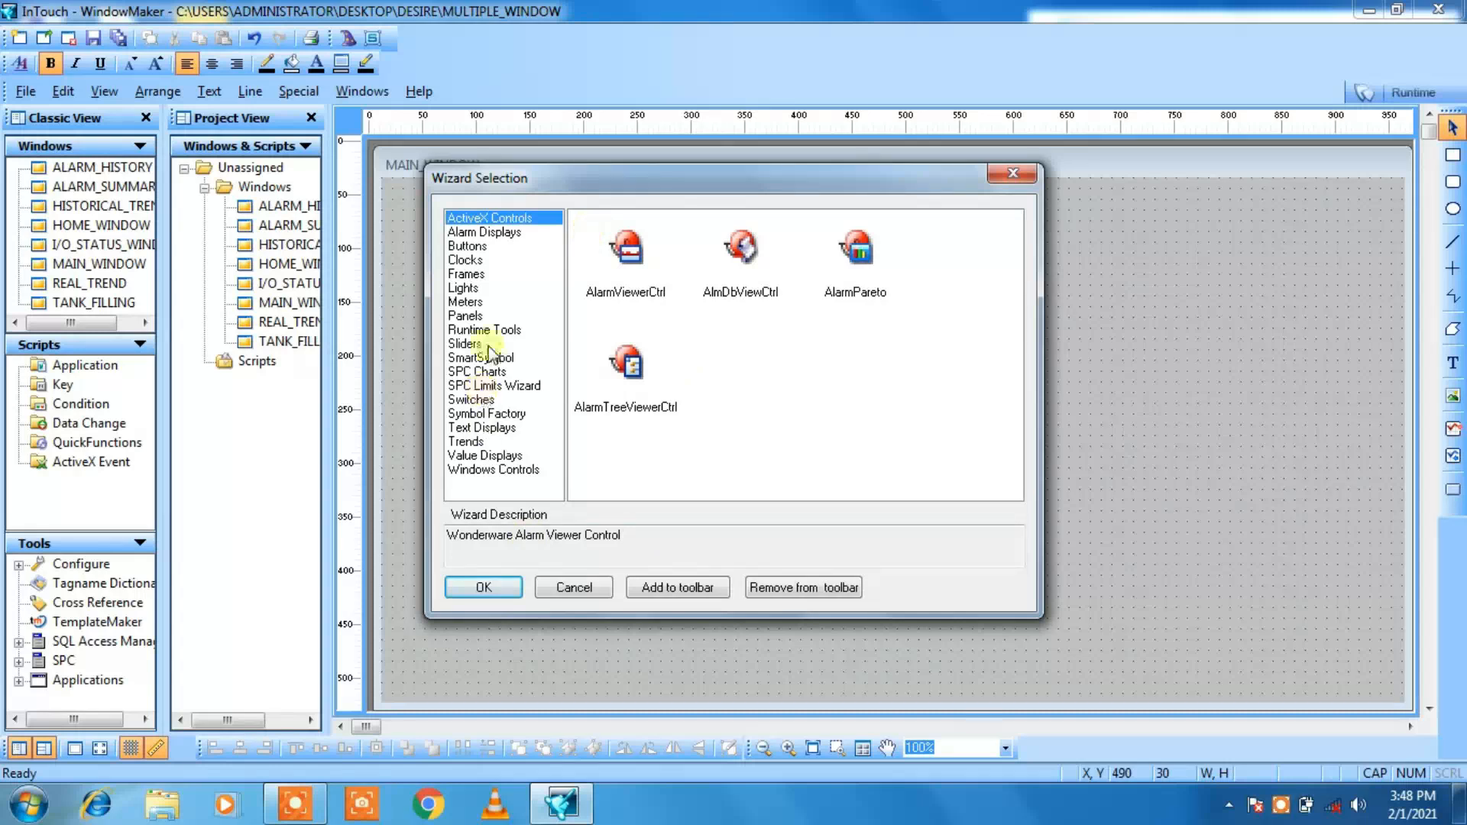
{"action": "left_click", "coordinate": [466, 261]}
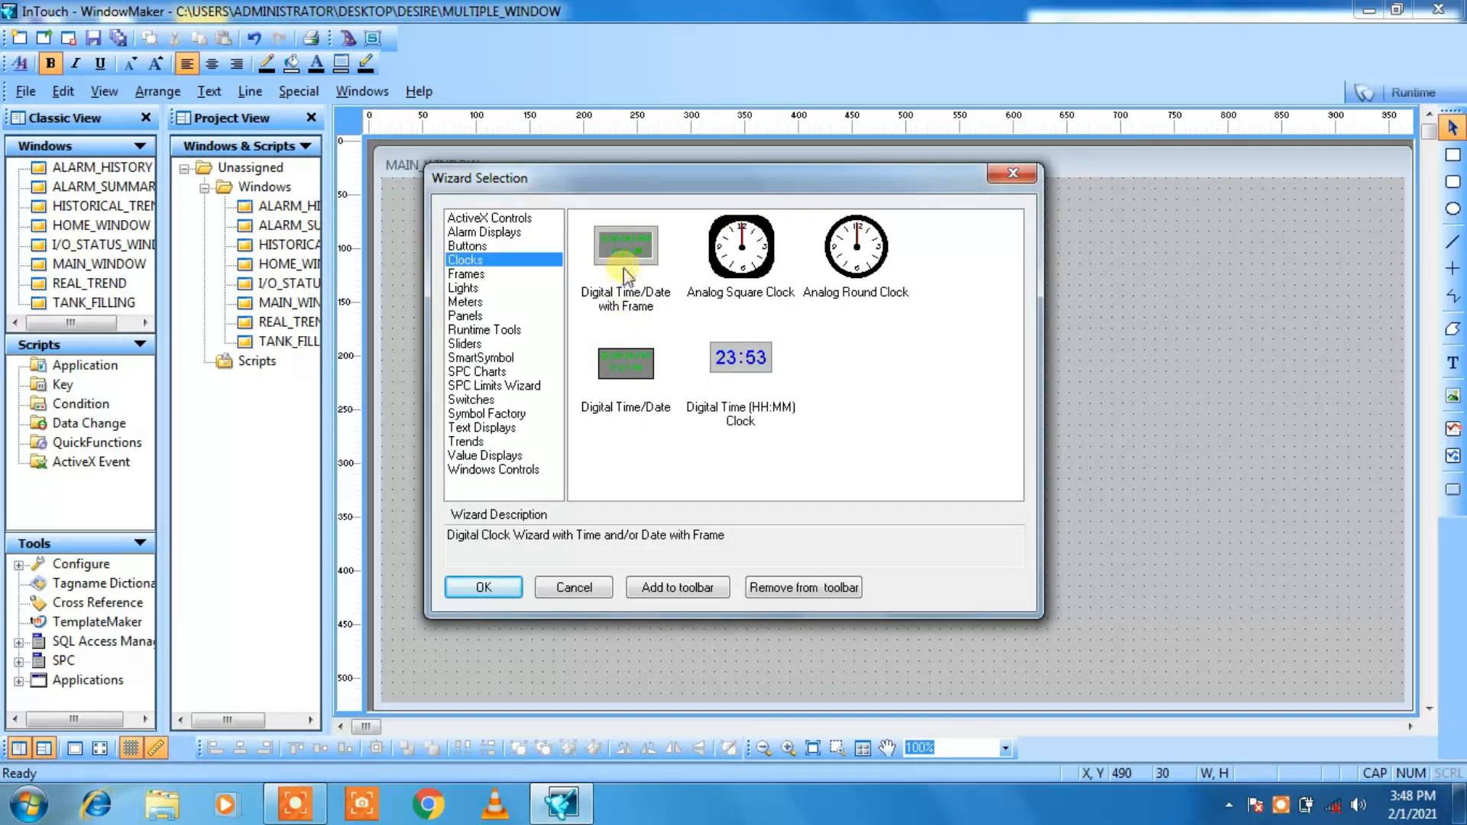
{"action": "left_click", "coordinate": [622, 241]}
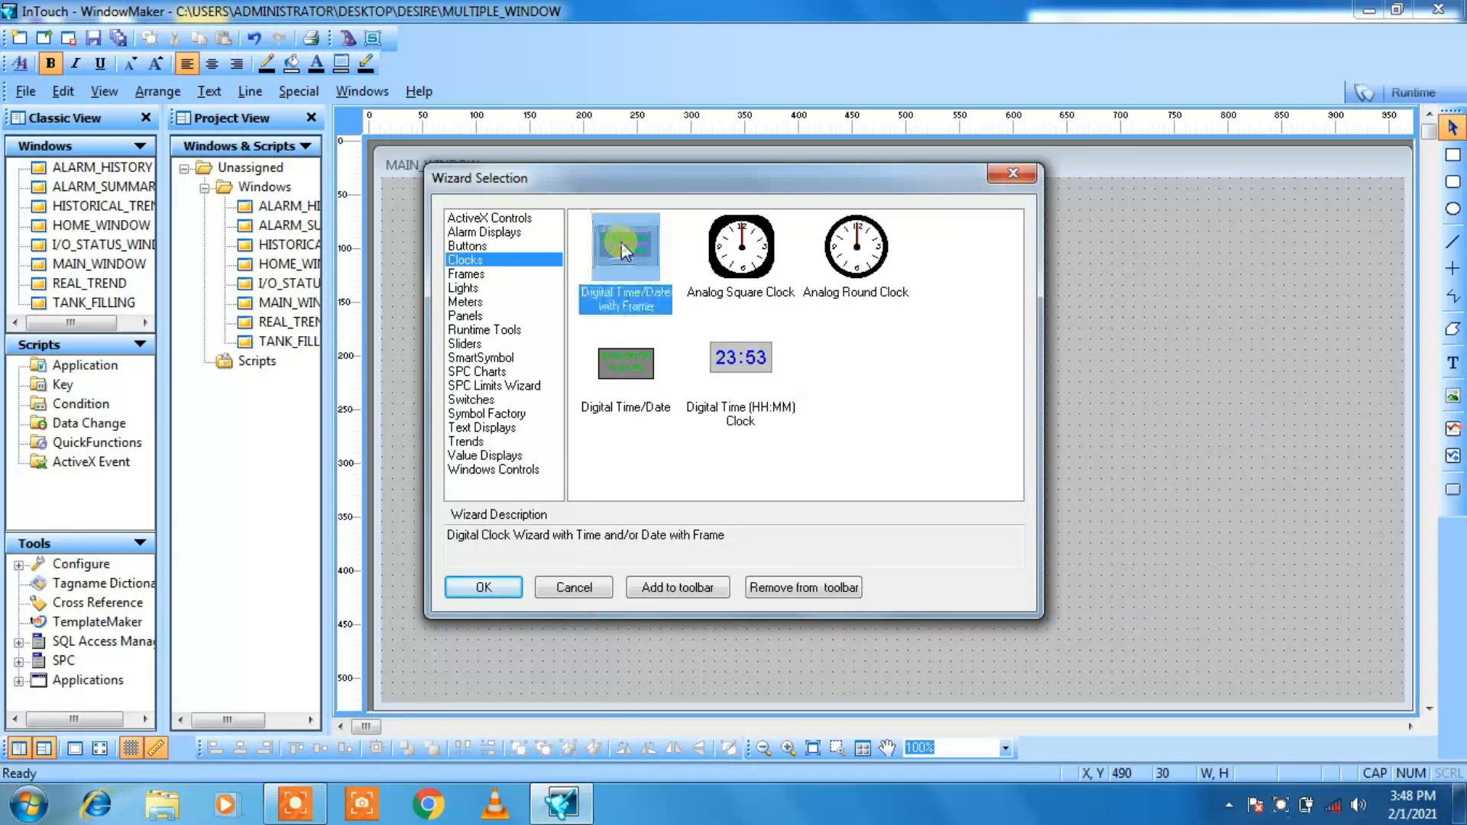
{"action": "left_click", "coordinate": [484, 588]}
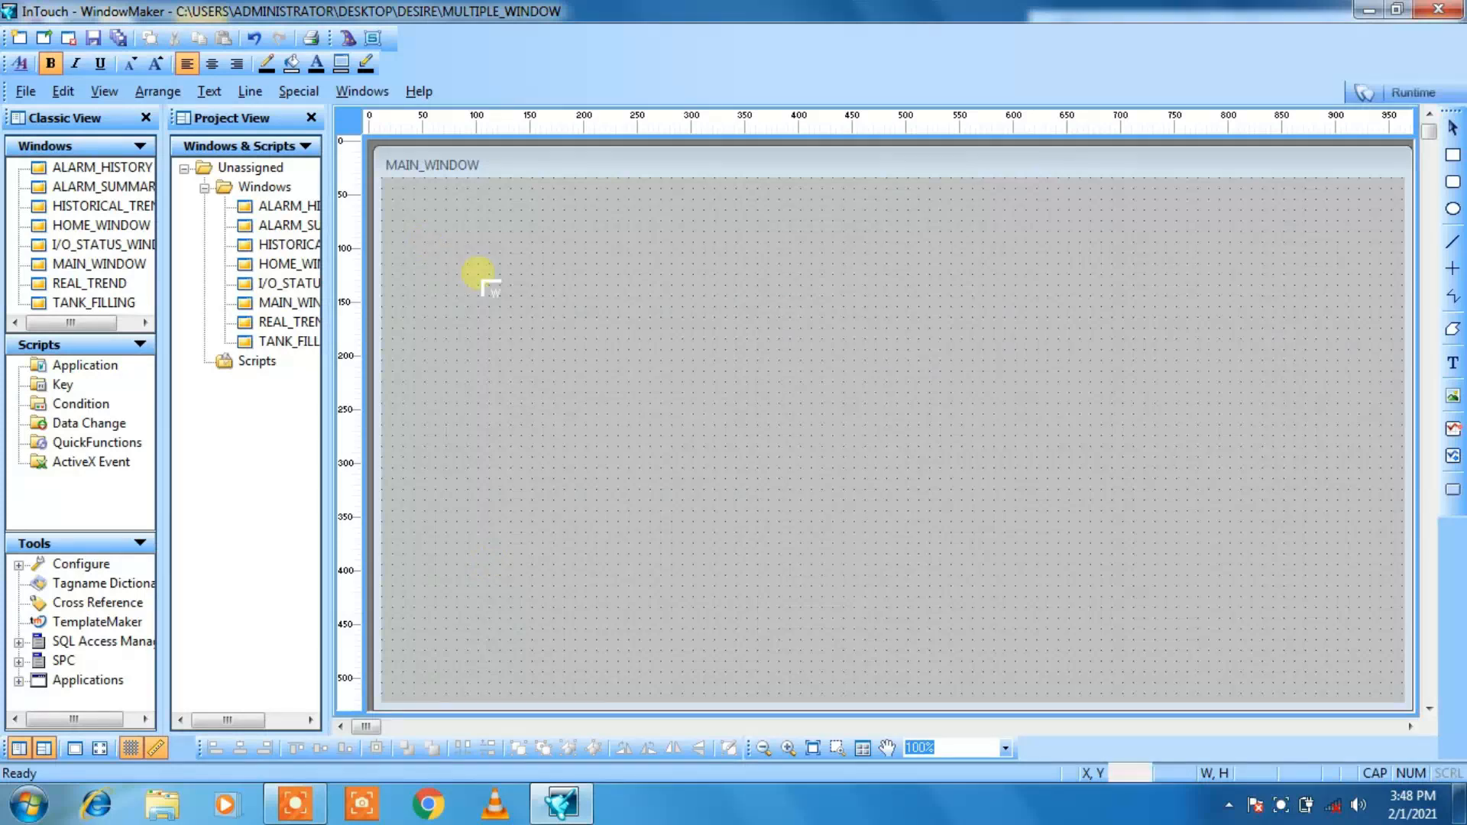
{"action": "left_click", "coordinate": [403, 197]}
{"action": "left_click", "coordinate": [654, 369]}
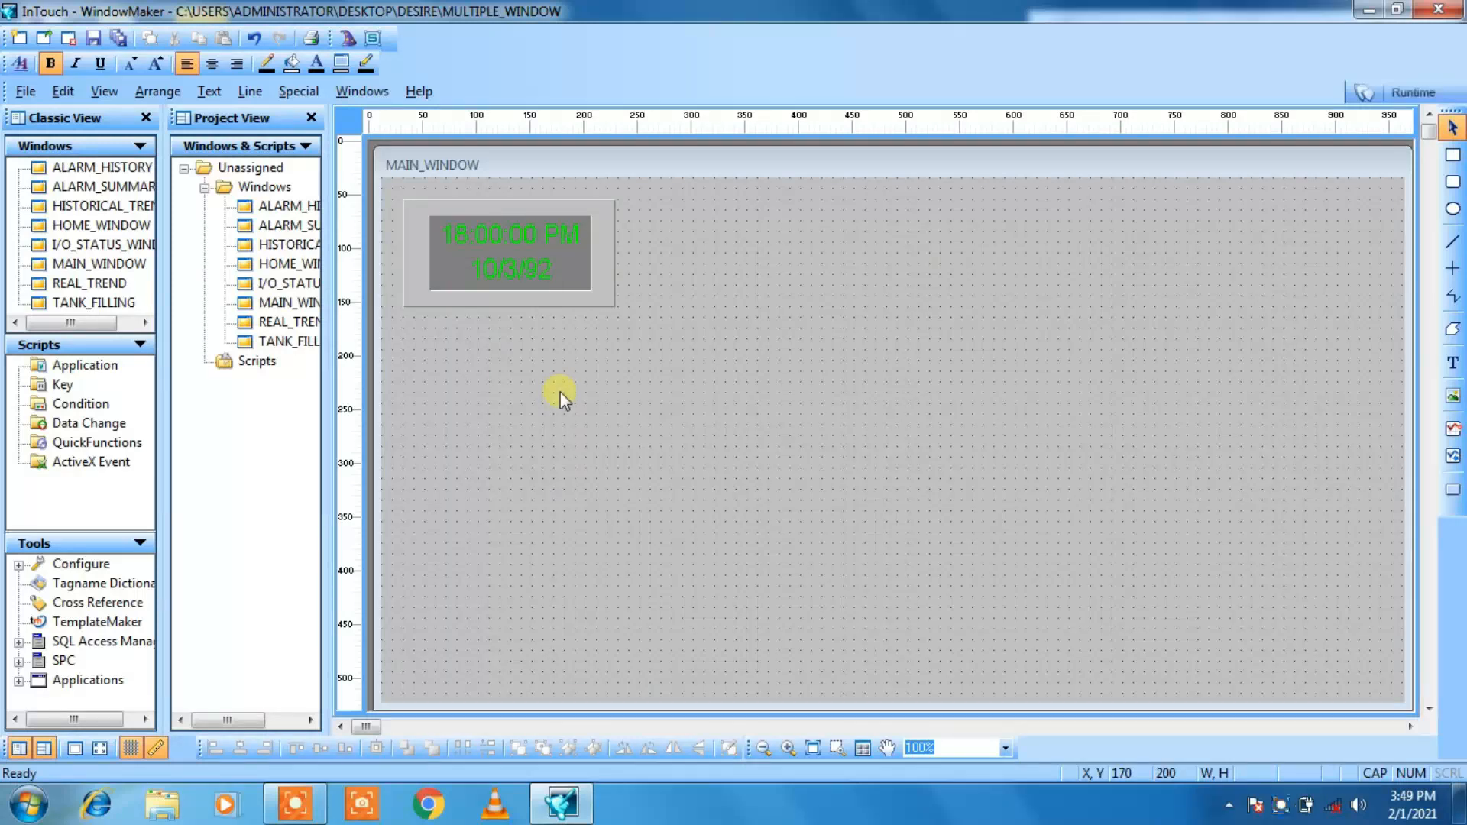
Step: Draw a rectangle about 660 by 420 in MAIN_WINDOW and move it directly beside the clock, level with its upper edge
{"action": "left_click", "coordinate": [1454, 158]}
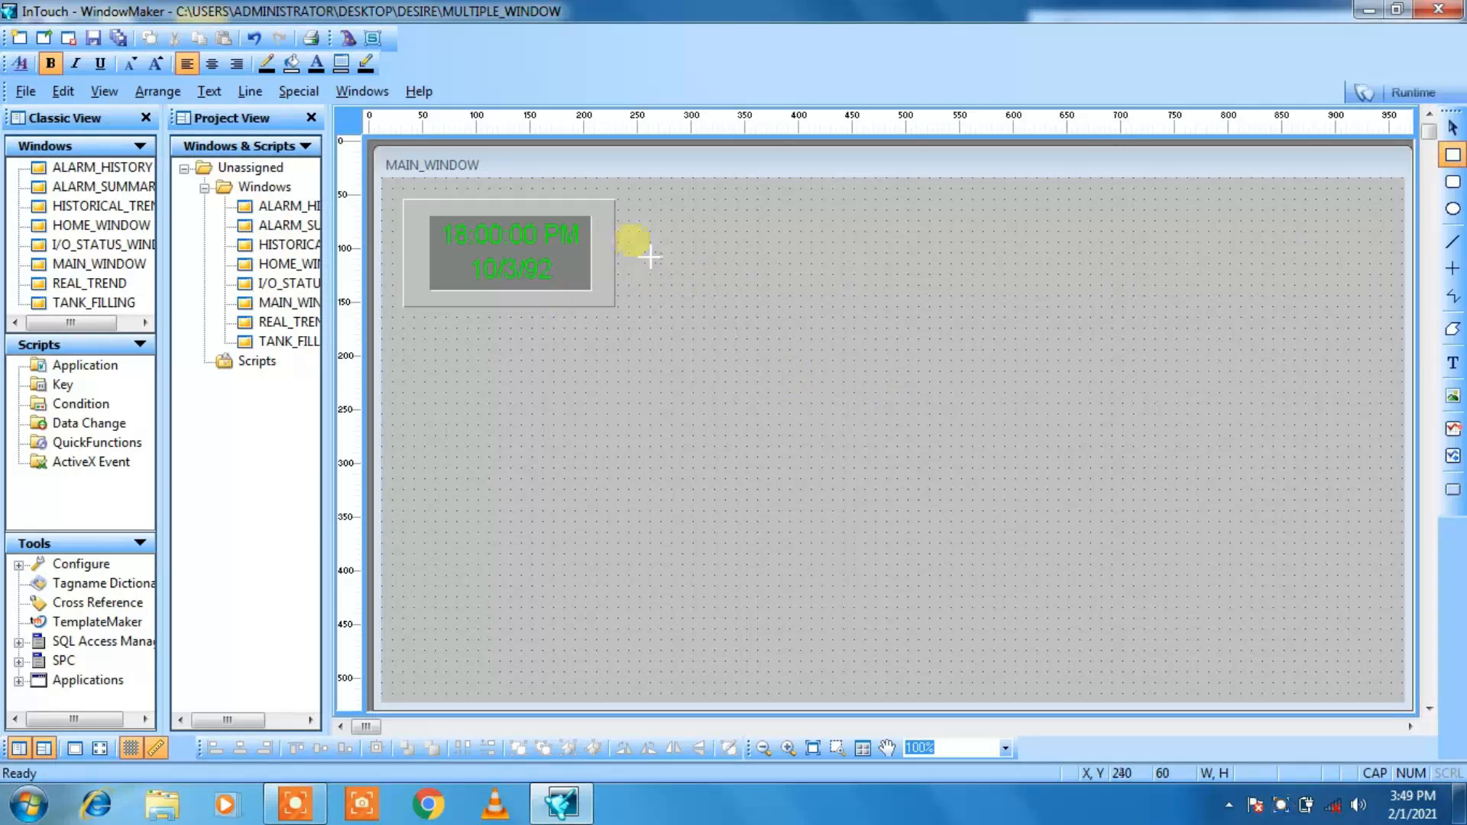
{"action": "left_click_drag", "start_coordinate": [642, 243], "coordinate": [1347, 691]}
{"action": "left_click_drag", "start_coordinate": [961, 310], "coordinate": [945, 285]}
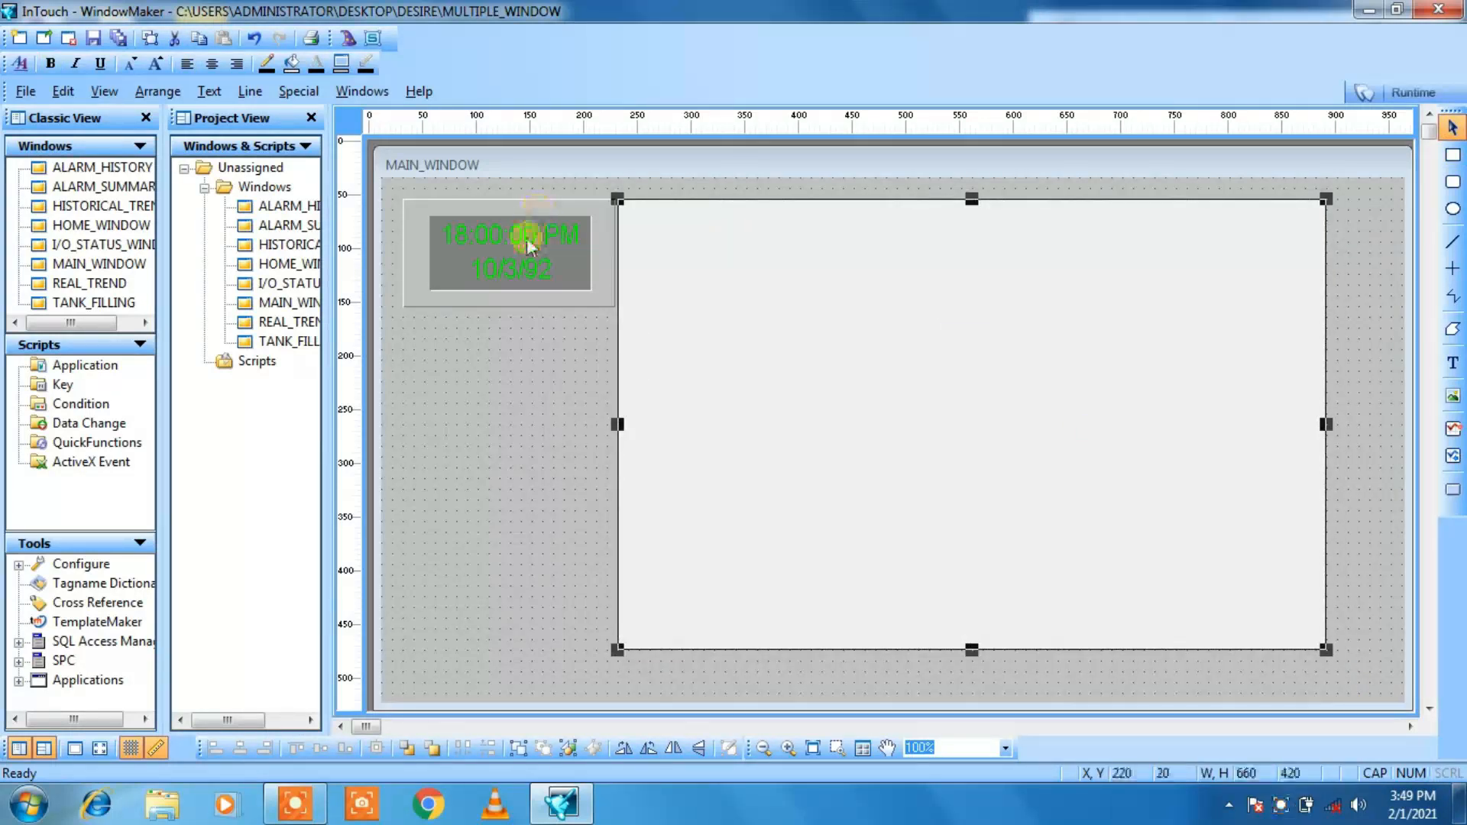
Step: Bring the clock to the front and place it on top of the rectangle in MAIN_WINDOW
{"action": "left_click_drag", "start_coordinate": [536, 248], "coordinate": [779, 265]}
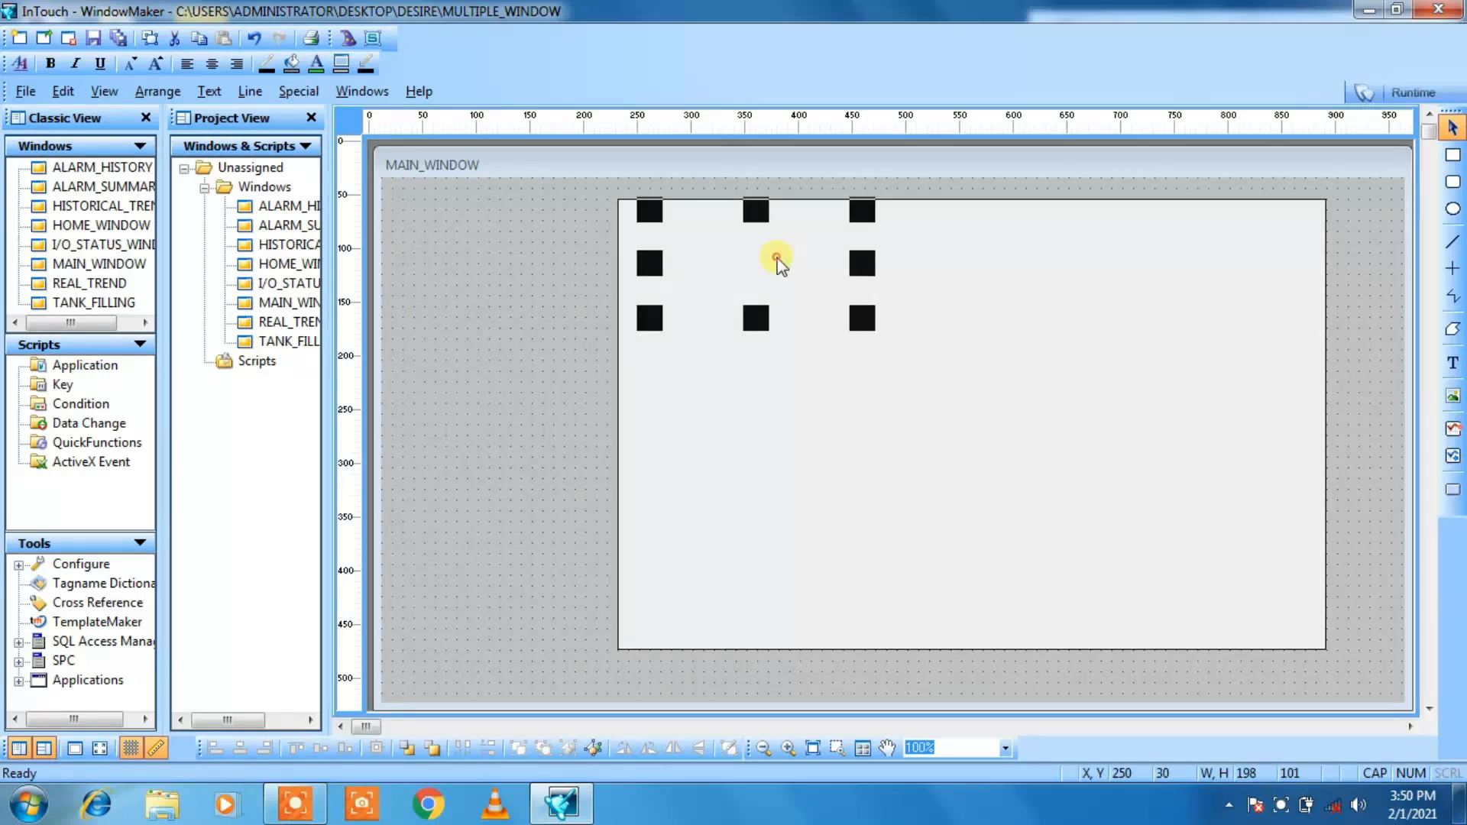
{"action": "right_click", "coordinate": [773, 257]}
{"action": "left_click", "coordinate": [672, 205]}
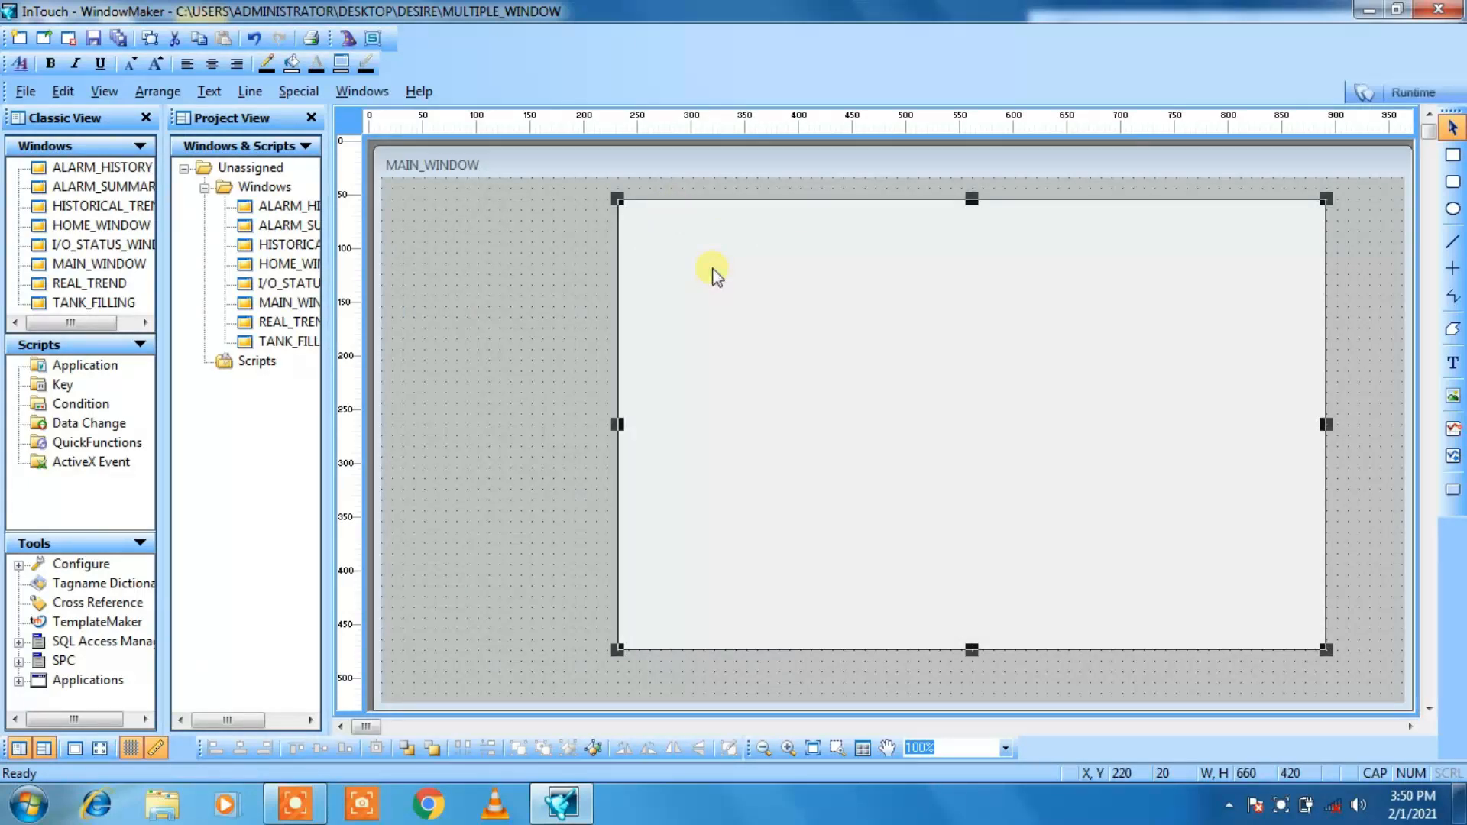
{"action": "left_click_drag", "start_coordinate": [731, 283], "coordinate": [714, 388]}
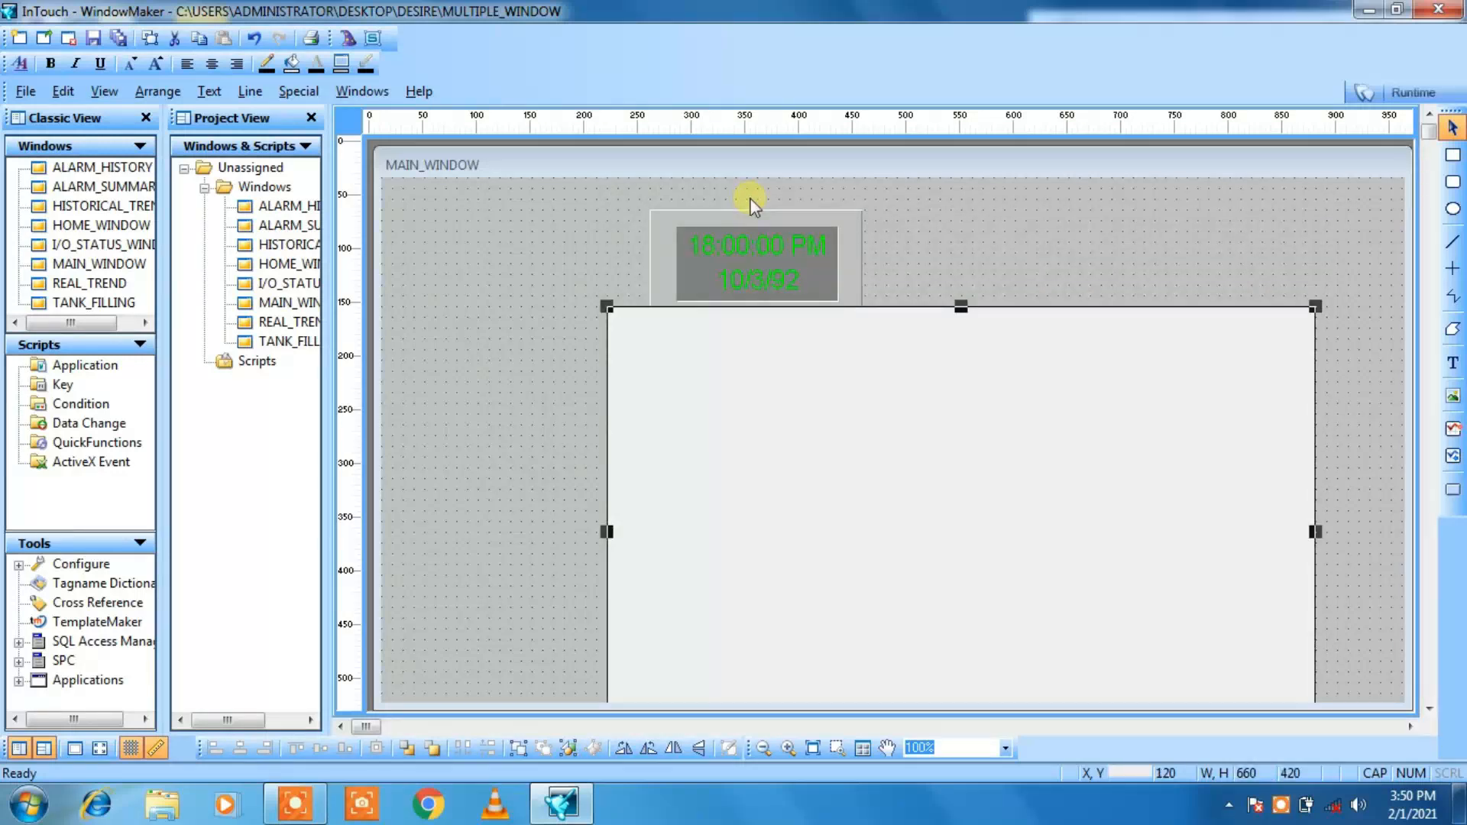
{"action": "left_click", "coordinate": [747, 279]}
{"action": "right_click", "coordinate": [749, 282]}
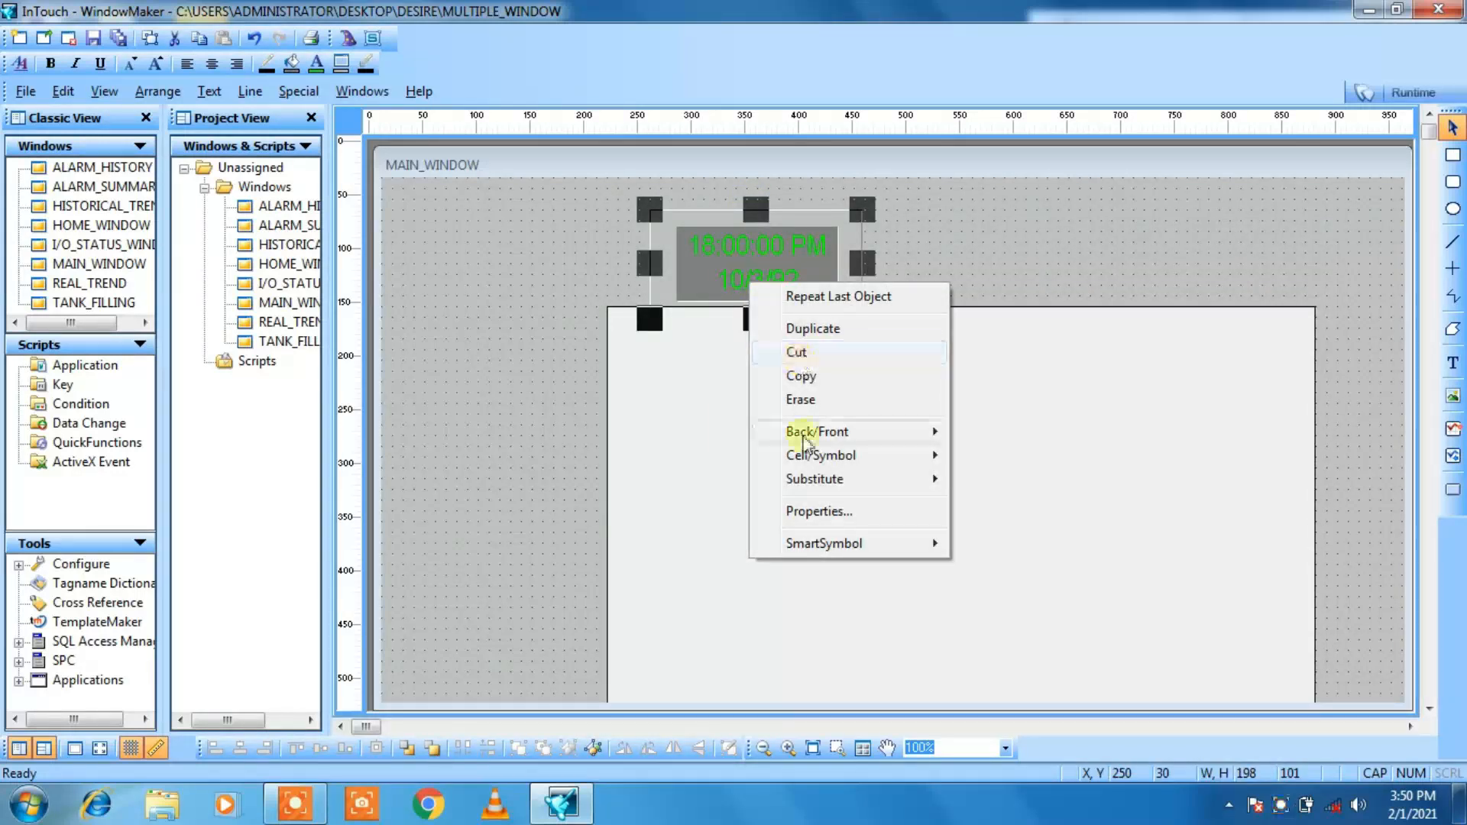
{"action": "mouse_move", "coordinate": [803, 431]}
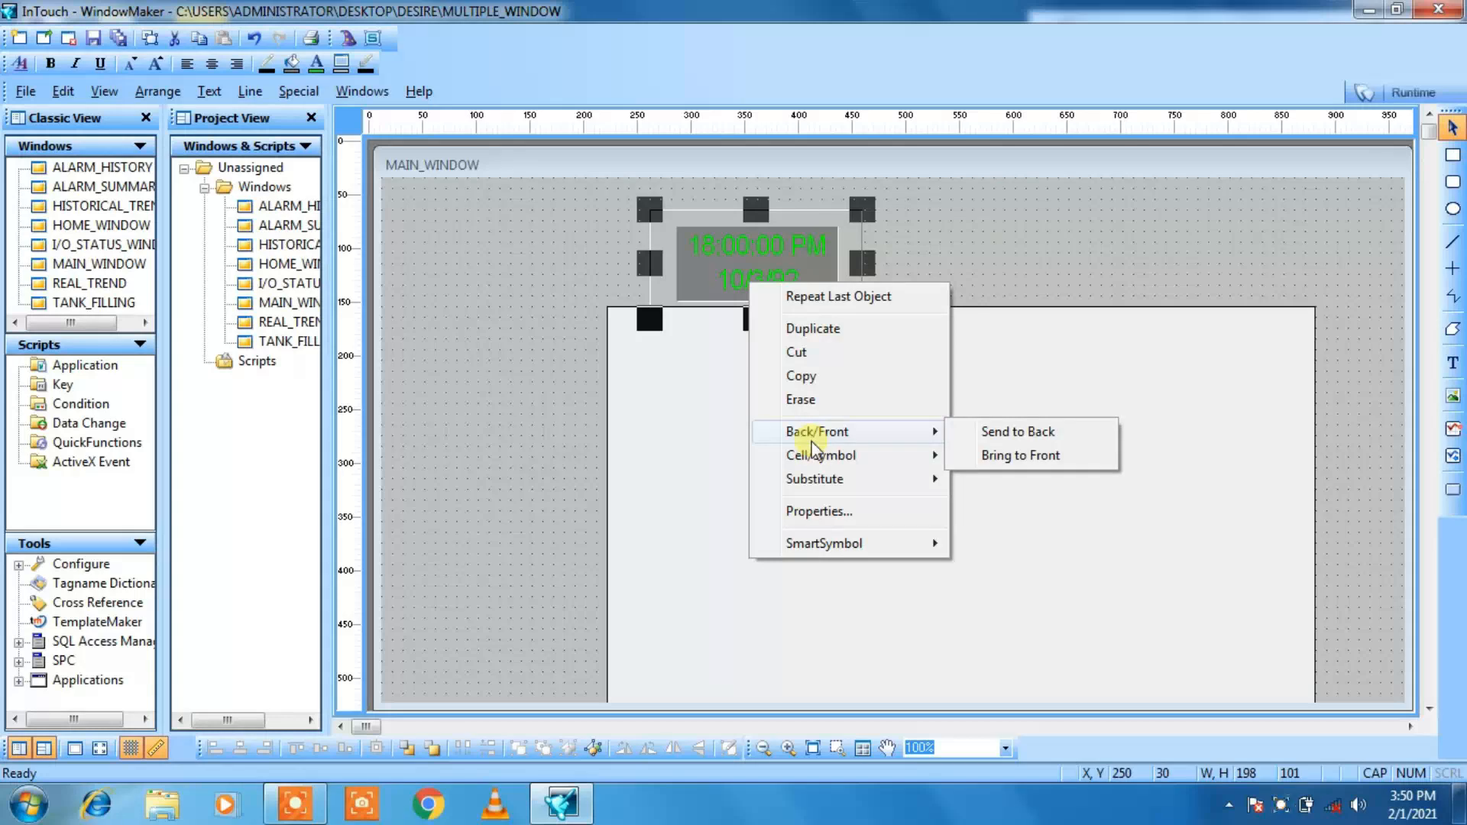
{"action": "left_click", "coordinate": [969, 456]}
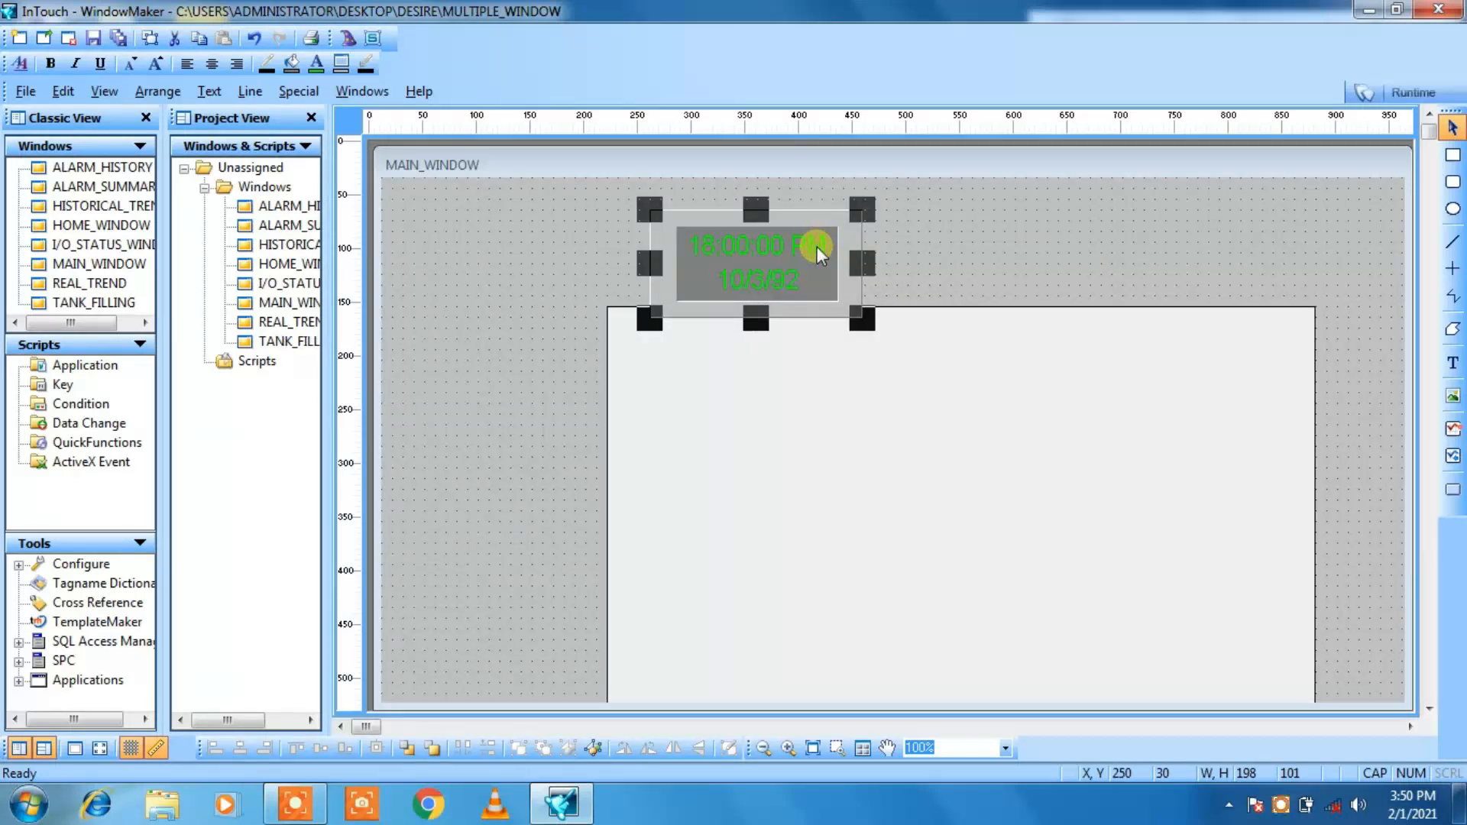
{"action": "key", "text": "Down"}
{"action": "key", "text": "Down"}
{"action": "key", "text": "Down"}
{"action": "key", "text": "Down"}
{"action": "key", "text": "Down"}
{"action": "key", "text": "Down"}
{"action": "key", "text": "Down"}
{"action": "key", "text": "Down"}
{"action": "key", "text": "Down"}
{"action": "key", "text": "Down"}
{"action": "key", "text": "Down"}
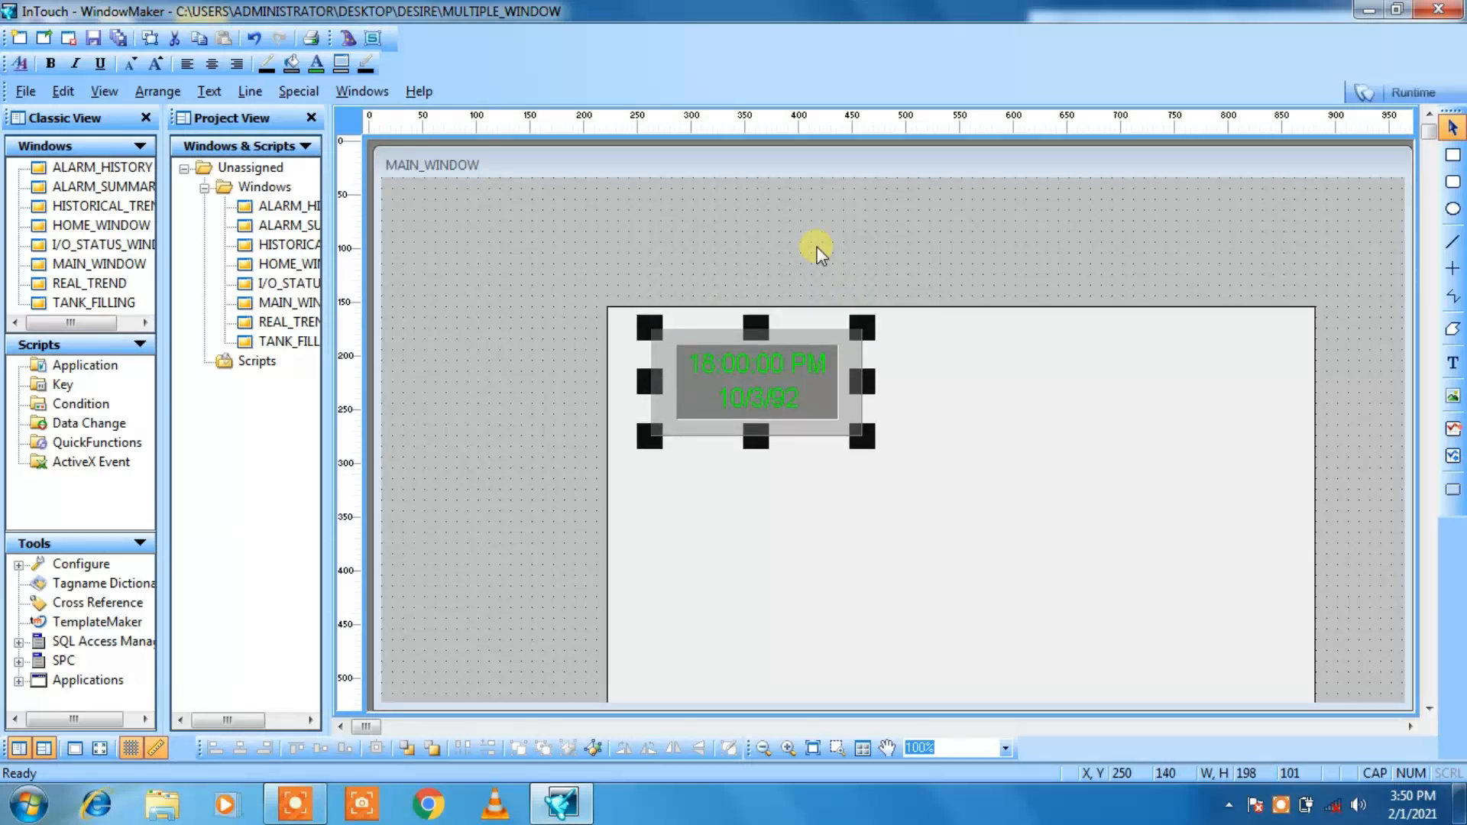
Step: Move the rectangle back up in MAIN_WINDOW and enlarge it to about 800 by 430 by extending its lower-left corner outward
{"action": "left_click", "coordinate": [901, 354]}
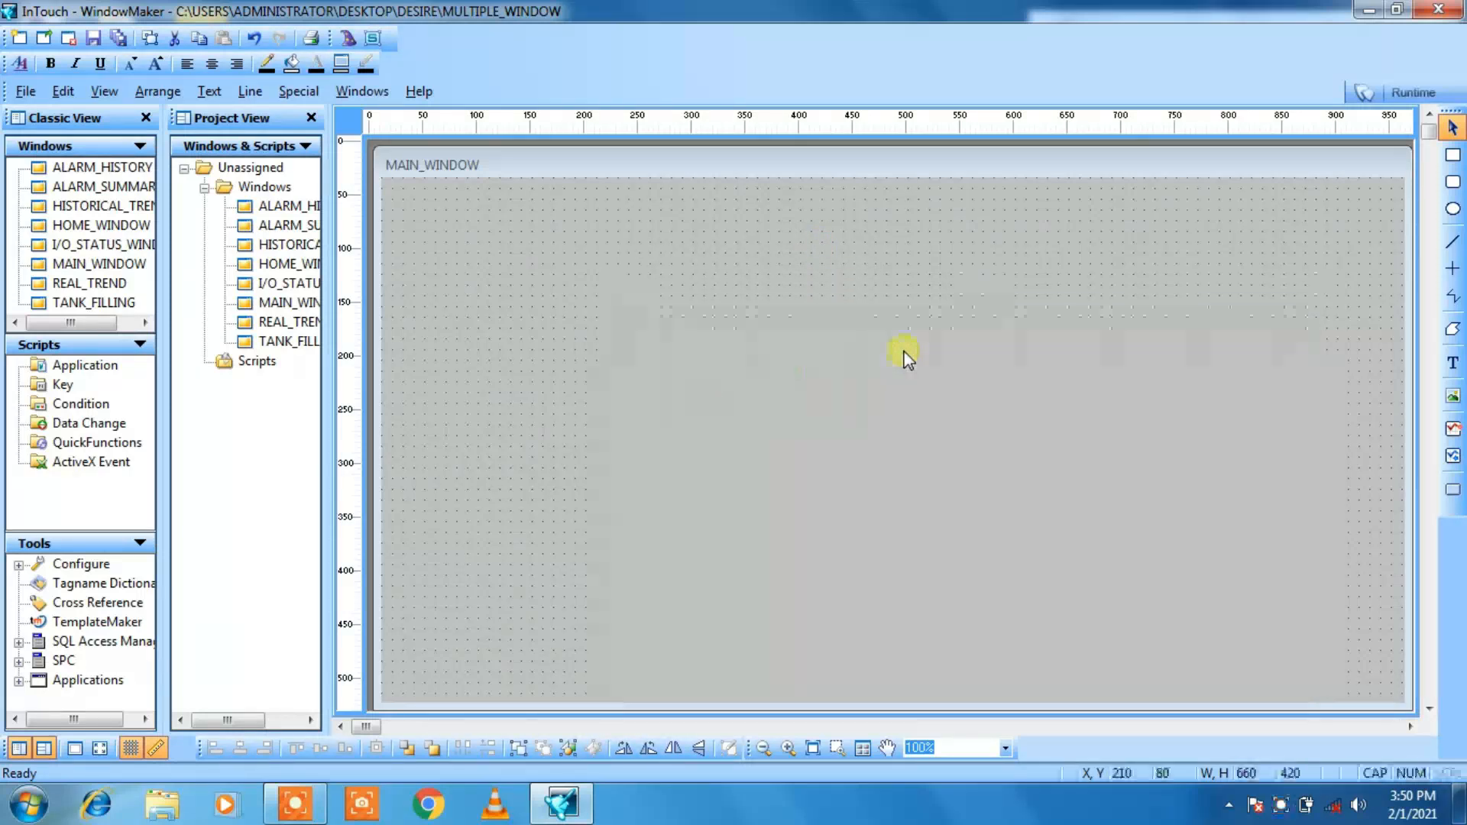
{"action": "key", "text": "Up"}
{"action": "key", "text": "Up"}
{"action": "key", "text": "Up"}
{"action": "key", "text": "Up"}
{"action": "key", "text": "Up"}
{"action": "key", "text": "Up"}
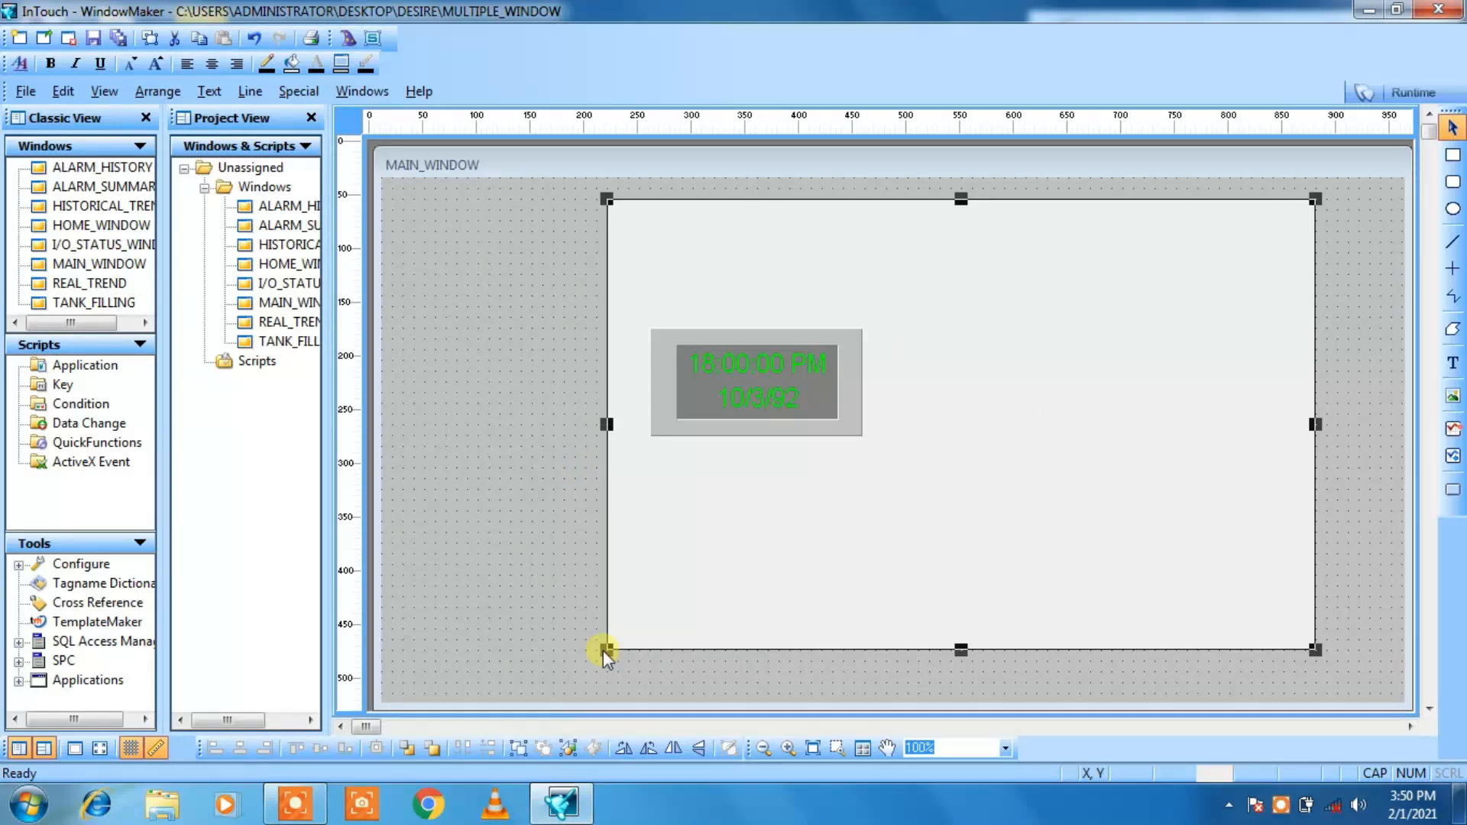
{"action": "left_click_drag", "start_coordinate": [607, 649], "coordinate": [564, 639]}
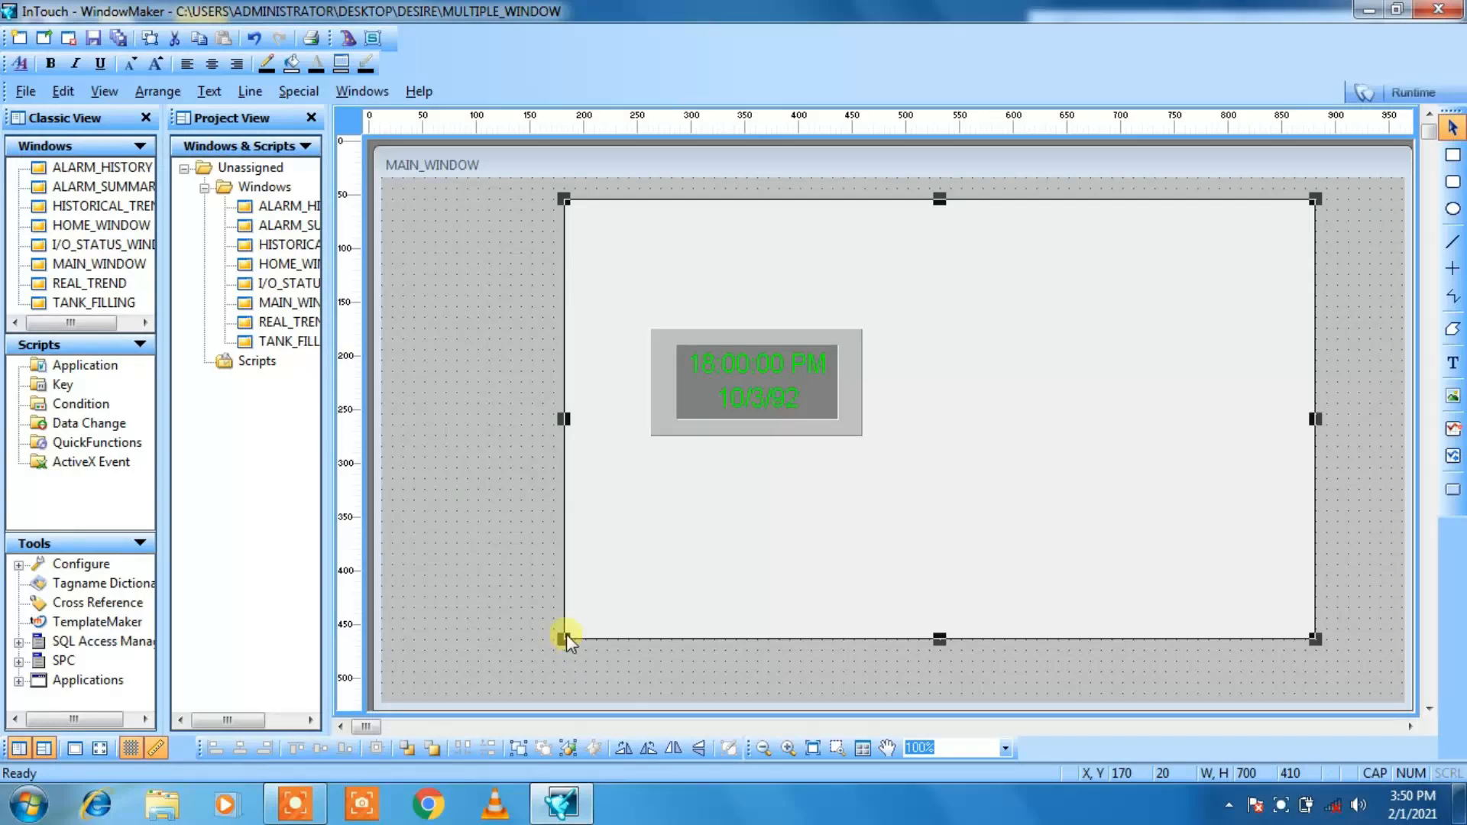
{"action": "left_click_drag", "start_coordinate": [566, 635], "coordinate": [456, 659]}
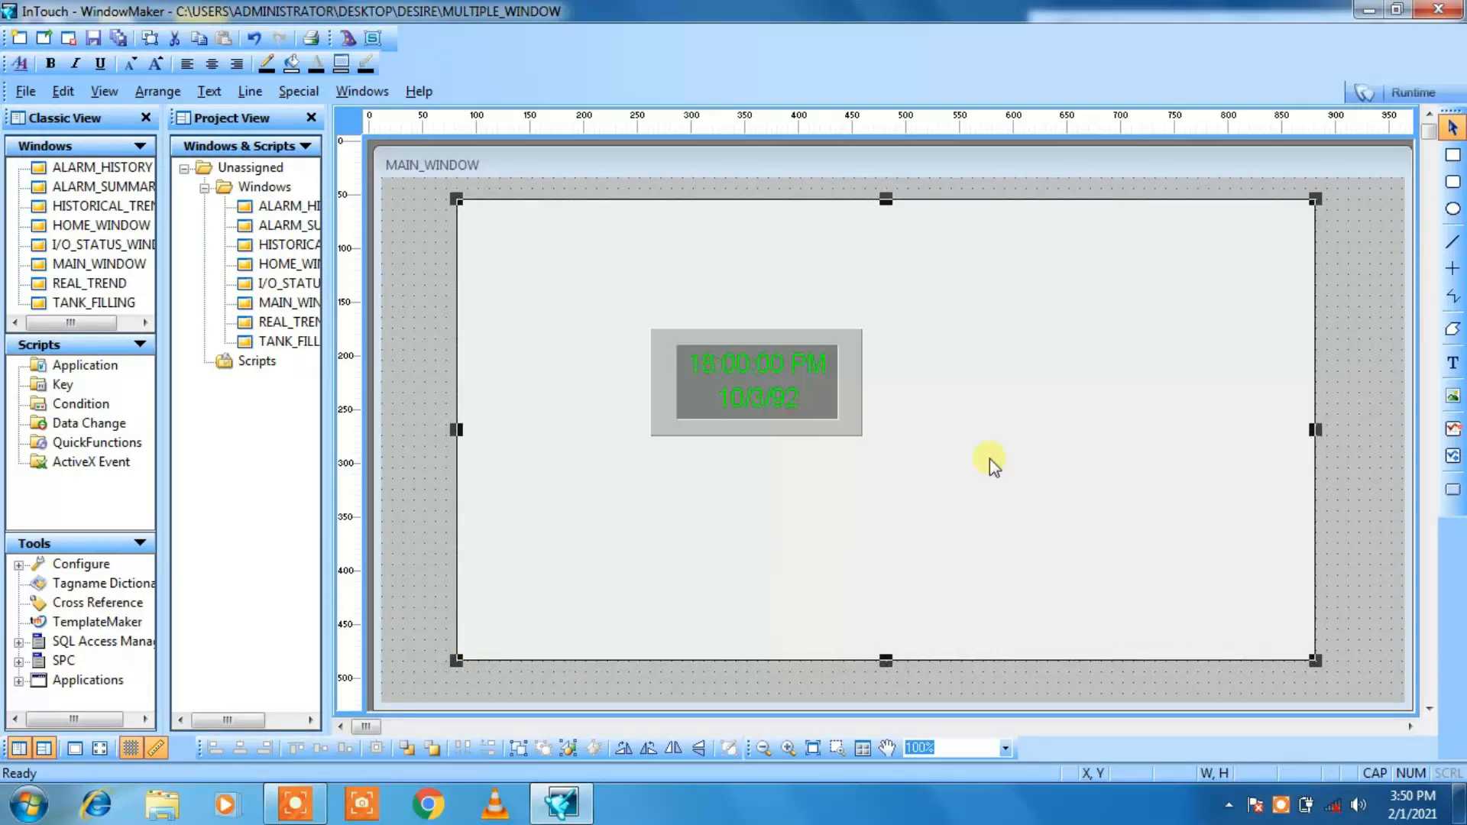
Step: Move the clock into the rectangle's upper-left corner and shrink it slightly
{"action": "left_click_drag", "start_coordinate": [743, 379], "coordinate": [572, 268]}
{"action": "left_click_drag", "start_coordinate": [692, 322], "coordinate": [662, 298]}
{"action": "left_click", "coordinate": [789, 301]}
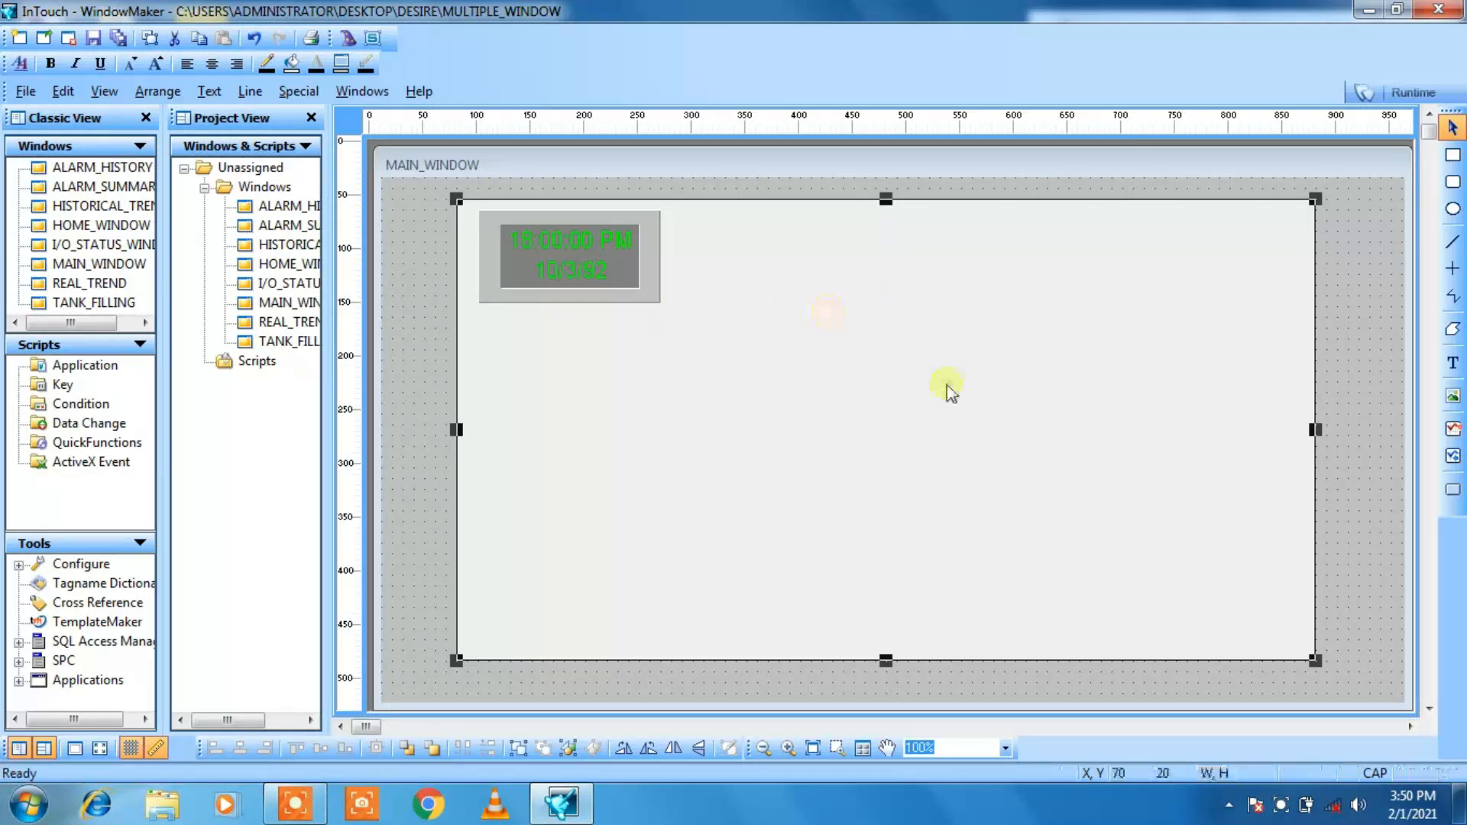
Step: Add the text MAIN WINDOW inside the rectangle, beside the clock
{"action": "left_click", "coordinate": [1452, 364]}
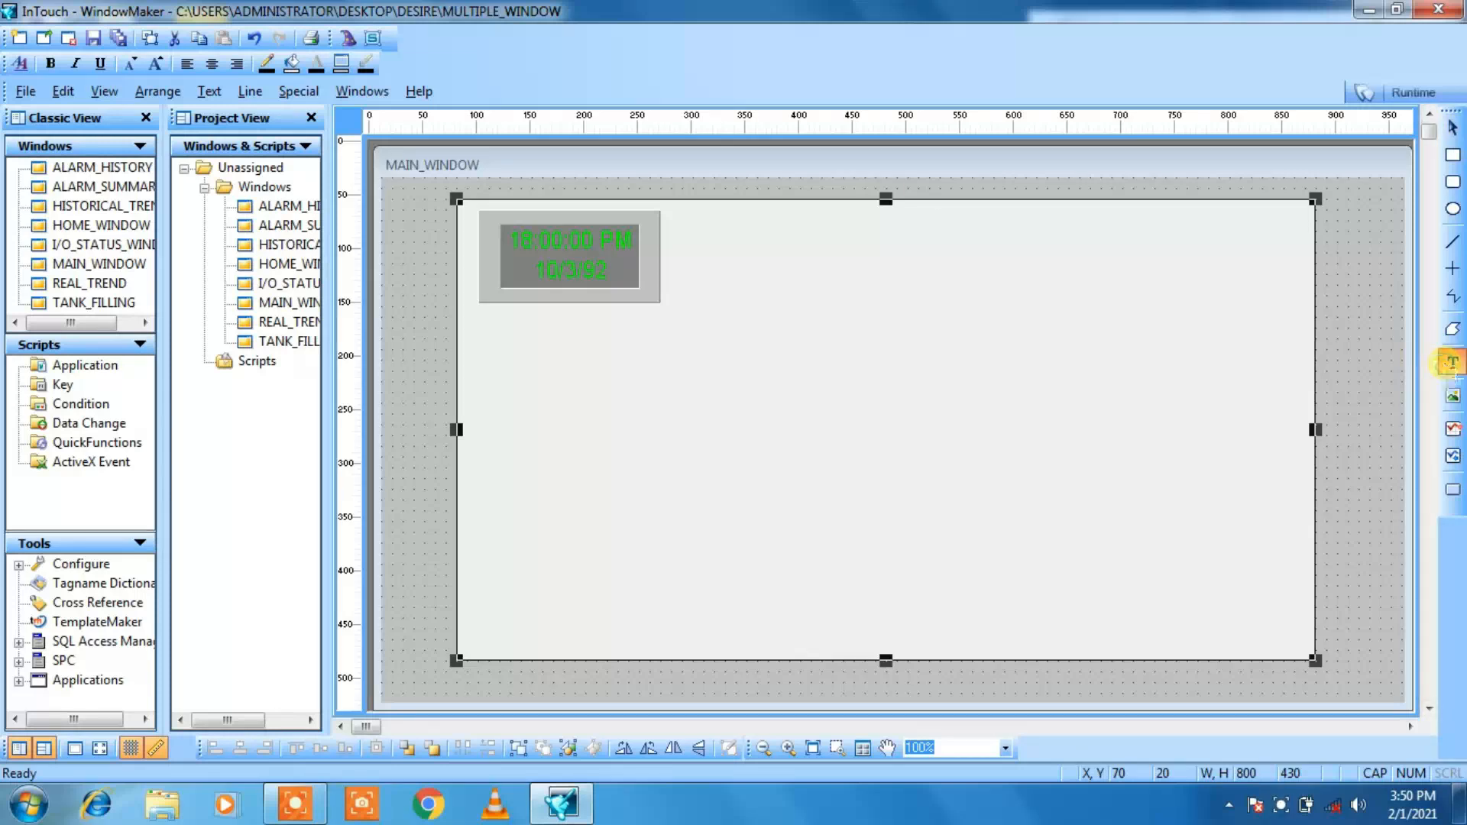
{"action": "left_click", "coordinate": [707, 227]}
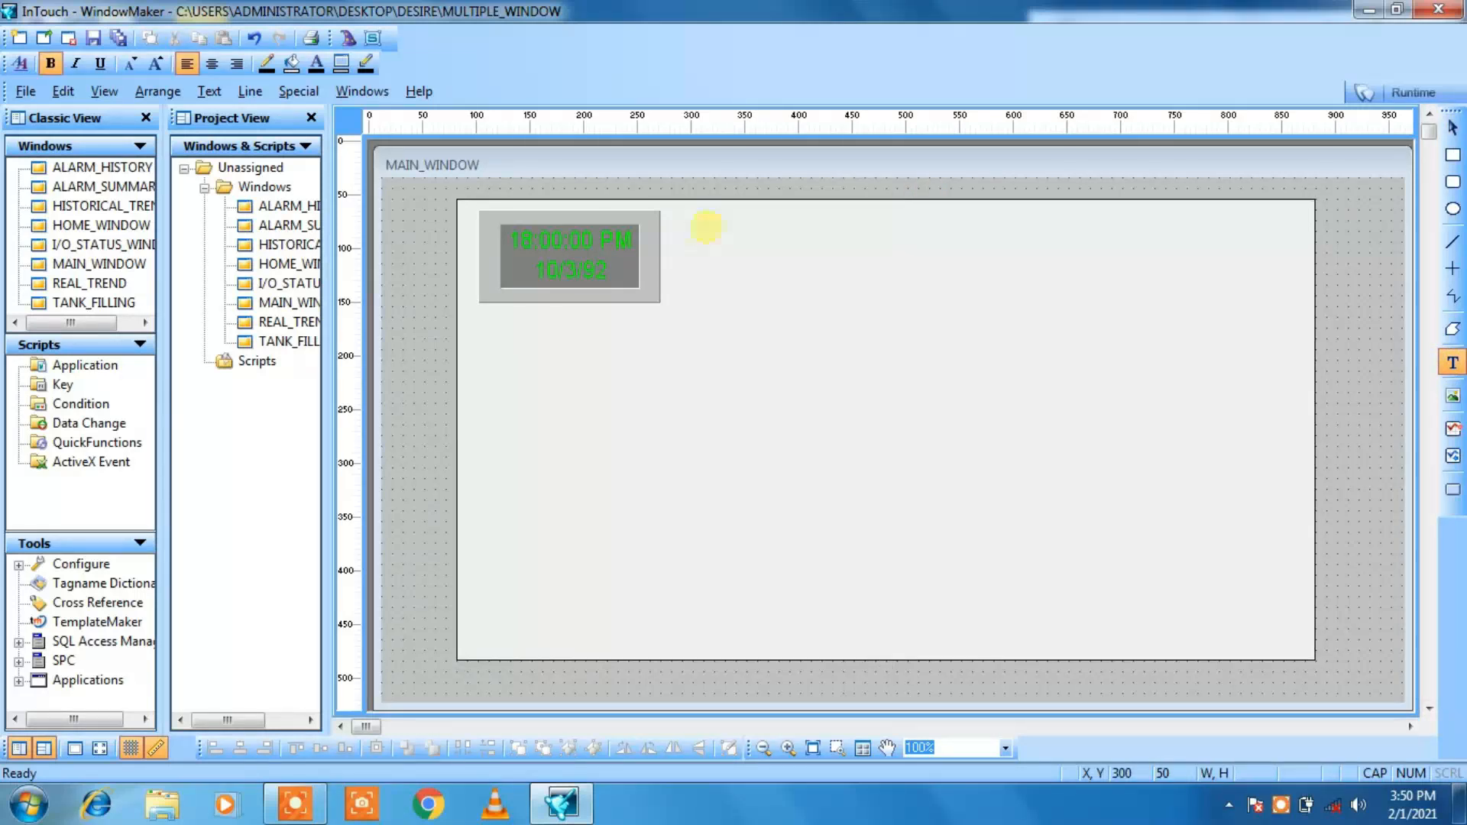
{"action": "key", "text": "Caps_Lock"}
{"action": "type", "text": "mai"}
{"action": "key", "text": "BackSpace"}
{"action": "key", "text": "BackSpace"}
{"action": "key", "text": "BackSpace"}
{"action": "key", "text": "Caps_Lock"}
{"action": "type", "text": "MAIN WINDOW"}
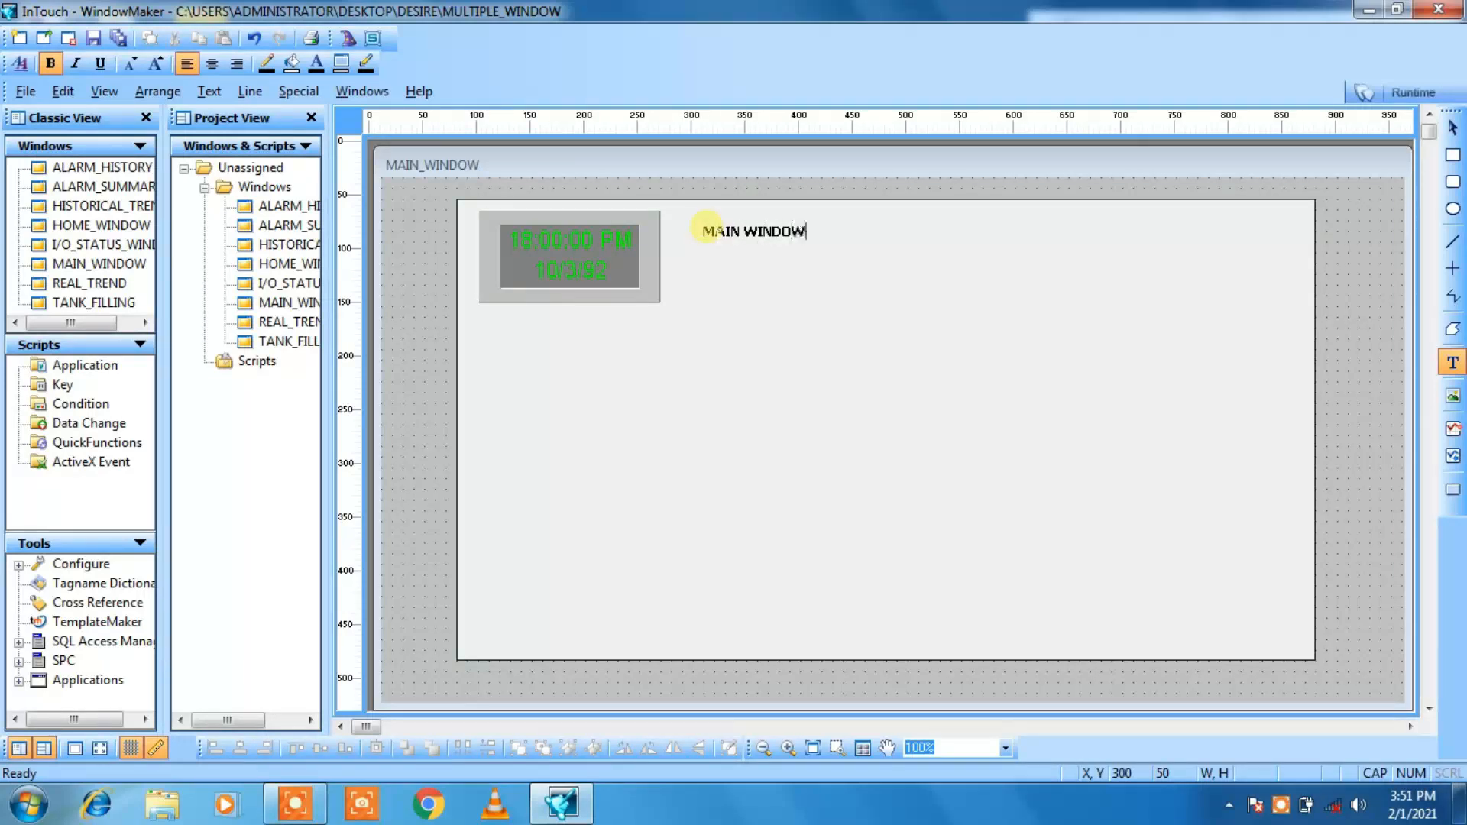
{"action": "key", "text": "Escape"}
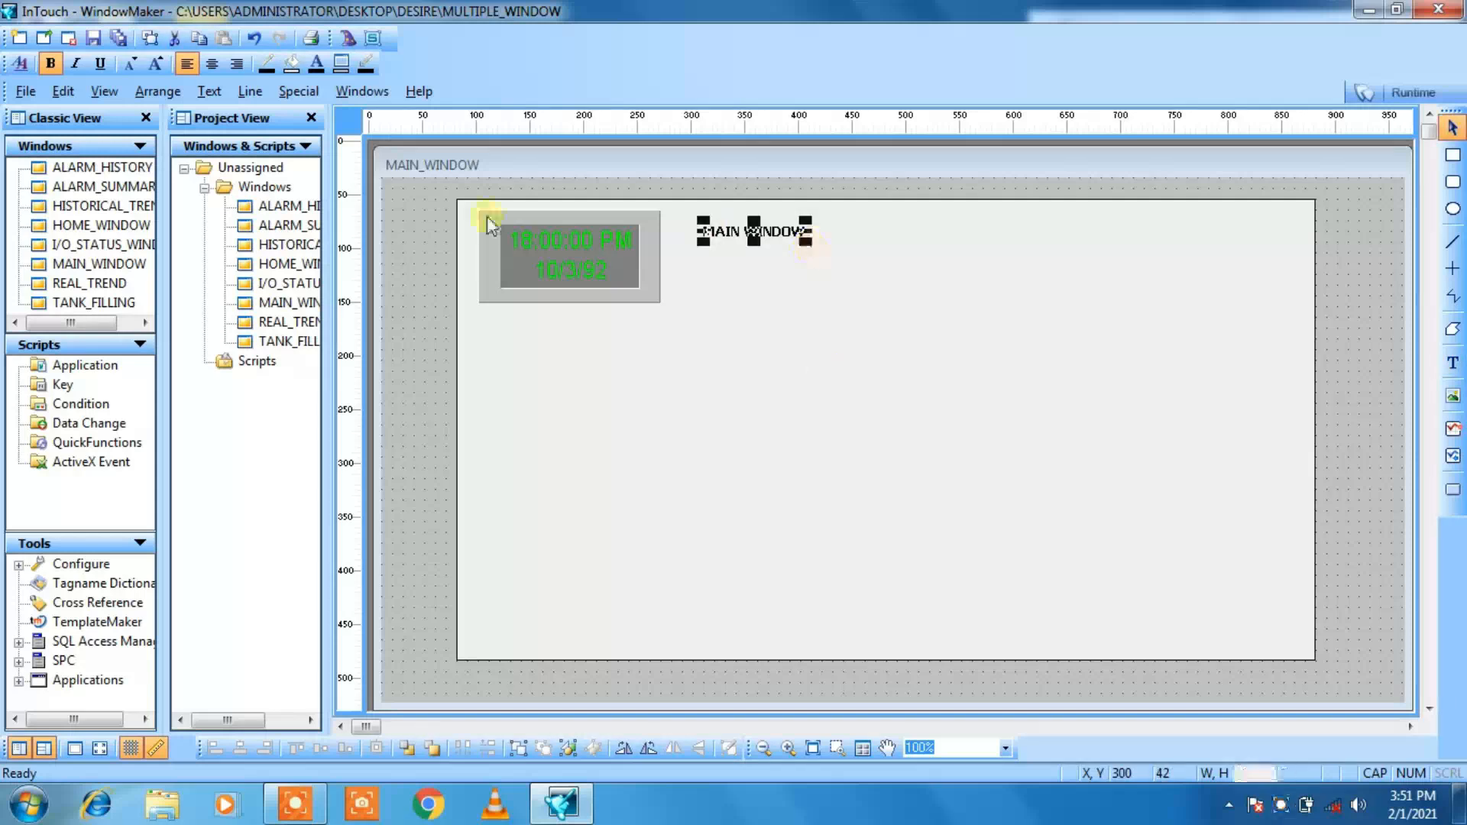
Step: Enlarge the MAIN WINDOW title's font until the text is about 262 by 40, and shift it slightly down and right
{"action": "left_click", "coordinate": [163, 69]}
{"action": "left_click", "coordinate": [164, 69]}
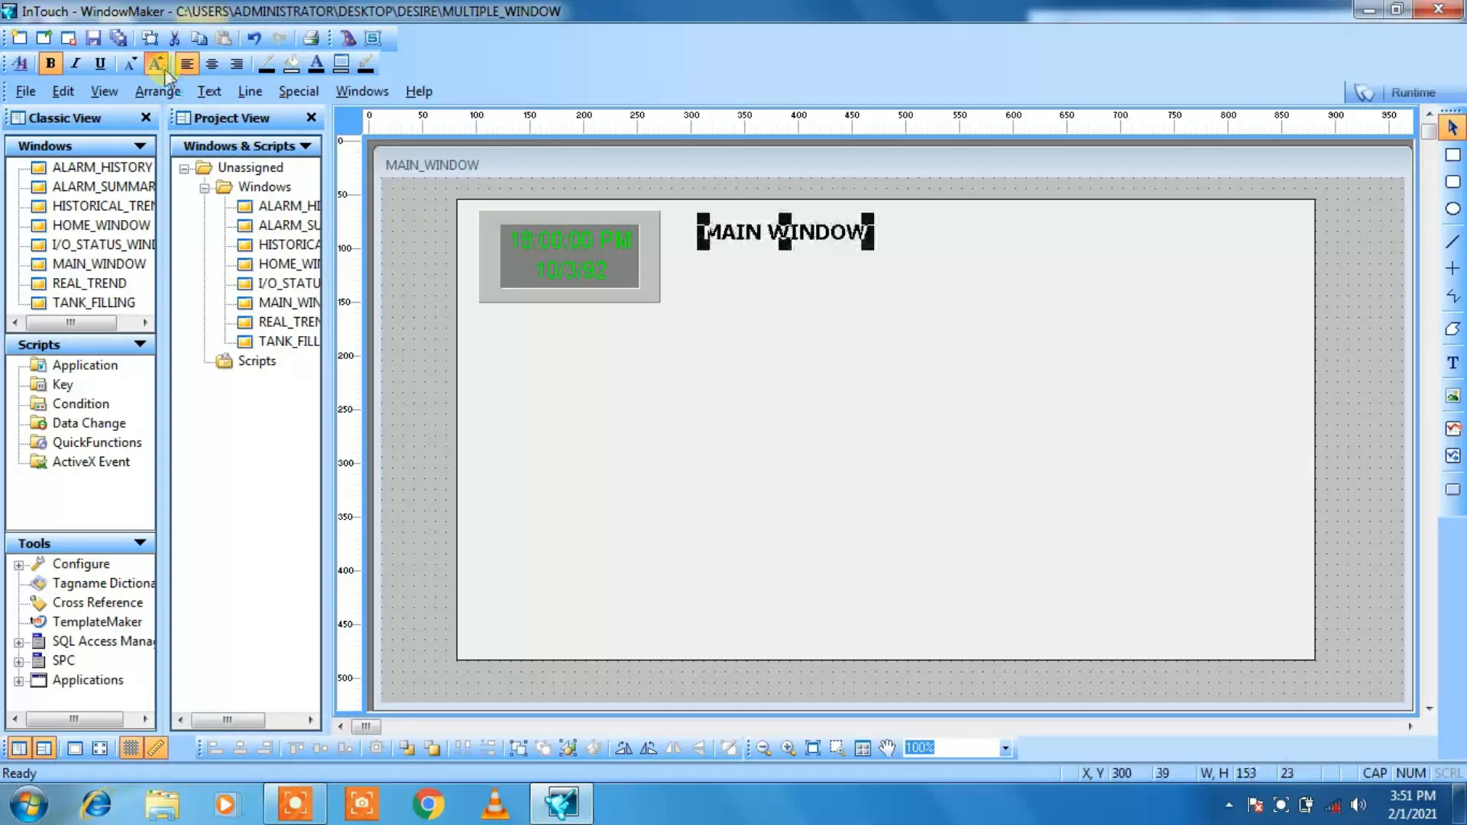
{"action": "left_click", "coordinate": [163, 69]}
{"action": "left_click", "coordinate": [164, 69]}
{"action": "left_click", "coordinate": [163, 68]}
{"action": "left_click", "coordinate": [163, 68]}
{"action": "left_click", "coordinate": [163, 69]}
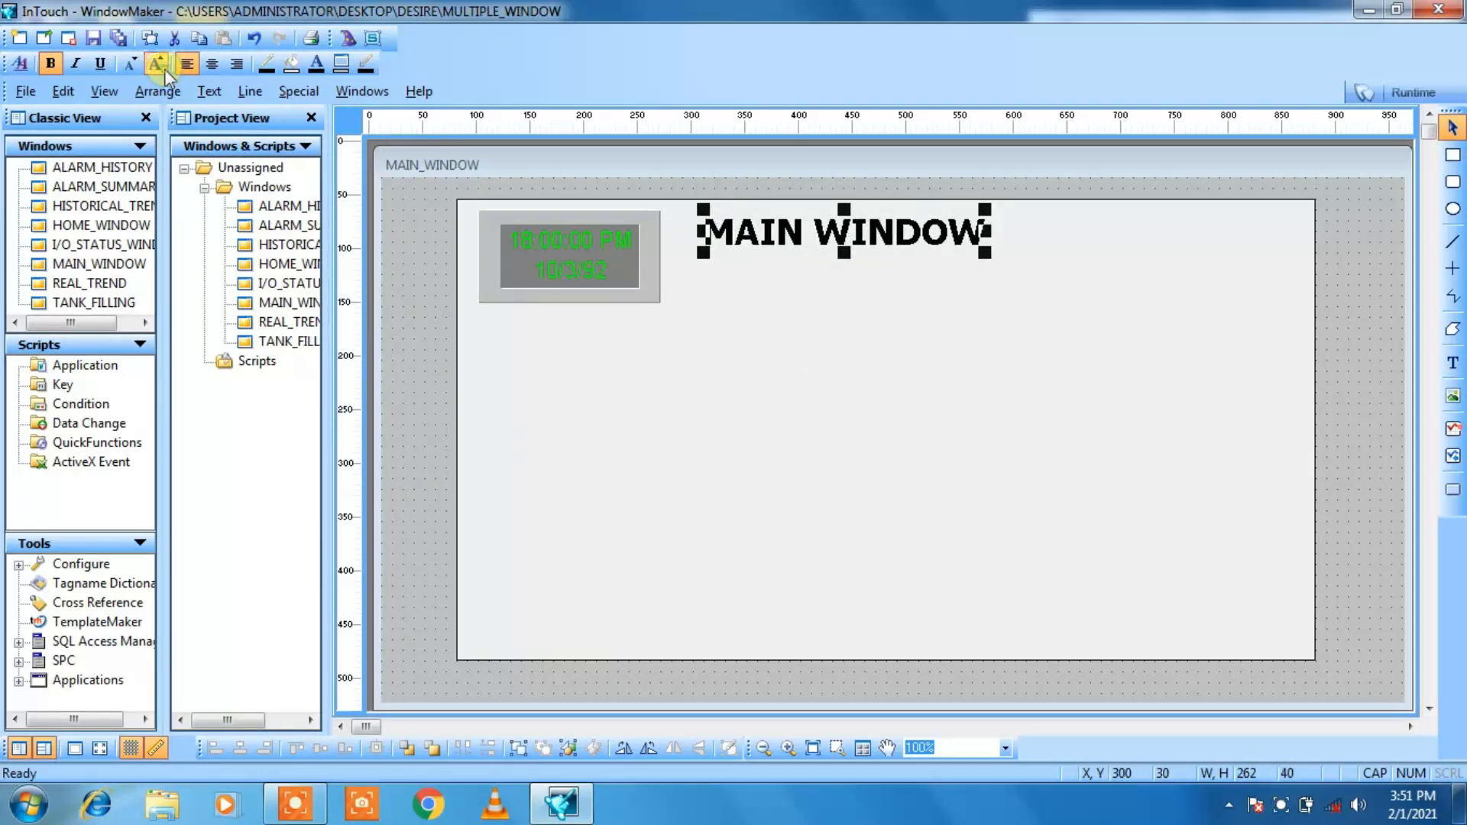
{"action": "left_click", "coordinate": [164, 69]}
{"action": "left_click", "coordinate": [164, 69]}
{"action": "left_click", "coordinate": [164, 68]}
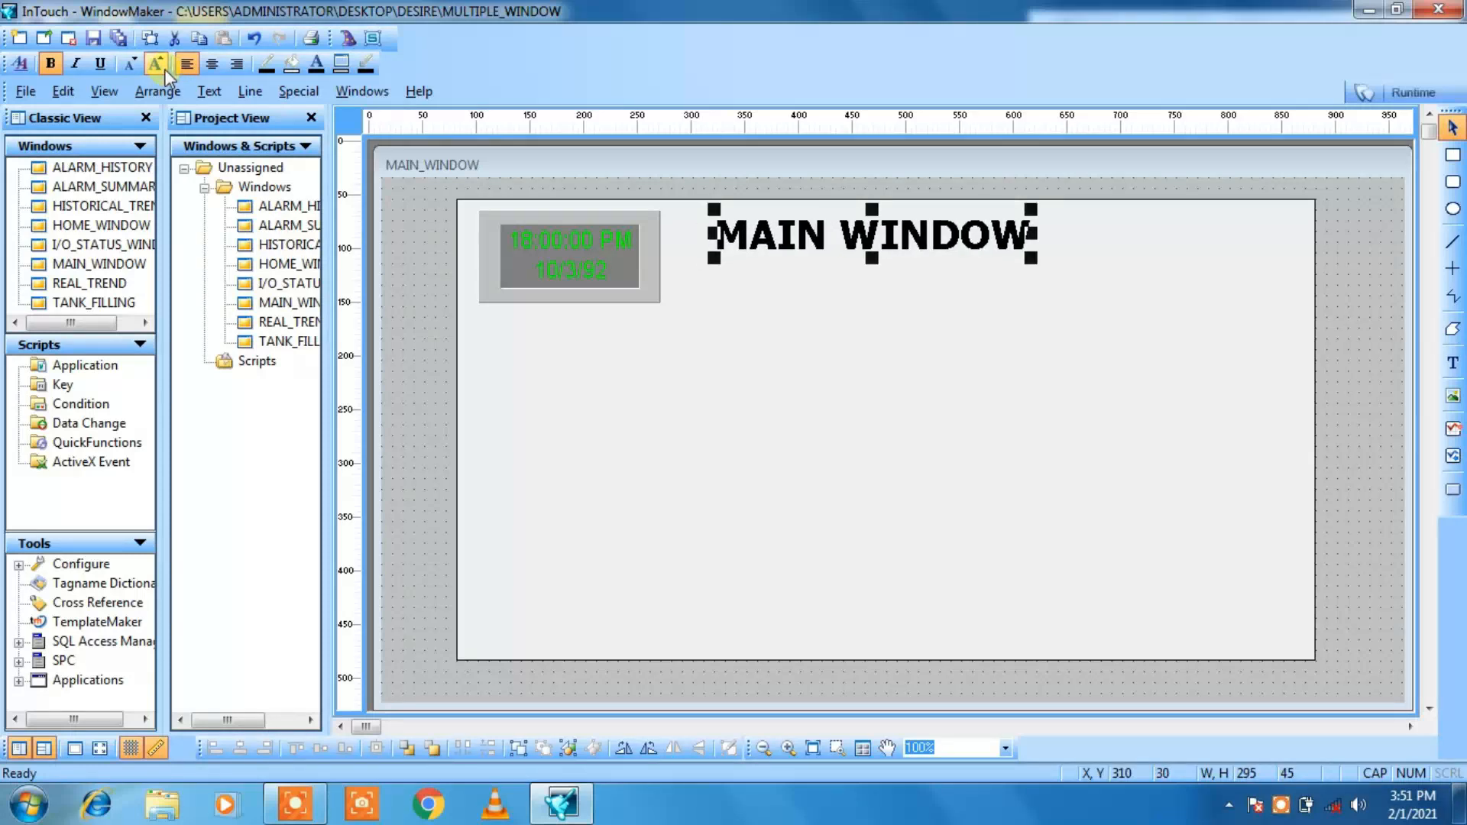
{"action": "left_click", "coordinate": [164, 69]}
{"action": "key", "text": "Down"}
{"action": "key", "text": "Down"}
{"action": "key", "text": "Down"}
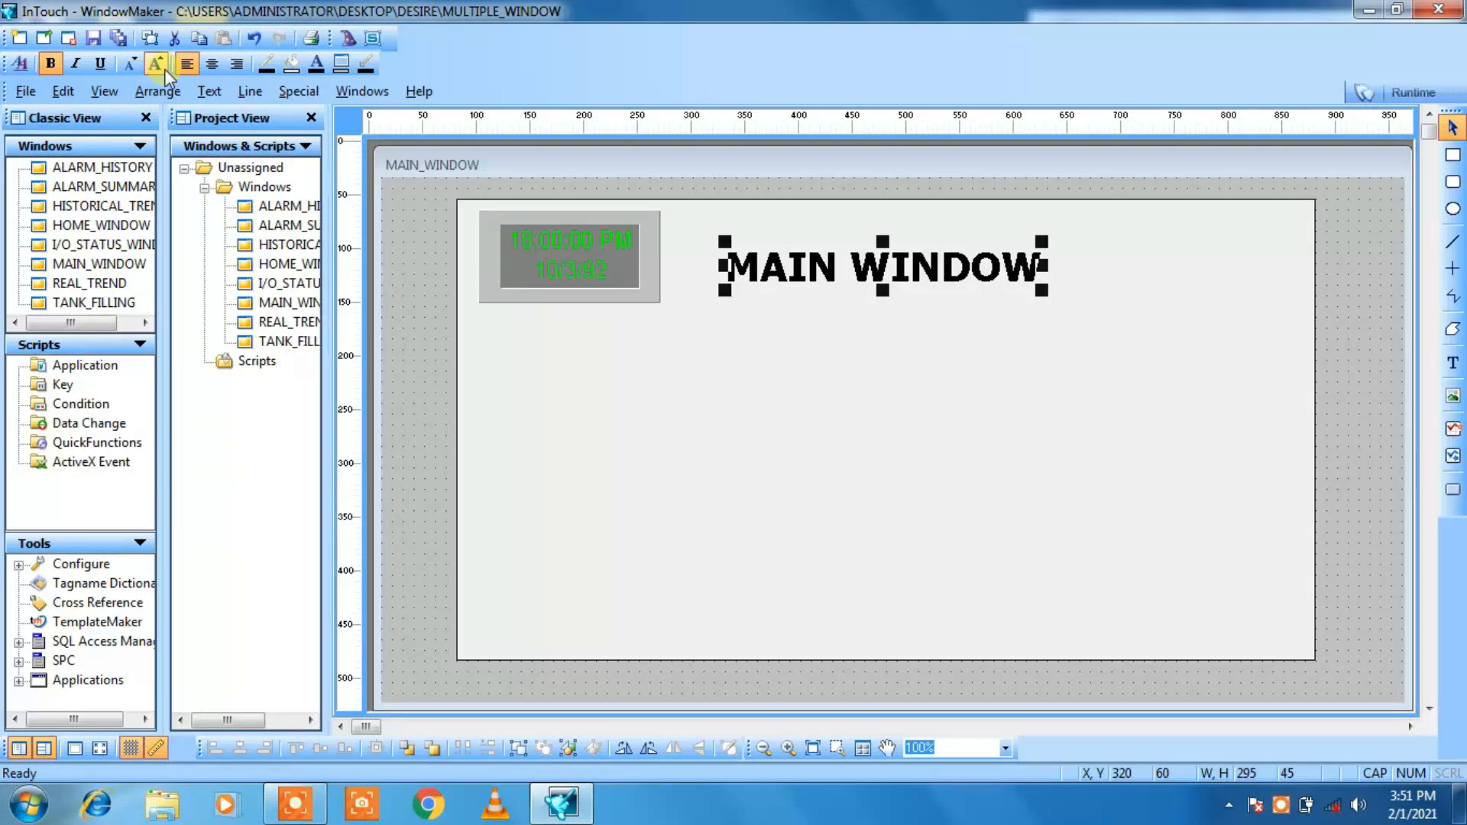
{"action": "left_click", "coordinate": [134, 70]}
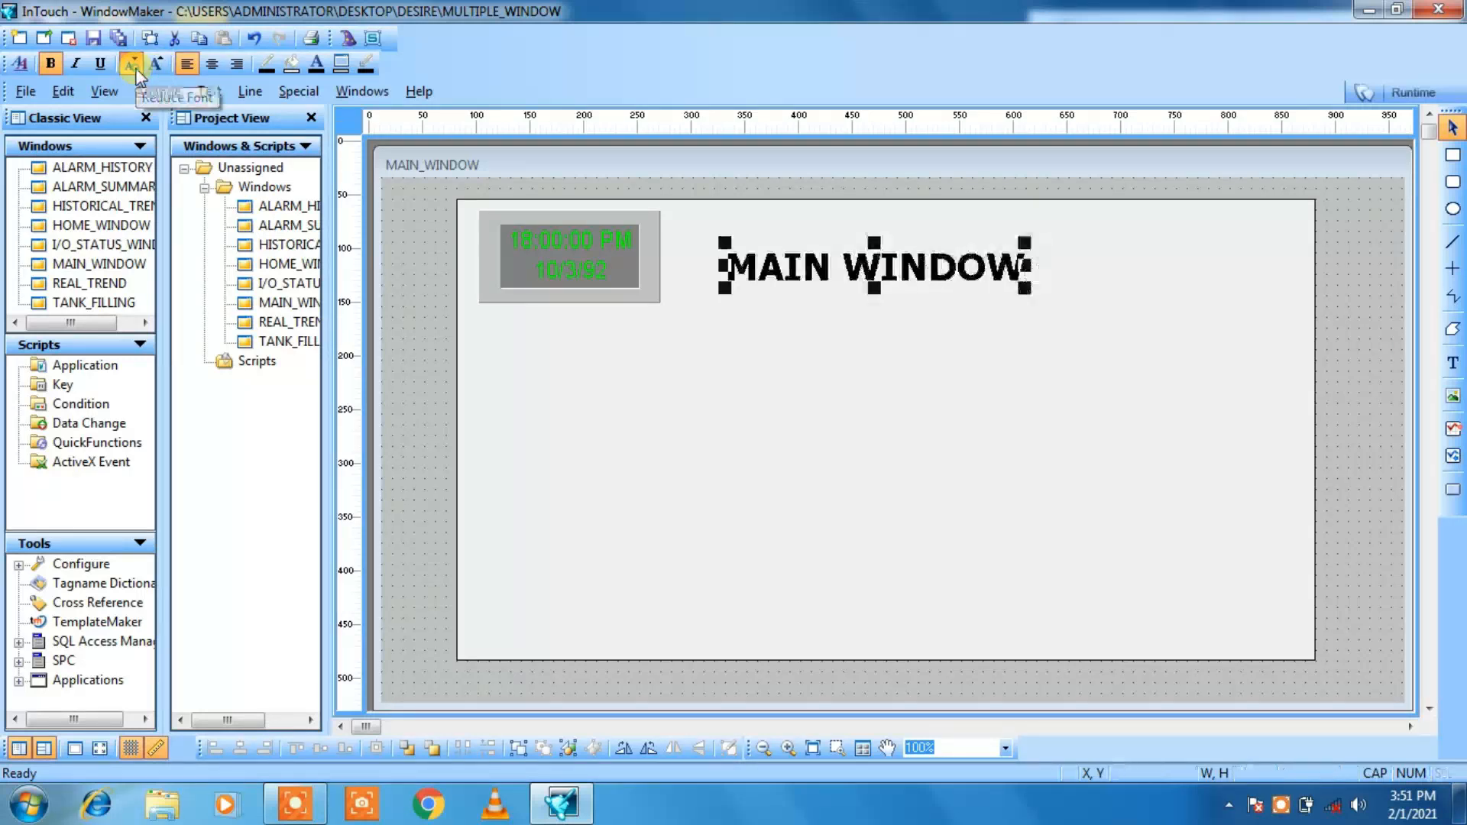
{"action": "left_click", "coordinate": [135, 72]}
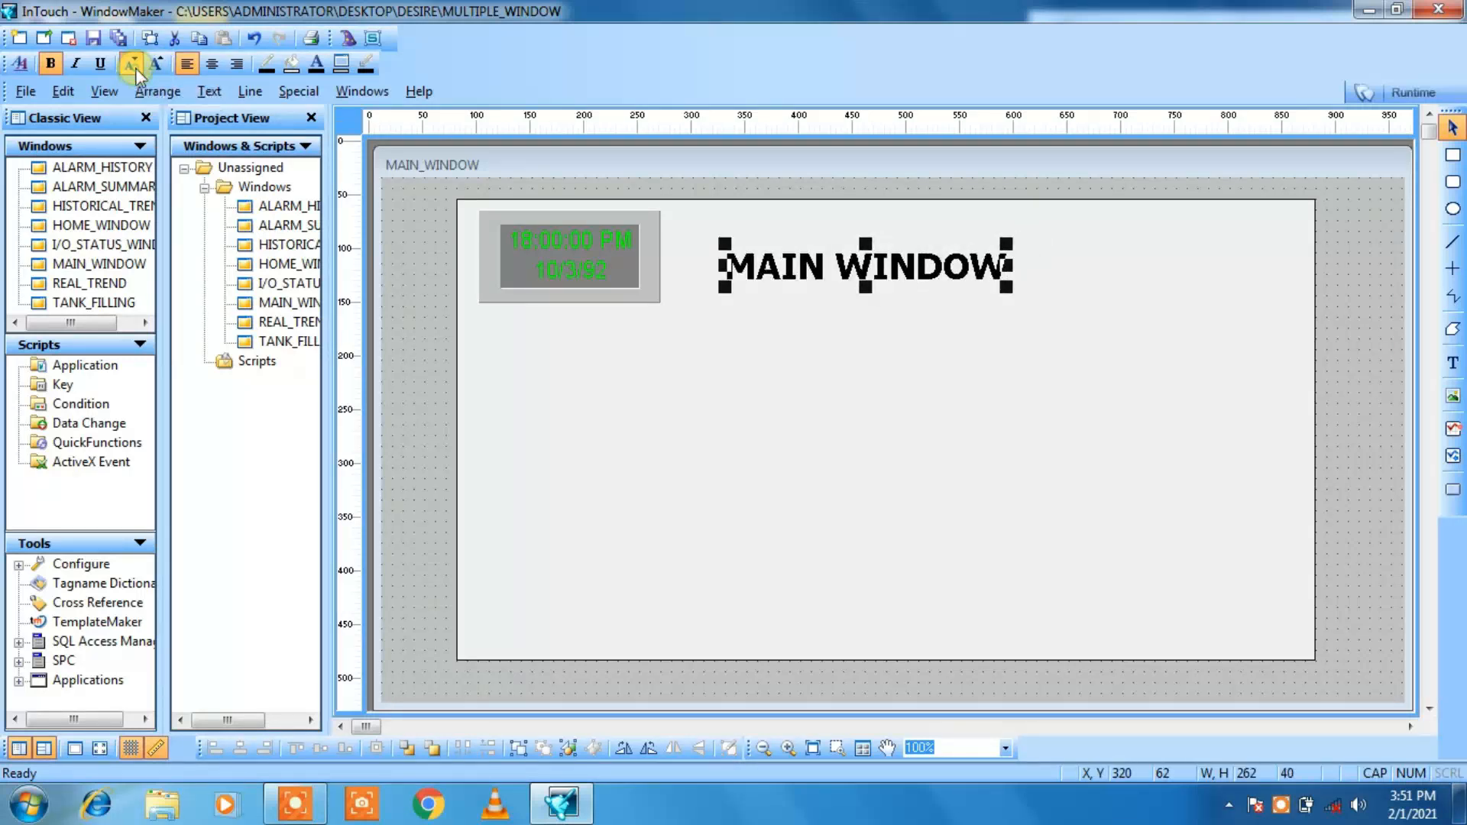
{"action": "double_click", "coordinate": [926, 435]}
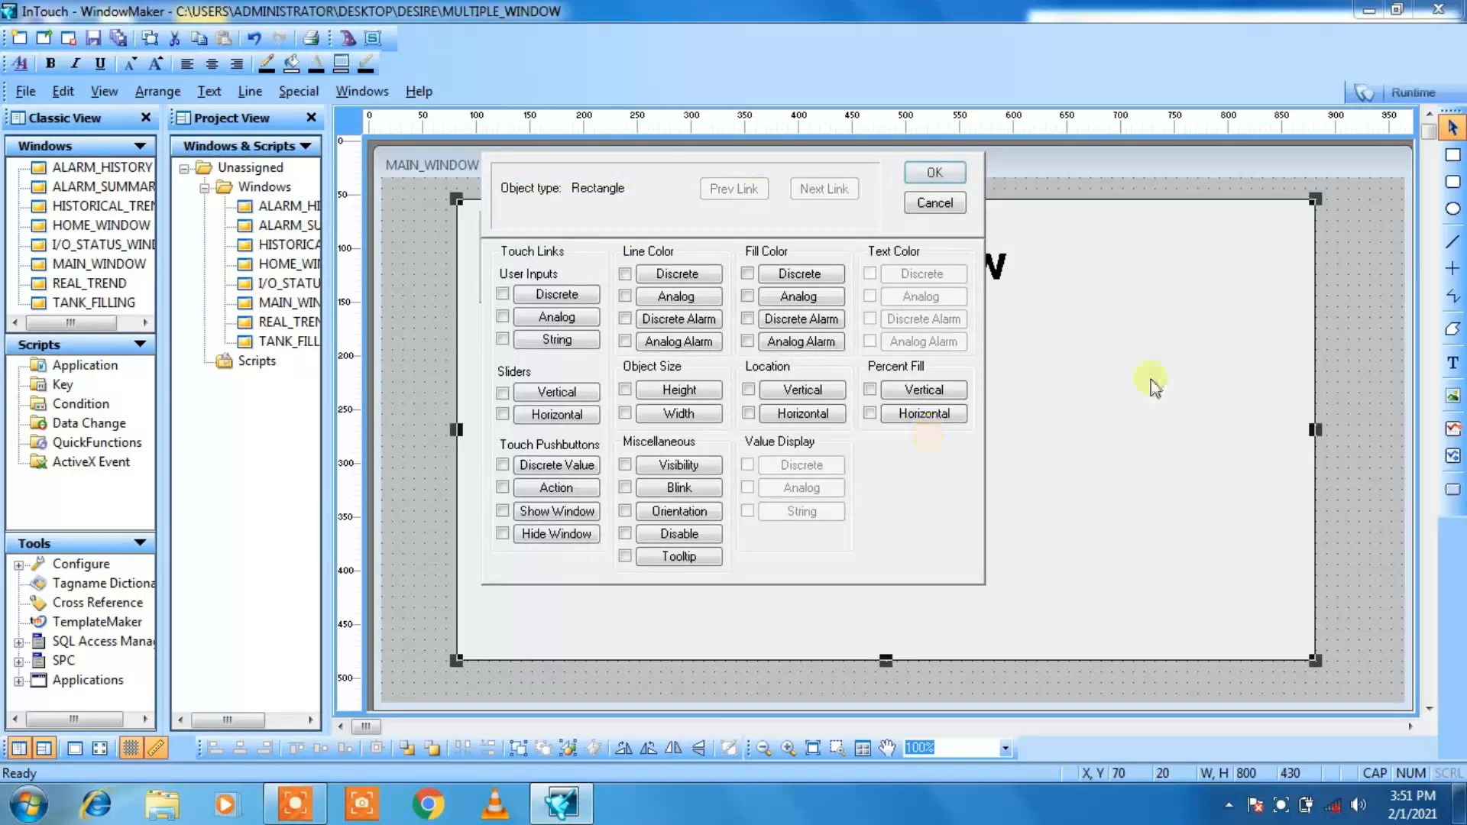
{"action": "left_click", "coordinate": [937, 203]}
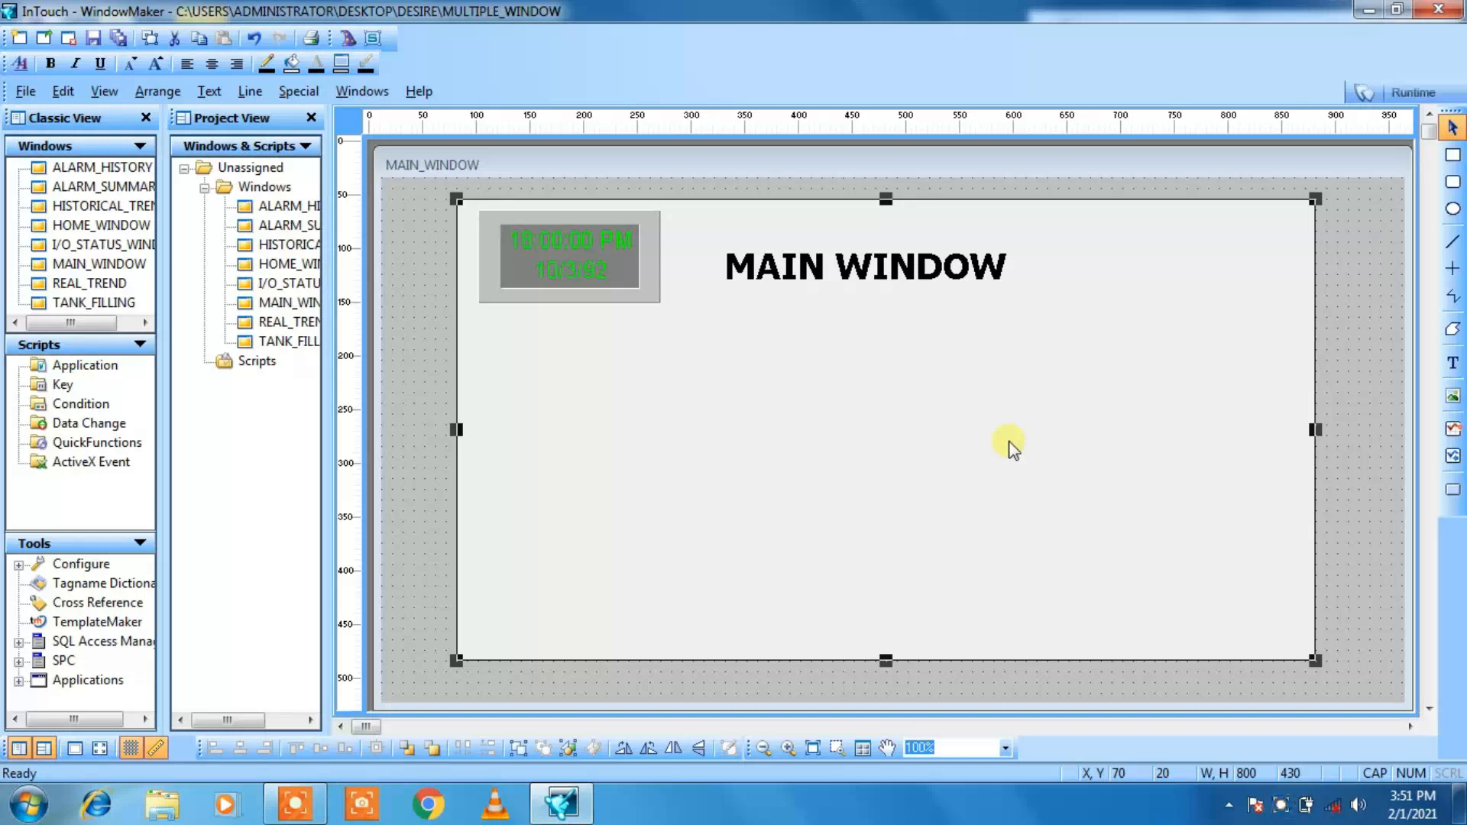
Step: Add the text WEL-COME below the MAIN WINDOW title
{"action": "left_click", "coordinate": [1451, 365]}
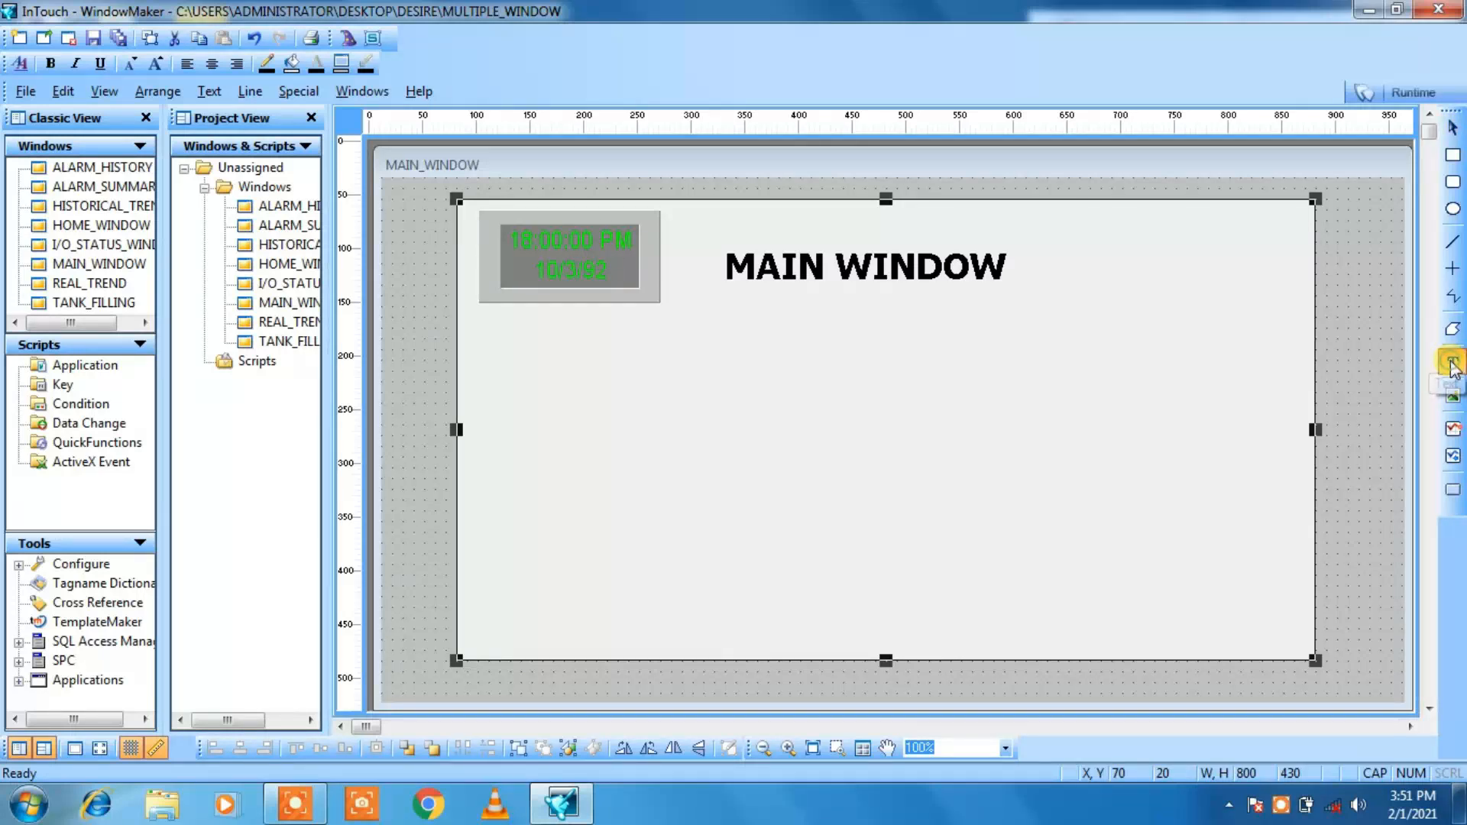
{"action": "left_click", "coordinate": [669, 341]}
{"action": "left_click", "coordinate": [751, 349]}
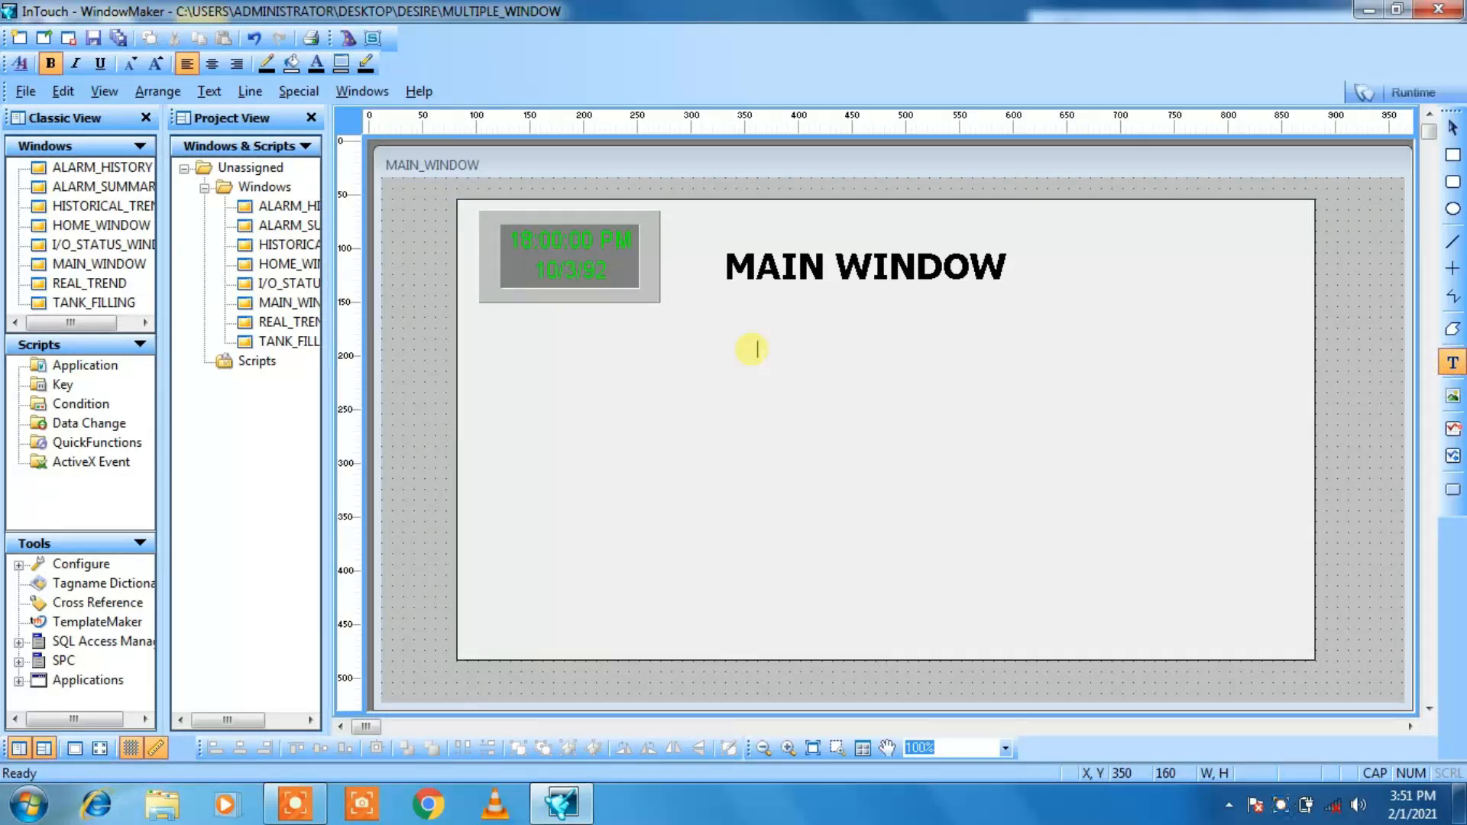
{"action": "type", "text": "WEL-COME"}
{"action": "left_click", "coordinate": [763, 367]}
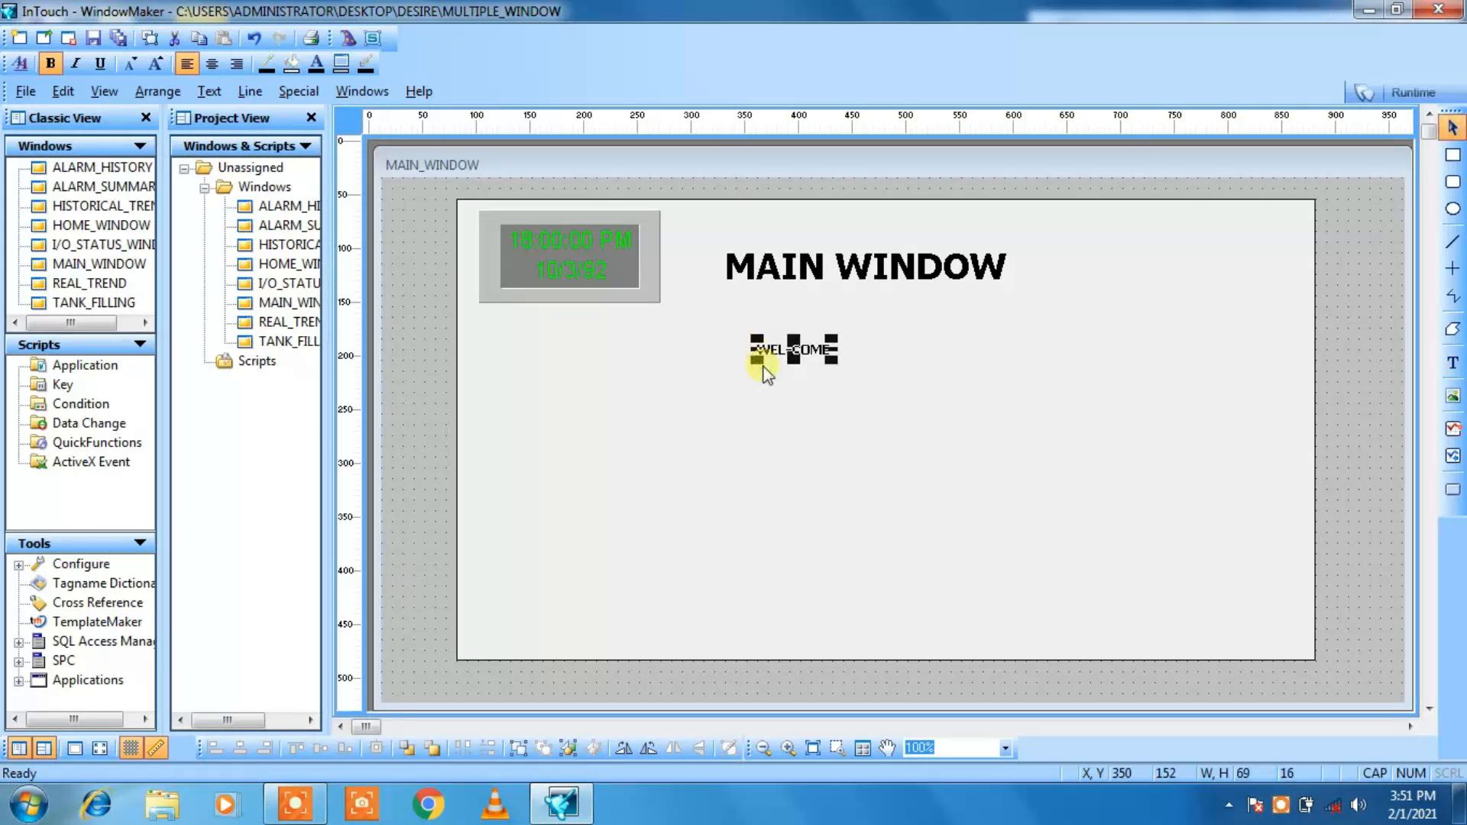
Step: Enlarge the WEL-COME text to about 152 by 33 and shift it right to centre it beneath the title
{"action": "left_click", "coordinate": [156, 63]}
{"action": "left_click", "coordinate": [155, 64]}
{"action": "left_click", "coordinate": [155, 63]}
{"action": "left_click", "coordinate": [155, 64]}
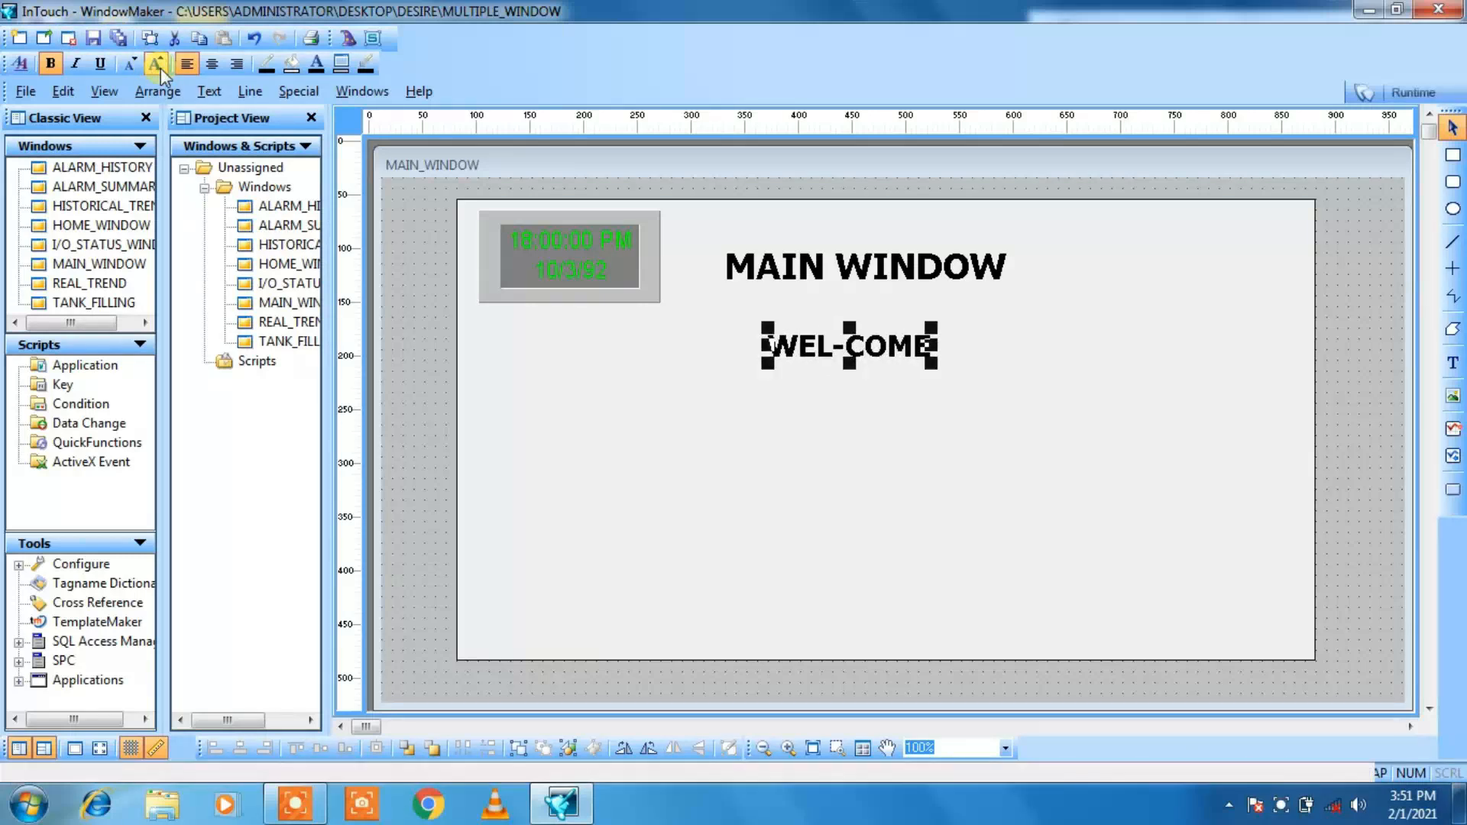
{"action": "key", "text": "Right"}
{"action": "key", "text": "Right"}
{"action": "key", "text": "Right"}
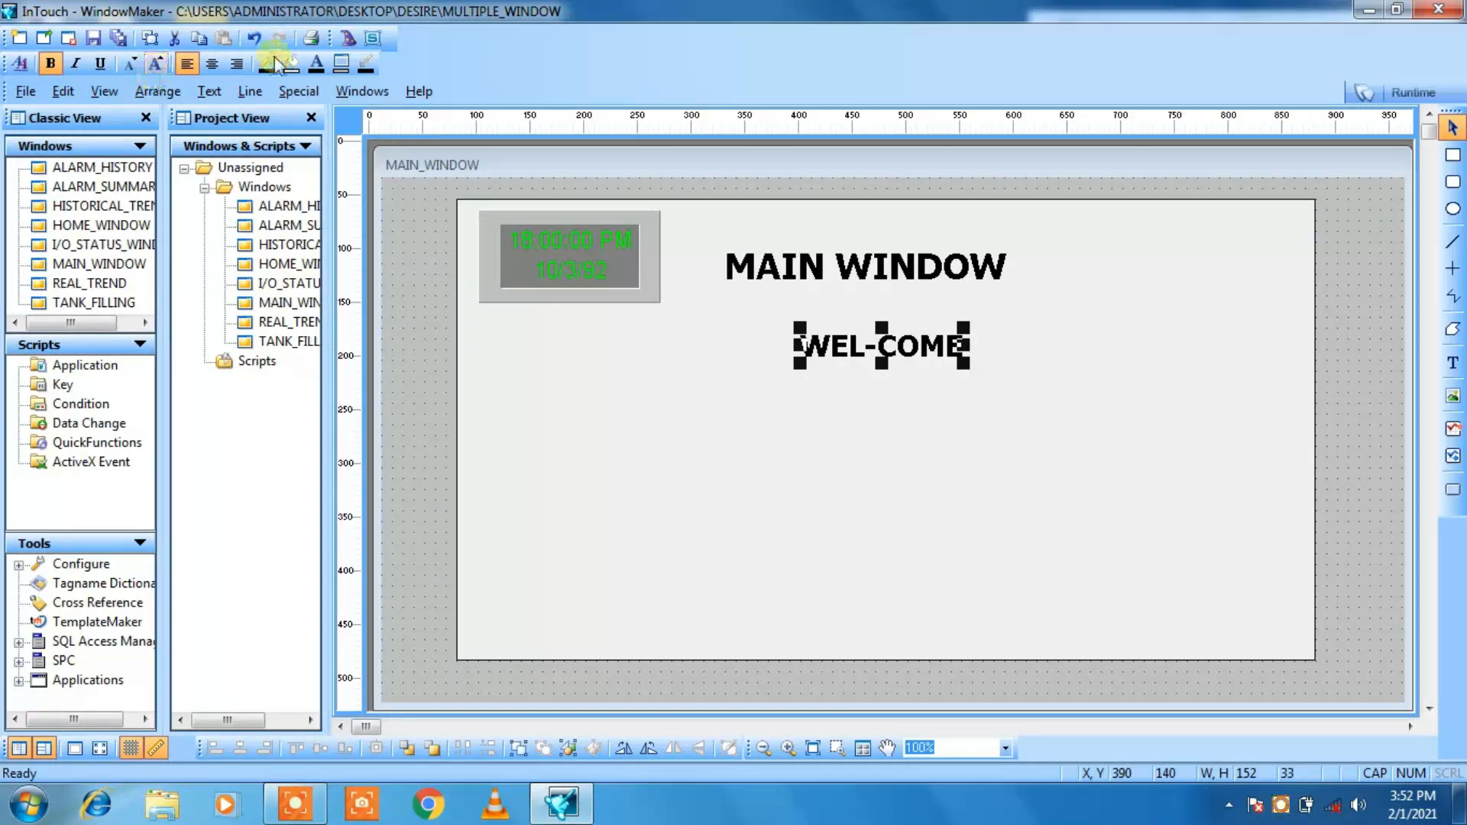
Step: Try bright green, red, light red and teal as the text colour of WEL-COME
{"action": "left_click", "coordinate": [319, 65]}
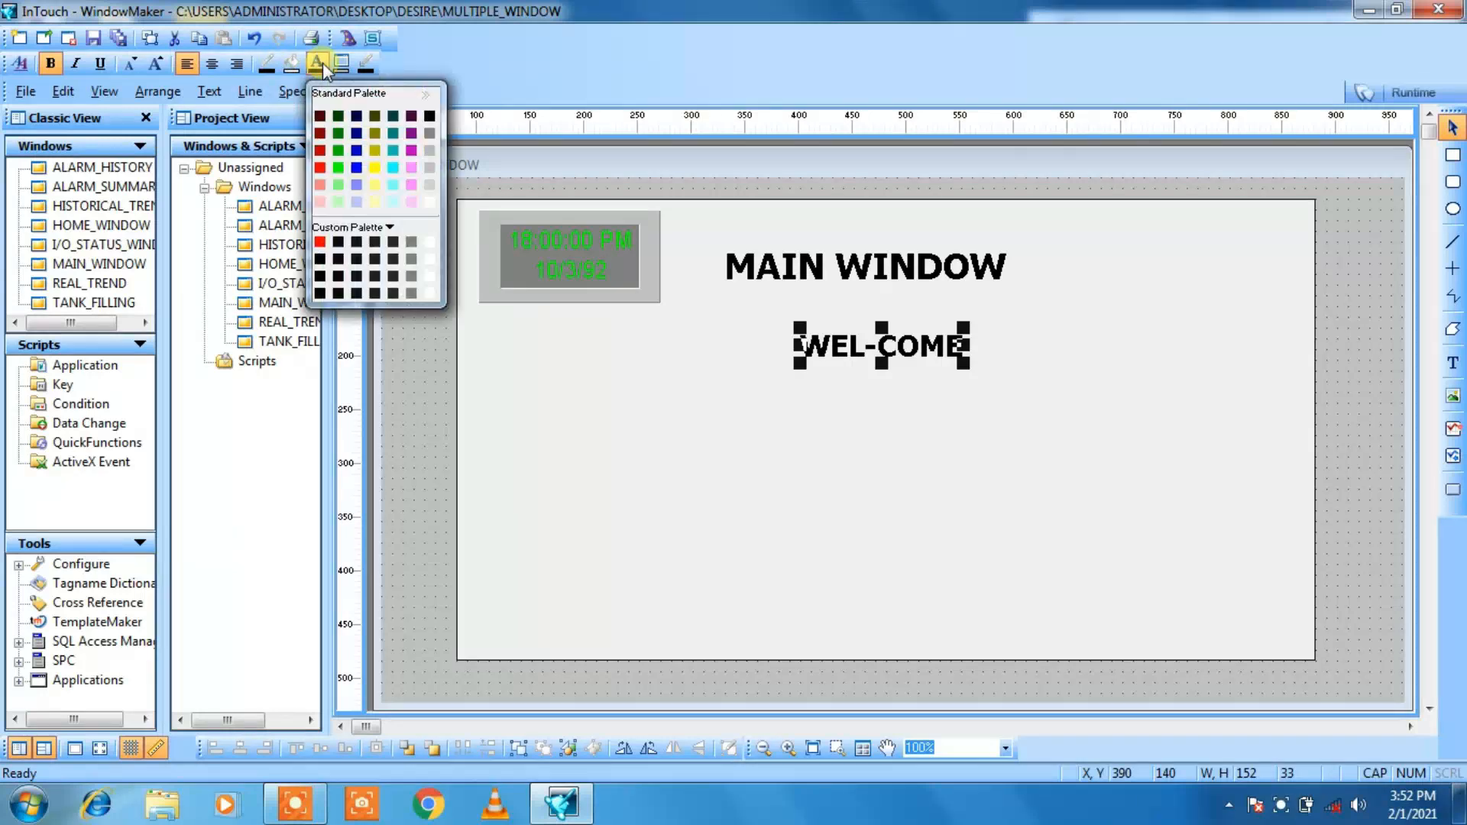
{"action": "left_click", "coordinate": [337, 168]}
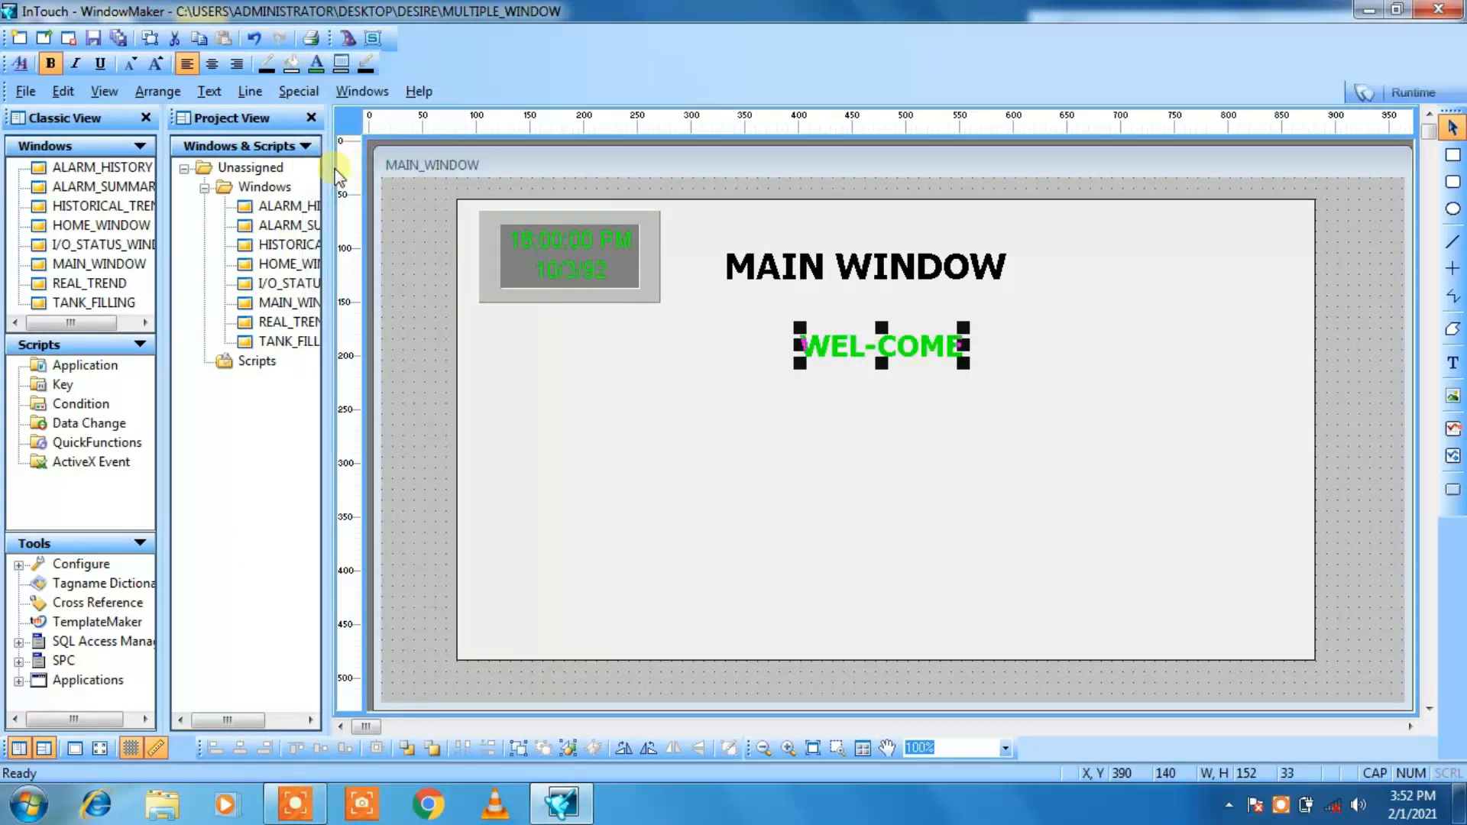
{"action": "left_click", "coordinate": [316, 63]}
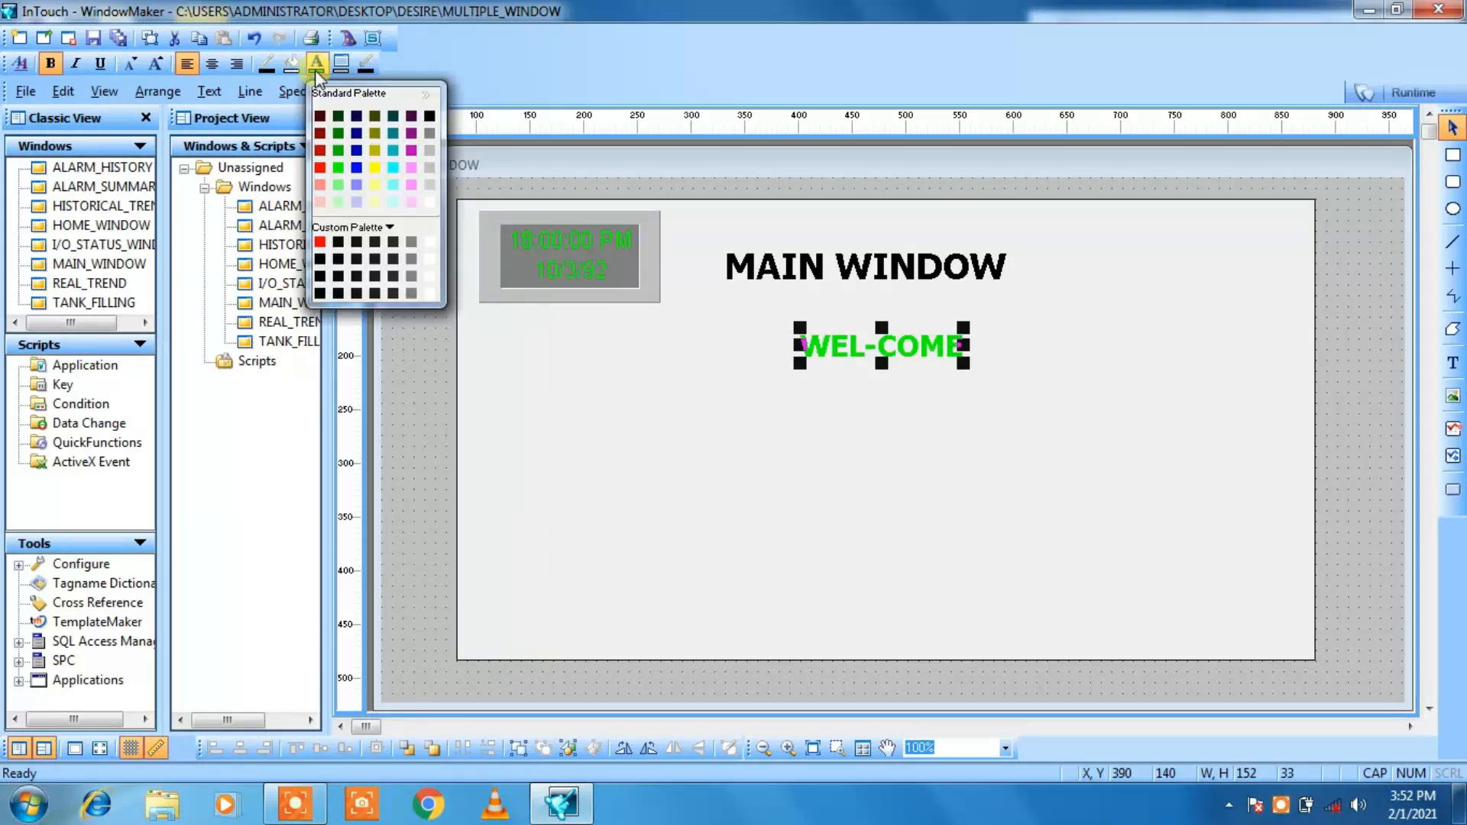
{"action": "left_click", "coordinate": [319, 167]}
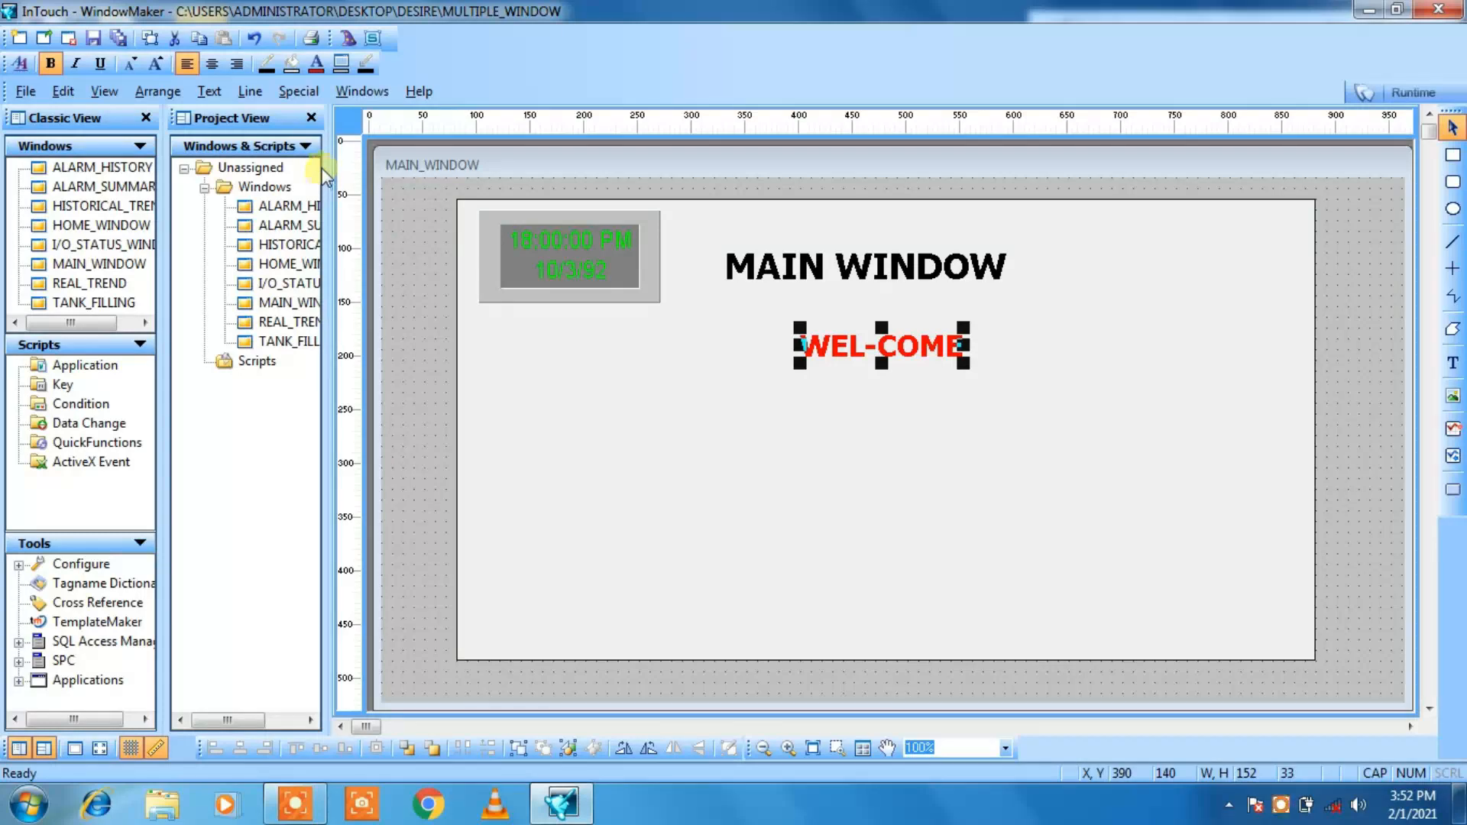
{"action": "left_click", "coordinate": [316, 63]}
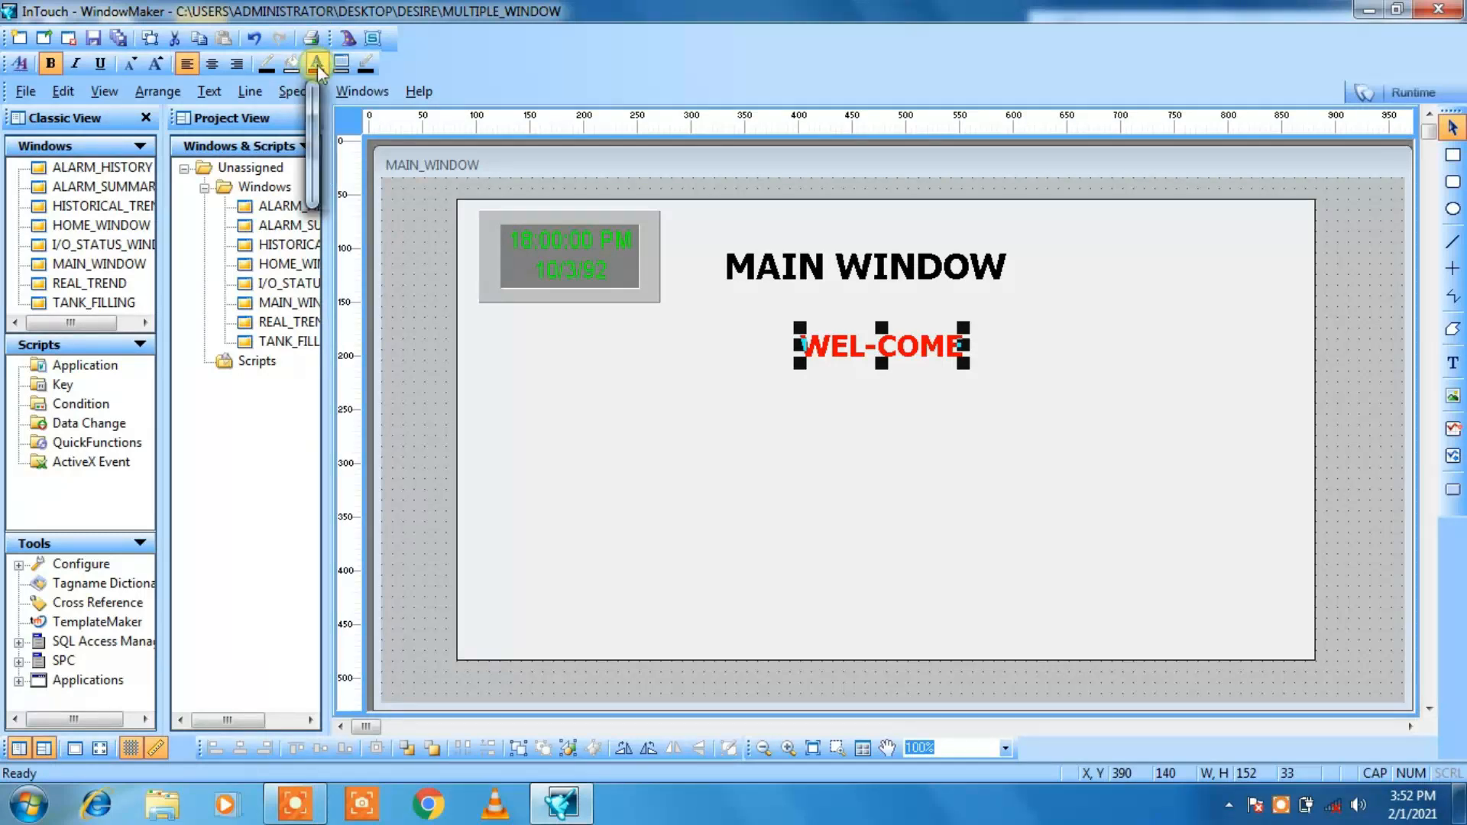
{"action": "left_click", "coordinate": [319, 185]}
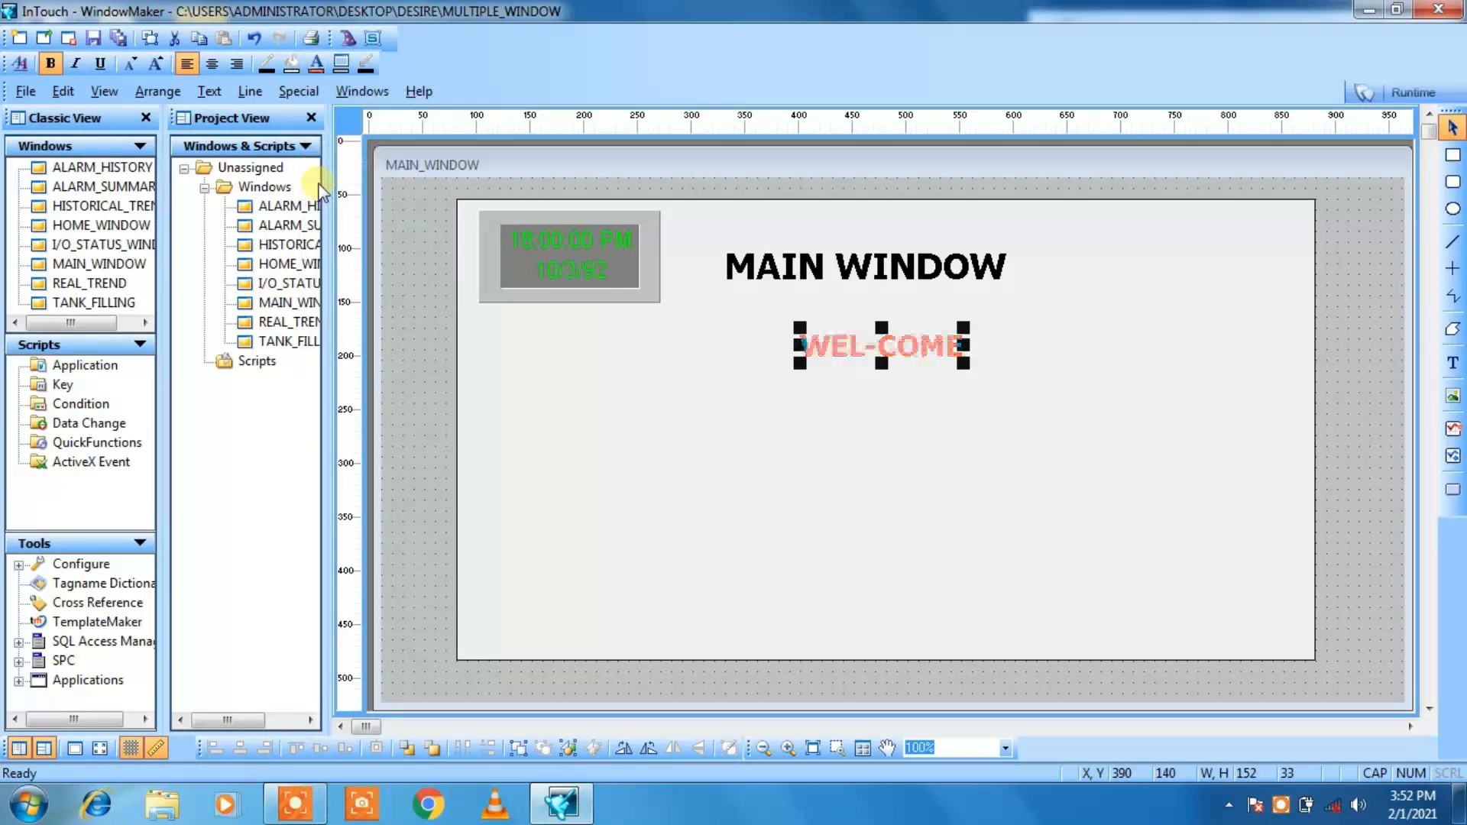
{"action": "left_click", "coordinate": [317, 67]}
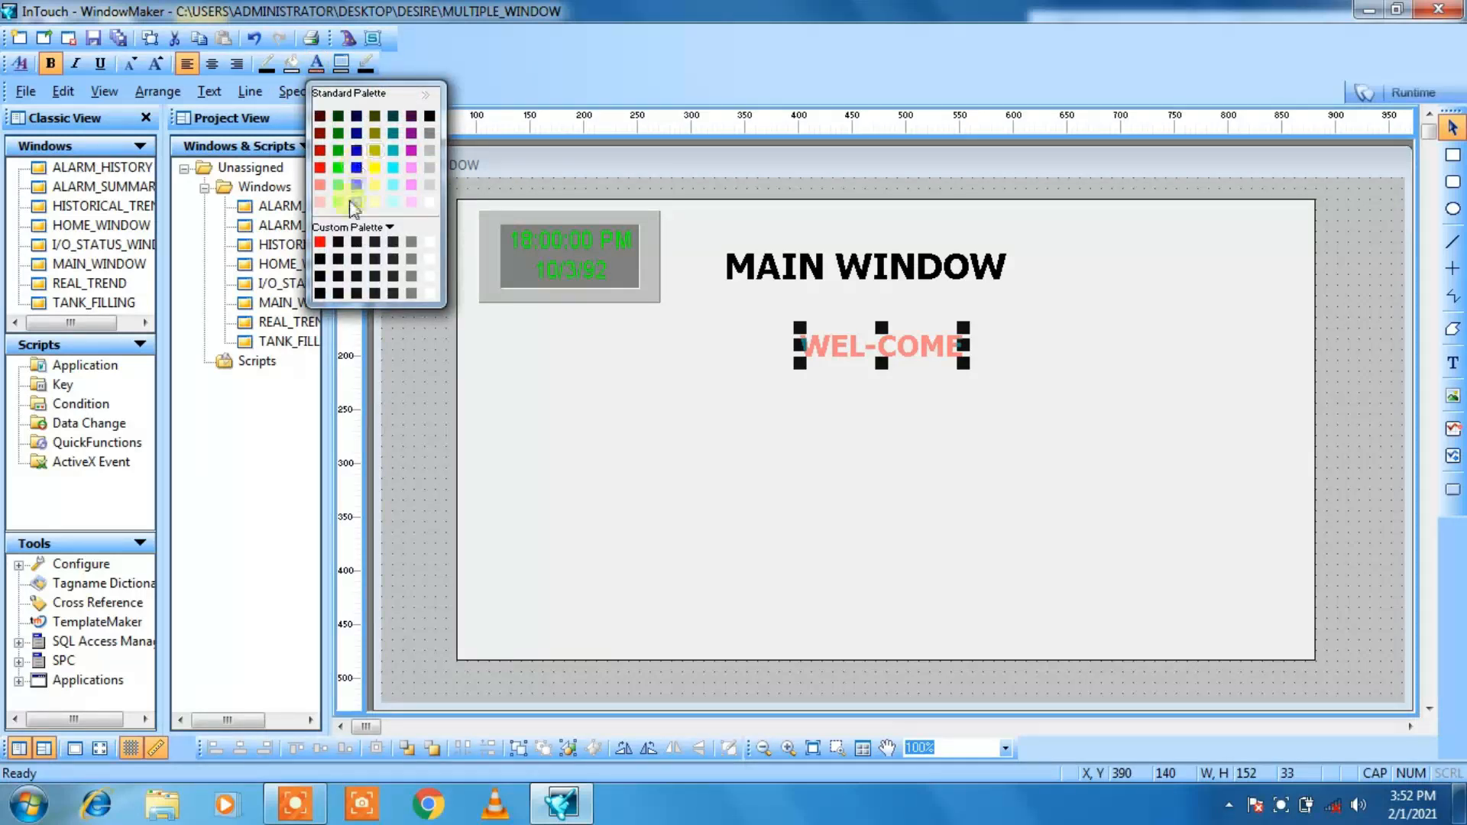
{"action": "left_click", "coordinate": [394, 152]}
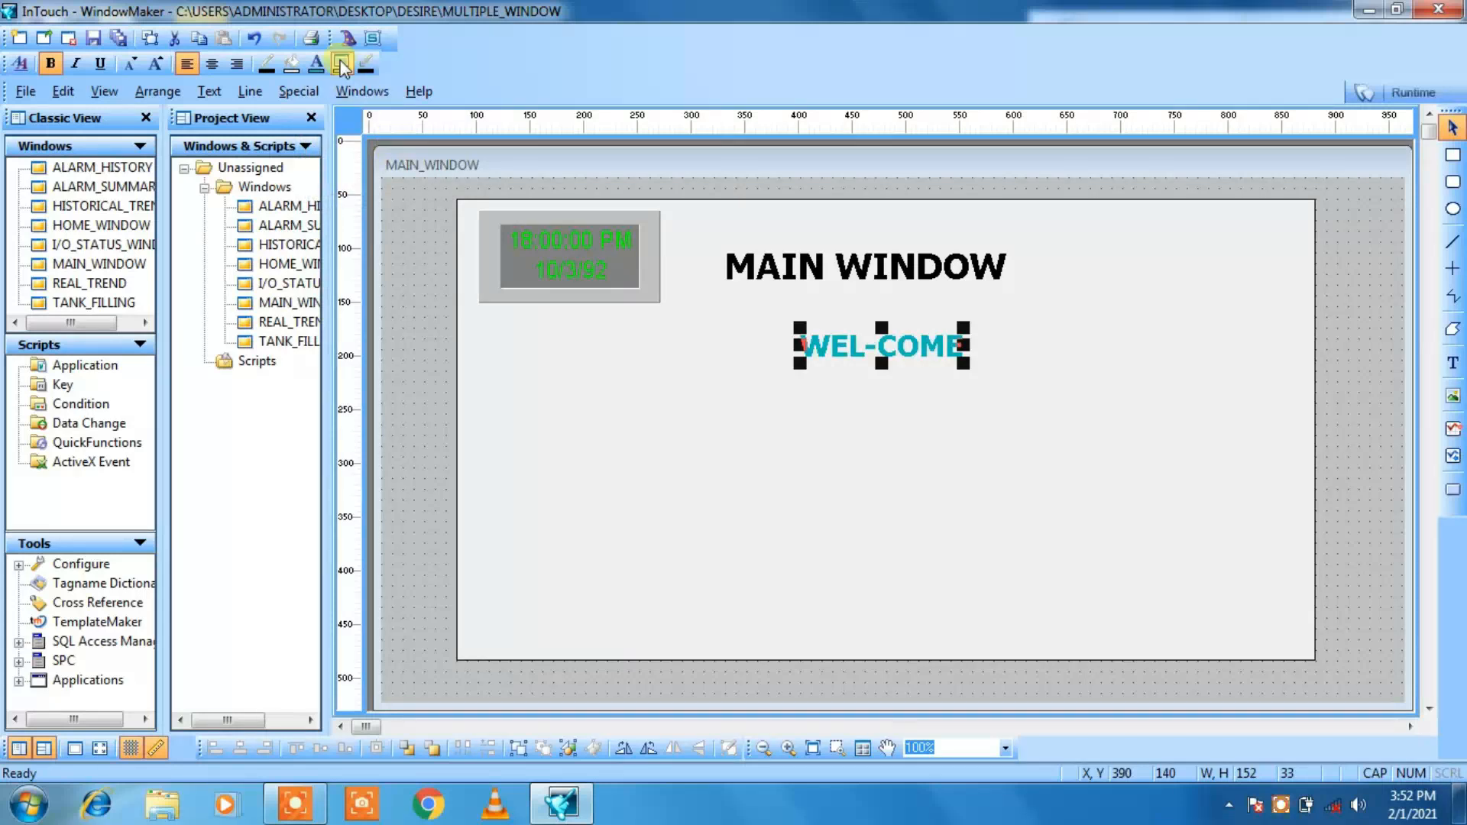
Step: Colour the WEL-COME text green and enlarge its font until it is about 218 by 47
{"action": "left_click", "coordinate": [316, 64]}
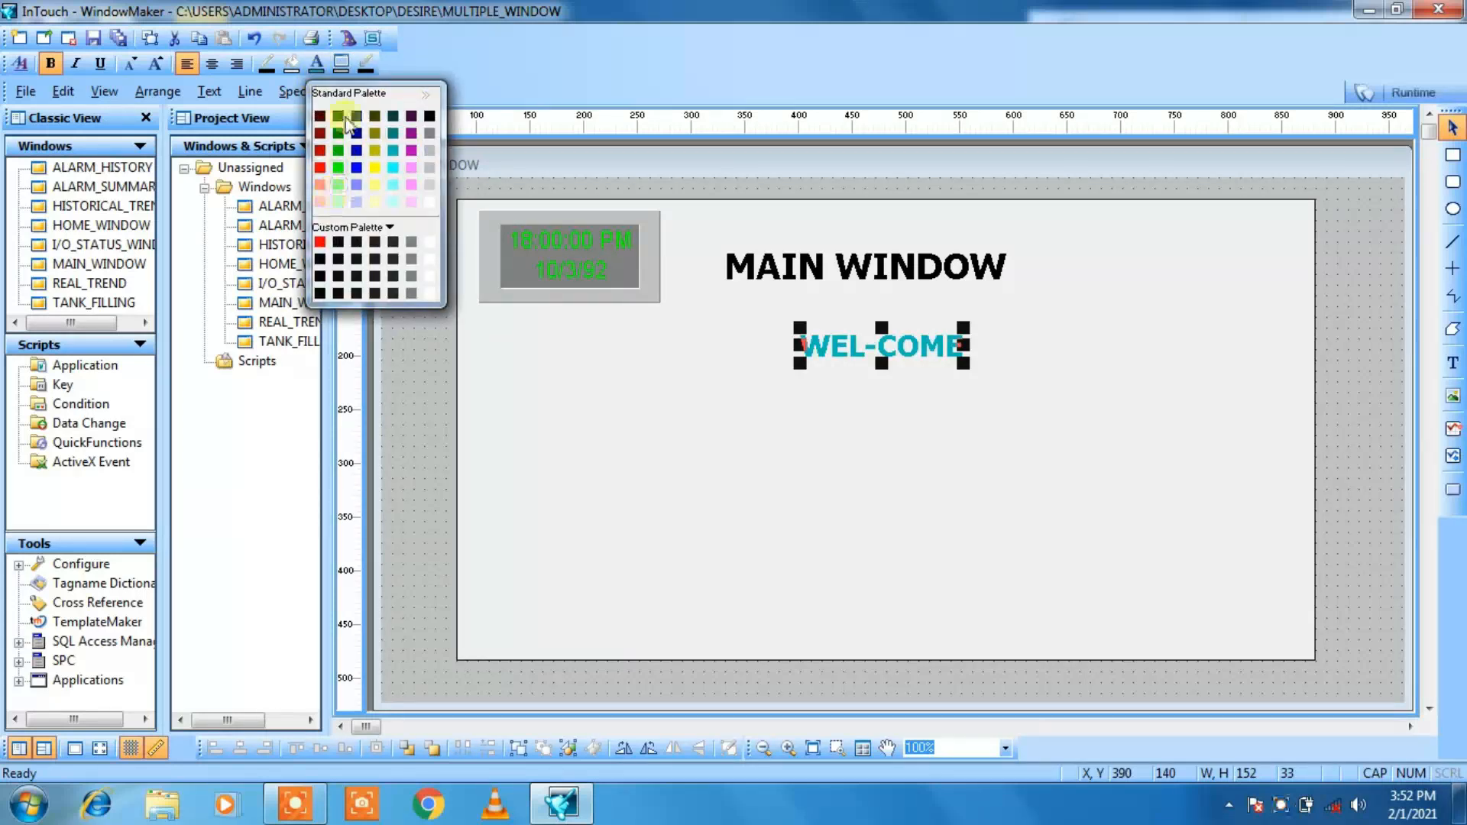
{"action": "left_click", "coordinate": [338, 151]}
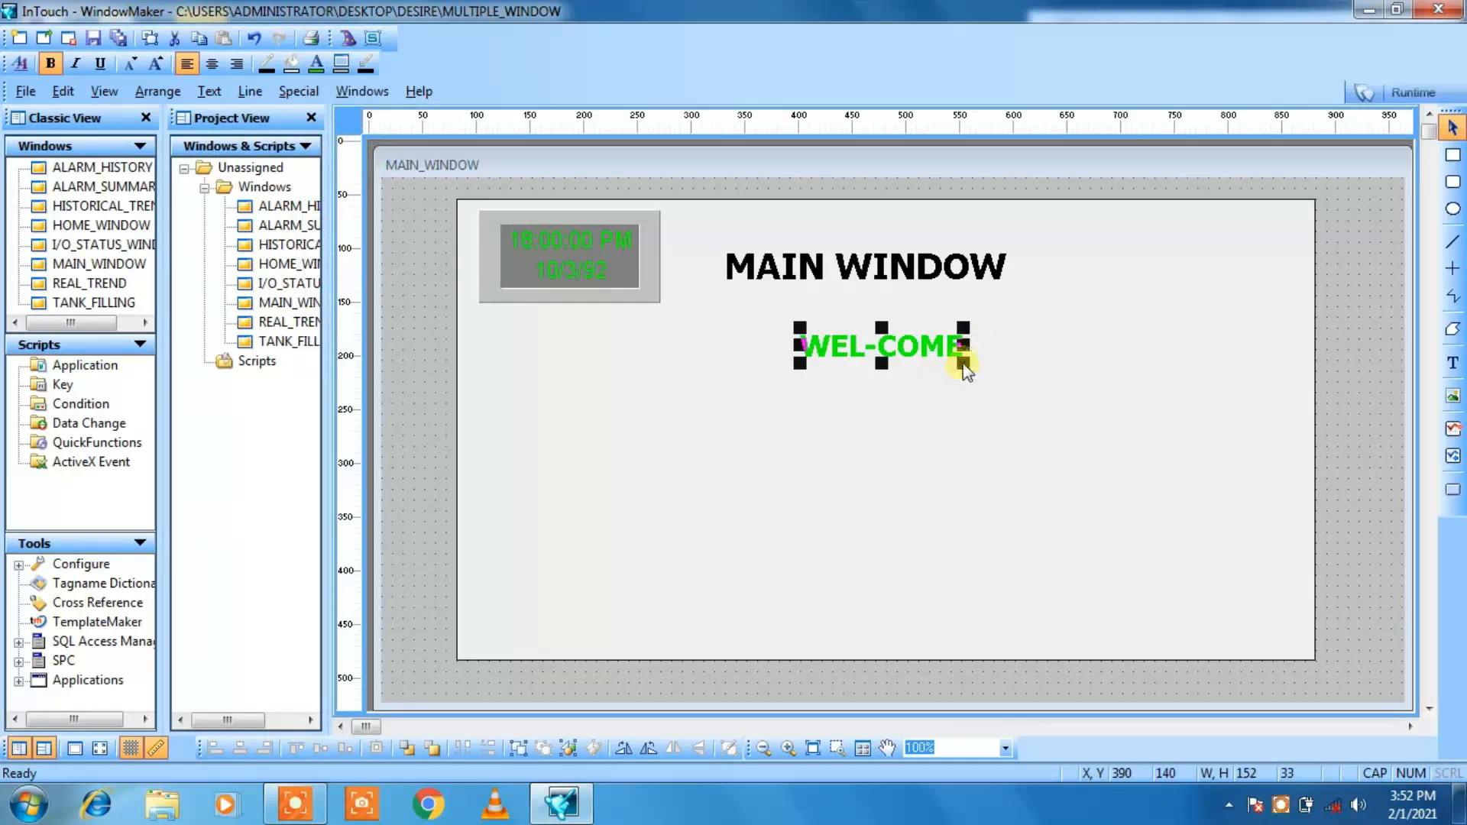
{"action": "left_click", "coordinate": [155, 65]}
{"action": "left_click", "coordinate": [155, 65]}
{"action": "left_click", "coordinate": [156, 64]}
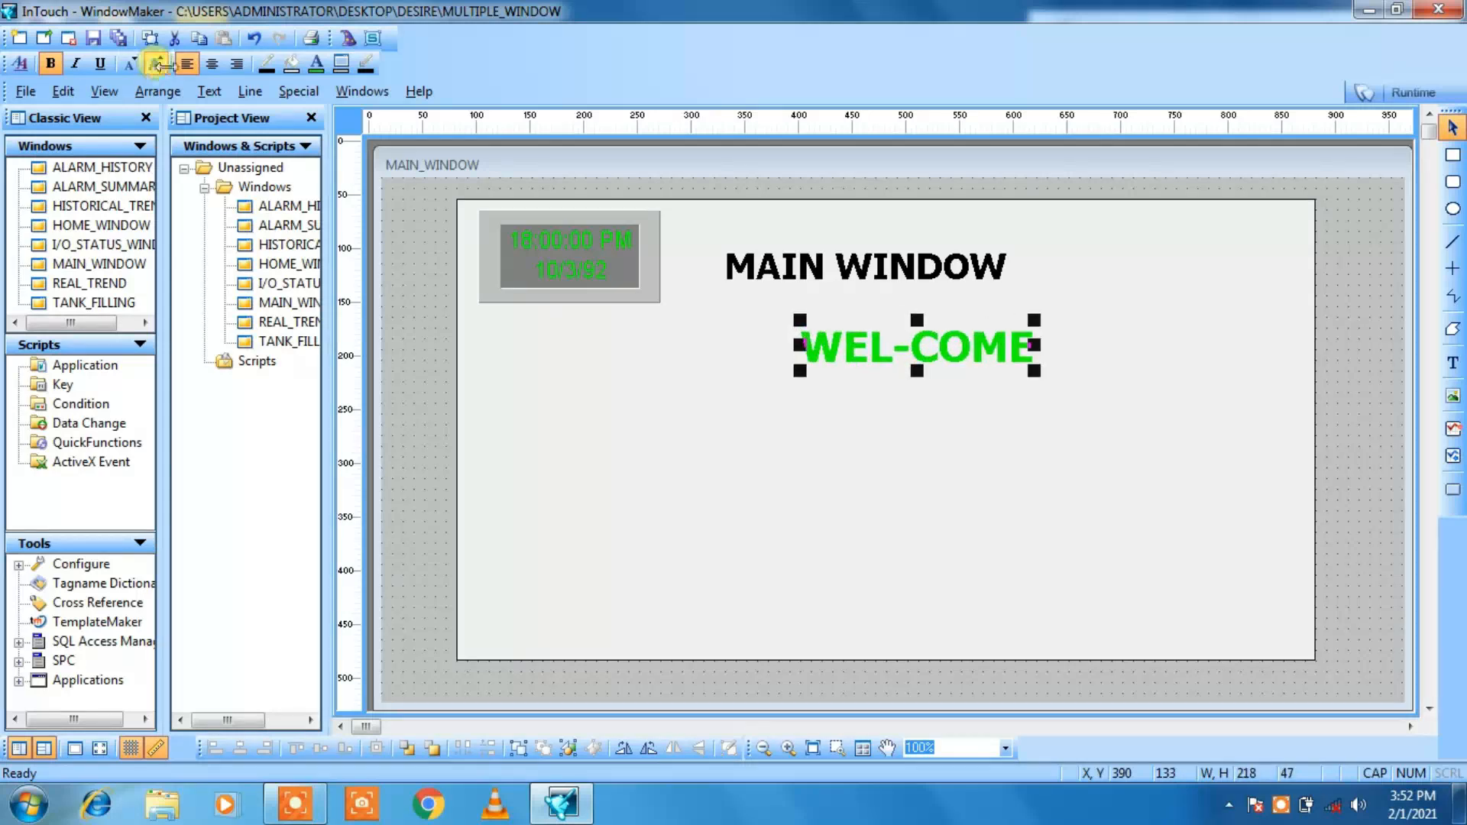
Step: Try the WEL-COME text in italic and without bold, restoring the upright bold style
{"action": "left_click", "coordinate": [76, 64]}
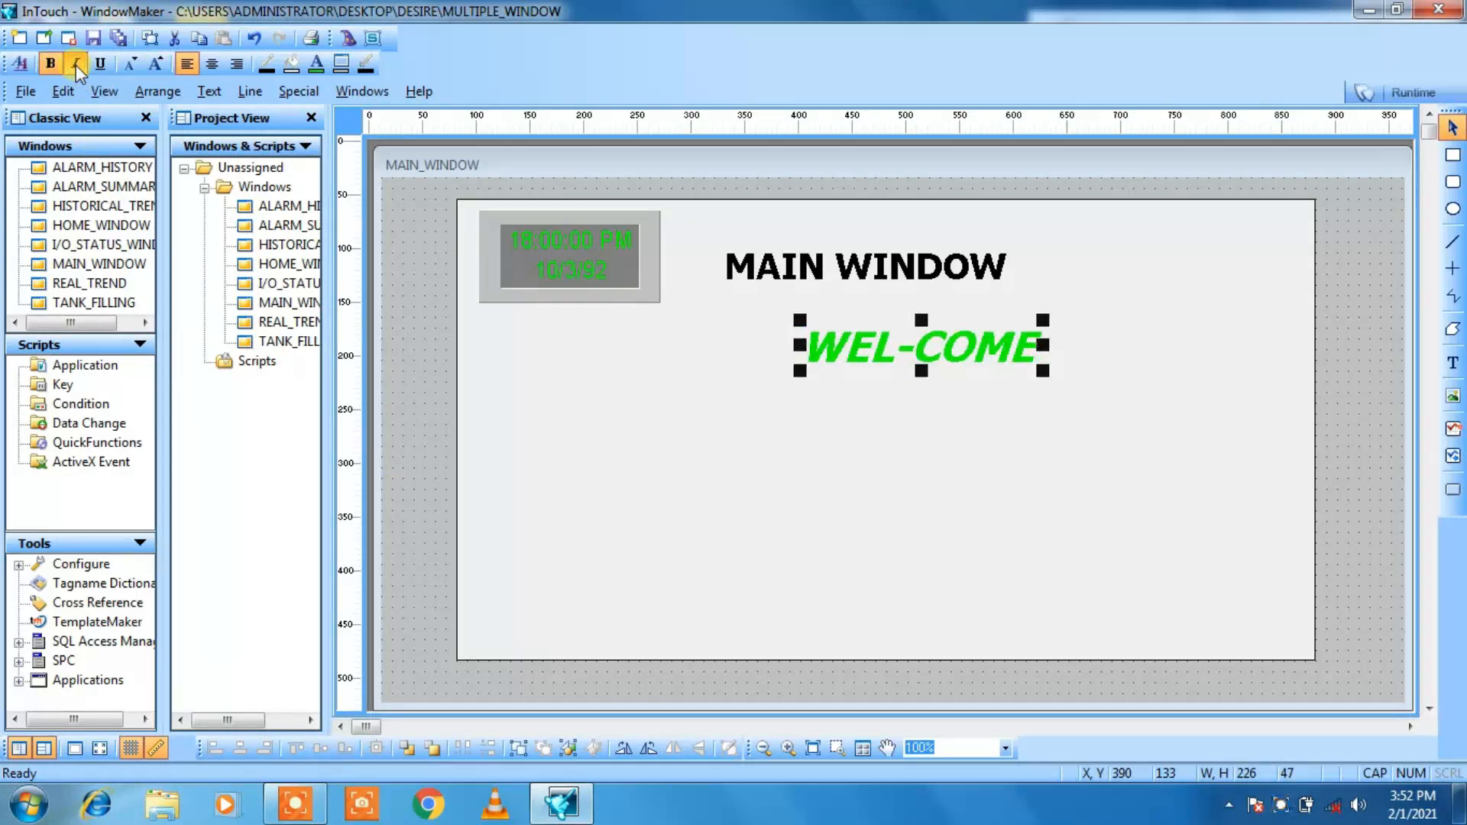
{"action": "left_click", "coordinate": [77, 68]}
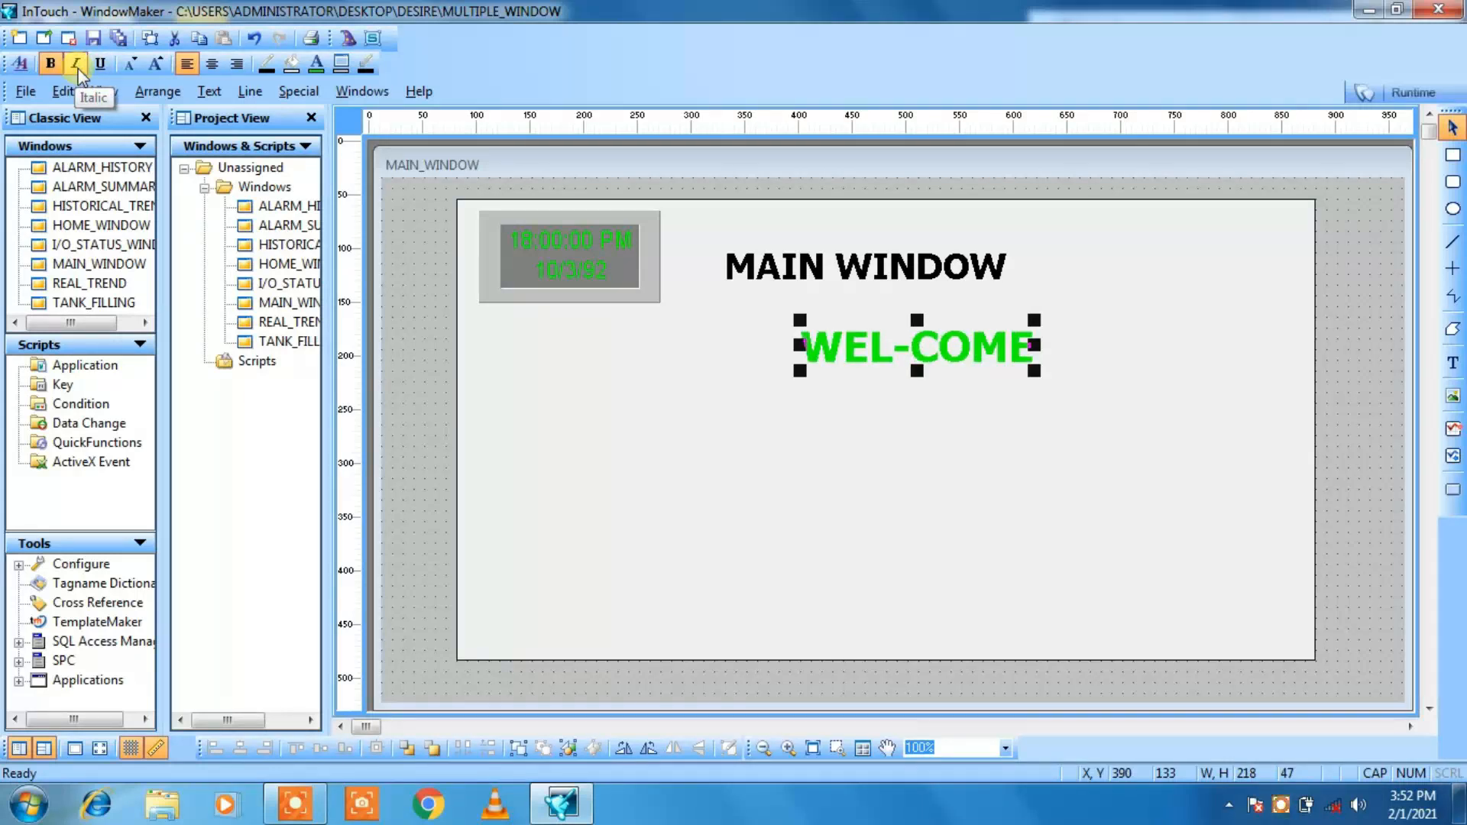
{"action": "left_click", "coordinate": [51, 66]}
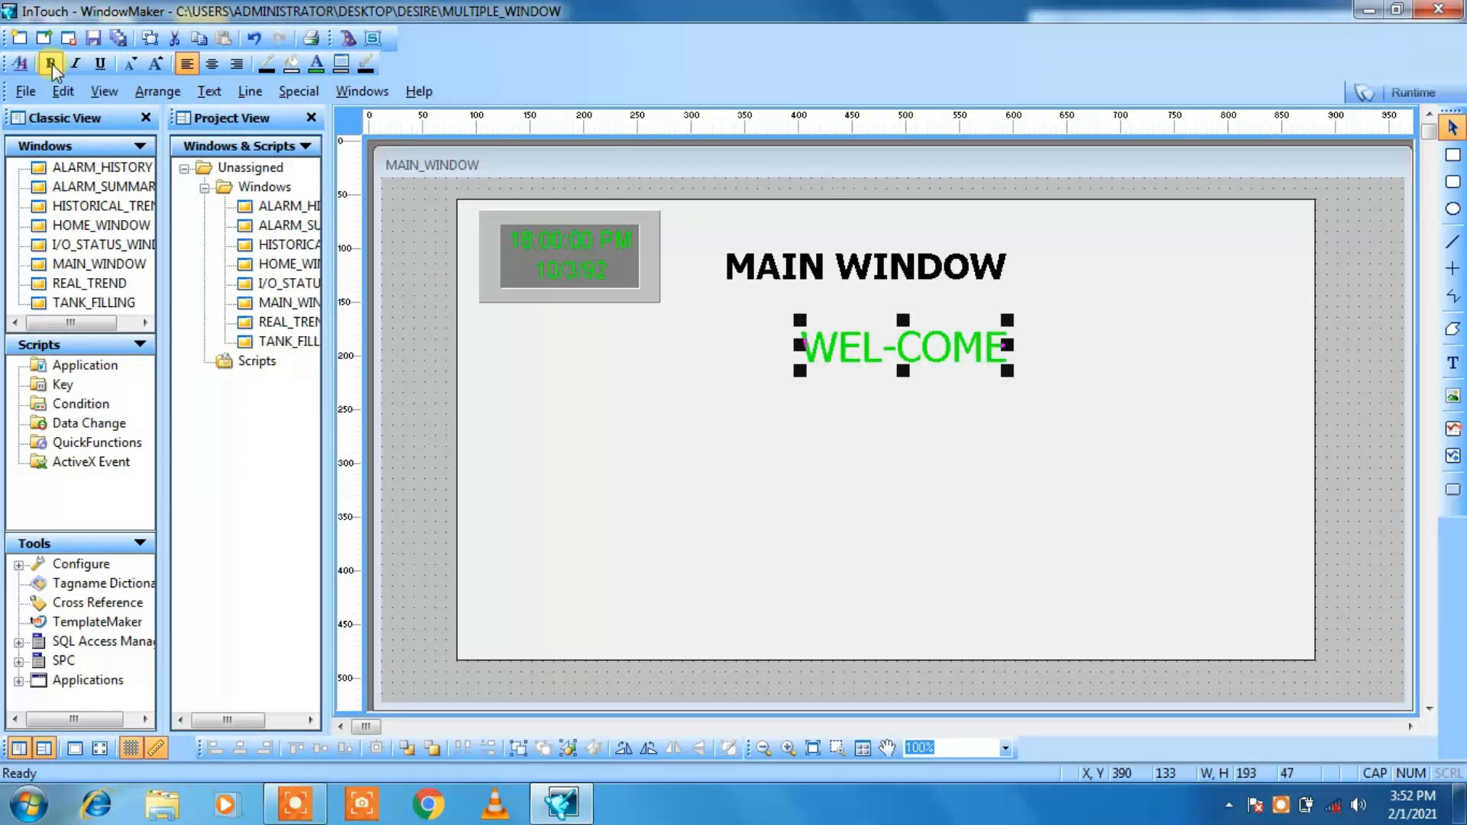
{"action": "left_click", "coordinate": [51, 65]}
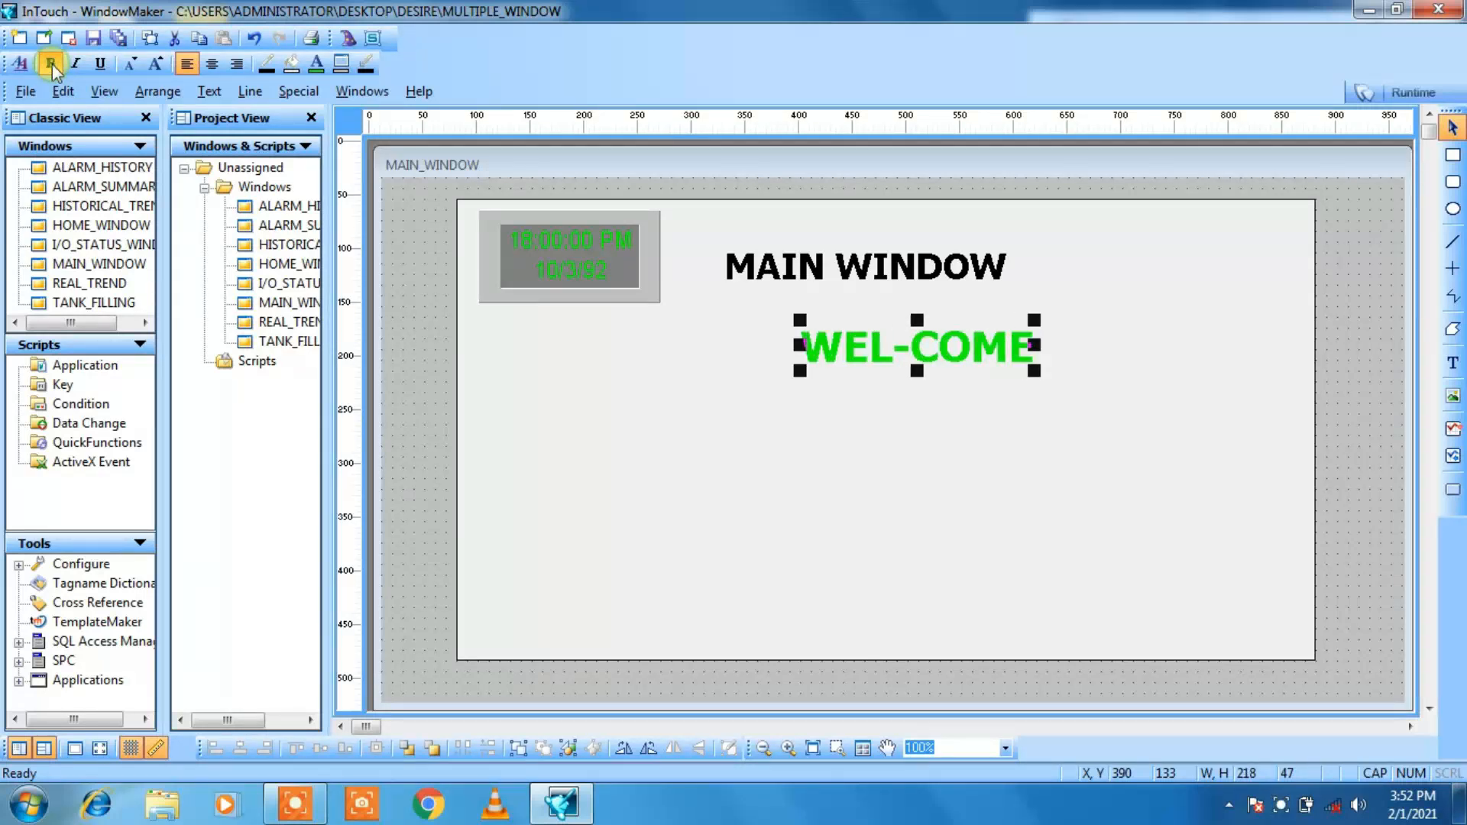
Step: Underline the WEL-COME text and stretch it to about 260 by 47
{"action": "left_click", "coordinate": [104, 65]}
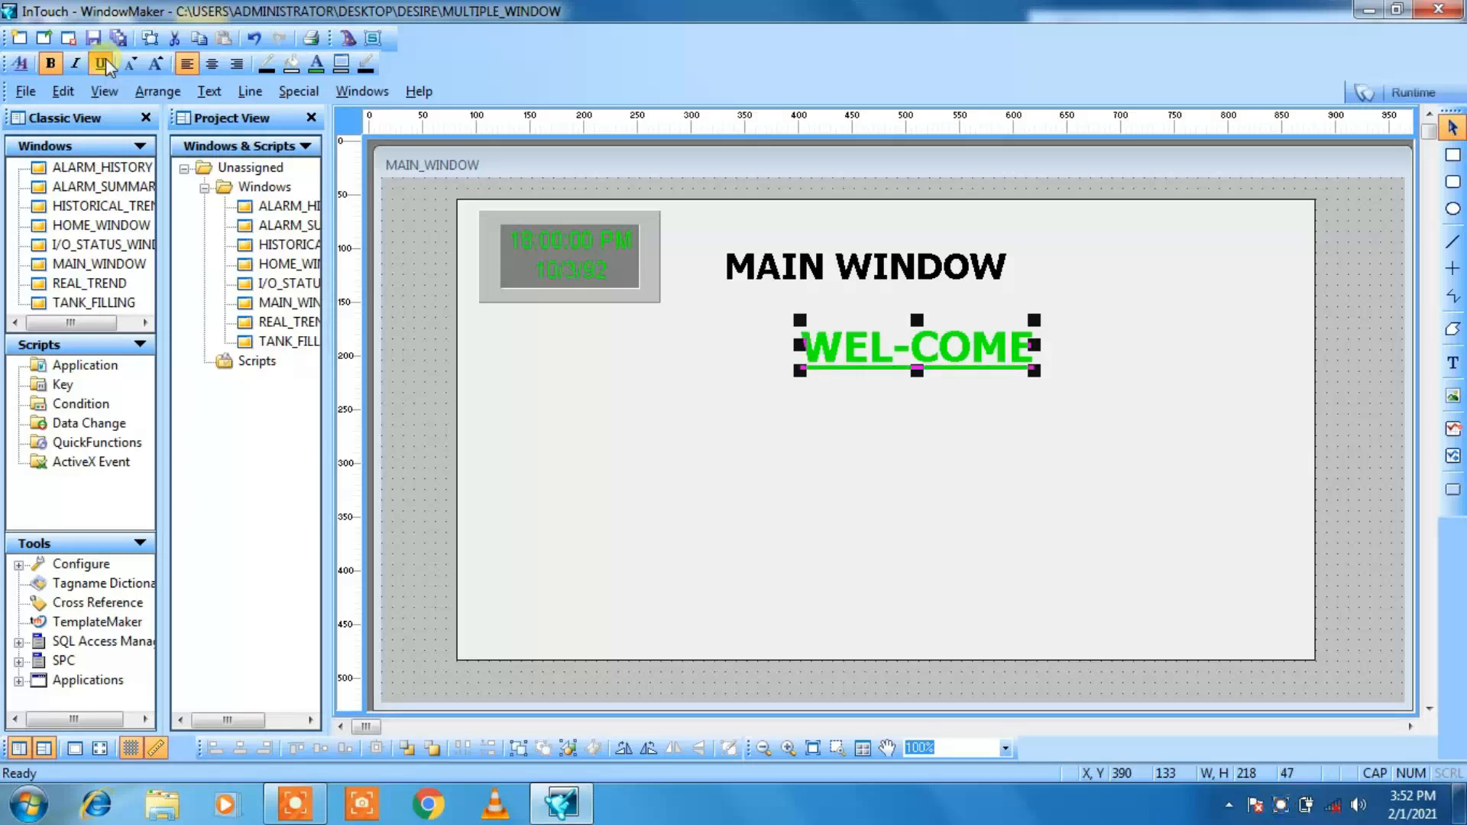
{"action": "left_click", "coordinate": [878, 410]}
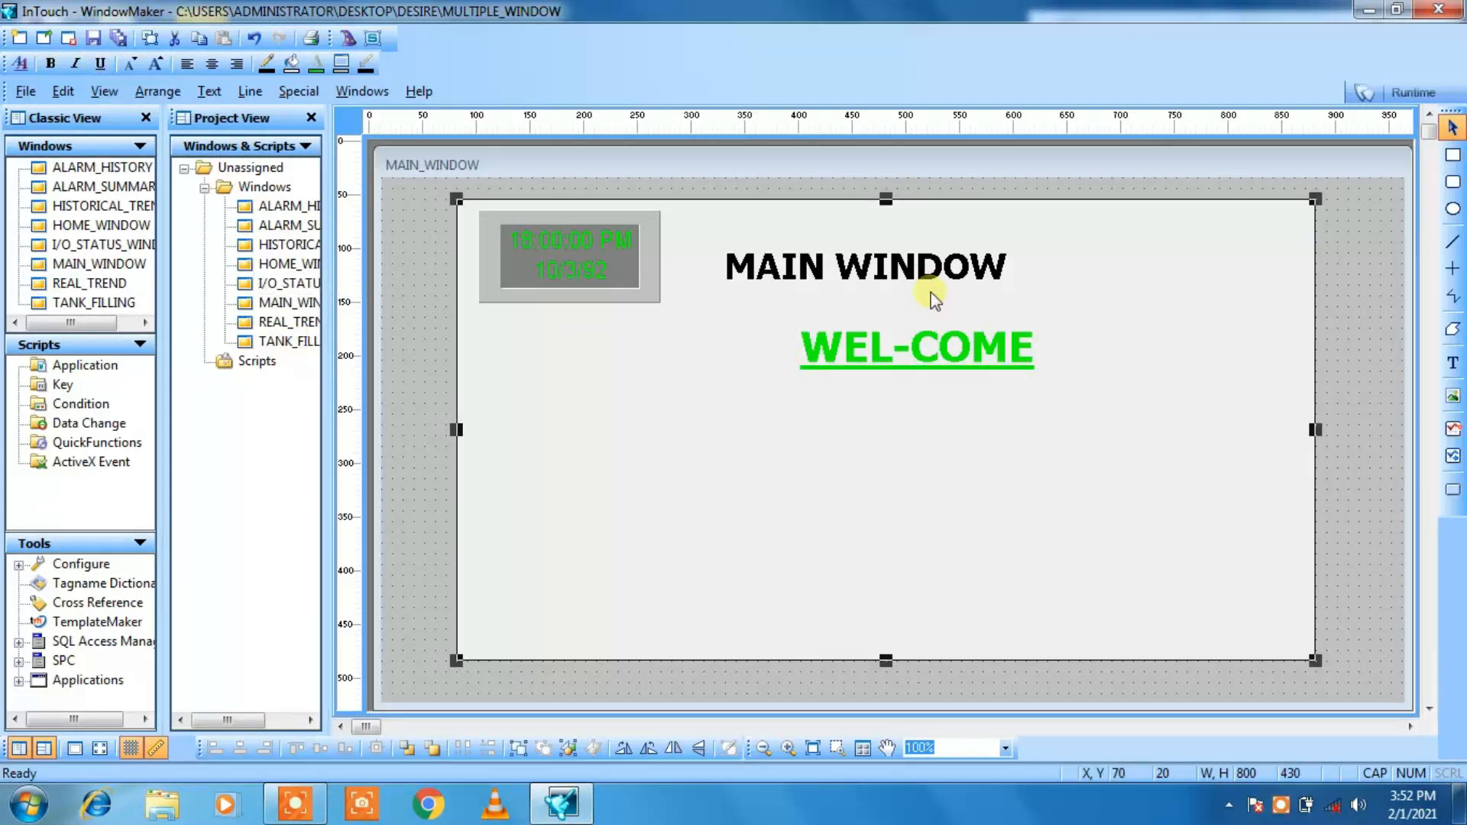
{"action": "left_click", "coordinate": [914, 357]}
{"action": "left_click_drag", "start_coordinate": [1040, 368], "coordinate": [1071, 382]}
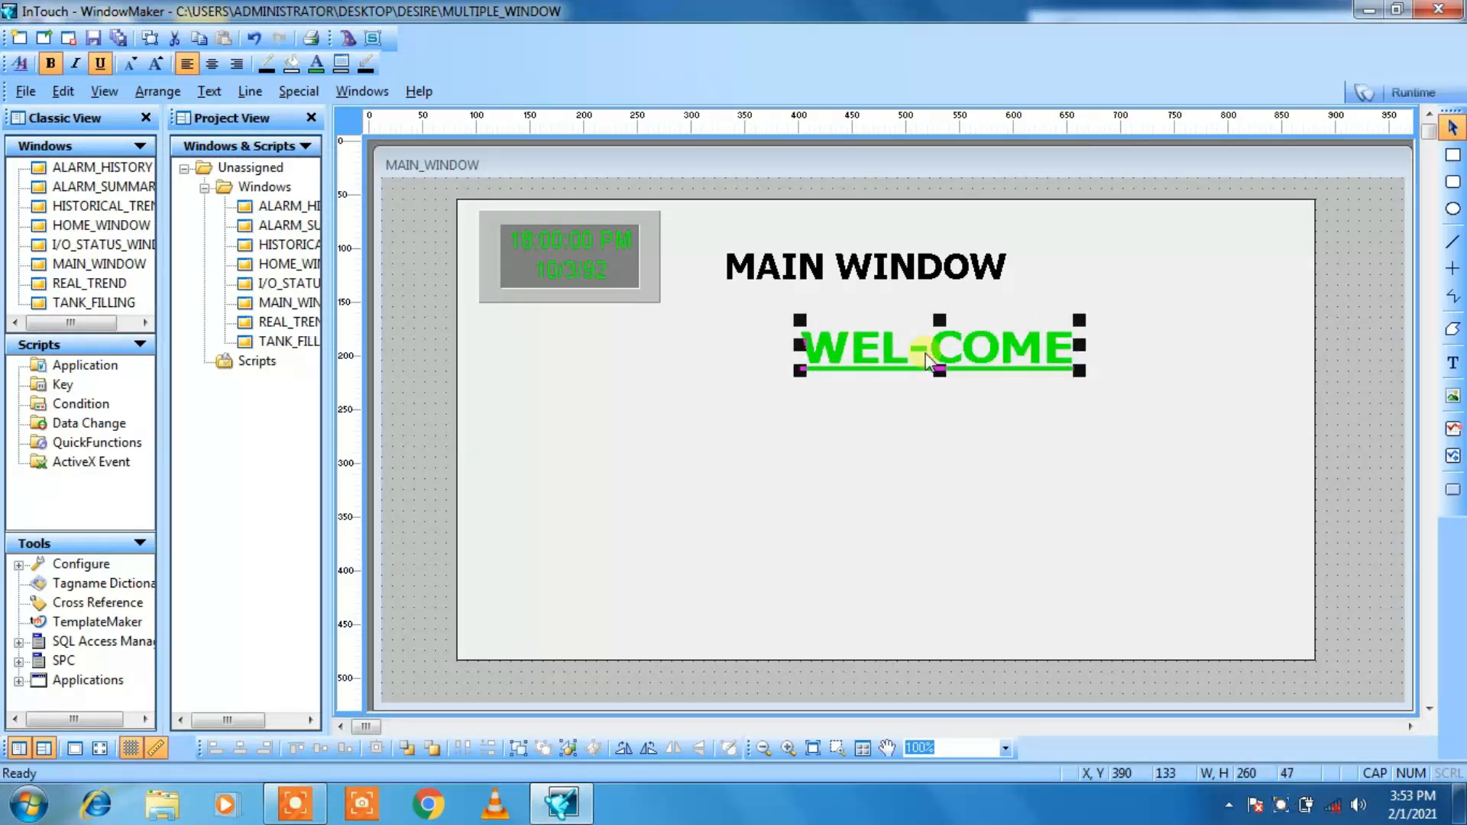
Step: Move WEL-COME left to about X 360, Y 130, and the MAIN WINDOW title up and right to X 330, Y 40
{"action": "left_click_drag", "start_coordinate": [928, 361], "coordinate": [892, 358]}
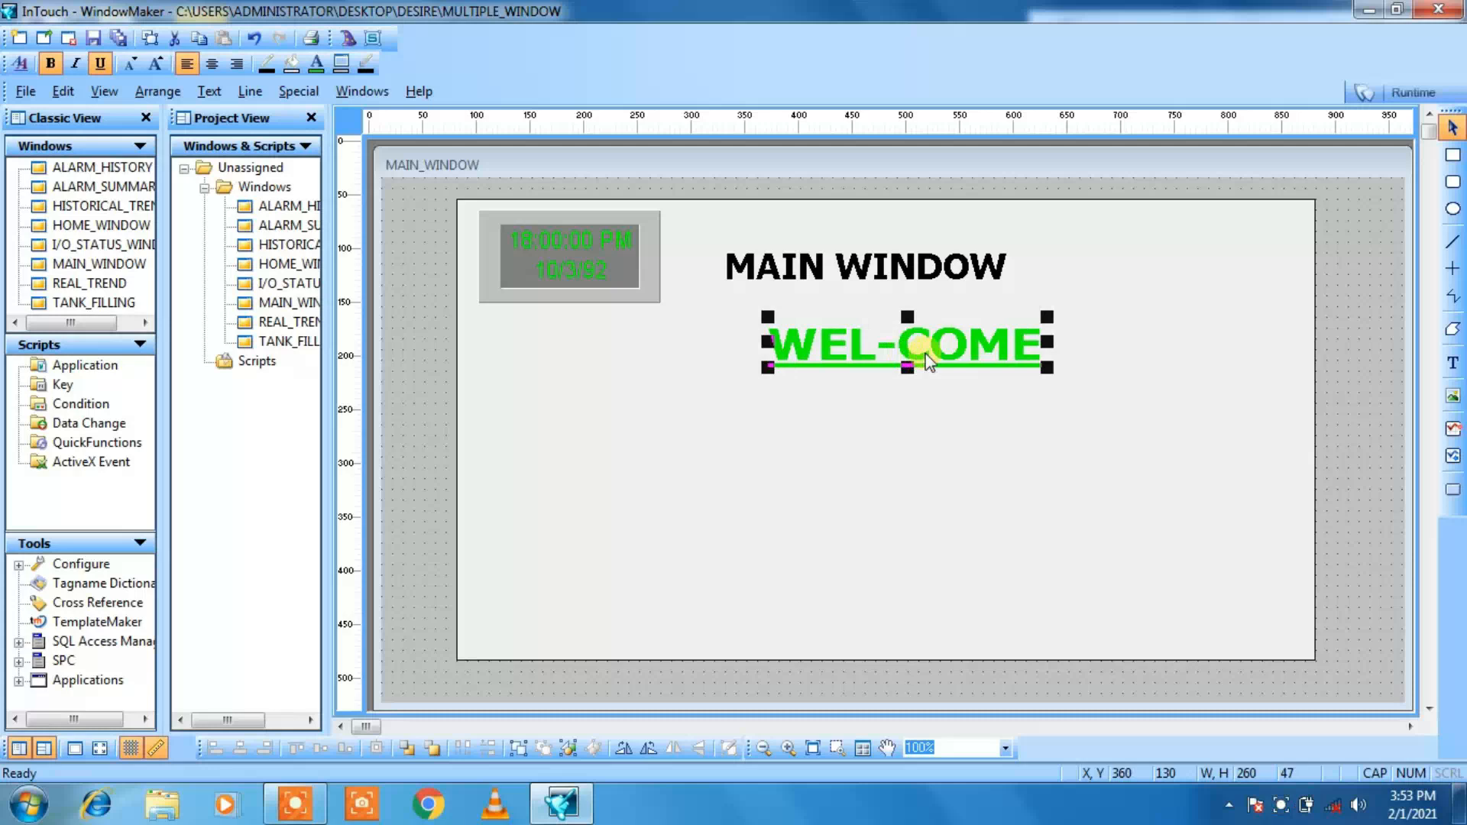
{"action": "left_click", "coordinate": [912, 272]}
{"action": "key", "text": "Right"}
{"action": "key", "text": "Up"}
{"action": "key", "text": "Up"}
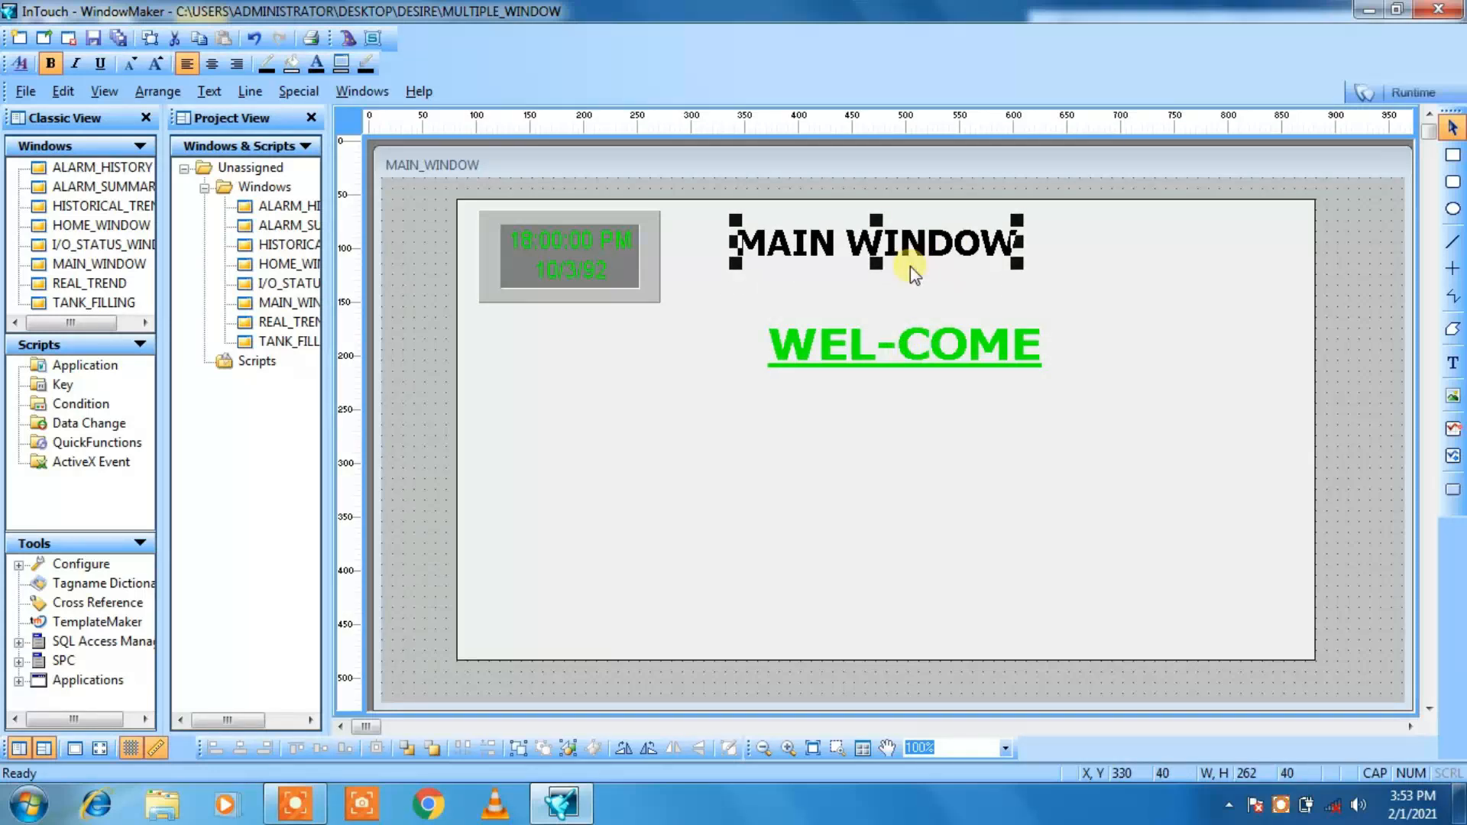
Step: Move the clock to the rectangle's upper-right corner, at X 690, Y 30
{"action": "left_click", "coordinate": [590, 271]}
{"action": "key", "text": "Right"}
{"action": "key", "text": "Right"}
{"action": "key", "text": "Right"}
{"action": "key", "text": "Right"}
{"action": "key", "text": "Right"}
{"action": "key", "text": "Right"}
{"action": "key", "text": "Right"}
{"action": "key", "text": "Right"}
{"action": "key", "text": "Right"}
{"action": "key", "text": "Right"}
{"action": "key", "text": "Right"}
{"action": "key", "text": "Right"}
{"action": "key", "text": "Right"}
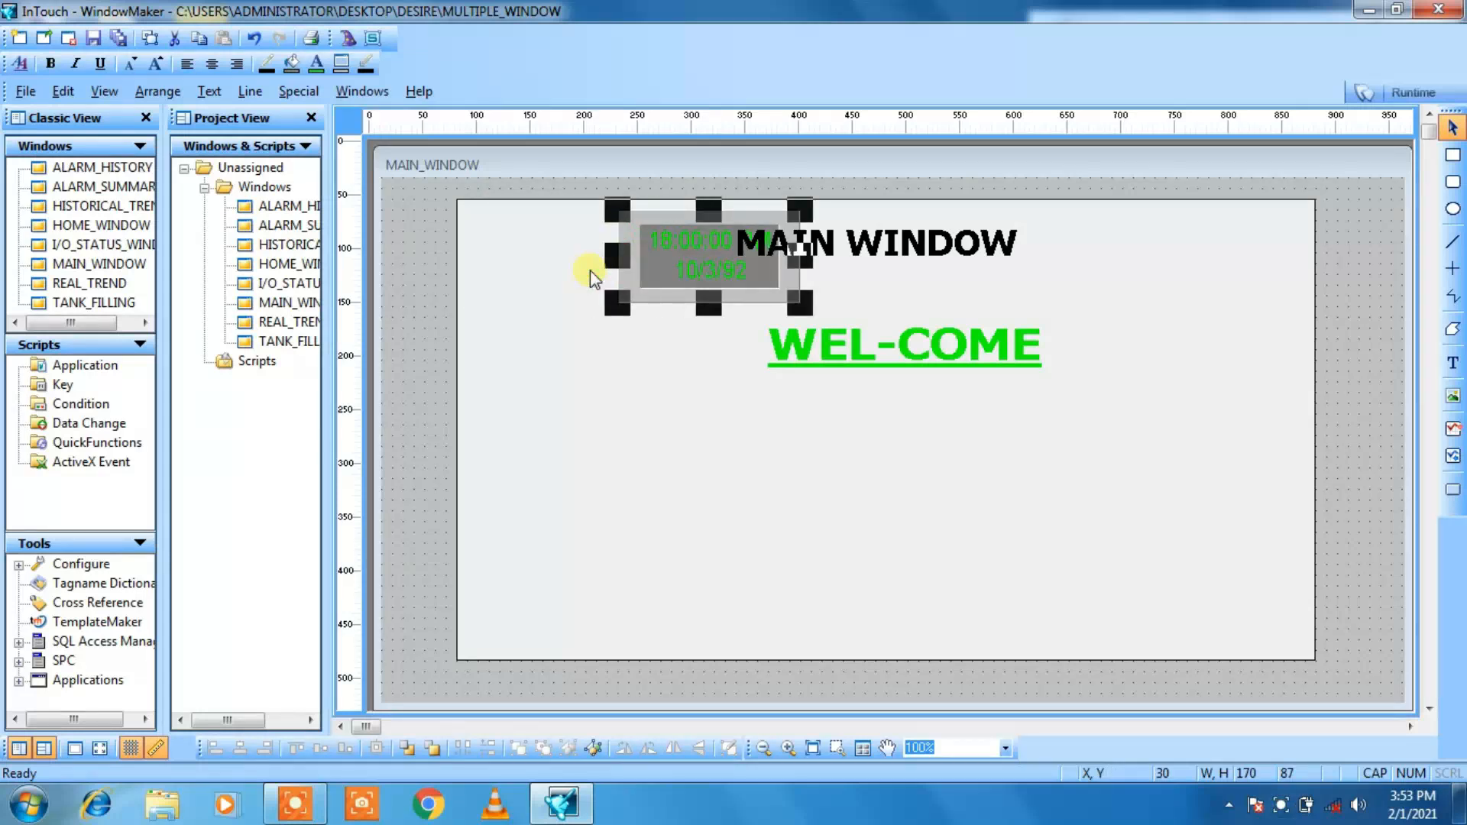
{"action": "key", "text": "Right"}
{"action": "key", "text": "Right"}
{"action": "key", "text": "Right"}
{"action": "key", "text": "Right"}
{"action": "key", "text": "Right"}
{"action": "key", "text": "Right"}
{"action": "key", "text": "Right"}
{"action": "key", "text": "Right"}
{"action": "key", "text": "Right"}
{"action": "key", "text": "Right"}
{"action": "key", "text": "Right"}
{"action": "key", "text": "Right"}
{"action": "key", "text": "Right"}
{"action": "key", "text": "Right"}
{"action": "key", "text": "Right"}
{"action": "key", "text": "Right"}
{"action": "key", "text": "Right"}
{"action": "key", "text": "Right"}
{"action": "key", "text": "Right"}
{"action": "key", "text": "Right"}
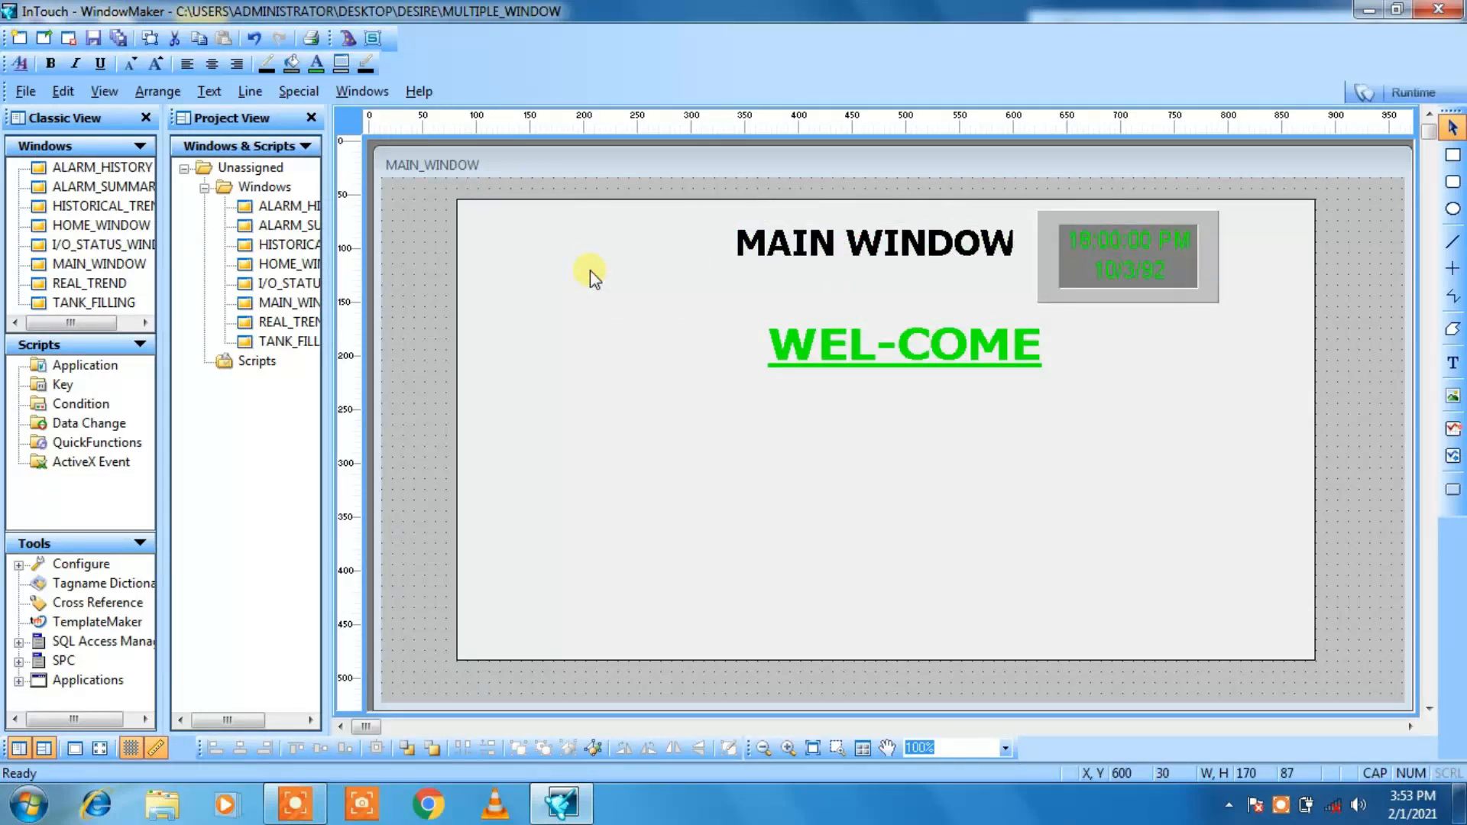
{"action": "key", "text": "Right"}
{"action": "key", "text": "Right"}
{"action": "key", "text": "Right"}
{"action": "key", "text": "Right"}
{"action": "key", "text": "Right"}
{"action": "key", "text": "Right"}
{"action": "key", "text": "Right"}
{"action": "key", "text": "Right"}
{"action": "key", "text": "Right"}
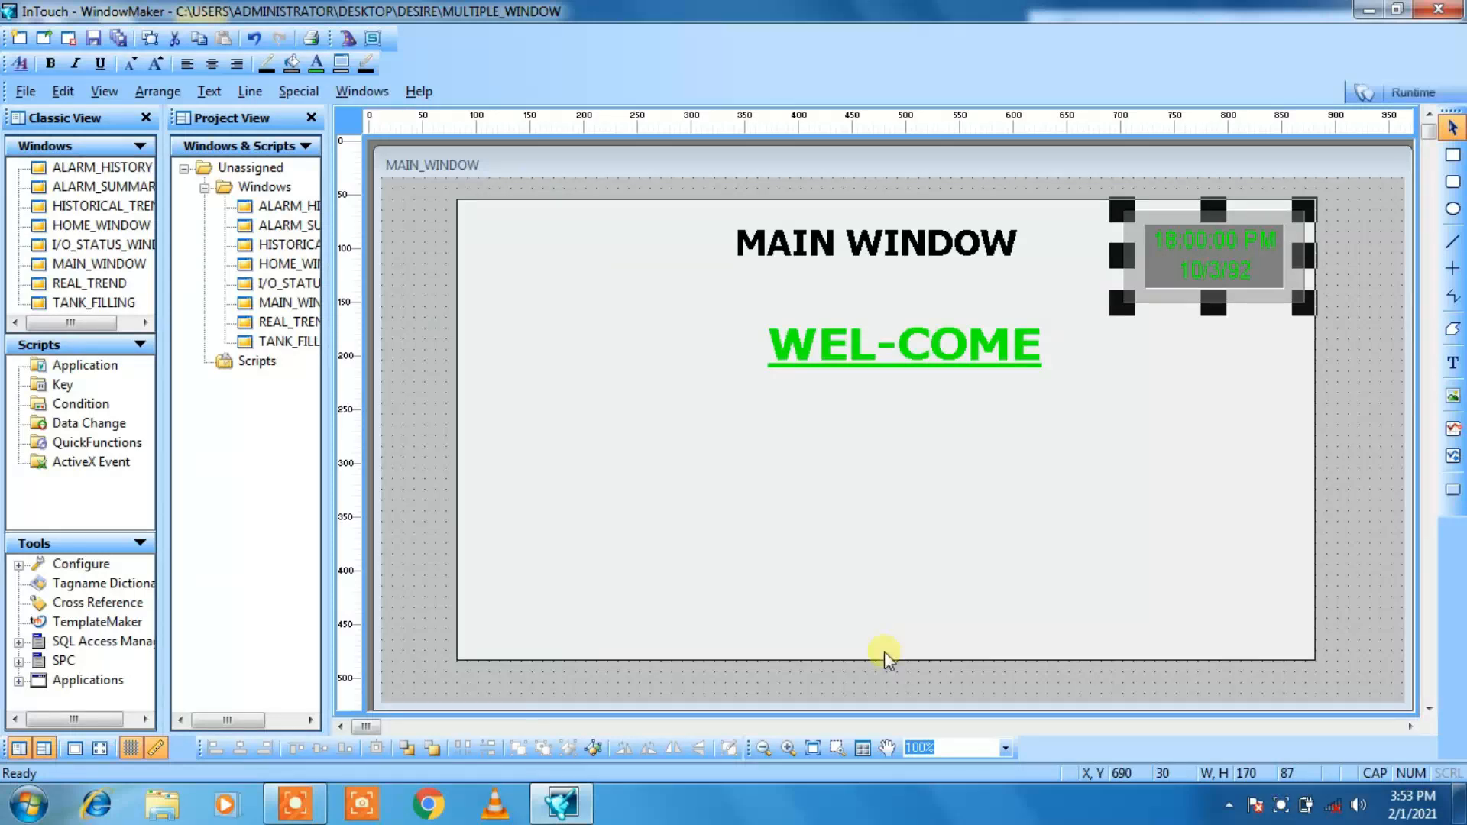
{"action": "left_click", "coordinate": [879, 548]}
Step: Shift the WEL-COME text slightly left and up to centre it beneath the MAIN WINDOW title
{"action": "left_click", "coordinate": [868, 342]}
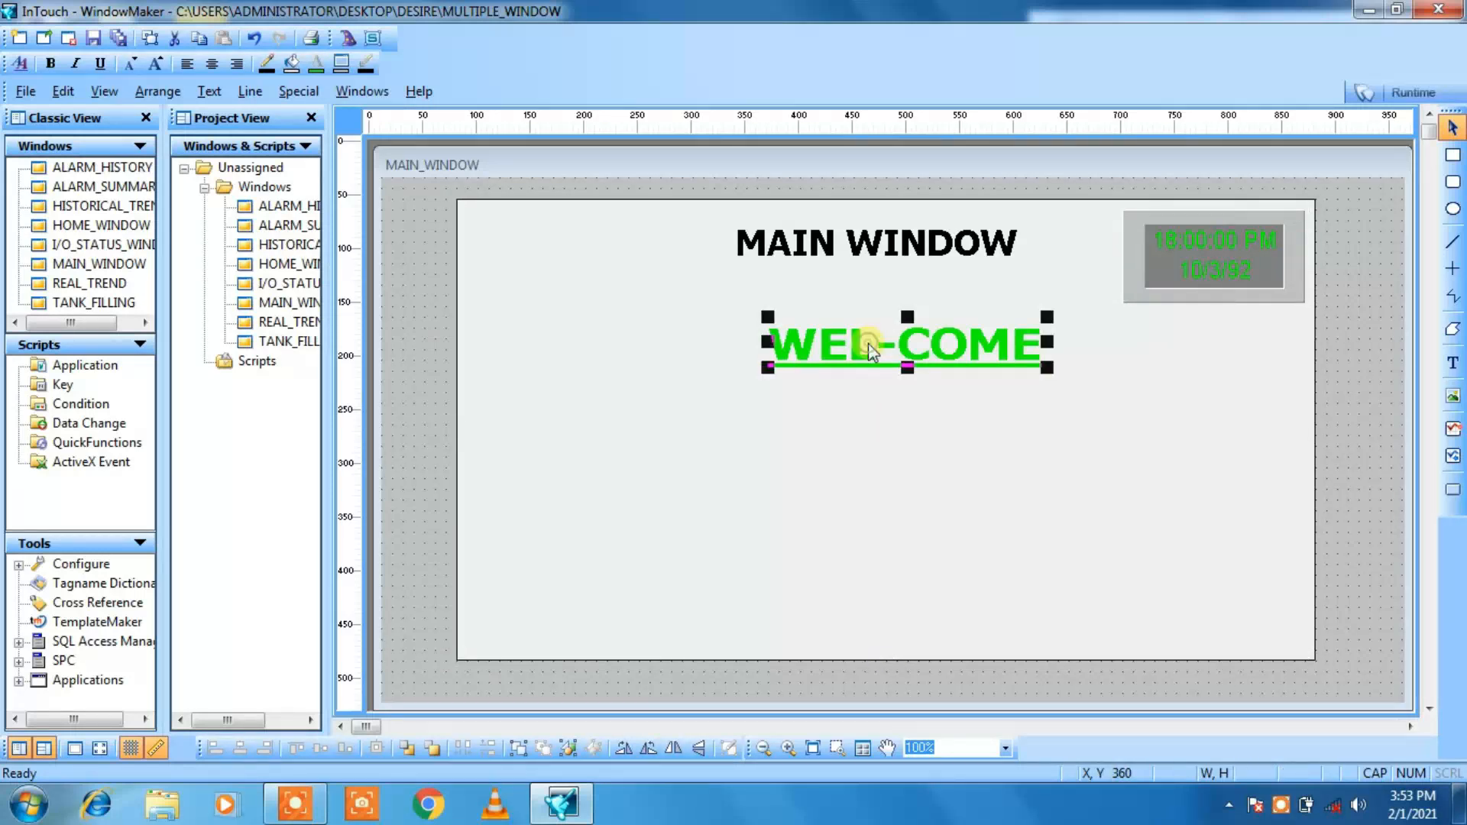
{"action": "key", "text": "Left"}
{"action": "key", "text": "Left"}
{"action": "key", "text": "Up"}
{"action": "key", "text": "Up"}
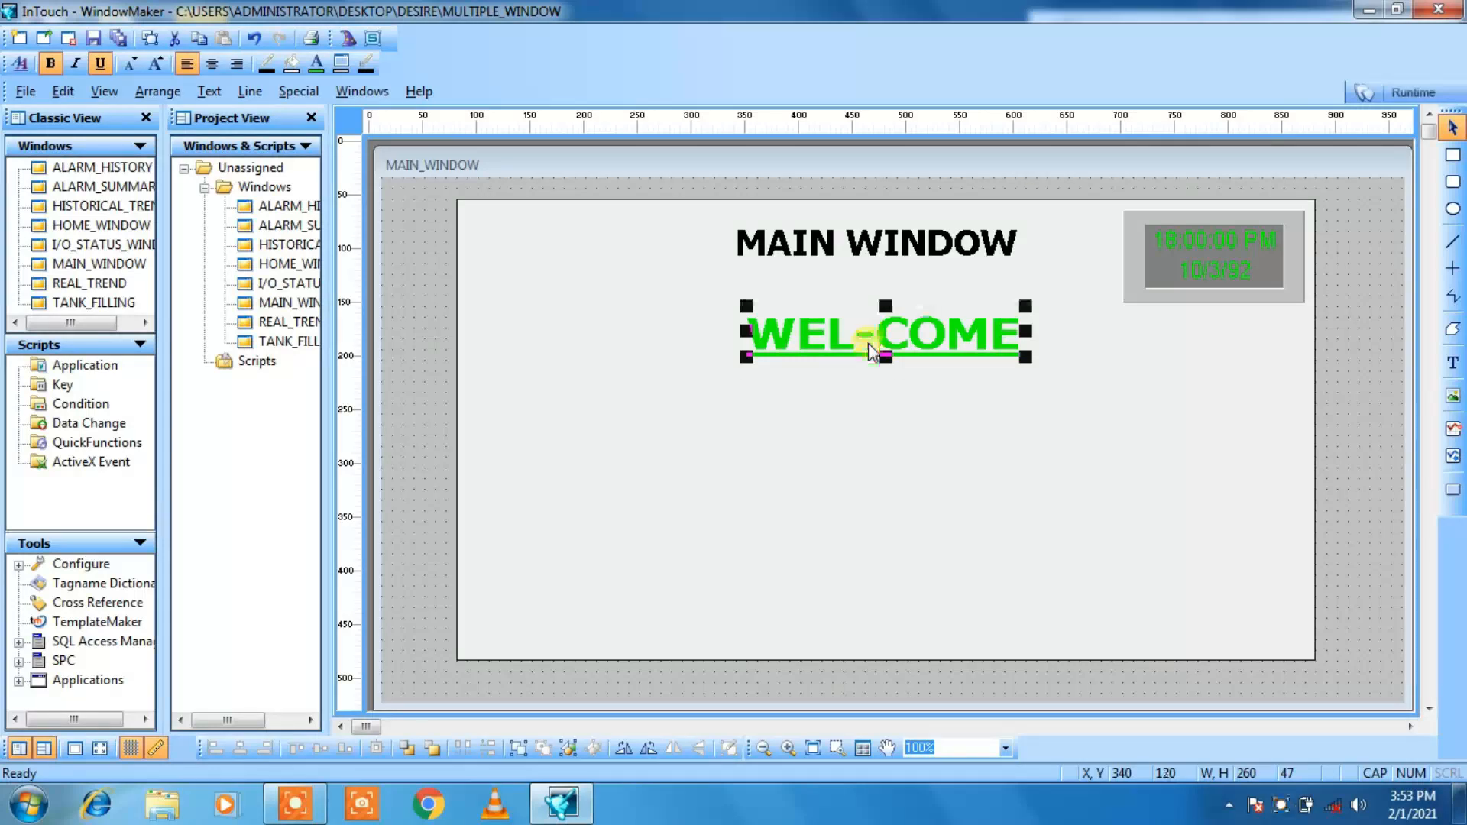
{"action": "left_click", "coordinate": [952, 435]}
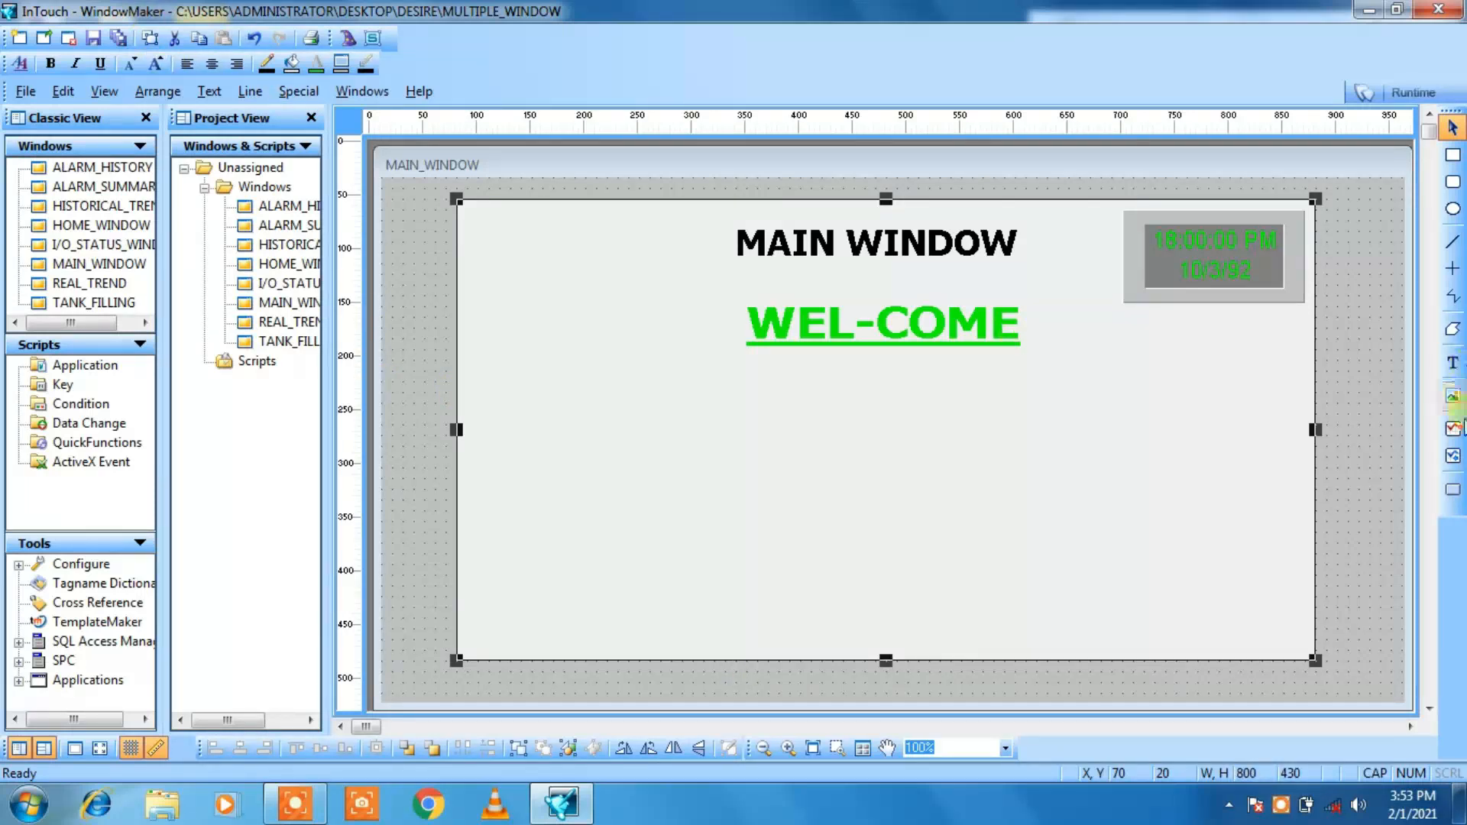
Step: Add the text PROJECT NAME:- near the rectangle's left edge, below the WEL-COME line
{"action": "left_click", "coordinate": [1455, 367]}
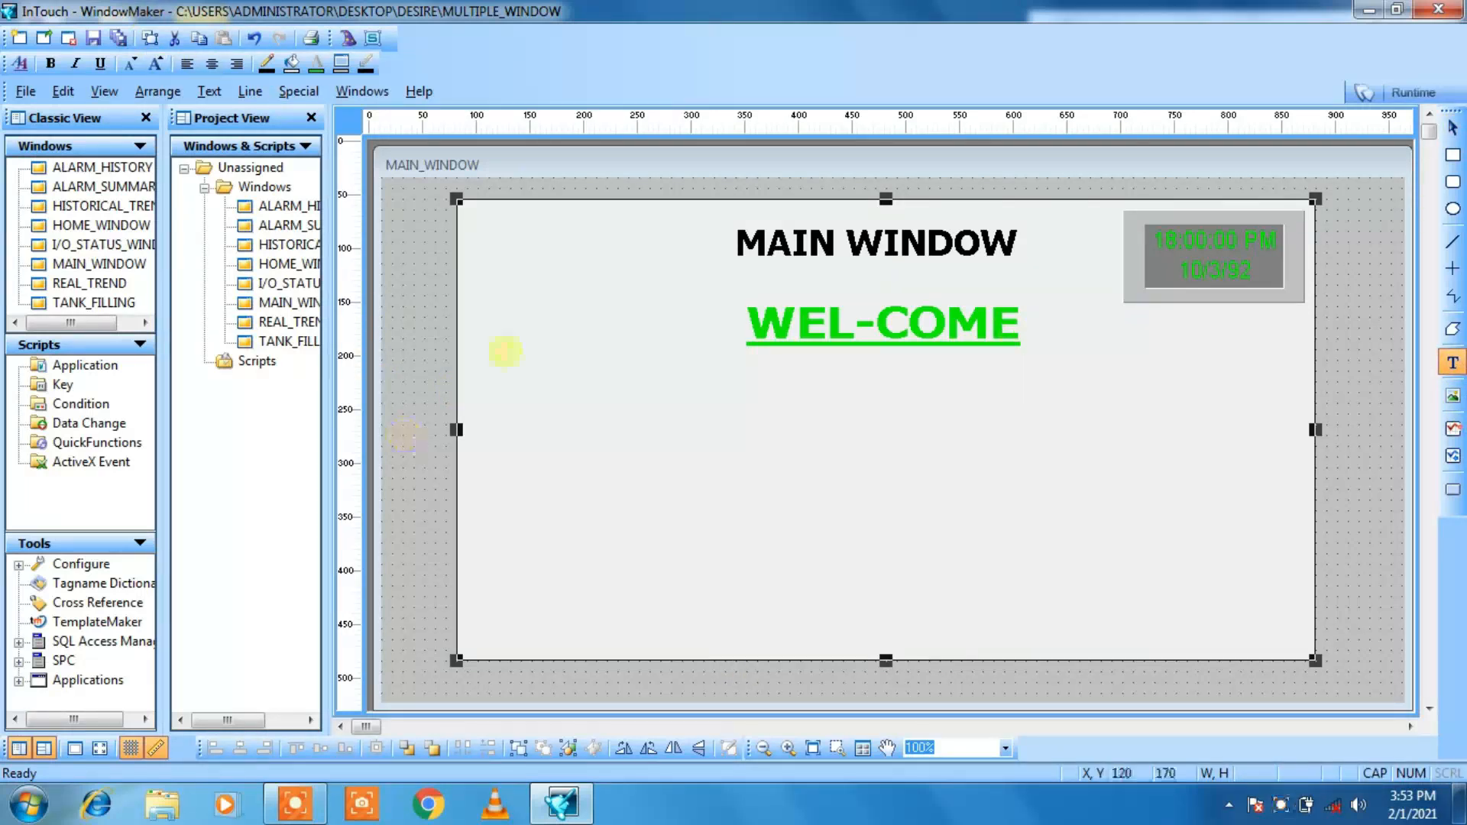
{"action": "left_click", "coordinate": [506, 405]}
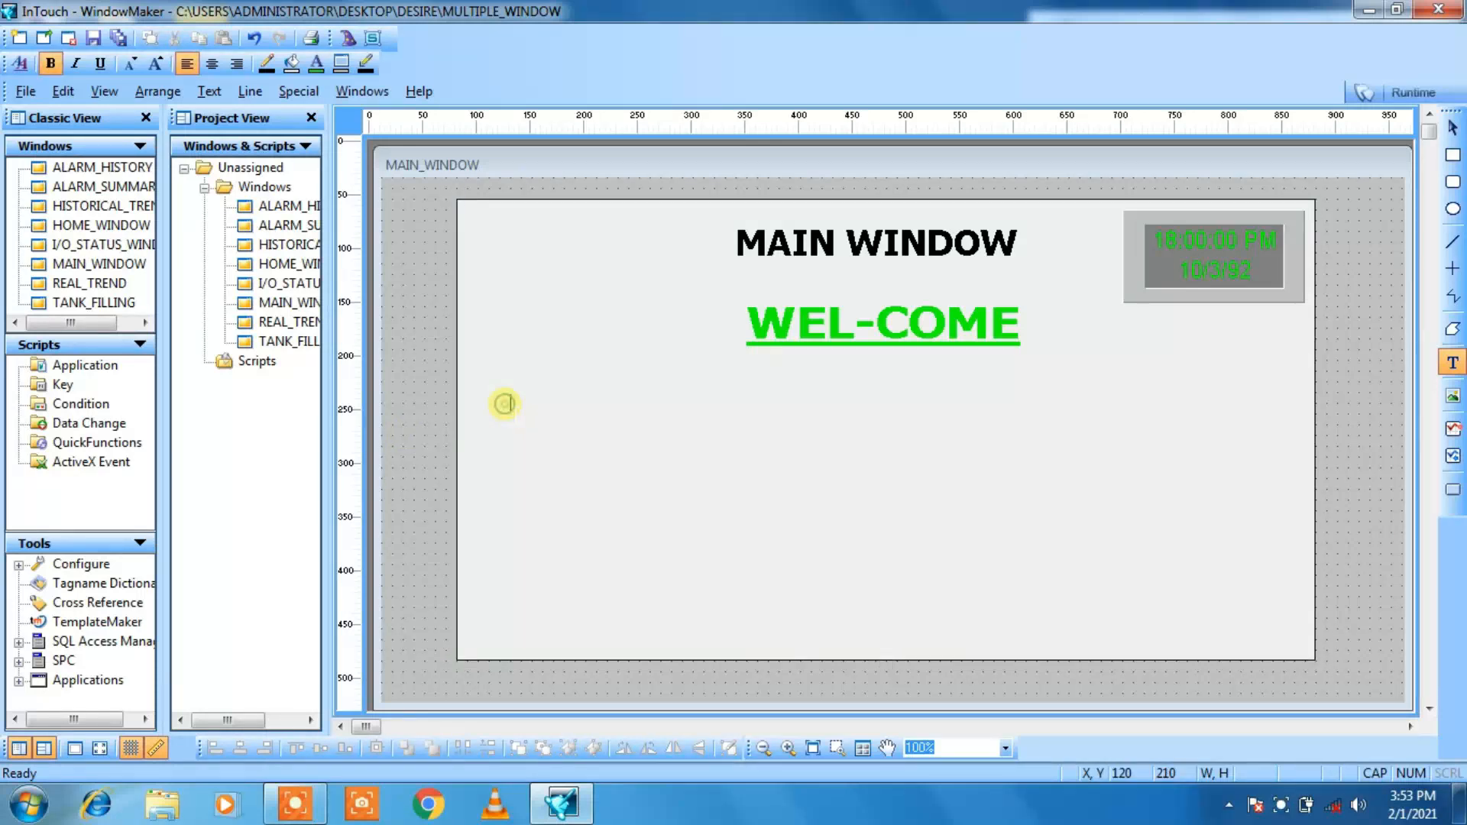
{"action": "type", "text": "PROJECT"}
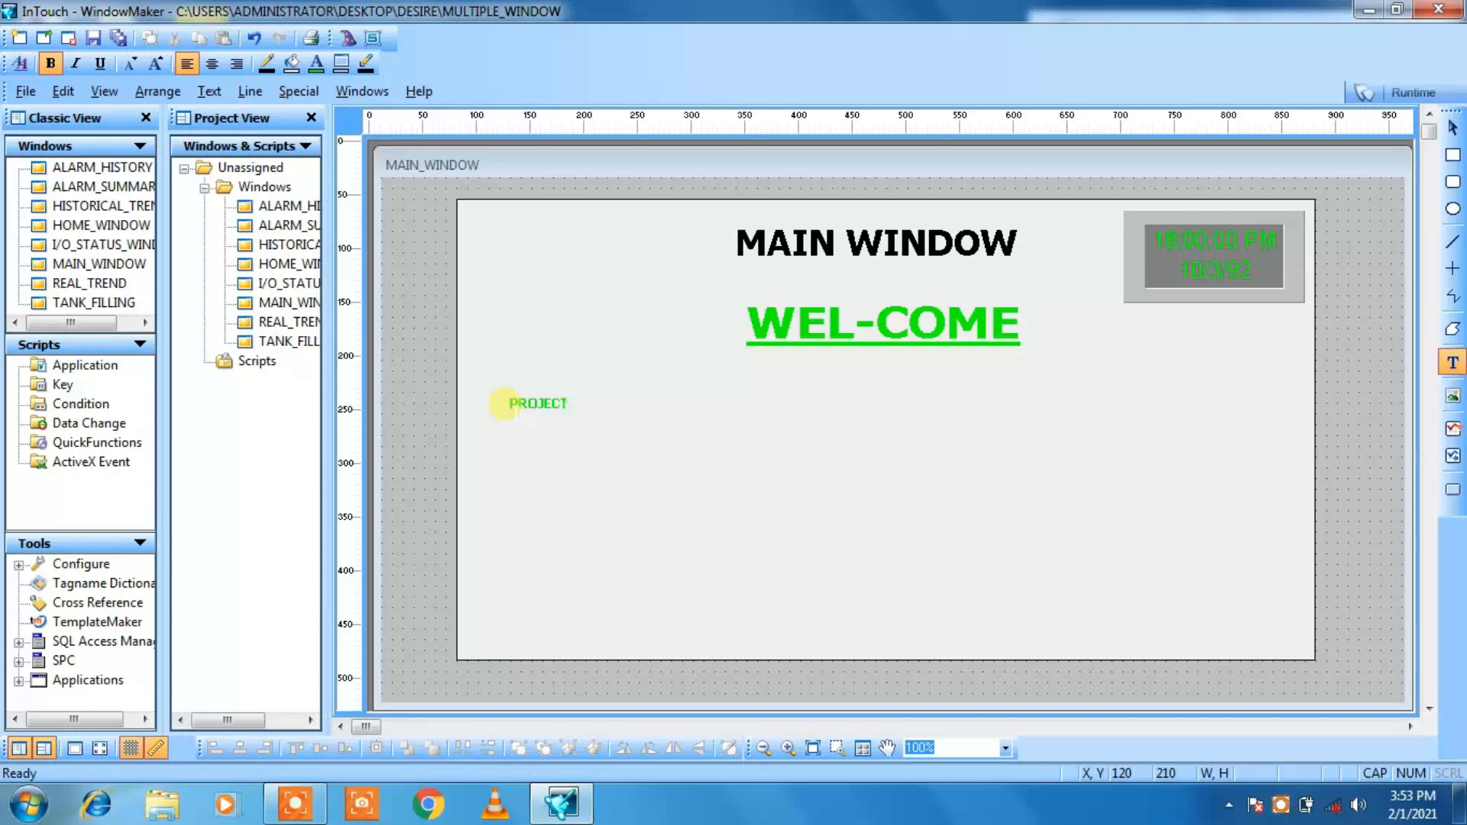
{"action": "type", "text": " NAME:-"}
{"action": "left_click", "coordinate": [516, 448]}
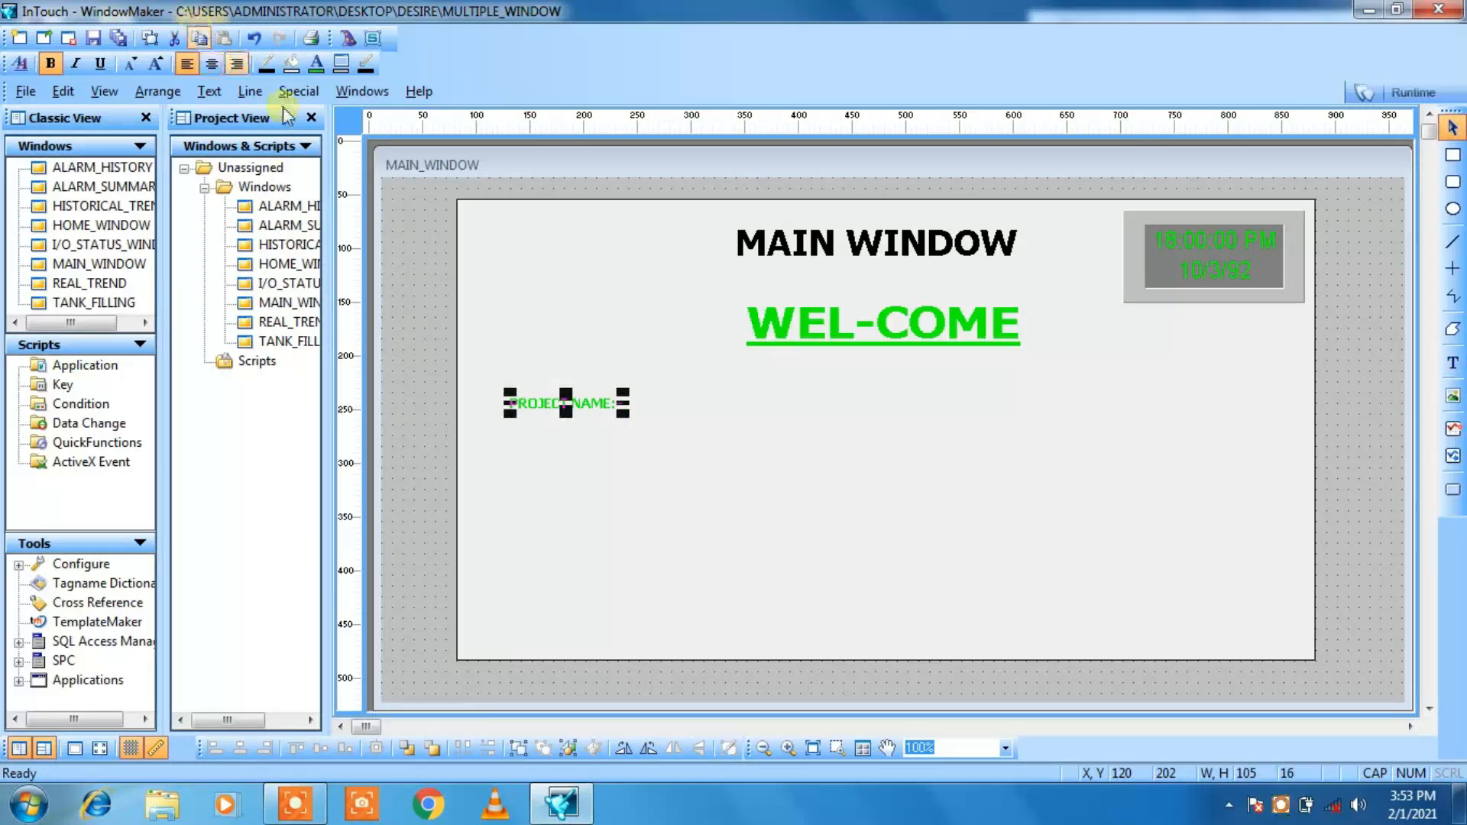
Step: Colour the PROJECT NAME:- label dark red and enlarge its font until it is about 181 by 25
{"action": "left_click", "coordinate": [315, 63]}
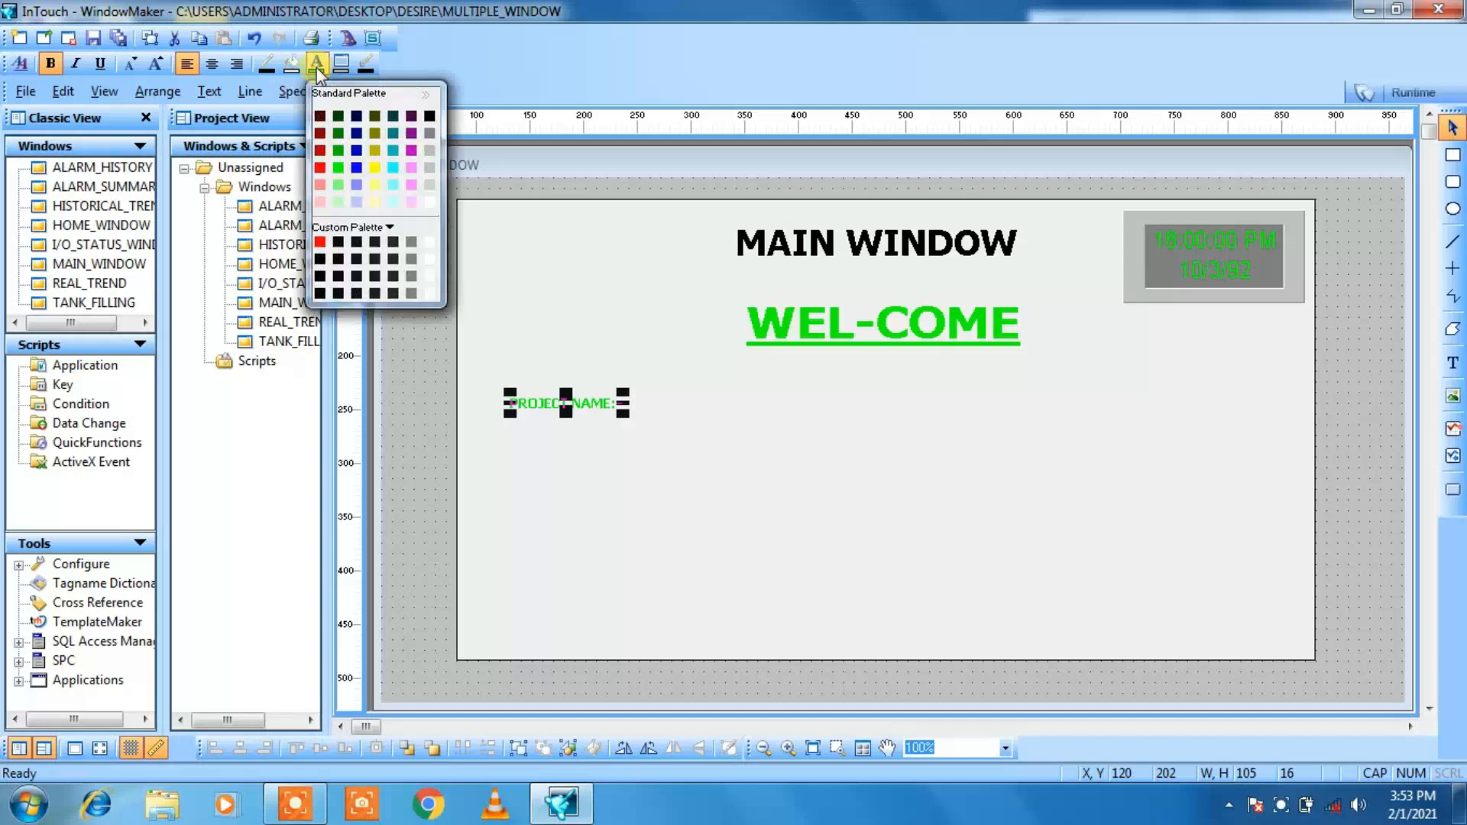
{"action": "left_click", "coordinate": [321, 133]}
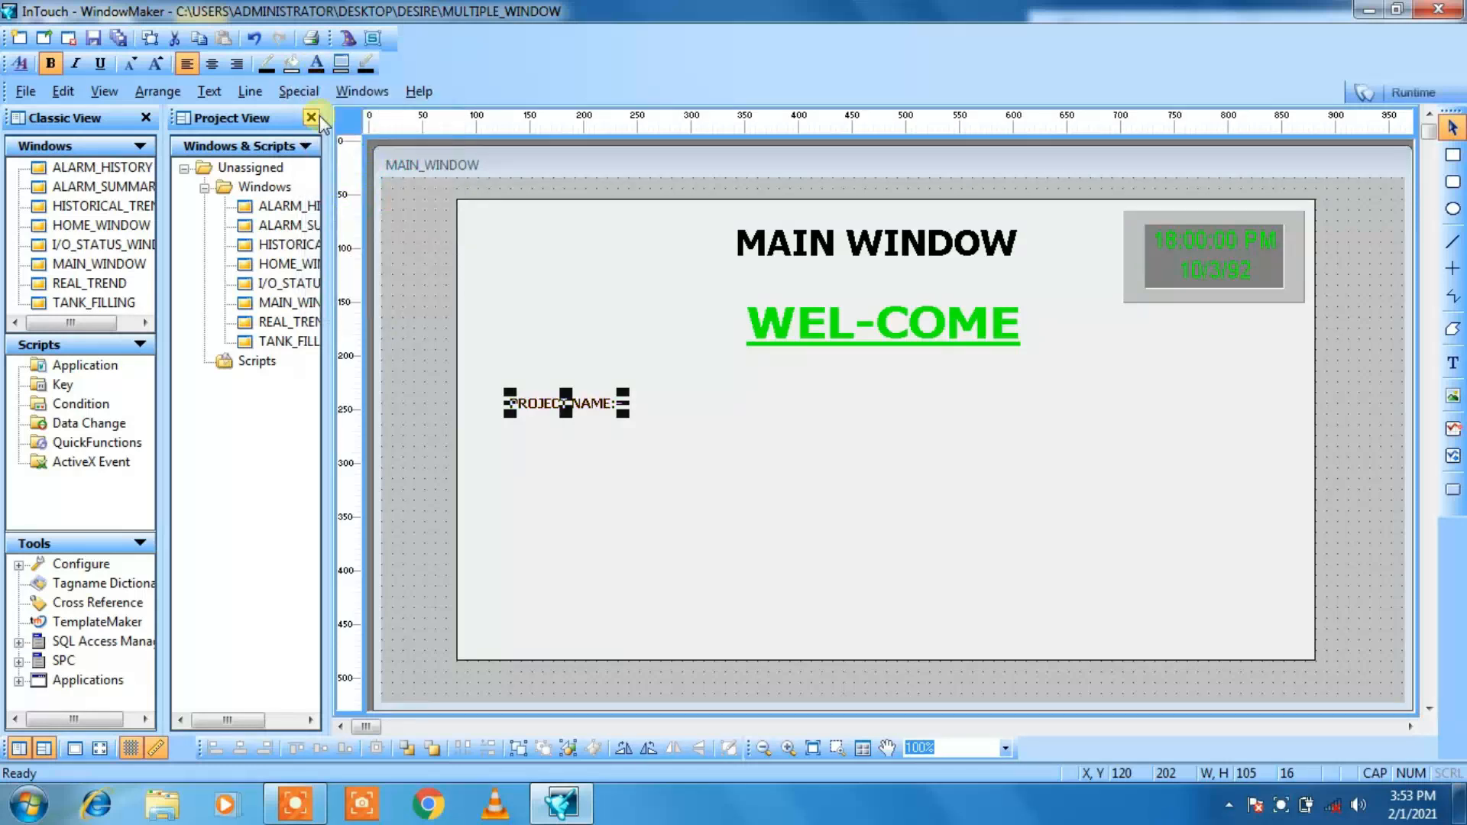
{"action": "left_click", "coordinate": [155, 64]}
{"action": "left_click", "coordinate": [155, 67]}
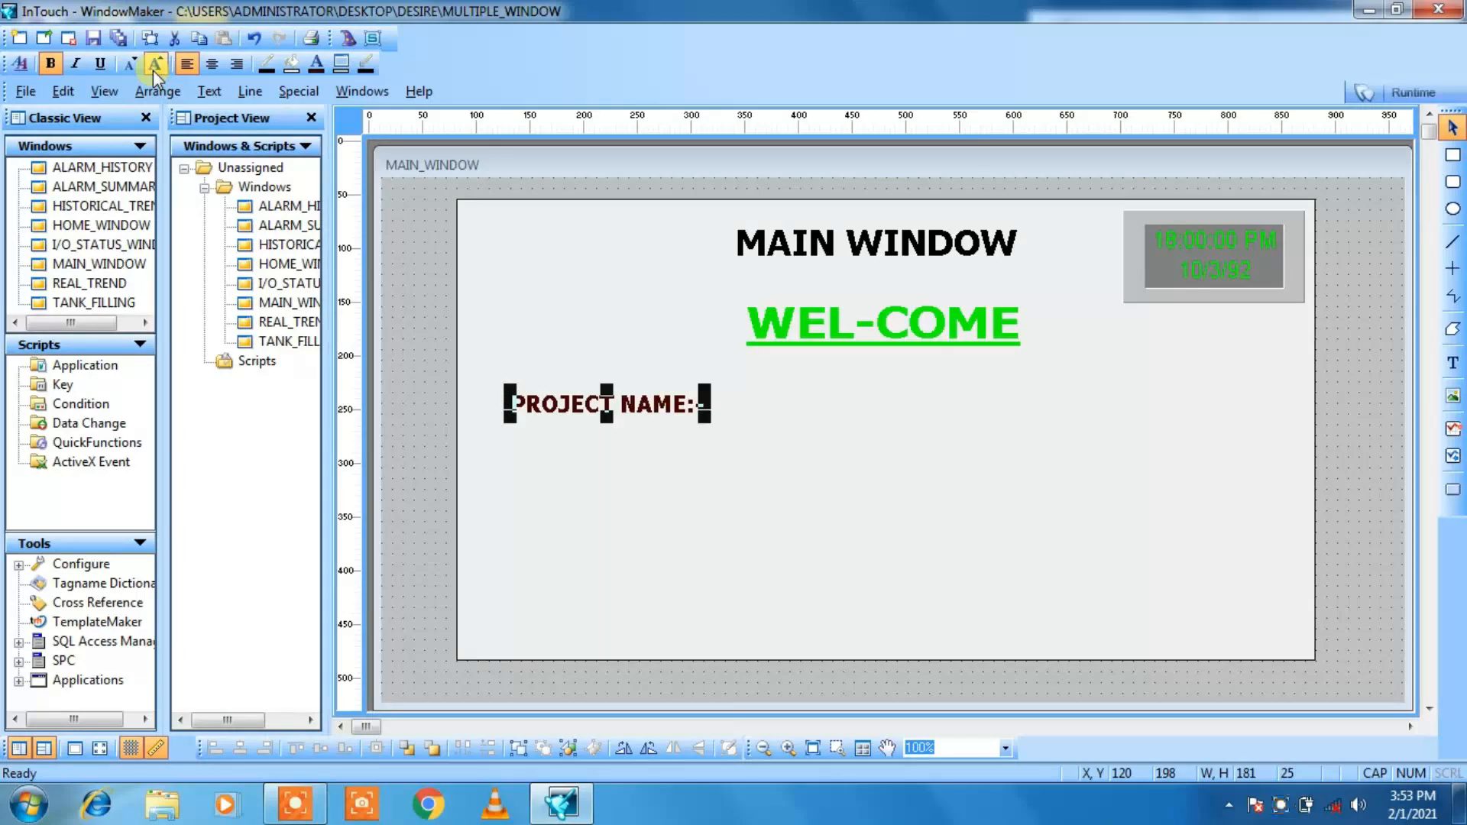
{"action": "left_click", "coordinate": [535, 329]}
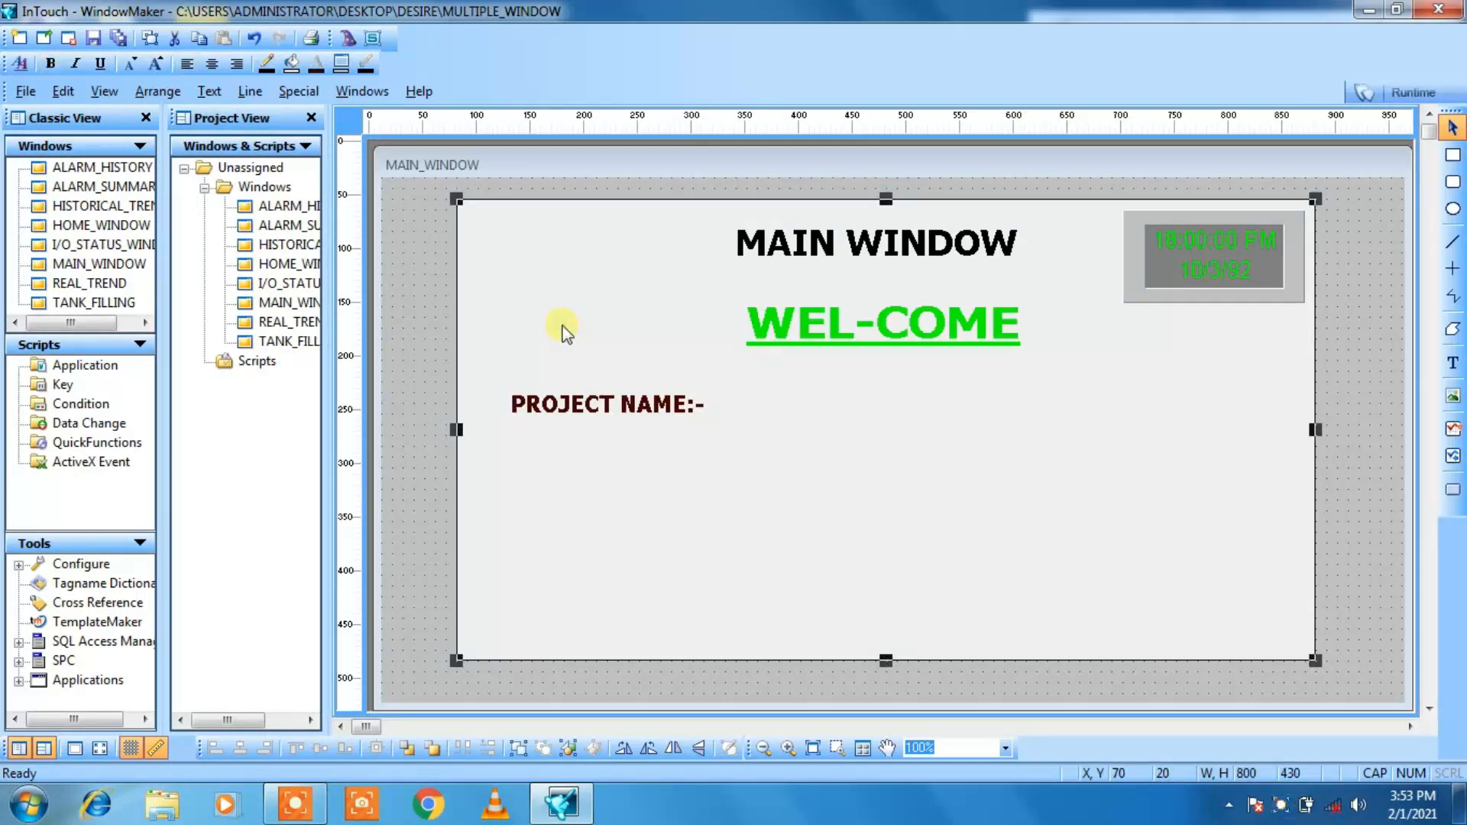
Step: Add the text MULTIPLE WINDOW IN IN TOUCH SCADA just after the PROJECT NAME:- label, on the same line
{"action": "left_click", "coordinate": [1453, 362]}
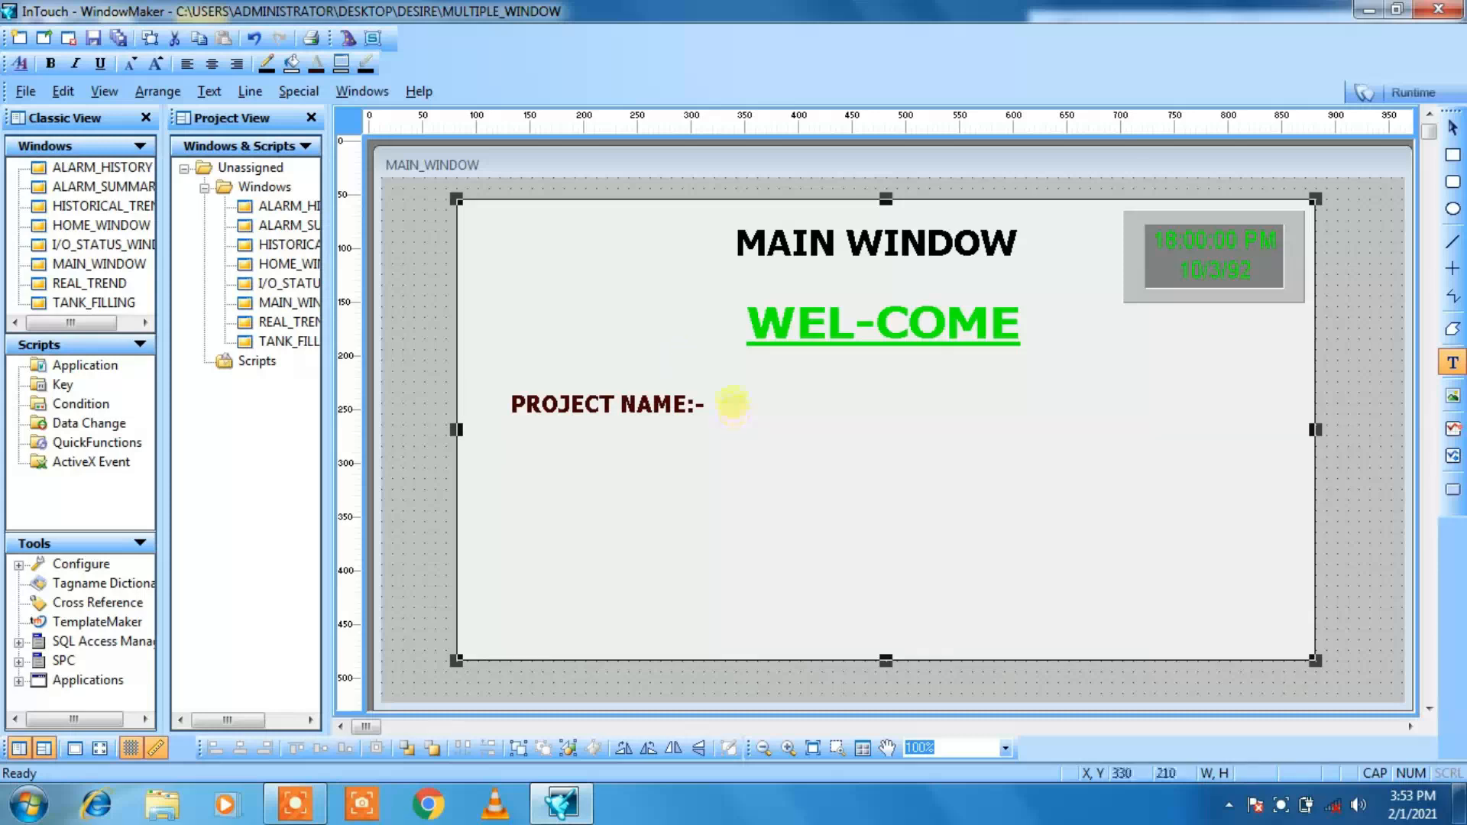
{"action": "left_click", "coordinate": [732, 403]}
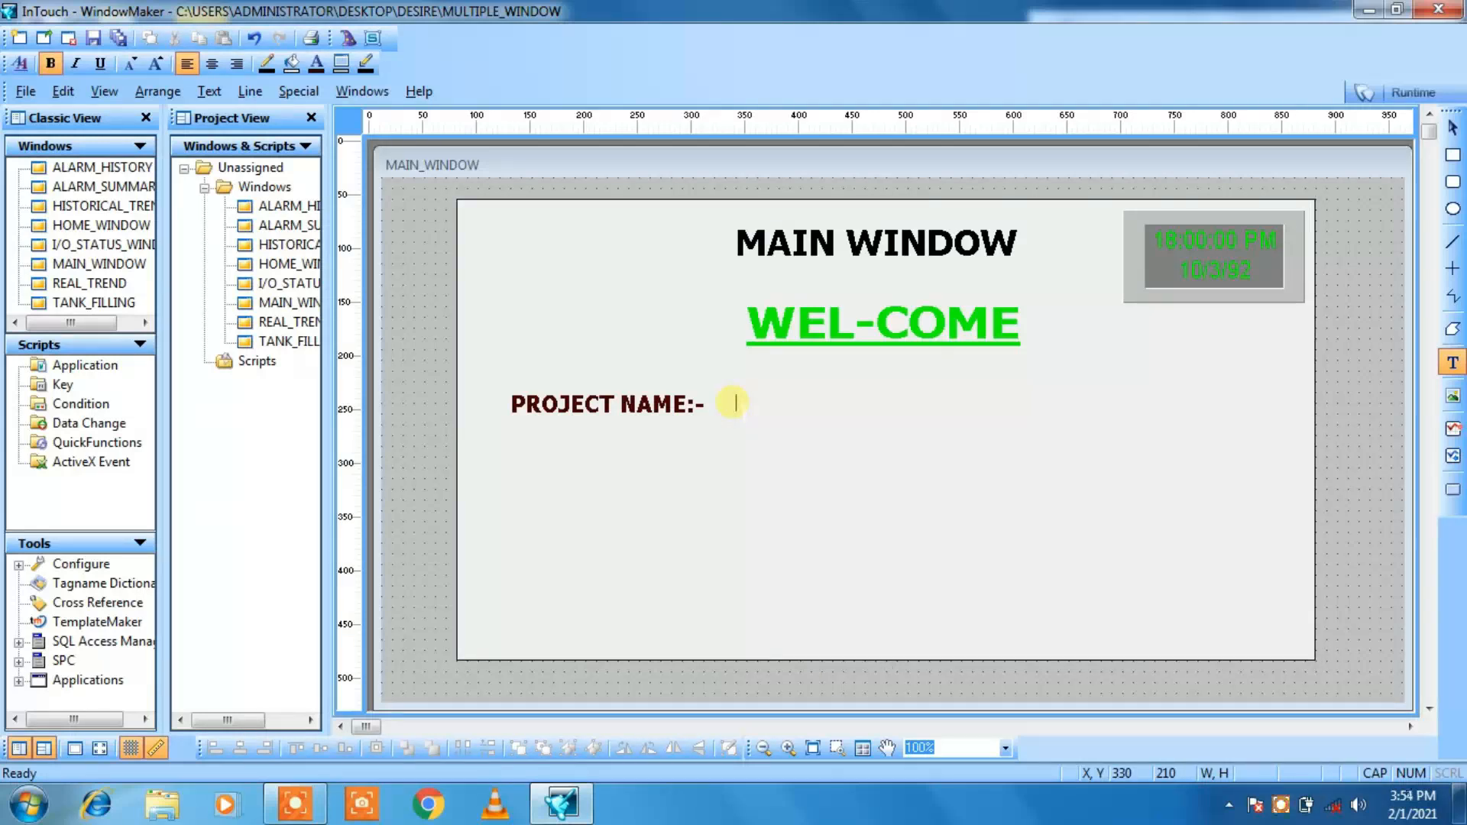
{"action": "type", "text": "MULTIPLE WINDOW"}
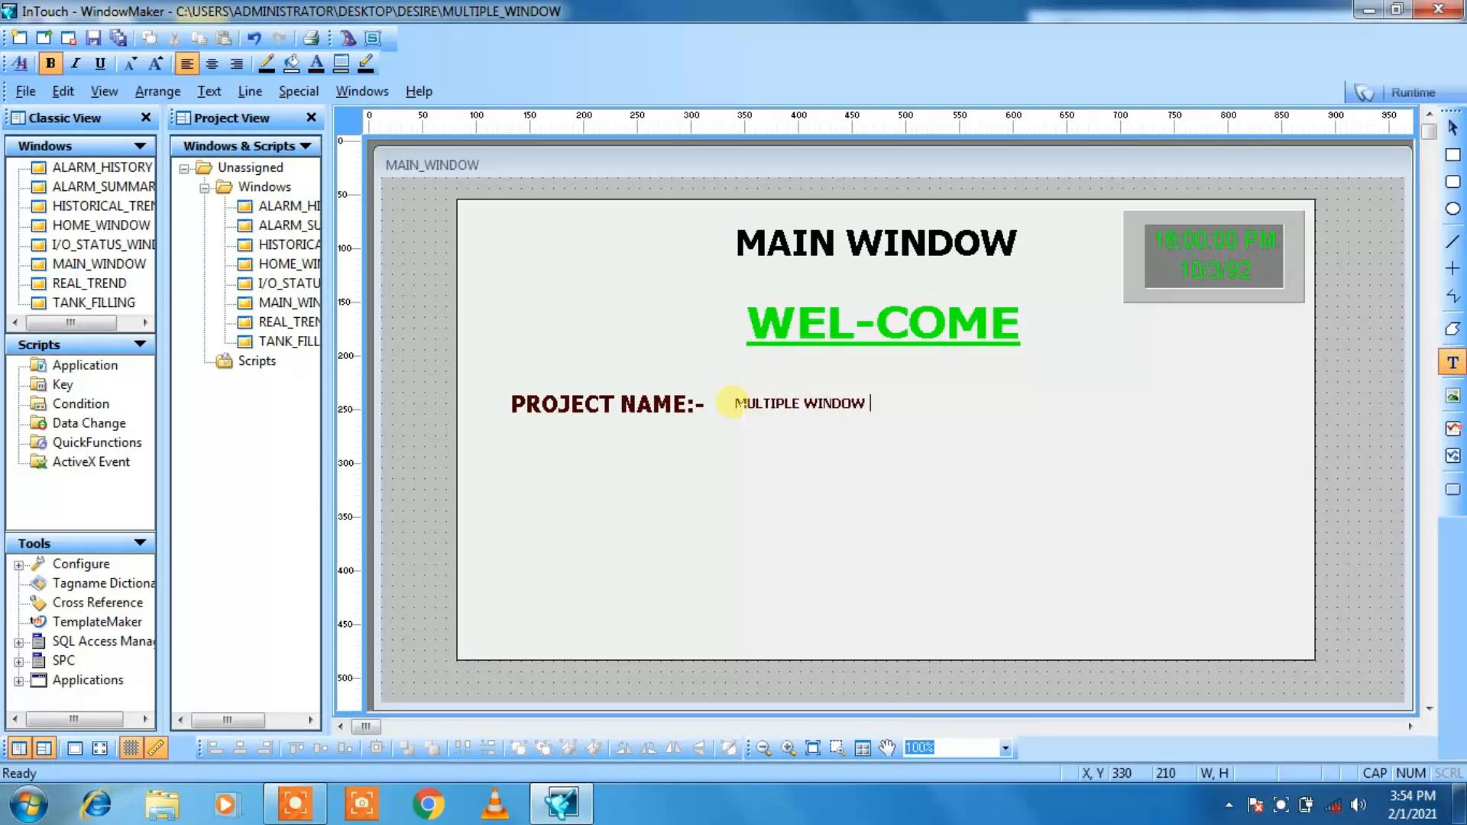
{"action": "type", "text": " IN IN TOUCH SCADA"}
{"action": "left_click", "coordinate": [809, 446]}
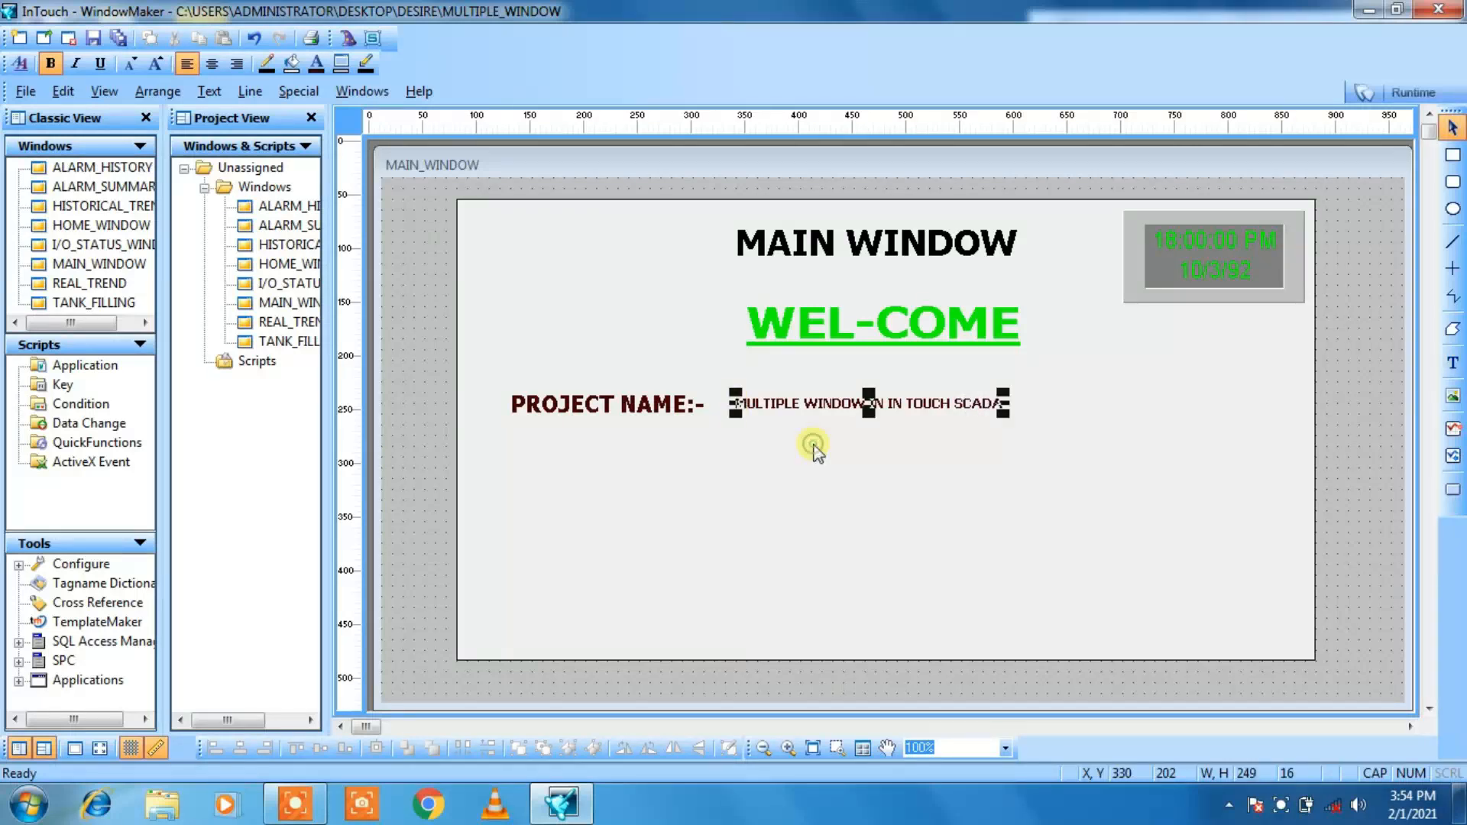
Step: Enlarge the MULTIPLE WINDOW IN IN TOUCH SCADA text to about 439 by 25 and shift it to X 320, Y 200
{"action": "left_click", "coordinate": [153, 64]}
{"action": "left_click", "coordinate": [153, 64]}
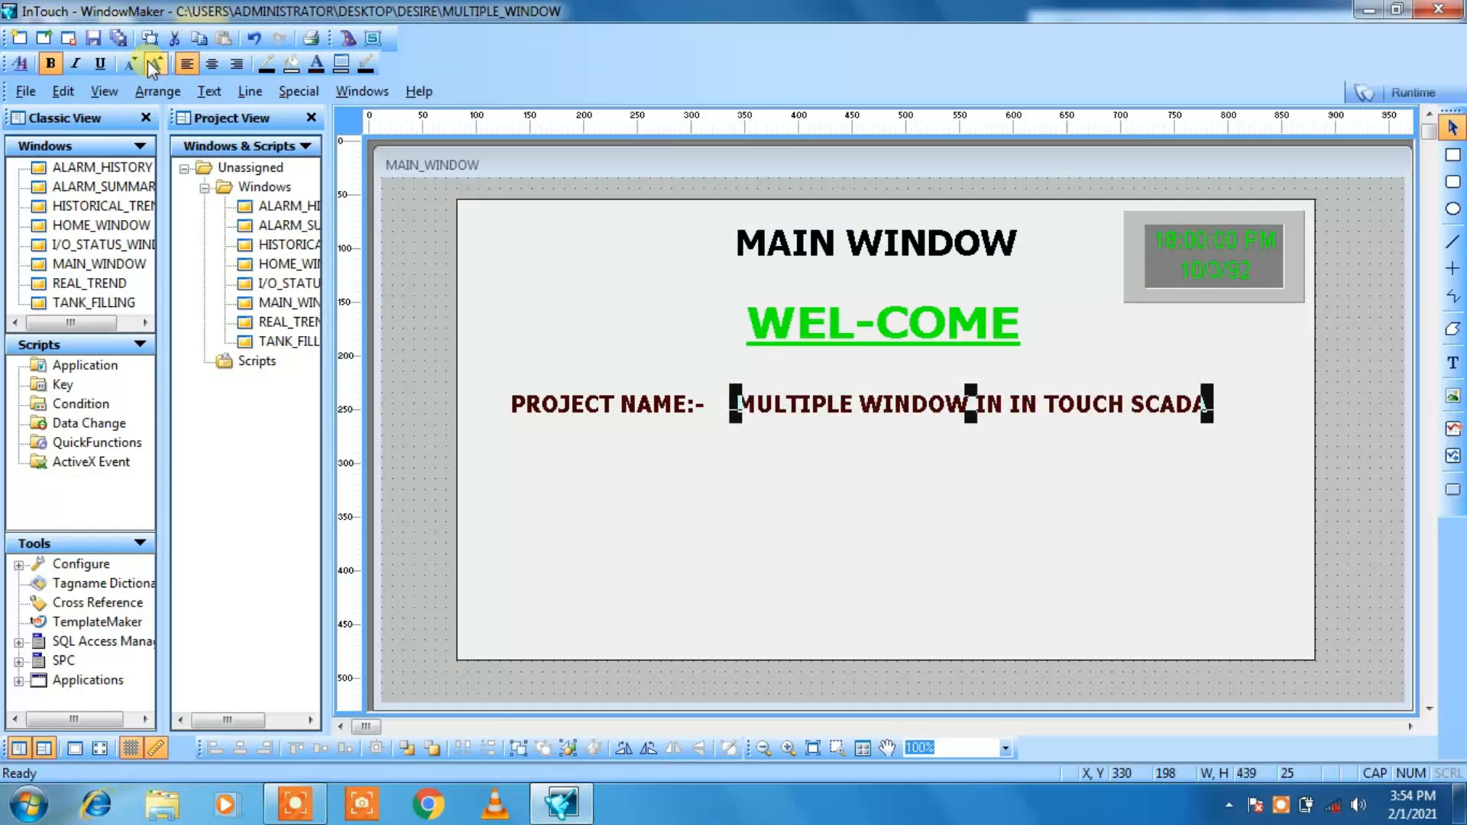
{"action": "key", "text": "Left"}
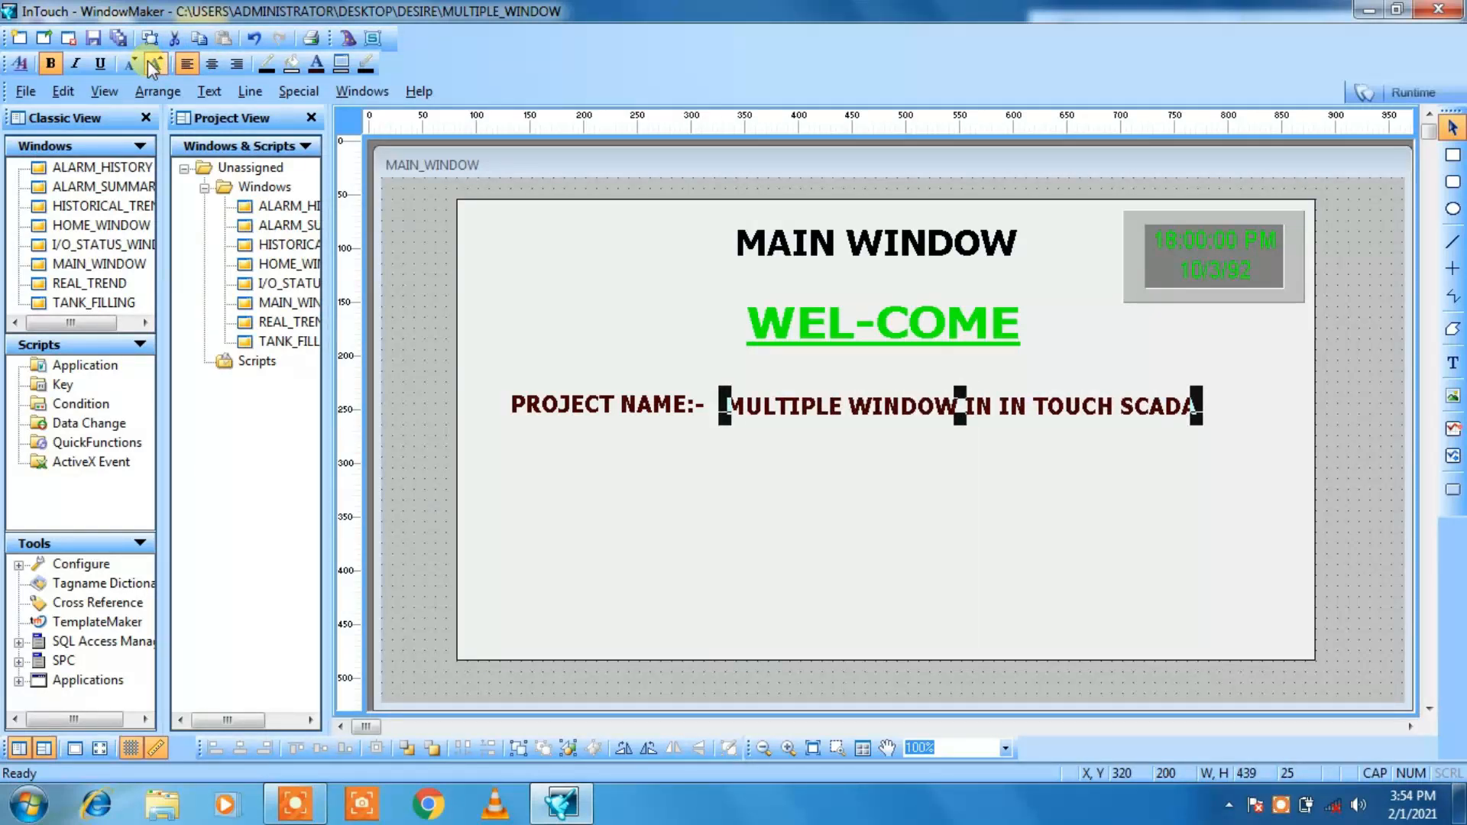
Step: Colour the project title text beside PROJECT NAME:- light red from the standard palette
{"action": "left_click", "coordinate": [319, 64]}
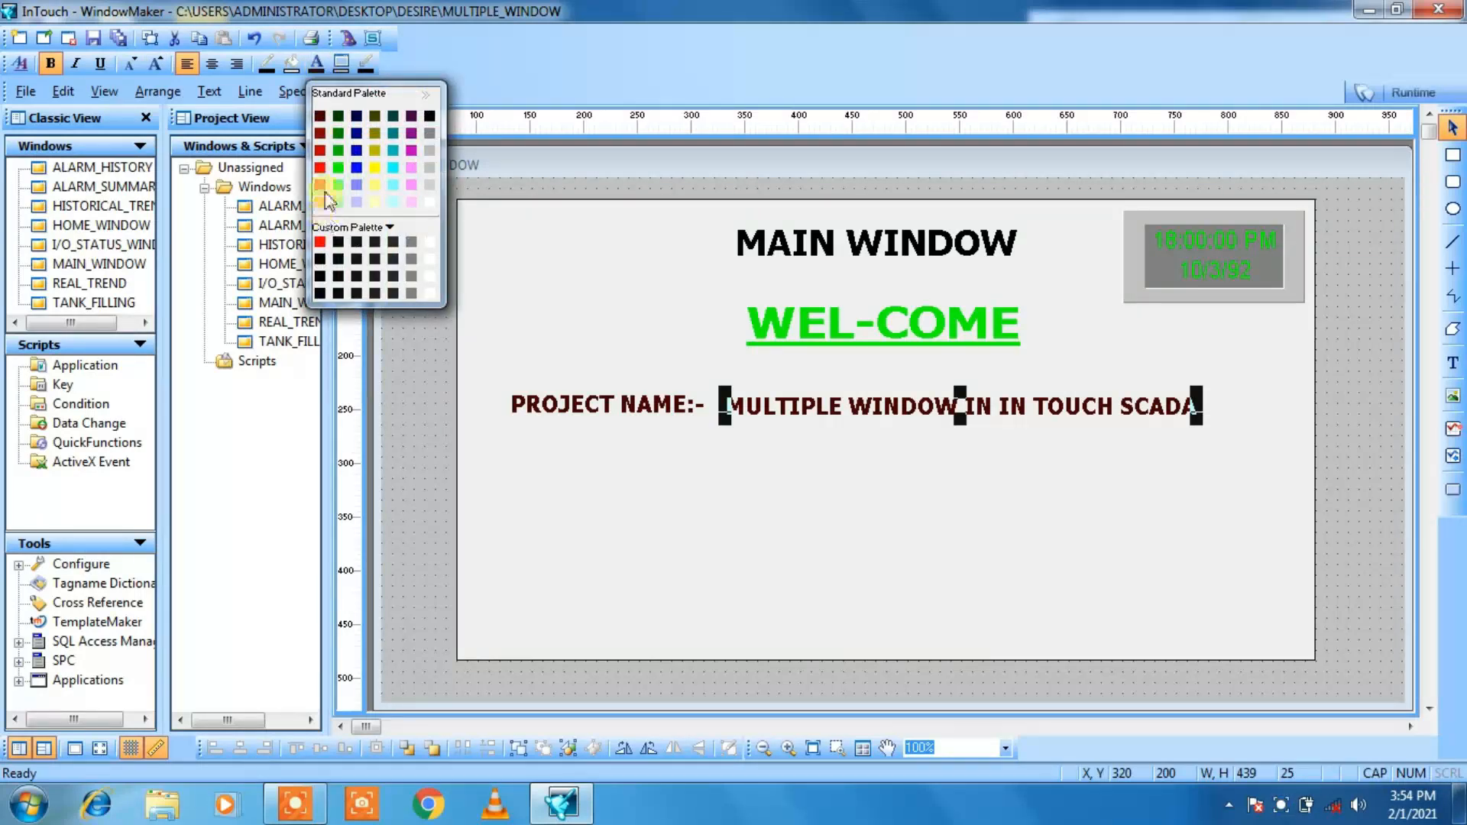
{"action": "left_click", "coordinate": [321, 189]}
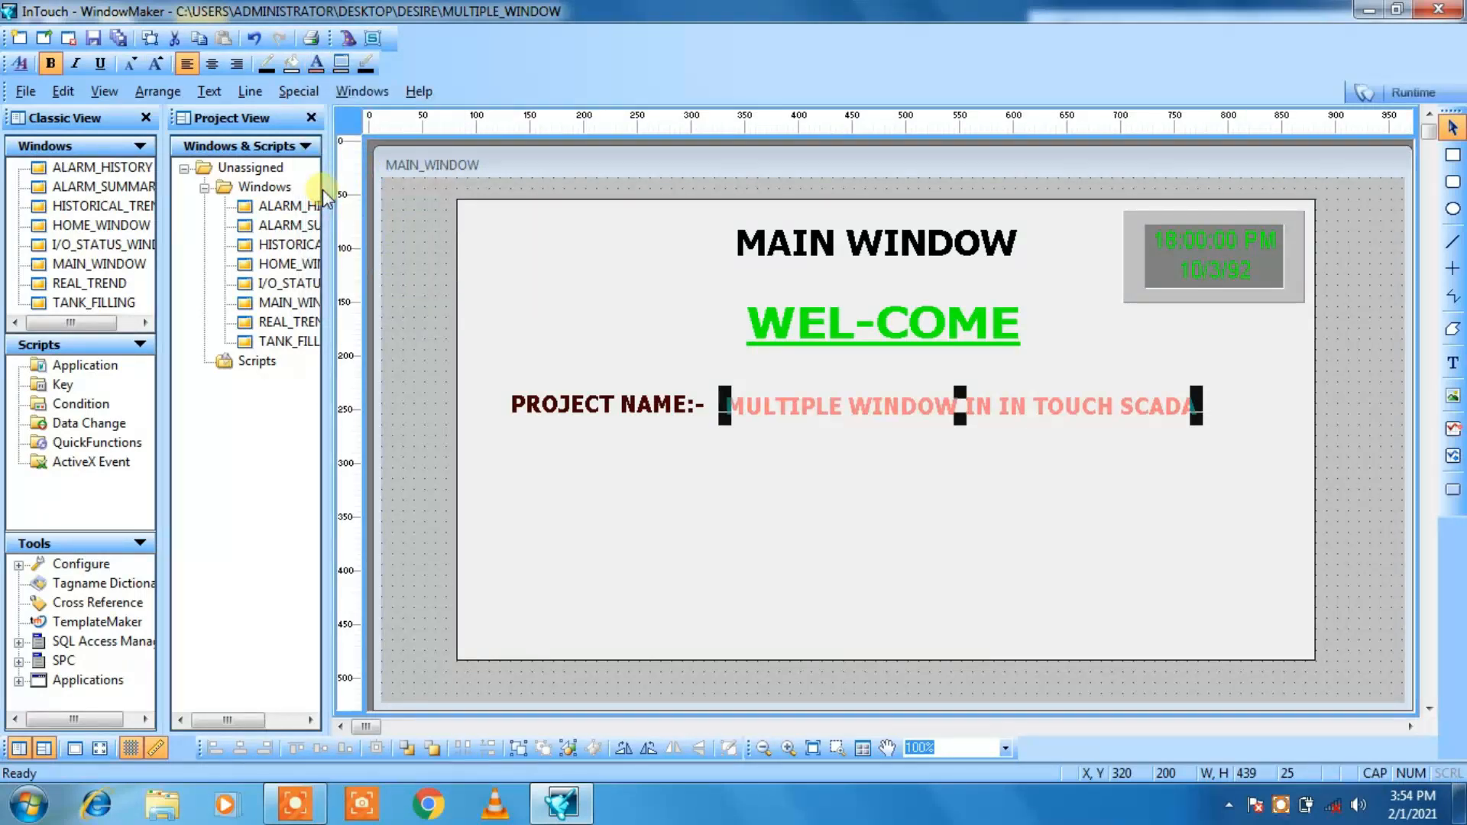
{"action": "left_click", "coordinate": [622, 305]}
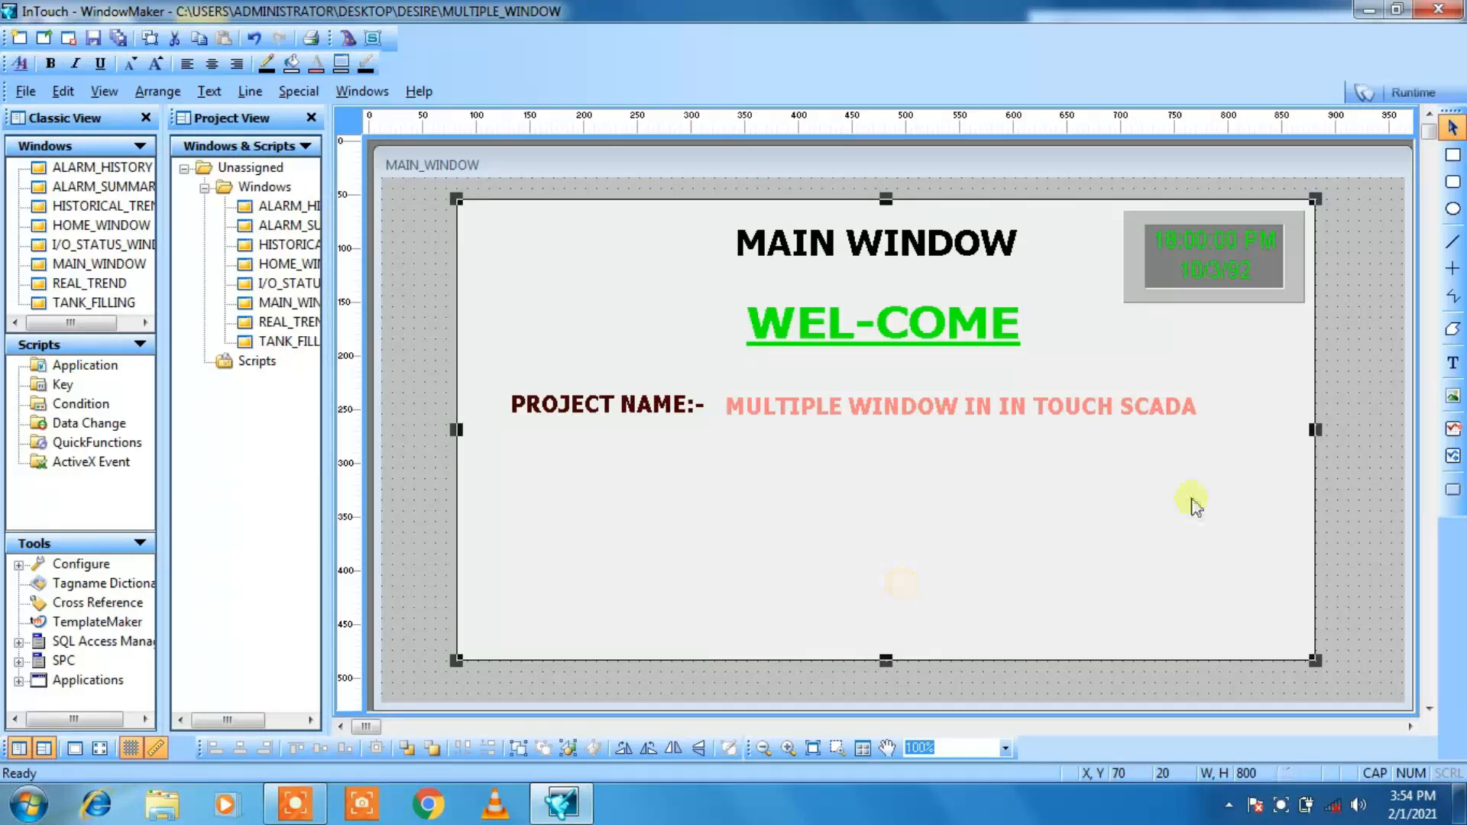
Step: Substitute the project title's string with MULTIPLE WINDOW IN IN -TOUCH SCADA, adding a hyphen before TOUCH
{"action": "left_click", "coordinate": [1049, 410]}
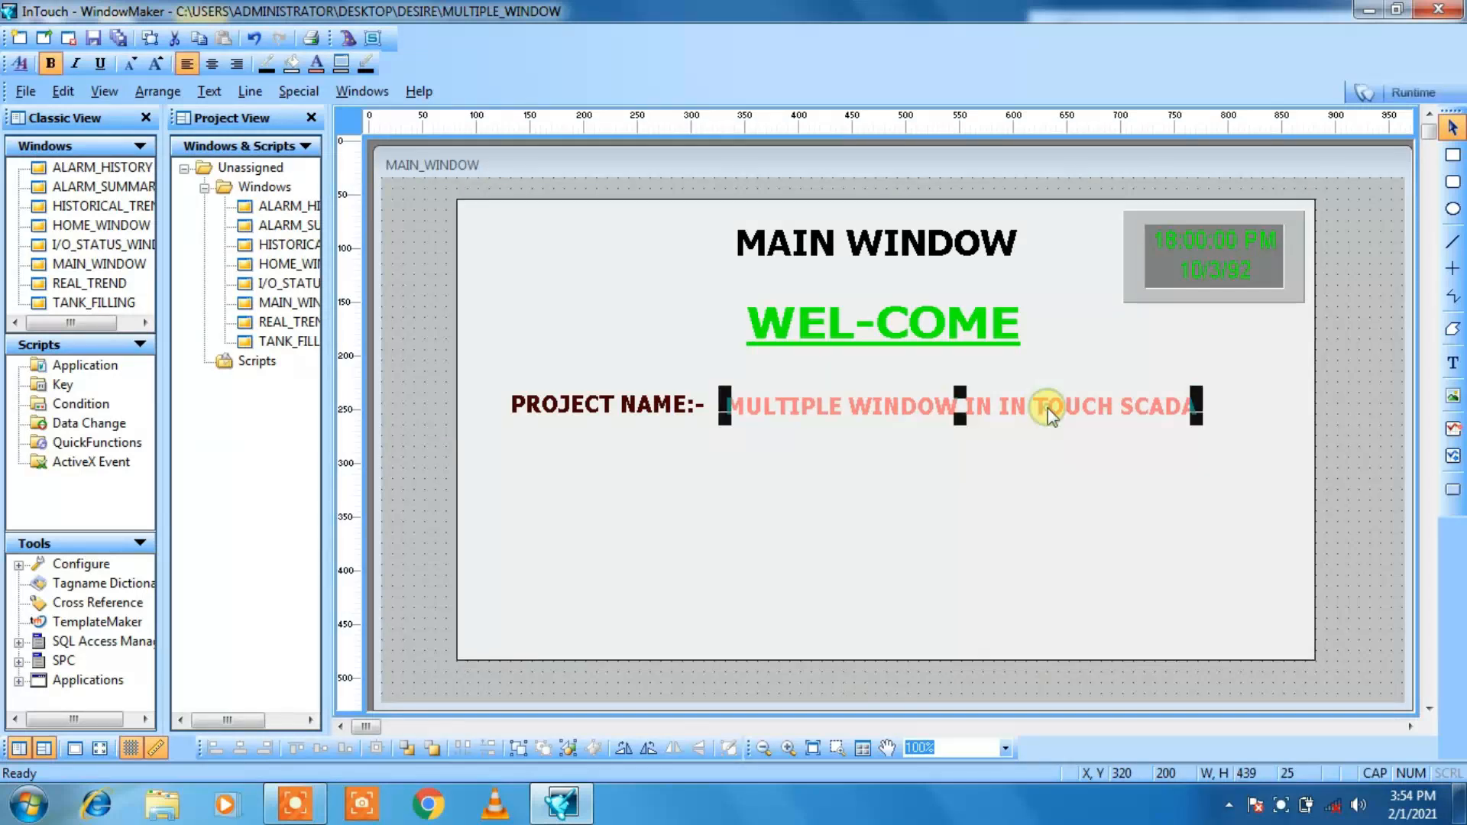
{"action": "right_click", "coordinate": [1049, 411]}
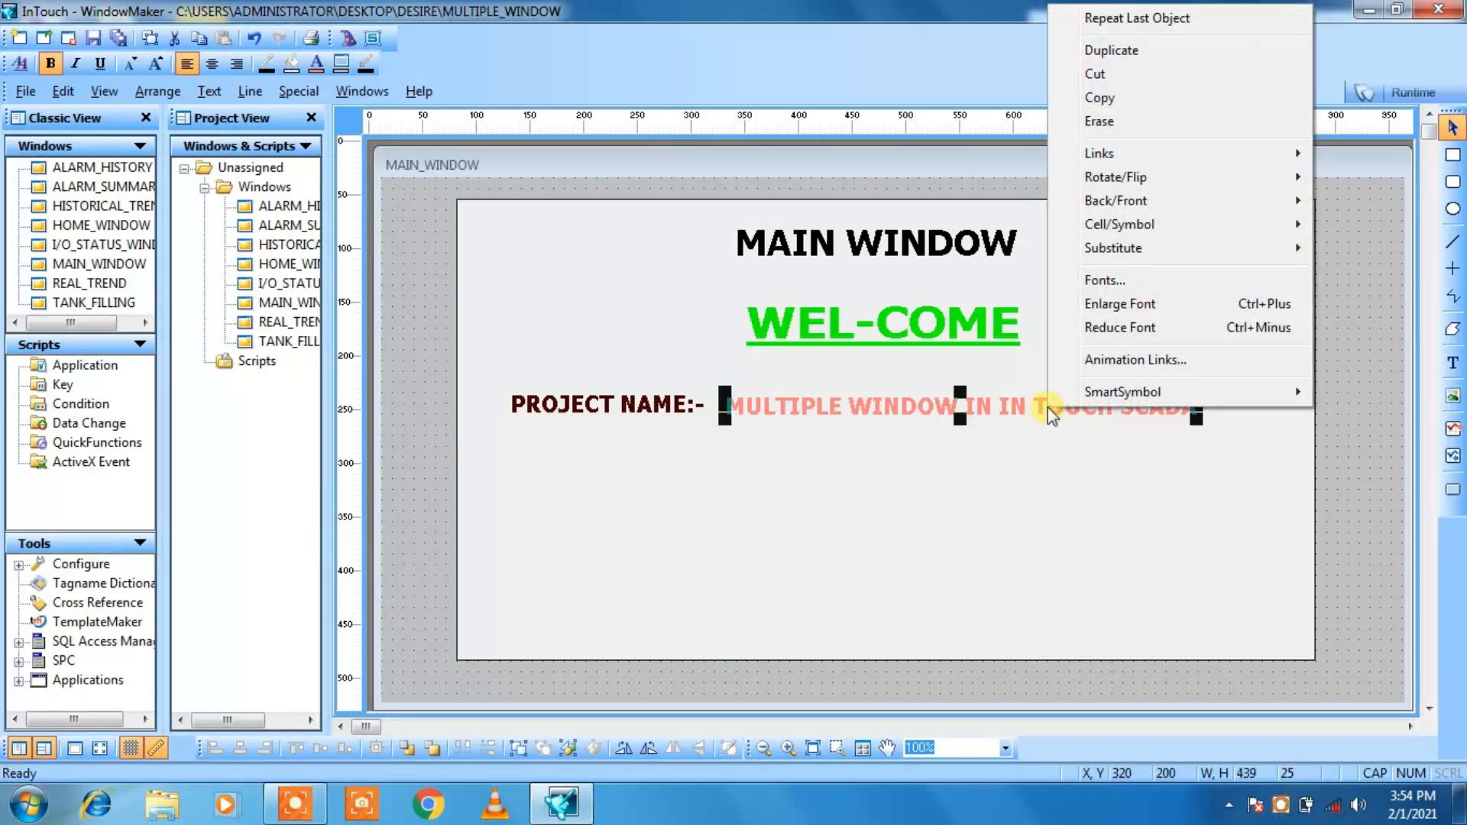
{"action": "mouse_move", "coordinate": [1098, 249]}
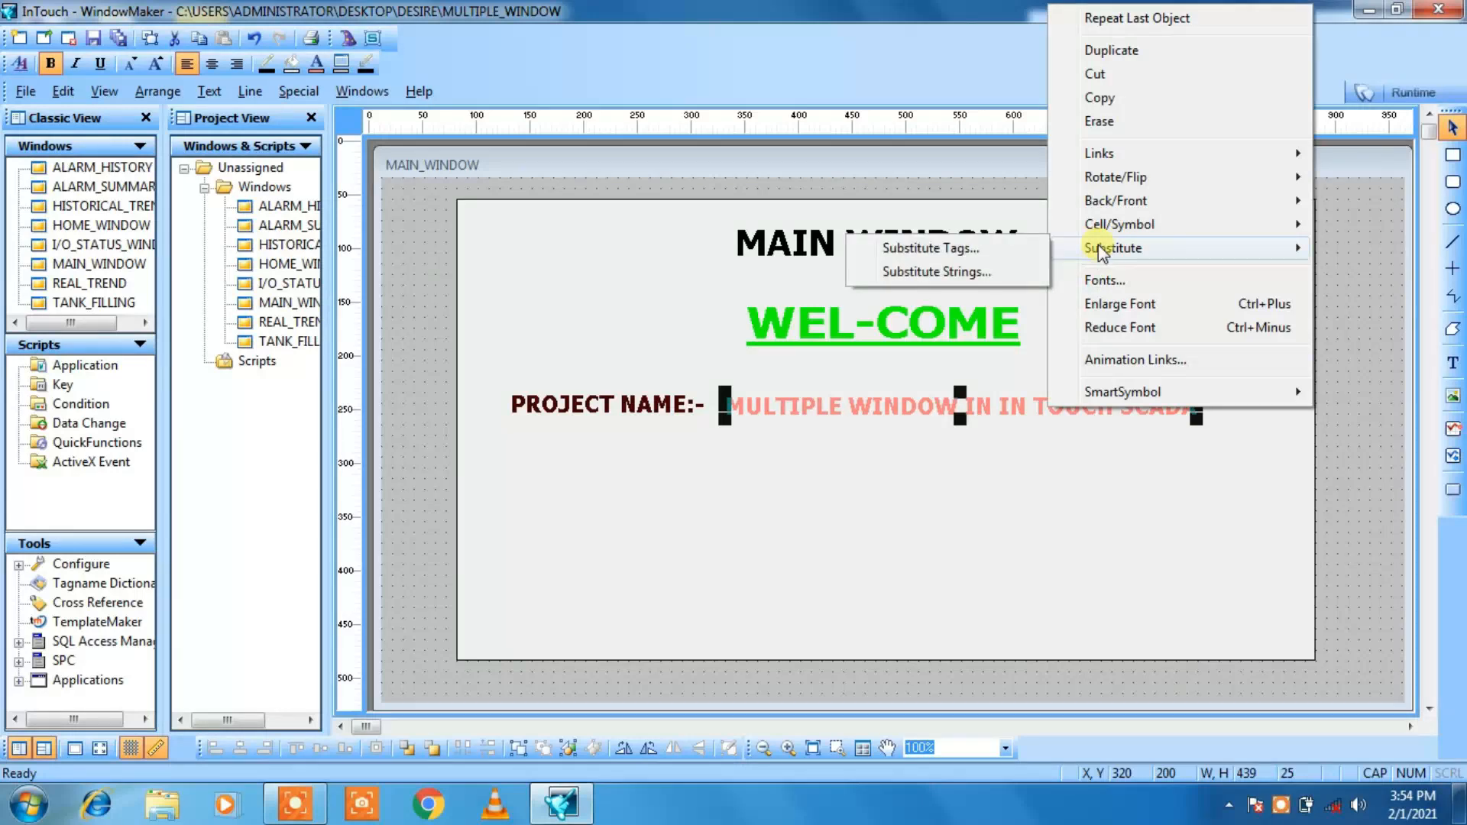
{"action": "left_click", "coordinate": [986, 272]}
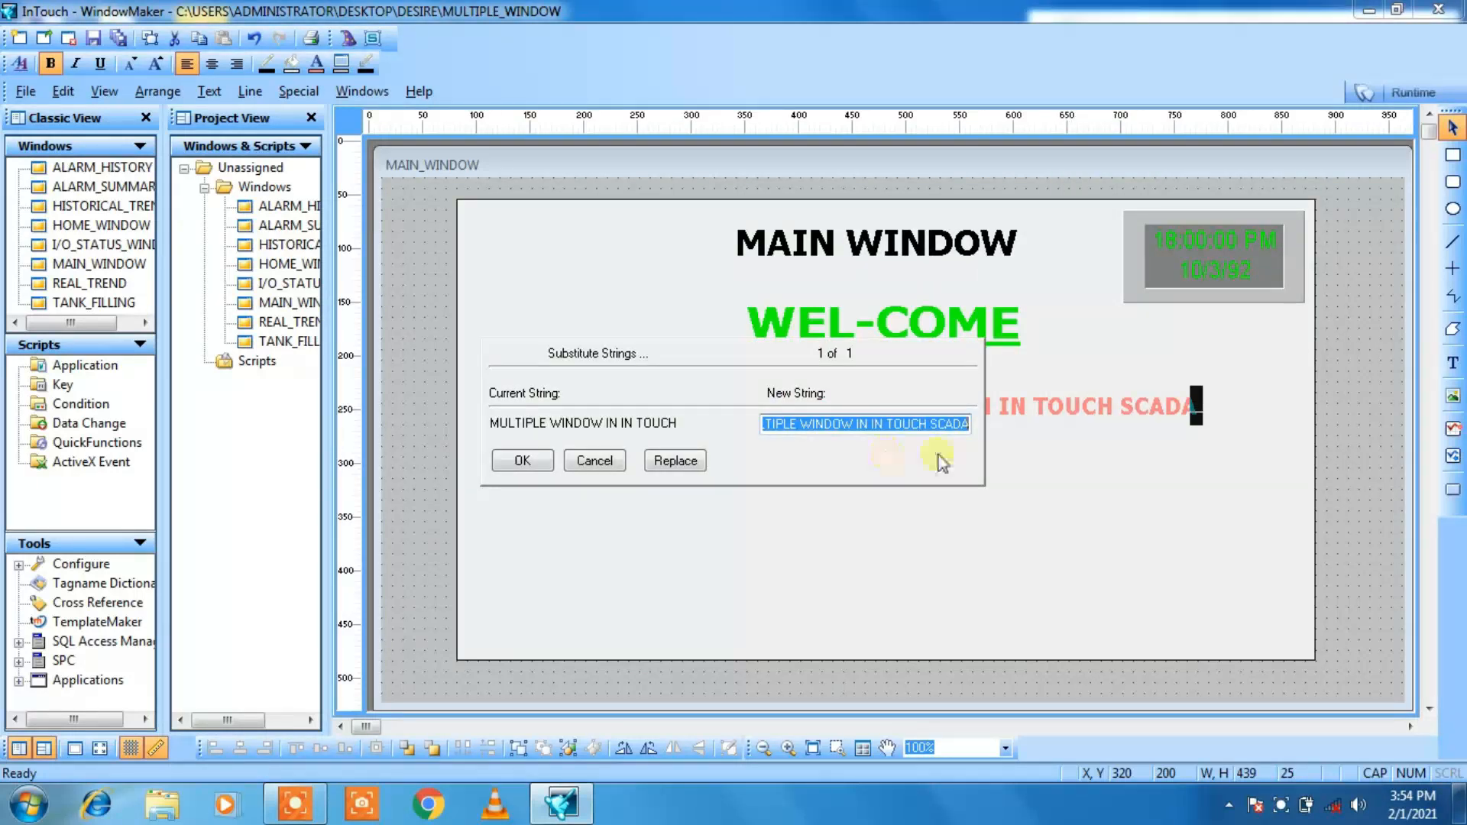
{"action": "left_click", "coordinate": [885, 422]}
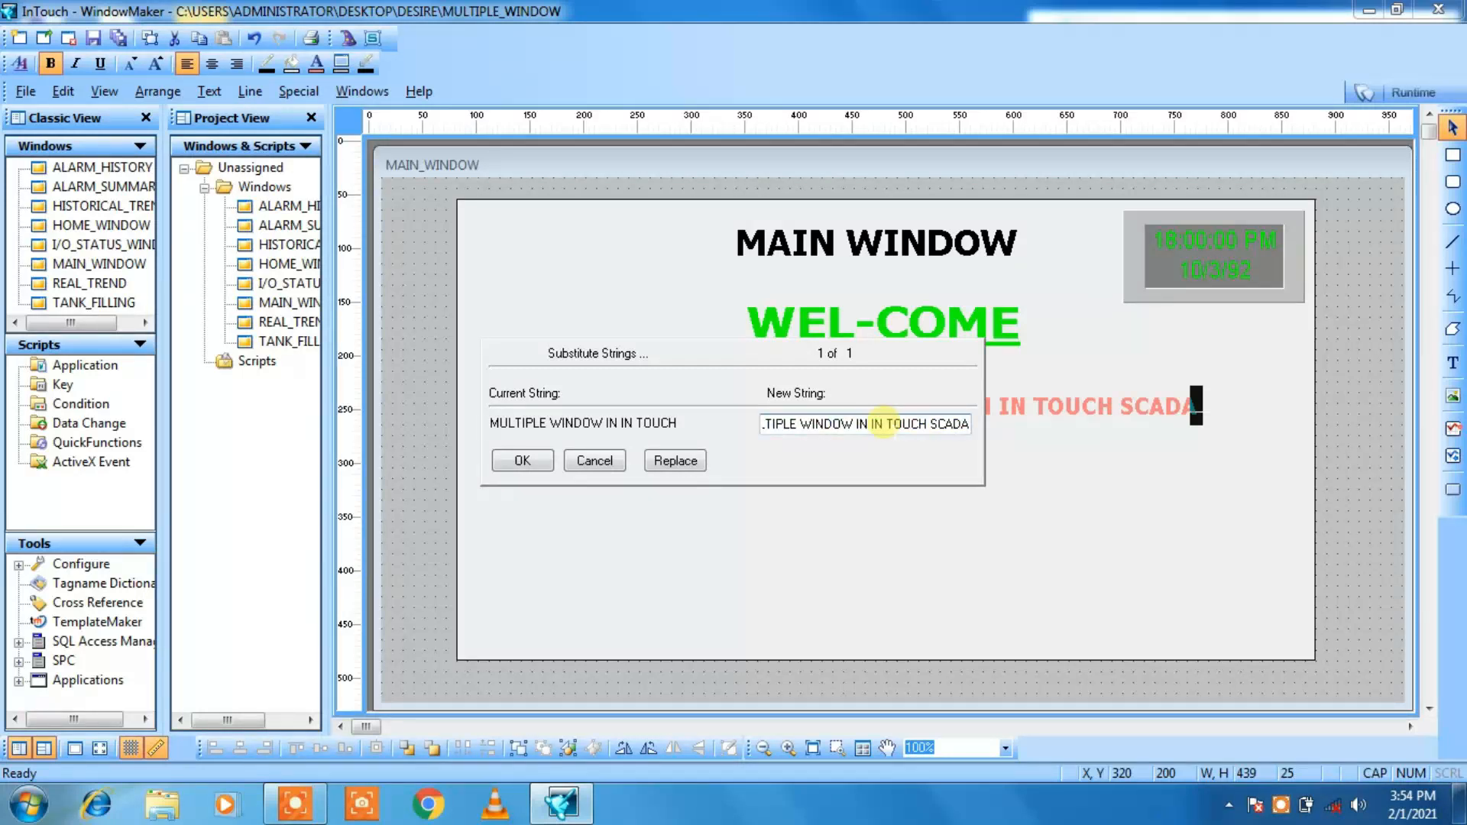
{"action": "type", "text": "-"}
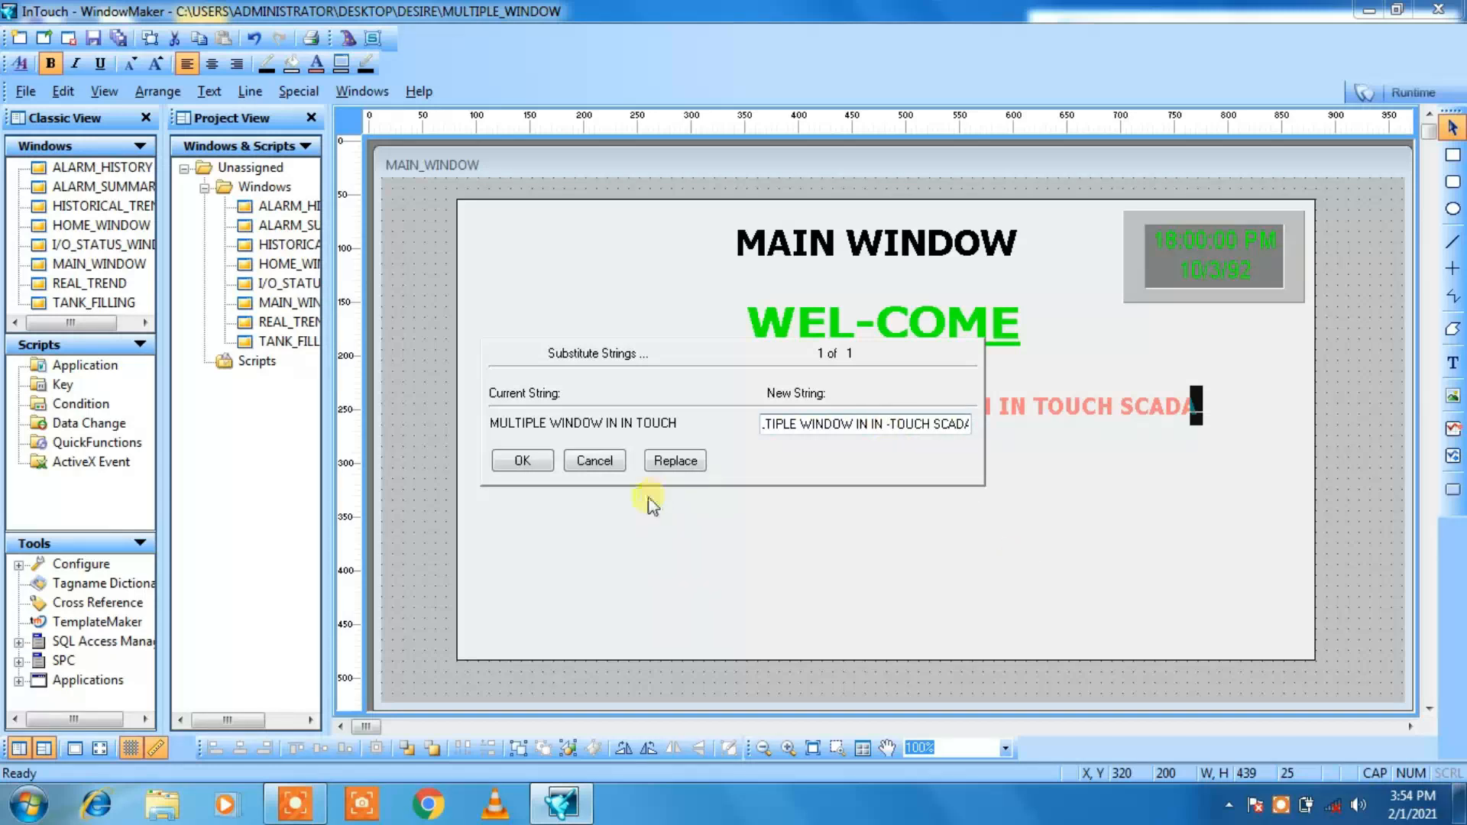
{"action": "left_click", "coordinate": [522, 461]}
{"action": "left_click", "coordinate": [894, 551]}
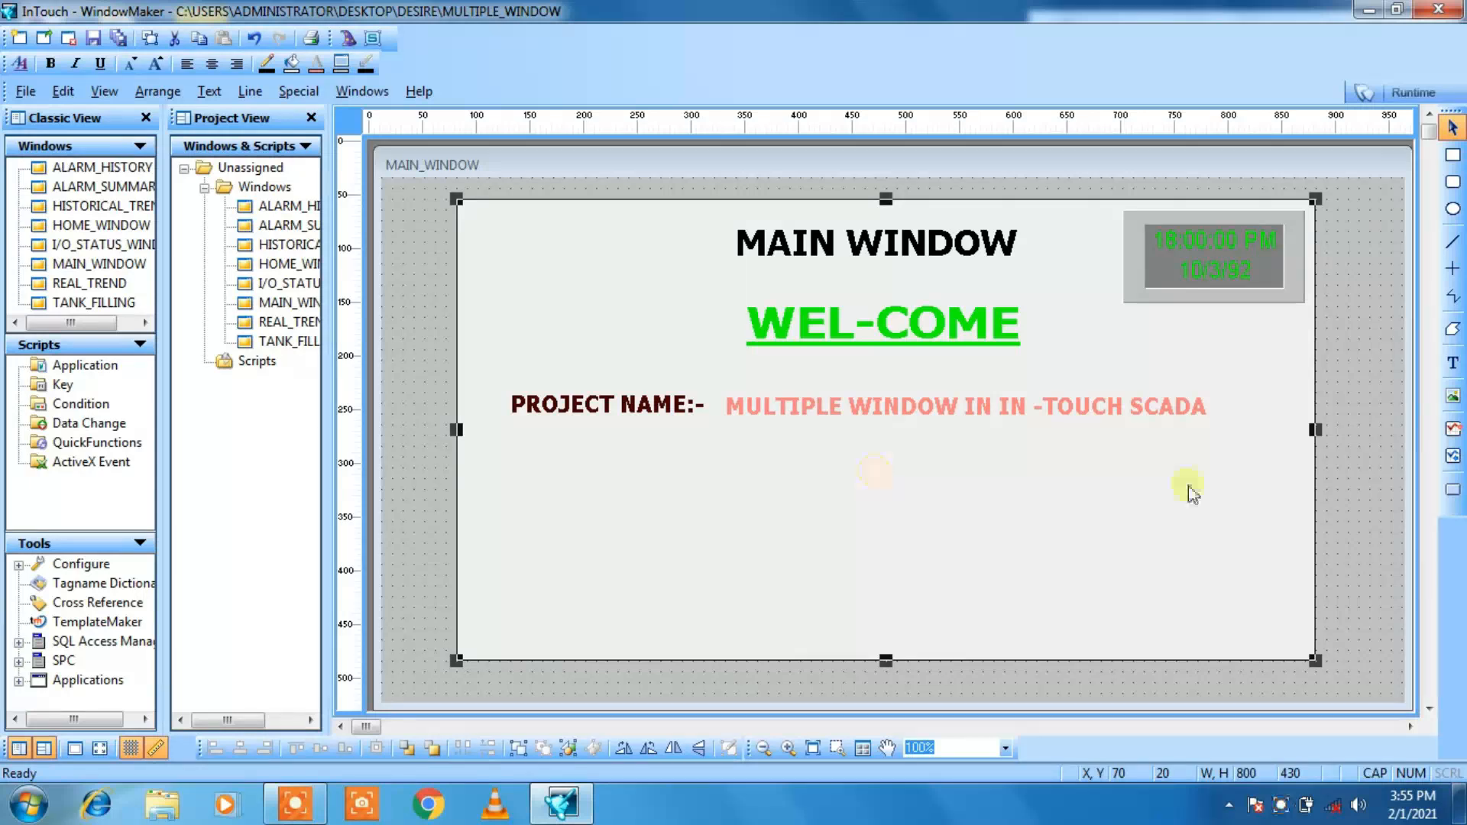
Step: Add the text PROJECT BY:- directly below the PROJECT NAME:- label, aligned with its start
{"action": "left_click", "coordinate": [1455, 363]}
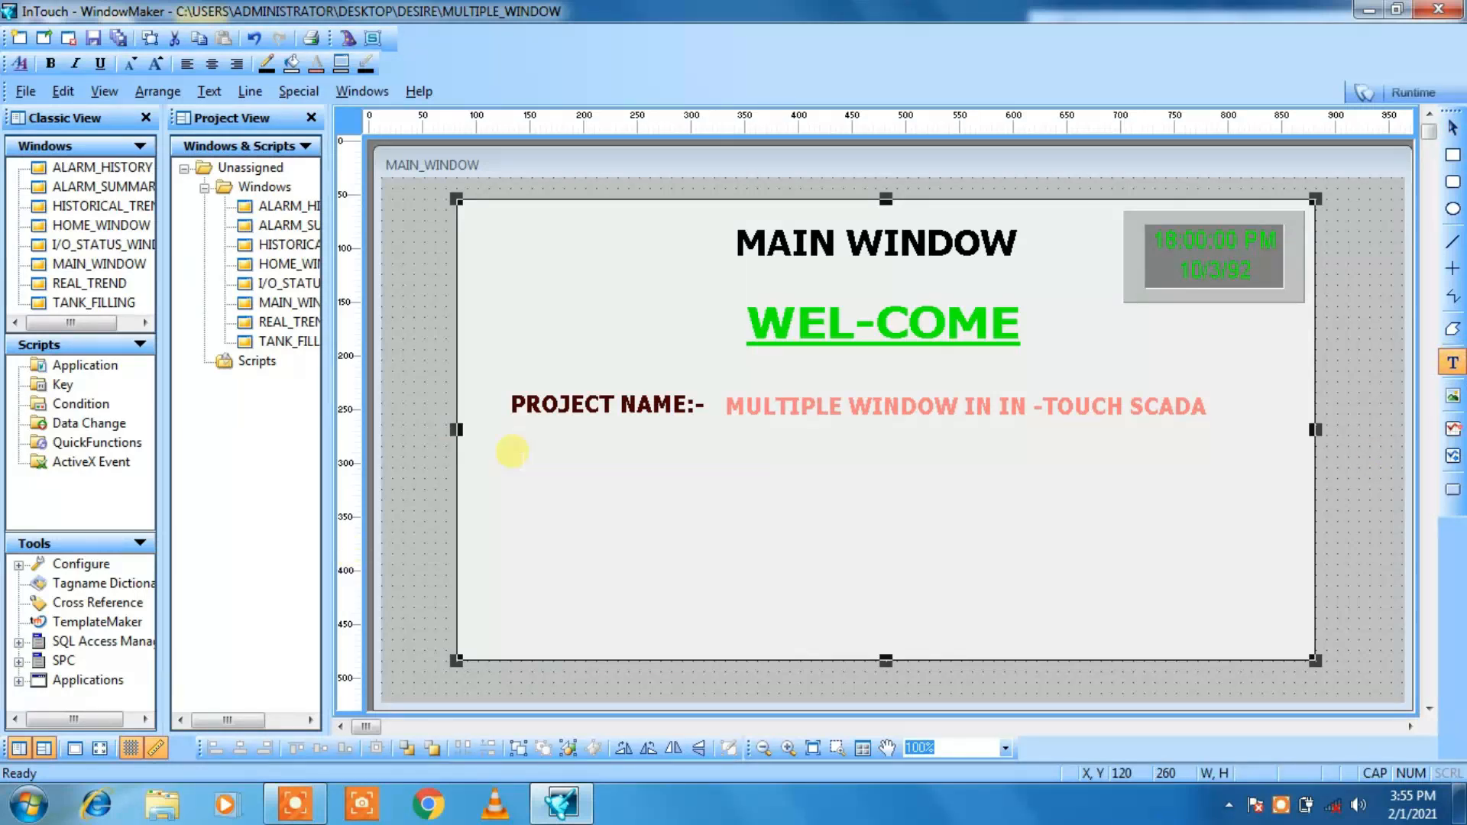
{"action": "left_click", "coordinate": [511, 451]}
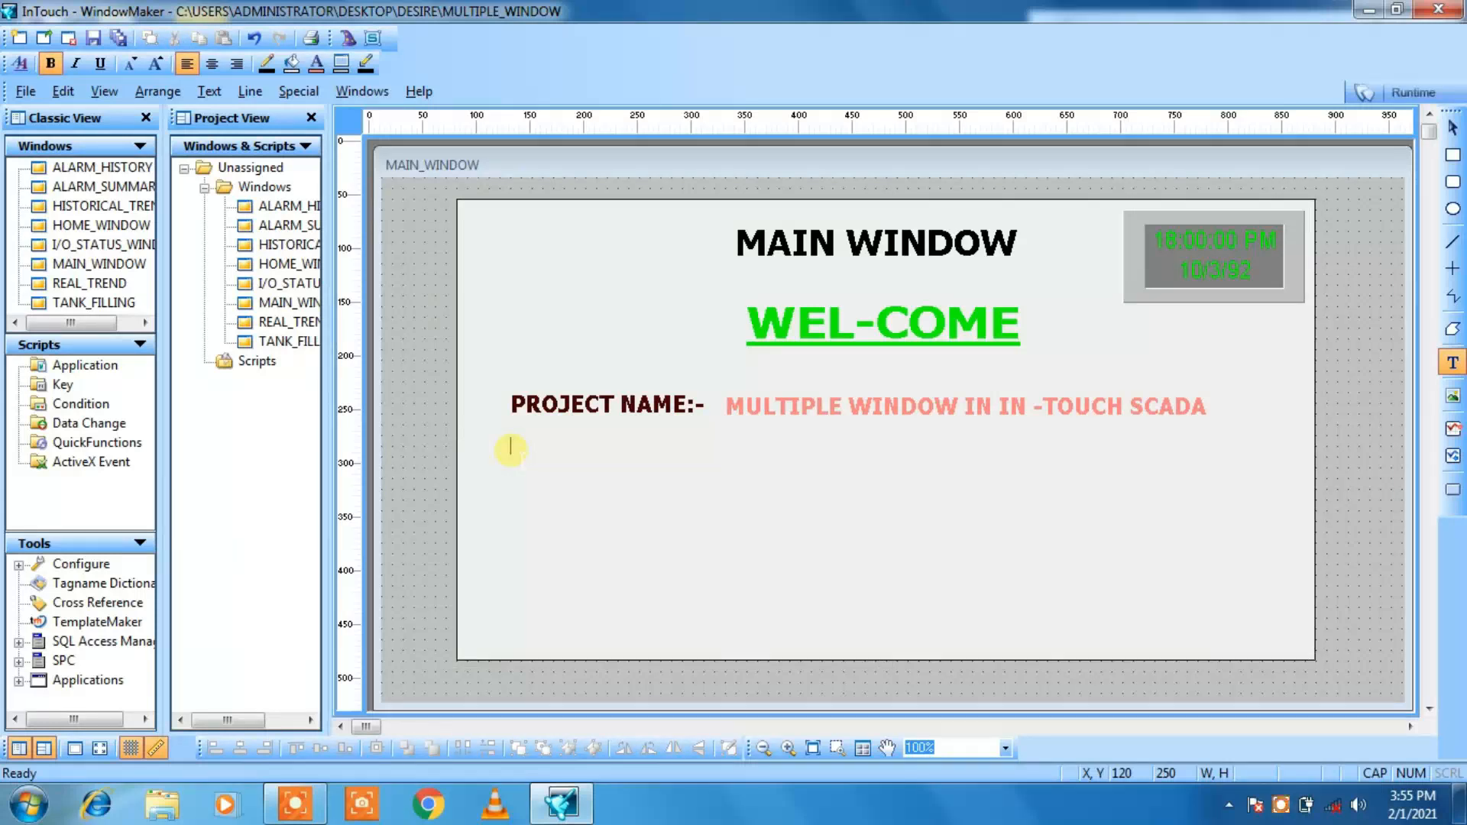
{"action": "type", "text": "PROJECT"}
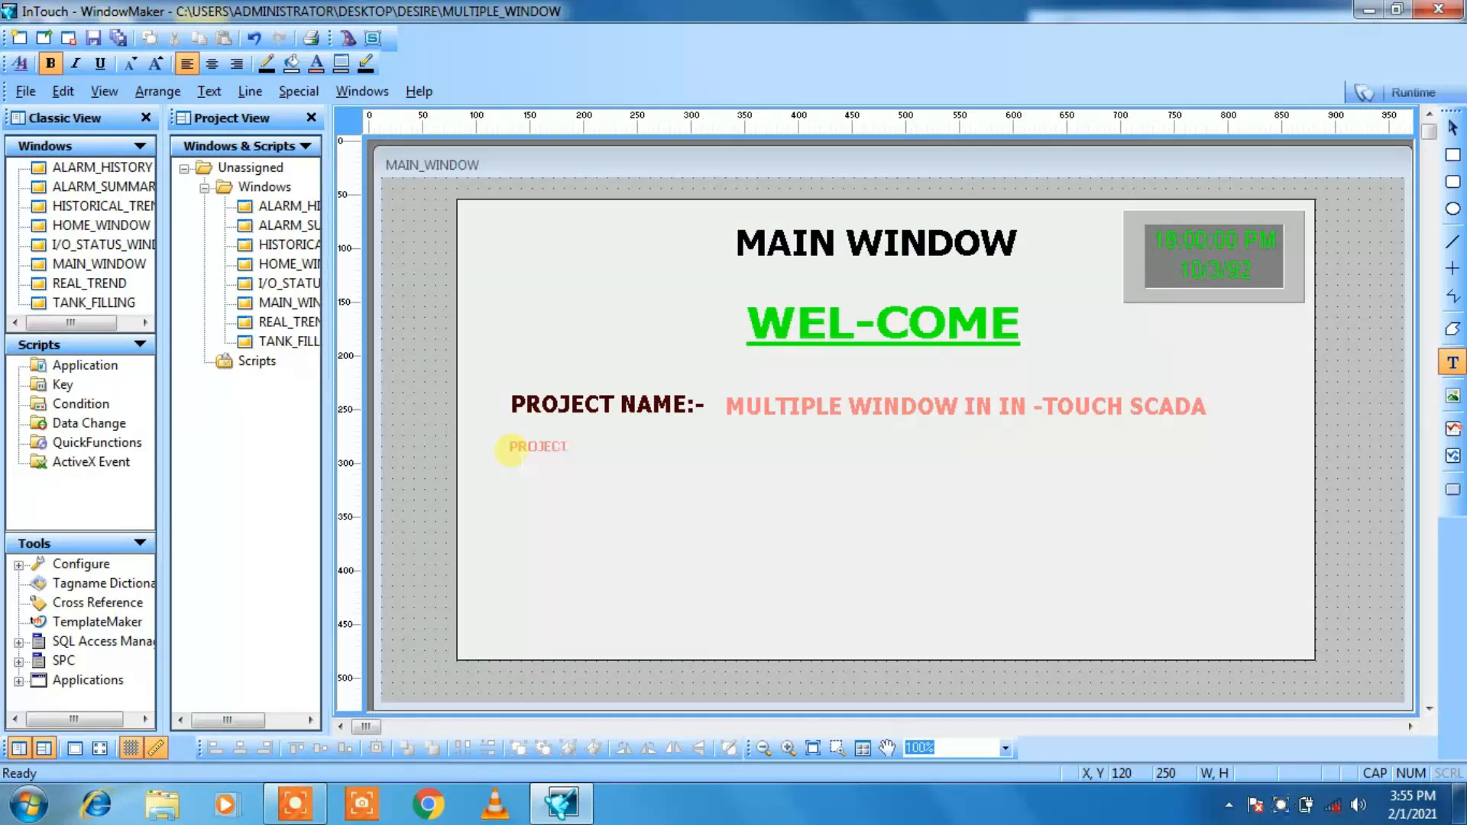
{"action": "type", "text": " BY:-"}
{"action": "left_click", "coordinate": [580, 492]}
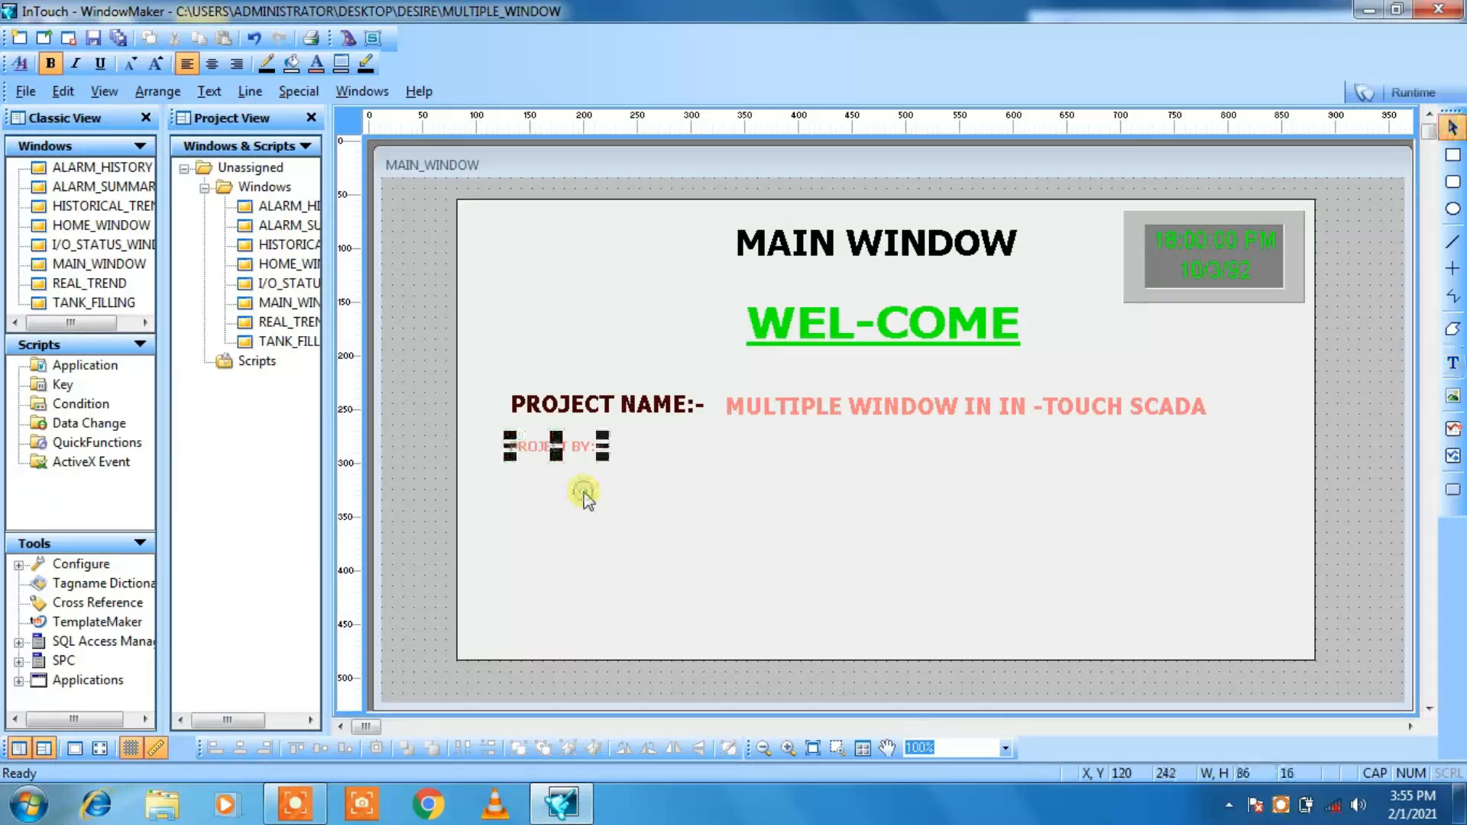
Step: Colour the PROJECT BY:- label dark red and adjust its font size until it is about 147 by 25
{"action": "left_click", "coordinate": [316, 64]}
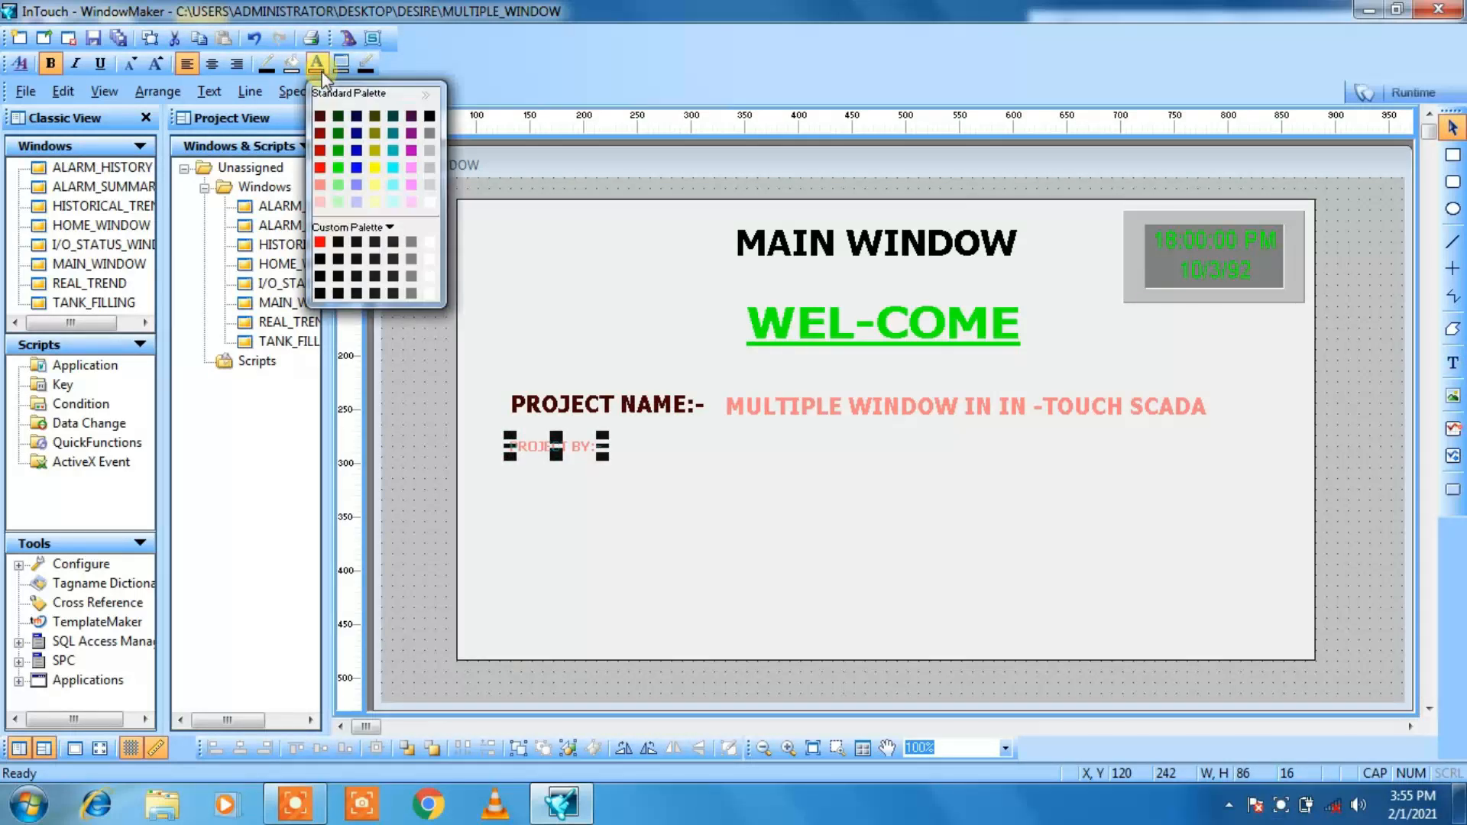
{"action": "left_click", "coordinate": [319, 118]}
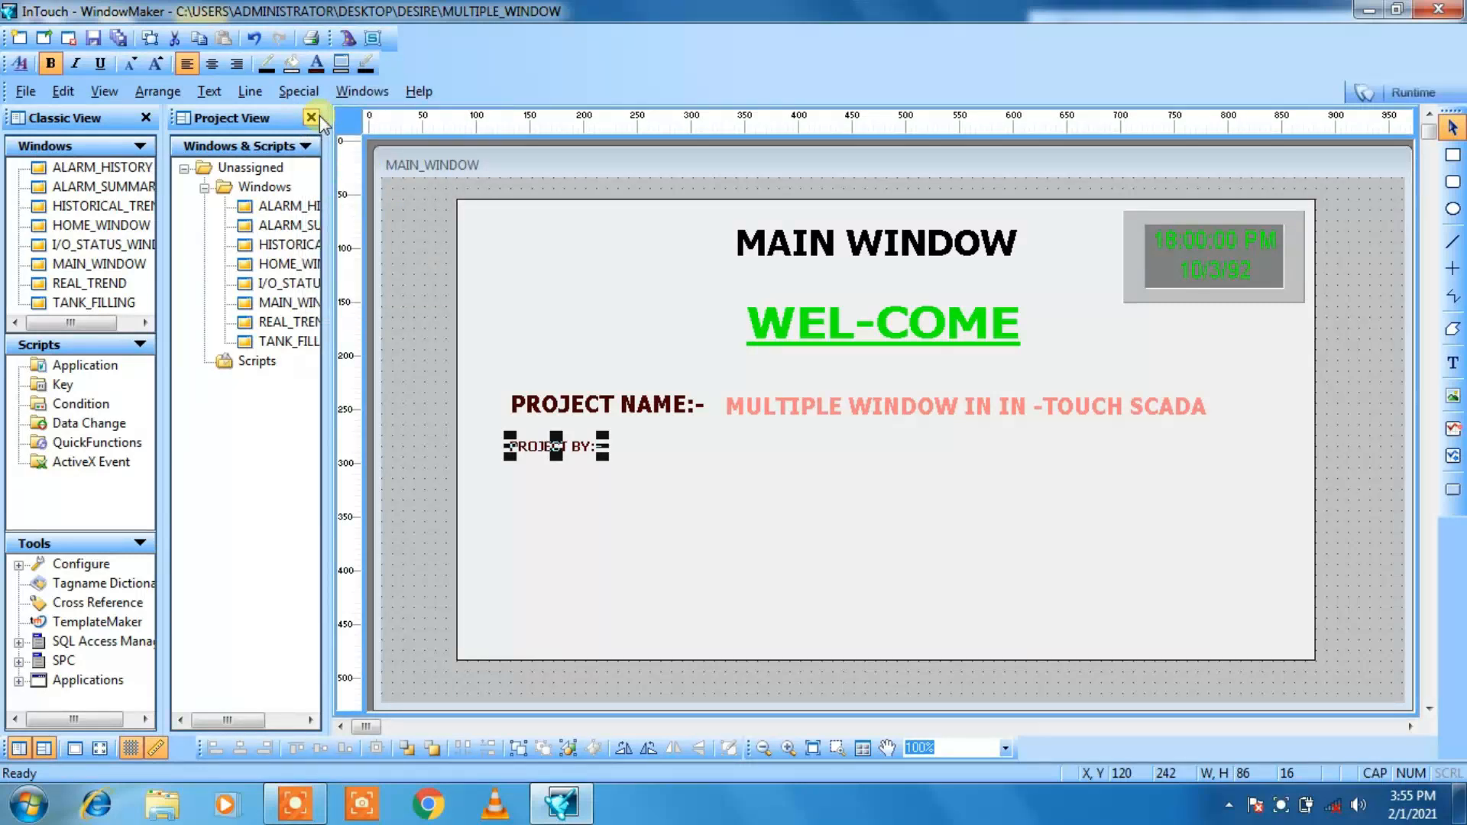
{"action": "left_click", "coordinate": [156, 65]}
{"action": "left_click", "coordinate": [156, 66]}
{"action": "left_click", "coordinate": [156, 65]}
{"action": "left_click", "coordinate": [156, 66]}
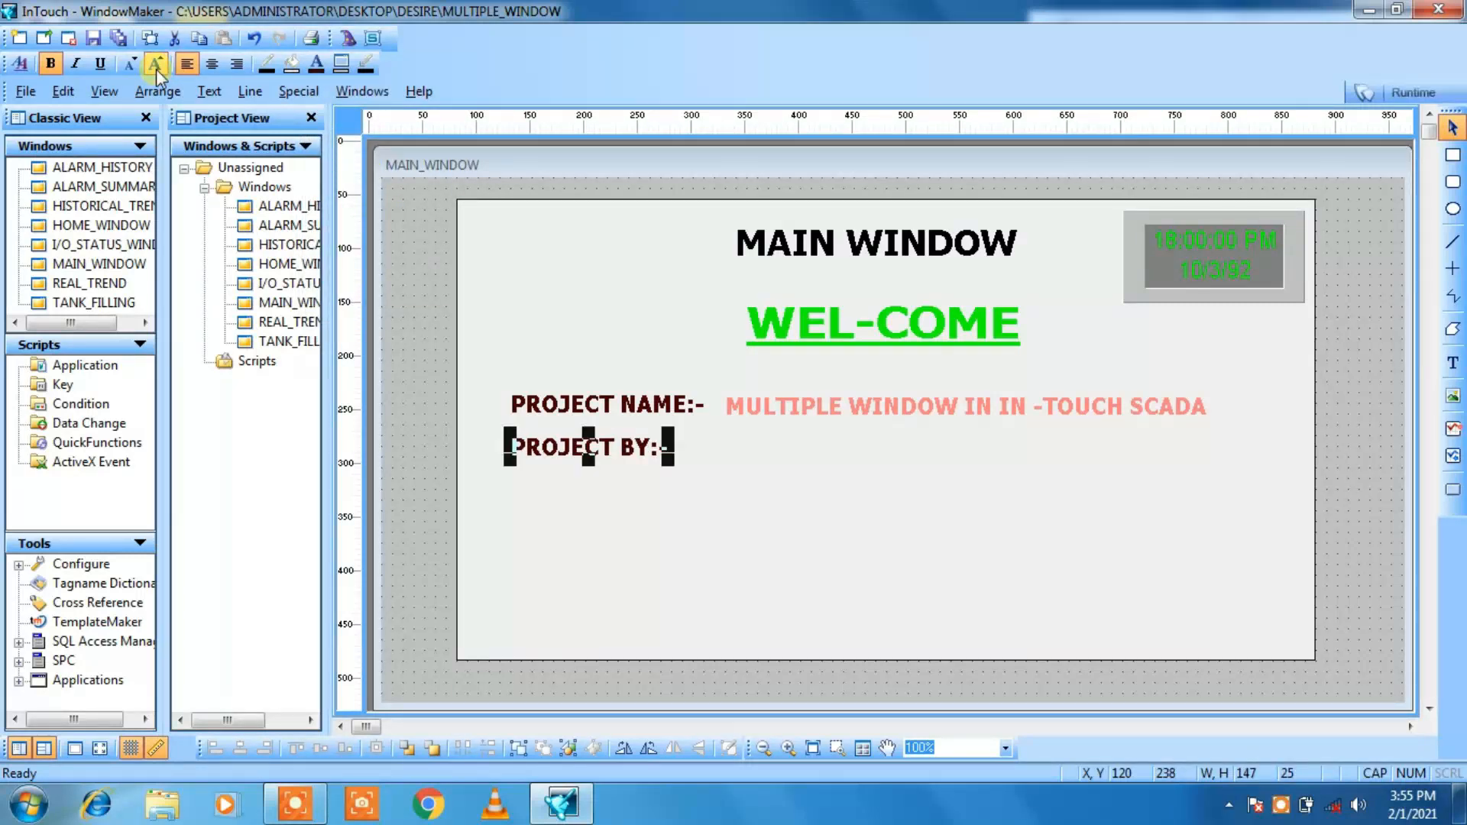
{"action": "left_click", "coordinate": [156, 65]}
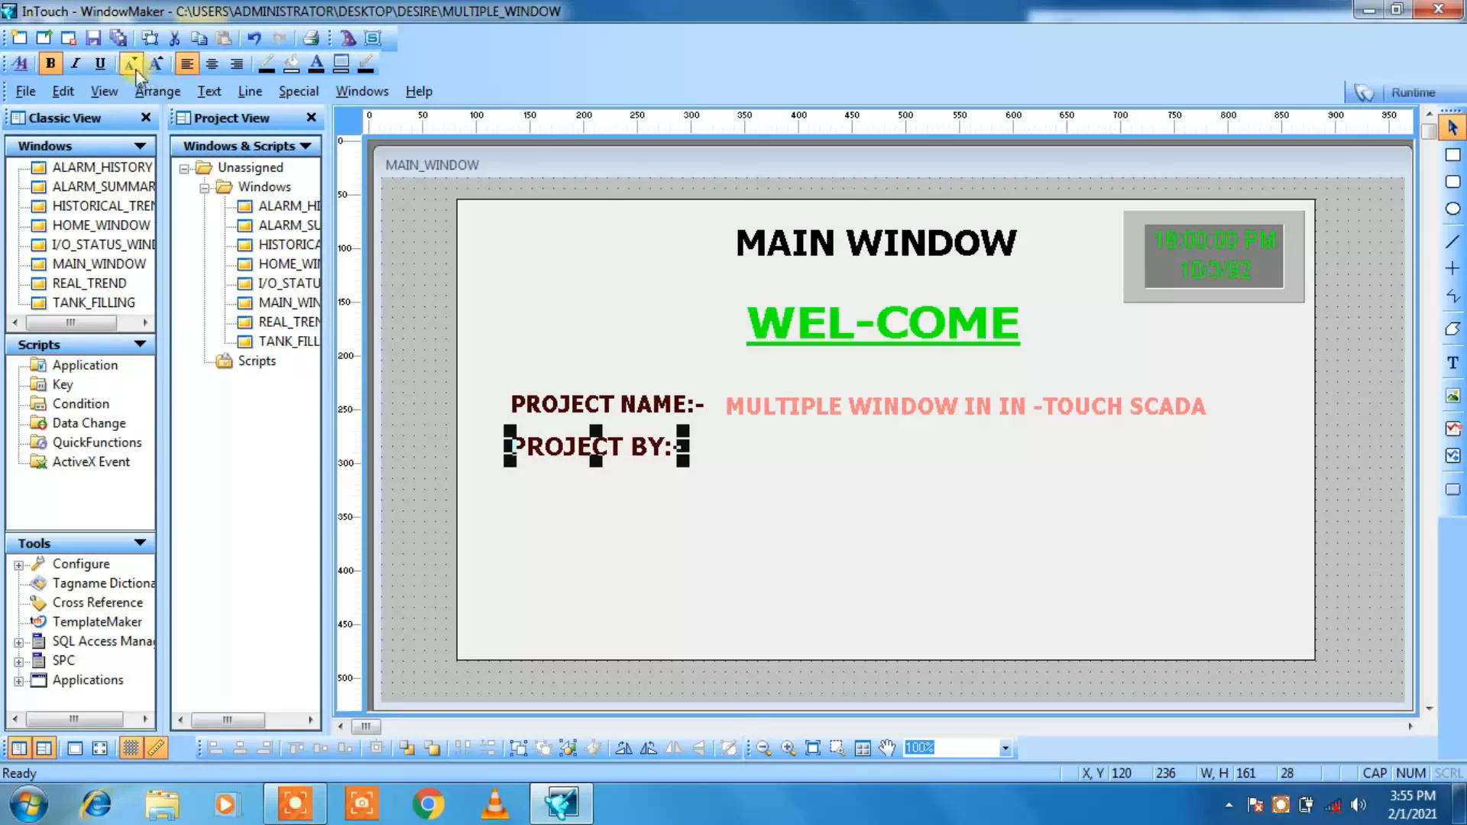
{"action": "left_click", "coordinate": [131, 65]}
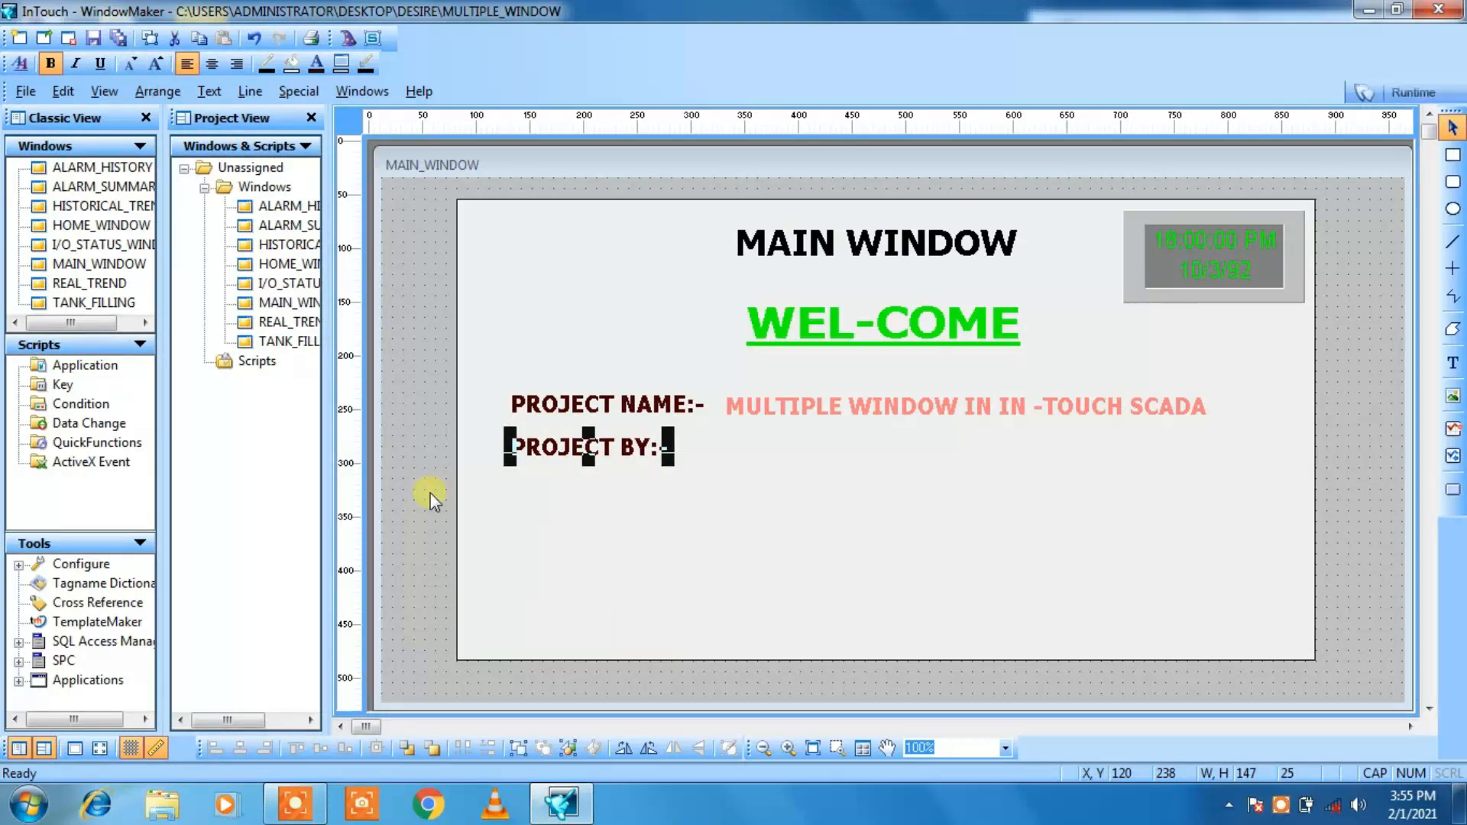
Step: Move the PROJECT BY:- label down to X 120, Y 250 to widen the gap below PROJECT NAME:-
{"action": "key", "text": "Down"}
{"action": "key", "text": "Down"}
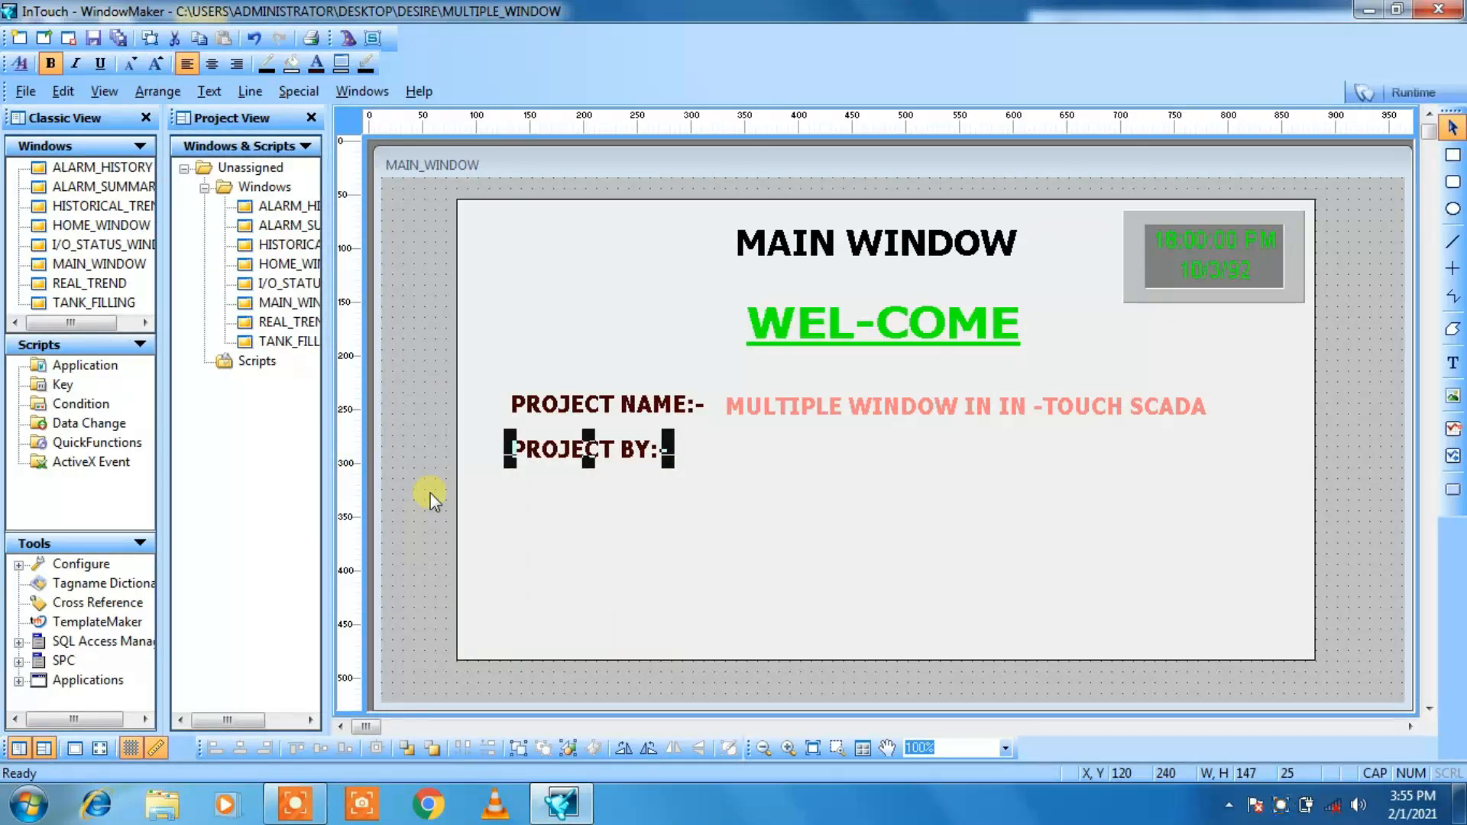
{"action": "key", "text": "Down"}
{"action": "key", "text": "Down"}
{"action": "key", "text": "Down"}
{"action": "key", "text": "Down"}
{"action": "key", "text": "Down"}
{"action": "key", "text": "Down"}
{"action": "key", "text": "Down"}
{"action": "key", "text": "Down"}
{"action": "key", "text": "Down"}
{"action": "key", "text": "Down"}
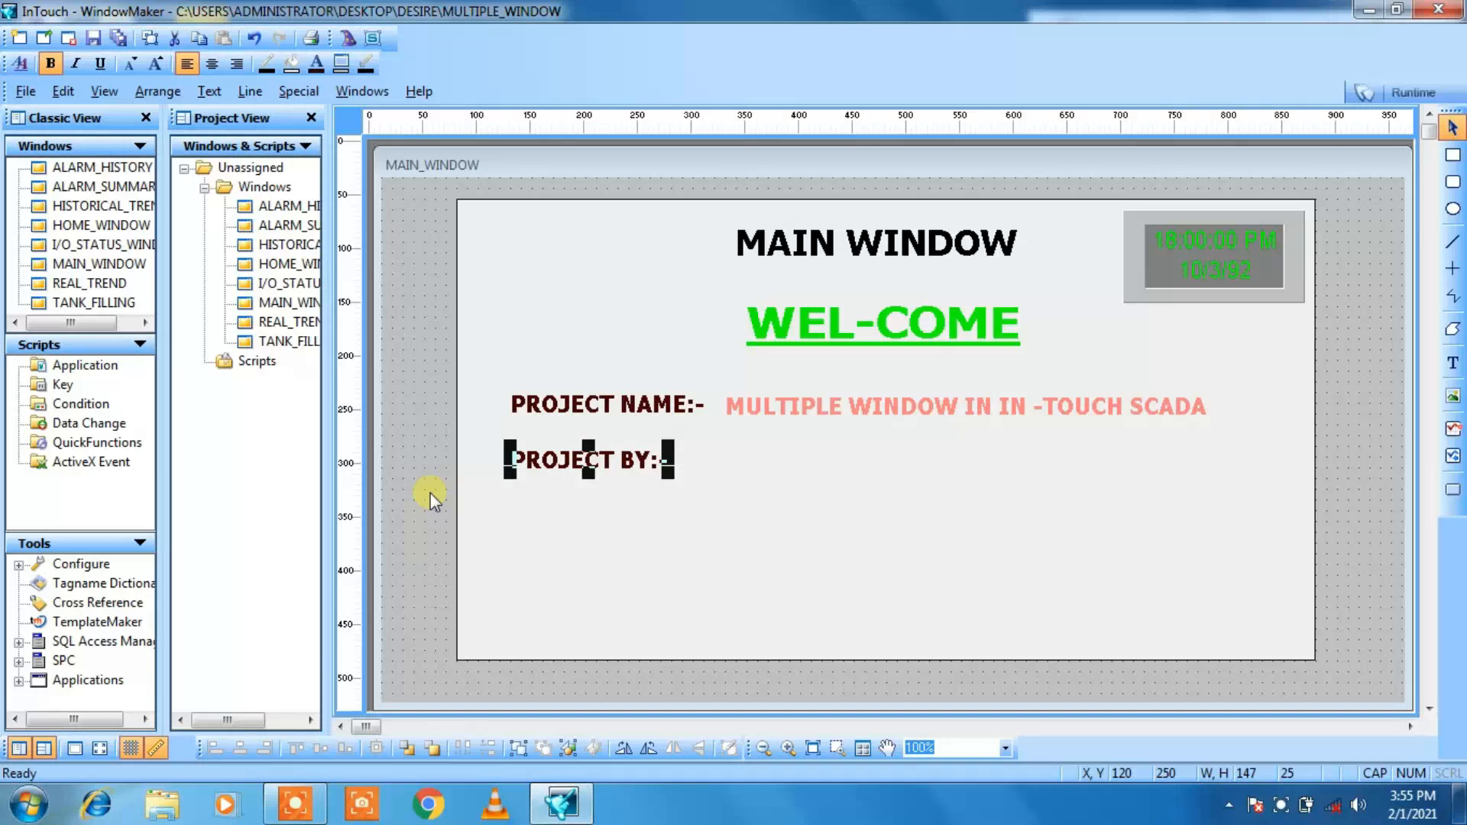
{"action": "left_click", "coordinate": [862, 585]}
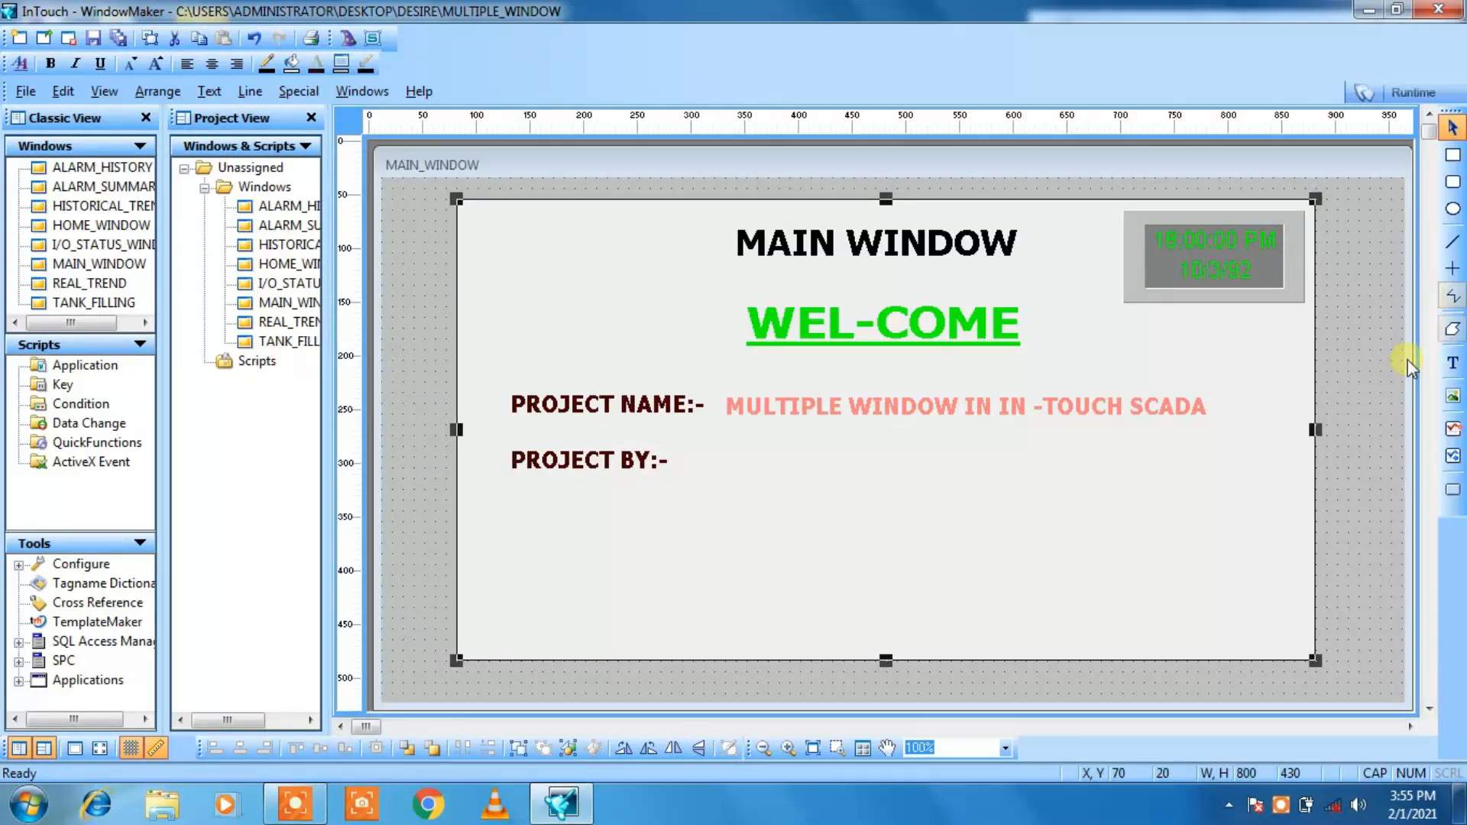
Step: Add the text DESIRE aUTOMATION just after the PROJECT BY:- label
{"action": "left_click", "coordinate": [1451, 364]}
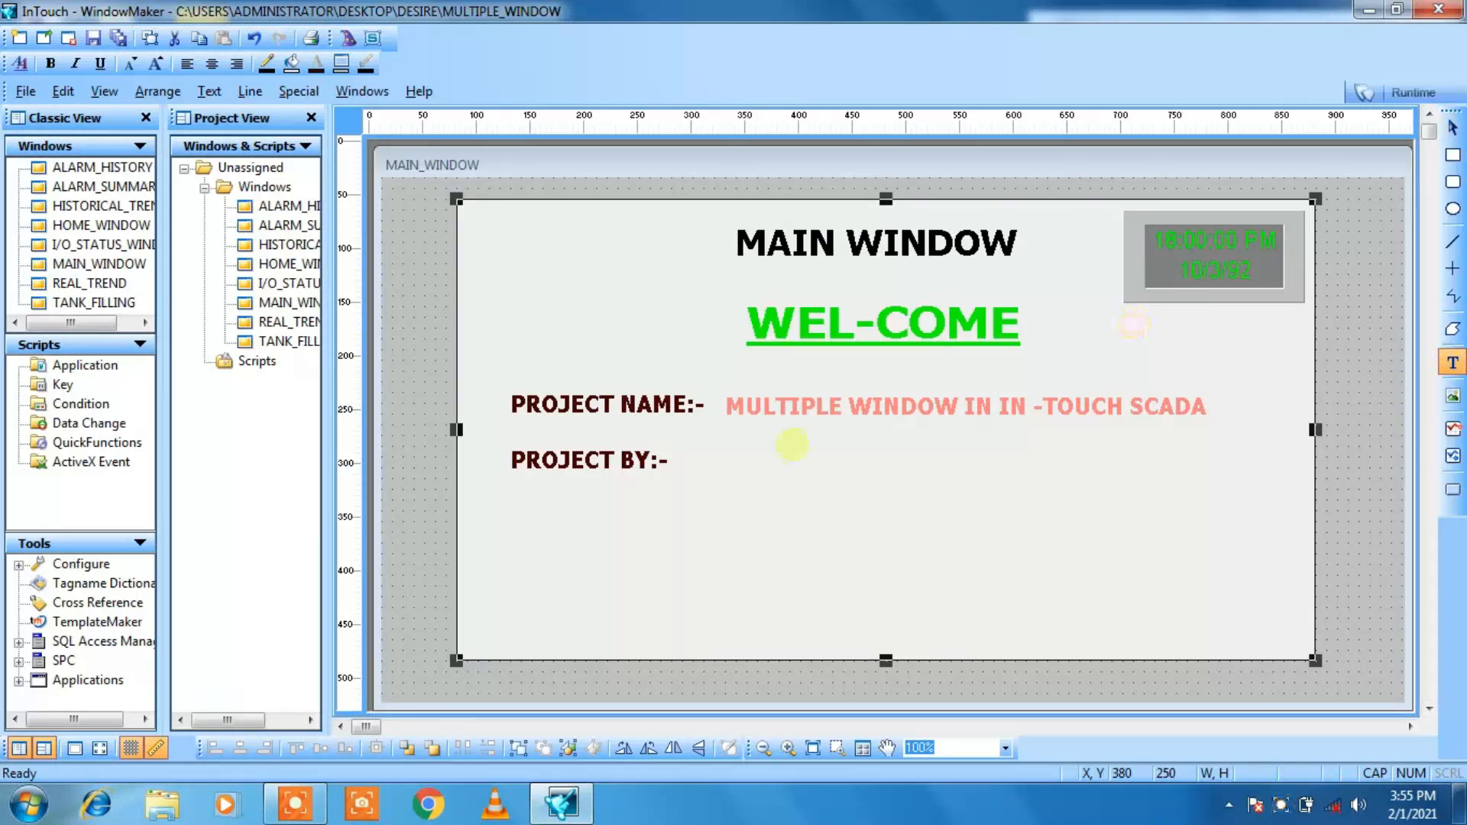
{"action": "left_click", "coordinate": [679, 460]}
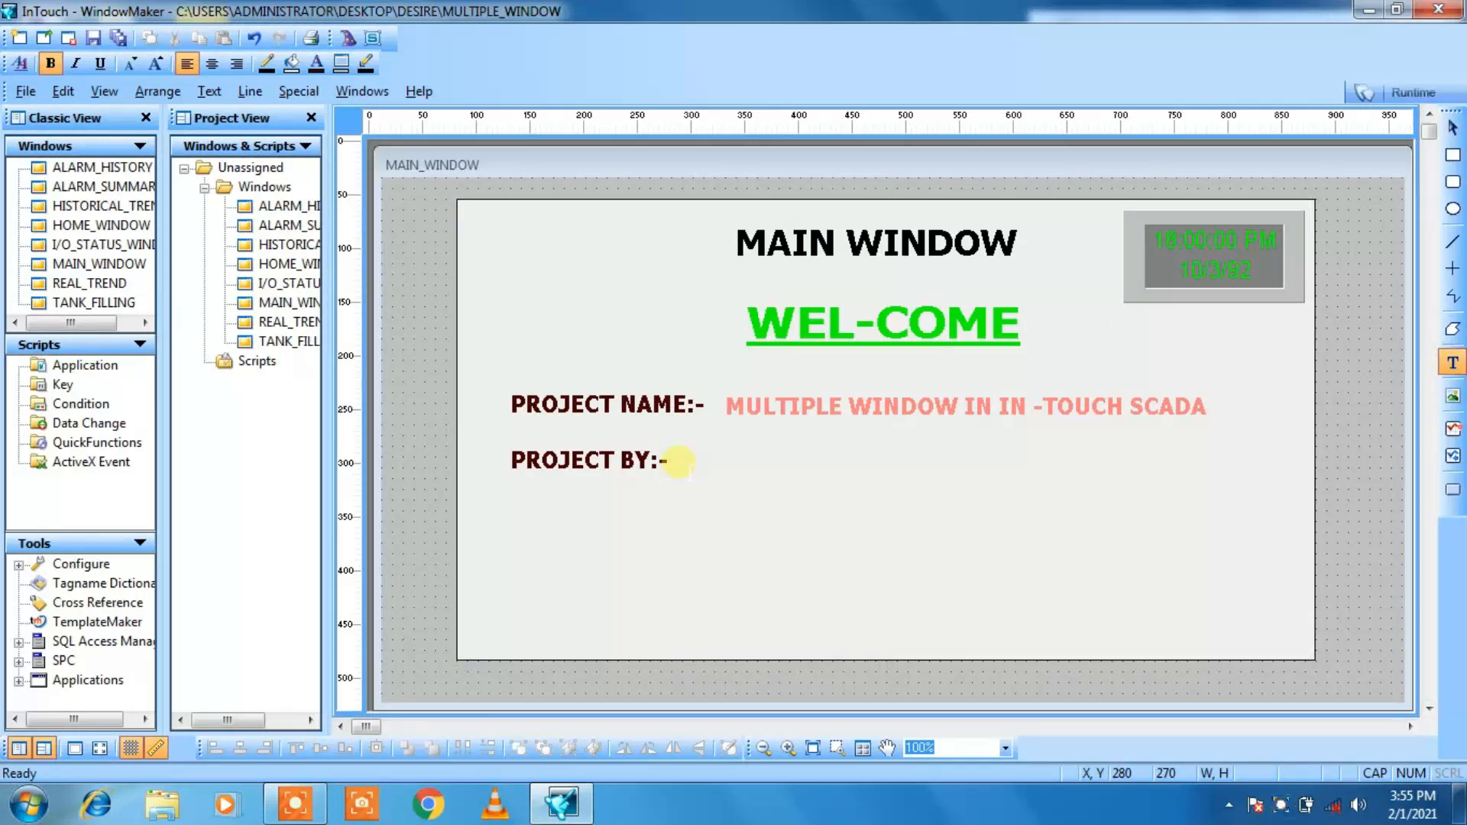
{"action": "type", "text": "DESIRE aUTOMATION"}
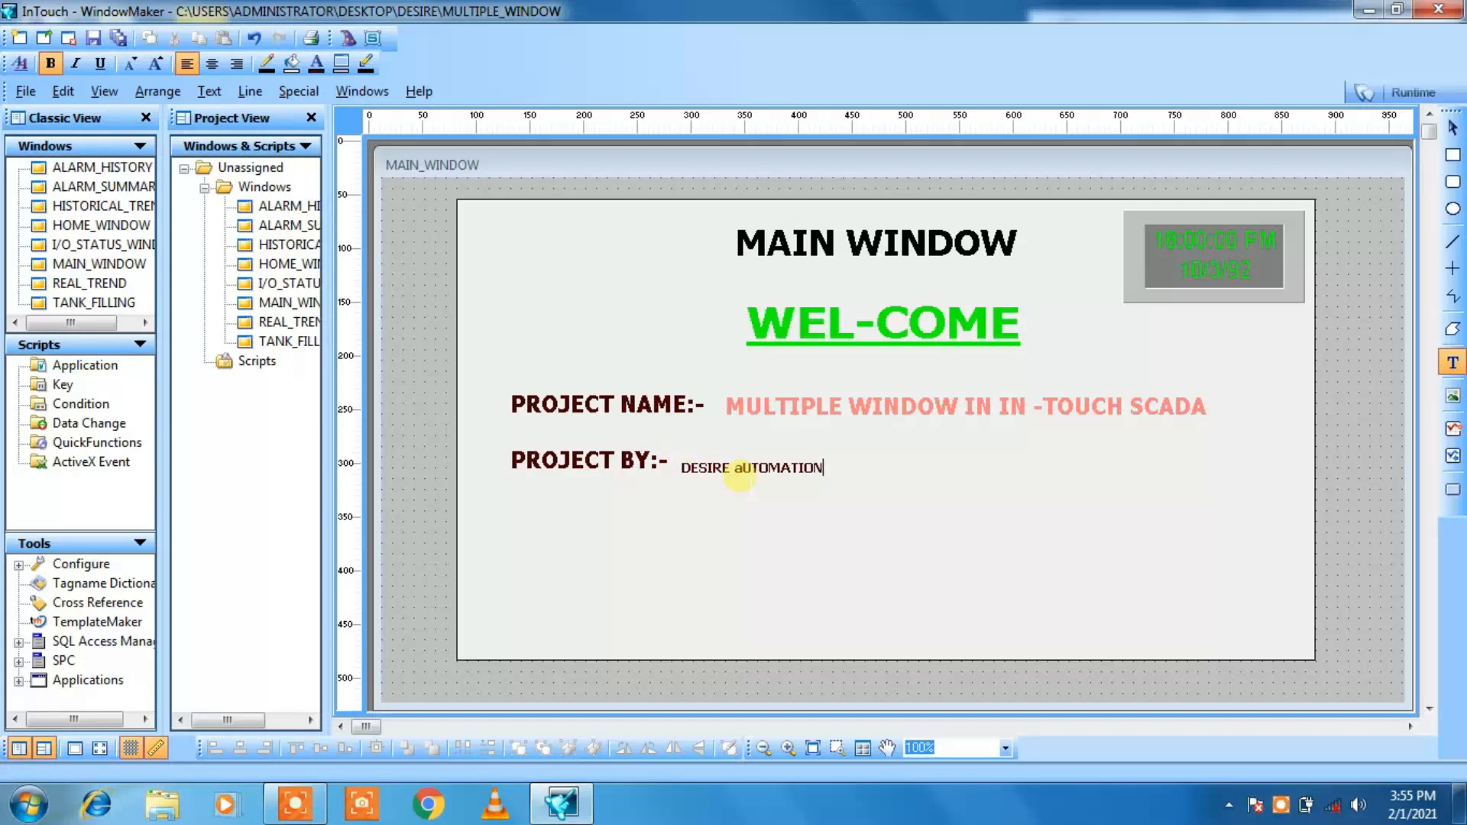
{"action": "left_click", "coordinate": [745, 472]}
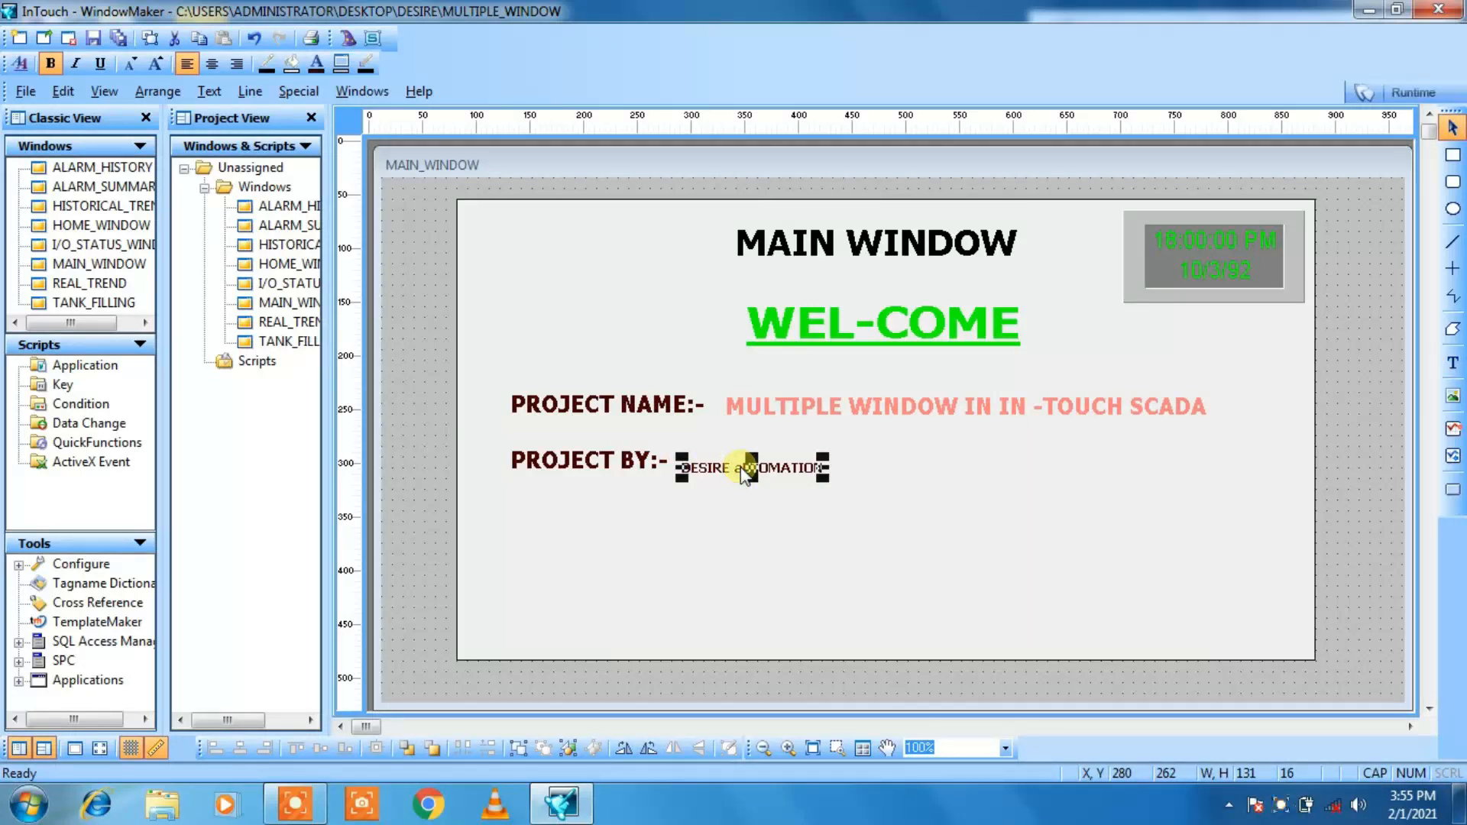
Step: Substitute the string of the text beside PROJECT BY:- so that it reads DESIRE AUTOMATION in all capitals
{"action": "right_click", "coordinate": [746, 472]}
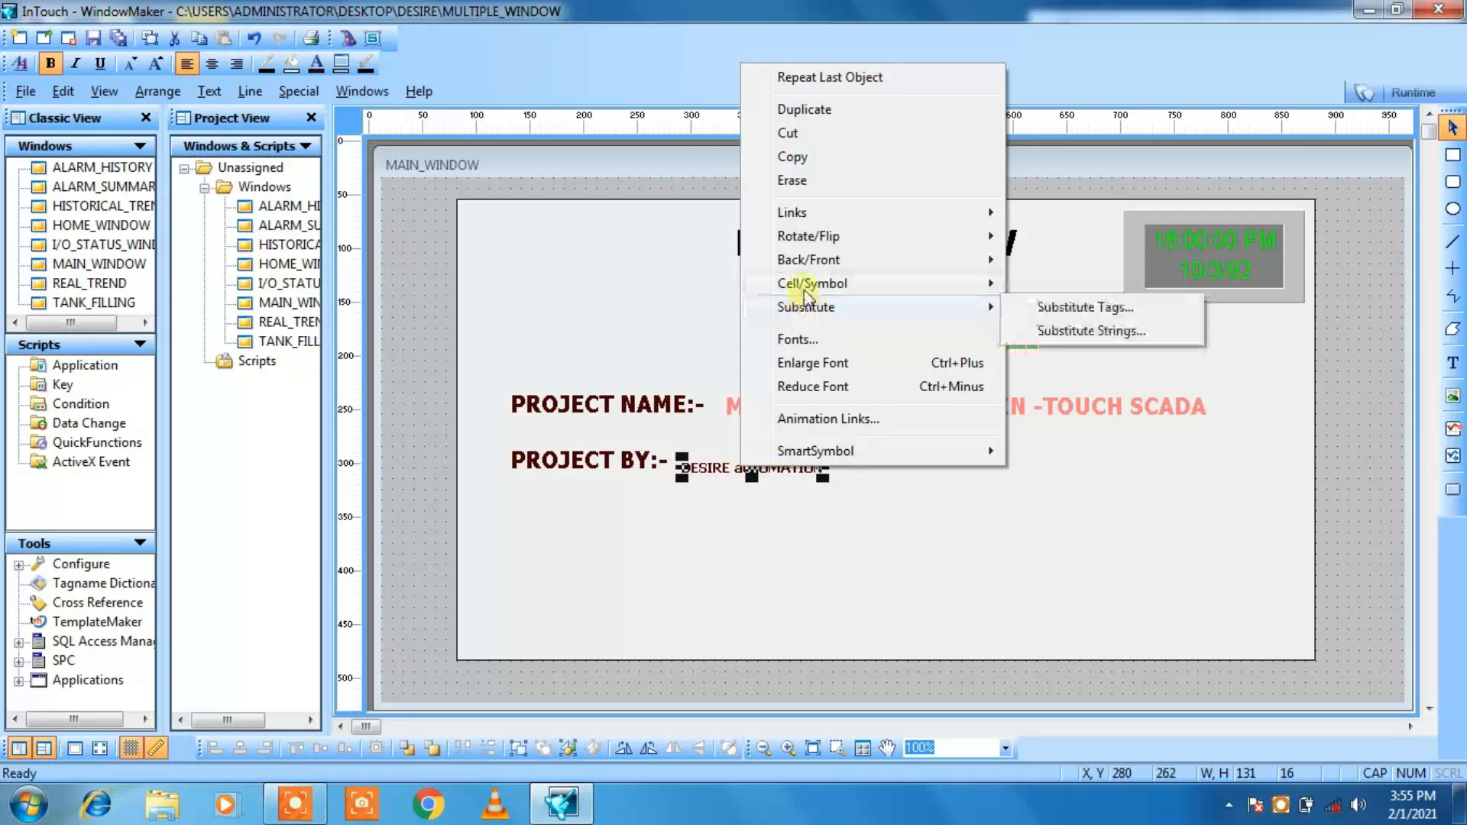
{"action": "mouse_move", "coordinate": [806, 290]}
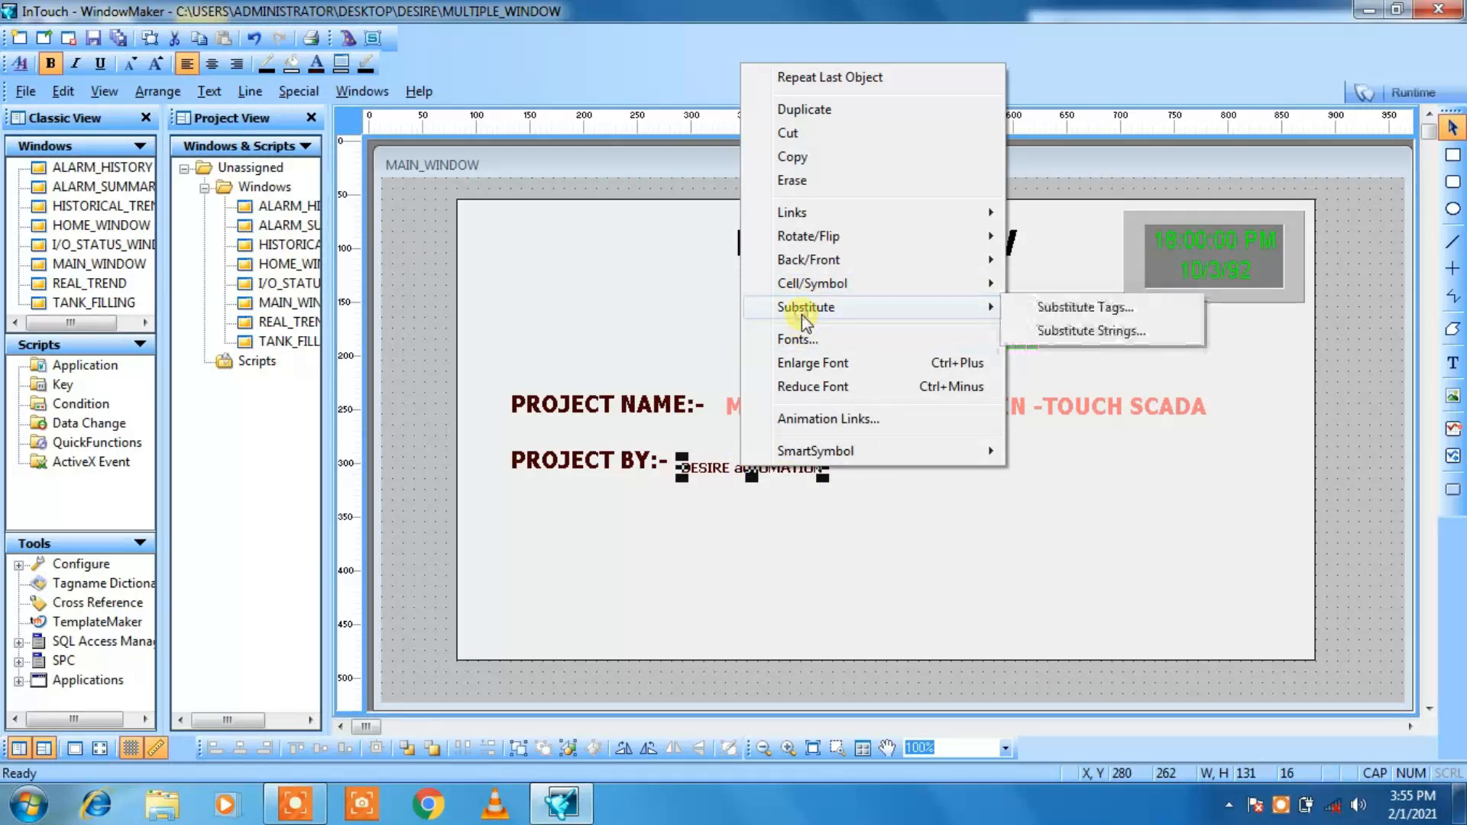
{"action": "left_click", "coordinate": [1078, 331]}
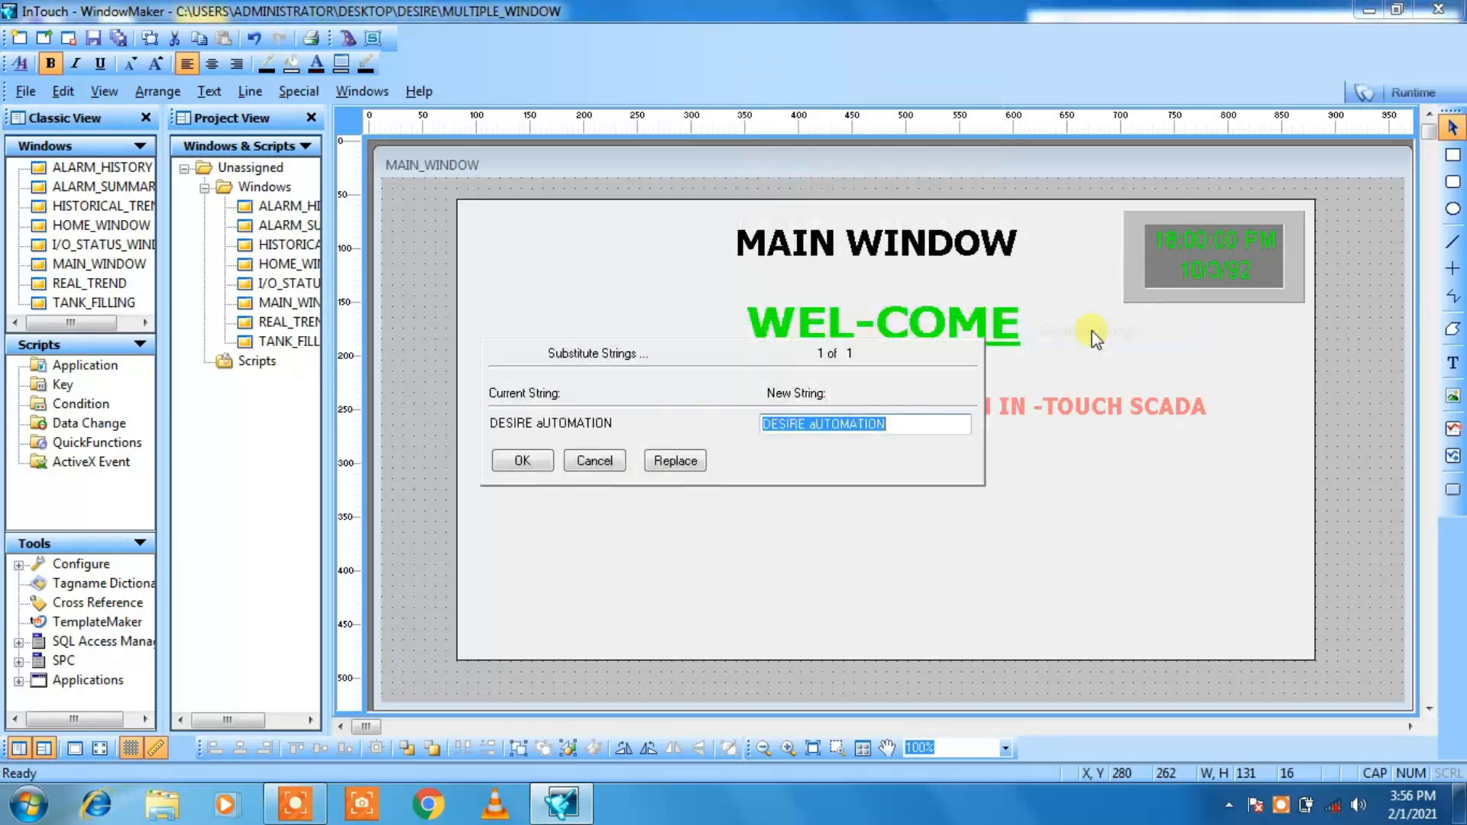
{"action": "left_click", "coordinate": [817, 423]}
{"action": "key", "text": "BackSpace"}
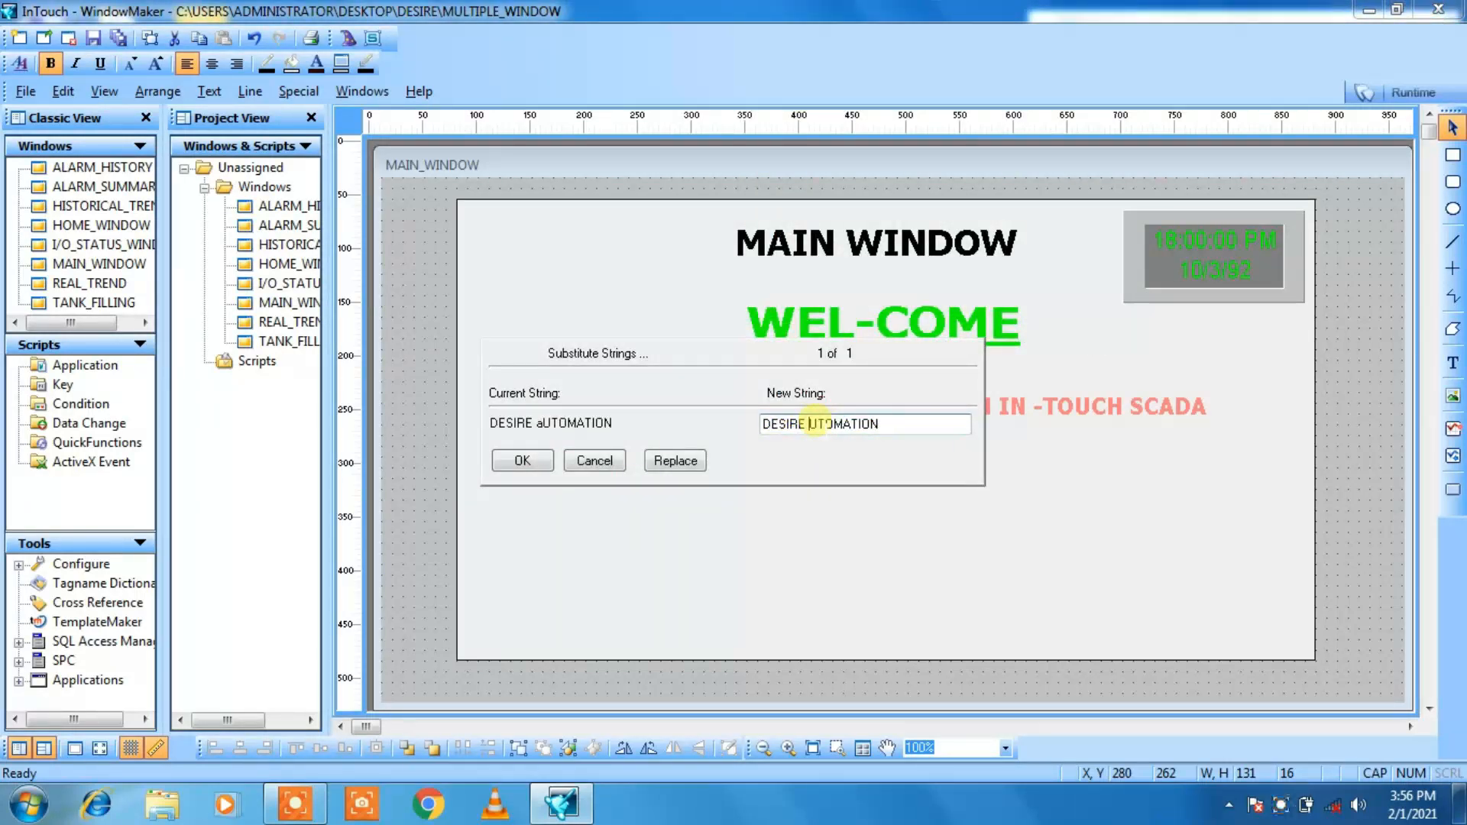
{"action": "type", "text": "A"}
{"action": "left_click", "coordinate": [516, 459]}
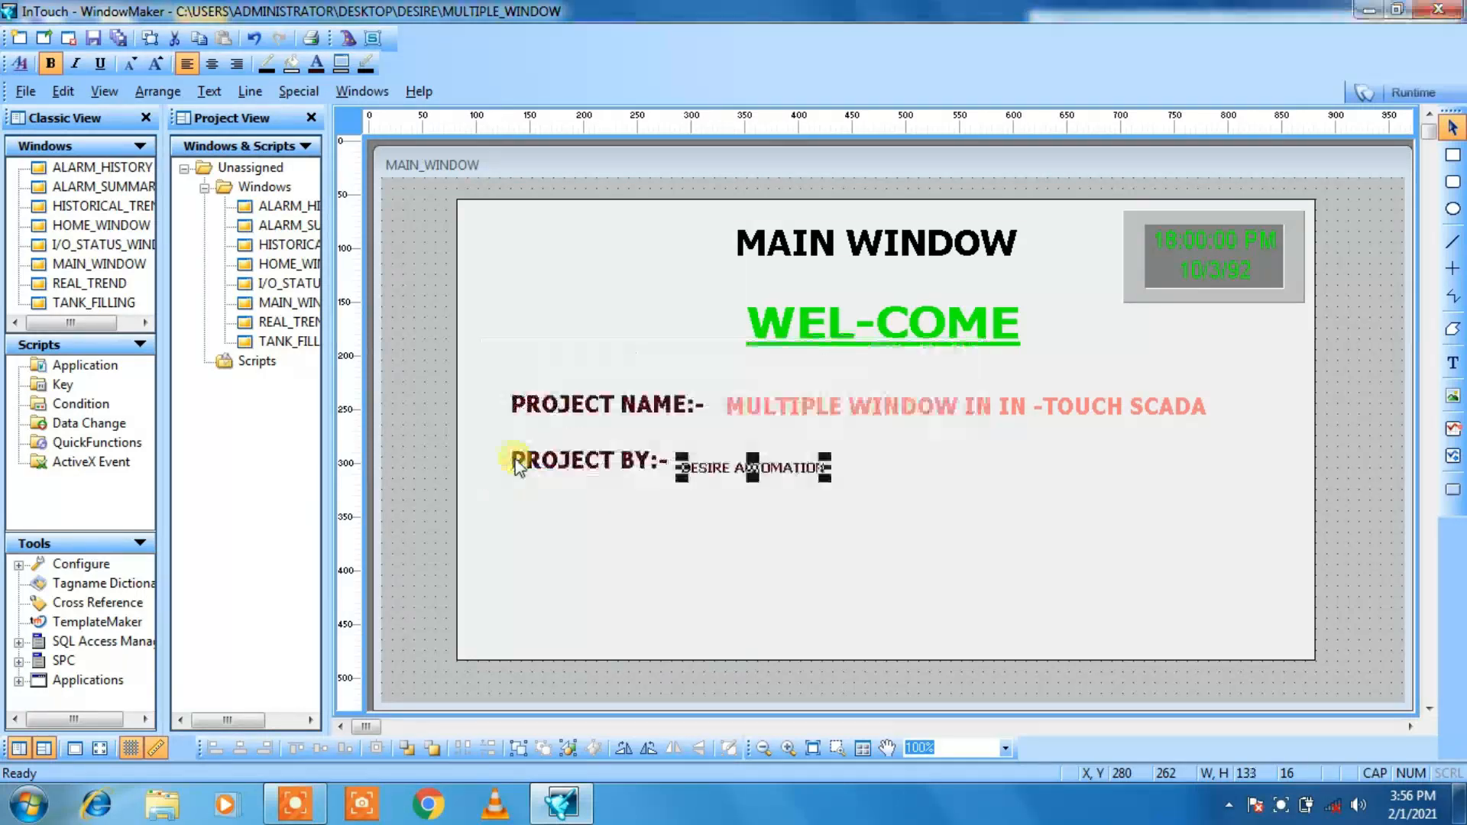
{"action": "left_click", "coordinate": [686, 560]}
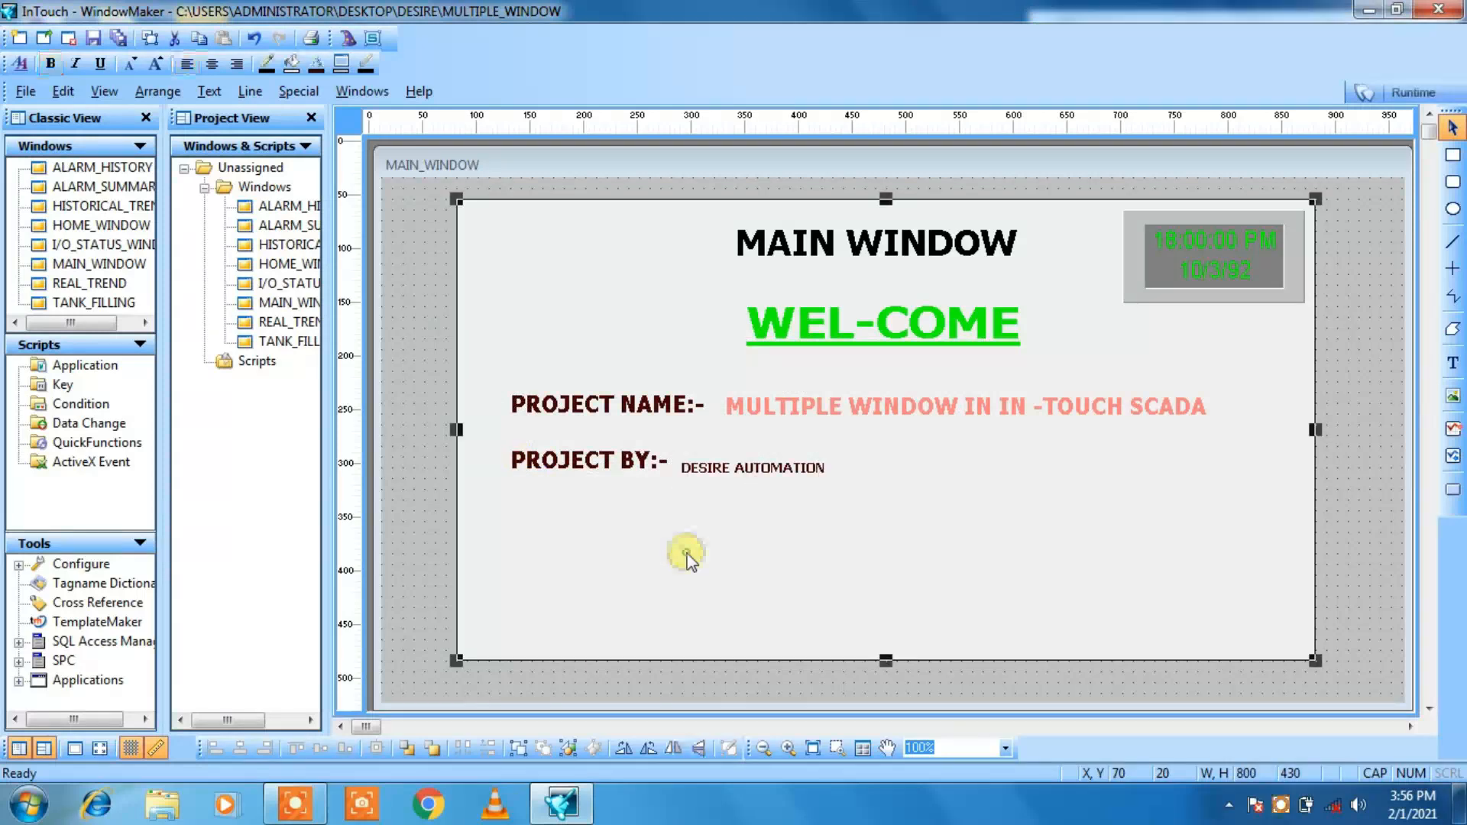
Step: Enlarge the DESIRE AUTOMATION text to about 214 by 23 and move it up to Y 250, level with PROJECT BY:-
{"action": "left_click", "coordinate": [749, 475]}
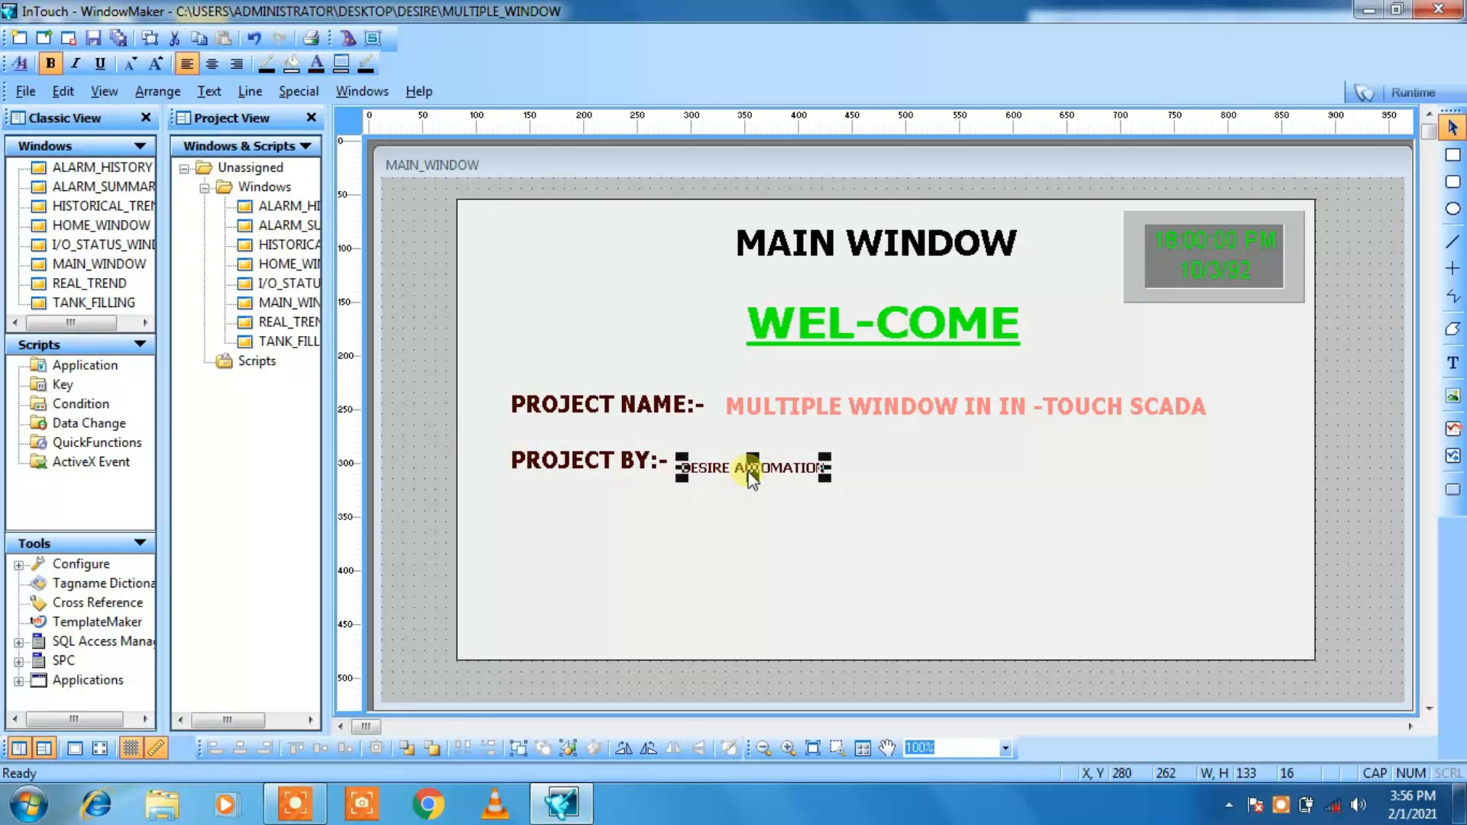
{"action": "left_click", "coordinate": [156, 64]}
{"action": "left_click", "coordinate": [156, 64]}
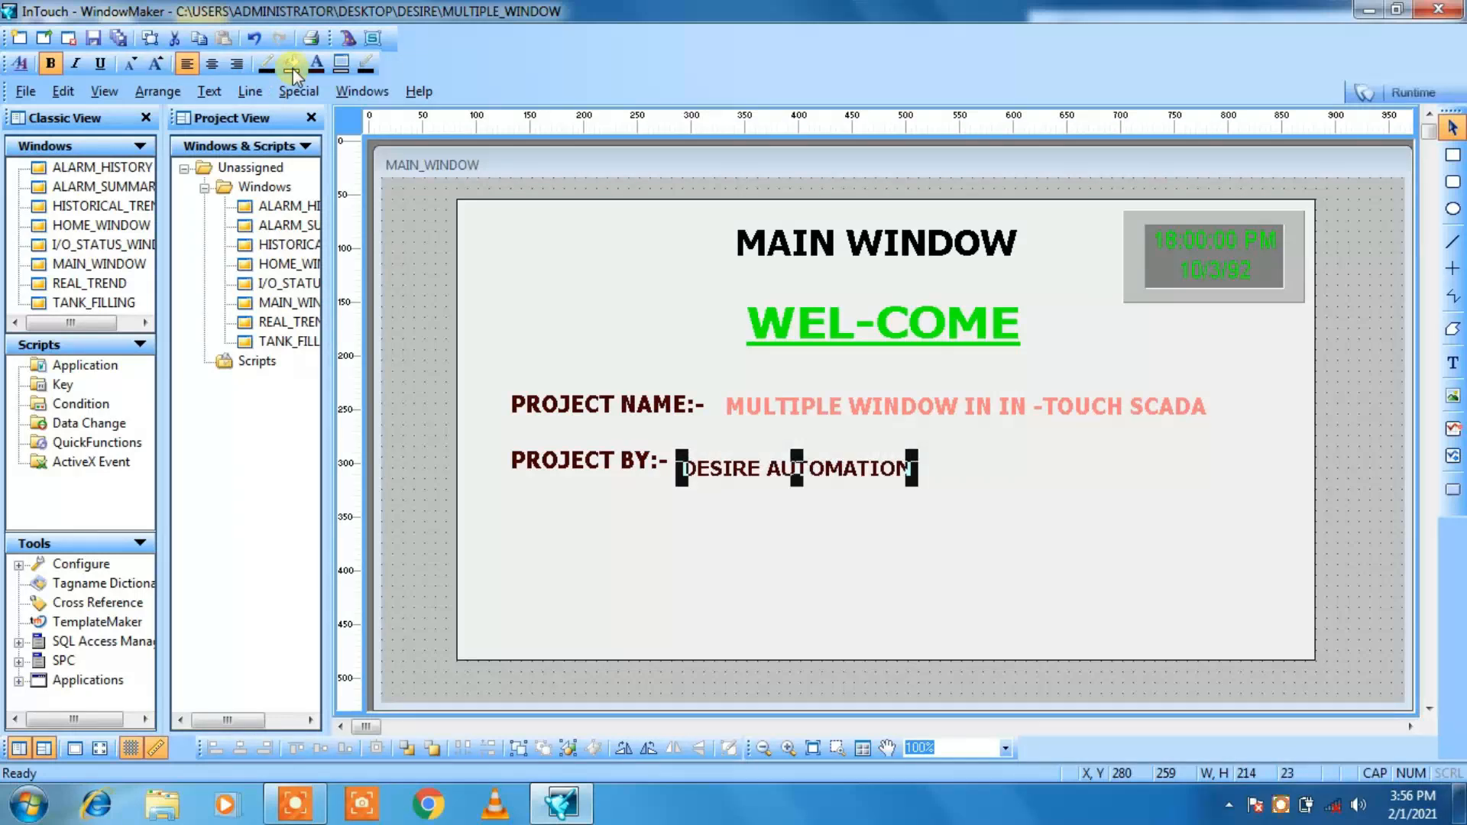
{"action": "key", "text": "Up"}
{"action": "key", "text": "Up"}
{"action": "key", "text": "Up"}
{"action": "key", "text": "Up"}
{"action": "key", "text": "Up"}
{"action": "key", "text": "Up"}
{"action": "key", "text": "Up"}
{"action": "key", "text": "Up"}
{"action": "key", "text": "Up"}
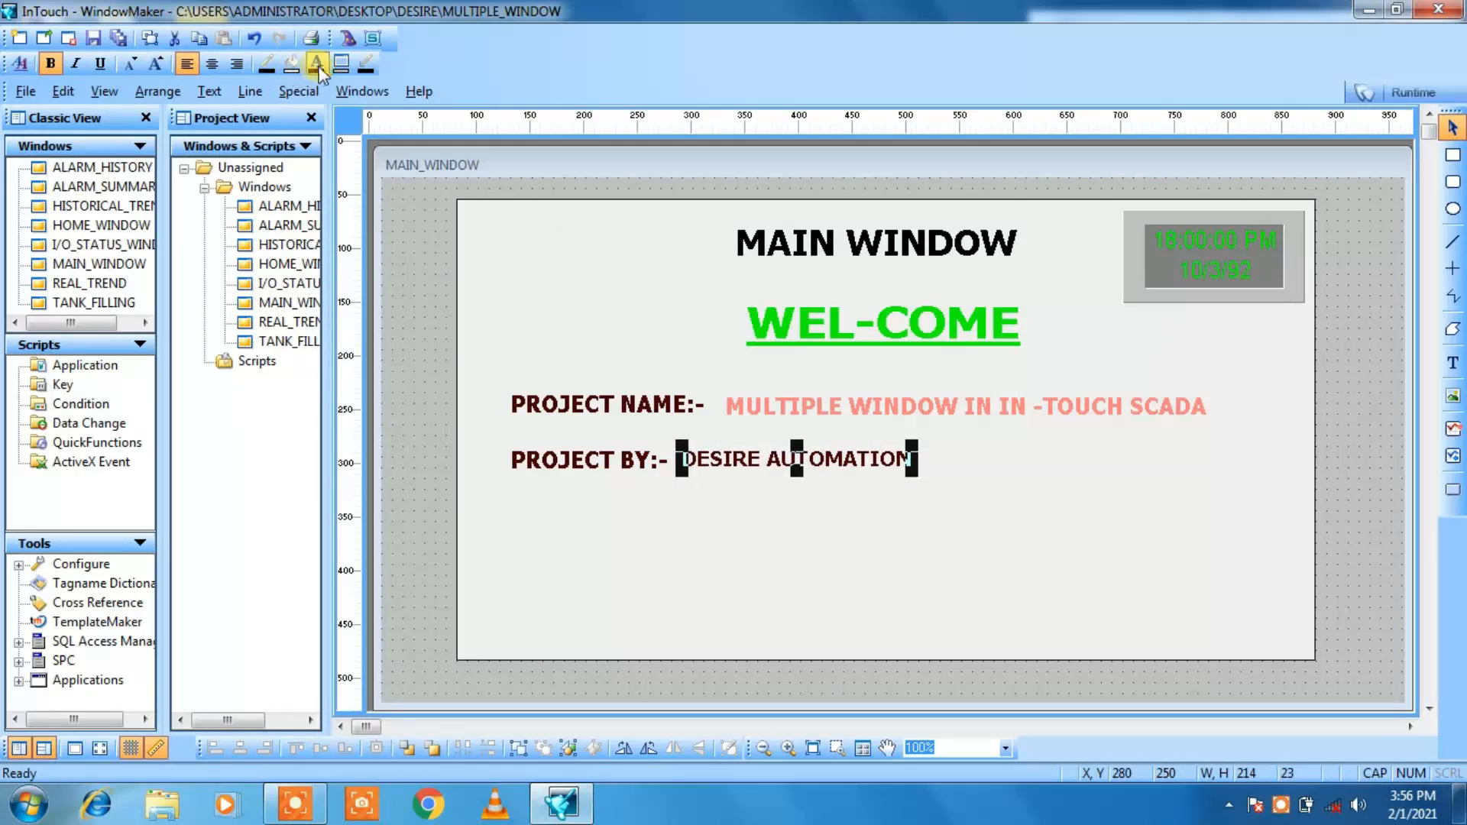
Step: Colour the DESIRE AUTOMATION text orange from the Classic Colors, after trying salmon pink
{"action": "left_click", "coordinate": [316, 64]}
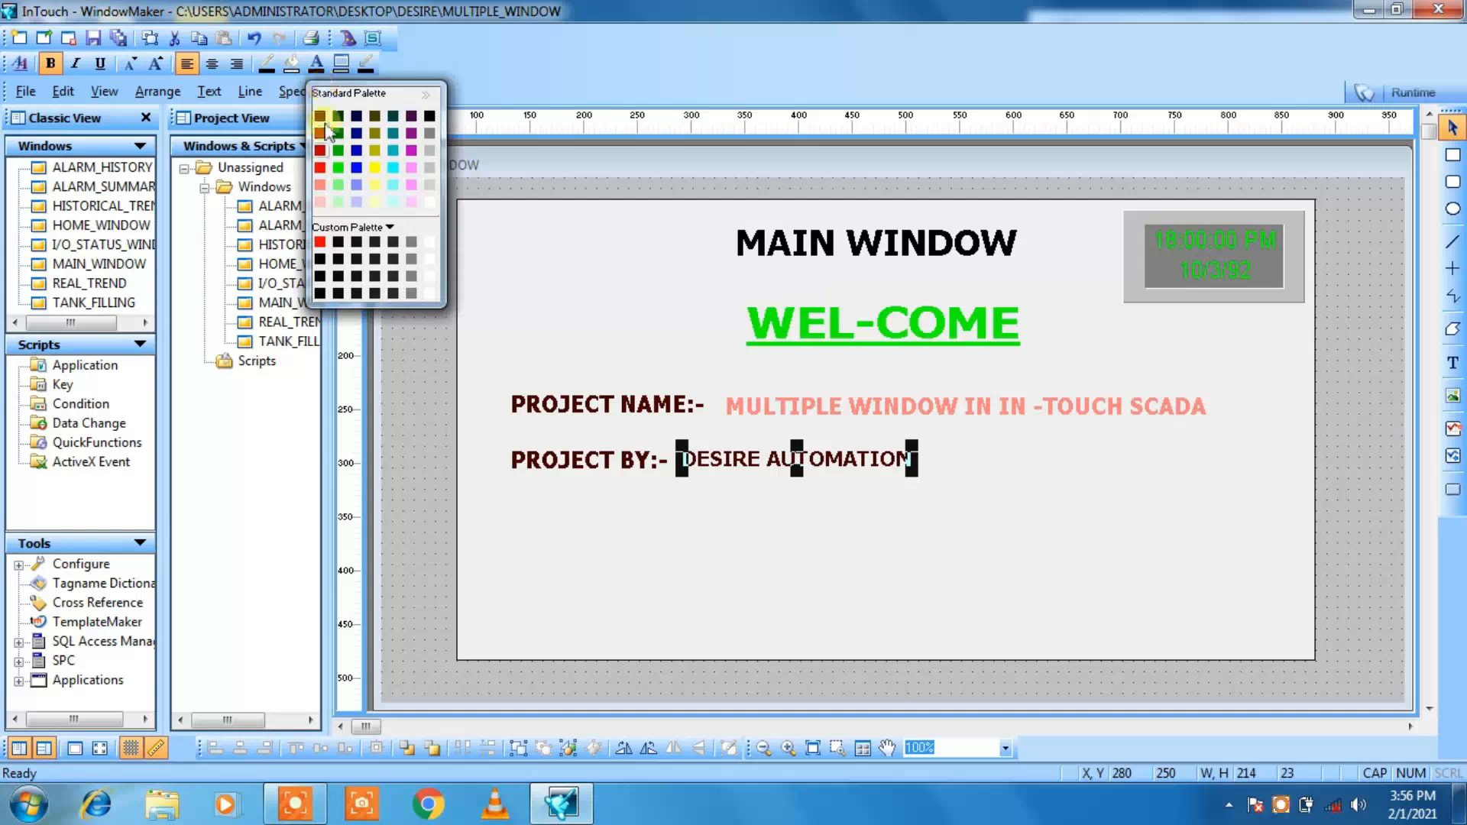
{"action": "left_click", "coordinate": [320, 185]}
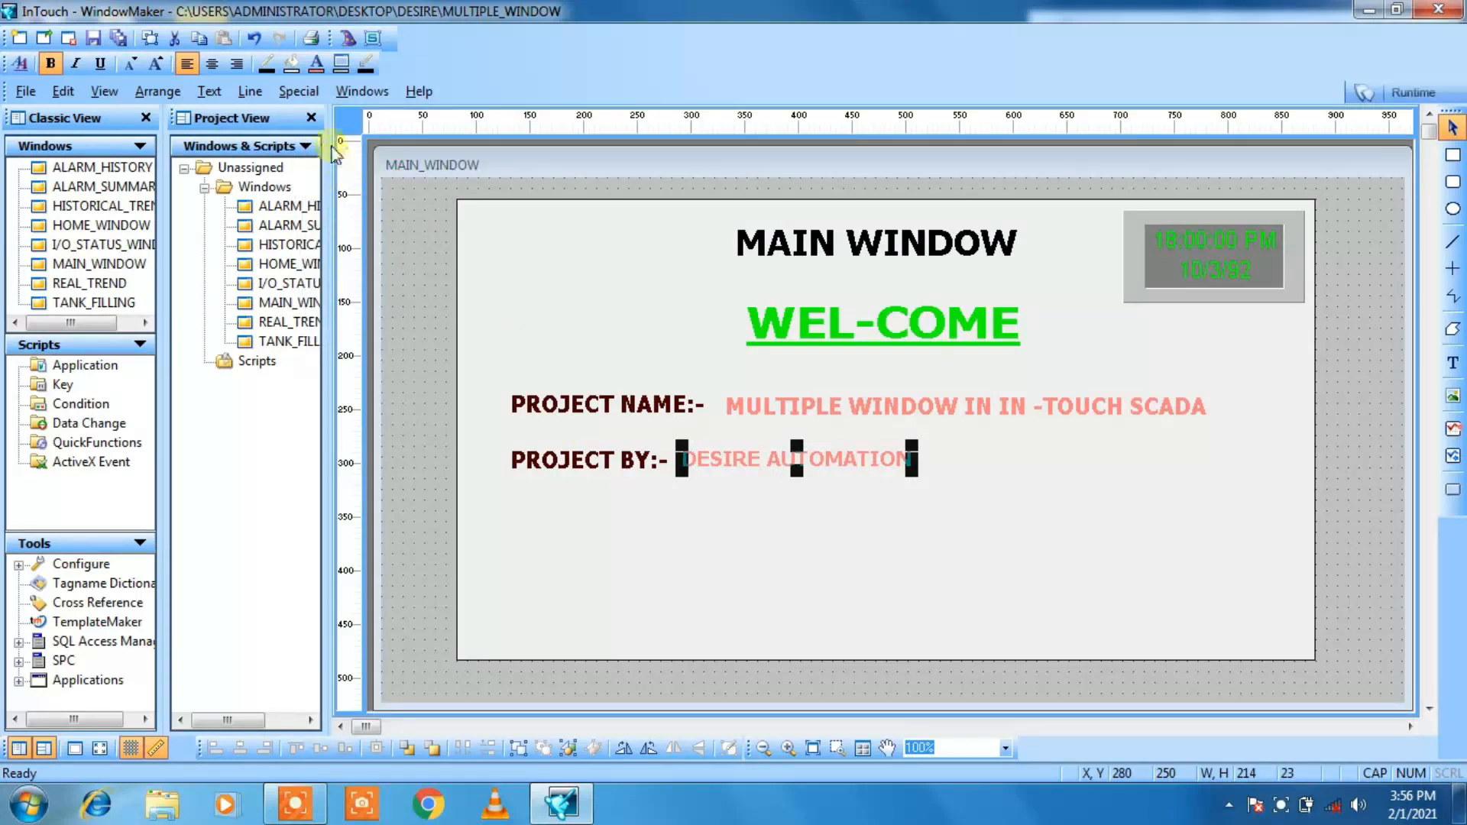
{"action": "left_click", "coordinate": [316, 64]}
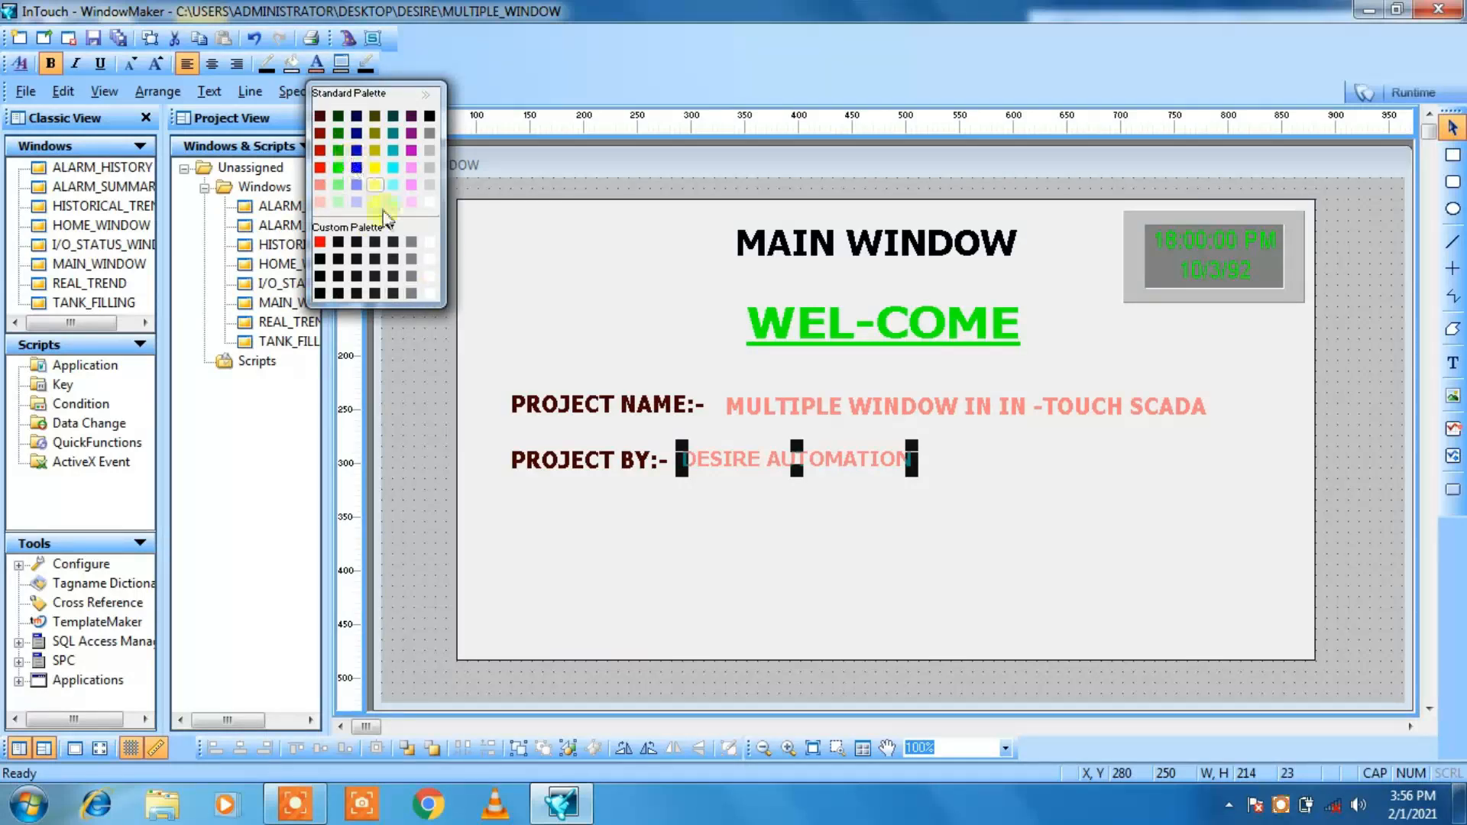
{"action": "left_click", "coordinate": [389, 228]}
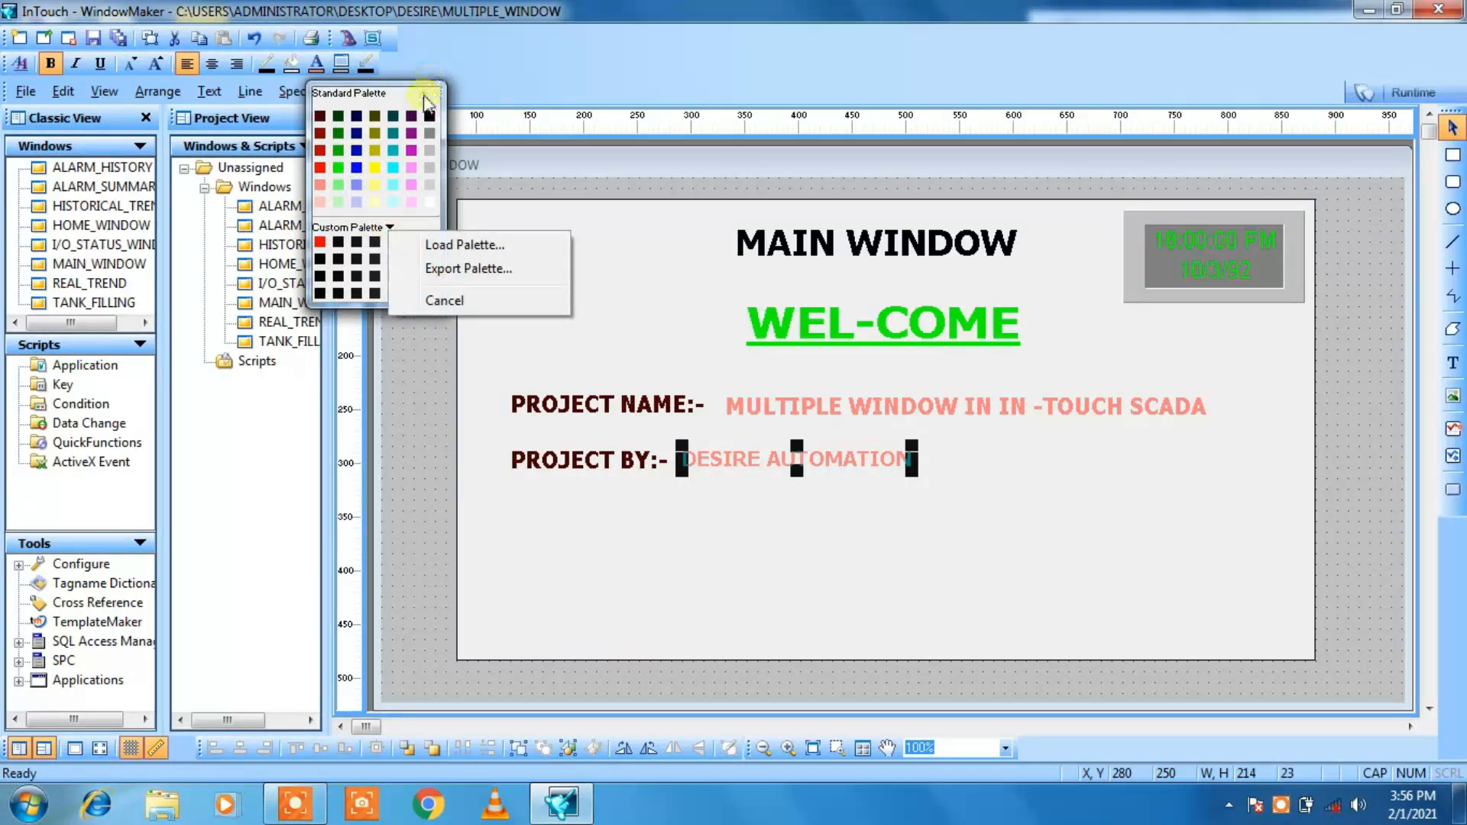
{"action": "left_click", "coordinate": [425, 99]}
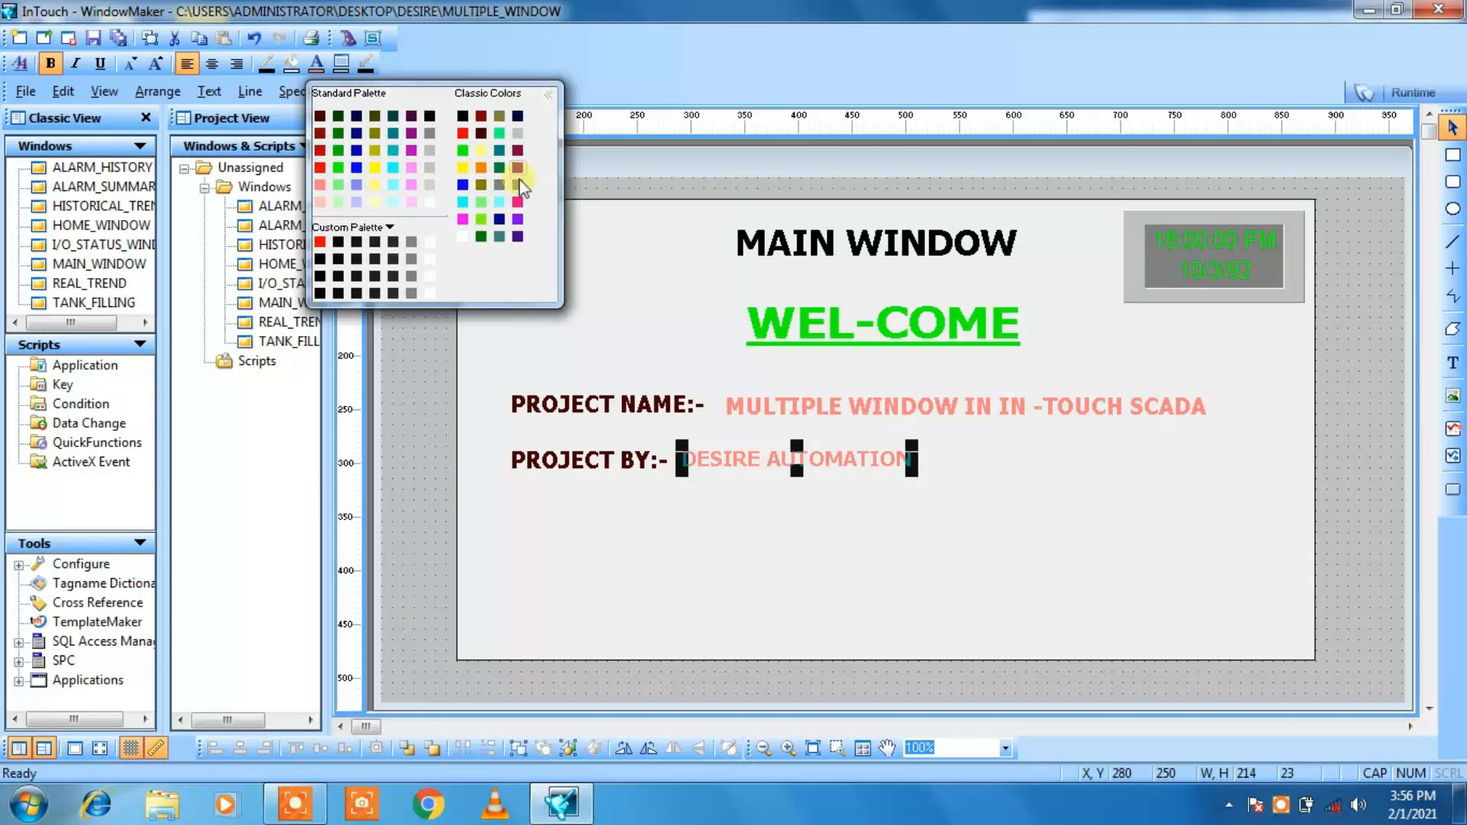
{"action": "left_click", "coordinate": [481, 164]}
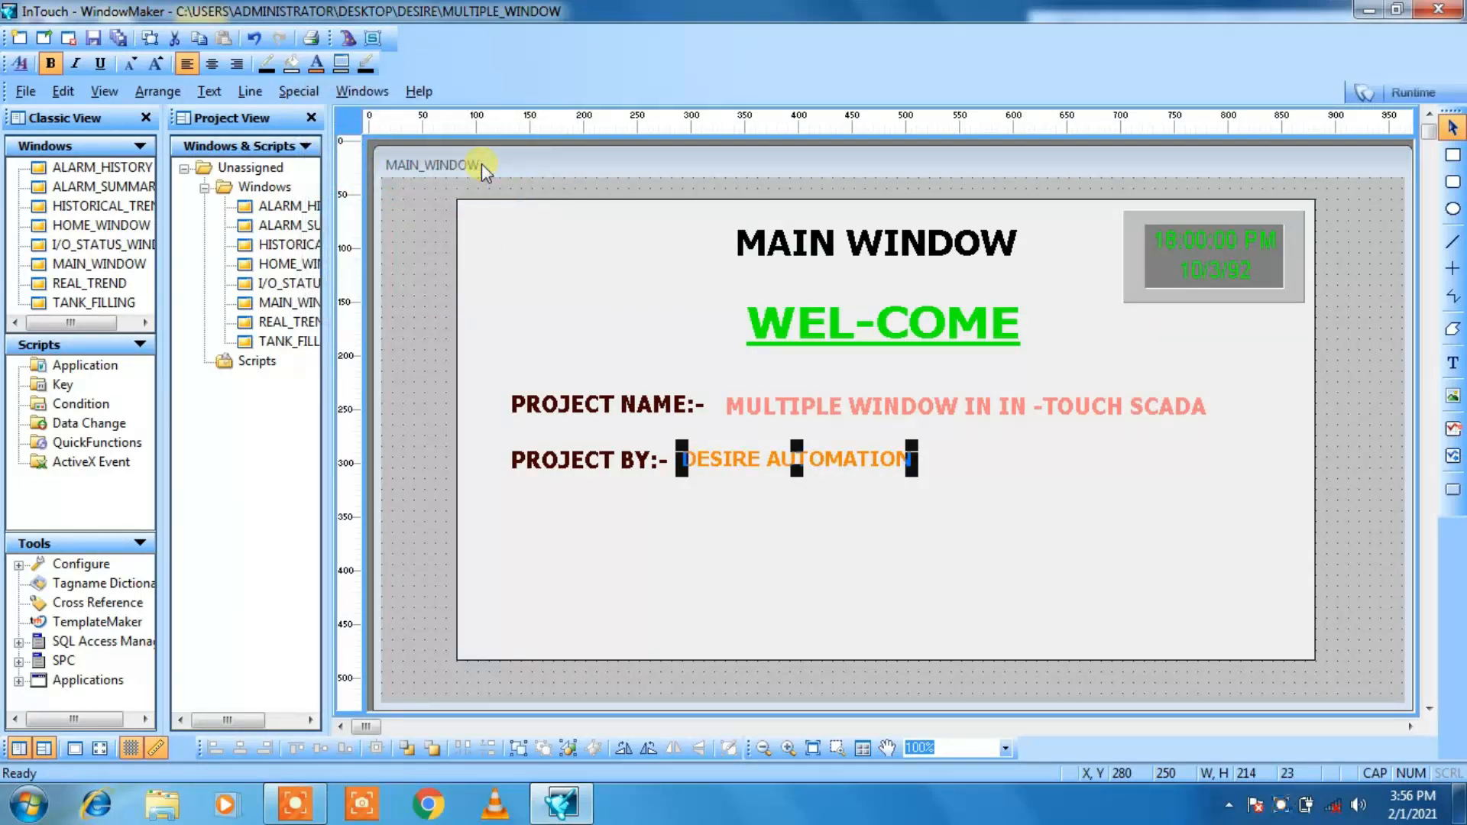
{"action": "left_click", "coordinate": [775, 551]}
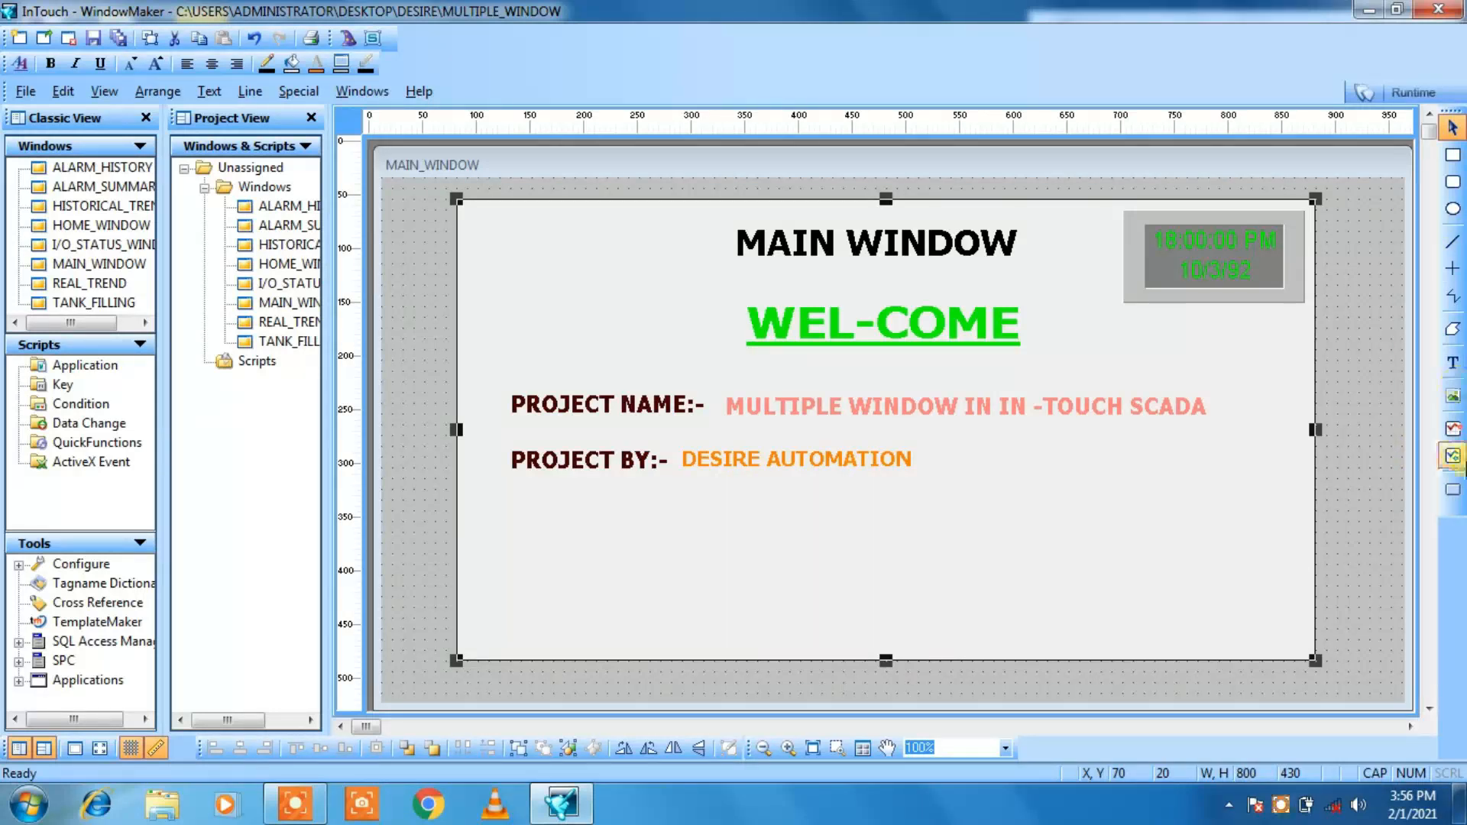
Step: Add the text CONTACT:- directly below the PROJECT BY:- label, aligned with its start
{"action": "left_click", "coordinate": [1453, 365]}
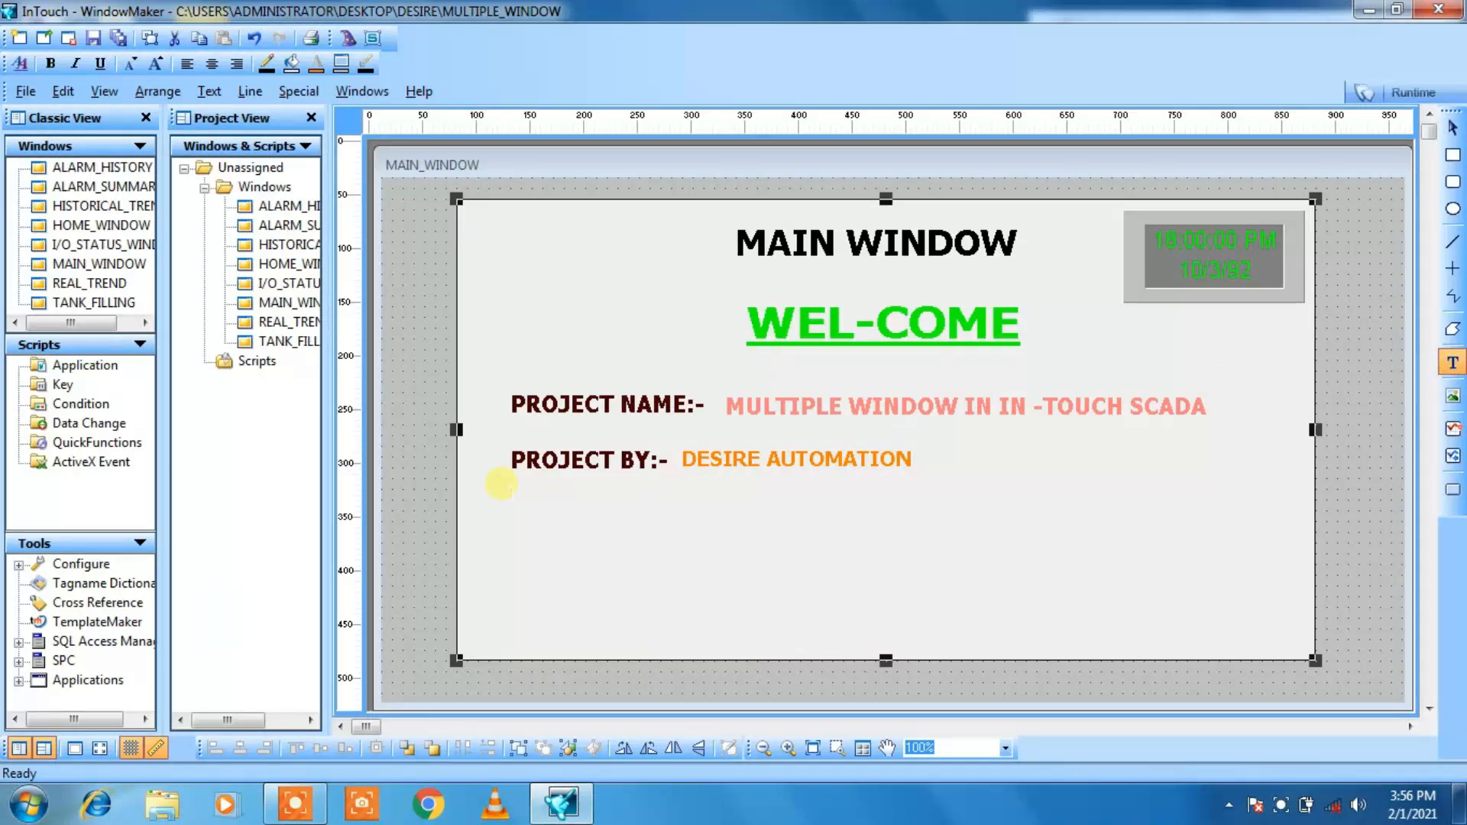
{"action": "left_click", "coordinate": [510, 502]}
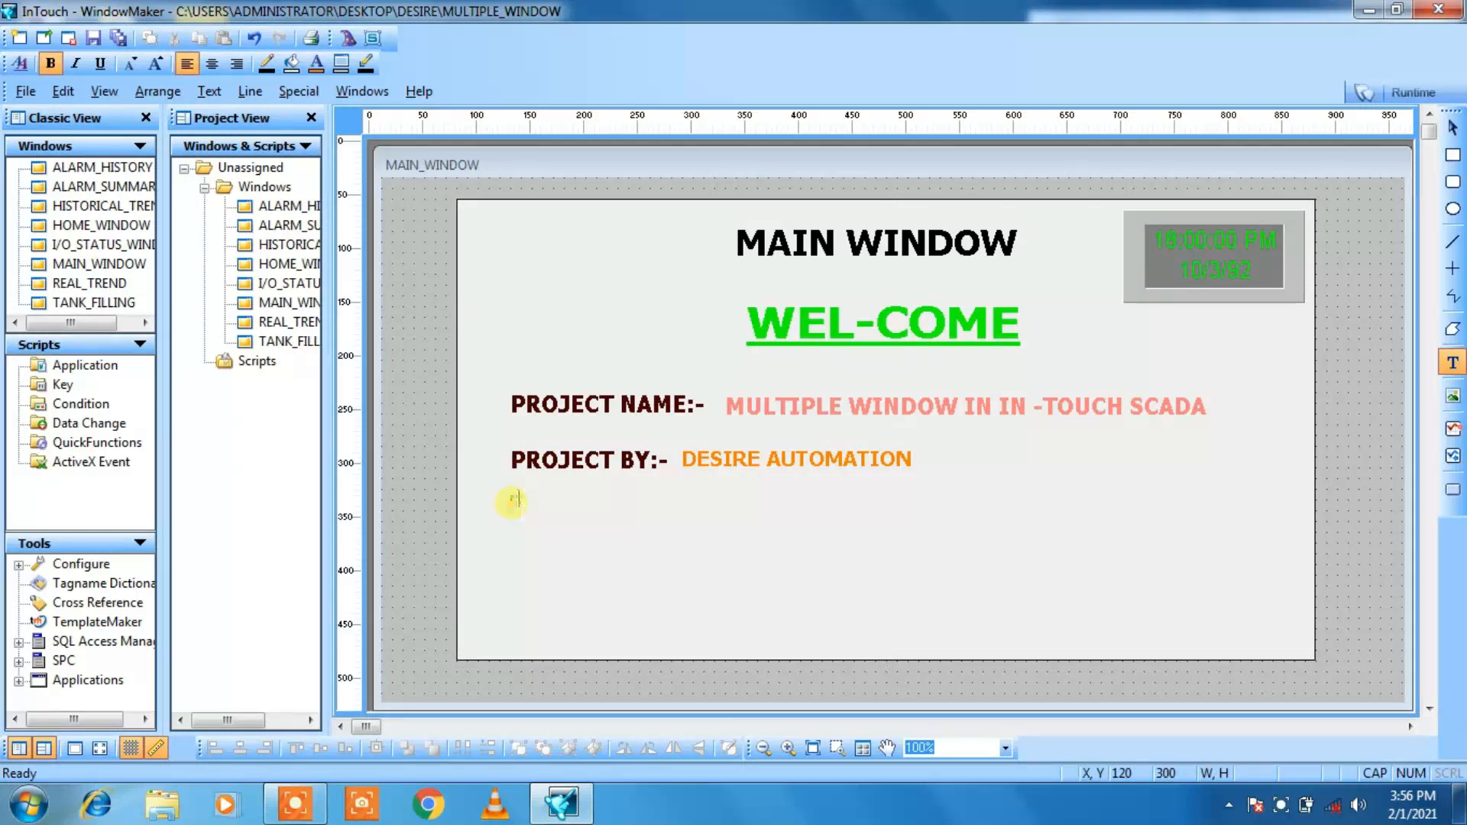
{"action": "type", "text": "CONTACT:-"}
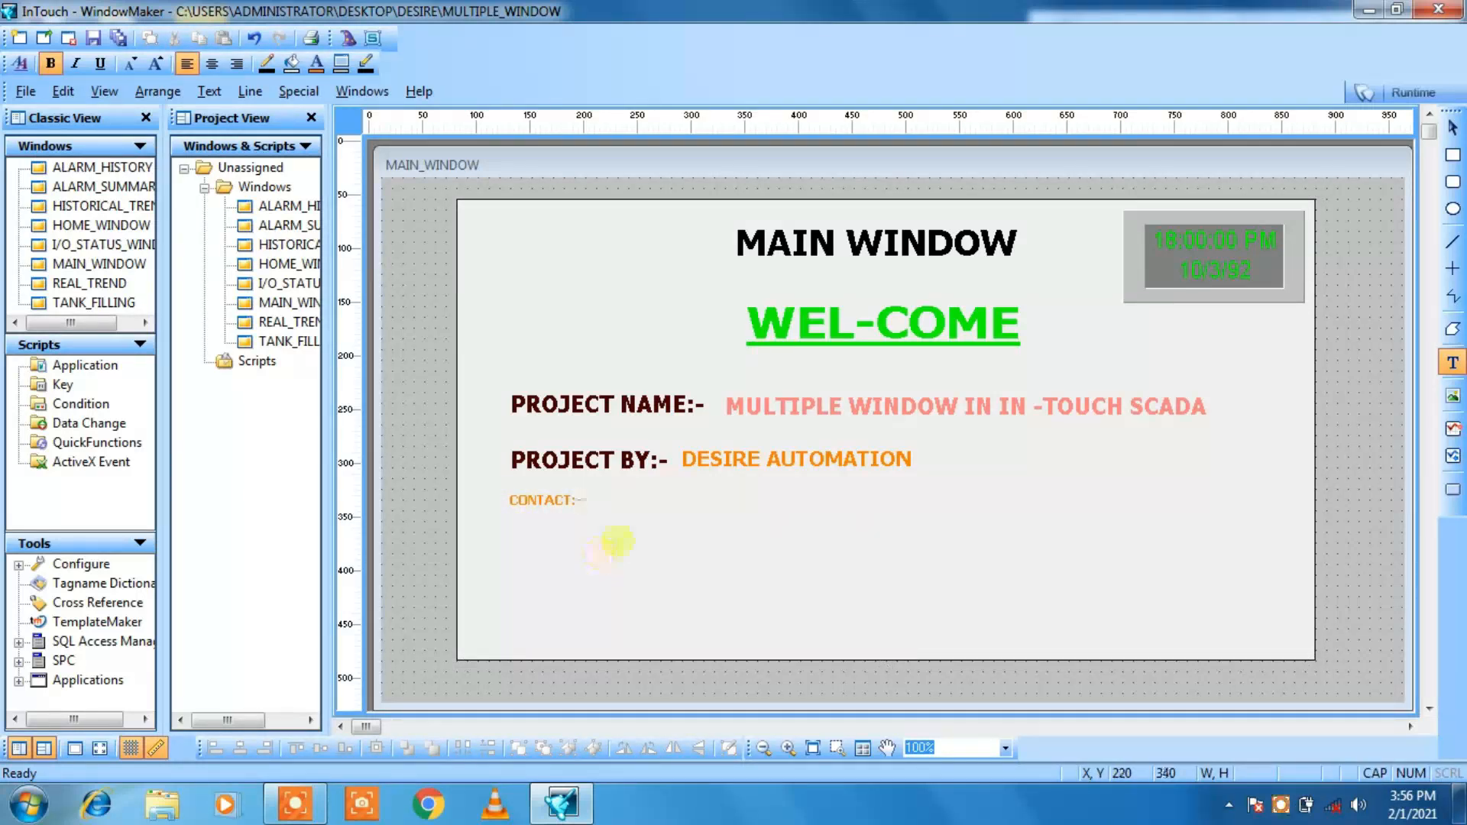
{"action": "left_click", "coordinate": [615, 542]}
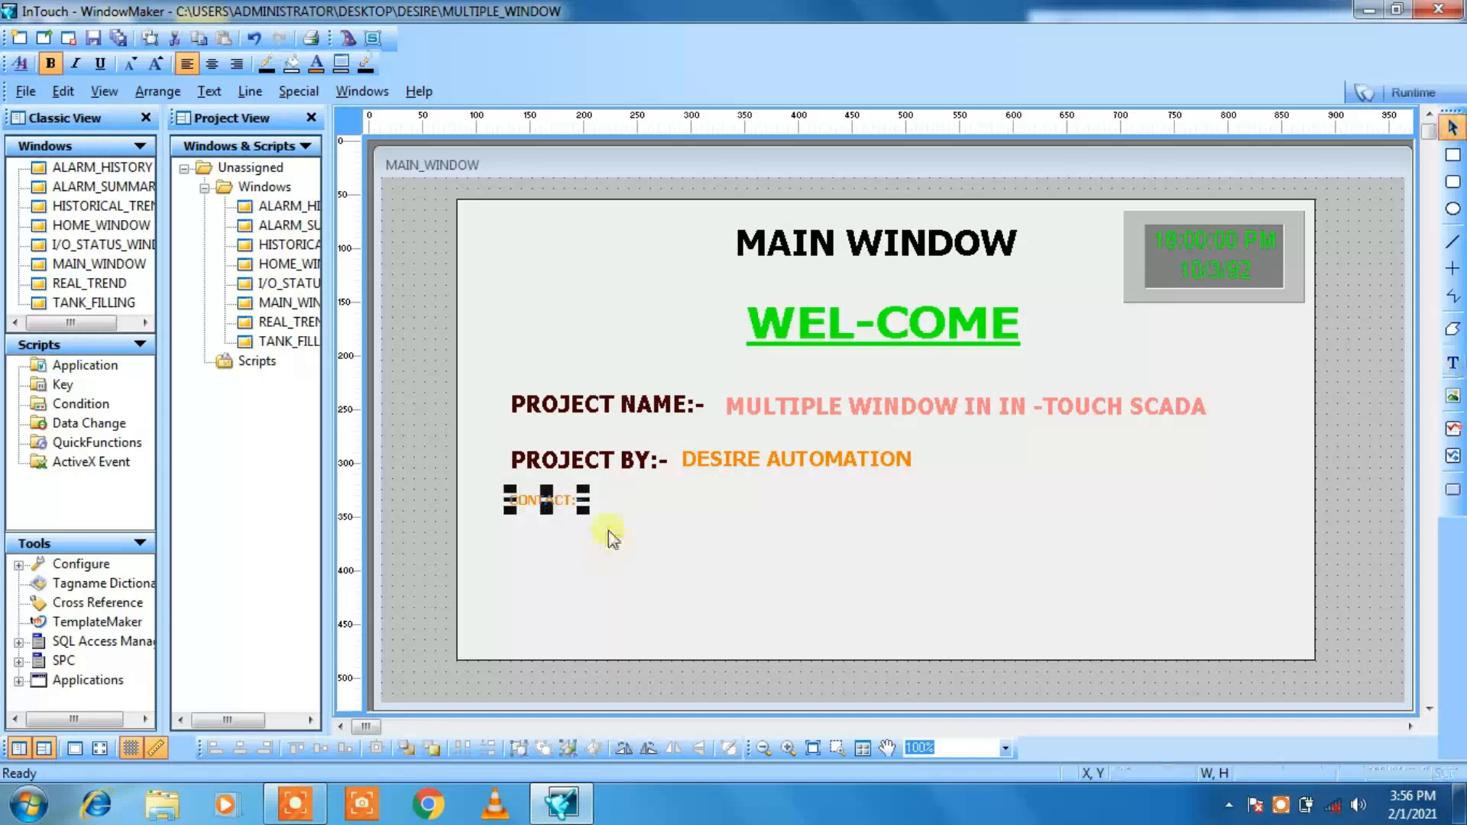
Step: Colour the CONTACT:- label dark red and enlarge its font until it is about 108 by 23
{"action": "left_click", "coordinate": [316, 66]}
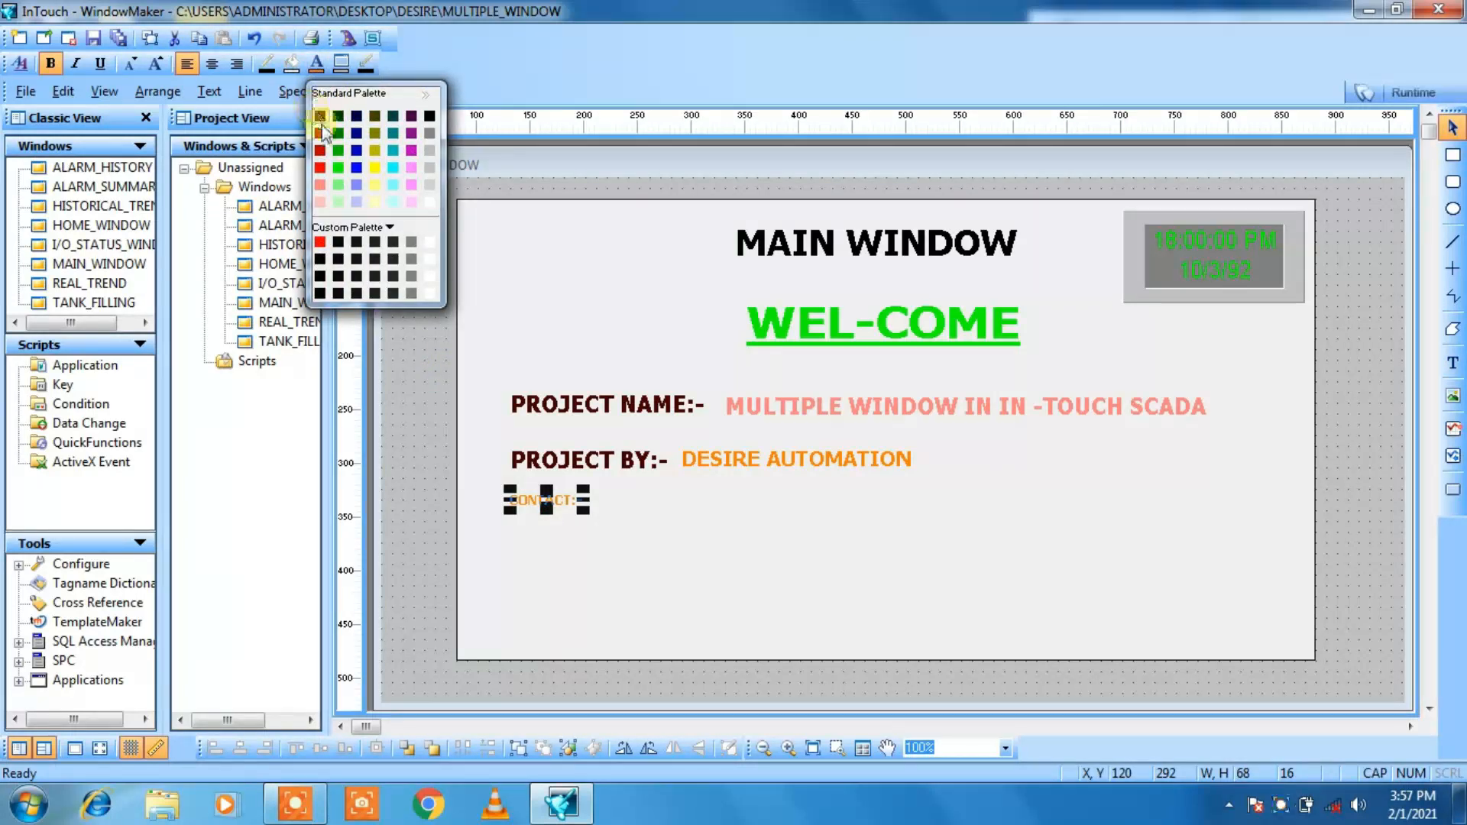
{"action": "left_click", "coordinate": [321, 116]}
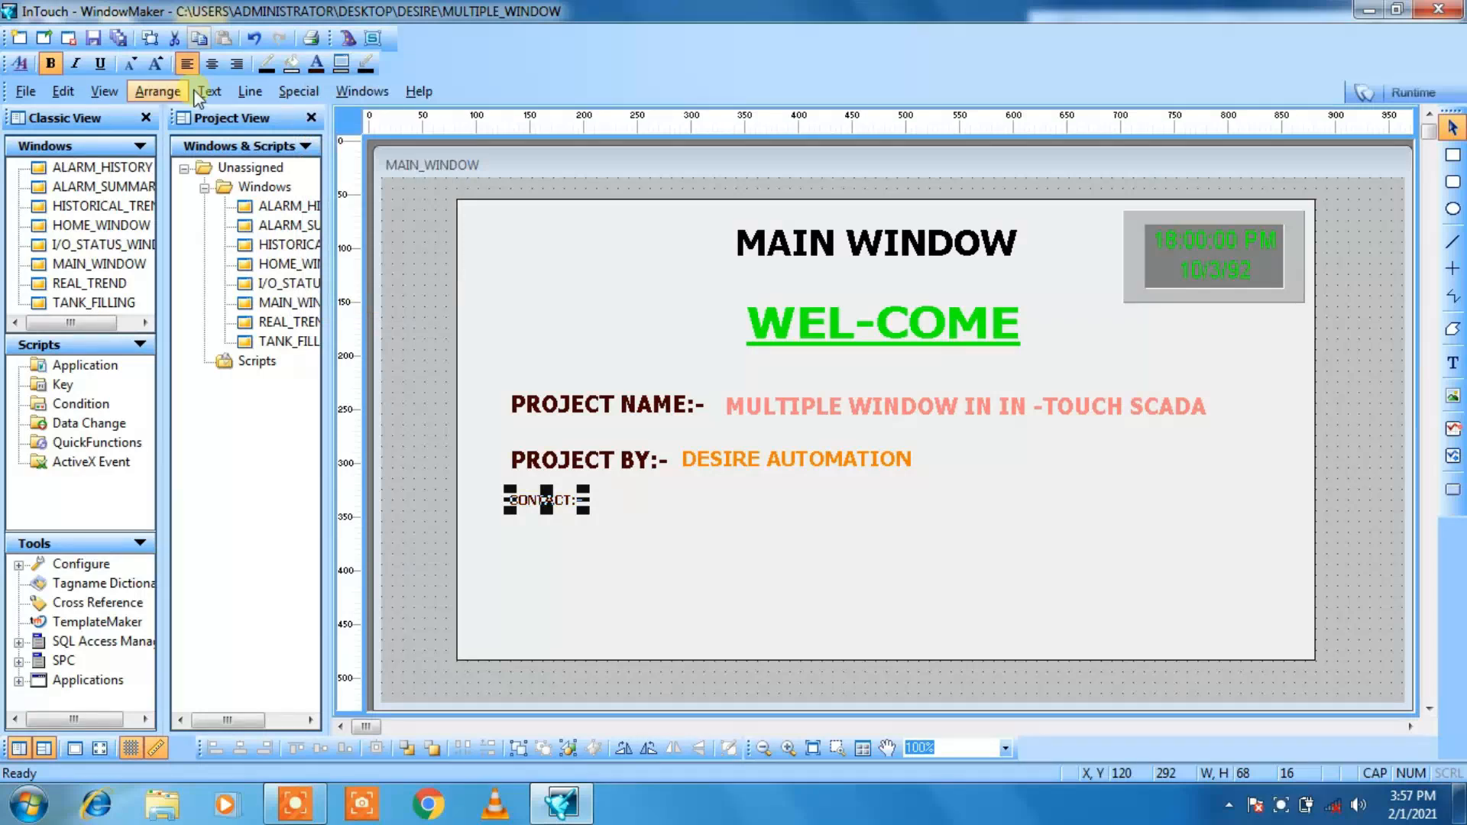
{"action": "left_click", "coordinate": [156, 65]}
{"action": "left_click", "coordinate": [156, 66]}
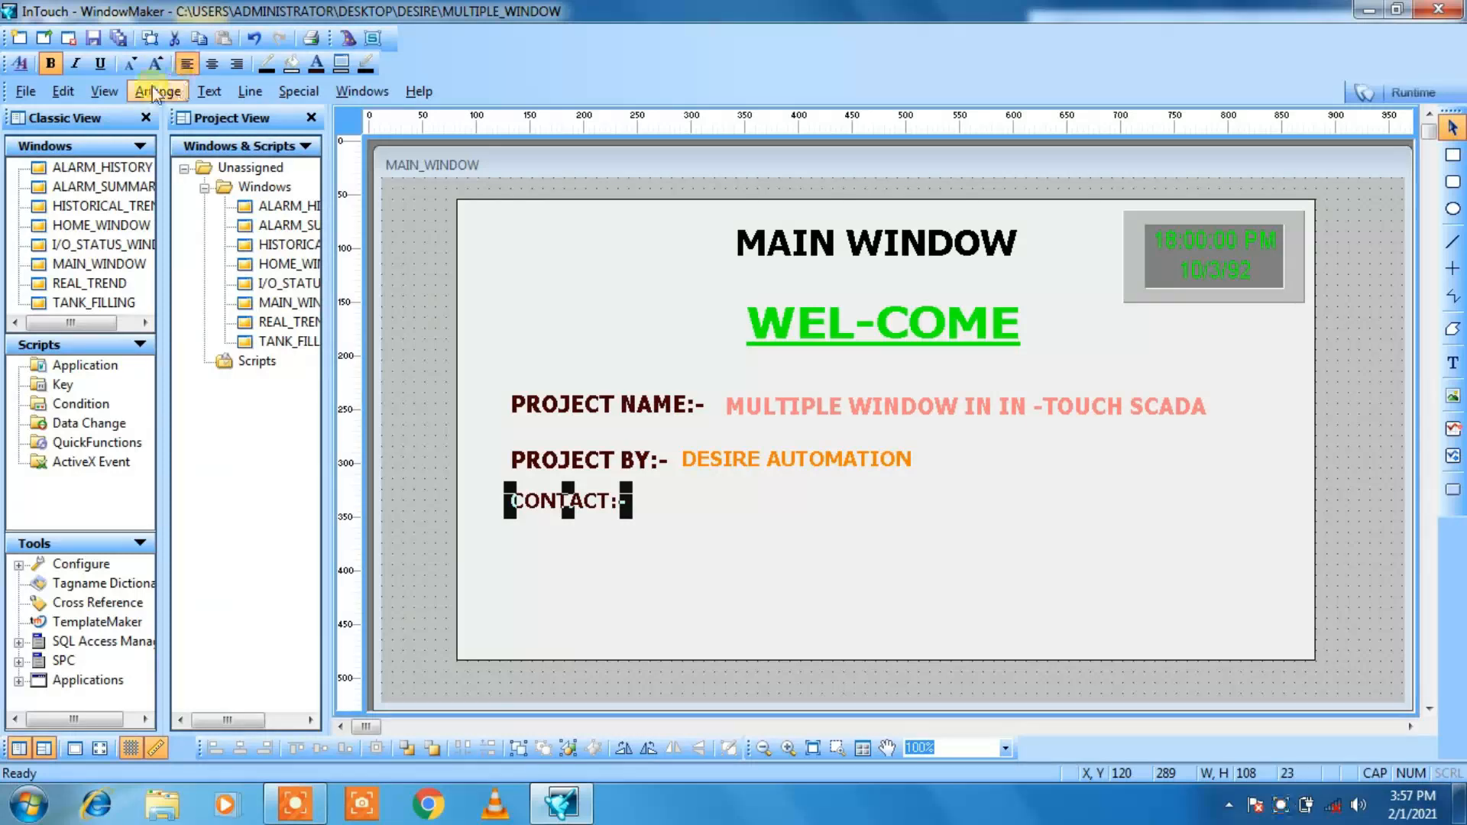
{"action": "left_click", "coordinate": [671, 560]}
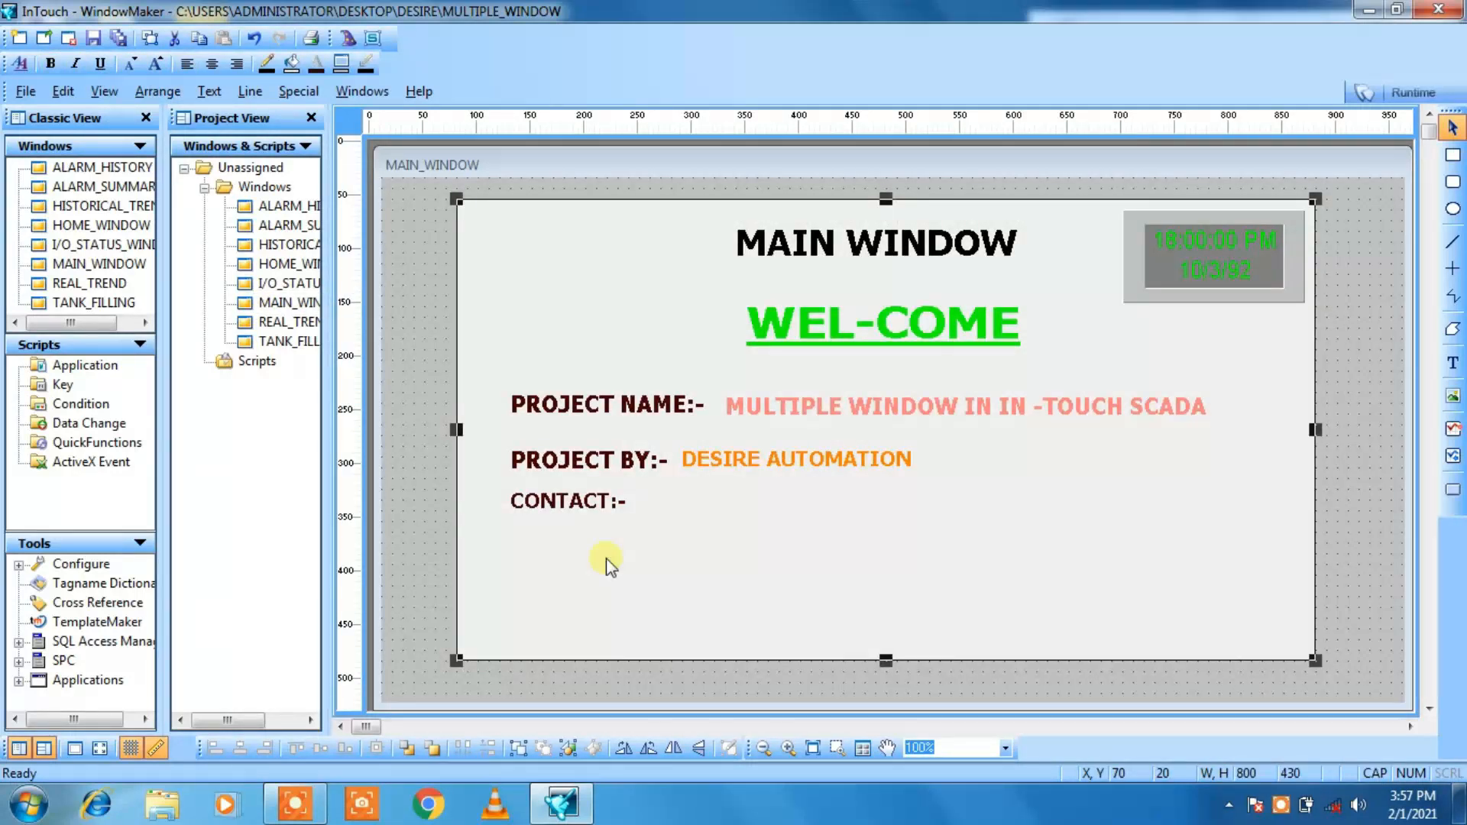
Step: Add the contact phone number as text just after the CONTACT:- label
{"action": "left_click", "coordinate": [1453, 363]}
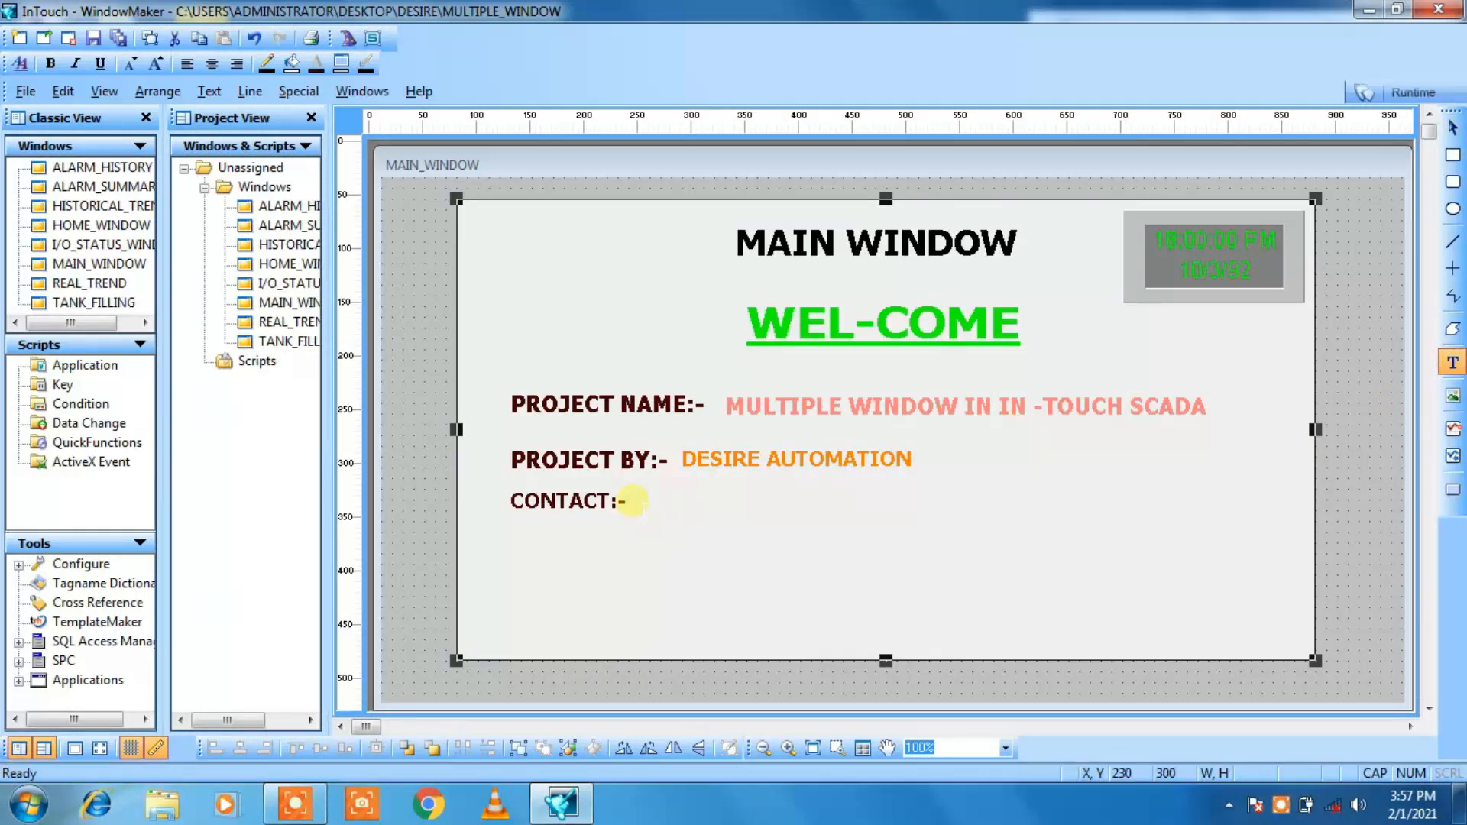
{"action": "left_click", "coordinate": [631, 501]}
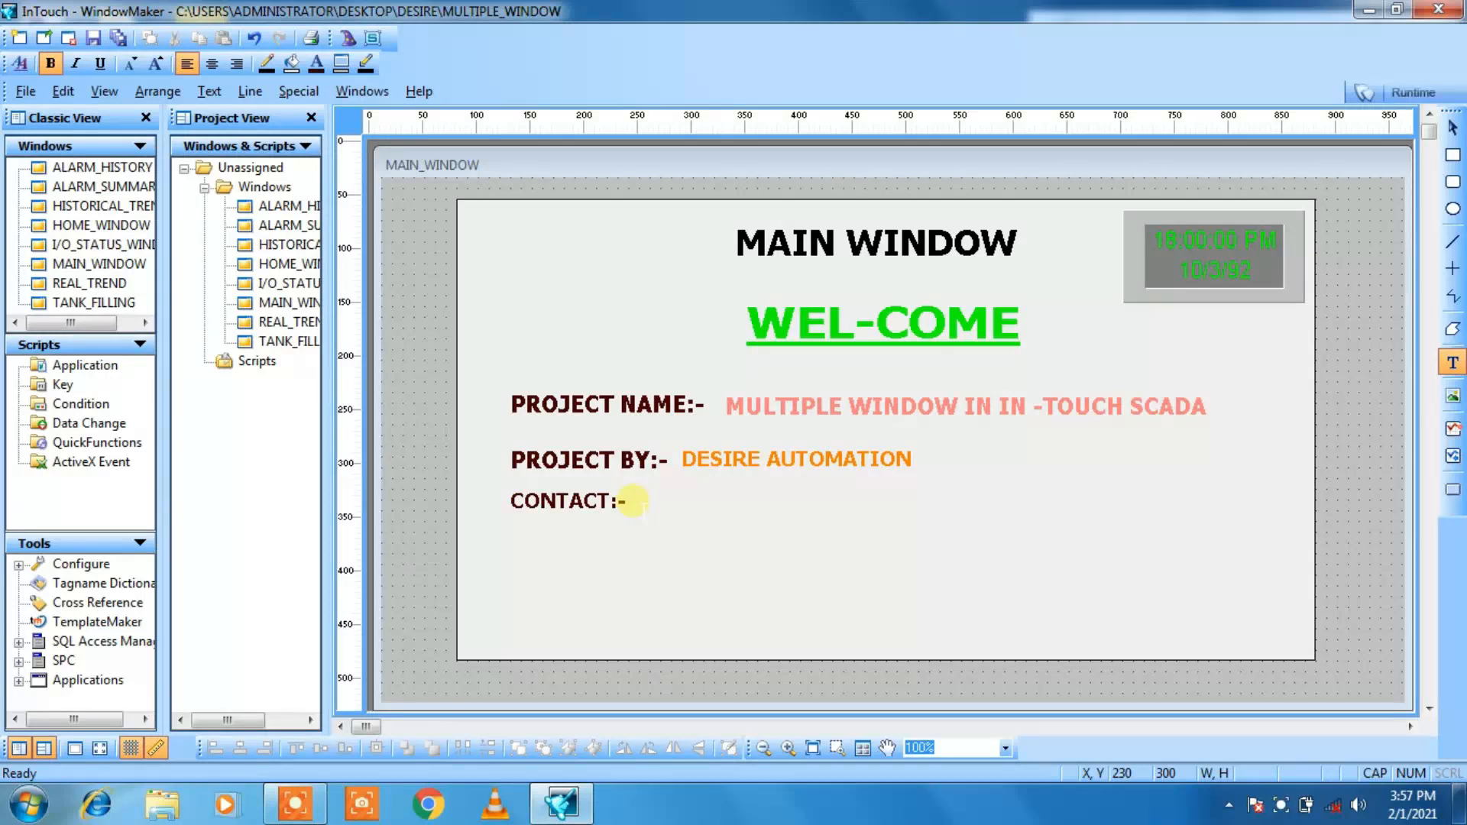
{"action": "type", "text": "987654321"}
{"action": "left_click", "coordinate": [671, 533]}
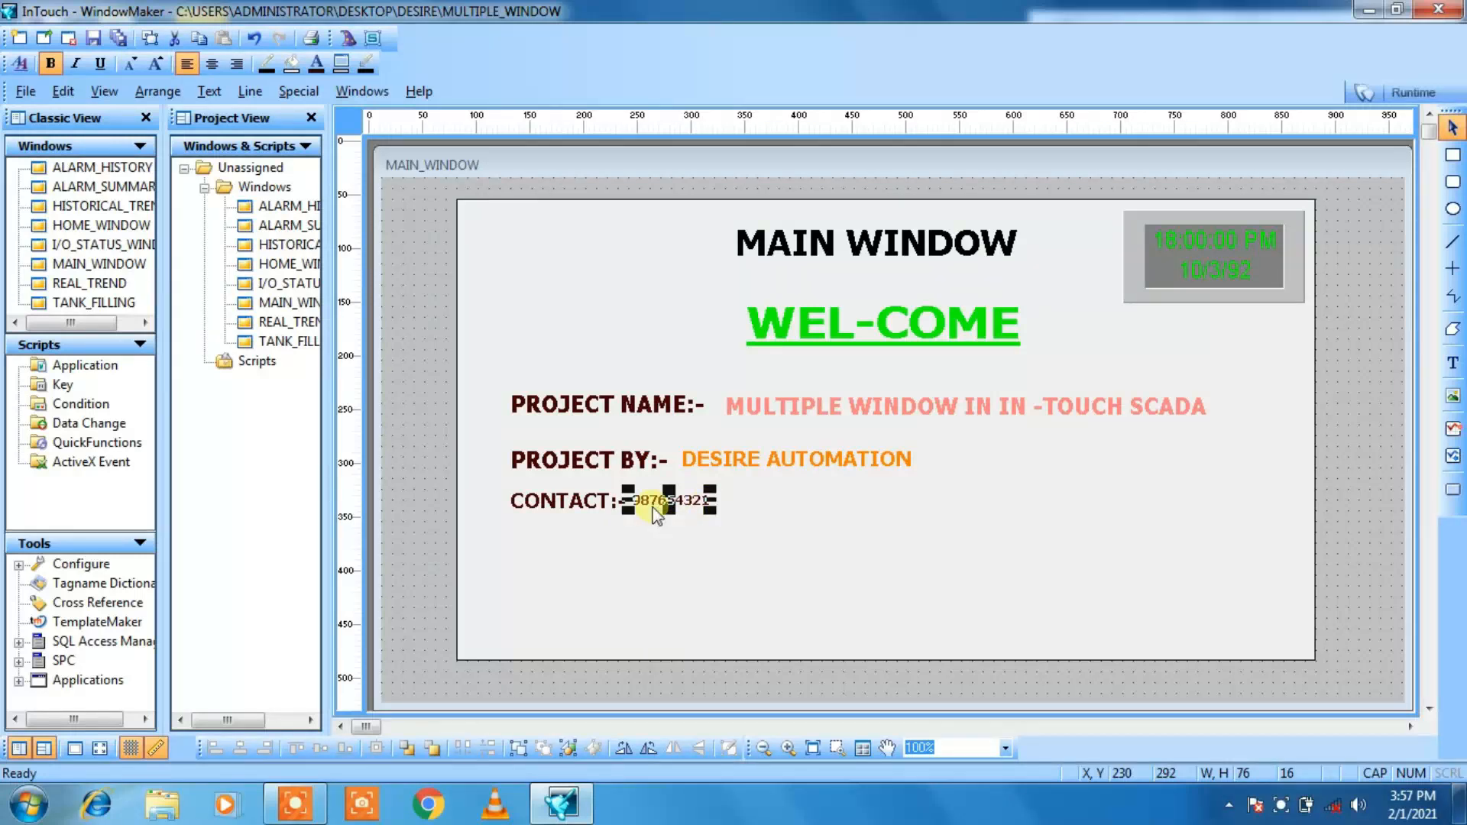
Step: Substitute the phone number's string with the complete number by appending its missing last digit
{"action": "right_click", "coordinate": [699, 505]}
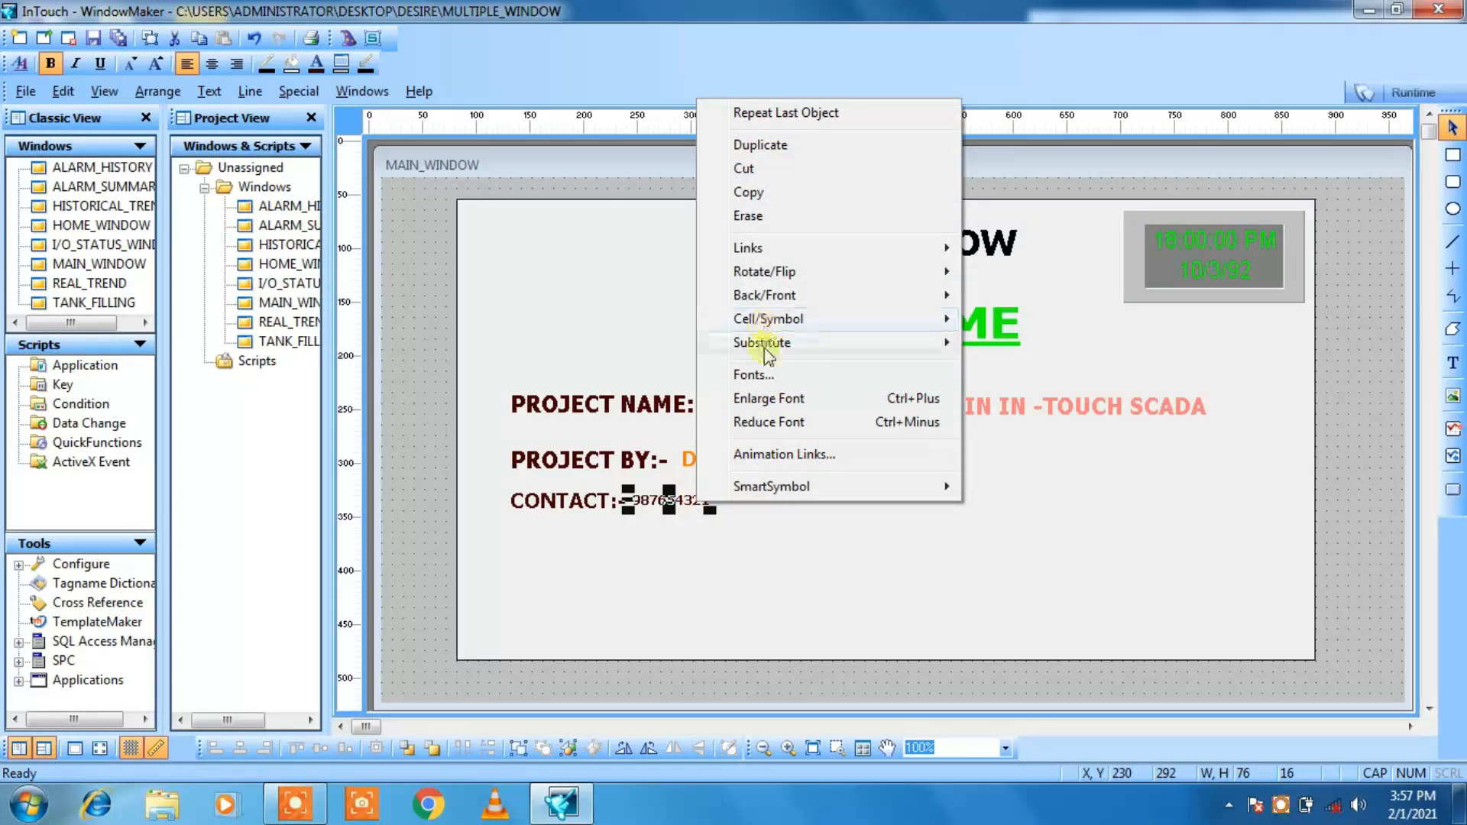
{"action": "mouse_move", "coordinate": [762, 354]}
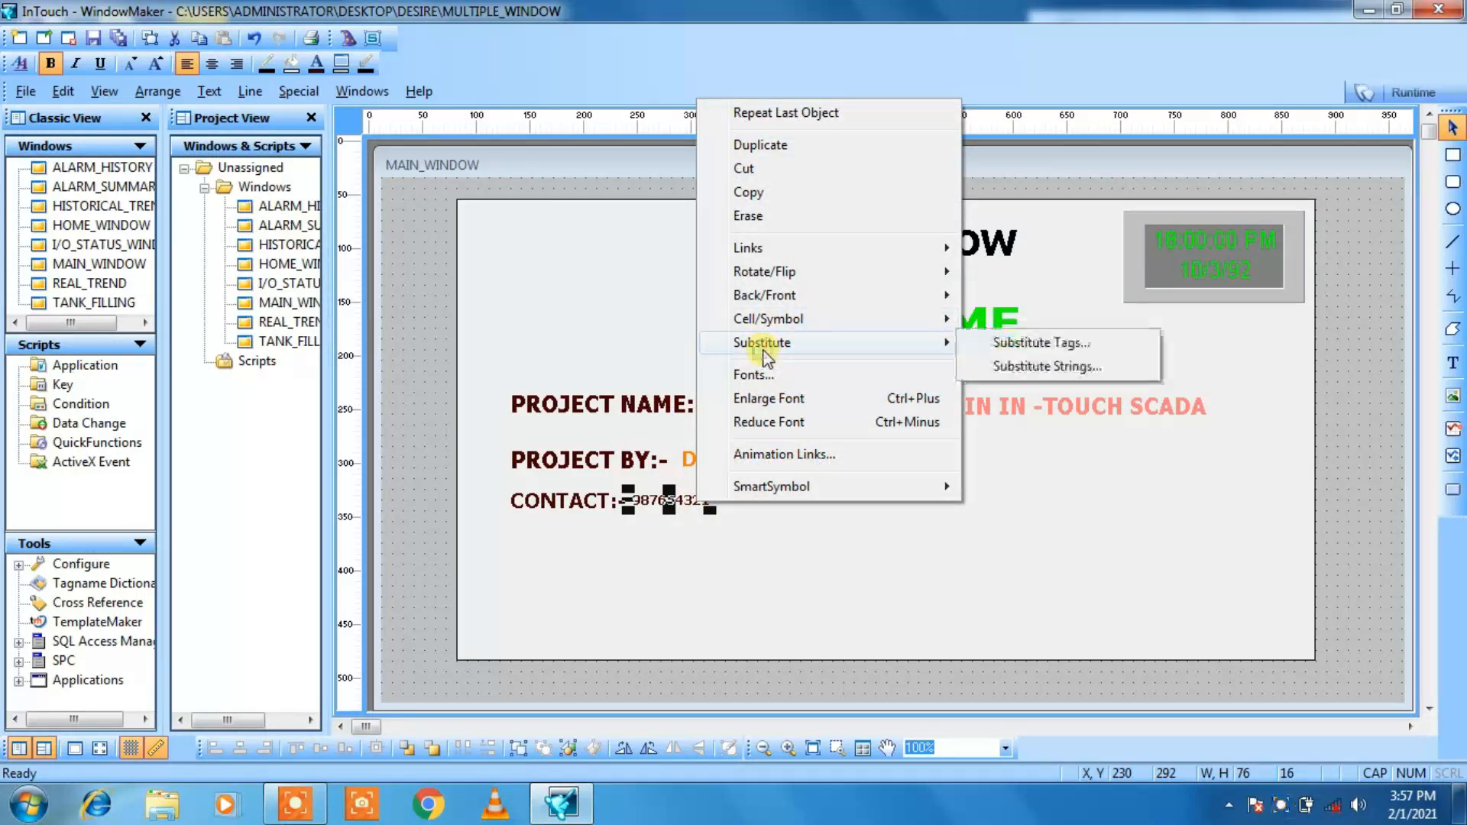
{"action": "left_click", "coordinate": [1018, 367]}
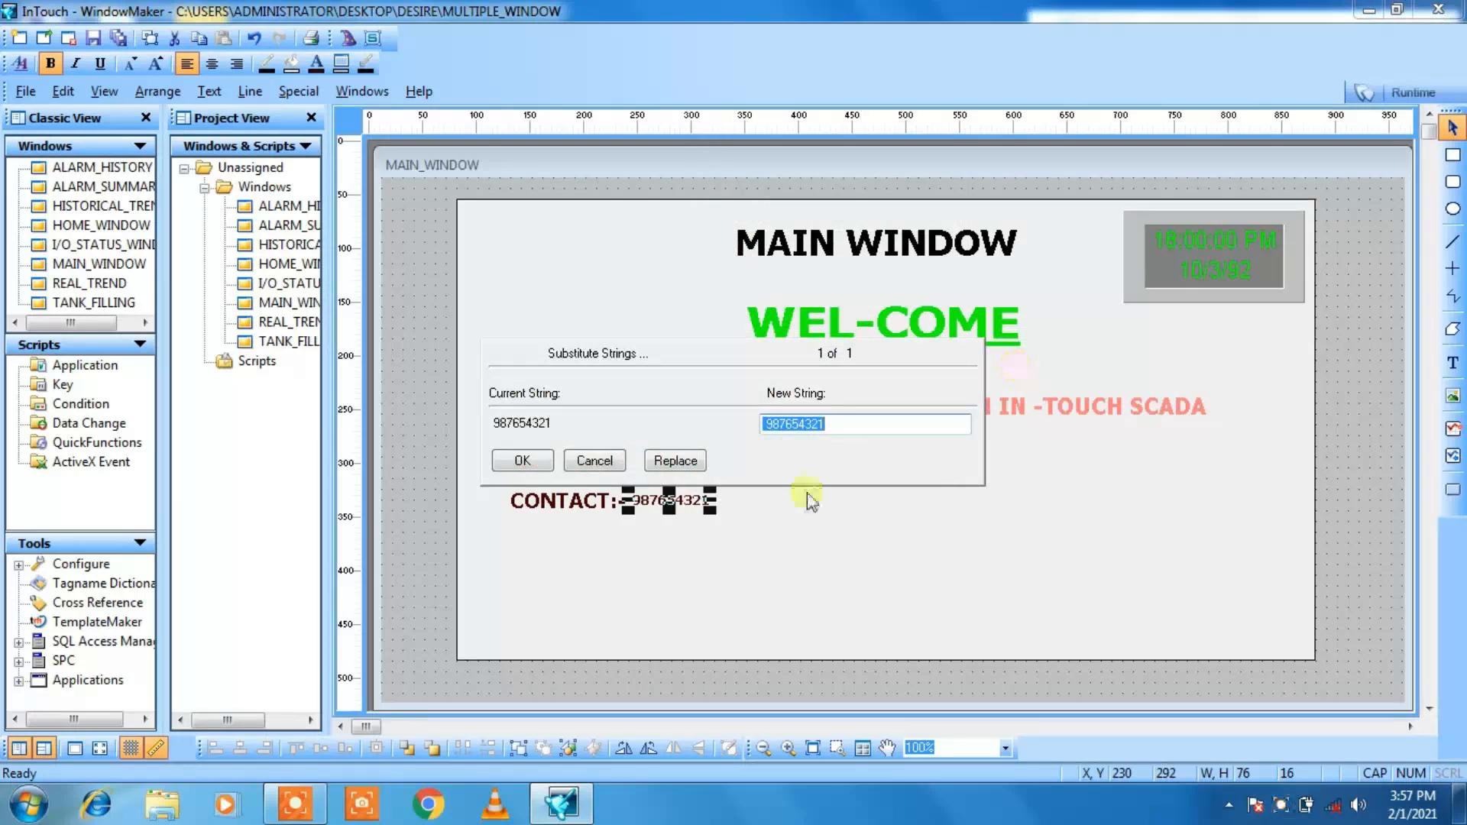
{"action": "left_click", "coordinate": [846, 422]}
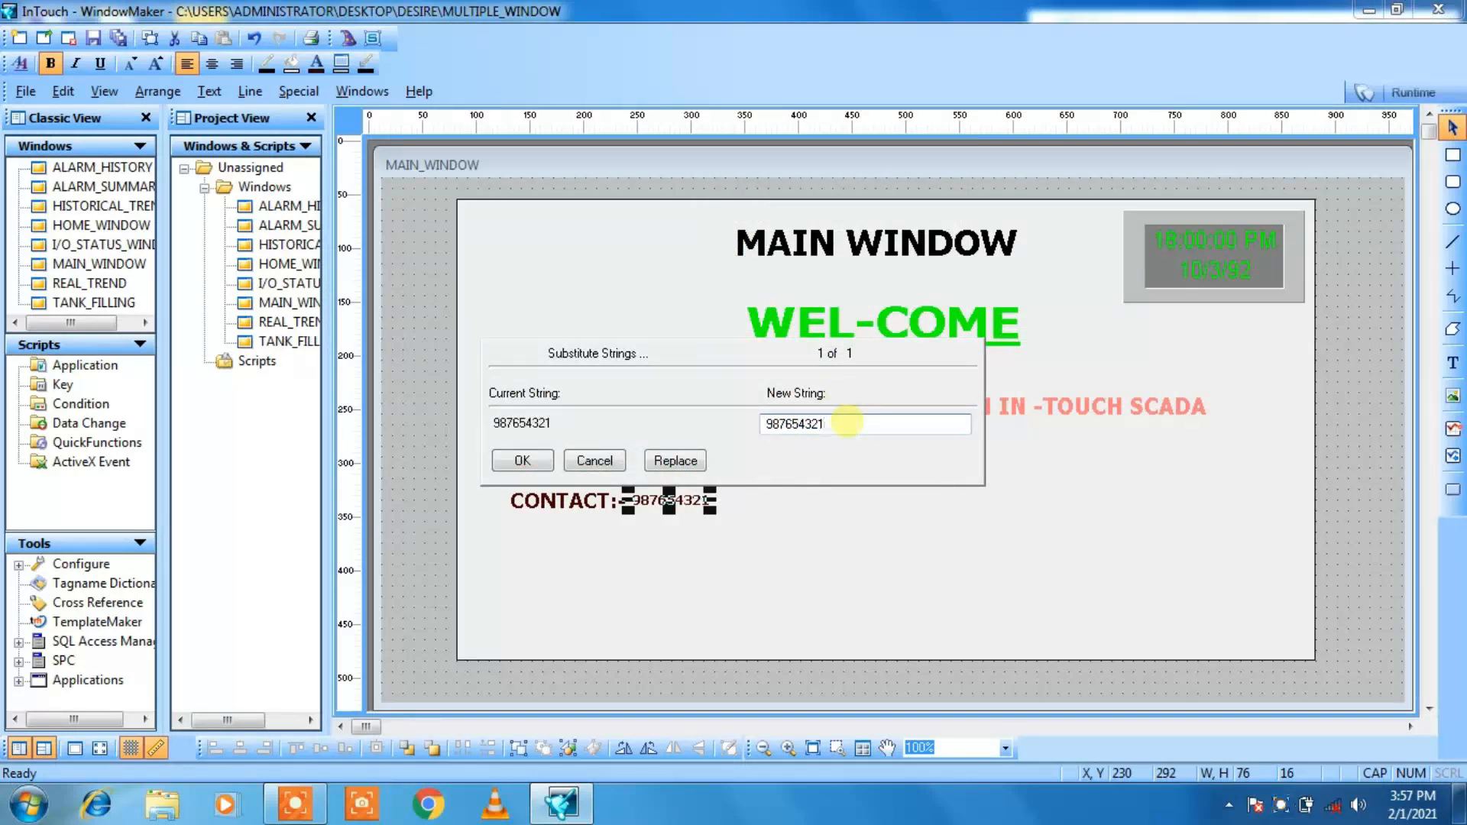
{"action": "left_click", "coordinate": [504, 462]}
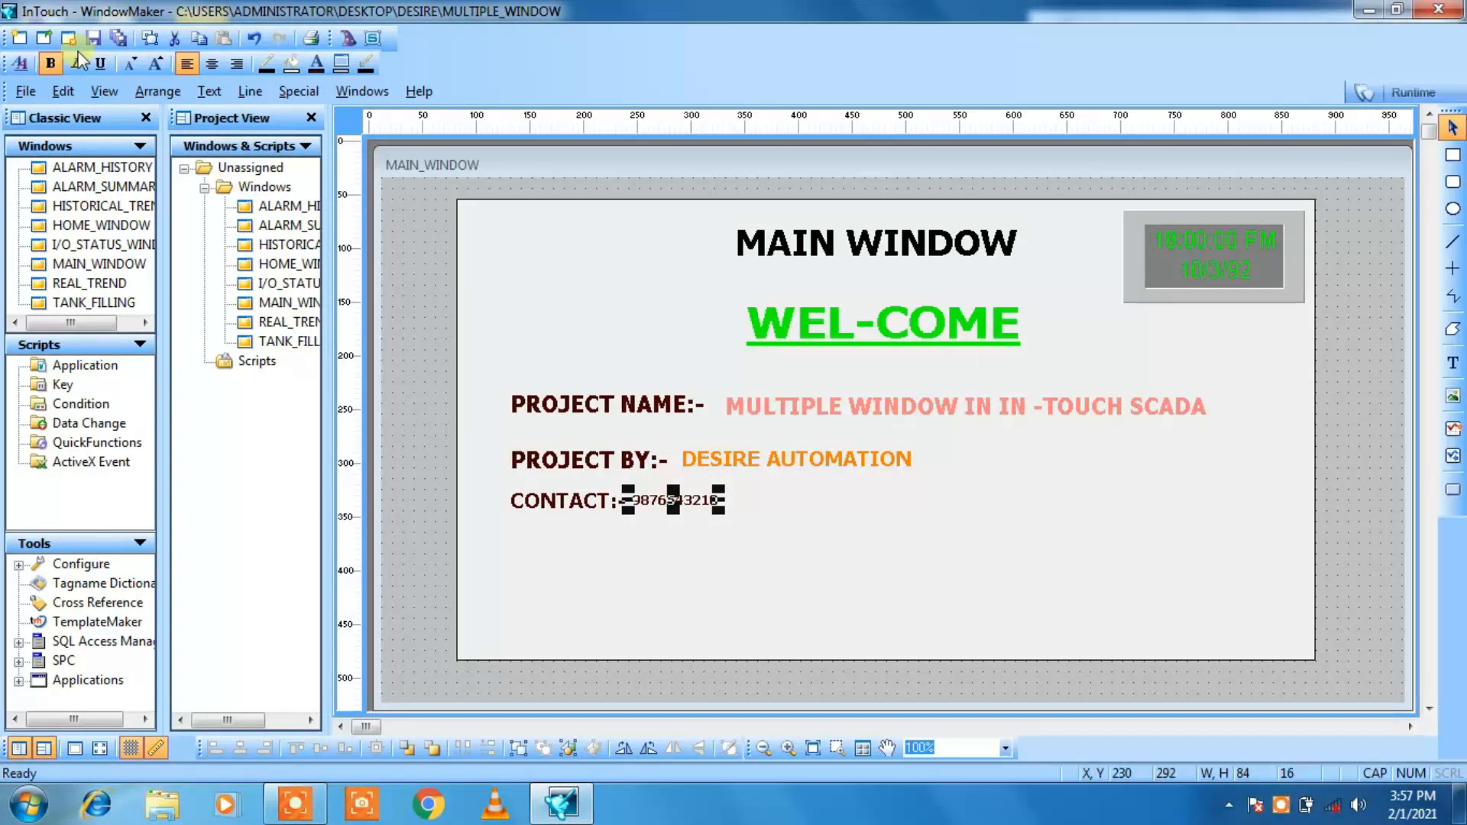
Step: Enlarge the contact phone number's font until it is about 104 by 18 and colour the text dark red
{"action": "left_click", "coordinate": [133, 64]}
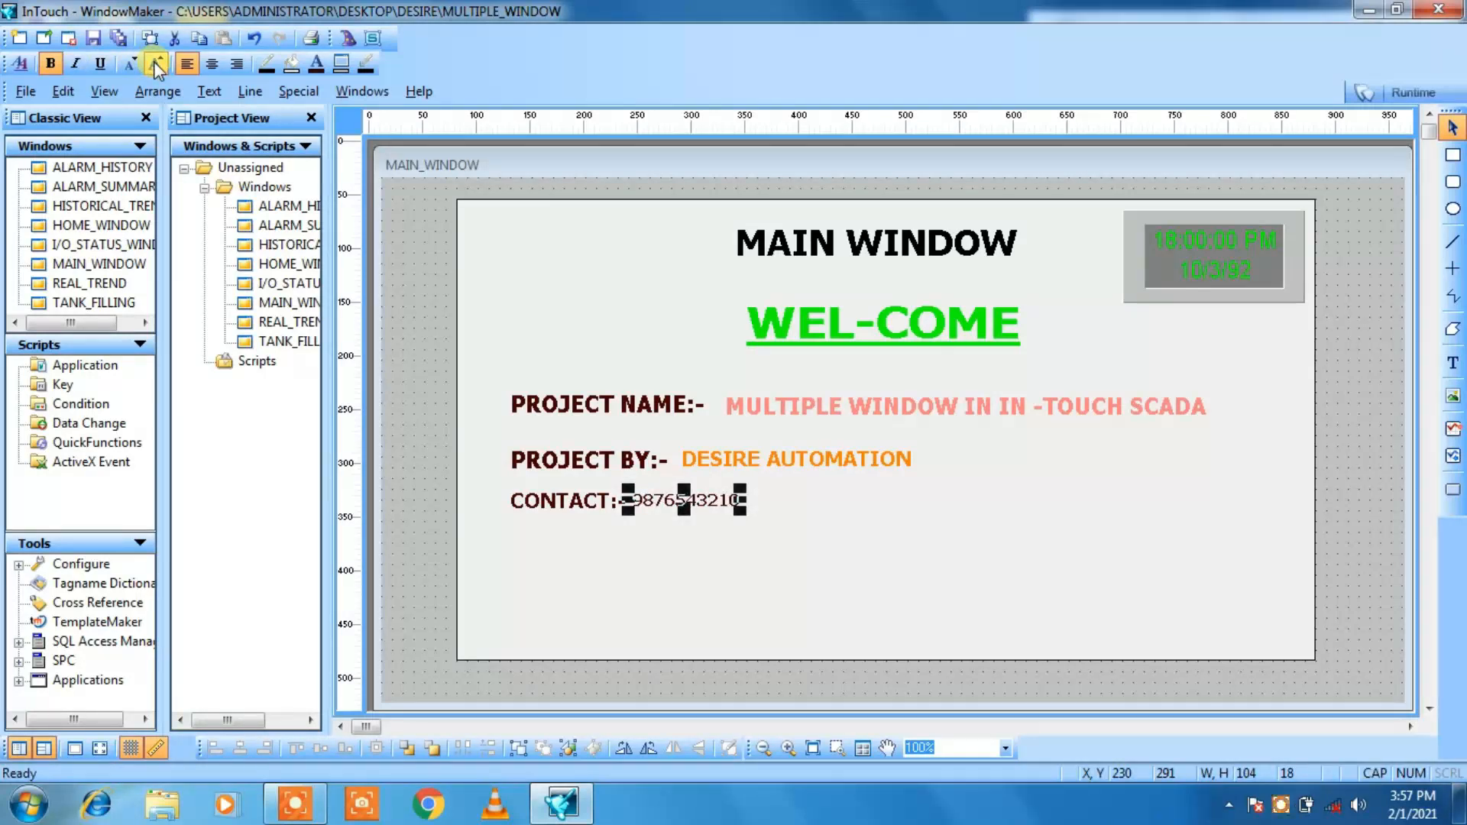
{"action": "left_click", "coordinate": [316, 64]}
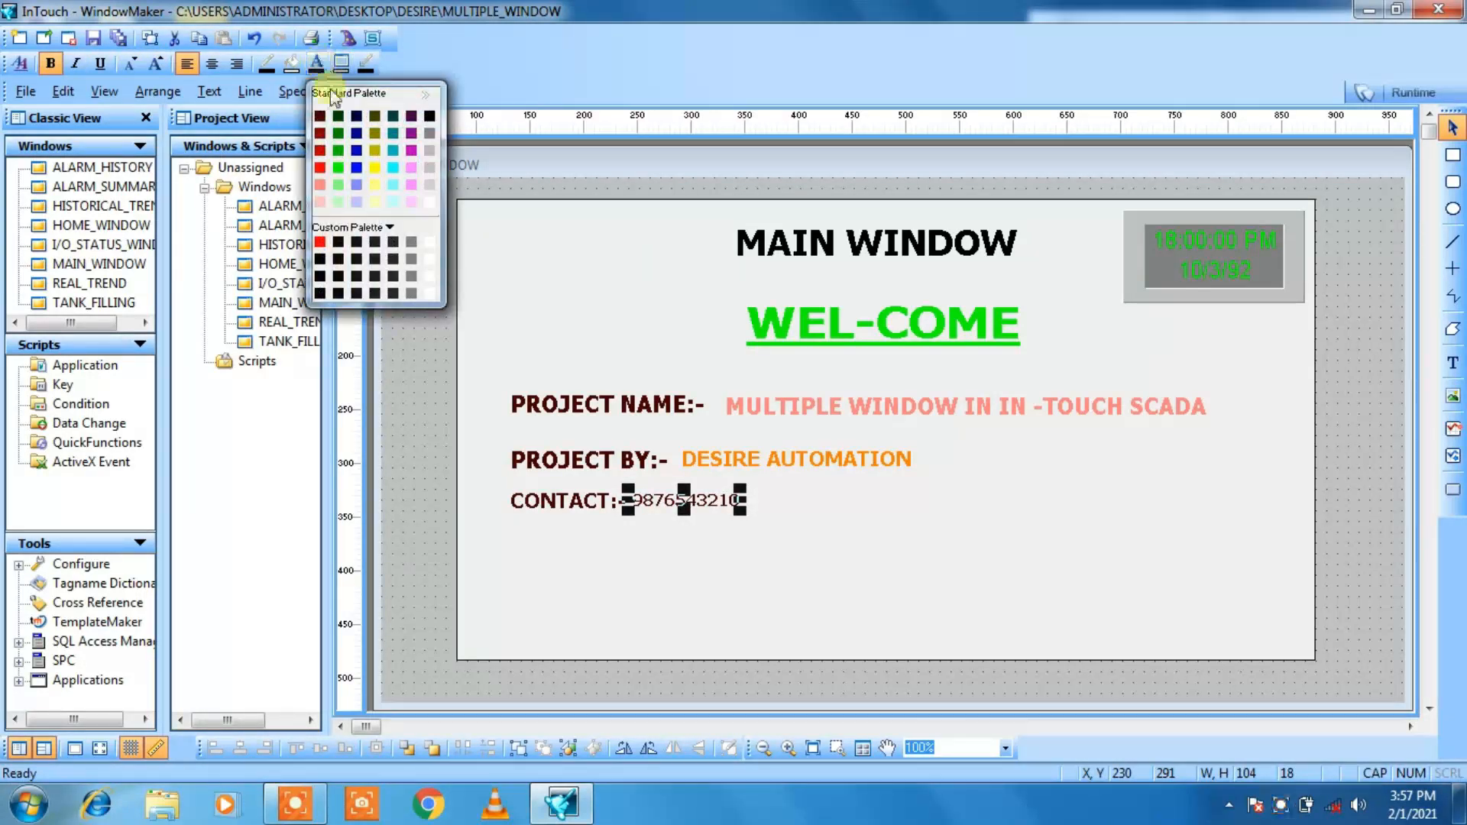
{"action": "left_click", "coordinate": [320, 203]}
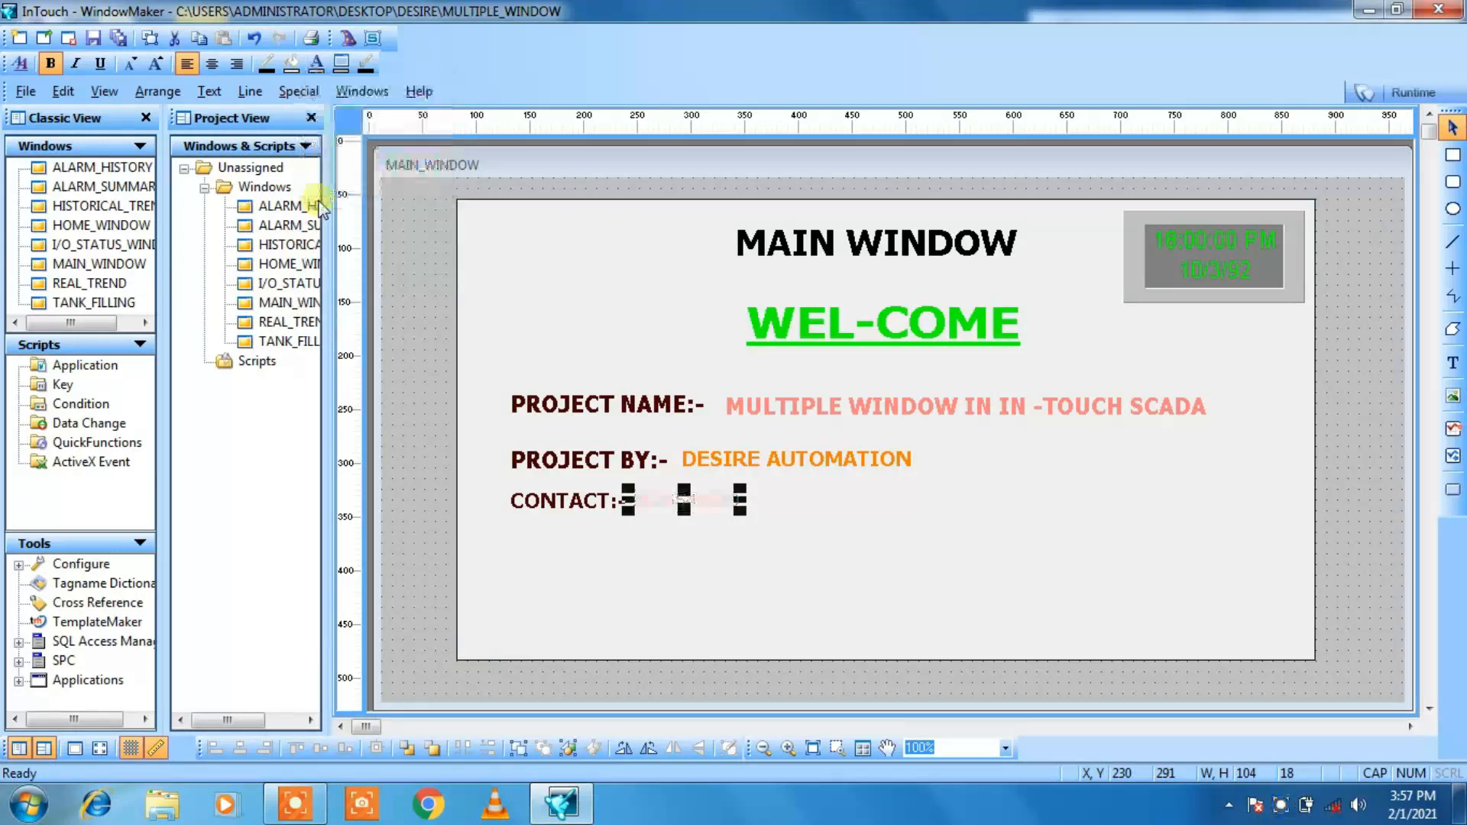
{"action": "left_click", "coordinate": [317, 65]}
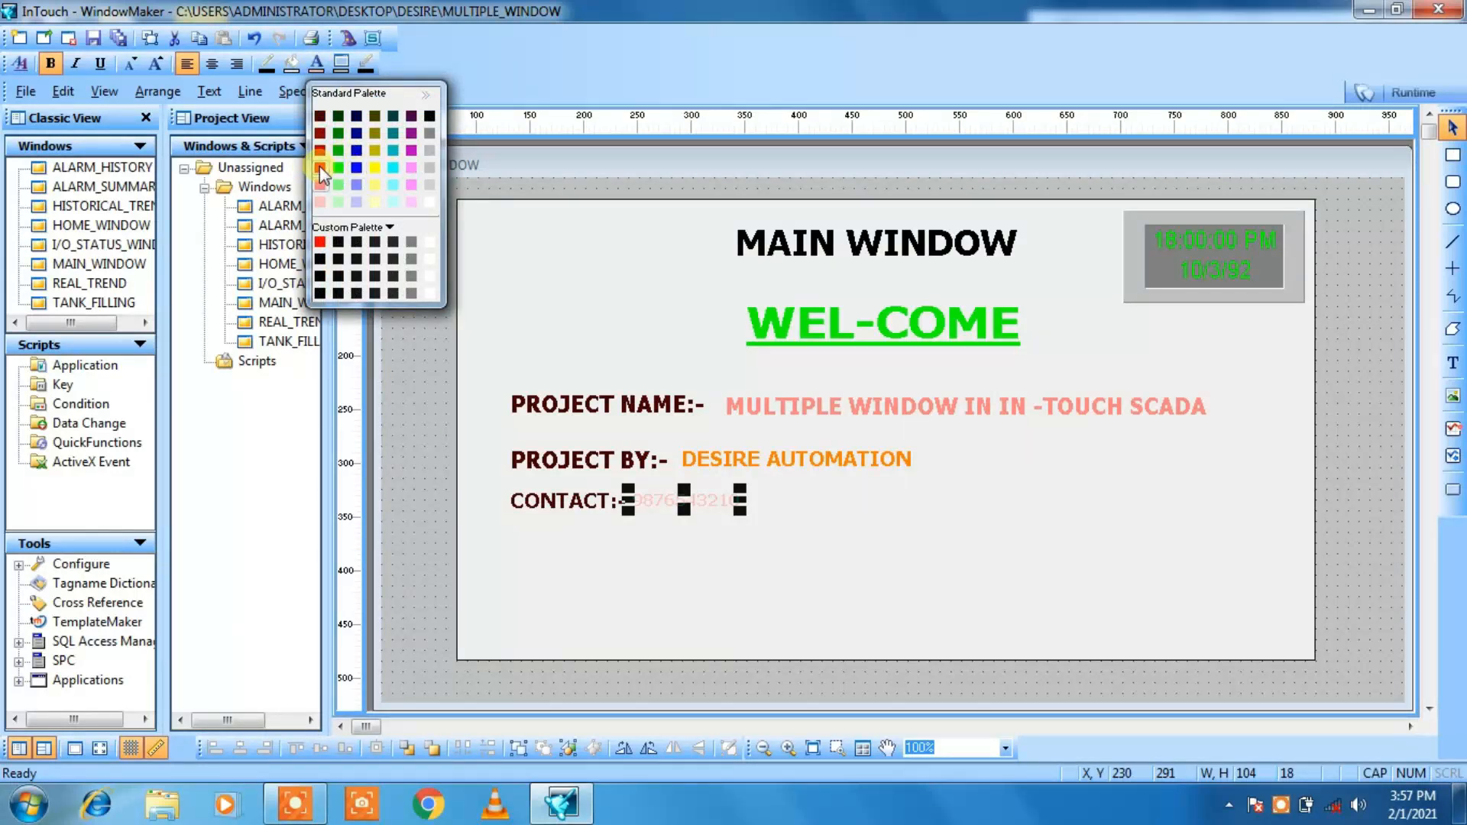
{"action": "left_click", "coordinate": [323, 117]}
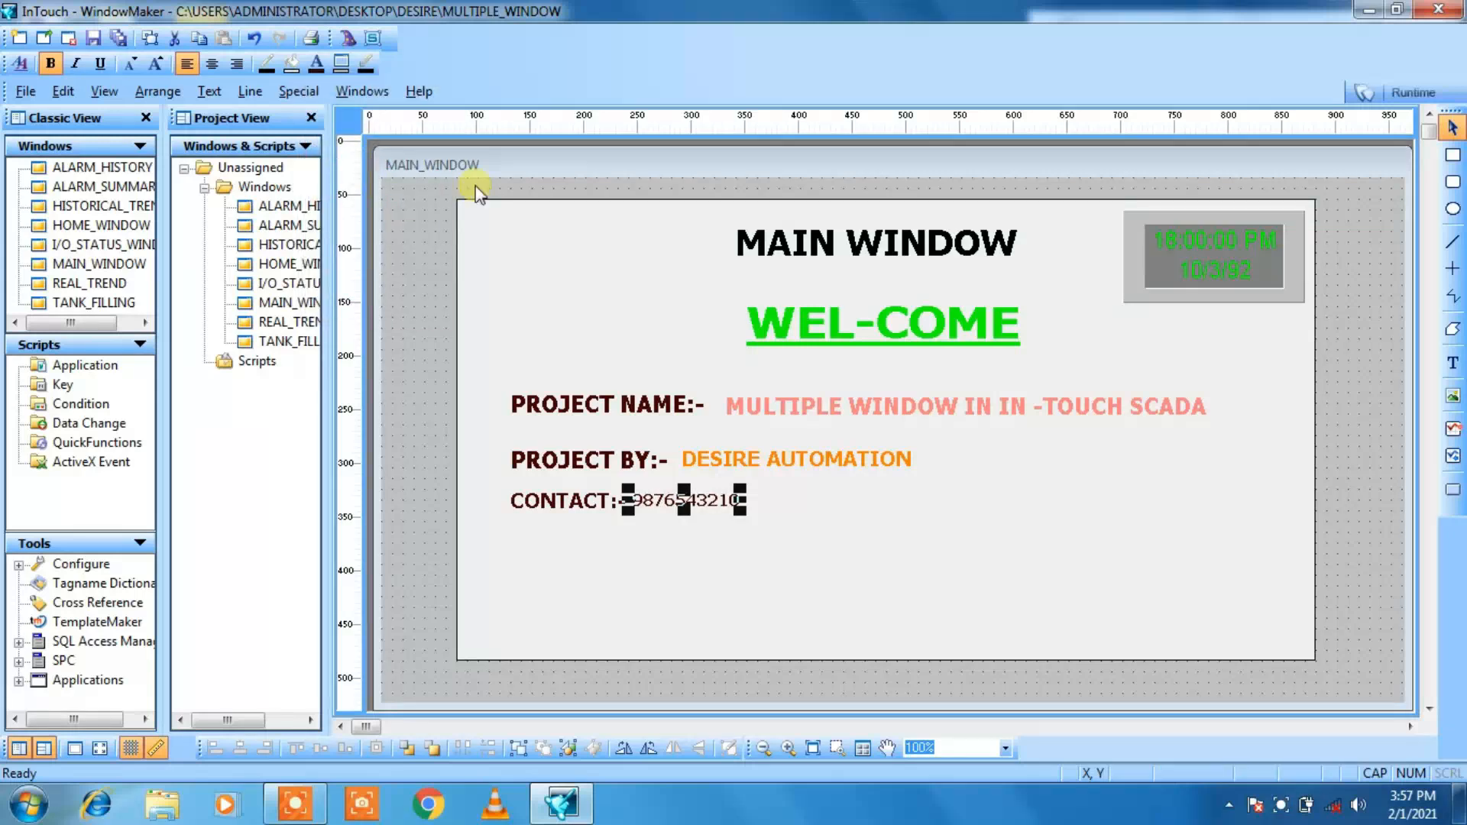
{"action": "left_click", "coordinate": [515, 223]}
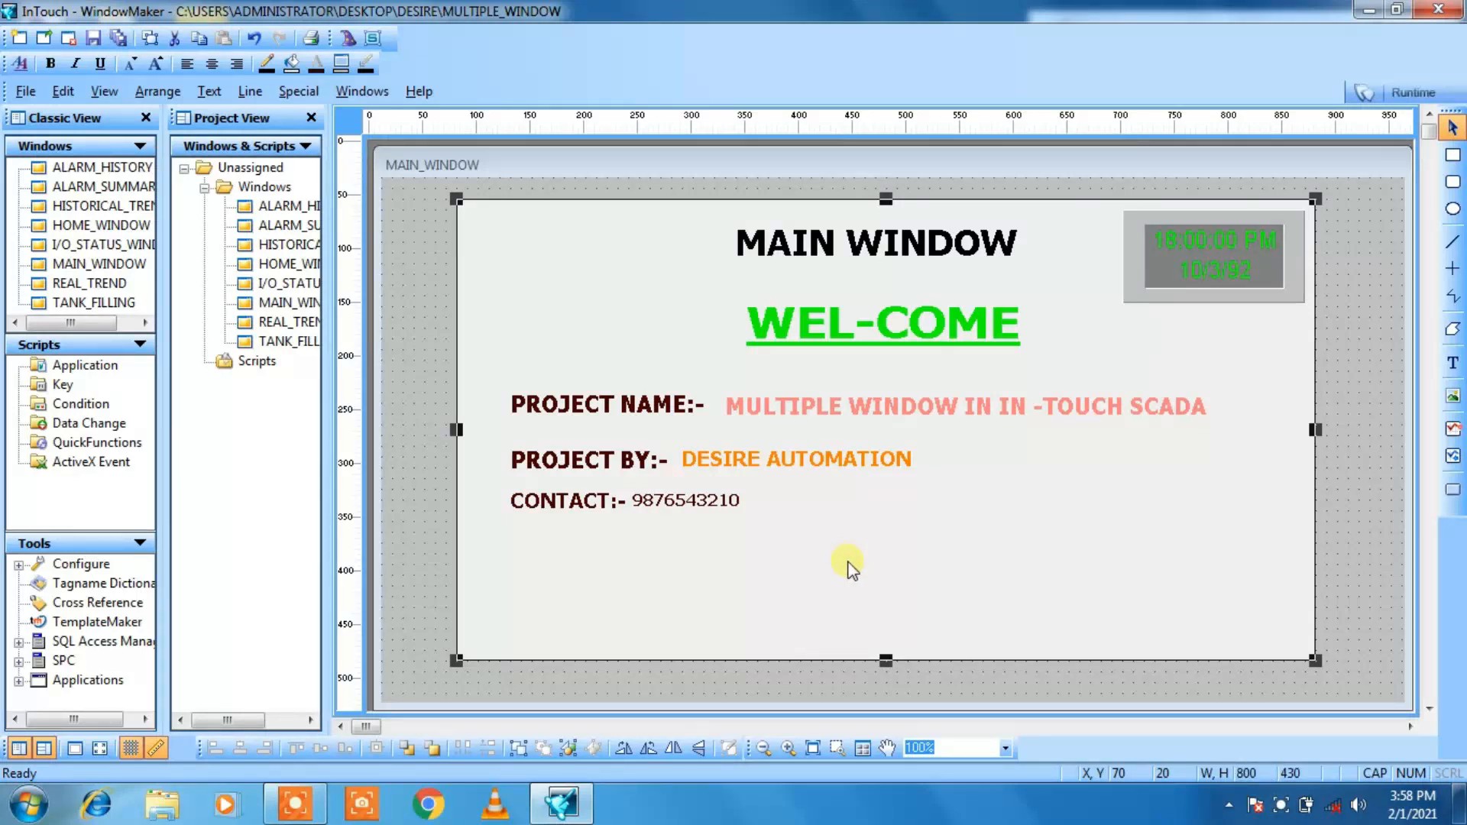
Step: Draw a button about 140 by 50 near the lower middle of the large rectangle, below the contact line
{"action": "left_click", "coordinate": [1450, 491]}
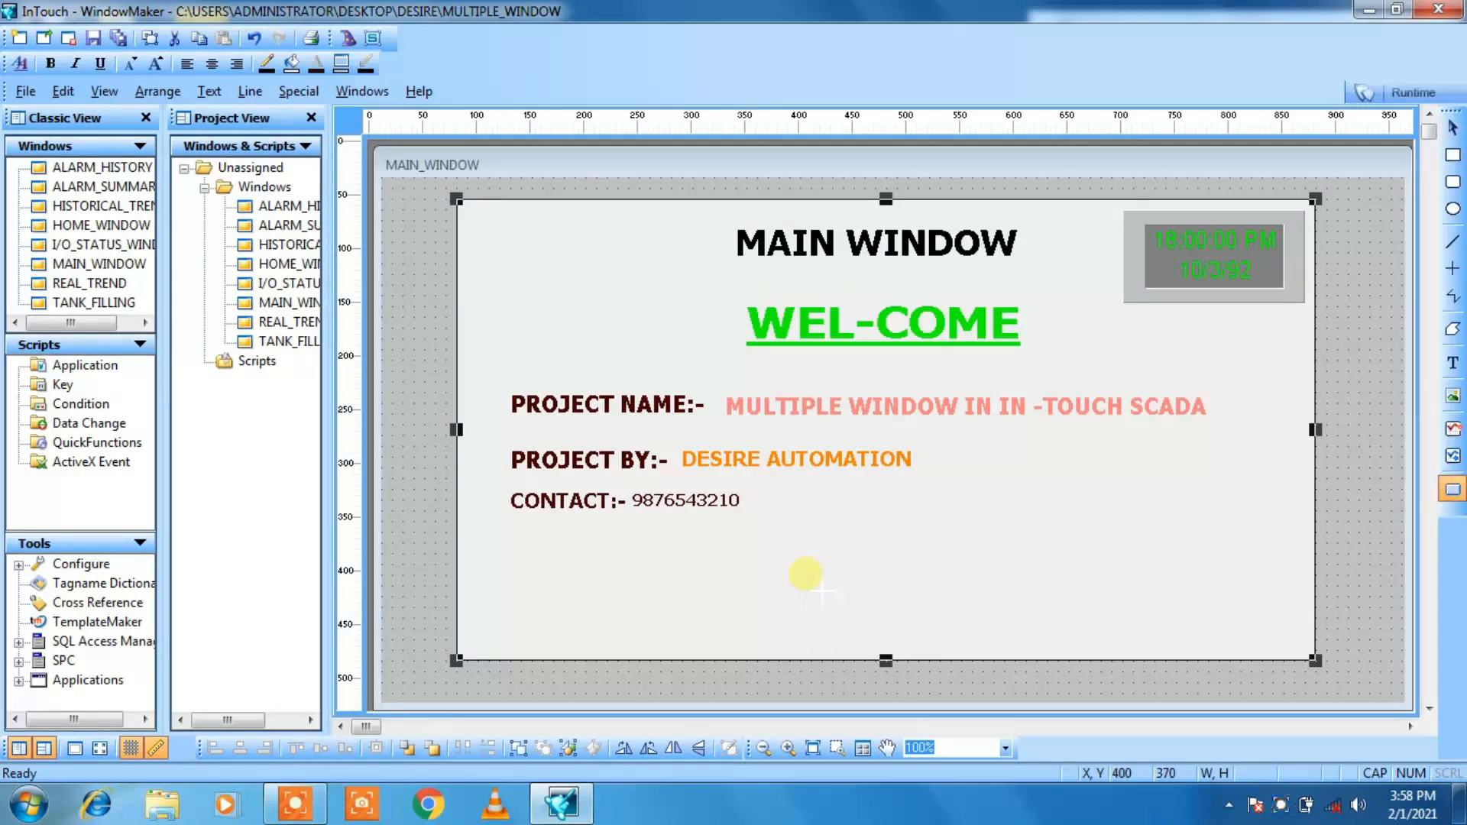
{"action": "left_click_drag", "start_coordinate": [805, 574], "coordinate": [960, 633]}
{"action": "left_click", "coordinate": [1021, 509]}
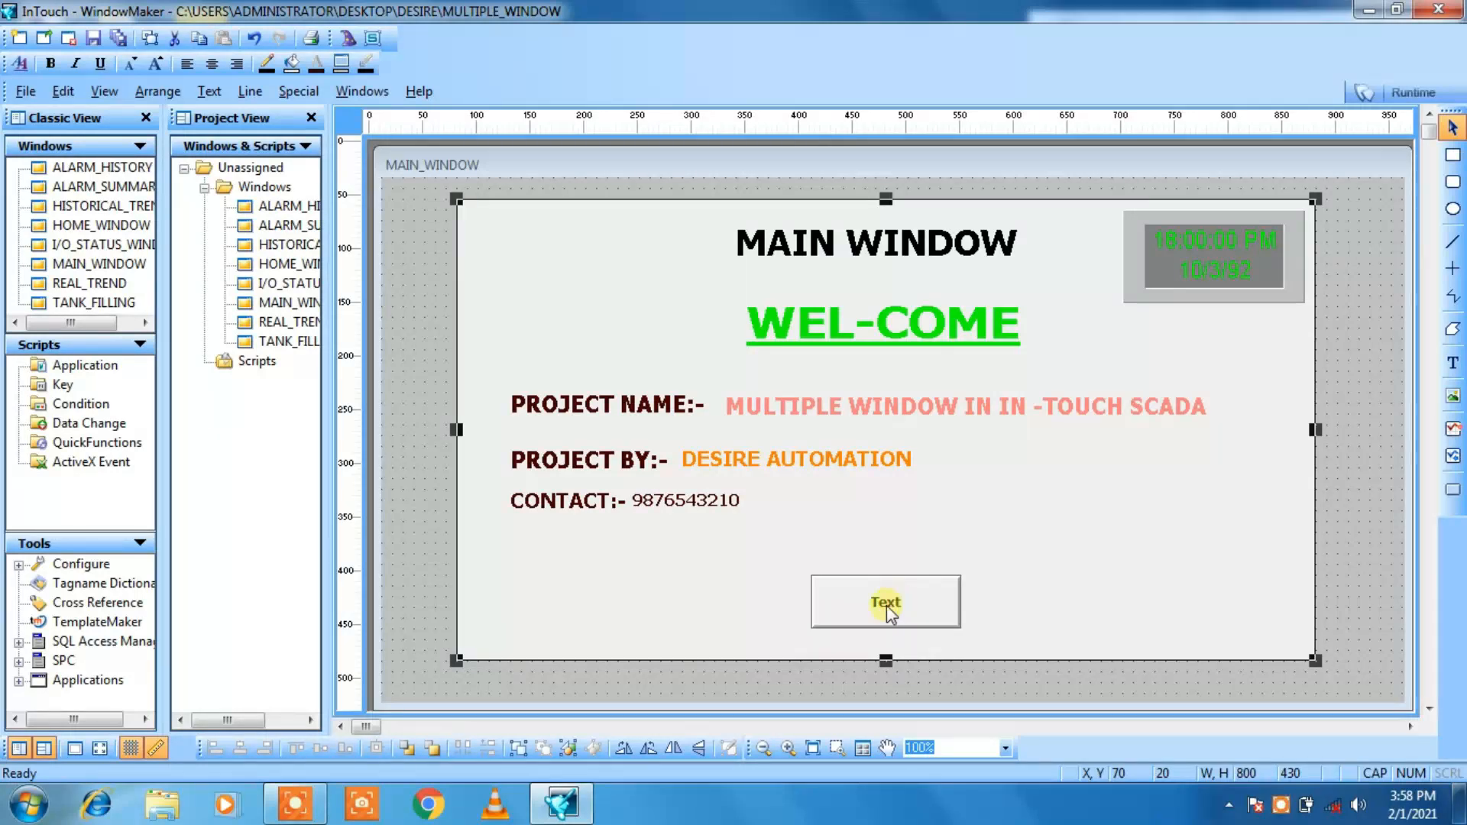
Step: Substitute the new button's text string with HOME
{"action": "left_click", "coordinate": [886, 605]}
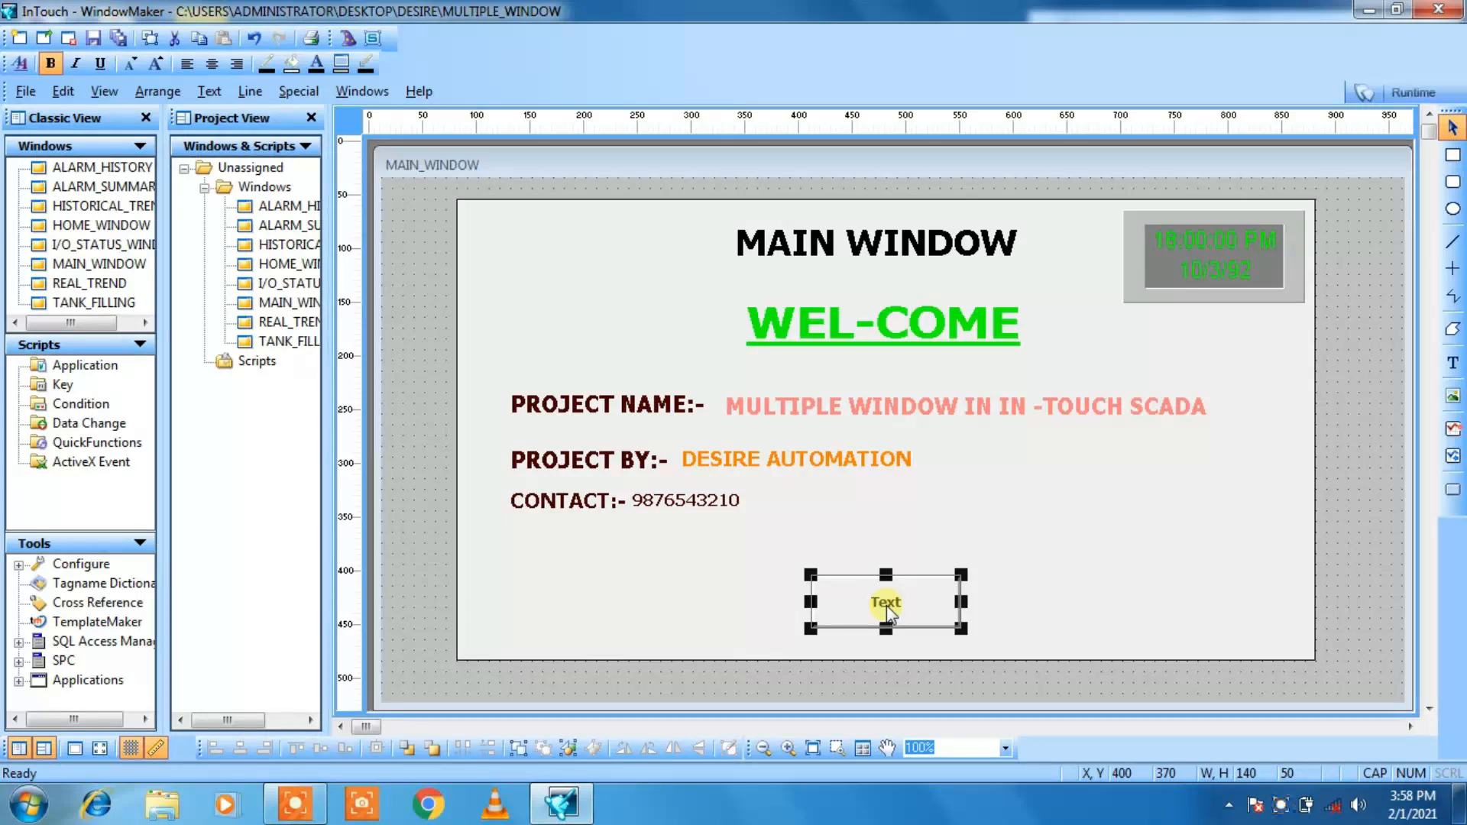
{"action": "right_click", "coordinate": [886, 605]}
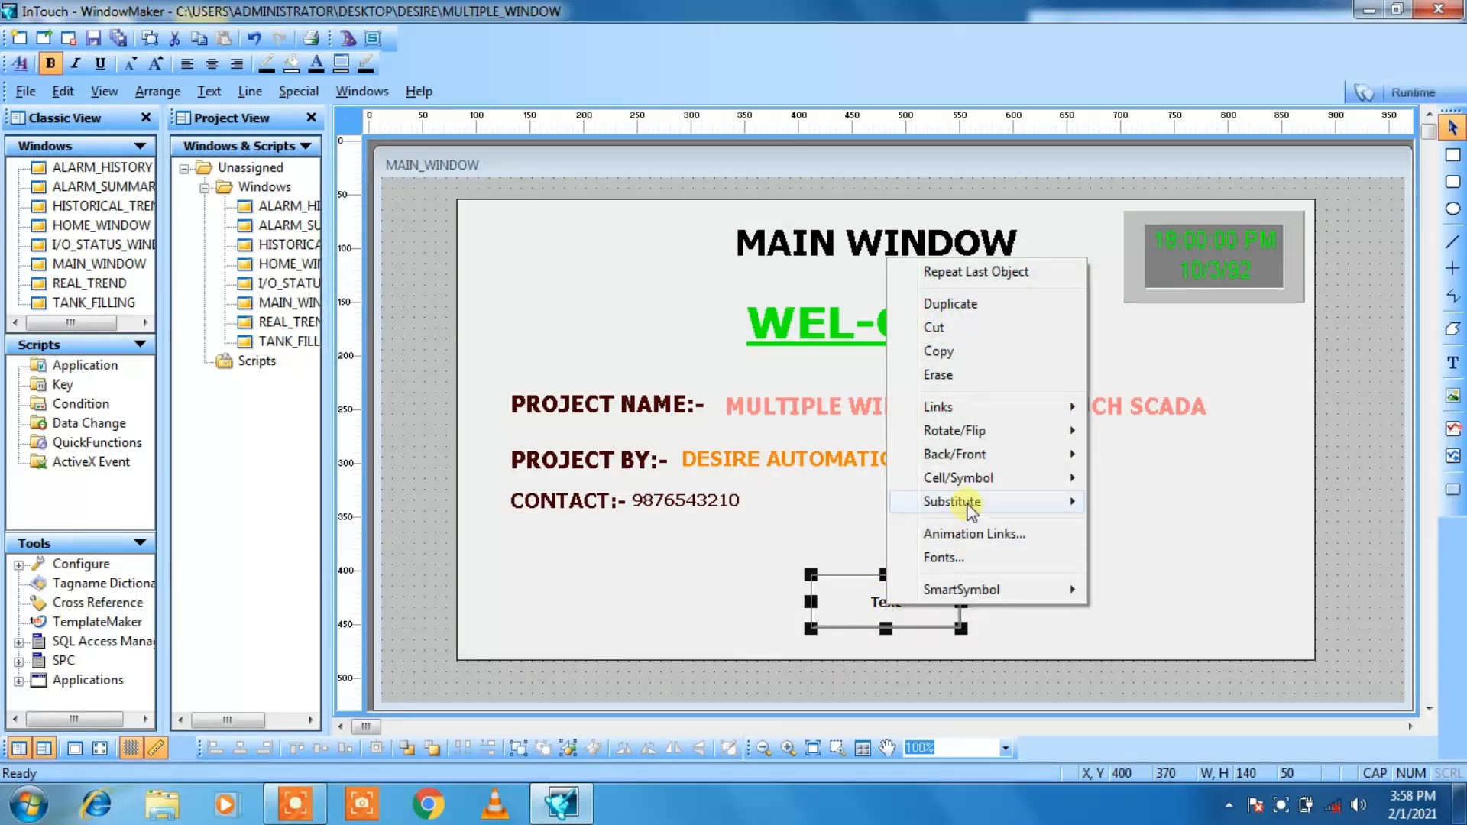
{"action": "mouse_move", "coordinate": [959, 503]}
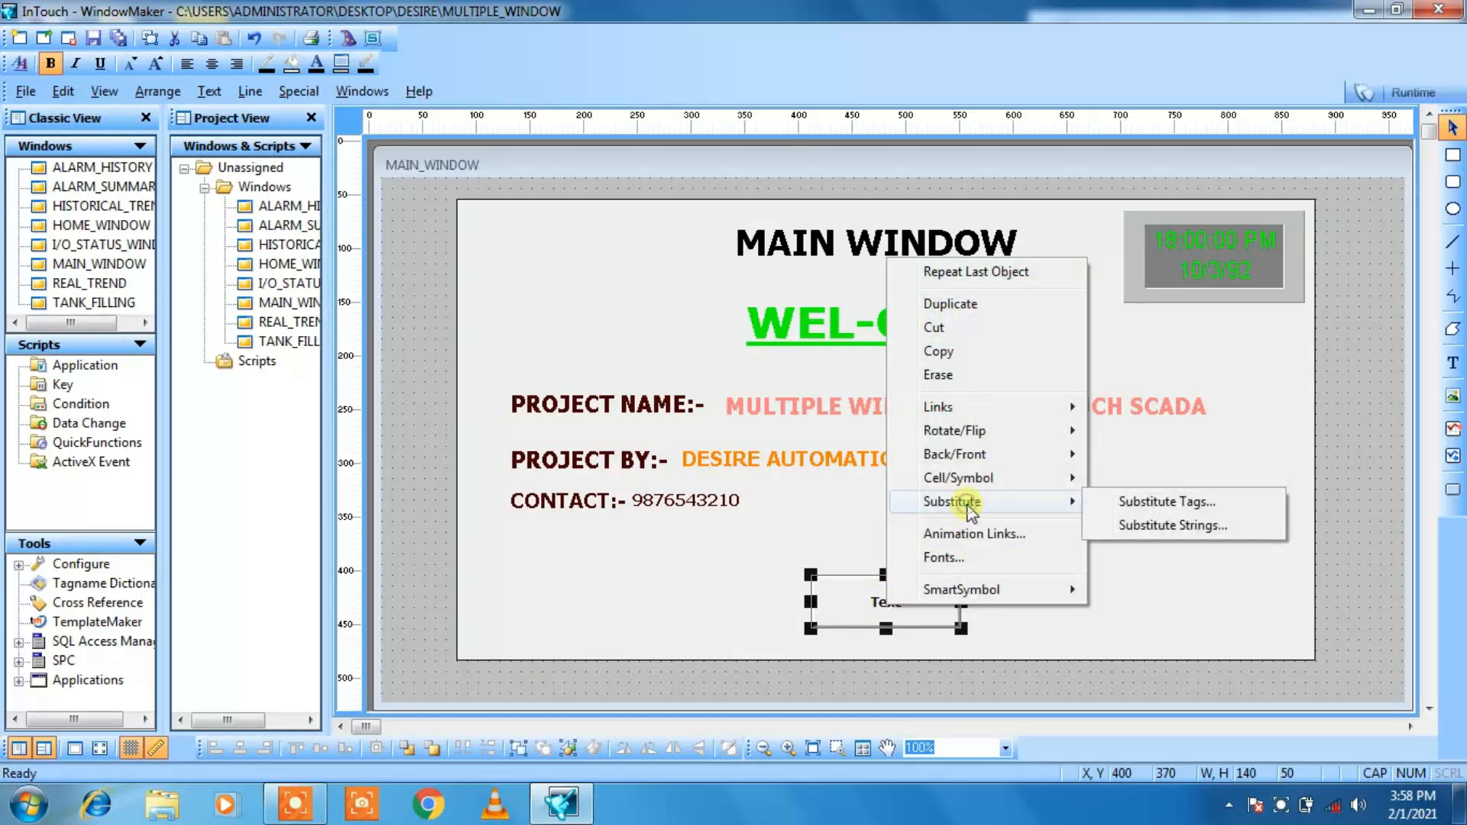
{"action": "left_click", "coordinate": [1136, 527]}
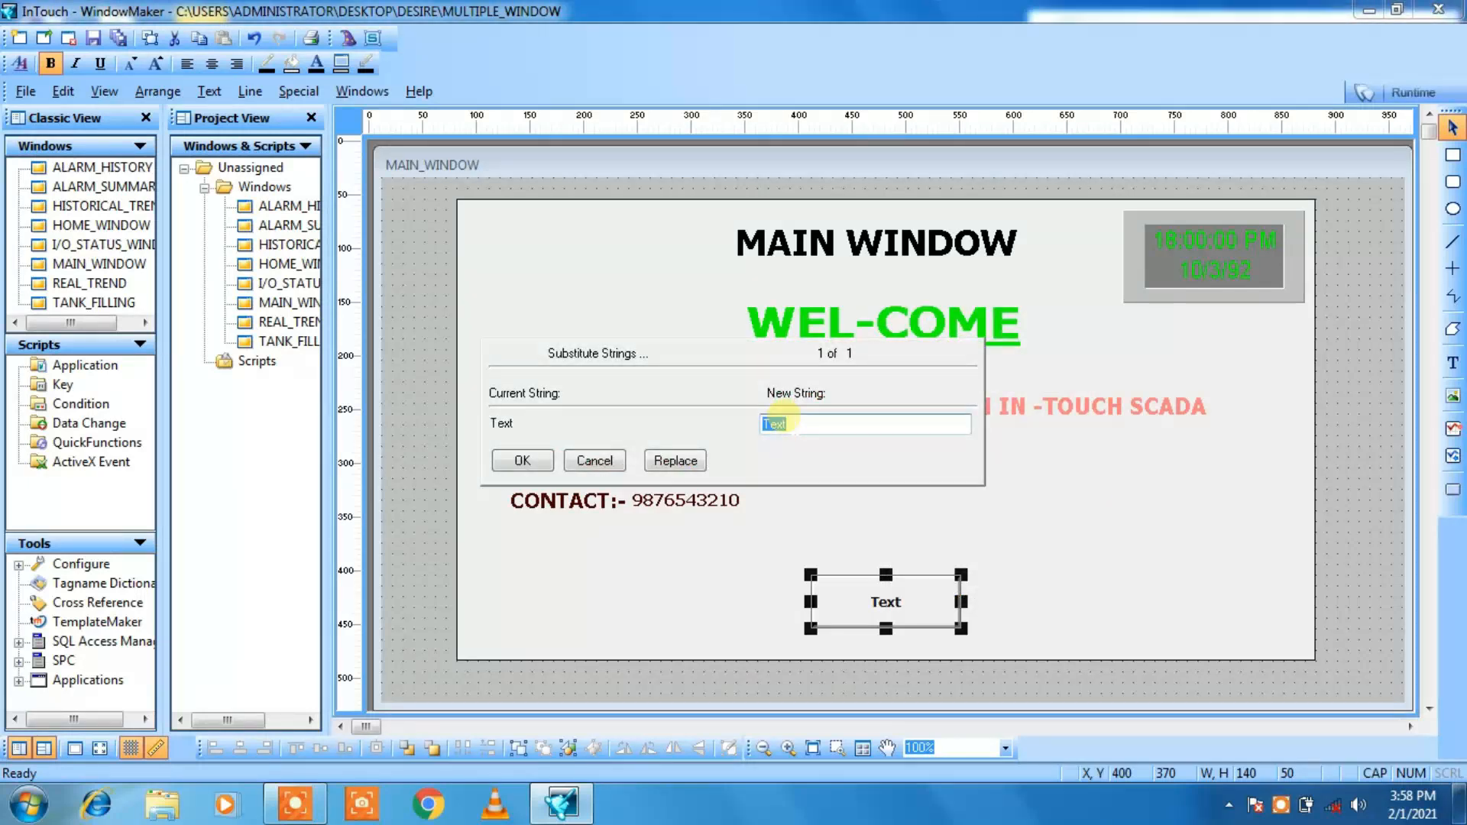
{"action": "type", "text": "HOME"}
{"action": "left_click", "coordinate": [507, 463]}
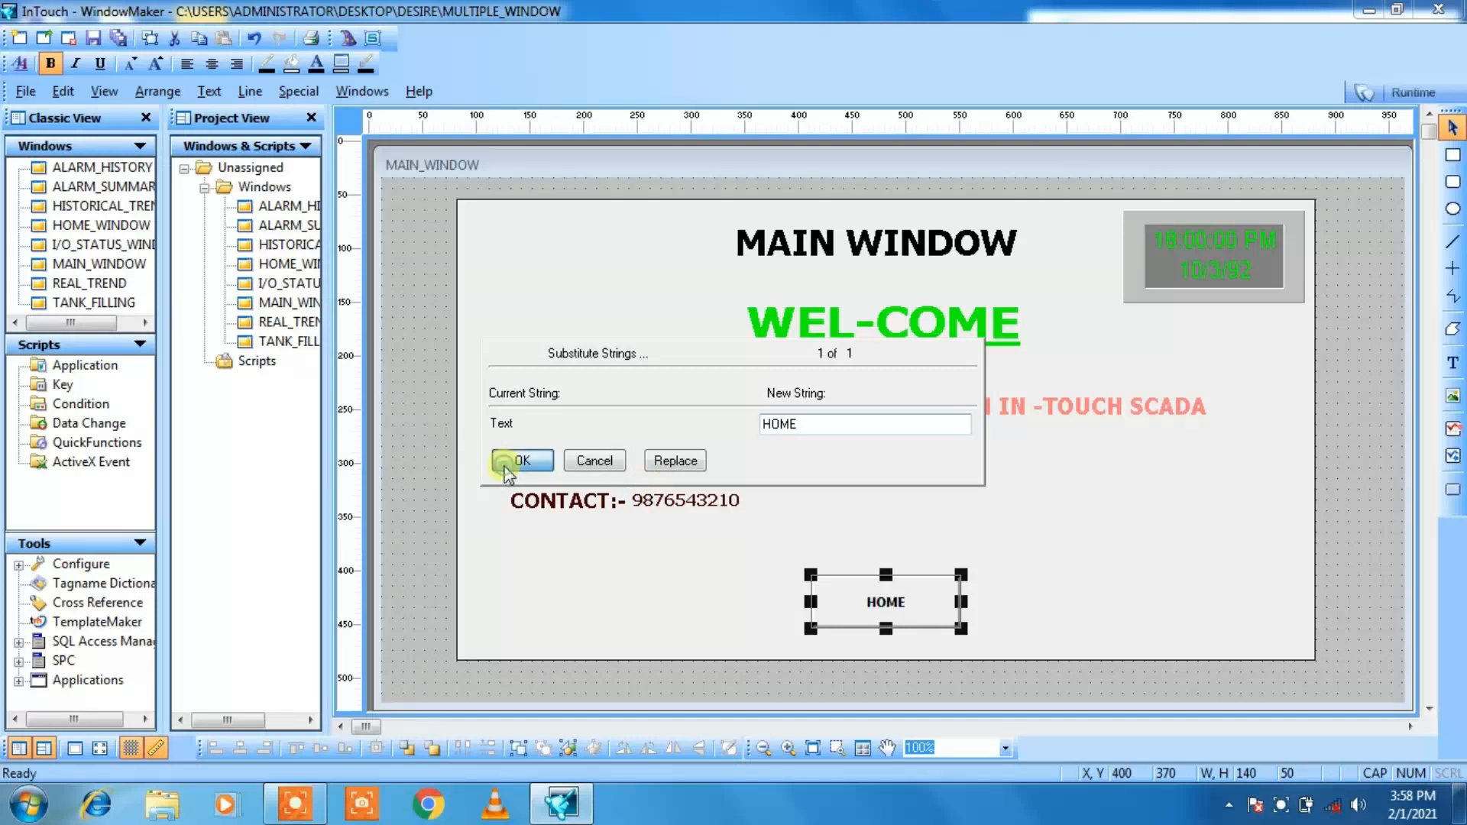
{"action": "left_click", "coordinate": [733, 606]}
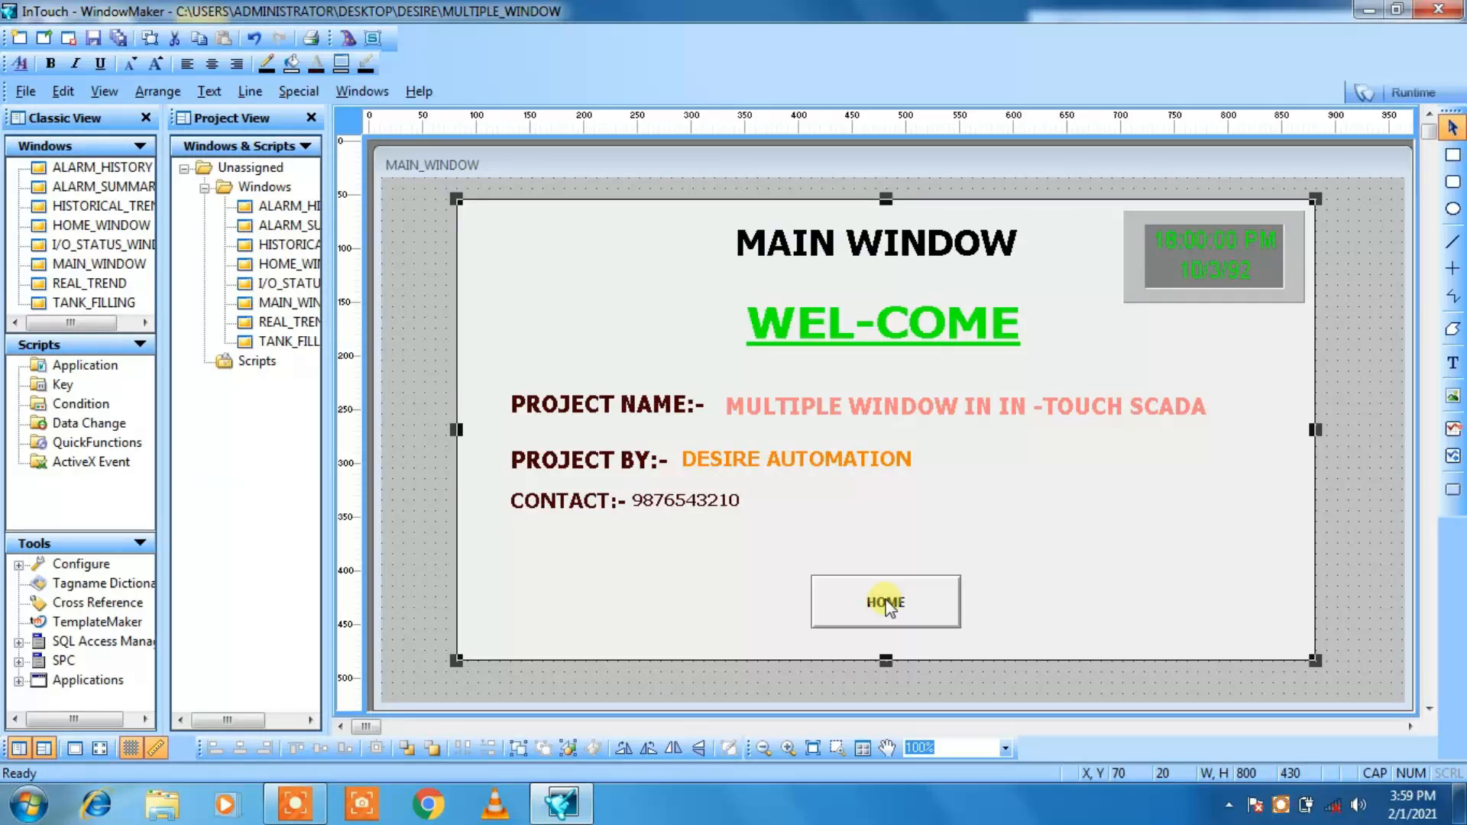
Step: Give the HOME button a Show Window touch link that opens HOME_WINDOW
{"action": "left_click", "coordinate": [886, 608]}
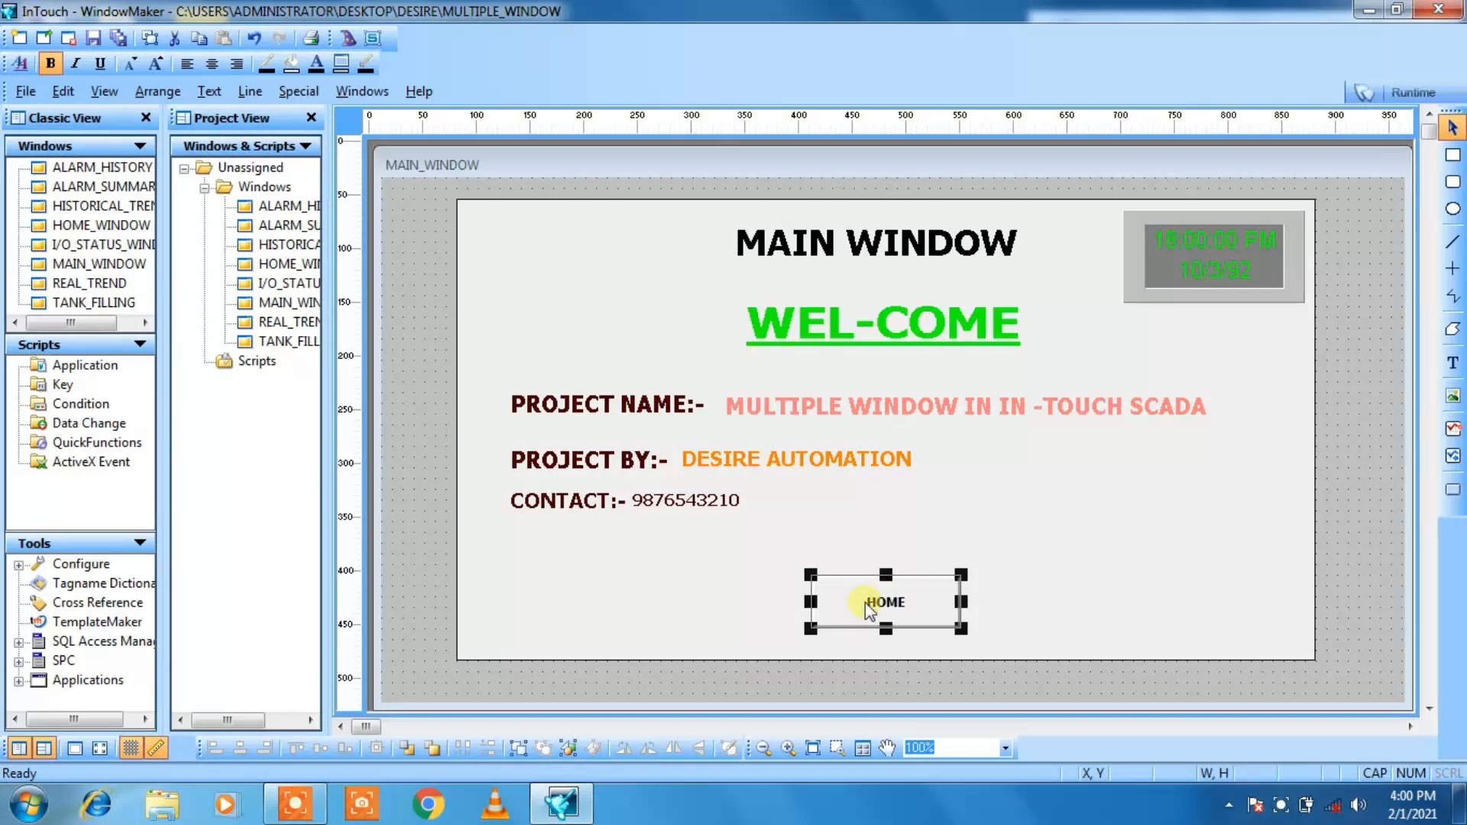
{"action": "double_click", "coordinate": [866, 598]}
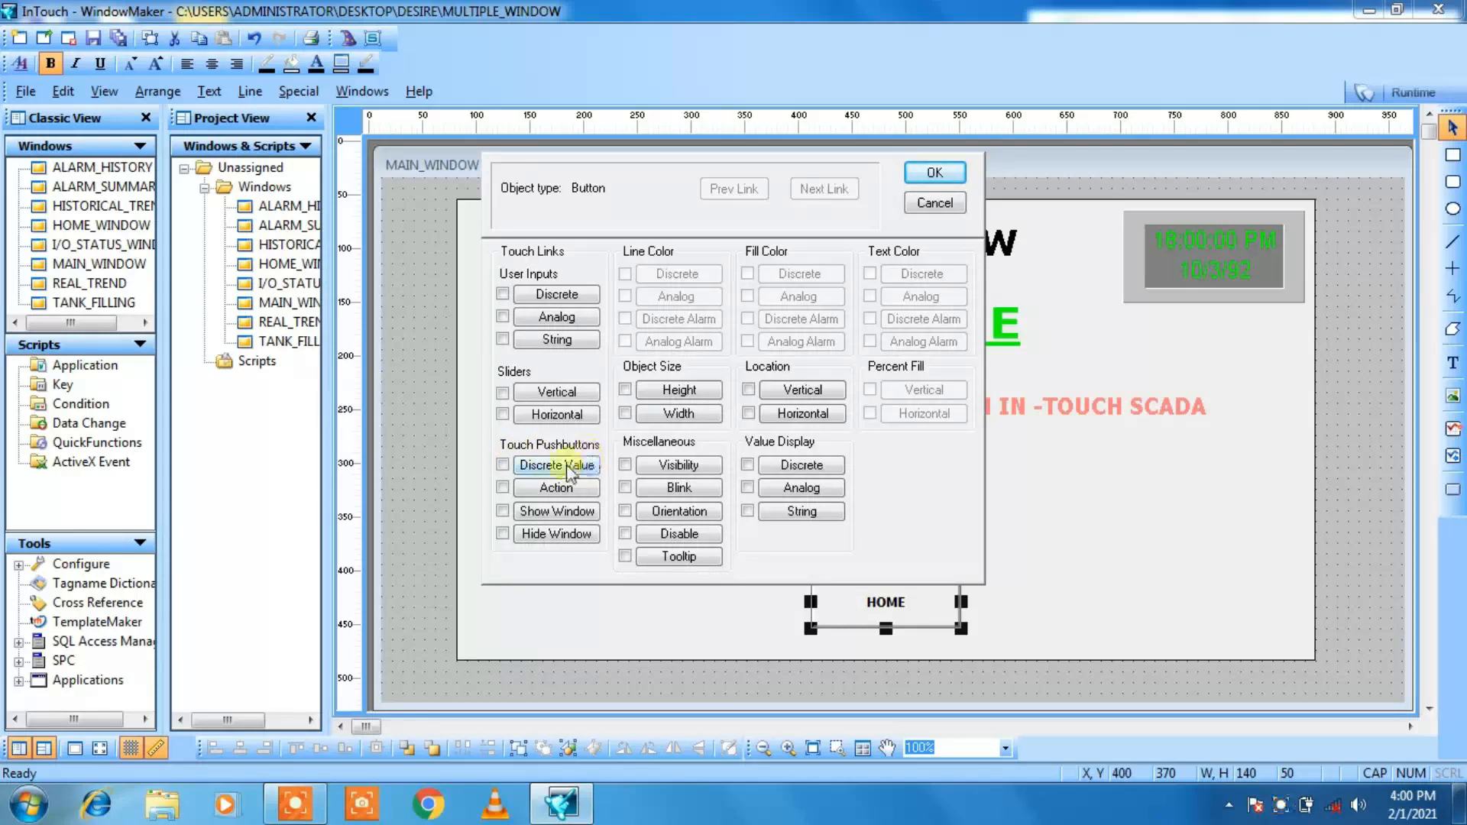
{"action": "left_click", "coordinate": [502, 511]}
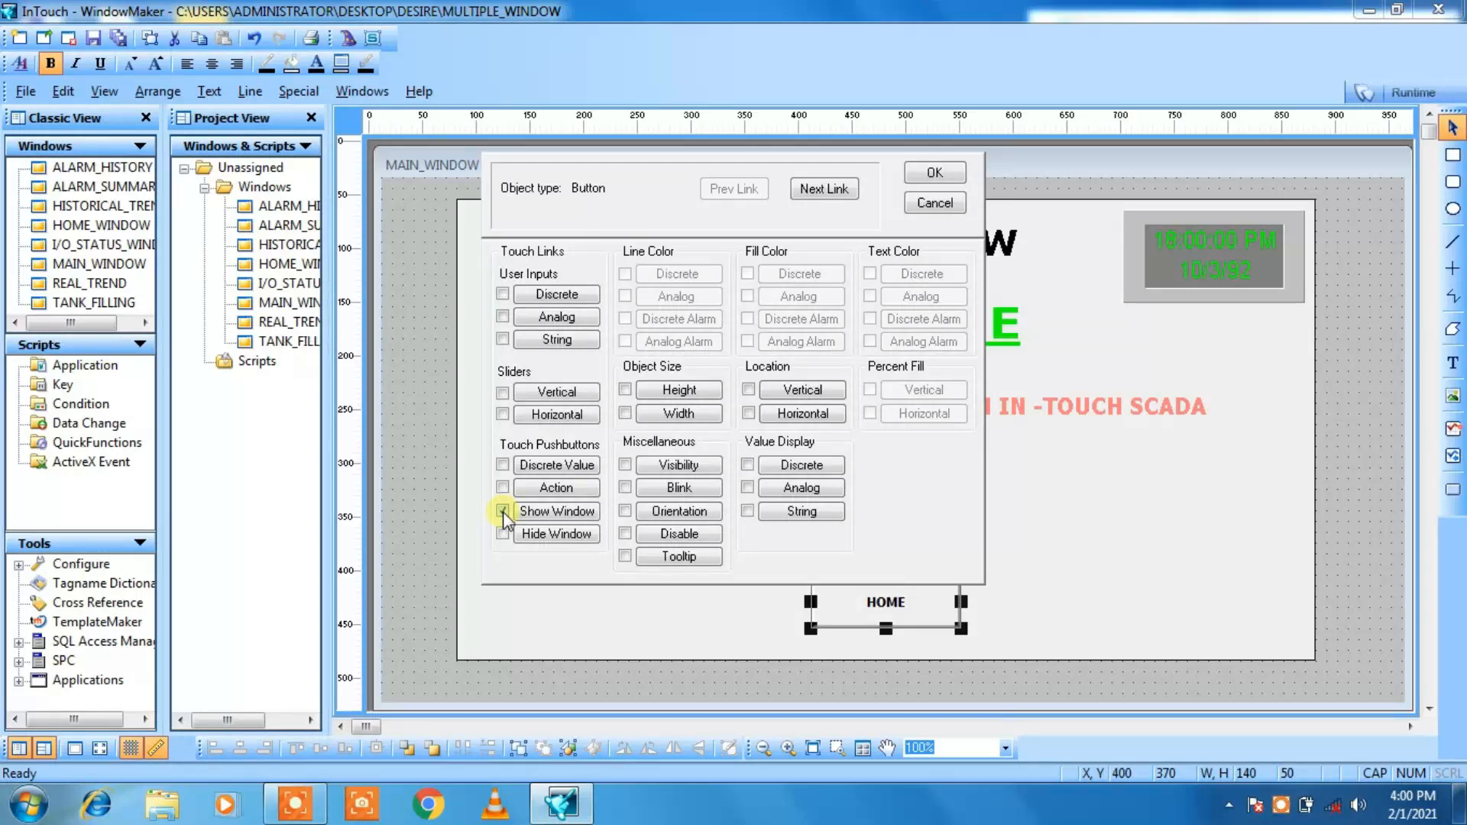
{"action": "left_click", "coordinate": [835, 187]}
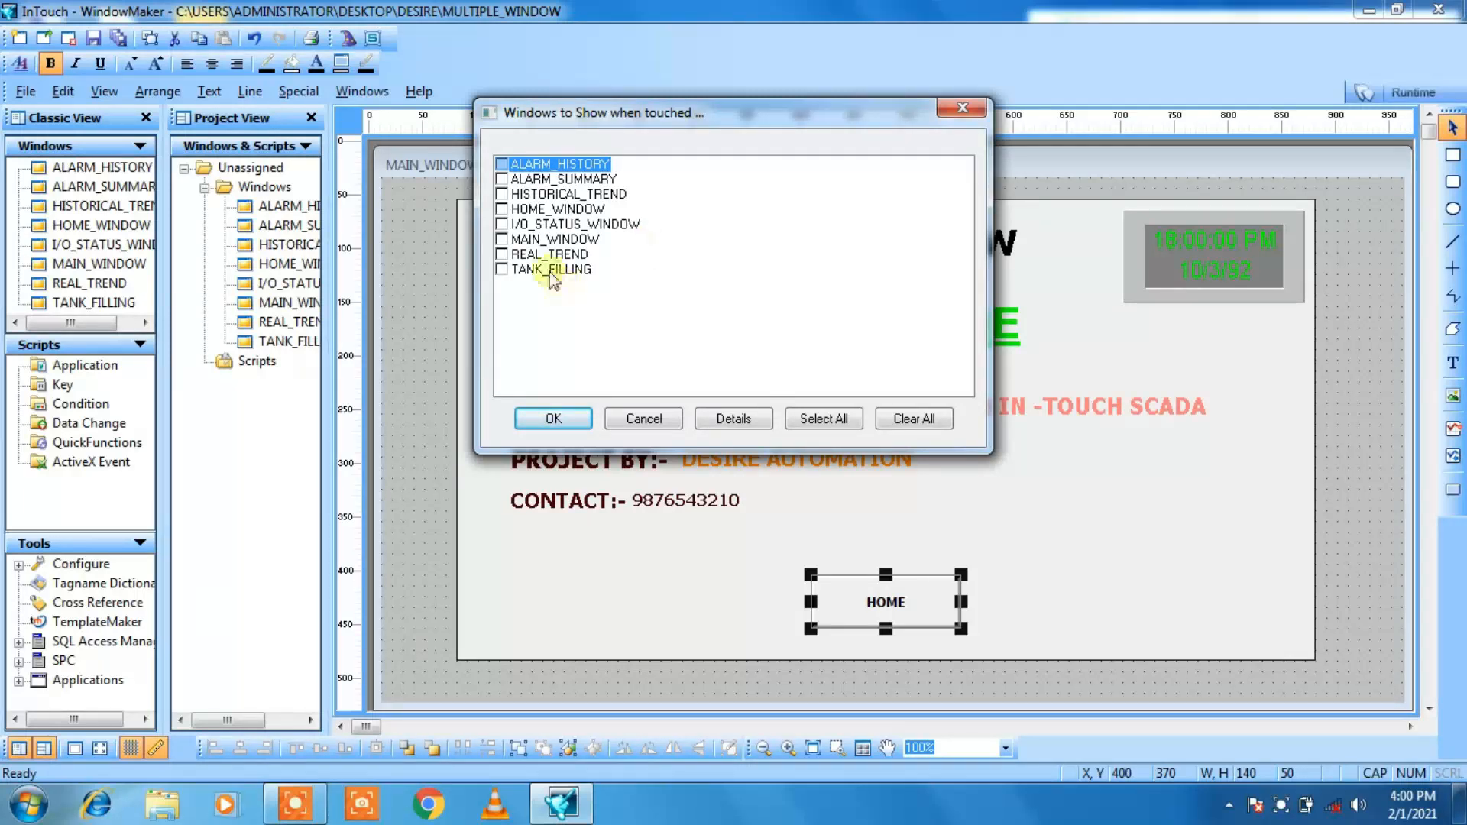
{"action": "left_click", "coordinate": [502, 209]}
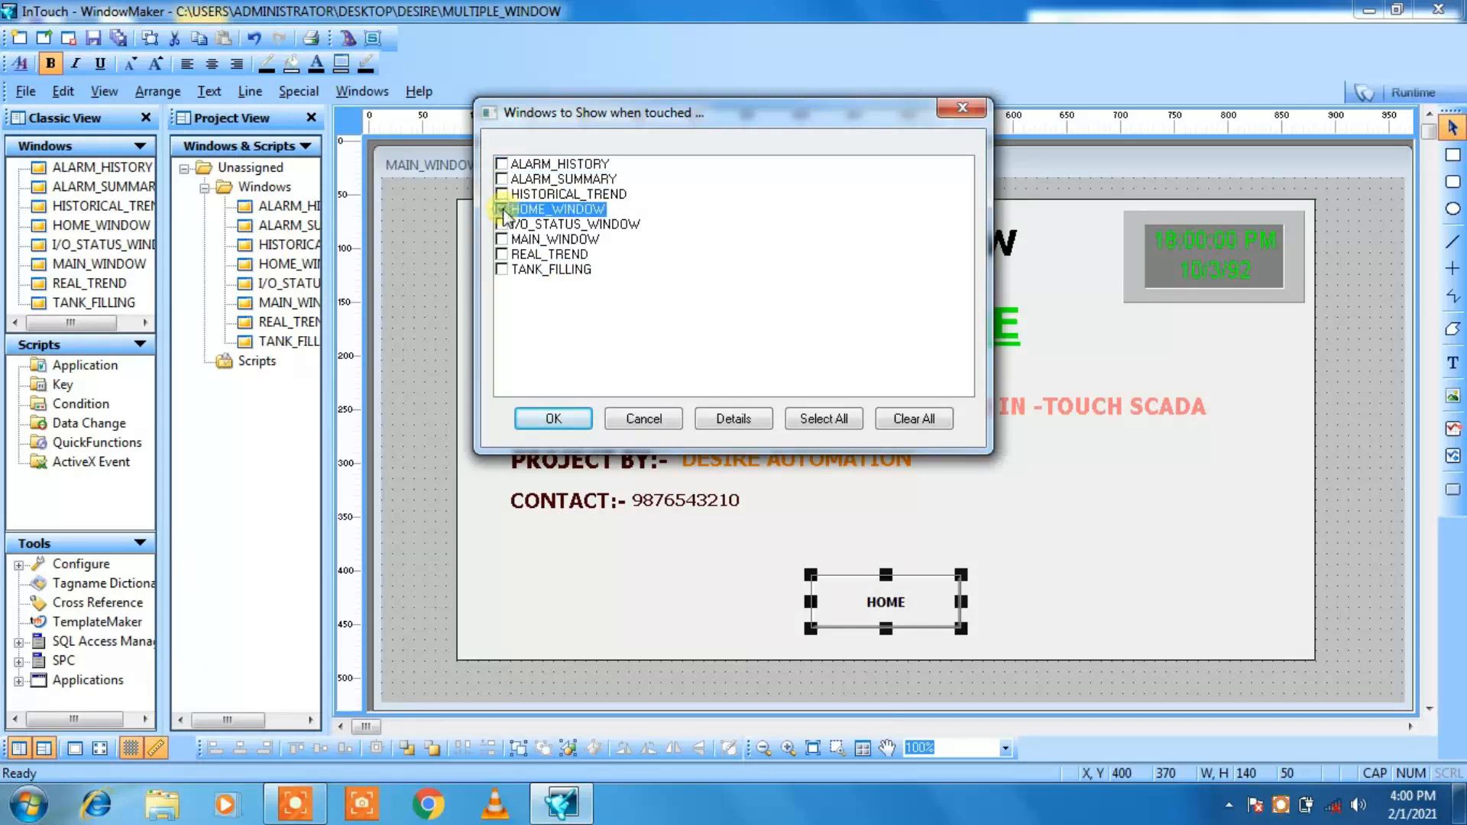
{"action": "left_click", "coordinate": [554, 420]}
{"action": "left_click", "coordinate": [562, 420]}
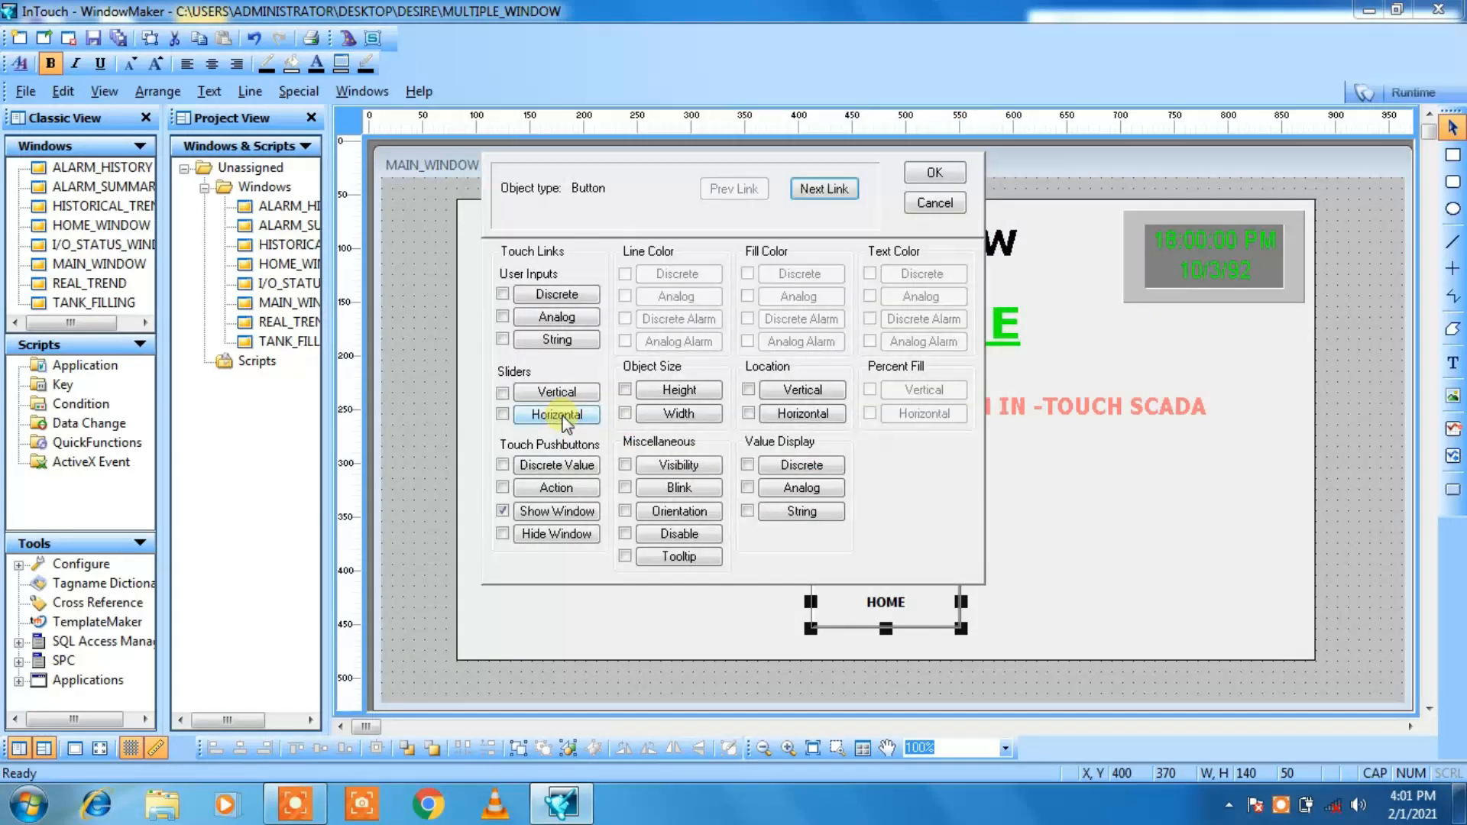
{"action": "left_click", "coordinate": [933, 174]}
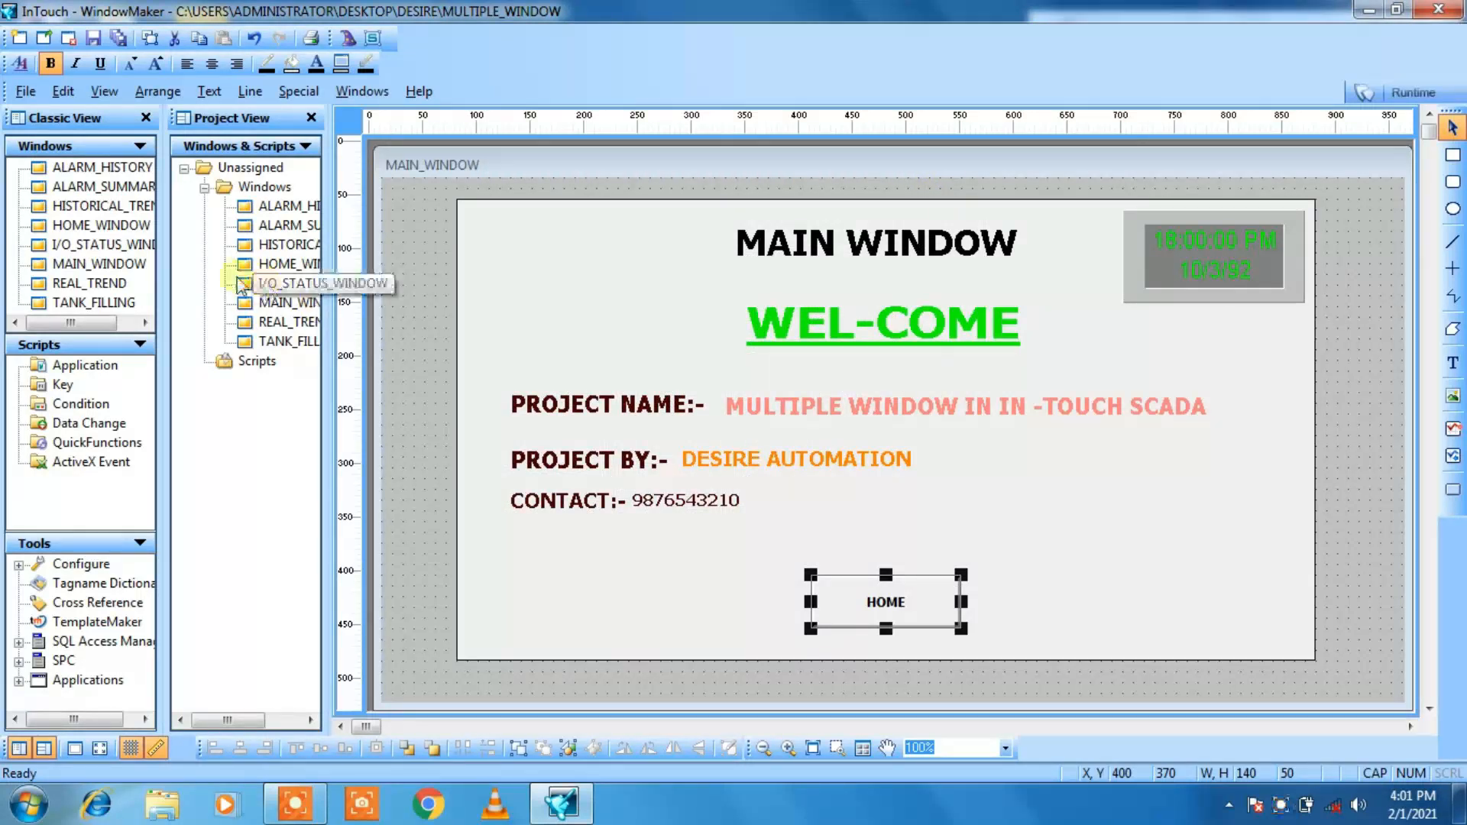
Step: Open HOME_WINDOW and enlarge it to fill the whole drawing workspace
{"action": "double_click", "coordinate": [277, 267]}
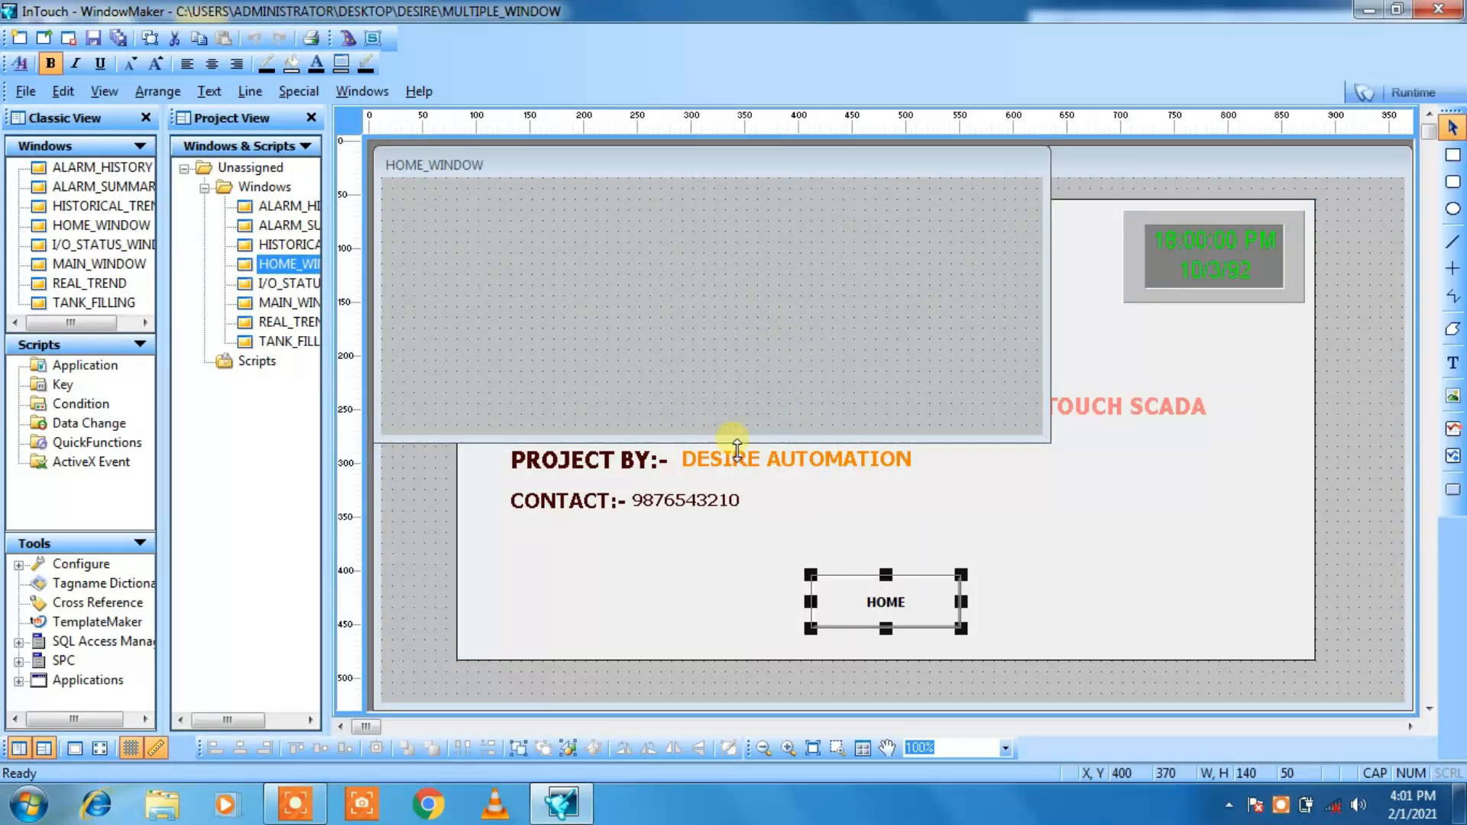
{"action": "left_click_drag", "start_coordinate": [736, 446], "coordinate": [755, 715]}
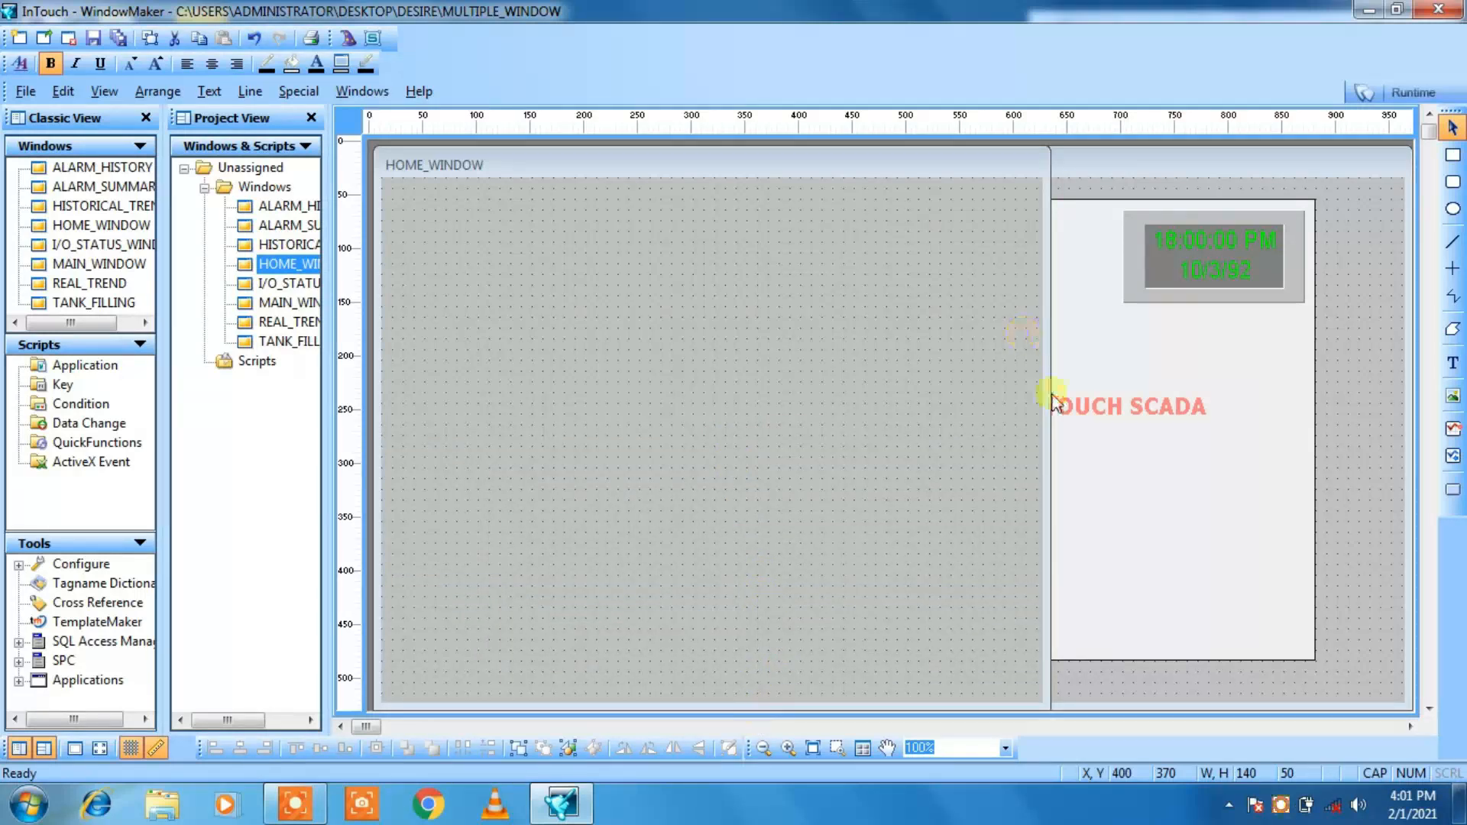
{"action": "left_click_drag", "start_coordinate": [1055, 401], "coordinate": [1423, 312]}
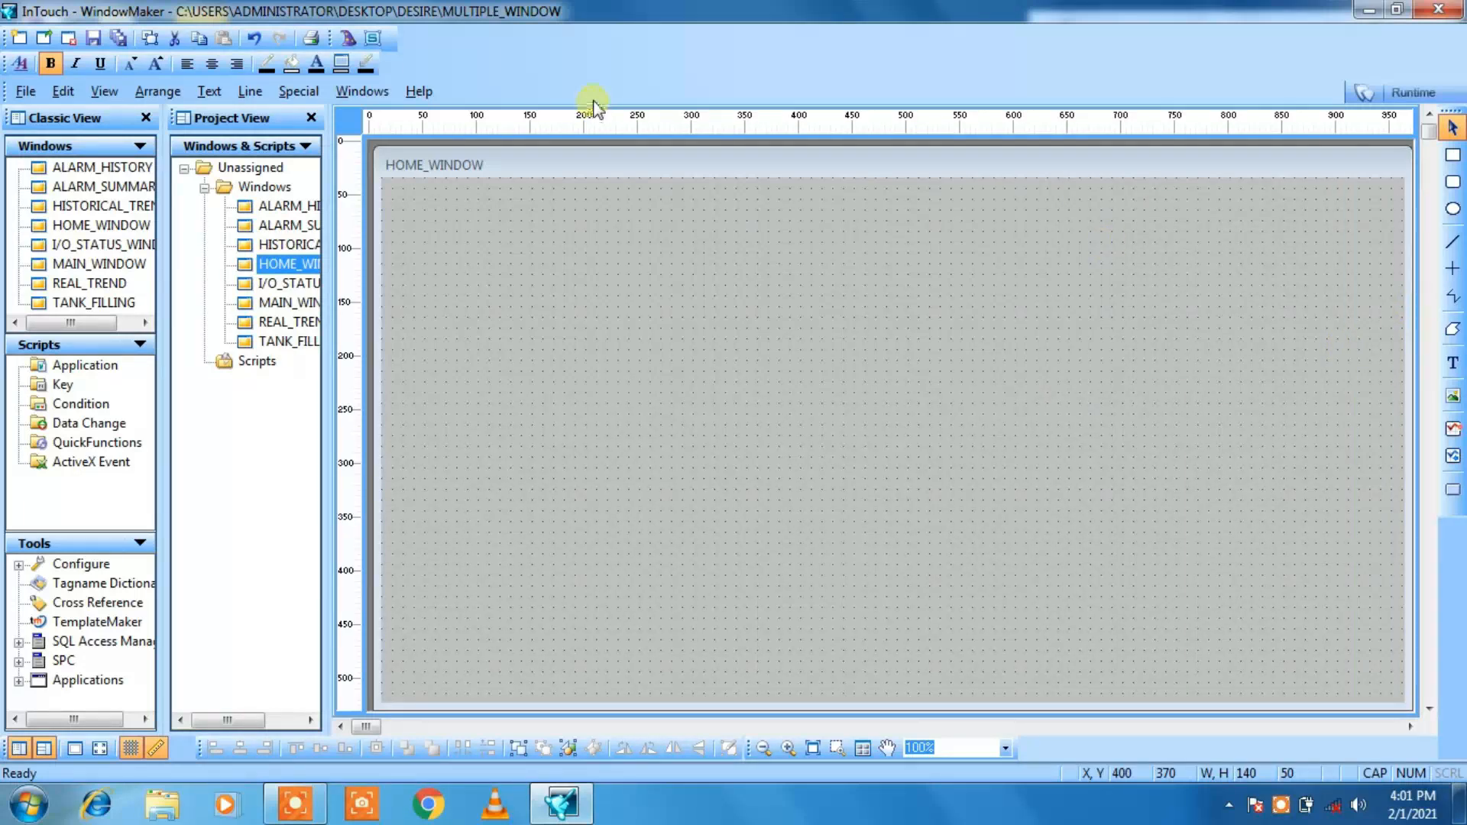
Step: Copy the large background rectangle from MAIN_WINDOW into HOME_WINDOW and place it at about X 70, Y 40
{"action": "double_click", "coordinate": [271, 303]}
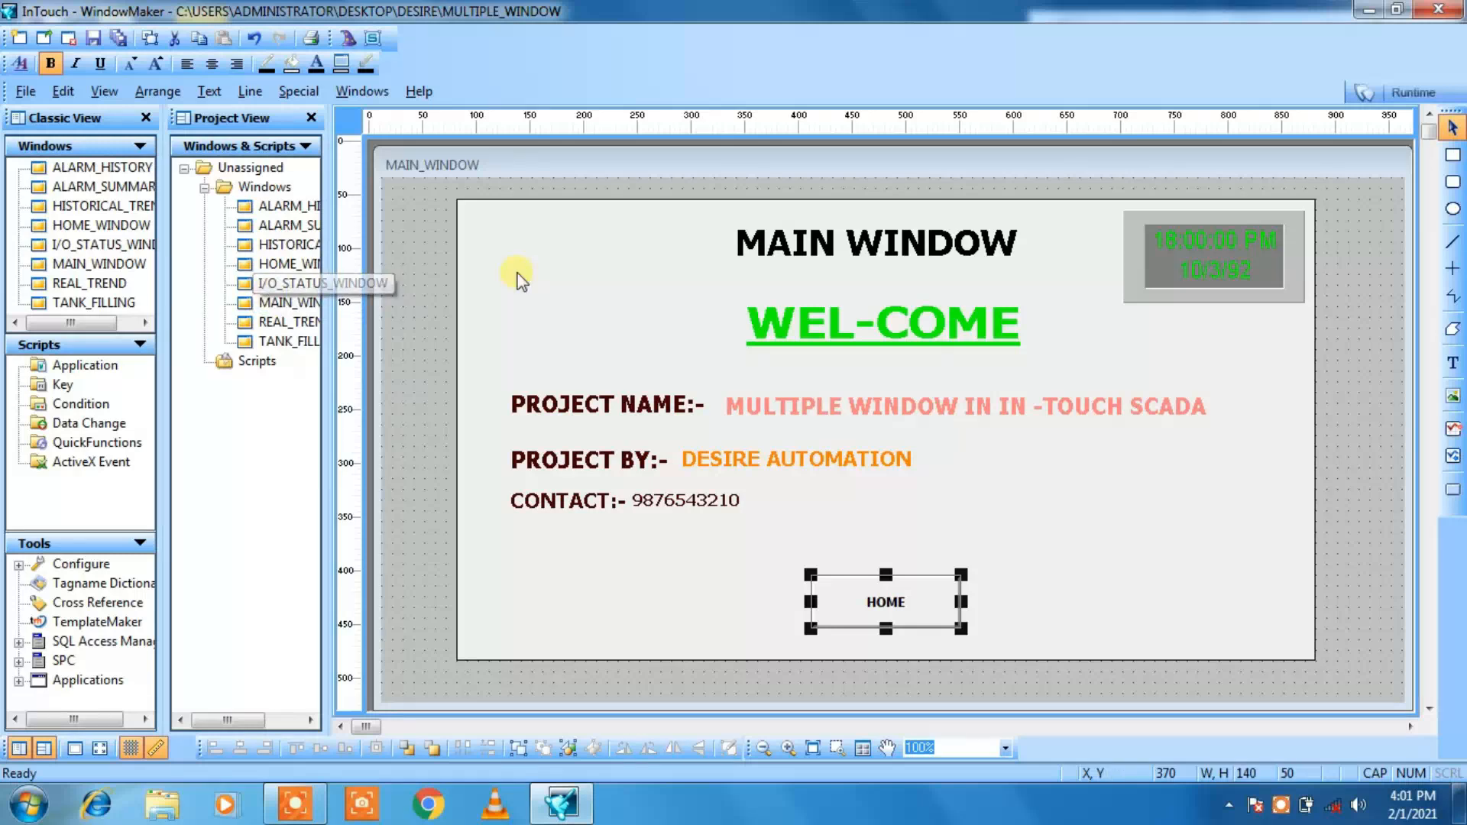
{"action": "left_click", "coordinate": [526, 200]}
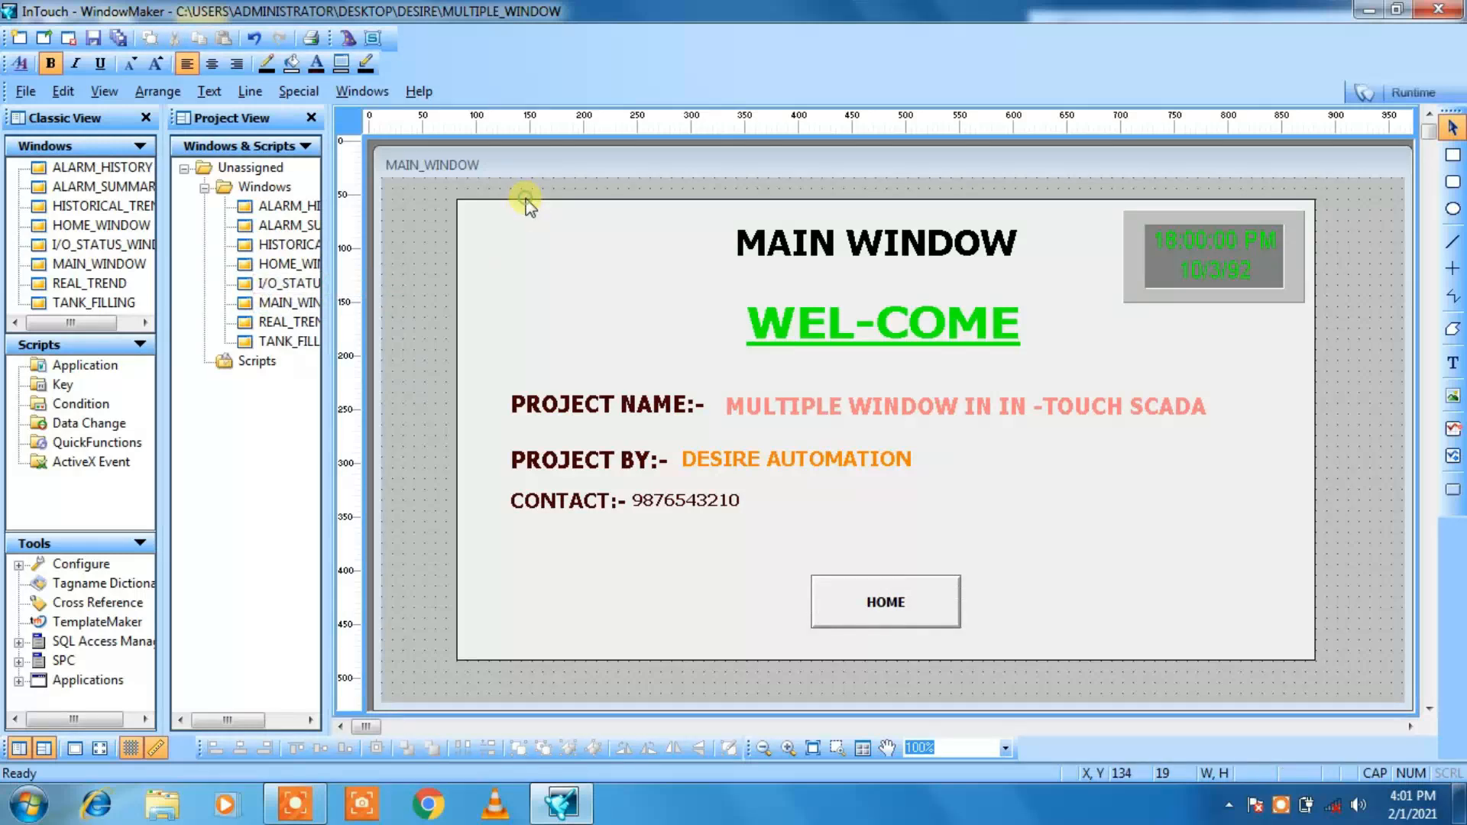
{"action": "left_click", "coordinate": [483, 343]}
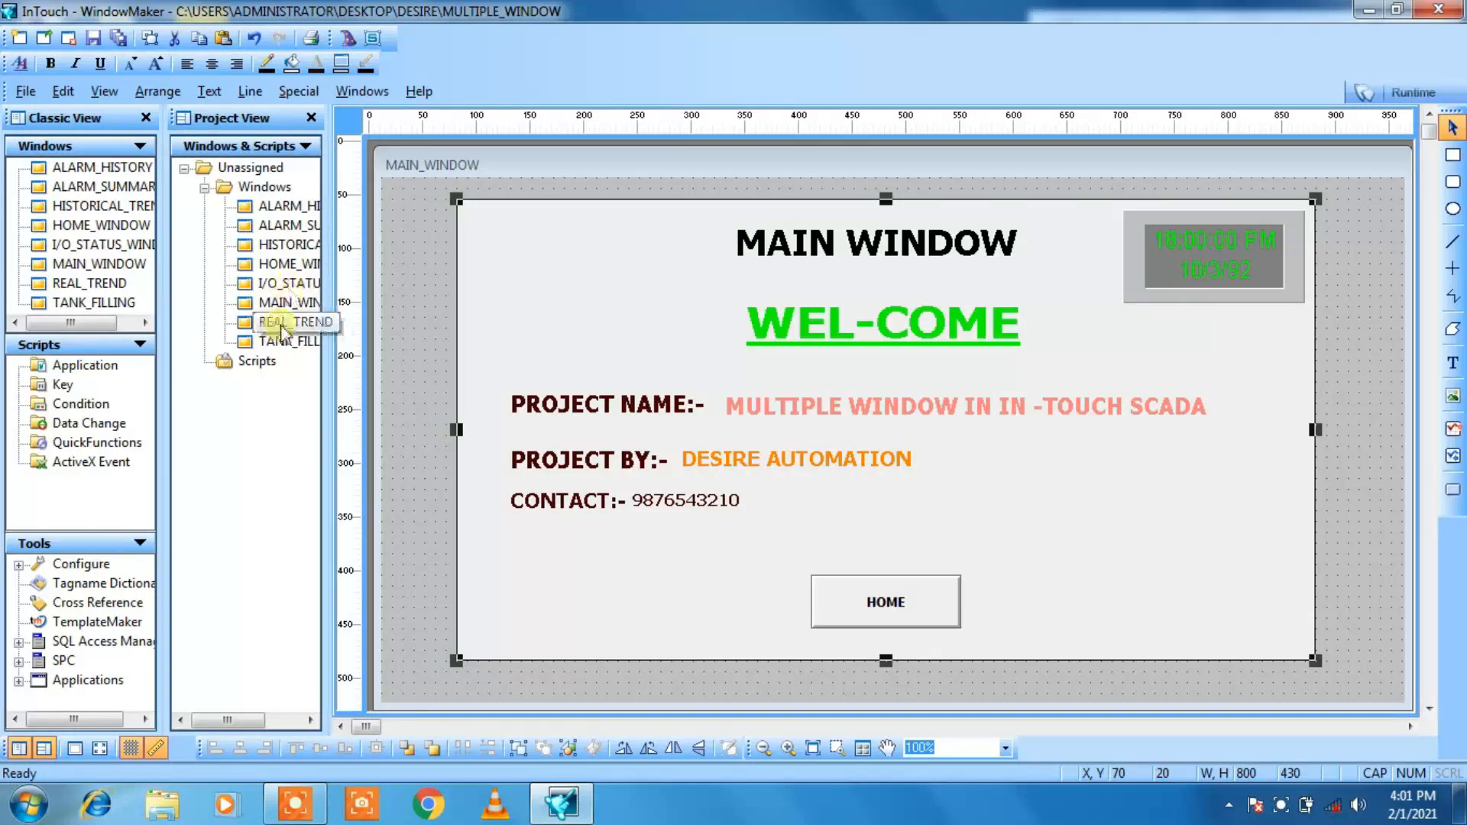
{"action": "double_click", "coordinate": [285, 271]}
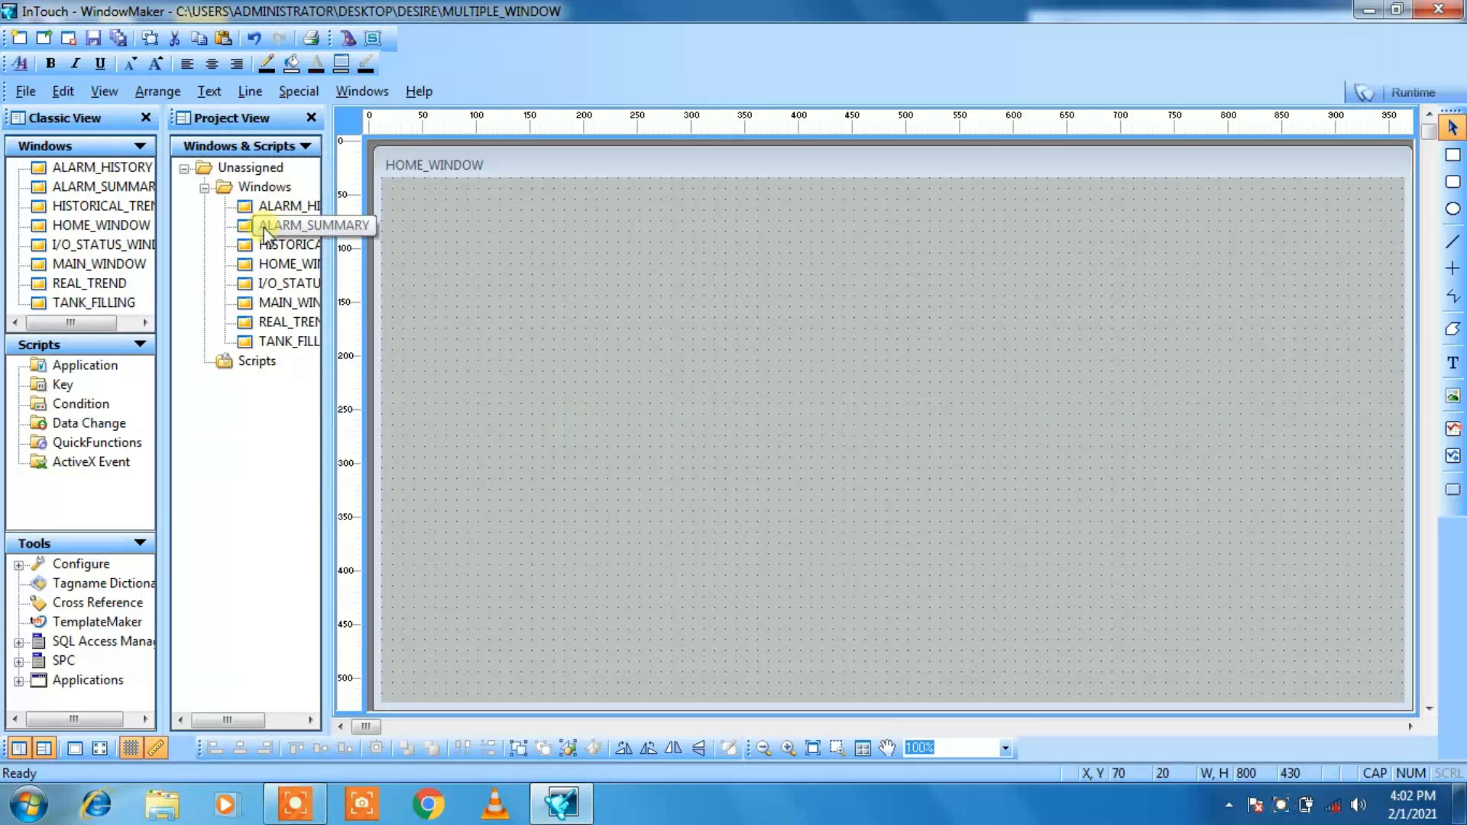
{"action": "left_click_drag", "start_coordinate": [264, 227], "coordinate": [697, 436]}
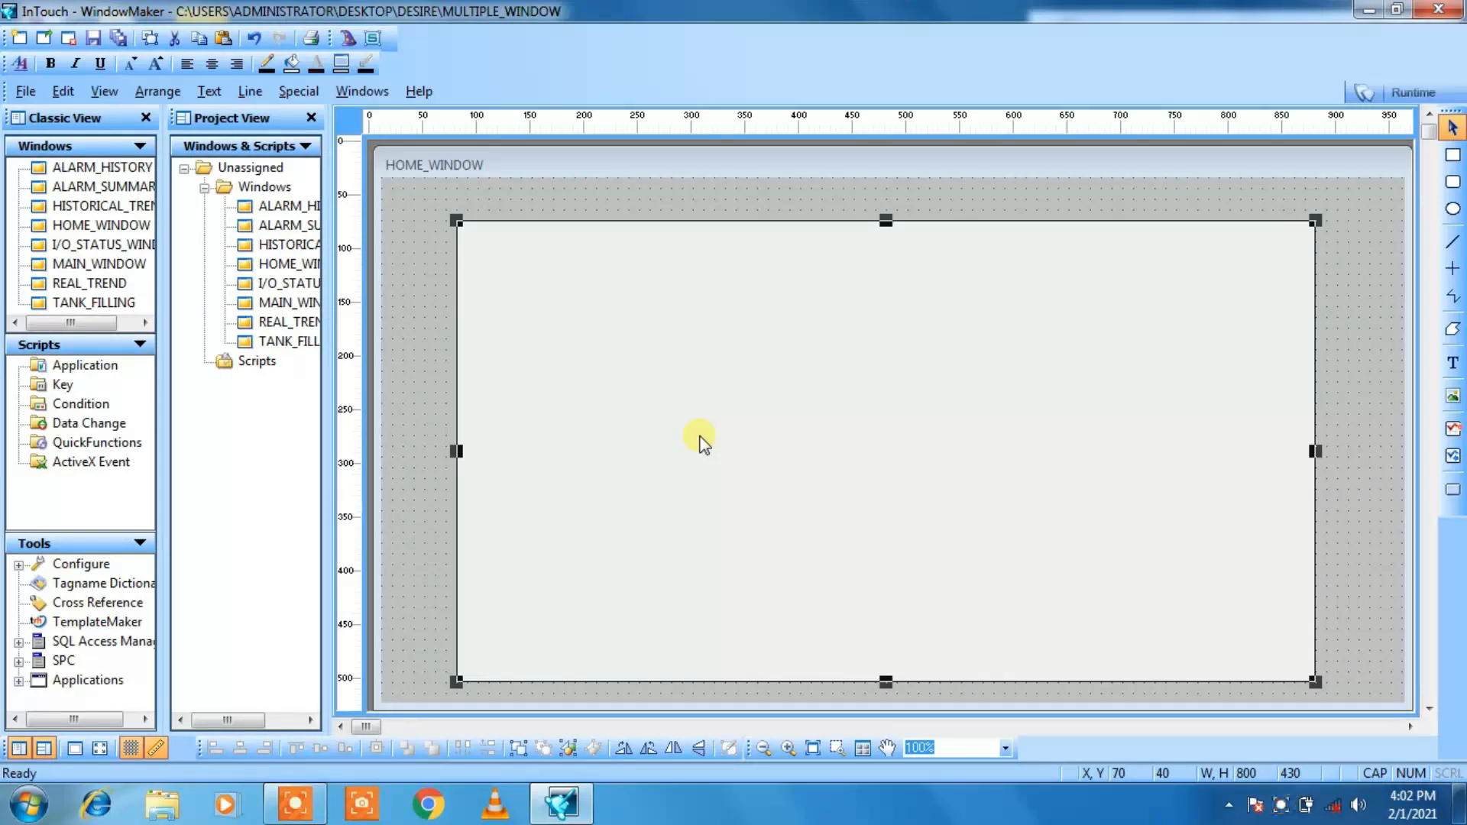
{"action": "double_click", "coordinate": [311, 301]}
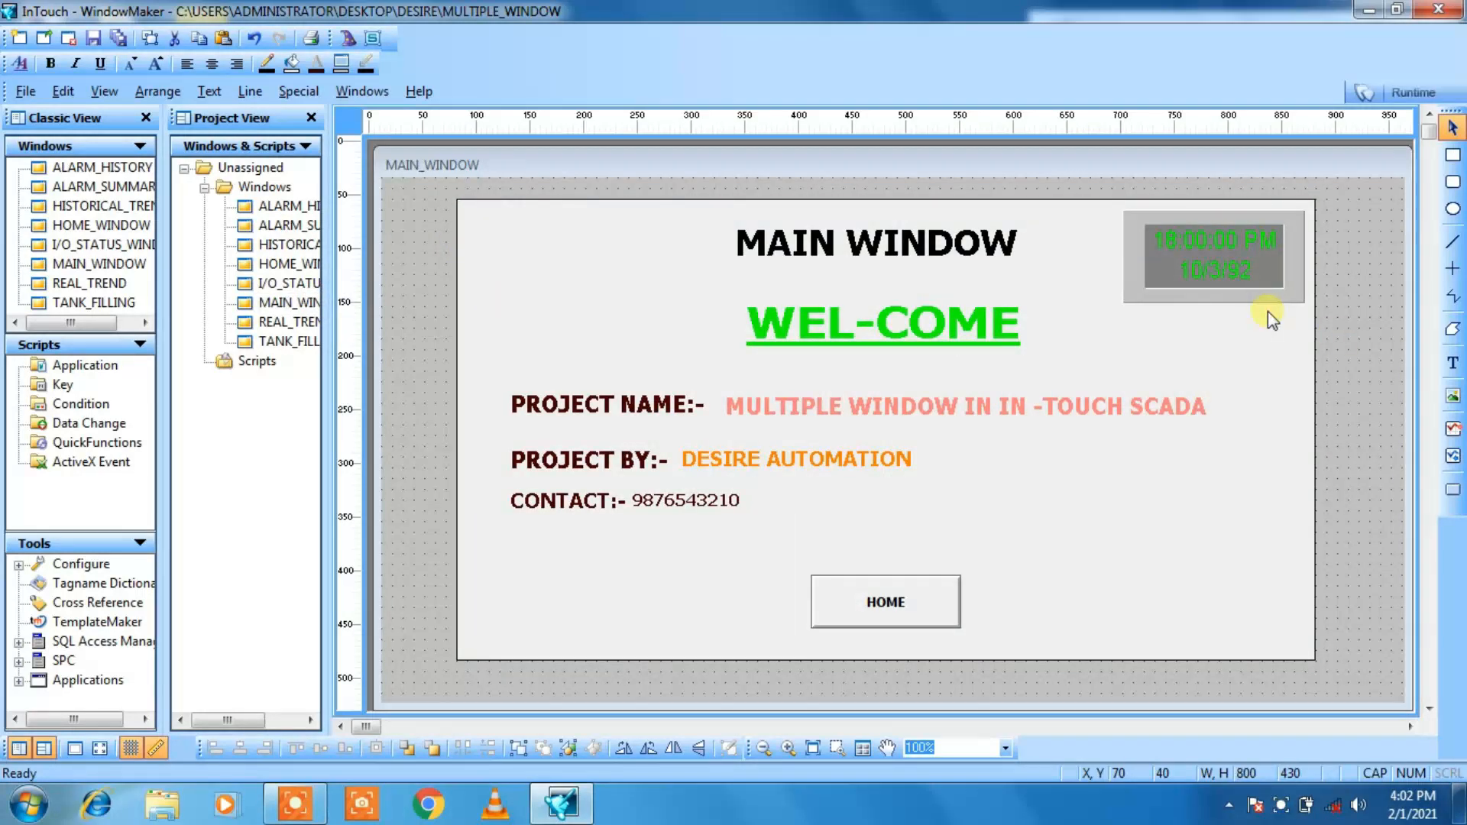
{"action": "left_click", "coordinate": [1259, 218]}
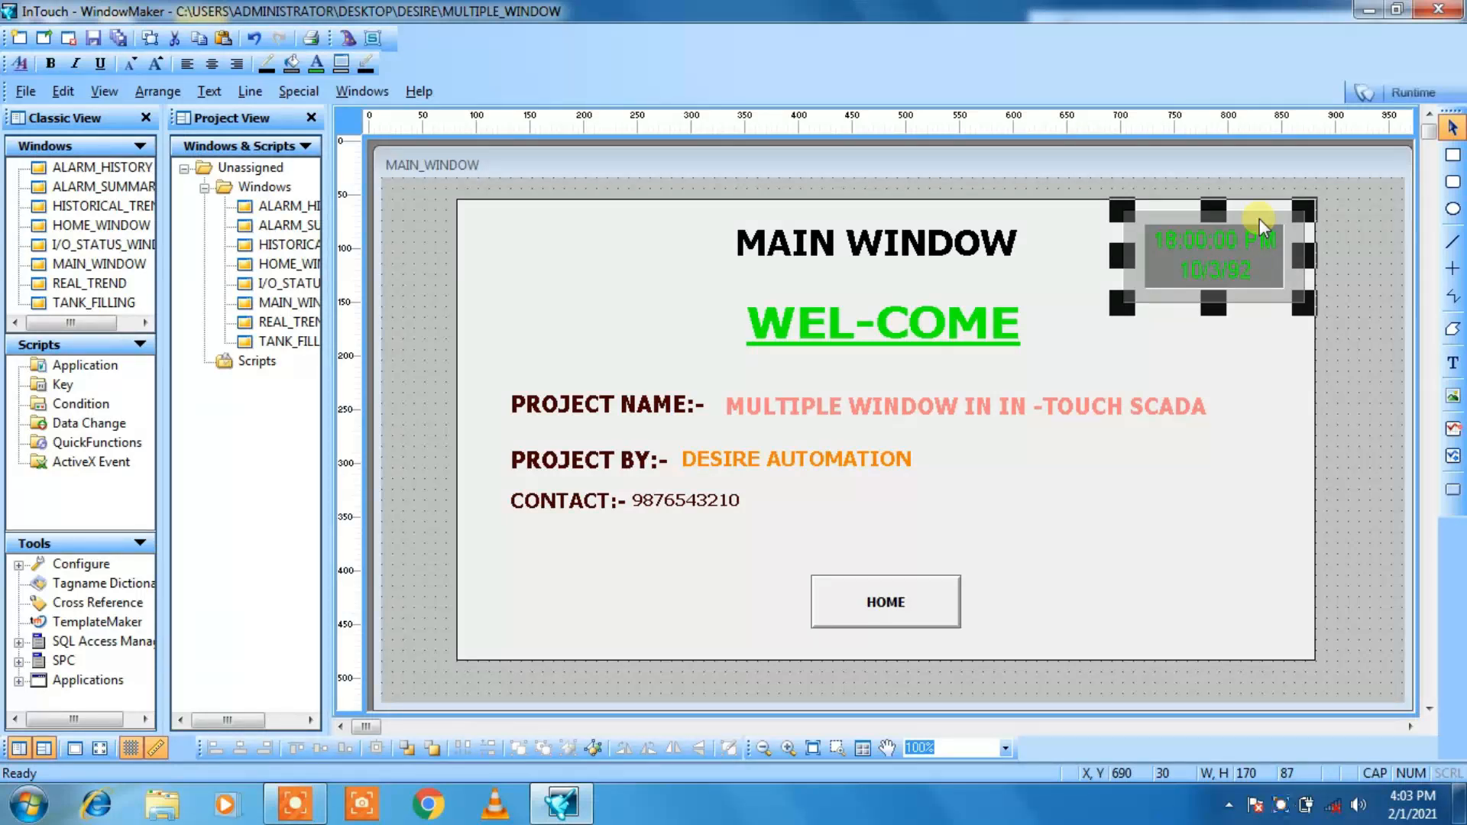
{"action": "double_click", "coordinate": [273, 268]}
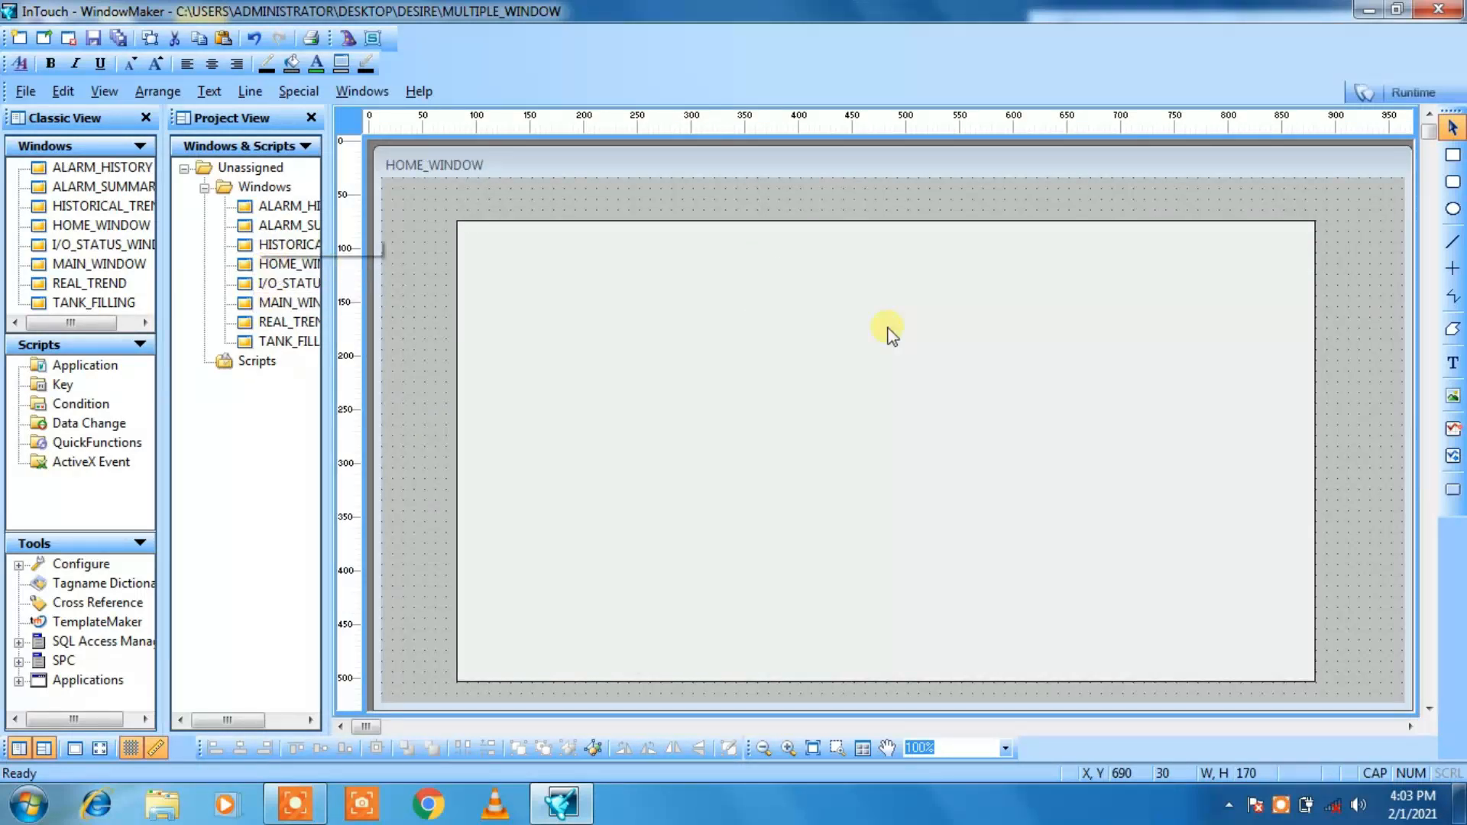
{"action": "right_click", "coordinate": [998, 292]}
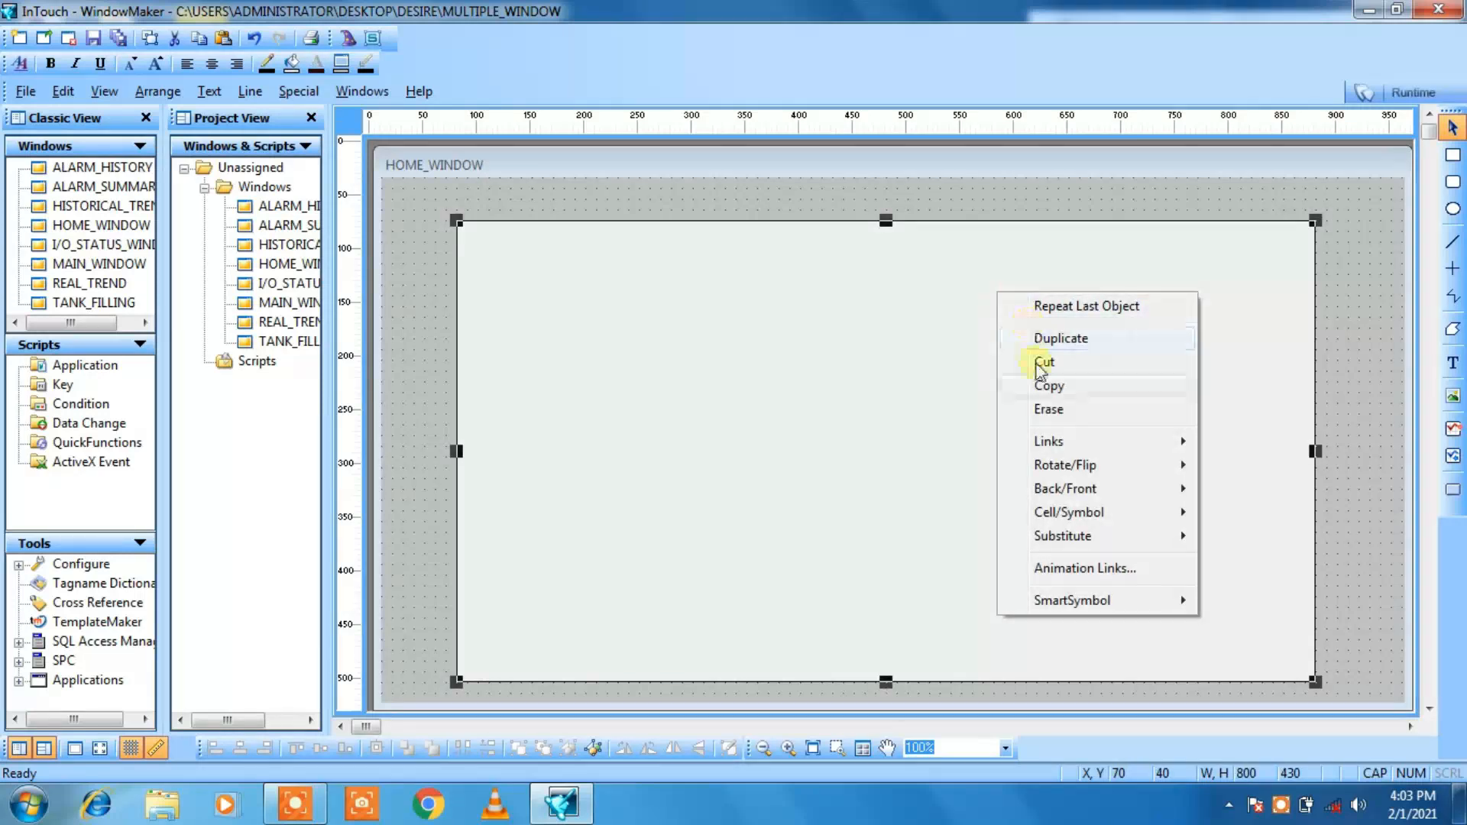
{"action": "left_click", "coordinate": [1002, 389]}
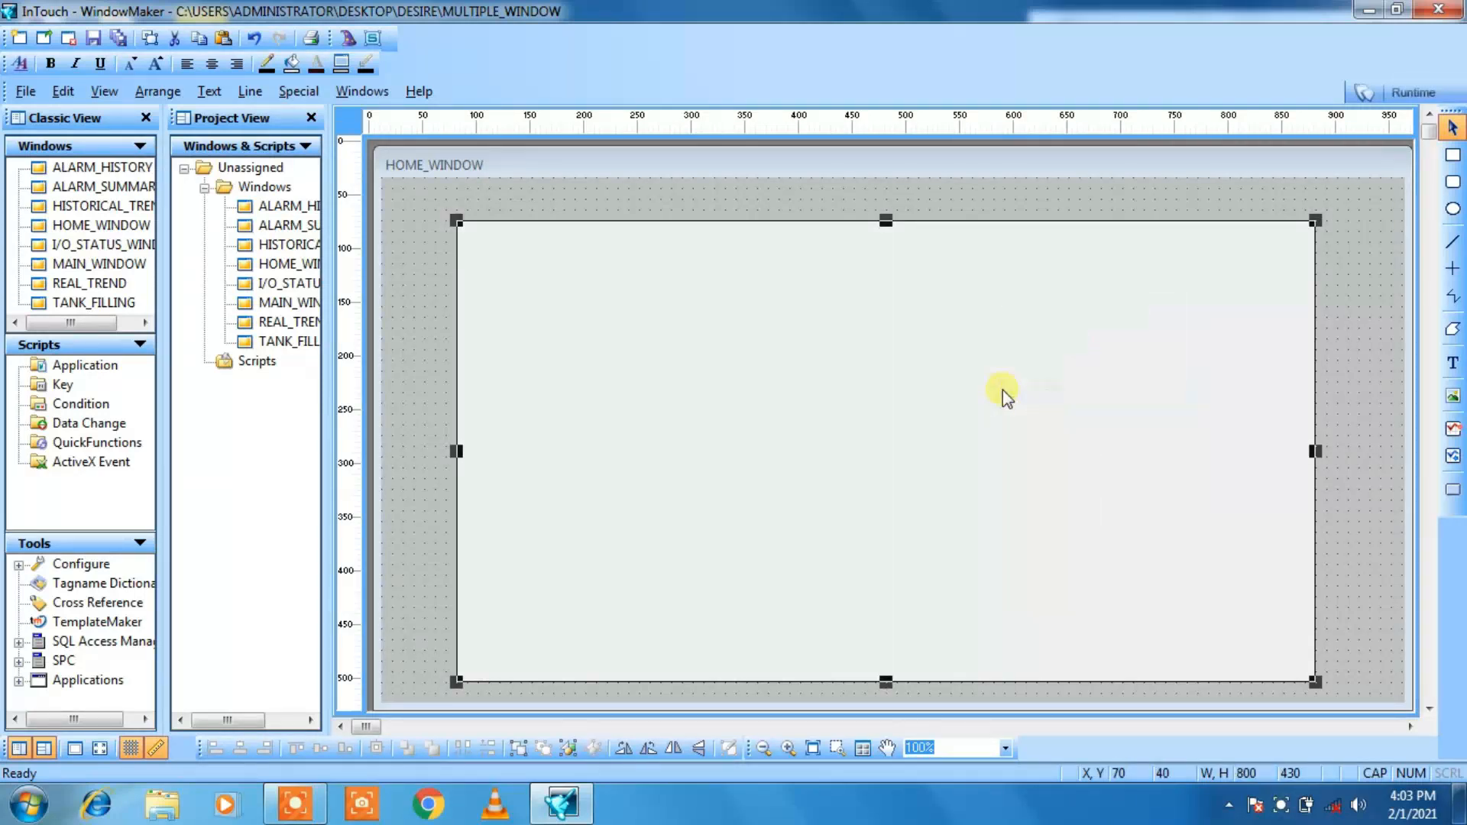
Step: Copy the date and time clock from MAIN_WINDOW and paste it into HOME_WINDOW
{"action": "double_click", "coordinate": [268, 303]}
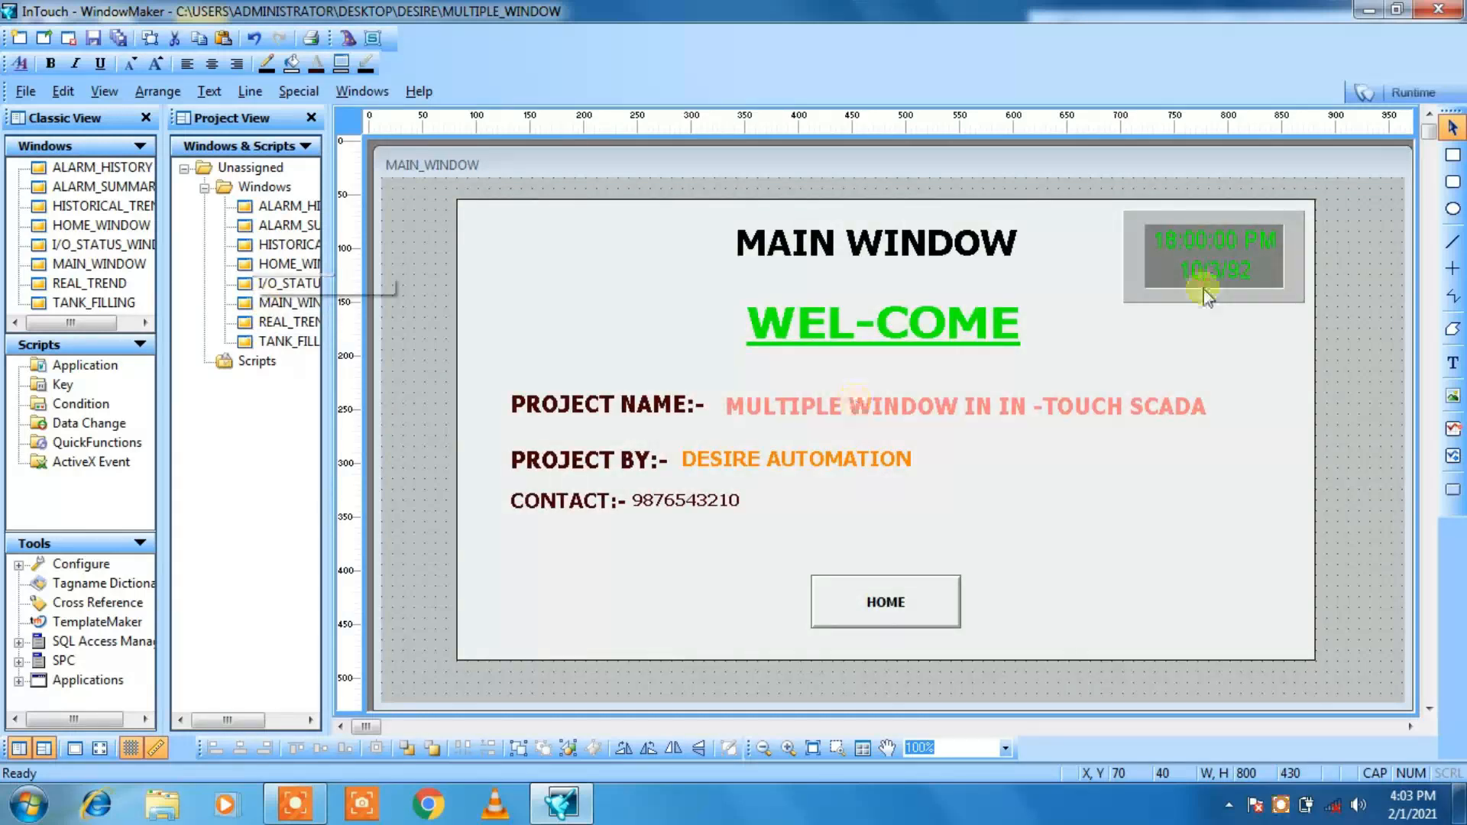
{"action": "left_click", "coordinate": [1210, 277]}
{"action": "right_click", "coordinate": [1210, 277]}
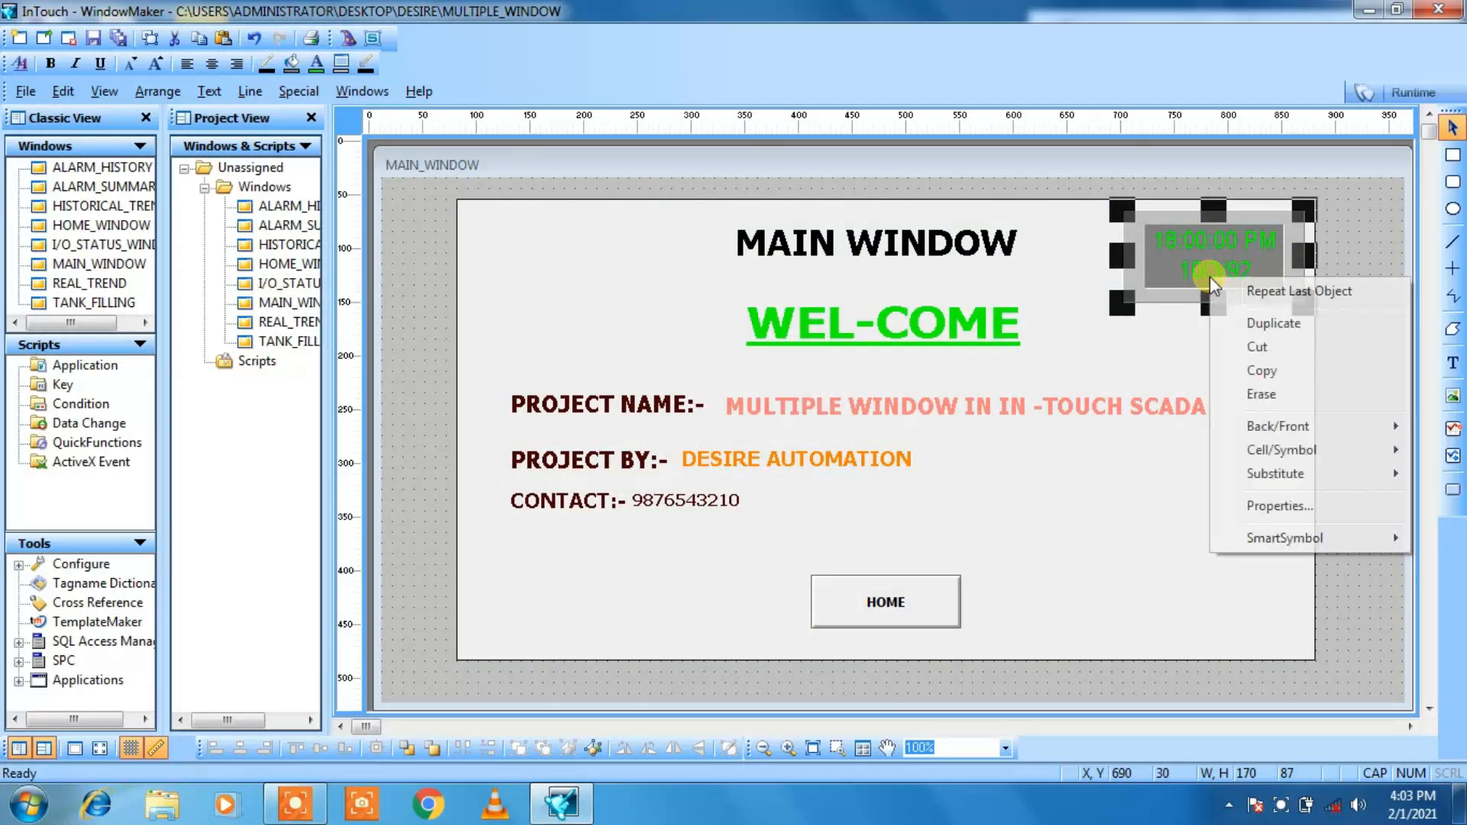
{"action": "left_click", "coordinate": [1262, 370]}
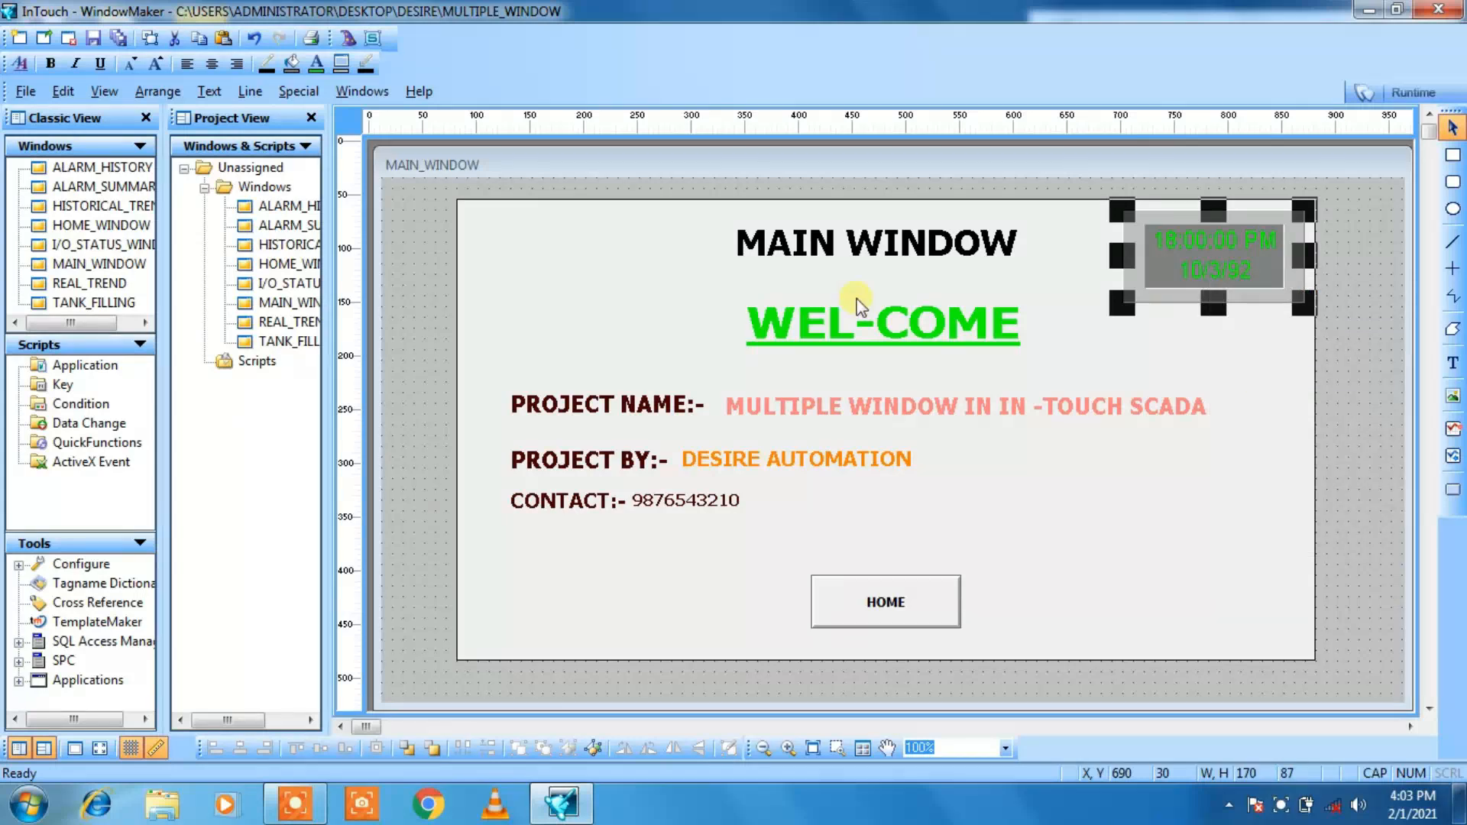
{"action": "double_click", "coordinate": [268, 265]}
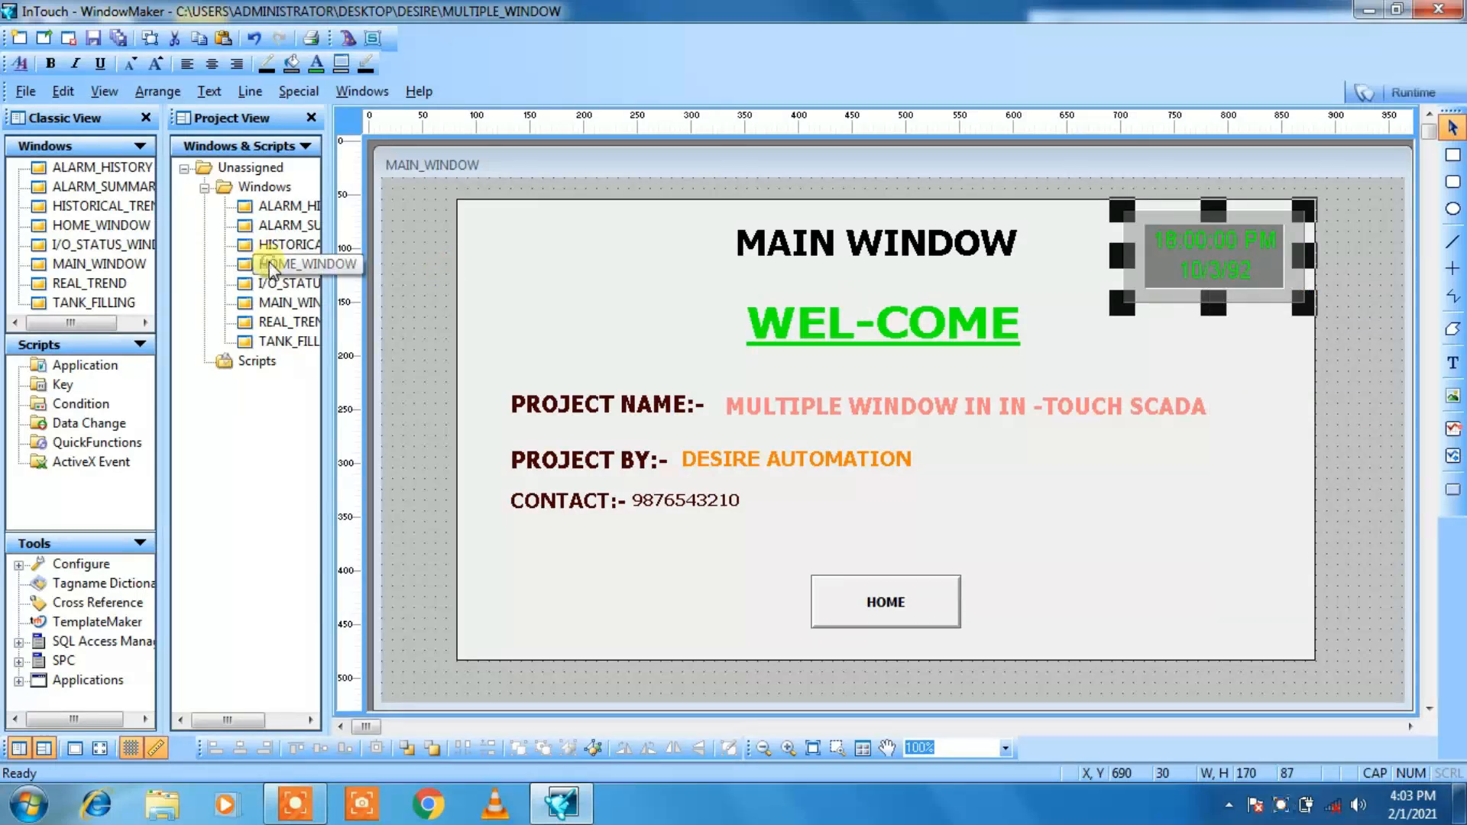
{"action": "right_click", "coordinate": [1082, 285]}
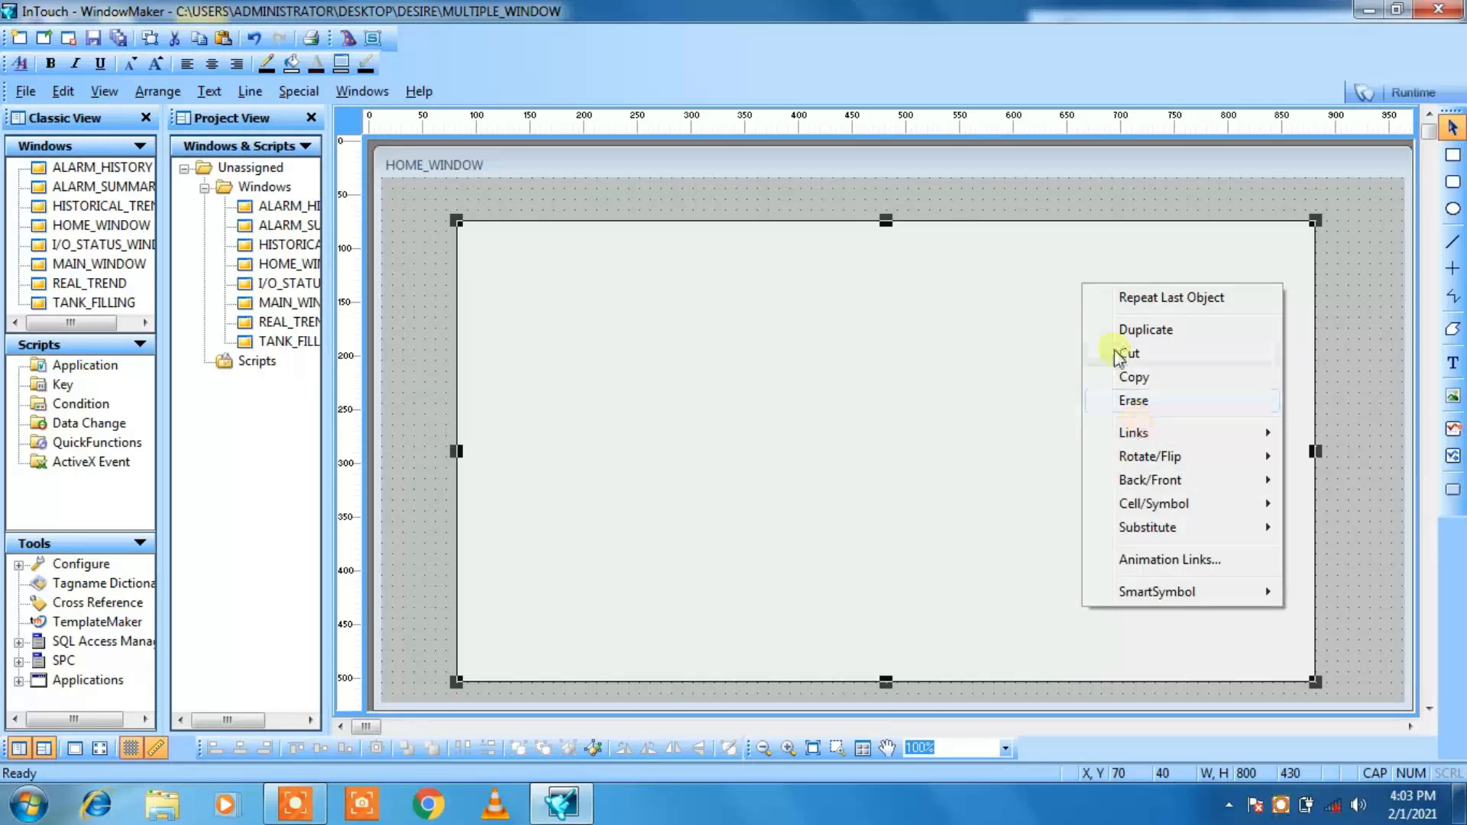
{"action": "left_click", "coordinate": [1123, 207]}
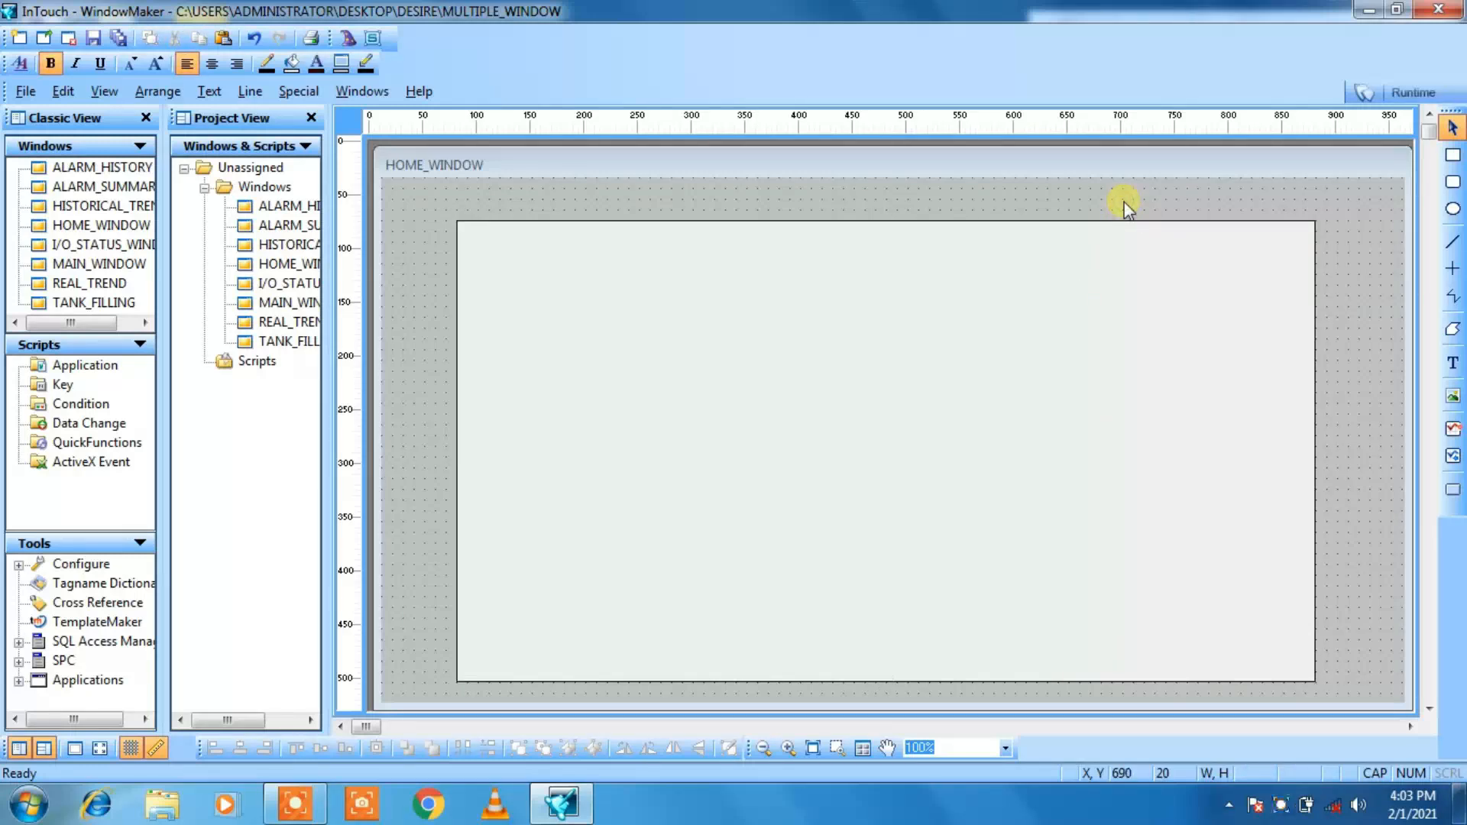
{"action": "right_click", "coordinate": [1125, 202]}
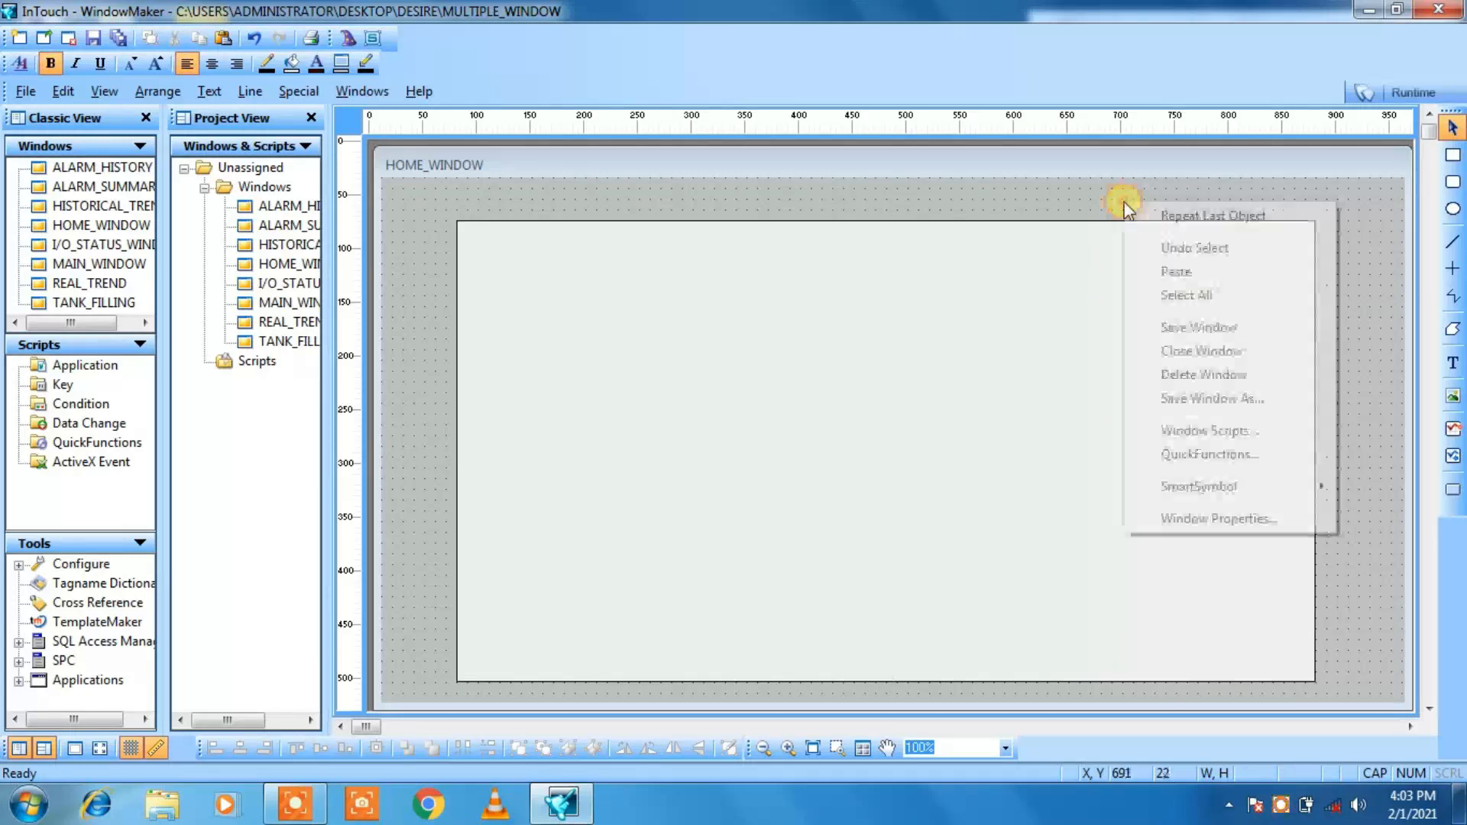
{"action": "left_click", "coordinate": [1152, 276]}
{"action": "left_click", "coordinate": [1154, 282]}
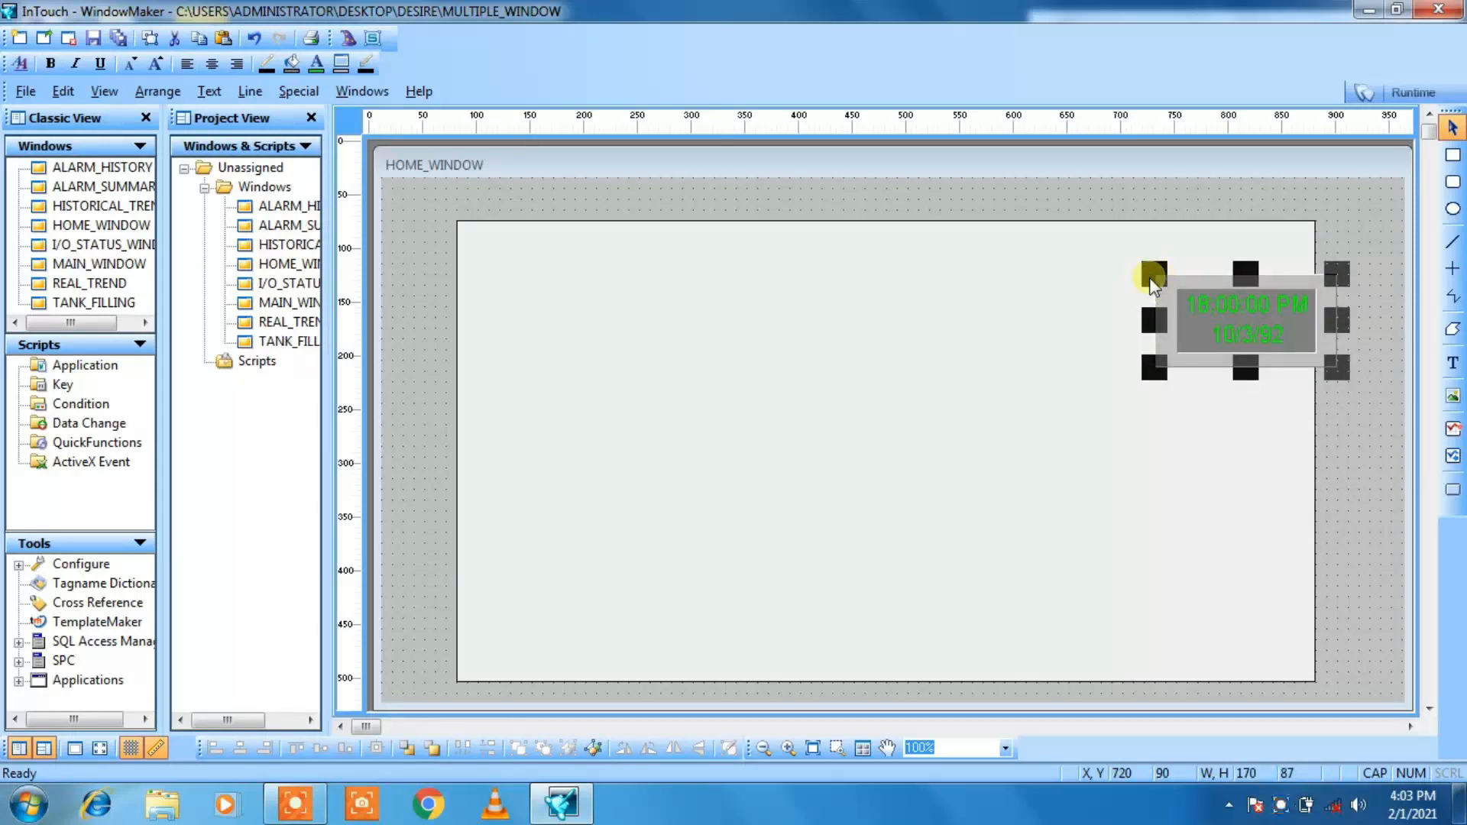
Step: Nudge the pasted clock to X 690, Y 50, inside the upper right corner of the large rectangle
{"action": "key", "text": "Left"}
{"action": "key", "text": "Left"}
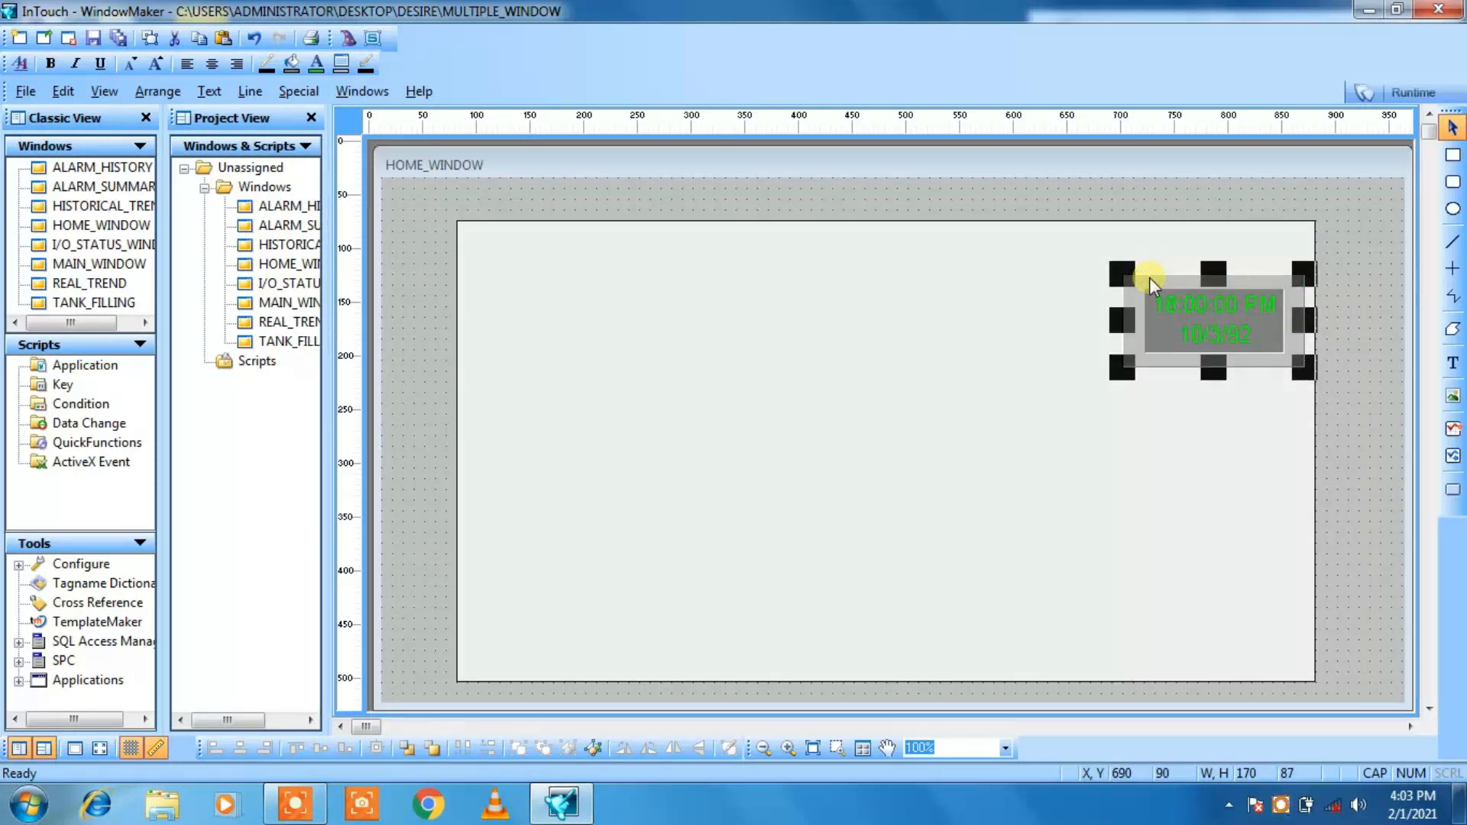
{"action": "key", "text": "Up"}
{"action": "key", "text": "Up"}
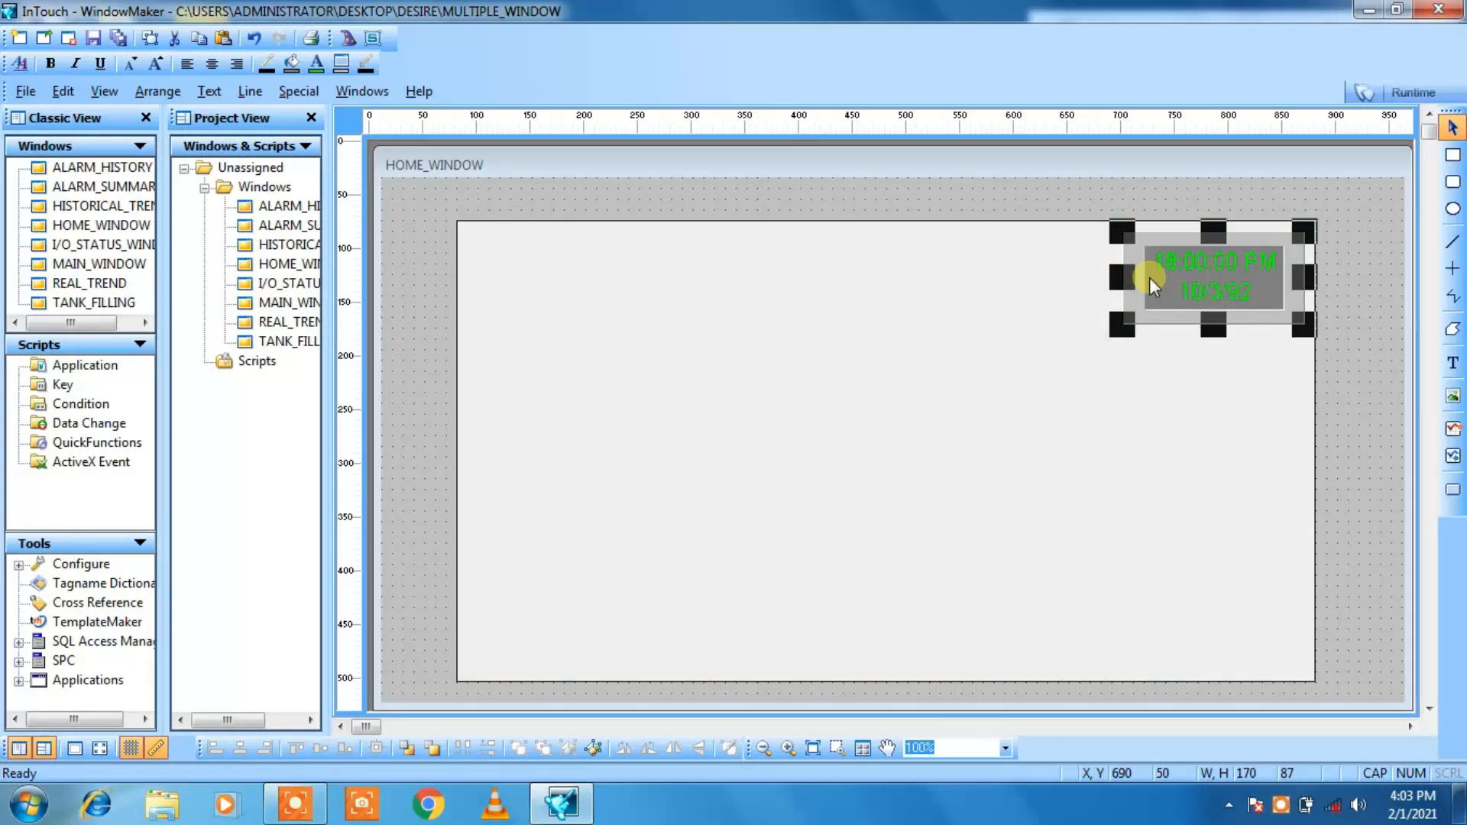
{"action": "left_click", "coordinate": [1144, 344]}
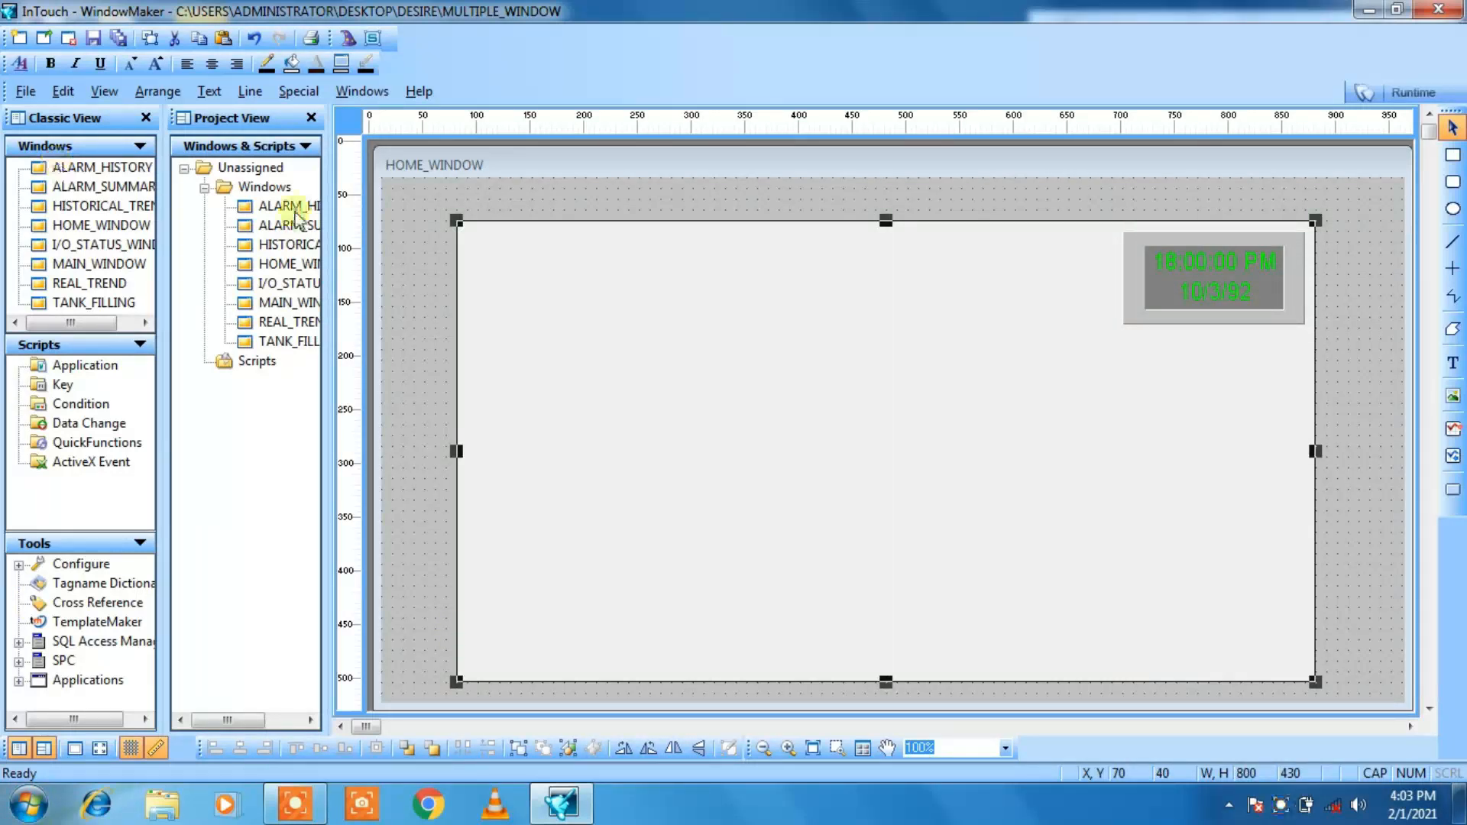
{"action": "left_click", "coordinate": [282, 302]}
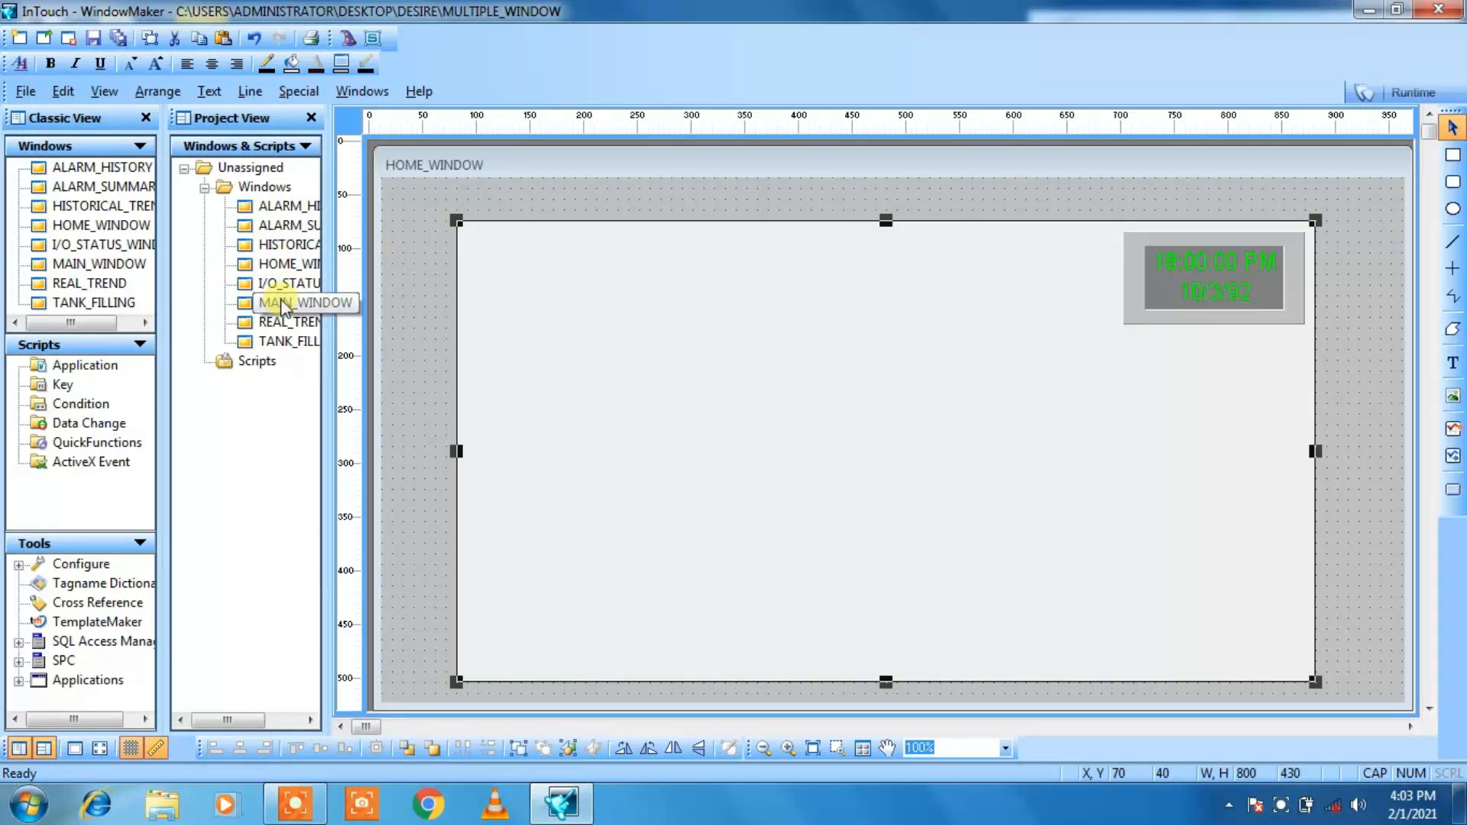
{"action": "left_click", "coordinate": [258, 305]}
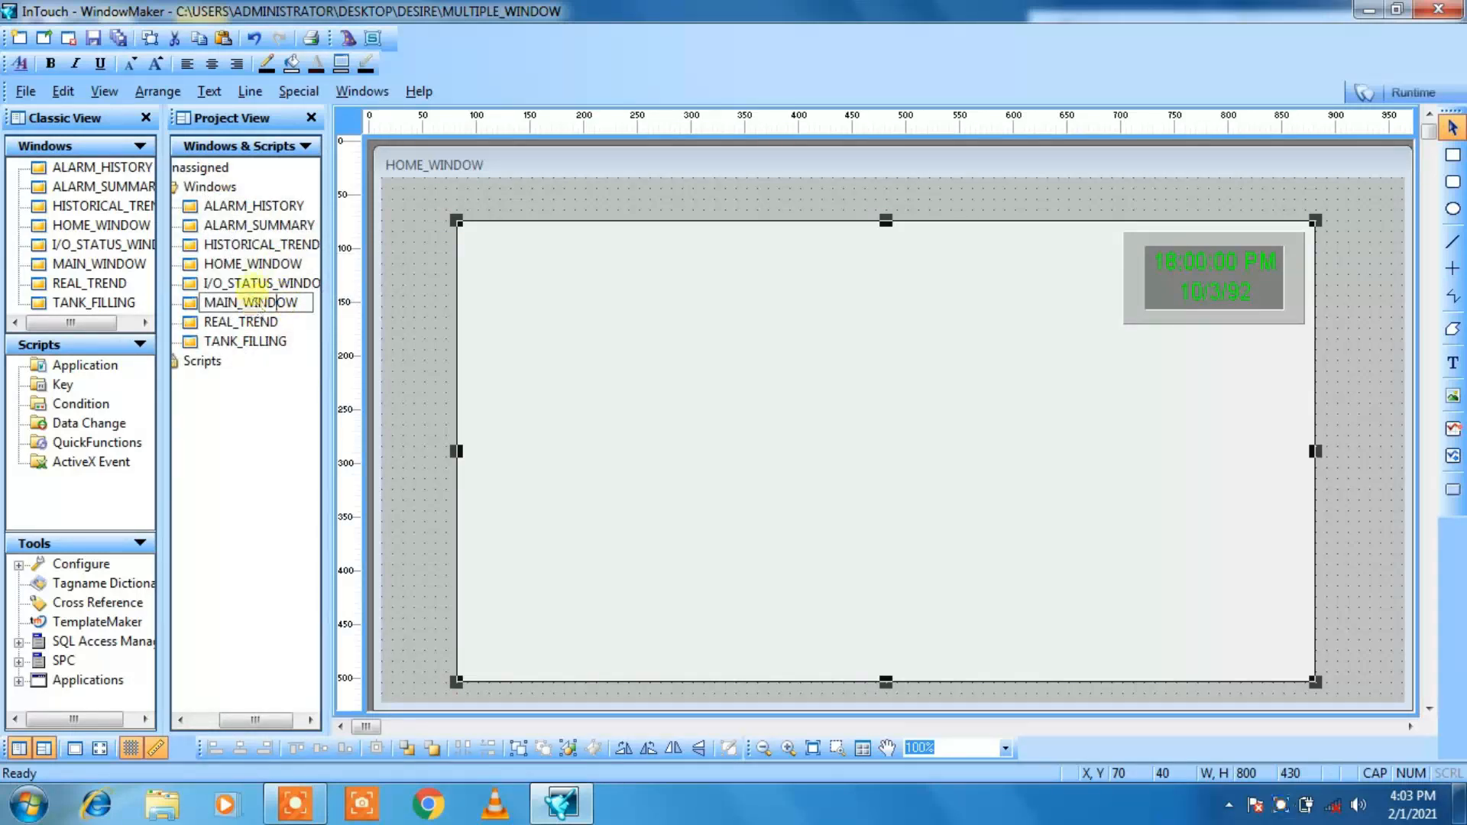
{"action": "left_click", "coordinate": [305, 419]}
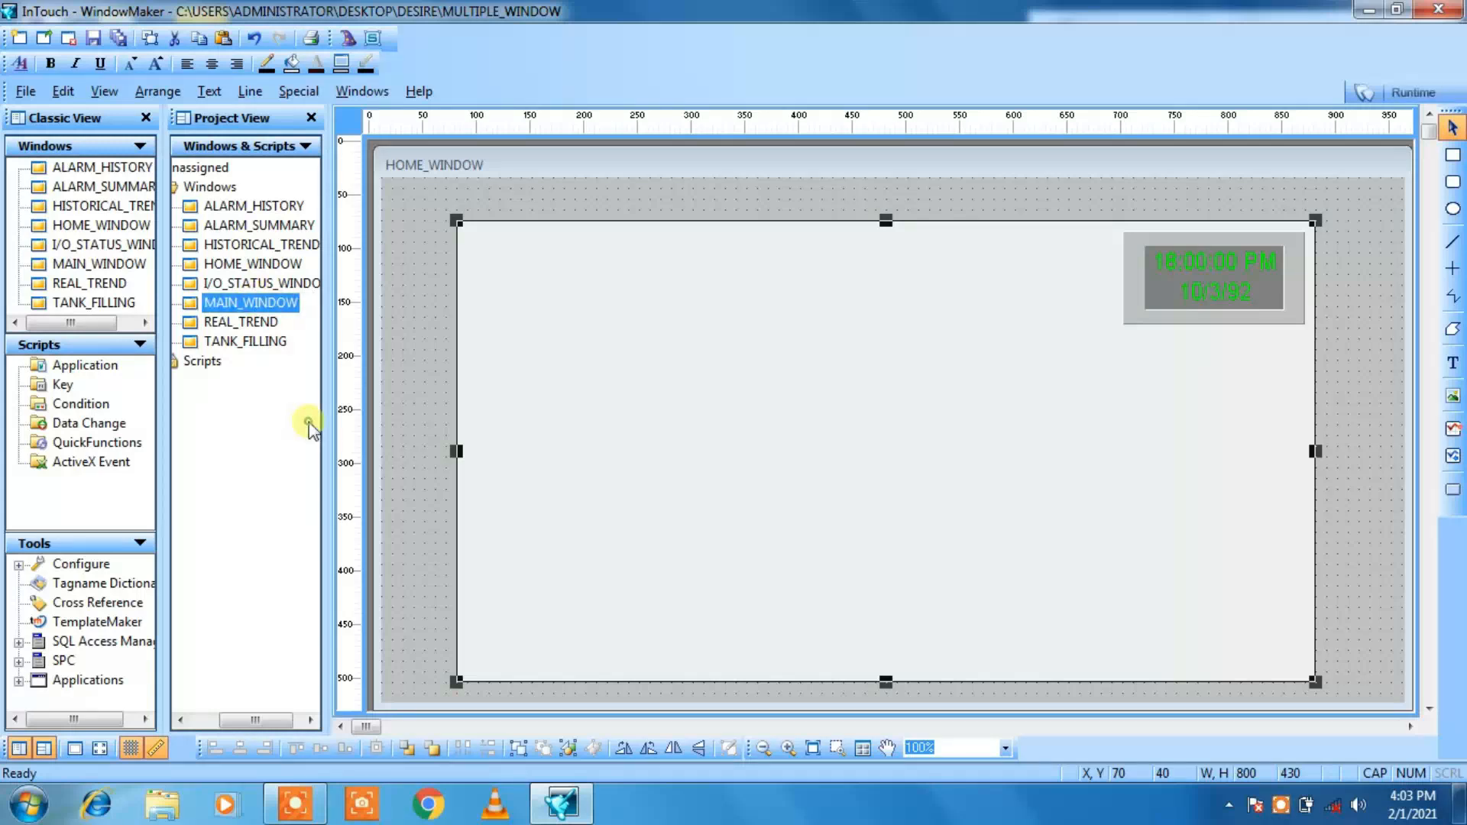
{"action": "double_click", "coordinate": [208, 305]}
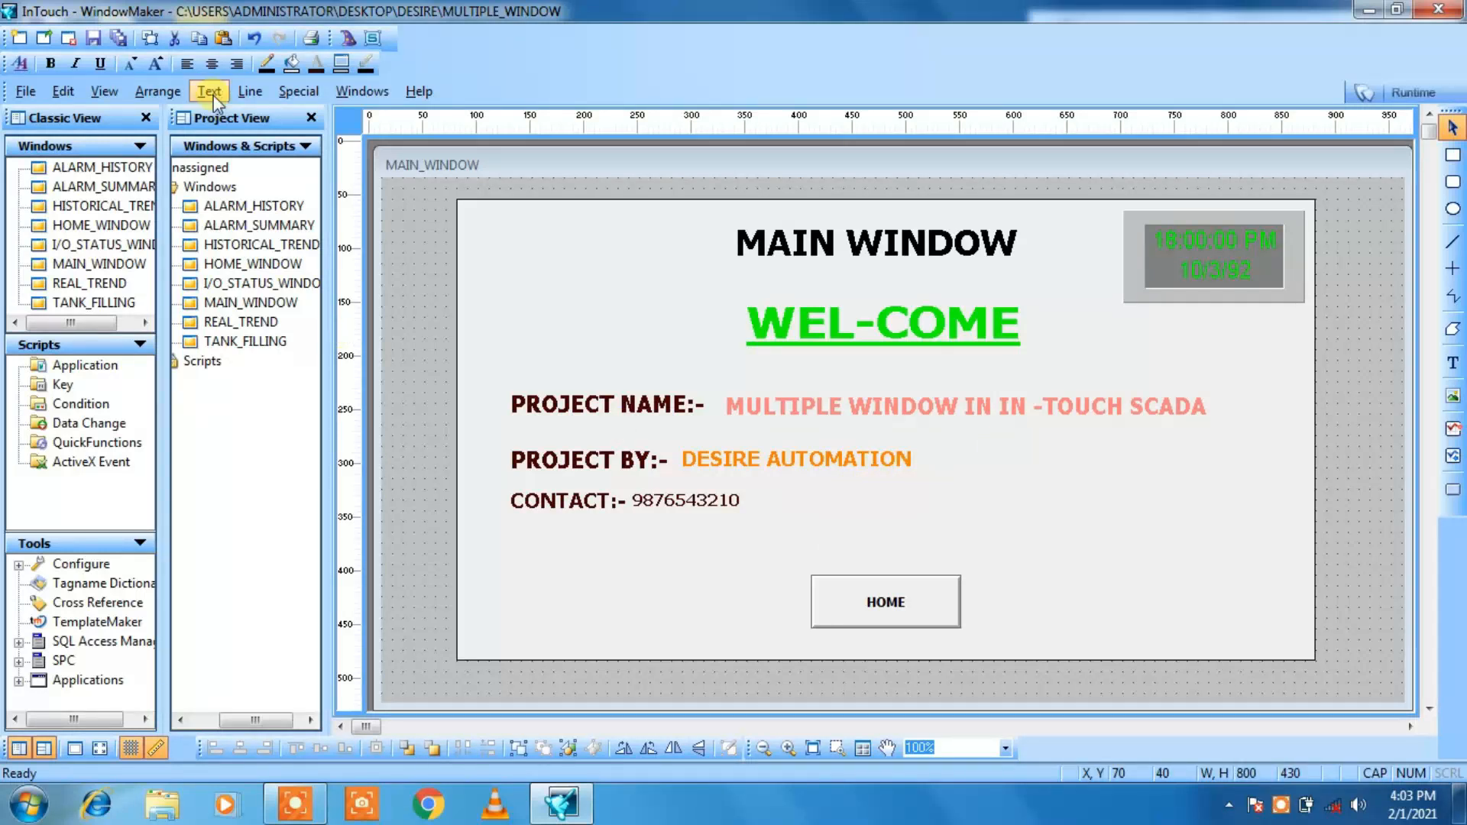
{"action": "double_click", "coordinate": [217, 260]}
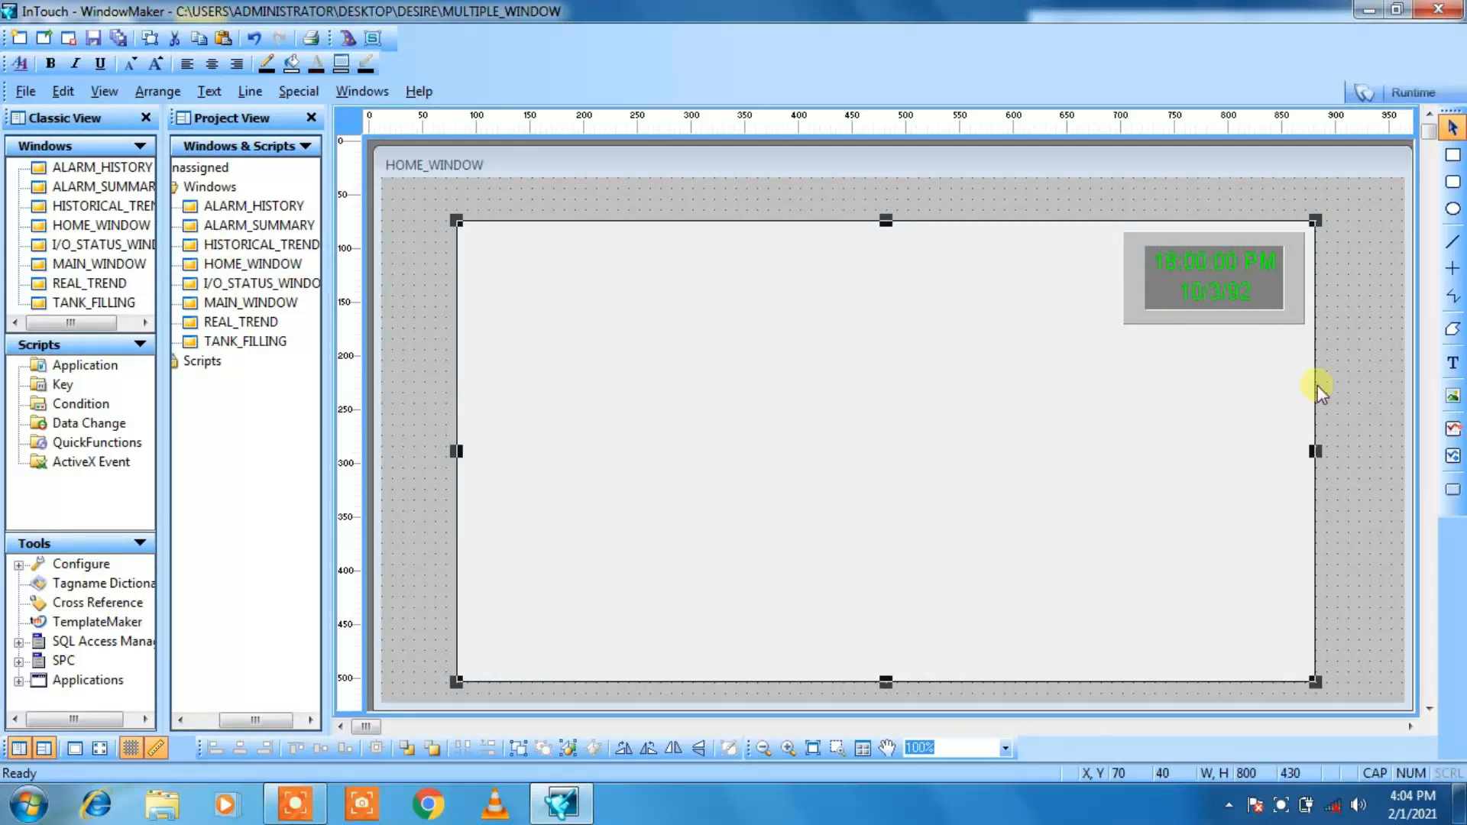
Step: Add the title text HOME near the top centre of the large rectangle in HOME_WINDOW
{"action": "left_click", "coordinate": [1444, 368]}
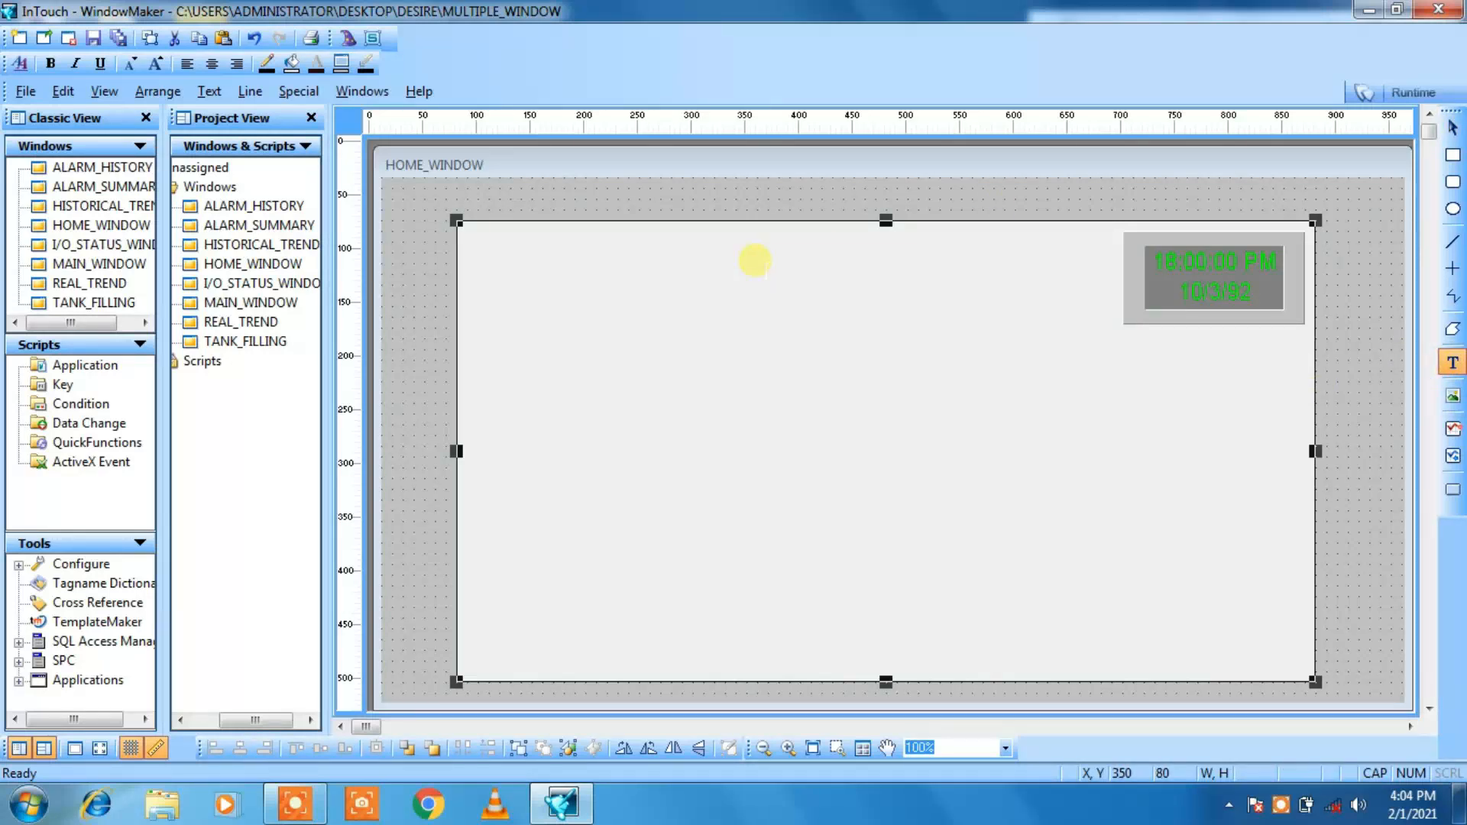
{"action": "left_click", "coordinate": [756, 261]}
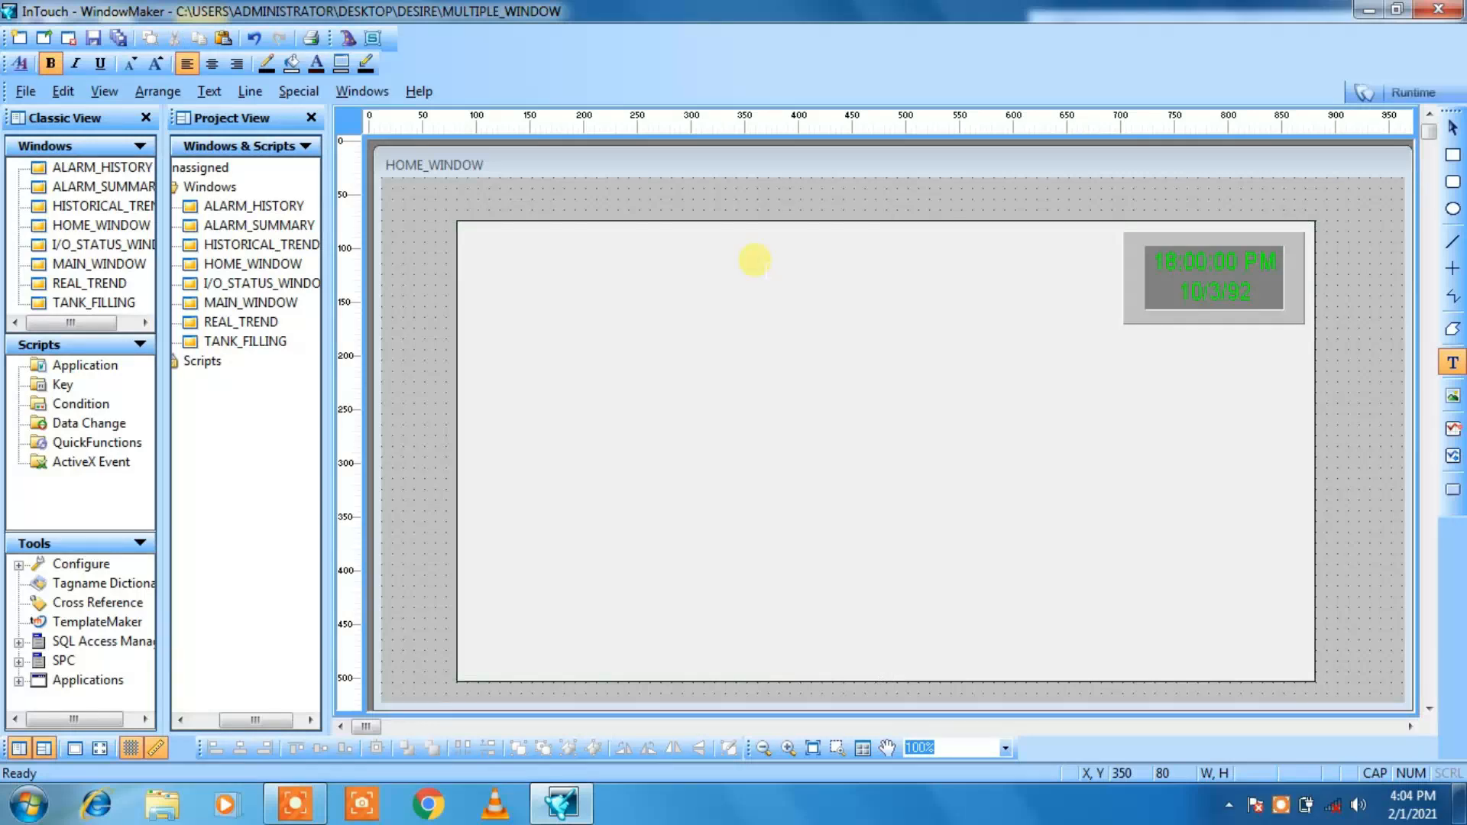
{"action": "type", "text": "HOME"}
{"action": "left_click", "coordinate": [750, 285]}
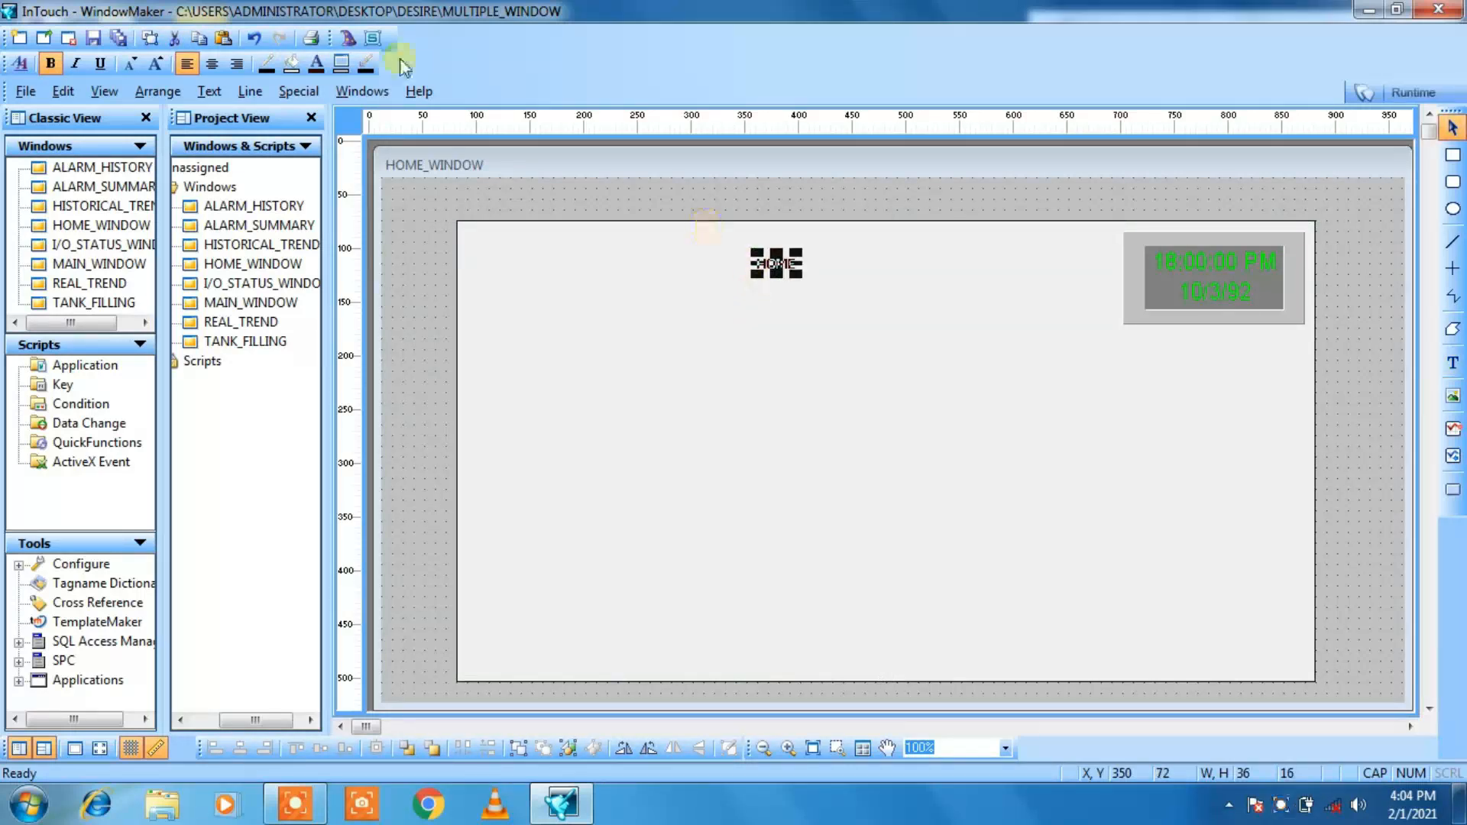
Step: Enlarge the HOME title to about 75 by 30 and nudge it to X 380, Y 70
{"action": "left_click", "coordinate": [158, 63]}
{"action": "left_click", "coordinate": [159, 63]}
{"action": "left_click", "coordinate": [159, 63]}
{"action": "left_click", "coordinate": [158, 64]}
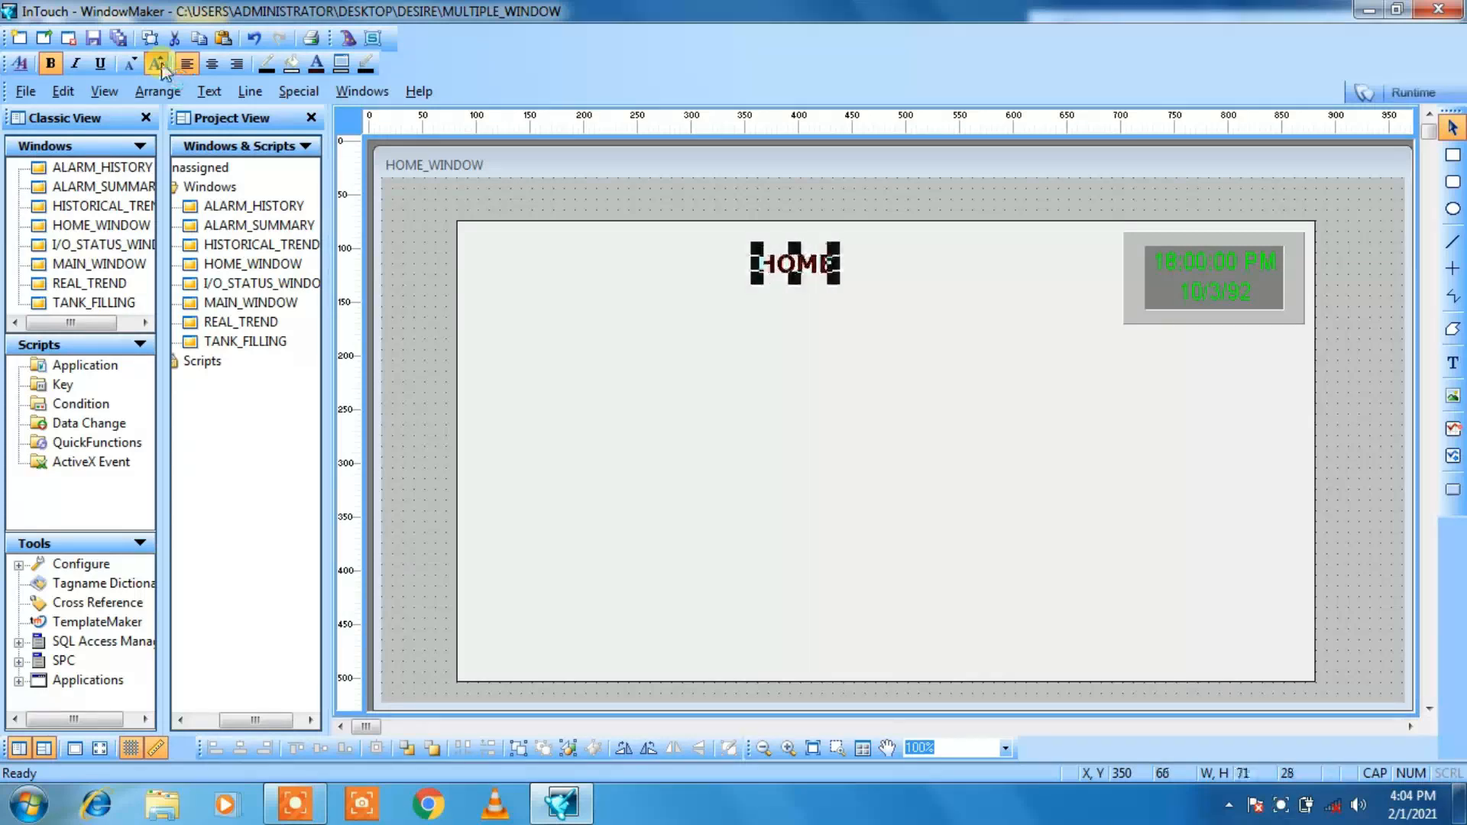
{"action": "left_click", "coordinate": [158, 63]}
{"action": "left_click", "coordinate": [159, 64]}
{"action": "key", "text": "Right"}
{"action": "key", "text": "Right"}
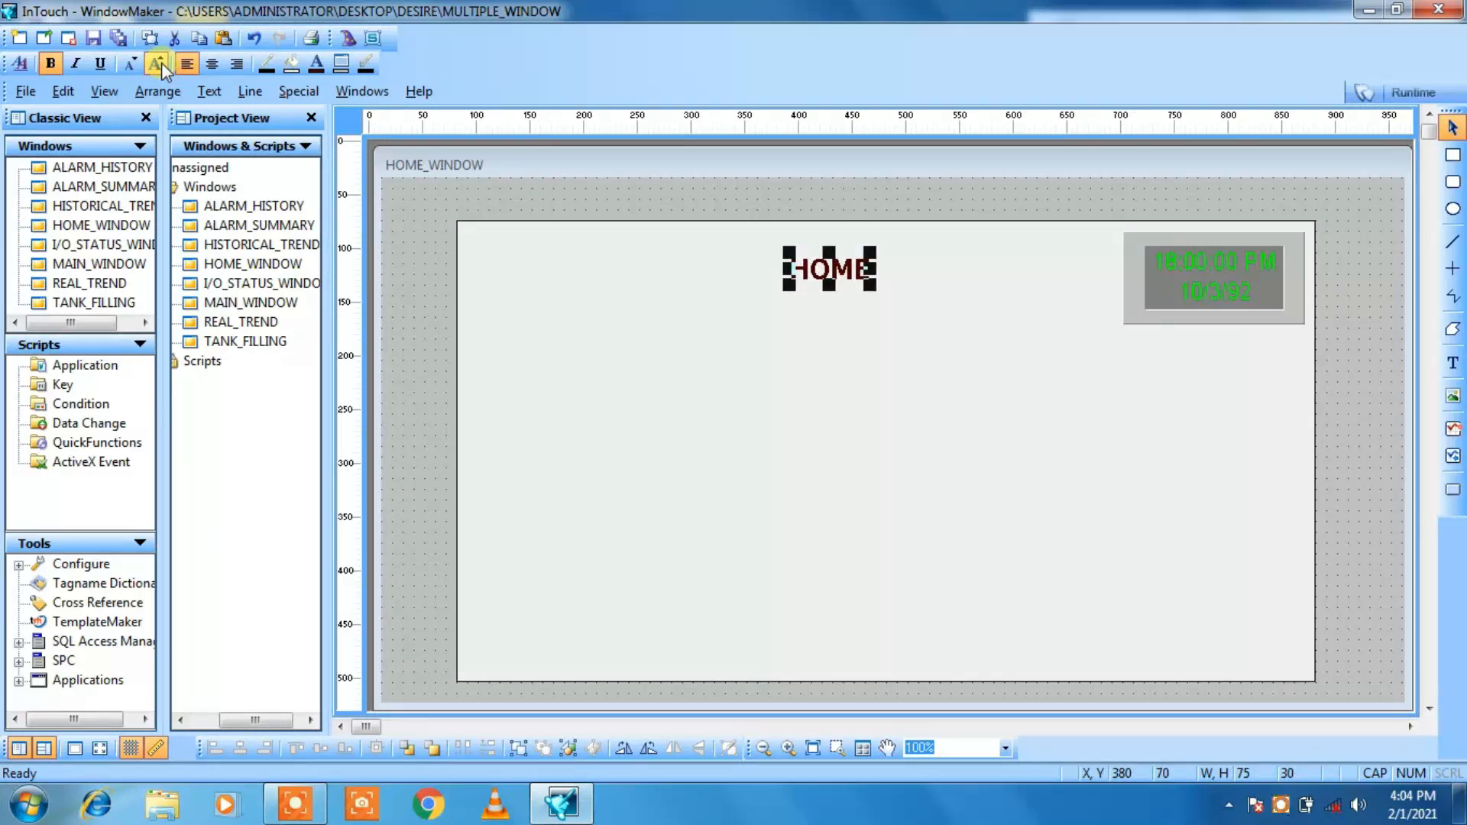
Step: Draw a button about 120 wide and 40 high at X 120, Y 140, below the HOME title
{"action": "left_click", "coordinate": [515, 320]}
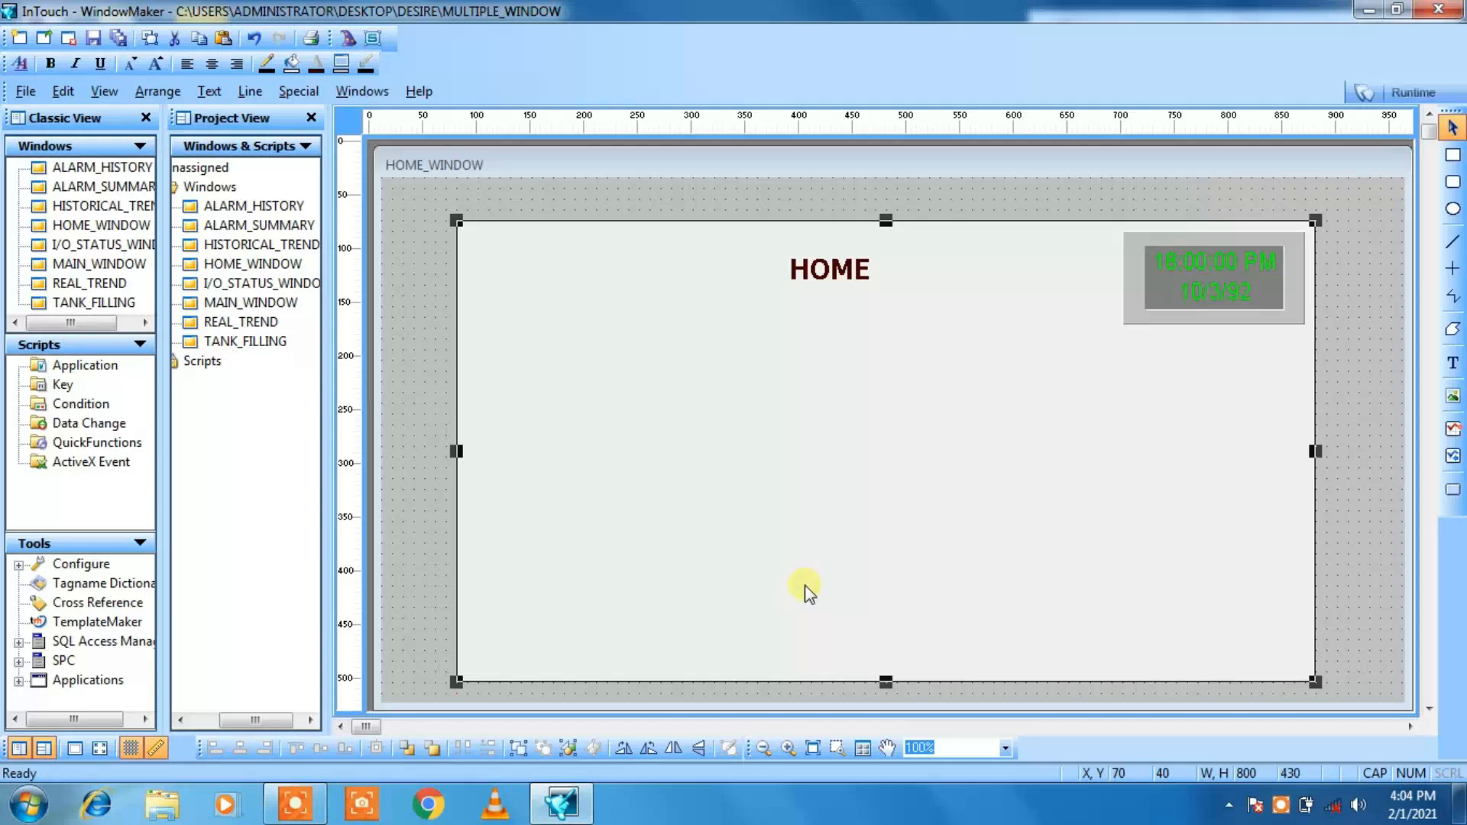
{"action": "left_click", "coordinate": [1453, 490]}
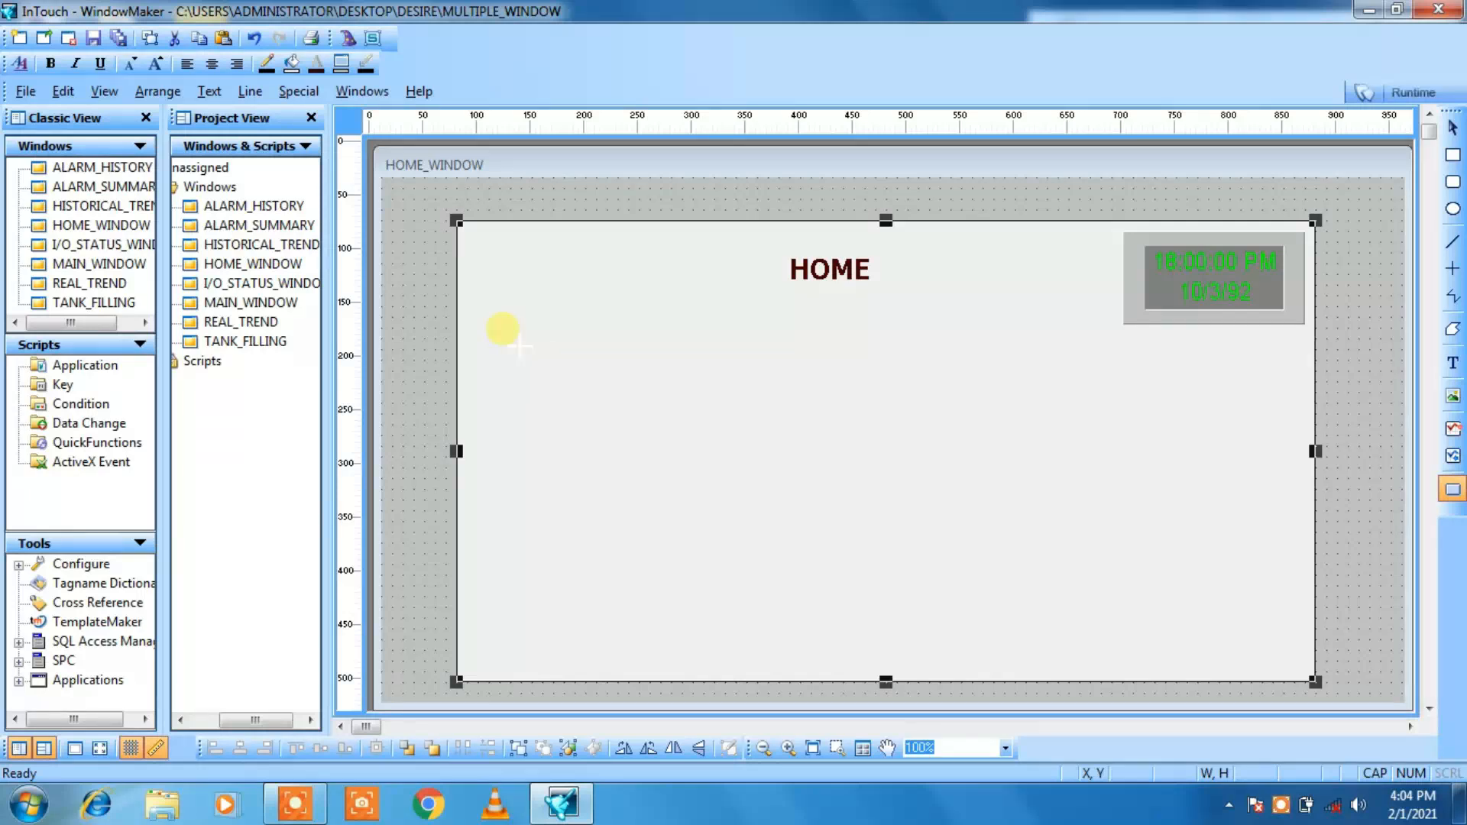
{"action": "left_click", "coordinate": [507, 327]}
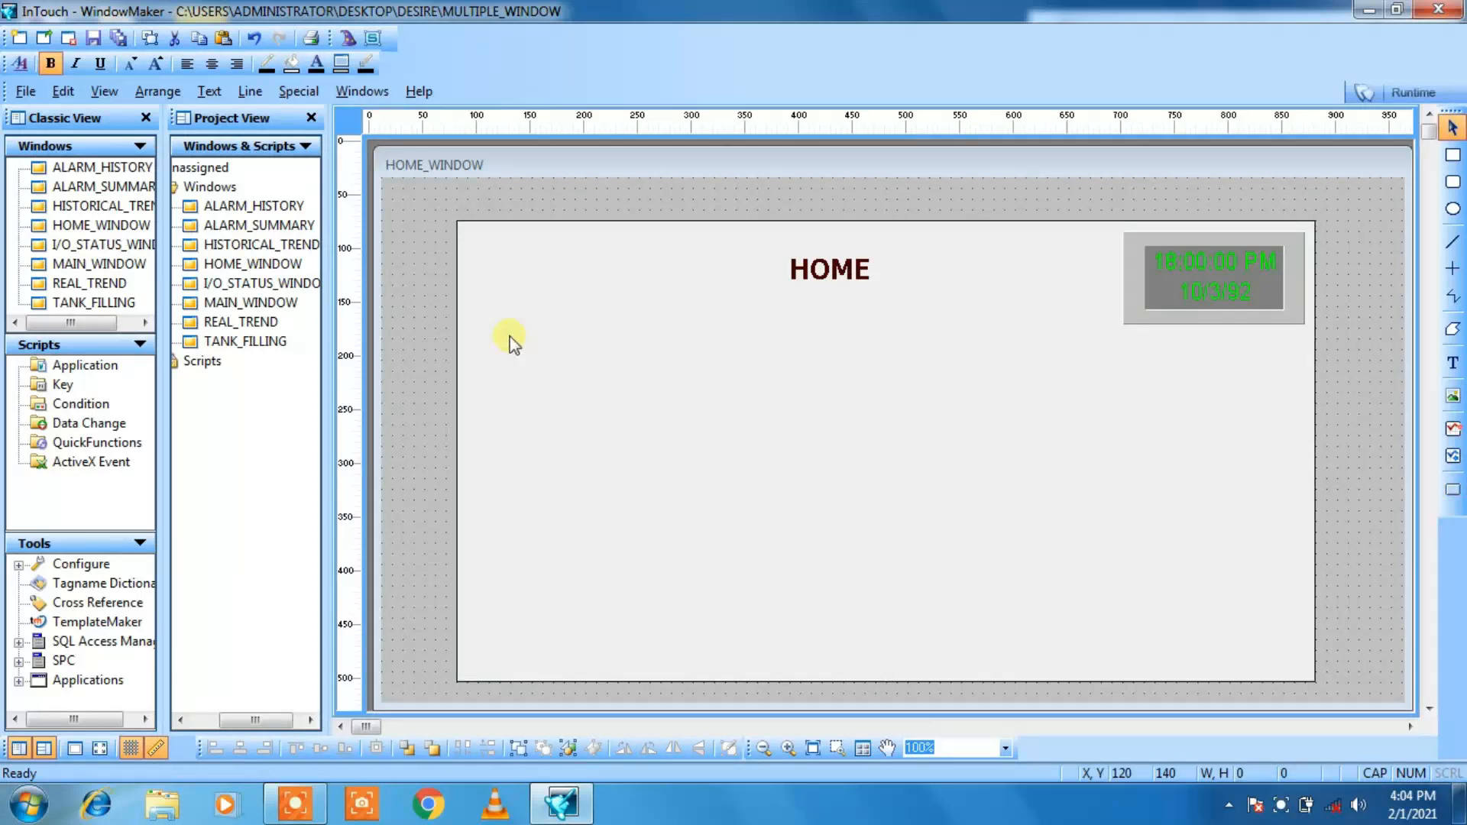
{"action": "mouse_move", "coordinate": [511, 337]}
{"action": "left_mouse_down"}
{"action": "mouse_move", "coordinate": [593, 419]}
{"action": "mouse_move", "coordinate": [602, 366]}
{"action": "mouse_move", "coordinate": [640, 375]}
{"action": "left_mouse_up"}
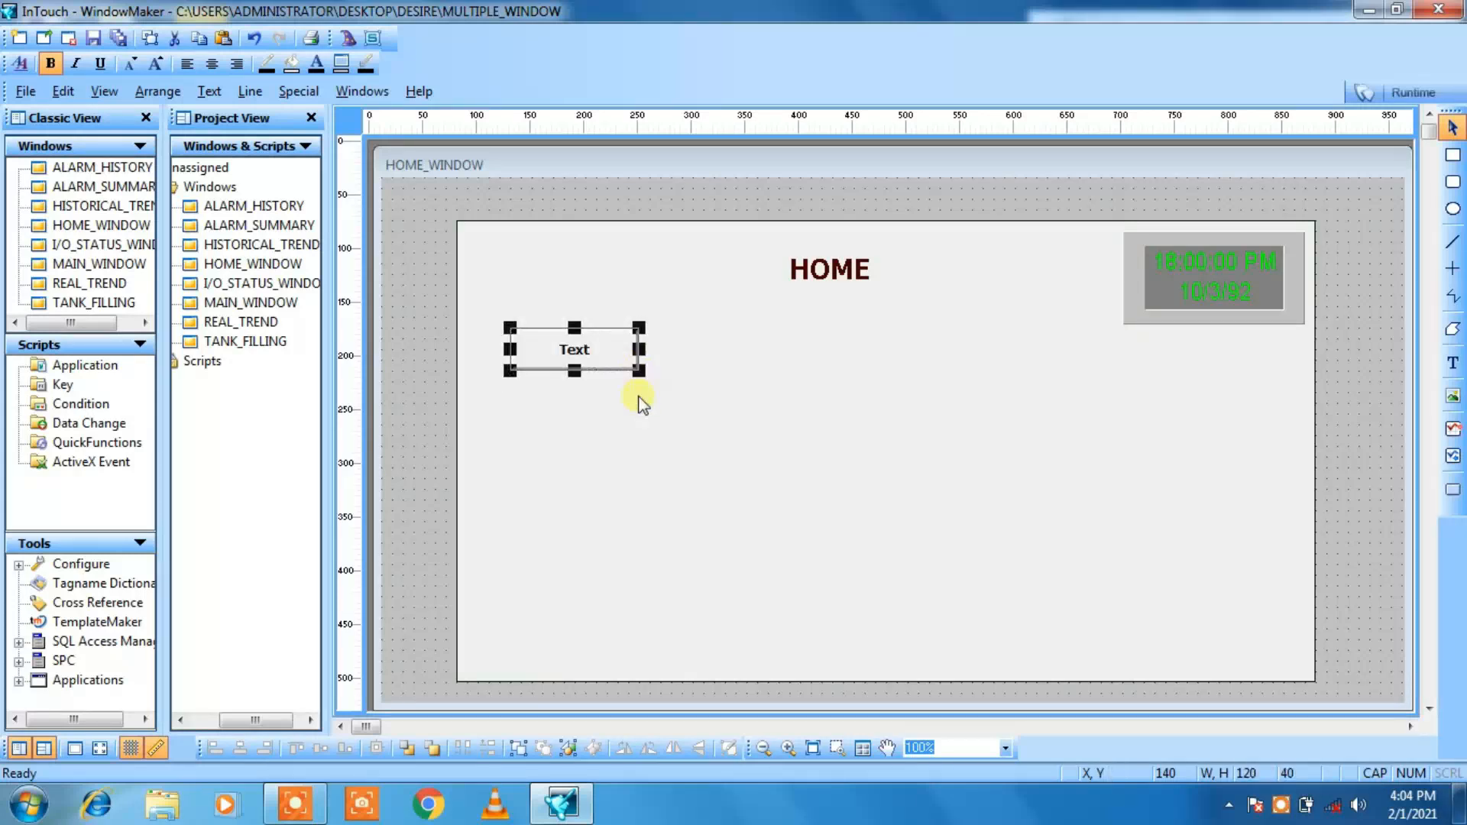
Step: Resize the new button to a height of 60 and position it at X 120, Y 150
{"action": "left_click", "coordinate": [581, 375]}
{"action": "left_click", "coordinate": [582, 371]}
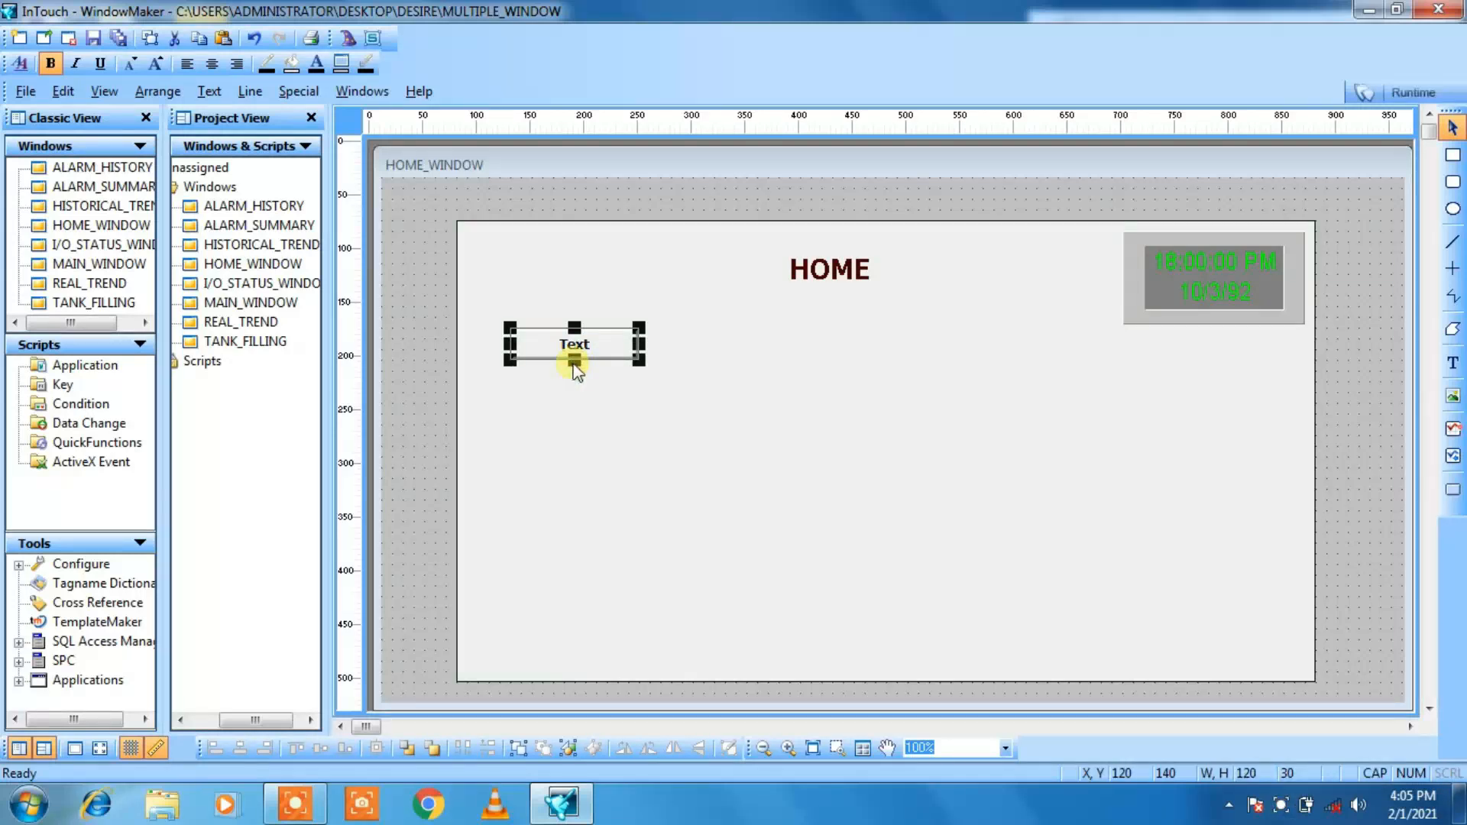
{"action": "left_click_drag", "start_coordinate": [575, 372], "coordinate": [589, 410]}
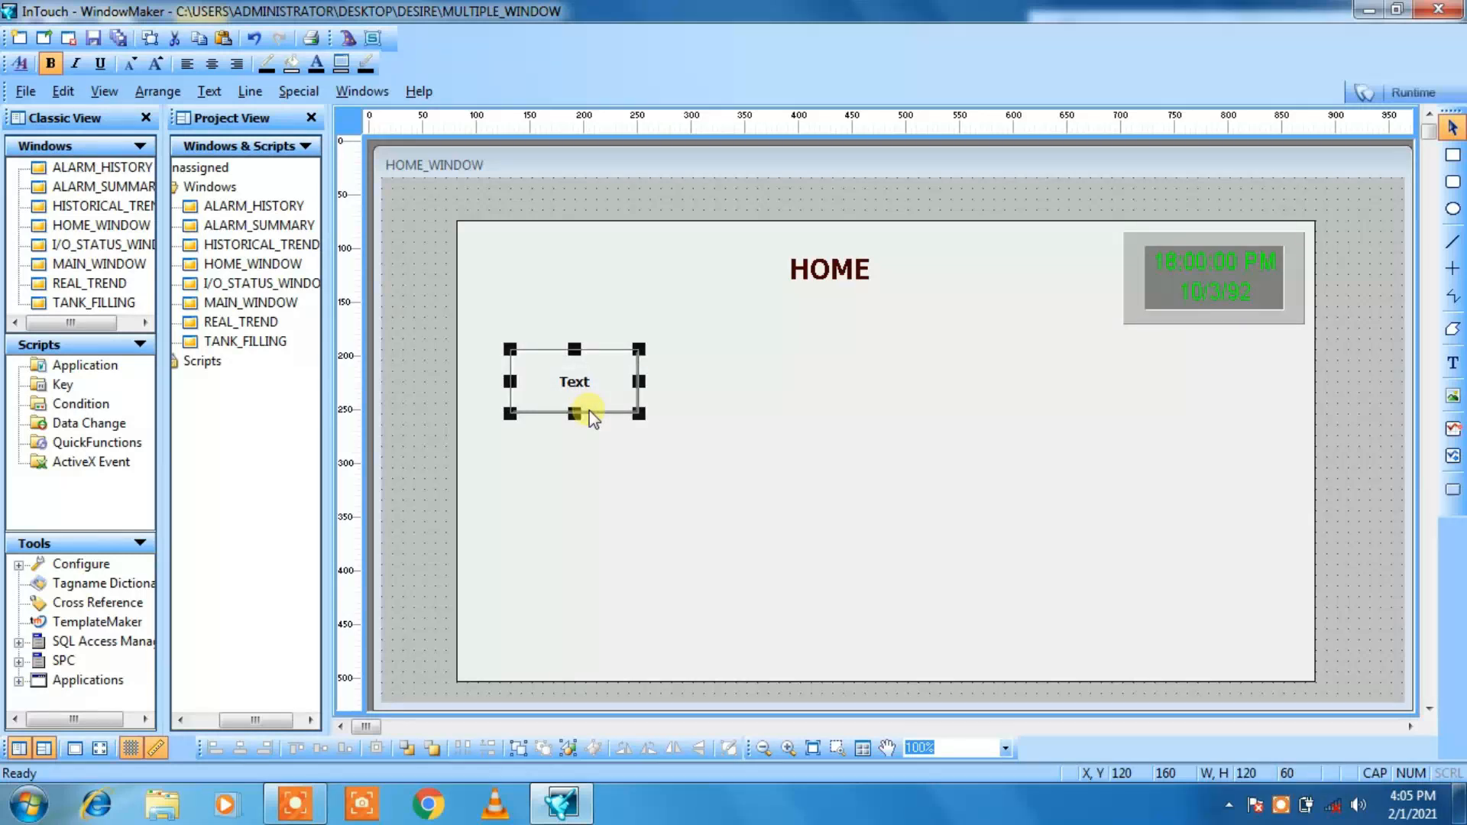
{"action": "key", "text": "Up"}
{"action": "key", "text": "Up"}
{"action": "key", "text": "Up"}
{"action": "key", "text": "Down"}
{"action": "key", "text": "Down"}
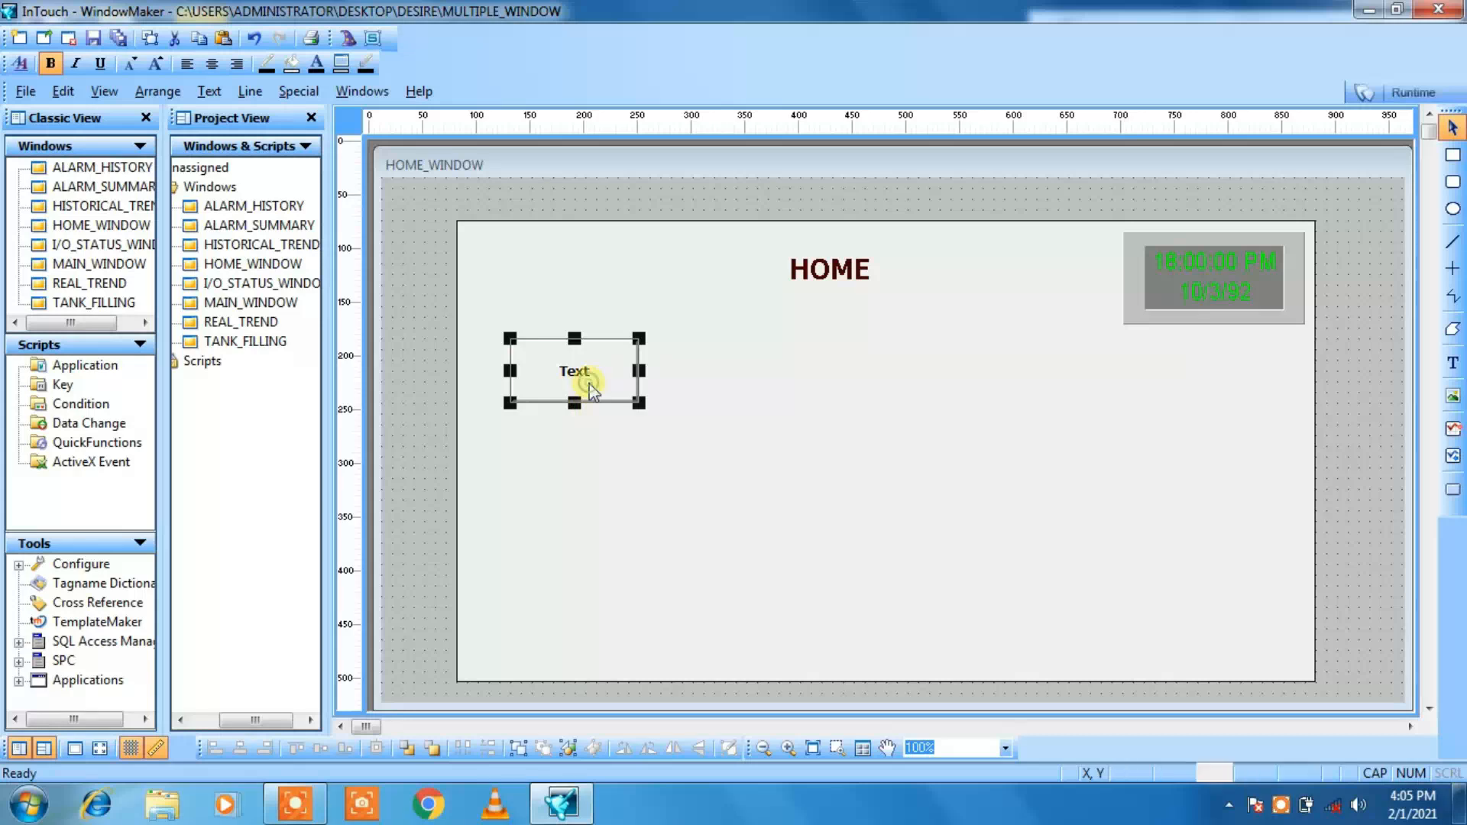
Step: Copy the button and paste a duplicate at about X 20, Y 200
{"action": "right_click", "coordinate": [575, 404]}
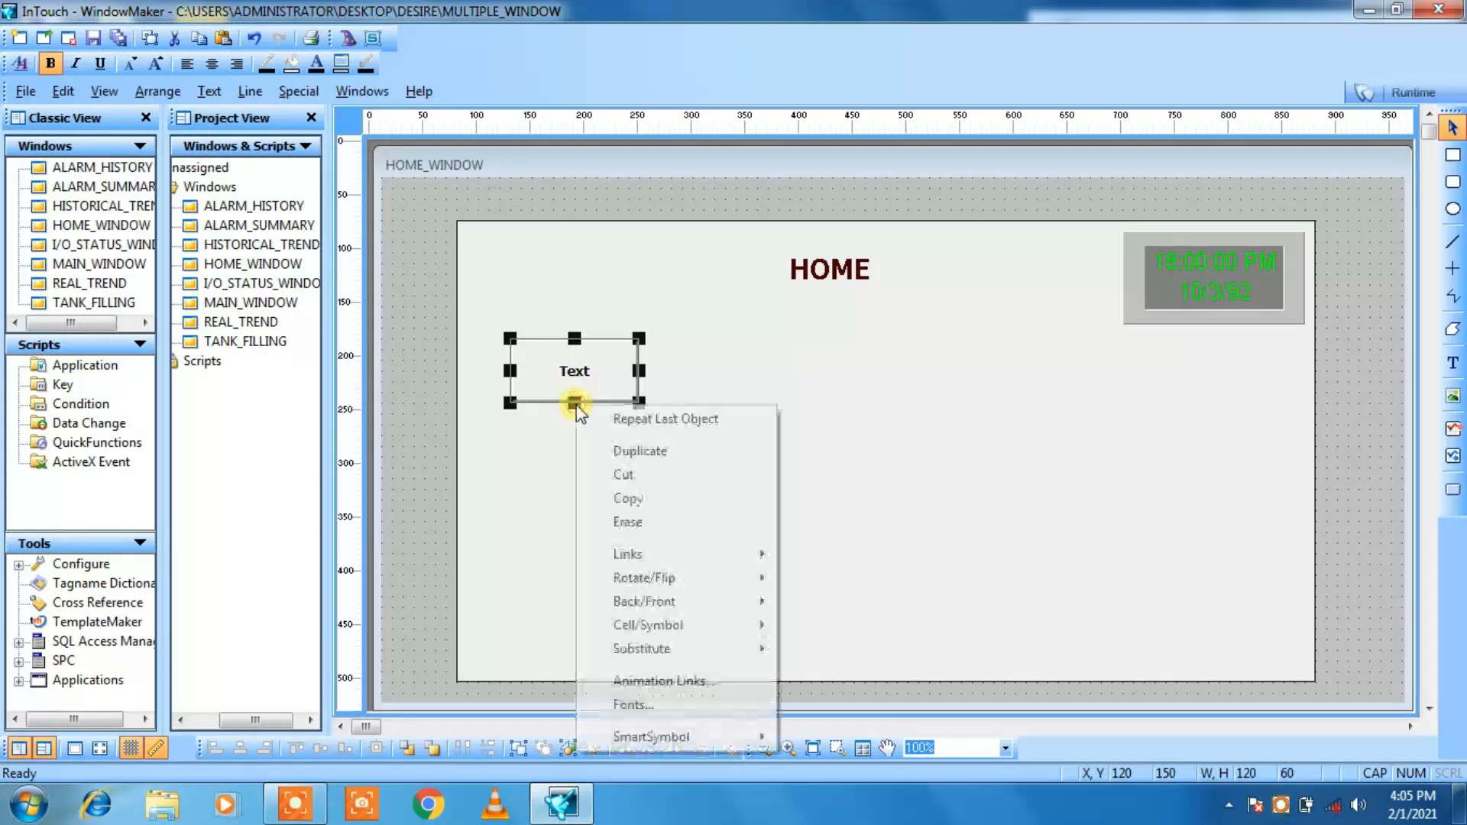
{"action": "left_click", "coordinate": [629, 498]}
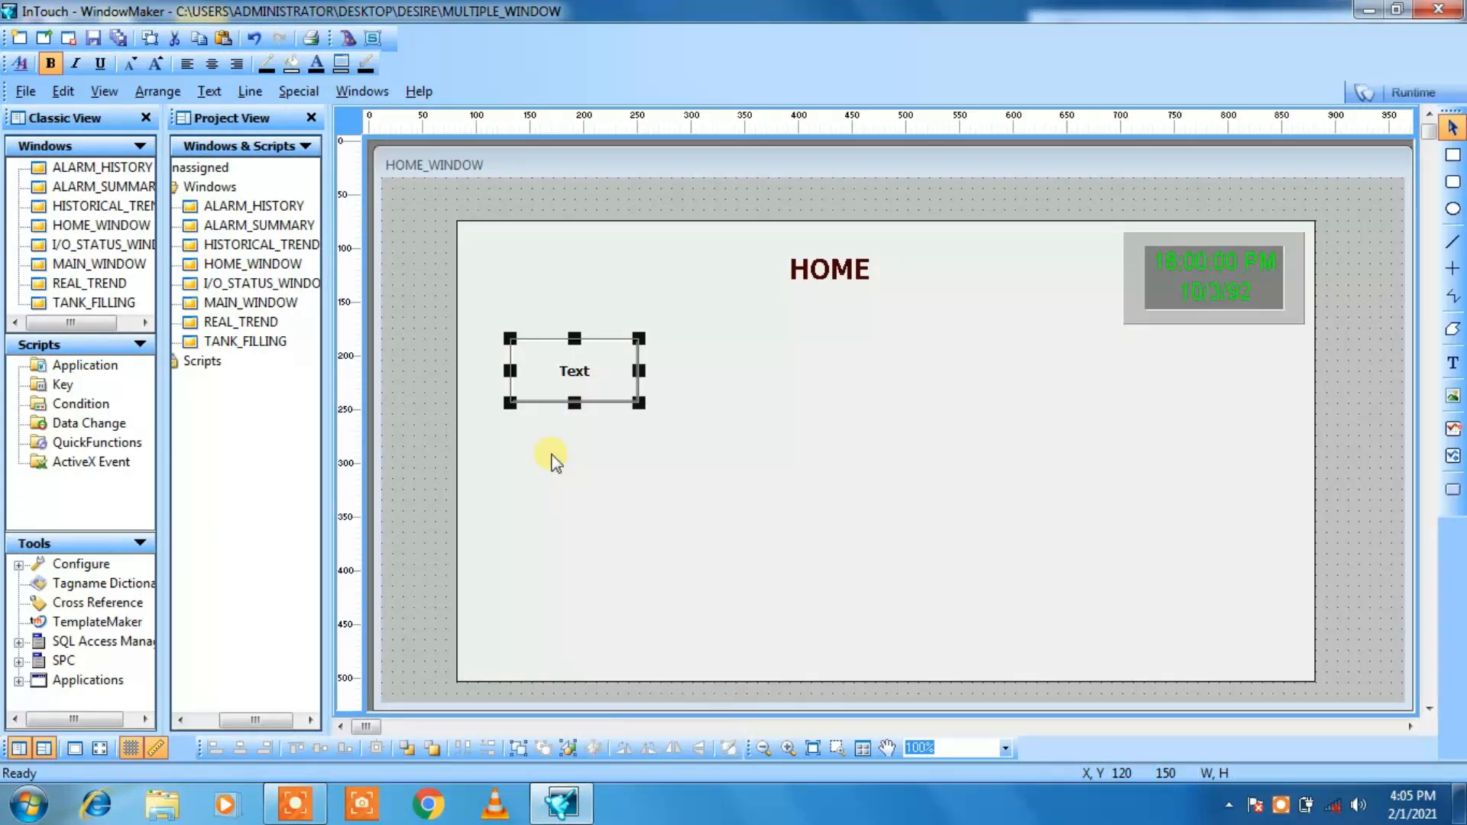
{"action": "left_click", "coordinate": [516, 480]}
{"action": "right_click", "coordinate": [513, 477]}
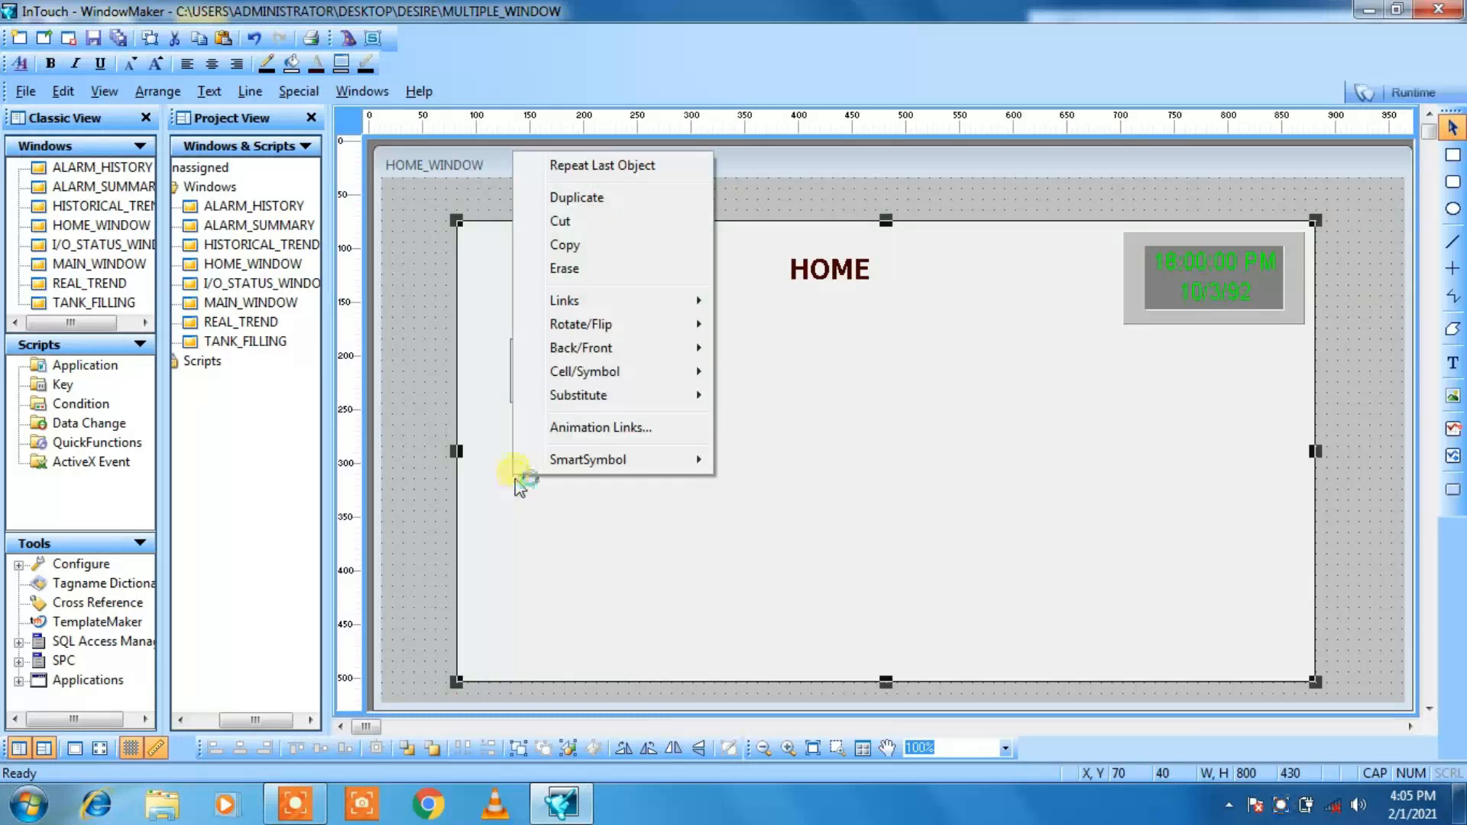
{"action": "left_click", "coordinate": [420, 387]}
{"action": "right_click", "coordinate": [420, 387]}
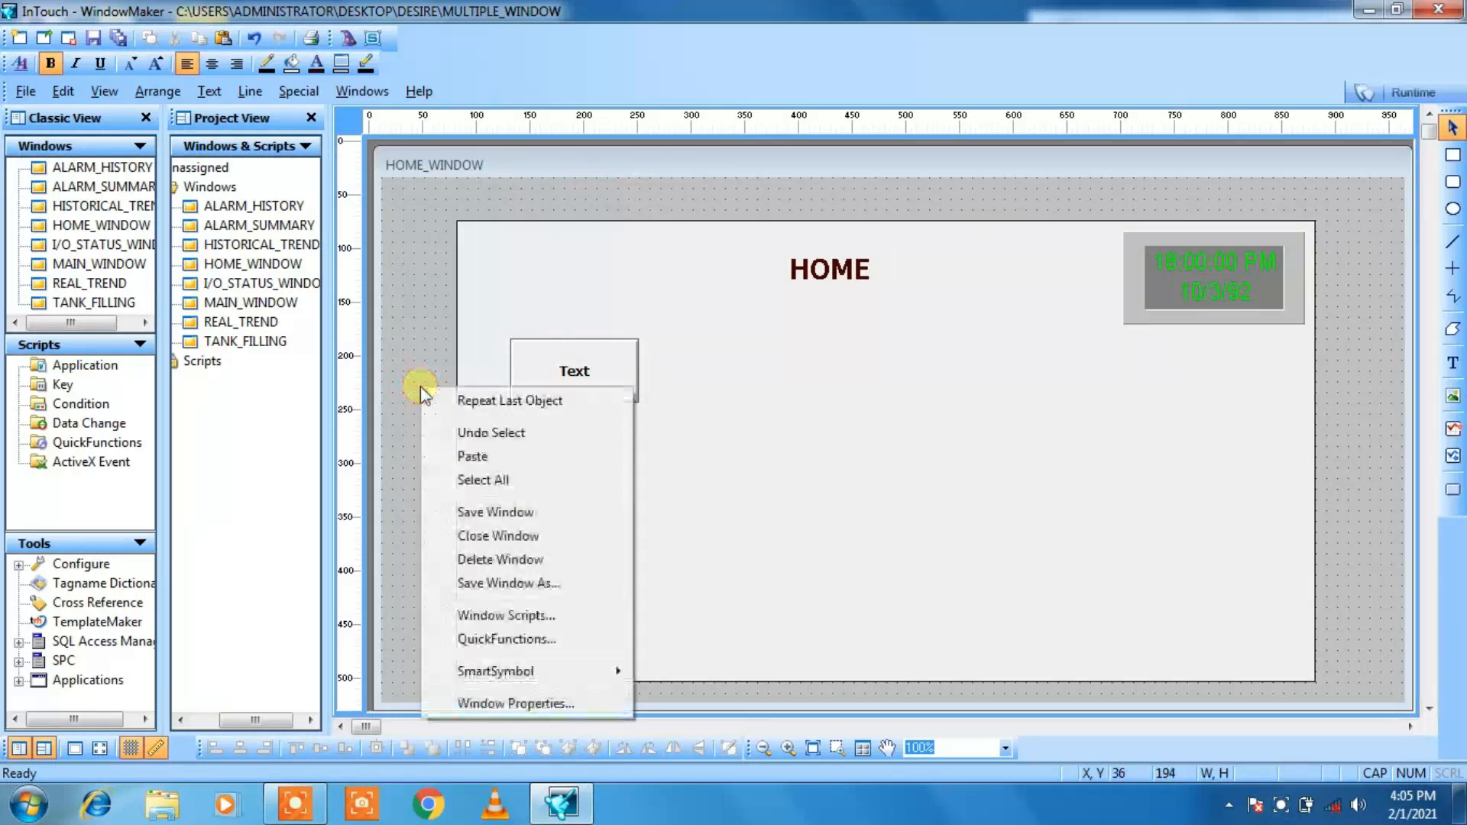
{"action": "left_click", "coordinate": [447, 464]}
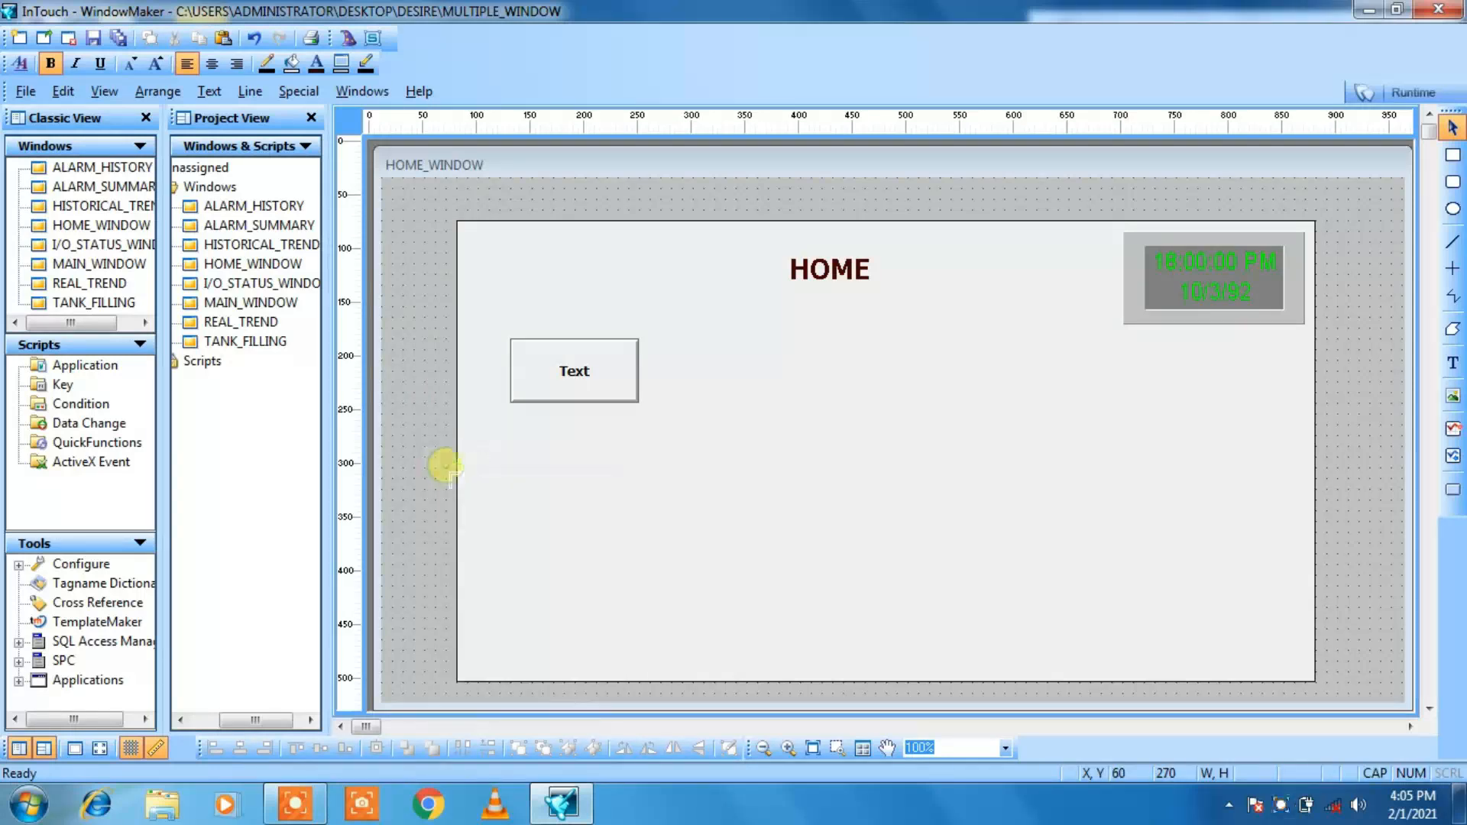
{"action": "left_click", "coordinate": [410, 394]}
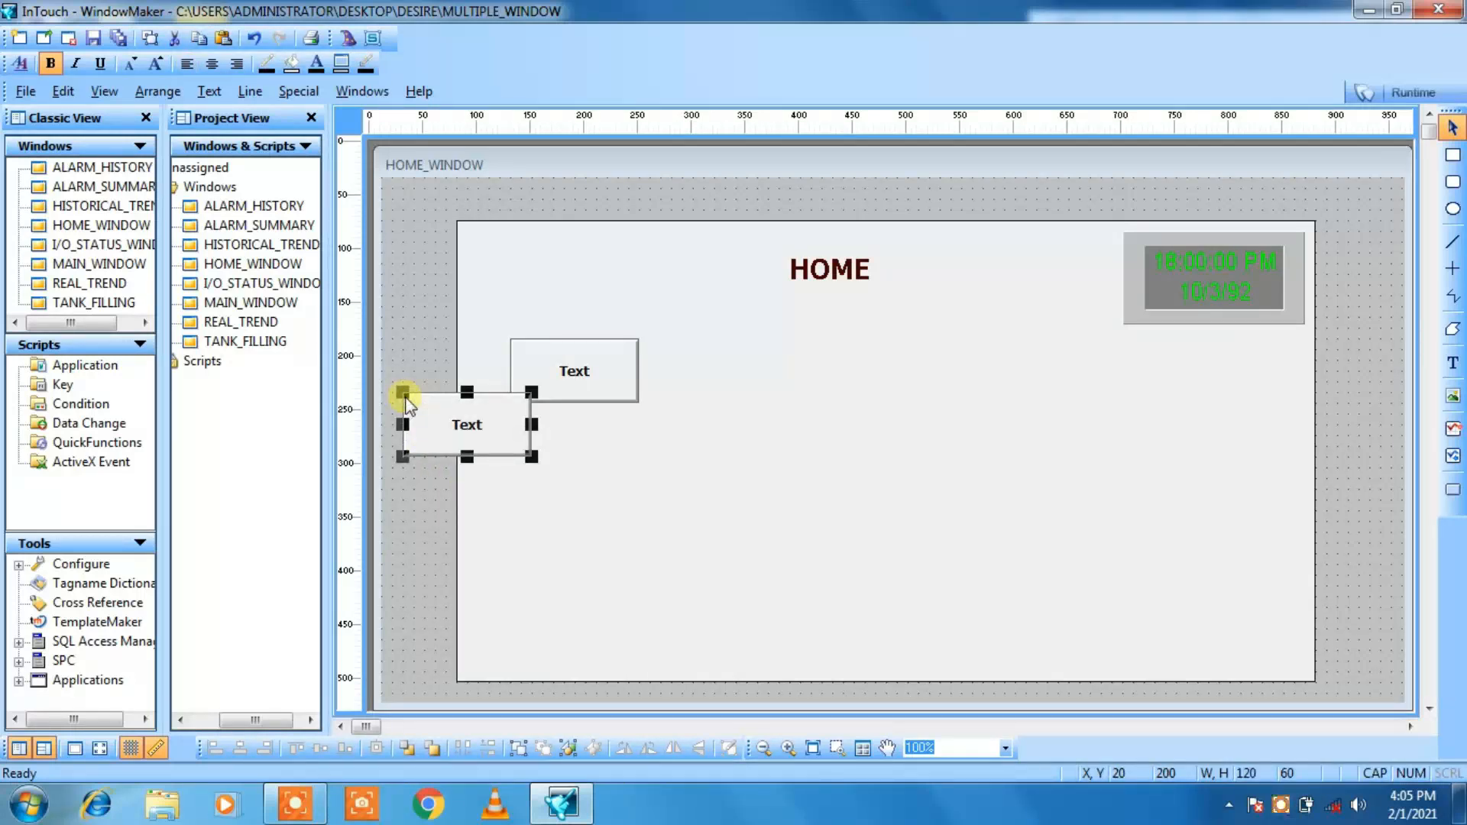
Step: Nudge the pasted button to X 120, Y 260, directly below the first button
{"action": "key", "text": "Right"}
{"action": "key", "text": "Right"}
{"action": "key", "text": "Right"}
{"action": "key", "text": "Right"}
{"action": "key", "text": "Right"}
{"action": "key", "text": "Right"}
{"action": "key", "text": "Right"}
{"action": "key", "text": "Right"}
{"action": "key", "text": "Right"}
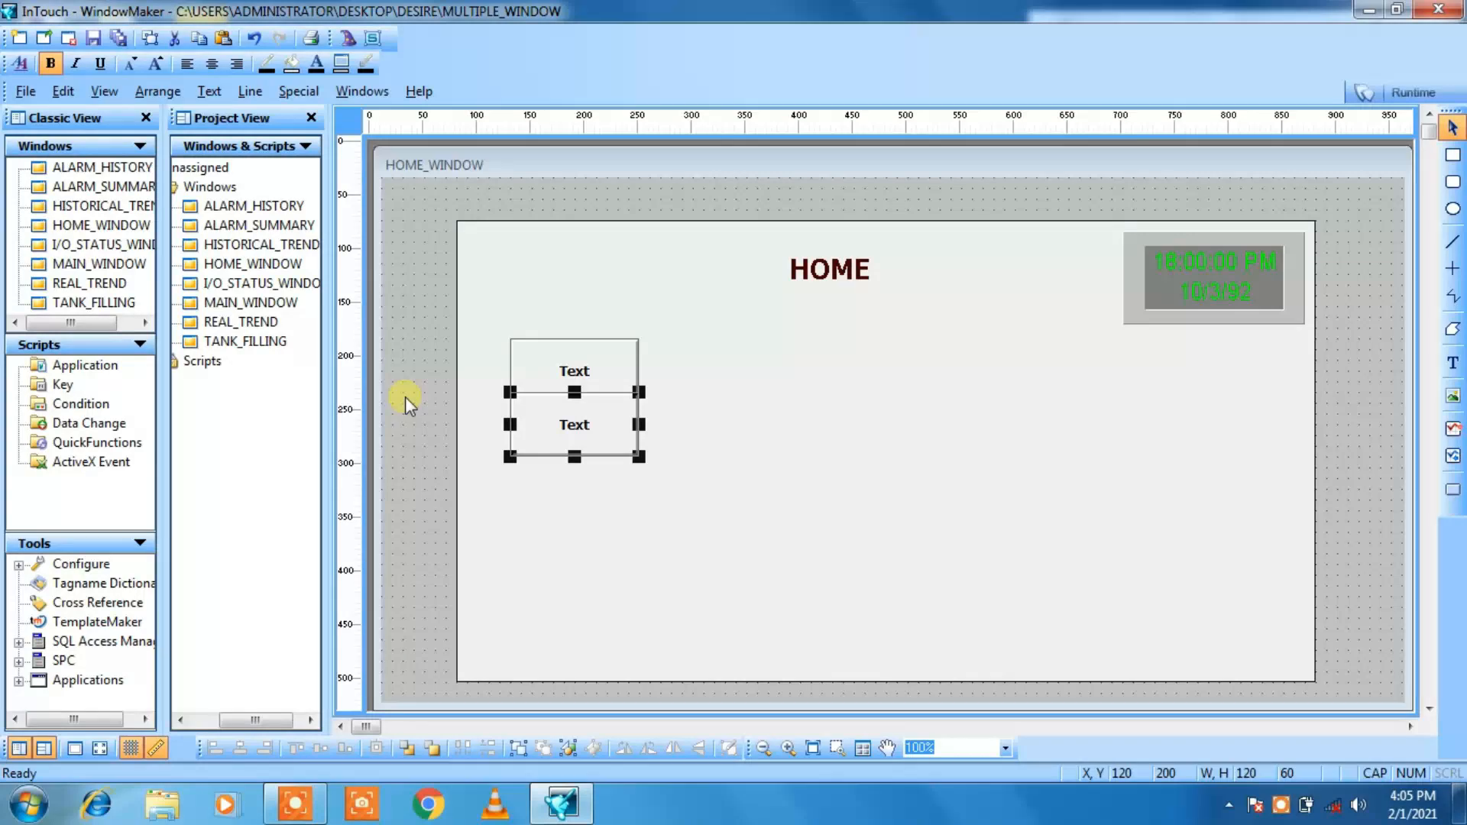
{"action": "key", "text": "Down"}
{"action": "key", "text": "Down"}
{"action": "key", "text": "Down"}
{"action": "key", "text": "Down"}
{"action": "key", "text": "Down"}
{"action": "key", "text": "Down"}
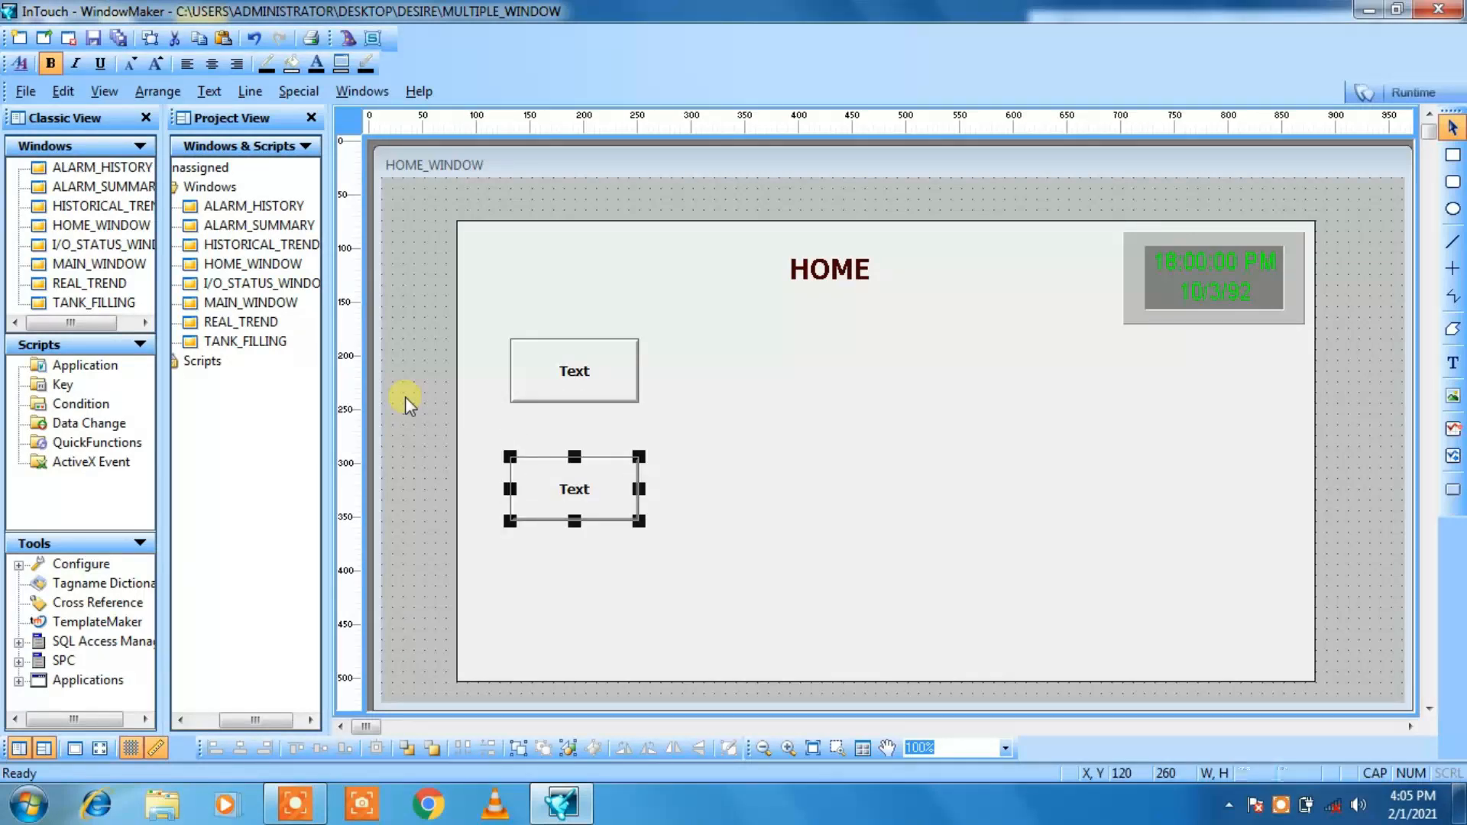
Step: Paste a third copy of the button at about X 20, Y 290
{"action": "left_click", "coordinate": [405, 397]}
{"action": "right_click", "coordinate": [419, 415]}
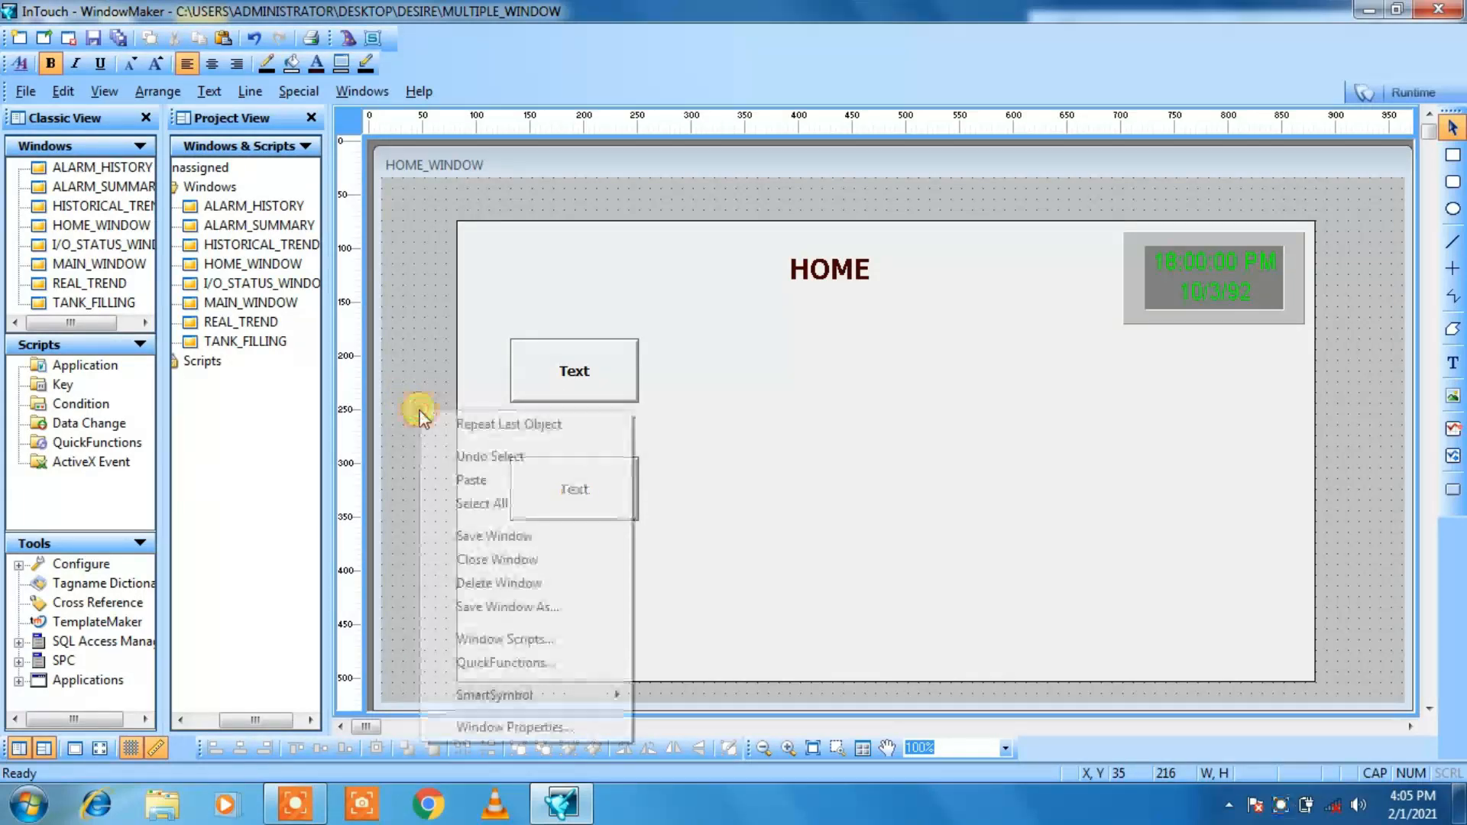
{"action": "left_click", "coordinate": [451, 483]}
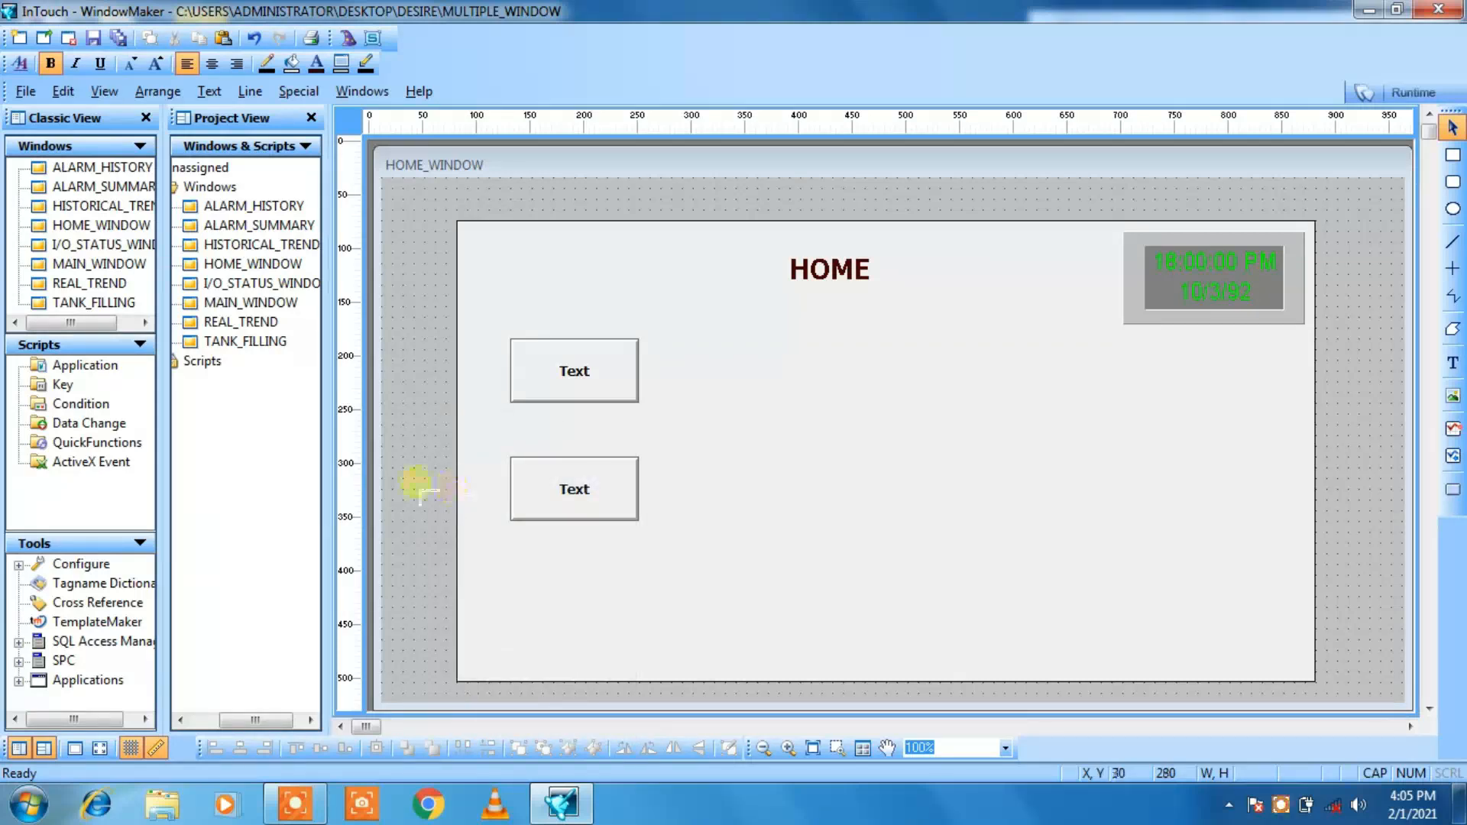
{"action": "left_click", "coordinate": [405, 478]}
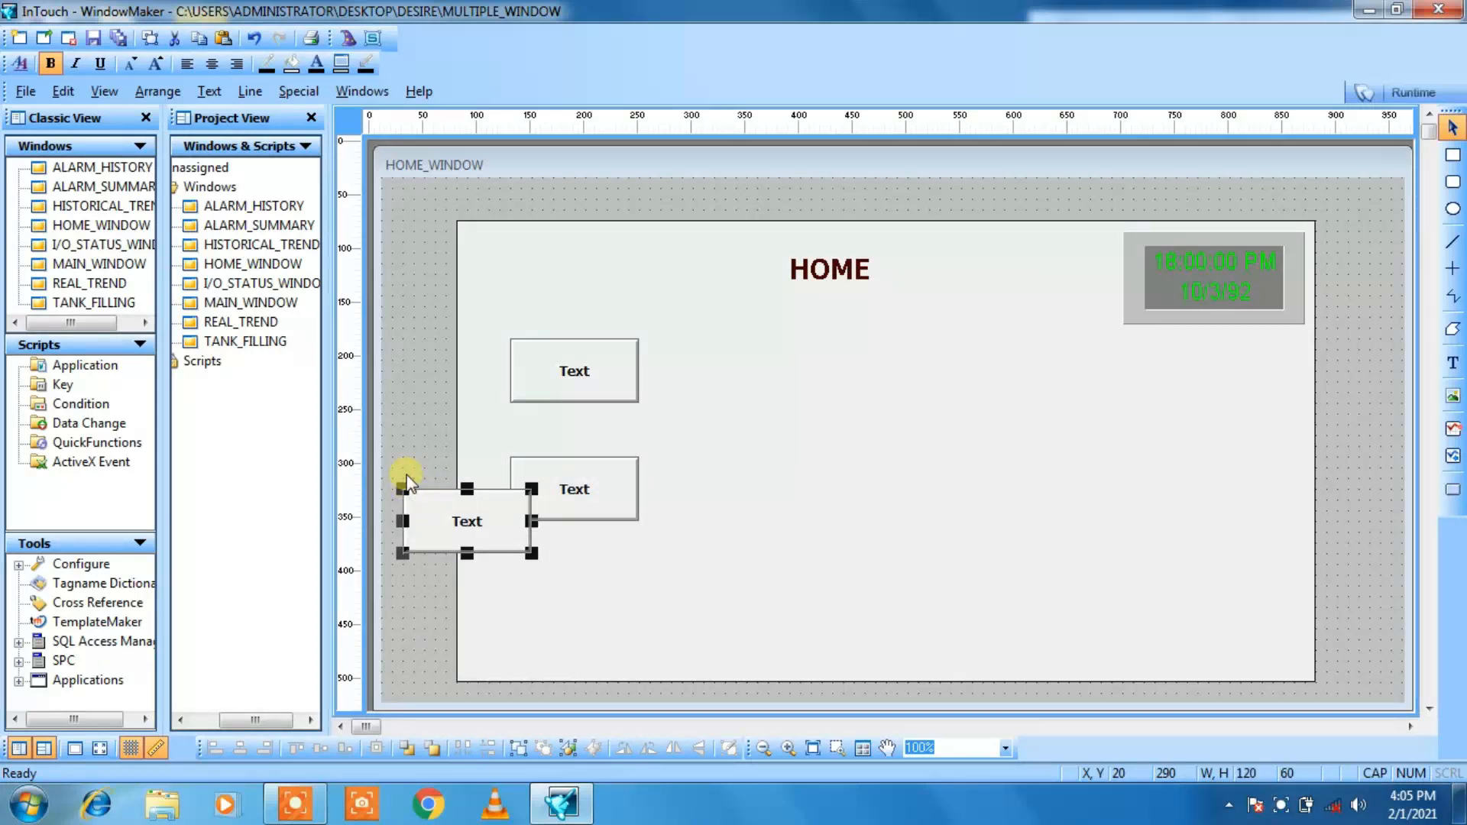
Step: Nudge the third button to X 120, Y 360, completing the column below the other two buttons
{"action": "key", "text": "Up"}
{"action": "key", "text": "Up"}
{"action": "key", "text": "Up"}
{"action": "key", "text": "Down"}
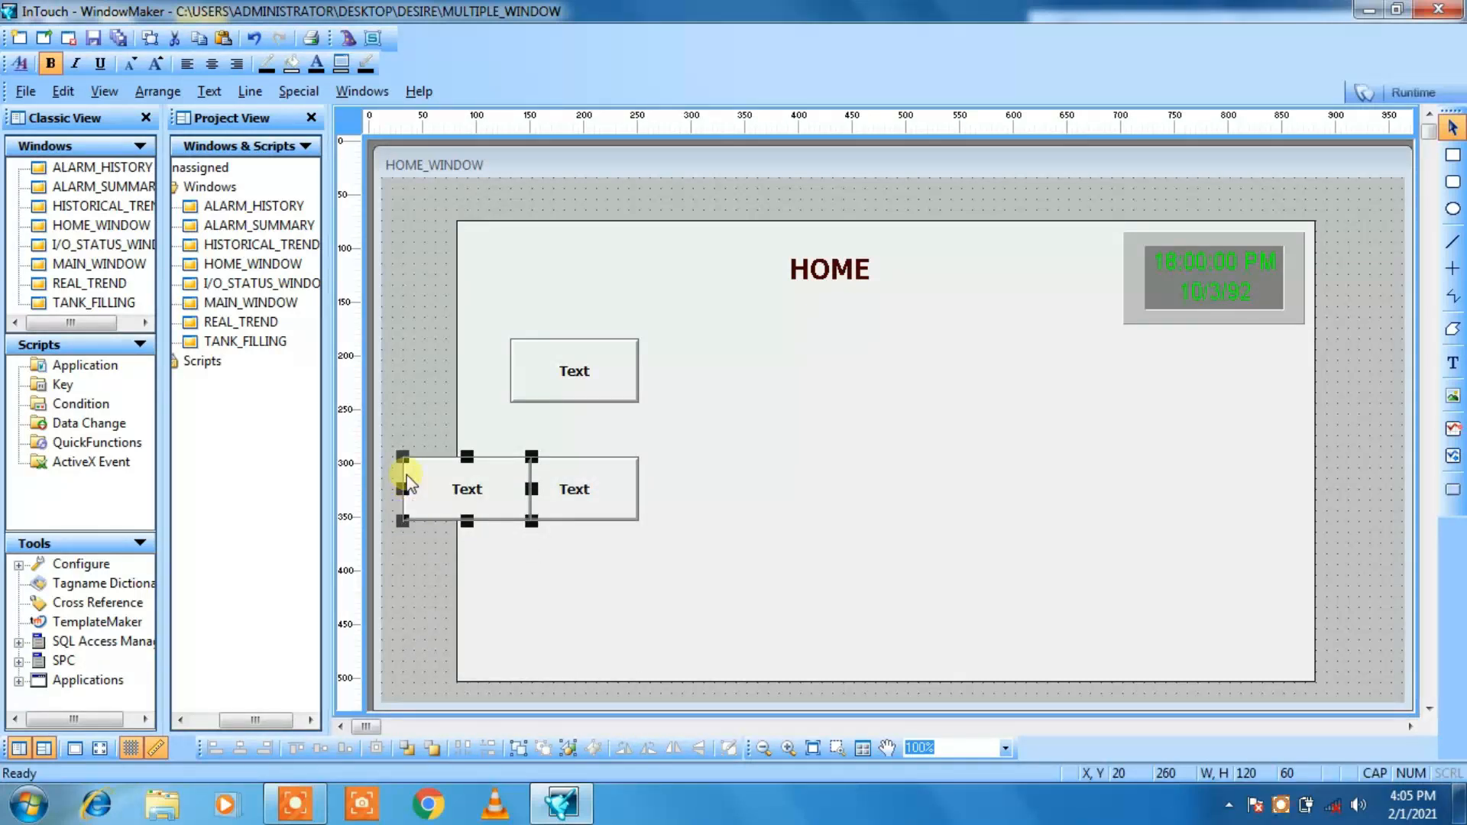
{"action": "key", "text": "Right"}
{"action": "key", "text": "Right"}
{"action": "key", "text": "Right"}
{"action": "key", "text": "Right"}
{"action": "key", "text": "Right"}
{"action": "key", "text": "Right"}
{"action": "key", "text": "Right"}
{"action": "key", "text": "Right"}
{"action": "key", "text": "Right"}
{"action": "key", "text": "Right"}
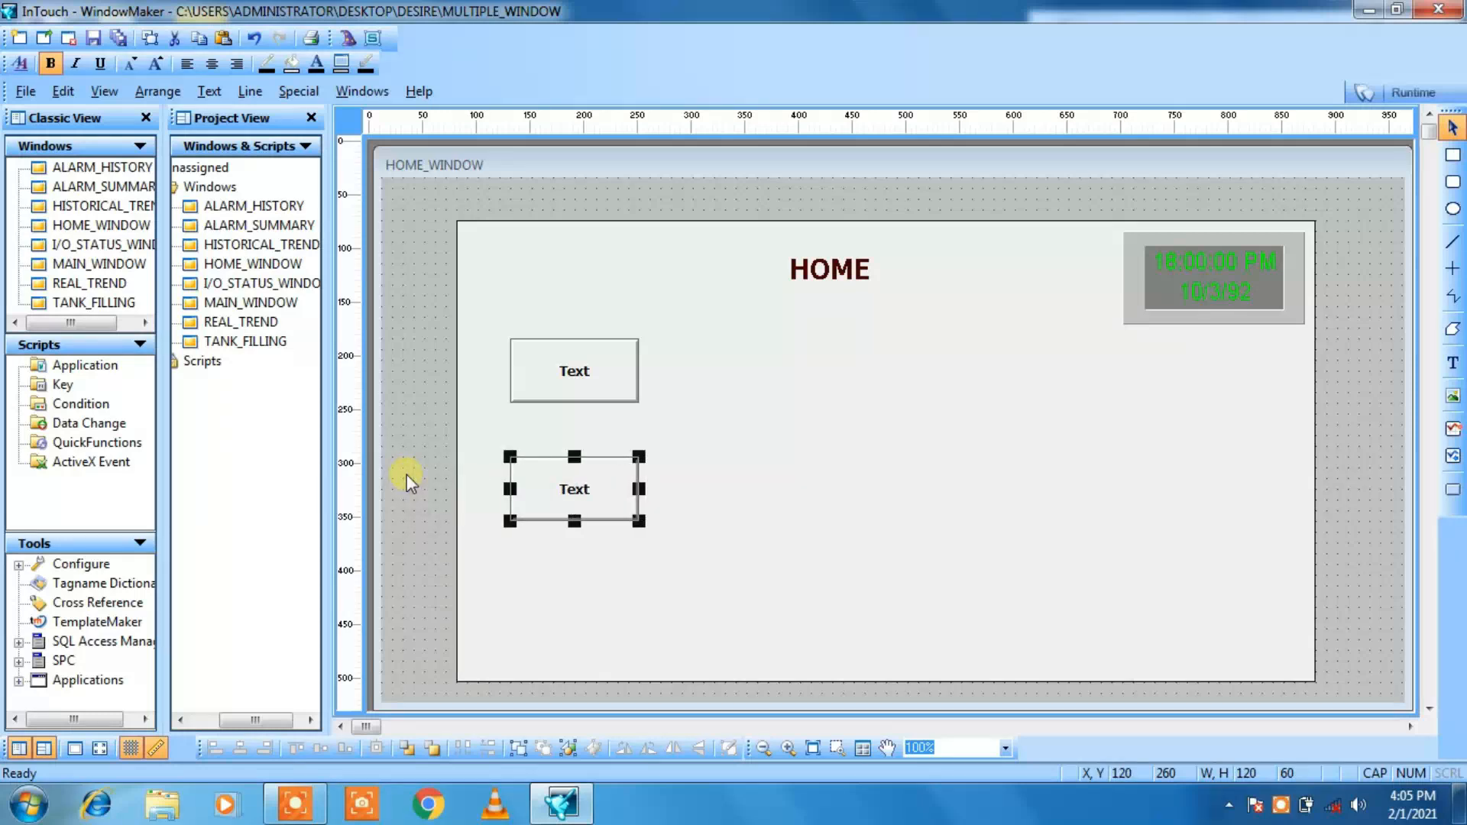
{"action": "key", "text": "Down"}
{"action": "key", "text": "Down"}
{"action": "key", "text": "Down"}
{"action": "key", "text": "Down"}
{"action": "key", "text": "Down"}
{"action": "key", "text": "Down"}
{"action": "key", "text": "Down"}
{"action": "key", "text": "Down"}
{"action": "key", "text": "Down"}
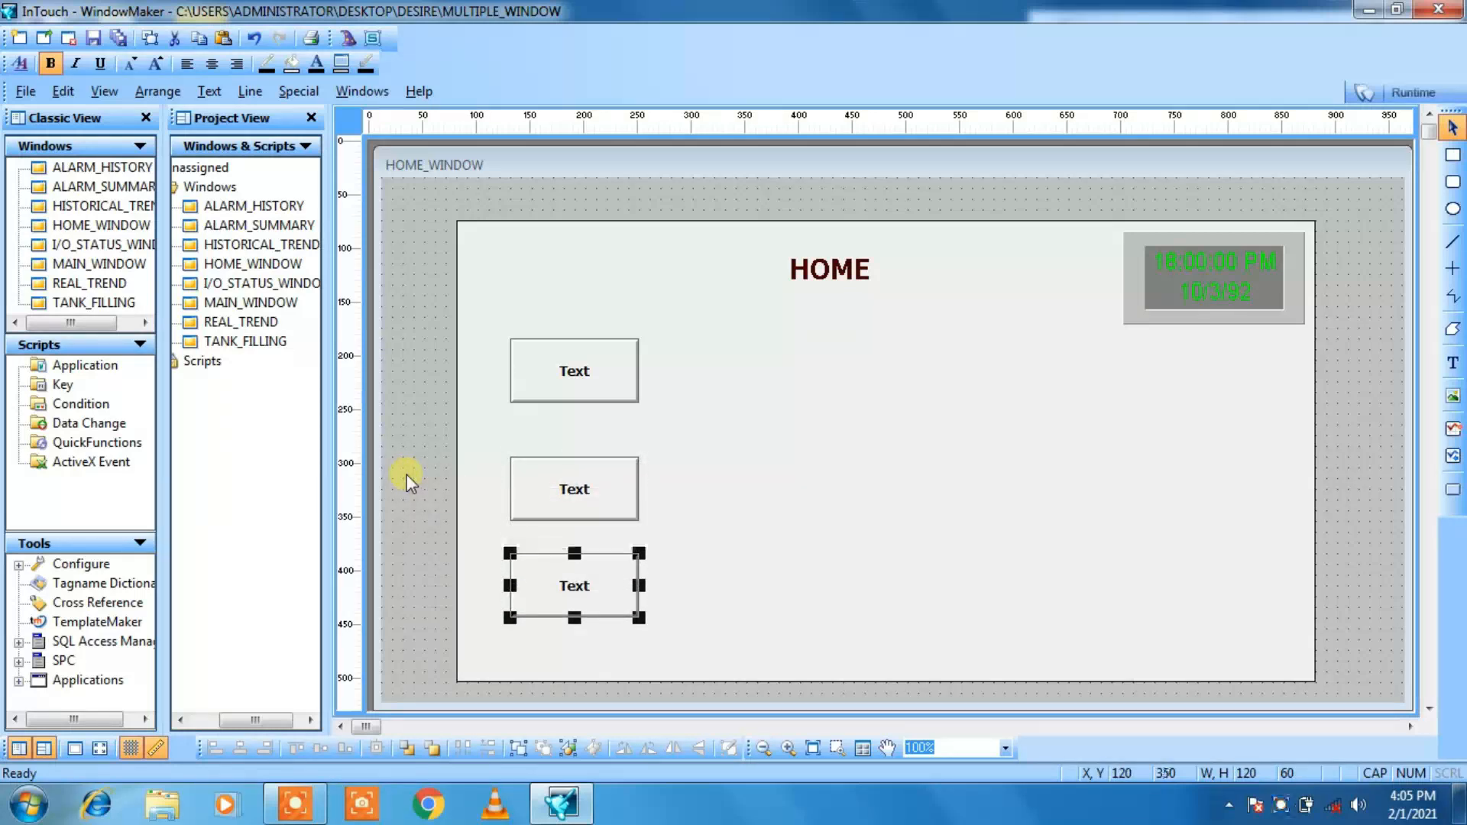
{"action": "key", "text": "Down"}
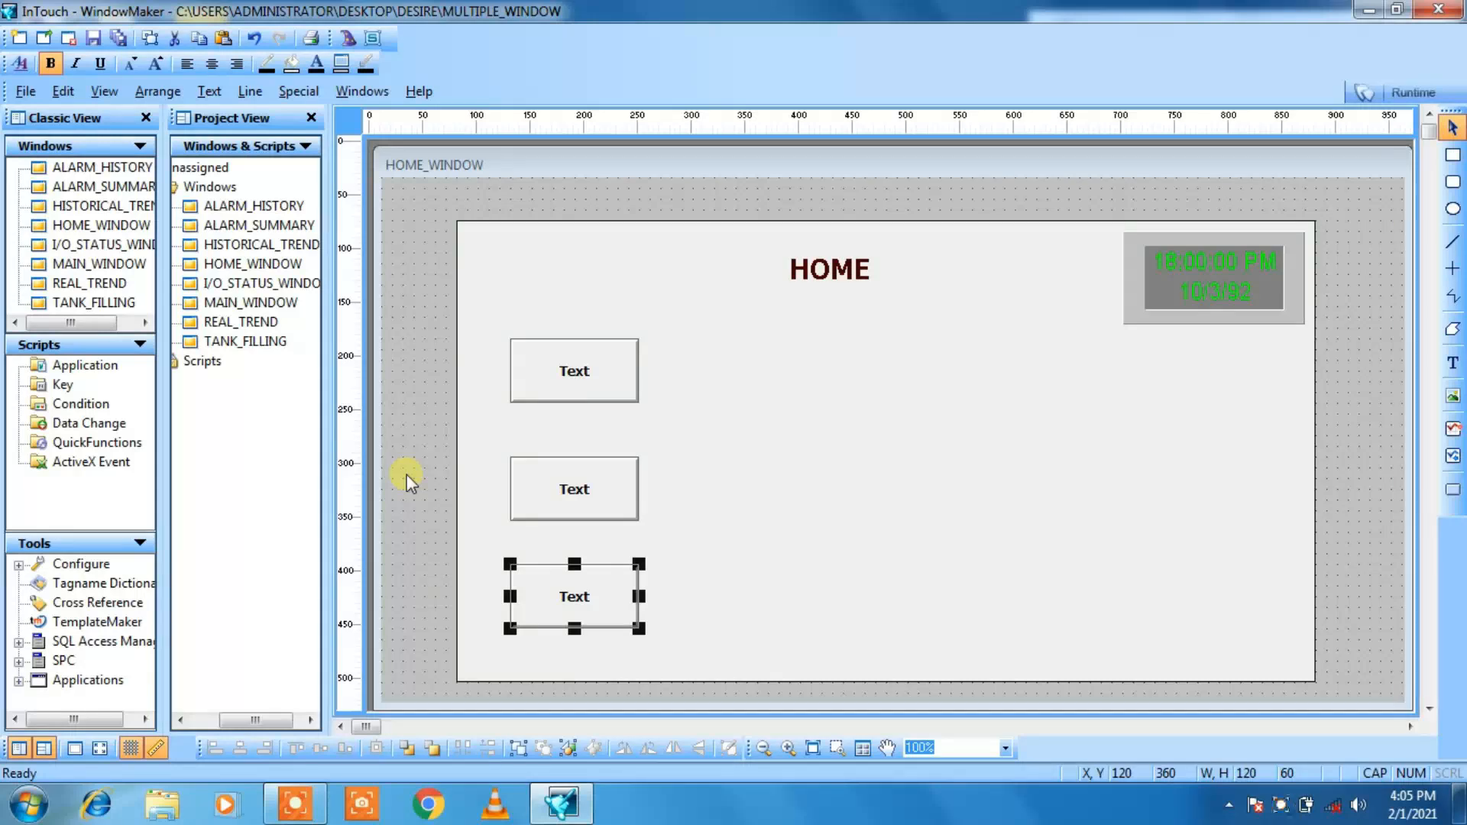
Step: Paste a fourth copy of the button at about X 40, Y 270
{"action": "left_click", "coordinate": [406, 474]}
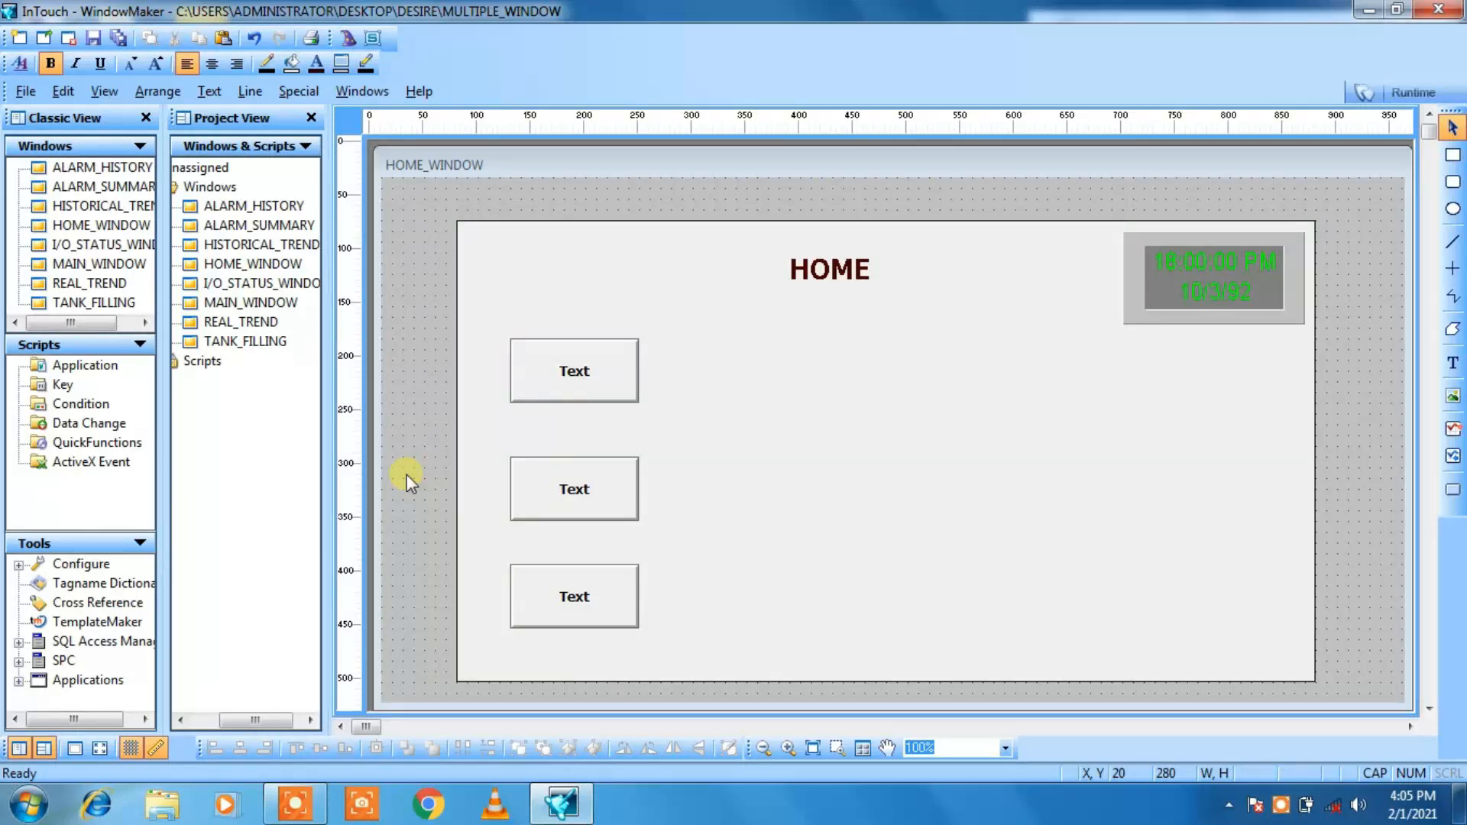
{"action": "right_click", "coordinate": [420, 427]}
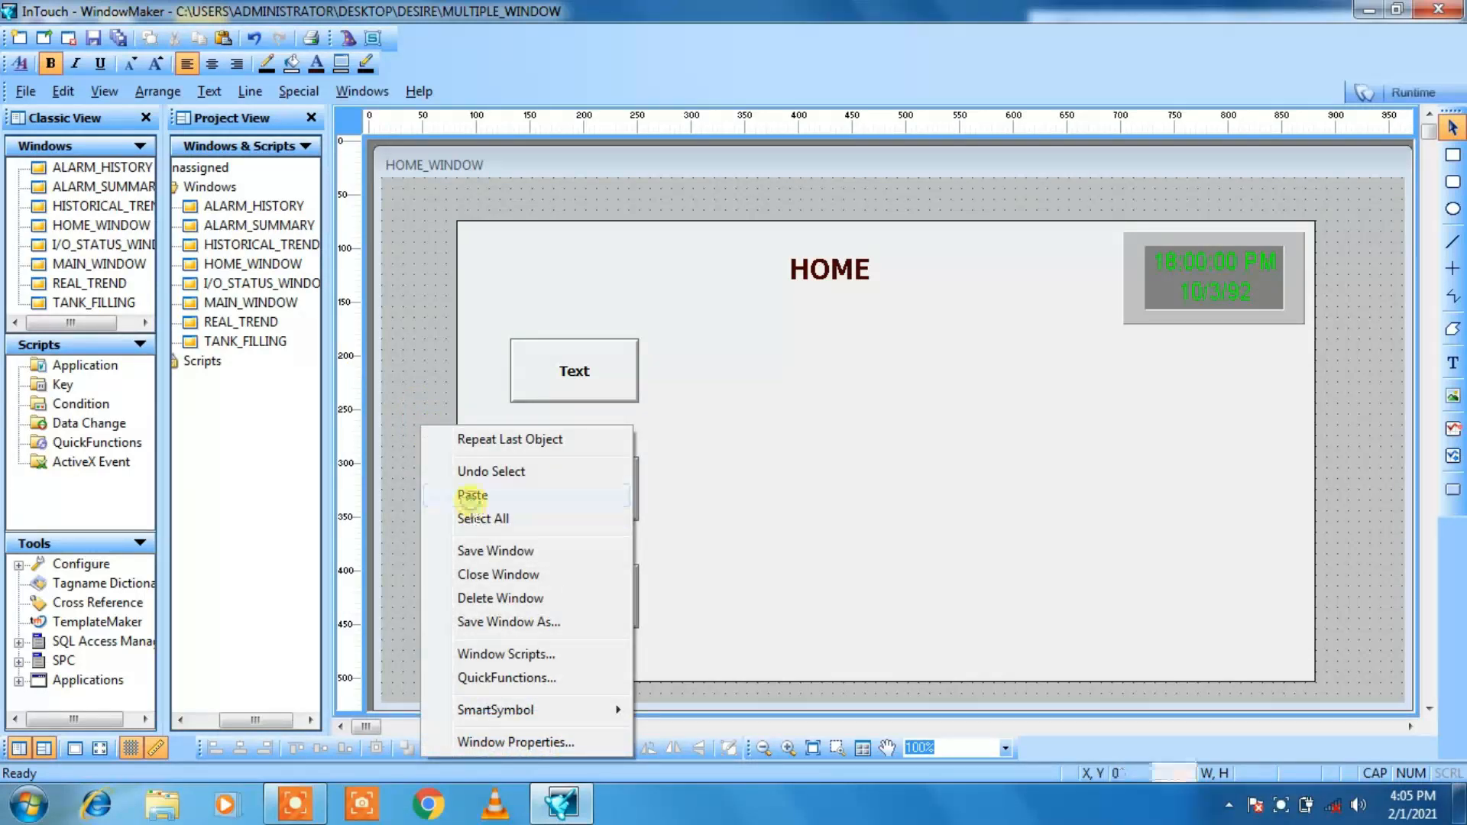
{"action": "left_click", "coordinate": [473, 496]}
{"action": "left_click", "coordinate": [426, 470]}
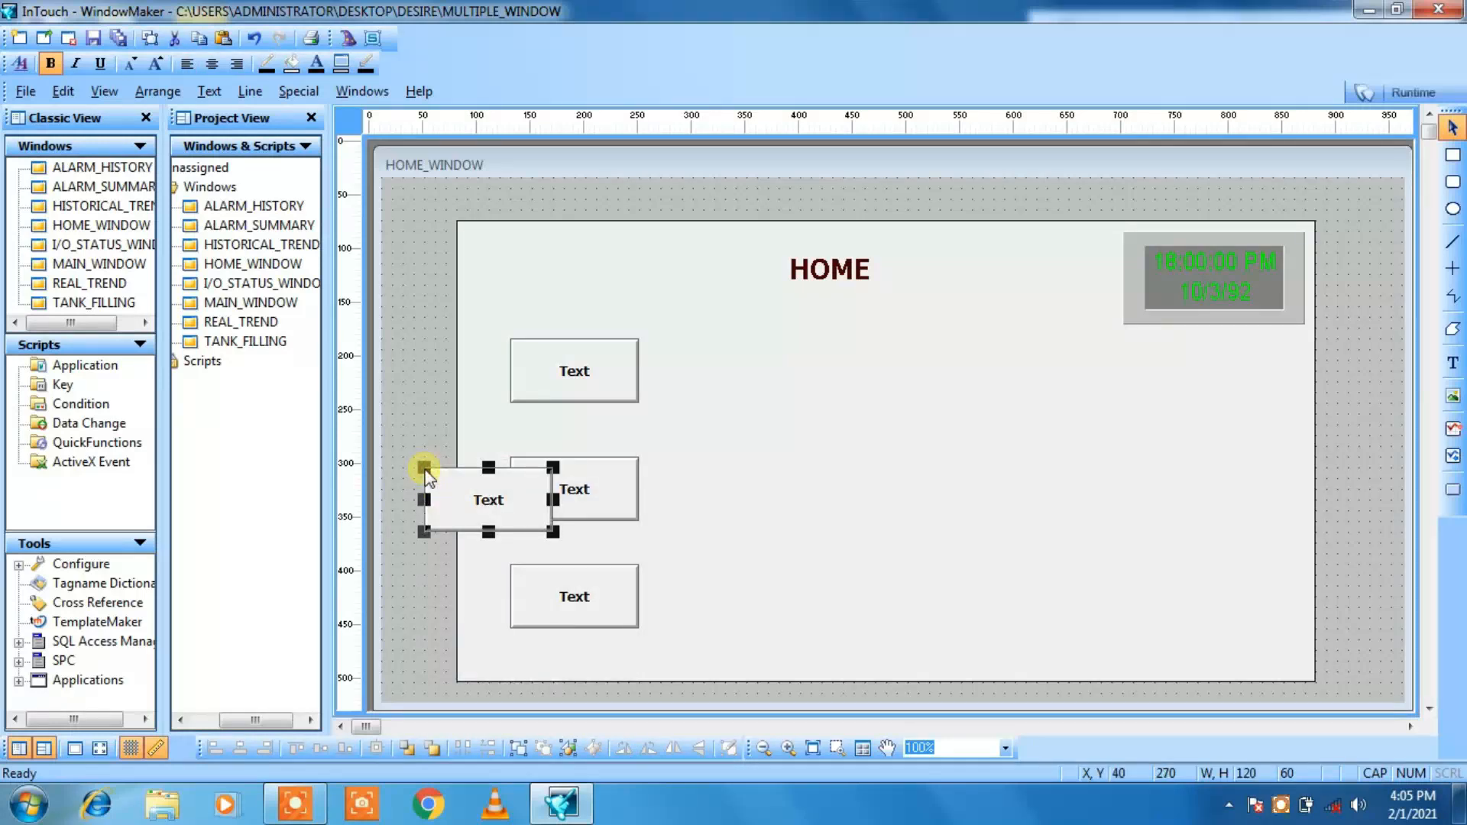
Step: Nudge the fourth button to X 550, Y 150, level with the first button, to start a second column
{"action": "key", "text": "Up"}
{"action": "key", "text": "Up"}
{"action": "key", "text": "Up"}
{"action": "key", "text": "Up"}
{"action": "key", "text": "Up"}
{"action": "key", "text": "Up"}
{"action": "key", "text": "Up"}
{"action": "key", "text": "Up"}
{"action": "key", "text": "Up"}
{"action": "key", "text": "Up"}
{"action": "key", "text": "Up"}
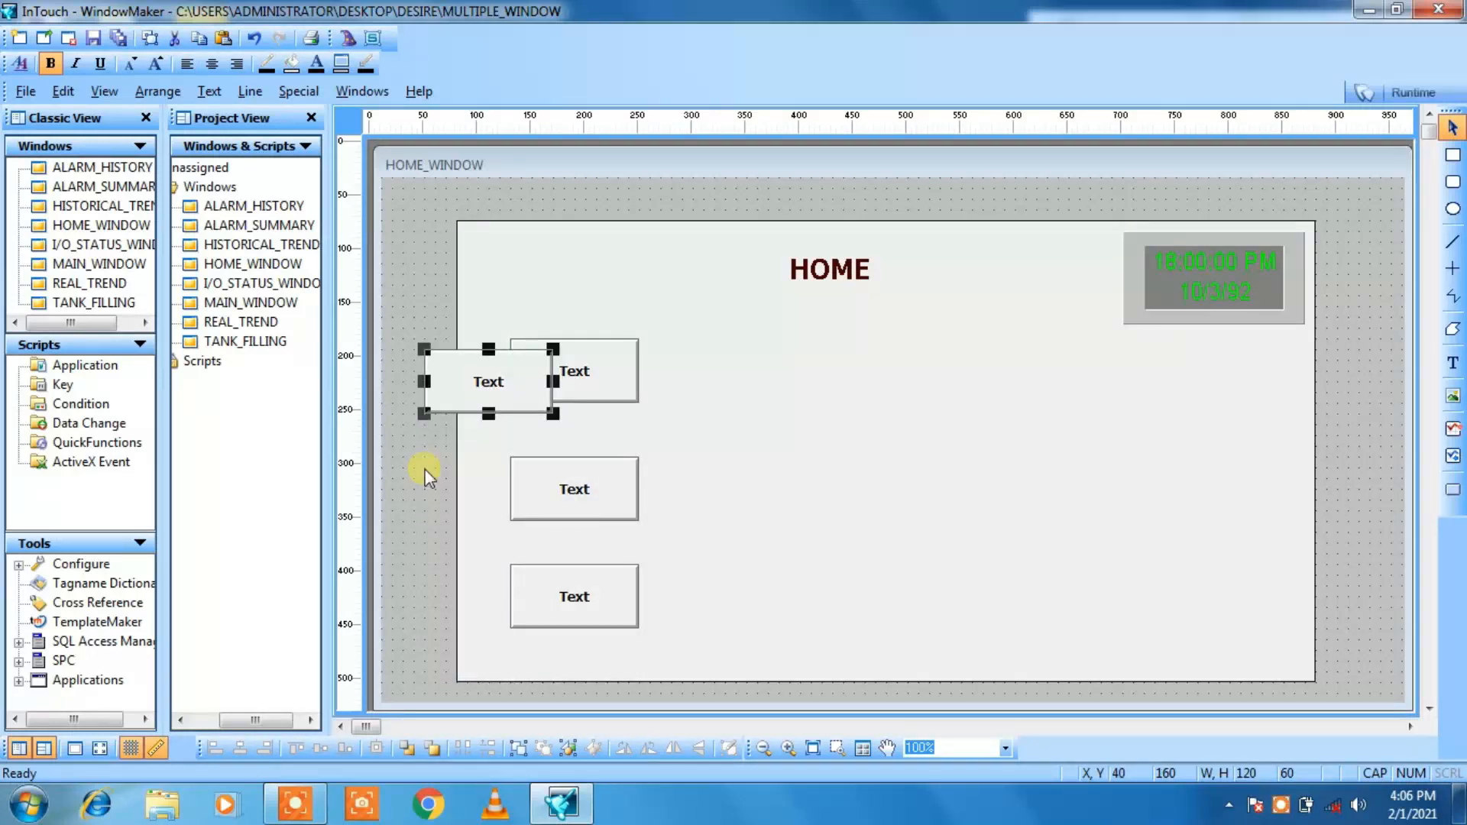
{"action": "key", "text": "Up"}
{"action": "key", "text": "Right"}
{"action": "key", "text": "Right"}
{"action": "key", "text": "Right"}
{"action": "key", "text": "Right"}
{"action": "key", "text": "Right"}
{"action": "key", "text": "Right"}
{"action": "key", "text": "Right"}
{"action": "key", "text": "Right"}
{"action": "key", "text": "Right"}
{"action": "key", "text": "Right"}
{"action": "key", "text": "Right"}
{"action": "key", "text": "Right"}
{"action": "key", "text": "Right"}
{"action": "key", "text": "Right"}
{"action": "key", "text": "Right"}
{"action": "key", "text": "Right"}
{"action": "key", "text": "Right"}
{"action": "key", "text": "Right"}
{"action": "key", "text": "Right"}
{"action": "key", "text": "Right"}
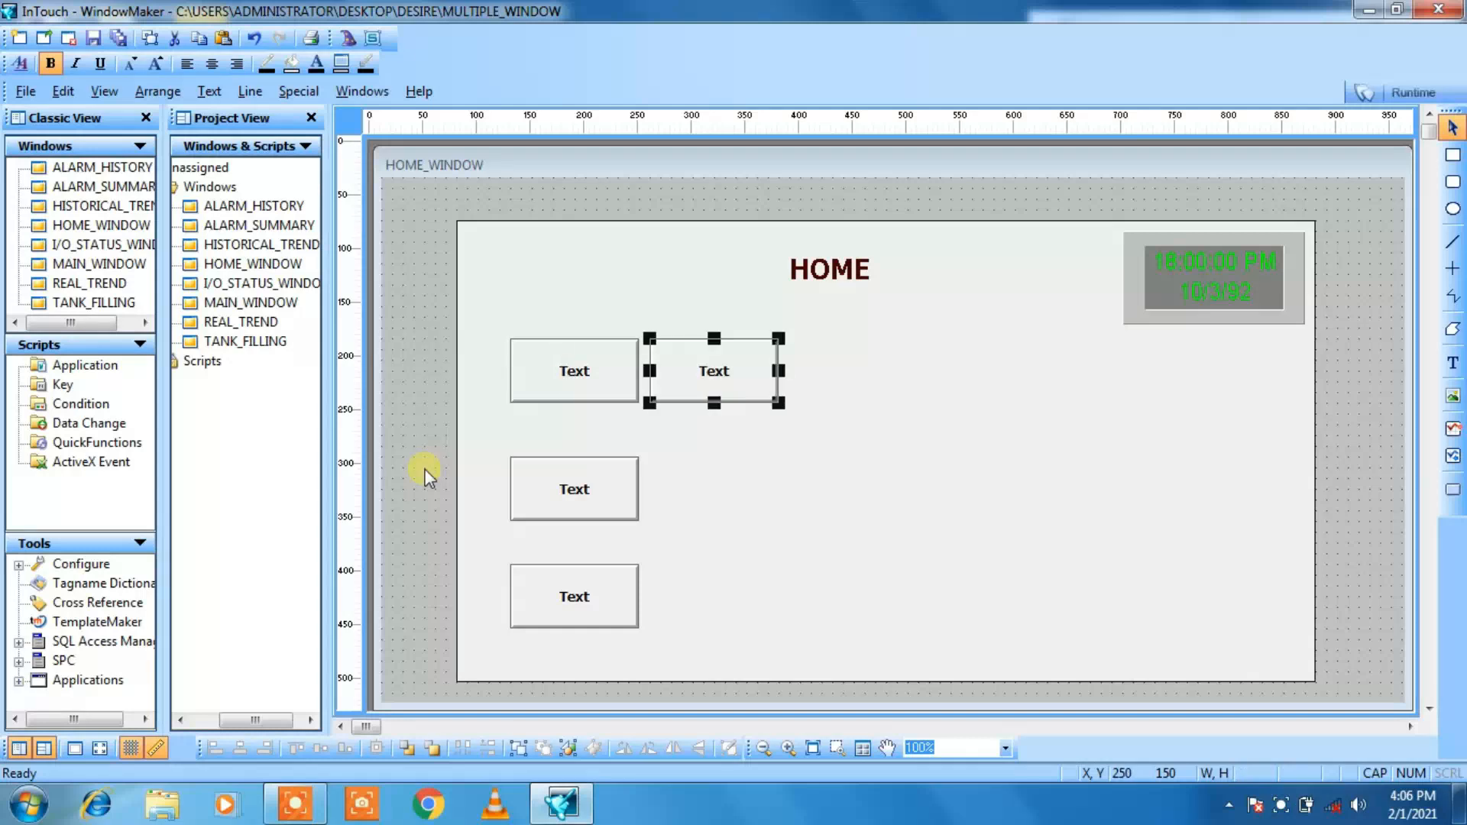
{"action": "key", "text": "Right"}
{"action": "key", "text": "Right"}
{"action": "key", "text": "Right"}
{"action": "key", "text": "Right"}
{"action": "key", "text": "Right"}
{"action": "key", "text": "Right"}
{"action": "key", "text": "Right"}
{"action": "key", "text": "Right"}
{"action": "key", "text": "Right"}
{"action": "key", "text": "Right"}
{"action": "key", "text": "Right"}
{"action": "key", "text": "Right"}
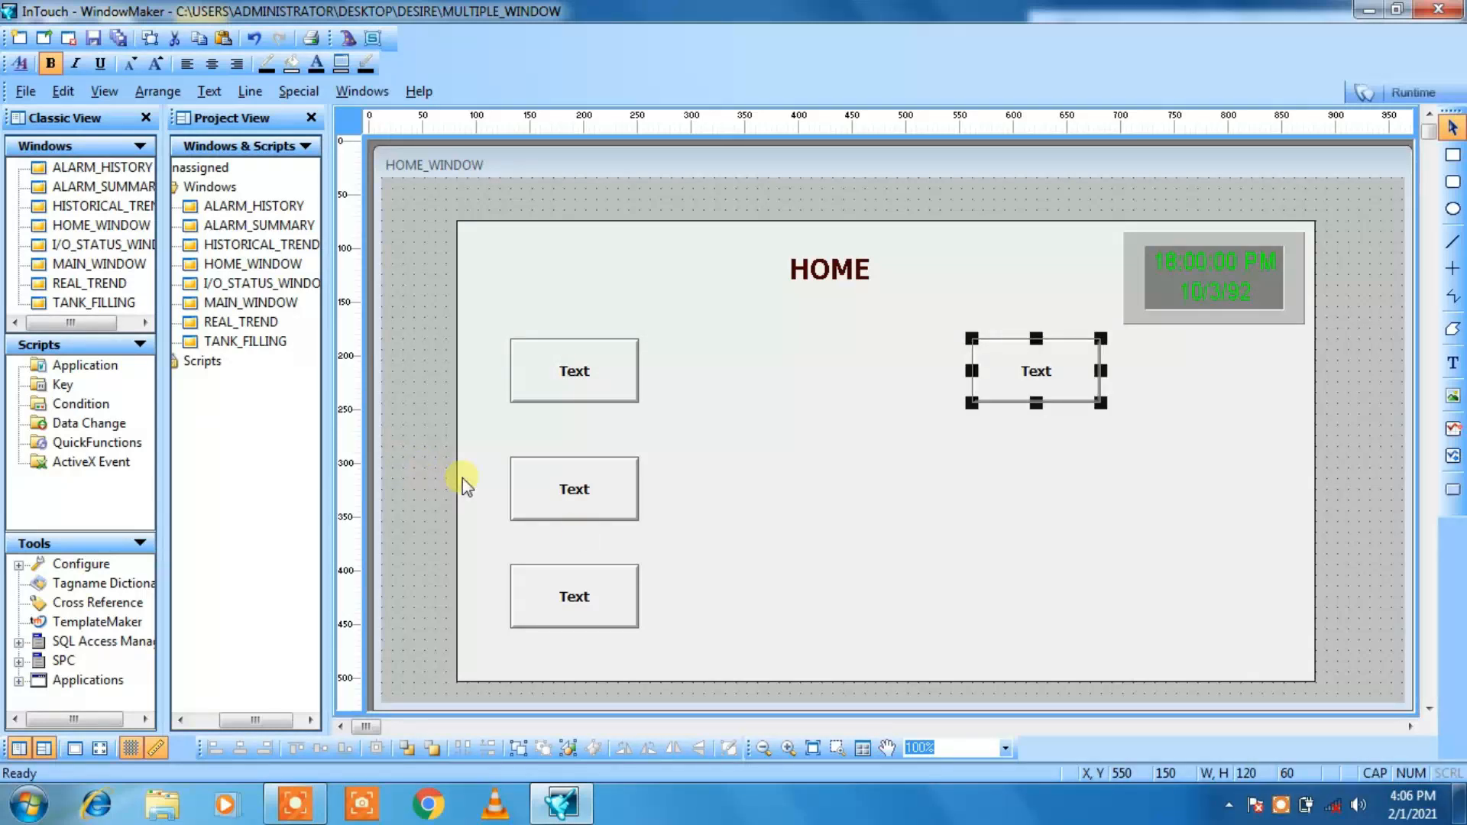
Step: Paste a fifth copy of the button at about X 110, Y 20
{"action": "left_click", "coordinate": [429, 478]}
{"action": "right_click", "coordinate": [429, 478]}
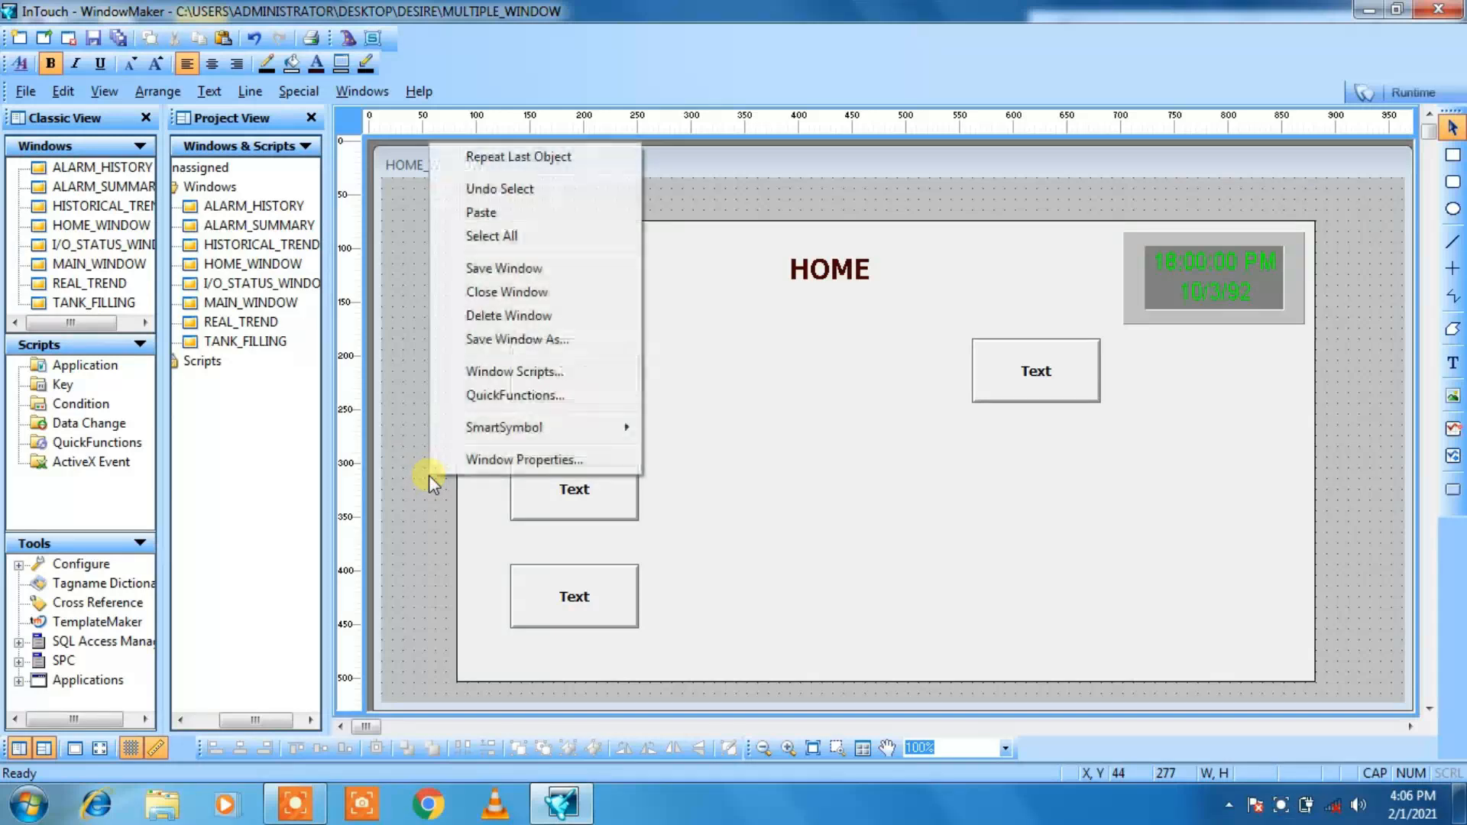
{"action": "left_click", "coordinate": [493, 203]}
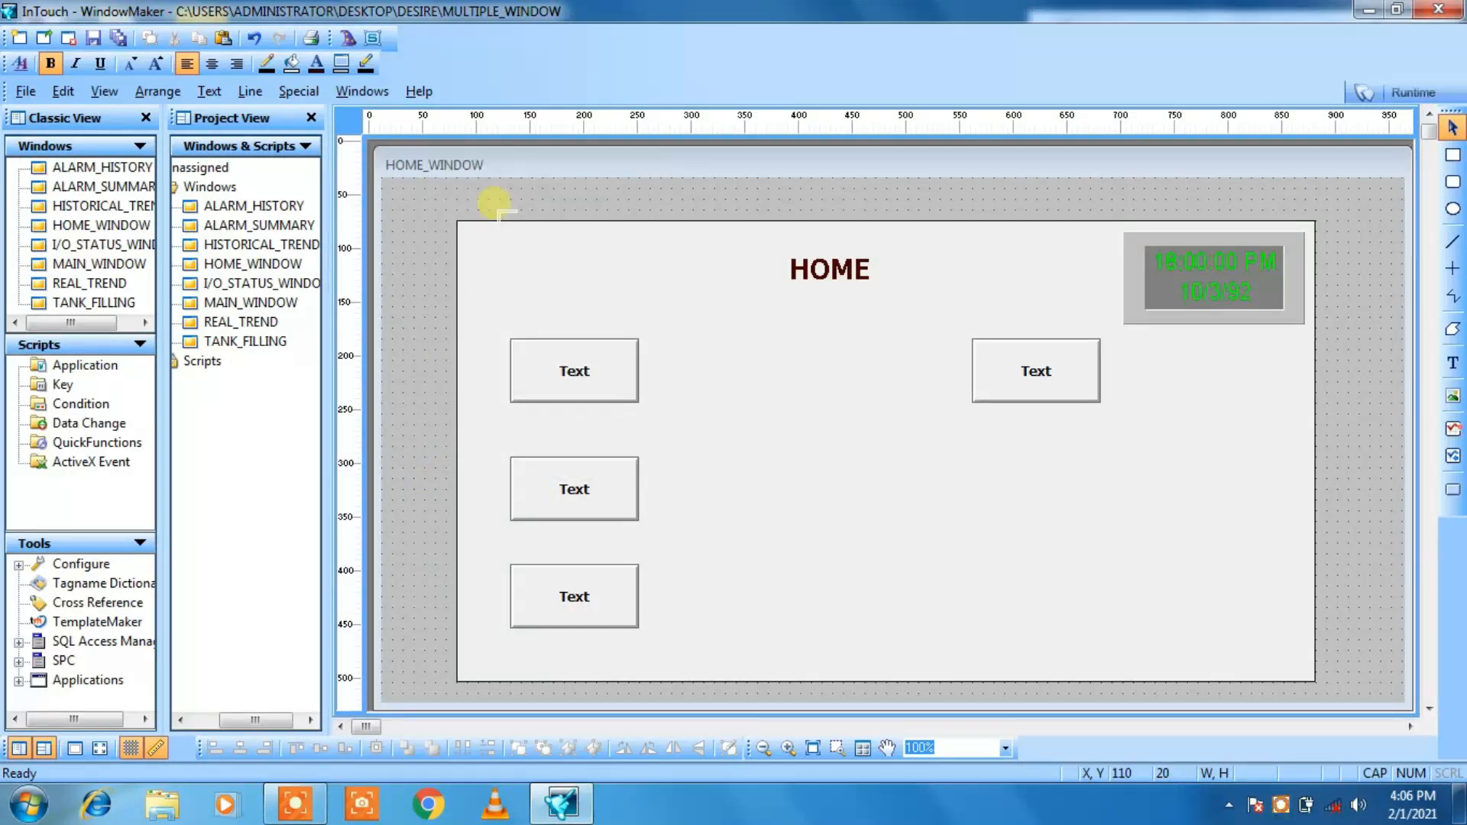
{"action": "left_click", "coordinate": [494, 205]}
Step: Nudge the fifth button to X 550, Y 260, below the fourth button and level with the second
{"action": "key", "text": "Down"}
{"action": "key", "text": "Down"}
{"action": "key", "text": "Down"}
{"action": "key", "text": "Down"}
{"action": "key", "text": "Down"}
{"action": "key", "text": "Down"}
{"action": "key", "text": "Down"}
{"action": "key", "text": "Down"}
{"action": "key", "text": "Down"}
{"action": "key", "text": "Down"}
{"action": "key", "text": "Down"}
{"action": "key", "text": "Down"}
{"action": "key", "text": "Down"}
{"action": "key", "text": "Down"}
{"action": "key", "text": "Down"}
{"action": "key", "text": "Down"}
{"action": "key", "text": "Down"}
{"action": "key", "text": "Down"}
{"action": "key", "text": "Down"}
{"action": "key", "text": "Down"}
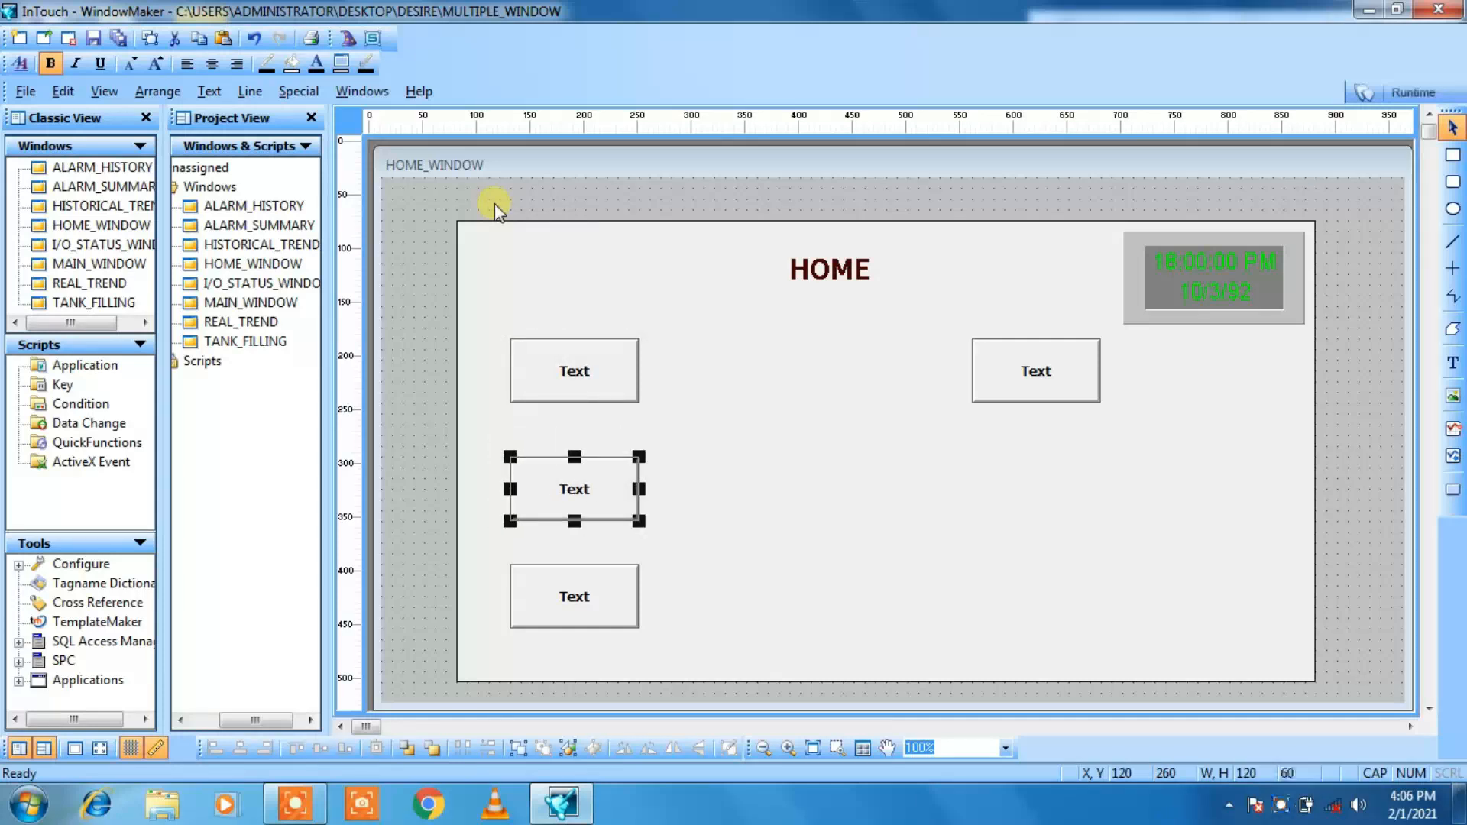
{"action": "key", "text": "Right"}
{"action": "key", "text": "Right"}
{"action": "key", "text": "Right"}
{"action": "key", "text": "Right"}
{"action": "key", "text": "Right"}
{"action": "key", "text": "Right"}
{"action": "key", "text": "Right"}
{"action": "key", "text": "Right"}
{"action": "key", "text": "Right"}
{"action": "key", "text": "Right"}
{"action": "key", "text": "Right"}
{"action": "key", "text": "Right"}
{"action": "key", "text": "Right"}
{"action": "key", "text": "Right"}
{"action": "key", "text": "Right"}
{"action": "key", "text": "Right"}
{"action": "key", "text": "Right"}
{"action": "key", "text": "Right"}
{"action": "key", "text": "Right"}
{"action": "key", "text": "Right"}
{"action": "key", "text": "Right"}
{"action": "key", "text": "Right"}
{"action": "key", "text": "Right"}
{"action": "key", "text": "Right"}
{"action": "key", "text": "Right"}
{"action": "key", "text": "Right"}
{"action": "key", "text": "Right"}
{"action": "key", "text": "Right"}
{"action": "key", "text": "Right"}
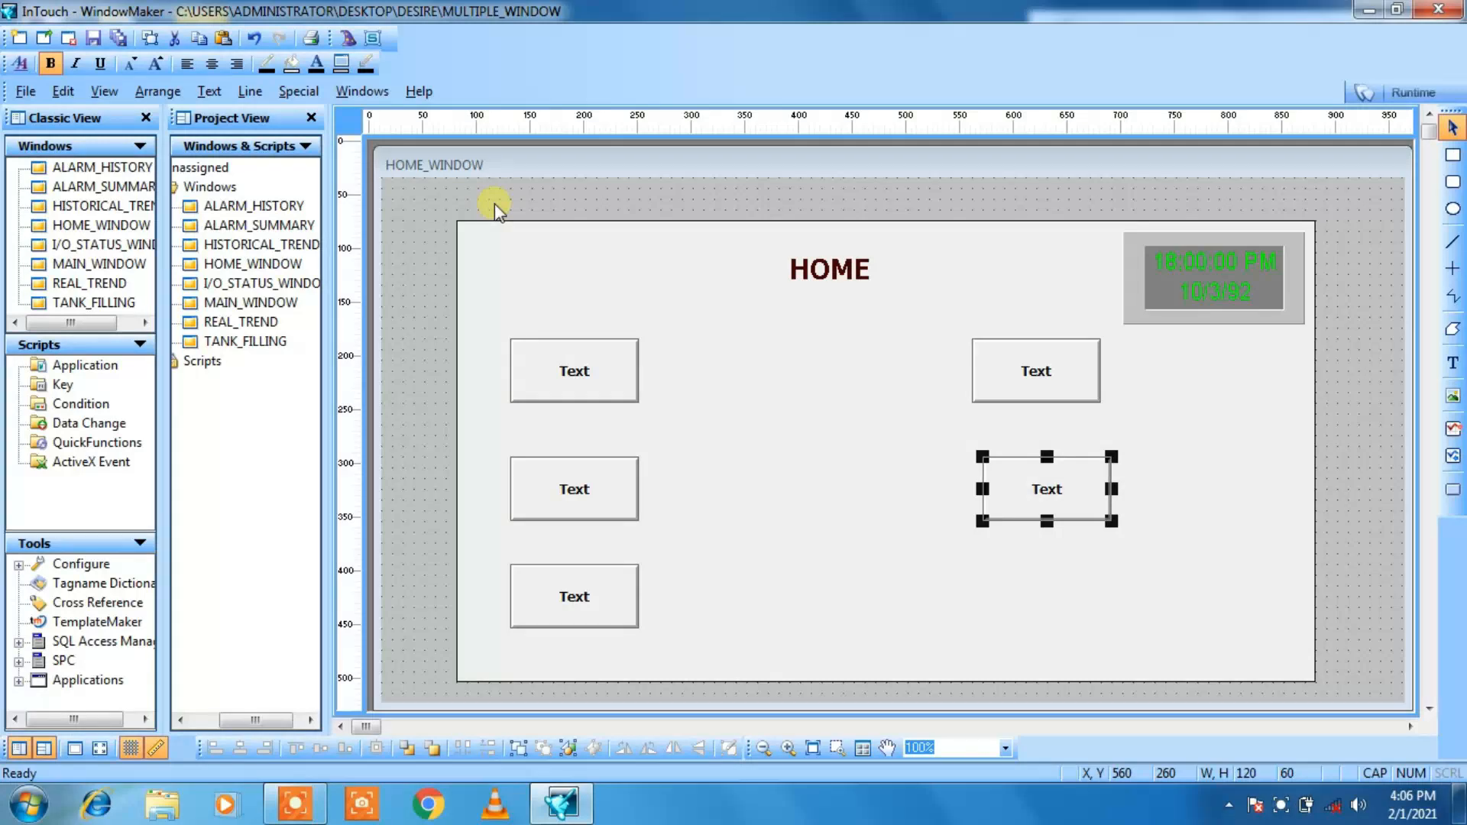
{"action": "key", "text": "Left"}
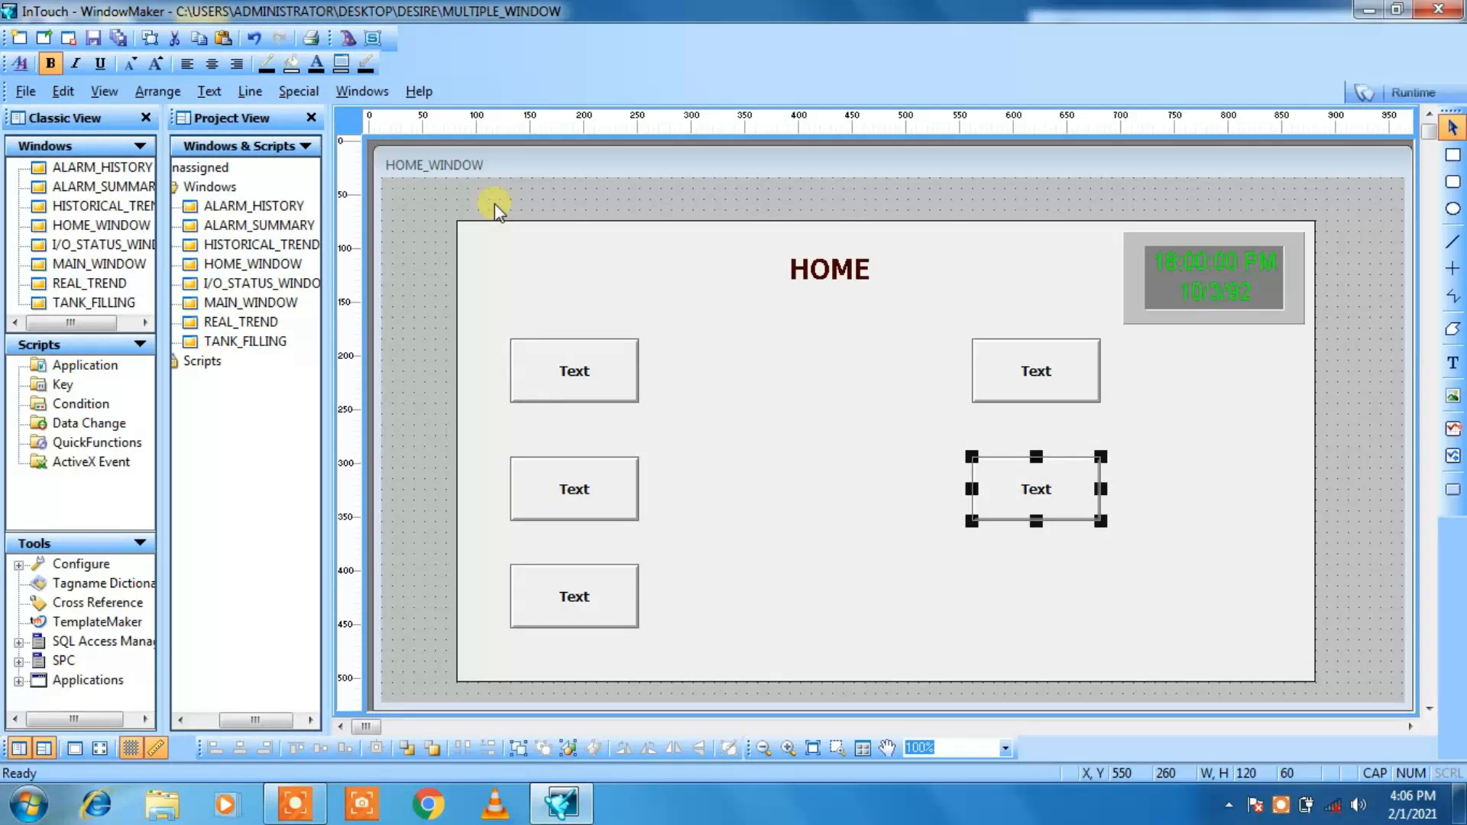
{"action": "left_click", "coordinate": [419, 315]}
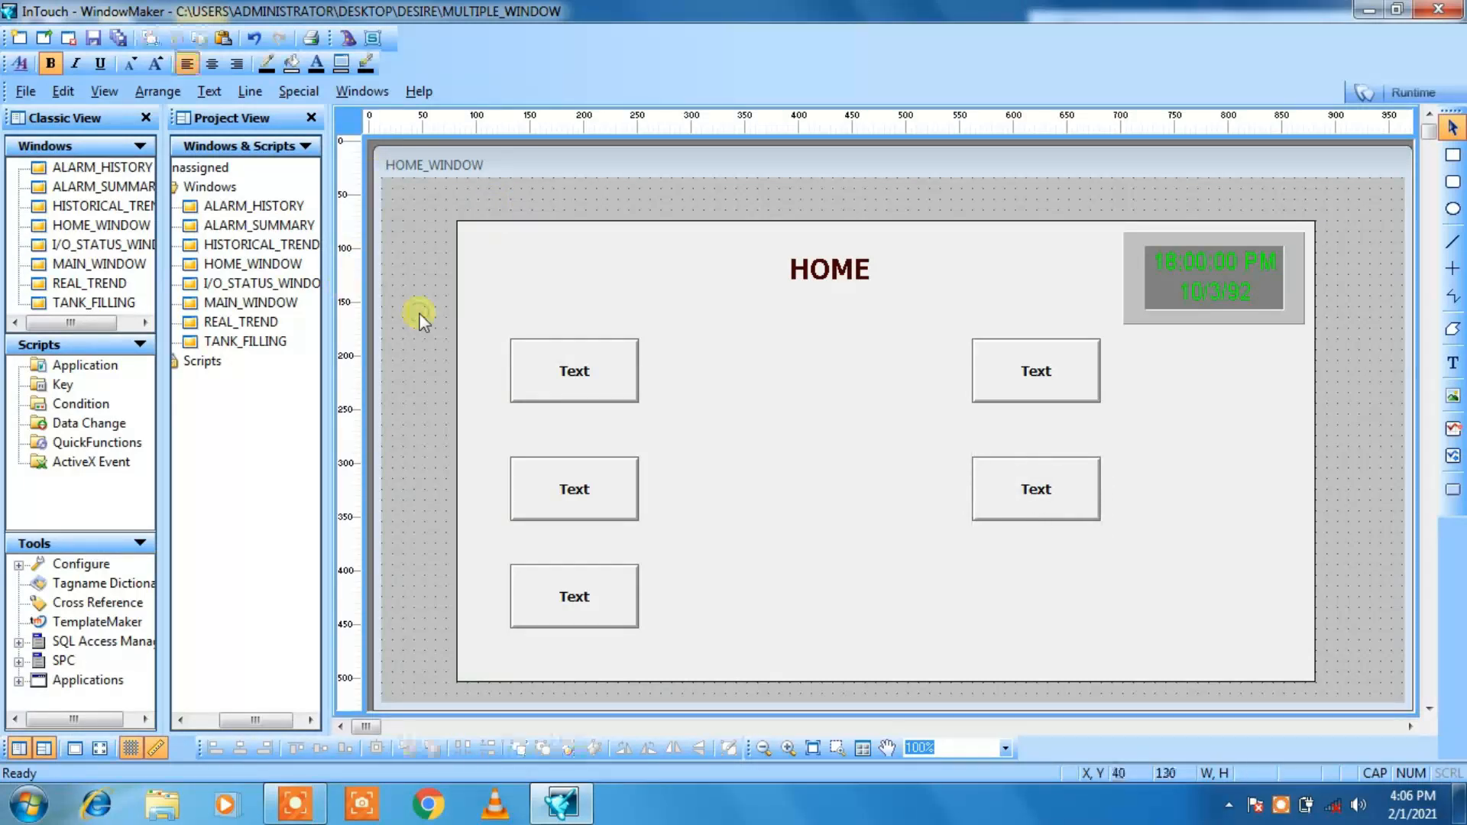
Step: Paste a sixth copy of the button at about X 40, Y 210
{"action": "right_click", "coordinate": [422, 352]}
{"action": "left_click", "coordinate": [461, 418]}
{"action": "left_click", "coordinate": [419, 402]}
Step: Nudge the sixth button to X 550, Y 370, completing the second column below the other two buttons
{"action": "key", "text": "Right"}
{"action": "key", "text": "Right"}
{"action": "key", "text": "Right"}
{"action": "key", "text": "Right"}
{"action": "key", "text": "Right"}
{"action": "key", "text": "Right"}
{"action": "key", "text": "Right"}
{"action": "key", "text": "Right"}
{"action": "key", "text": "Right"}
{"action": "key", "text": "Right"}
{"action": "key", "text": "Right"}
{"action": "key", "text": "Right"}
{"action": "key", "text": "Right"}
{"action": "key", "text": "Right"}
{"action": "key", "text": "Right"}
{"action": "key", "text": "Right"}
{"action": "key", "text": "Right"}
{"action": "key", "text": "Right"}
{"action": "key", "text": "Right"}
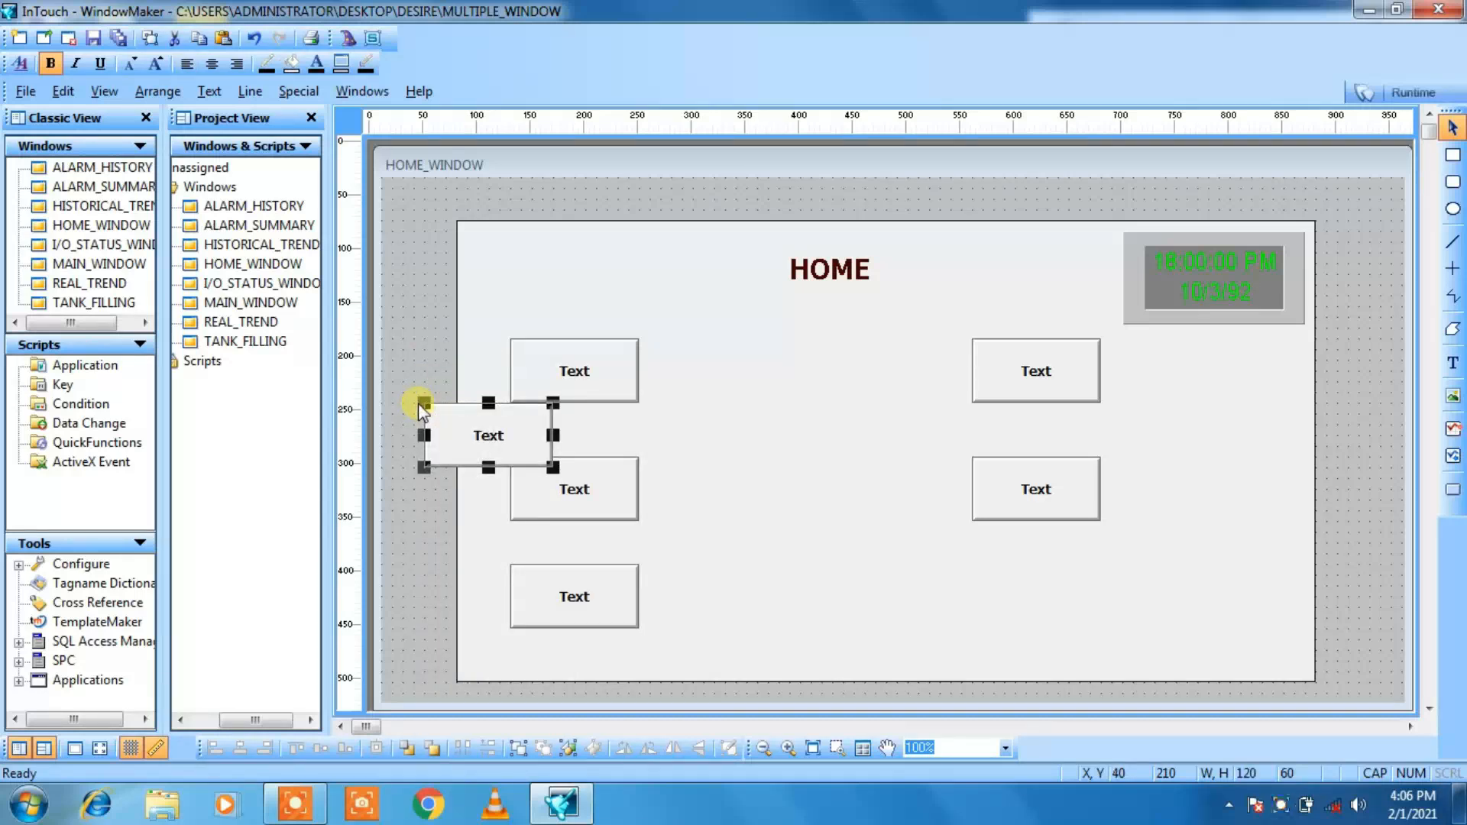
{"action": "key", "text": "Right"}
{"action": "key", "text": "Right"}
{"action": "key", "text": "Right"}
{"action": "key", "text": "Right"}
{"action": "key", "text": "Right"}
{"action": "key", "text": "Right"}
{"action": "key", "text": "Right"}
{"action": "key", "text": "Right"}
{"action": "key", "text": "Right"}
{"action": "key", "text": "Right"}
{"action": "key", "text": "Right"}
{"action": "key", "text": "Right"}
{"action": "key", "text": "Right"}
{"action": "key", "text": "Right"}
{"action": "key", "text": "Right"}
{"action": "key", "text": "Right"}
{"action": "key", "text": "Right"}
{"action": "key", "text": "Right"}
{"action": "key", "text": "Right"}
{"action": "key", "text": "Right"}
{"action": "key", "text": "Right"}
{"action": "key", "text": "Right"}
{"action": "key", "text": "Right"}
{"action": "key", "text": "Right"}
{"action": "key", "text": "Right"}
{"action": "key", "text": "Right"}
{"action": "key", "text": "Right"}
{"action": "key", "text": "Right"}
{"action": "key", "text": "Right"}
{"action": "key", "text": "Right"}
{"action": "key", "text": "Right"}
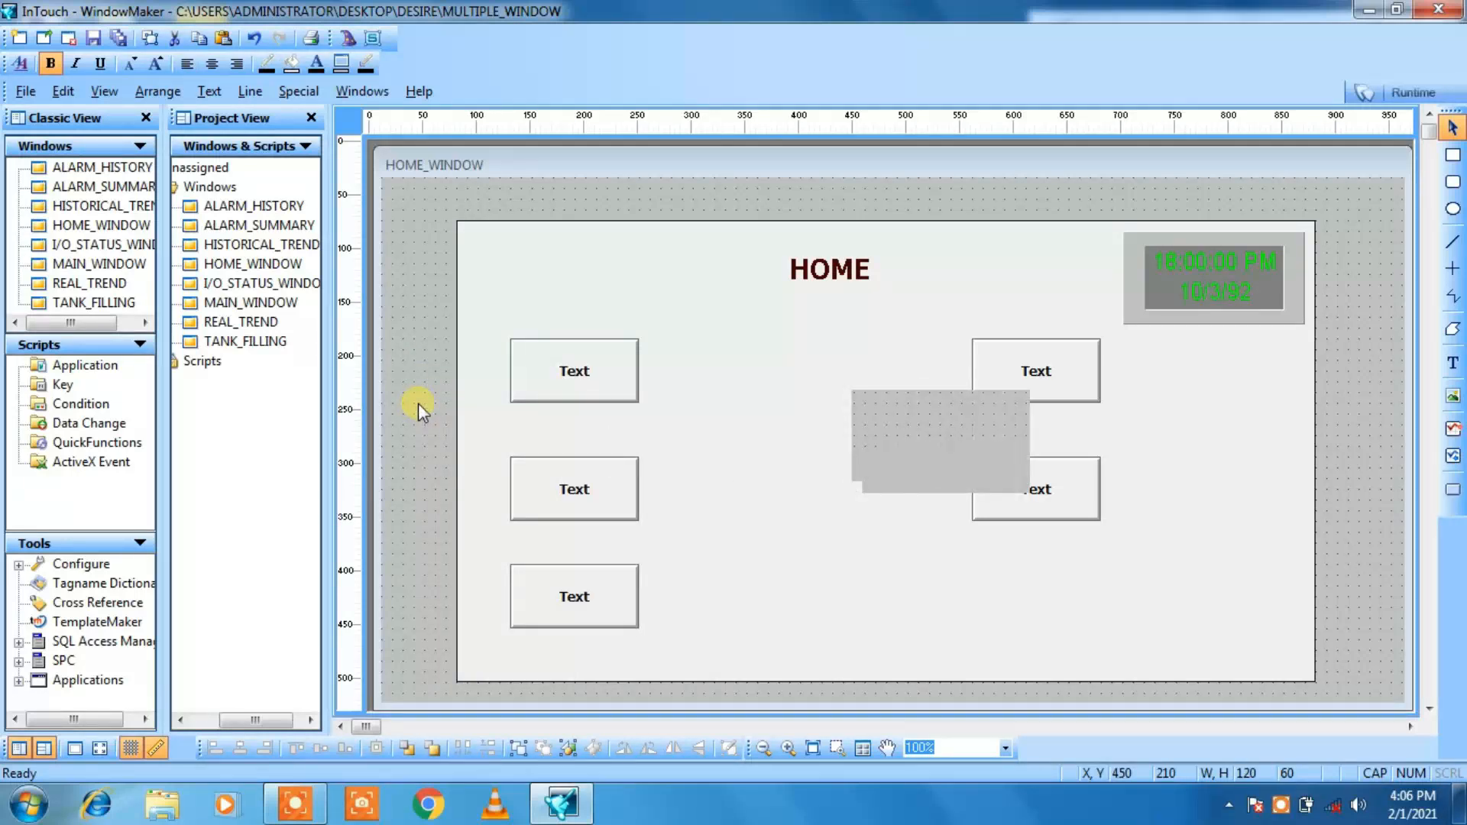
{"action": "key", "text": "Down"}
{"action": "key", "text": "Down"}
{"action": "key", "text": "Down"}
{"action": "key", "text": "Down"}
{"action": "key", "text": "Down"}
{"action": "key", "text": "Down"}
{"action": "key", "text": "Down"}
{"action": "key", "text": "Down"}
{"action": "key", "text": "Down"}
{"action": "key", "text": "Down"}
{"action": "key", "text": "Down"}
{"action": "key", "text": "Down"}
{"action": "key", "text": "Down"}
{"action": "key", "text": "Down"}
{"action": "key", "text": "Down"}
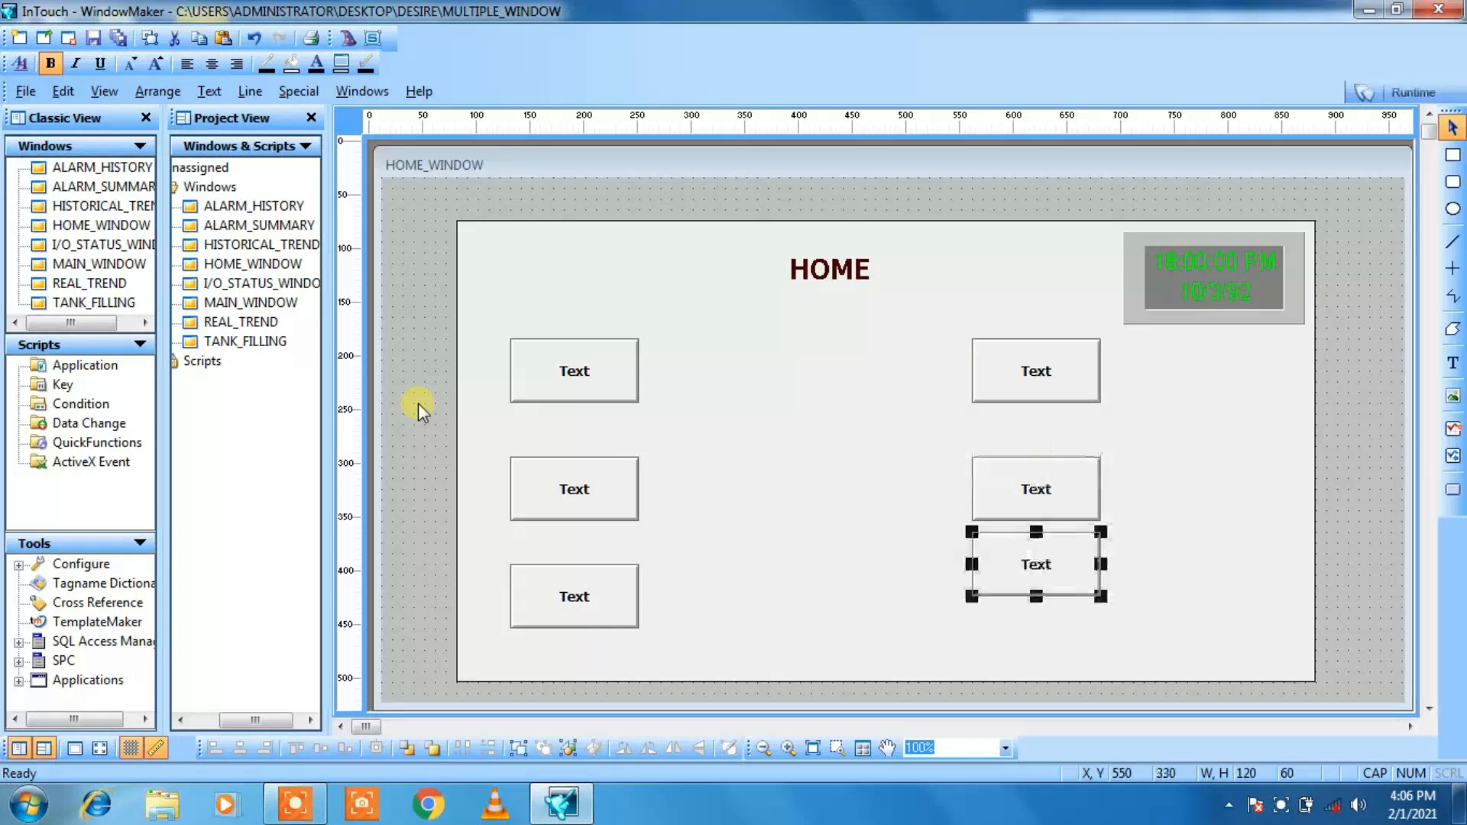
{"action": "key", "text": "Down"}
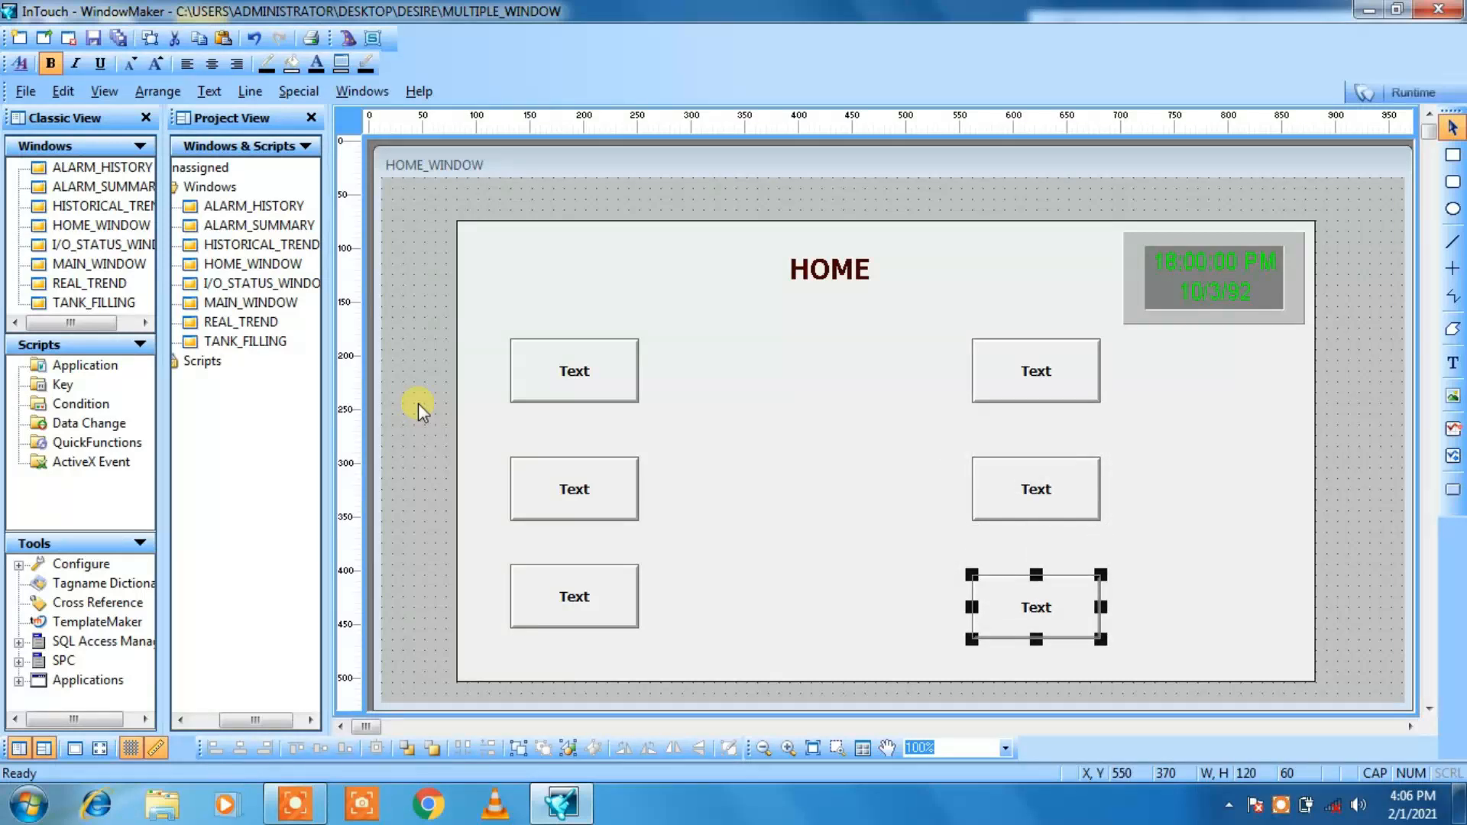
{"action": "left_click", "coordinate": [423, 211]}
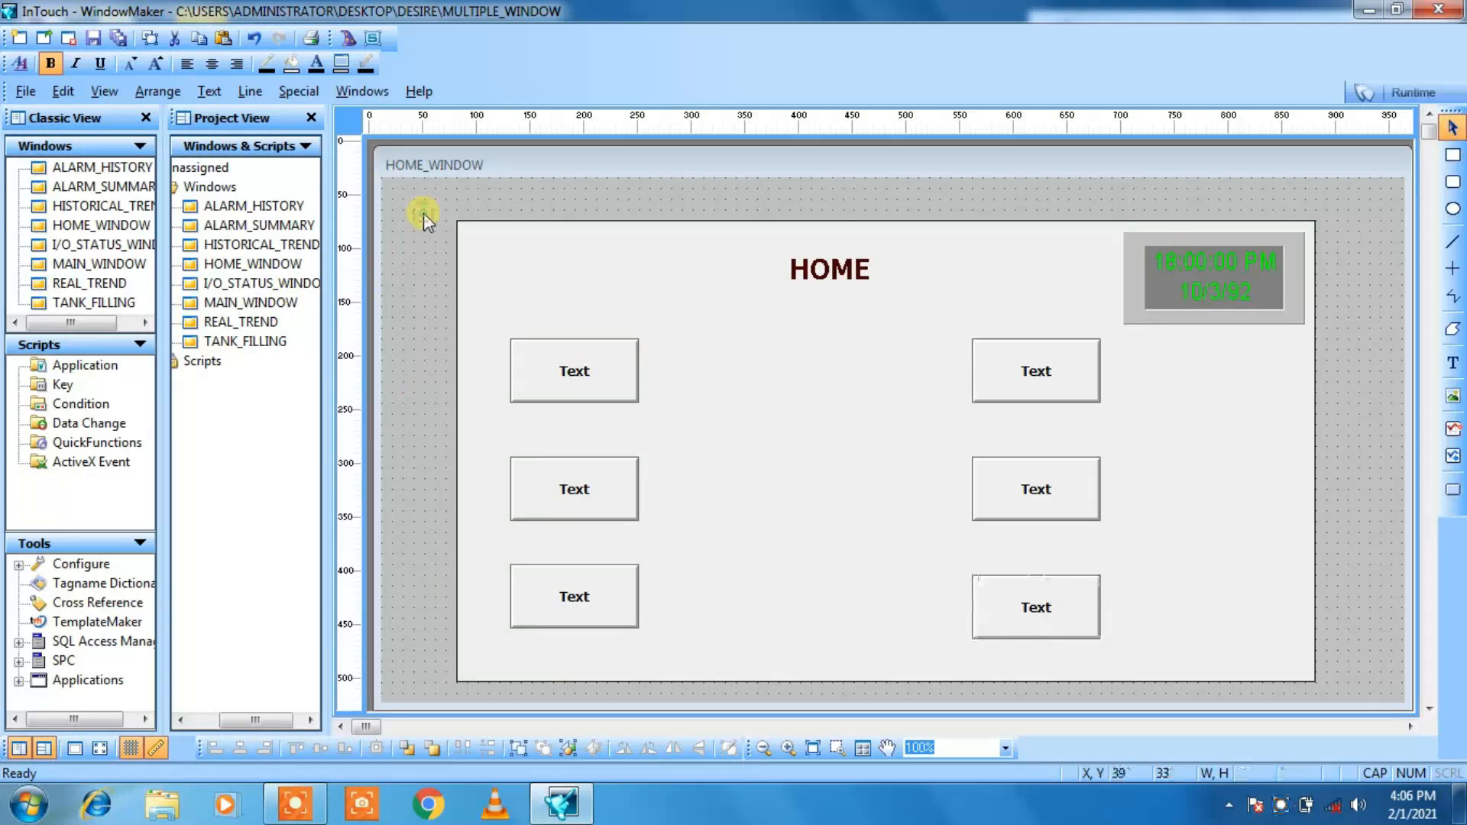
Step: Paste a seventh copy of the button at about X 30, Y 150
{"action": "left_click", "coordinate": [419, 274]}
{"action": "right_click", "coordinate": [419, 273]}
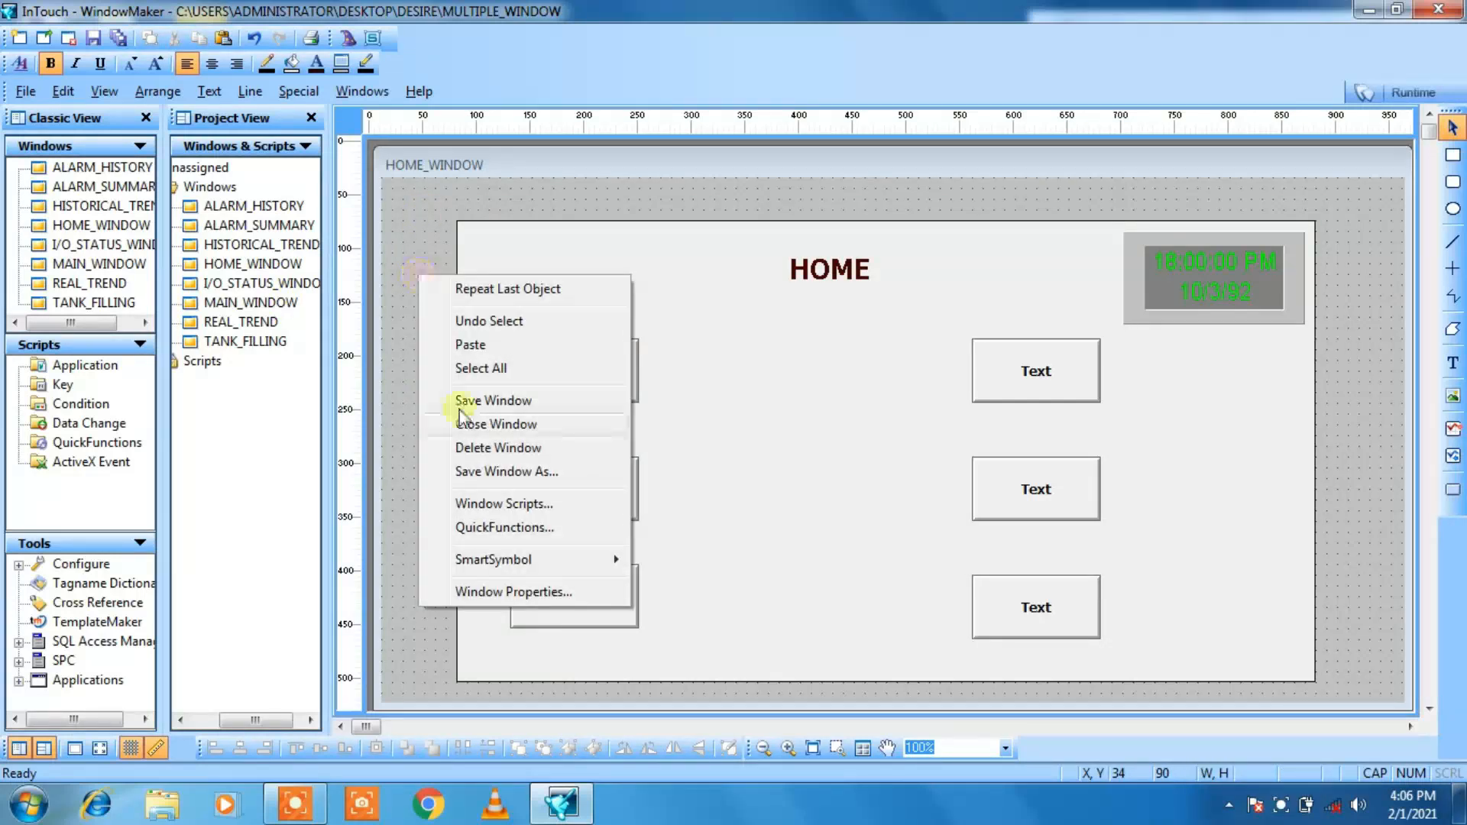
{"action": "left_click", "coordinate": [455, 346]}
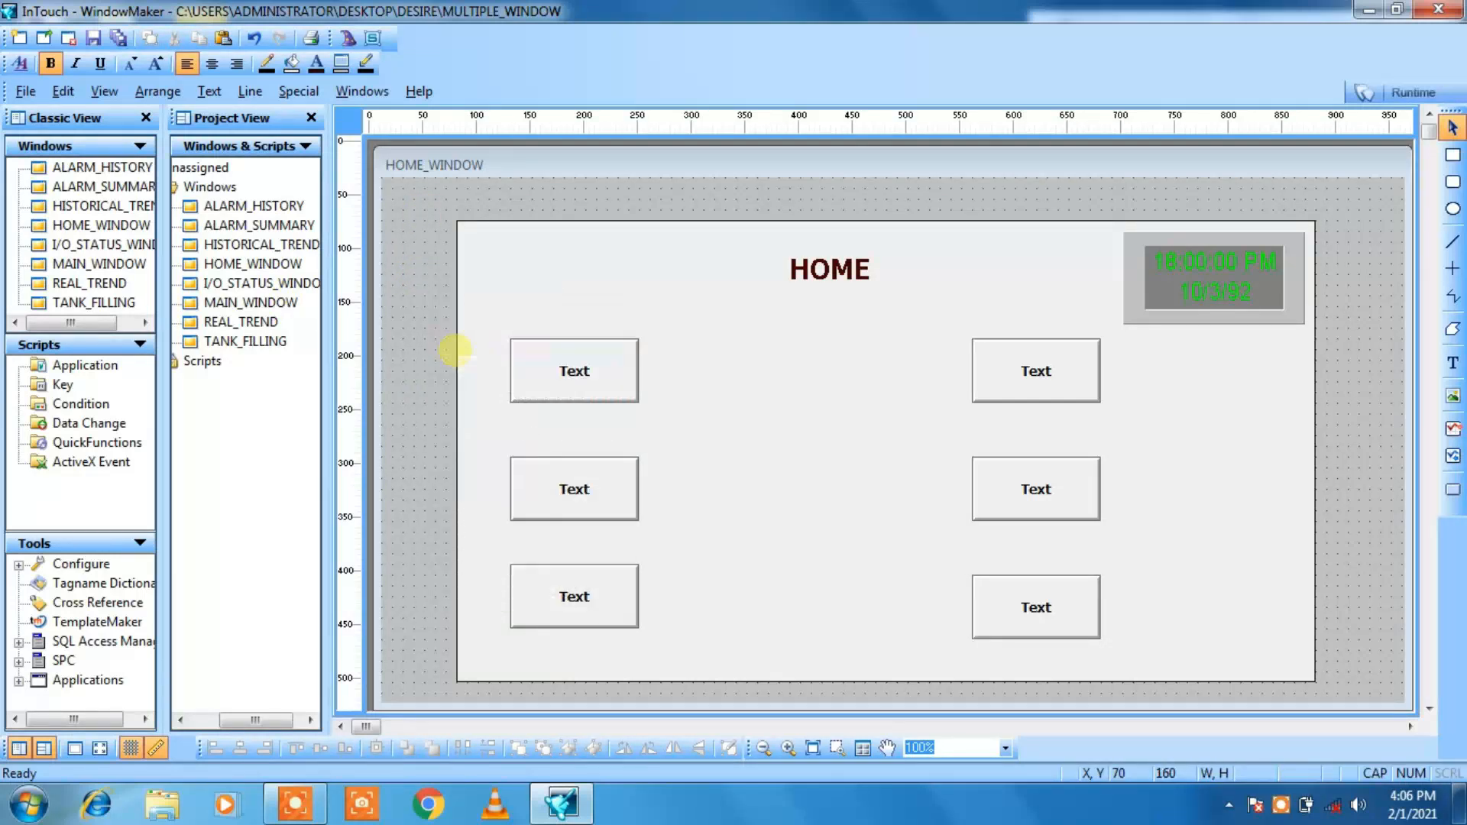
{"action": "left_click", "coordinate": [420, 337]}
Step: Nudge the seventh button to X 330, Y 260, between the two columns and level with their middle buttons
{"action": "key", "text": "Right"}
{"action": "key", "text": "Right"}
{"action": "key", "text": "Right"}
{"action": "key", "text": "Right"}
{"action": "key", "text": "Right"}
{"action": "key", "text": "Right"}
{"action": "key", "text": "Right"}
{"action": "key", "text": "Right"}
{"action": "key", "text": "Right"}
{"action": "key", "text": "Right"}
{"action": "key", "text": "Right"}
{"action": "key", "text": "Right"}
{"action": "key", "text": "Right"}
{"action": "key", "text": "Right"}
{"action": "key", "text": "Right"}
{"action": "key", "text": "Right"}
{"action": "key", "text": "Right"}
{"action": "key", "text": "Right"}
{"action": "key", "text": "Right"}
{"action": "key", "text": "Right"}
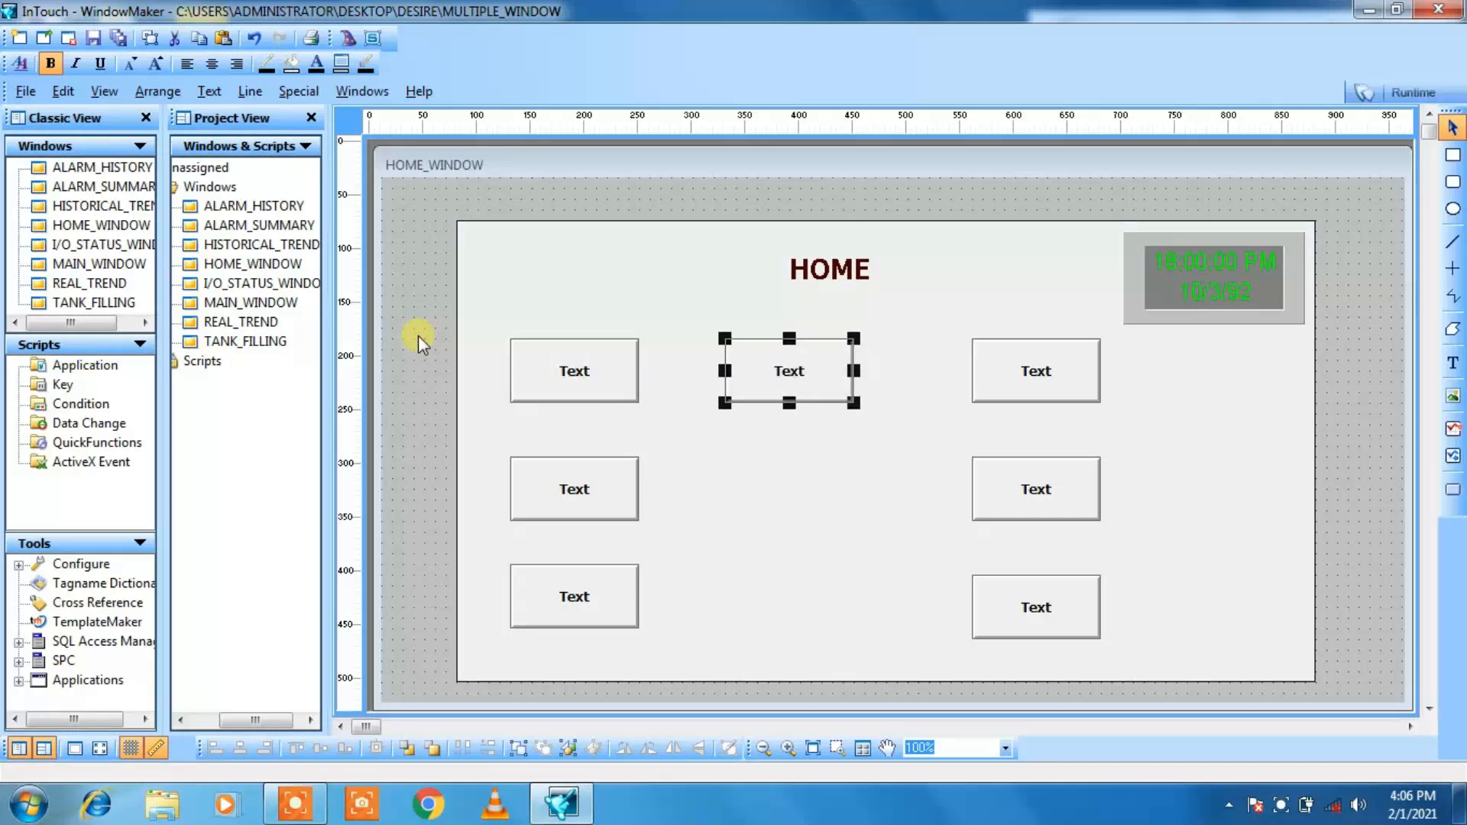
{"action": "key", "text": "Right"}
{"action": "key", "text": "Down"}
{"action": "key", "text": "Down"}
{"action": "key", "text": "Down"}
{"action": "key", "text": "Down"}
{"action": "key", "text": "Down"}
{"action": "key", "text": "Down"}
{"action": "key", "text": "Down"}
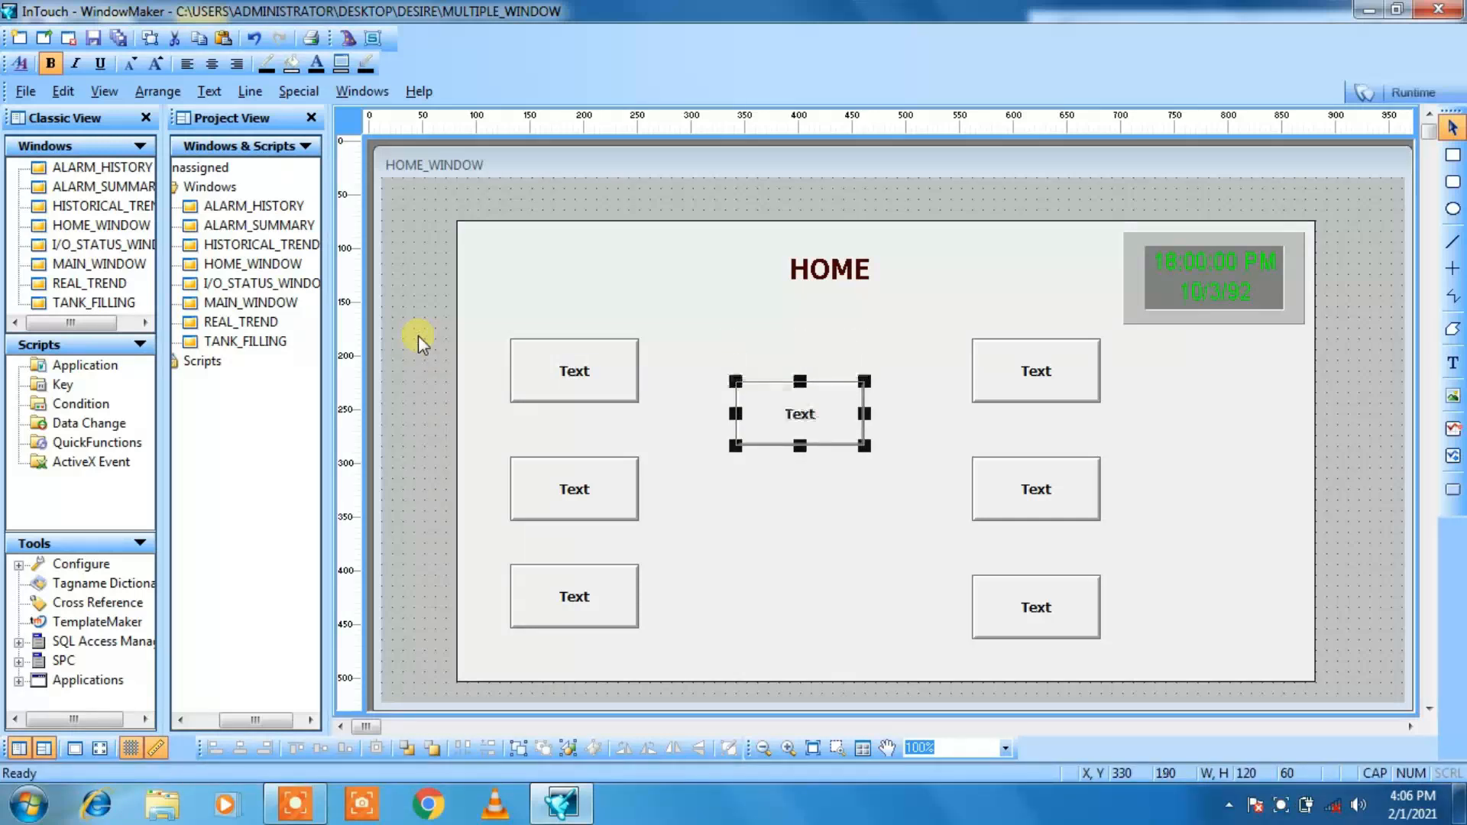
{"action": "key", "text": "Down"}
{"action": "key", "text": "Down"}
{"action": "key", "text": "Down"}
{"action": "key", "text": "Down"}
{"action": "key", "text": "Down"}
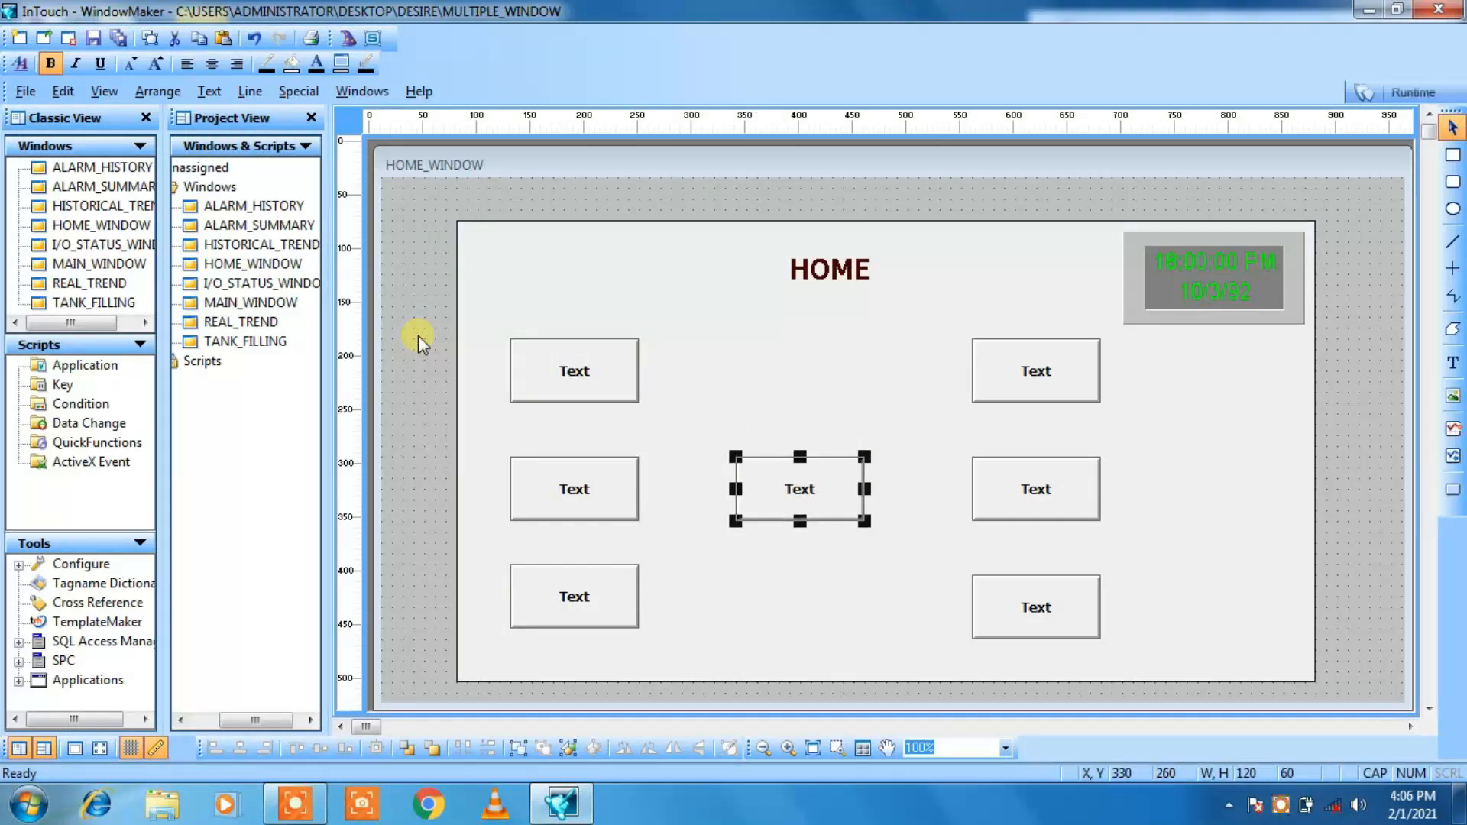
{"action": "key", "text": "Up"}
{"action": "left_click", "coordinate": [417, 239]}
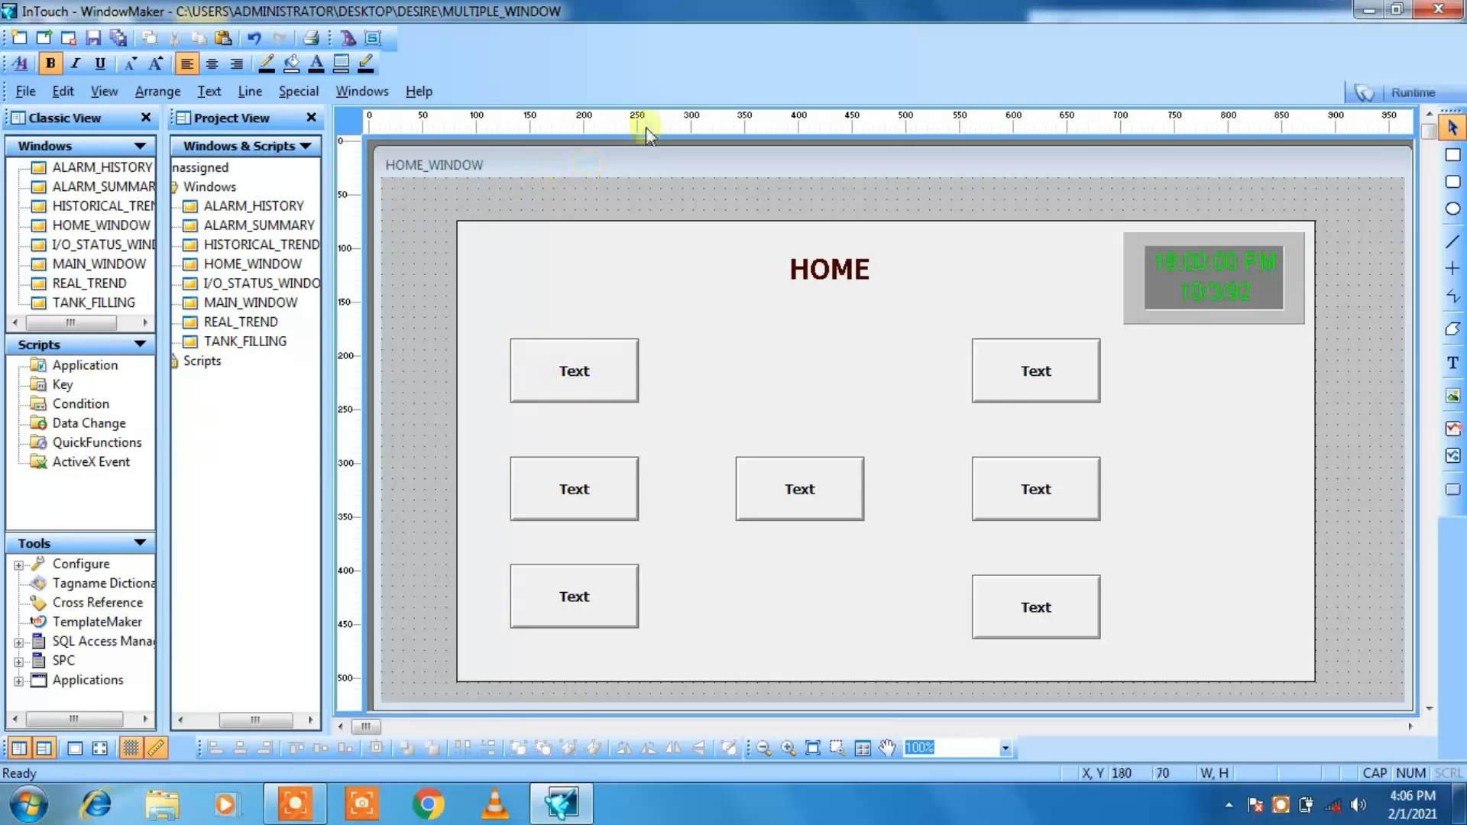
Step: Substitute the text of the top button in the first column with TANK FILLING
{"action": "left_click", "coordinate": [574, 375]}
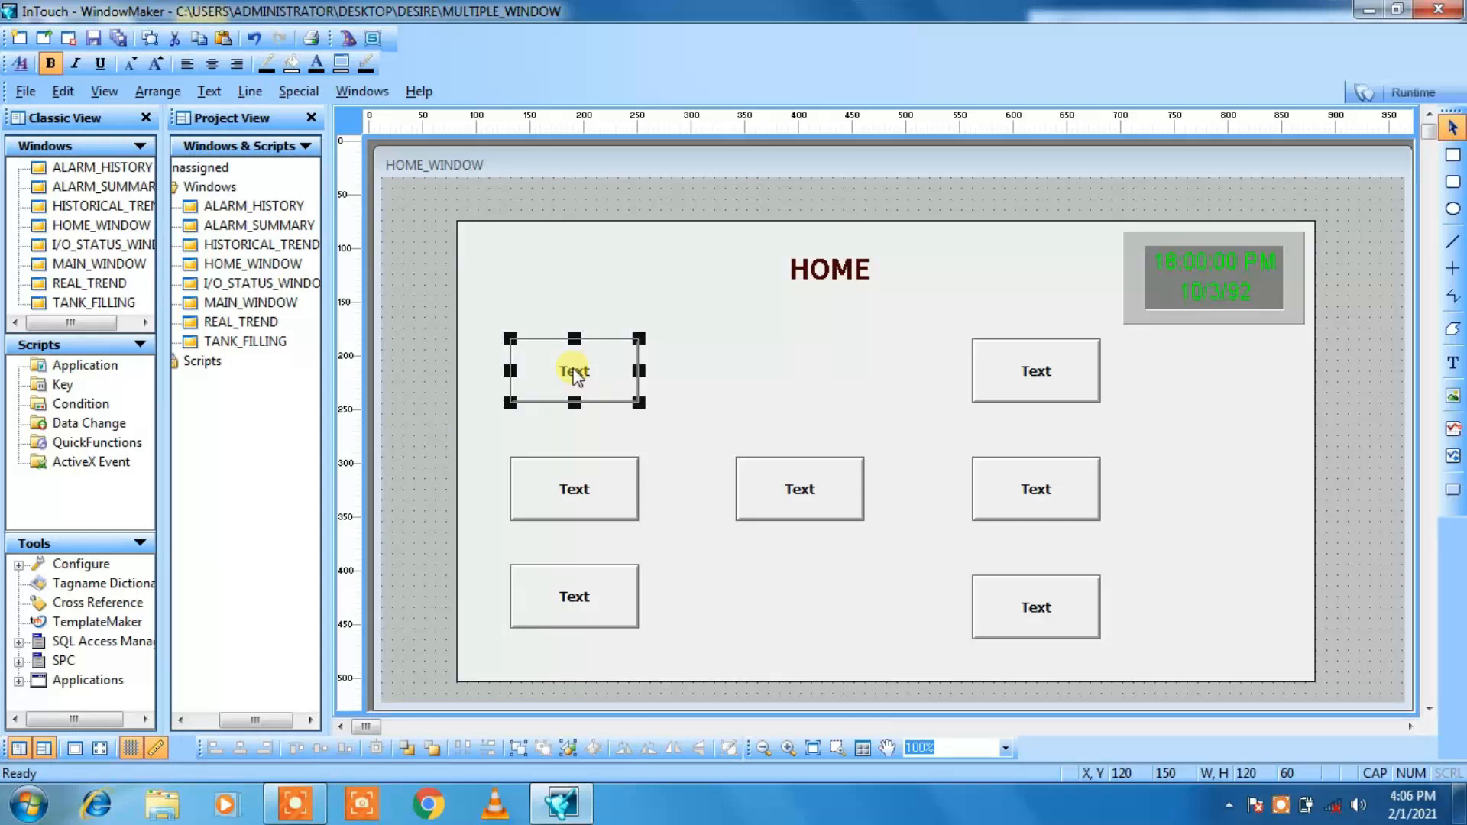
{"action": "right_click", "coordinate": [575, 376]}
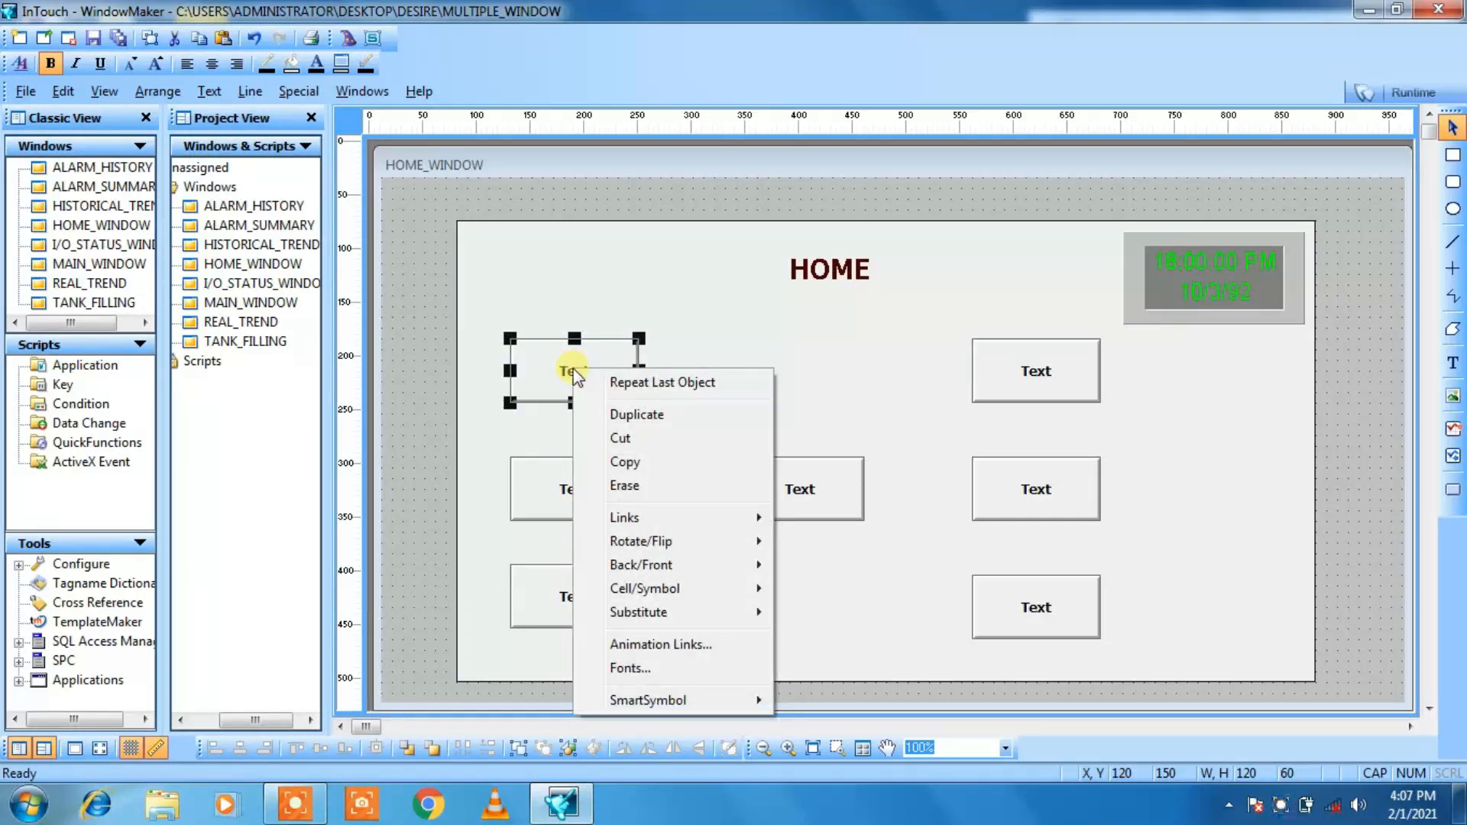
{"action": "mouse_move", "coordinate": [646, 612]}
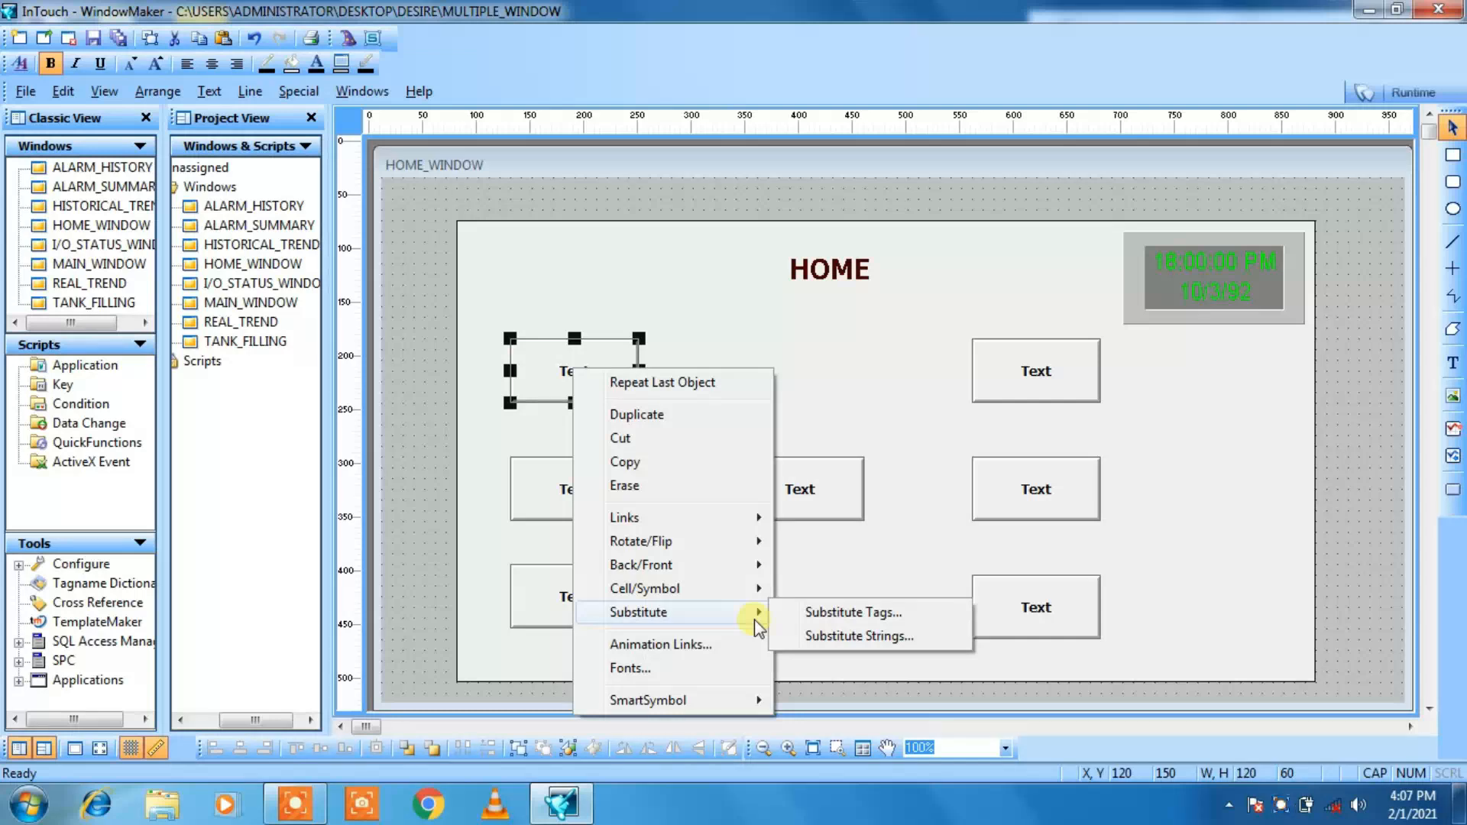
{"action": "left_click", "coordinate": [807, 639]}
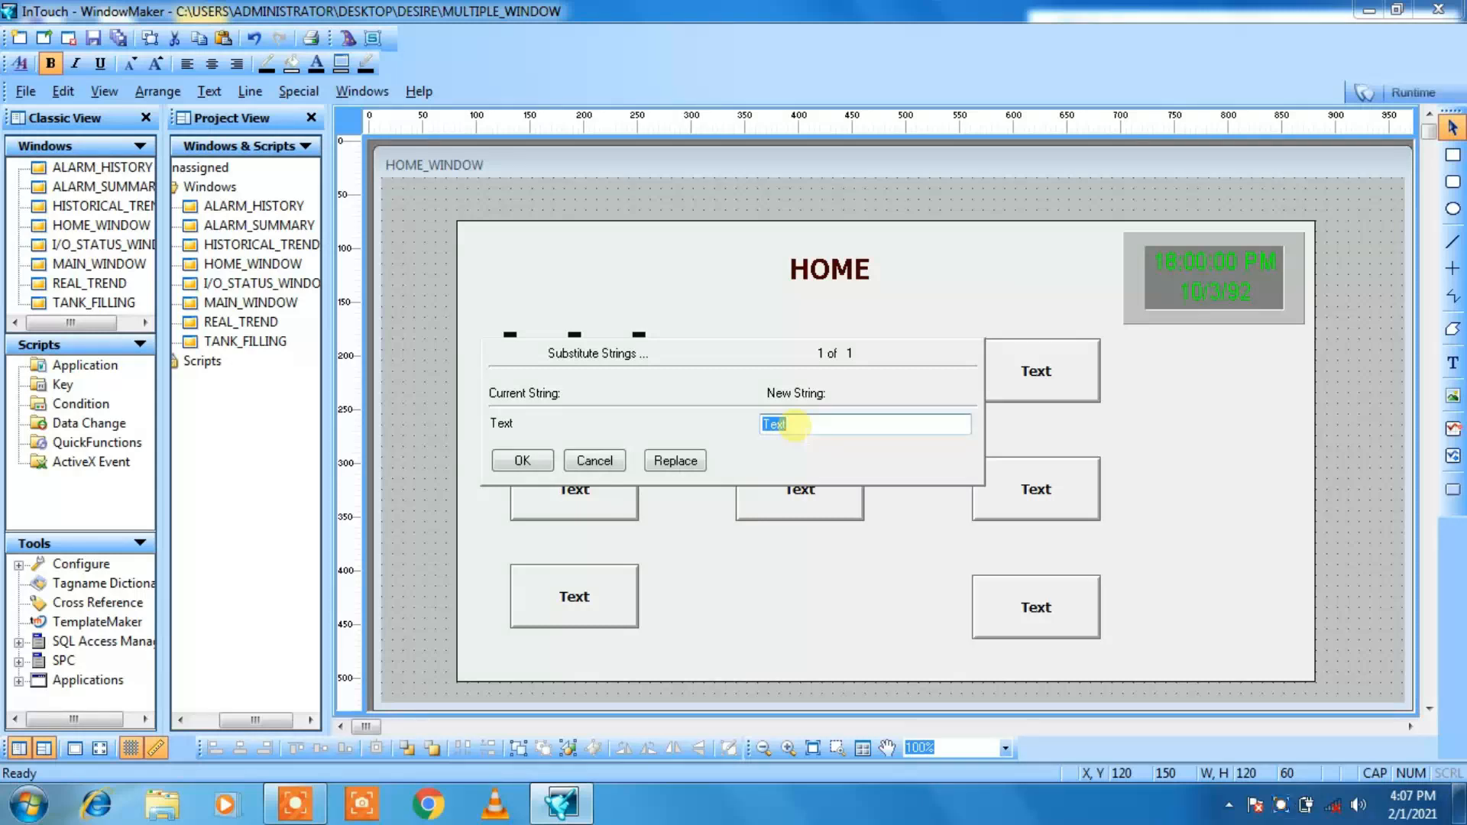
{"action": "type", "text": "TANK FILLING"}
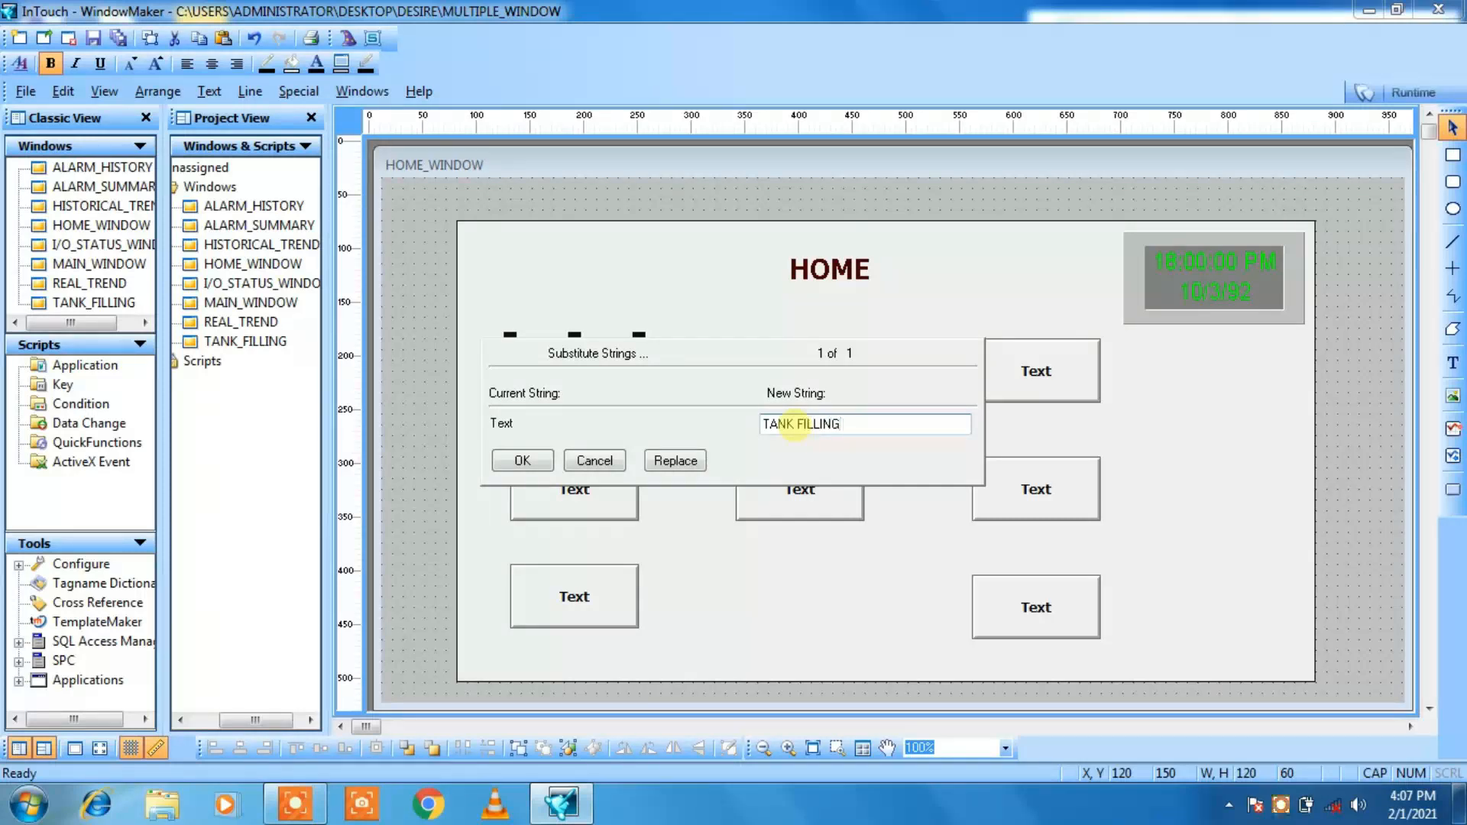
{"action": "left_click", "coordinate": [523, 460]}
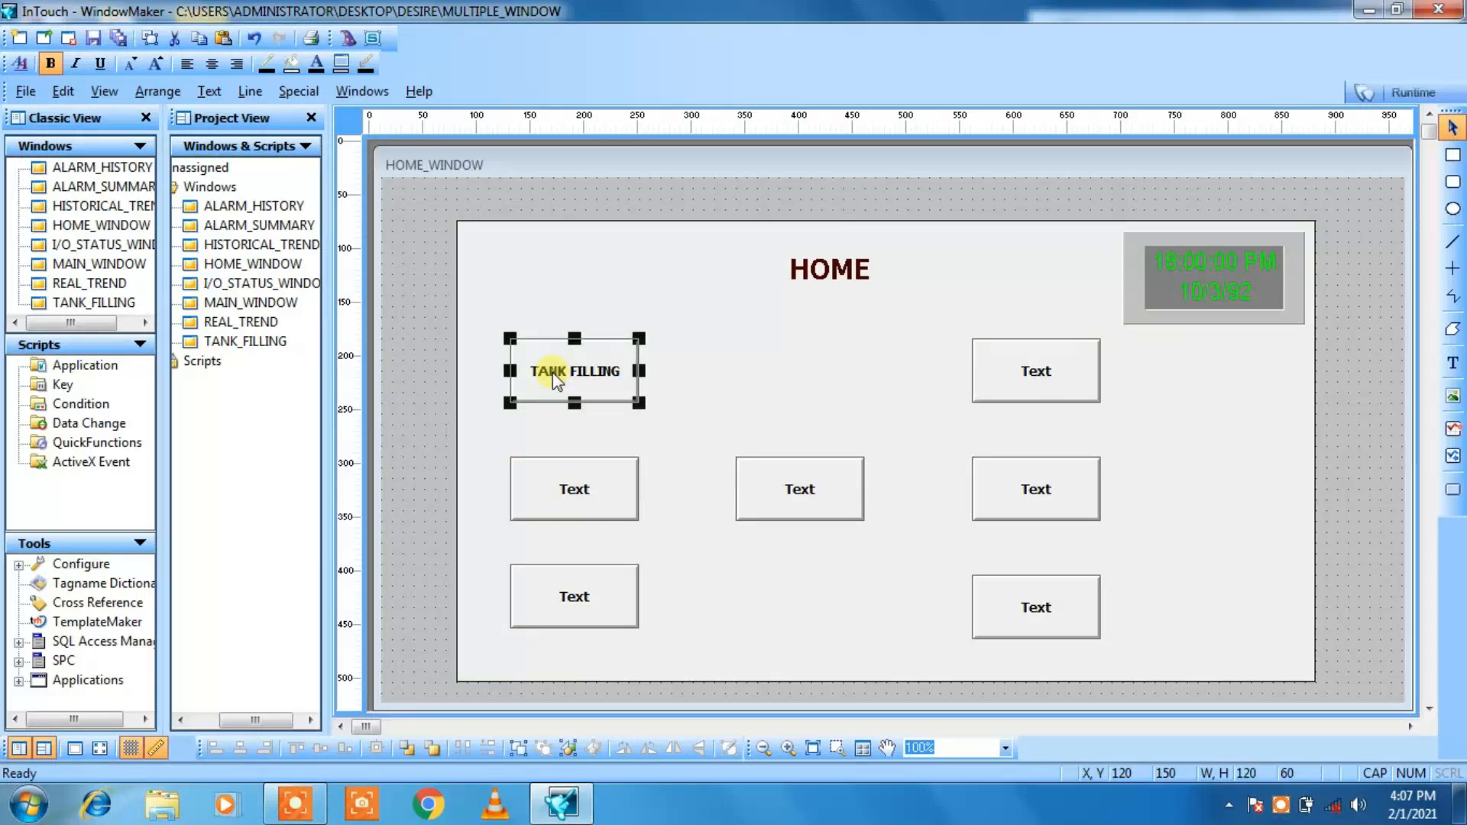
Step: Enlarge the TANK FILLING button's text by one font size
{"action": "left_click", "coordinate": [157, 66]}
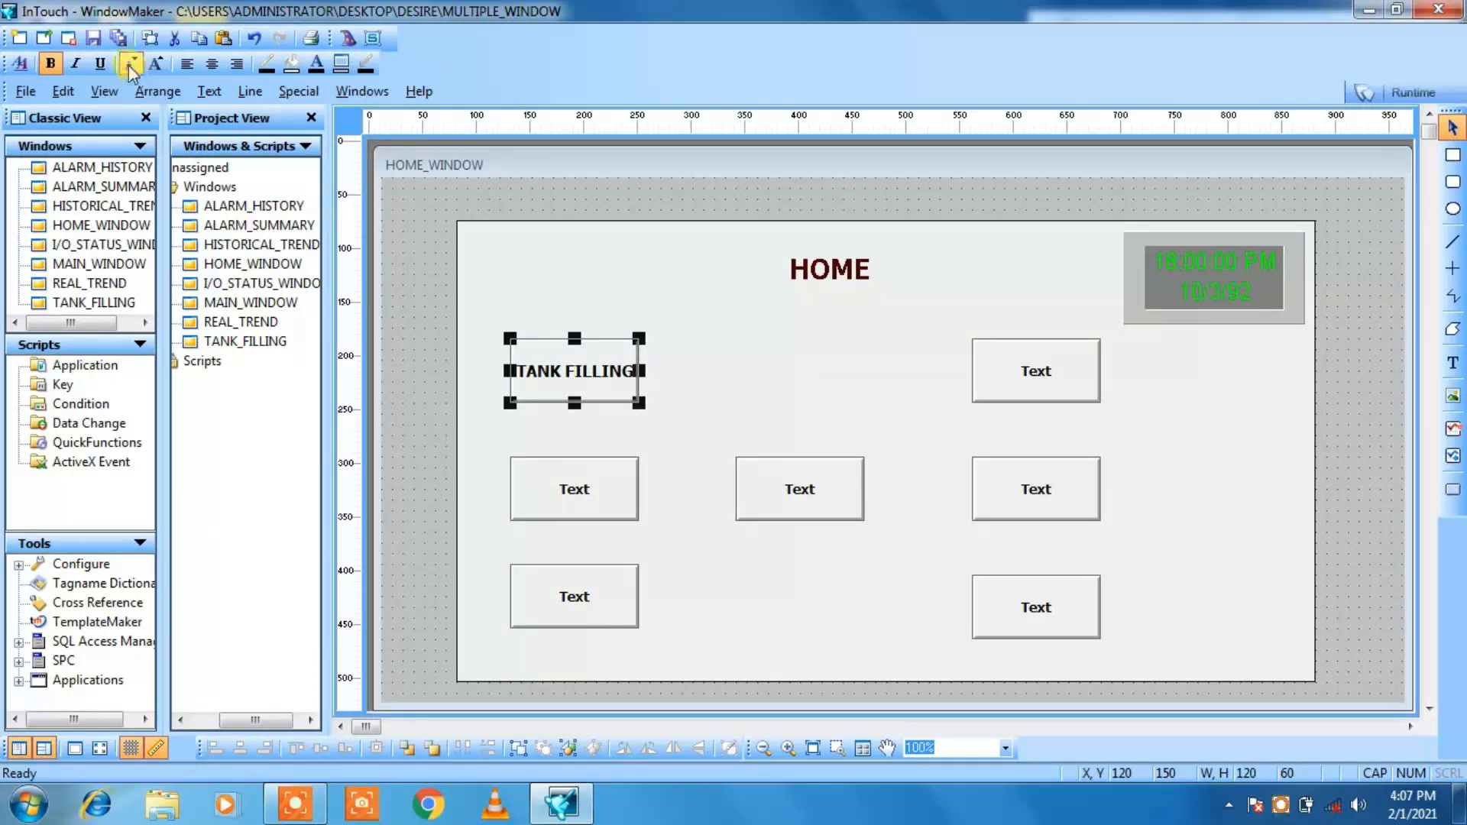
{"action": "left_click", "coordinate": [131, 65]}
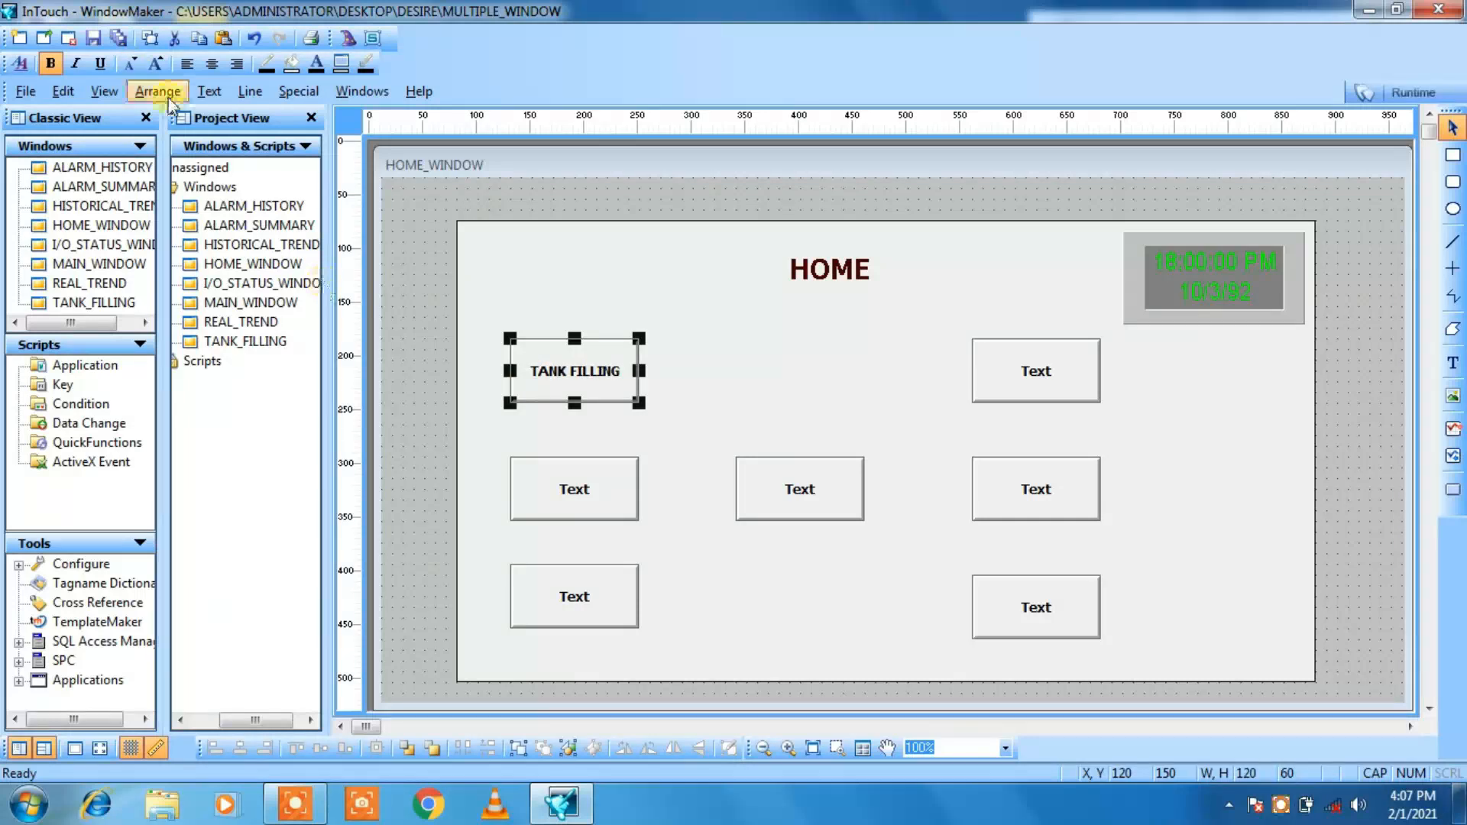
{"action": "left_click", "coordinate": [155, 66]}
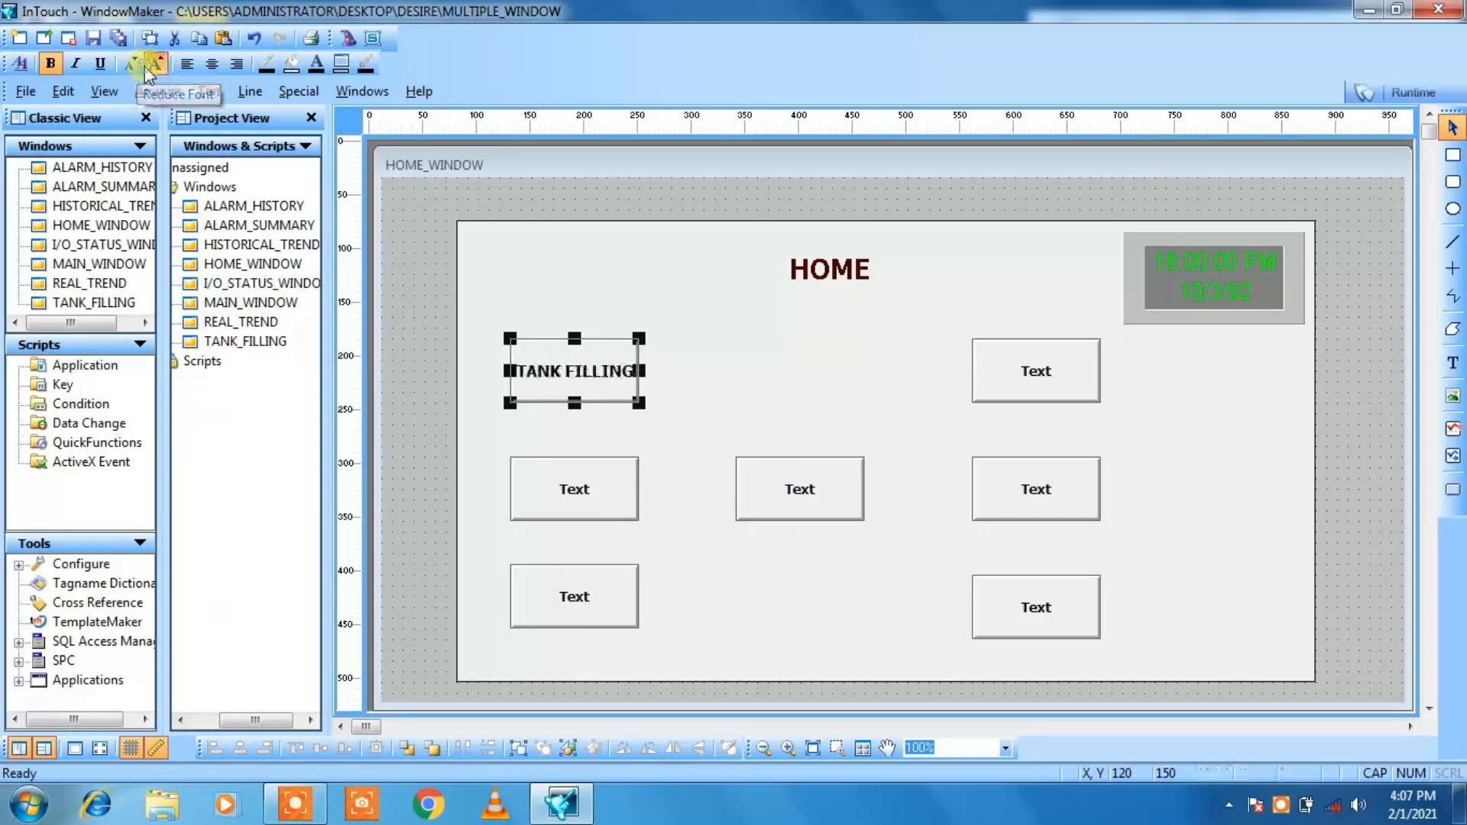
{"action": "left_click", "coordinate": [590, 298]}
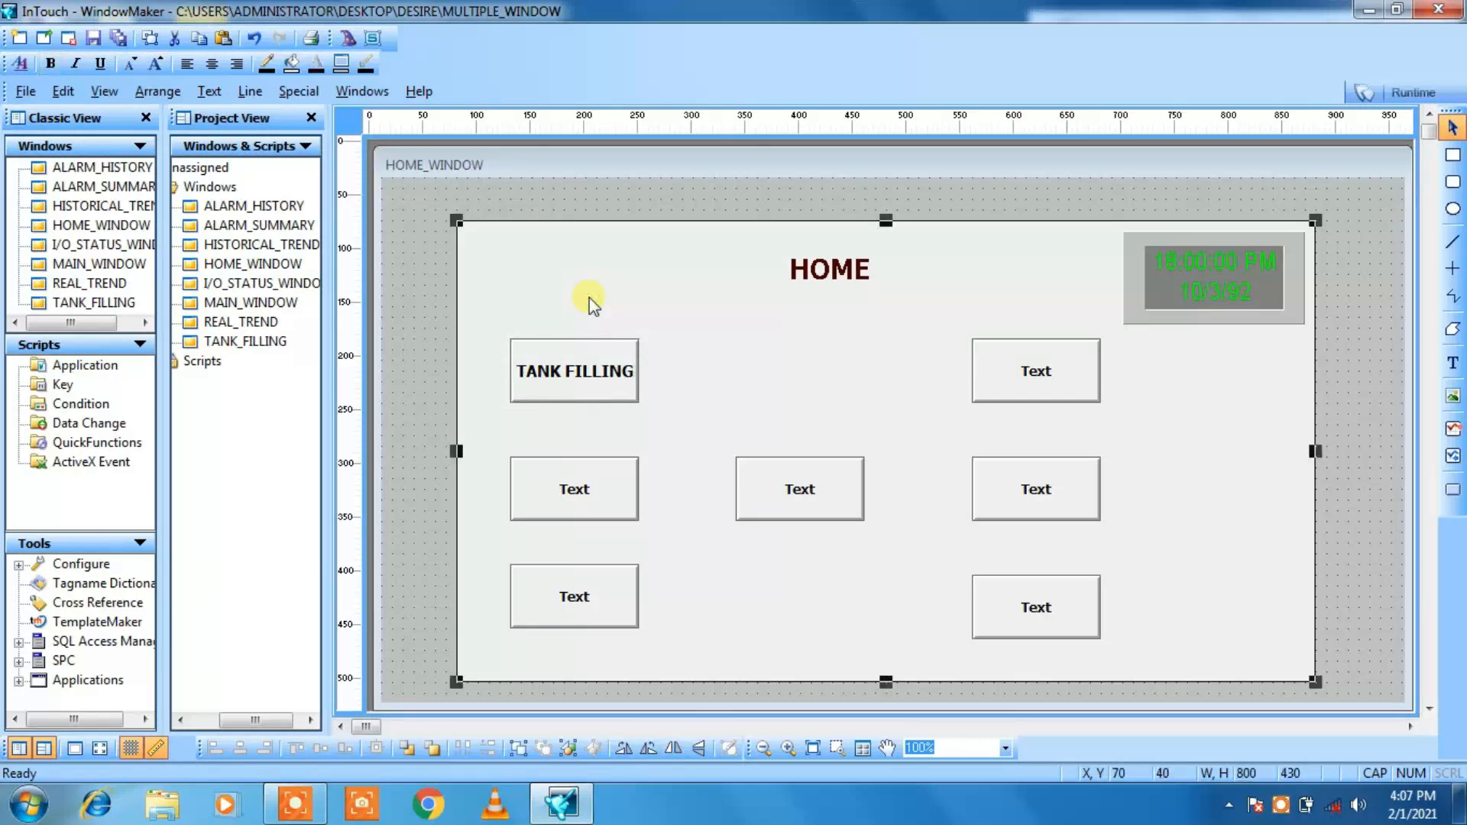
Step: Substitute the text of the middle button in the first column with I/O STATUS and enlarge it by one font size
{"action": "left_click", "coordinate": [582, 495]}
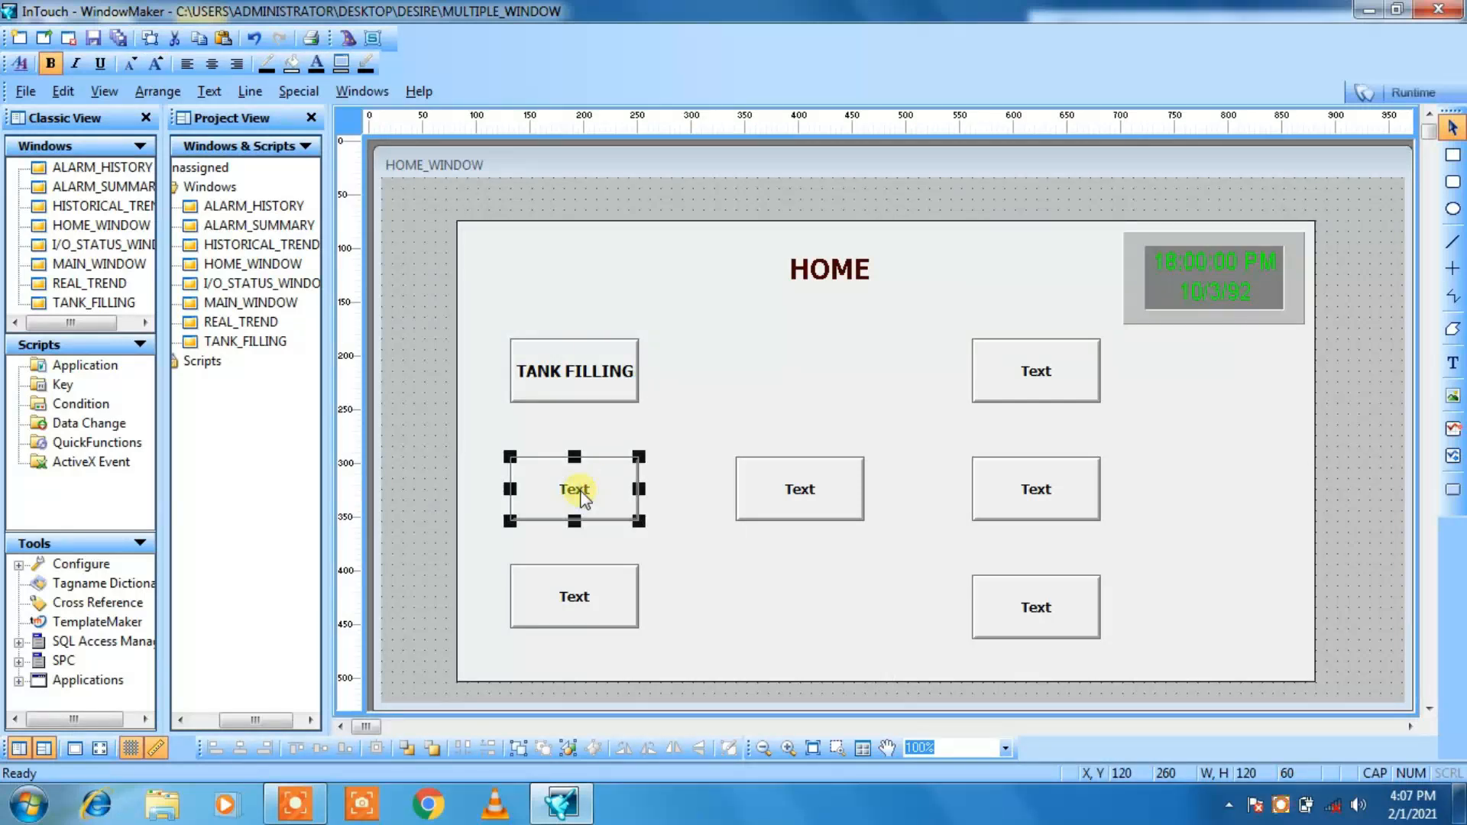
{"action": "right_click", "coordinate": [581, 493]}
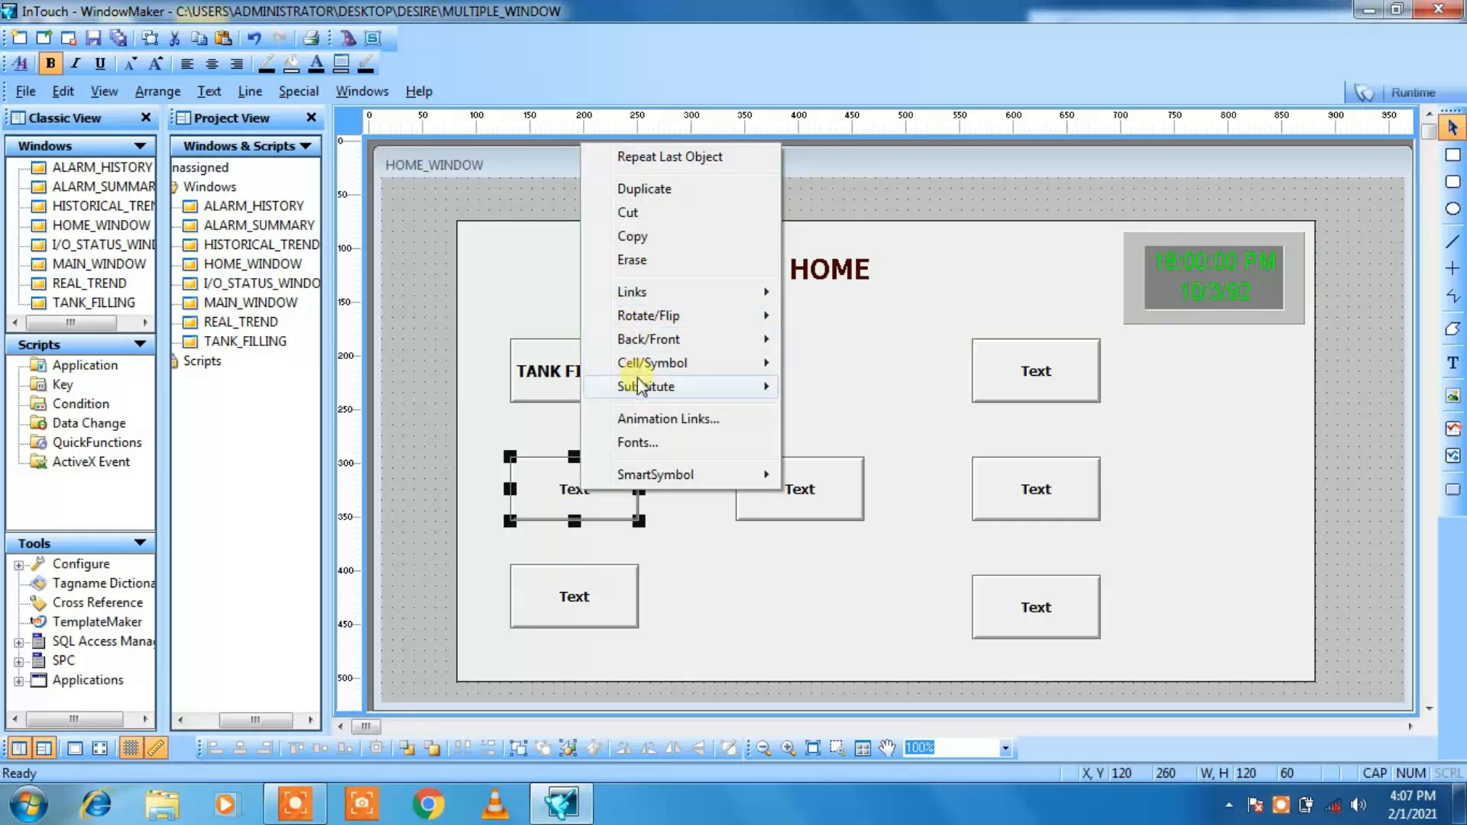
{"action": "mouse_move", "coordinate": [642, 388]}
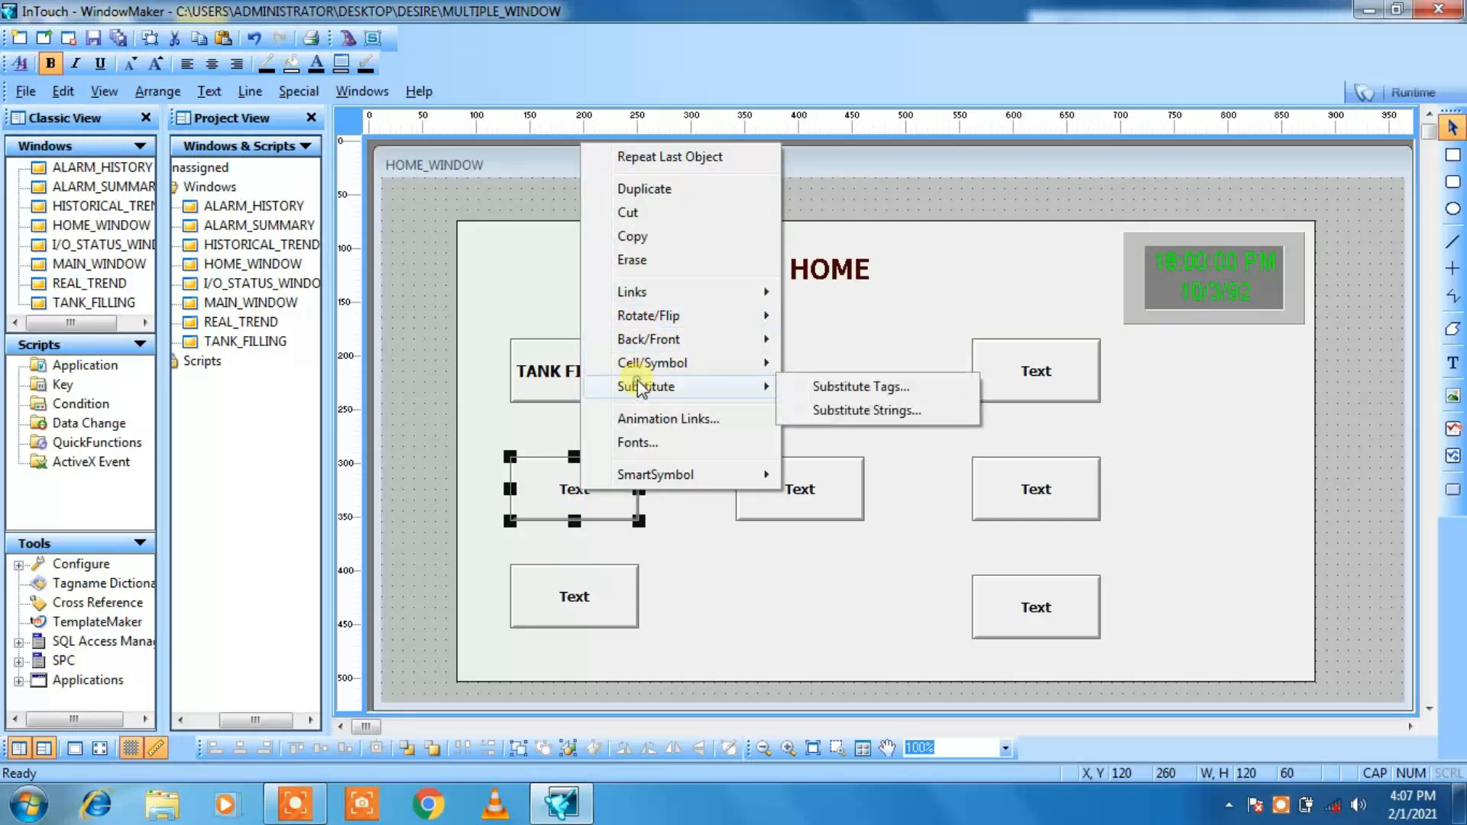
{"action": "left_click", "coordinate": [818, 411]}
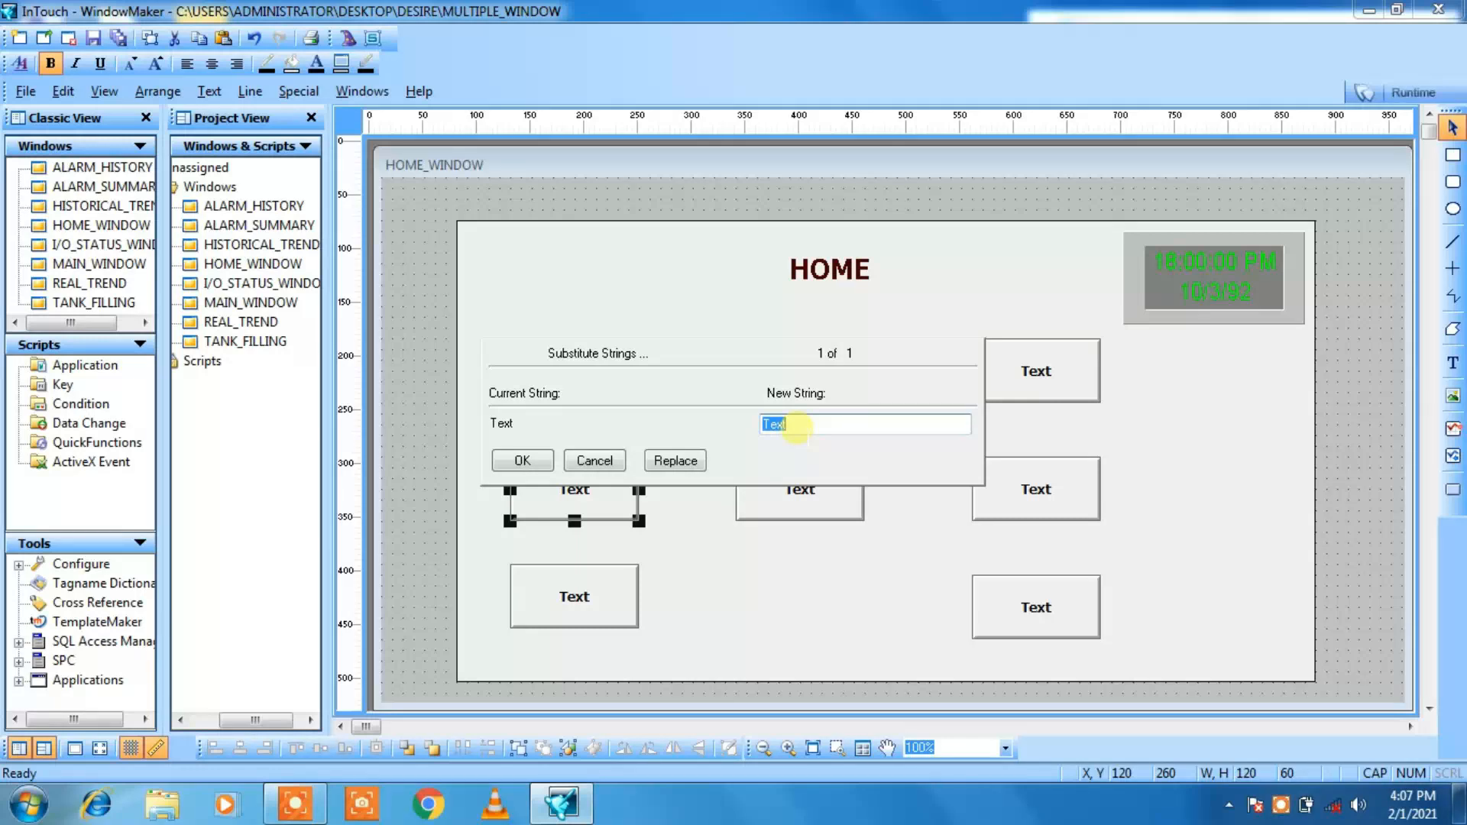
{"action": "key", "text": "BackSpace"}
{"action": "type", "text": "I/O STATUS"}
{"action": "left_click", "coordinate": [542, 460]}
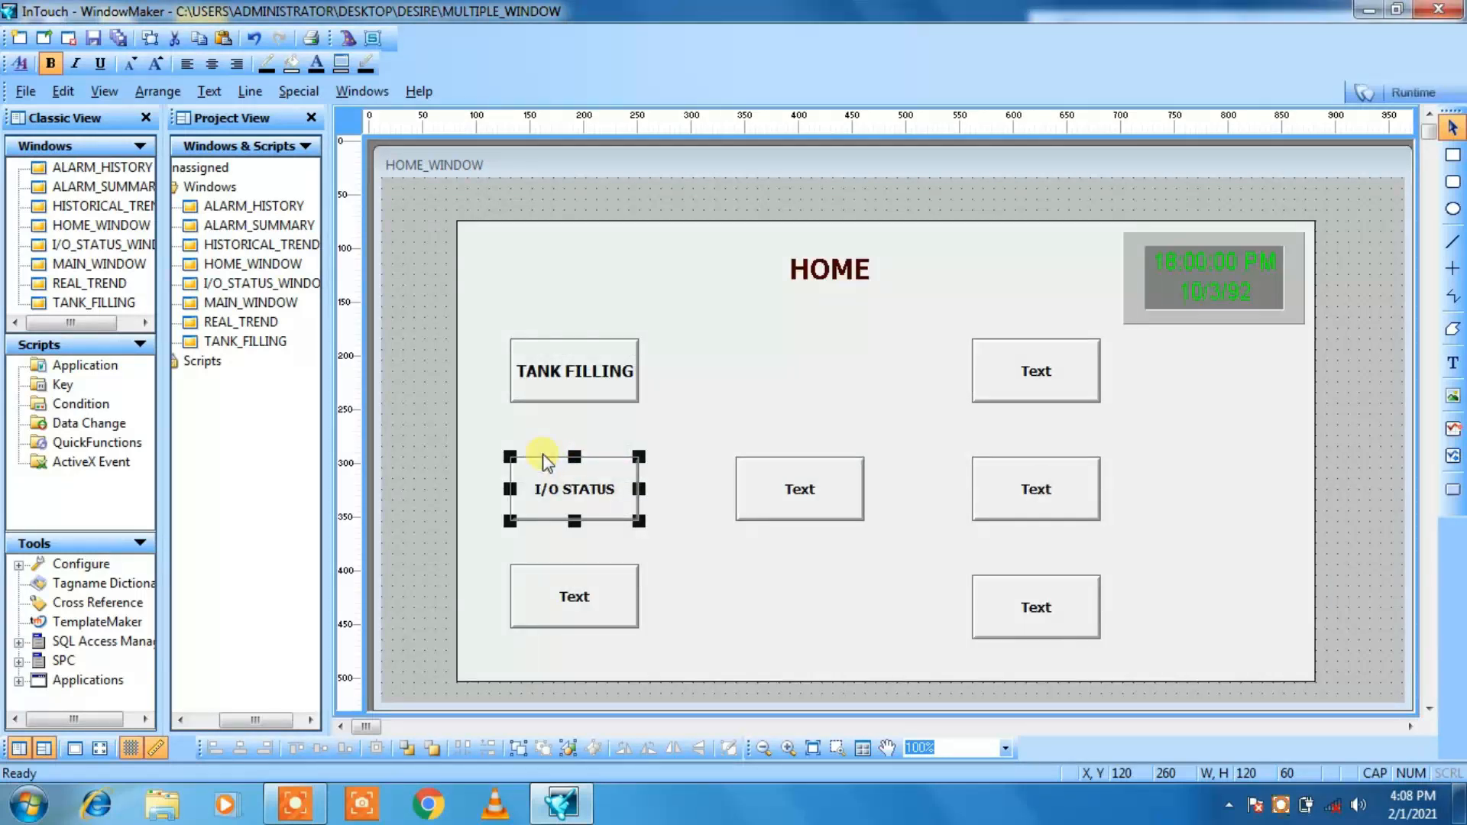
{"action": "left_click", "coordinate": [155, 64]}
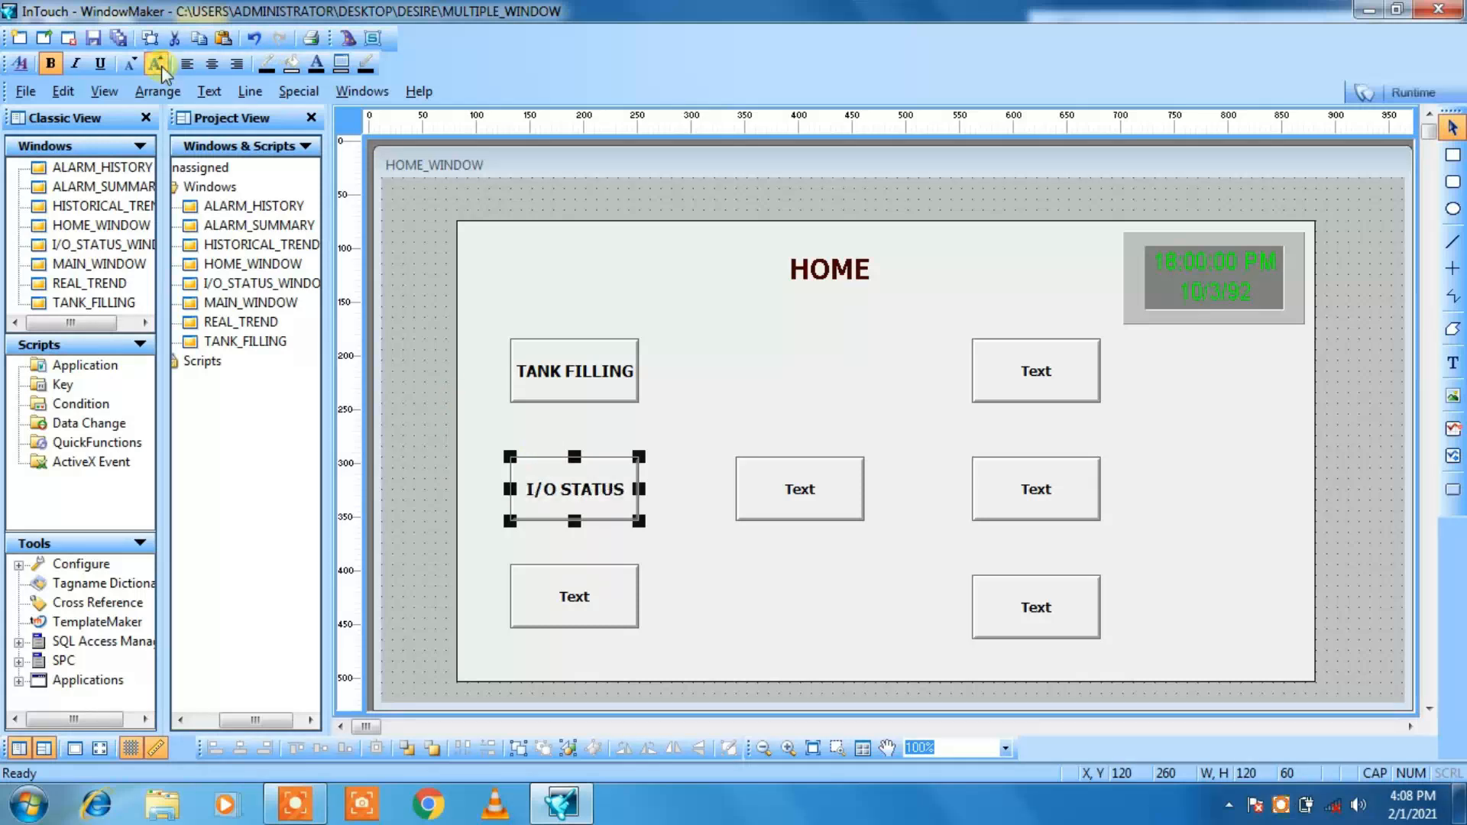
{"action": "left_click", "coordinate": [680, 585]}
Step: Substitute the text of the bottom button in the first column with REAL TREND and enlarge it by one font size
{"action": "left_click", "coordinate": [592, 596]}
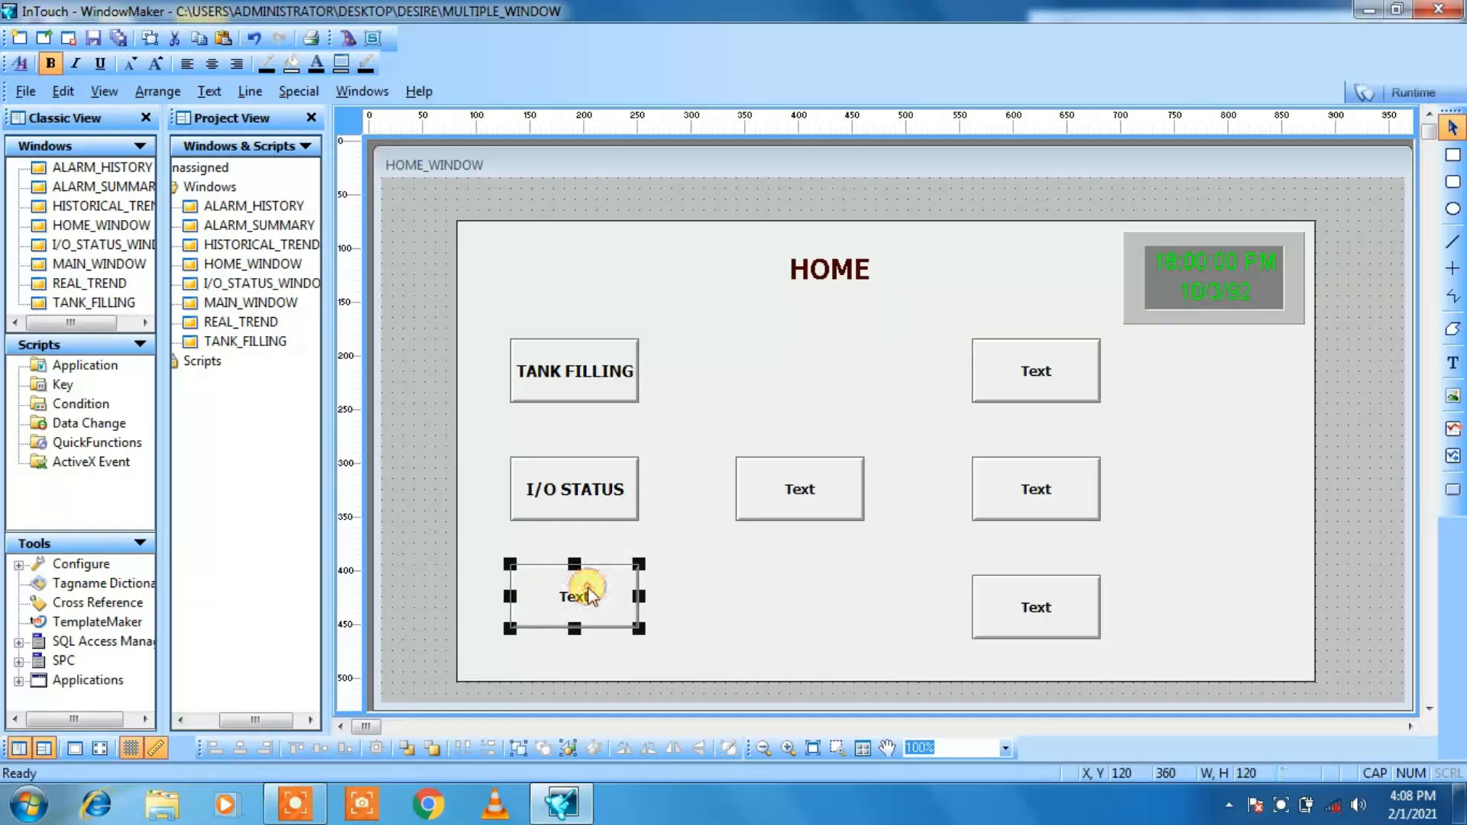
{"action": "right_click", "coordinate": [588, 590]}
{"action": "mouse_move", "coordinate": [667, 490]}
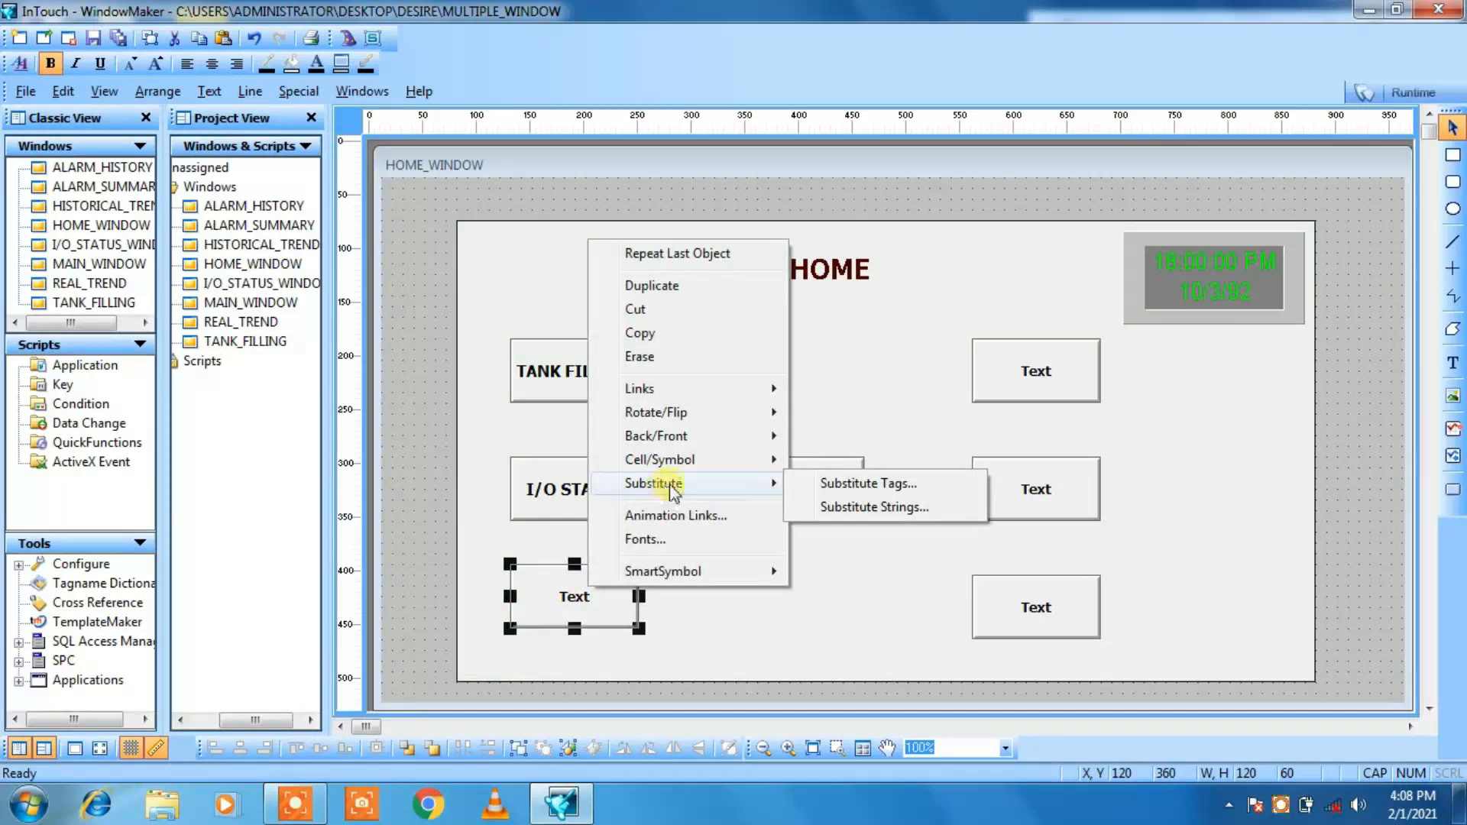
{"action": "mouse_move", "coordinate": [778, 484]}
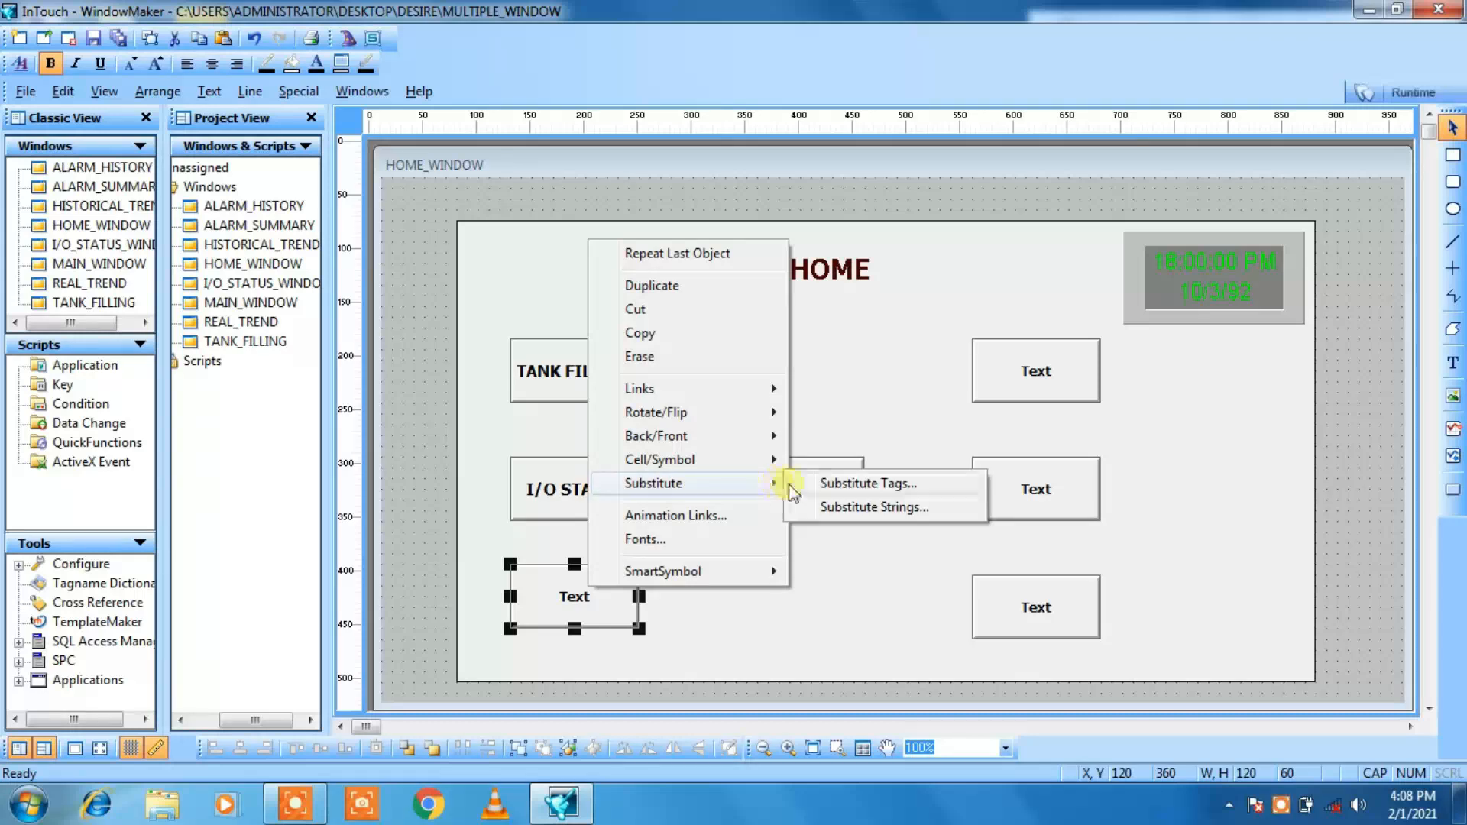
{"action": "left_click", "coordinate": [813, 506]}
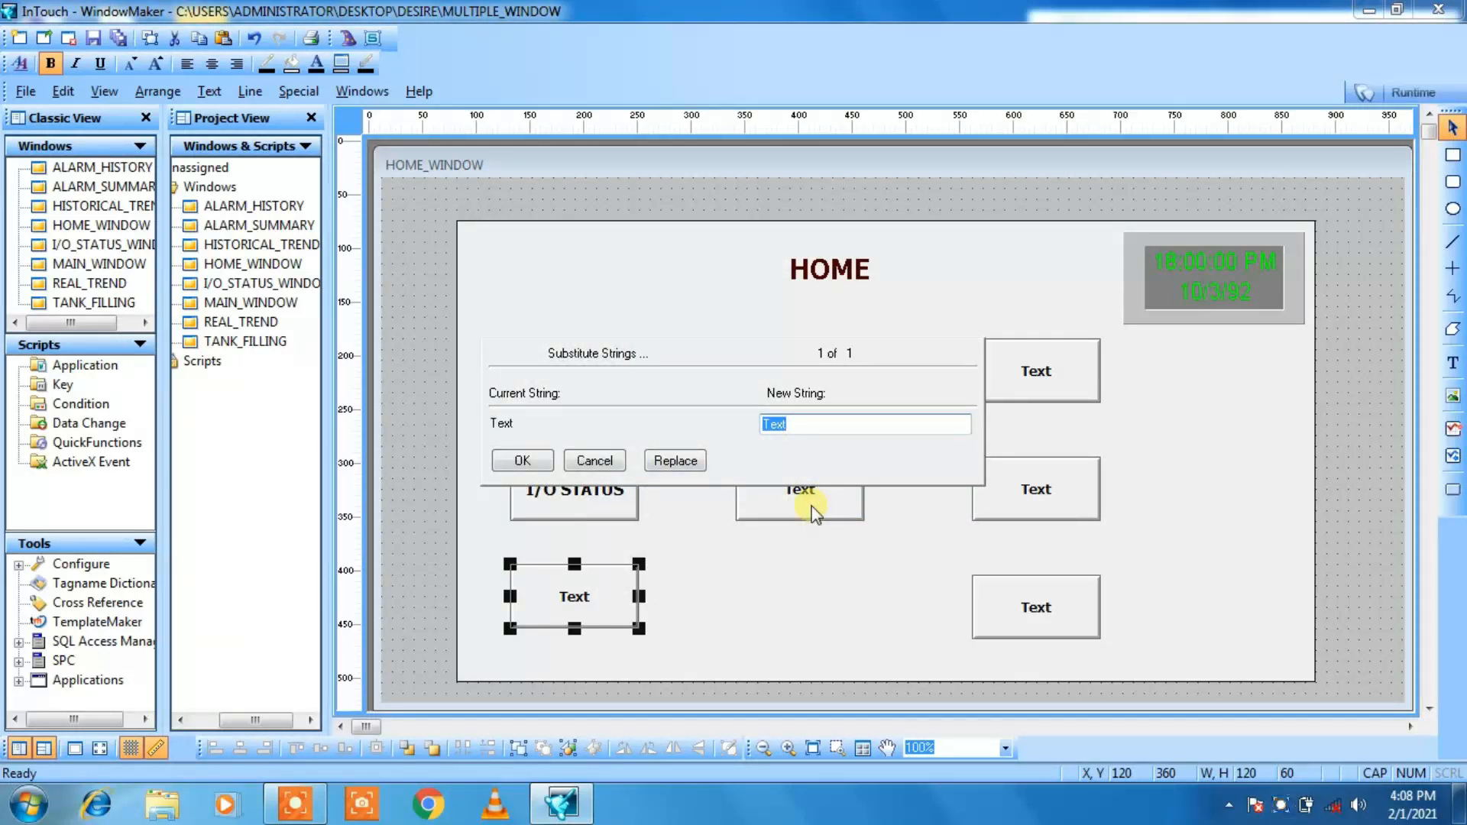
{"action": "type", "text": "REAL TREND"}
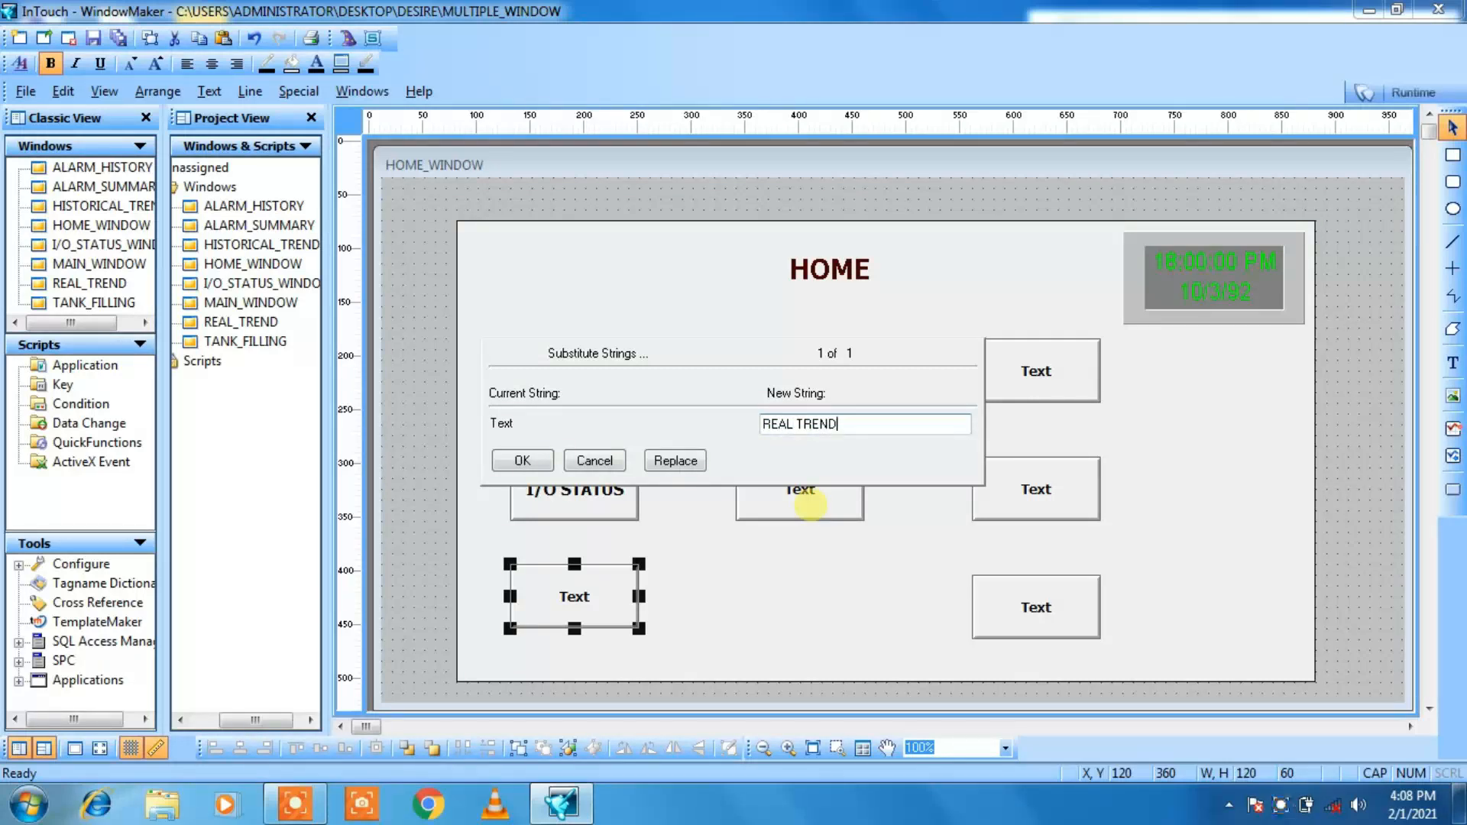
{"action": "left_click", "coordinate": [520, 460]}
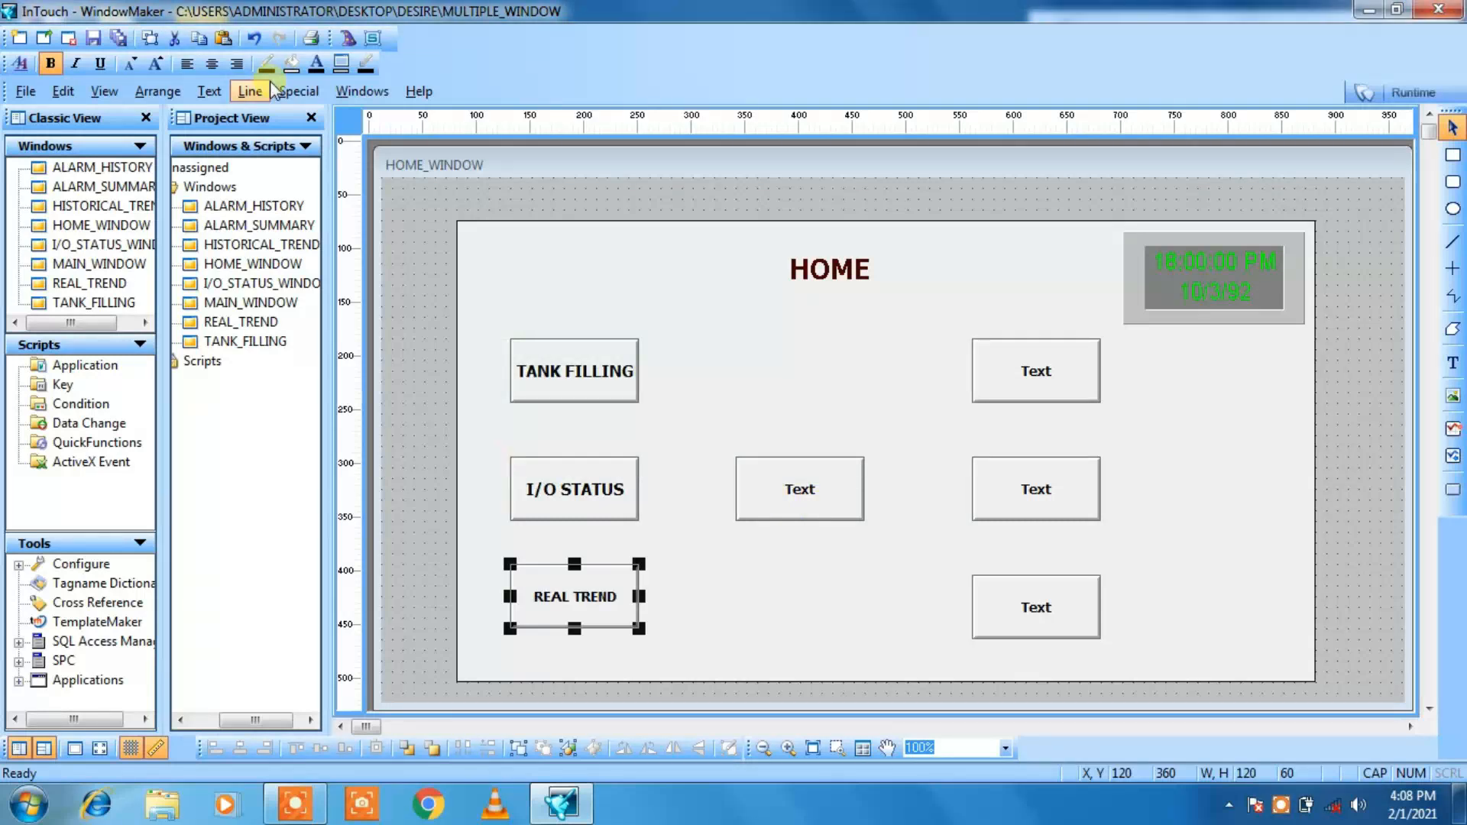
{"action": "left_click", "coordinate": [158, 65]}
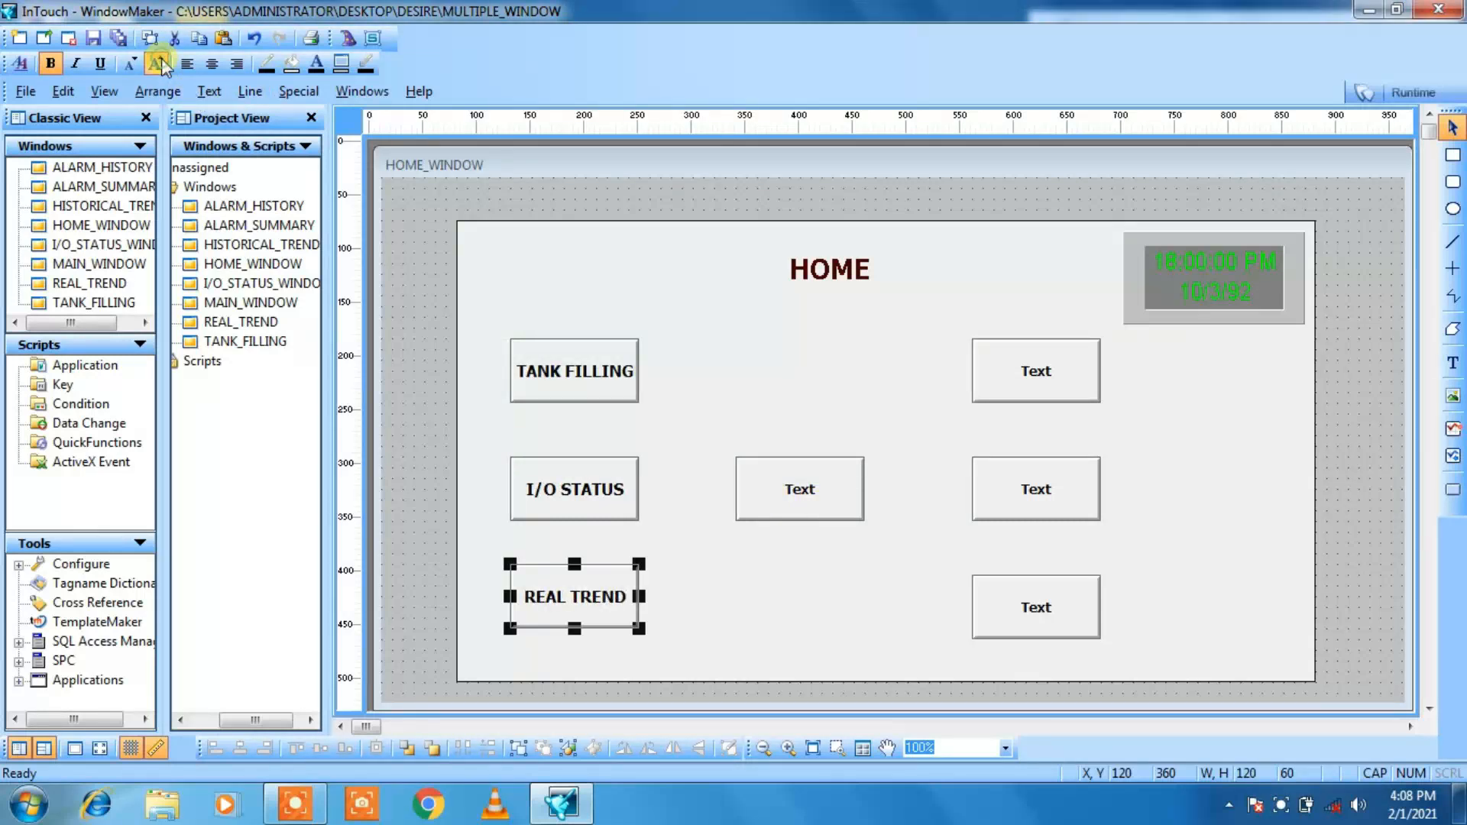
Step: Substitute the text of the top button in the second column with HISTORICAL TREND
{"action": "left_click", "coordinate": [732, 401]}
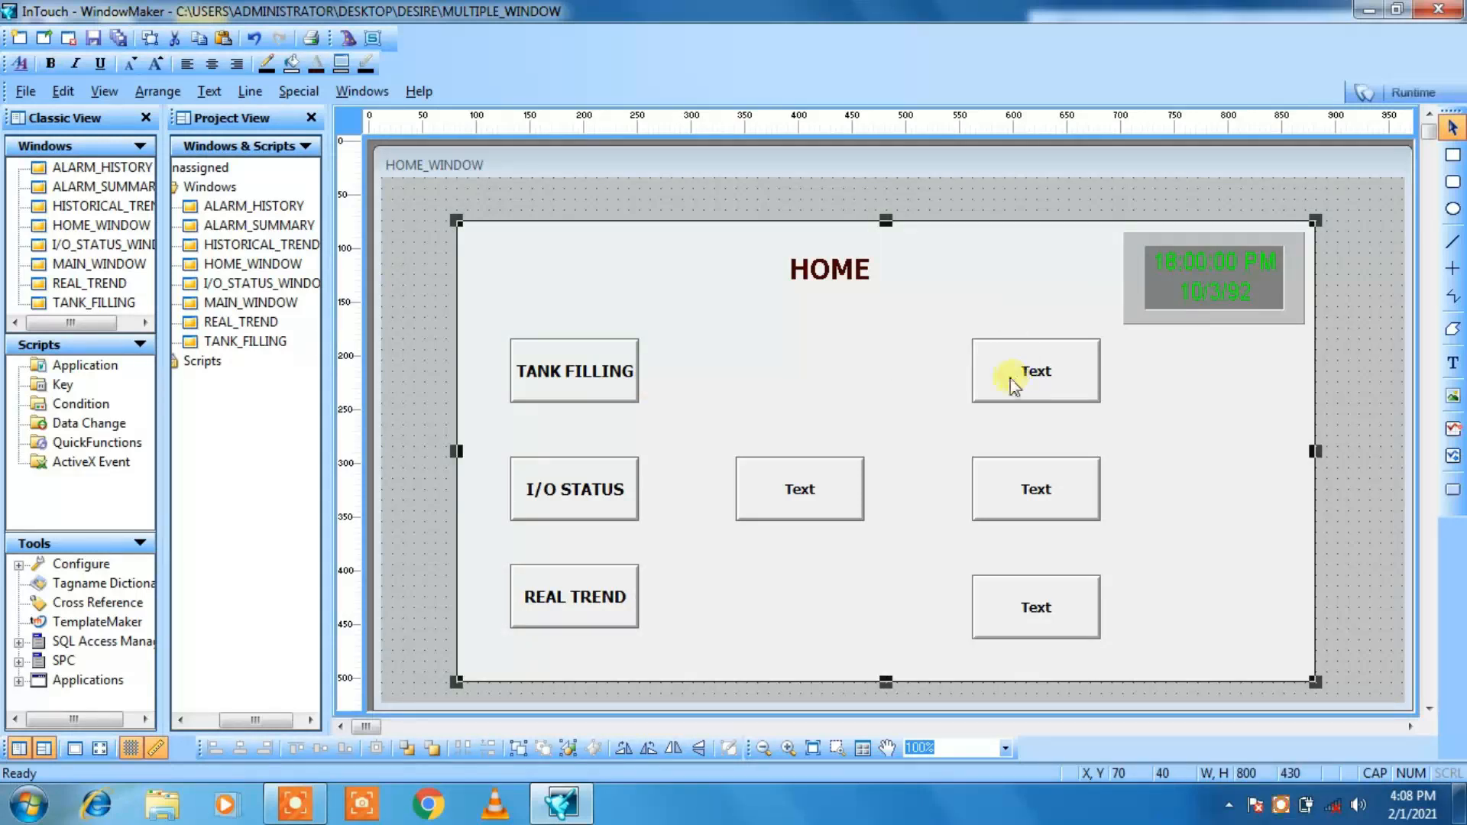
{"action": "left_click", "coordinate": [1021, 361]}
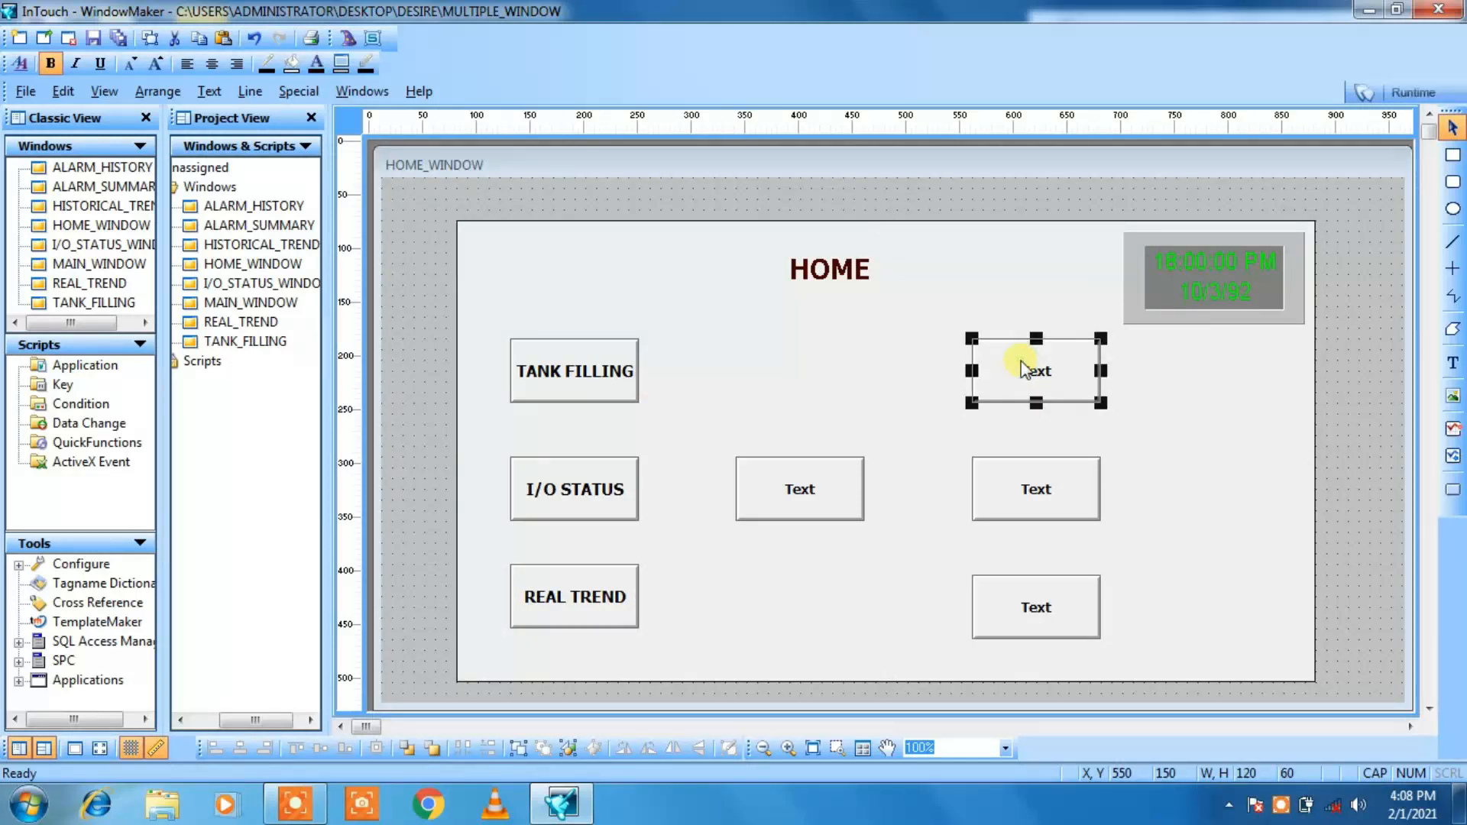
{"action": "right_click", "coordinate": [1021, 361]}
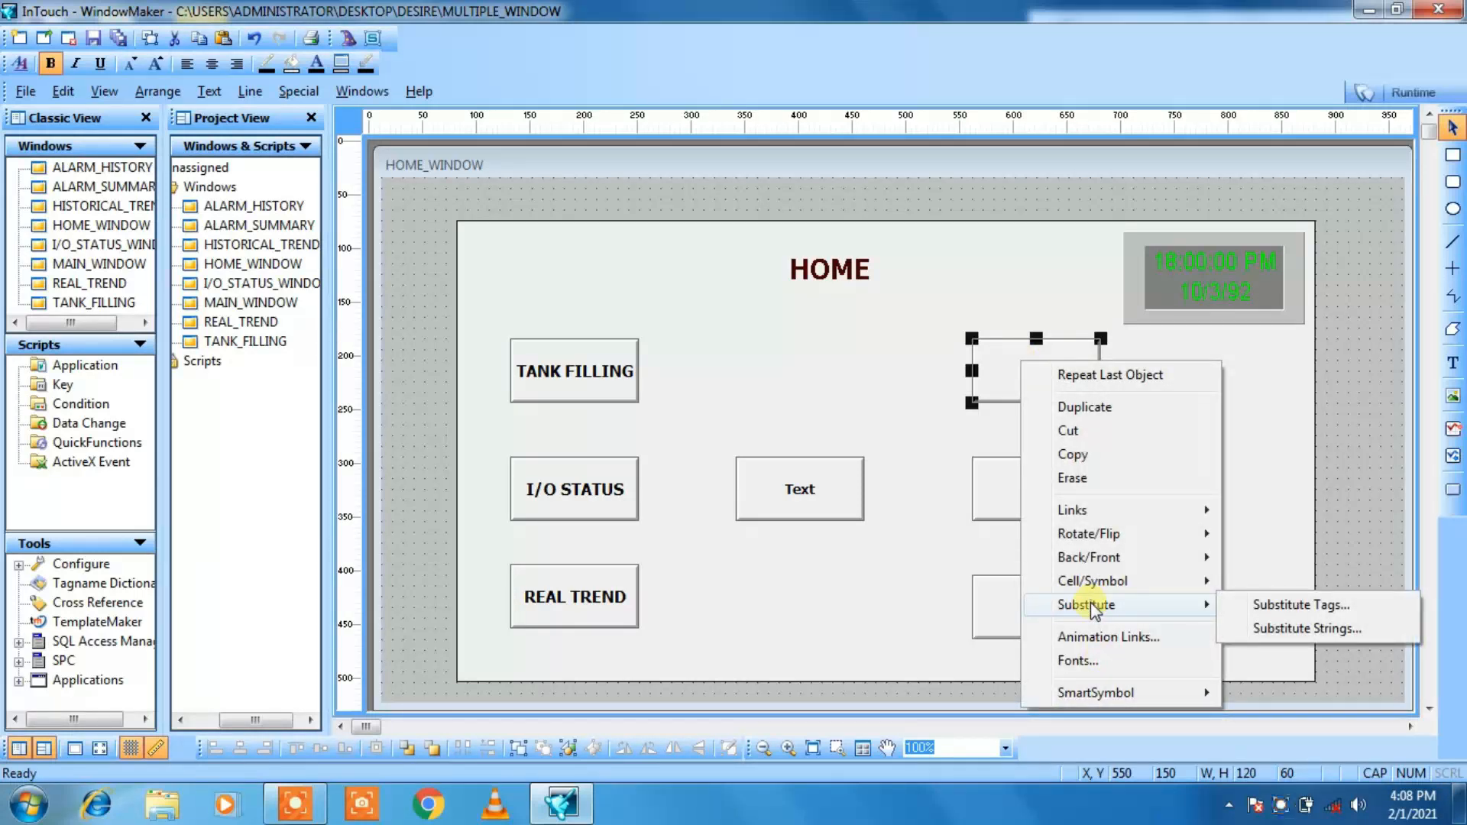
{"action": "mouse_move", "coordinate": [1212, 601]}
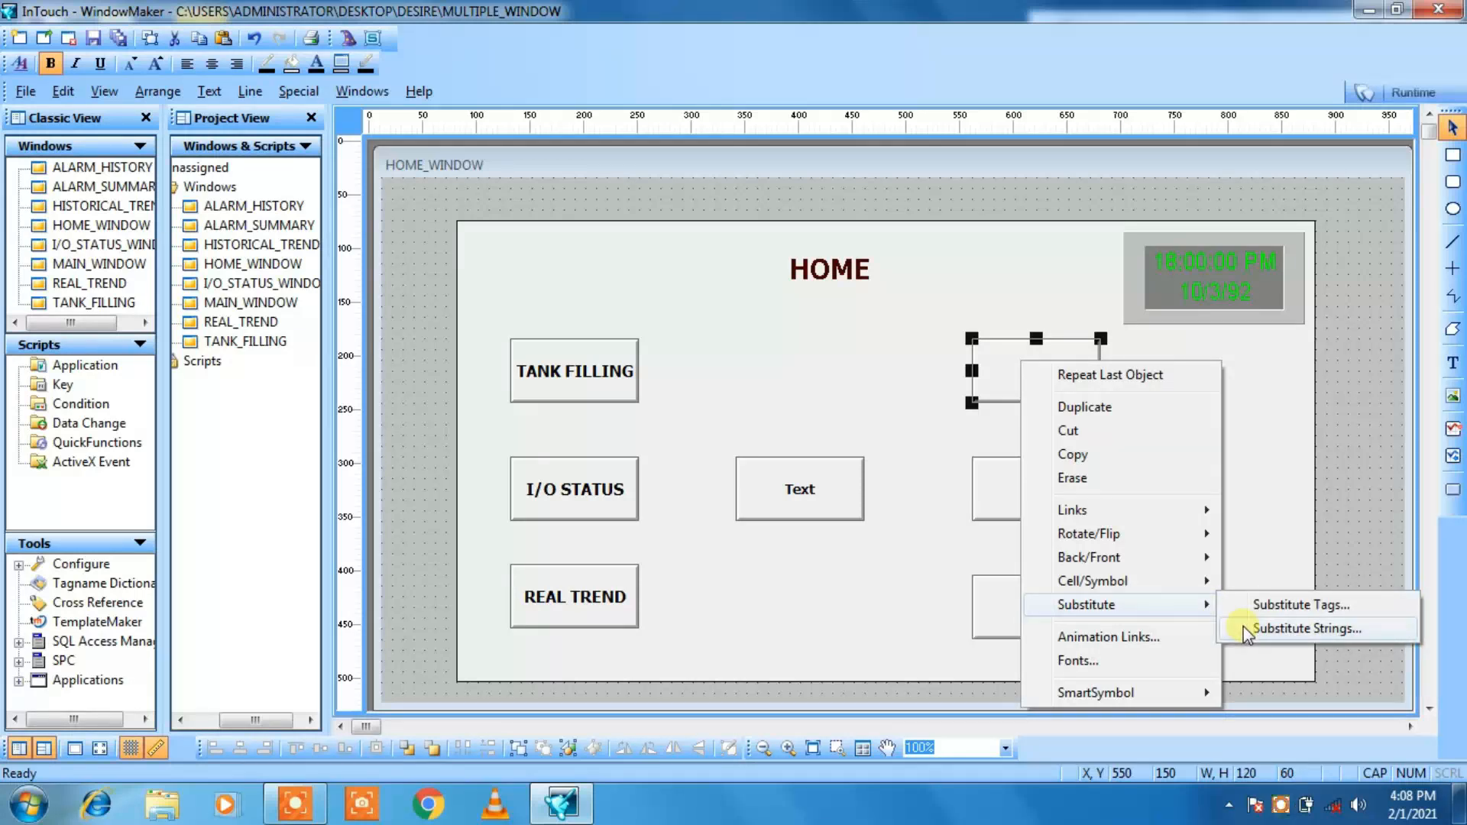
{"action": "left_click", "coordinate": [1299, 628]}
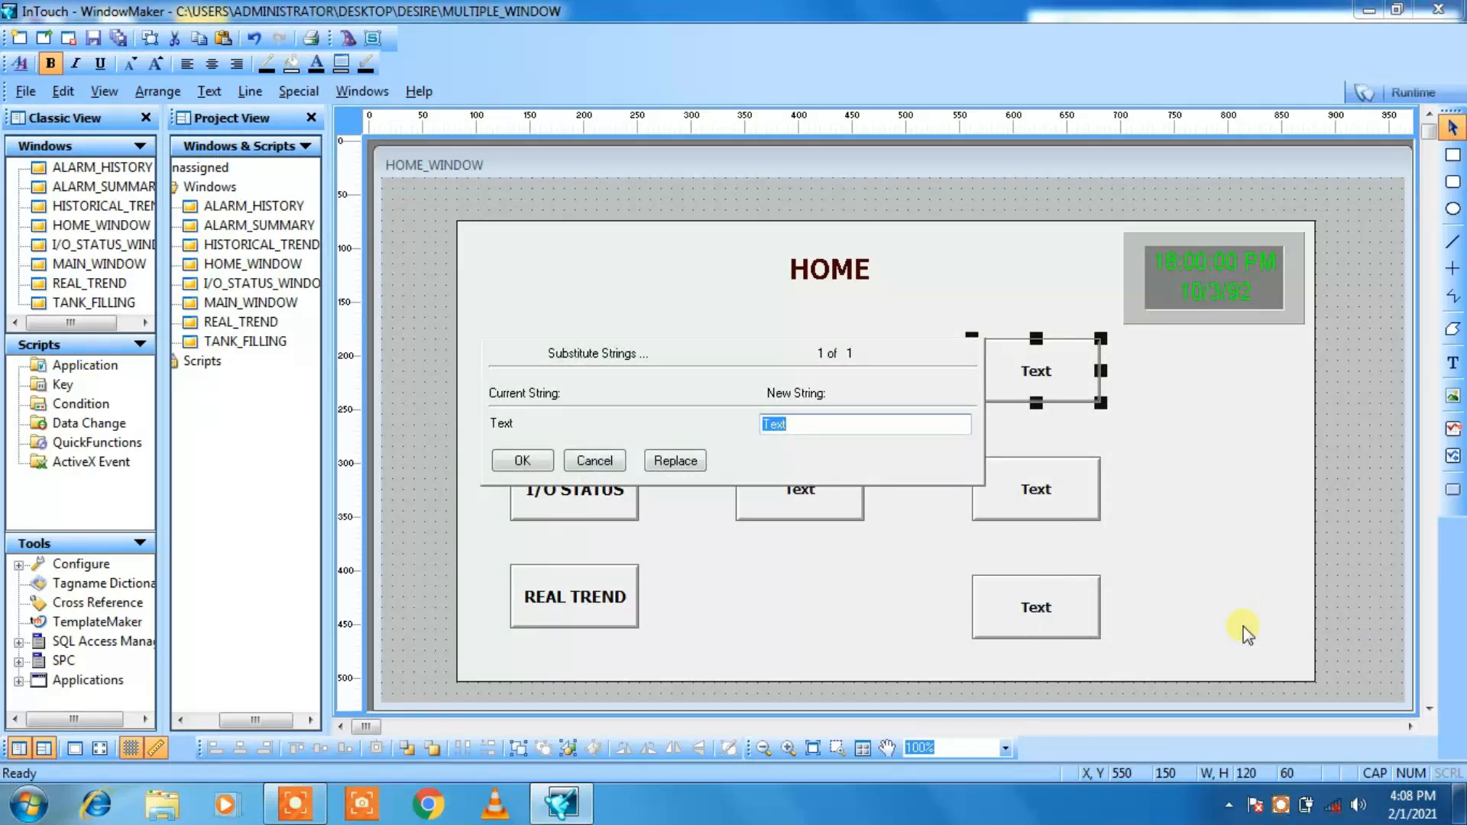
{"action": "type", "text": "HISTORICAL TREND"}
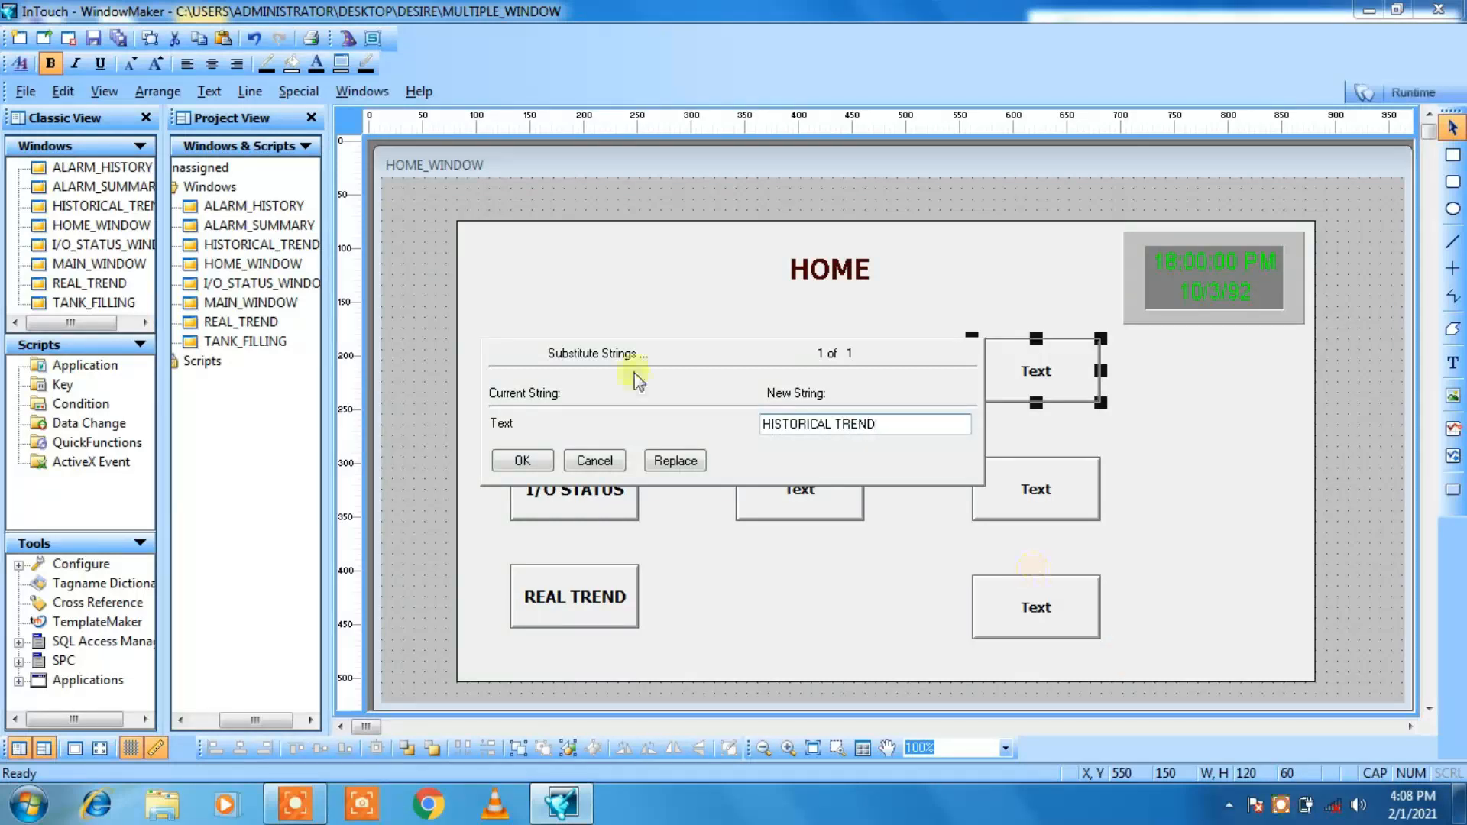
{"action": "left_click", "coordinate": [521, 461]}
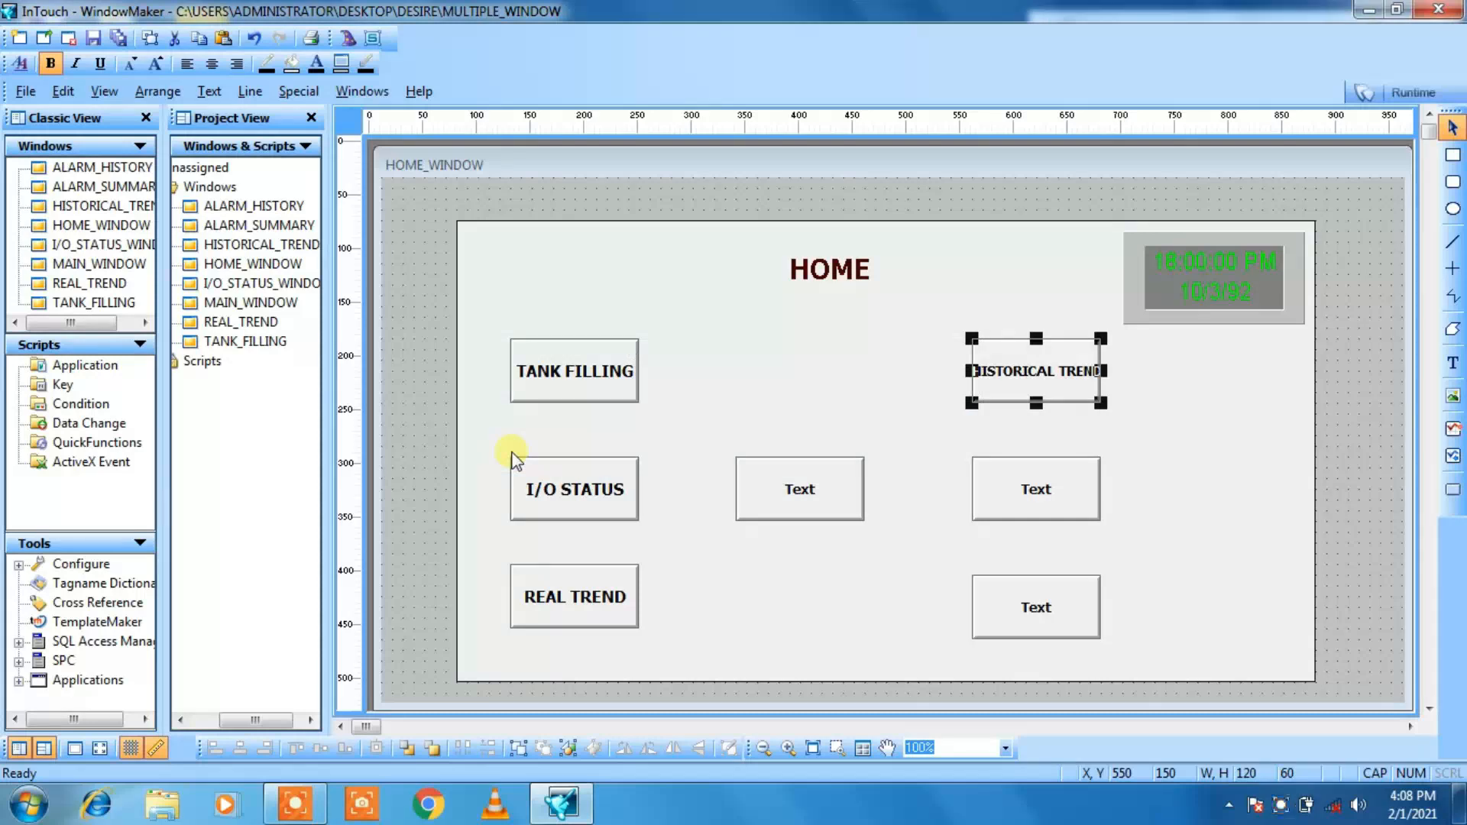
Step: Enlarge the HISTORICAL TREND text by one font size and widen its button on both sides until the whole label fits
{"action": "left_click", "coordinate": [929, 373]}
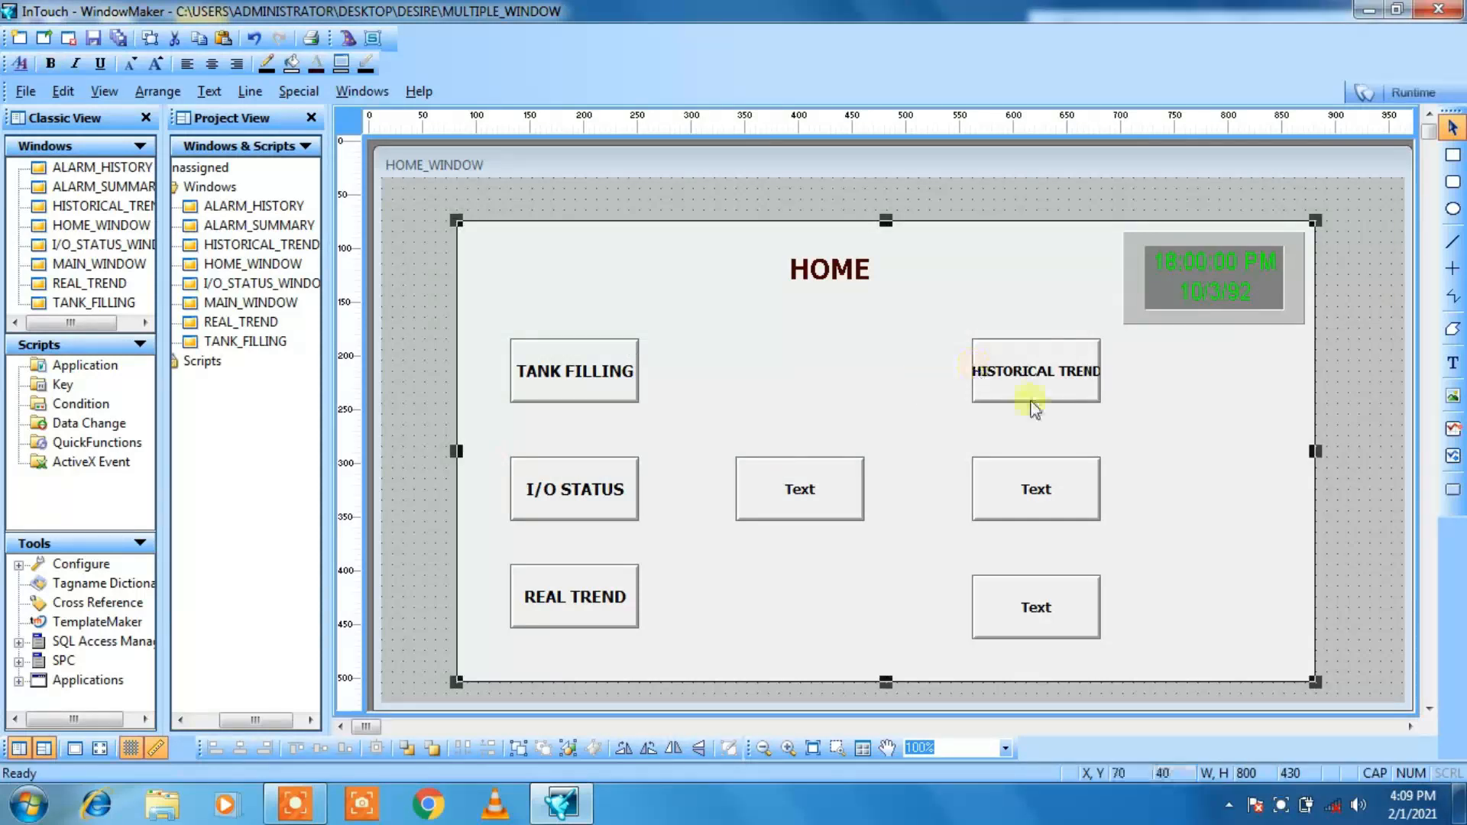
{"action": "left_click", "coordinate": [1025, 371]}
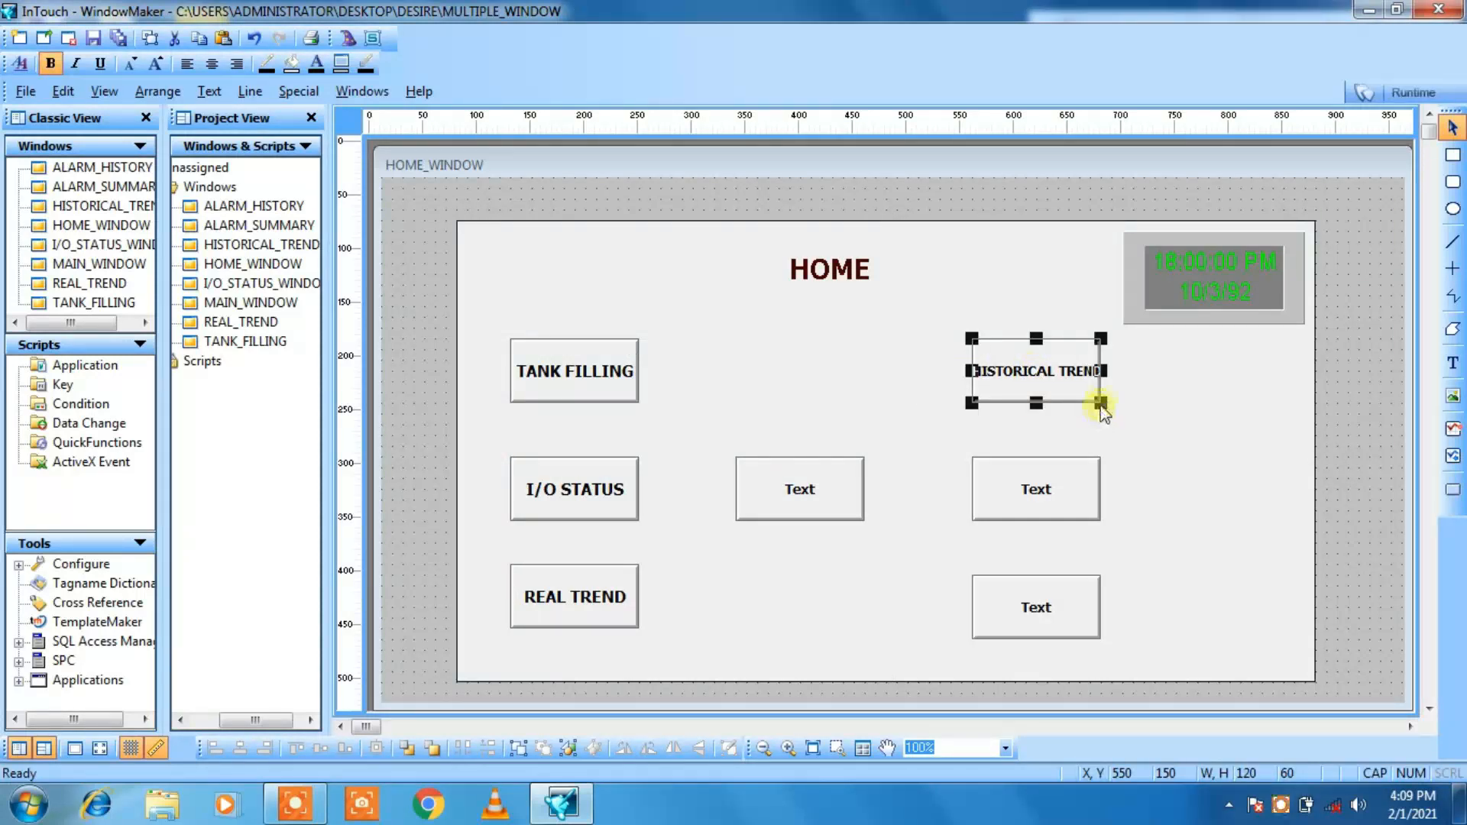
{"action": "left_click_drag", "start_coordinate": [1101, 406], "coordinate": [1110, 403]}
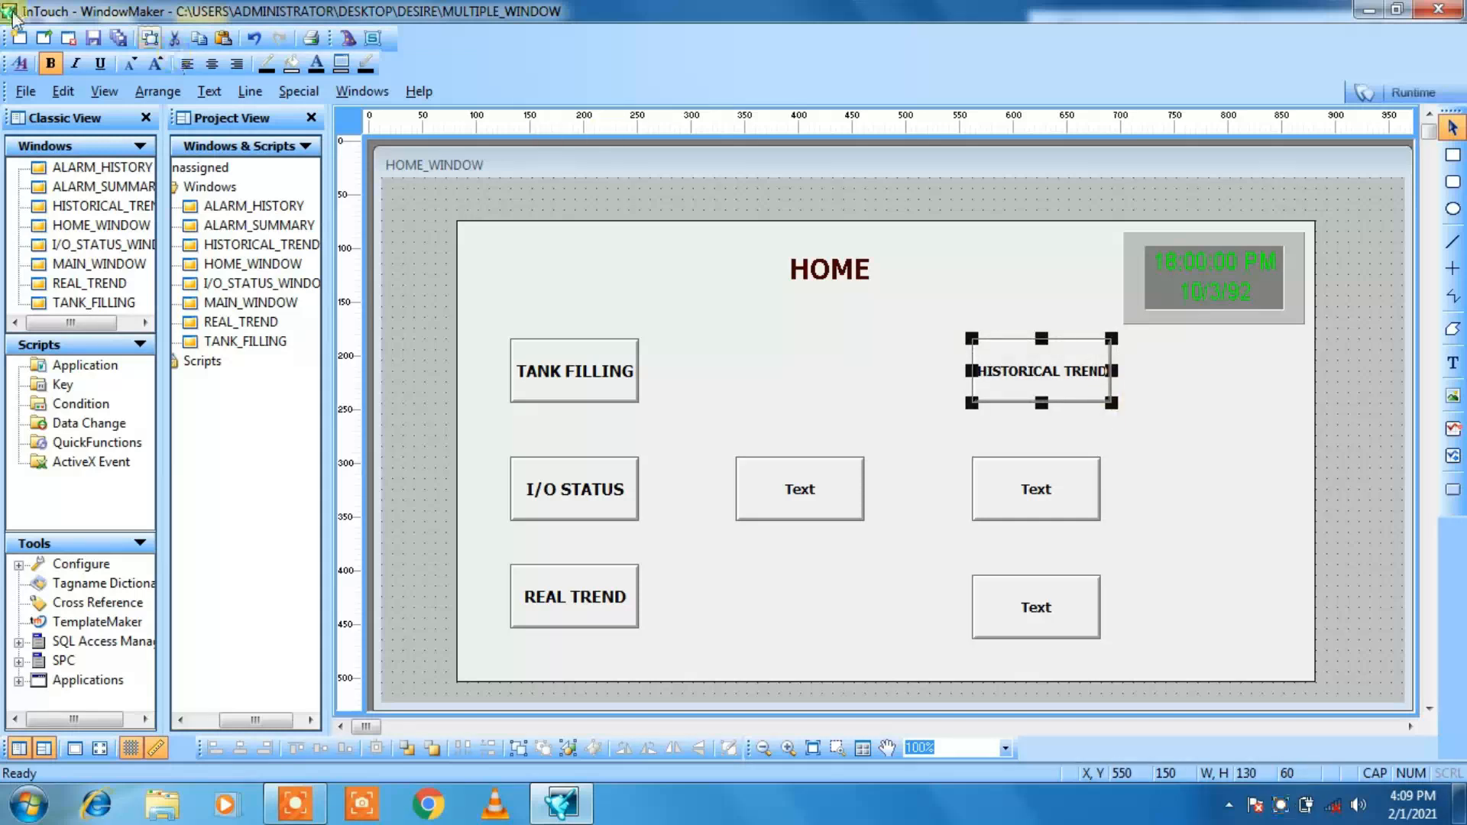
{"action": "left_click", "coordinate": [157, 65]}
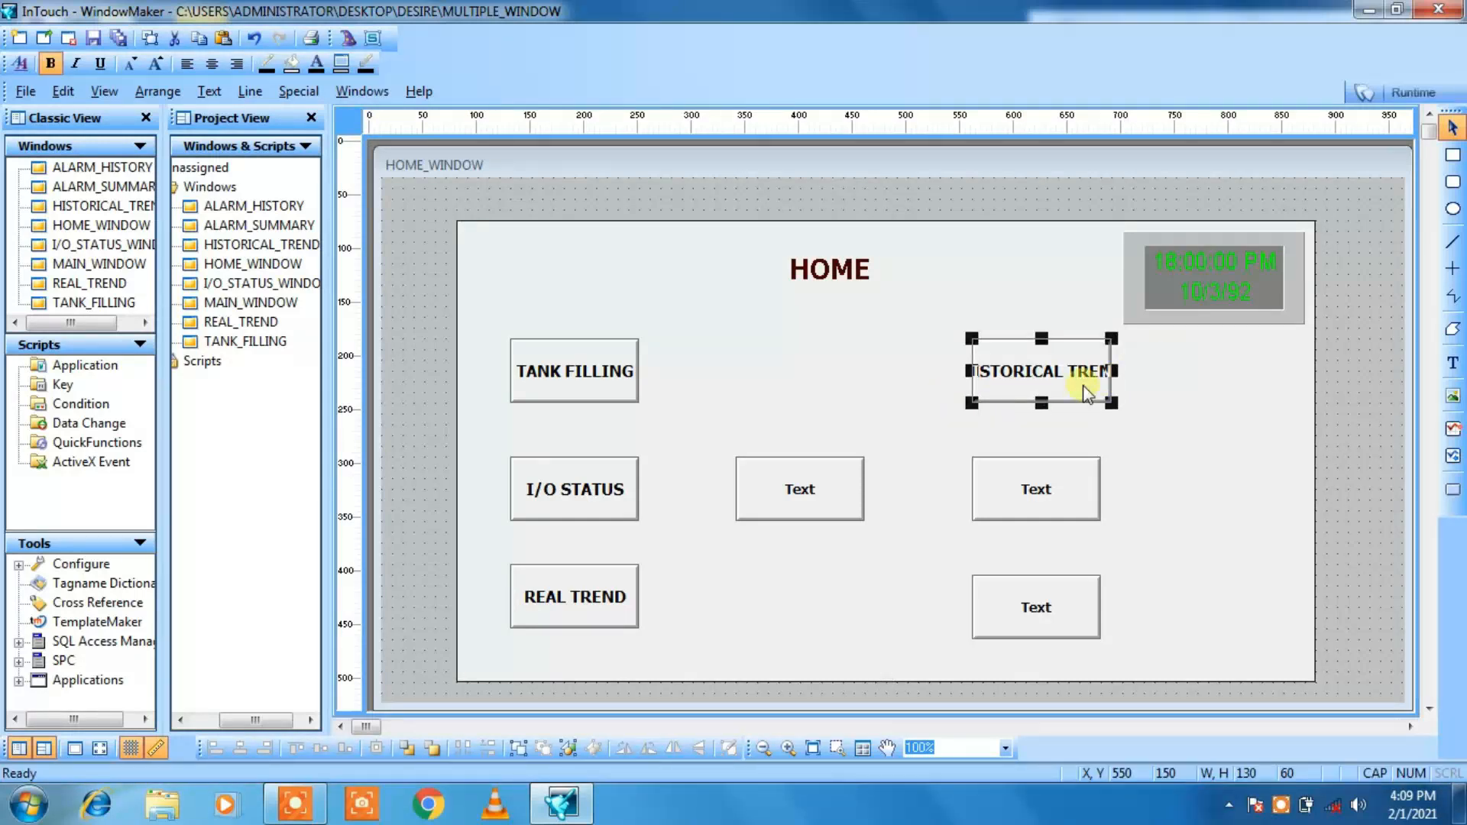
{"action": "left_click_drag", "start_coordinate": [969, 403], "coordinate": [932, 402]}
{"action": "left_click", "coordinate": [959, 420]}
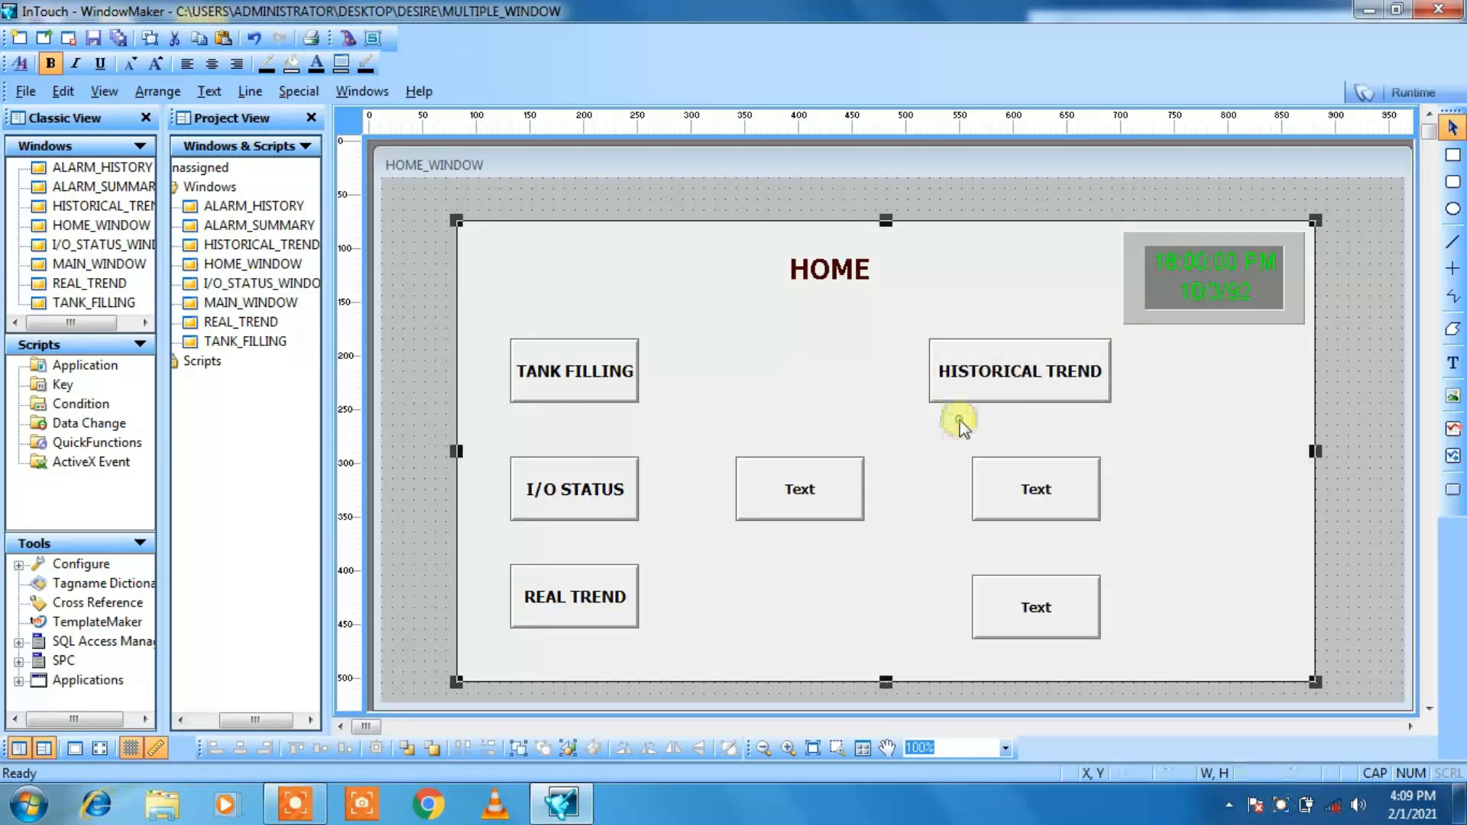
Step: Widen the second column's middle button to 170 and its bottom button to 160, extending both to the HISTORICAL TREND button's right edge
{"action": "left_click", "coordinate": [987, 481]}
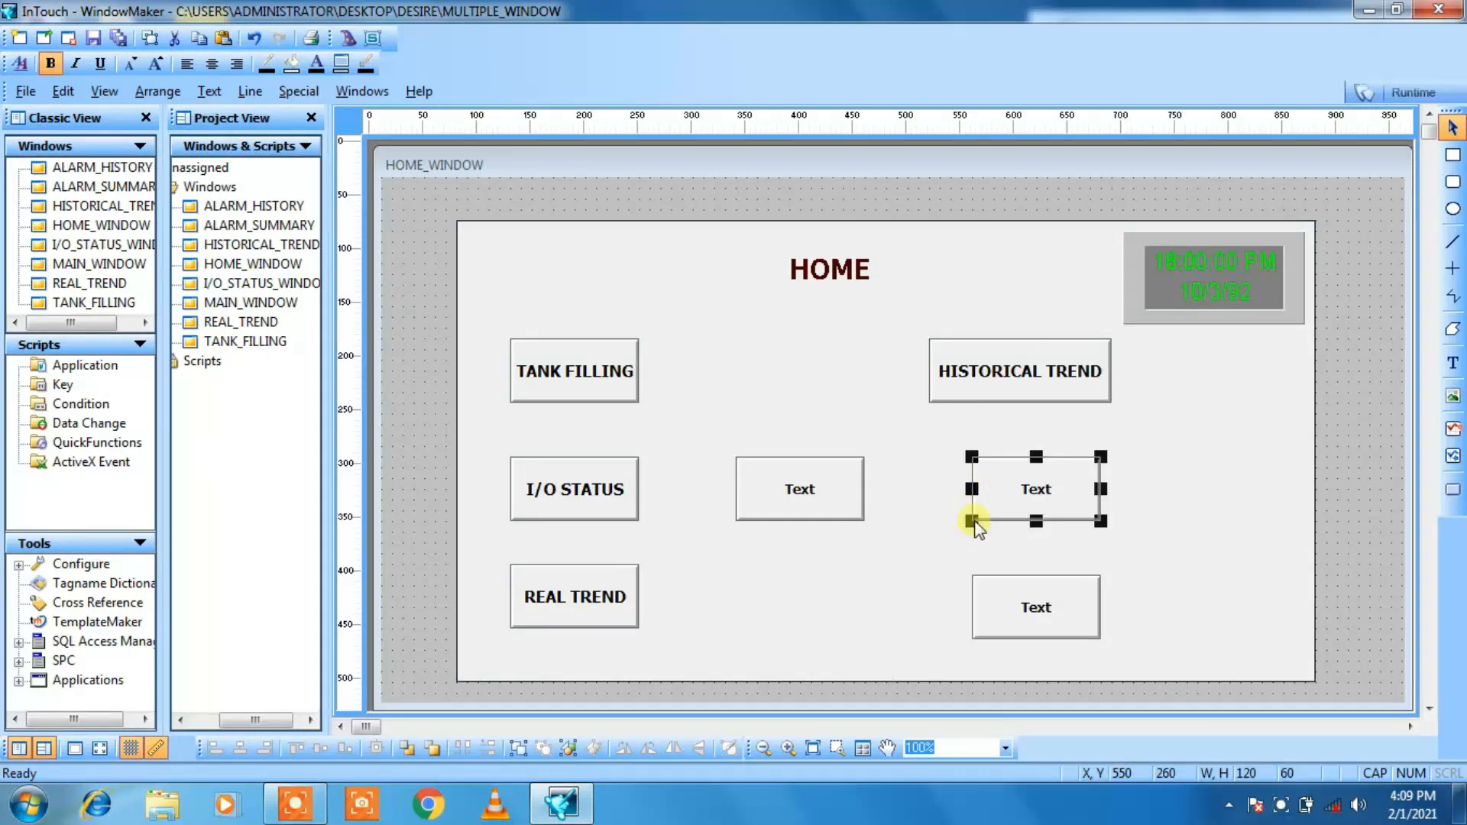
{"action": "left_click_drag", "start_coordinate": [974, 521], "coordinate": [935, 522]}
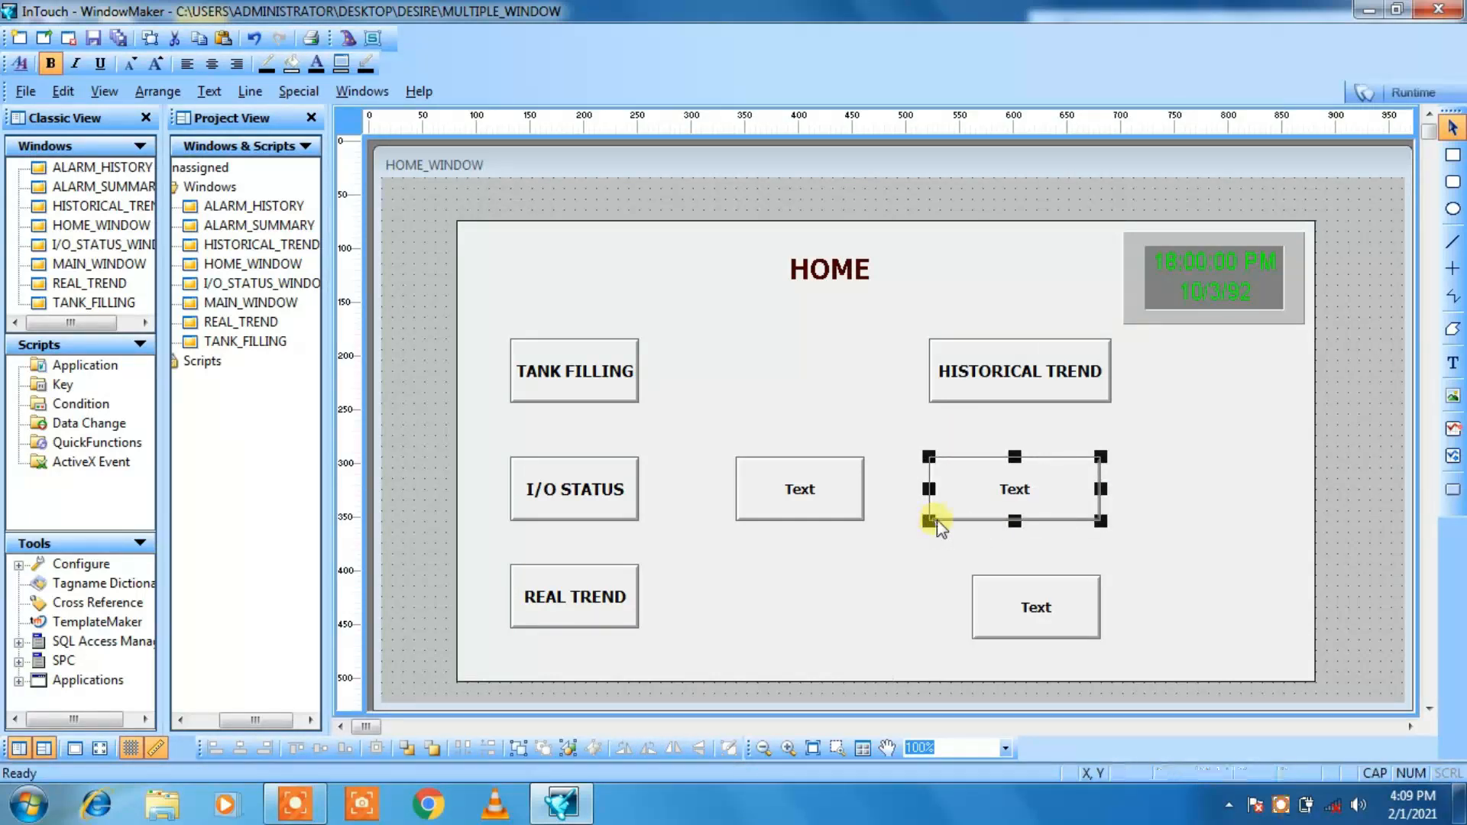
{"action": "left_click", "coordinate": [980, 615]}
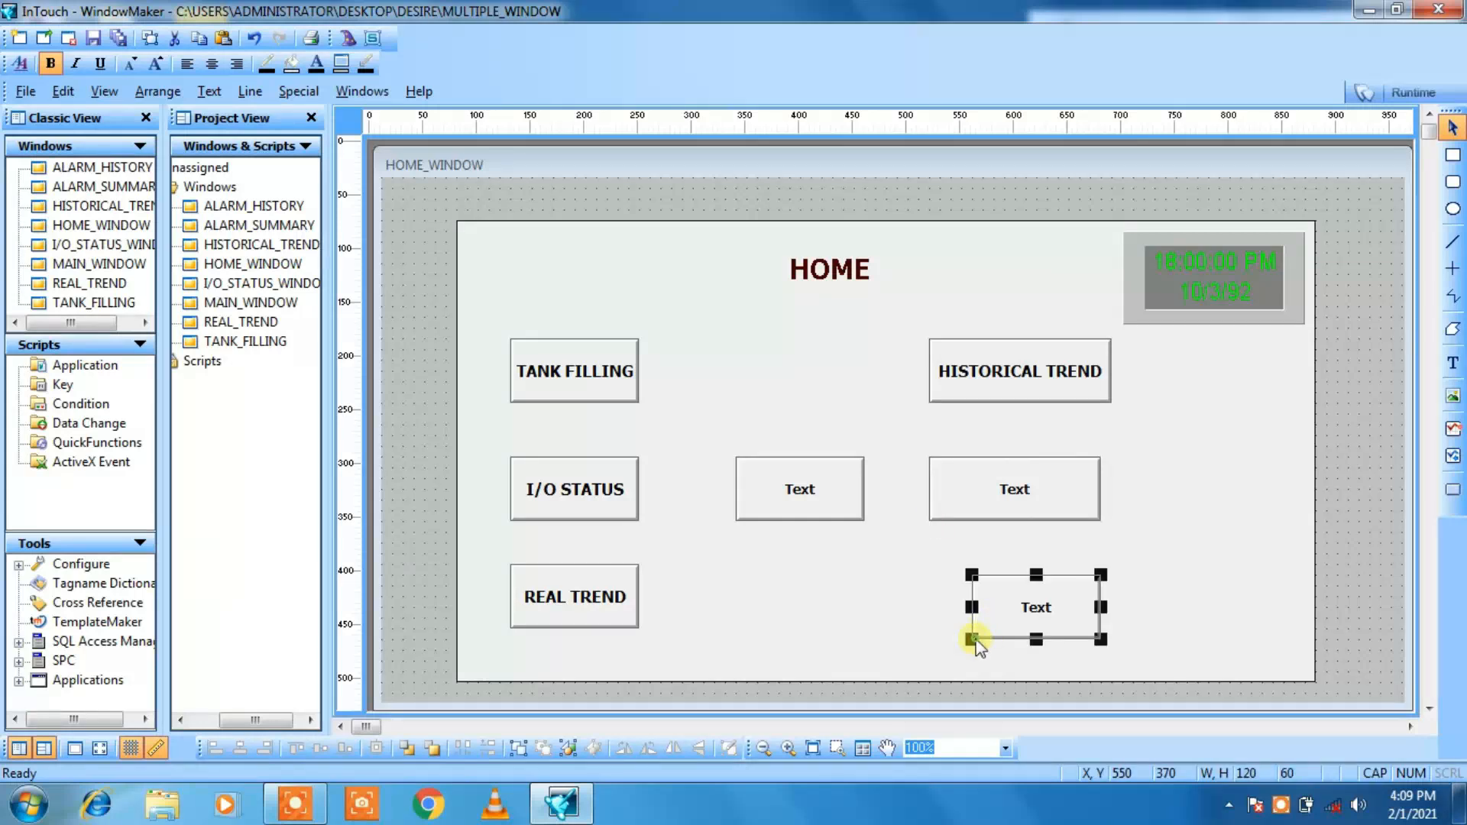
{"action": "left_click_drag", "start_coordinate": [974, 641], "coordinate": [940, 640]}
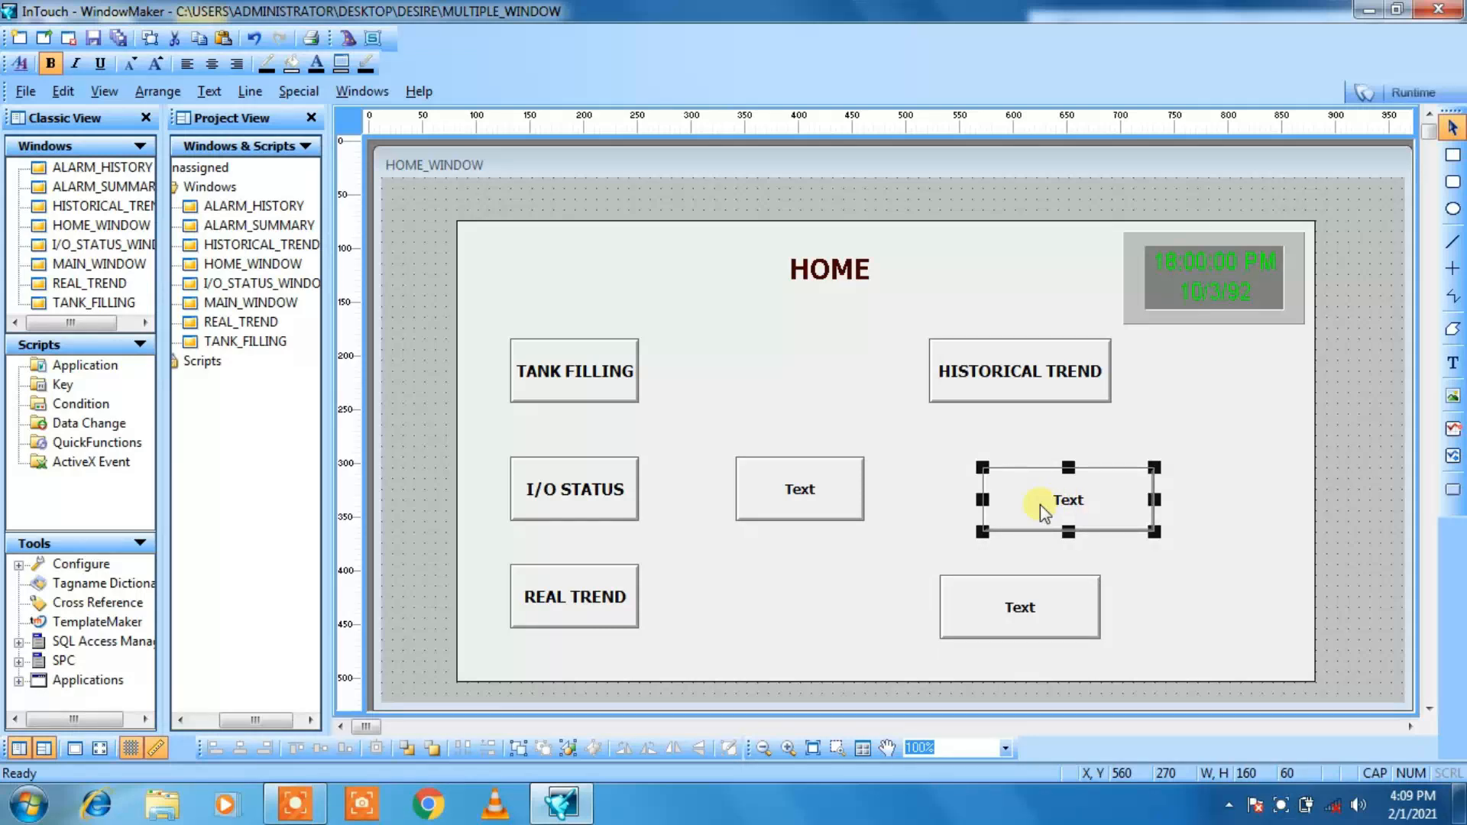
{"action": "key", "text": "ctrl+z"}
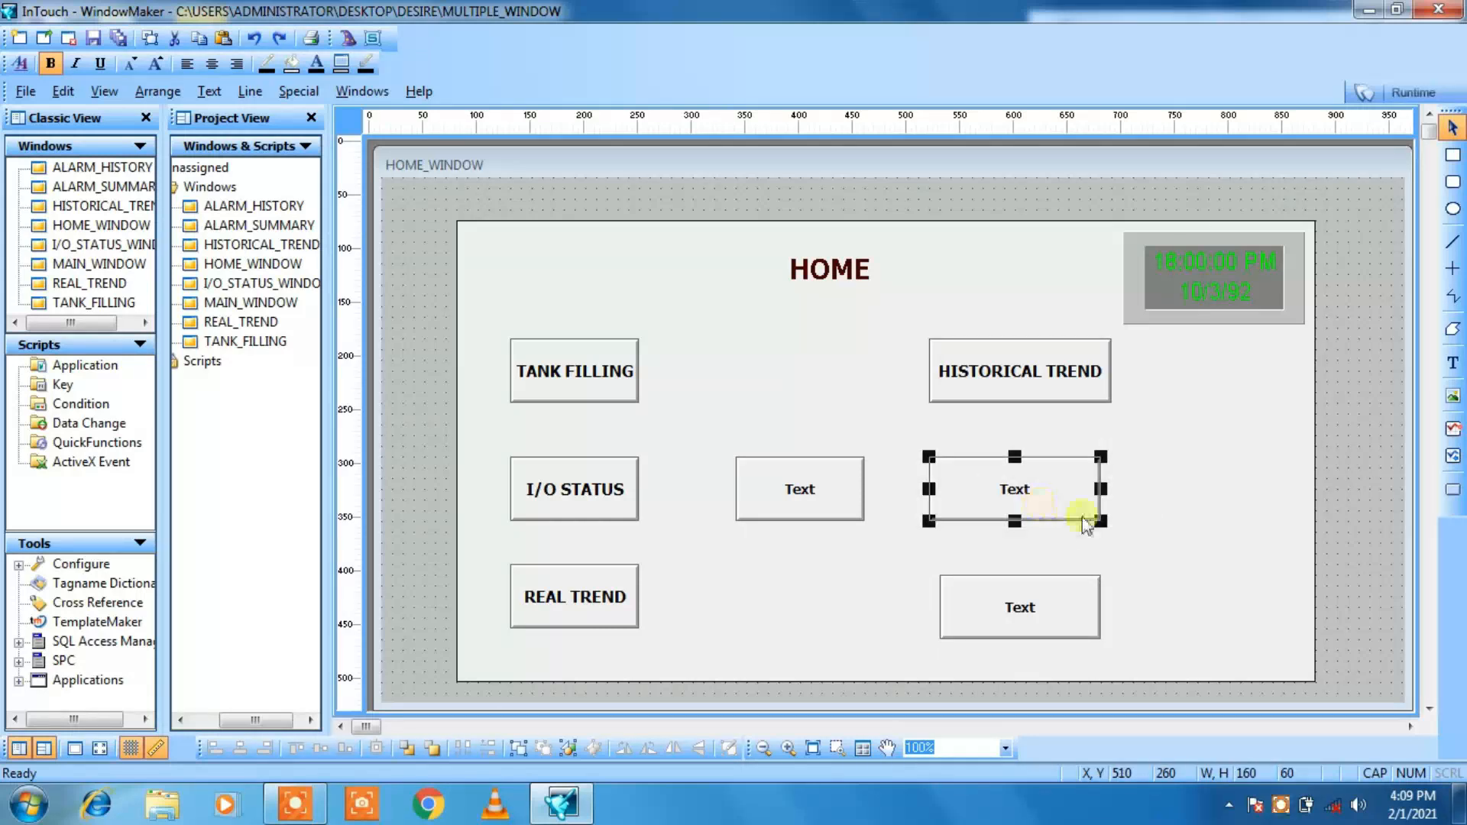
{"action": "left_click_drag", "start_coordinate": [1101, 521], "coordinate": [1112, 520]}
{"action": "left_click", "coordinate": [1091, 600]}
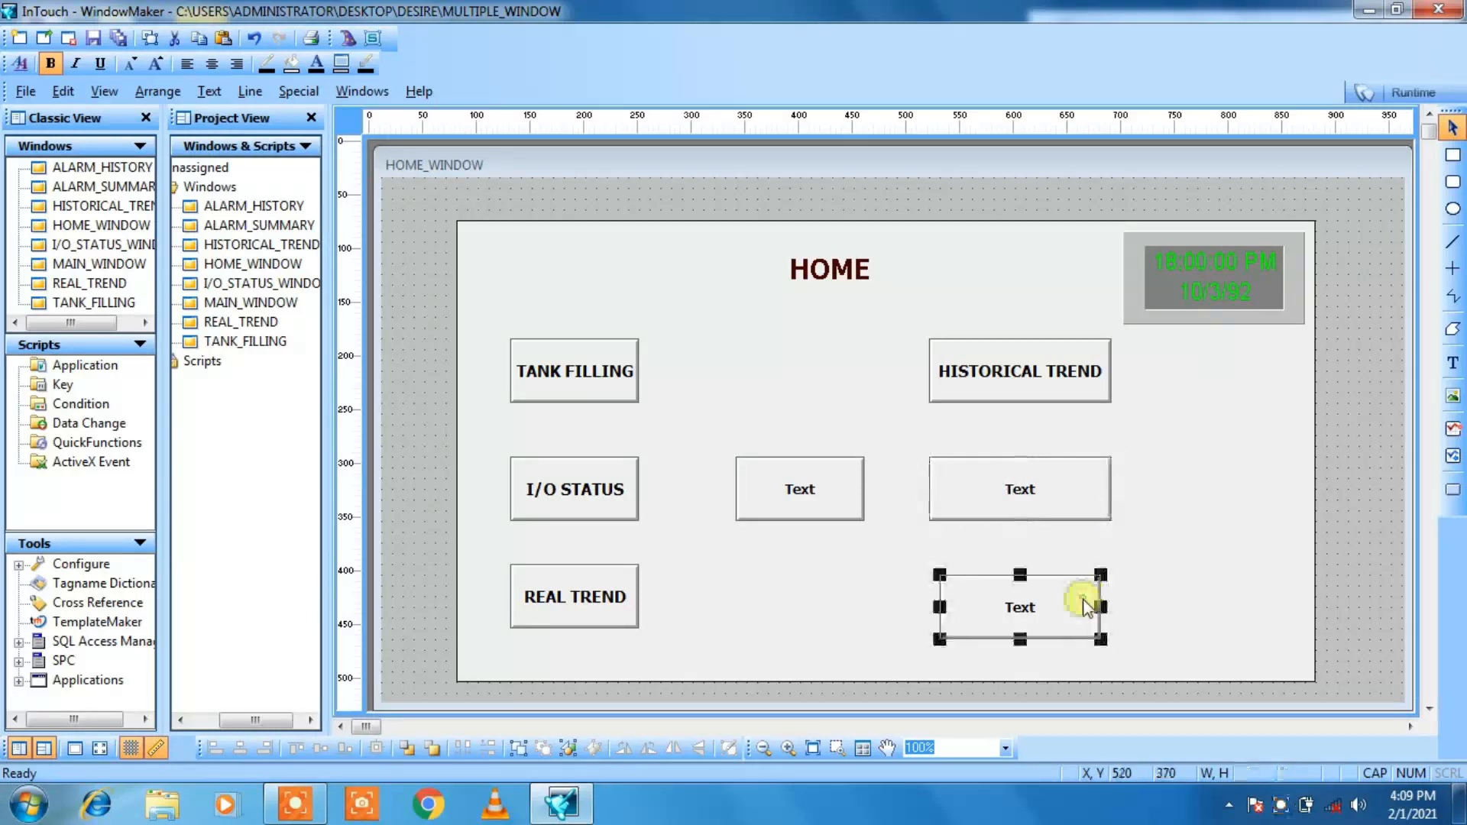
{"action": "left_click_drag", "start_coordinate": [1101, 638], "coordinate": [1112, 638]}
{"action": "left_click", "coordinate": [1150, 631]}
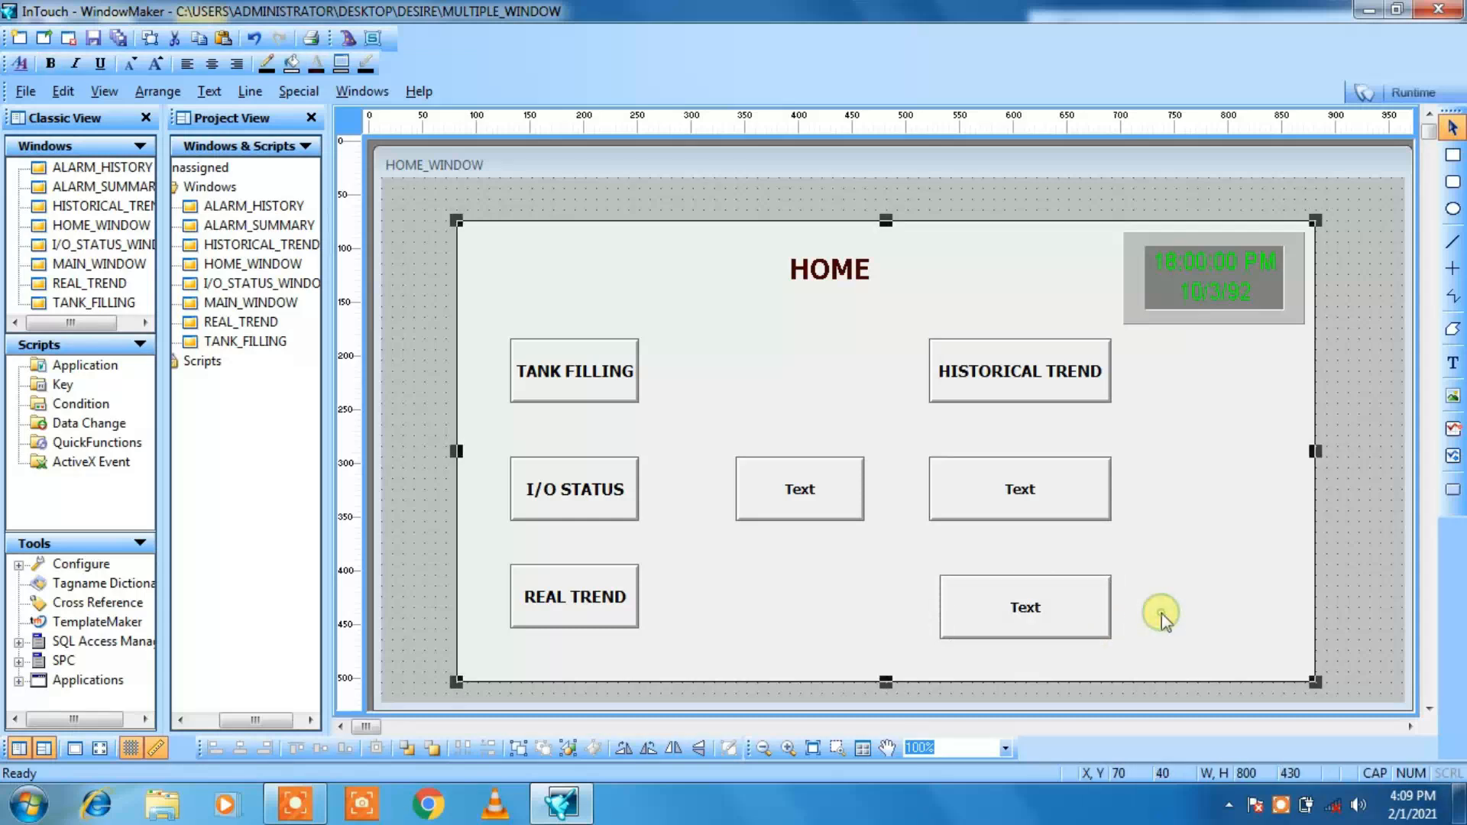
Step: Substitute the text of the middle button in the second column with ALARM SUMMARY and enlarge it by one font size
{"action": "left_click", "coordinate": [1026, 496]}
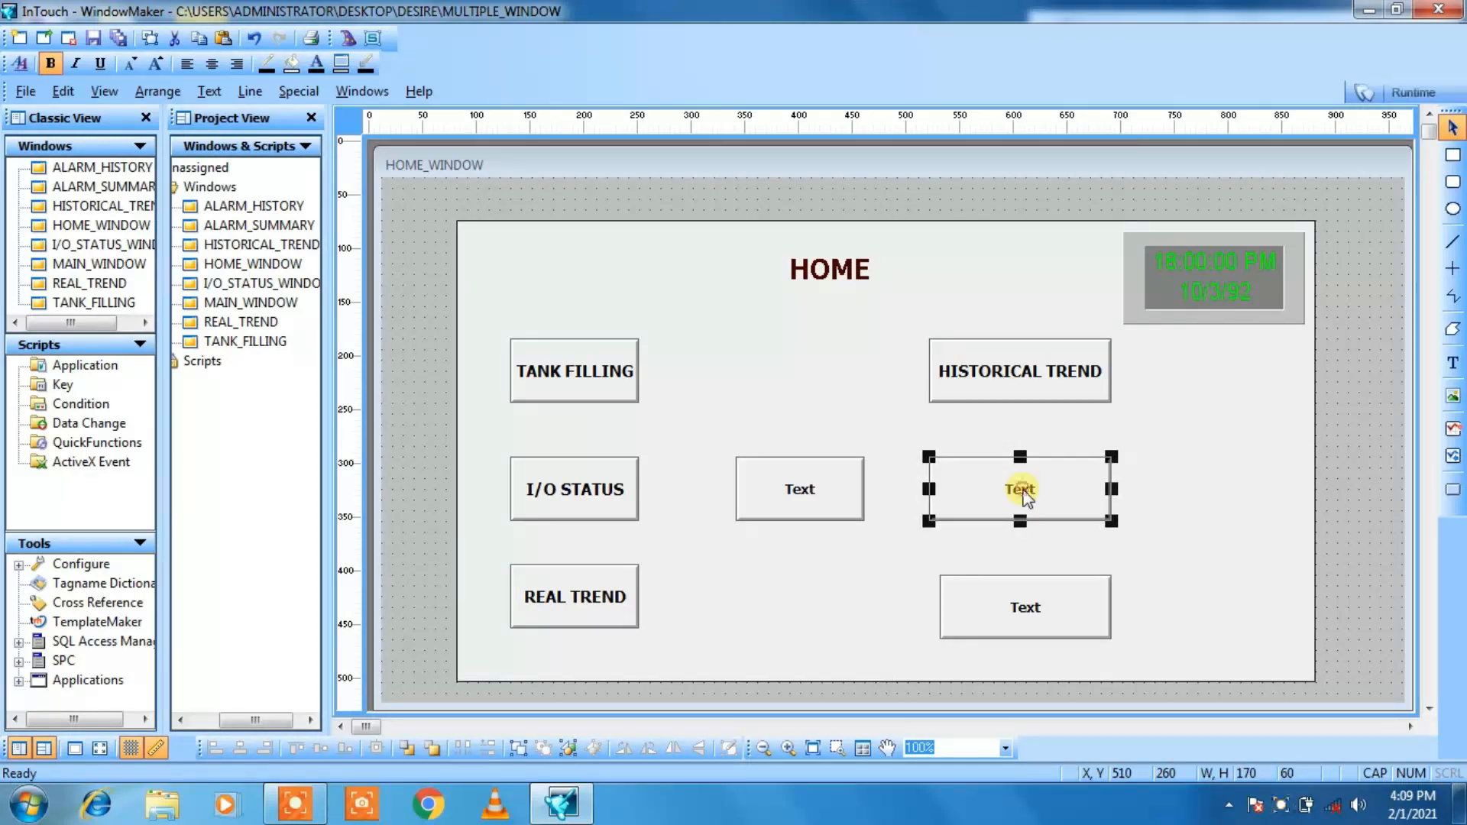
{"action": "right_click", "coordinate": [1026, 497]}
{"action": "mouse_move", "coordinate": [1102, 390]}
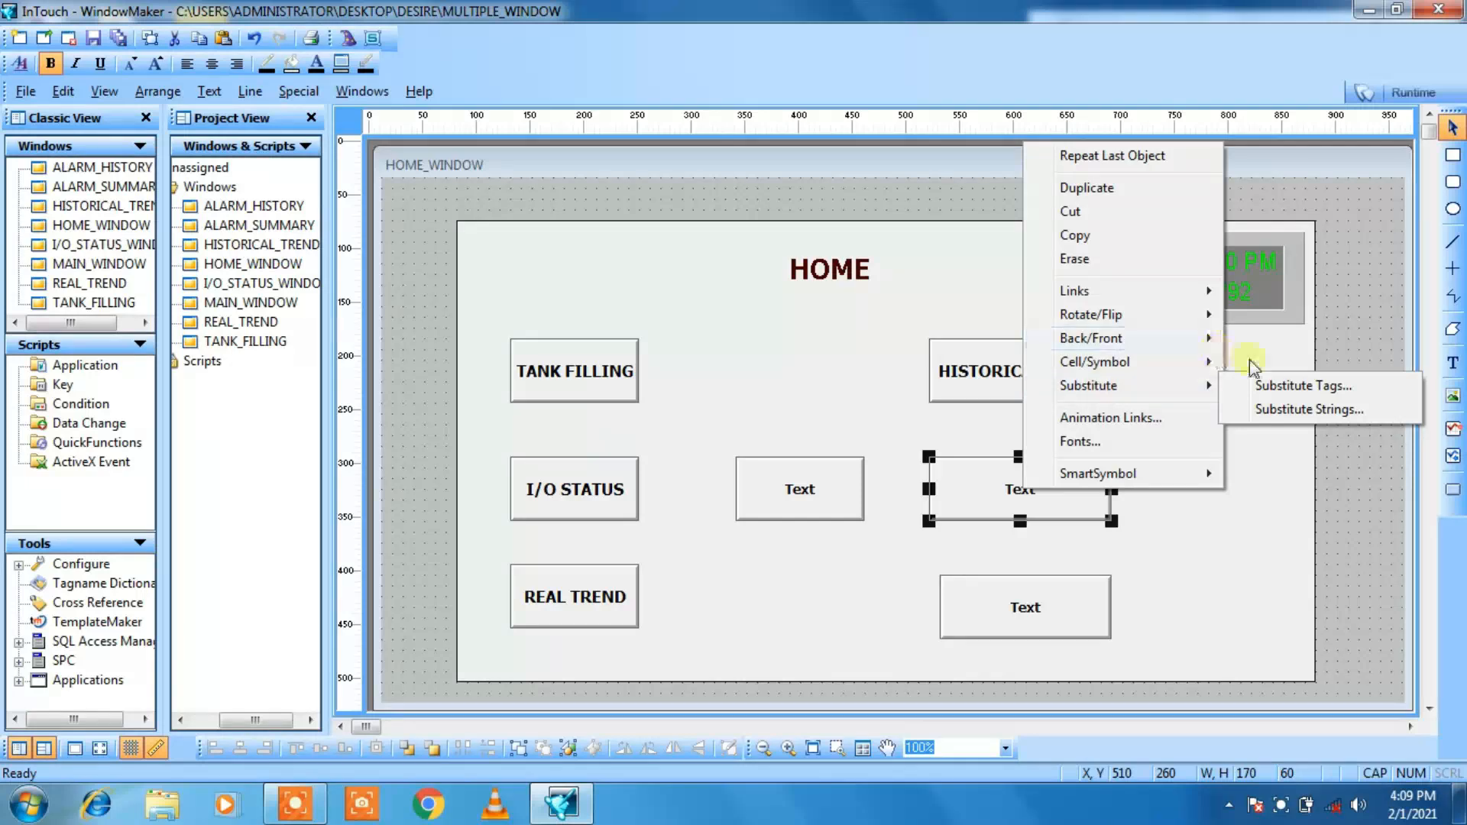
{"action": "left_click", "coordinate": [1268, 410]}
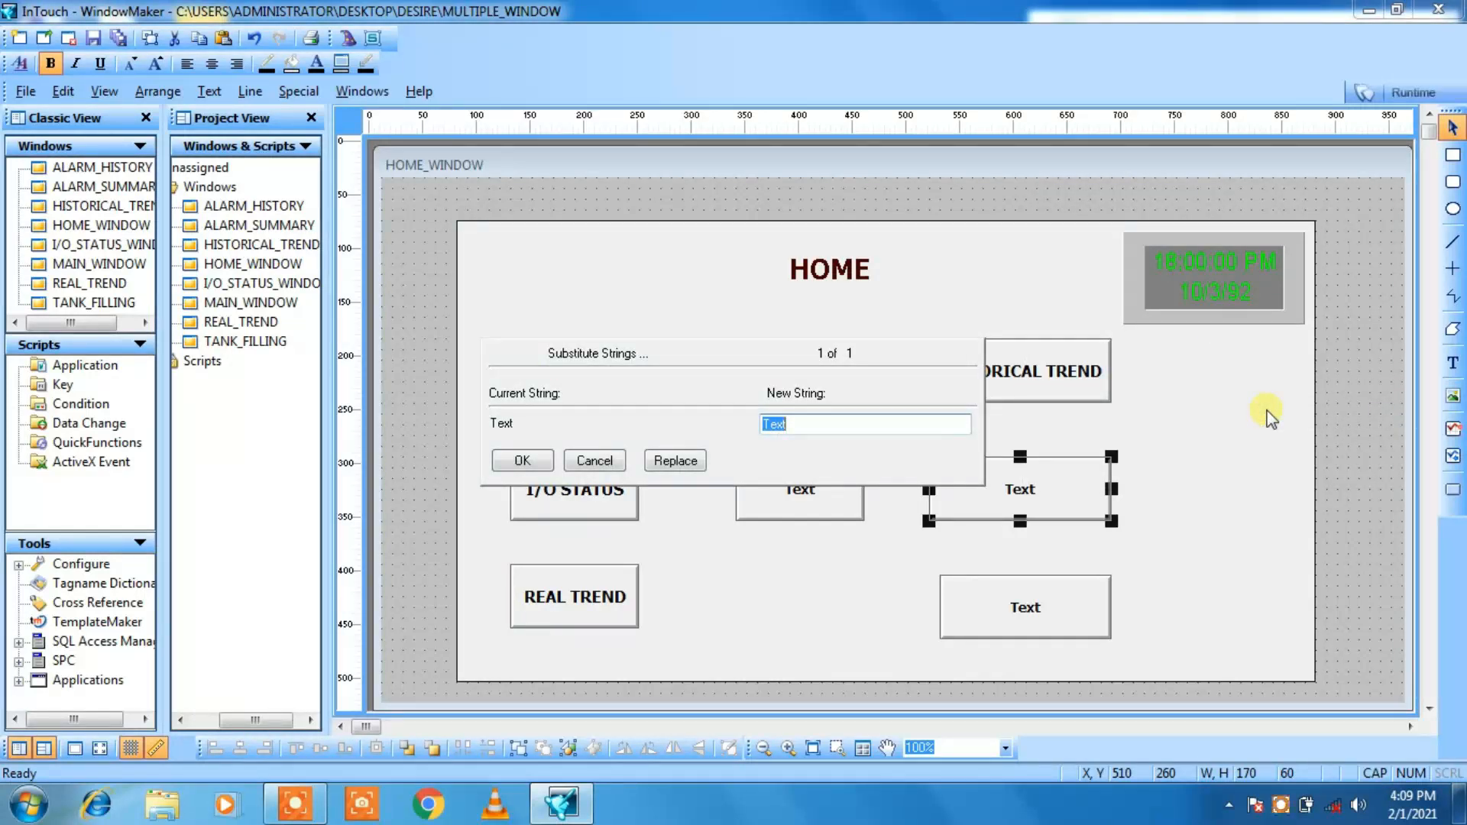
{"action": "type", "text": "ALARM SUMMARY"}
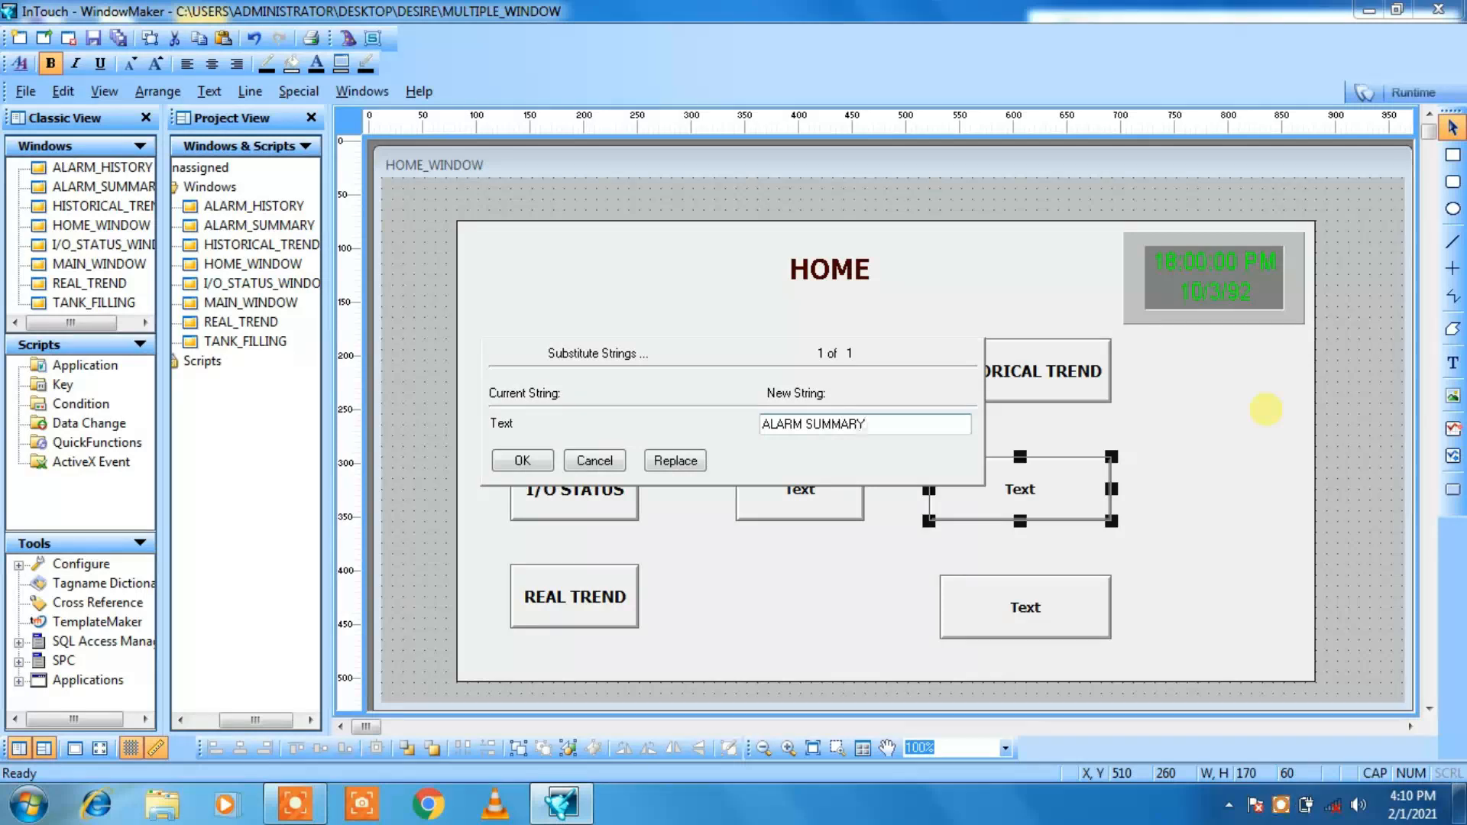
{"action": "left_click", "coordinate": [516, 461]}
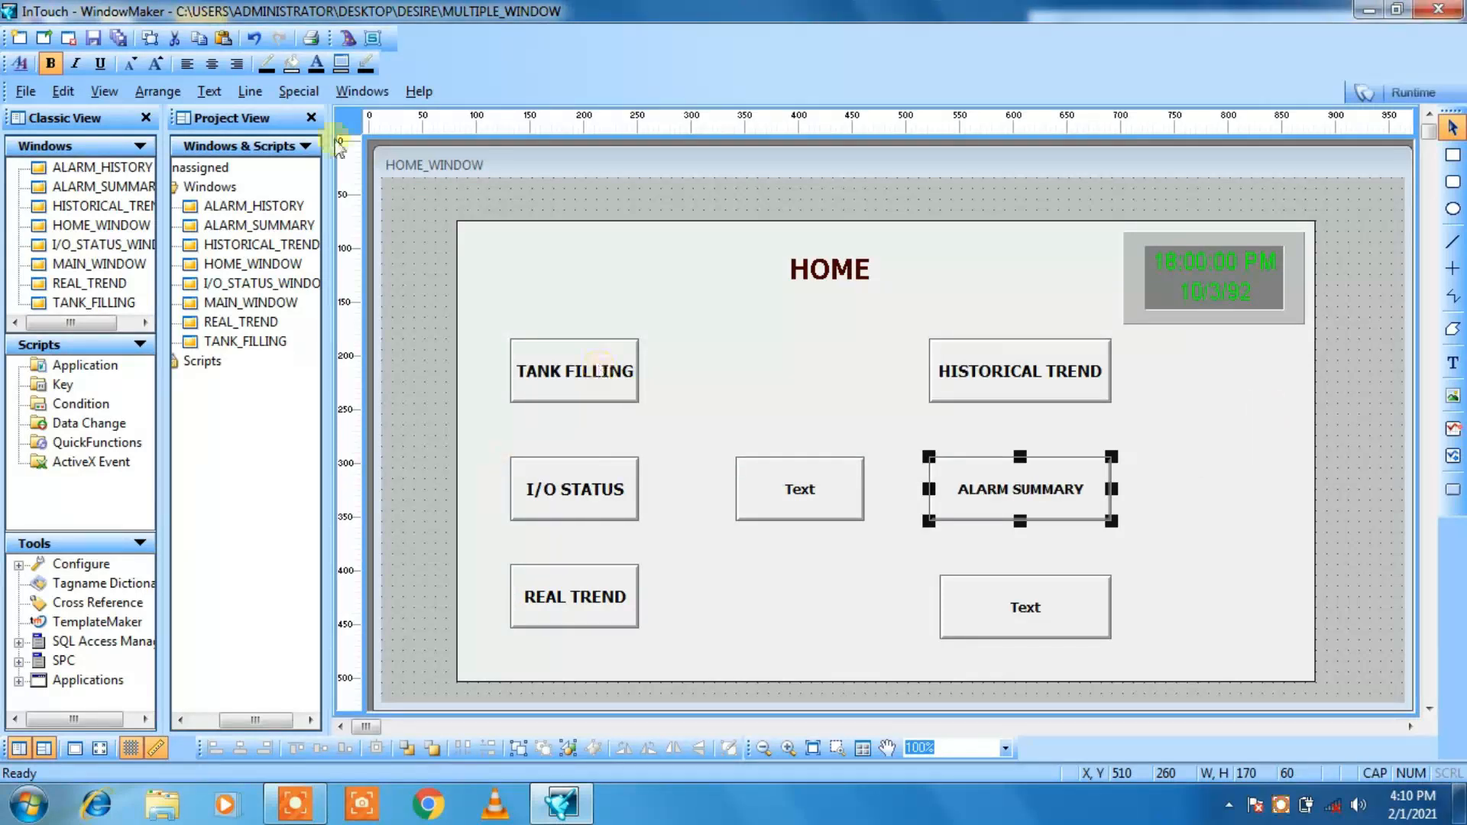
{"action": "left_click", "coordinate": [157, 65]}
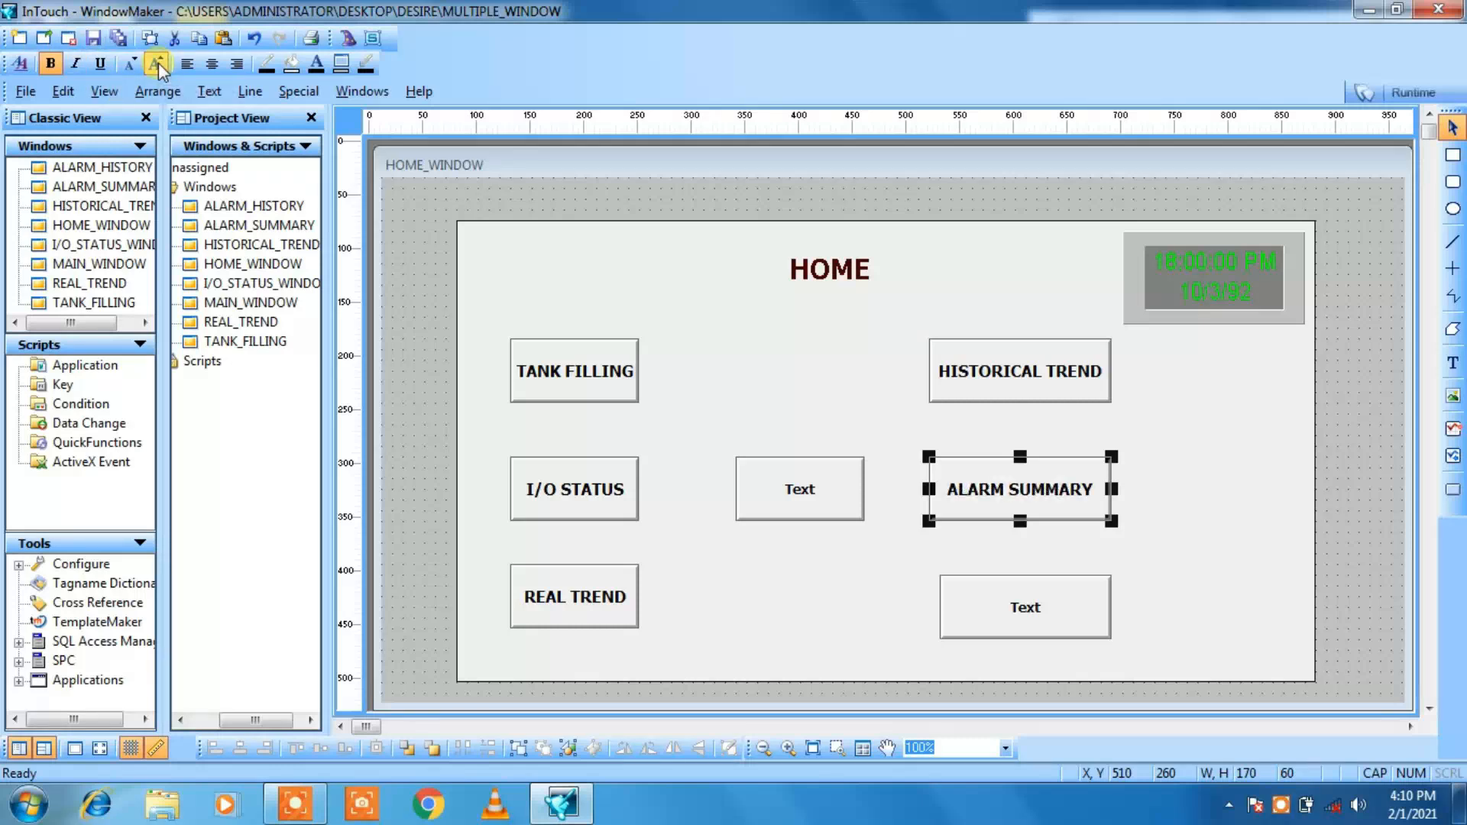
Step: Substitute the text of the bottom button in the second column with ALARM HISTORY and enlarge it by one font size
{"action": "left_click", "coordinate": [1012, 626]}
{"action": "right_click", "coordinate": [1011, 619]}
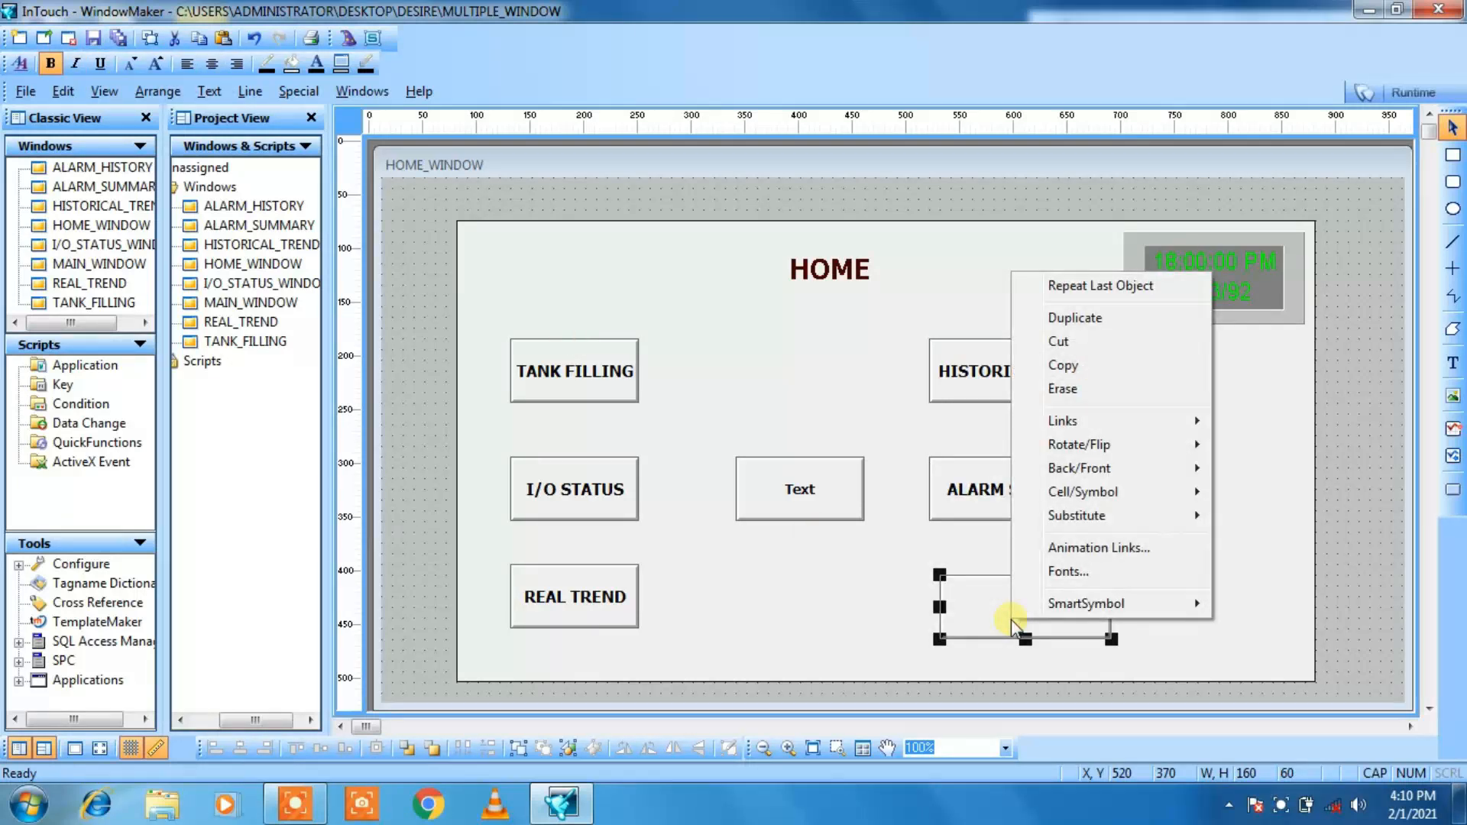
{"action": "mouse_move", "coordinate": [1086, 519]}
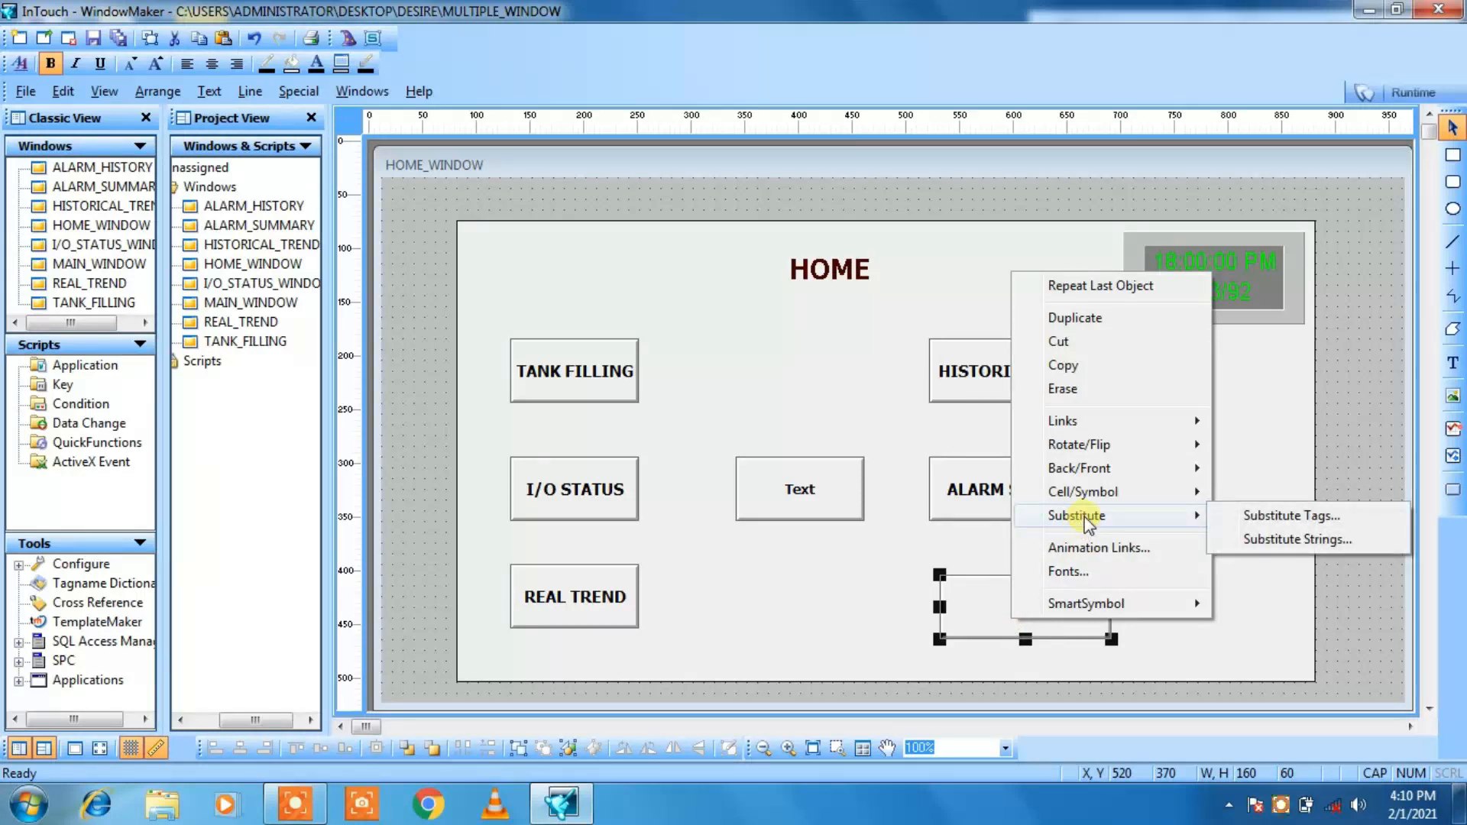
{"action": "left_click", "coordinate": [1248, 540]}
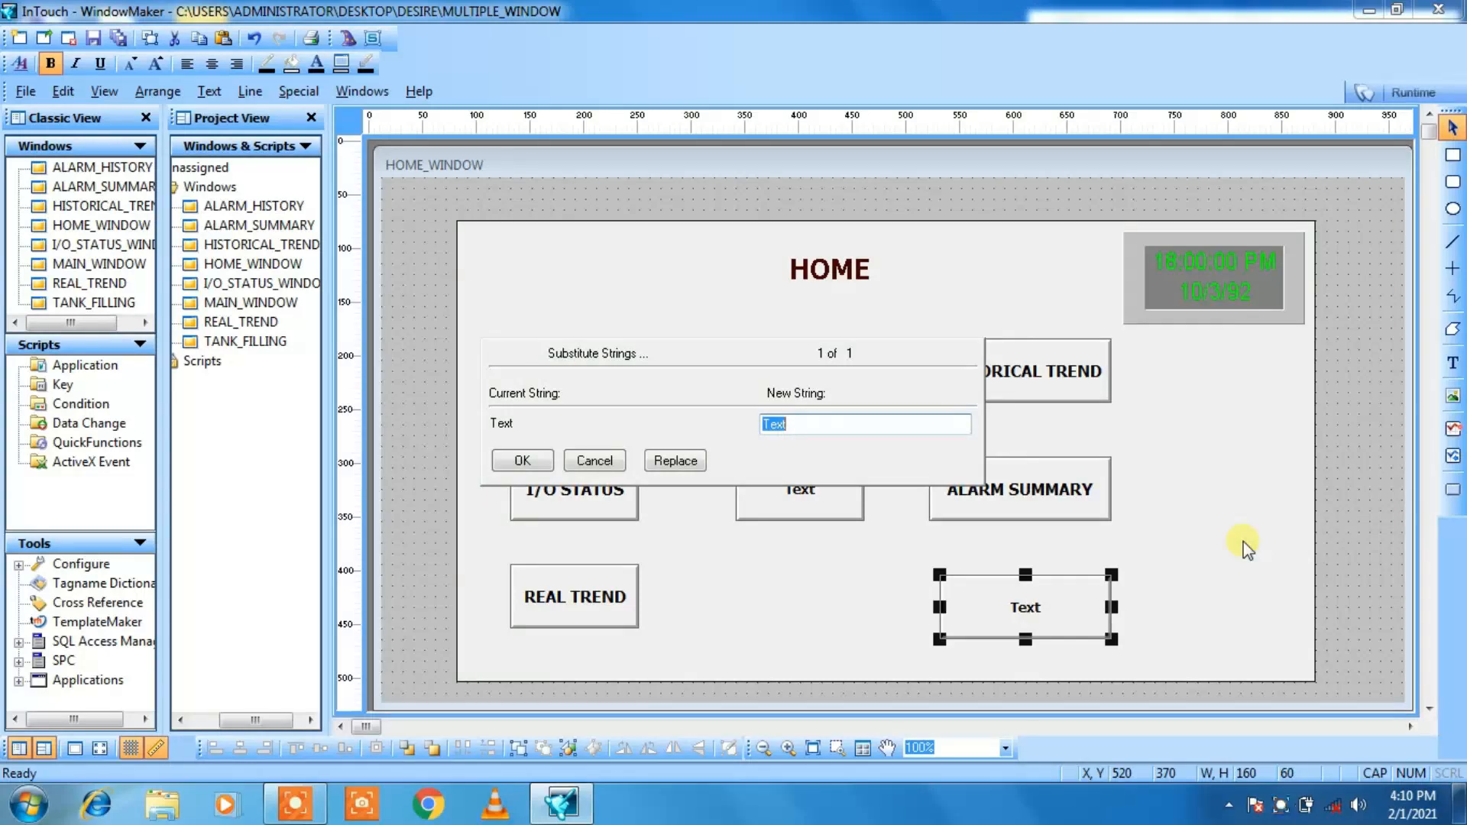
{"action": "type", "text": "ALARM HISTORY"}
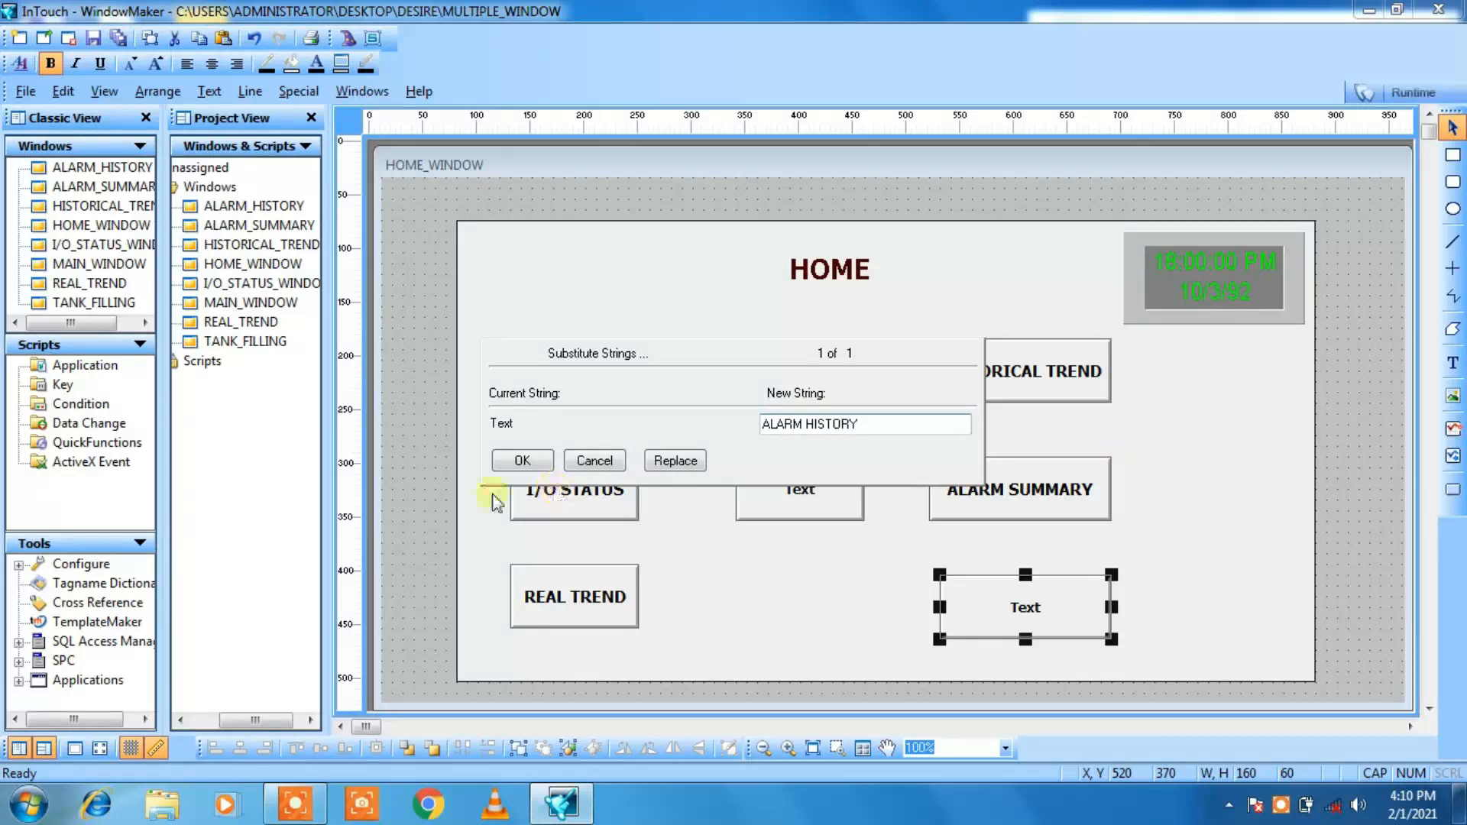
{"action": "left_click", "coordinate": [523, 462]}
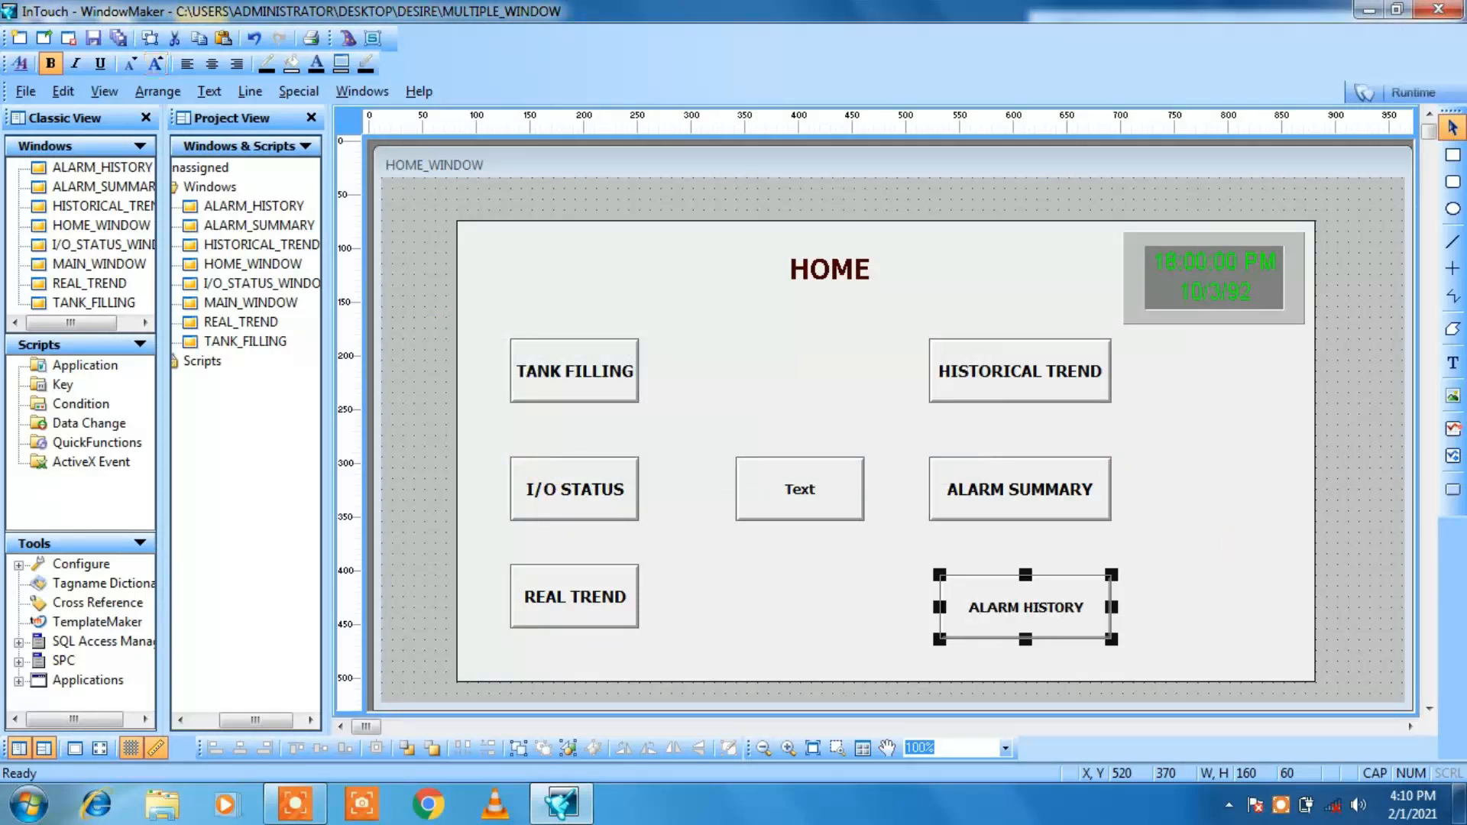
{"action": "left_click", "coordinate": [156, 67]}
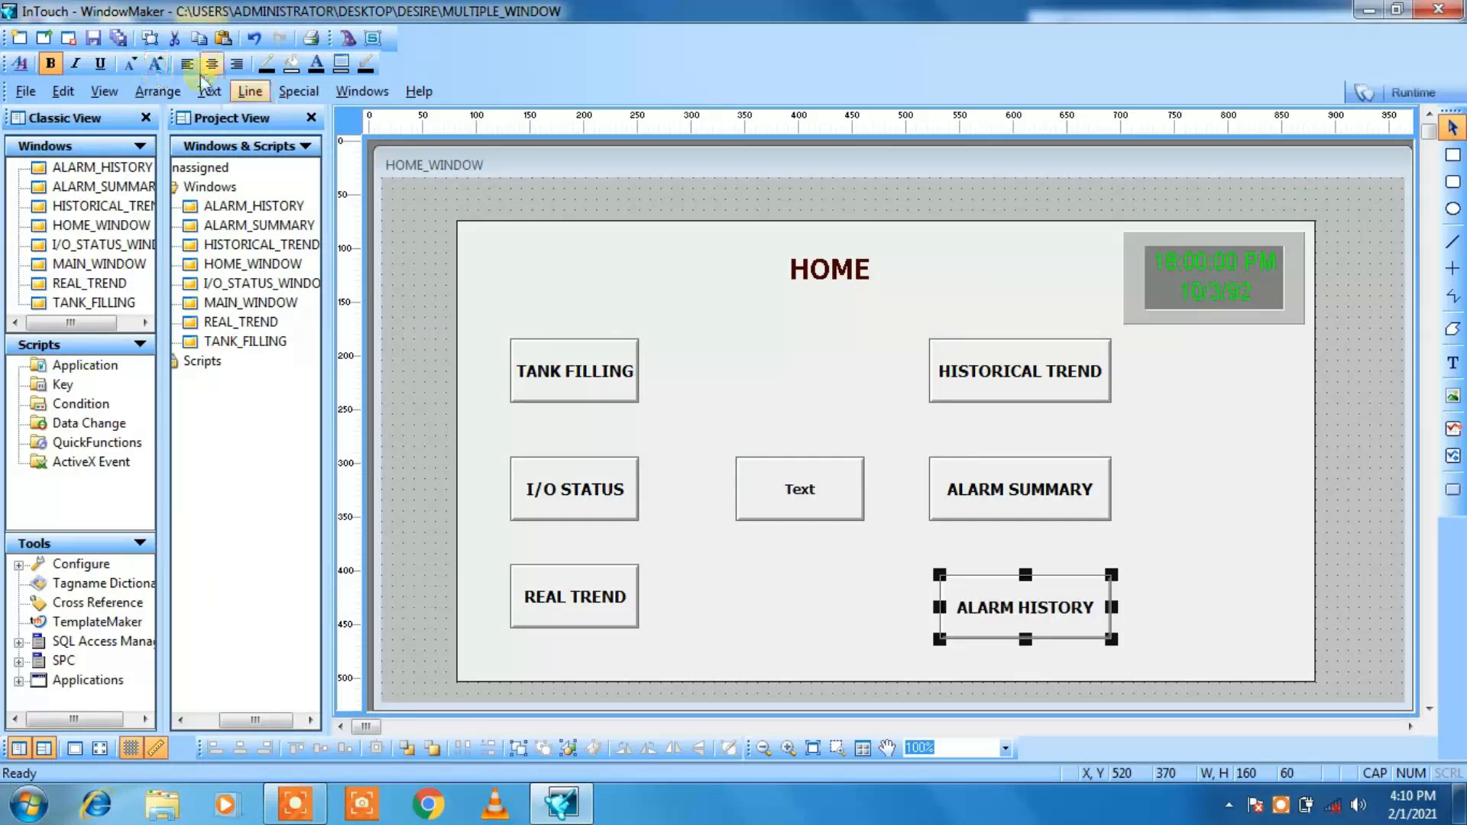
{"action": "left_click", "coordinate": [846, 576]}
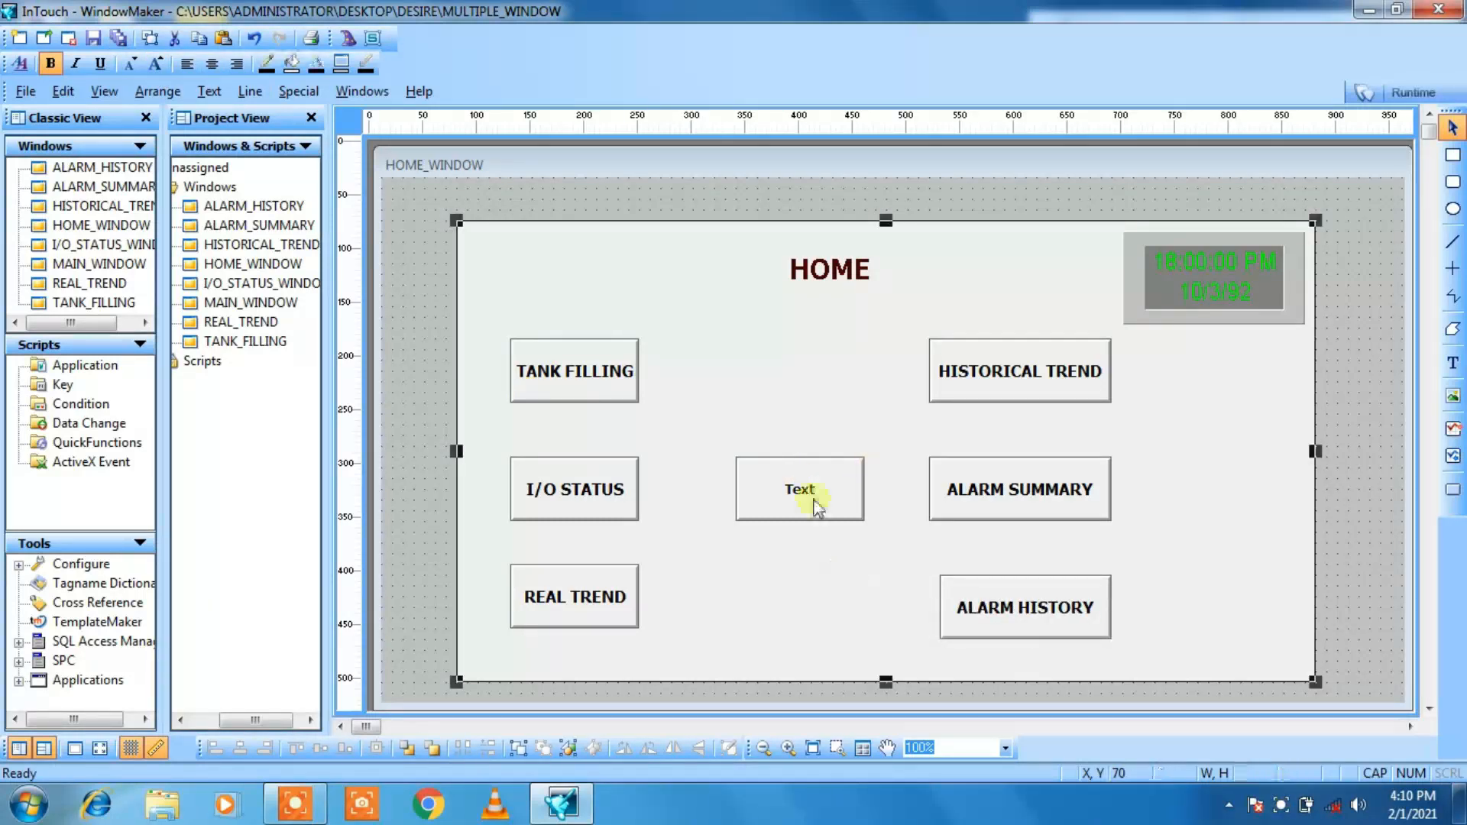
Step: Substitute the text of the button between the two columns with MAIN WINDOW and enlarge it by one font size
{"action": "left_click", "coordinate": [801, 496]}
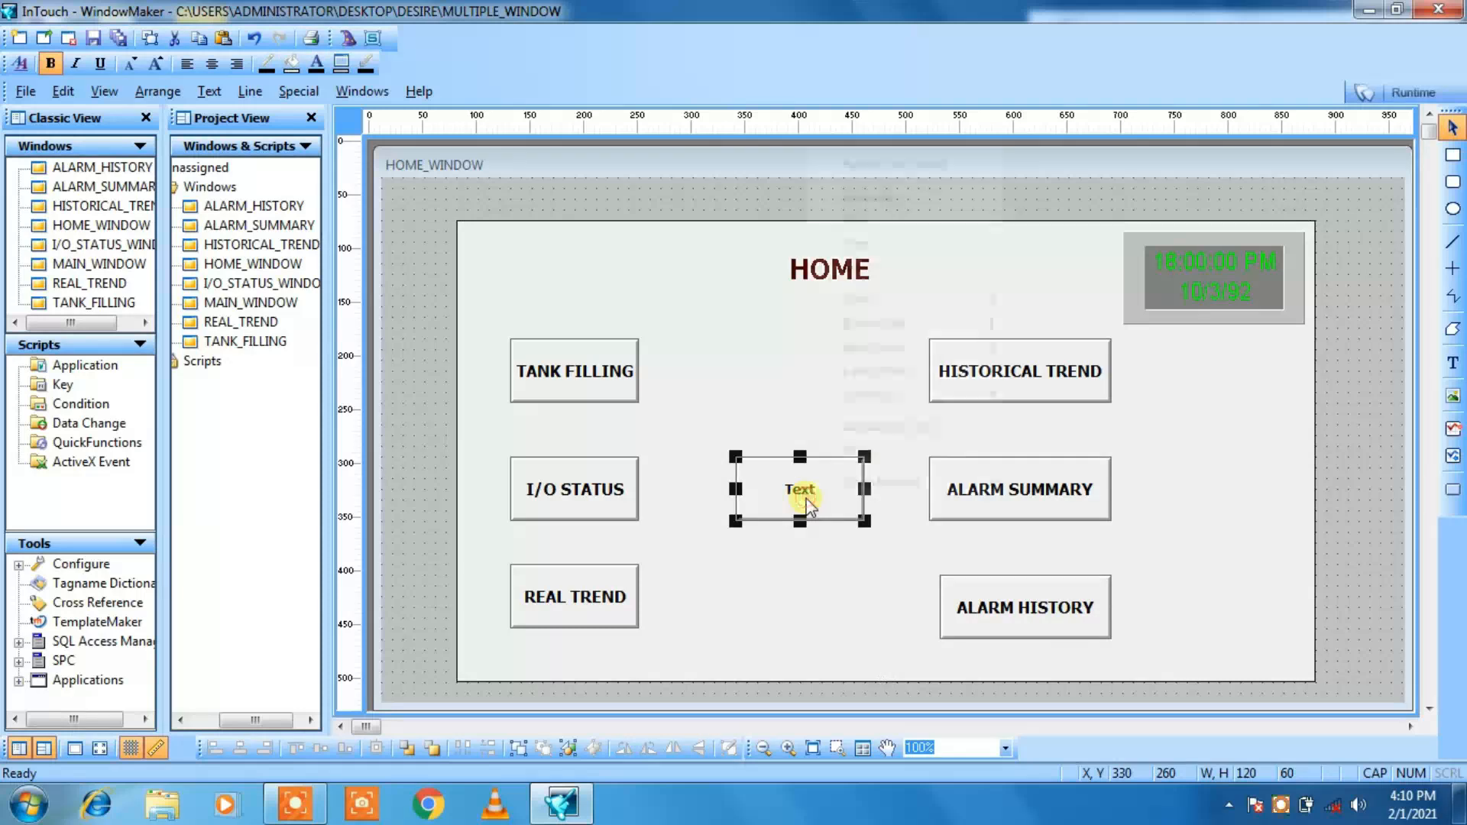
{"action": "right_click", "coordinate": [807, 505]}
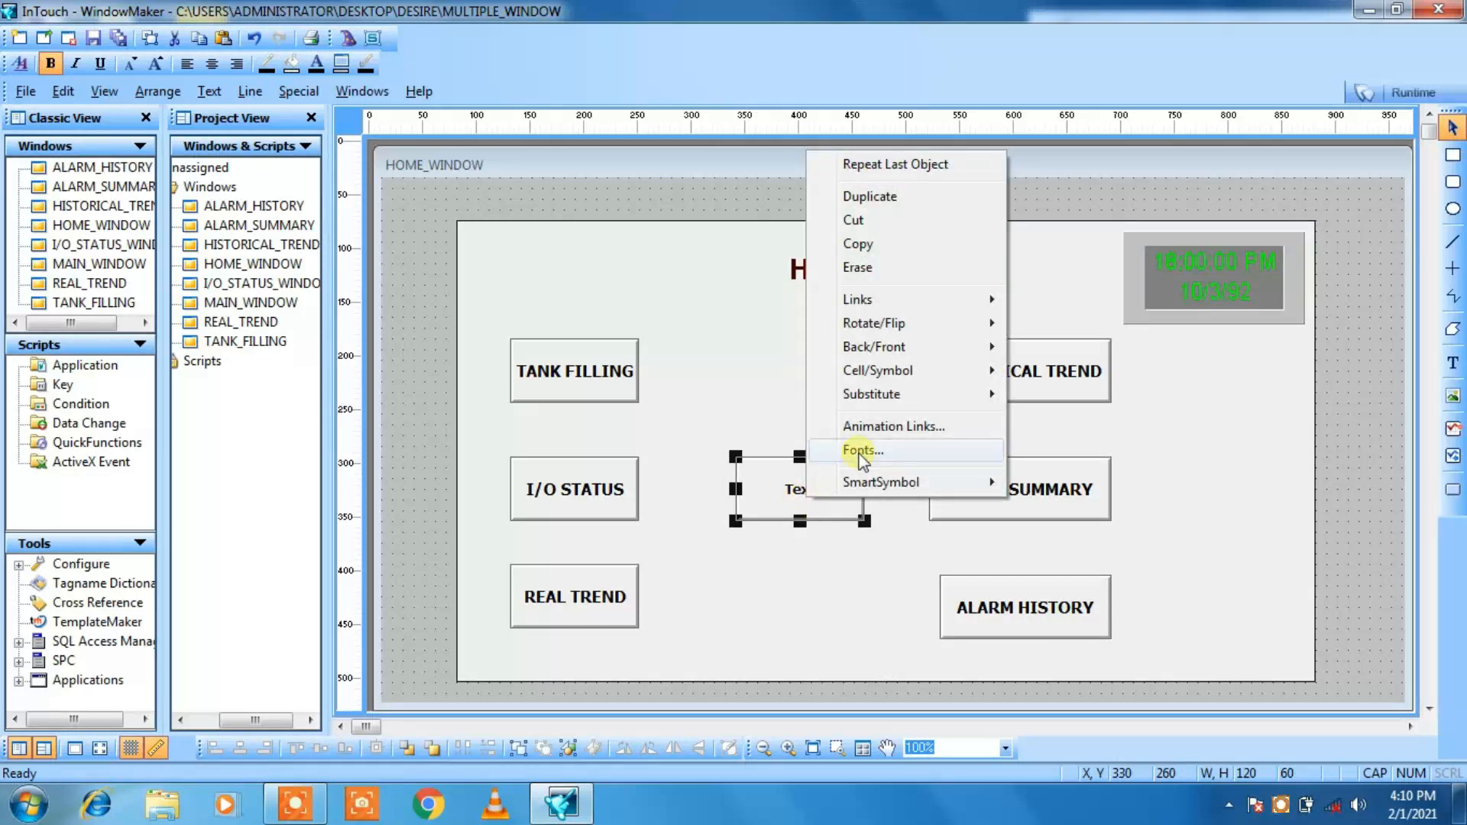
{"action": "mouse_move", "coordinate": [879, 394]}
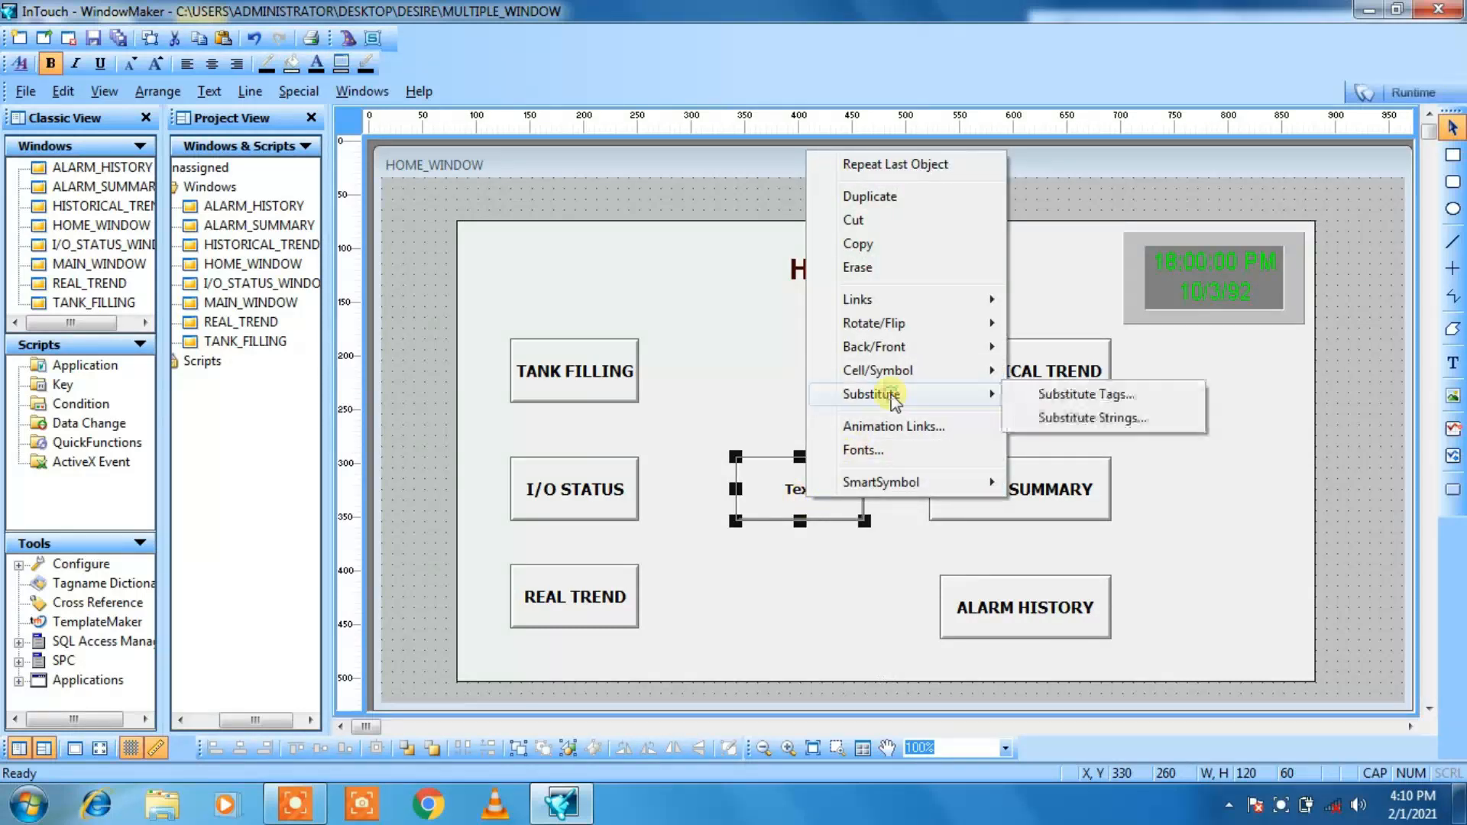
{"action": "left_click", "coordinate": [1062, 418]}
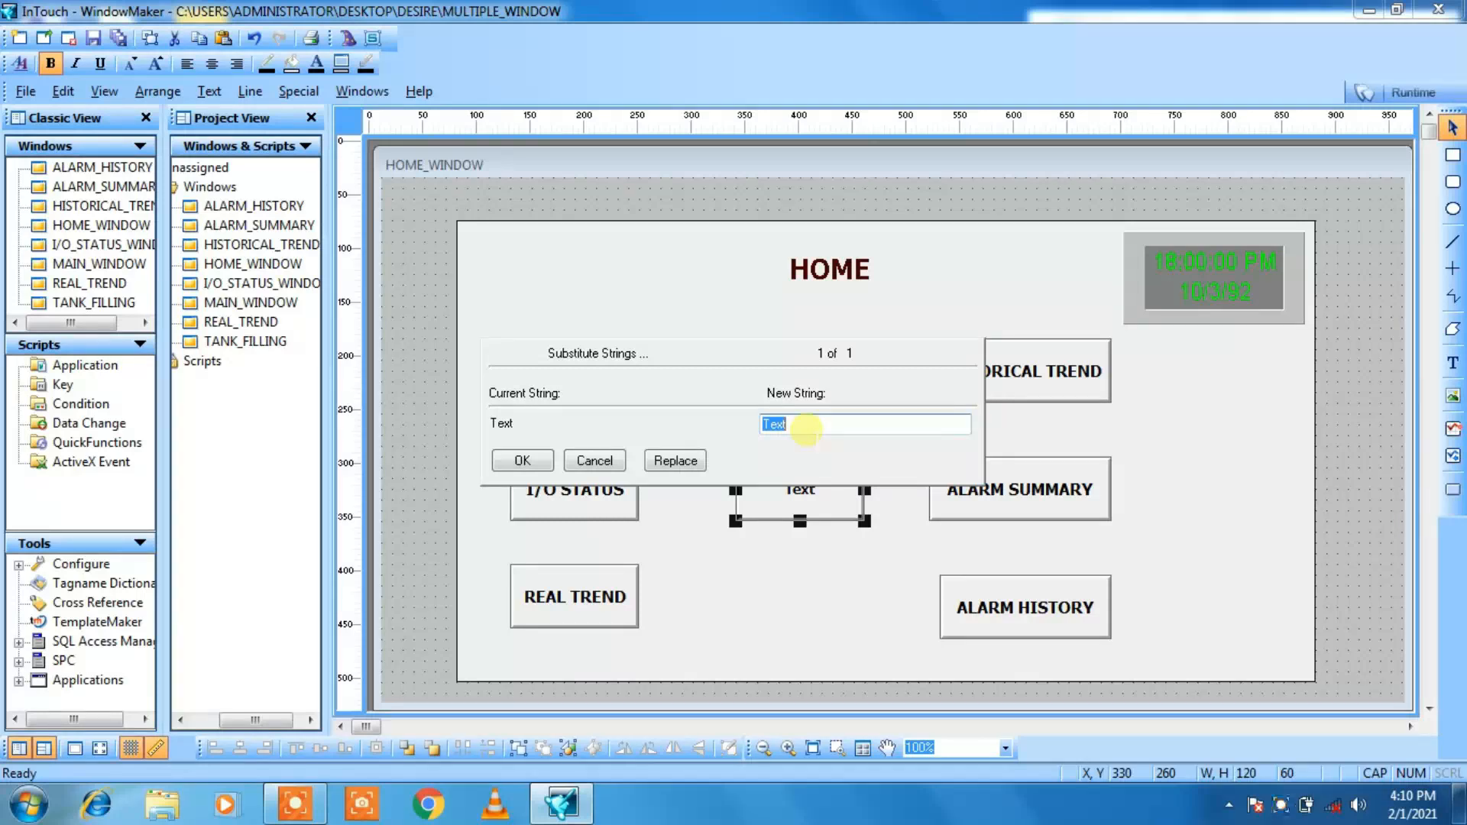
{"action": "type", "text": "MAIN WINDOW"}
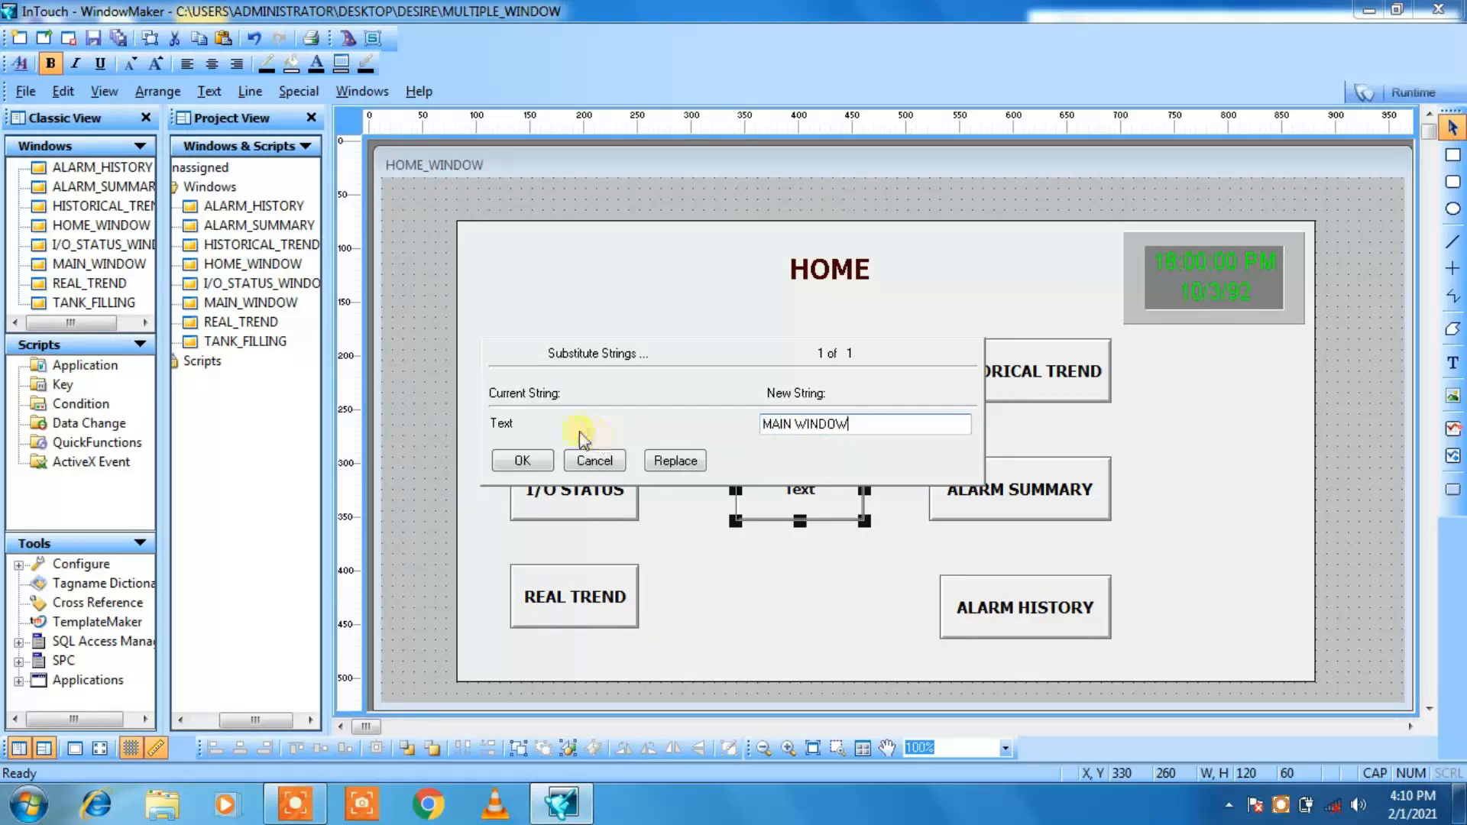
{"action": "left_click", "coordinate": [522, 461]}
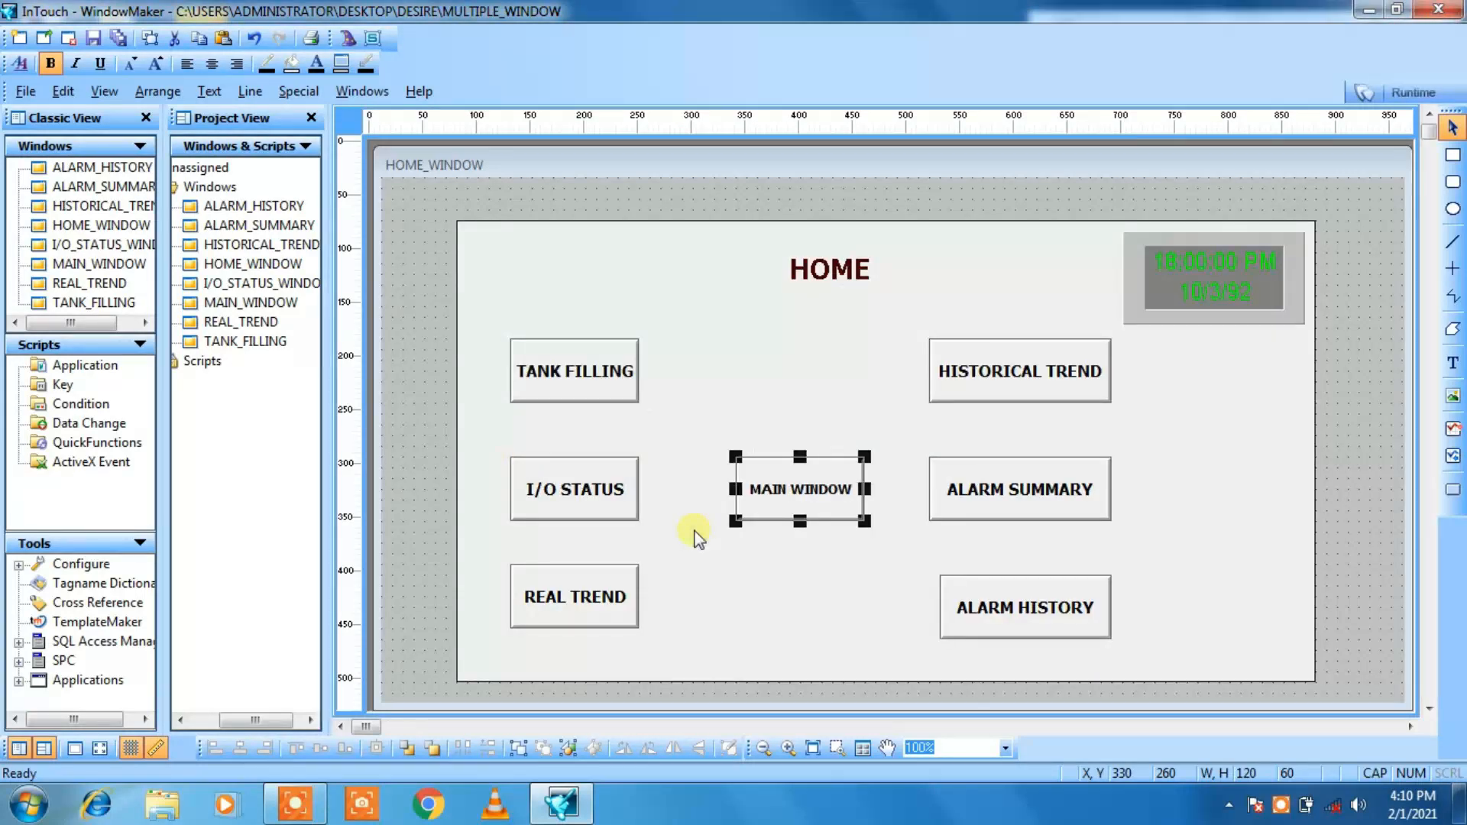
{"action": "left_click", "coordinate": [155, 64]}
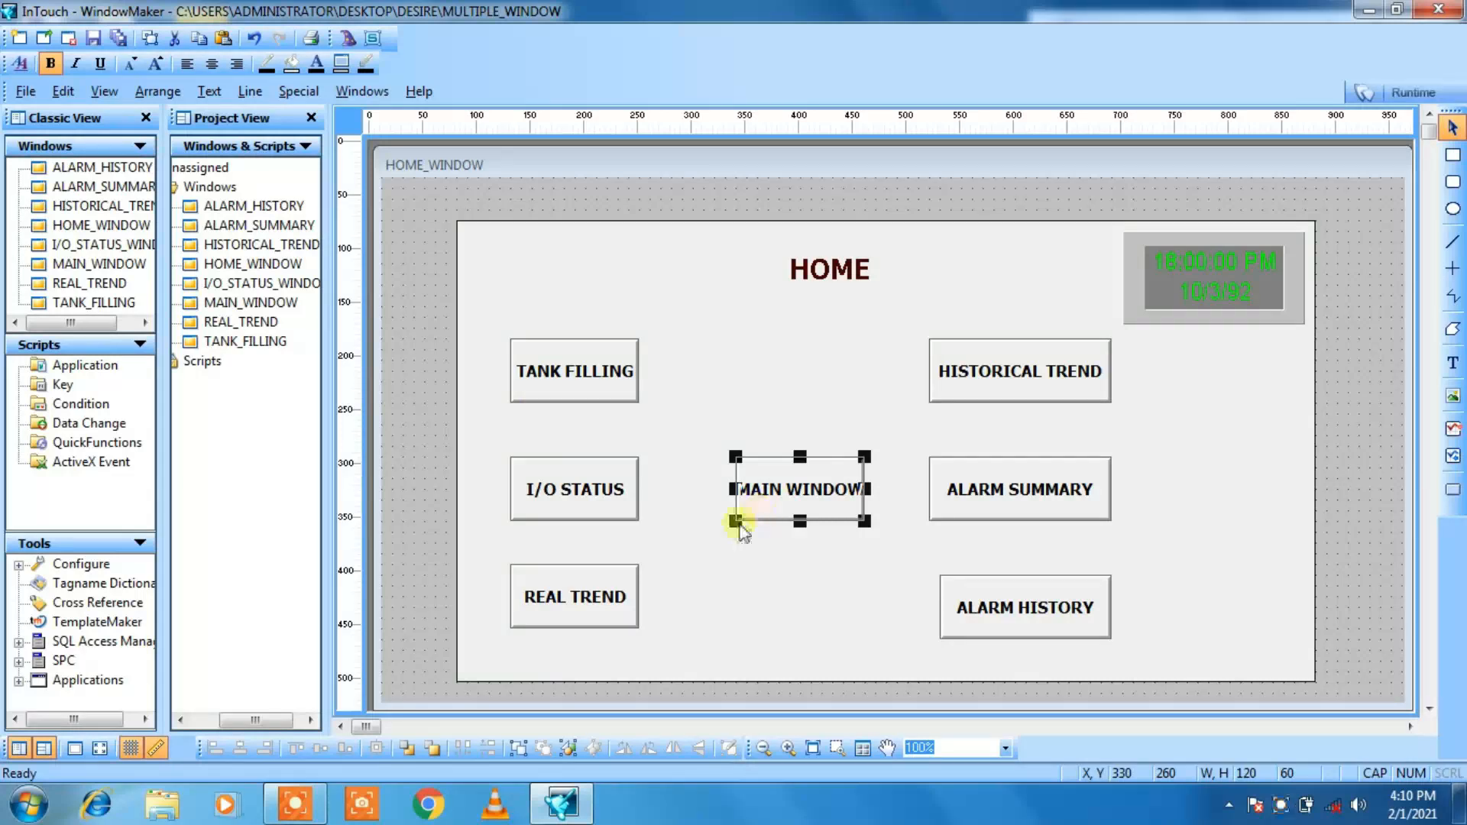
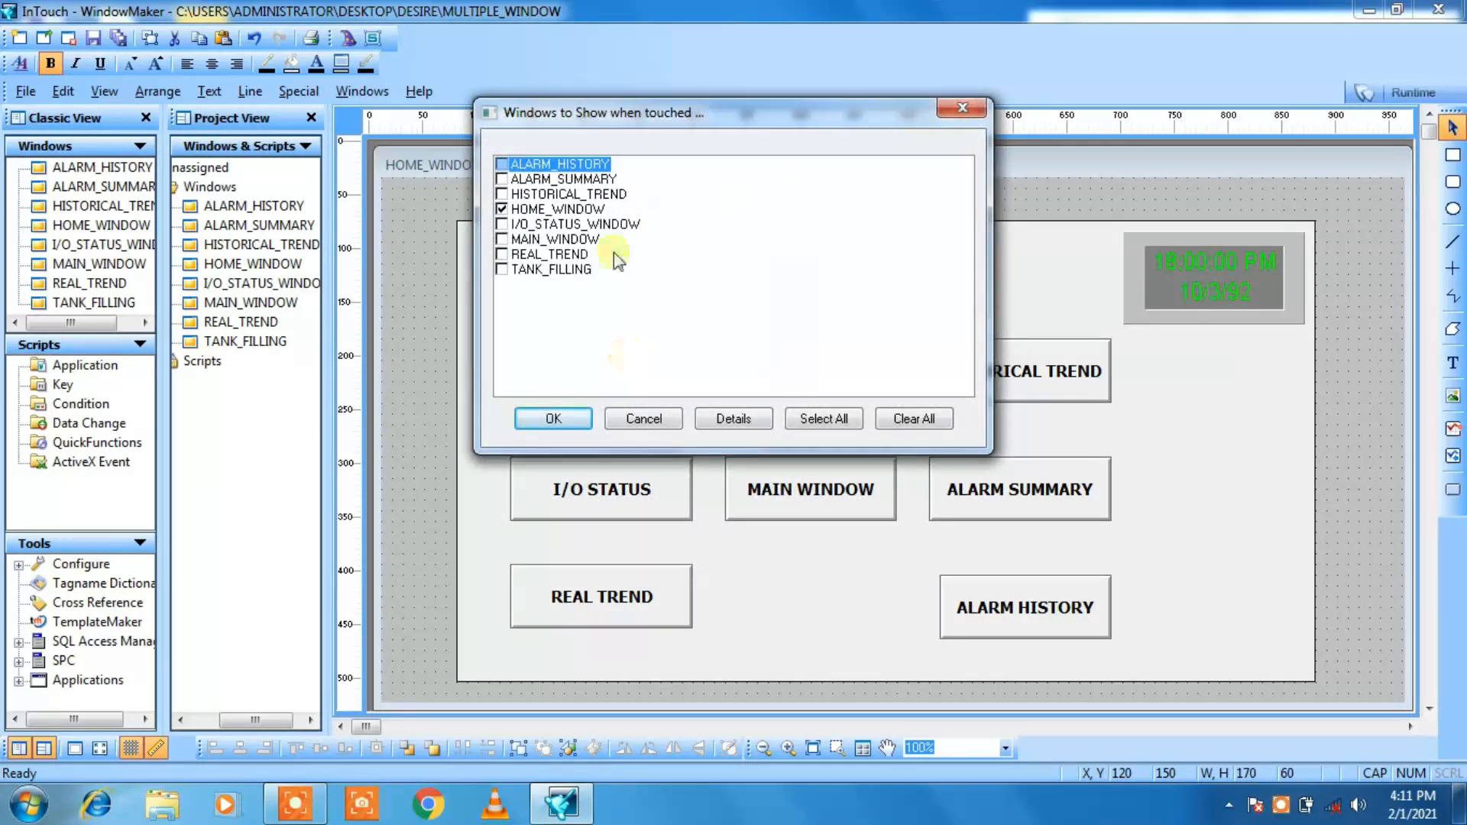
Step: Set the TANK FILLING button's Show Window link to open the TANK_FILLING window and accept the link settings
{"action": "left_click", "coordinate": [502, 209]}
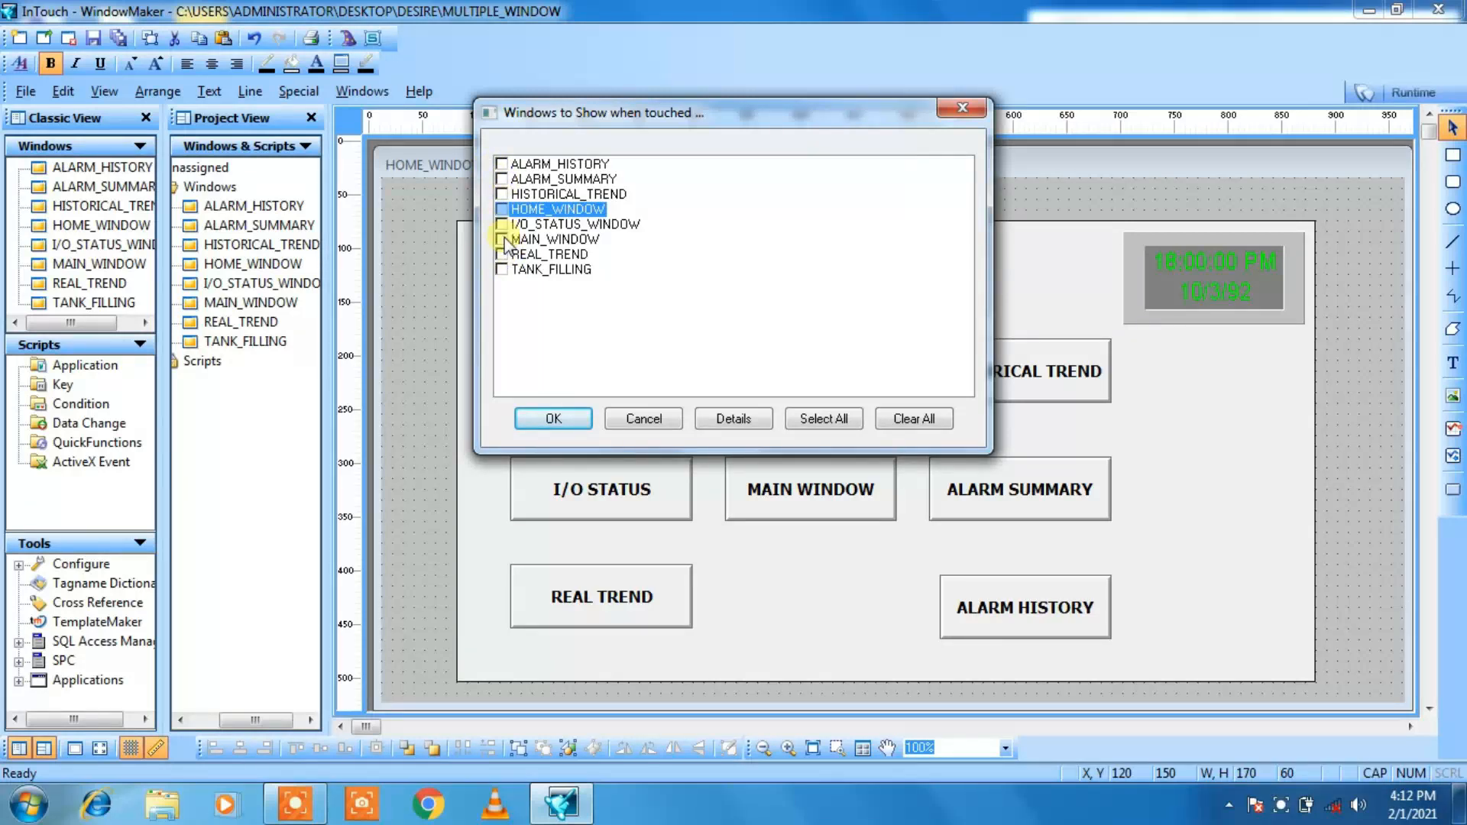
{"action": "left_click", "coordinate": [502, 269]}
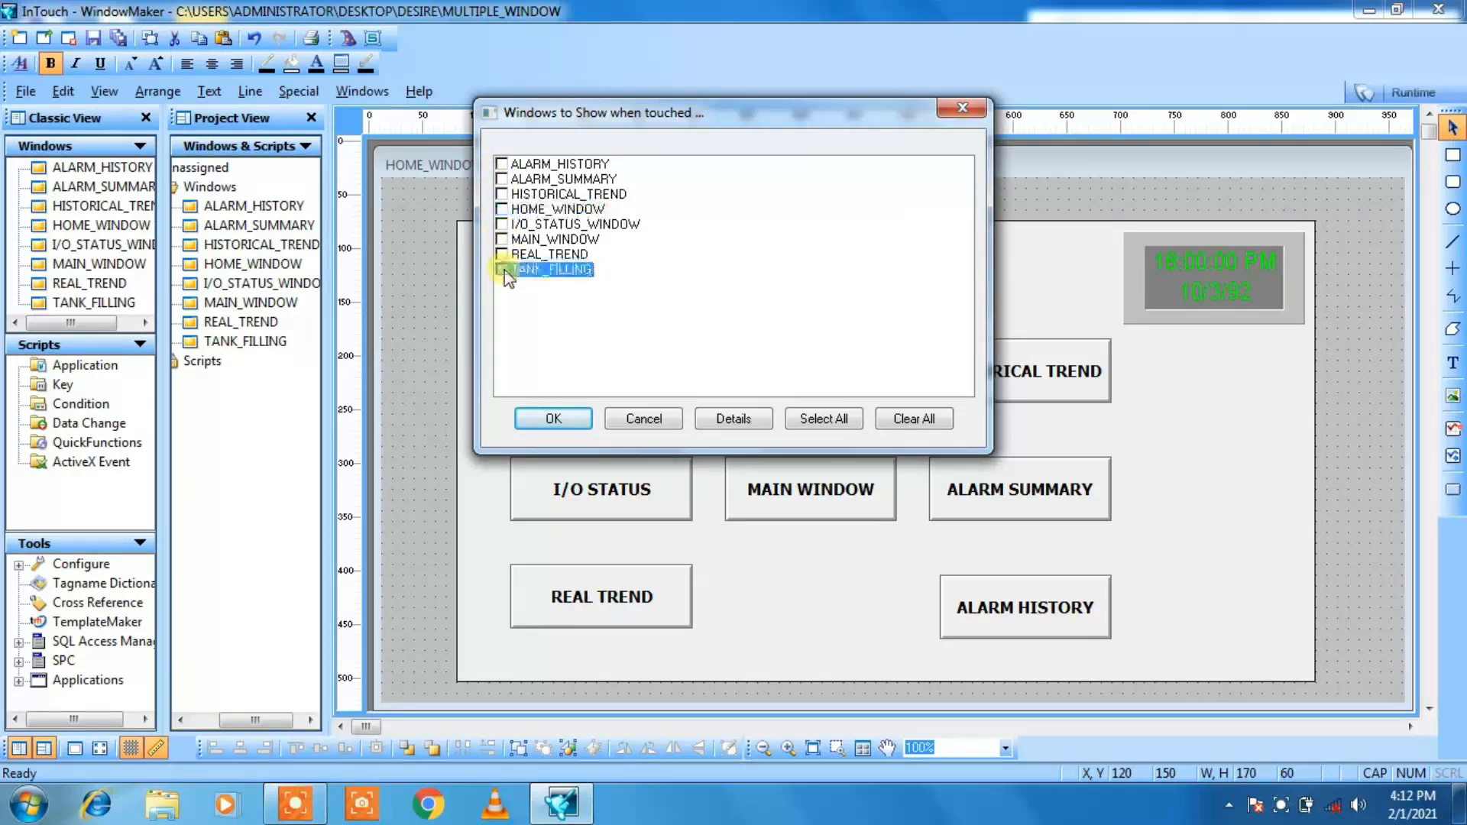
{"action": "left_click", "coordinate": [553, 418]}
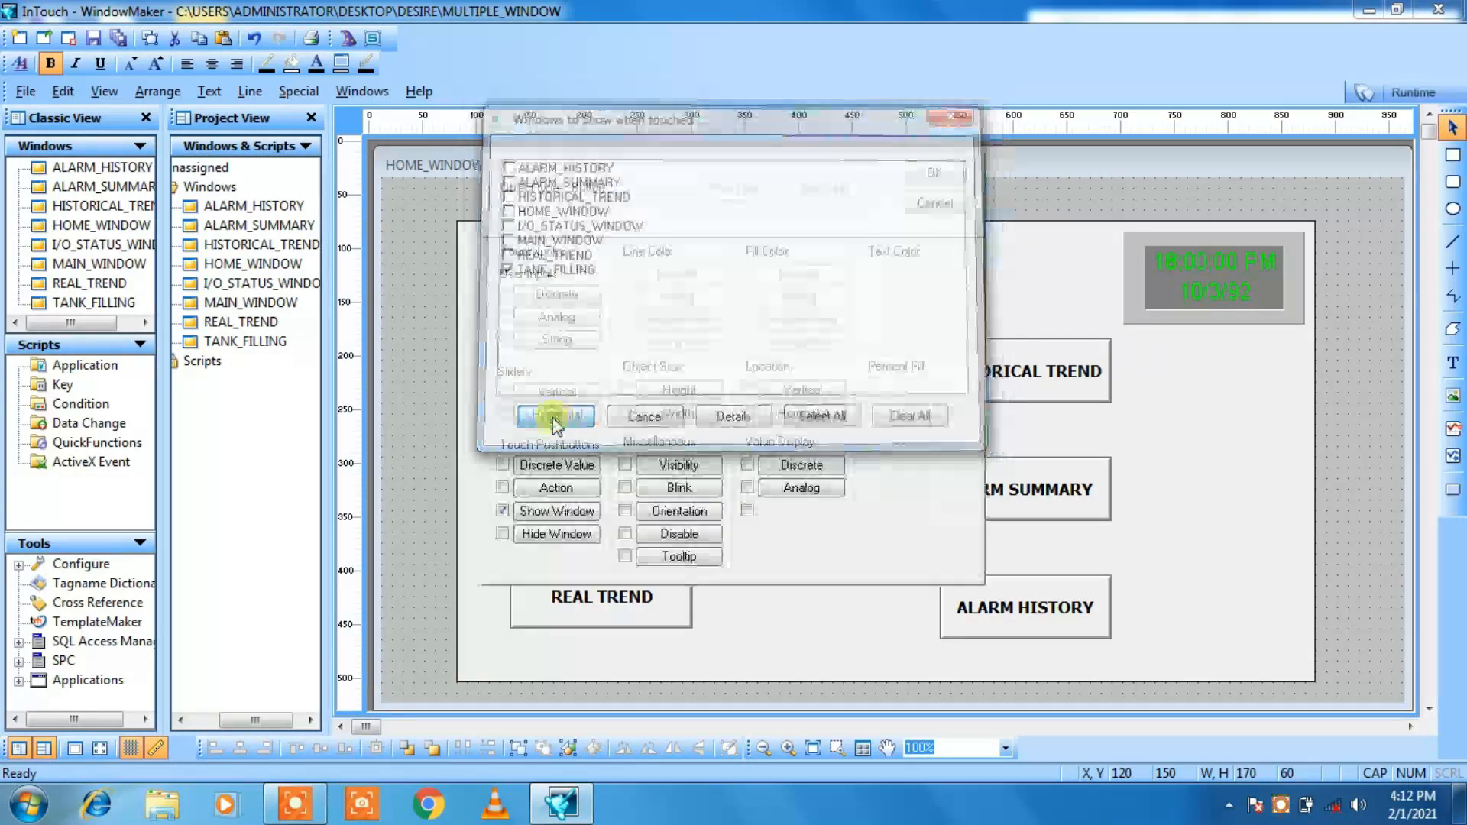
{"action": "left_click", "coordinate": [936, 172]}
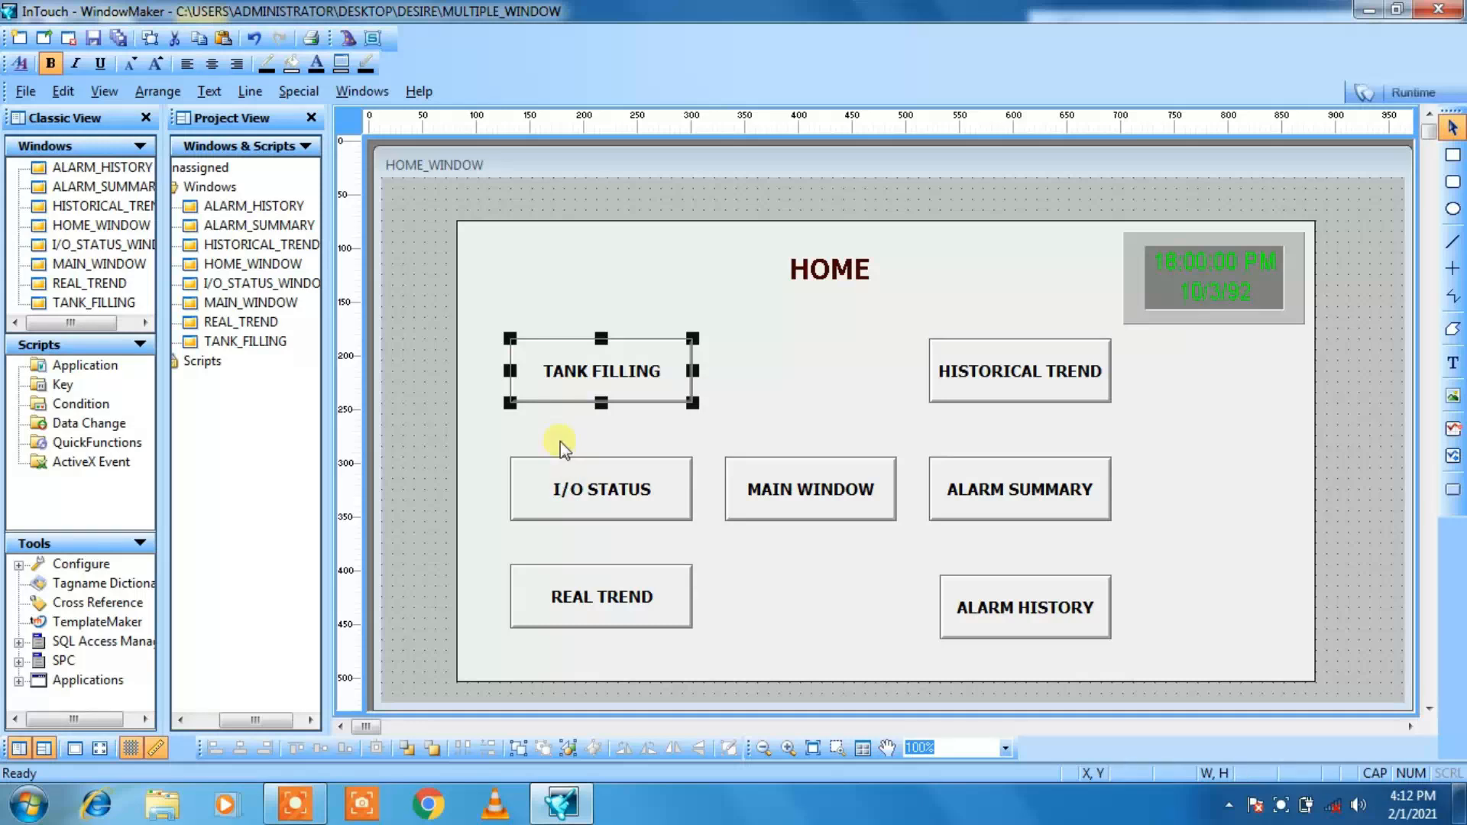
Step: Add a Show Window link to the I/O STATUS button, choosing only I/O_STATUS_WINDOW instead of TANK_FILLING
{"action": "double_click", "coordinate": [584, 492]}
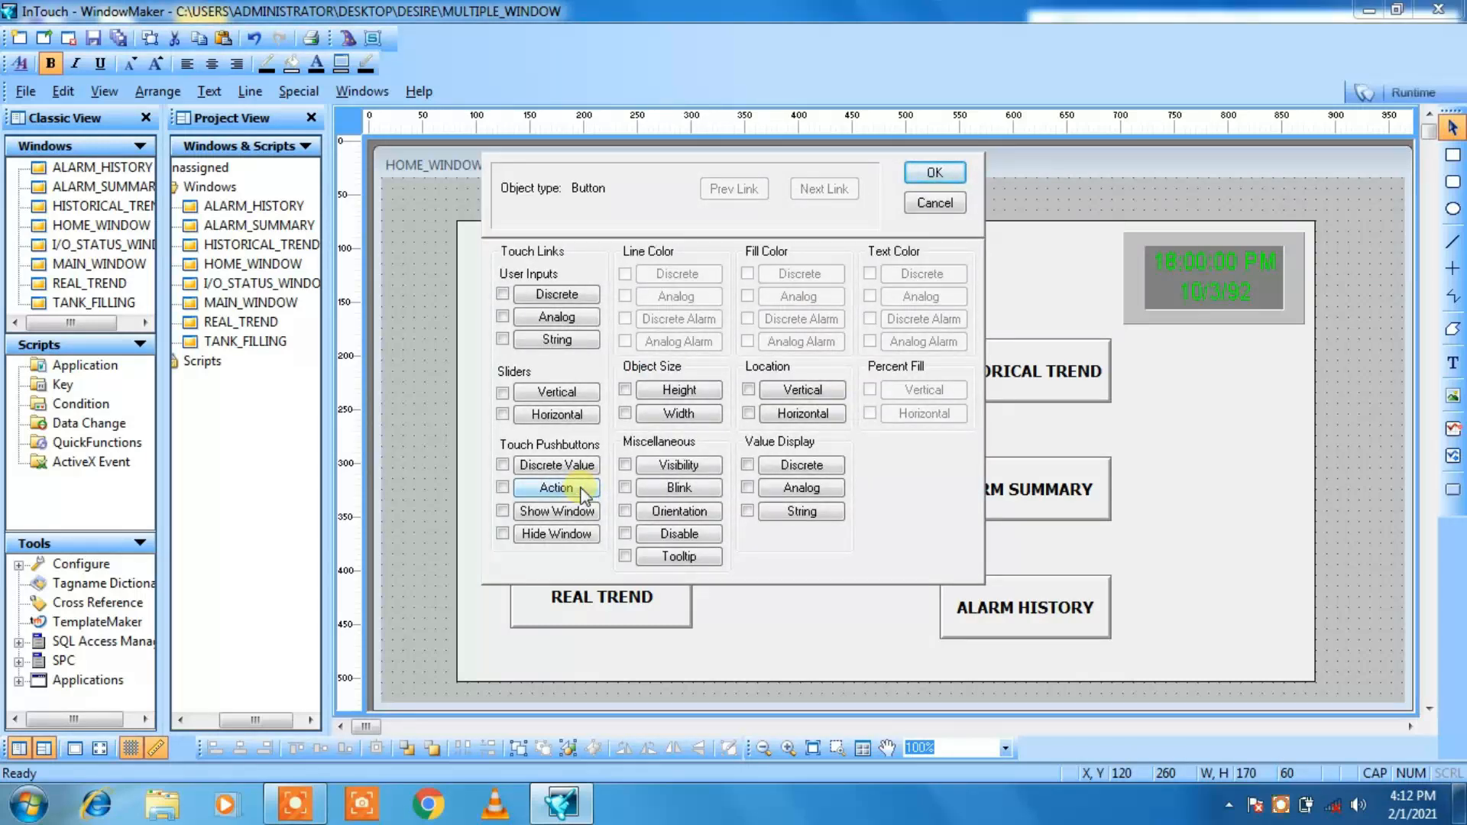
{"action": "left_click", "coordinate": [503, 511]}
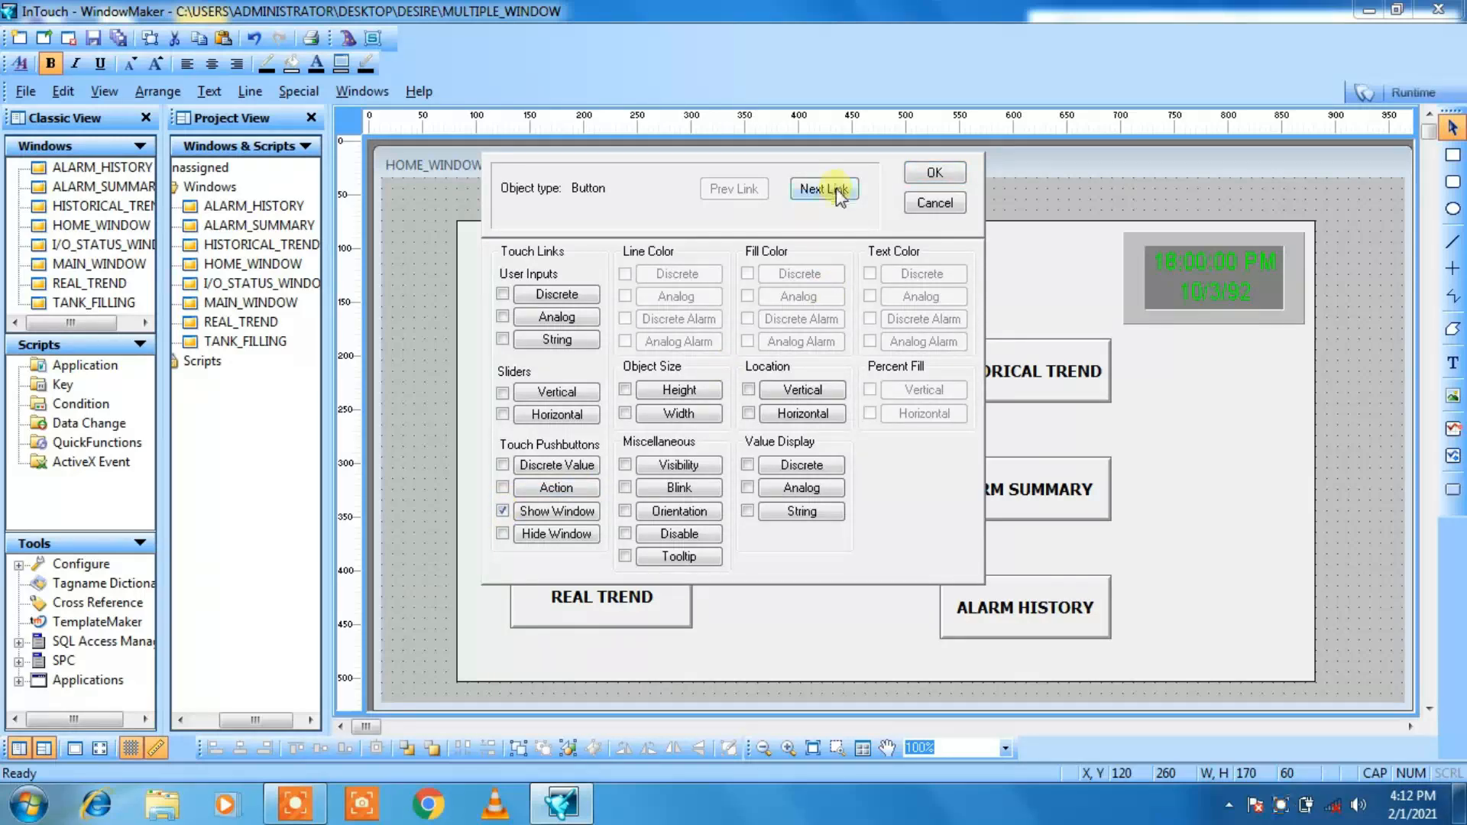
{"action": "left_click", "coordinate": [836, 189]}
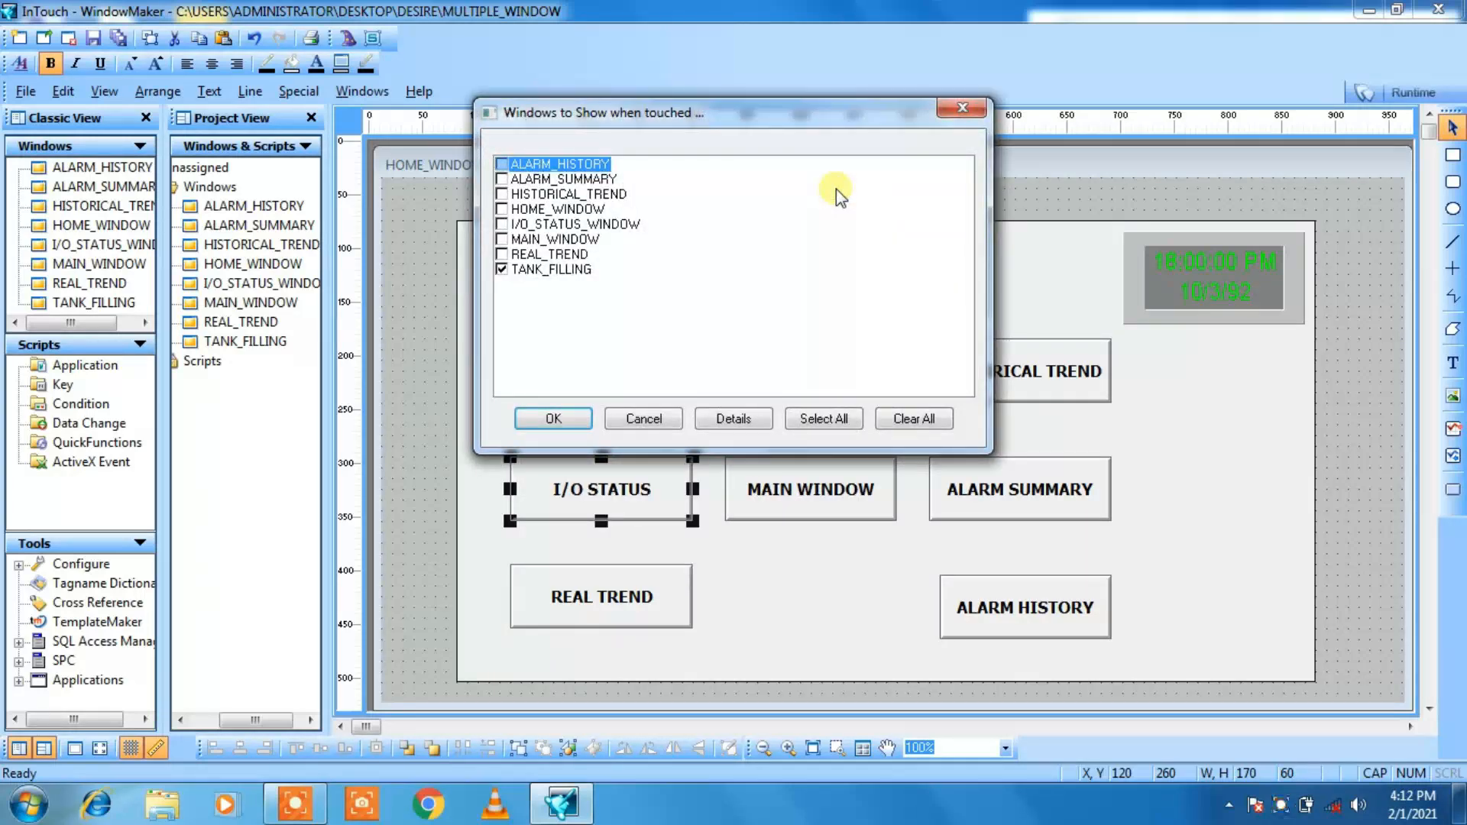
{"action": "left_click", "coordinate": [503, 272]}
{"action": "left_click", "coordinate": [503, 224]}
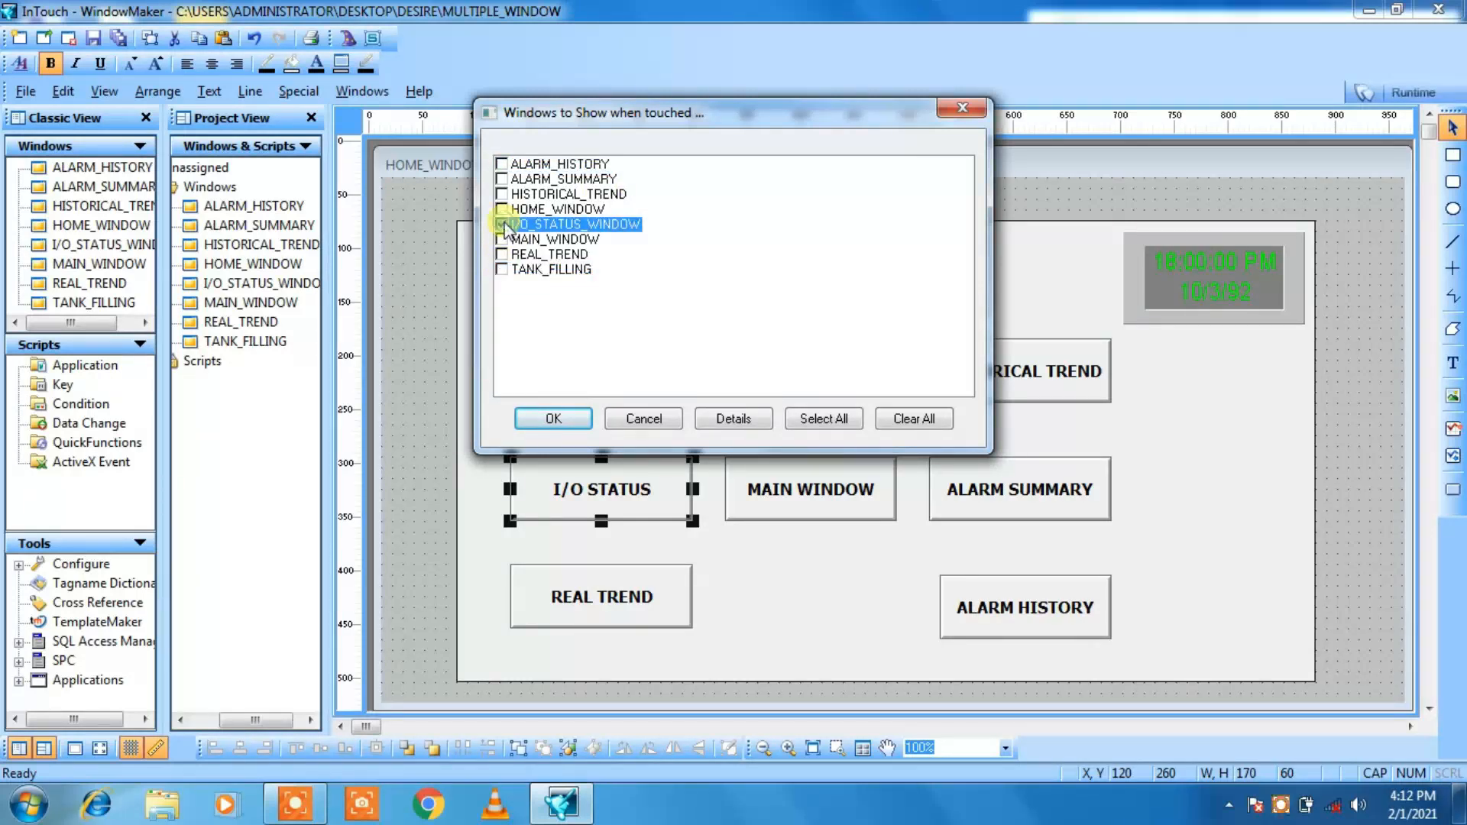
{"action": "left_click", "coordinate": [554, 419]}
{"action": "left_click", "coordinate": [935, 173]}
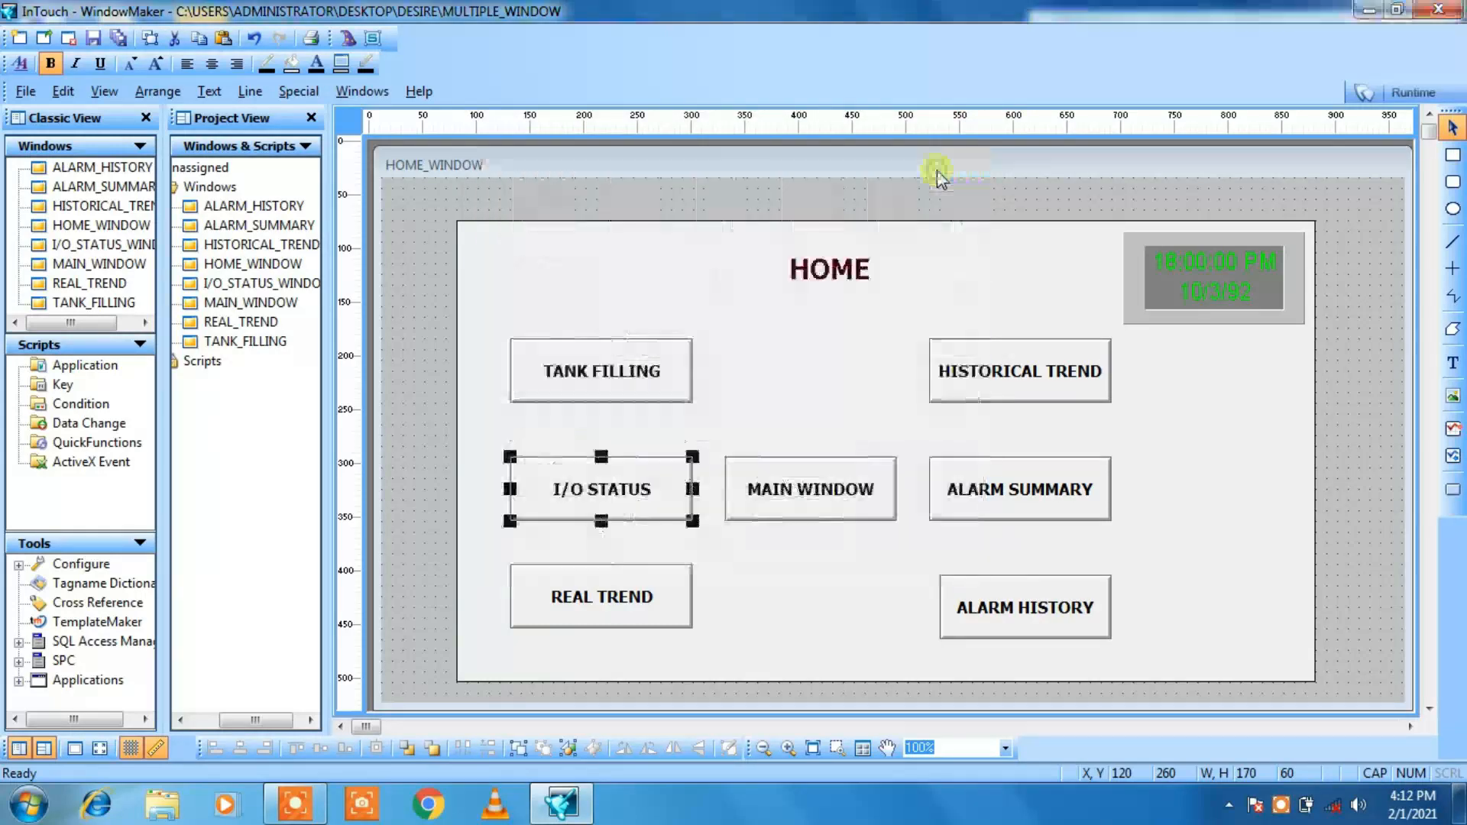
Step: Add a Show Window link to the REAL TREND button, choosing only REAL_TREND instead of I/O_STATUS_WINDOW
{"action": "double_click", "coordinate": [574, 589]}
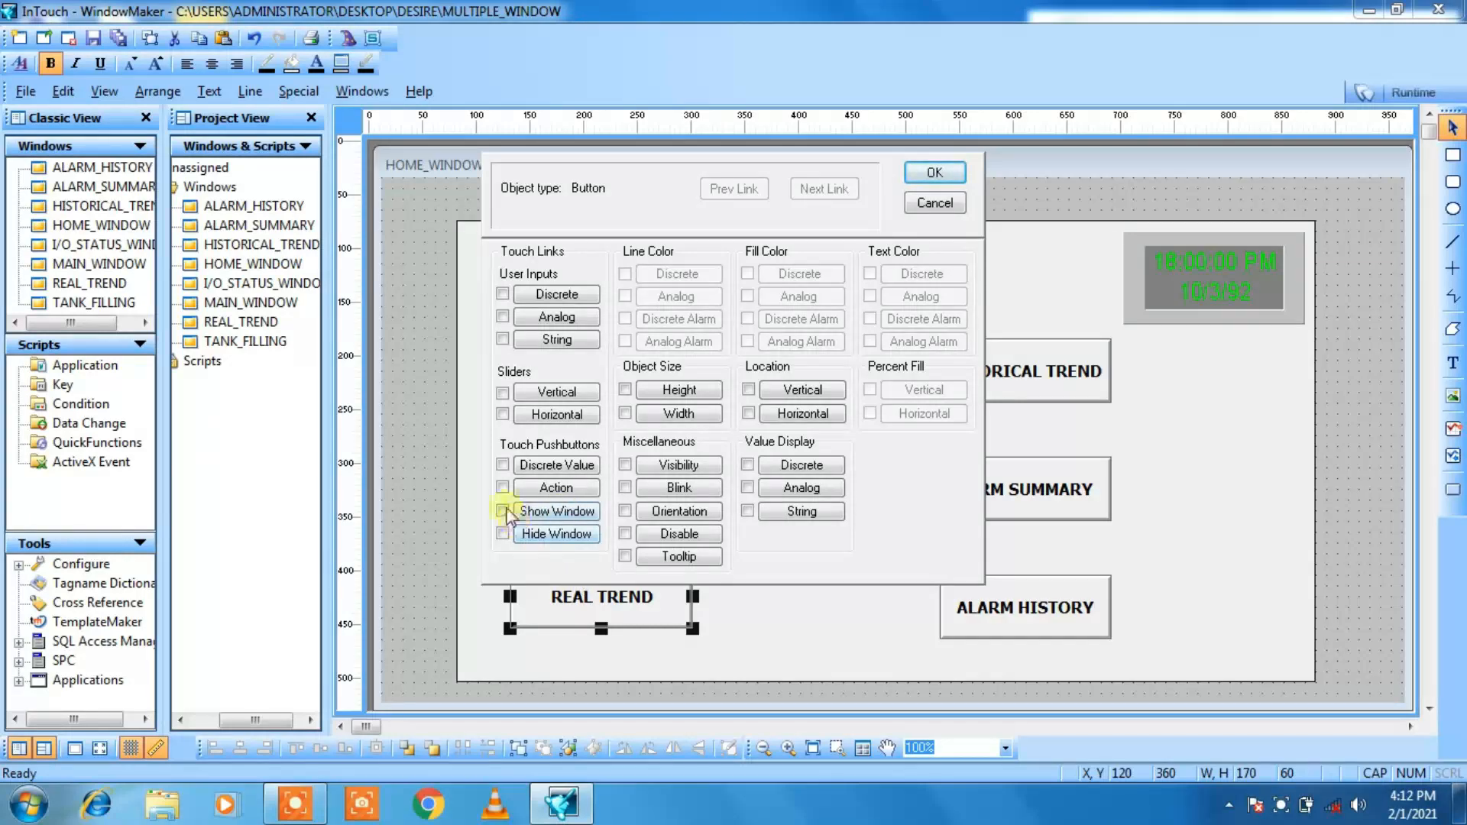
{"action": "left_click", "coordinate": [503, 511]}
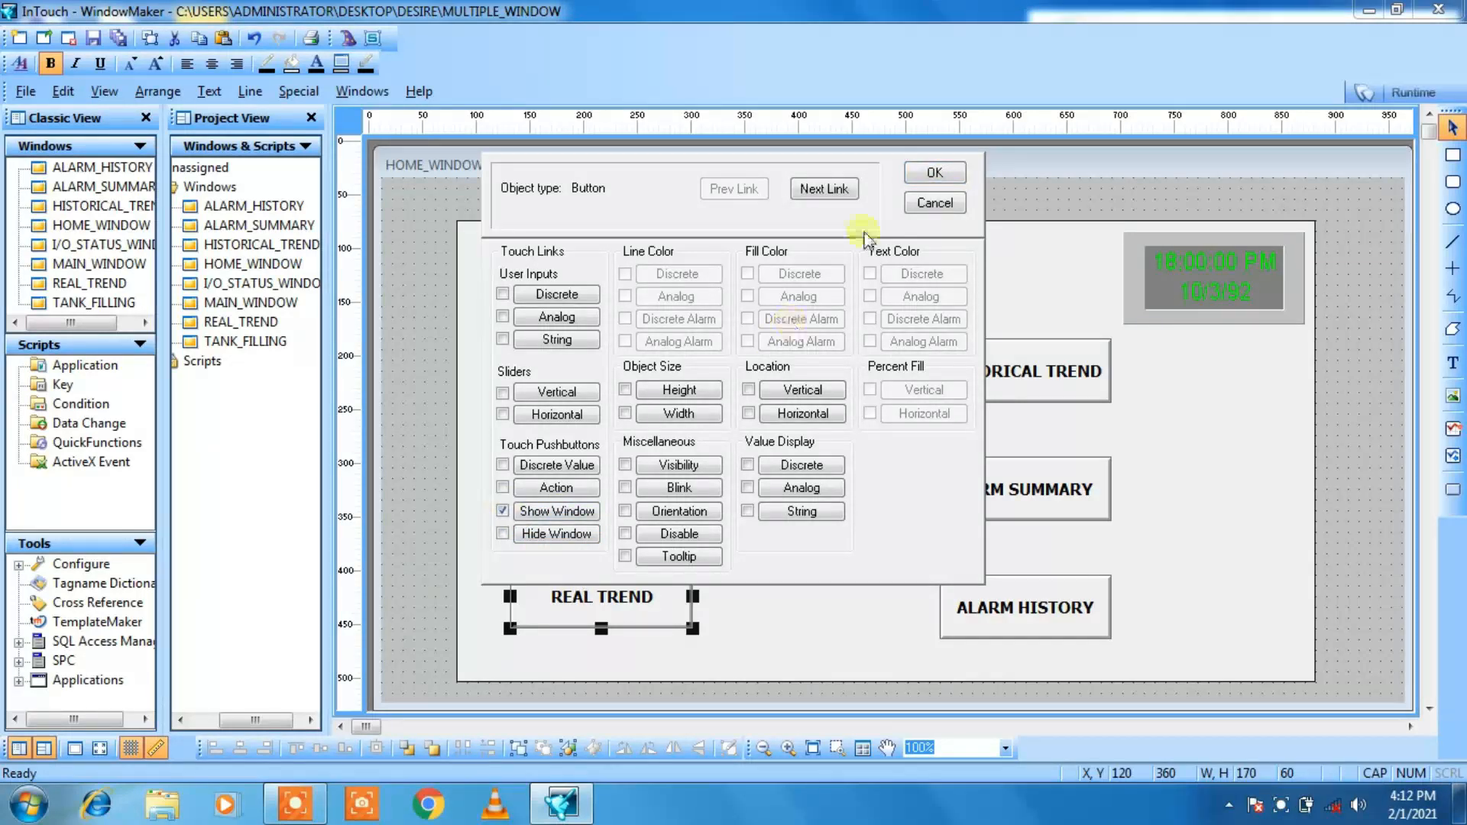
{"action": "left_click", "coordinate": [825, 189]}
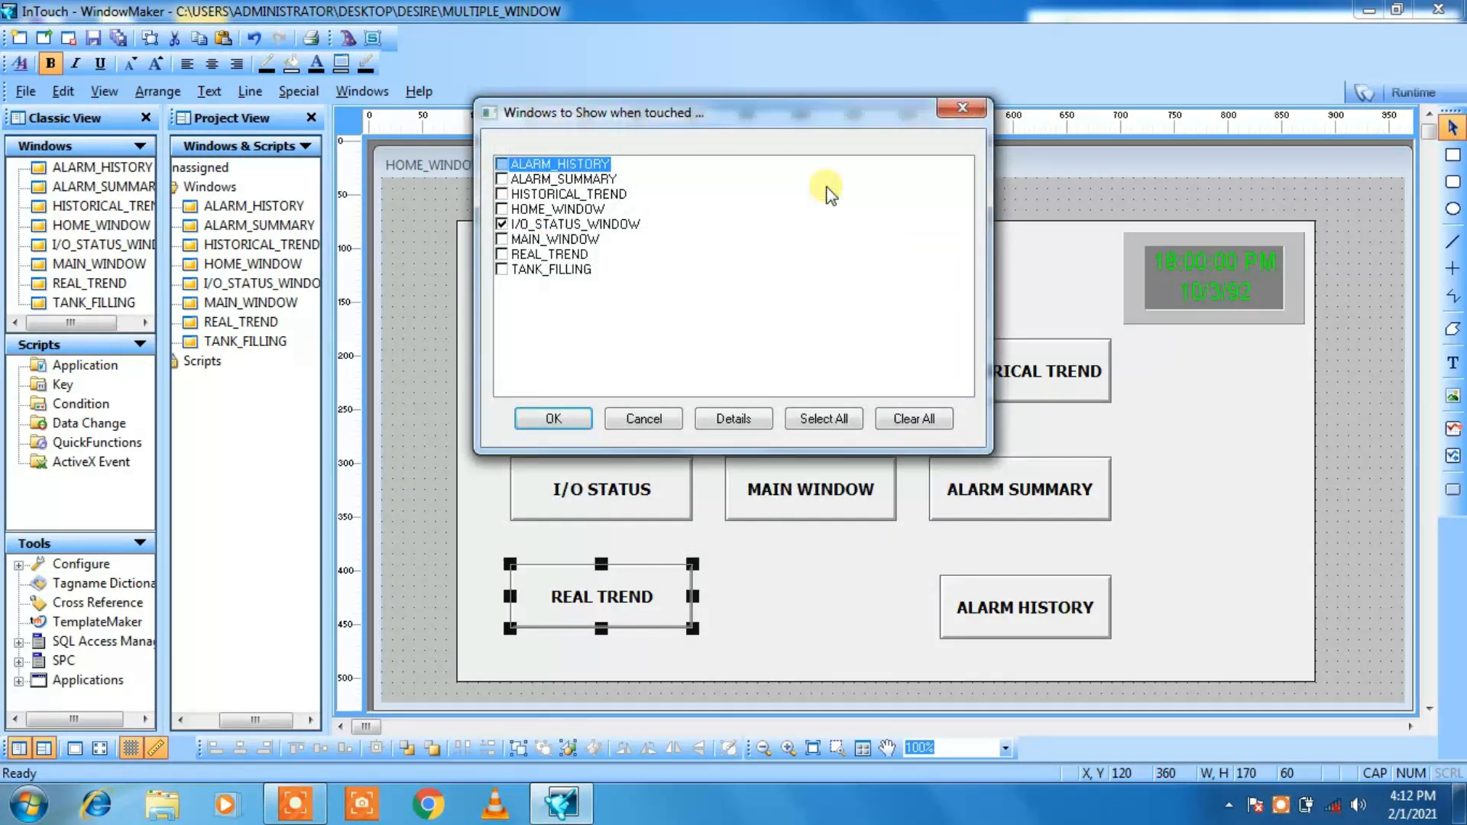
{"action": "left_click", "coordinate": [502, 225]}
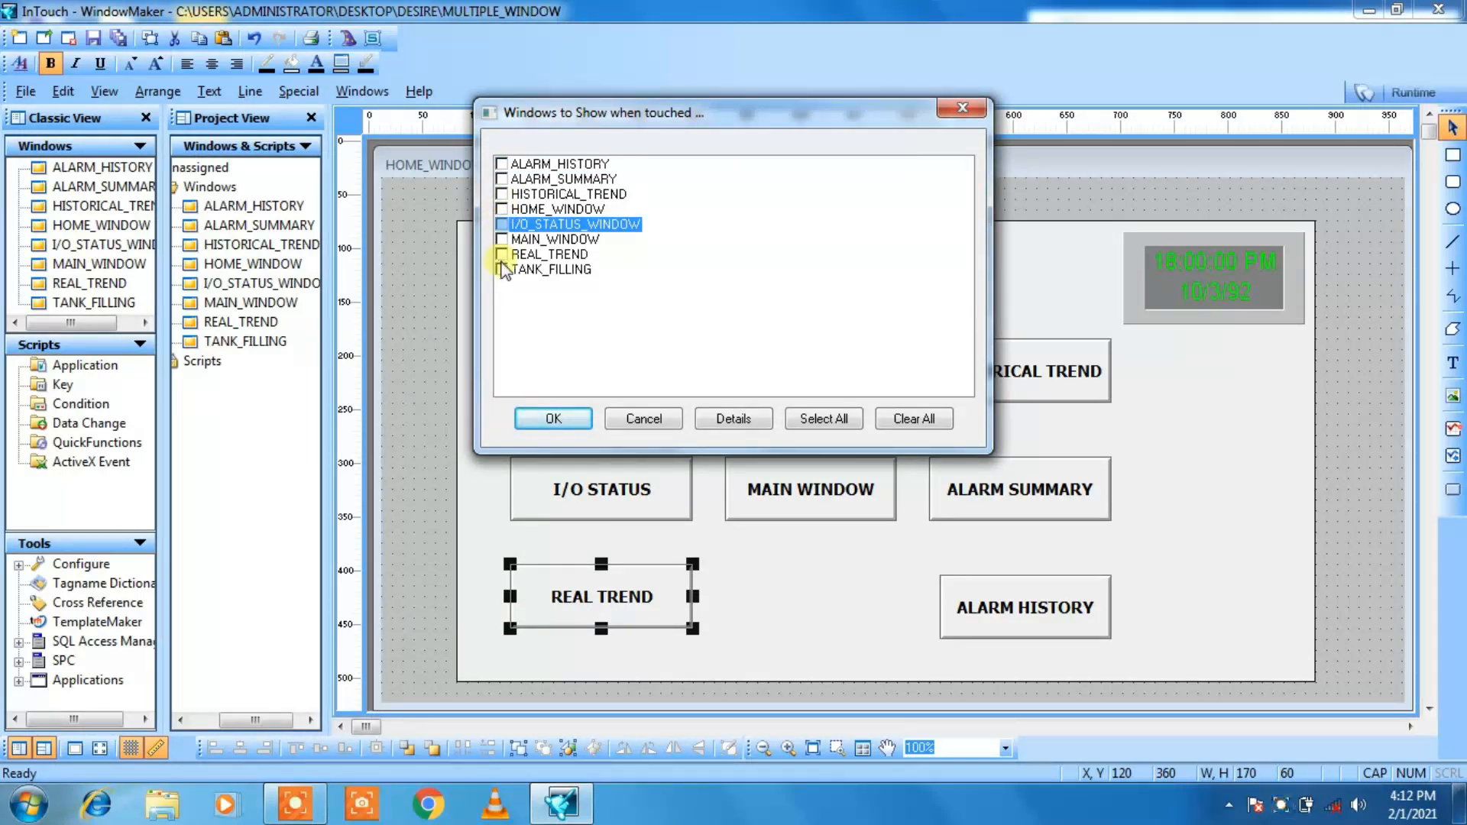
{"action": "left_click", "coordinate": [503, 255]}
{"action": "left_click", "coordinate": [544, 418]}
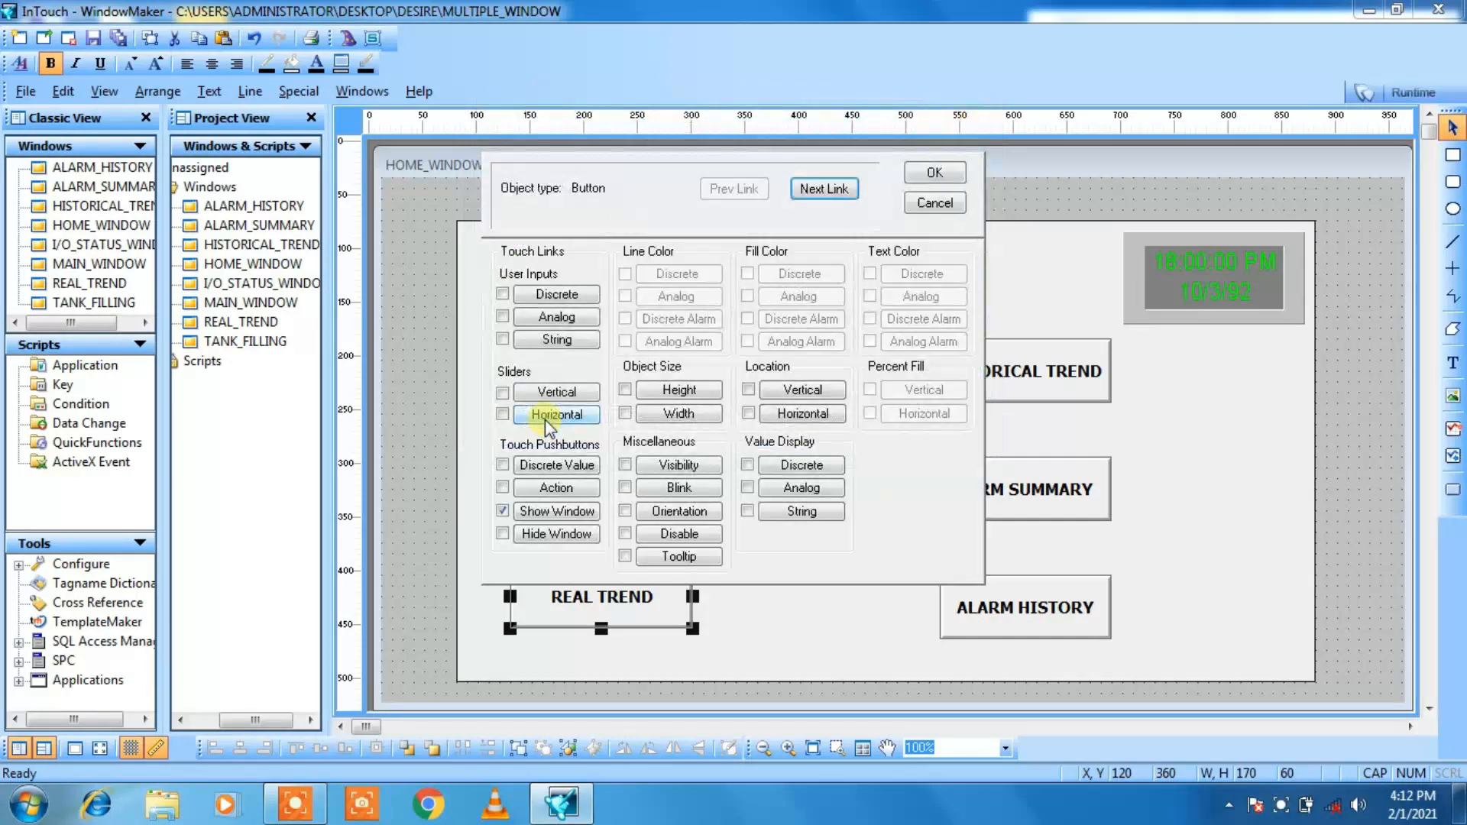
{"action": "left_click", "coordinate": [922, 174]}
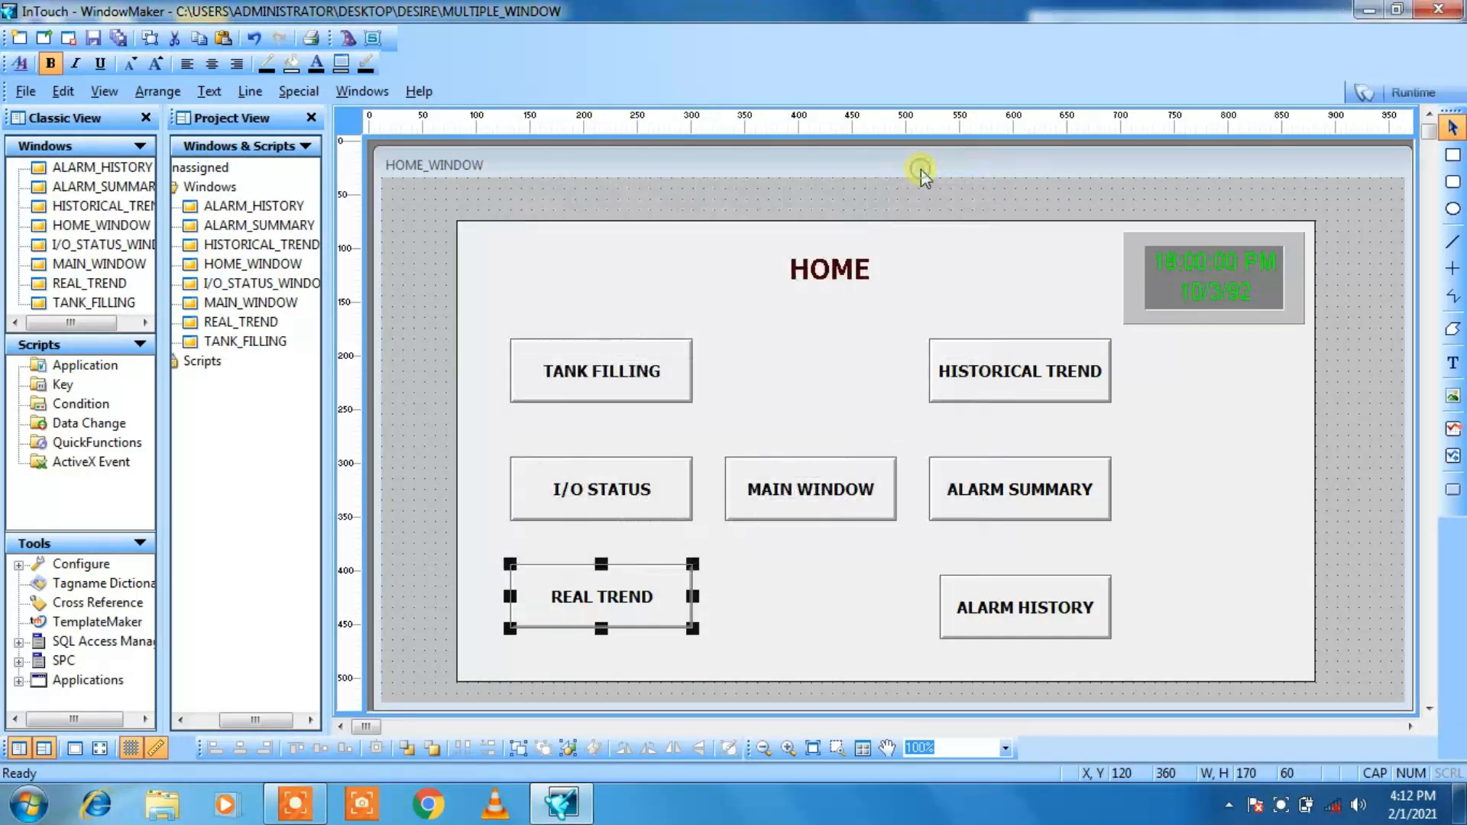
{"action": "double_click", "coordinate": [800, 496]}
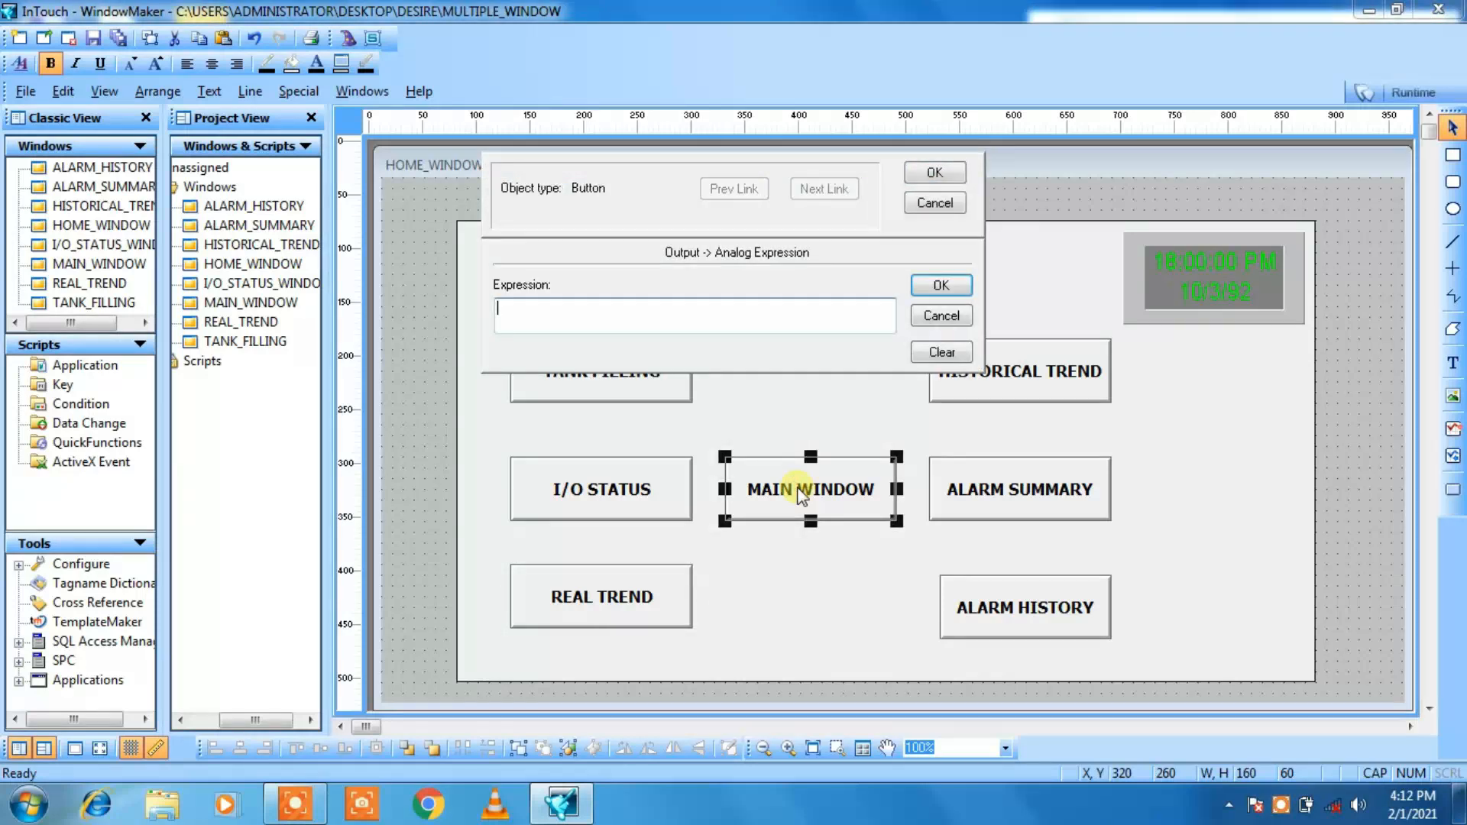
{"action": "left_click", "coordinate": [941, 317]}
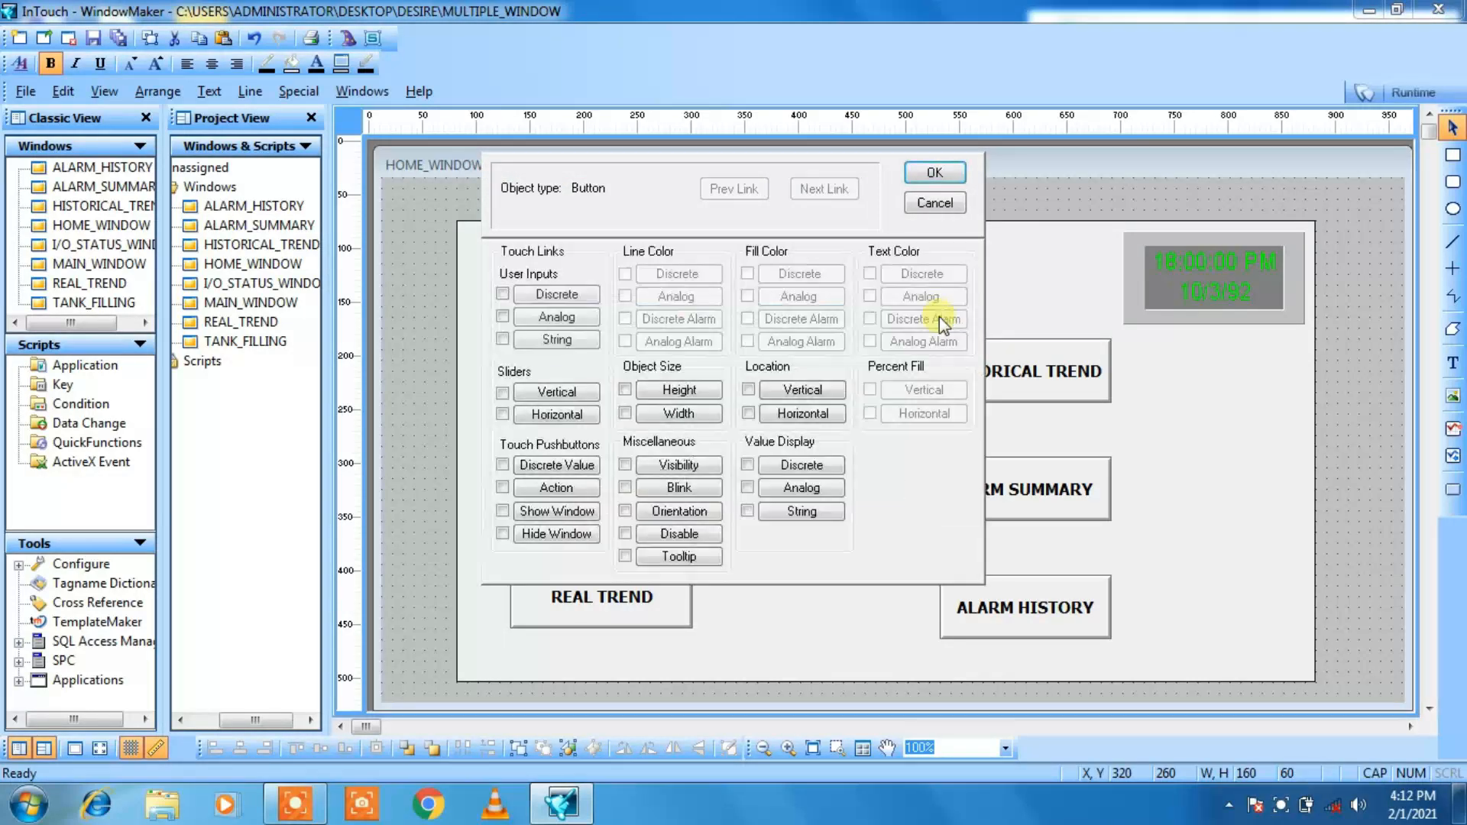
{"action": "left_click", "coordinate": [938, 196]}
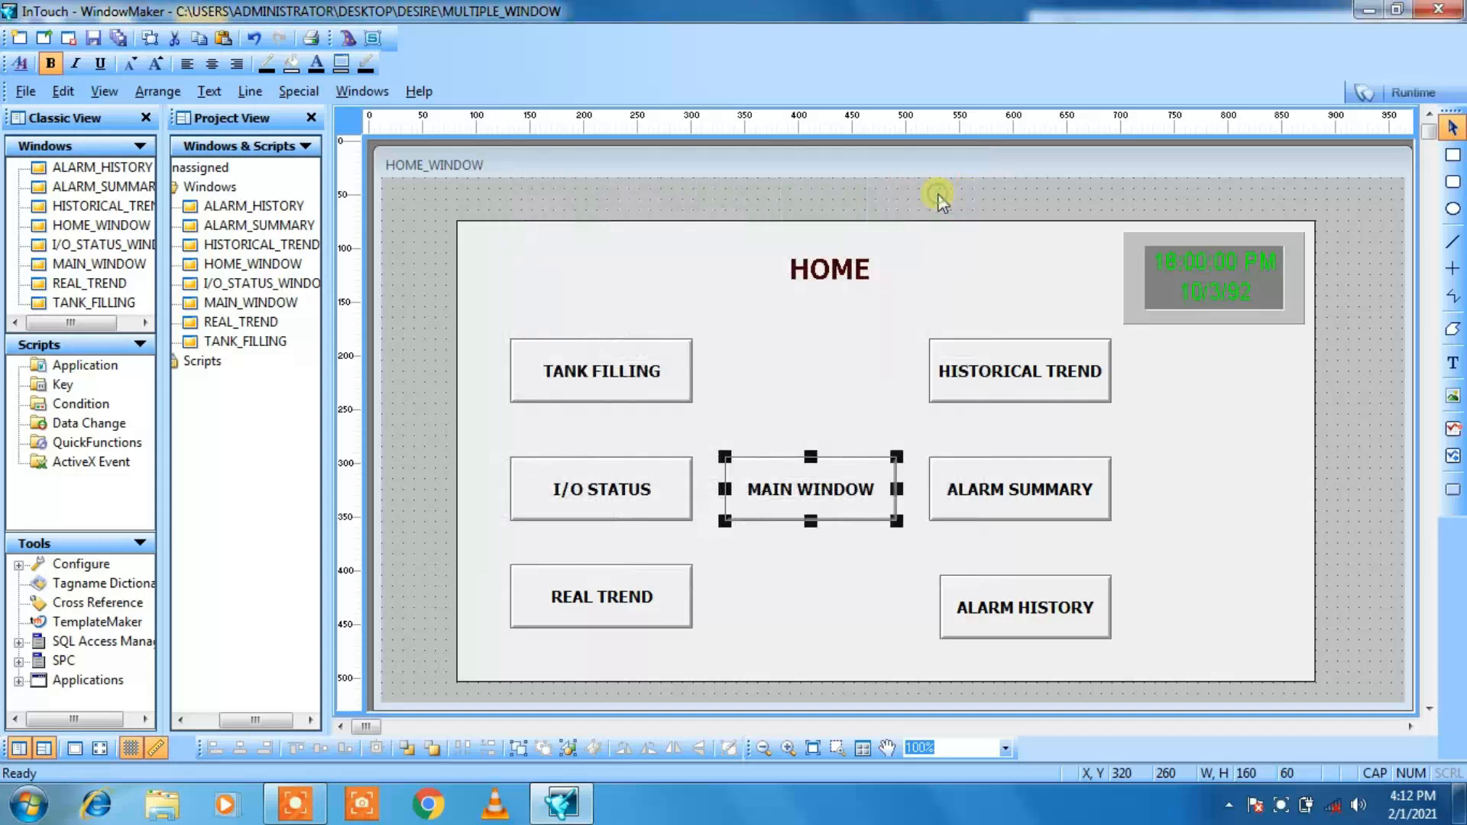
Step: Add a Show Window link to the MAIN WINDOW button, choosing only MAIN_WINDOW instead of REAL_TREND
{"action": "double_click", "coordinate": [781, 466]}
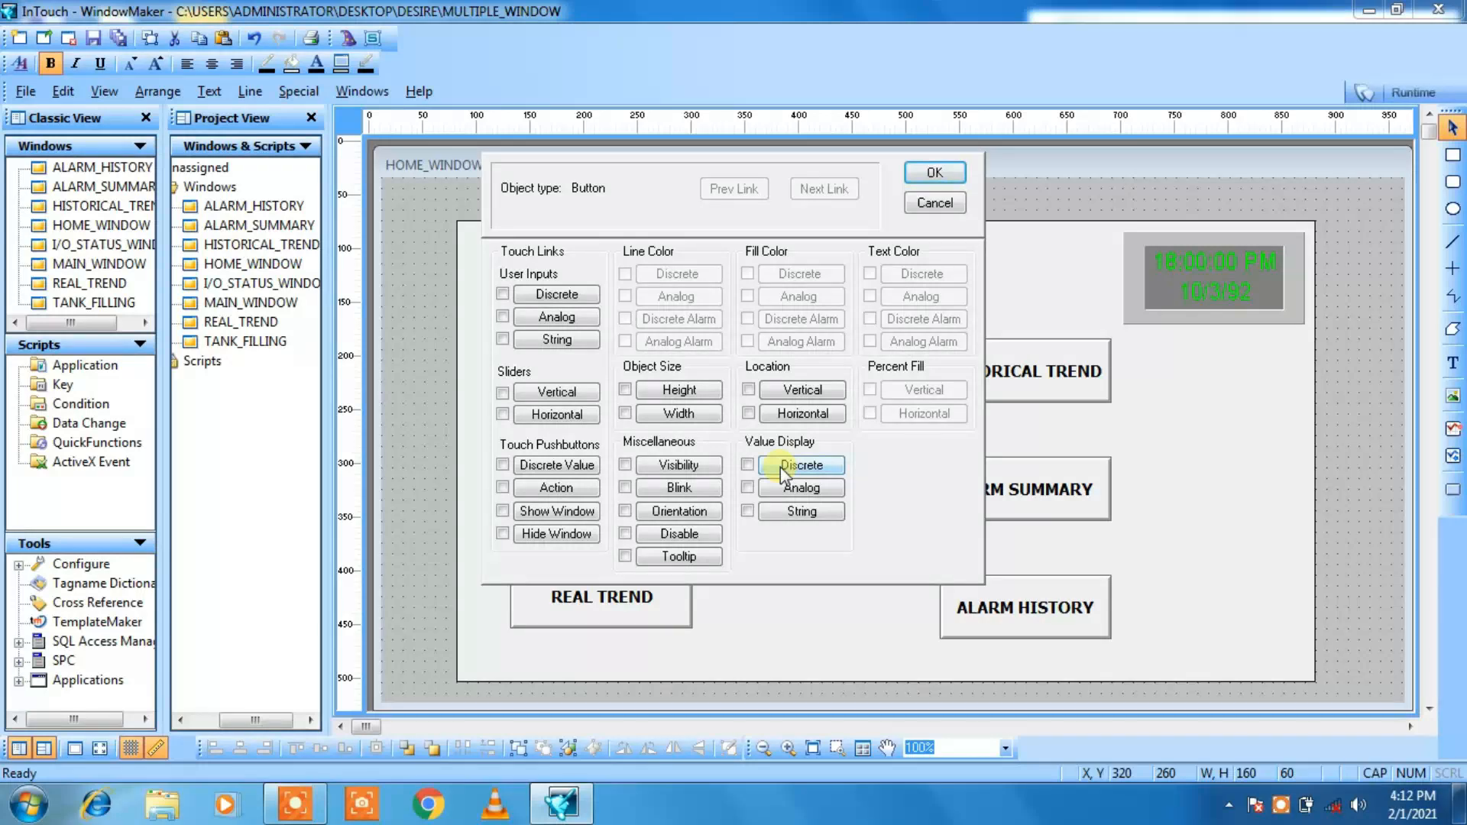
{"action": "left_click", "coordinate": [503, 511]}
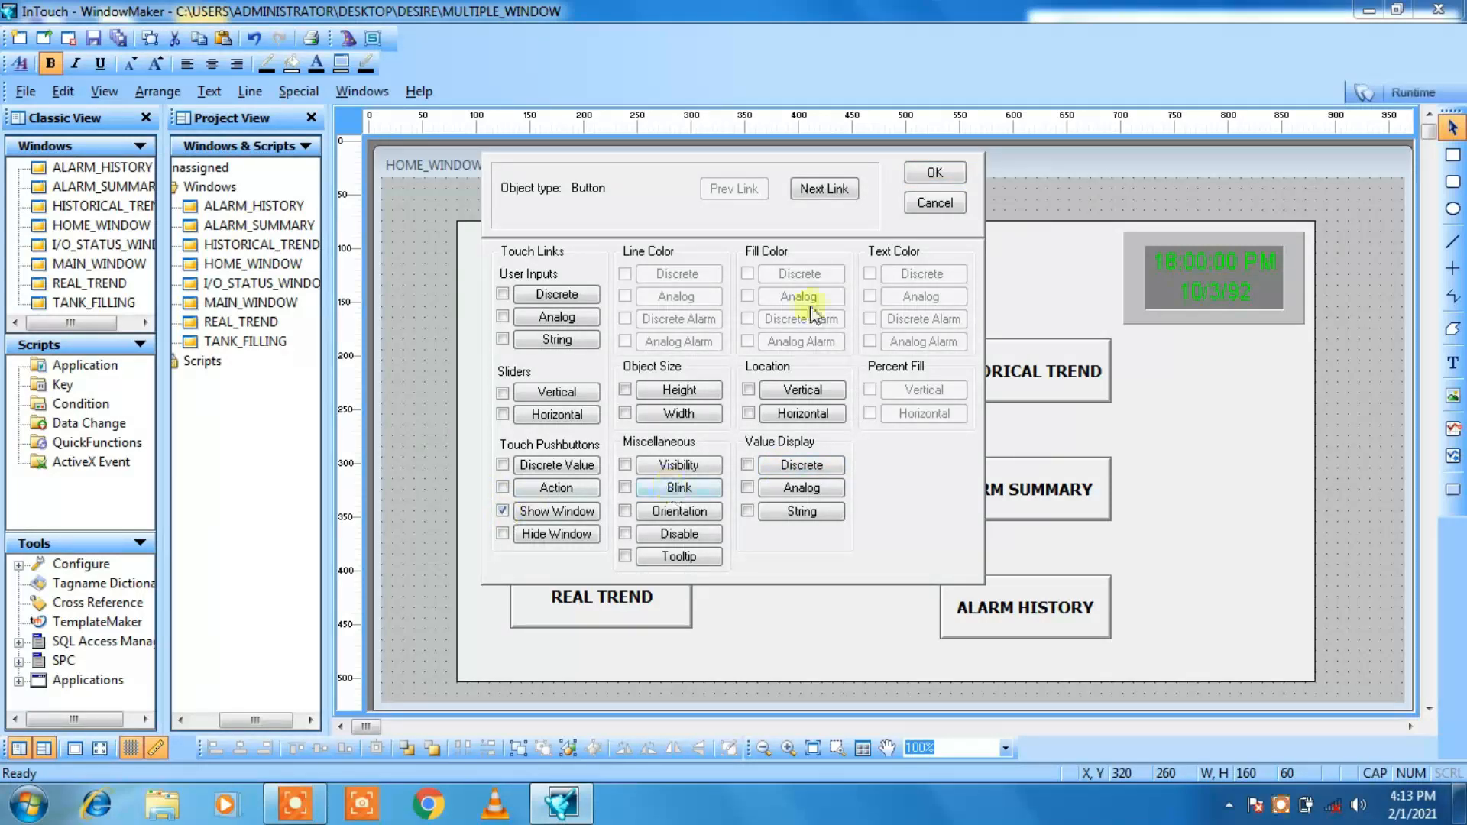
{"action": "left_click", "coordinate": [834, 188]}
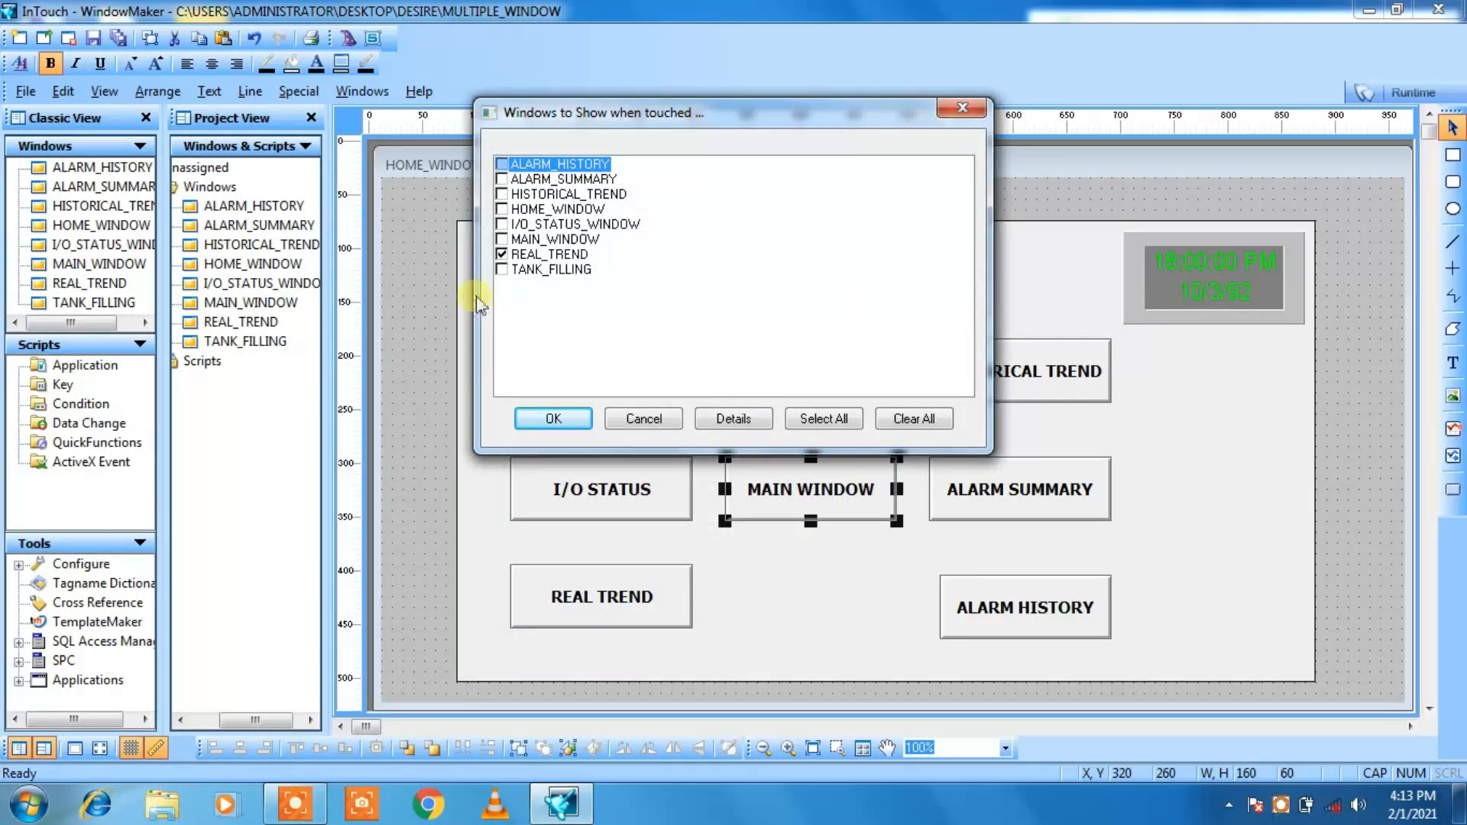
{"action": "left_click", "coordinate": [504, 255]}
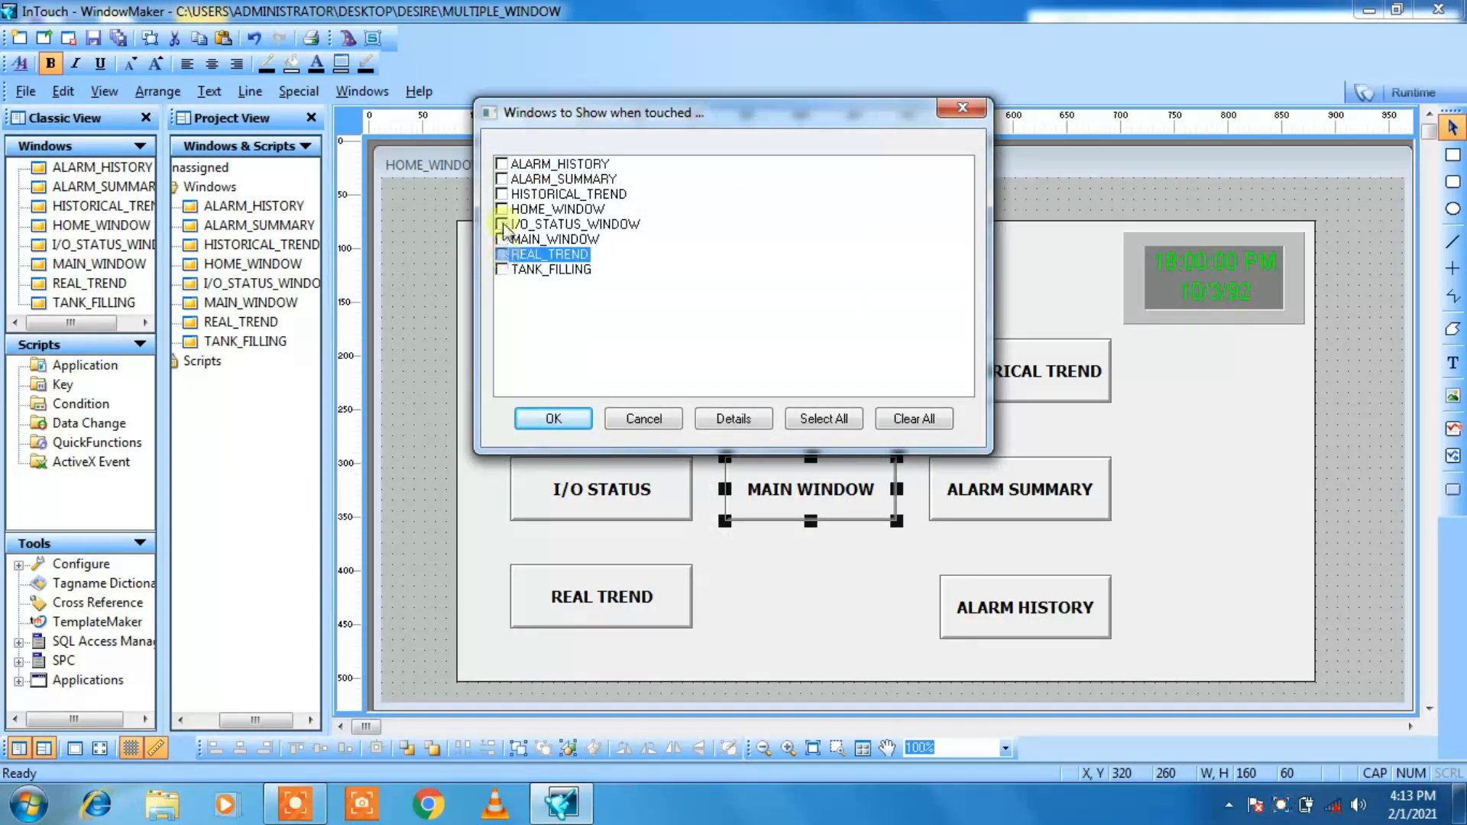
{"action": "left_click", "coordinate": [502, 239]}
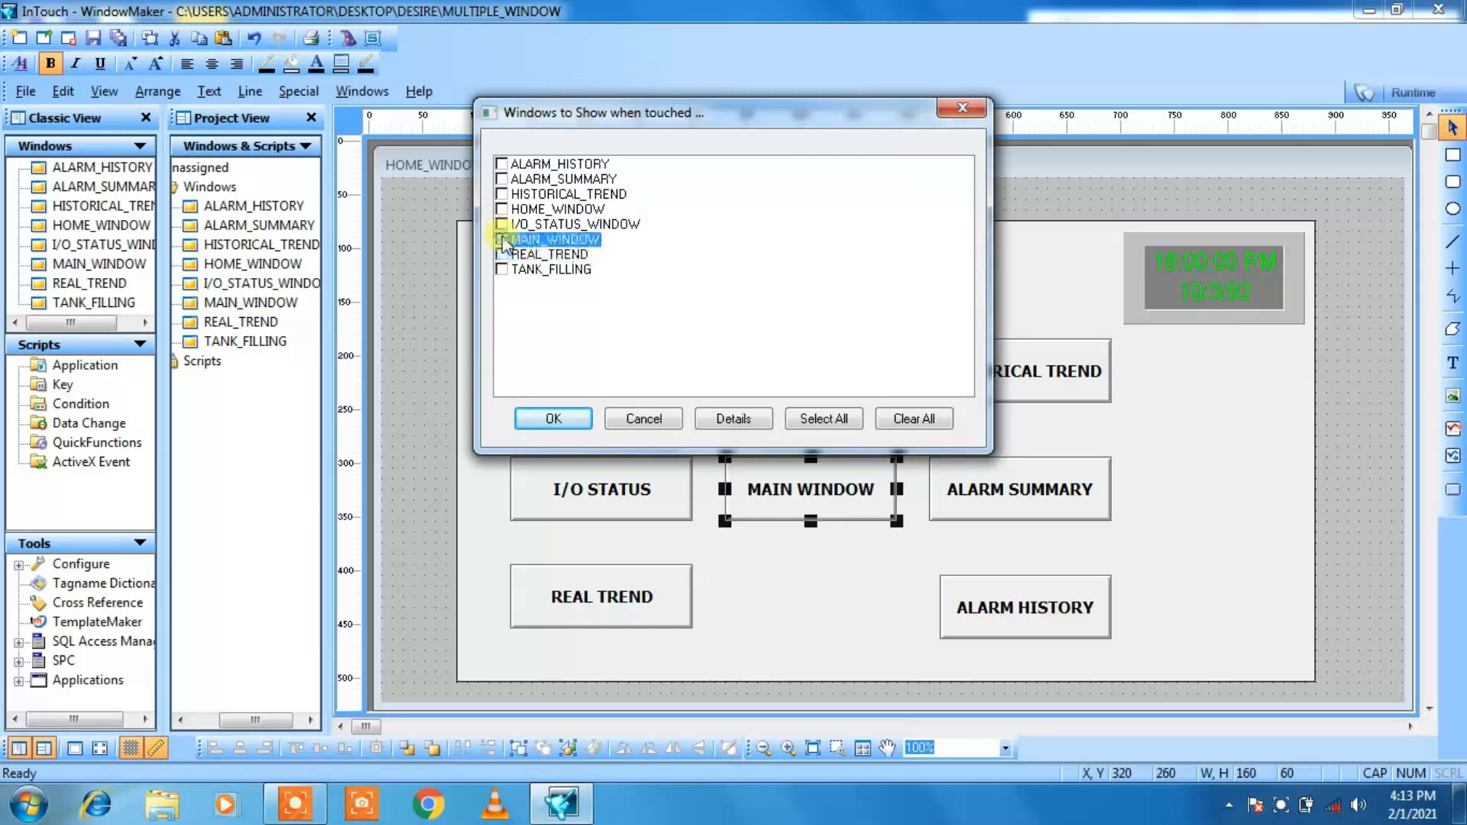
{"action": "left_click", "coordinate": [575, 419]}
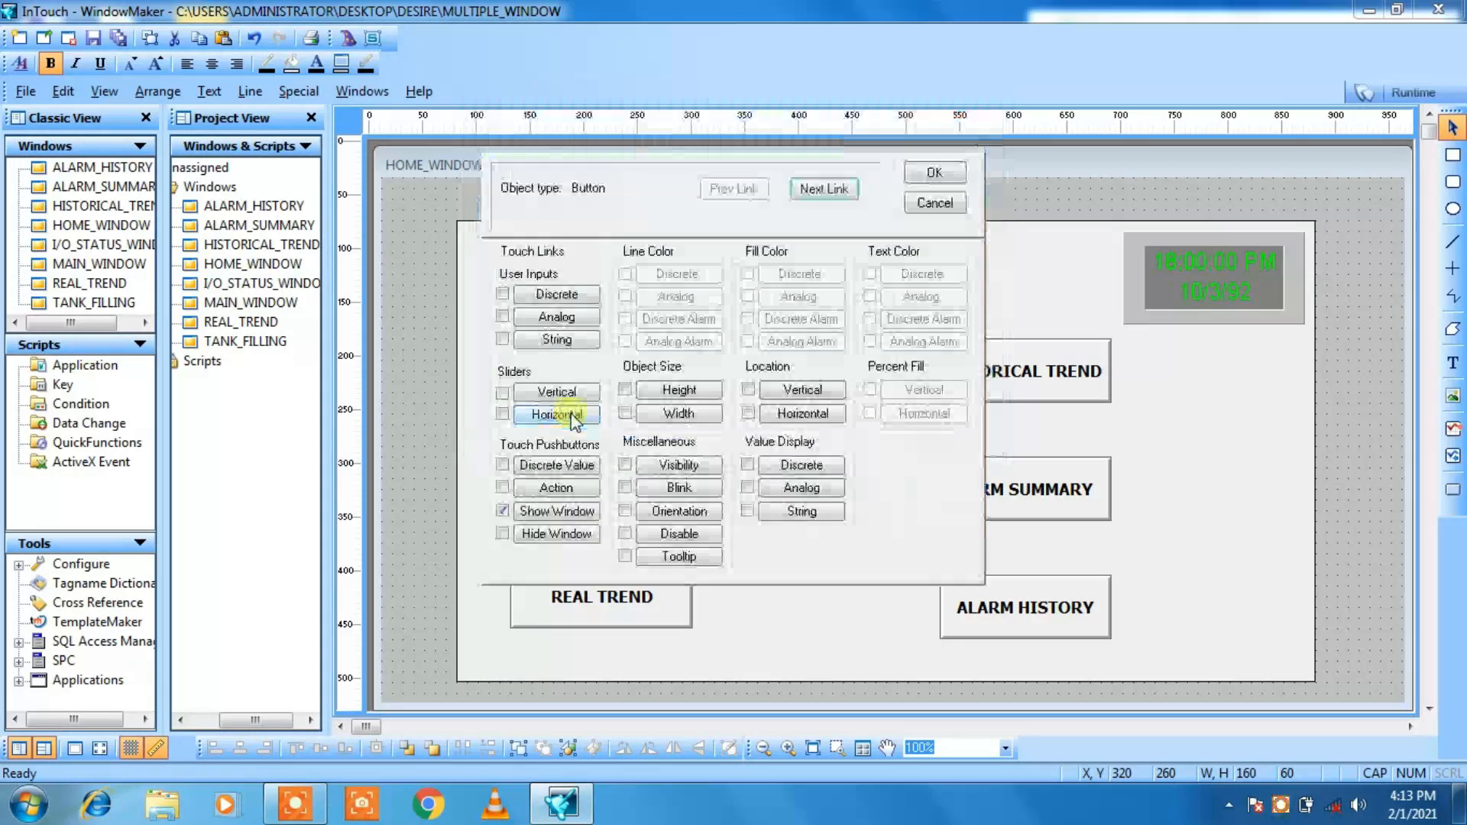
{"action": "left_click", "coordinate": [933, 175]}
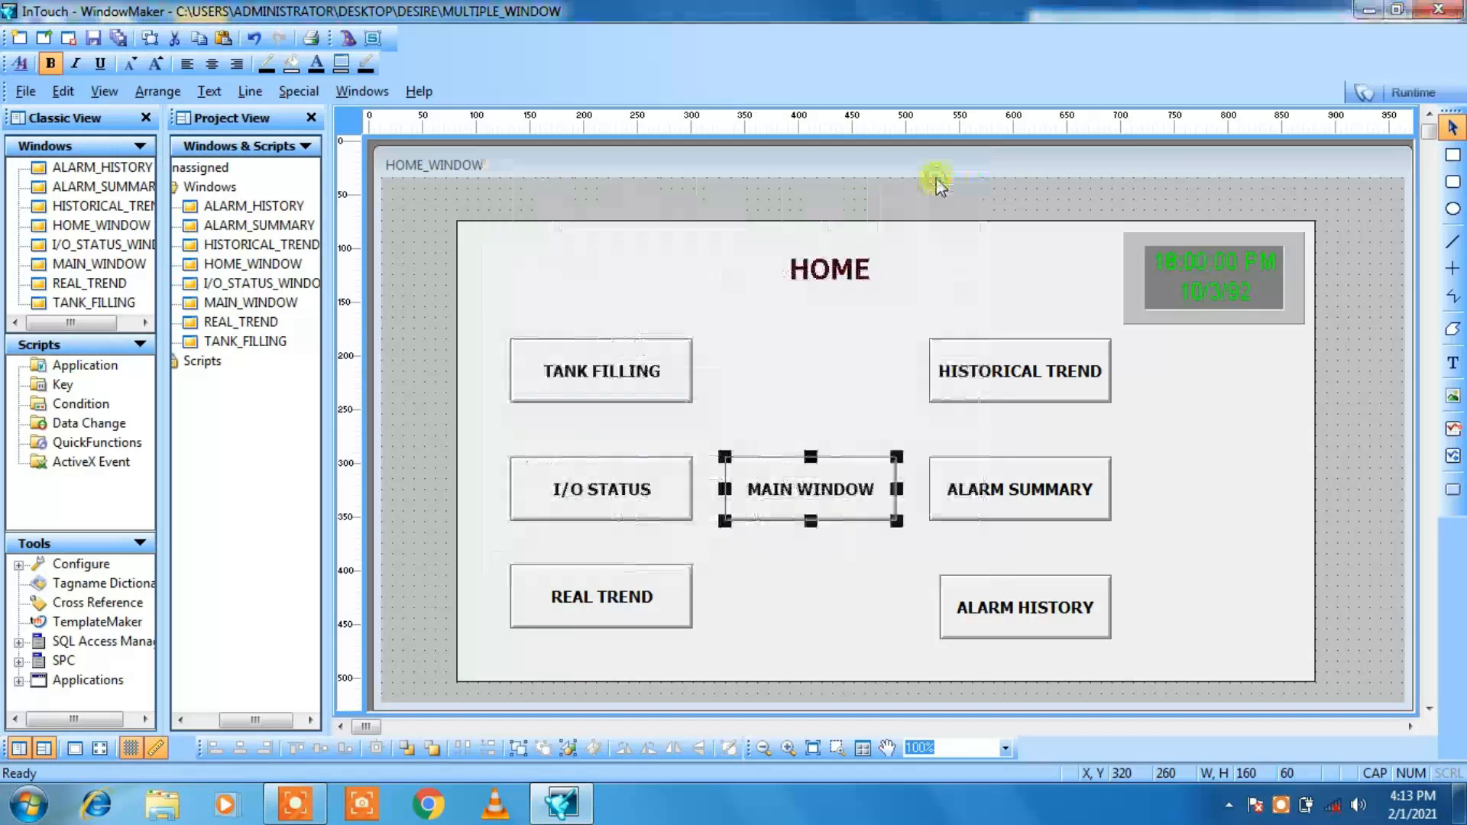
Step: Add a Show Window link to the HISTORICAL TREND button, choosing only HISTORICAL_TREND instead of MAIN_WINDOW
{"action": "double_click", "coordinate": [1003, 360]}
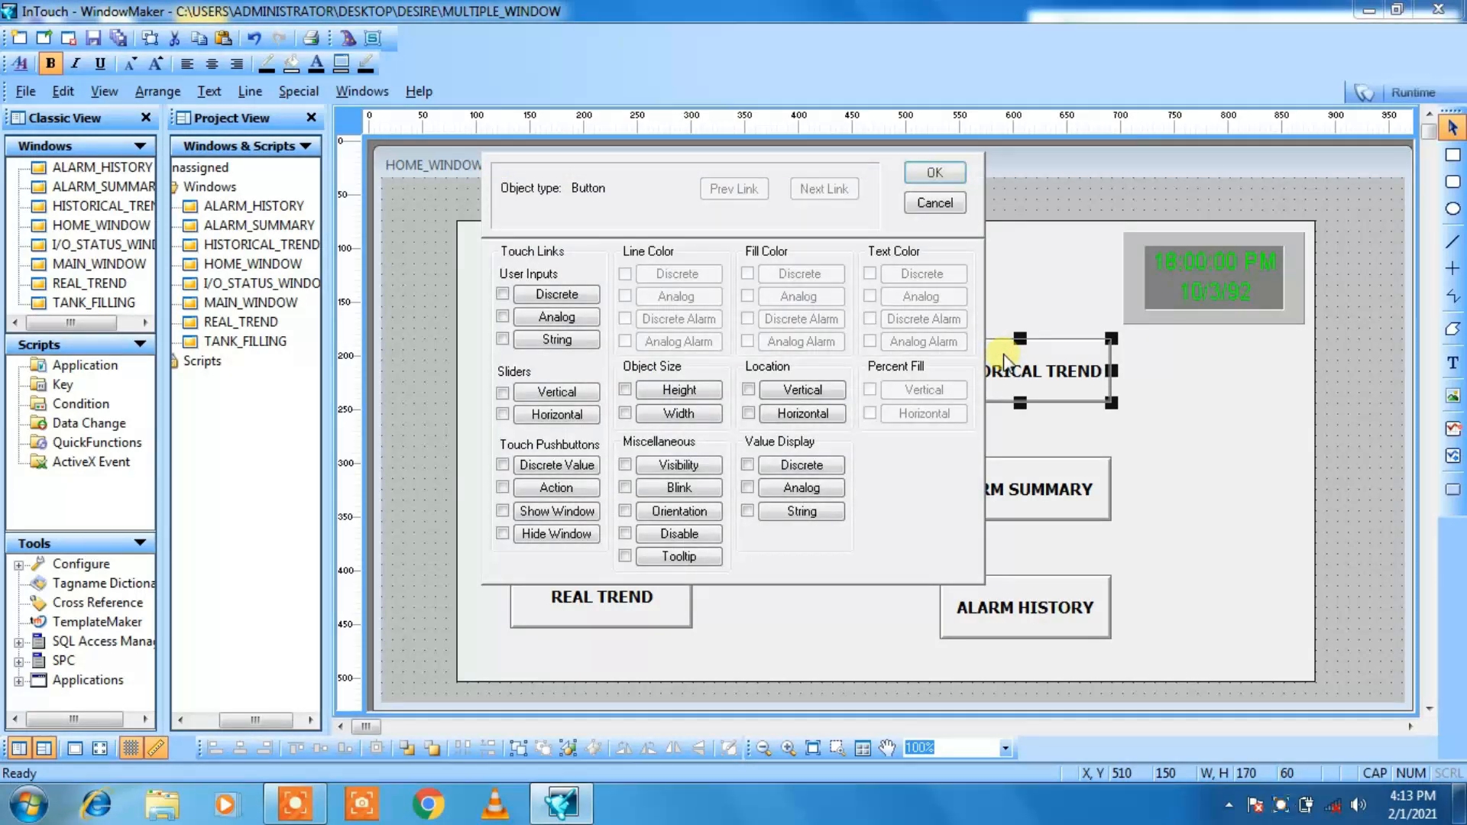
{"action": "left_click", "coordinate": [502, 510]}
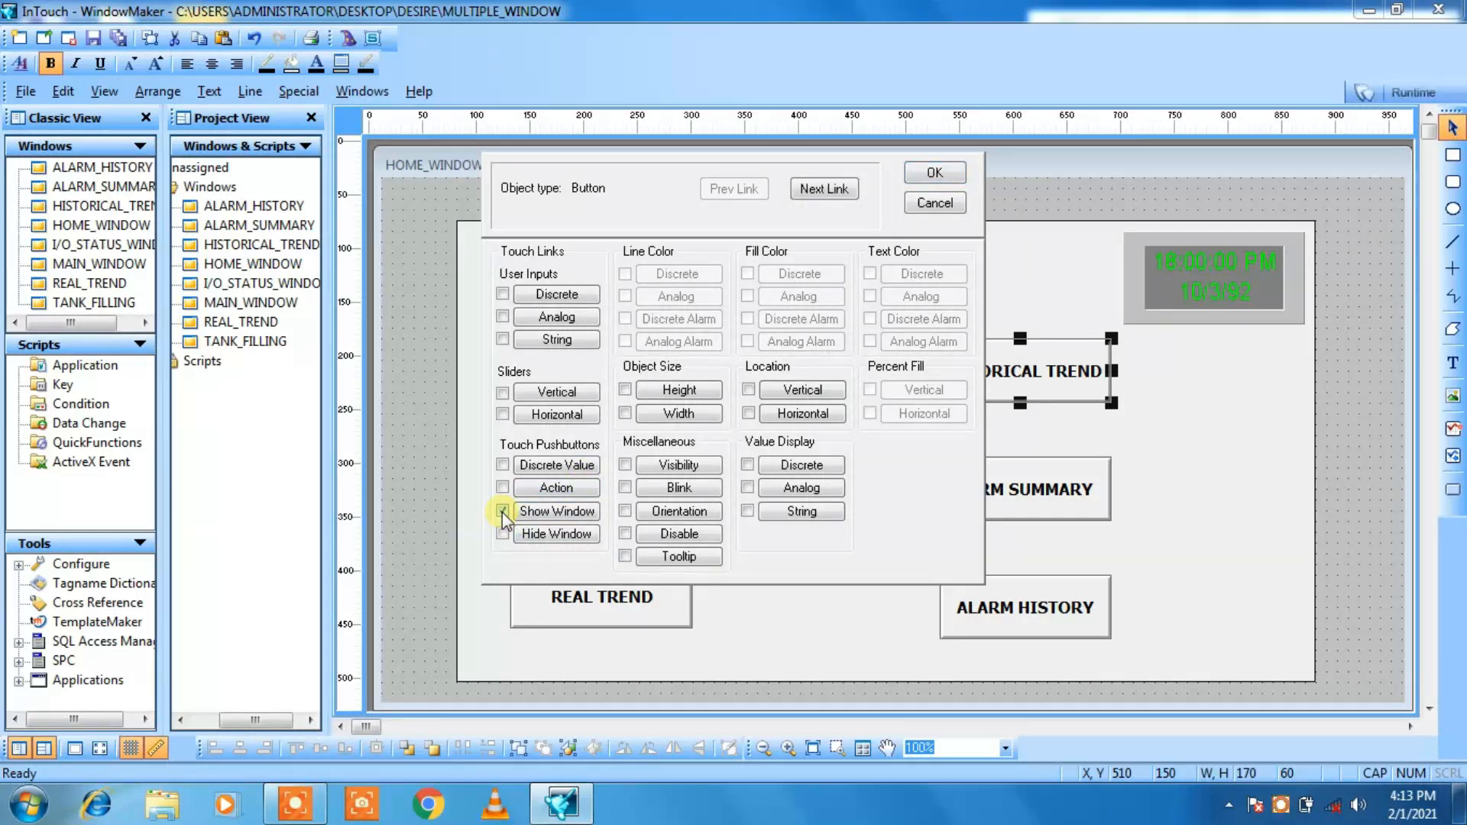
{"action": "left_click", "coordinate": [831, 190]}
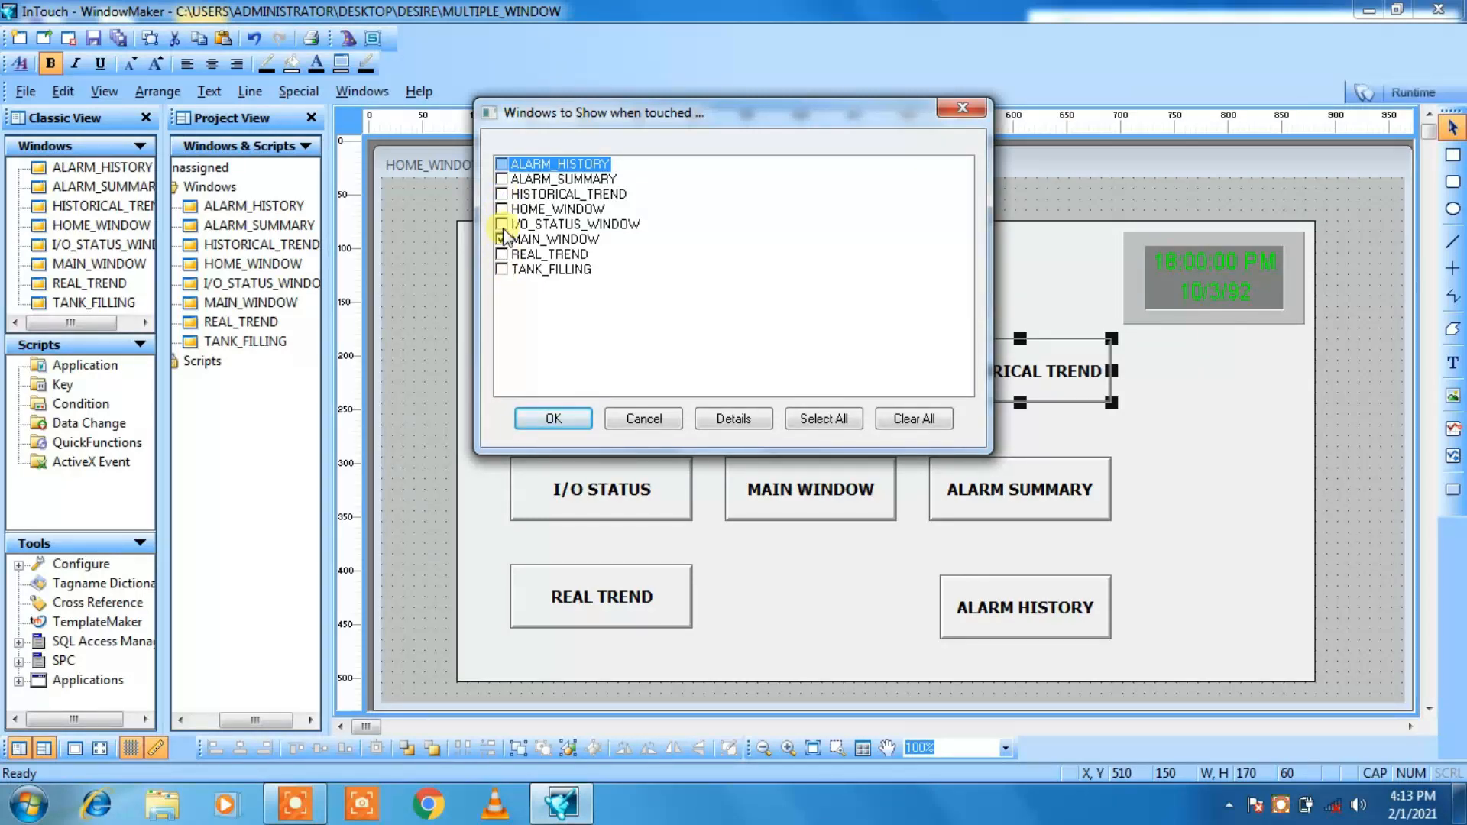
{"action": "left_click", "coordinate": [501, 194]}
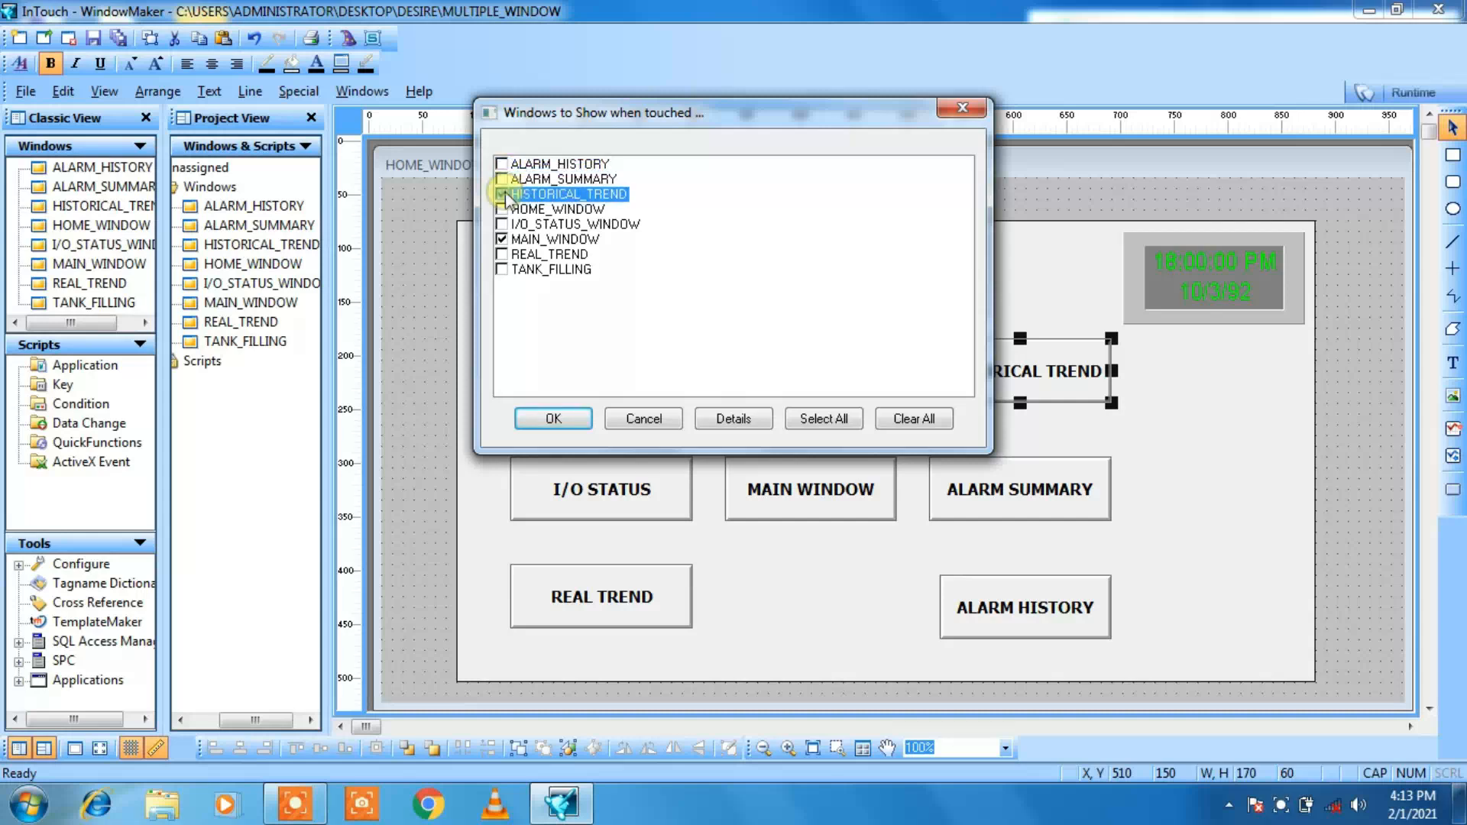
{"action": "left_click", "coordinate": [501, 240]}
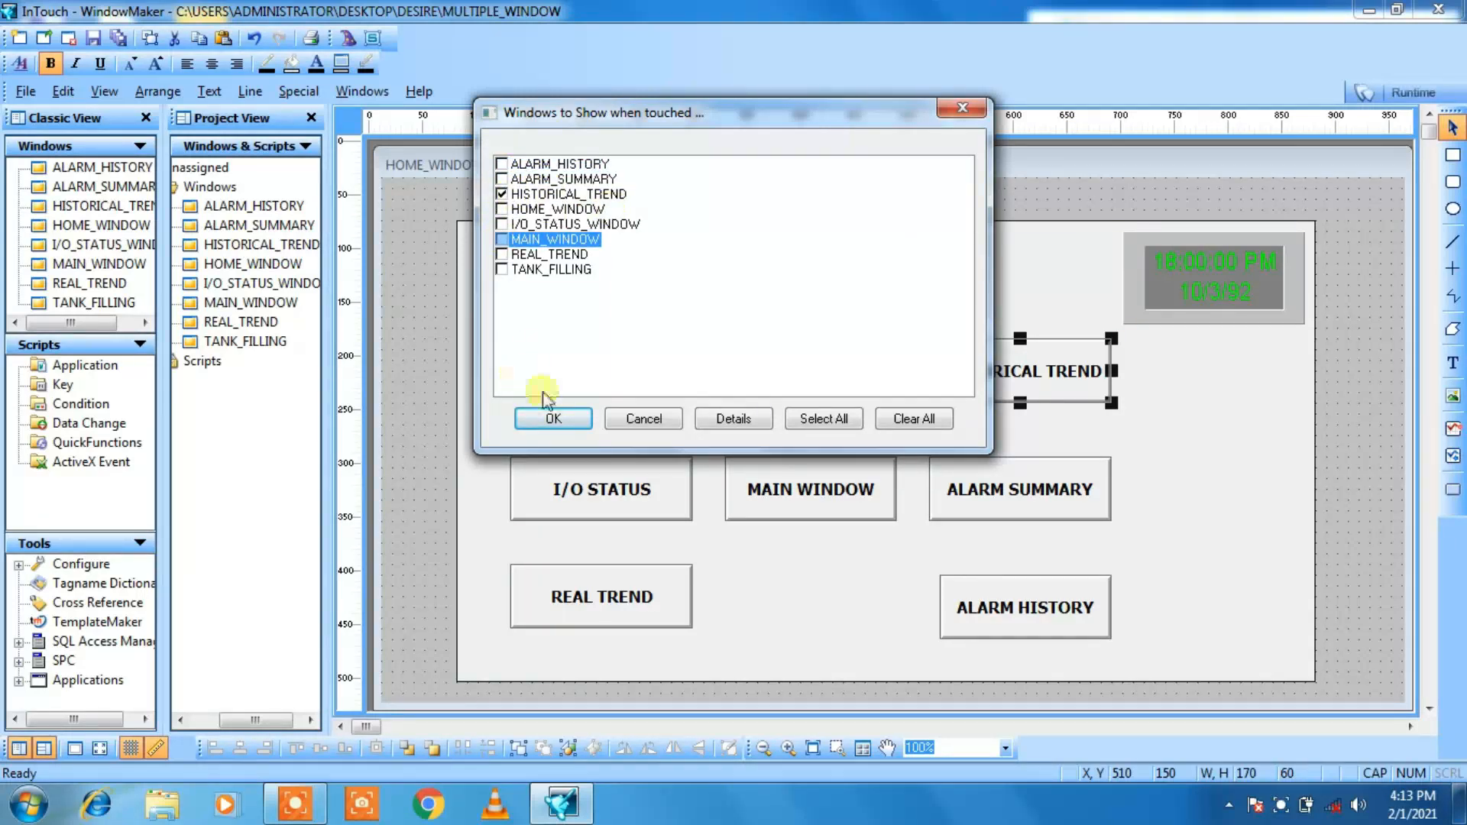
{"action": "left_click", "coordinate": [554, 417]}
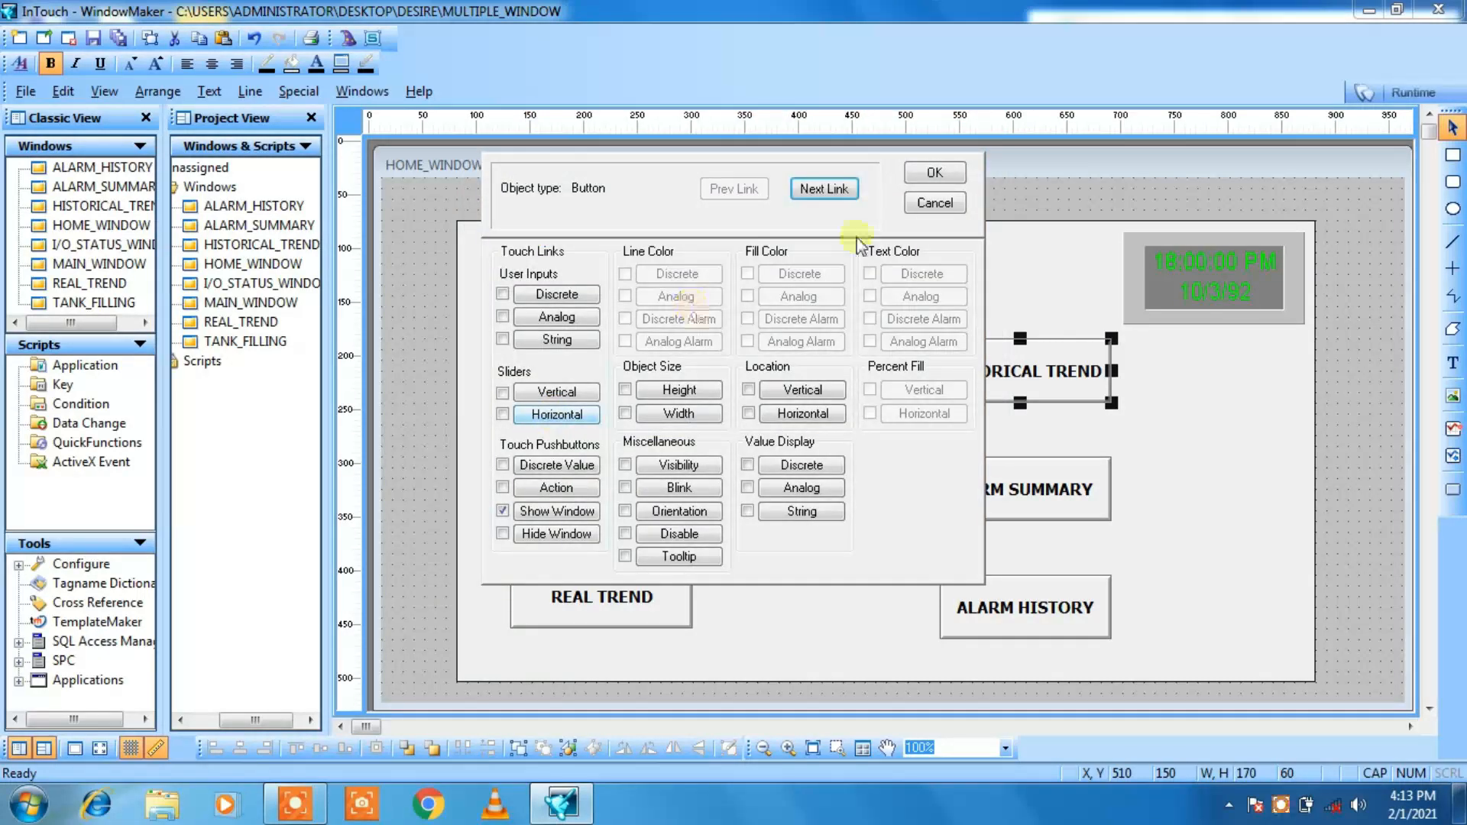
{"action": "left_click", "coordinate": [936, 172]}
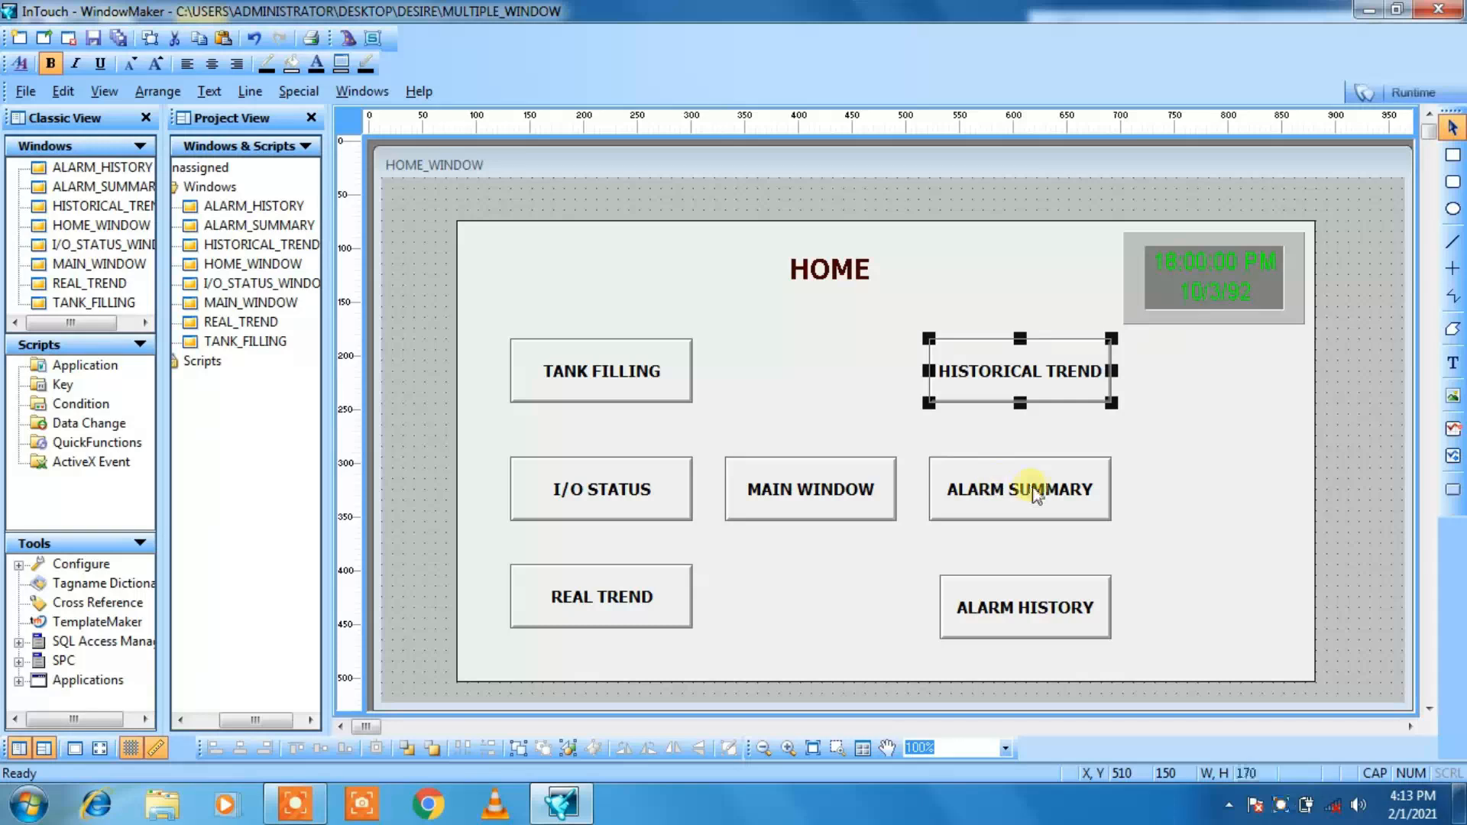
Step: Add a Show Window link to the ALARM SUMMARY button, choosing only ALARM_SUMMARY instead of HISTORICAL_TREND
{"action": "left_click", "coordinate": [988, 475]}
{"action": "double_click", "coordinate": [988, 475]}
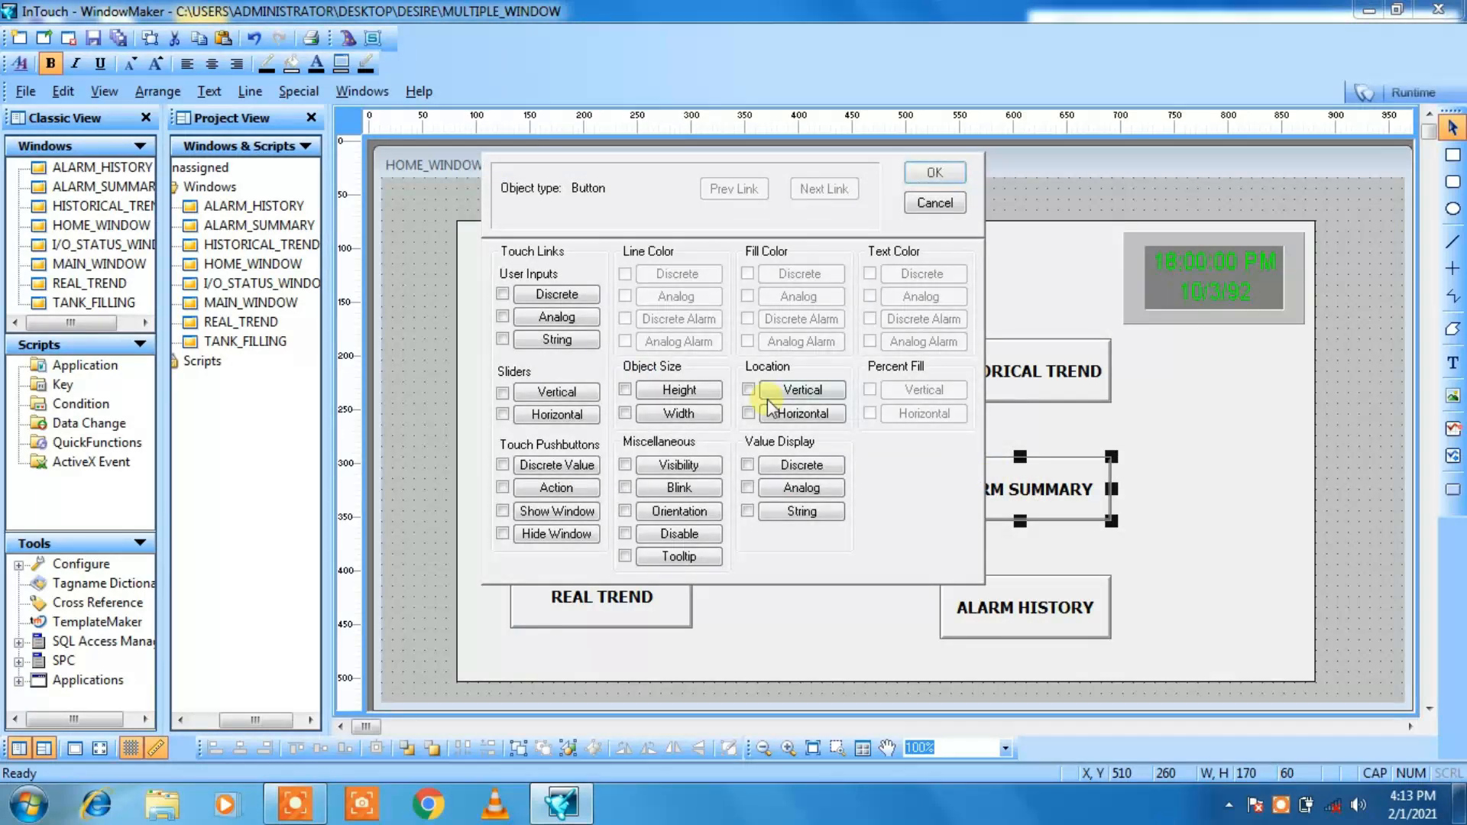
{"action": "left_click", "coordinate": [504, 513]}
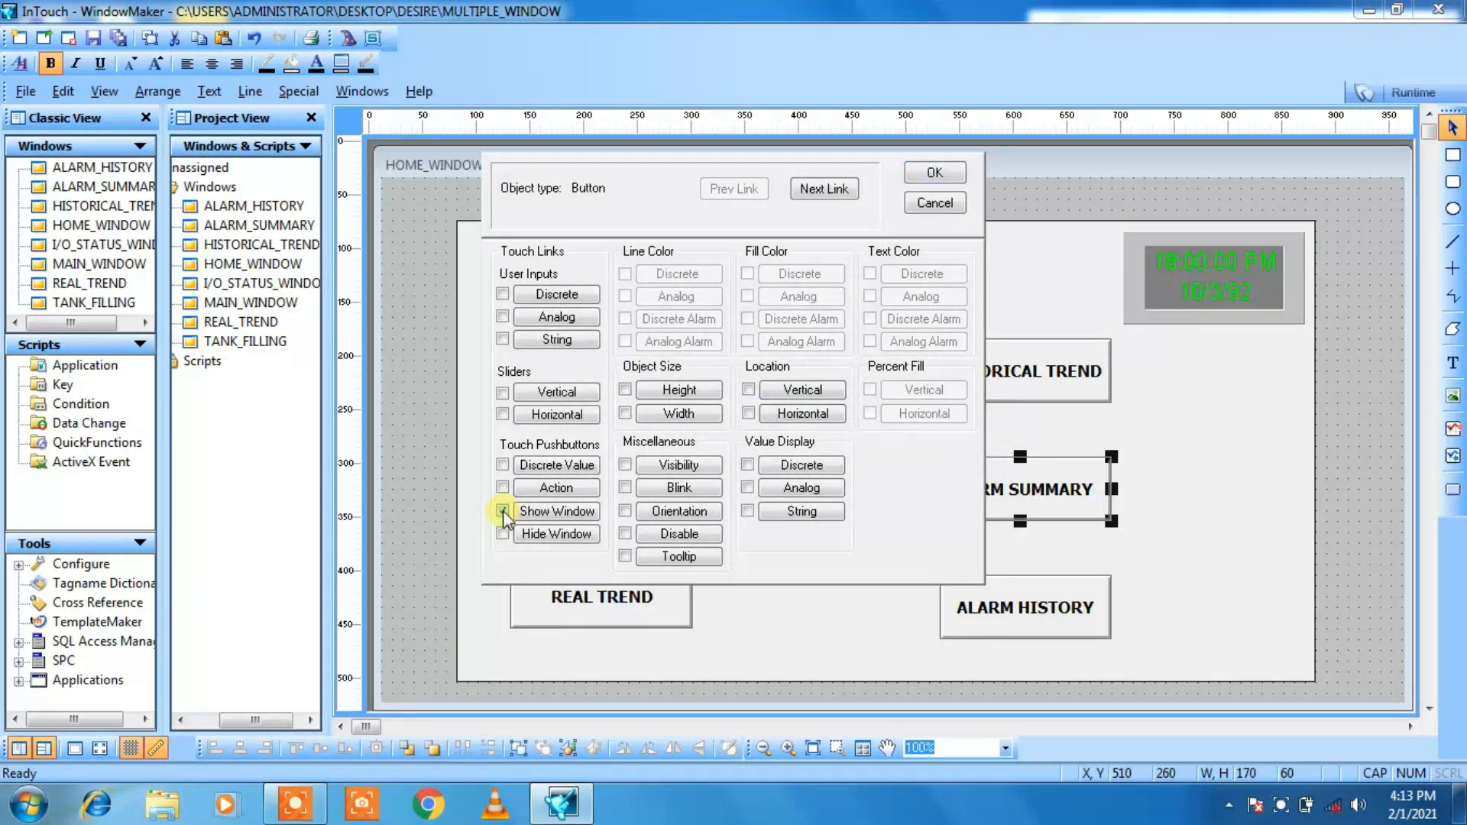
{"action": "left_click", "coordinate": [807, 189]}
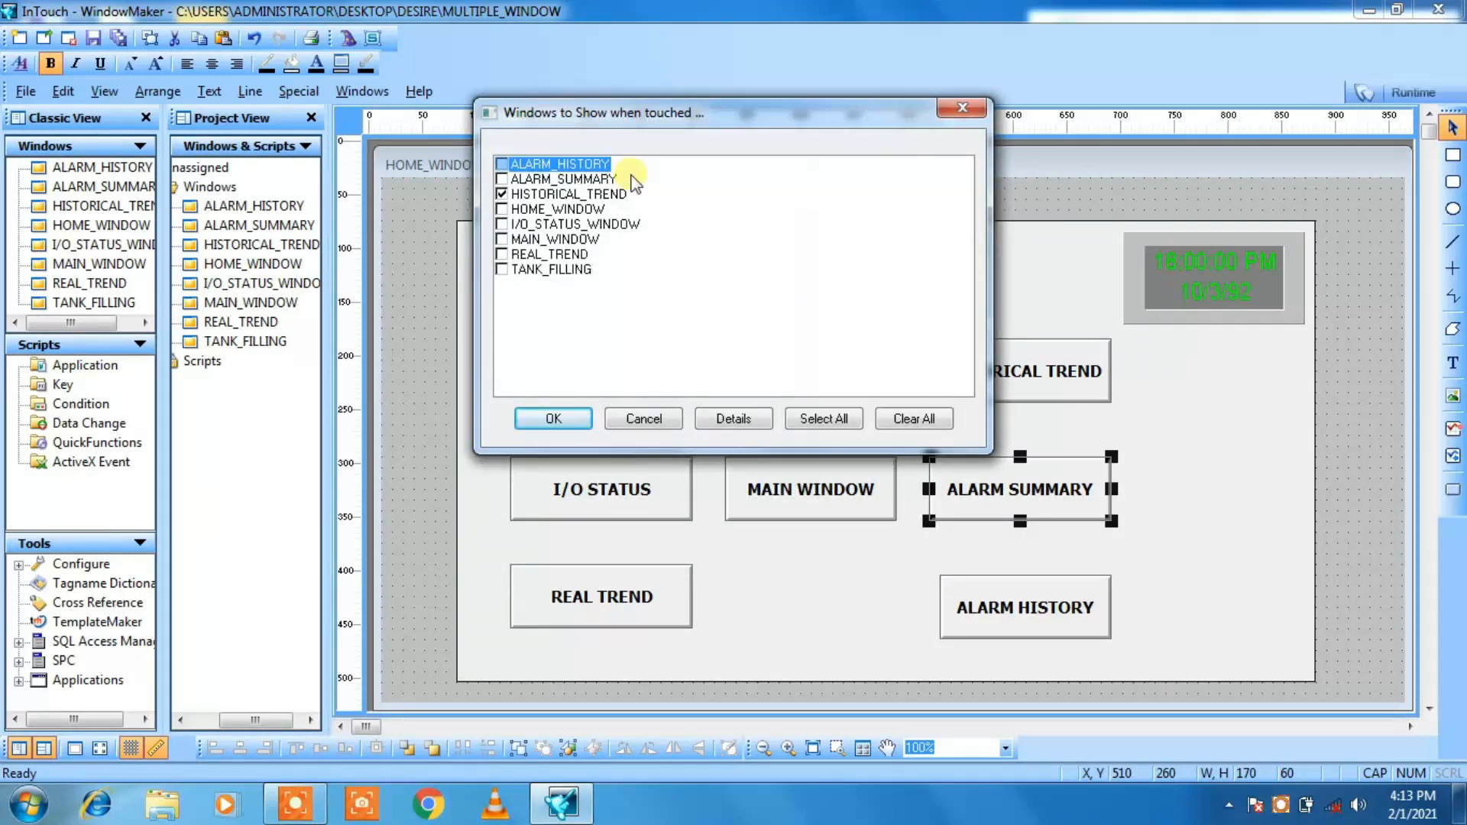
{"action": "left_click", "coordinate": [502, 195]}
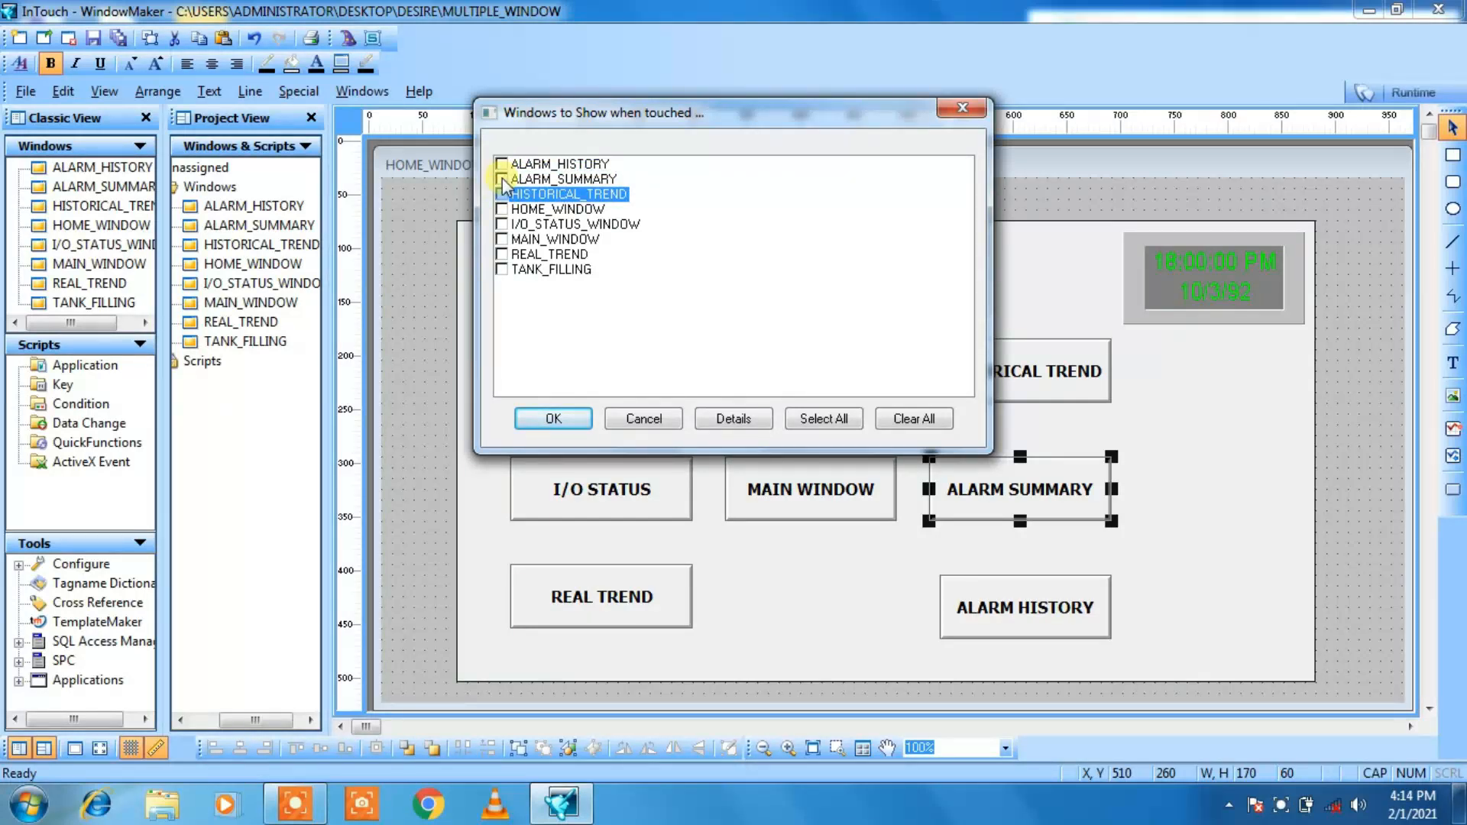
{"action": "left_click", "coordinate": [502, 181]}
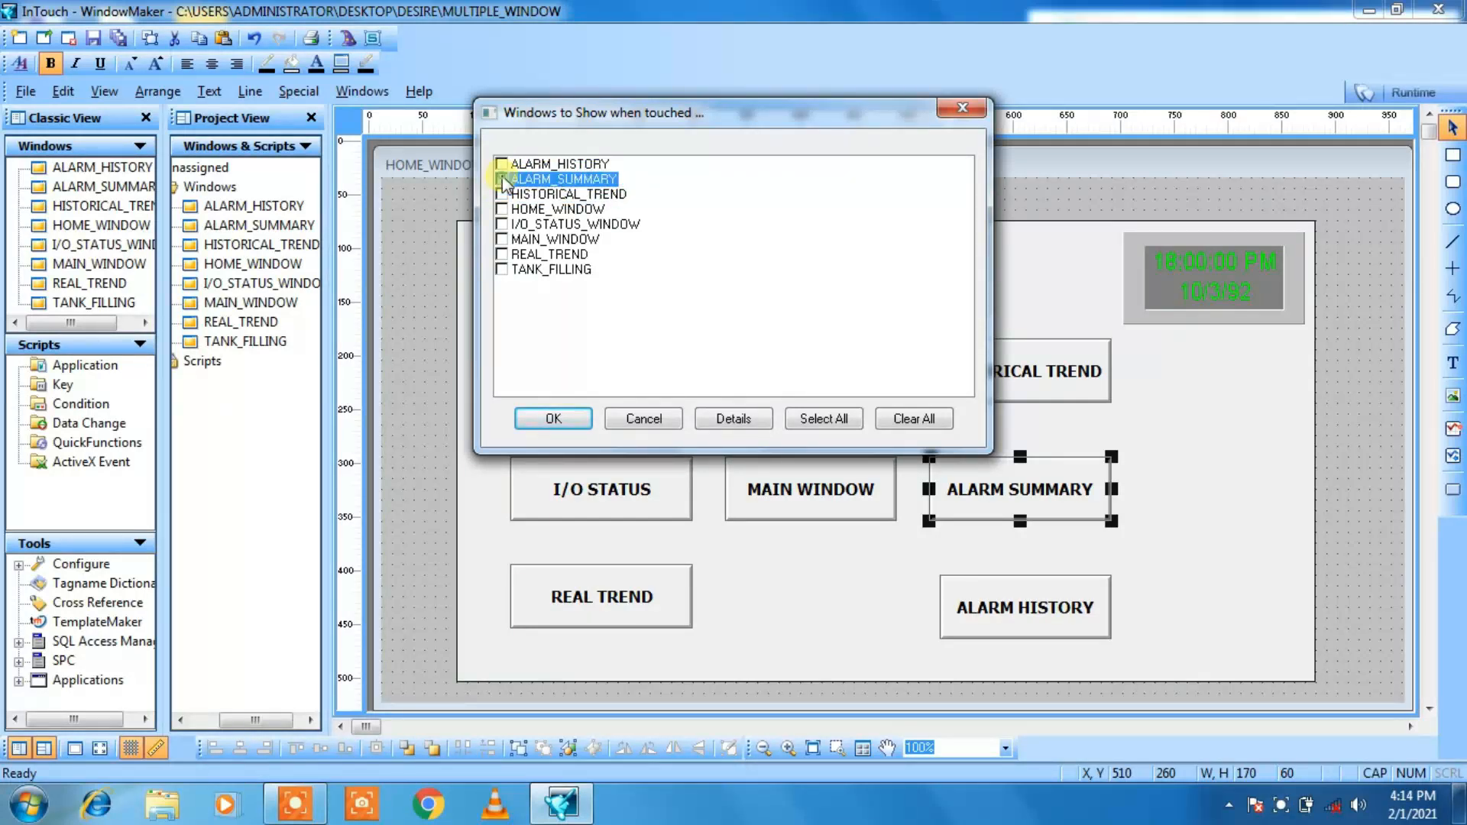
{"action": "left_click", "coordinate": [550, 417]}
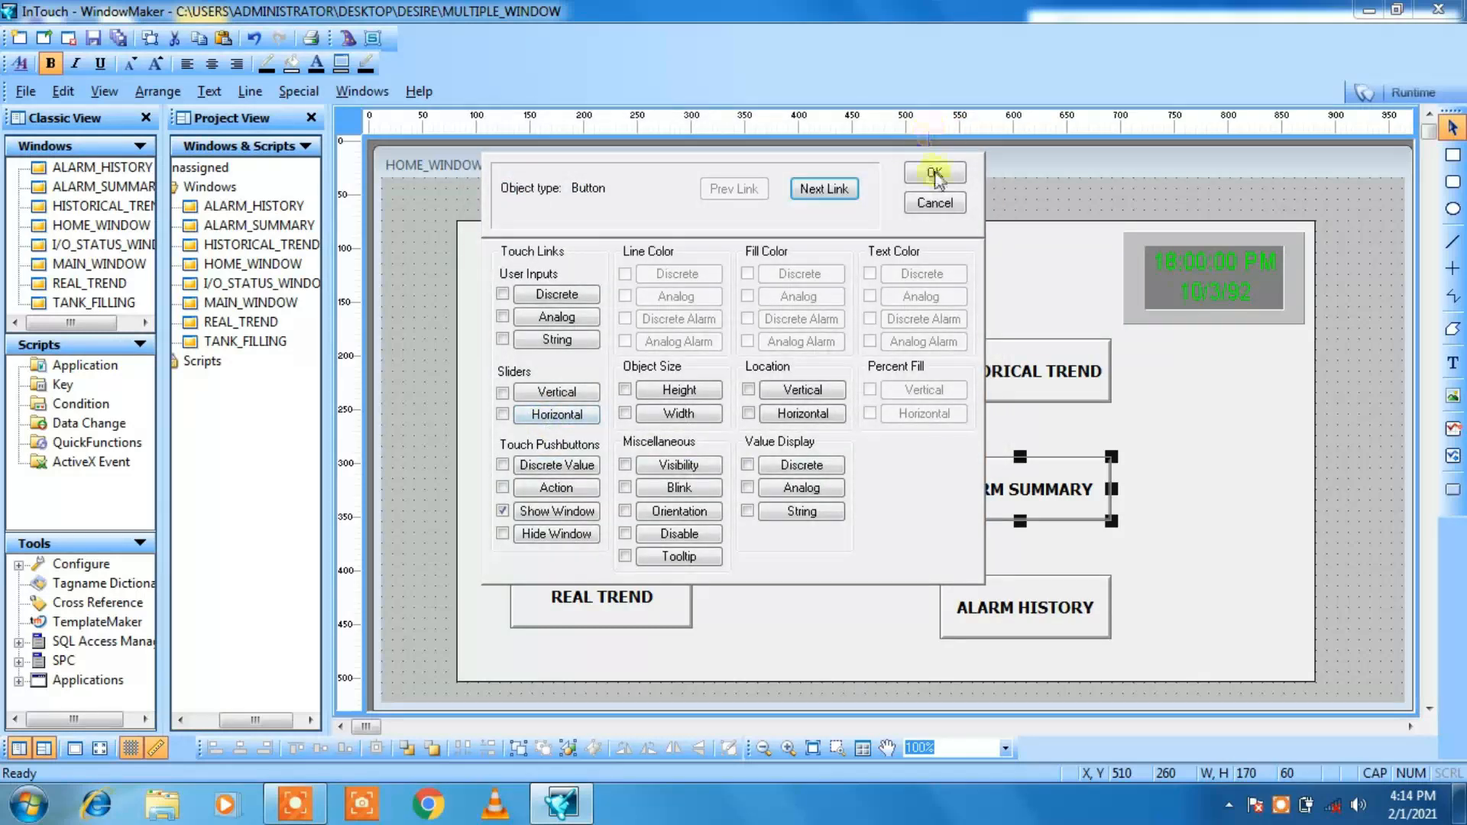
{"action": "left_click", "coordinate": [935, 175]}
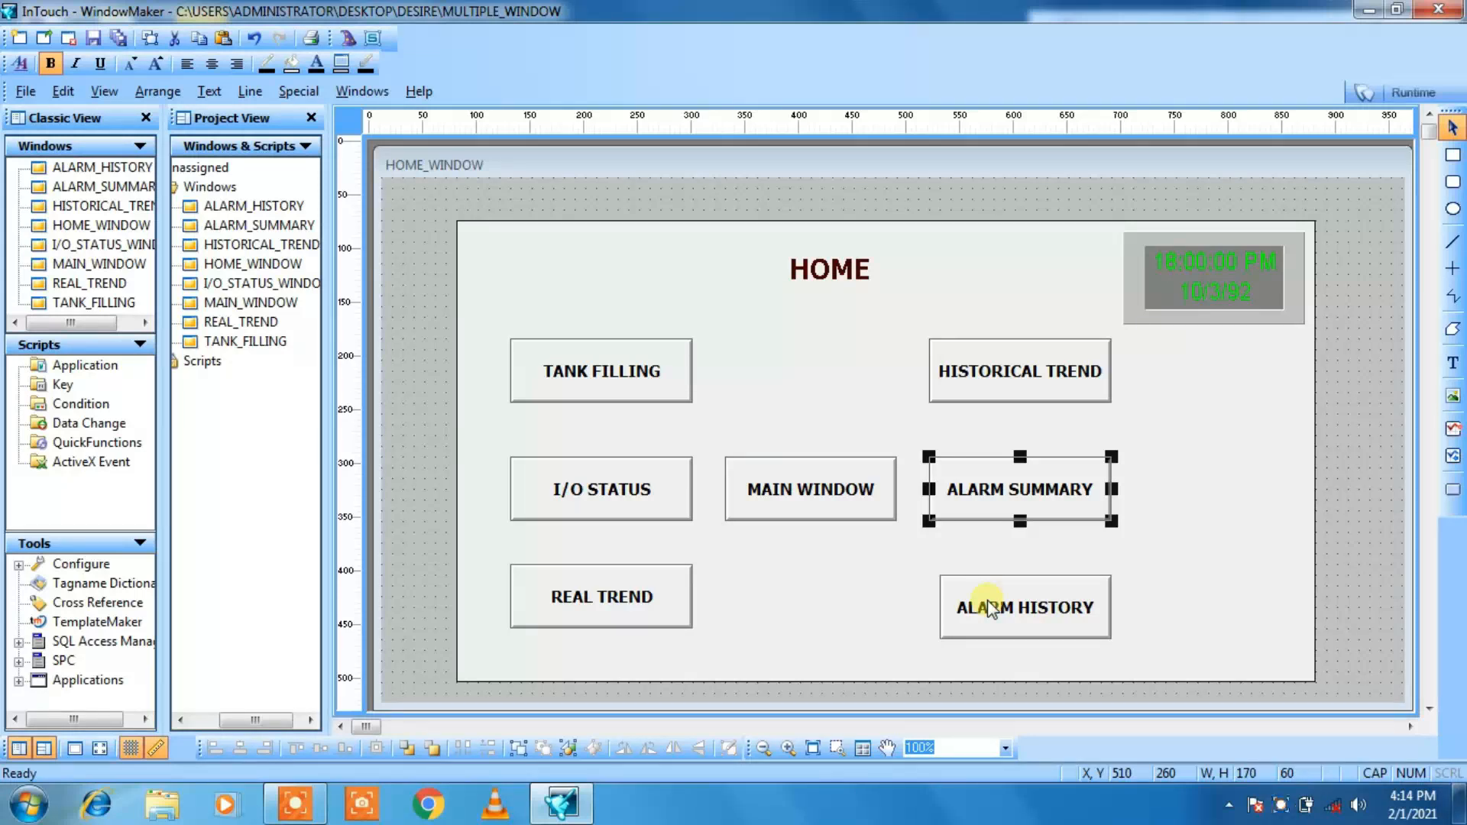
Step: Add a Show Window link to the ALARM HISTORY button, choosing only ALARM_HISTORY instead of ALARM_SUMMARY
{"action": "double_click", "coordinate": [989, 588]}
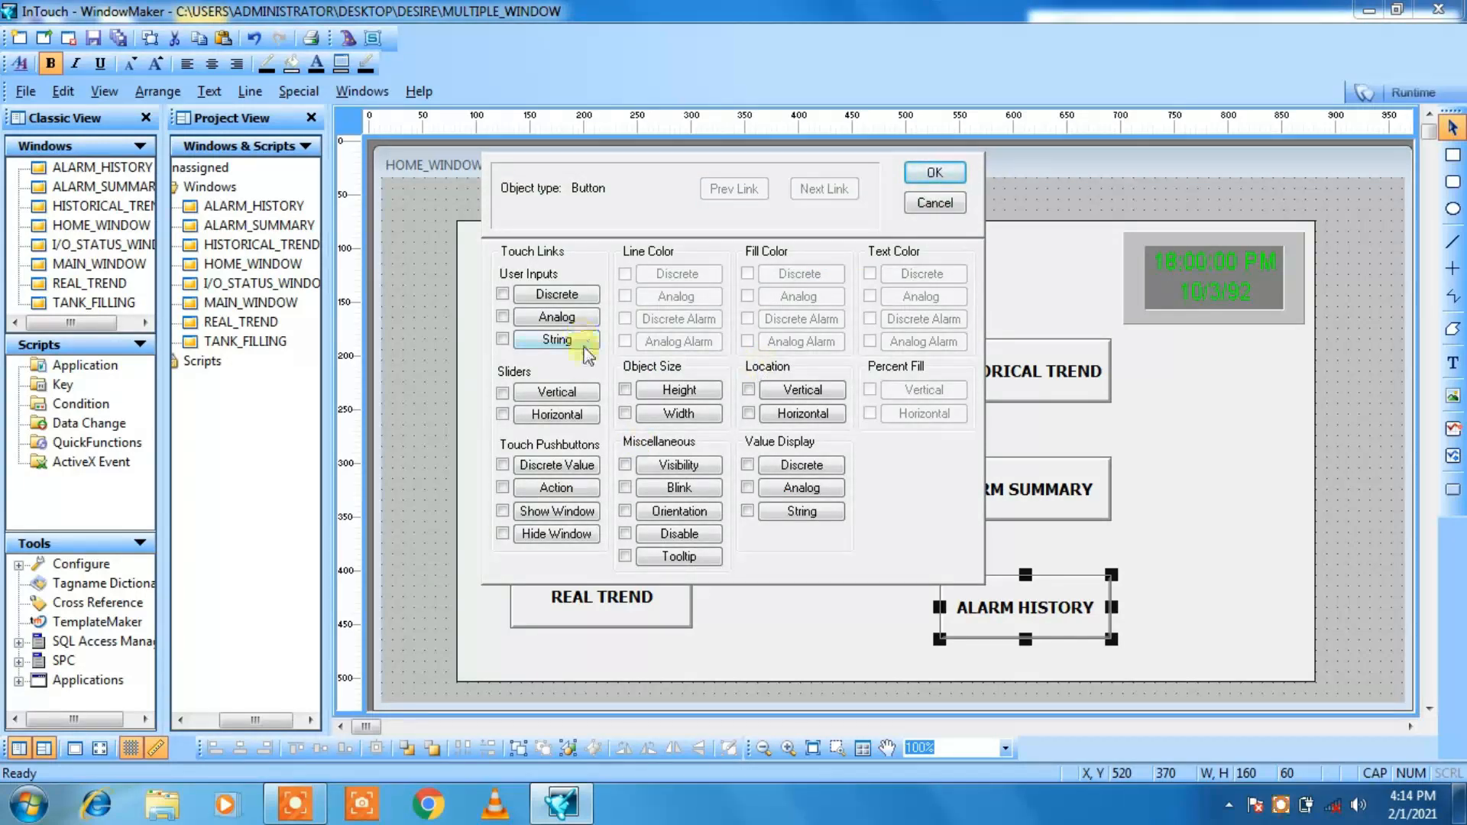
{"action": "left_click", "coordinate": [503, 512]}
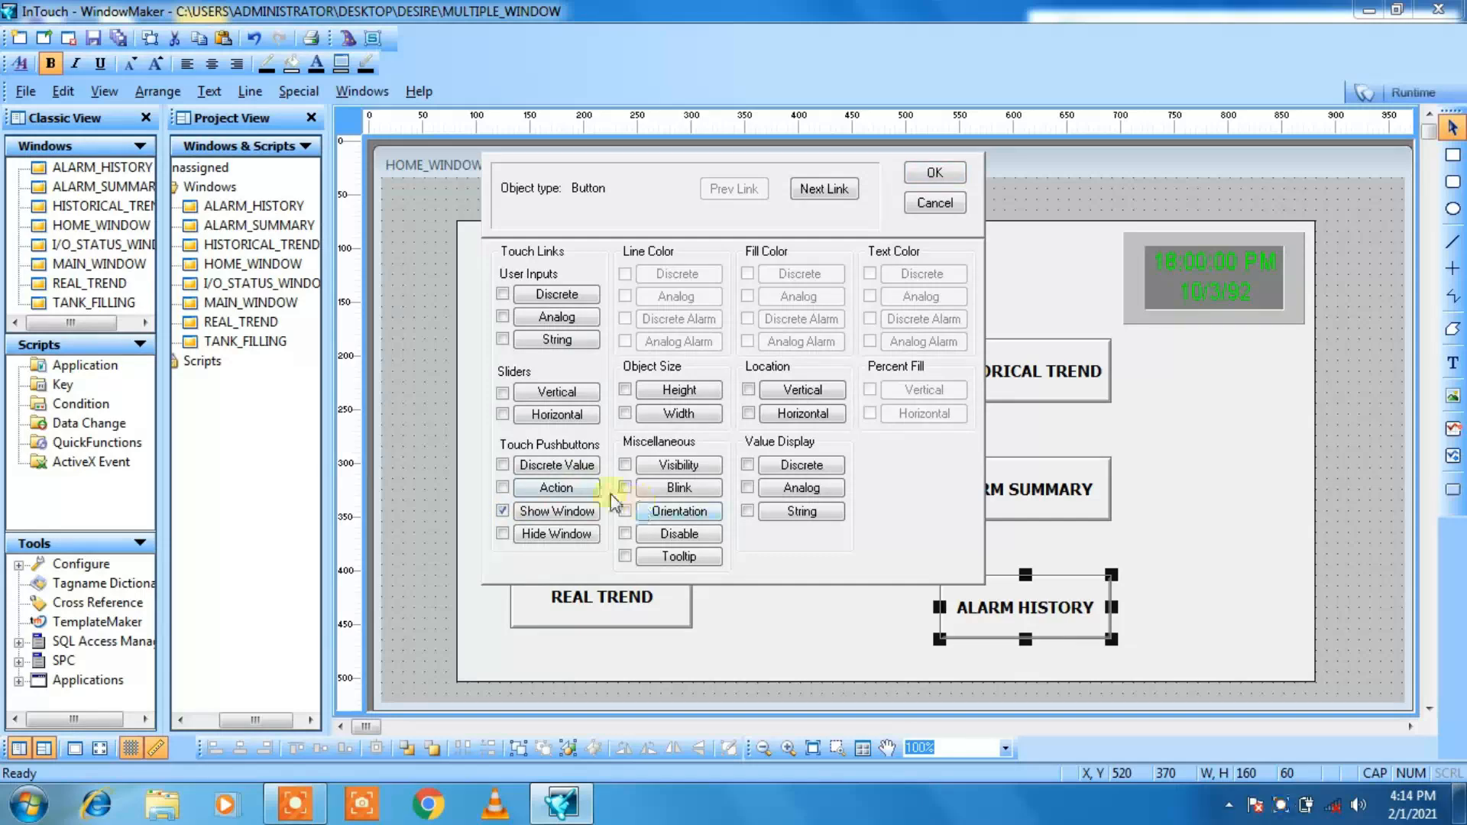
{"action": "left_click", "coordinate": [824, 189]}
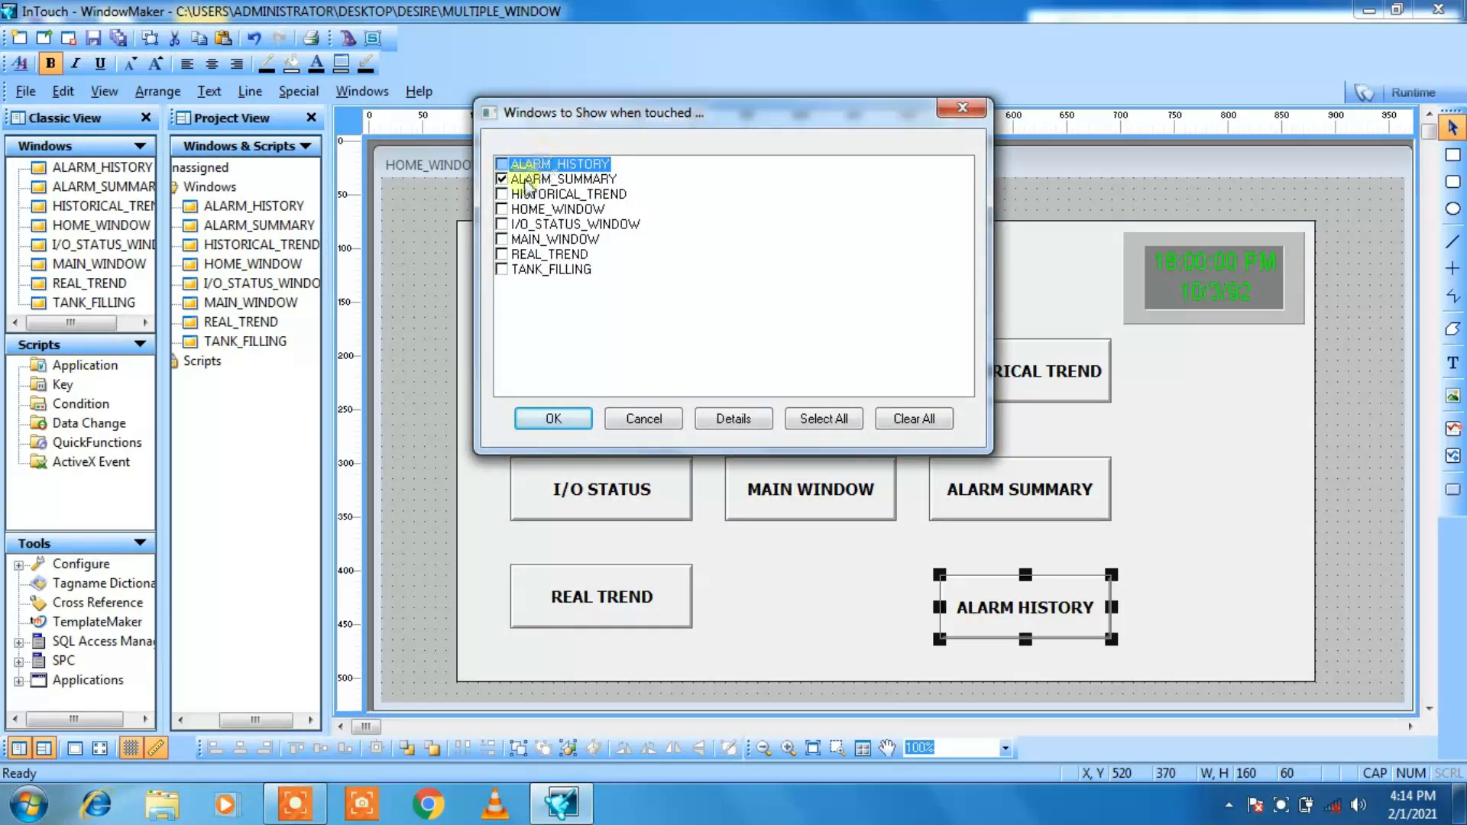
{"action": "left_click", "coordinate": [506, 180]}
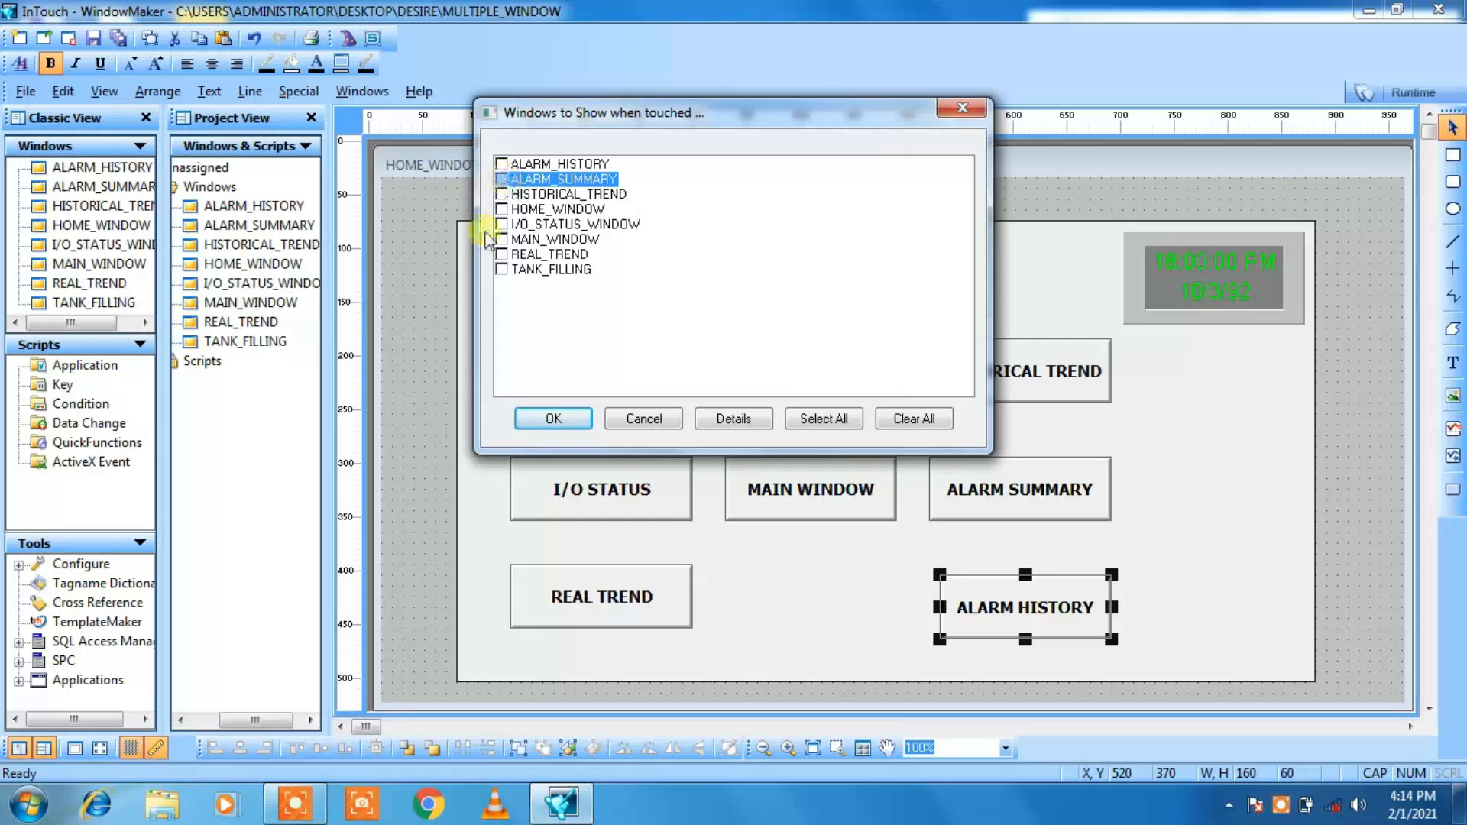
{"action": "left_click", "coordinate": [501, 164]}
{"action": "left_click", "coordinate": [502, 165]}
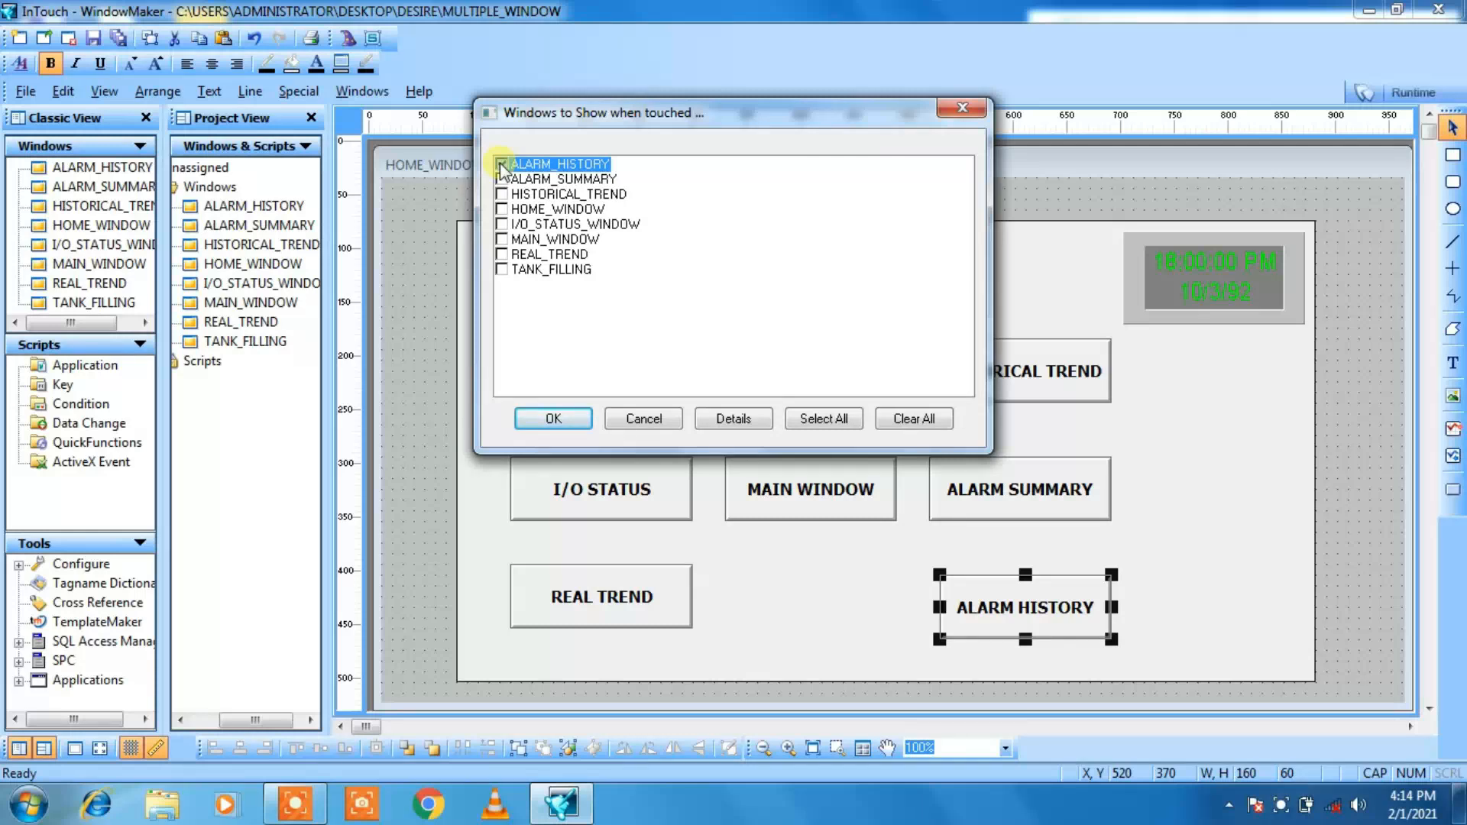
{"action": "left_click", "coordinate": [553, 419]}
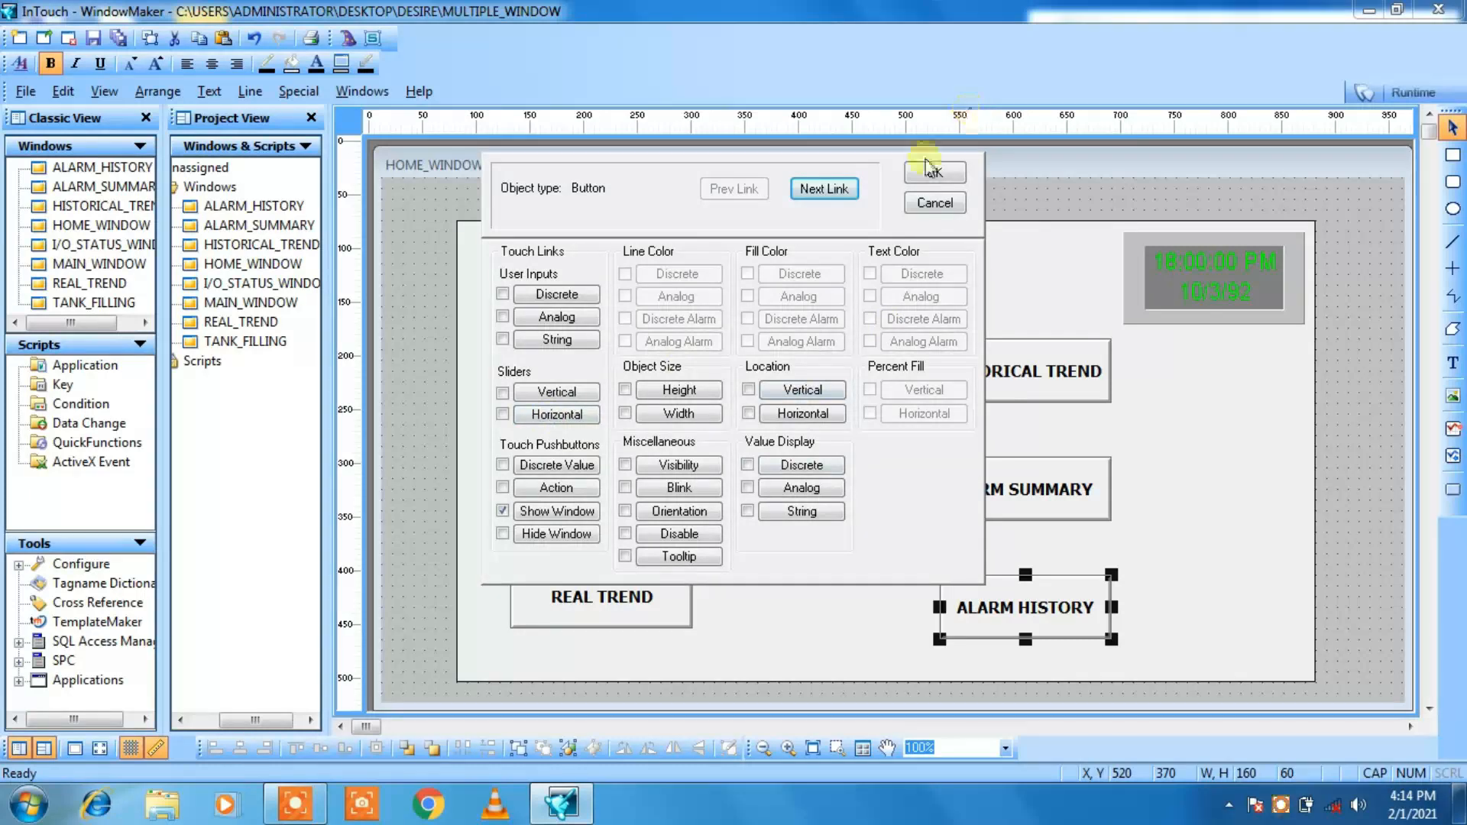
{"action": "left_click", "coordinate": [927, 176]}
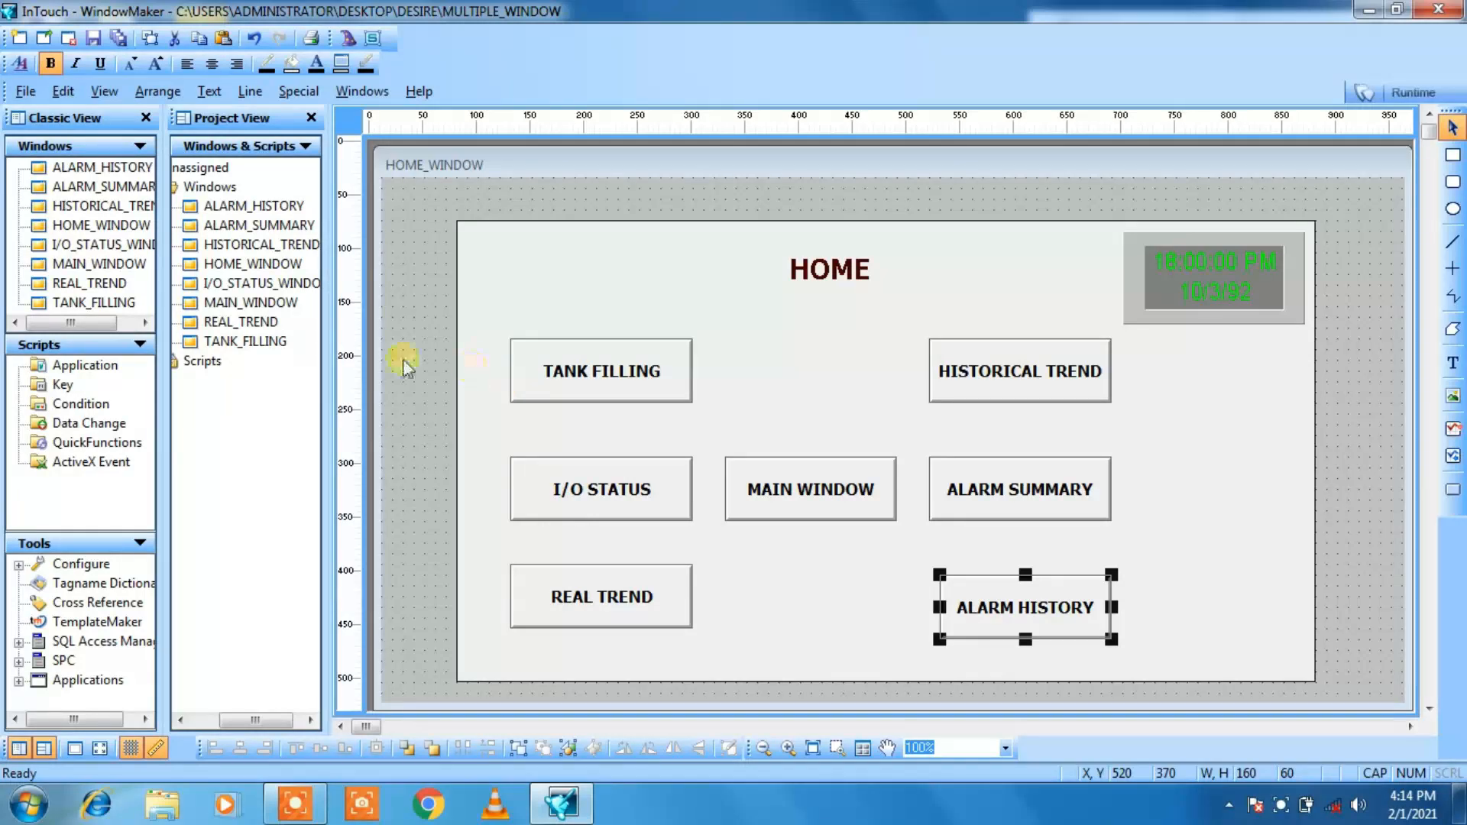
Step: Open the TANK_FILLING window and enlarge it downward and sideways until it covers the whole HOME_WINDOW area
{"action": "double_click", "coordinate": [204, 345]}
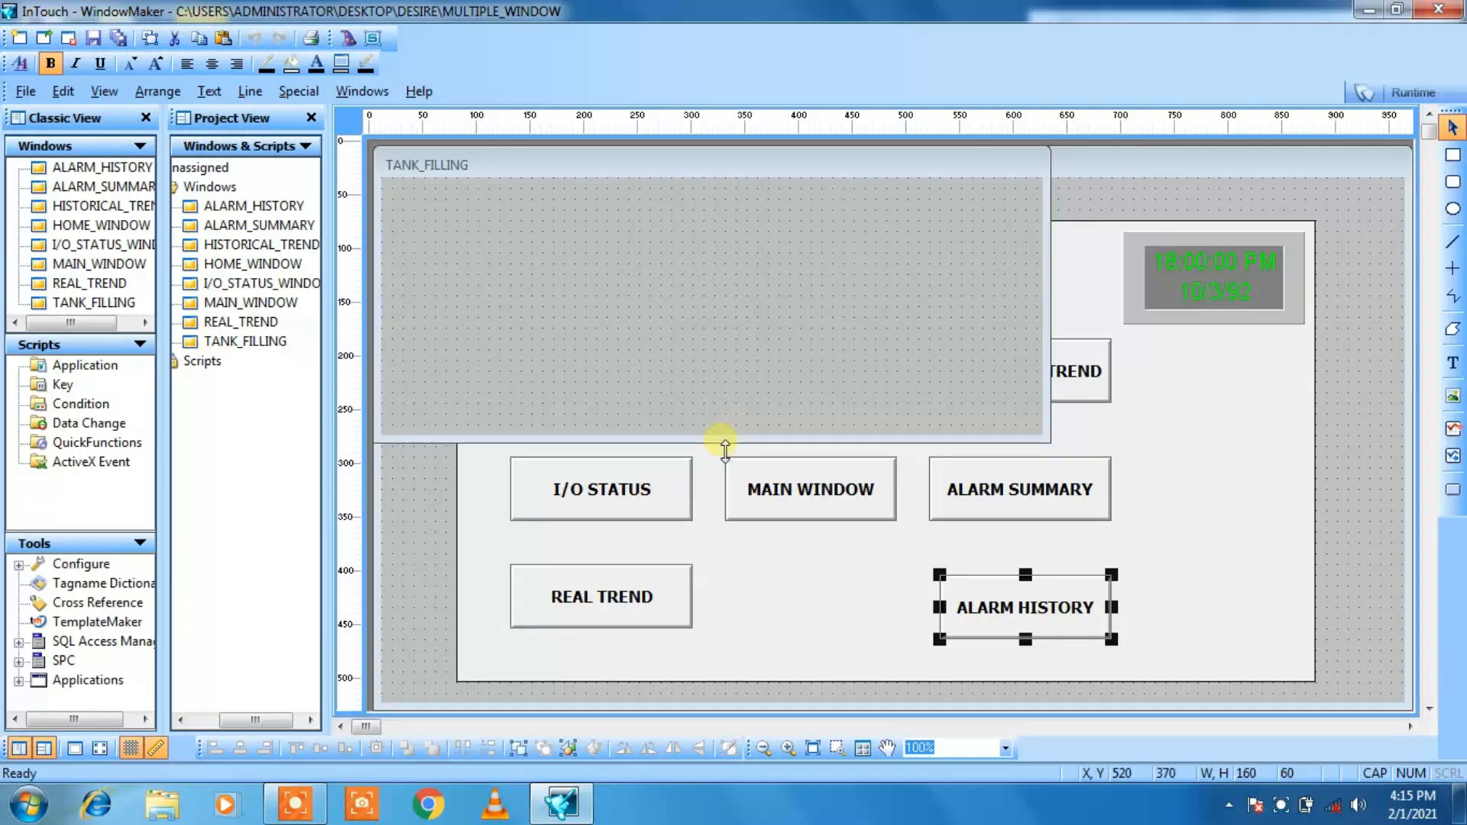
{"action": "left_click_drag", "start_coordinate": [725, 450], "coordinate": [692, 721]}
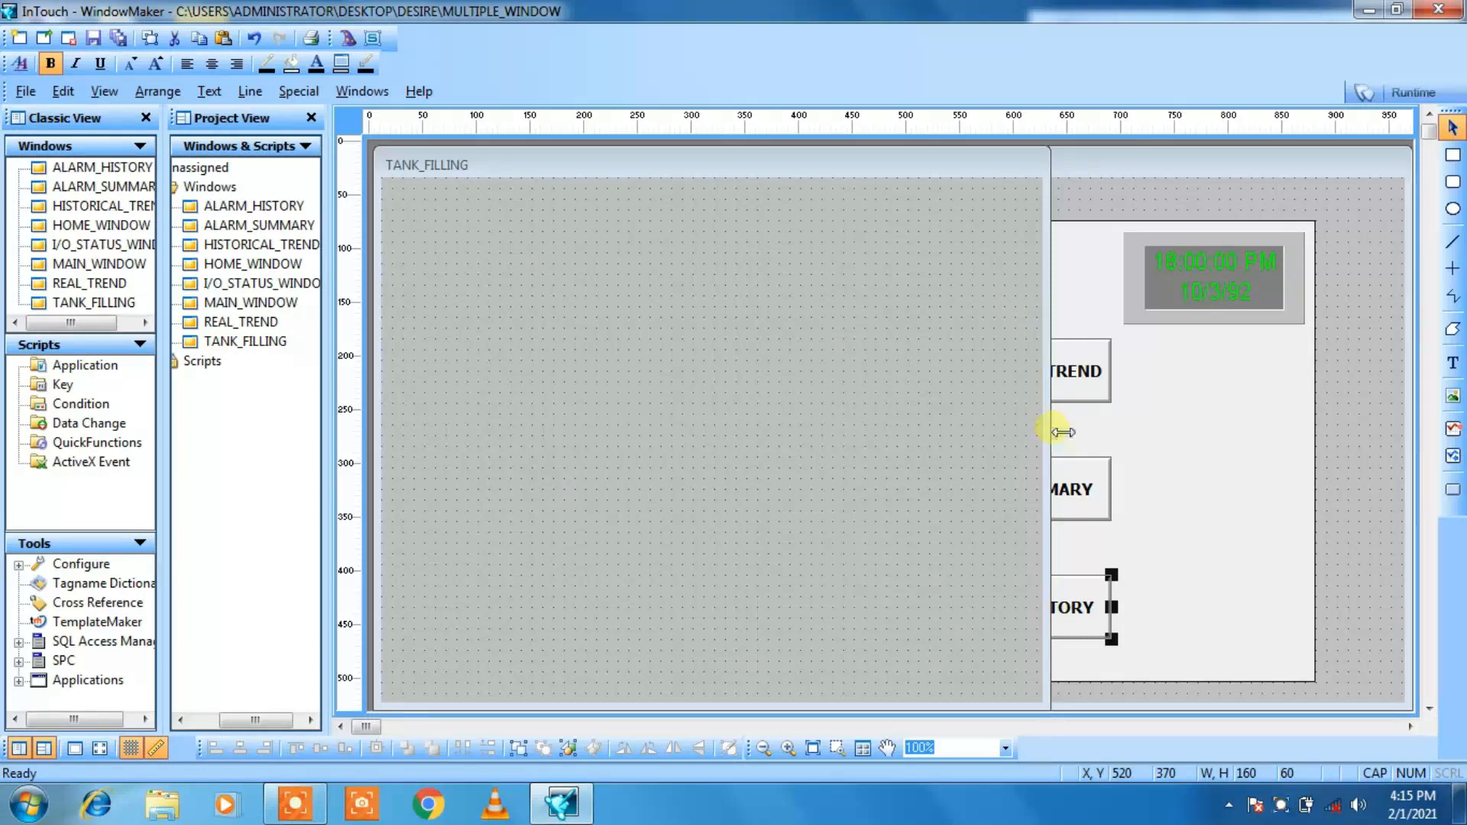
{"action": "left_click_drag", "start_coordinate": [1053, 432], "coordinate": [1425, 430]}
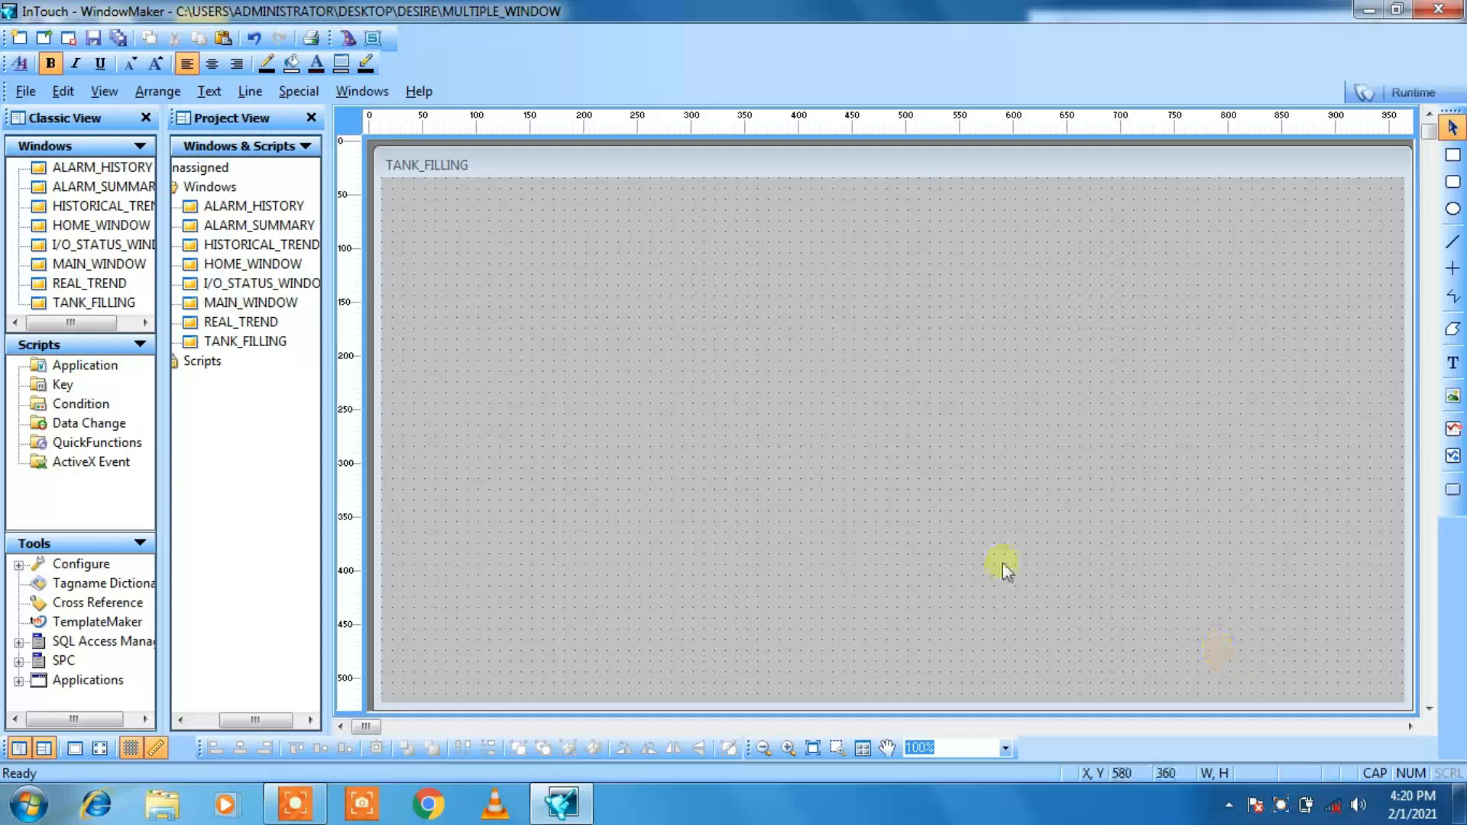
Step: Place a Round Panel Pushbutton wizard near TANK_FILLING's upper-left corner and enlarge it to about 60 by 60
{"action": "left_click", "coordinate": [348, 40]}
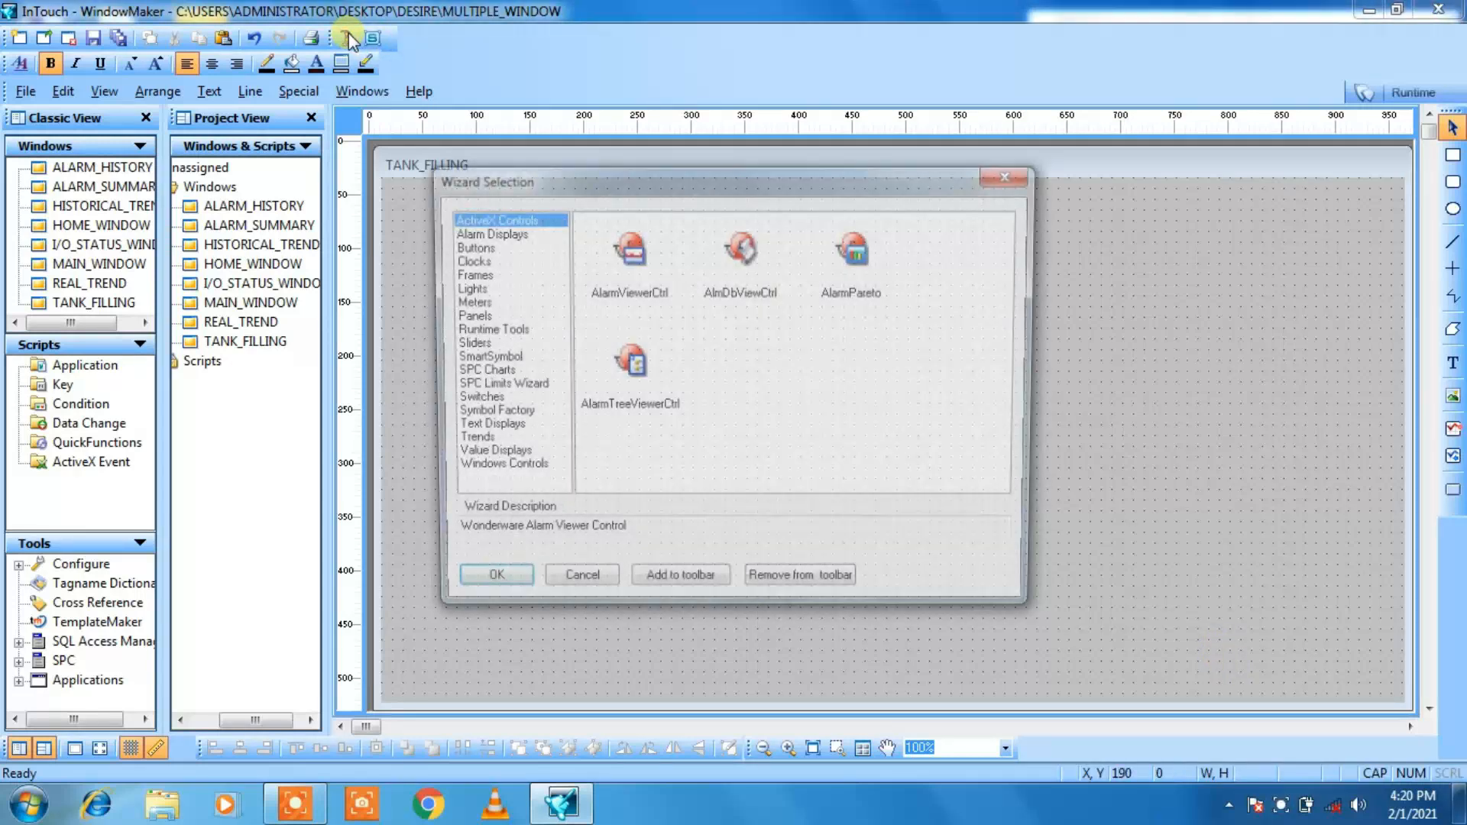
{"action": "left_click", "coordinate": [468, 247]}
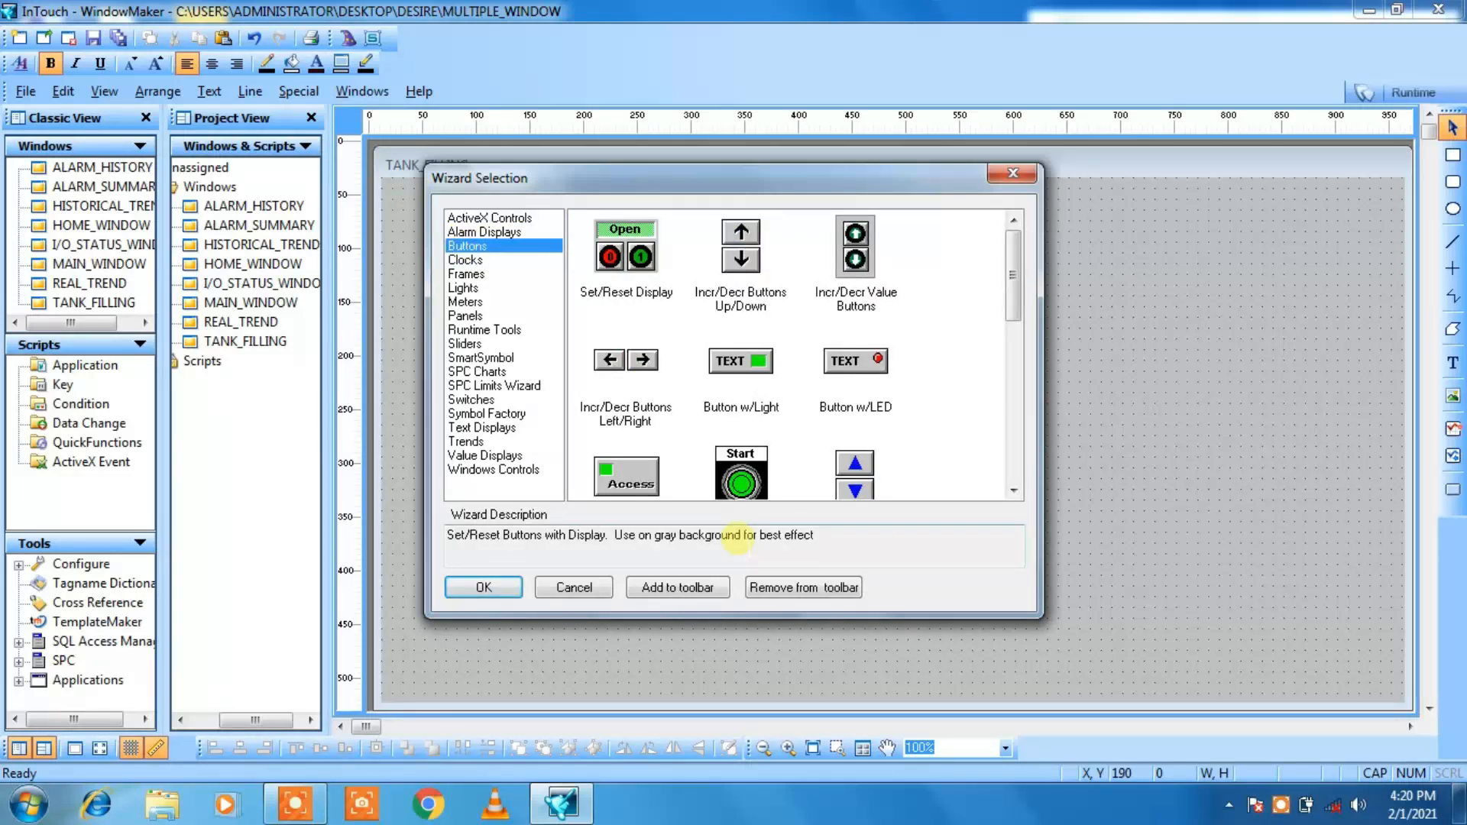
{"action": "left_click", "coordinate": [1014, 490]}
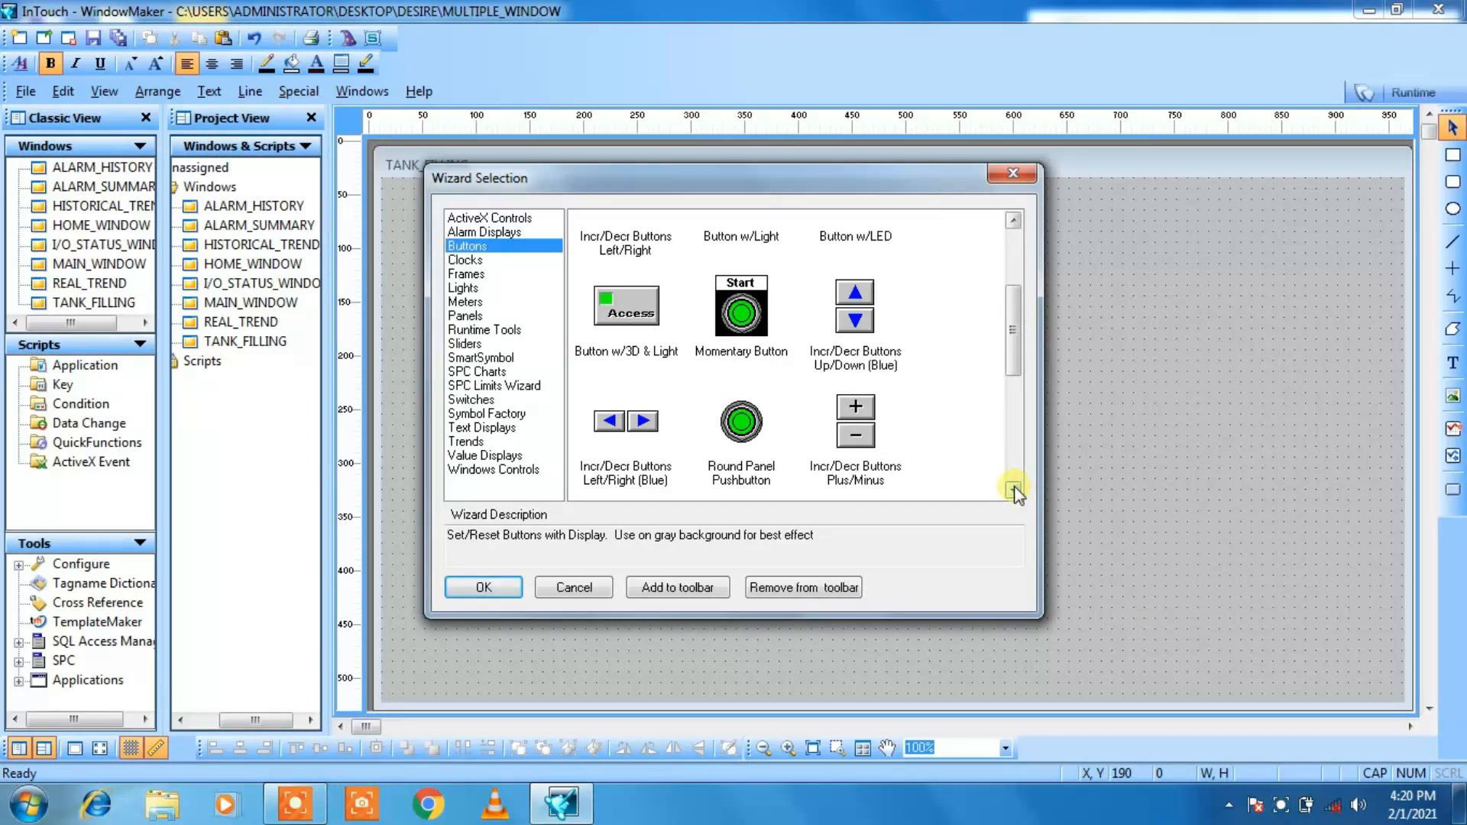
{"action": "left_click", "coordinate": [739, 432]}
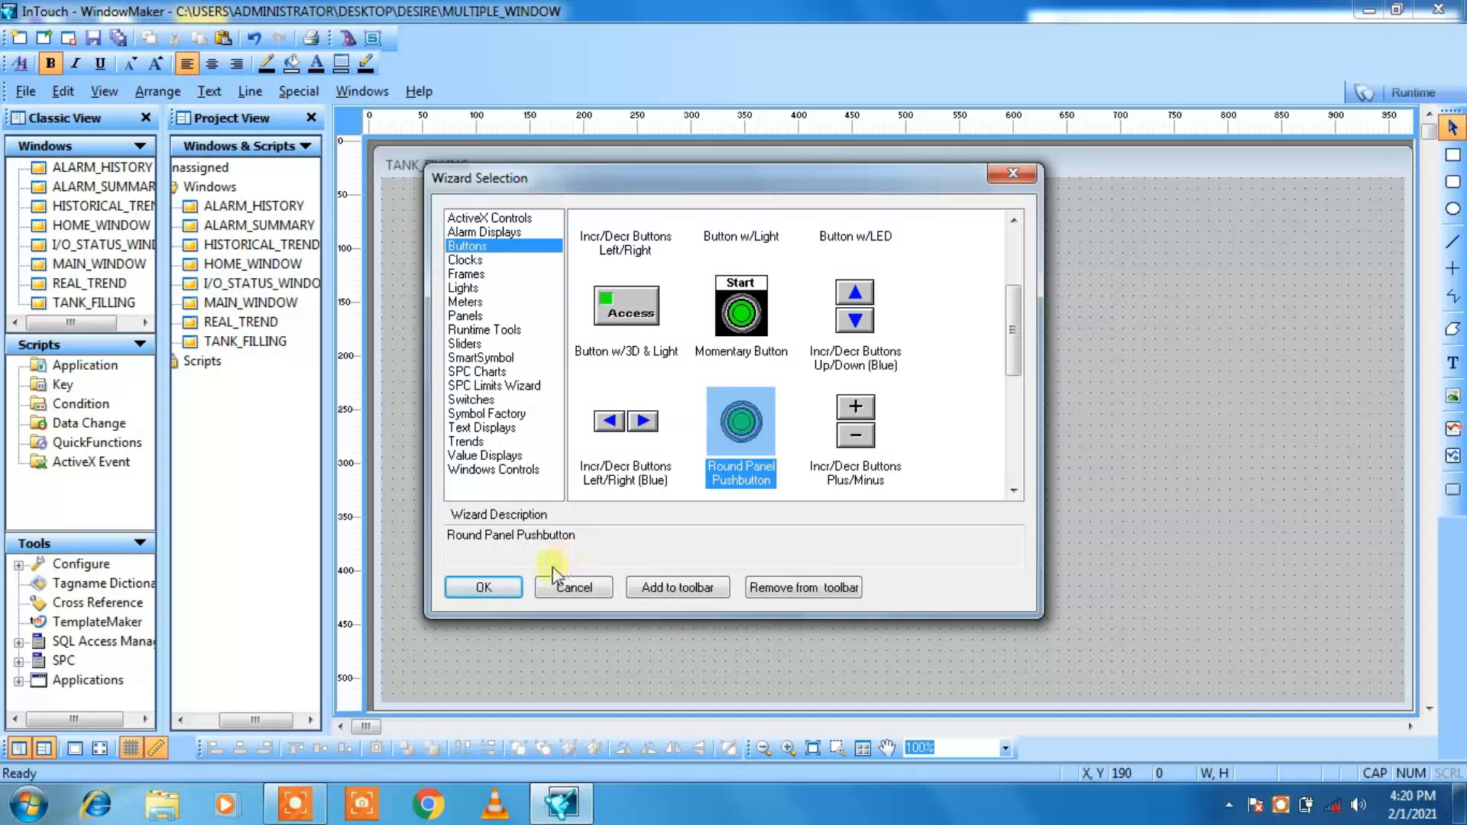
{"action": "left_click", "coordinate": [497, 585]}
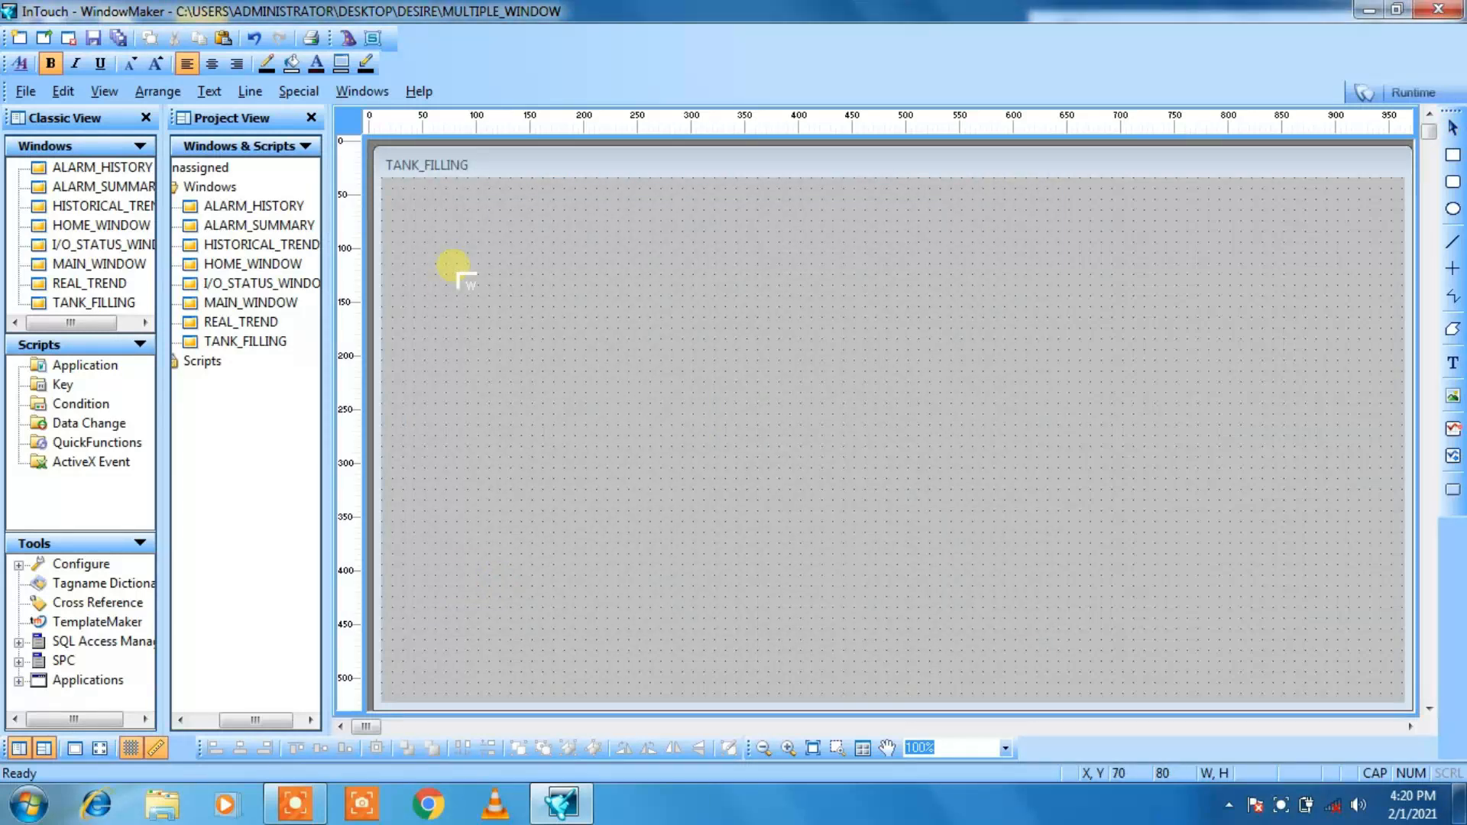
{"action": "left_click", "coordinate": [441, 258]}
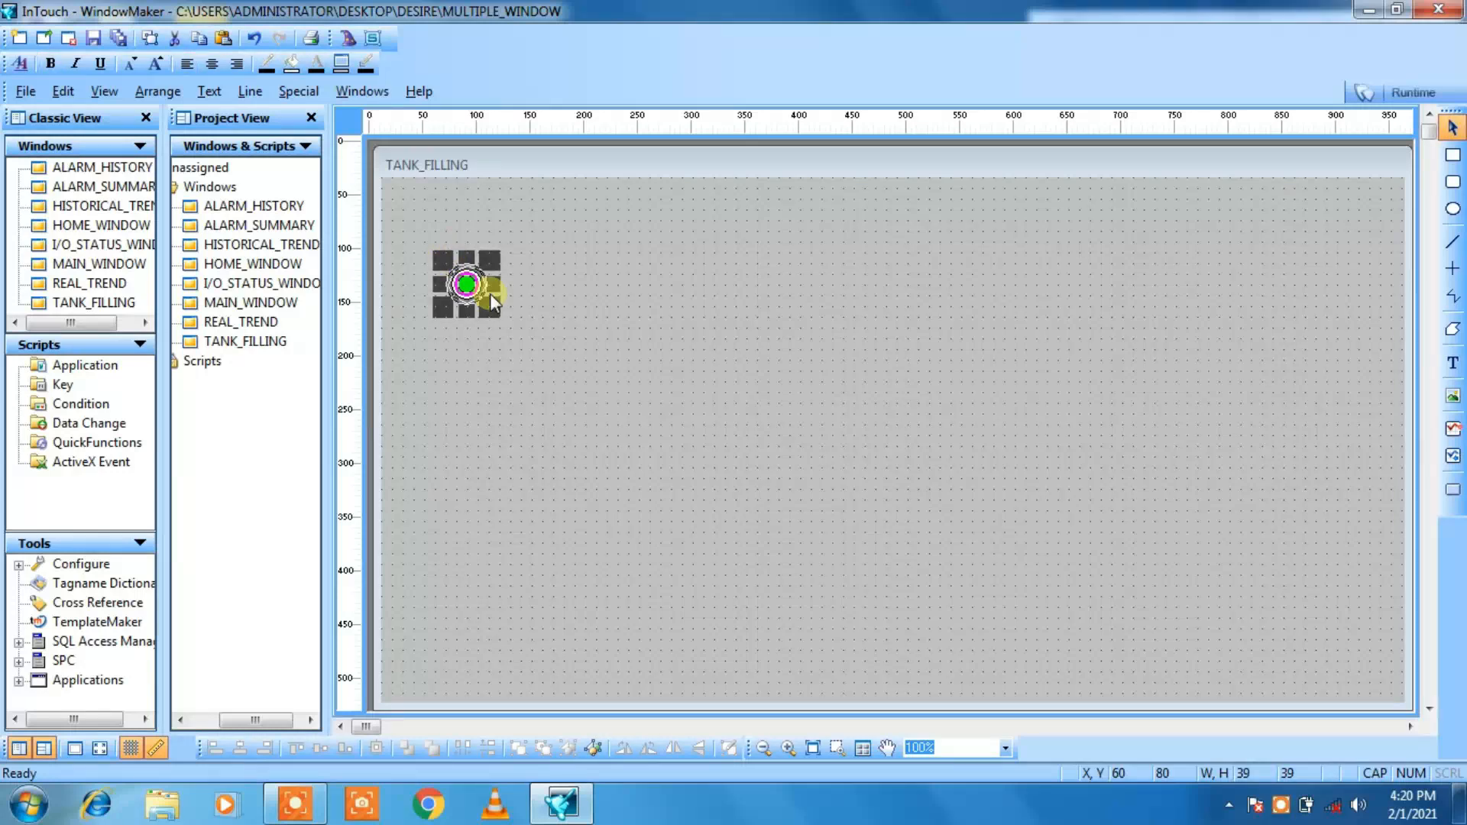
{"action": "left_click_drag", "start_coordinate": [492, 304], "coordinate": [507, 312]}
{"action": "left_click", "coordinate": [537, 318]}
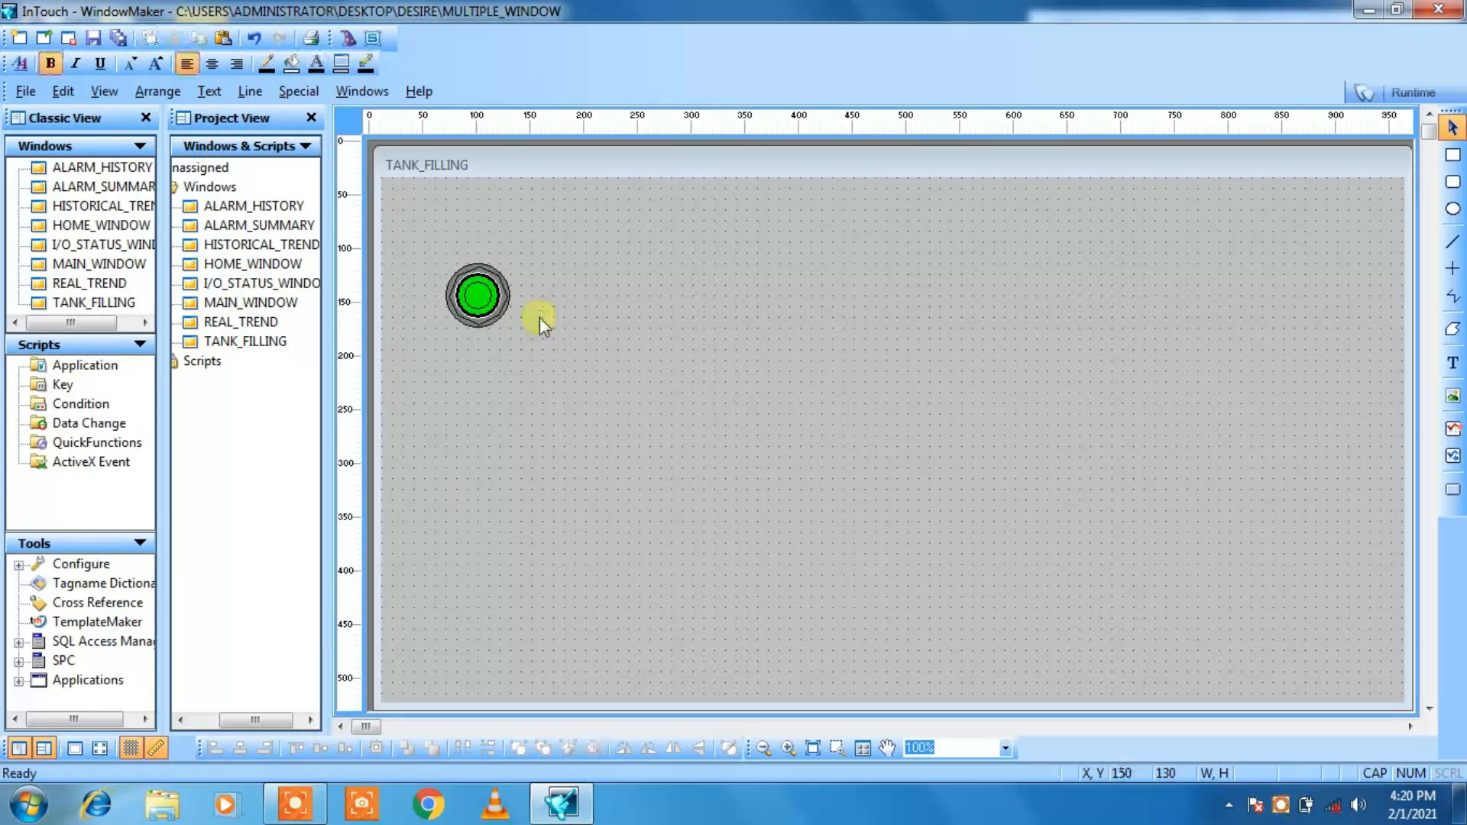
Step: Duplicate the round pushbutton and align the copy directly below the original at X 60, Y 210
{"action": "left_click", "coordinate": [480, 304]}
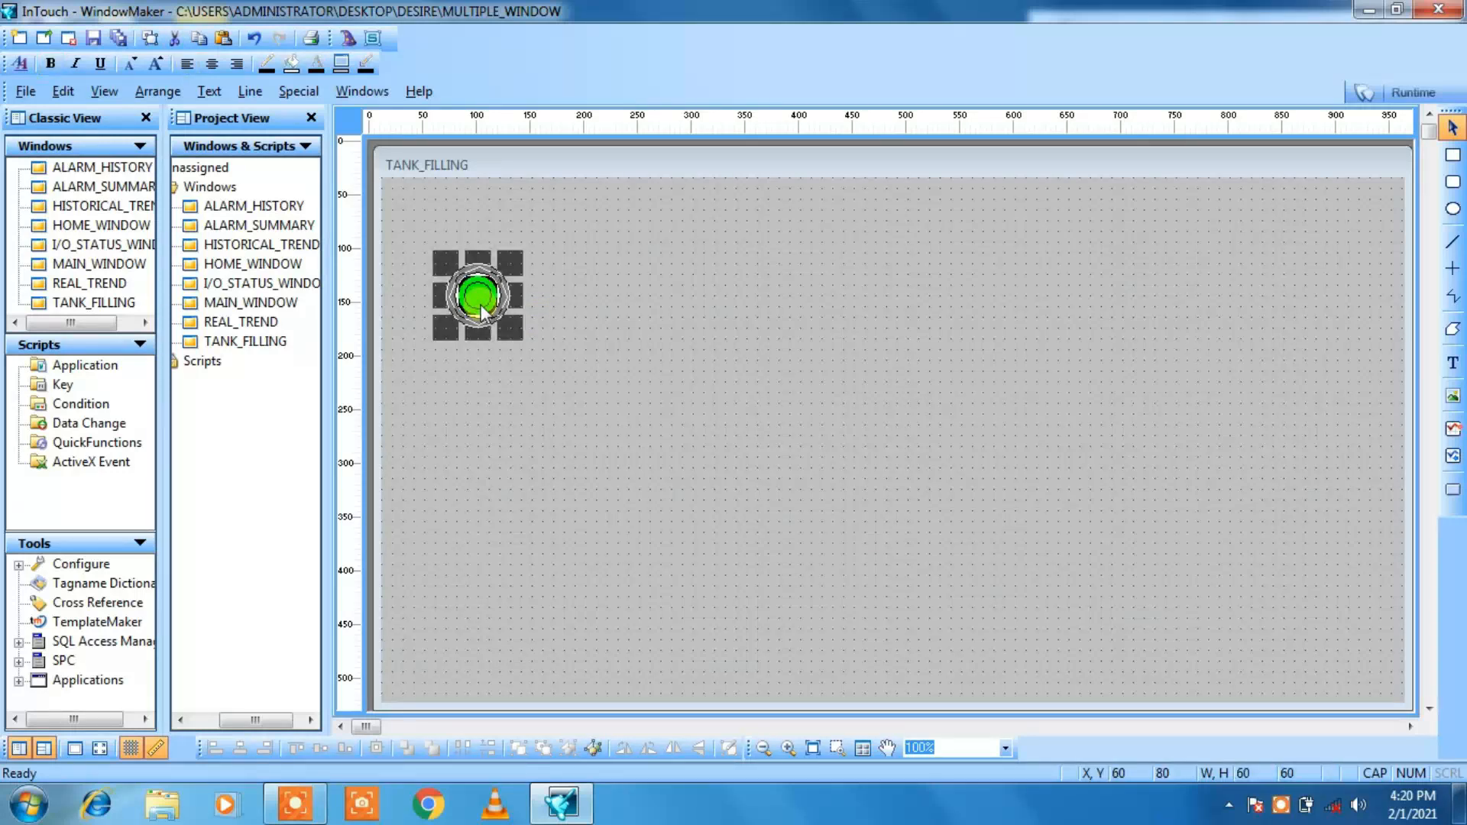
{"action": "key", "text": "ctrl+v"}
{"action": "left_click", "coordinate": [437, 423]}
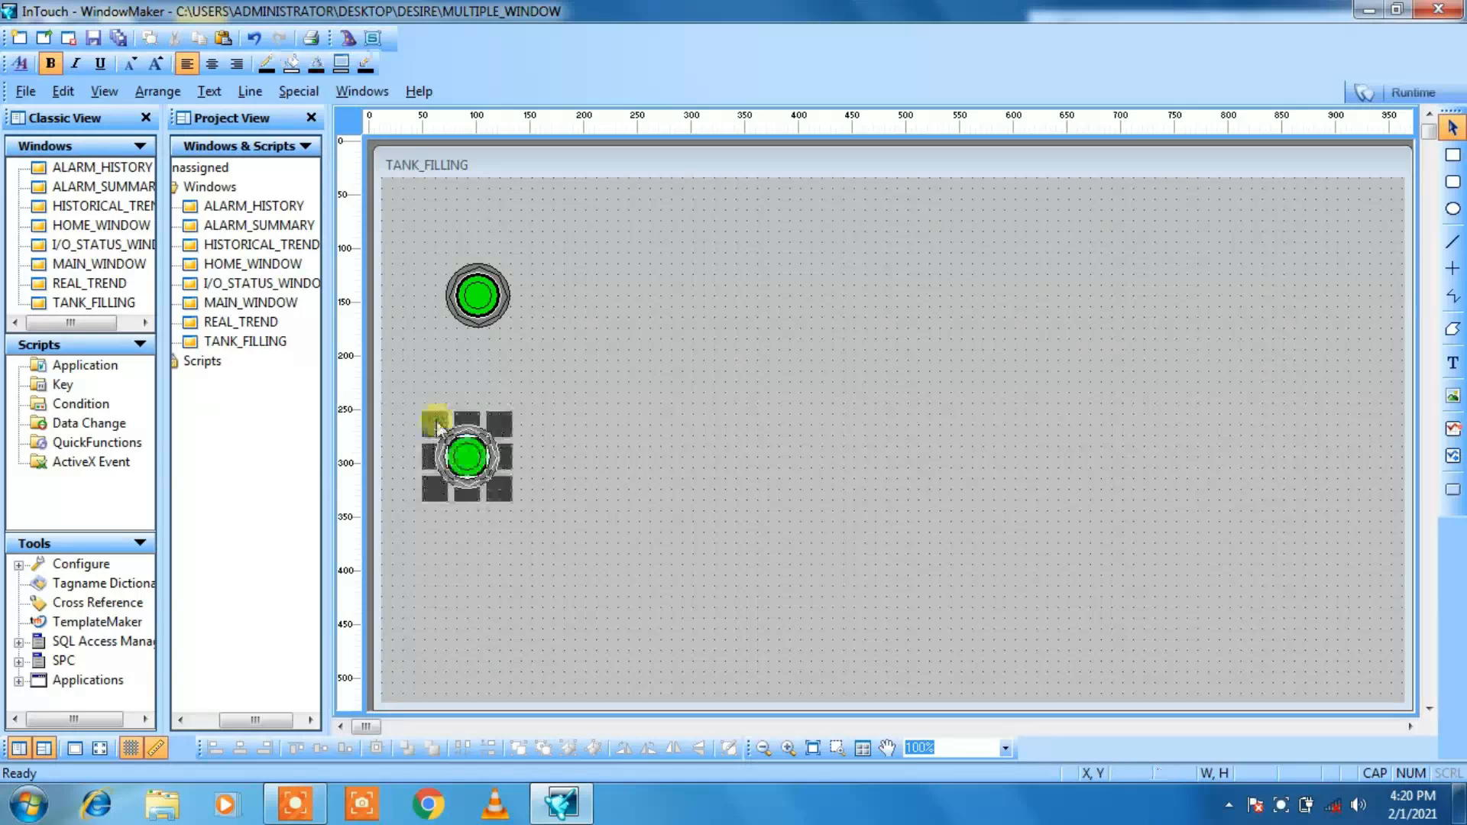
{"action": "key", "text": "Right"}
{"action": "key", "text": "Right"}
{"action": "key", "text": "Left"}
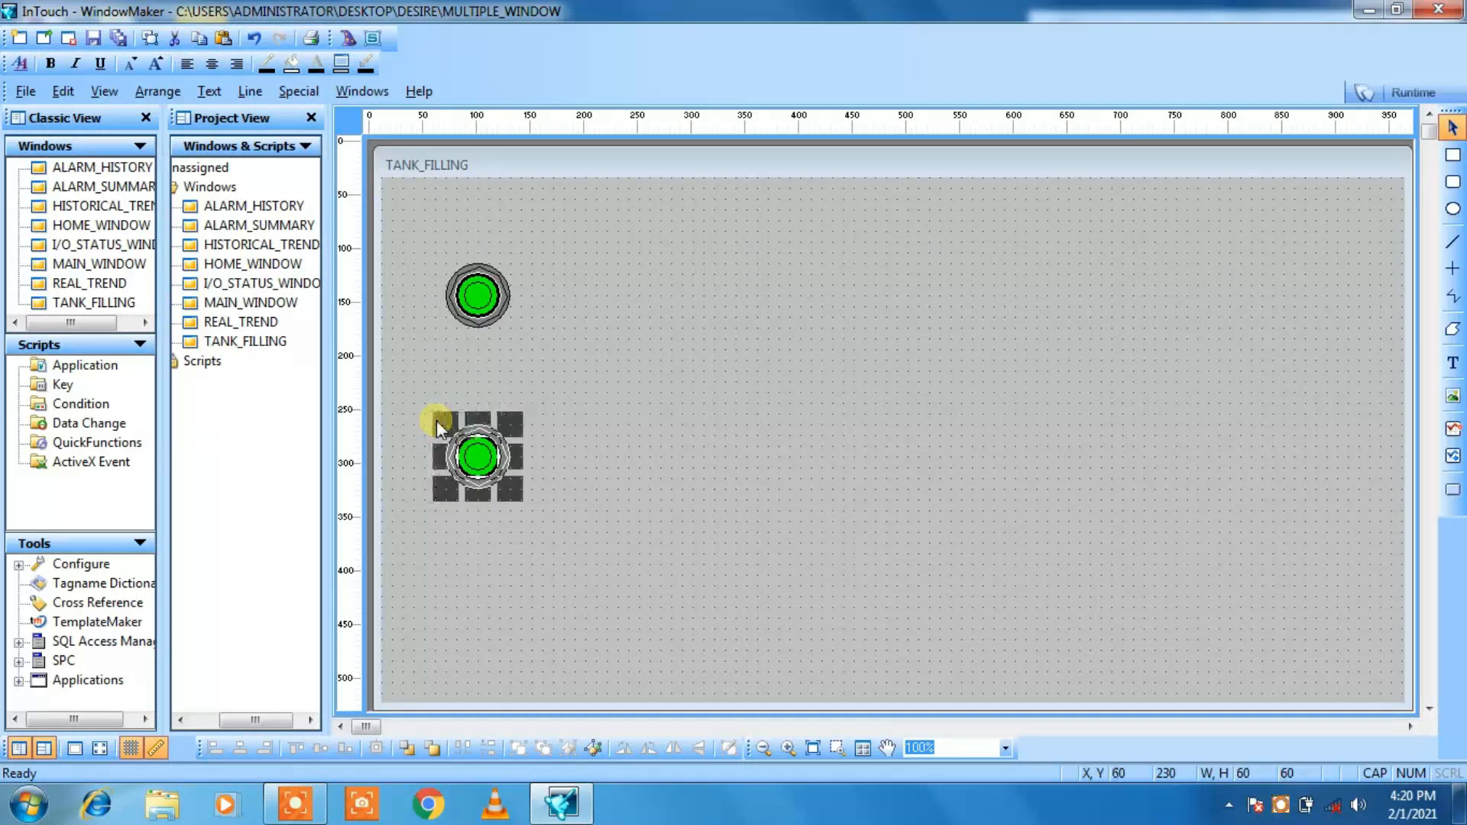
{"action": "key", "text": "Up"}
{"action": "key", "text": "Up"}
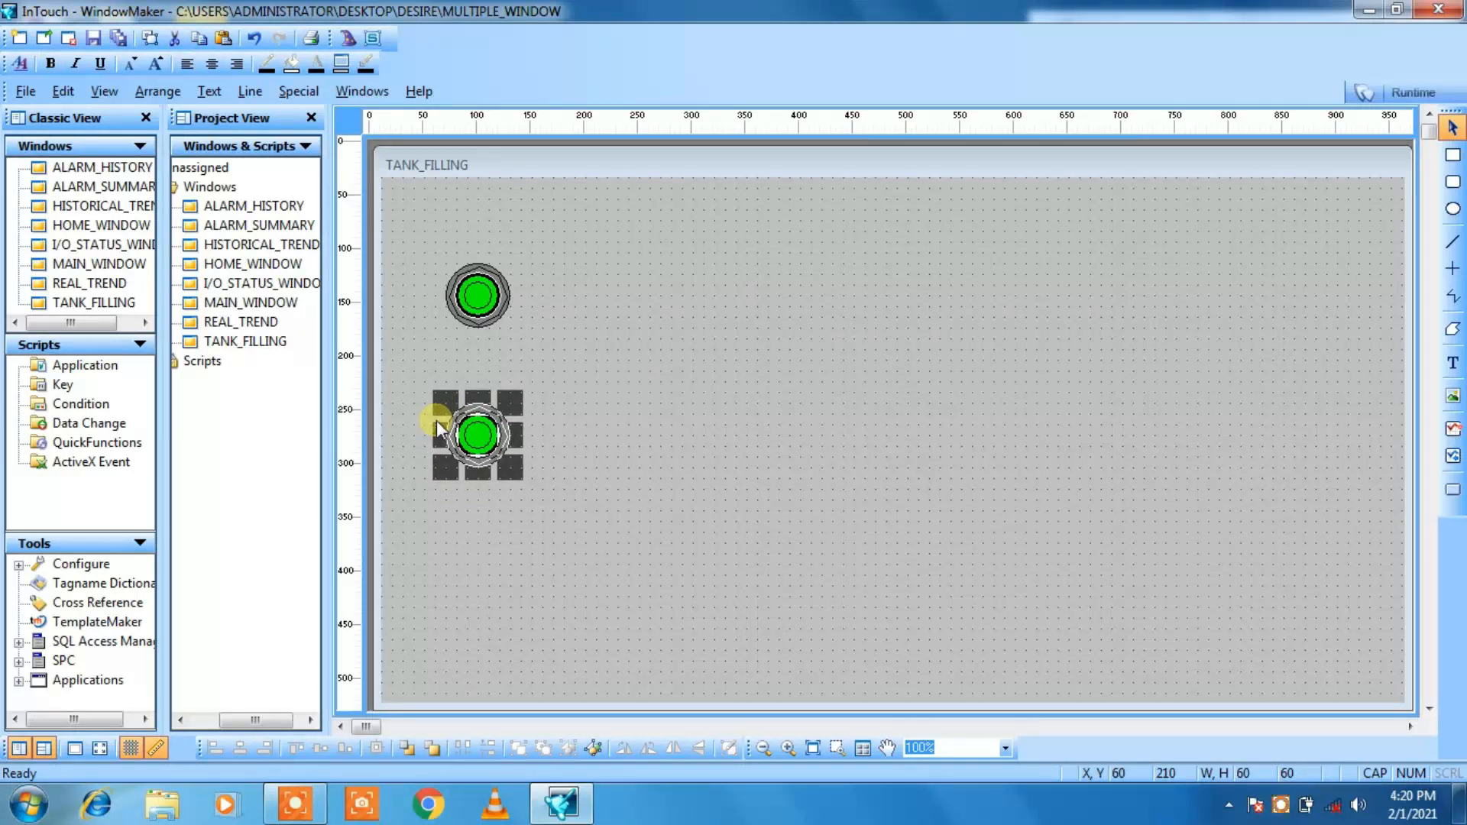
{"action": "left_click", "coordinate": [694, 378]}
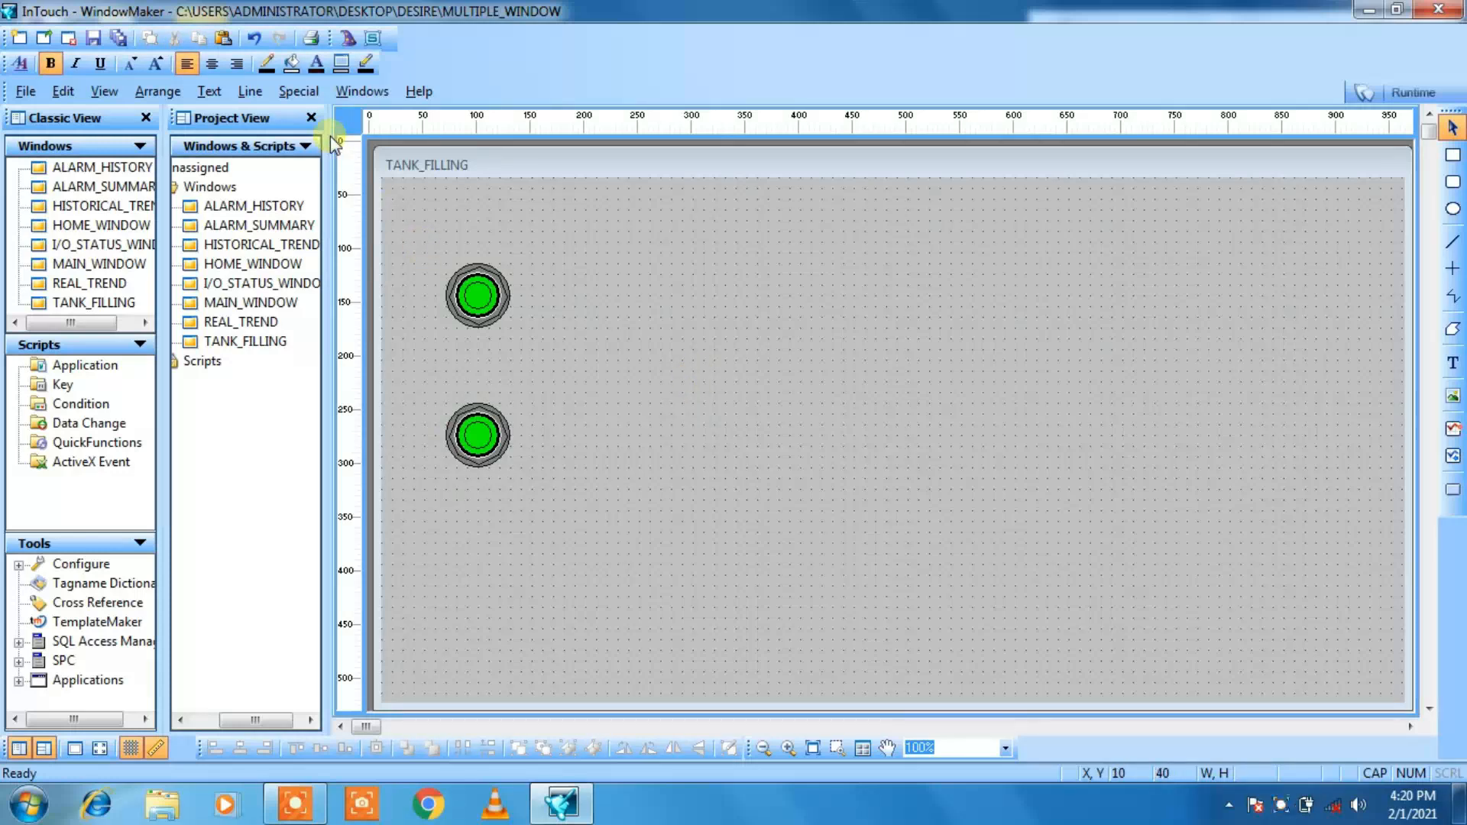
Step: Insert the Tank 4 symbol from Symbol Factory's Tanks category at about X 260, Y 120, between the pushbuttons and the window's middle
{"action": "left_click", "coordinate": [344, 40]}
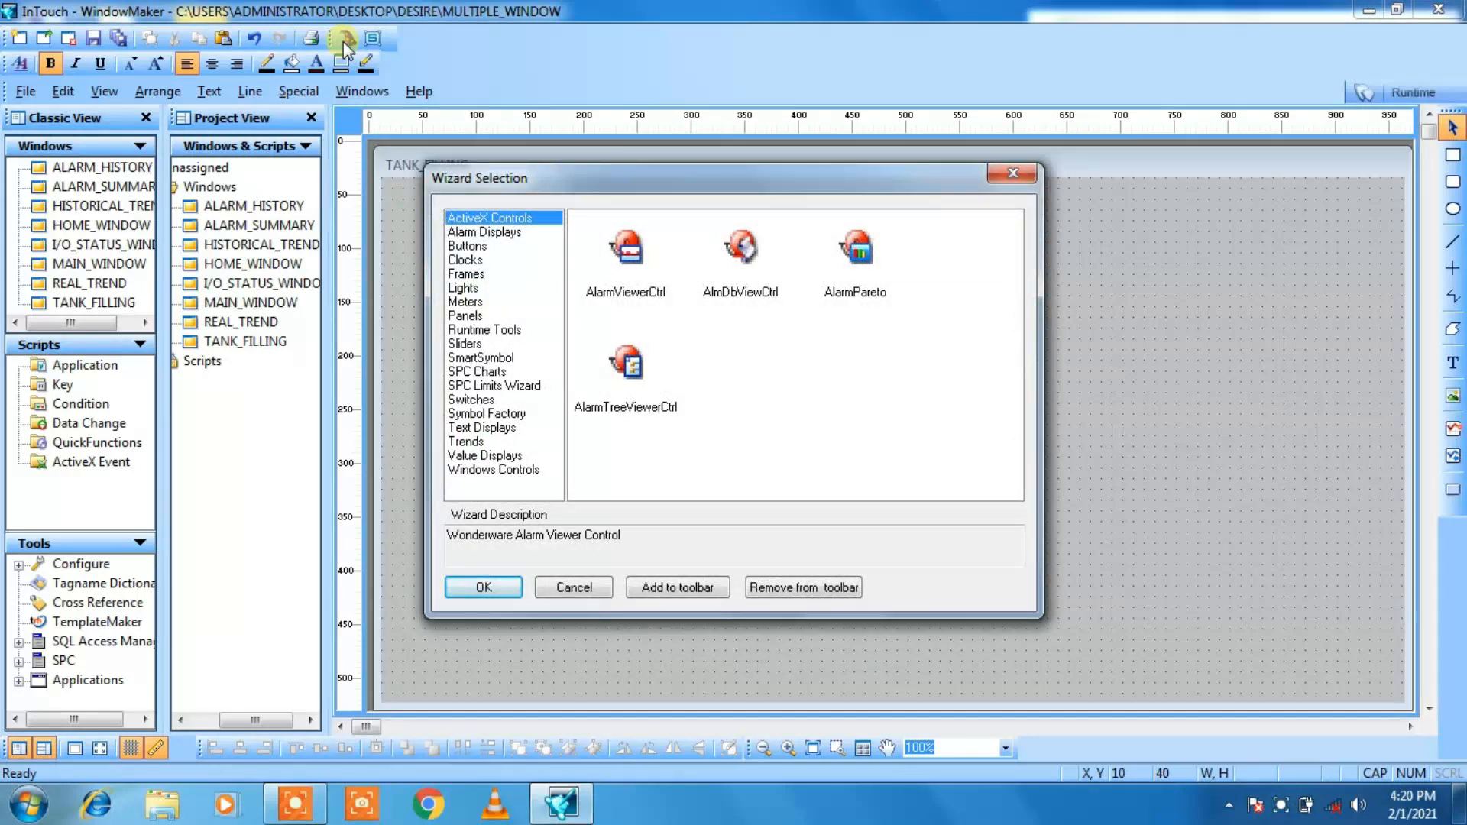
{"action": "left_click", "coordinate": [494, 415]}
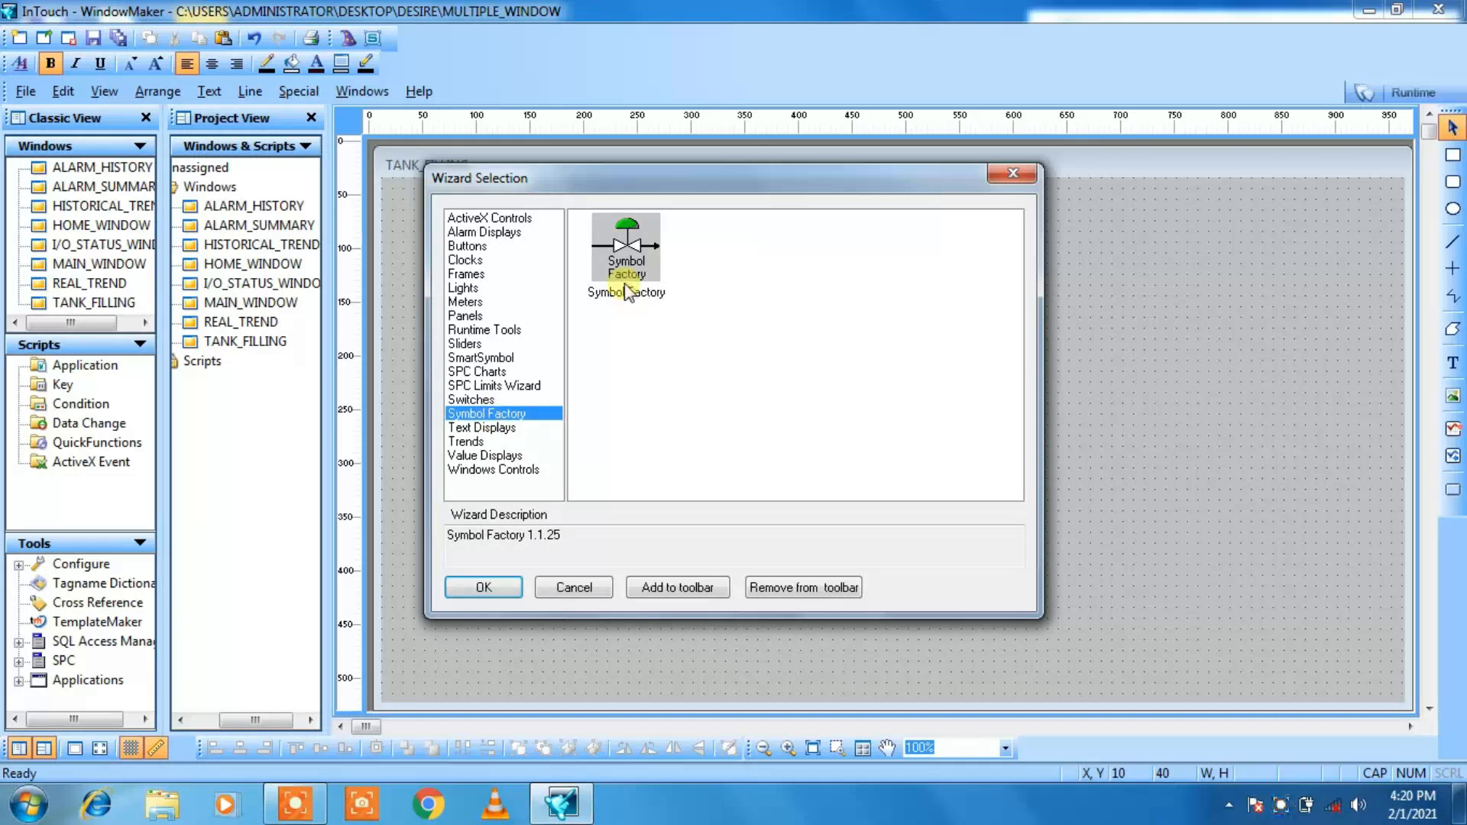
{"action": "double_click", "coordinate": [625, 262]}
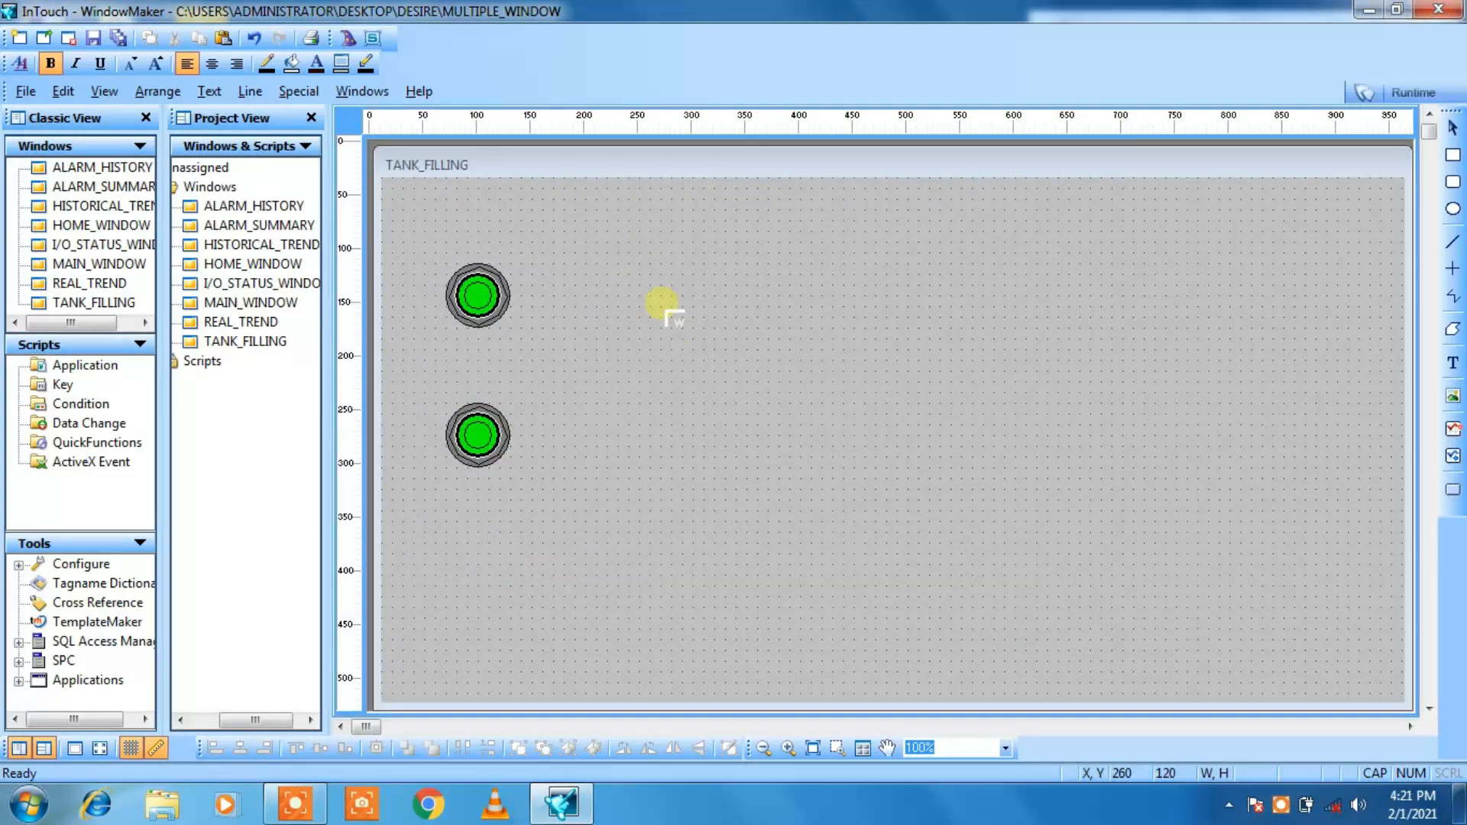
{"action": "left_click", "coordinate": [666, 309]}
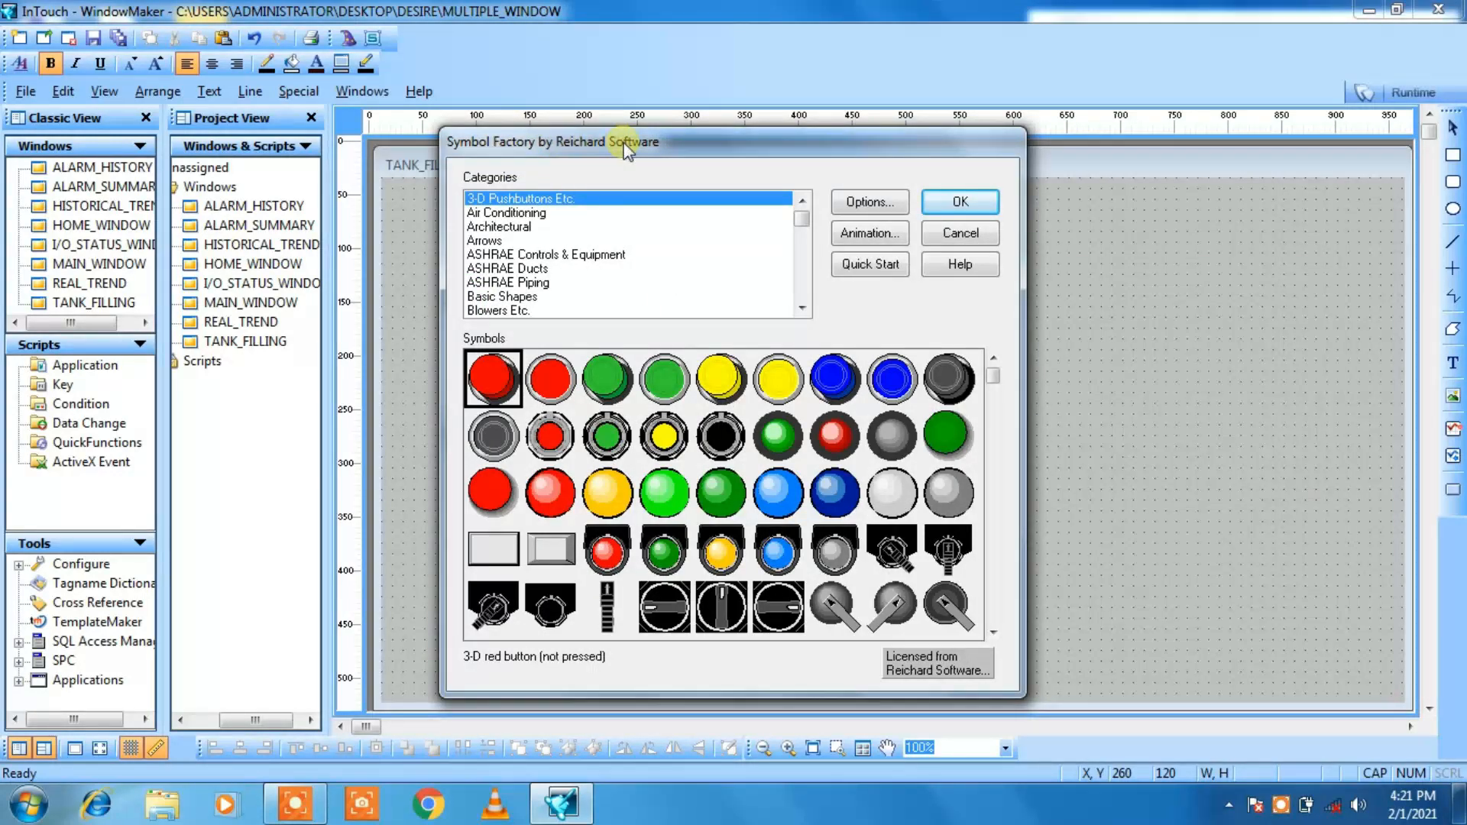
{"action": "key", "text": "t"}
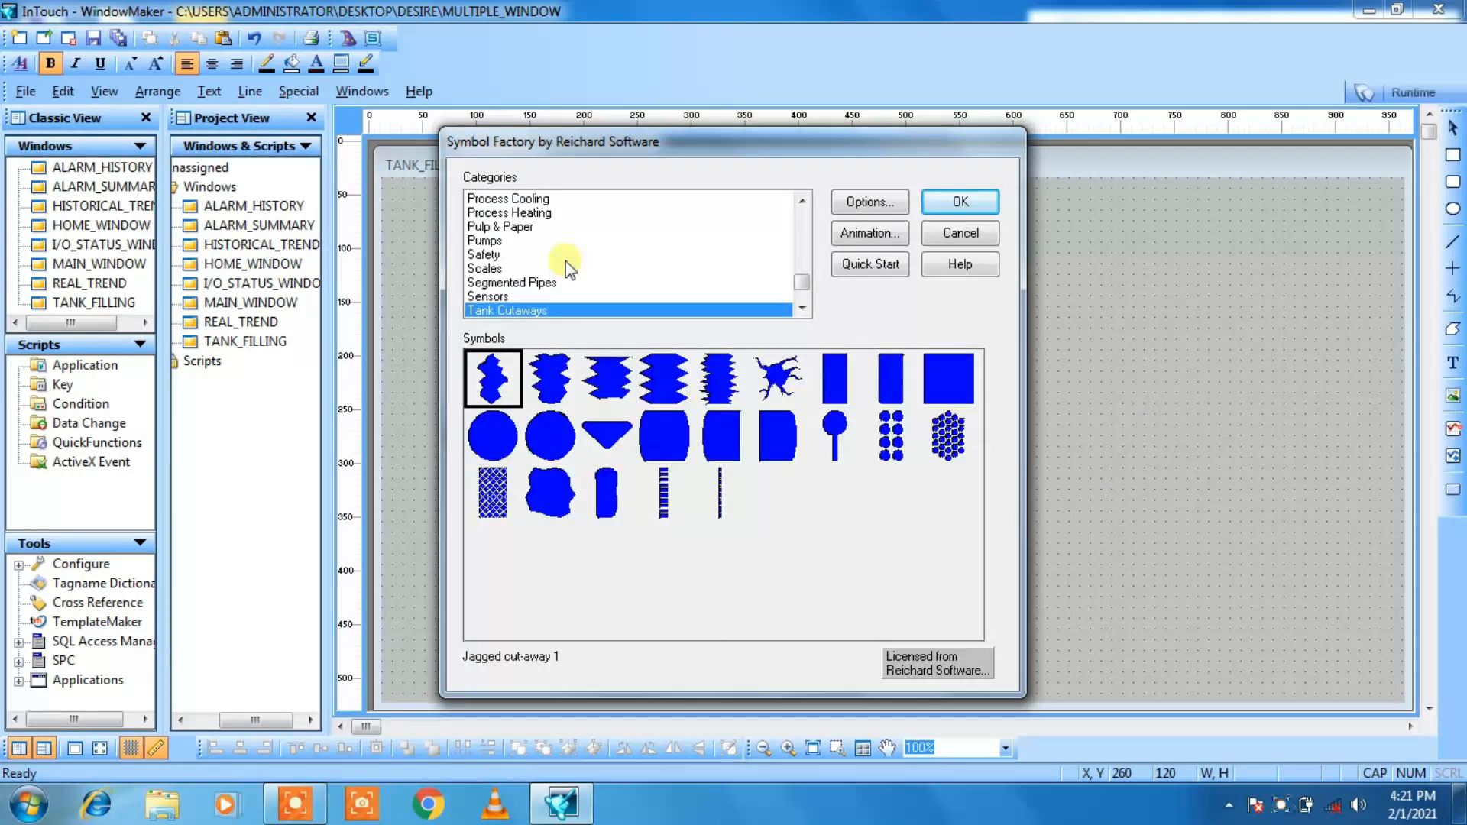
{"action": "key", "text": "Down"}
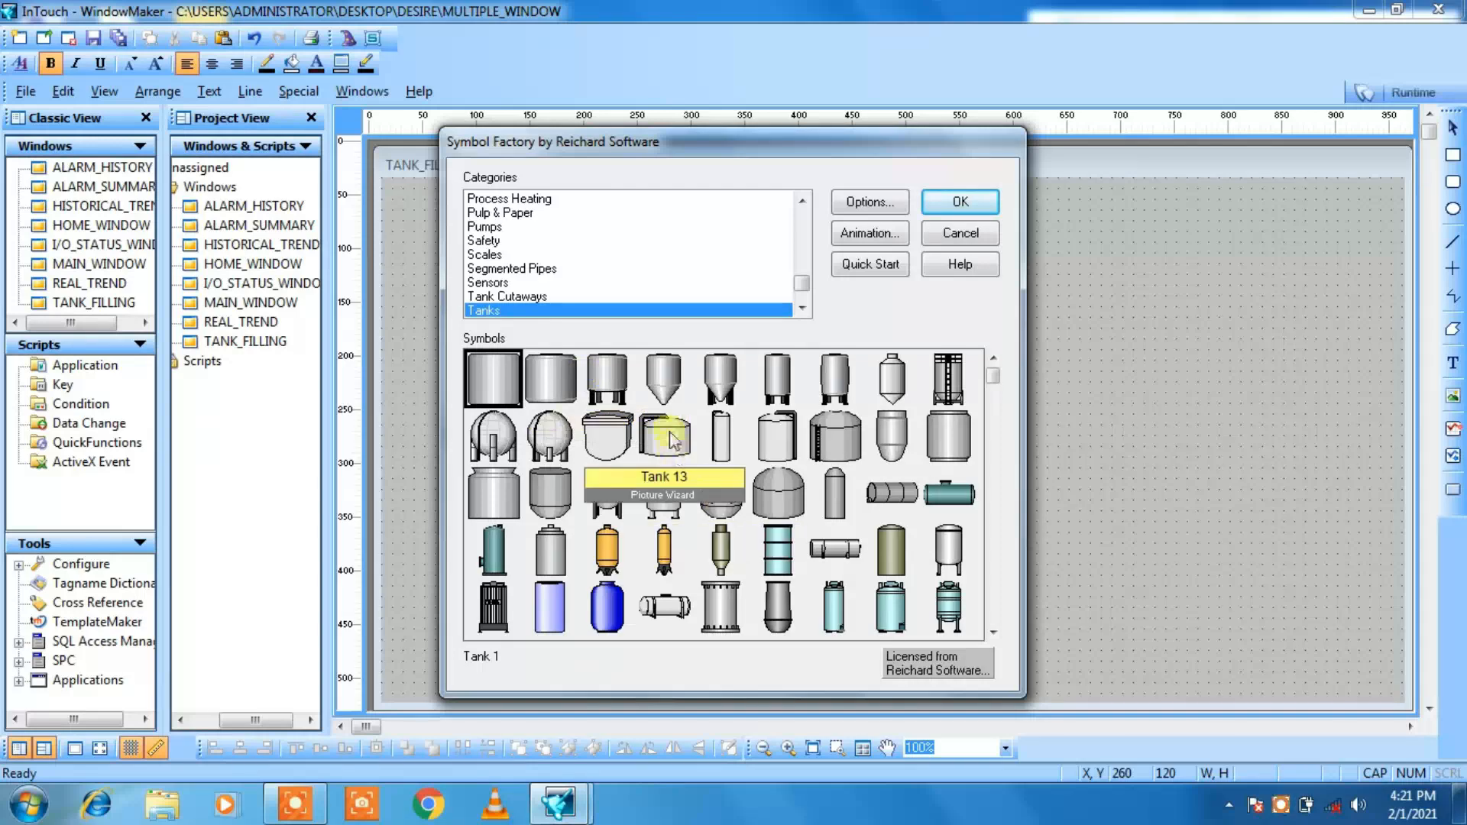
{"action": "left_click", "coordinate": [664, 386]}
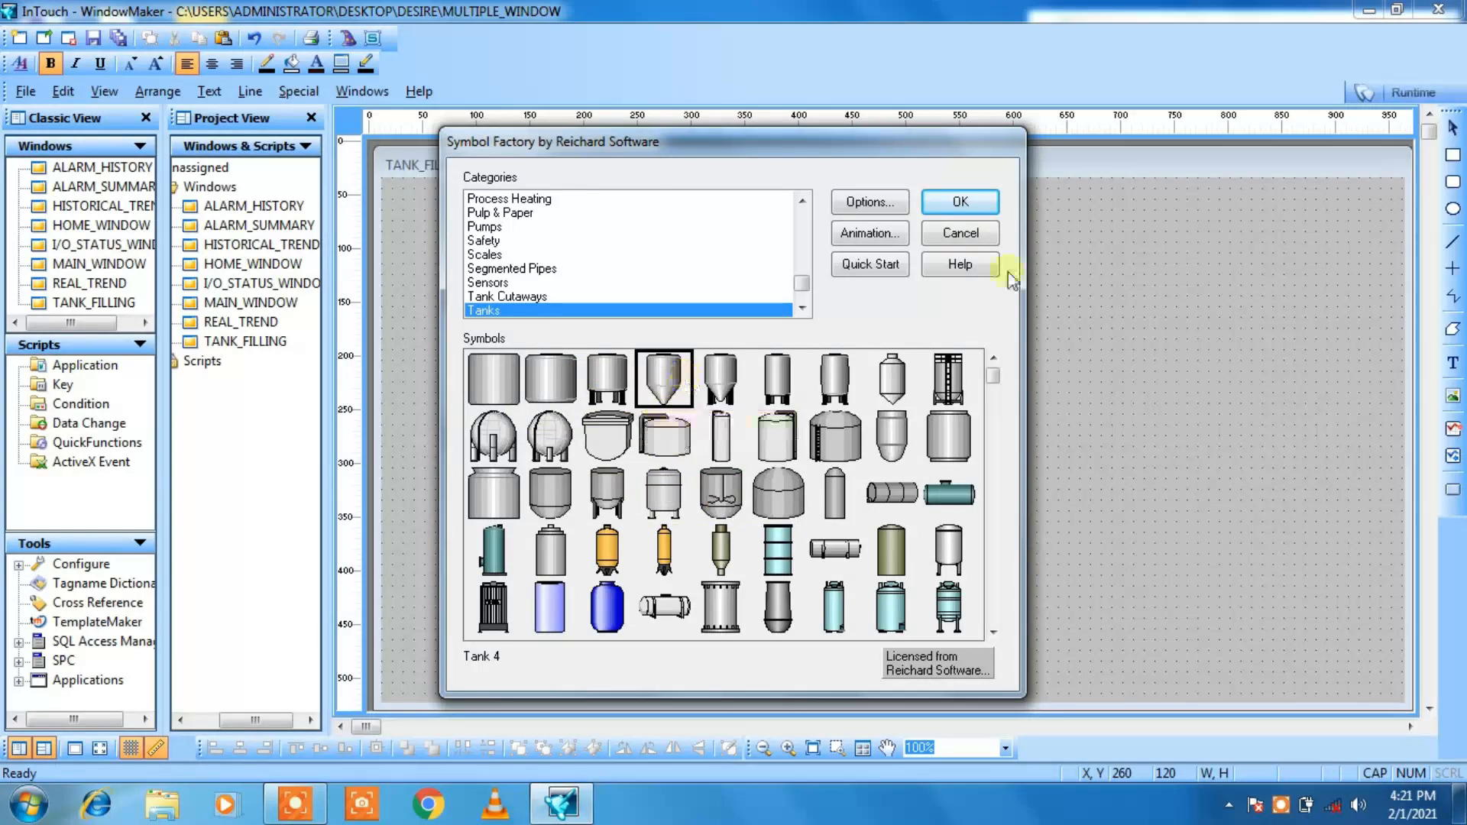
{"action": "left_click", "coordinate": [962, 203]}
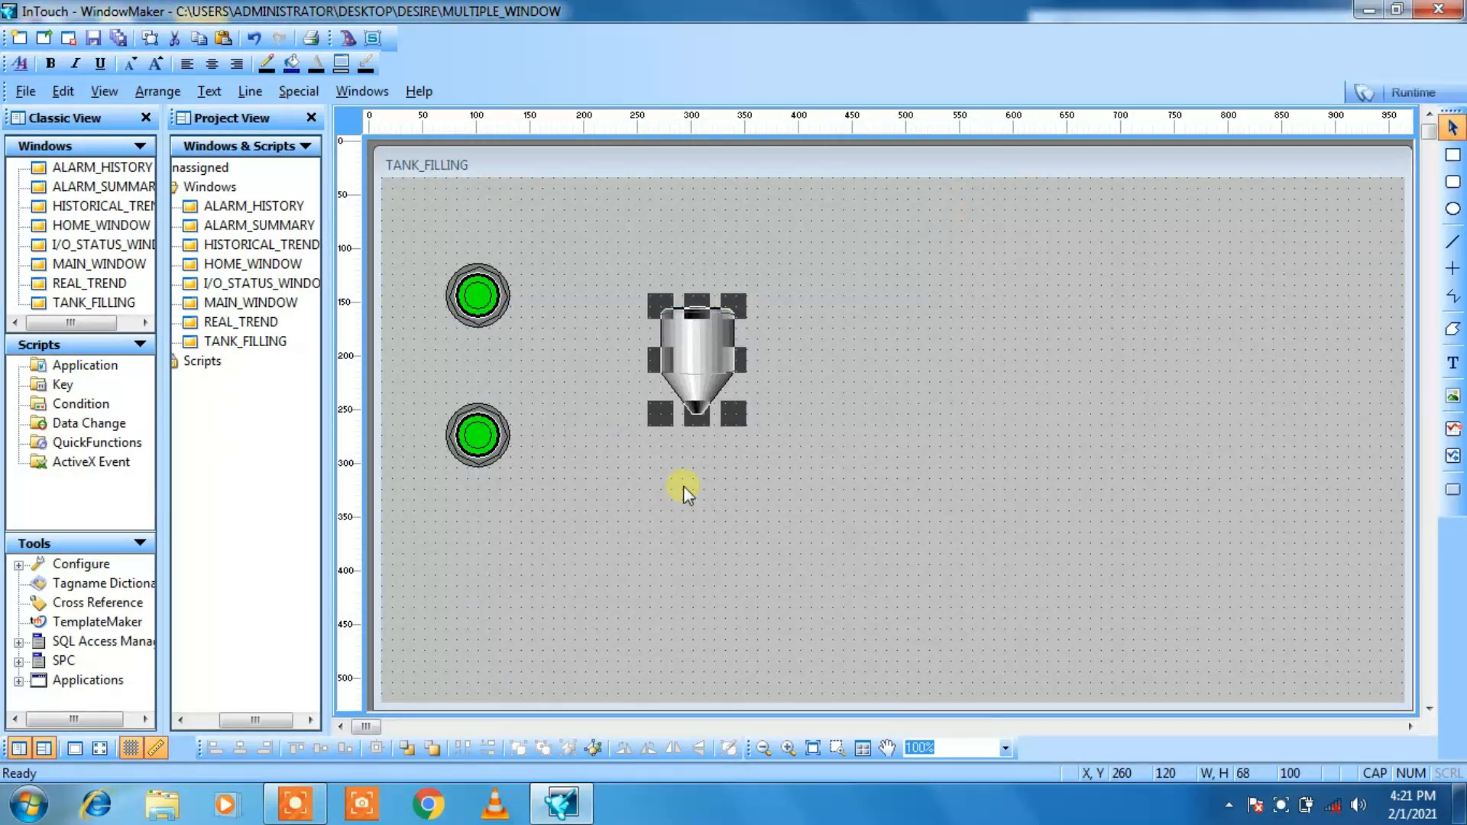
Step: Enlarge the tank to about 109 by 161 and shift it horizontally to X 370, Y 120
{"action": "left_click_drag", "start_coordinate": [731, 406], "coordinate": [807, 479]}
{"action": "key", "text": "Right"}
{"action": "key", "text": "Right"}
{"action": "key", "text": "Right"}
{"action": "key", "text": "Right"}
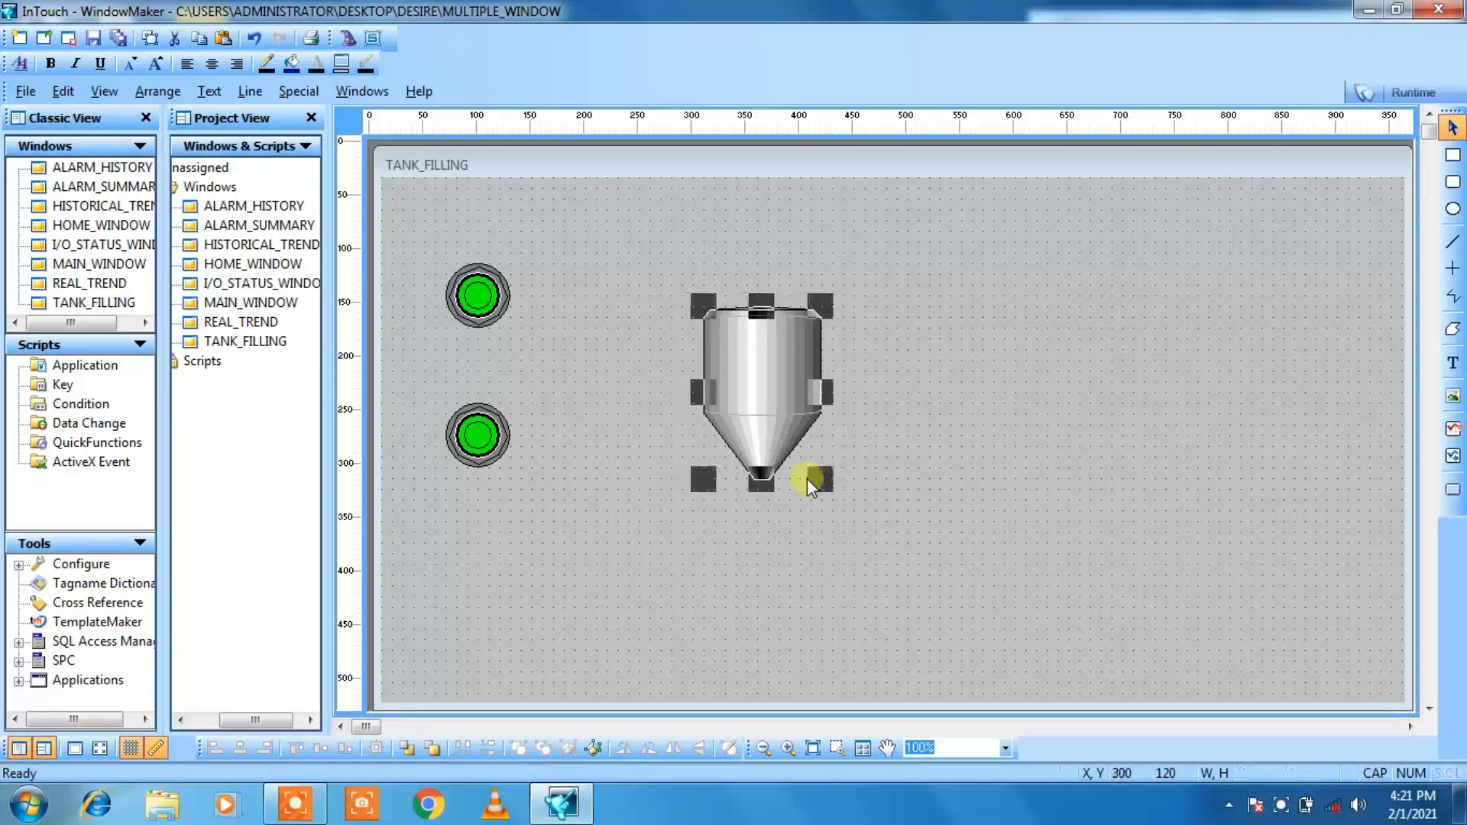
{"action": "key", "text": "Right"}
{"action": "key", "text": "Right"}
{"action": "key", "text": "Right"}
{"action": "key", "text": "Right"}
{"action": "key", "text": "Right"}
{"action": "key", "text": "Right"}
{"action": "key", "text": "Right"}
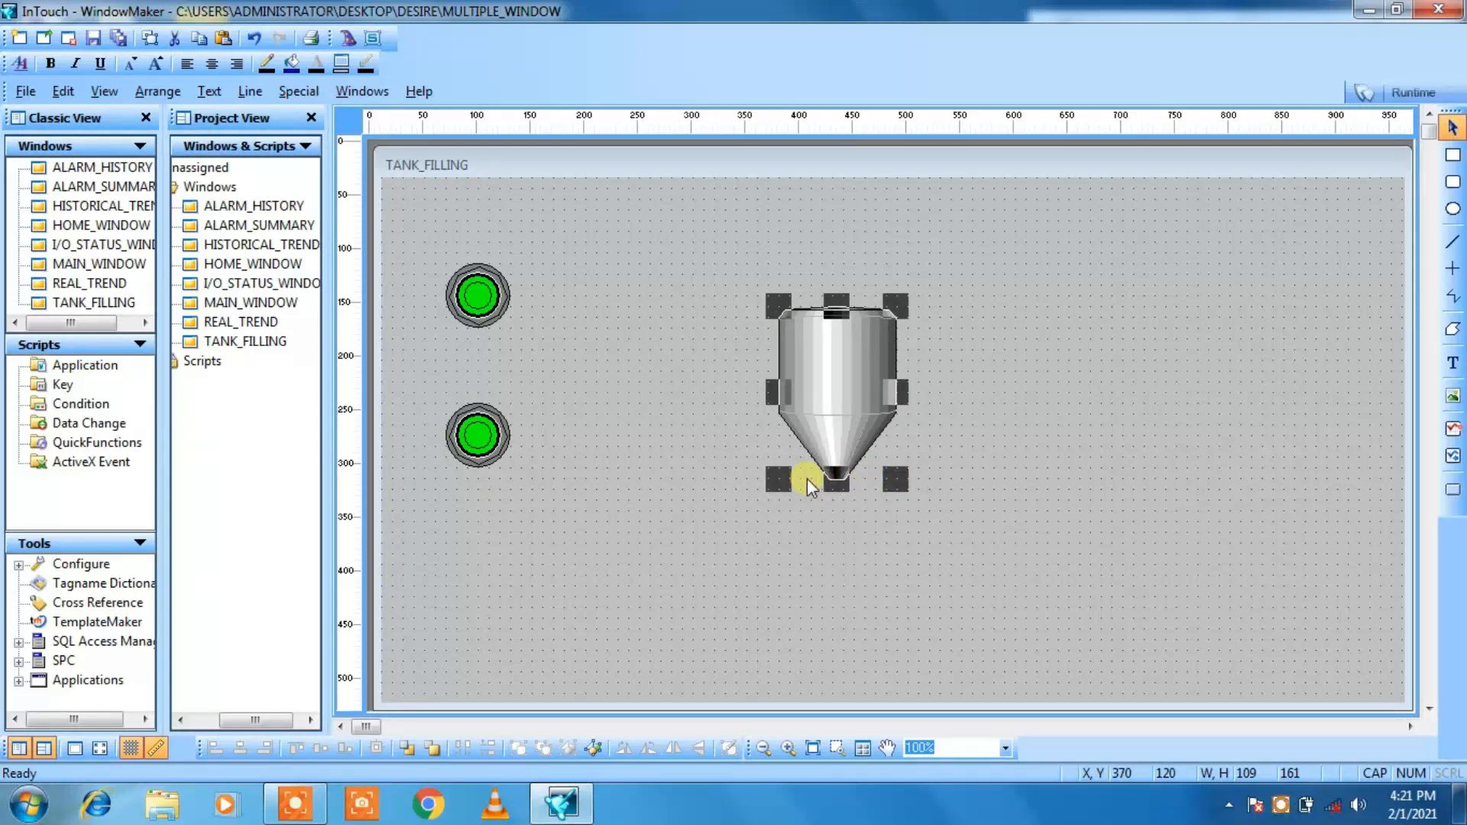
{"action": "left_click", "coordinate": [613, 552]}
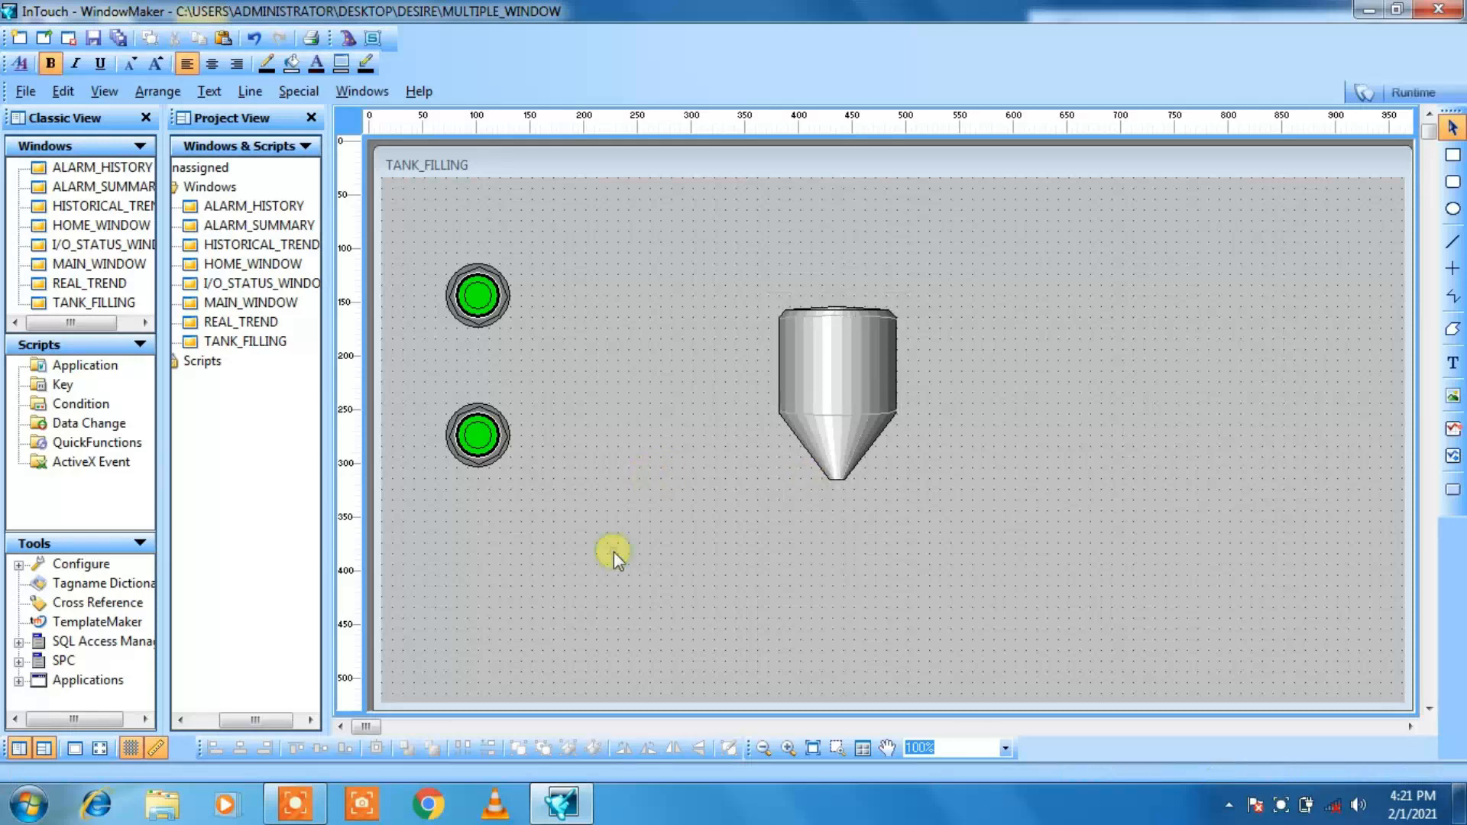
Step: Insert the horizontal hand valve from Symbol Factory's Valves category at X 210, Y 140 and shrink it to about 61 by 61
{"action": "left_click", "coordinate": [349, 42]}
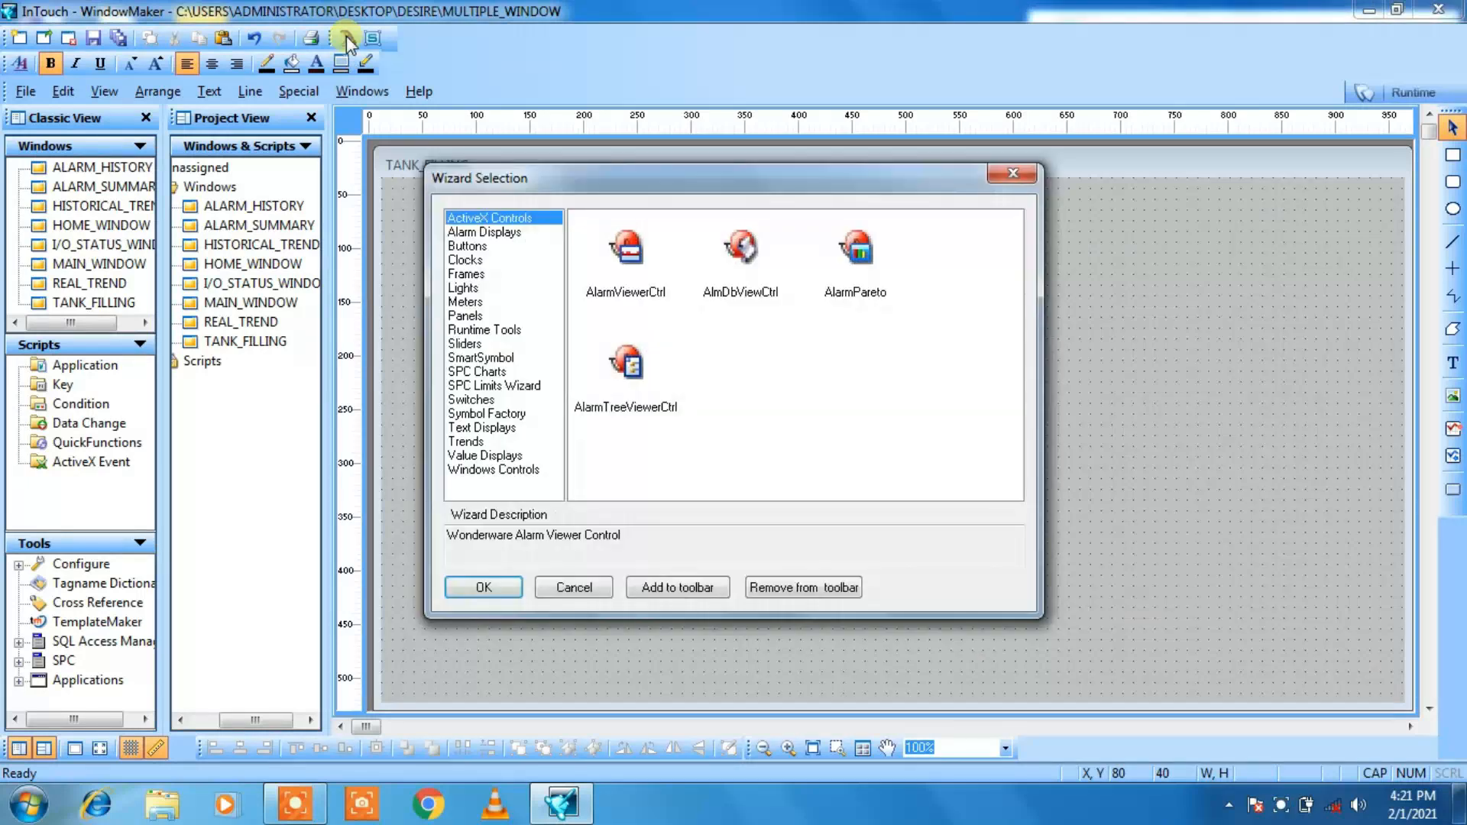
{"action": "left_click", "coordinate": [501, 415]}
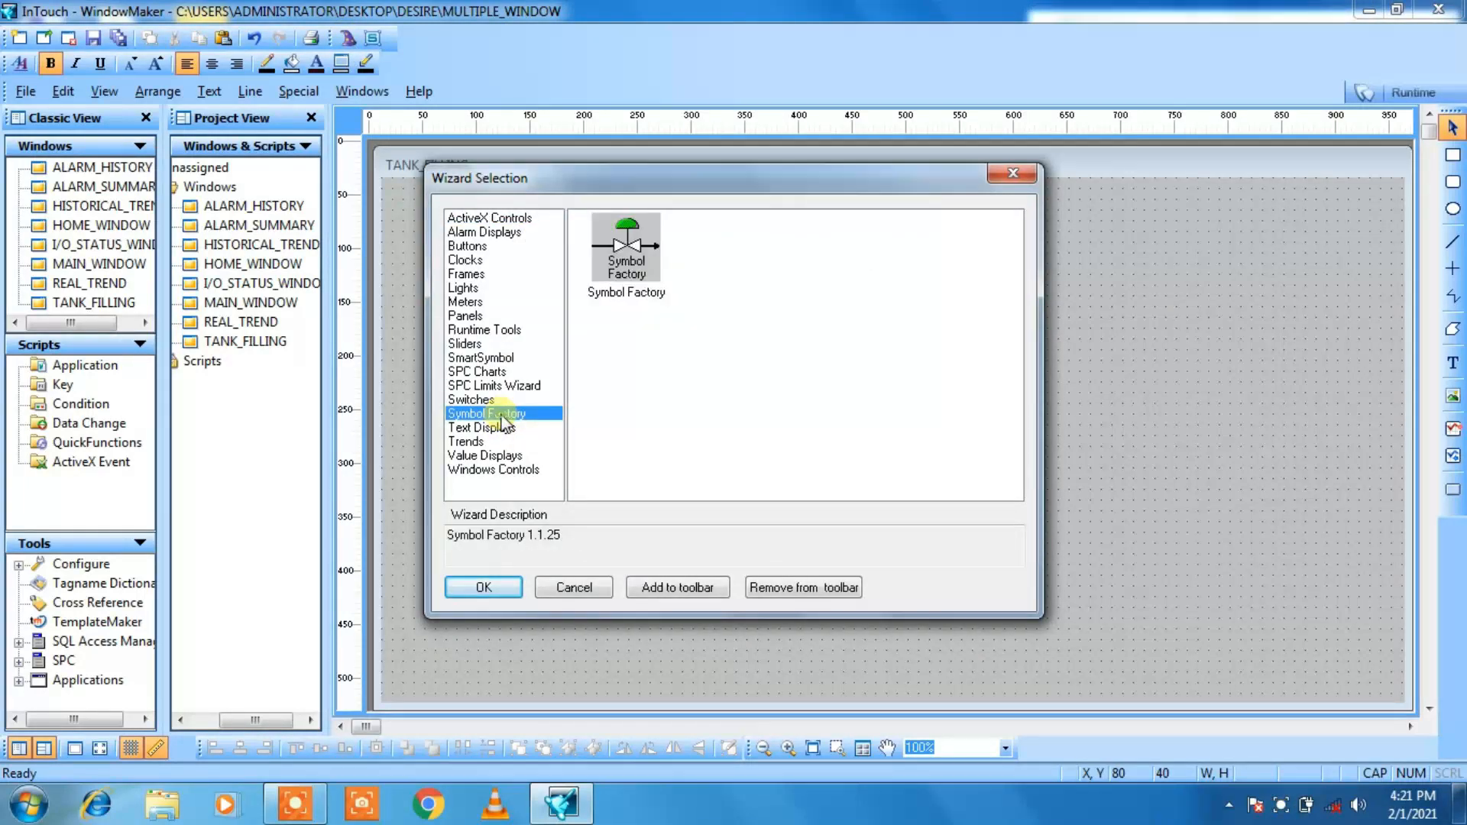
{"action": "double_click", "coordinate": [623, 260]}
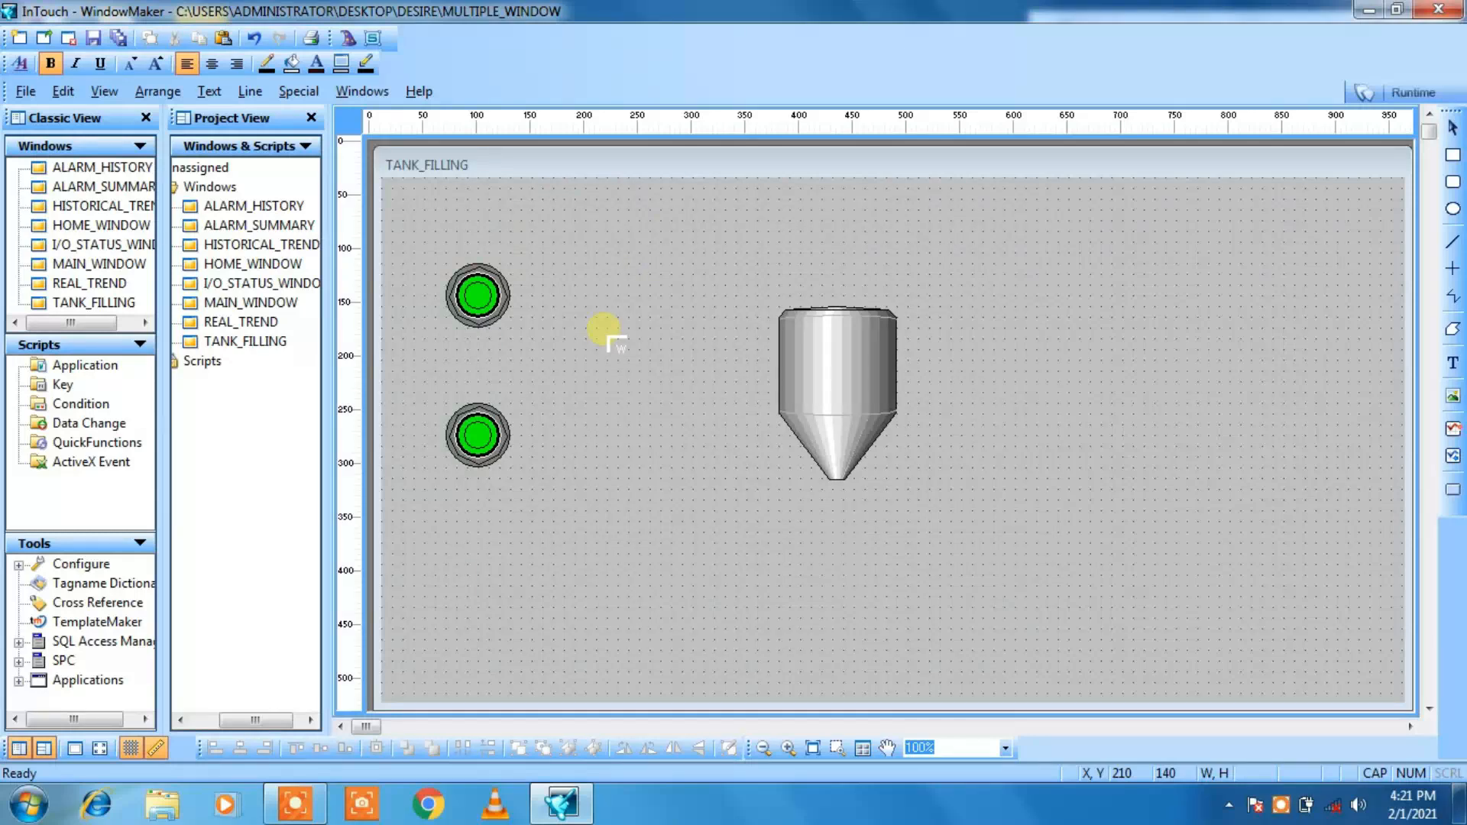
{"action": "left_click", "coordinate": [609, 337]}
{"action": "key", "text": "Down"}
{"action": "key", "text": "Down"}
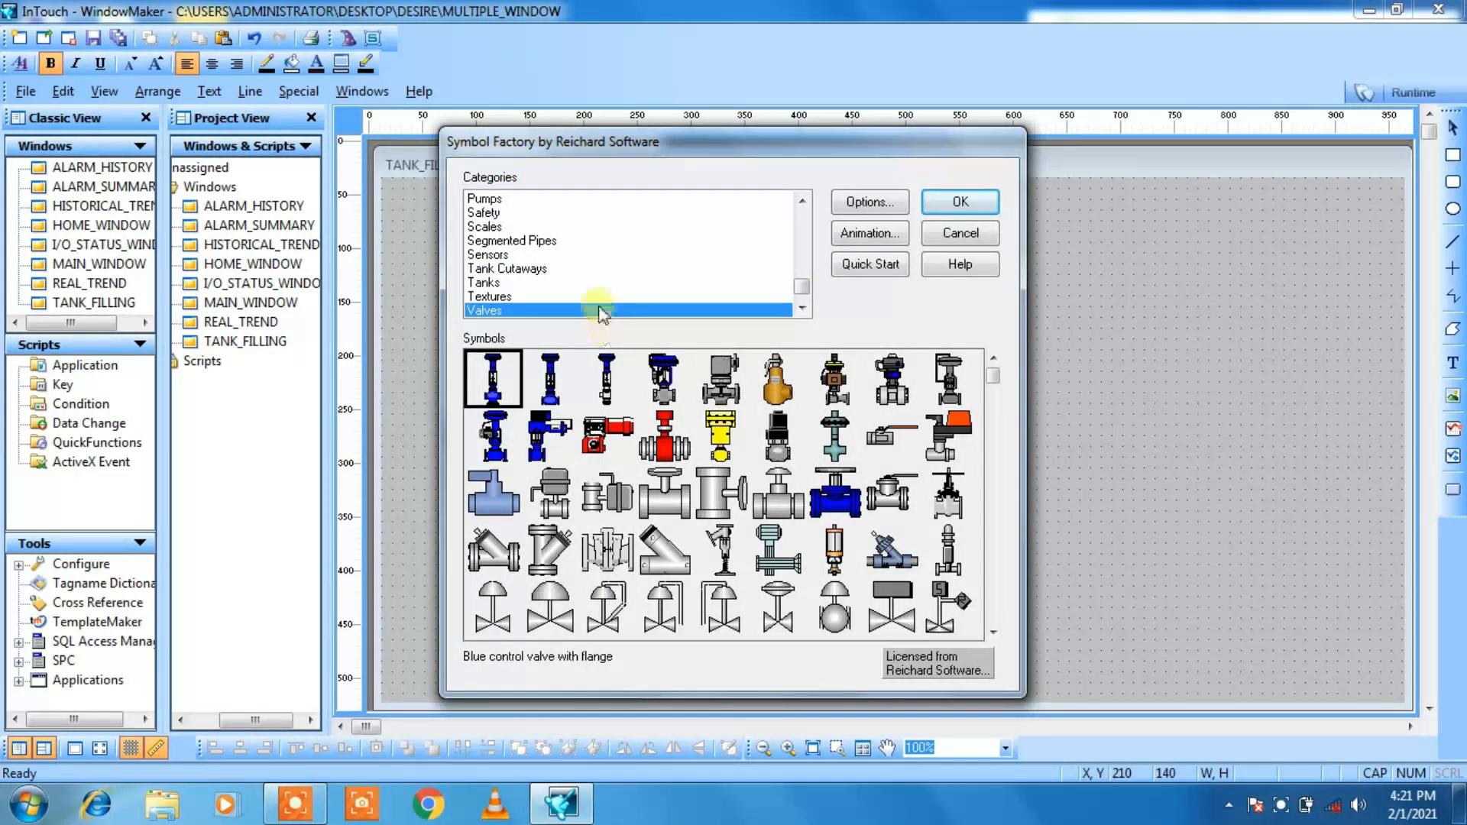
{"action": "left_click", "coordinate": [665, 504]}
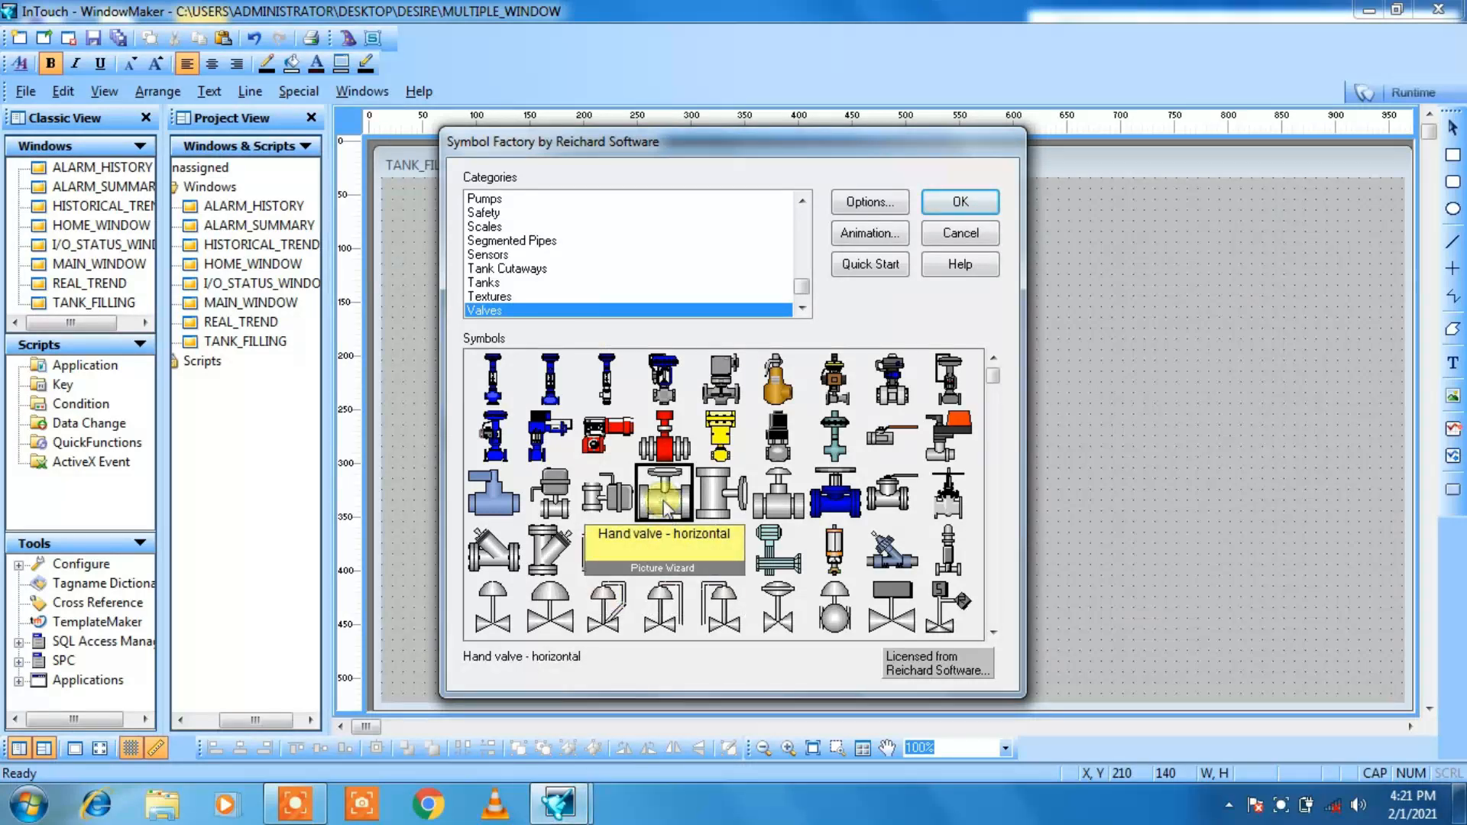
{"action": "left_click", "coordinate": [955, 204]}
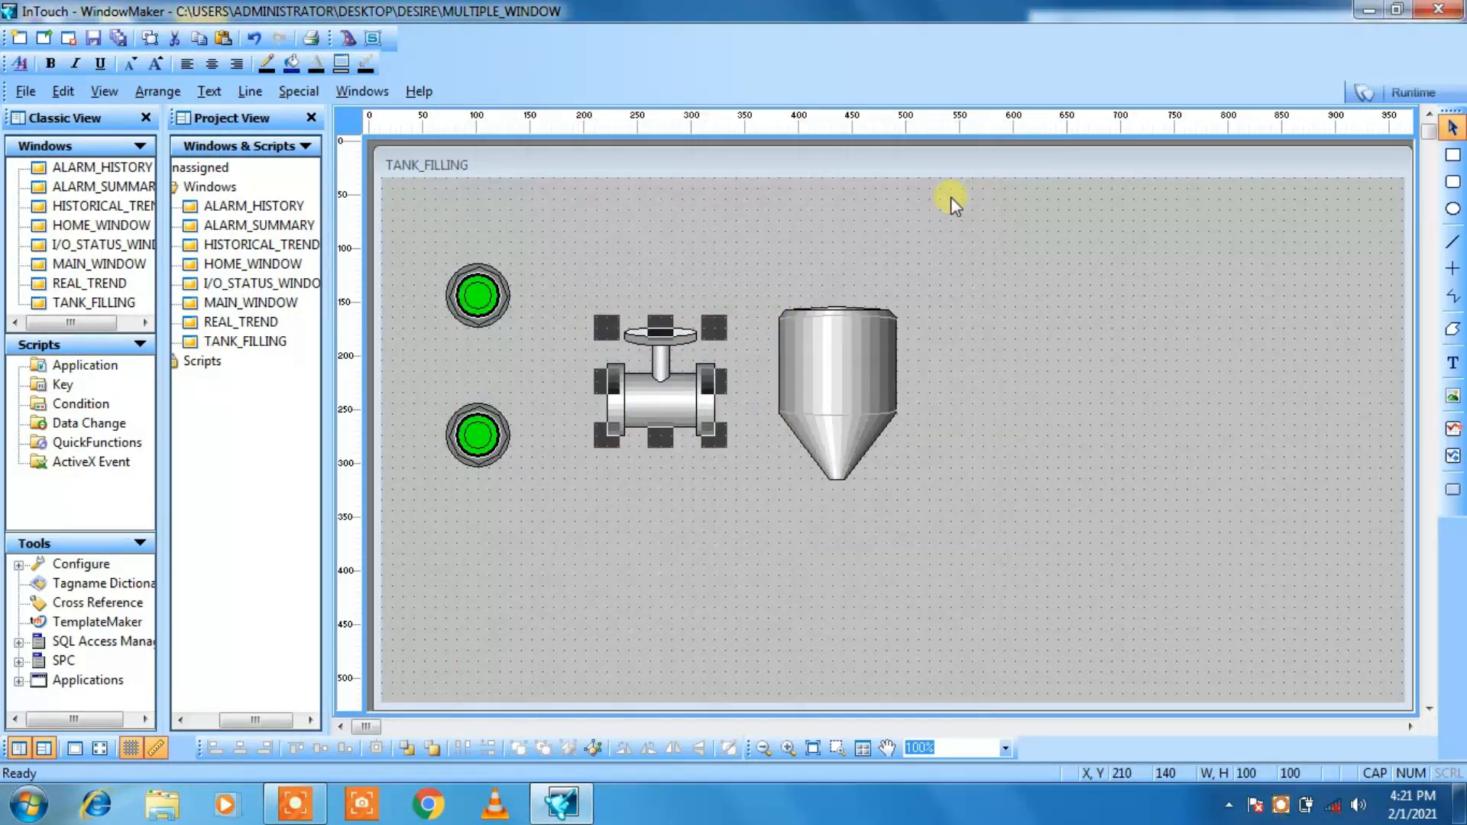
{"action": "left_click_drag", "start_coordinate": [702, 419], "coordinate": [669, 389]}
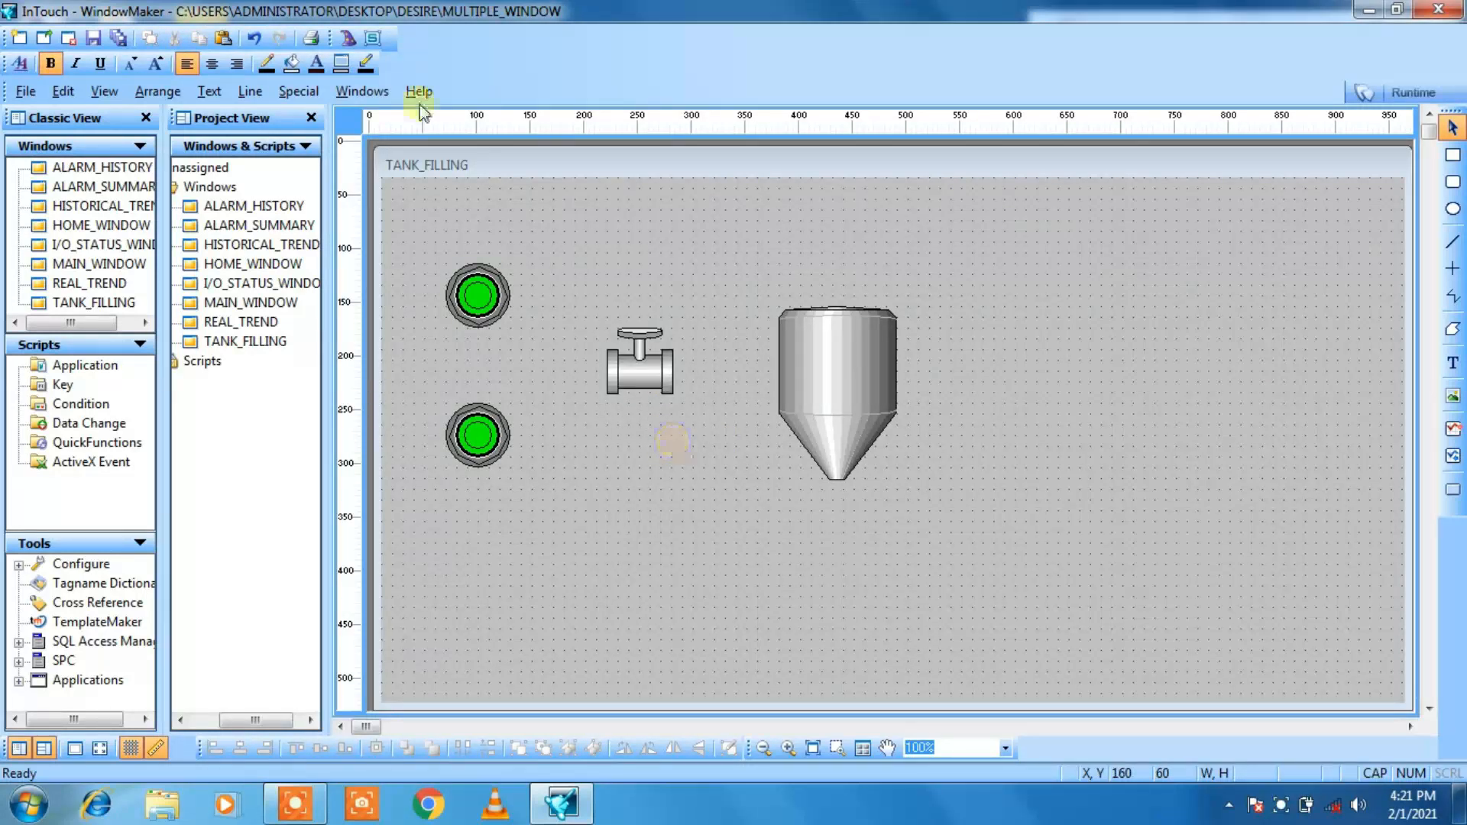
Step: Insert a short horizontal pipe from Symbol Factory's Pipes category at X 320, Y 80, just above the tank
{"action": "left_click", "coordinate": [349, 40]}
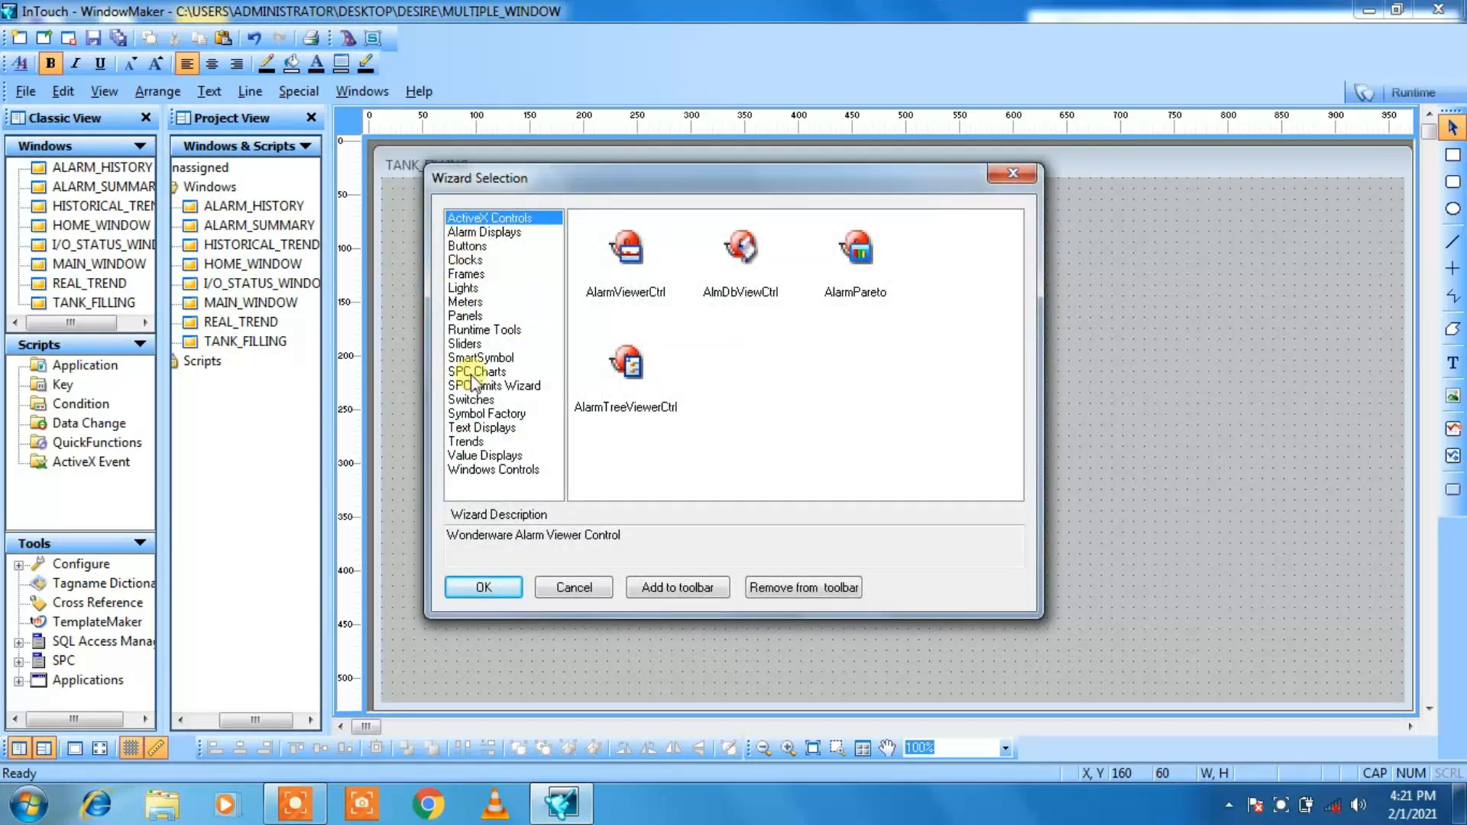
{"action": "left_click", "coordinate": [470, 415]}
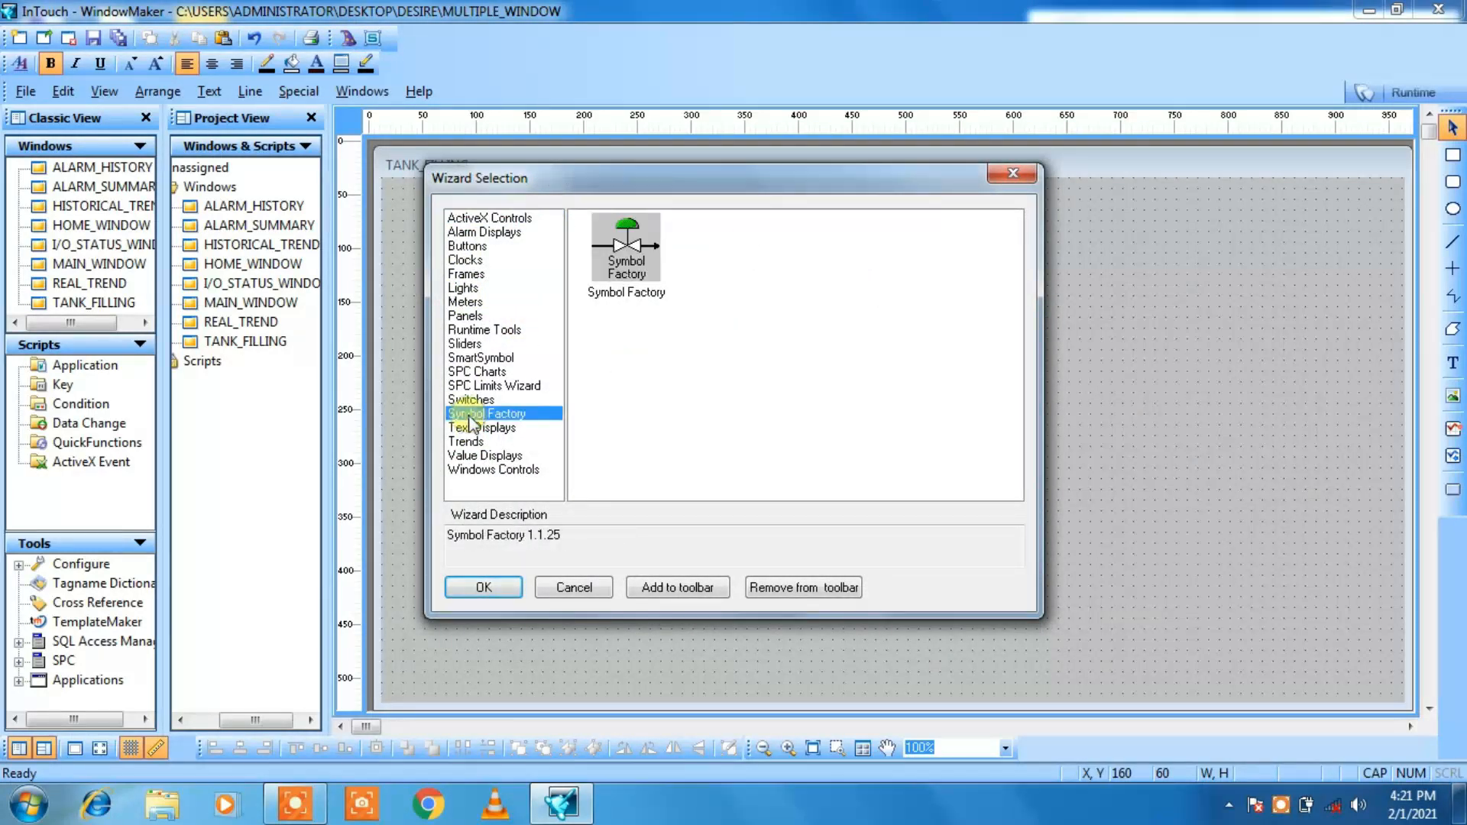
{"action": "double_click", "coordinate": [626, 252]}
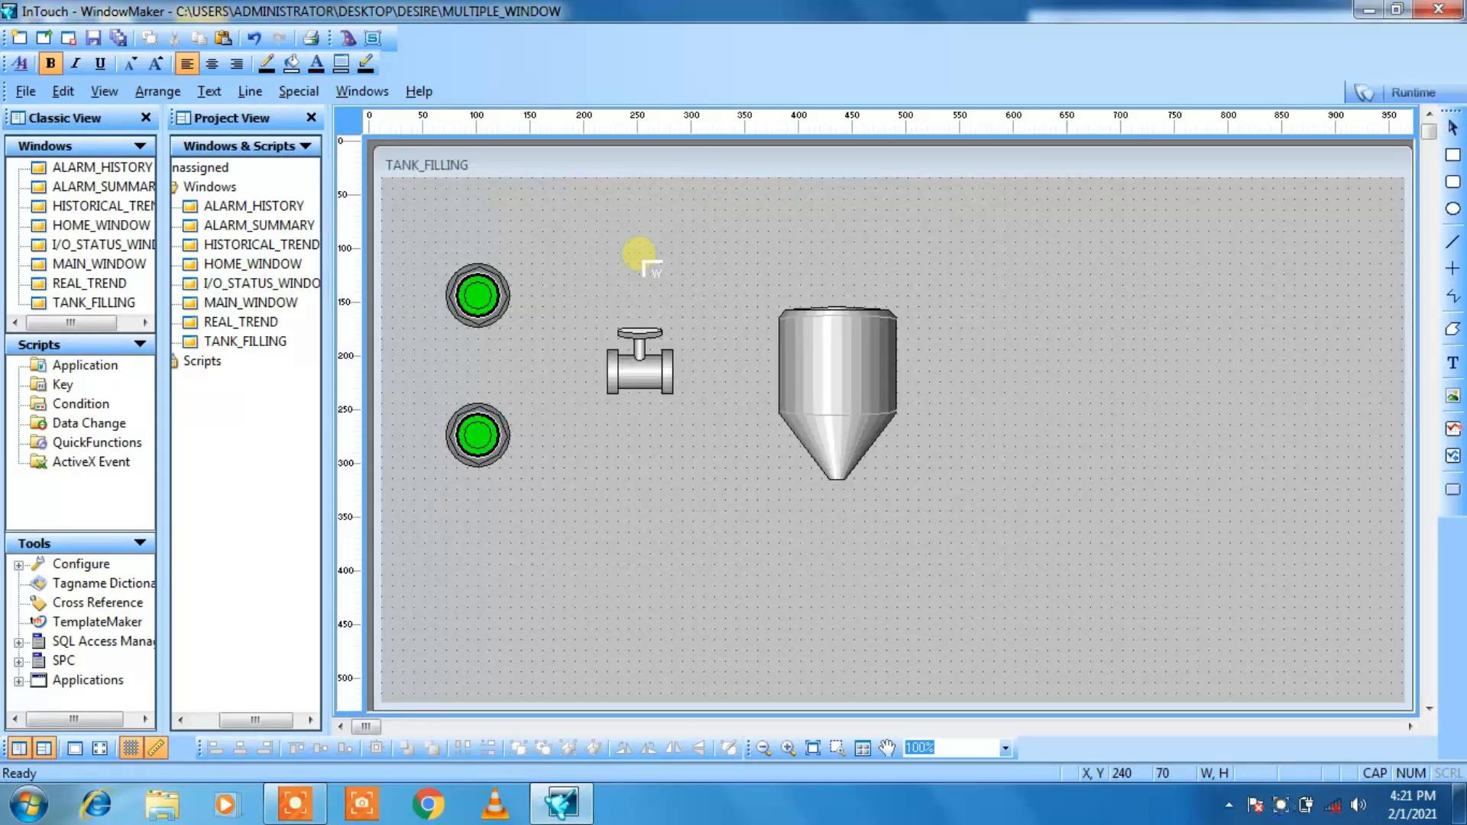
{"action": "left_click", "coordinate": [732, 268]}
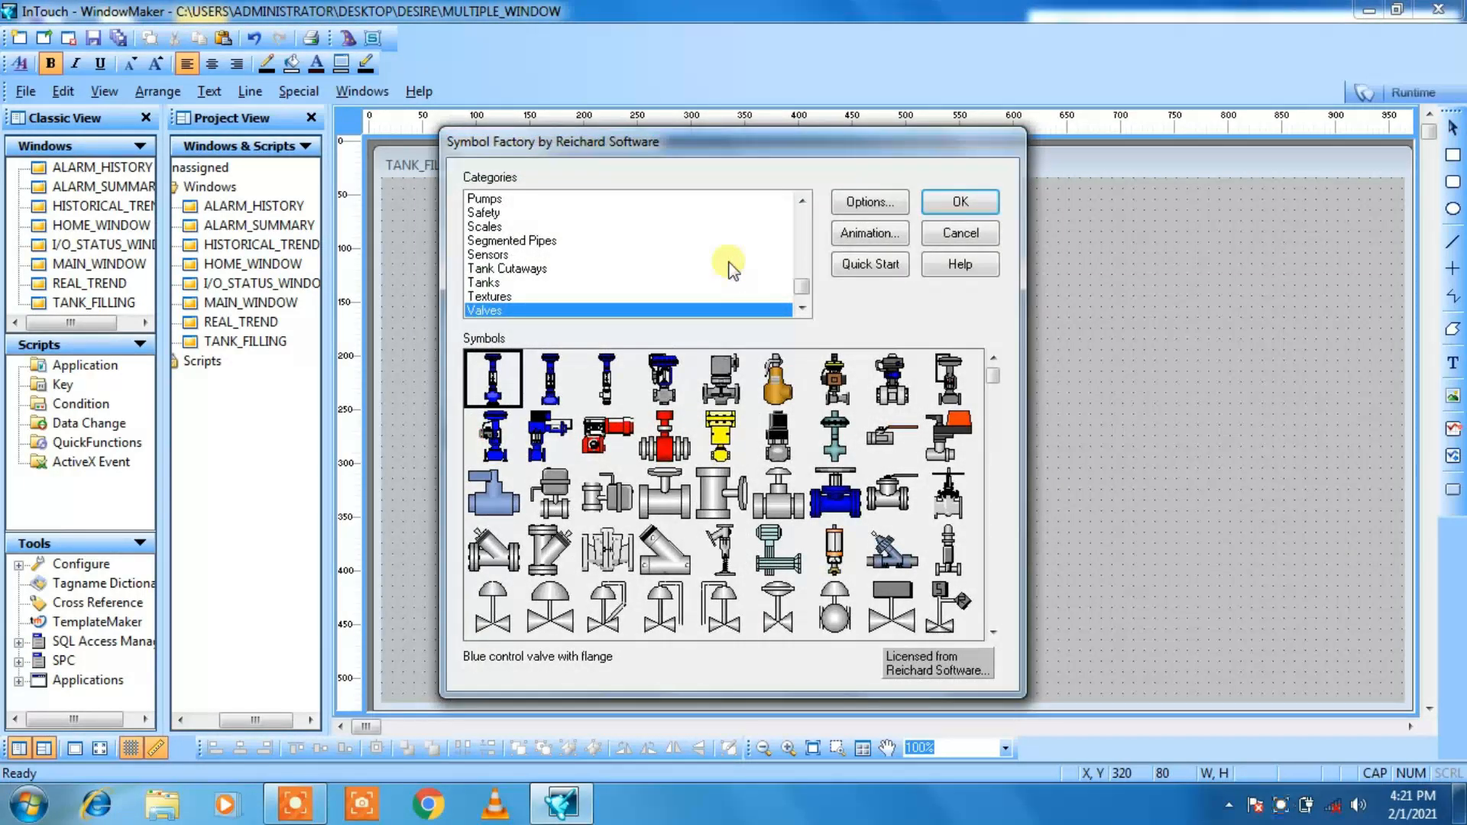
{"action": "key", "text": "Up"}
{"action": "key", "text": "Up"}
{"action": "key", "text": "Up"}
{"action": "key", "text": "Up"}
{"action": "key", "text": "Up"}
{"action": "key", "text": "Up"}
{"action": "key", "text": "Up"}
{"action": "key", "text": "Up"}
{"action": "key", "text": "Up"}
{"action": "key", "text": "Up"}
{"action": "key", "text": "Up"}
{"action": "key", "text": "Up"}
{"action": "key", "text": "Up"}
{"action": "key", "text": "Up"}
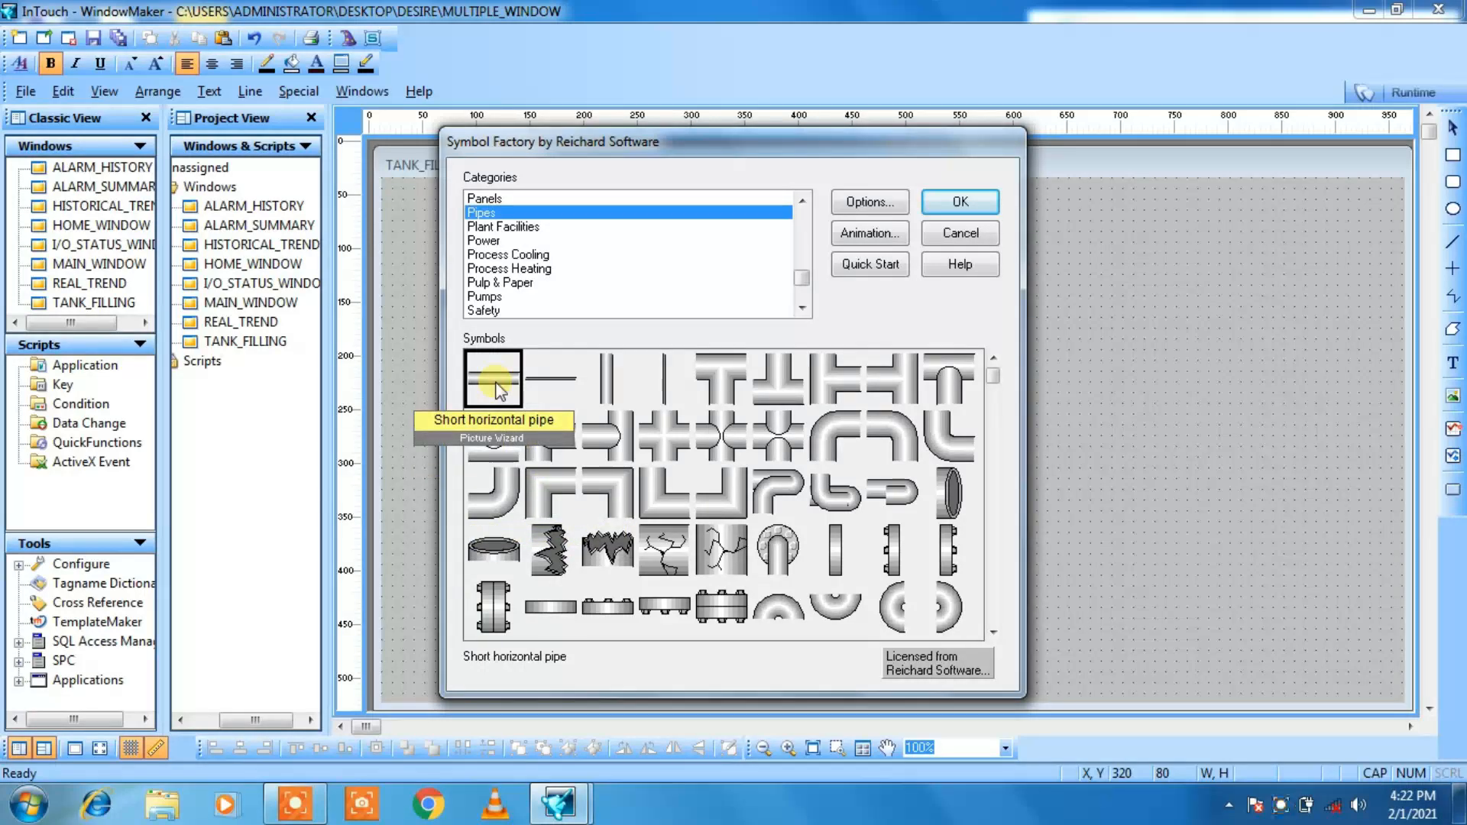
{"action": "left_click", "coordinate": [966, 205]}
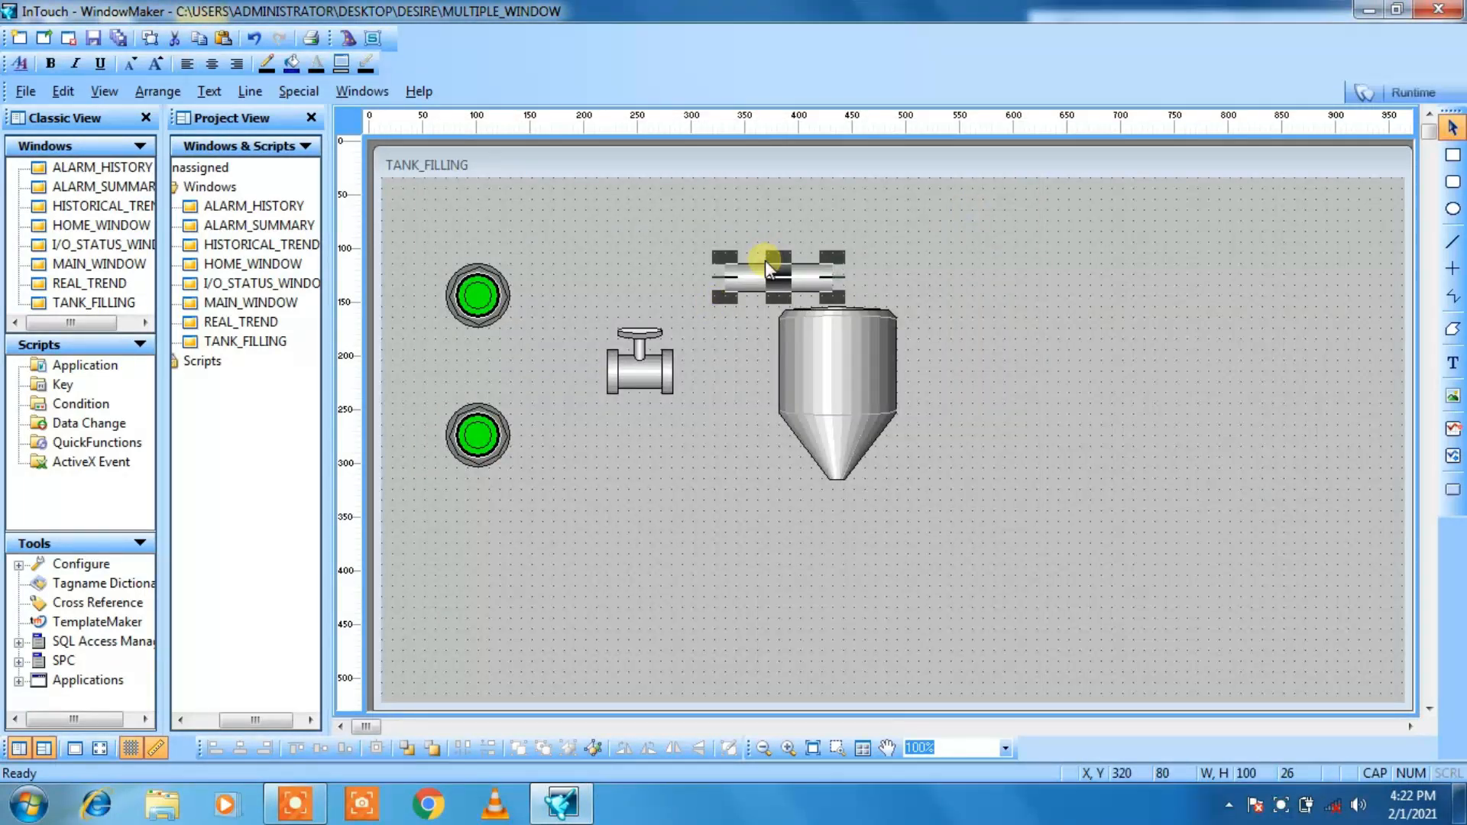
{"action": "left_click", "coordinate": [664, 253]}
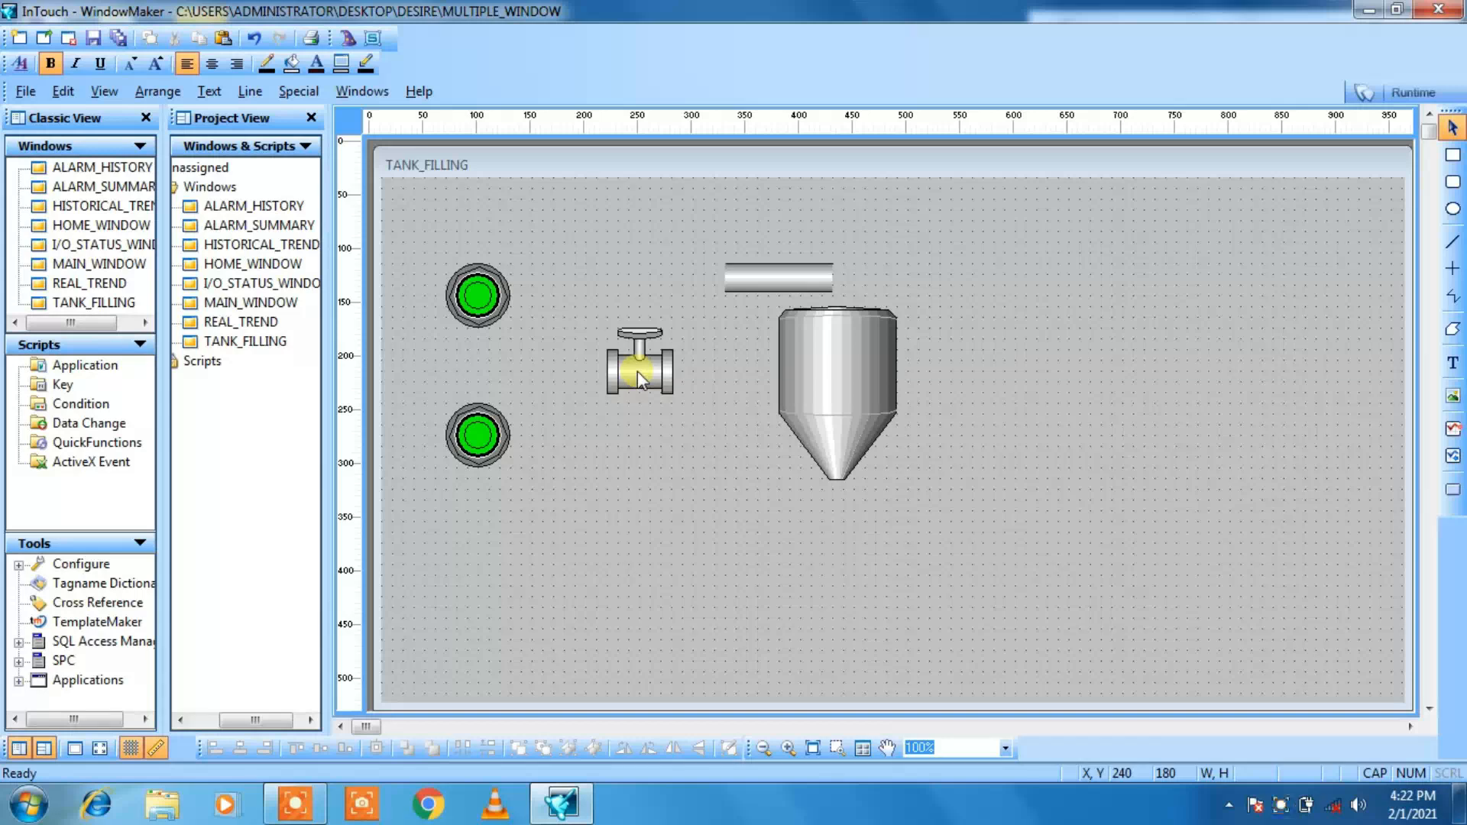
Step: Move the valve down to X 200, Y 340 and reposition the tank at X 440, Y 80, enlarged to about 130 by 191
{"action": "left_click_drag", "start_coordinate": [638, 370], "coordinate": [626, 583]}
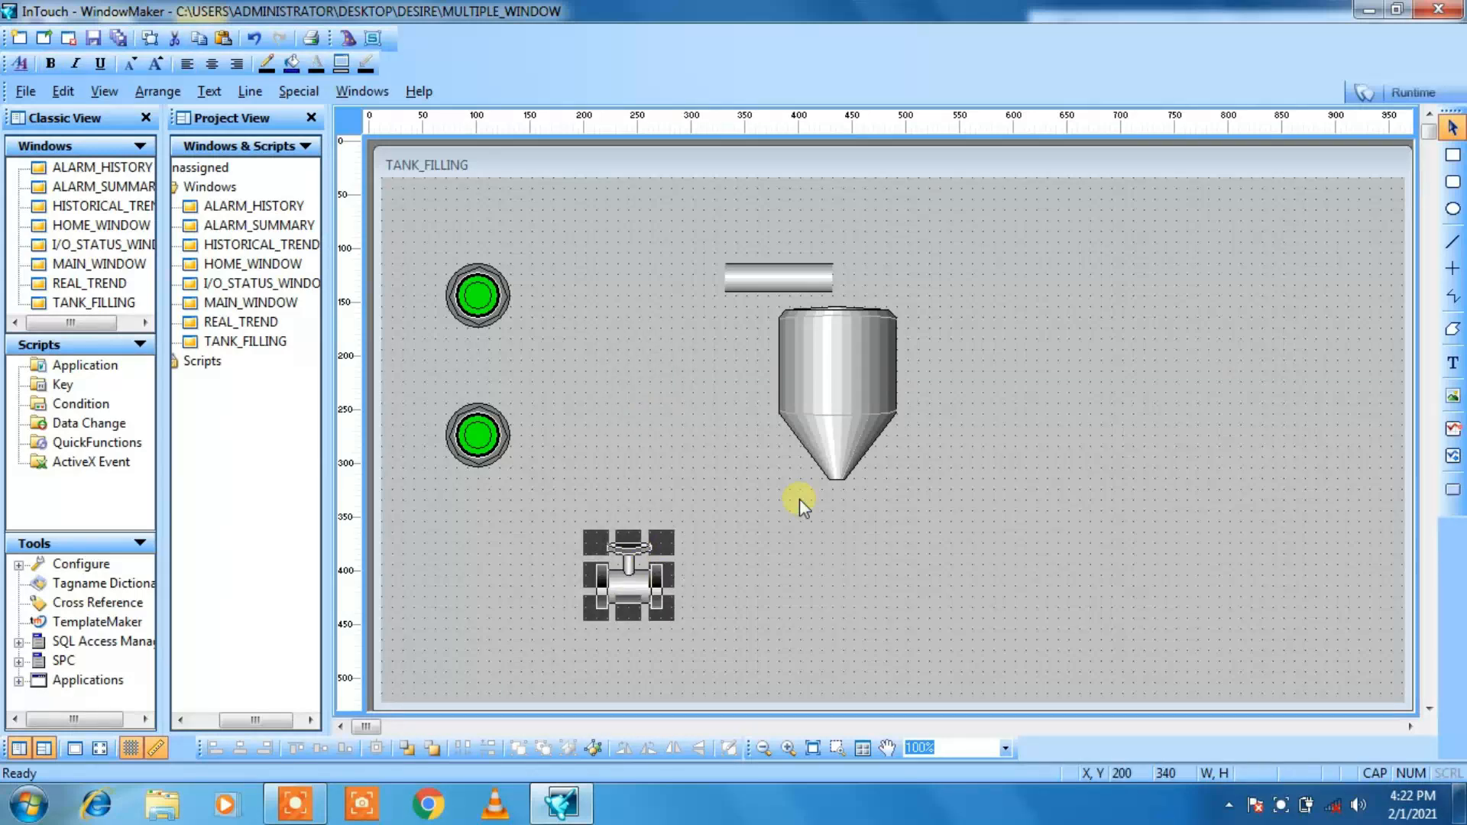
{"action": "left_click_drag", "start_coordinate": [818, 344], "coordinate": [900, 314]}
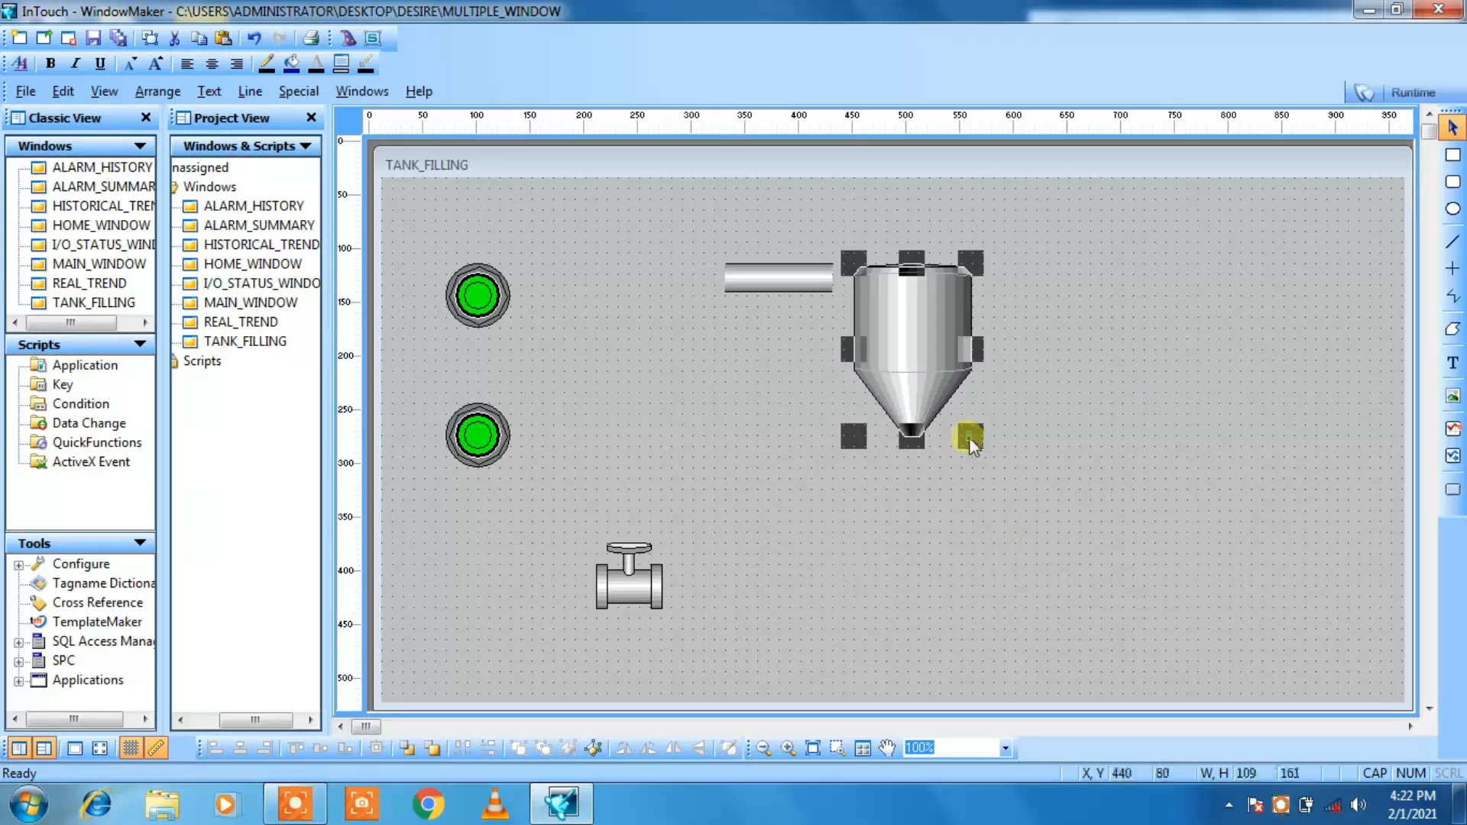
{"action": "left_click_drag", "start_coordinate": [969, 437], "coordinate": [1003, 464]}
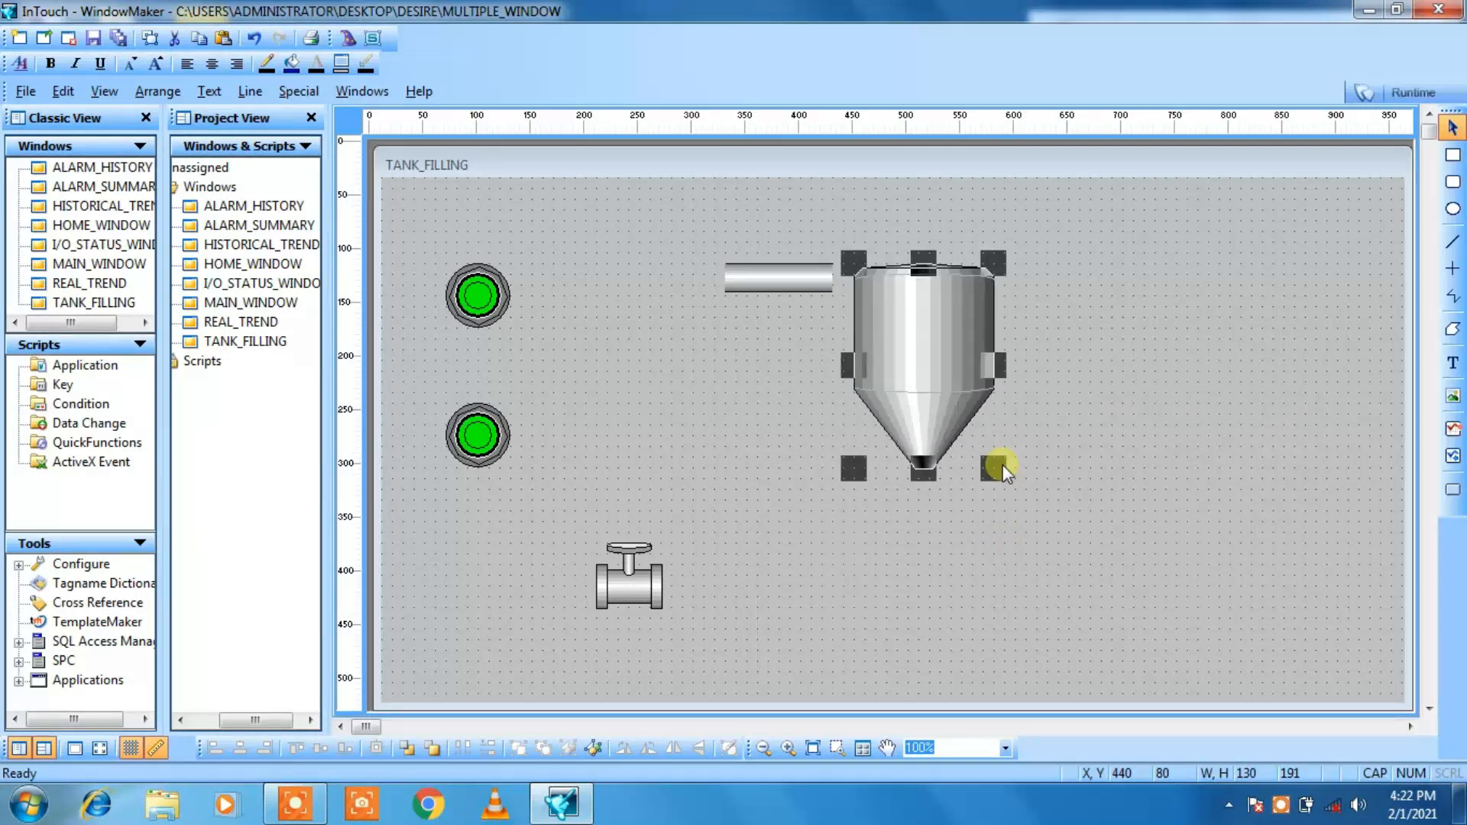
Step: Attach the pipe to the tank's upper left wall, and make it slightly longer toward the pushbuttons and thicker
{"action": "left_click", "coordinate": [775, 280]}
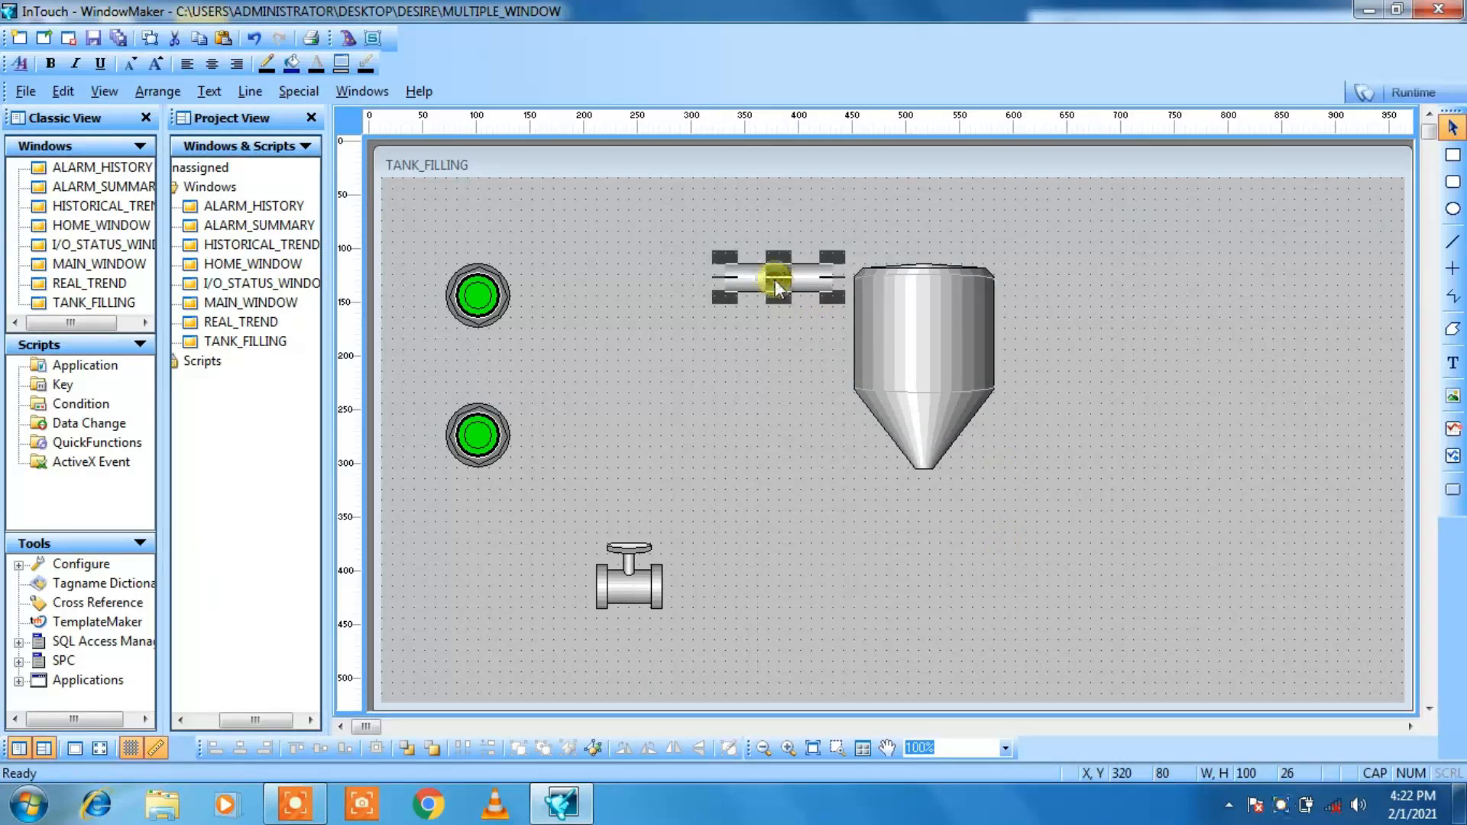
{"action": "left_click_drag", "start_coordinate": [776, 283], "coordinate": [800, 295]}
{"action": "left_click", "coordinate": [799, 332]}
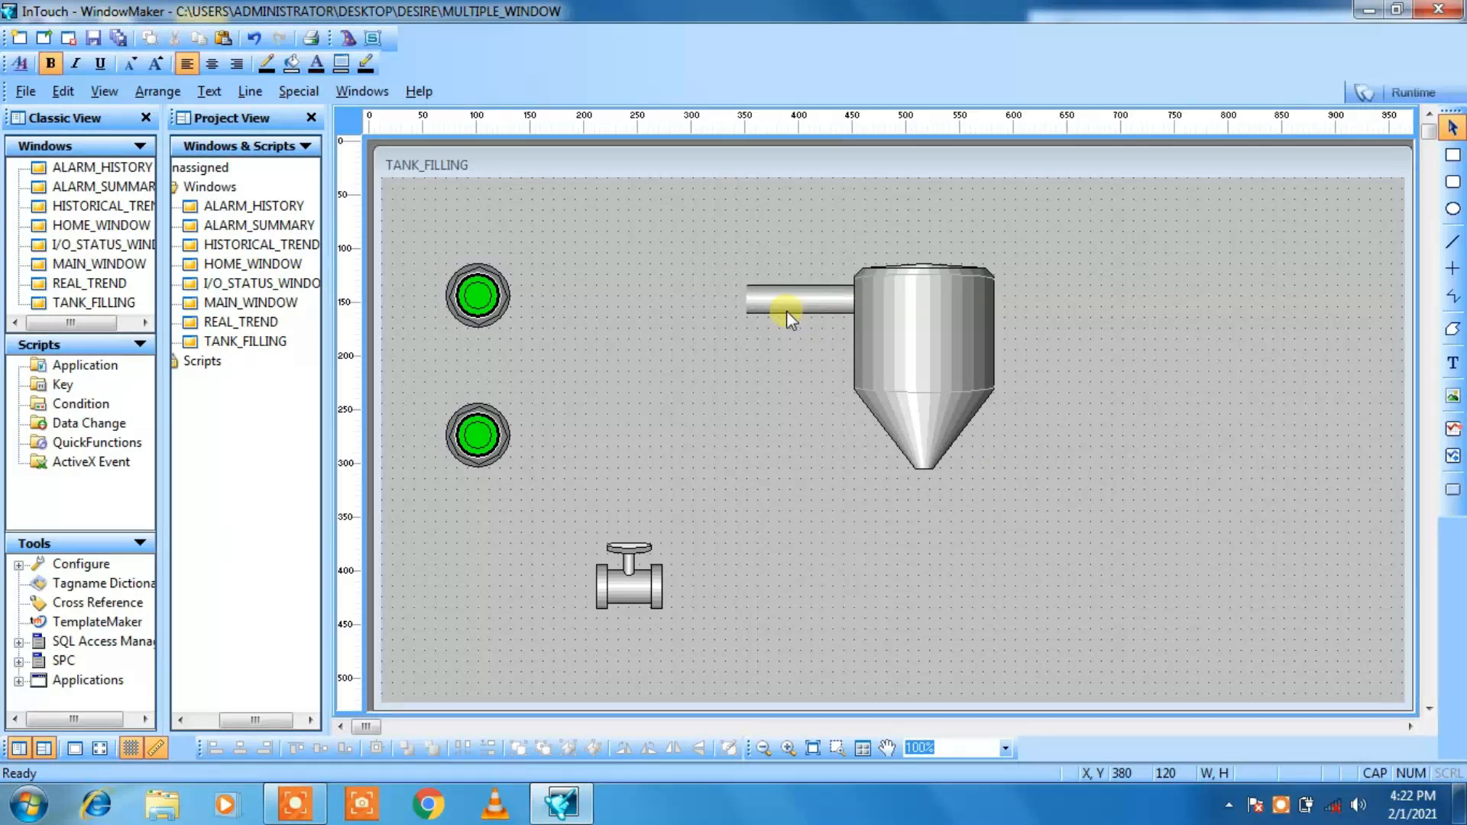
{"action": "left_click", "coordinate": [786, 307]}
{"action": "left_click_drag", "start_coordinate": [746, 318], "coordinate": [722, 313]}
{"action": "left_click", "coordinate": [752, 379]}
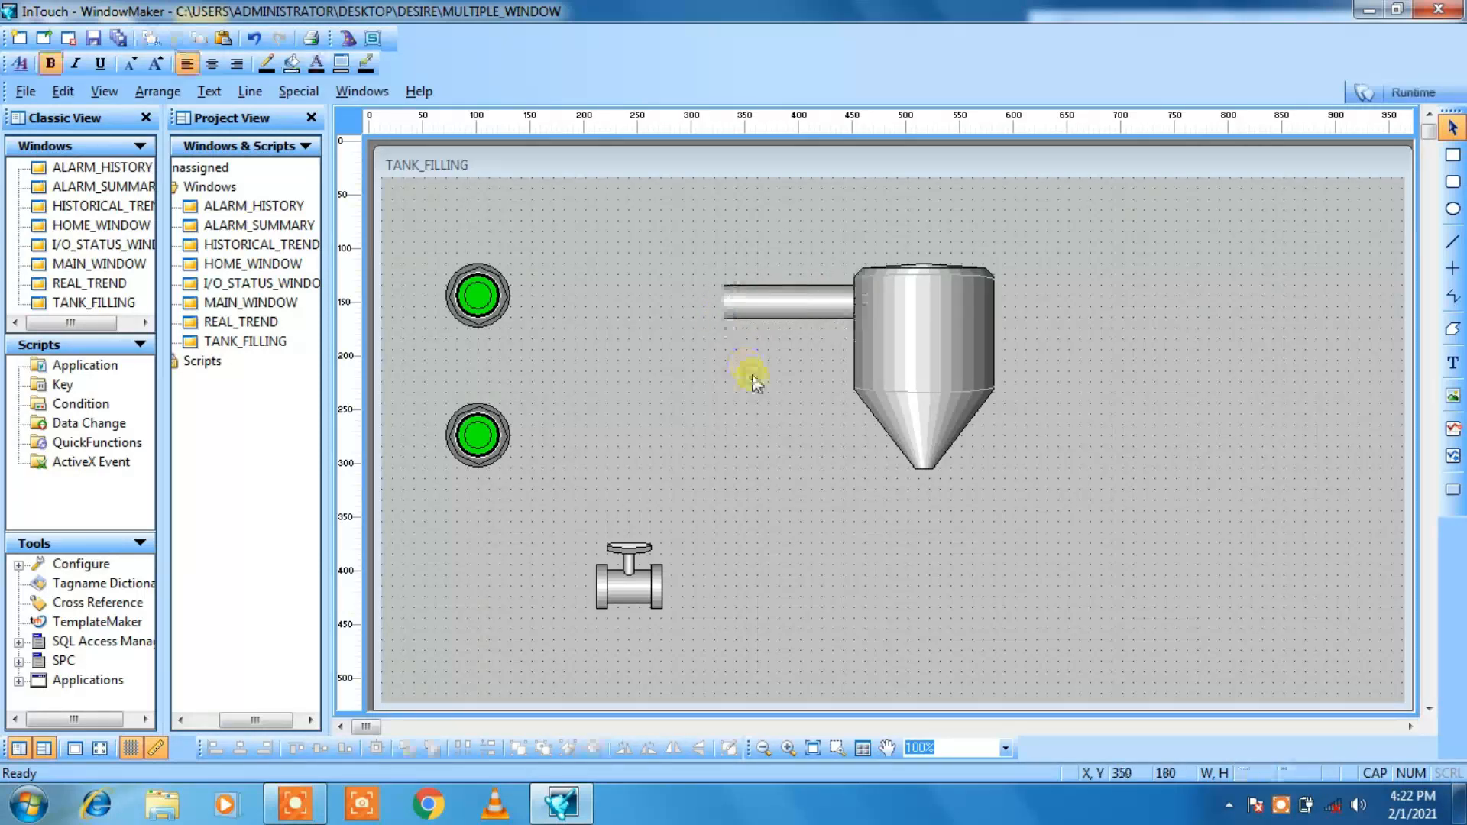
Step: Move the hand valve up and across onto the pipe's free left end, at X 310, Y 80
{"action": "left_click", "coordinate": [622, 593]}
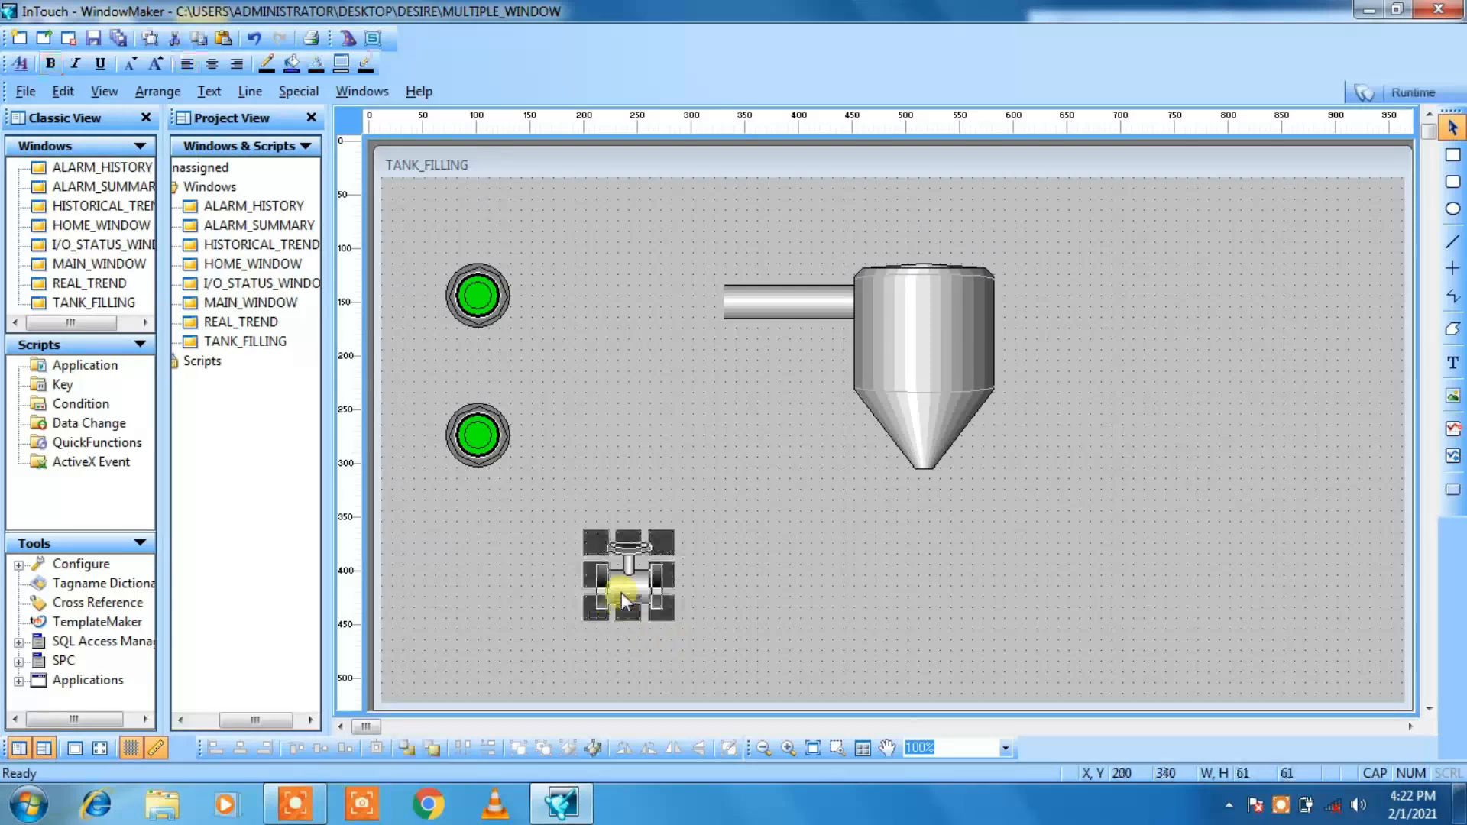
{"action": "key", "text": "Up"}
{"action": "key", "text": "Up"}
{"action": "key", "text": "Up"}
{"action": "key", "text": "Up"}
{"action": "key", "text": "Up"}
{"action": "key", "text": "Up"}
{"action": "key", "text": "Up"}
{"action": "key", "text": "Up"}
{"action": "key", "text": "Up"}
{"action": "key", "text": "Up"}
{"action": "key", "text": "Up"}
{"action": "key", "text": "Up"}
{"action": "key", "text": "Up"}
{"action": "key", "text": "Up"}
{"action": "key", "text": "Up"}
{"action": "key", "text": "Up"}
{"action": "key", "text": "Up"}
{"action": "key", "text": "Up"}
{"action": "key", "text": "Up"}
{"action": "key", "text": "Up"}
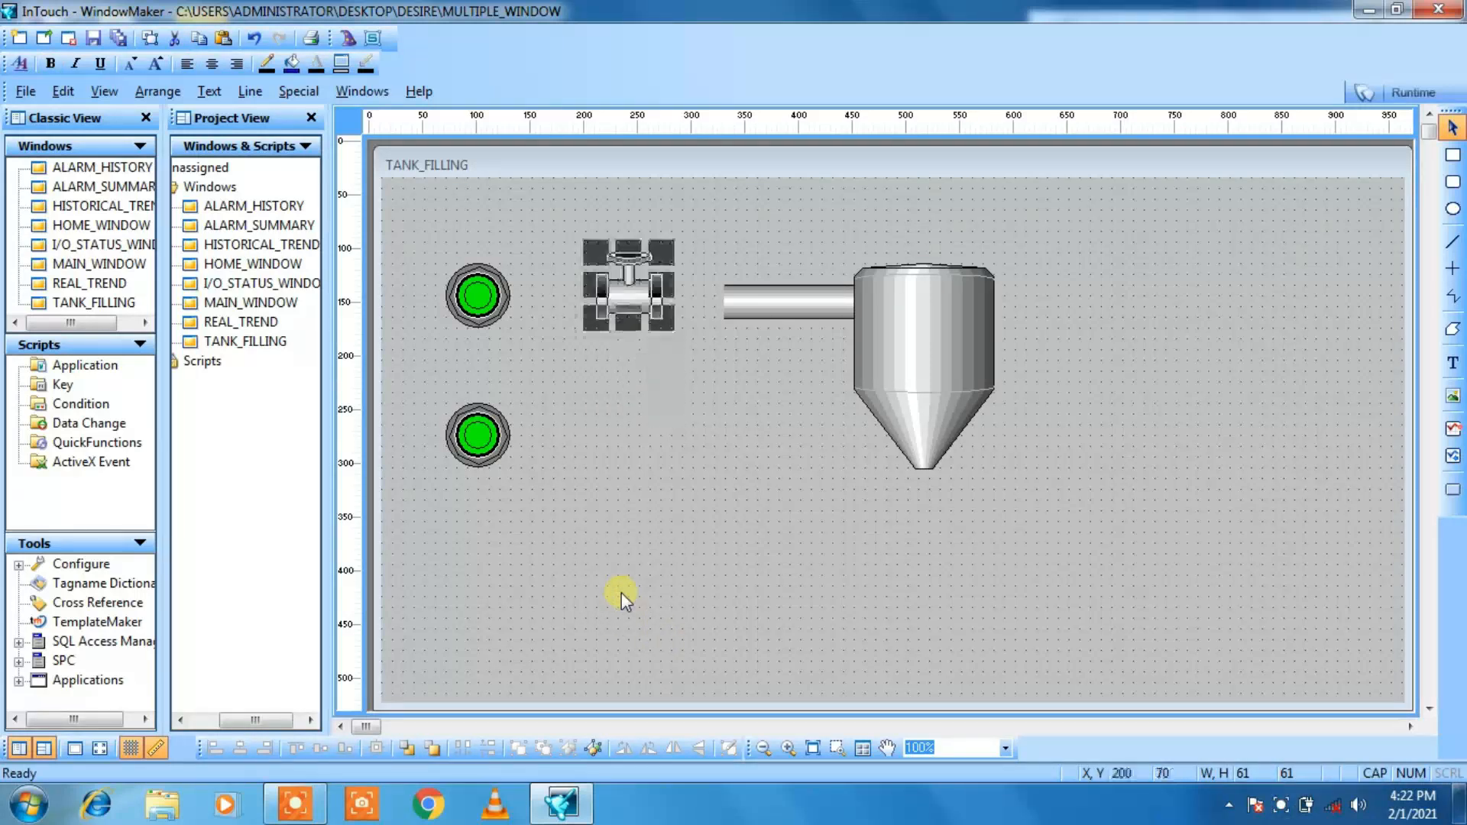
{"action": "key", "text": "Down"}
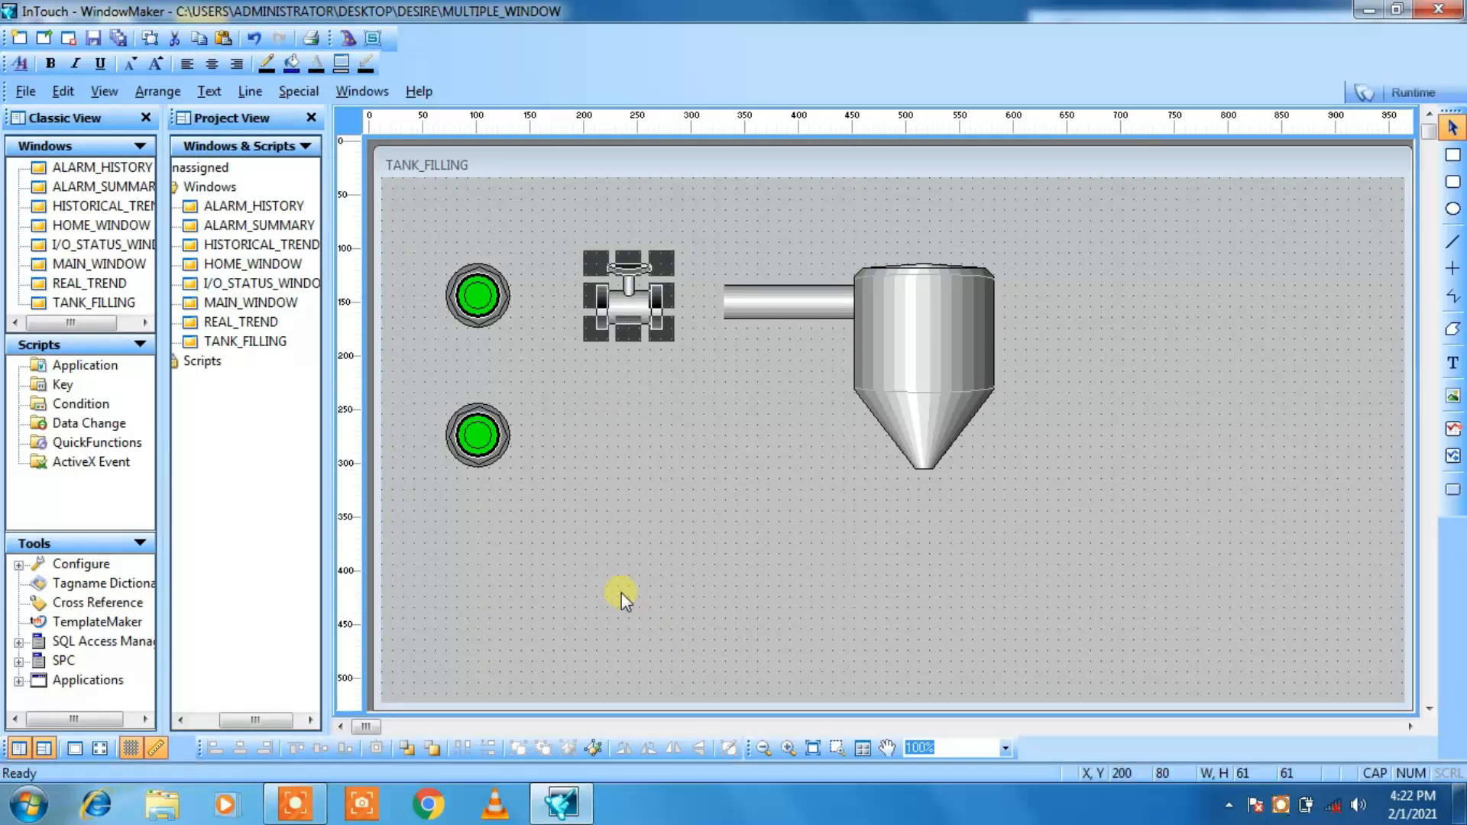
{"action": "key", "text": "Right"}
{"action": "key", "text": "Right"}
{"action": "key", "text": "Right"}
{"action": "key", "text": "Right"}
{"action": "key", "text": "Right"}
{"action": "key", "text": "Right"}
{"action": "key", "text": "Right"}
{"action": "key", "text": "Right"}
{"action": "key", "text": "Right"}
{"action": "key", "text": "Right"}
{"action": "key", "text": "Right"}
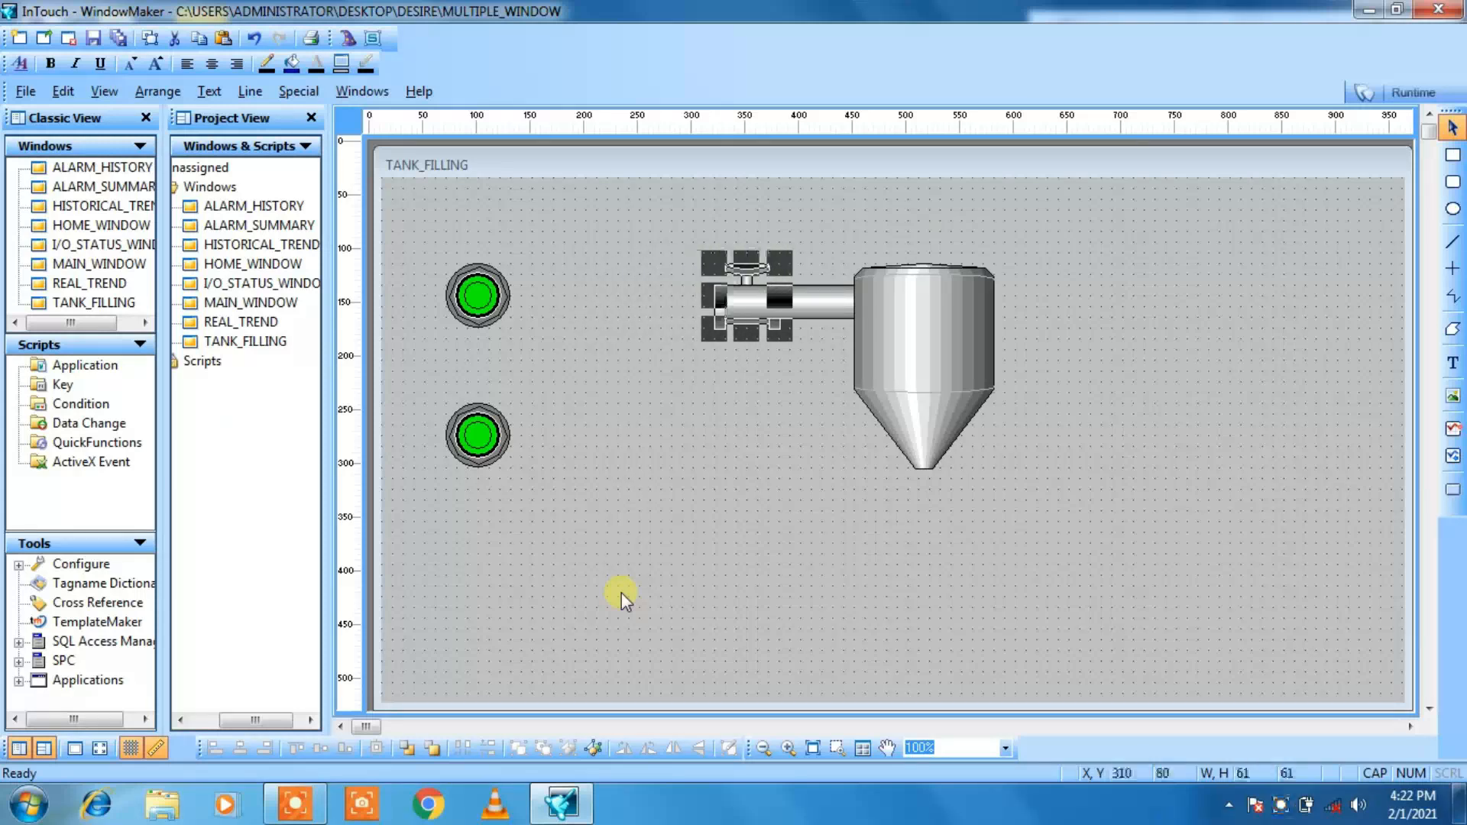
Step: Move the hand valve along the inlet pipe toward the tank, to X 360, Y 80
{"action": "key", "text": "Right"}
{"action": "key", "text": "Right"}
{"action": "key", "text": "Right"}
{"action": "key", "text": "Right"}
{"action": "key", "text": "Right"}
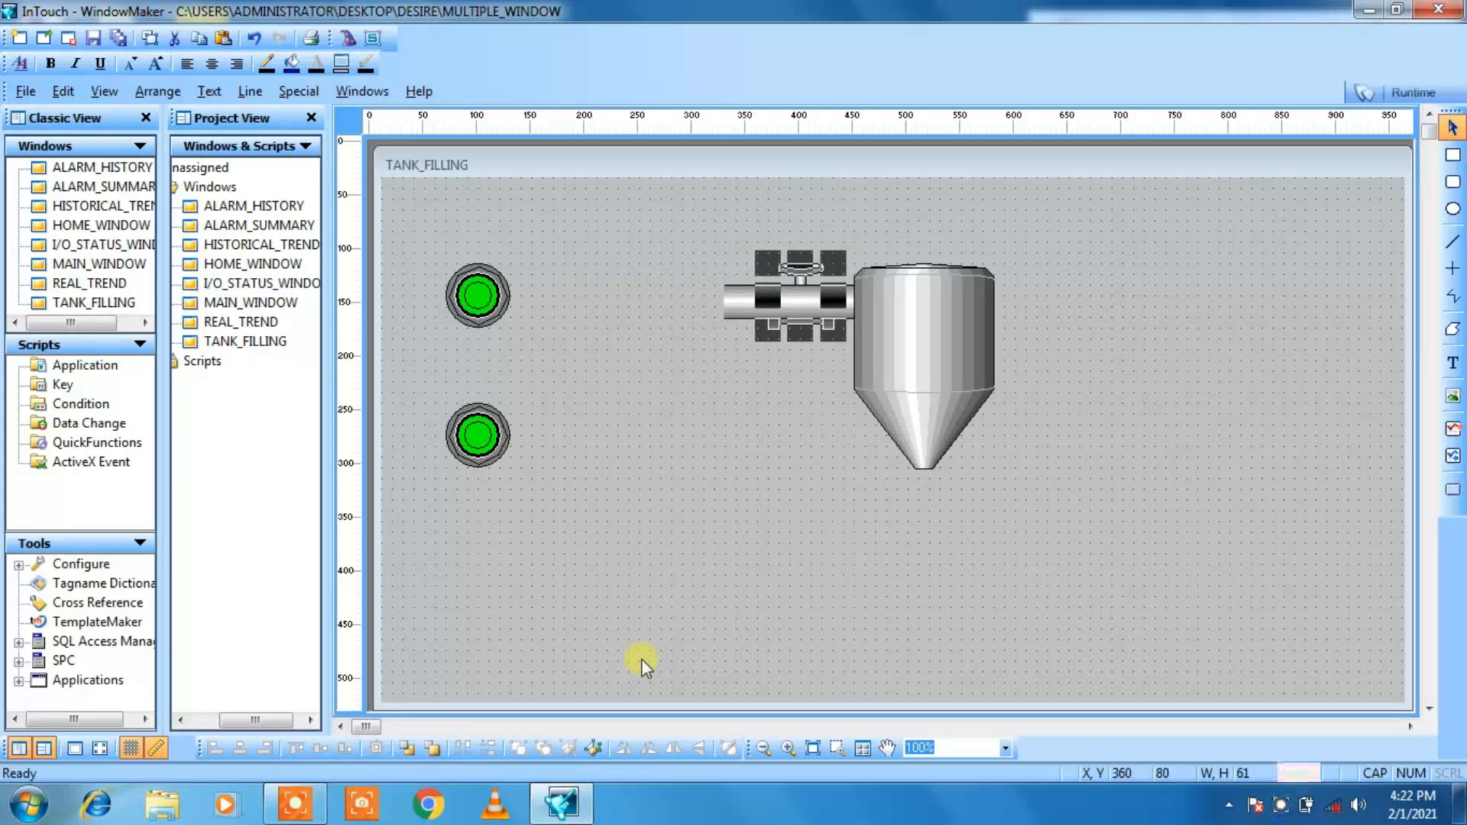
{"action": "left_click", "coordinate": [662, 592]}
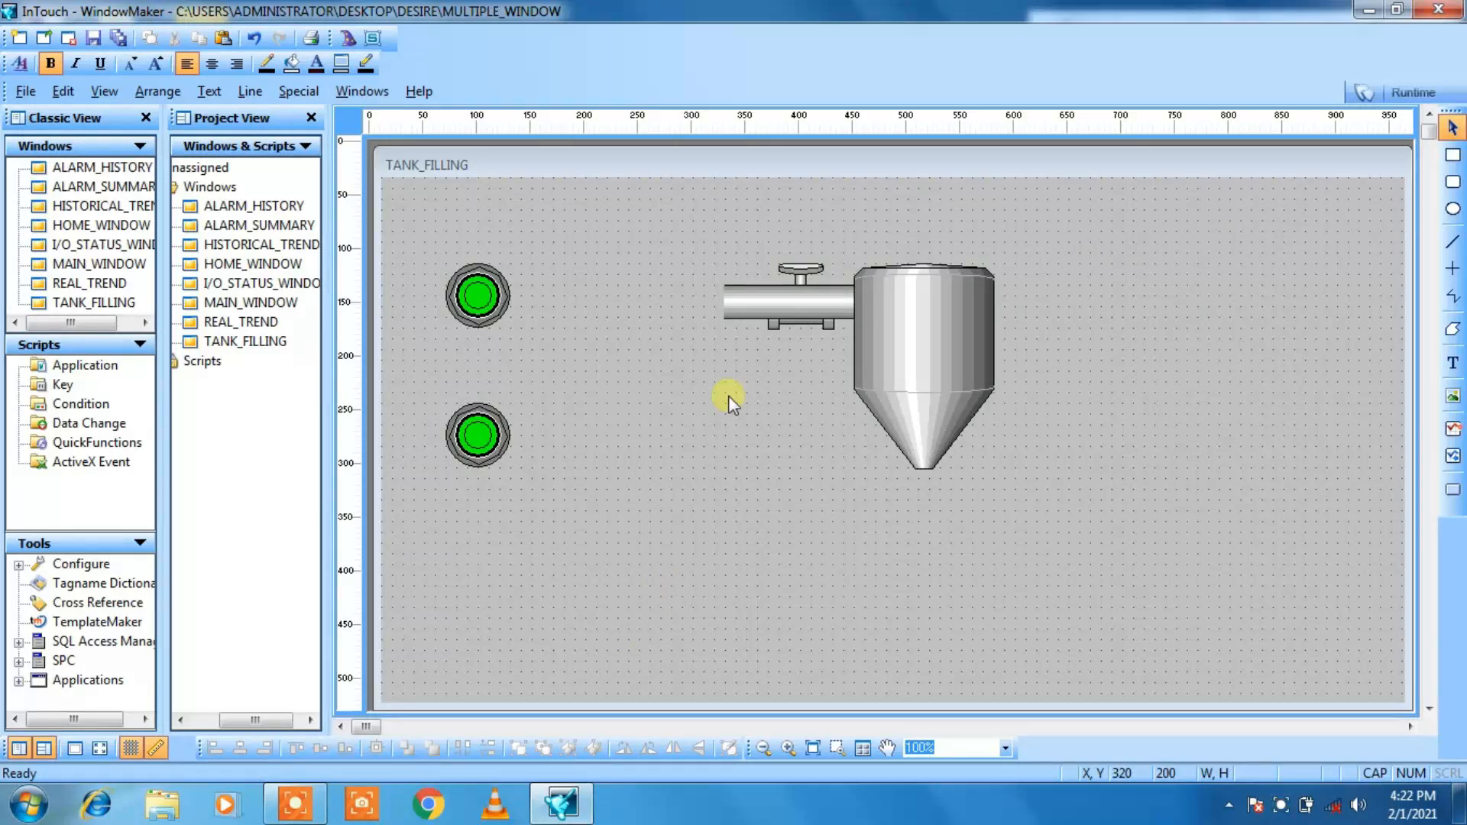
Step: Bring the hand valve in front of the inlet pipe
{"action": "left_click", "coordinate": [806, 264]}
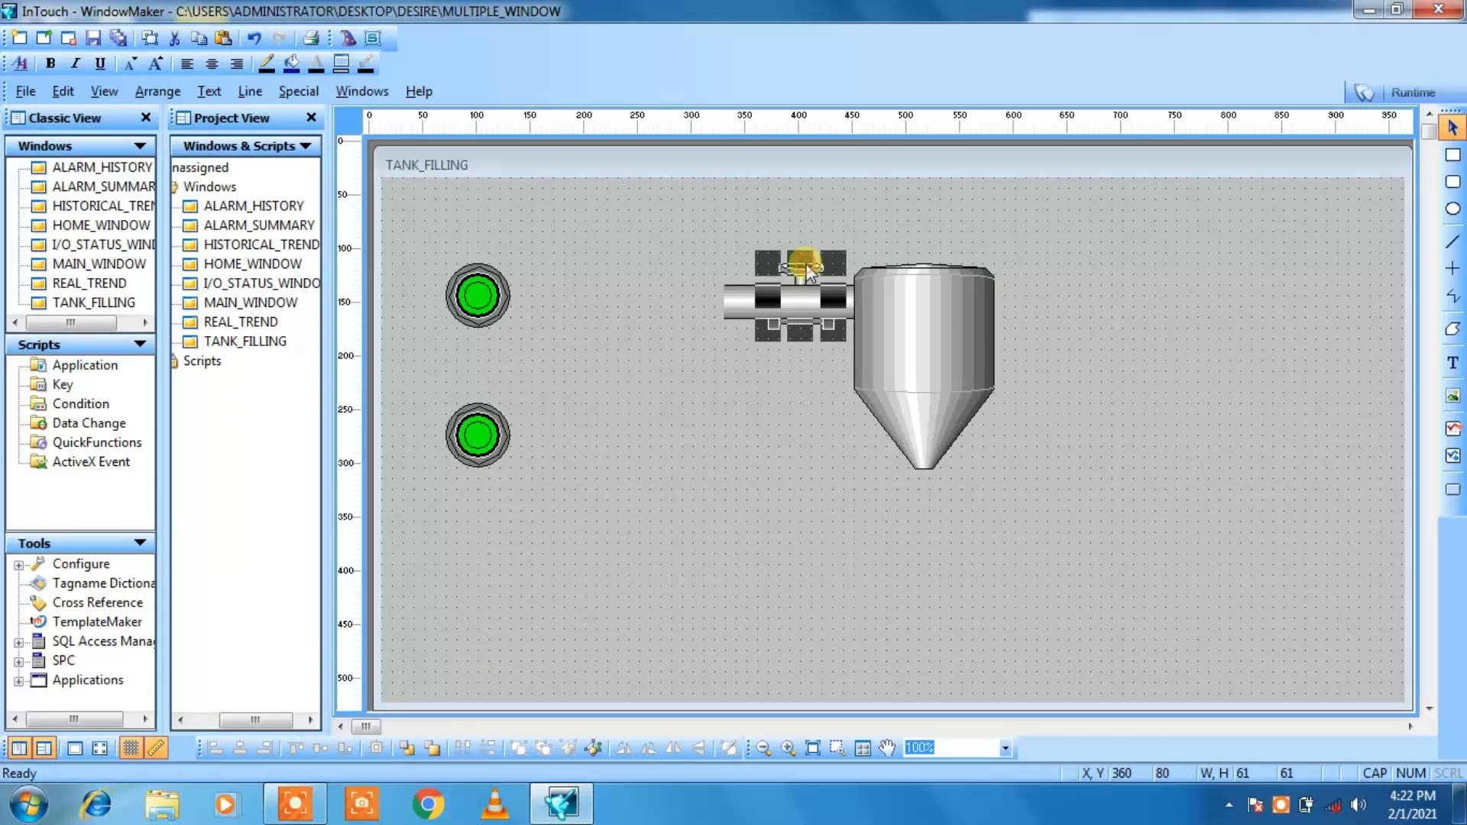
{"action": "right_click", "coordinate": [808, 272]}
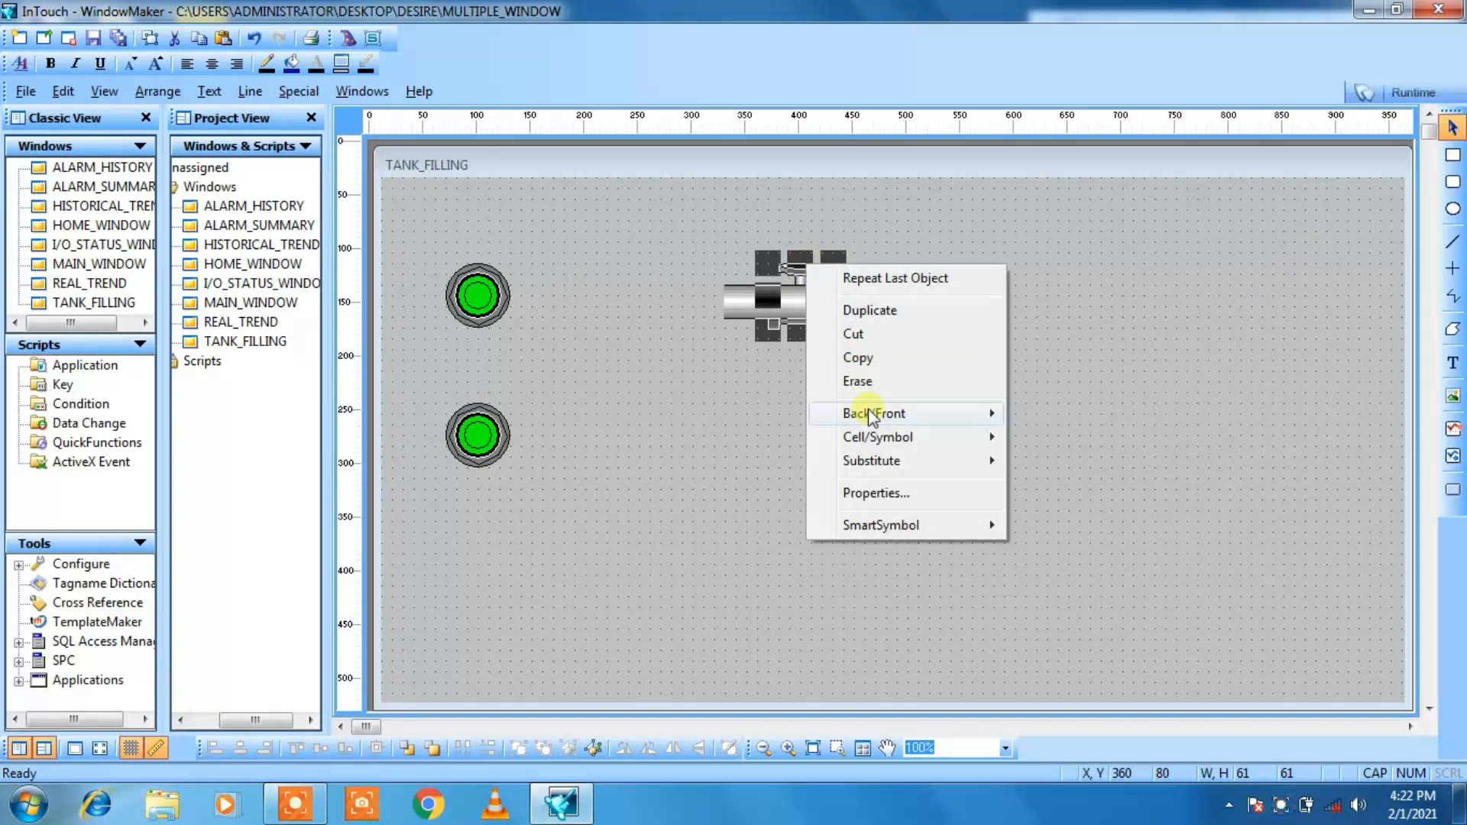
{"action": "mouse_move", "coordinate": [868, 414]}
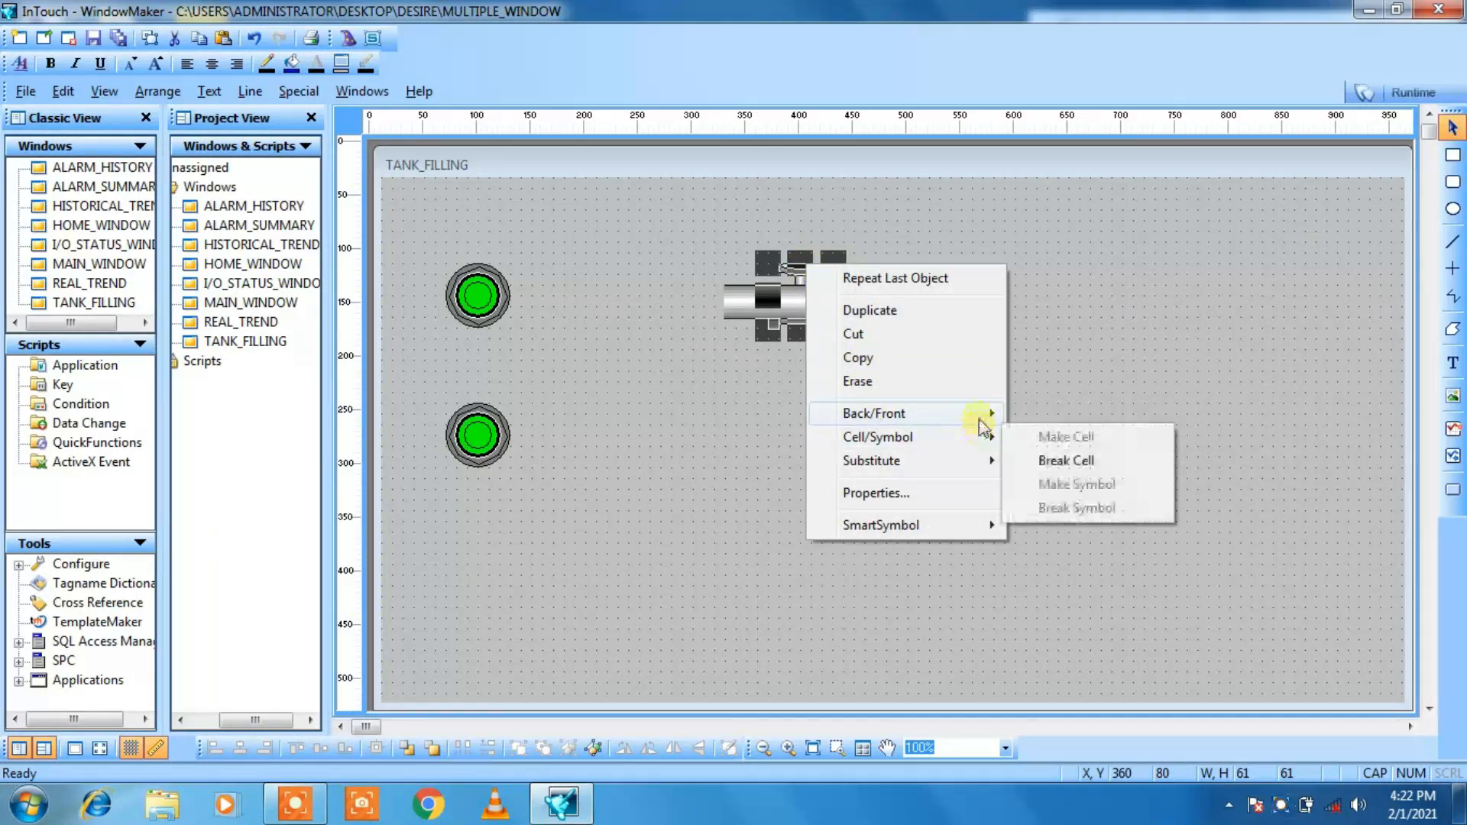
{"action": "left_click", "coordinate": [1031, 439]}
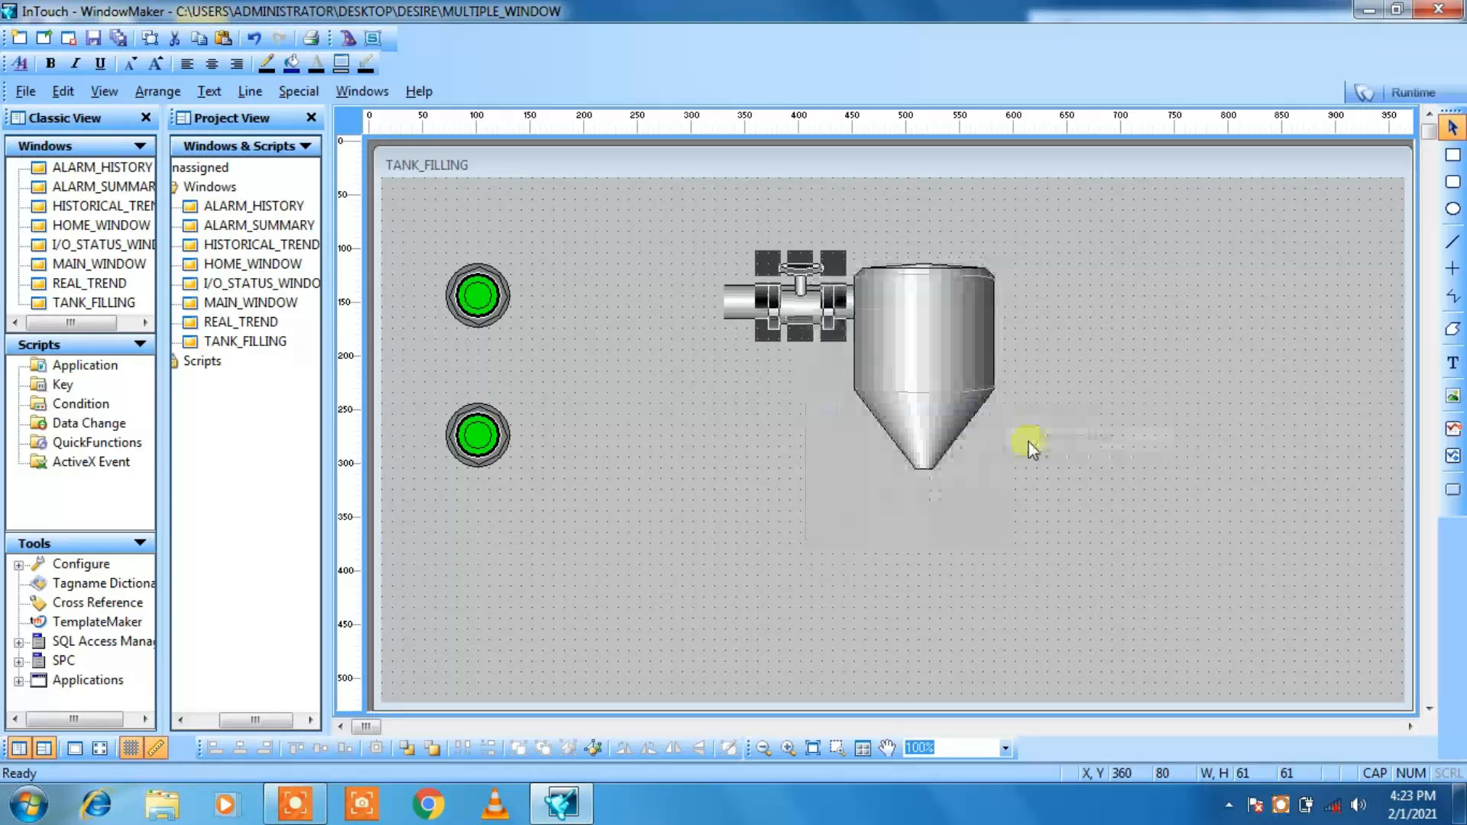
{"action": "left_click", "coordinate": [740, 467]}
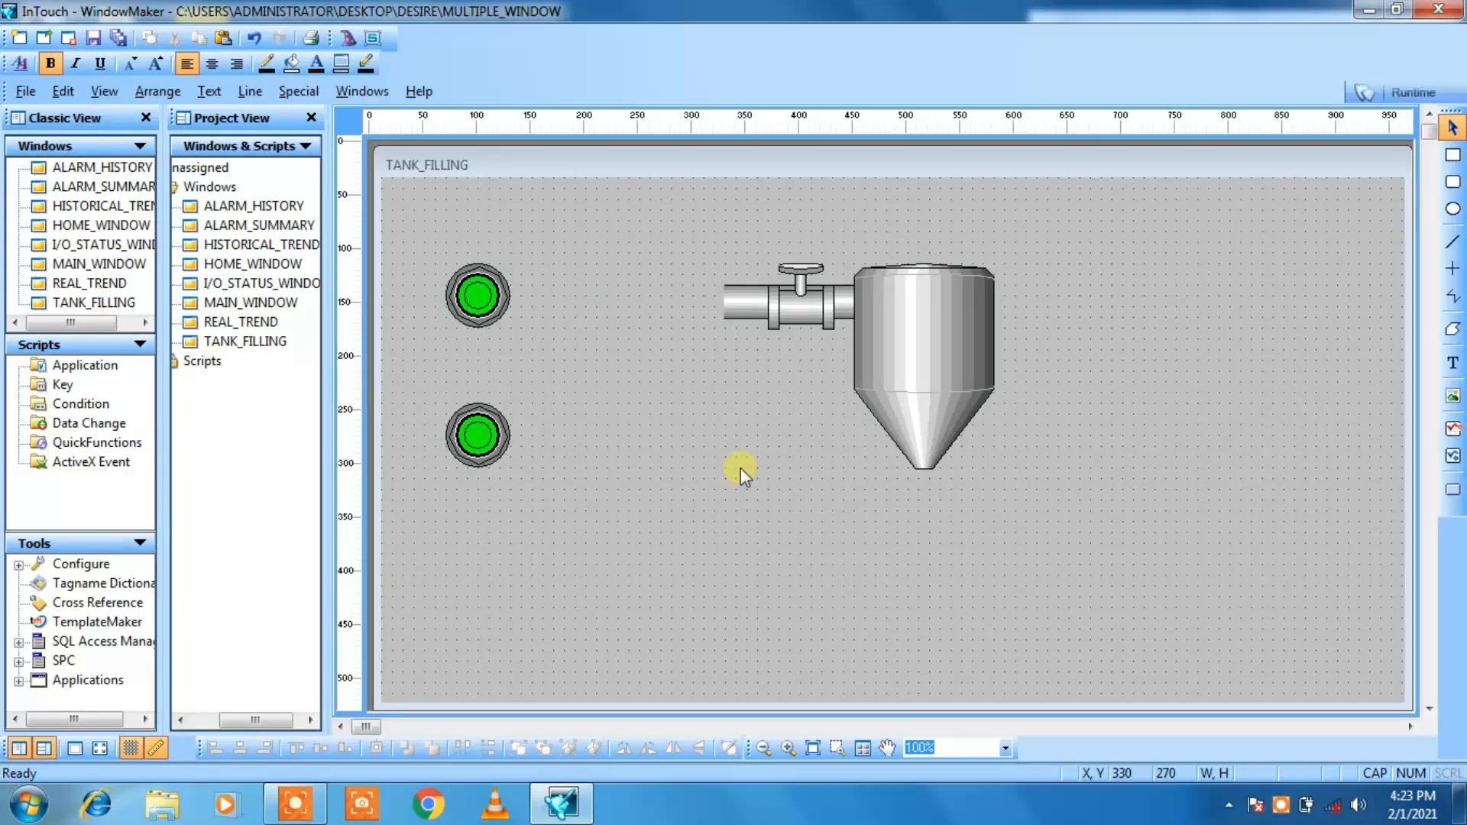
Step: Enlarge the inlet valve to 72 by 71 and align it on the pipe at X 350, Y 70
{"action": "left_click", "coordinate": [799, 290]}
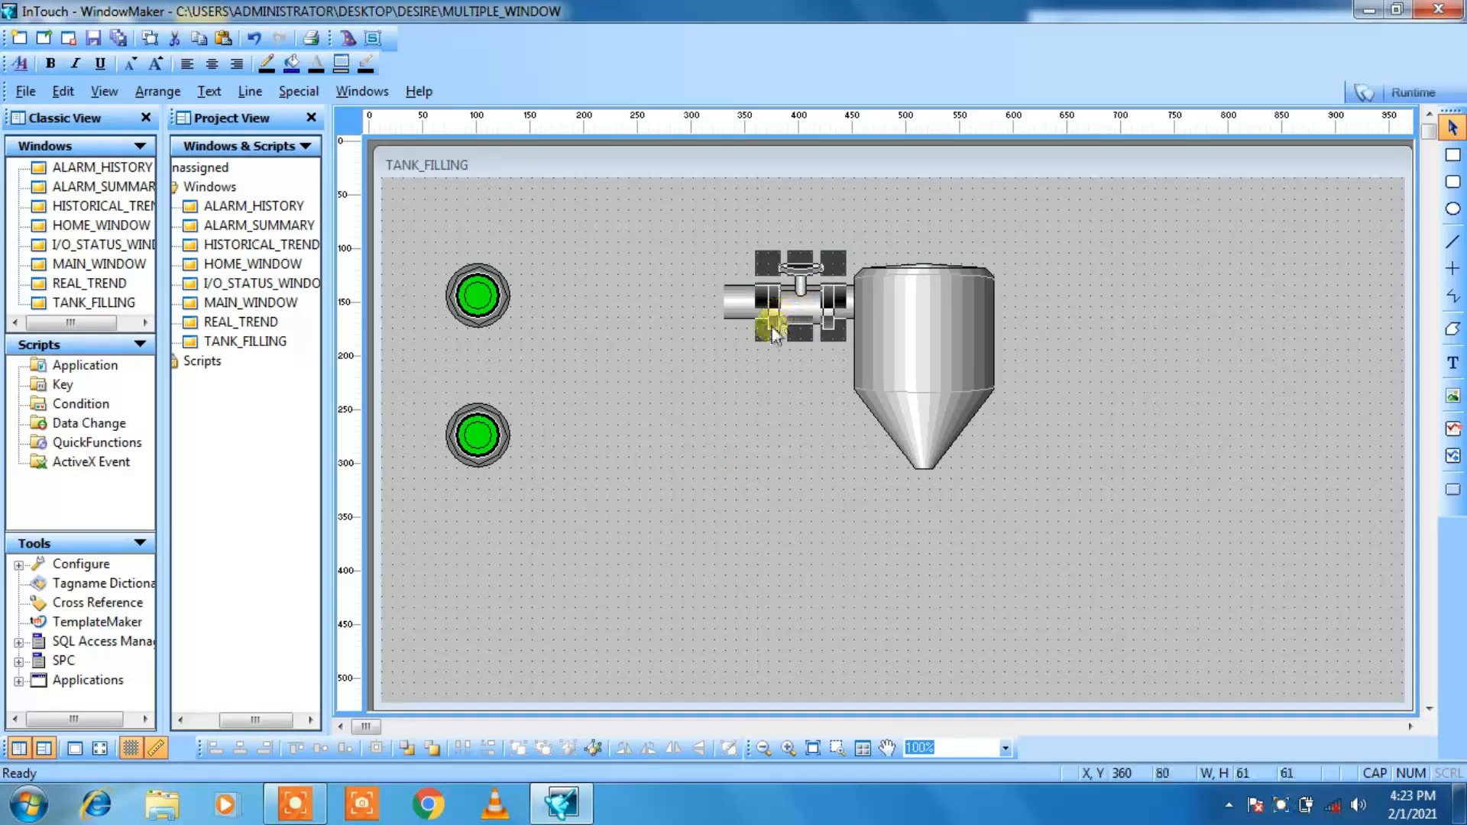
{"action": "left_click_drag", "start_coordinate": [770, 329], "coordinate": [753, 336]}
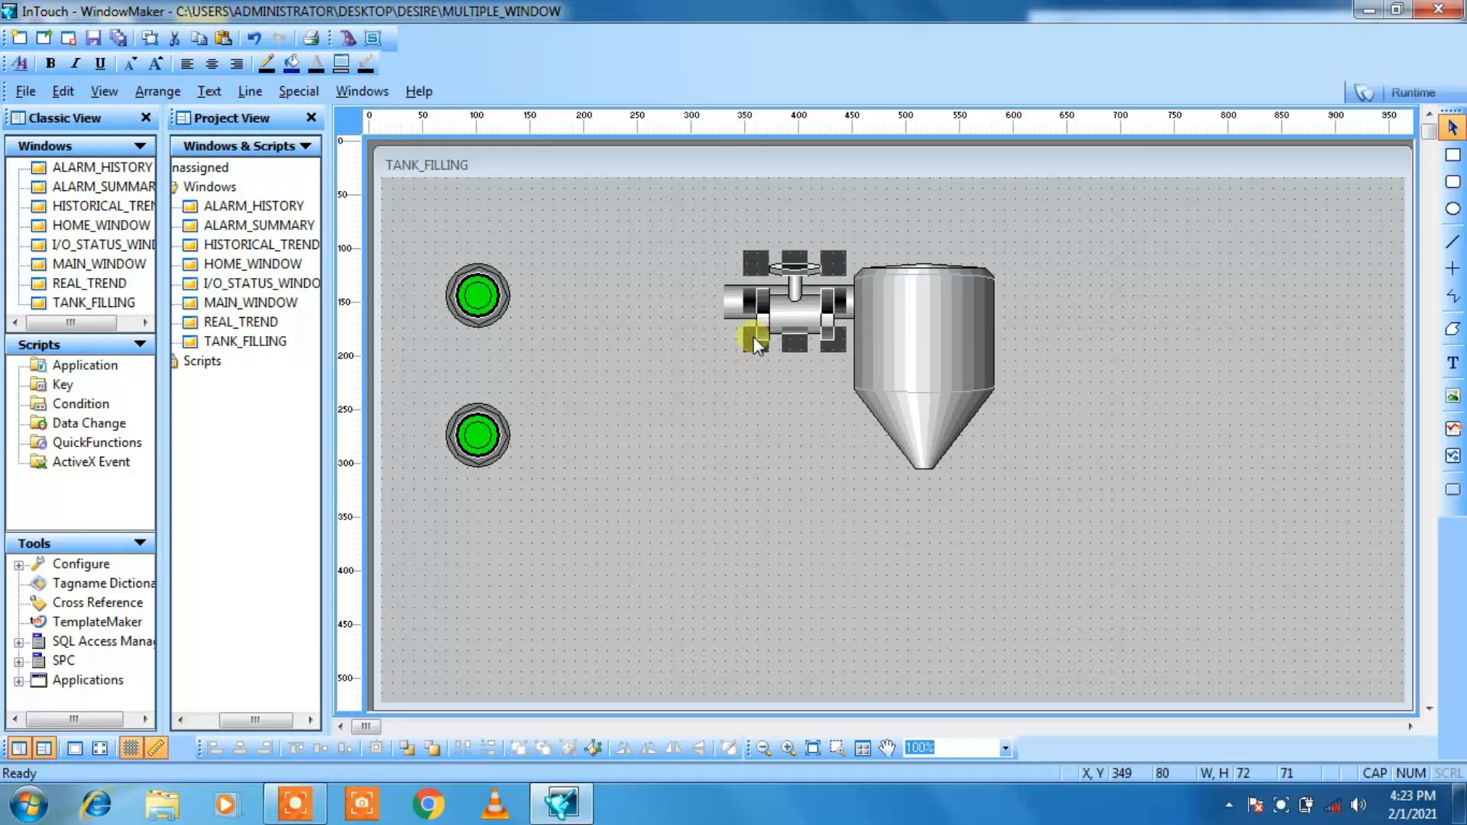
{"action": "key", "text": "Up"}
{"action": "left_click", "coordinate": [764, 375]}
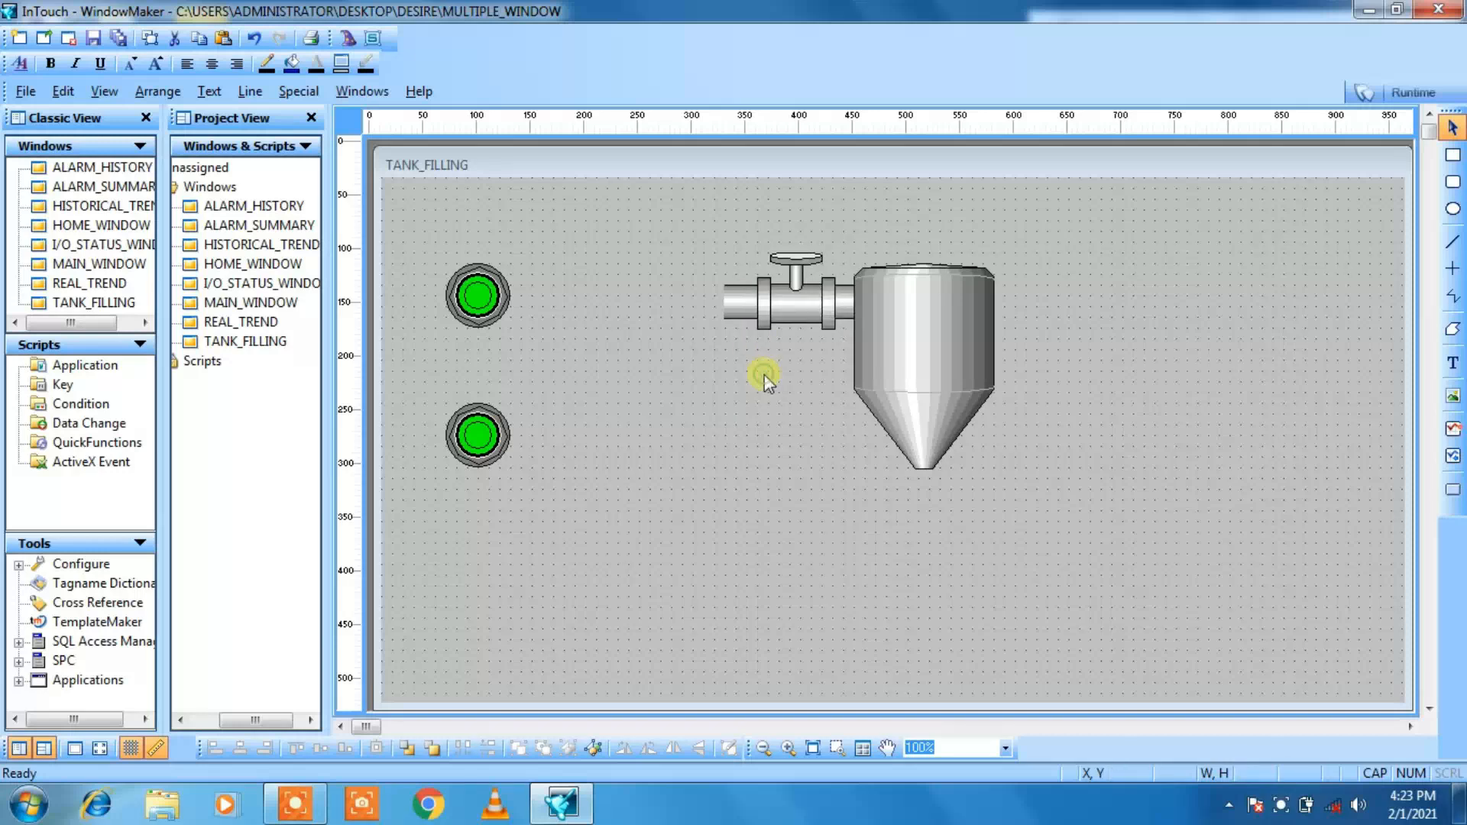
{"action": "left_click", "coordinate": [776, 311]}
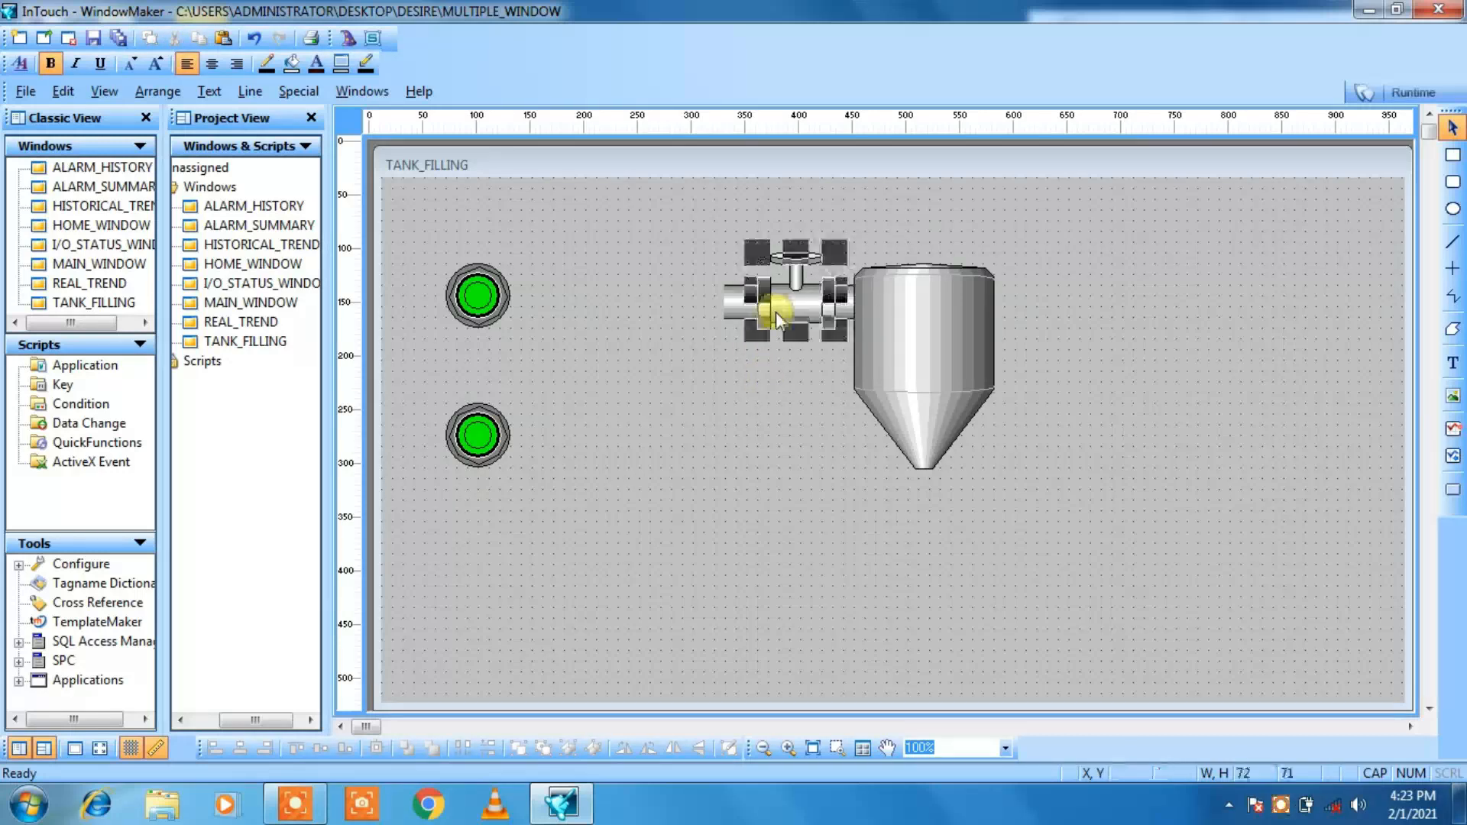
{"action": "key", "text": "Left"}
{"action": "key", "text": "Right"}
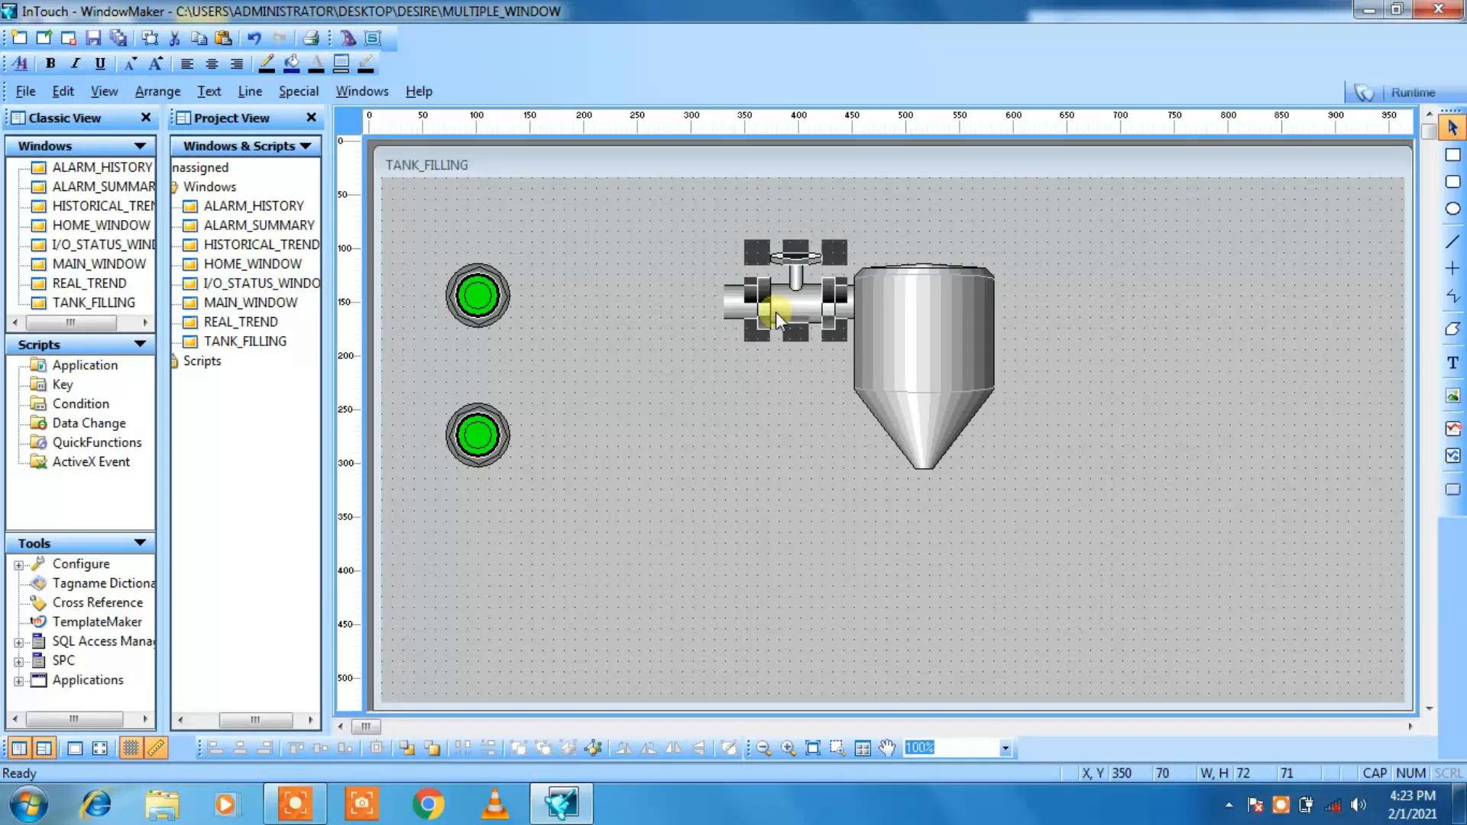
{"action": "left_click", "coordinate": [775, 356]}
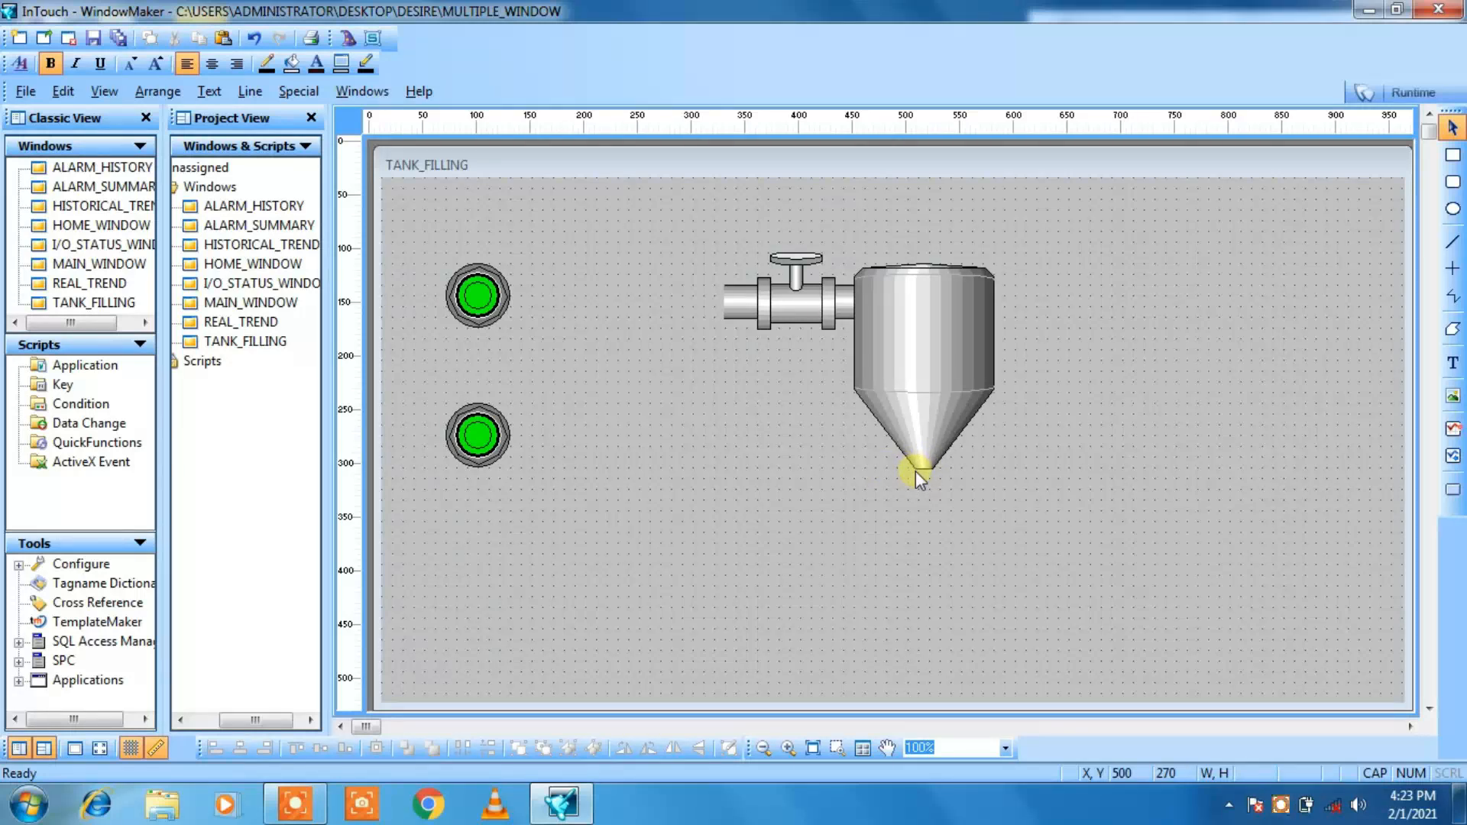
Step: Copy the inlet pipe and paste the duplicate below the tank at X 340, Y 320
{"action": "left_click", "coordinate": [732, 304]}
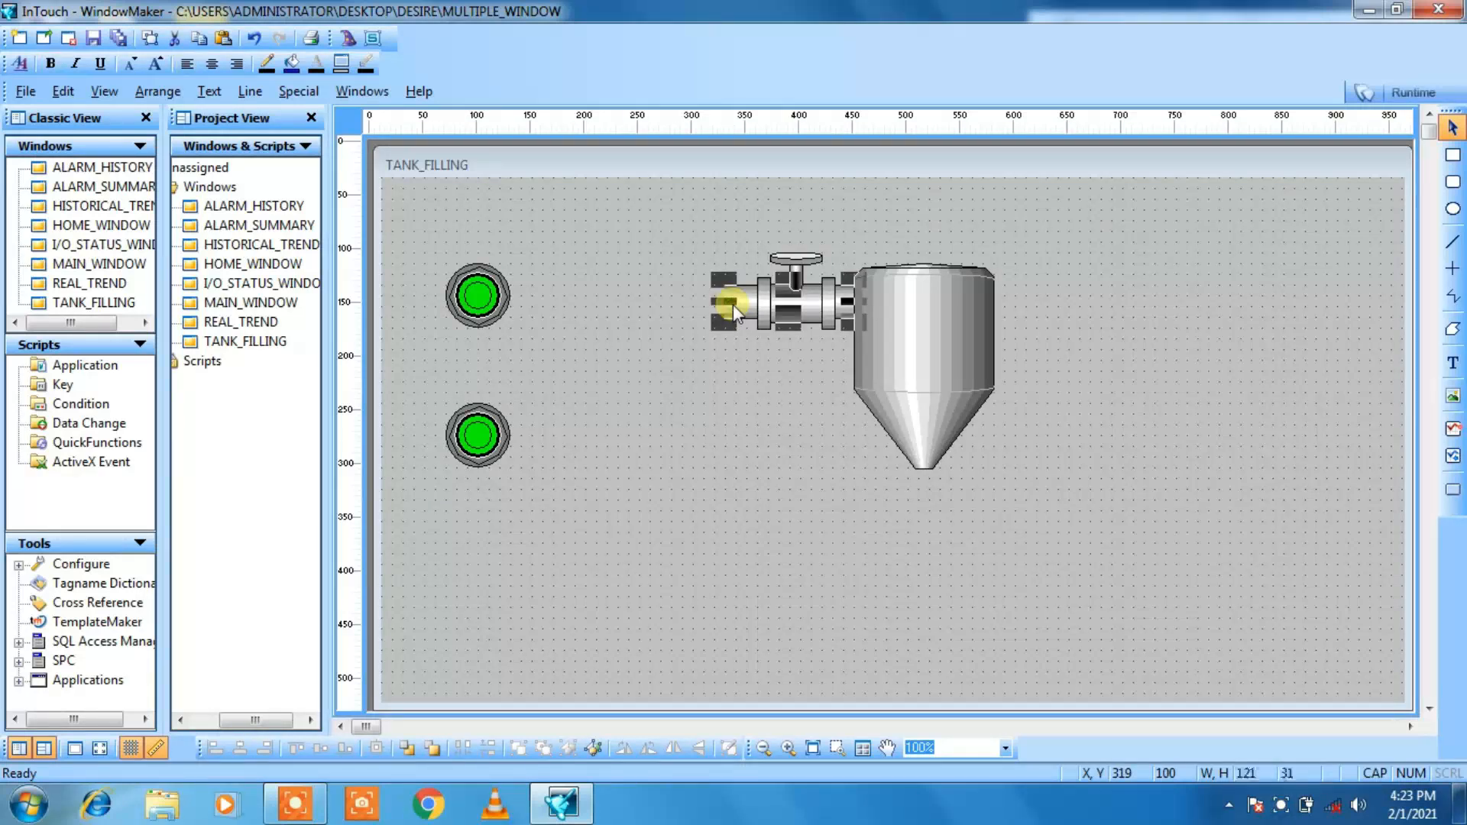
{"action": "left_click", "coordinate": [749, 518]}
{"action": "key", "text": "ctrl+v"}
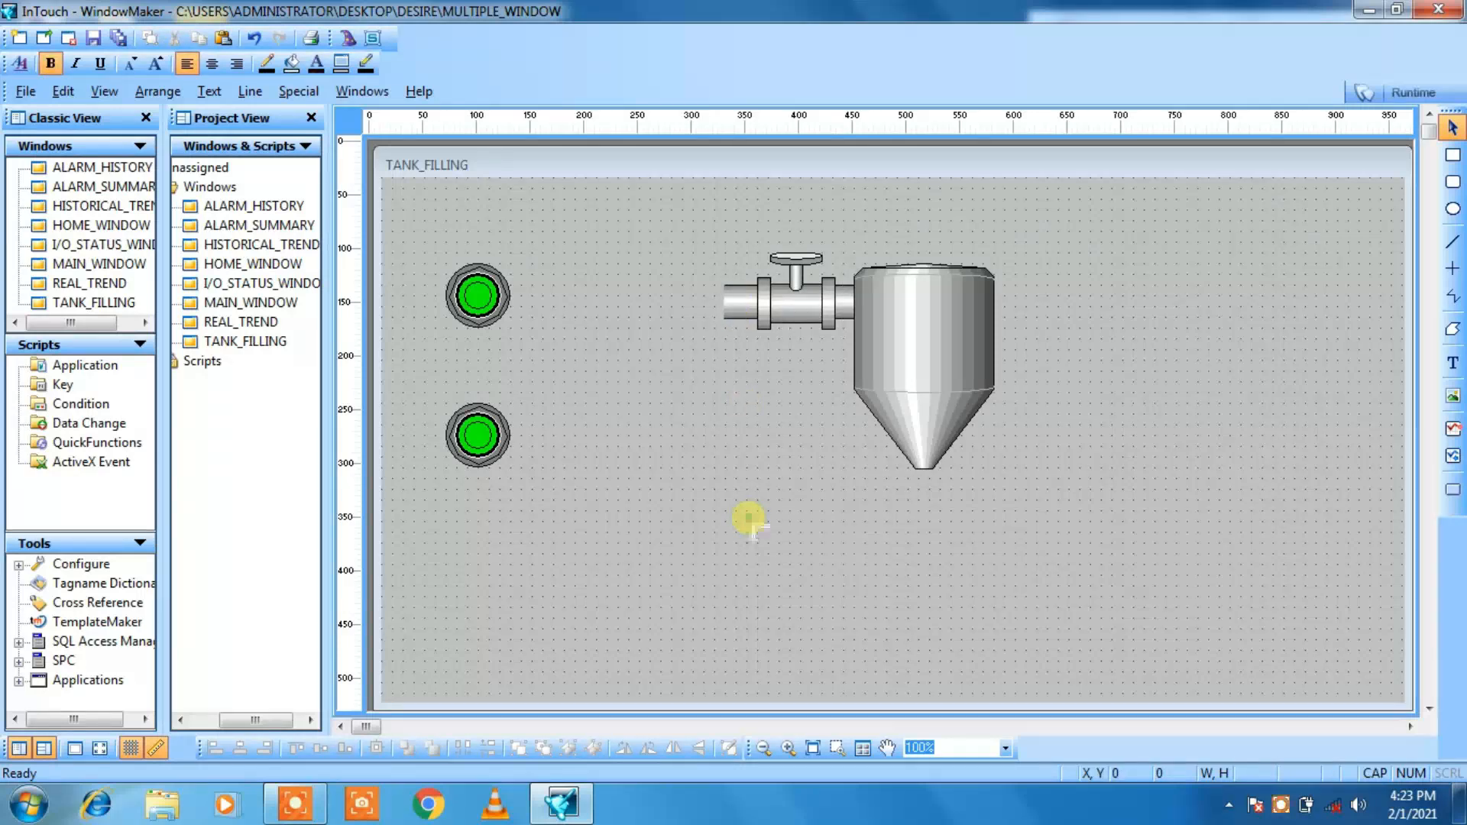
{"action": "left_click", "coordinate": [749, 518]}
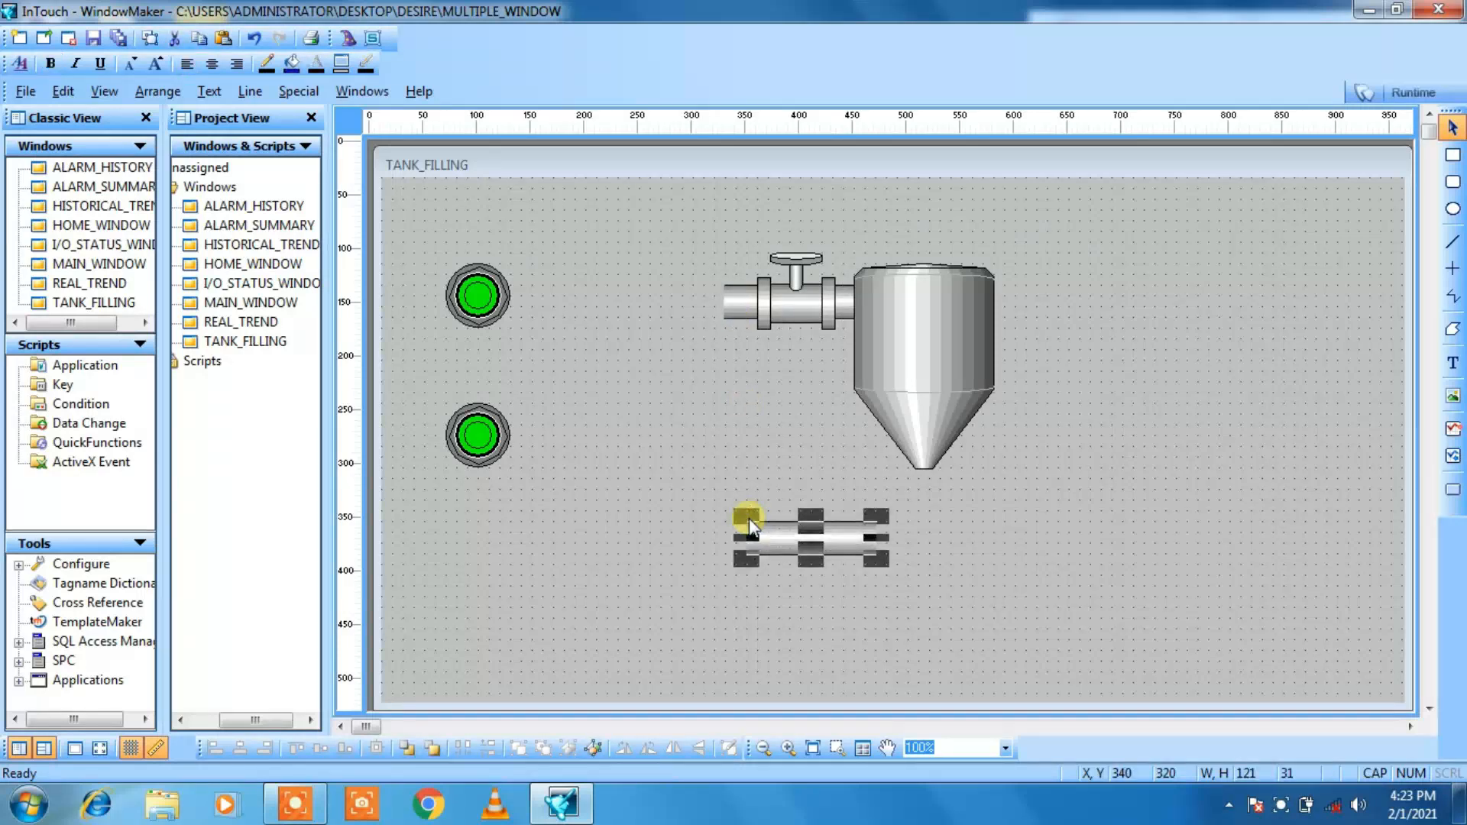
Step: Copy the inlet valve and paste the duplicate in the empty area below it at X 290, Y 250
{"action": "left_click", "coordinate": [786, 307]}
{"action": "key", "text": "ctrl+c"}
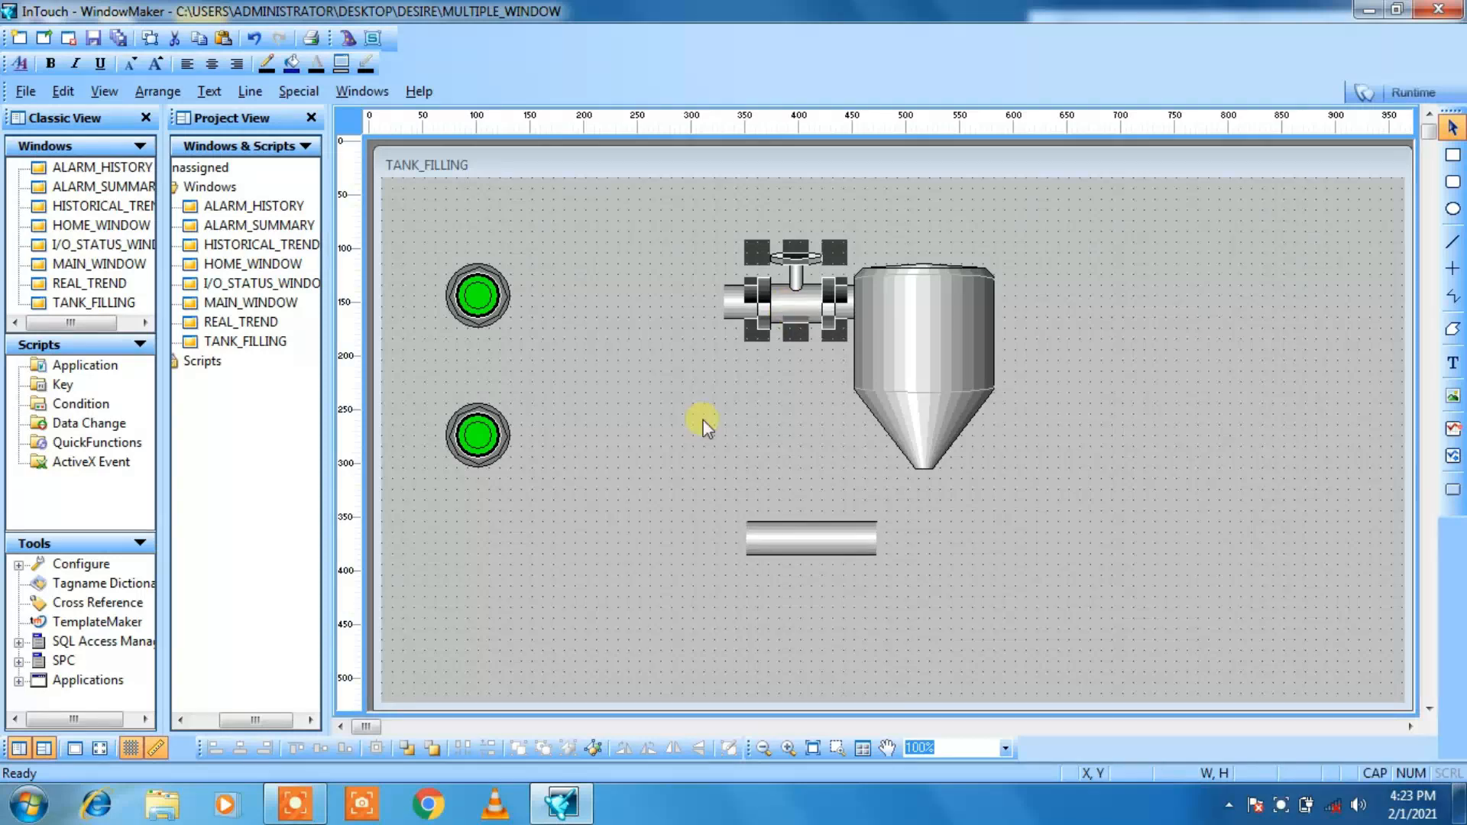
{"action": "left_click", "coordinate": [689, 451]}
{"action": "key", "text": "ctrl+v"}
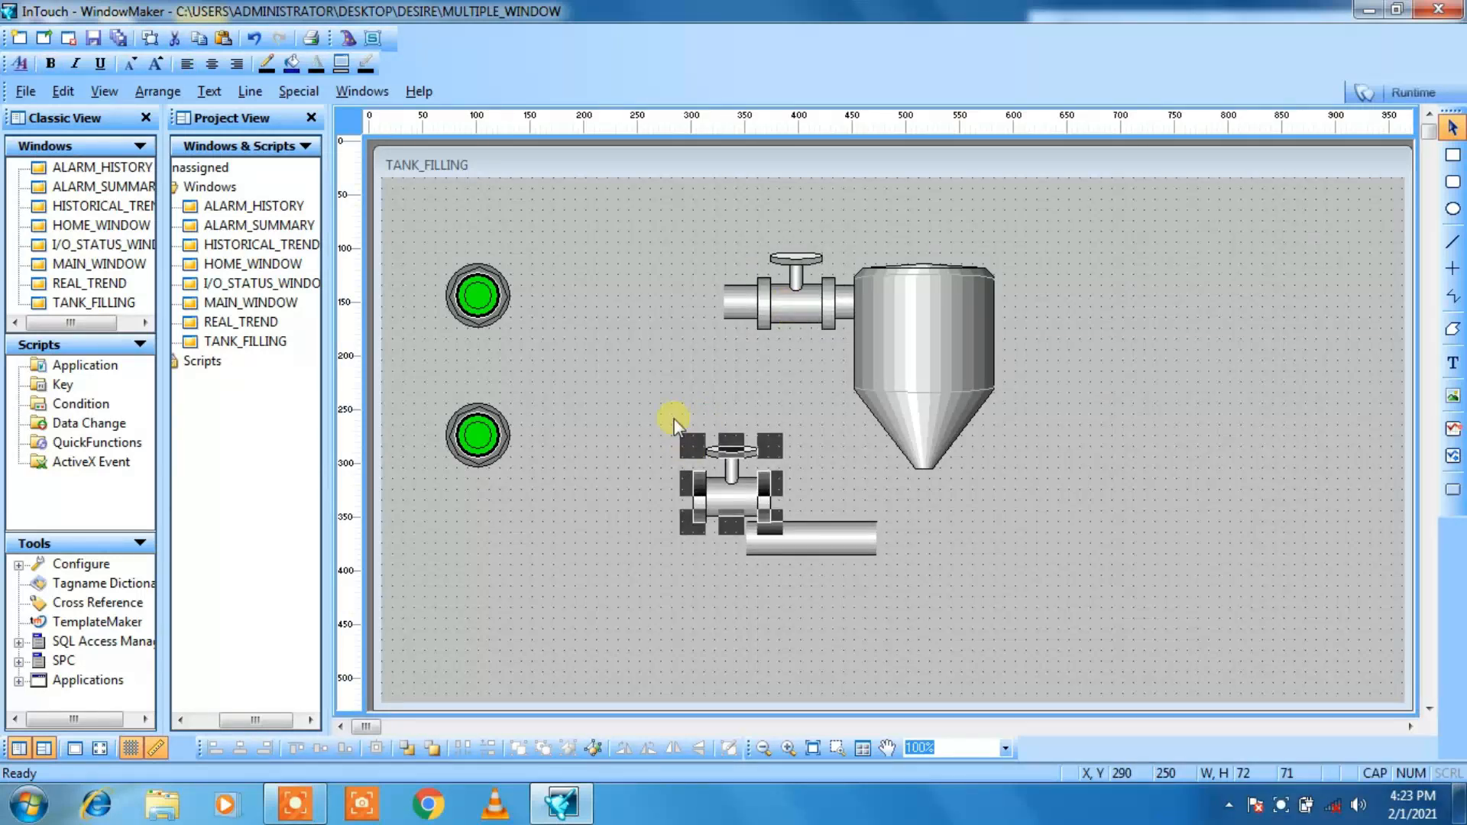
{"action": "left_click", "coordinate": [675, 419]}
Step: Break the copied pipe's cell and rotate the pipe clockwise to vertical
{"action": "left_click", "coordinate": [820, 541]}
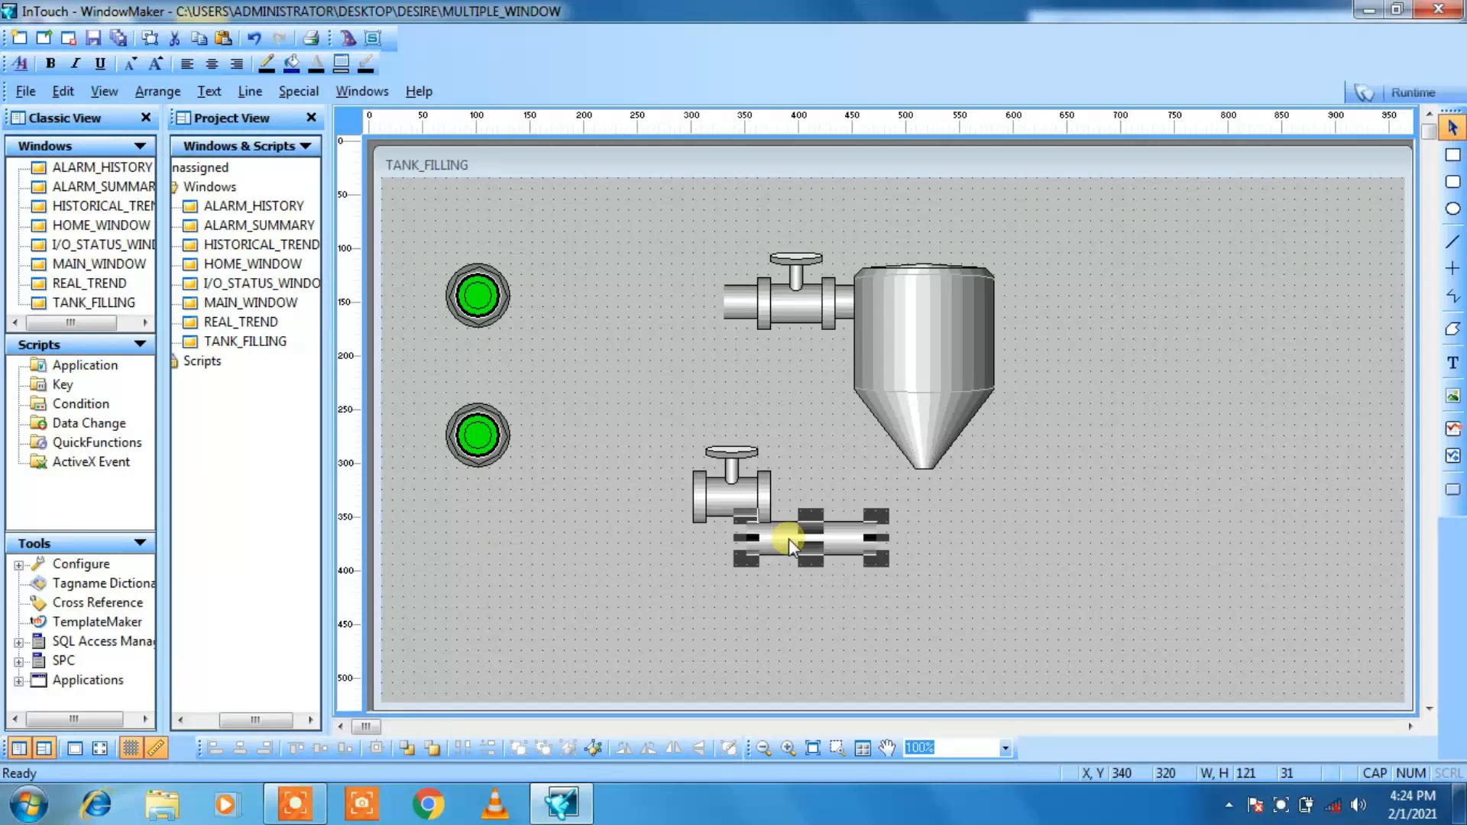
{"action": "left_click", "coordinate": [594, 749]}
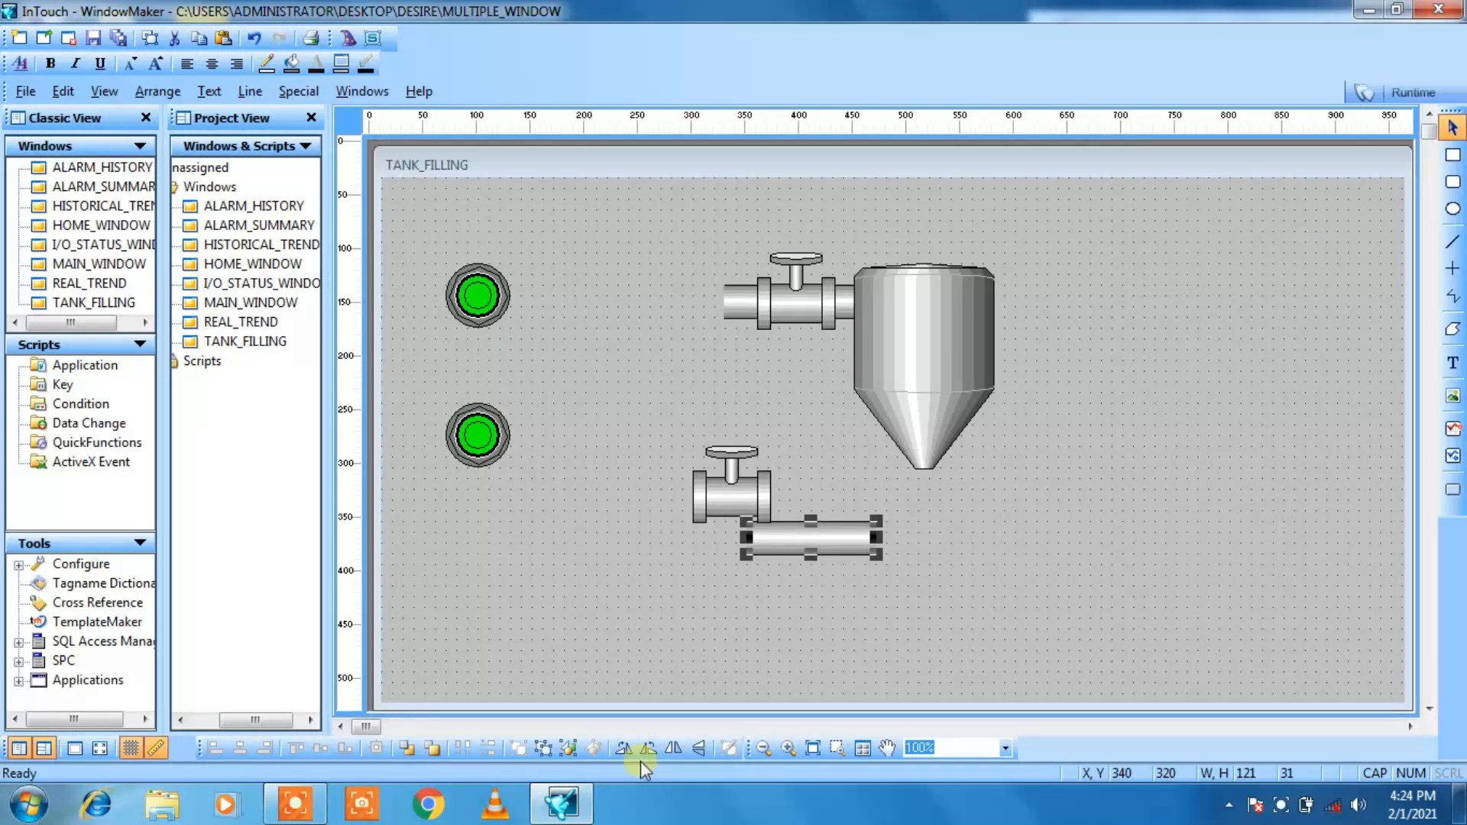
{"action": "left_click", "coordinate": [630, 749]}
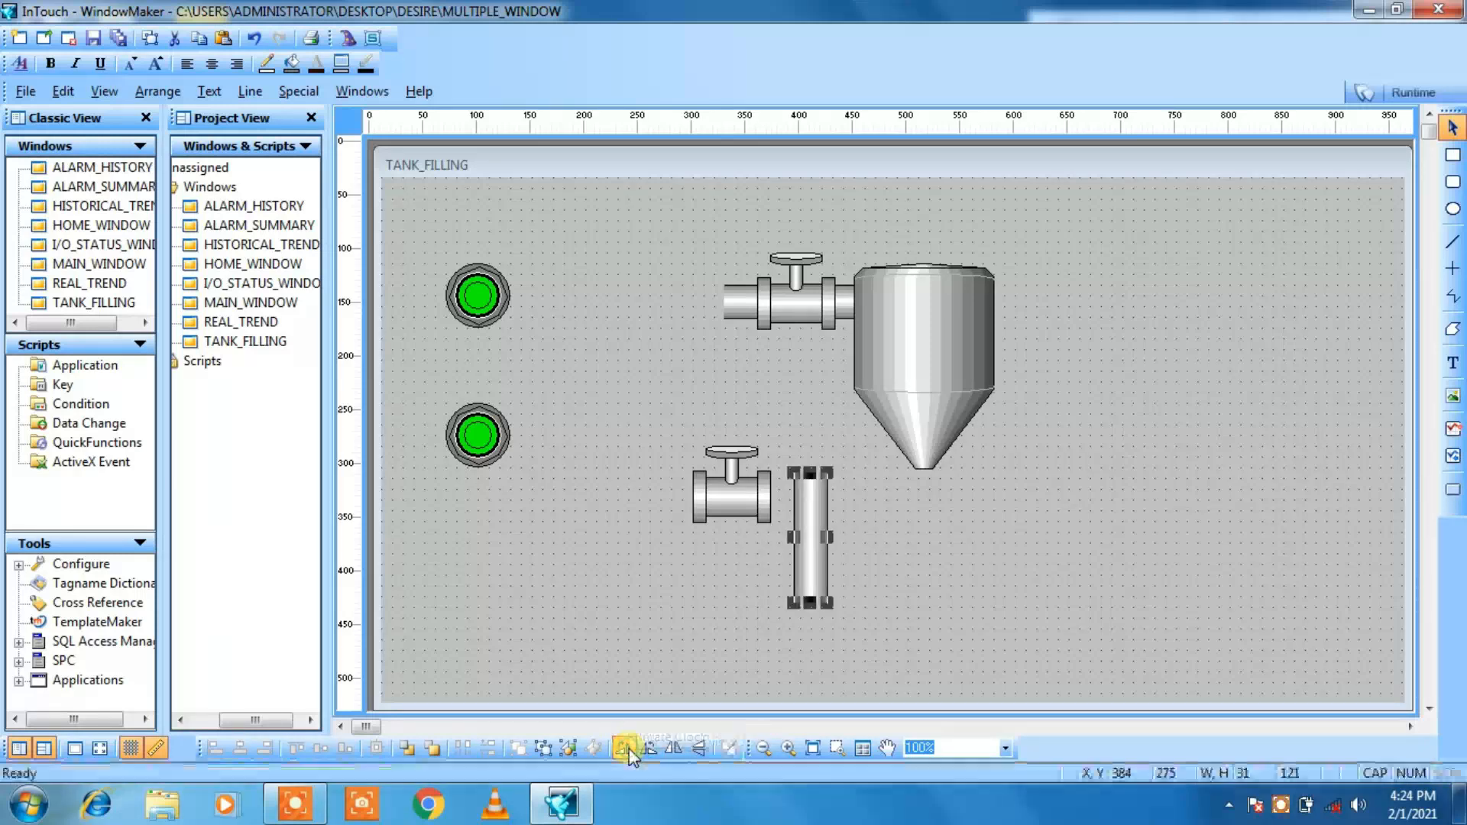
Step: Move the vertical pipe under the tank's outlet cone, to X 490, Y 270
{"action": "key", "text": "Right"}
{"action": "key", "text": "Right"}
{"action": "key", "text": "Right"}
{"action": "key", "text": "Right"}
{"action": "key", "text": "Right"}
{"action": "key", "text": "Right"}
{"action": "key", "text": "Right"}
{"action": "key", "text": "Right"}
{"action": "key", "text": "Right"}
{"action": "key", "text": "Right"}
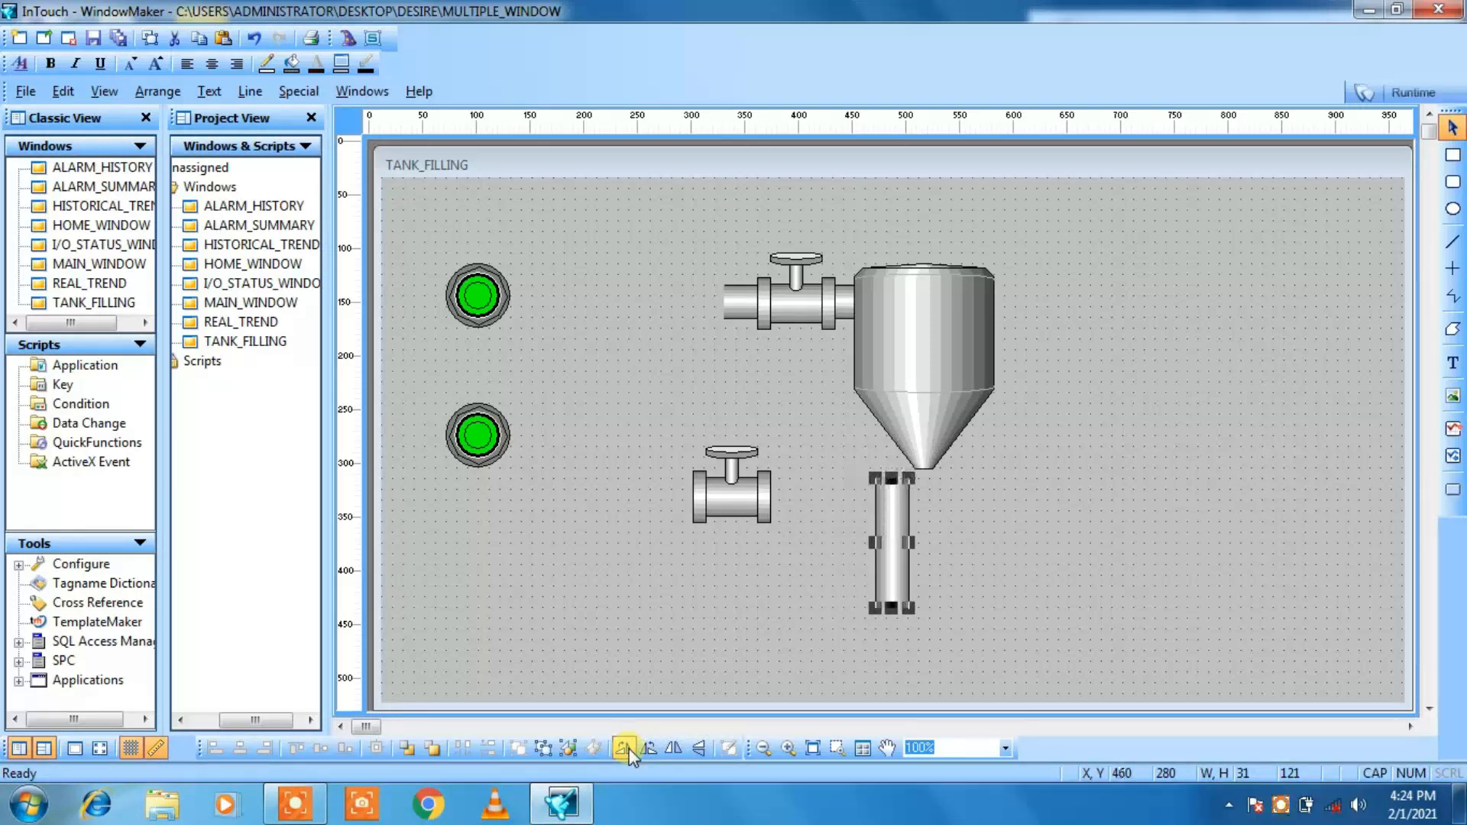
{"action": "key", "text": "Right"}
{"action": "key", "text": "Up"}
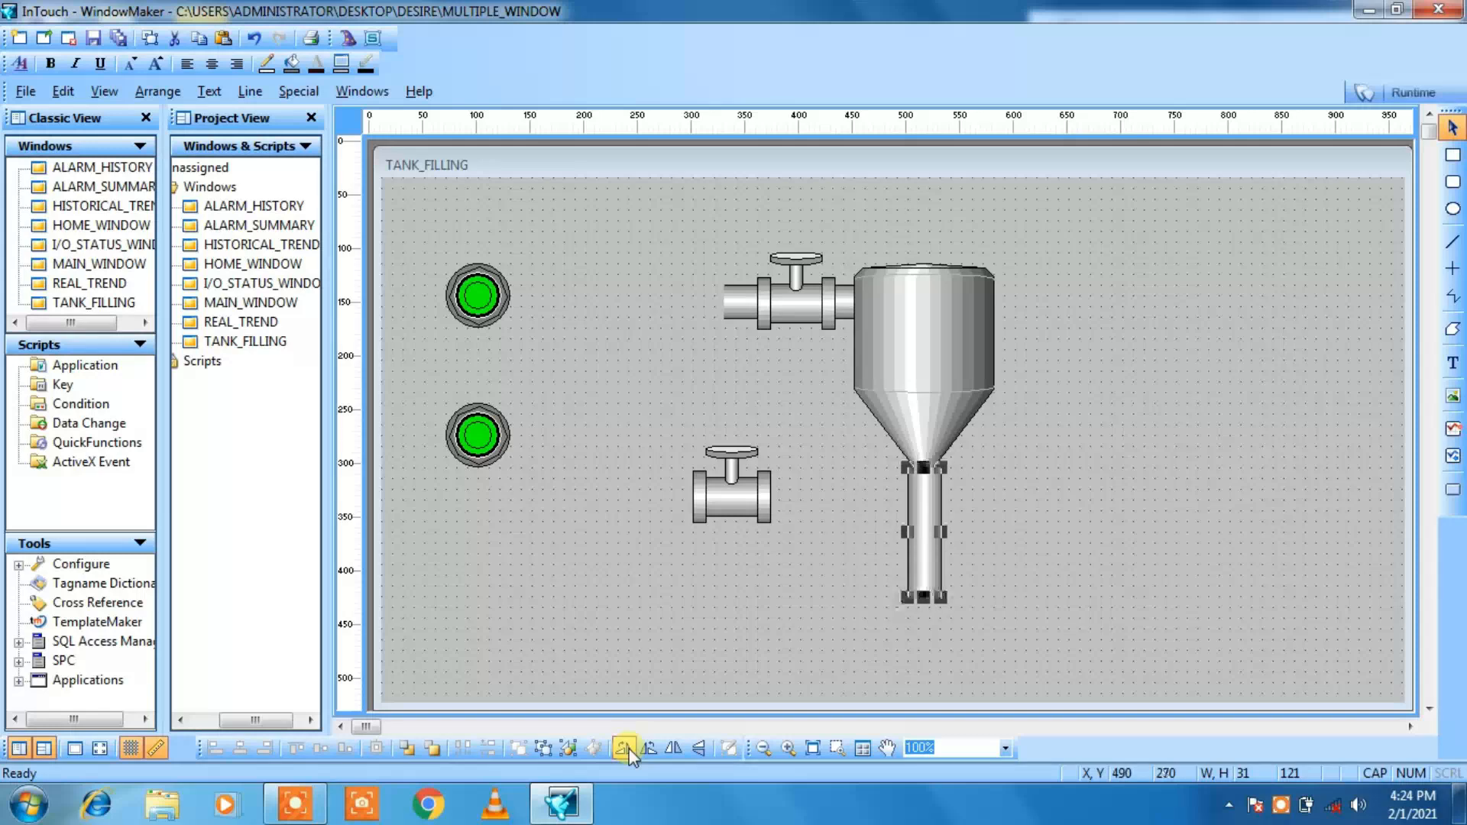
Step: Rotate the outlet pipe to horizontal and back to vertical
{"action": "left_click", "coordinate": [626, 749]}
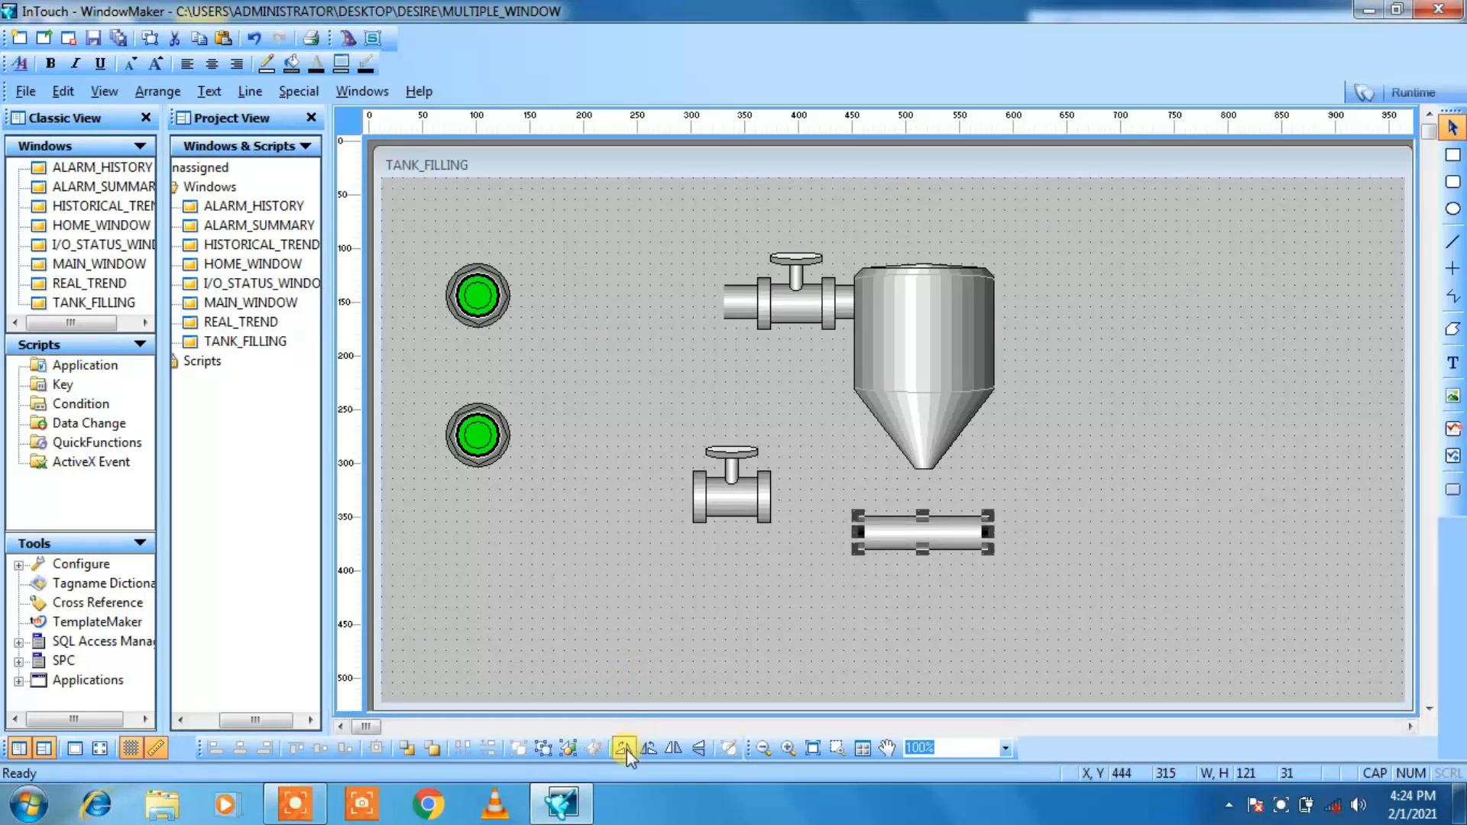
{"action": "left_click", "coordinate": [625, 748]}
{"action": "left_click", "coordinate": [650, 650]}
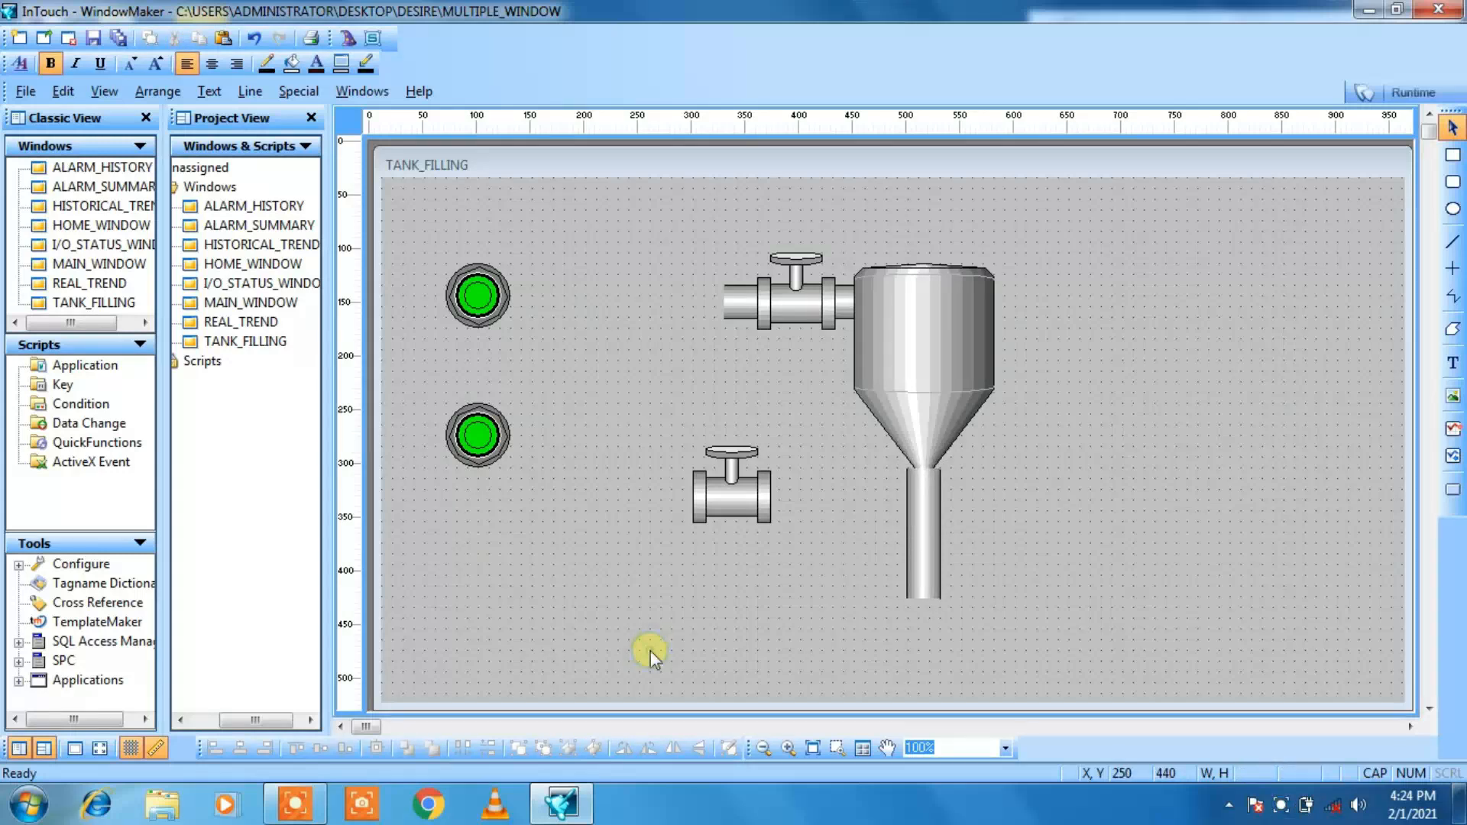
Step: Break the copied valve's cell and rotate the valve clockwise so its handwheel points right
{"action": "left_click", "coordinate": [720, 506]}
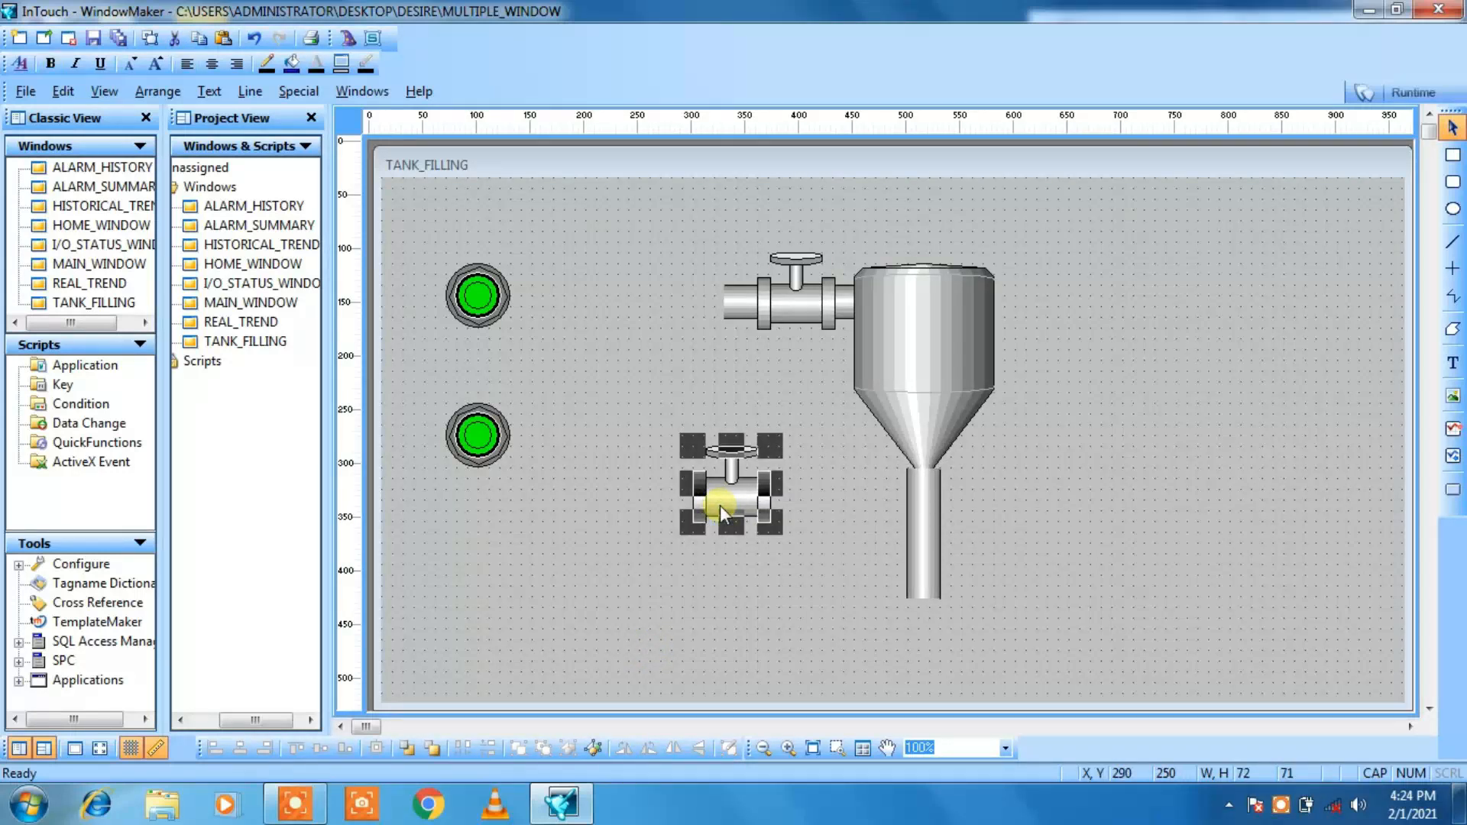
{"action": "left_click", "coordinate": [593, 749]}
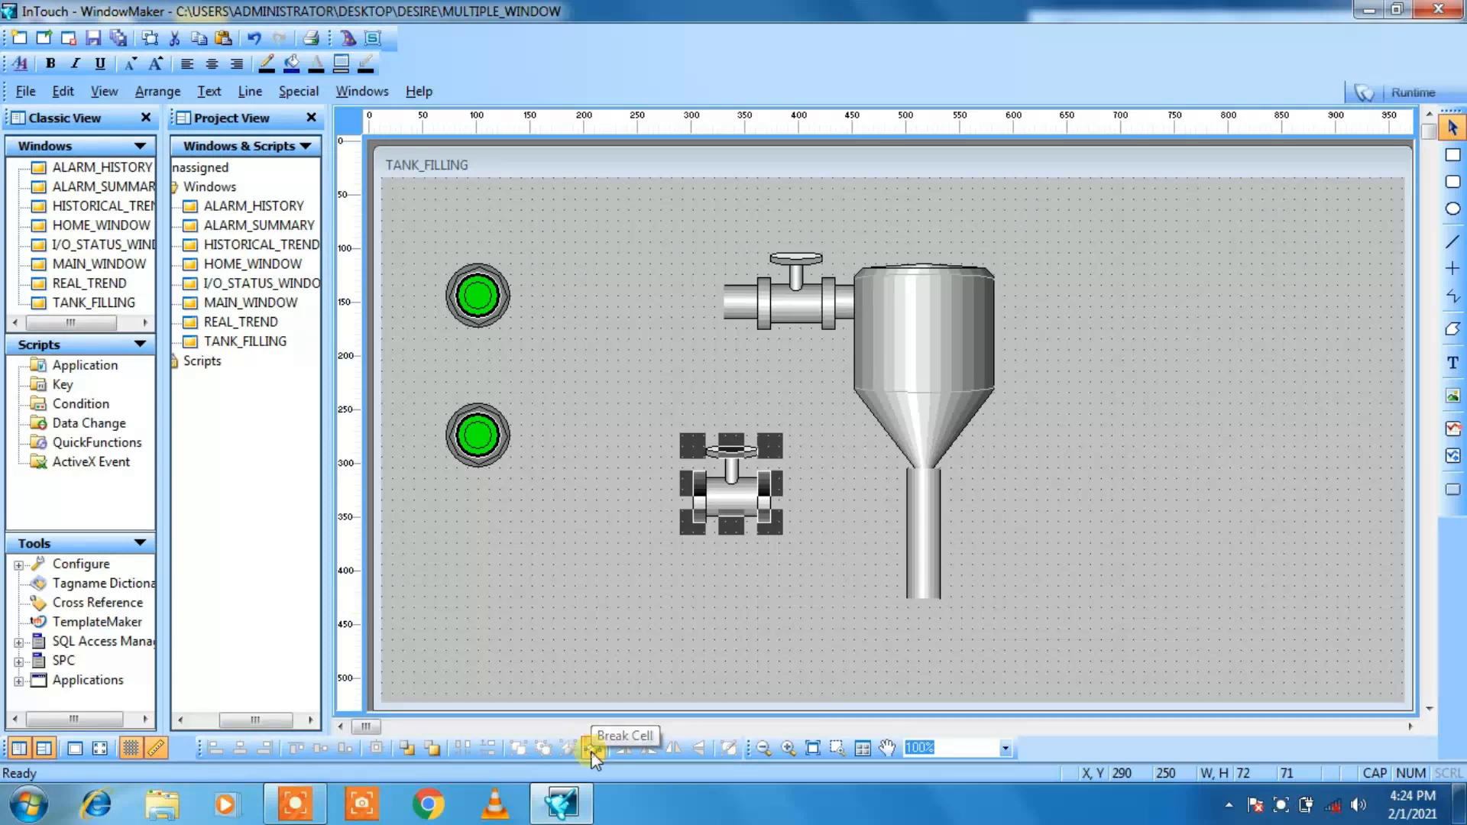
{"action": "left_click", "coordinate": [590, 750]}
{"action": "left_click", "coordinate": [623, 748]}
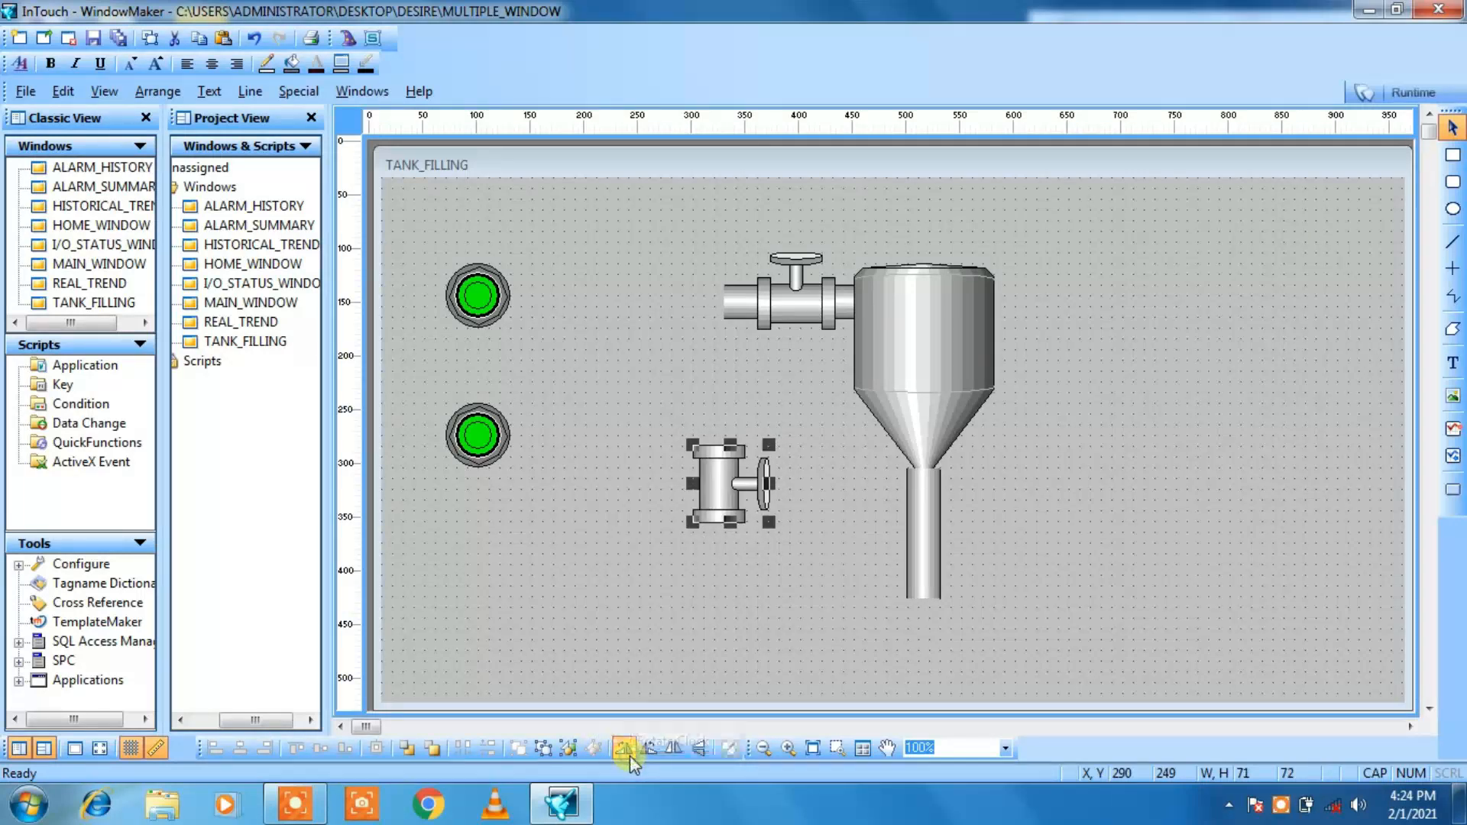
Step: Move the rotated valve onto the vertical outlet pipe just below the tank's cone, at X 480, Y 260
{"action": "key", "text": "Right"}
{"action": "key", "text": "Right"}
{"action": "key", "text": "Right"}
{"action": "key", "text": "Right"}
{"action": "key", "text": "Right"}
{"action": "key", "text": "Right"}
{"action": "key", "text": "Right"}
{"action": "key", "text": "Right"}
{"action": "key", "text": "Right"}
{"action": "key", "text": "Right"}
{"action": "key", "text": "Right"}
{"action": "key", "text": "Right"}
{"action": "key", "text": "Right"}
{"action": "key", "text": "Right"}
{"action": "key", "text": "Right"}
{"action": "key", "text": "Right"}
{"action": "key", "text": "Right"}
{"action": "key", "text": "Right"}
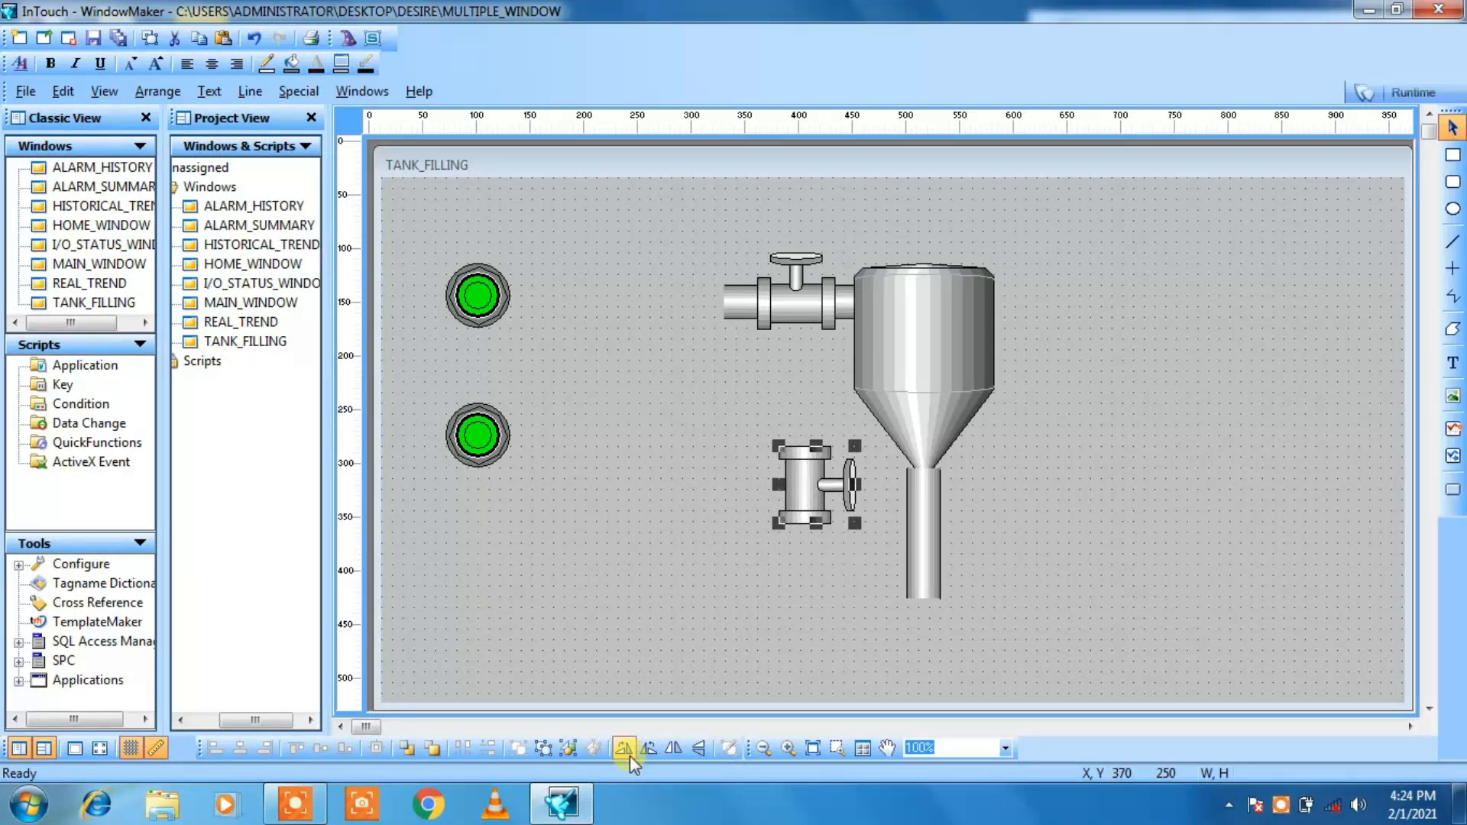
{"action": "key", "text": "Right"}
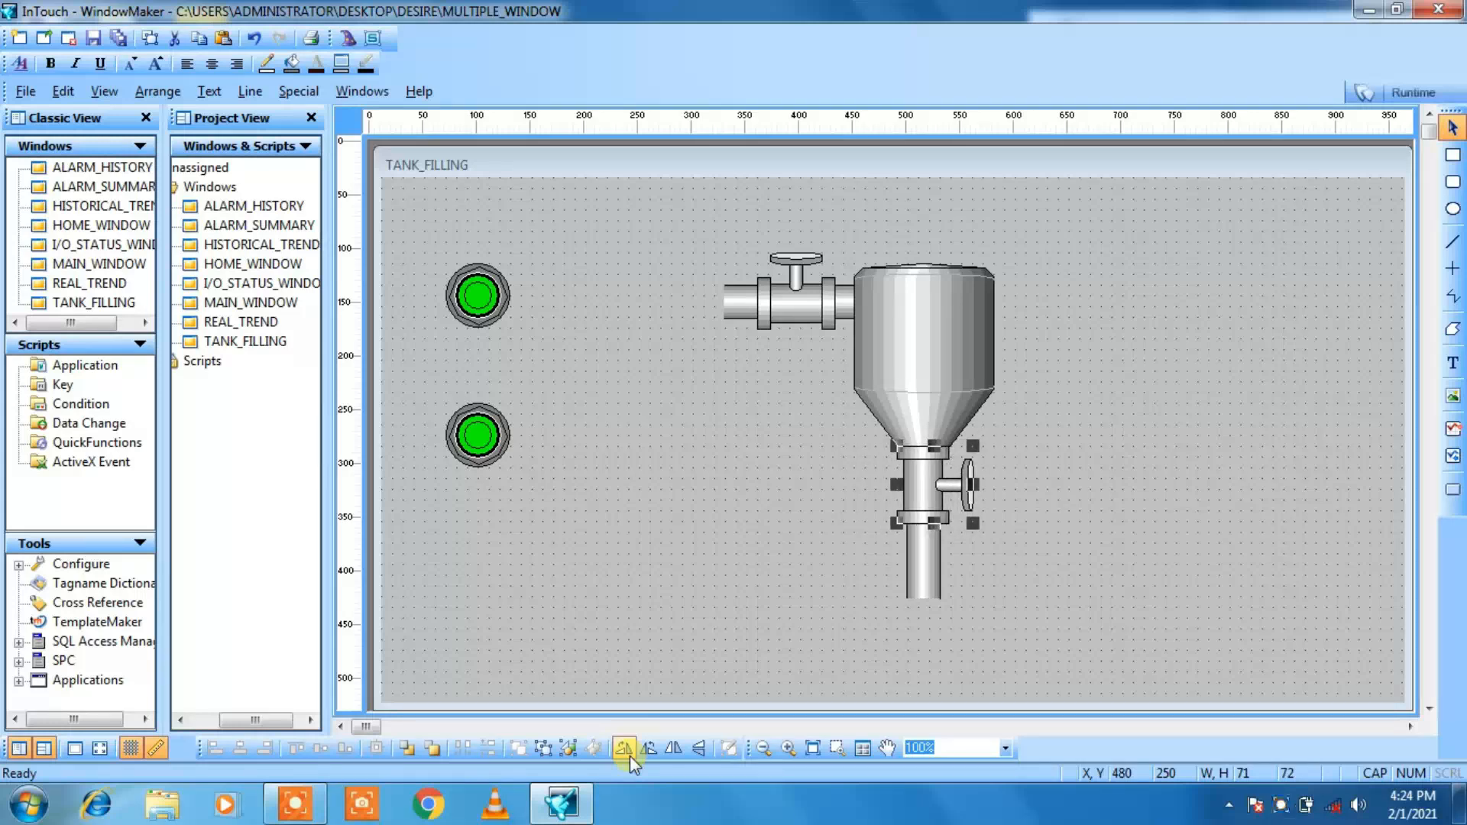
{"action": "left_click", "coordinate": [682, 562]}
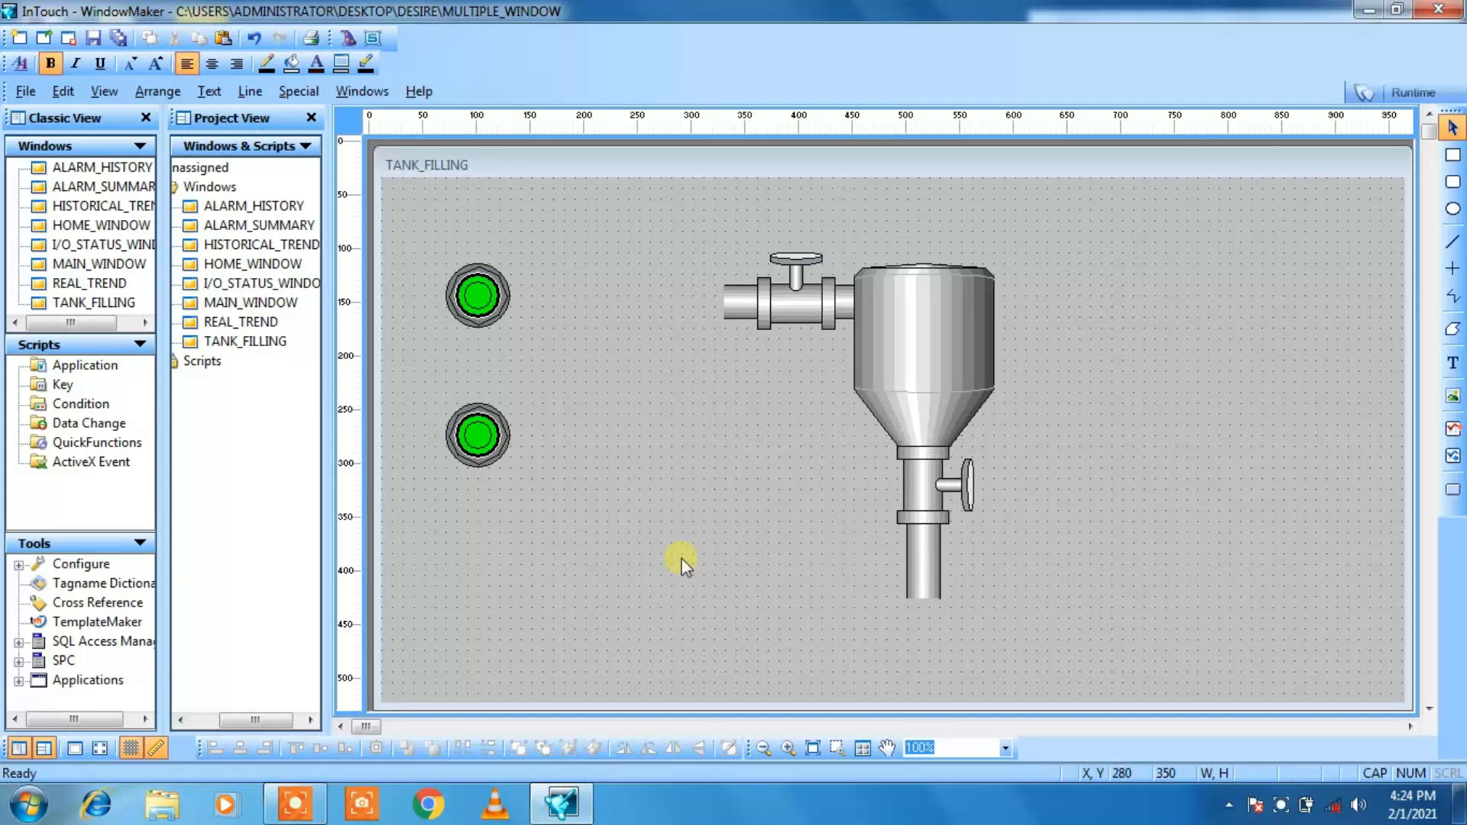
{"action": "left_click", "coordinate": [931, 490]}
{"action": "key", "text": "Down"}
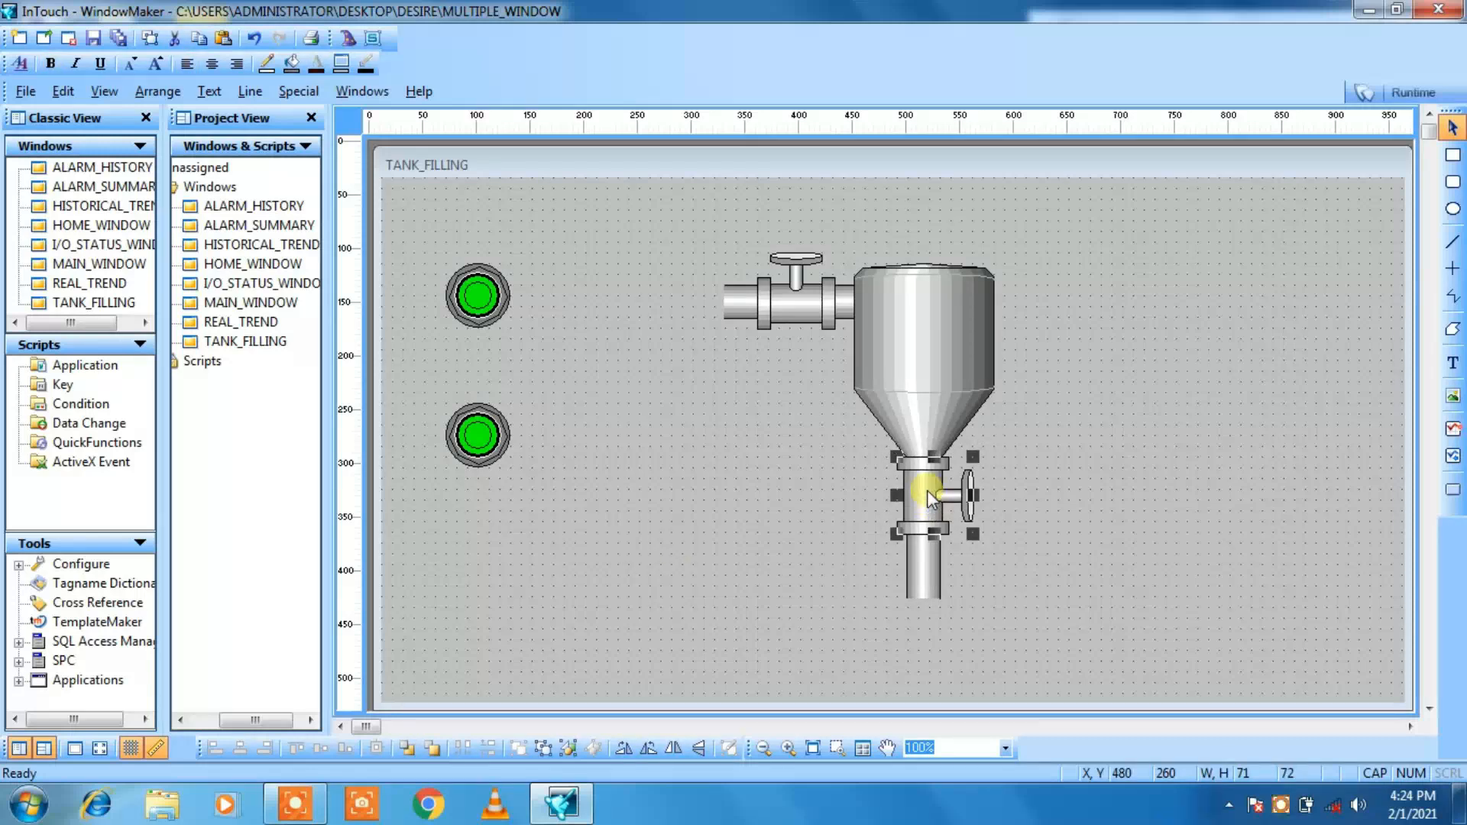
{"action": "key", "text": "Down"}
{"action": "key", "text": "Up"}
{"action": "left_click", "coordinate": [801, 454]}
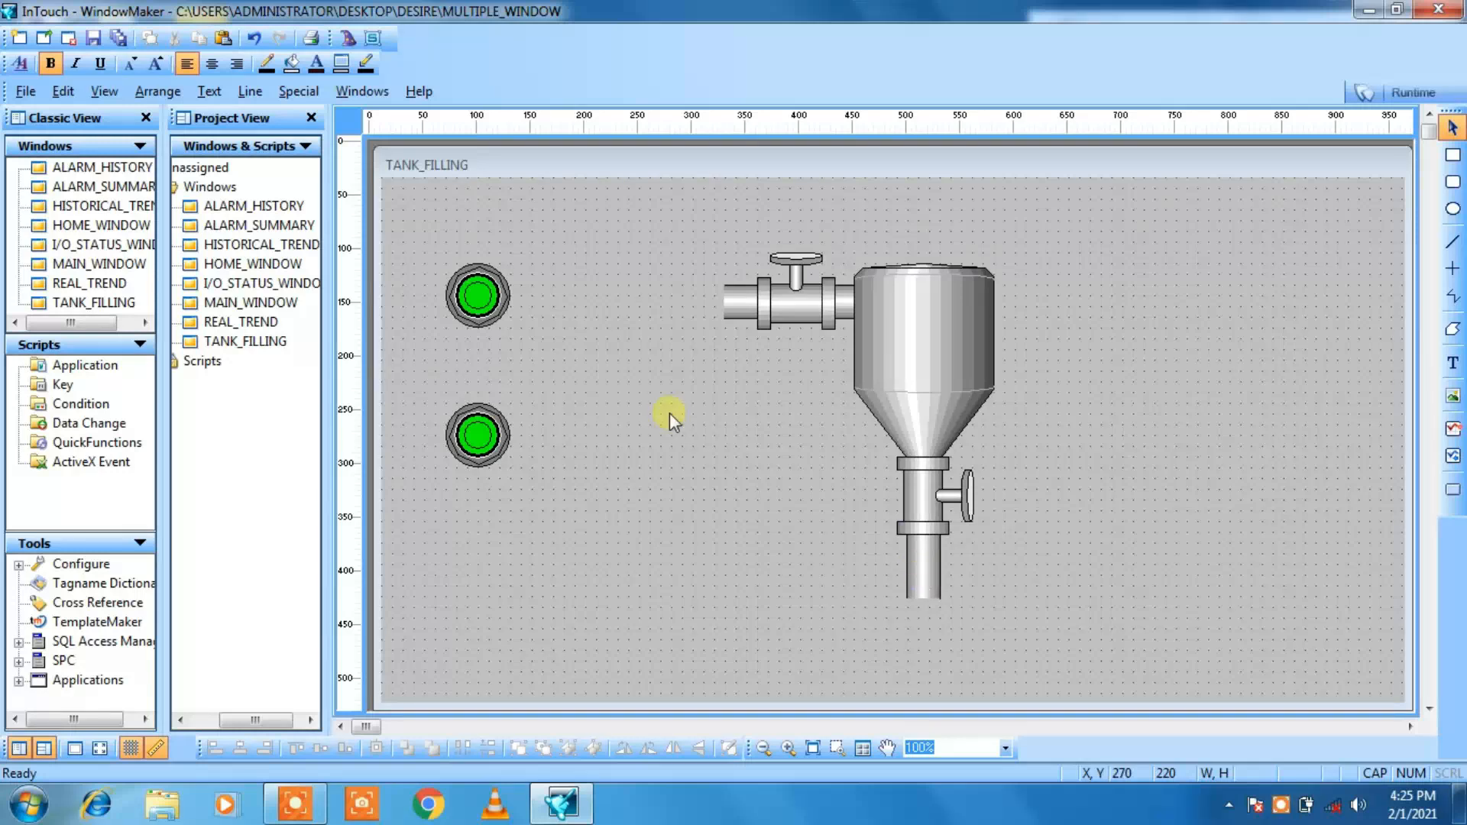
Step: Shift both green pushbuttons right to X 120, keeping the upper one at Y 80 and the lower one at Y 210
{"action": "left_click", "coordinate": [493, 309]}
{"action": "key", "text": "Right"}
{"action": "key", "text": "Right"}
{"action": "key", "text": "Right"}
{"action": "key", "text": "Right"}
{"action": "key", "text": "Right"}
{"action": "key", "text": "Right"}
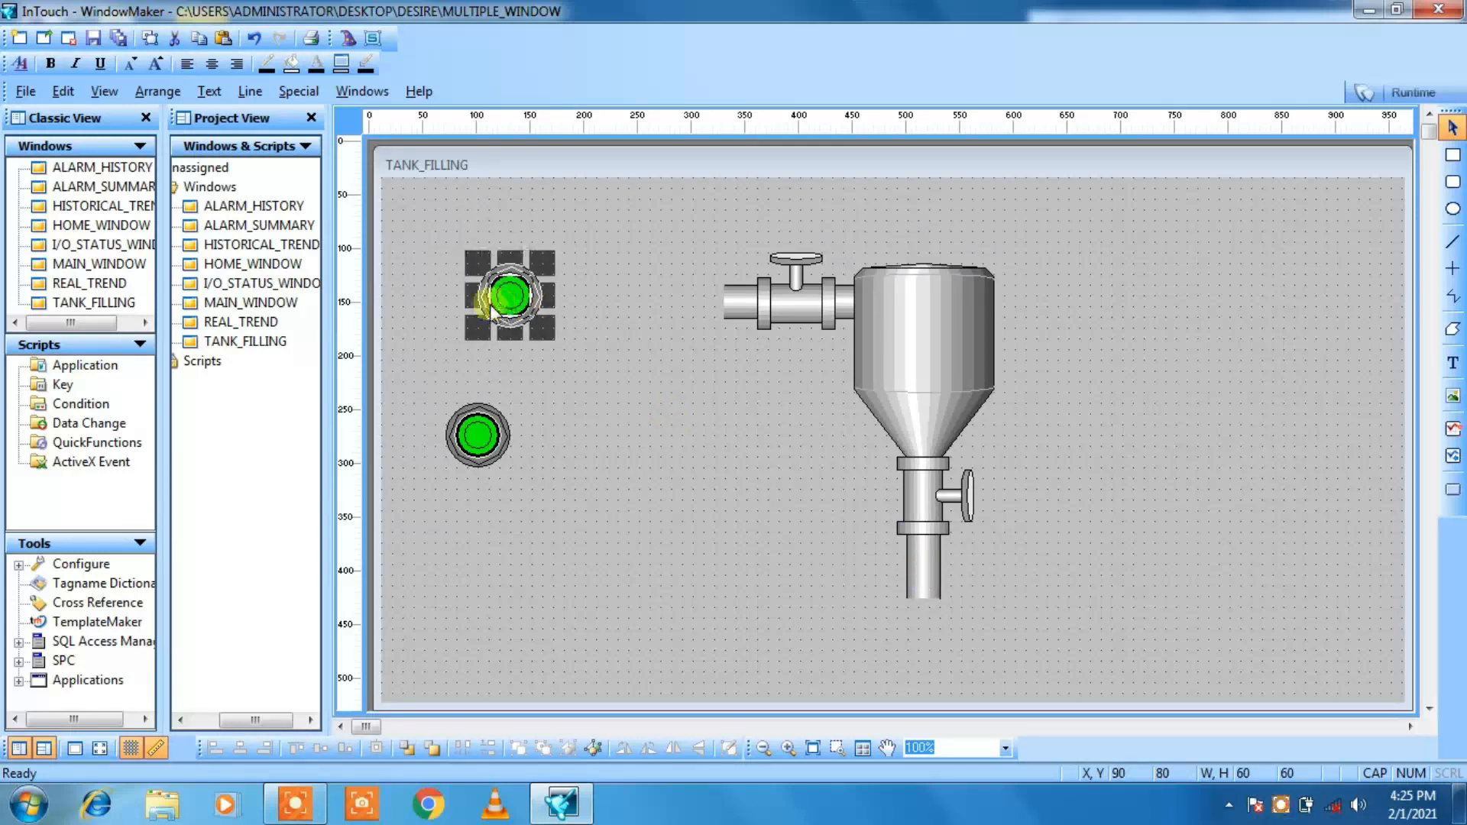
{"action": "left_click", "coordinate": [474, 439]}
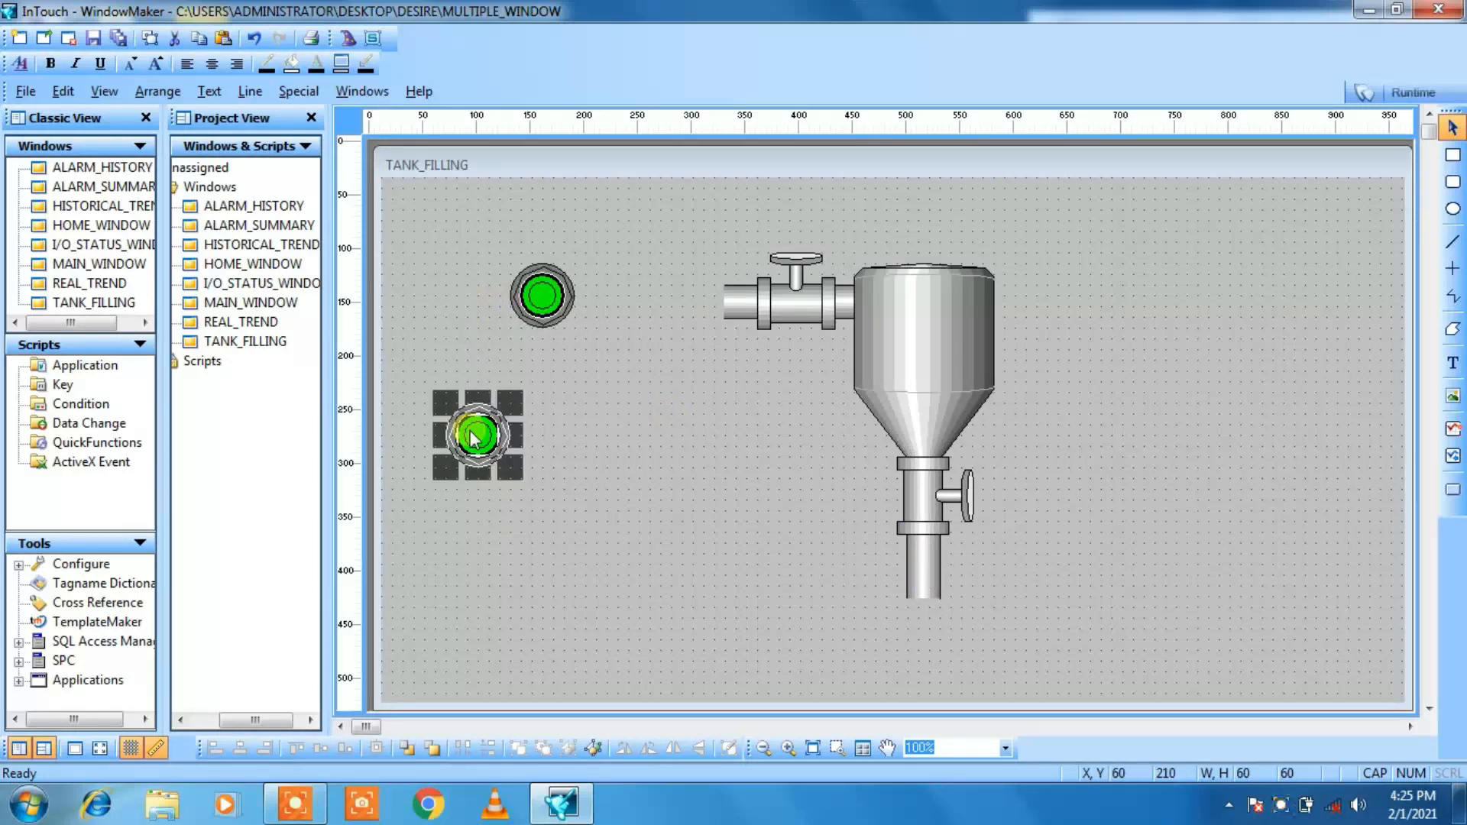
{"action": "key", "text": "Right"}
{"action": "key", "text": "Right"}
{"action": "key", "text": "Right"}
{"action": "key", "text": "Right"}
{"action": "key", "text": "Right"}
{"action": "key", "text": "Right"}
{"action": "key", "text": "Right"}
{"action": "key", "text": "Left"}
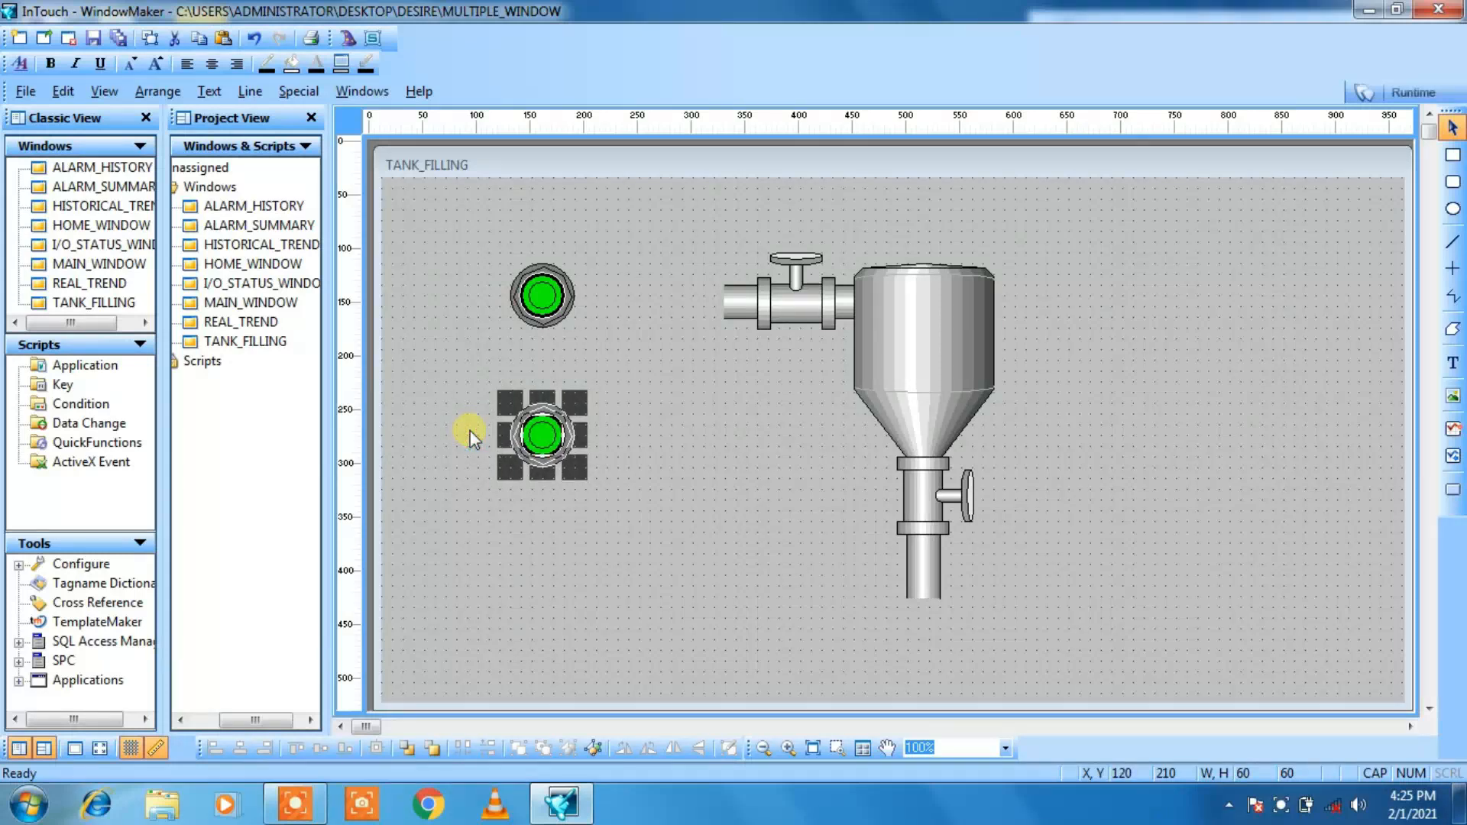
{"action": "left_click", "coordinate": [696, 539]}
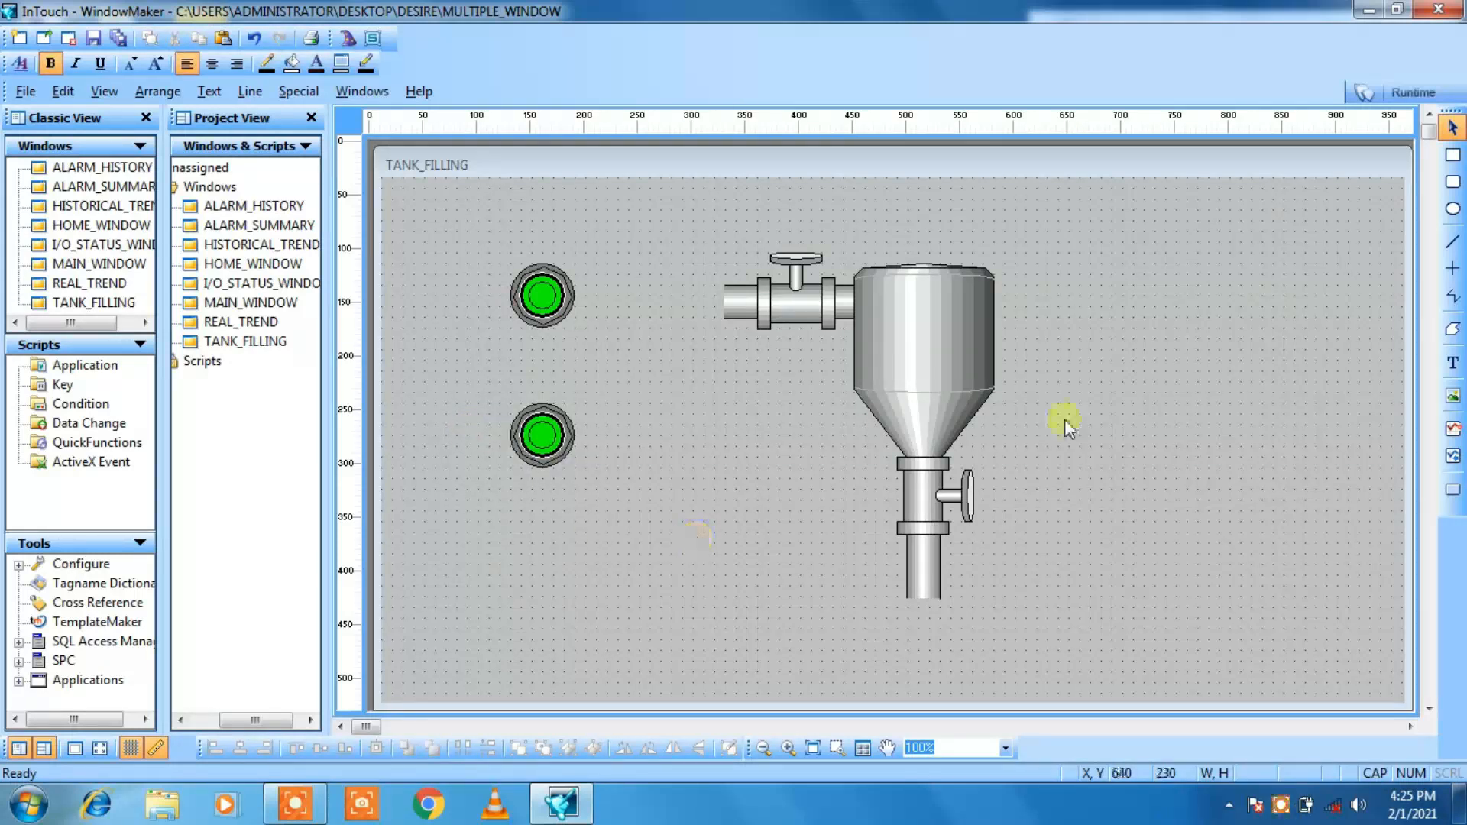
Step: Add the text START beneath the upper pushbutton, enlarge its font and place it at X 120, Y 140
{"action": "left_click", "coordinate": [1452, 367]}
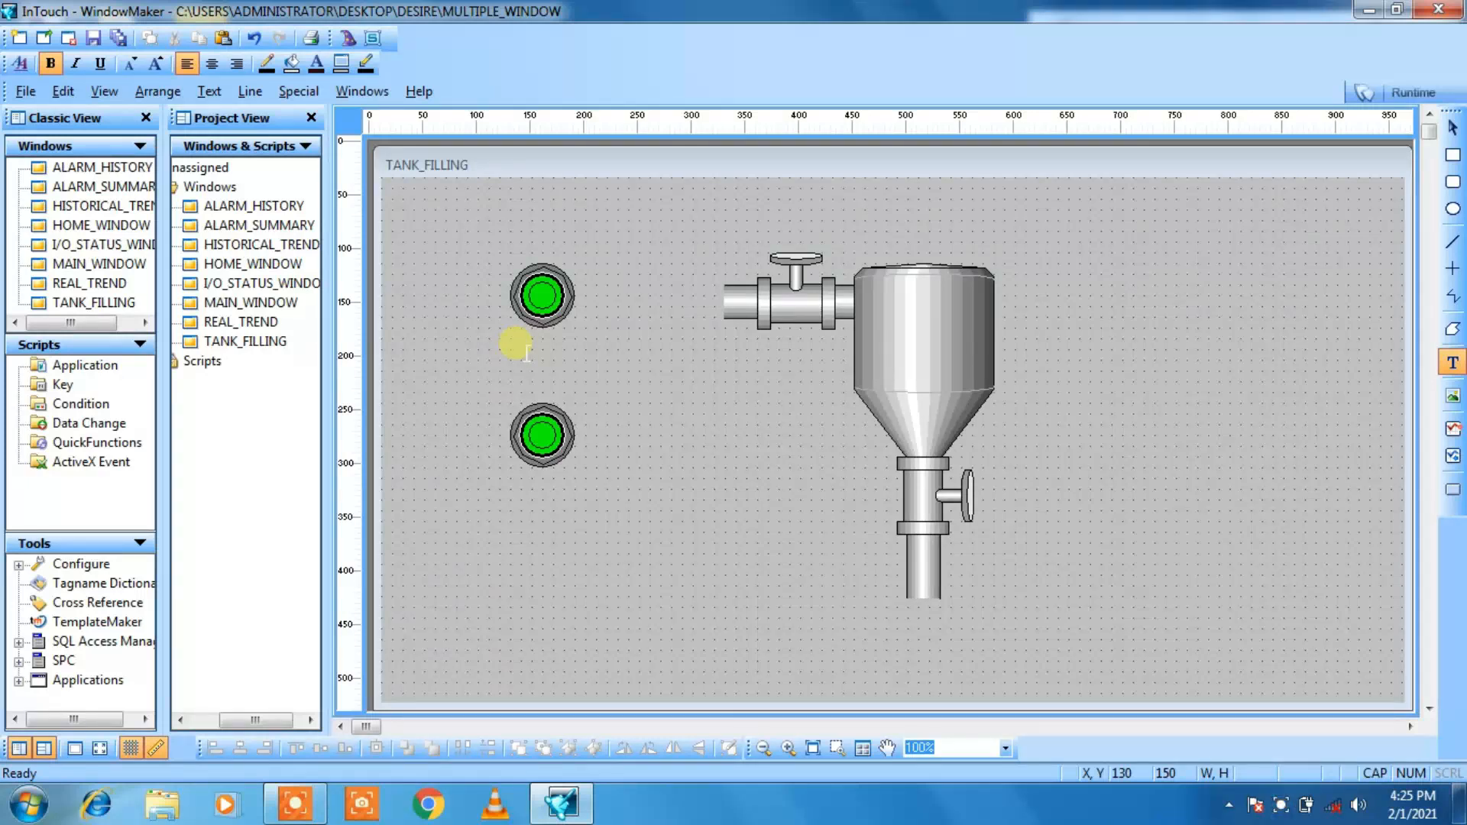
{"action": "type", "text": "START"}
{"action": "key", "text": "Escape"}
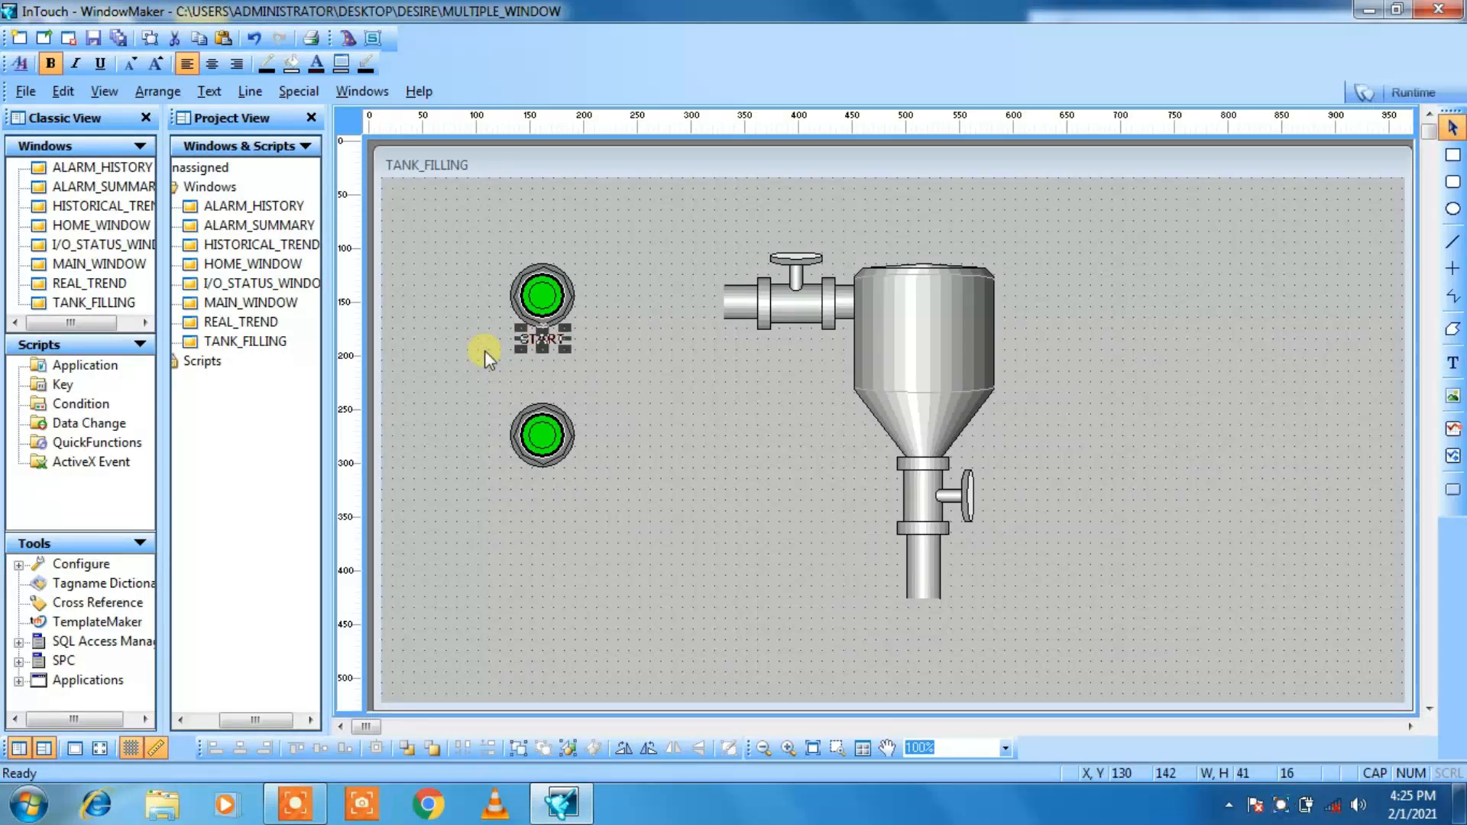
{"action": "left_click", "coordinate": [157, 64]}
{"action": "left_click", "coordinate": [159, 65]}
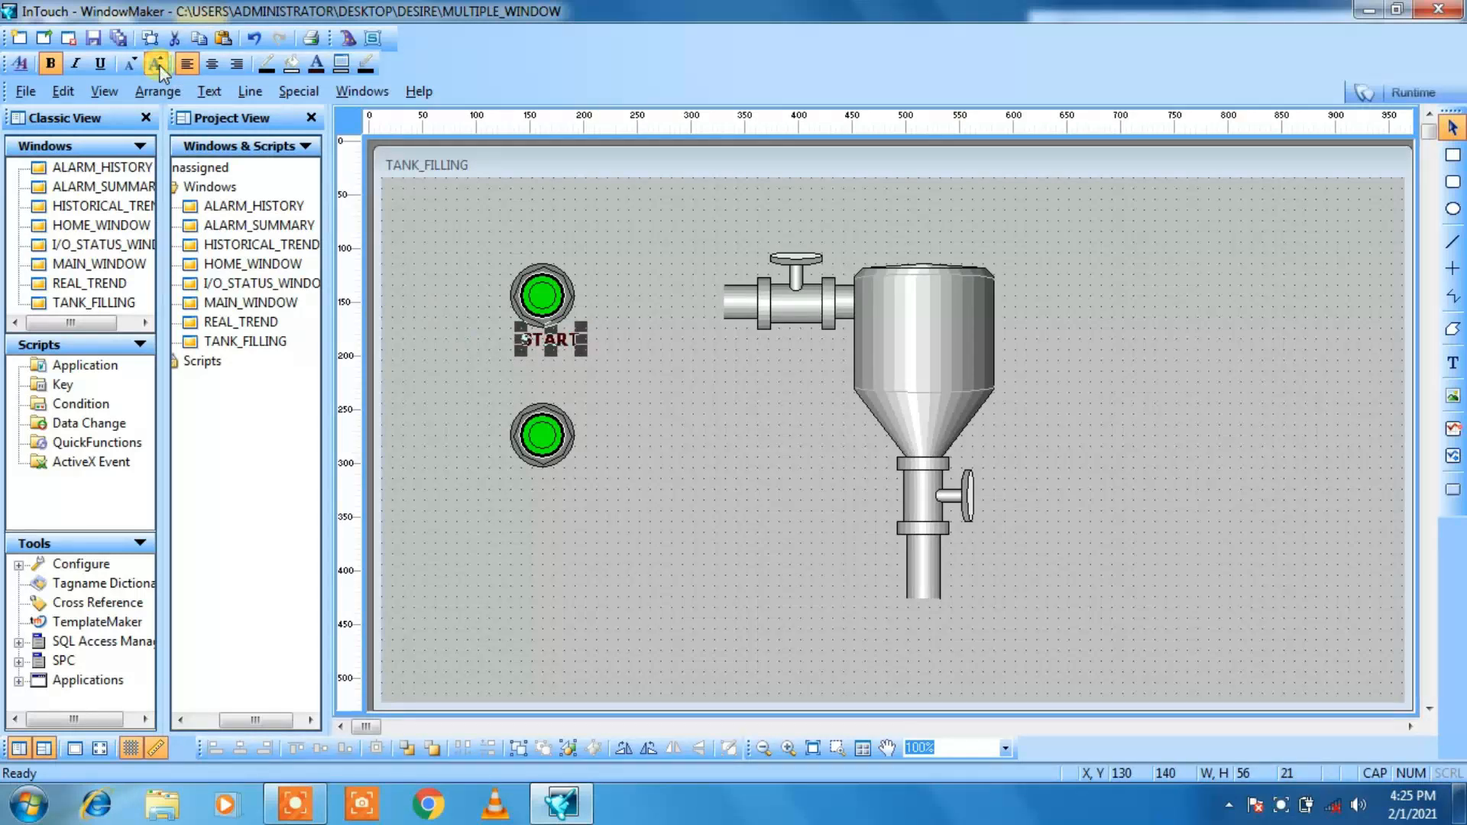
{"action": "key", "text": "Left"}
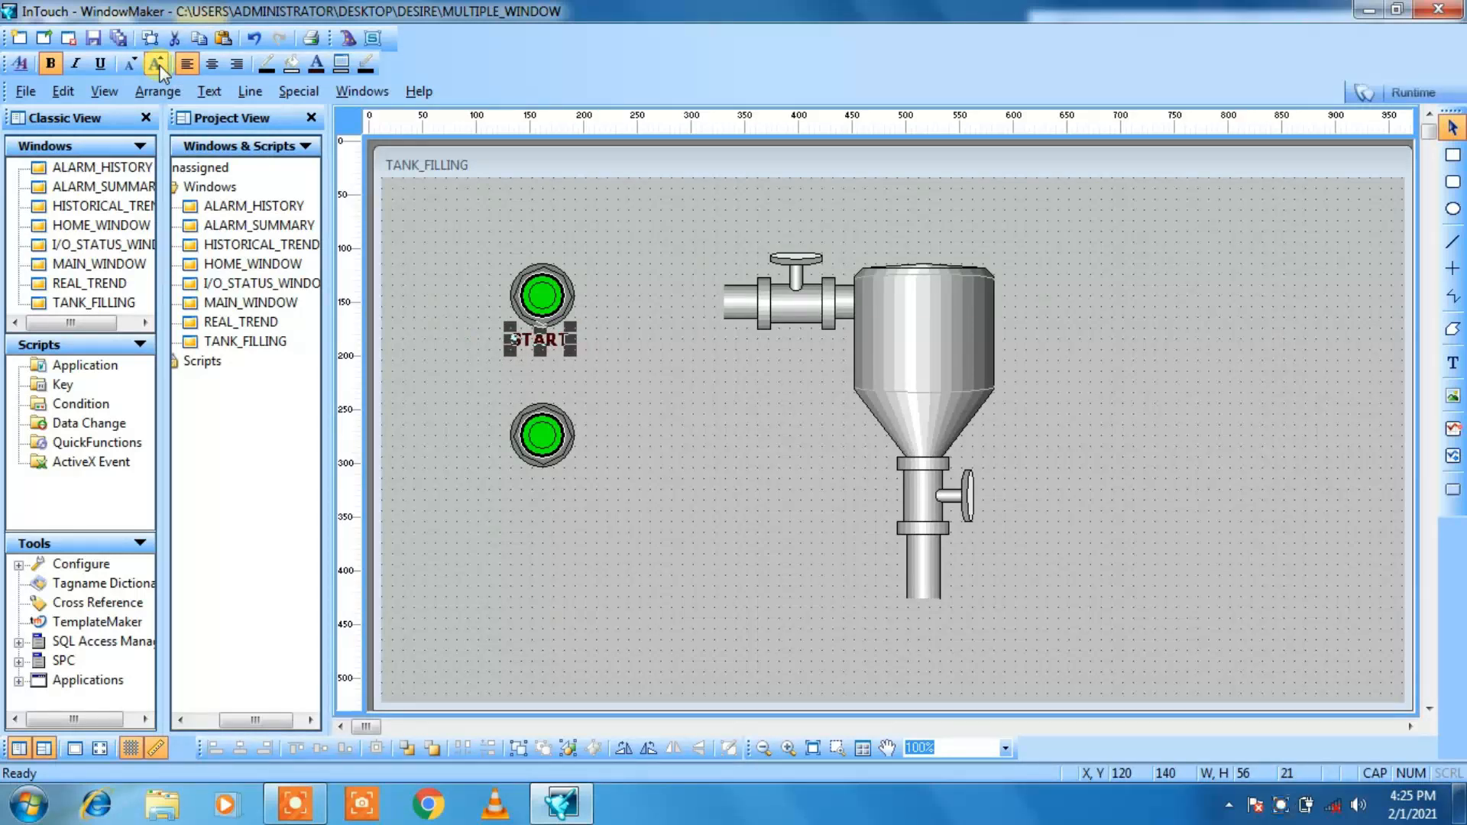
{"action": "left_click", "coordinate": [450, 341]}
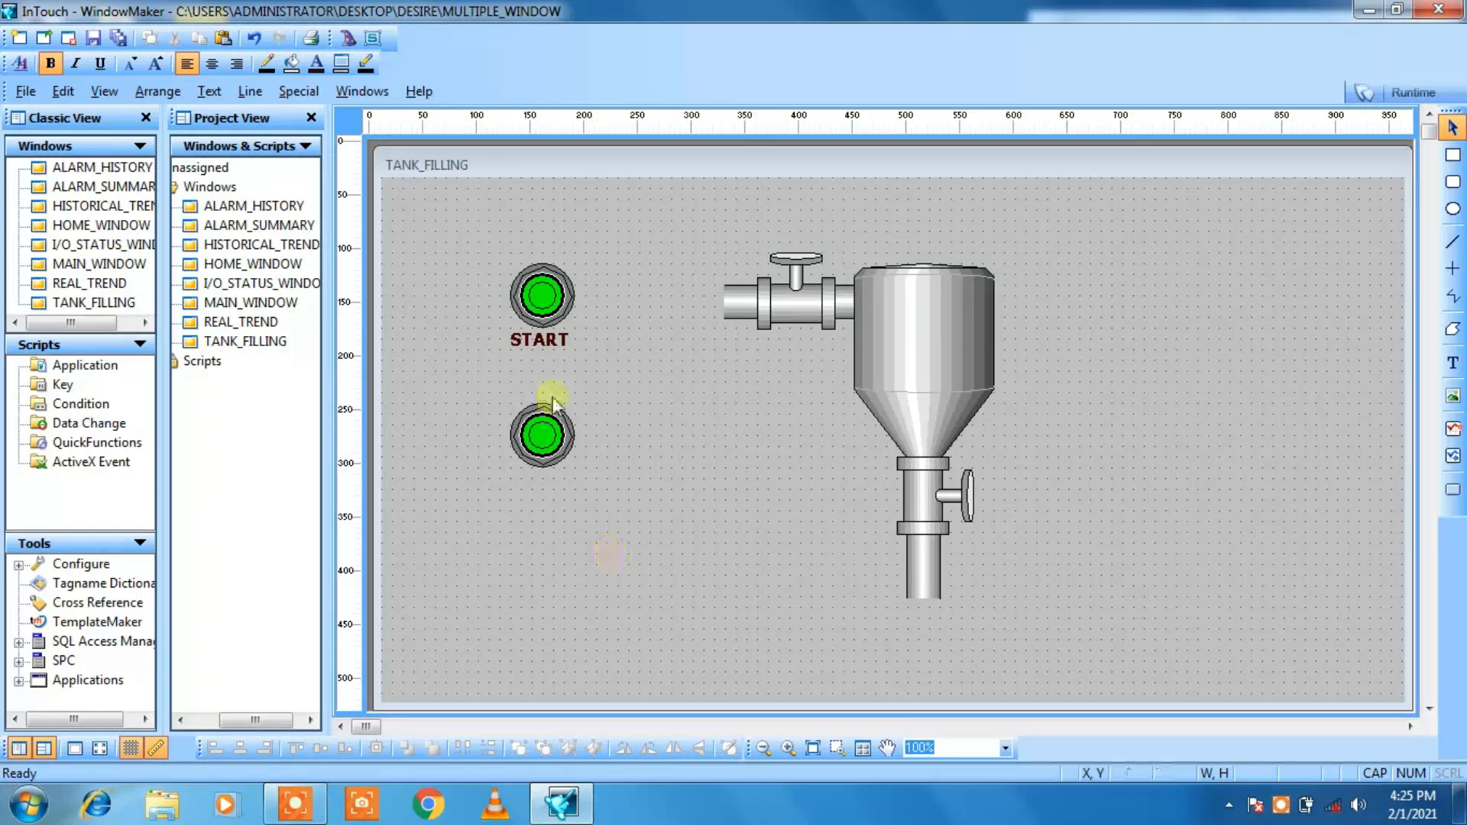
Step: Add the text STOP beneath the lower pushbutton, enlarge its font and place it at X 130, Y 280
{"action": "left_click", "coordinate": [533, 429]}
{"action": "left_click", "coordinate": [1453, 363]}
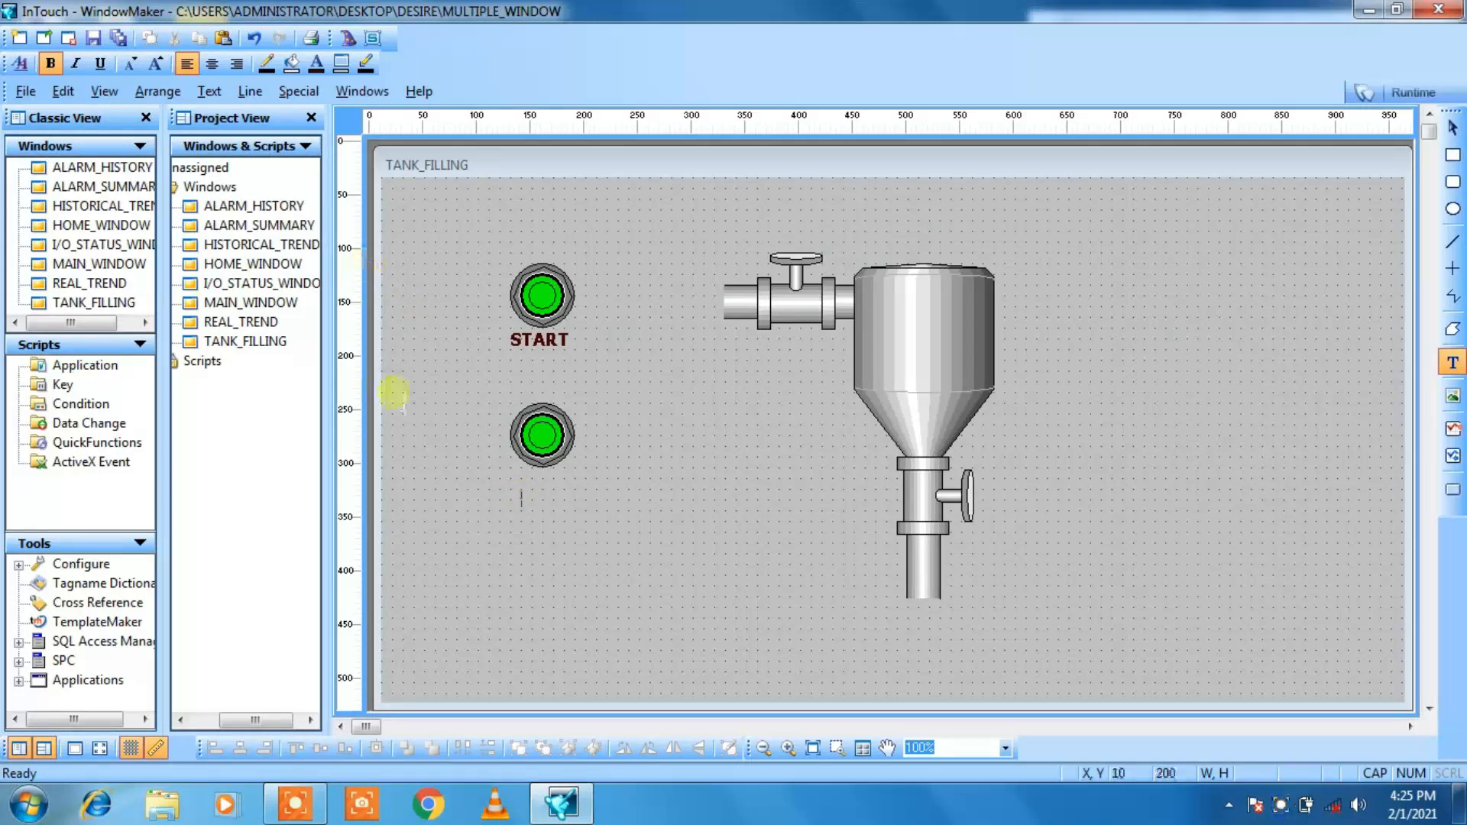
{"action": "type", "text": "STOP"}
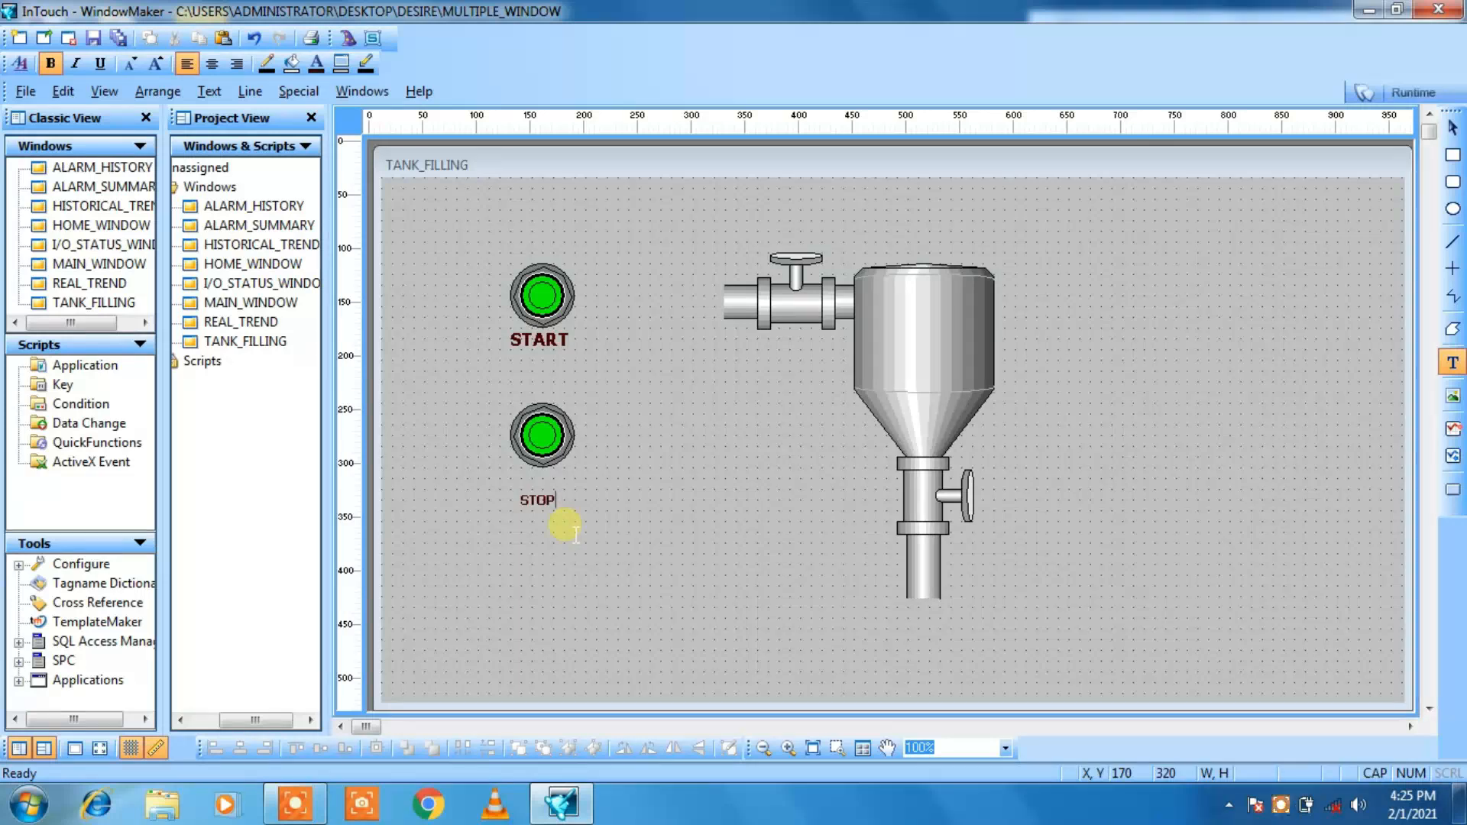
{"action": "key", "text": "Escape"}
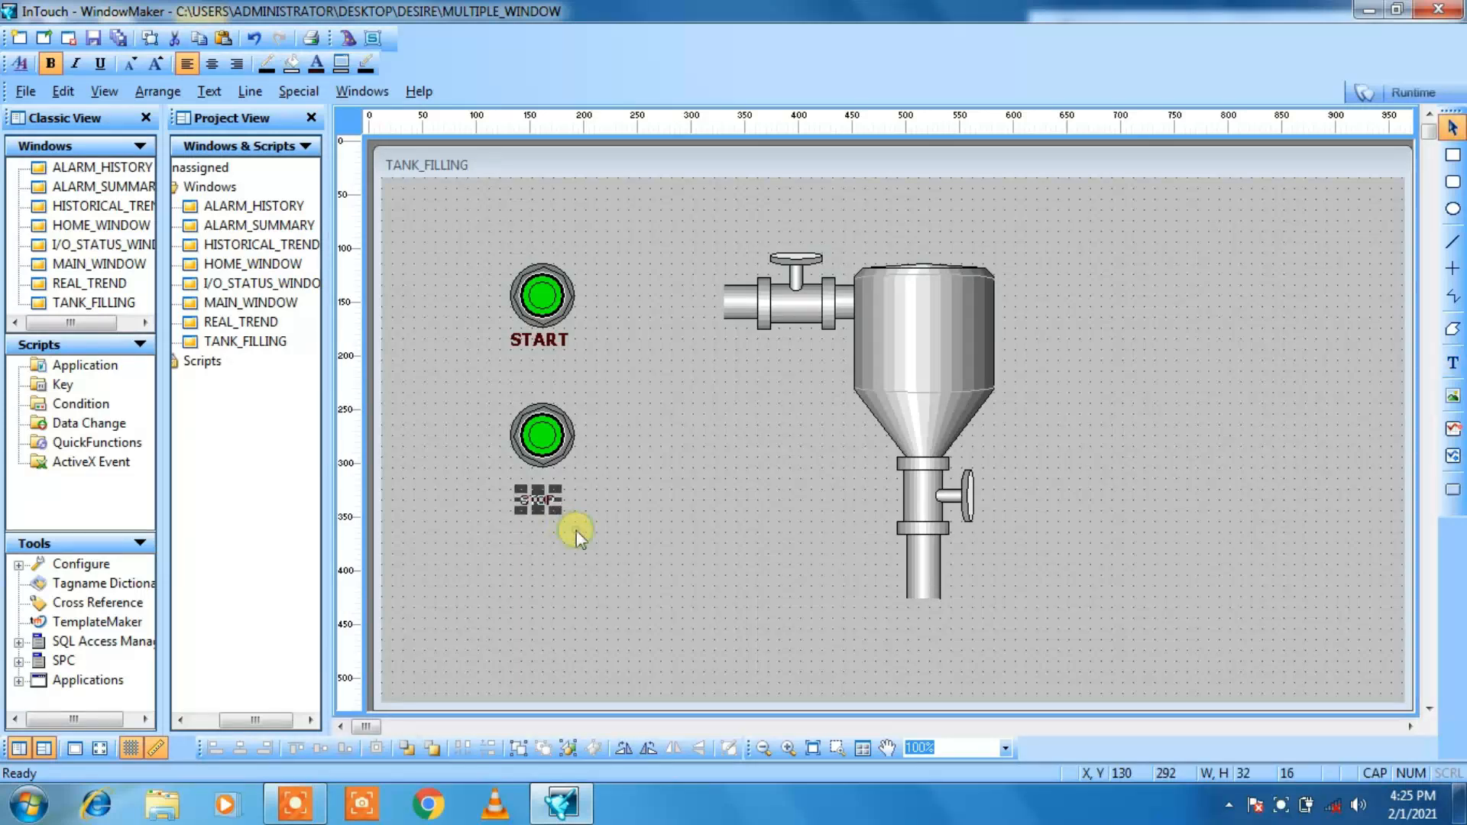
{"action": "left_click", "coordinate": [161, 66]}
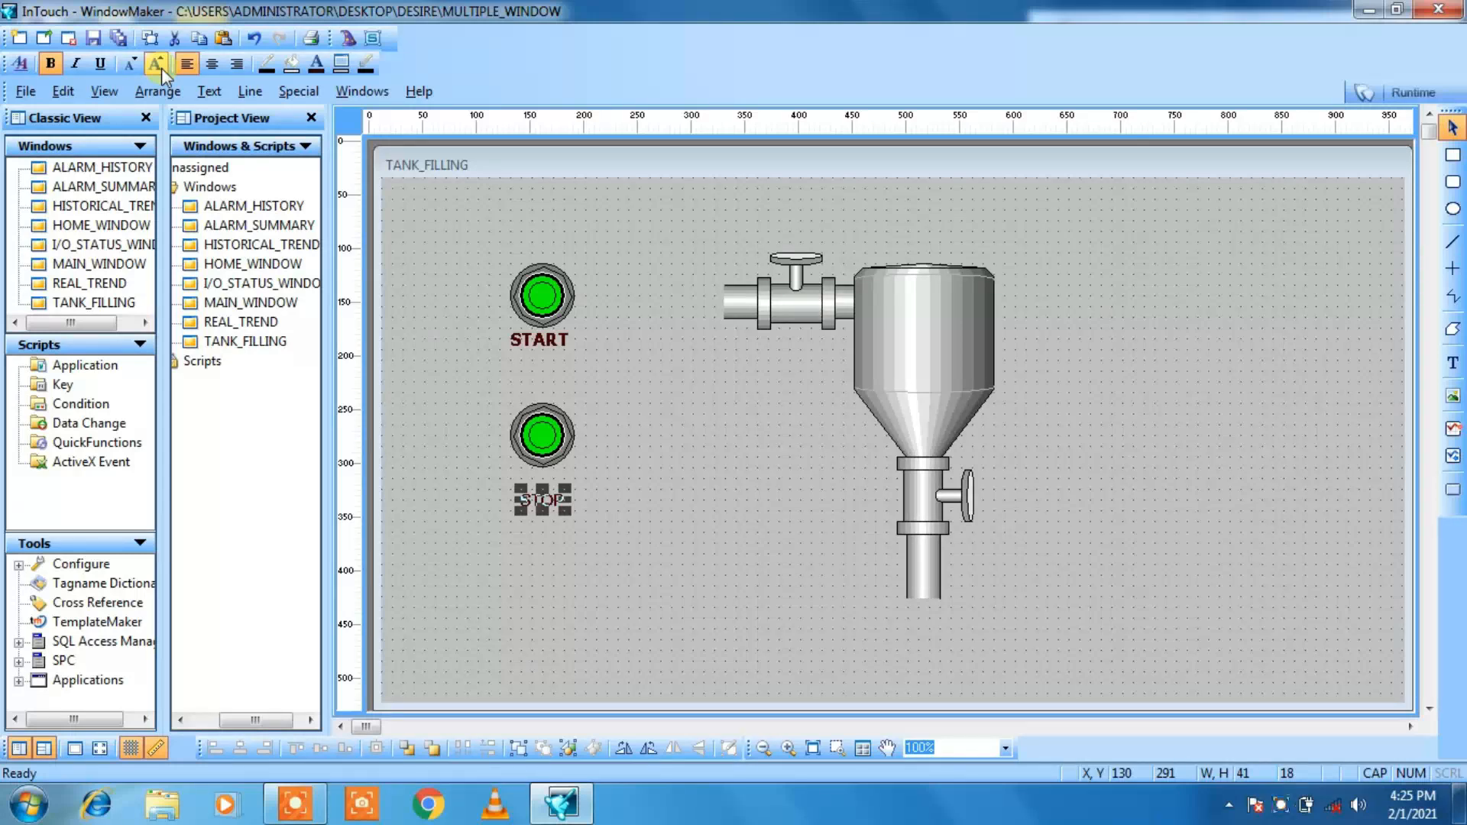
{"action": "left_click", "coordinate": [161, 66]}
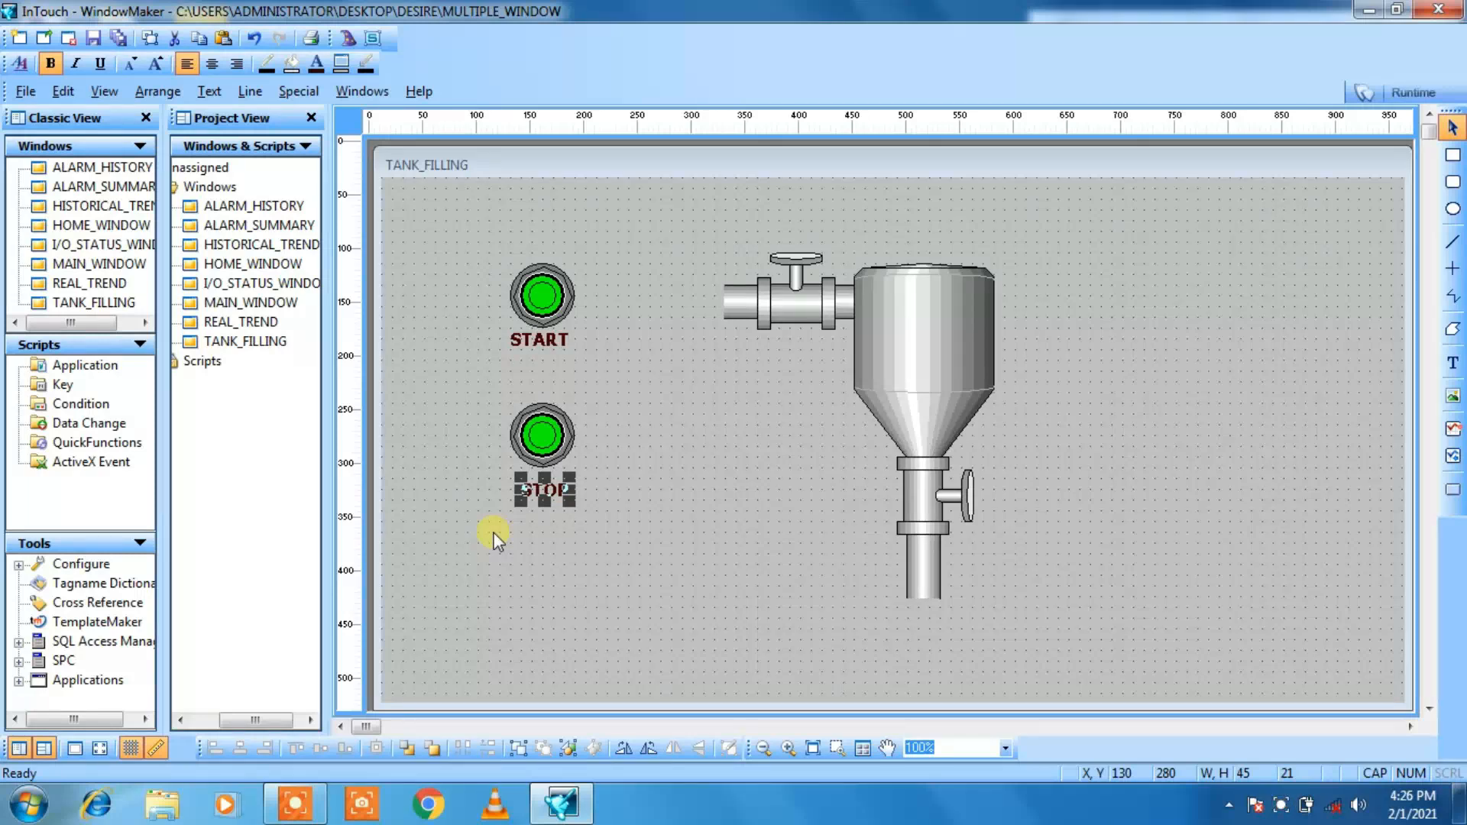
{"action": "left_click", "coordinate": [538, 541]}
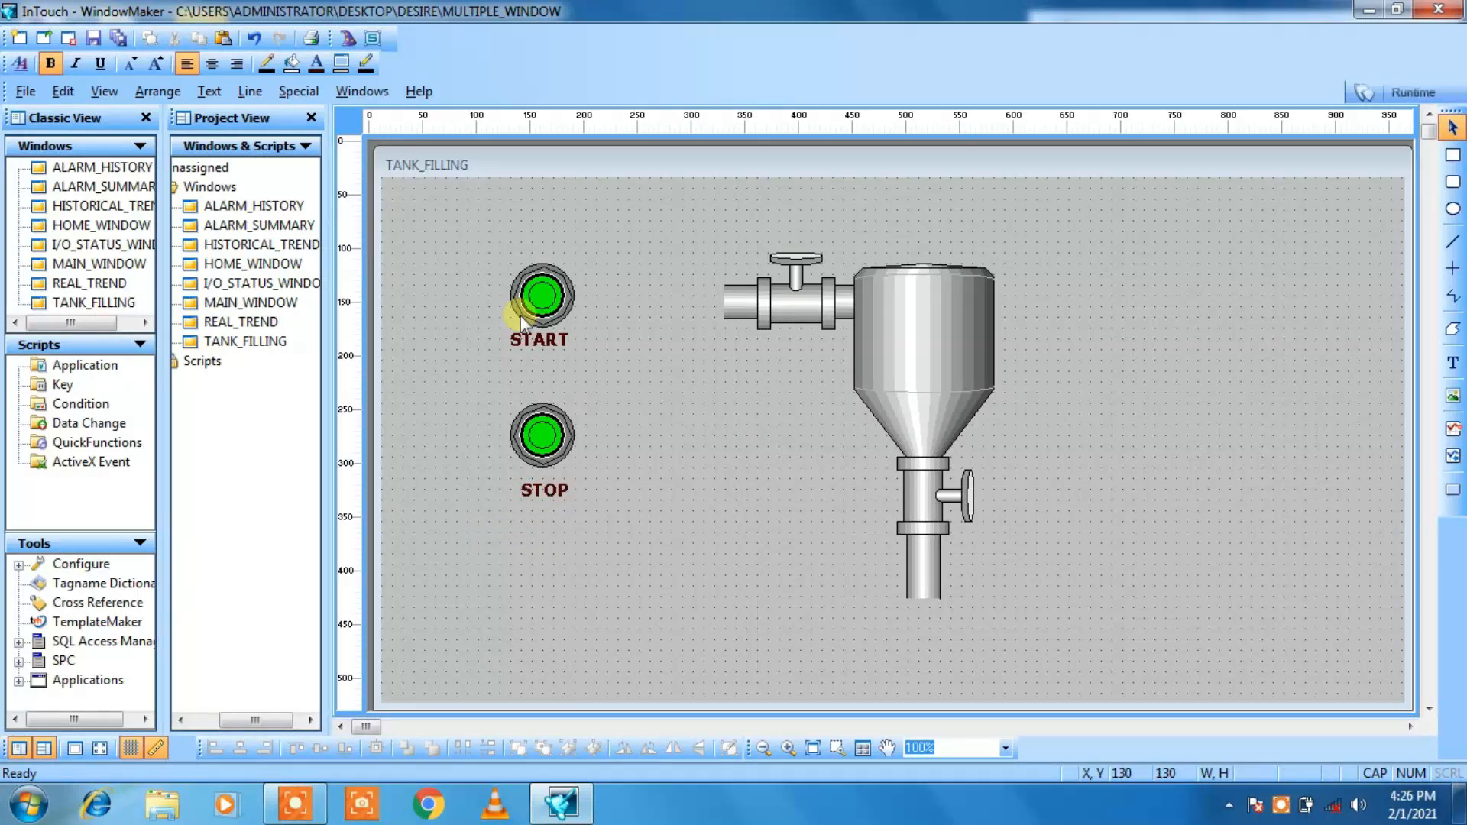
Step: Move the START label slightly down from its pushbutton, to X 120, Y 150
{"action": "left_click", "coordinate": [532, 348]}
{"action": "left_click_drag", "start_coordinate": [532, 347], "coordinate": [533, 348]}
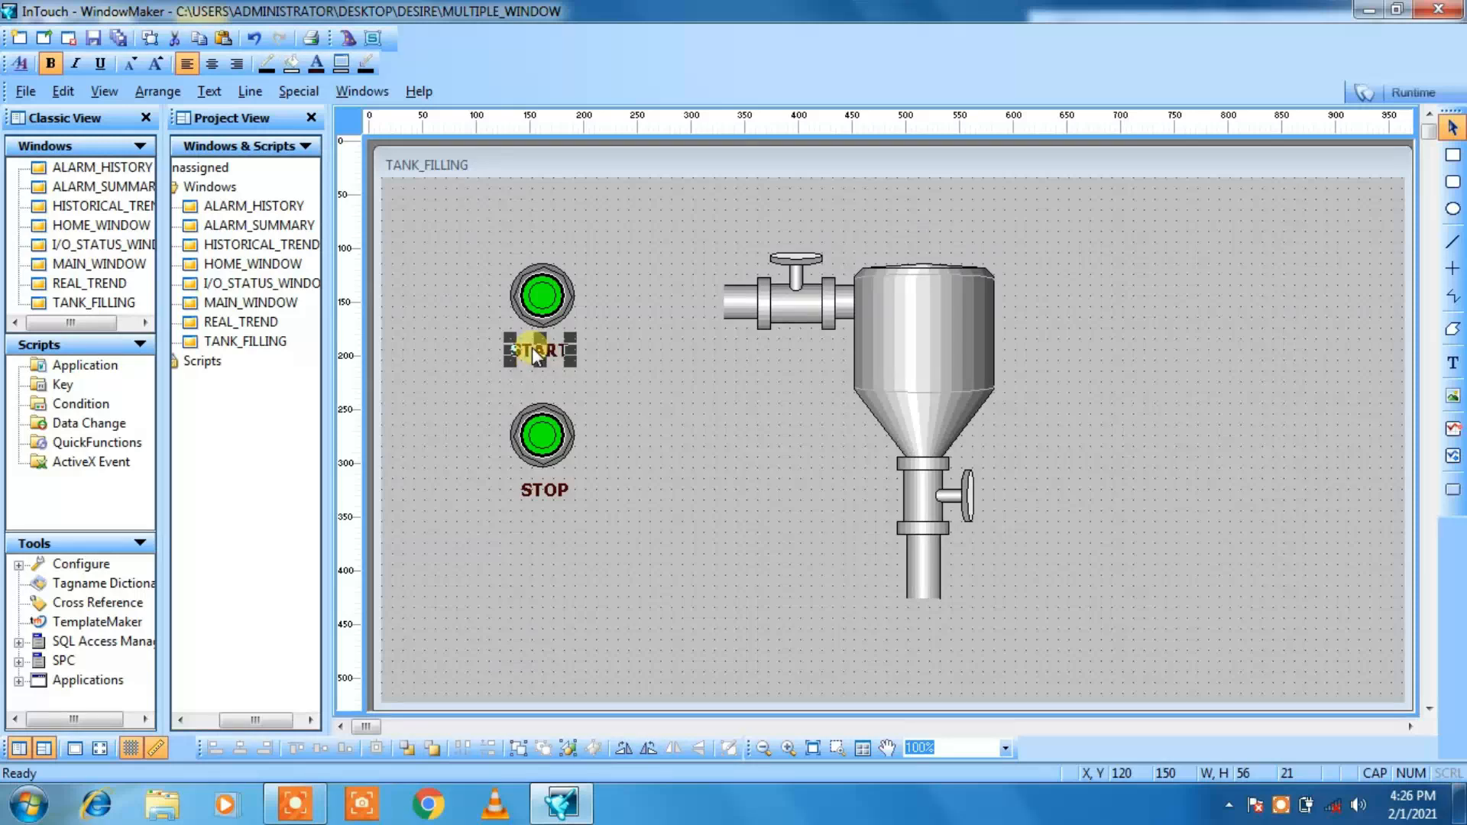
{"action": "left_click", "coordinate": [746, 447]}
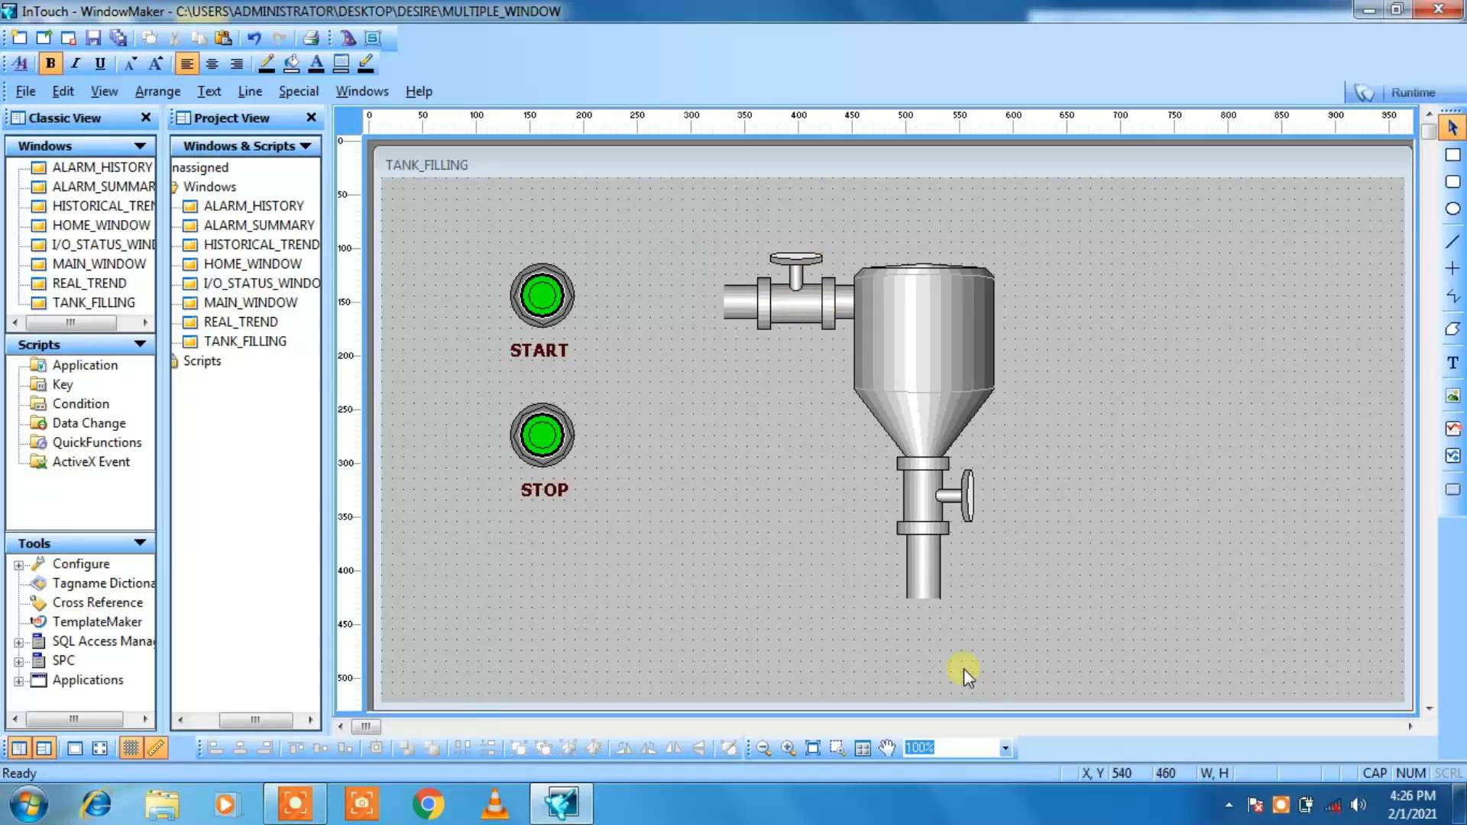
Step: Label the inlet valve with the text V1 just below it and enlarge the label's font
{"action": "left_click", "coordinate": [1453, 363]}
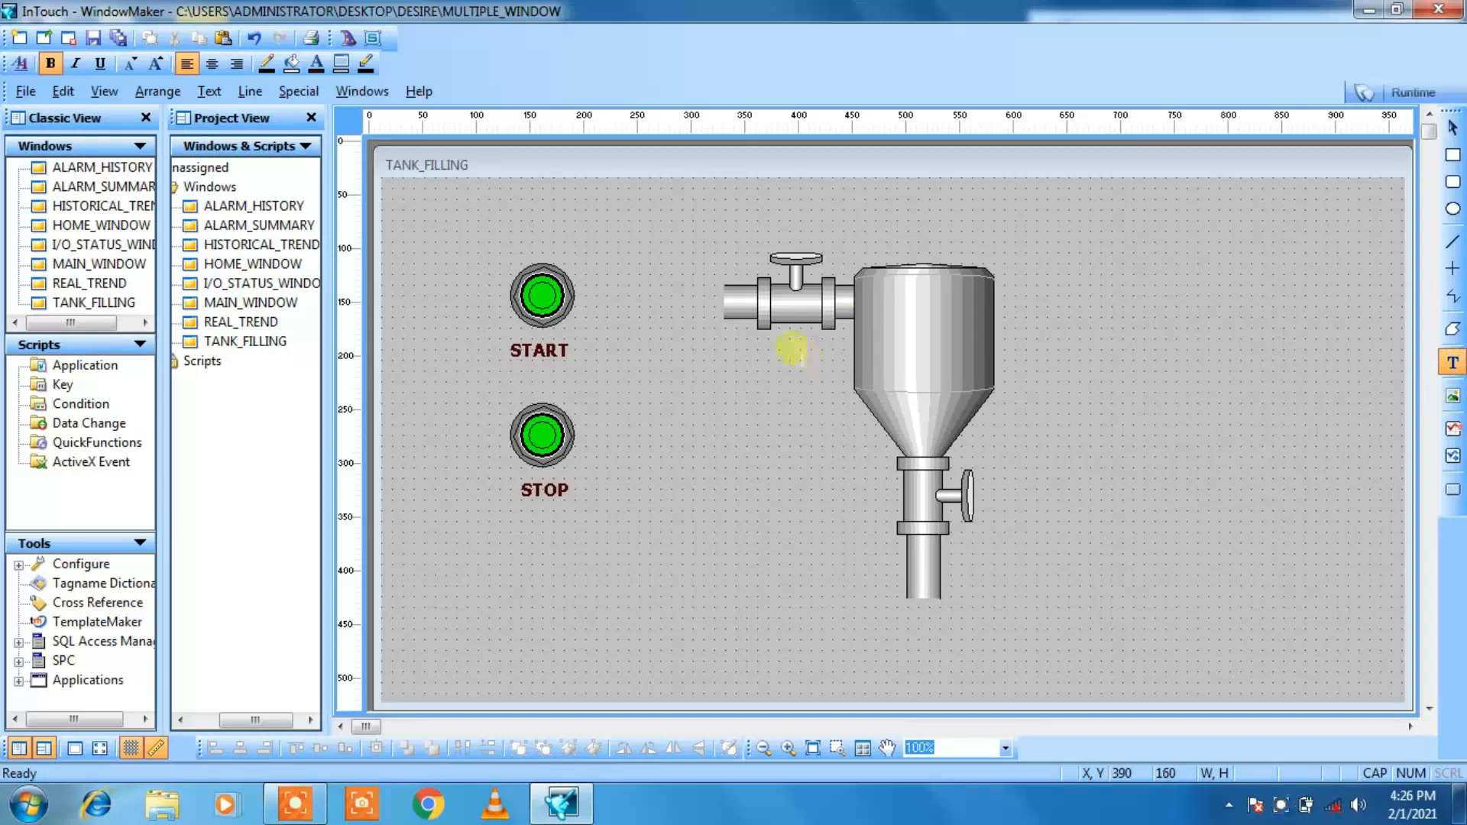
{"action": "left_click", "coordinate": [780, 349]}
{"action": "type", "text": "V1"}
{"action": "left_click", "coordinate": [787, 380]}
{"action": "left_click", "coordinate": [783, 358]}
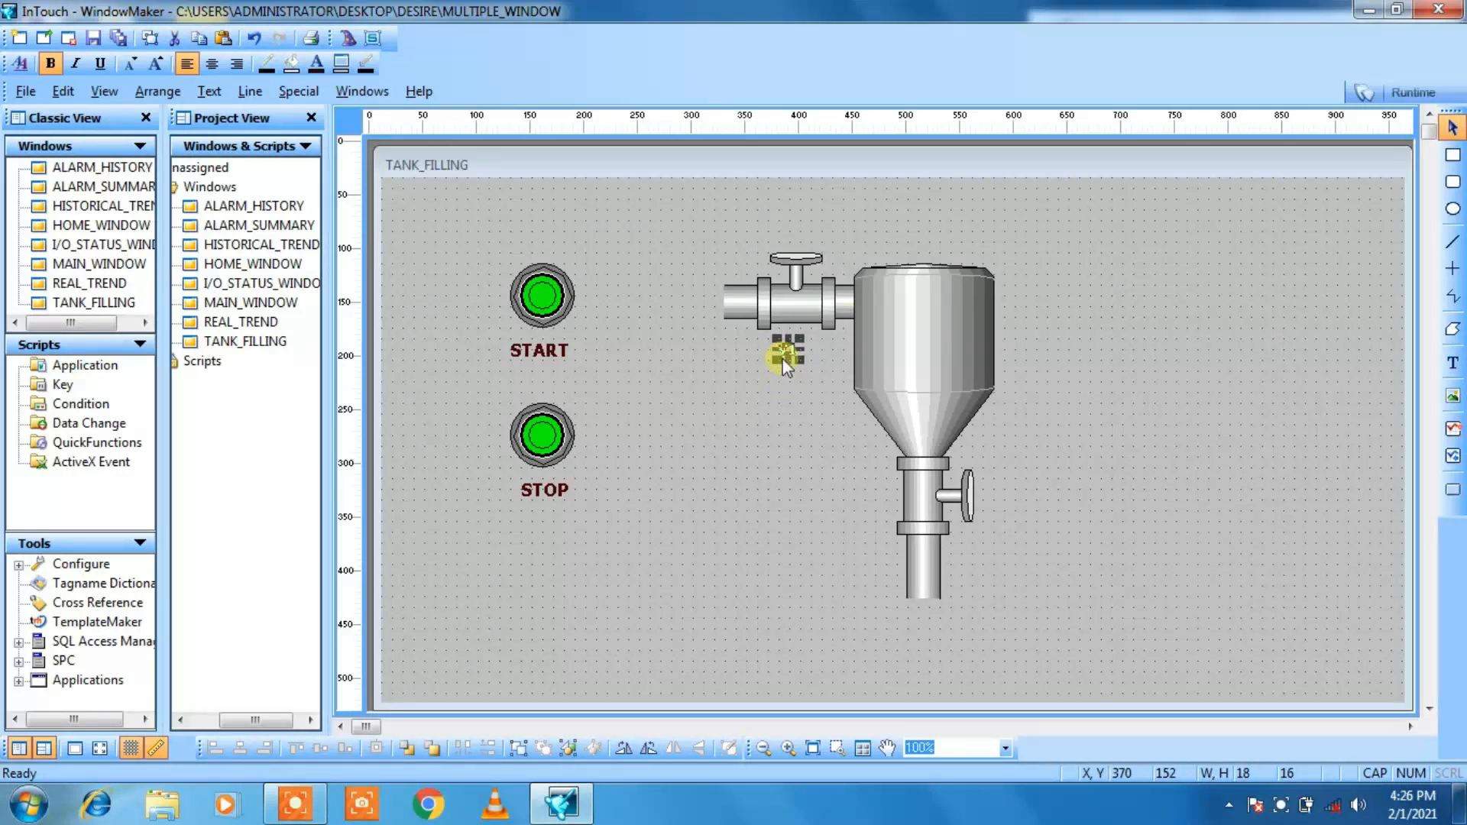
{"action": "left_click", "coordinate": [158, 65]}
{"action": "left_click", "coordinate": [158, 65]}
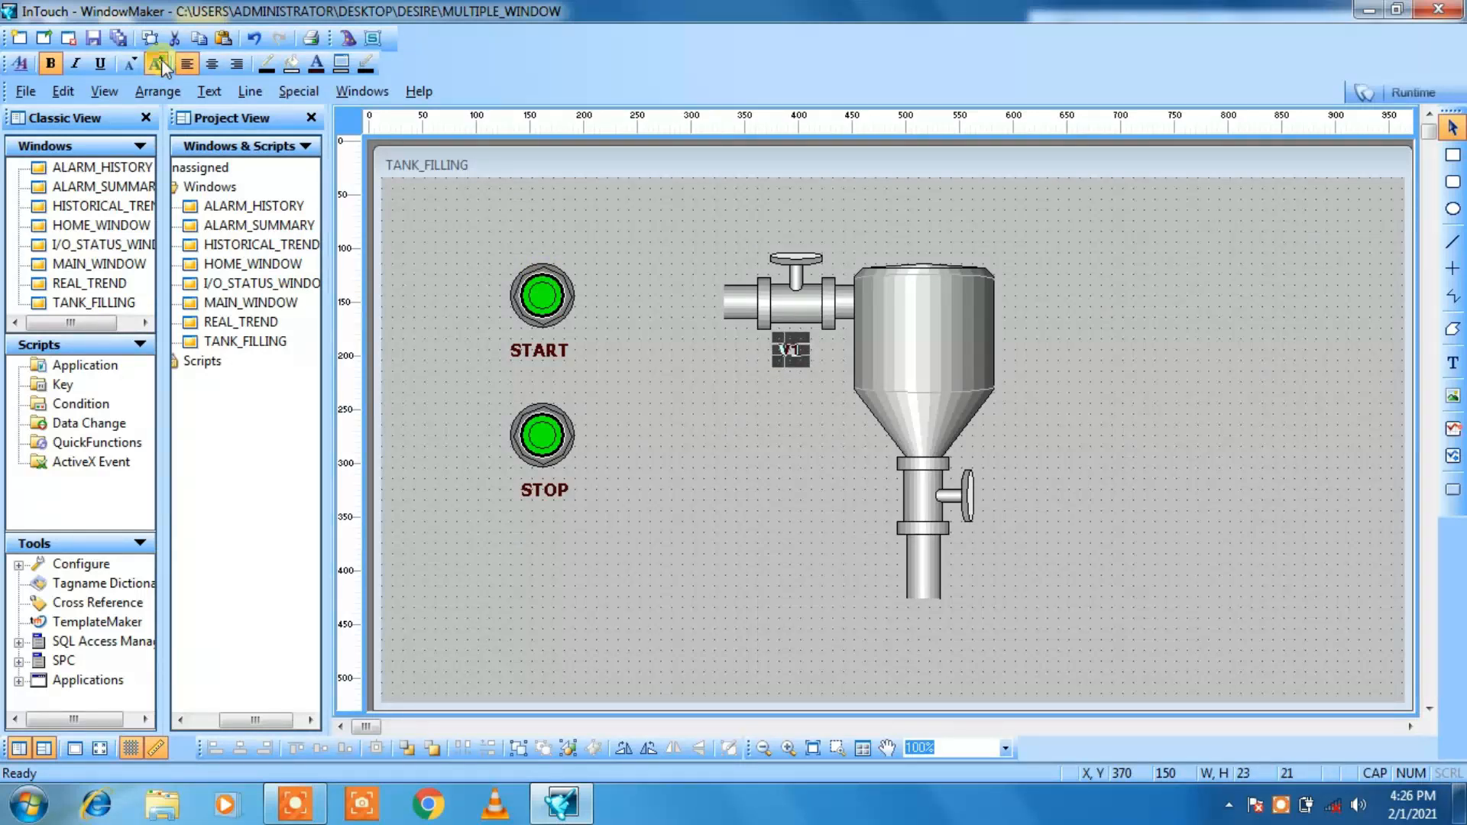
{"action": "left_click", "coordinate": [158, 65]}
{"action": "left_click", "coordinate": [721, 501]}
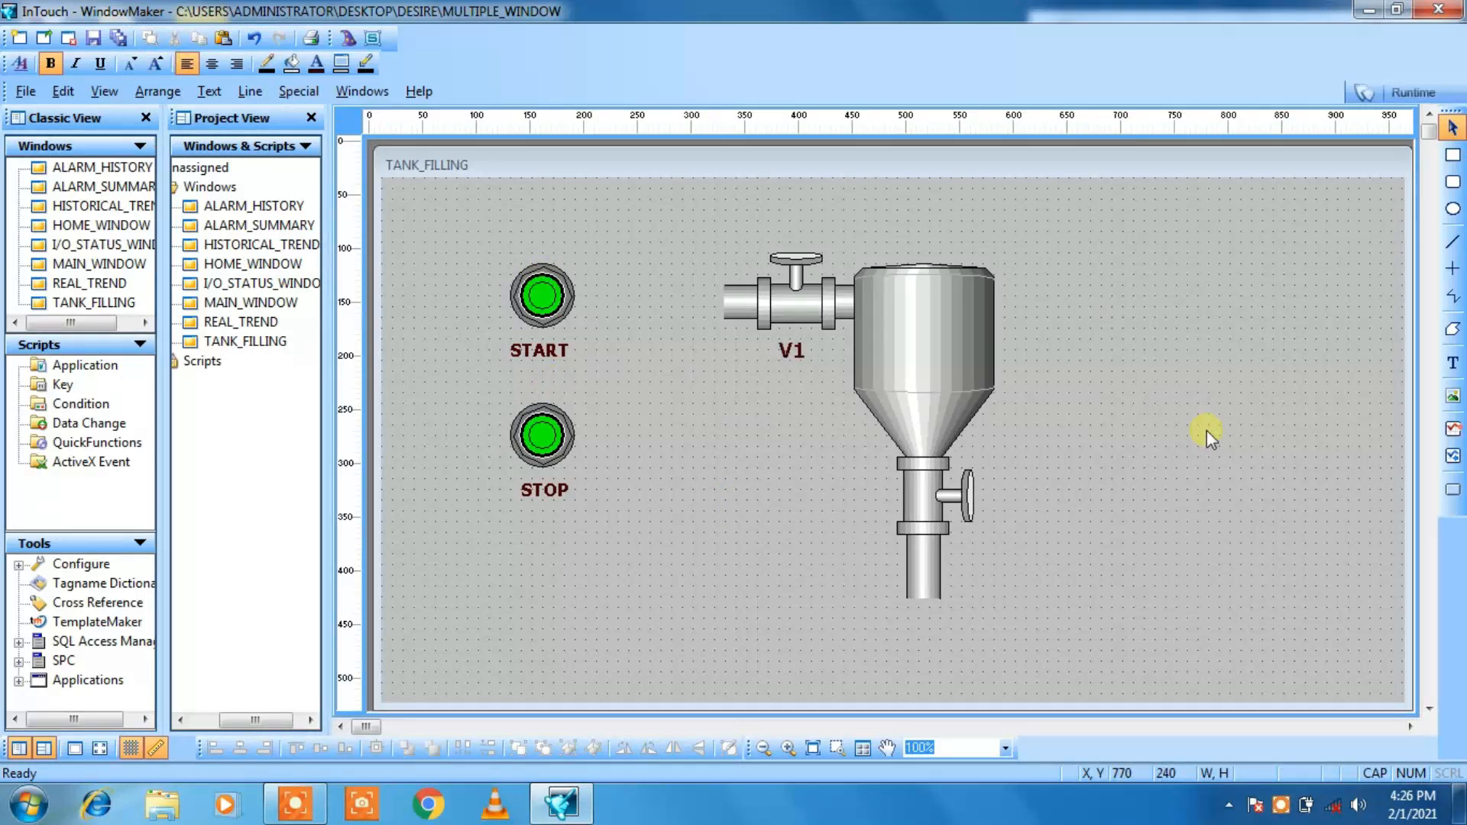
Step: Label the outlet valve with the text V2 on its left side and enlarge the label's font
{"action": "left_click", "coordinate": [1448, 373]}
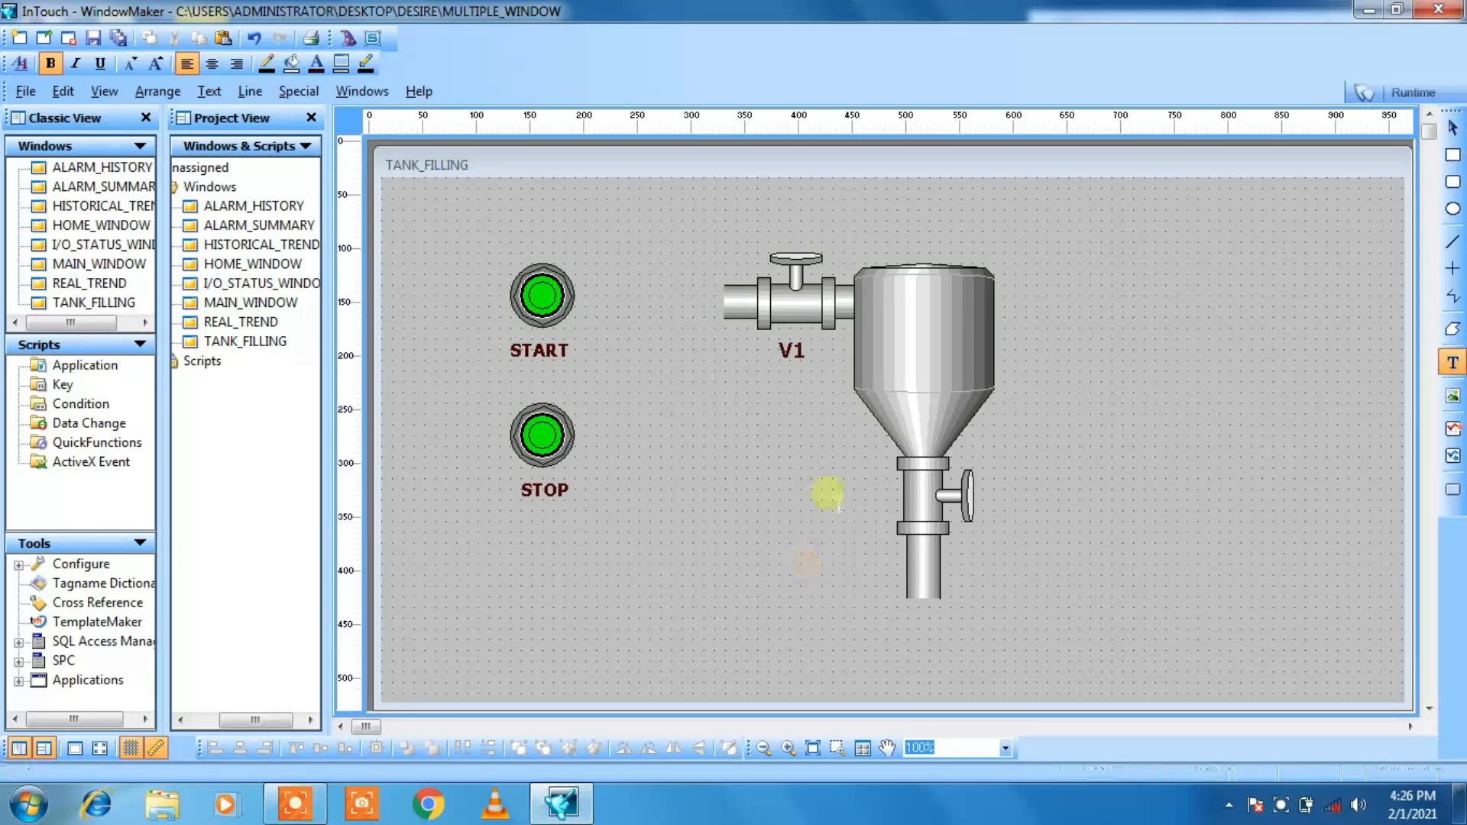
{"action": "left_click", "coordinate": [866, 498]}
{"action": "type", "text": "V2"}
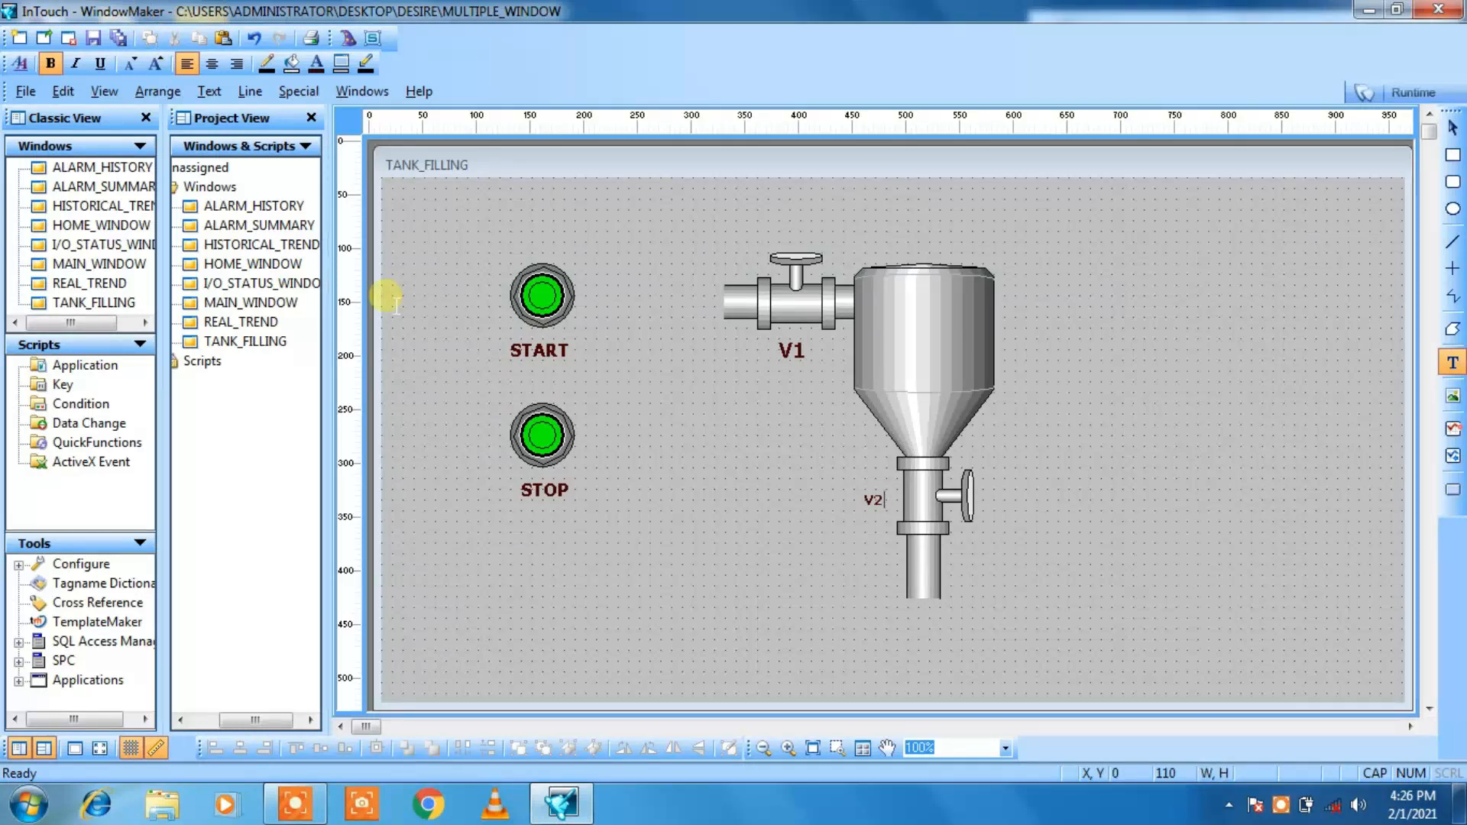
{"action": "left_click", "coordinate": [429, 301]}
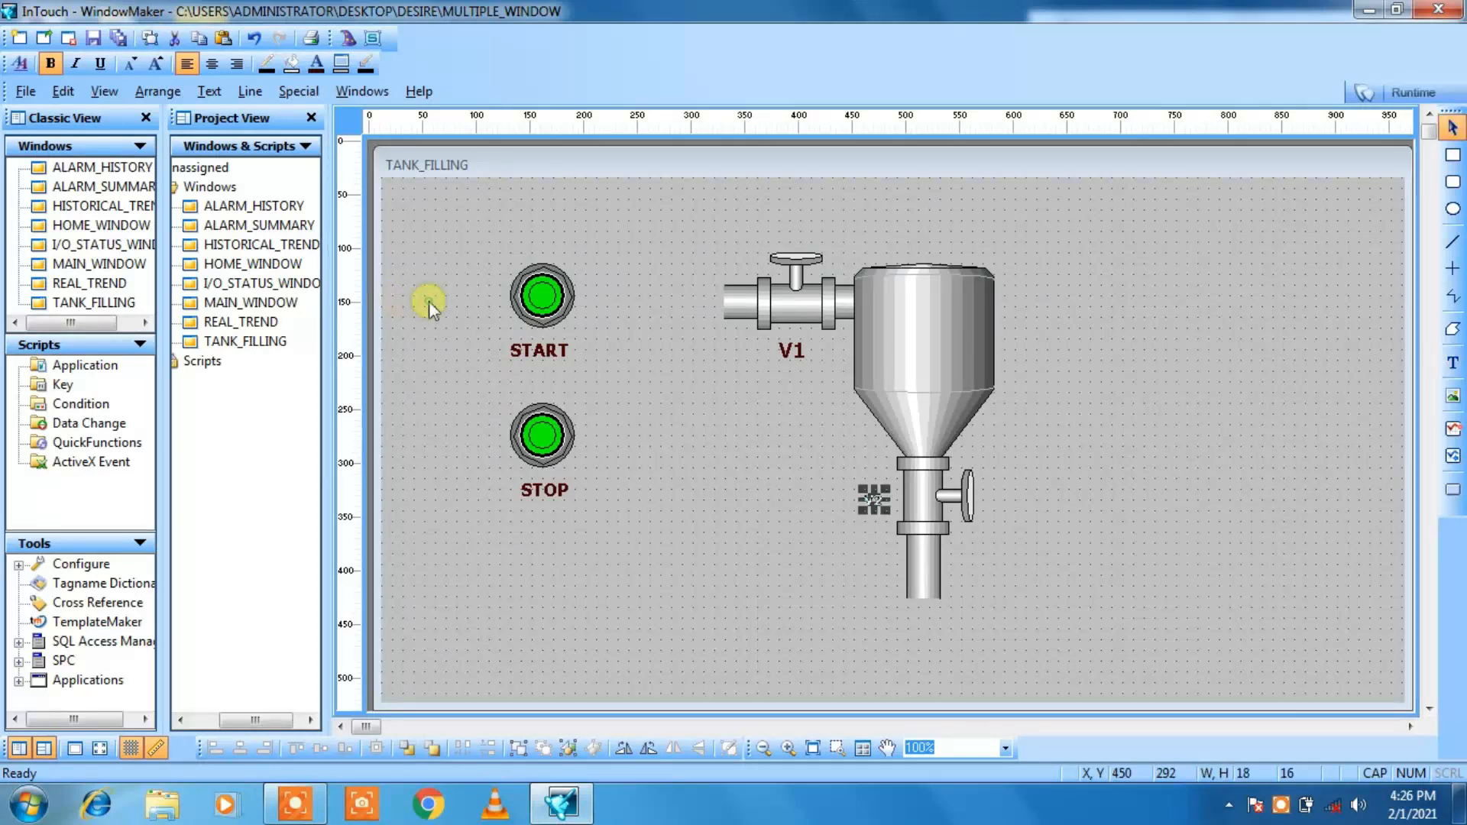
{"action": "left_click", "coordinate": [164, 71]}
{"action": "left_click", "coordinate": [163, 71]}
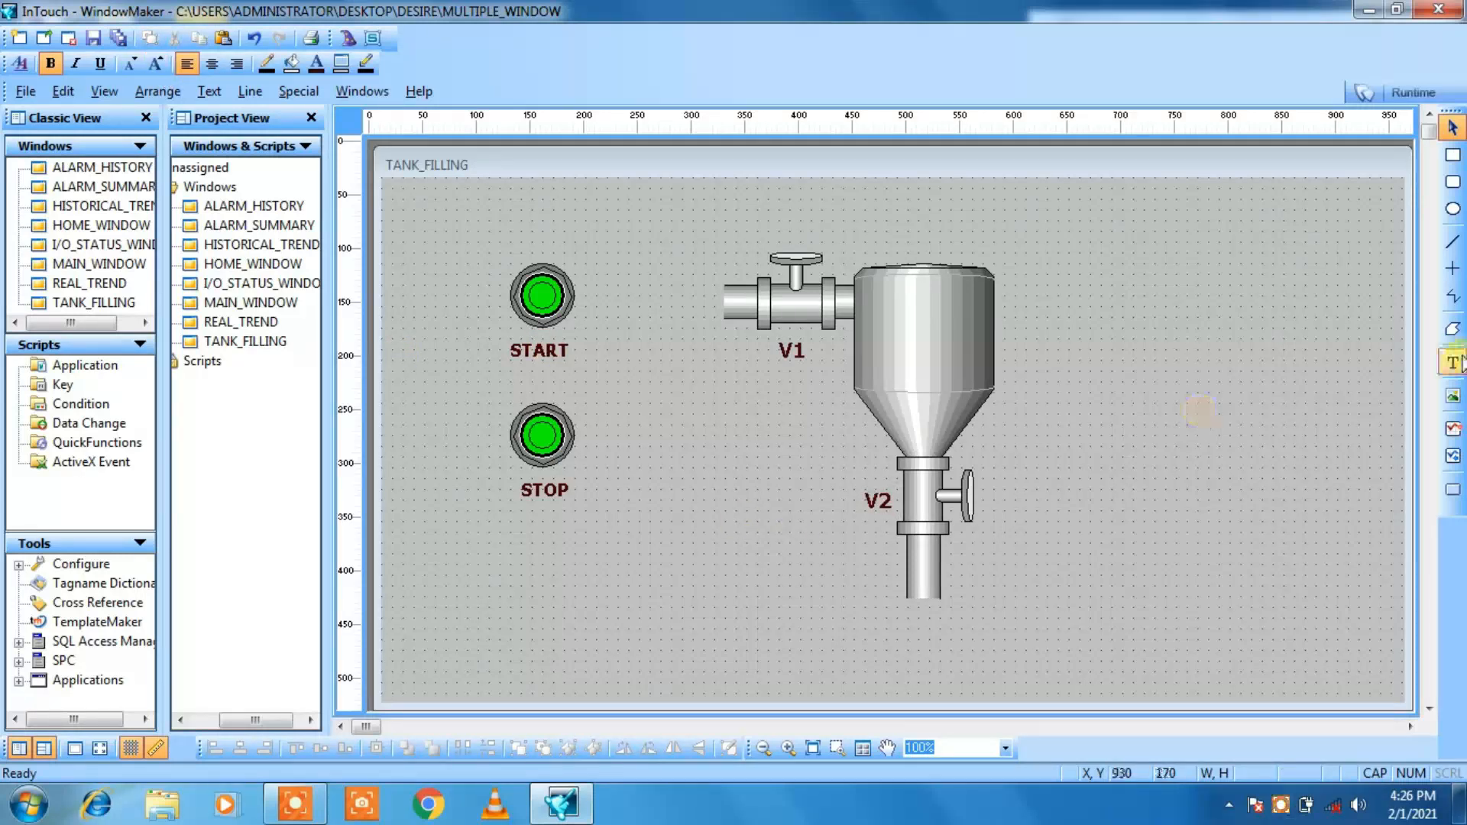
Step: Add the text TANK just to the right of the tank body and enlarge its font
{"action": "left_click", "coordinate": [1451, 367]}
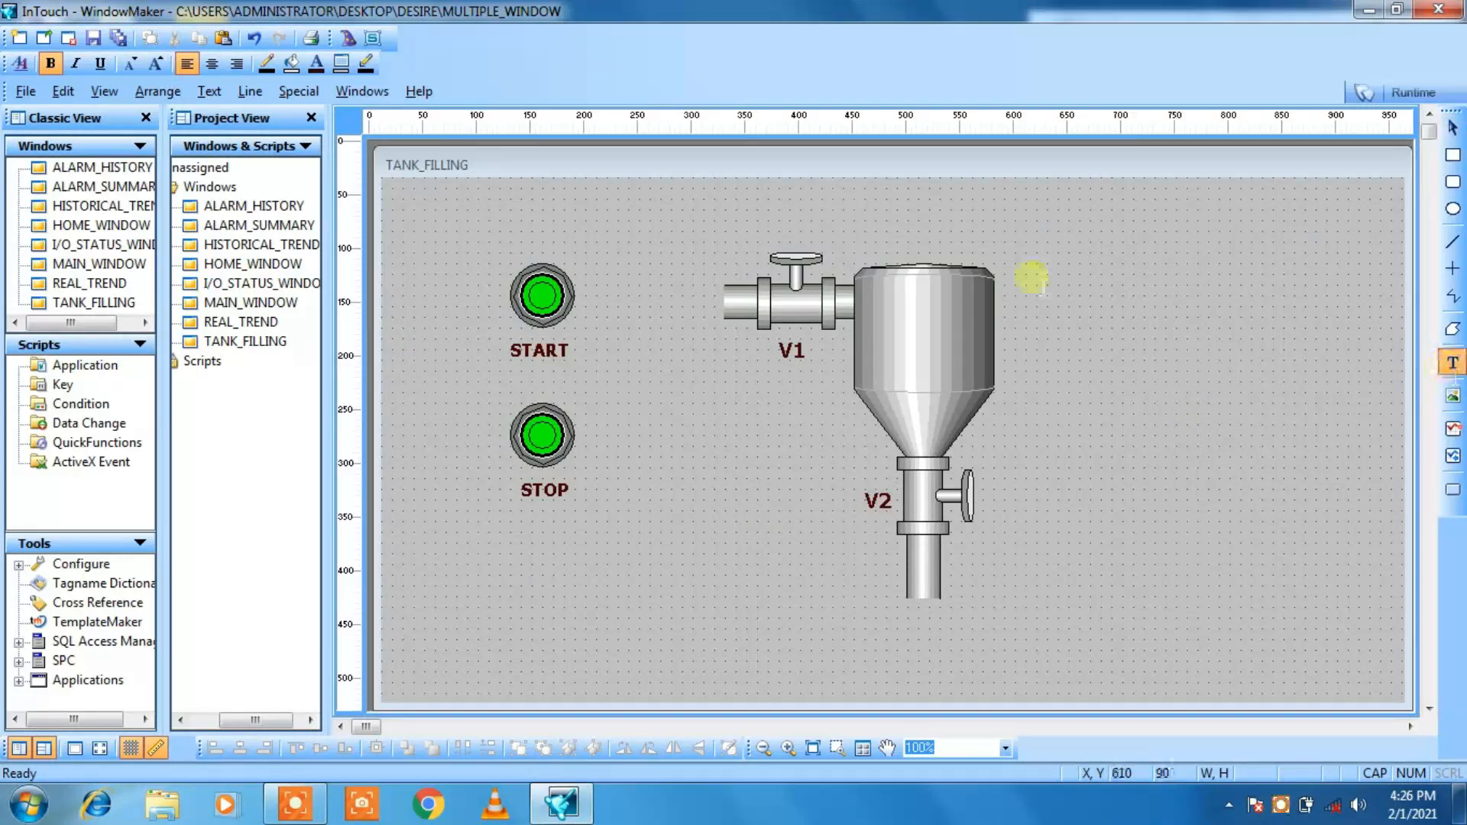
{"action": "left_click", "coordinate": [1003, 329]}
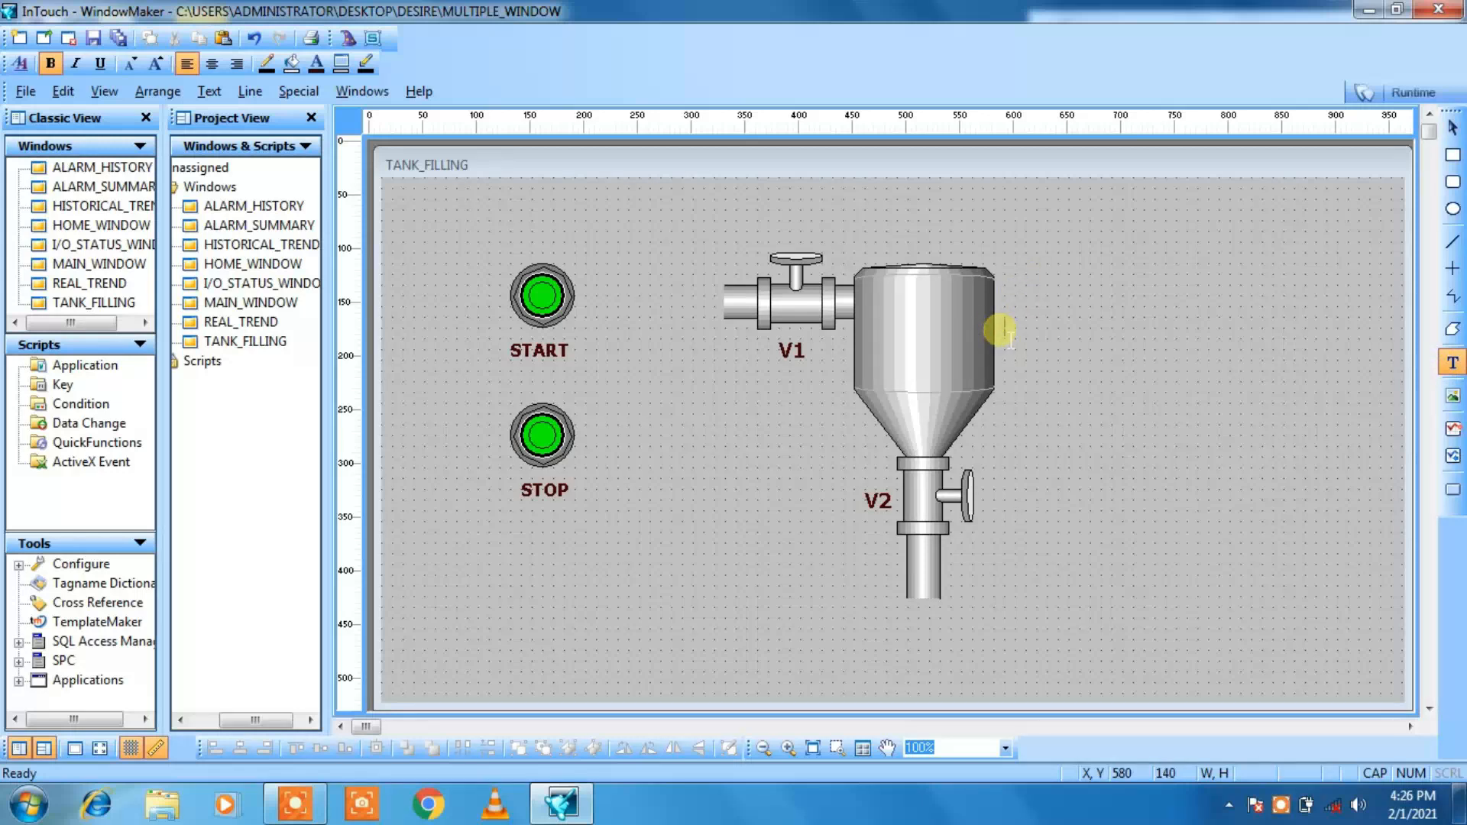
{"action": "type", "text": "TANK"}
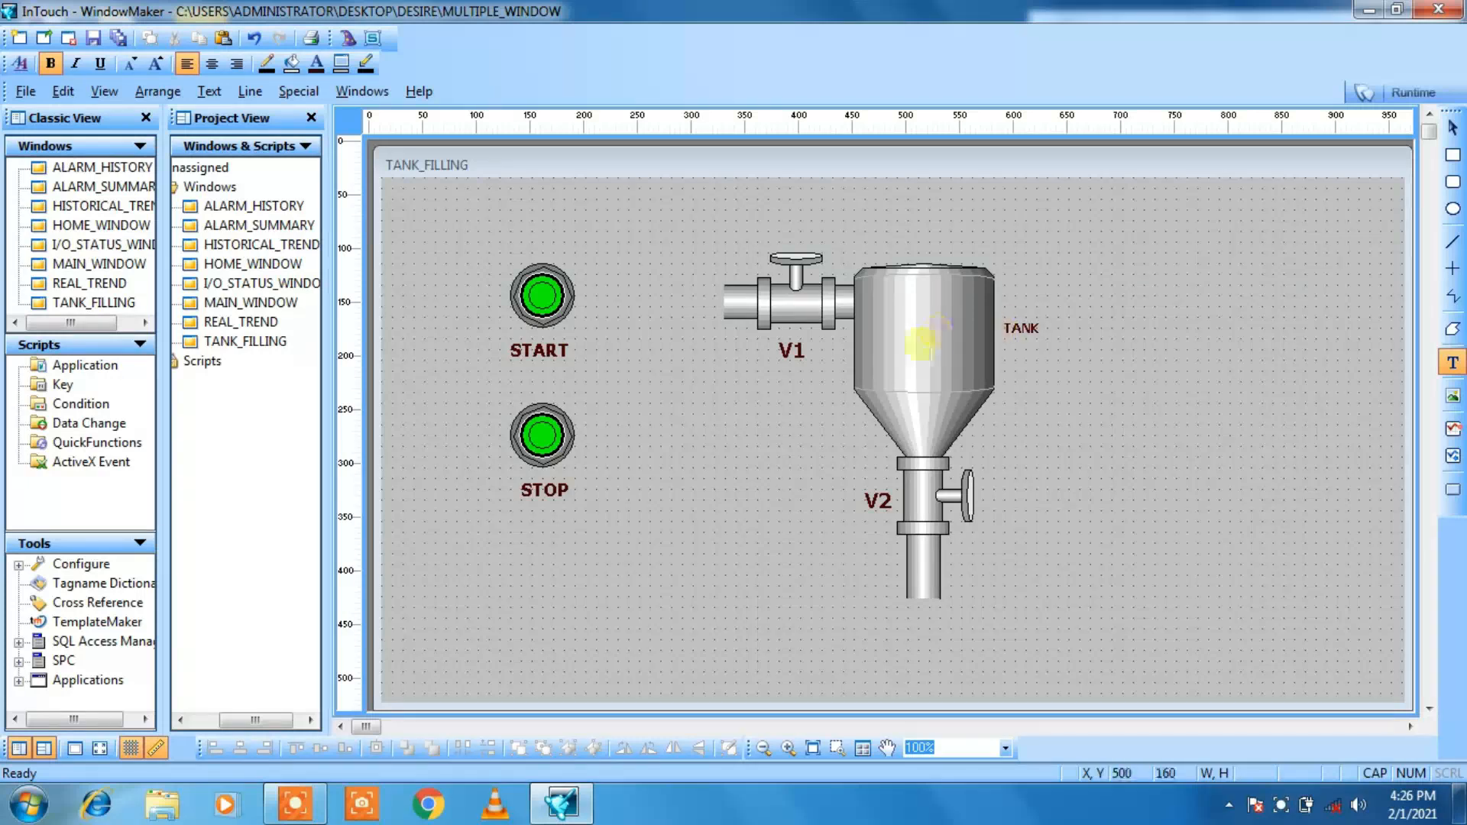
{"action": "left_click", "coordinate": [1189, 383]}
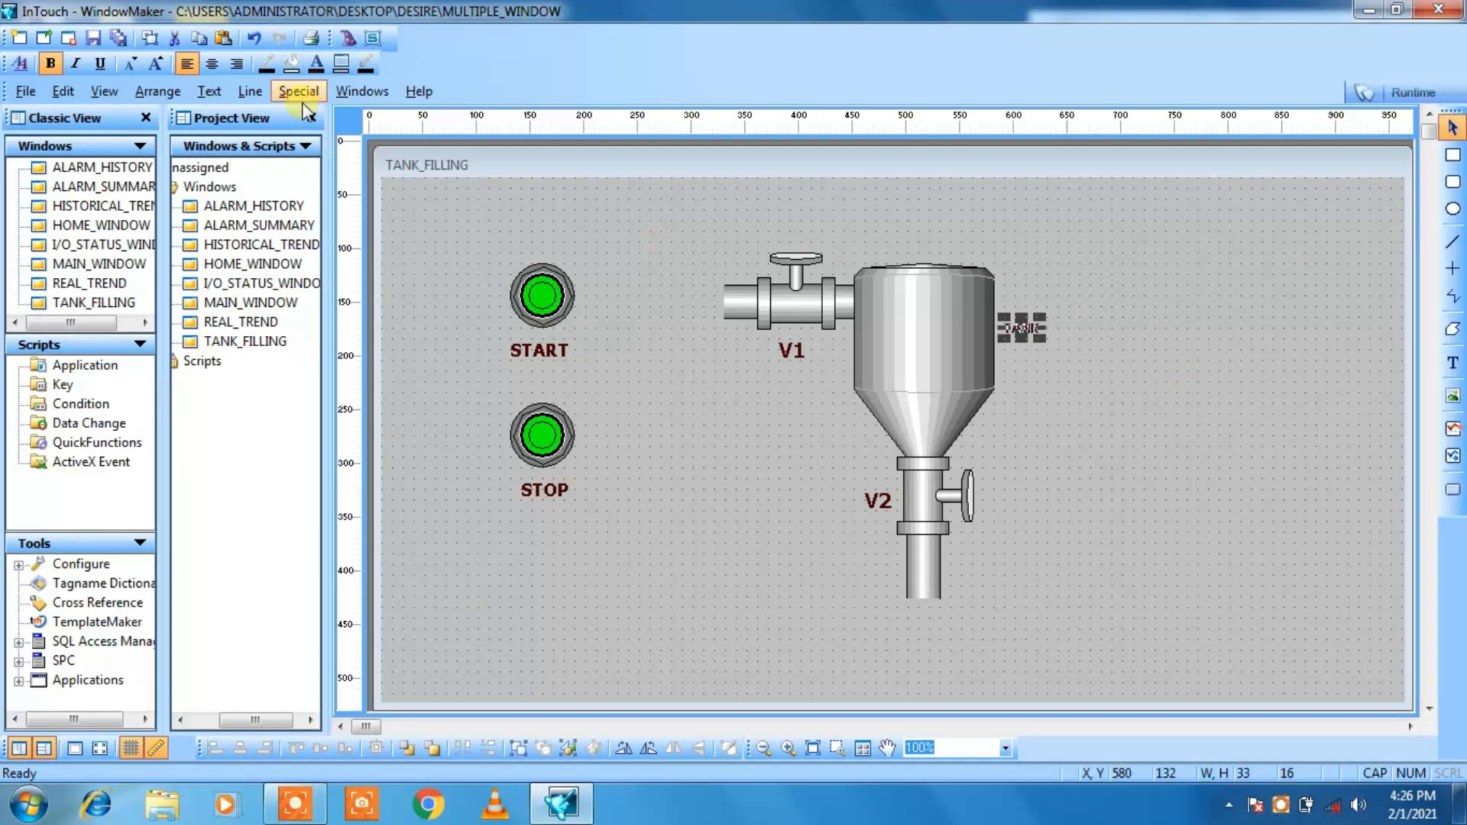
{"action": "left_click", "coordinate": [158, 66]}
{"action": "left_click", "coordinate": [158, 66]}
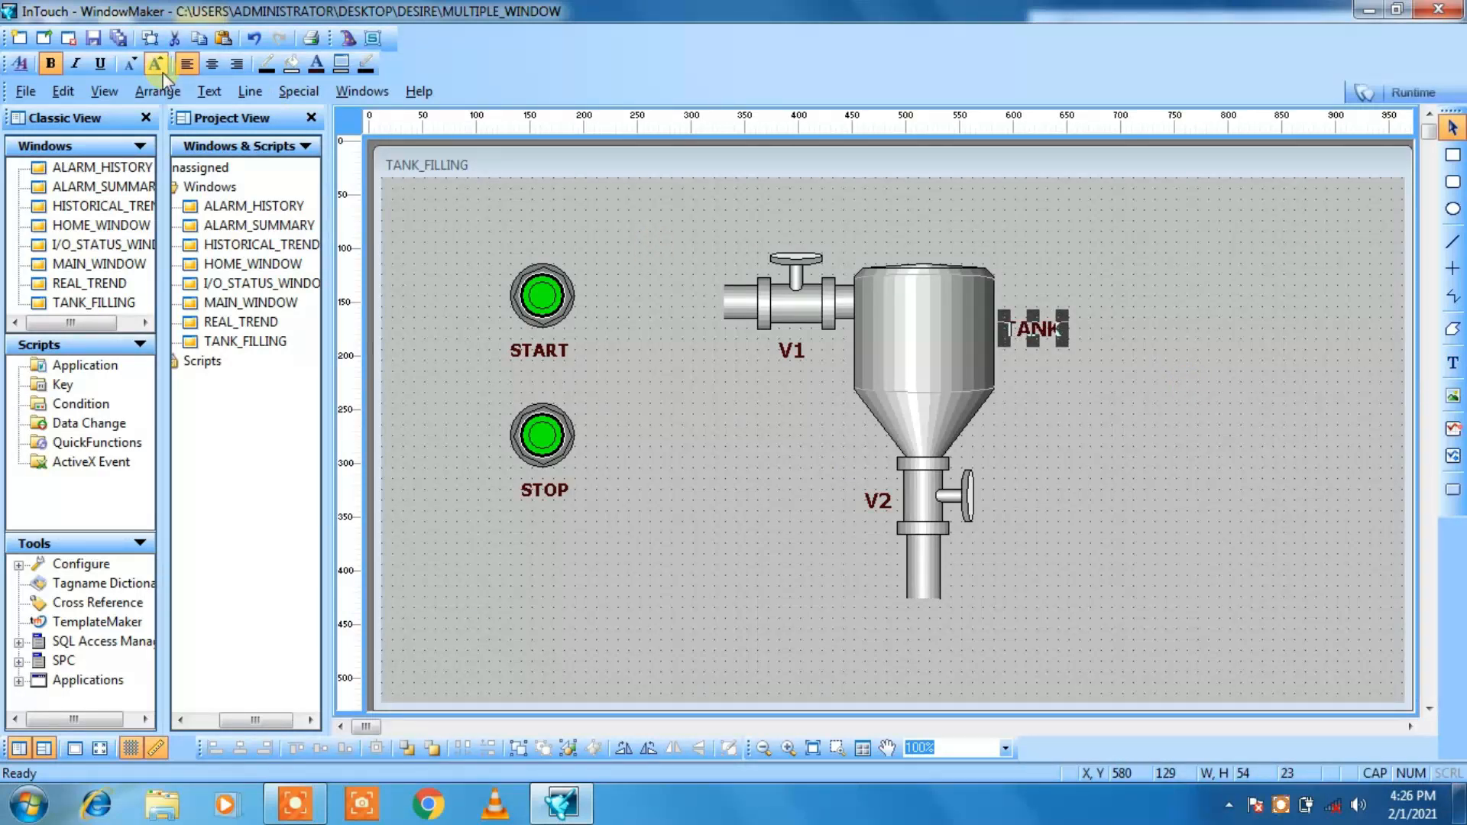
{"action": "left_click", "coordinate": [1028, 474]}
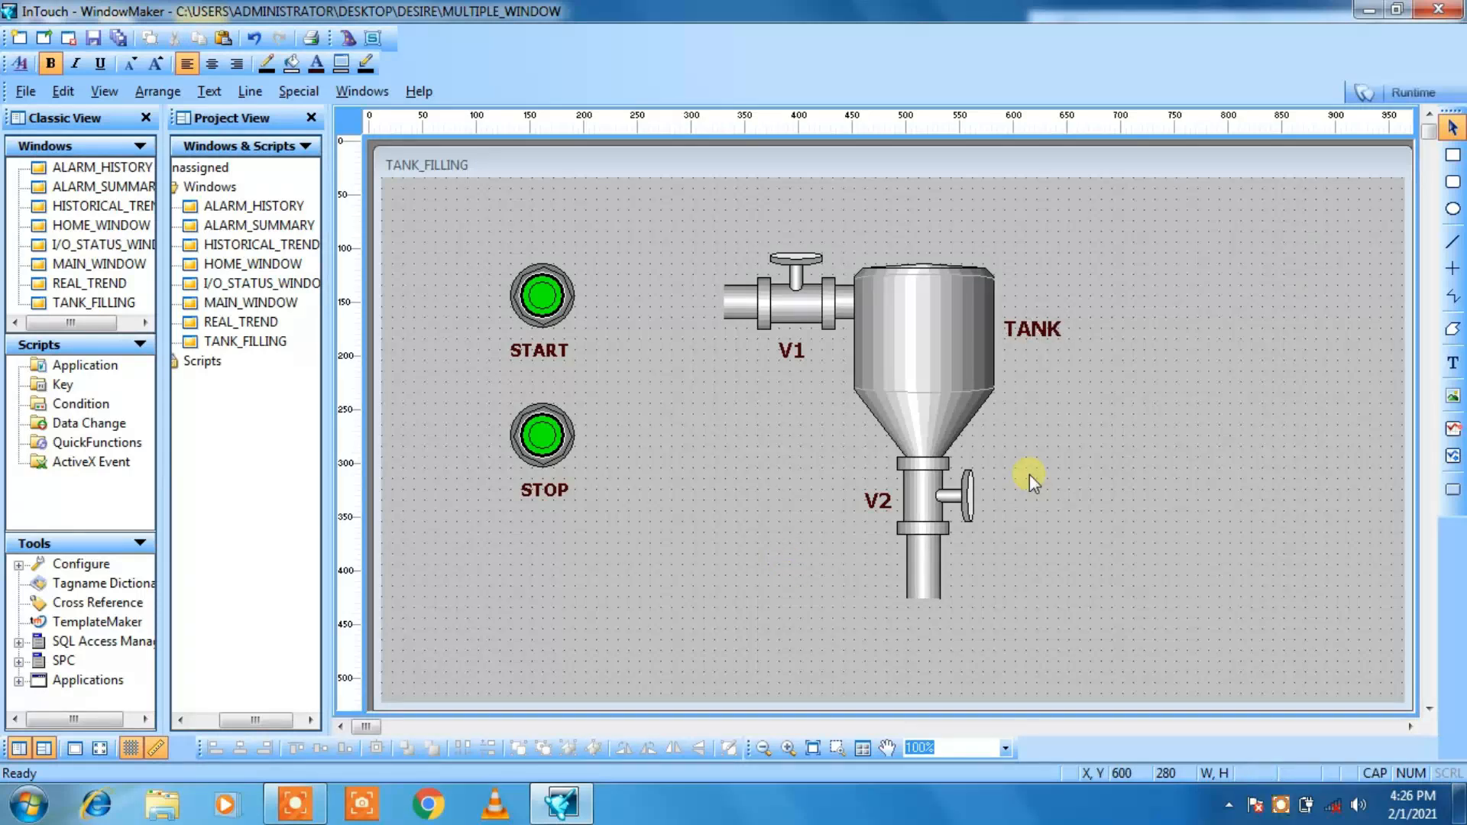
Step: Move the TANK label slightly down beside the tank, to X 580, Y 140
{"action": "left_click", "coordinate": [1015, 333]}
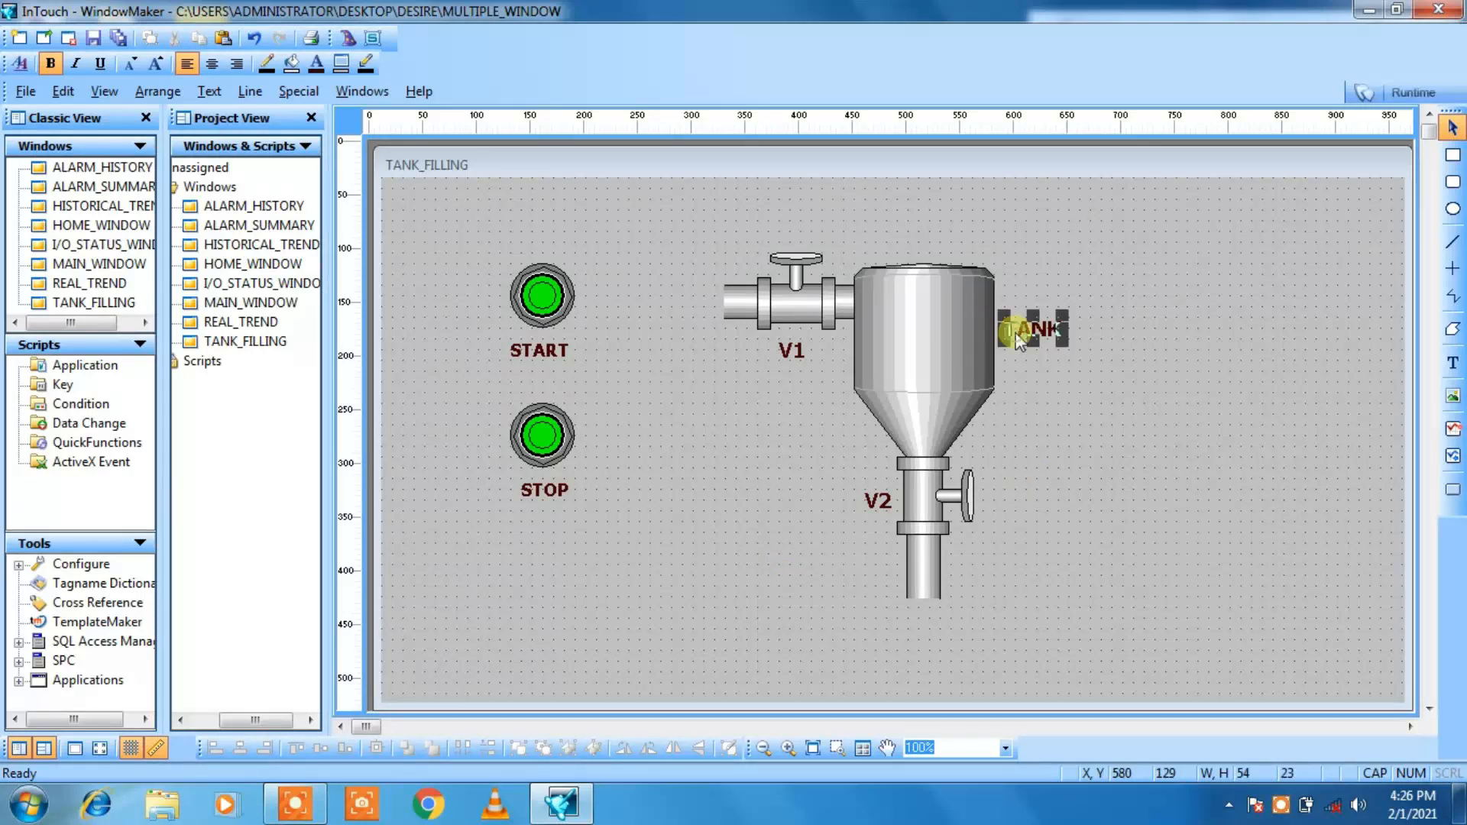
{"action": "key", "text": "Down"}
{"action": "key", "text": "Down"}
{"action": "key", "text": "Up"}
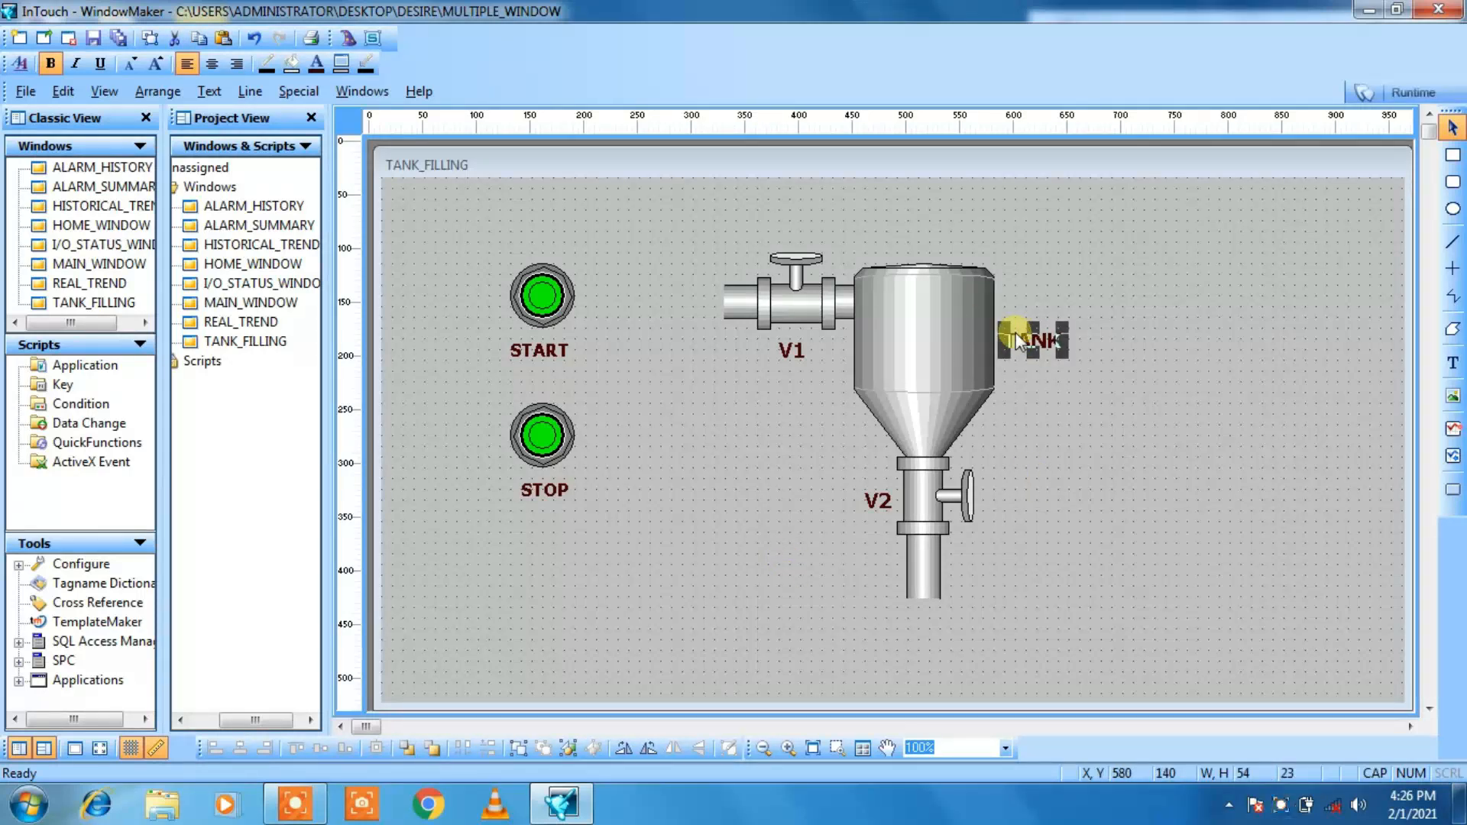
{"action": "left_click", "coordinate": [1194, 412]}
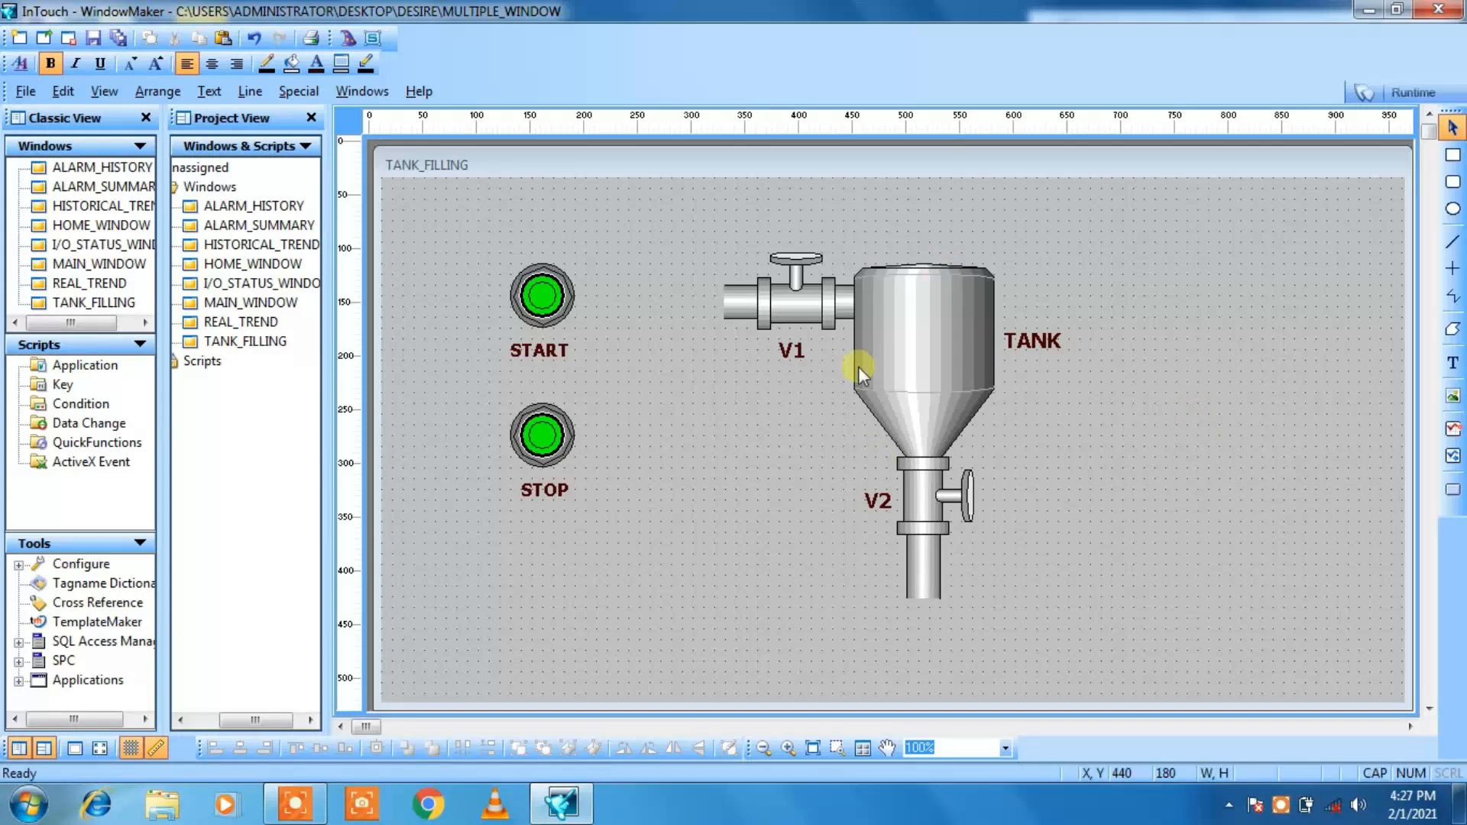
Step: Place an Analog Tagname Display from the Value Displays wizards just above the tank
{"action": "left_click", "coordinate": [349, 38]}
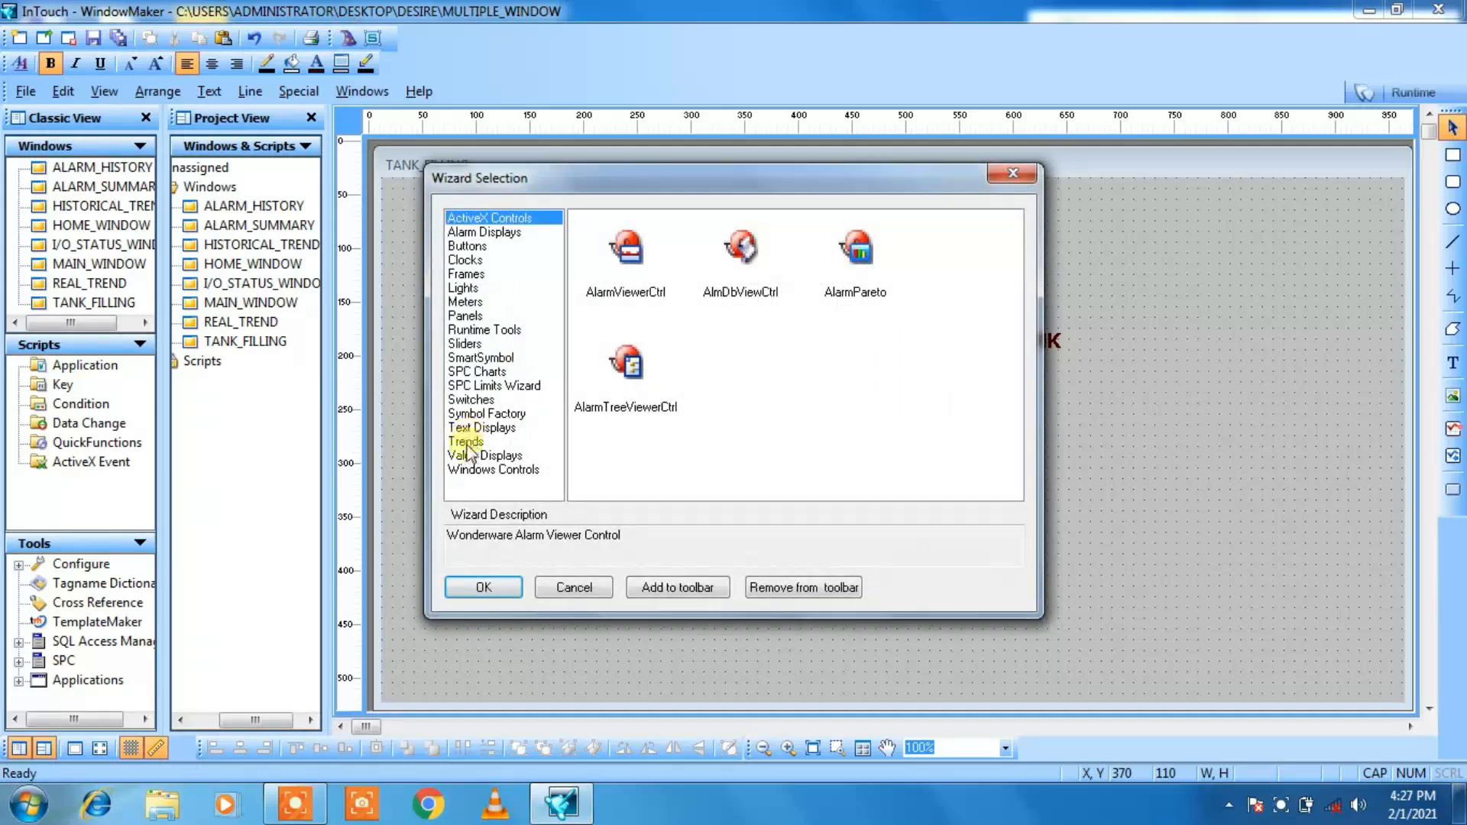
{"action": "left_click", "coordinate": [470, 456]}
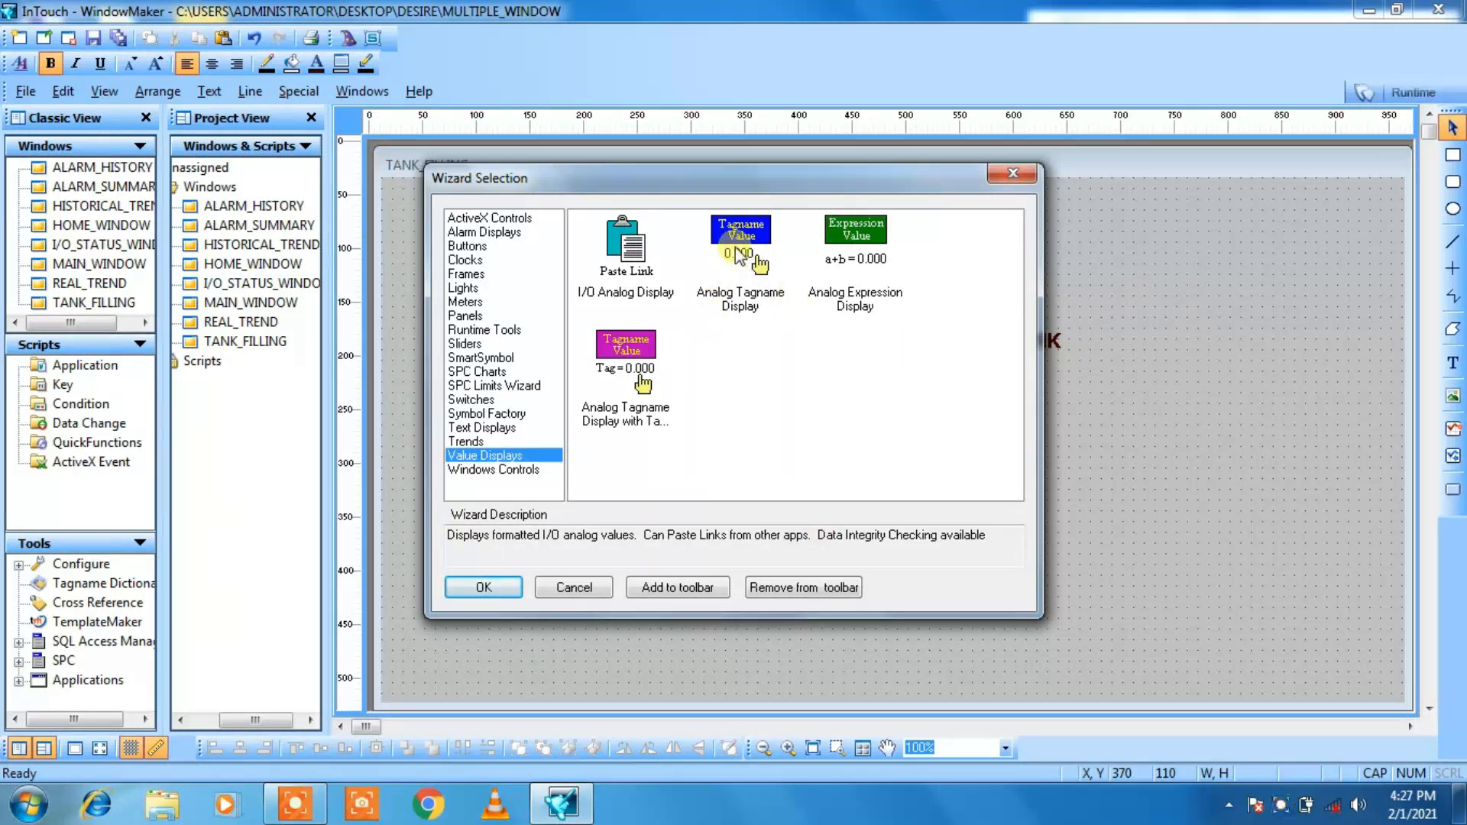
{"action": "left_click", "coordinate": [737, 252]}
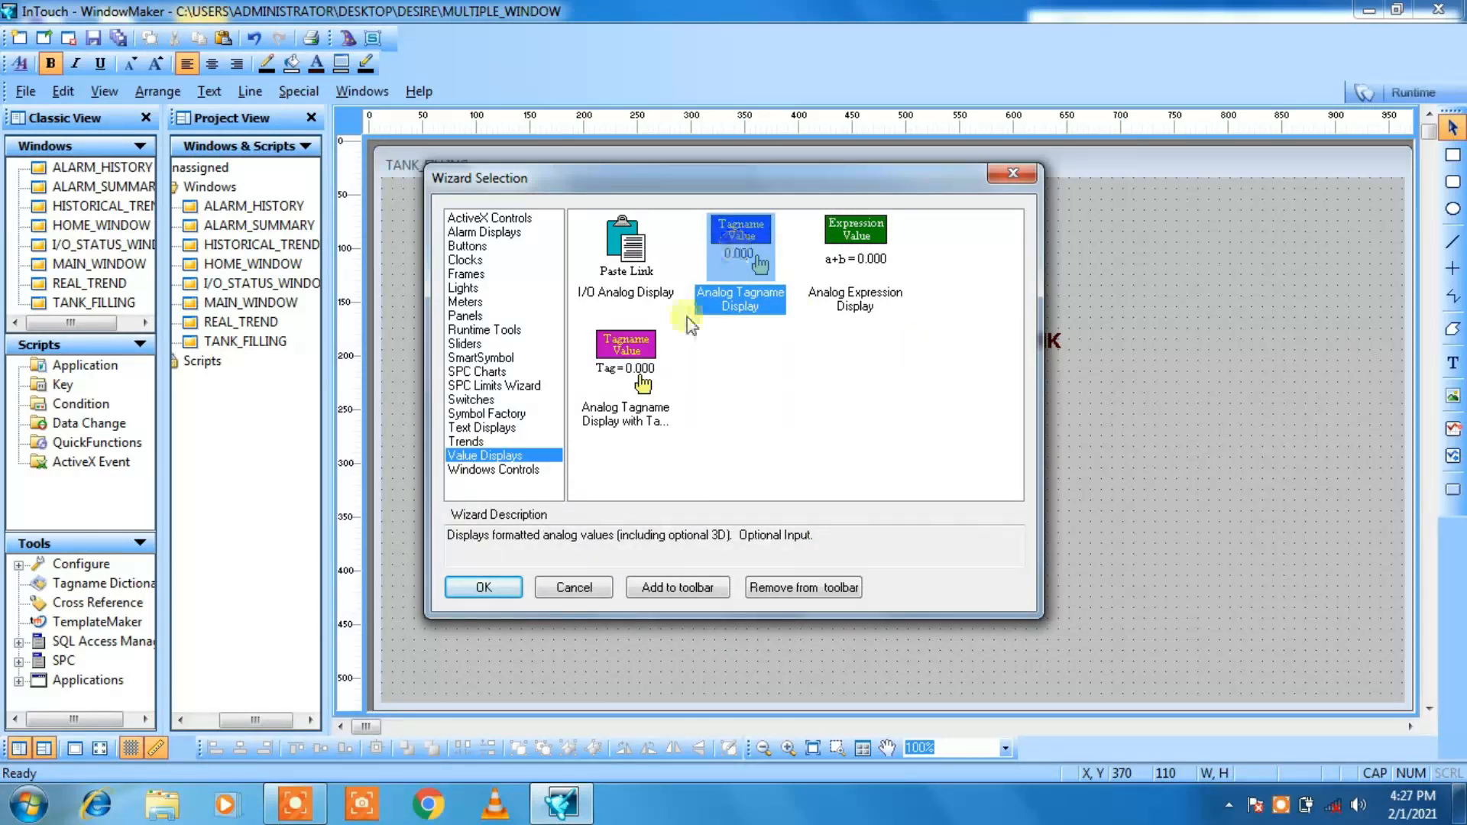
{"action": "left_click", "coordinate": [480, 588]}
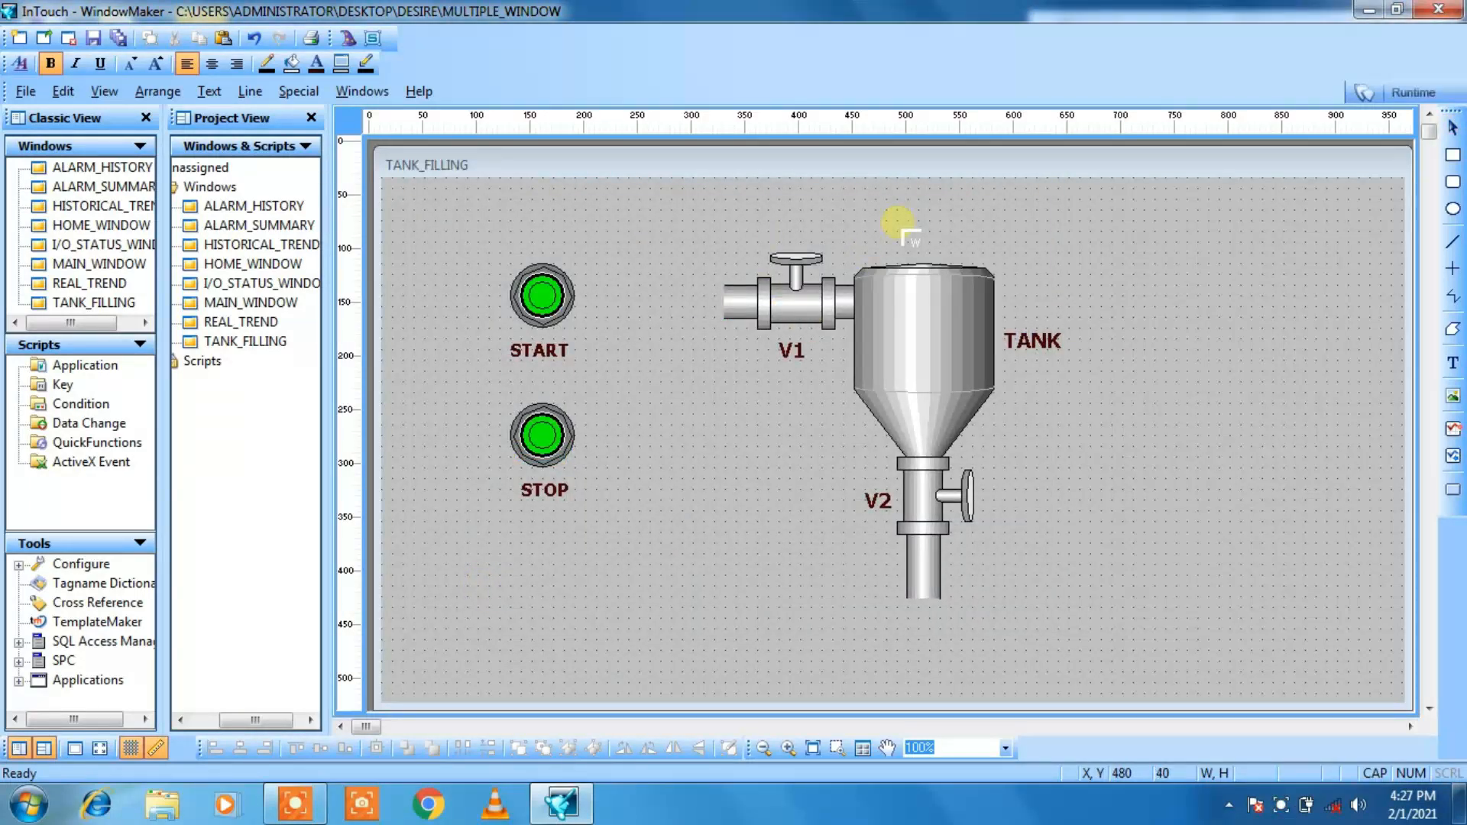
{"action": "left_click", "coordinate": [896, 222]}
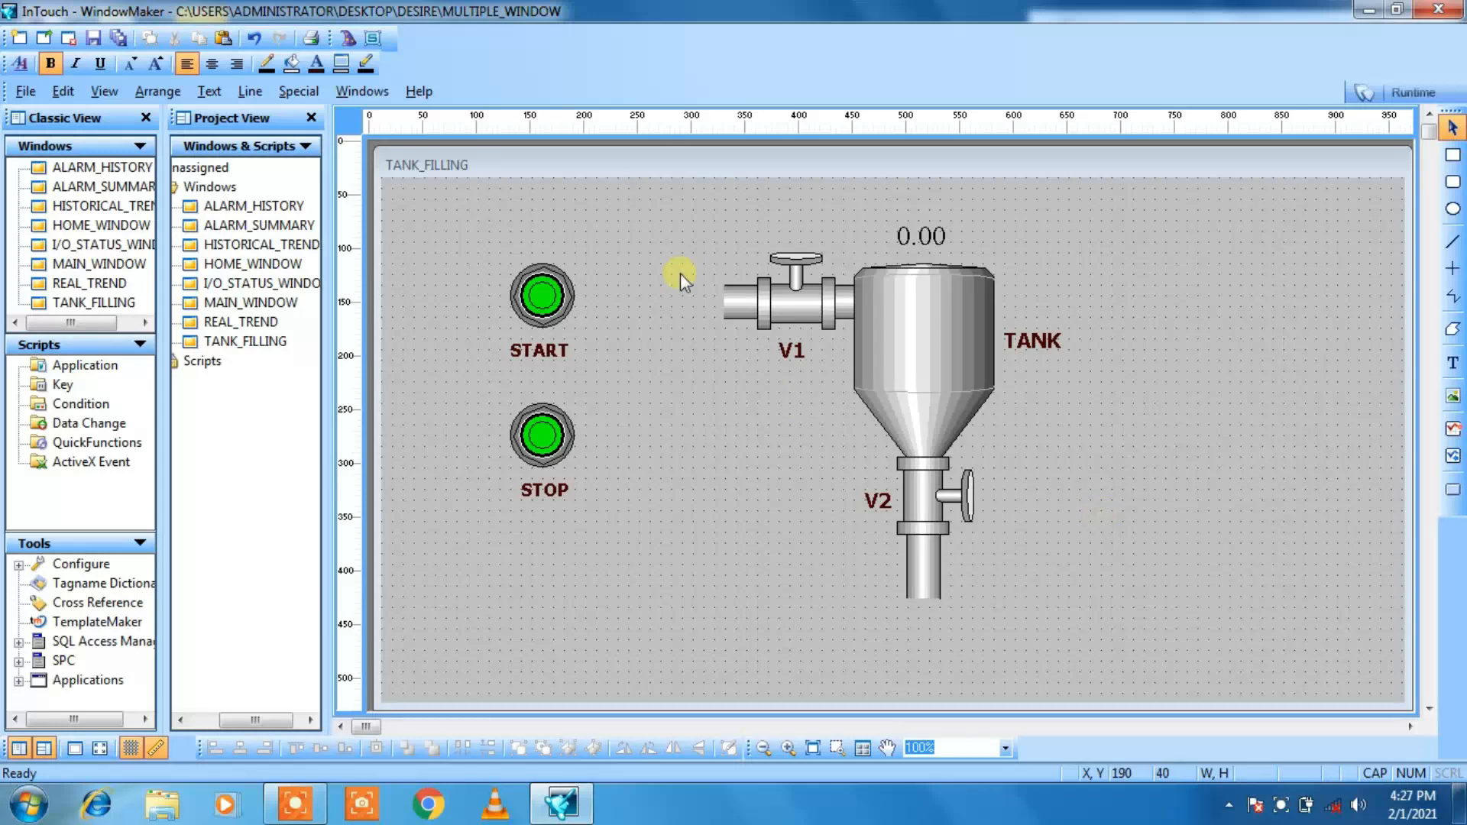
Step: Assign the tagname START to the START pushbutton and set its action to Direct
{"action": "double_click", "coordinate": [535, 310]}
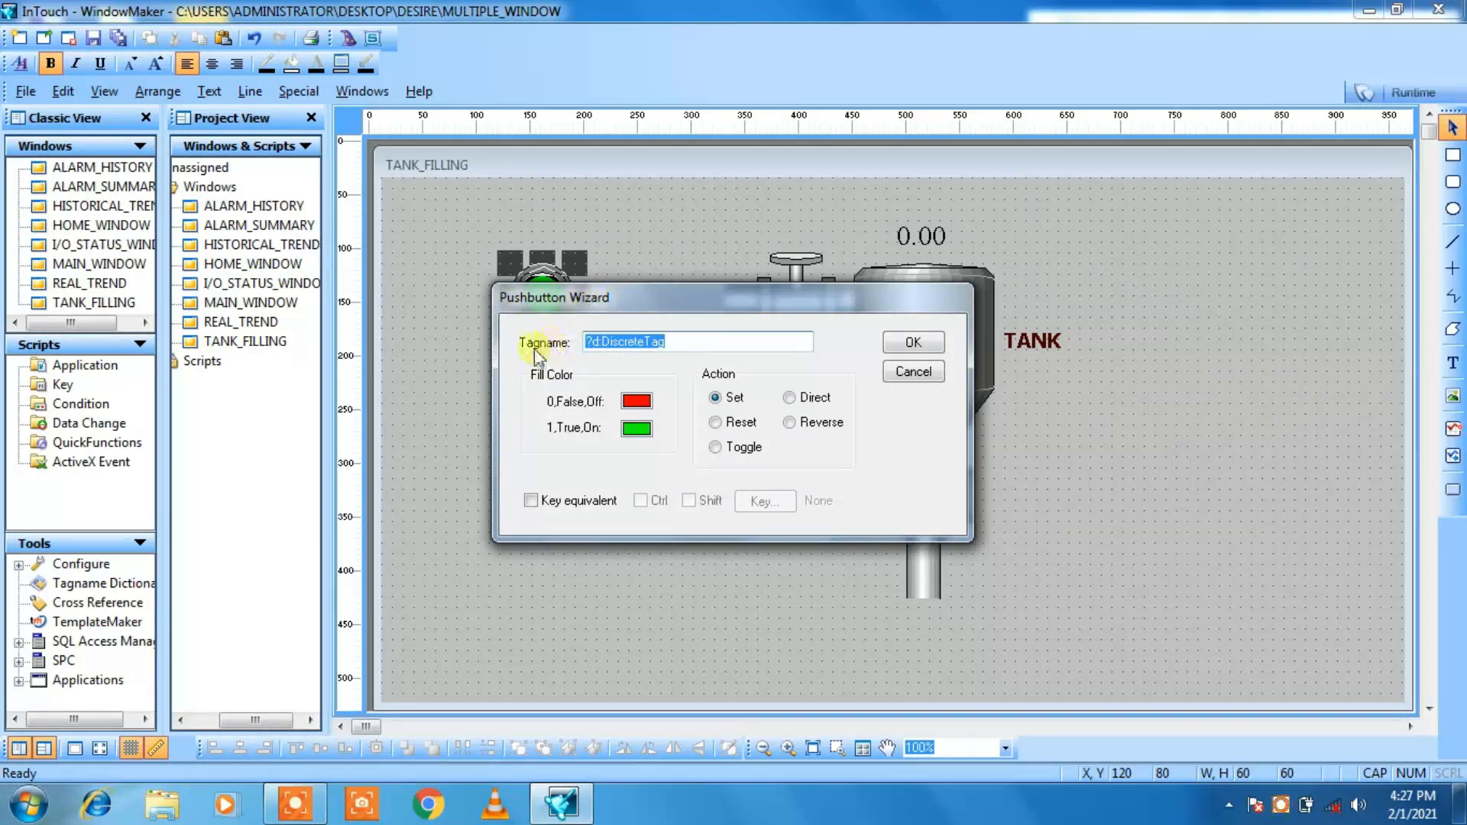
{"action": "type", "text": "START"}
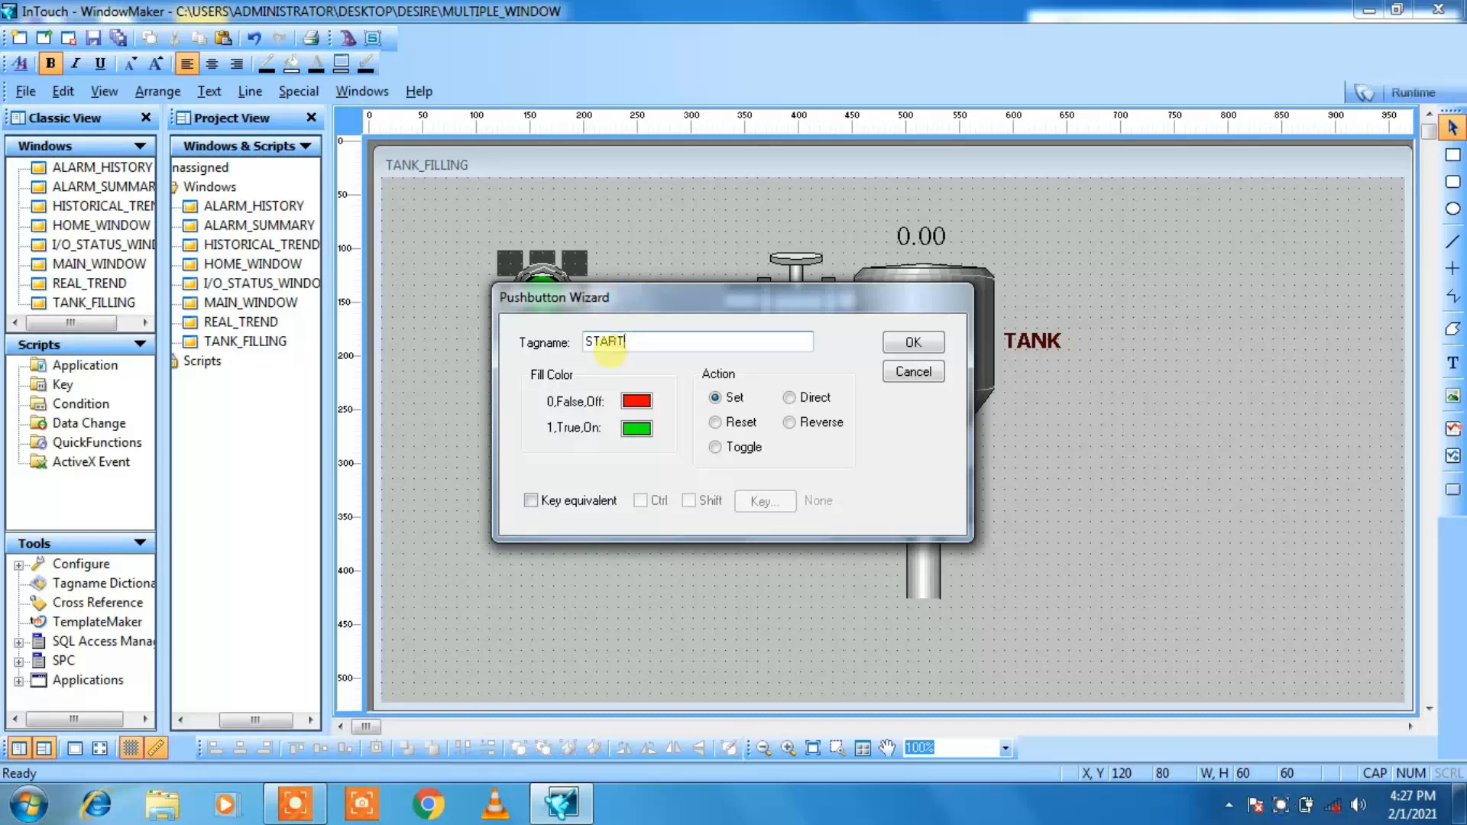
{"action": "left_click", "coordinate": [790, 397]}
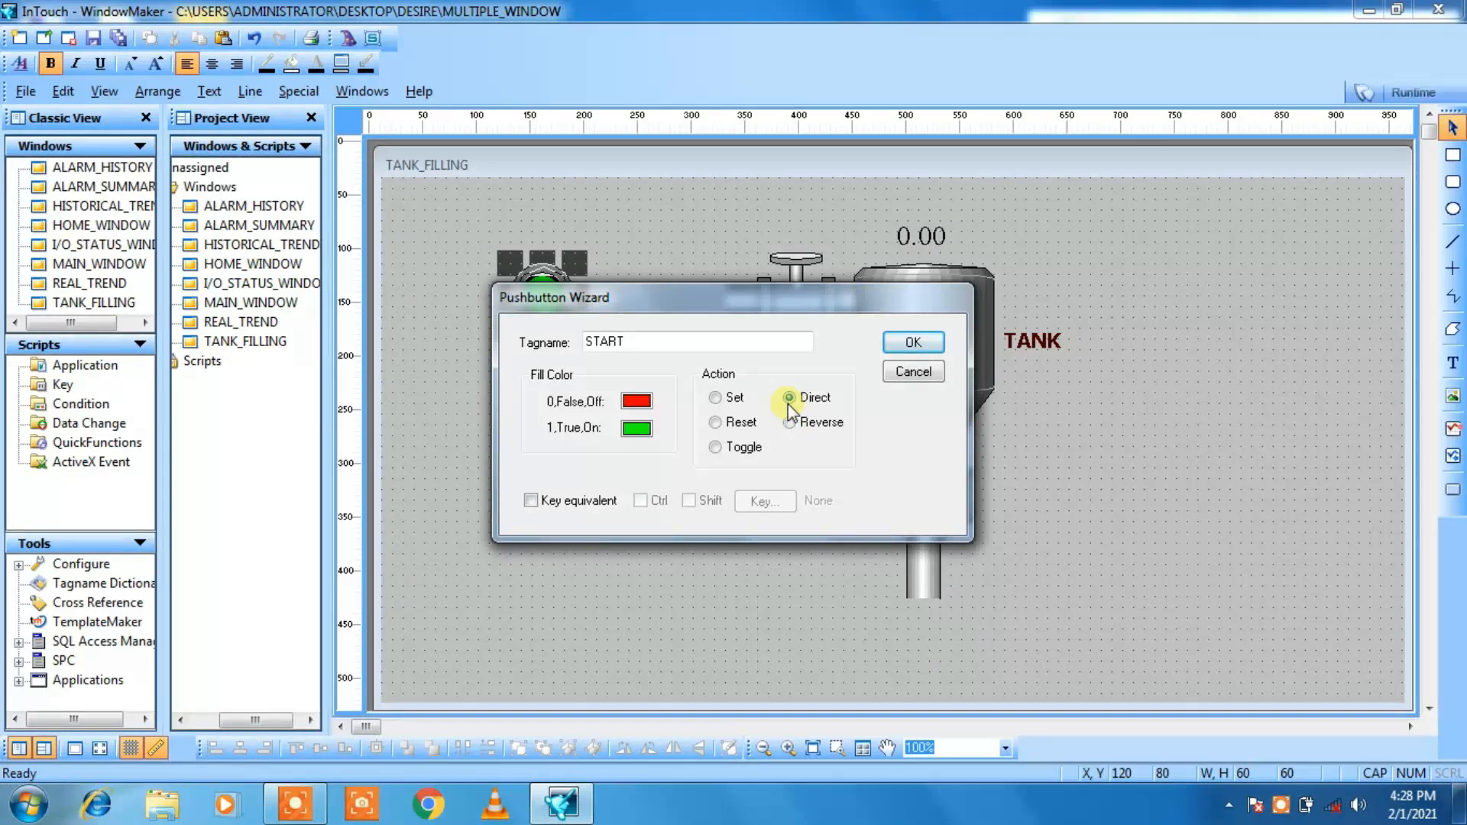
Step: Define the tag START as Memory Discrete with initial value Off, save it and apply the START pushbutton's settings
{"action": "left_click", "coordinate": [928, 341]}
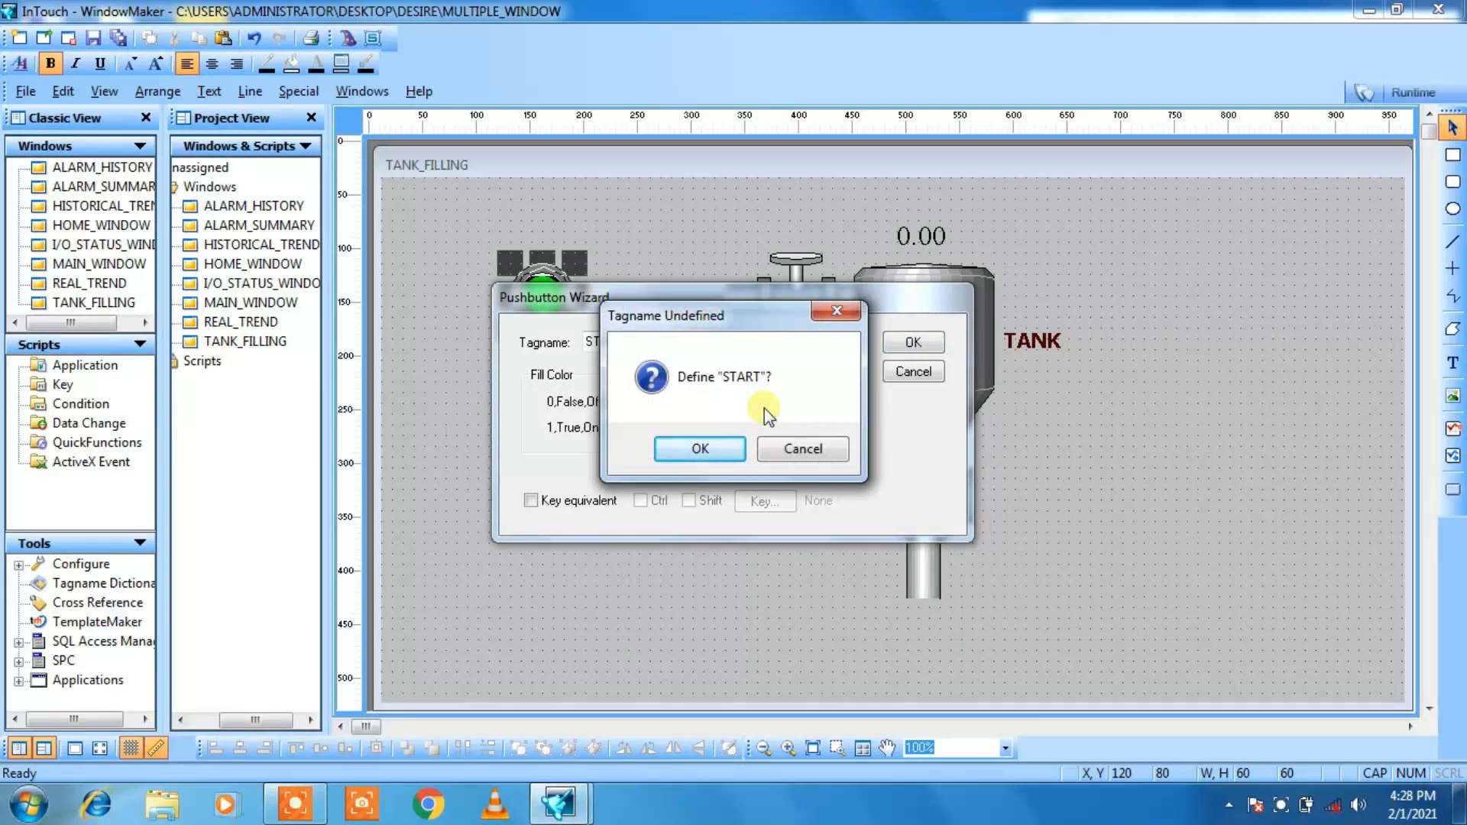
{"action": "left_click", "coordinate": [700, 450]}
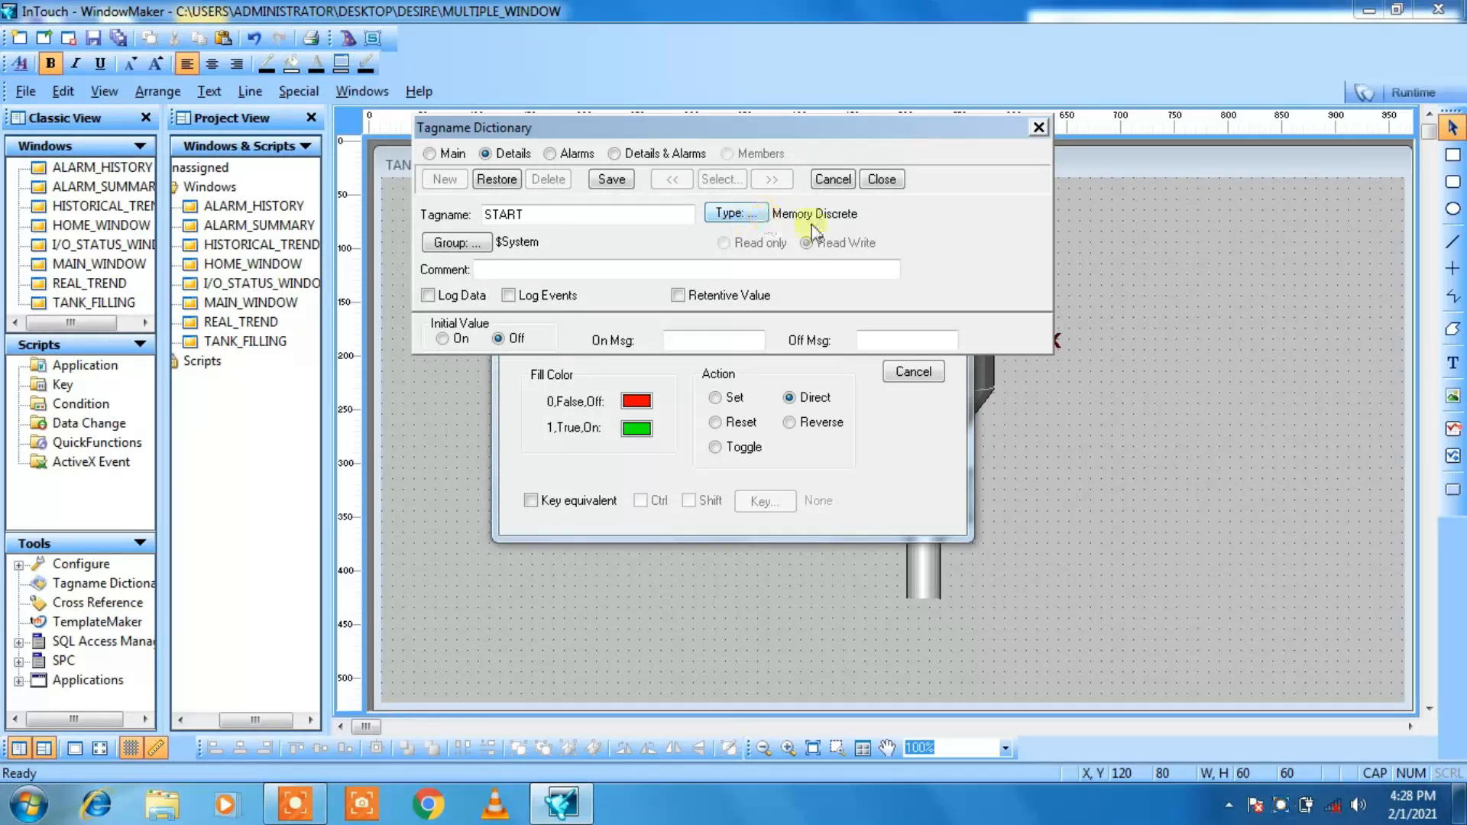
{"action": "left_click", "coordinate": [613, 180]}
{"action": "left_click", "coordinate": [878, 181]}
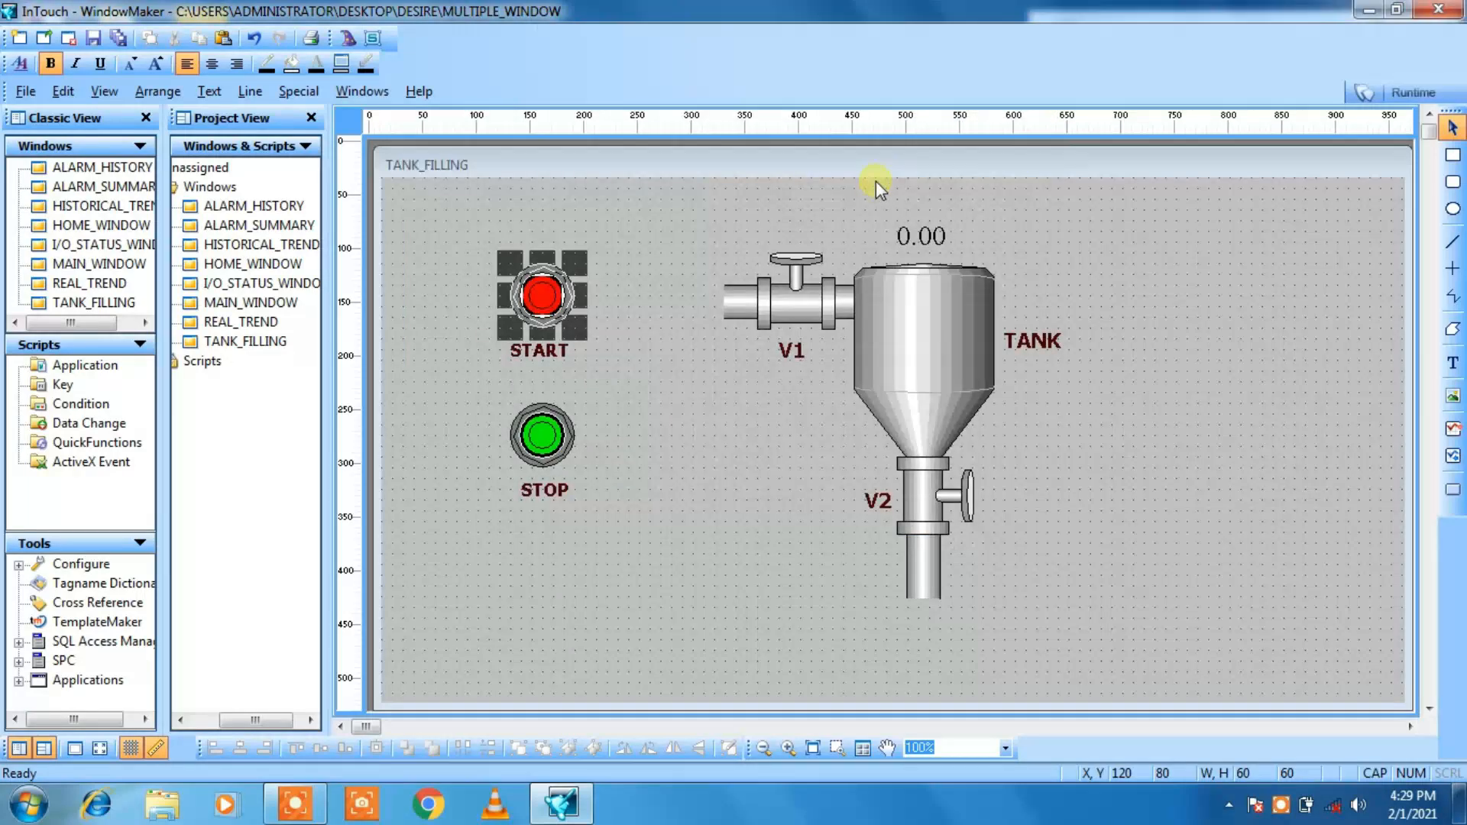
{"action": "left_click", "coordinate": [708, 378]}
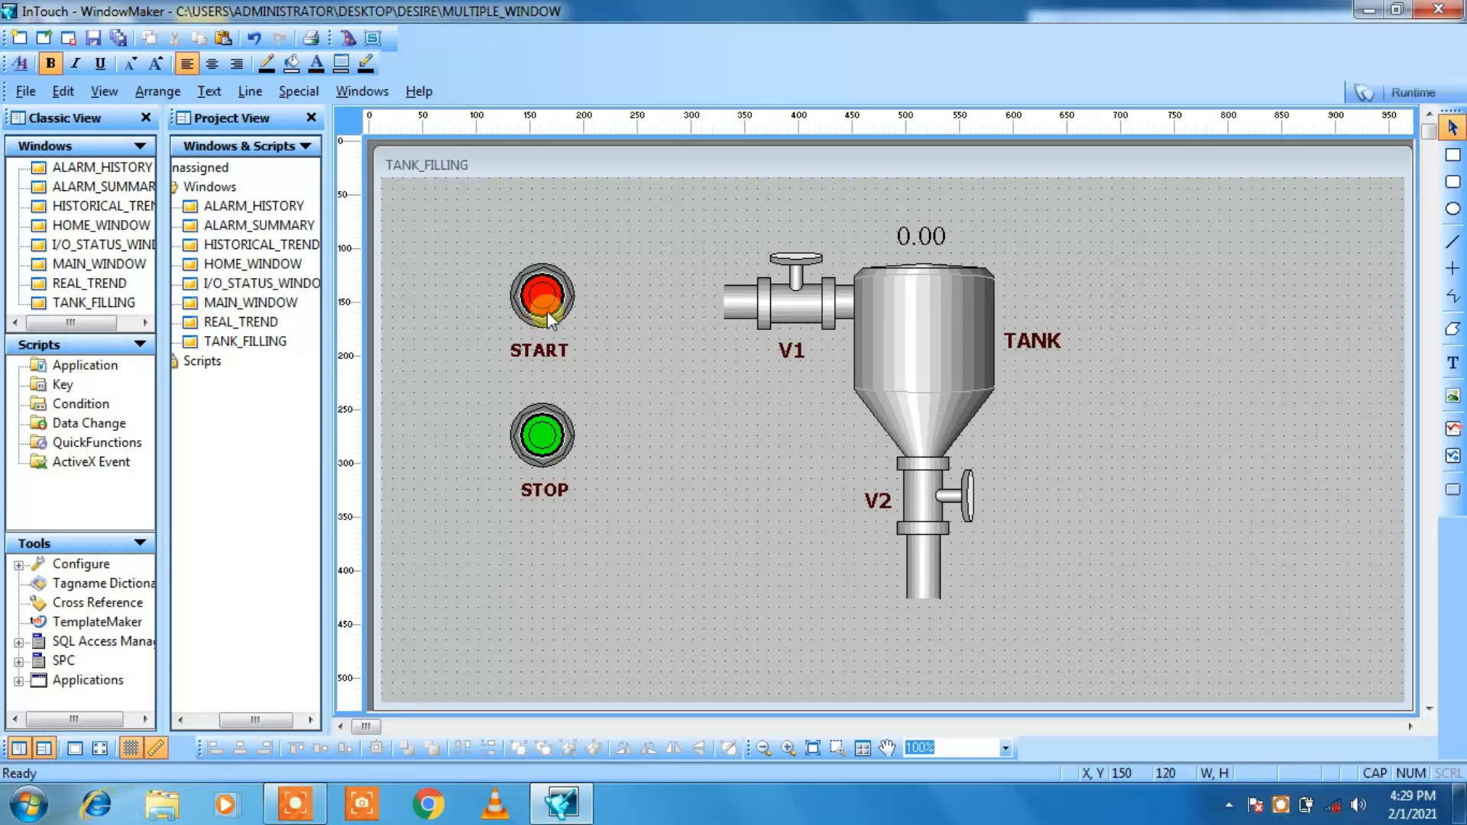
Step: Assign the tagname STOP to the STOP pushbutton and set its action to Direct
{"action": "double_click", "coordinate": [543, 439]}
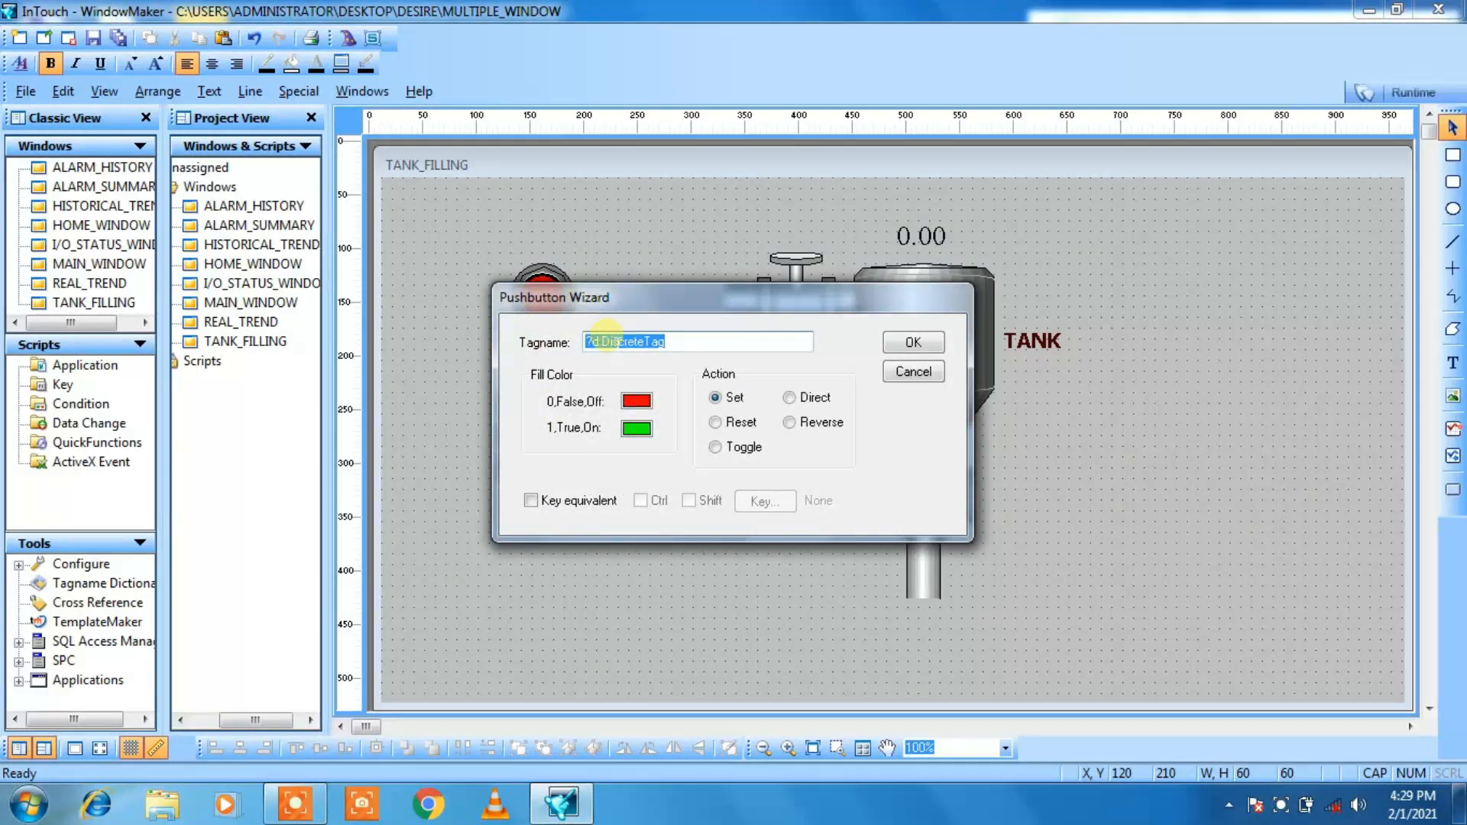
{"action": "key", "text": "BackSpace"}
{"action": "type", "text": "STOP"}
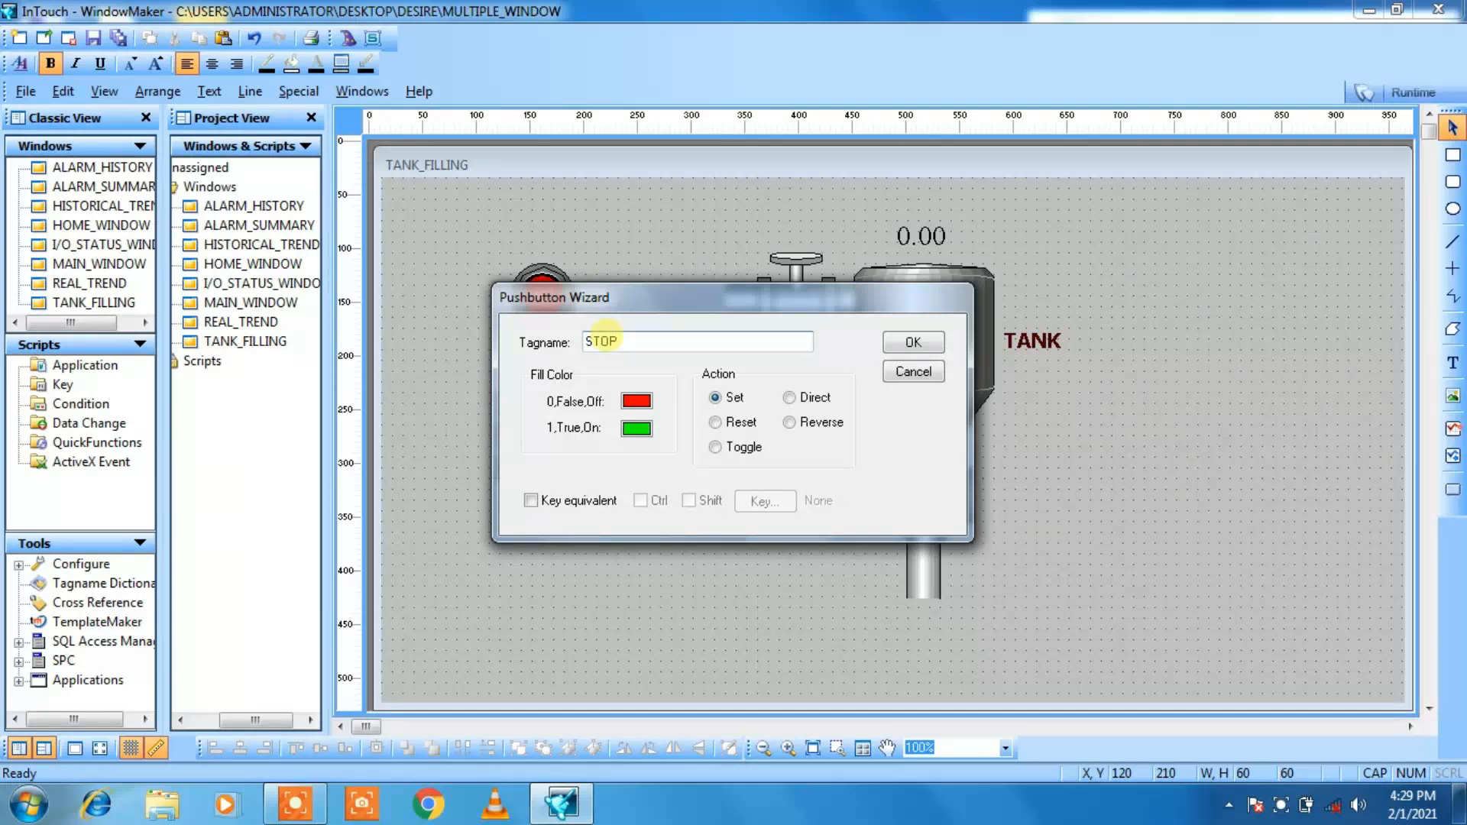
{"action": "left_click", "coordinate": [789, 399]}
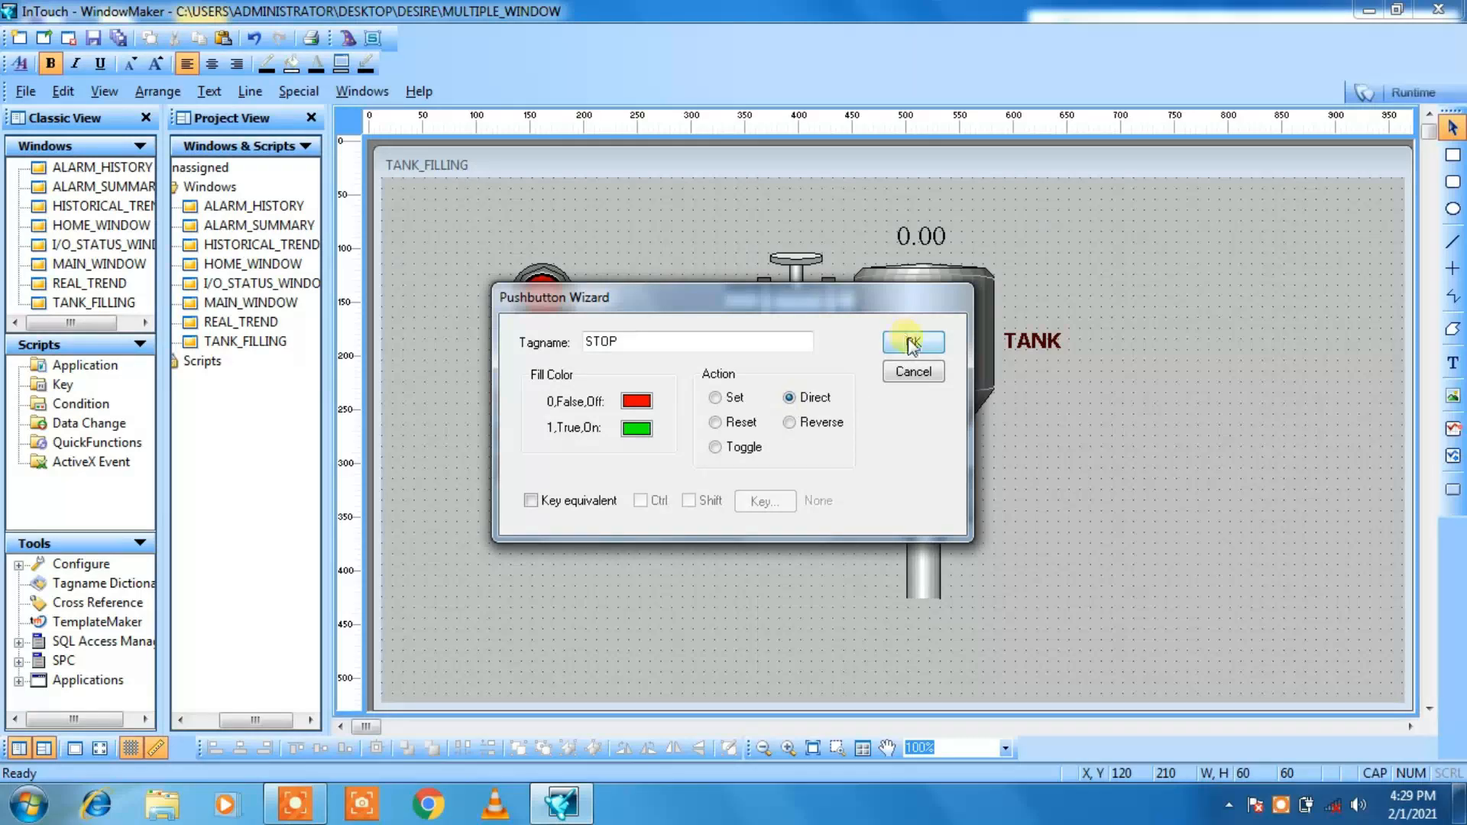
Step: Define the tag STOP as Memory Discrete with initial value Off, save it and apply the STOP pushbutton's settings
{"action": "double_click", "coordinate": [596, 341]}
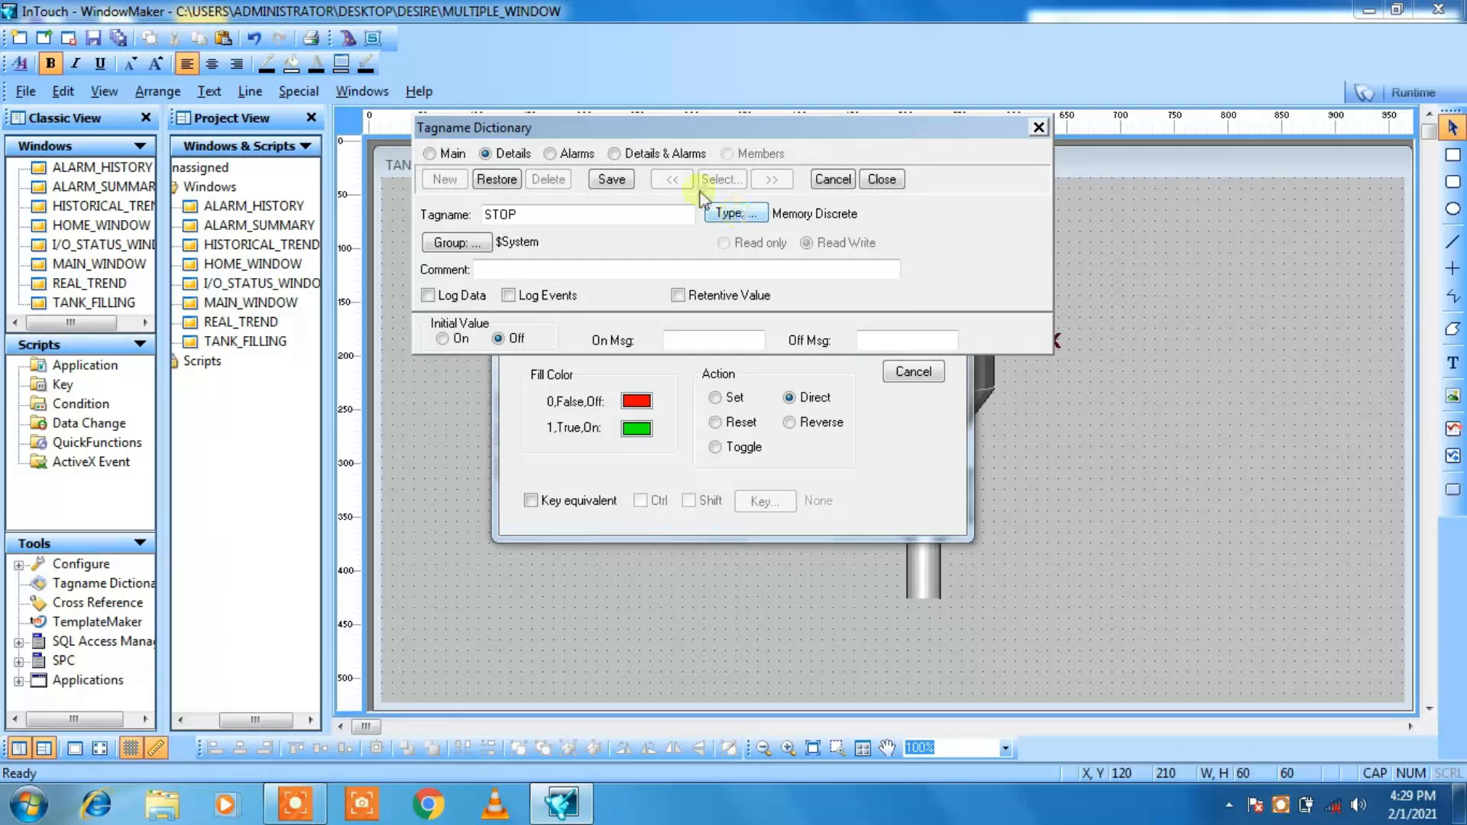
{"action": "left_click", "coordinate": [612, 182]}
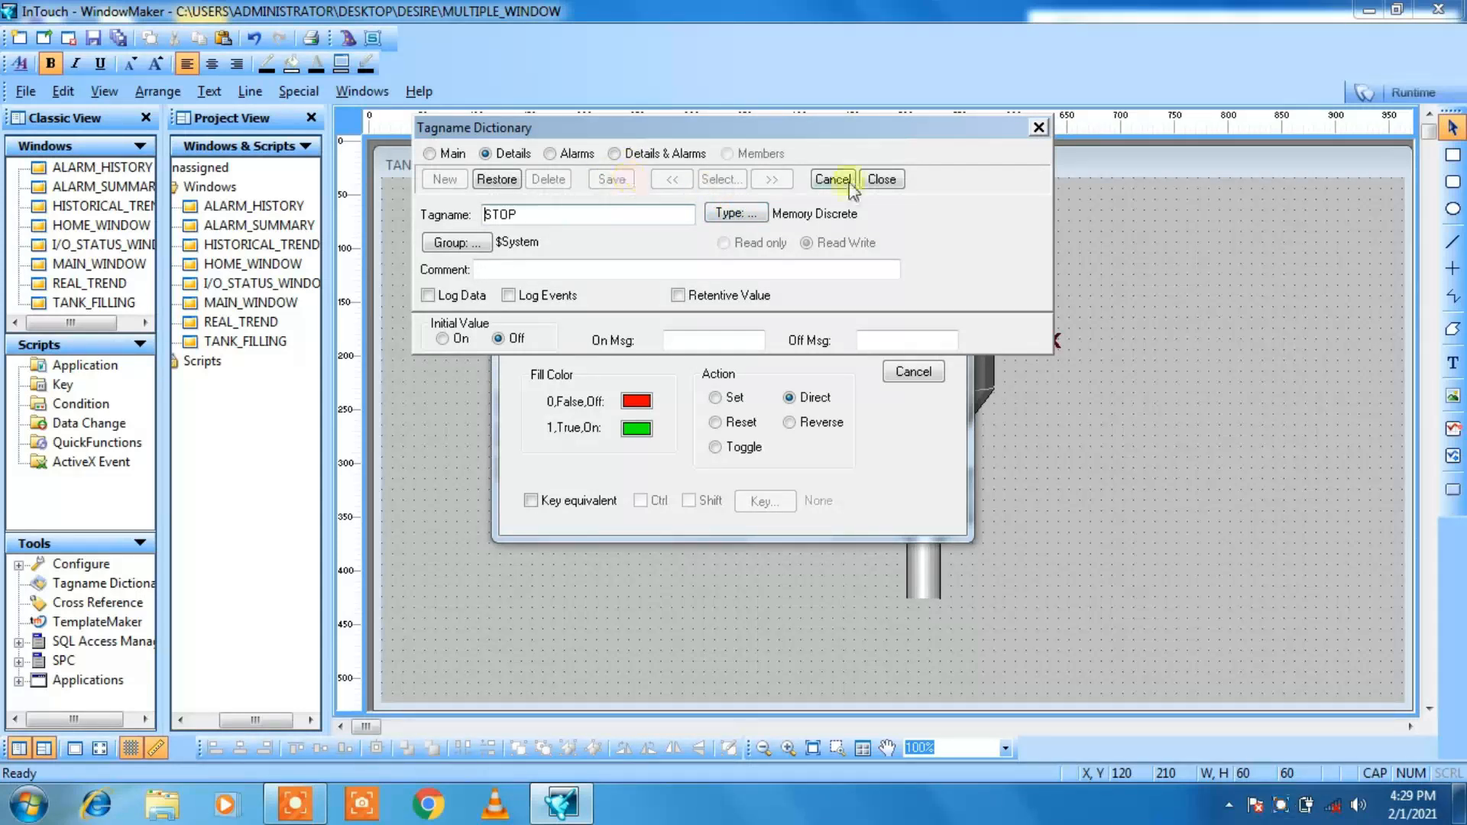
{"action": "left_click", "coordinate": [891, 178]}
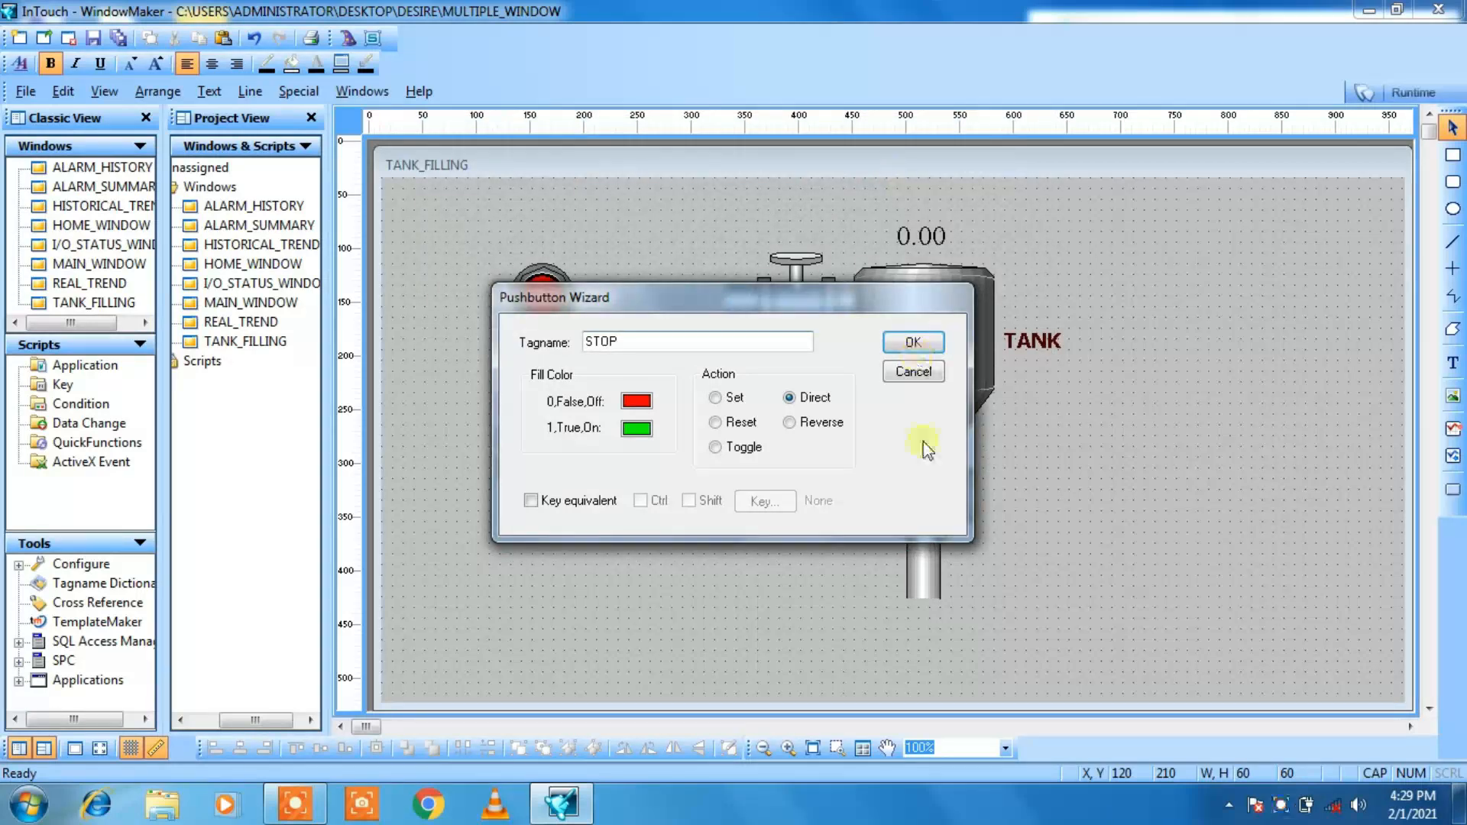
{"action": "left_click", "coordinate": [912, 341]}
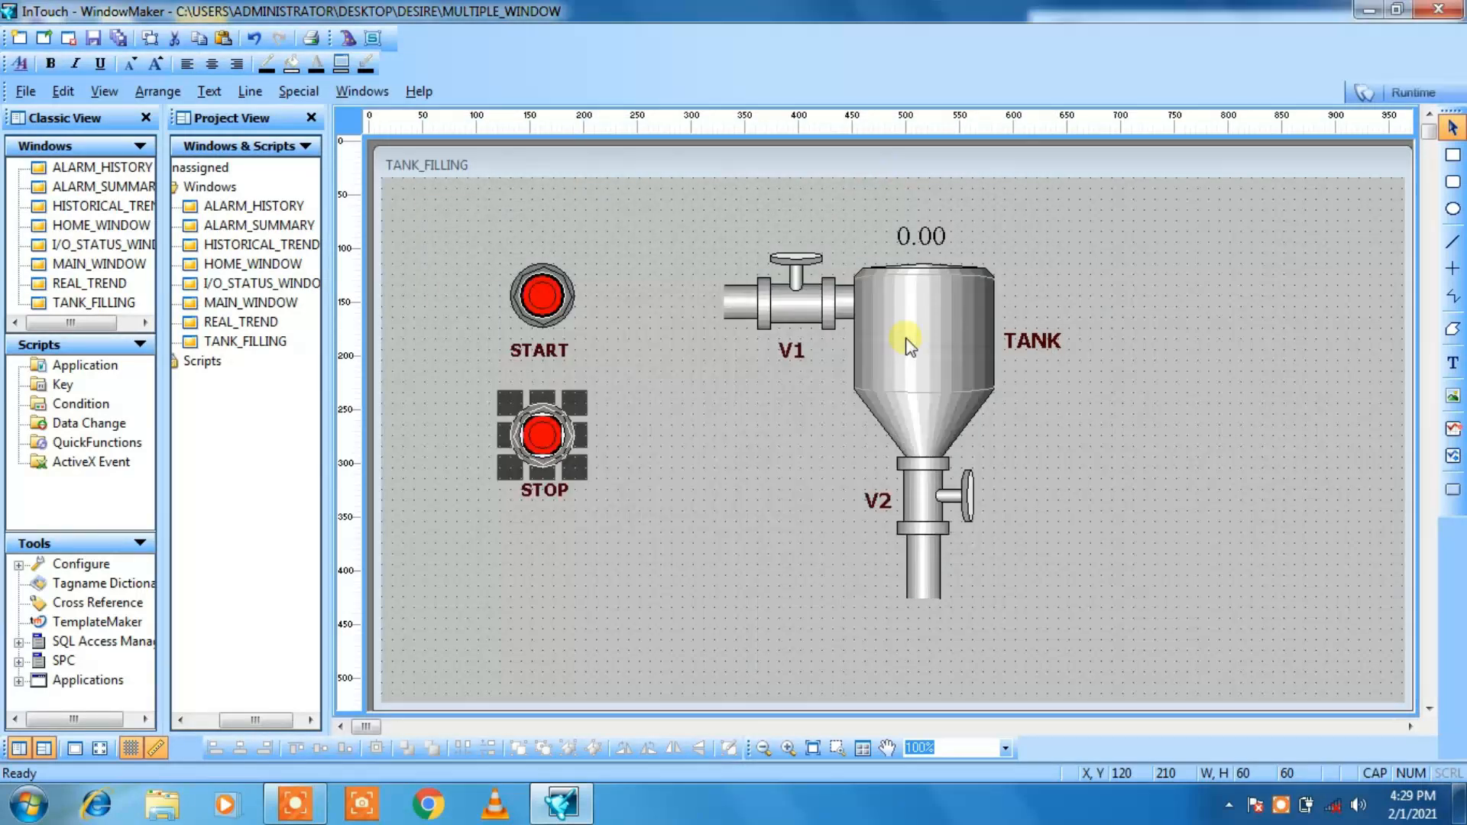
{"action": "left_click", "coordinate": [786, 455]}
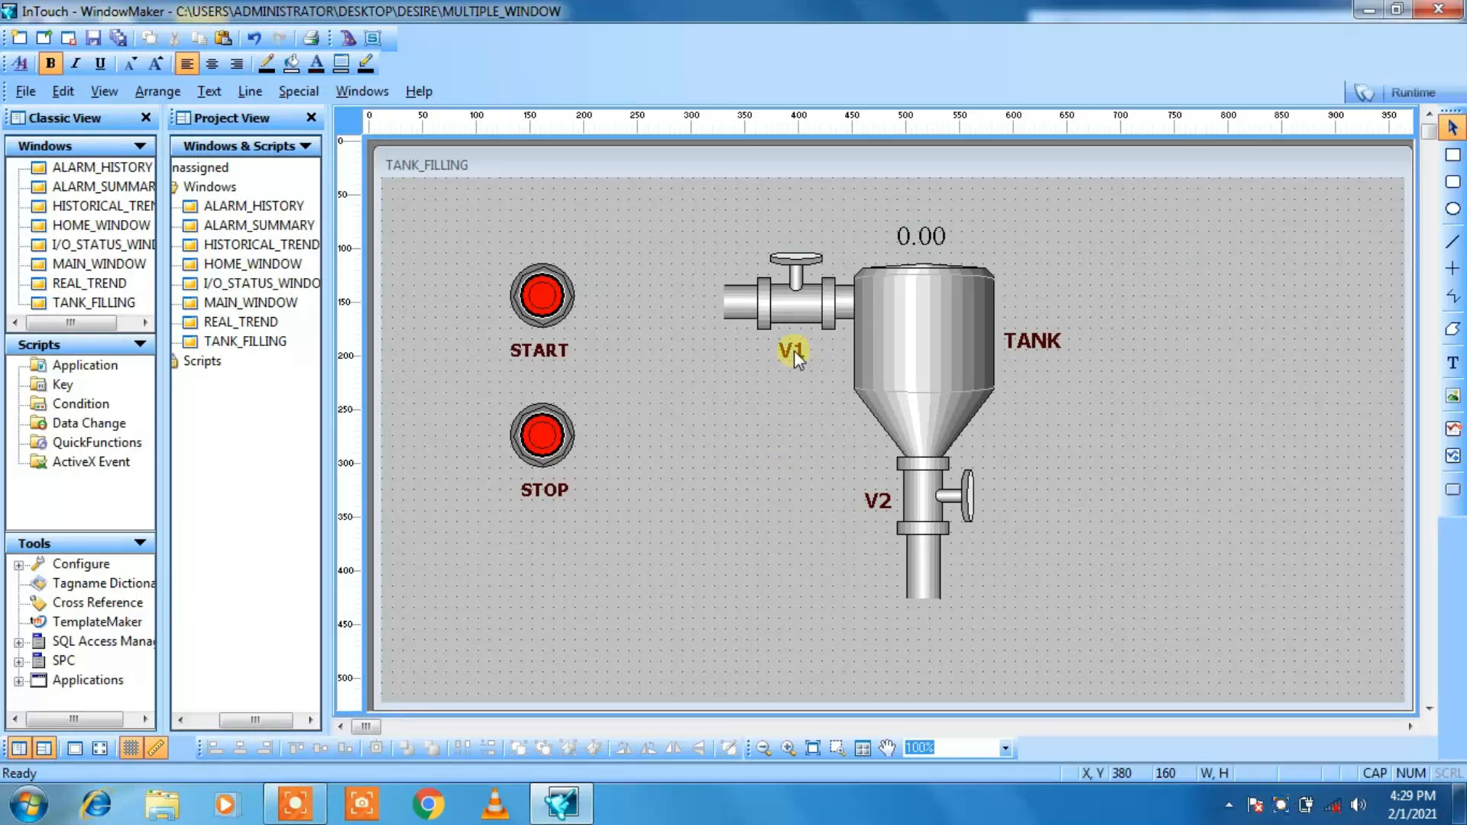
Step: Keep inlet valve V1's Symbol Factory shape and break its cell into a plain symbol
{"action": "double_click", "coordinate": [790, 314]}
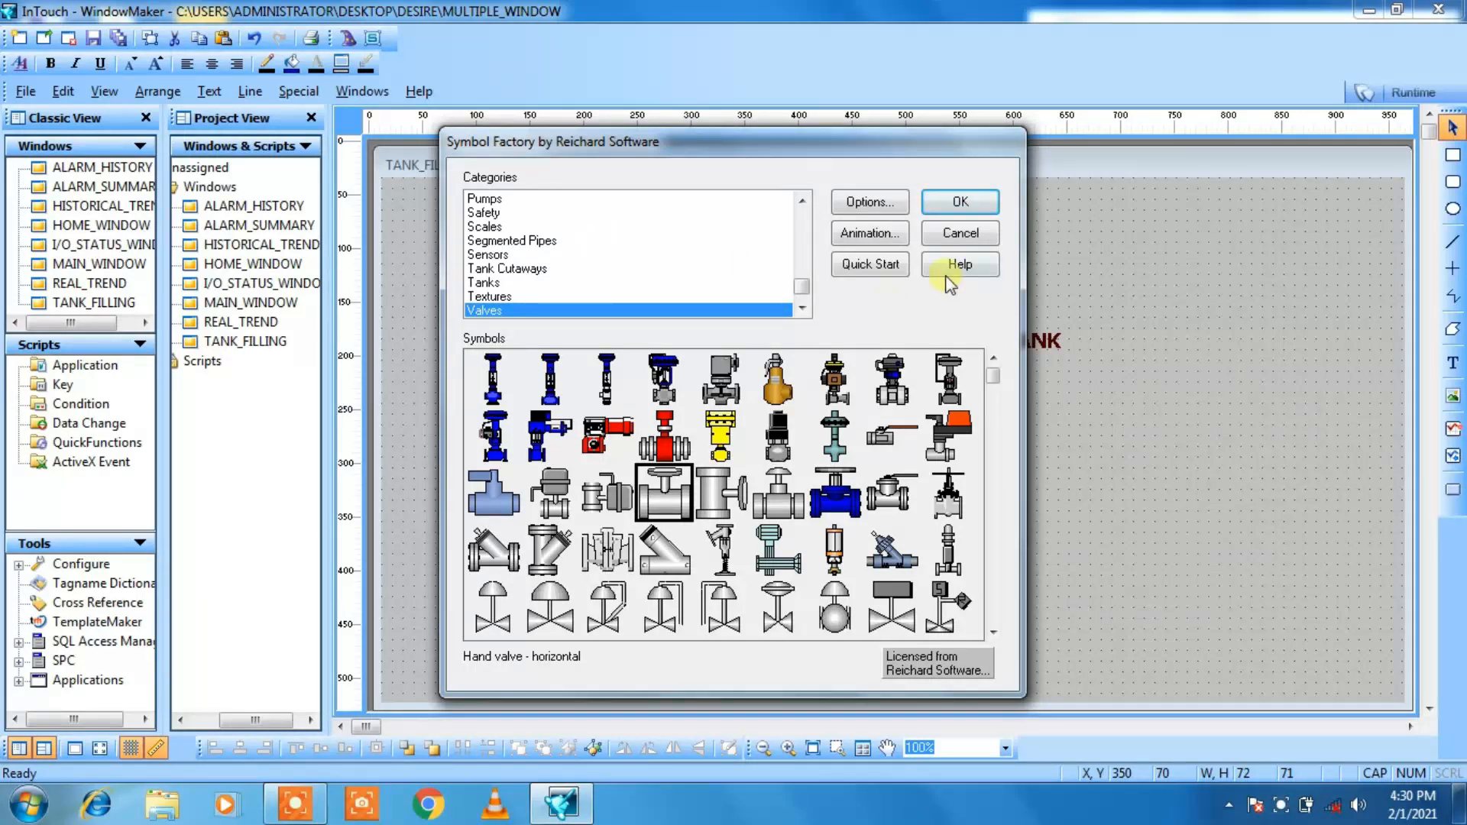
{"action": "left_click", "coordinate": [963, 206]}
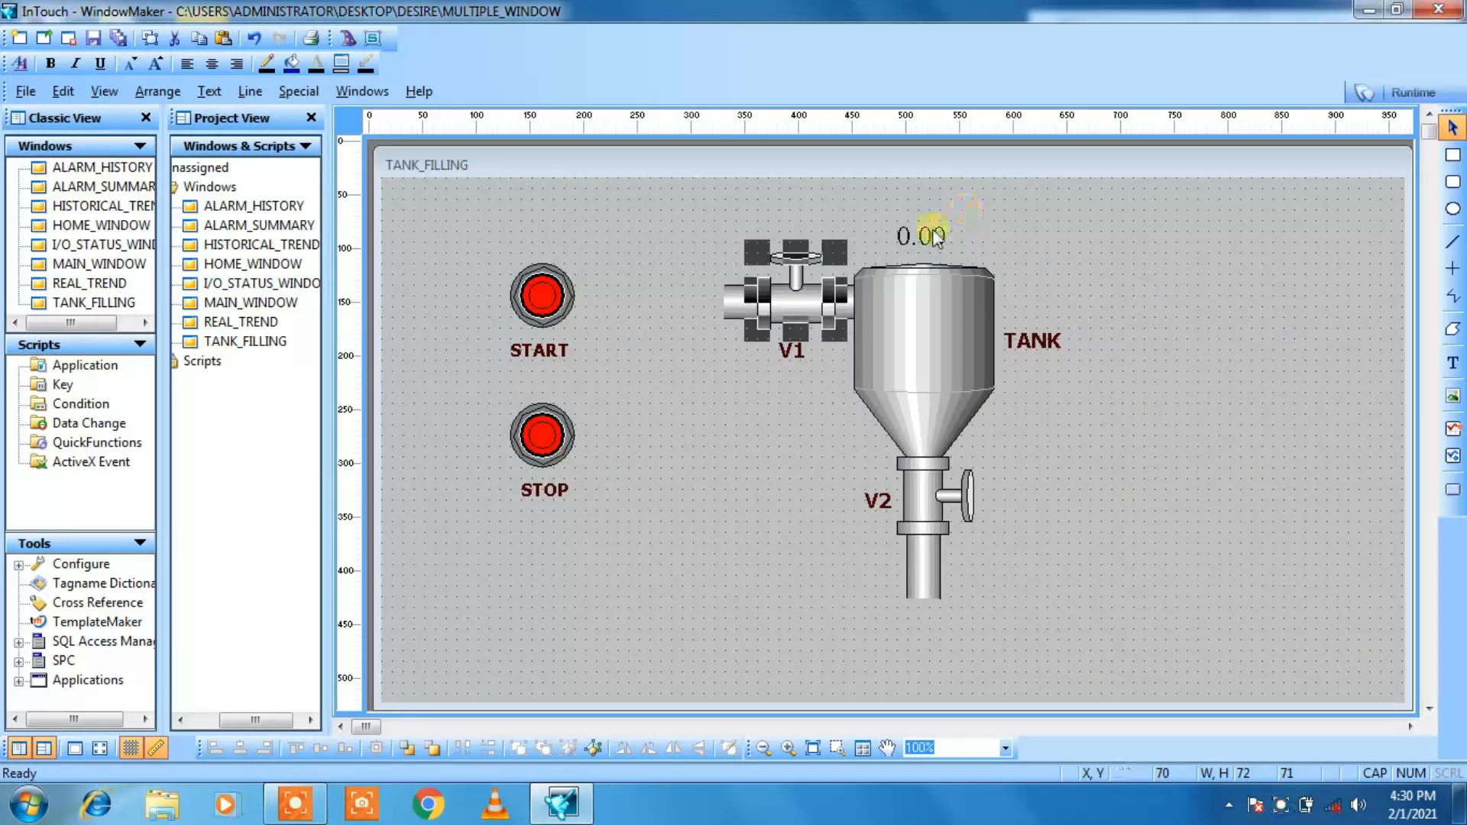
{"action": "left_click", "coordinate": [589, 755]}
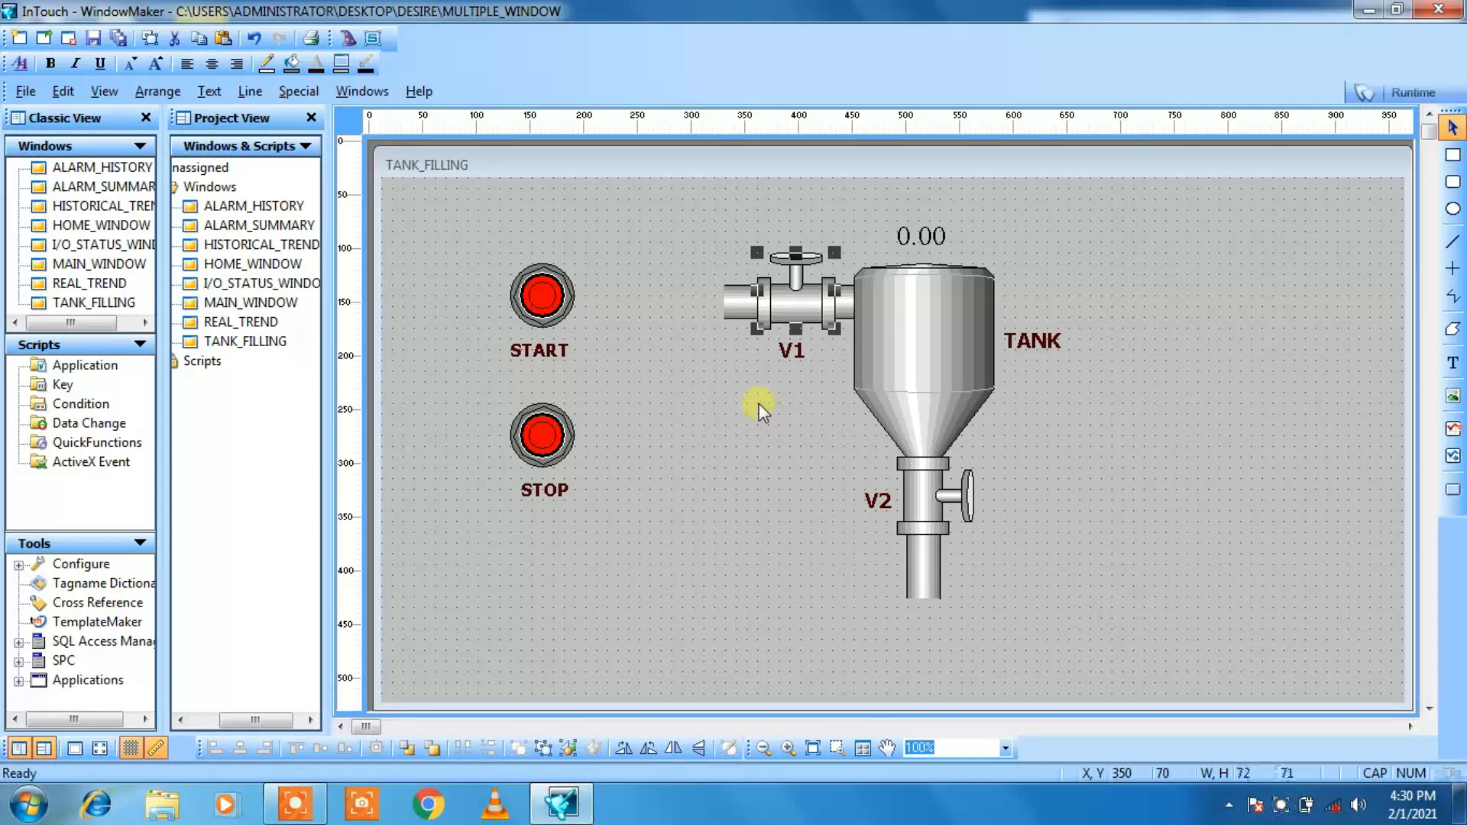
Step: Give inlet valve V1 a discrete fill color link with the expression V1, green when on and red when off
{"action": "double_click", "coordinate": [788, 301]}
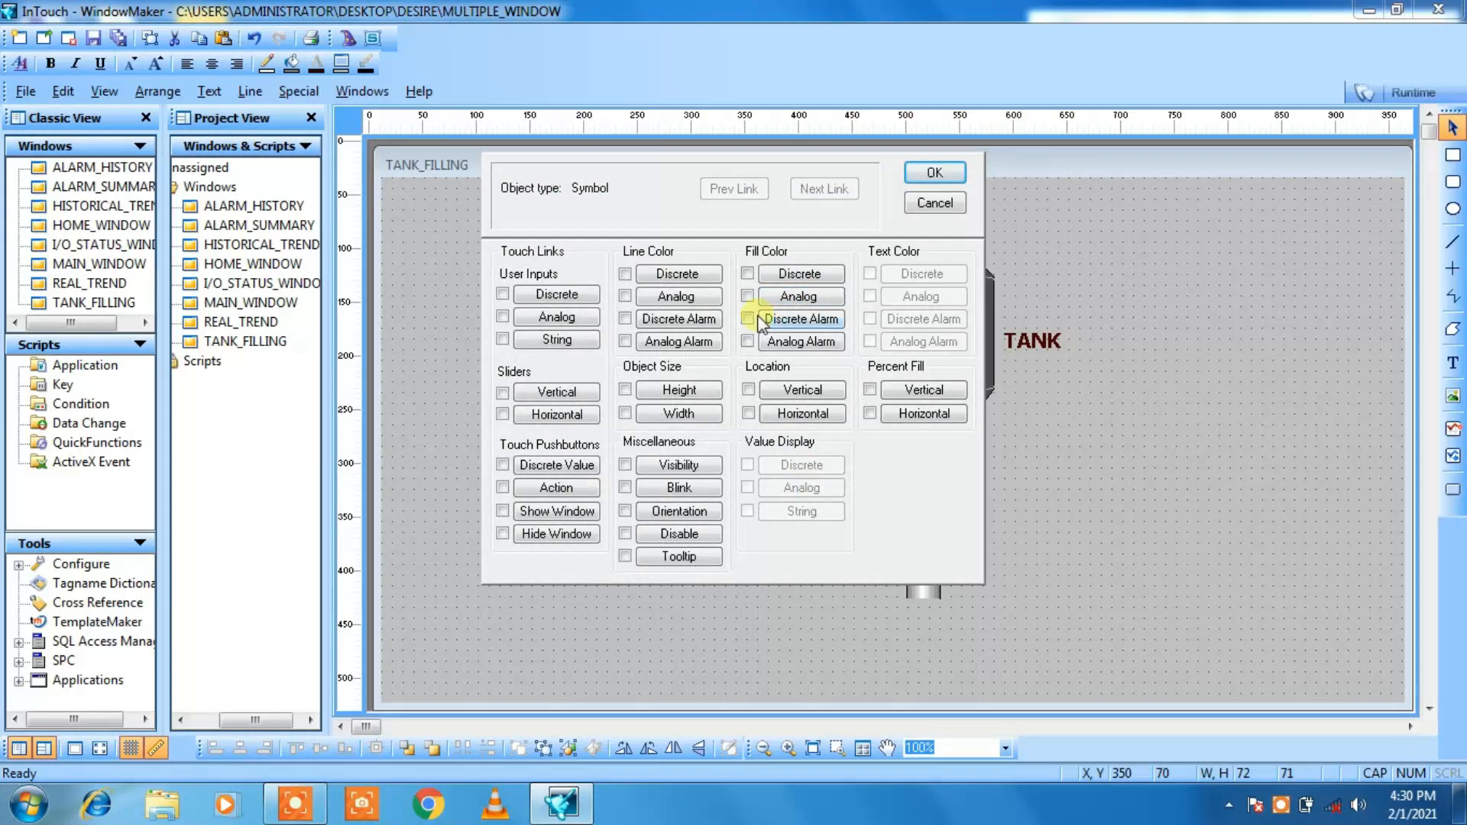
{"action": "left_click", "coordinate": [747, 277]}
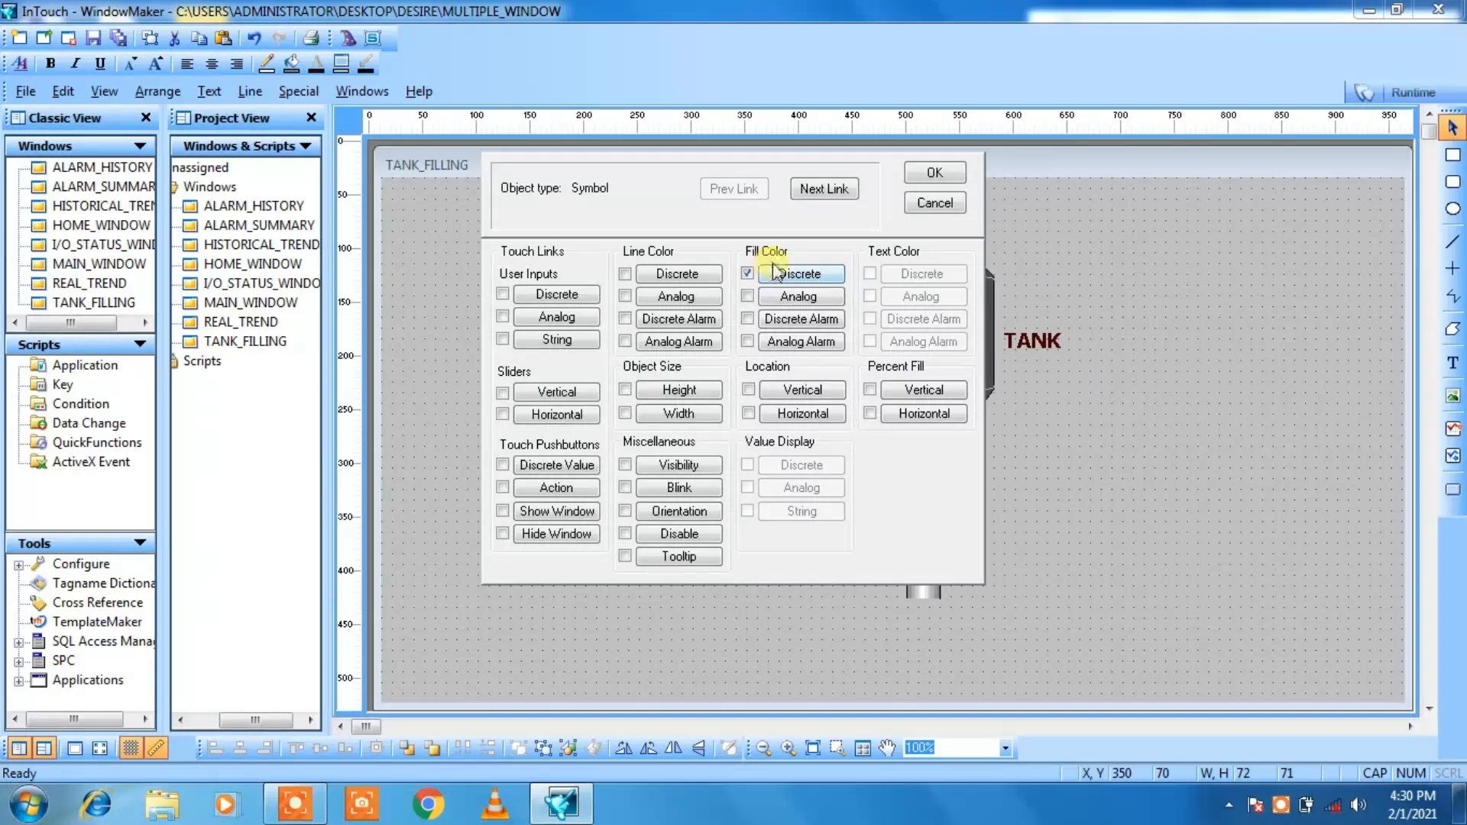
{"action": "left_click", "coordinate": [824, 191]}
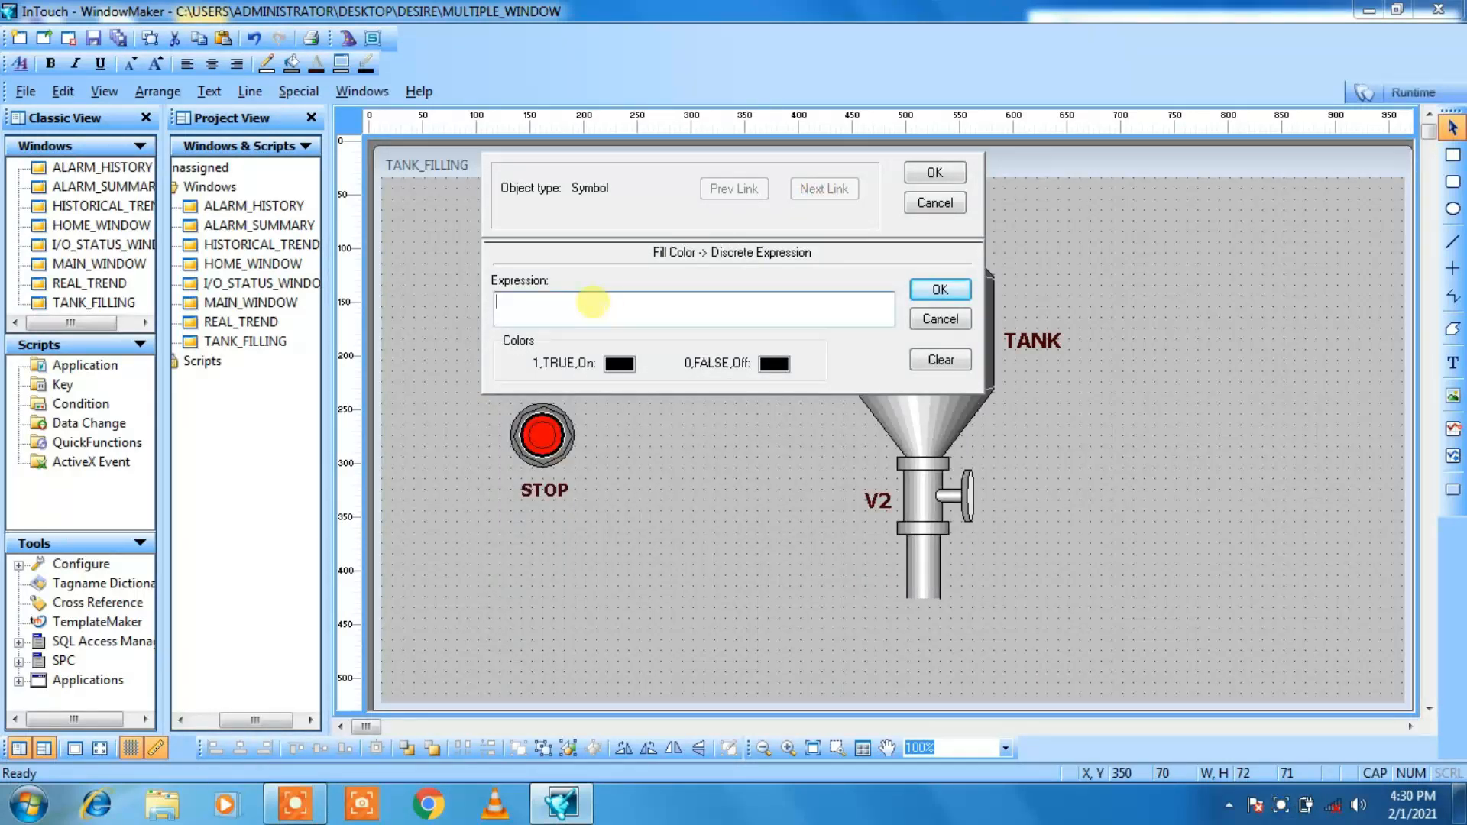
{"action": "left_click", "coordinate": [592, 302]}
{"action": "type", "text": "V1"}
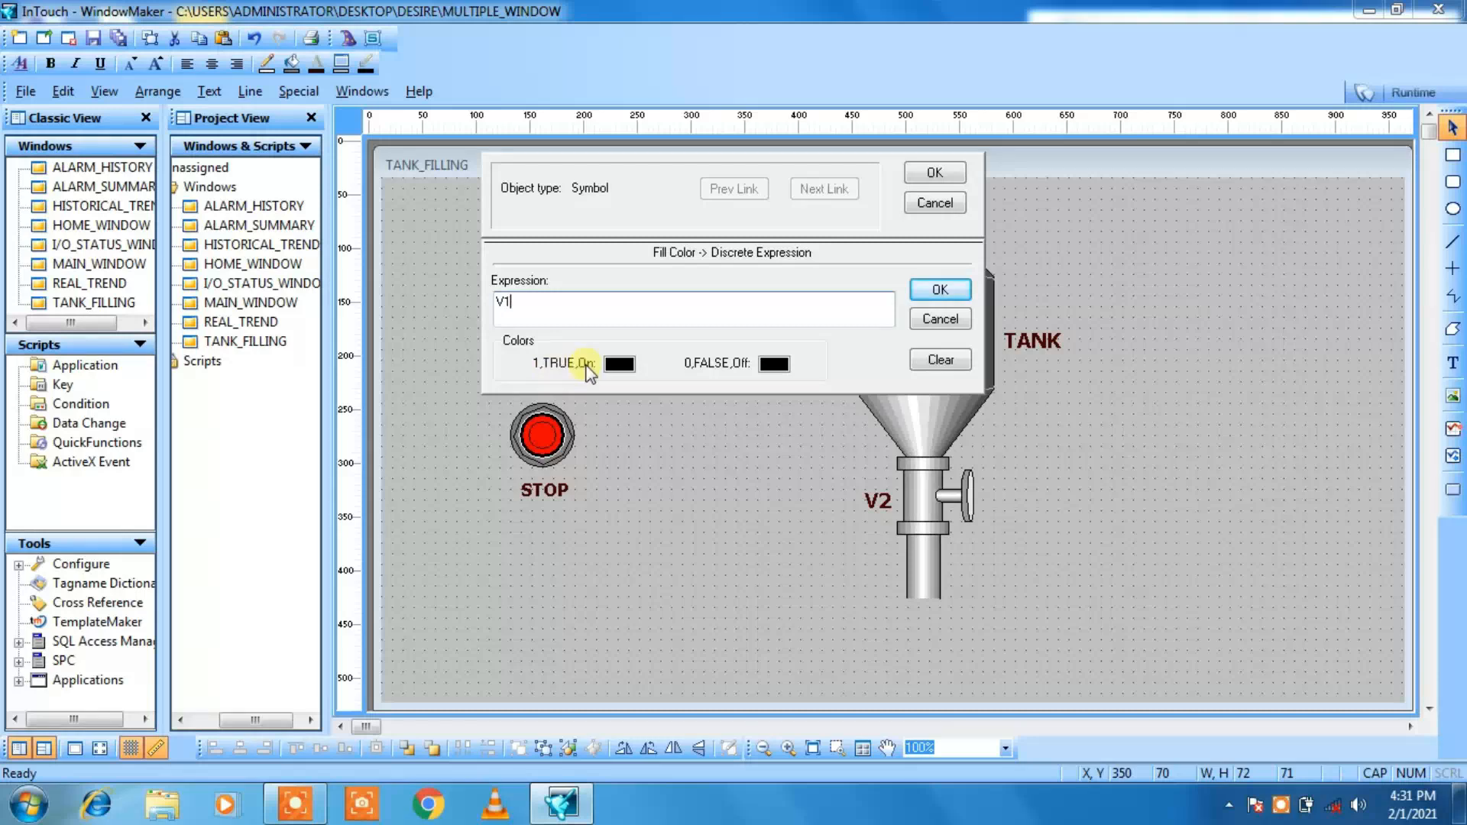
{"action": "left_click", "coordinate": [619, 363]}
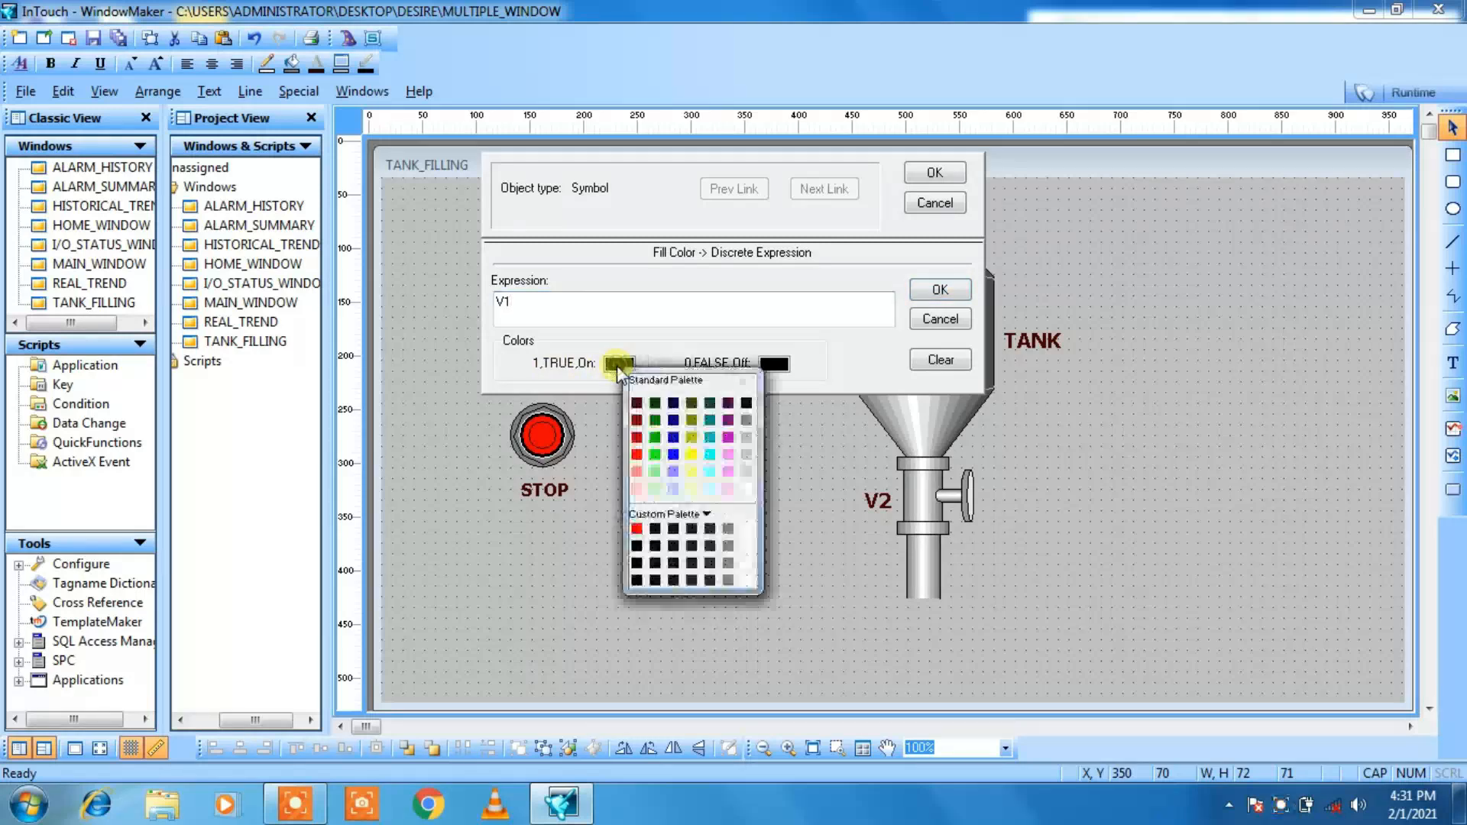
{"action": "left_click", "coordinate": [656, 456]}
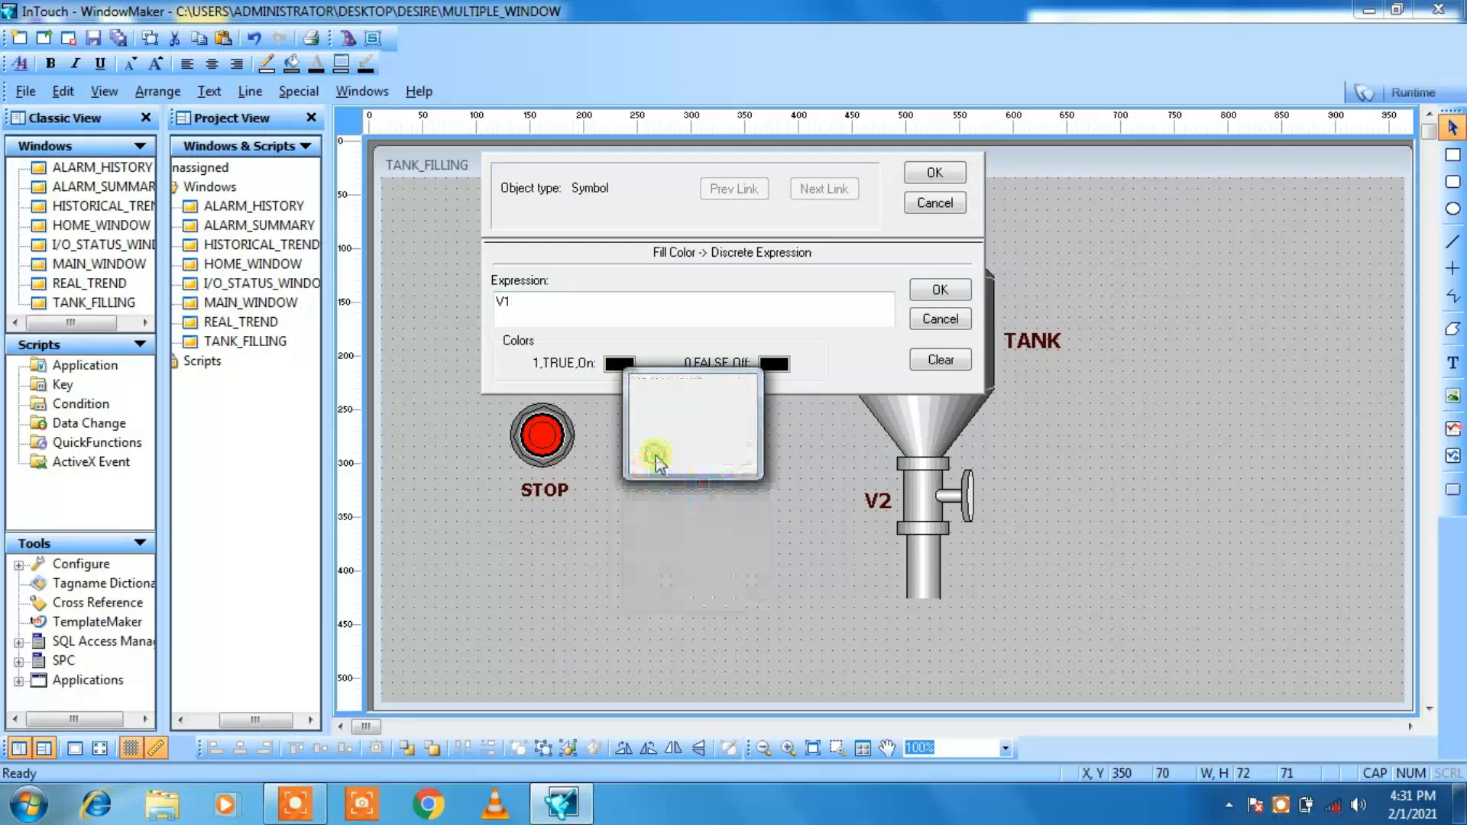
{"action": "left_click", "coordinate": [774, 365]}
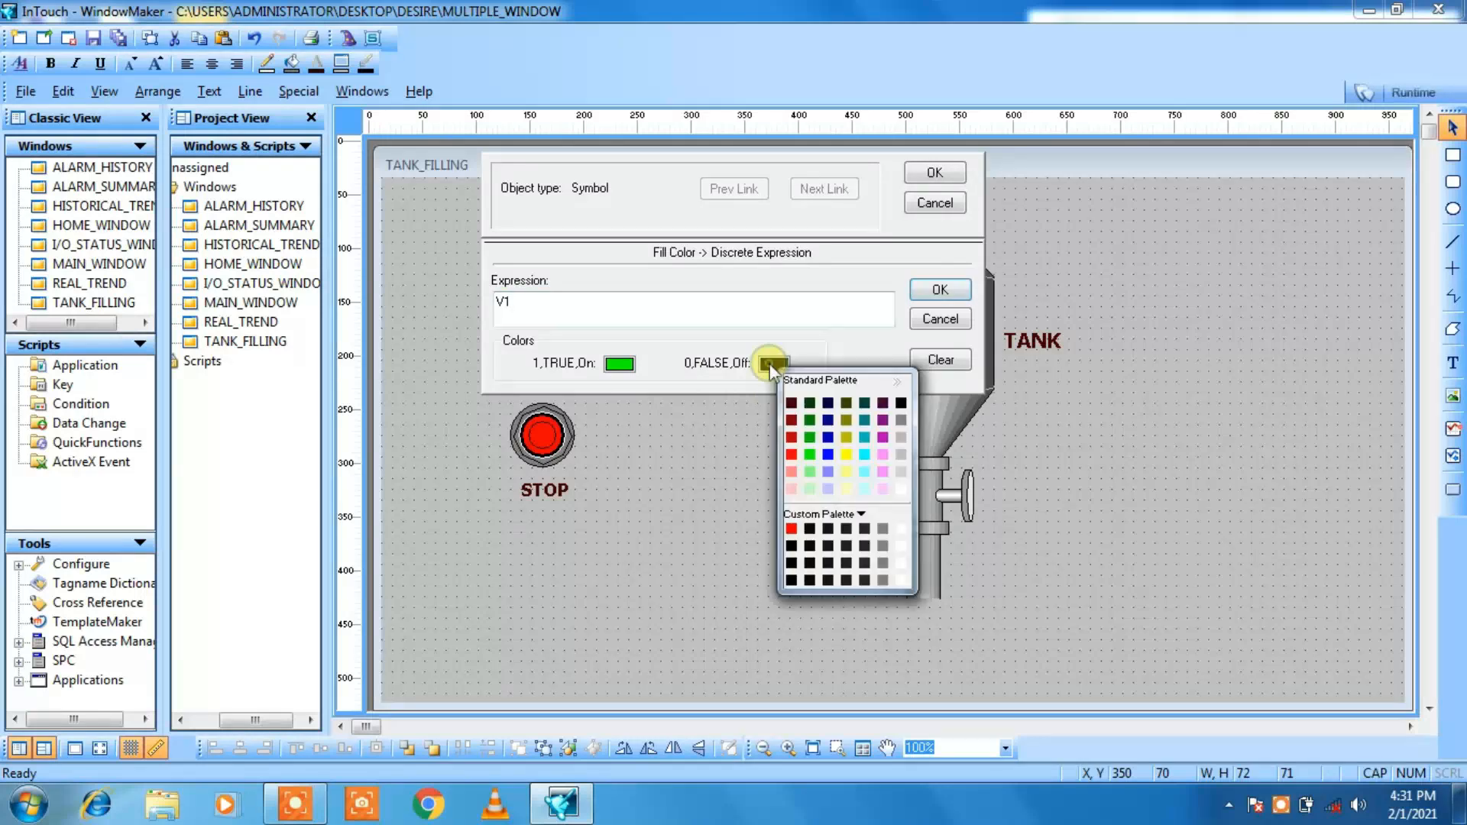
{"action": "left_click", "coordinate": [791, 454]}
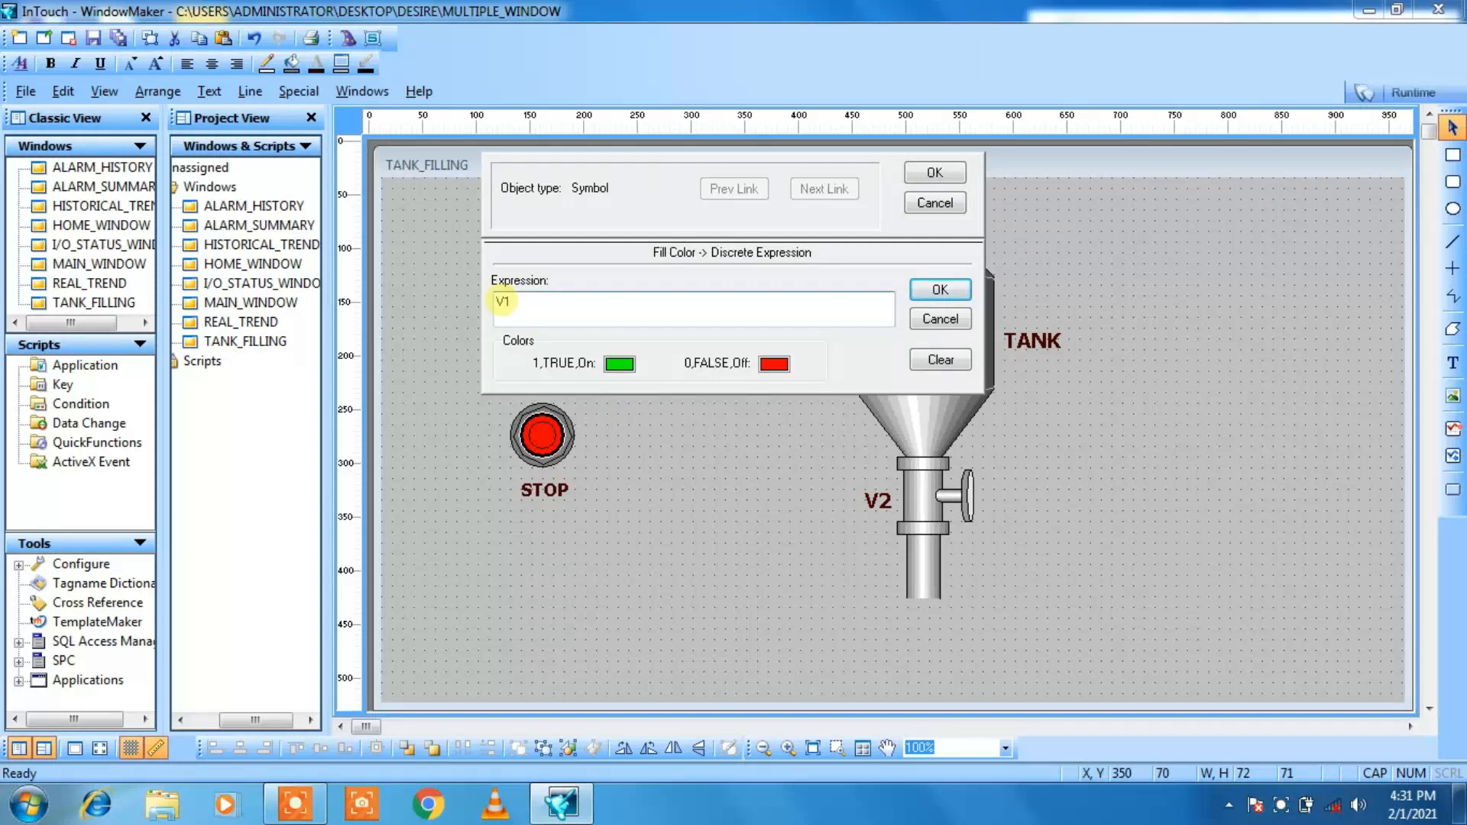
Step: Define the tag V1 as Memory Discrete with initial value Off, save it and apply the inlet valve's animation link
{"action": "double_click", "coordinate": [502, 301]}
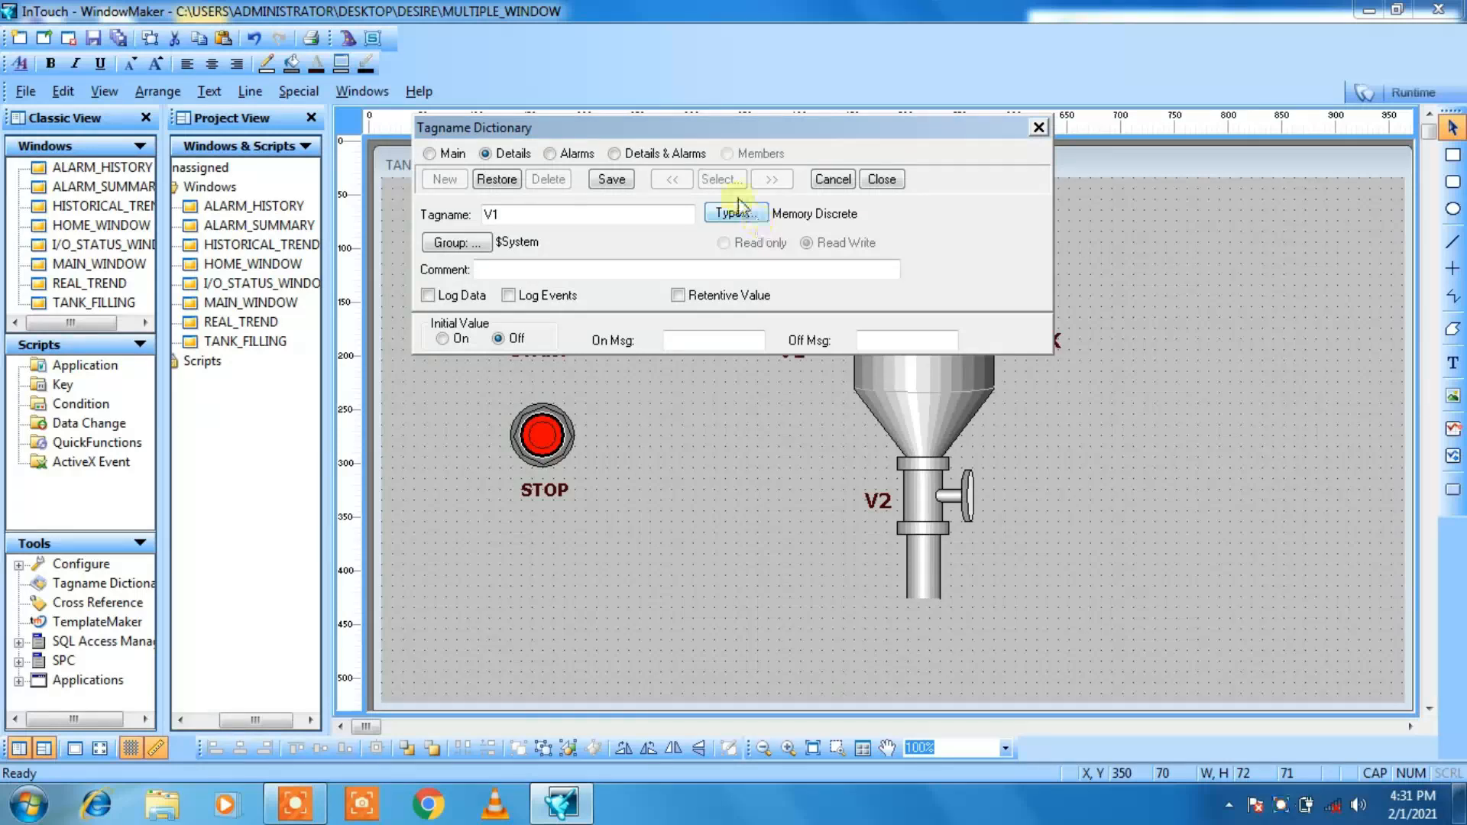
{"action": "left_click", "coordinate": [613, 181]}
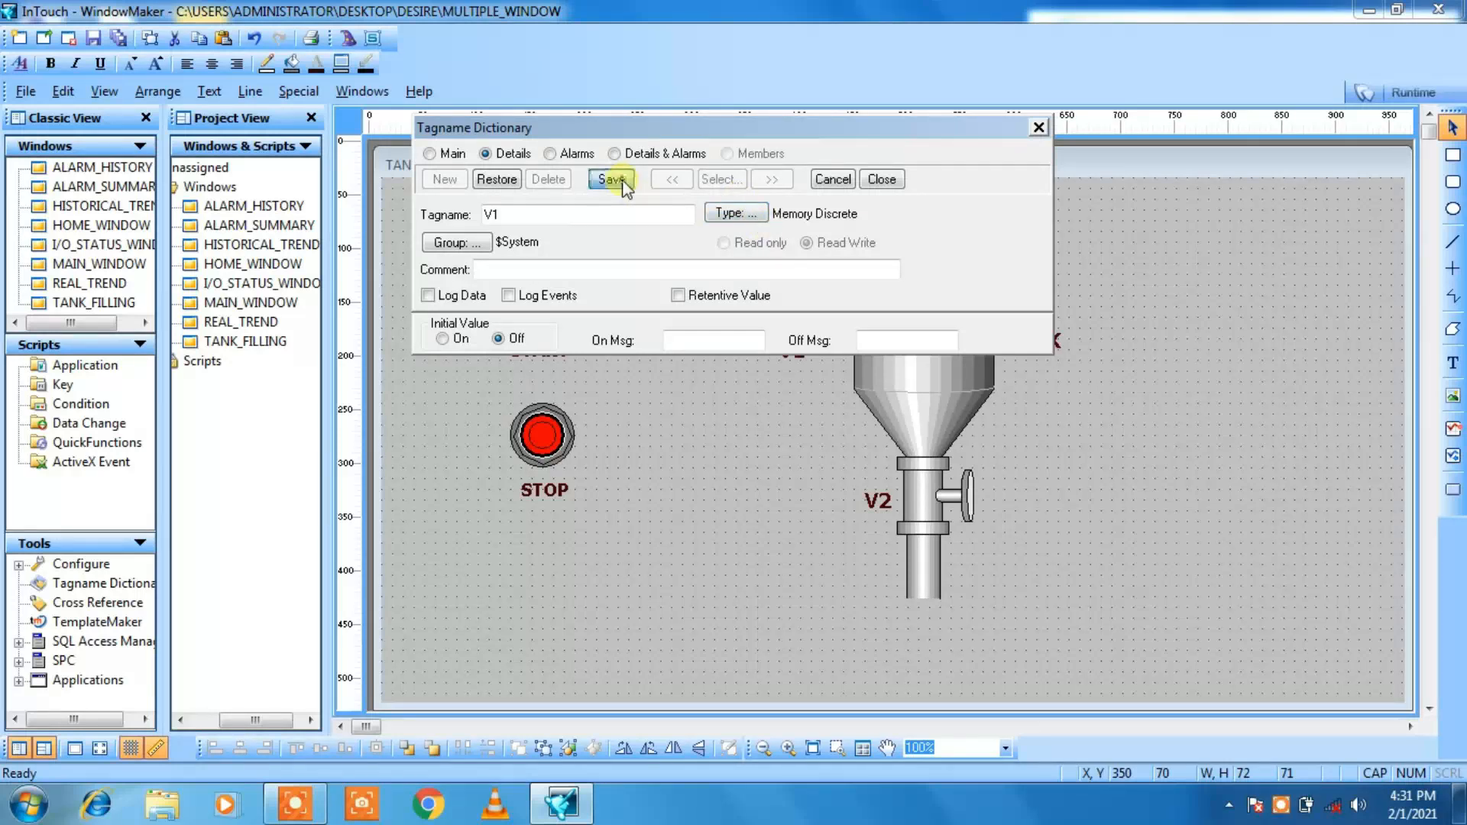
{"action": "left_click", "coordinate": [881, 180]}
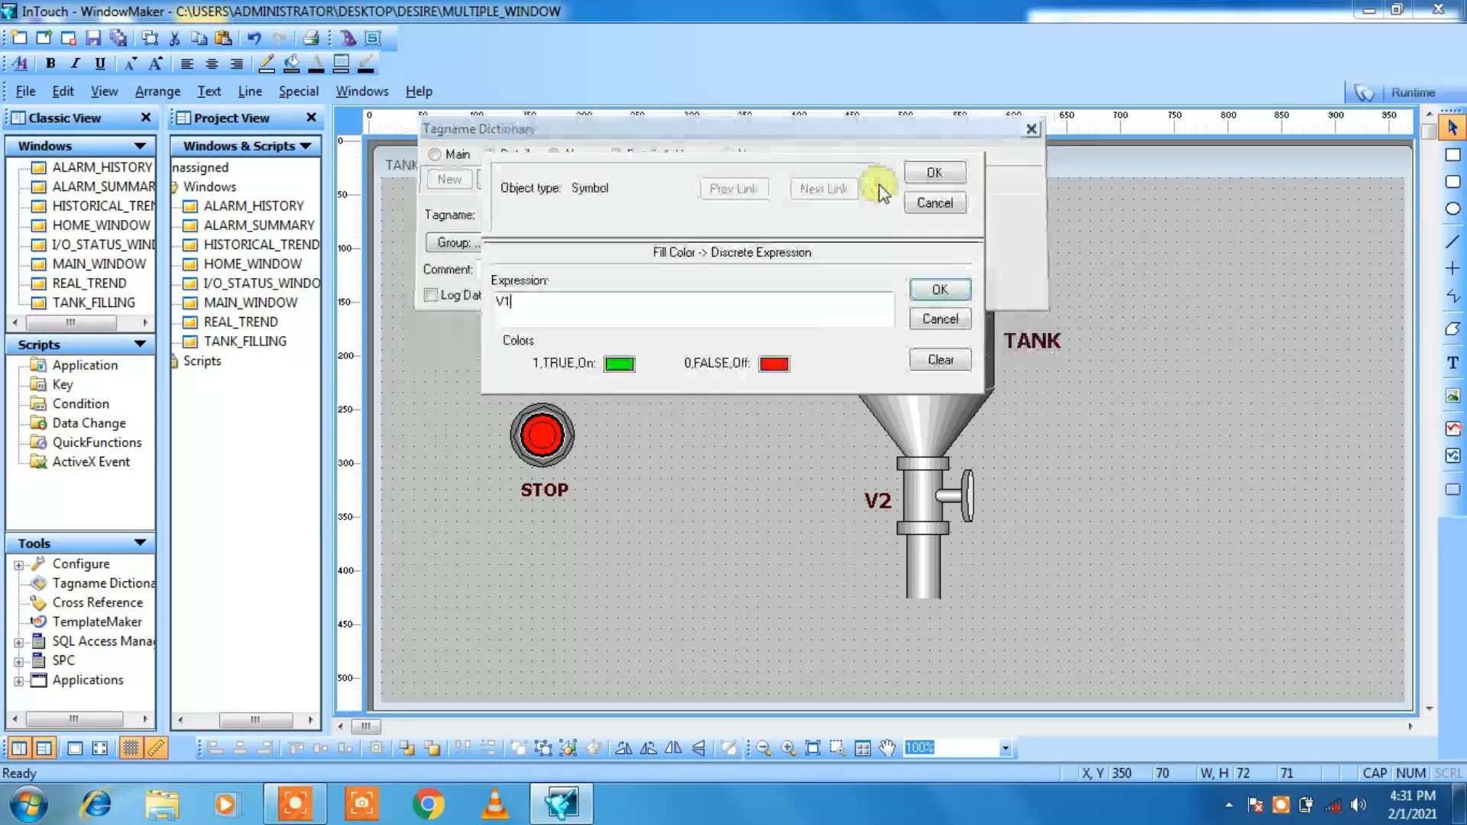
{"action": "left_click", "coordinate": [934, 172]}
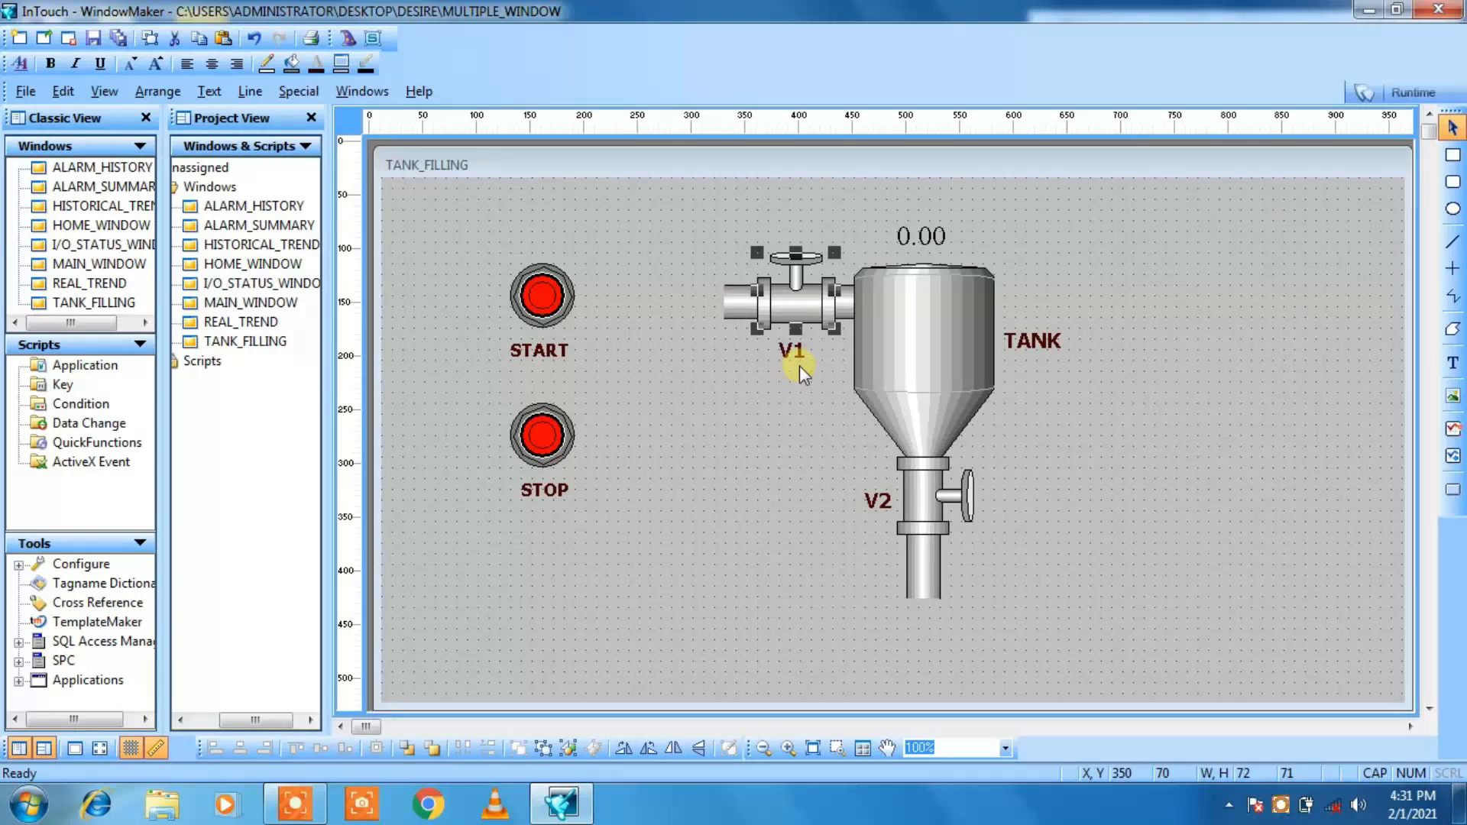
Step: Give outlet valve V2 a discrete fill color link with the expression V2, keeping green for on and red for off
{"action": "double_click", "coordinate": [924, 485]}
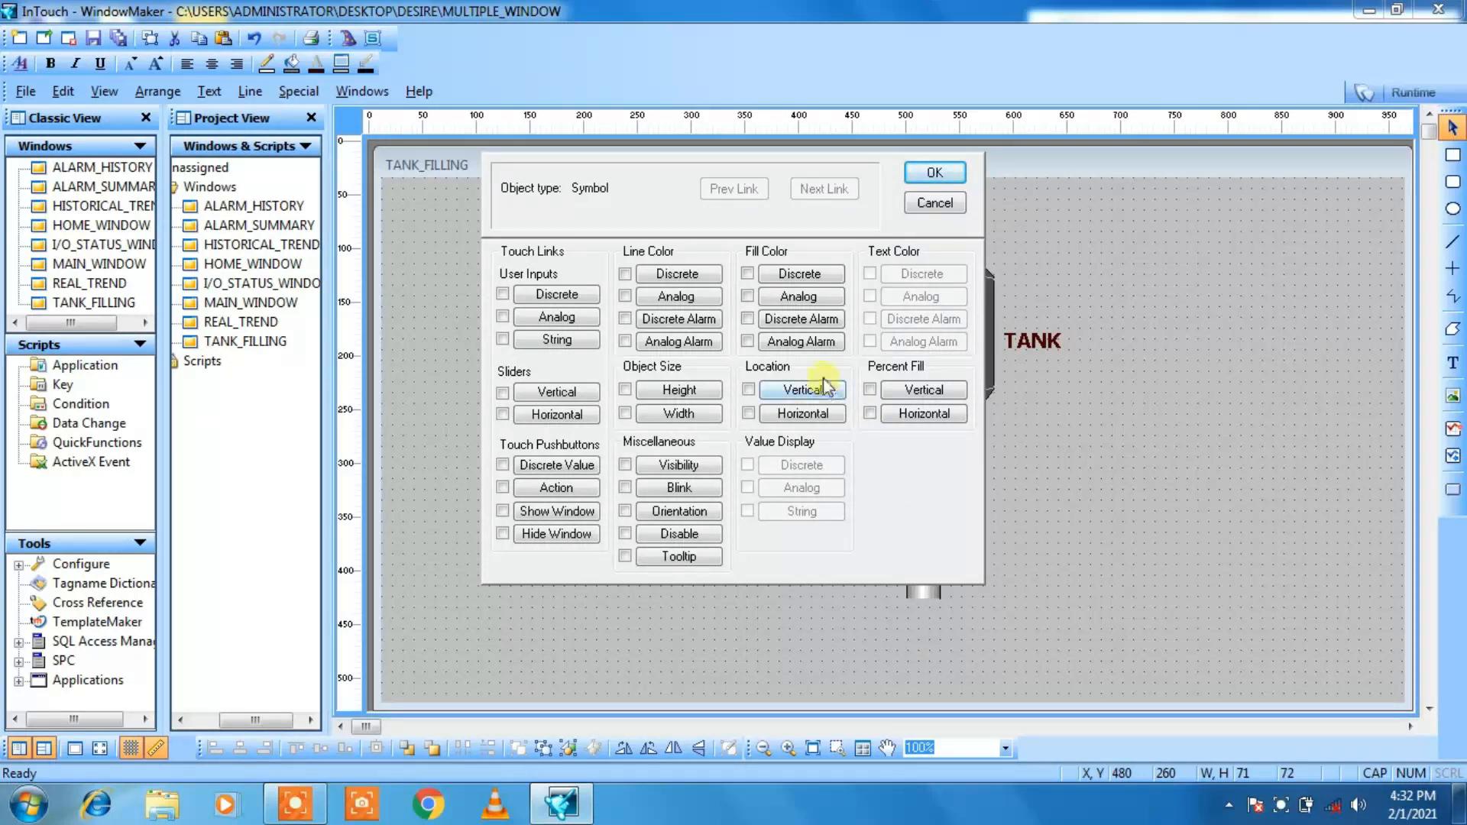
{"action": "left_click", "coordinate": [749, 275]}
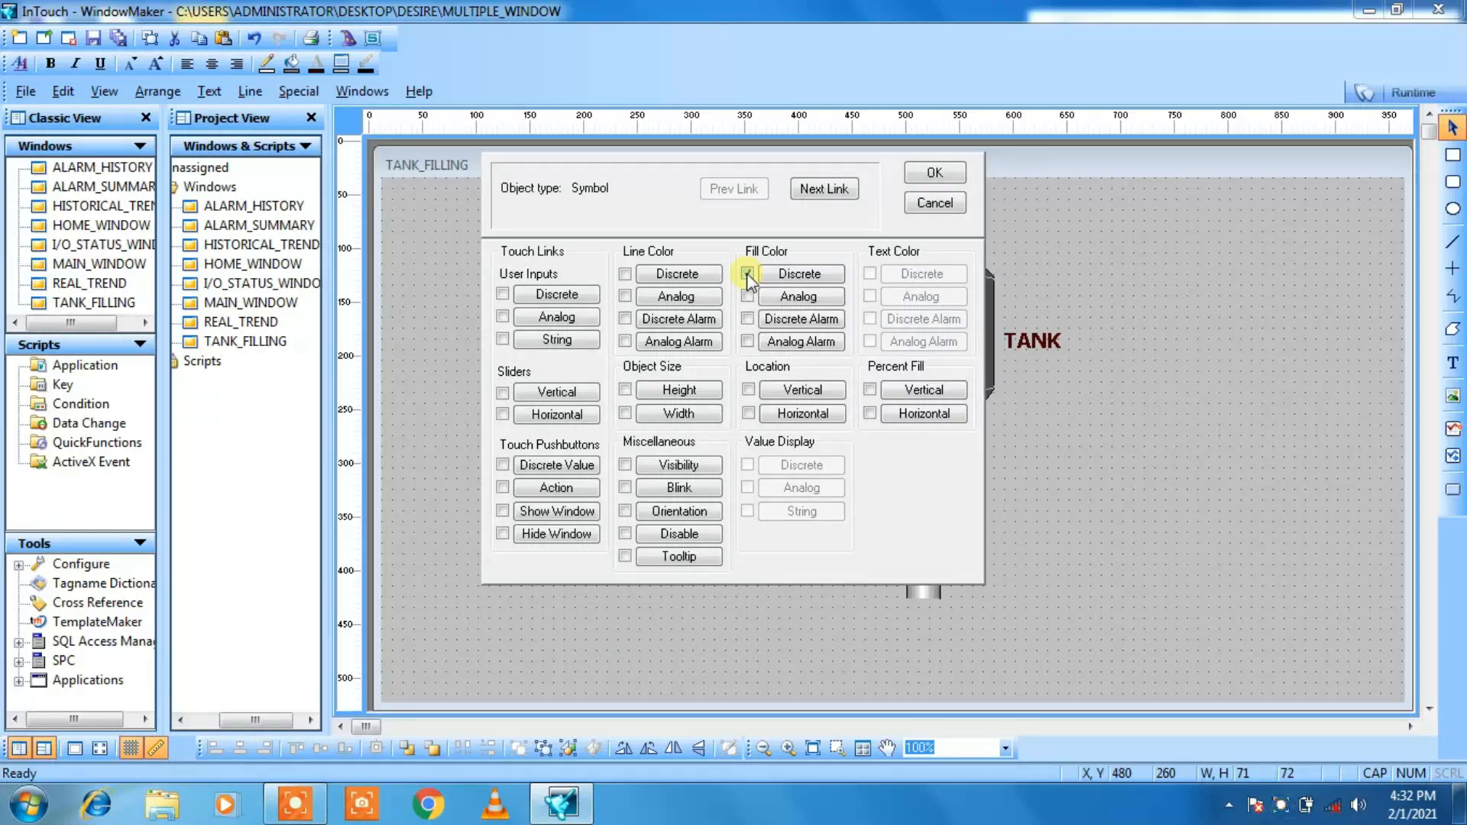
{"action": "left_click", "coordinate": [826, 189]}
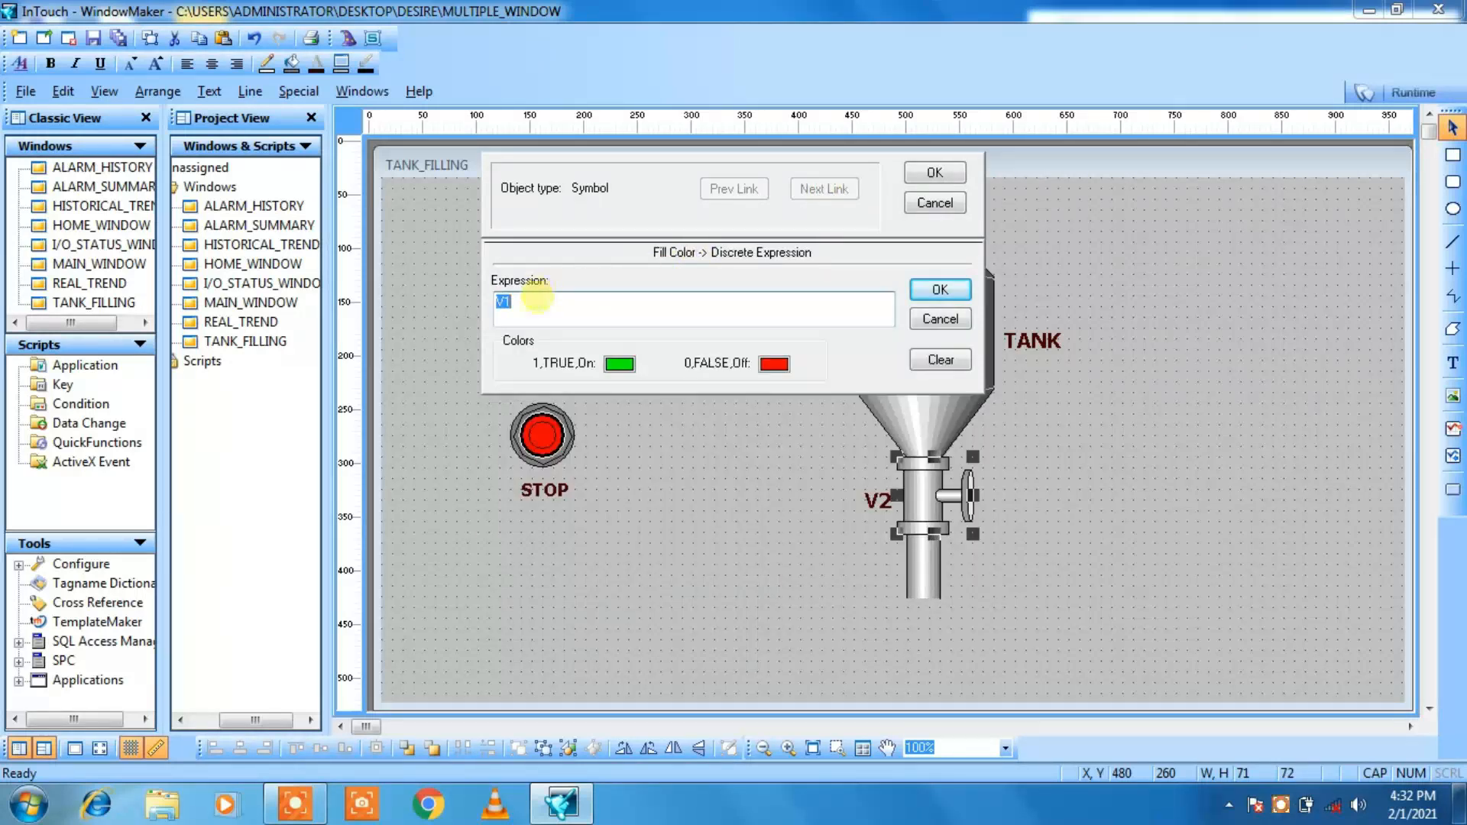
{"action": "left_click", "coordinate": [536, 300]}
{"action": "key", "text": "BackSpace"}
{"action": "type", "text": "2"}
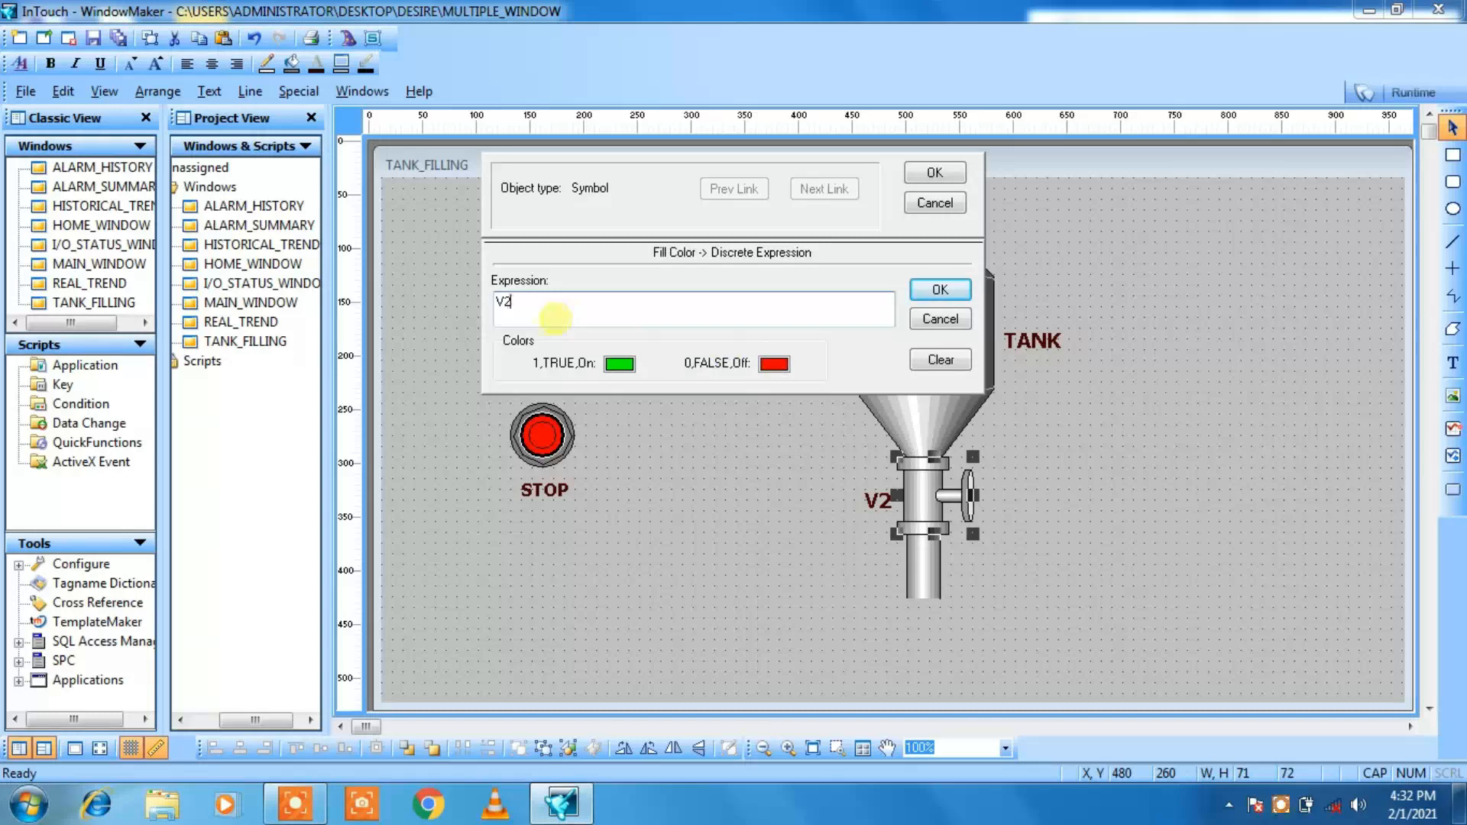
Step: Define the tag V2 as Memory Discrete with initial value Off, save it and apply the outlet valve's animation link
{"action": "double_click", "coordinate": [503, 302]}
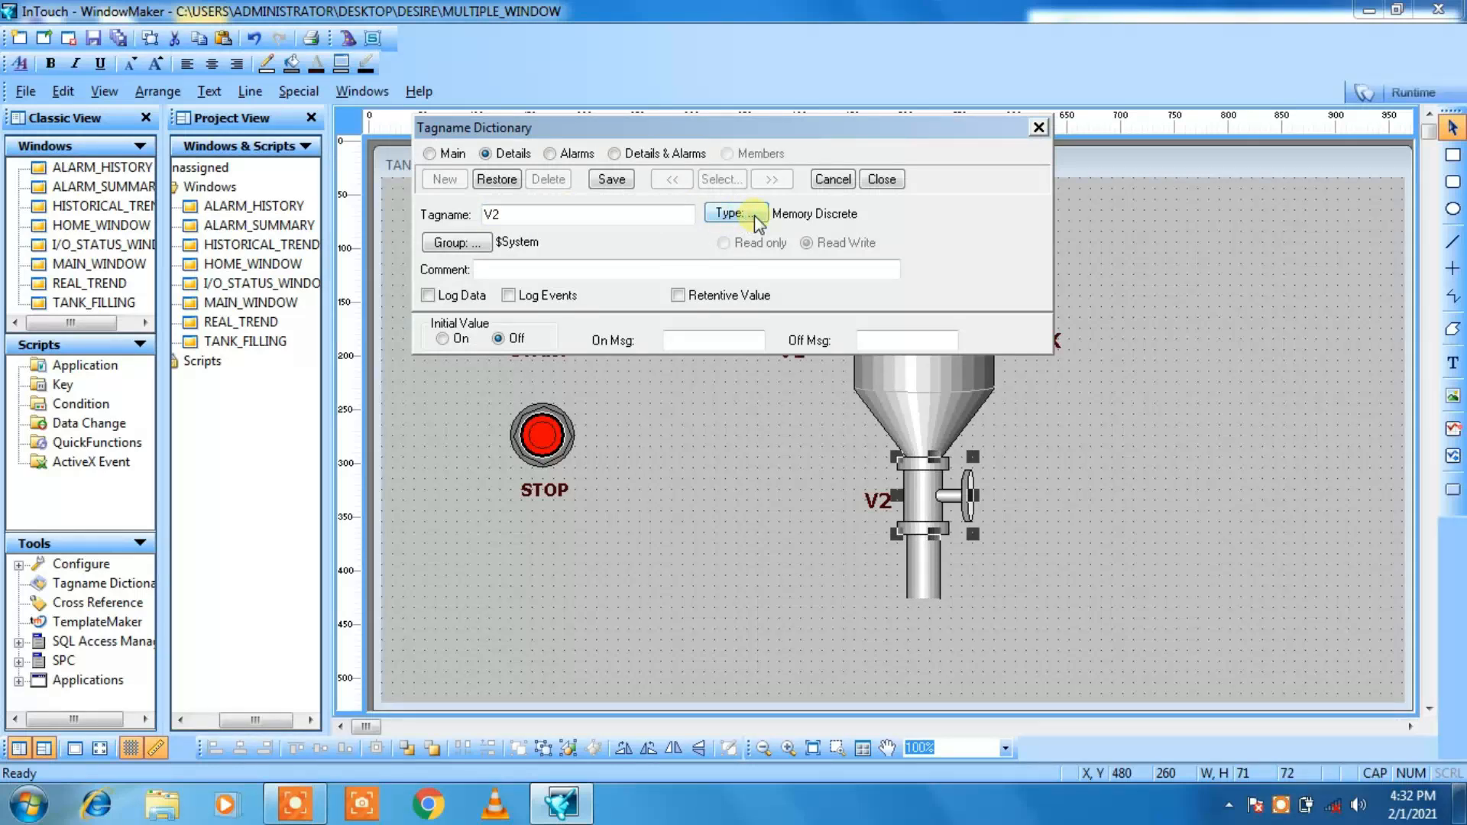
{"action": "left_click", "coordinate": [609, 182]}
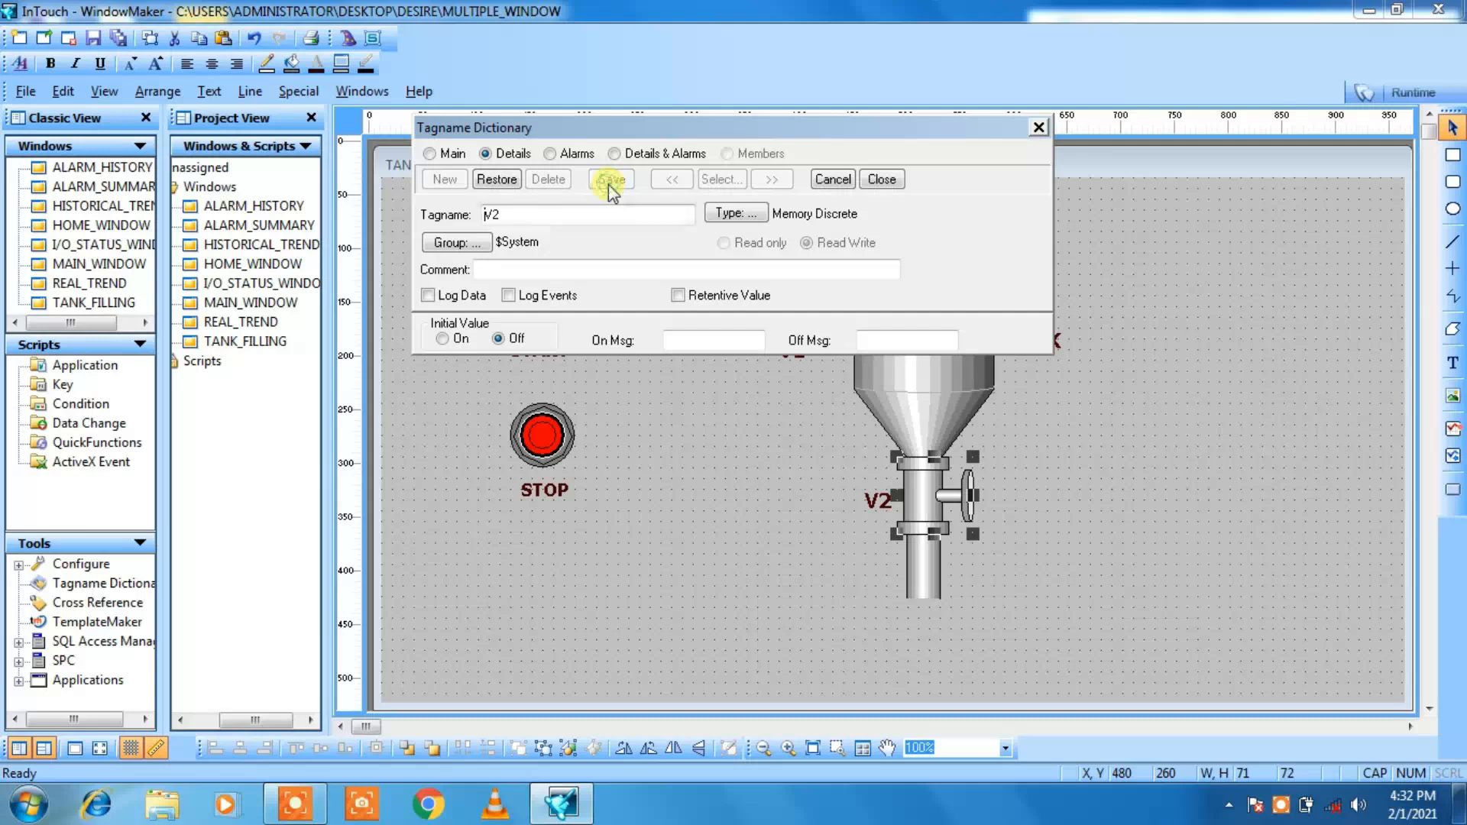
{"action": "left_click", "coordinate": [882, 179]}
{"action": "left_click", "coordinate": [924, 175]}
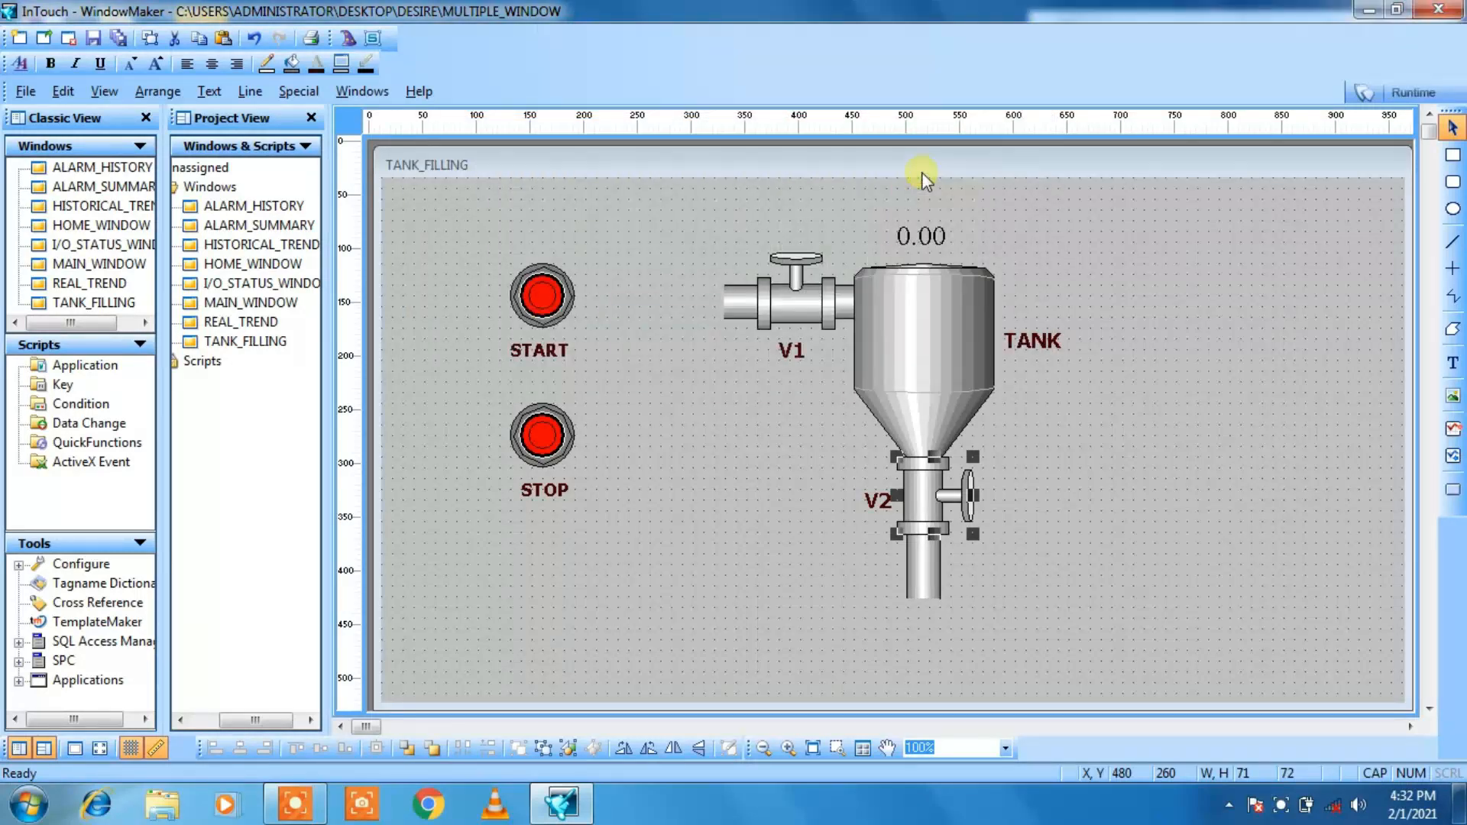
{"action": "left_click", "coordinate": [1154, 289]}
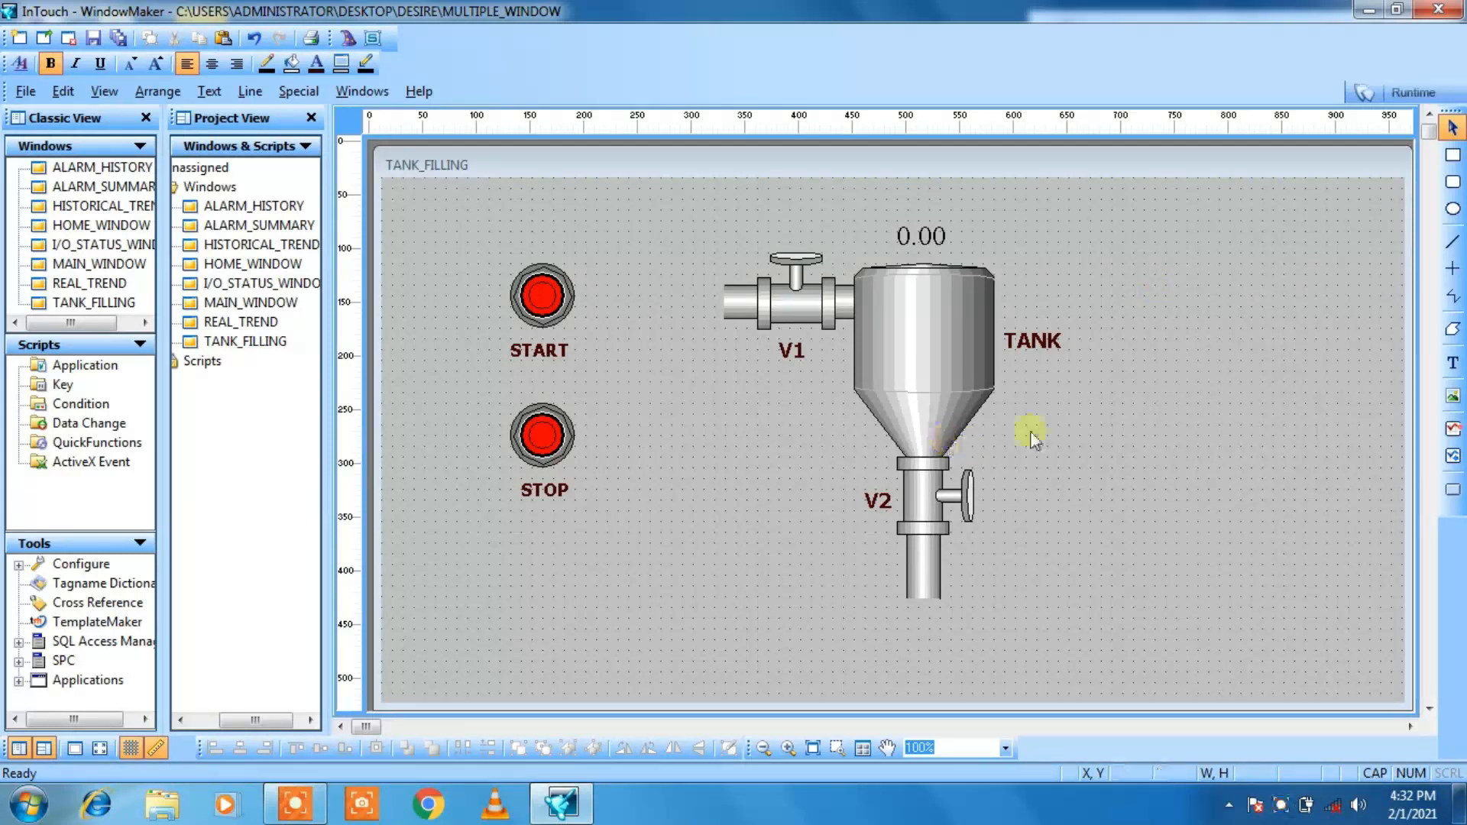
Step: Keep the tank's Symbol Factory shape and break its cell into a plain symbol
{"action": "double_click", "coordinate": [924, 357]}
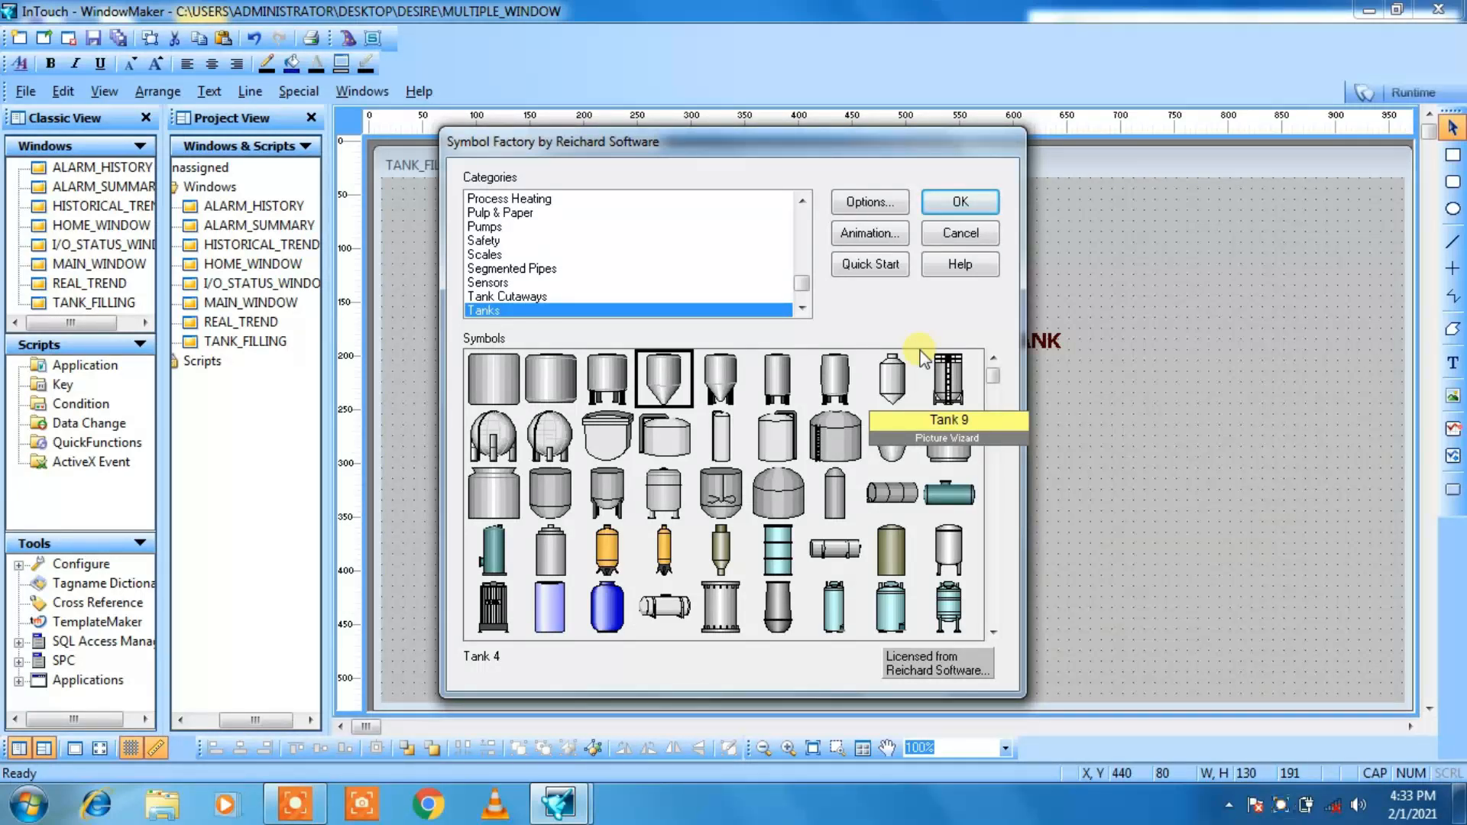
{"action": "left_click", "coordinate": [955, 203]}
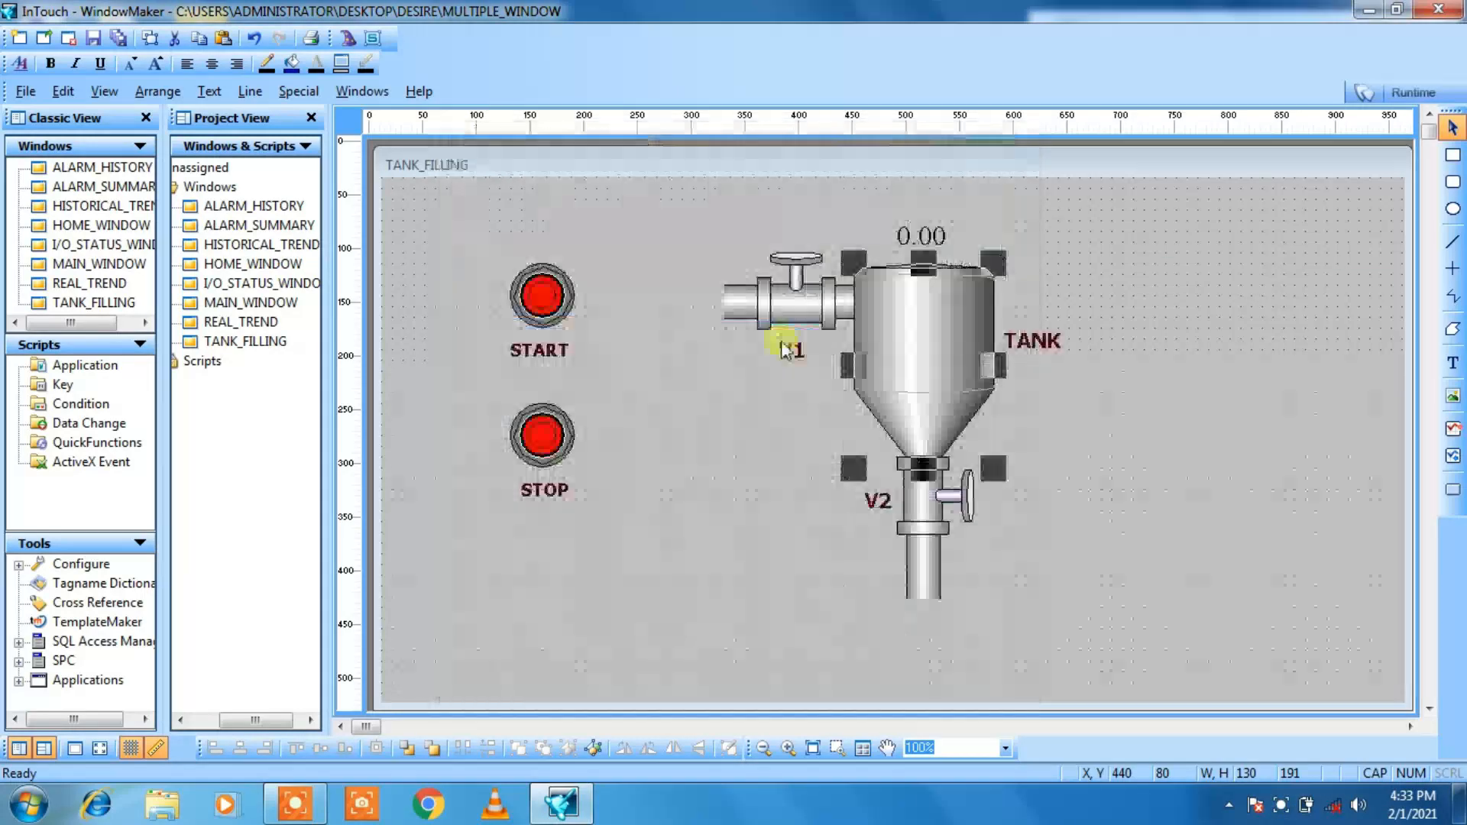
{"action": "left_click", "coordinate": [593, 749]}
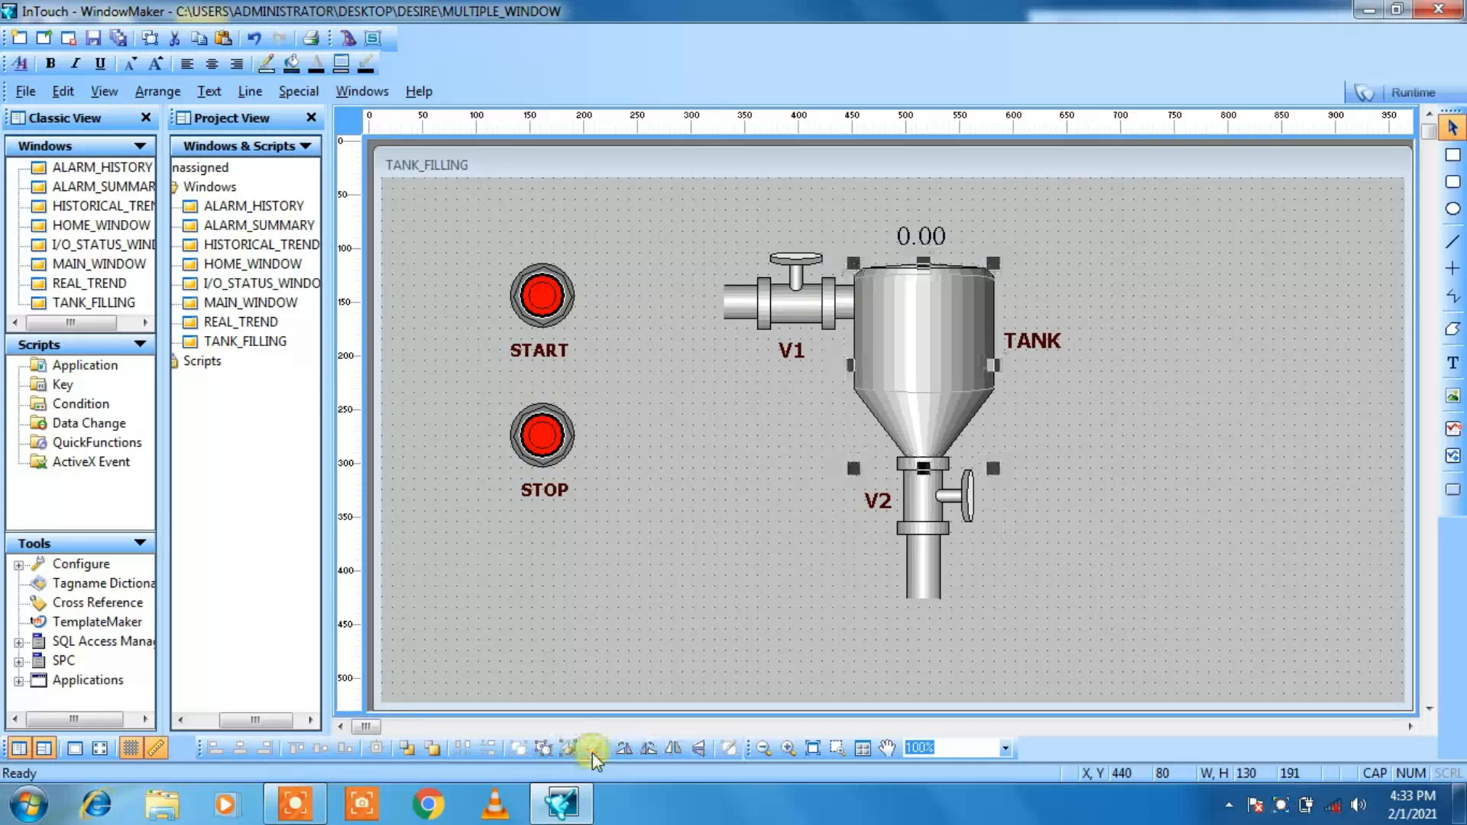
Step: Give the tank symbol a vertical percent fill link with the expression TANK
{"action": "double_click", "coordinate": [918, 377]}
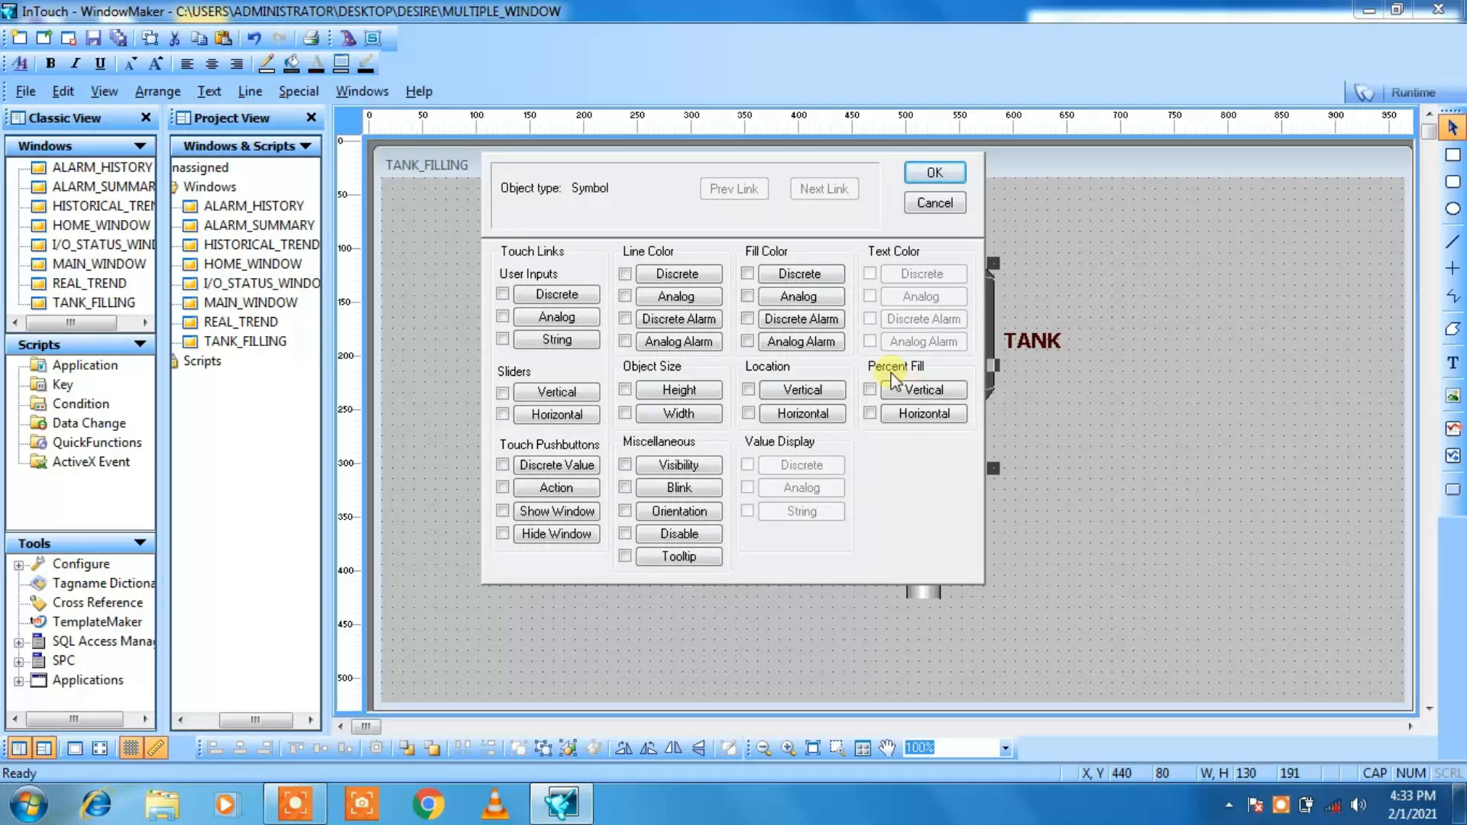
{"action": "left_click", "coordinate": [869, 390]}
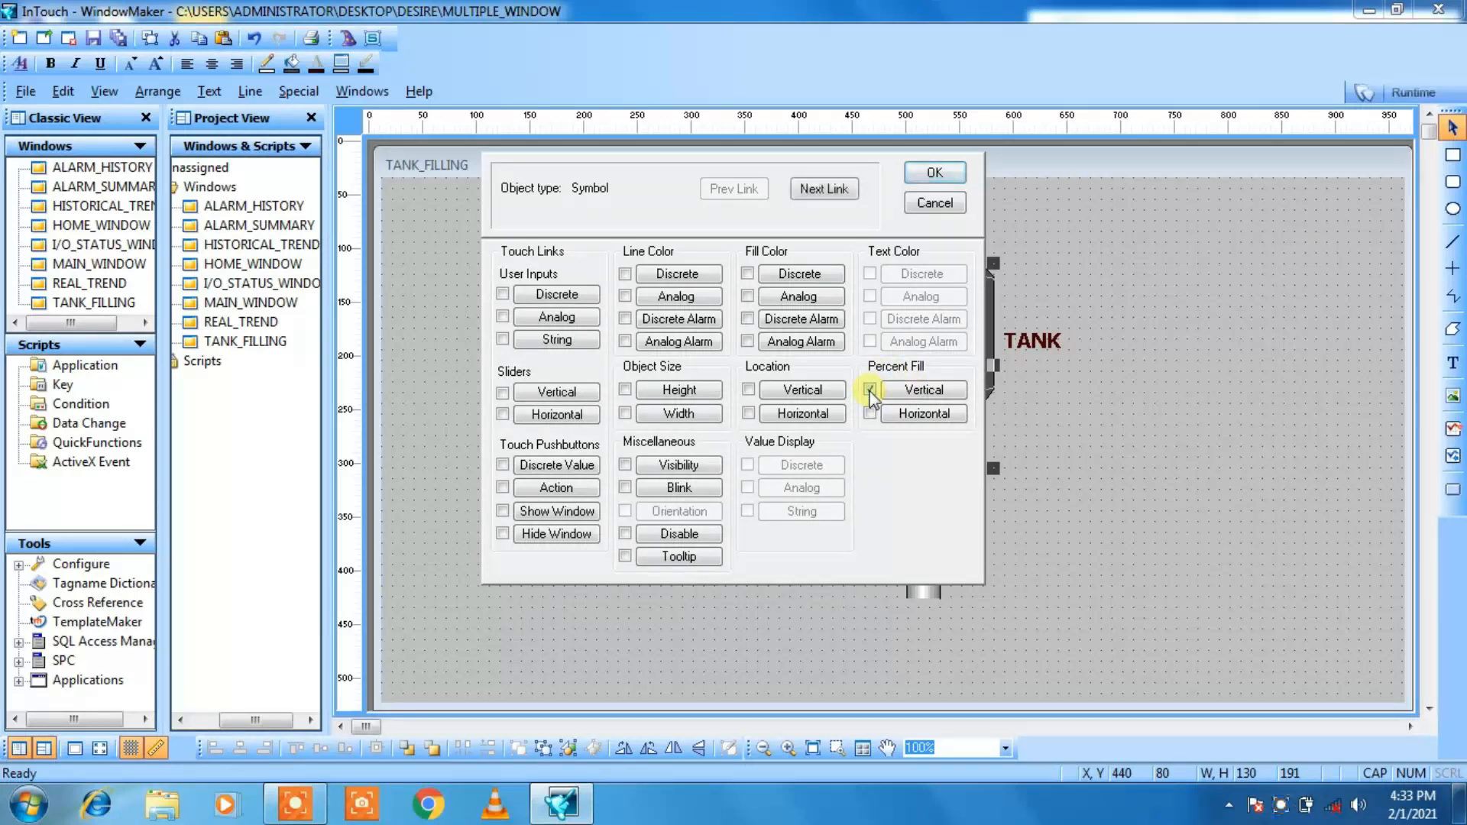
{"action": "left_click", "coordinate": [838, 192]}
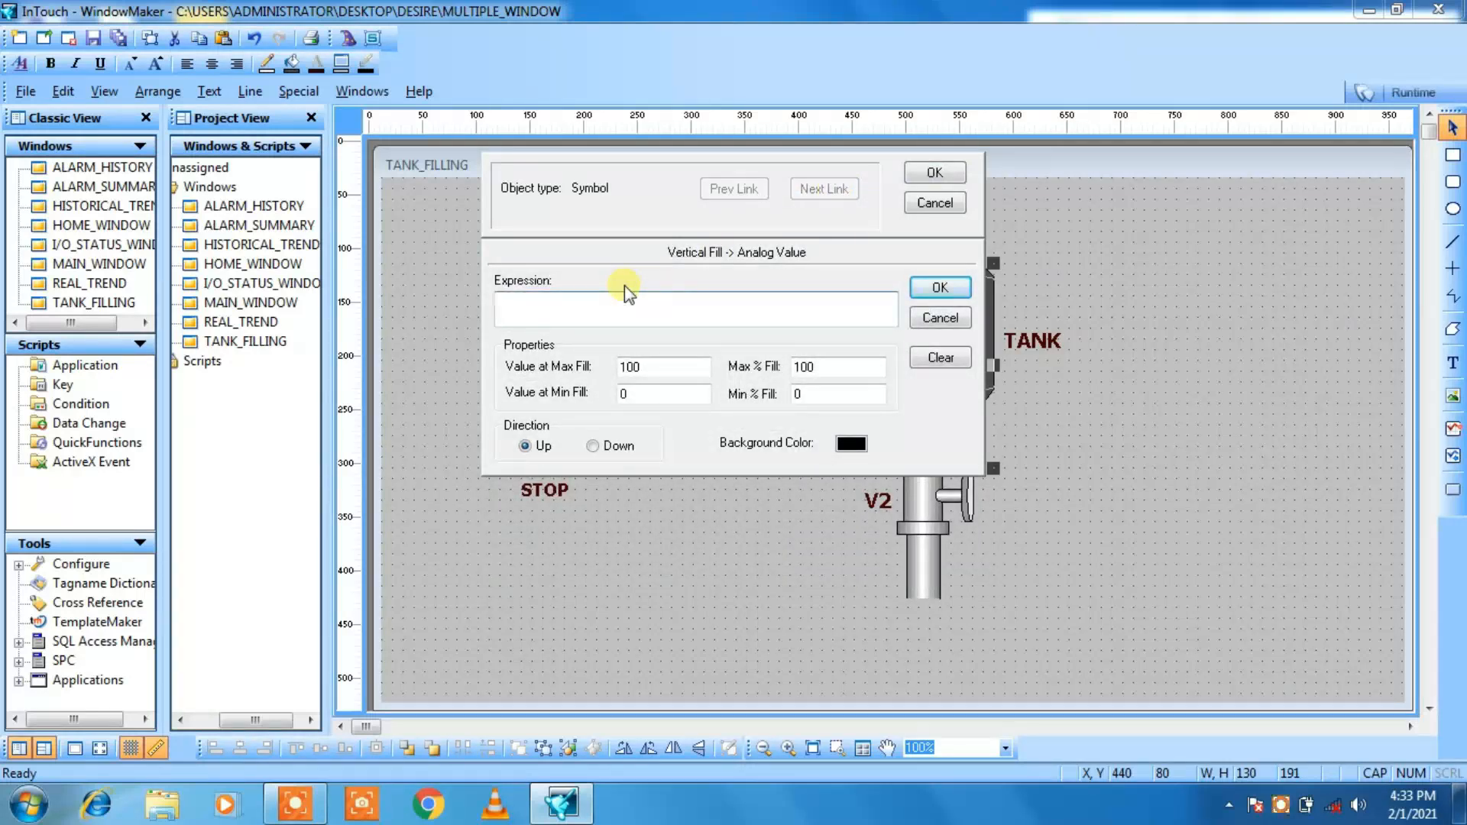
{"action": "type", "text": "TANK"}
Step: Define the tag TANK as Memory Real, save it and apply the tank's vertical fill link
{"action": "double_click", "coordinate": [512, 304]}
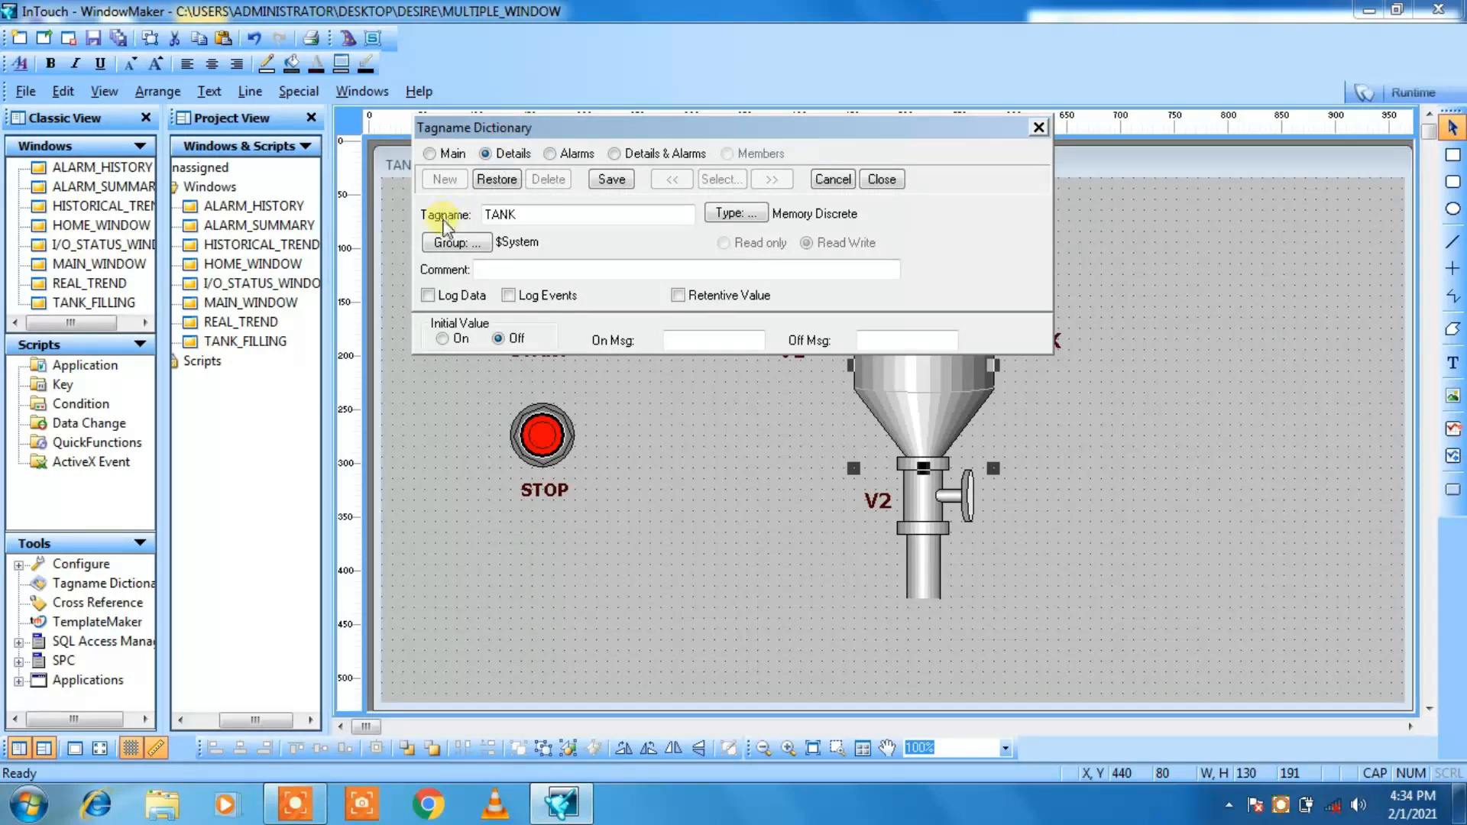
{"action": "left_click", "coordinate": [736, 217]}
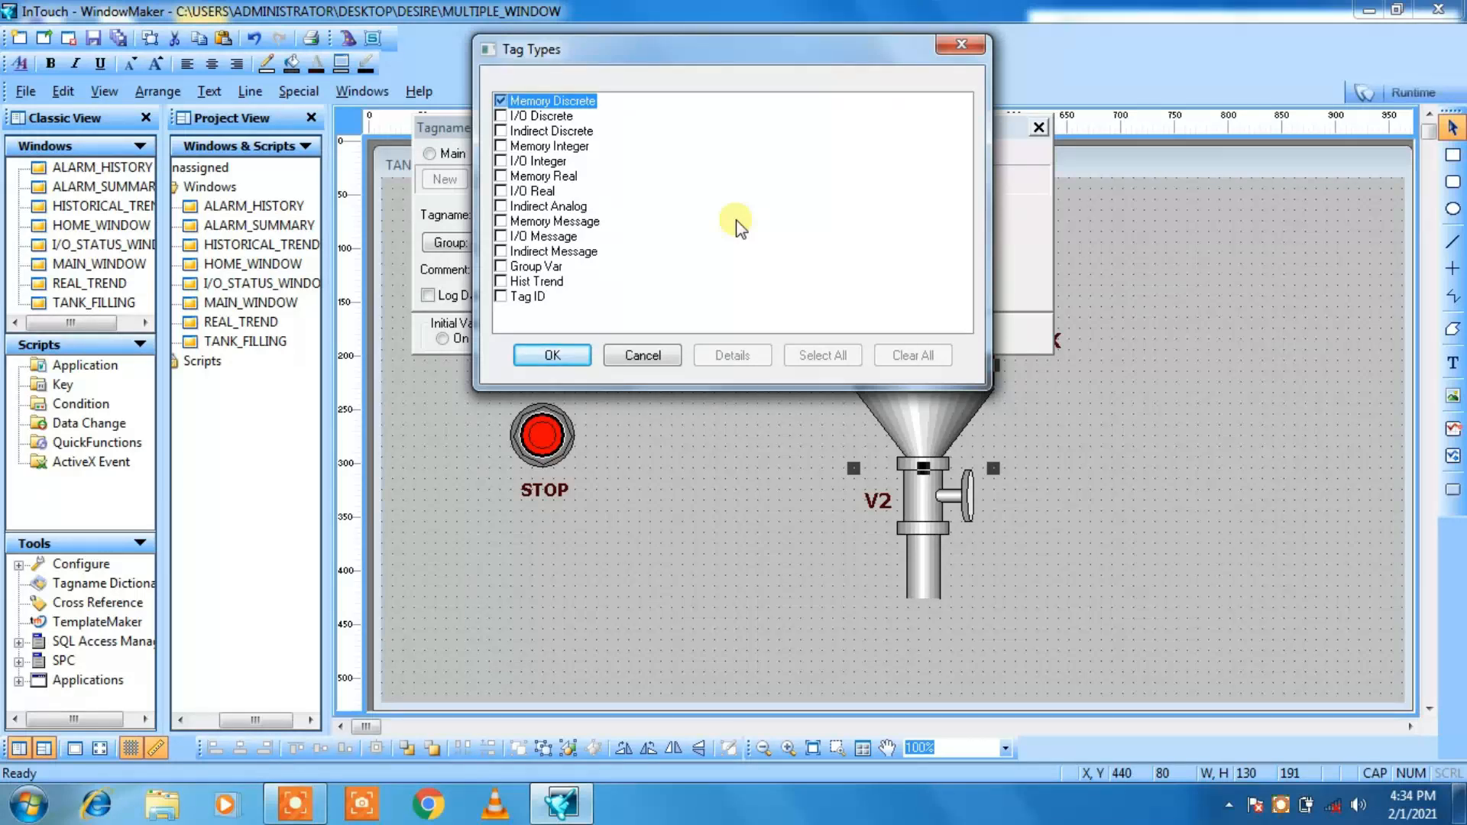
{"action": "left_click", "coordinate": [502, 176]}
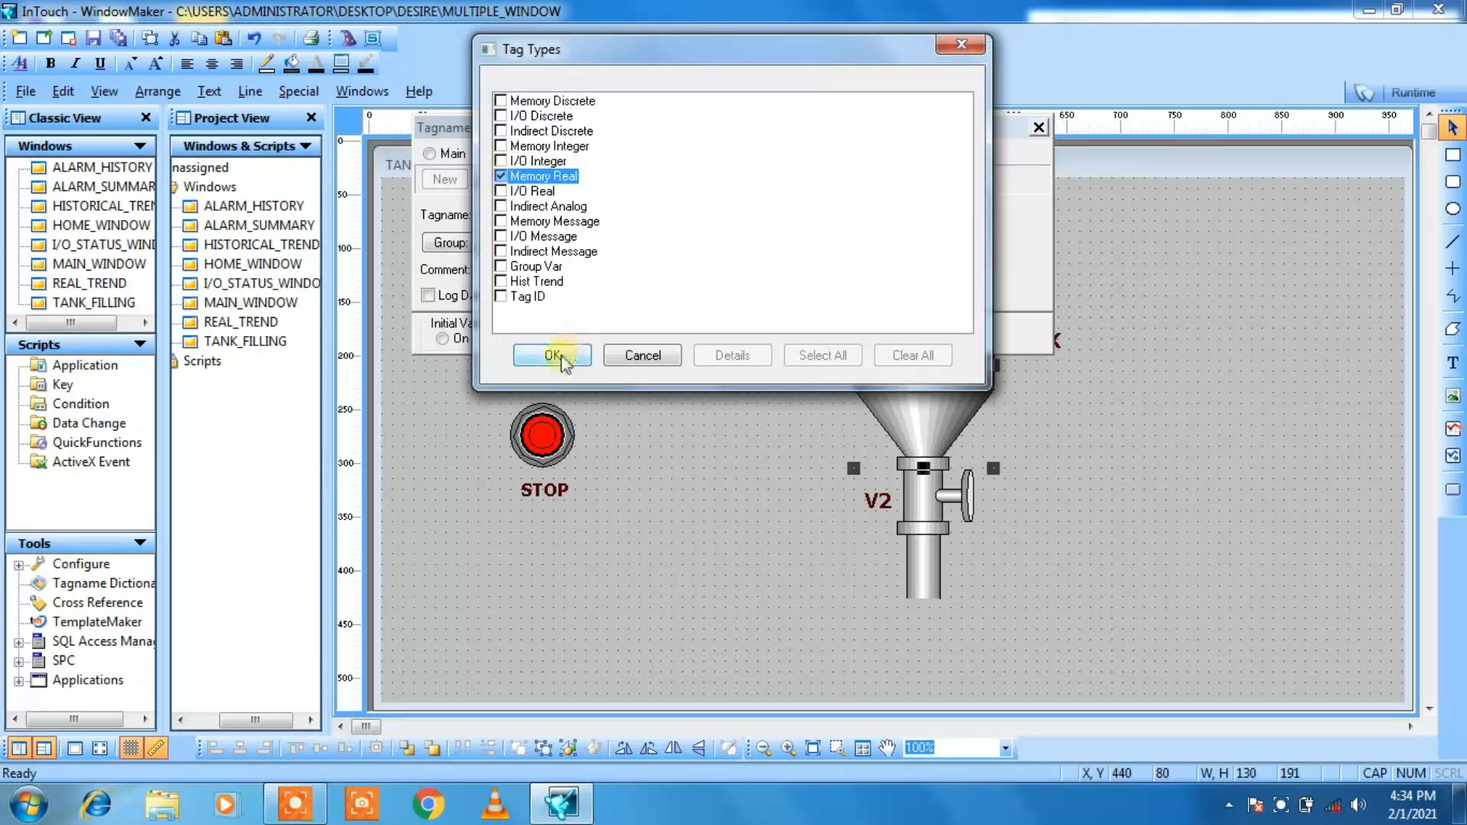
{"action": "left_click", "coordinate": [561, 354]}
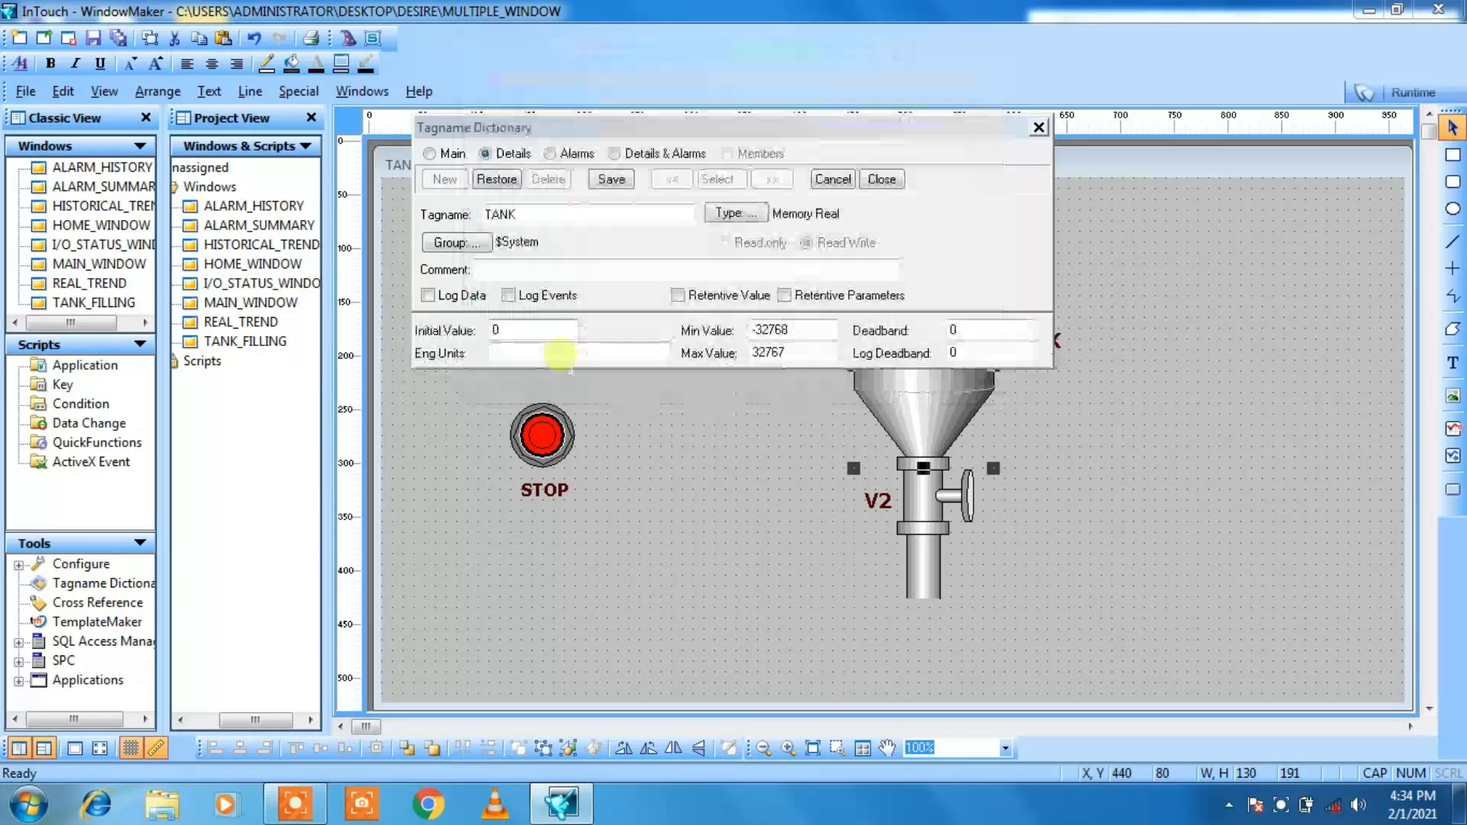
{"action": "left_click", "coordinate": [611, 178]}
{"action": "left_click", "coordinate": [881, 179]}
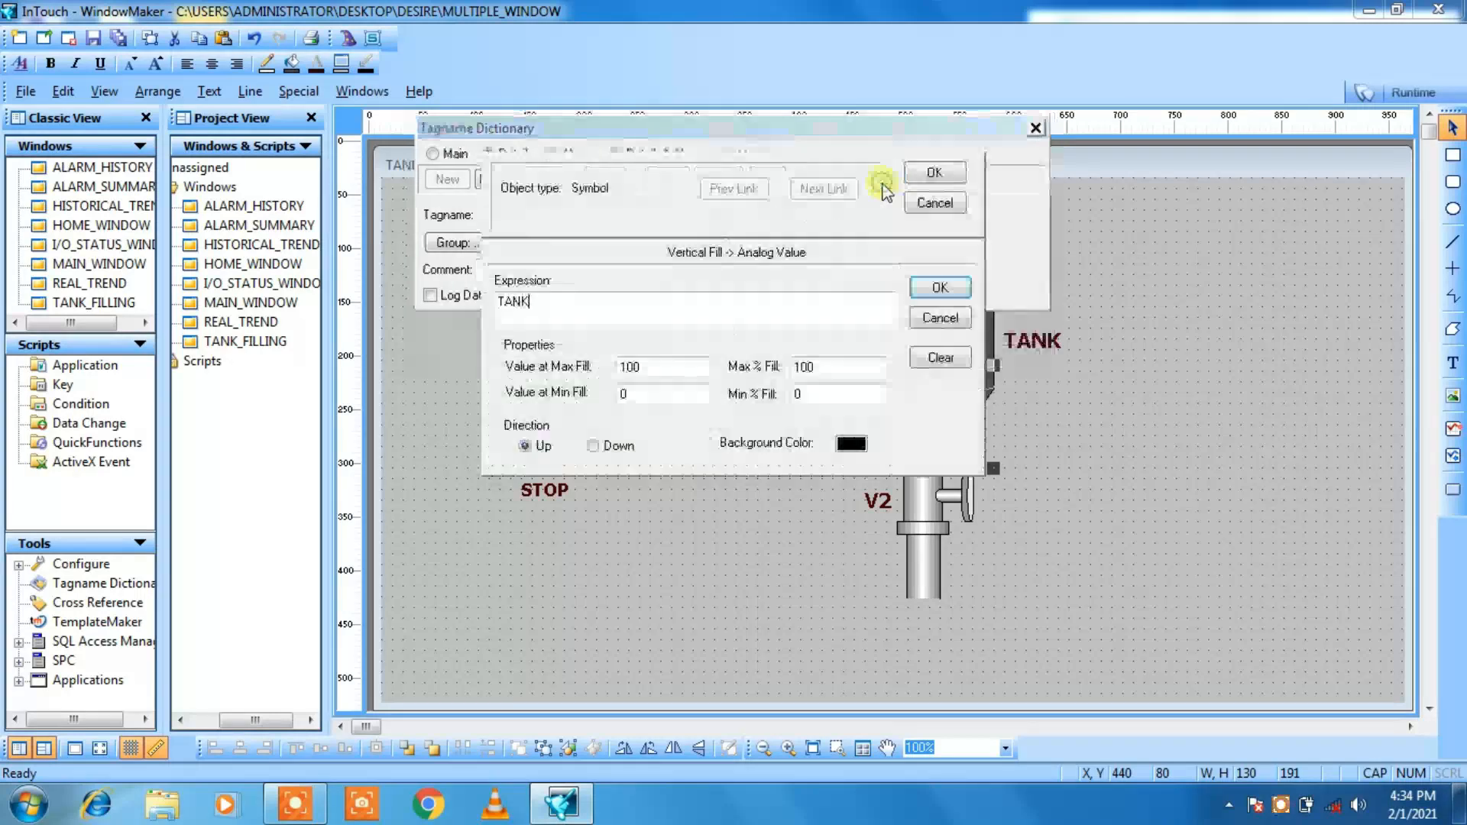
{"action": "left_click", "coordinate": [937, 174]}
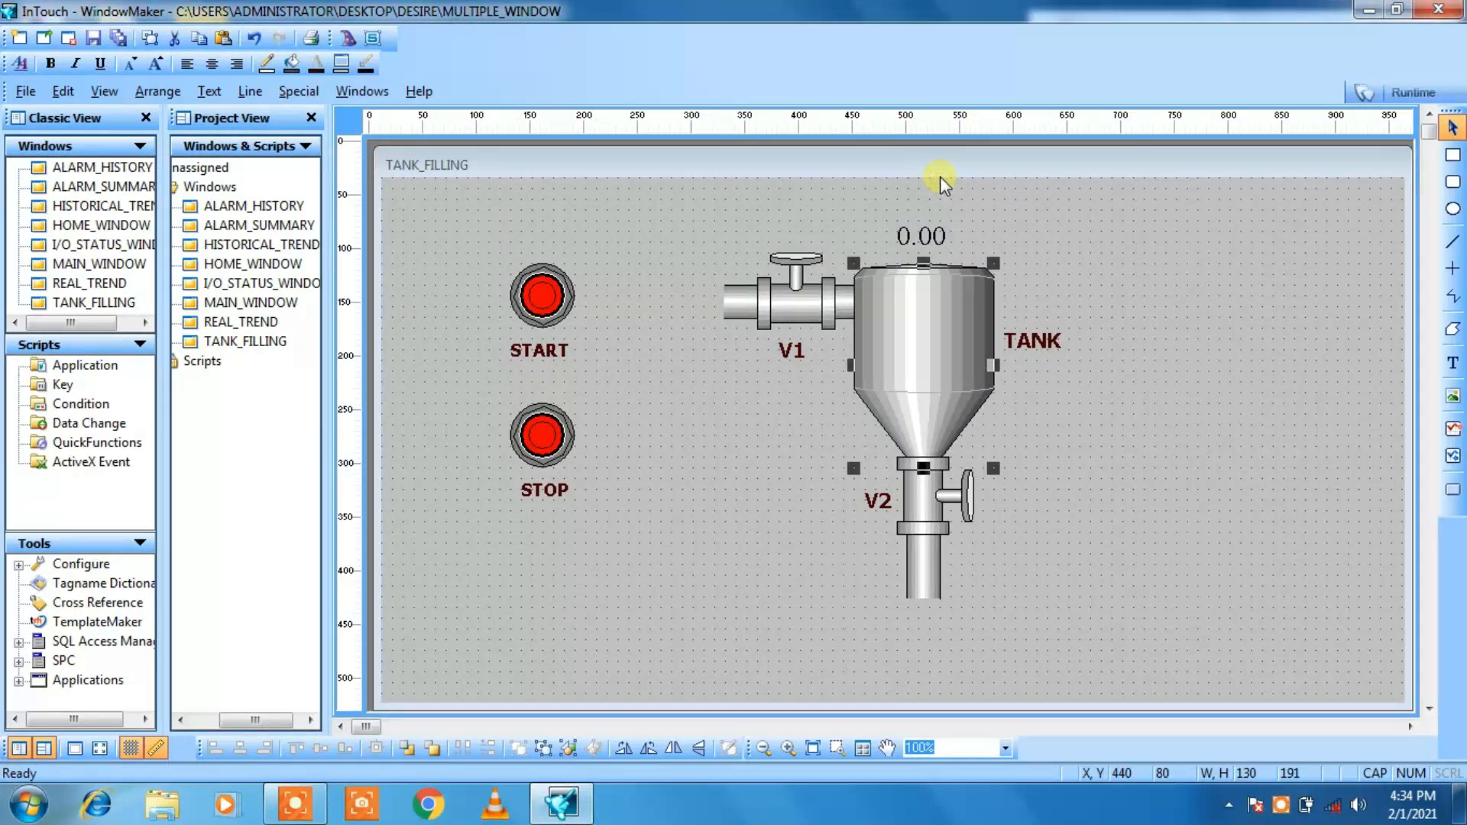
{"action": "left_click", "coordinate": [1106, 322]}
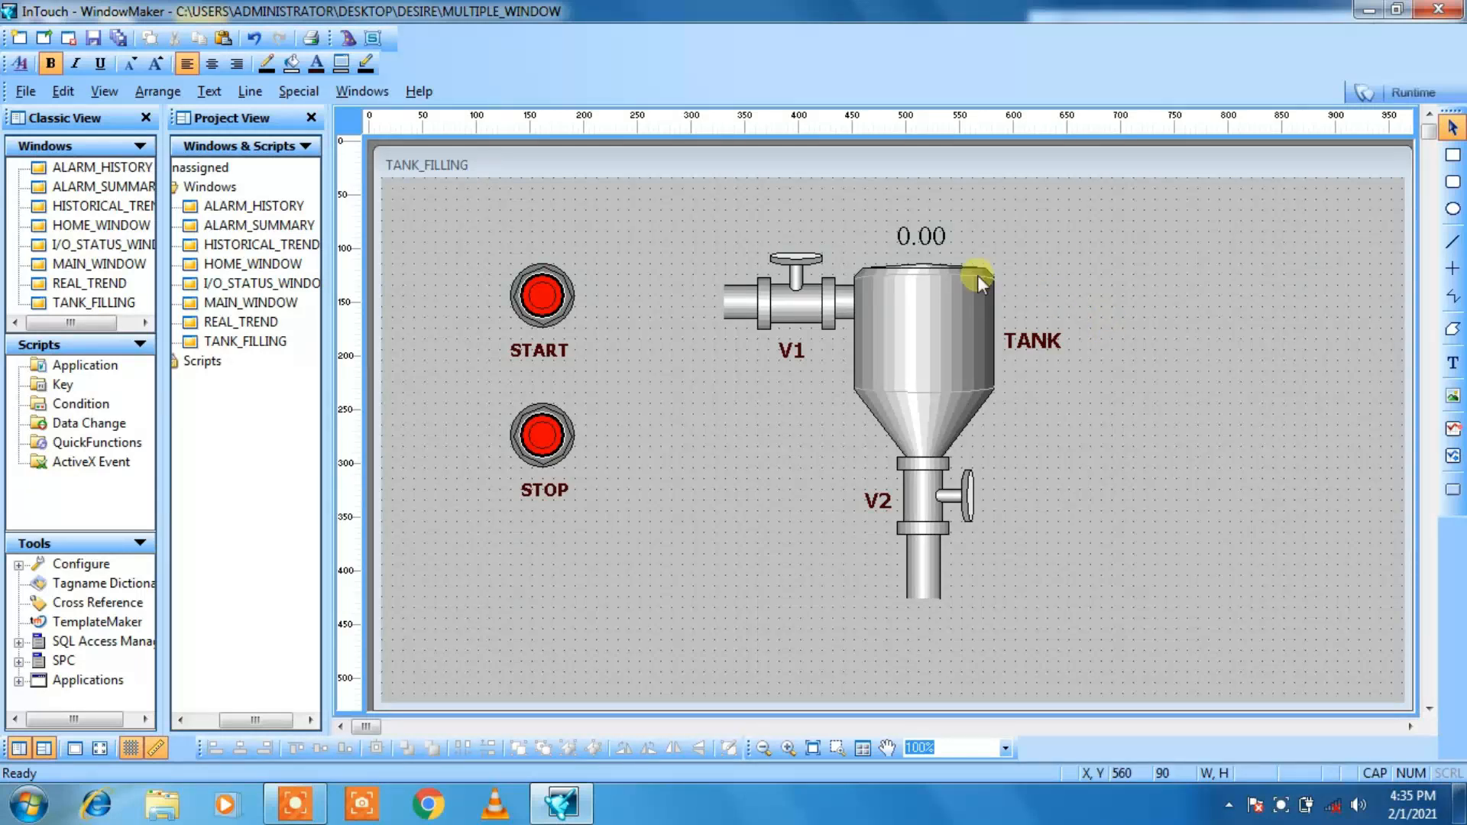
Step: Assign the tagname TANK to the analog value display above the tank, keeping the 0.00 number format
{"action": "double_click", "coordinate": [921, 239]}
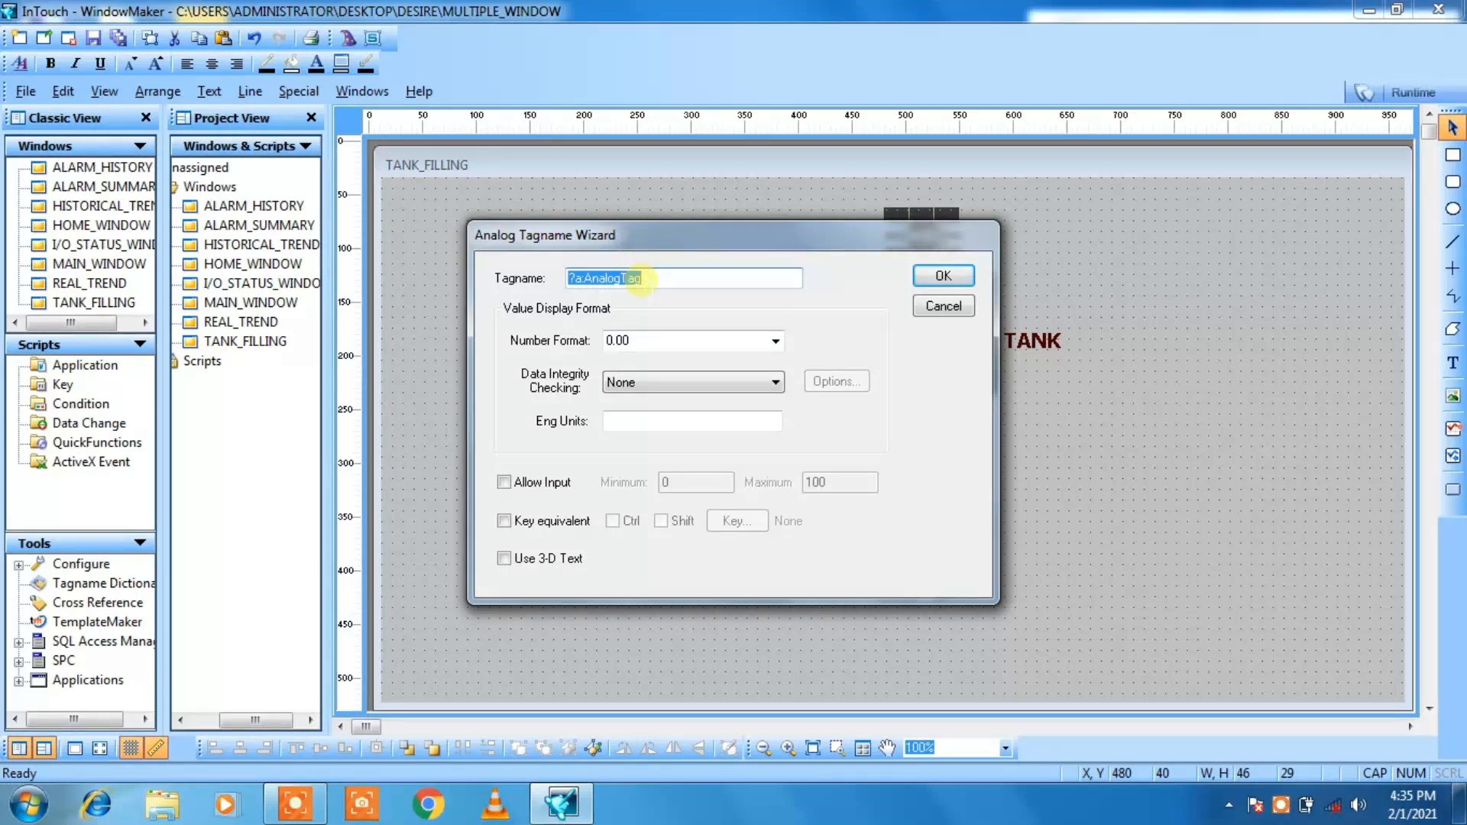
{"action": "type", "text": "TANK"}
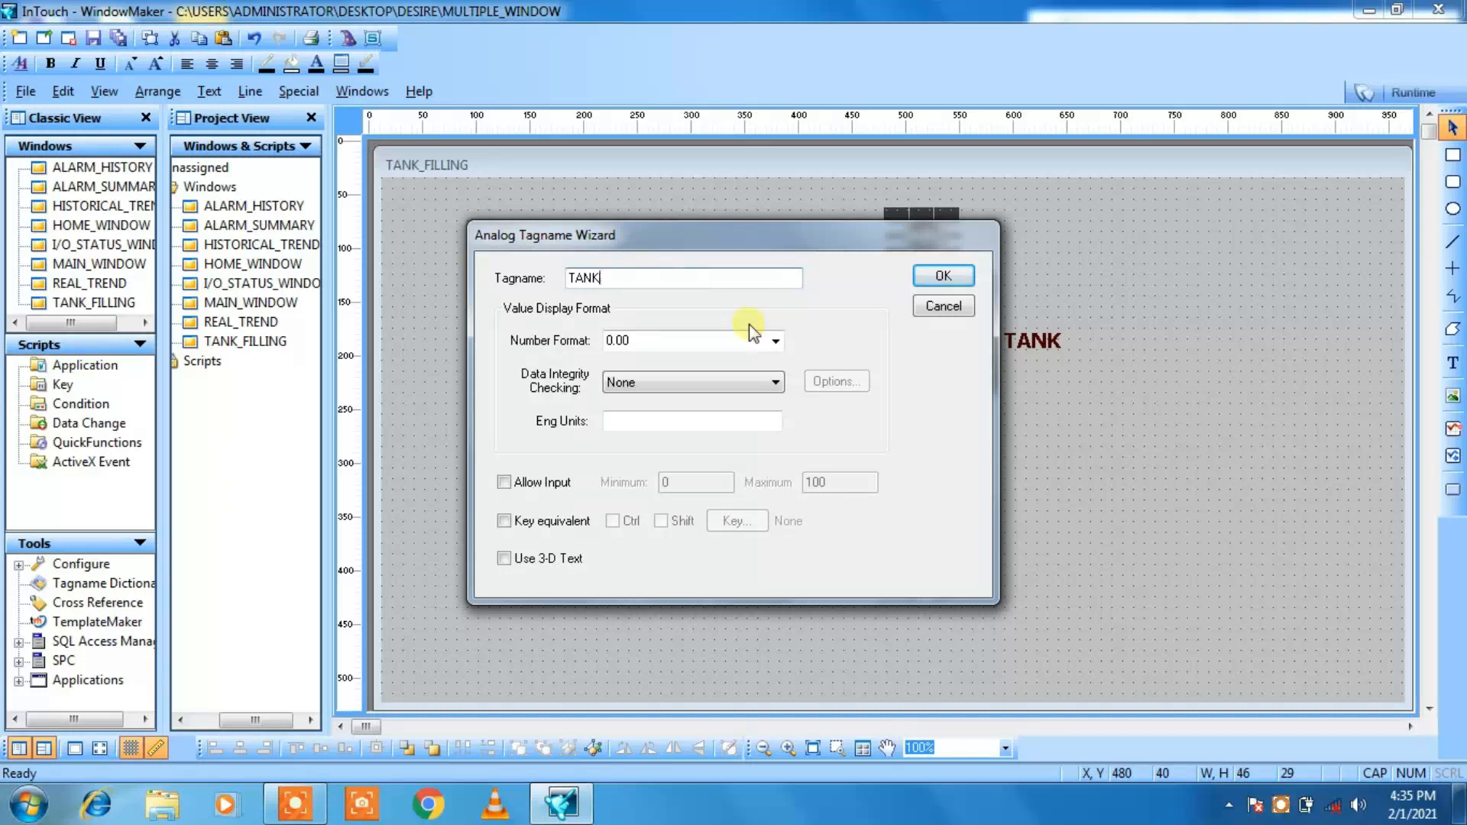
{"action": "left_click", "coordinate": [952, 279]}
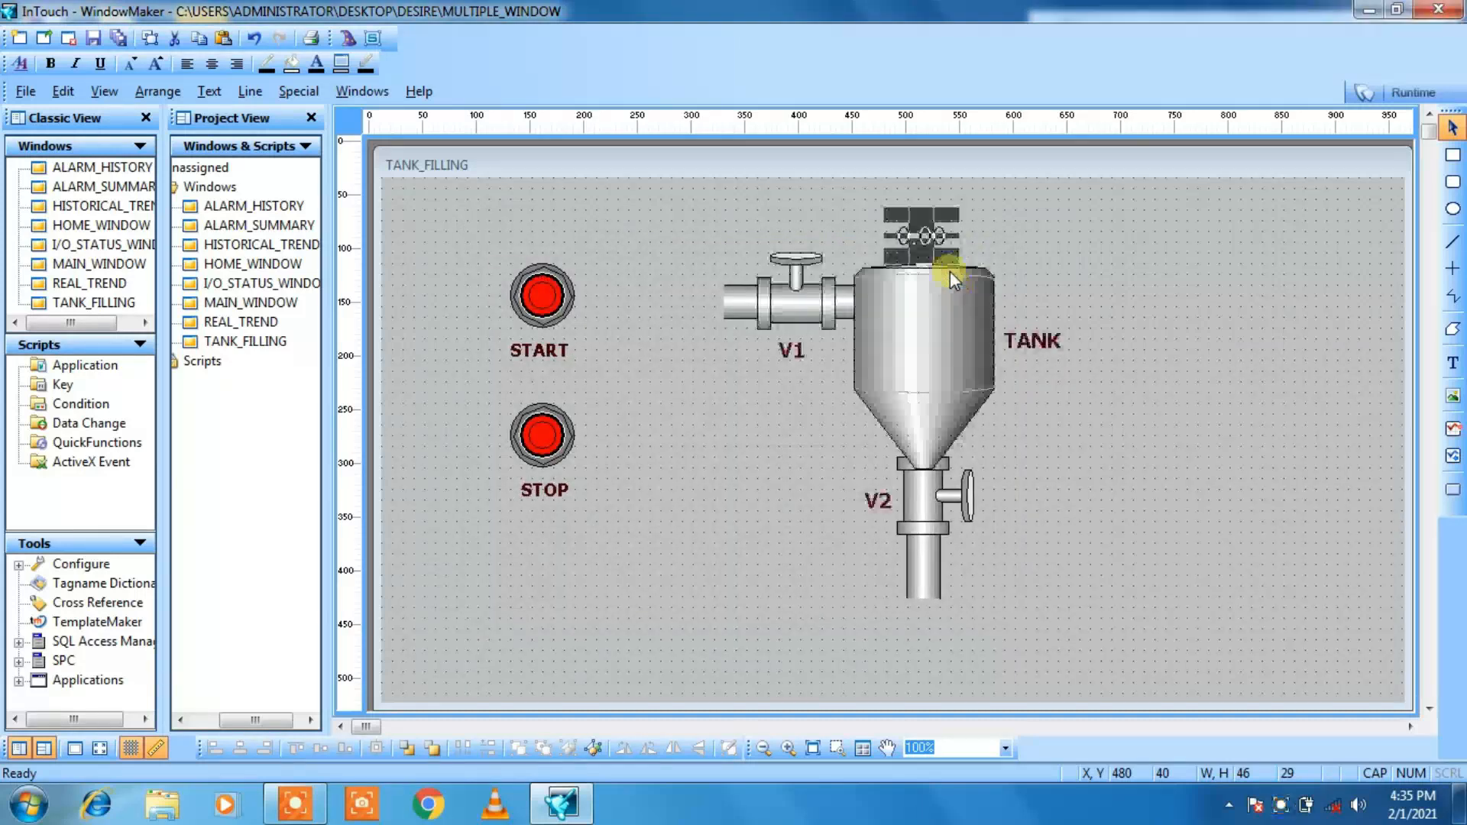
{"action": "left_click", "coordinate": [688, 680]}
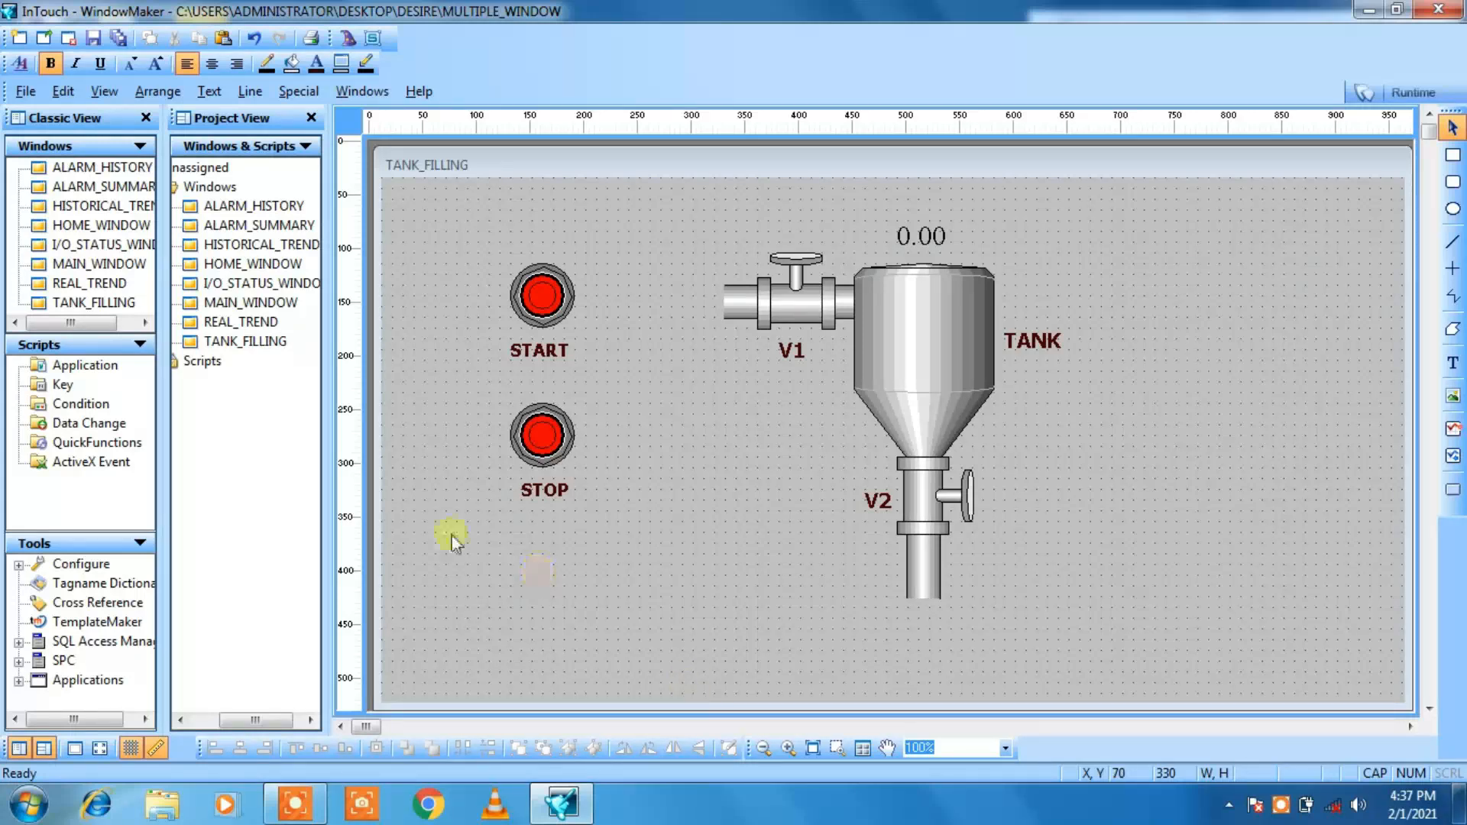
Step: View the MAIN_WINDOW screen and return to the TANK_FILLING window
{"action": "double_click", "coordinate": [260, 302]}
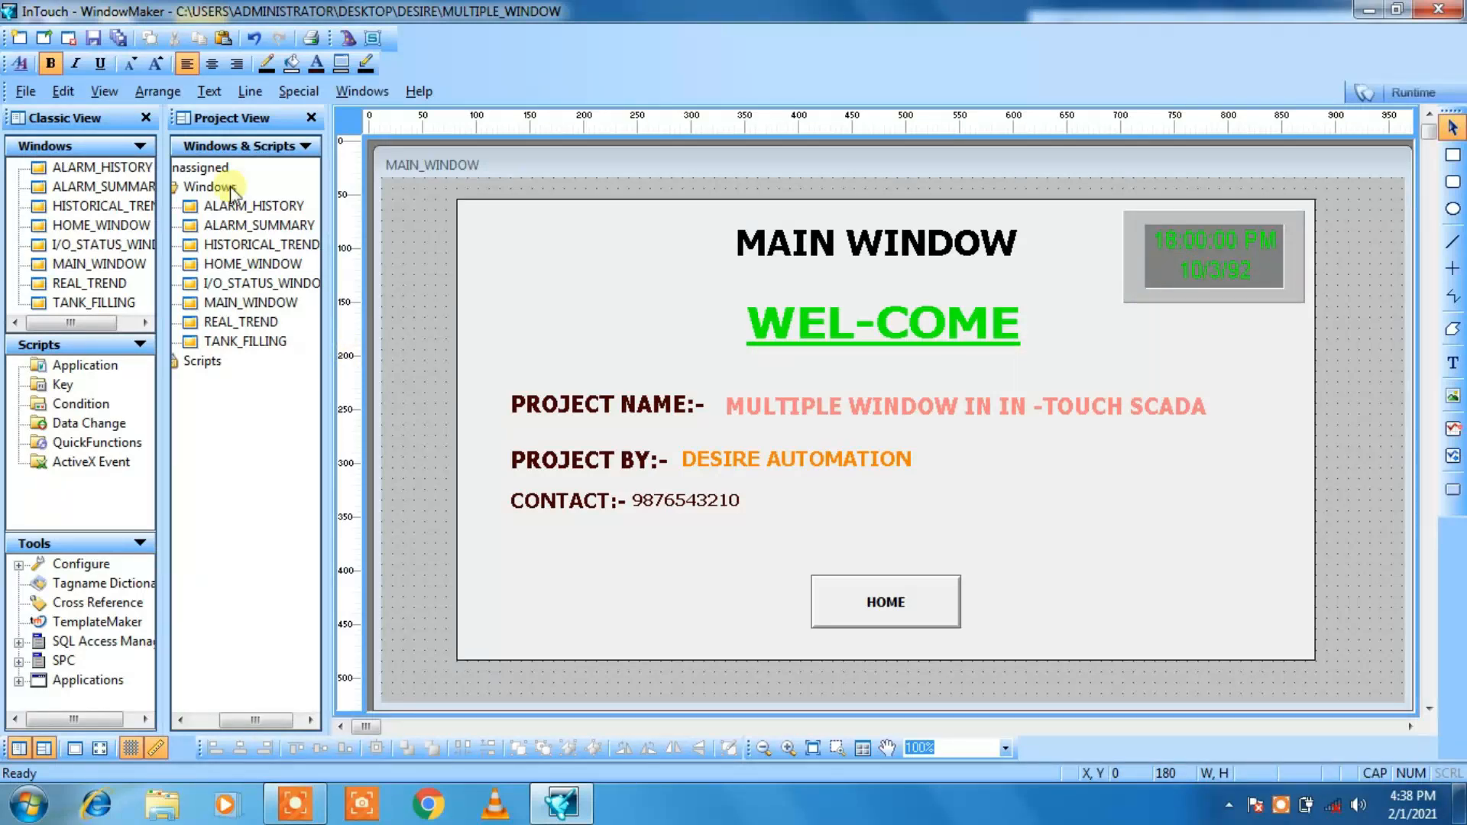
{"action": "double_click", "coordinate": [211, 346]}
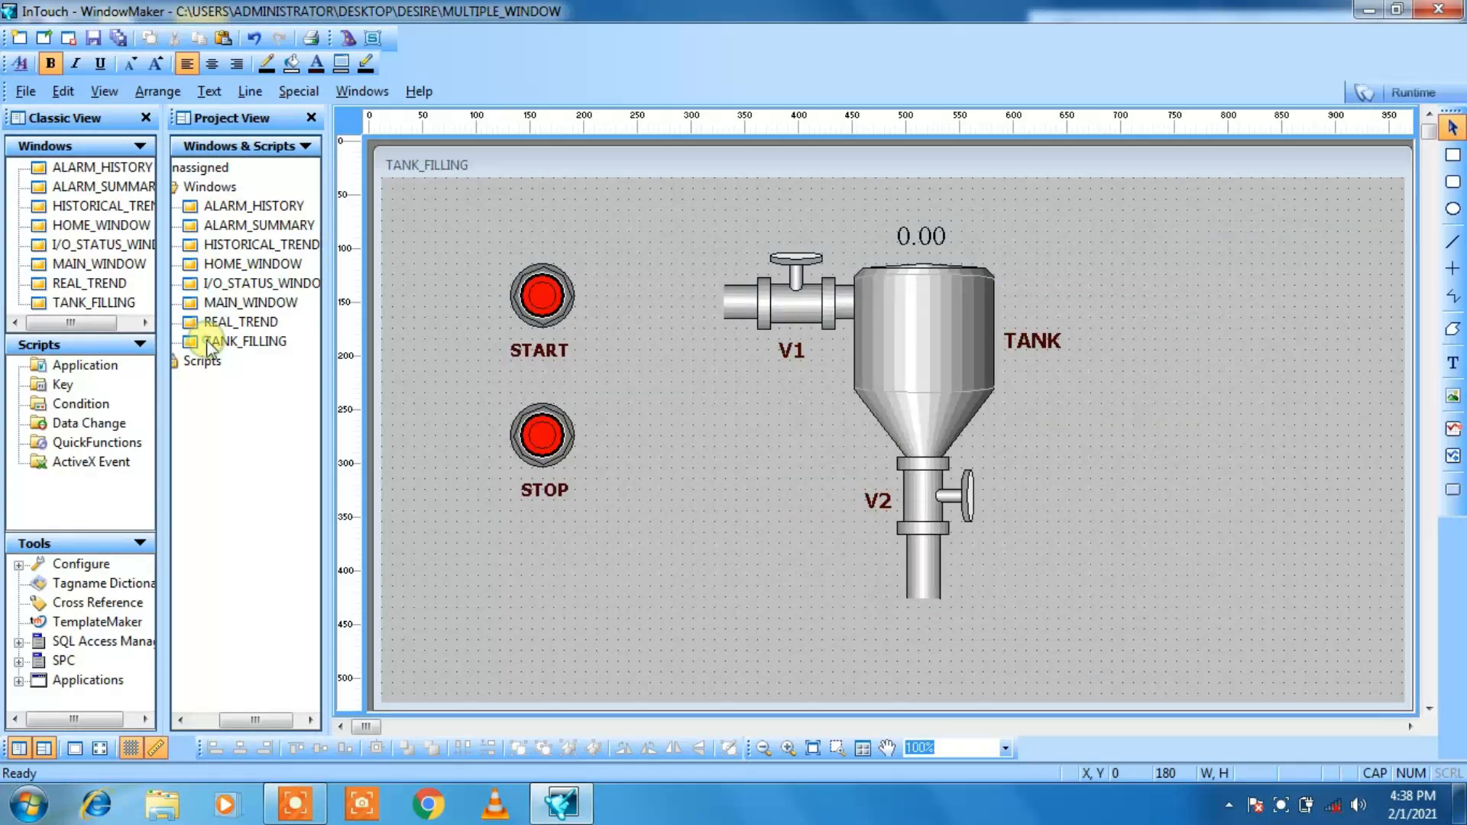
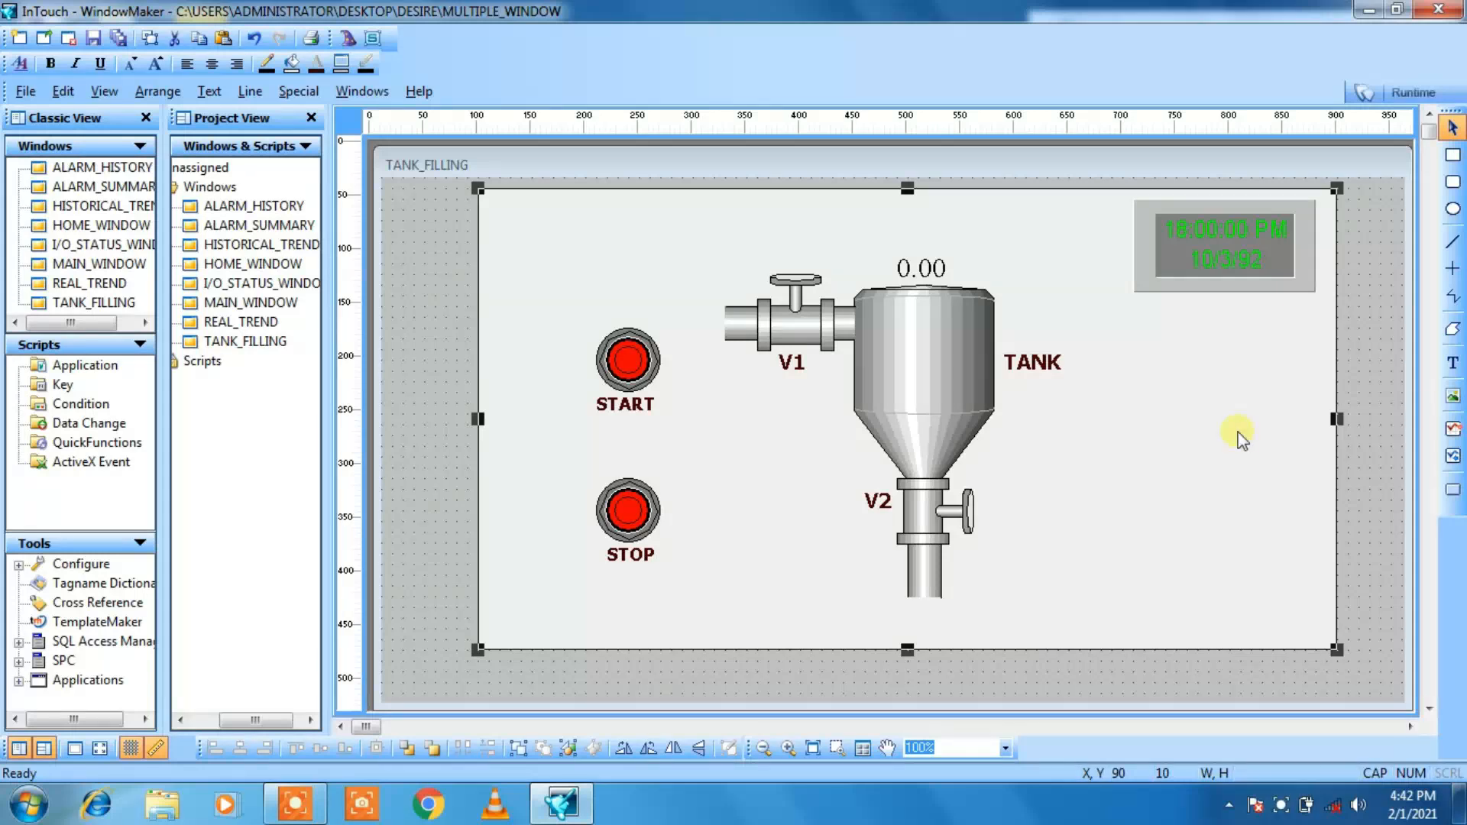
Step: Add the title text TANK FILLING above the valve V1 in the TANK_FILLING window
{"action": "left_click", "coordinate": [1453, 362]}
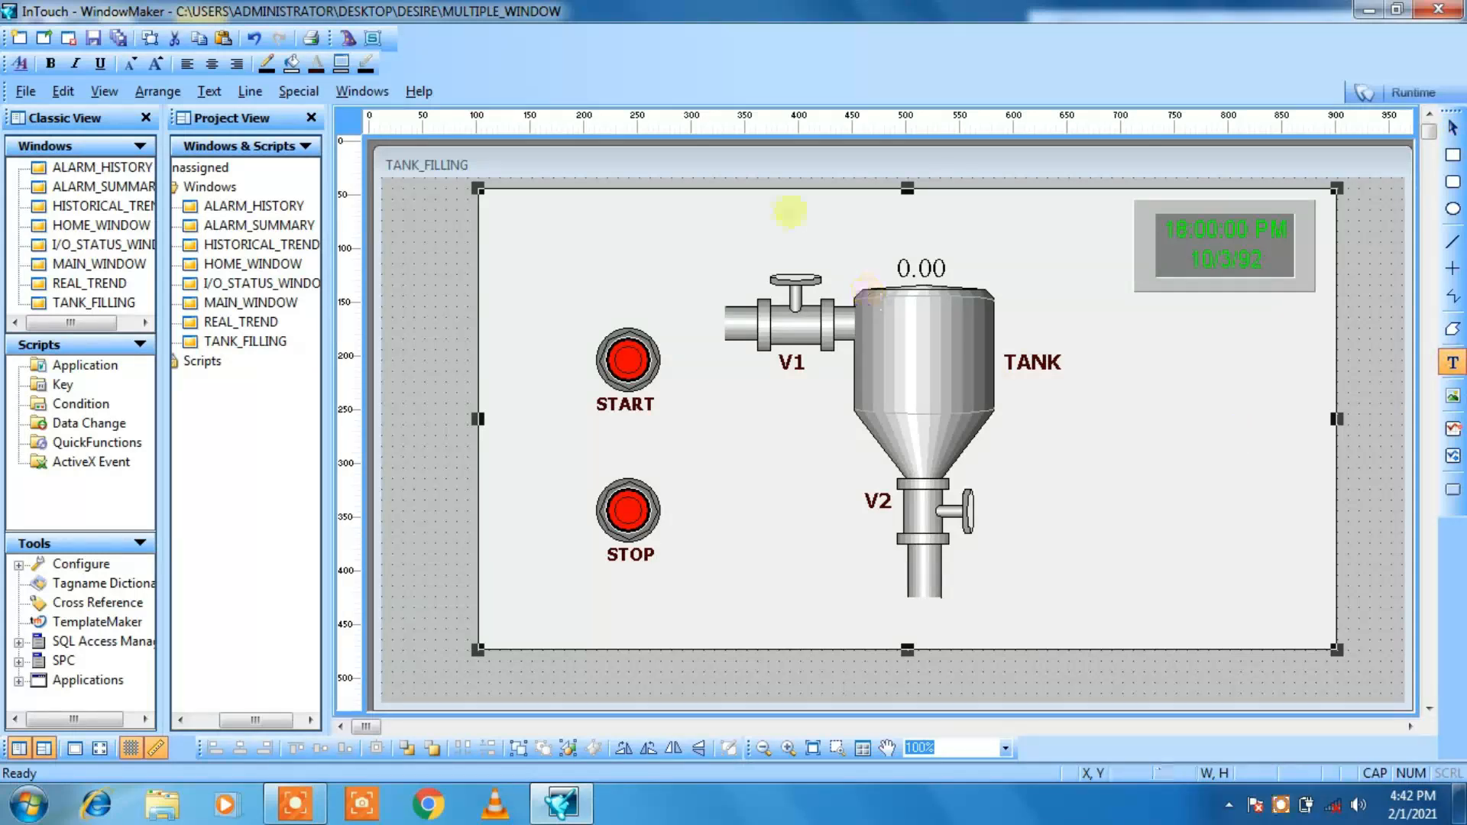
{"action": "left_click", "coordinate": [760, 216]}
{"action": "type", "text": "TA"}
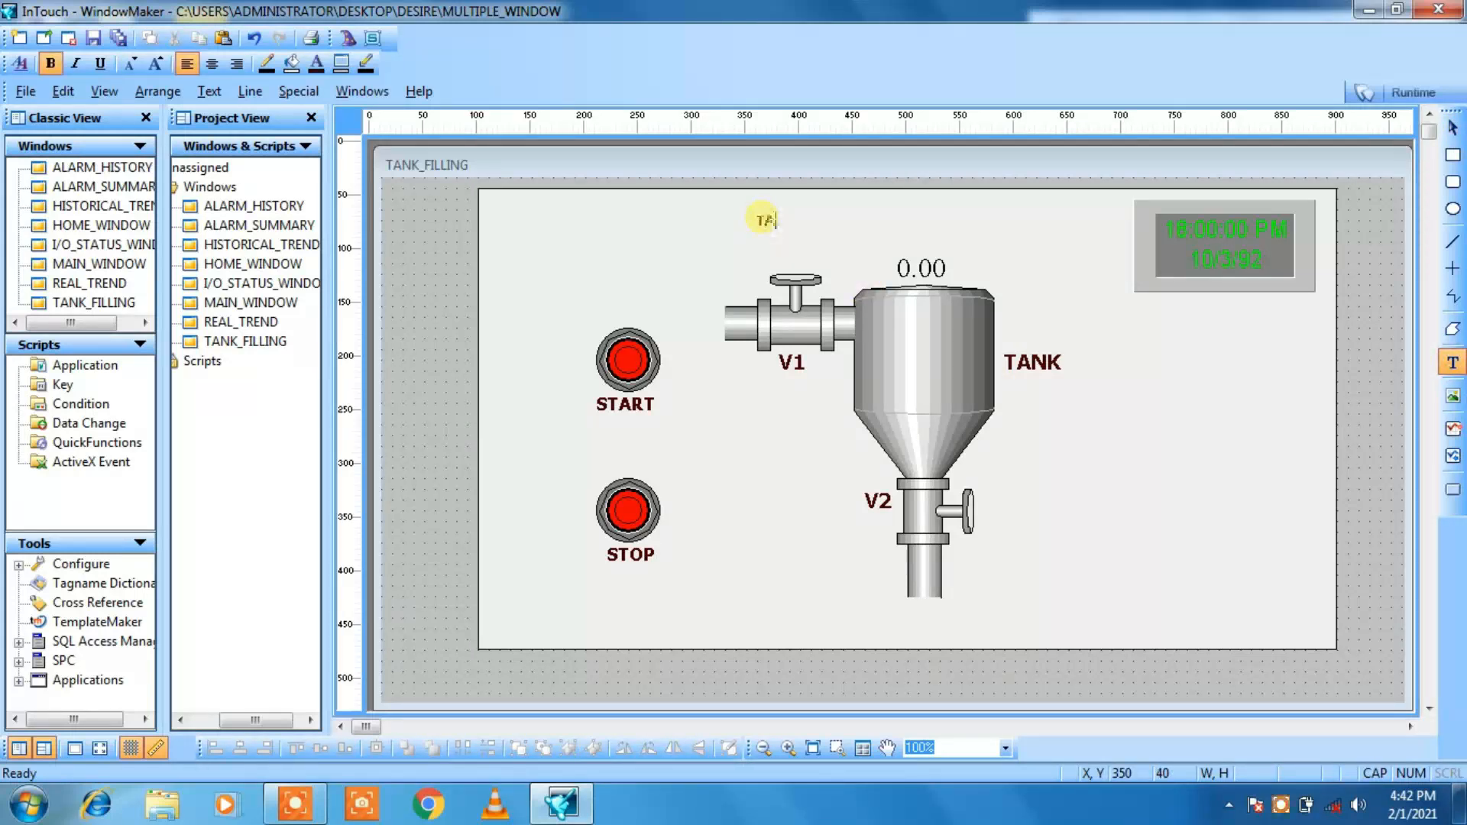
{"action": "type", "text": "NK FILLING"}
{"action": "key", "text": "Escape"}
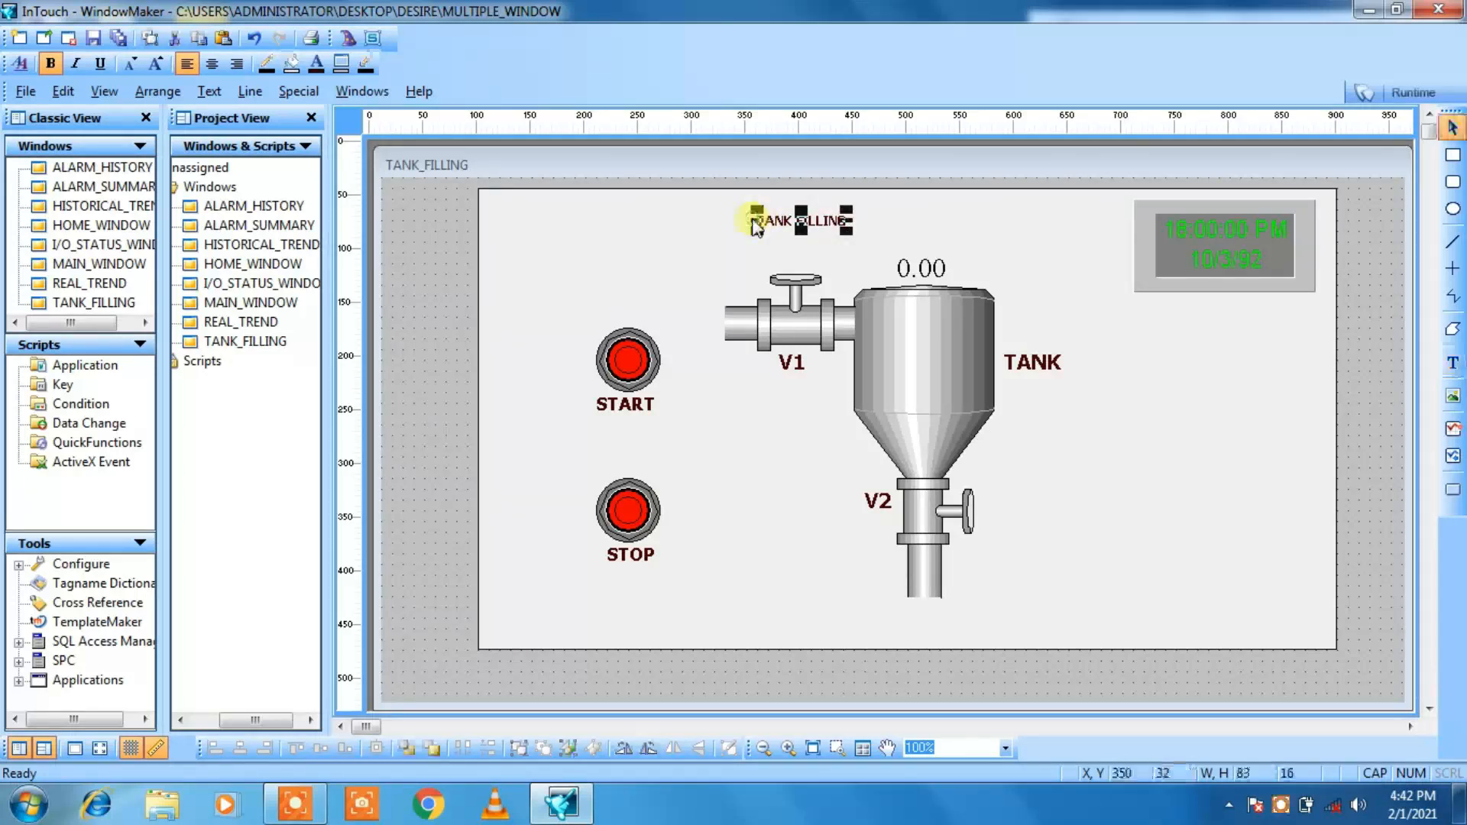
Step: Enlarge the TANK FILLING title by three font steps and move it to about X 390, Y 30 above the tank
{"action": "left_click", "coordinate": [159, 63]}
{"action": "left_click", "coordinate": [158, 62]}
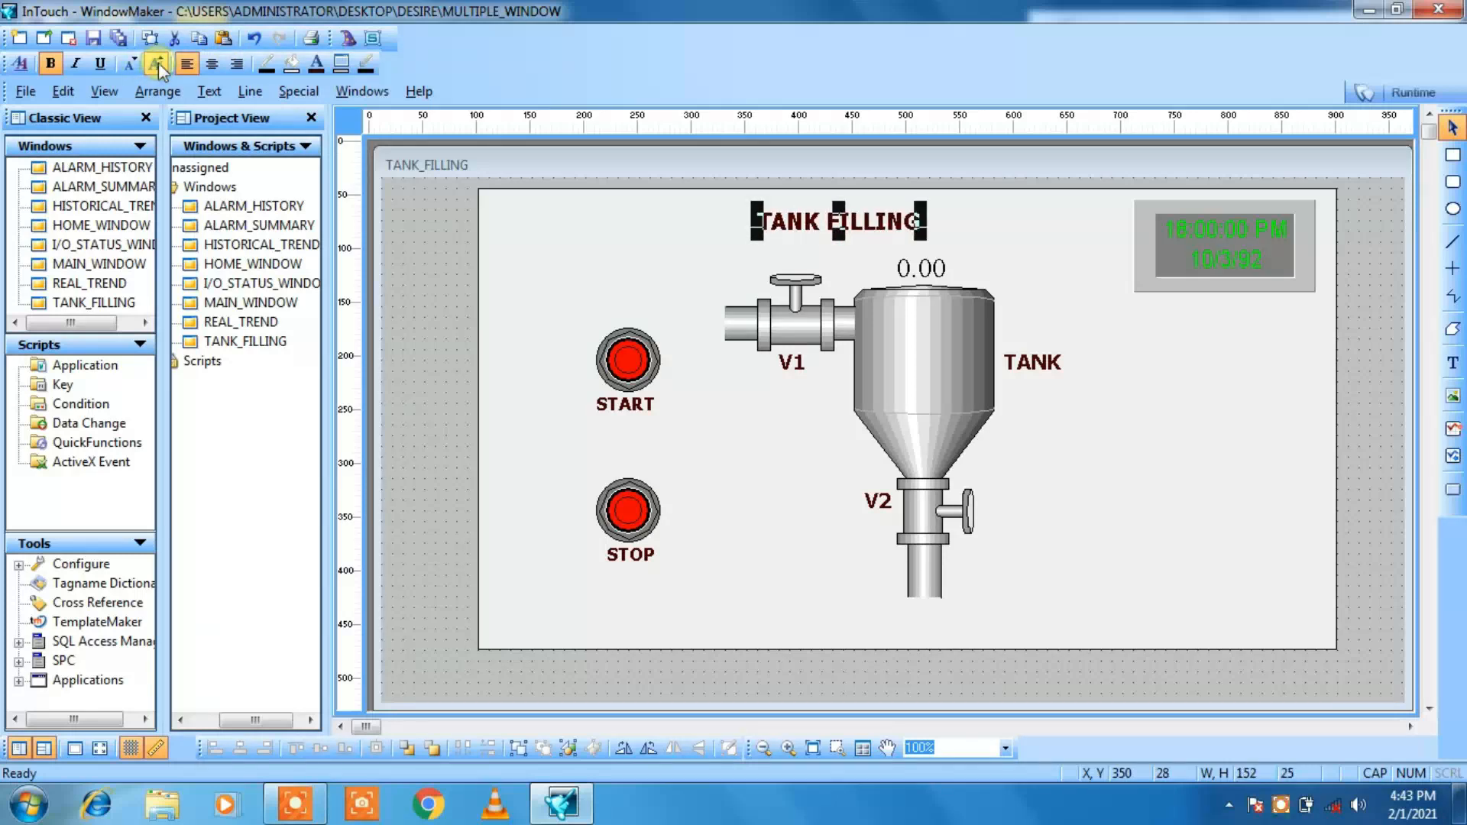
{"action": "key", "text": "Down"}
{"action": "key", "text": "Down"}
{"action": "key", "text": "Right"}
{"action": "key", "text": "Right"}
{"action": "key", "text": "Right"}
{"action": "key", "text": "Right"}
{"action": "key", "text": "Right"}
{"action": "key", "text": "Right"}
{"action": "key", "text": "Right"}
{"action": "key", "text": "Right"}
{"action": "key", "text": "Right"}
{"action": "key", "text": "Right"}
{"action": "key", "text": "Right"}
{"action": "key", "text": "Right"}
{"action": "key", "text": "Right"}
{"action": "key", "text": "Right"}
{"action": "key", "text": "Right"}
{"action": "key", "text": "Right"}
{"action": "key", "text": "Right"}
{"action": "key", "text": "Right"}
{"action": "key", "text": "Right"}
{"action": "key", "text": "Right"}
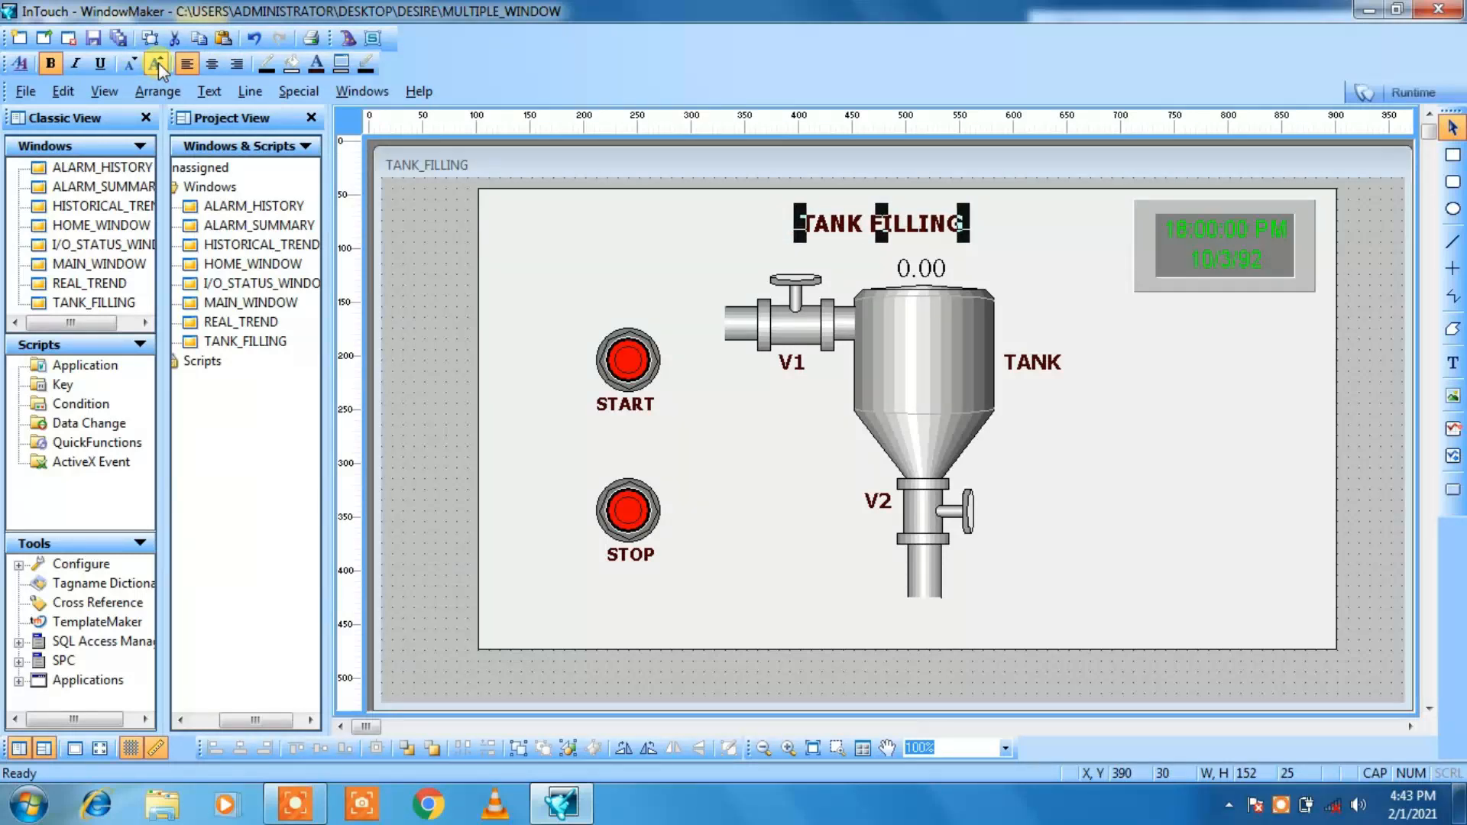
{"action": "left_click", "coordinate": [158, 63]}
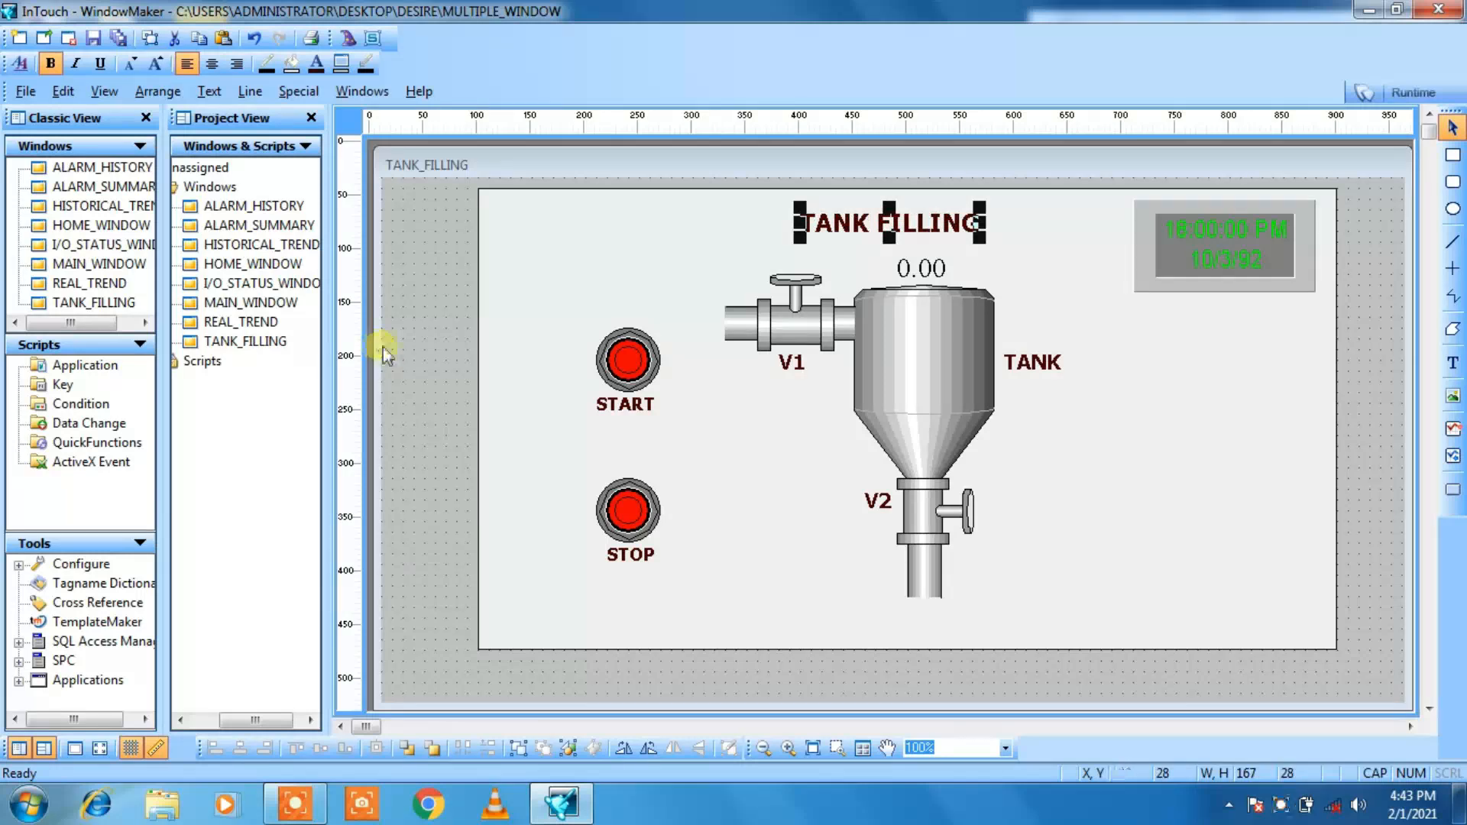
{"action": "left_click", "coordinate": [587, 269]}
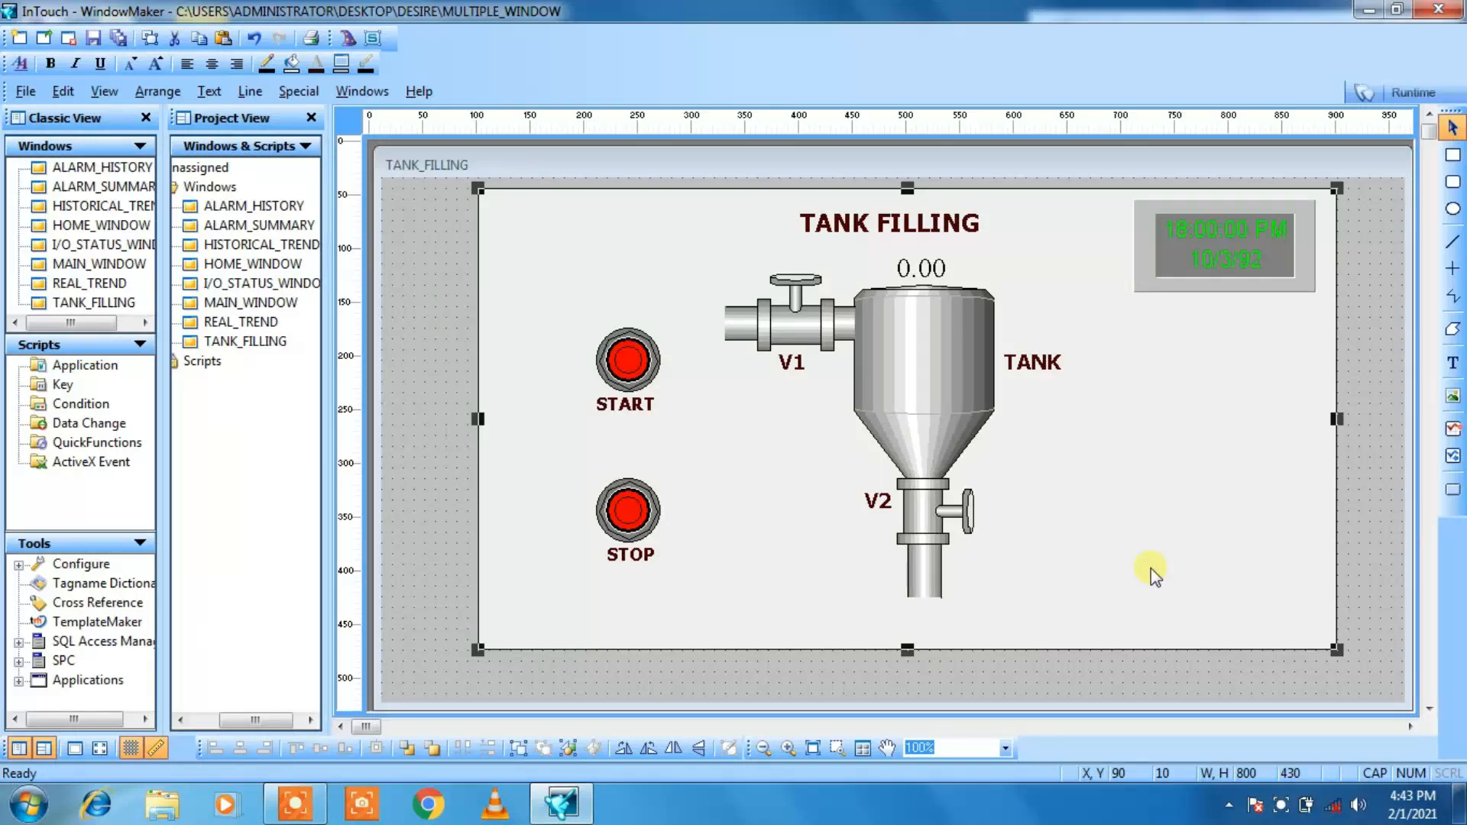
Step: Draw a button about 160 by 60 pixels in the lower right of the TANK_FILLING window and label it HOME
{"action": "left_click", "coordinate": [1454, 491]}
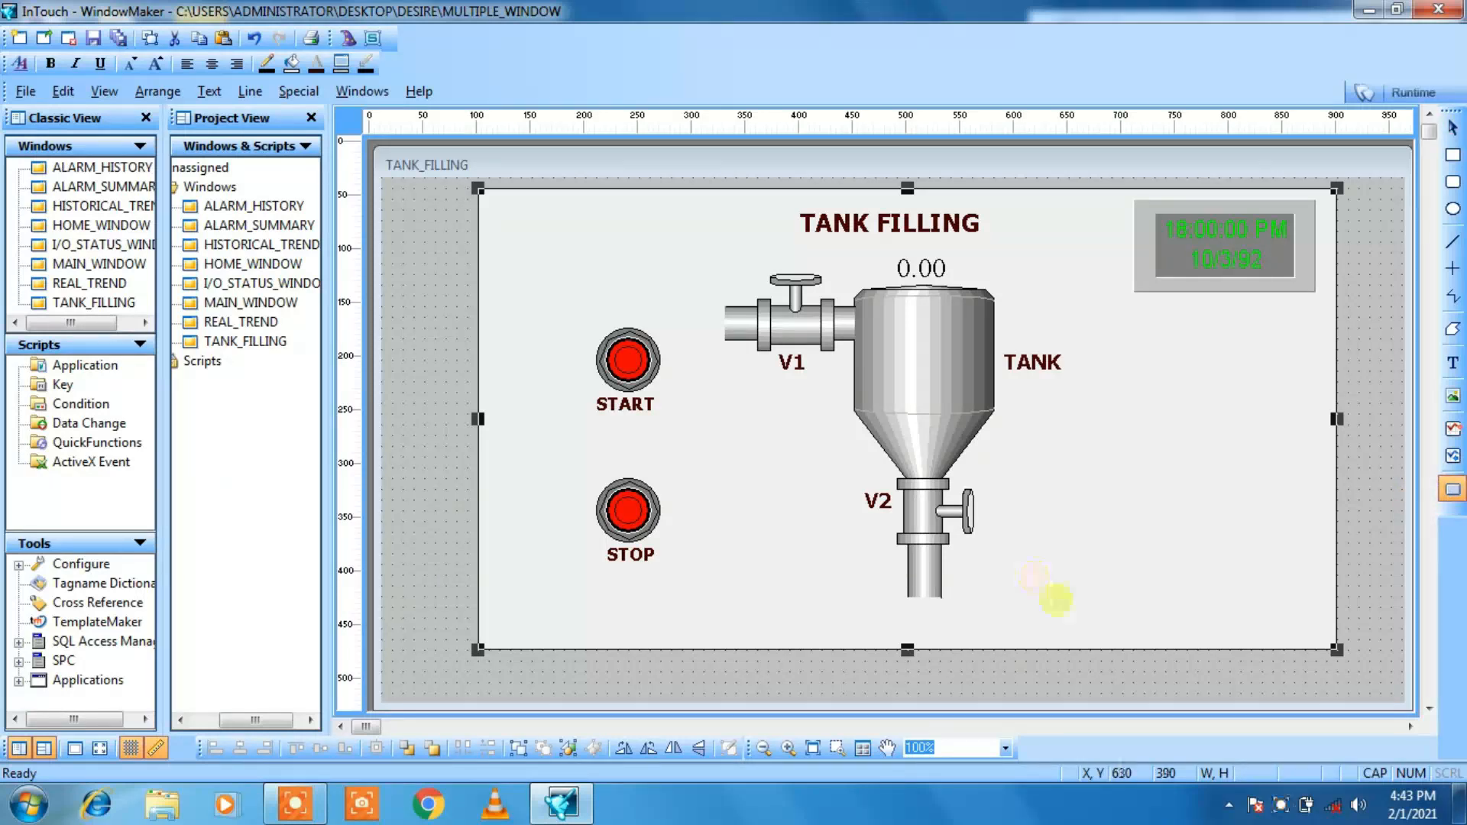
{"action": "left_click_drag", "start_coordinate": [1058, 576], "coordinate": [1236, 634]}
{"action": "left_click_drag", "start_coordinate": [1230, 639], "coordinate": [1230, 639]}
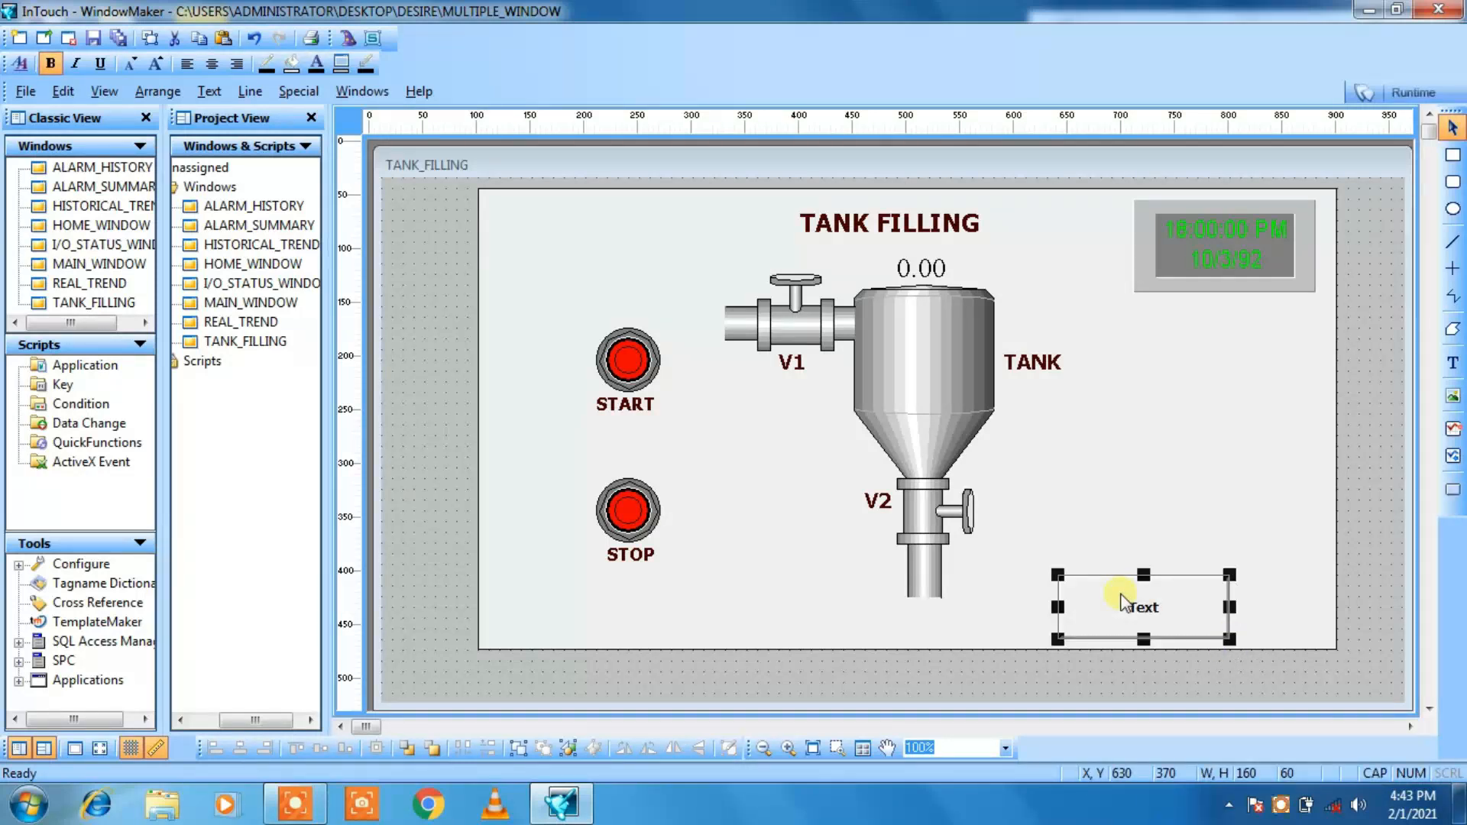
{"action": "right_click", "coordinate": [1121, 597]}
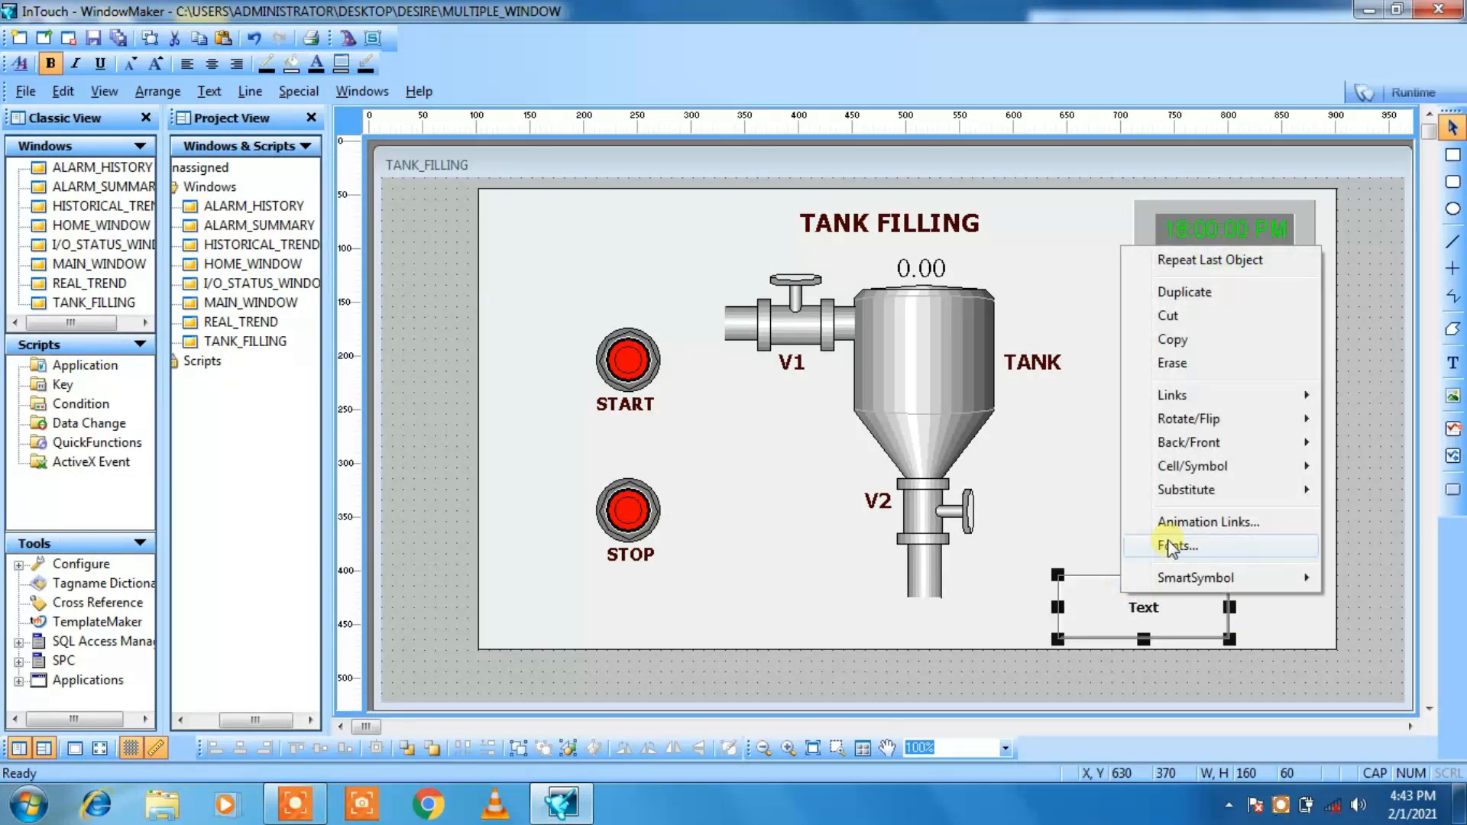
{"action": "mouse_move", "coordinate": [1189, 504]}
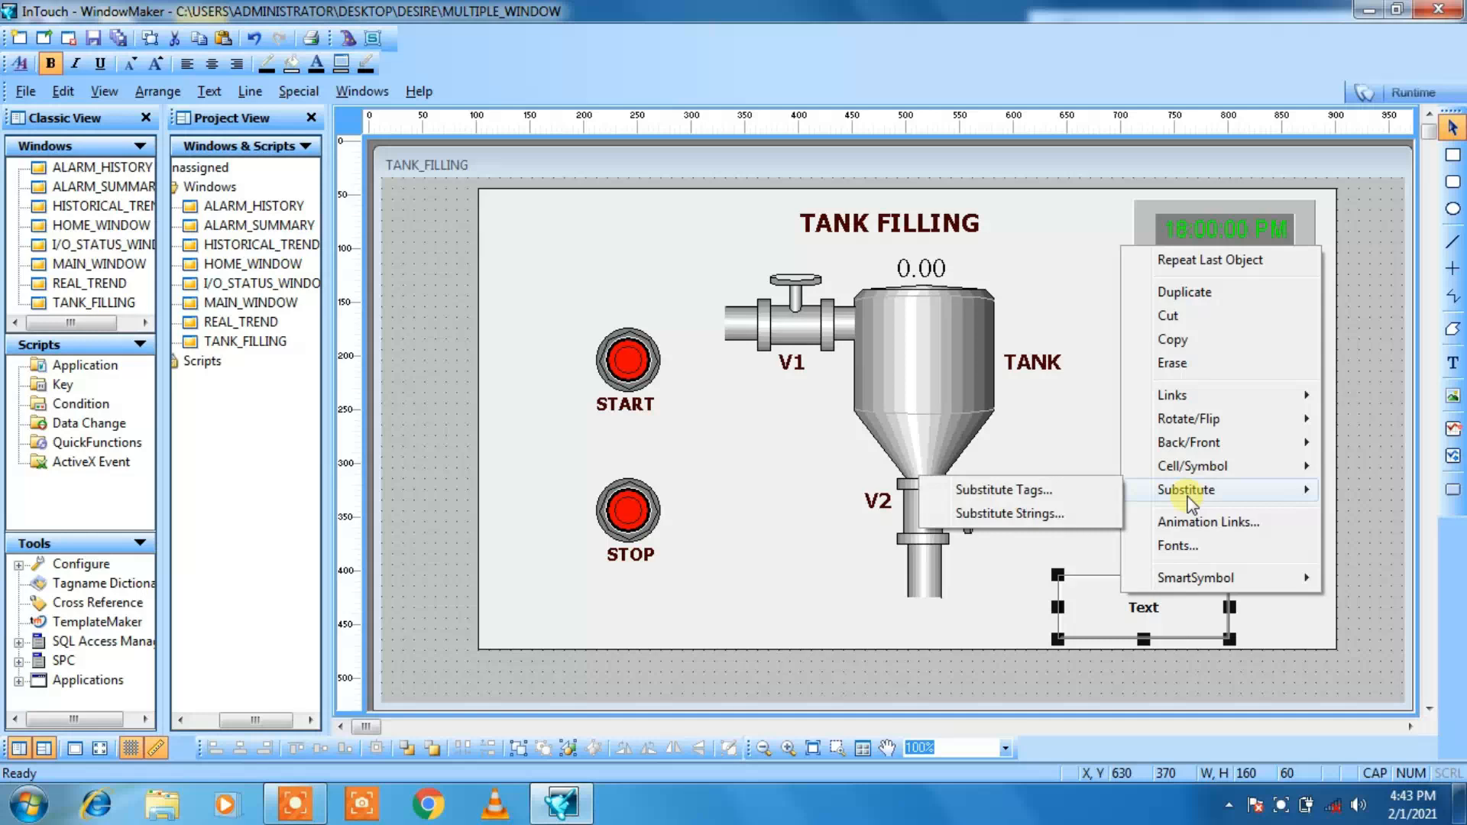
{"action": "left_click", "coordinate": [1086, 514]}
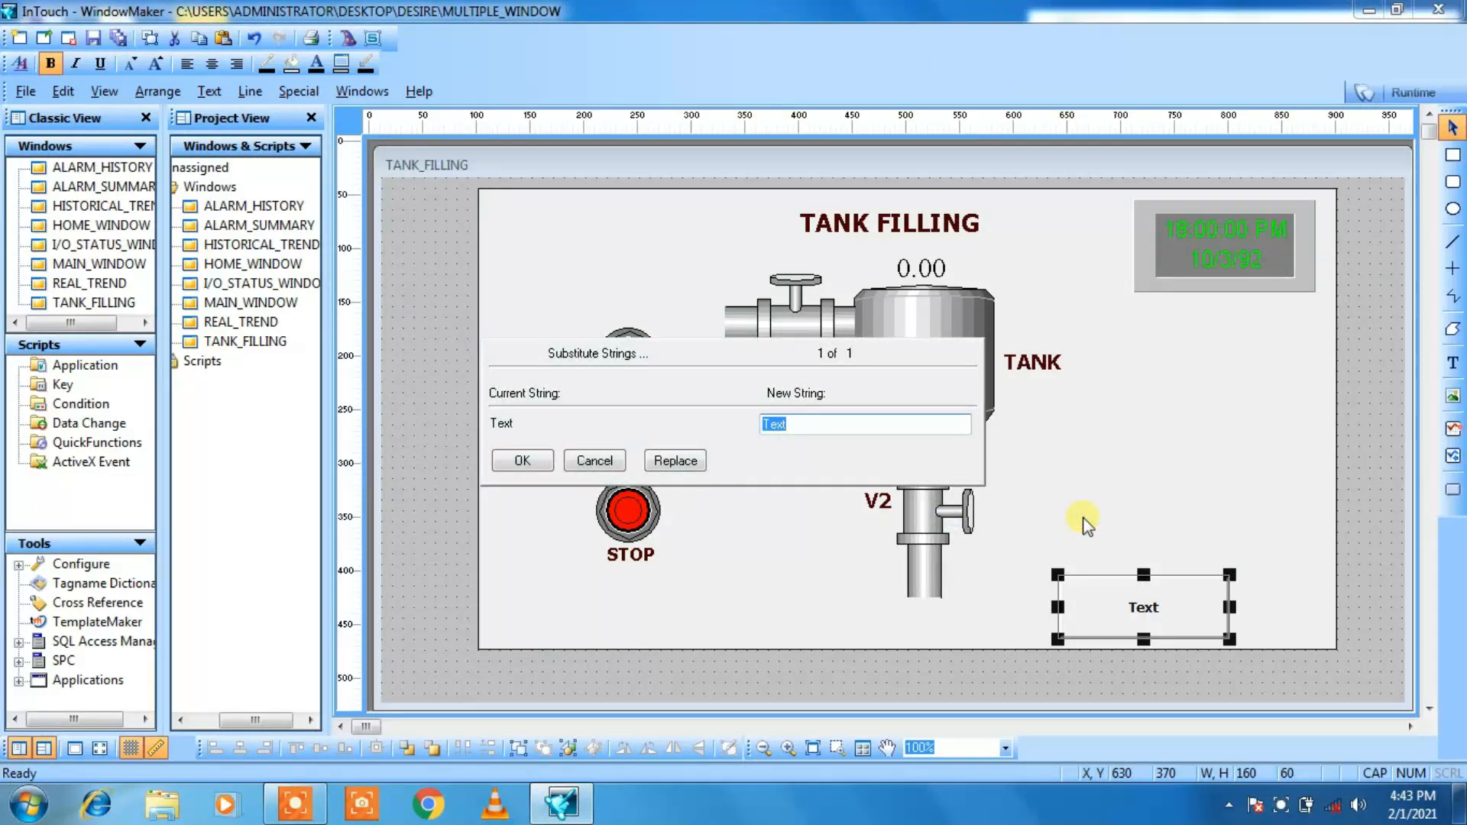
{"action": "type", "text": "HOME"}
{"action": "left_click", "coordinate": [522, 461]}
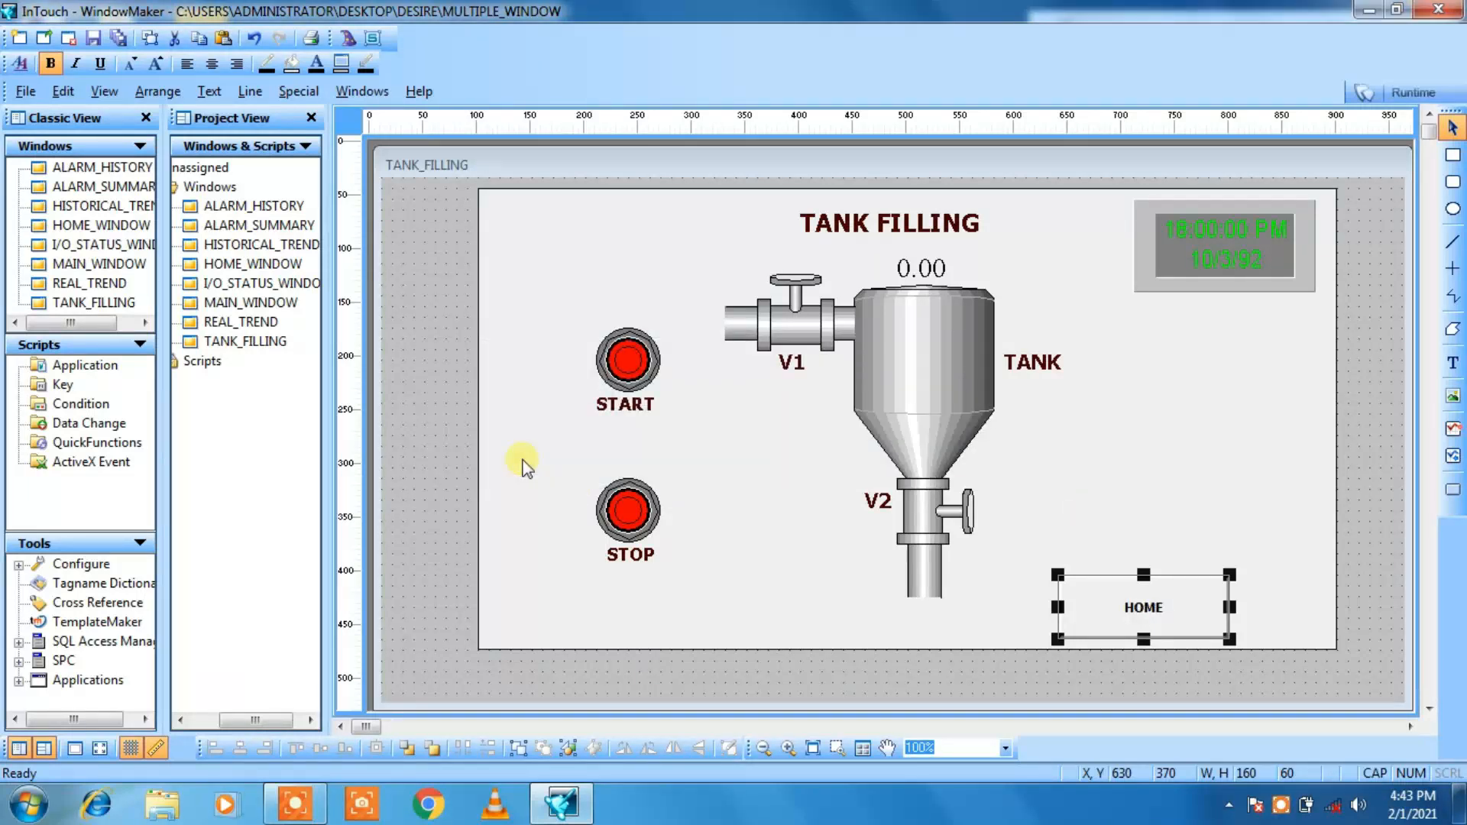
Step: Increase the font size of the HOME button's label and deselect the button
{"action": "left_click", "coordinate": [157, 66]}
{"action": "left_click", "coordinate": [157, 66]}
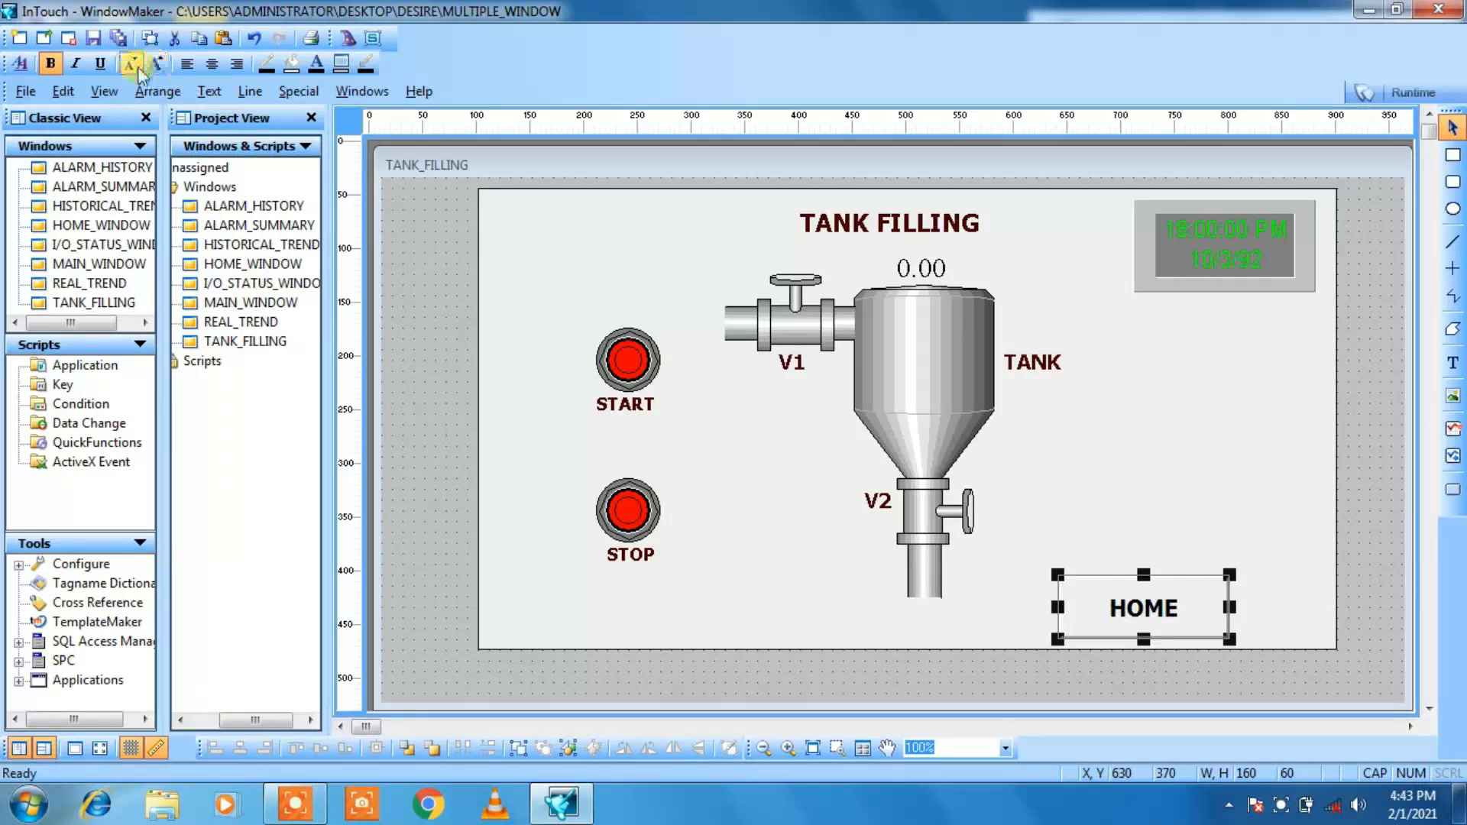
{"action": "left_click", "coordinate": [132, 65]}
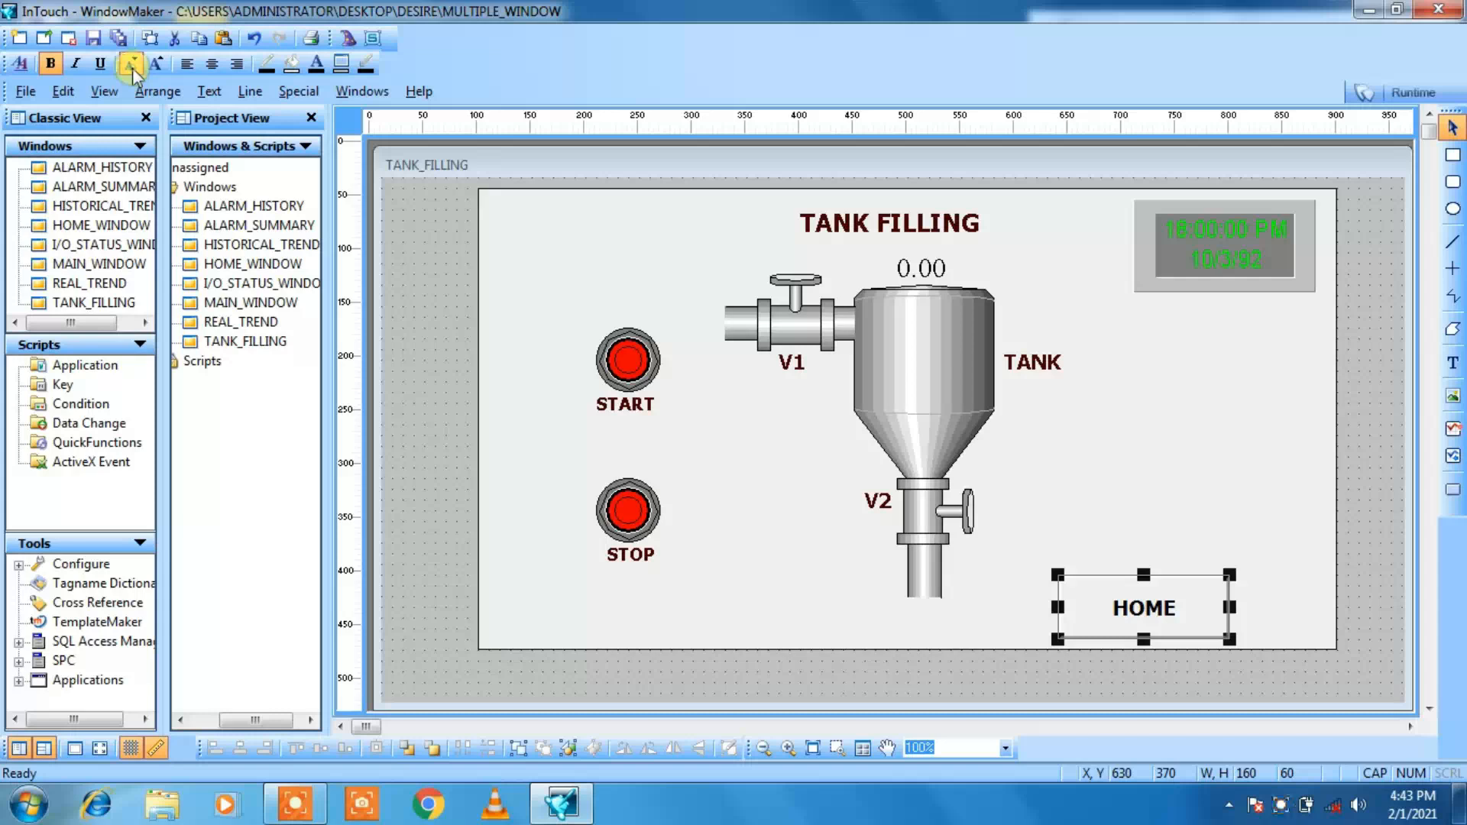
{"action": "left_click", "coordinate": [533, 422]}
{"action": "left_click", "coordinate": [414, 361]}
{"action": "left_click", "coordinate": [415, 361]}
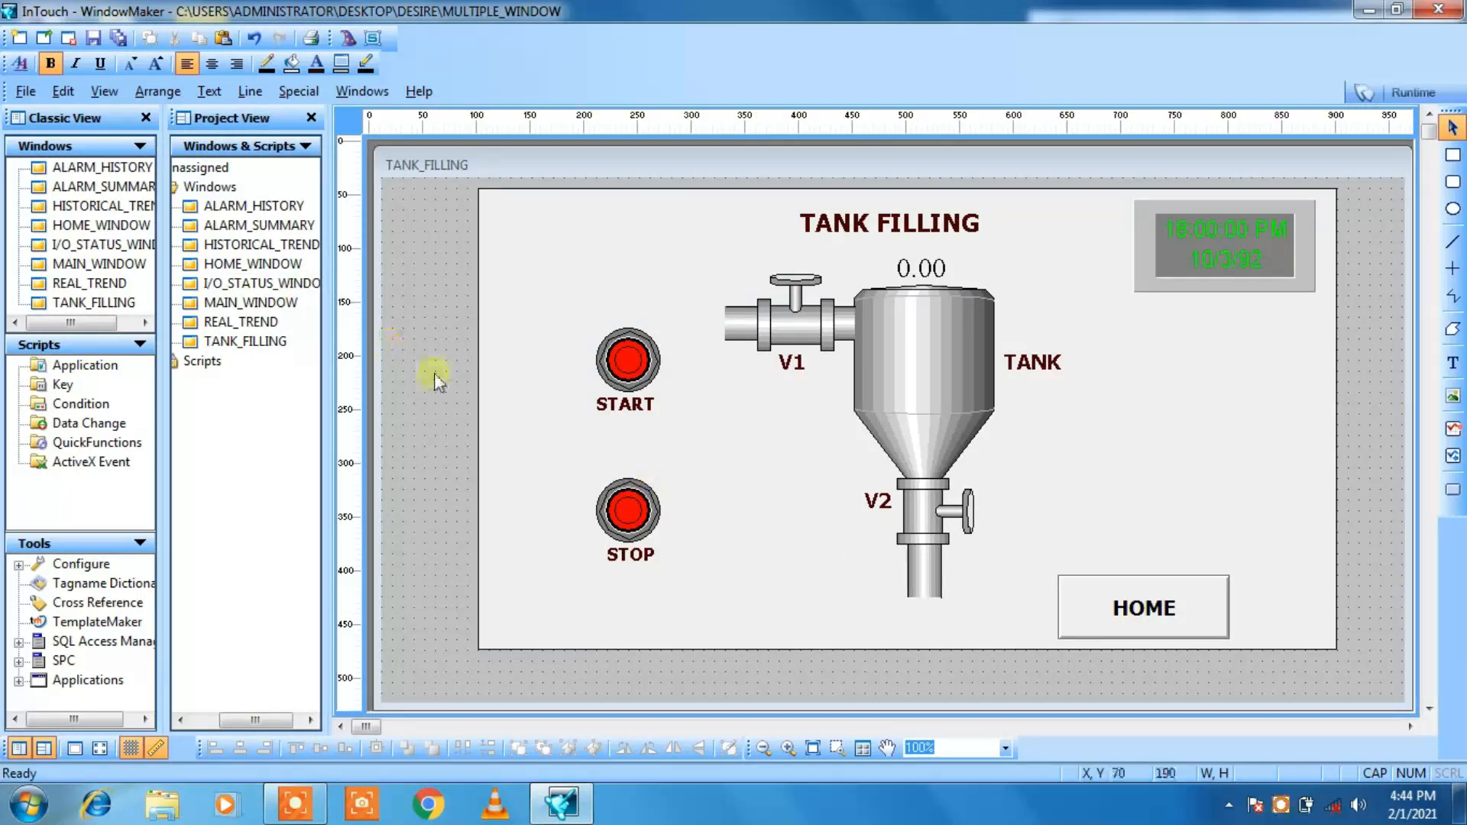
Step: Open the application script editor and set the condition type to On Startup
{"action": "left_click", "coordinate": [297, 92]}
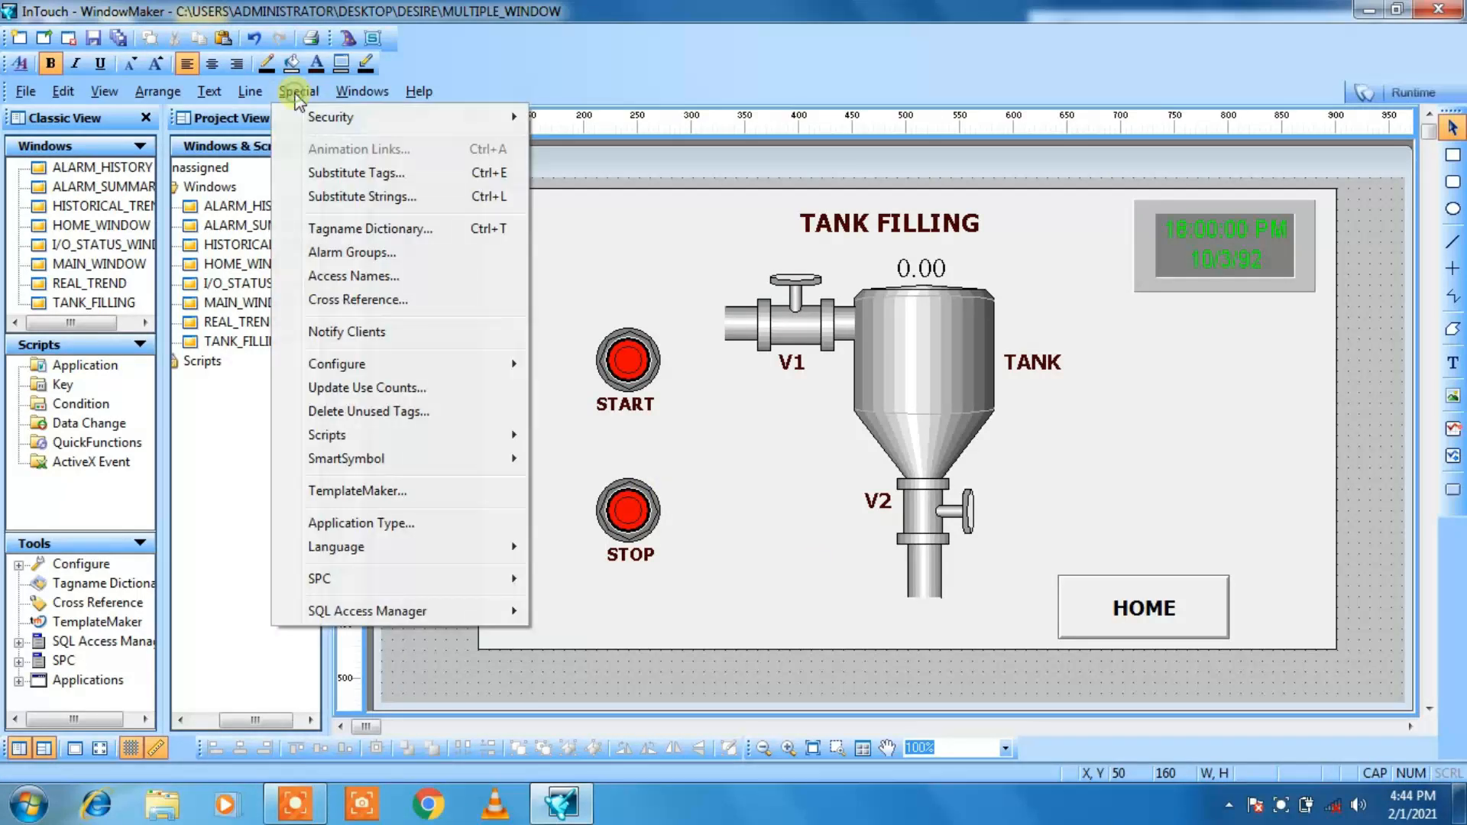
{"action": "mouse_move", "coordinate": [334, 461]}
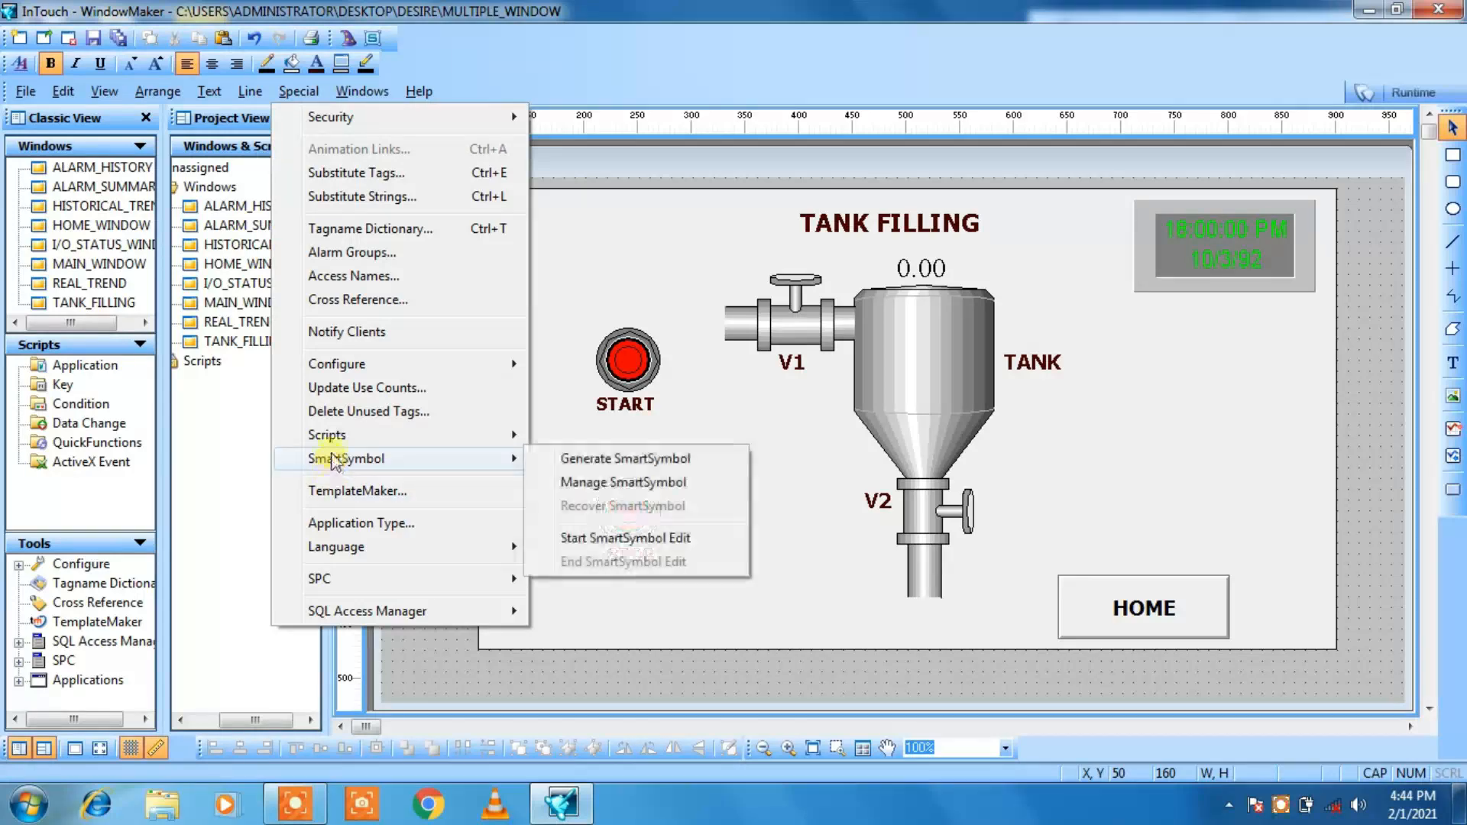
{"action": "mouse_move", "coordinate": [331, 434]}
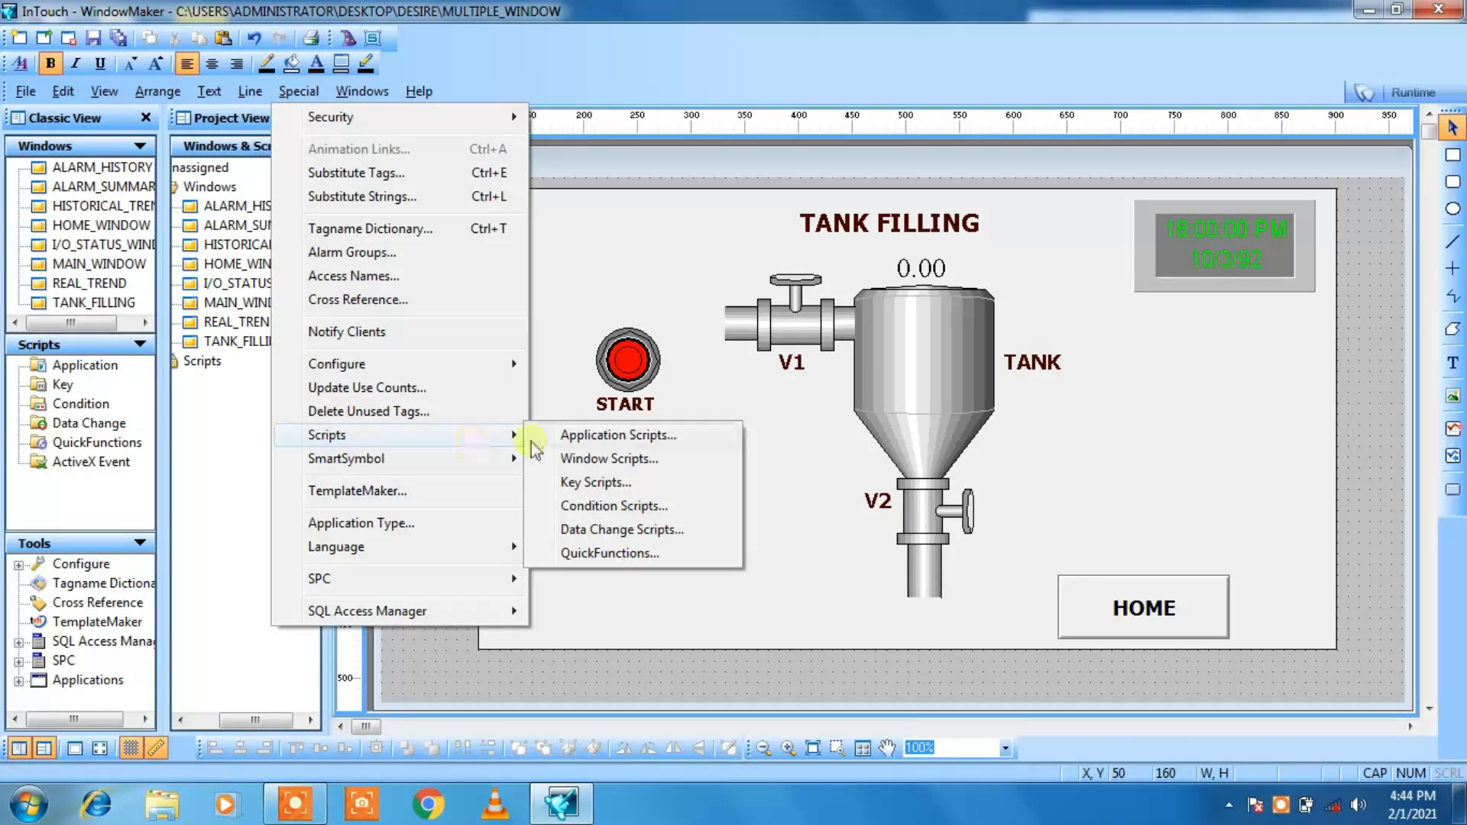
{"action": "left_click", "coordinate": [566, 435]}
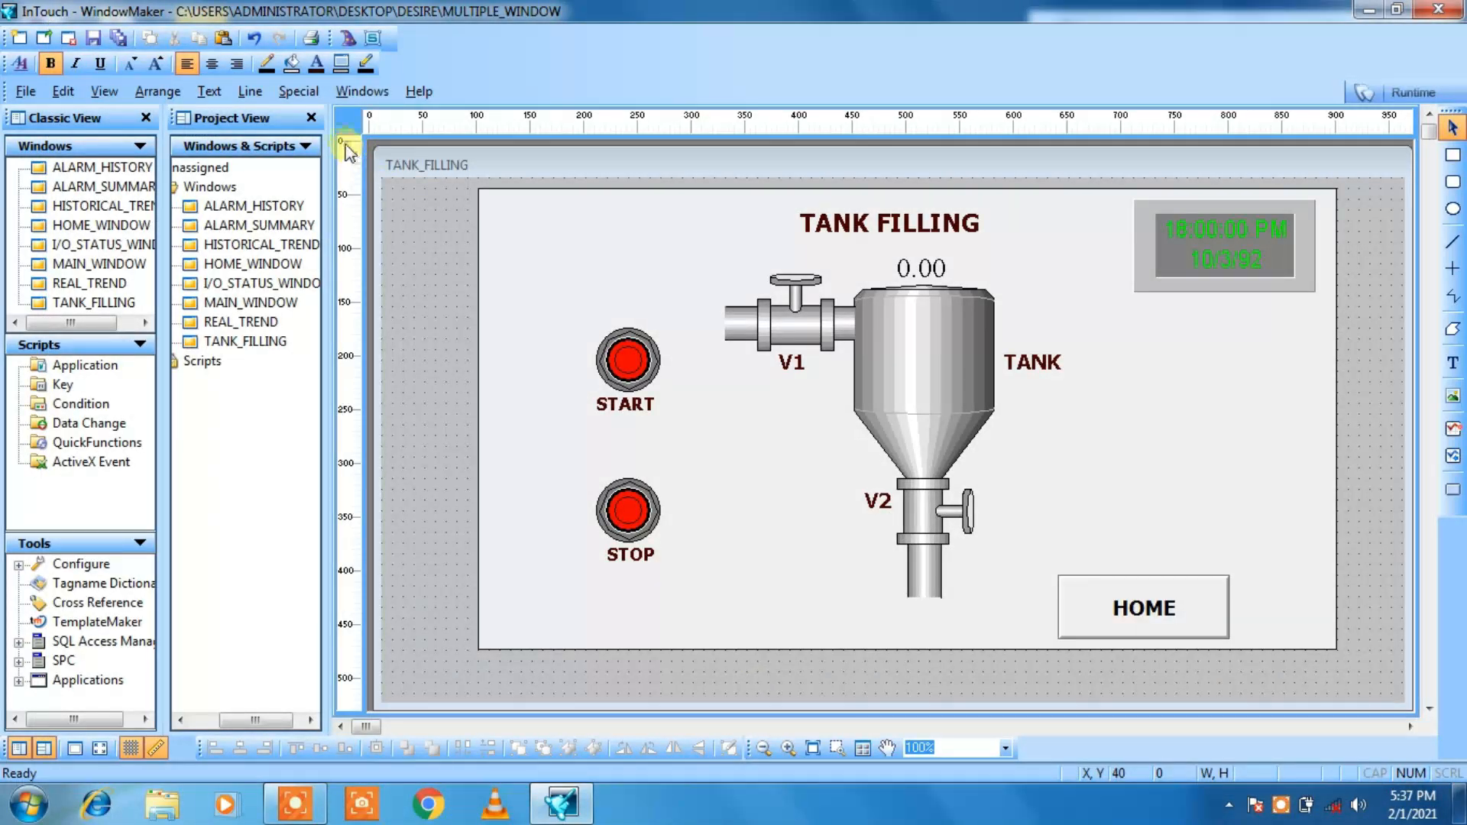
{"action": "left_click", "coordinate": [305, 94]}
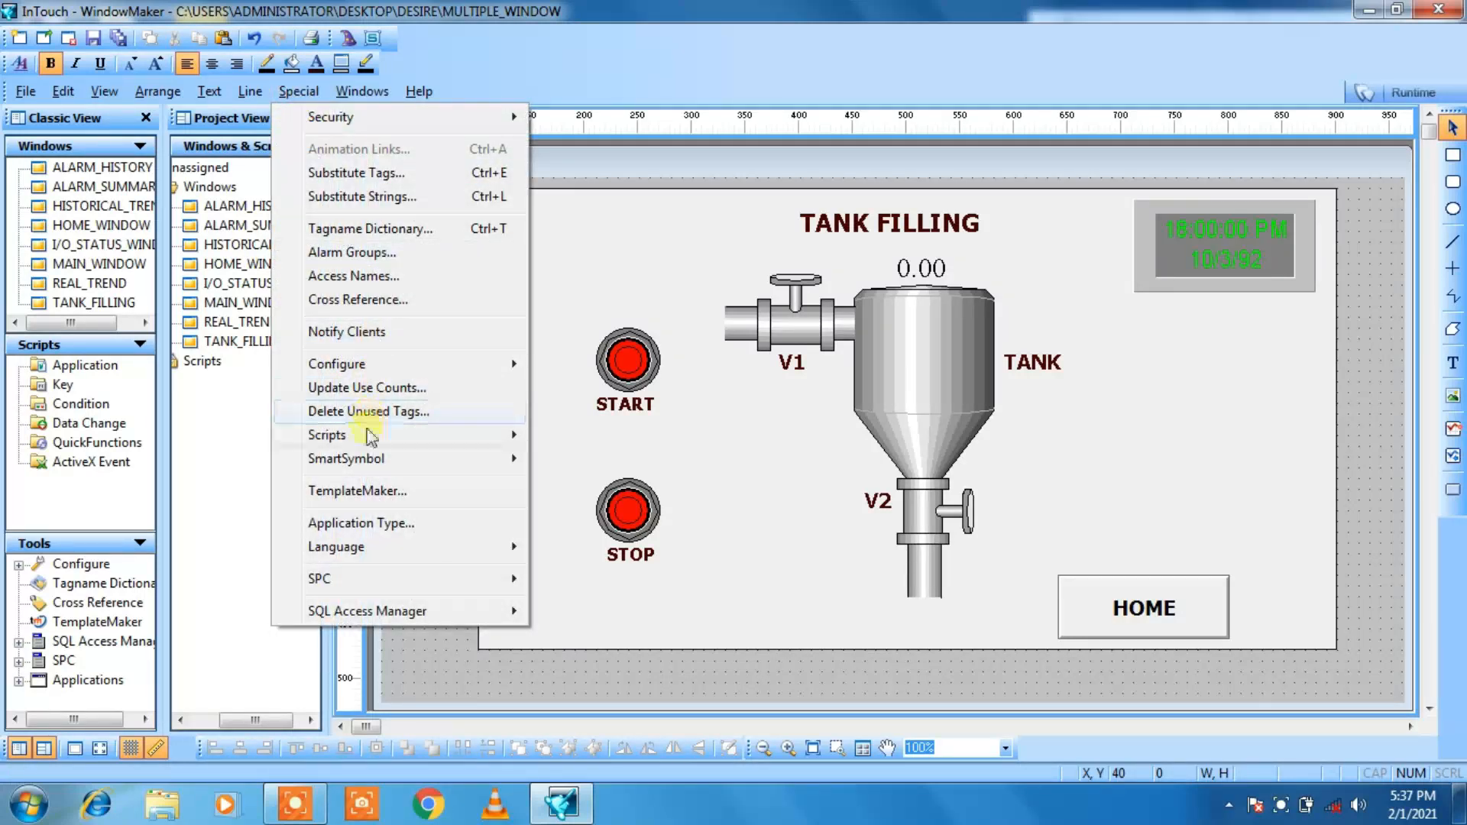
{"action": "mouse_move", "coordinate": [367, 435]}
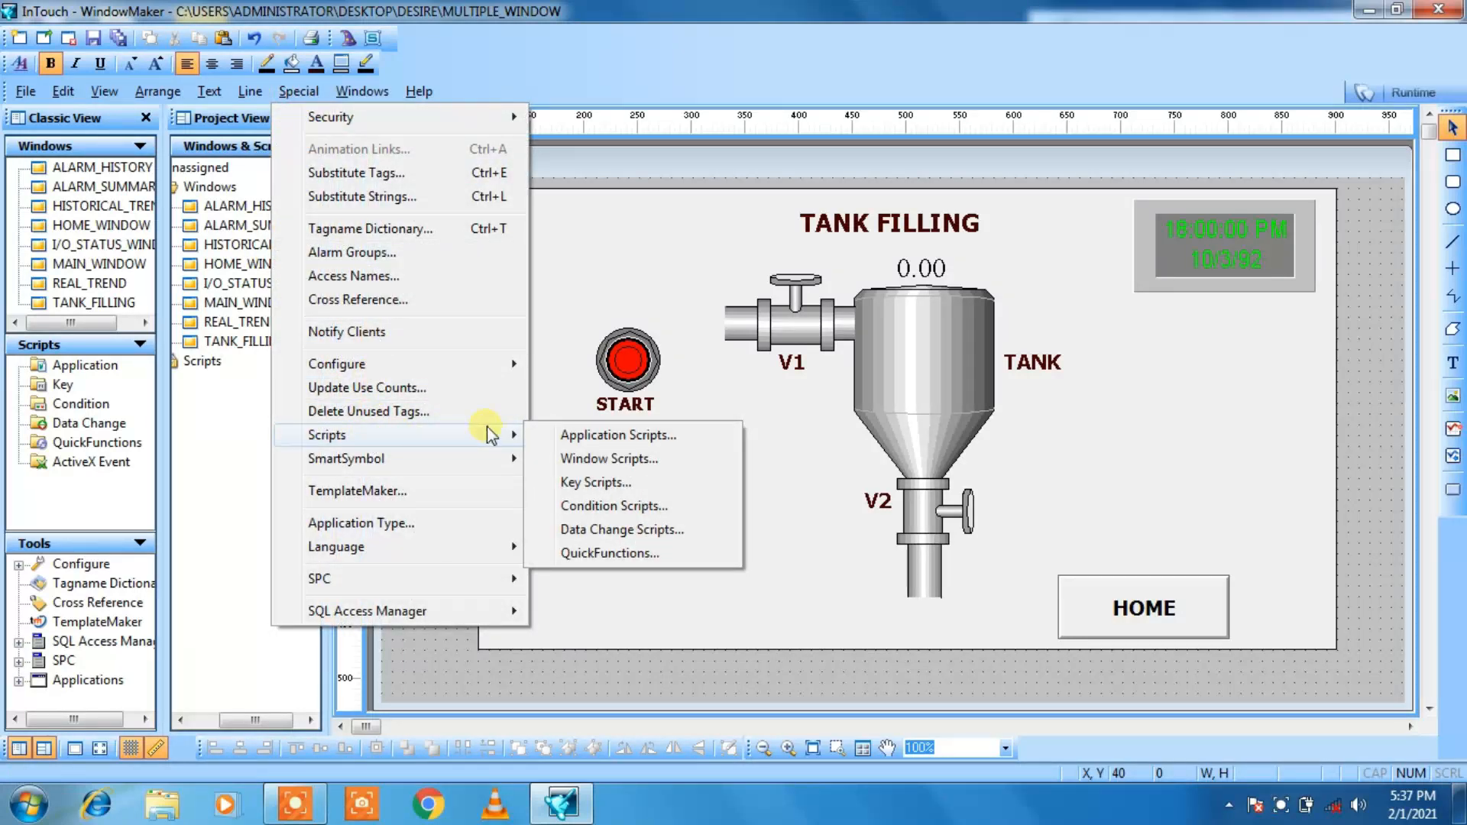
{"action": "left_click", "coordinate": [563, 435]}
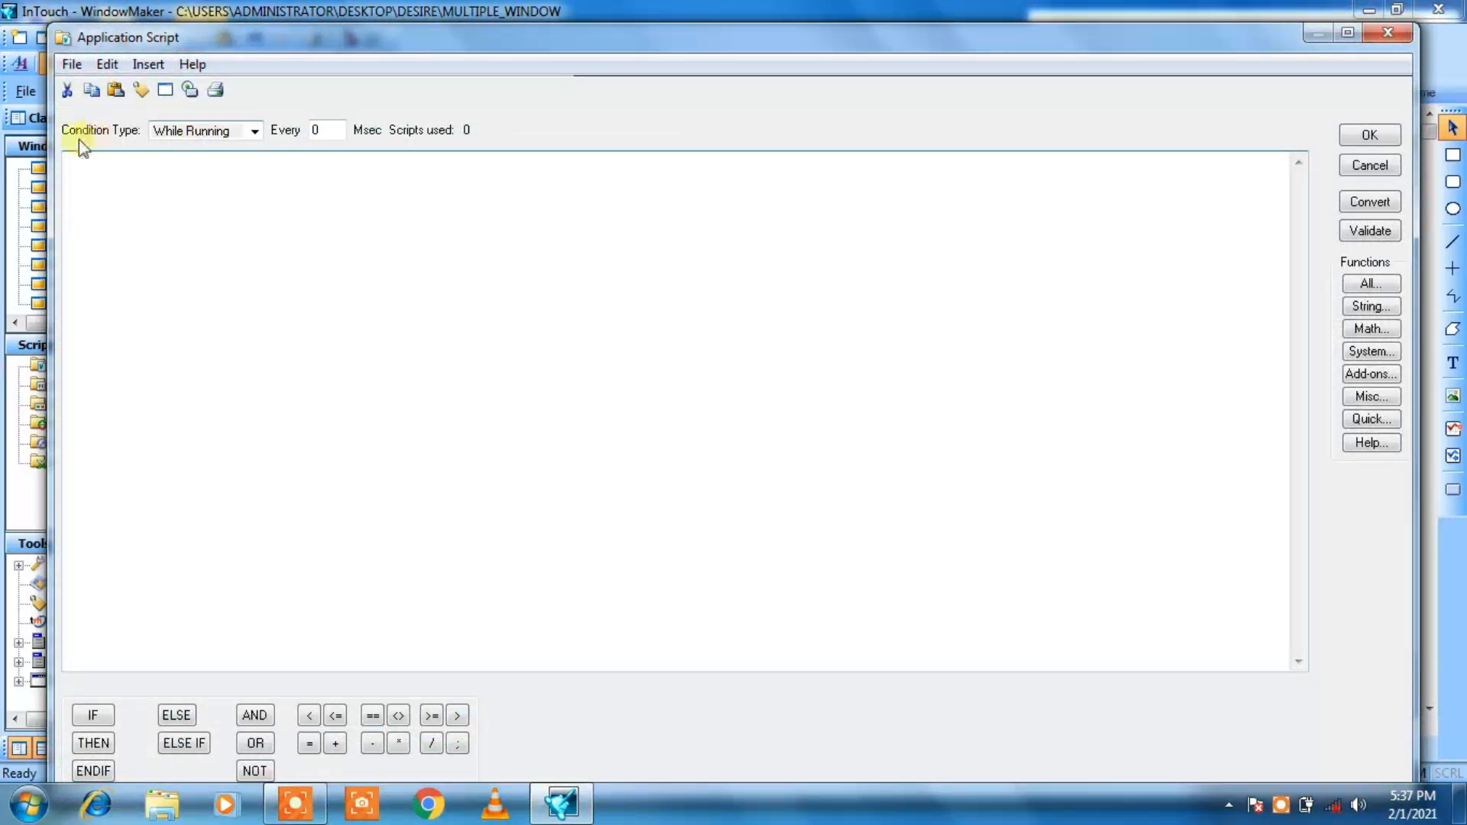
{"action": "left_click", "coordinate": [253, 132]}
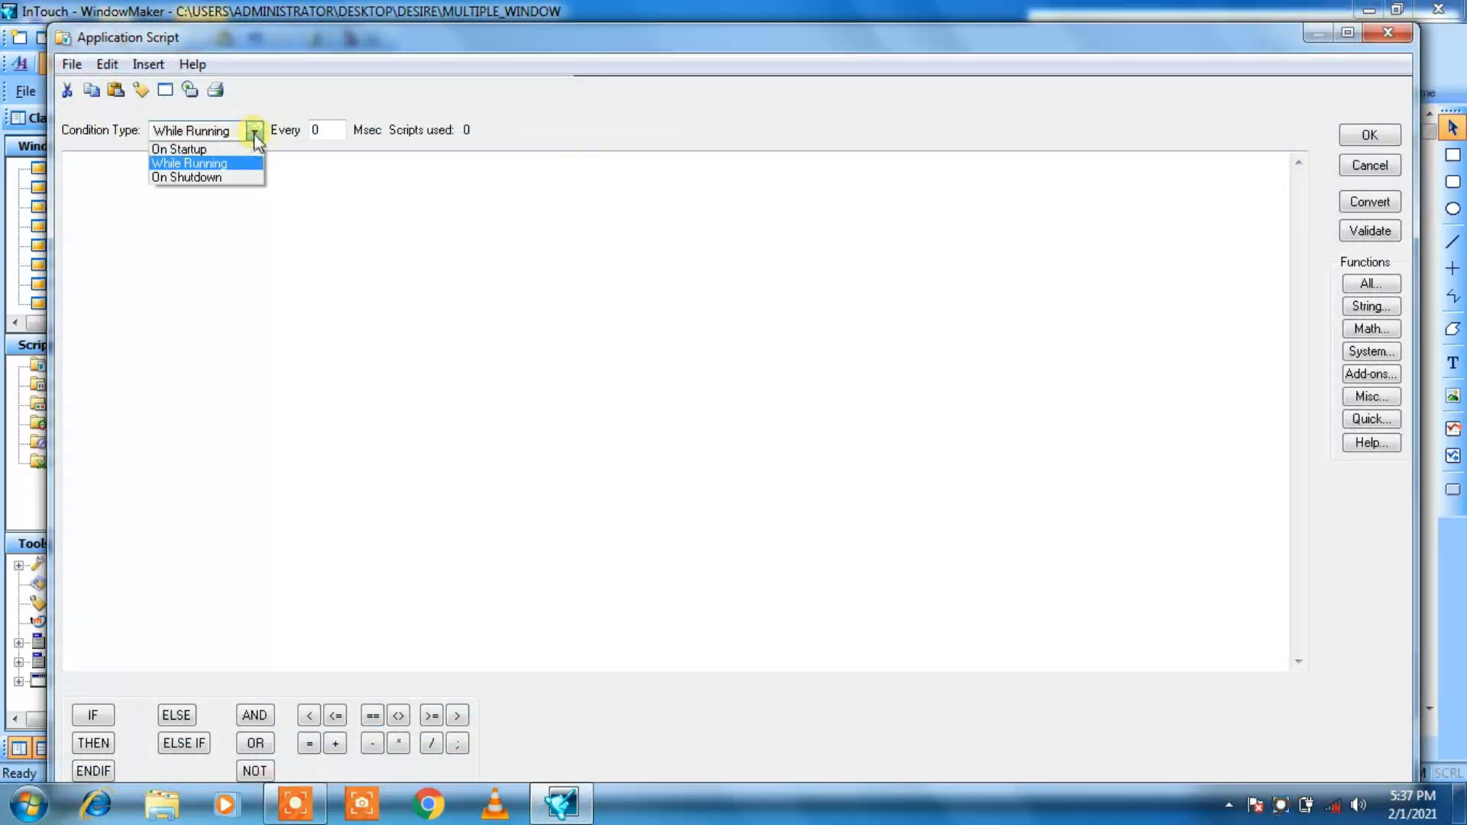
{"action": "left_click", "coordinate": [248, 149]}
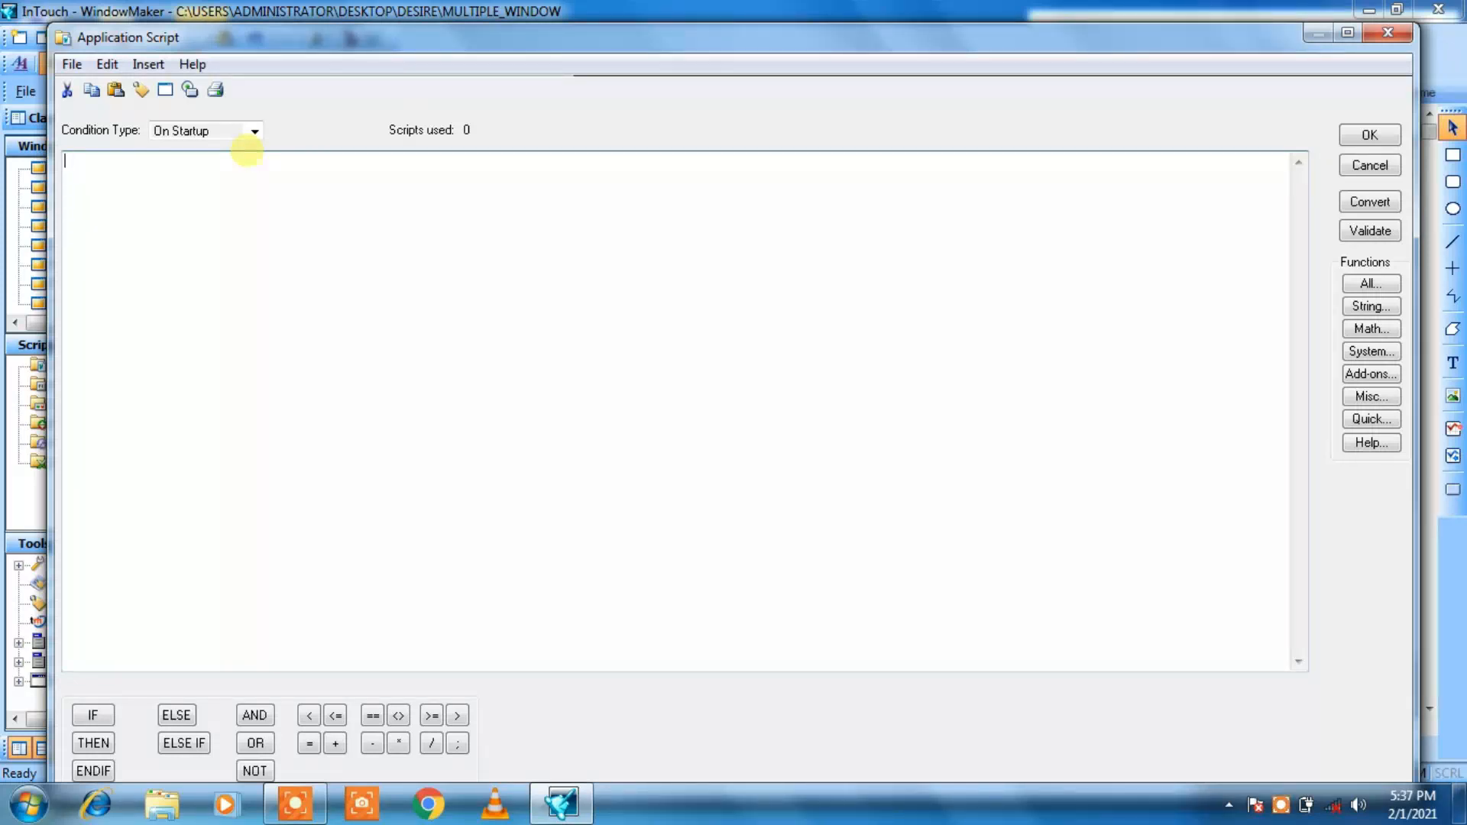
Step: Write the startup script lines START=0; and STOP=0; to reset both pushbutton tags
{"action": "type", "text": "start"}
{"action": "key", "text": "BackSpace"}
{"action": "key", "text": "BackSpace"}
{"action": "key", "text": "BackSpace"}
{"action": "key", "text": "BackSpace"}
{"action": "key", "text": "BackSpace"}
{"action": "type", "text": "START"}
{"action": "key", "text": "BackSpace"}
{"action": "key", "text": "BackSpace"}
{"action": "key", "text": "BackSpace"}
{"action": "key", "text": "BackSpace"}
{"action": "key", "text": "BackSpace"}
{"action": "type", "text": "STA"}
{"action": "type", "text": "RT"}
{"action": "type", "text": "=0; "}
{"action": "type", "text": "STOP=0"}
{"action": "type", "text": ";"}
{"action": "key", "text": "Return"}
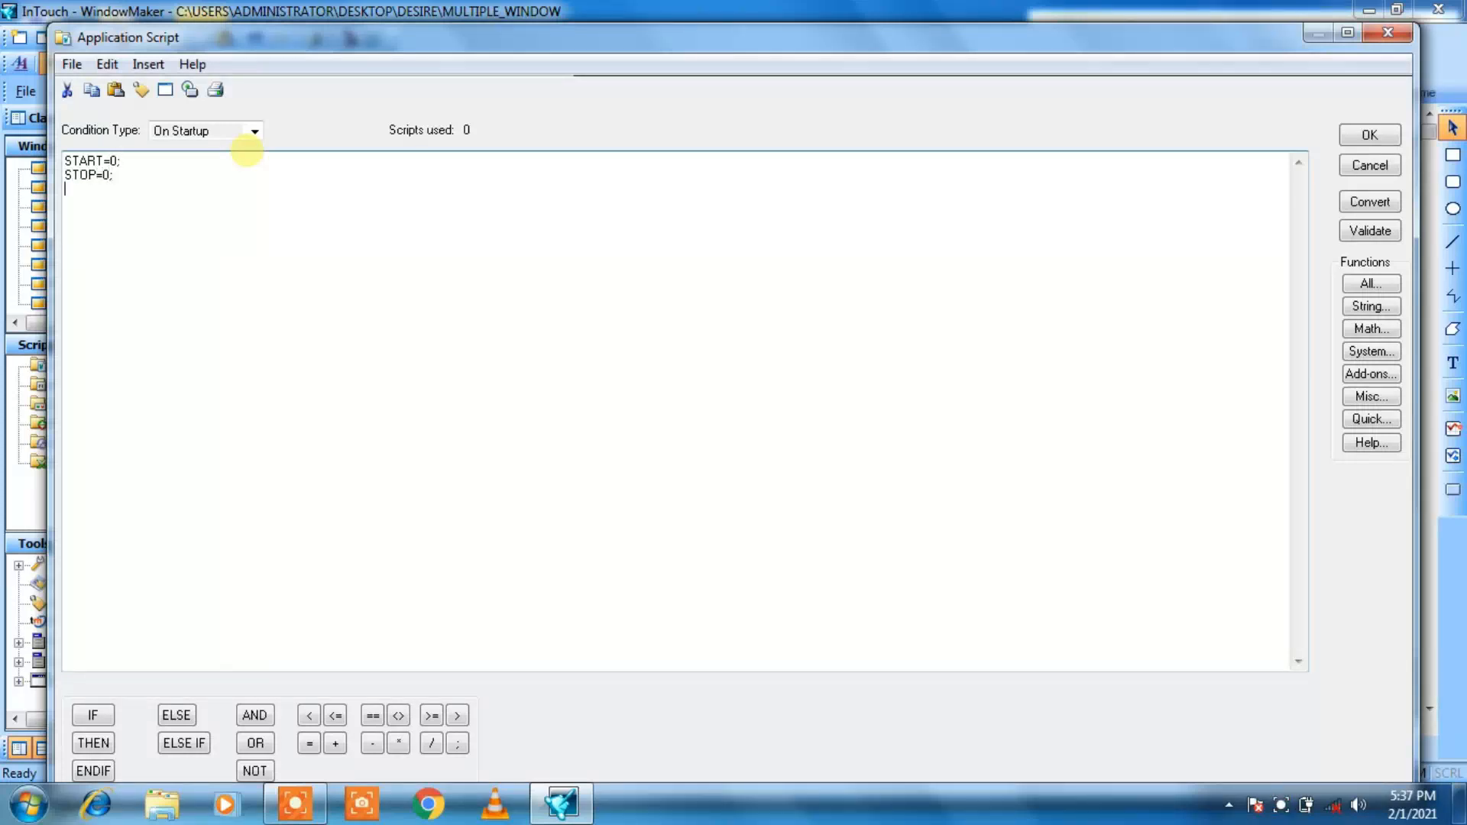
Step: Add the startup lines V1=0;, V2=0; and TANK=0; and convert the script
{"action": "type", "text": "V1=0;"}
{"action": "key", "text": "Return"}
{"action": "type", "text": "V2=0;"}
{"action": "key", "text": "Return"}
{"action": "type", "text": "TANK=0;"}
{"action": "key", "text": "Return"}
{"action": "left_click", "coordinate": [1369, 203]}
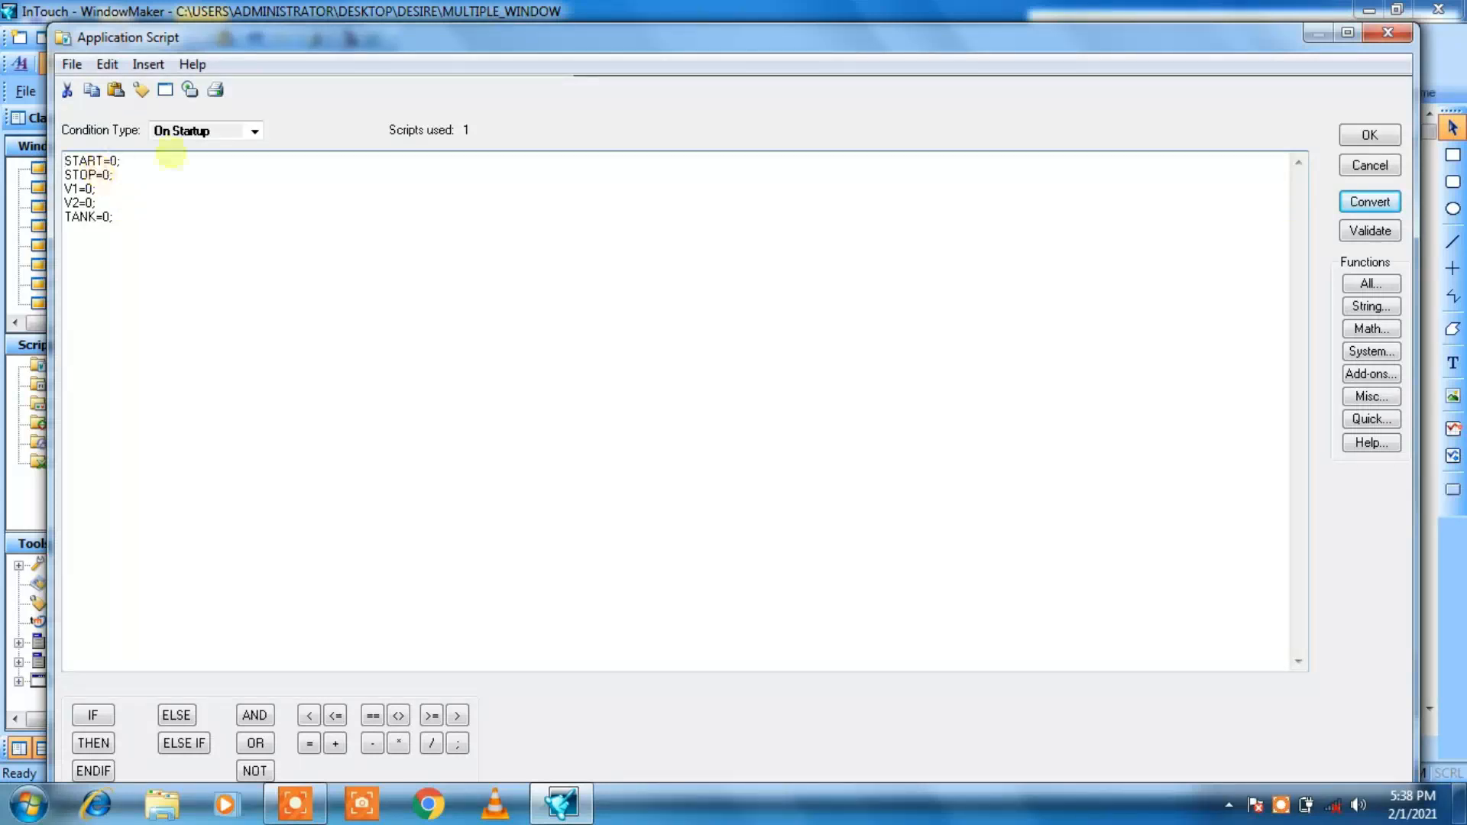
Step: Set the condition type to While Running and write the first line IF START==1 THEN V1=1; ENDIF;
{"action": "left_click", "coordinate": [254, 132]}
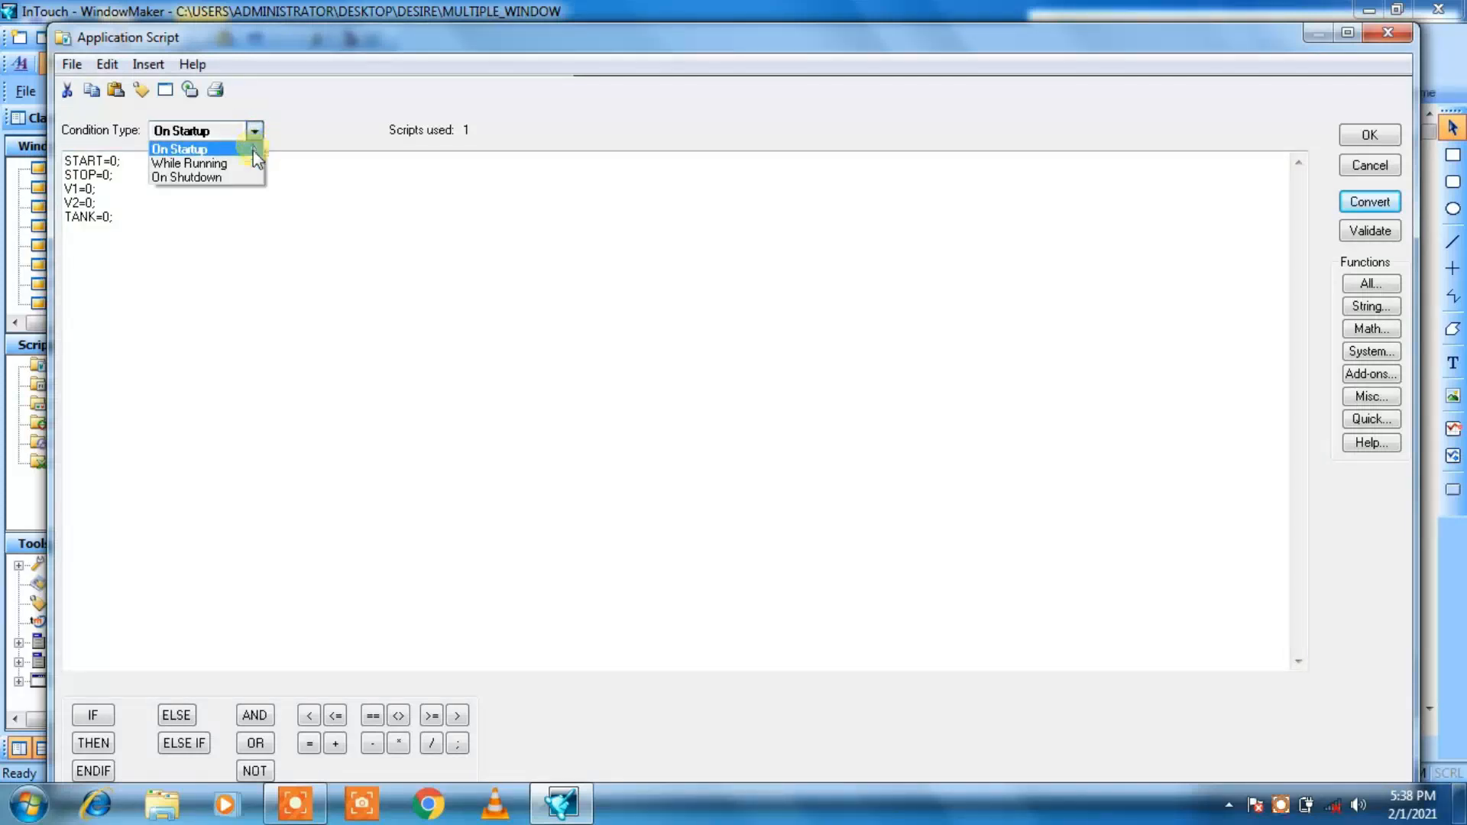
{"action": "left_click", "coordinate": [249, 162]}
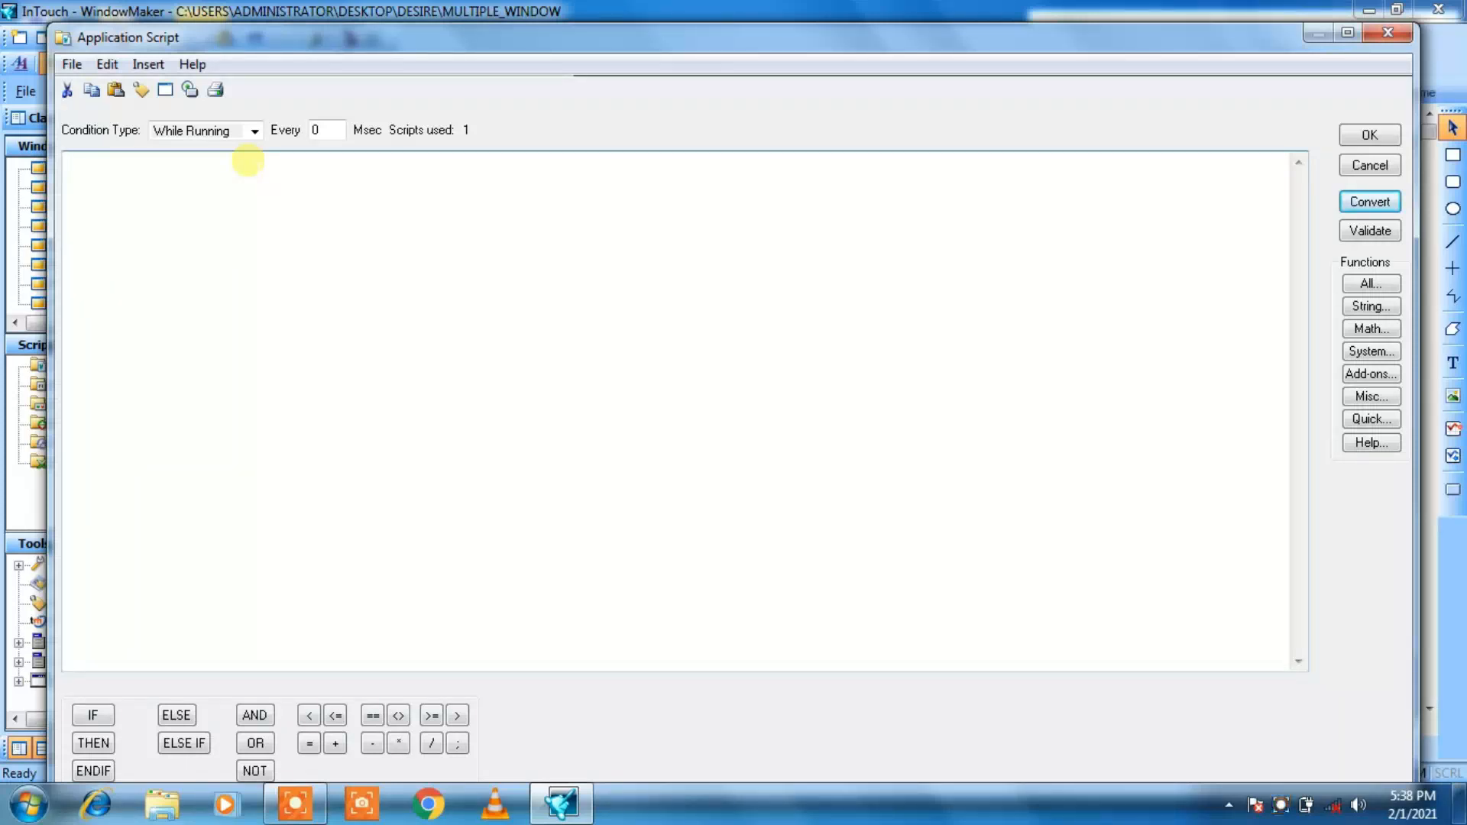
{"action": "type", "text": "IF START==1 THEN V1"}
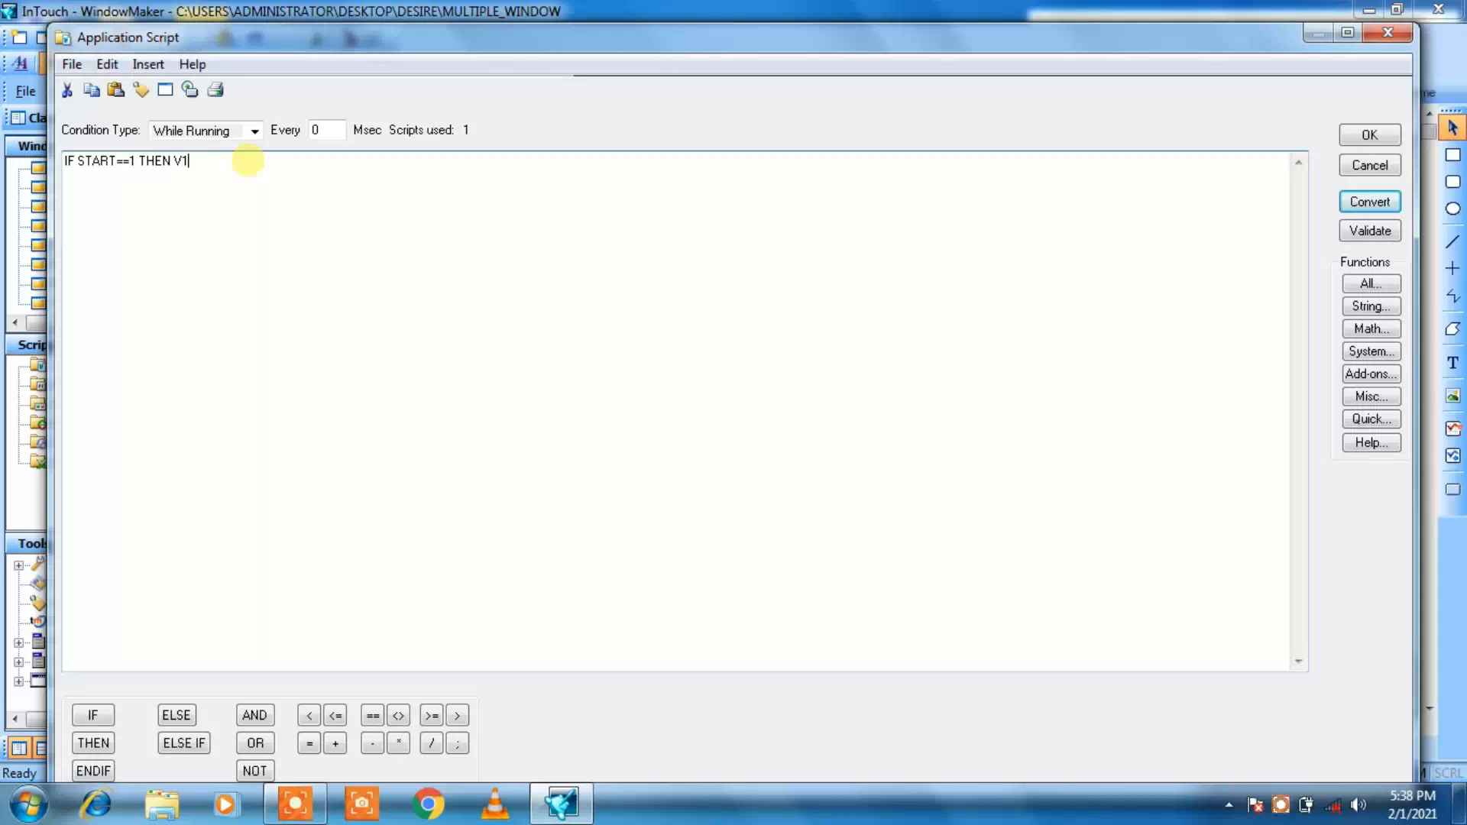
{"action": "type", "text": "="}
{"action": "type", "text": "1"}
{"action": "type", "text": "; ENDIF; "}
{"action": "type", "text": "IF V1"}
{"action": "type", "text": "==1 "}
{"action": "type", "text": "AND TANK"}
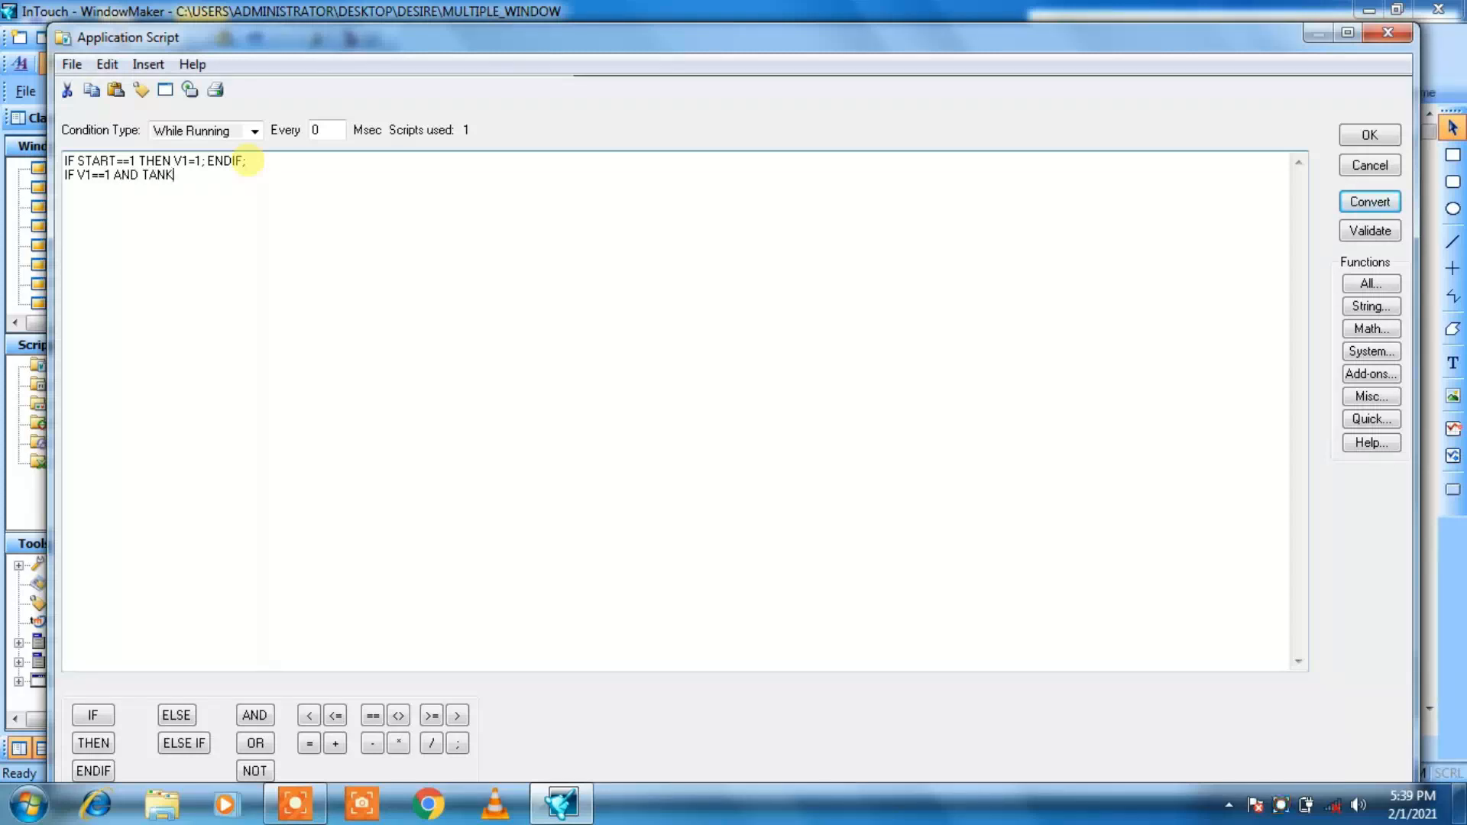
{"action": "type", "text": "<100 THEN TANK= TANK"}
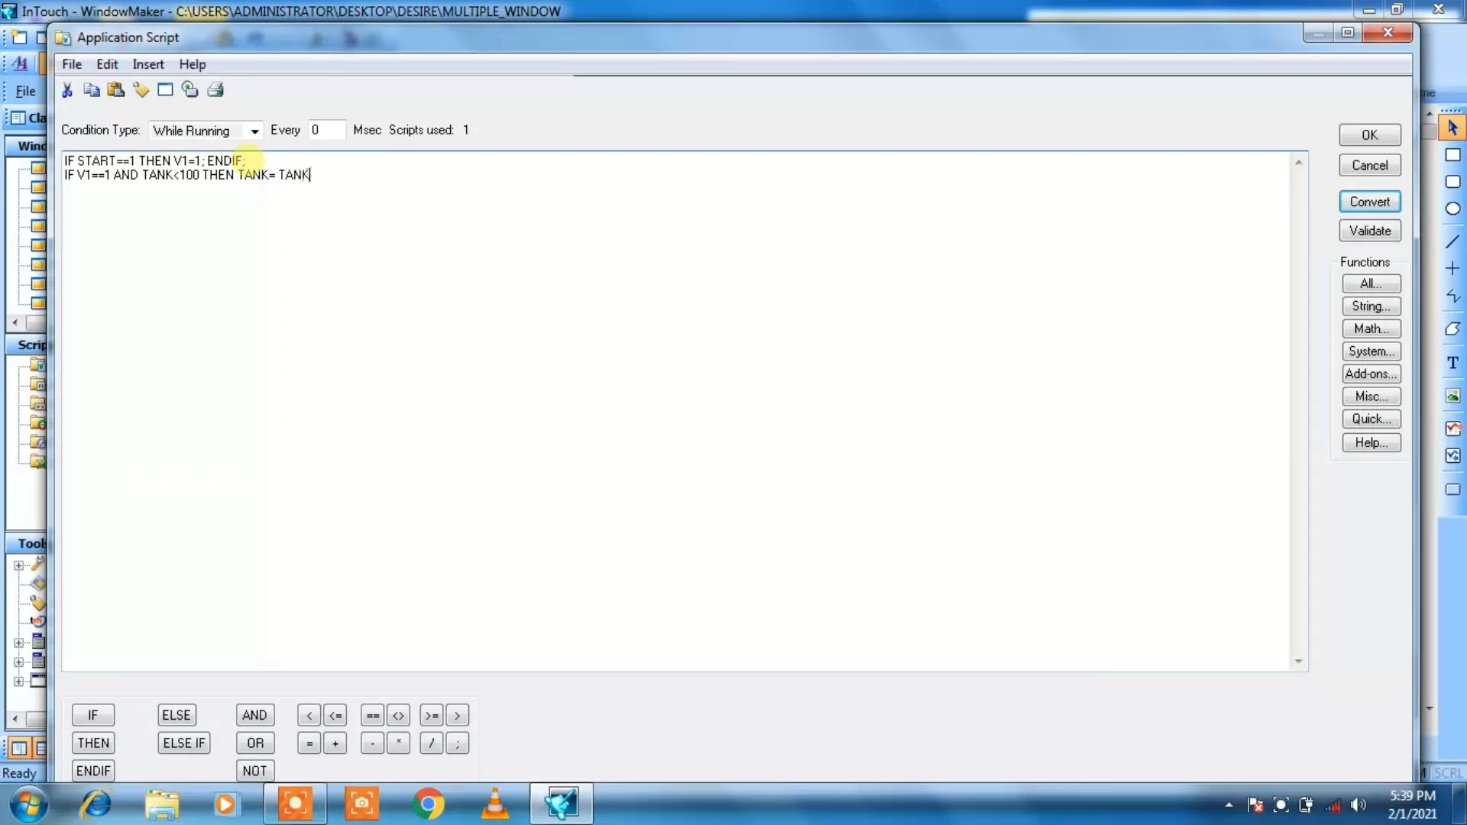
{"action": "type", "text": " + 1"}
Step: Add the filling line IF V1==1 AND TANK<100 THEN TANK= TANK + 1; ENDIF; to the While Running script
{"action": "key", "text": "BackSpace"}
{"action": "type", "text": "ENDIF;"}
{"action": "key", "text": "Return"}
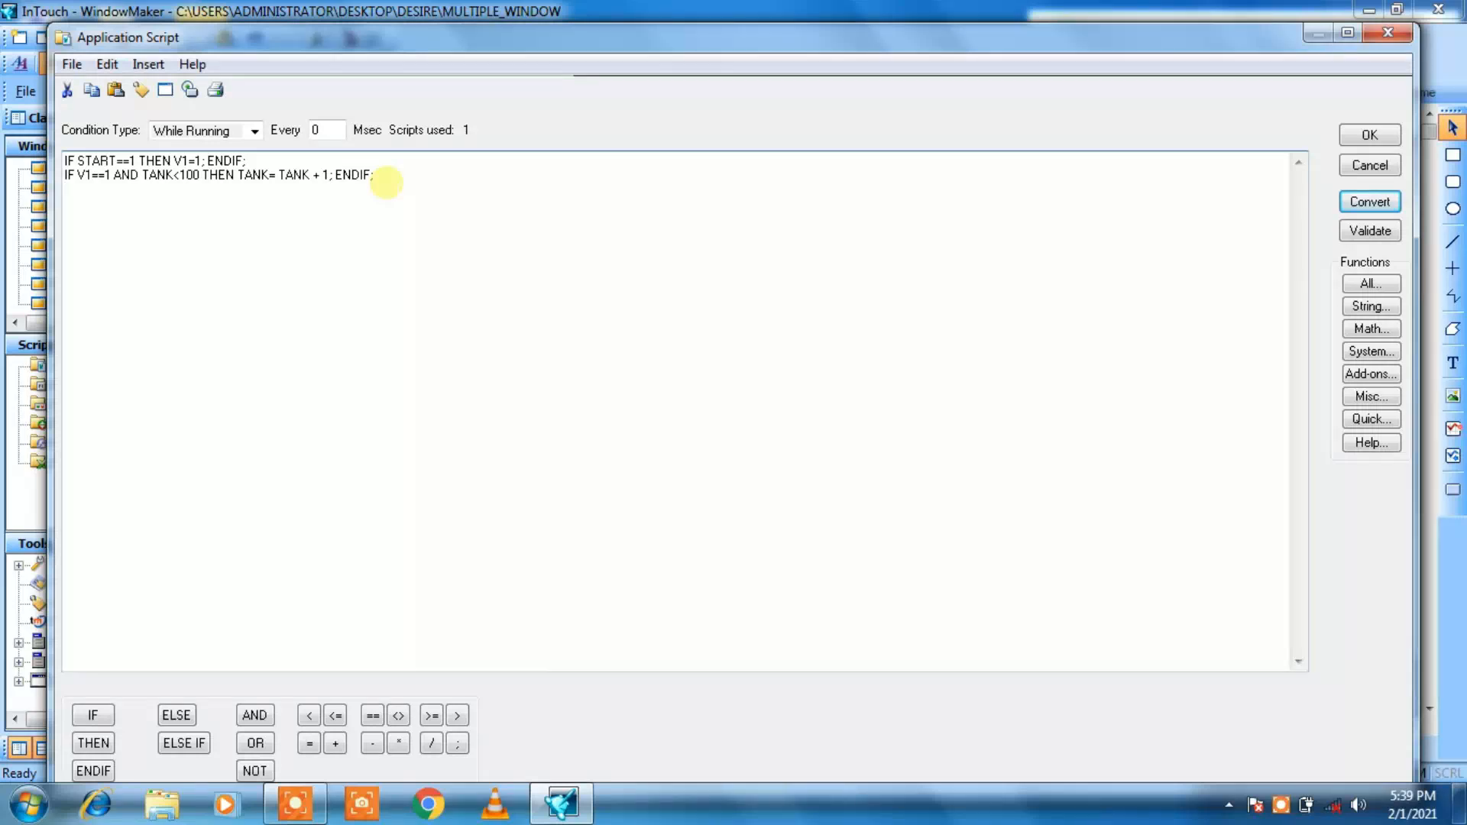
Step: Add the valve changeover line IF TANK==100 THEN V1=0; V2=1; ENDIF; to the While Running script
{"action": "key", "text": "Return"}
{"action": "type", "text": "IF TANK==100 THEN V1=0"}
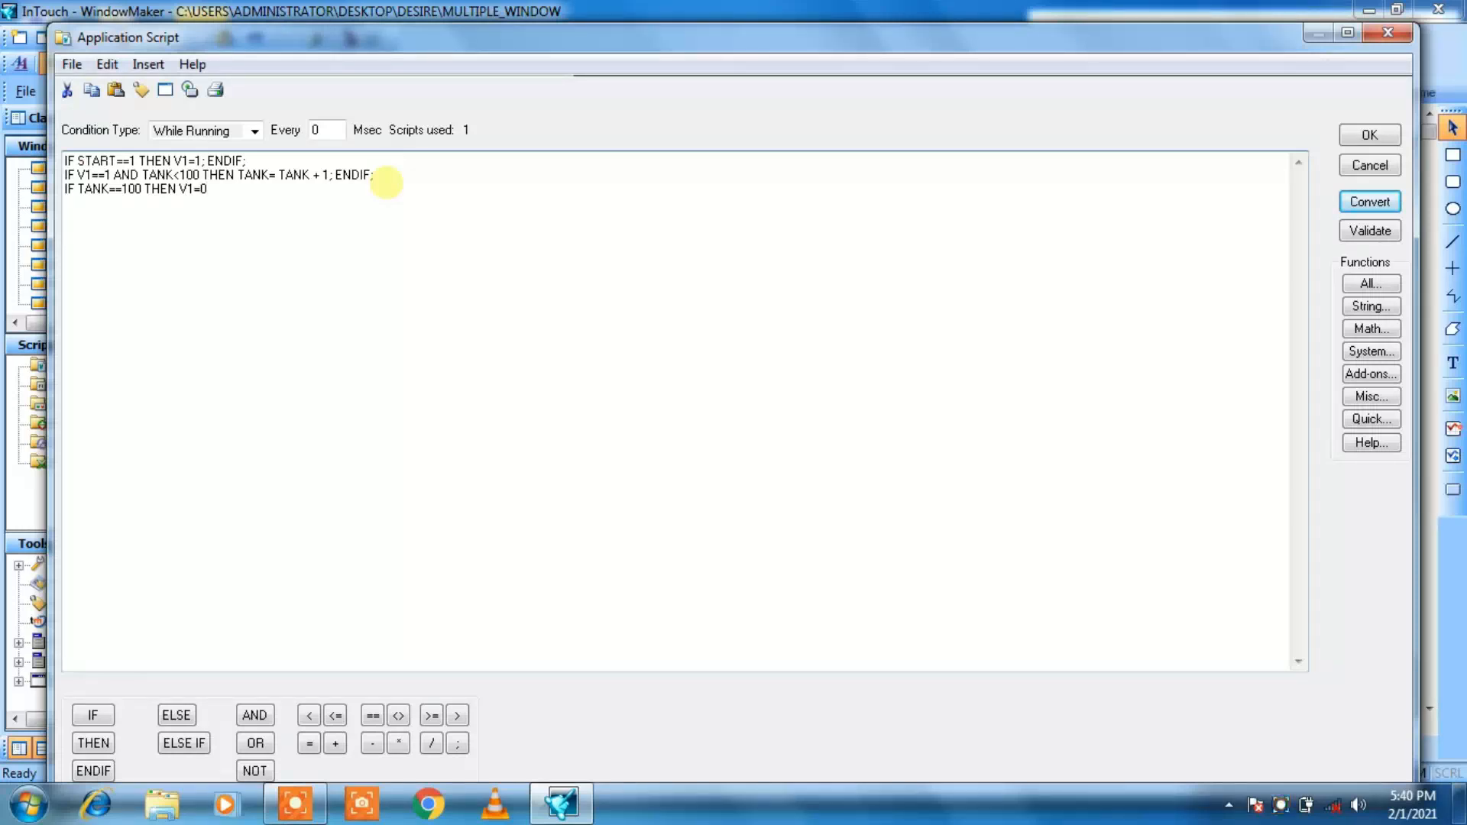
{"action": "type", "text": "; A"}
{"action": "type", "text": "N"}
{"action": "key", "text": "BackSpace"}
{"action": "key", "text": "BackSpace"}
{"action": "key", "text": "BackSpace"}
{"action": "type", "text": "V2=1; ENDIF;"}
{"action": "key", "text": "Return"}
Step: Add the draining line IF V2==1 AND TANK < 0 THEN TANK = TANK - 1; ENDIF; to the While Running script
{"action": "type", "text": "IF V2==1 A"}
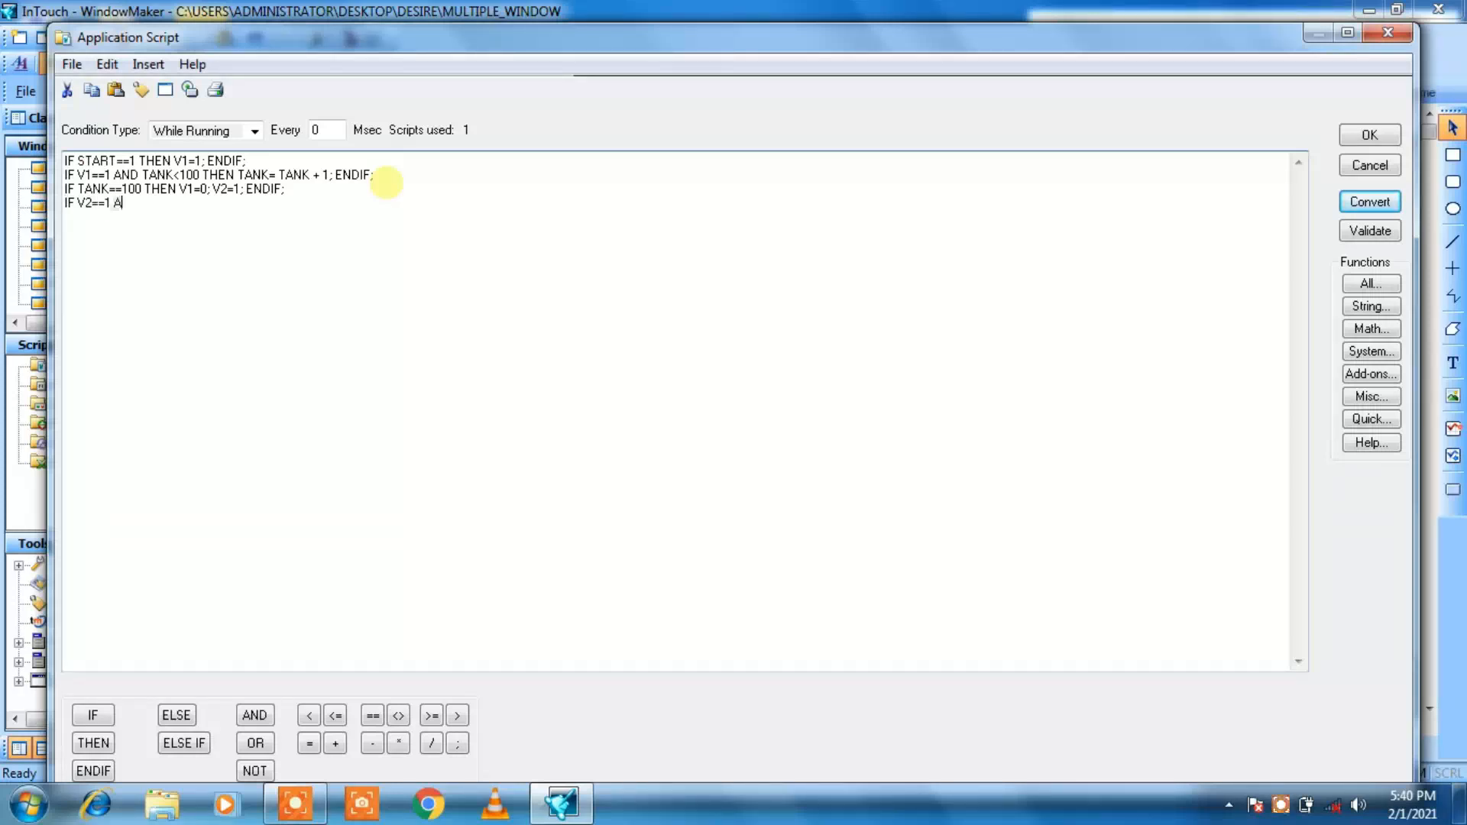
{"action": "type", "text": "ND TANK < 100 TH"}
{"action": "key", "text": "BackSpace"}
{"action": "key", "text": "BackSpace"}
{"action": "key", "text": "BackSpace"}
{"action": "key", "text": "BackSpace"}
{"action": "key", "text": "BackSpace"}
{"action": "key", "text": "BackSpace"}
{"action": "key", "text": "BackSpace"}
{"action": "type", "text": "0 THEN TANK = TANK"}
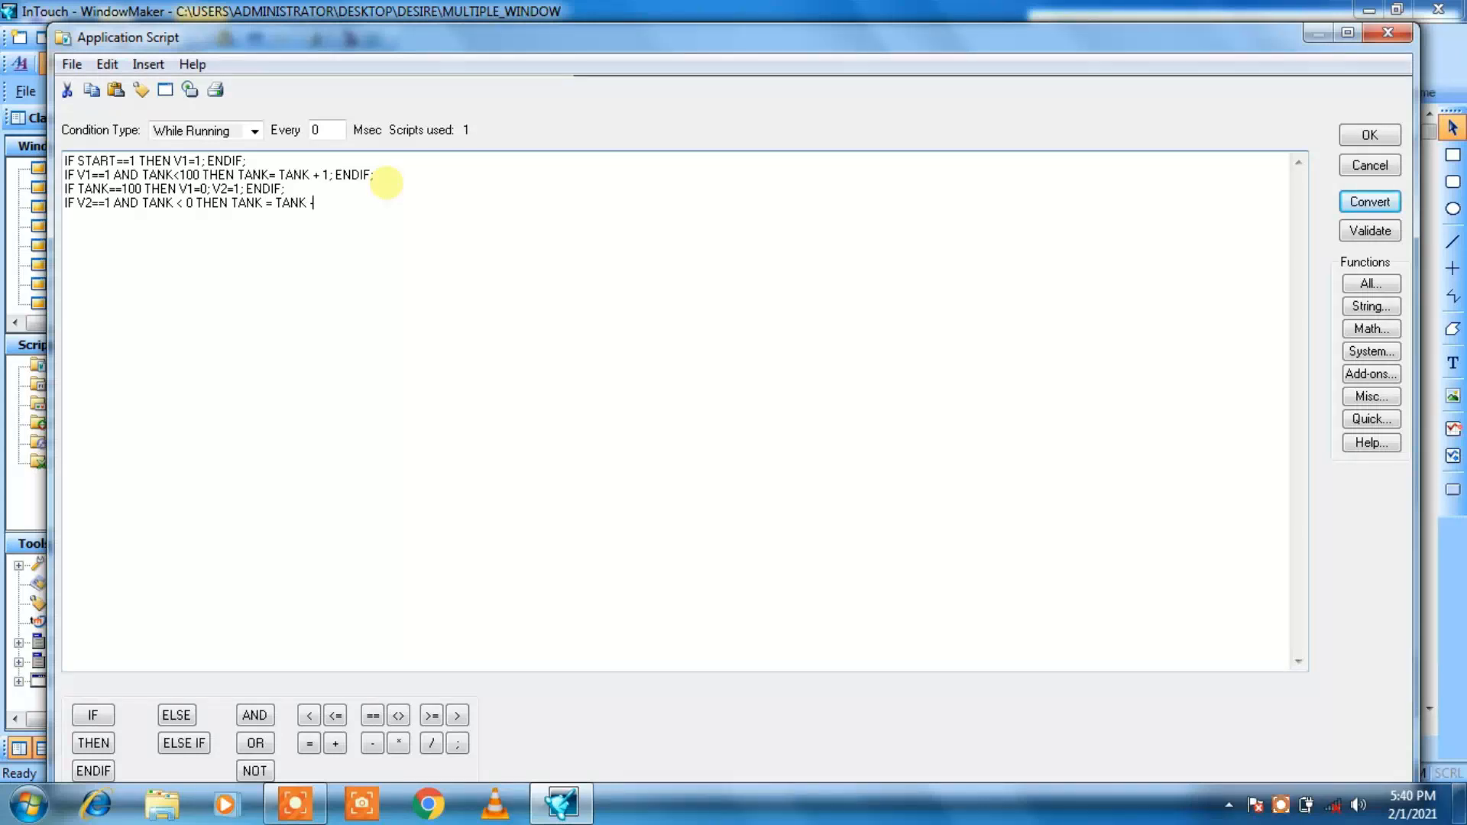
{"action": "type", "text": "- "}
{"action": "type", "text": "1"}
{"action": "type", "text": "; ENDI"}
{"action": "type", "text": "F"}
{"action": "type", "text": ";"}
Step: Add the stop line IF STOP==1 THEN V1=0; V2=0; TANK=0; ENDIF; to the While Running script
{"action": "type", "text": "IF ST"}
{"action": "key", "text": "BackSpace"}
{"action": "key", "text": "BackSpace"}
{"action": "key", "text": "BackSpace"}
{"action": "key", "text": "BackSpace"}
{"action": "key", "text": "BackSpace"}
{"action": "type", "text": "IF STOP==1 THEN V1="}
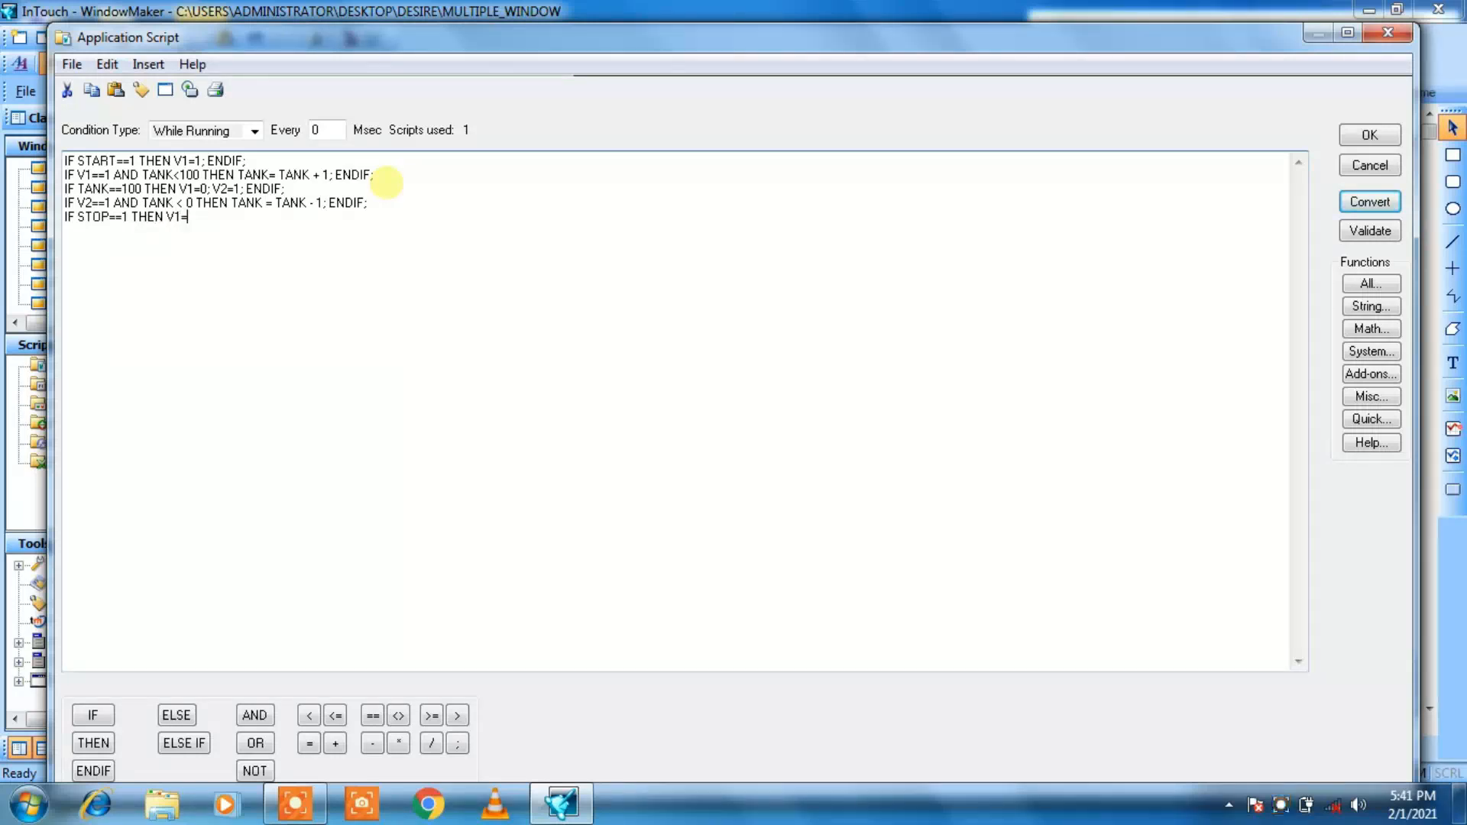
{"action": "type", "text": "0; V2=0; TANK=0; ENDIF;"}
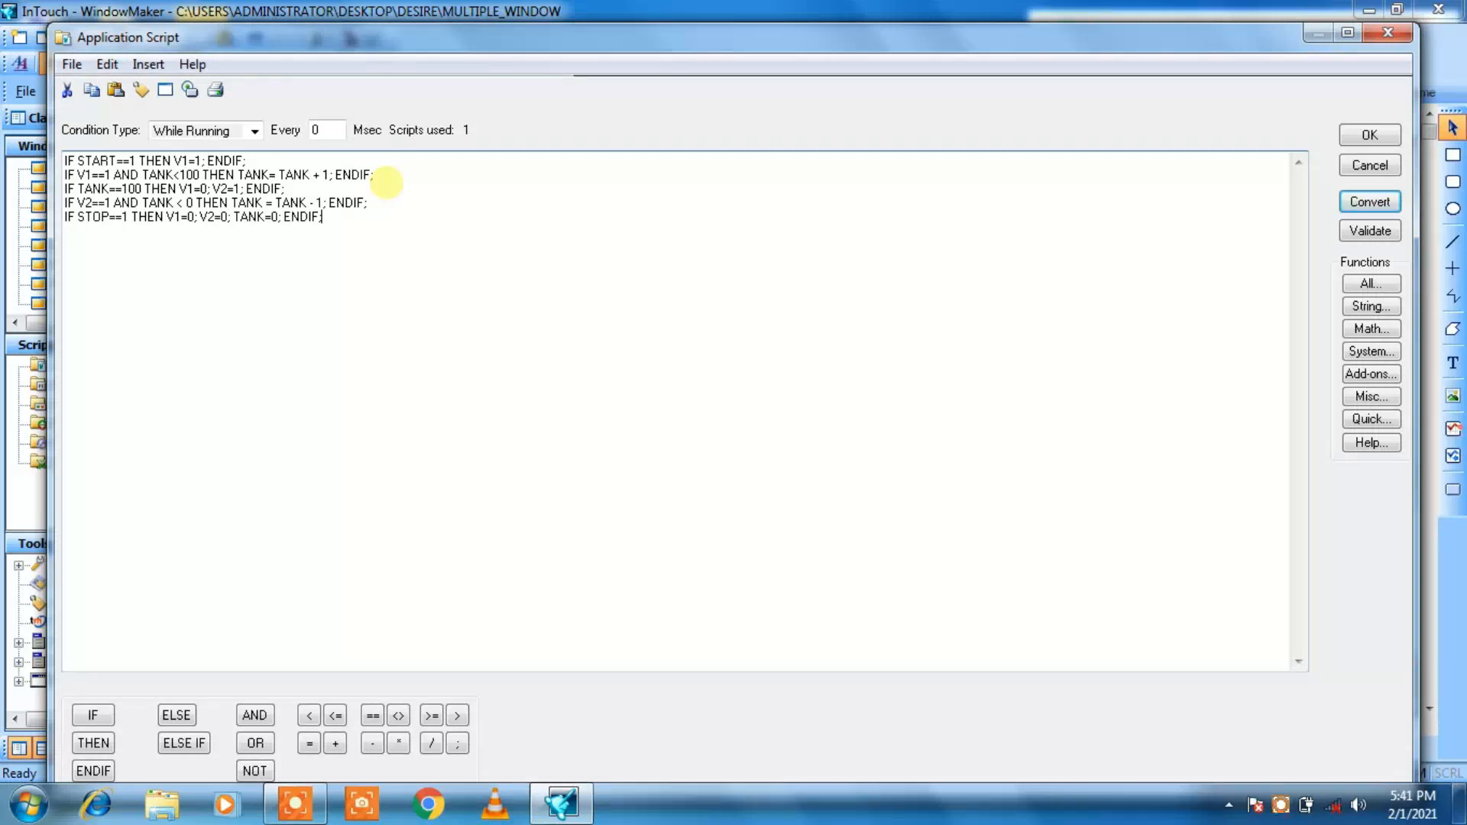
Step: Set the While Running script interval to 100 Msec, then convert and accept the application script
{"action": "left_click", "coordinate": [315, 129]}
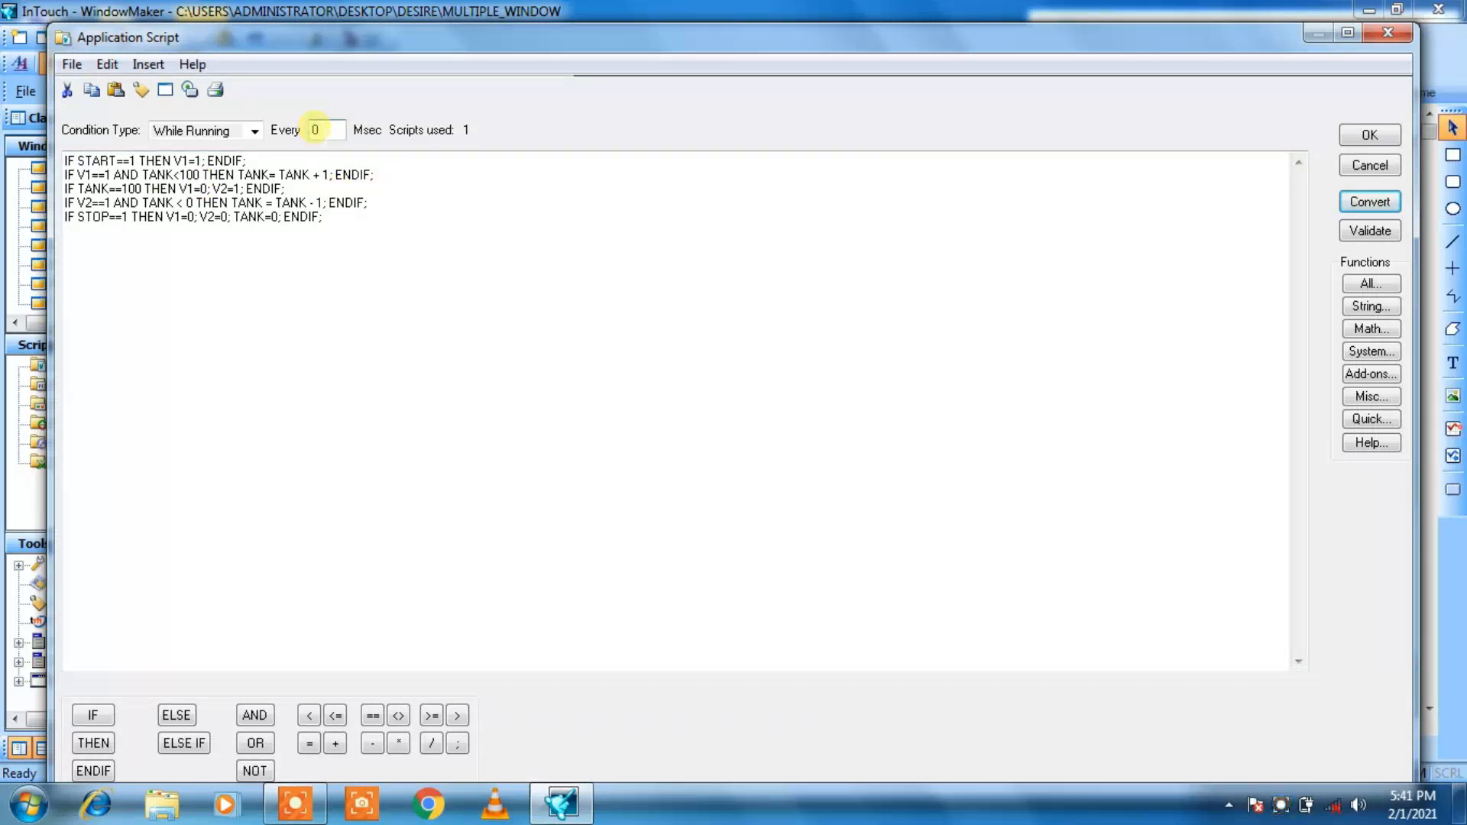
{"action": "key", "text": "BackSpace"}
{"action": "type", "text": "1"}
{"action": "key", "text": "BackSpace"}
{"action": "left_click", "coordinate": [202, 459]}
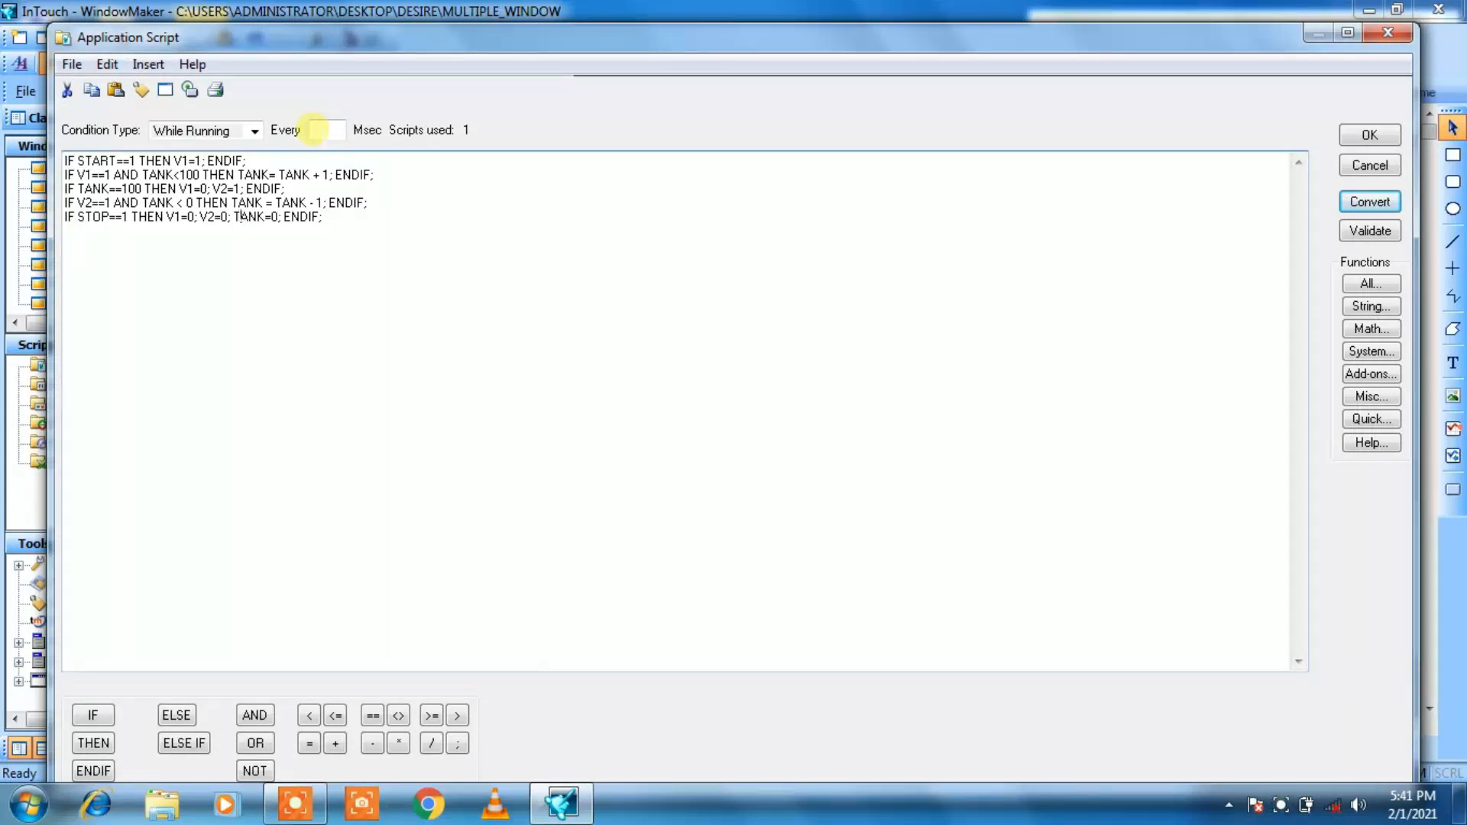
{"action": "type", "text": "10"}
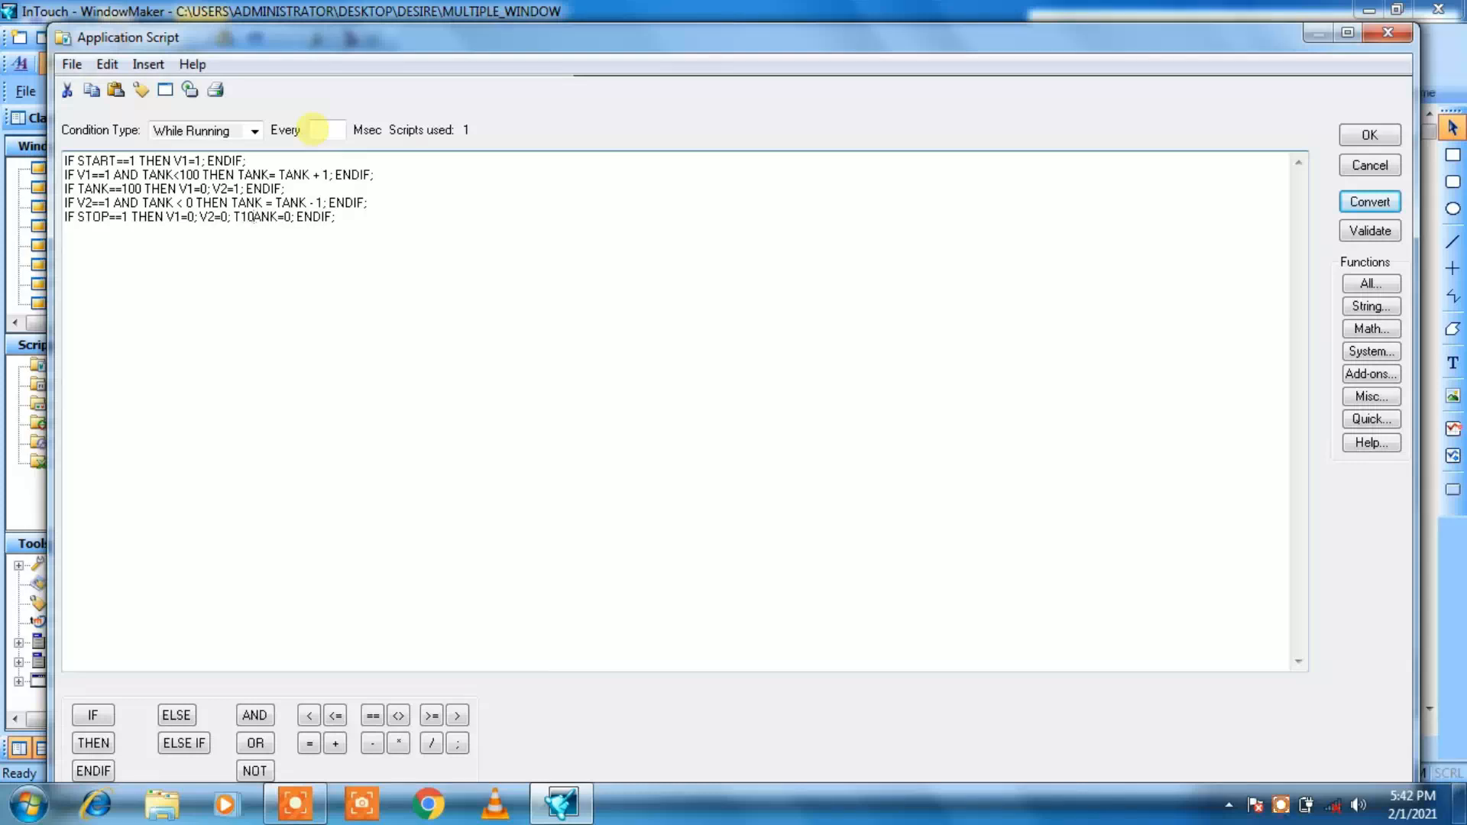
{"action": "key", "text": "BackSpace"}
{"action": "key", "text": "BackSpace"}
{"action": "type", "text": "T"}
{"action": "left_click", "coordinate": [324, 130]}
{"action": "type", "text": "1"}
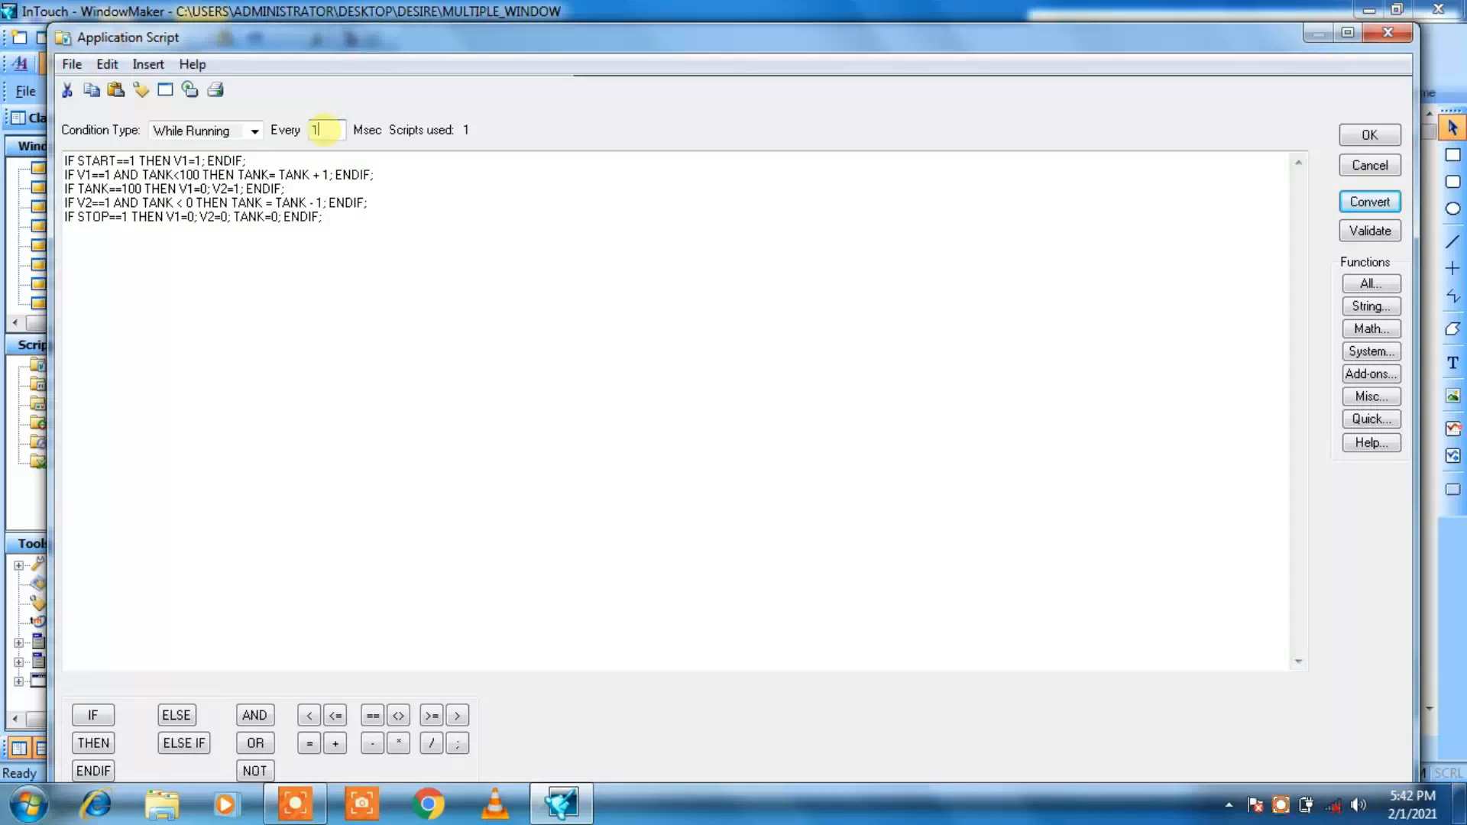
{"action": "type", "text": "00"}
{"action": "left_click", "coordinate": [496, 477]}
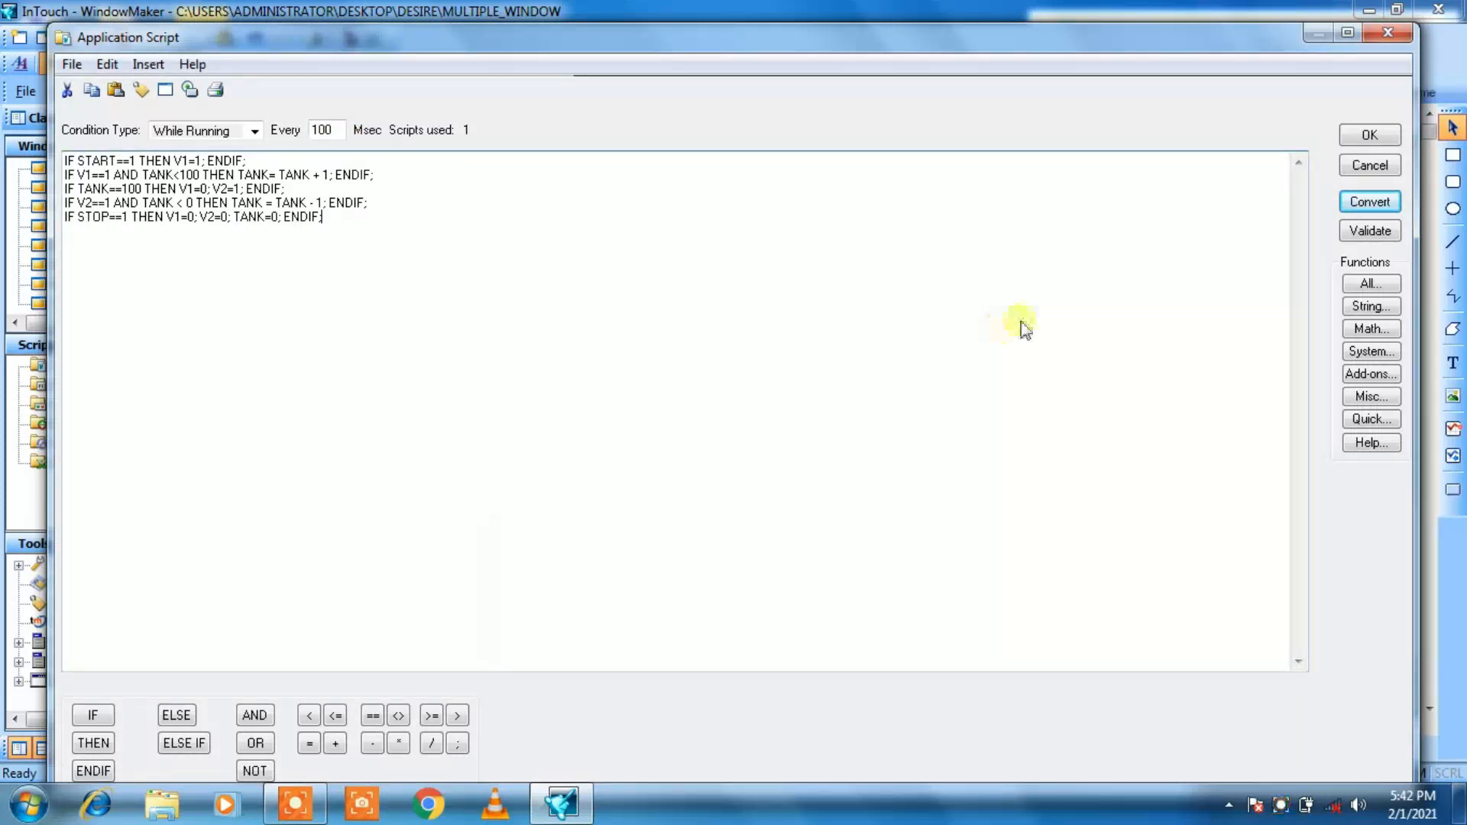
{"action": "left_click", "coordinate": [1377, 208]}
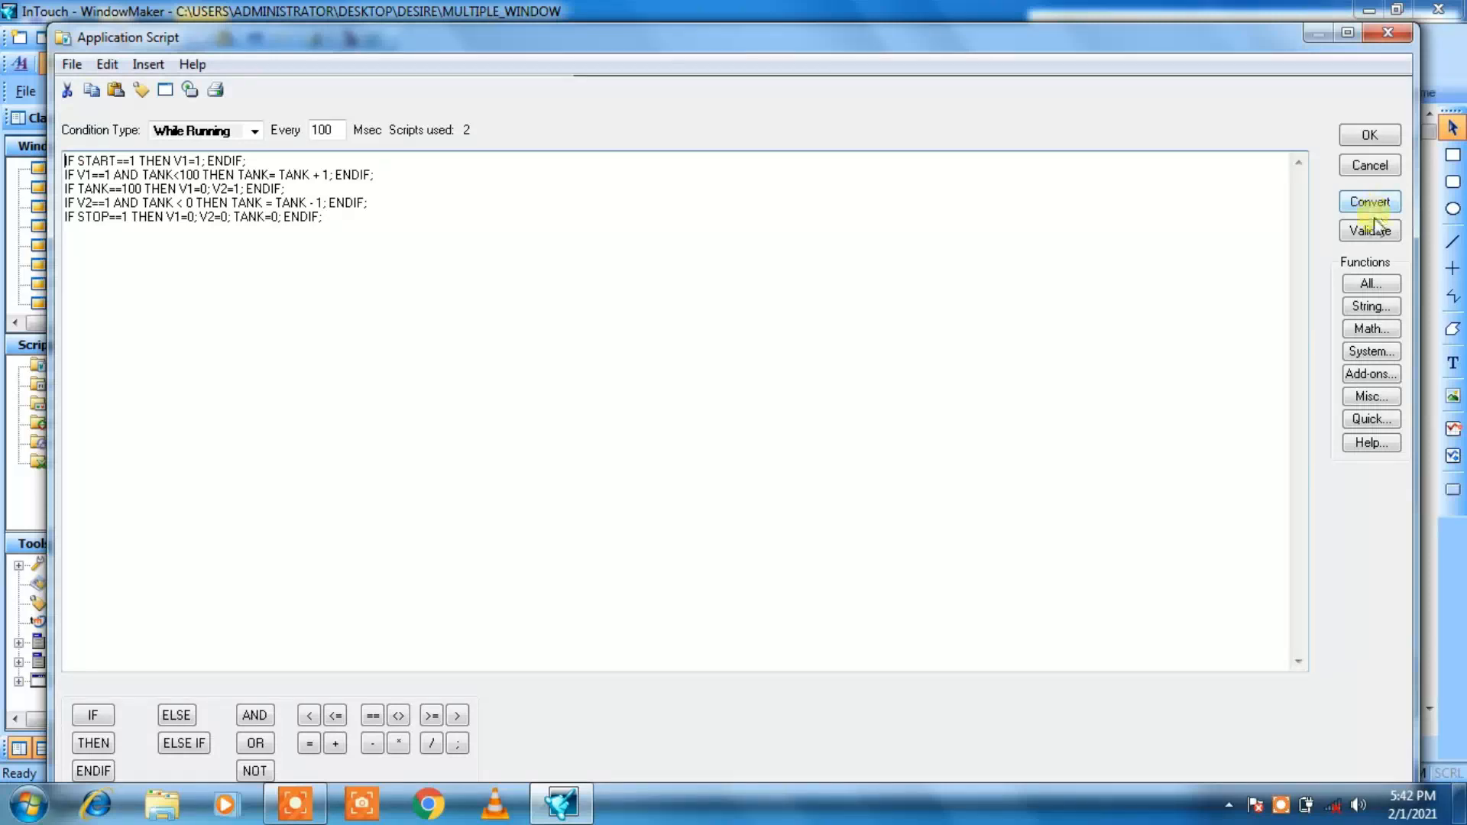
{"action": "left_click", "coordinate": [1377, 138]}
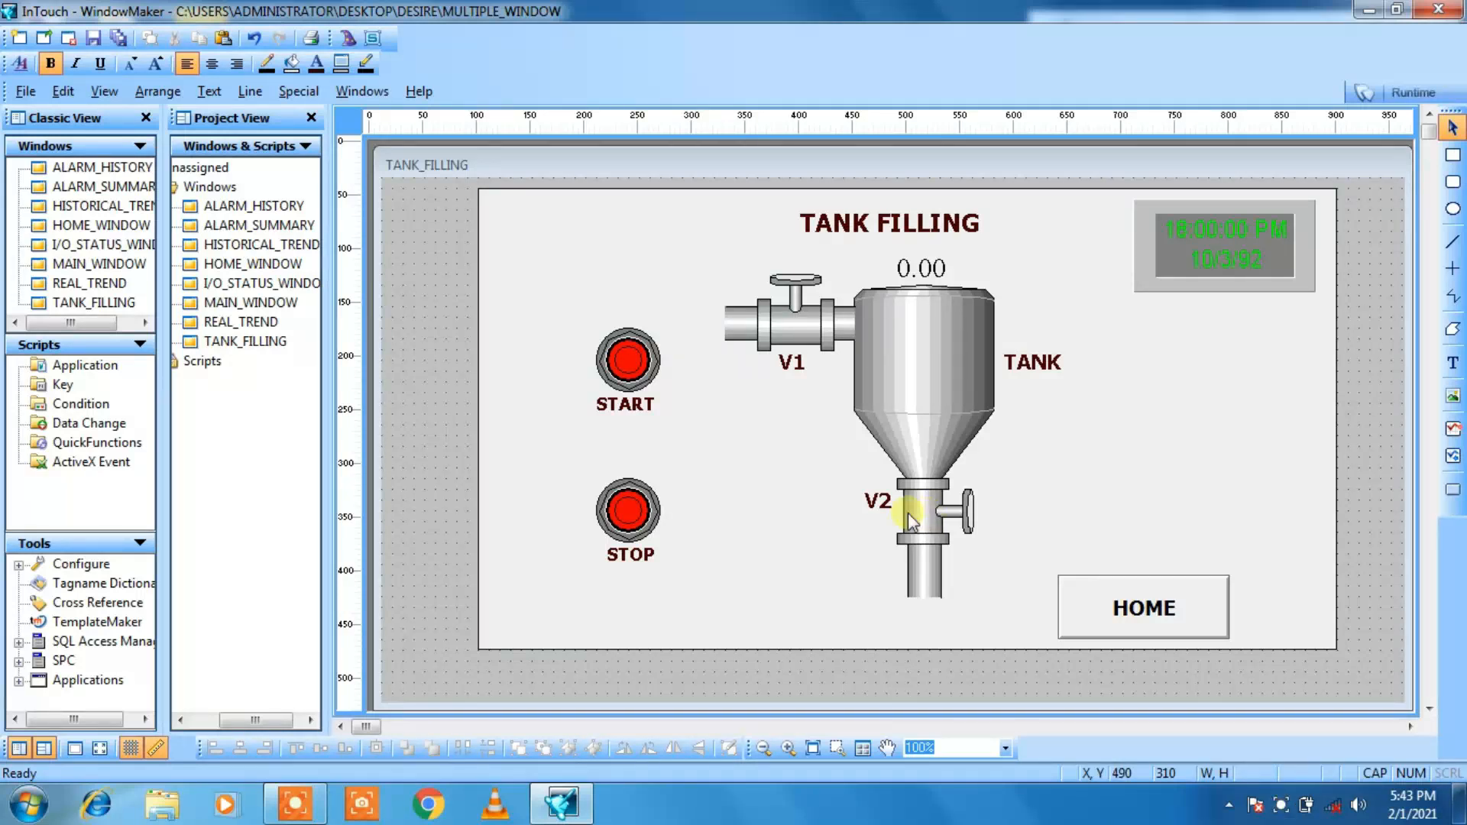
Step: Open I/O_STATUS_WINDOW and enlarge it to fill the visible drawing area
{"action": "double_click", "coordinate": [255, 287]}
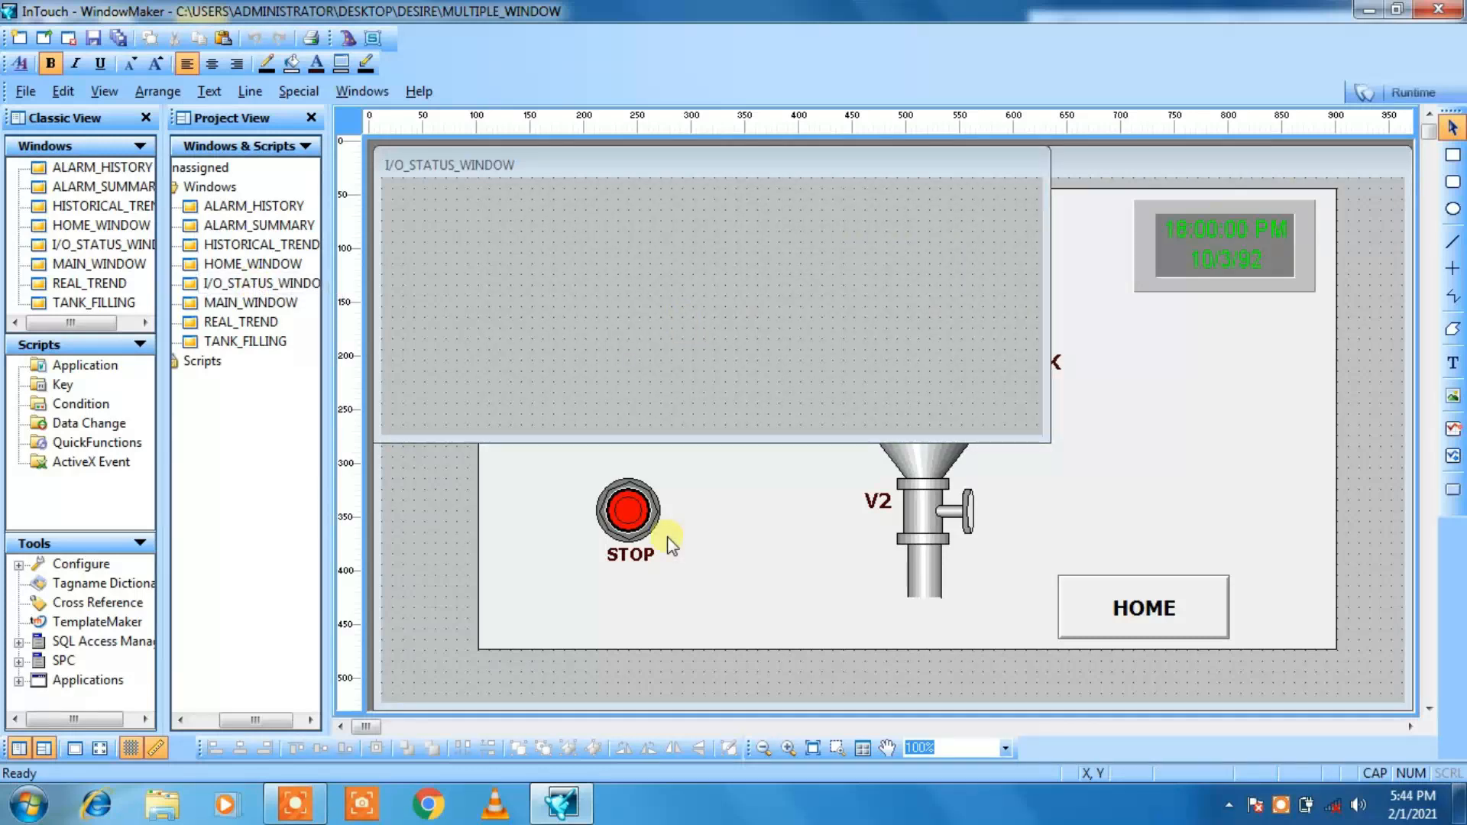
{"action": "left_click_drag", "start_coordinate": [668, 450], "coordinate": [655, 711]}
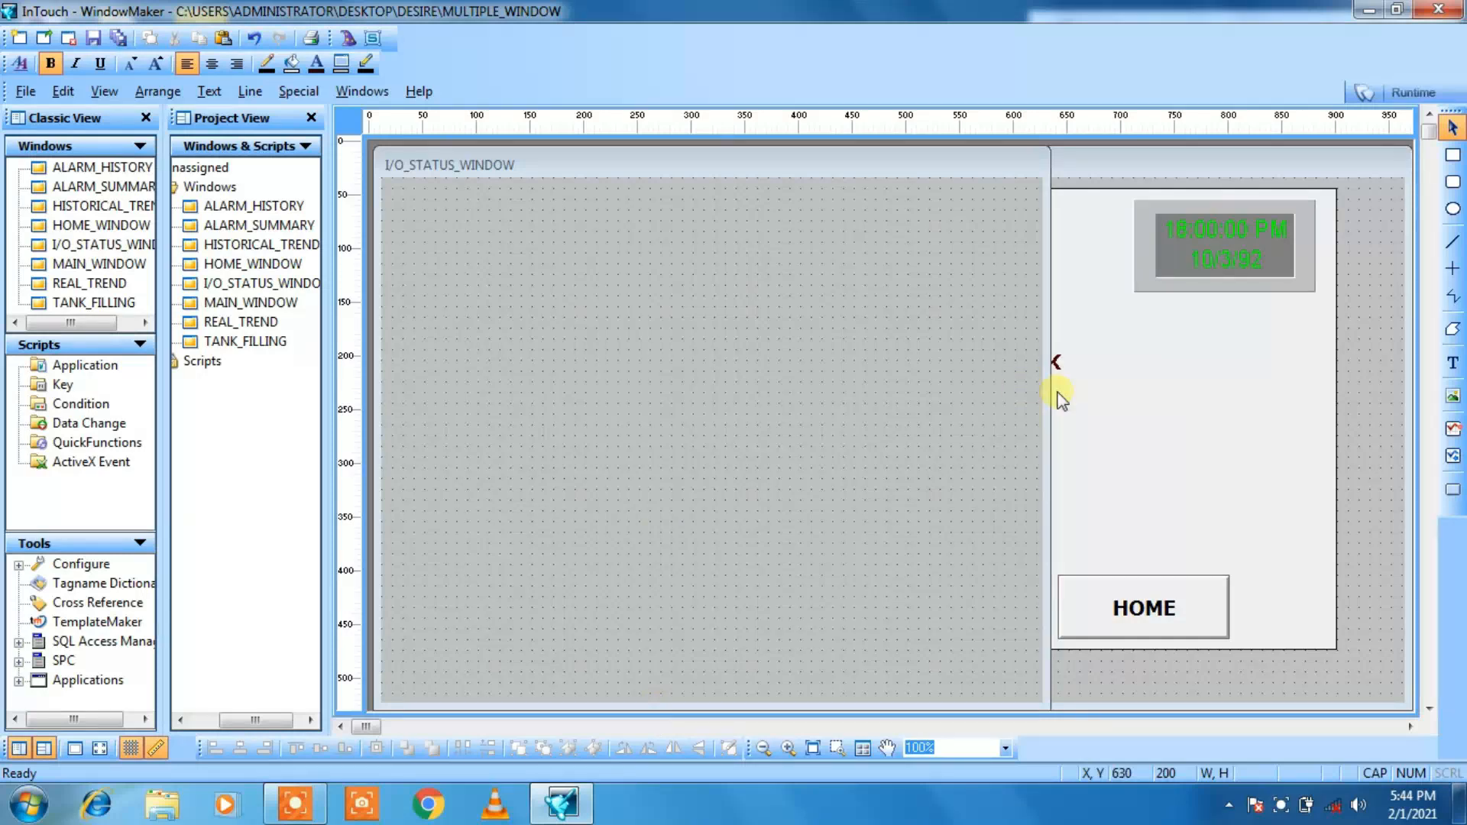
{"action": "left_click_drag", "start_coordinate": [1054, 400], "coordinate": [1423, 328]}
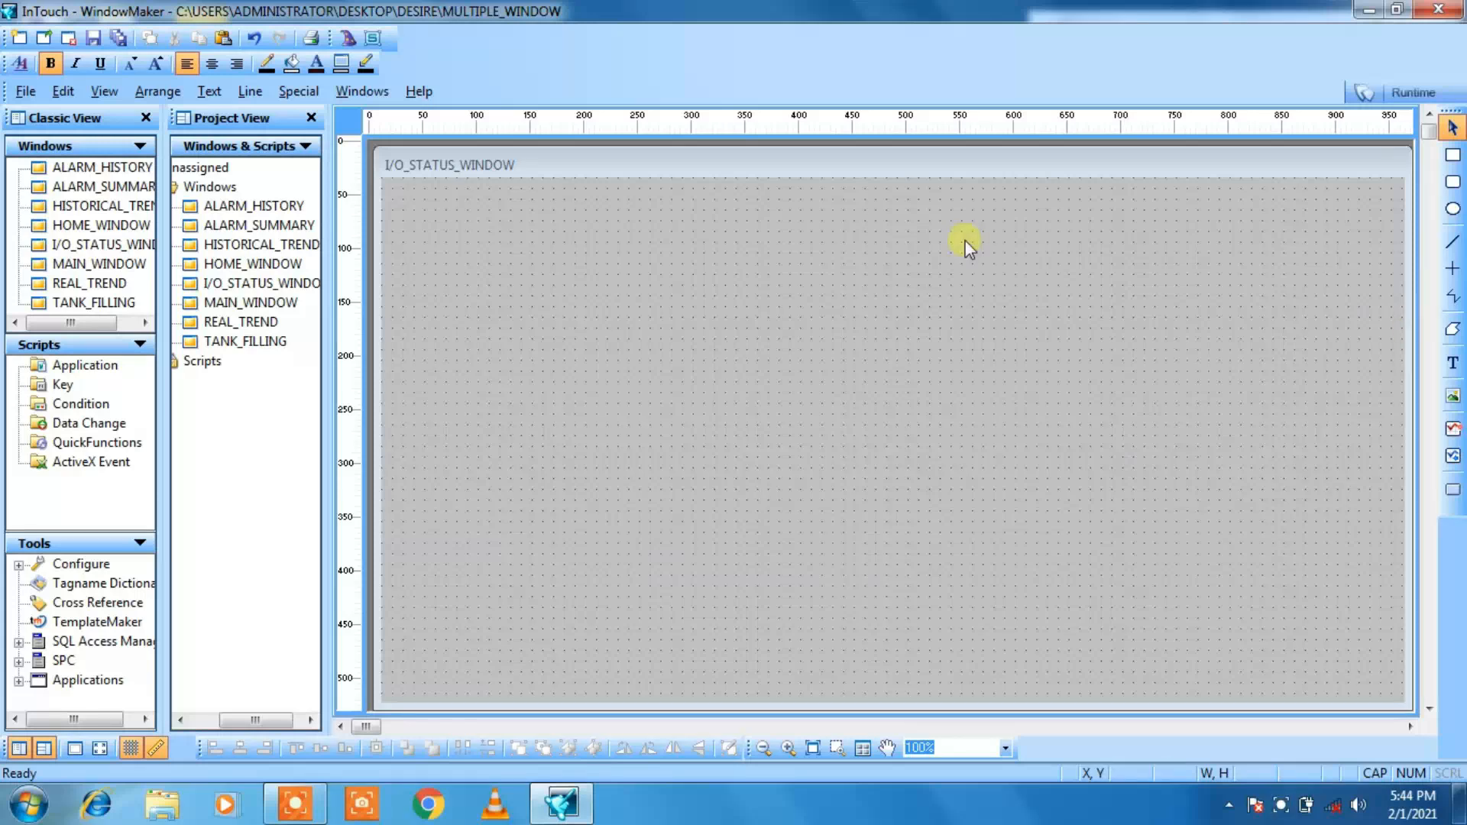
{"action": "left_click", "coordinate": [1004, 557]}
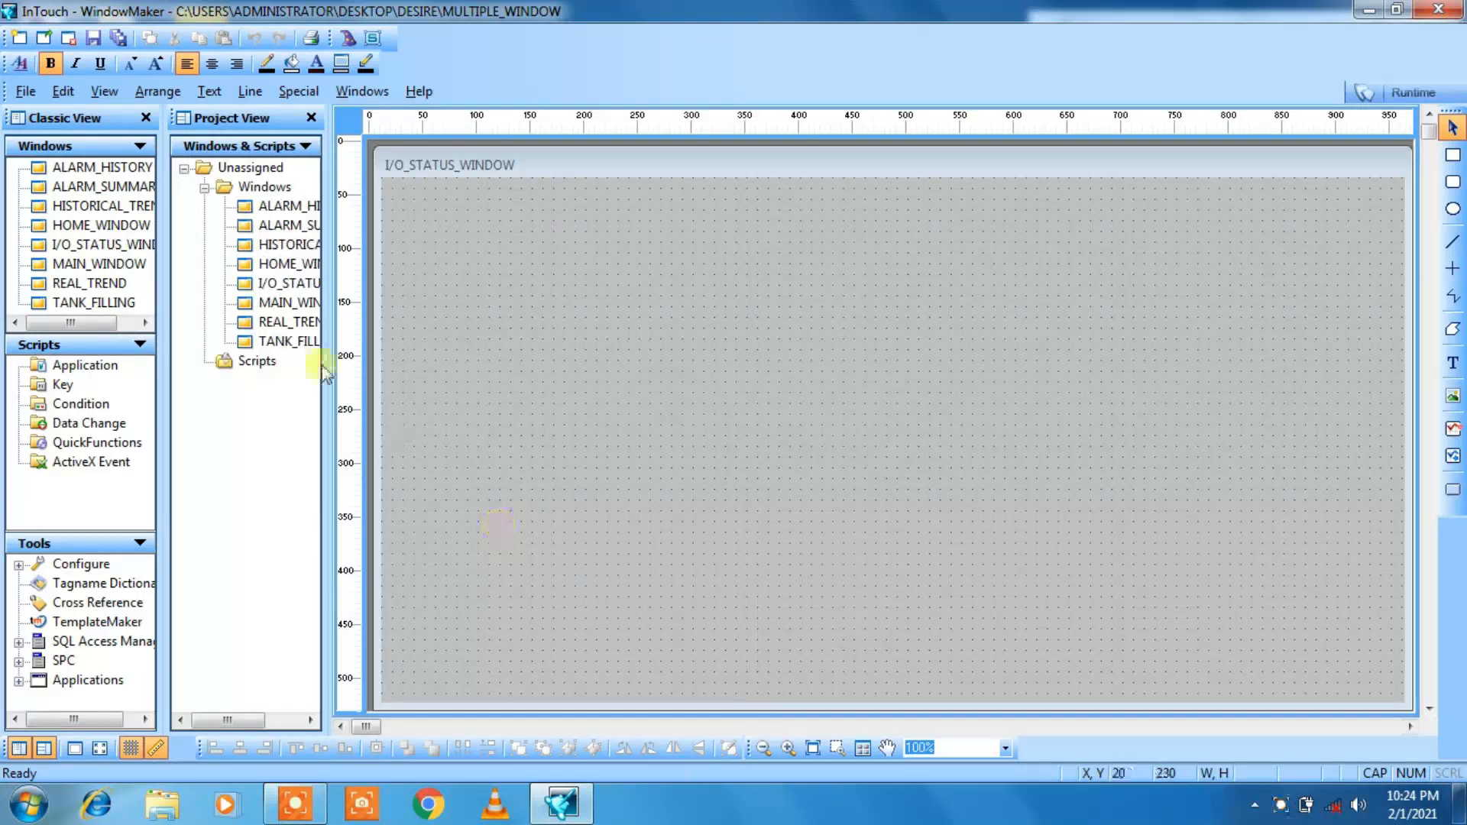
Step: Copy the large background rectangle from MAIN_WINDOW and paste it into I/O_STATUS_WINDOW
{"action": "double_click", "coordinate": [260, 306]}
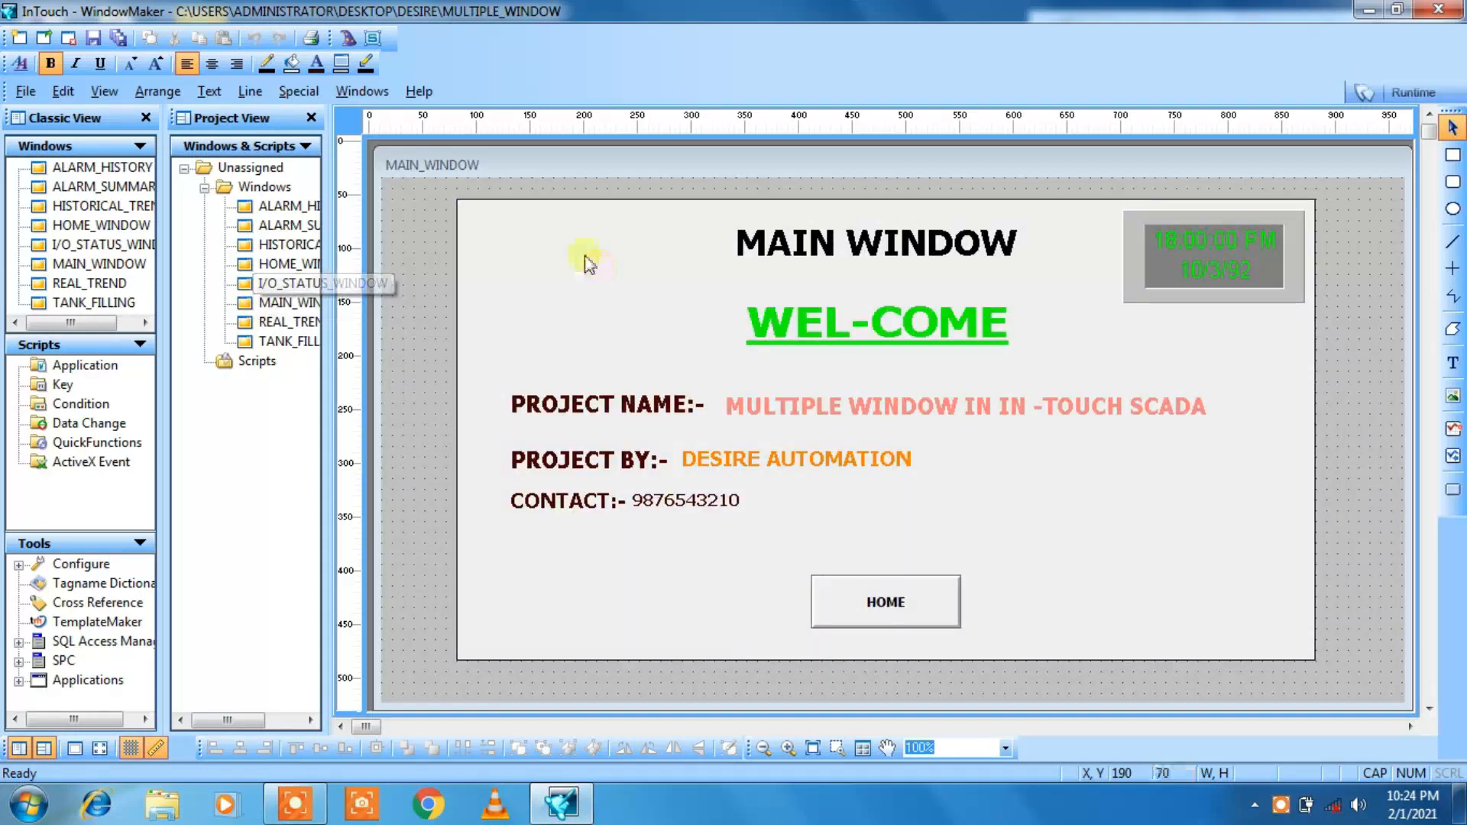
{"action": "left_click", "coordinate": [566, 201]}
{"action": "left_click", "coordinate": [565, 201]}
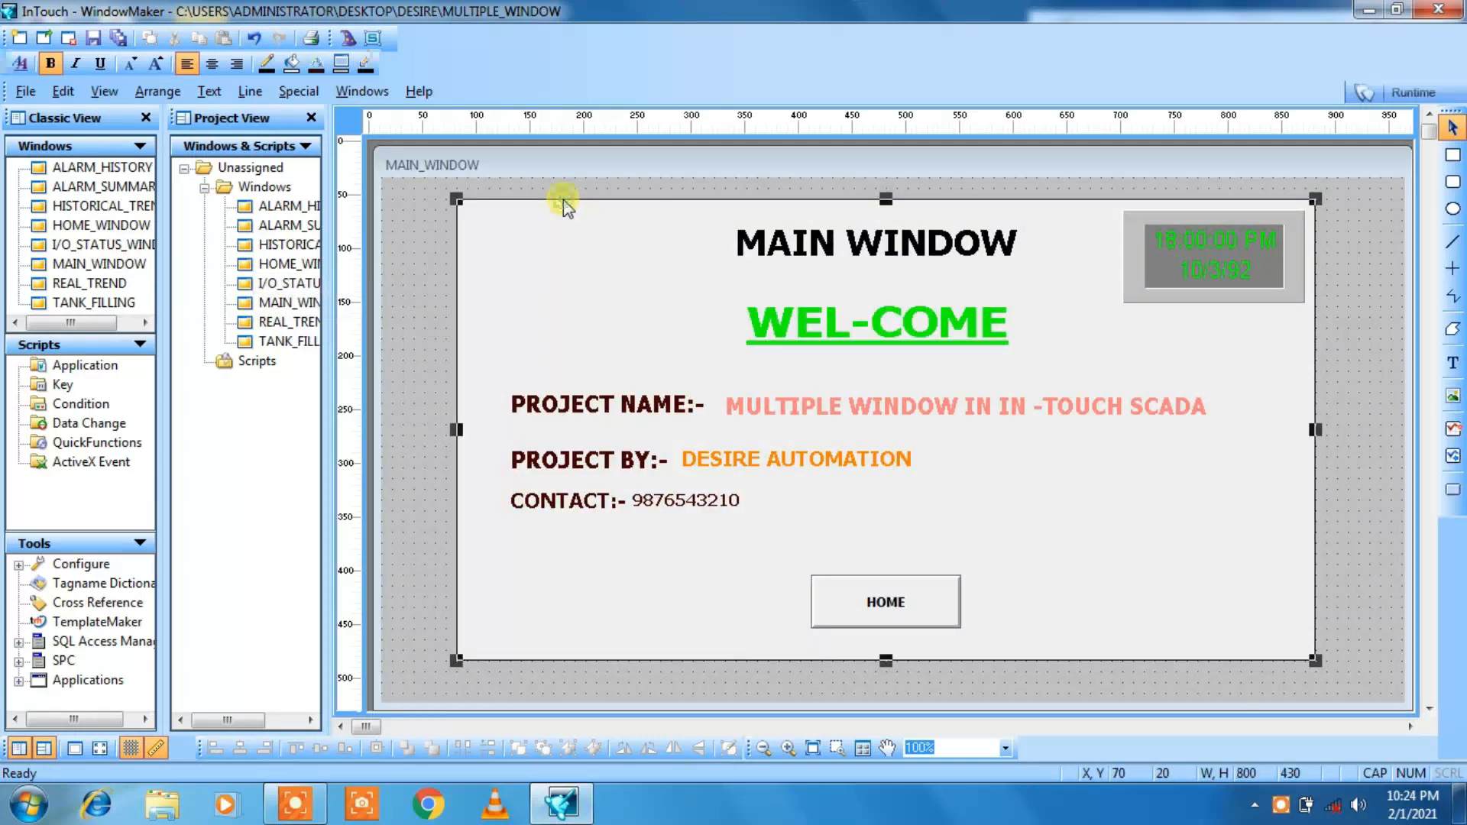
{"action": "right_click", "coordinate": [562, 199]}
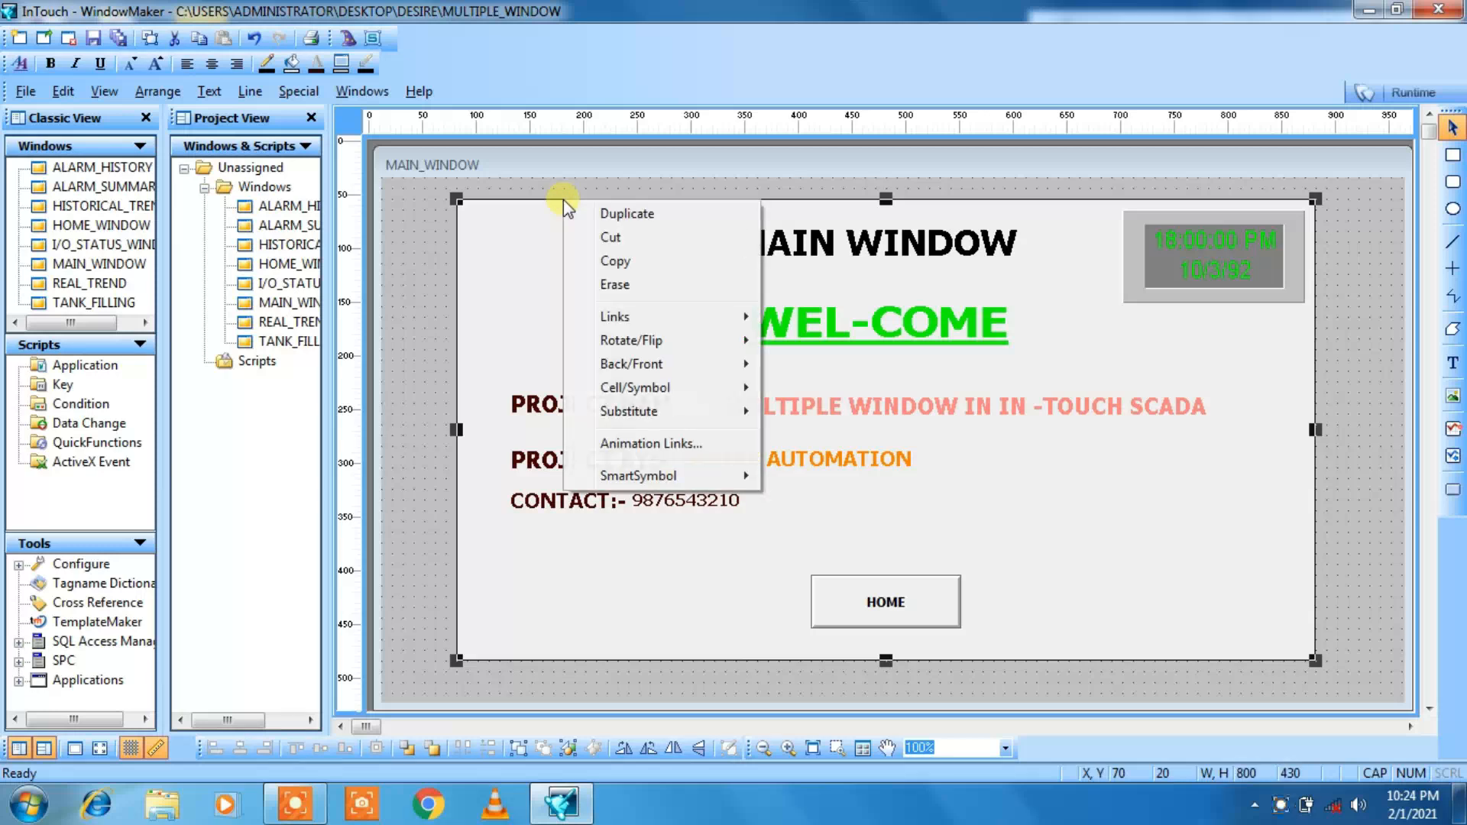
{"action": "left_click", "coordinate": [593, 262]}
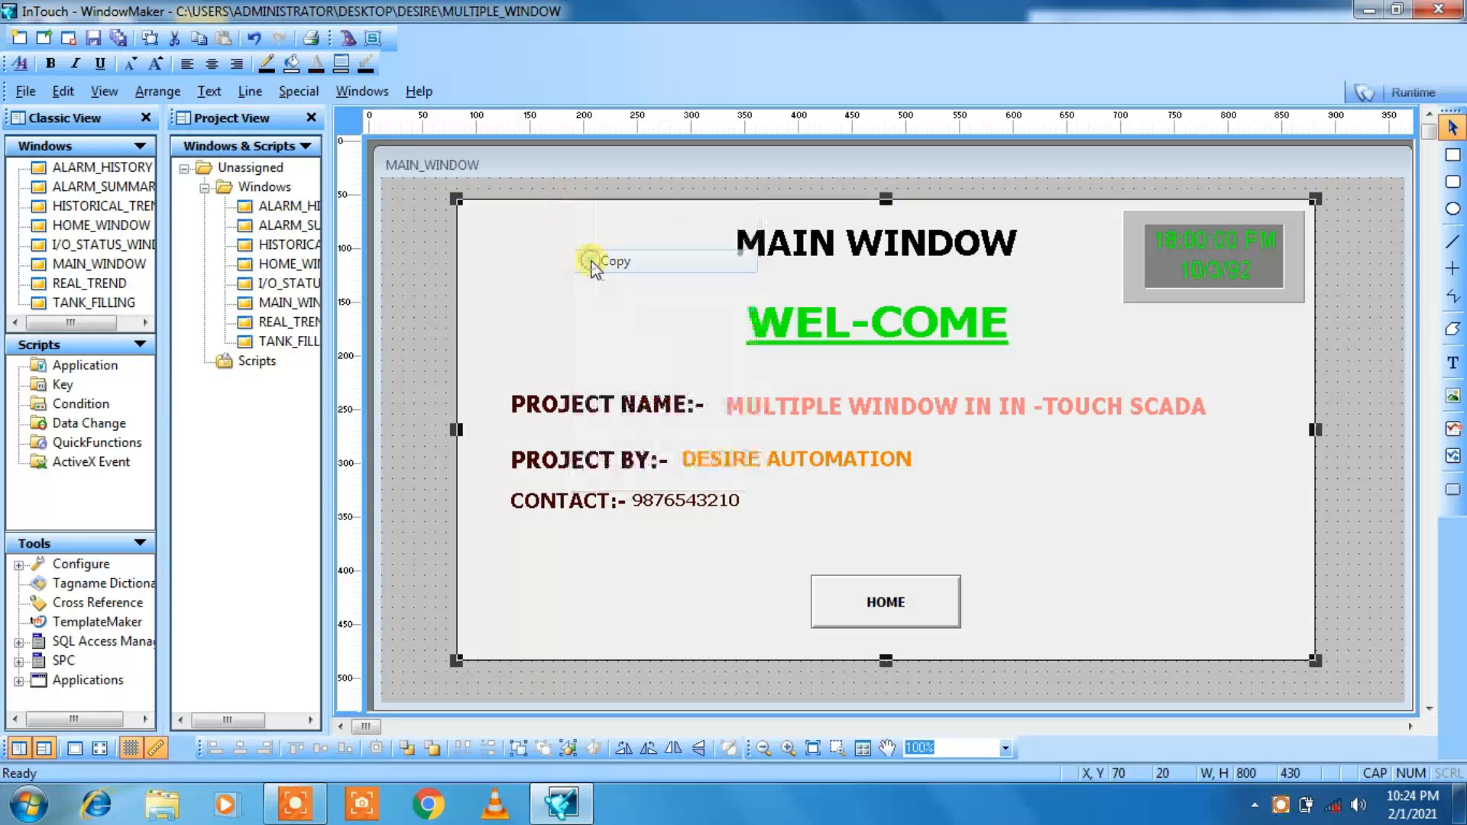
{"action": "double_click", "coordinate": [269, 284]}
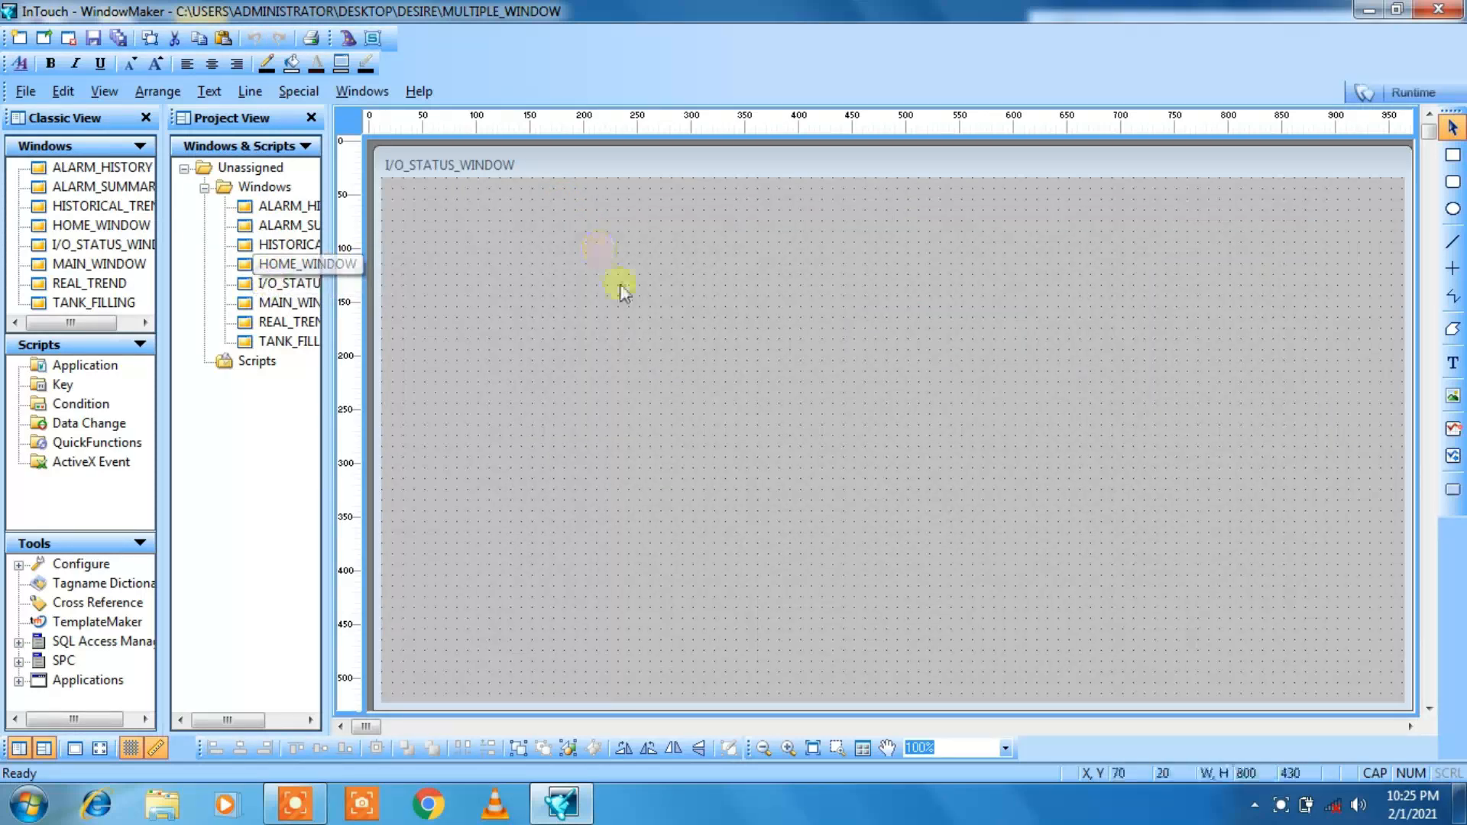
{"action": "right_click", "coordinate": [621, 285]}
{"action": "left_click", "coordinate": [633, 321]}
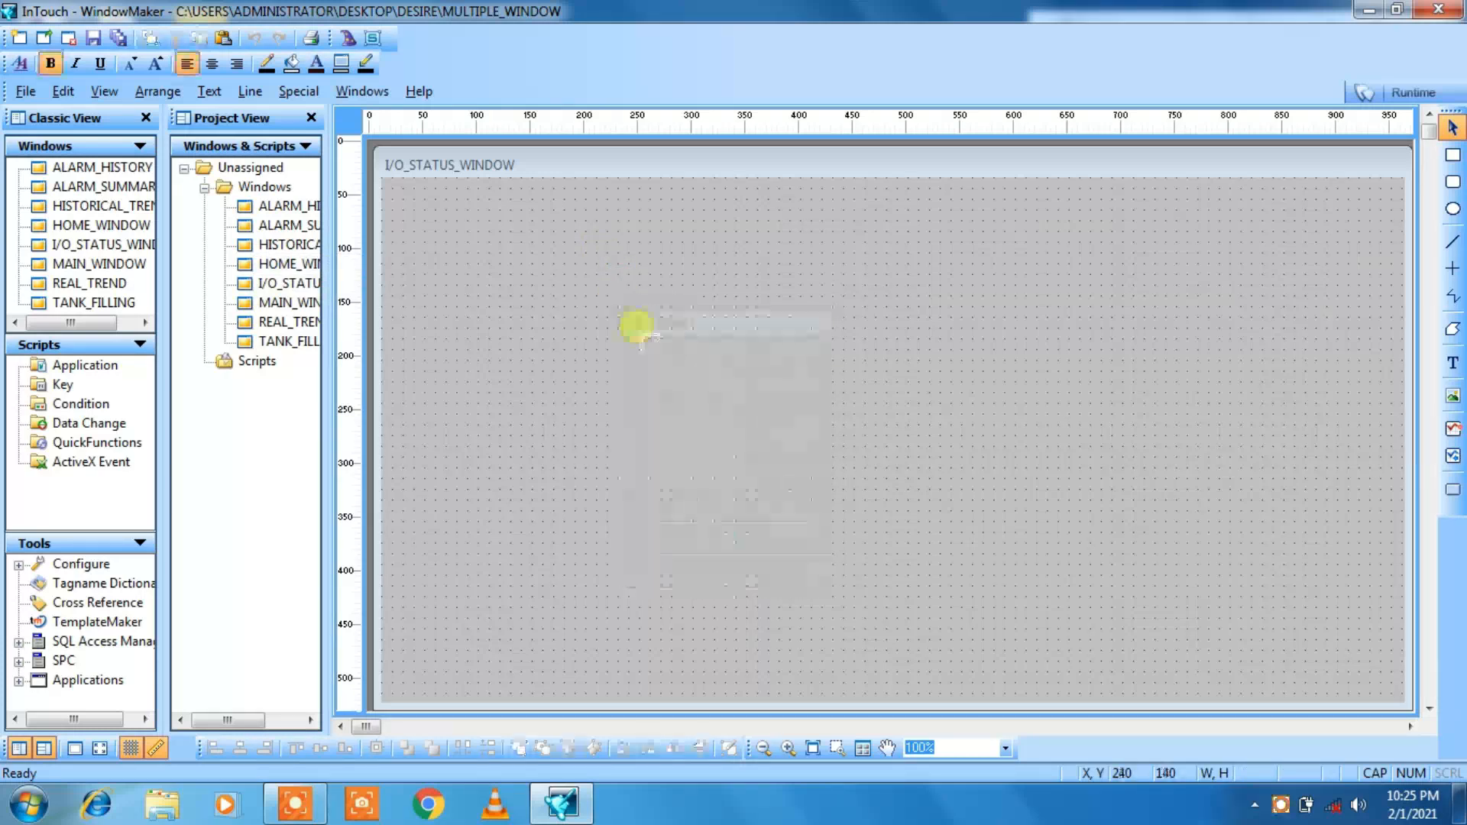
{"action": "left_click", "coordinate": [639, 329]}
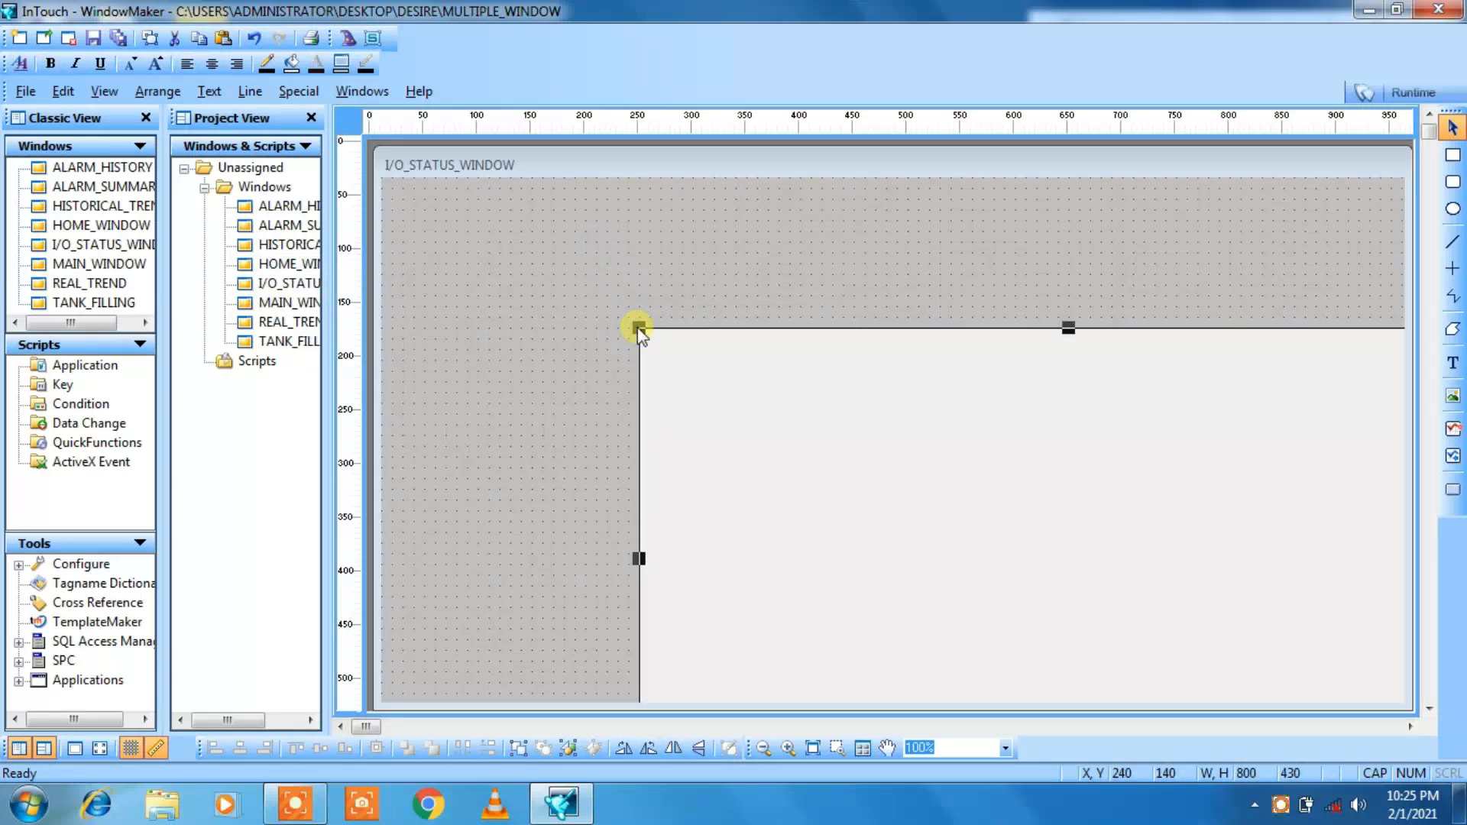
Step: Move the pasted background rectangle in I/O_STATUS_WINDOW to X 90, Y 30
{"action": "key", "text": "Left"}
{"action": "key", "text": "Left"}
{"action": "key", "text": "Left"}
{"action": "key", "text": "Left"}
{"action": "key", "text": "Left"}
{"action": "key", "text": "Left"}
{"action": "key", "text": "Left"}
{"action": "key", "text": "Left"}
{"action": "key", "text": "Left"}
{"action": "key", "text": "Left"}
{"action": "key", "text": "Left"}
{"action": "key", "text": "Left"}
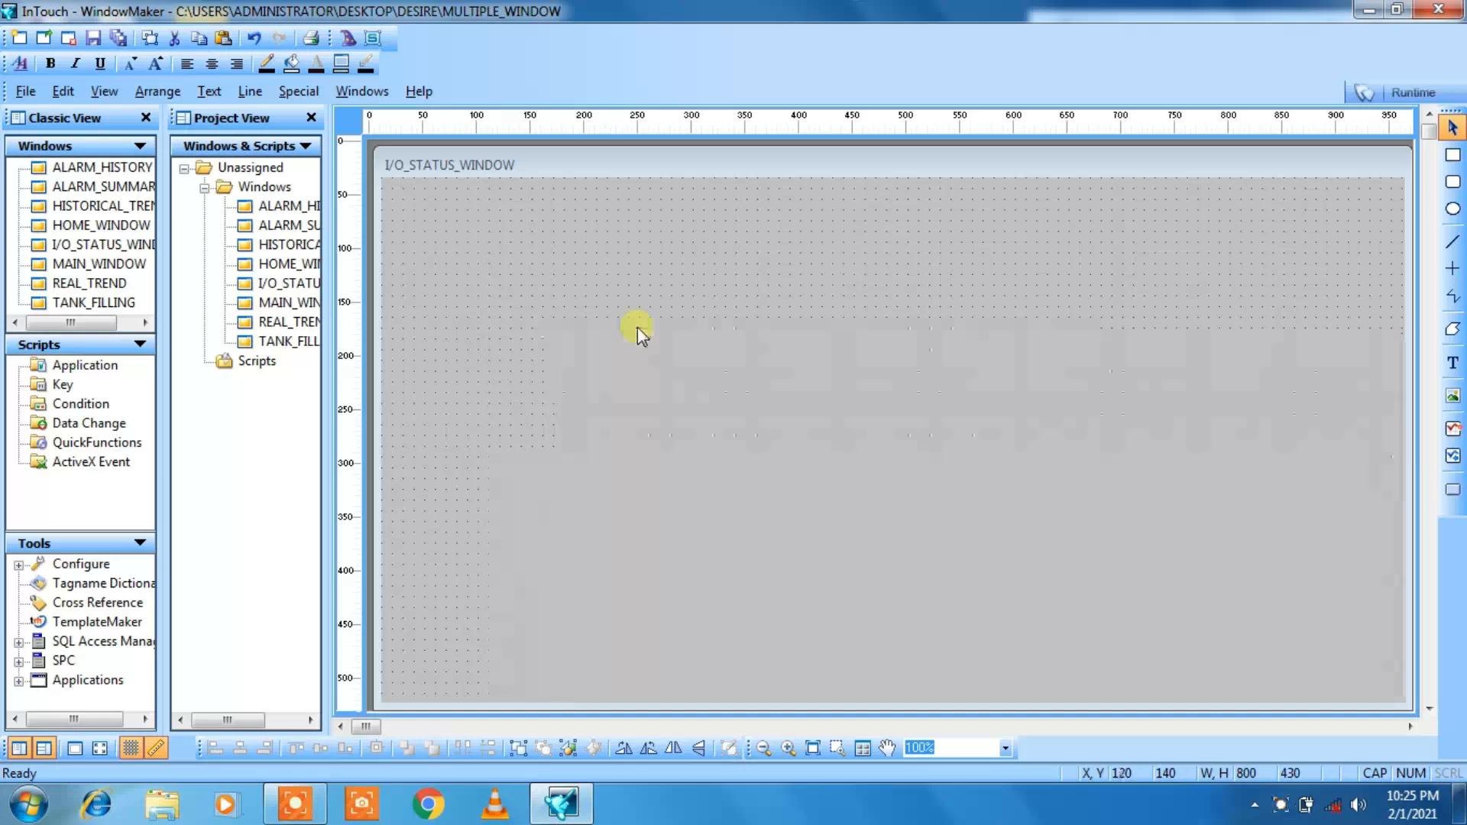
{"action": "key", "text": "Left"}
{"action": "key", "text": "Left"}
{"action": "key", "text": "Left"}
{"action": "key", "text": "Left"}
{"action": "key", "text": "Left"}
{"action": "key", "text": "Left"}
{"action": "key", "text": "Left"}
{"action": "key", "text": "Up"}
{"action": "key", "text": "Up"}
{"action": "key", "text": "Up"}
{"action": "key", "text": "Up"}
{"action": "key", "text": "Up"}
{"action": "key", "text": "Up"}
{"action": "key", "text": "Up"}
{"action": "key", "text": "Up"}
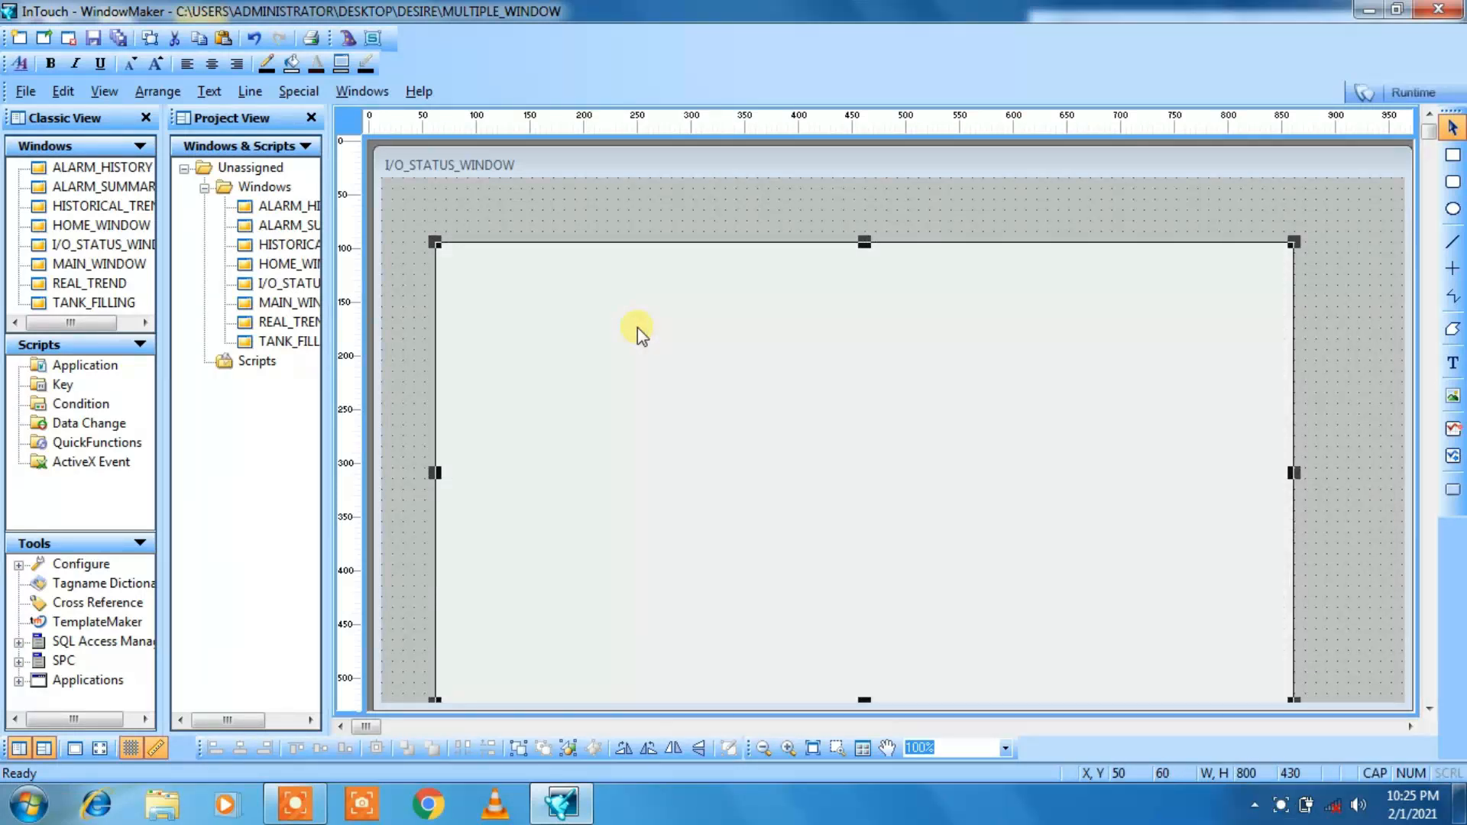
{"action": "key", "text": "Up"}
{"action": "key", "text": "Up"}
{"action": "key", "text": "Up"}
{"action": "key", "text": "Right"}
{"action": "key", "text": "Right"}
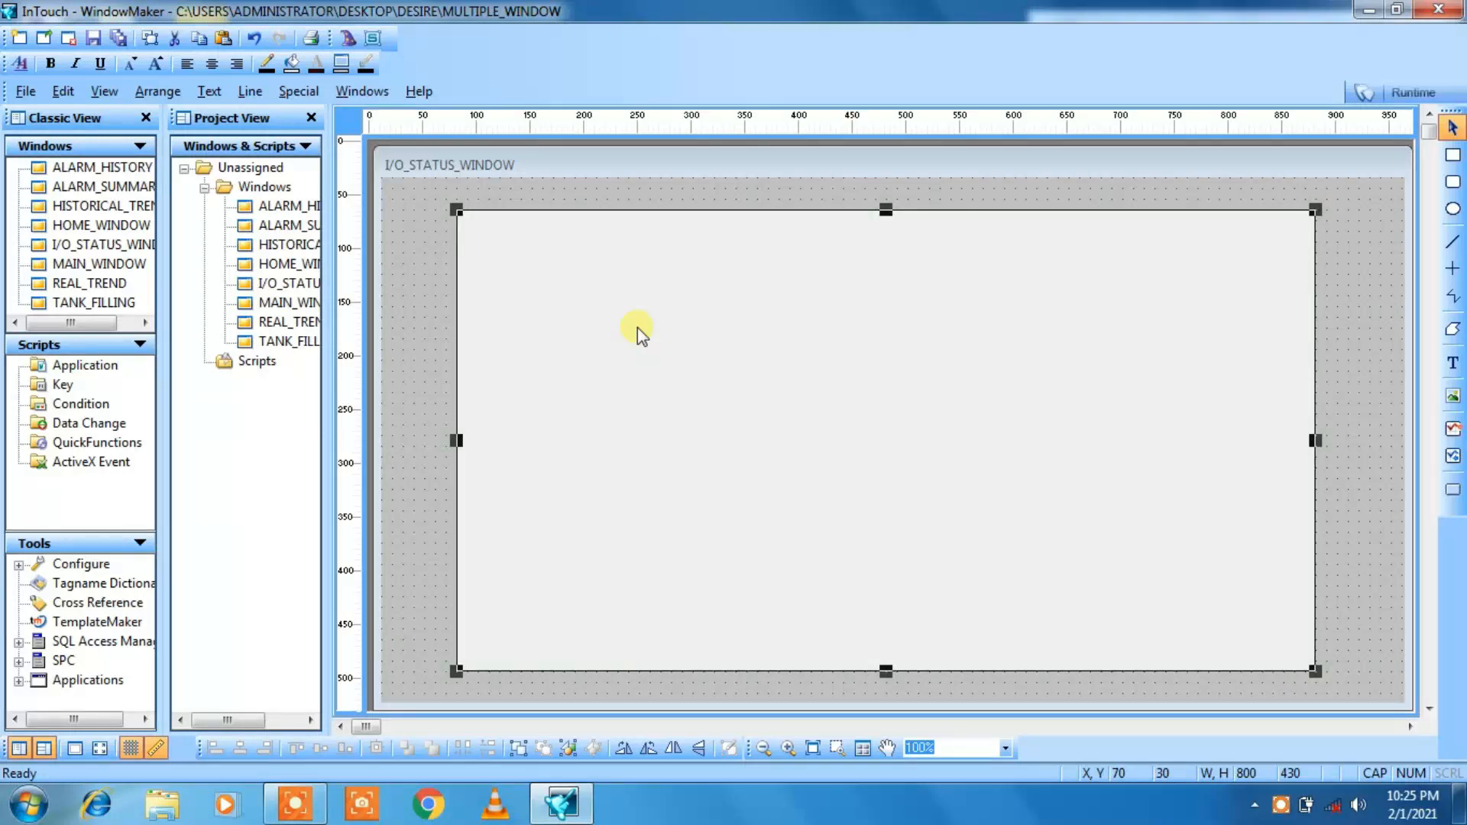
{"action": "key", "text": "Right"}
{"action": "key", "text": "Right"}
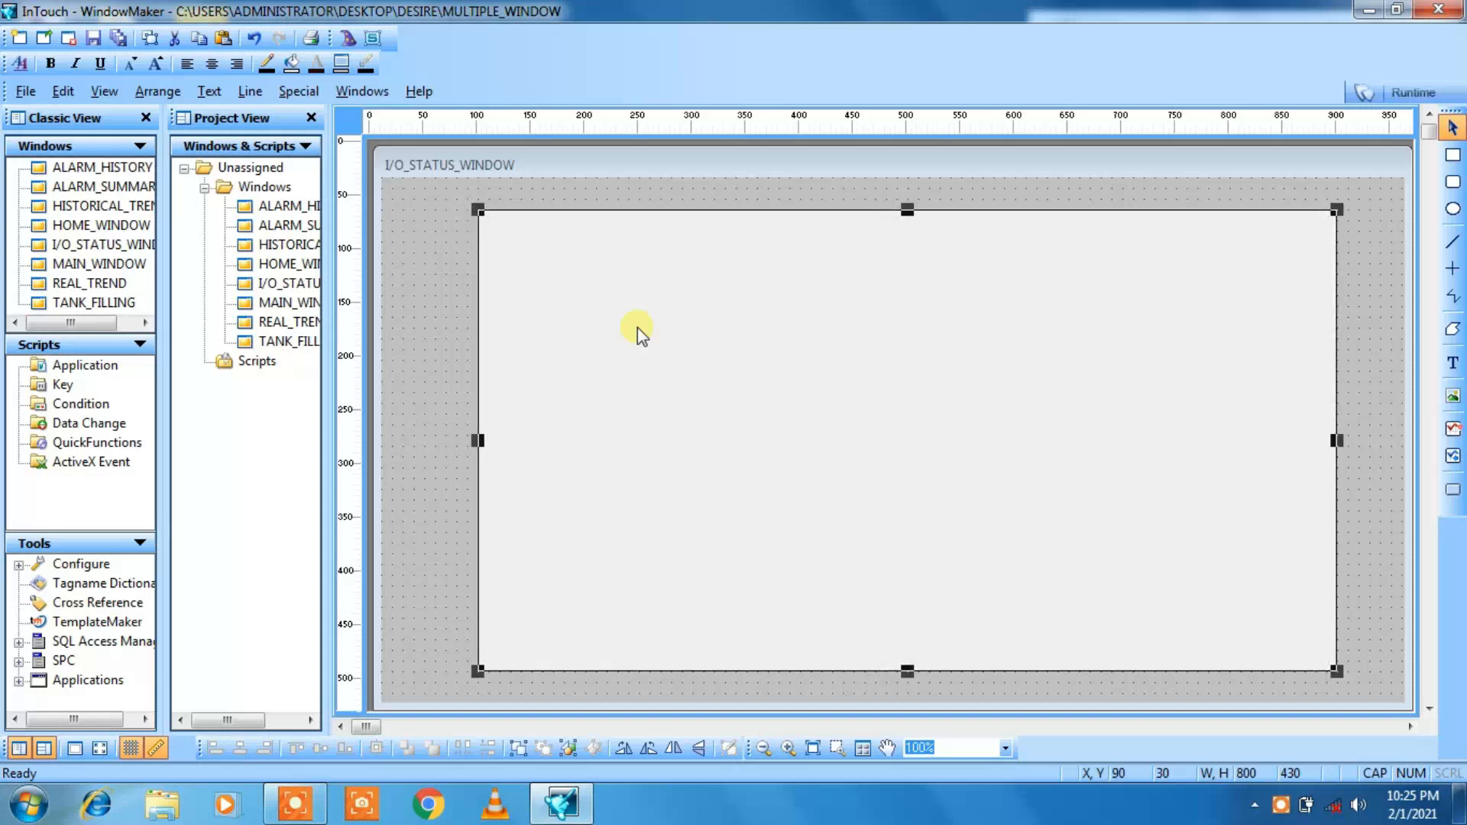
Step: Copy the date and time display from MAIN_WINDOW and paste it near the background rectangle's upper-right corner in I/O_STATUS_WINDOW
{"action": "double_click", "coordinate": [289, 305]}
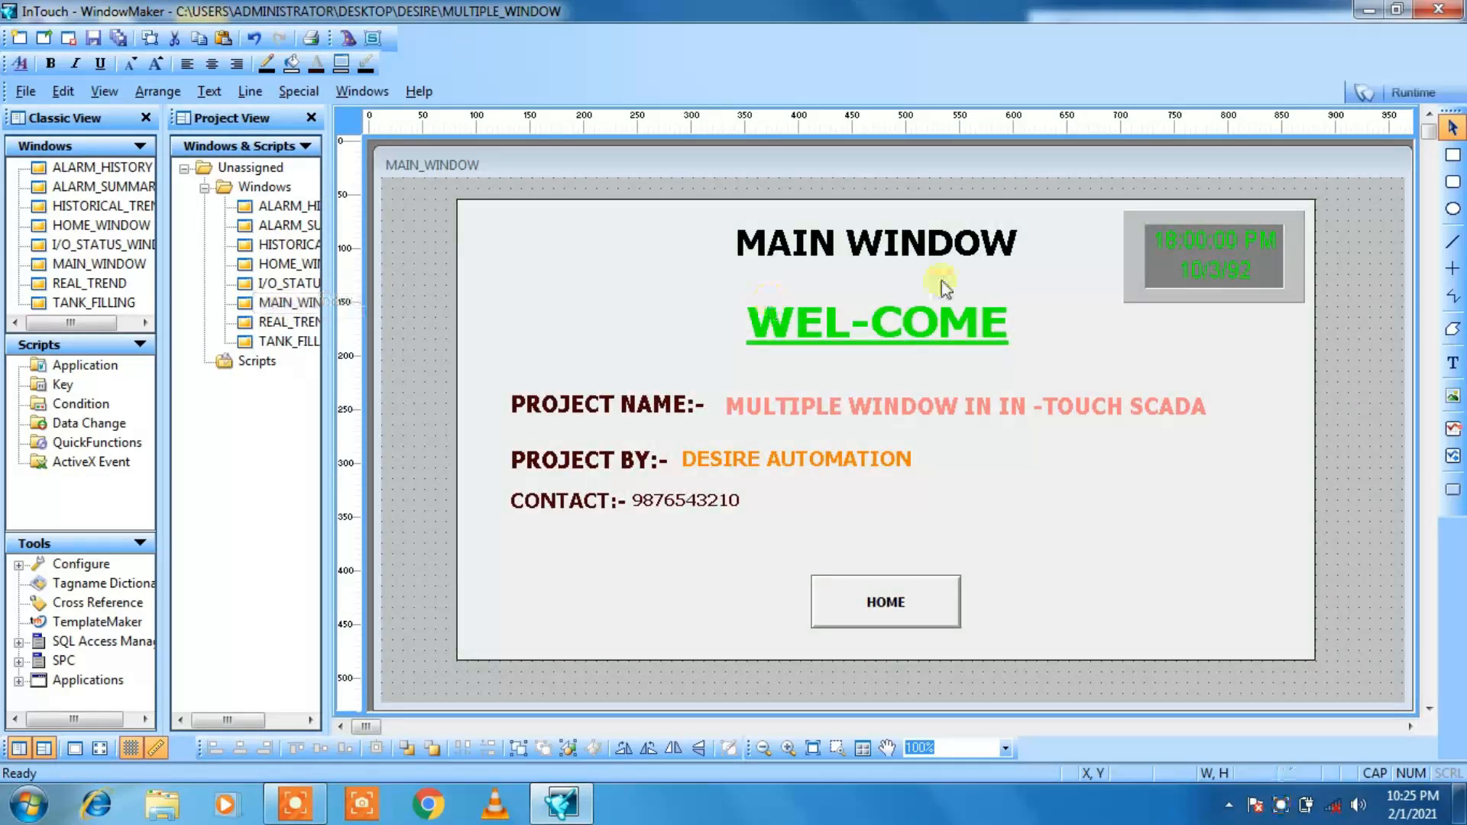
{"action": "left_click", "coordinate": [1176, 249]}
{"action": "right_click", "coordinate": [1176, 250]}
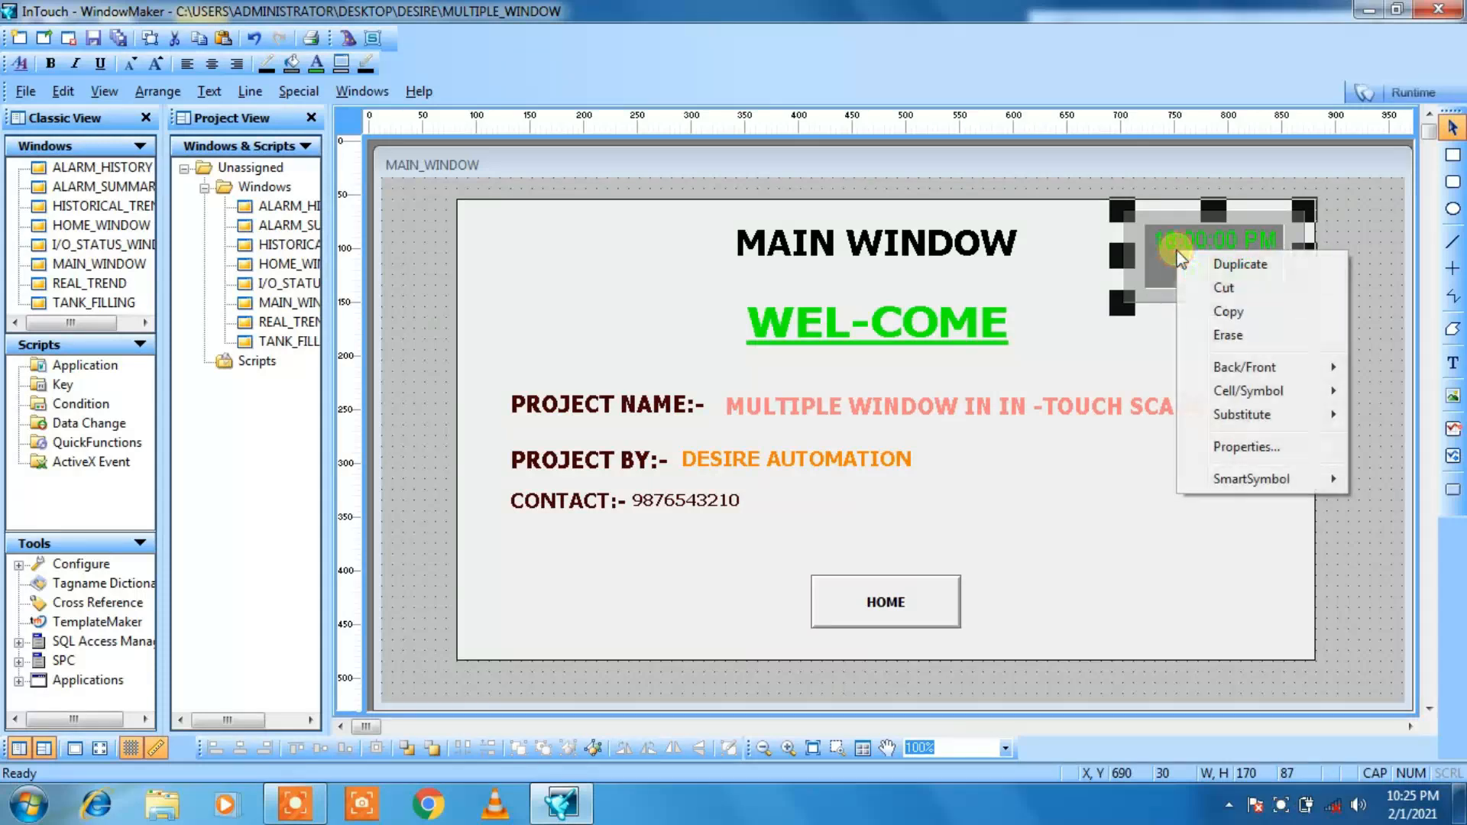
{"action": "left_click", "coordinate": [1203, 312]}
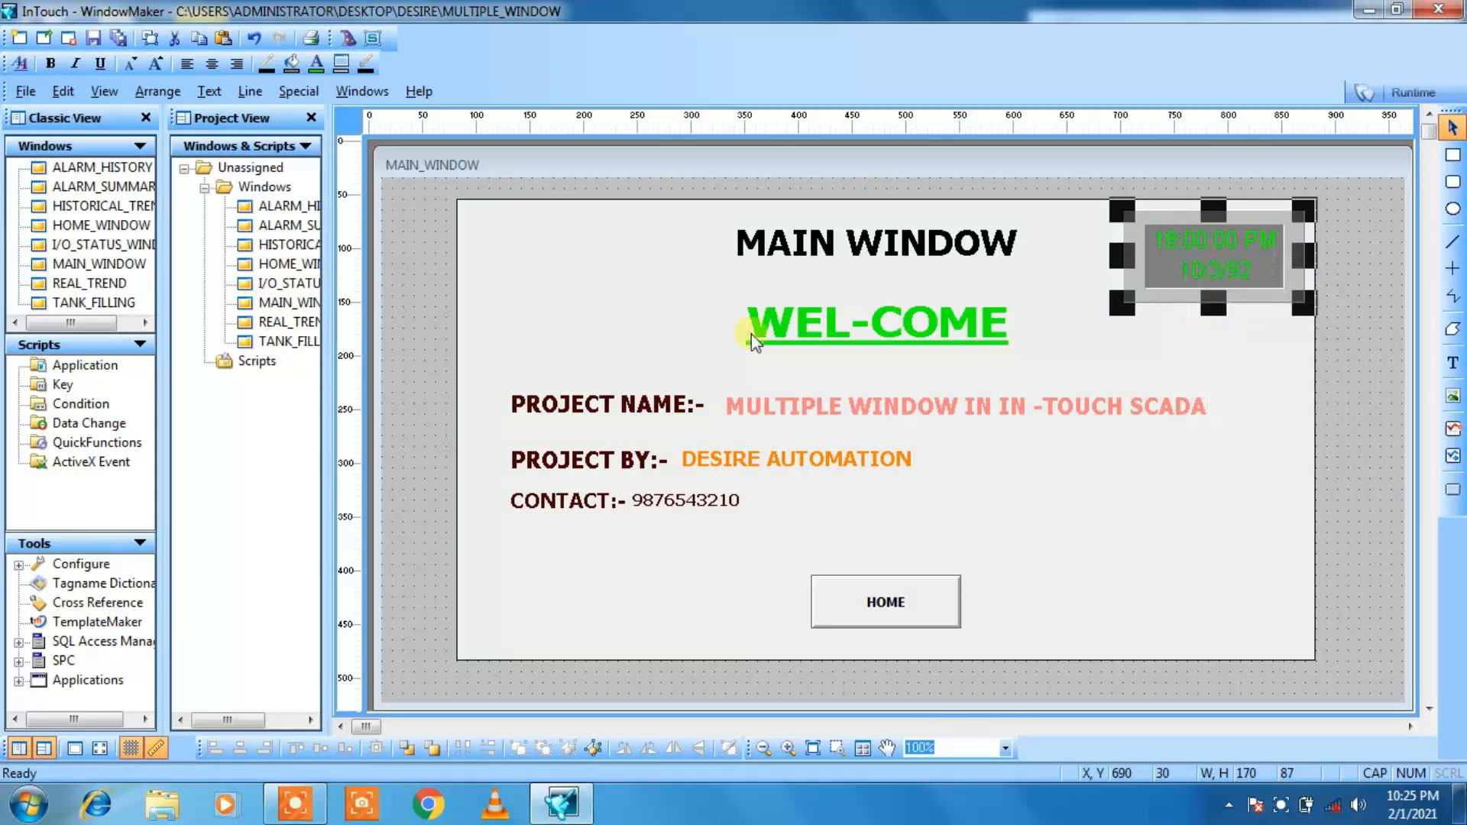
{"action": "double_click", "coordinate": [291, 286]}
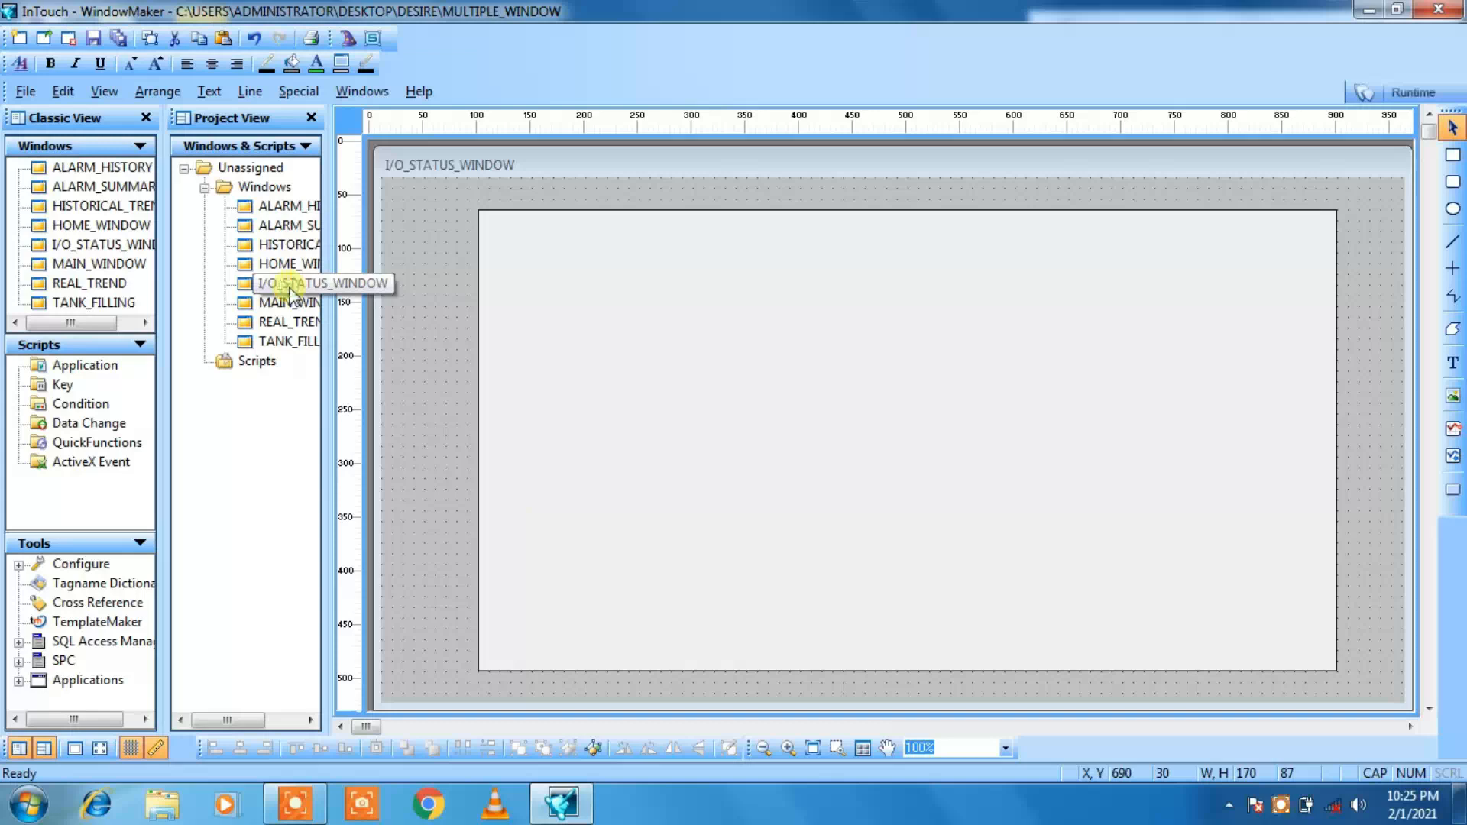
{"action": "left_click", "coordinate": [1109, 194]}
{"action": "right_click", "coordinate": [1110, 196]}
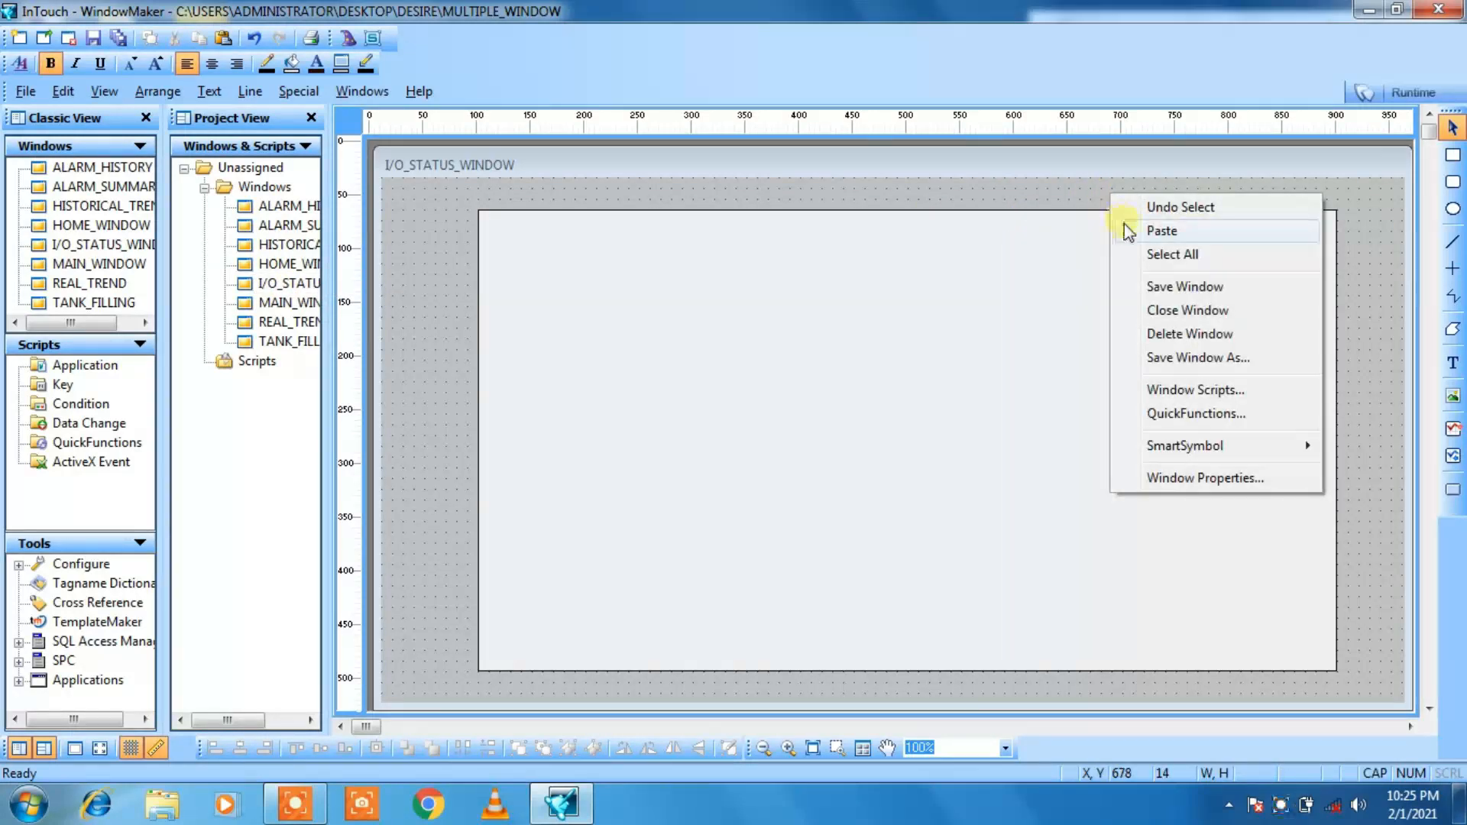
{"action": "left_click", "coordinate": [1133, 226]}
{"action": "left_click", "coordinate": [1123, 229]}
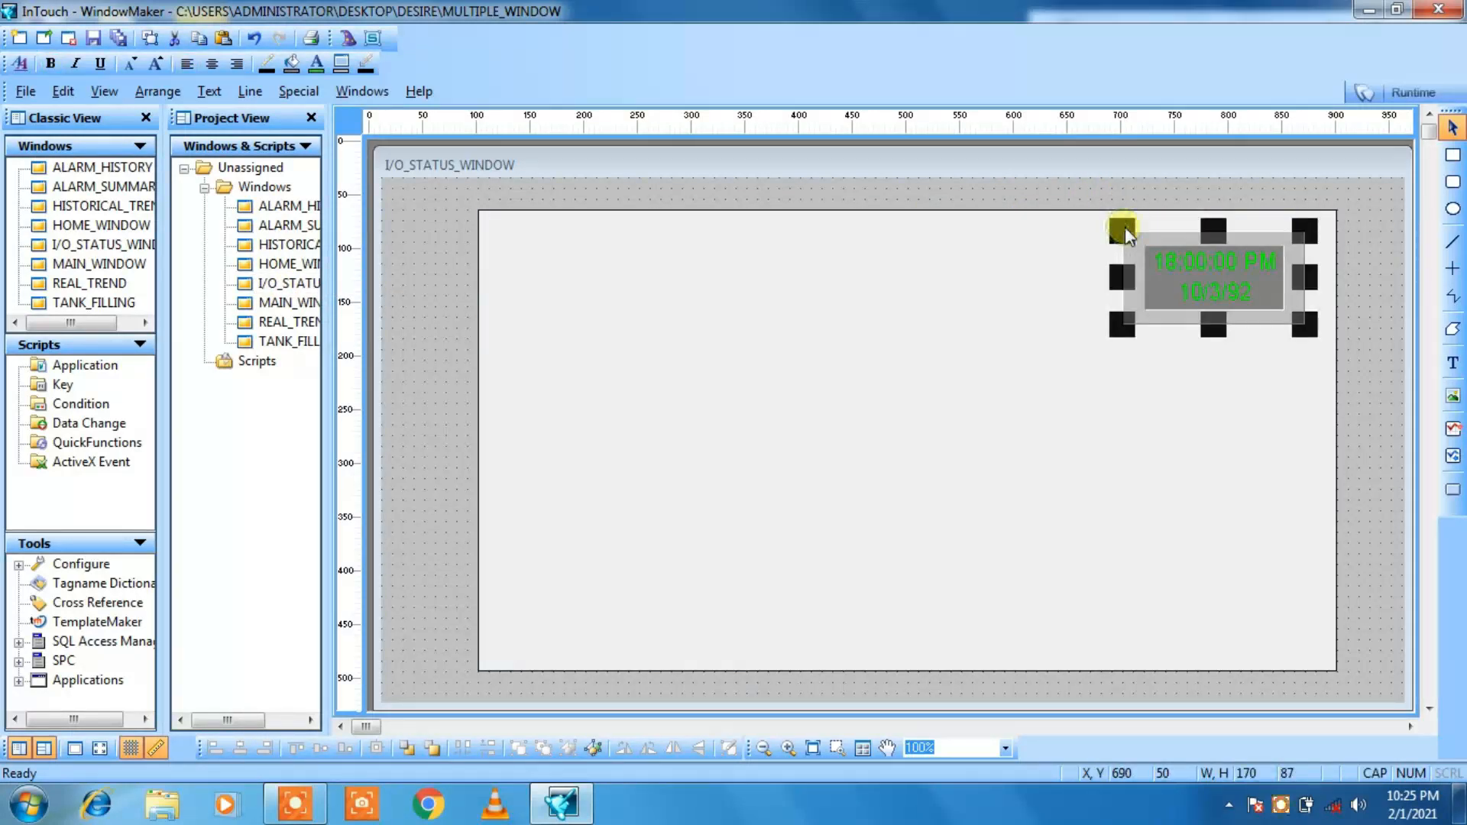
Step: Nudge the date and time display in I/O_STATUS_WINDOW to X 710, Y 40
{"action": "key", "text": "Right"}
{"action": "key", "text": "Right"}
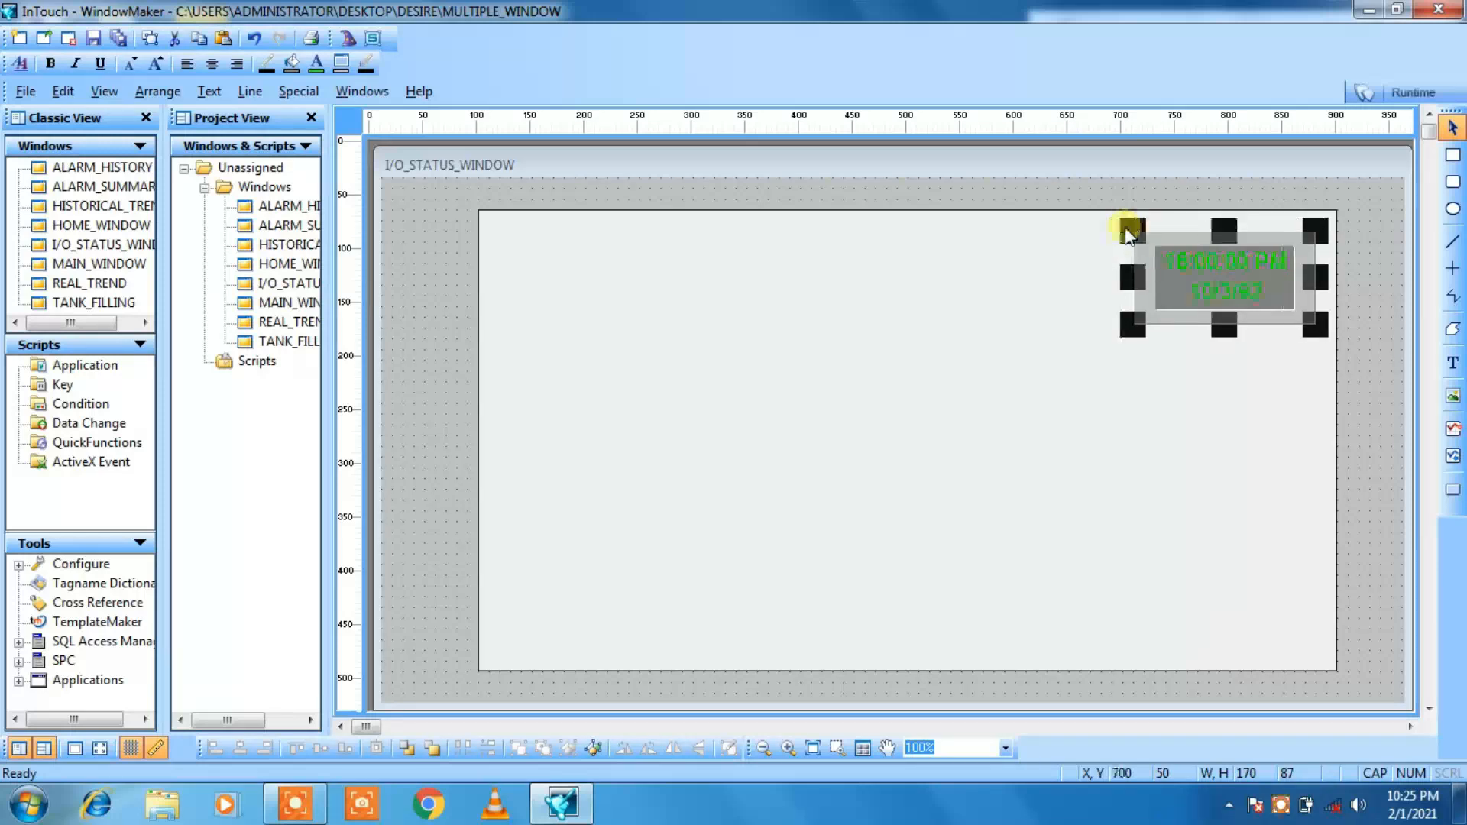
{"action": "key", "text": "Up"}
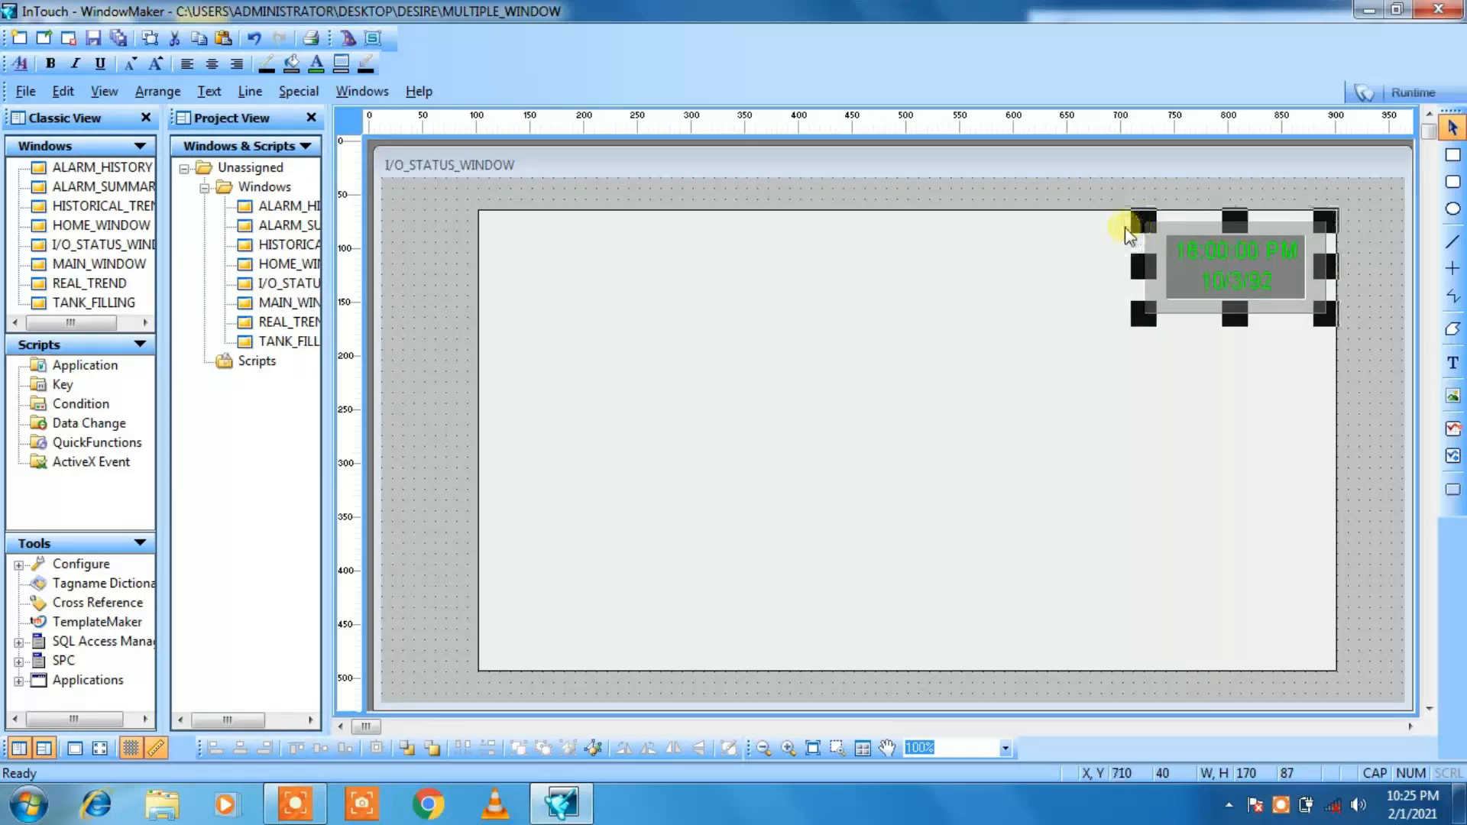
{"action": "left_click", "coordinate": [1083, 265]}
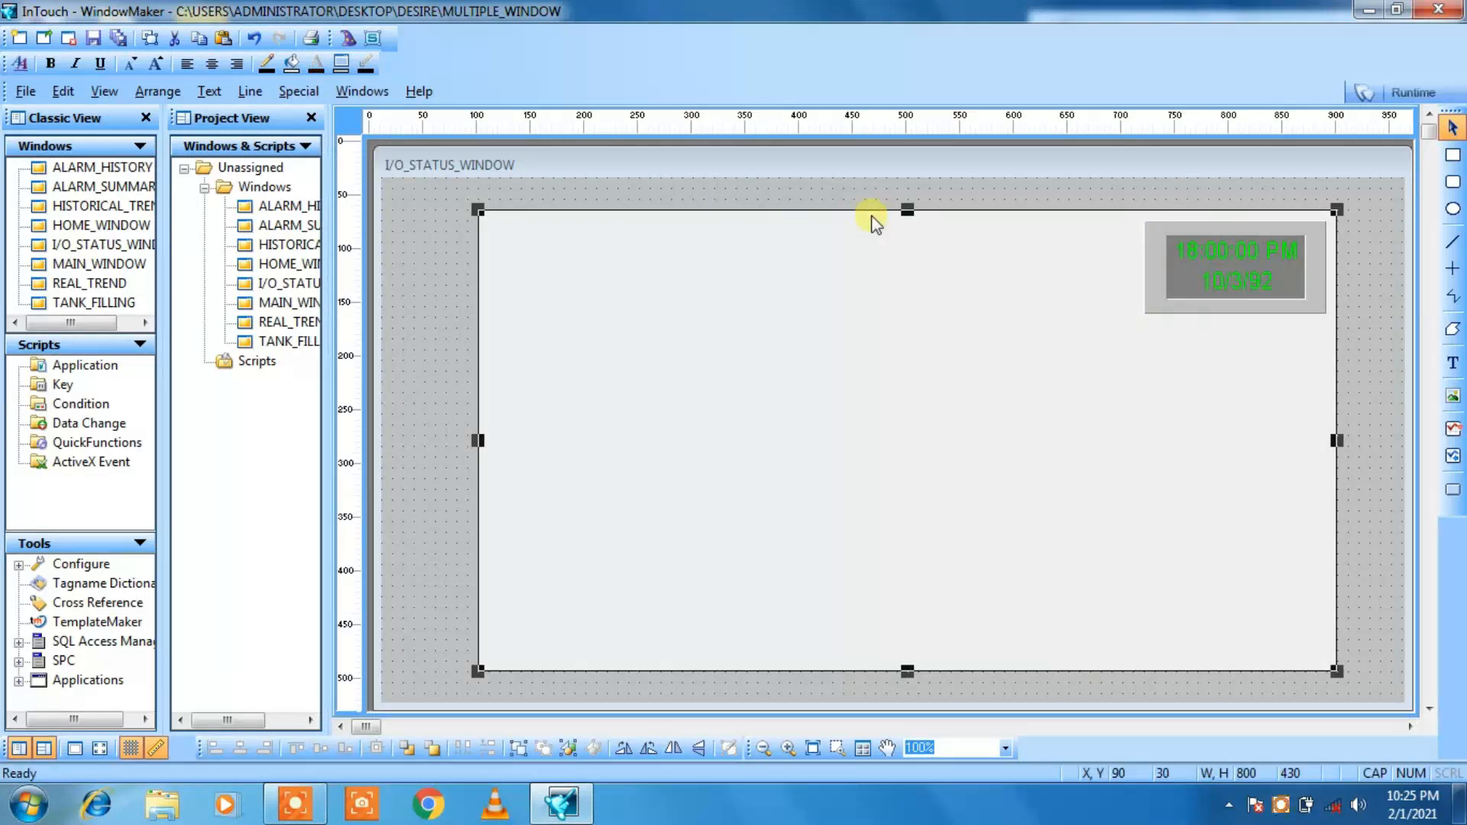
Step: Add the title text "I/O STATUS" near the upper edge of the background rectangle in I/O_STATUS_WINDOW and enlarge its font
{"action": "left_click", "coordinate": [1452, 365]}
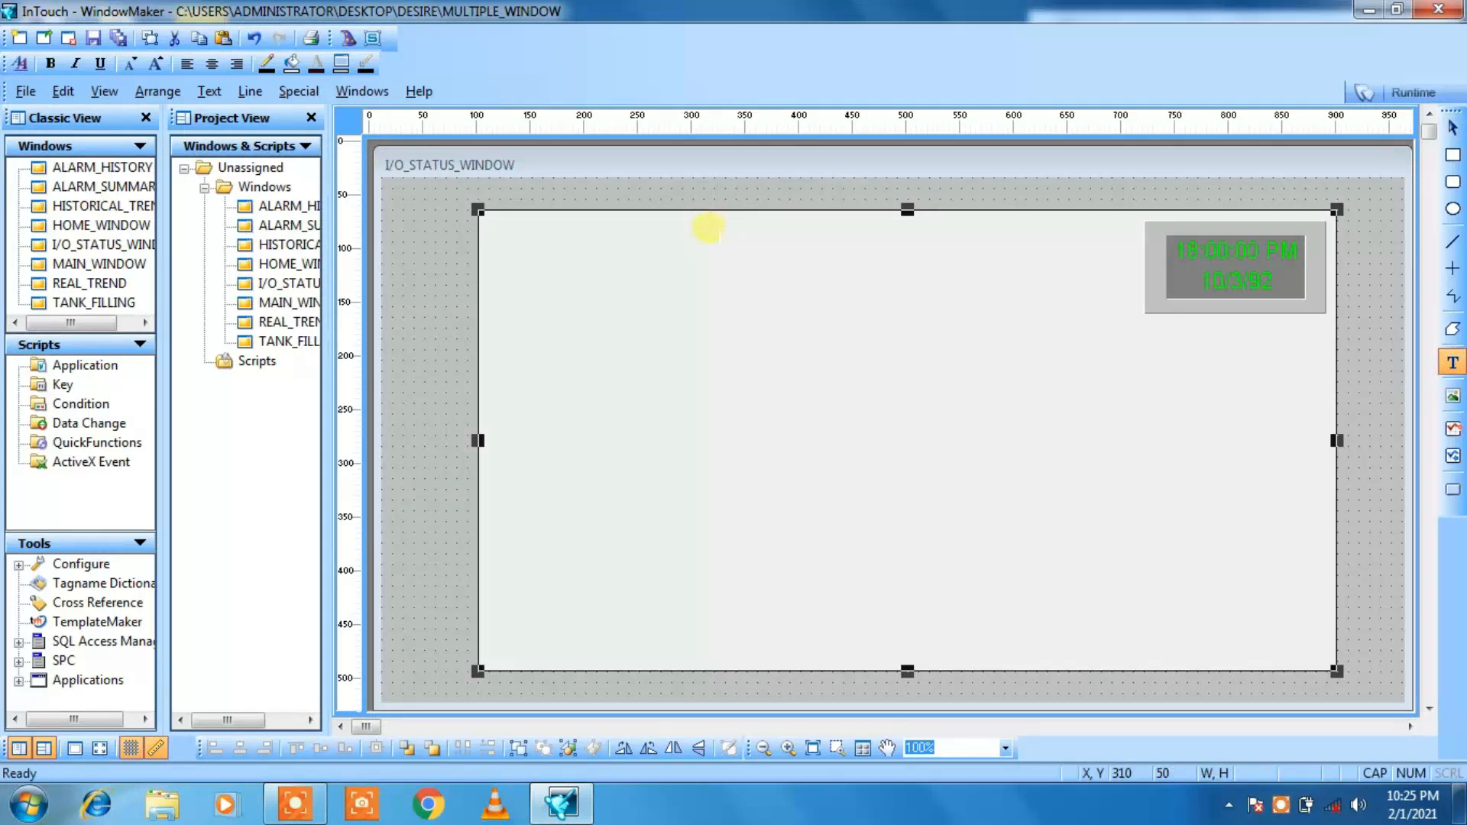
{"action": "left_click", "coordinate": [709, 227]}
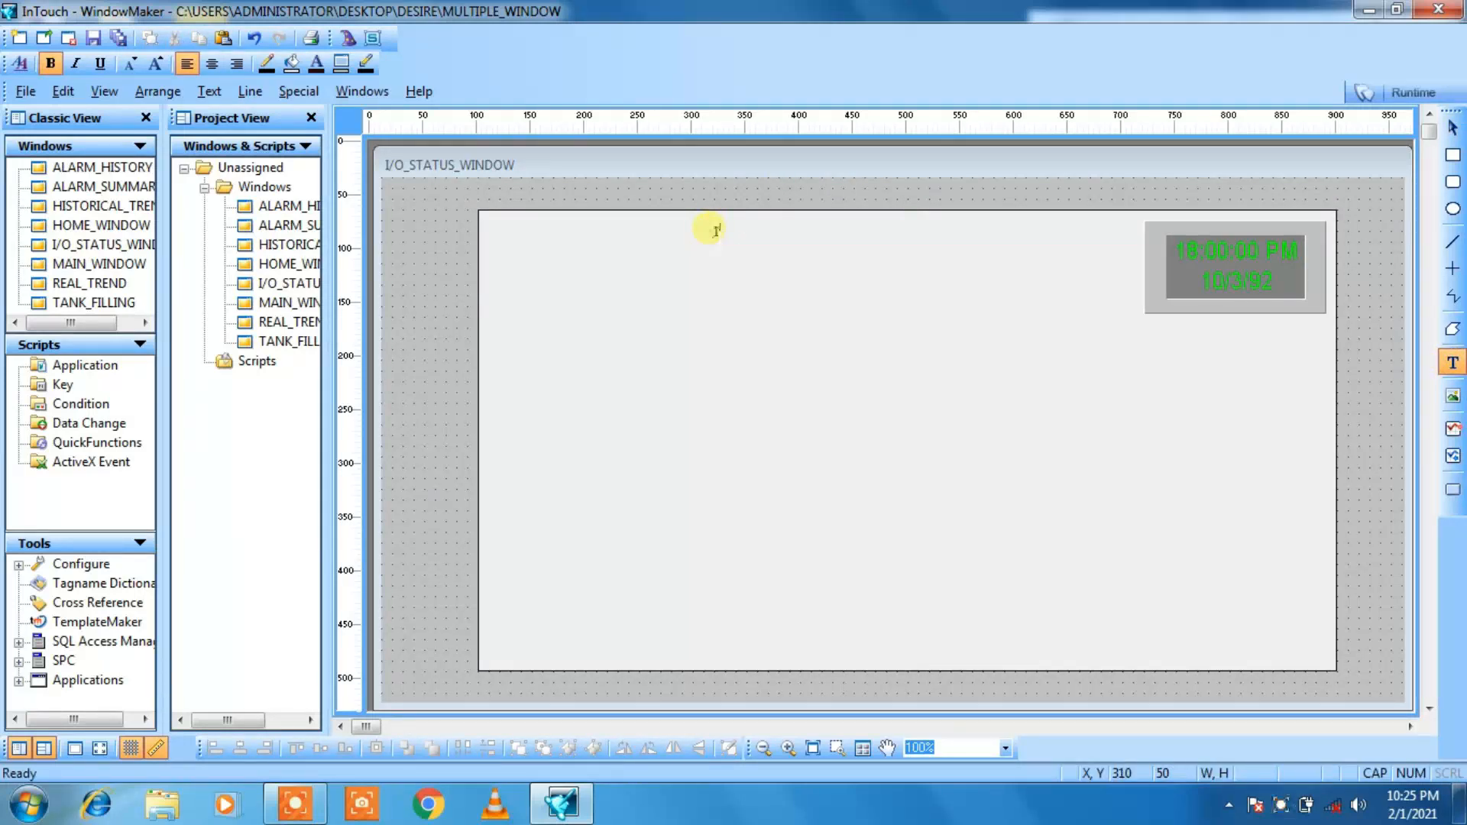
{"action": "type", "text": "I/O STATUS"}
{"action": "left_click", "coordinate": [761, 329]}
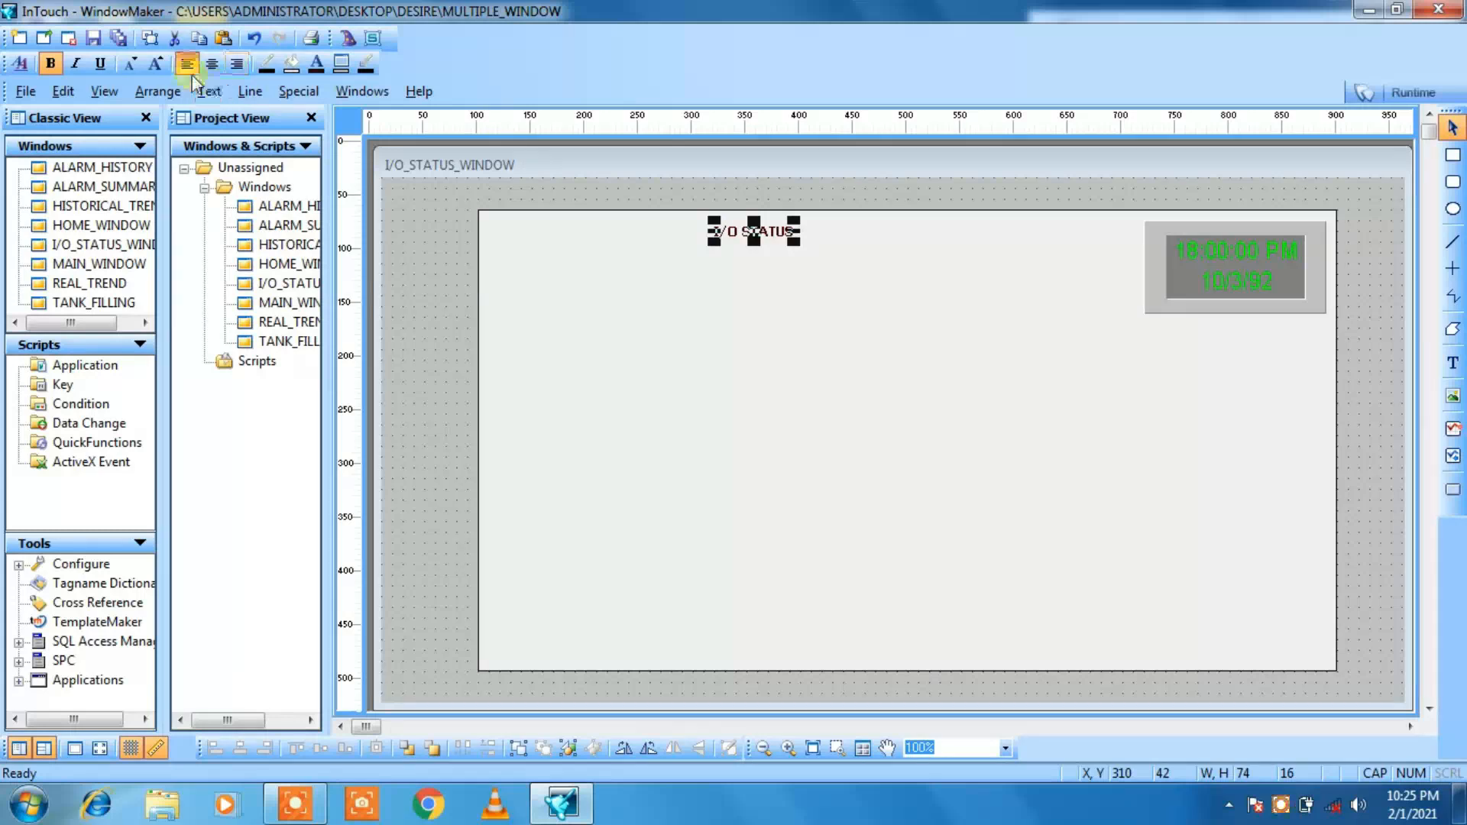
{"action": "left_click", "coordinate": [163, 69]}
{"action": "left_click", "coordinate": [164, 69]}
{"action": "left_click", "coordinate": [163, 69]}
{"action": "left_click", "coordinate": [164, 69]}
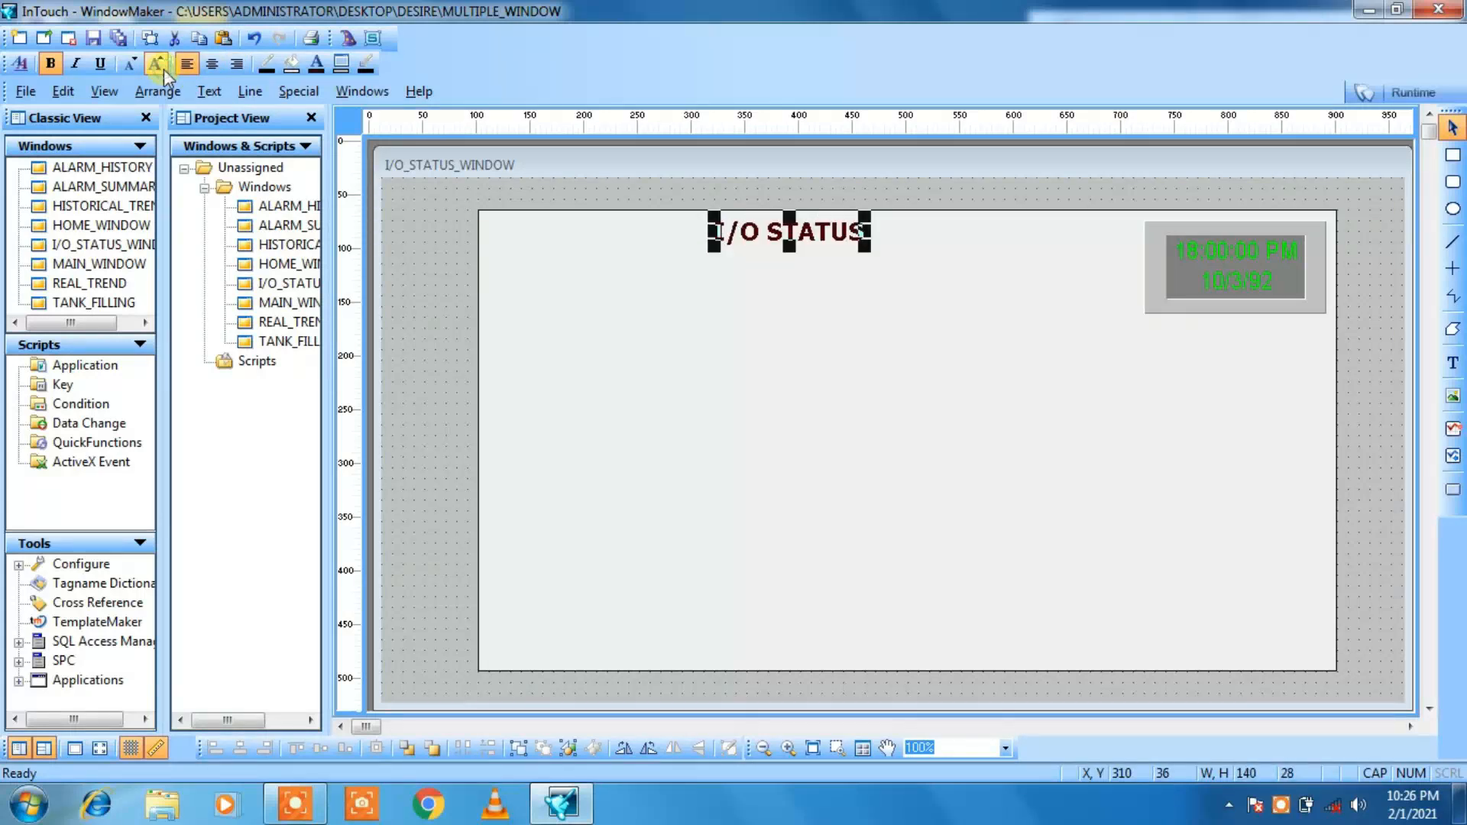
Step: Nudge the I/O STATUS title to X 350, Y 60
{"action": "key", "text": "Right"}
{"action": "key", "text": "Right"}
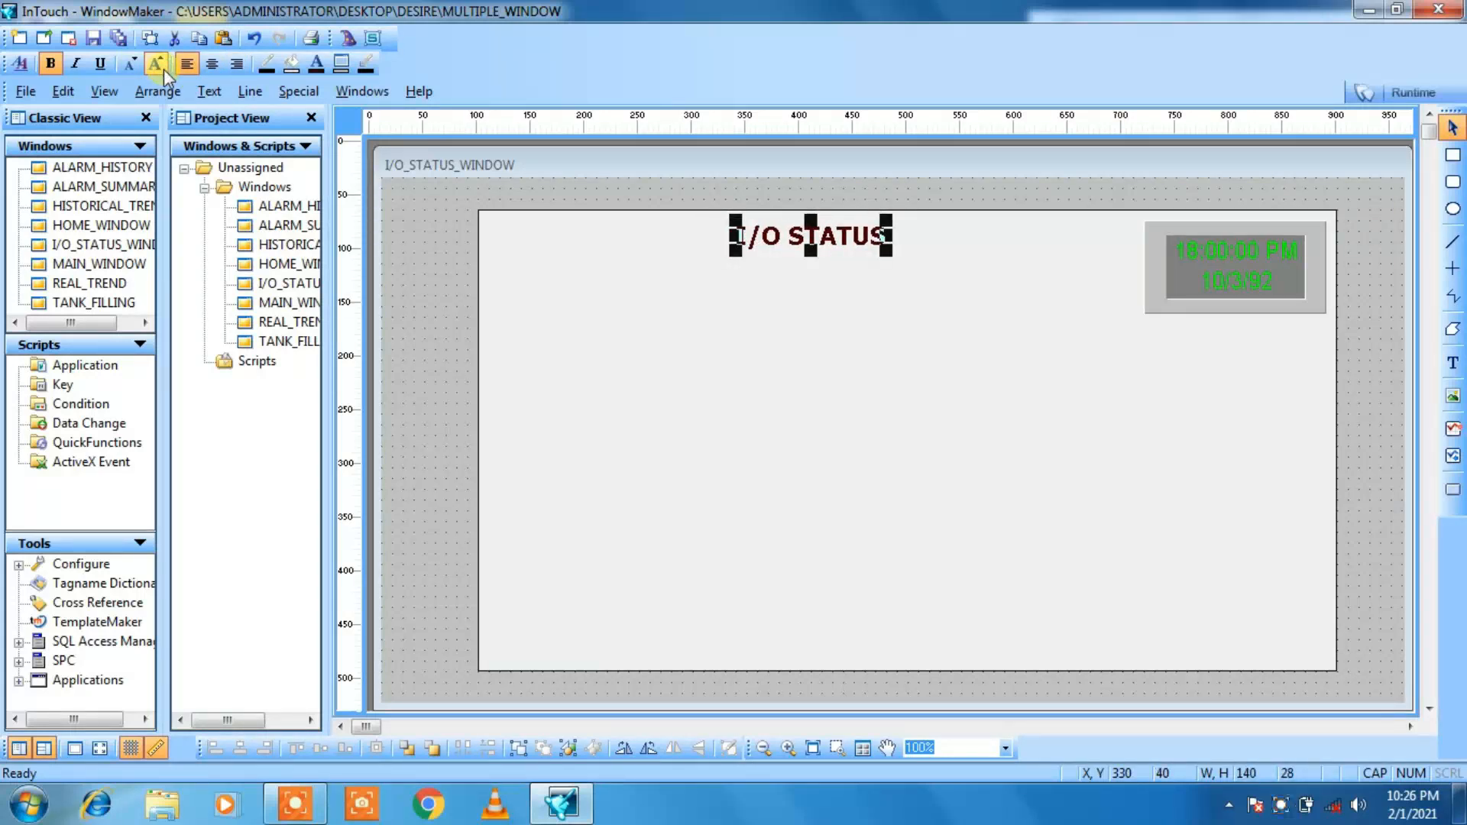
{"action": "key", "text": "Down"}
{"action": "key", "text": "Down"}
{"action": "key", "text": "Right"}
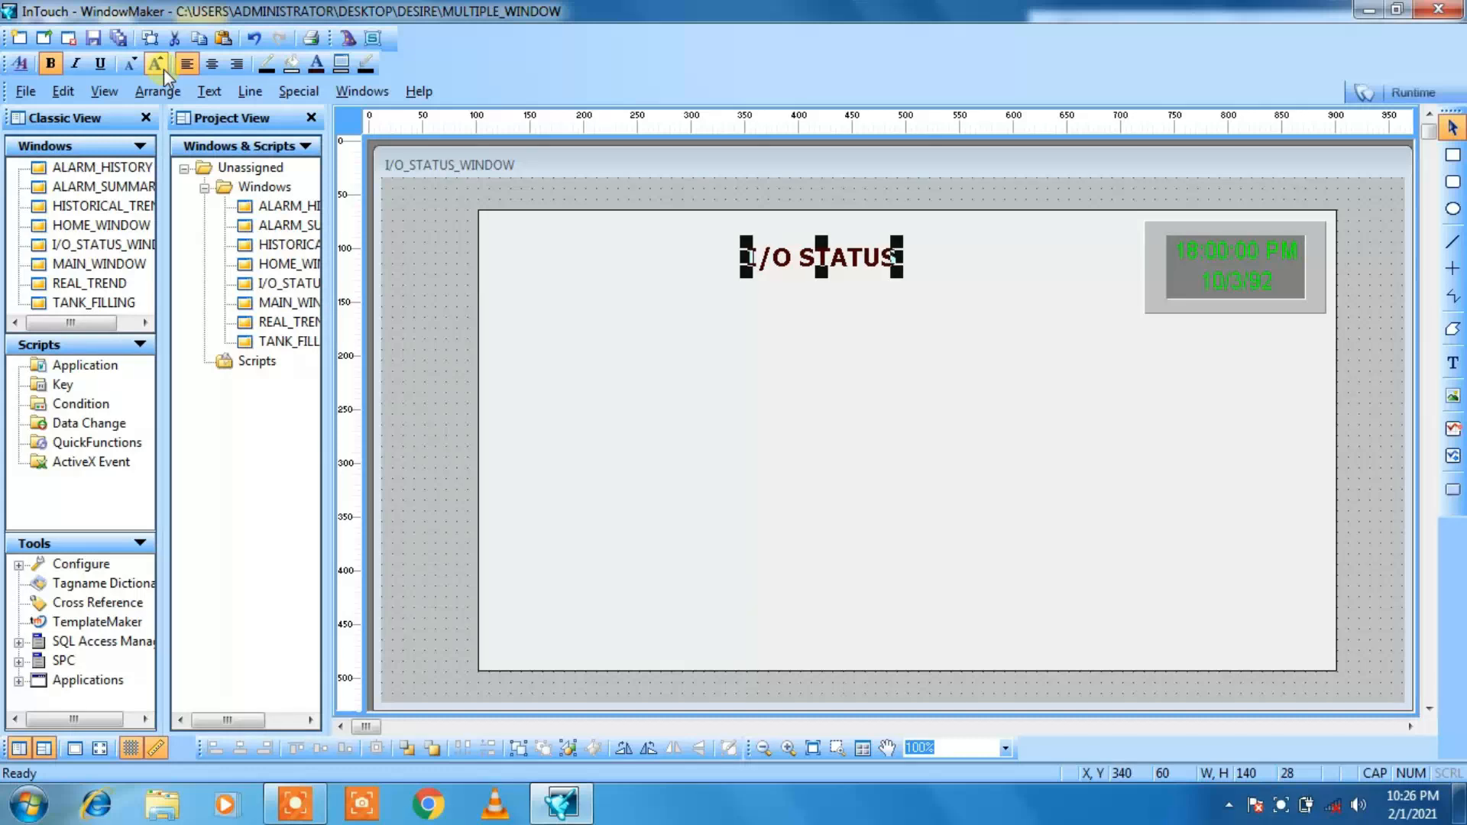
{"action": "key", "text": "Right"}
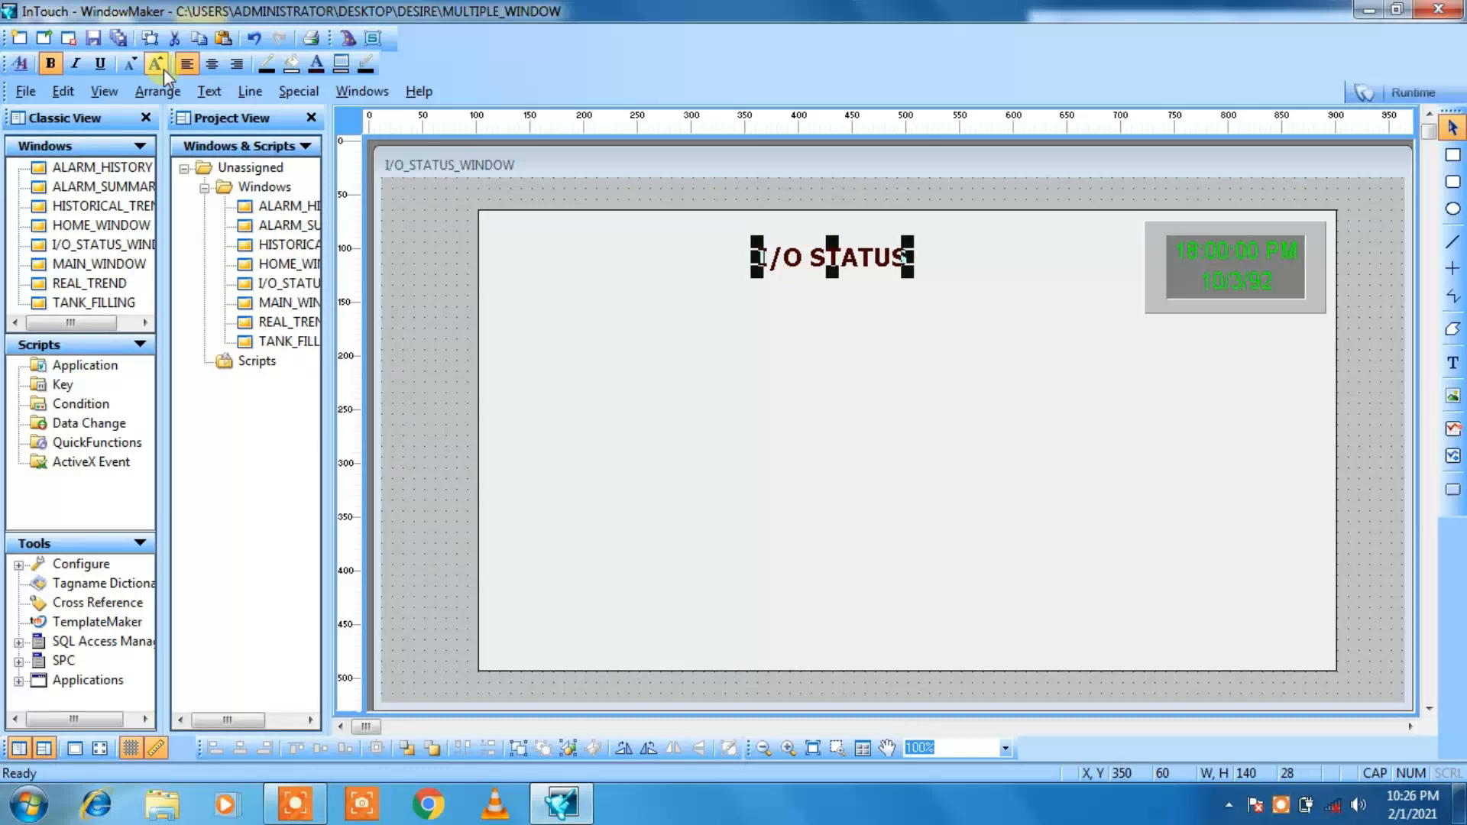
{"action": "left_click", "coordinate": [462, 221]}
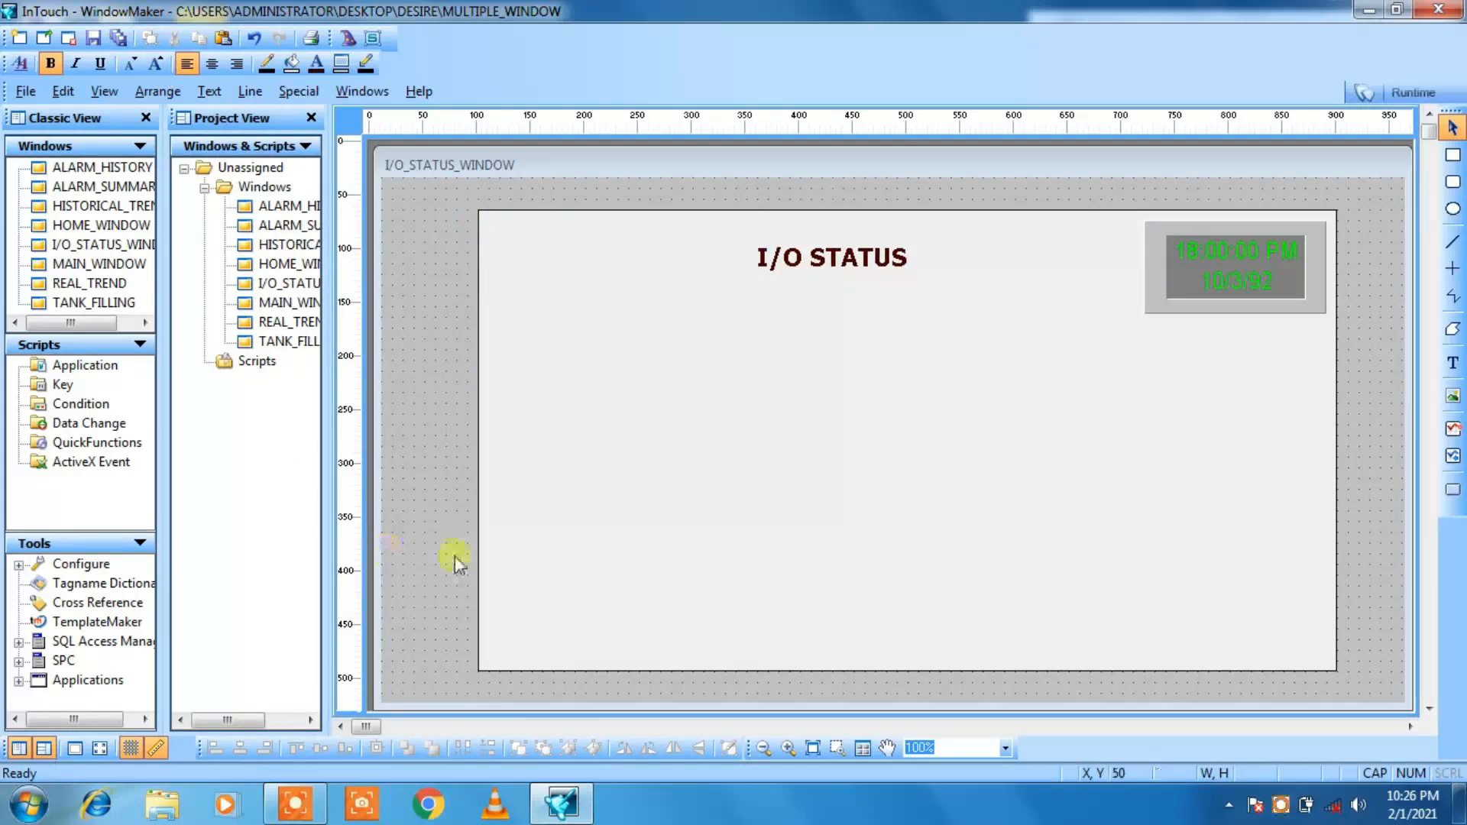
Step: Copy the HOME button from MAIN_WINDOW and paste it near the background rectangle's lower-right corner in I/O_STATUS_WINDOW
{"action": "double_click", "coordinate": [282, 306]}
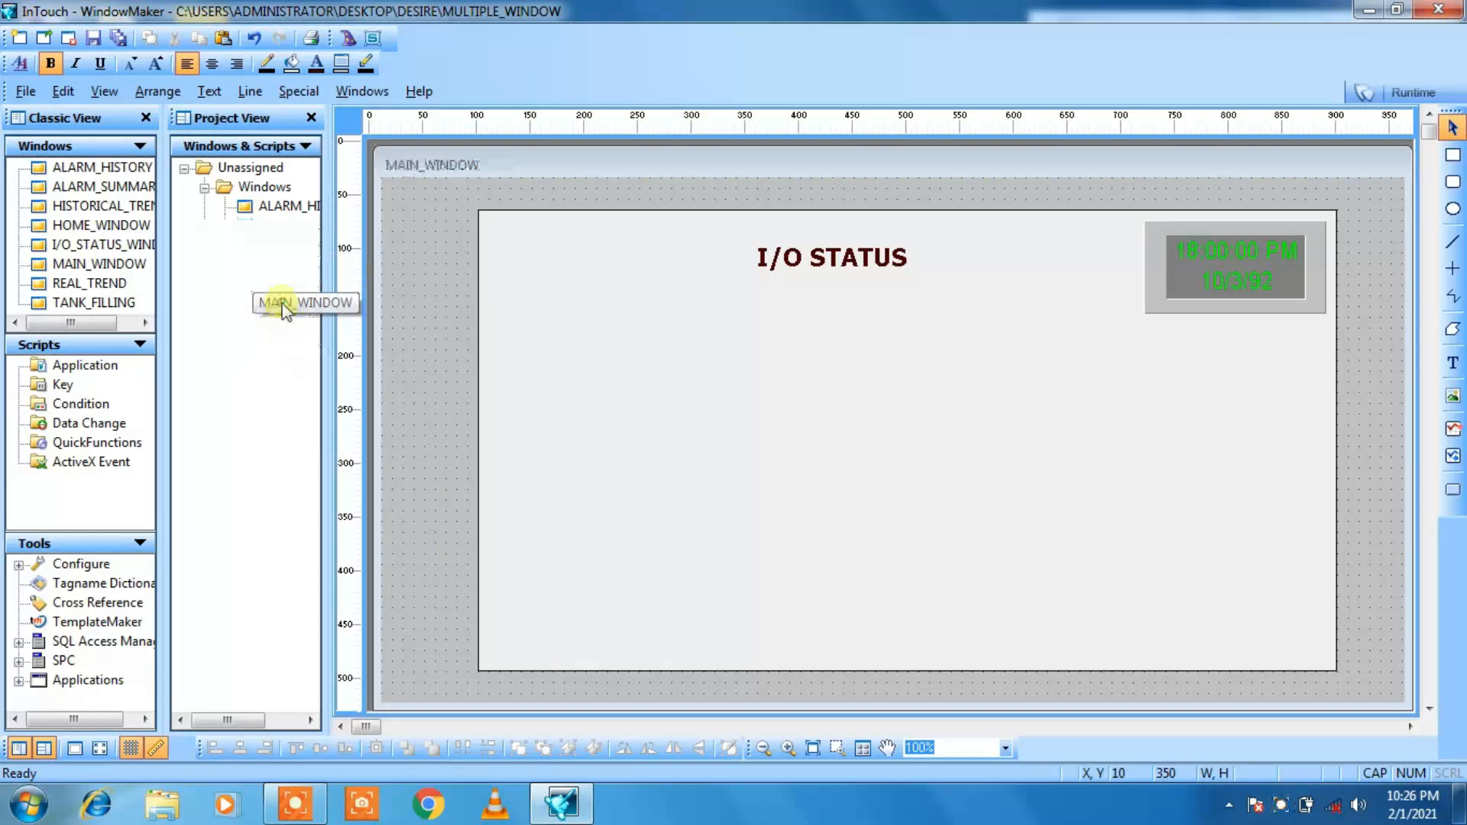
{"action": "left_click", "coordinate": [844, 601]}
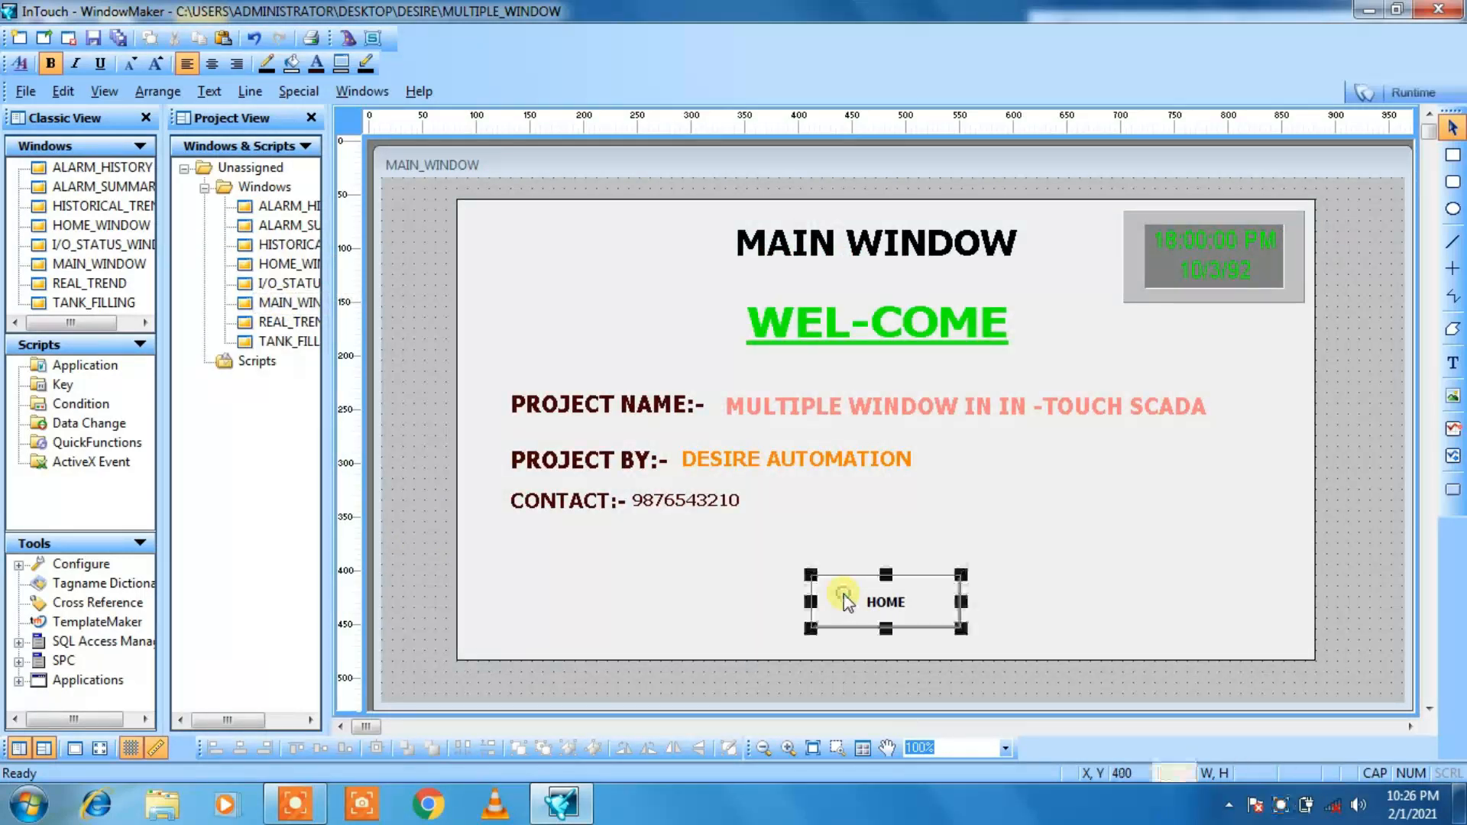
{"action": "right_click", "coordinate": [844, 594]}
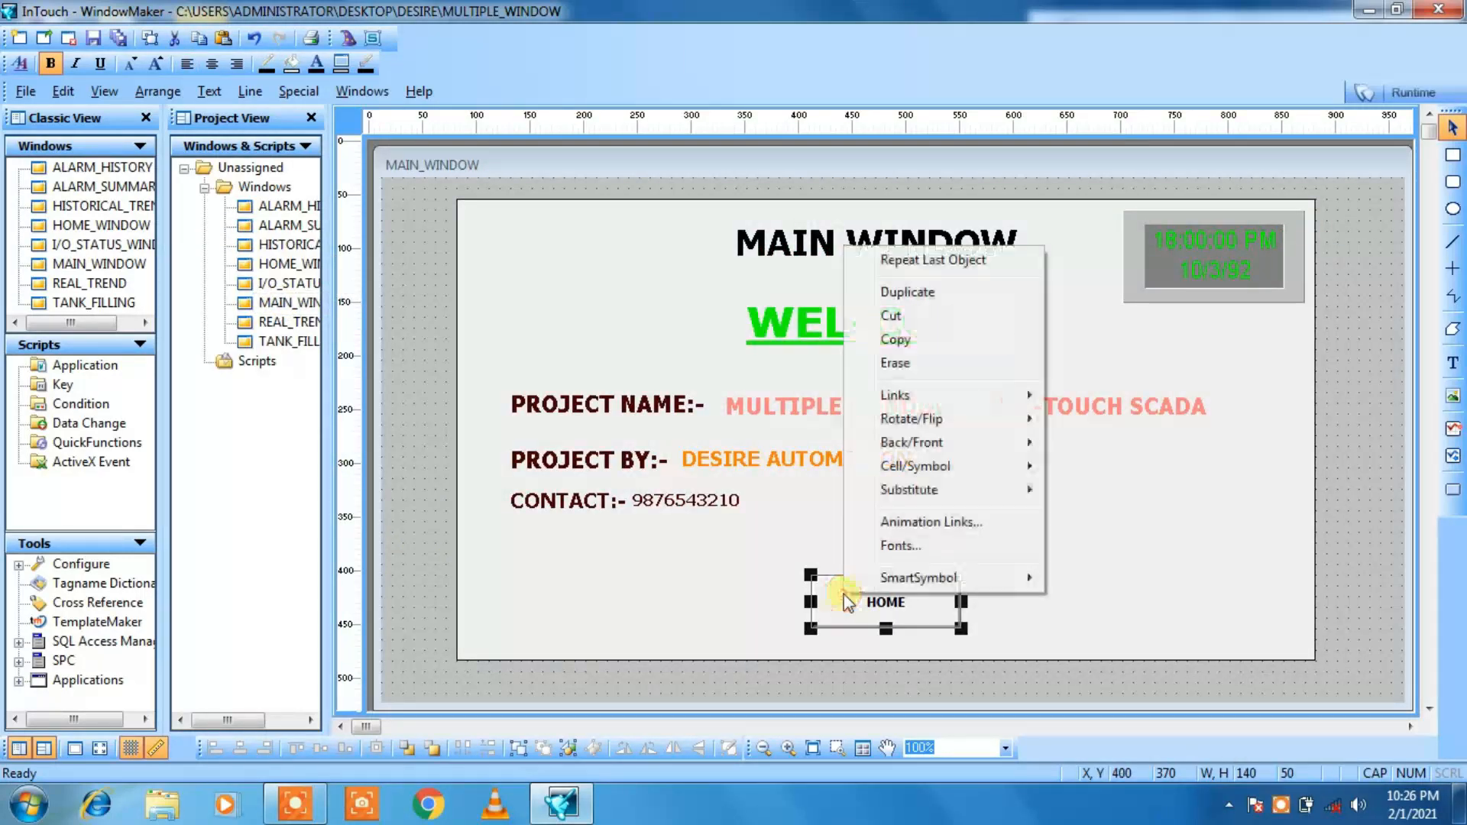
{"action": "left_click", "coordinate": [947, 345]}
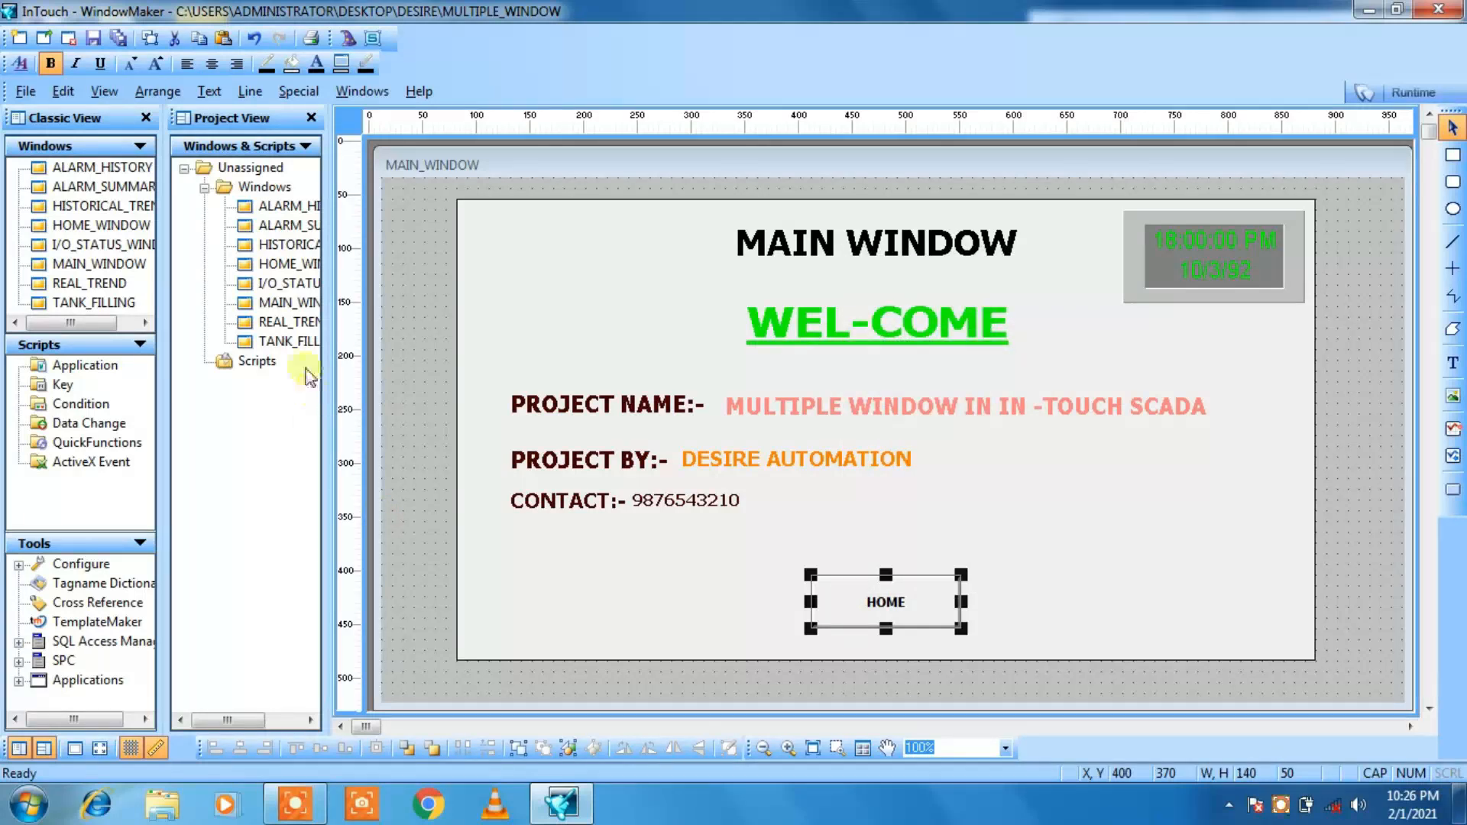
{"action": "double_click", "coordinate": [264, 283]}
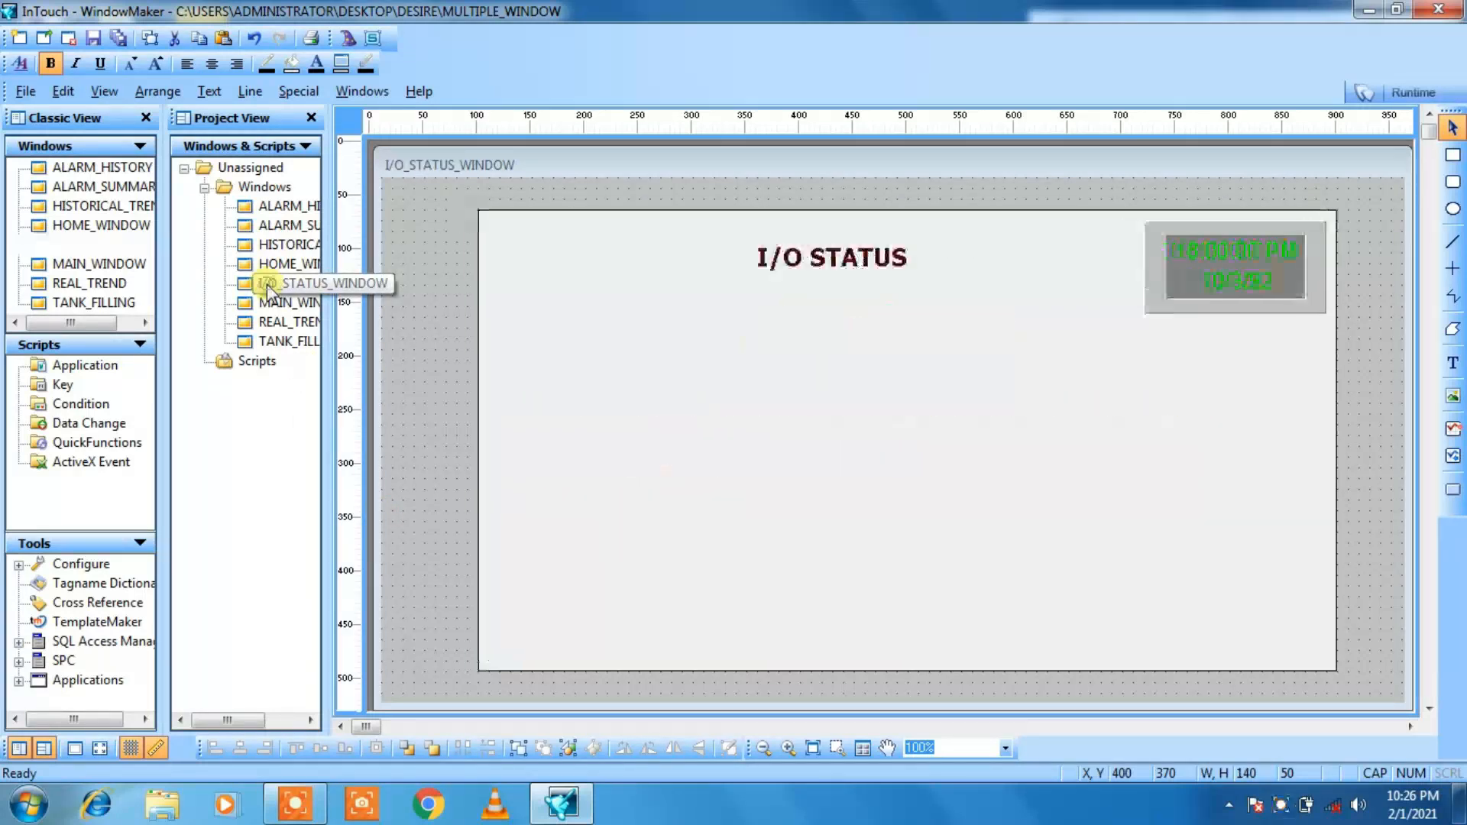
{"action": "left_click", "coordinate": [861, 645]}
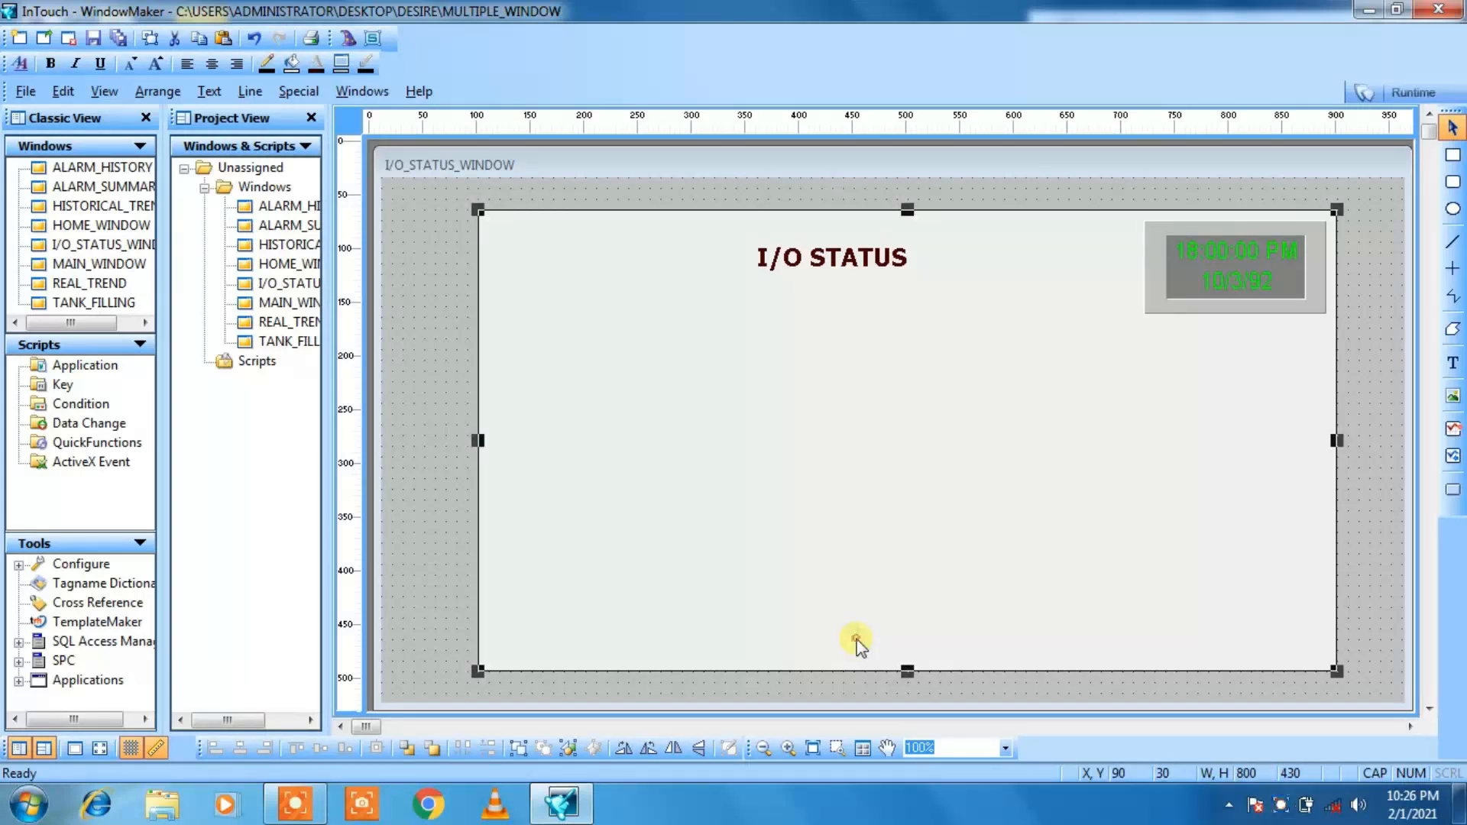
{"action": "right_click", "coordinate": [857, 640]}
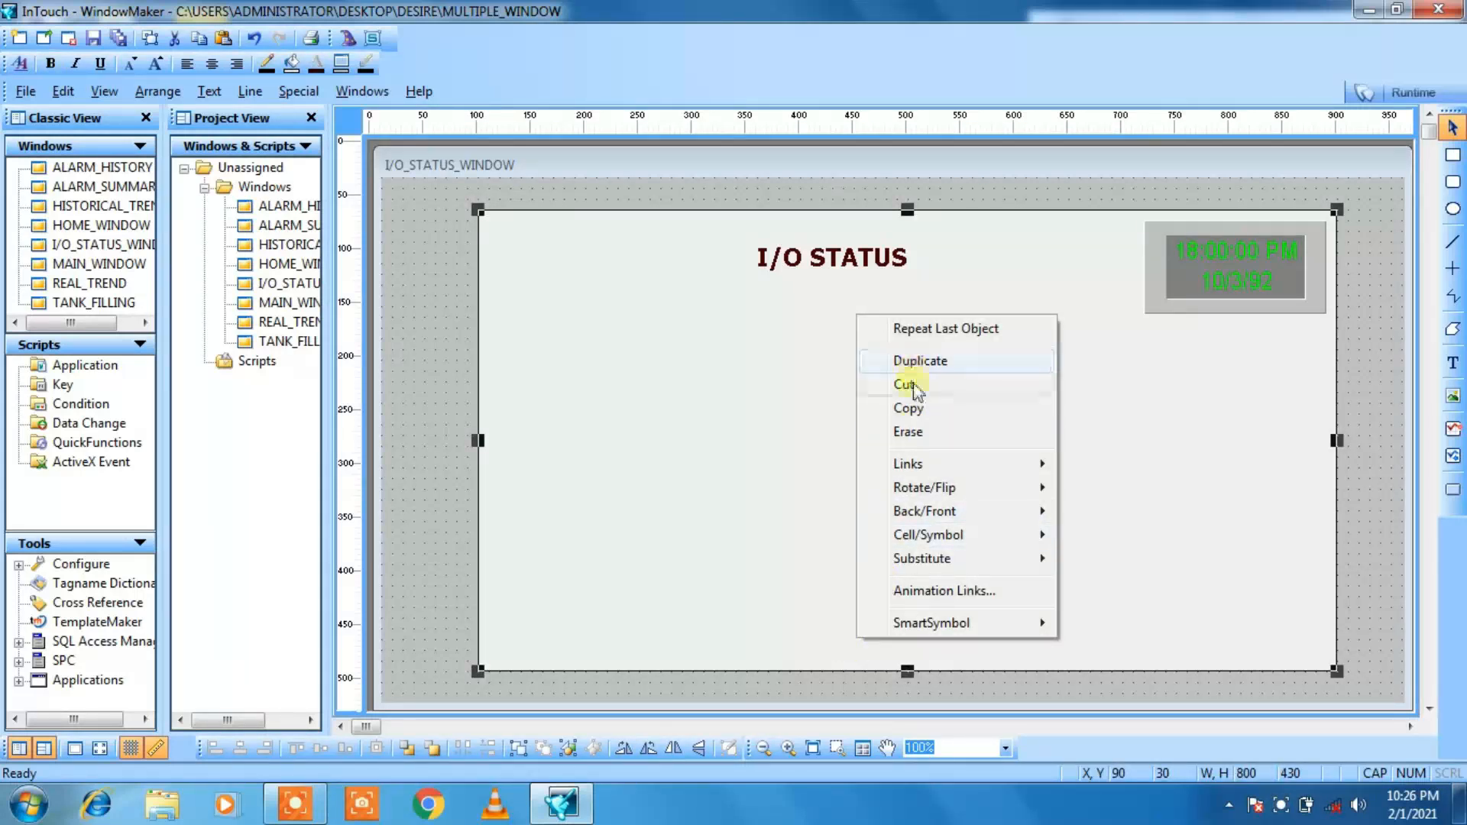
{"action": "left_click", "coordinate": [1368, 469]}
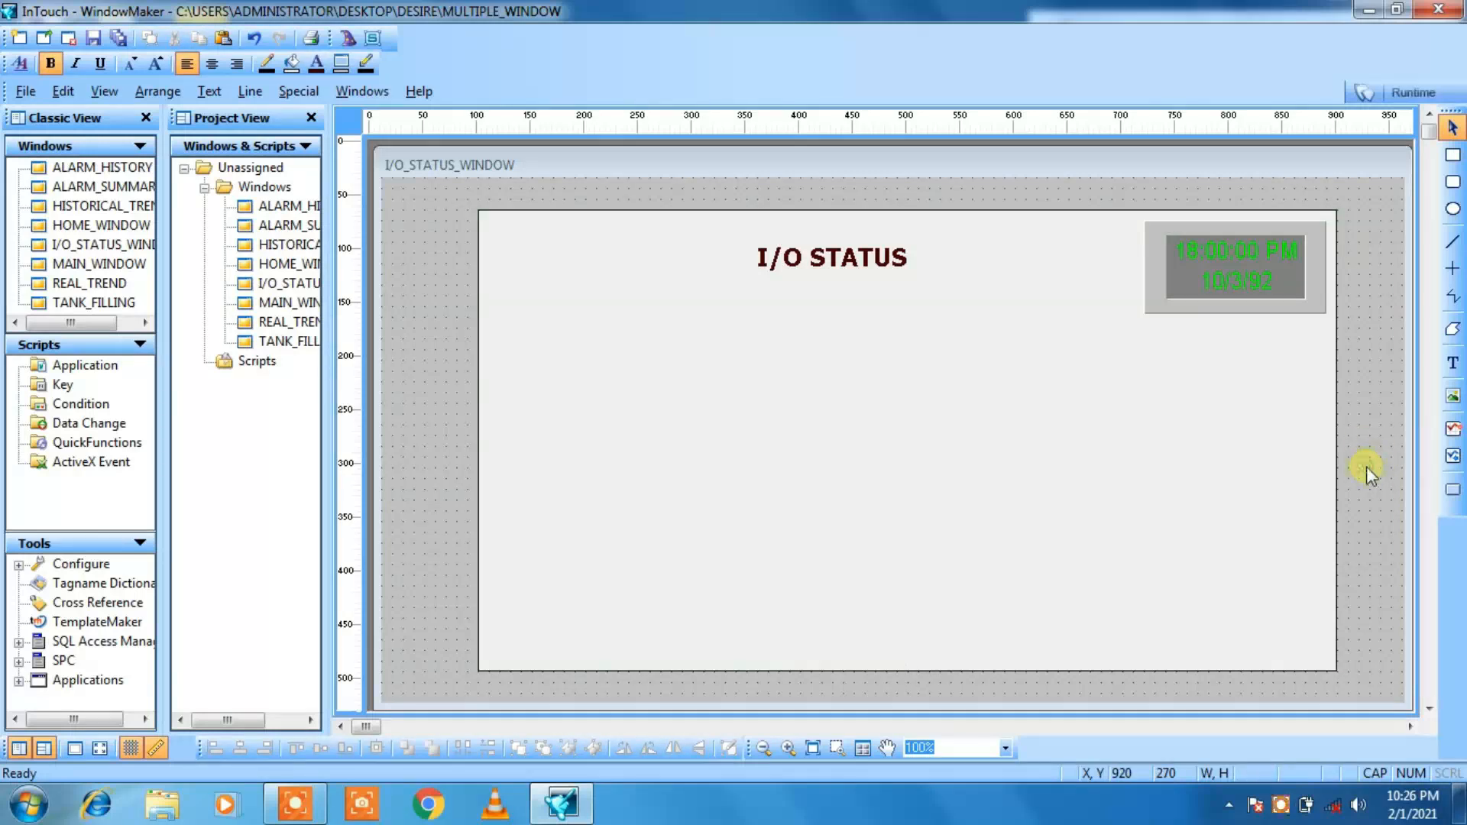
{"action": "right_click", "coordinate": [1367, 469]}
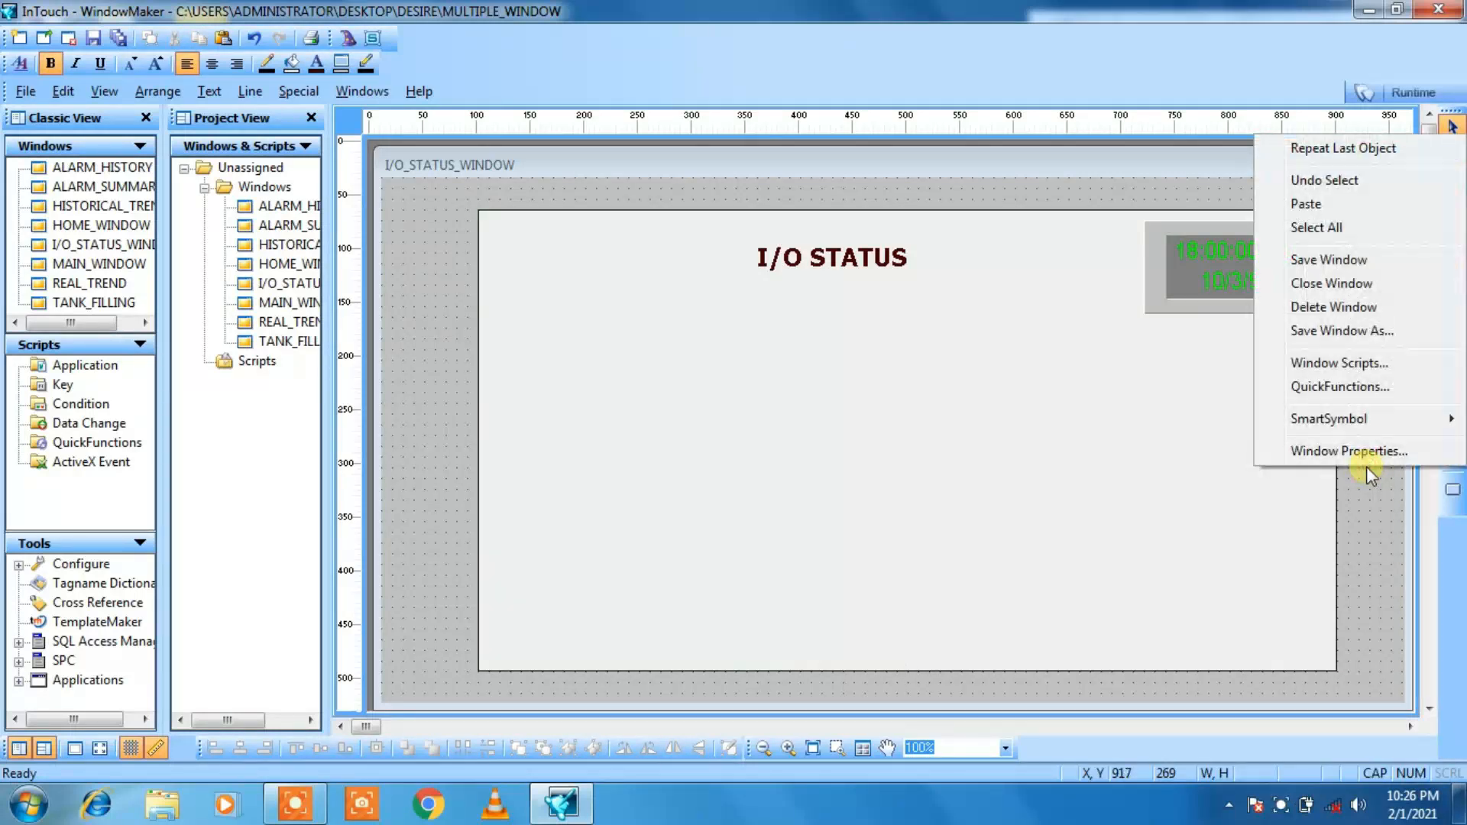
{"action": "left_click", "coordinate": [1360, 211]}
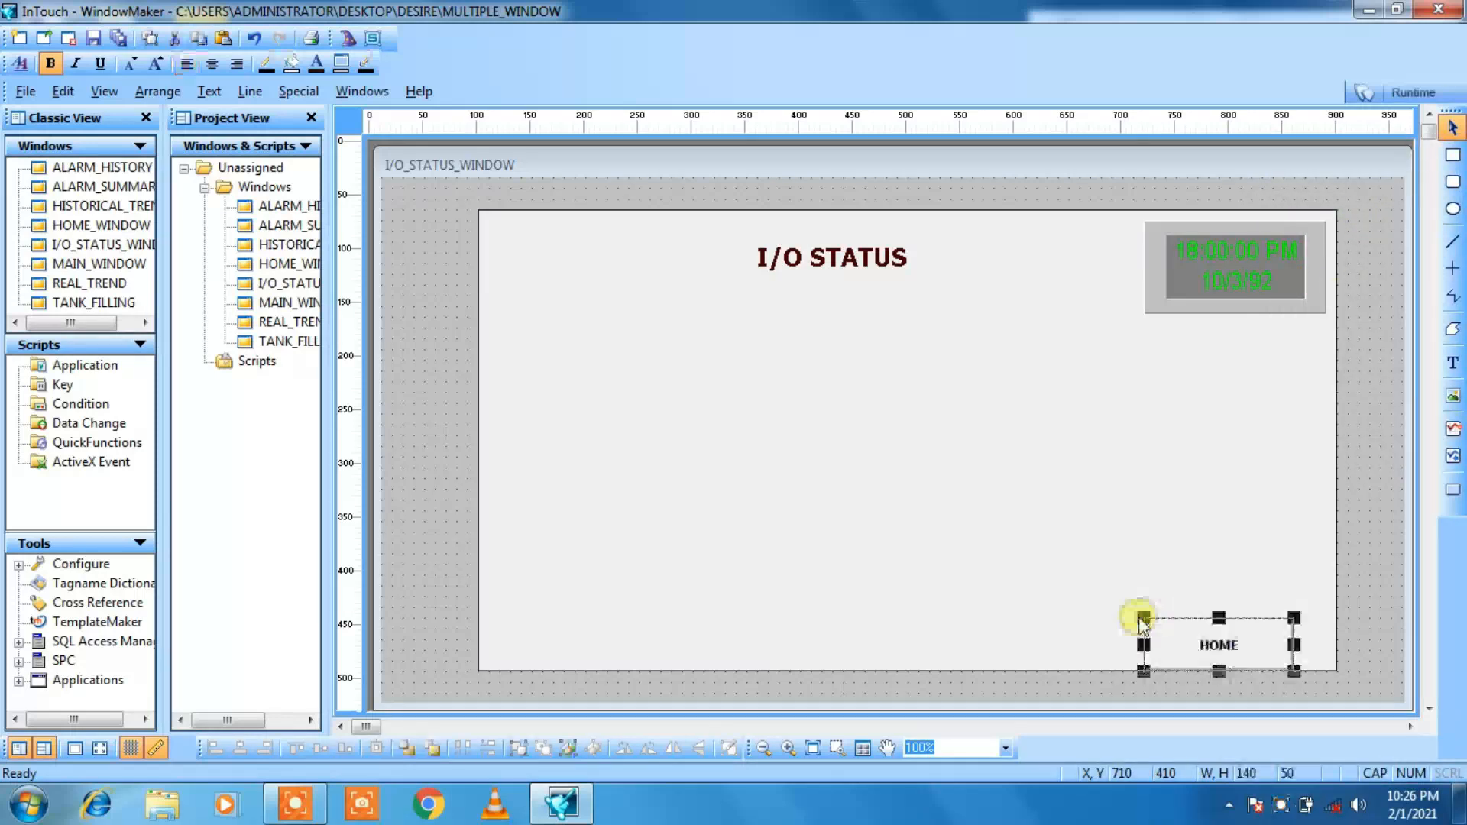
Step: Move the pasted HOME button in I/O_STATUS_WINDOW to X 730, Y 390
{"action": "left_click", "coordinate": [1139, 618]}
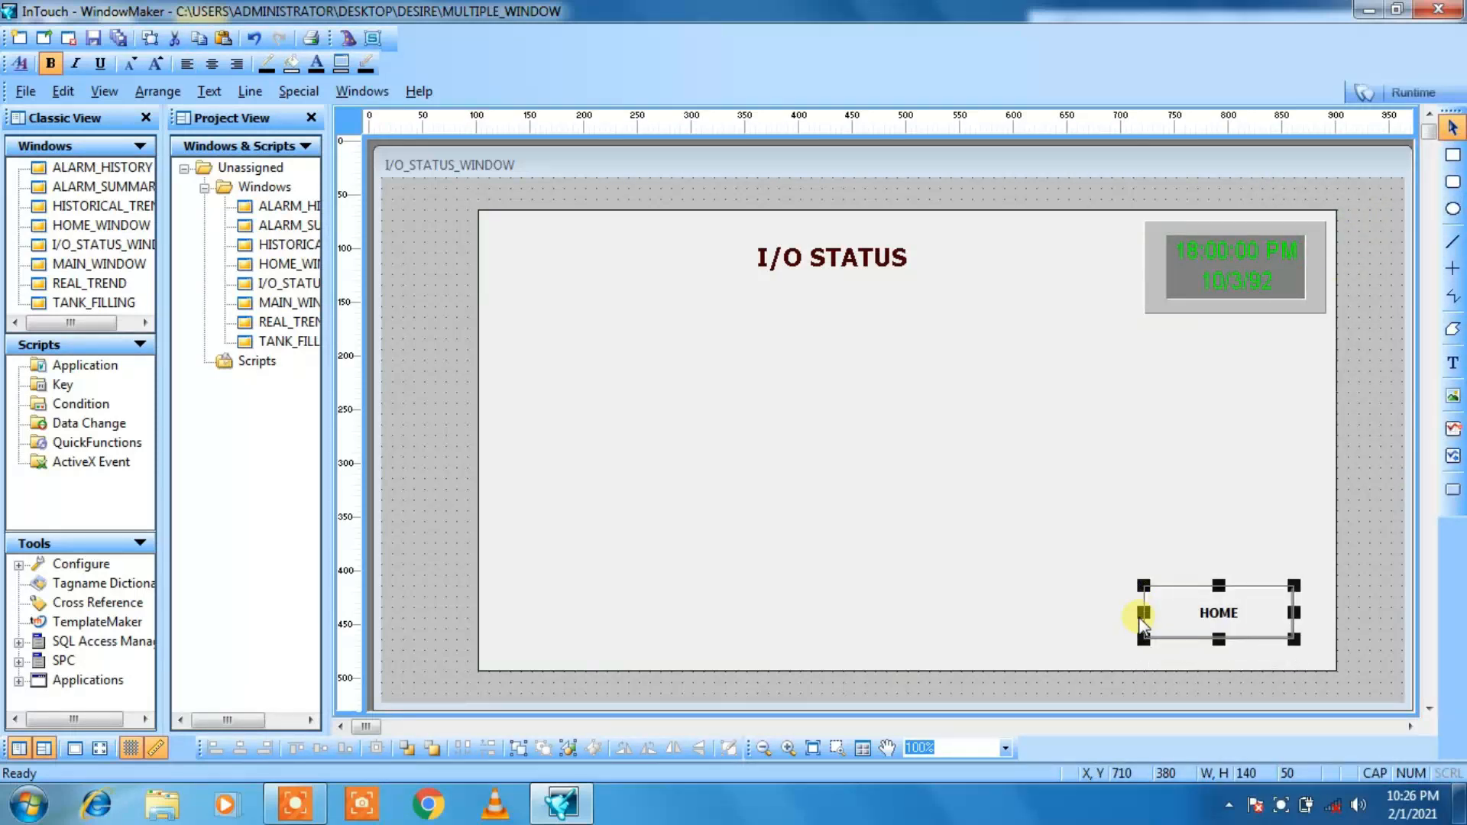
{"action": "key", "text": "Right"}
{"action": "key", "text": "Right"}
{"action": "key", "text": "Down"}
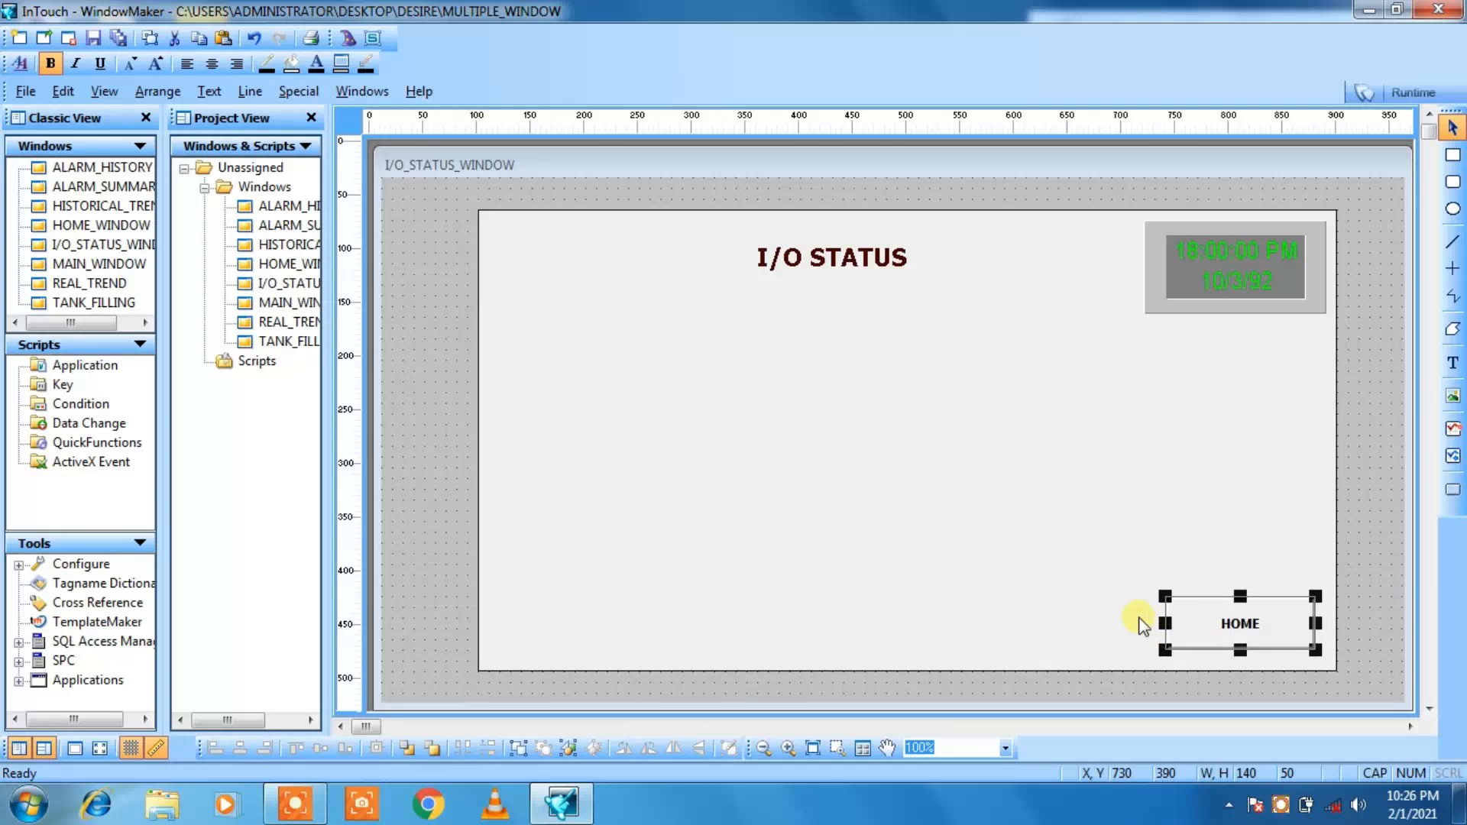
{"action": "left_click", "coordinate": [451, 486]}
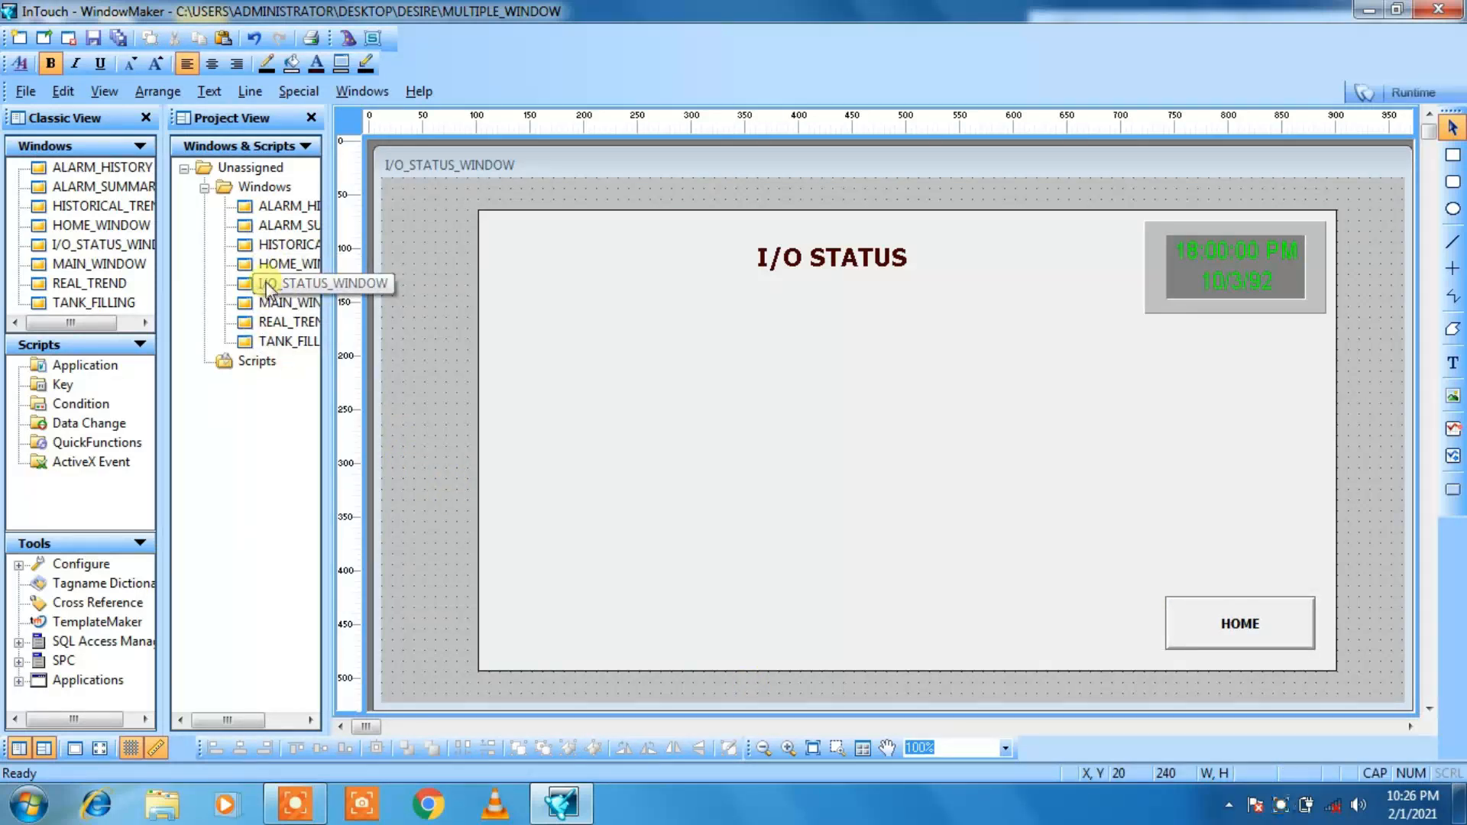
Step: Open the TANK_FILLING window and move its HOME button horizontally to X 690, Y 370
{"action": "double_click", "coordinate": [260, 343]}
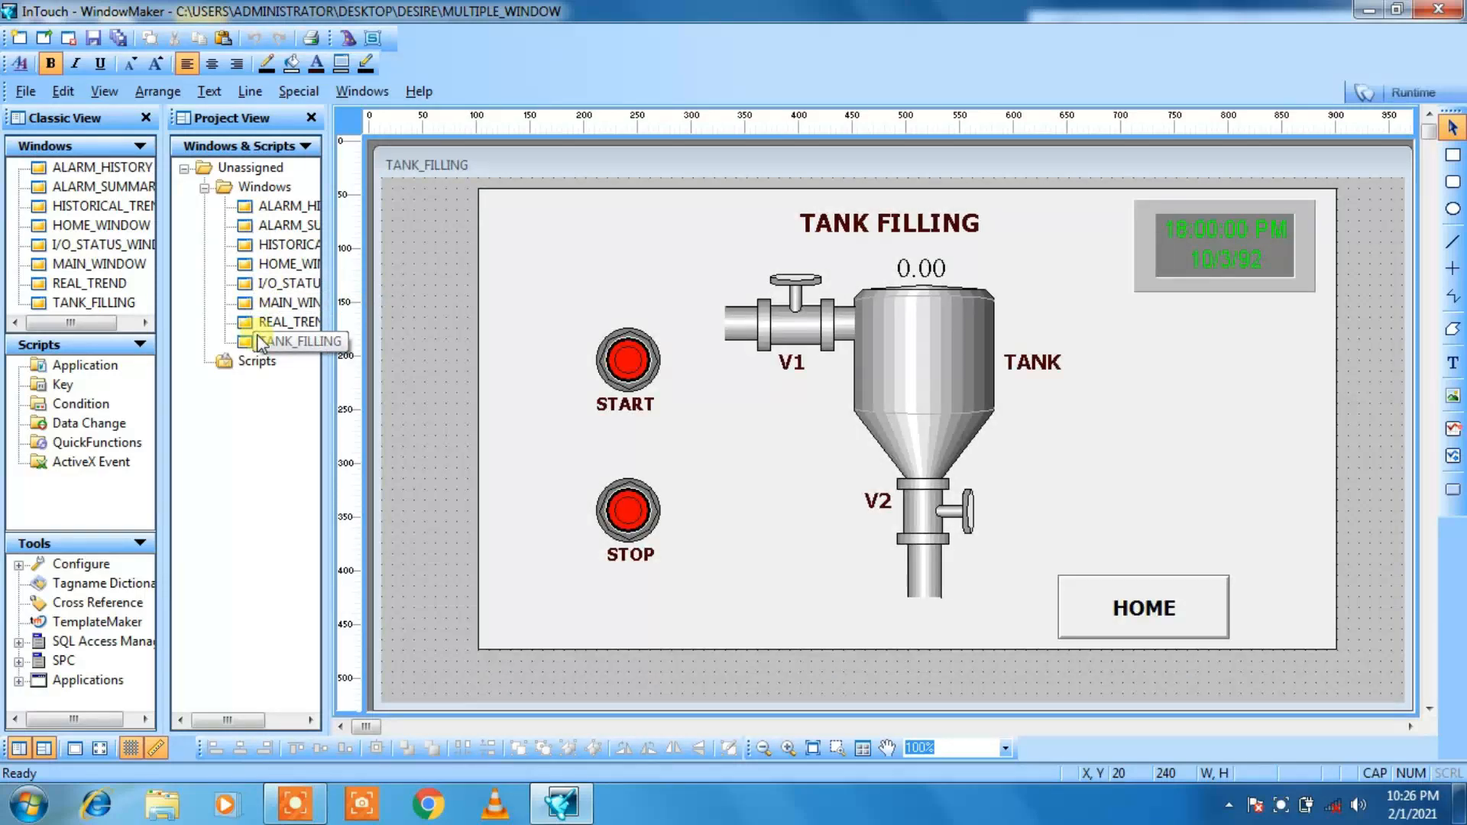
{"action": "left_click", "coordinate": [1095, 613]}
{"action": "key", "text": "Right"}
{"action": "key", "text": "Right"}
{"action": "key", "text": "Right"}
{"action": "key", "text": "Right"}
{"action": "key", "text": "Right"}
{"action": "key", "text": "Right"}
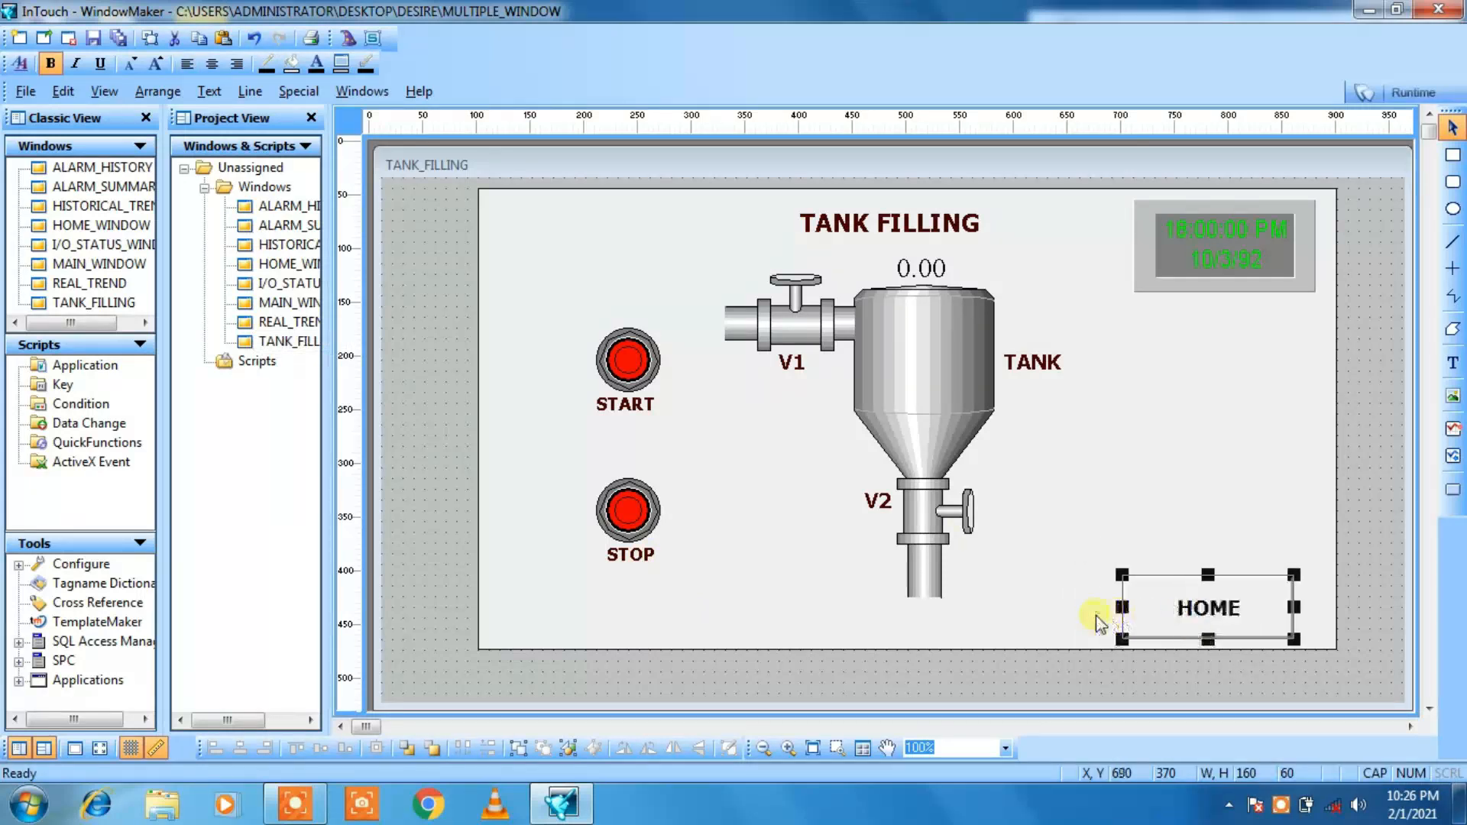
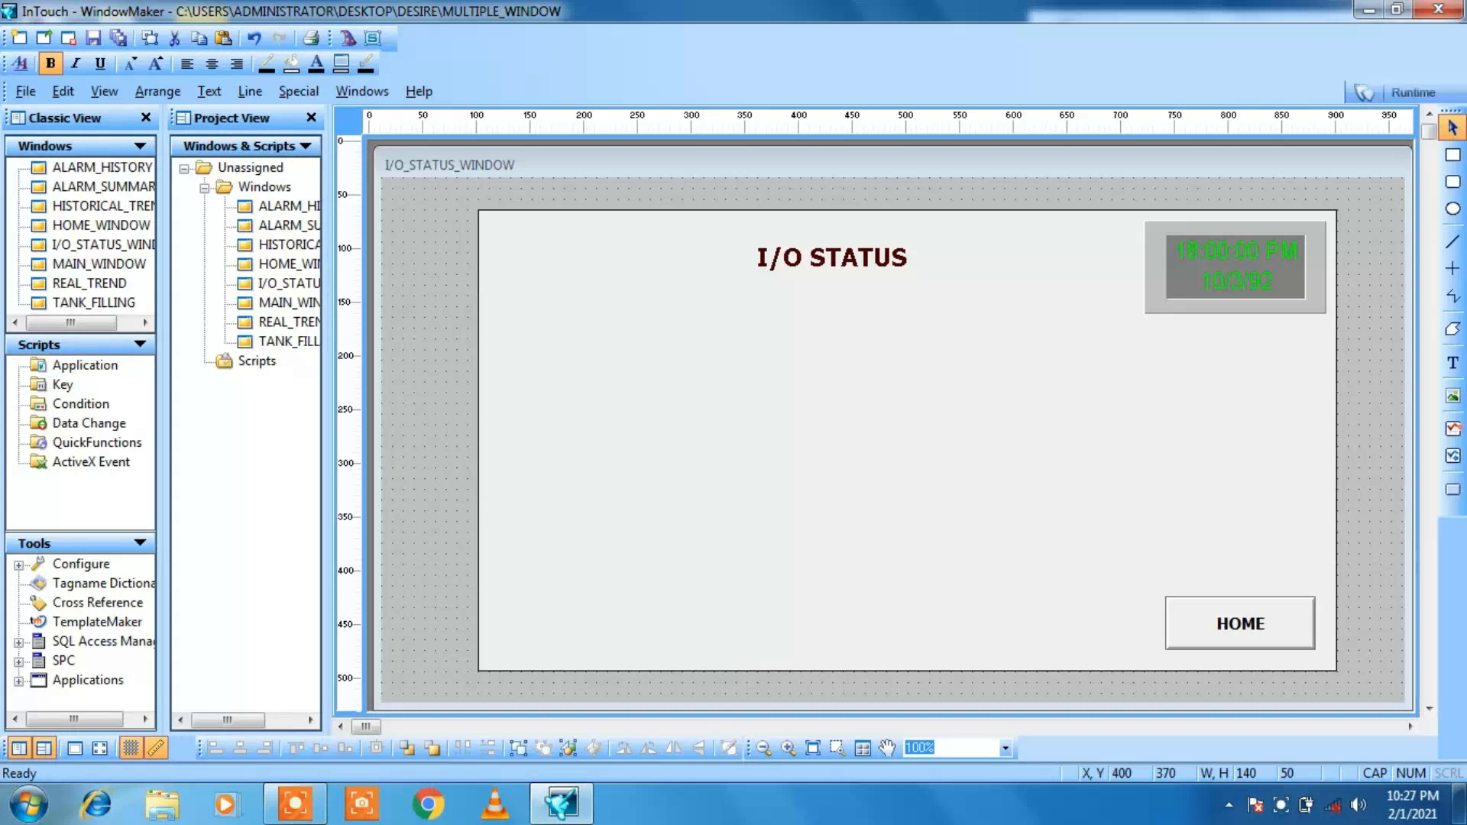
Step: Insert a Light Panel wizard in the background rectangle's upper-left area at X 180, Y 140 and shrink it to about 130 by 75
{"action": "left_click", "coordinate": [347, 38]}
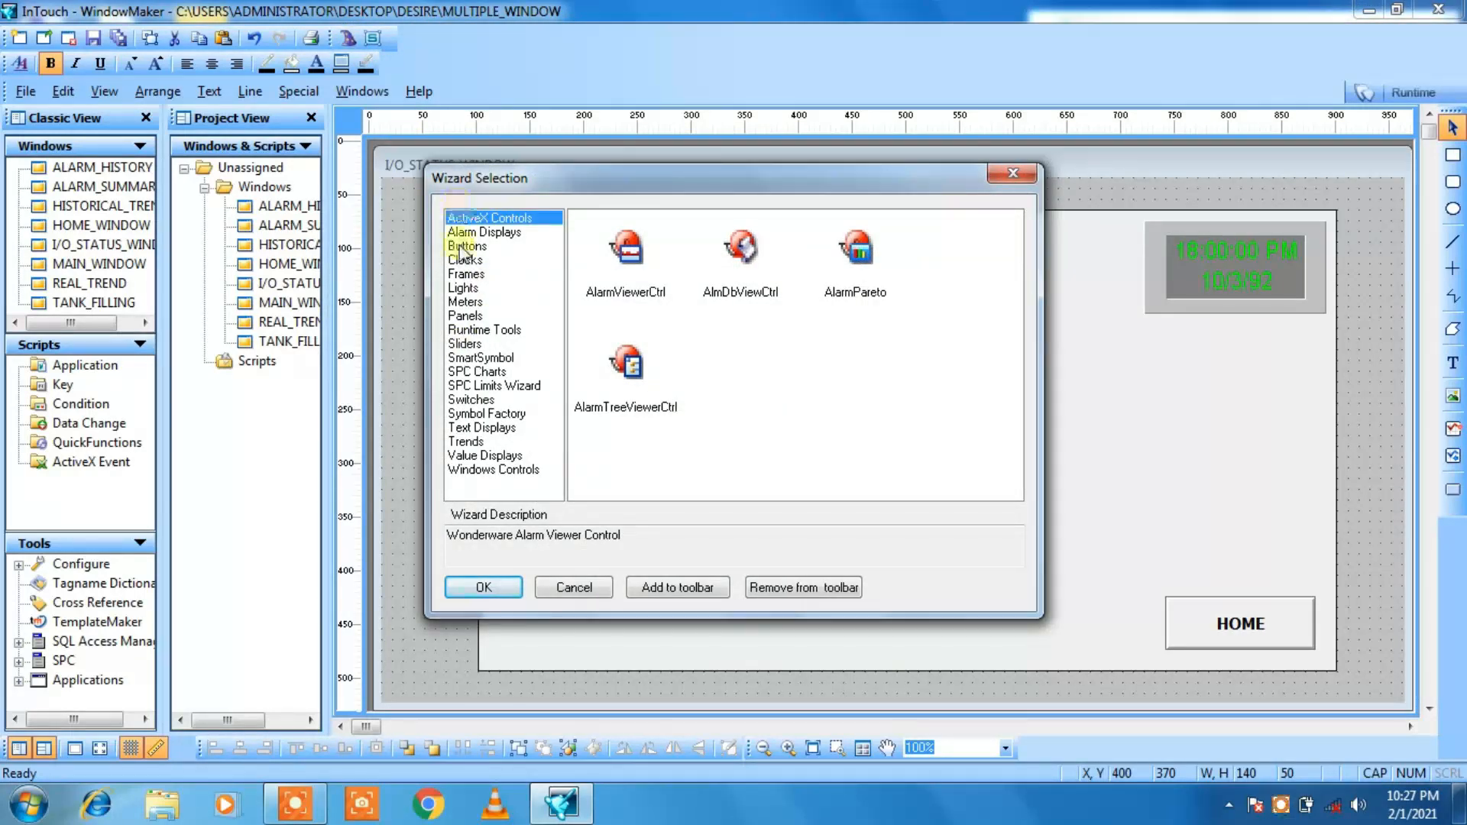
{"action": "left_click", "coordinate": [462, 288]}
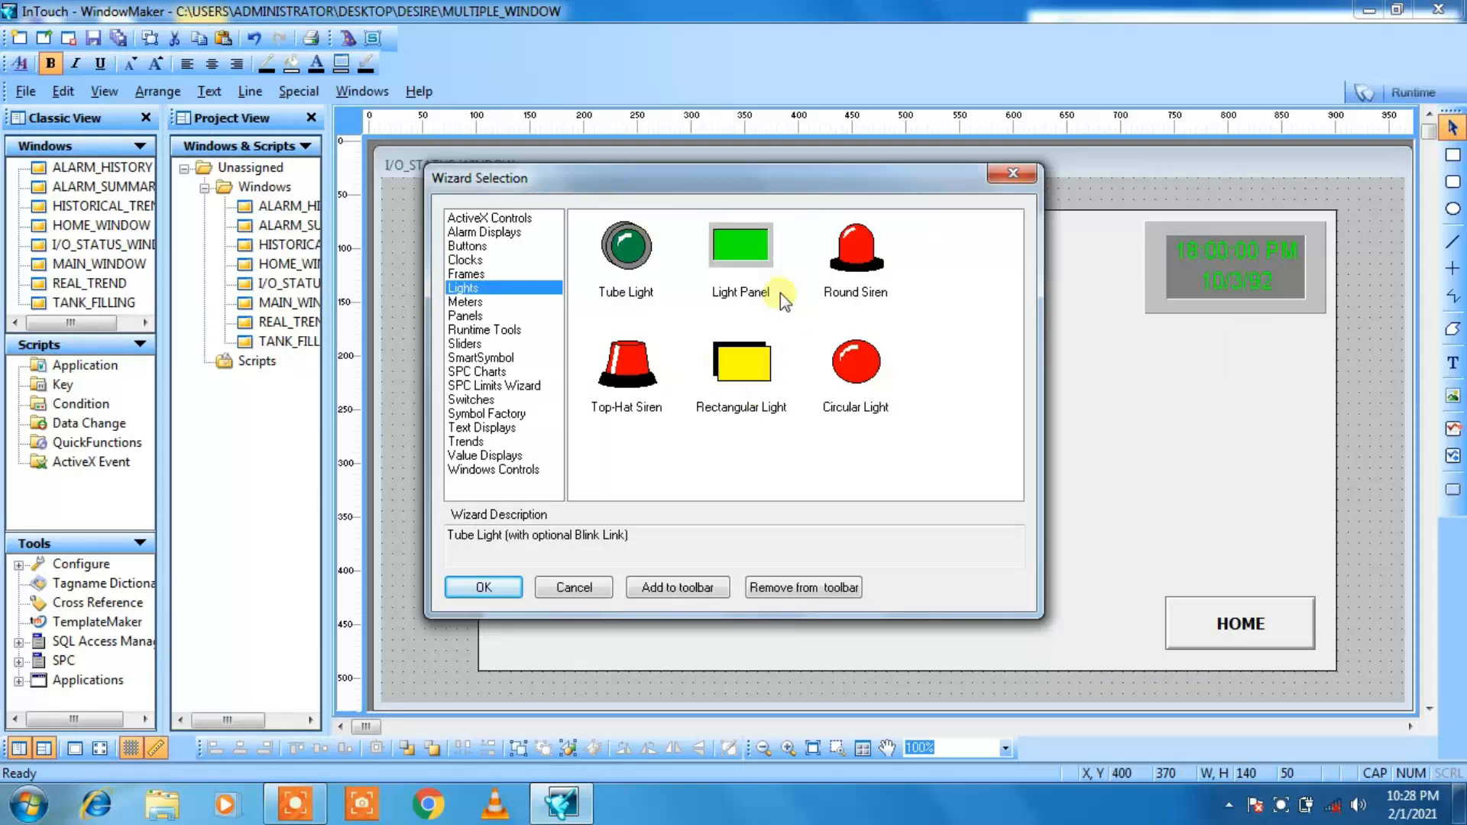
{"action": "left_click", "coordinate": [738, 257]}
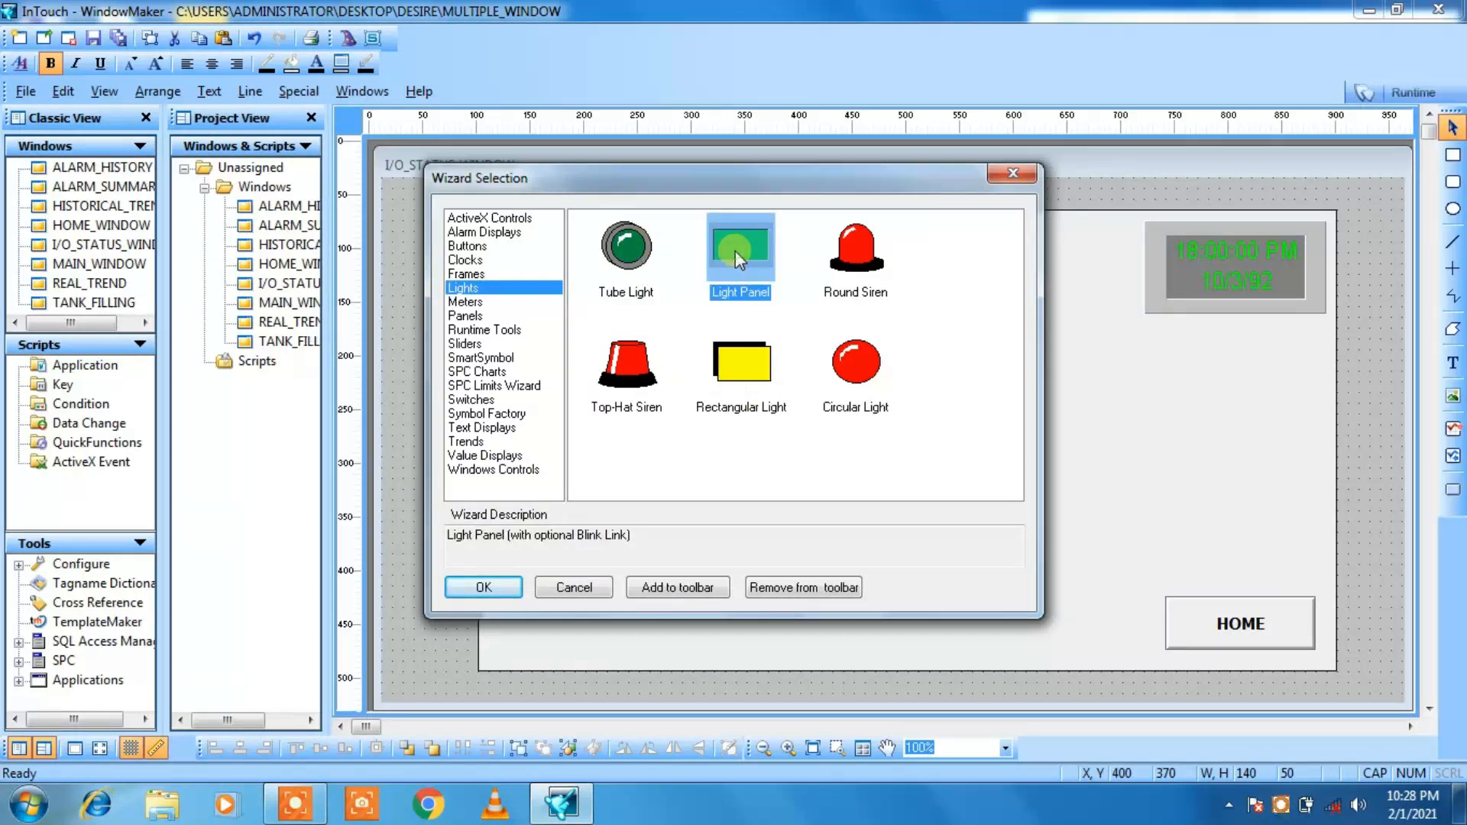
{"action": "left_click", "coordinate": [493, 594]}
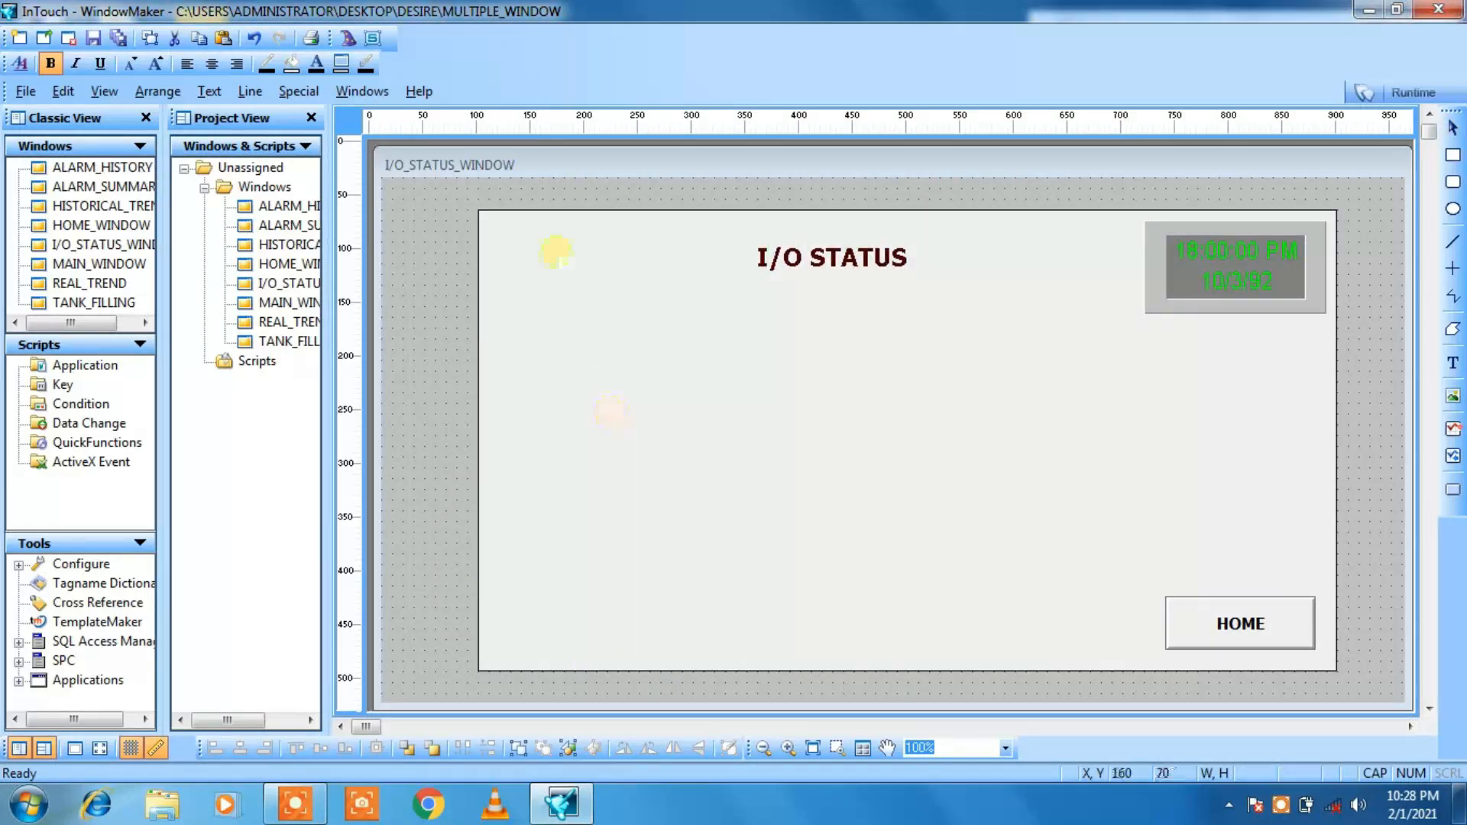
{"action": "left_click", "coordinate": [575, 330]}
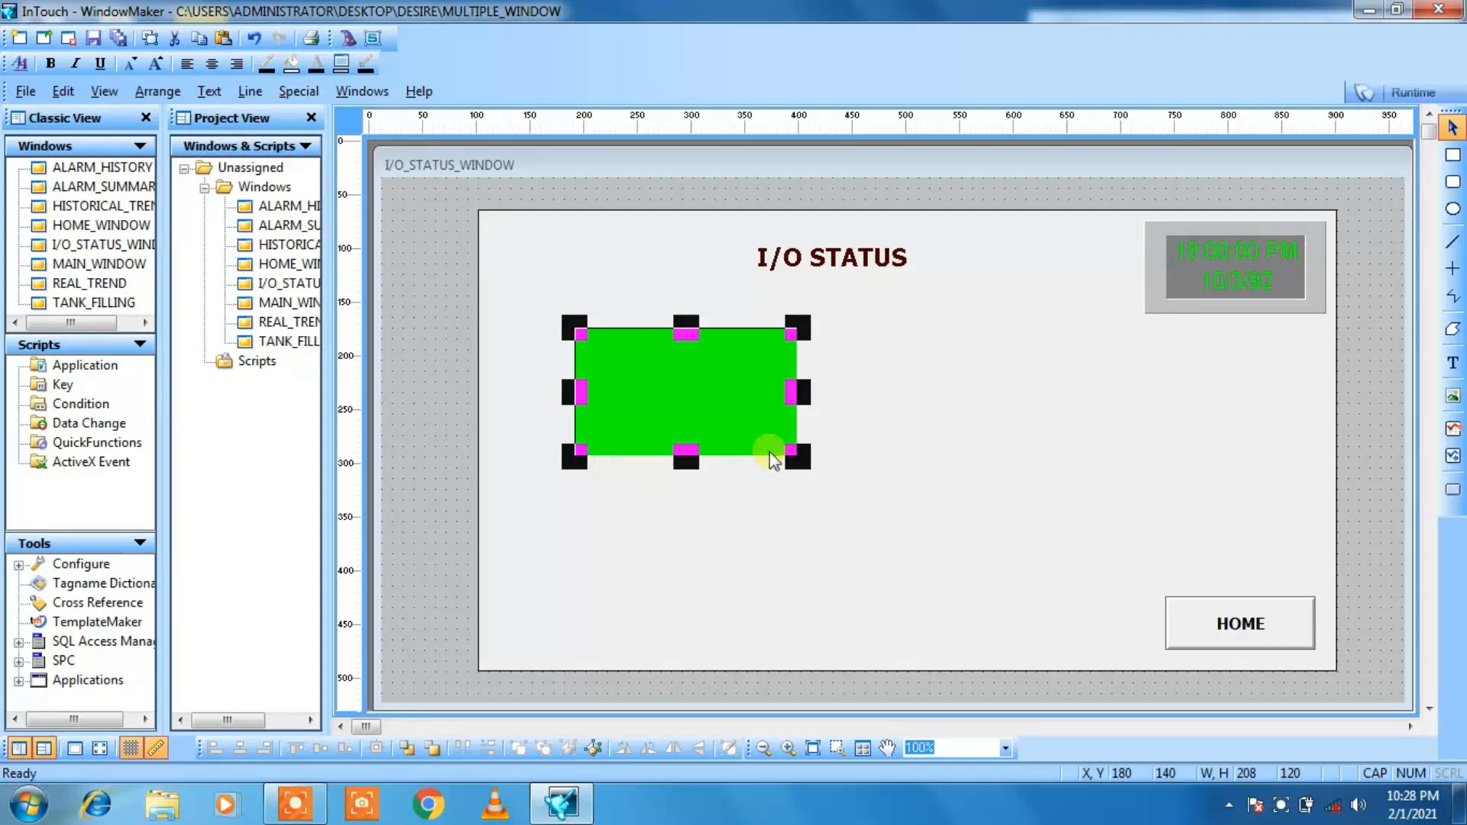
{"action": "left_click_drag", "start_coordinate": [795, 459], "coordinate": [719, 402]}
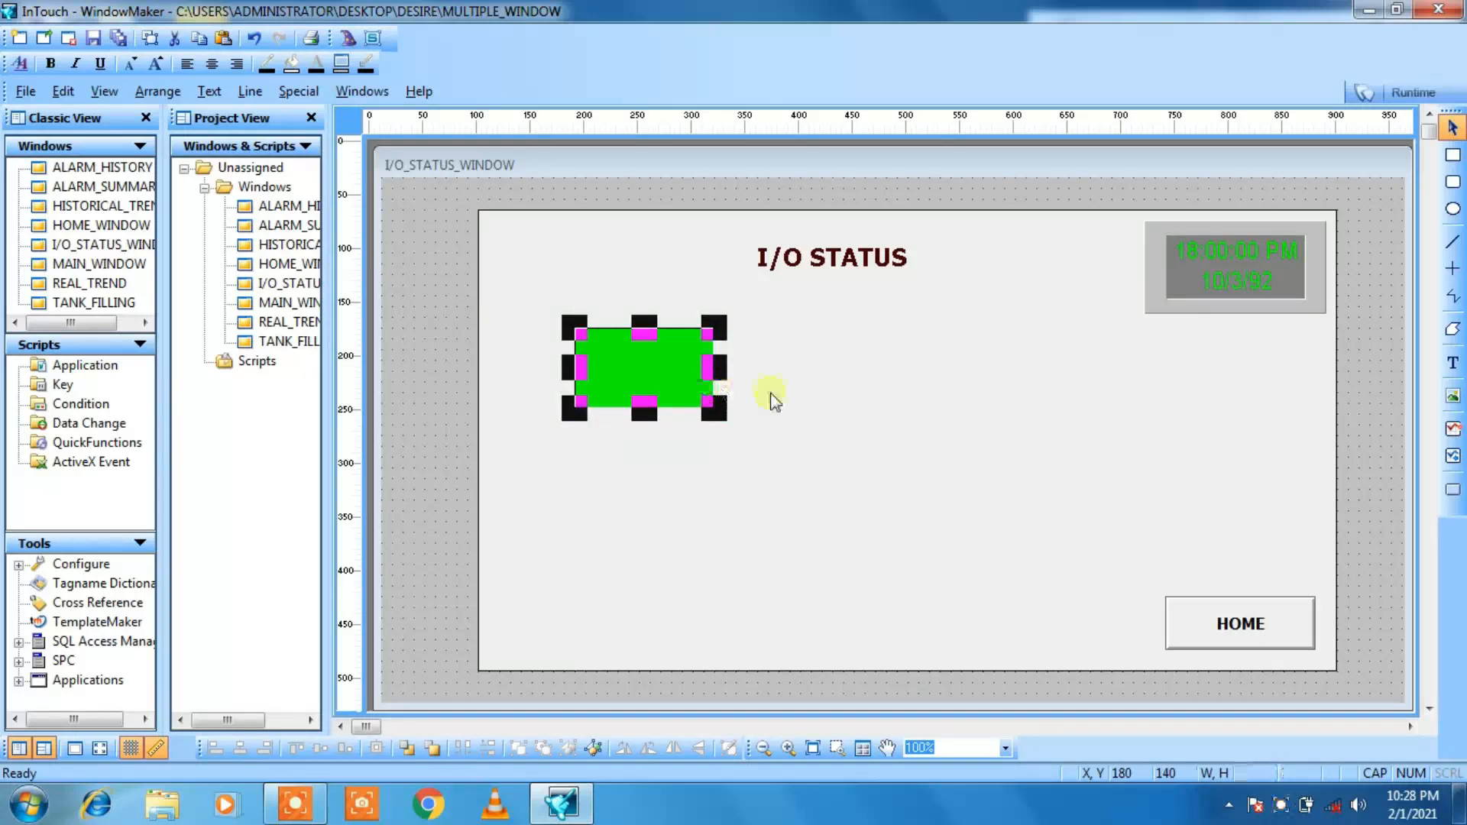
{"action": "left_click", "coordinate": [797, 398]}
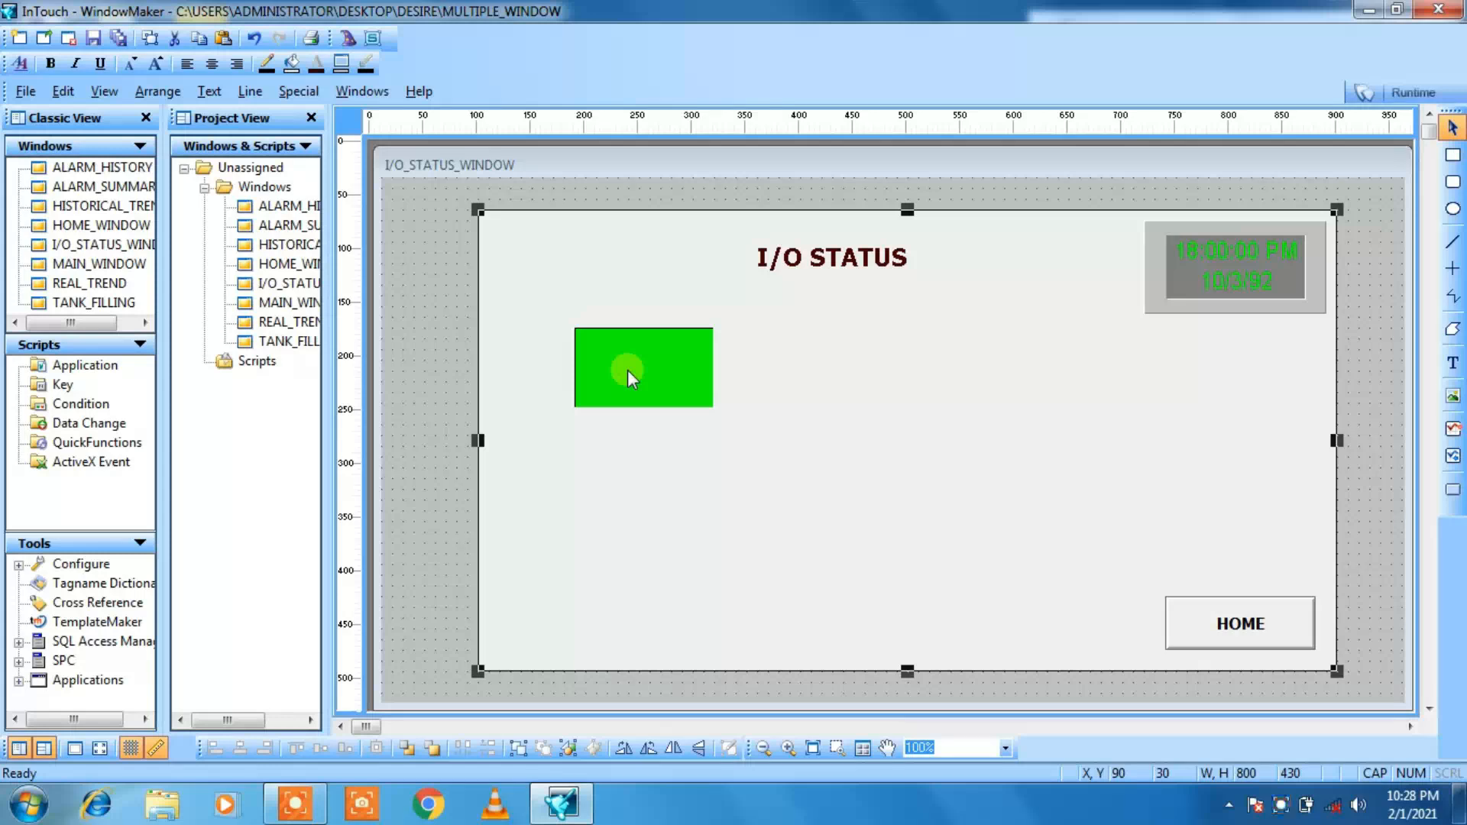
Step: Add a START label, enlarge its font two steps, and position it just above the green light panel
{"action": "left_click", "coordinate": [1453, 363]}
{"action": "left_click", "coordinate": [585, 316]}
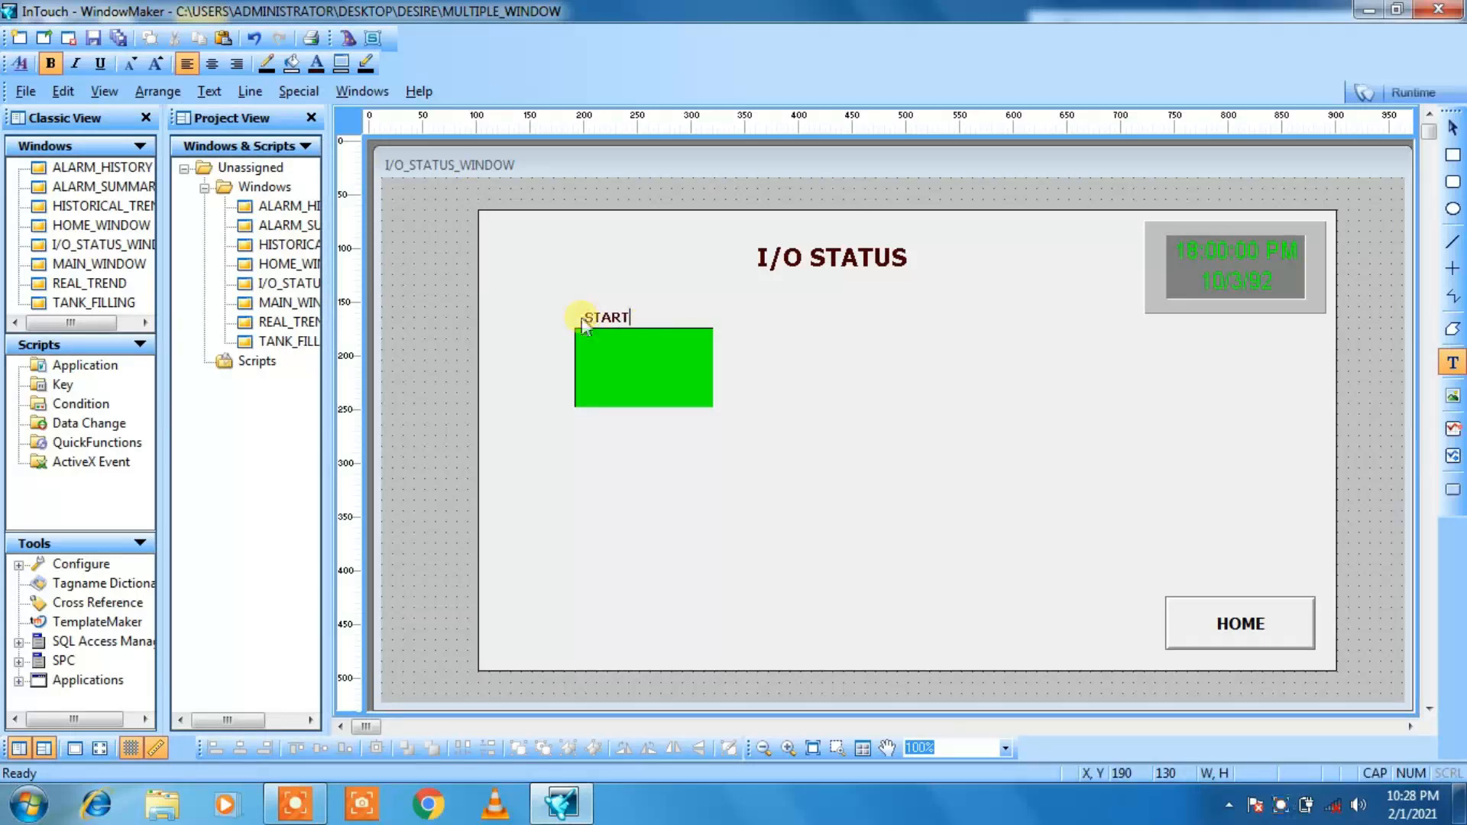
{"action": "left_click", "coordinate": [581, 318]}
{"action": "left_click", "coordinate": [155, 65]}
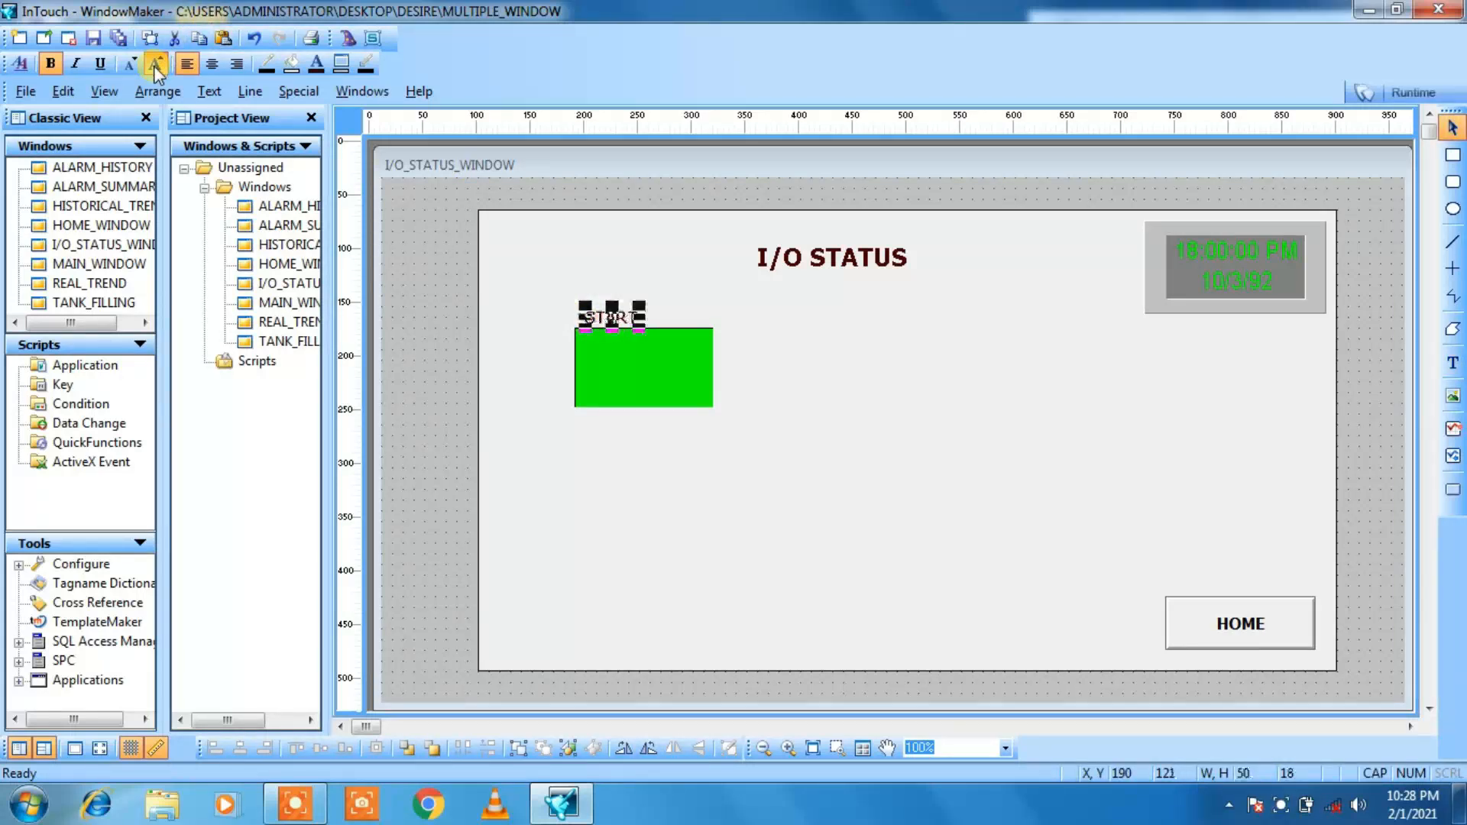
{"action": "left_click", "coordinate": [155, 65]}
{"action": "key", "text": "Right"}
{"action": "key", "text": "Right"}
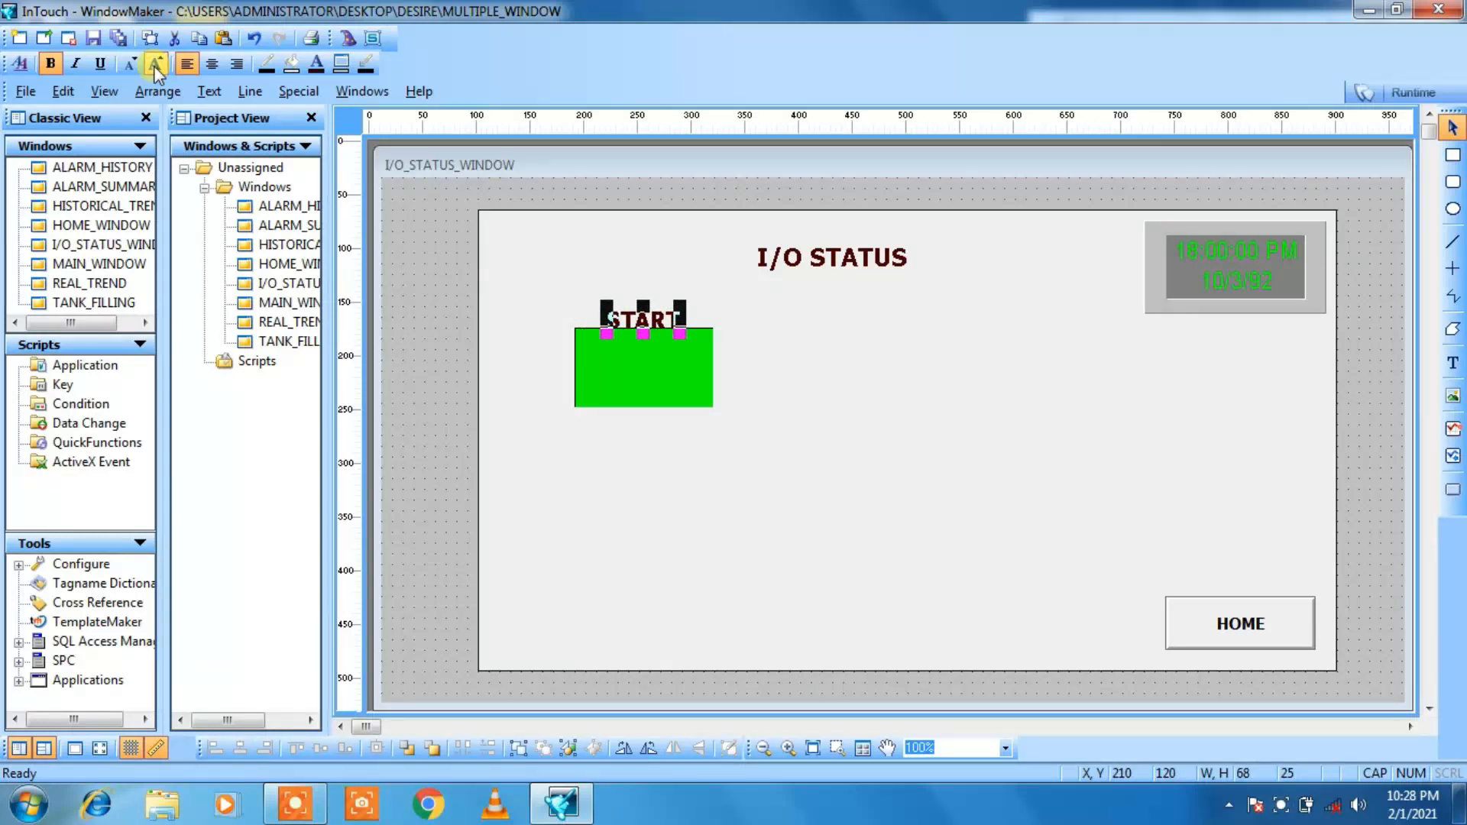
{"action": "key", "text": "Left"}
{"action": "key", "text": "Up"}
{"action": "left_click", "coordinate": [445, 295]}
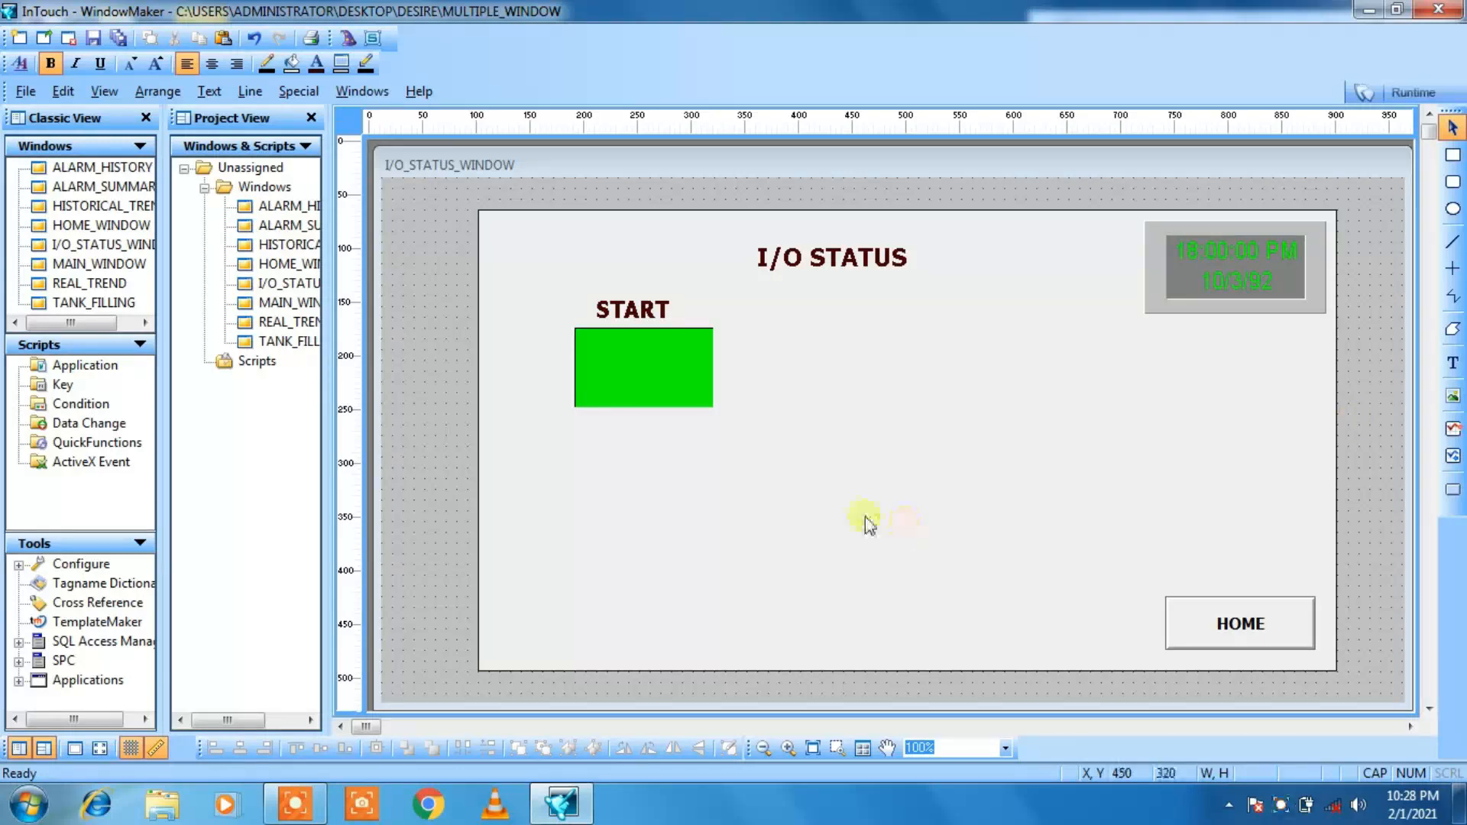
Step: Duplicate the green light panel and align the copy below the original at X 180, Y 290
{"action": "left_click", "coordinate": [625, 386]}
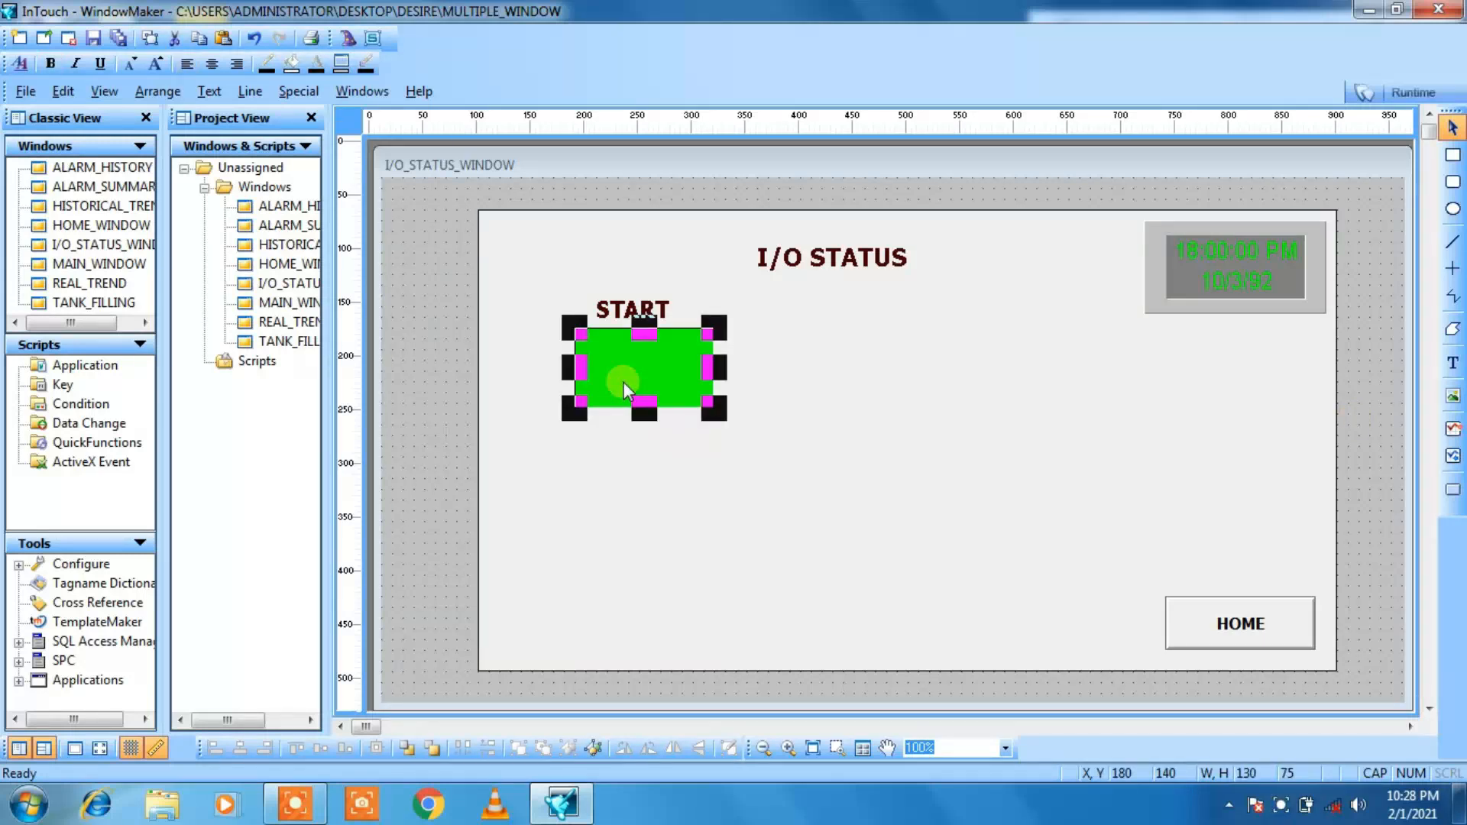
{"action": "left_click", "coordinate": [607, 498]}
{"action": "key", "text": "ctrl+v"}
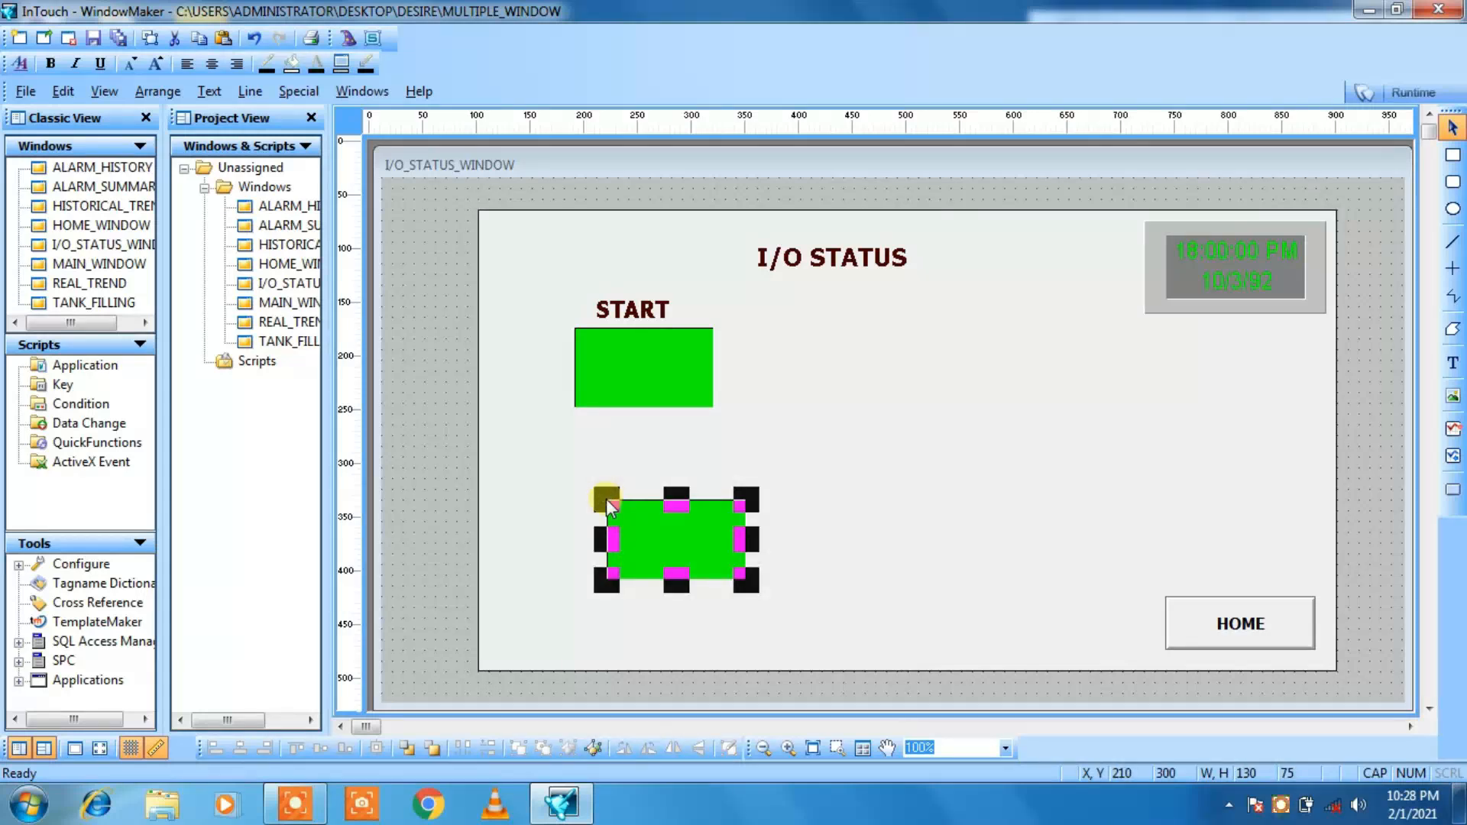
{"action": "key", "text": "Left"}
{"action": "key", "text": "Left"}
{"action": "key", "text": "Up"}
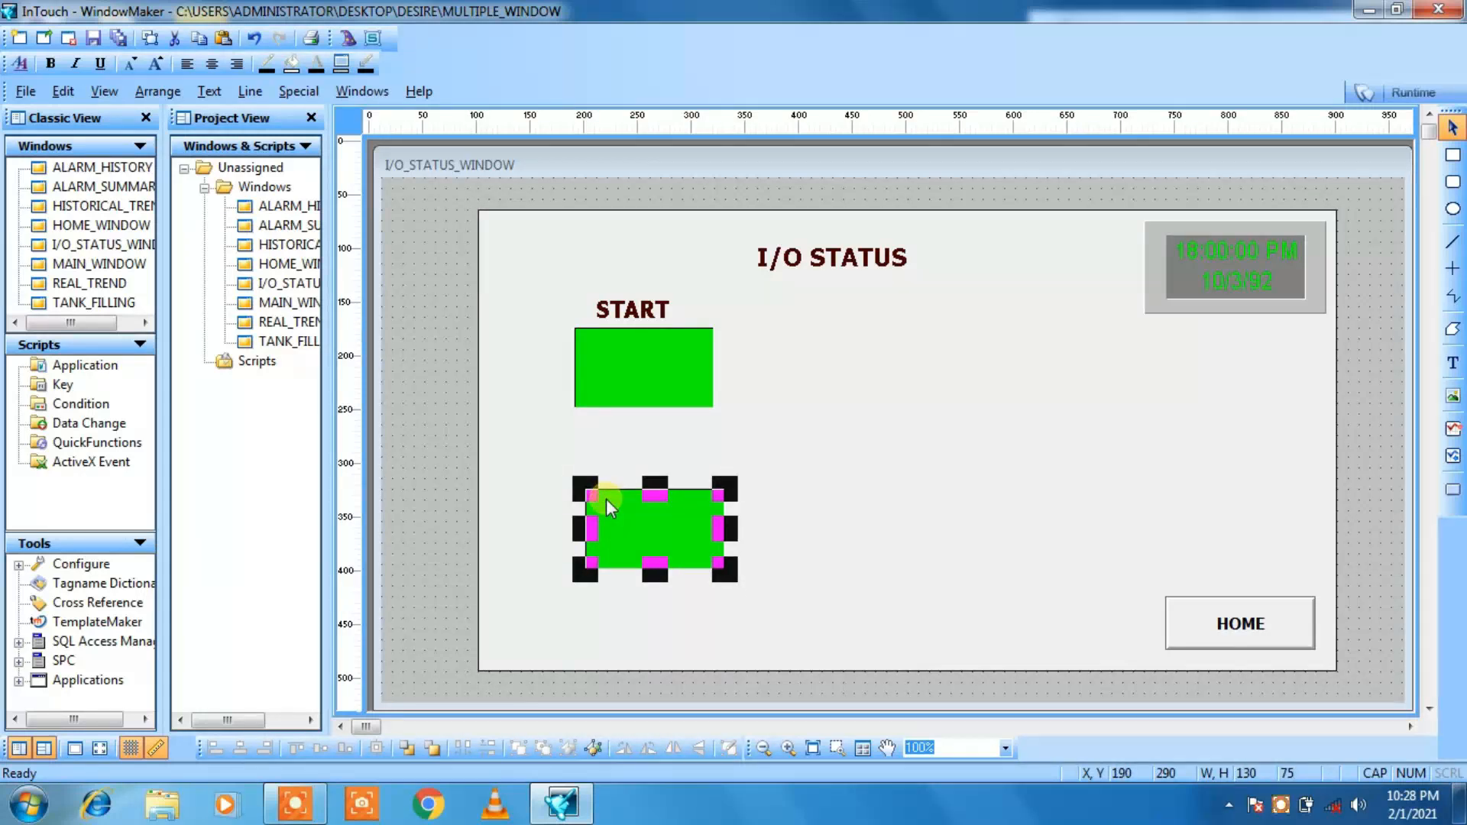
{"action": "key", "text": "Left"}
{"action": "left_click", "coordinate": [936, 484]}
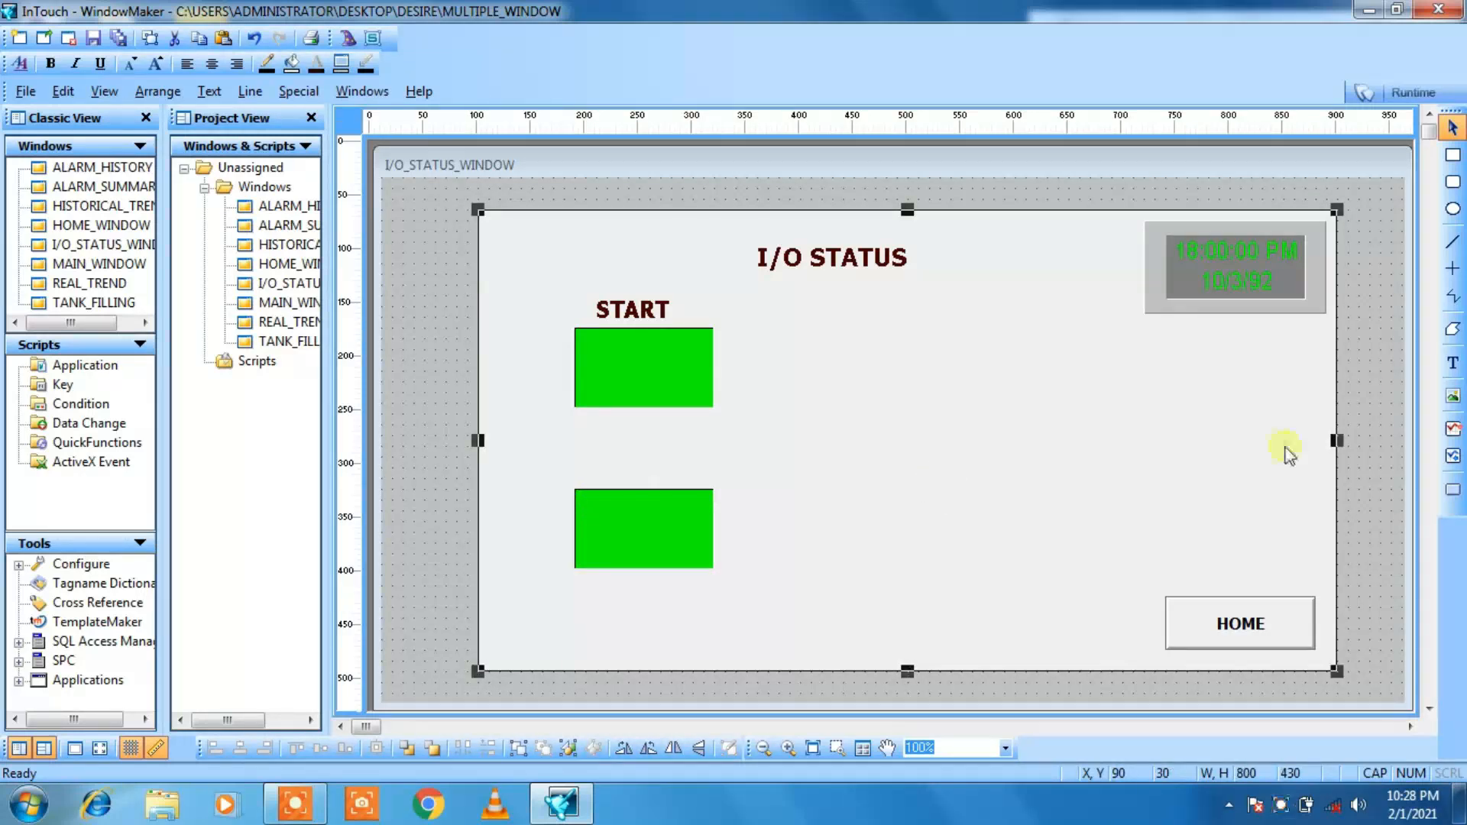
Step: Add a STOP label, enlarge its font two steps, and centre it above the lower green light panel
{"action": "left_click", "coordinate": [1453, 363]}
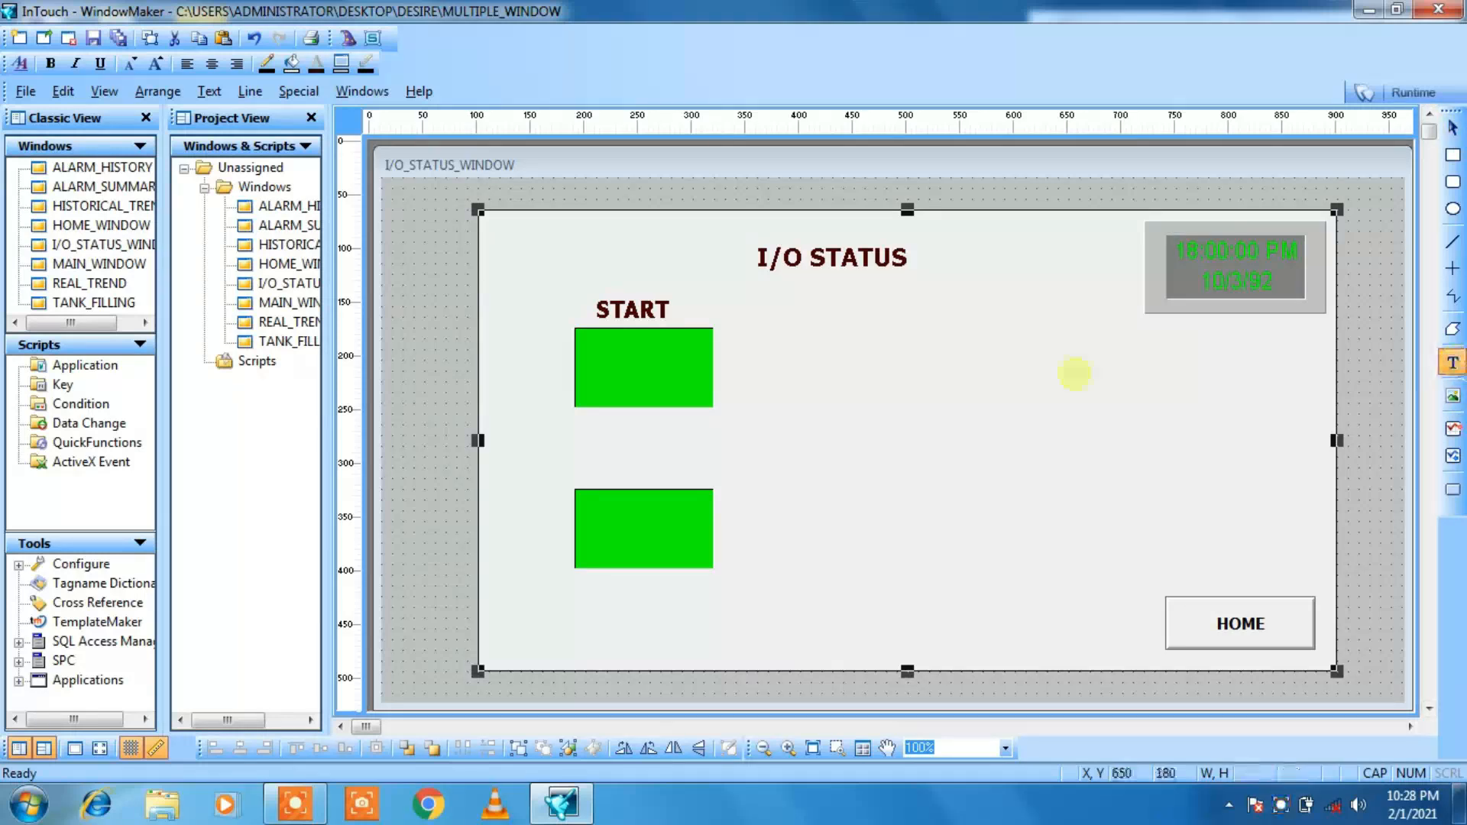
{"action": "left_click", "coordinate": [617, 468]}
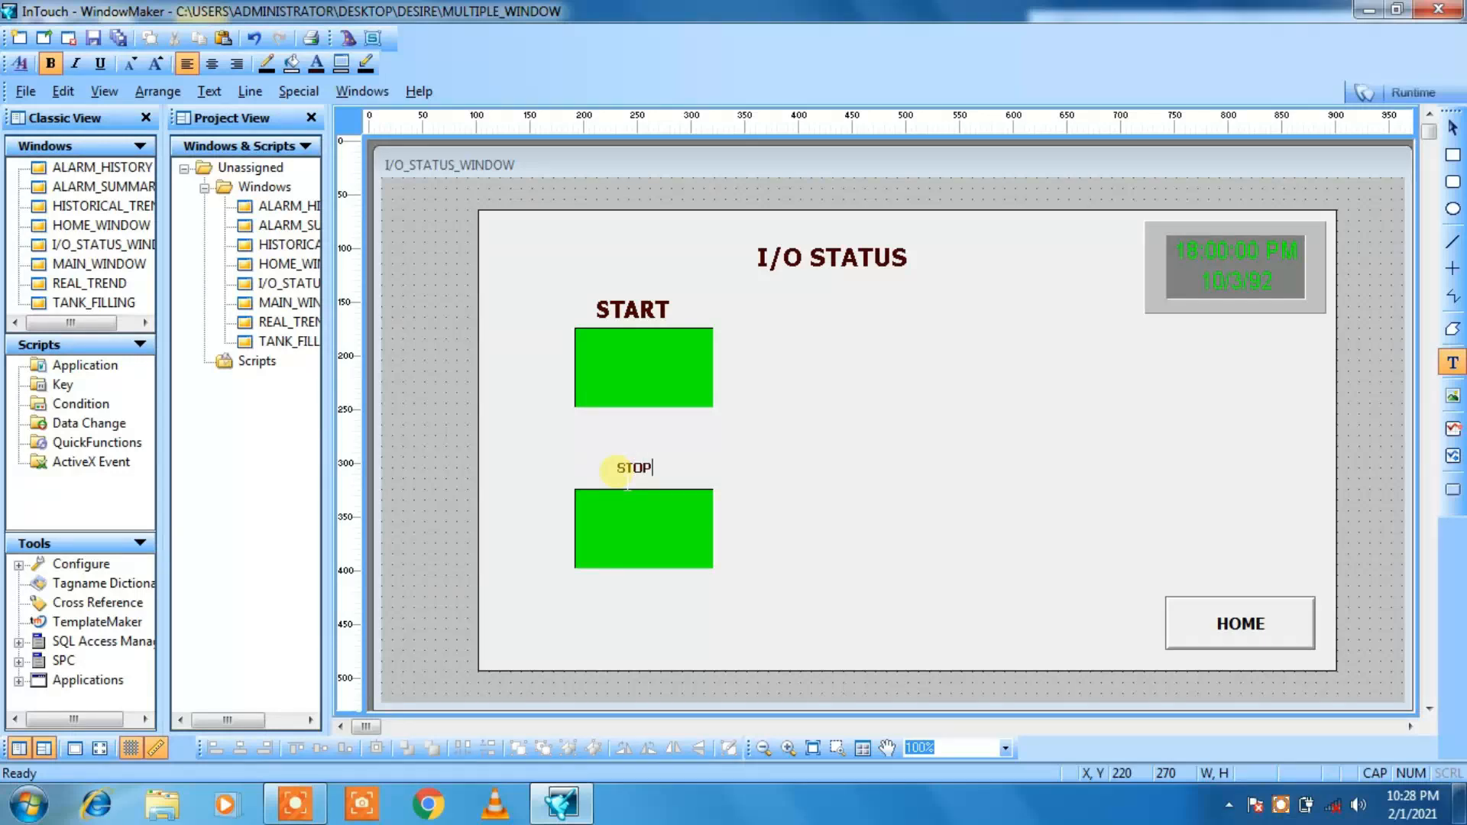
{"action": "type", "text": "STOP"}
{"action": "left_click", "coordinate": [433, 366]}
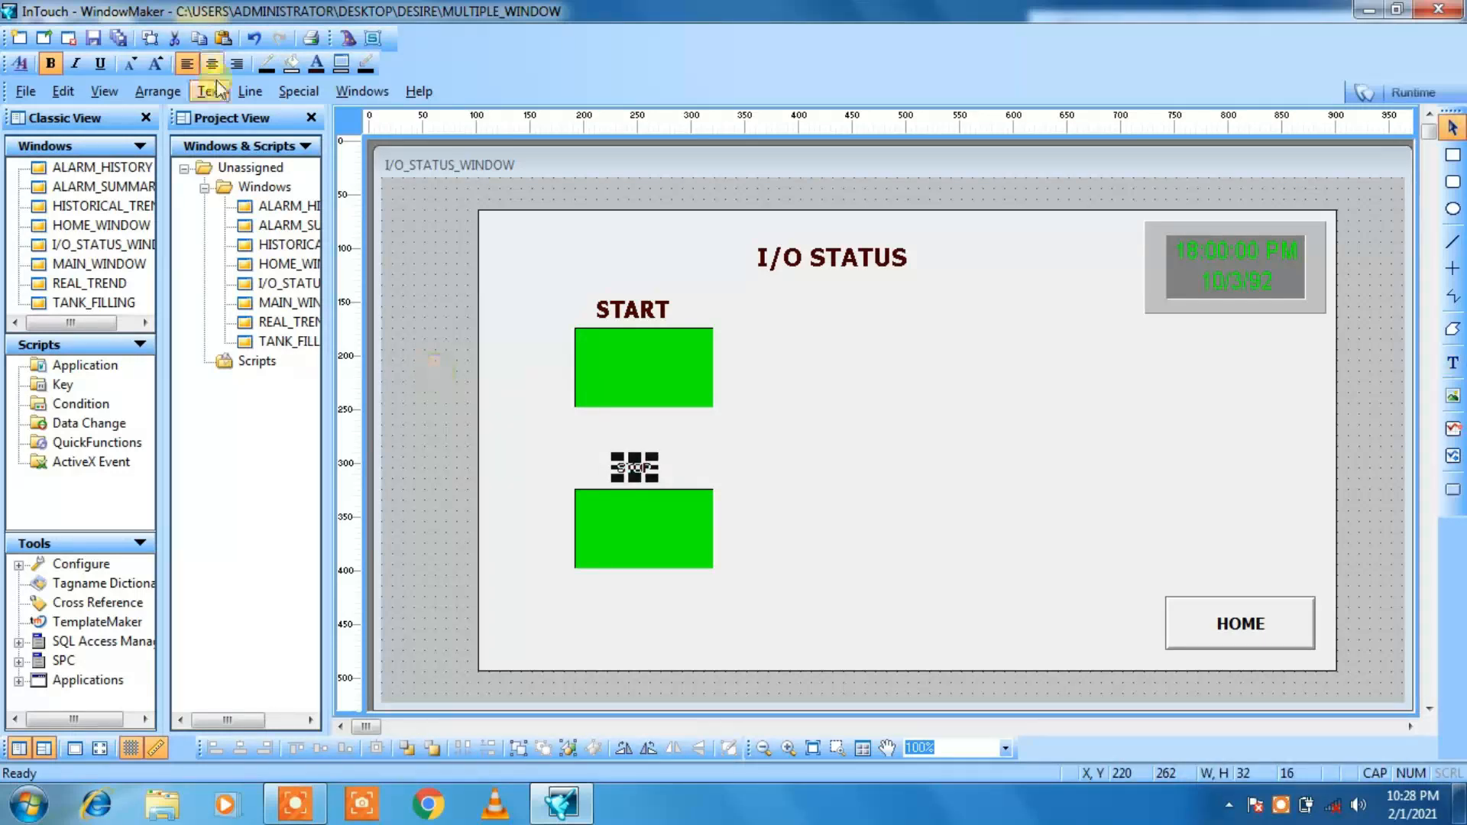
{"action": "left_click", "coordinate": [156, 64]}
{"action": "left_click", "coordinate": [156, 64]}
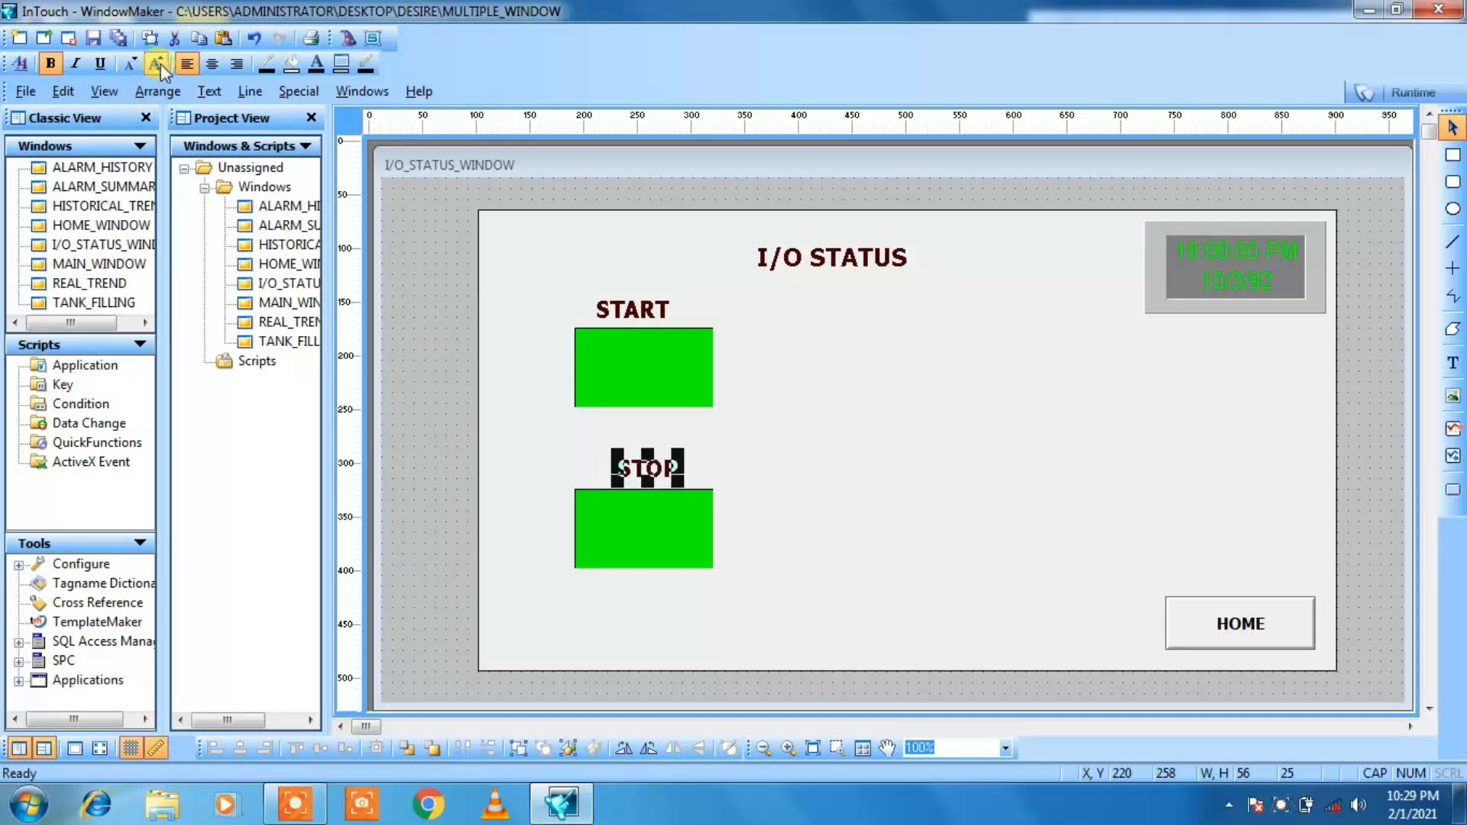
{"action": "left_click", "coordinate": [444, 456]}
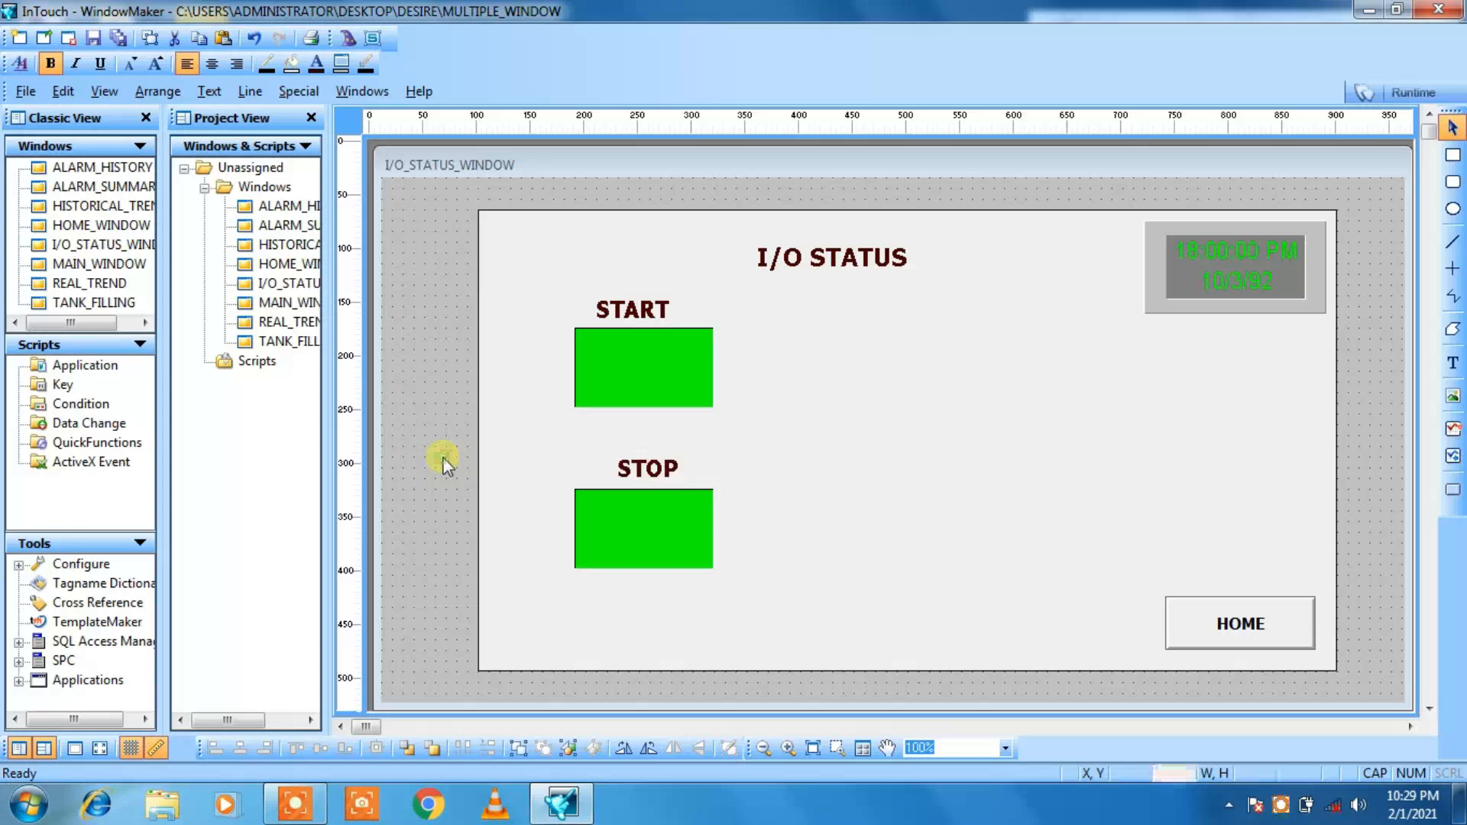
{"action": "left_click", "coordinate": [637, 474]}
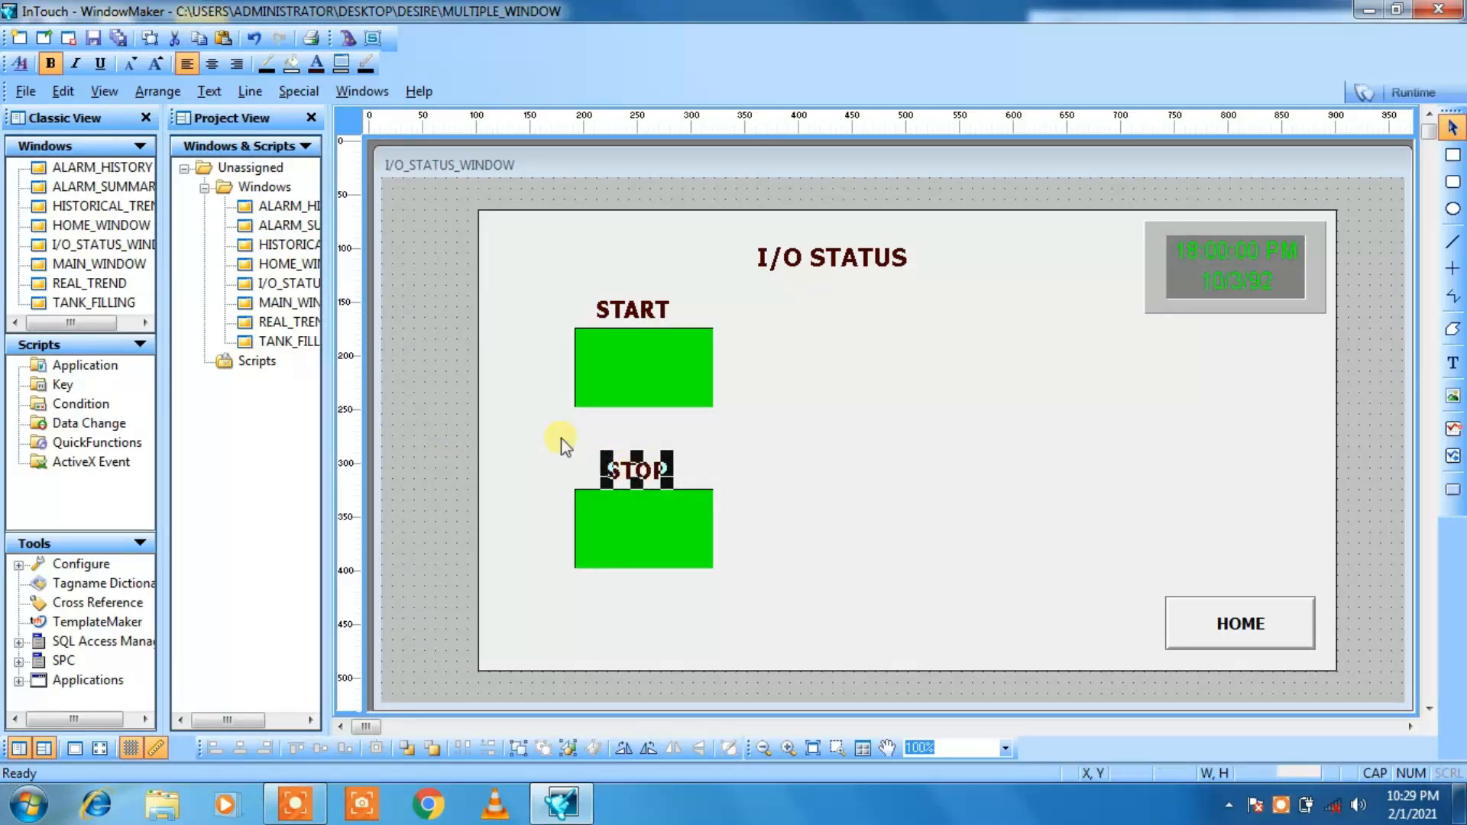
{"action": "left_click", "coordinate": [462, 433]}
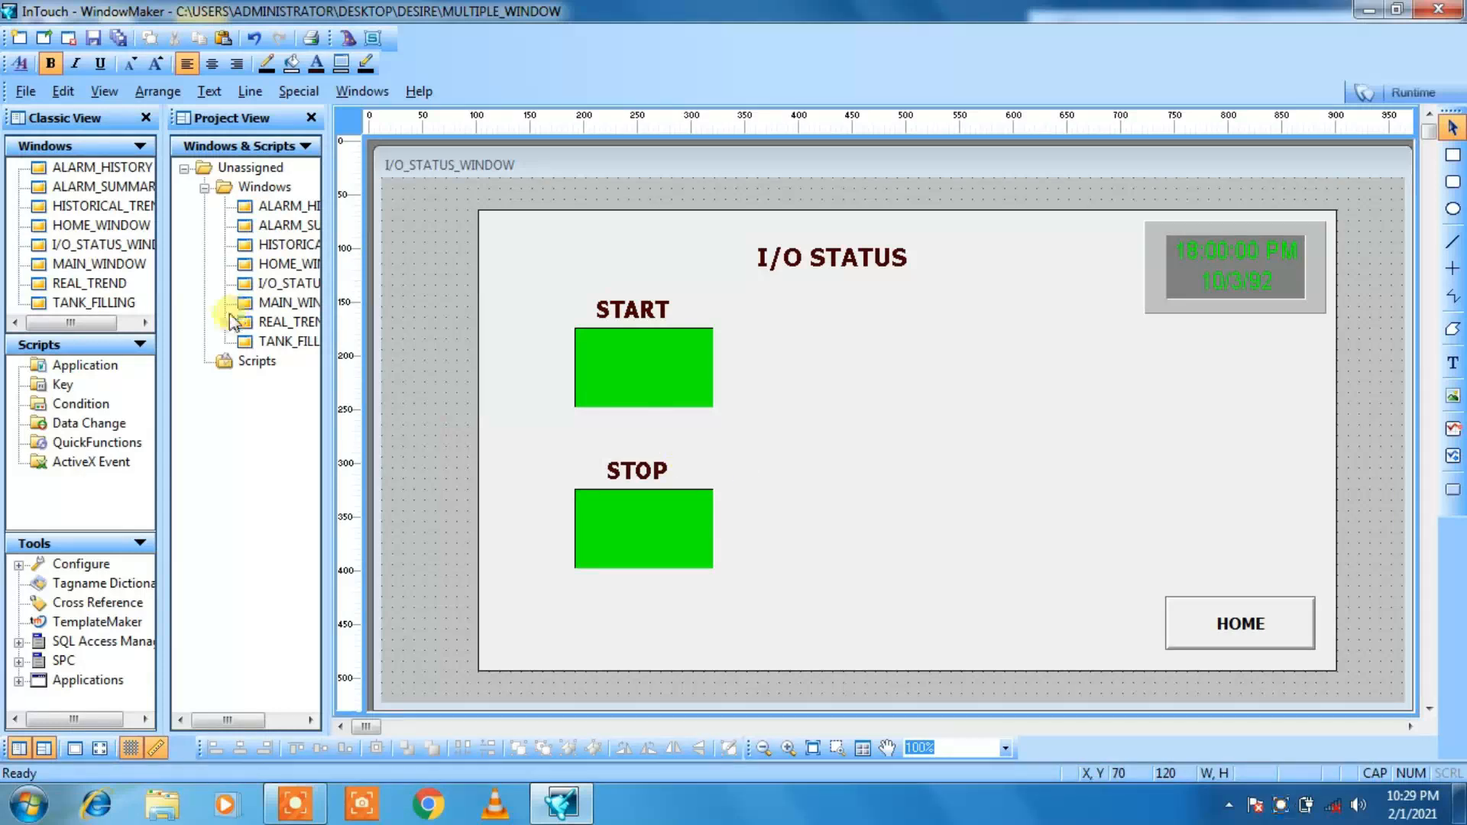
Step: Check the valves and tank in the TANK_FILLING window and return to I/O_STATUS_WINDOW
{"action": "double_click", "coordinate": [278, 344]}
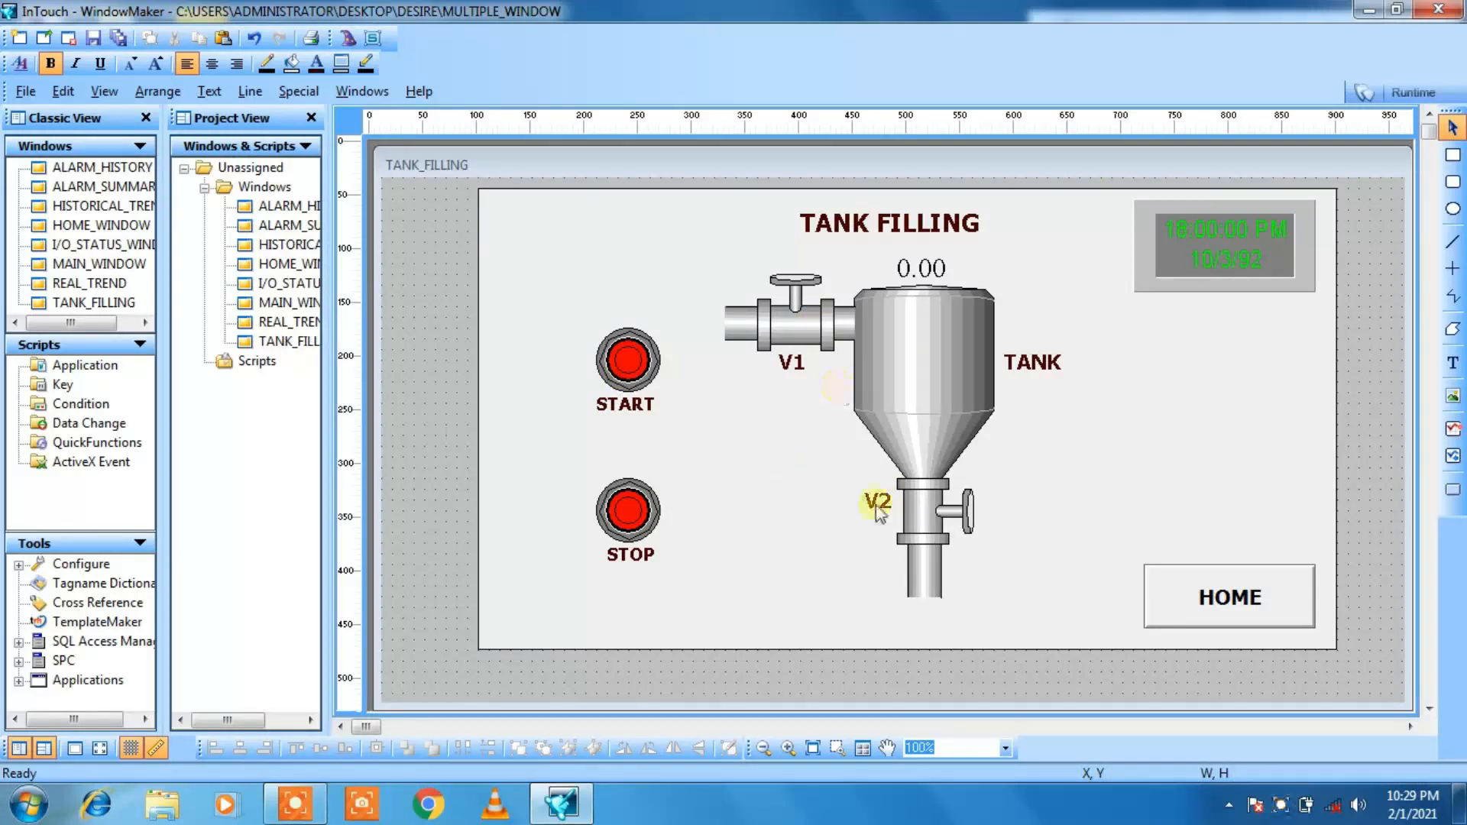
{"action": "double_click", "coordinate": [280, 289]}
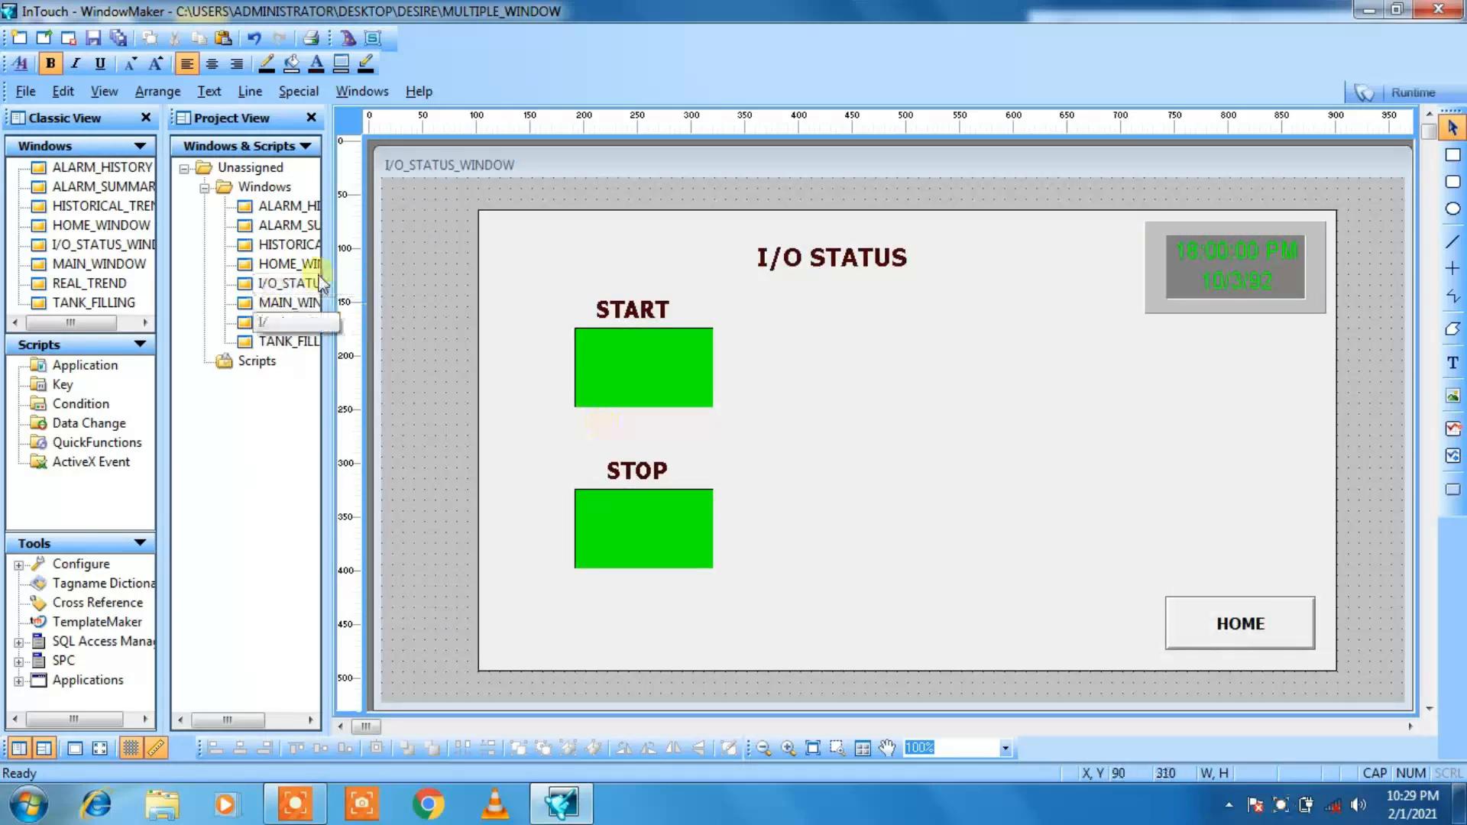
{"action": "left_click", "coordinate": [349, 42]}
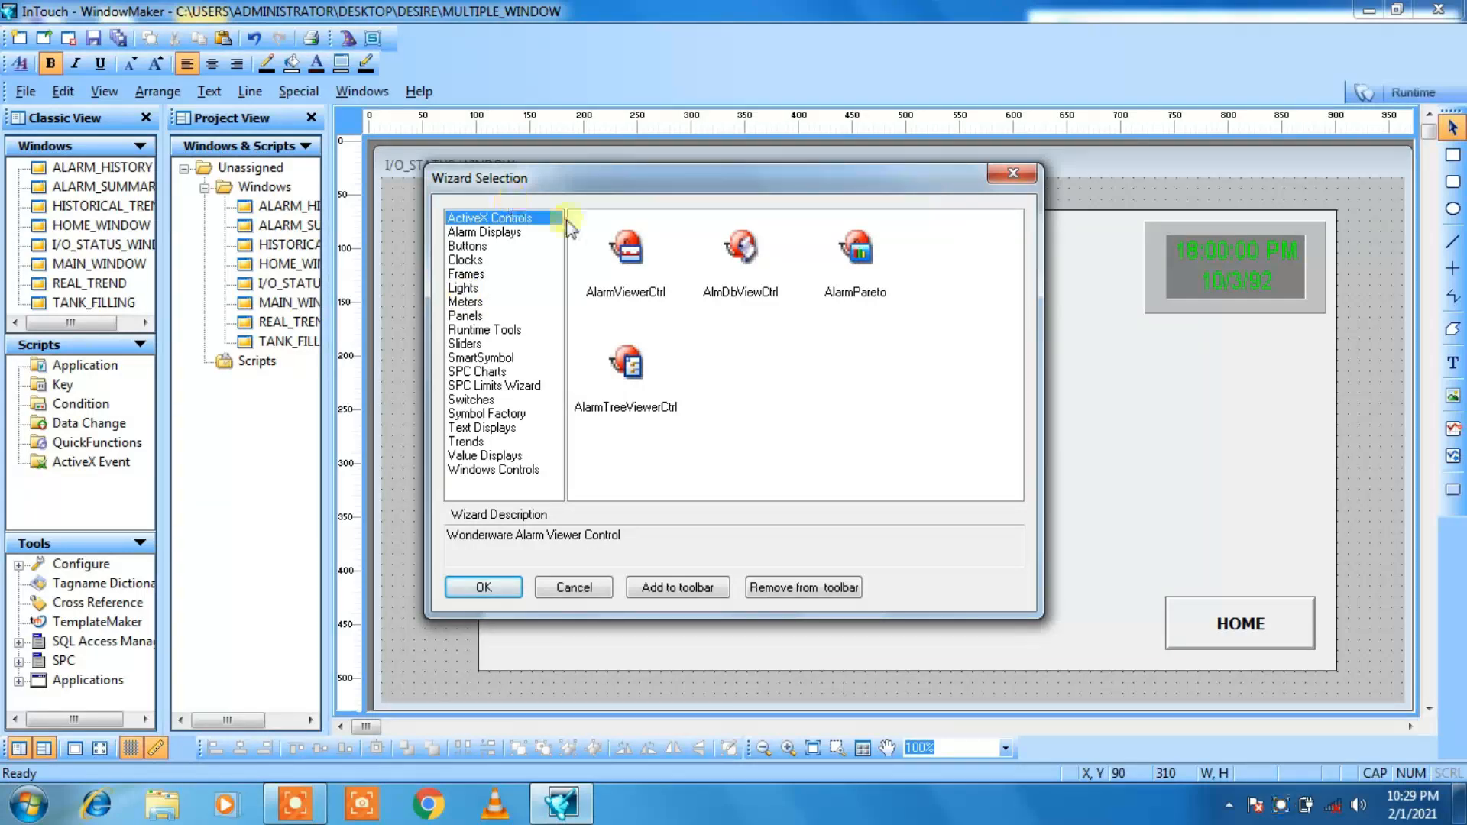
{"action": "left_click", "coordinate": [1013, 172]}
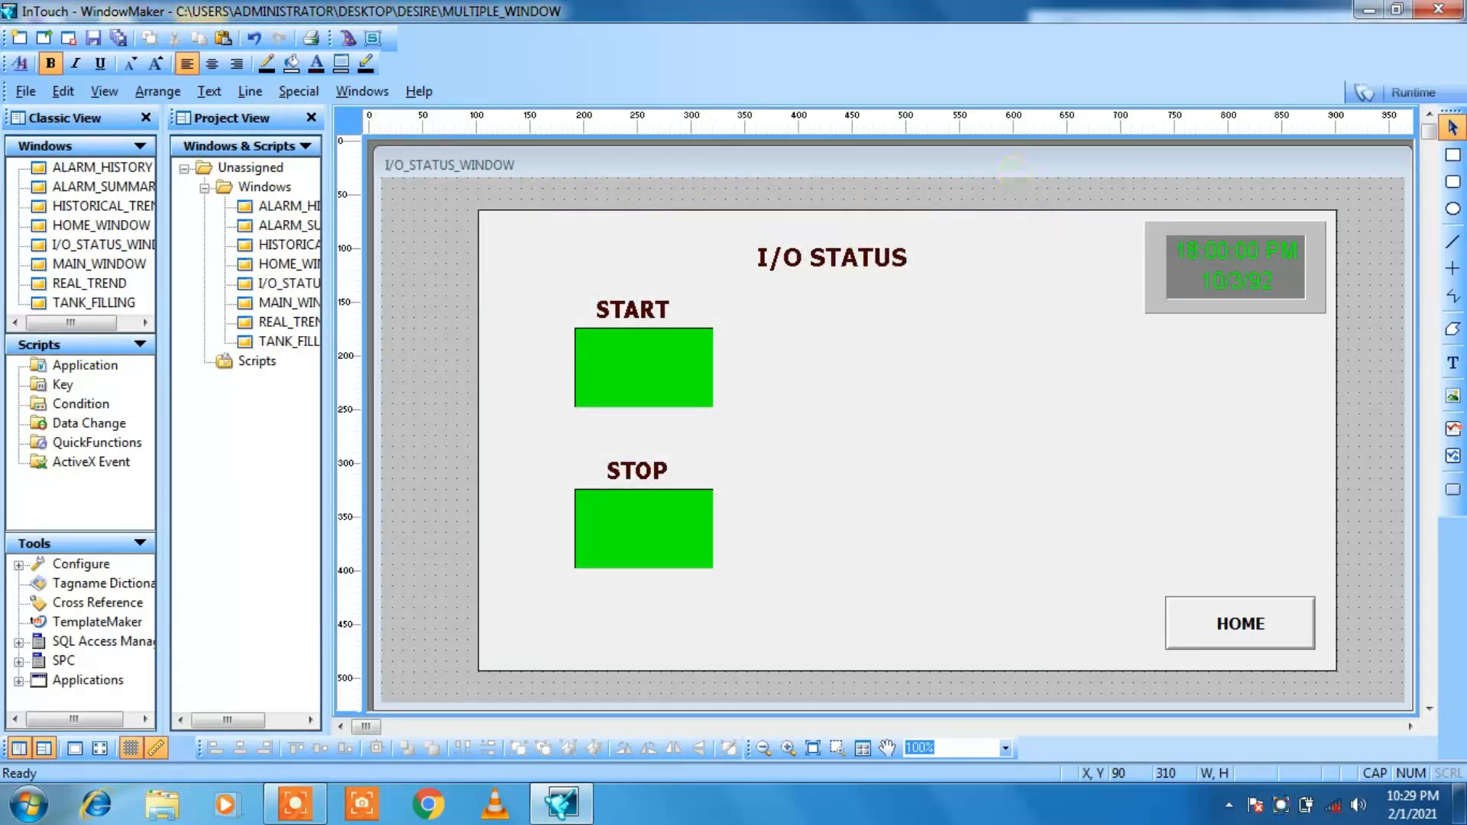
Step: Insert a Rectangular Light wizard beside the START panel at X 440, Y 150 and enlarge it to about 100 by 68
{"action": "left_click", "coordinate": [346, 36]}
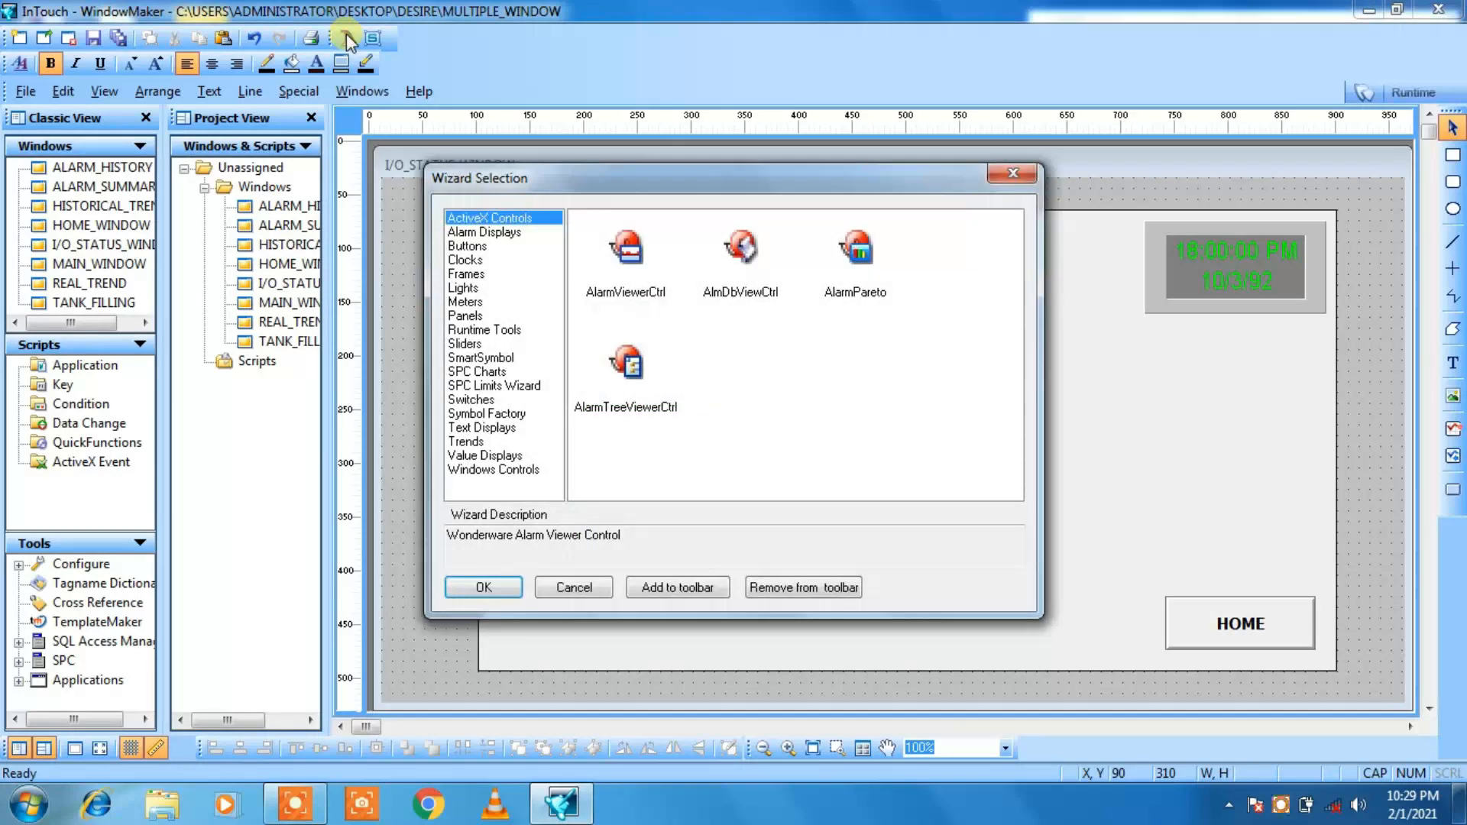
{"action": "left_click", "coordinate": [465, 289]}
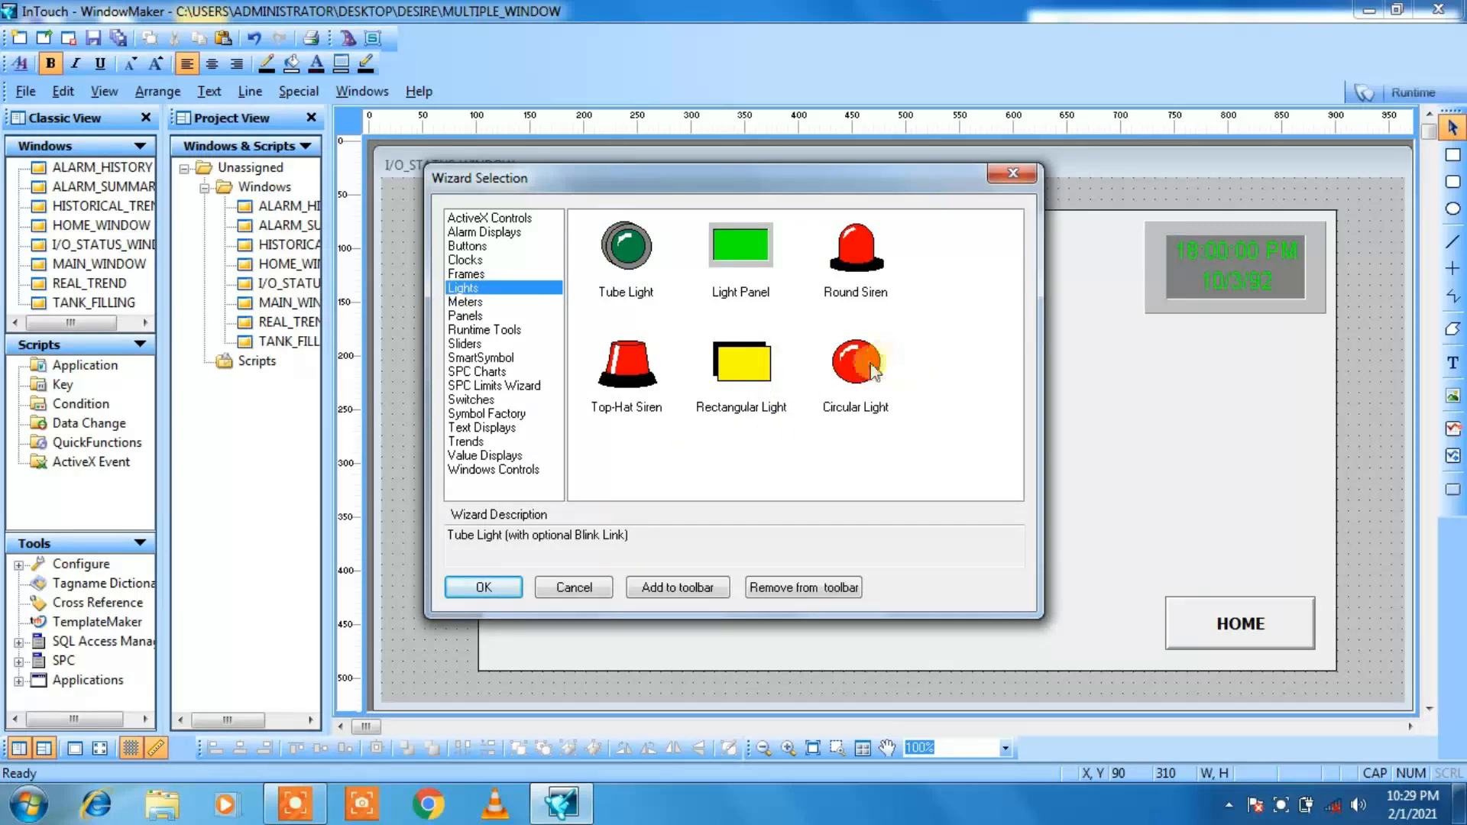
{"action": "left_click", "coordinate": [738, 379]}
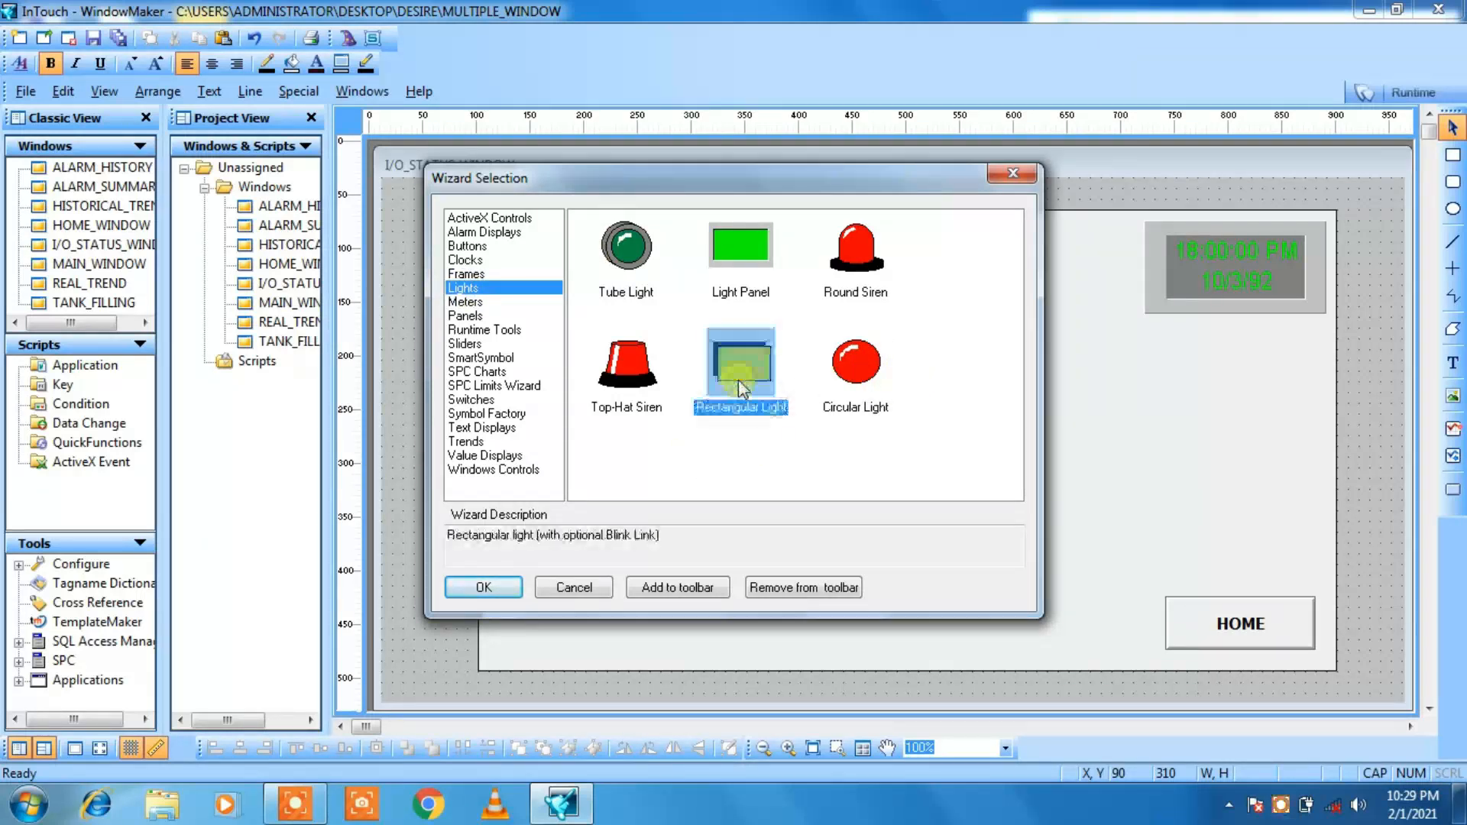
{"action": "left_click", "coordinate": [487, 586]}
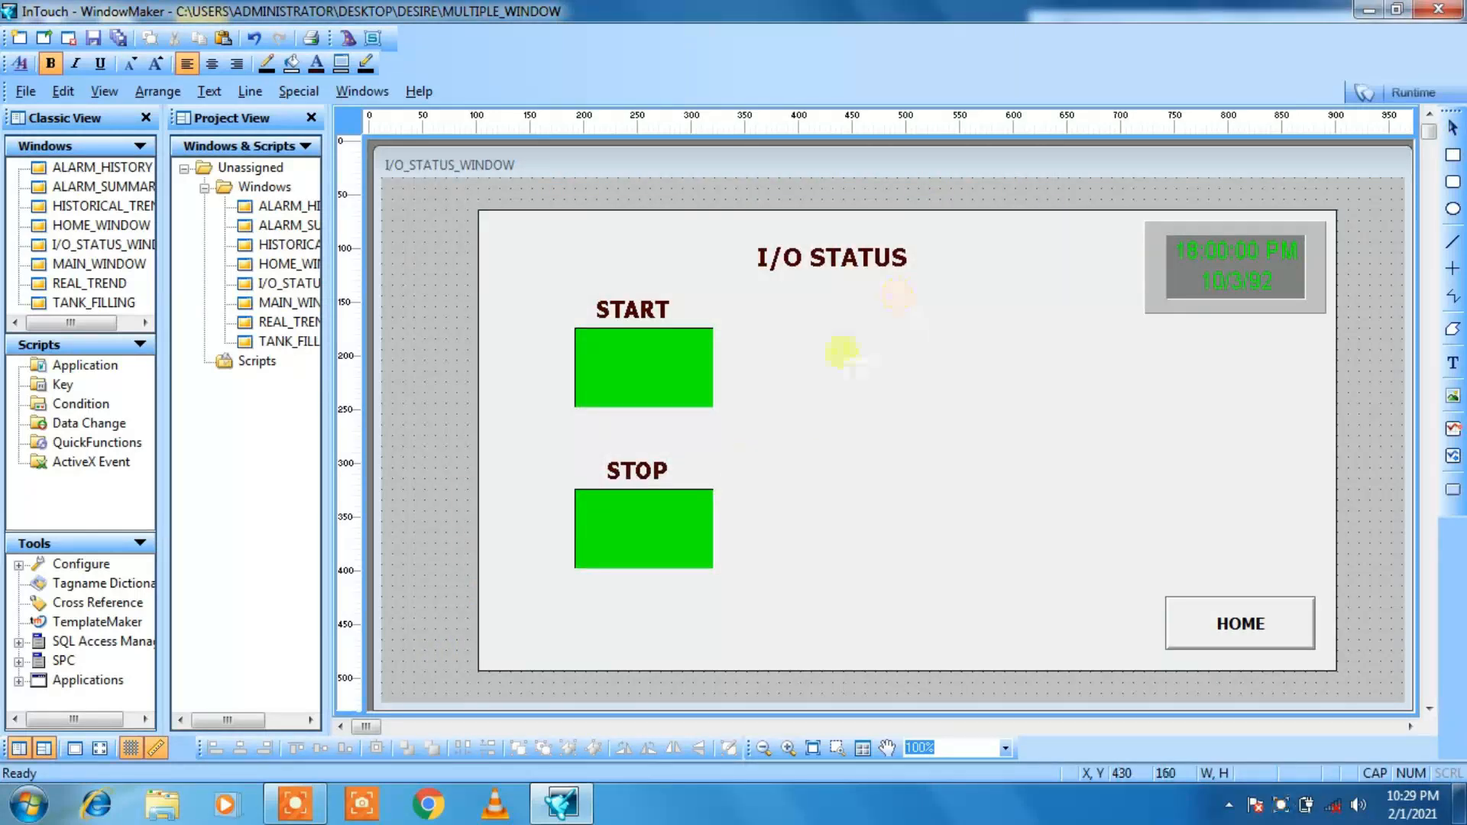
{"action": "left_click", "coordinate": [858, 335]}
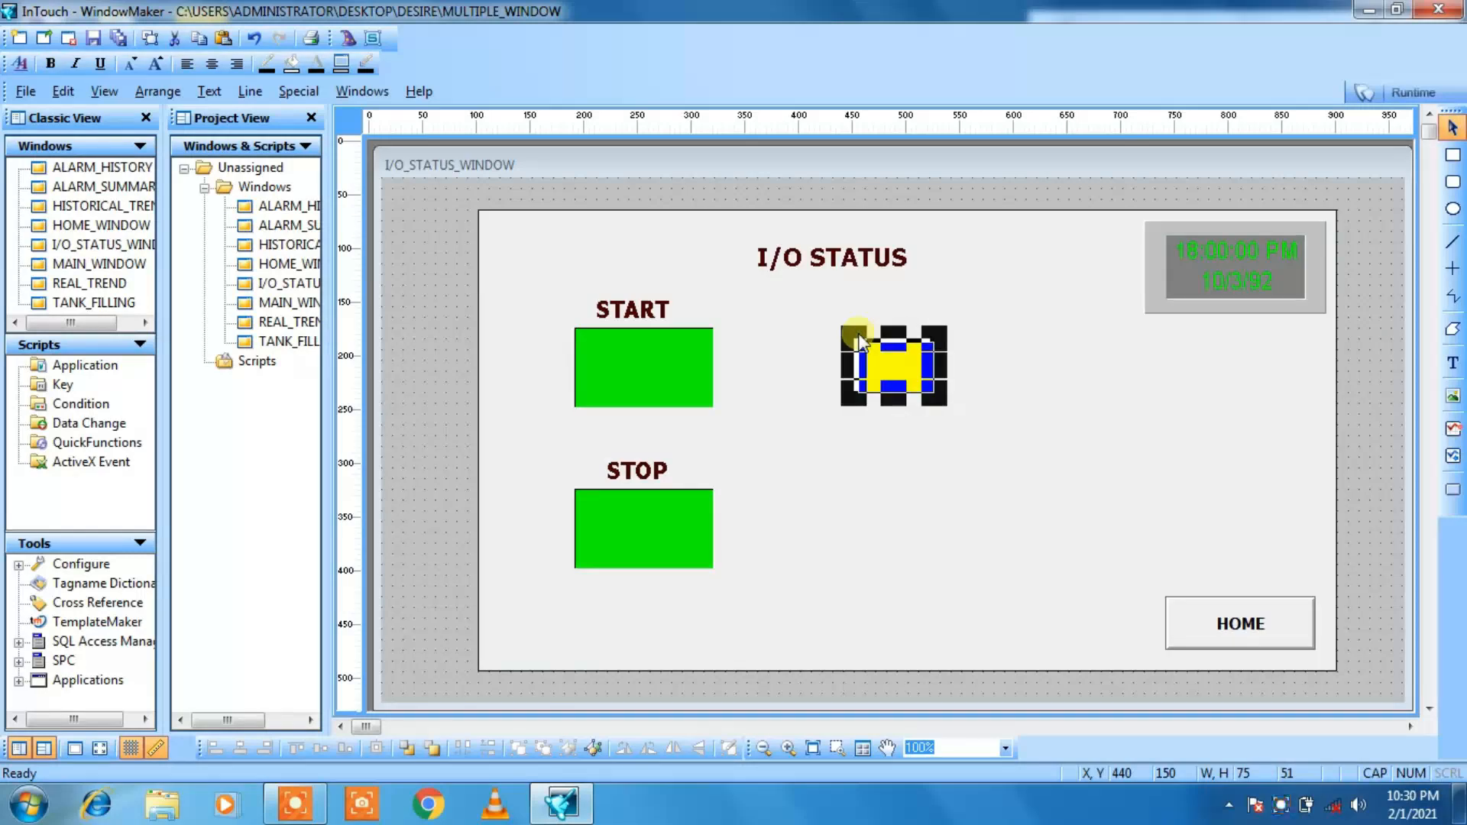
{"action": "left_click", "coordinate": [1002, 410]}
{"action": "left_click", "coordinate": [923, 376]}
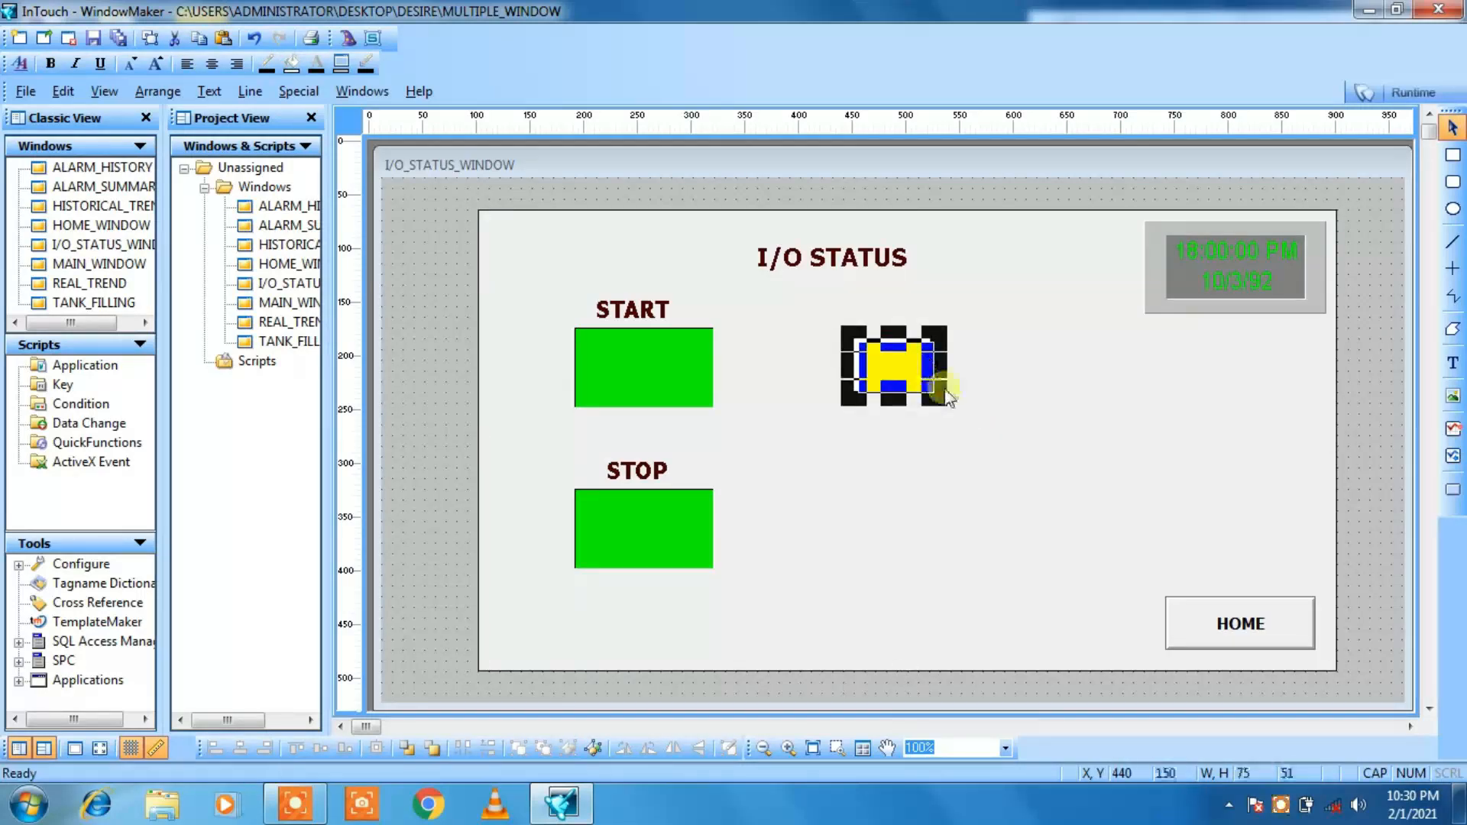
{"action": "left_click_drag", "start_coordinate": [933, 383], "coordinate": [964, 408]}
{"action": "left_click", "coordinate": [1031, 428]}
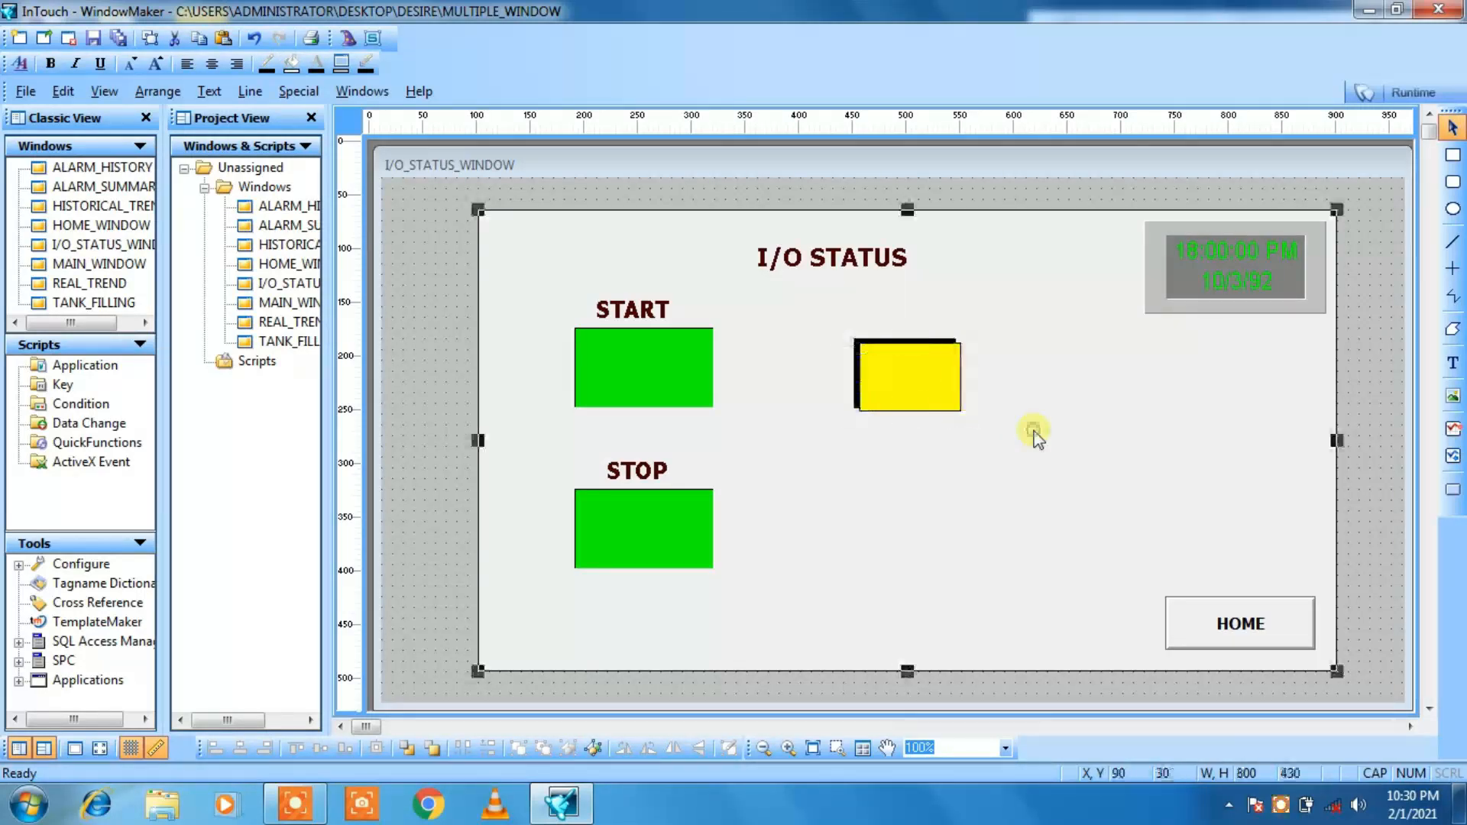
Step: Duplicate the yellow rectangular light and place the copy below the original at about X 450, Y 310
{"action": "left_click", "coordinate": [910, 386]}
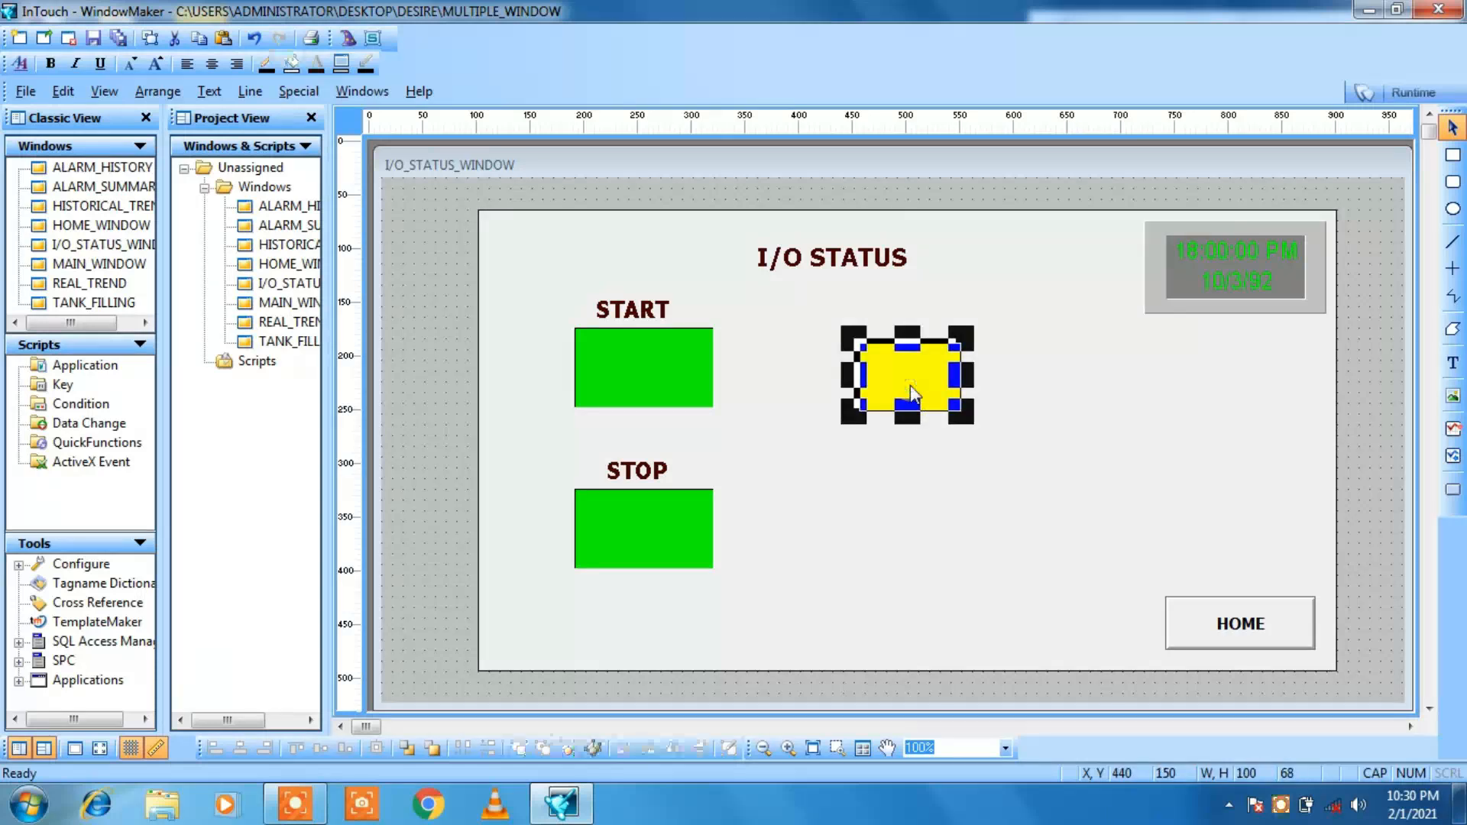
{"action": "key", "text": "ctrl+v"}
{"action": "left_click", "coordinate": [863, 506]}
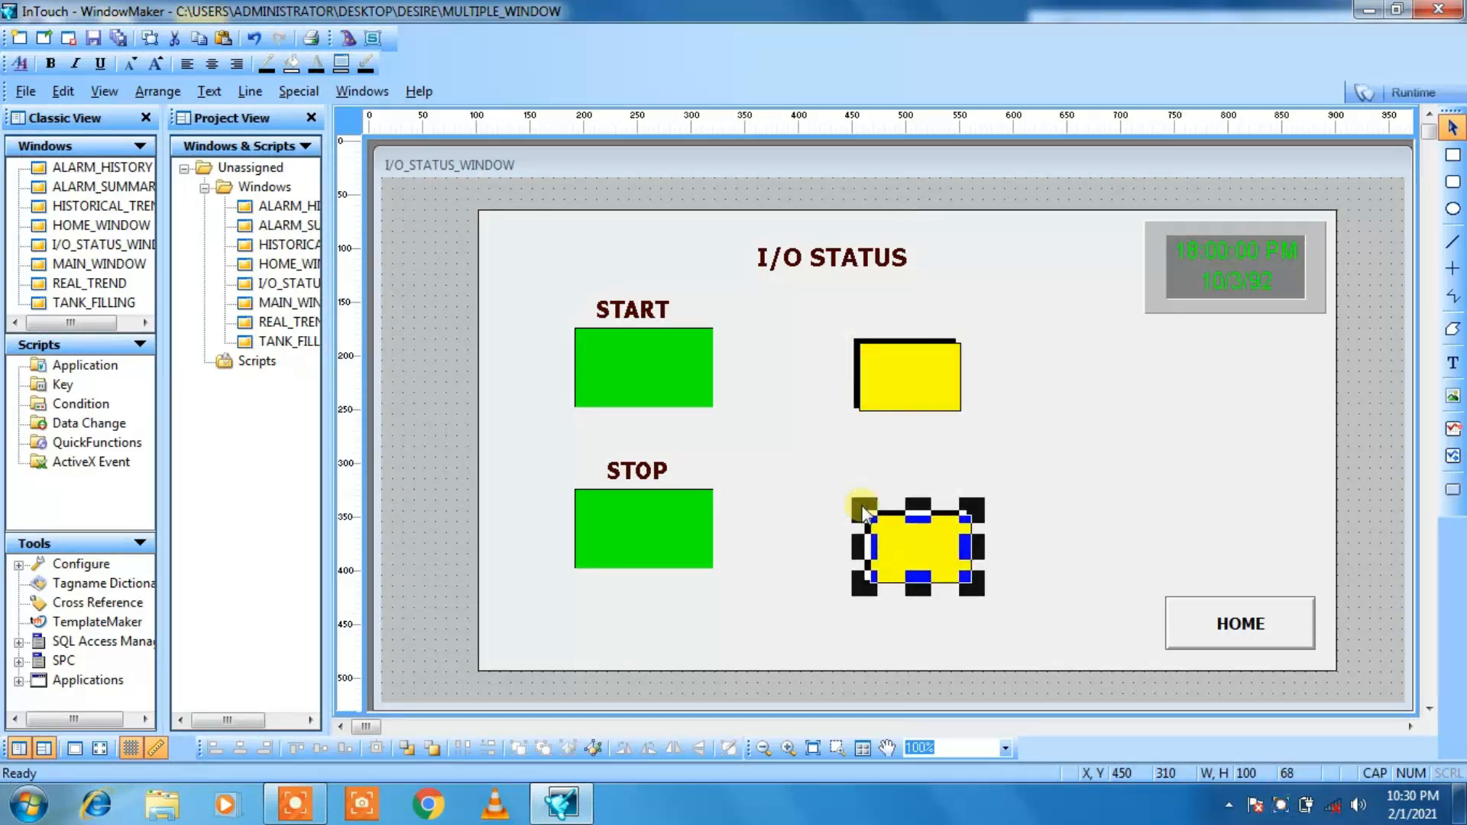
Step: Enlarge the upper yellow light to about 120 by 82 and the lower one to about 125 by 85
{"action": "left_click_drag", "start_coordinate": [863, 508], "coordinate": [849, 501]}
{"action": "left_click", "coordinate": [909, 355]}
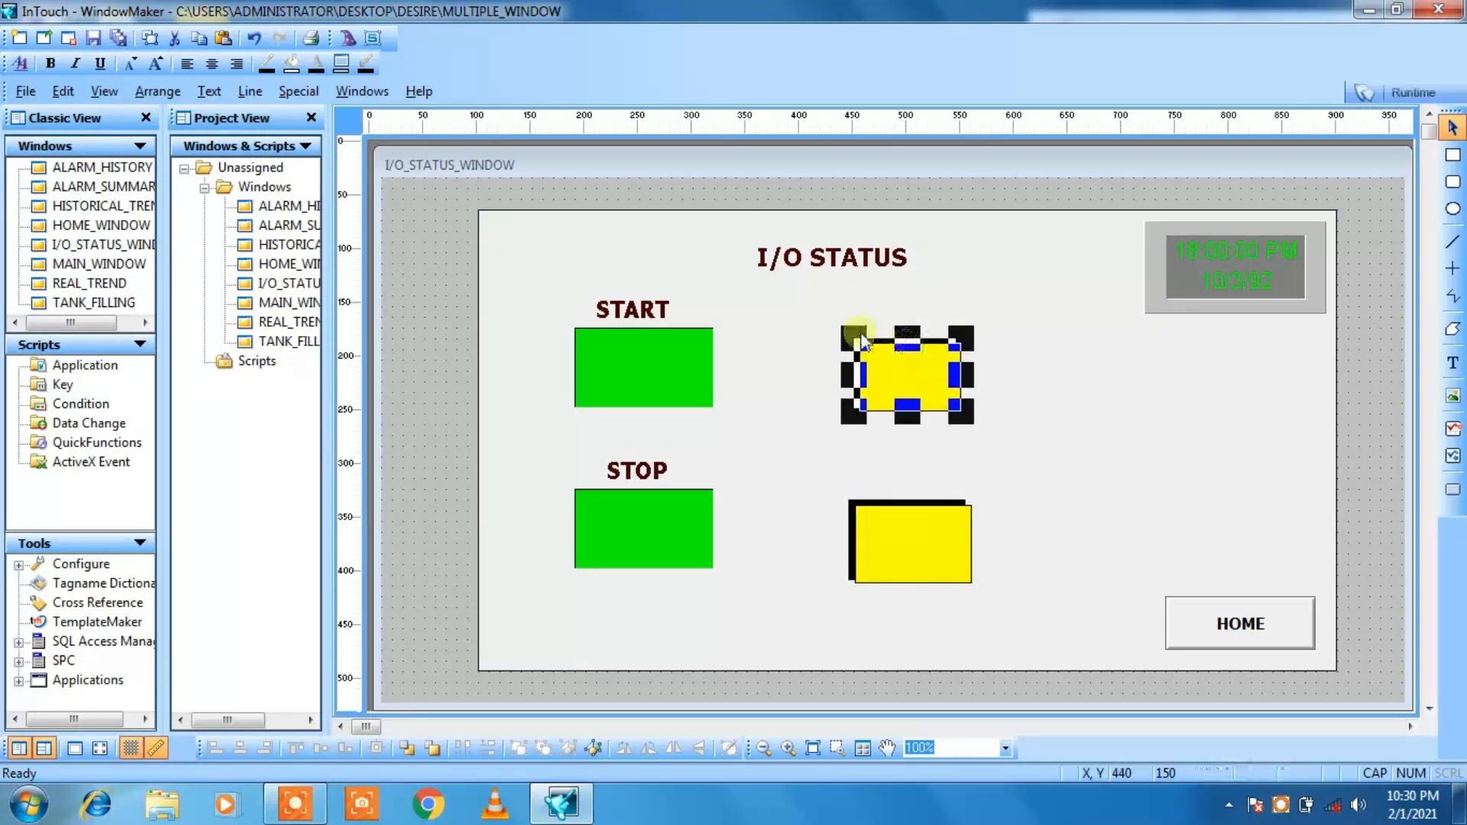
{"action": "left_click_drag", "start_coordinate": [854, 331], "coordinate": [845, 329]}
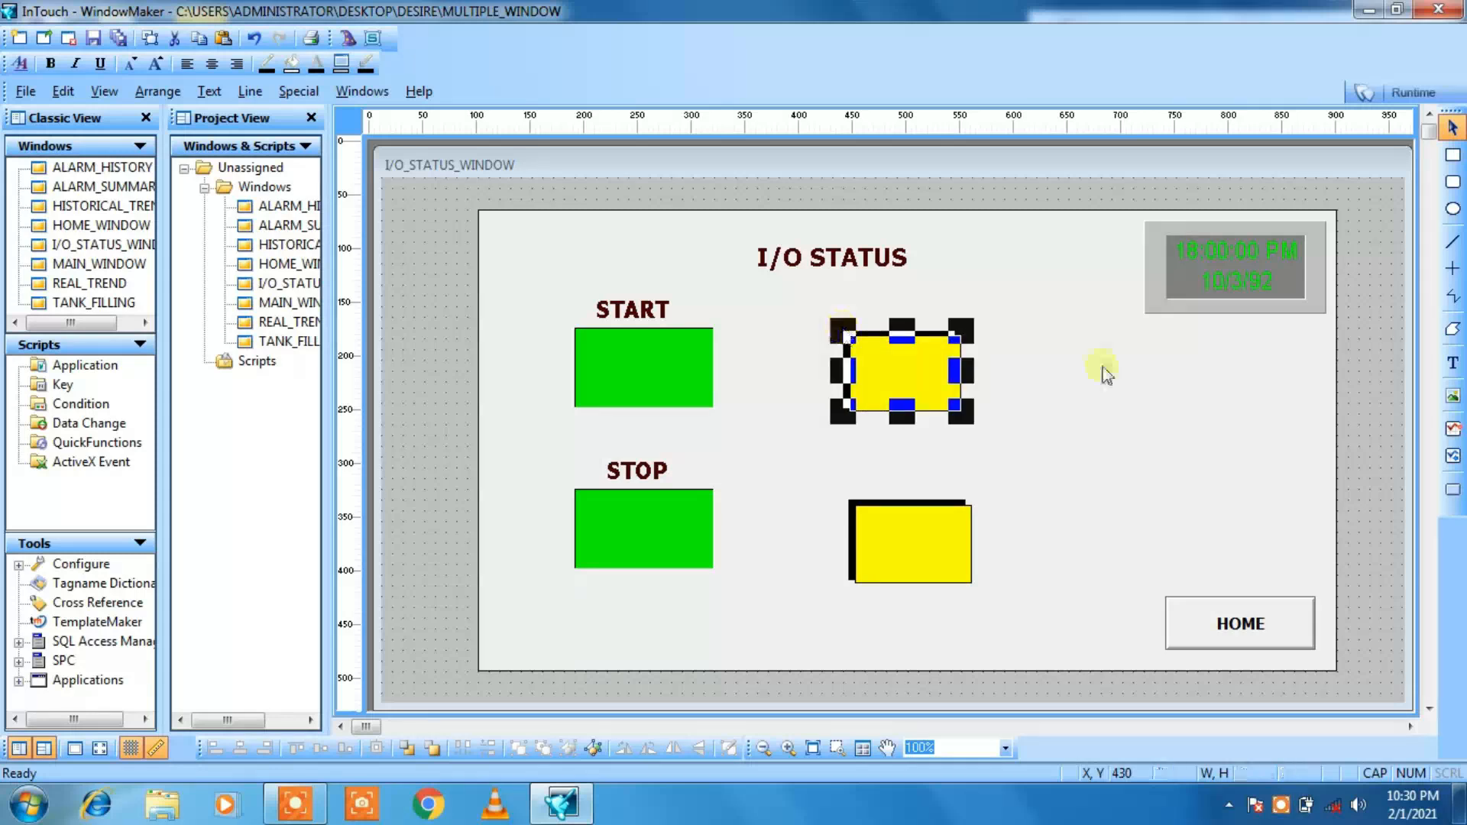
{"action": "mouse_move", "coordinate": [965, 419]}
{"action": "left_mouse_down"}
{"action": "mouse_move", "coordinate": [980, 404]}
{"action": "mouse_move", "coordinate": [984, 420]}
{"action": "mouse_move", "coordinate": [976, 394]}
{"action": "mouse_move", "coordinate": [975, 416]}
{"action": "left_mouse_up"}
{"action": "left_click", "coordinate": [1030, 497]}
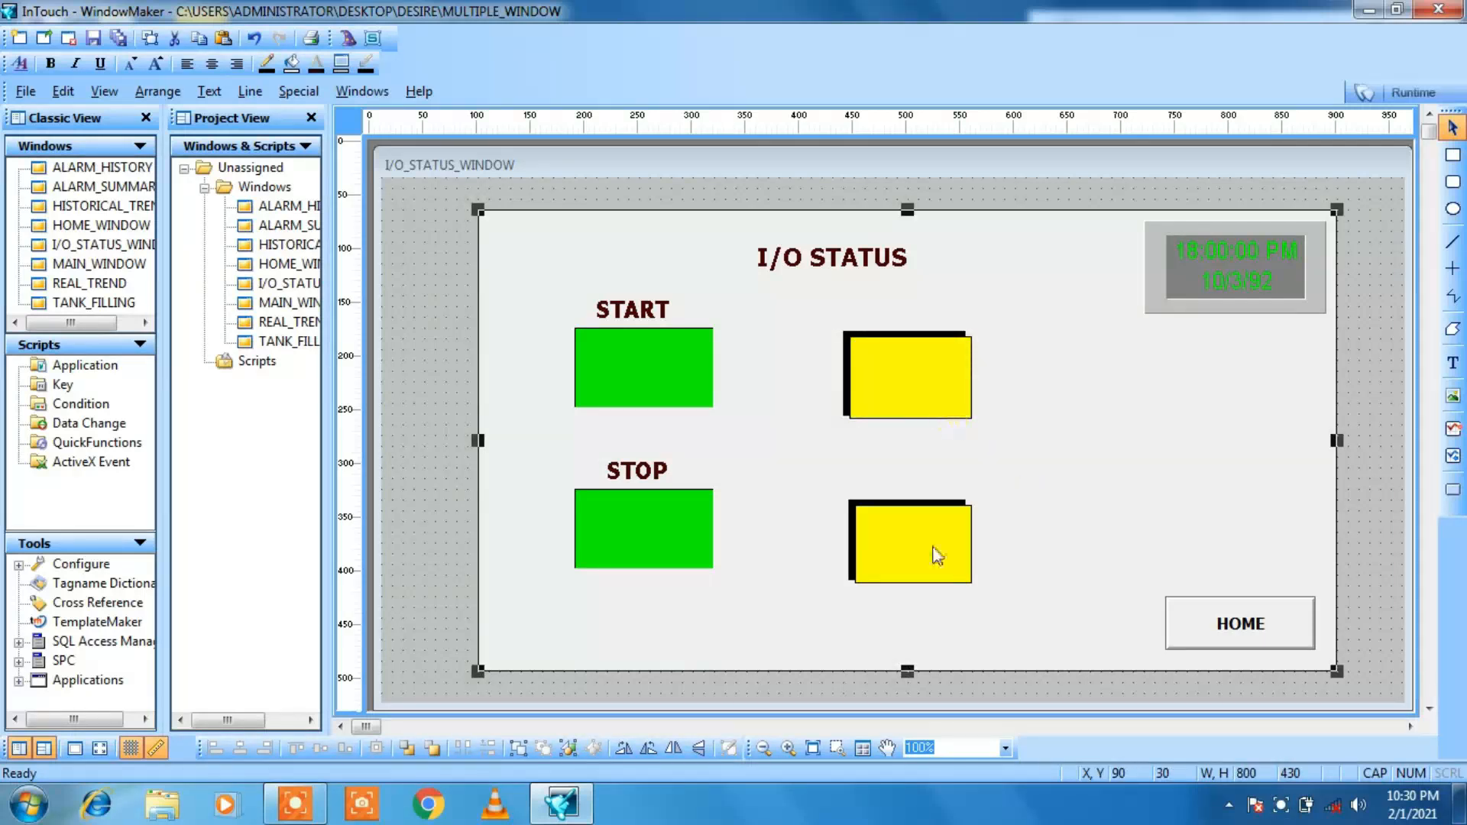
{"action": "left_click", "coordinate": [965, 547]}
{"action": "left_click_drag", "start_coordinate": [972, 583], "coordinate": [984, 580]}
{"action": "left_click", "coordinate": [1058, 531]}
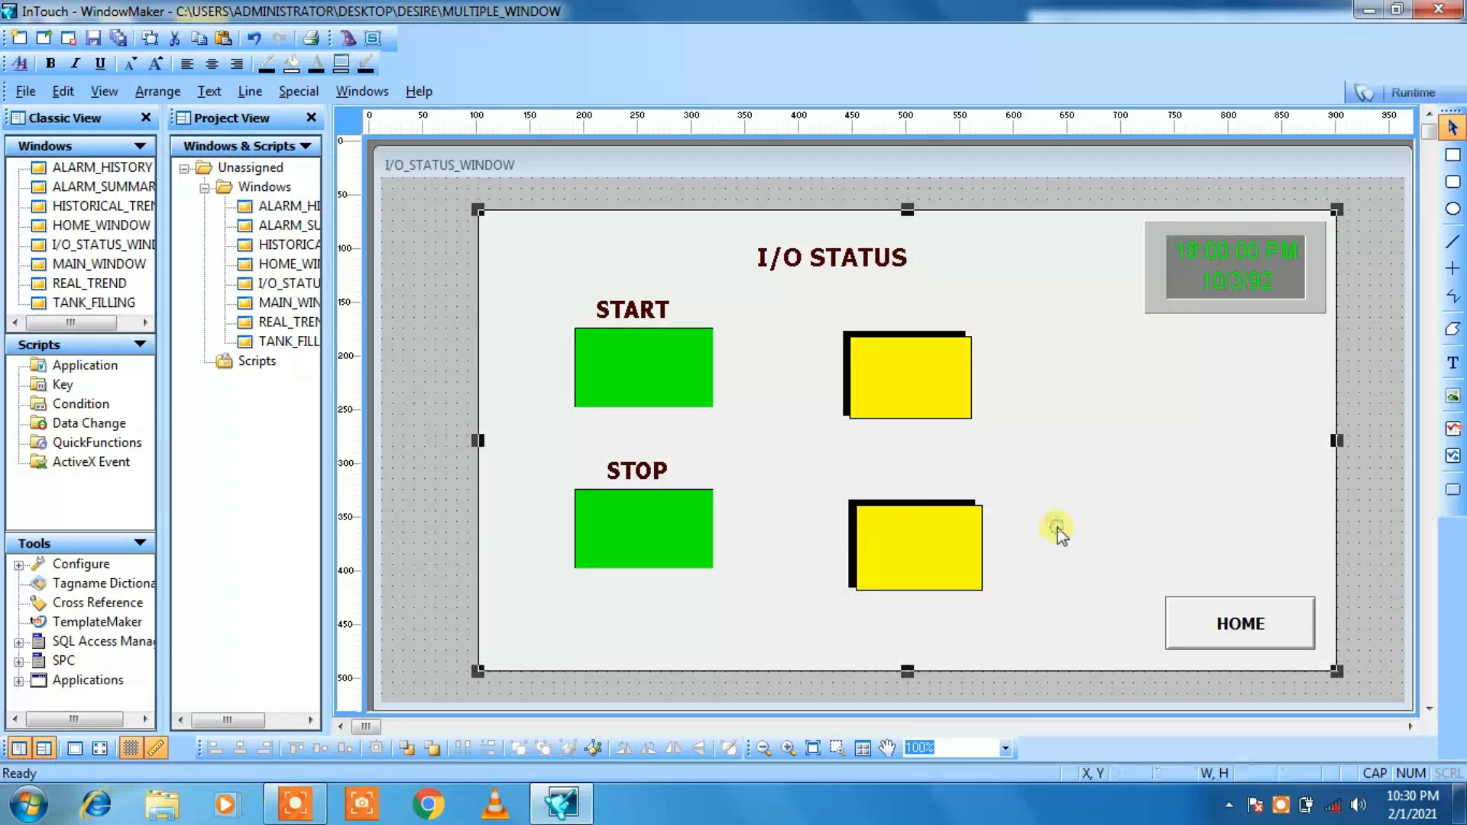
Step: Reposition the two yellow lights to line up with the green panels, with the lower one at X 440, Y 300
{"action": "left_click", "coordinate": [901, 392]}
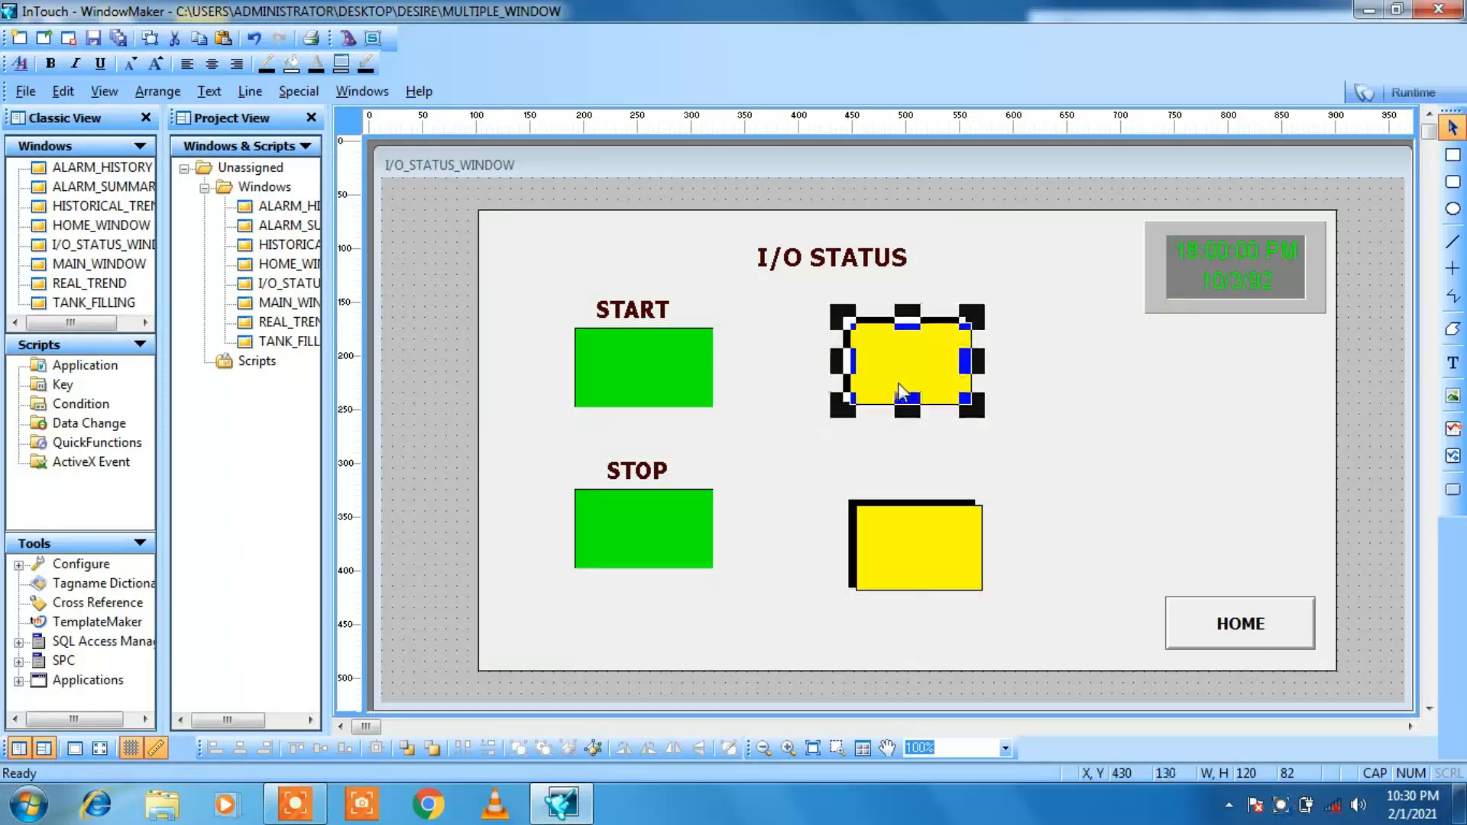
{"action": "left_click", "coordinate": [889, 534]}
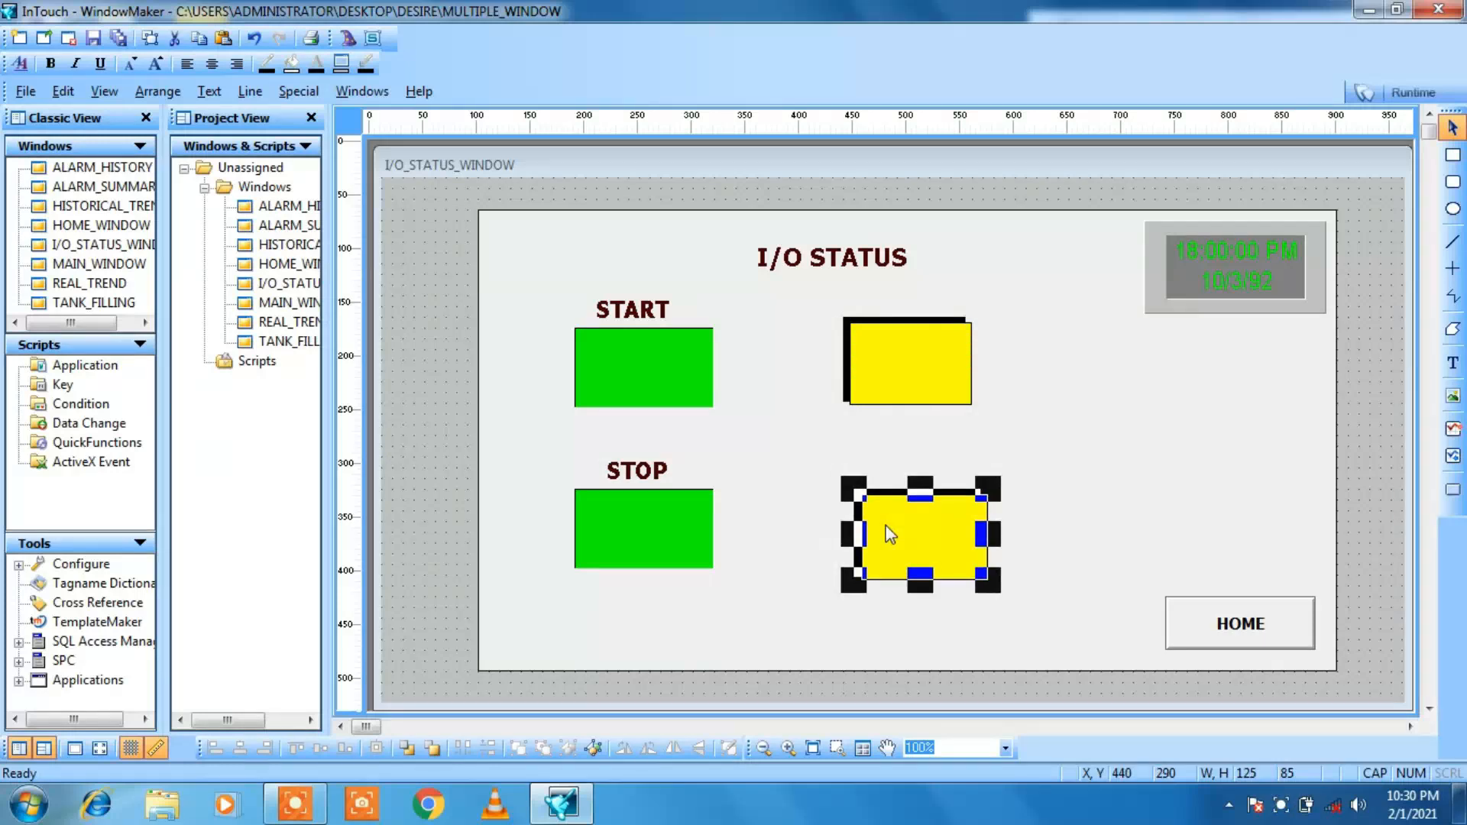
{"action": "left_click", "coordinate": [1152, 415]}
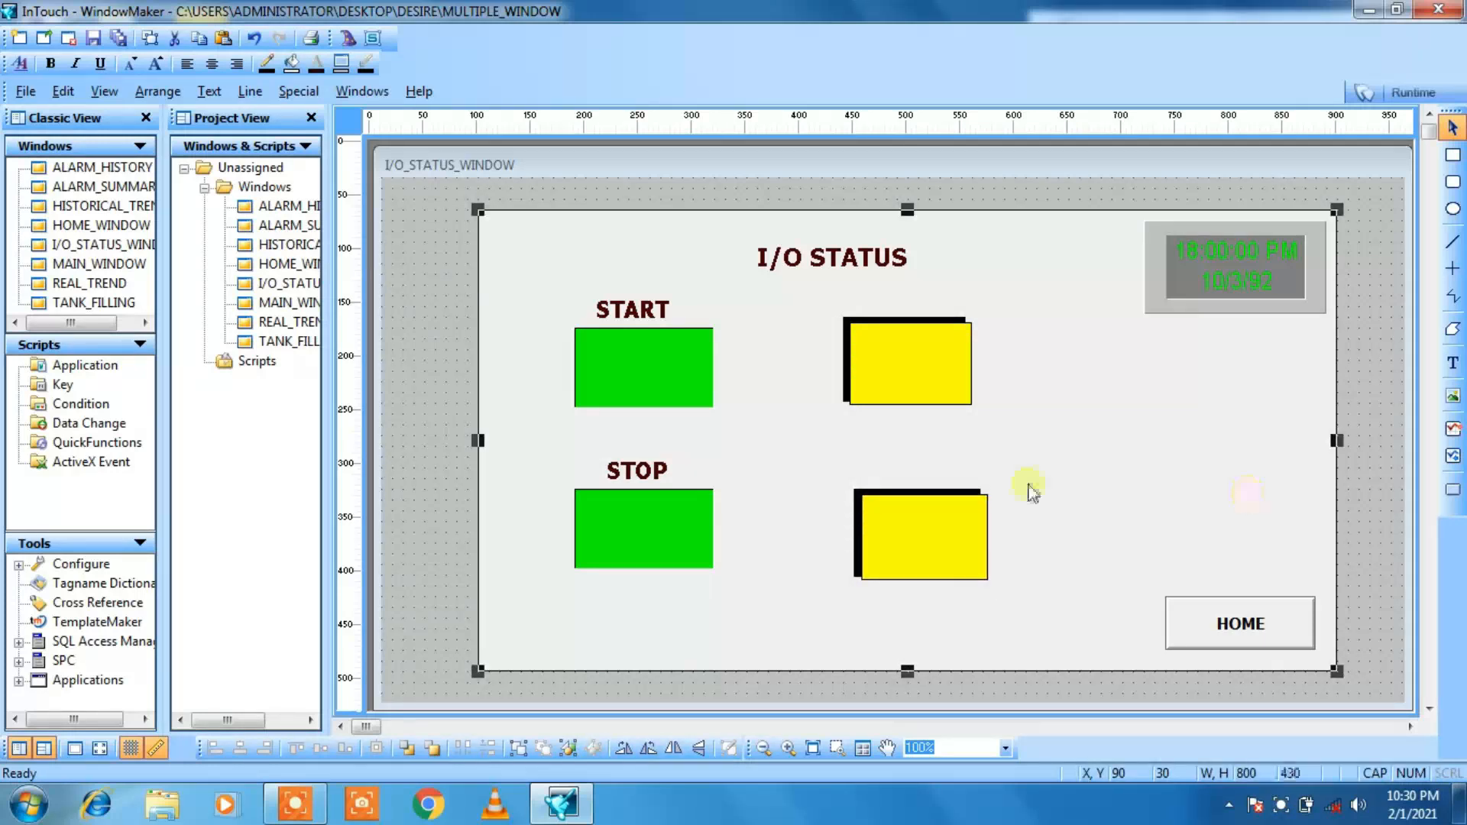
{"action": "left_click", "coordinate": [891, 377]}
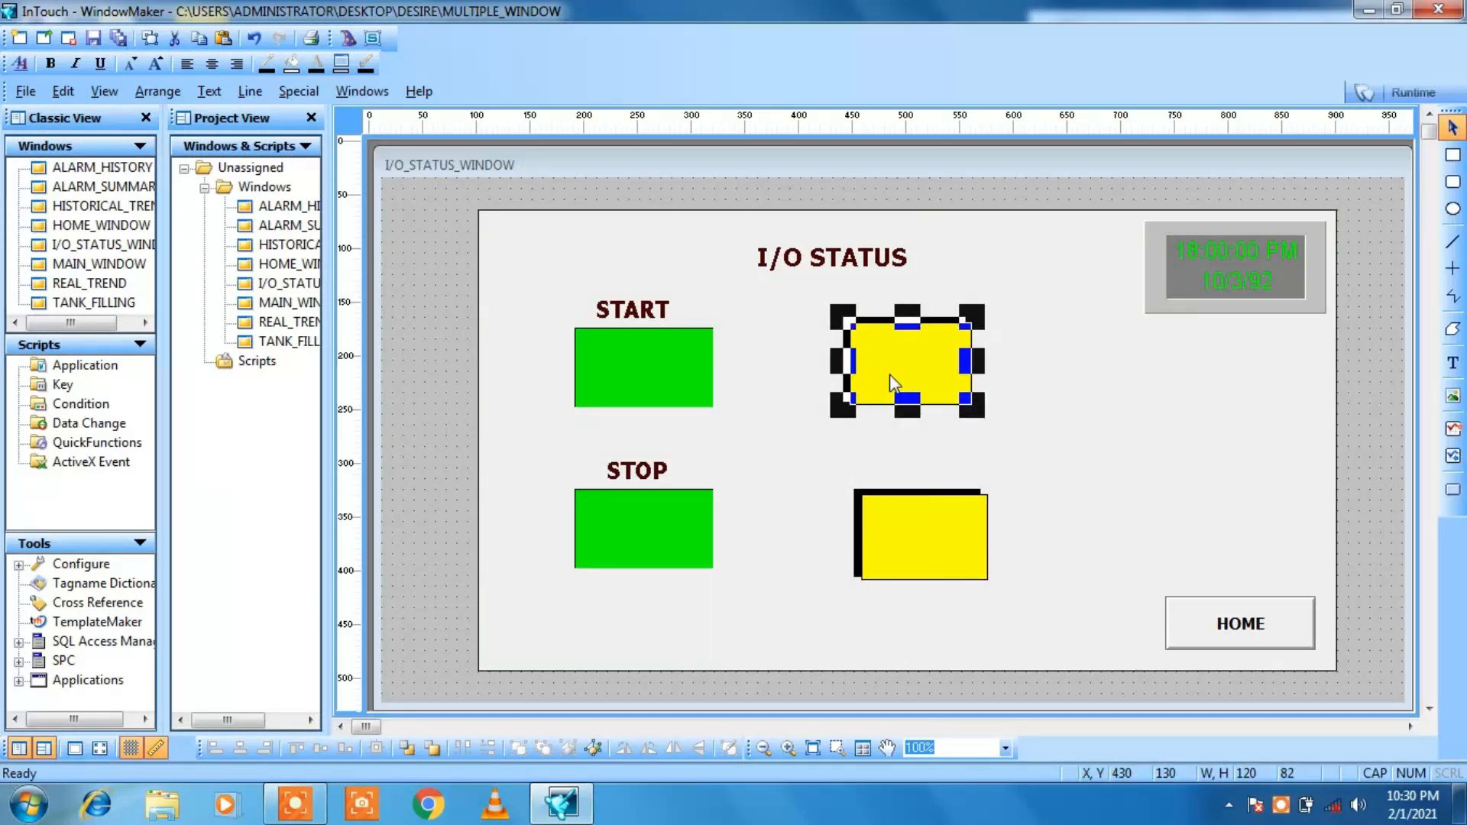
{"action": "left_click", "coordinate": [912, 522]}
{"action": "left_click_drag", "start_coordinate": [908, 512], "coordinate": [908, 522]}
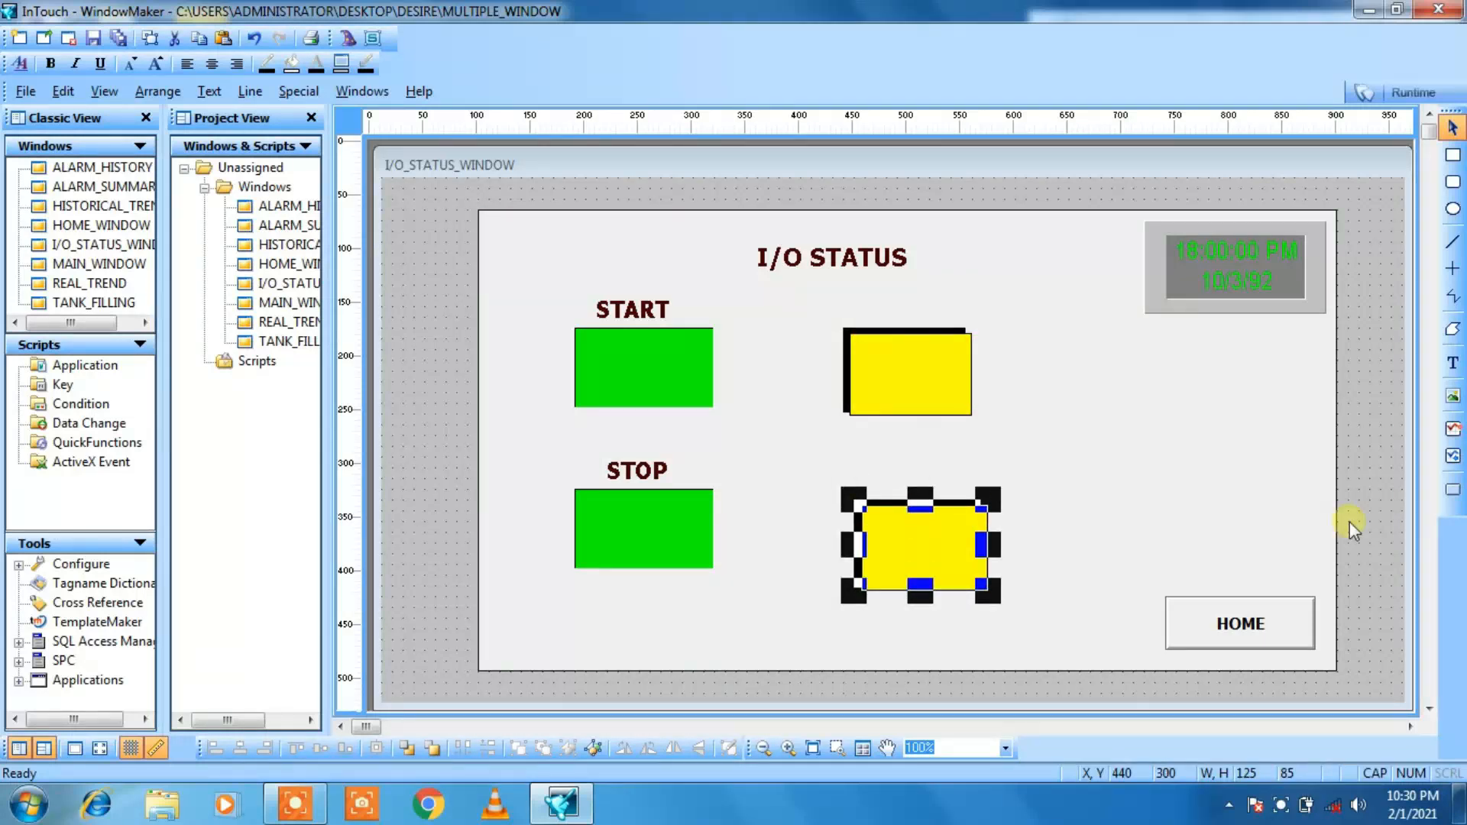
{"action": "left_click", "coordinate": [1450, 365]}
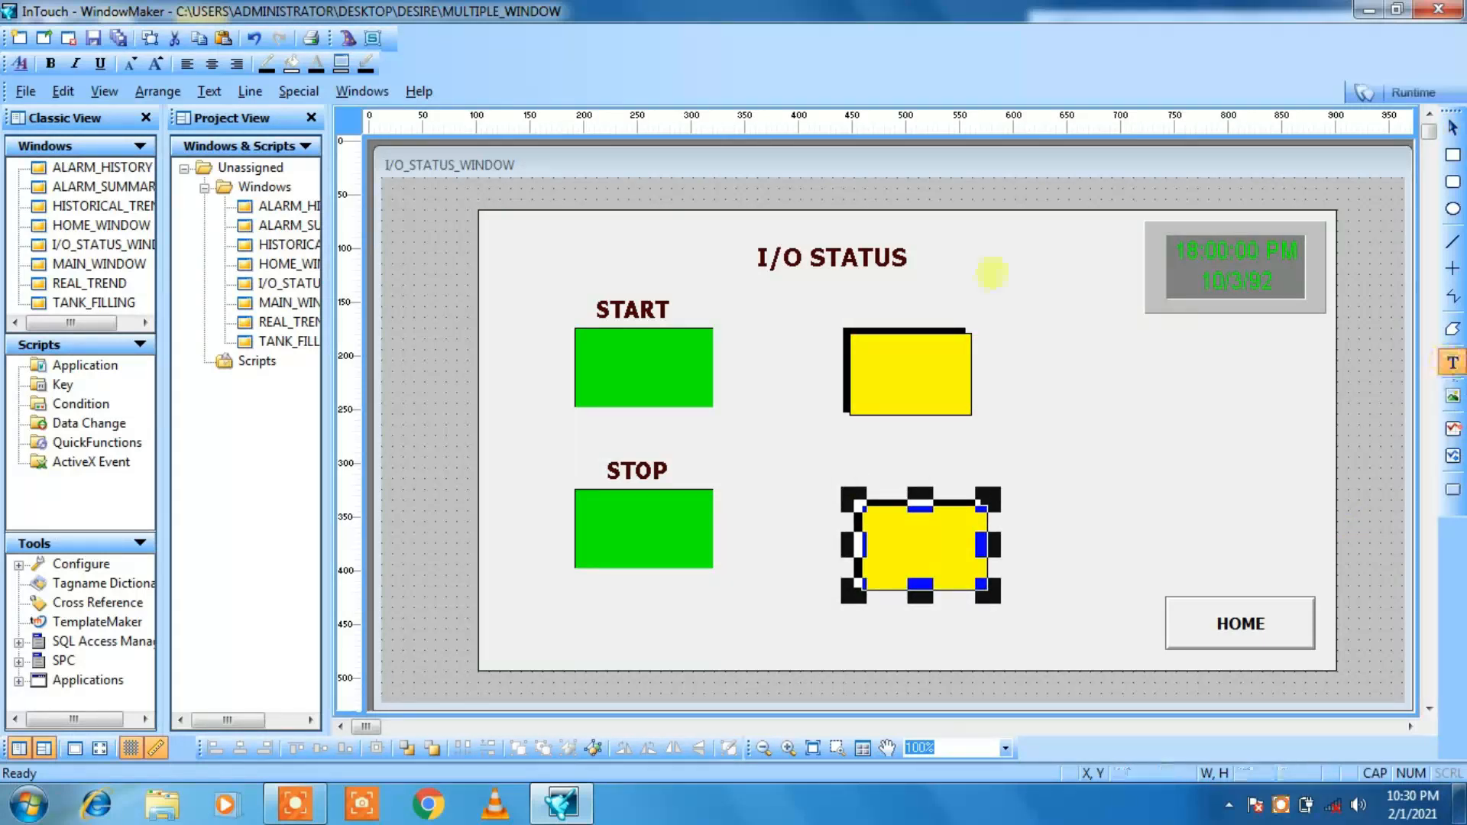
{"action": "left_click", "coordinate": [879, 311]}
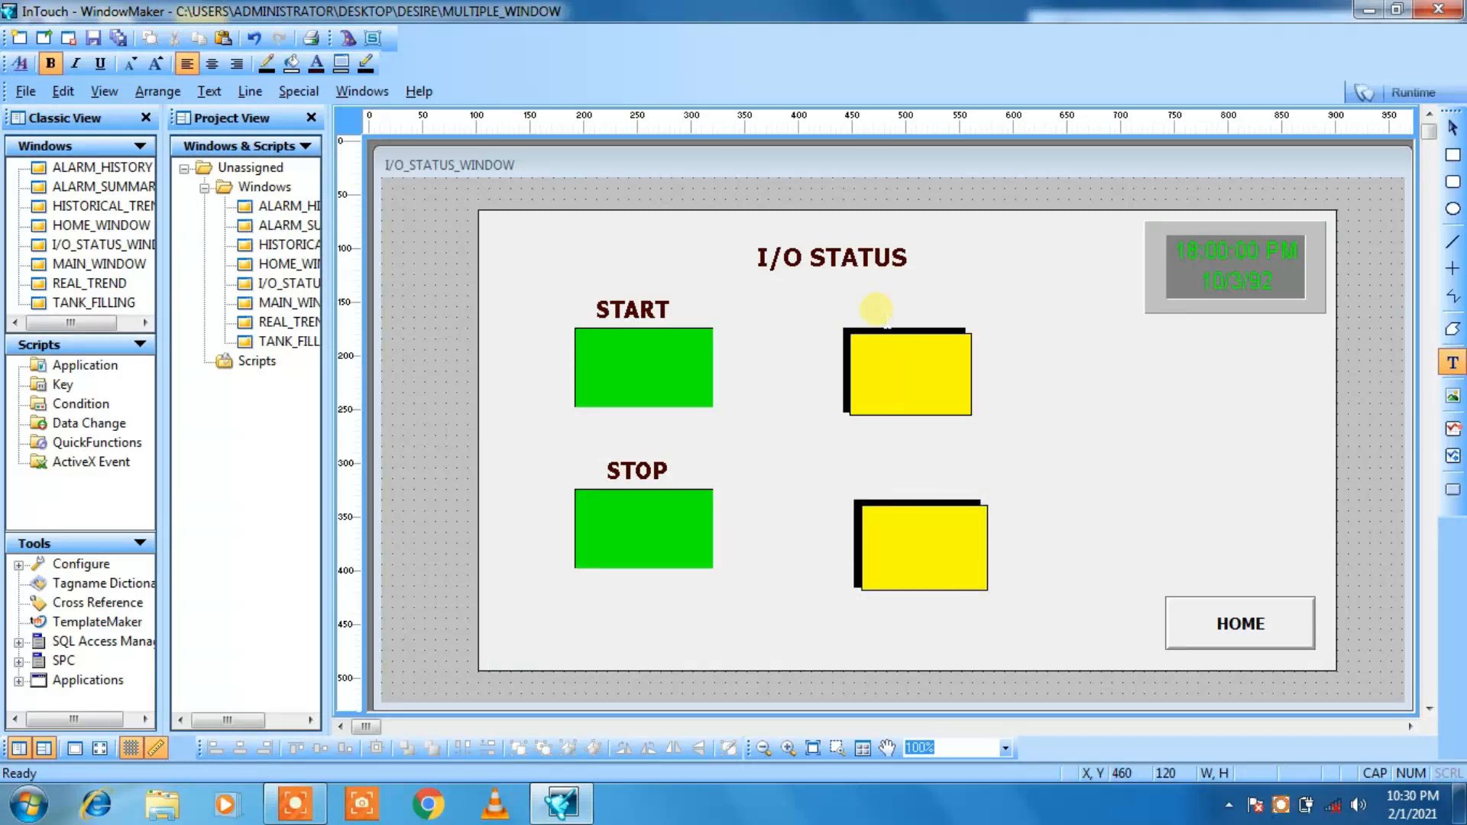
{"action": "type", "text": "VALV"}
{"action": "left_click", "coordinate": [878, 308]}
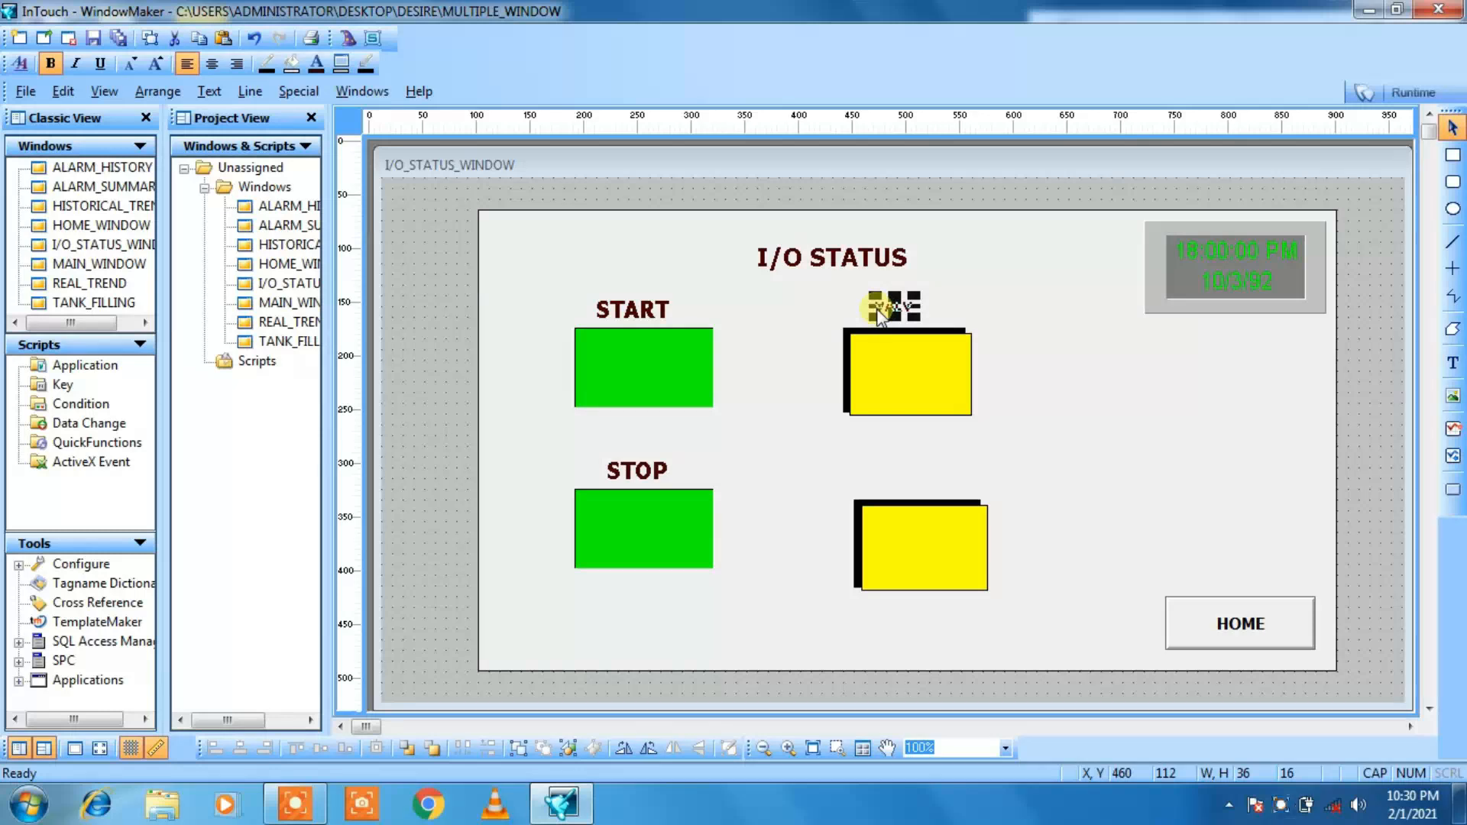
{"action": "left_click", "coordinate": [1001, 322]}
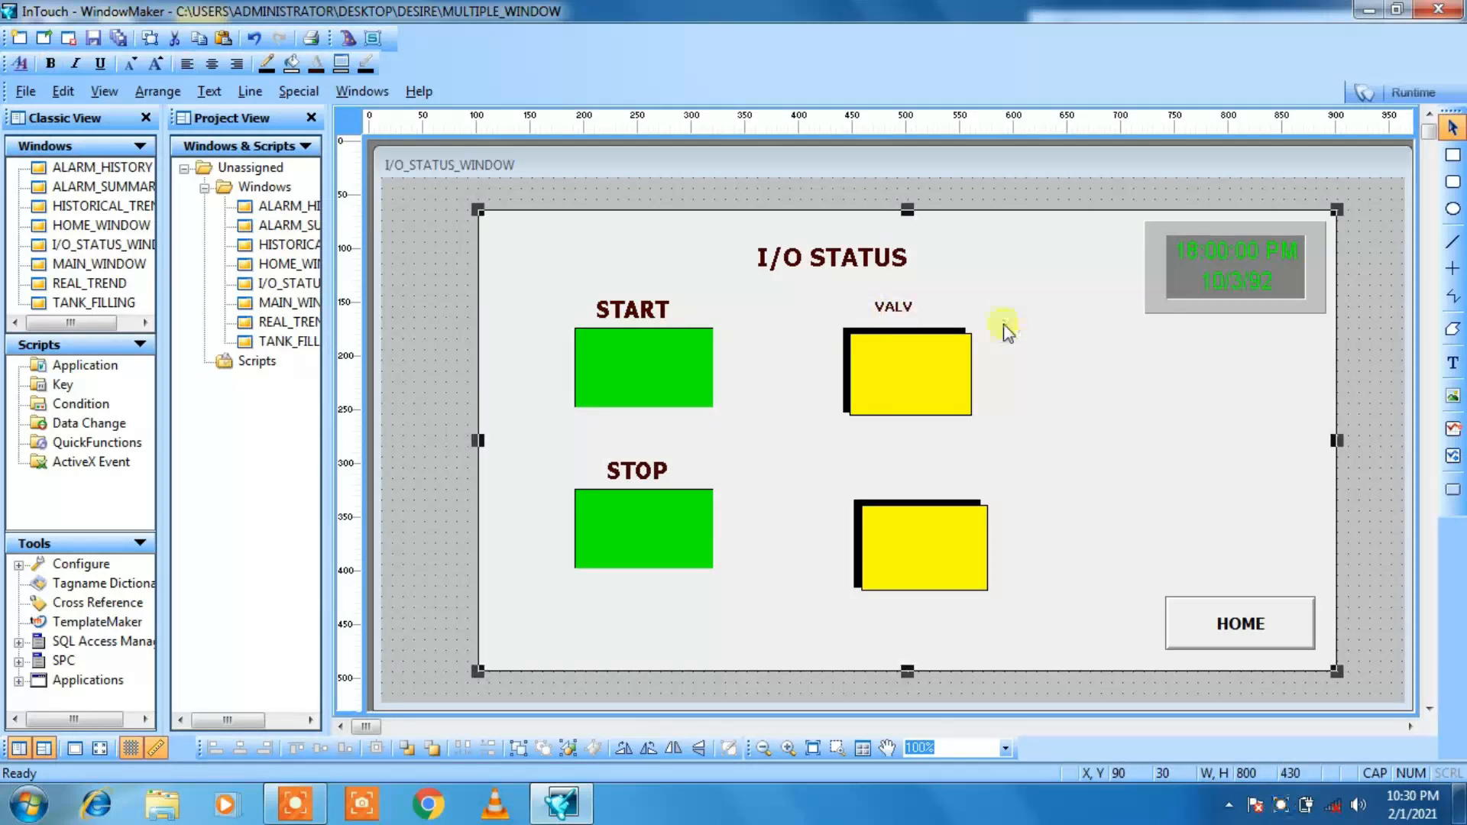
{"action": "left_click", "coordinate": [902, 307]}
{"action": "key", "text": "Delete"}
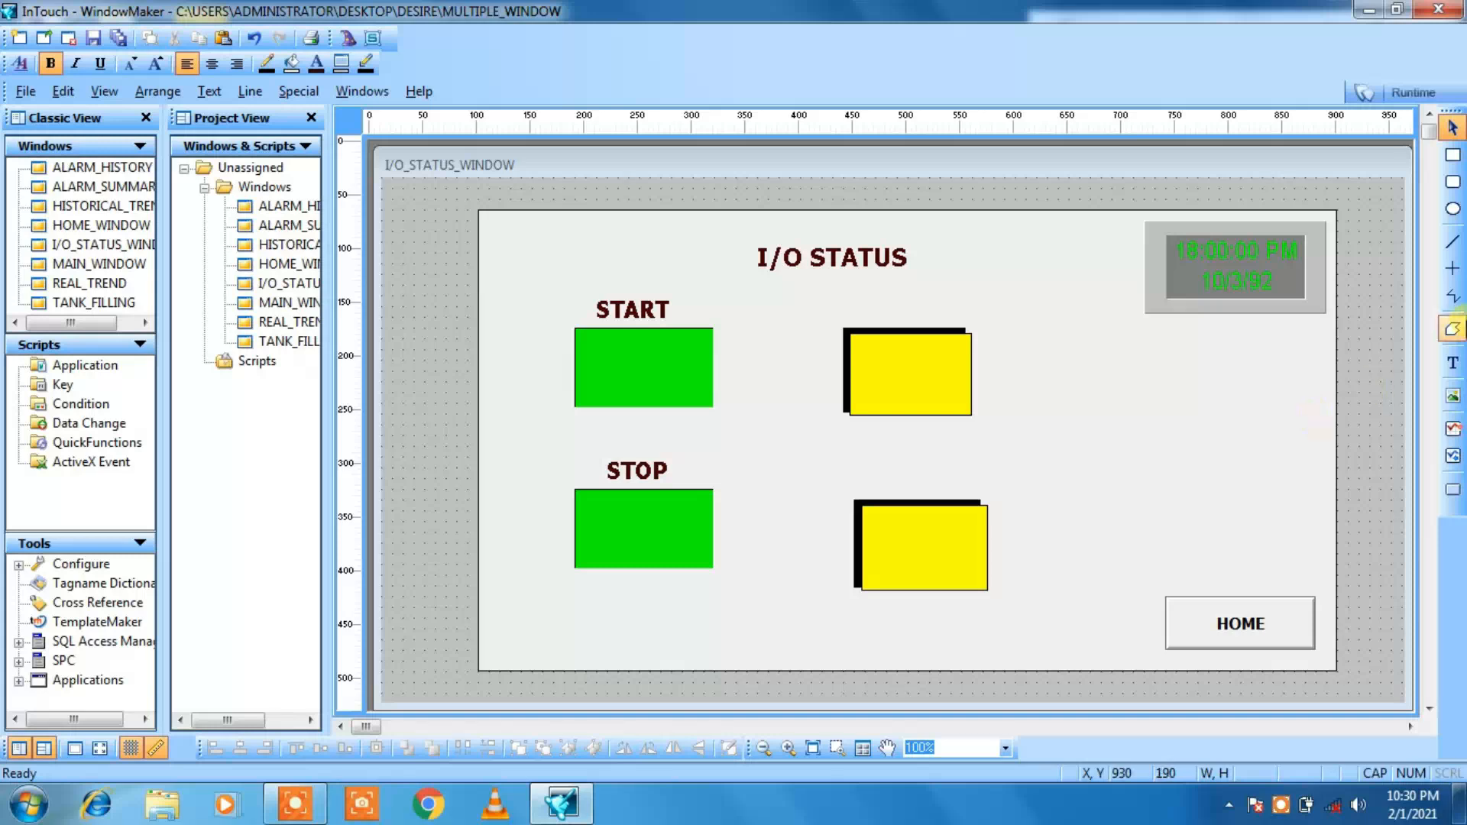
{"action": "left_click", "coordinate": [1453, 363]}
{"action": "left_click", "coordinate": [873, 305]}
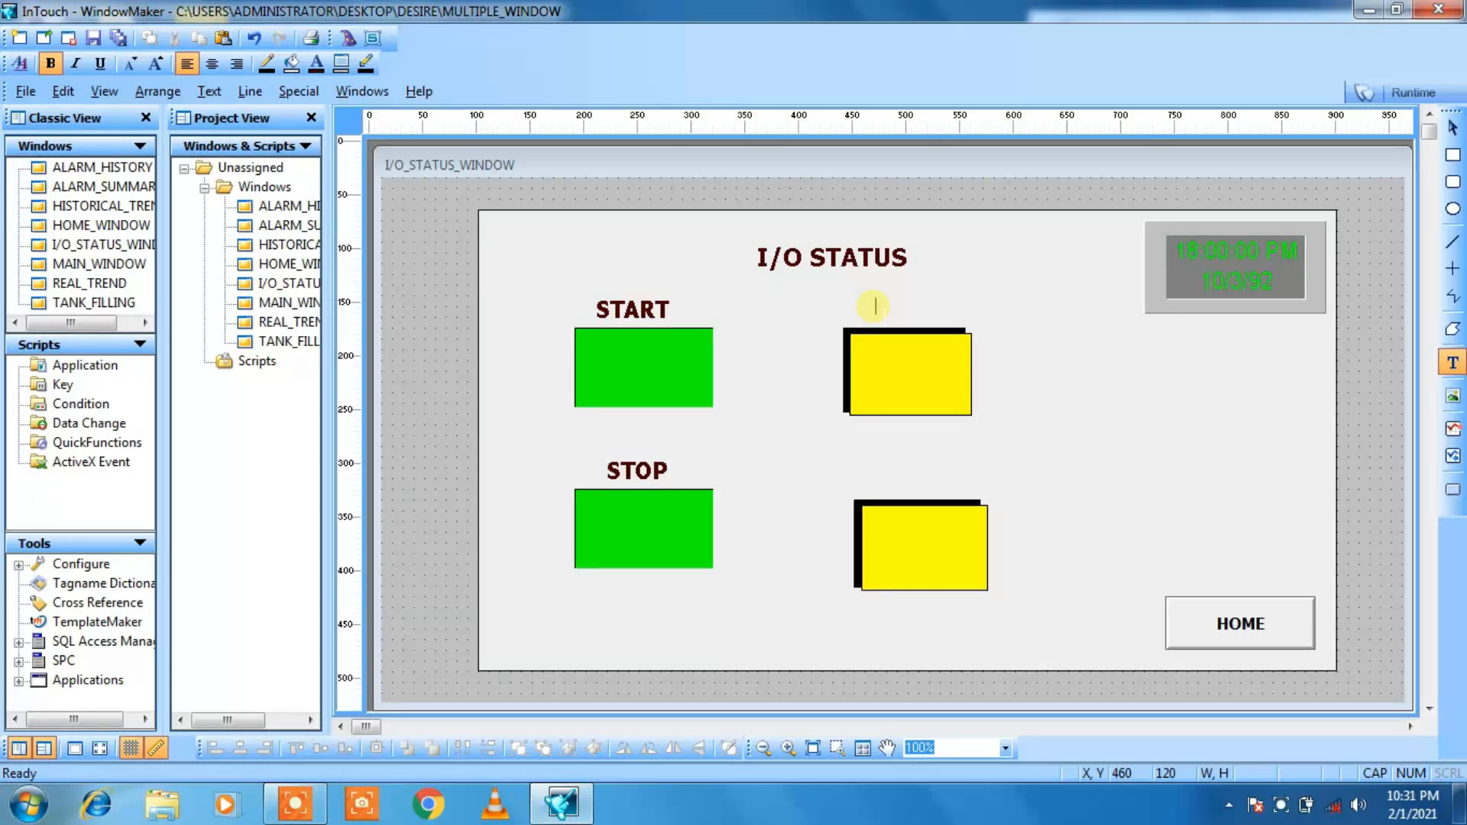
{"action": "left_click", "coordinate": [1127, 438]}
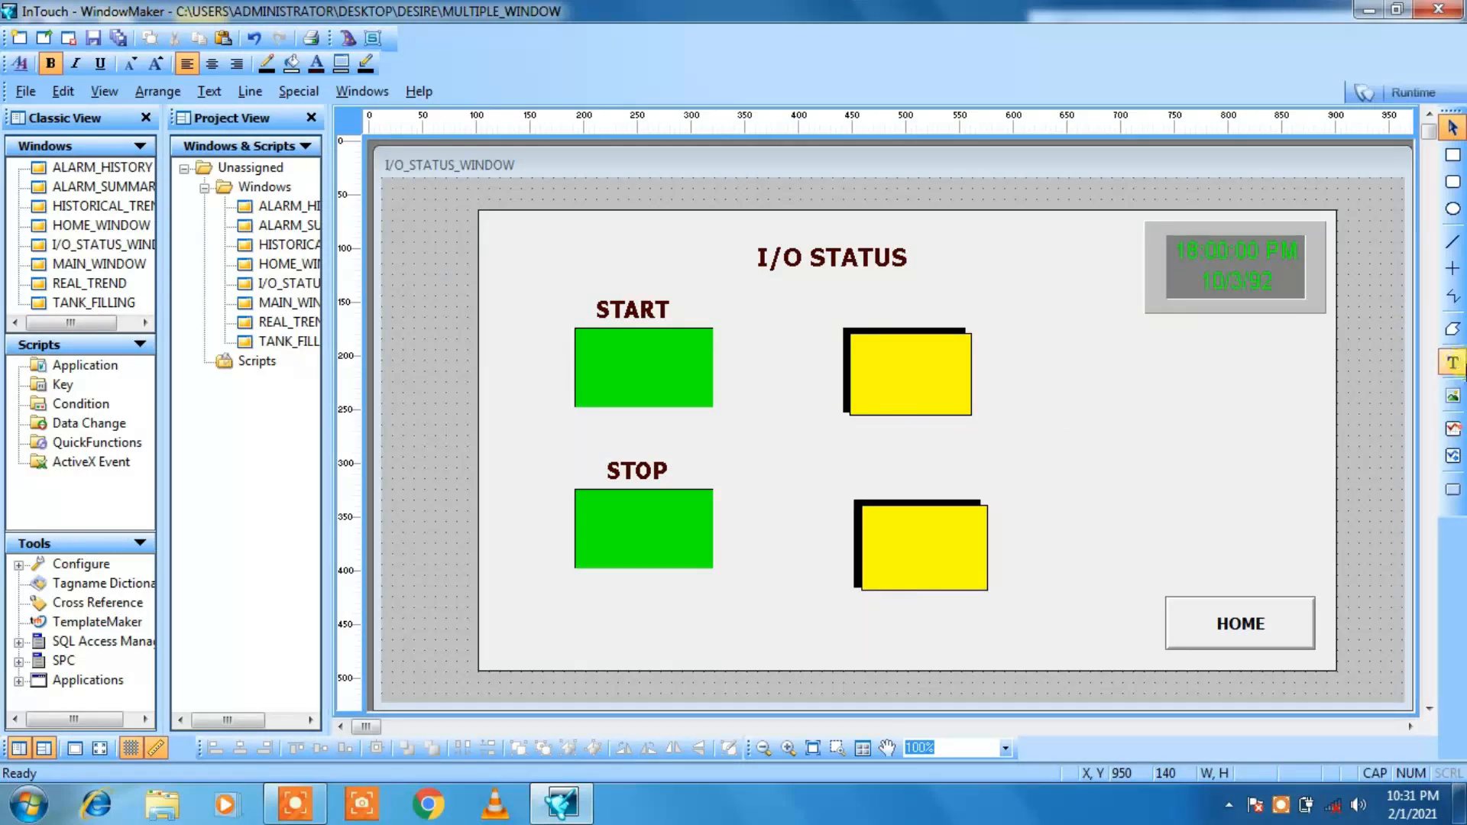
Step: Add a V1 label above the upper yellow light, enlarge its font, and place it at X 470, Y 110
{"action": "left_click", "coordinate": [1453, 362]}
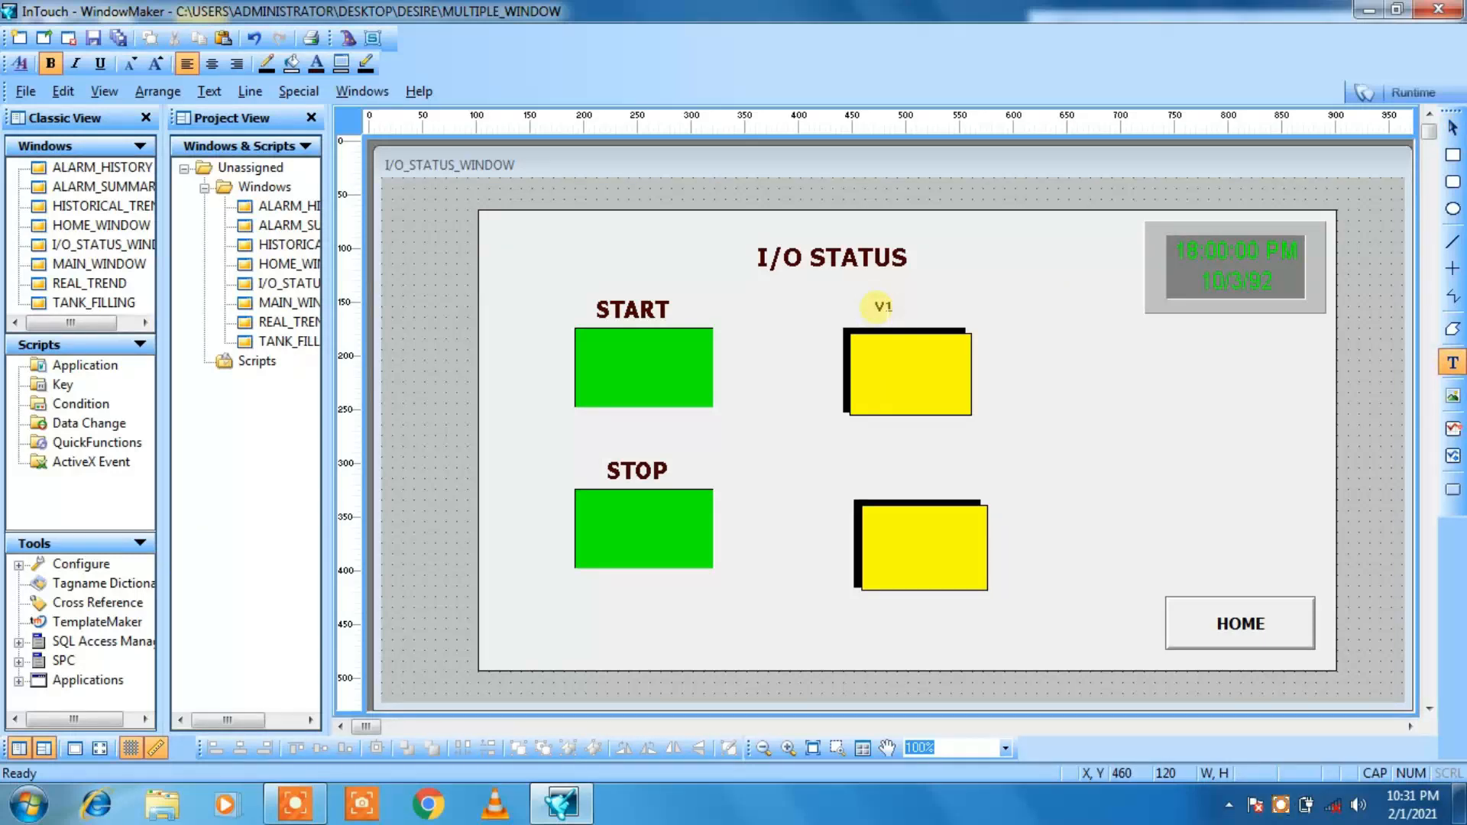
{"action": "left_click", "coordinate": [838, 287]}
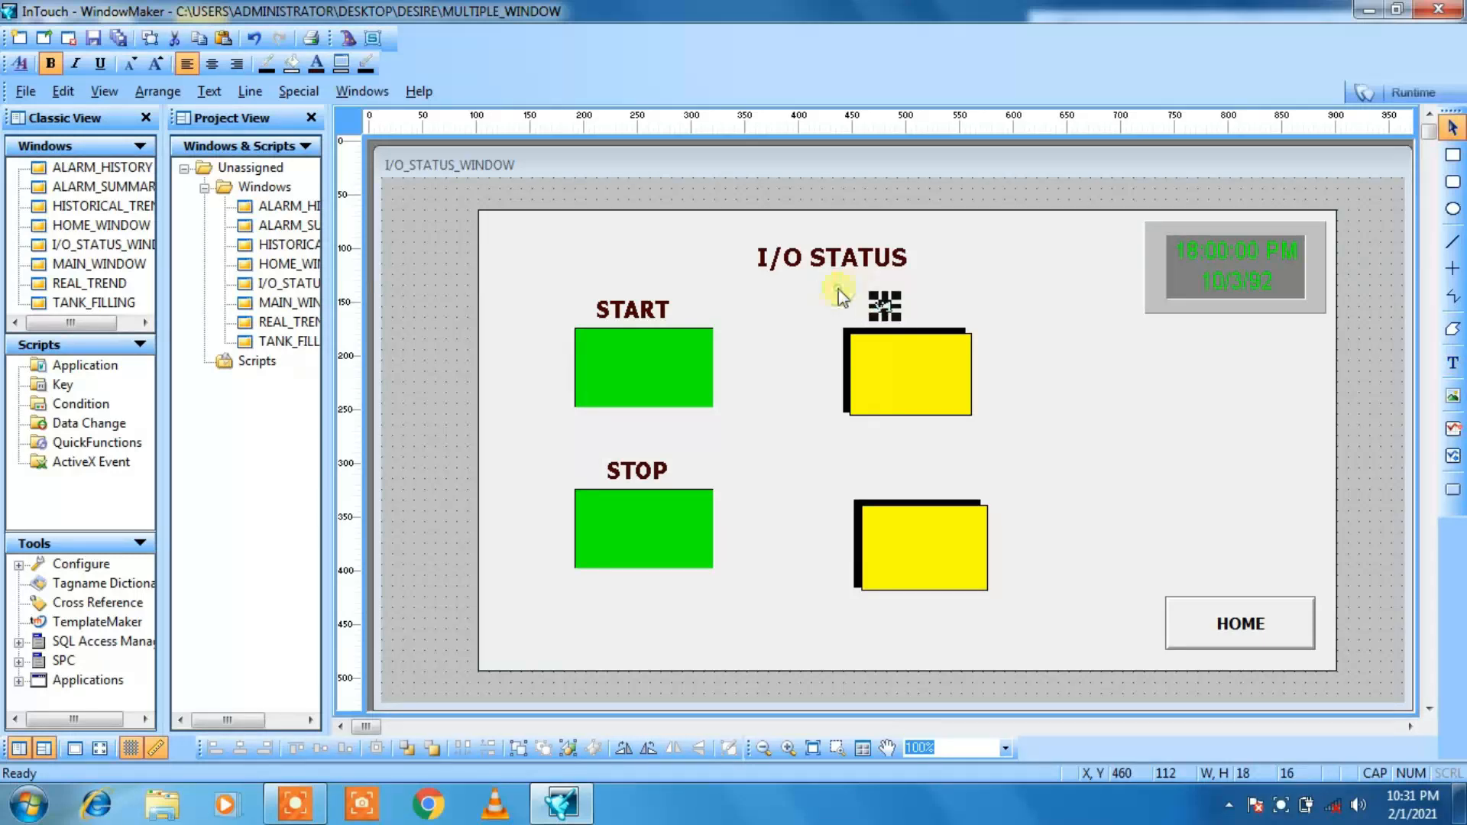
{"action": "left_click", "coordinate": [156, 65]}
{"action": "left_click", "coordinate": [156, 64]}
{"action": "left_click", "coordinate": [156, 64]}
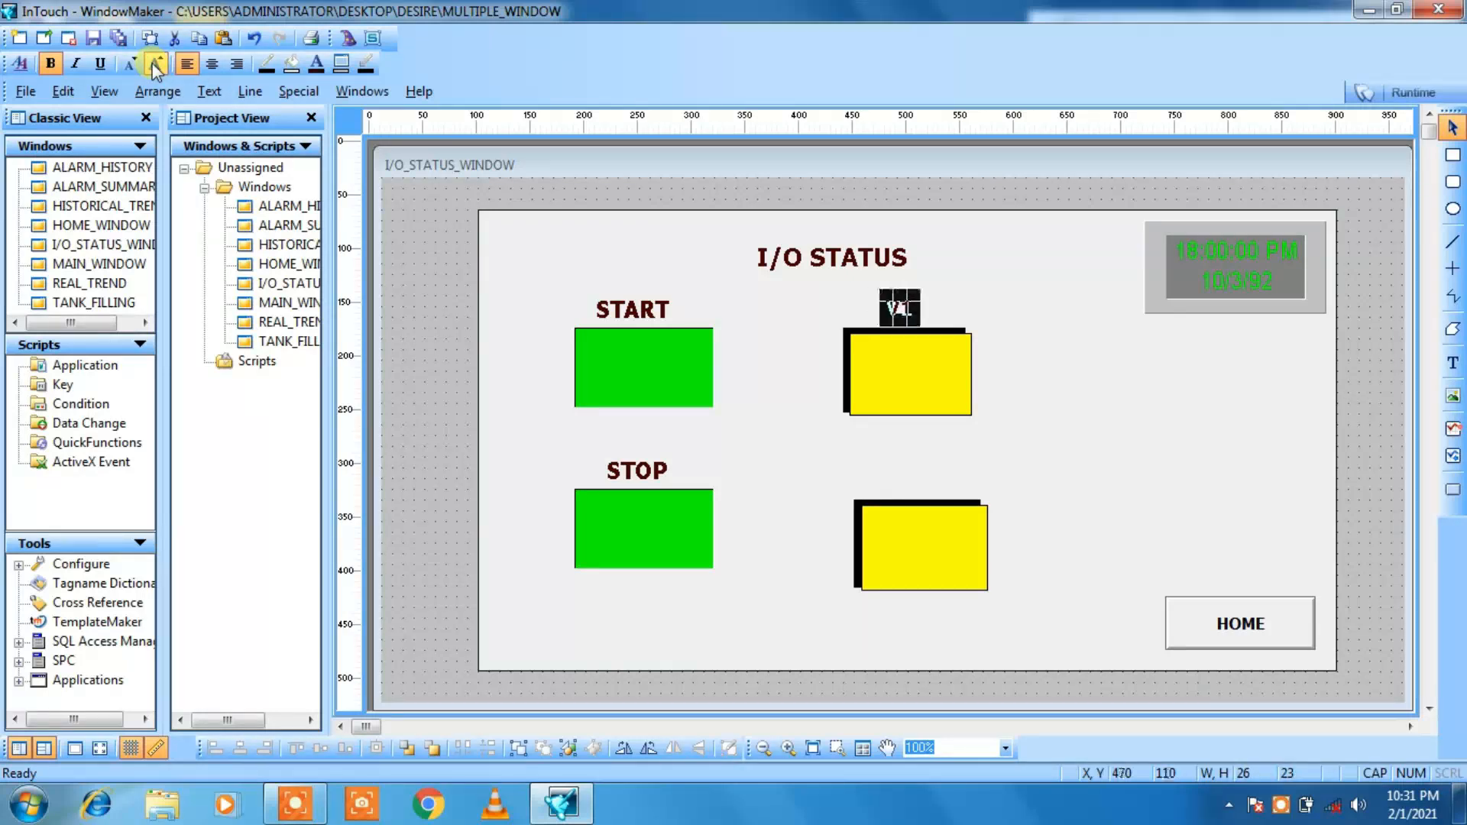
{"action": "left_click", "coordinate": [437, 314]}
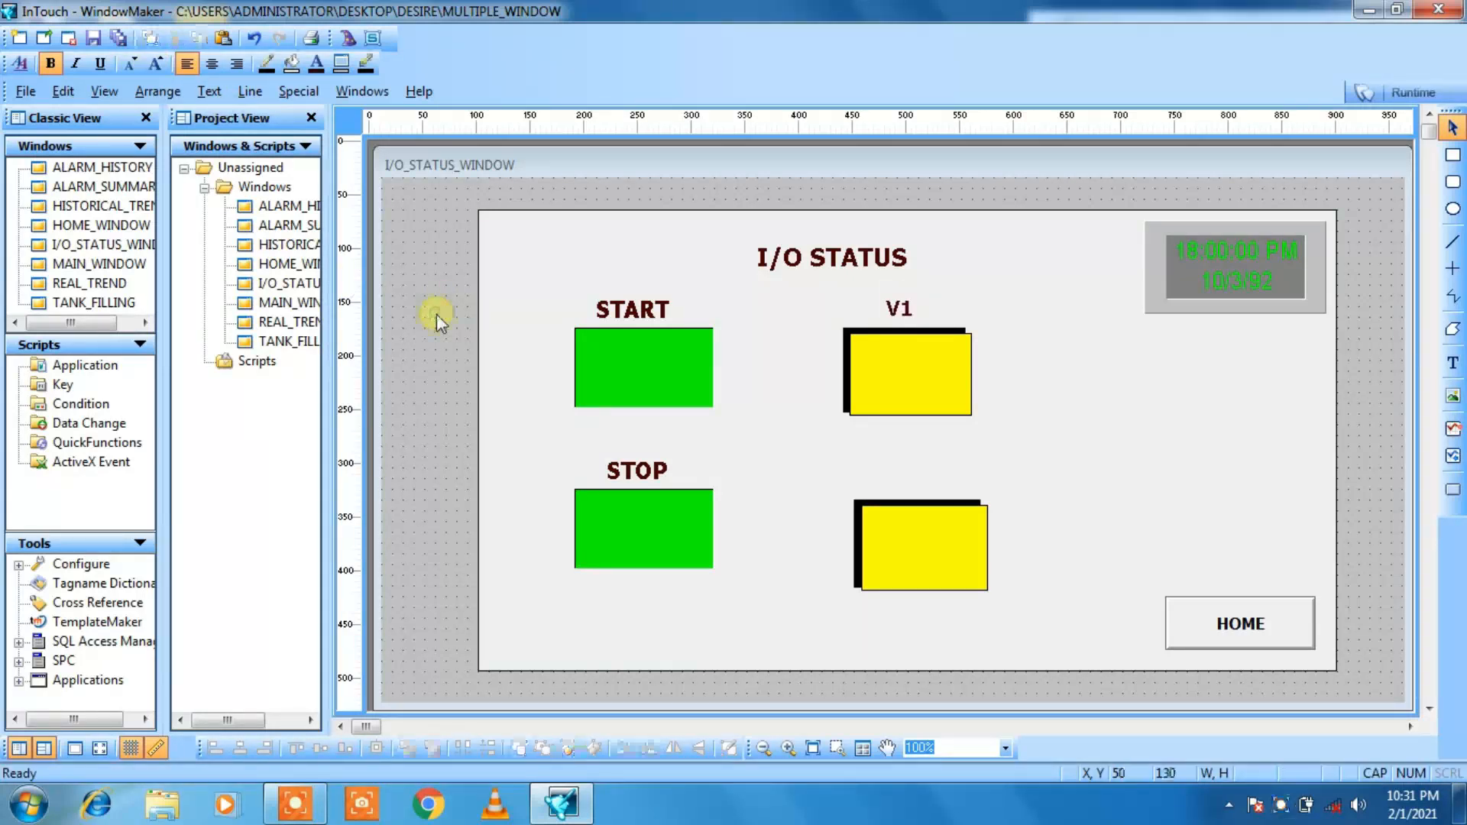
Step: Add a V2 label above the lower yellow light and enlarge its font until it measures about 23 by 21
{"action": "left_click", "coordinate": [1453, 363]}
{"action": "left_click", "coordinate": [913, 493]}
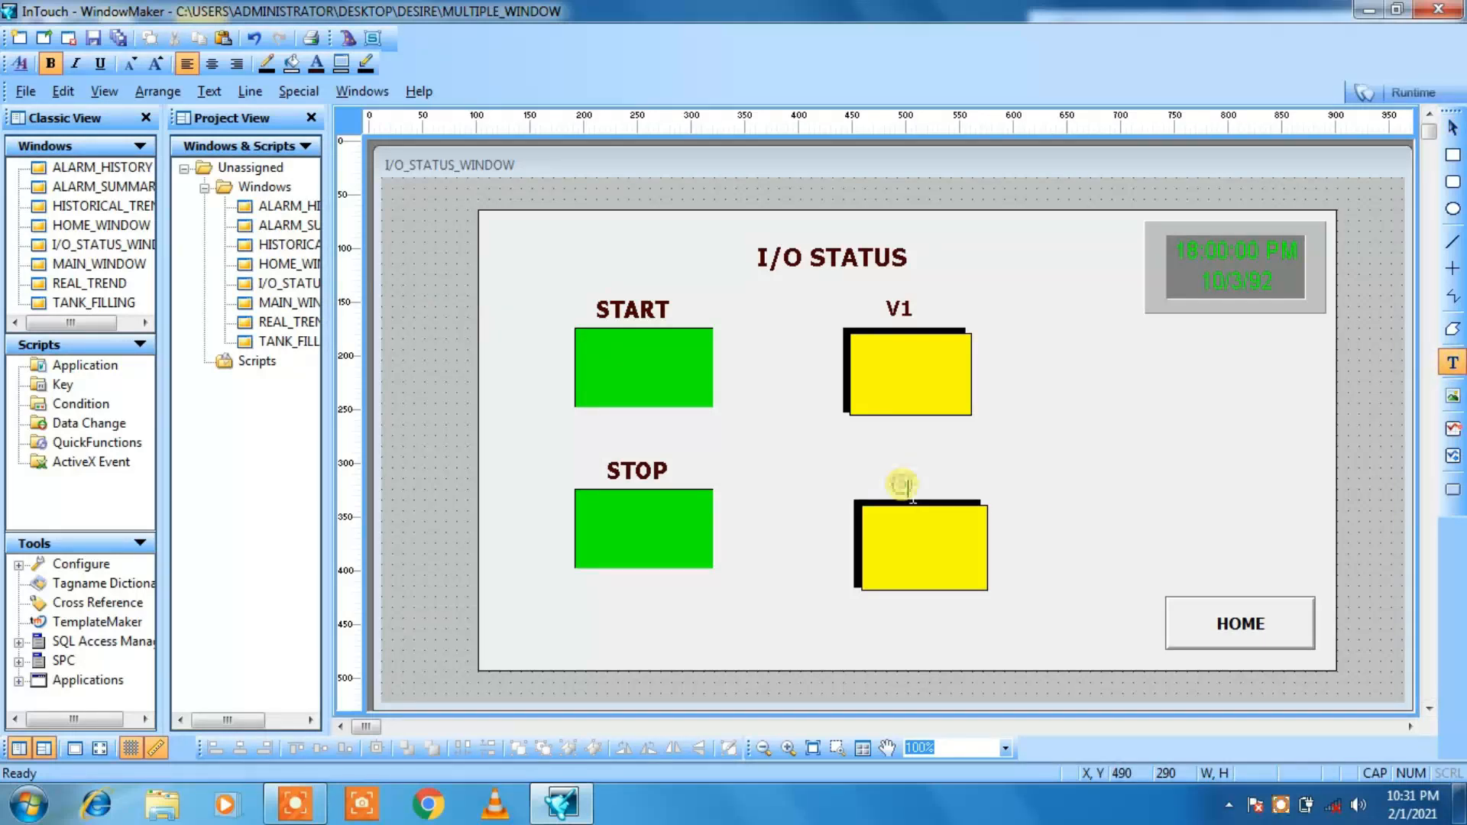
{"action": "type", "text": "V2"}
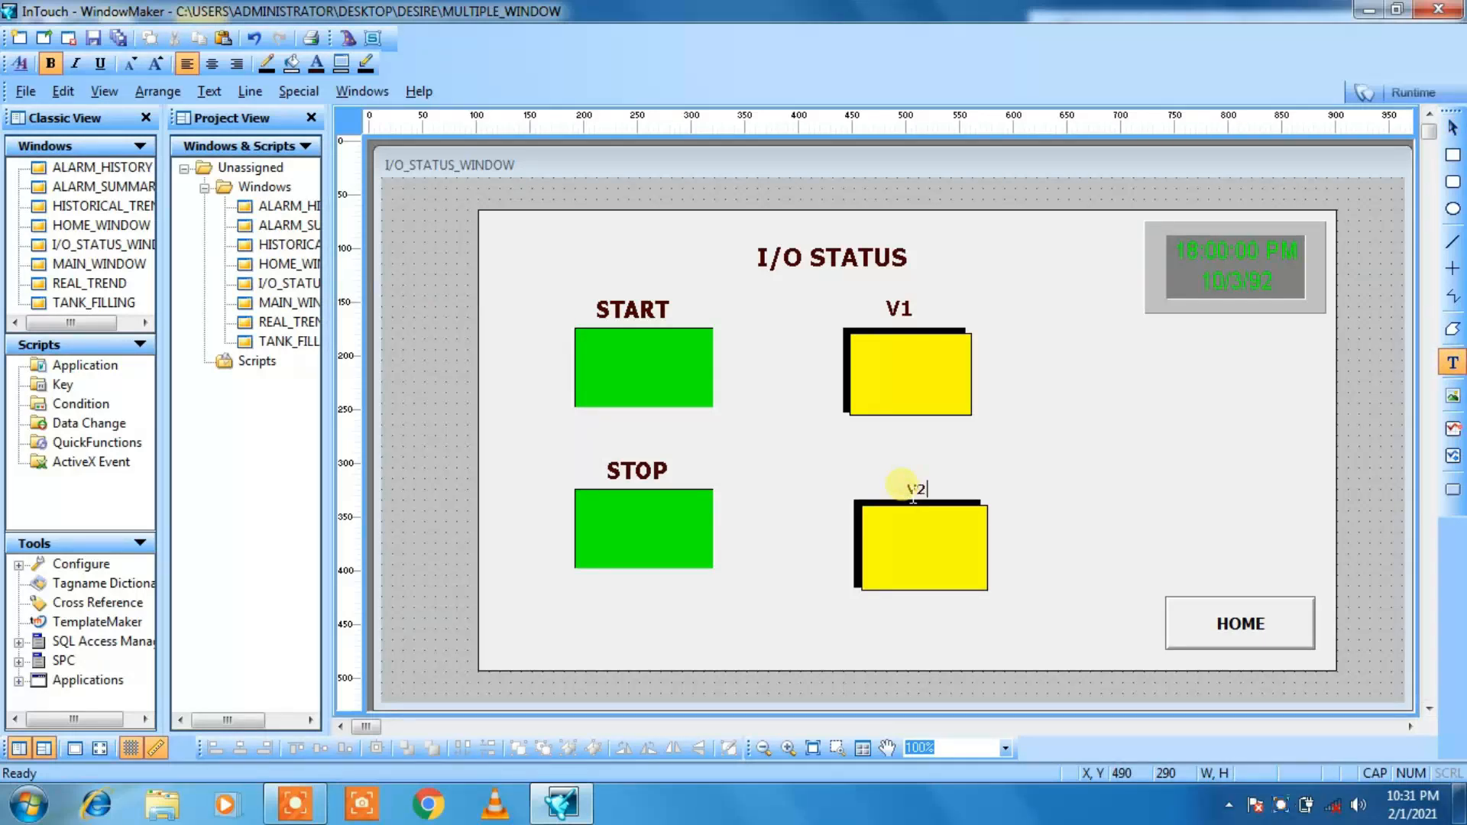
{"action": "left_click", "coordinate": [845, 522]}
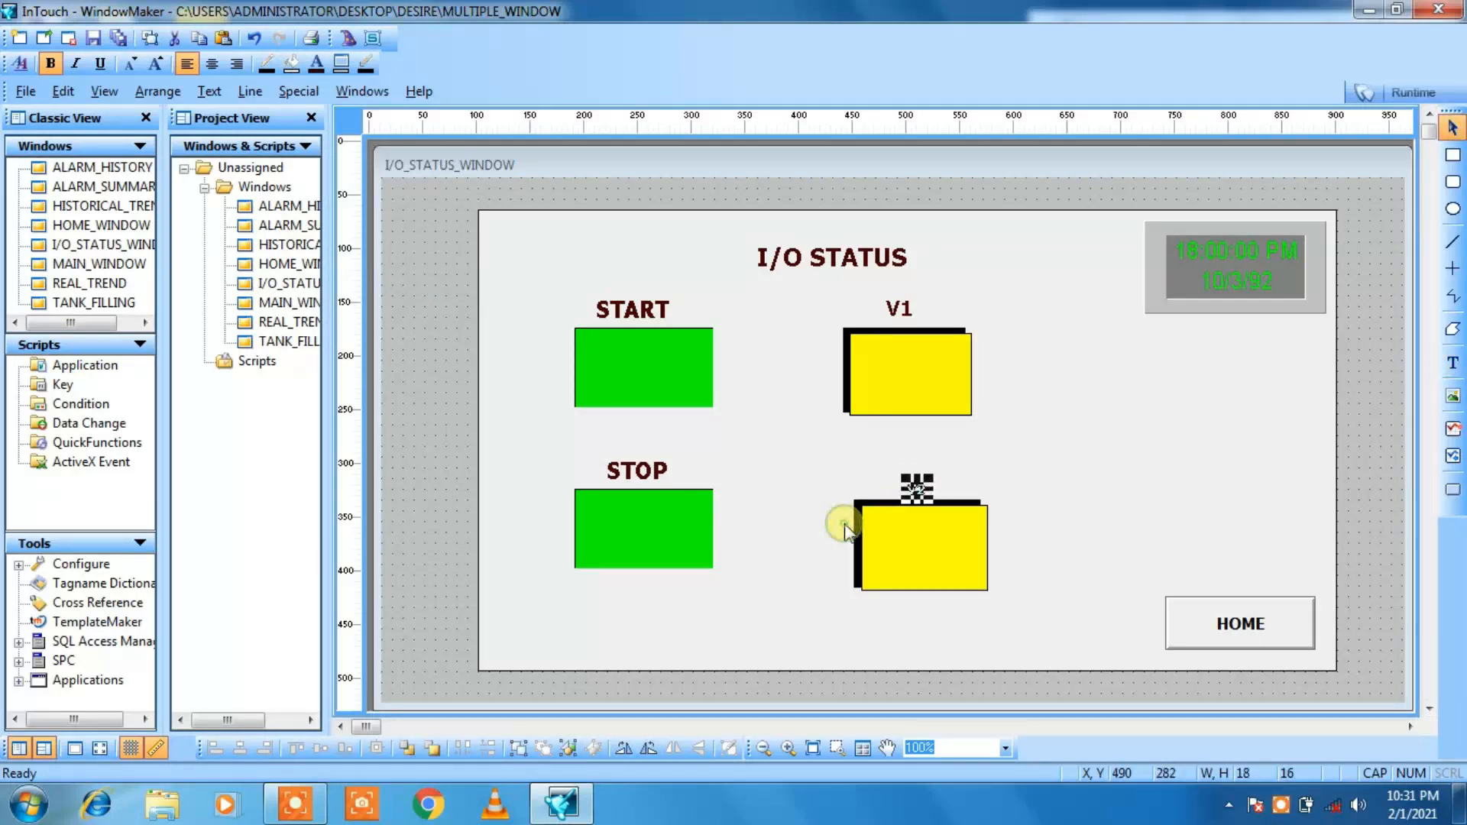
{"action": "left_click", "coordinate": [155, 64]}
{"action": "left_click", "coordinate": [451, 451]}
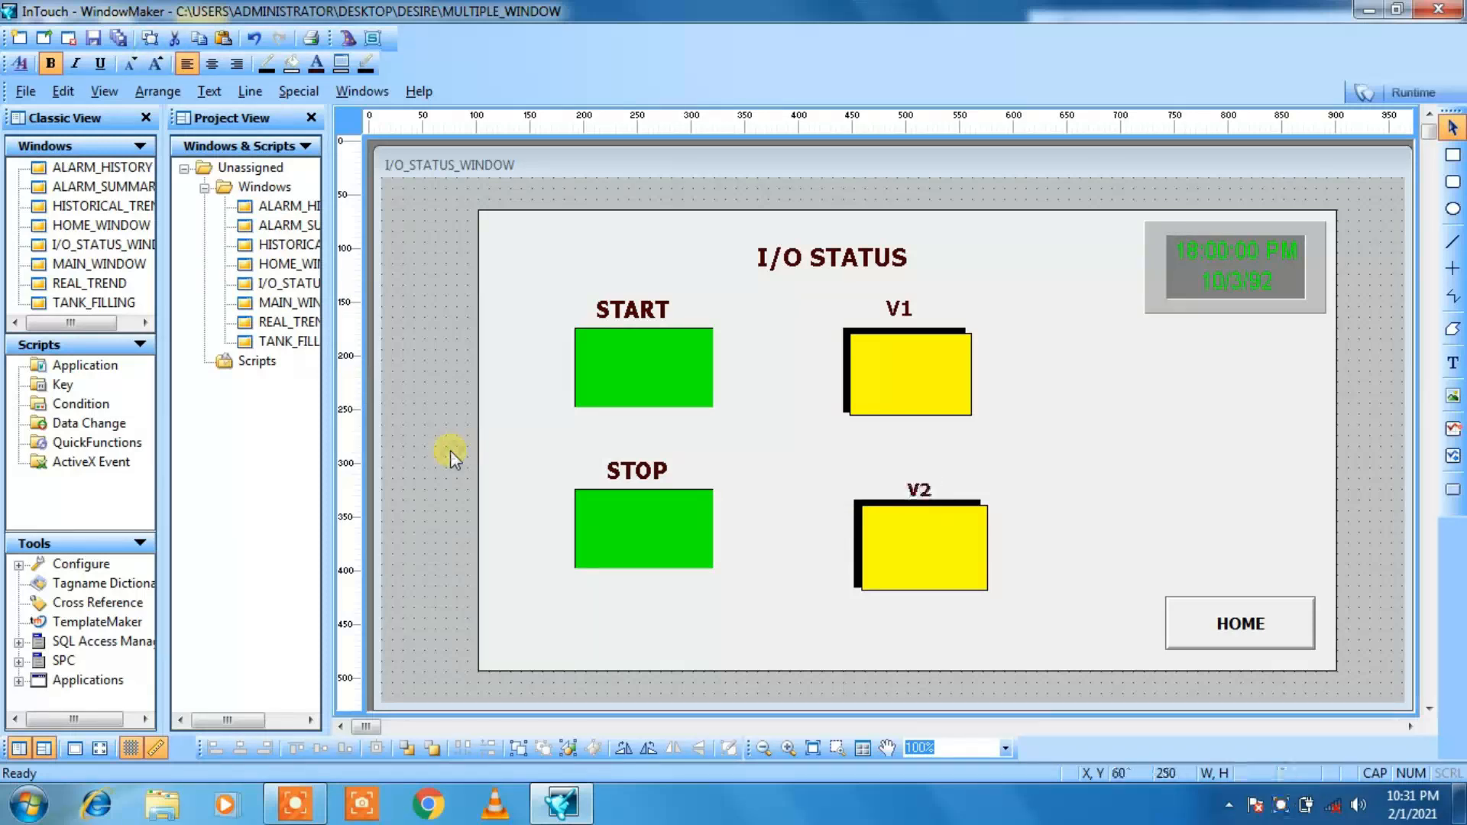
Step: Increase the V2 label's font one more step and move it up to X 480, Y 270
{"action": "left_click", "coordinate": [922, 489]}
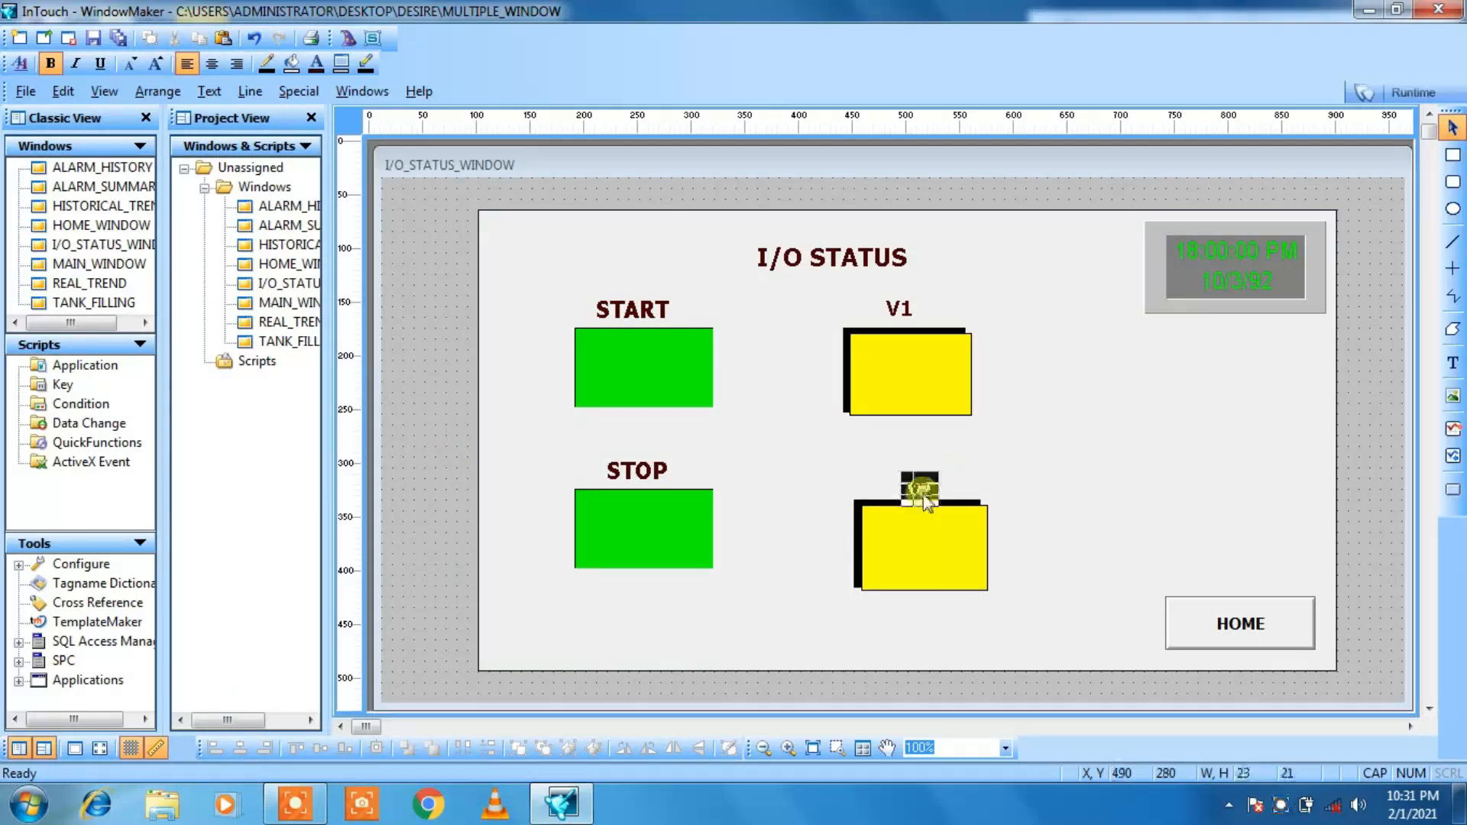
{"action": "left_click", "coordinate": [157, 64]}
{"action": "key", "text": "Up"}
{"action": "key", "text": "Up"}
{"action": "key", "text": "Up"}
{"action": "key", "text": "Up"}
{"action": "key", "text": "Up"}
{"action": "key", "text": "Up"}
{"action": "key", "text": "Up"}
{"action": "key", "text": "Up"}
{"action": "key", "text": "Up"}
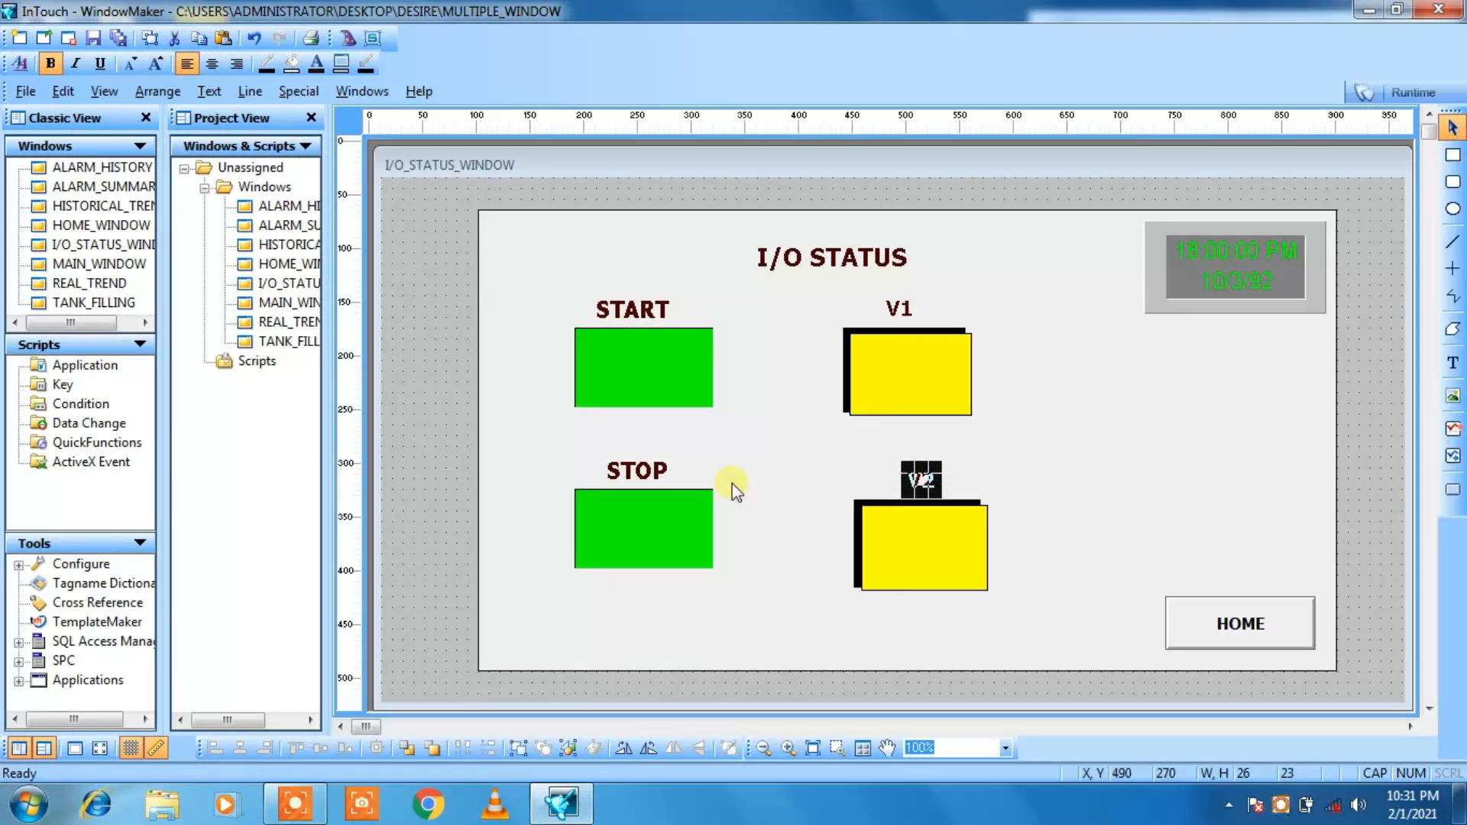
{"action": "left_click", "coordinate": [392, 376]}
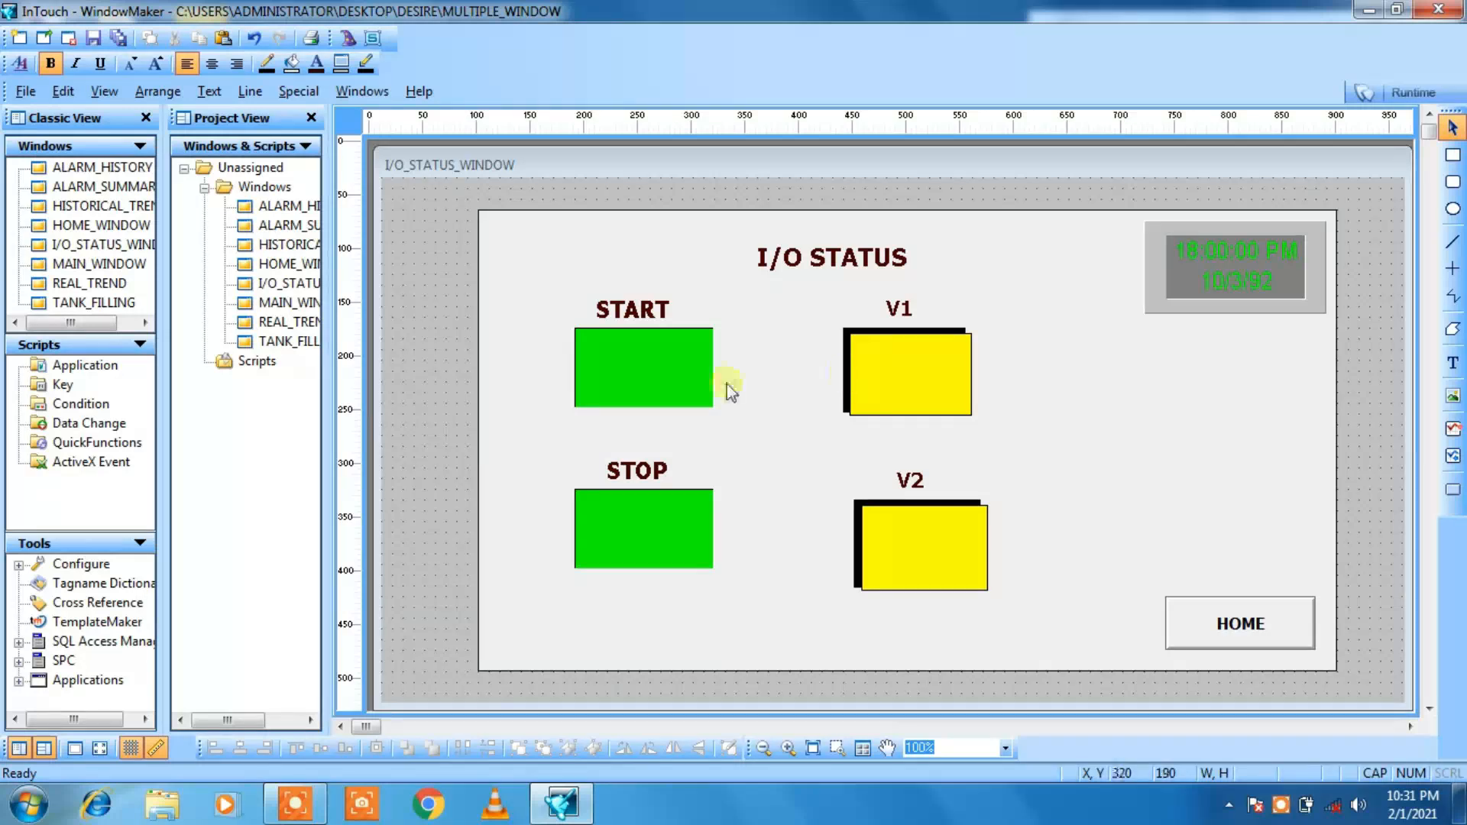
Step: Configure the START light with the expression START, a red fill when off and a green fill when on
{"action": "left_click", "coordinate": [637, 358]}
{"action": "double_click", "coordinate": [637, 356]}
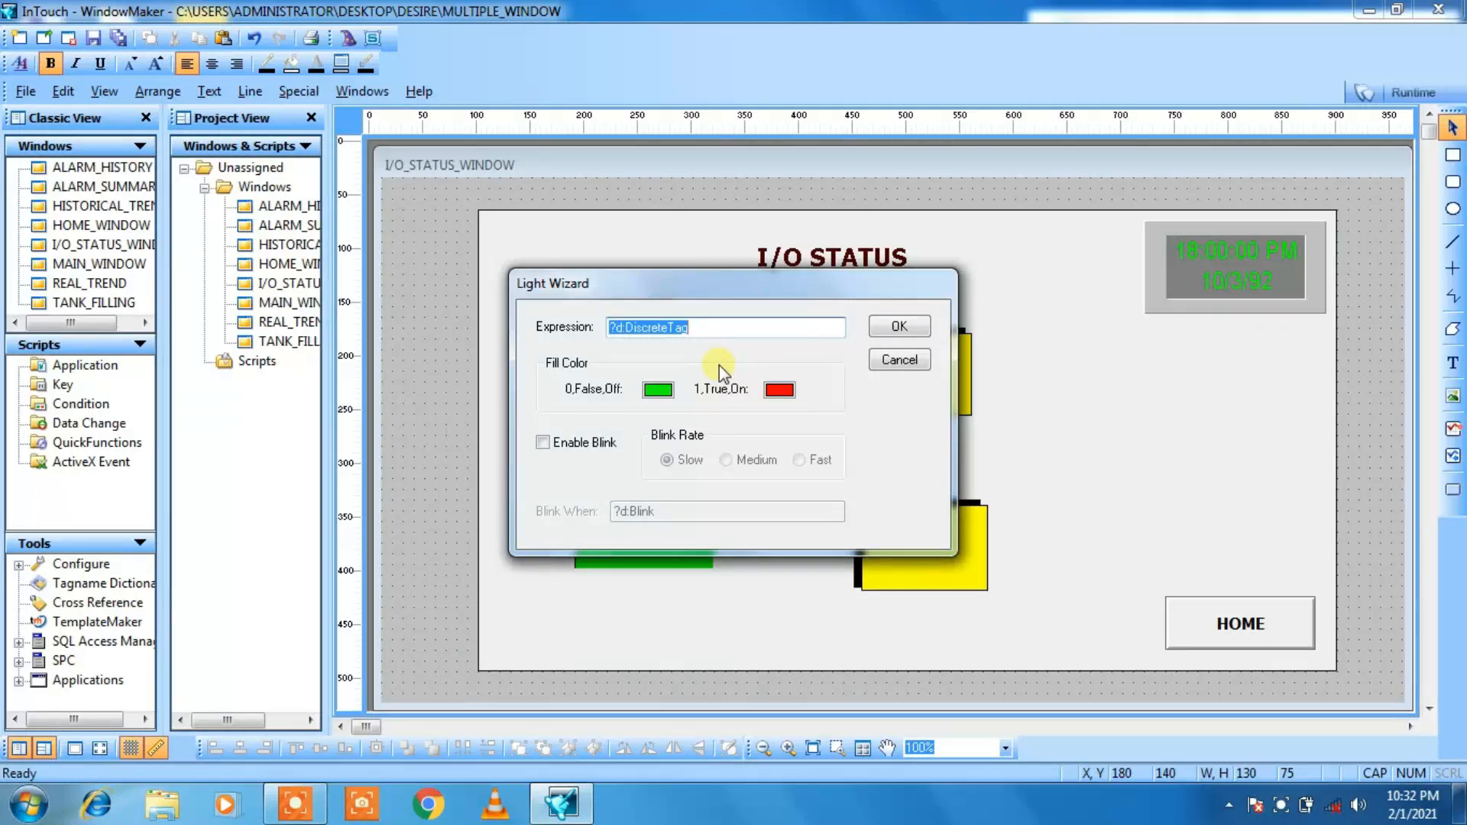
{"action": "type", "text": "START"}
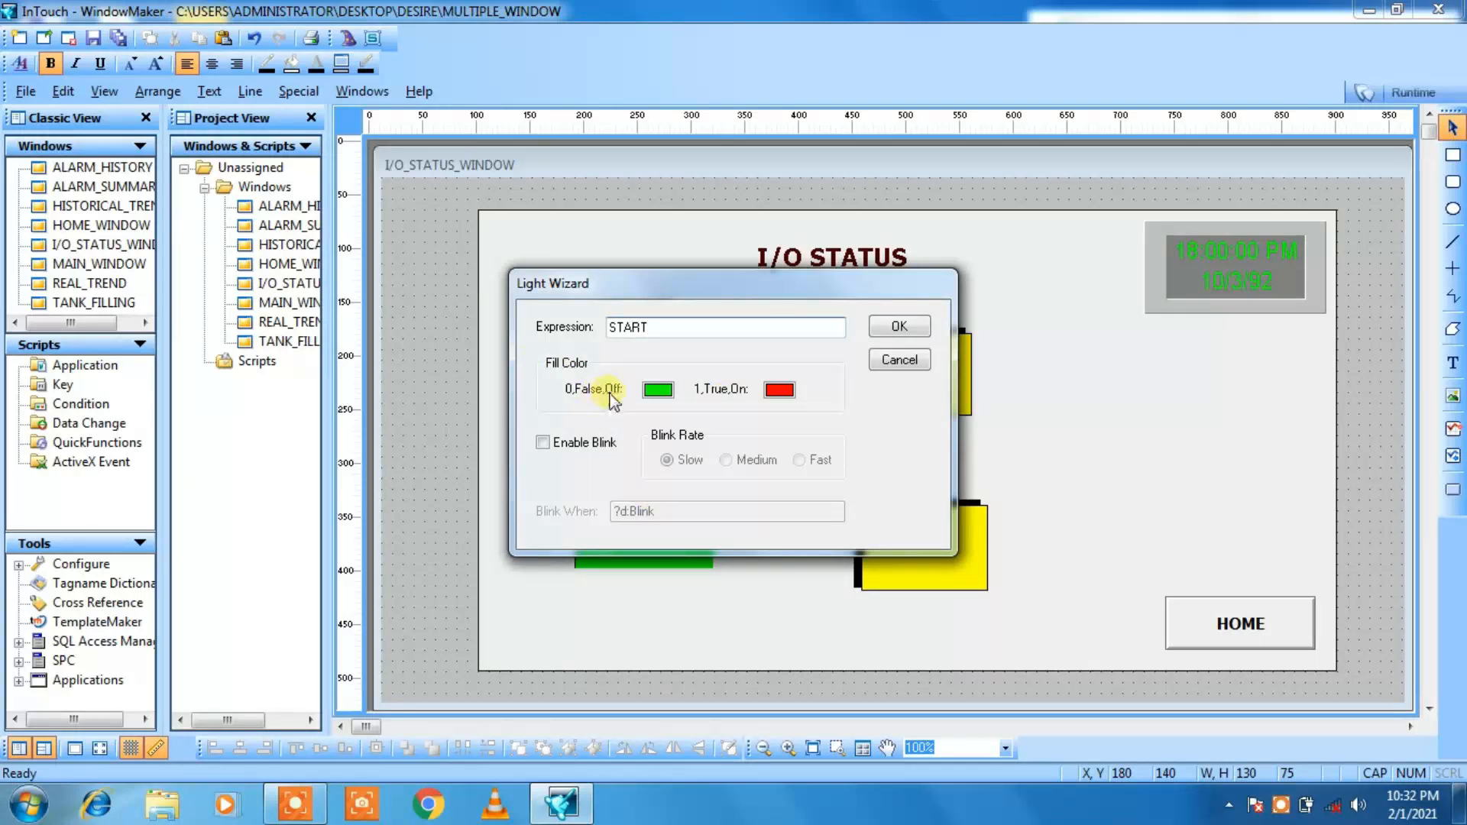
{"action": "left_click", "coordinate": [658, 391]}
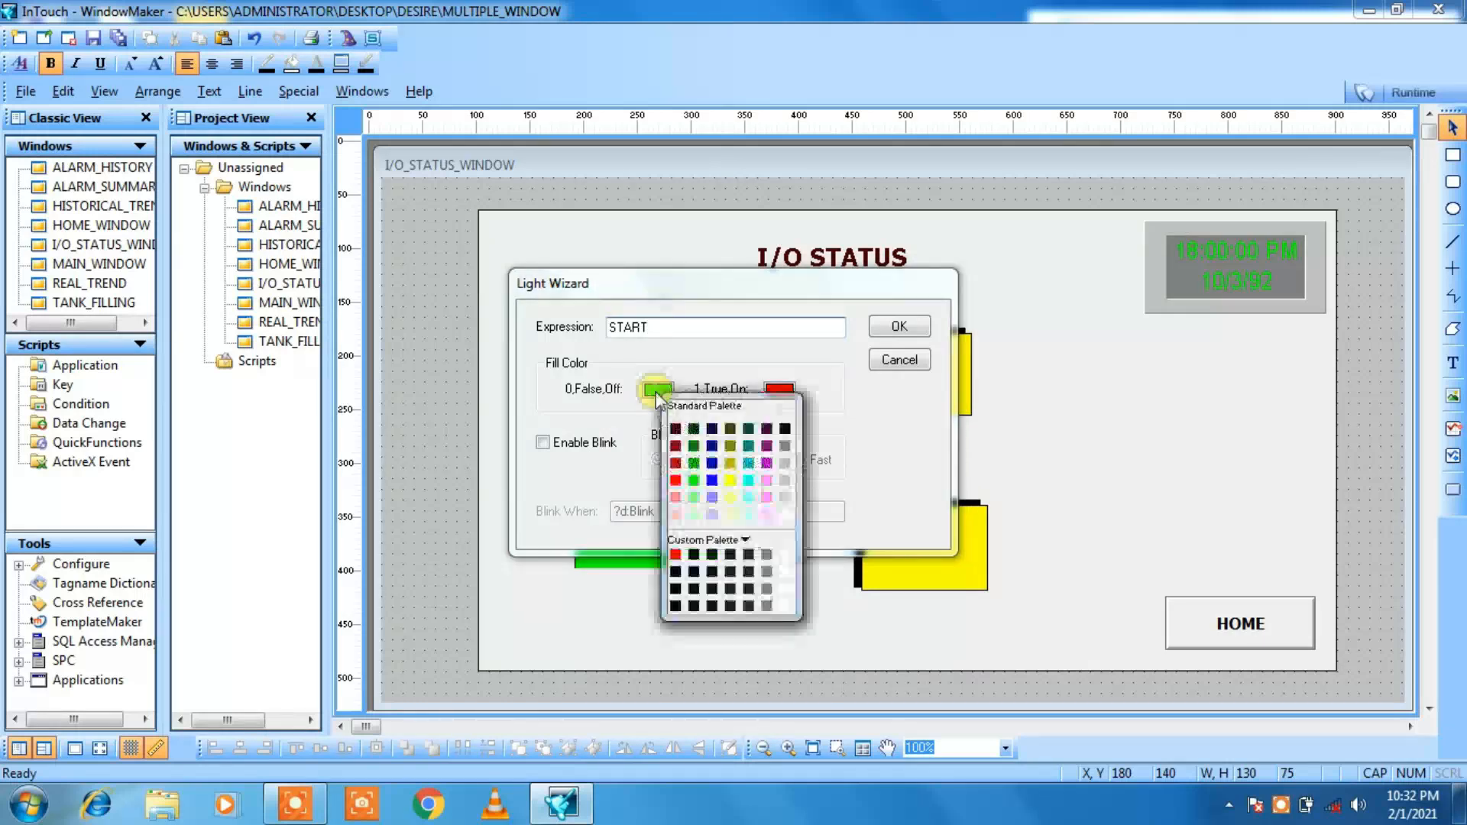
{"action": "left_click", "coordinate": [675, 481]}
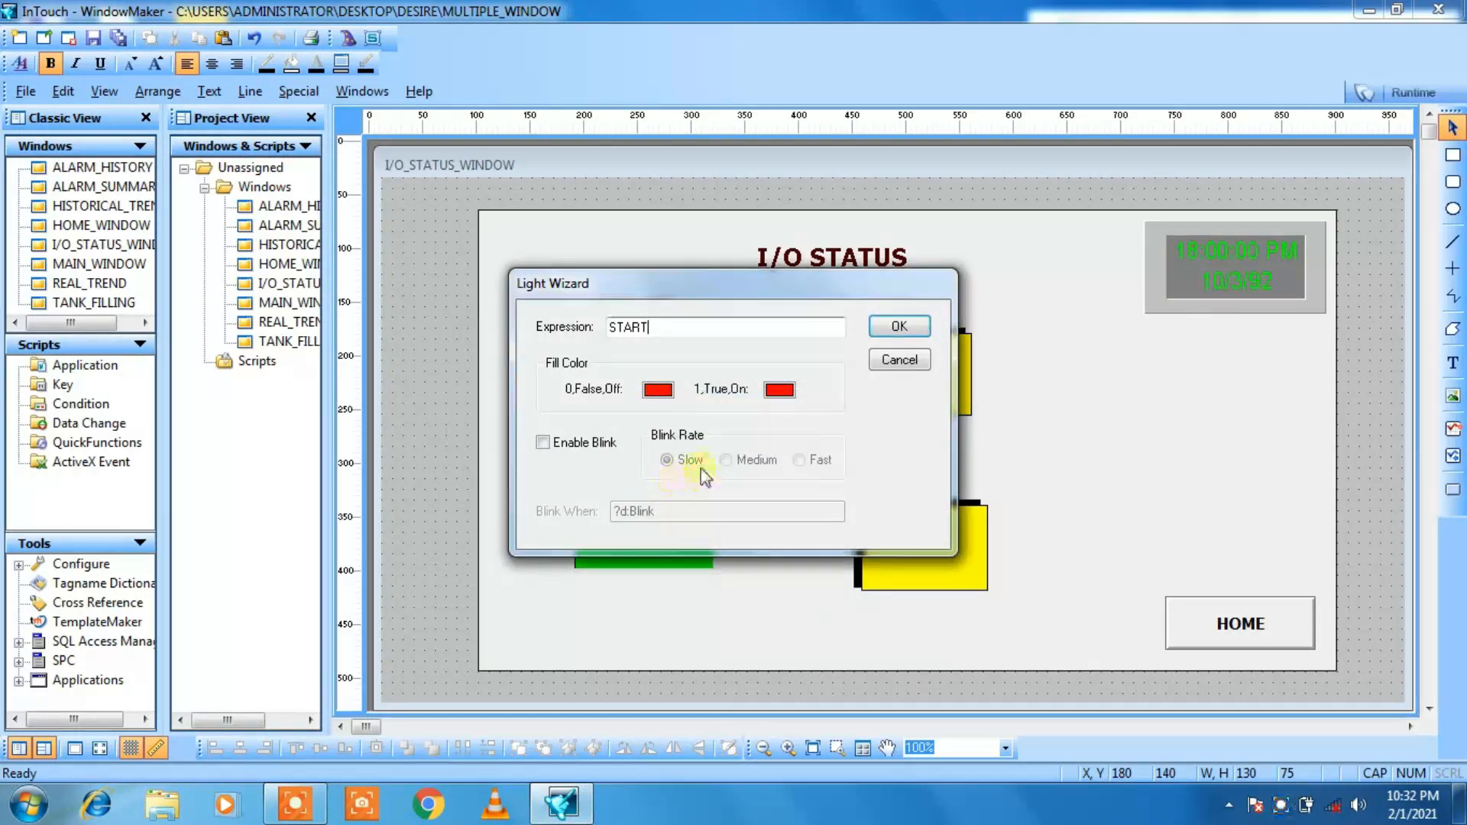
{"action": "left_click", "coordinate": [778, 392]}
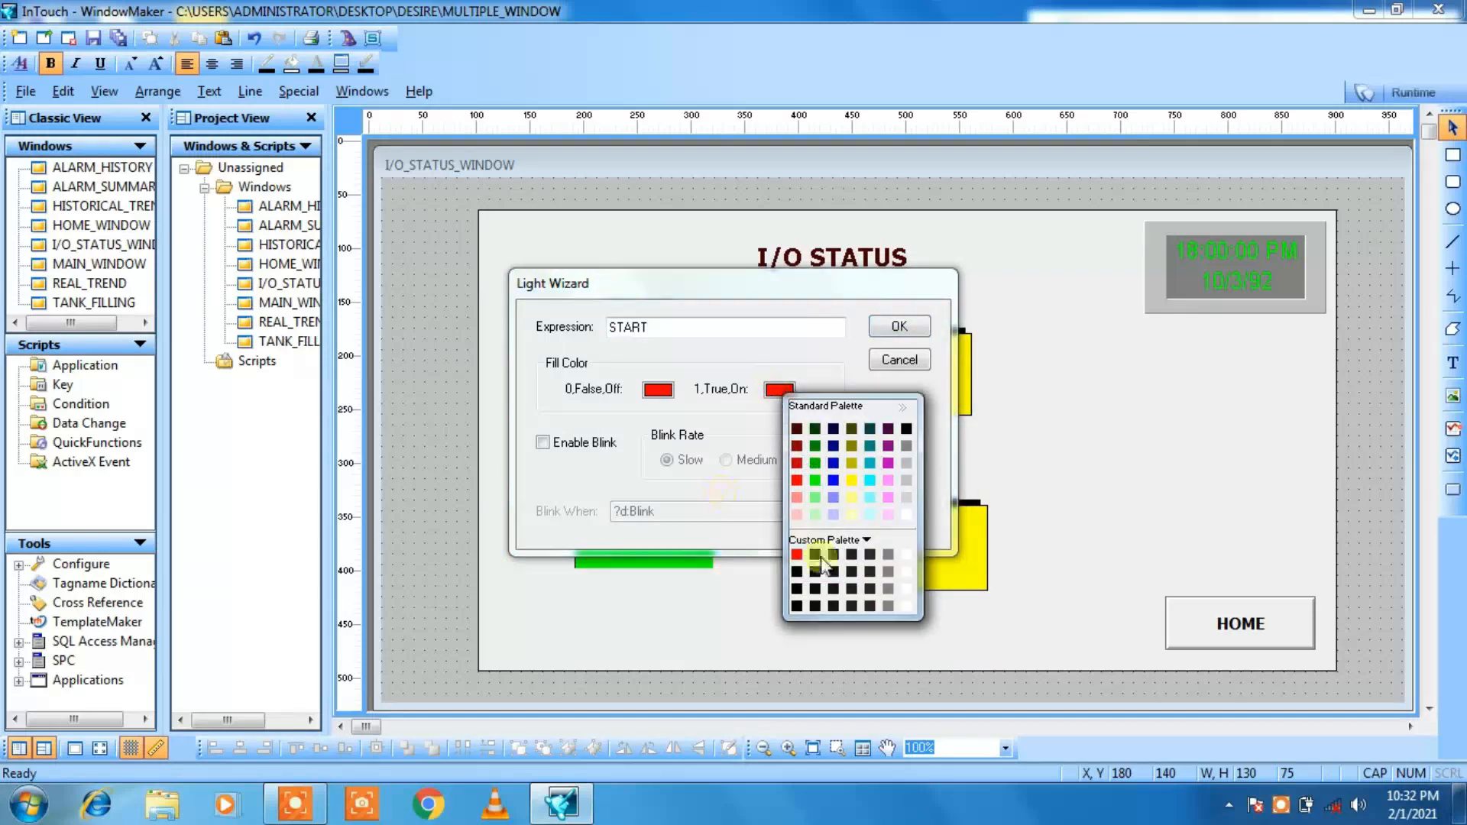
{"action": "left_click", "coordinate": [816, 481]}
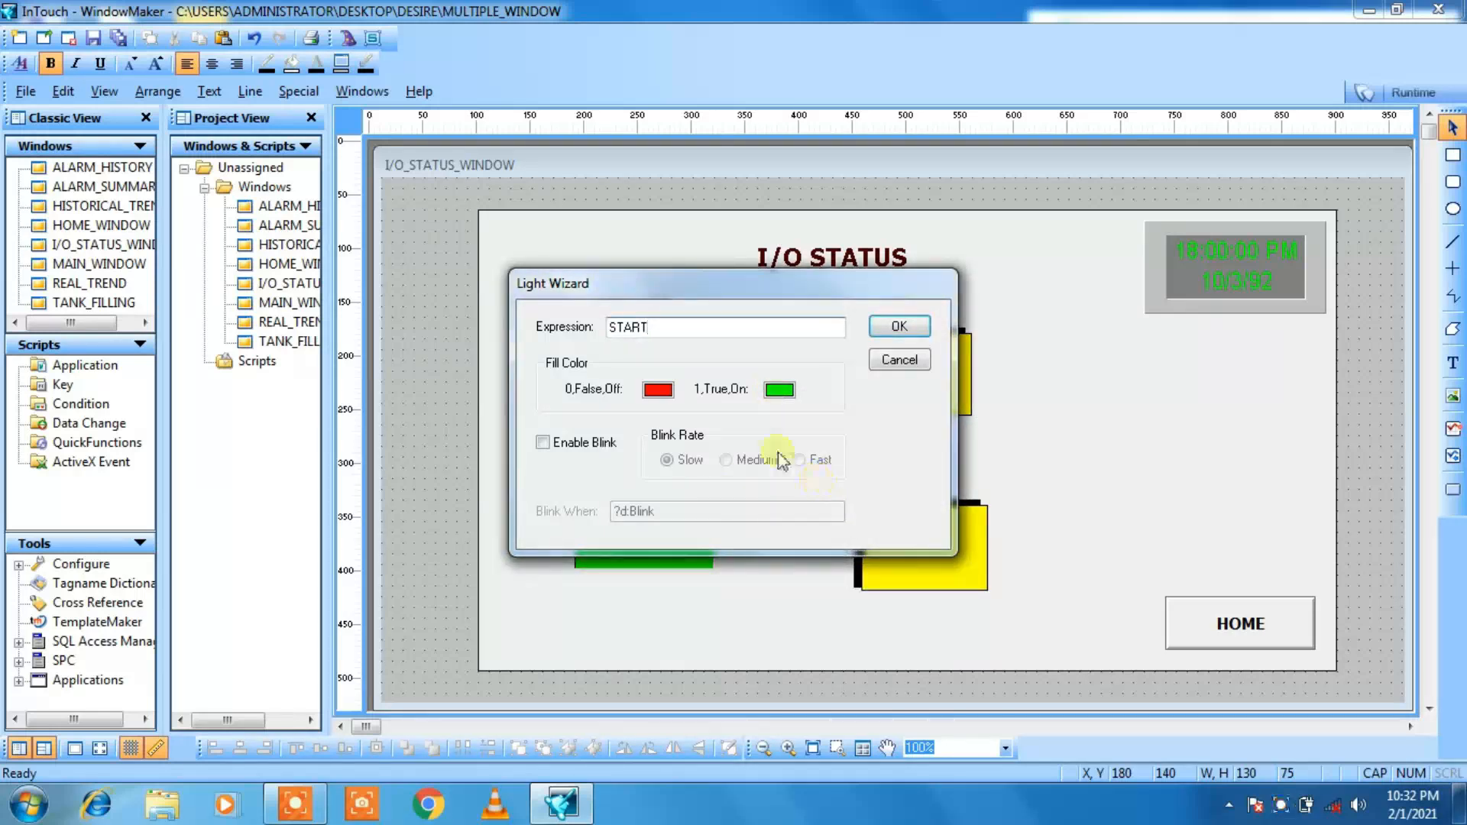
Step: Enable blinking on the START light at the Medium rate and try ON as its blink condition
{"action": "left_click", "coordinate": [543, 443]}
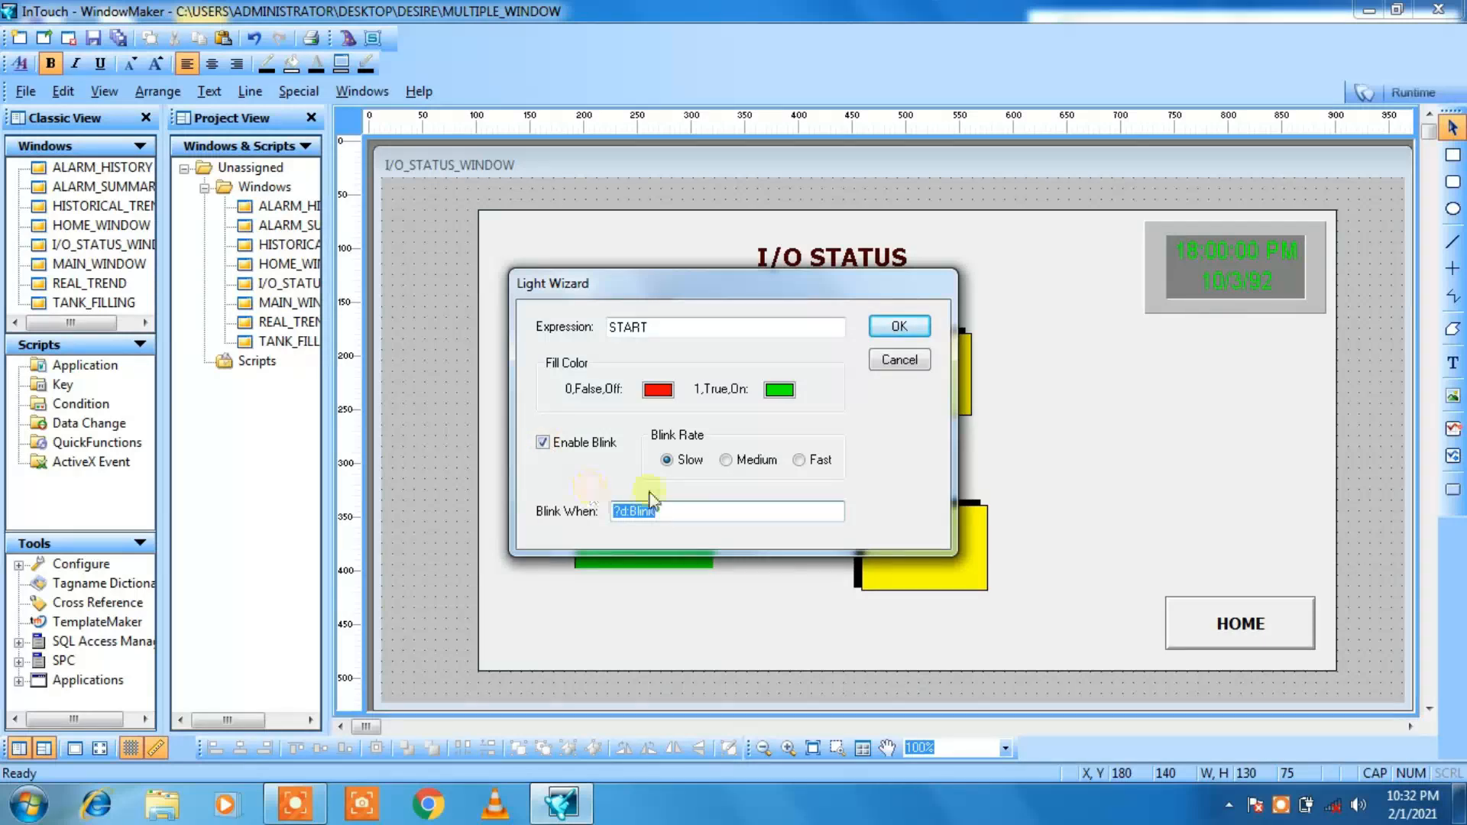
{"action": "left_click", "coordinate": [726, 460]}
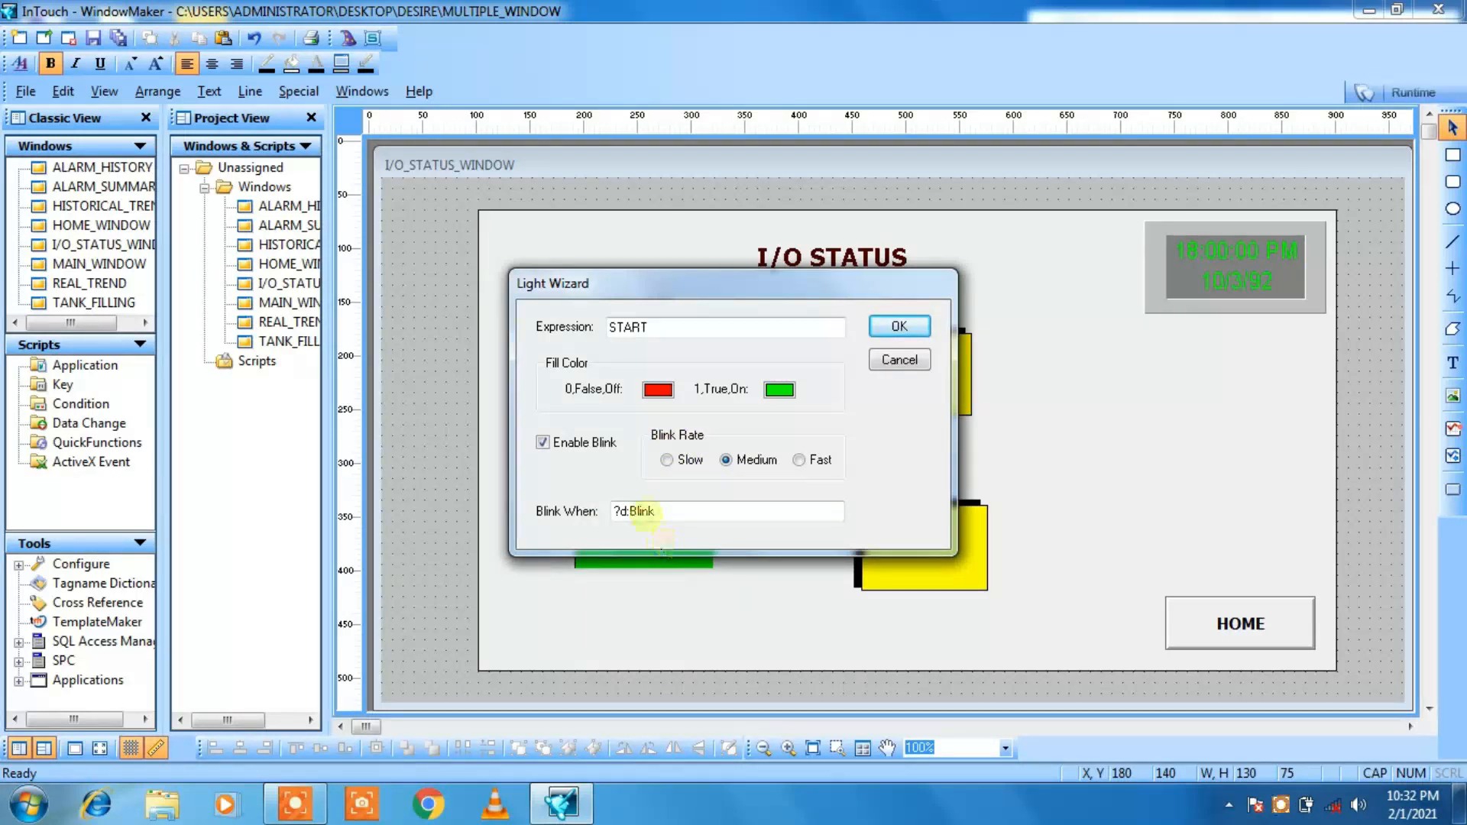
{"action": "left_click", "coordinate": [656, 511]}
{"action": "key", "text": "BackSpace"}
{"action": "key", "text": "BackSpace"}
{"action": "key", "text": "BackSpace"}
{"action": "key", "text": "BackSpace"}
{"action": "key", "text": "BackSpace"}
{"action": "key", "text": "BackSpace"}
{"action": "key", "text": "BackSpace"}
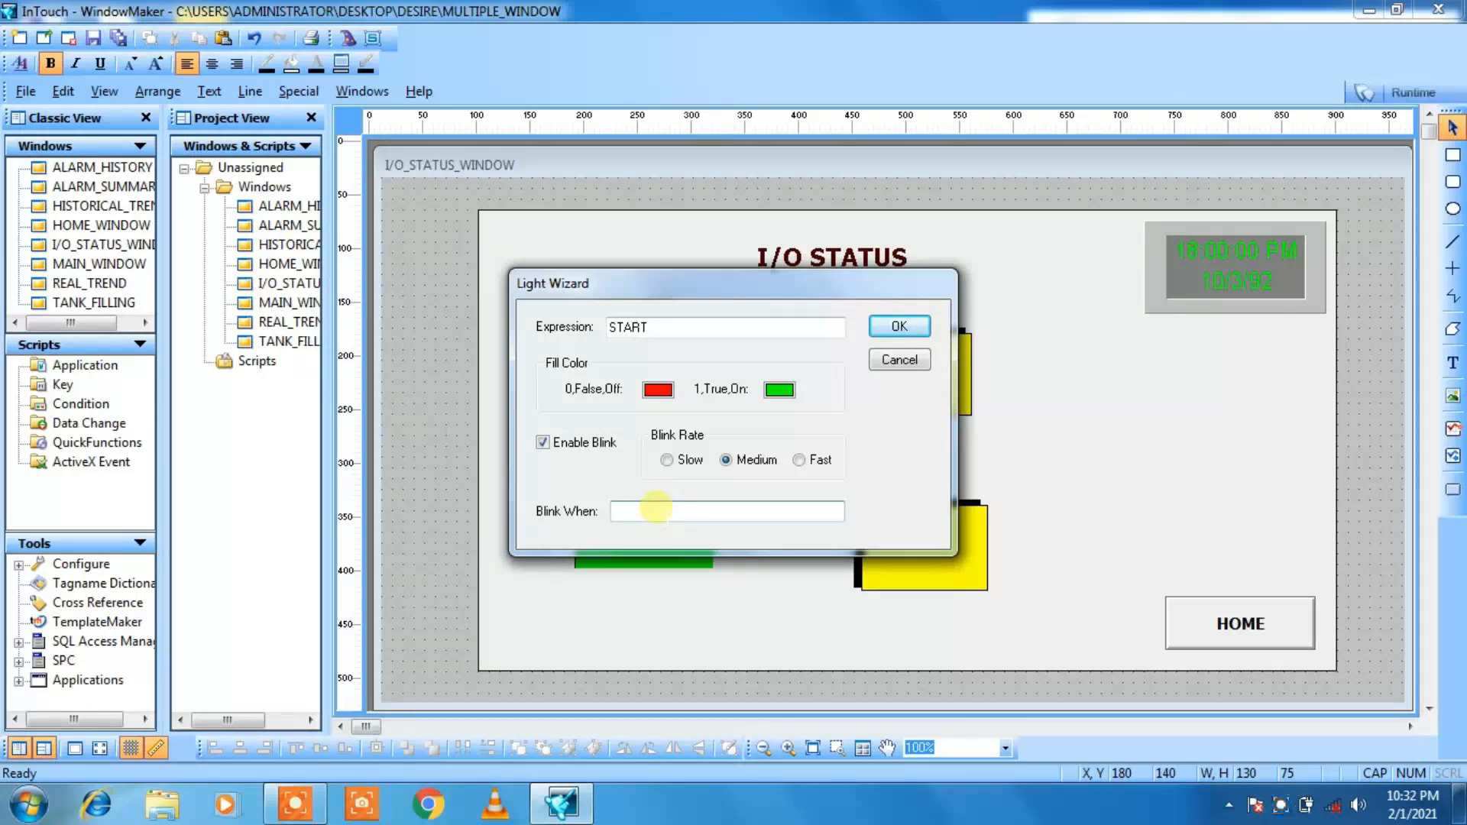
{"action": "type", "text": "ON"}
{"action": "left_click", "coordinate": [898, 328]}
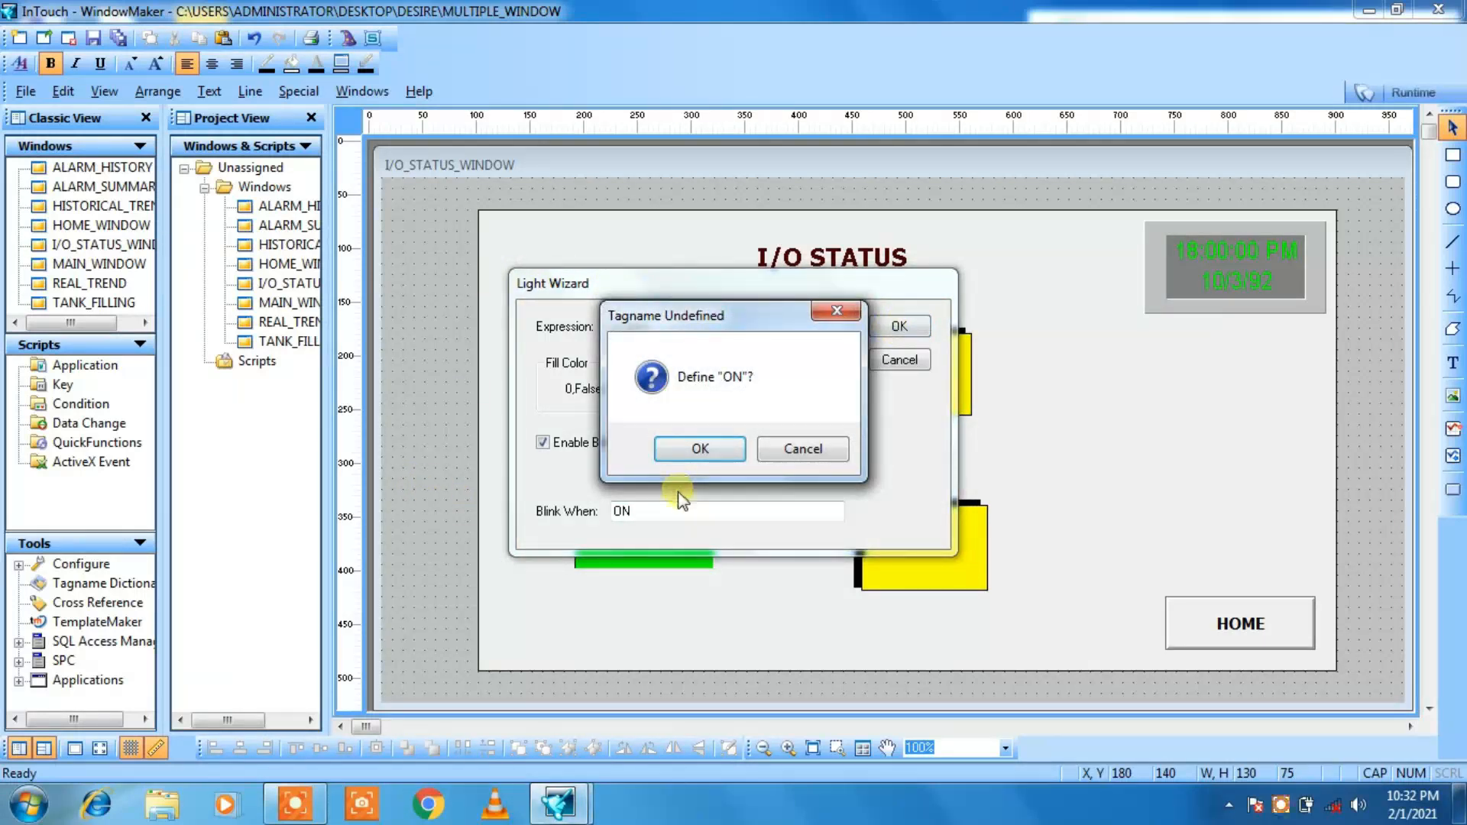
{"action": "left_click", "coordinate": [787, 450]}
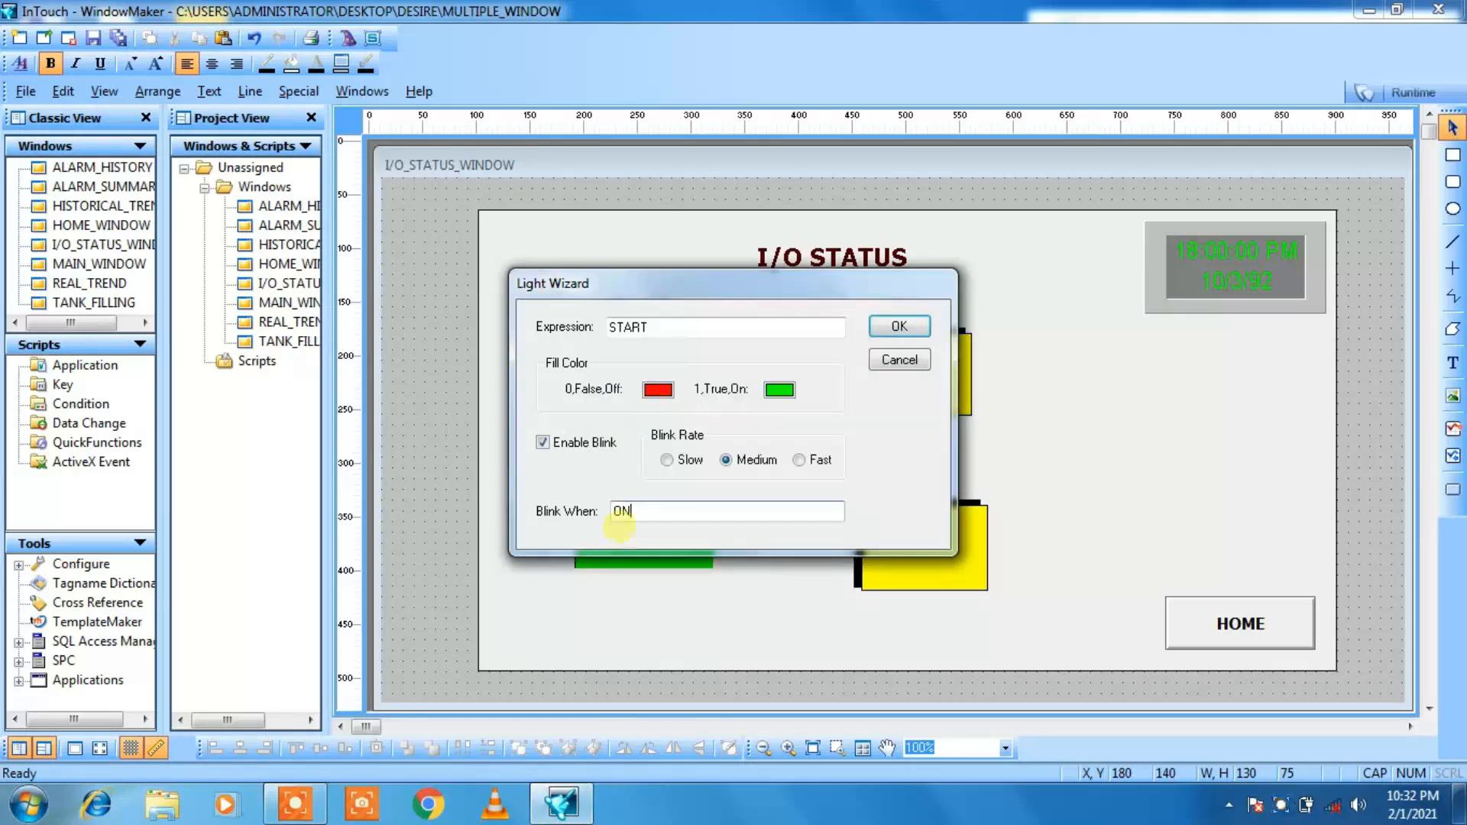
Step: Replace the START light's blink condition with START and apply the light's settings
{"action": "left_click", "coordinate": [639, 511]}
{"action": "key", "text": "BackSpace"}
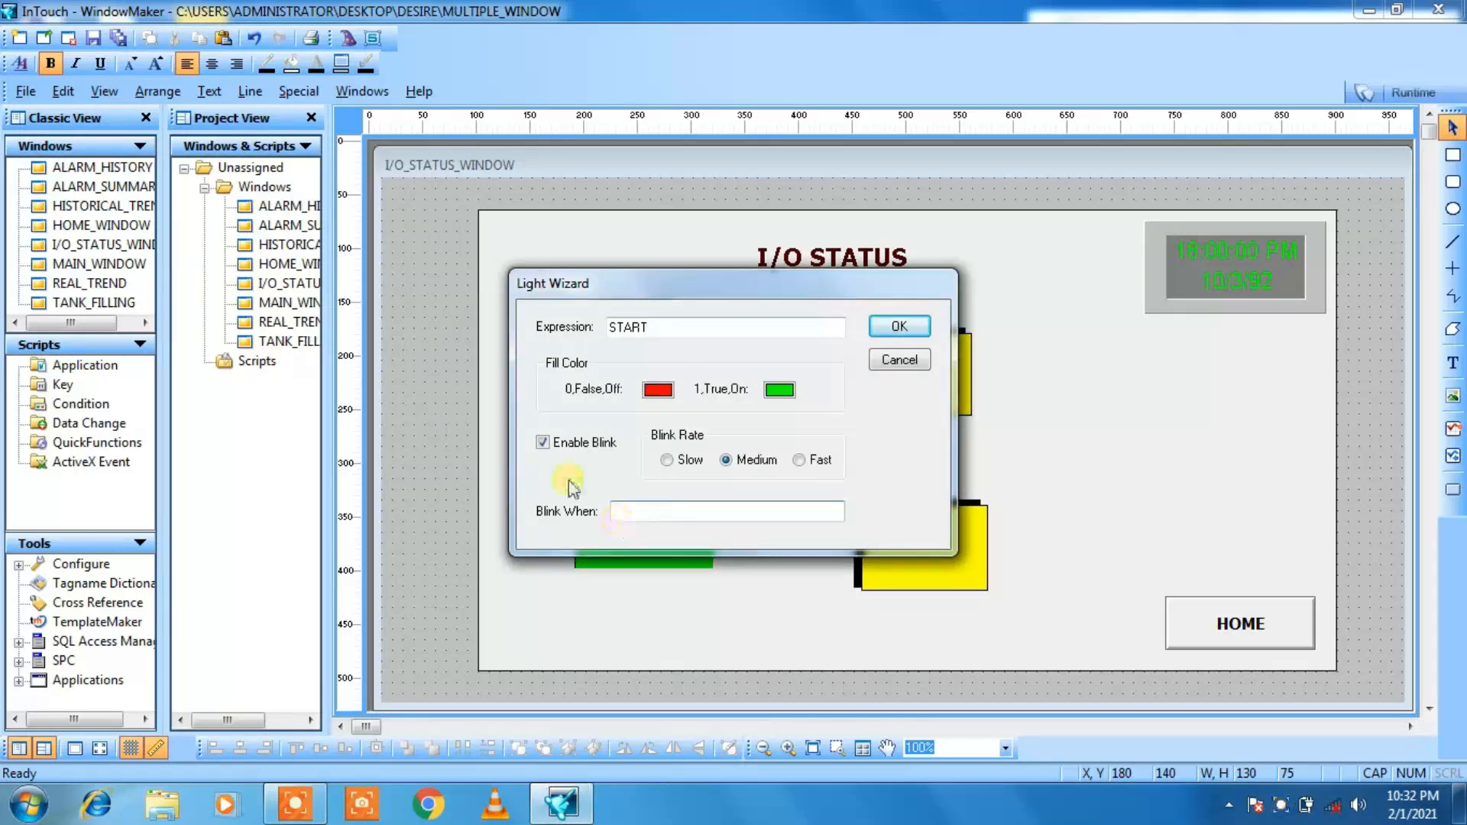
{"action": "left_click", "coordinate": [914, 326]}
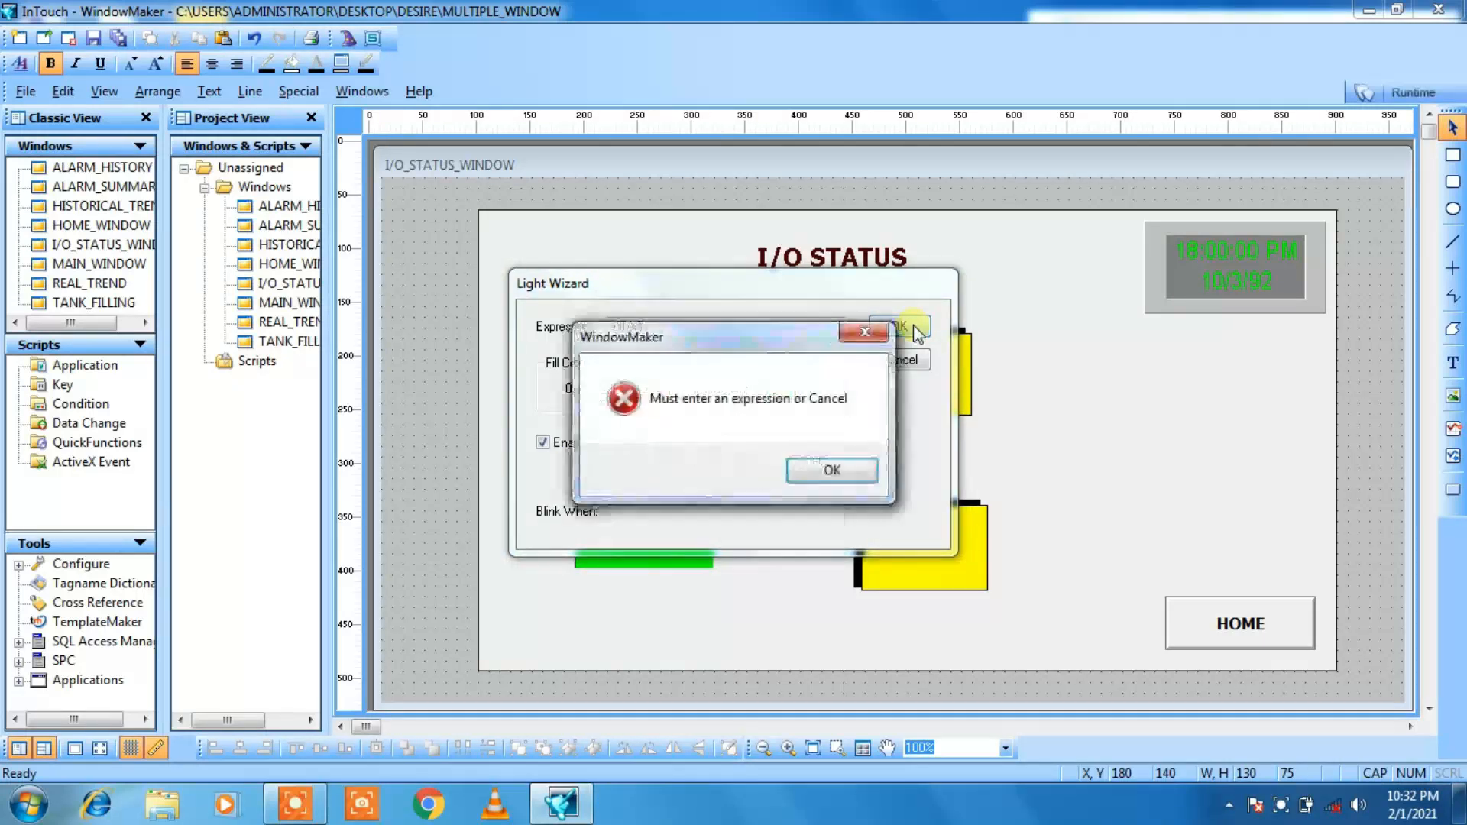
{"action": "left_click", "coordinate": [810, 470]}
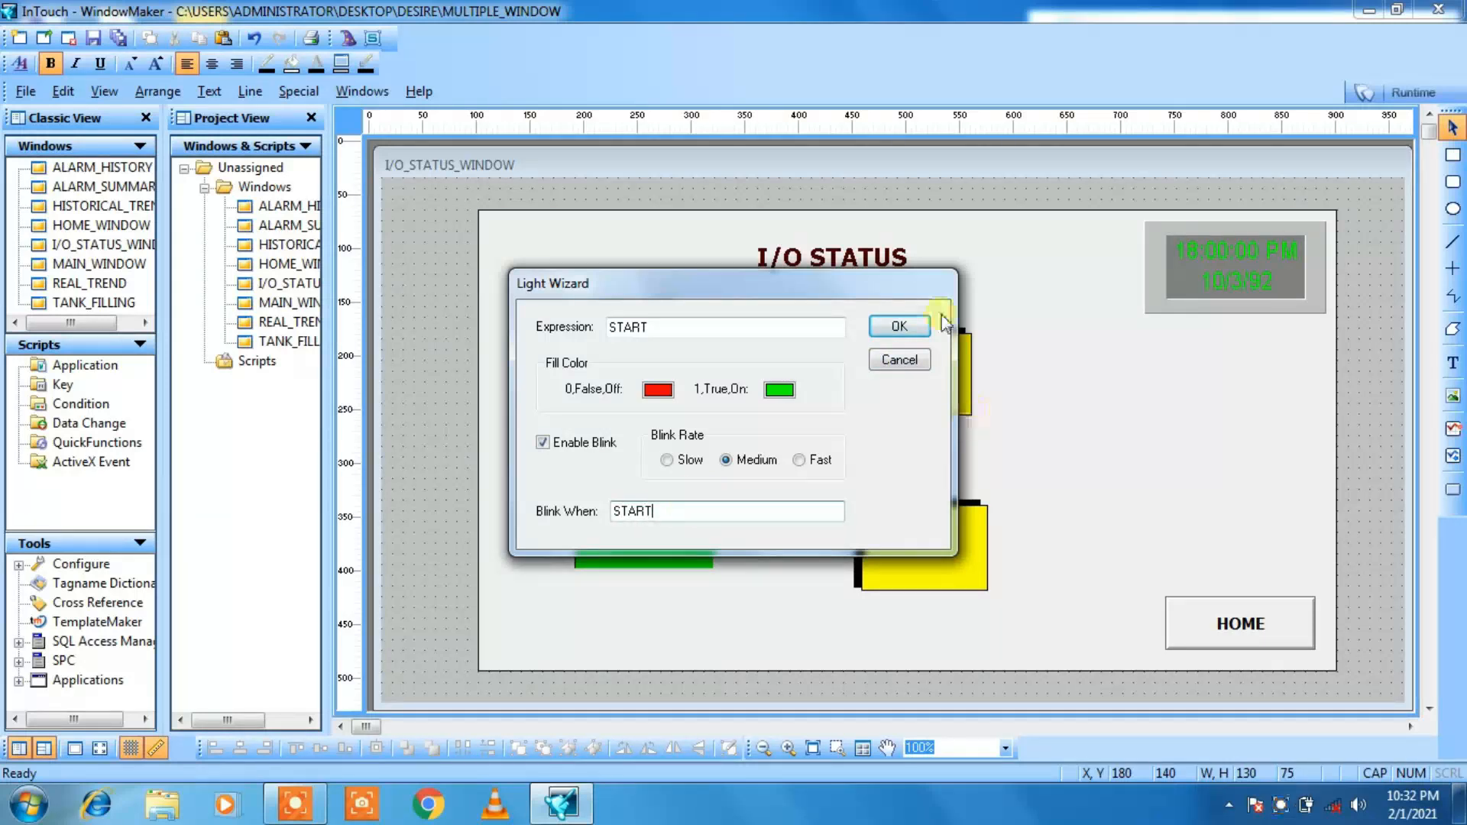
{"action": "left_click", "coordinate": [903, 328]}
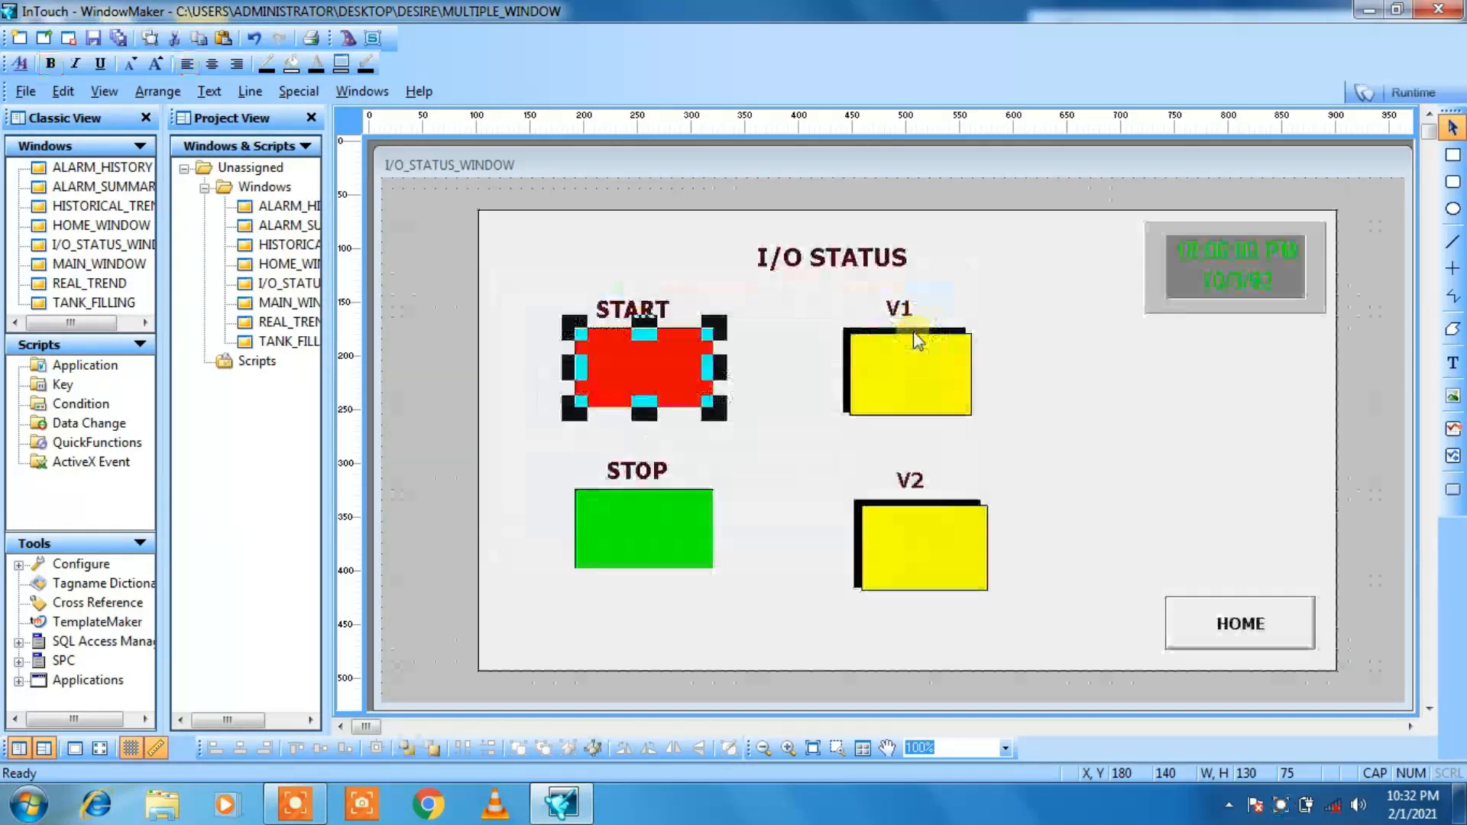
{"action": "left_click", "coordinate": [757, 390]}
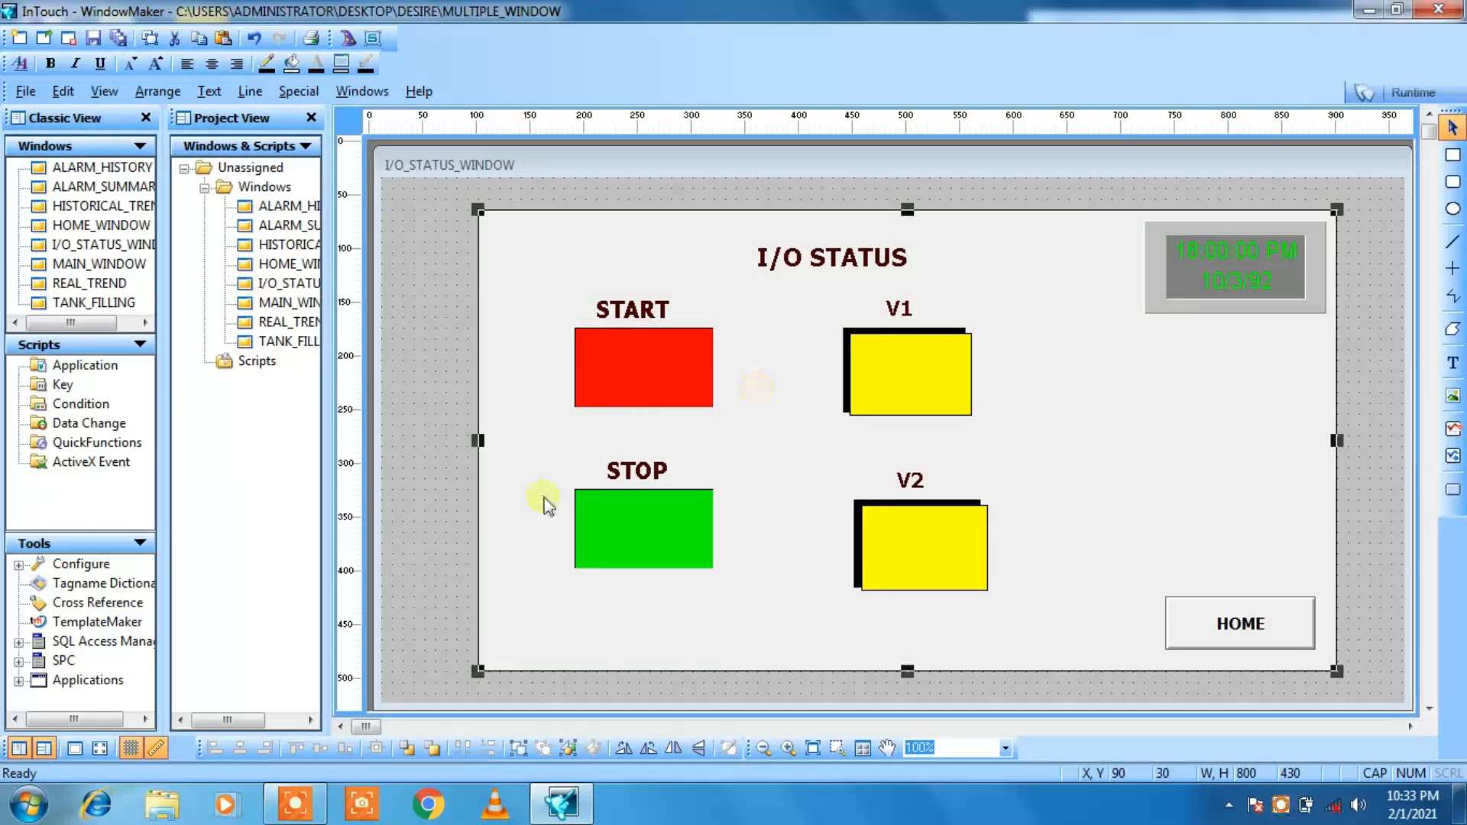
Step: Give the STOP light the expression STOP, a red fill when off and a green fill when on
{"action": "double_click", "coordinate": [630, 513]}
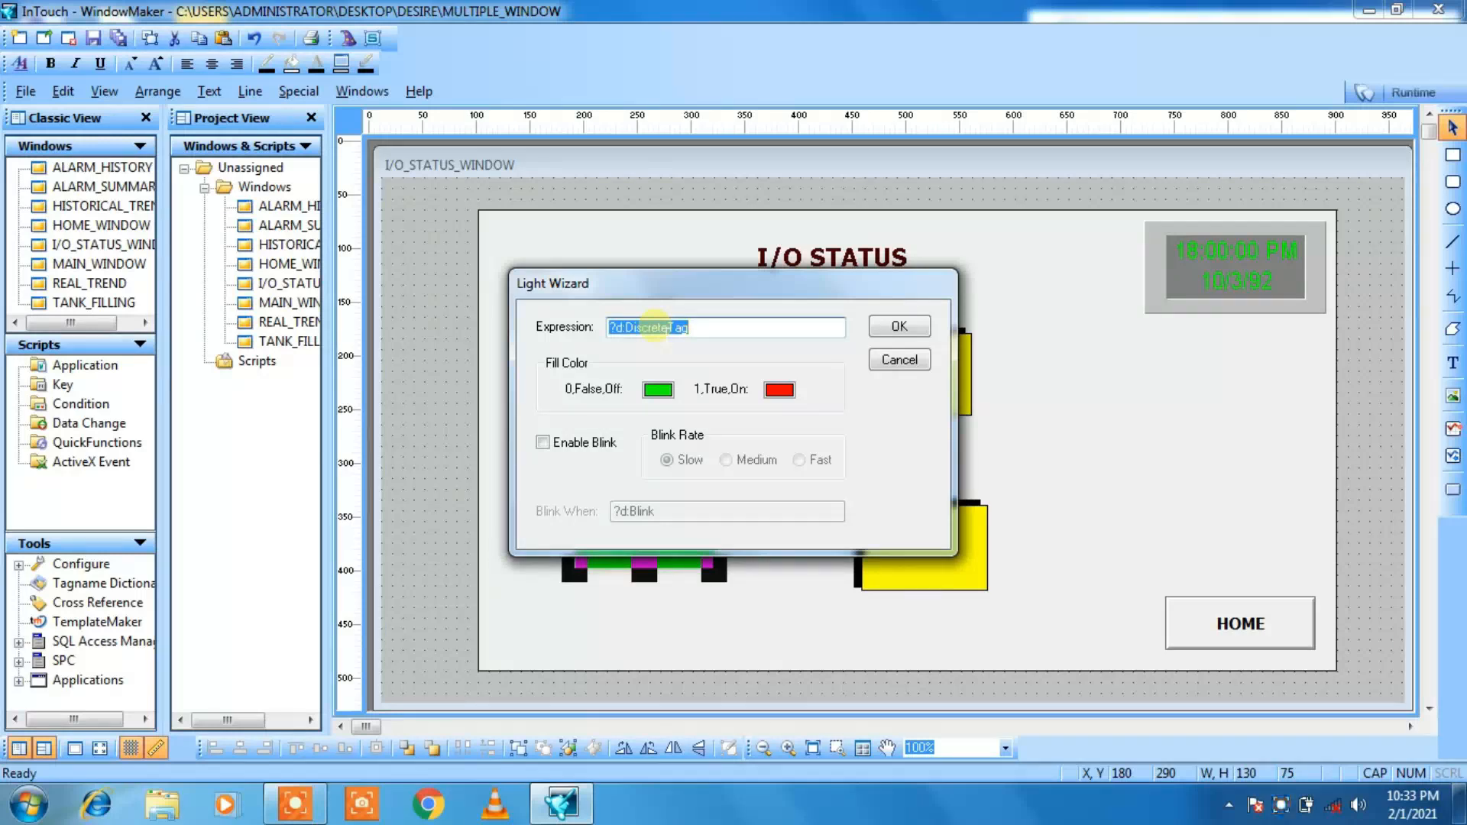
{"action": "type", "text": "STOP"}
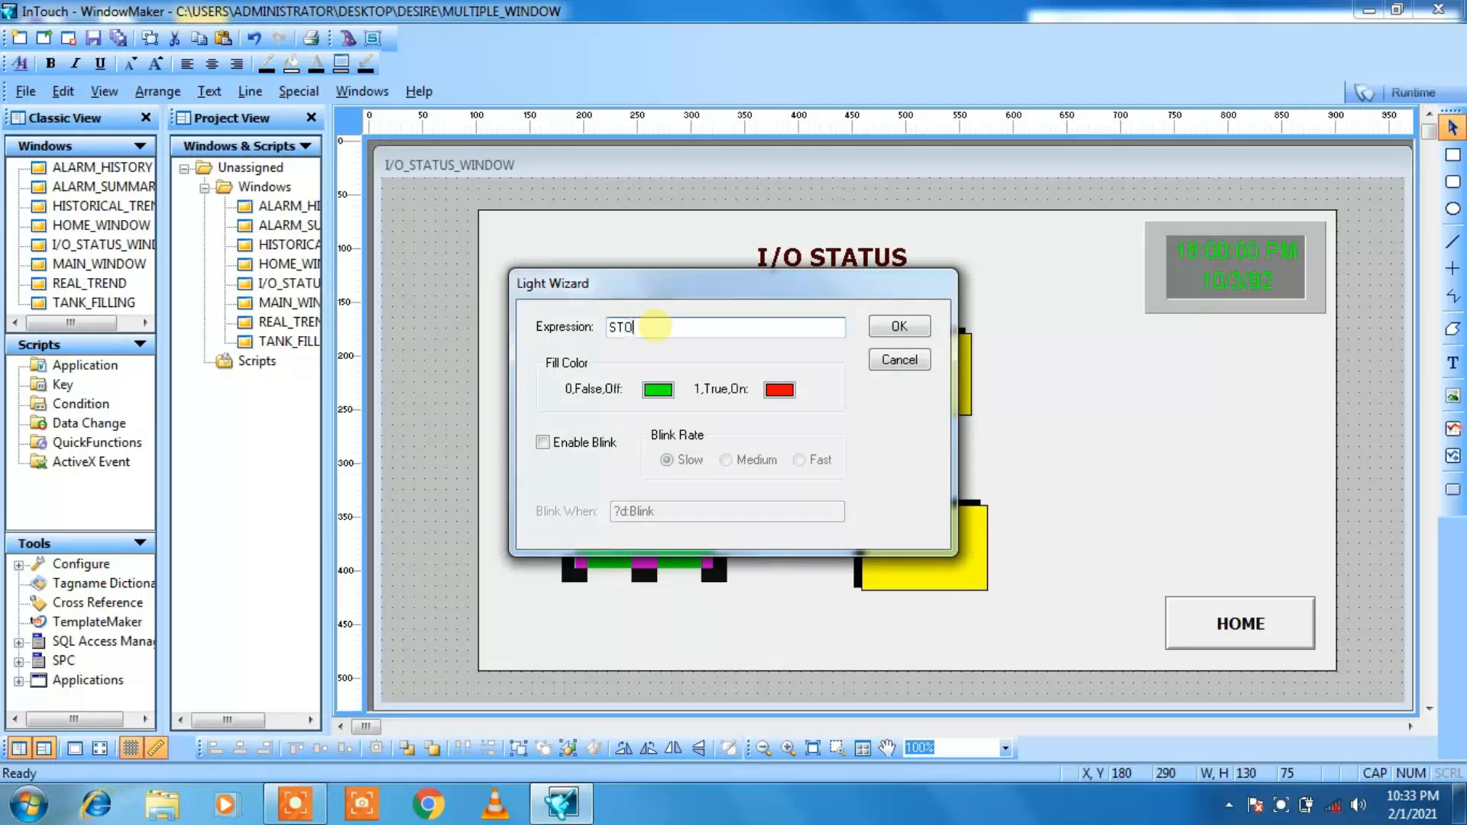
{"action": "left_click", "coordinate": [658, 390]}
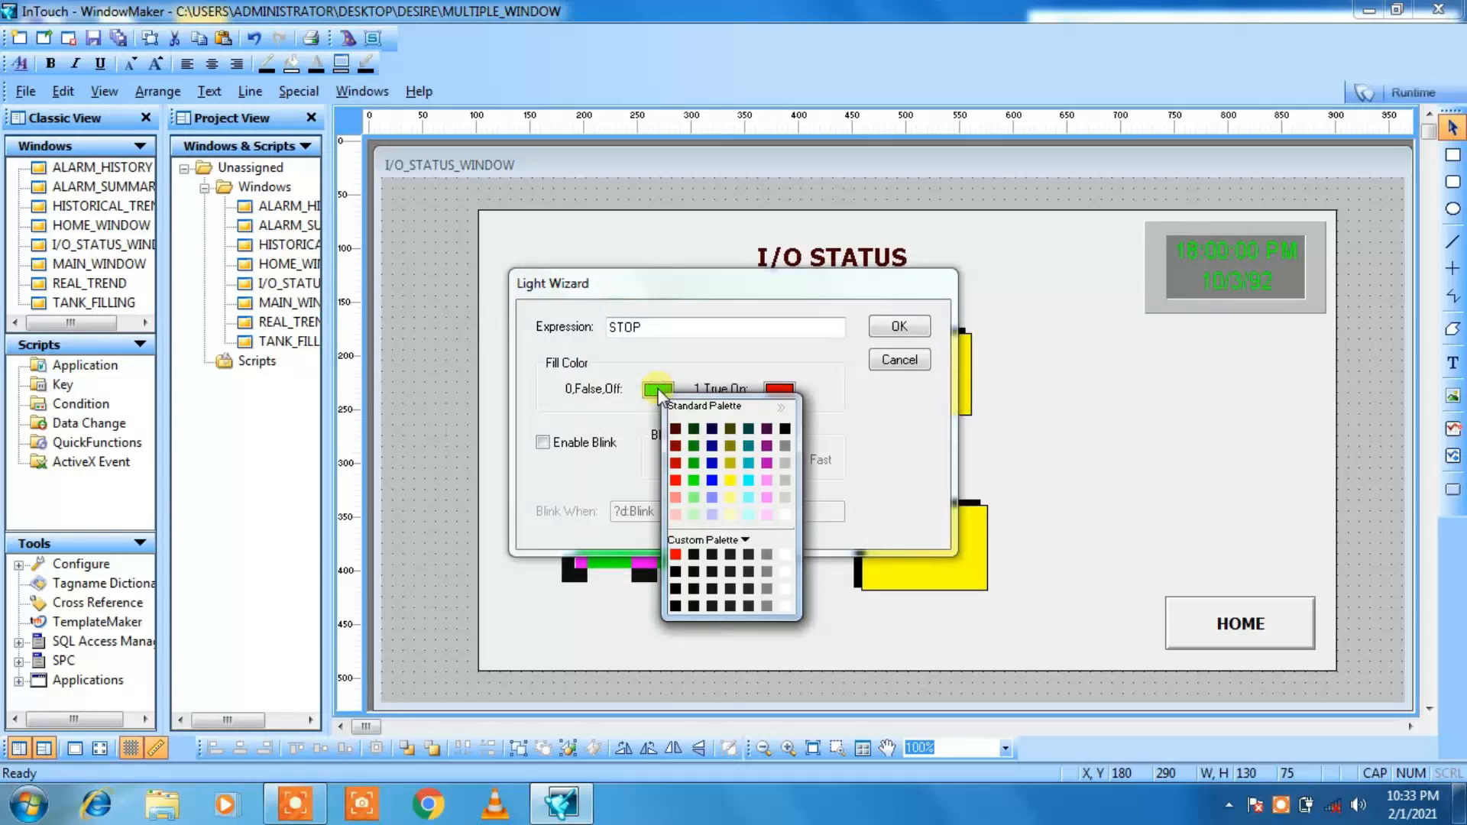
{"action": "left_click", "coordinate": [675, 481]}
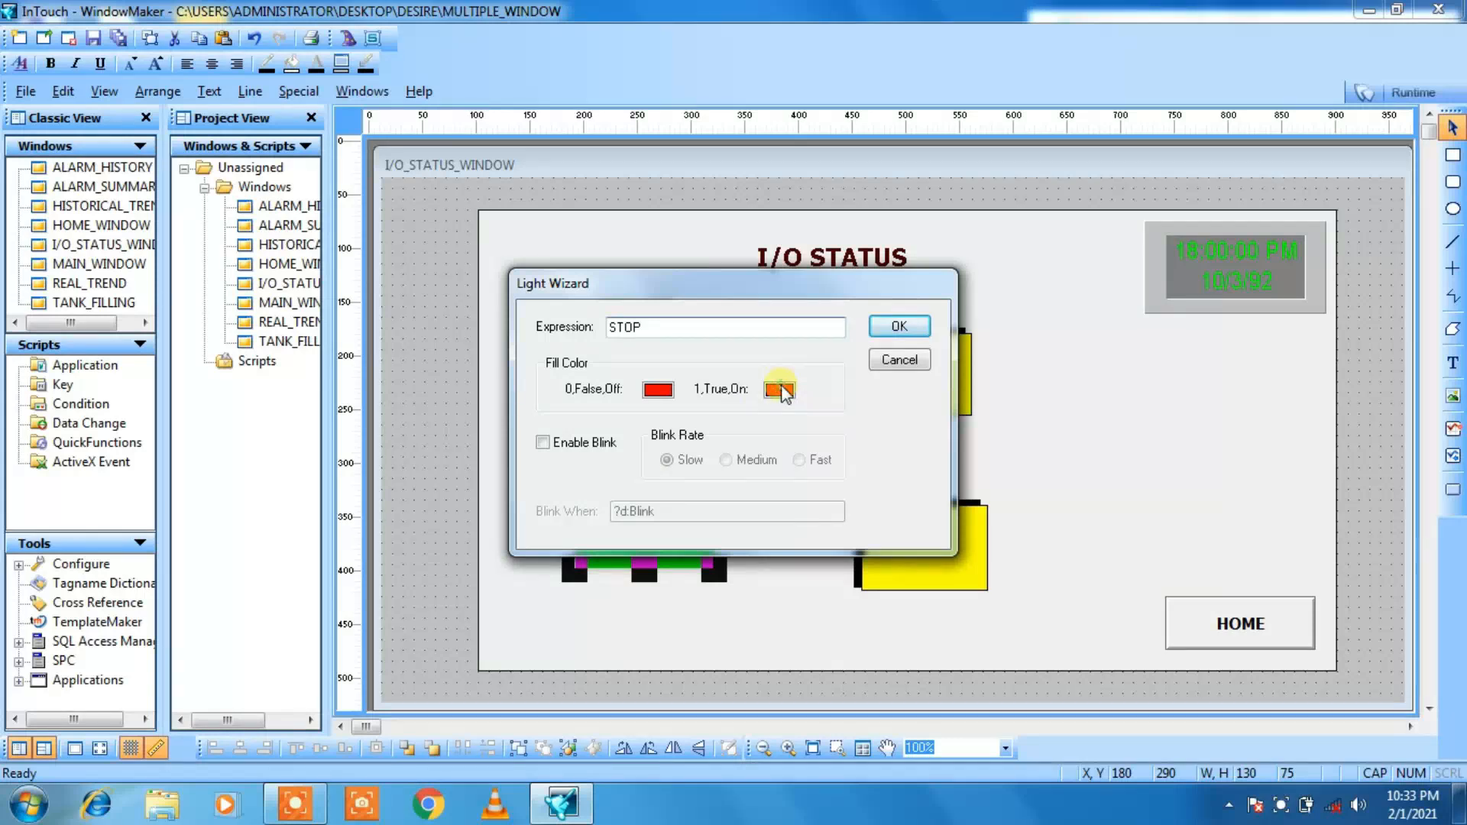
{"action": "left_click", "coordinate": [779, 390]}
{"action": "left_click", "coordinate": [816, 480]}
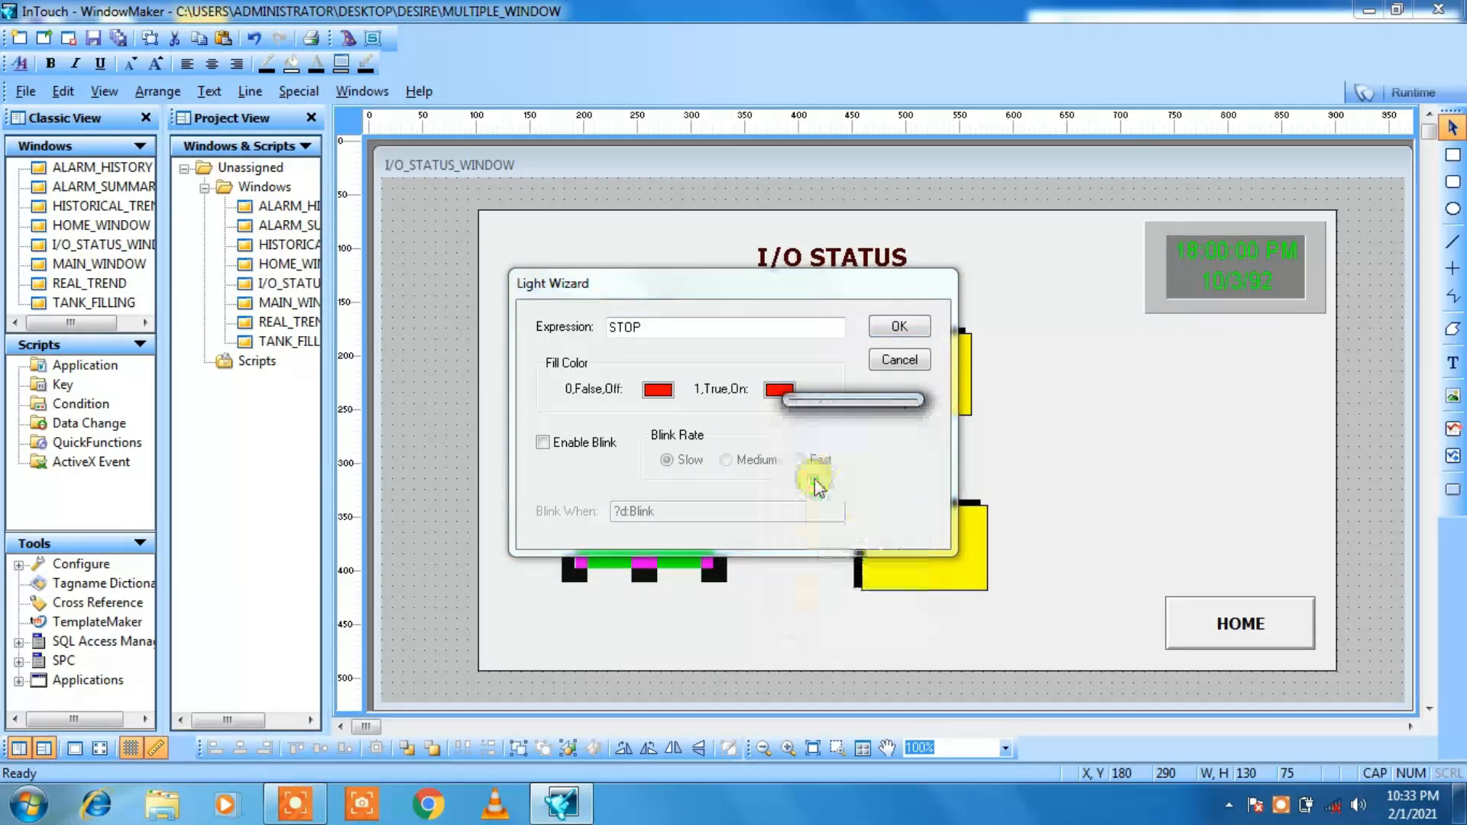
Step: Enable Medium-rate blinking on the STOP light with the blink condition STOP, and apply its settings
{"action": "left_click", "coordinate": [543, 443]}
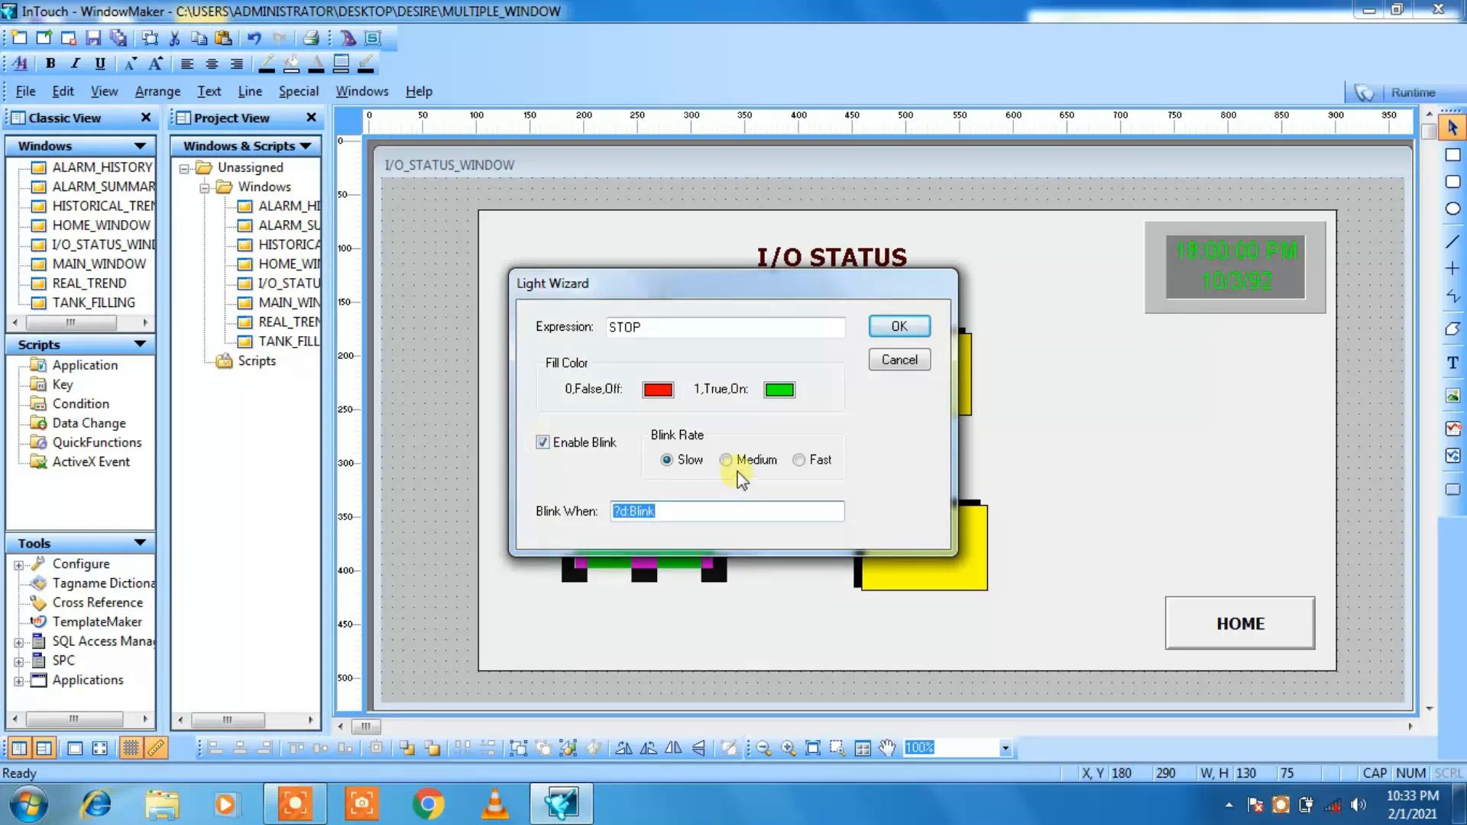
{"action": "left_click", "coordinate": [727, 461]}
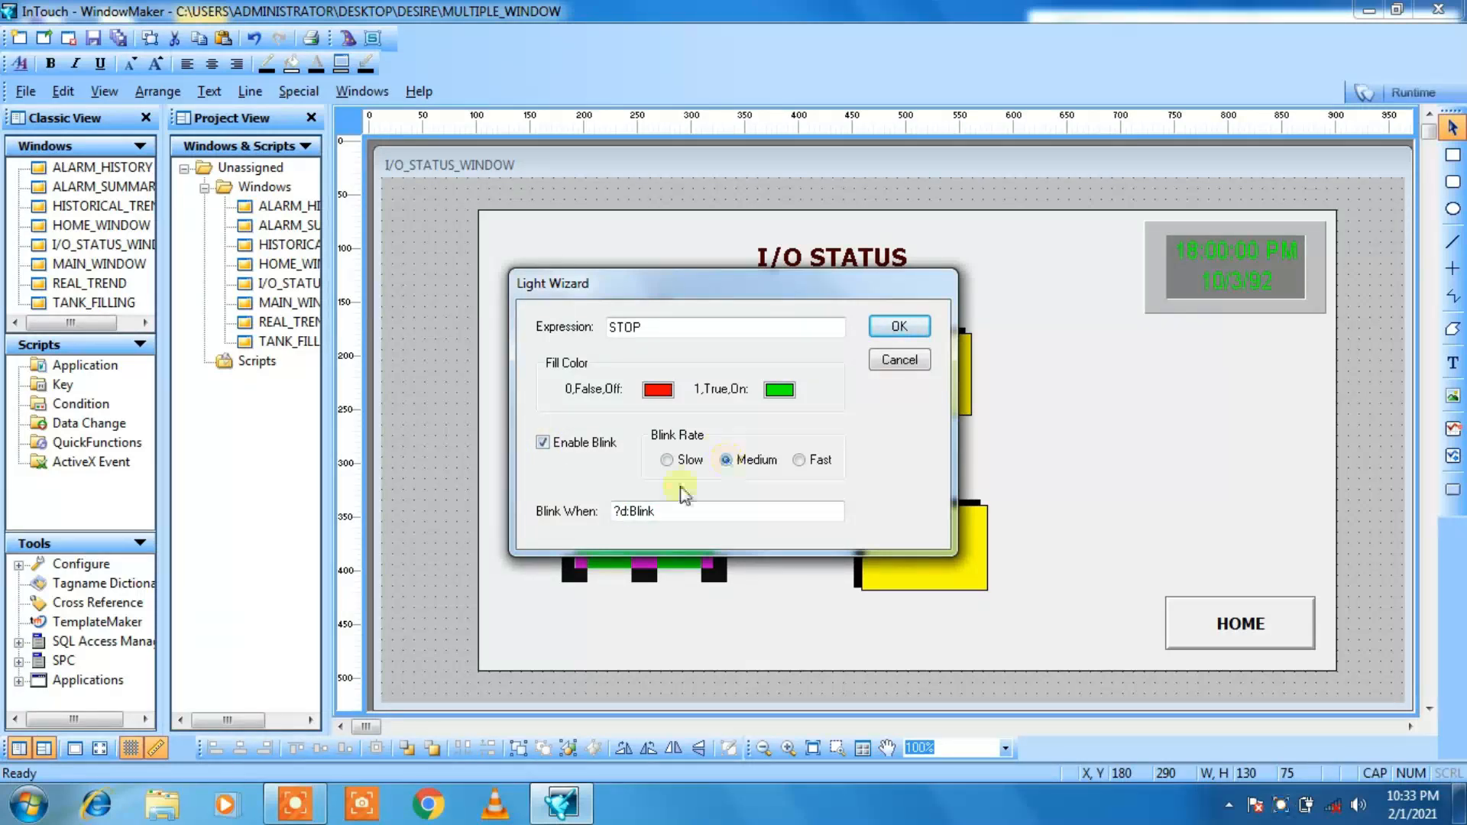
{"action": "left_click", "coordinate": [671, 510]}
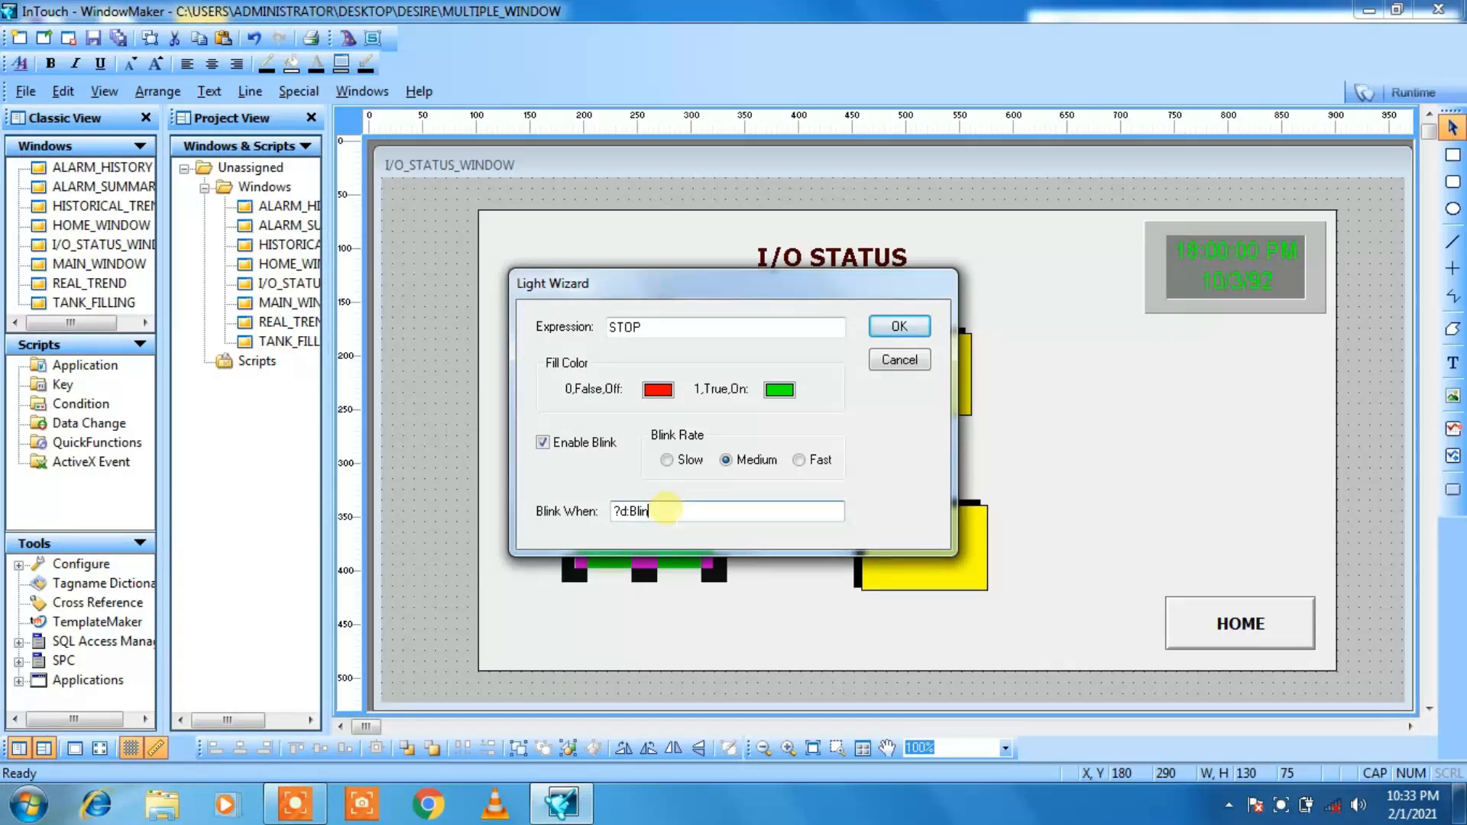
{"action": "key", "text": "BackSpace"}
{"action": "key", "text": "BackSpace"}
{"action": "key", "text": "BackSpace"}
{"action": "key", "text": "BackSpace"}
{"action": "key", "text": "BackSpace"}
{"action": "key", "text": "BackSpace"}
{"action": "key", "text": "BackSpace"}
{"action": "key", "text": "BackSpace"}
{"action": "type", "text": "STOP"}
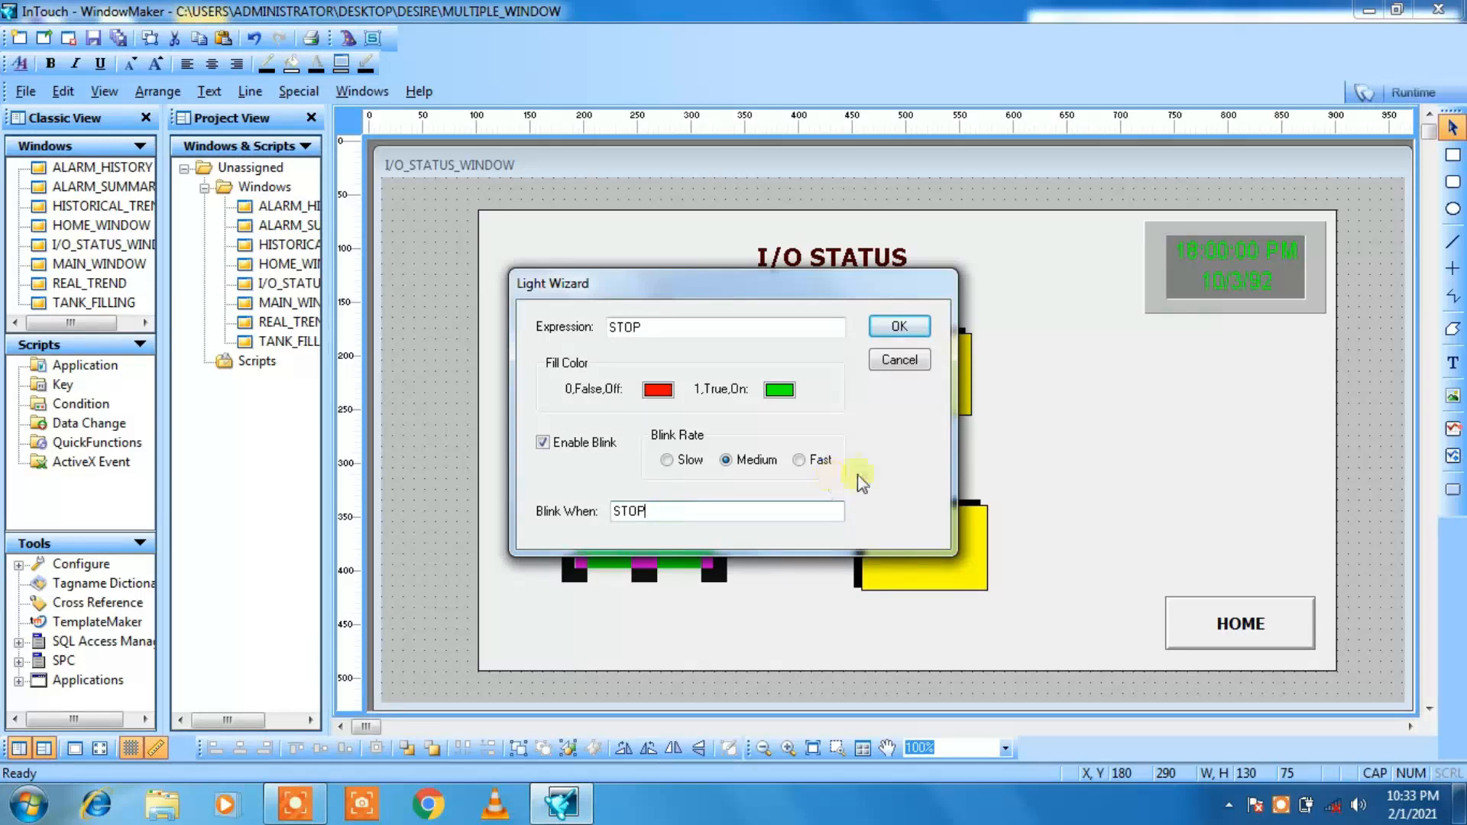
{"action": "left_click", "coordinate": [884, 330]}
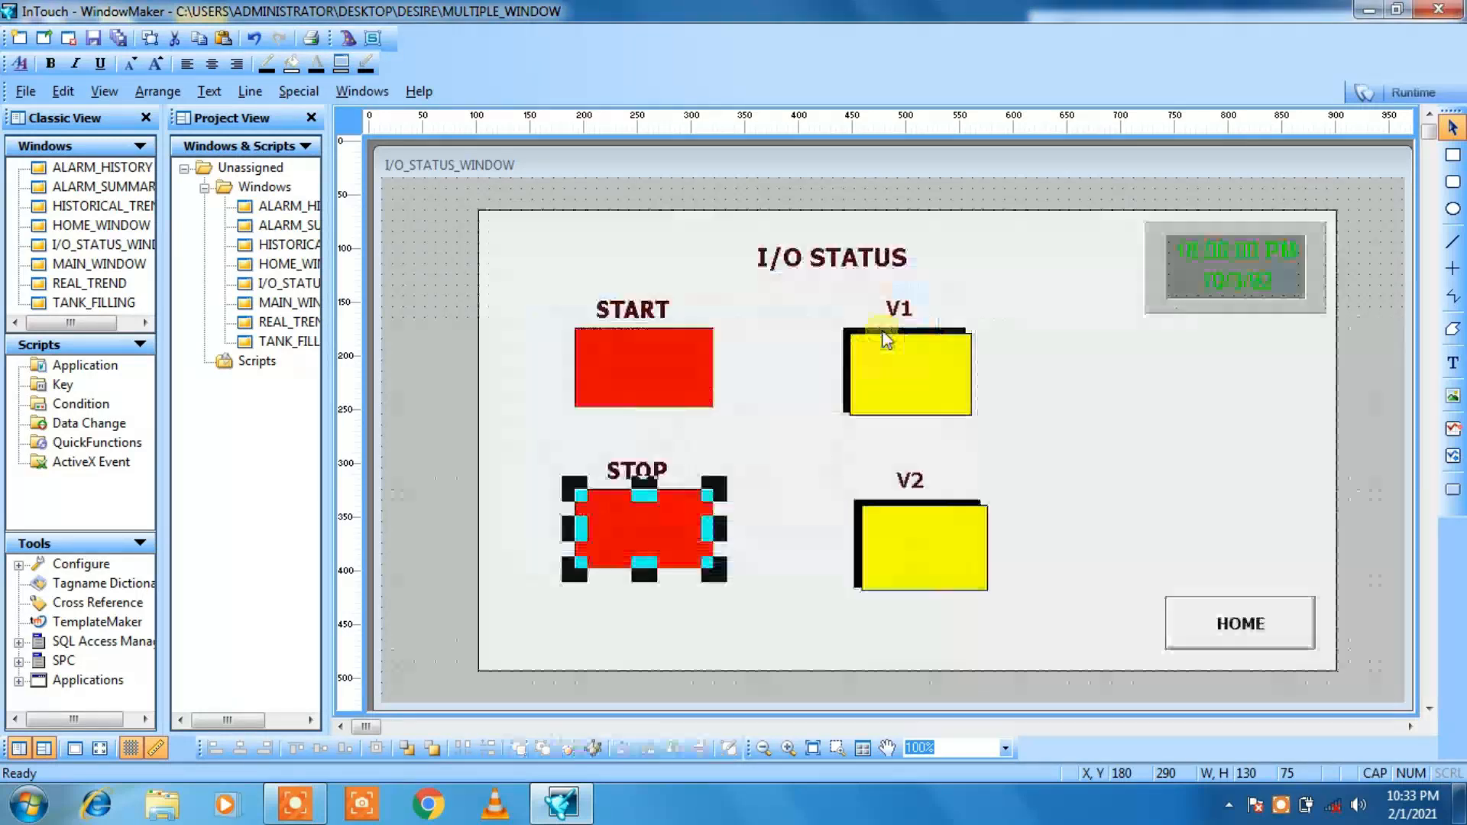
{"action": "left_click", "coordinate": [729, 461]}
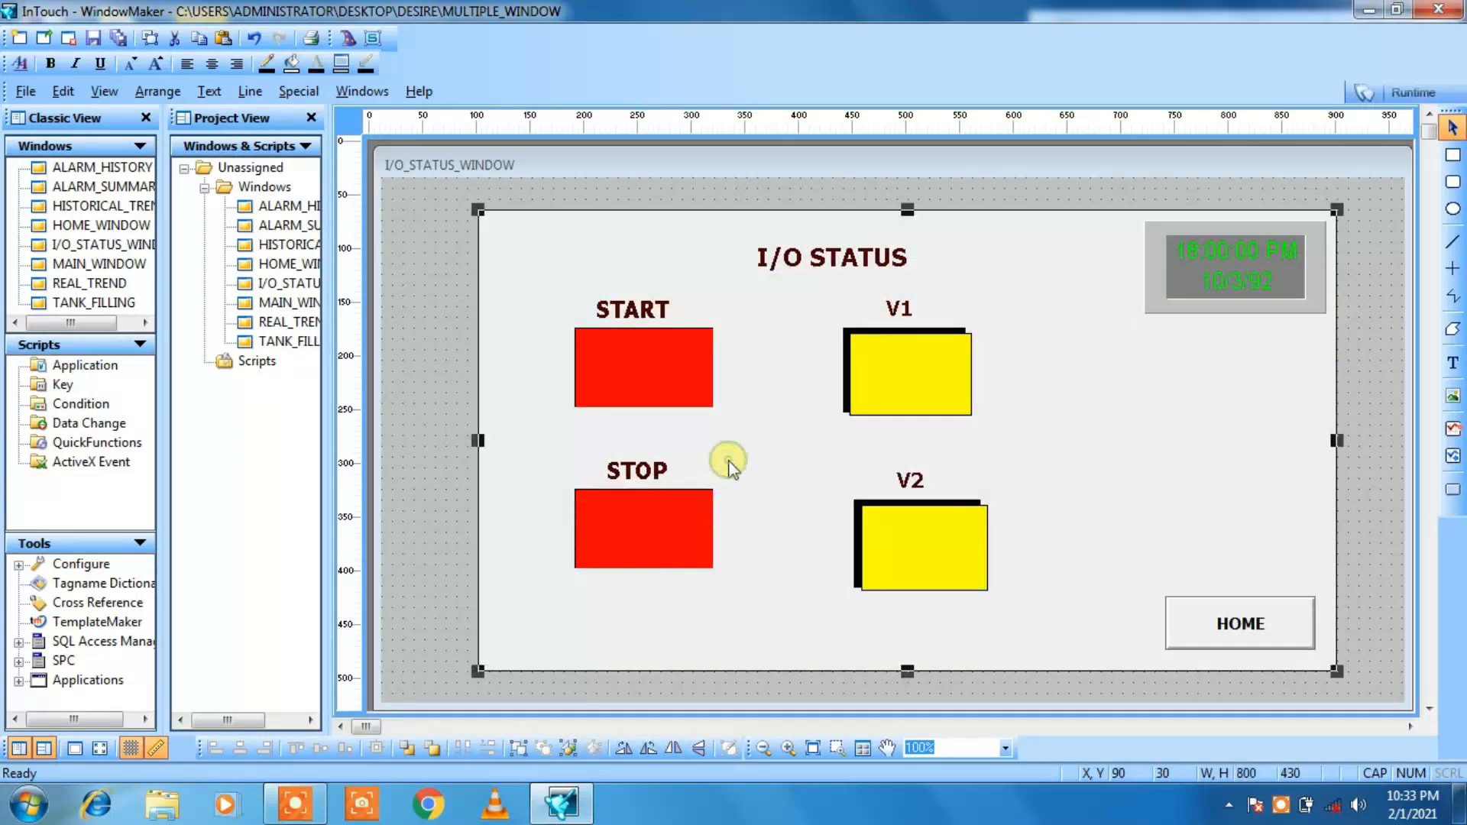
Step: Give the V1 light the expression V1, a red fill when off and a green fill when on
{"action": "double_click", "coordinate": [891, 405]}
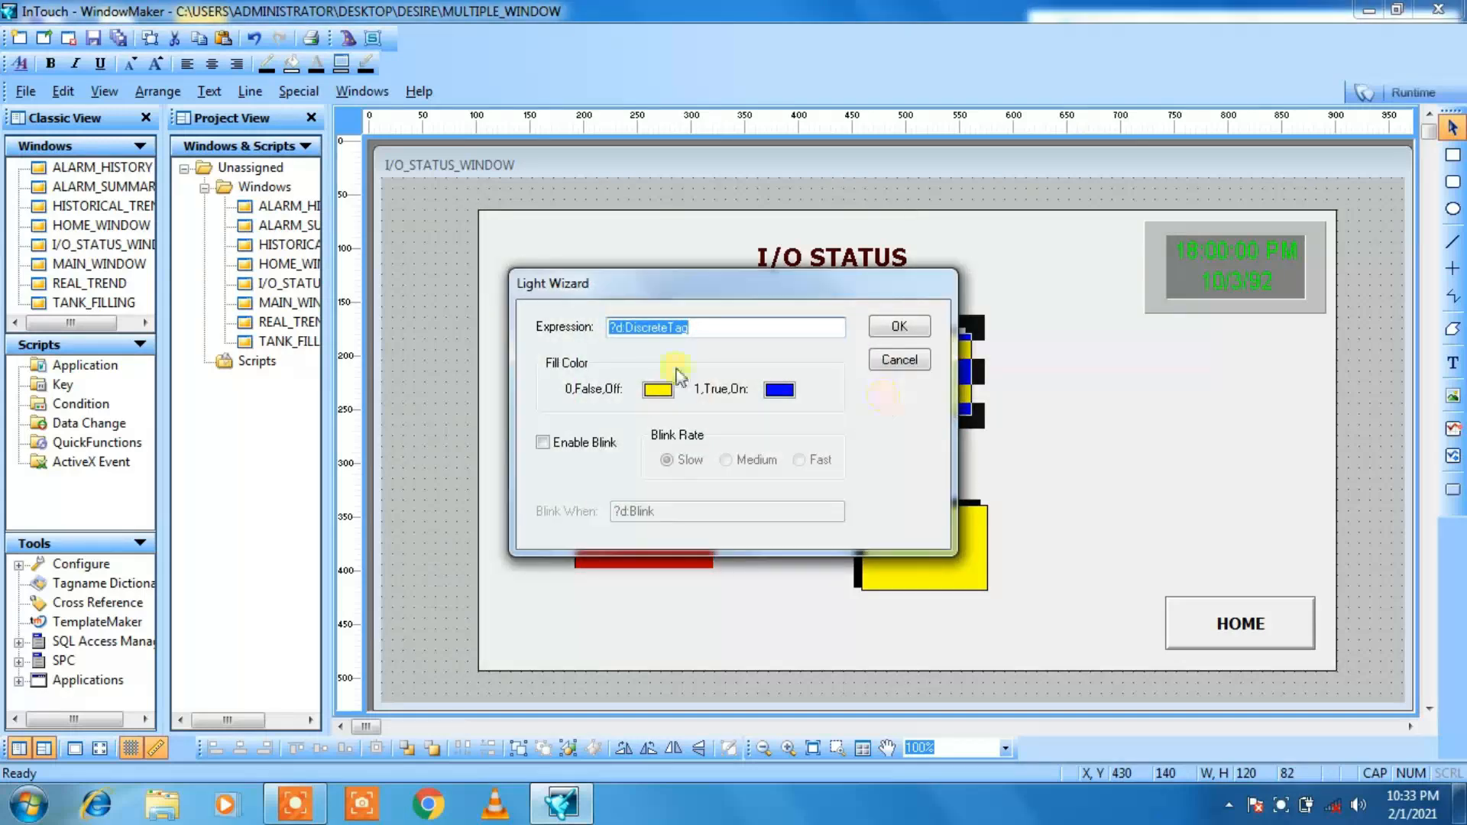
{"action": "type", "text": "V1"}
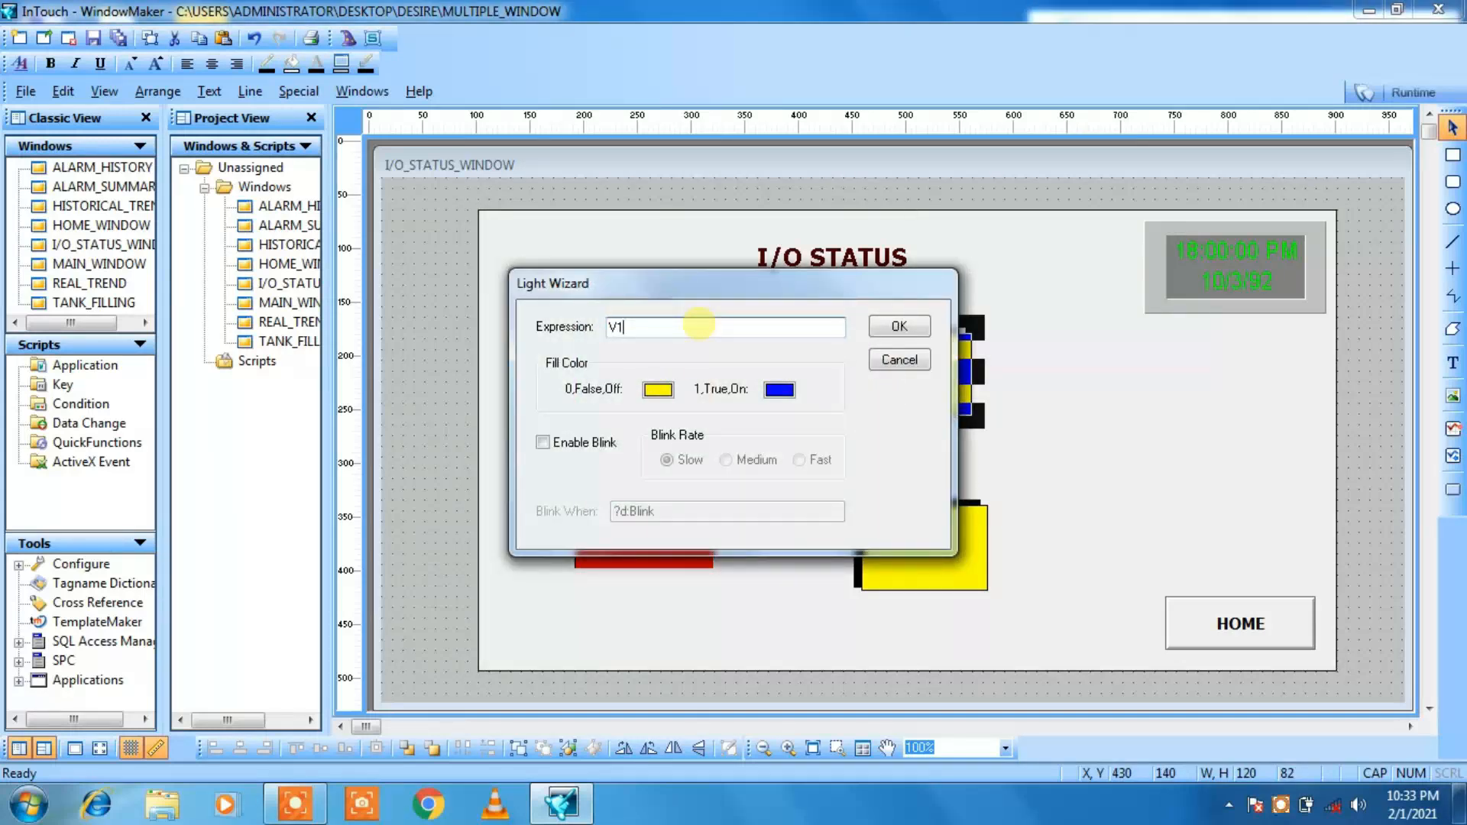
{"action": "left_click", "coordinate": [659, 390]}
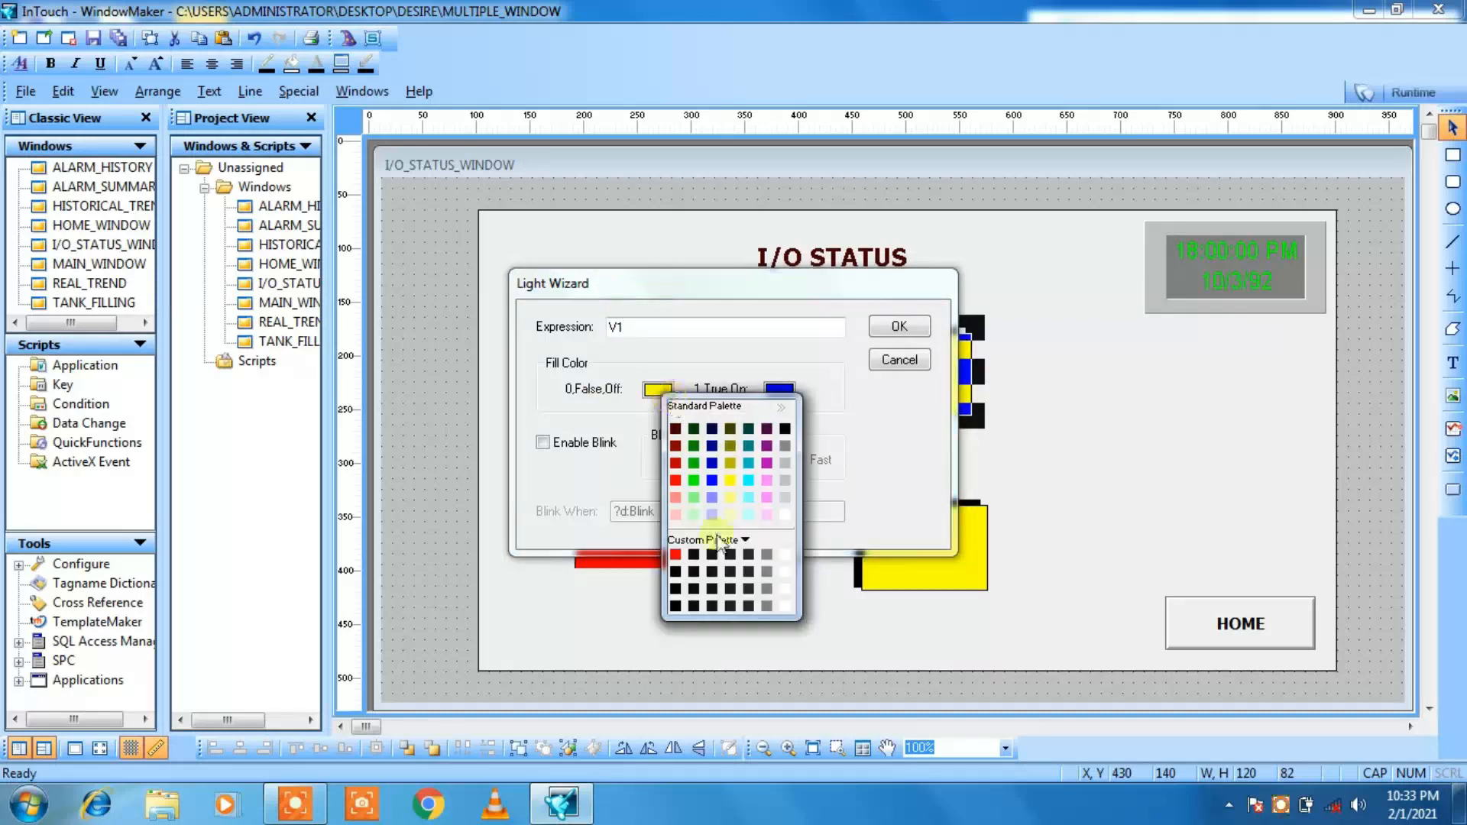
{"action": "left_click", "coordinate": [676, 481]}
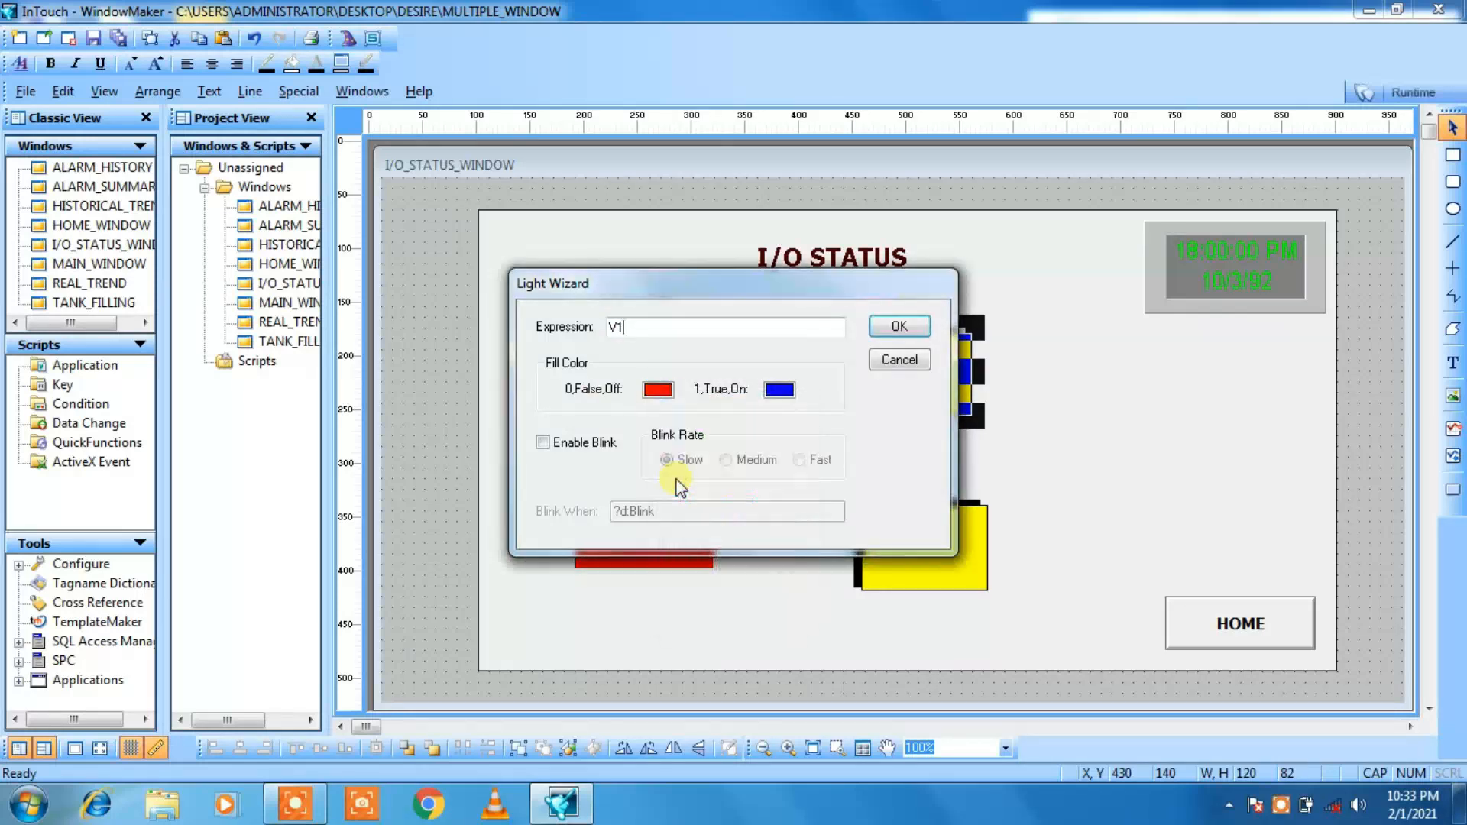
{"action": "left_click", "coordinate": [786, 391]}
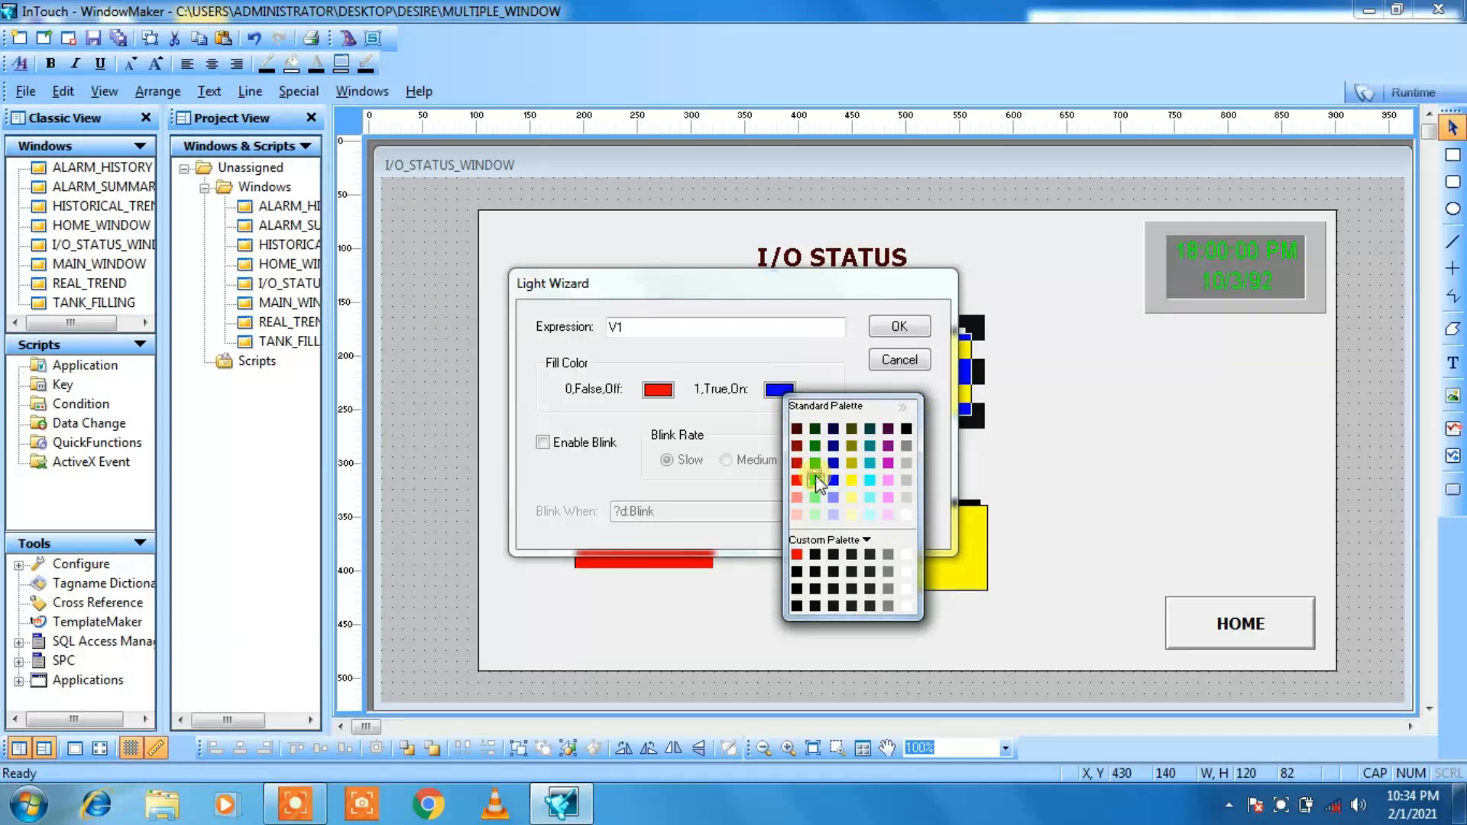
{"action": "left_click", "coordinate": [816, 480]}
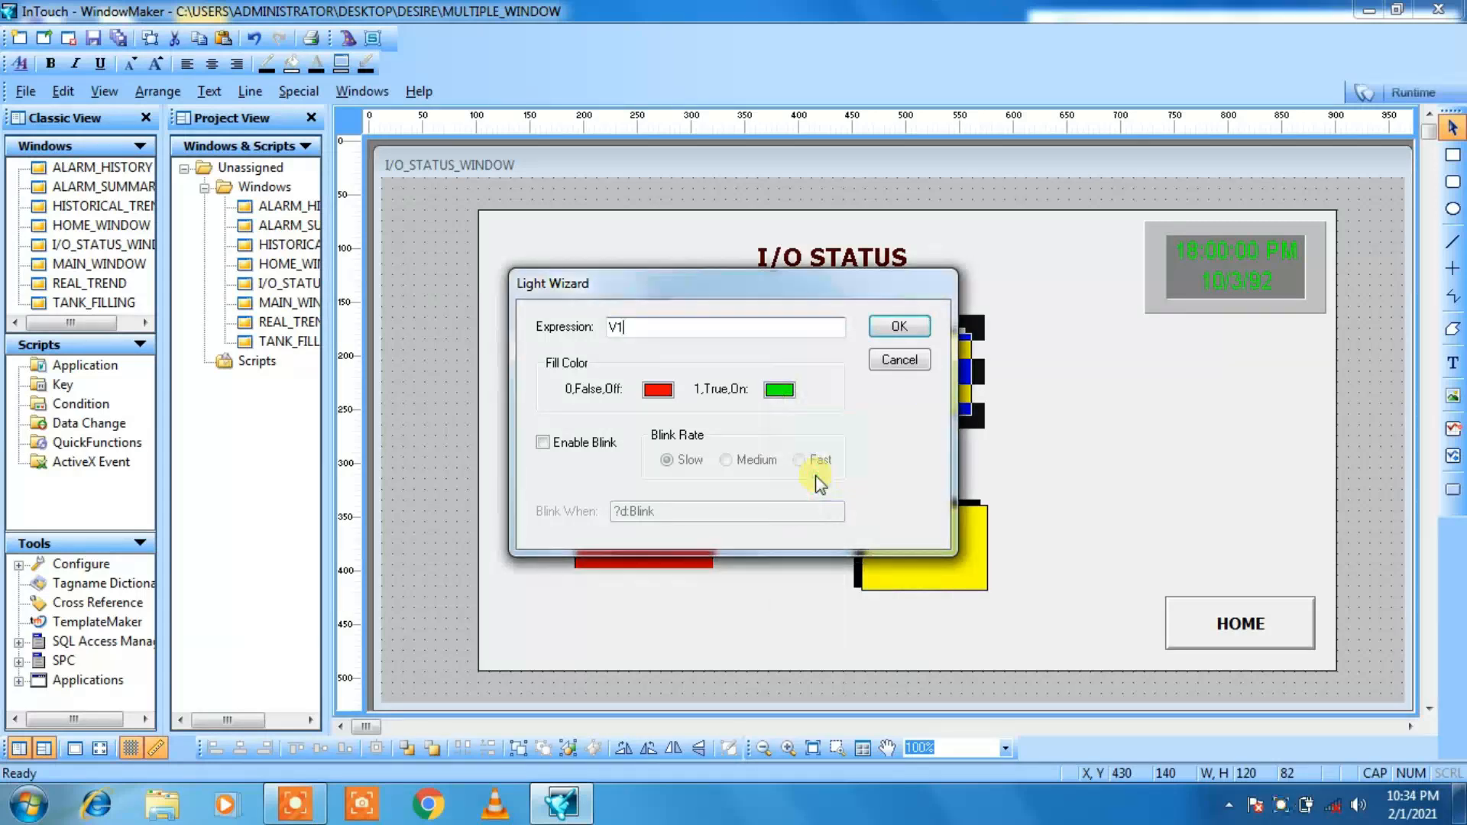
Step: Enable Medium-rate blinking on the V1 light with the blink condition V1, and apply its settings
{"action": "left_click", "coordinate": [542, 443]}
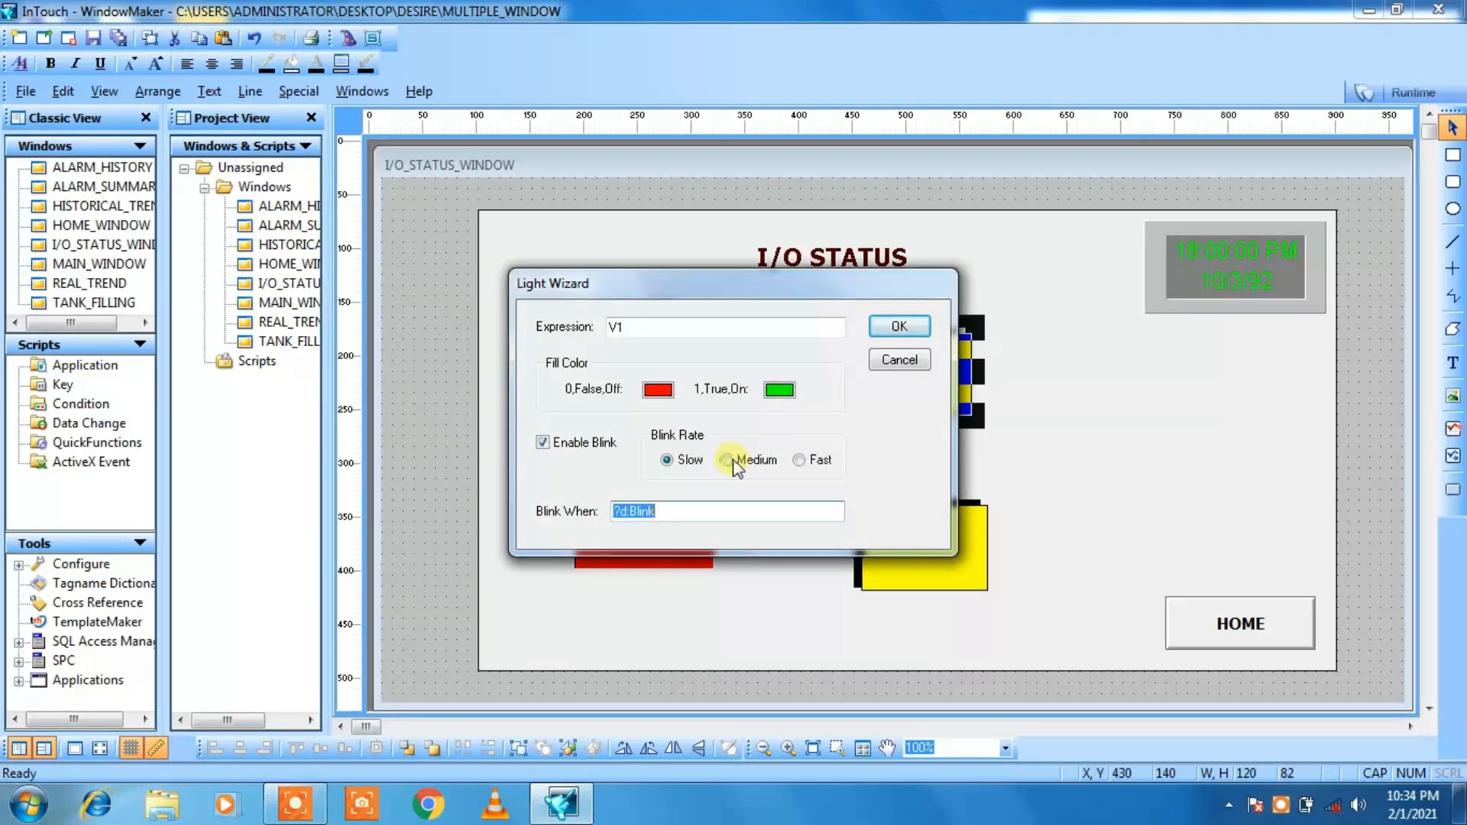
{"action": "left_click", "coordinate": [730, 460]}
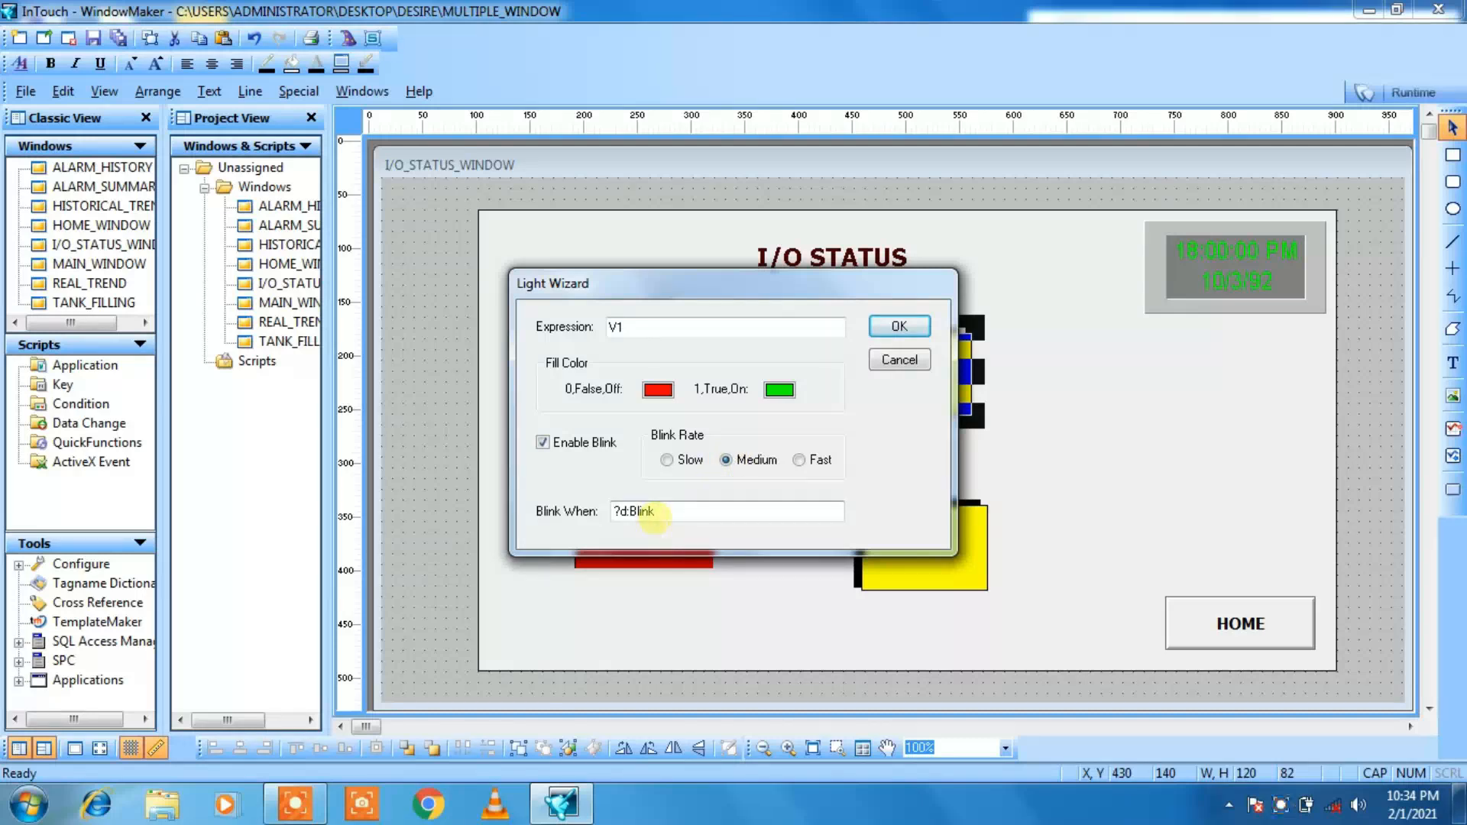
{"action": "left_click", "coordinate": [654, 512]}
{"action": "double_click", "coordinate": [655, 513]}
{"action": "type", "text": "V1"}
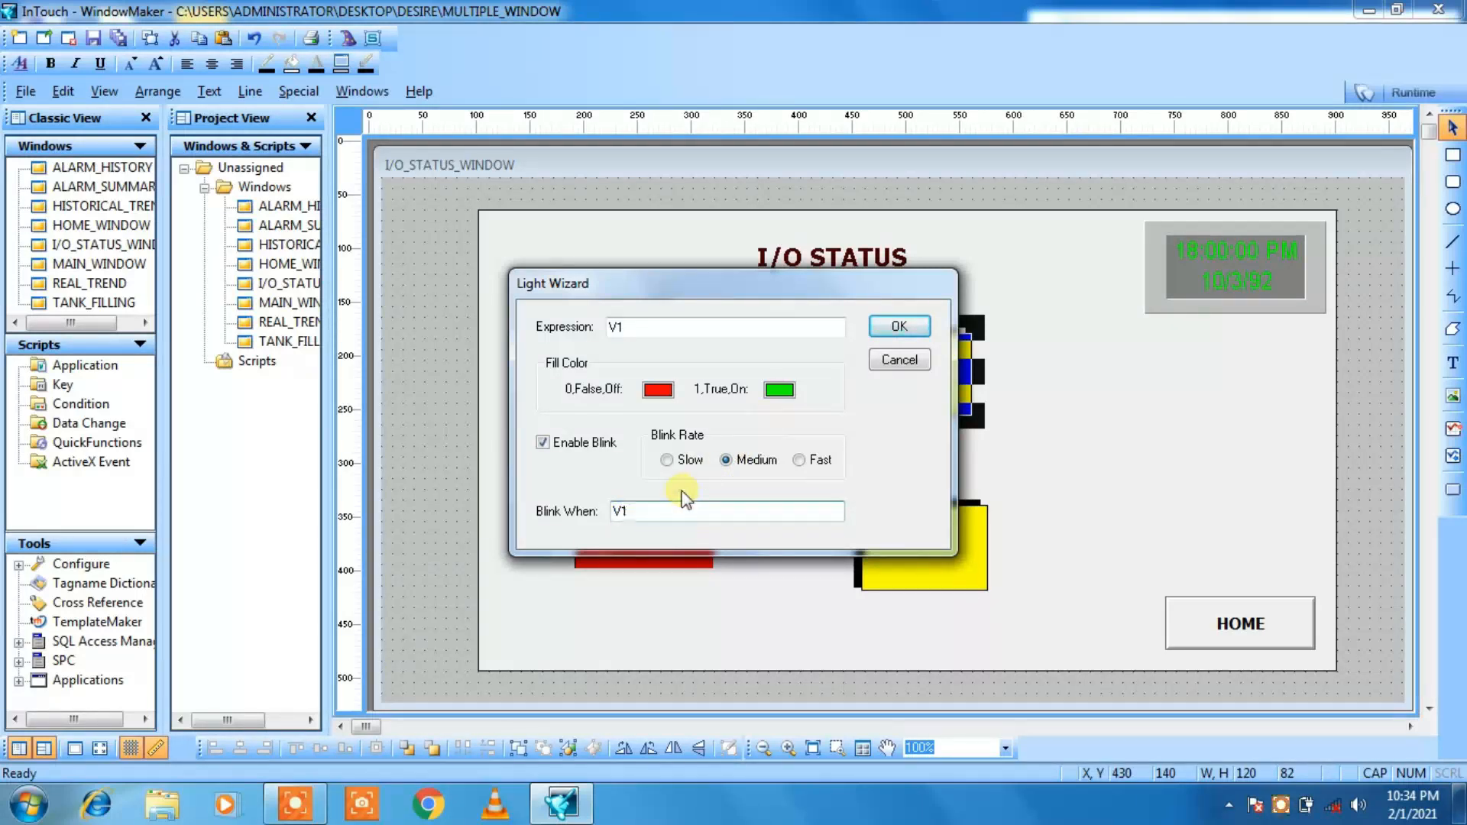
{"action": "left_click", "coordinate": [900, 326]}
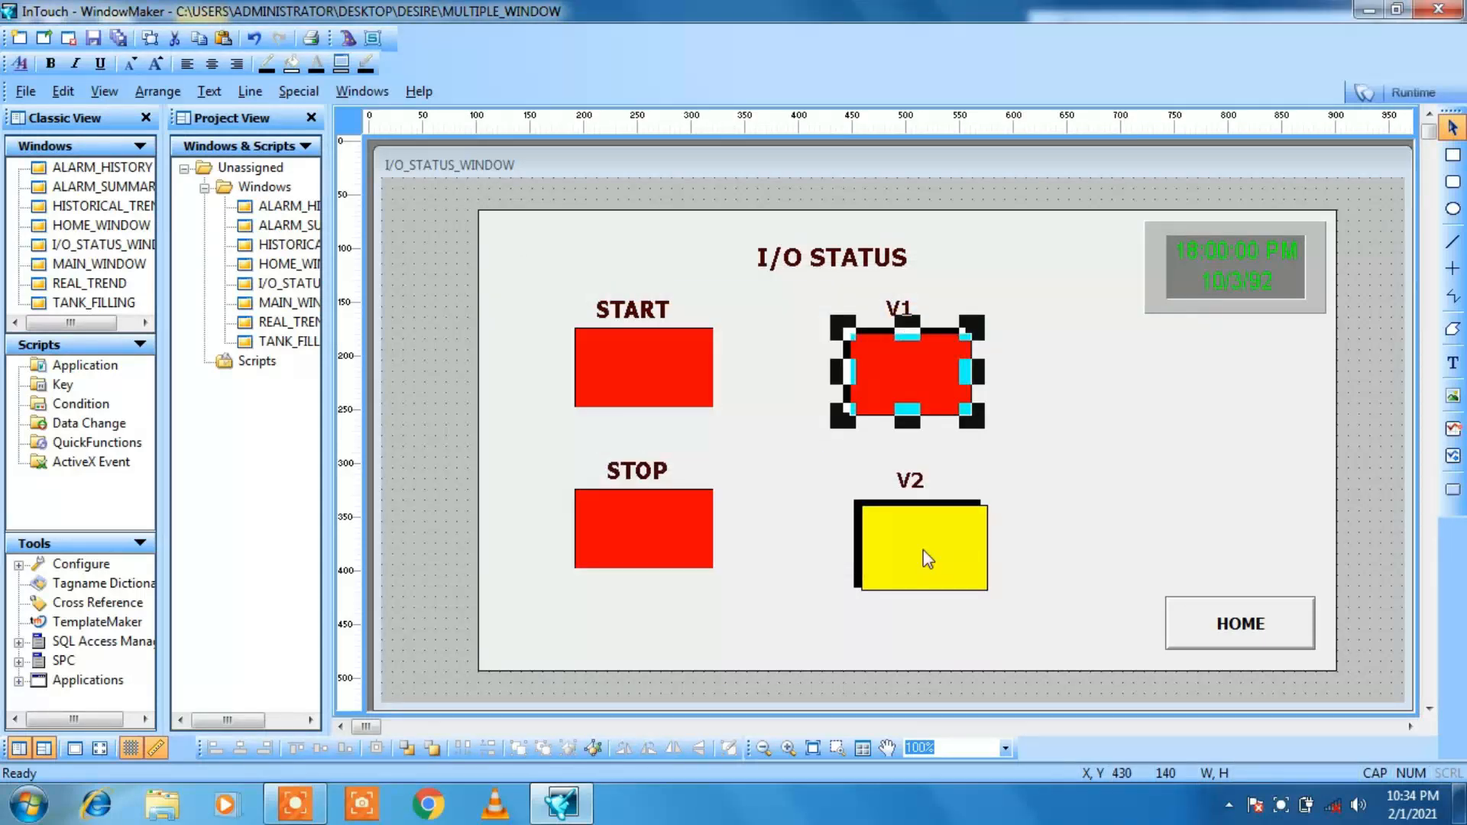
Step: Give the V2 light the expression V2, a red fill when off and a green fill when on
{"action": "double_click", "coordinate": [917, 551]}
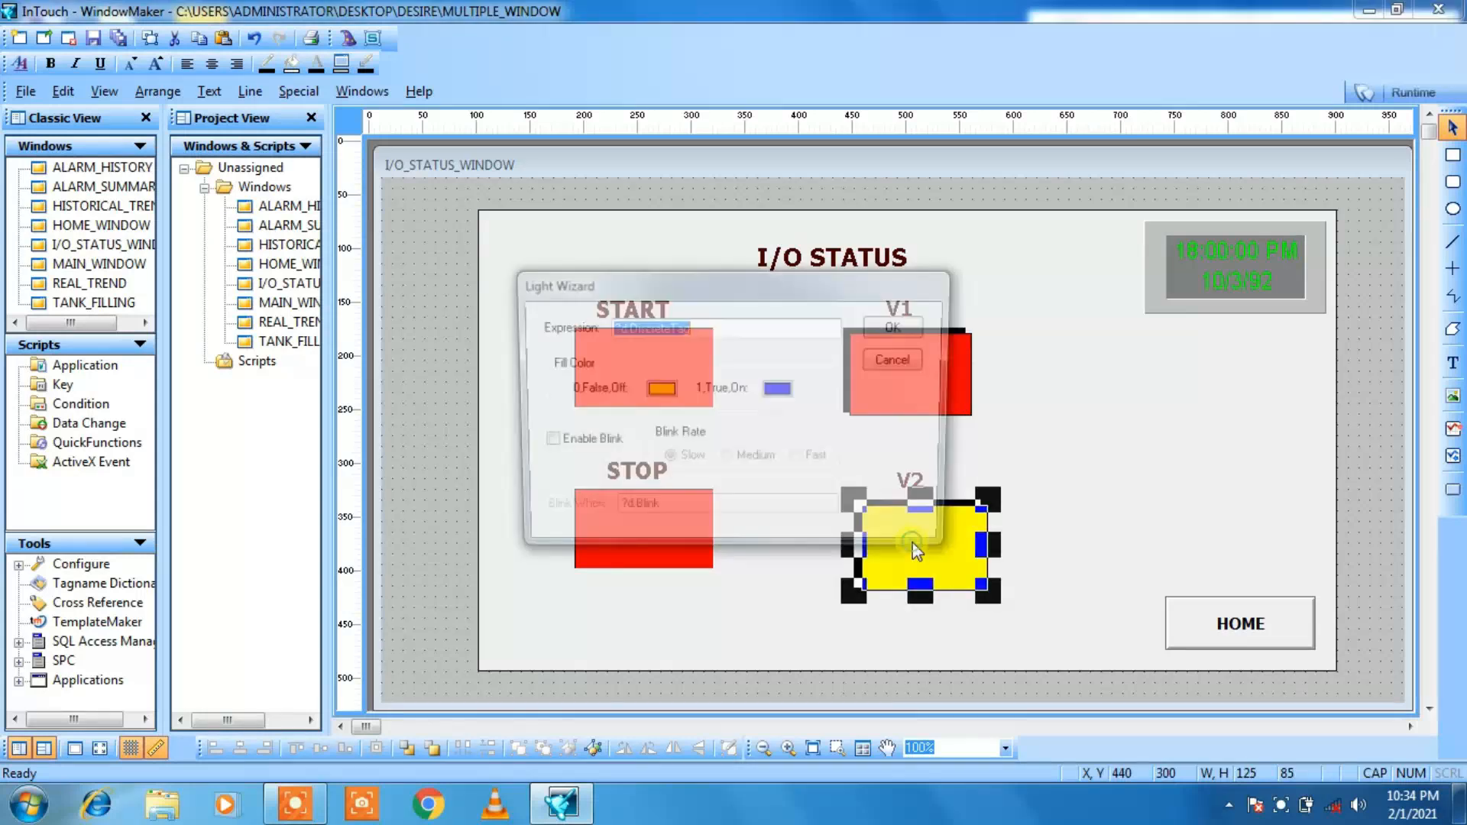
{"action": "type", "text": "V2"}
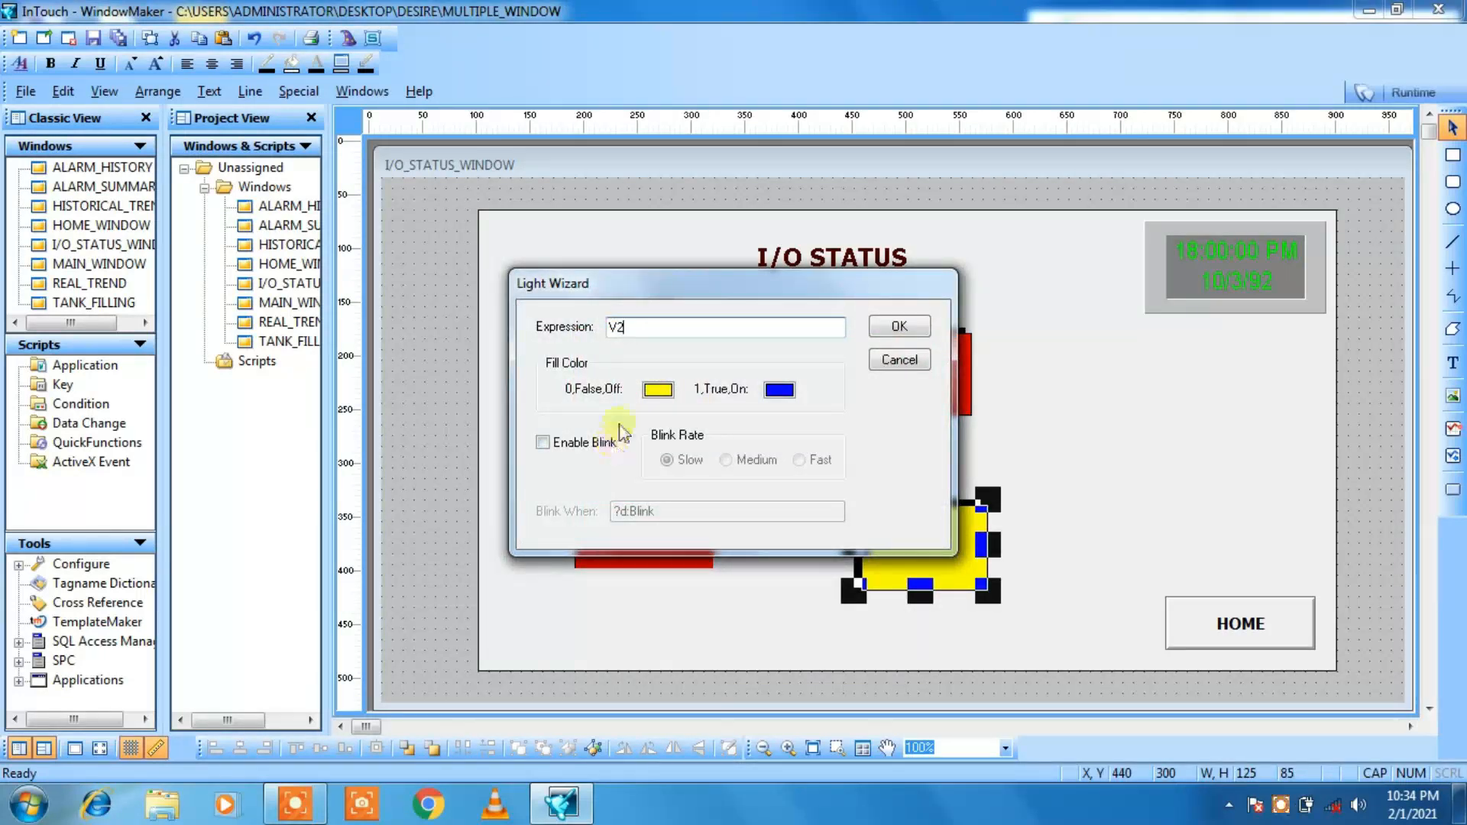
{"action": "left_click", "coordinate": [659, 390]}
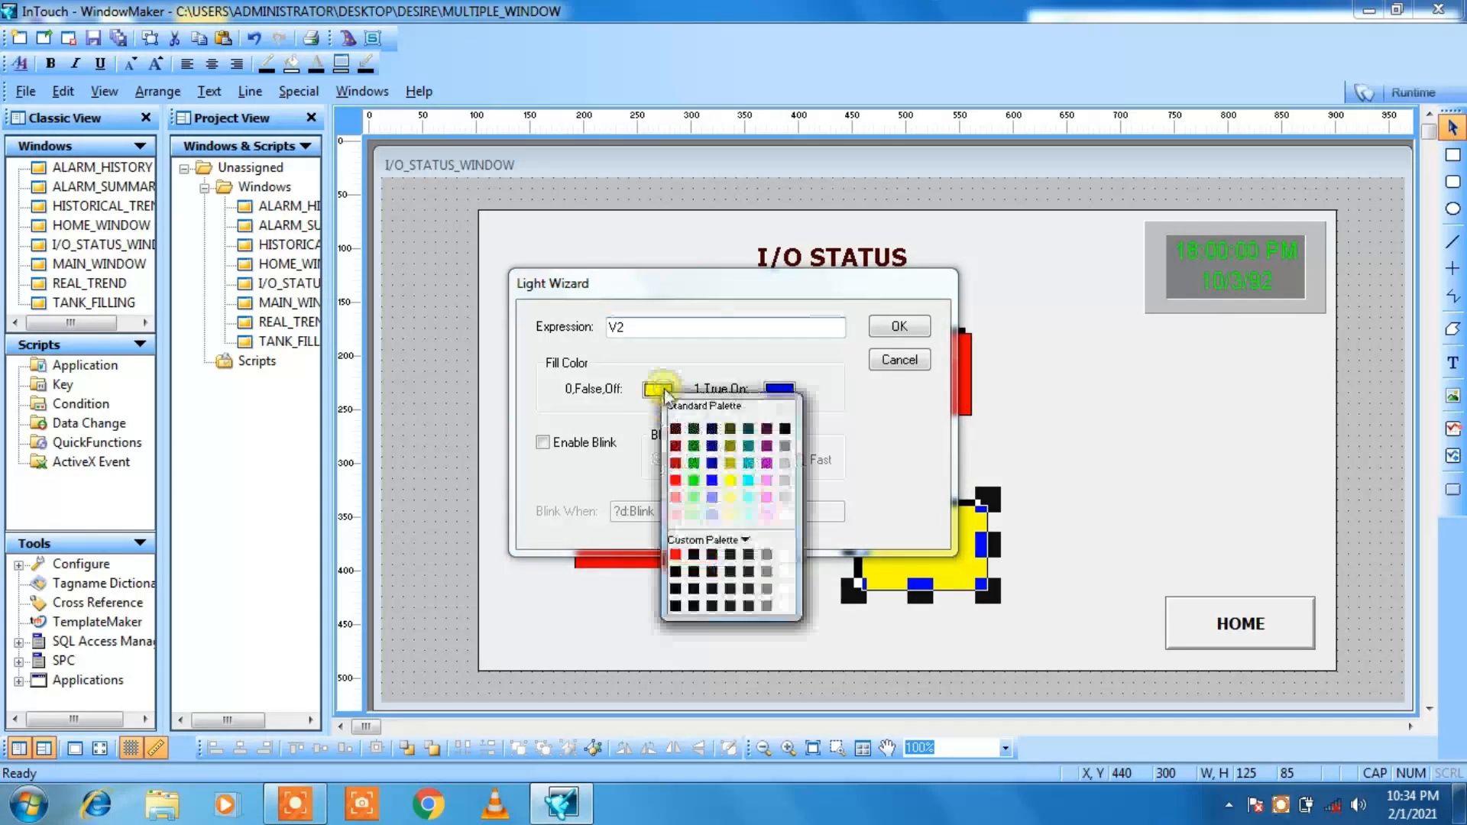
{"action": "left_click", "coordinate": [677, 478]}
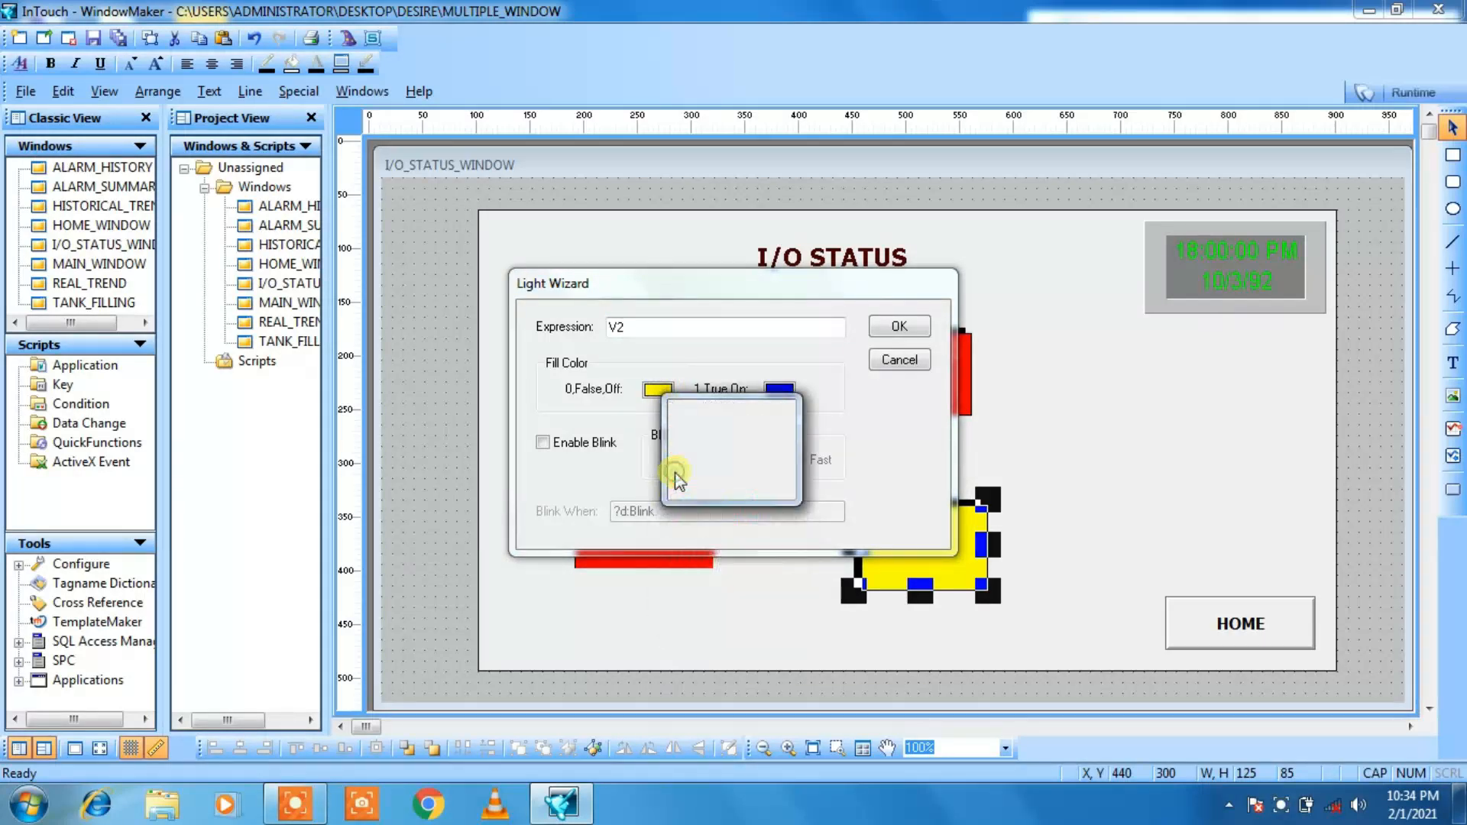
{"action": "left_click", "coordinate": [780, 390]}
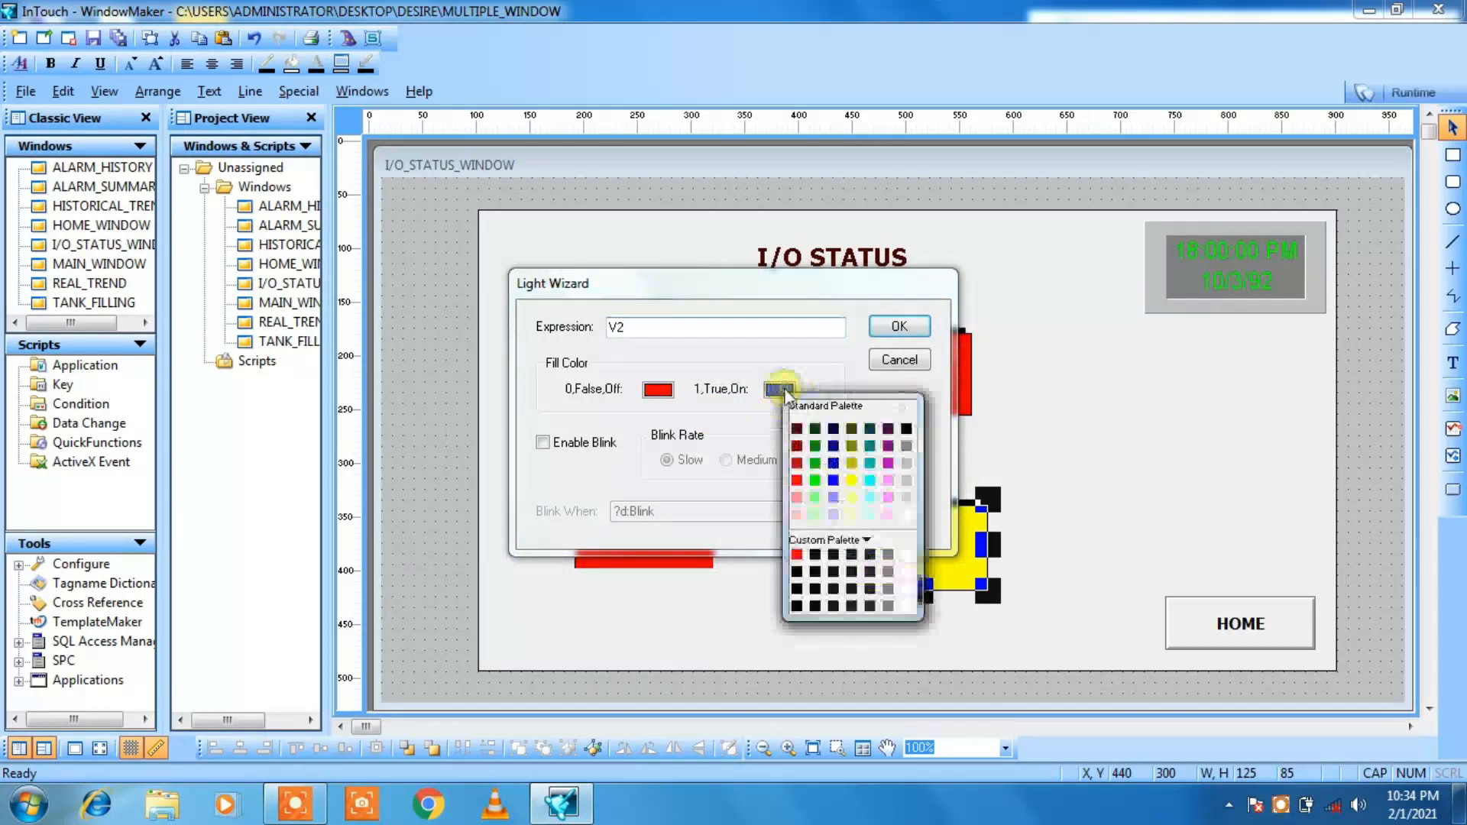
{"action": "left_click", "coordinate": [813, 480]}
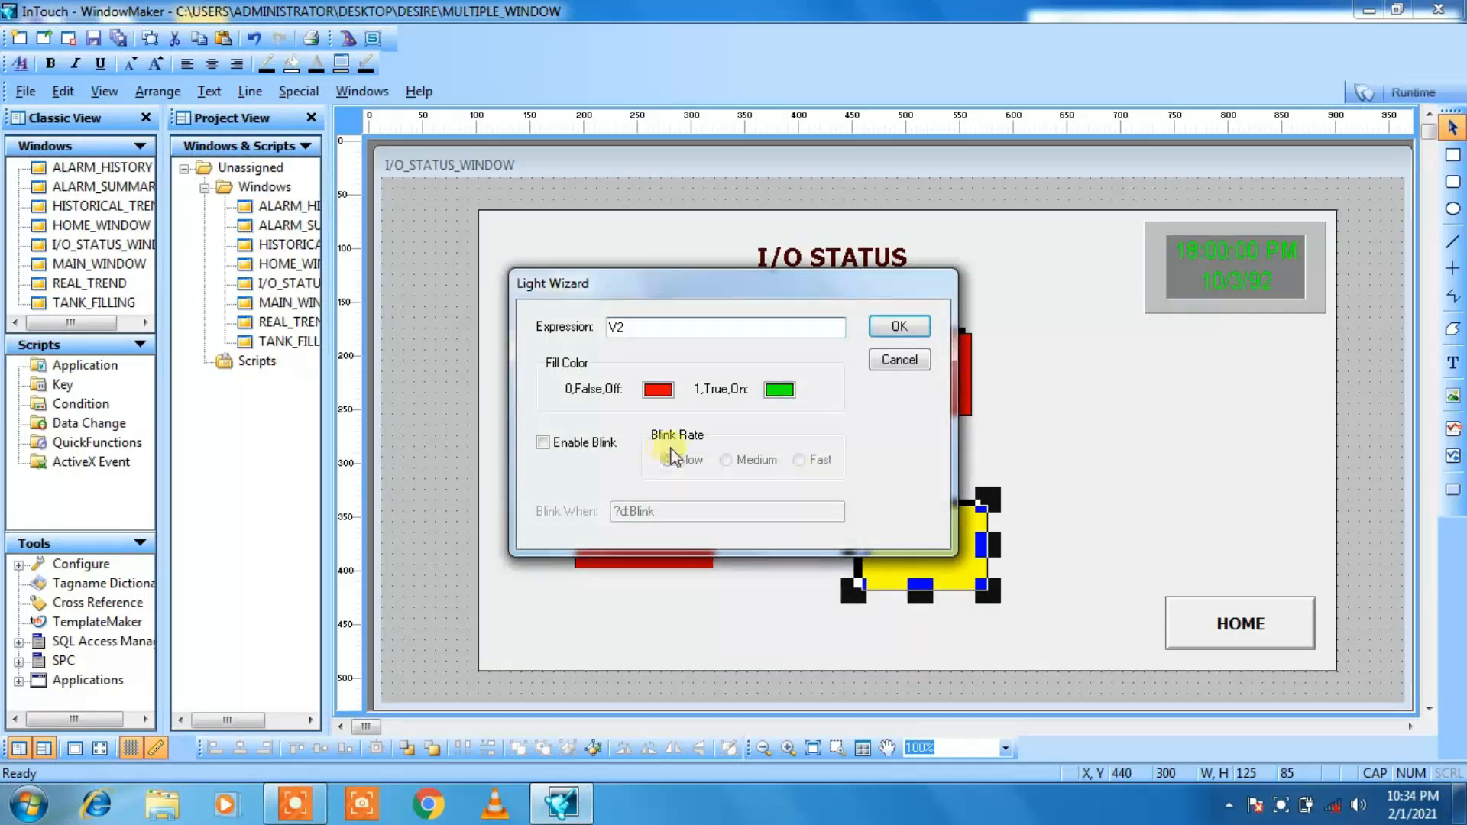
Step: Enable Medium-rate blinking on the V2 light with the blink condition V2, and apply its settings
{"action": "left_click", "coordinate": [542, 443]}
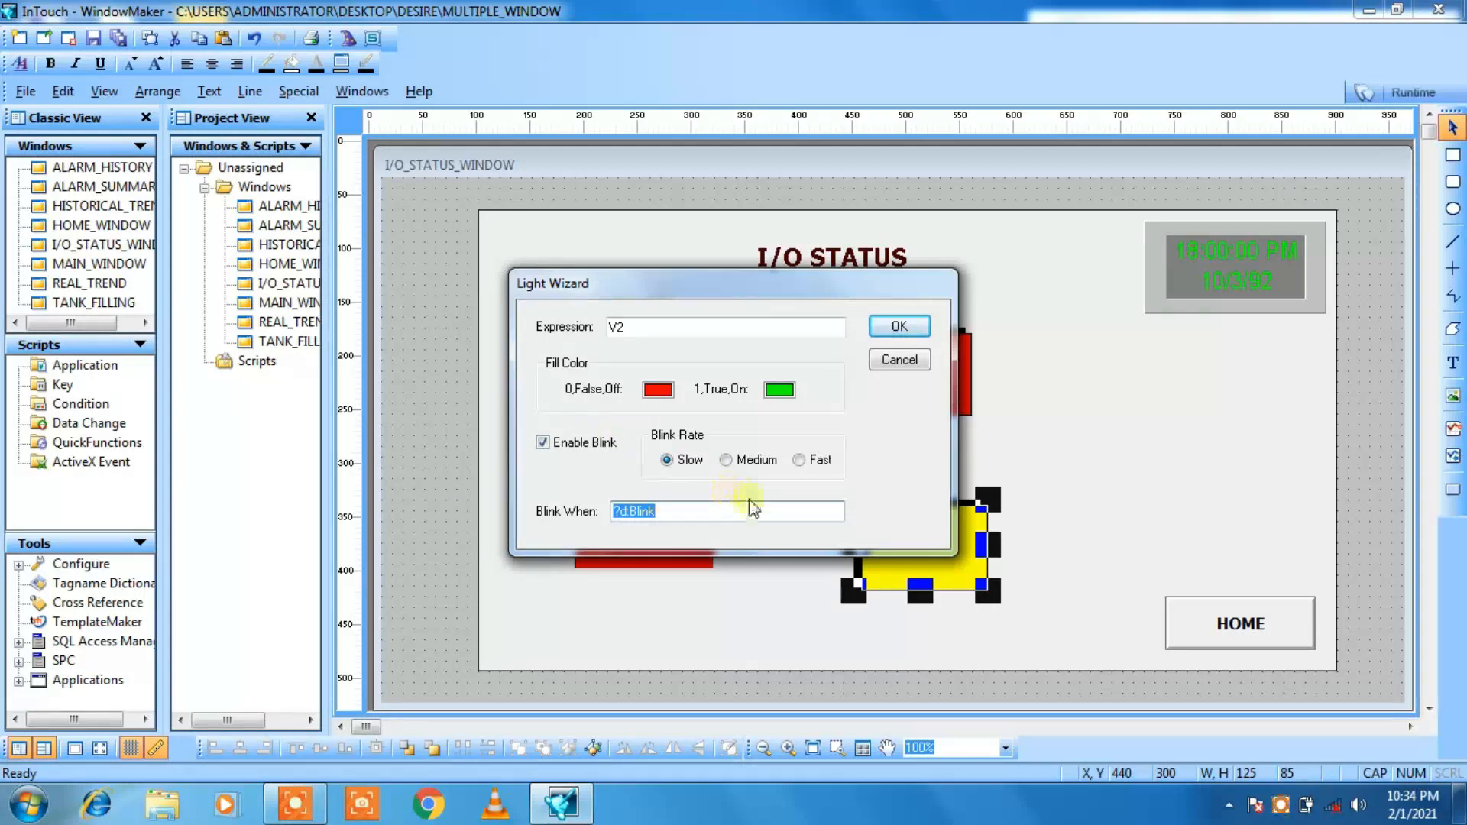
{"action": "left_click", "coordinate": [726, 461]}
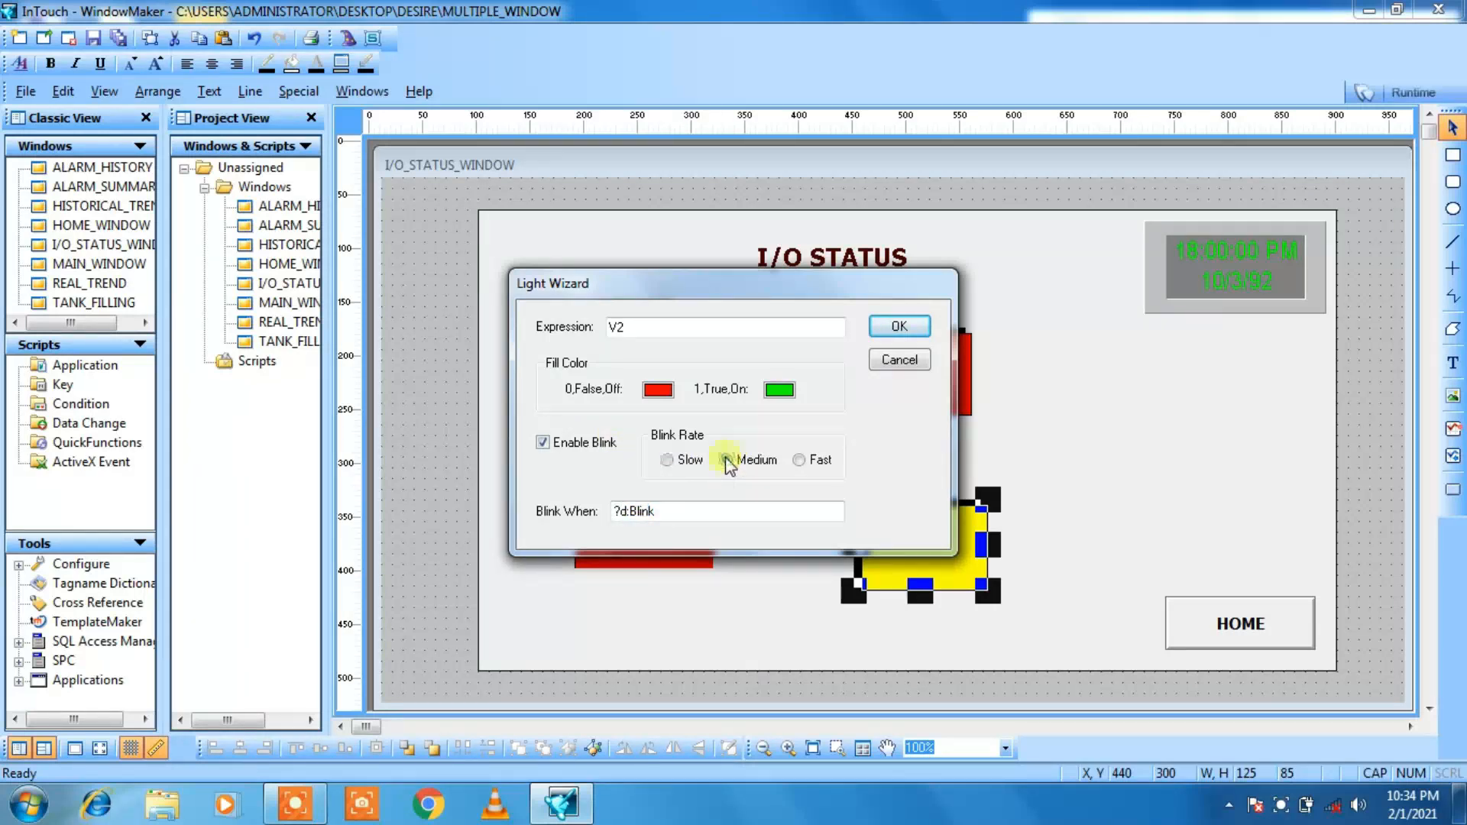
{"action": "left_click", "coordinate": [660, 511]}
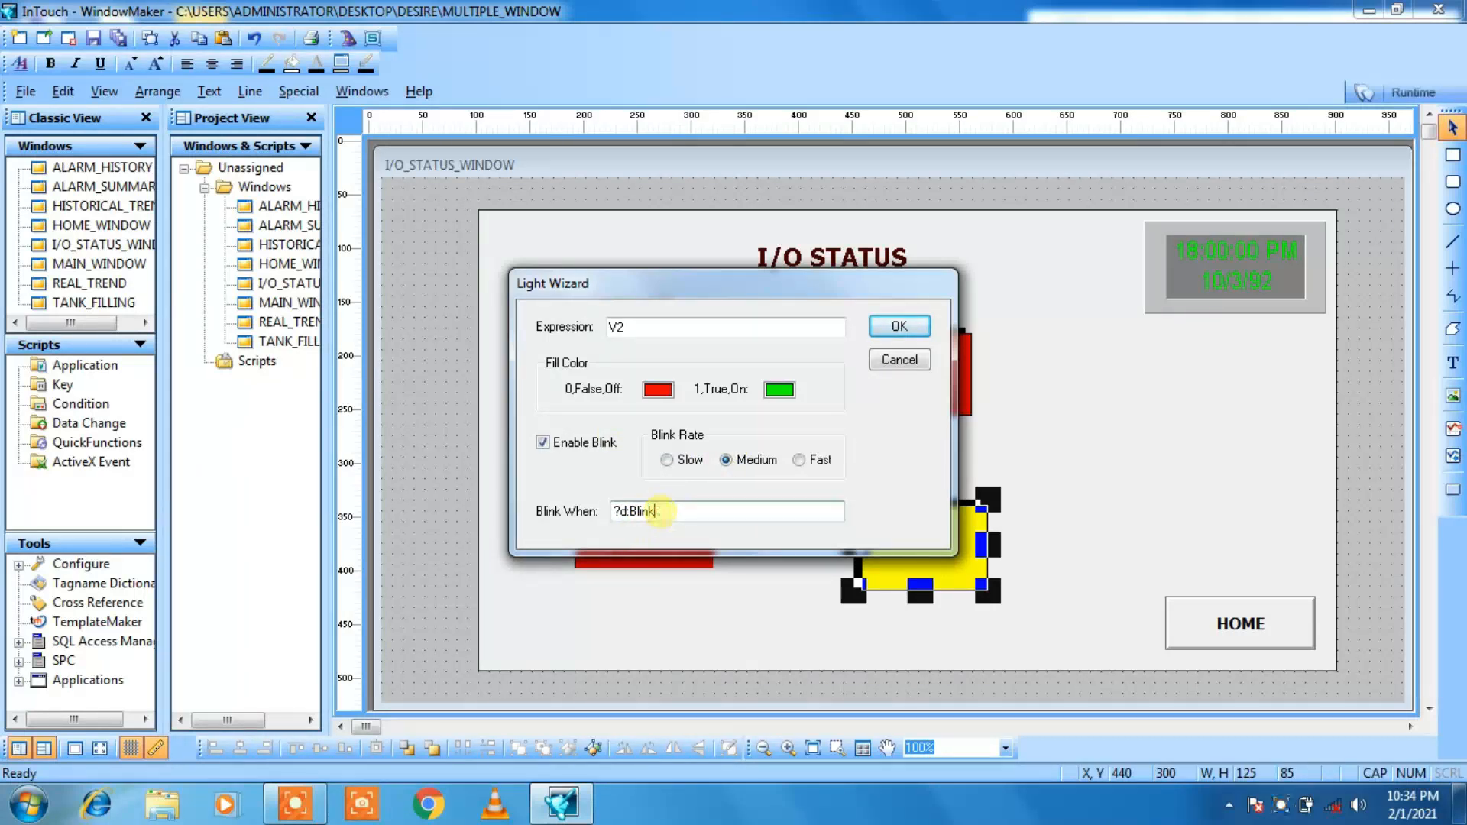
{"action": "key", "text": "BackSpace"}
{"action": "key", "text": "BackSpace"}
{"action": "key", "text": "BackSpace"}
{"action": "key", "text": "BackSpace"}
{"action": "key", "text": "BackSpace"}
{"action": "key", "text": "BackSpace"}
{"action": "key", "text": "BackSpace"}
{"action": "key", "text": "BackSpace"}
{"action": "type", "text": "V2"}
{"action": "left_click", "coordinate": [892, 327]}
{"action": "left_click", "coordinate": [1129, 417]}
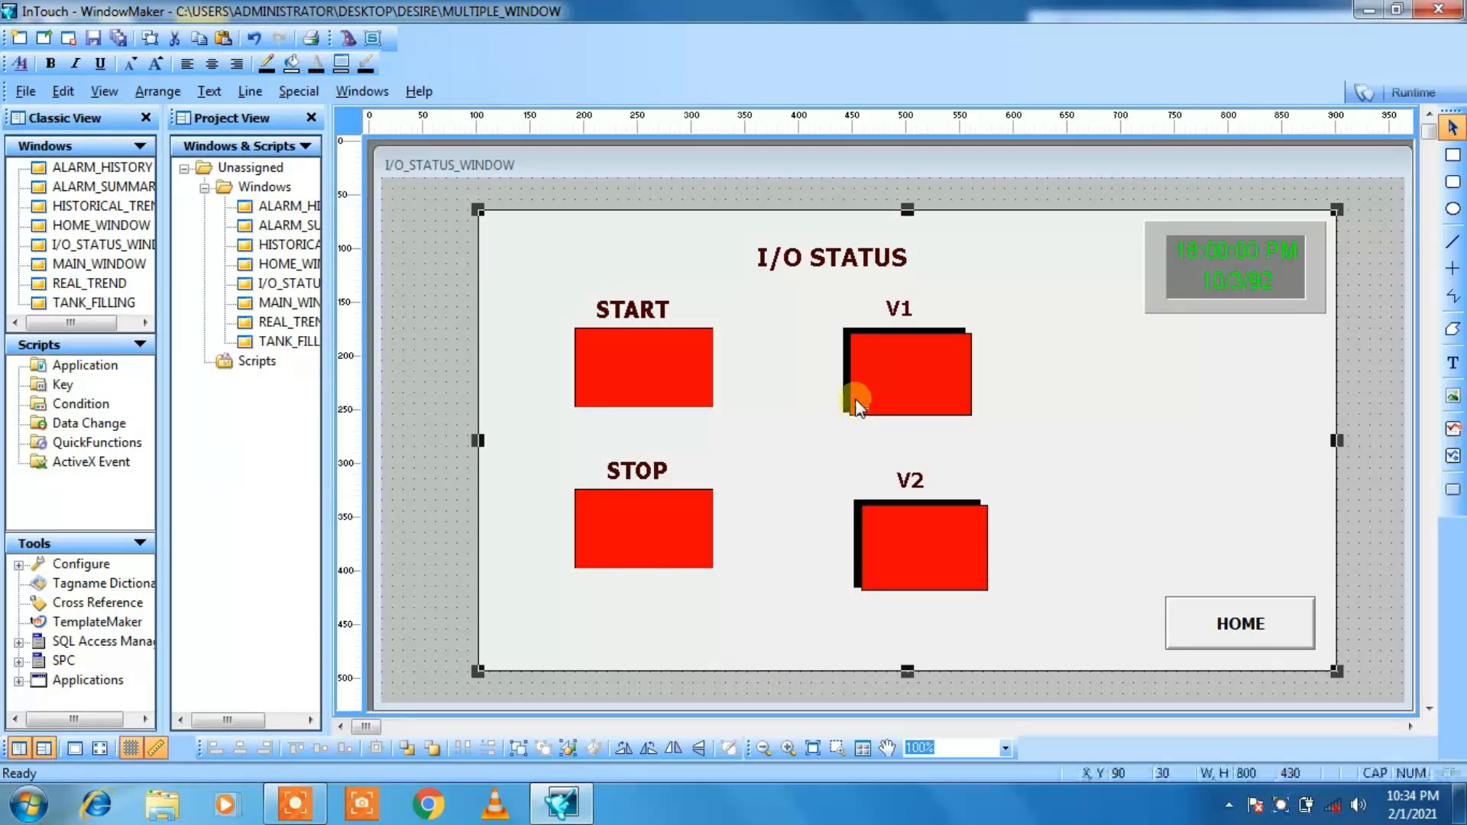
Step: Shift the V1 light rightward to about X 500 and its V1 label to about X 540, keeping their heights
{"action": "left_click", "coordinate": [911, 355]}
{"action": "key", "text": "Right"}
{"action": "key", "text": "Right"}
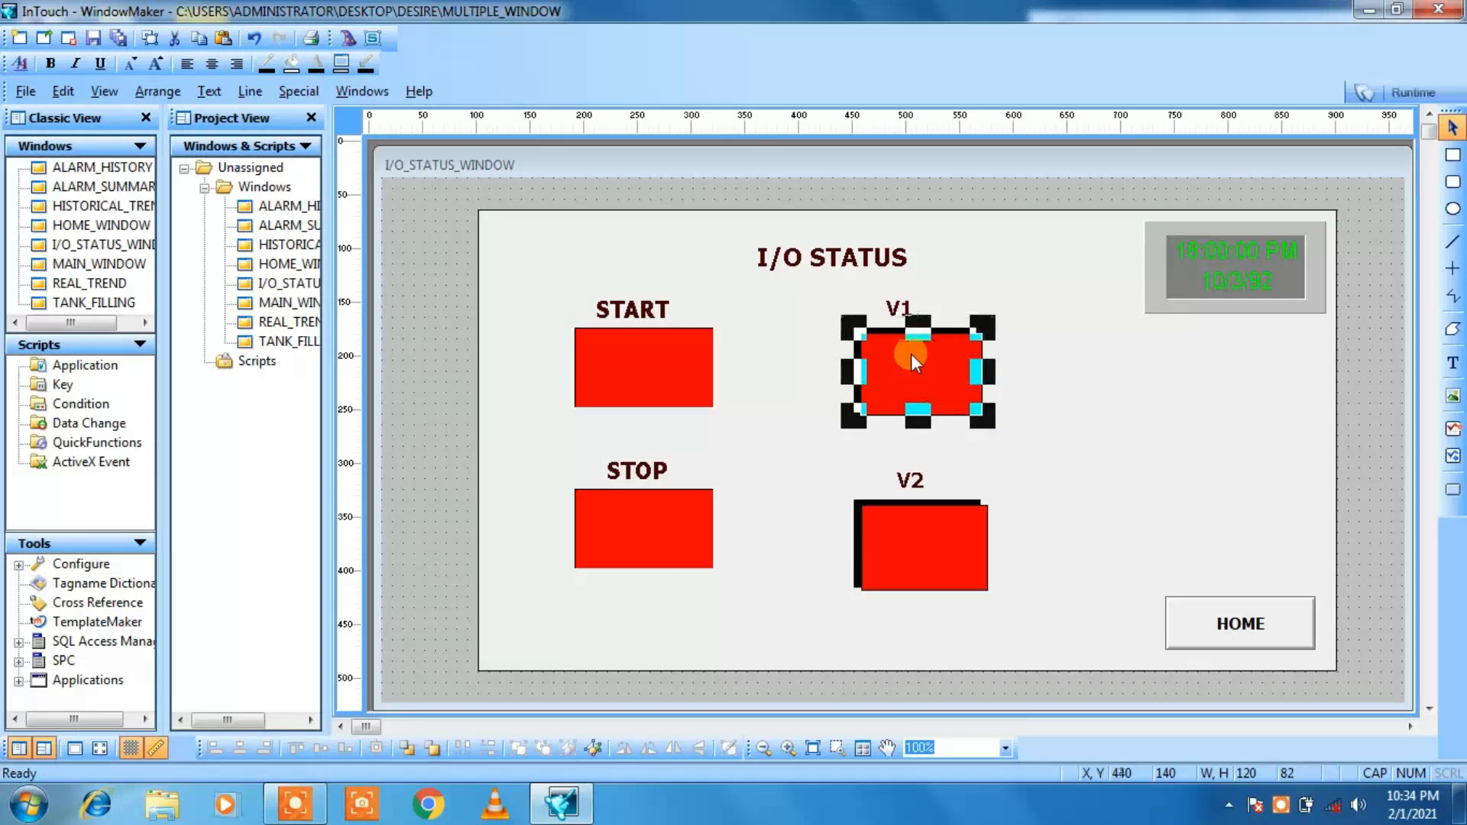
{"action": "key", "text": "Right"}
{"action": "key", "text": "Right"}
{"action": "key", "text": "Right"}
{"action": "left_click", "coordinate": [901, 306]}
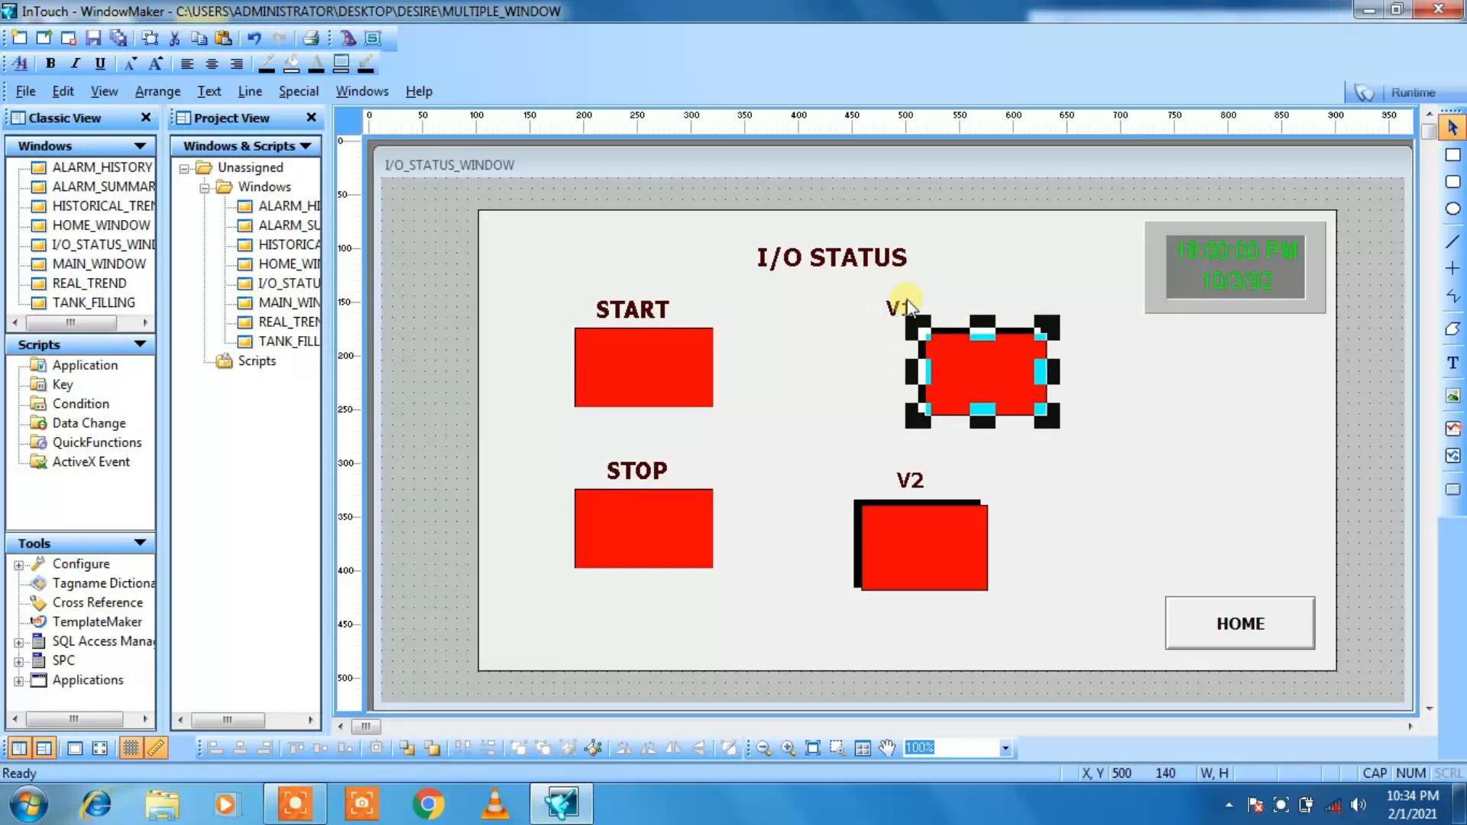
{"action": "key", "text": "Right"}
{"action": "key", "text": "Right"}
{"action": "key", "text": "Right"}
{"action": "key", "text": "Right"}
{"action": "key", "text": "Right"}
{"action": "key", "text": "Right"}
{"action": "key", "text": "Right"}
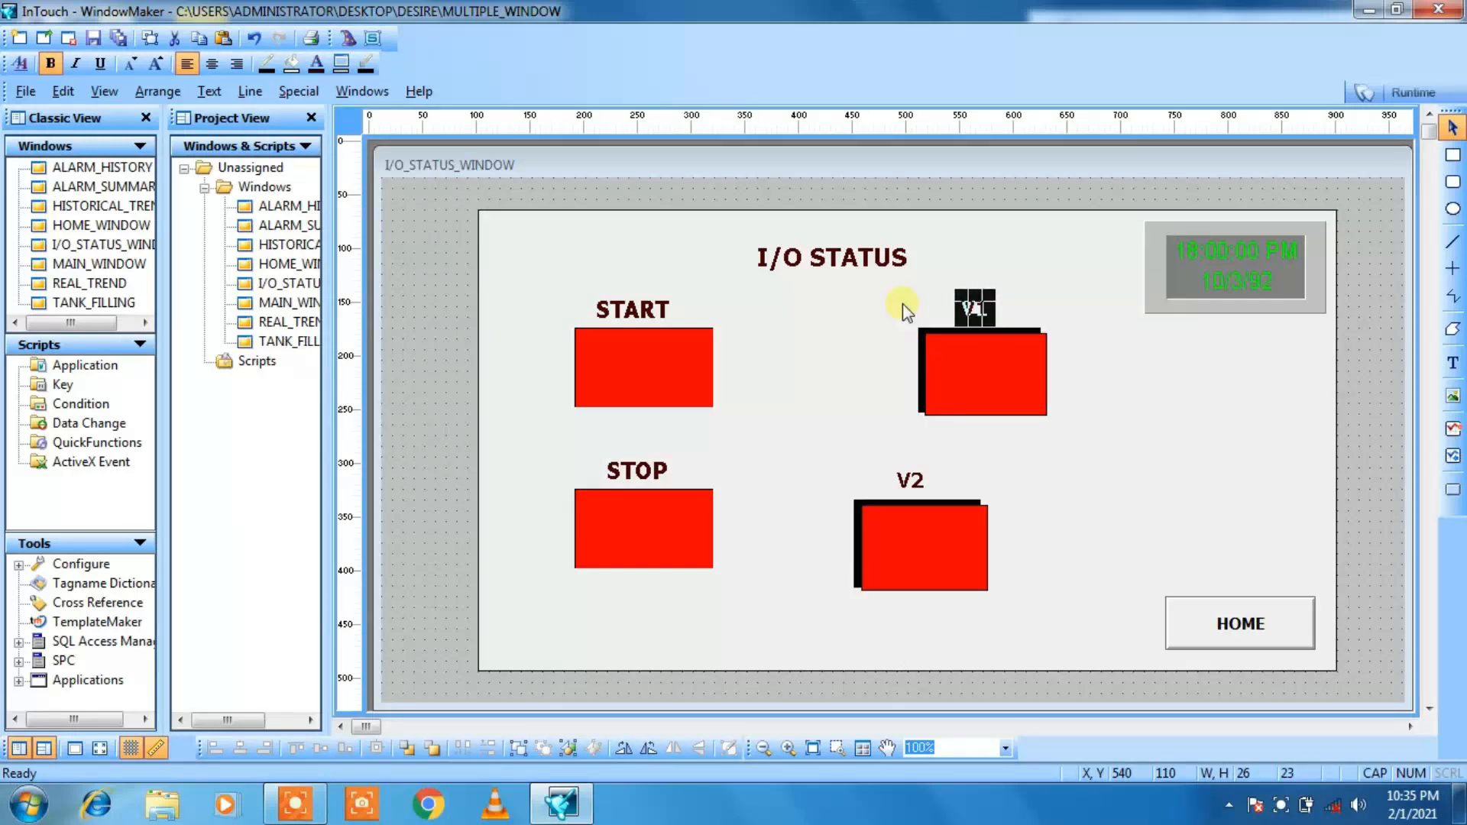
Step: Shift the V2 light rightward to about X 510 and its V2 label to about X 560, keeping their heights
{"action": "left_click", "coordinate": [922, 552]}
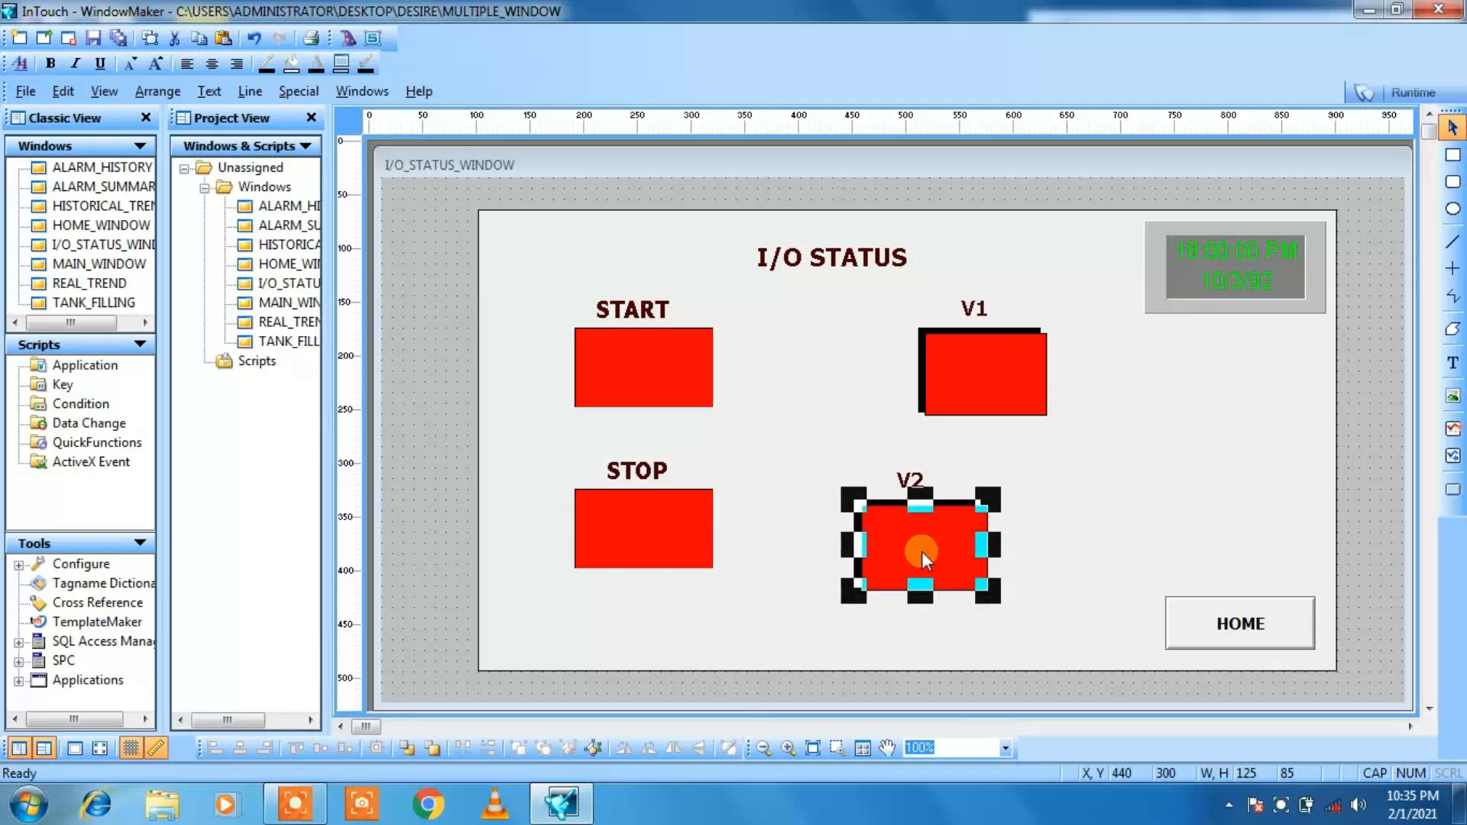
{"action": "key", "text": "Right"}
{"action": "key", "text": "Right"}
{"action": "key", "text": "Right"}
{"action": "key", "text": "Right"}
{"action": "key", "text": "Right"}
{"action": "key", "text": "Right"}
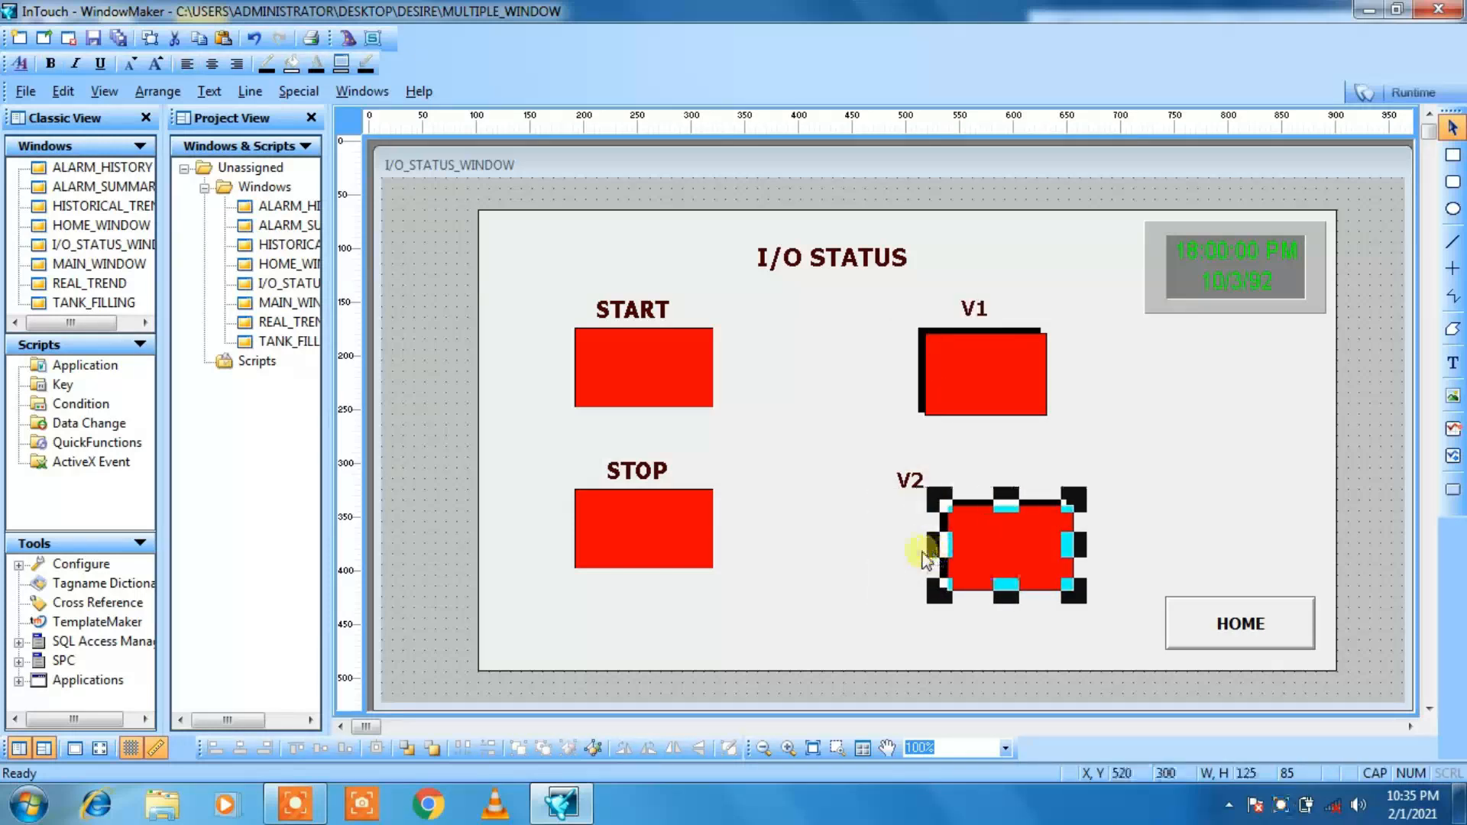
{"action": "left_click", "coordinate": [905, 485]}
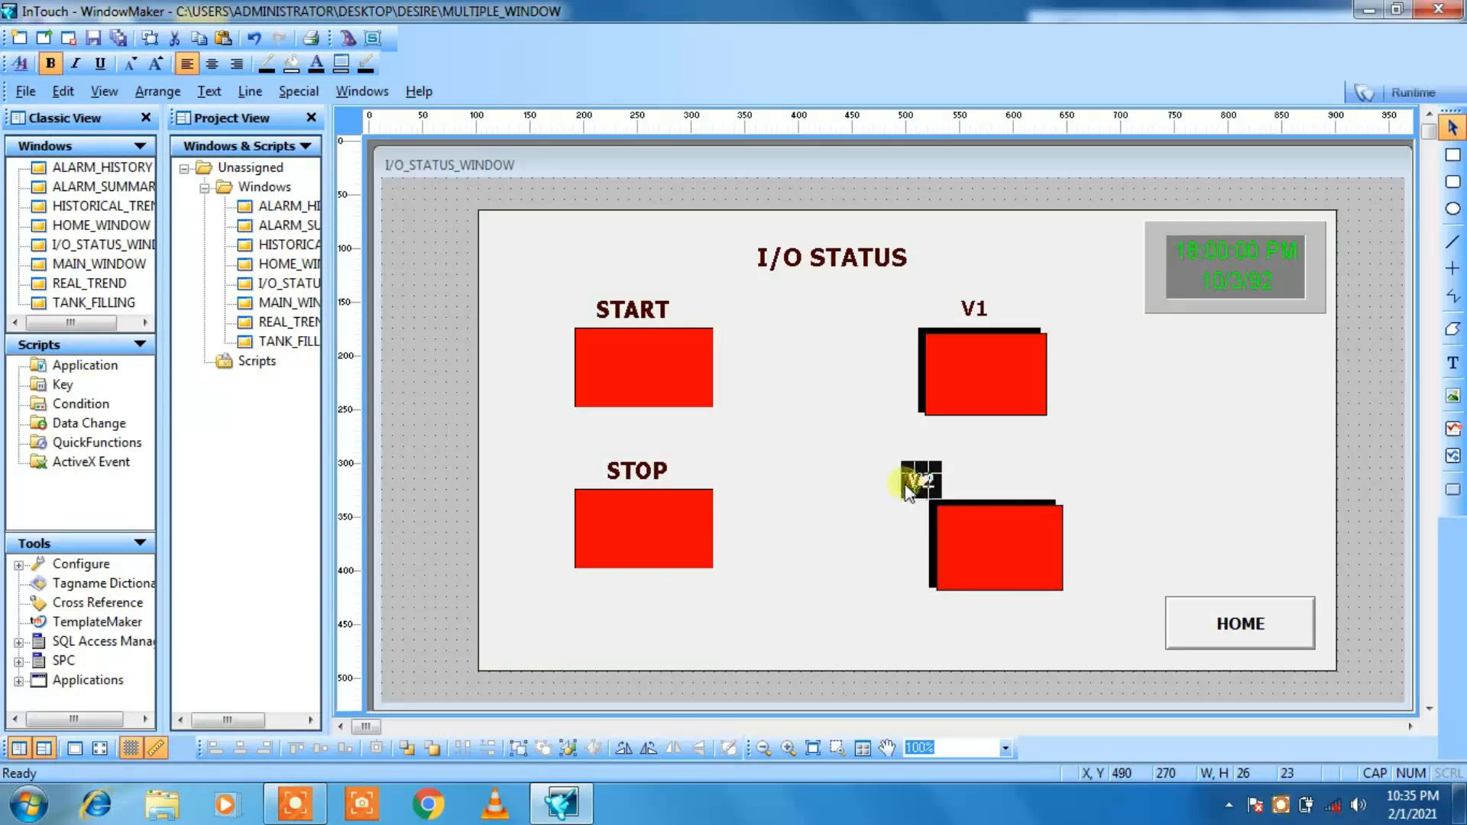
{"action": "key", "text": "Right"}
{"action": "key", "text": "Right"}
{"action": "key", "text": "Right"}
{"action": "key", "text": "Right"}
{"action": "key", "text": "Right"}
{"action": "key", "text": "Right"}
{"action": "key", "text": "Right"}
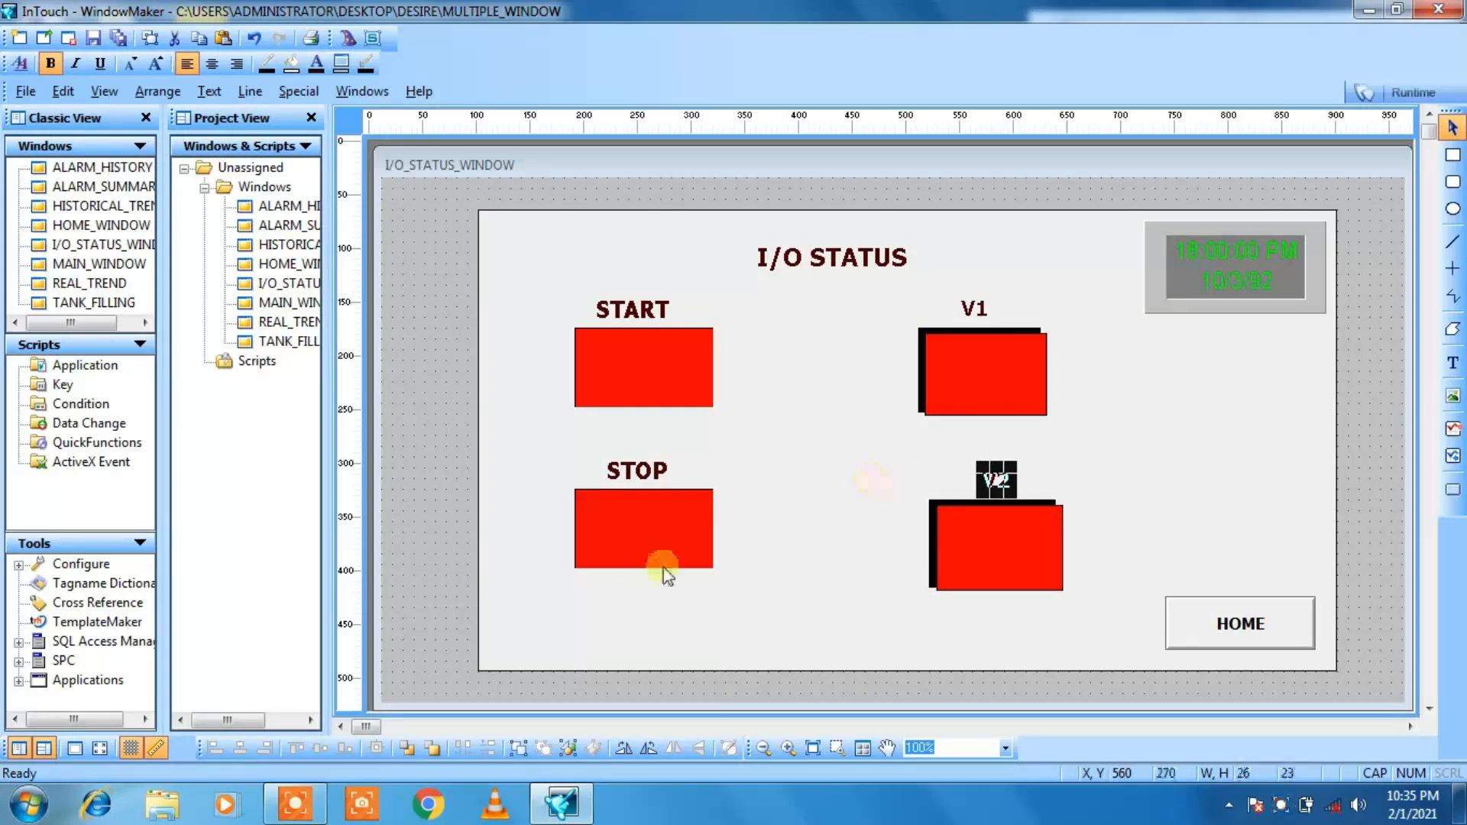
Step: Nudge the STOP light down and right to X 190, Y 300, and the START light right to X 200
{"action": "left_click", "coordinate": [664, 569]}
{"action": "key", "text": "Down"}
{"action": "key", "text": "Right"}
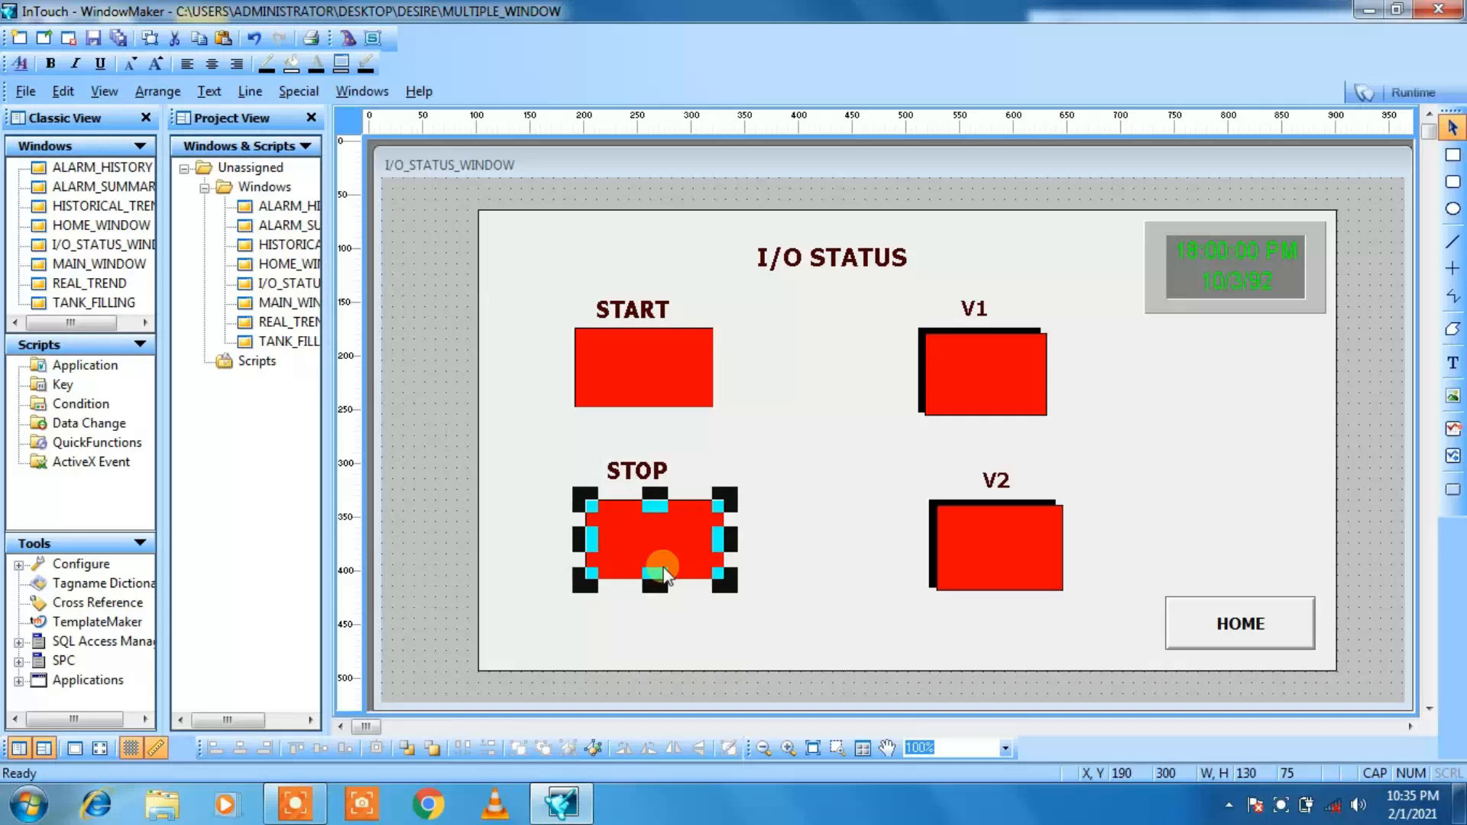
{"action": "left_click", "coordinate": [676, 365]}
{"action": "key", "text": "Right"}
{"action": "key", "text": "Right"}
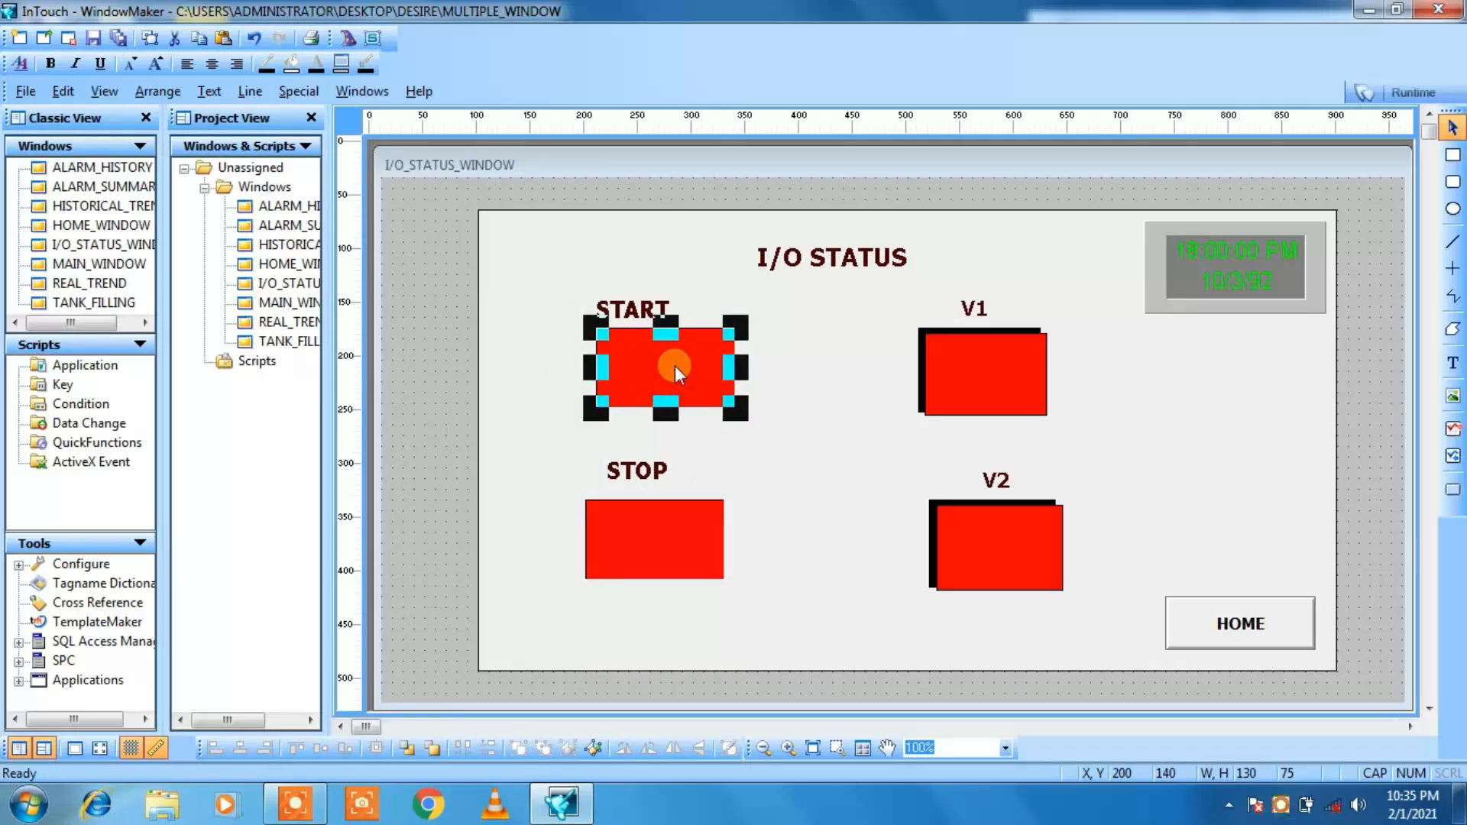
Step: Move the START label right to X 220 and the STOP label down to Y 270 above their lights
{"action": "left_click", "coordinate": [652, 312]}
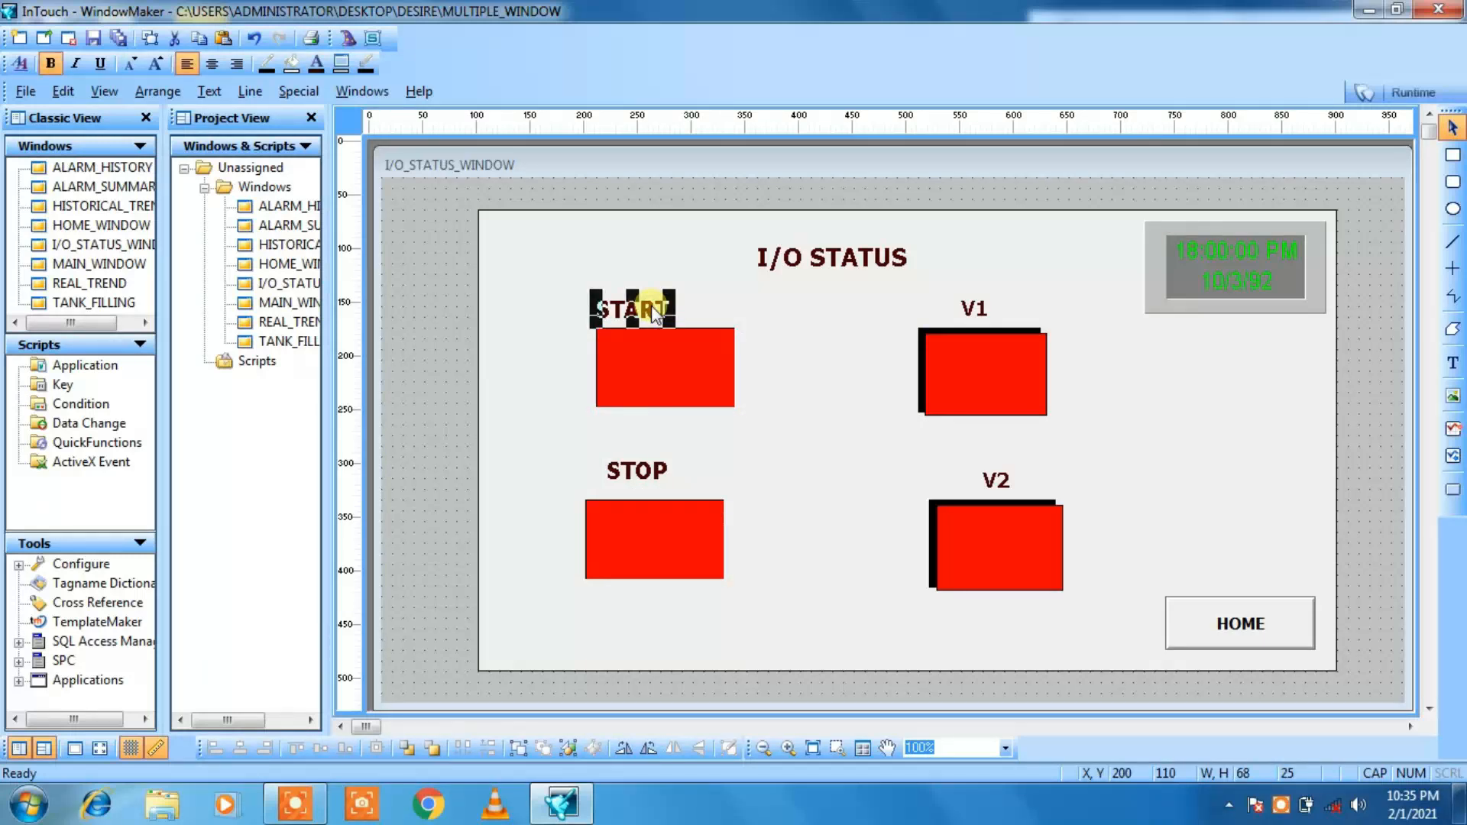
{"action": "key", "text": "Right"}
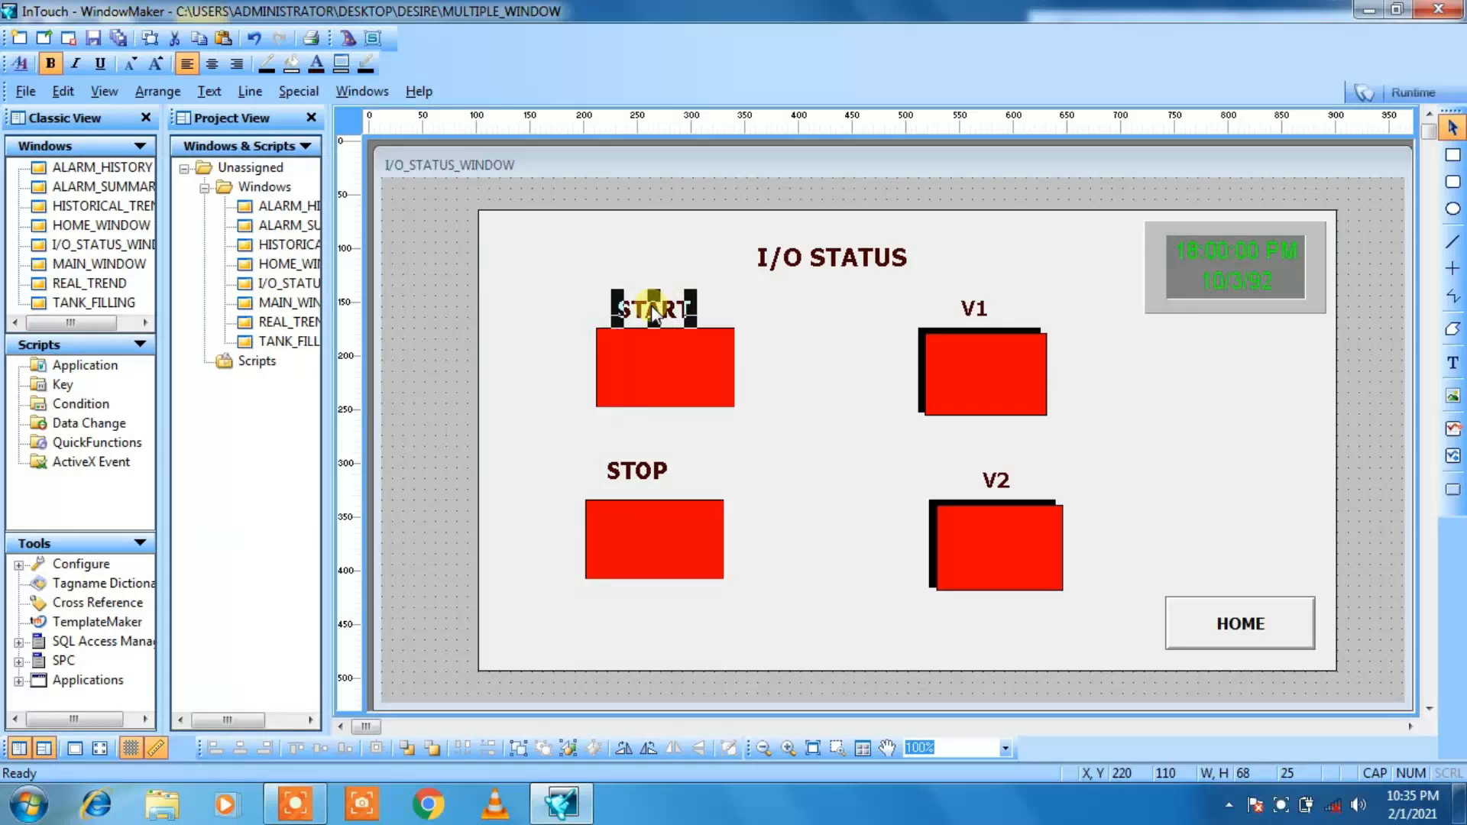
{"action": "left_click", "coordinate": [627, 476]}
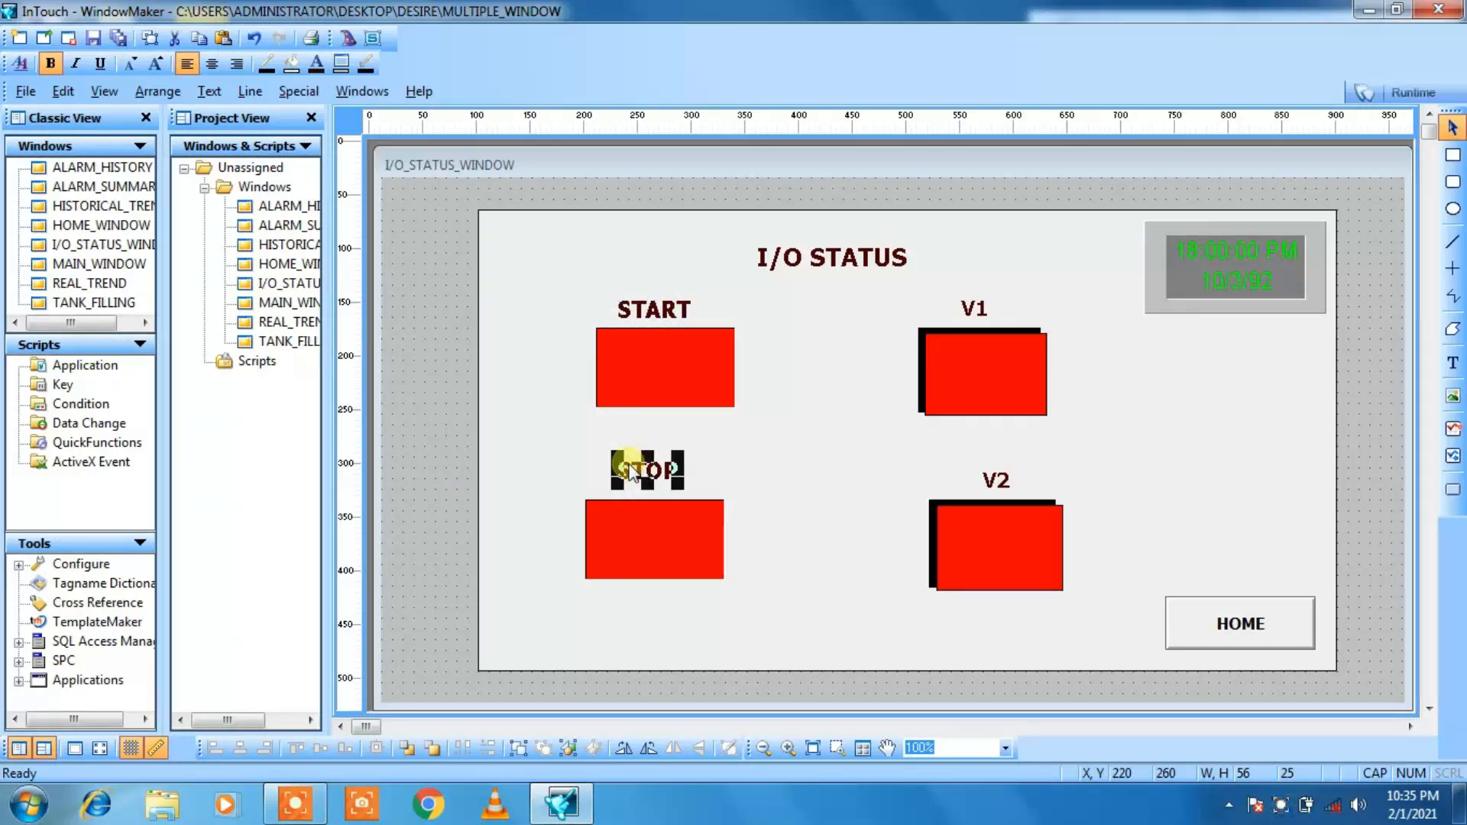
{"action": "key", "text": "Down"}
{"action": "key", "text": "Right"}
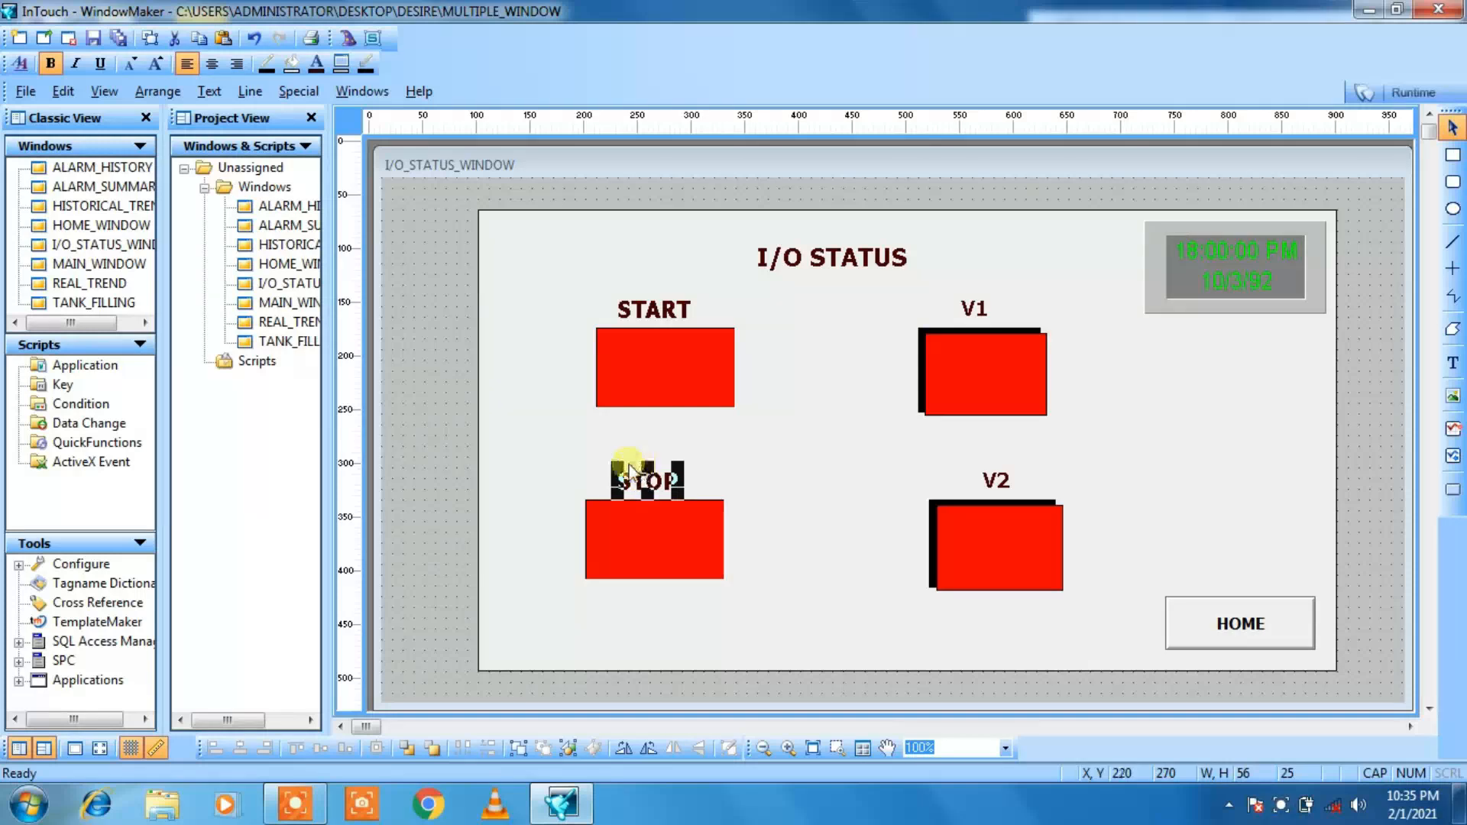
{"action": "left_click", "coordinate": [919, 519]}
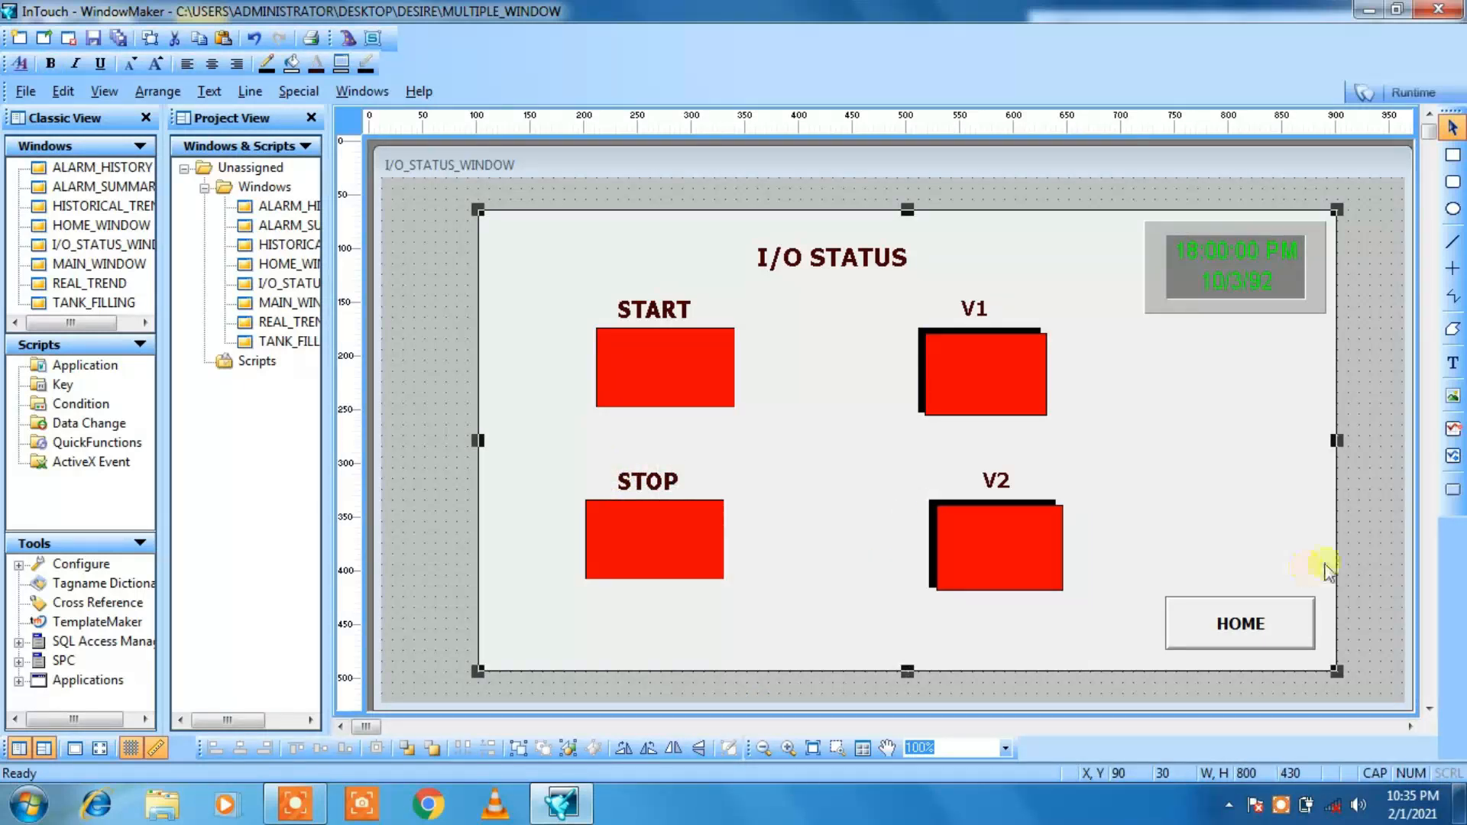
{"action": "left_click", "coordinate": [1377, 567]}
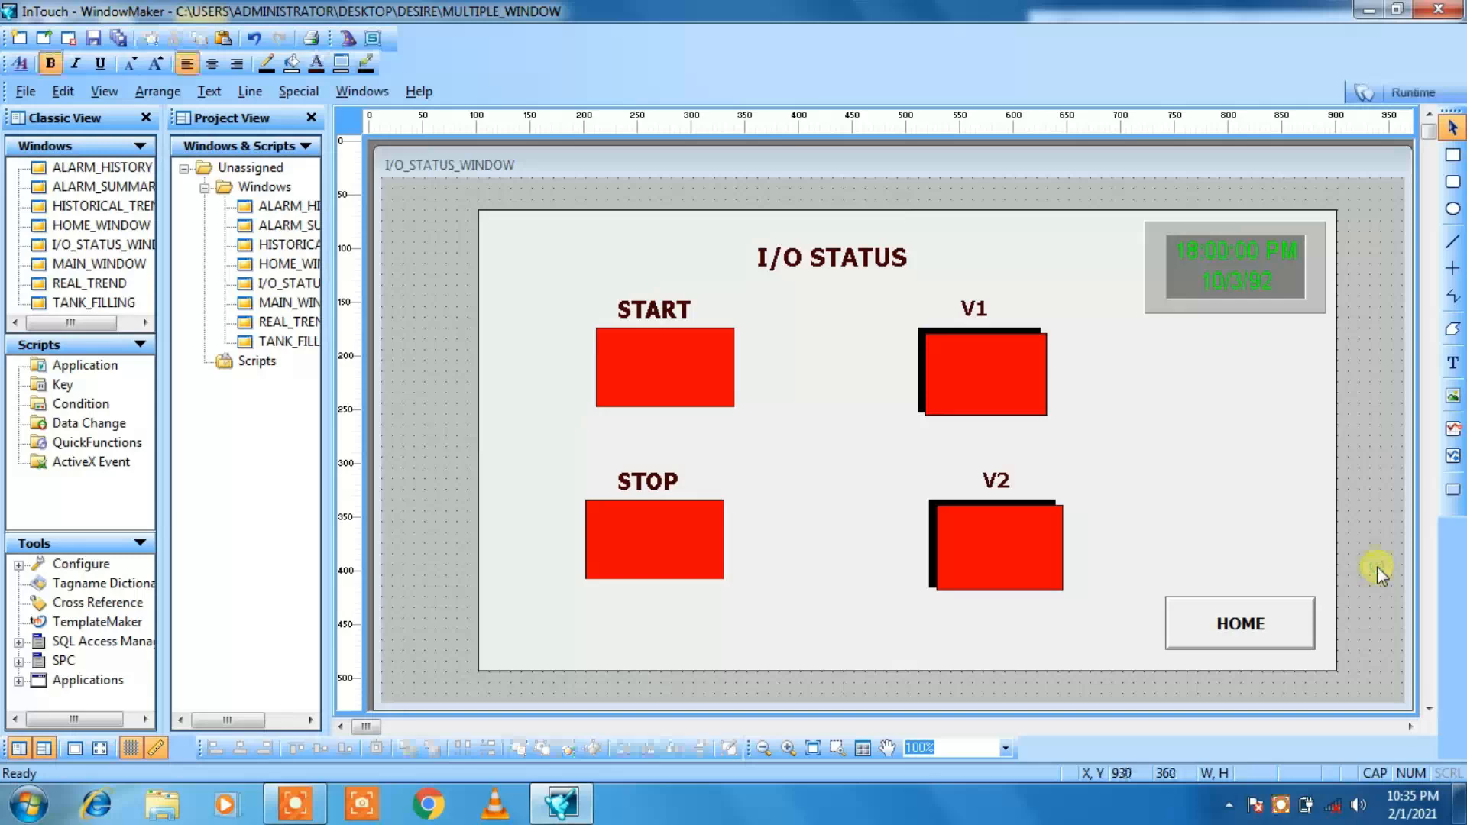
Step: Check which window the HOME button's Show Window link opens in I/O_STATUS_WINDOW, keeping its settings
{"action": "left_click", "coordinate": [1223, 631]}
{"action": "double_click", "coordinate": [1223, 631]}
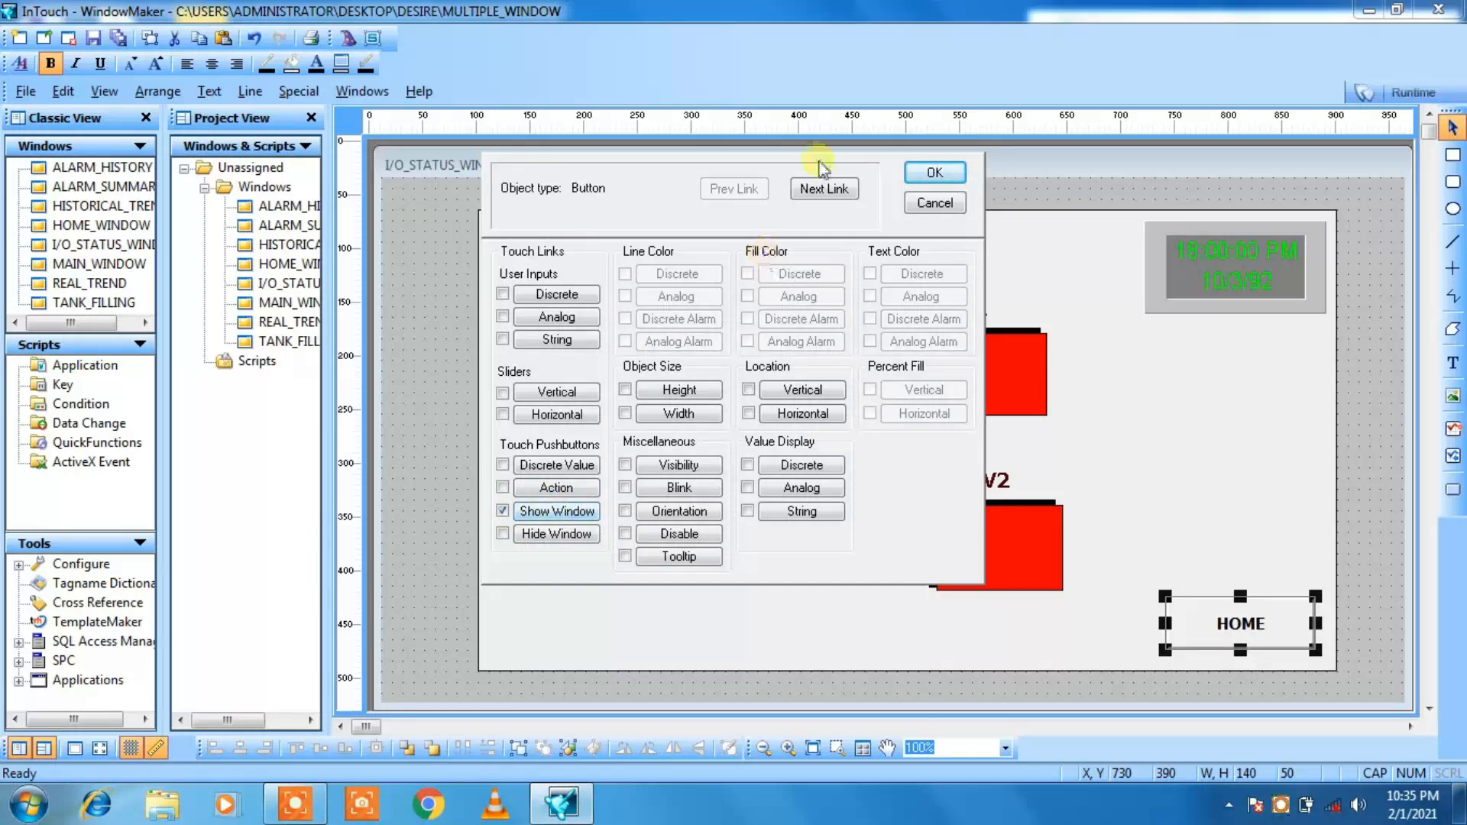
{"action": "left_click", "coordinate": [824, 188]}
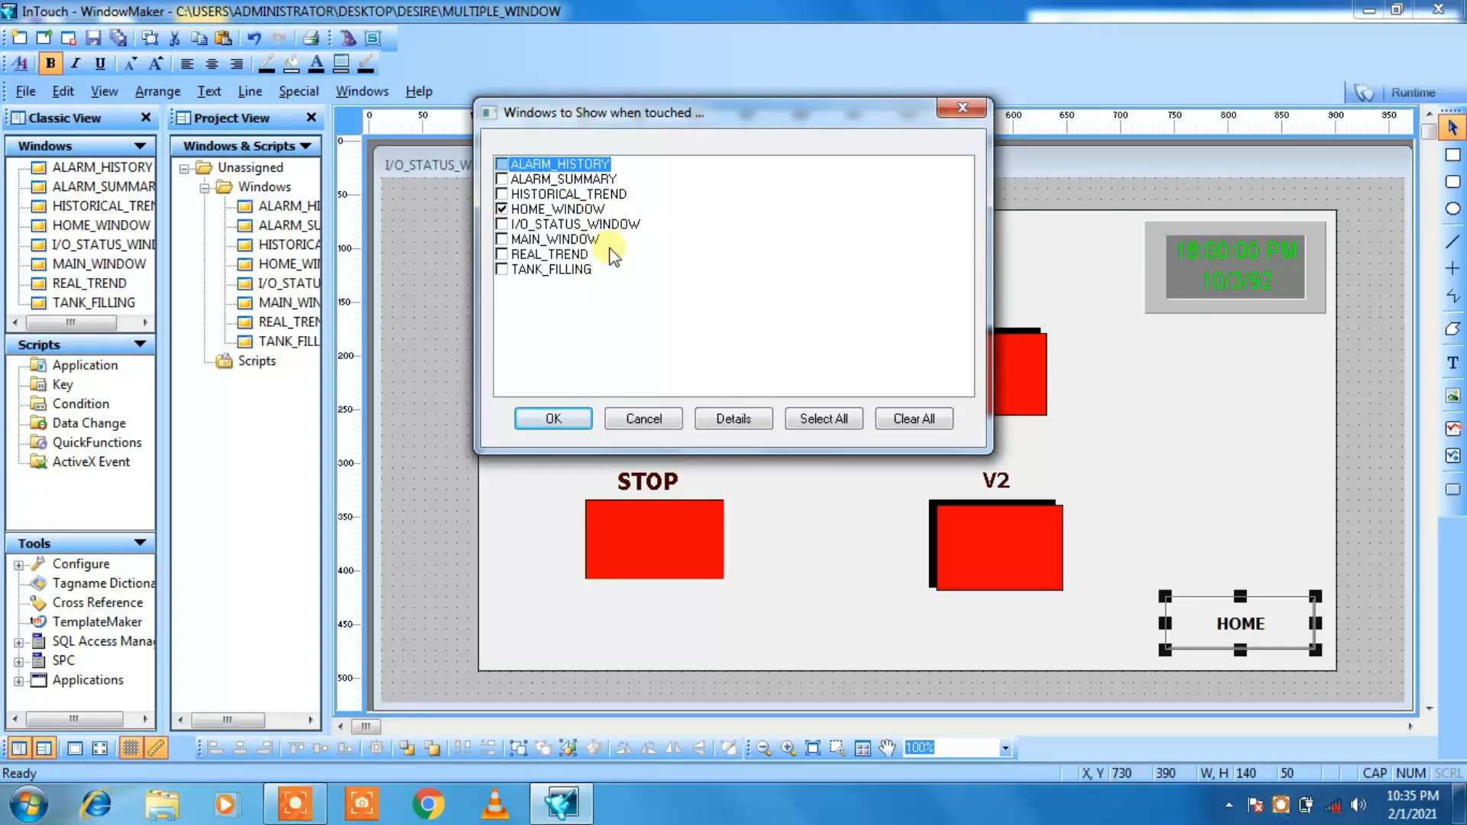
{"action": "left_click", "coordinate": [549, 420]}
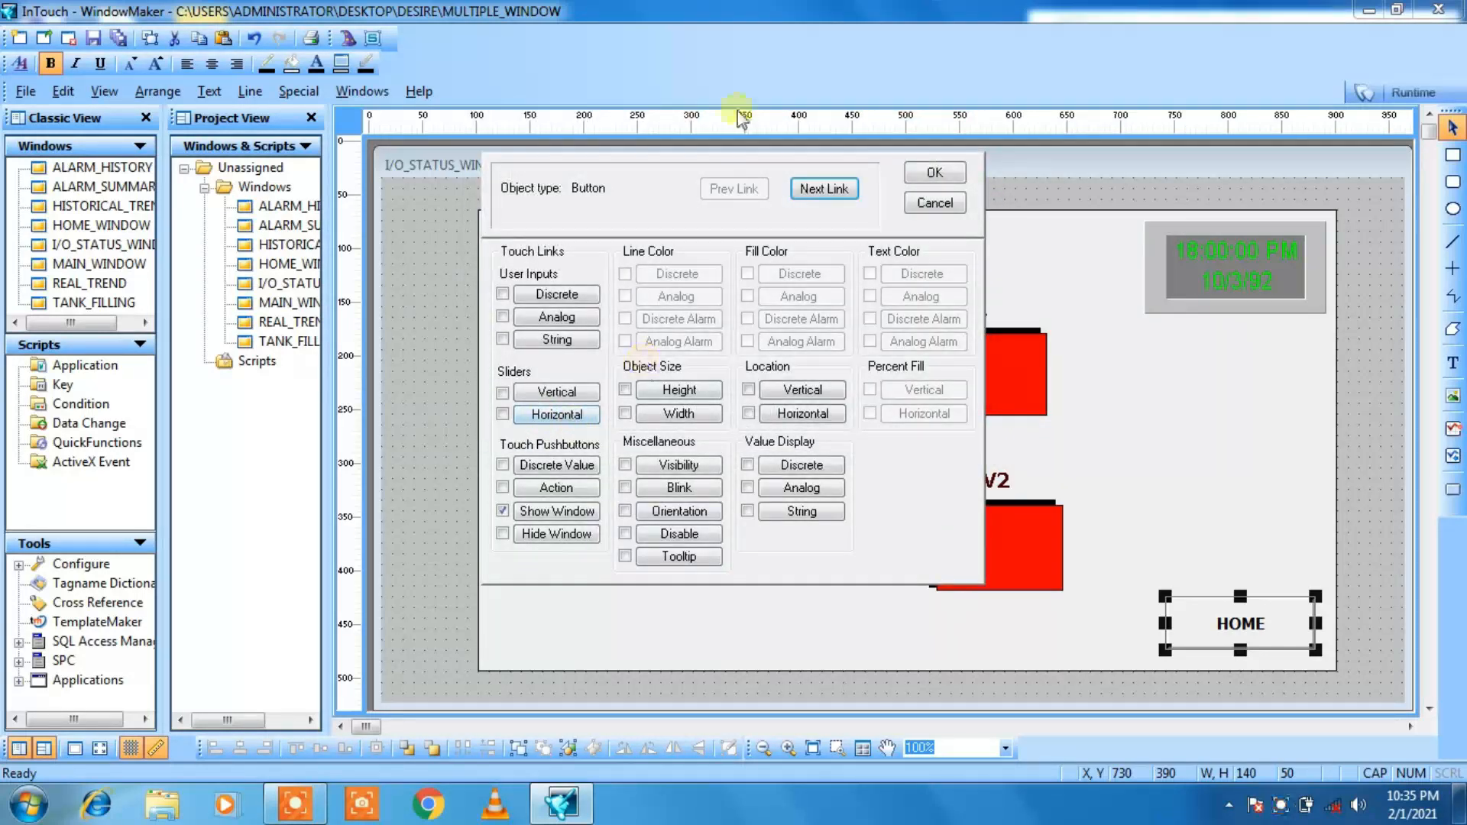
{"action": "left_click", "coordinate": [935, 171]}
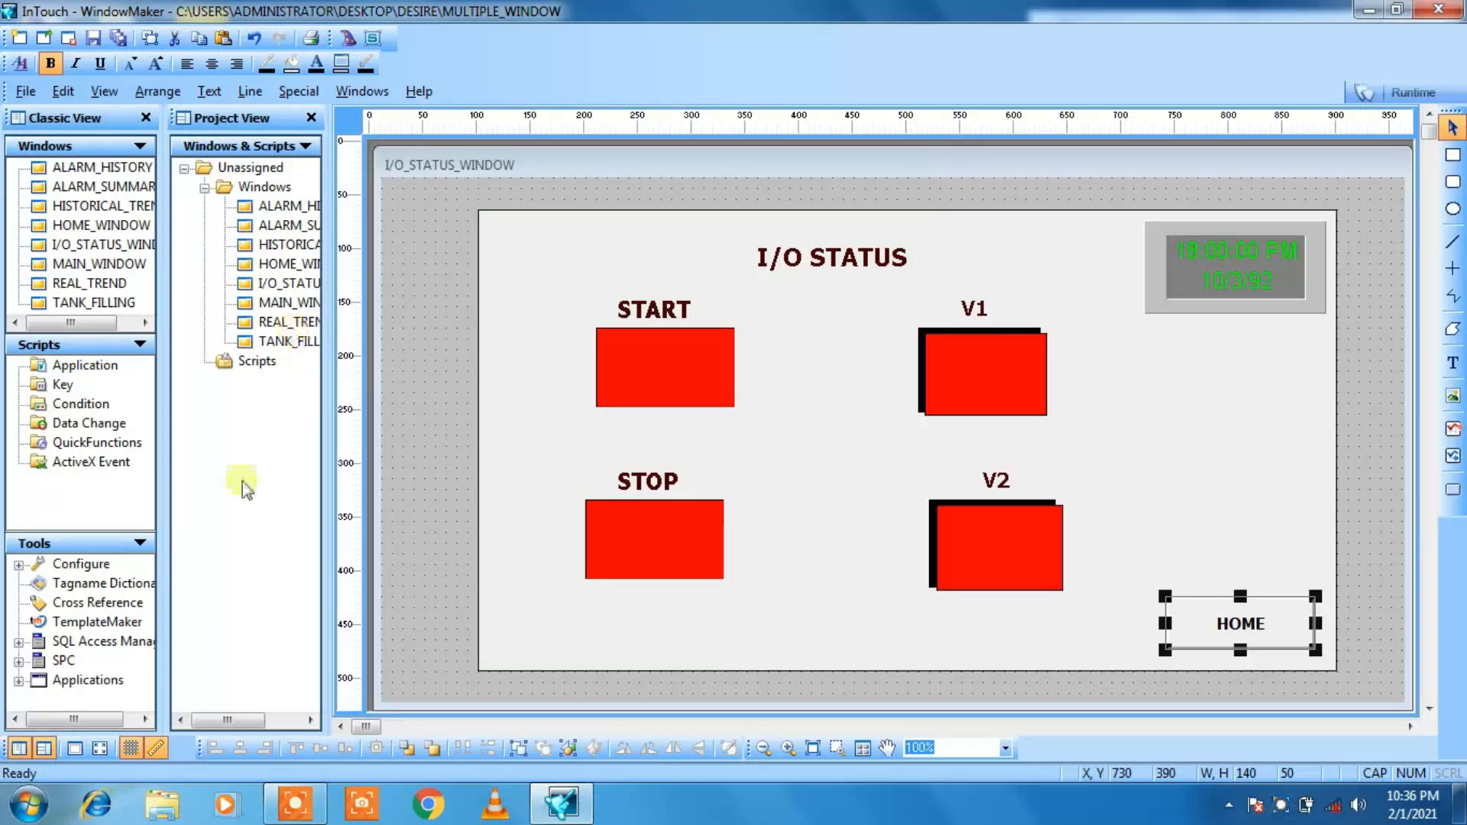
Step: Open the REAL_TREND window and enlarge it downward and rightward to fill the drawing area
{"action": "double_click", "coordinate": [275, 327]}
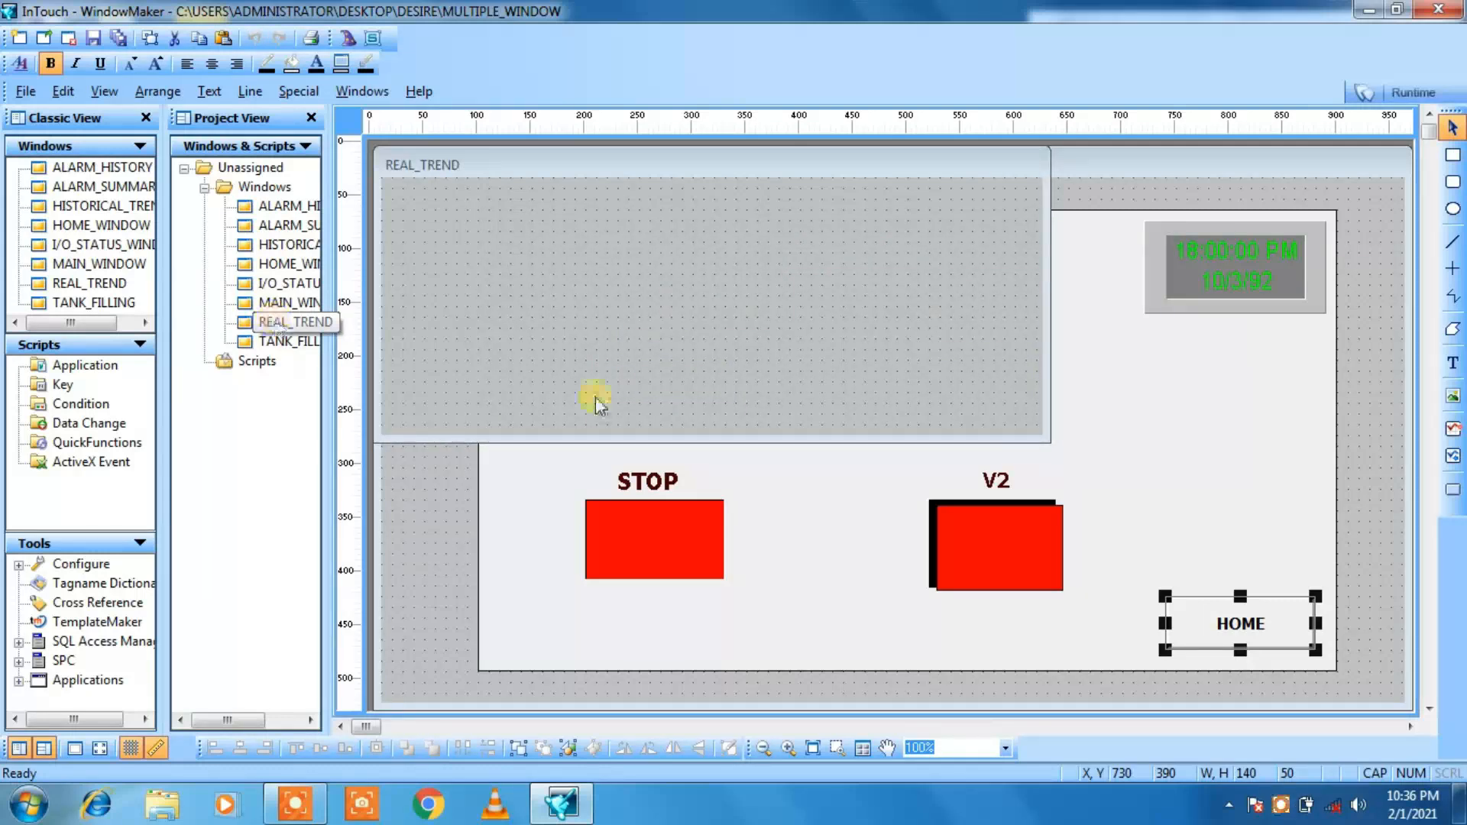
{"action": "left_click_drag", "start_coordinate": [642, 453], "coordinate": [640, 711]}
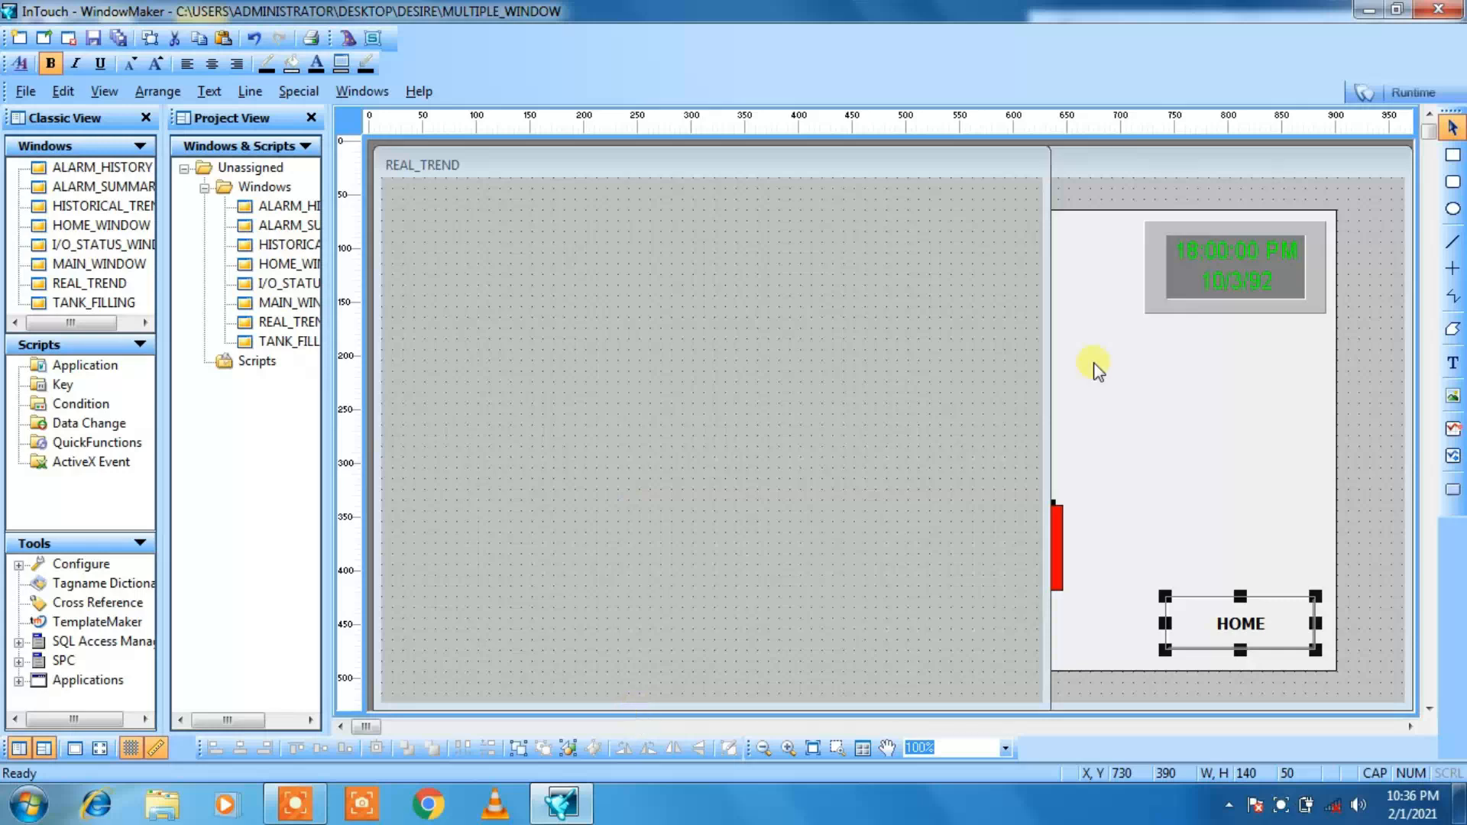
{"action": "left_click", "coordinate": [1052, 381]}
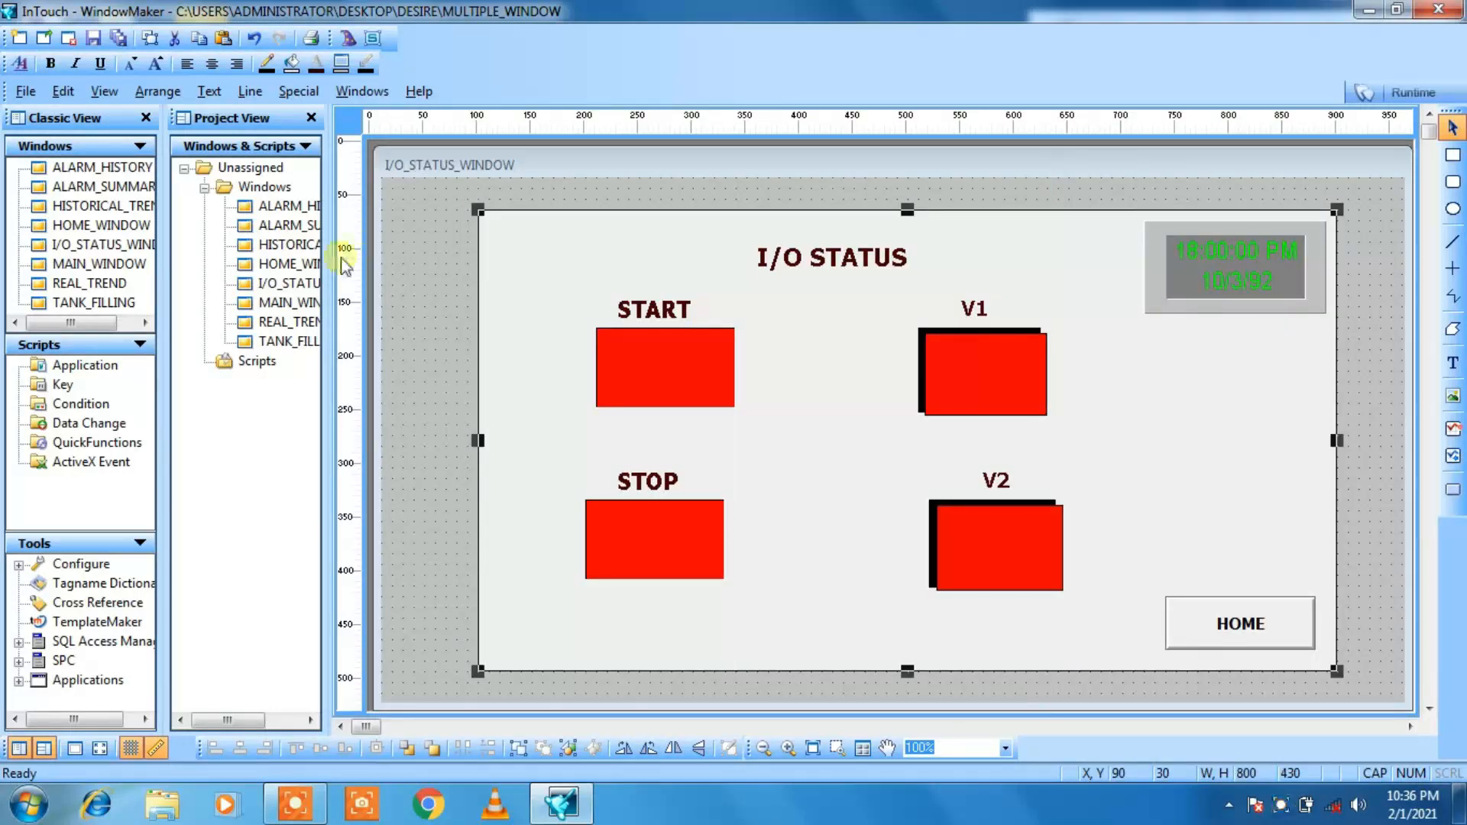
{"action": "double_click", "coordinate": [258, 323]}
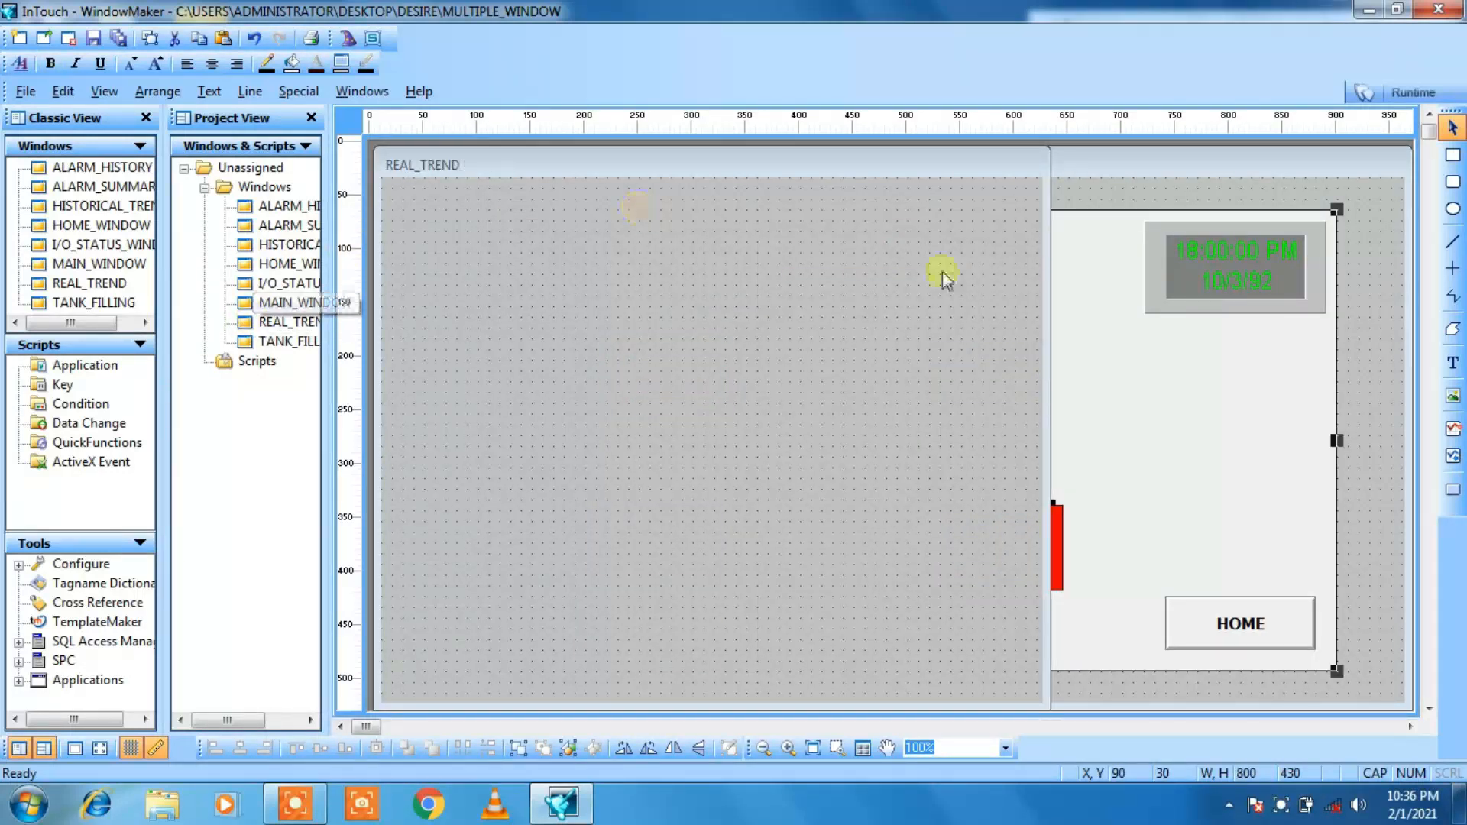
{"action": "left_click_drag", "start_coordinate": [1052, 413], "coordinate": [1415, 359]}
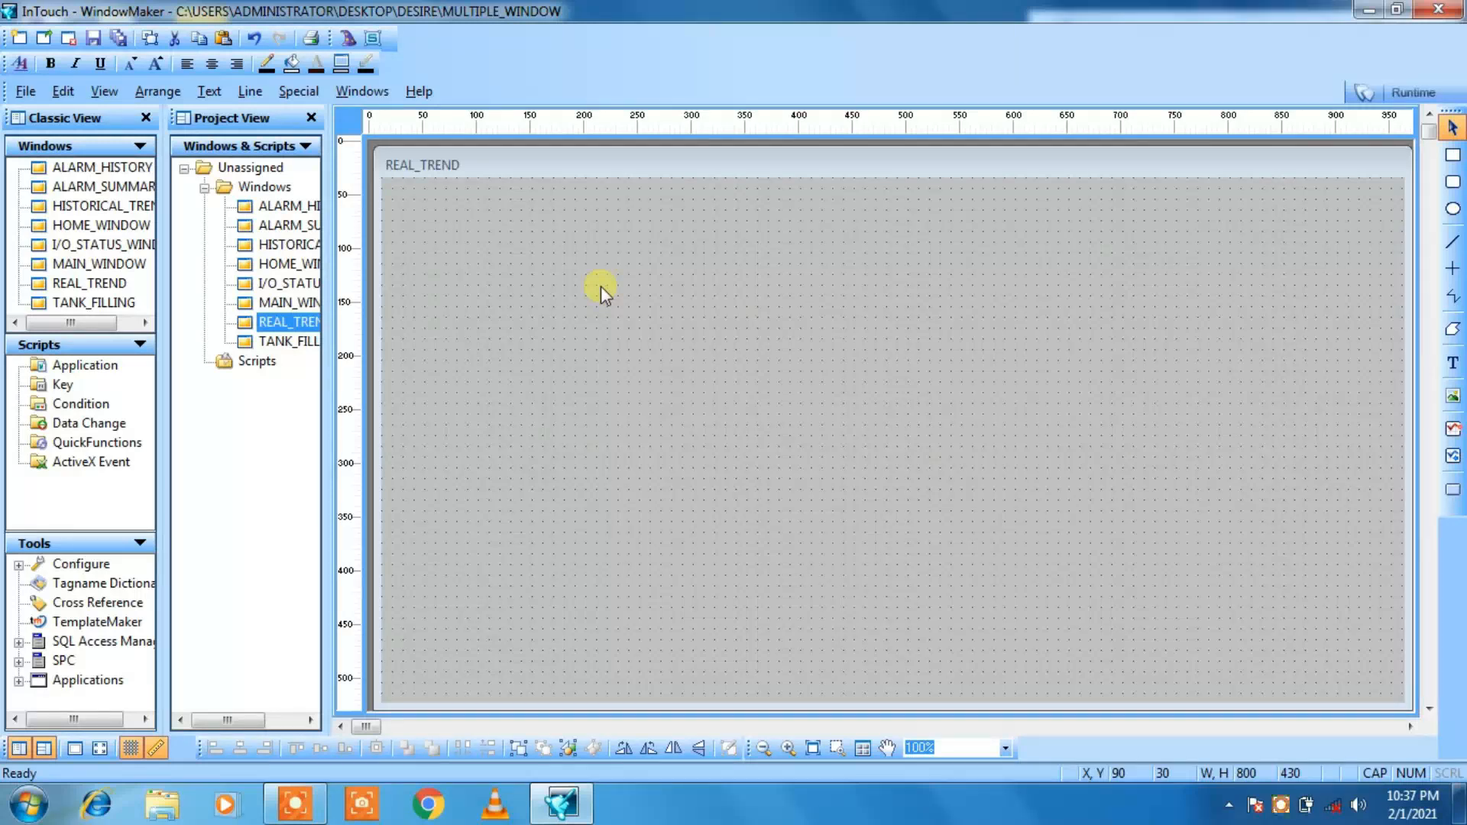
Step: Open MAIN_WINDOW and copy its large light background rectangle
{"action": "double_click", "coordinate": [277, 307]}
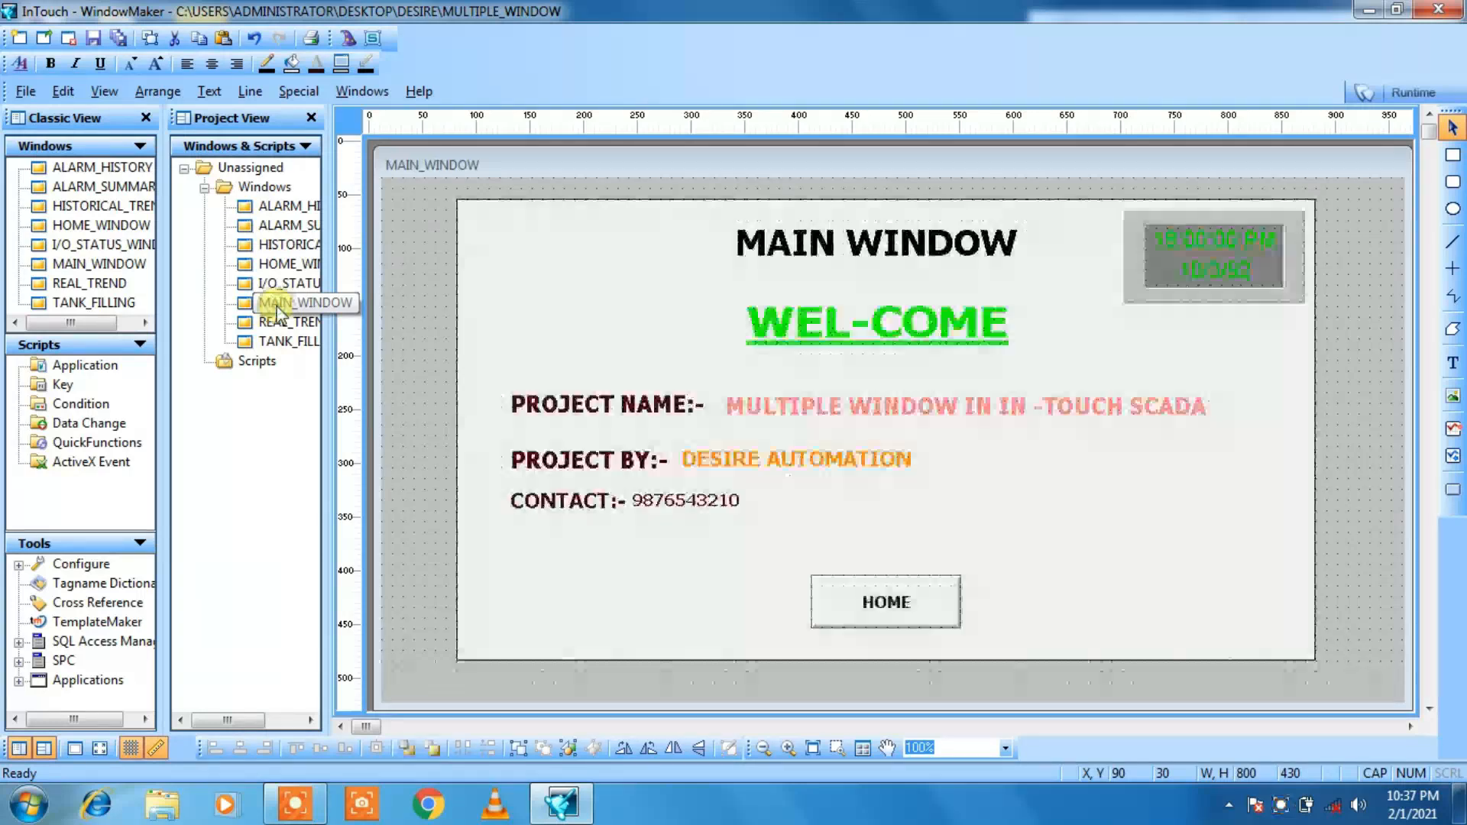
{"action": "left_click", "coordinate": [550, 199]}
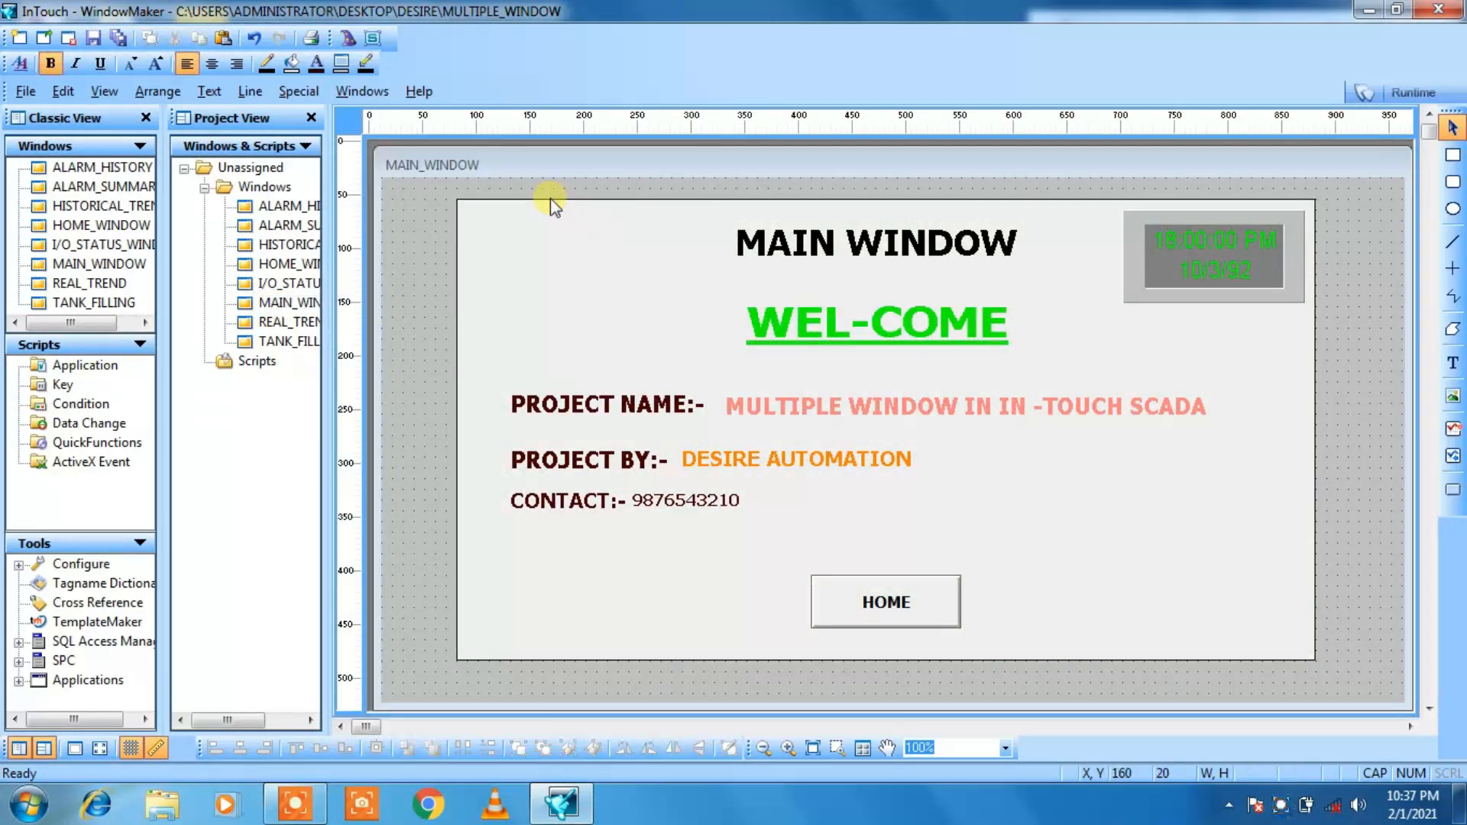
{"action": "left_click", "coordinate": [459, 318]}
{"action": "right_click", "coordinate": [461, 321]}
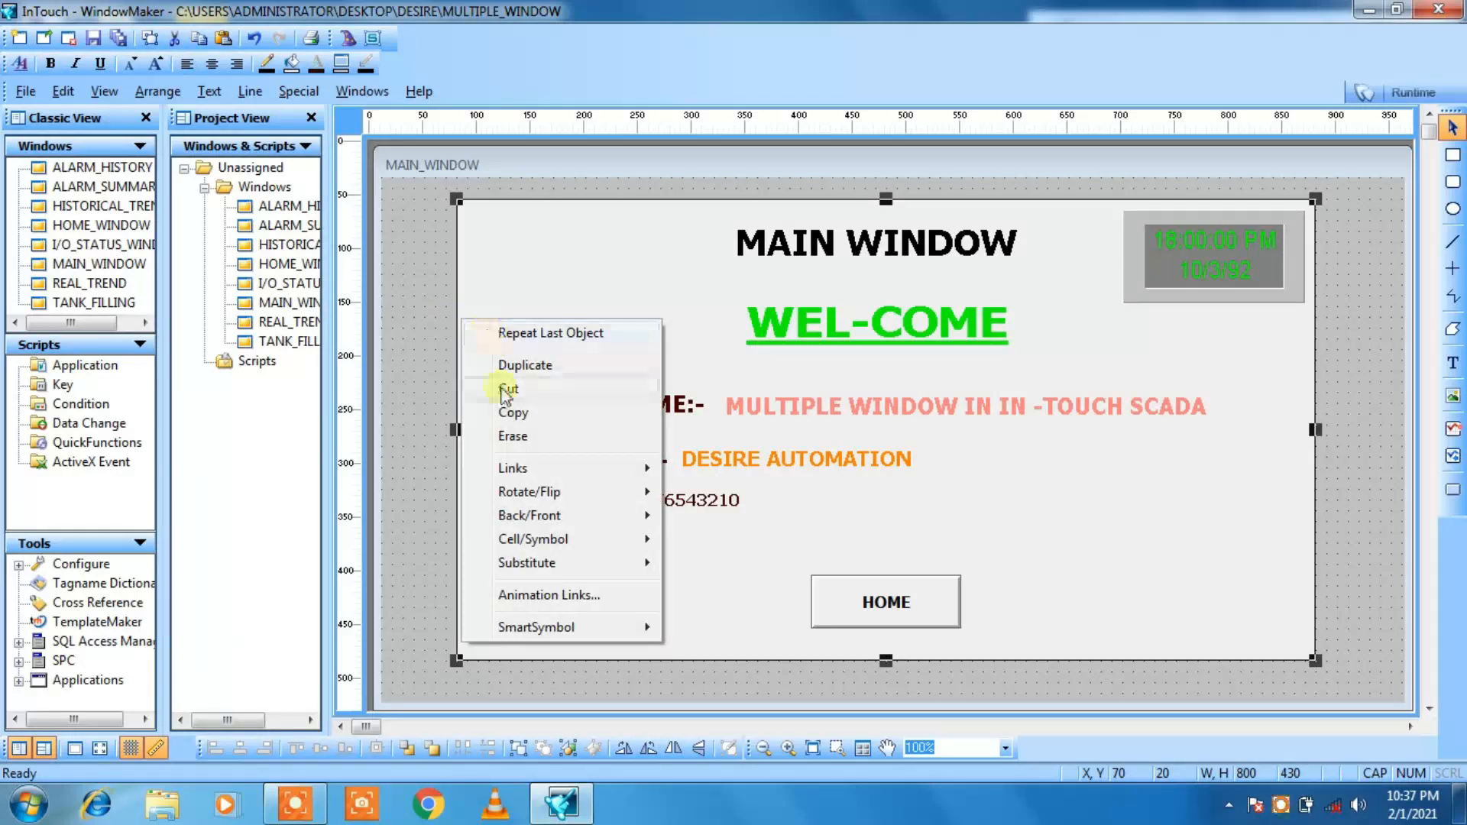
{"action": "left_click", "coordinate": [506, 412]}
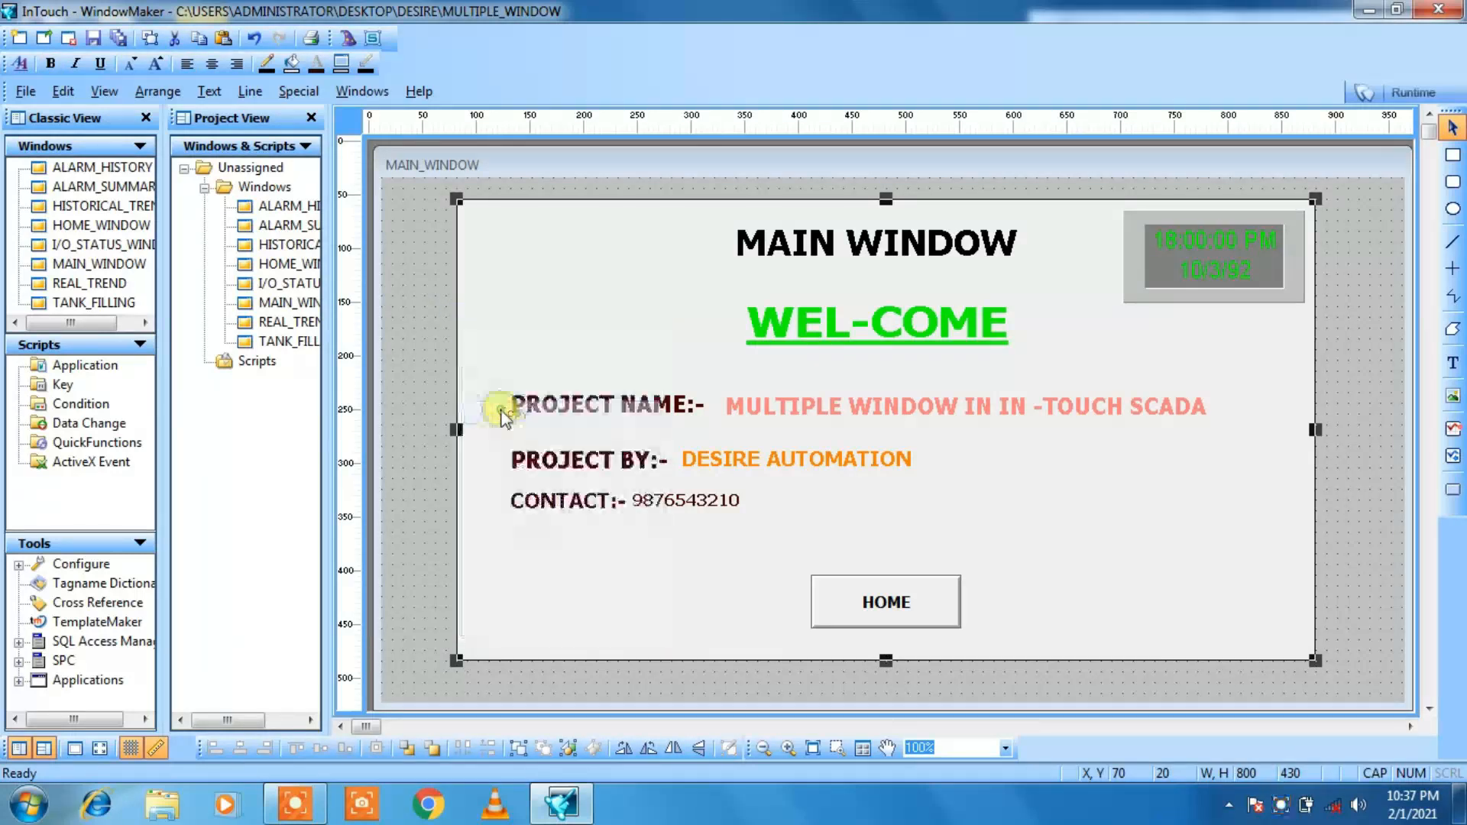
Step: Paste the background rectangle into the REAL_TREND window and position it at X 60, Y 30
{"action": "double_click", "coordinate": [288, 324]}
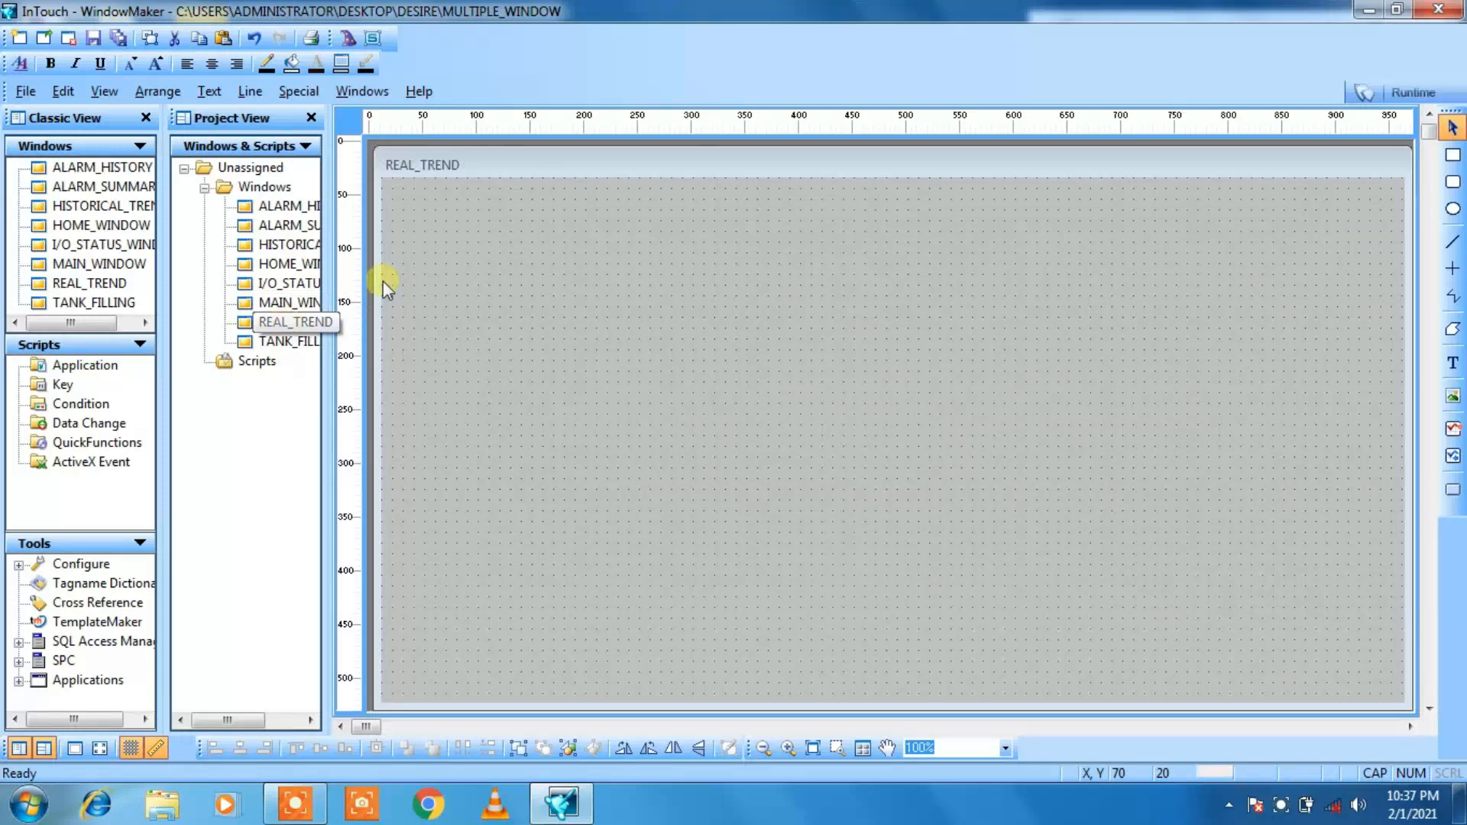
{"action": "right_click", "coordinate": [695, 396]}
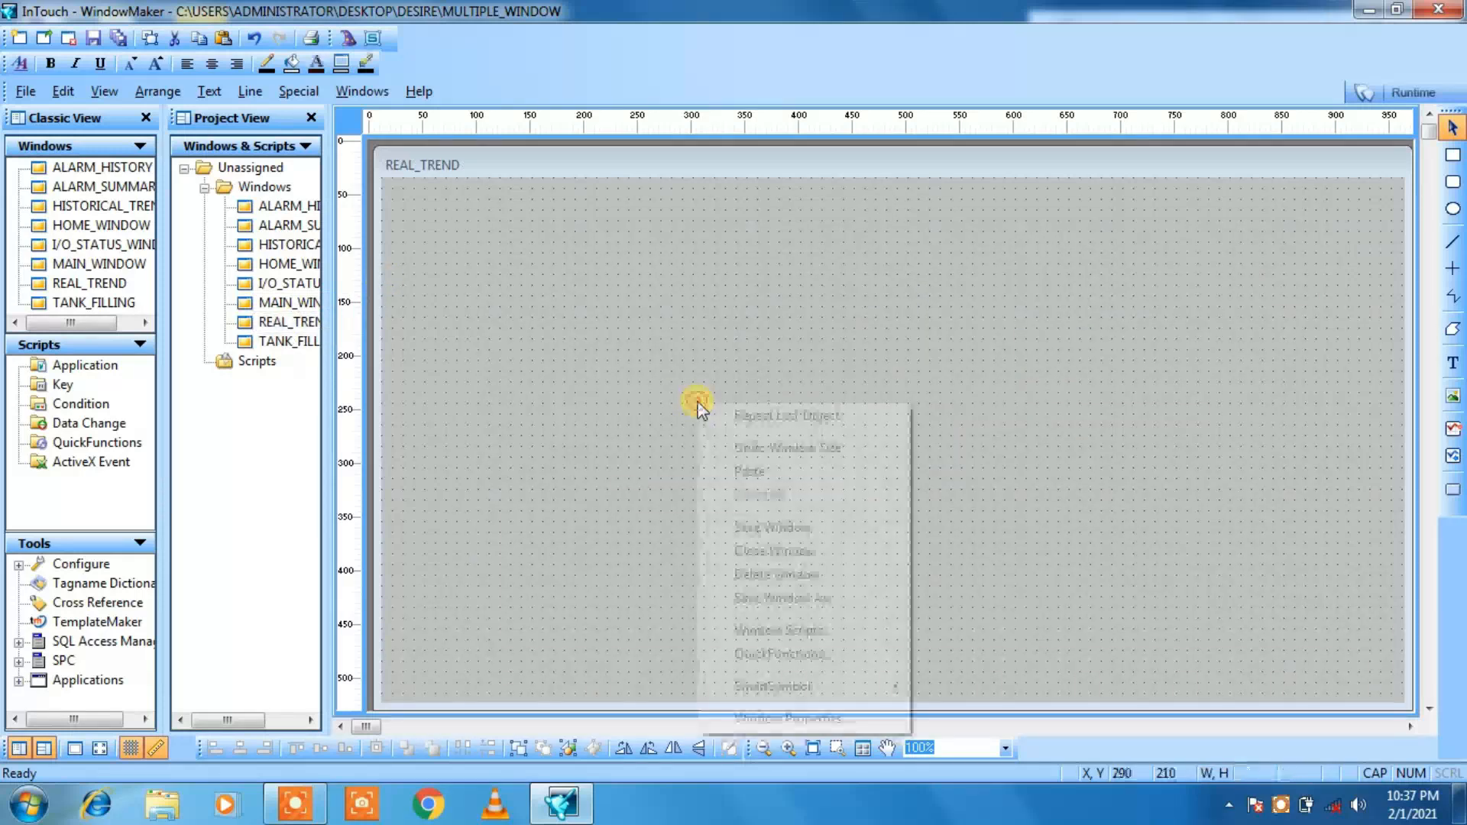
{"action": "left_click", "coordinate": [734, 472]}
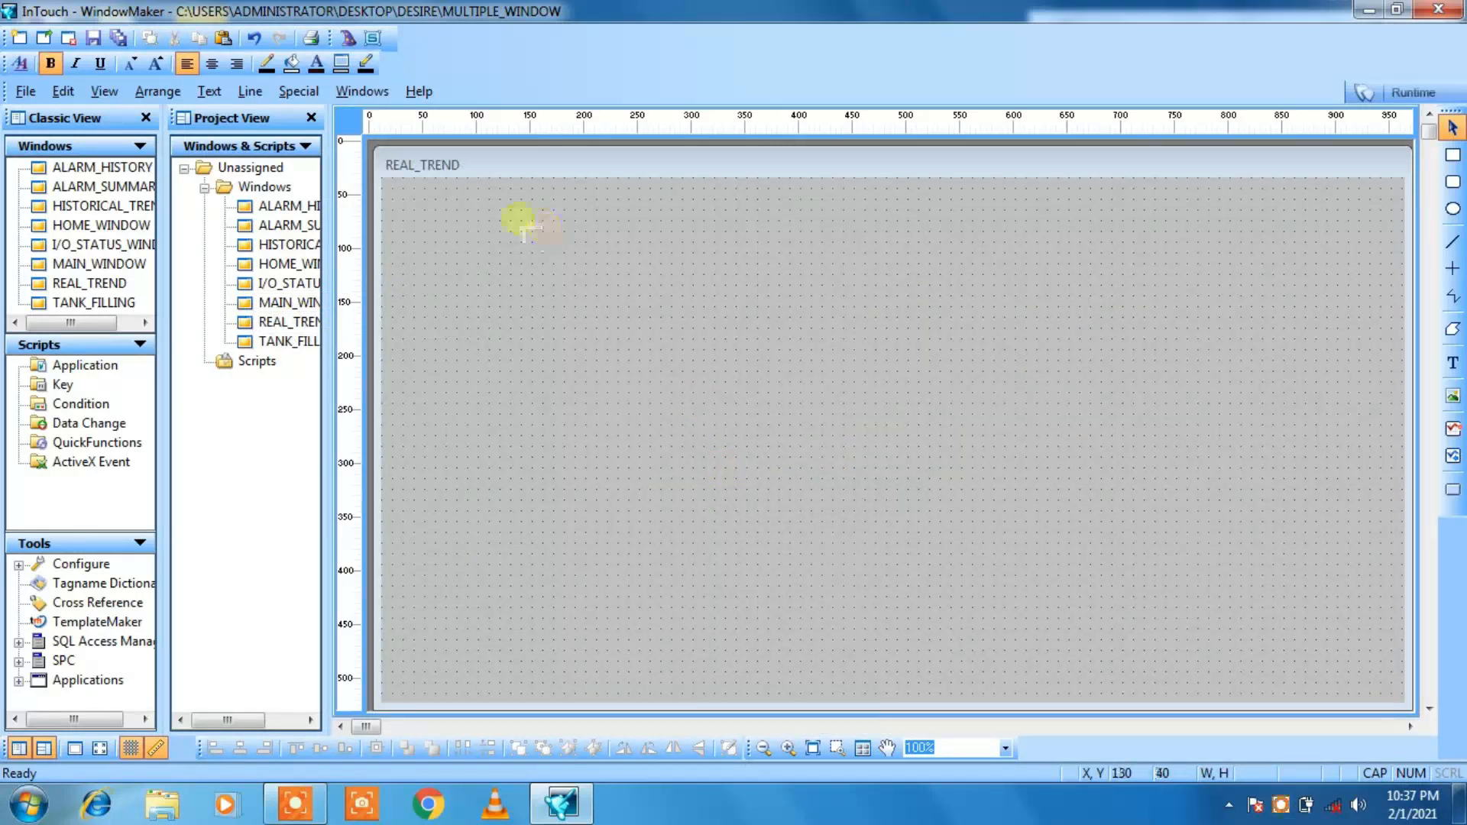
{"action": "left_click", "coordinate": [511, 209]}
{"action": "key", "text": "Left"}
{"action": "key", "text": "Left"}
{"action": "key", "text": "Left"}
{"action": "key", "text": "Left"}
{"action": "key", "text": "Left"}
{"action": "key", "text": "Left"}
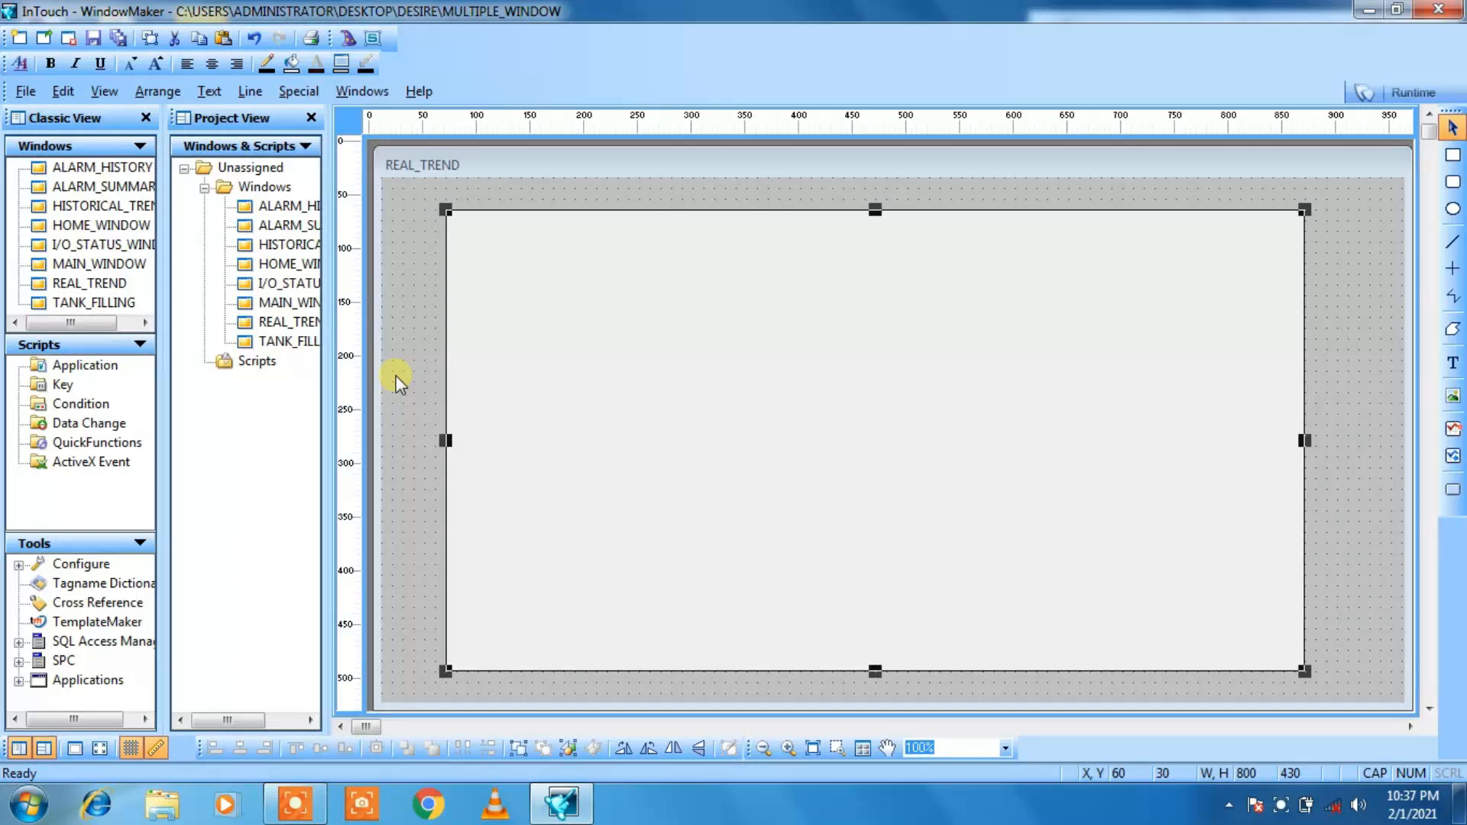
Step: Open MAIN_WINDOW again and copy the date and time display
{"action": "double_click", "coordinate": [277, 303]}
{"action": "left_click", "coordinate": [1157, 280]}
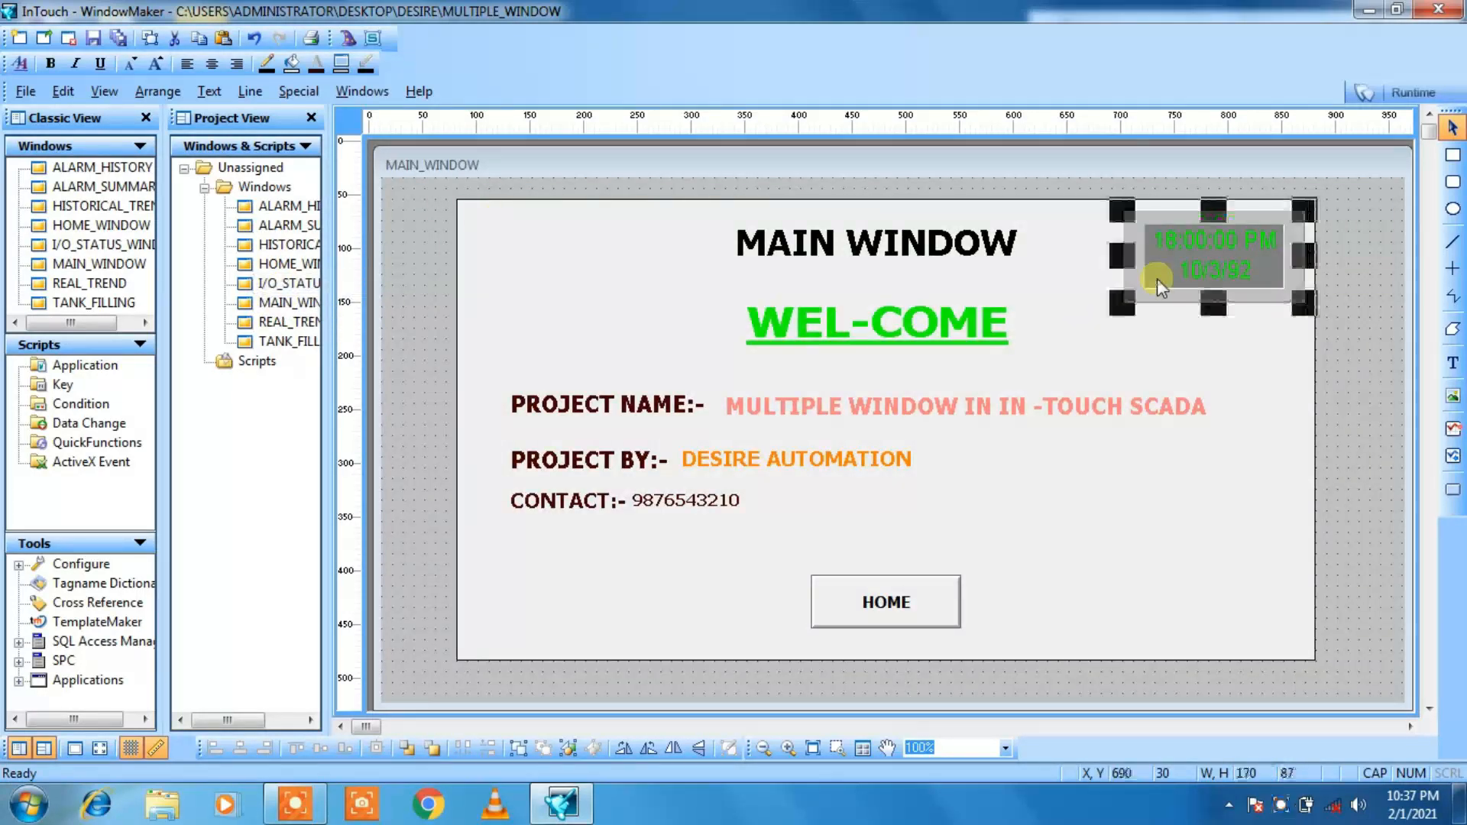
{"action": "right_click", "coordinate": [1157, 278]}
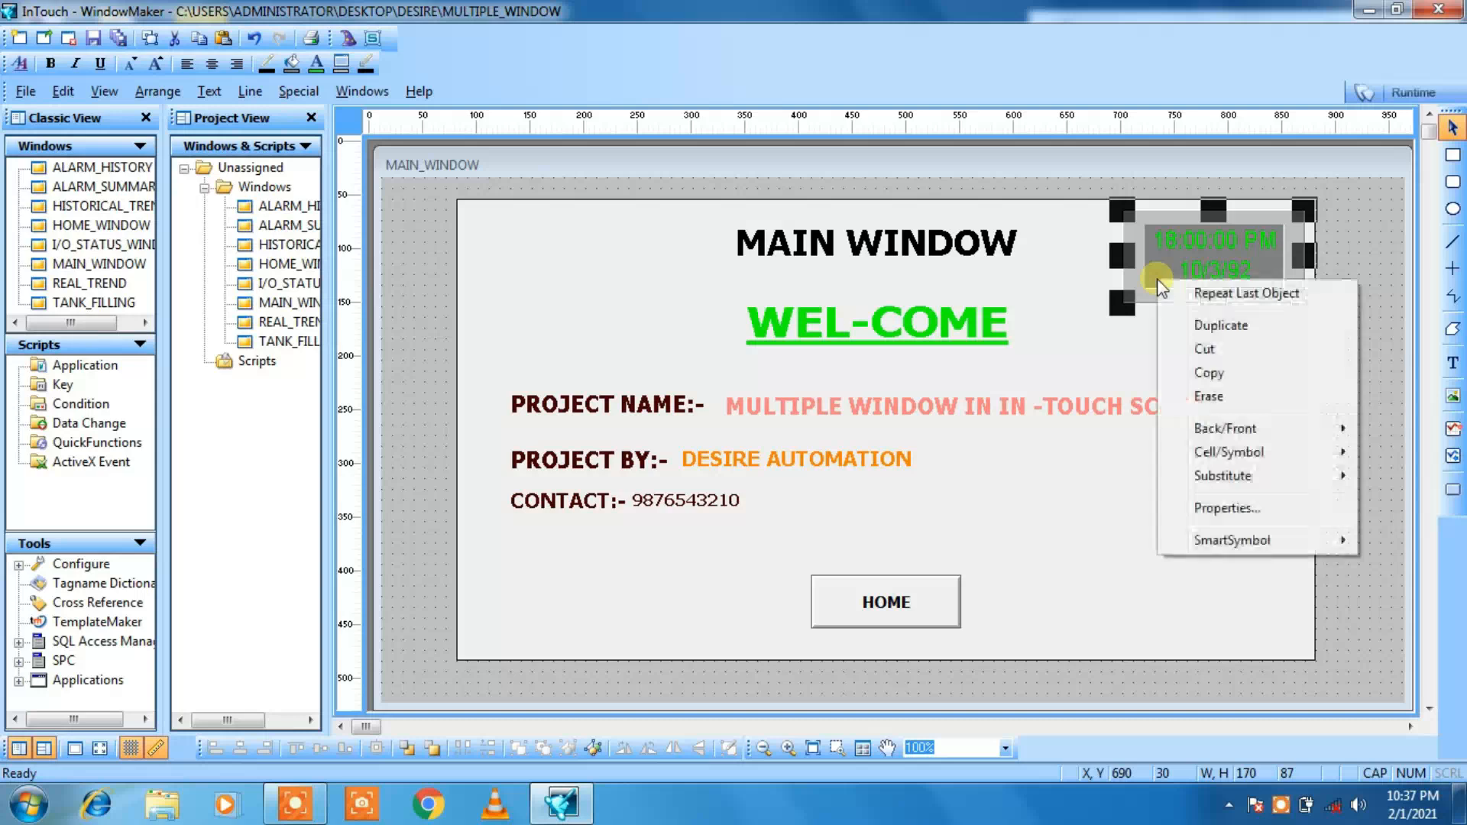
{"action": "left_click", "coordinate": [1210, 372]}
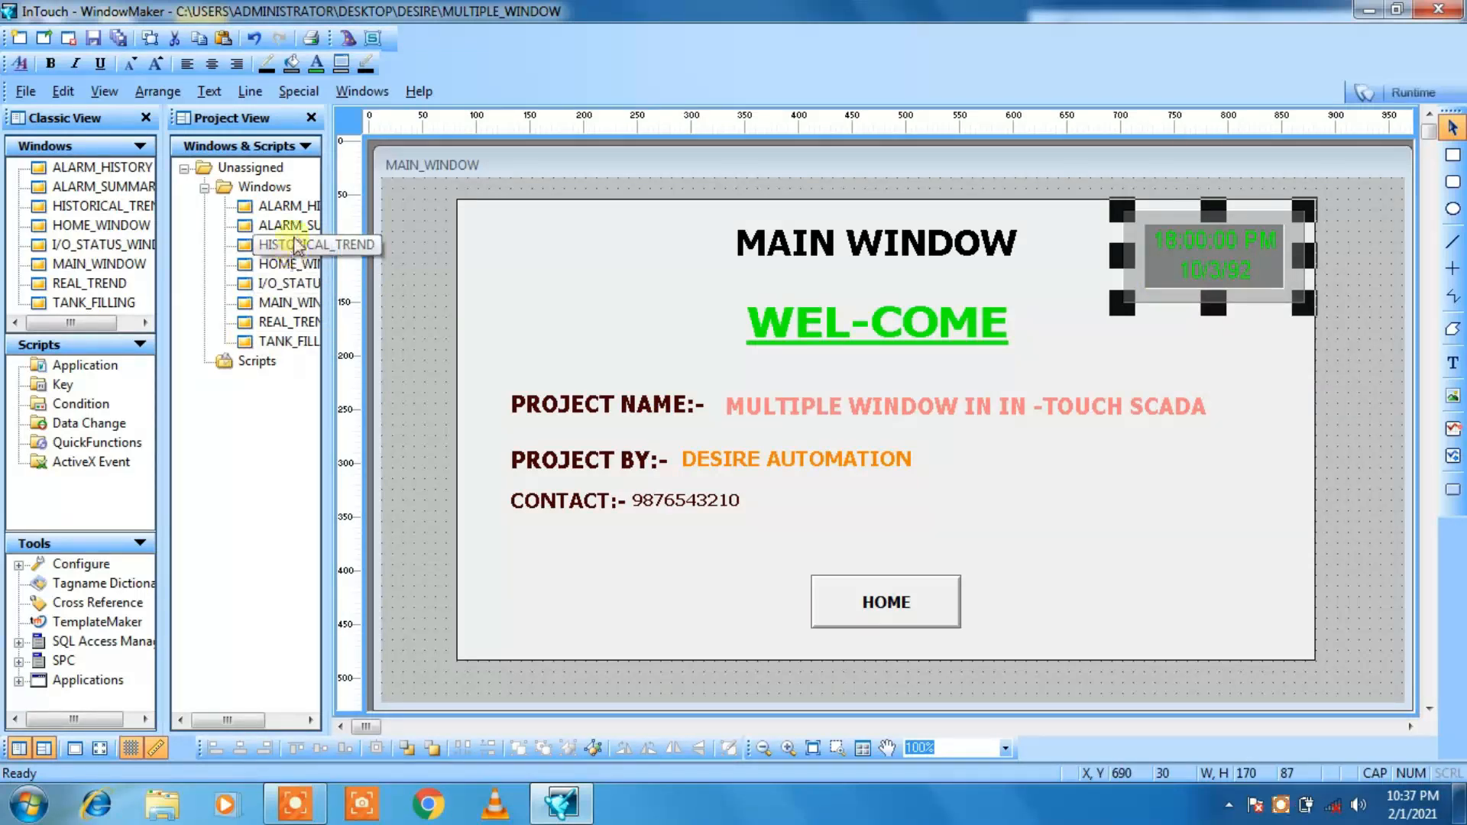
Step: Paste the date and time display into REAL_TREND and move it to the rectangle's upper-right corner, at X 670
{"action": "double_click", "coordinate": [289, 322]}
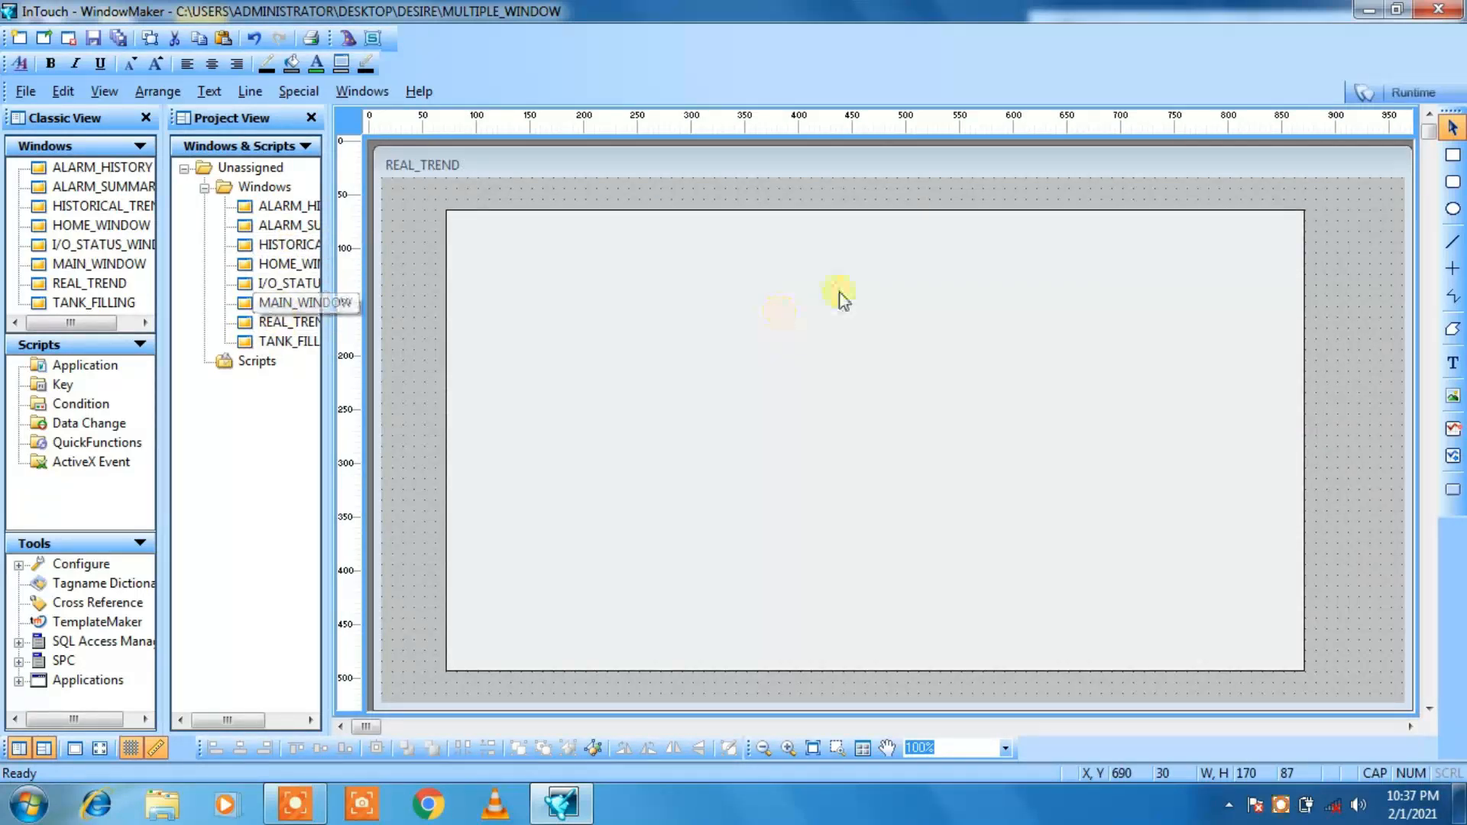
{"action": "right_click", "coordinate": [920, 185]}
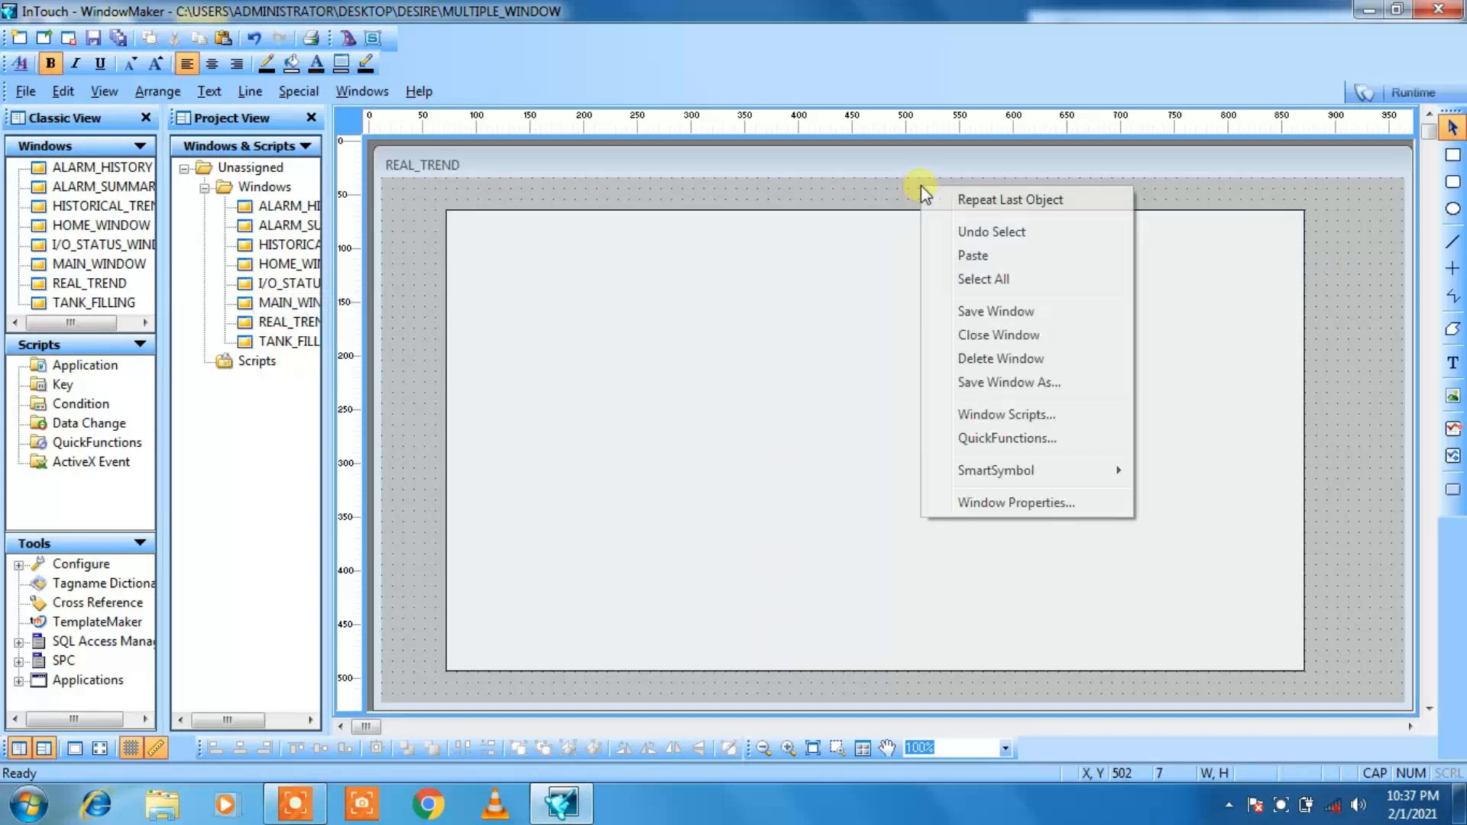
{"action": "left_click", "coordinate": [950, 256]}
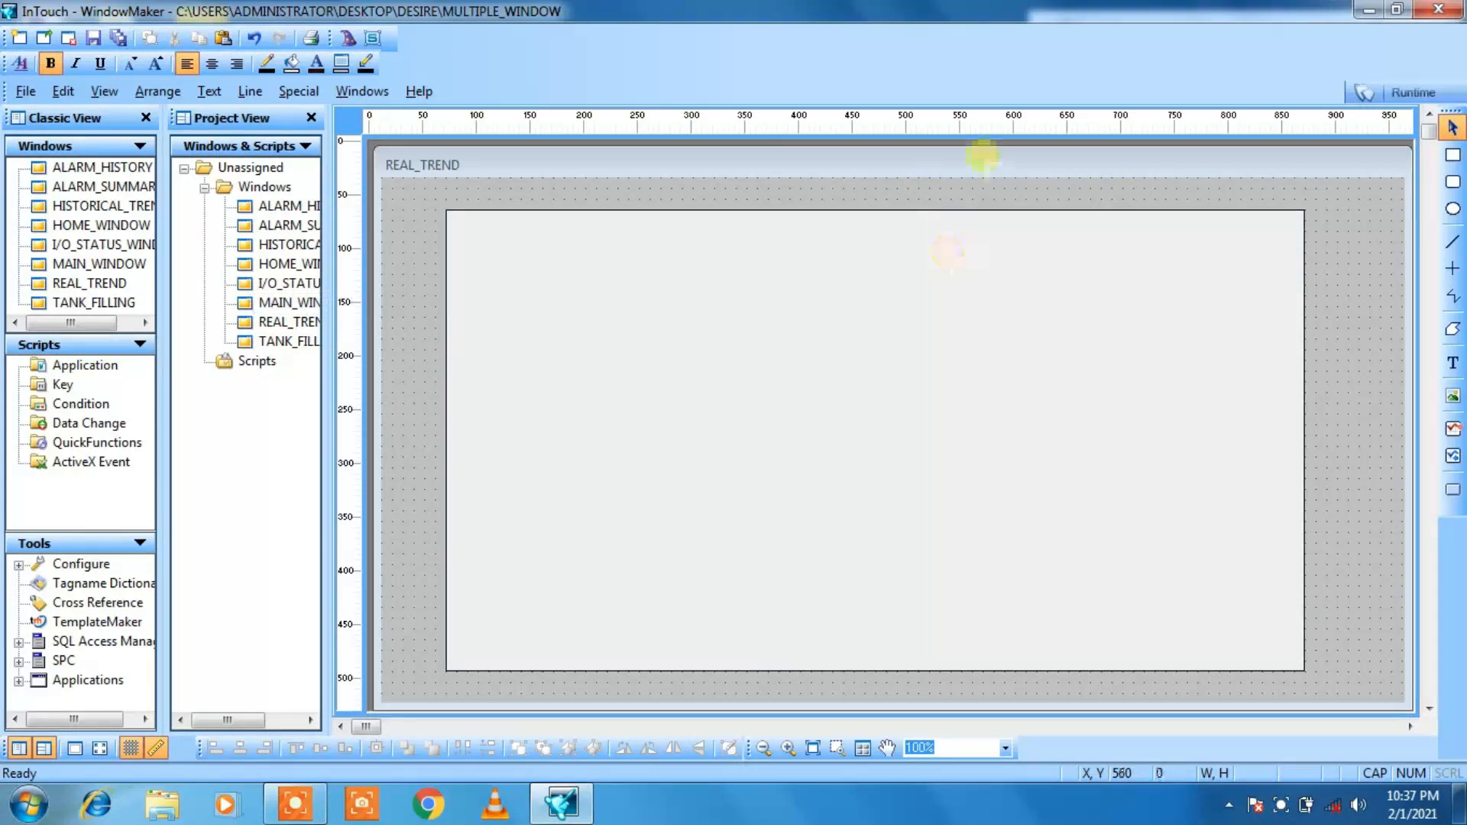
{"action": "left_click", "coordinate": [983, 186]}
{"action": "key", "text": "Down"}
{"action": "key", "text": "Down"}
{"action": "key", "text": "Down"}
{"action": "key", "text": "Down"}
{"action": "key", "text": "Right"}
{"action": "key", "text": "Right"}
{"action": "key", "text": "Right"}
{"action": "key", "text": "Right"}
{"action": "key", "text": "Right"}
{"action": "key", "text": "Right"}
{"action": "key", "text": "Right"}
{"action": "key", "text": "Right"}
{"action": "key", "text": "Right"}
{"action": "key", "text": "Right"}
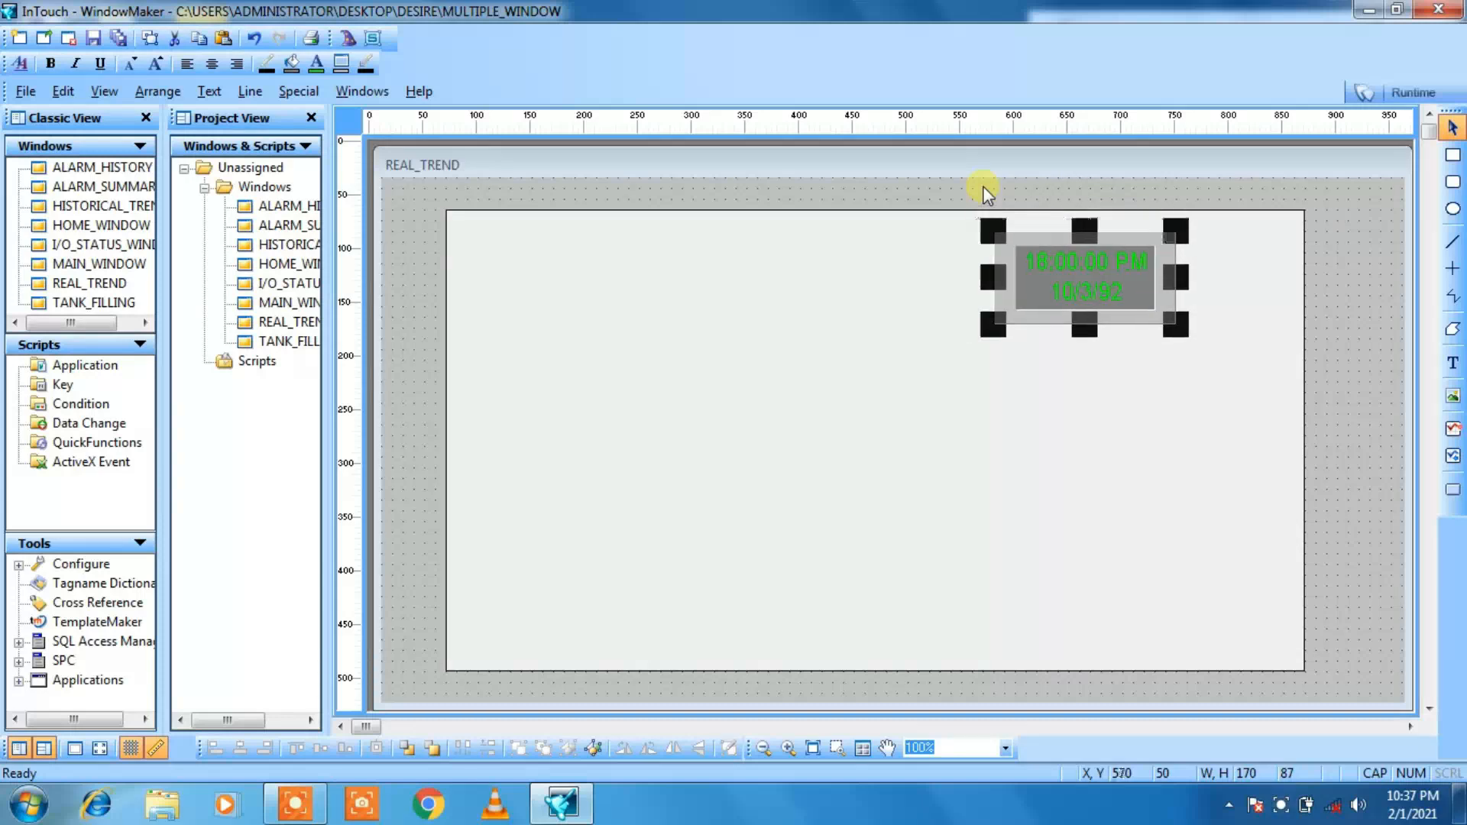
{"action": "key", "text": "Right"}
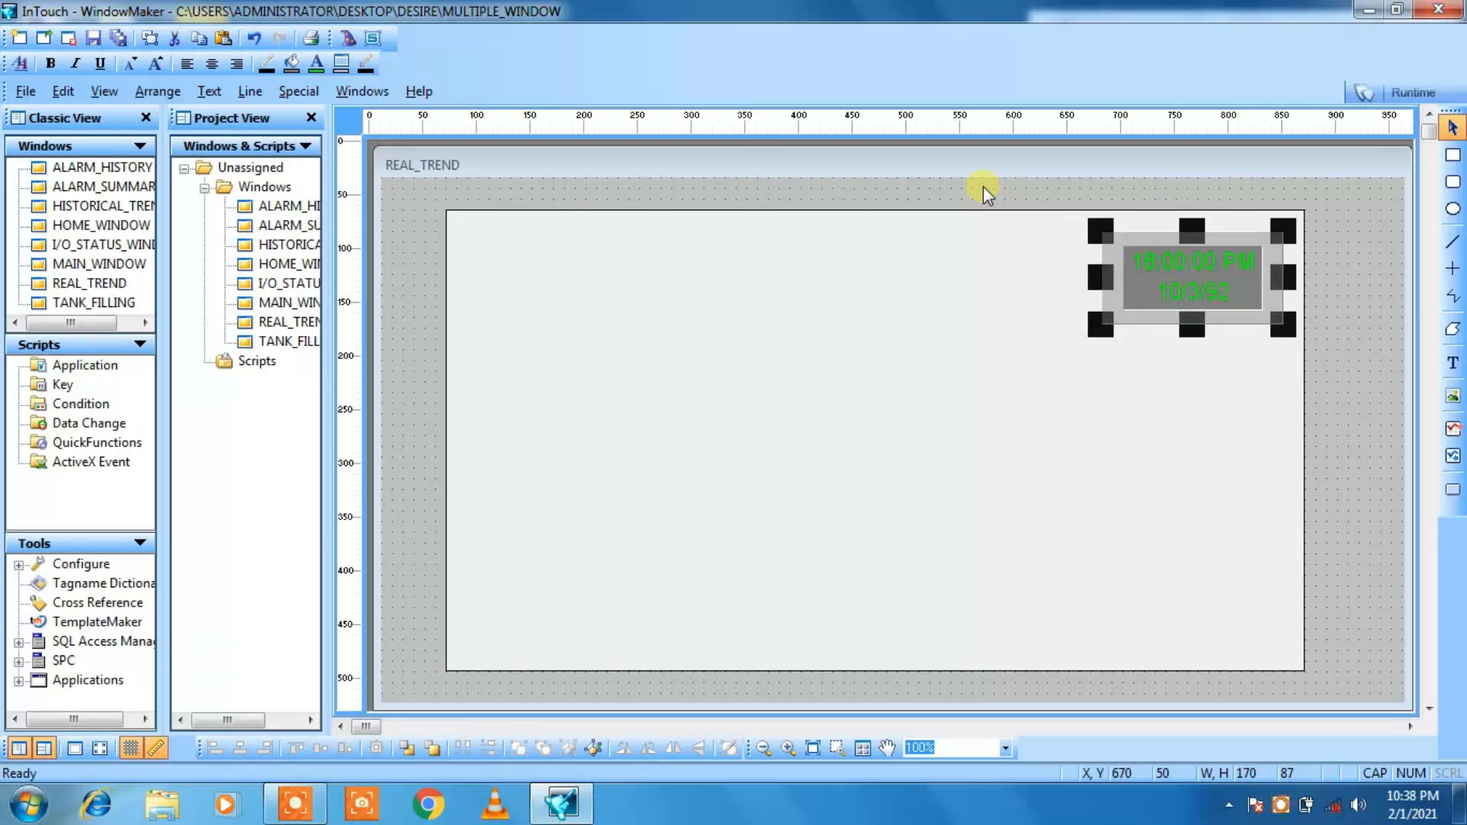
{"action": "left_click", "coordinate": [676, 186]}
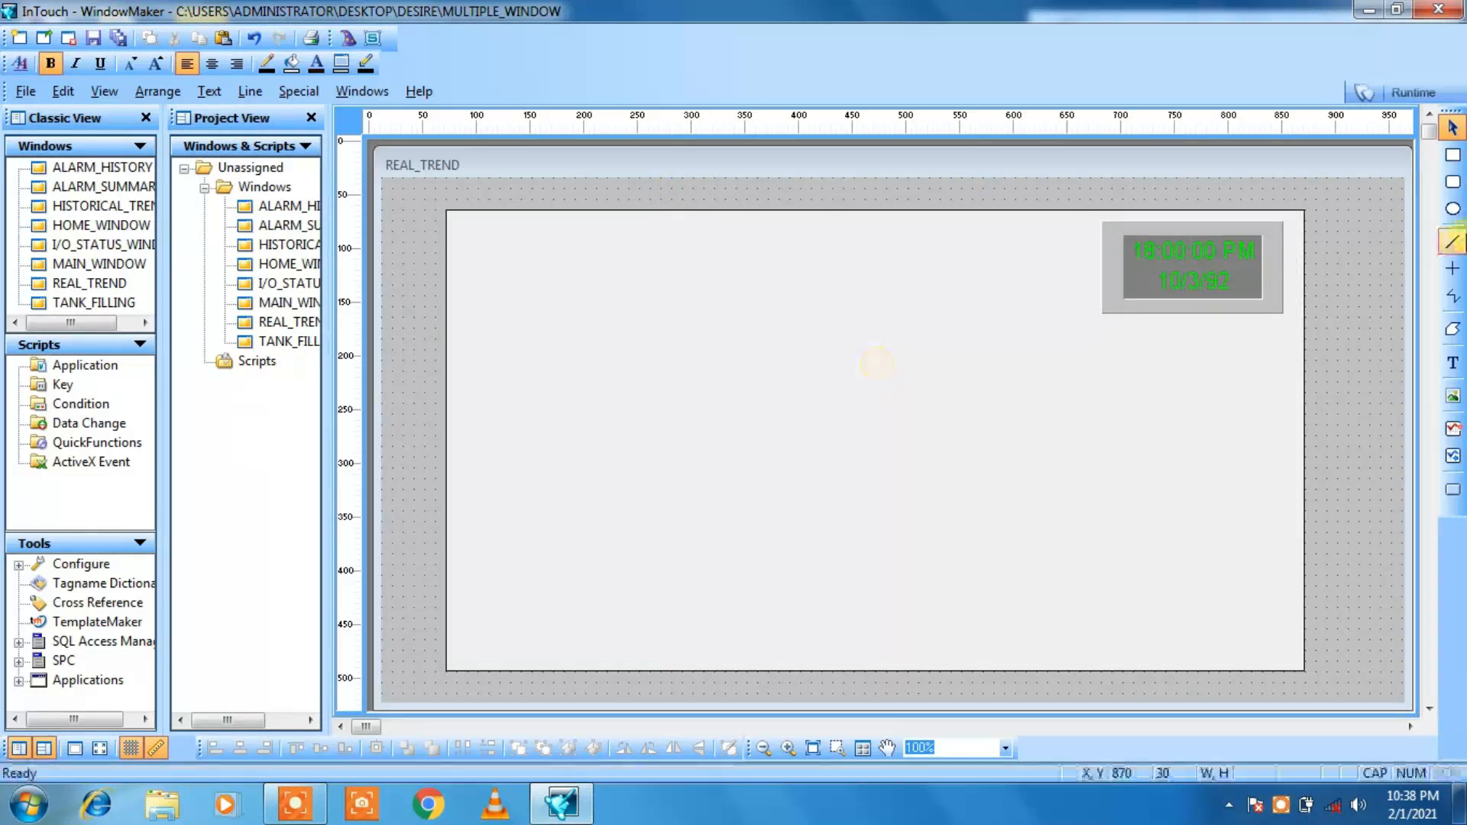
Step: Add the title text REAL TREND near the top of the rectangle and enlarge its font to about 147 by 28 overall
{"action": "left_click", "coordinate": [1452, 366]}
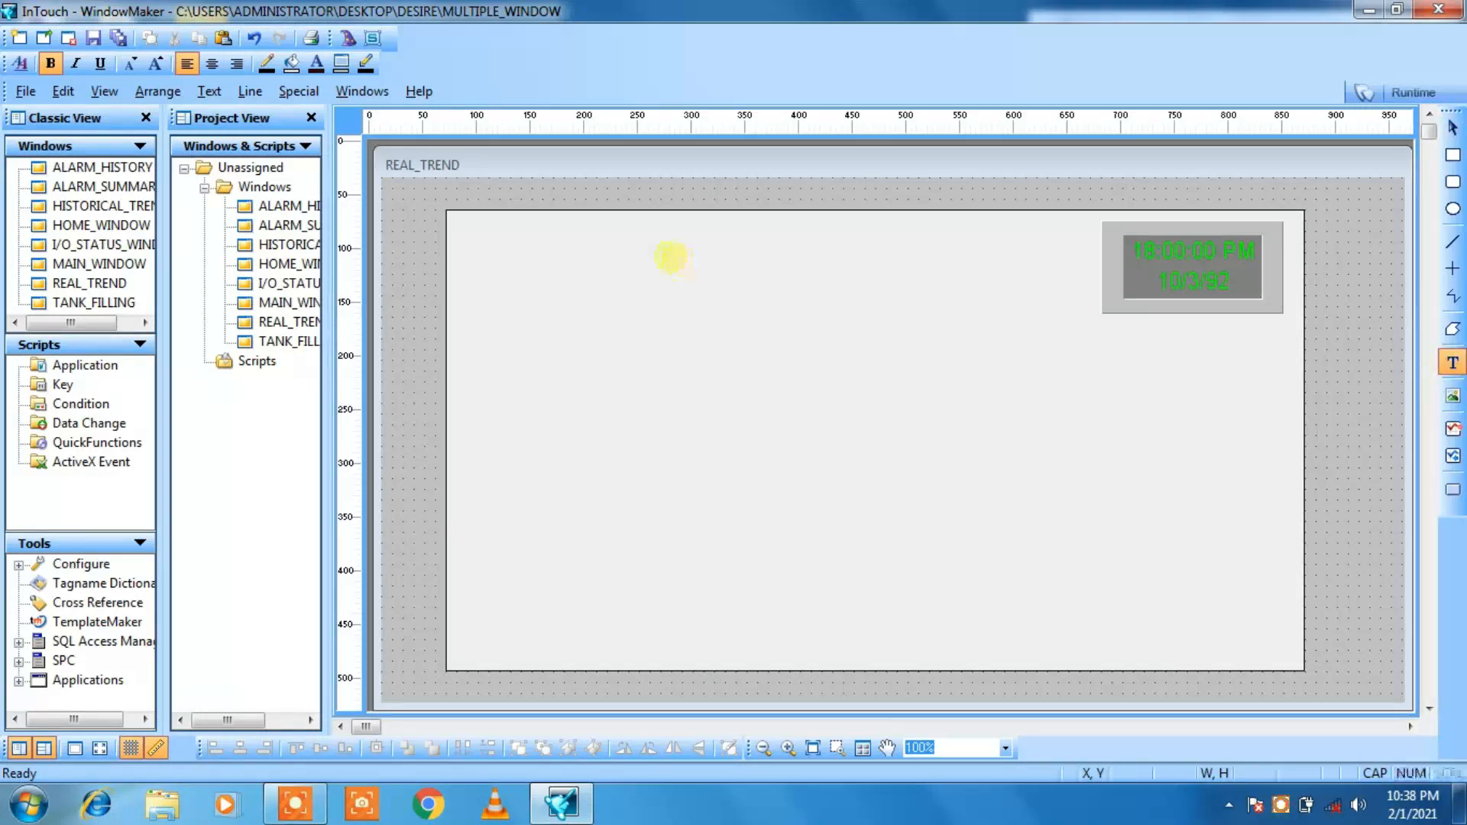
{"action": "left_click", "coordinate": [679, 246]}
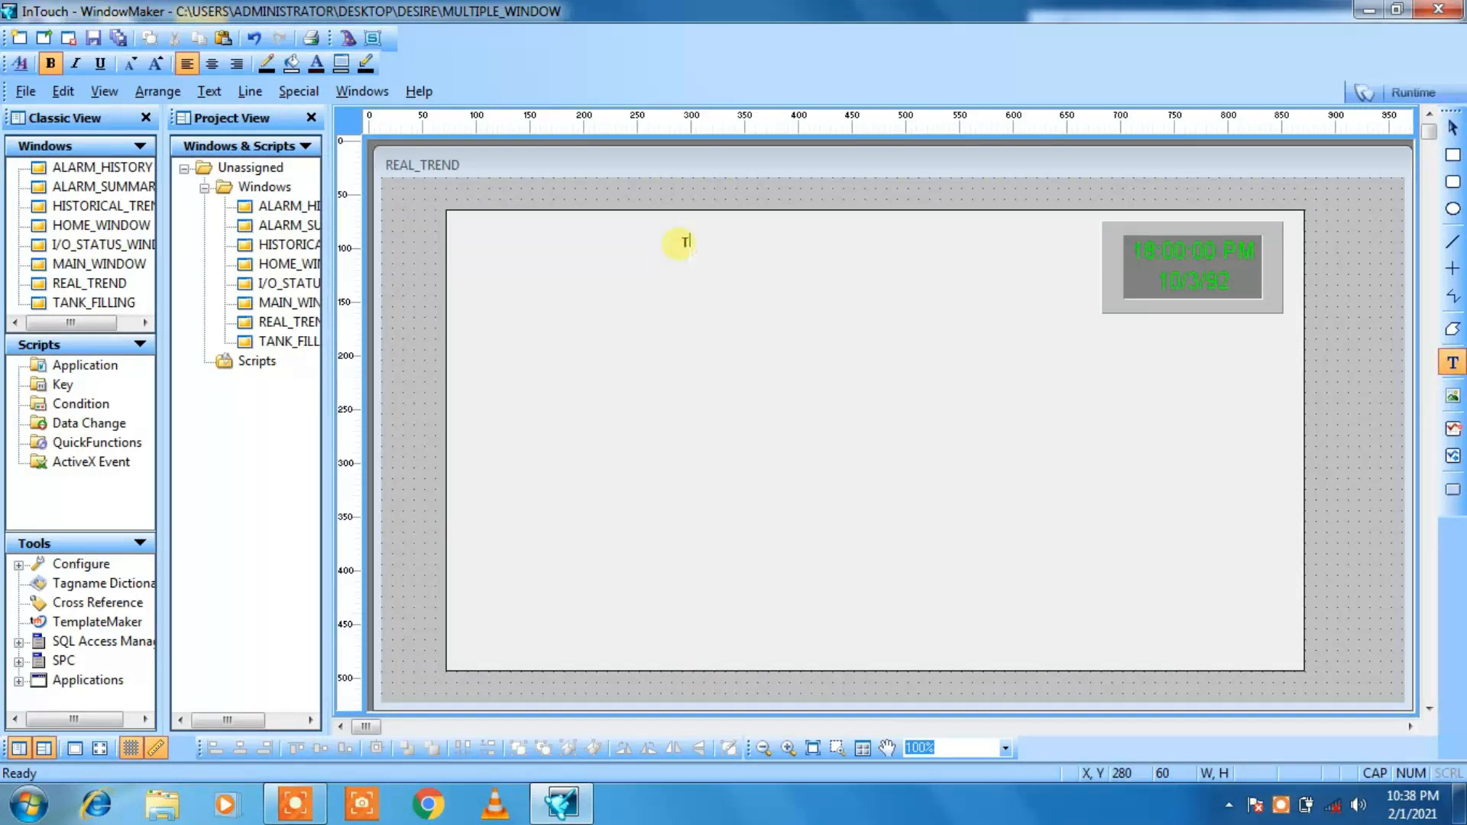
{"action": "type", "text": "REAL TREND"}
{"action": "left_click", "coordinate": [1021, 266]}
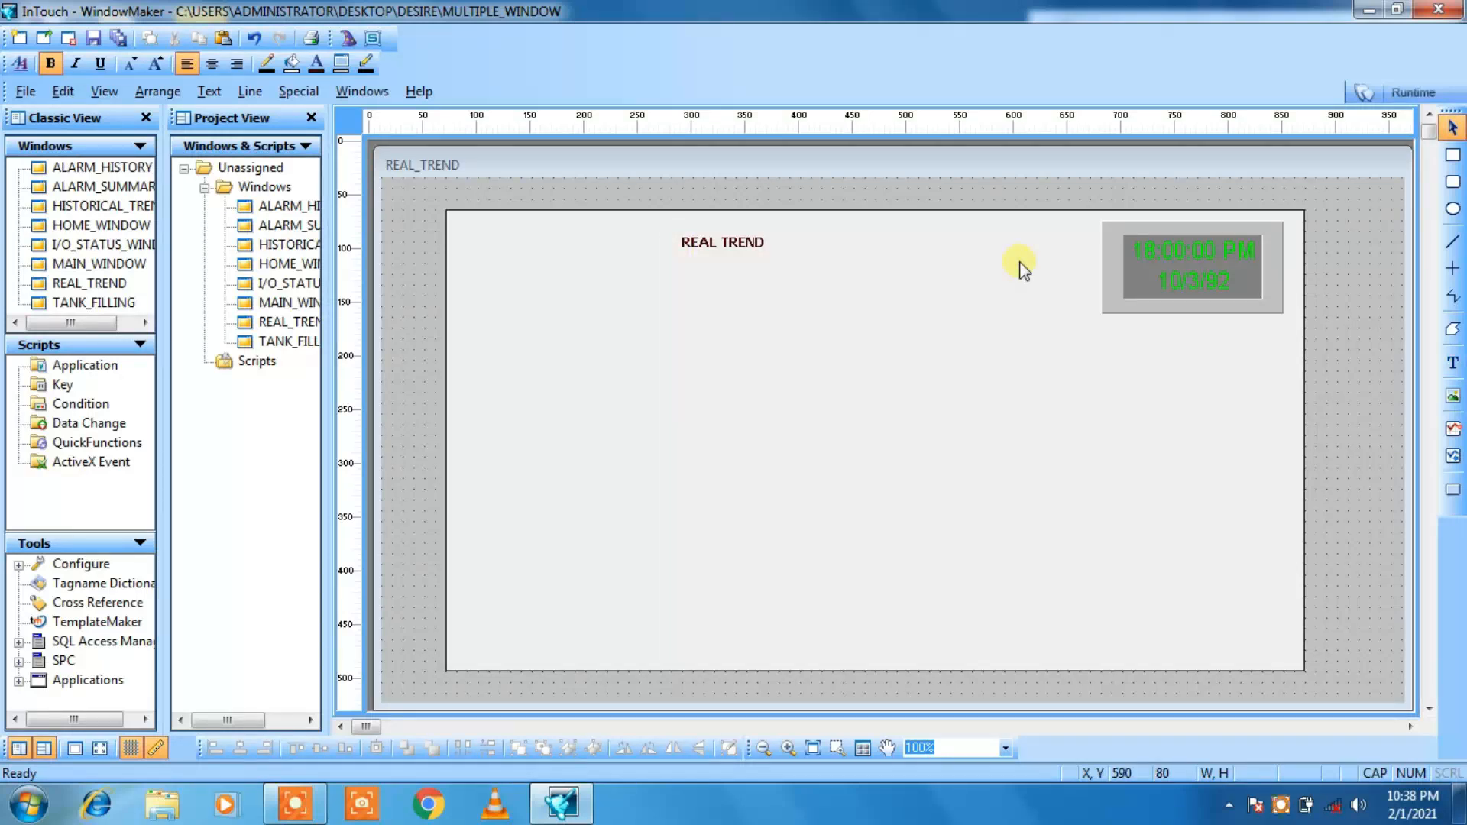
{"action": "left_click", "coordinate": [722, 246]}
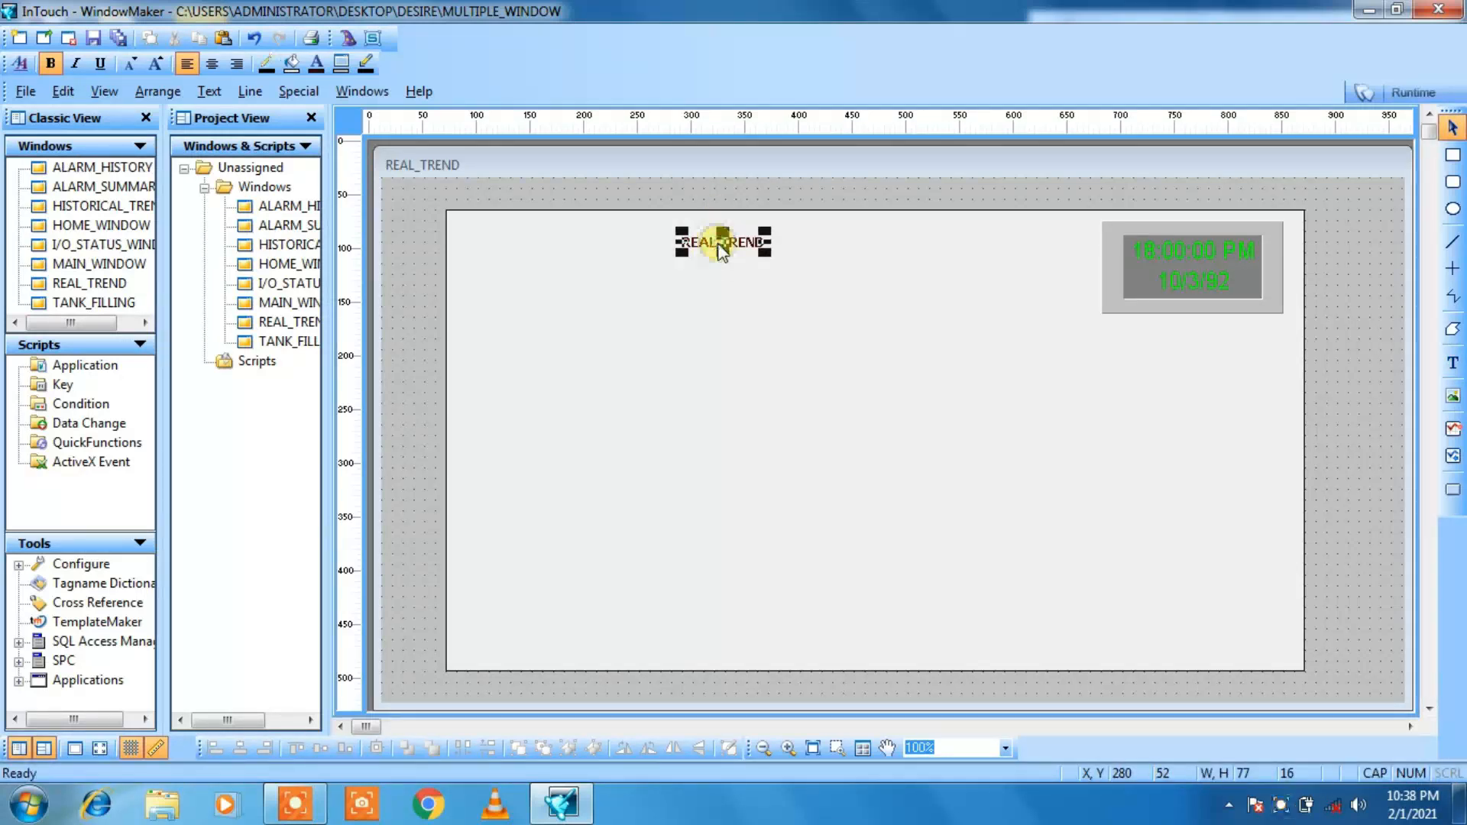
{"action": "left_click", "coordinate": [150, 69]}
{"action": "left_click", "coordinate": [150, 69]}
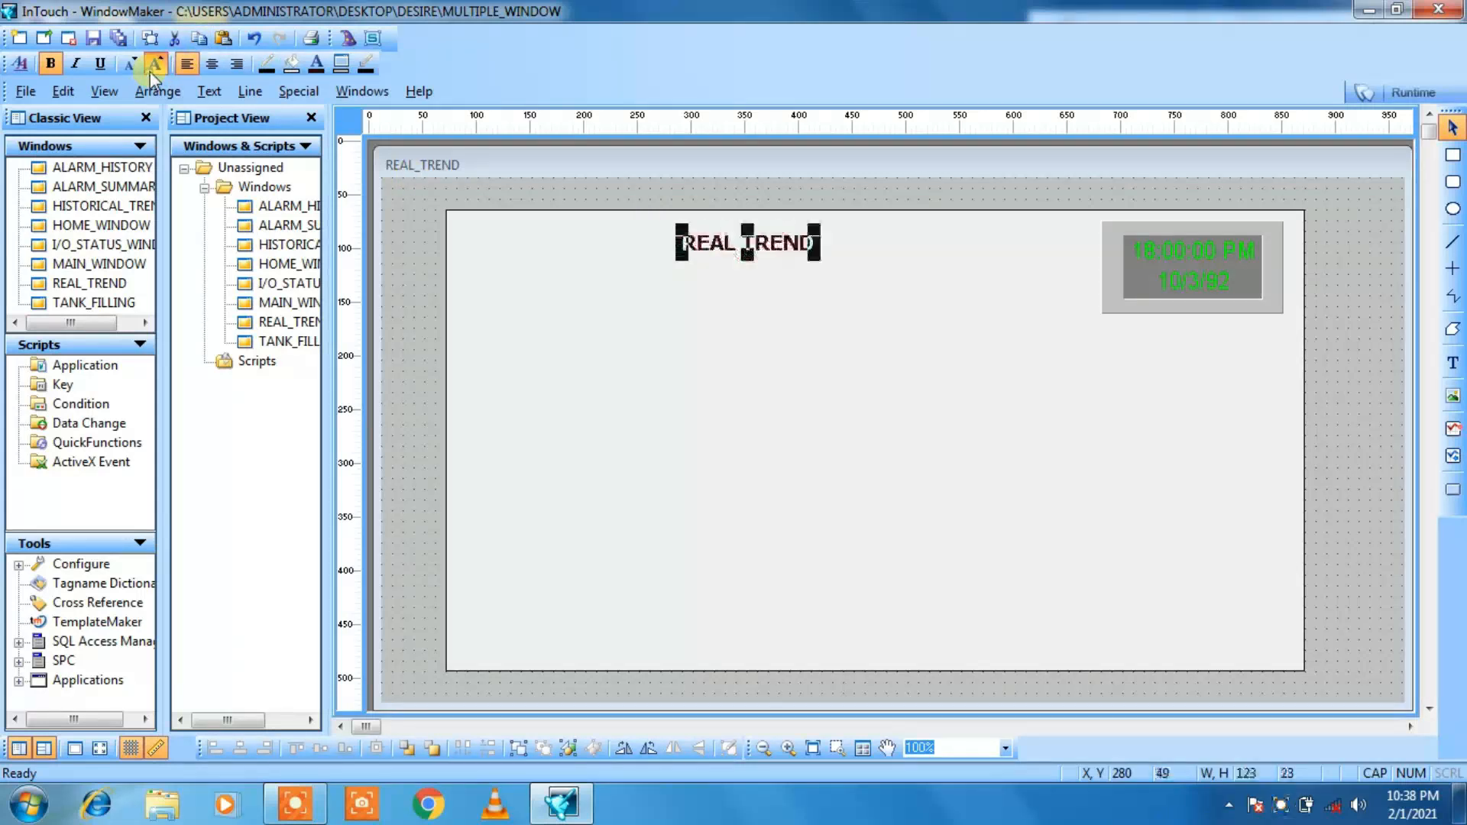
{"action": "left_click", "coordinate": [151, 70]}
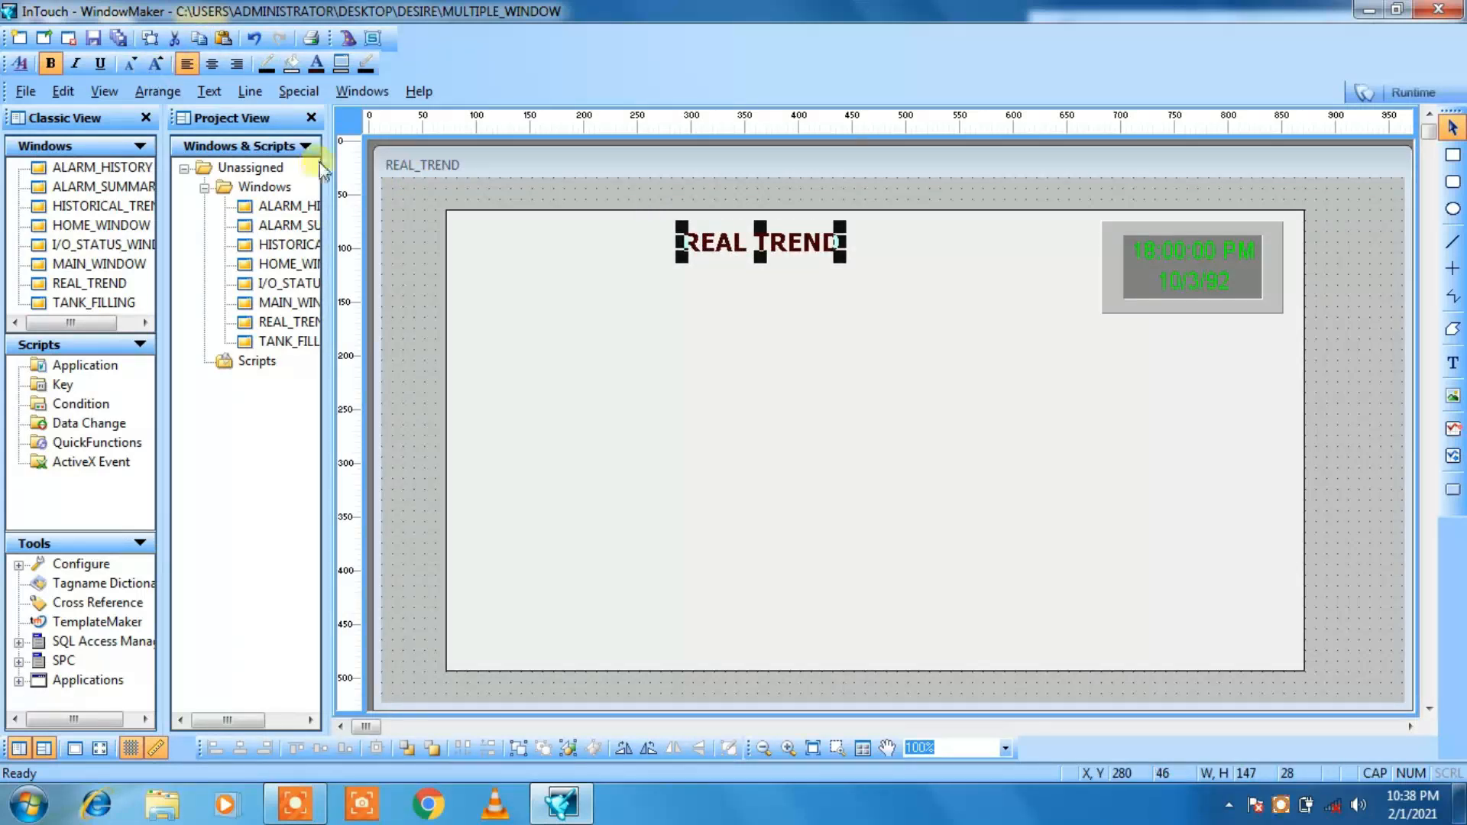
Step: Move the REAL TREND title right and down to X 320, Y 60
{"action": "key", "text": "Right"}
{"action": "key", "text": "Right"}
{"action": "key", "text": "Right"}
{"action": "key", "text": "Right"}
{"action": "key", "text": "Right"}
{"action": "key", "text": "Right"}
{"action": "key", "text": "Right"}
{"action": "key", "text": "Right"}
{"action": "key", "text": "Right"}
{"action": "key", "text": "Right"}
{"action": "key", "text": "Right"}
{"action": "key", "text": "Right"}
{"action": "key", "text": "Right"}
{"action": "key", "text": "Right"}
{"action": "key", "text": "Right"}
{"action": "key", "text": "Right"}
{"action": "key", "text": "Right"}
{"action": "key", "text": "Right"}
{"action": "key", "text": "Right"}
{"action": "key", "text": "Right"}
{"action": "key", "text": "Down"}
{"action": "key", "text": "Down"}
{"action": "key", "text": "Down"}
{"action": "key", "text": "Down"}
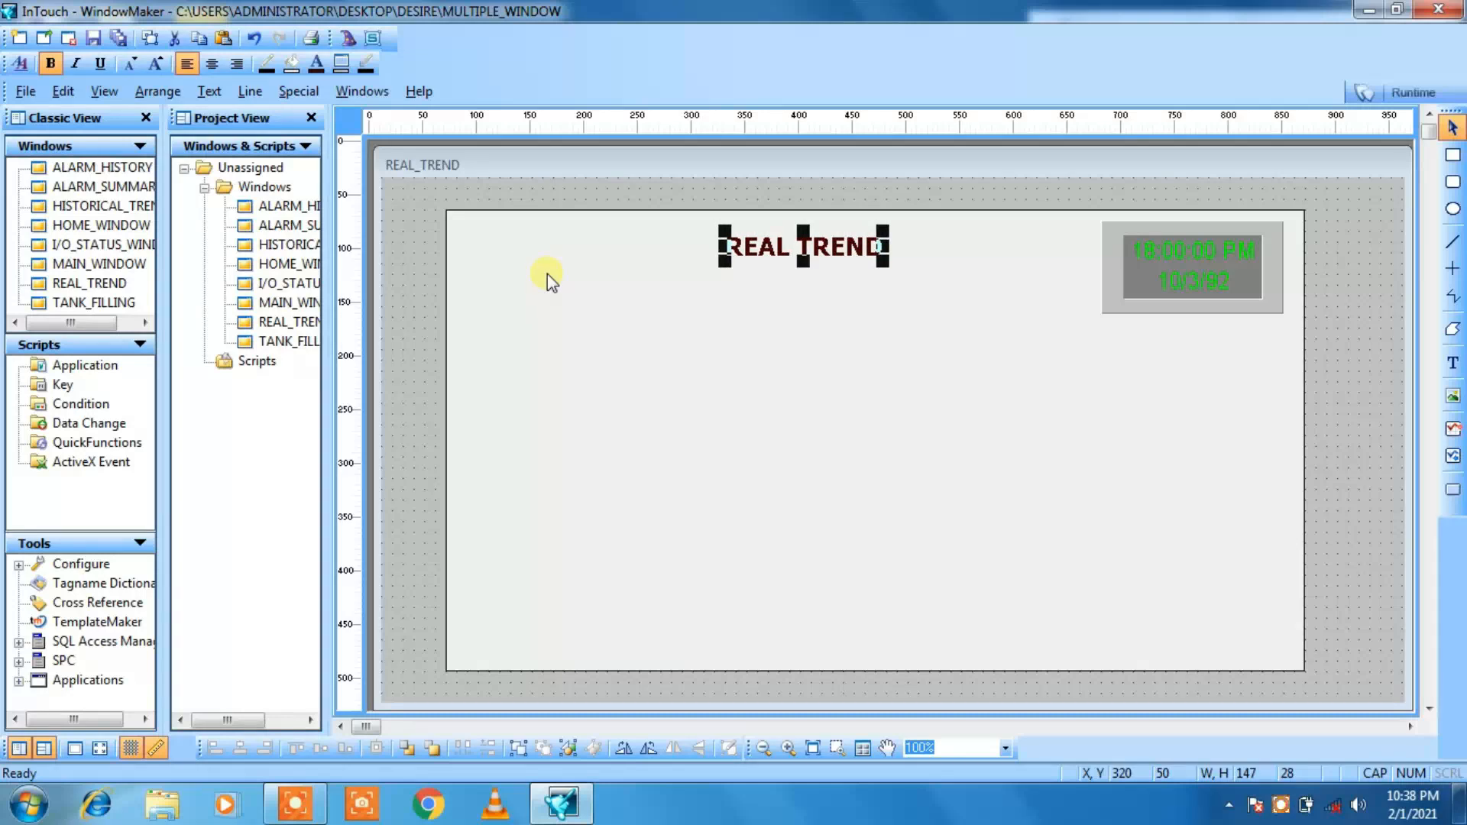
{"action": "key", "text": "Down"}
{"action": "key", "text": "Down"}
{"action": "key", "text": "Down"}
{"action": "key", "text": "Down"}
{"action": "key", "text": "Down"}
{"action": "key", "text": "Down"}
{"action": "key", "text": "Down"}
{"action": "key", "text": "Down"}
{"action": "key", "text": "Down"}
{"action": "key", "text": "Down"}
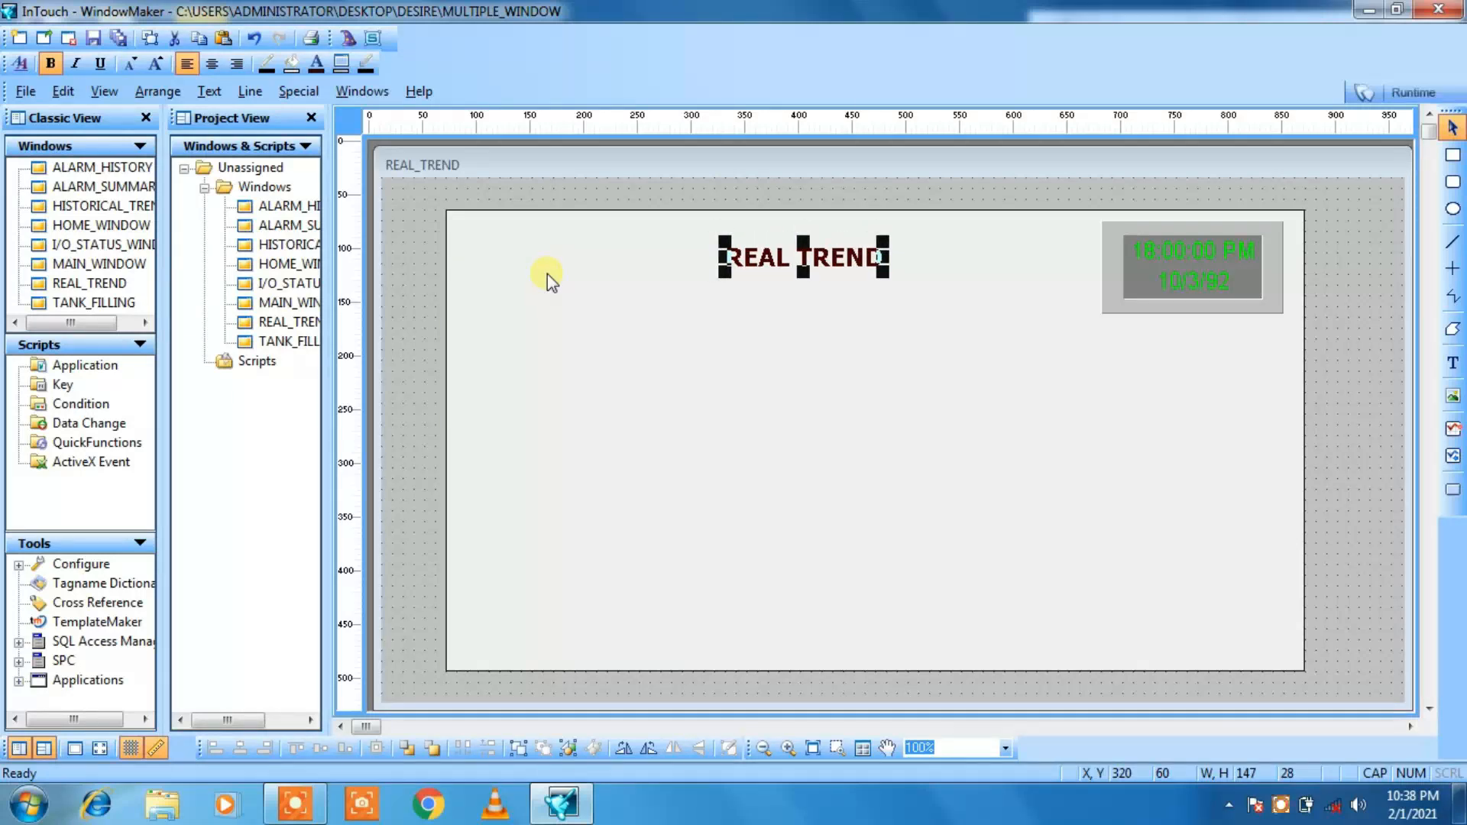
{"action": "left_click", "coordinate": [405, 286]}
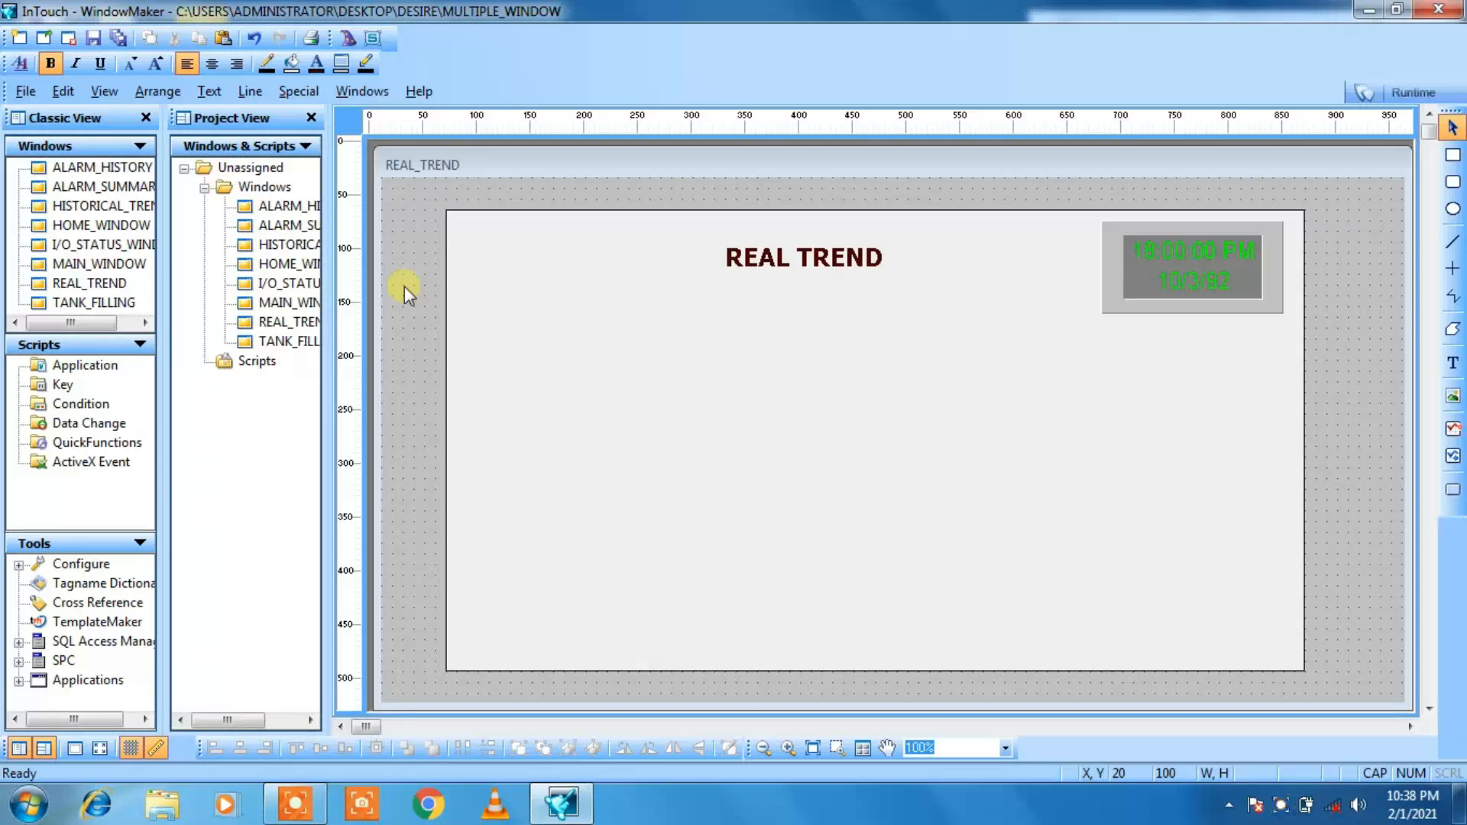
Step: Open MAIN_WINDOW and copy its HOME button
{"action": "double_click", "coordinate": [278, 302]}
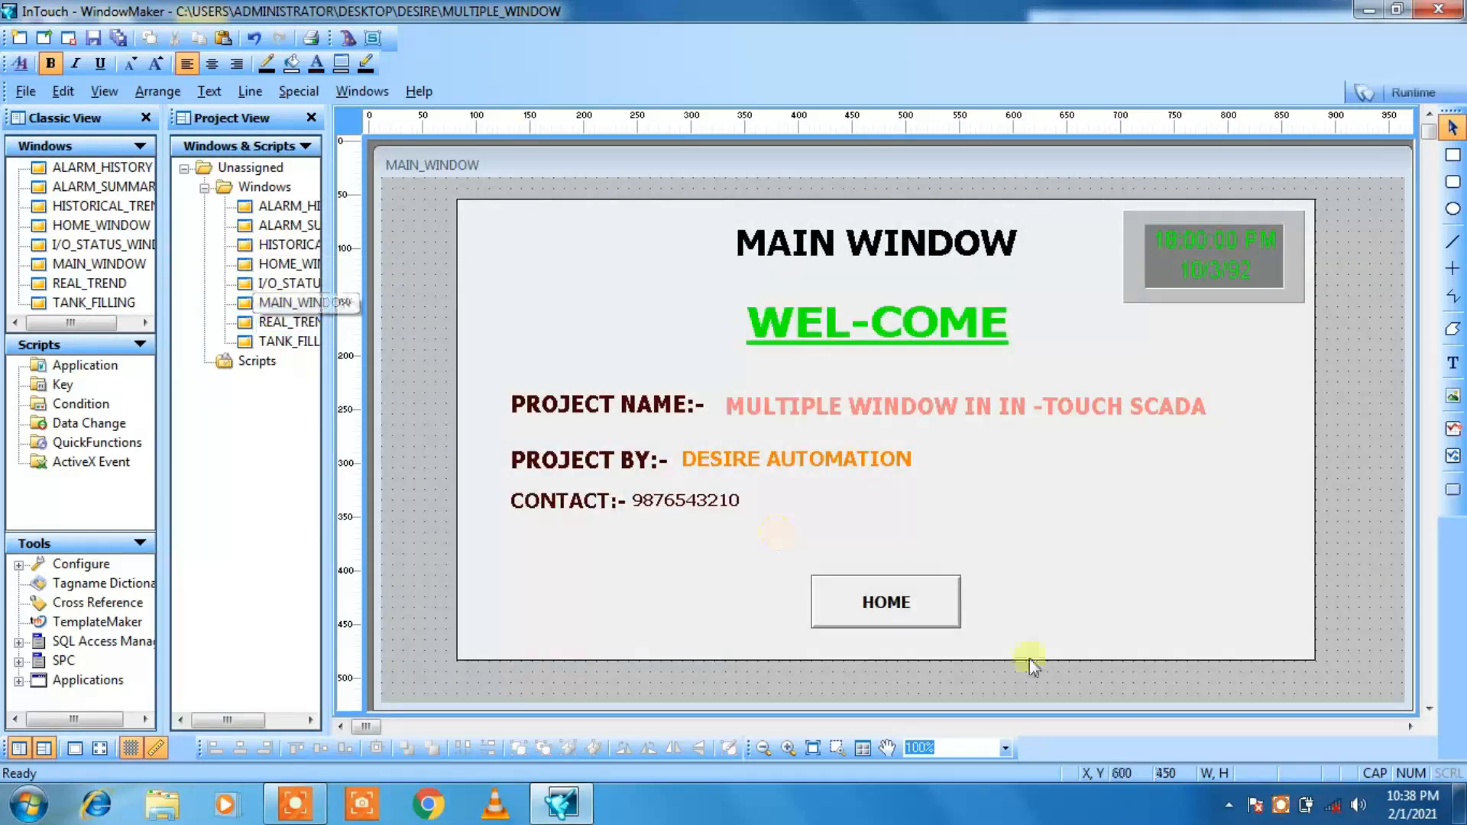
{"action": "left_click", "coordinate": [919, 615]}
{"action": "right_click", "coordinate": [917, 617]}
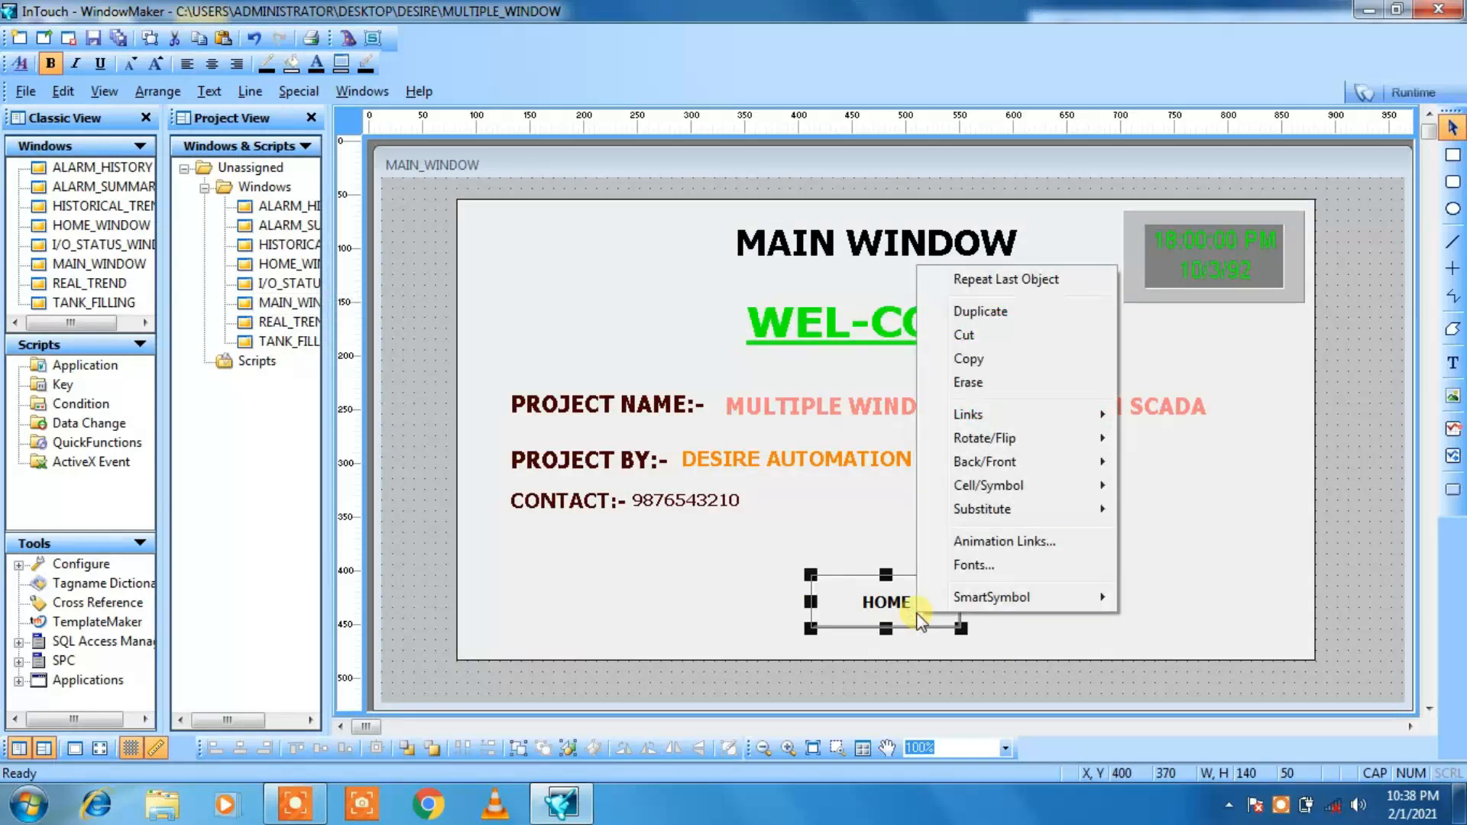
{"action": "left_click", "coordinate": [974, 360]}
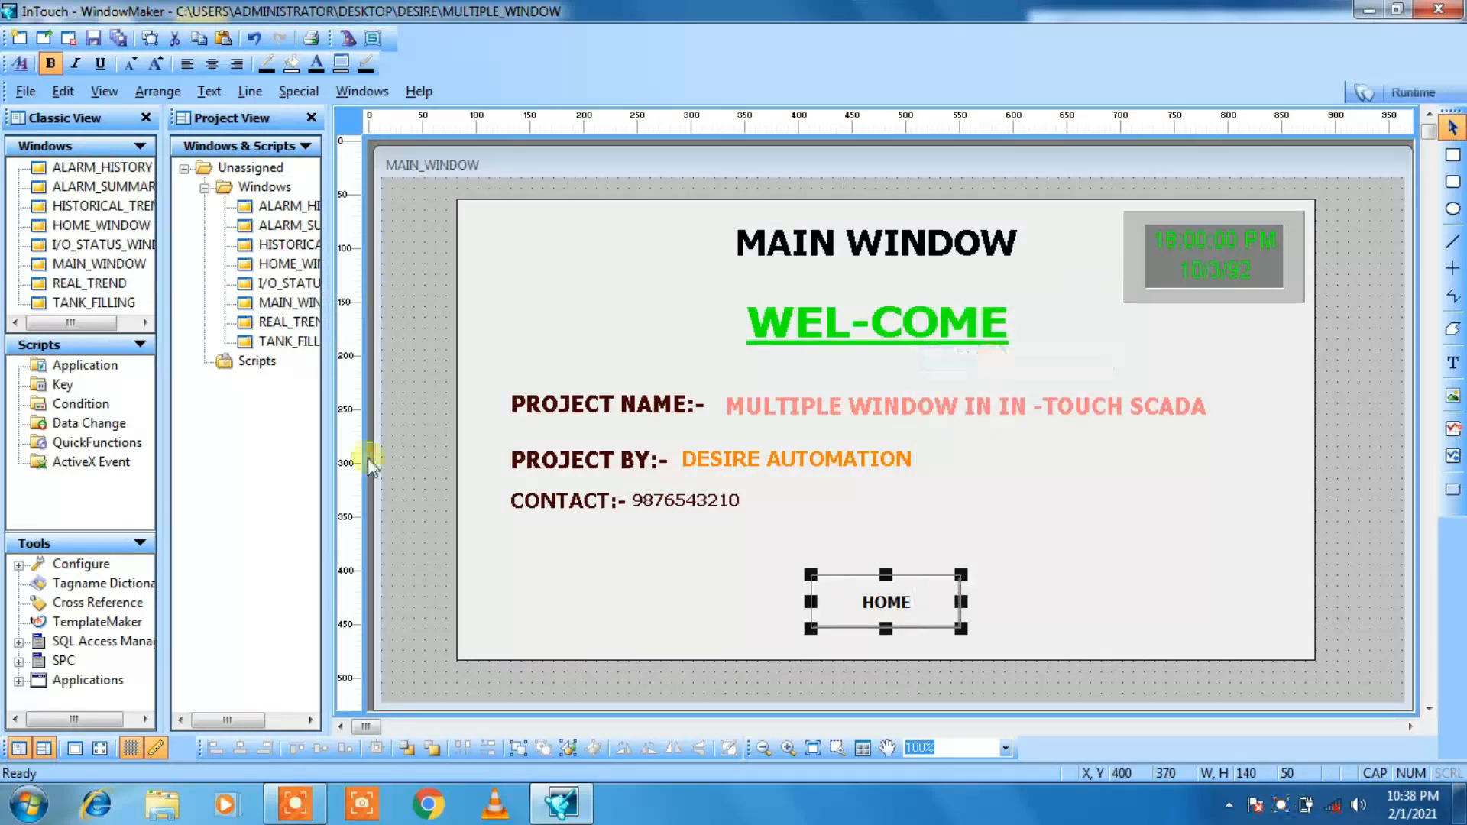
Step: Paste the HOME button into REAL_TREND and move it to the rectangle's lower-right corner at X 680, Y 390
{"action": "double_click", "coordinate": [281, 321]}
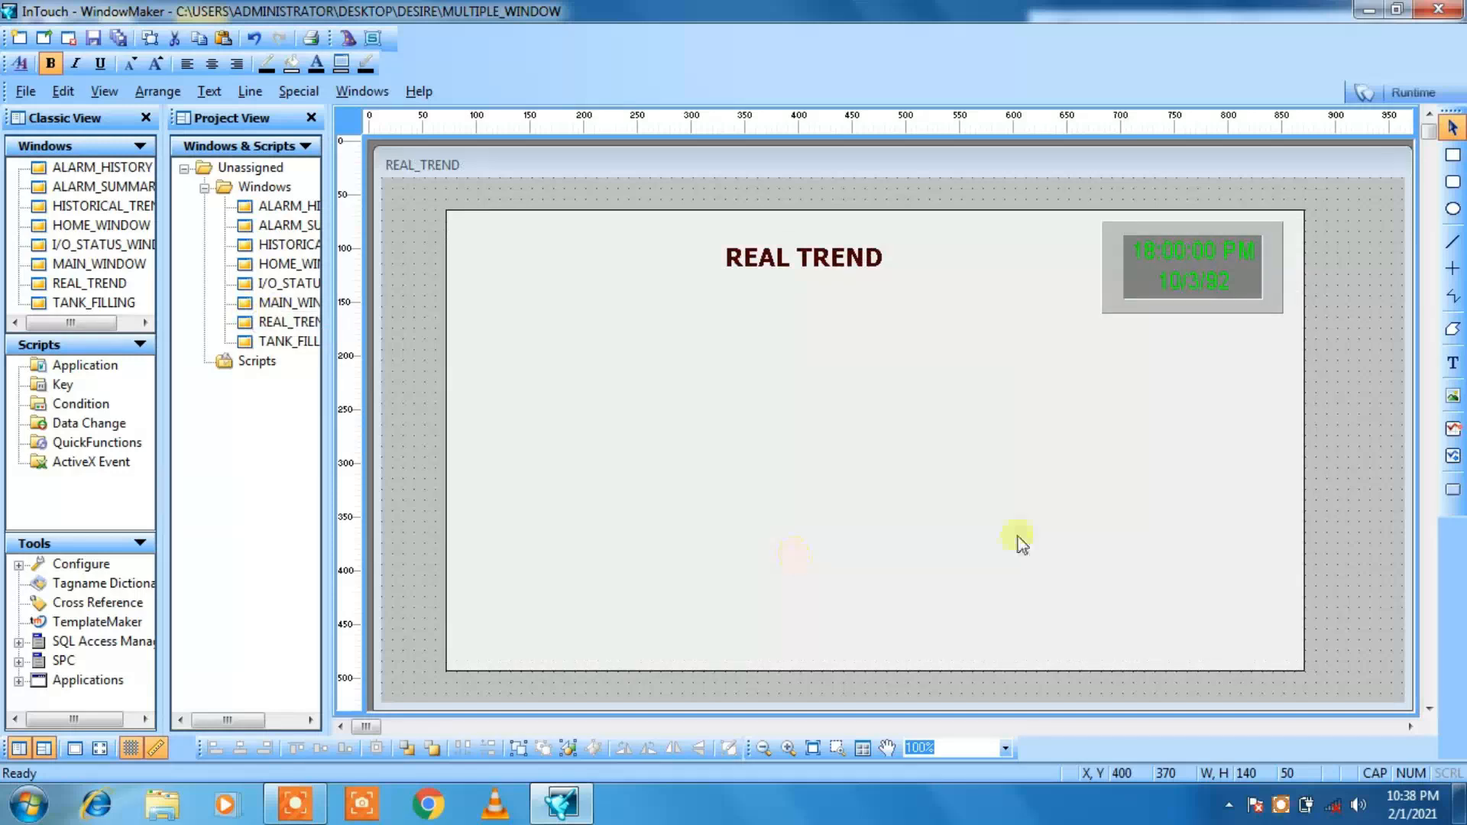
{"action": "left_click", "coordinate": [1037, 603]}
{"action": "left_click", "coordinate": [1337, 616]}
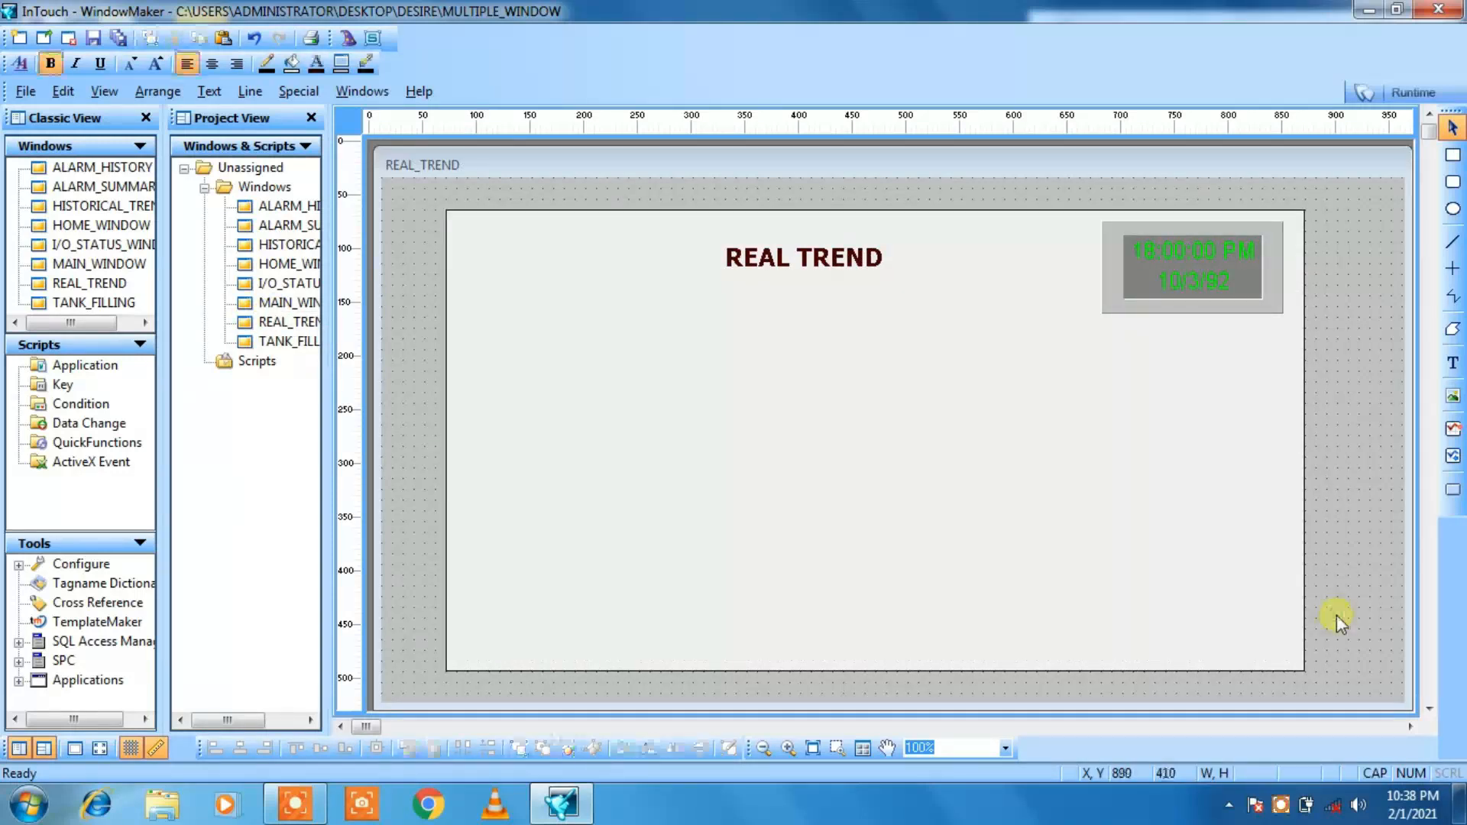
{"action": "right_click", "coordinate": [1337, 616]}
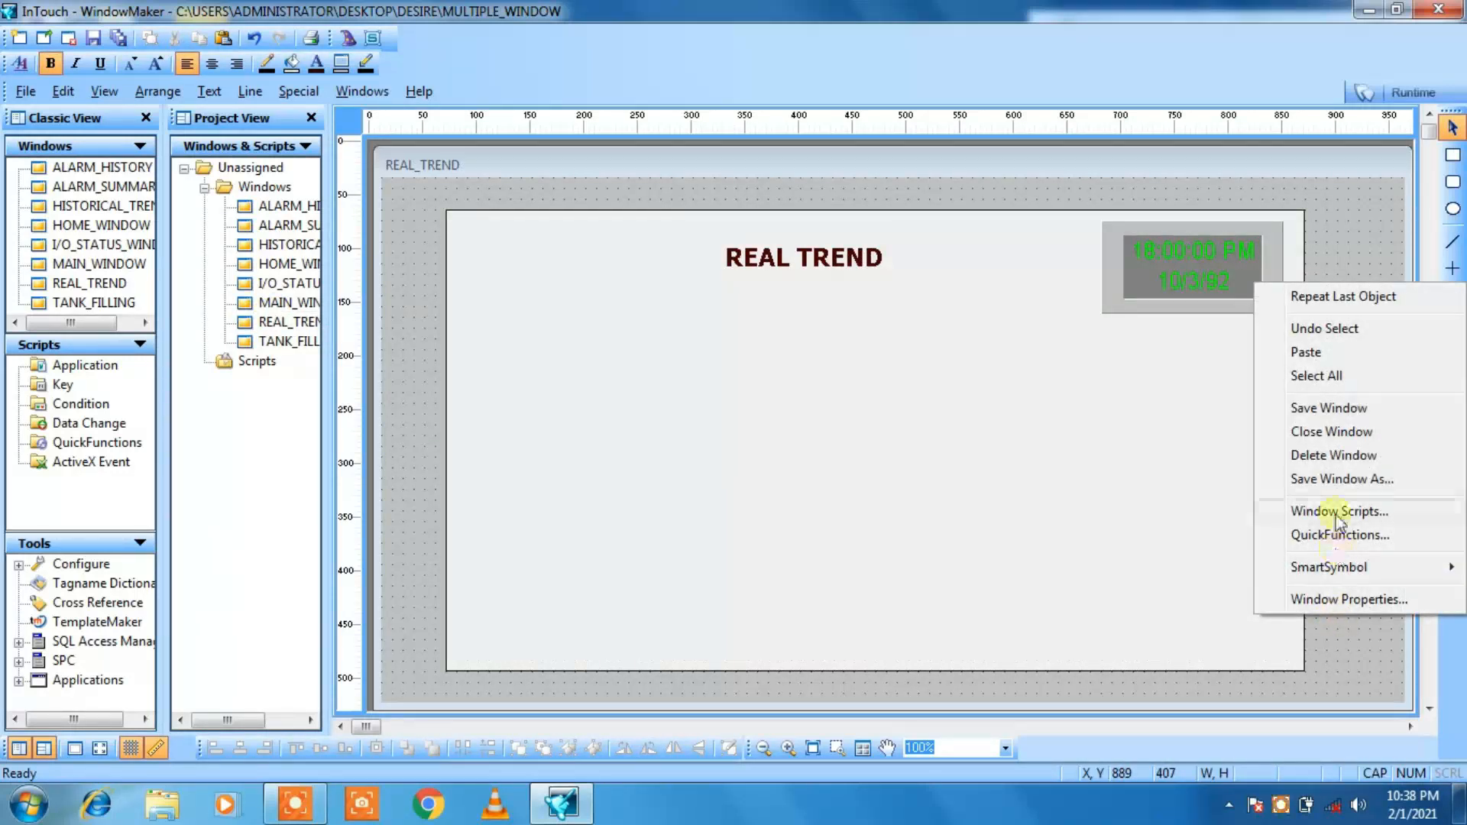
{"action": "left_click", "coordinate": [1347, 350]}
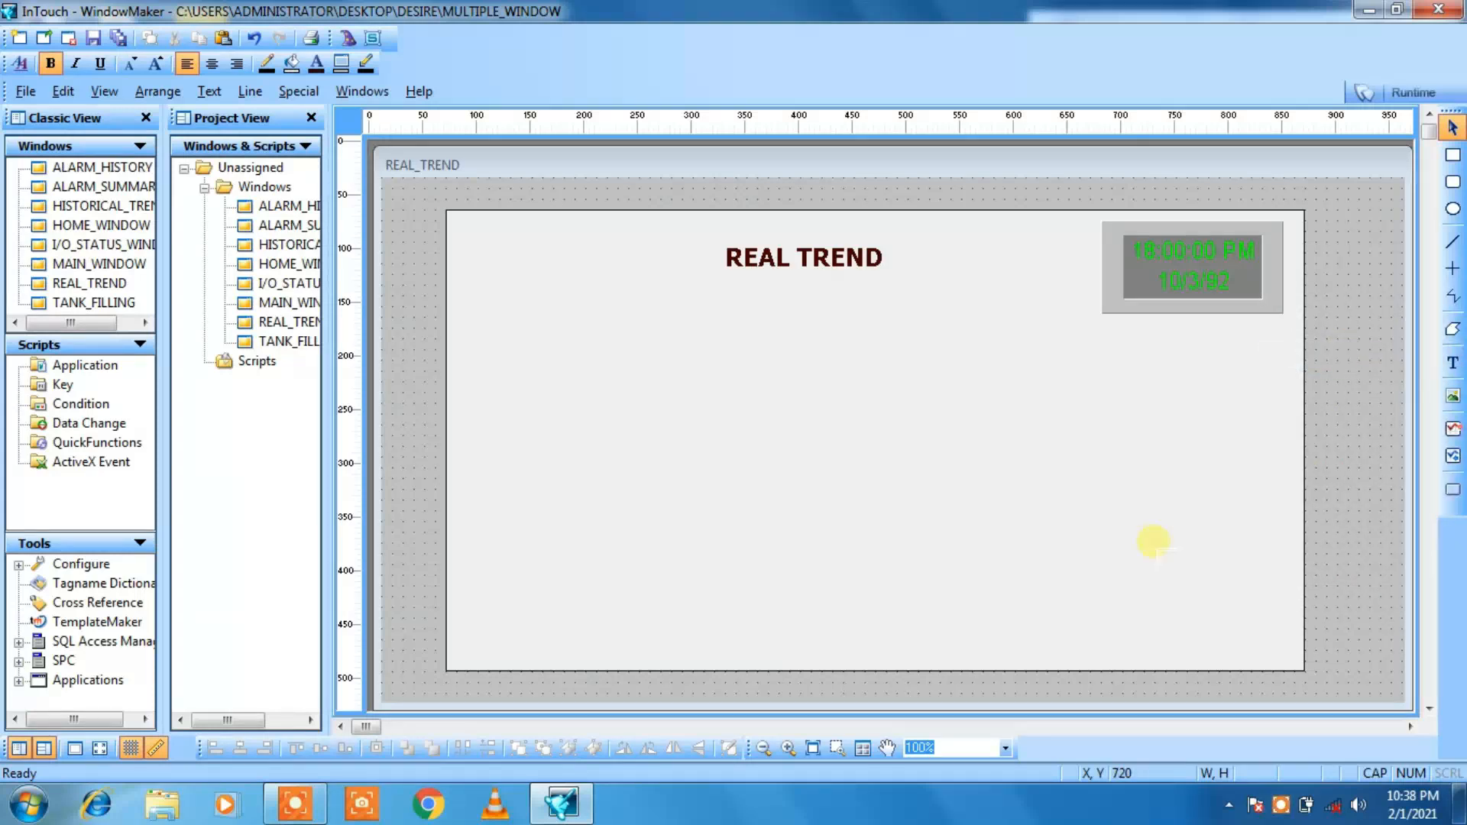
{"action": "left_click", "coordinate": [1251, 566]}
{"action": "key", "text": "Left"}
{"action": "key", "text": "Left"}
{"action": "key", "text": "Left"}
{"action": "key", "text": "Left"}
{"action": "key", "text": "Left"}
{"action": "key", "text": "Left"}
{"action": "key", "text": "Left"}
{"action": "key", "text": "Left"}
{"action": "key", "text": "Left"}
{"action": "key", "text": "Left"}
{"action": "key", "text": "Left"}
{"action": "key", "text": "Left"}
{"action": "key", "text": "Left"}
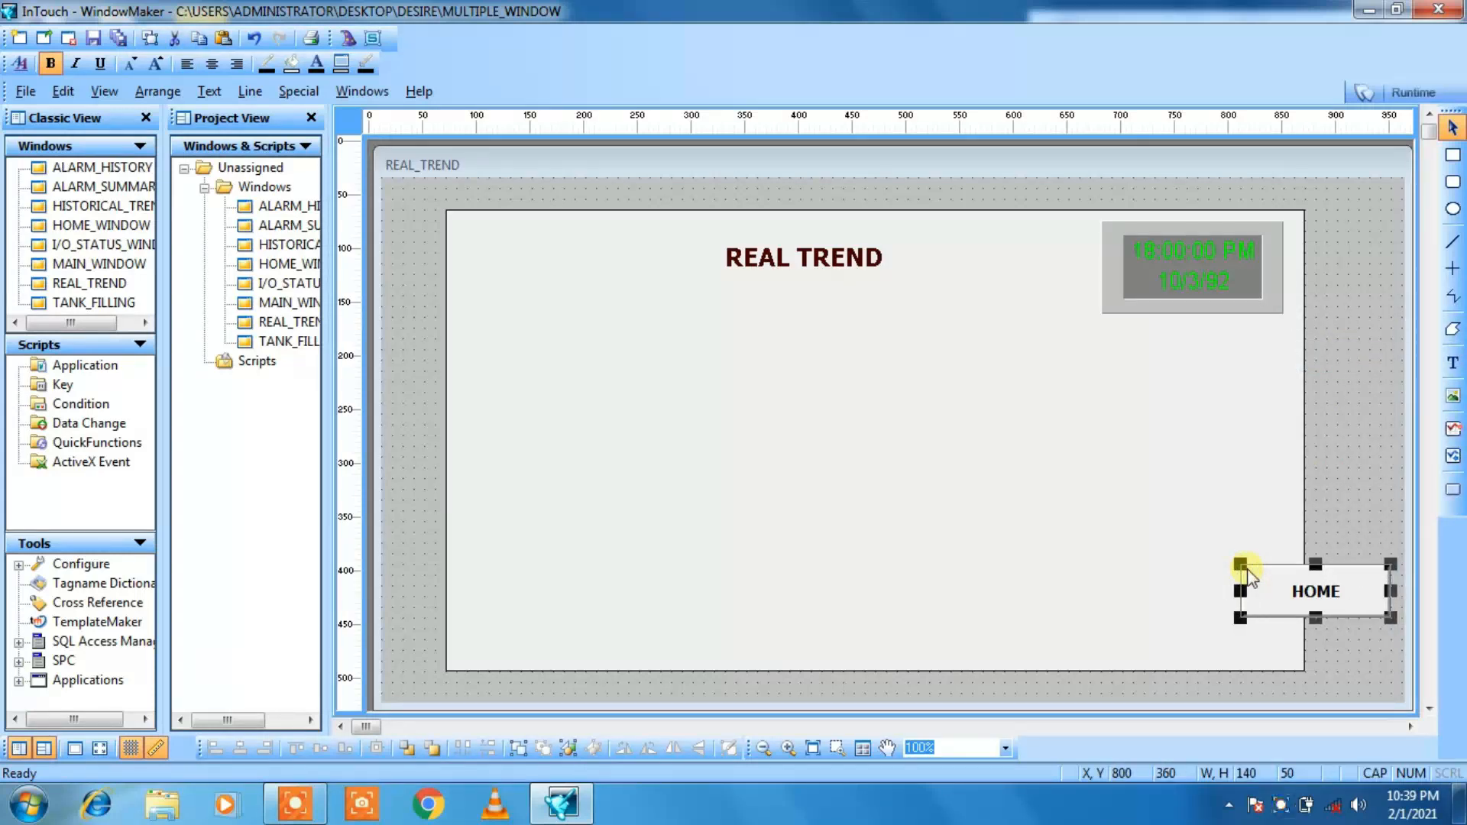
{"action": "key", "text": "Down"}
{"action": "key", "text": "Down"}
{"action": "key", "text": "Down"}
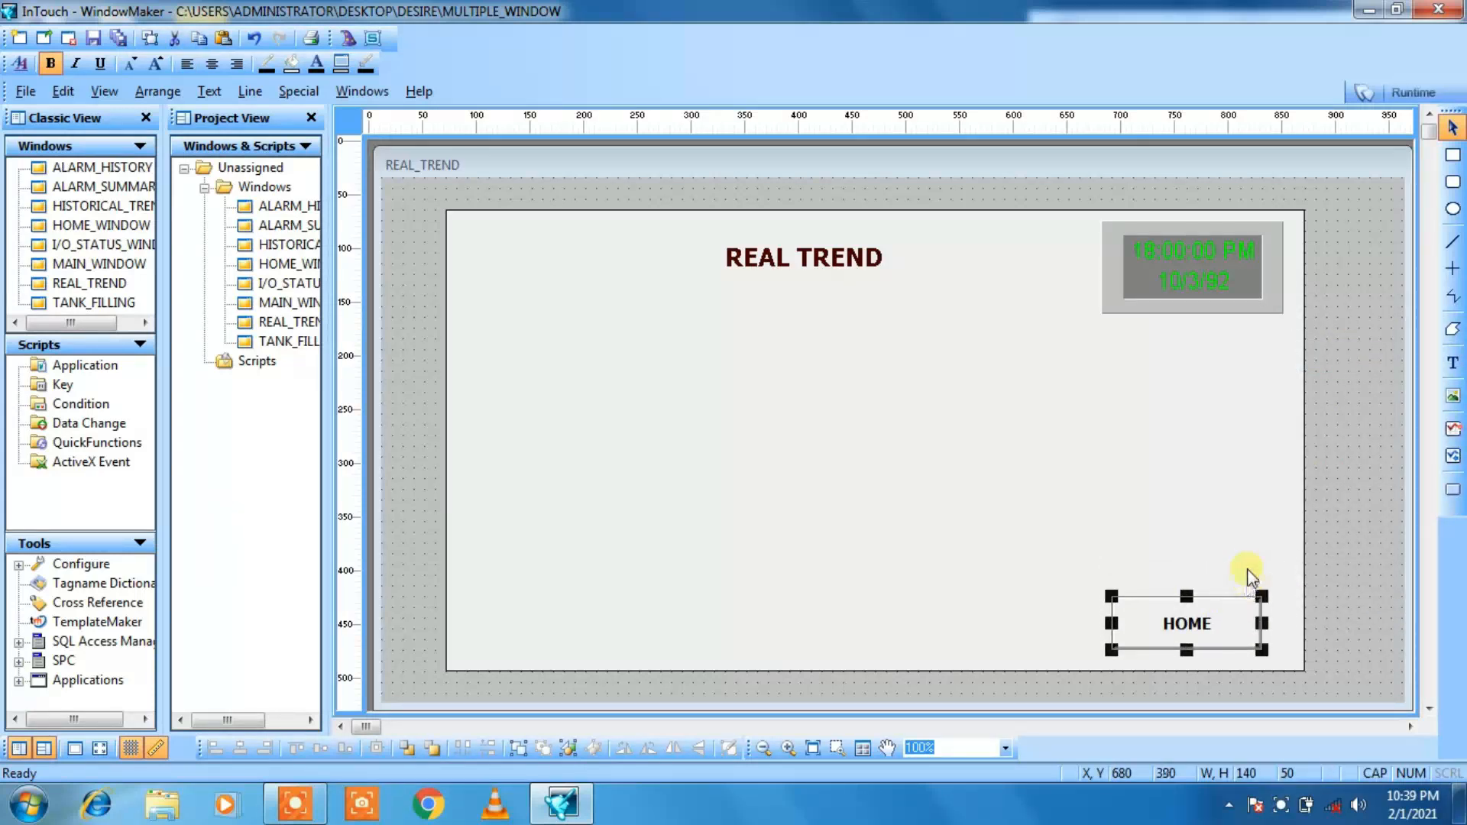
Step: Move the HOME button 20 units further right in the rectangle's lower-right corner
{"action": "key", "text": "Right"}
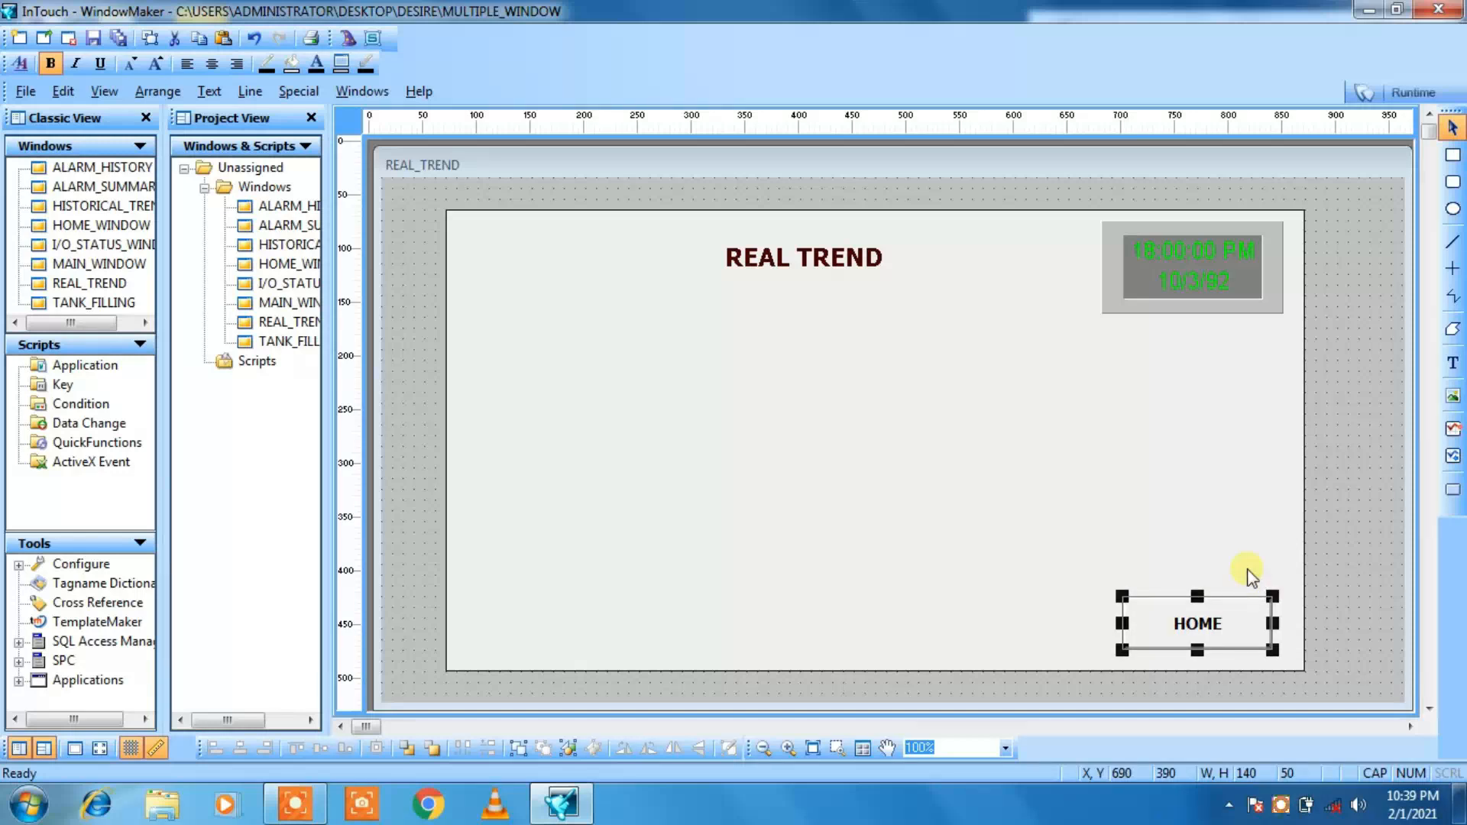
{"action": "key", "text": "Right"}
{"action": "left_click", "coordinate": [1362, 599]}
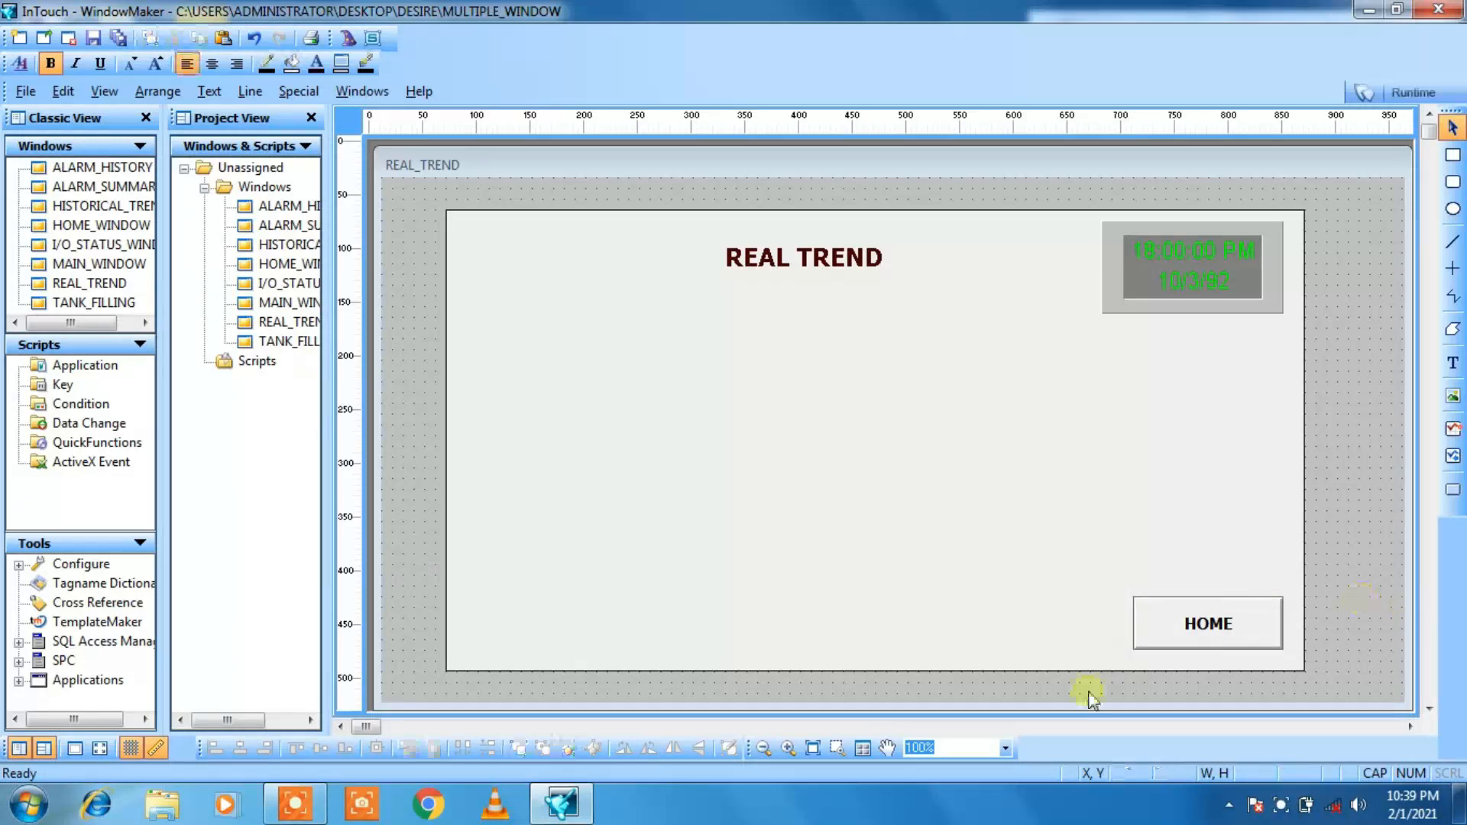
{"action": "left_click", "coordinate": [781, 437]}
{"action": "left_click", "coordinate": [1450, 431]}
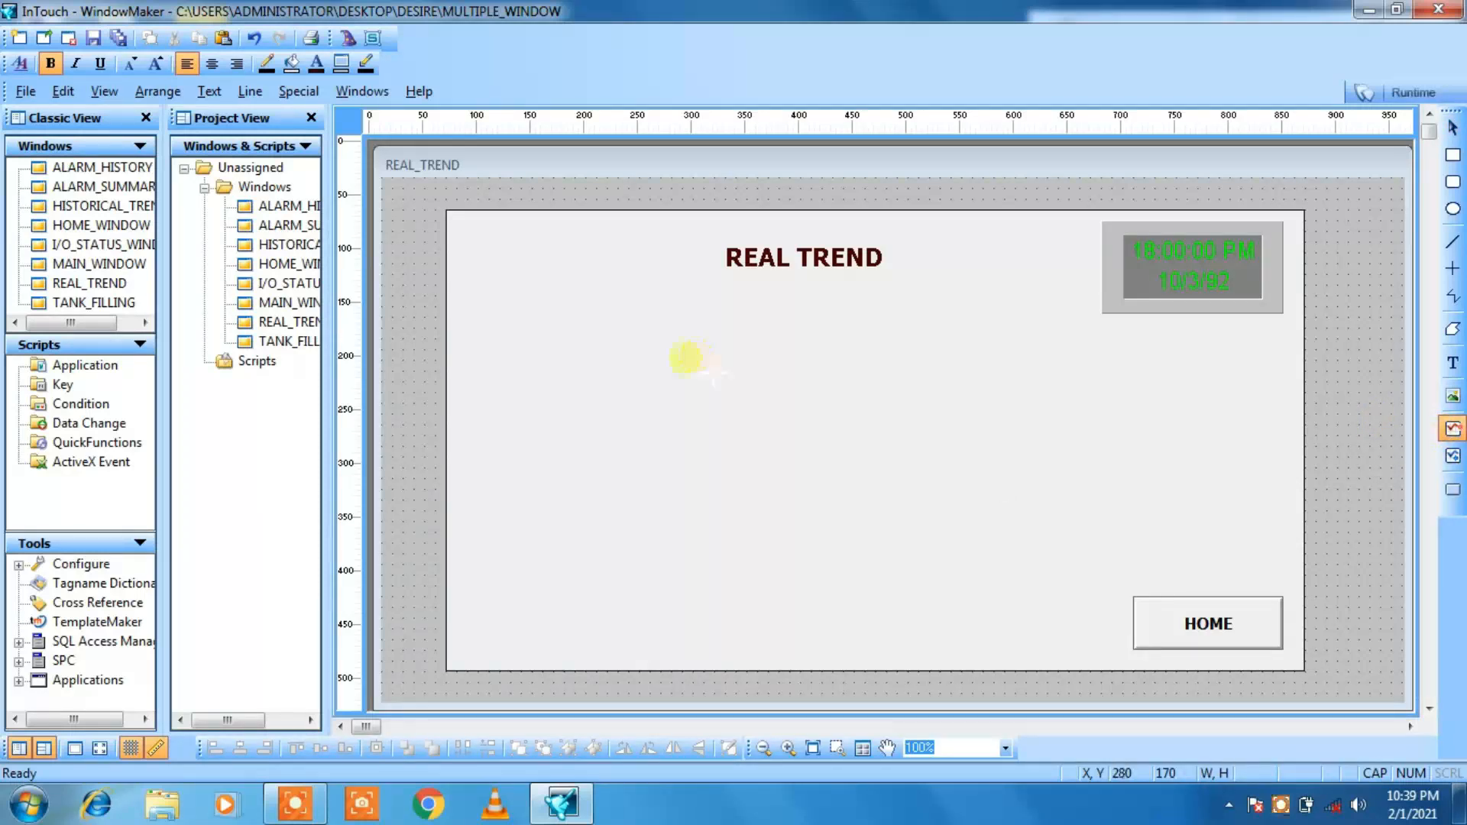
{"action": "left_click", "coordinate": [681, 360]}
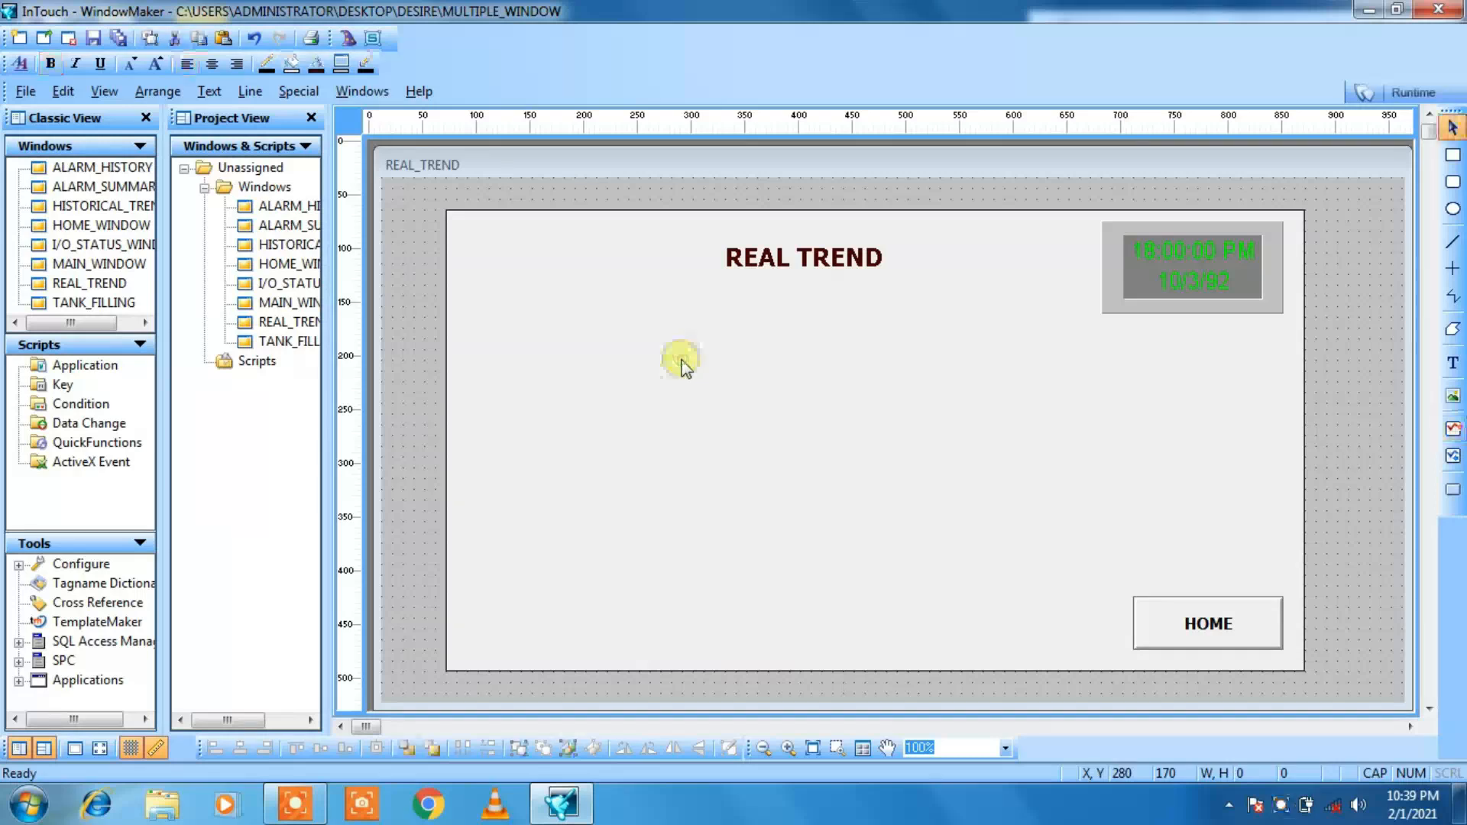
{"action": "left_click", "coordinate": [627, 380]}
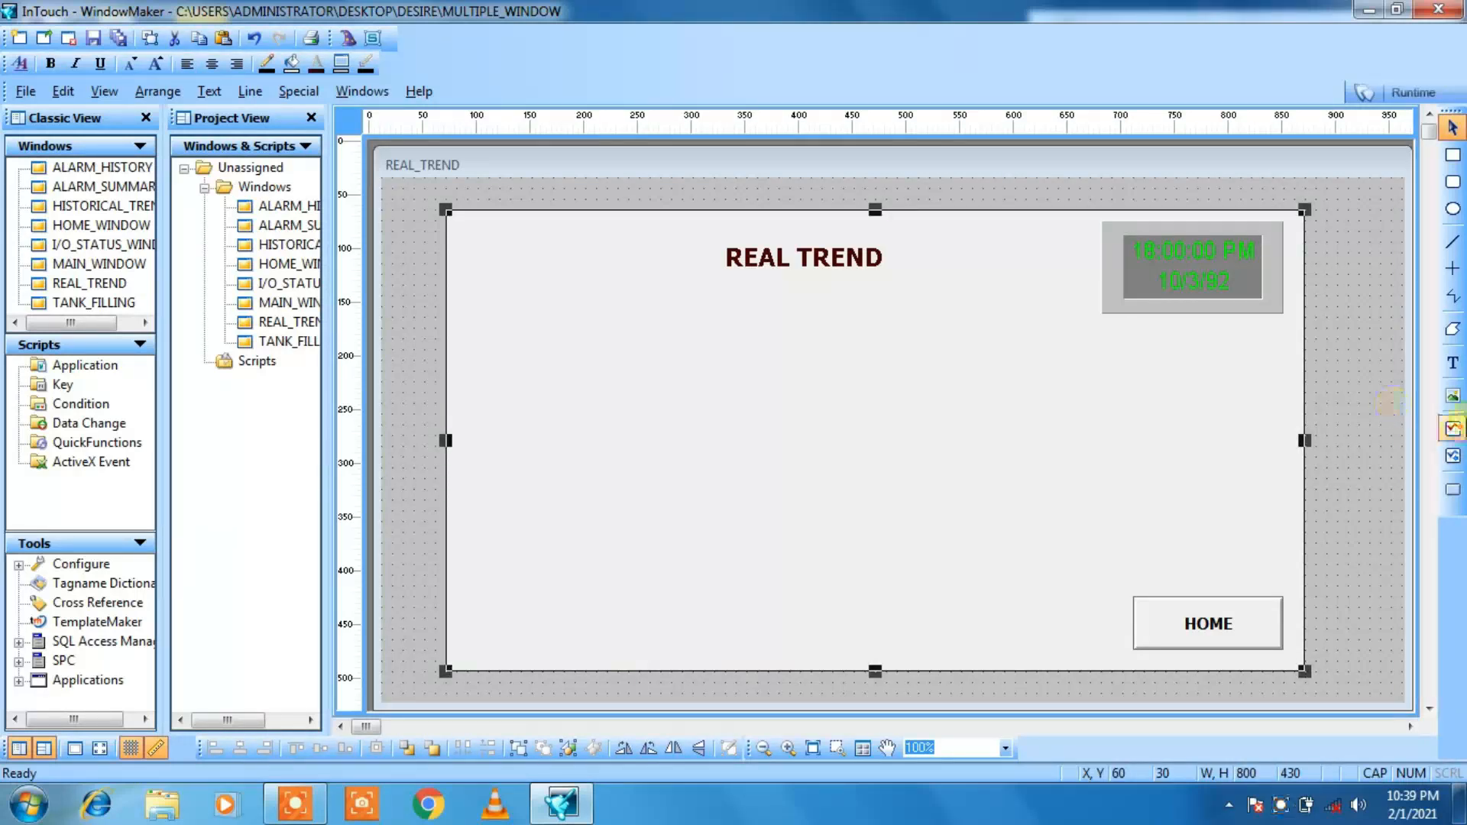
{"action": "left_click", "coordinate": [1453, 428]}
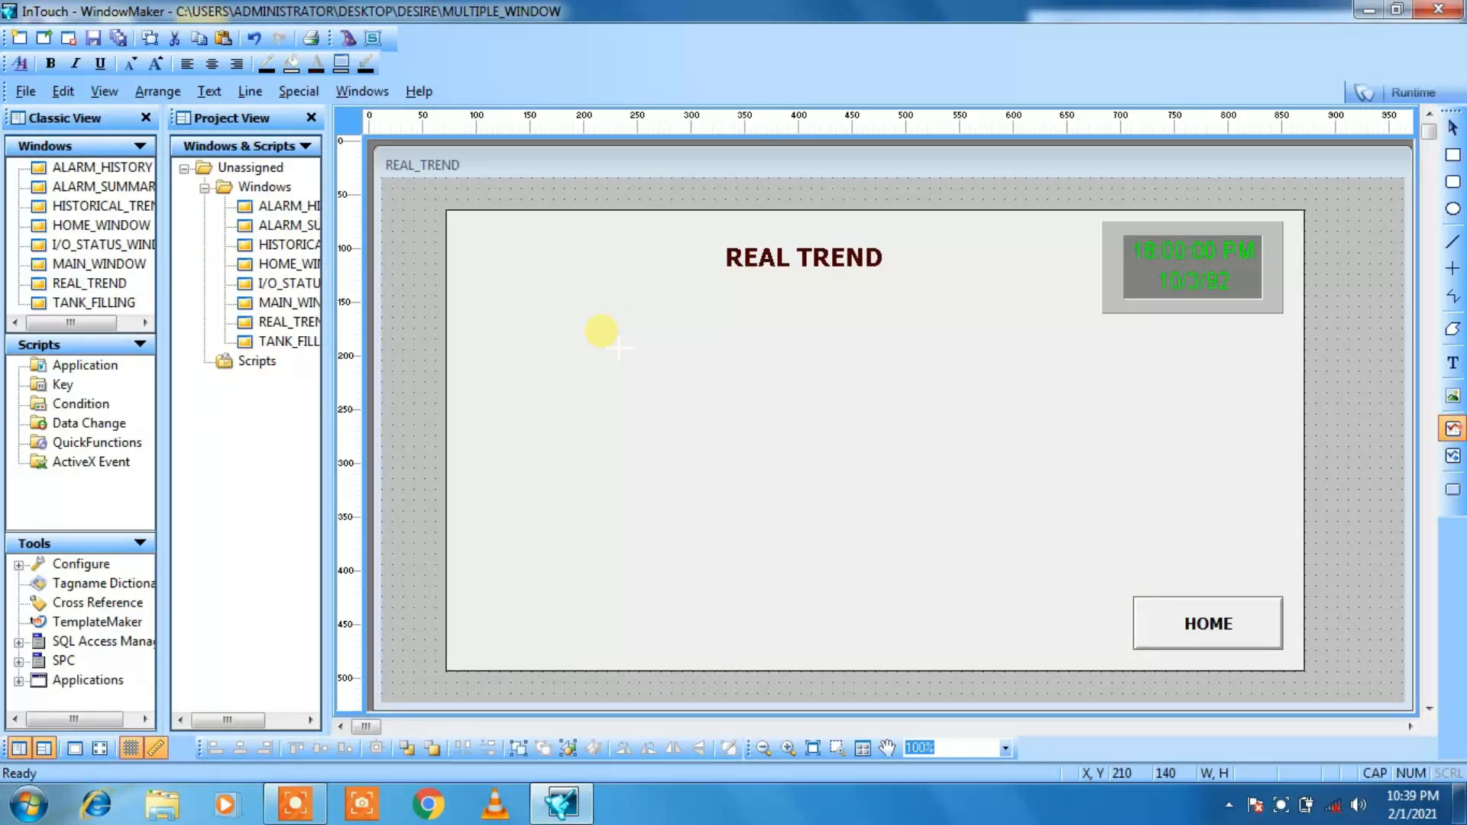
{"action": "key", "text": "Escape"}
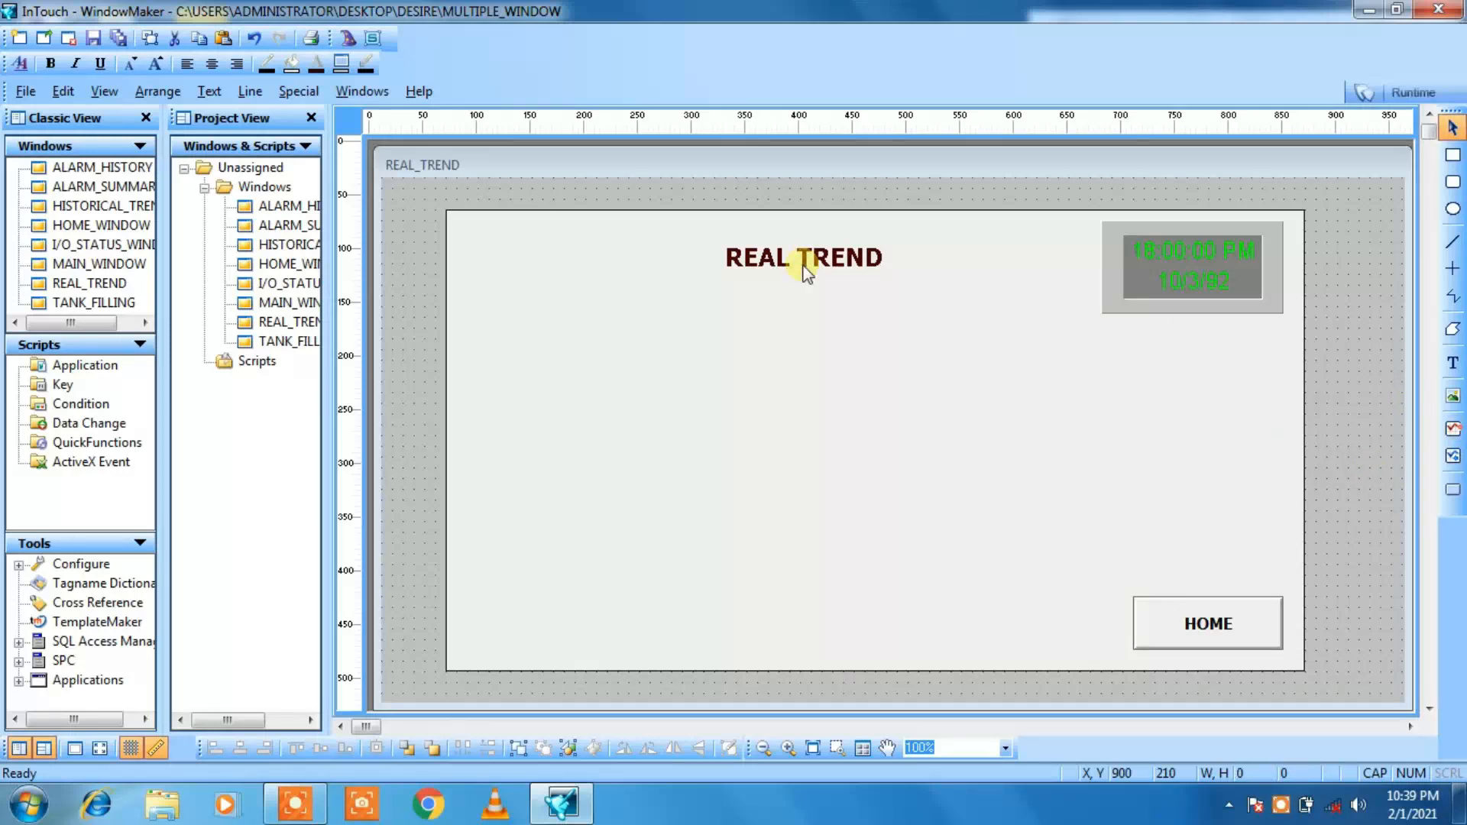
Step: Draw a real-time trend chart below the title and resize it to about 520 by 270 at X 140, Y 130
{"action": "left_click", "coordinate": [1450, 431]}
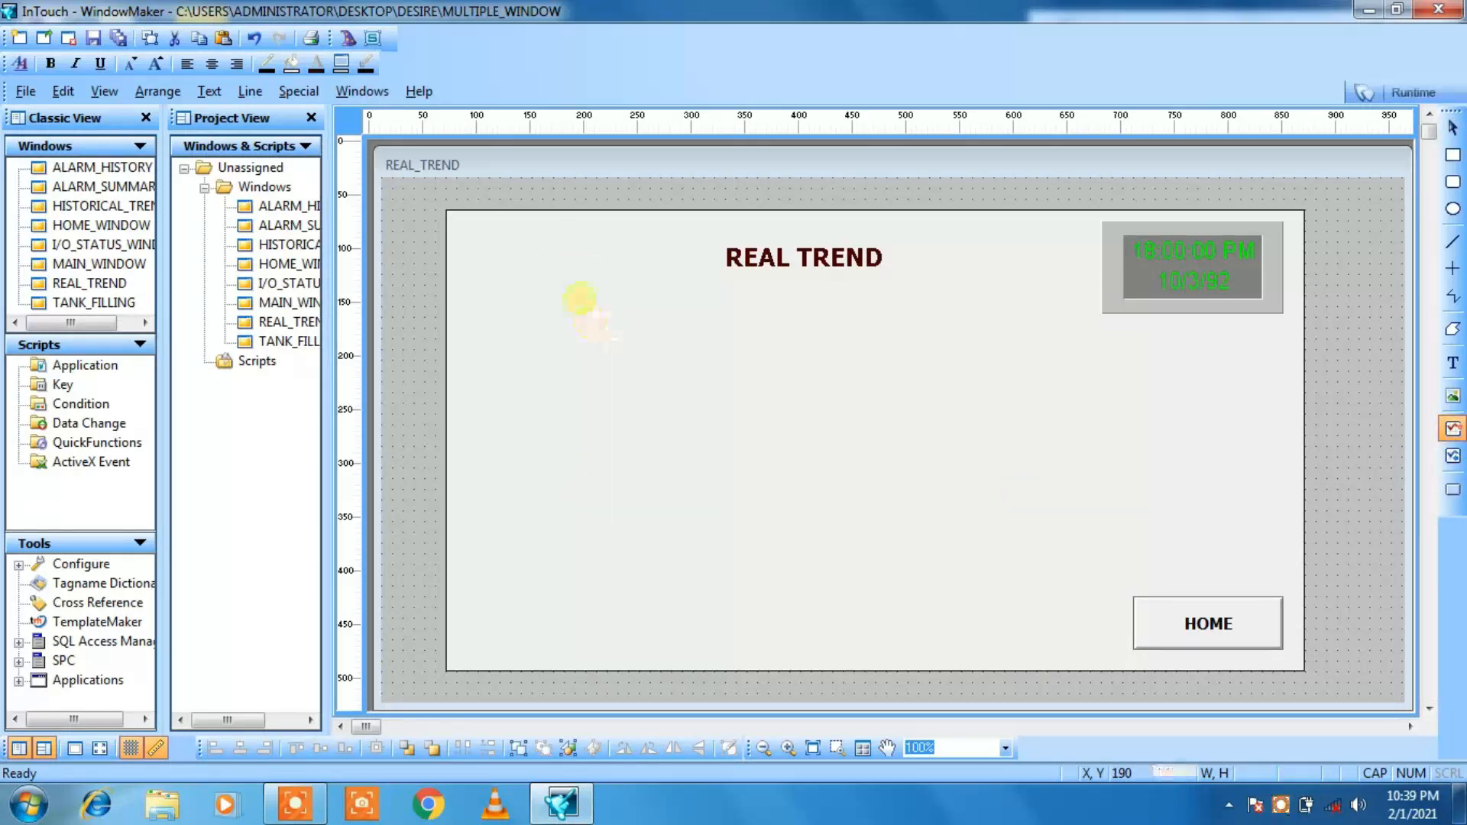
{"action": "left_click_drag", "start_coordinate": [586, 306], "coordinate": [918, 521]}
{"action": "left_click_drag", "start_coordinate": [792, 531], "coordinate": [1098, 609]}
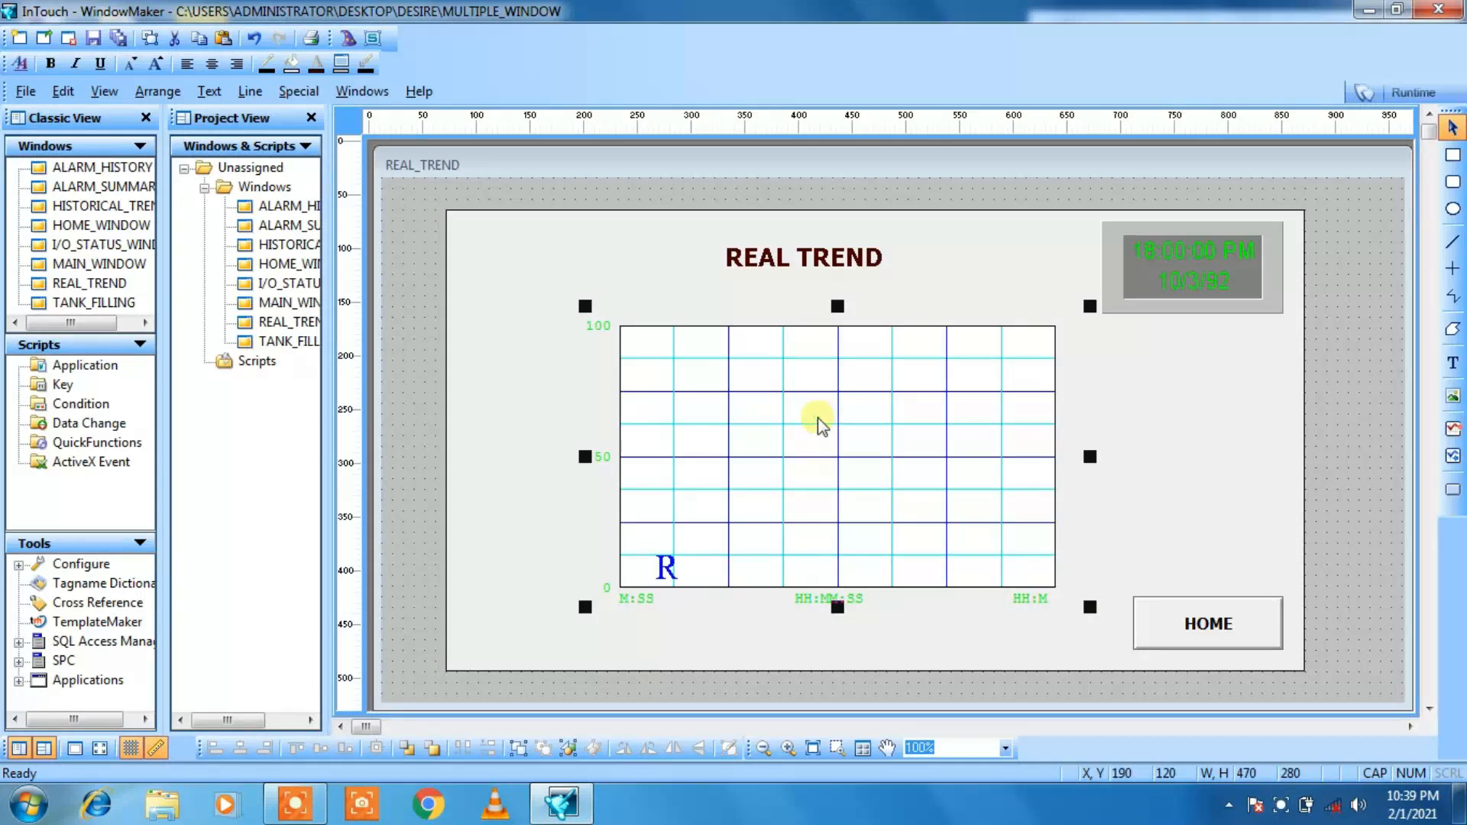
{"action": "left_click_drag", "start_coordinate": [586, 307], "coordinate": [529, 316]}
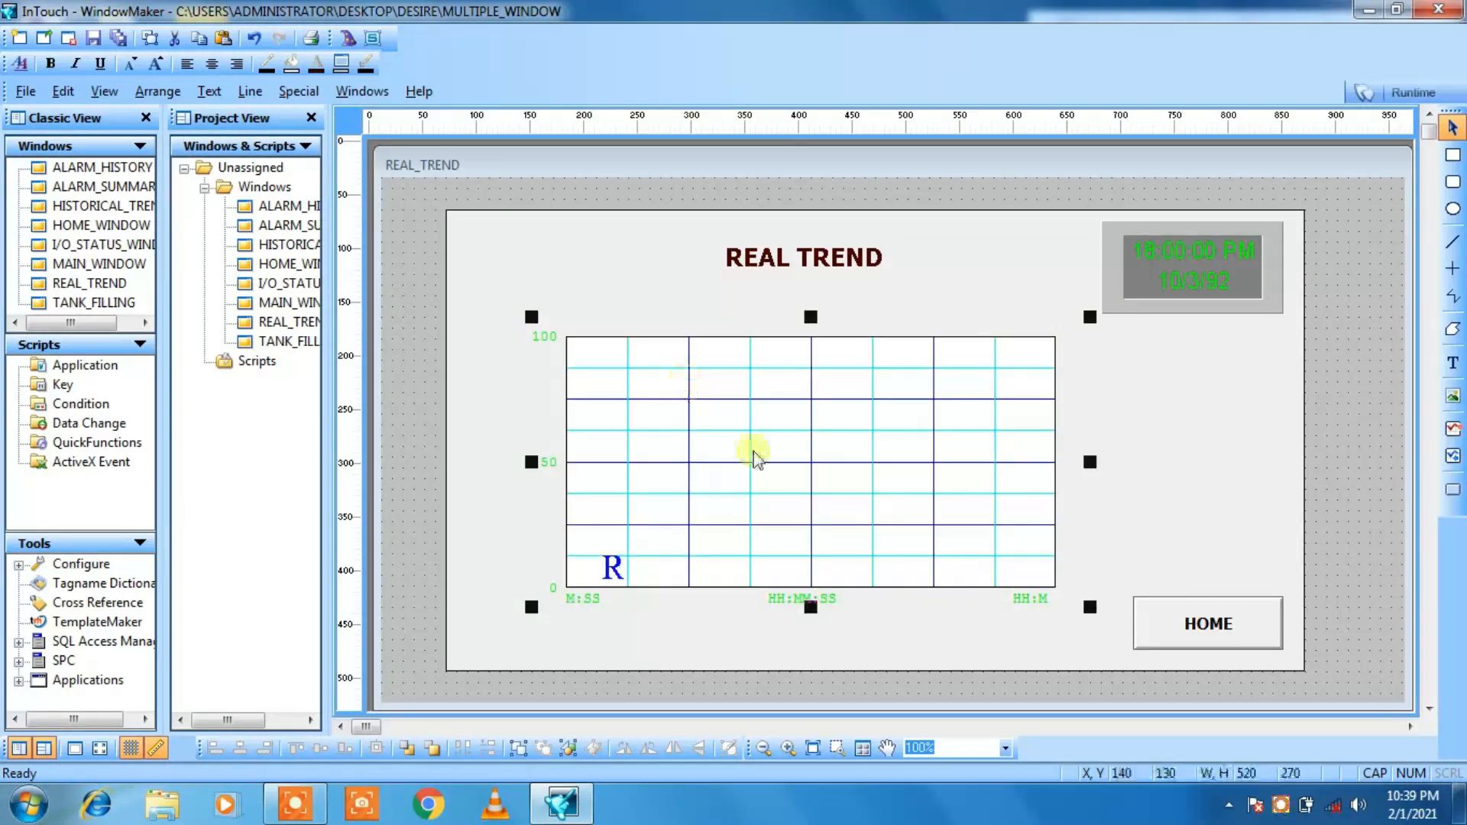
Step: Move the real-time trend chart right and up to X 150, Y 120
{"action": "left_click", "coordinate": [1391, 498]}
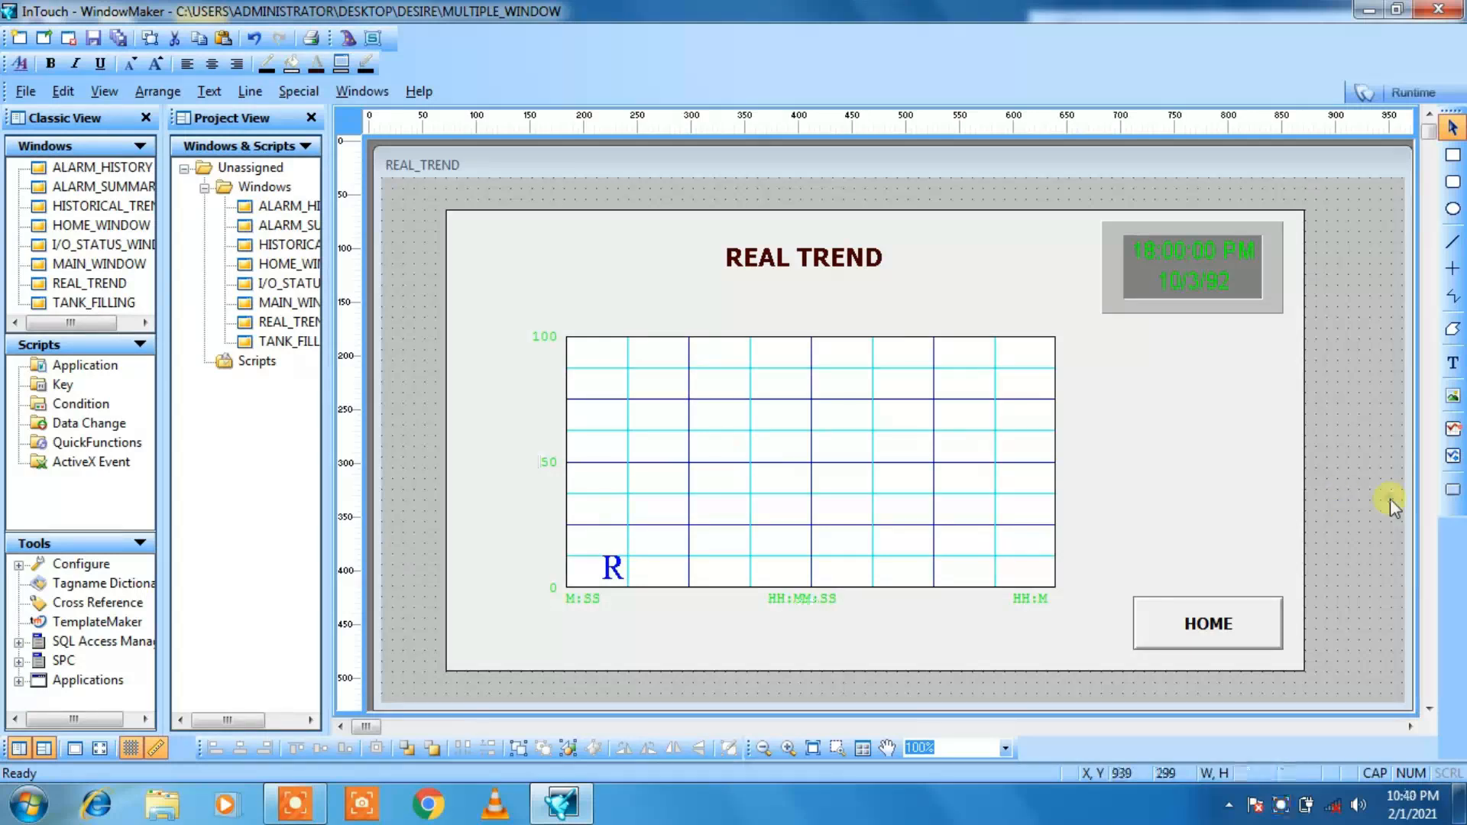
{"action": "left_click", "coordinate": [945, 495]}
{"action": "key", "text": "Right"}
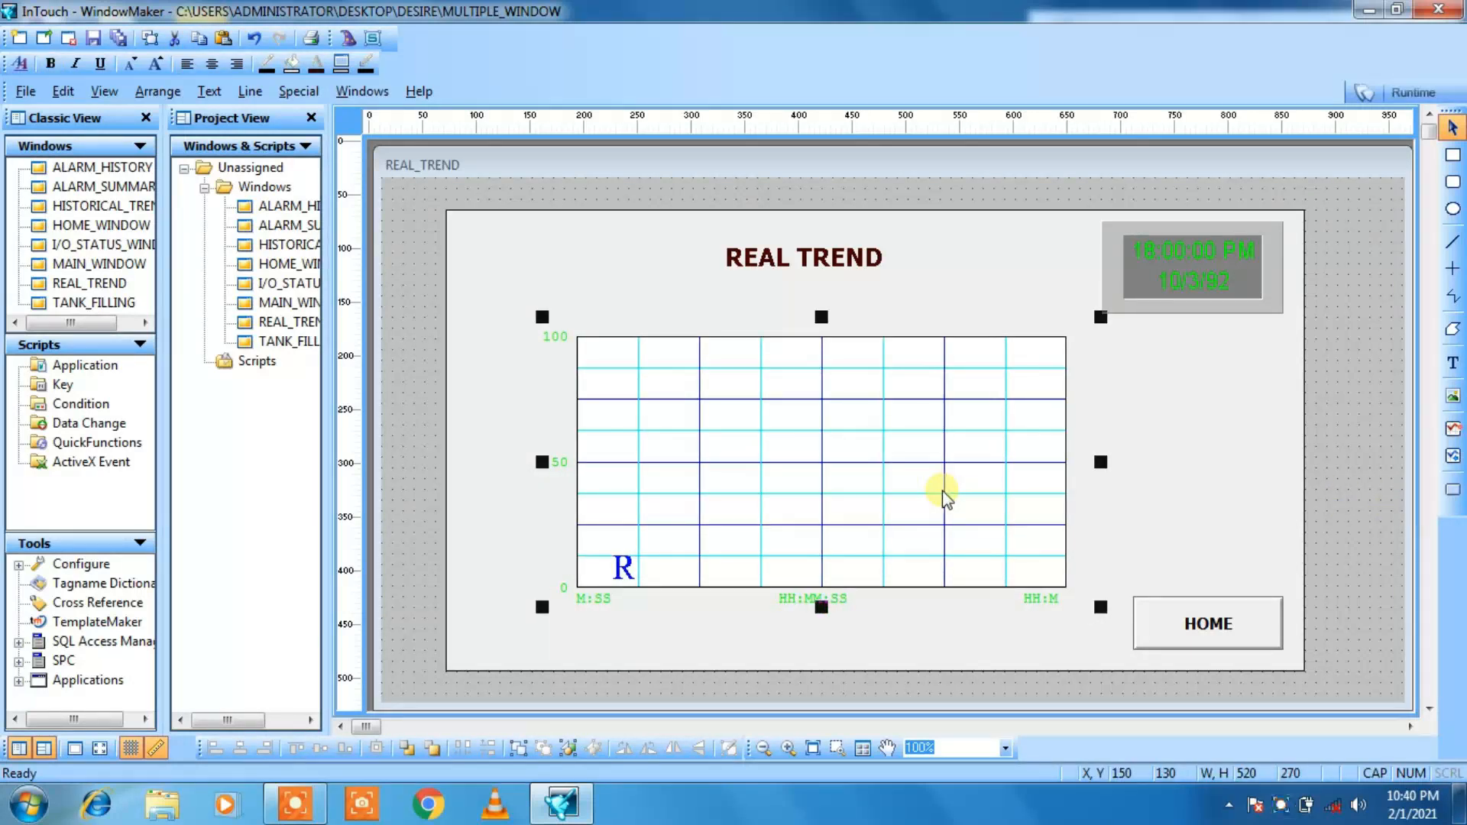
{"action": "key", "text": "Up"}
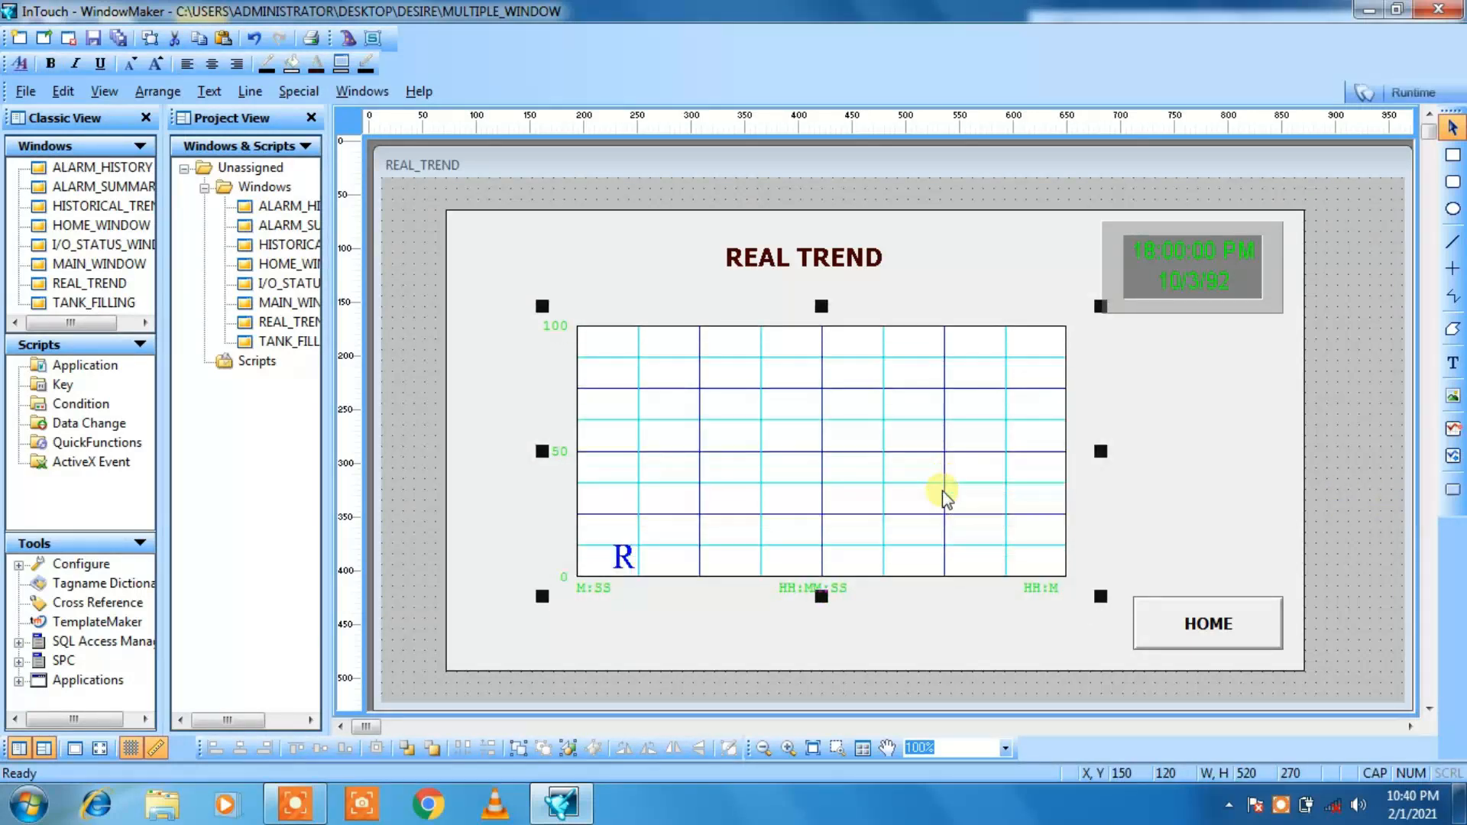
Step: Configure the trend chart with comment RT, a time span of 10 seconds and a sample interval of 10 milliseconds
{"action": "double_click", "coordinate": [854, 469]}
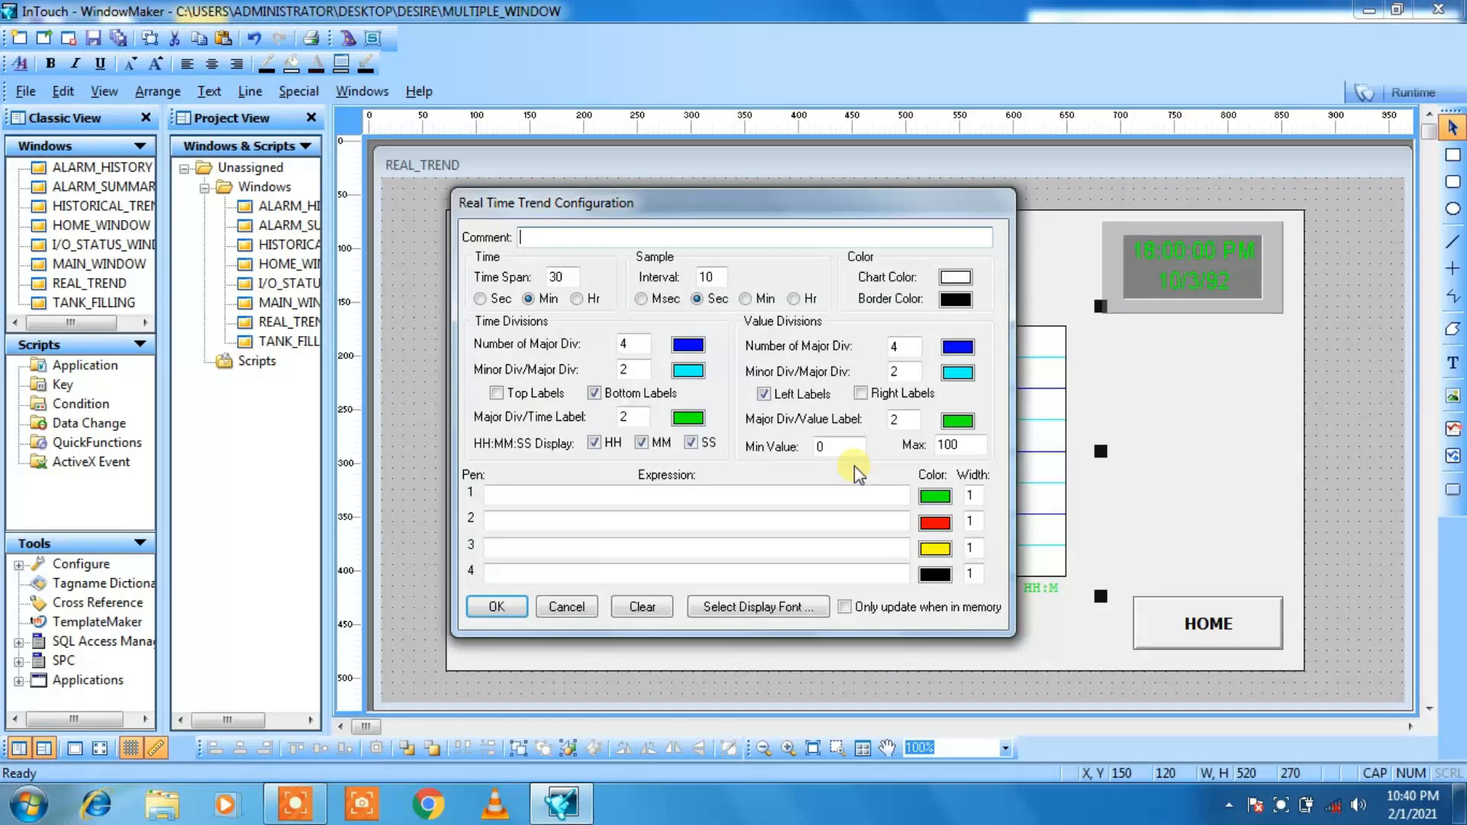
{"action": "type", "text": "RT"}
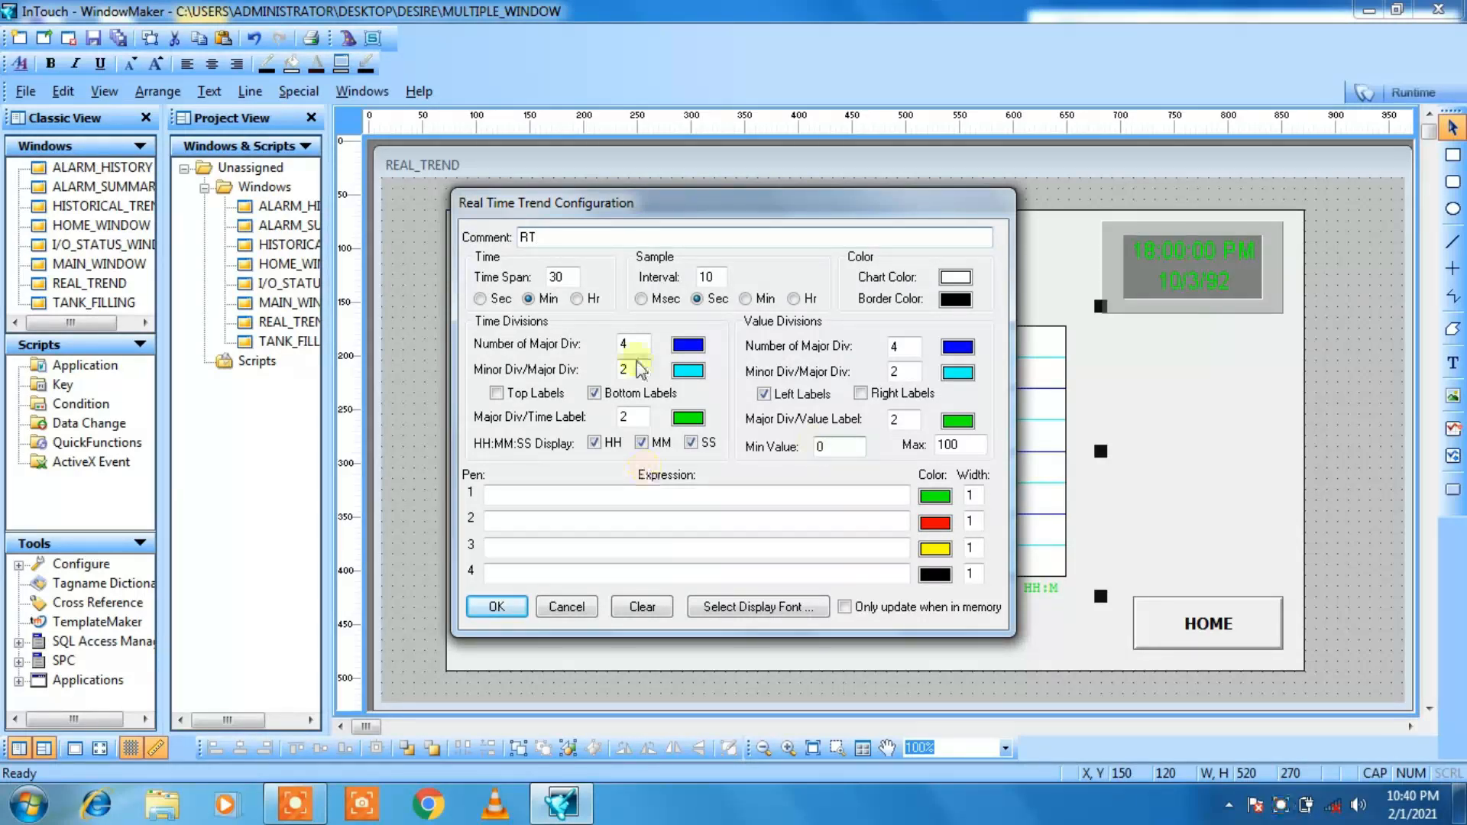
{"action": "left_click", "coordinate": [557, 276]}
{"action": "key", "text": "BackSpace"}
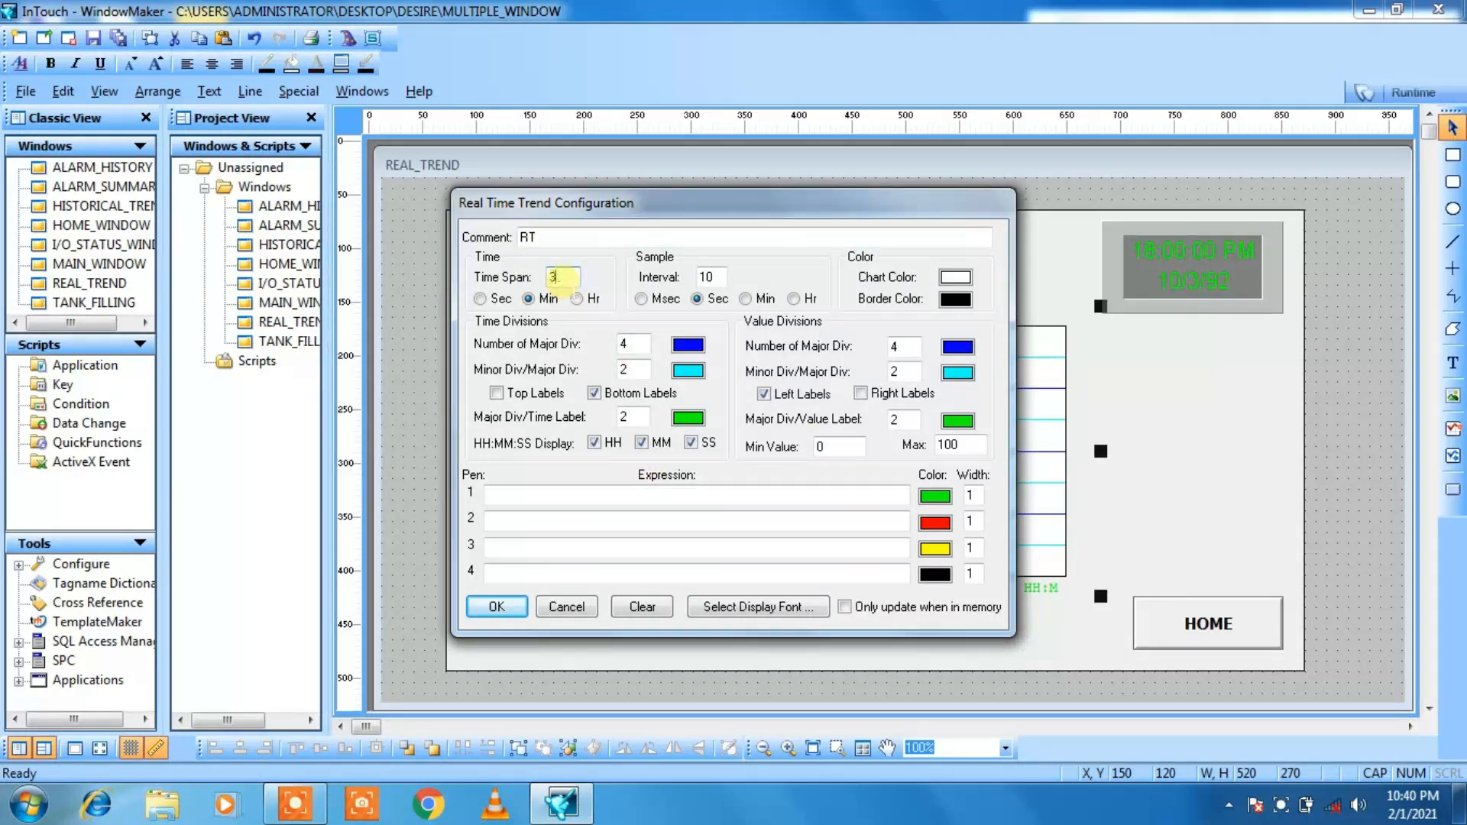
{"action": "left_click", "coordinate": [480, 298]}
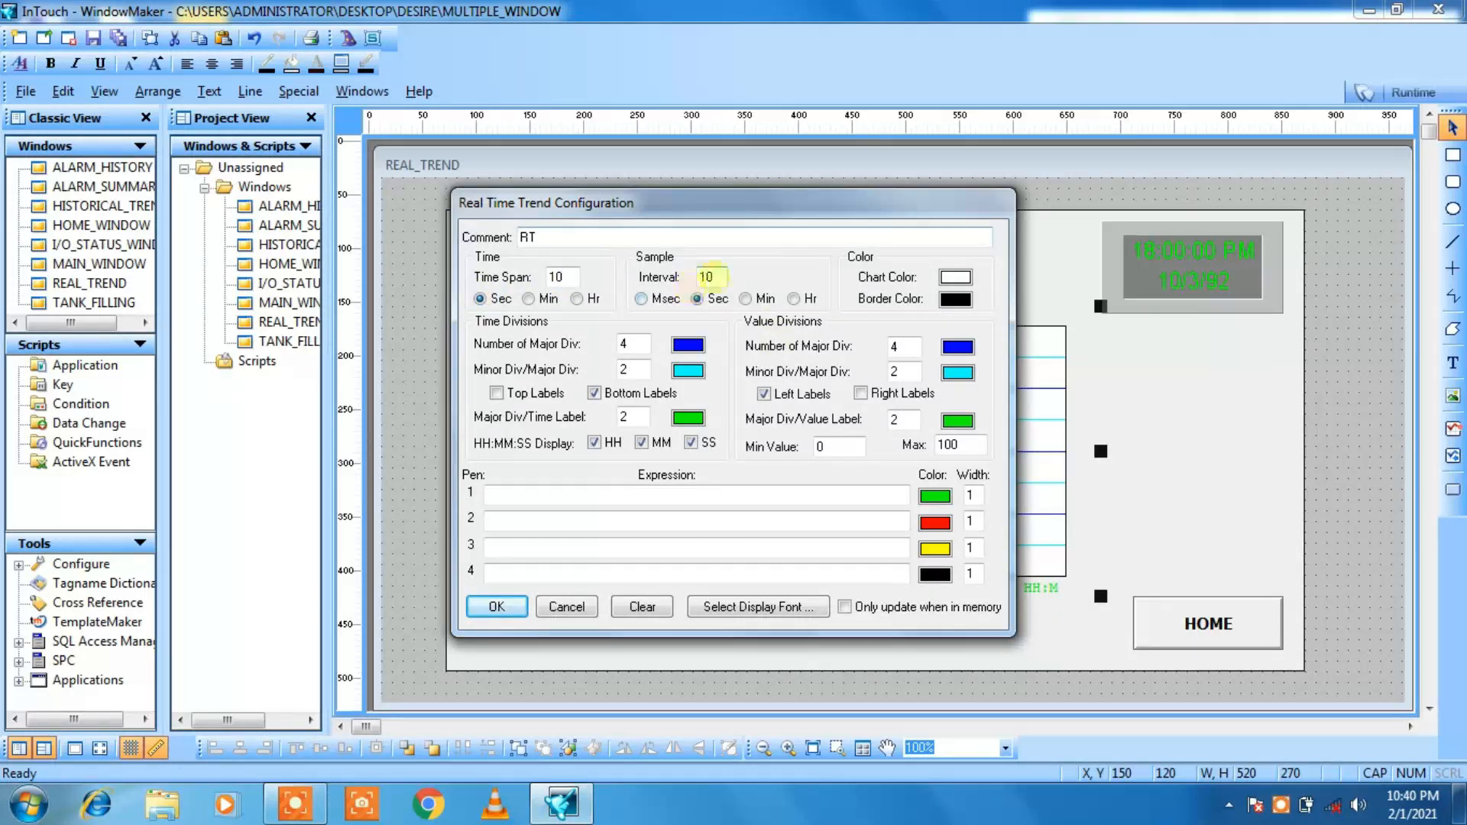
{"action": "left_click", "coordinate": [709, 277]}
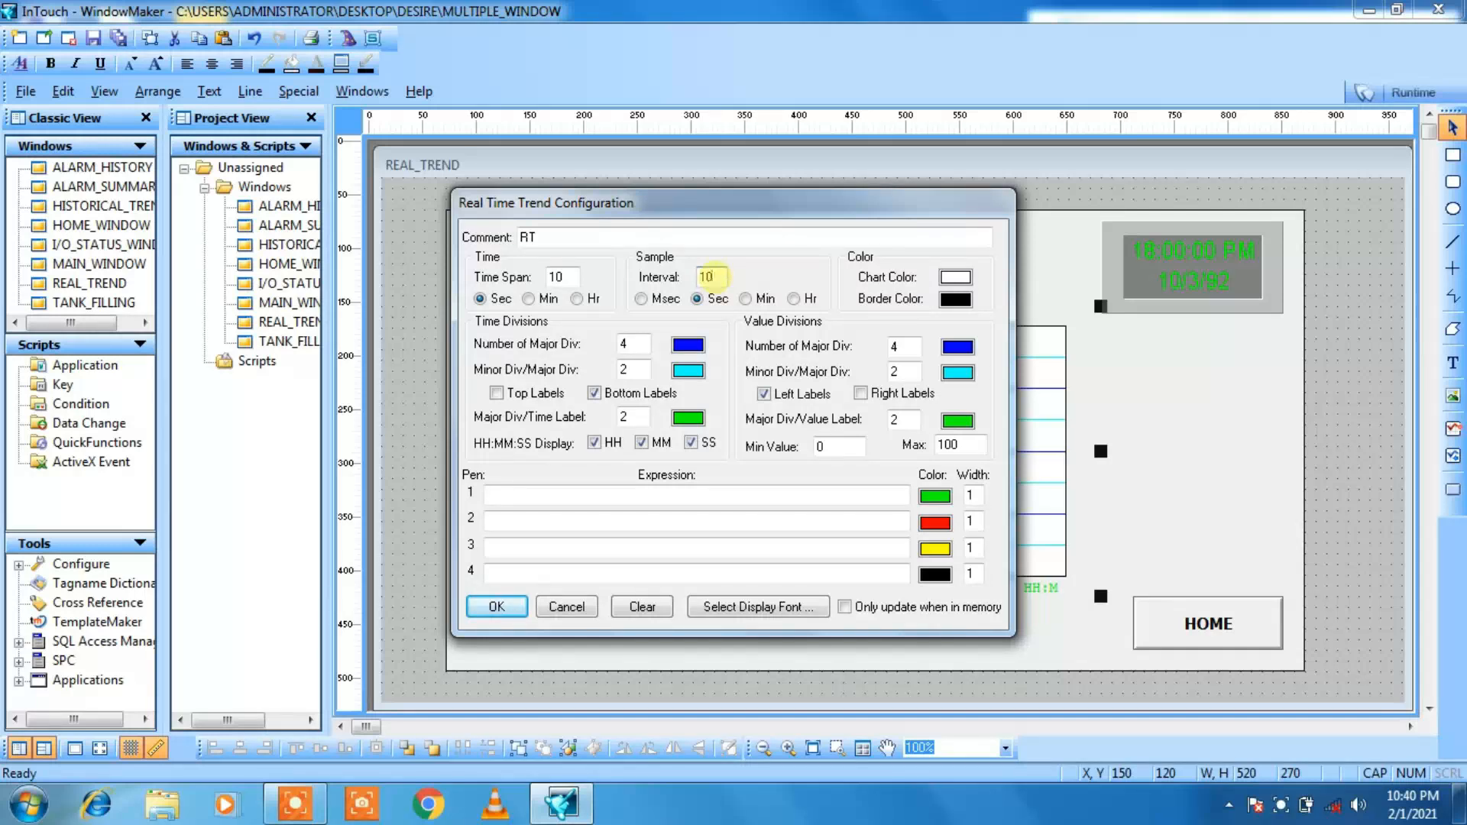
{"action": "left_click", "coordinate": [641, 299]}
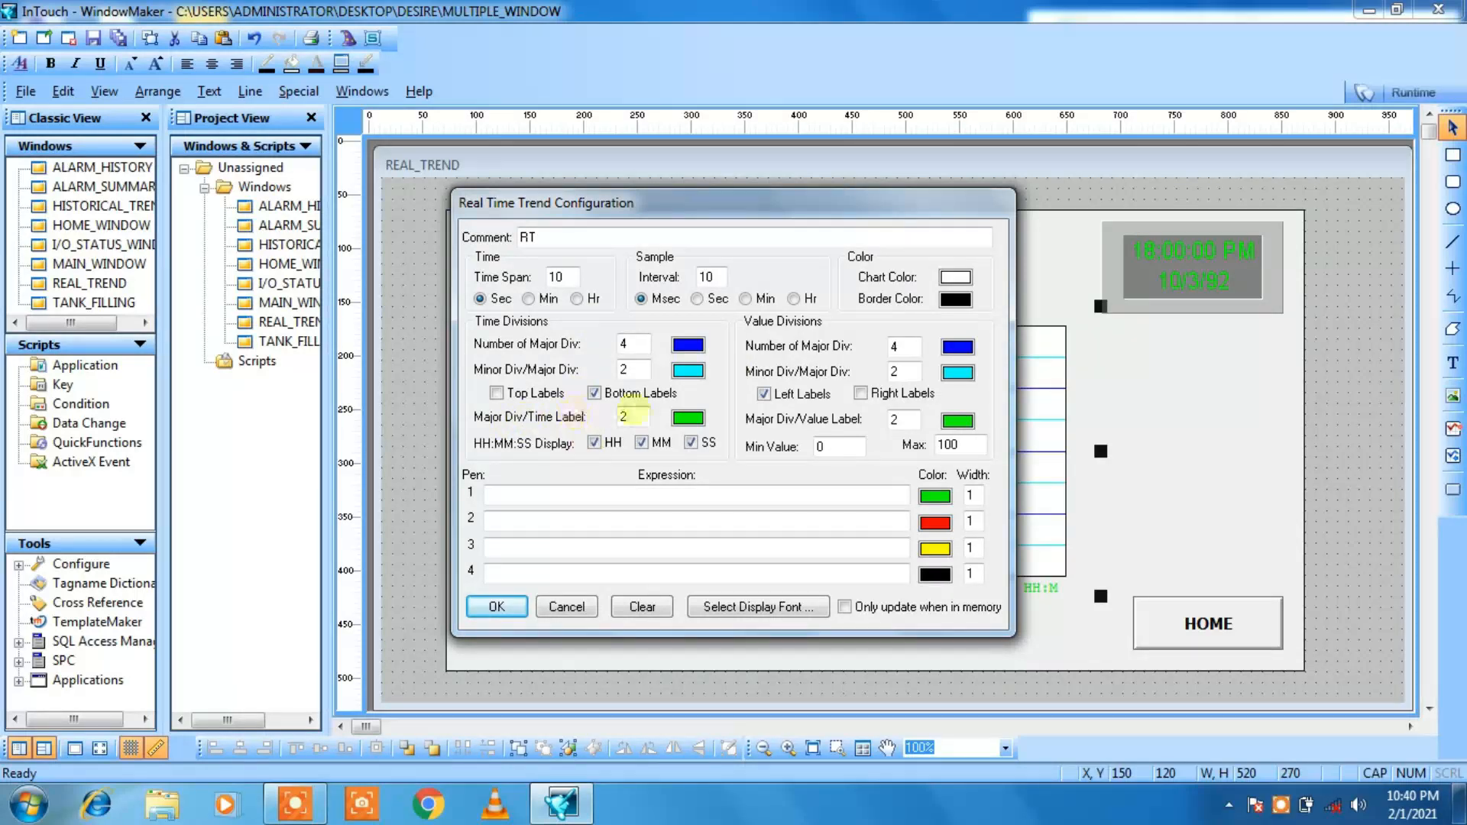
Step: Set the colors of the trend's time labels and value labels to black
{"action": "left_click", "coordinate": [691, 419]}
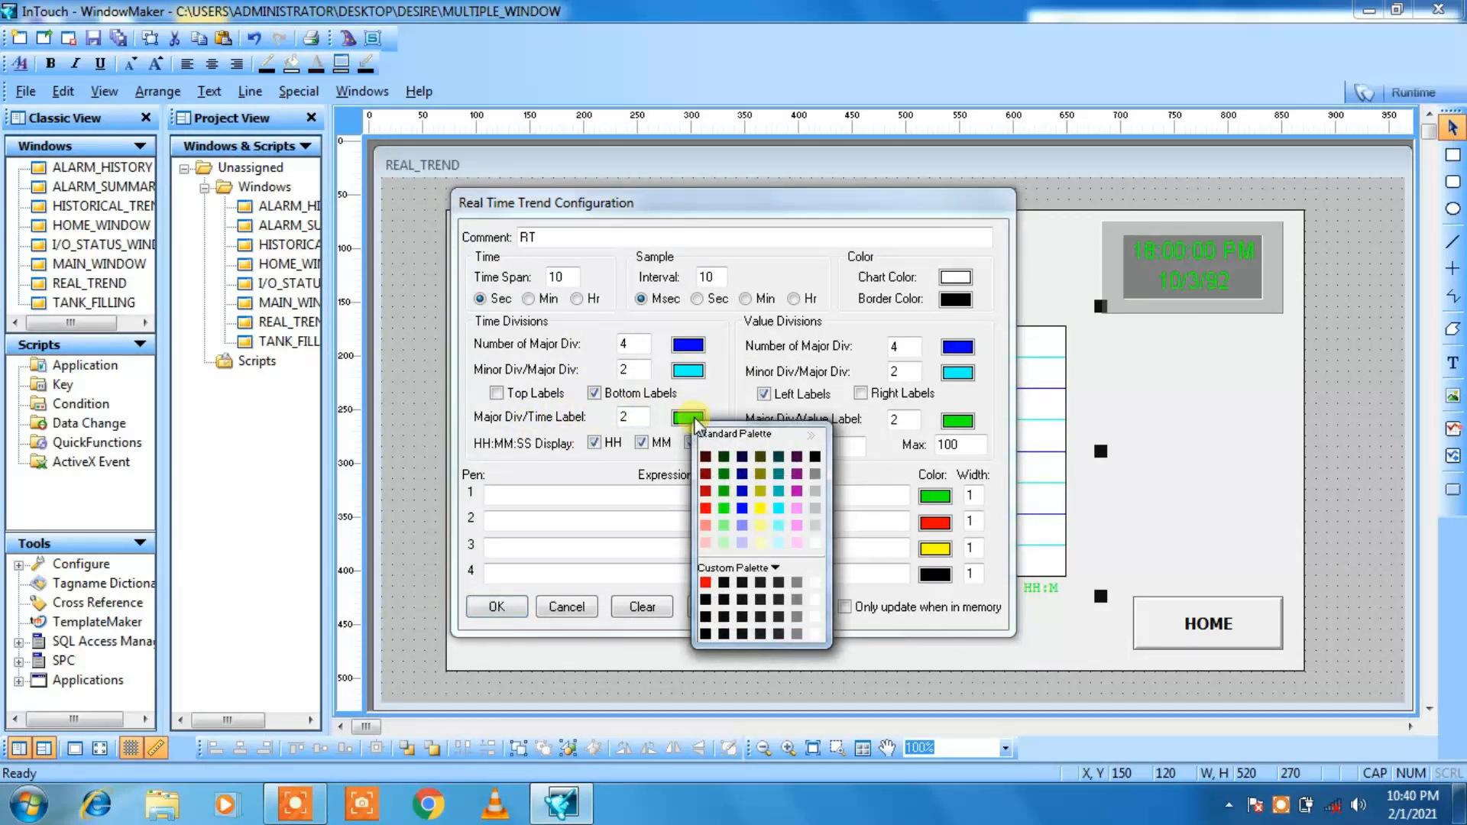
{"action": "left_click", "coordinate": [816, 457]}
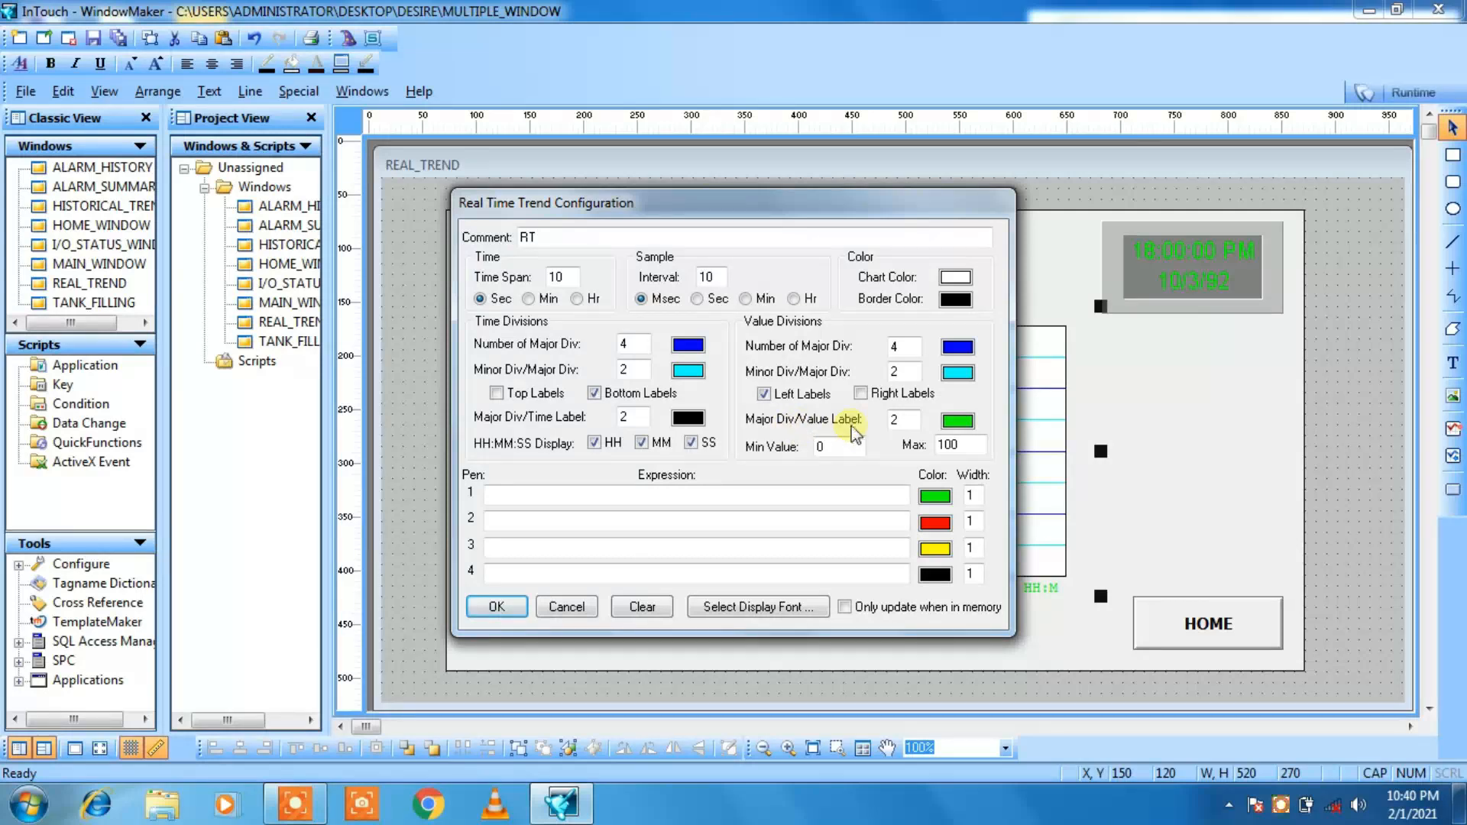
{"action": "left_click", "coordinate": [957, 421]}
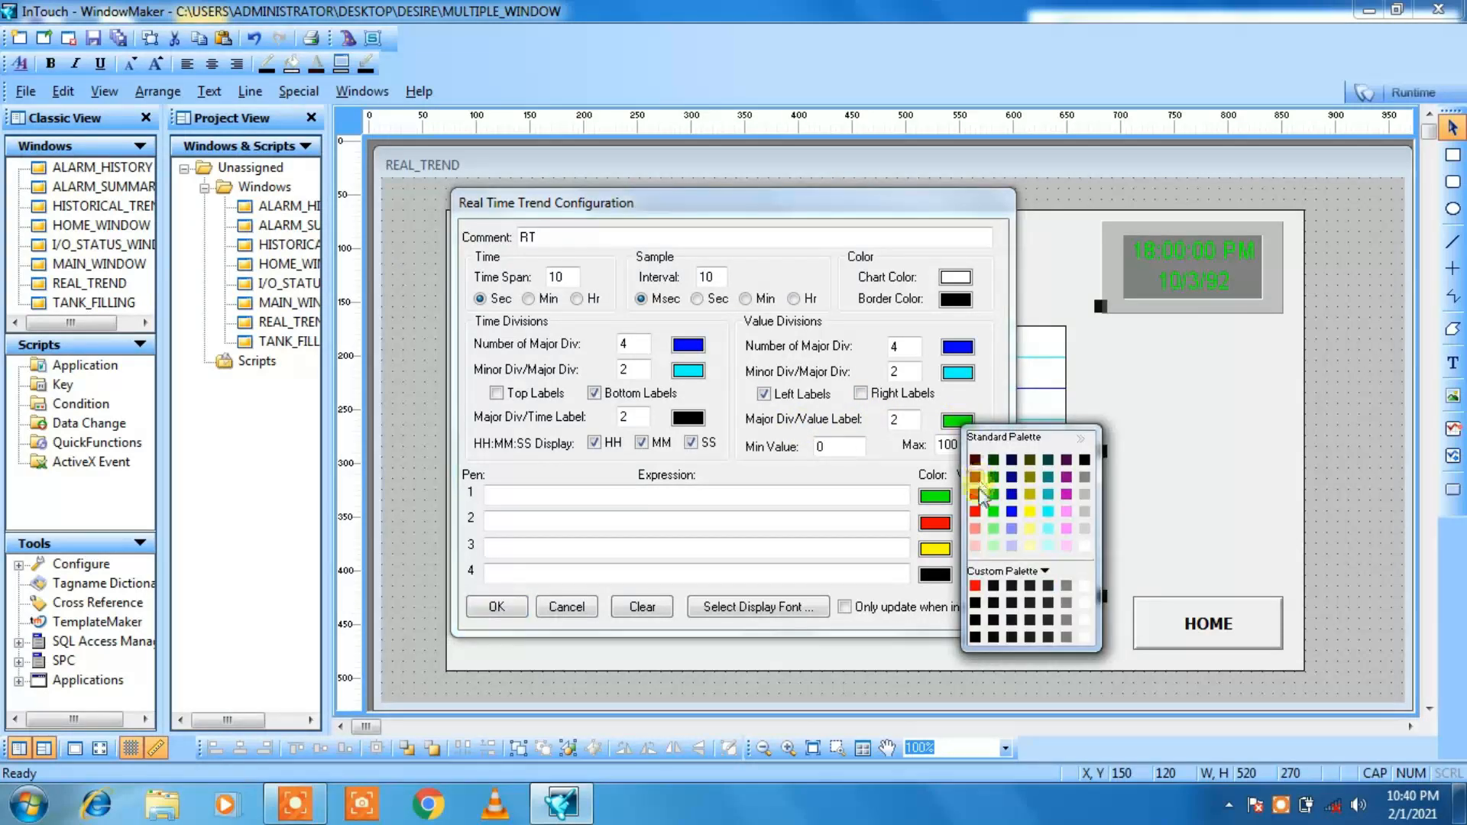
{"action": "left_click", "coordinate": [976, 604]}
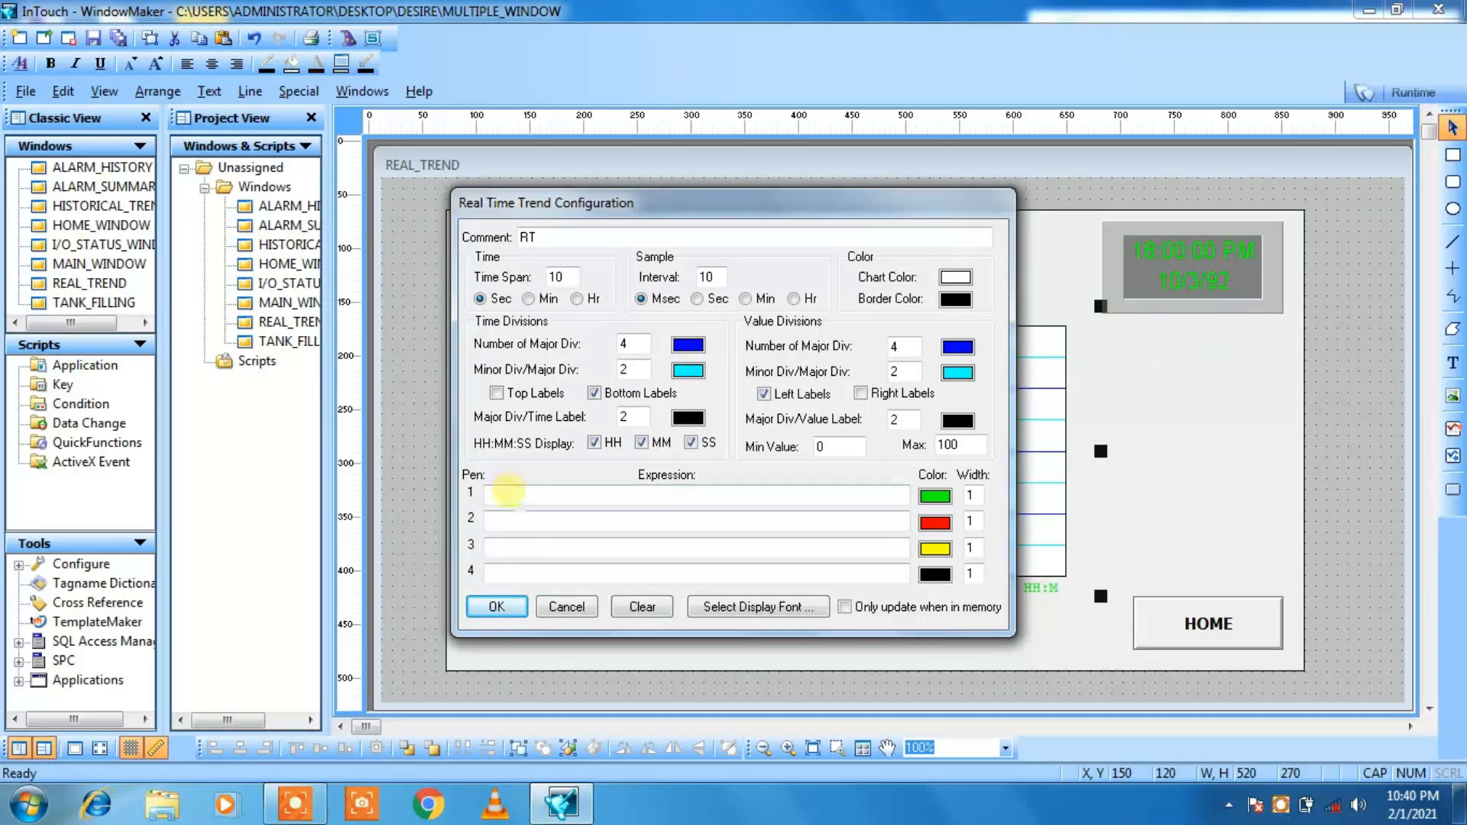
Step: Assign the expression TANK to pen 1 with a width of 2 and apply the trend configuration
{"action": "left_click", "coordinate": [509, 493]}
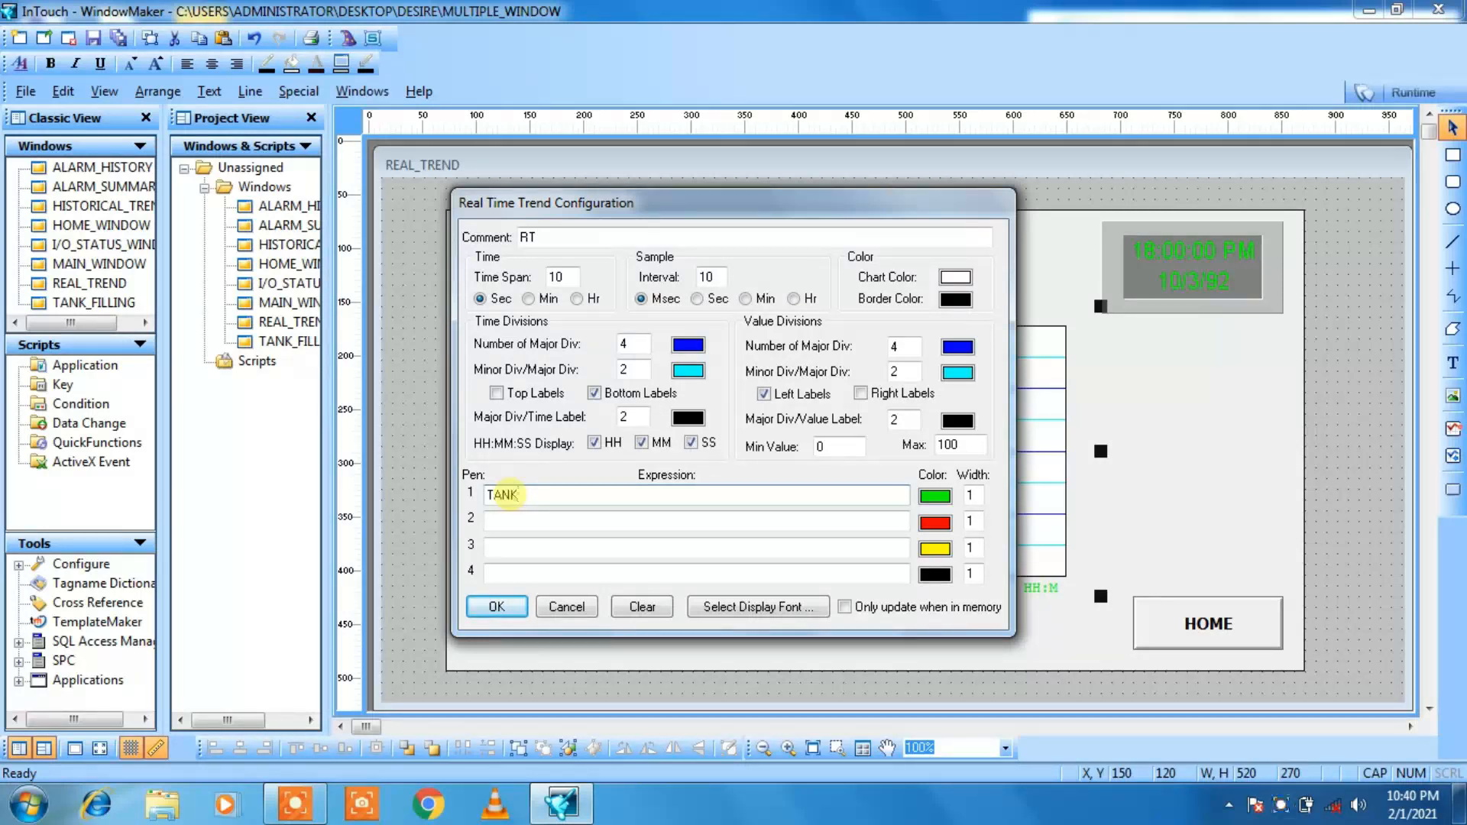
{"action": "type", "text": "TANK"}
{"action": "left_click", "coordinate": [972, 495]}
{"action": "key", "text": "BackSpace"}
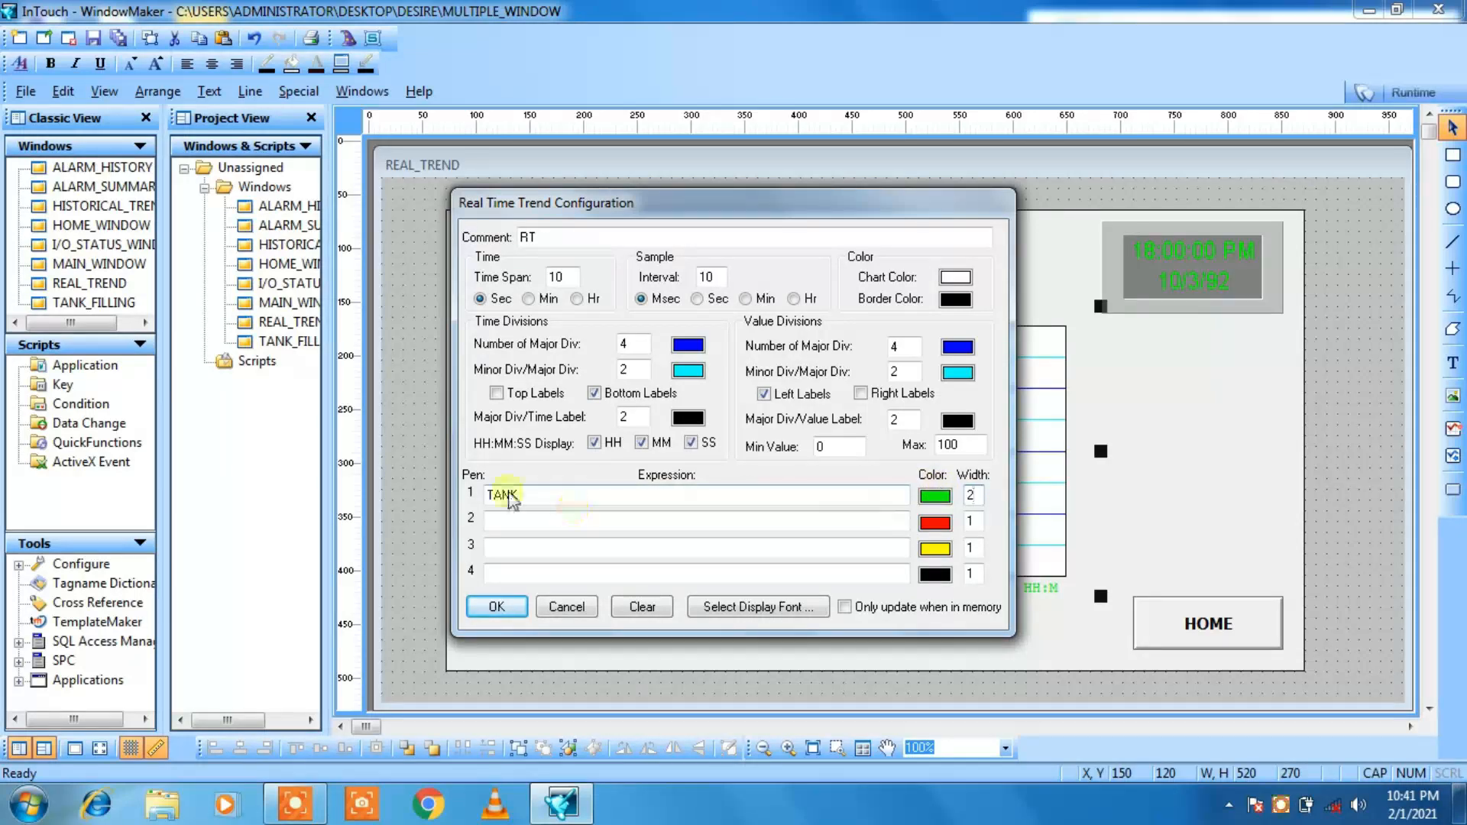
{"action": "left_click", "coordinate": [496, 605]}
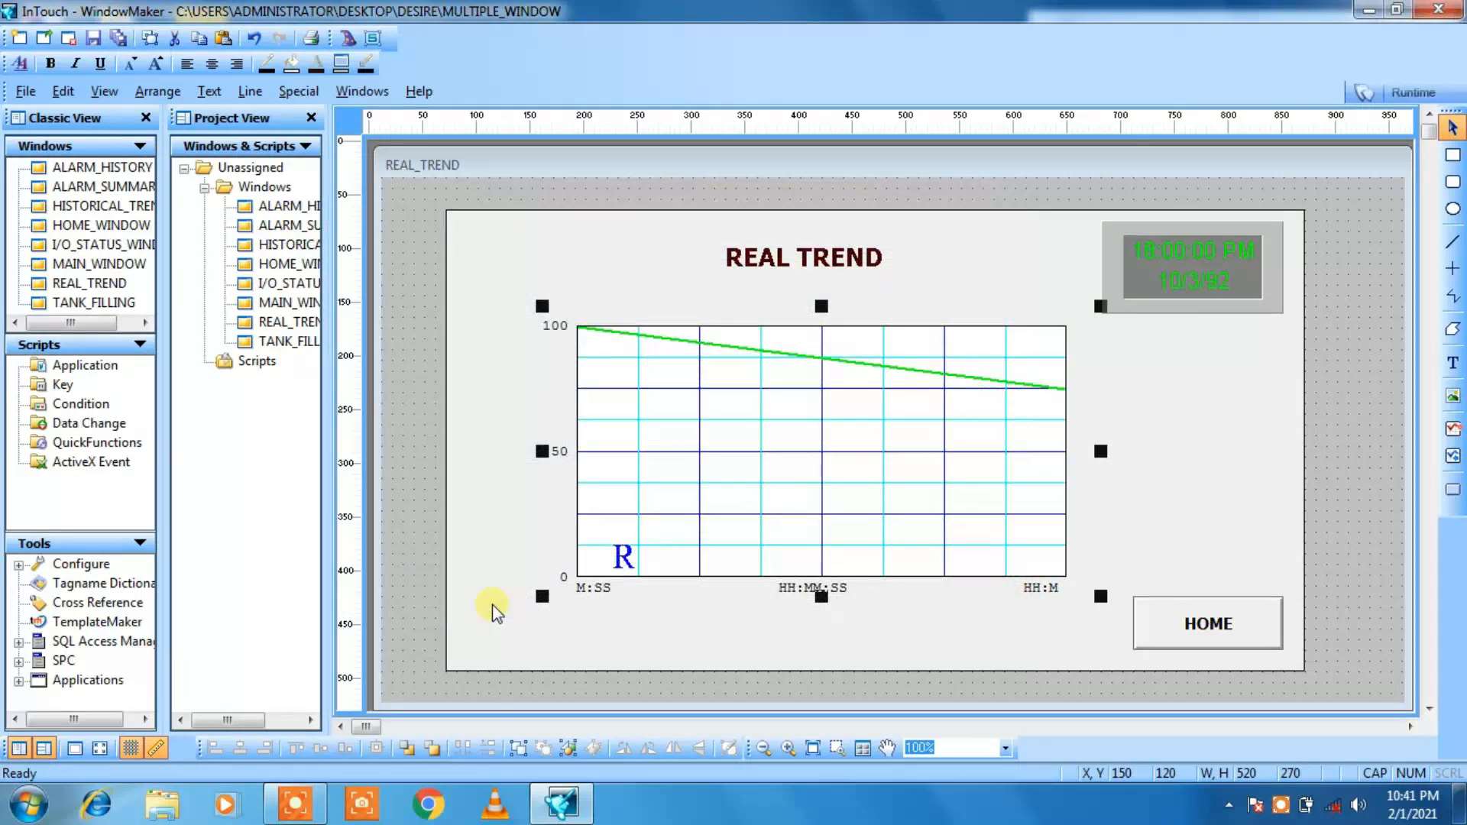
{"action": "left_click", "coordinate": [696, 650]}
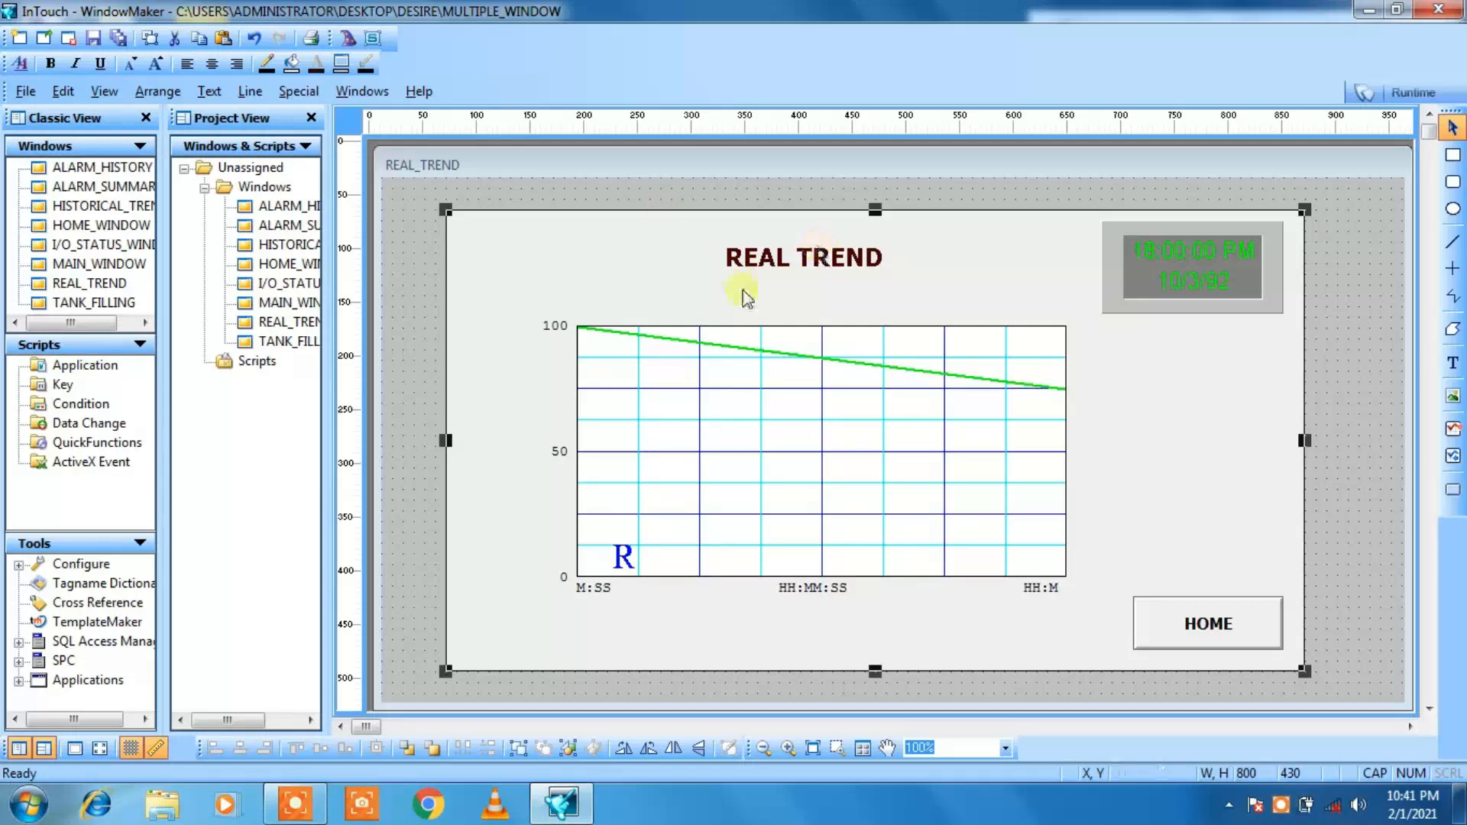
Step: Substitute the title text REAL TREND with REAL TIME TREND
{"action": "left_click", "coordinate": [841, 263]}
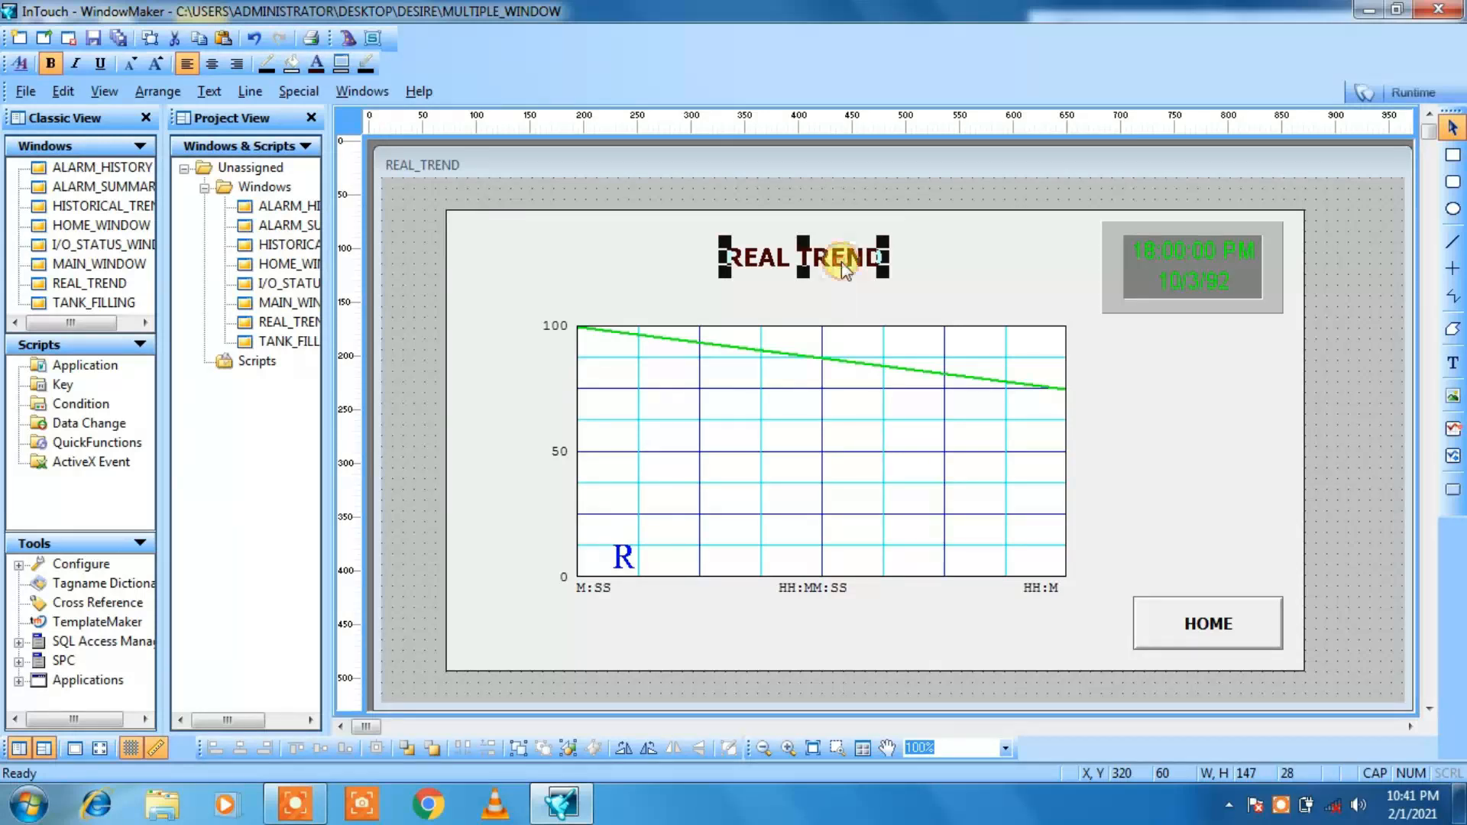
{"action": "right_click", "coordinate": [841, 261]}
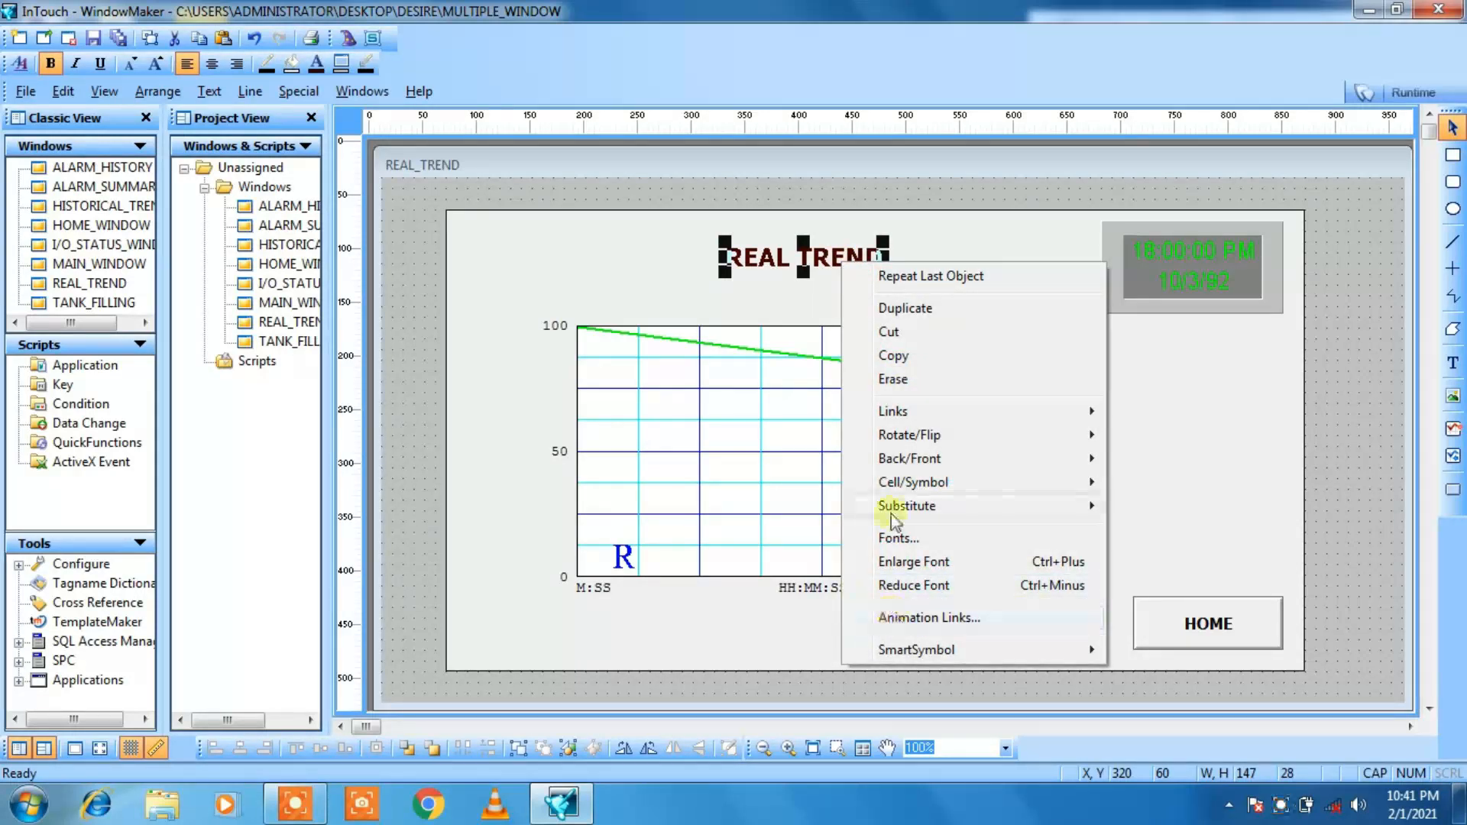
{"action": "mouse_move", "coordinate": [889, 516]}
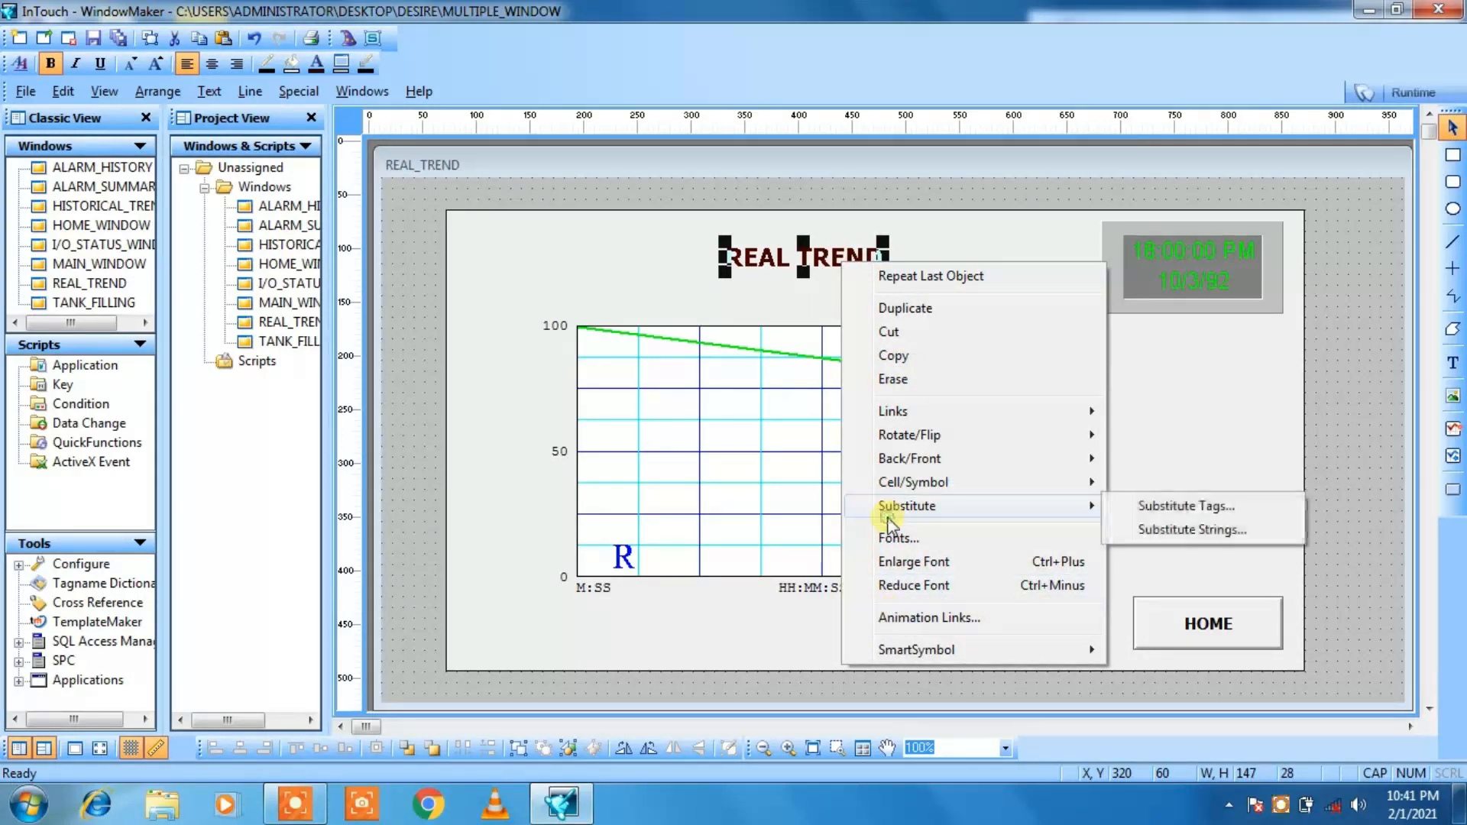
{"action": "left_click", "coordinate": [1165, 532]}
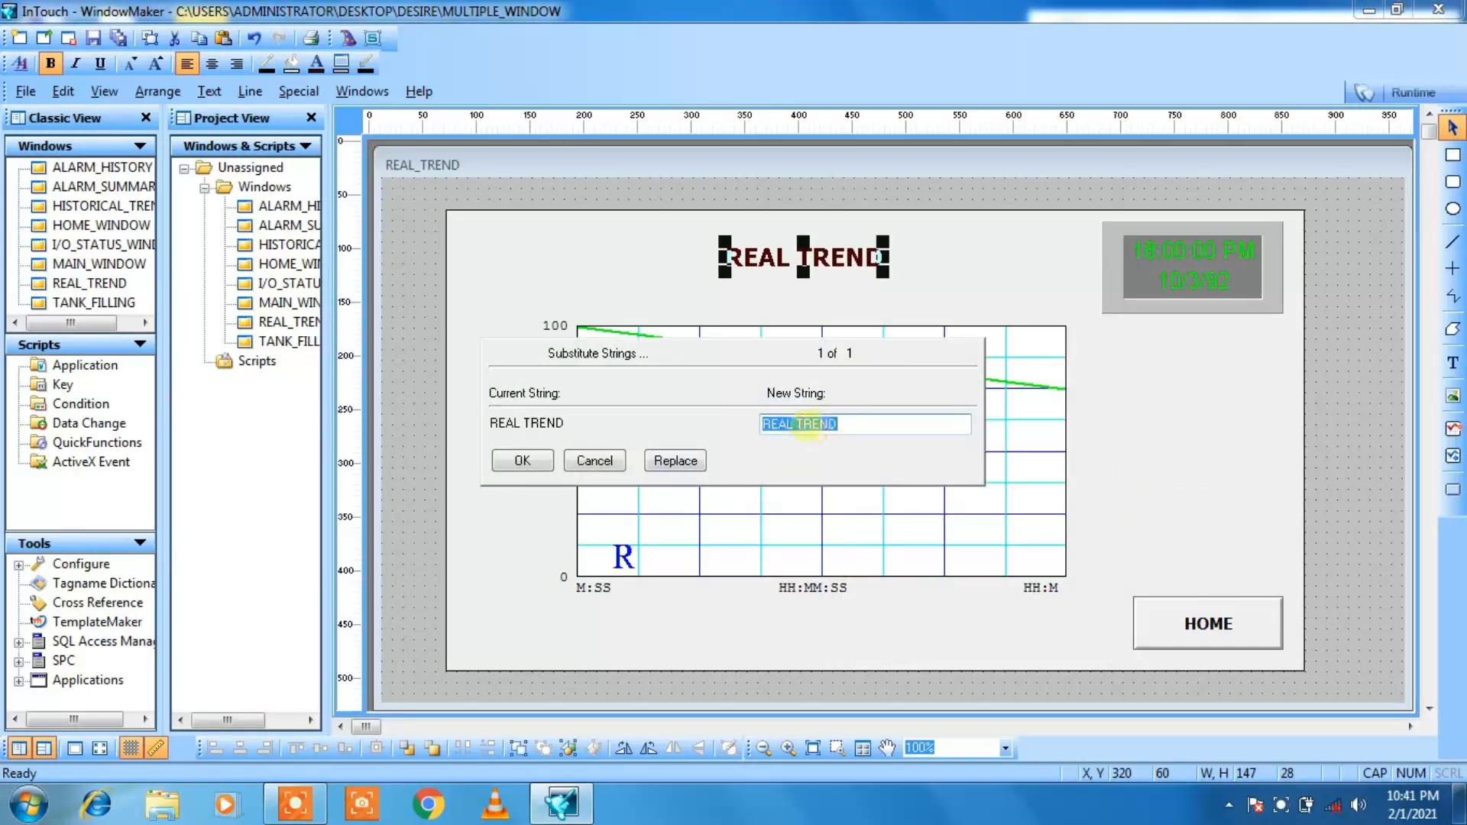
{"action": "left_click", "coordinate": [796, 423]}
{"action": "type", "text": "TIME"}
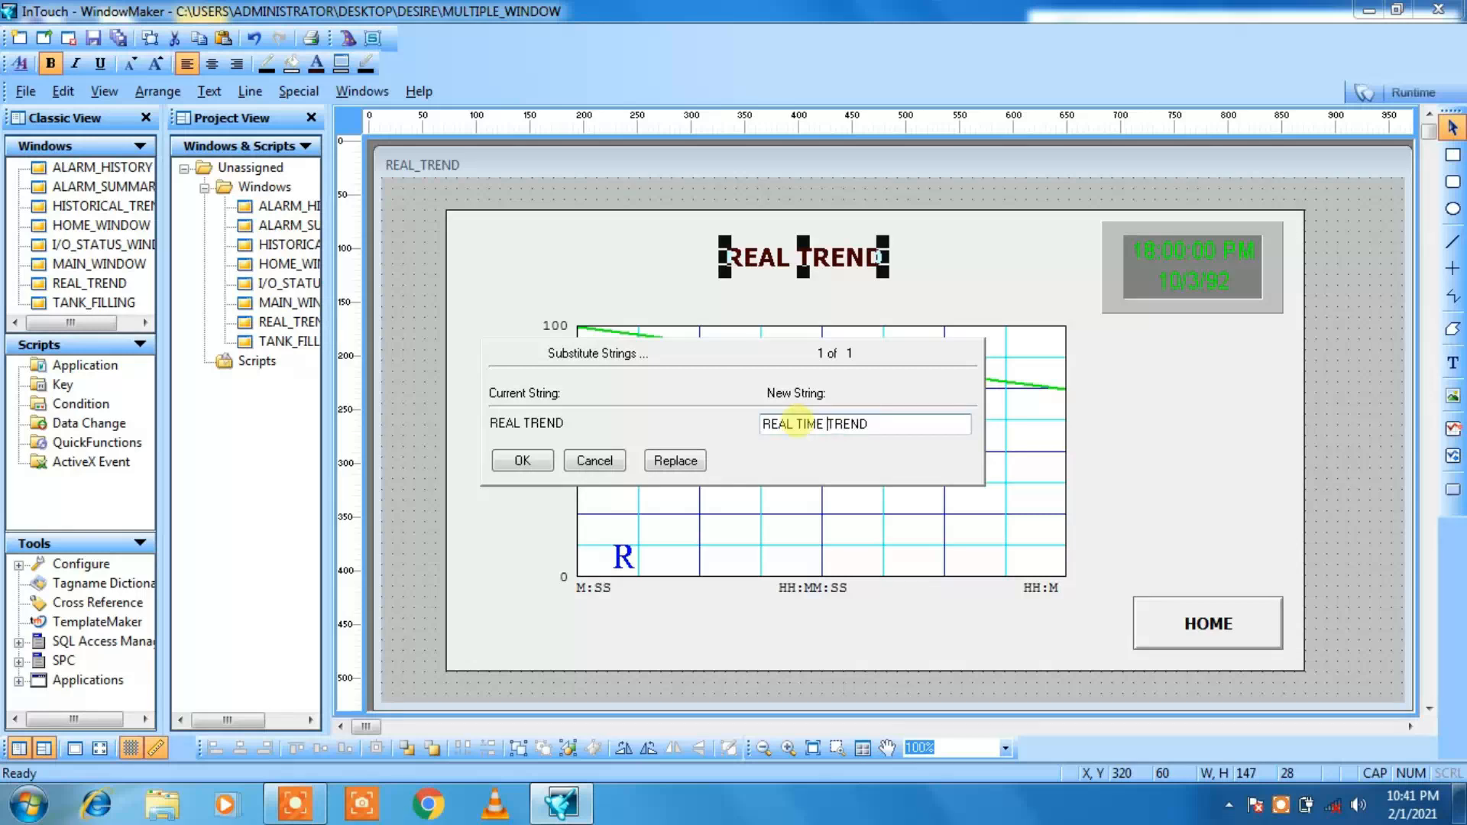
{"action": "left_click", "coordinate": [528, 462]}
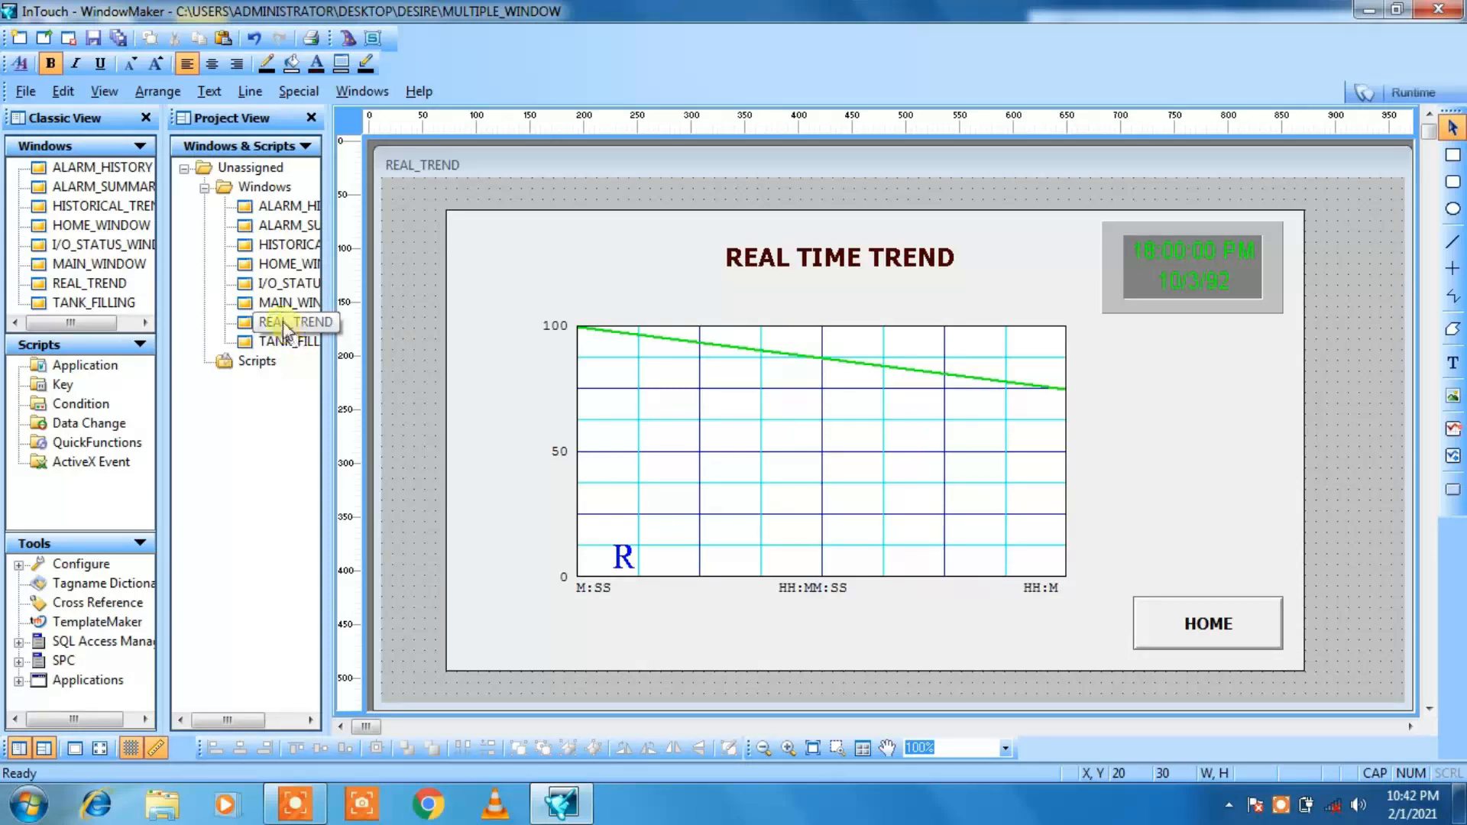
Step: Open the HISTORICAL_TREND window and enlarge it in height and width to fill the work area
{"action": "double_click", "coordinate": [278, 246]}
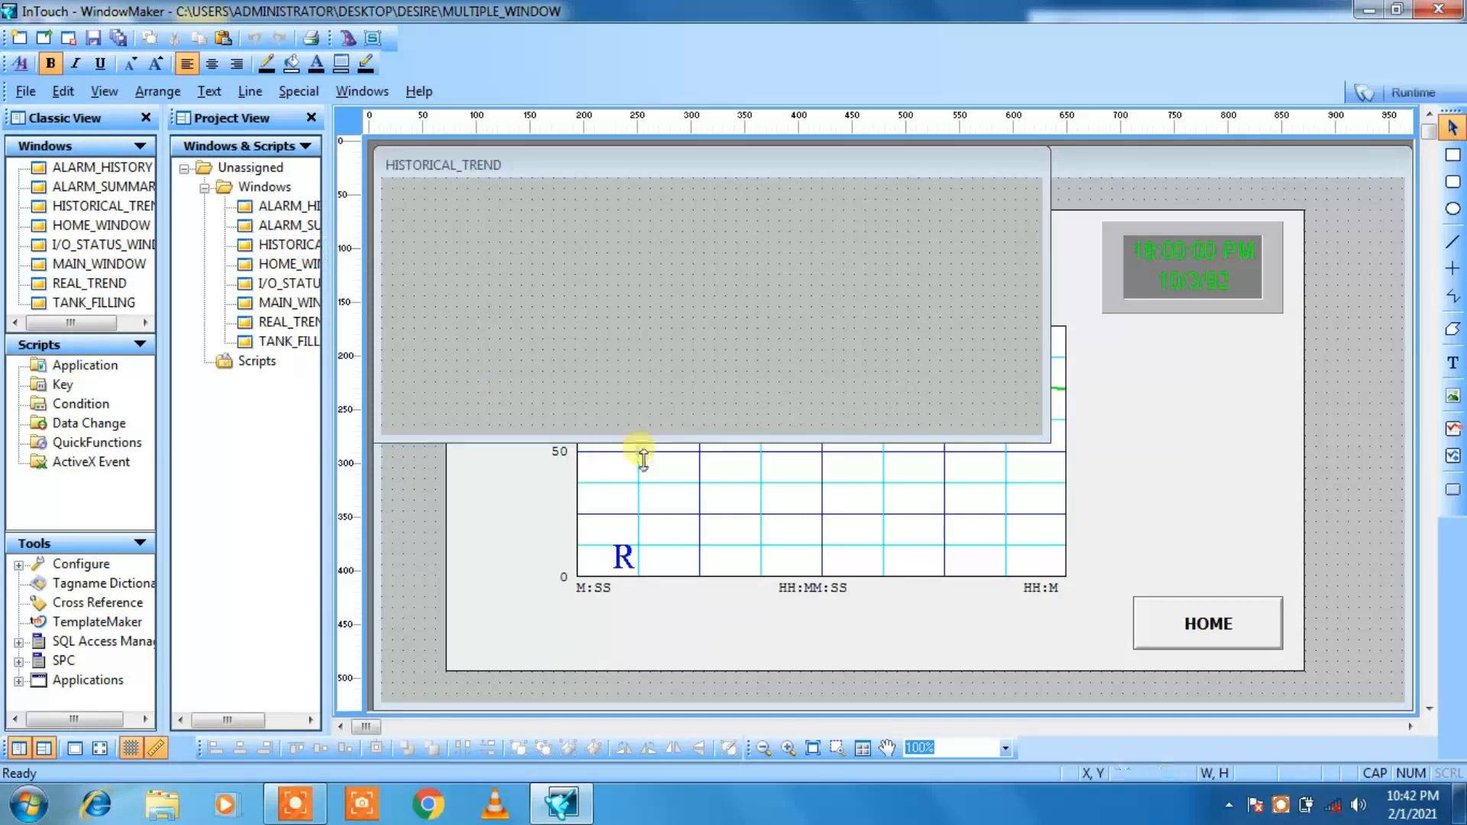
{"action": "left_click_drag", "start_coordinate": [642, 453], "coordinate": [635, 715]}
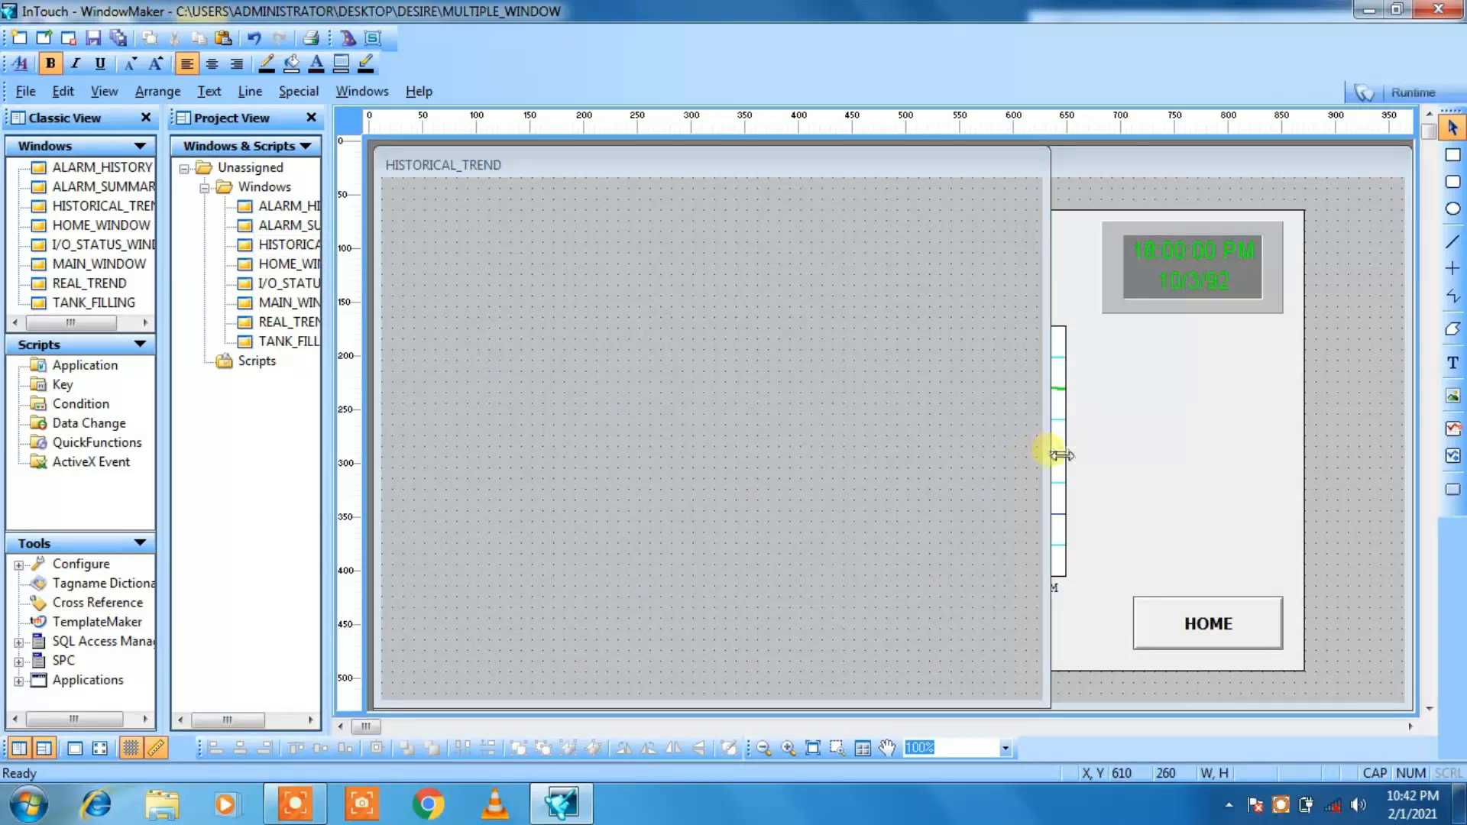
{"action": "left_click_drag", "start_coordinate": [1052, 452], "coordinate": [1426, 411]}
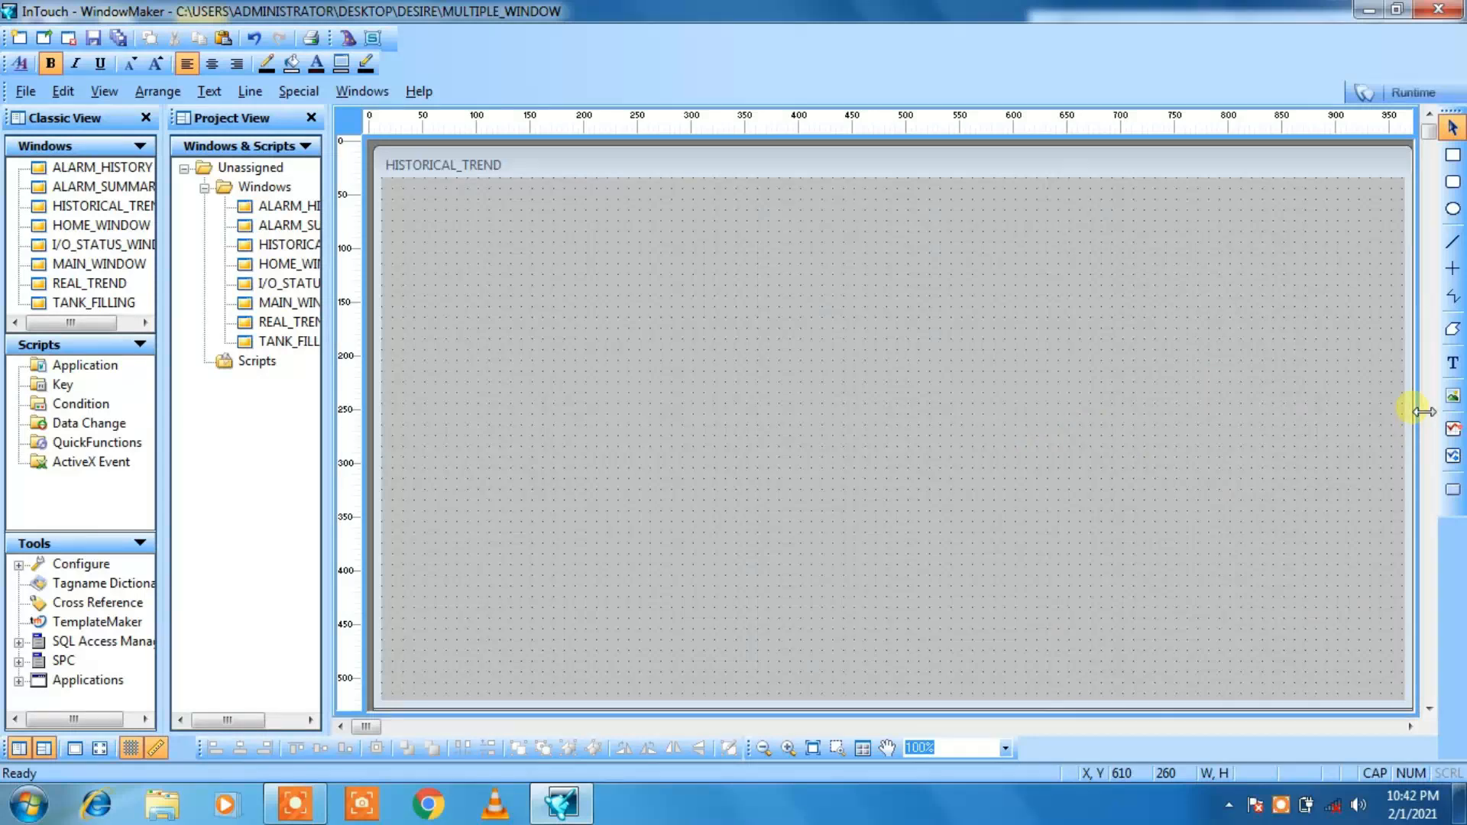
Step: Copy the large background rectangle from HOME_WINDOW and paste it into the HISTORICAL_TREND window
{"action": "double_click", "coordinate": [264, 266]}
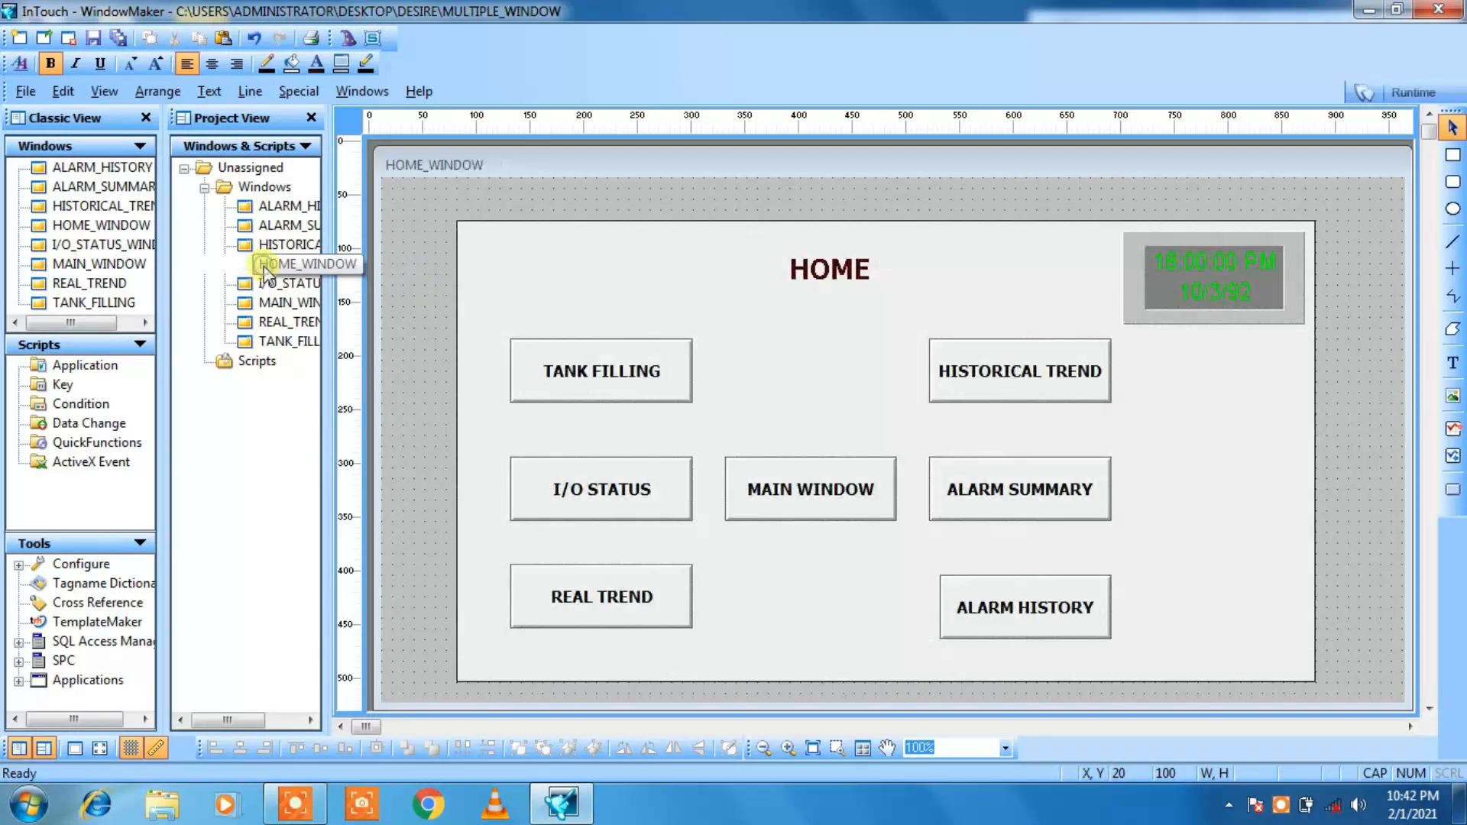
{"action": "left_click", "coordinate": [670, 220]}
{"action": "right_click", "coordinate": [668, 226]}
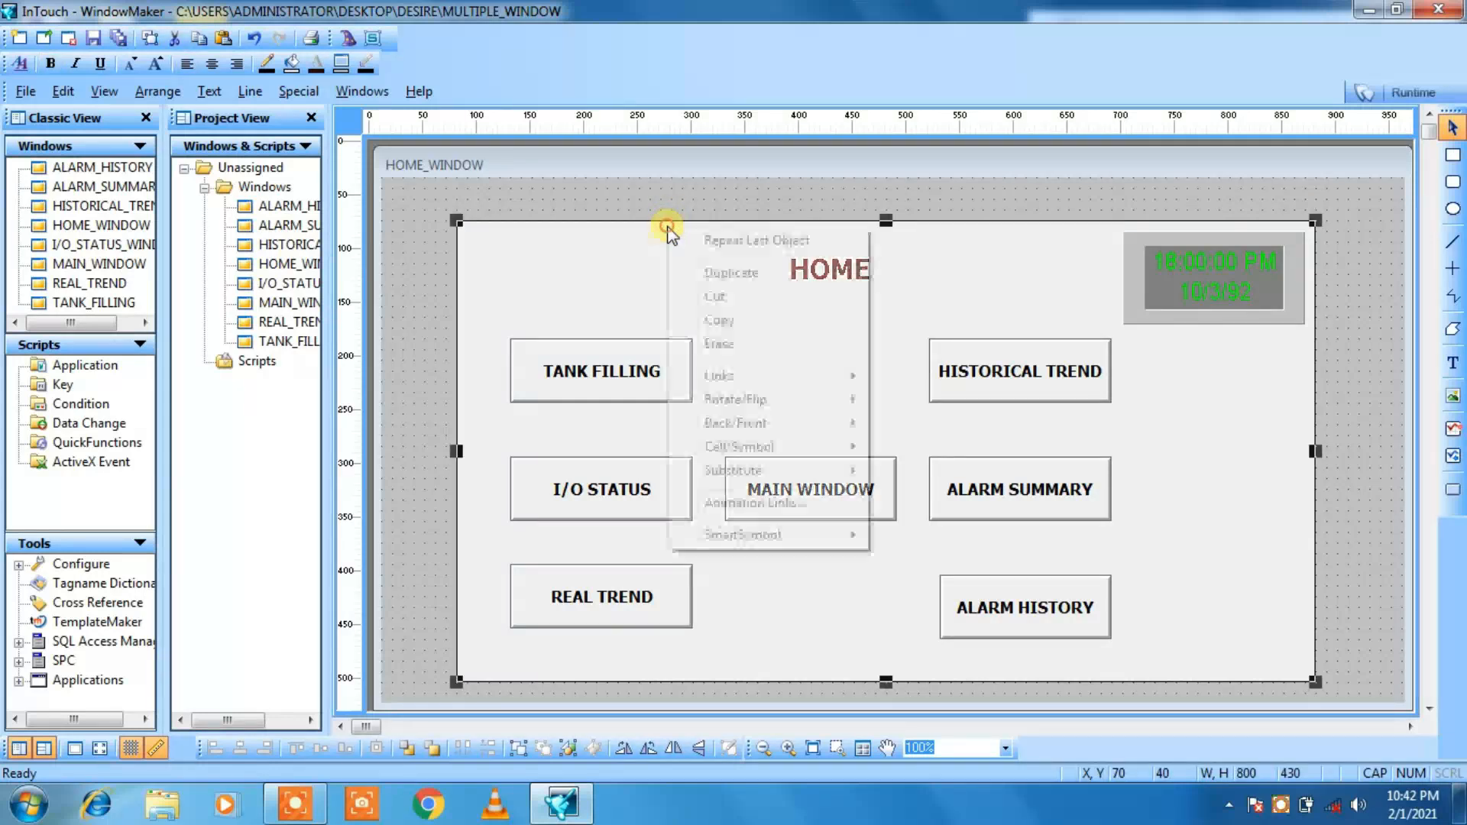
{"action": "left_click", "coordinate": [701, 322]}
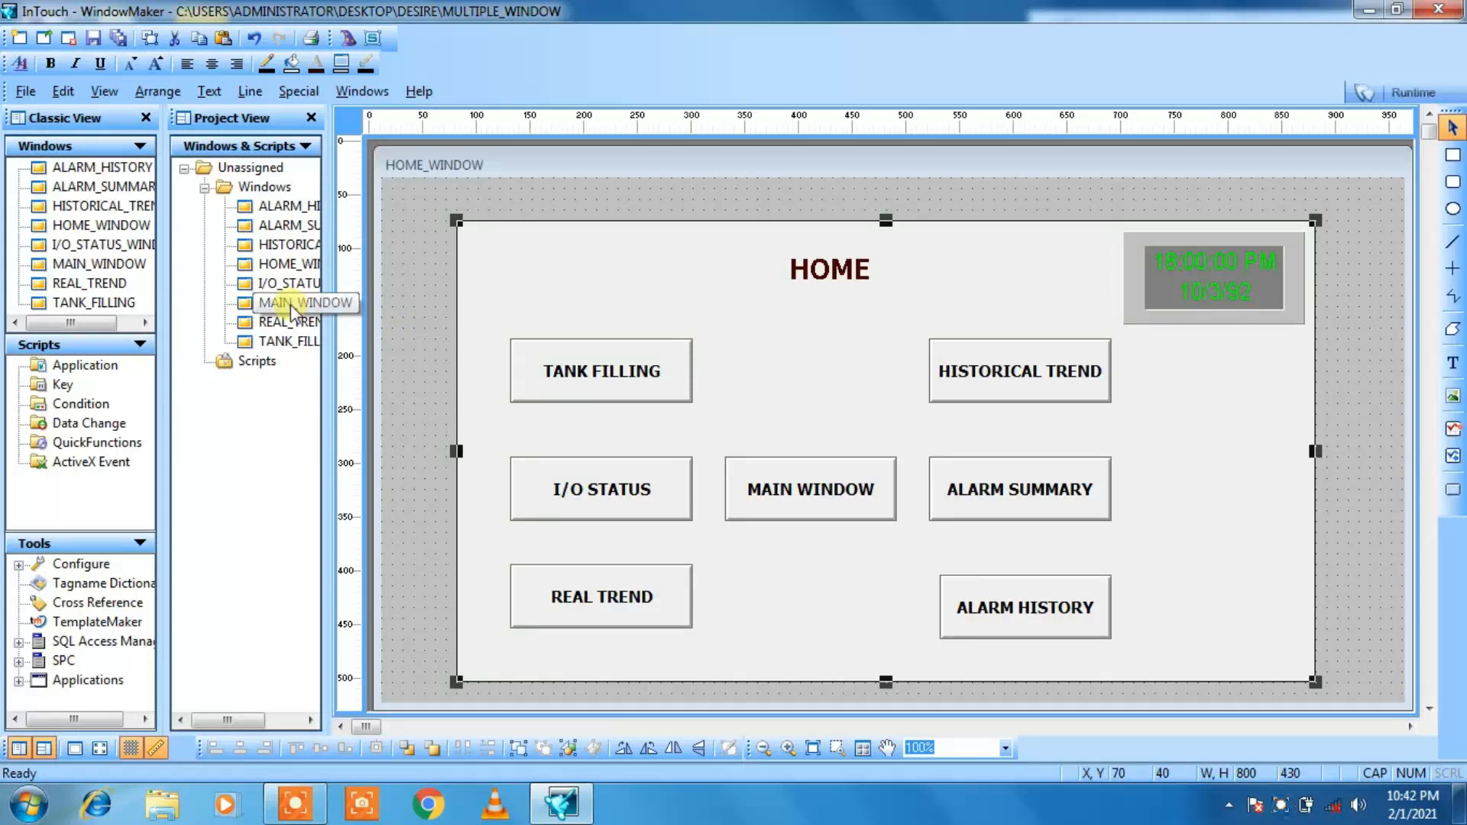
{"action": "double_click", "coordinate": [284, 245]}
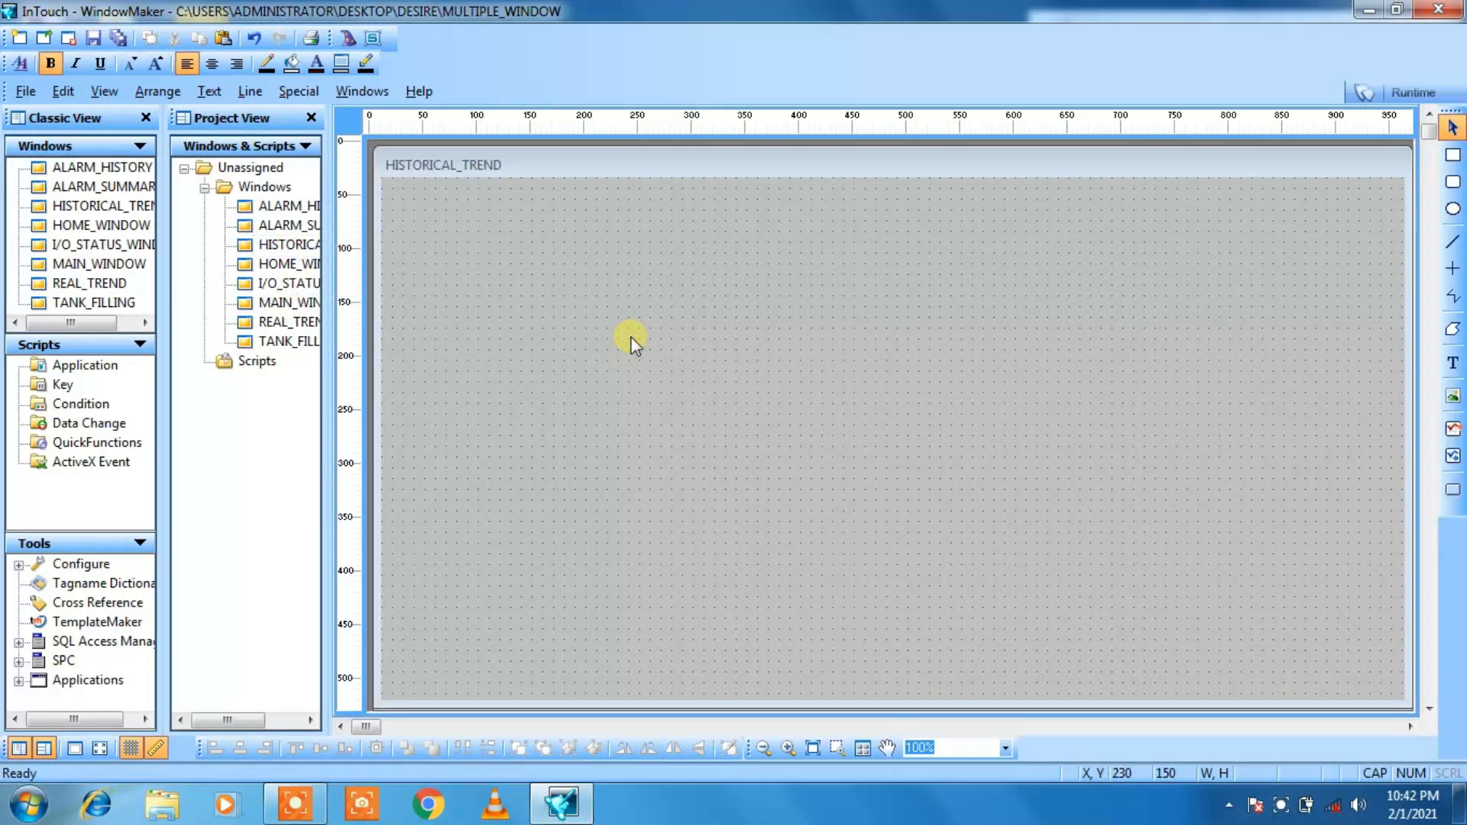
{"action": "right_click", "coordinate": [669, 385]}
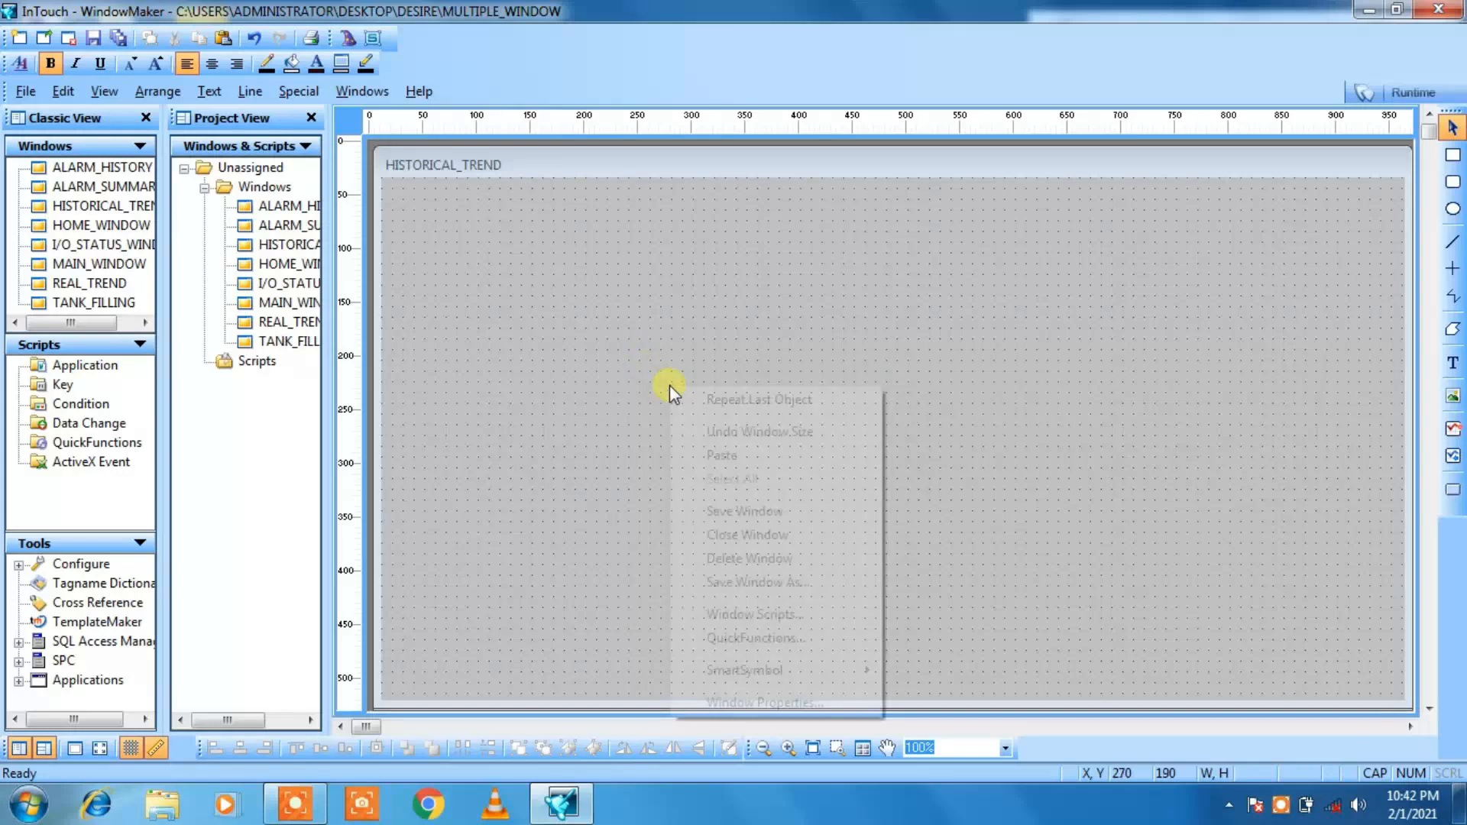
{"action": "left_click", "coordinate": [722, 455]}
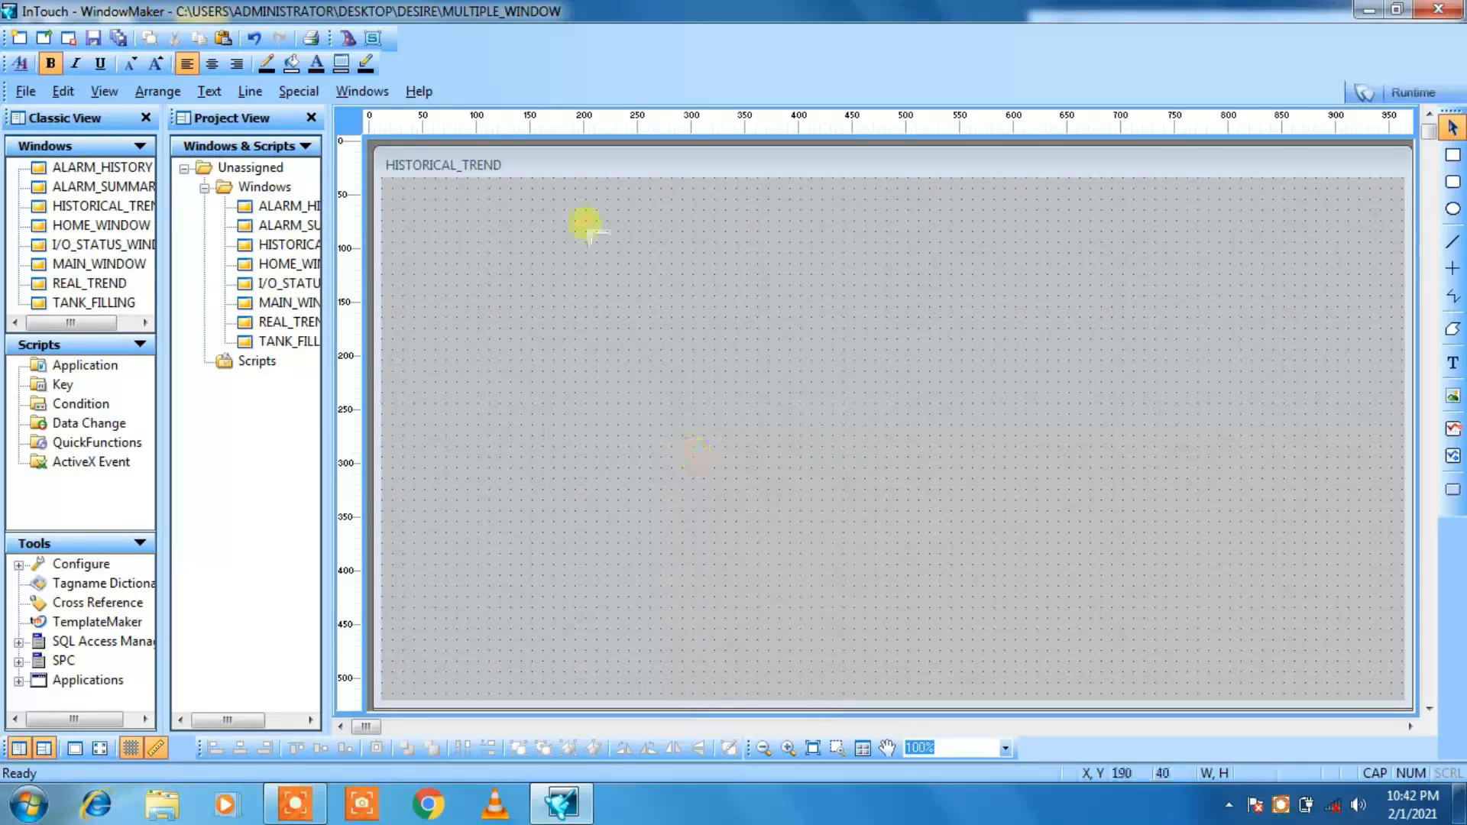
{"action": "left_click", "coordinate": [531, 230]}
Step: Shift the pasted background rectangle left and up to X 90, Y 20
{"action": "key", "text": "Left"}
{"action": "key", "text": "Left"}
{"action": "key", "text": "Left"}
{"action": "key", "text": "Left"}
{"action": "key", "text": "Left"}
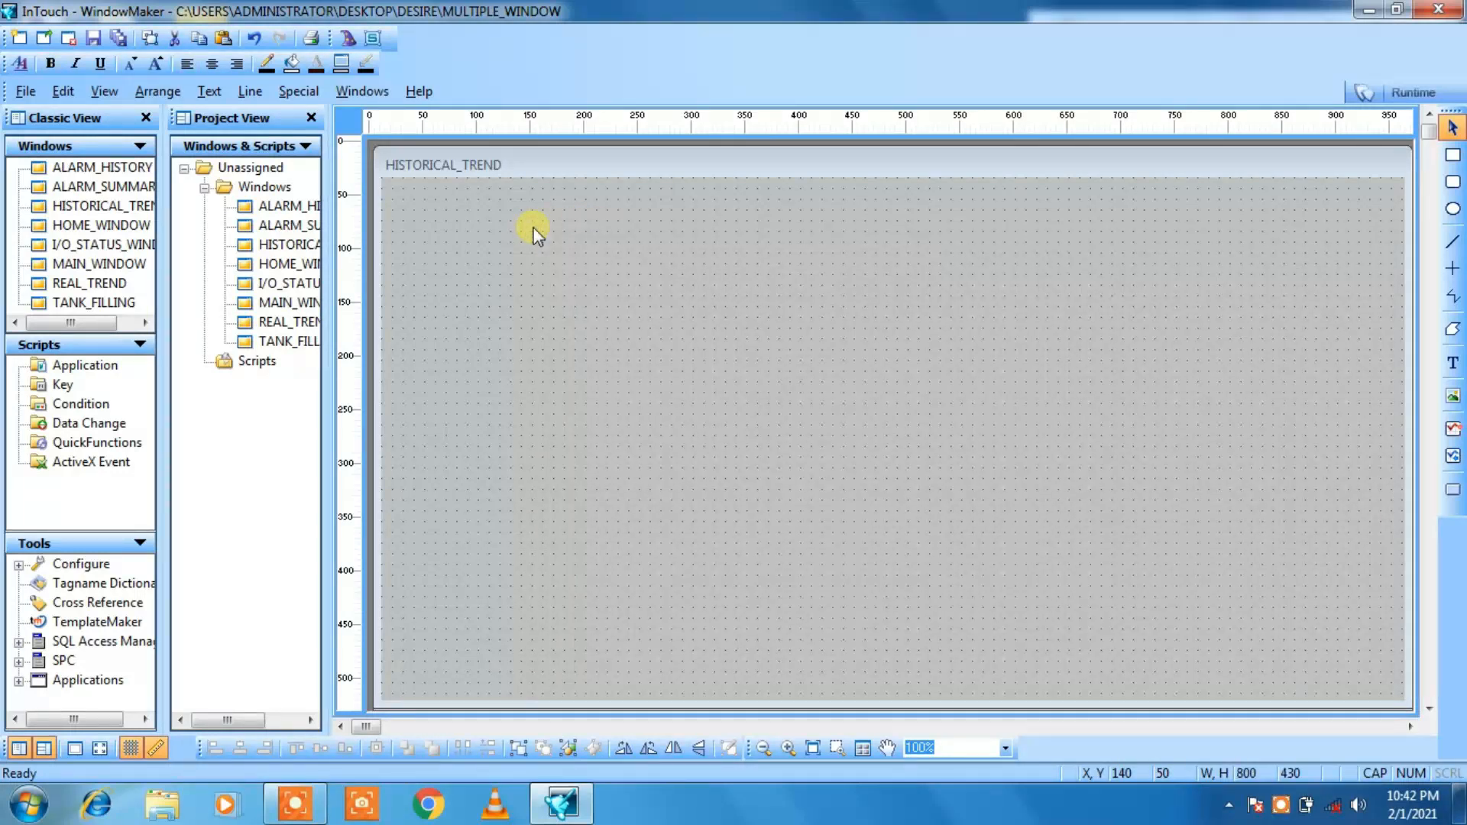
{"action": "key", "text": "Up"}
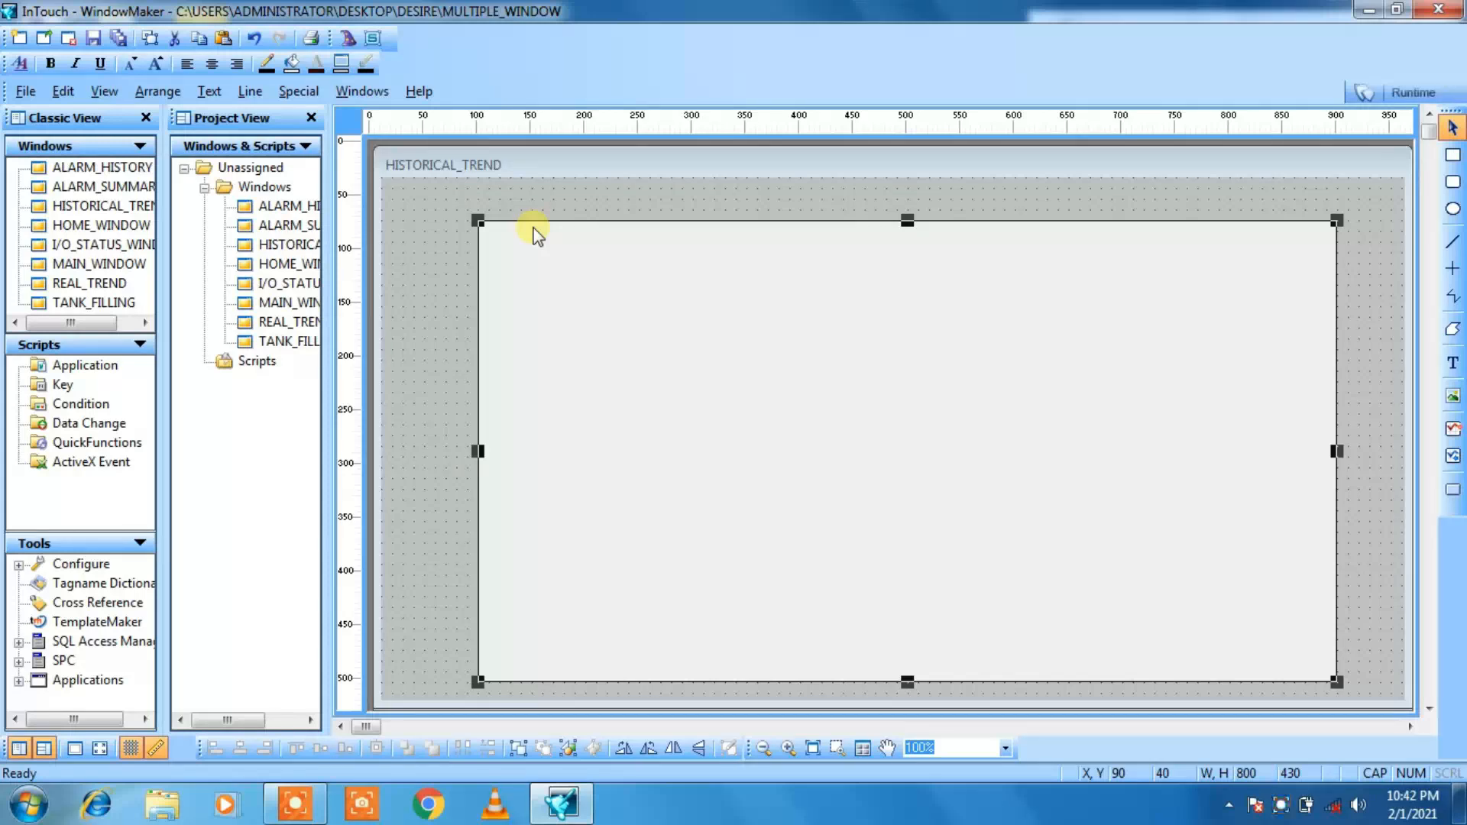
{"action": "key", "text": "Up"}
{"action": "key", "text": "Up"}
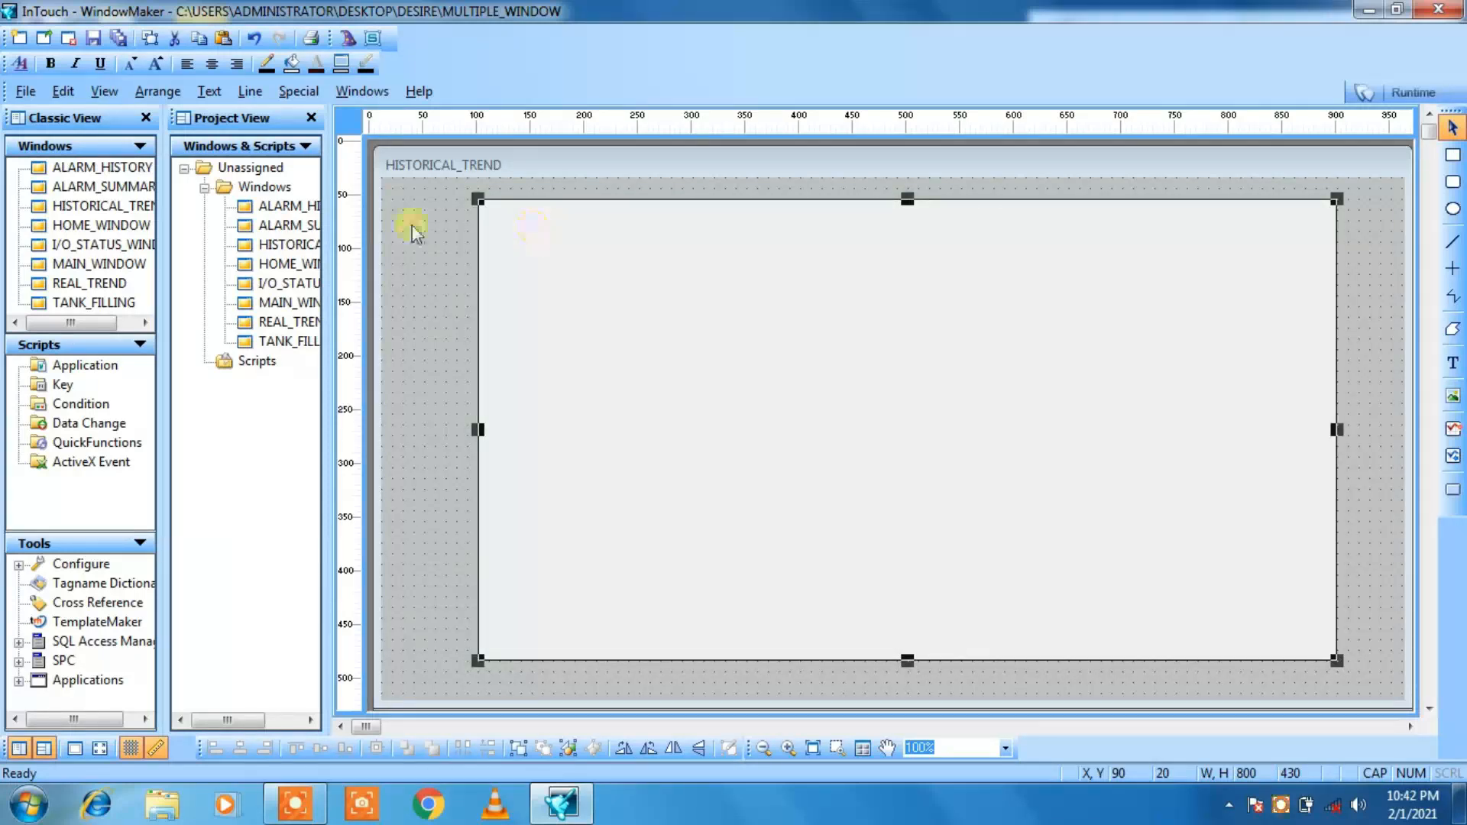
Step: Copy the time and date display from HOME_WINDOW into the upper-right corner of the HISTORICAL_TREND panel, at X 700, Y 30
{"action": "double_click", "coordinate": [277, 264]}
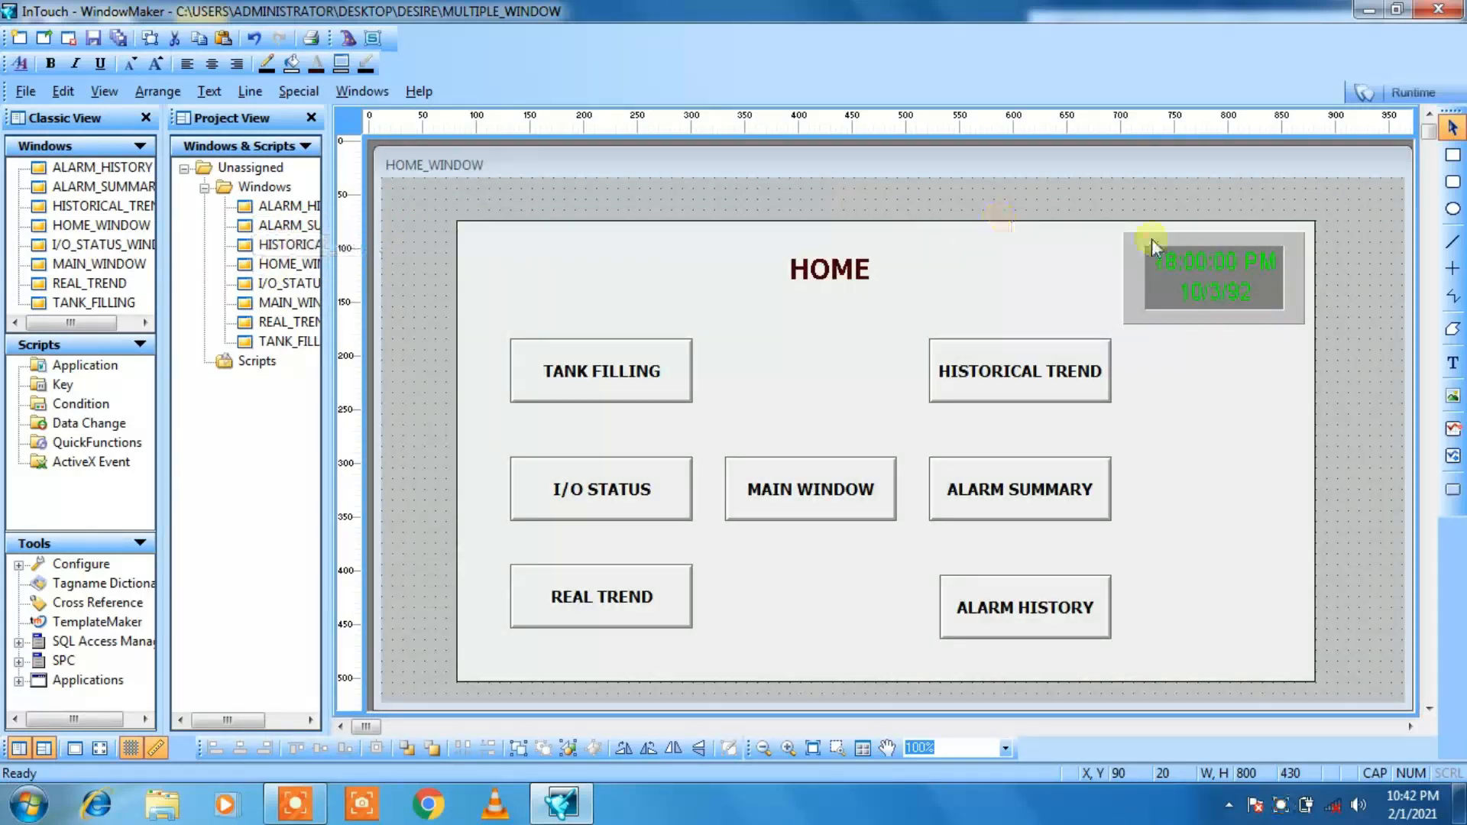
{"action": "left_click", "coordinate": [1135, 281]}
{"action": "right_click", "coordinate": [1135, 282]}
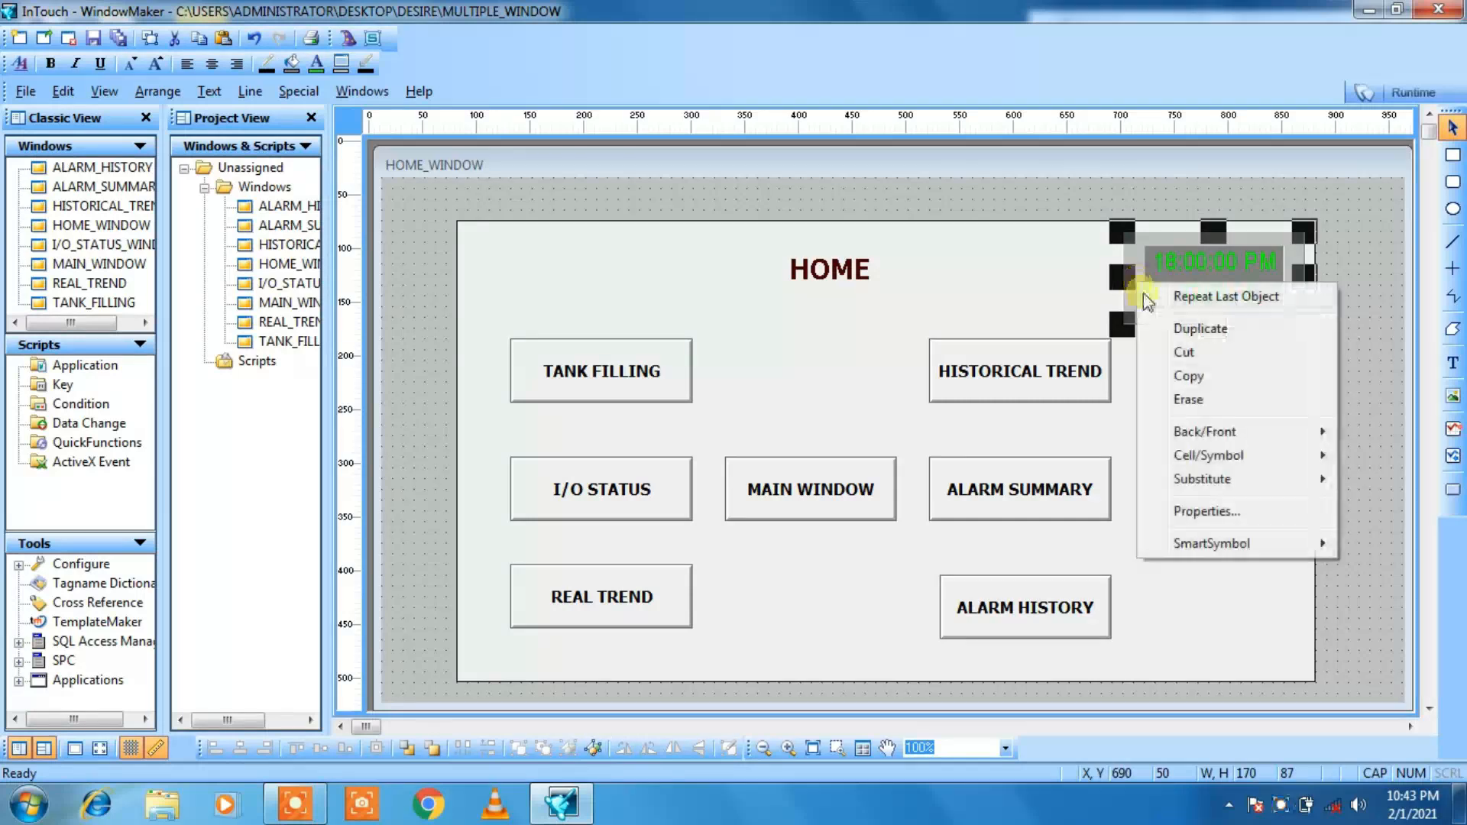
{"action": "left_click", "coordinate": [1168, 379]}
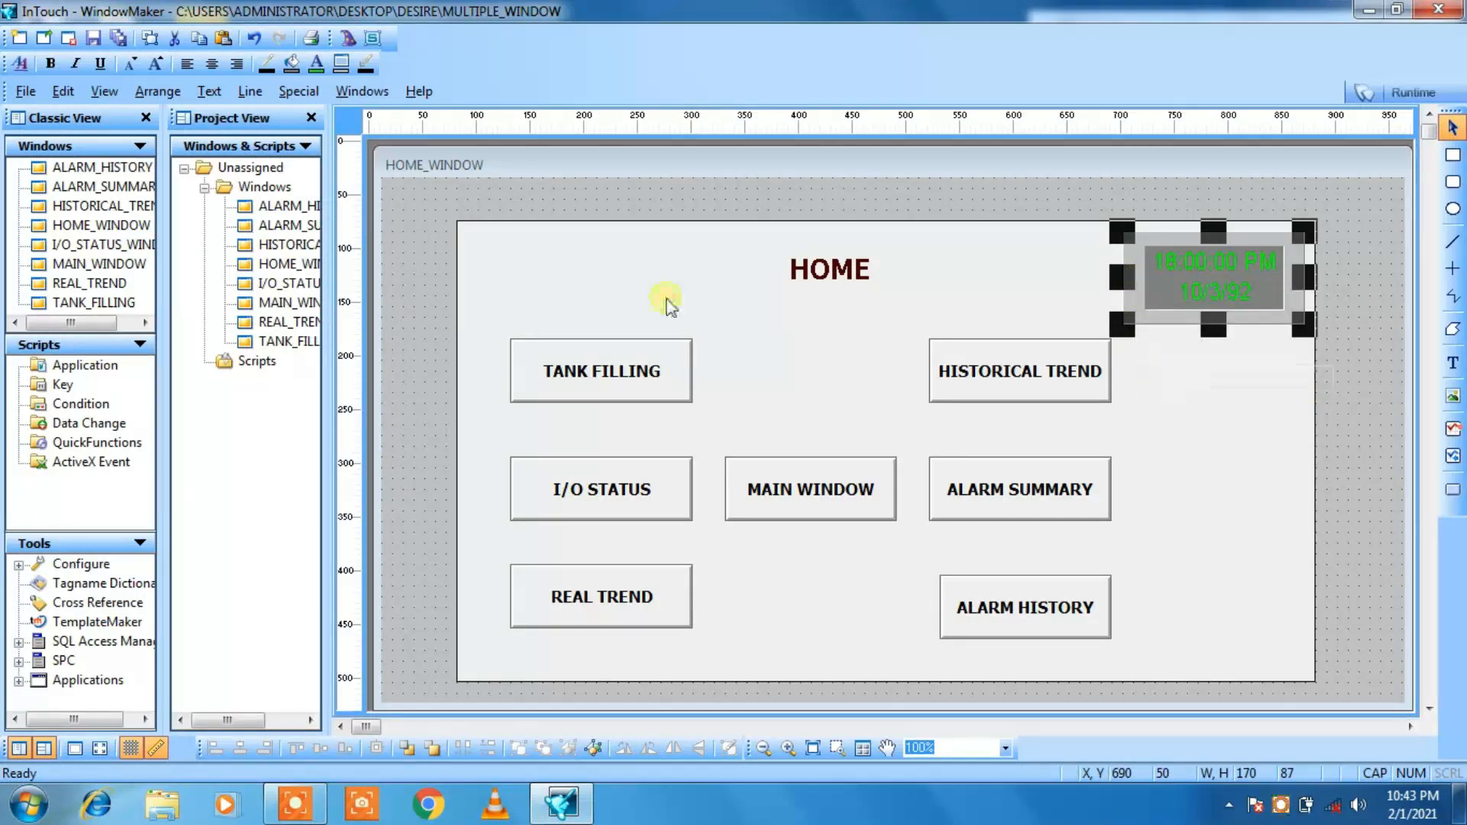
{"action": "double_click", "coordinate": [297, 244]}
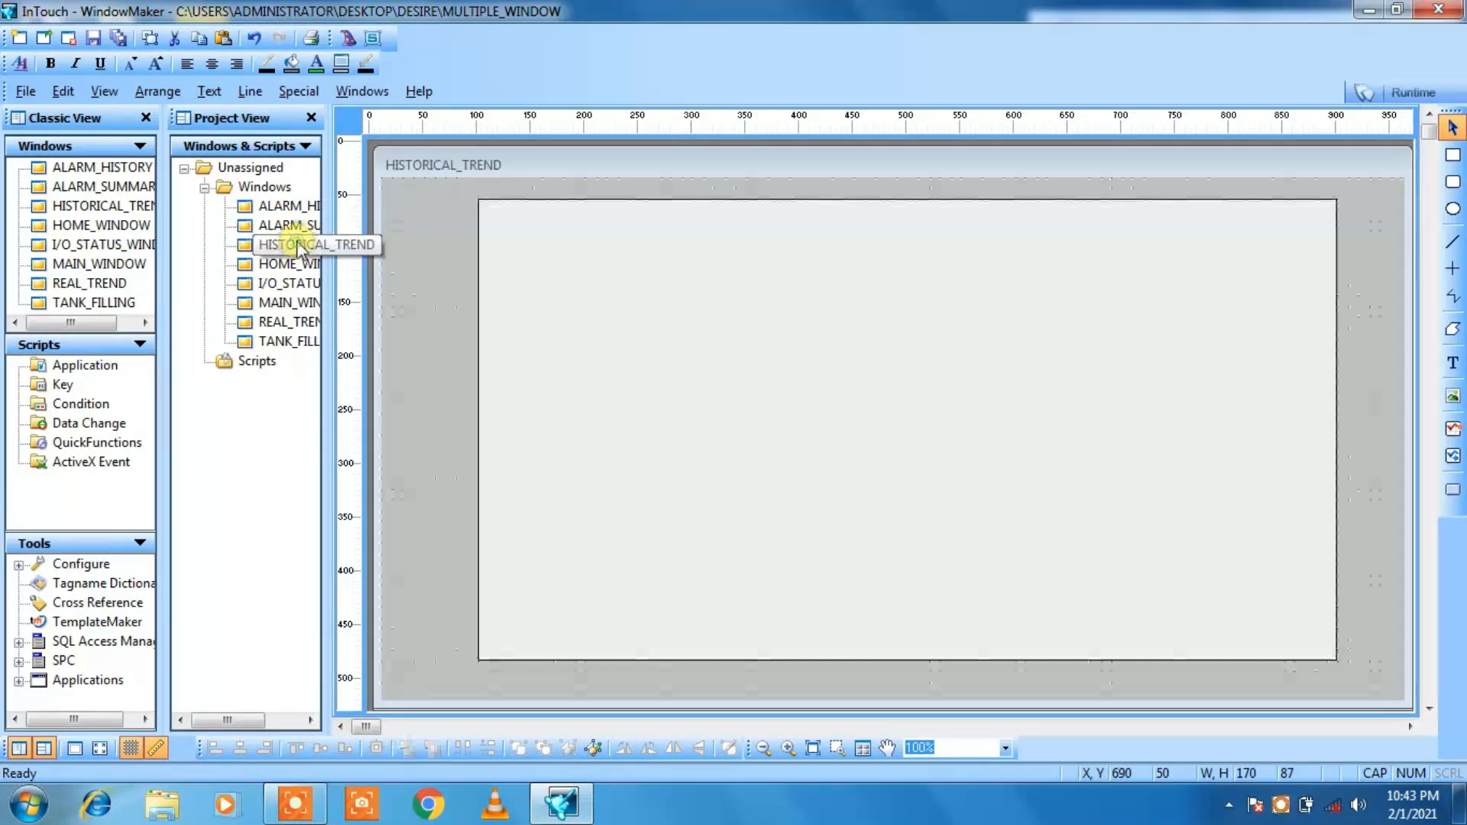
{"action": "right_click", "coordinate": [1161, 189]}
{"action": "left_click", "coordinate": [1211, 254]}
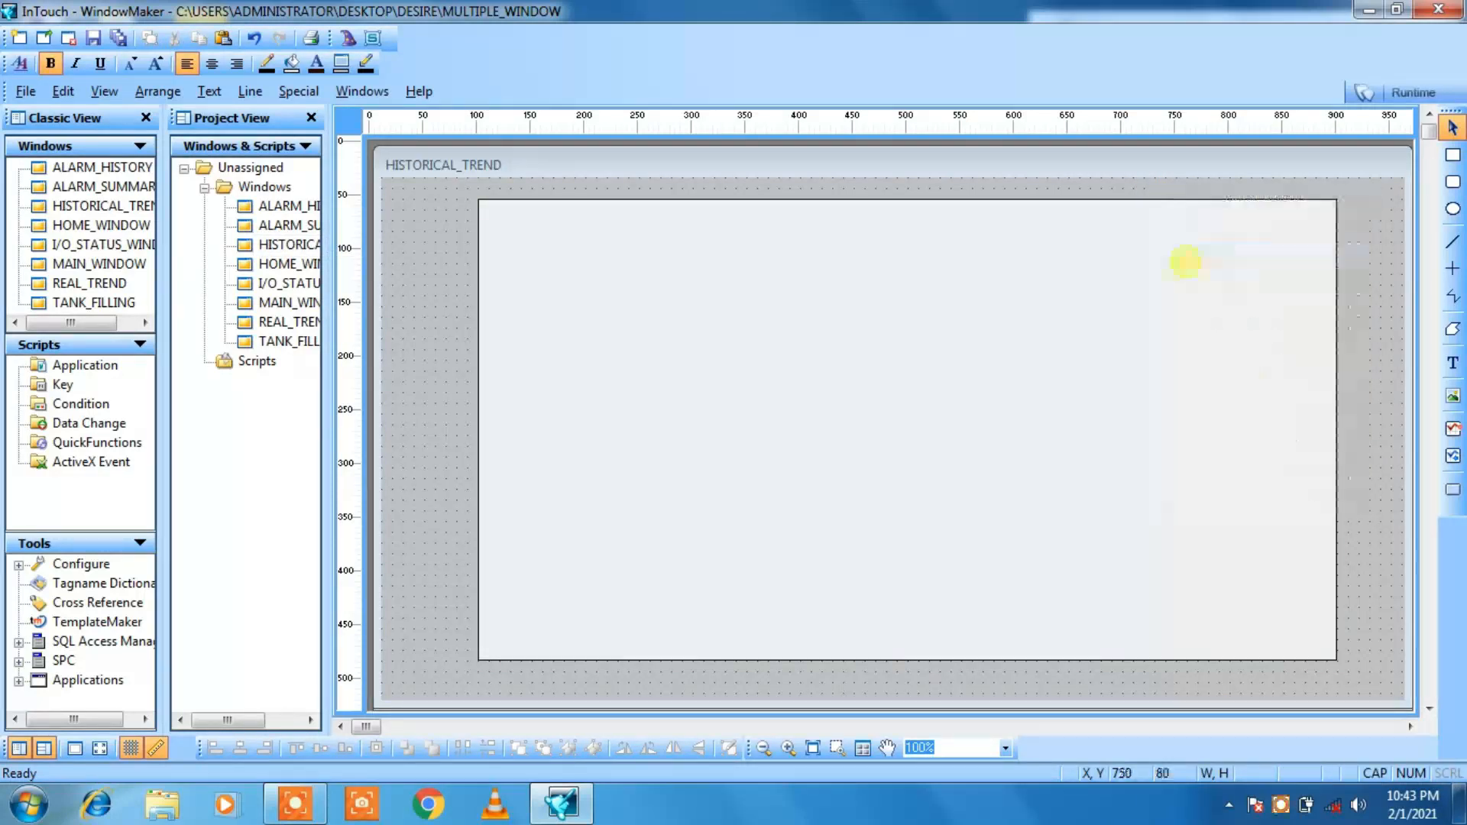
{"action": "left_click", "coordinate": [1145, 221]}
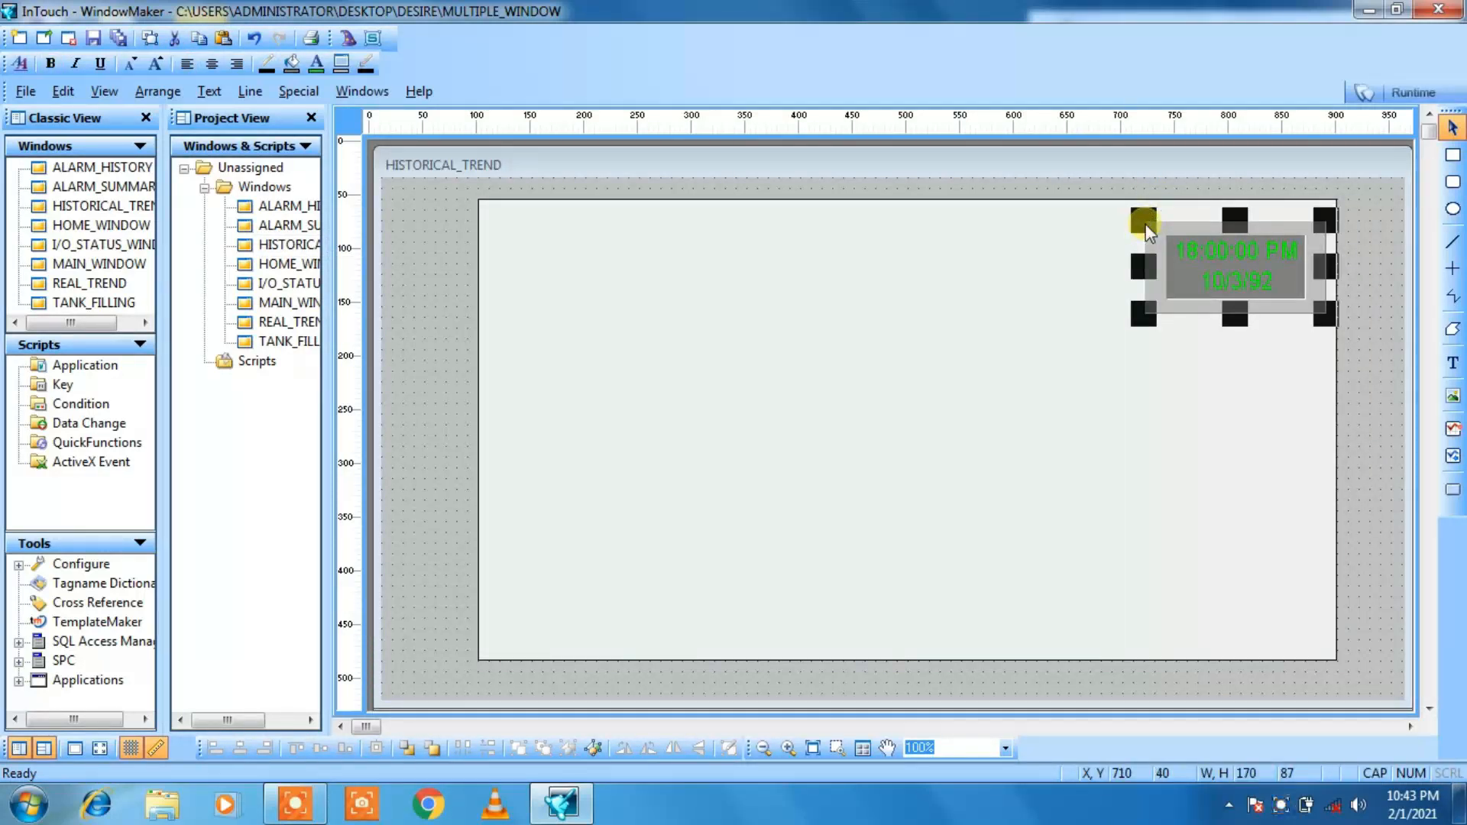
{"action": "key", "text": "Up"}
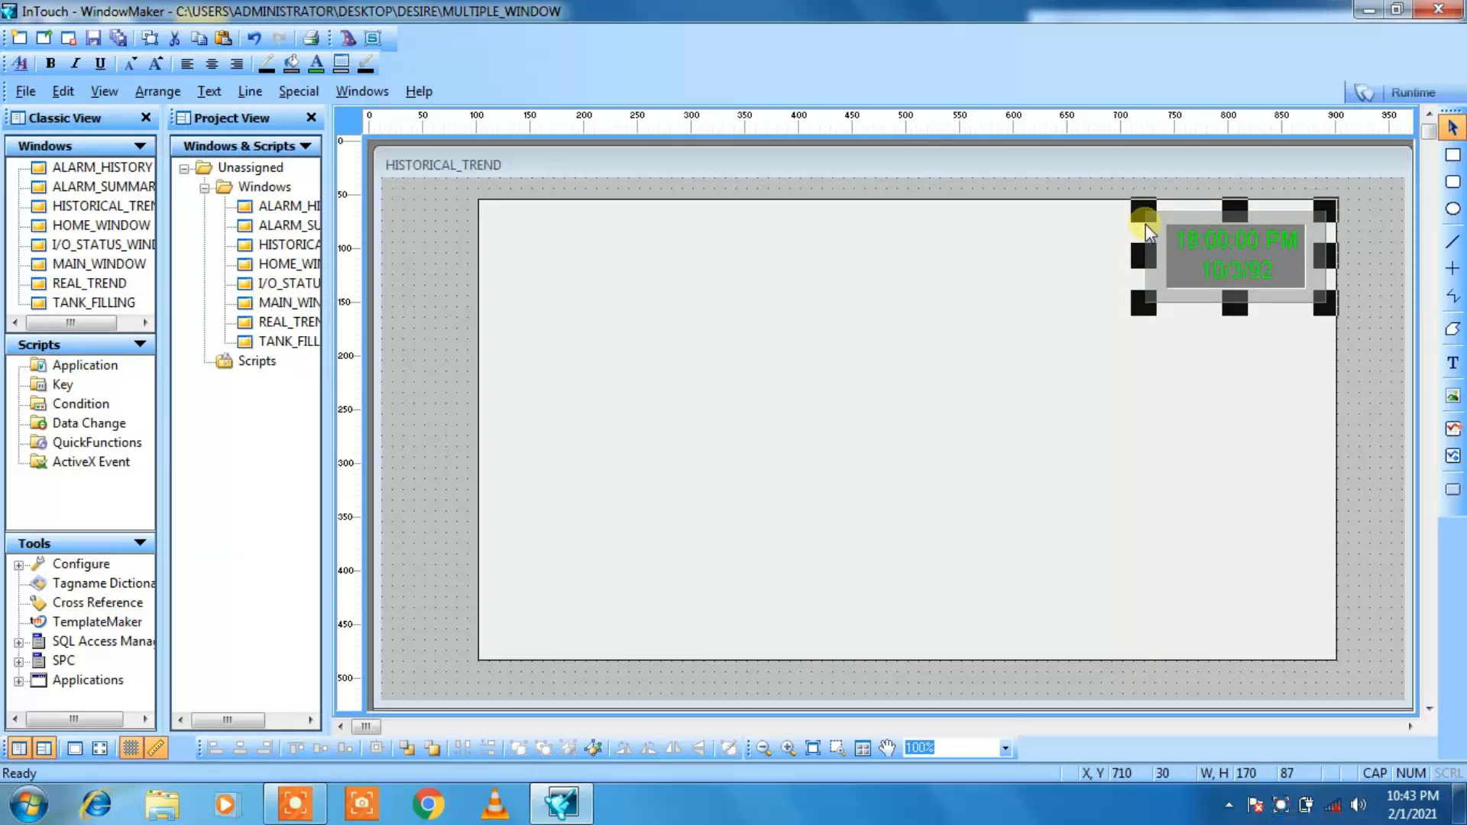
{"action": "key", "text": "Left"}
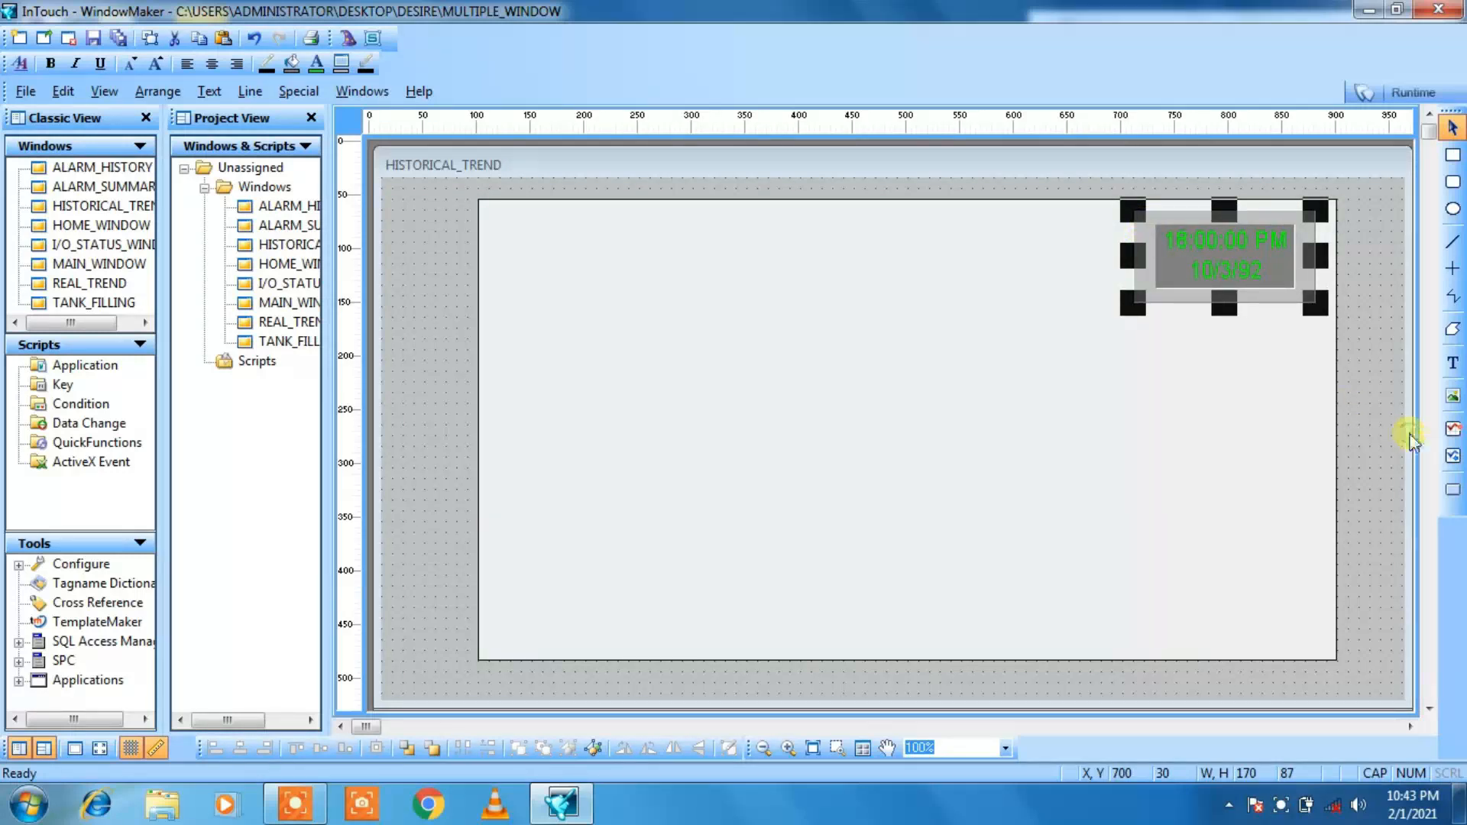
{"action": "left_click", "coordinate": [1382, 436]}
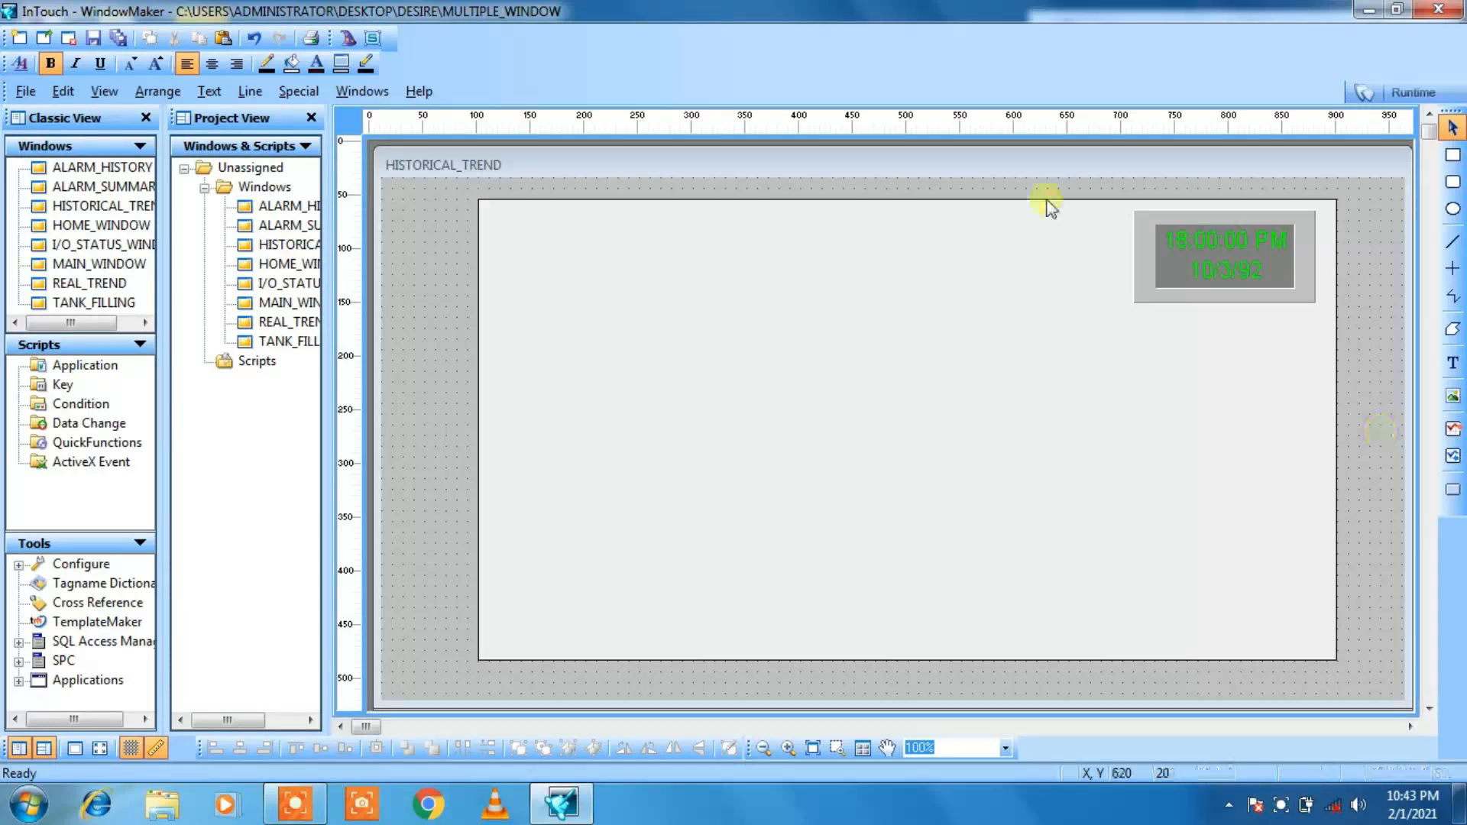
Step: Add the title text HISTORICAL TREND near the upper middle of the background panel
{"action": "left_click", "coordinate": [784, 491]}
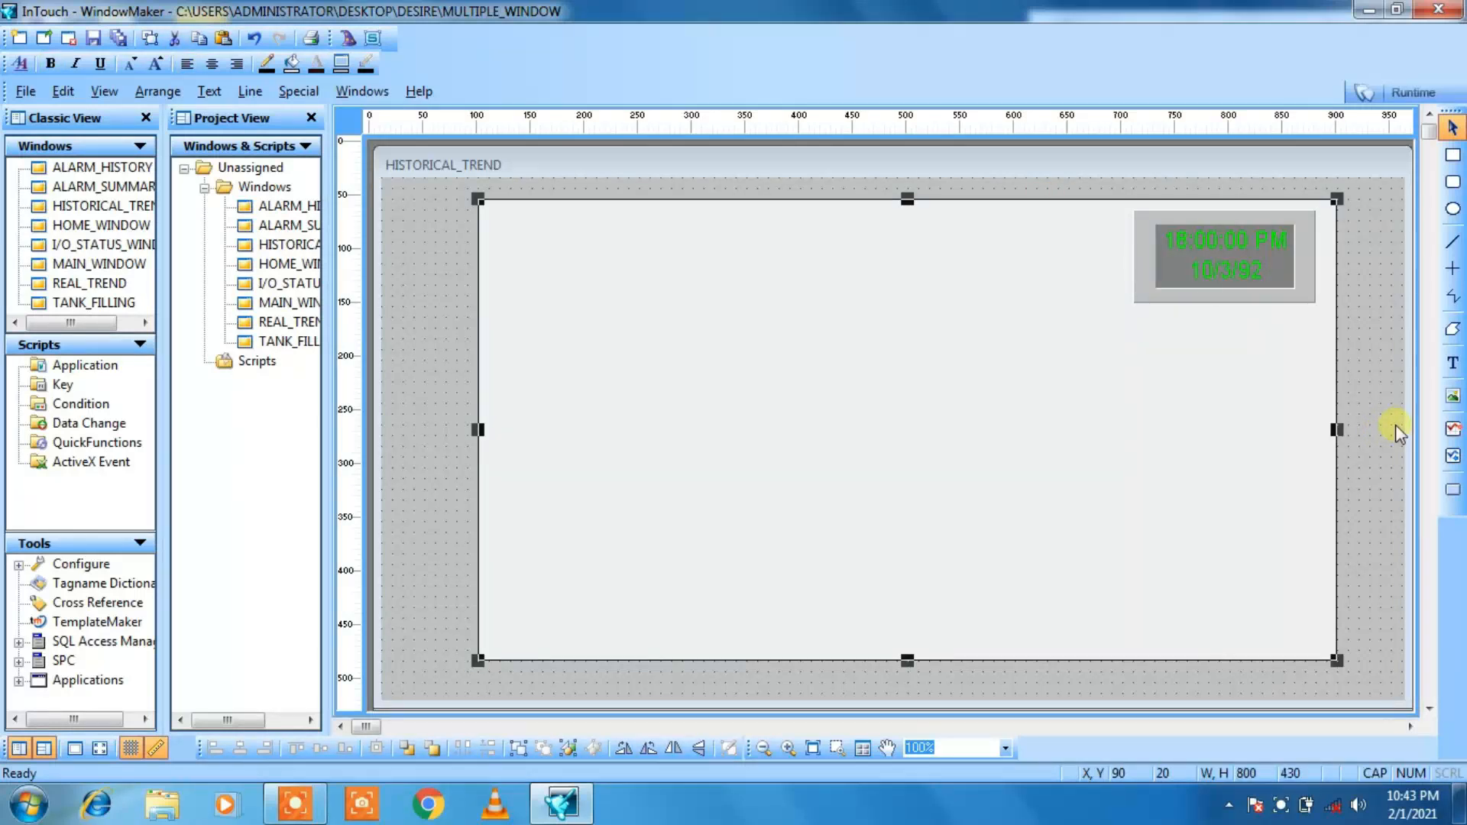
{"action": "left_click", "coordinate": [1454, 364]}
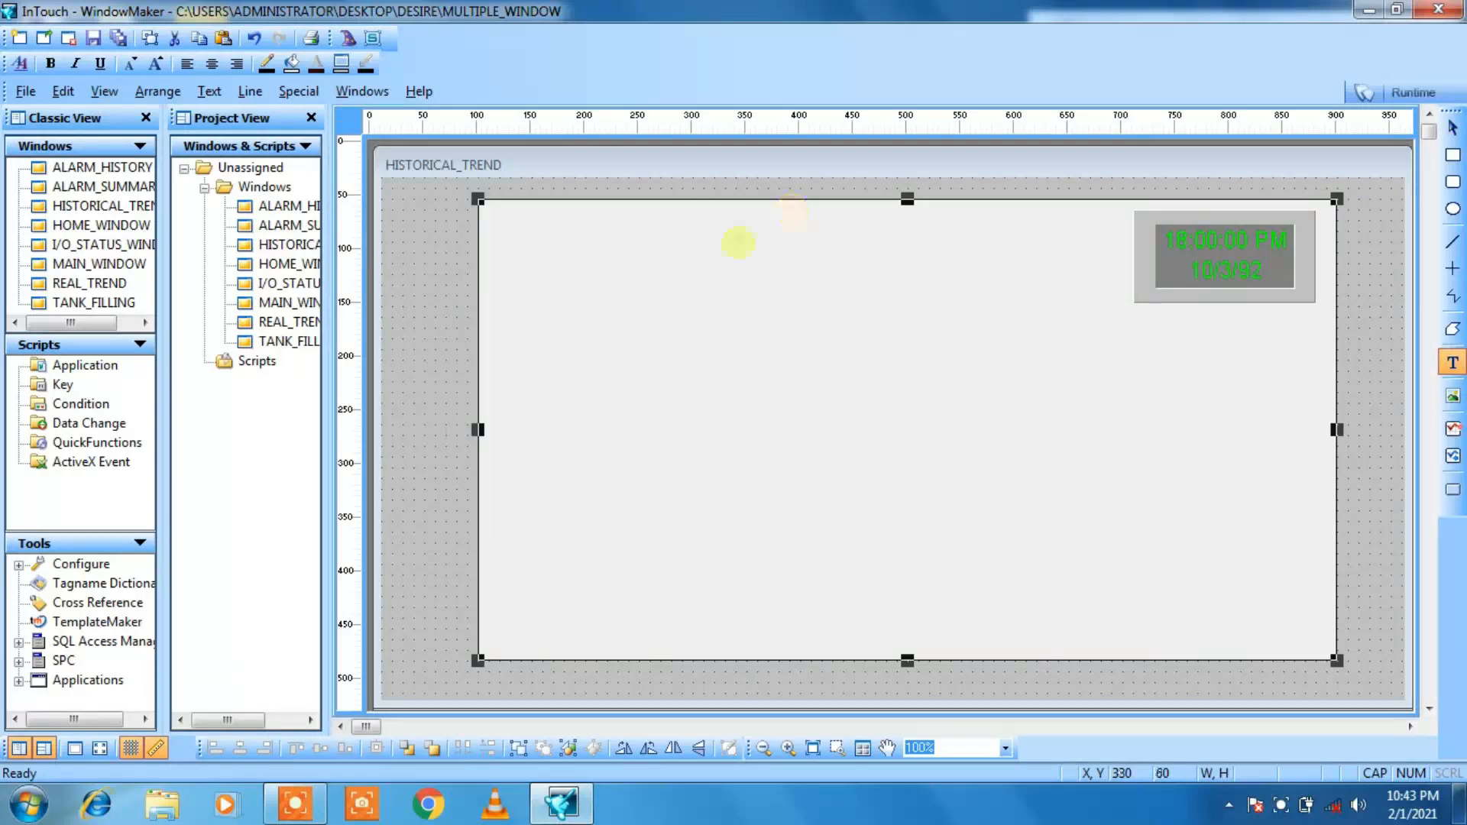
{"action": "left_click", "coordinate": [737, 243]}
{"action": "type", "text": "HISTOR"}
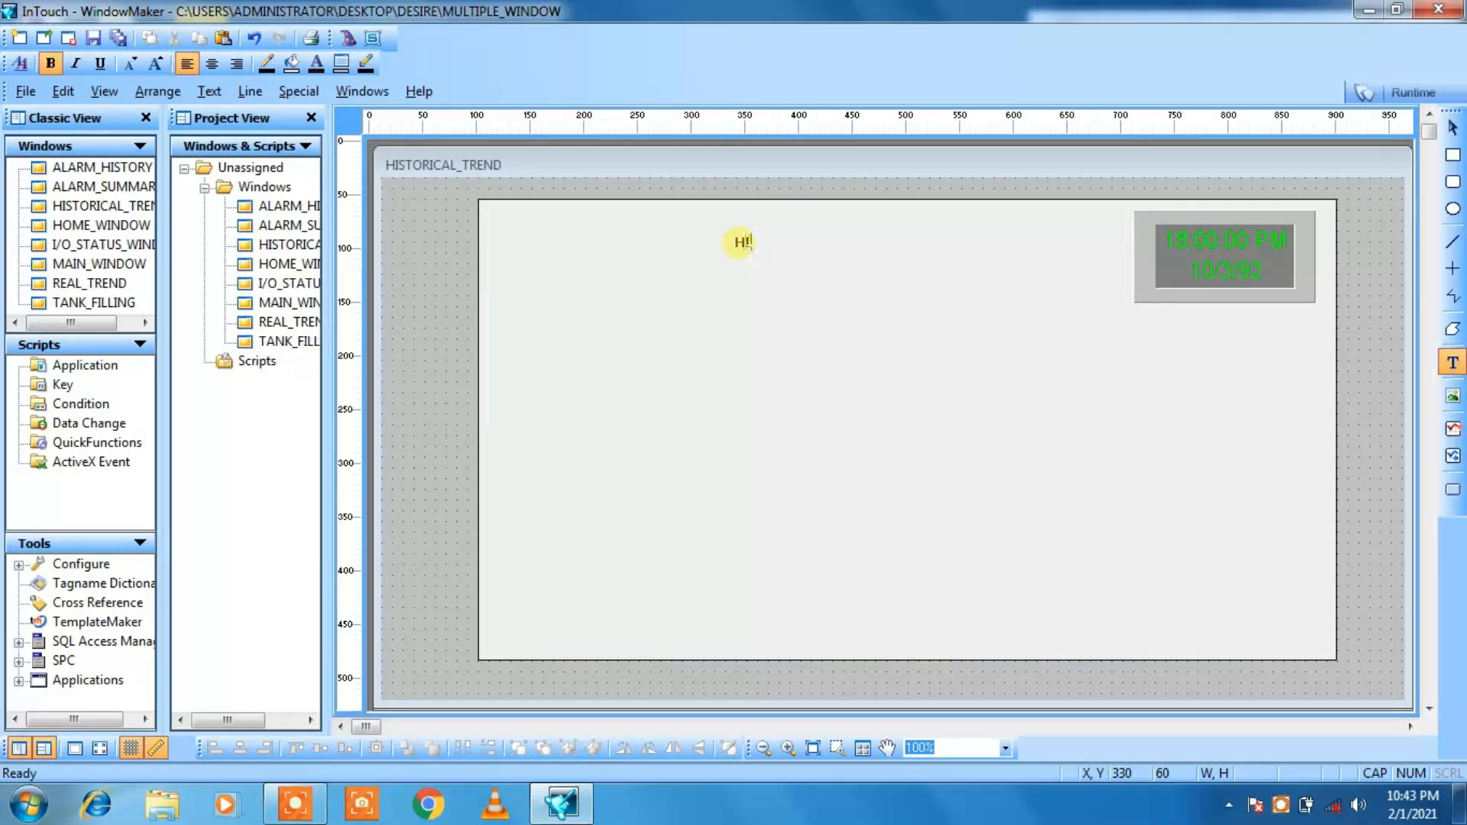
{"action": "type", "text": "ICAL TREND"}
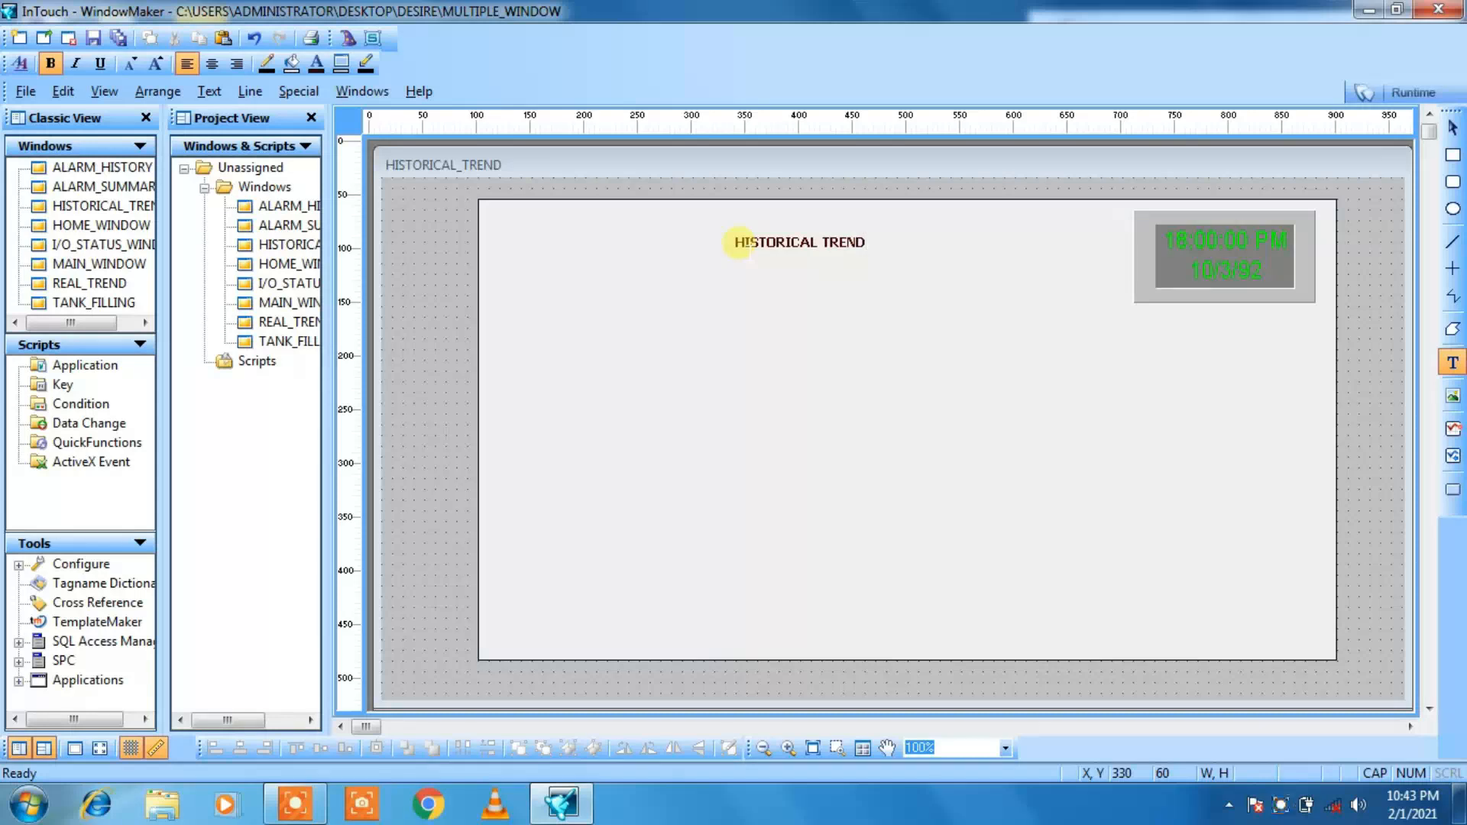
Step: Increase the title's font size until the text is about 235 wide and lower it to Y 60
{"action": "left_click", "coordinate": [787, 272]}
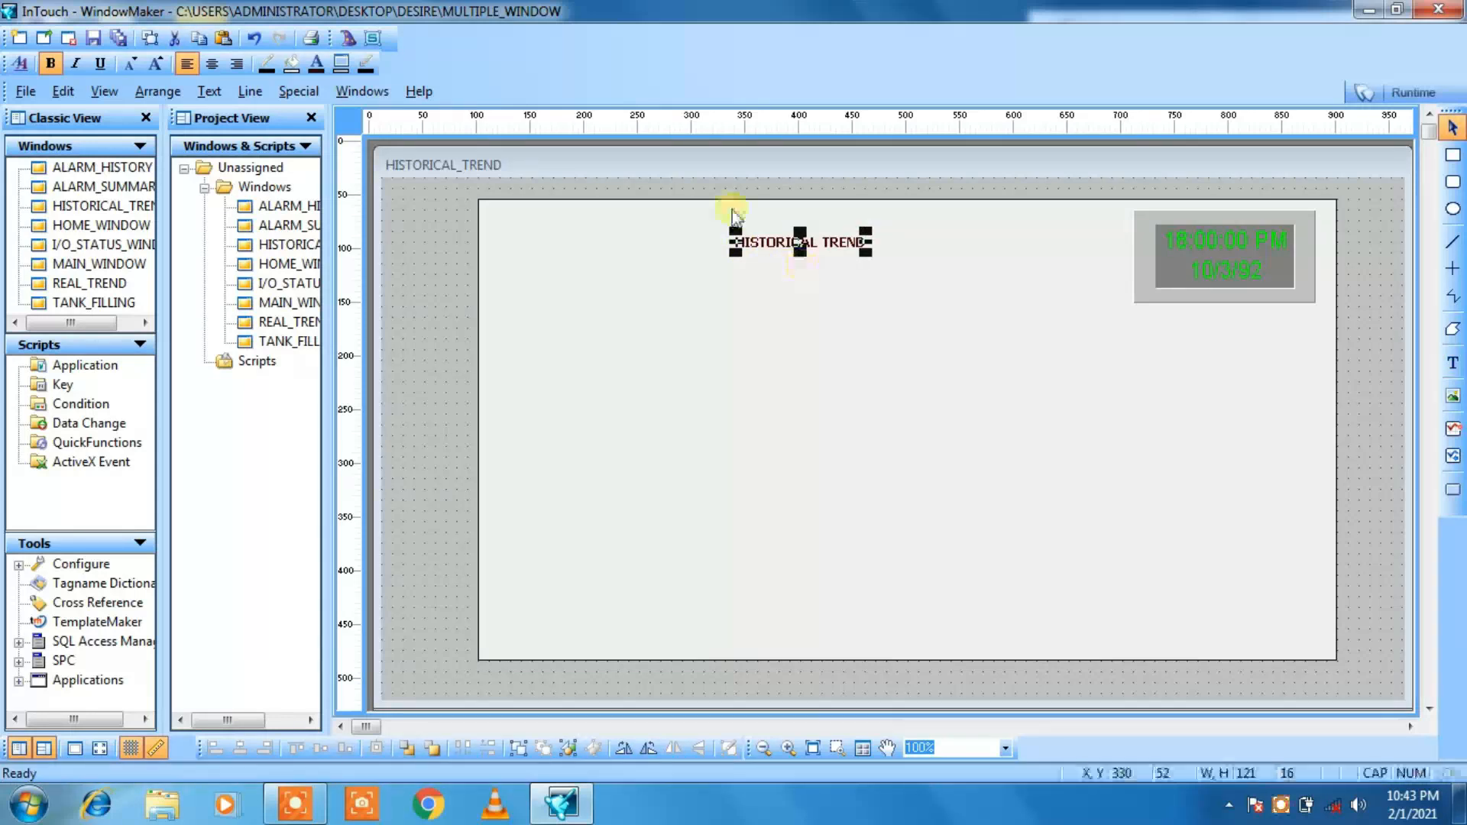
{"action": "left_click", "coordinate": [154, 65]}
{"action": "left_click", "coordinate": [155, 65]}
{"action": "left_click", "coordinate": [155, 65]}
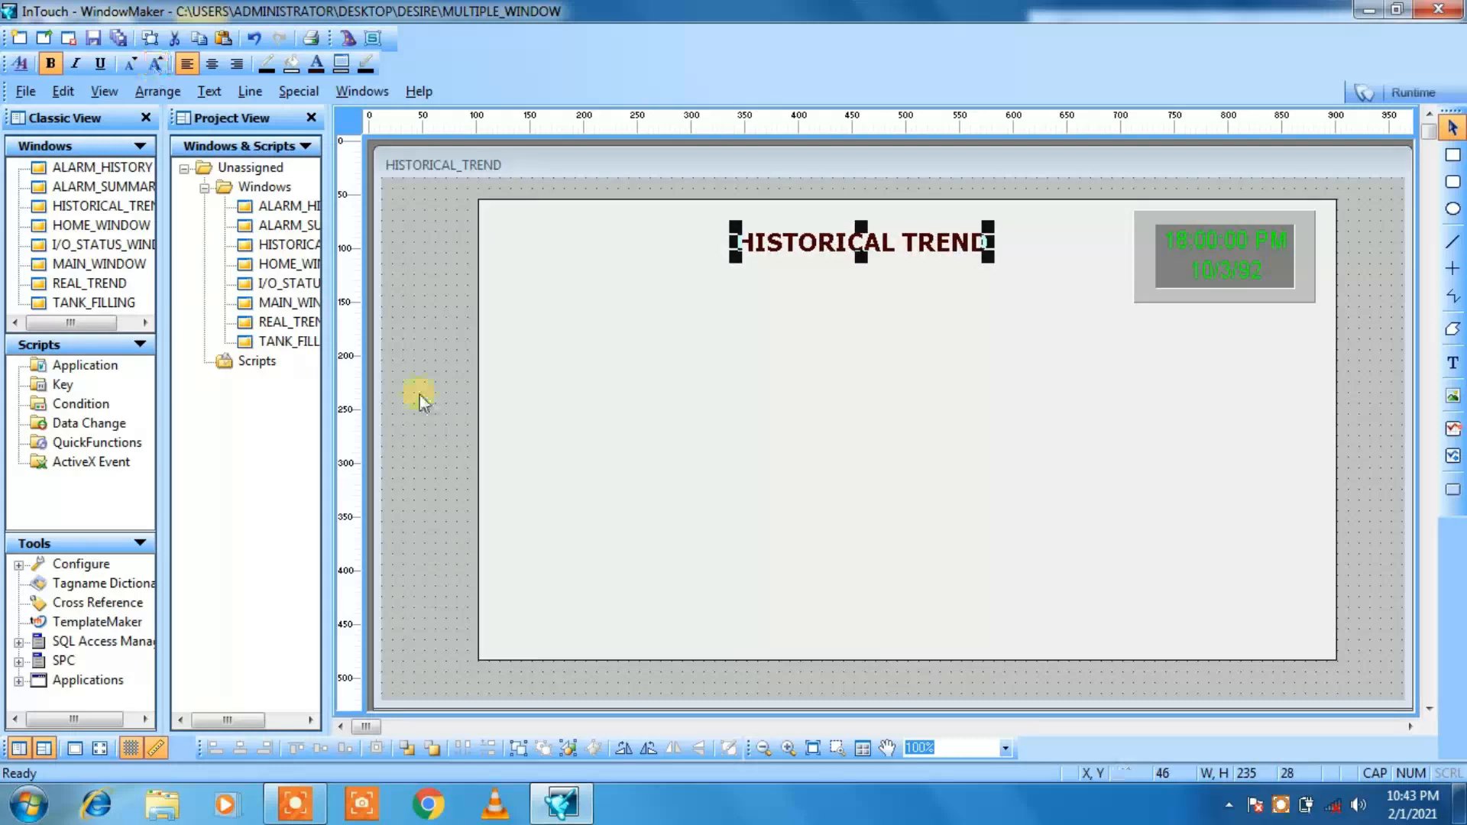
{"action": "key", "text": "Down"}
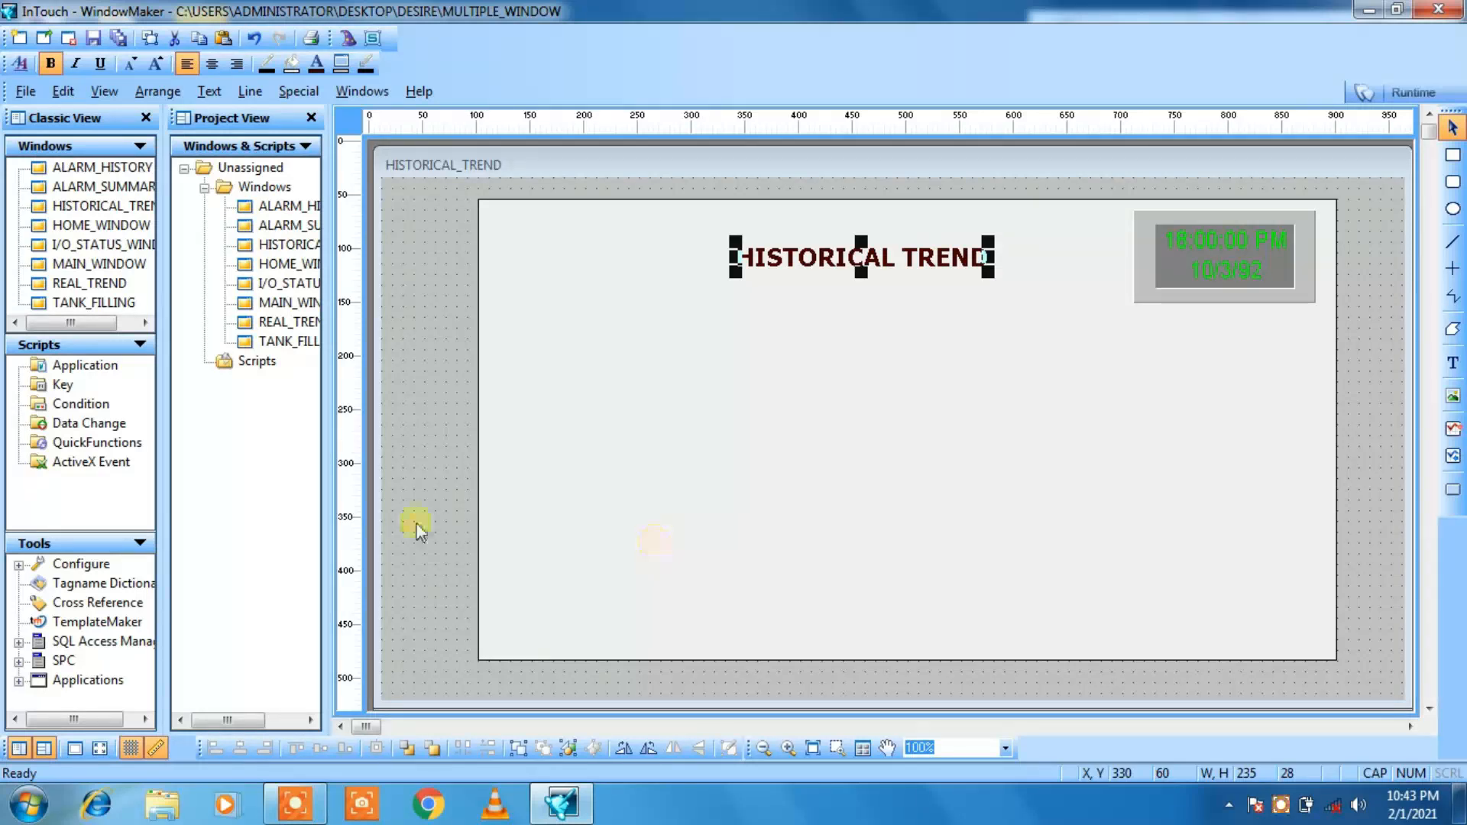
{"action": "left_click", "coordinate": [425, 474]}
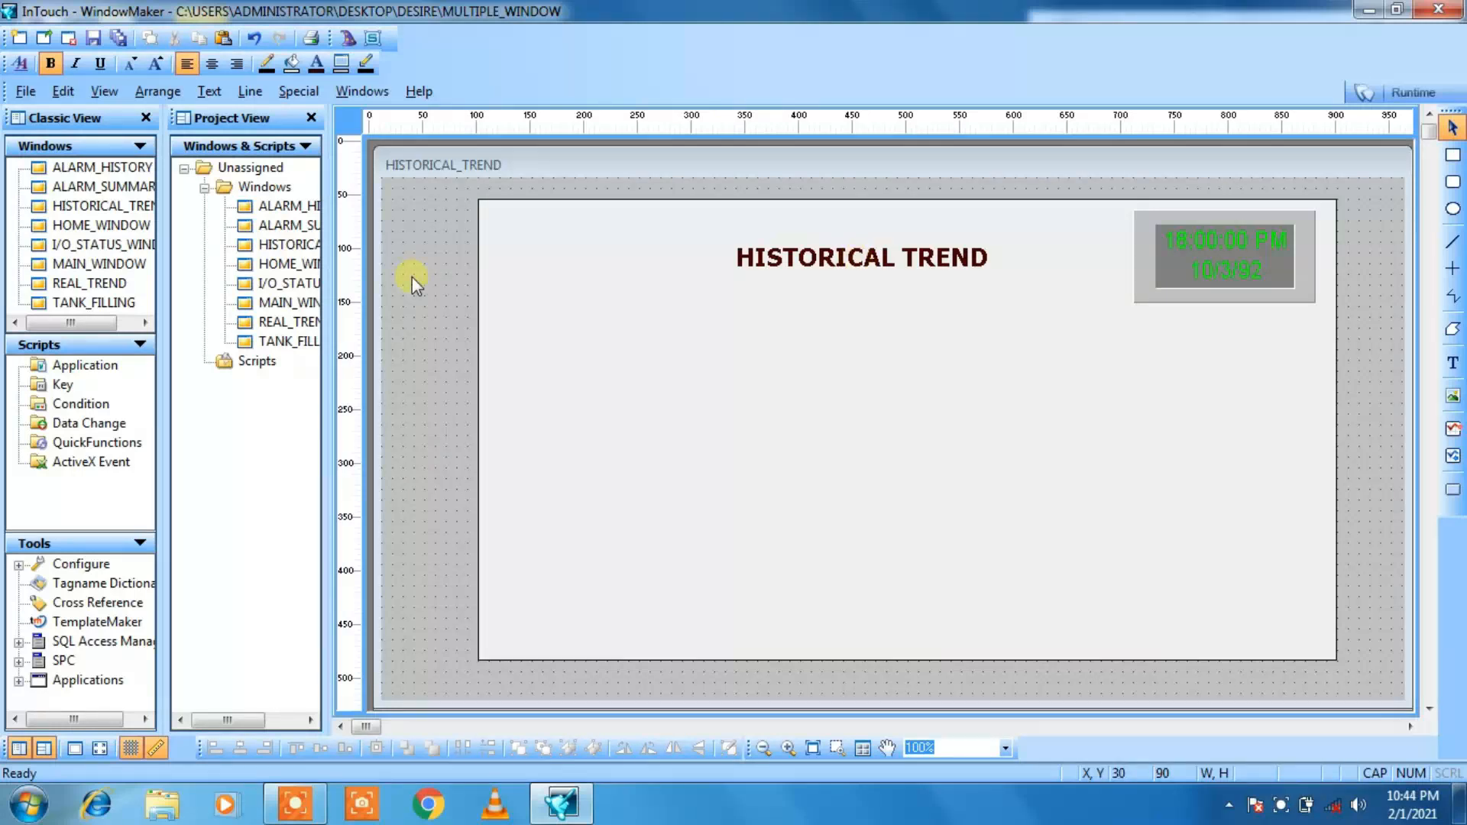
Step: Copy the HOME button from MAIN_WINDOW and paste it into the lower-right area of the HISTORICAL_TREND background panel
{"action": "double_click", "coordinate": [269, 309]}
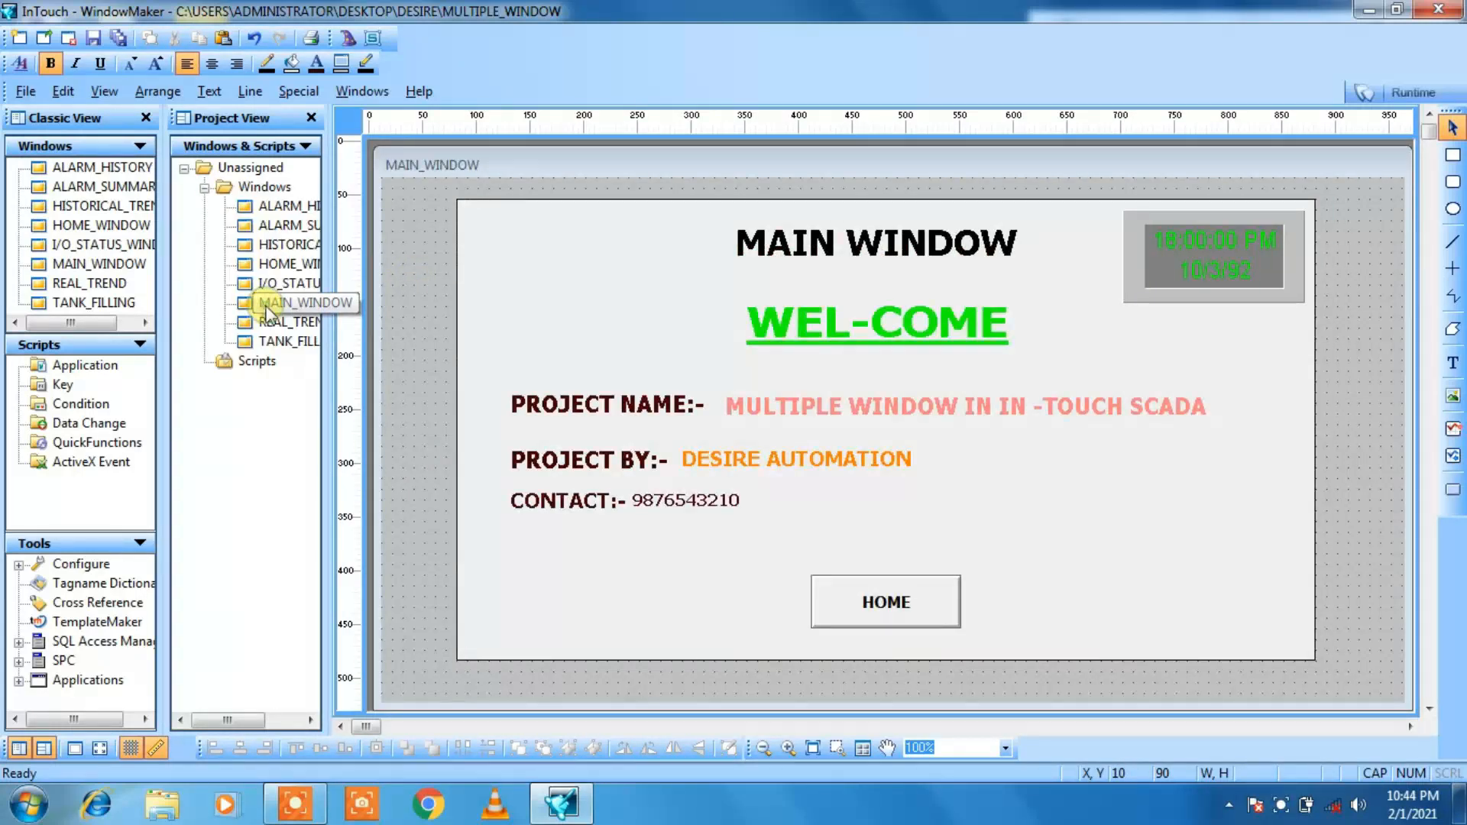
{"action": "left_click", "coordinate": [925, 623]}
{"action": "right_click", "coordinate": [927, 629]}
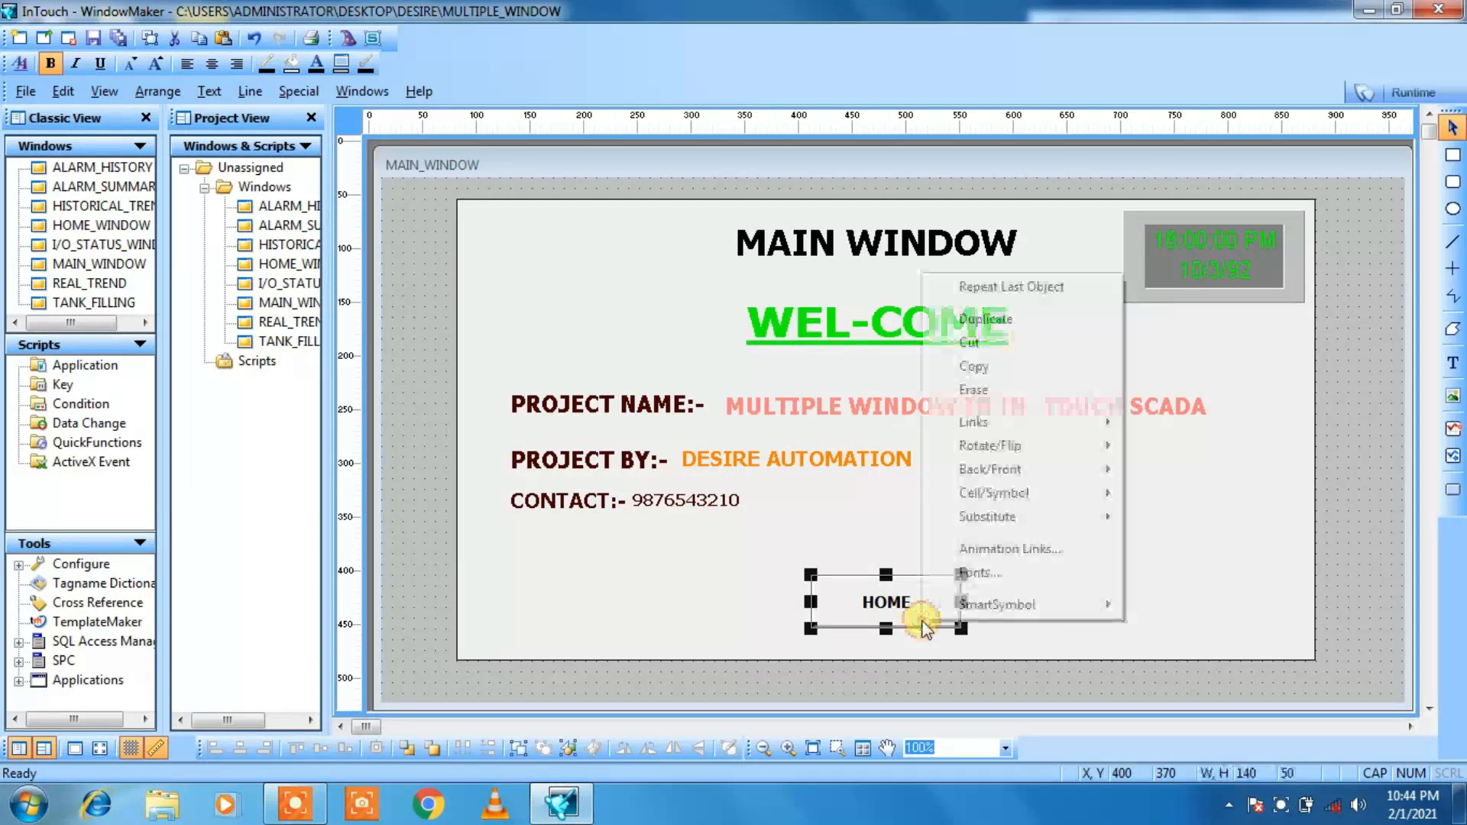
{"action": "left_click", "coordinate": [971, 370]}
{"action": "double_click", "coordinate": [283, 246]}
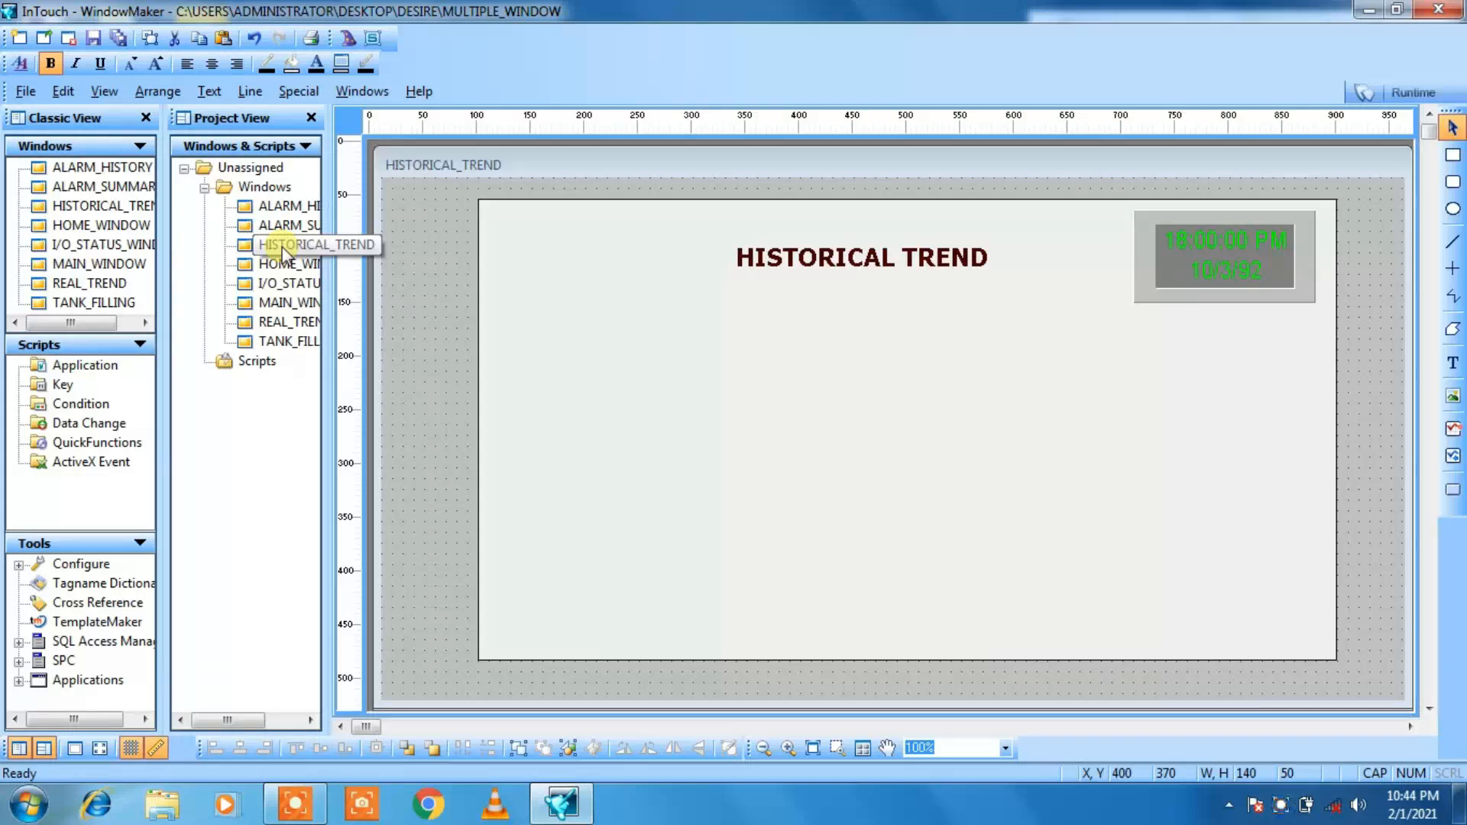
{"action": "left_click", "coordinate": [940, 608]}
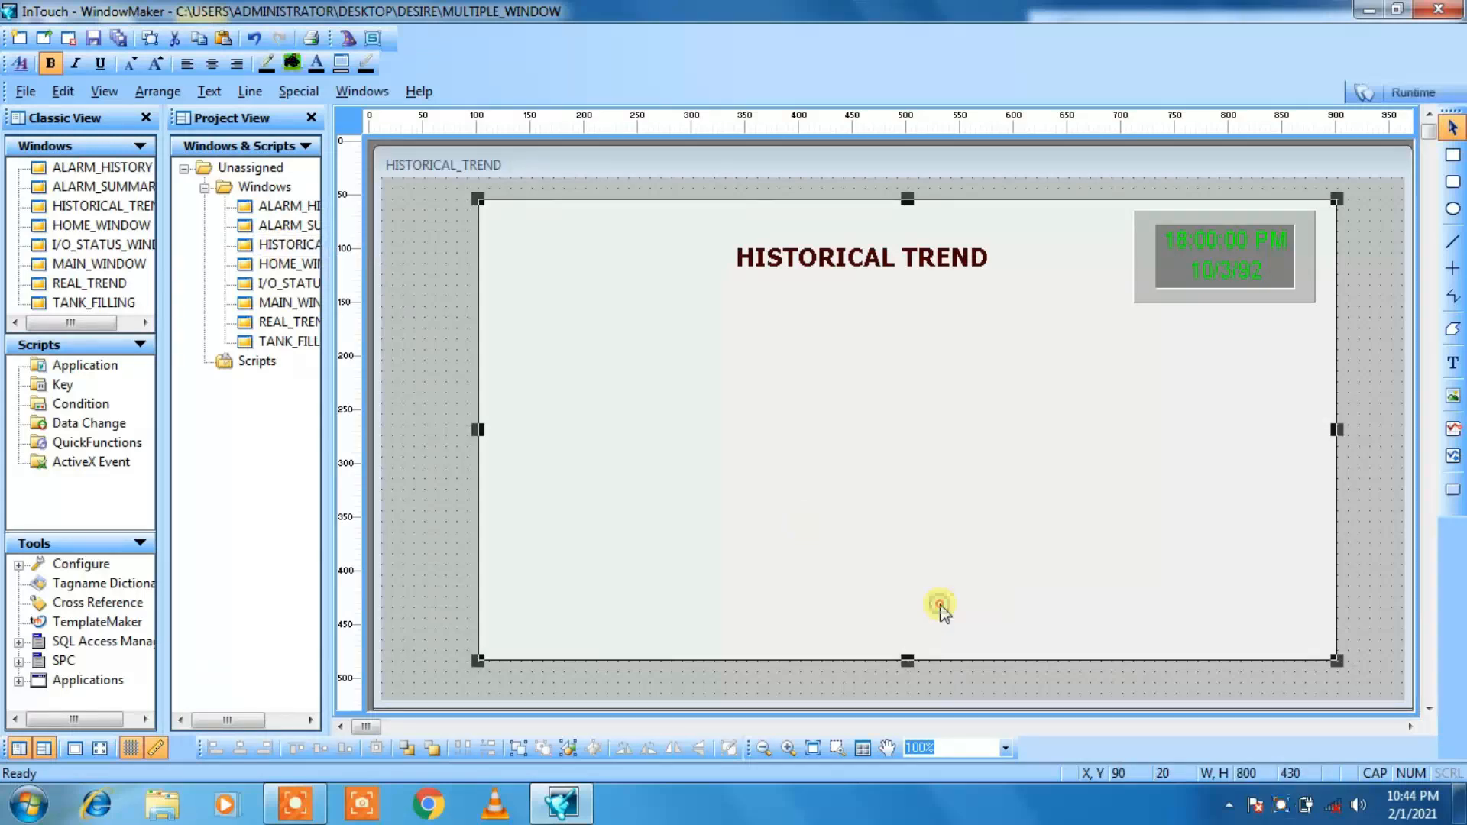
{"action": "right_click", "coordinate": [942, 609]}
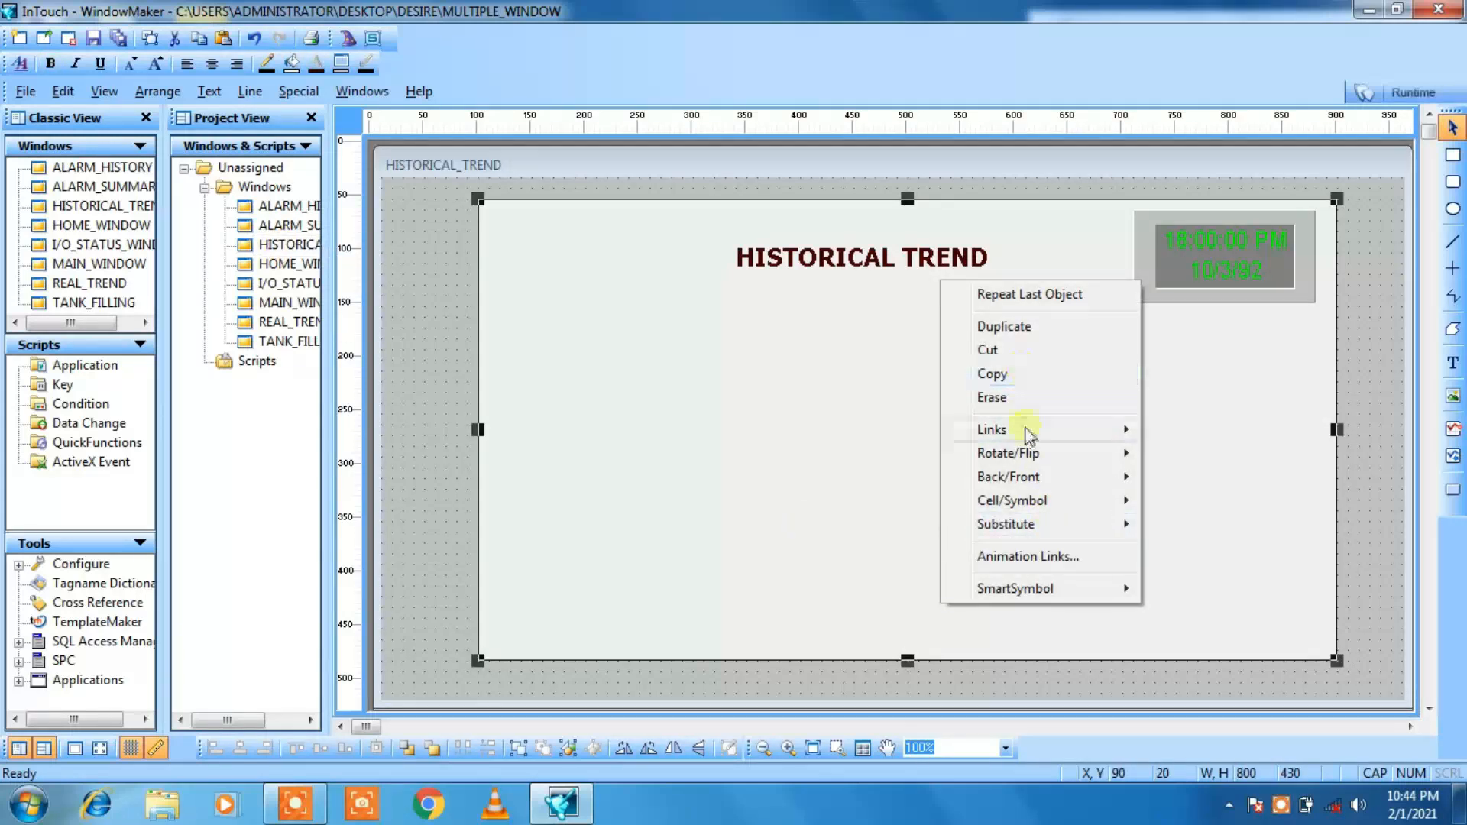
{"action": "left_click", "coordinate": [1374, 544]}
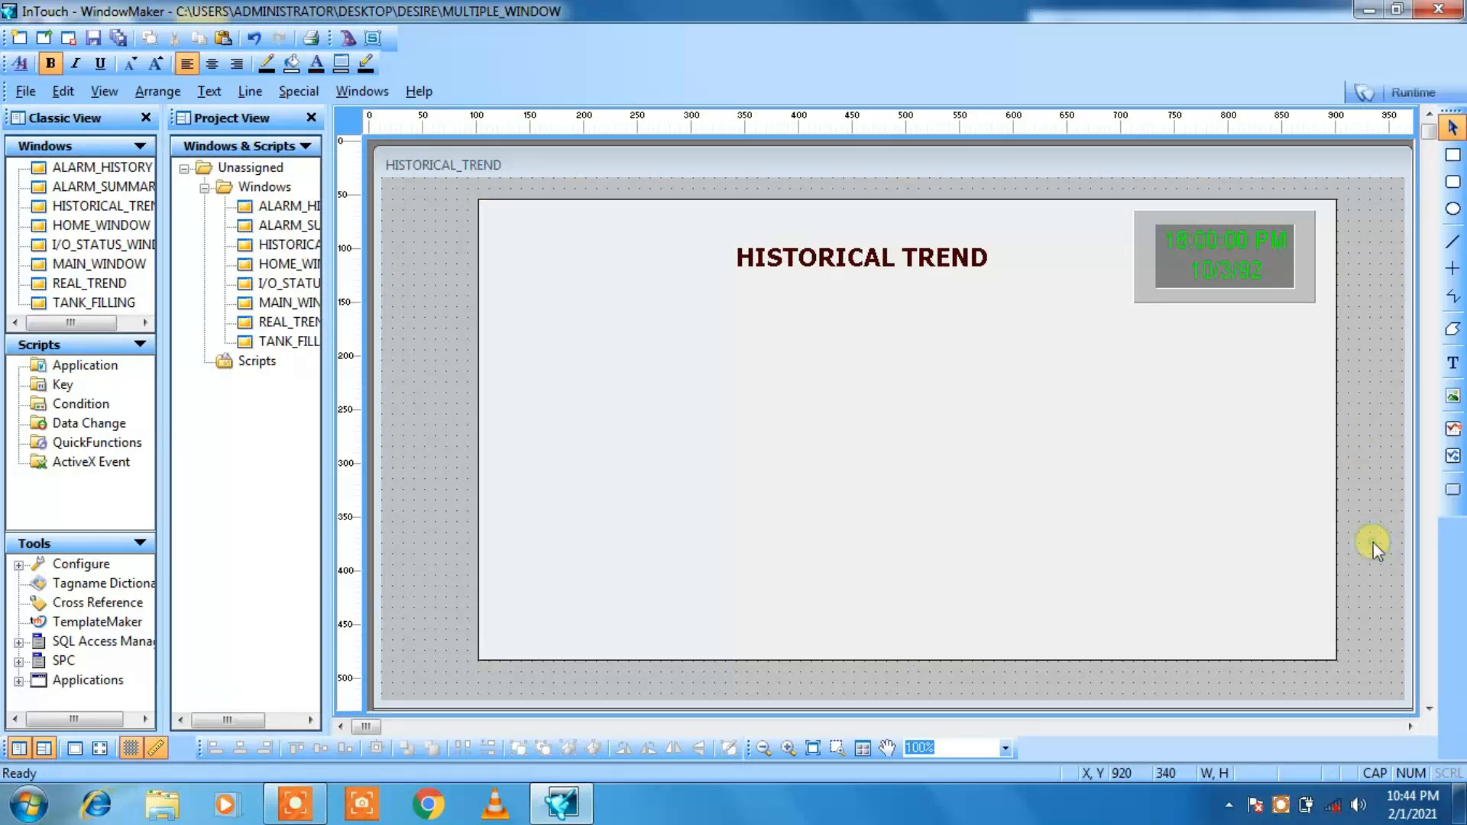
{"action": "right_click", "coordinate": [1373, 543]}
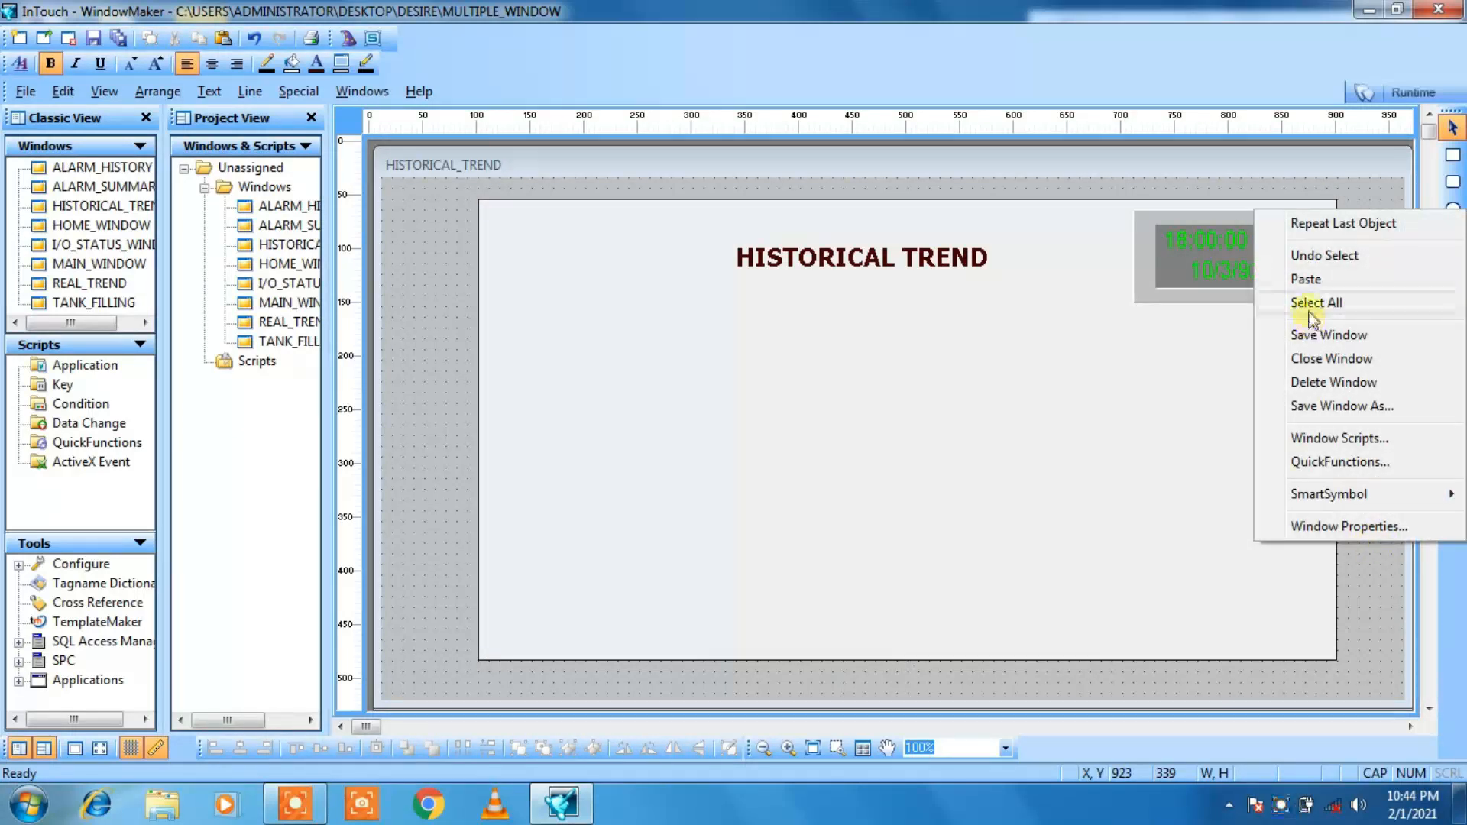
{"action": "left_click", "coordinate": [1303, 281]}
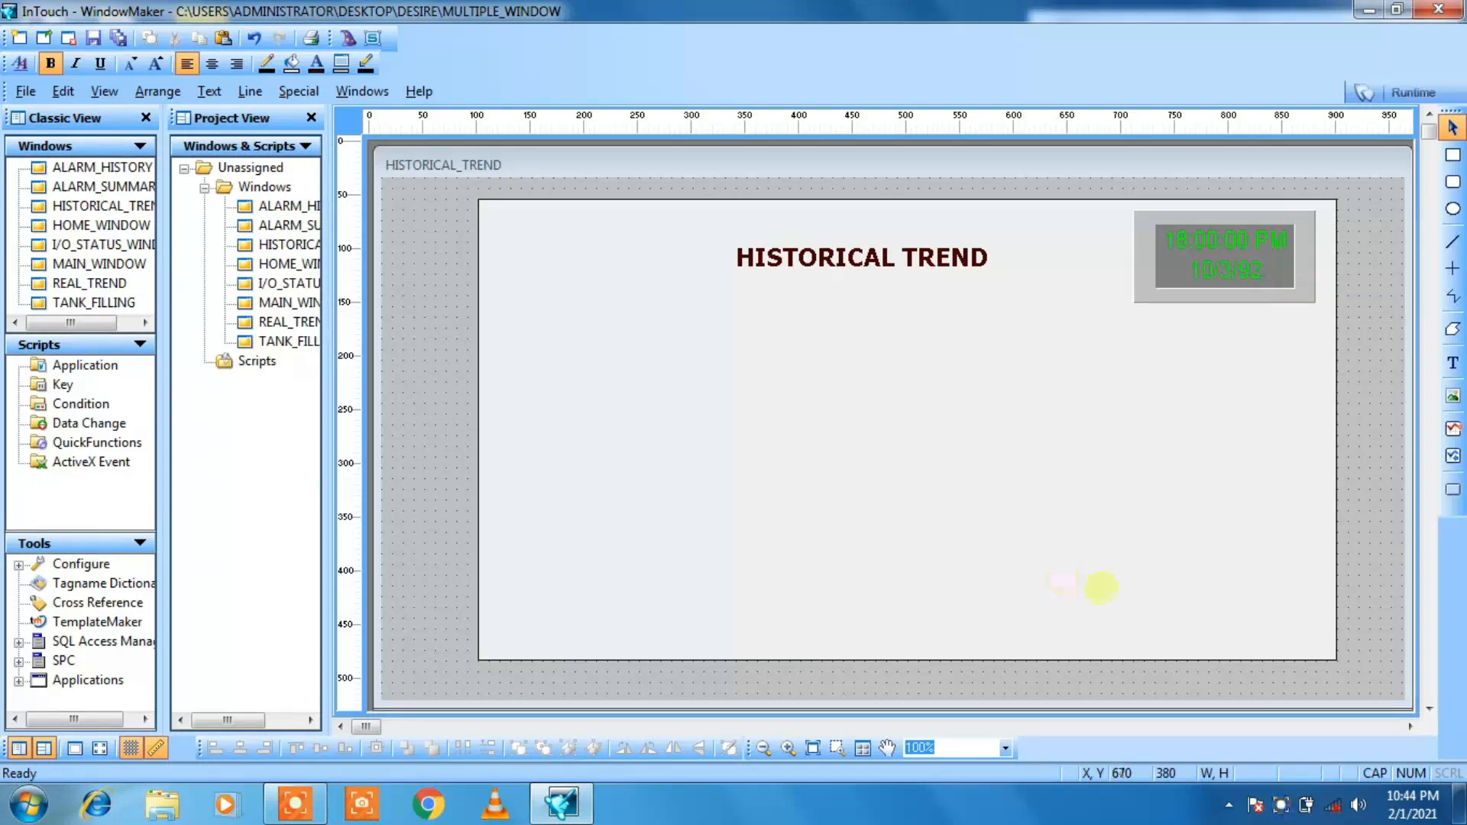
{"action": "left_click", "coordinate": [1132, 552]}
Step: Nudge the pasted HOME button right and down to X 730, Y 380
{"action": "key", "text": "Right"}
{"action": "key", "text": "Right"}
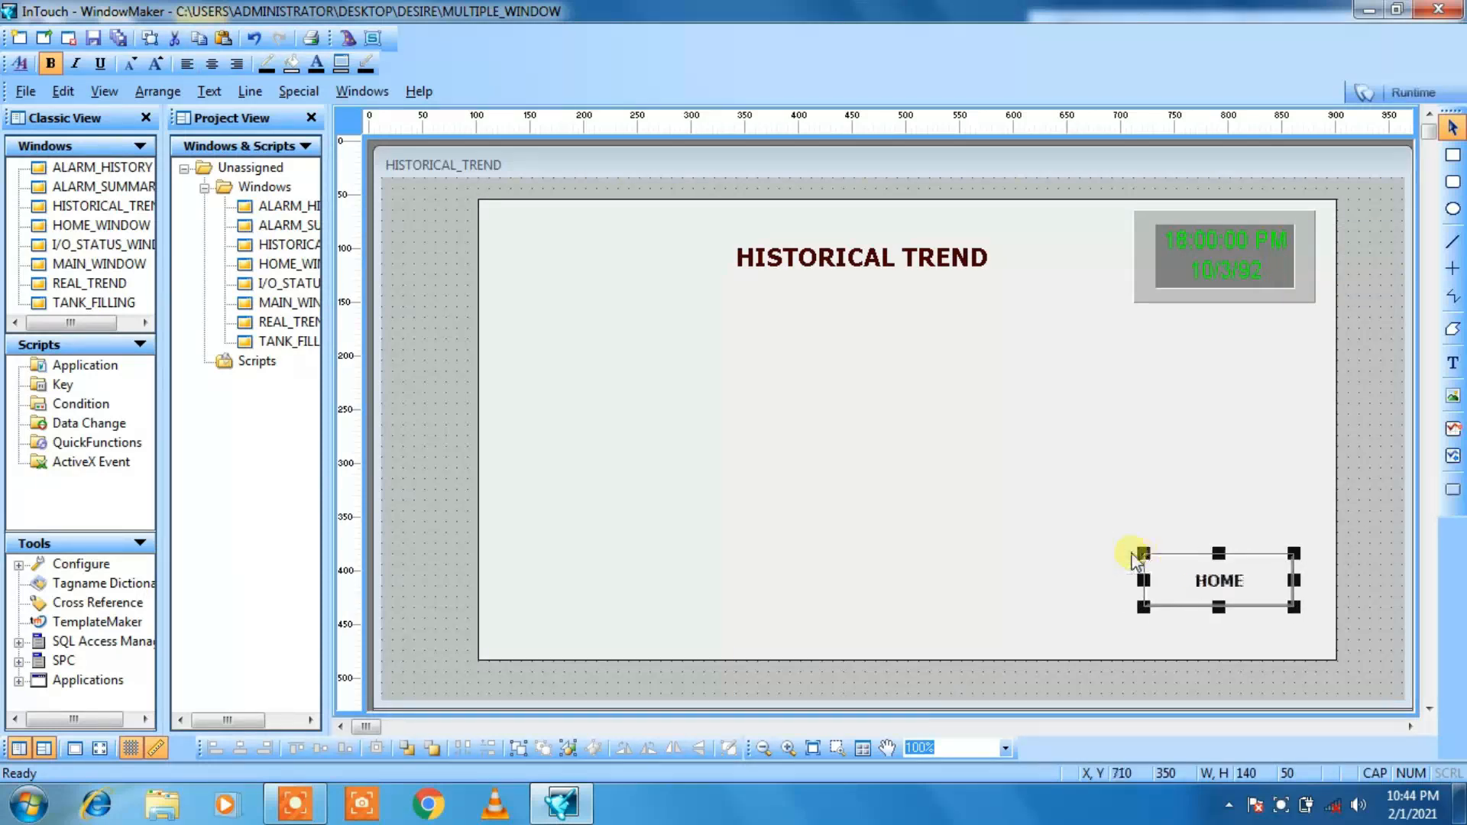
{"action": "key", "text": "Down"}
{"action": "key", "text": "Down"}
{"action": "key", "text": "Down"}
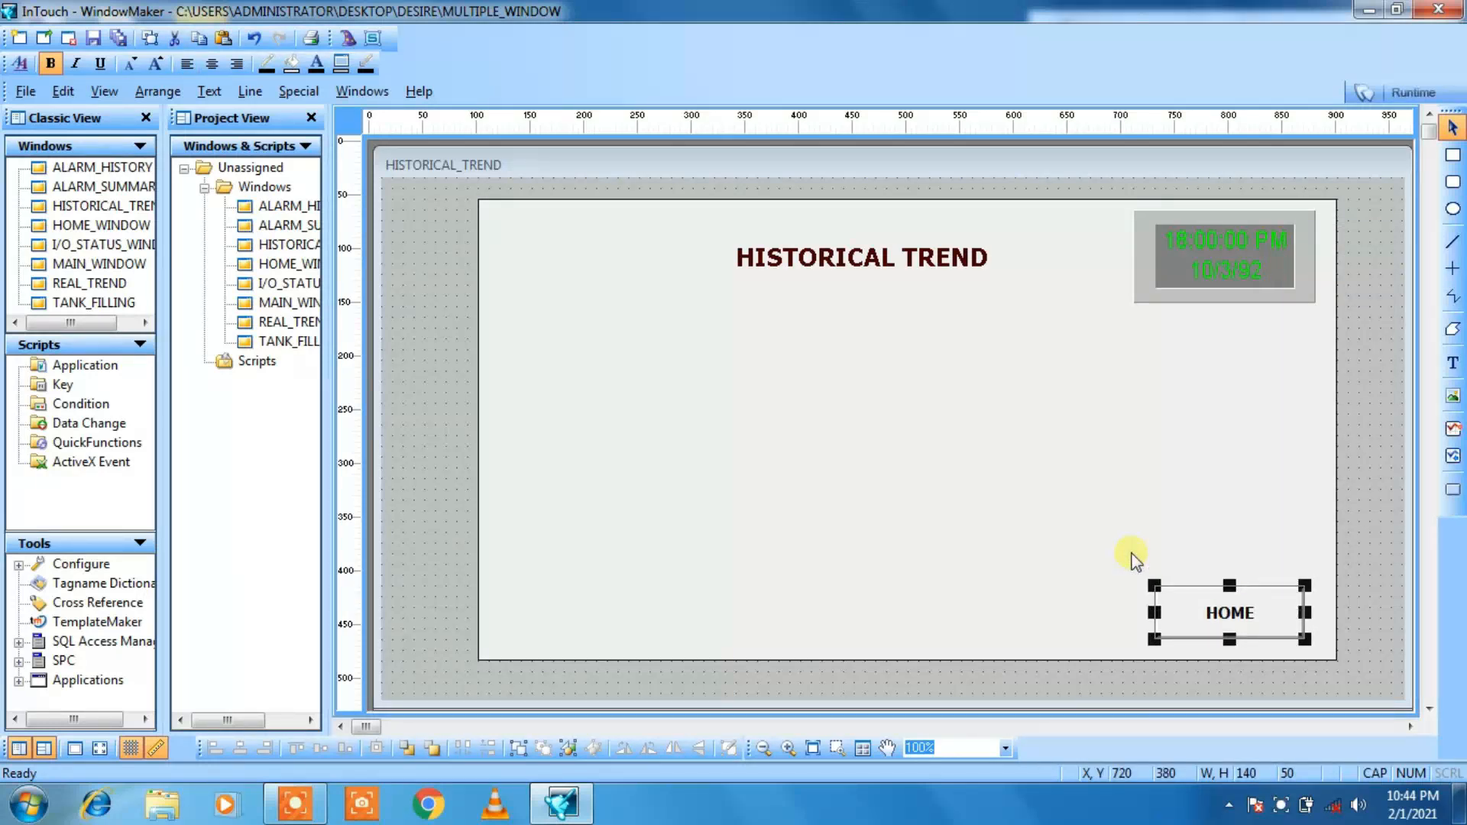
{"action": "key", "text": "Right"}
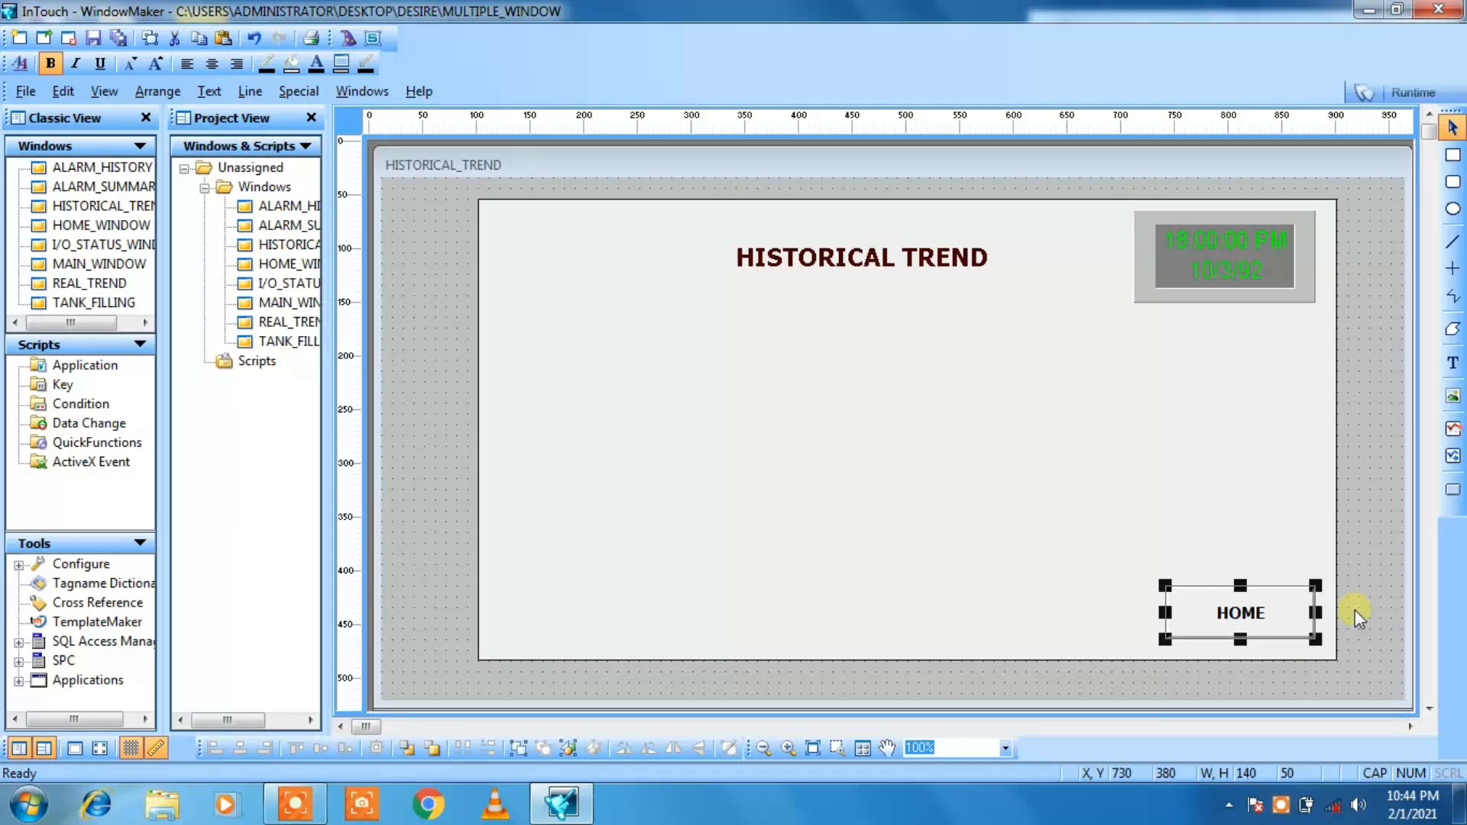
{"action": "left_click", "coordinate": [1390, 608]}
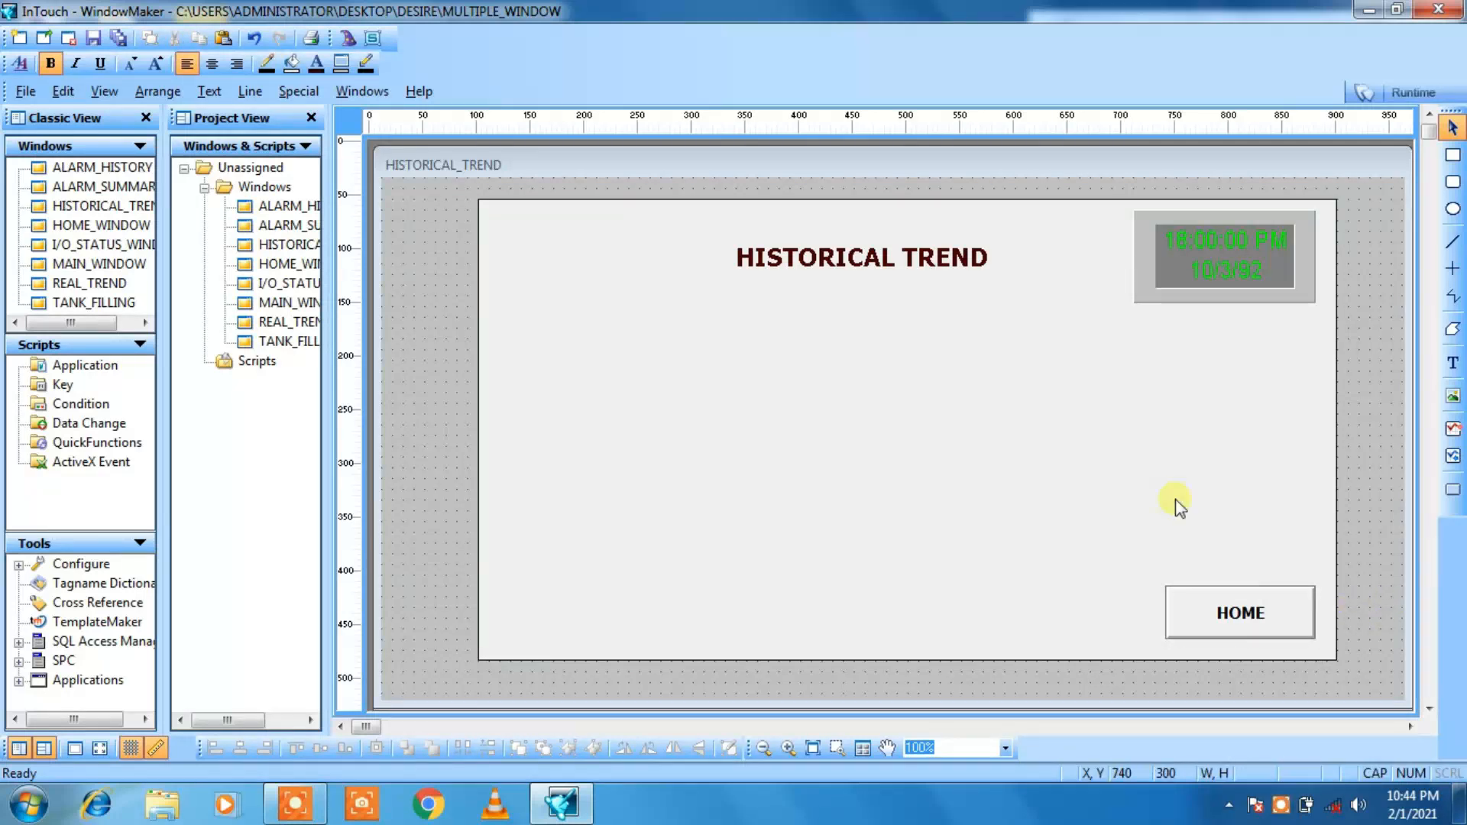
Step: Place a Historical Trend chart below the title and widen it to about 580 by 260 at X 150, Y 120
{"action": "left_click", "coordinate": [1453, 456]}
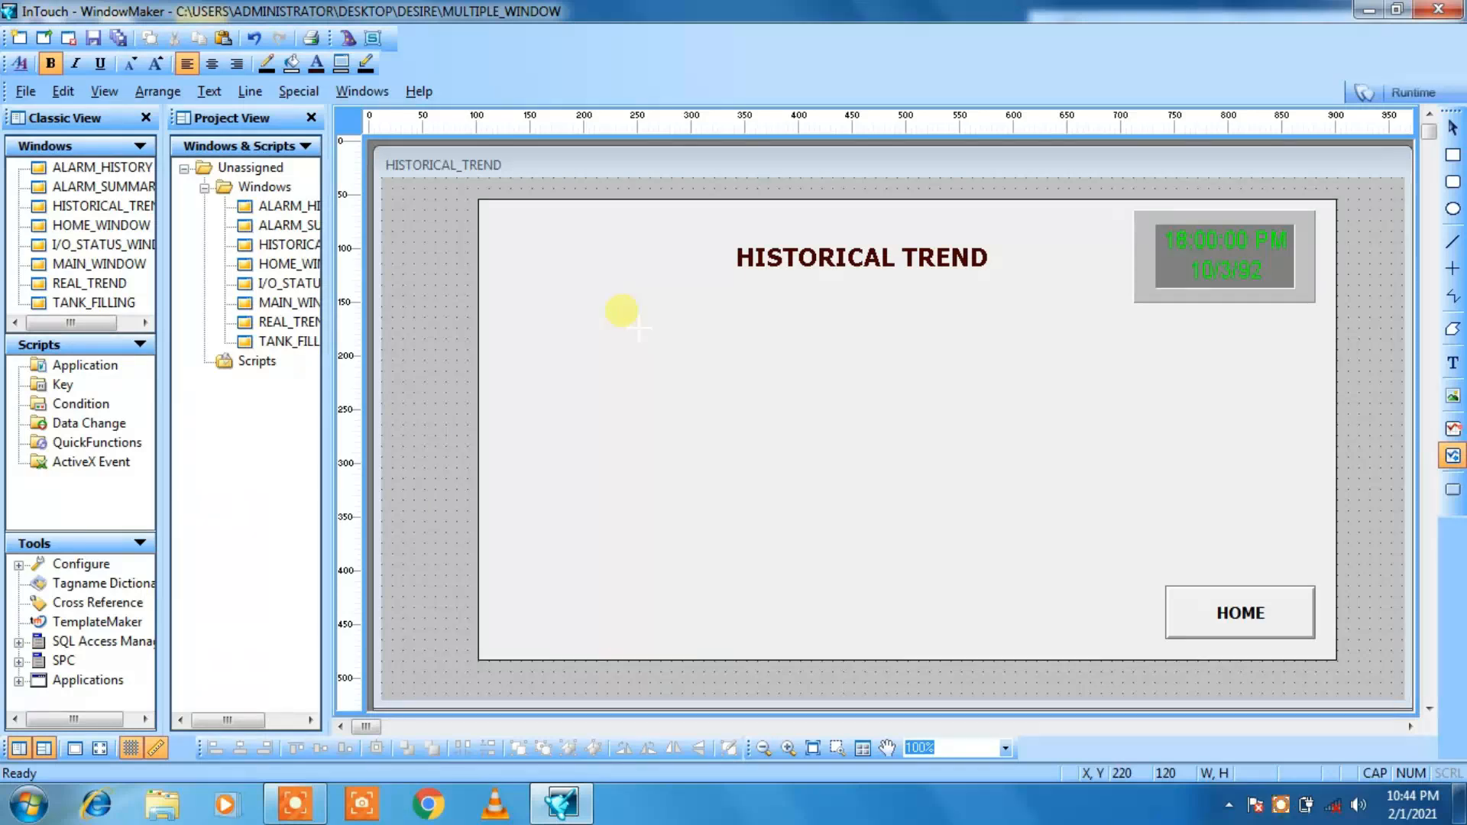
{"action": "left_click_drag", "start_coordinate": [619, 306], "coordinate": [1160, 585]}
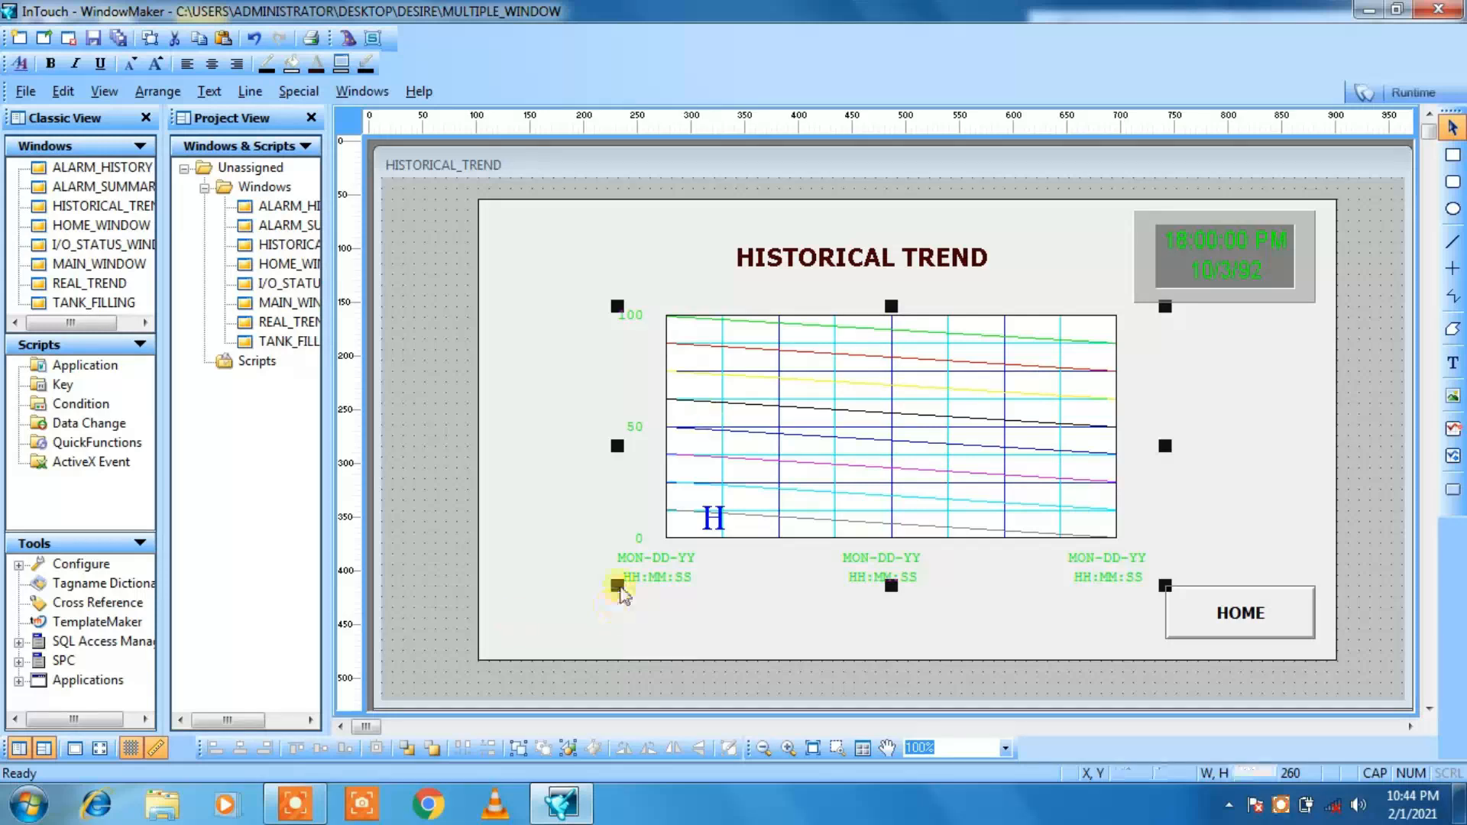
{"action": "left_click_drag", "start_coordinate": [618, 586], "coordinate": [542, 585]}
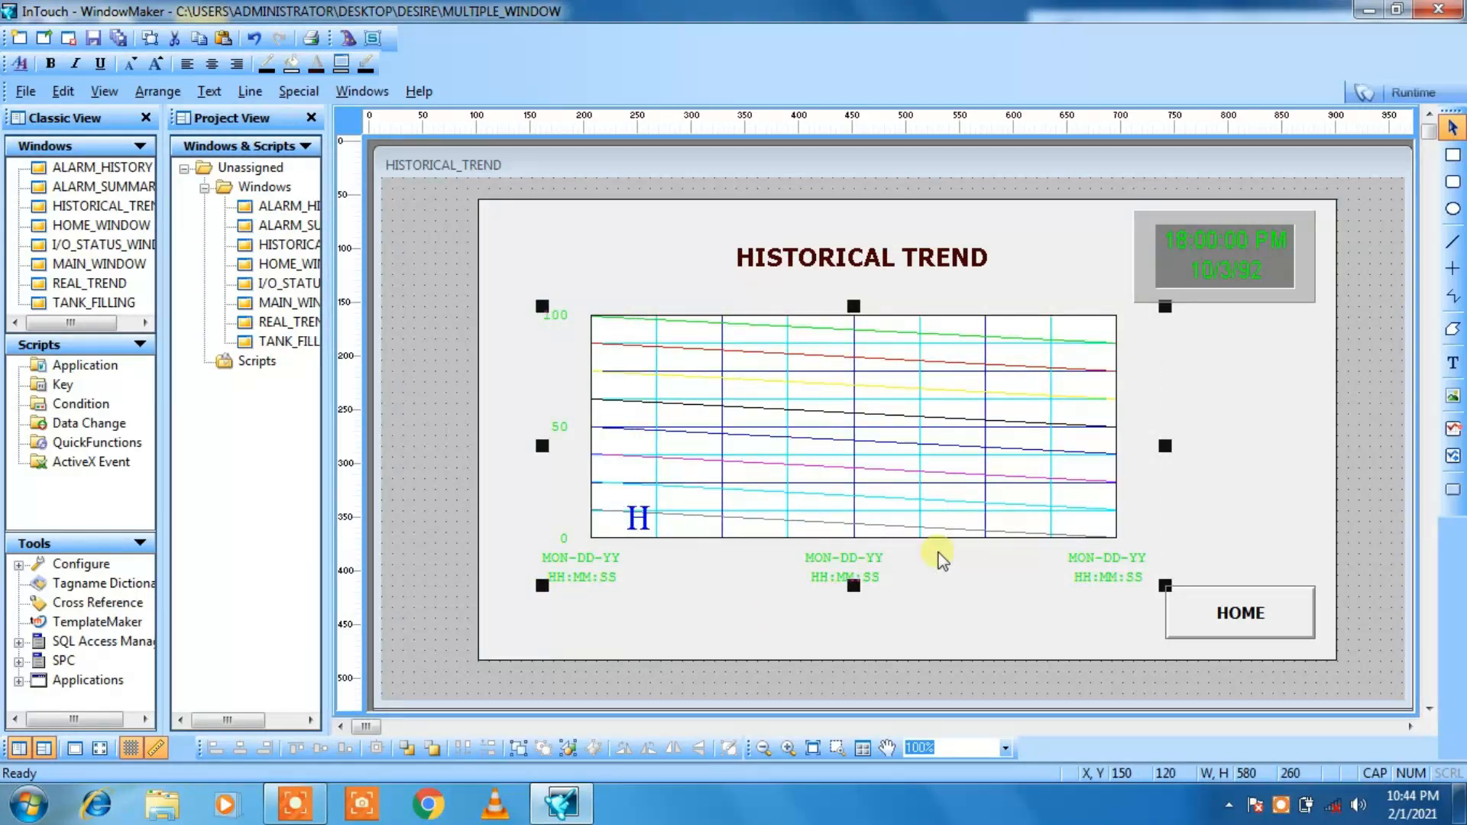
{"action": "left_click", "coordinate": [981, 638]}
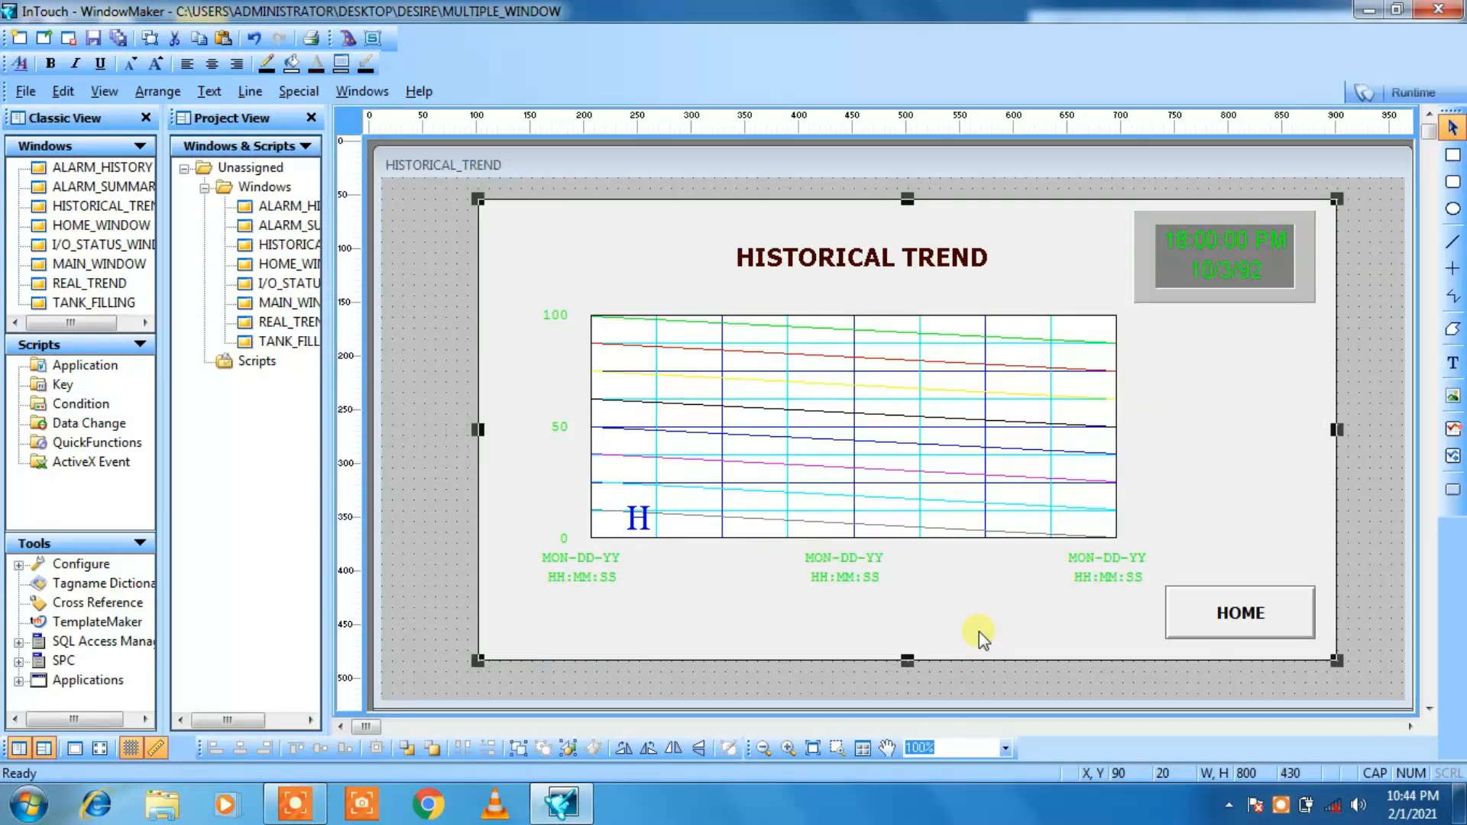
Step: Configure the trend chart with historical tag HT and an initial time span of 10 seconds
{"action": "double_click", "coordinate": [879, 439]}
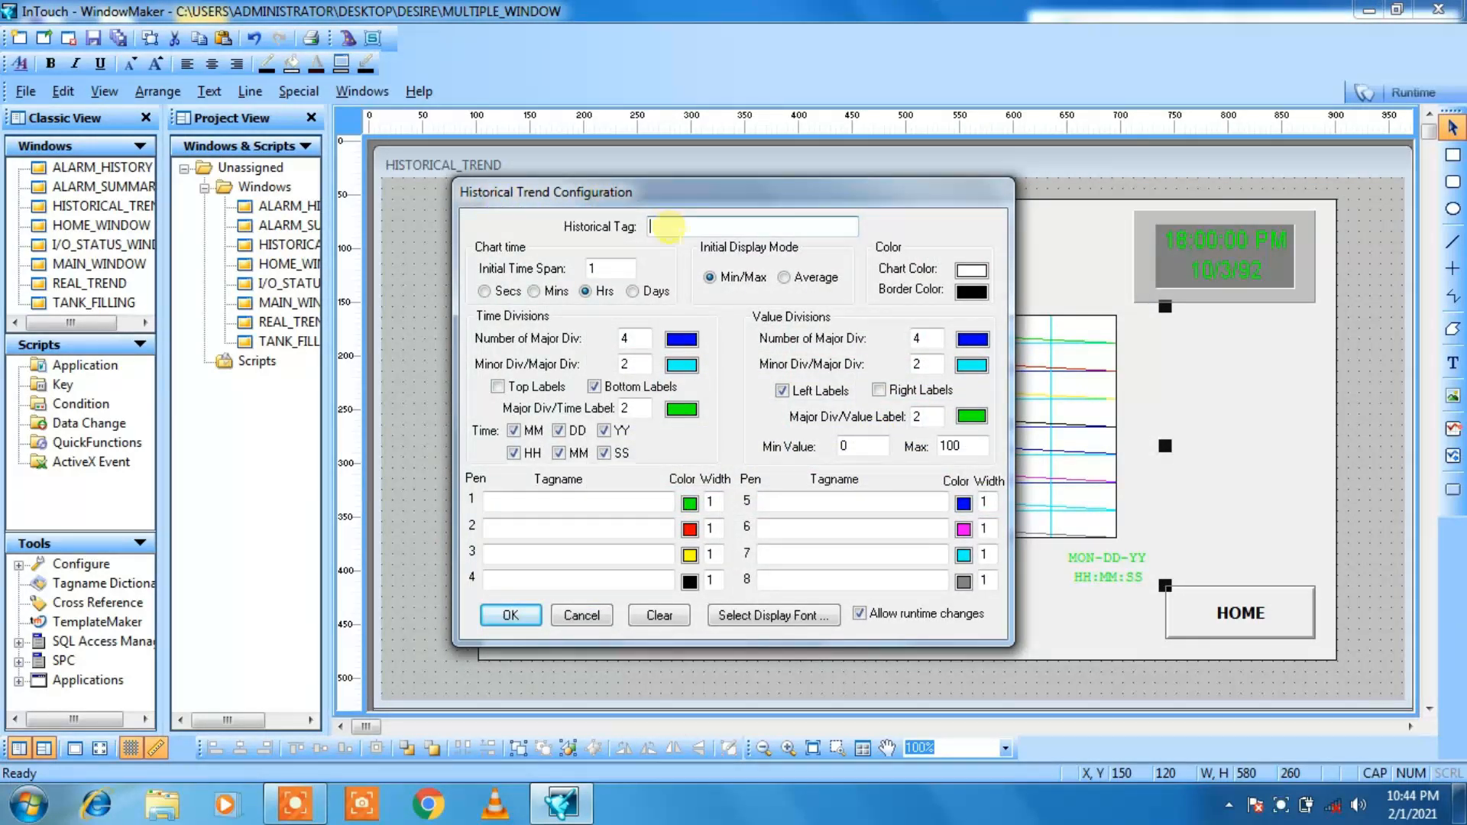
{"action": "left_click", "coordinate": [669, 227]}
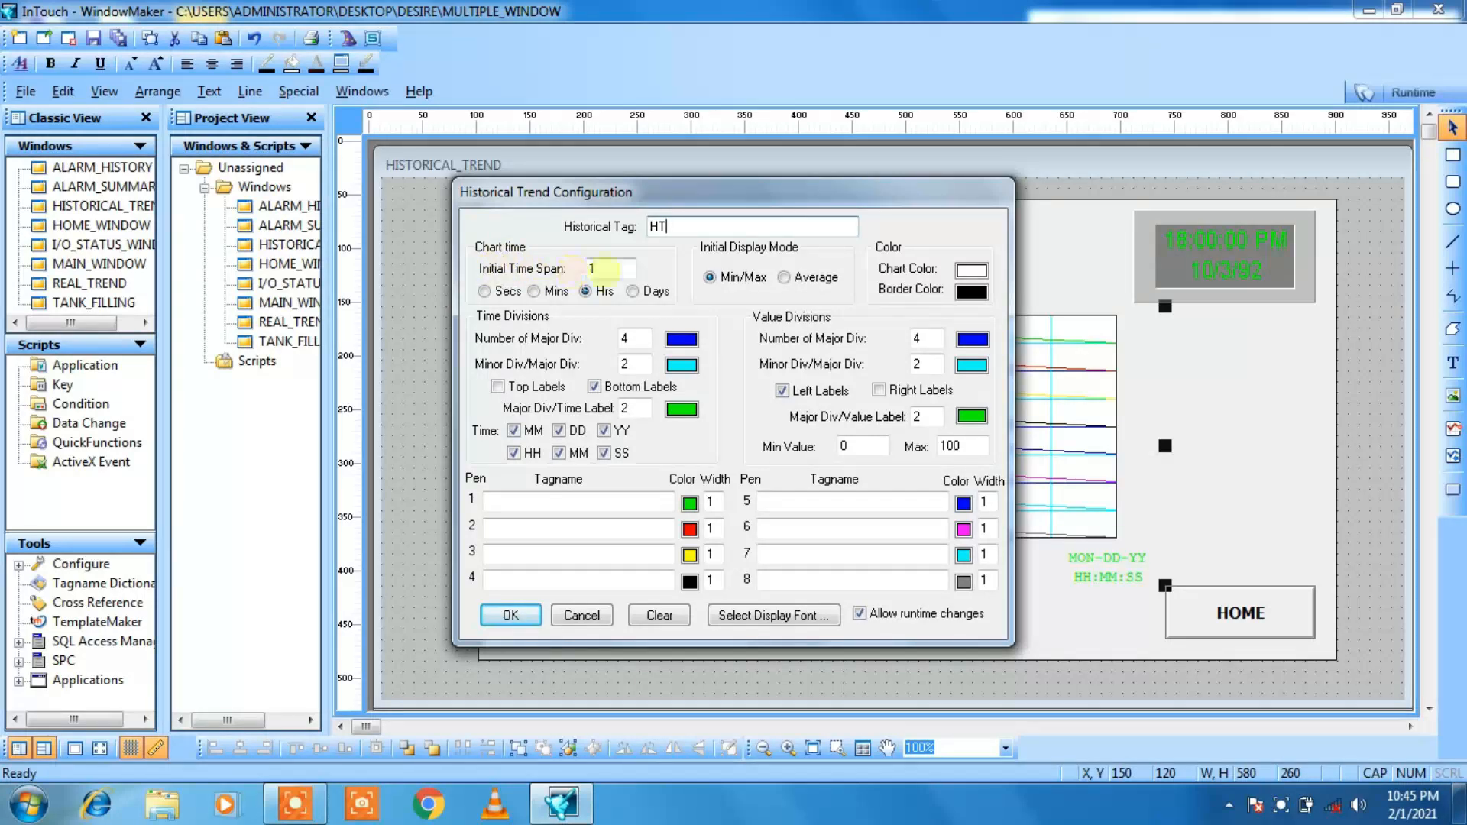
{"action": "left_click", "coordinate": [595, 267]}
{"action": "type", "text": "0"}
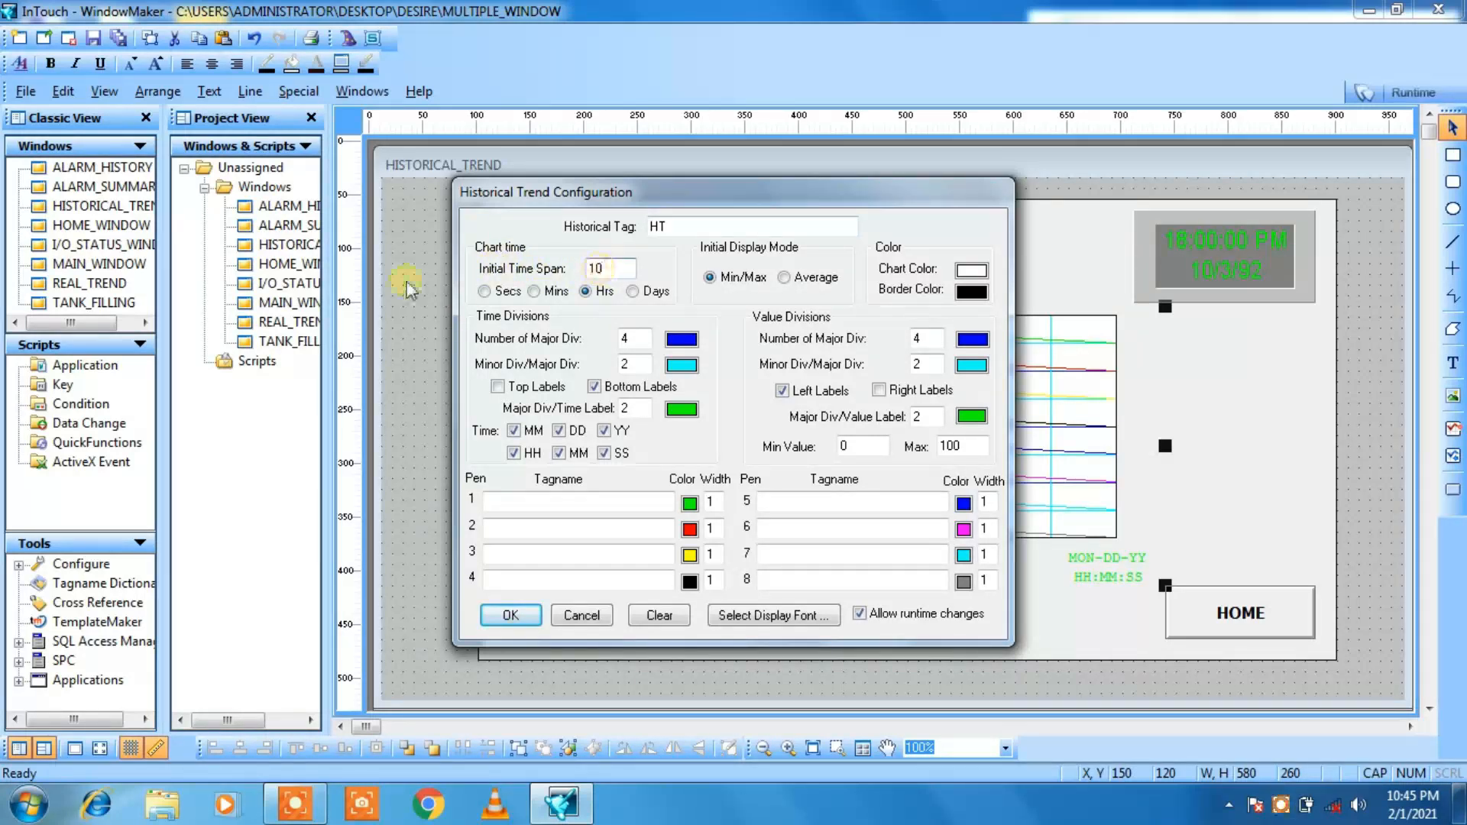
{"action": "left_click", "coordinate": [485, 292]}
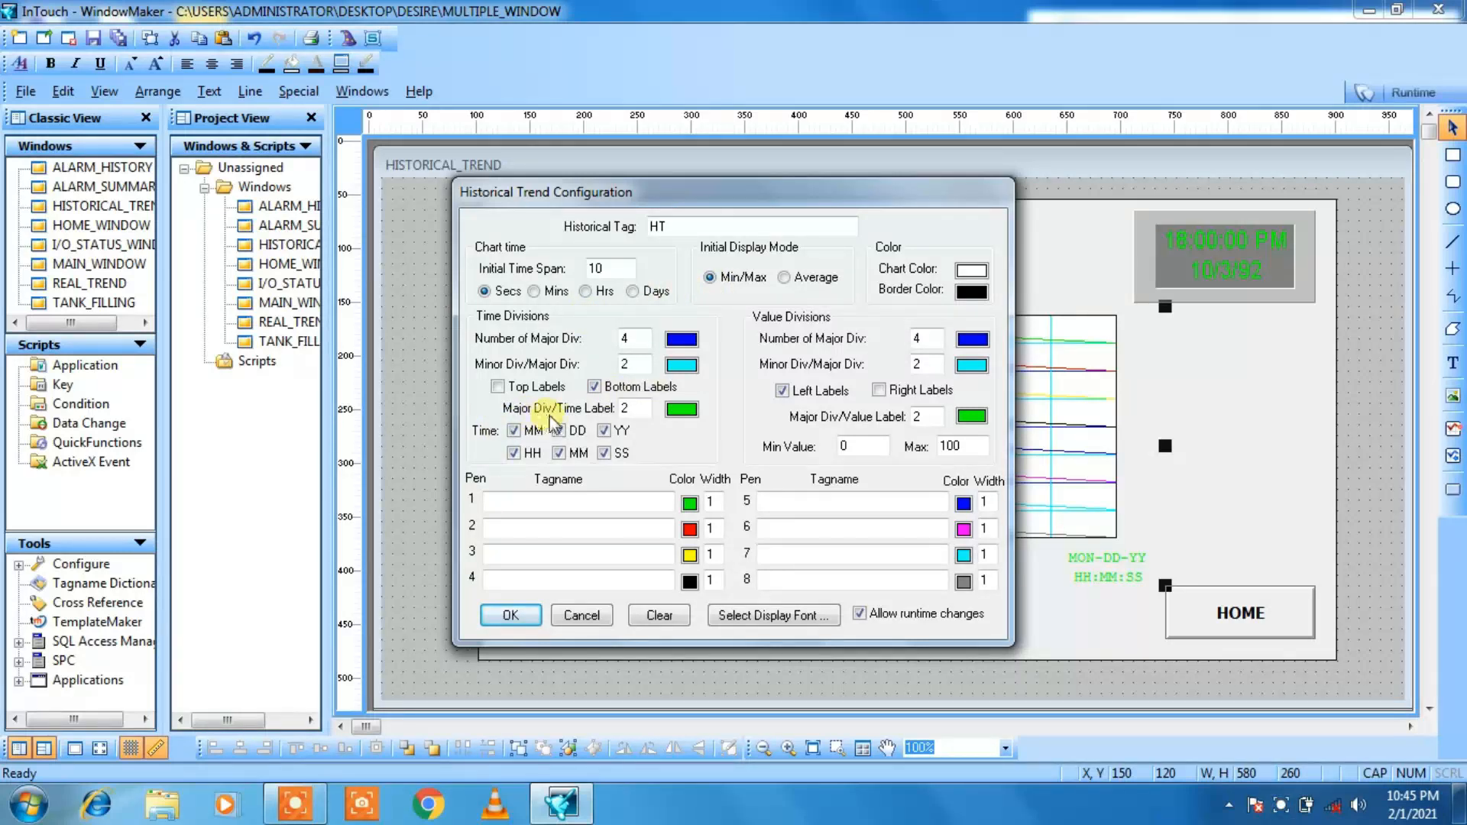
Step: Set the color of the trend chart's time labels and value labels to black
{"action": "left_click", "coordinate": [682, 409]}
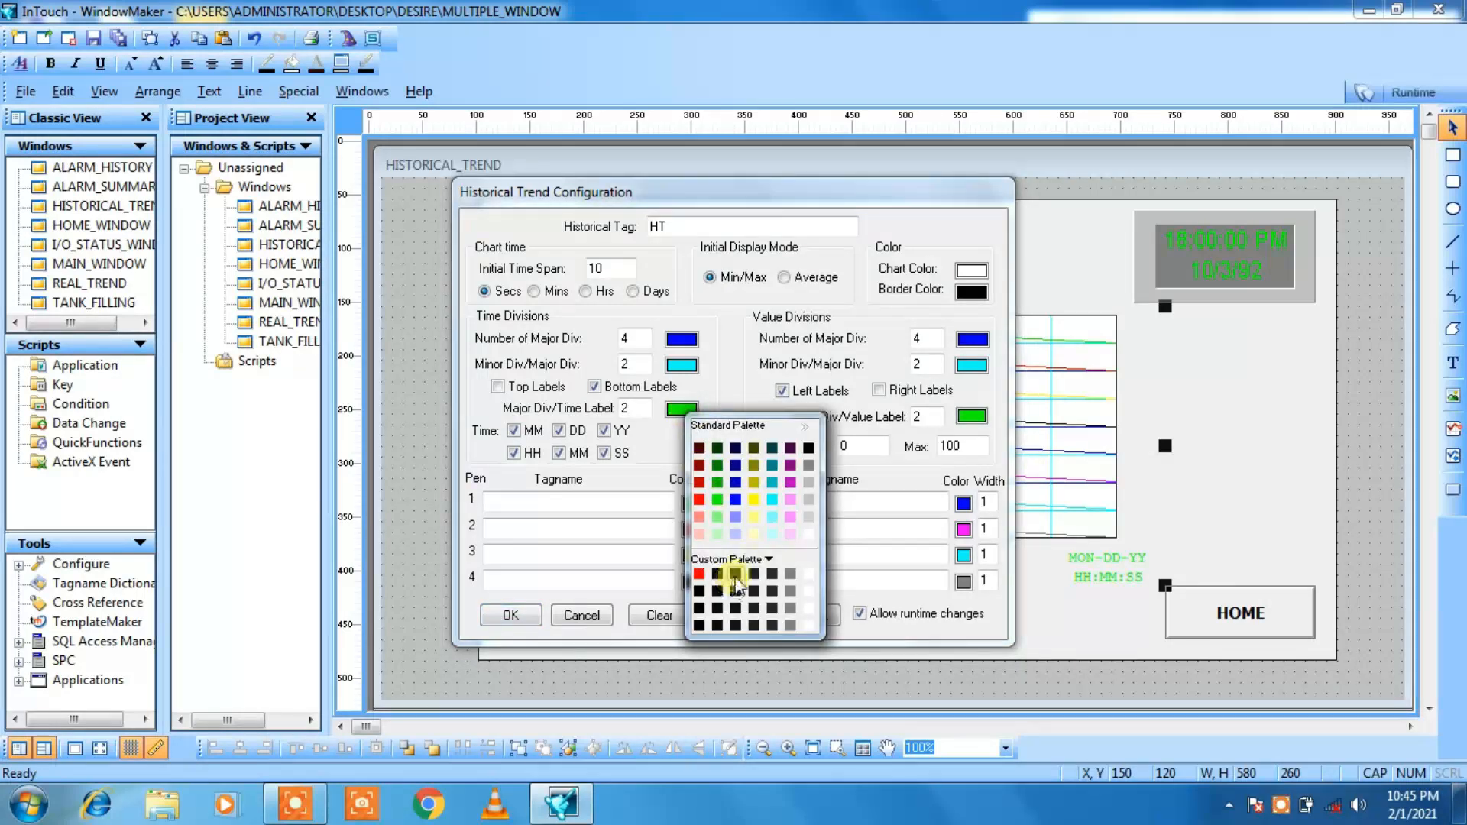
{"action": "left_click", "coordinate": [736, 574]}
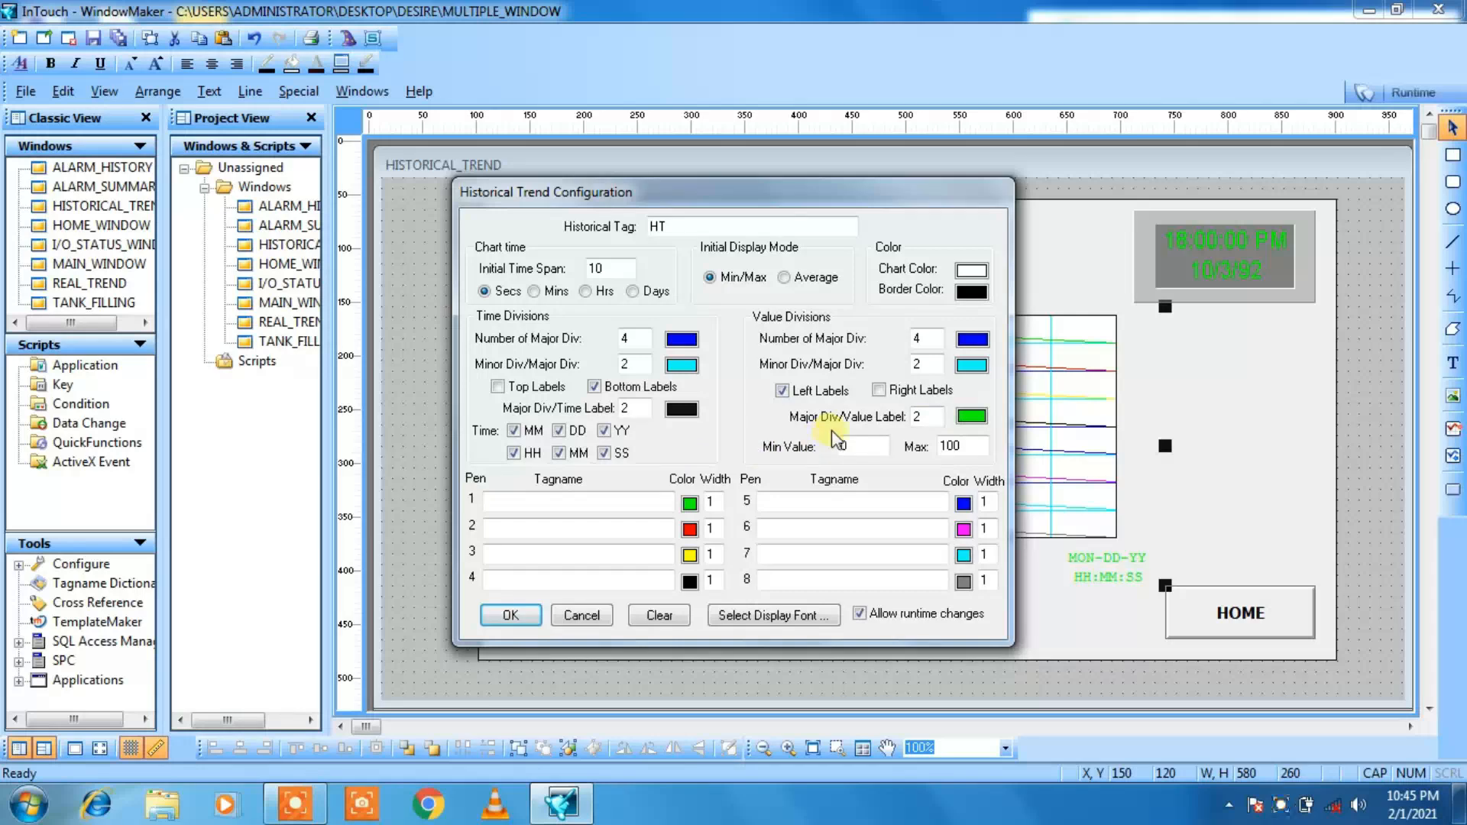
{"action": "left_click", "coordinate": [972, 415]}
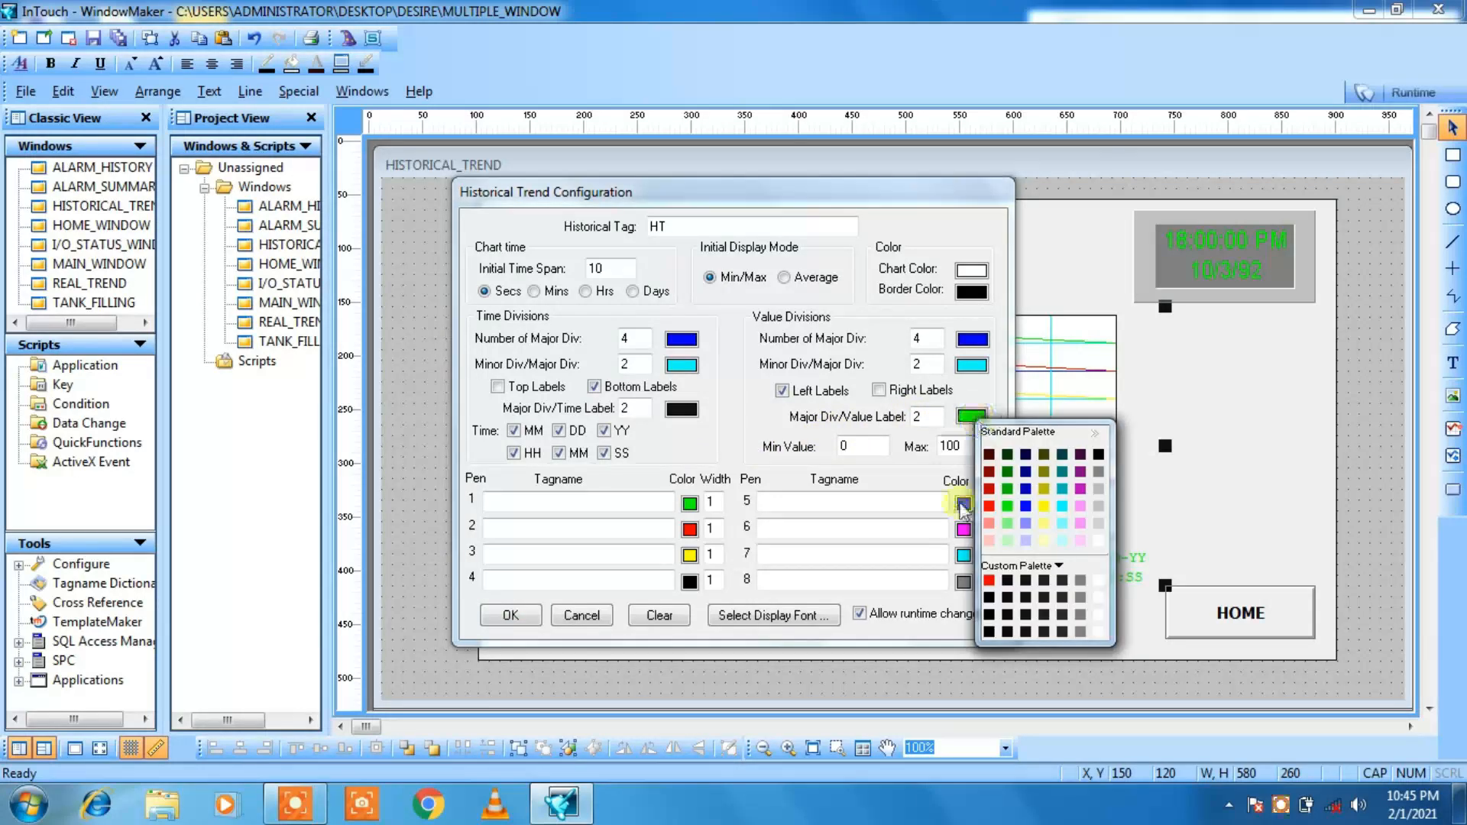
{"action": "left_click", "coordinate": [1006, 581]}
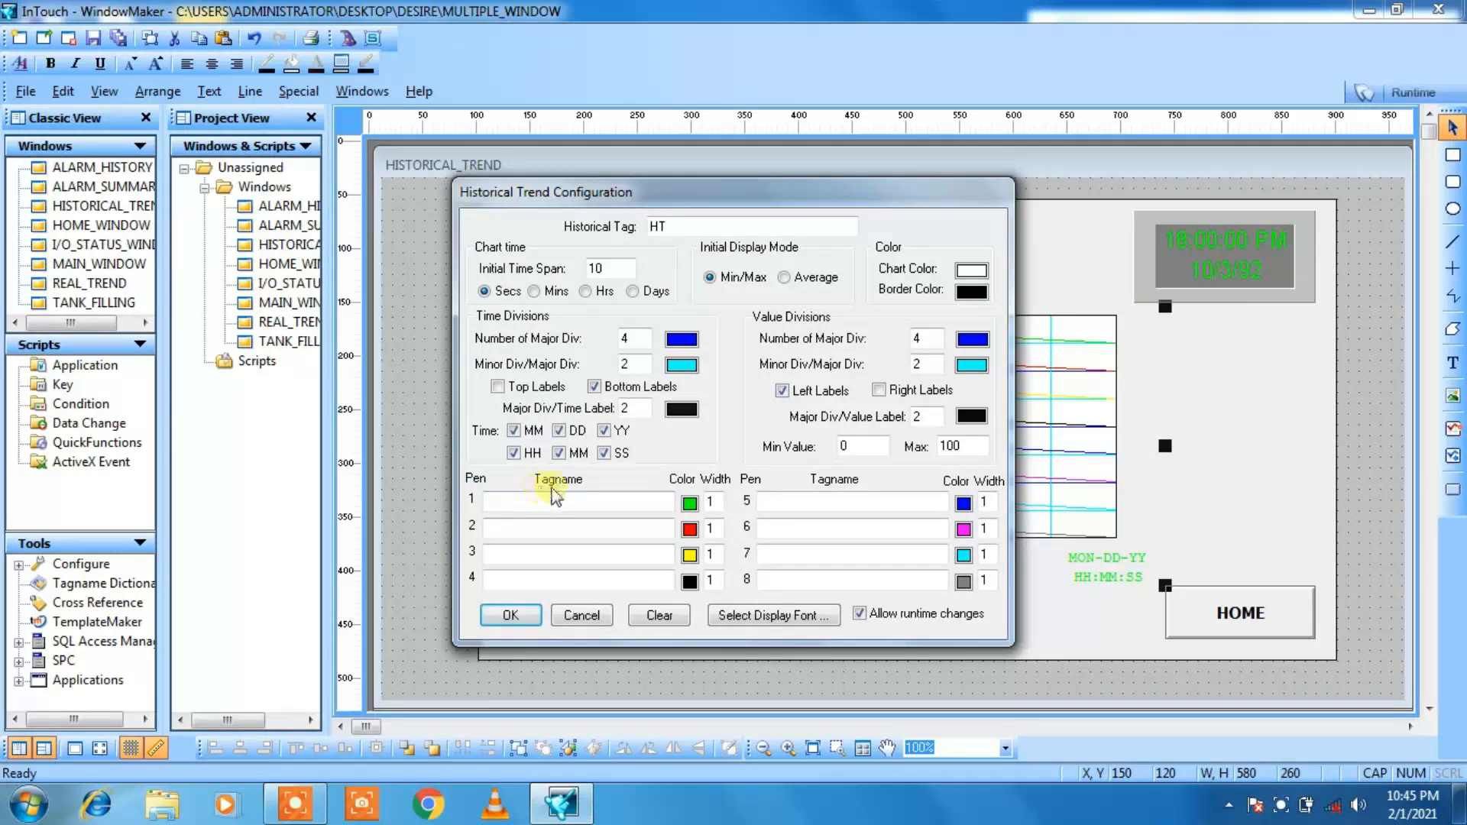
Step: Enter the tagname for pen 1 in the historical trend configuration
{"action": "left_click", "coordinate": [518, 504]}
{"action": "type", "text": "TANK"}
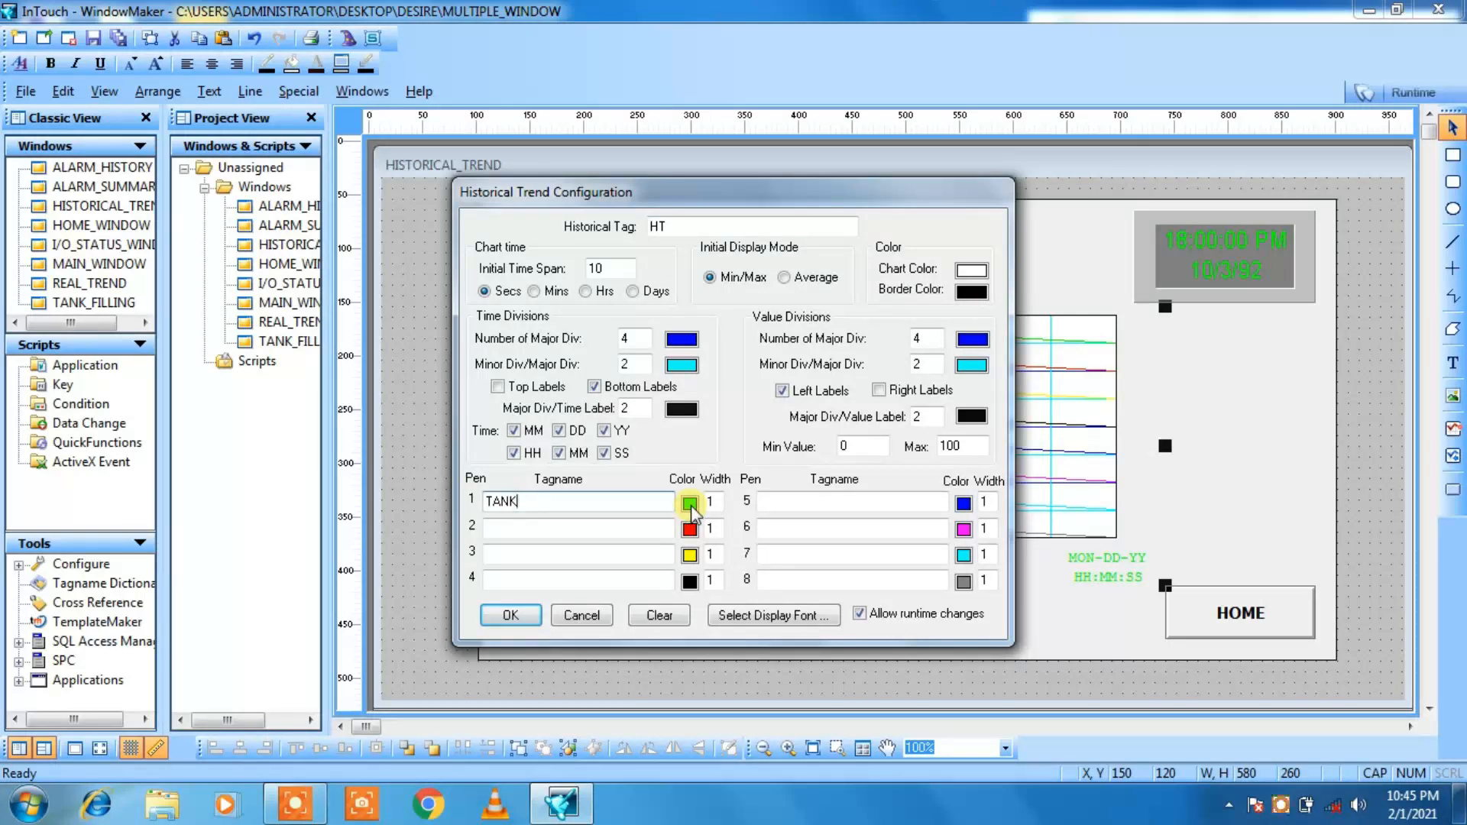
Step: Set pen 1's line width to 2 and save the historical tag HT with the type Hist Trend
{"action": "left_click", "coordinate": [711, 501]}
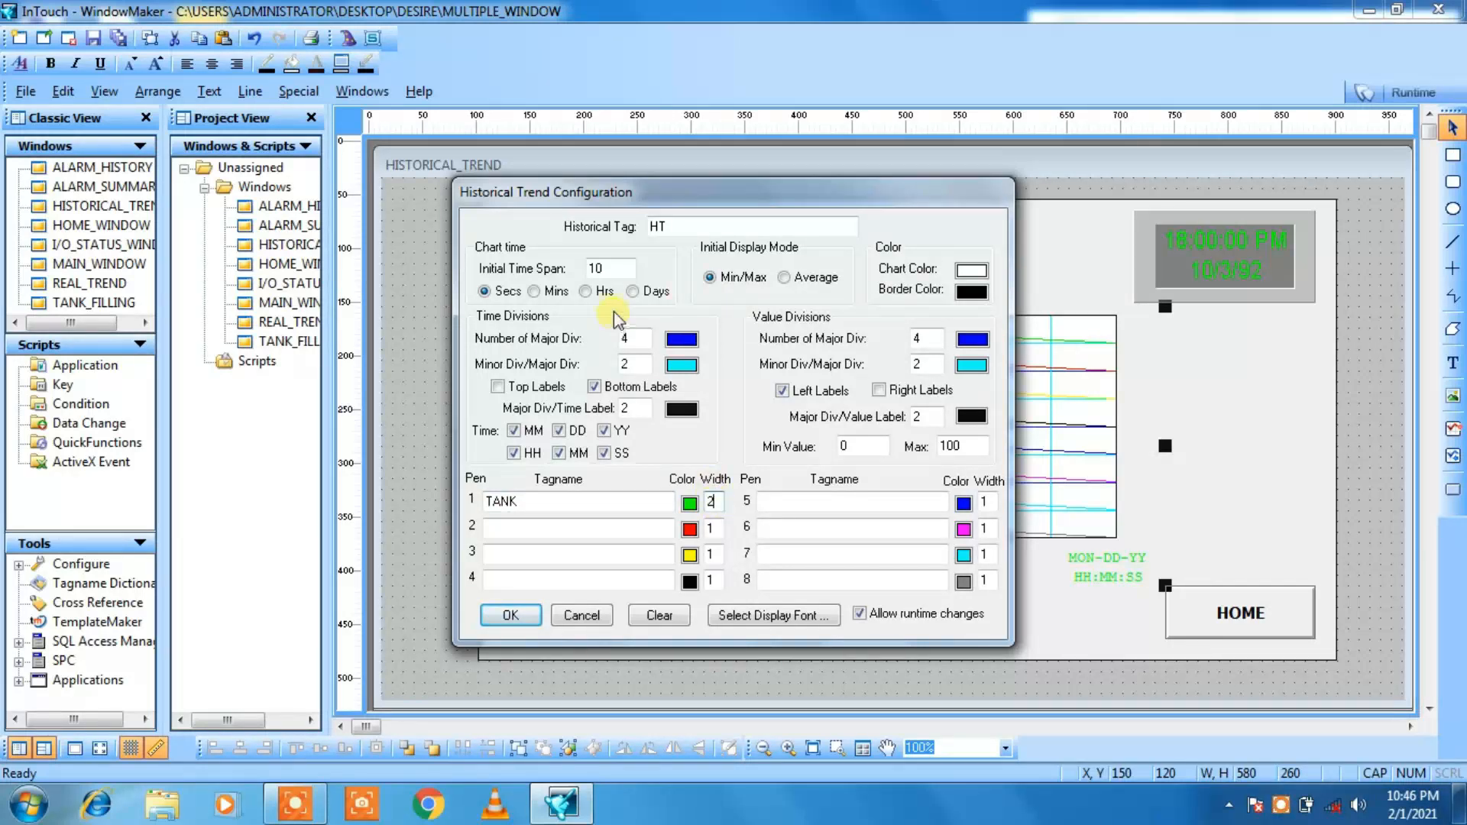
{"action": "double_click", "coordinate": [656, 227]}
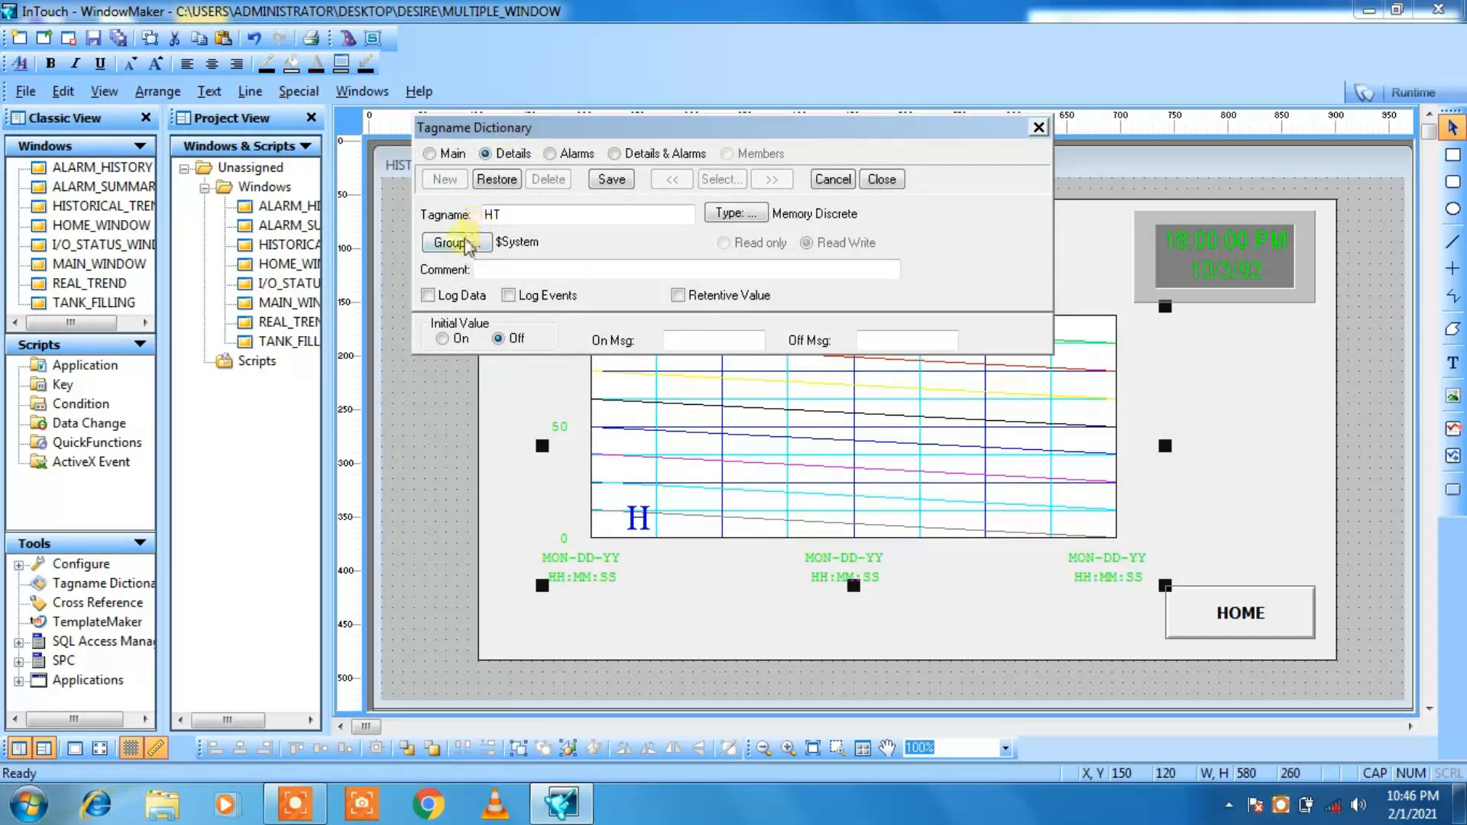
{"action": "left_click", "coordinate": [428, 296]}
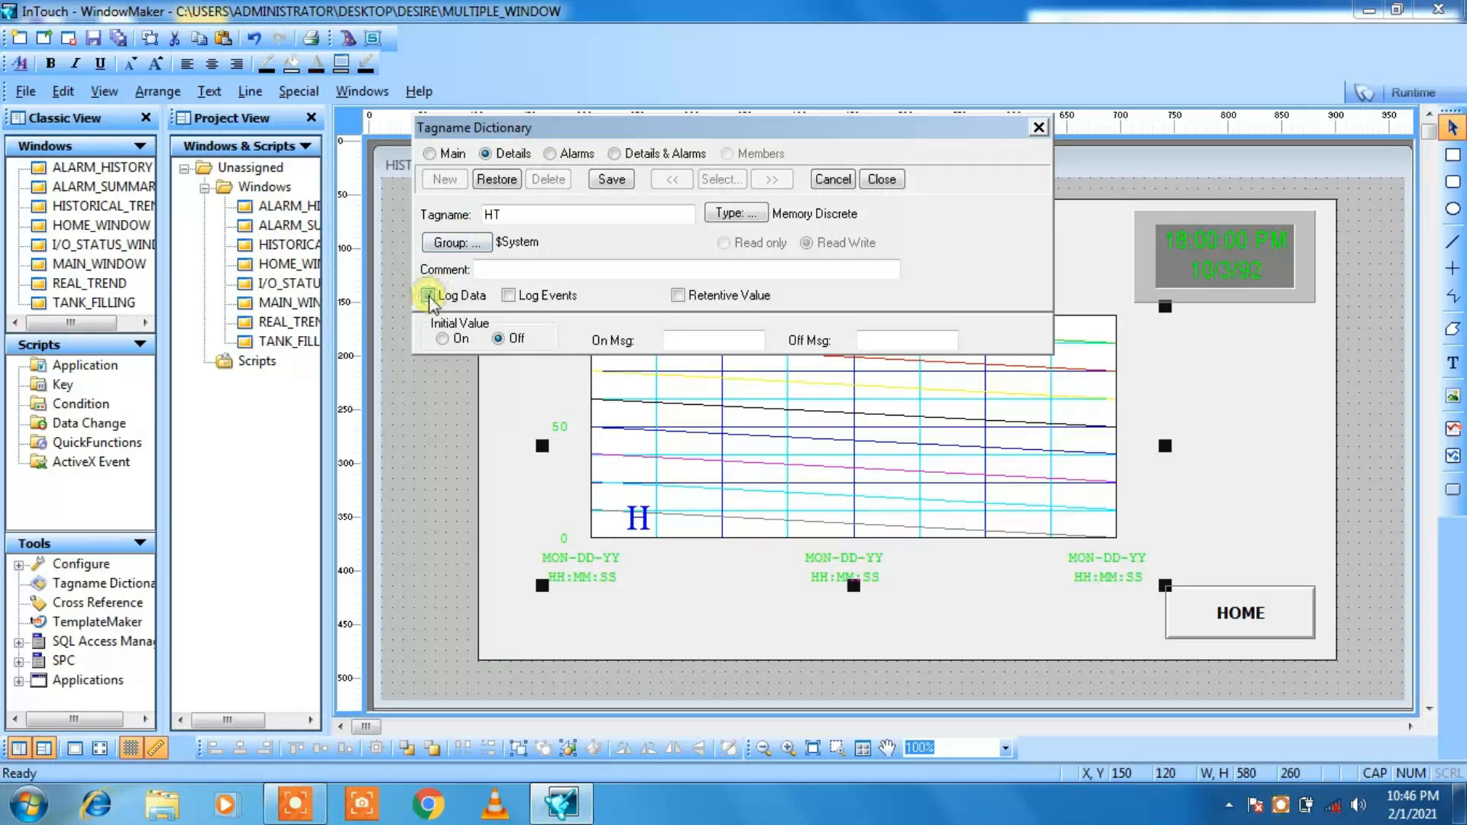
{"action": "left_click", "coordinate": [508, 296]}
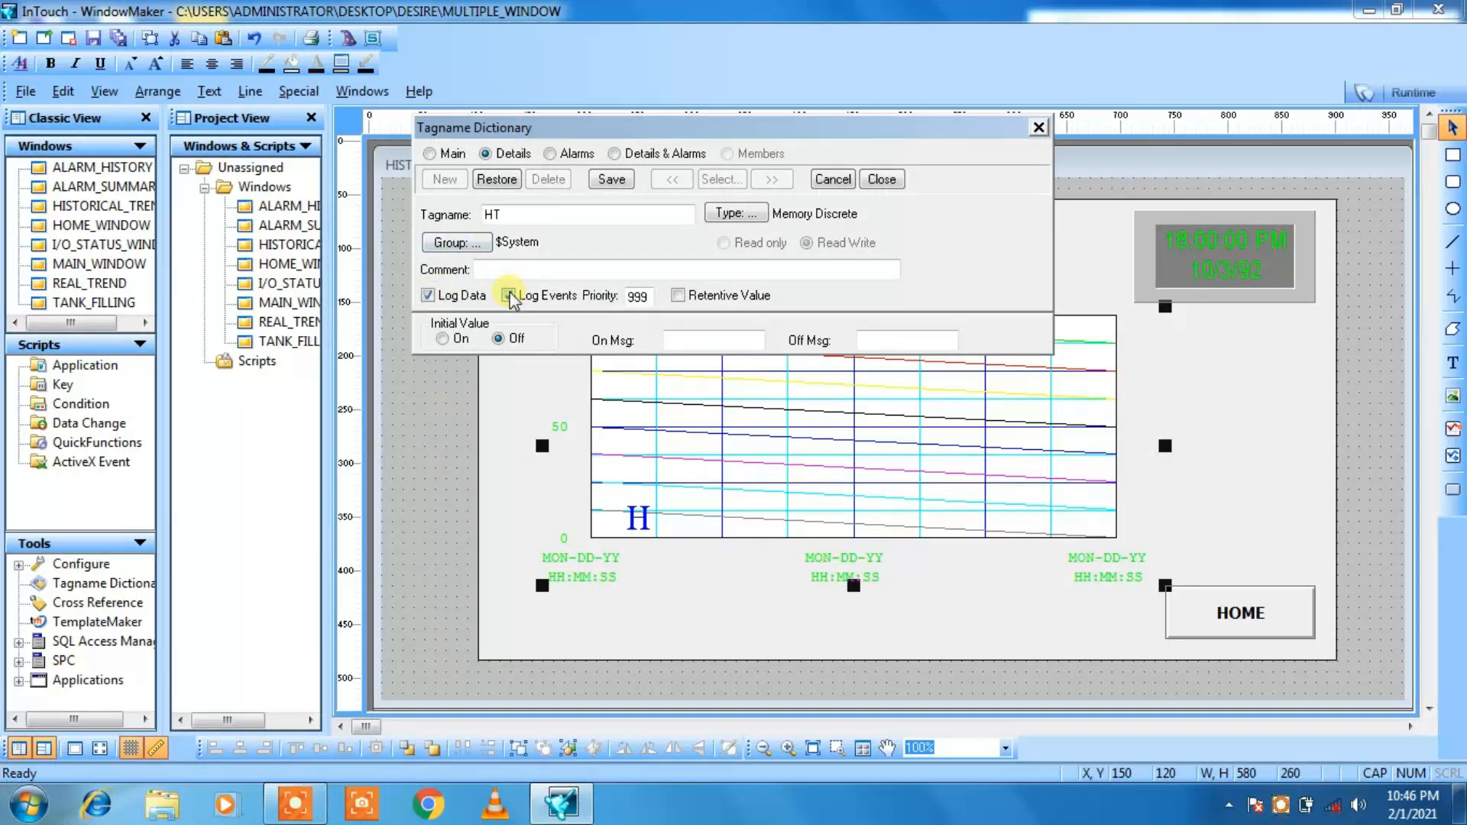
{"action": "left_click", "coordinate": [759, 217]}
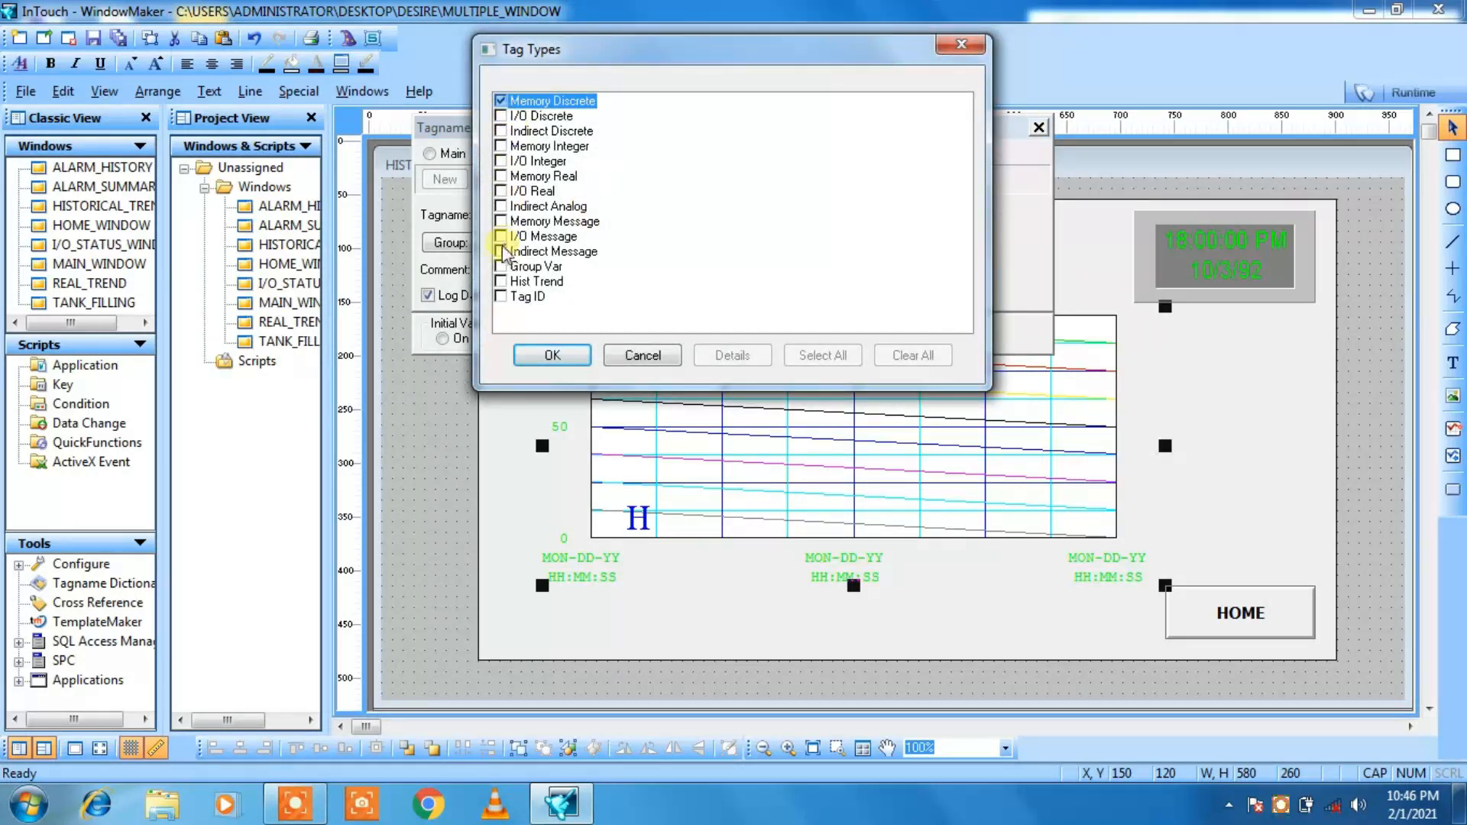
{"action": "left_click", "coordinate": [501, 282]}
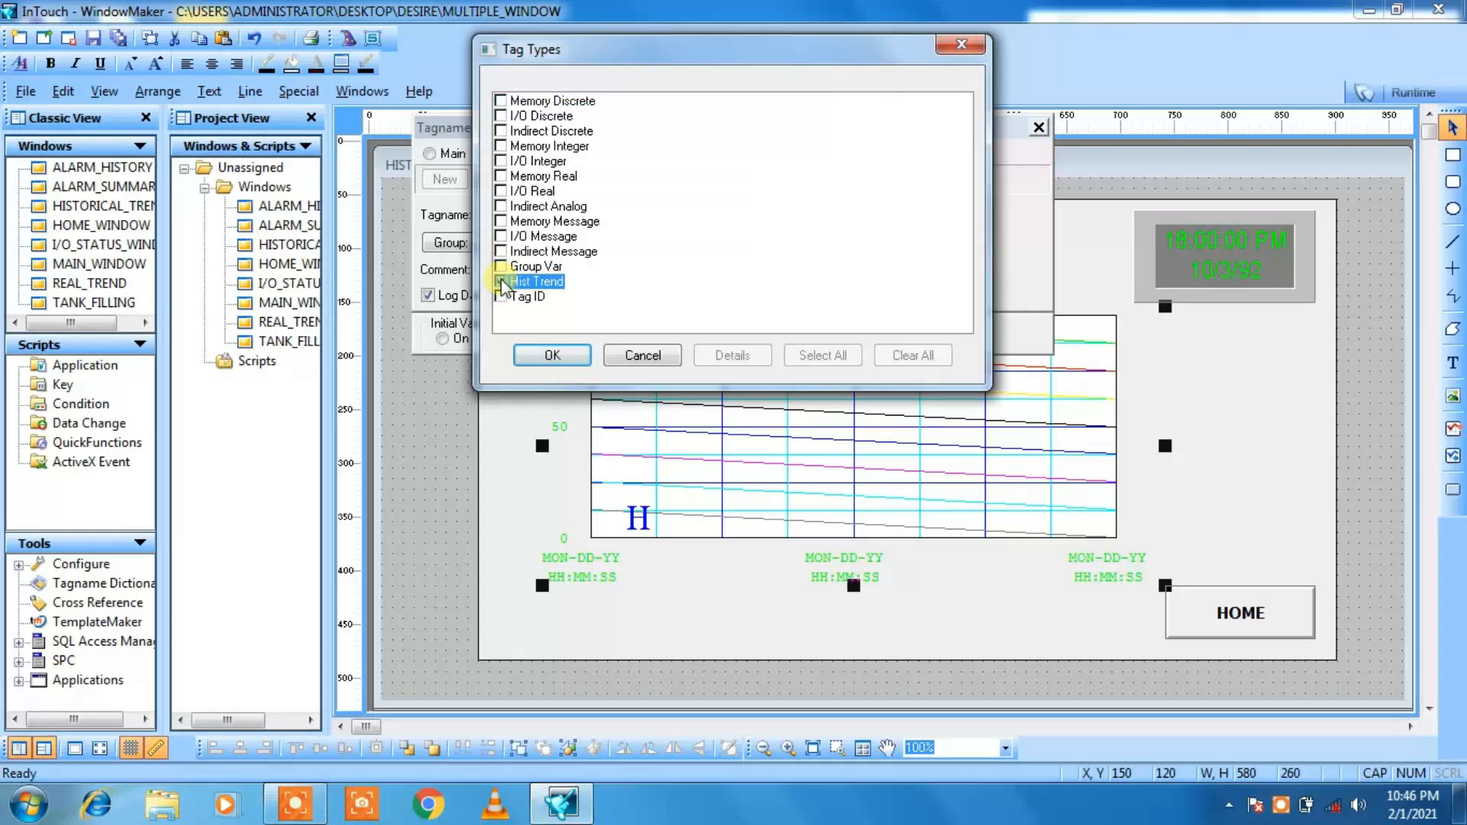
{"action": "left_click", "coordinate": [552, 357]}
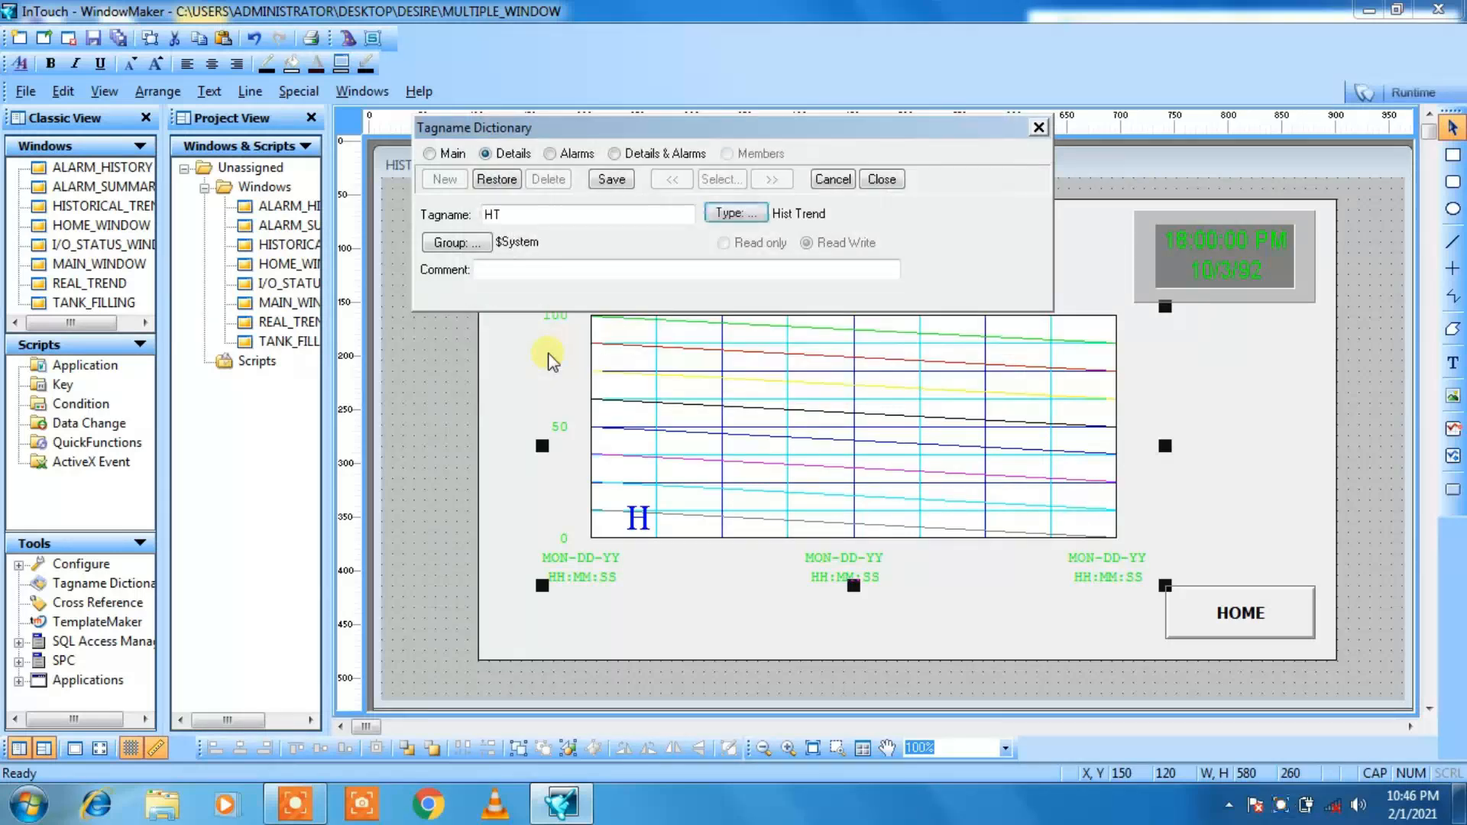
{"action": "left_click", "coordinate": [612, 182]}
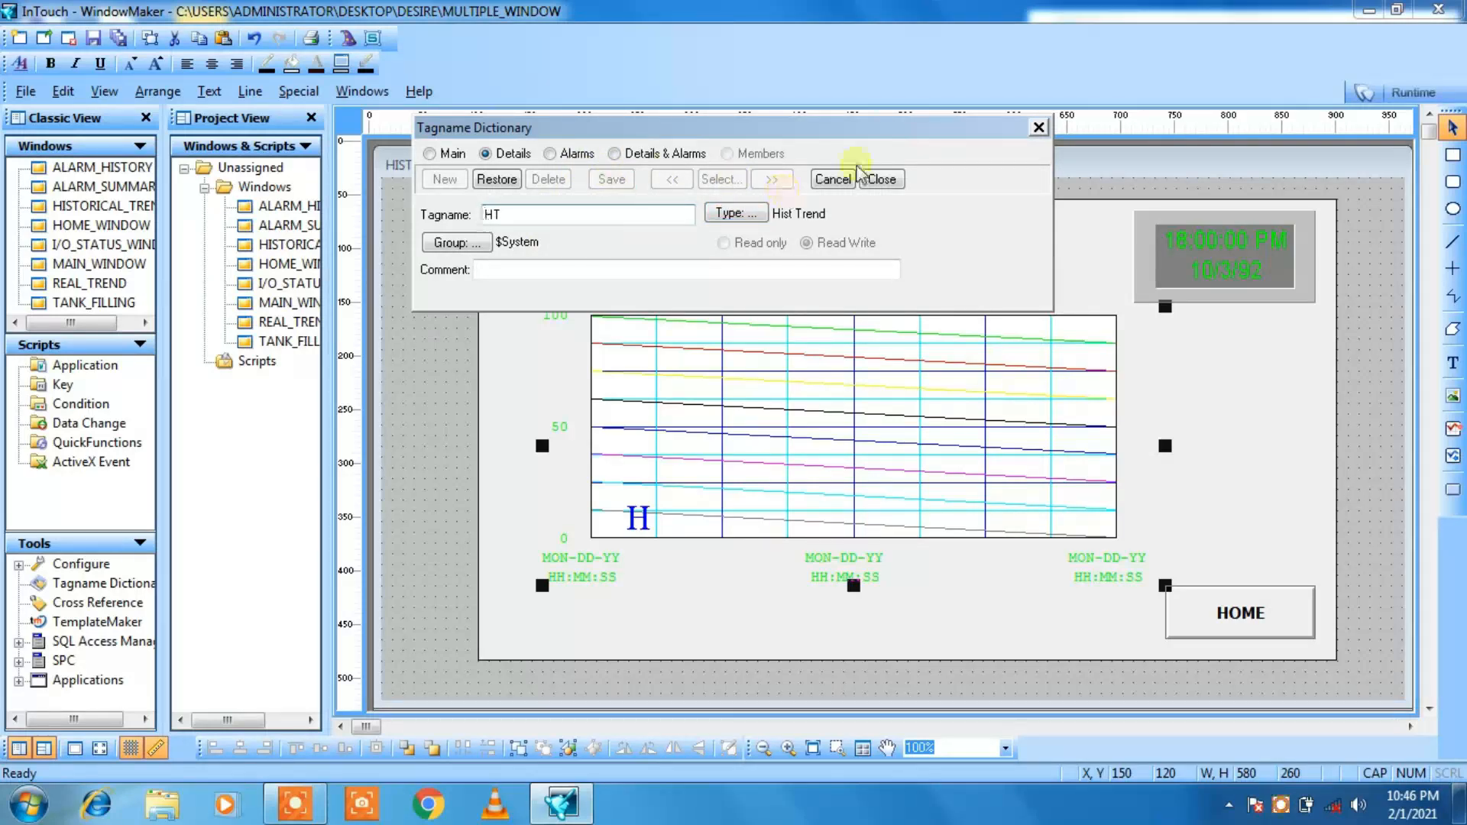
{"action": "left_click", "coordinate": [879, 179]}
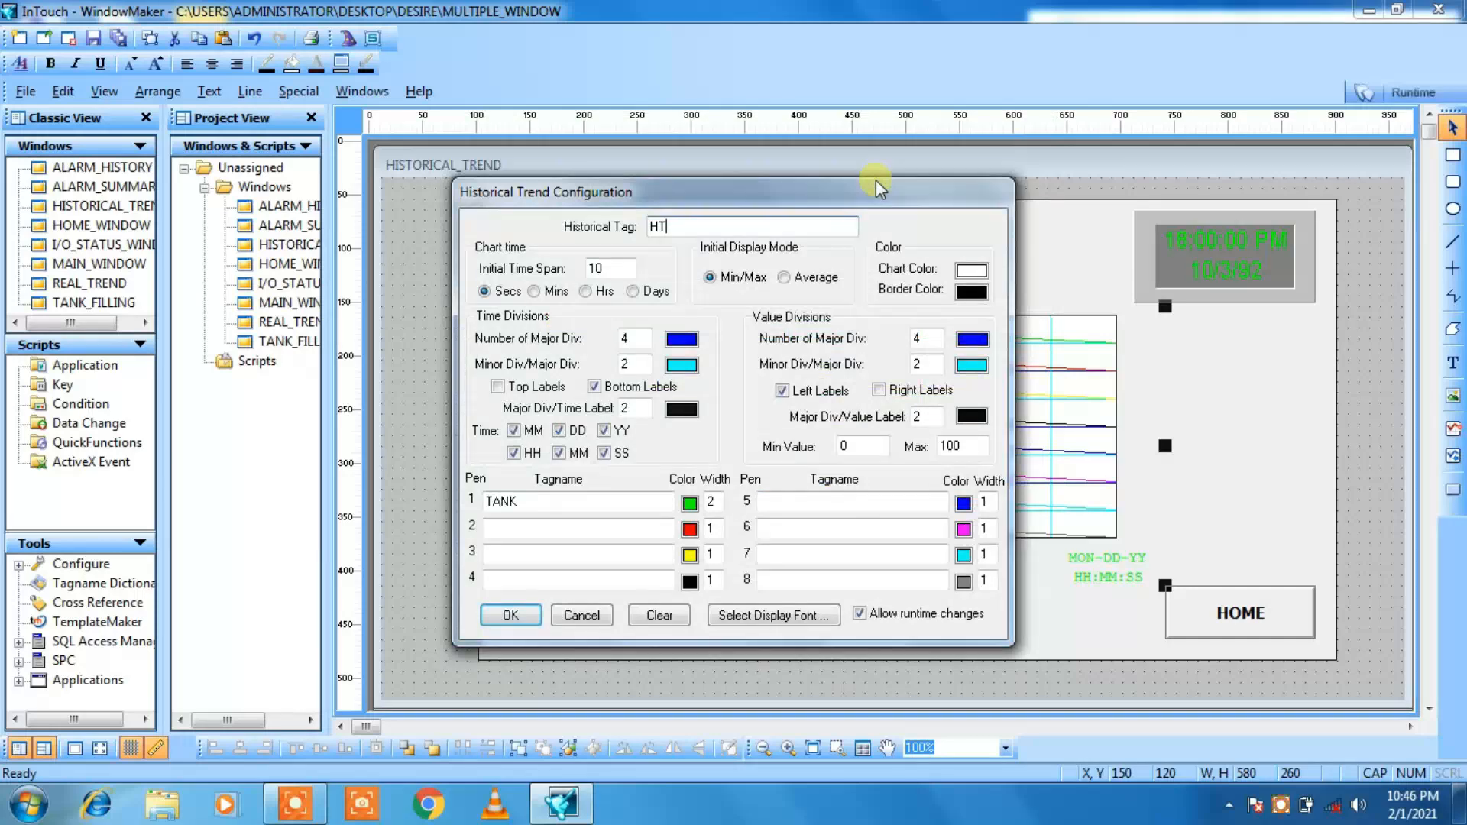
Step: Enable Log Data and Log Events for pen 1's TANK tag in the Tagname Dictionary
{"action": "double_click", "coordinate": [502, 502]}
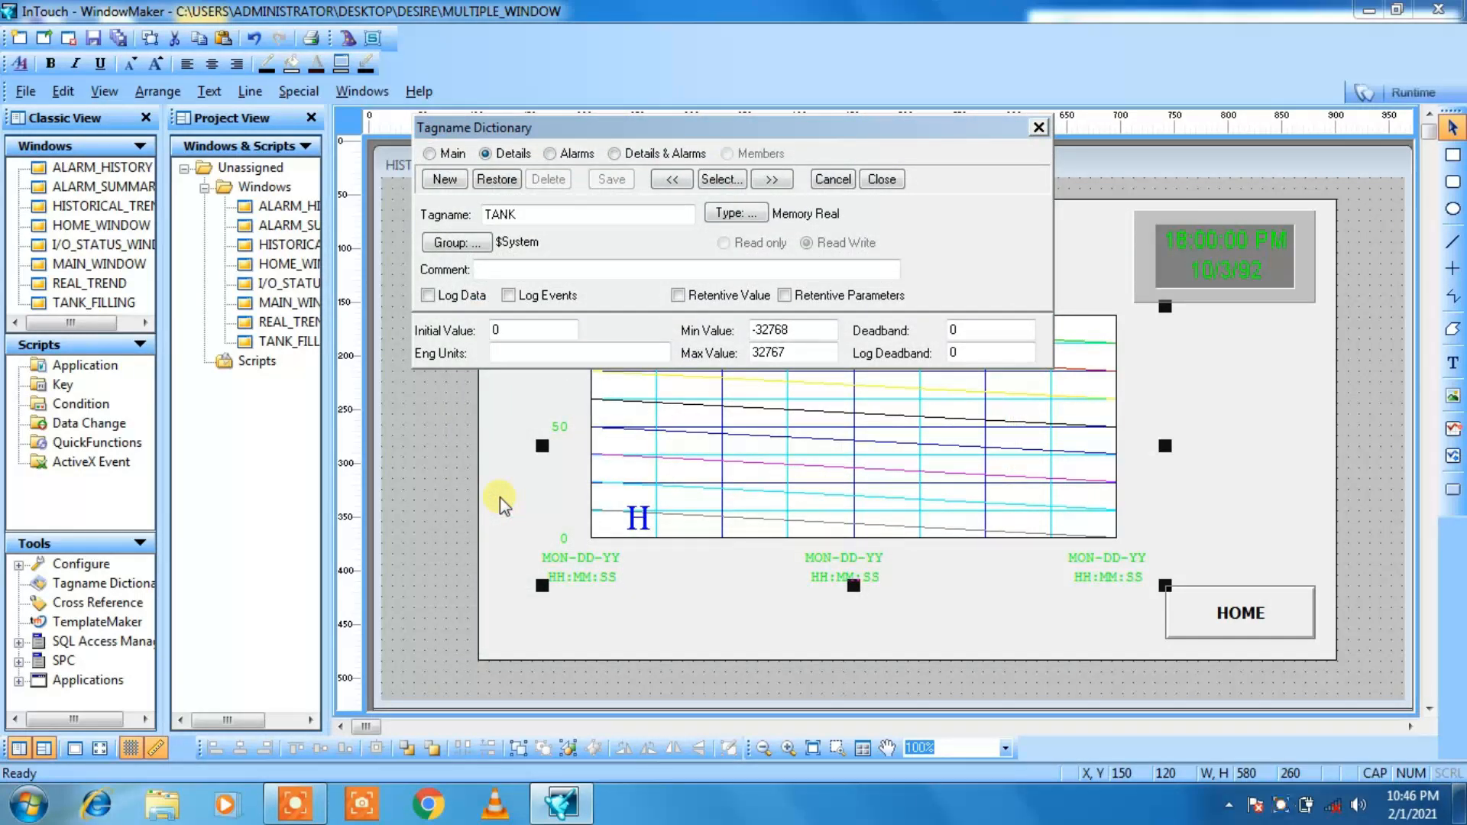
{"action": "left_click", "coordinate": [427, 296]}
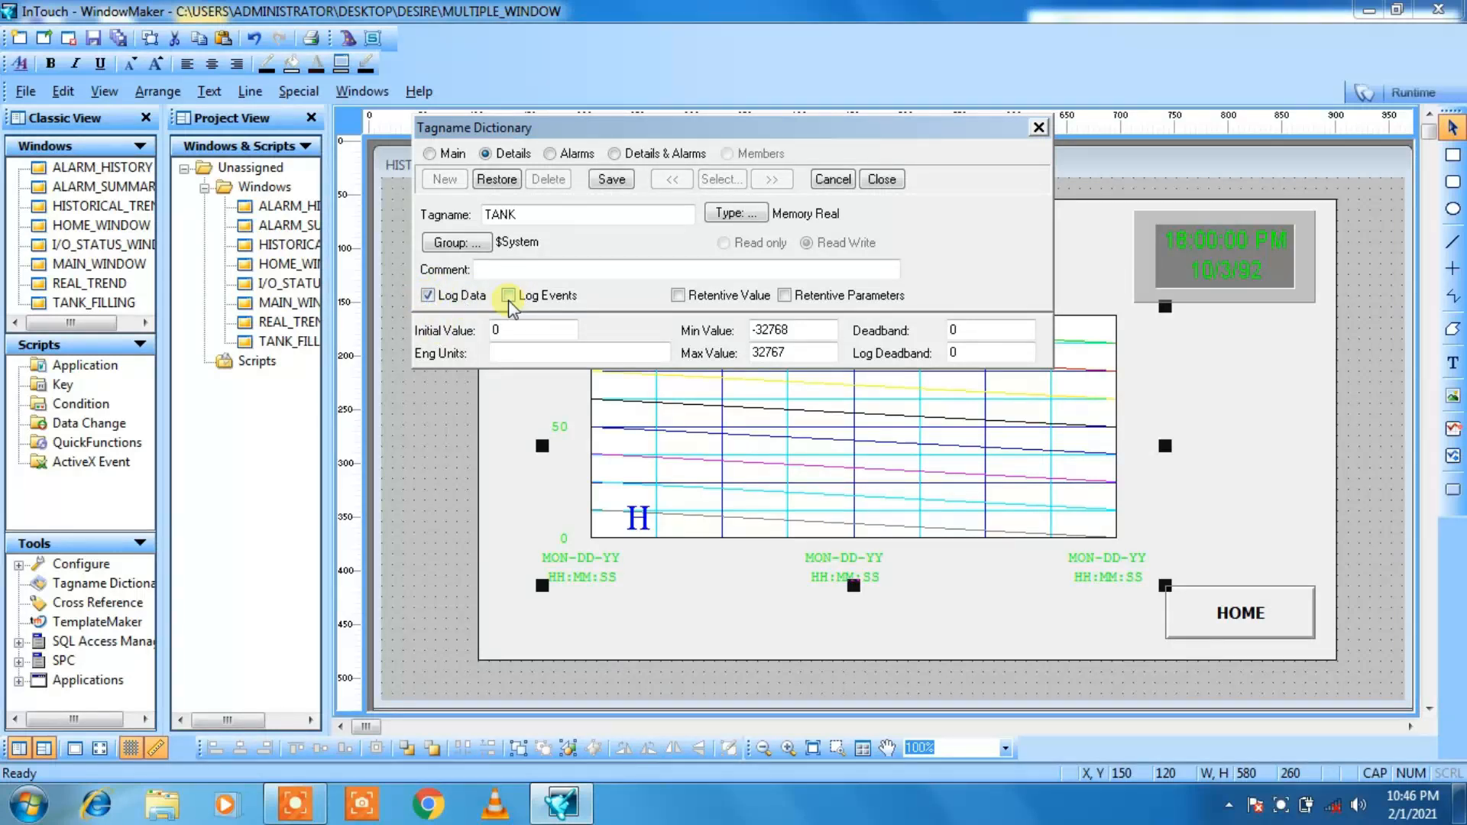
{"action": "left_click", "coordinate": [509, 296]}
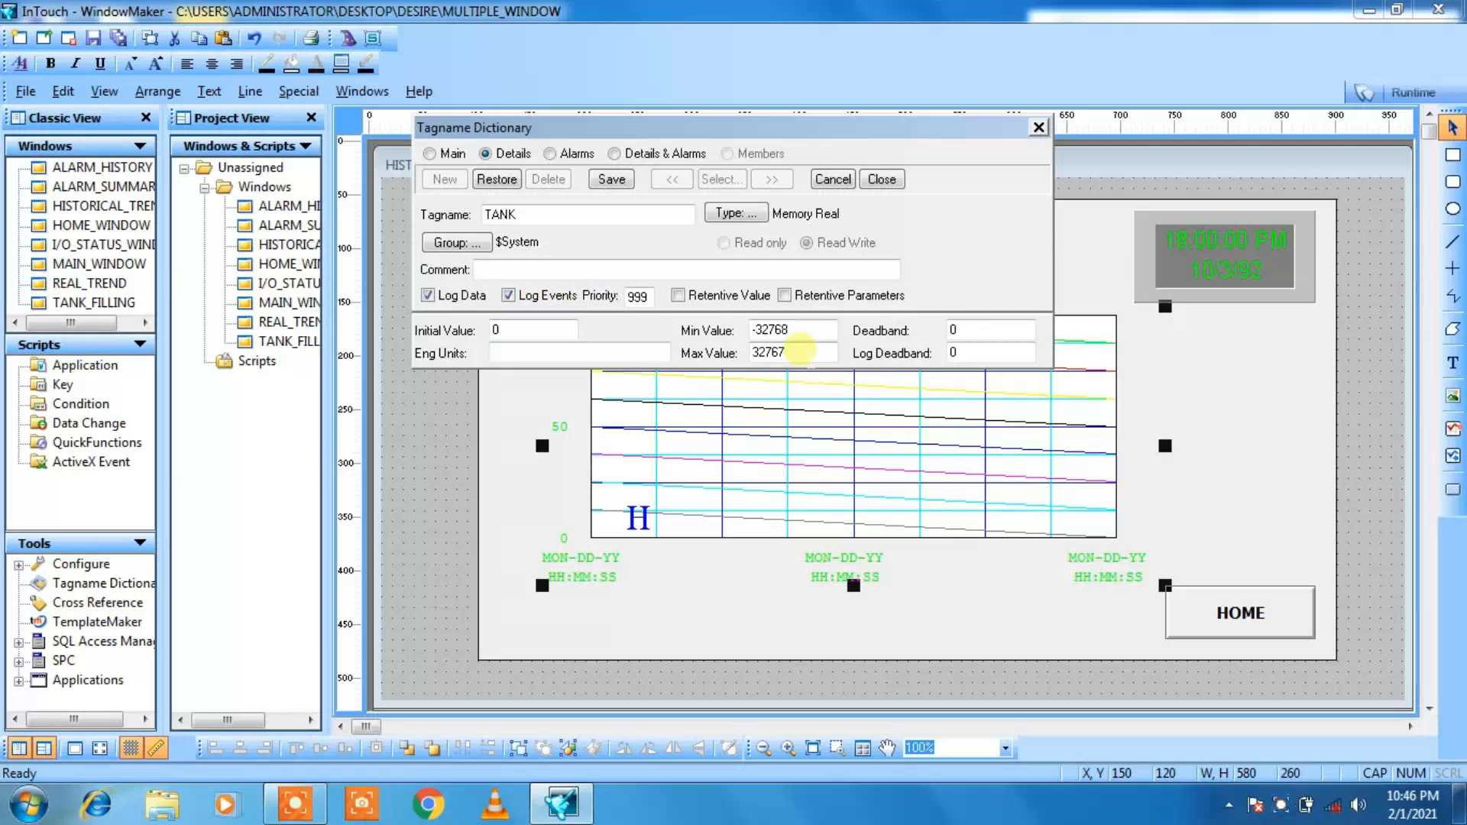
Step: Set the TANK tag's minimum value to 0 and maximum to 100, save it, and apply the historical trend configuration
{"action": "left_click", "coordinate": [795, 331]}
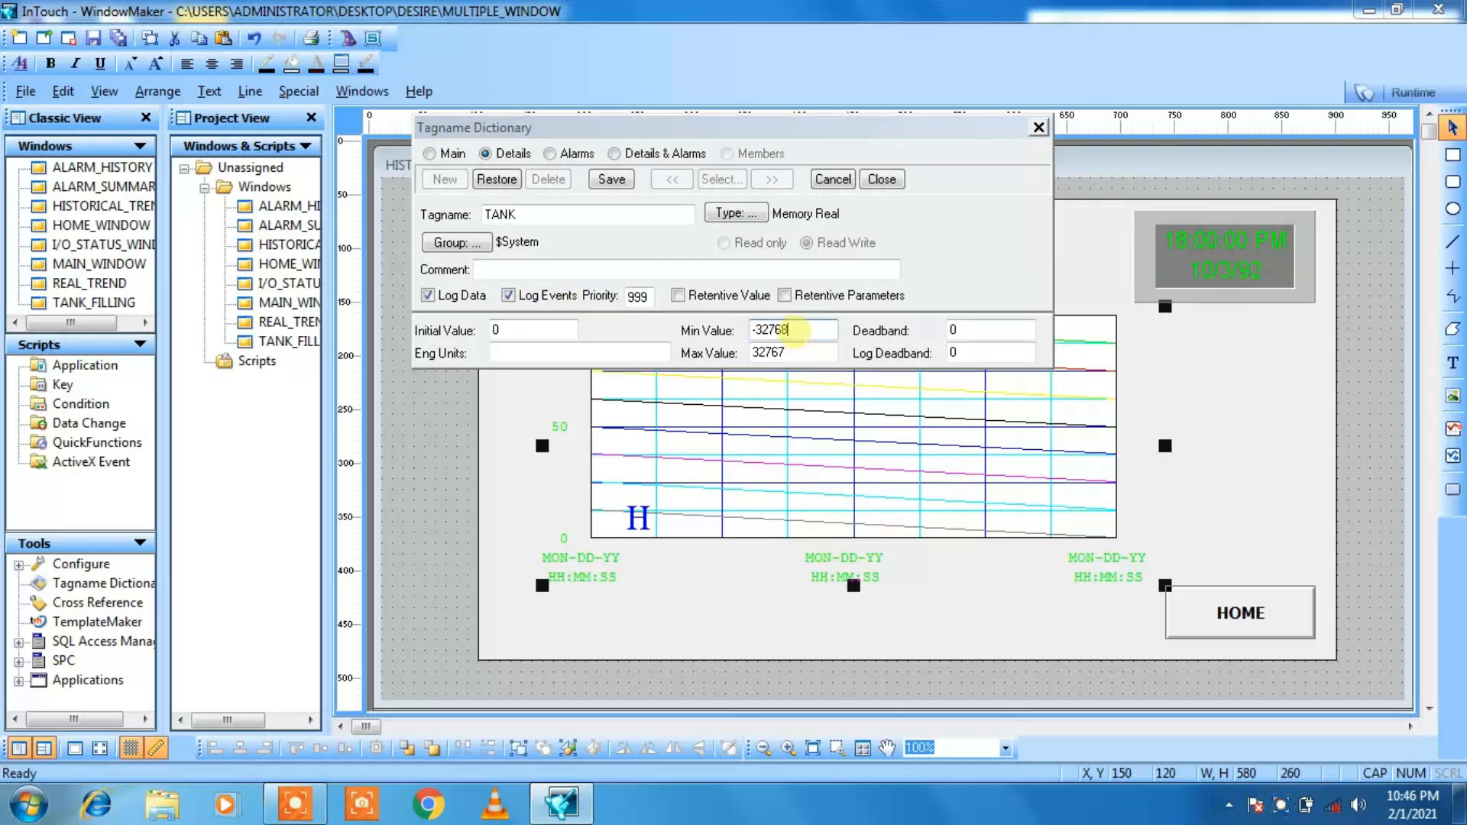
{"action": "key", "text": "BackSpace"}
{"action": "key", "text": "BackSpace"}
{"action": "key", "text": "BackSpace"}
{"action": "key", "text": "BackSpace"}
{"action": "type", "text": "0"}
{"action": "left_click", "coordinate": [792, 353]}
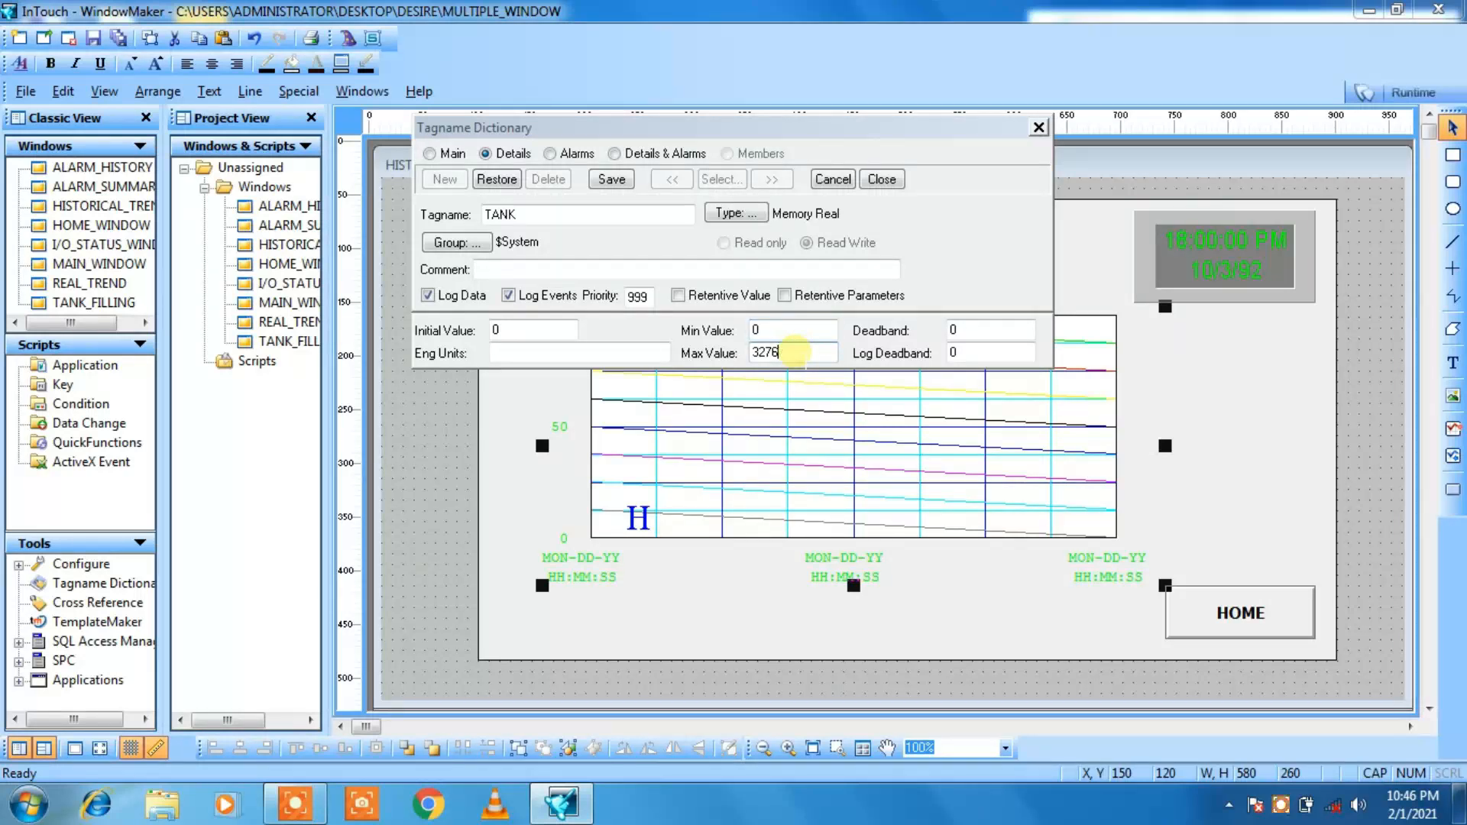
{"action": "key", "text": "BackSpace"}
{"action": "key", "text": "BackSpace"}
{"action": "key", "text": "BackSpace"}
{"action": "key", "text": "BackSpace"}
{"action": "type", "text": "100"}
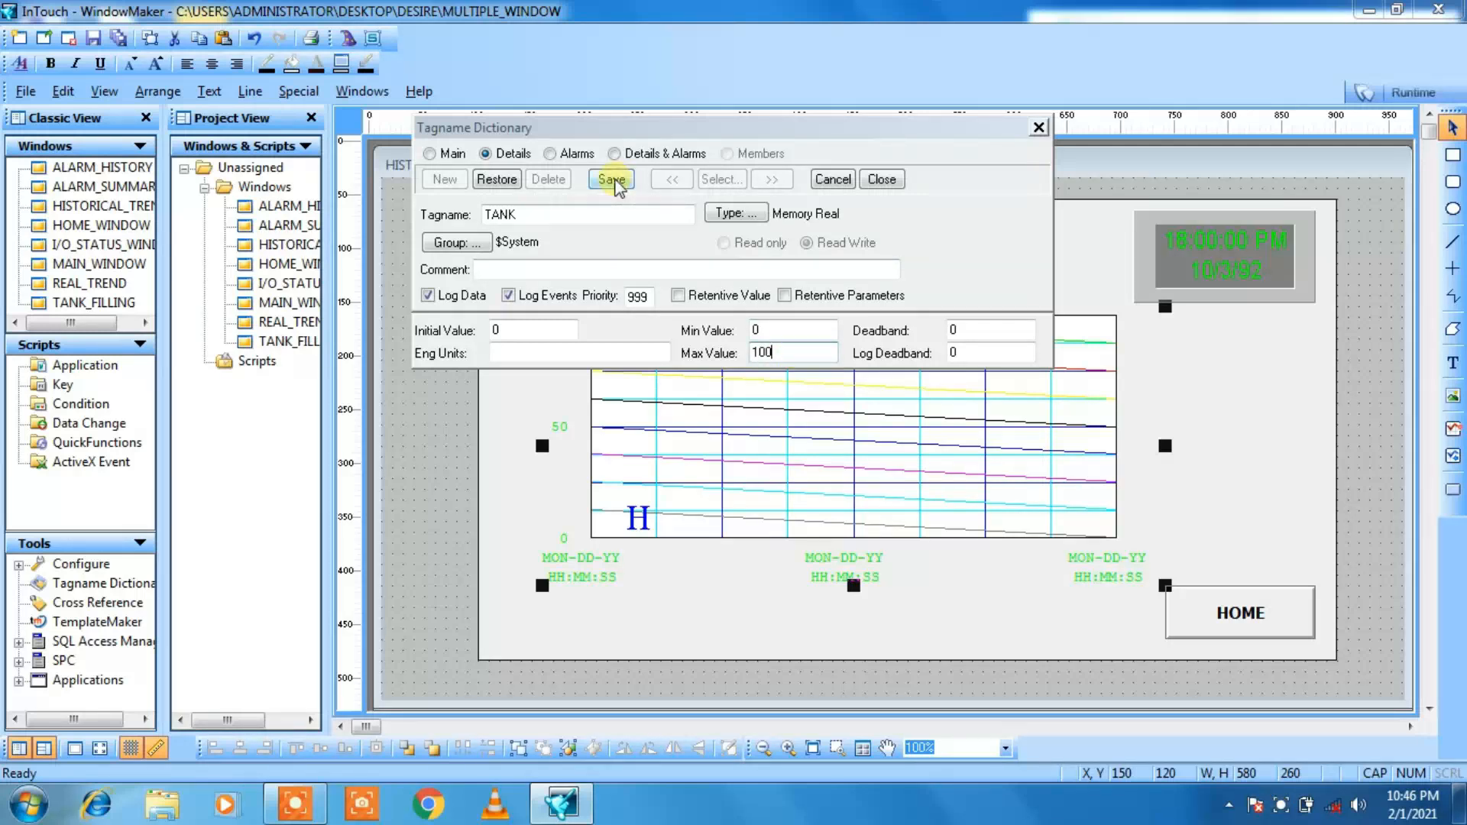
{"action": "left_click", "coordinate": [612, 180]}
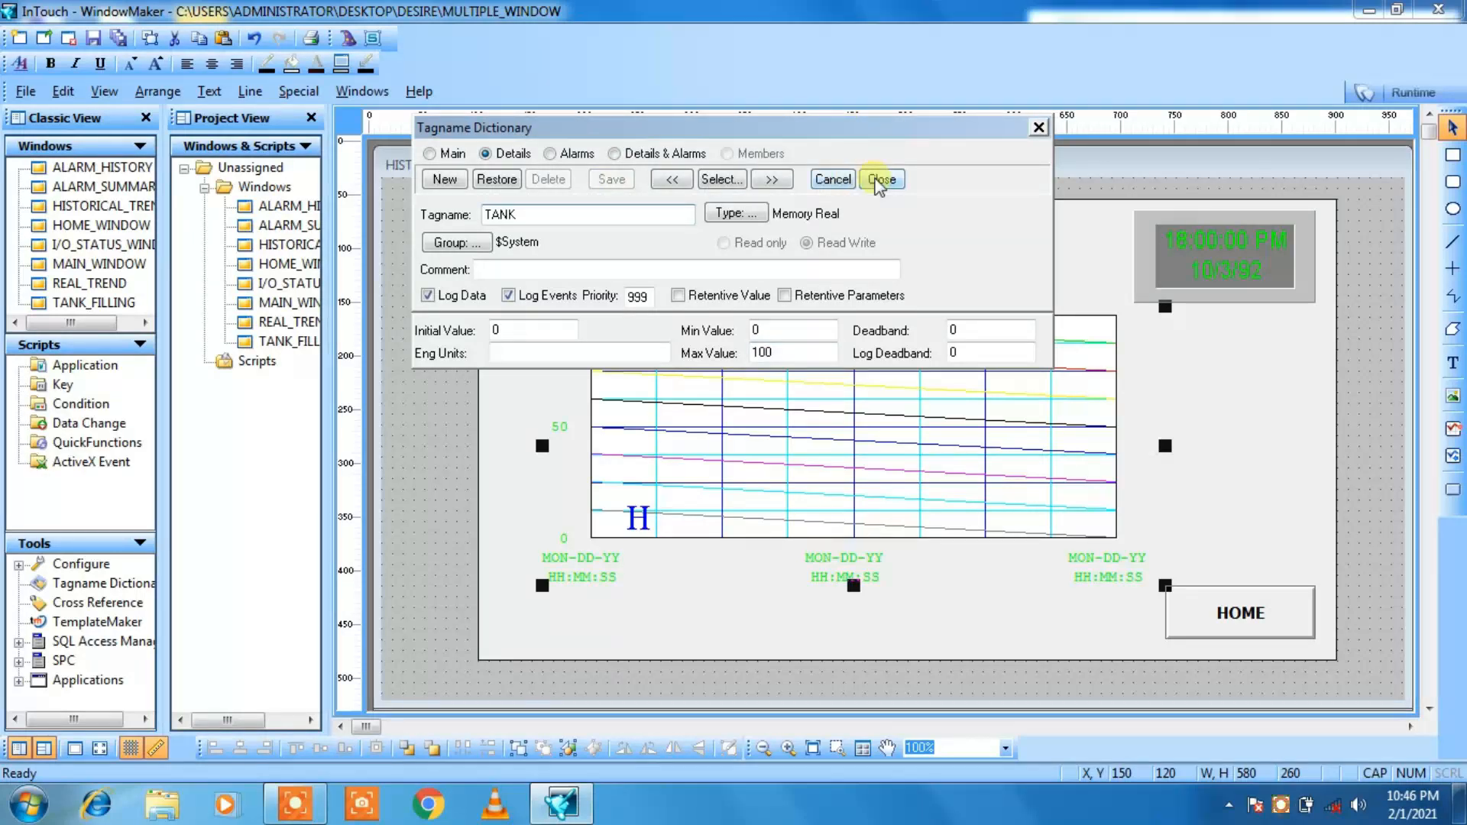
{"action": "left_click", "coordinate": [880, 180]}
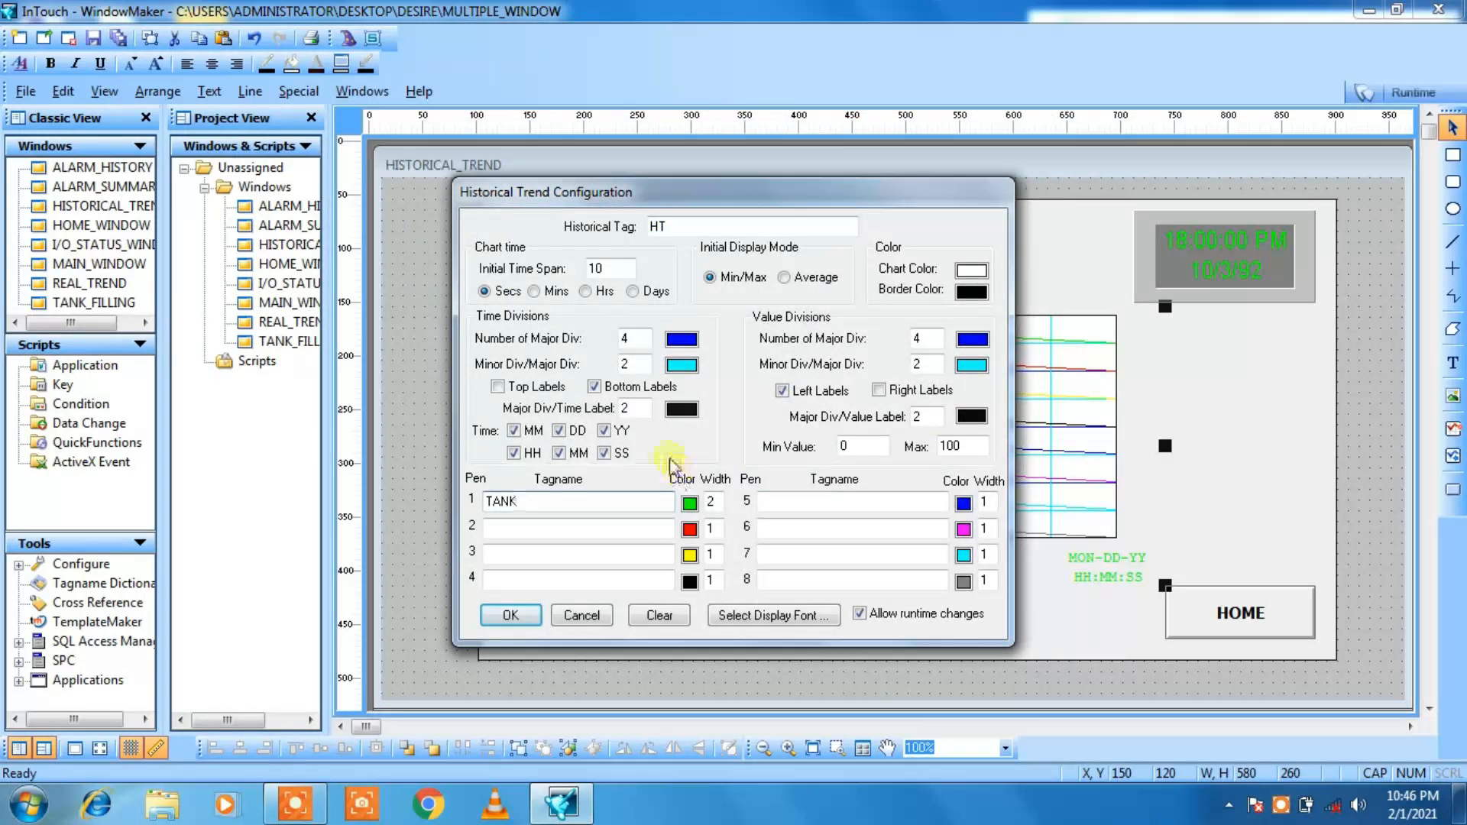
{"action": "left_click", "coordinate": [508, 614]}
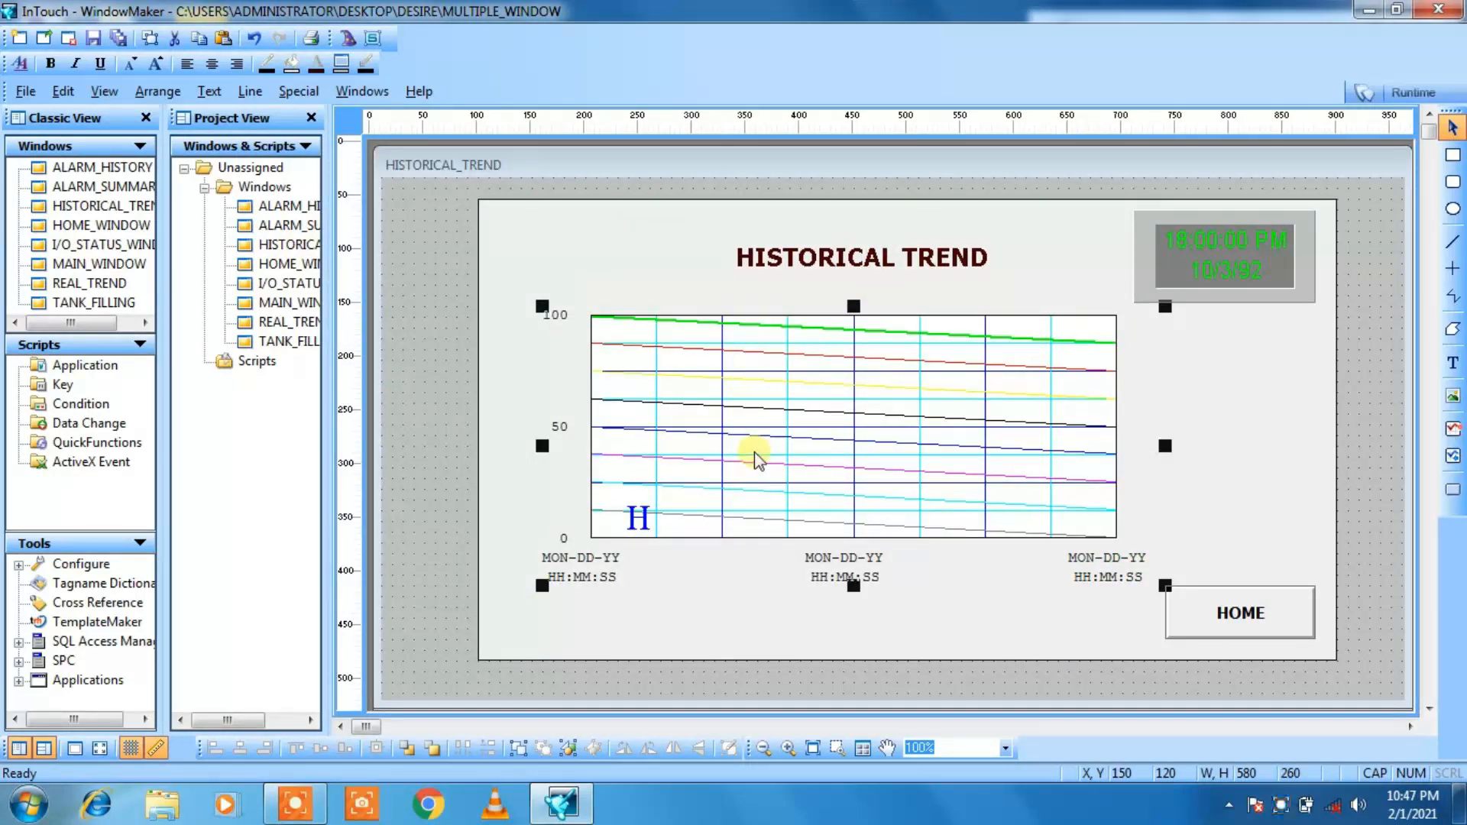
Step: Enable historical logging for the application and keep the log files for 1 day
{"action": "left_click", "coordinate": [290, 99]}
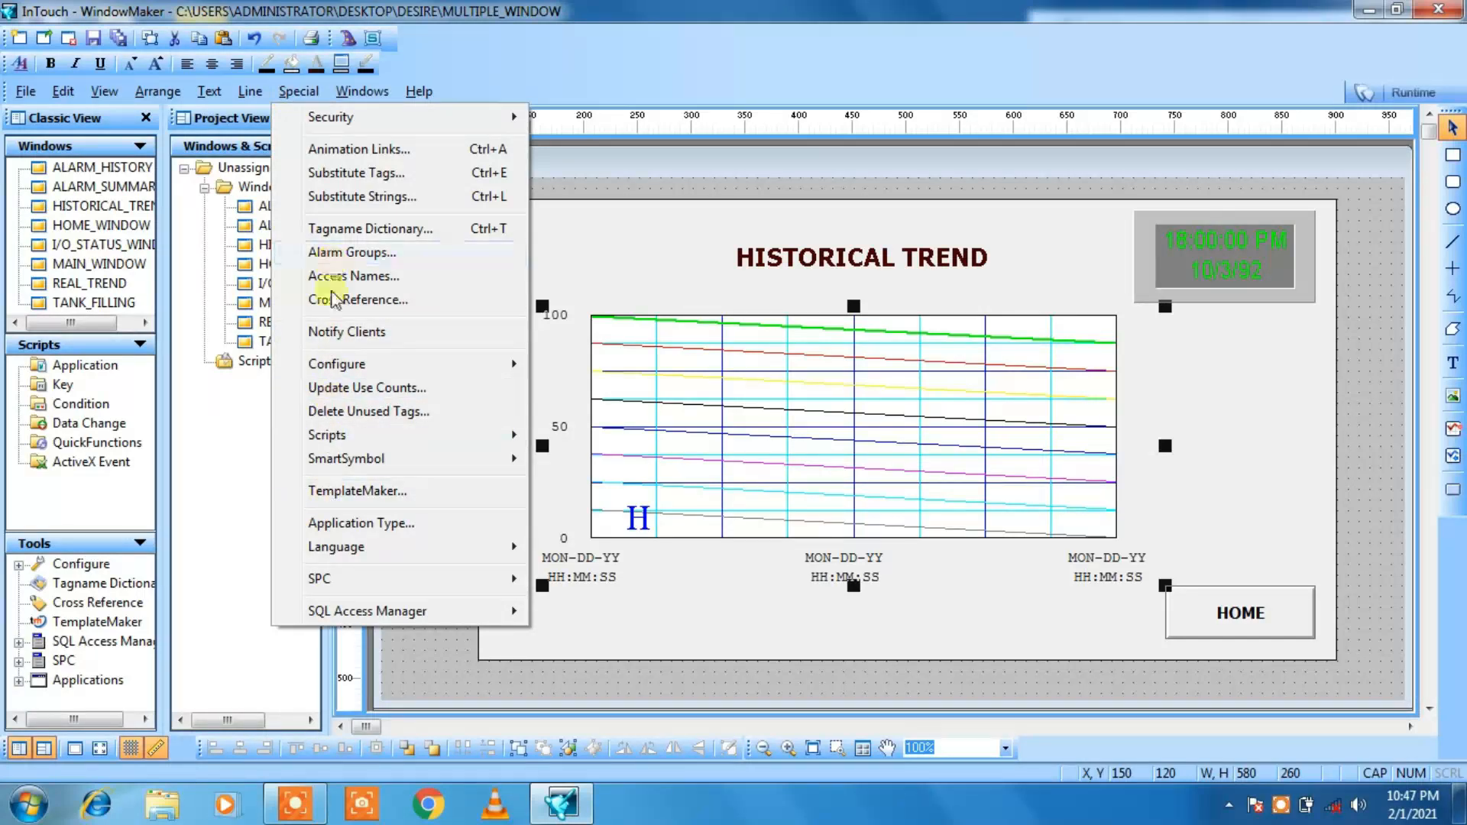
{"action": "mouse_move", "coordinate": [368, 367]}
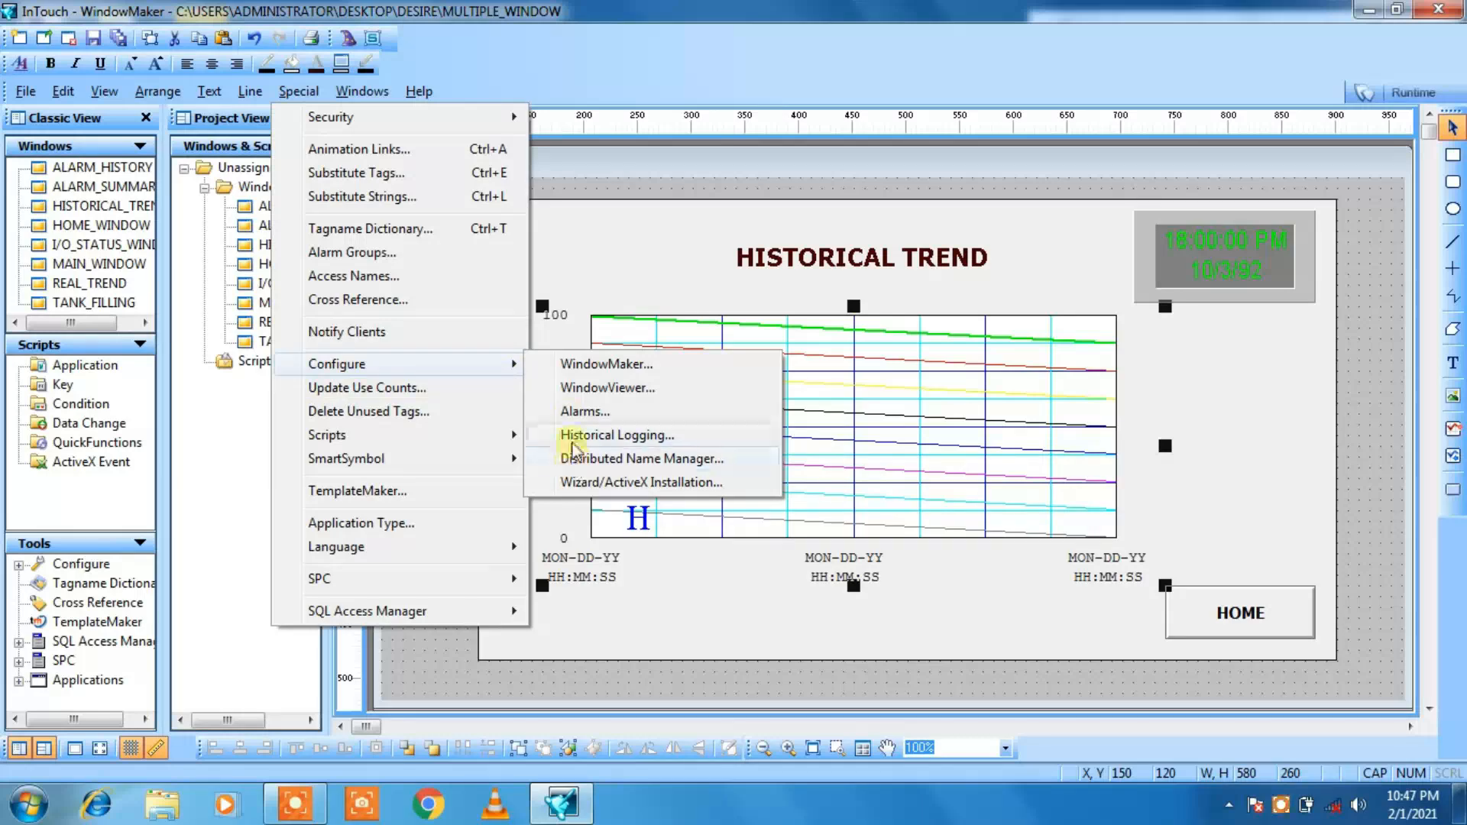
{"action": "left_click", "coordinate": [572, 438]}
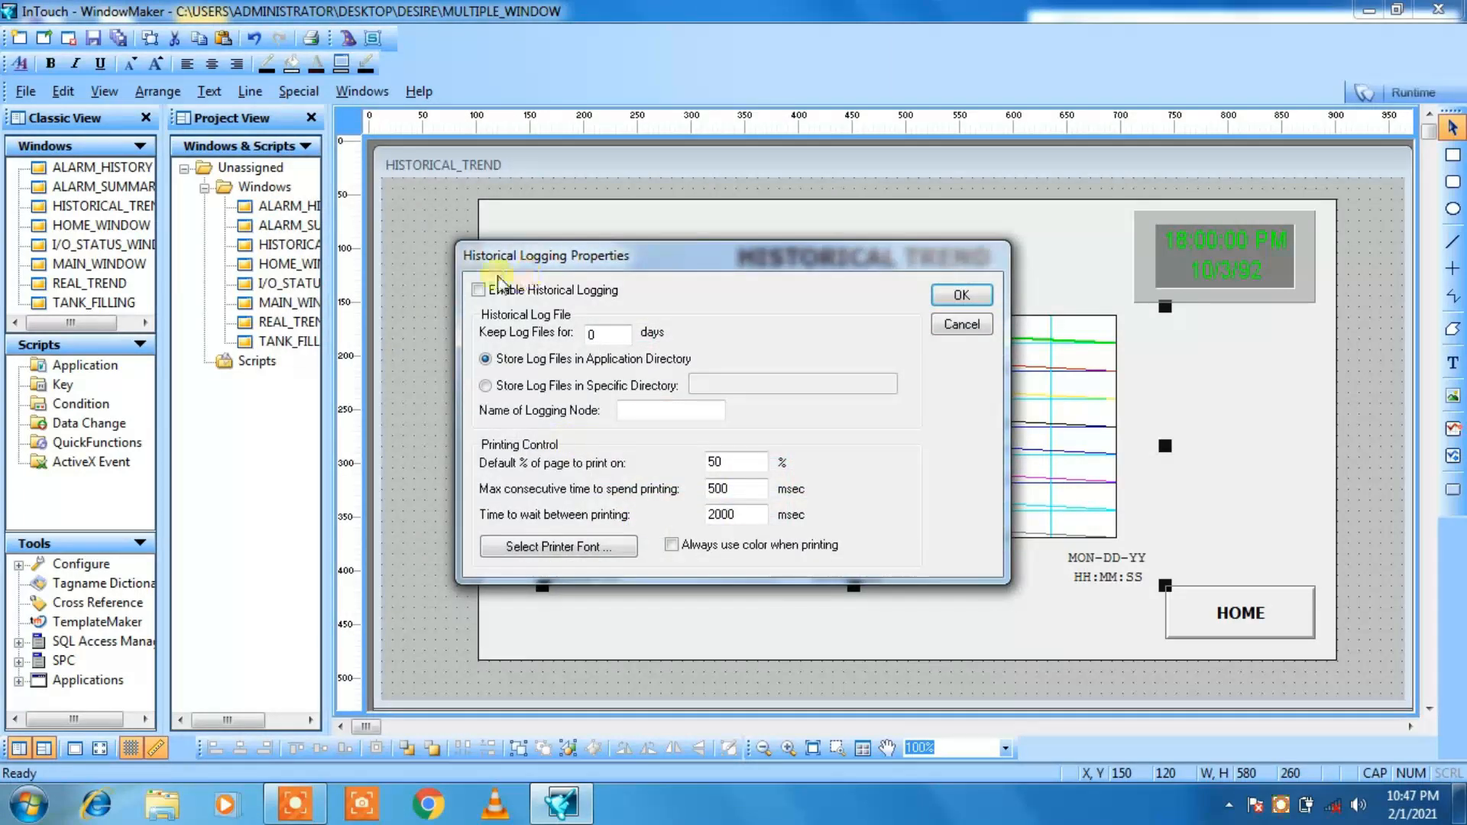
{"action": "left_click", "coordinate": [479, 290]}
{"action": "left_click", "coordinate": [597, 332]}
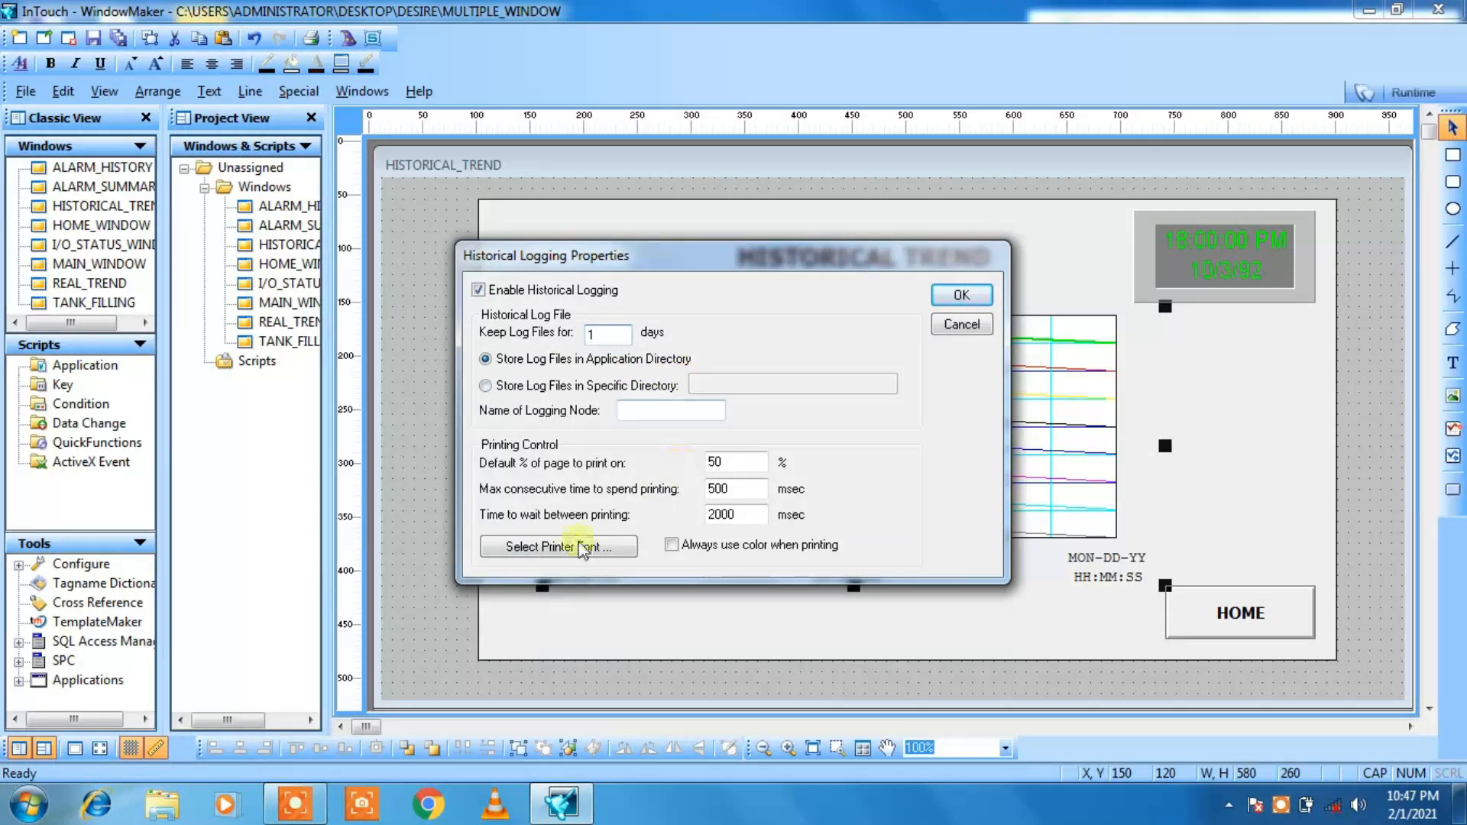
{"action": "left_click", "coordinate": [964, 297]}
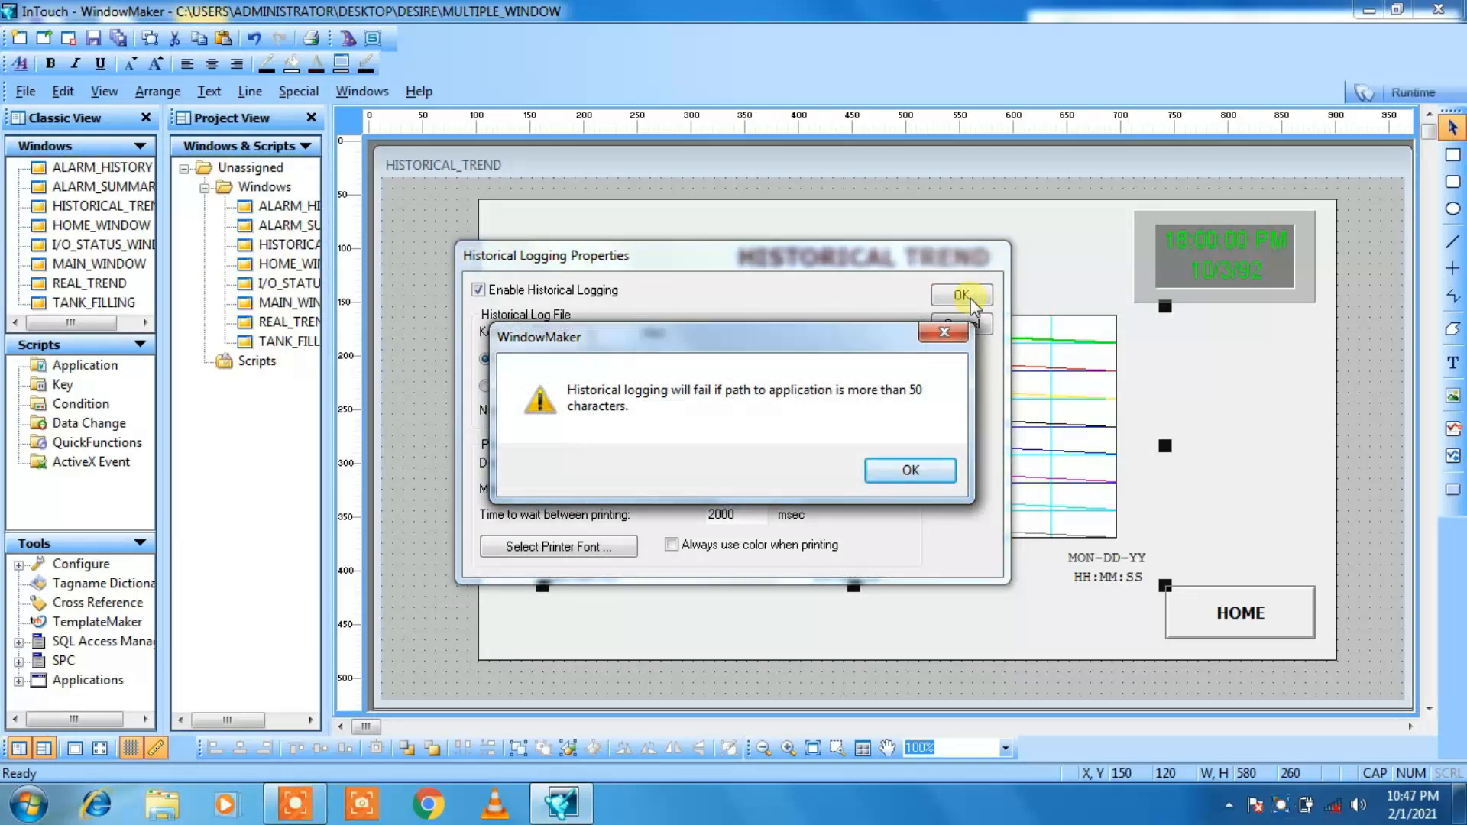
{"action": "left_click", "coordinate": [887, 460]}
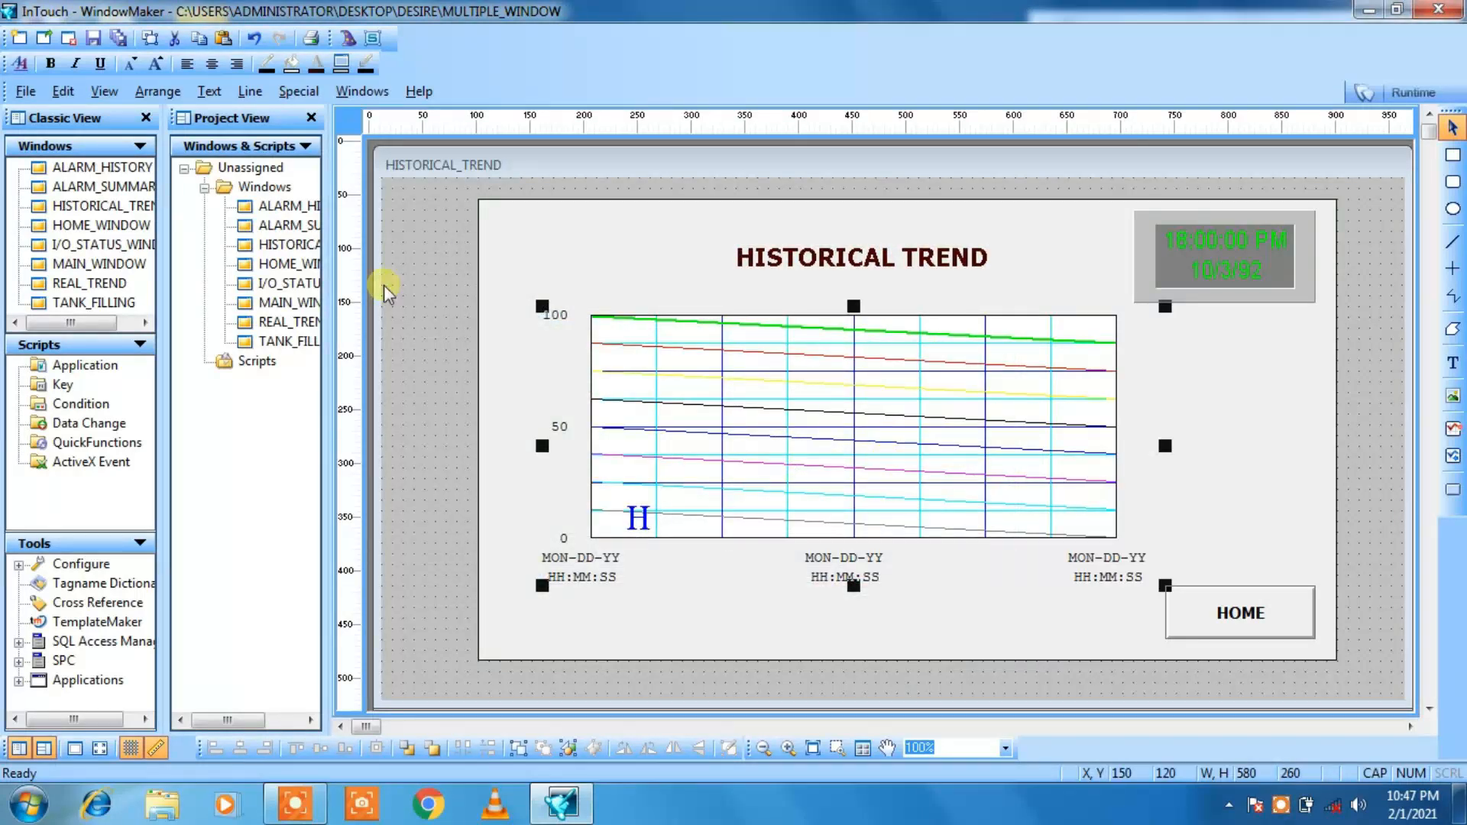
Step: Open the ALARM_SUMMARY window and enlarge it to cover the whole visible drawing area
{"action": "left_click", "coordinate": [405, 289]}
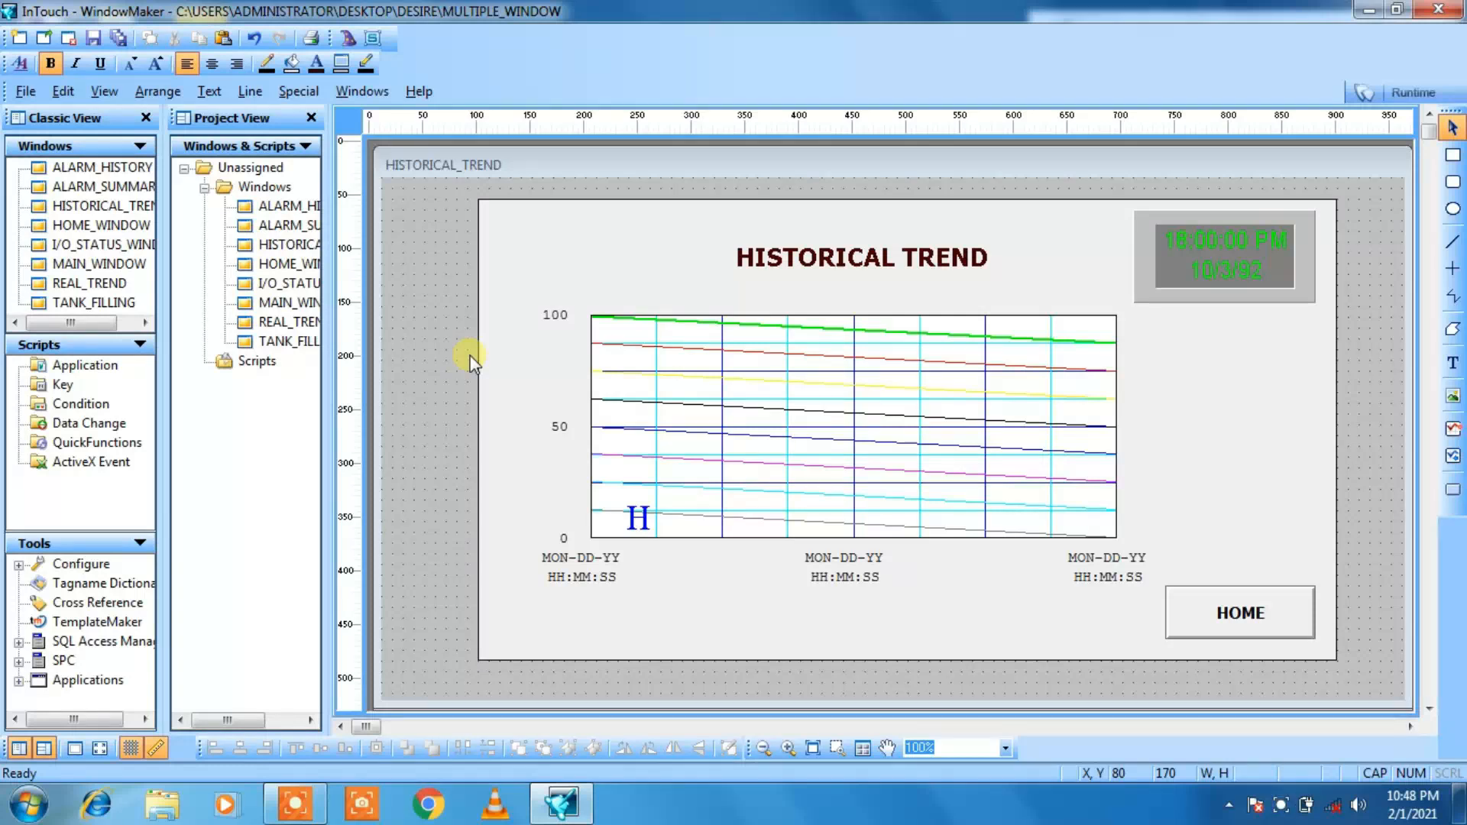
{"action": "double_click", "coordinate": [257, 230]}
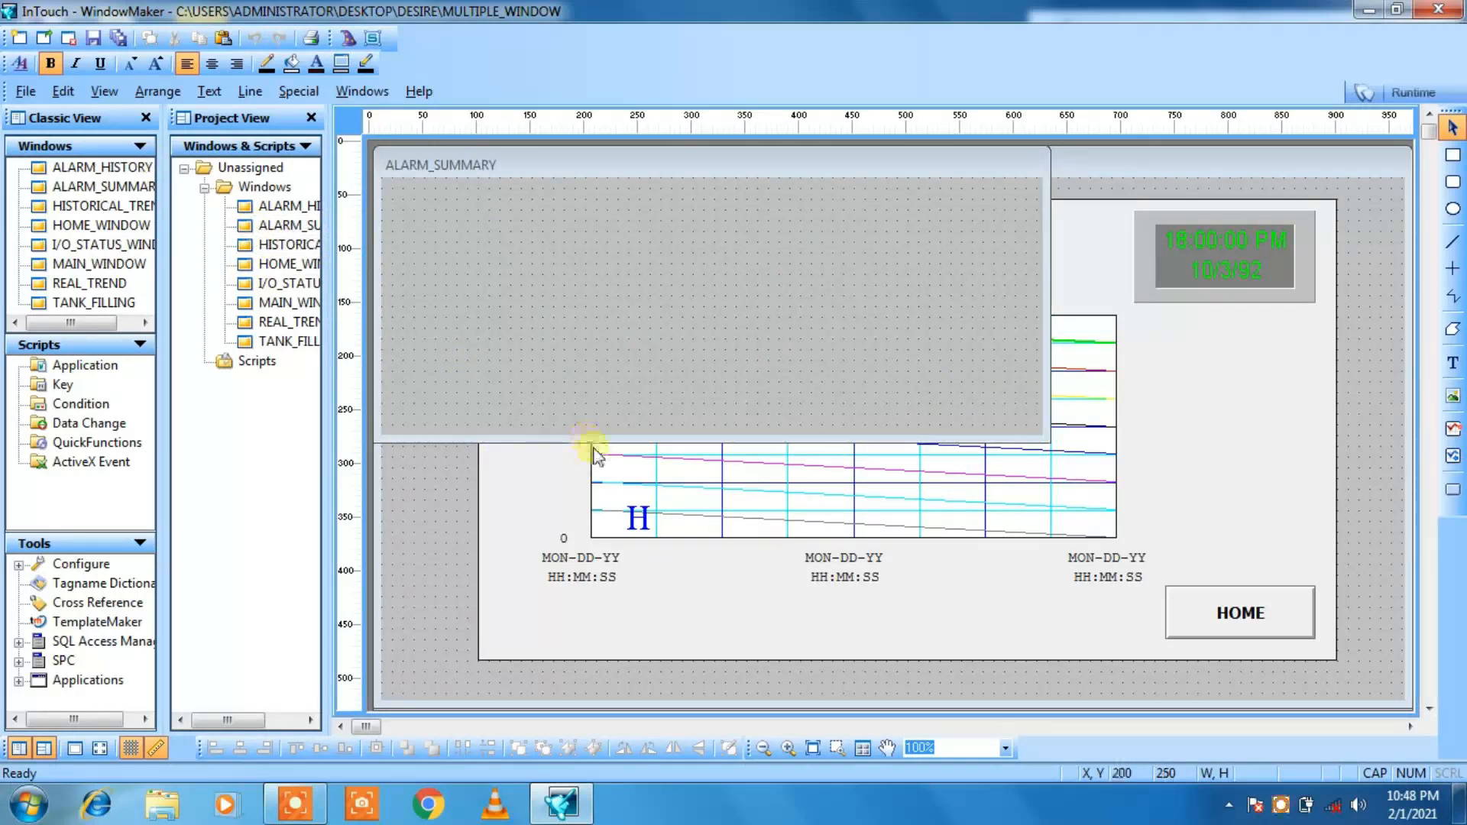
{"action": "left_click_drag", "start_coordinate": [592, 443], "coordinate": [607, 718]}
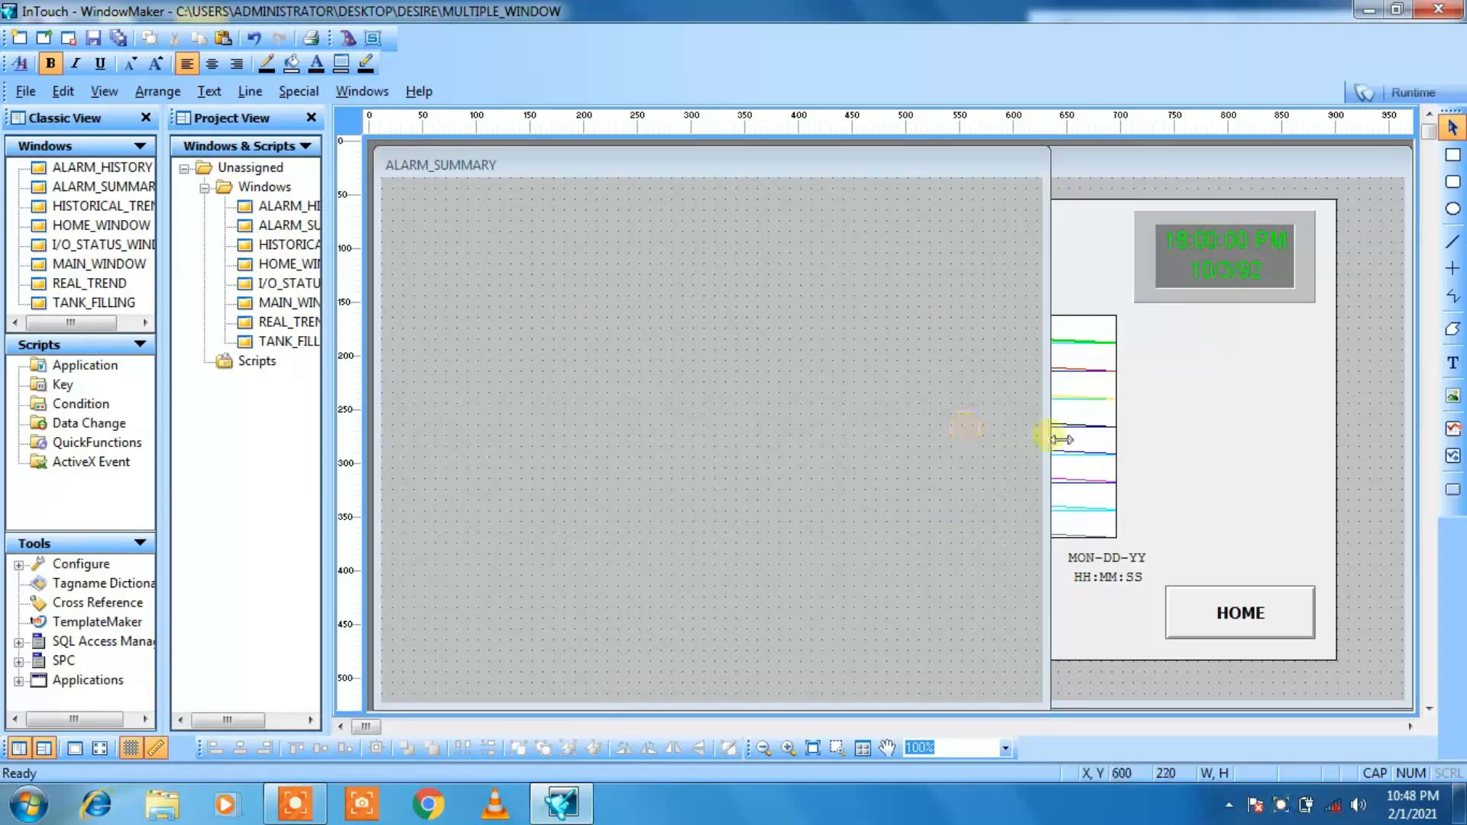
{"action": "left_click_drag", "start_coordinate": [1058, 434], "coordinate": [1423, 392]}
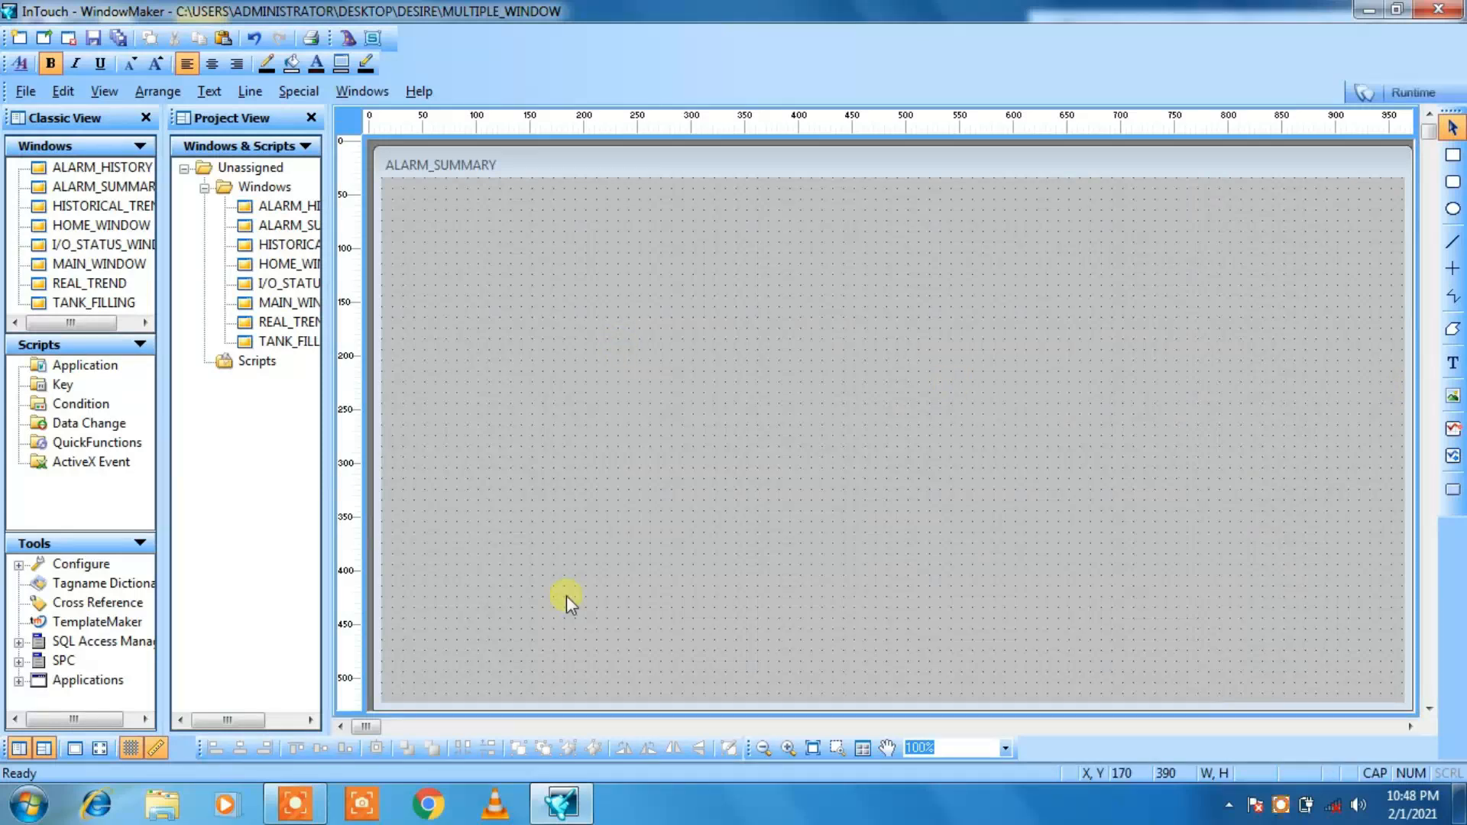
Step: Copy the large light background rectangle from HOME_WINDOW
{"action": "double_click", "coordinate": [296, 272]}
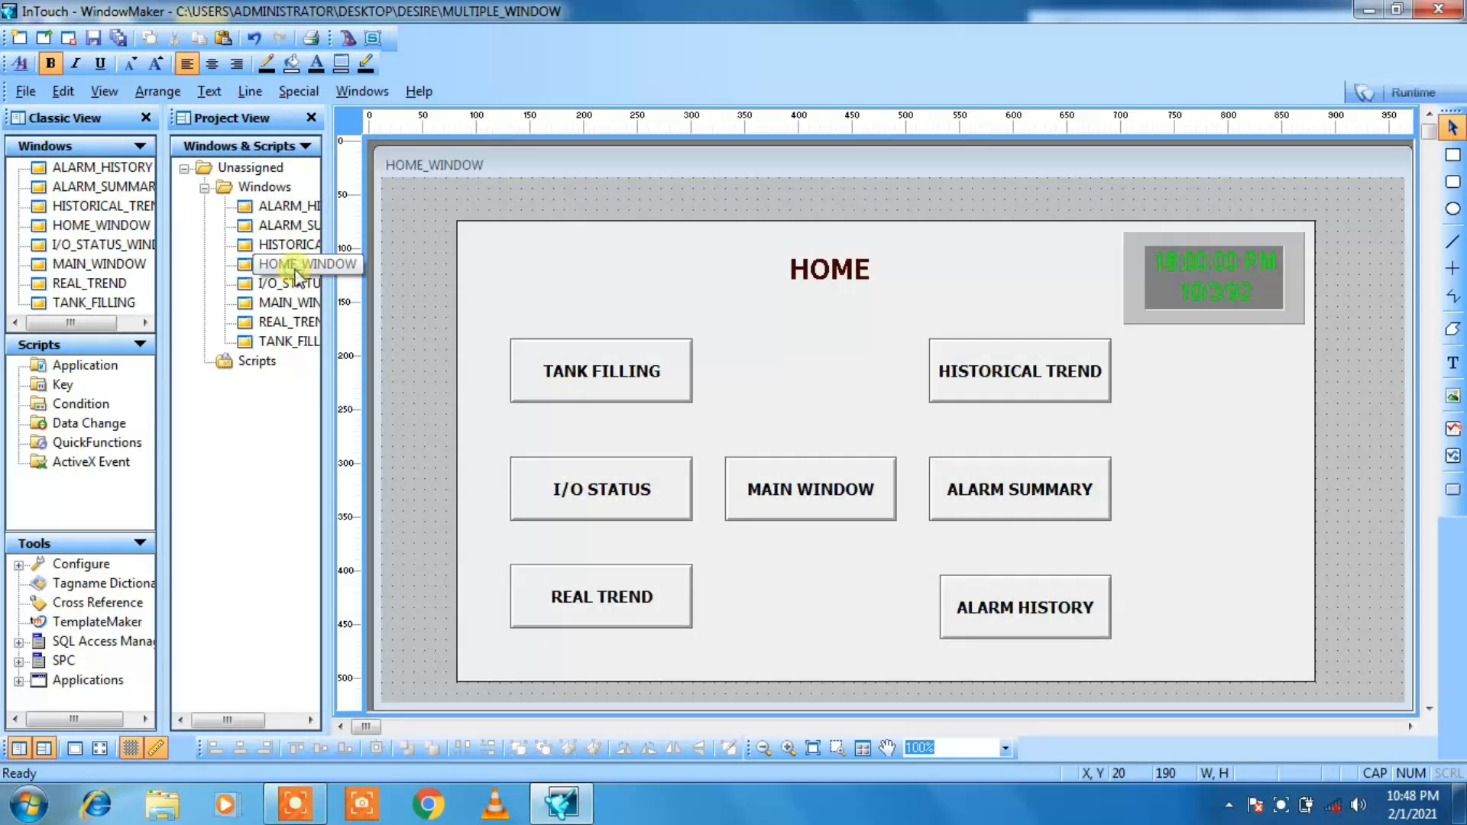
{"action": "left_click", "coordinate": [644, 239]}
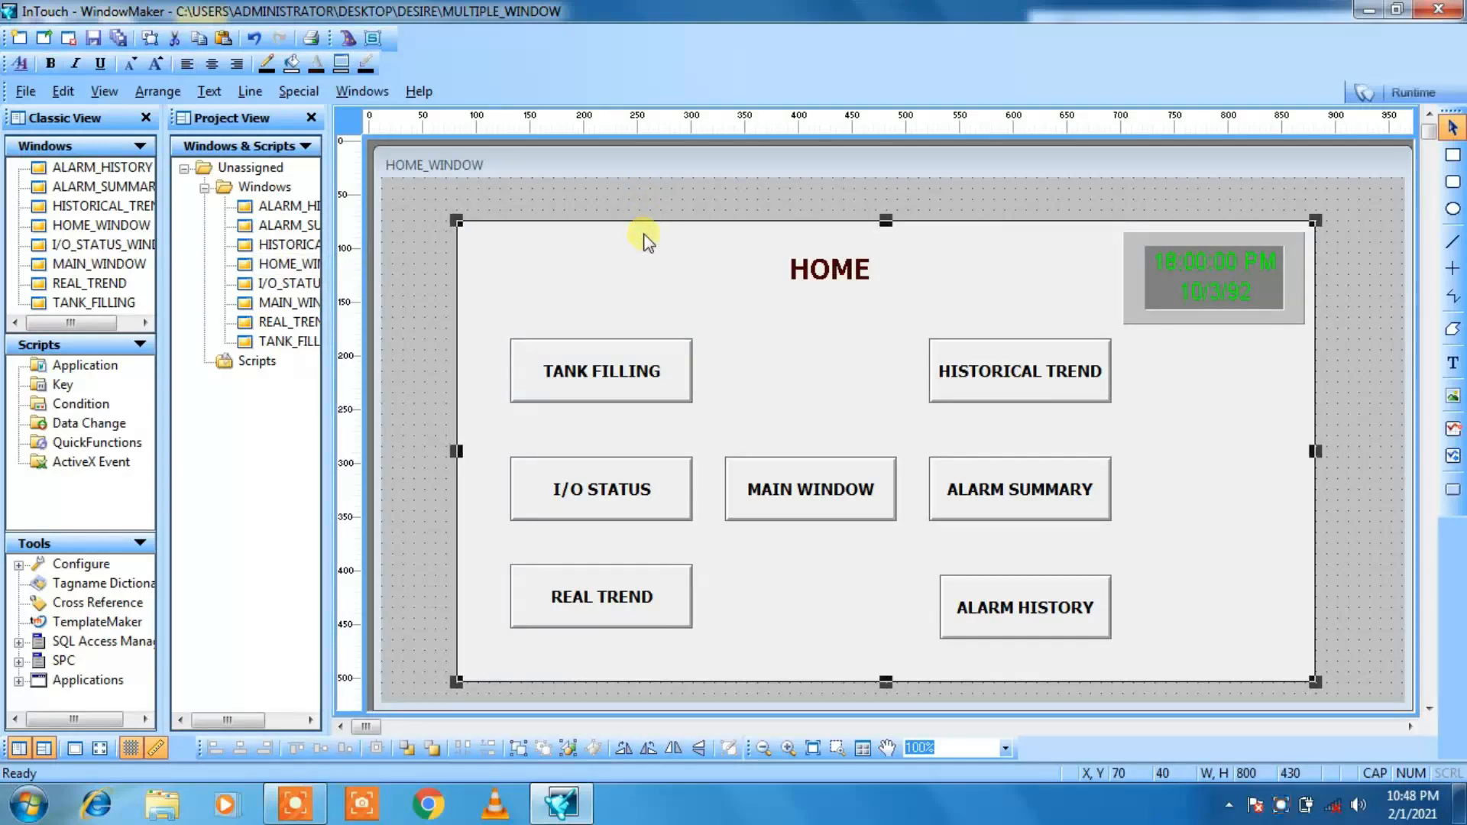
{"action": "right_click", "coordinate": [644, 238]}
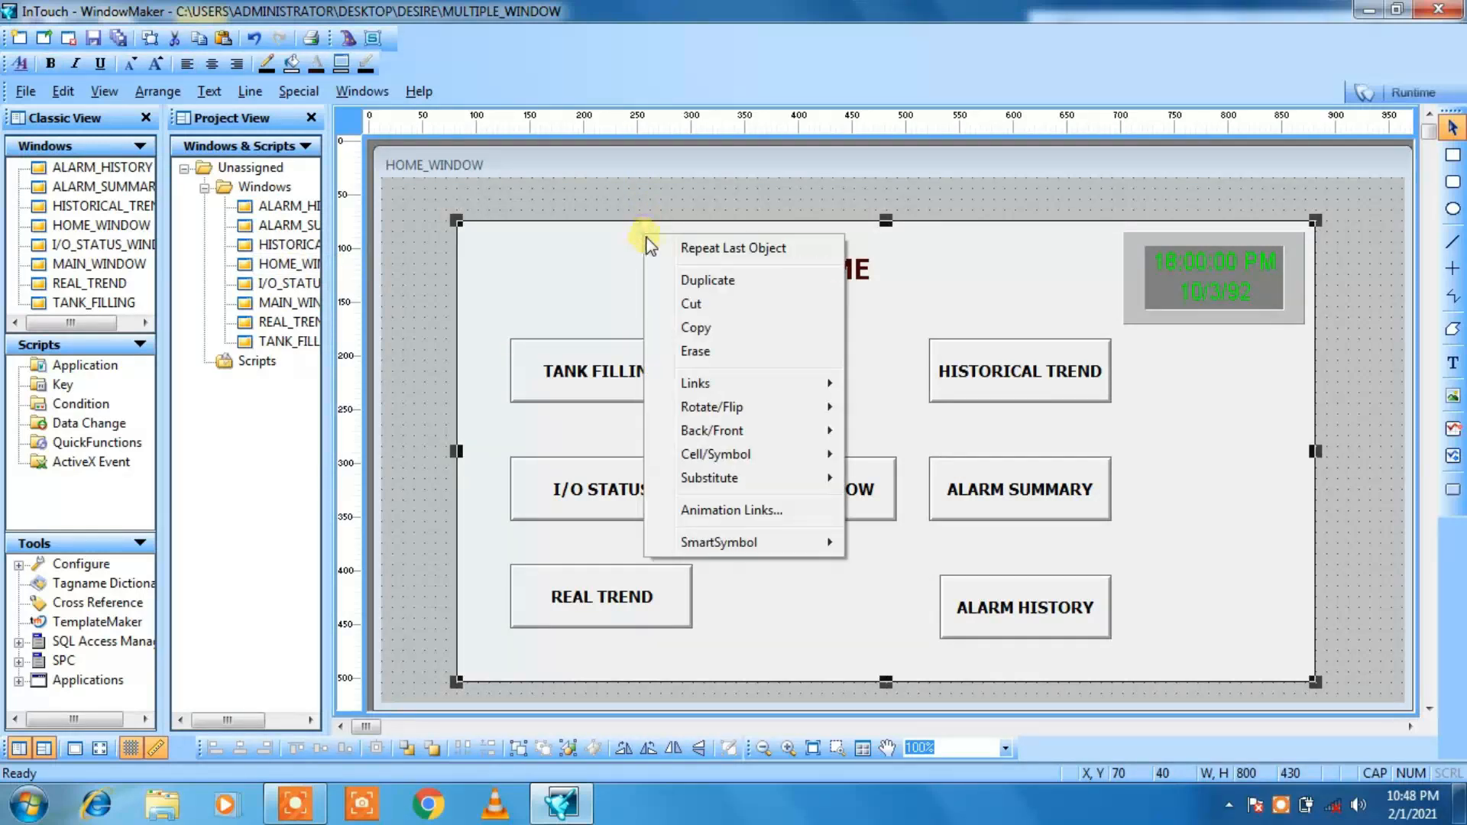
{"action": "left_click", "coordinate": [664, 327]}
Step: Paste the background rectangle into the ALARM_SUMMARY window and position it at about X 80, Y 30
{"action": "double_click", "coordinate": [279, 224]}
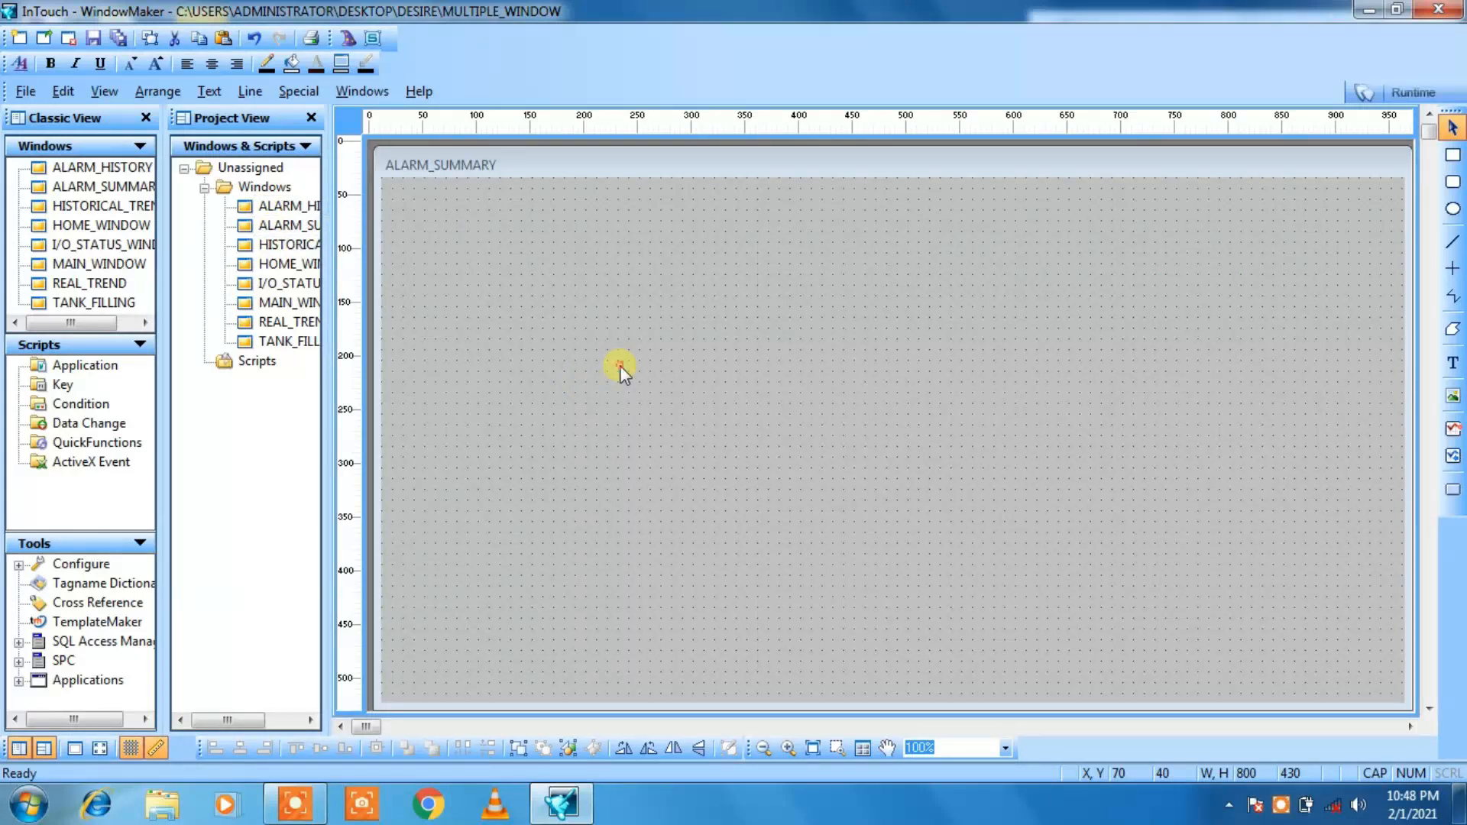
{"action": "right_click", "coordinate": [620, 366]}
{"action": "left_click", "coordinate": [671, 436]}
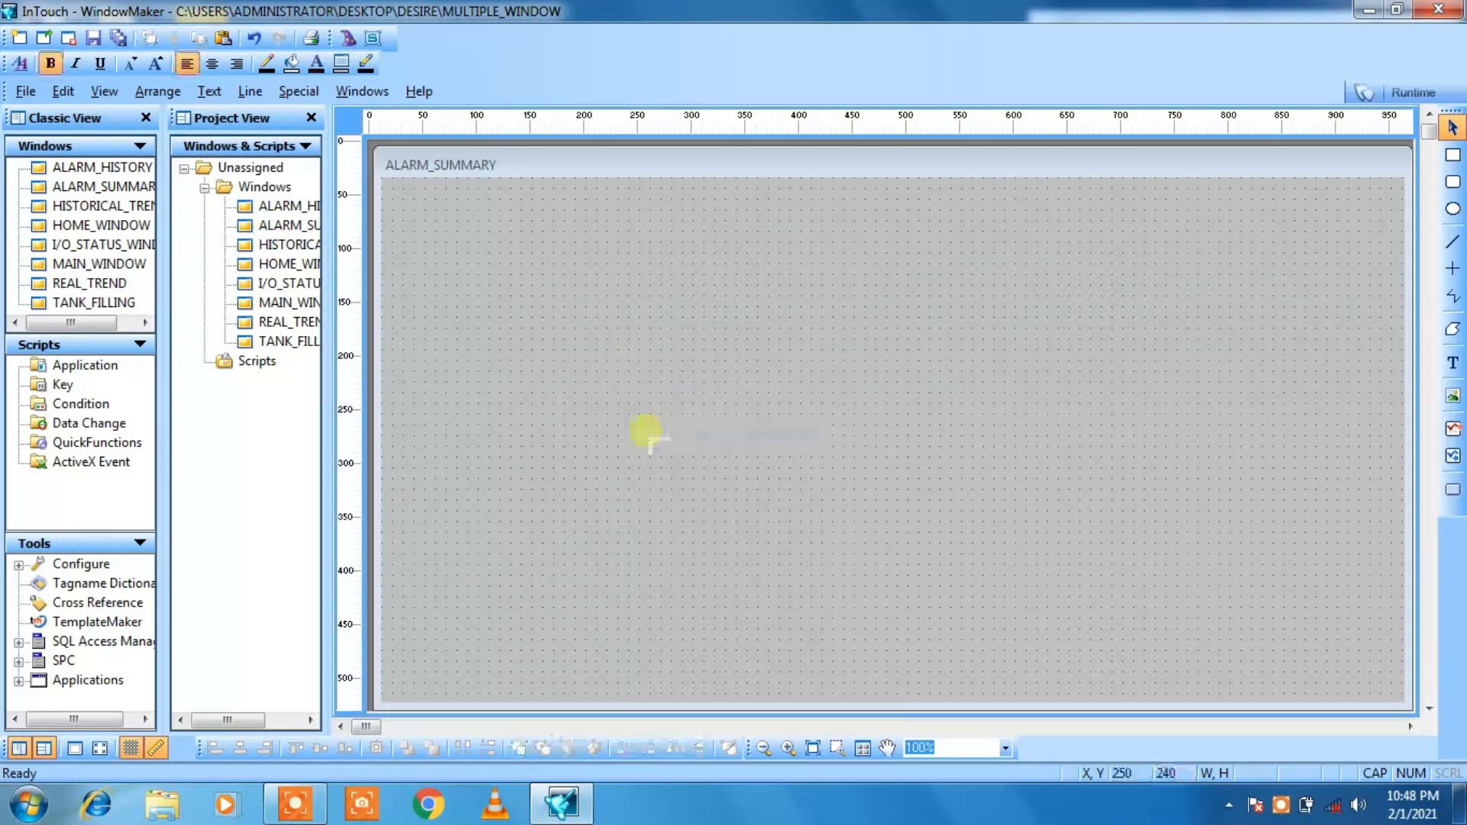
{"action": "left_click", "coordinate": [523, 207]}
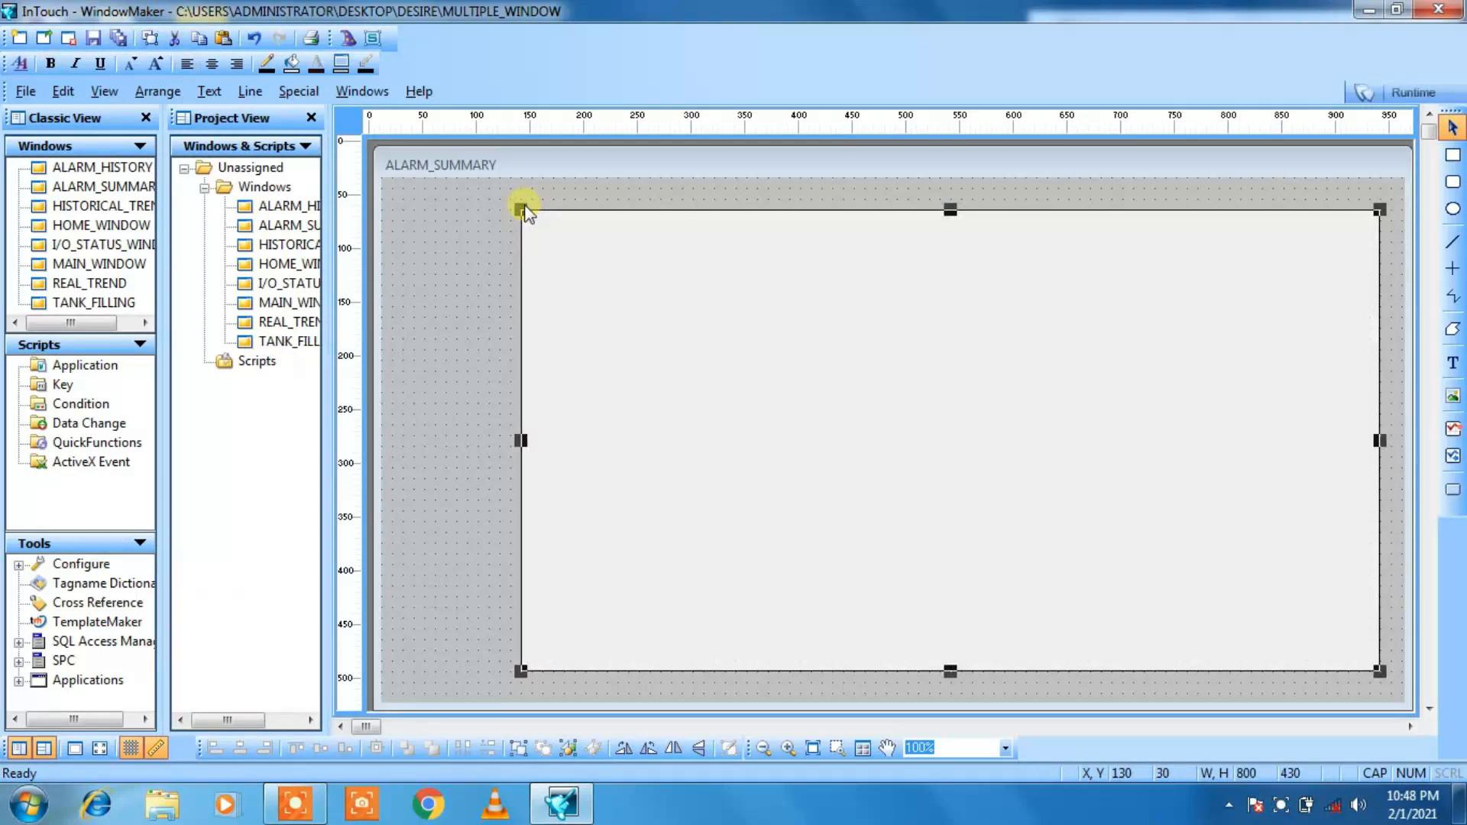
{"action": "key", "text": "Left"}
{"action": "key", "text": "Left"}
{"action": "key", "text": "Left"}
{"action": "key", "text": "Left"}
{"action": "key", "text": "Left"}
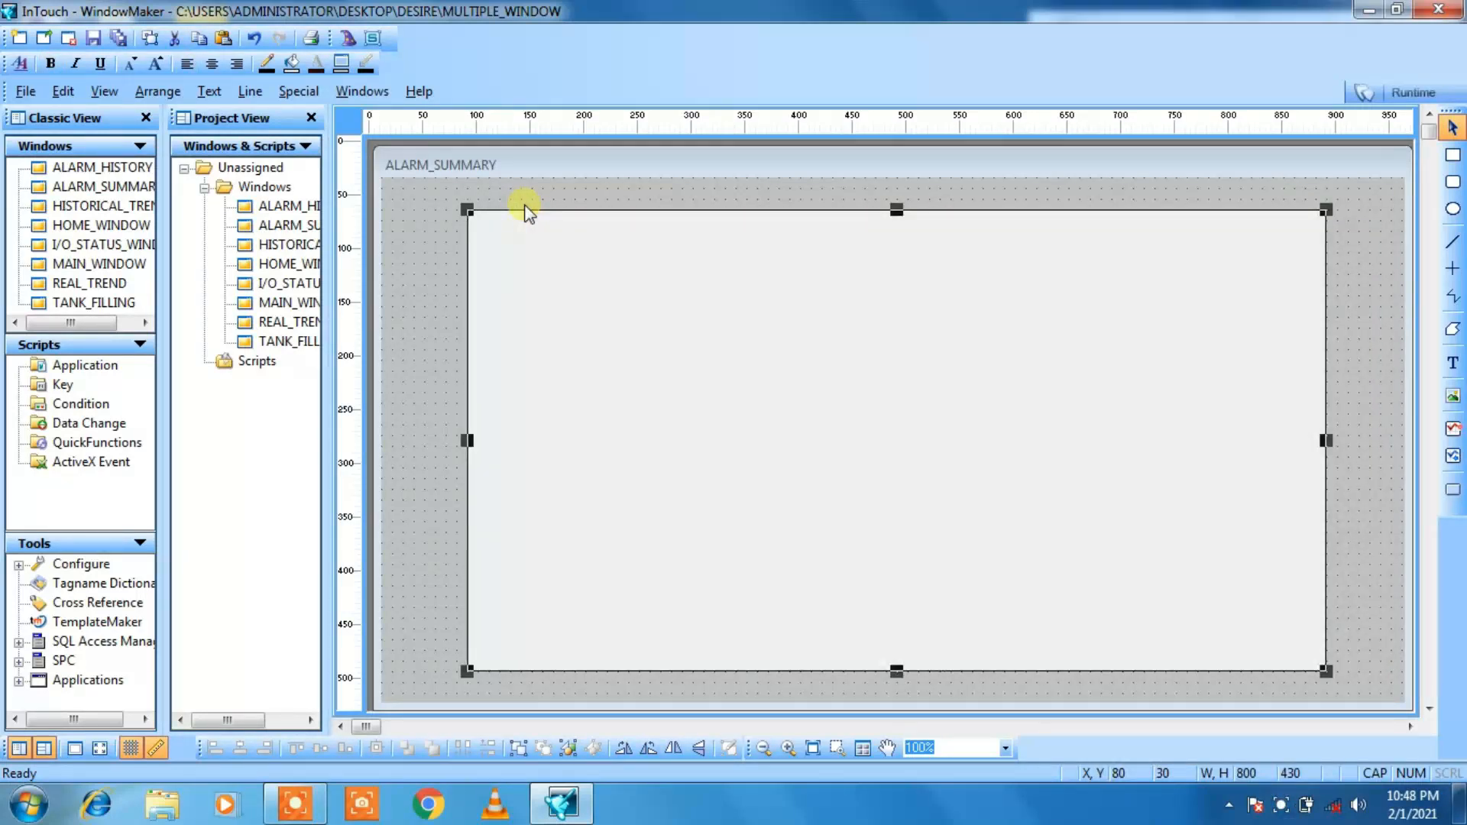
Step: Shift the ALARM_SUMMARY background rectangle to X 70, Y 30, and copy the date and time display from HOME_WINDOW
{"action": "key", "text": "Left"}
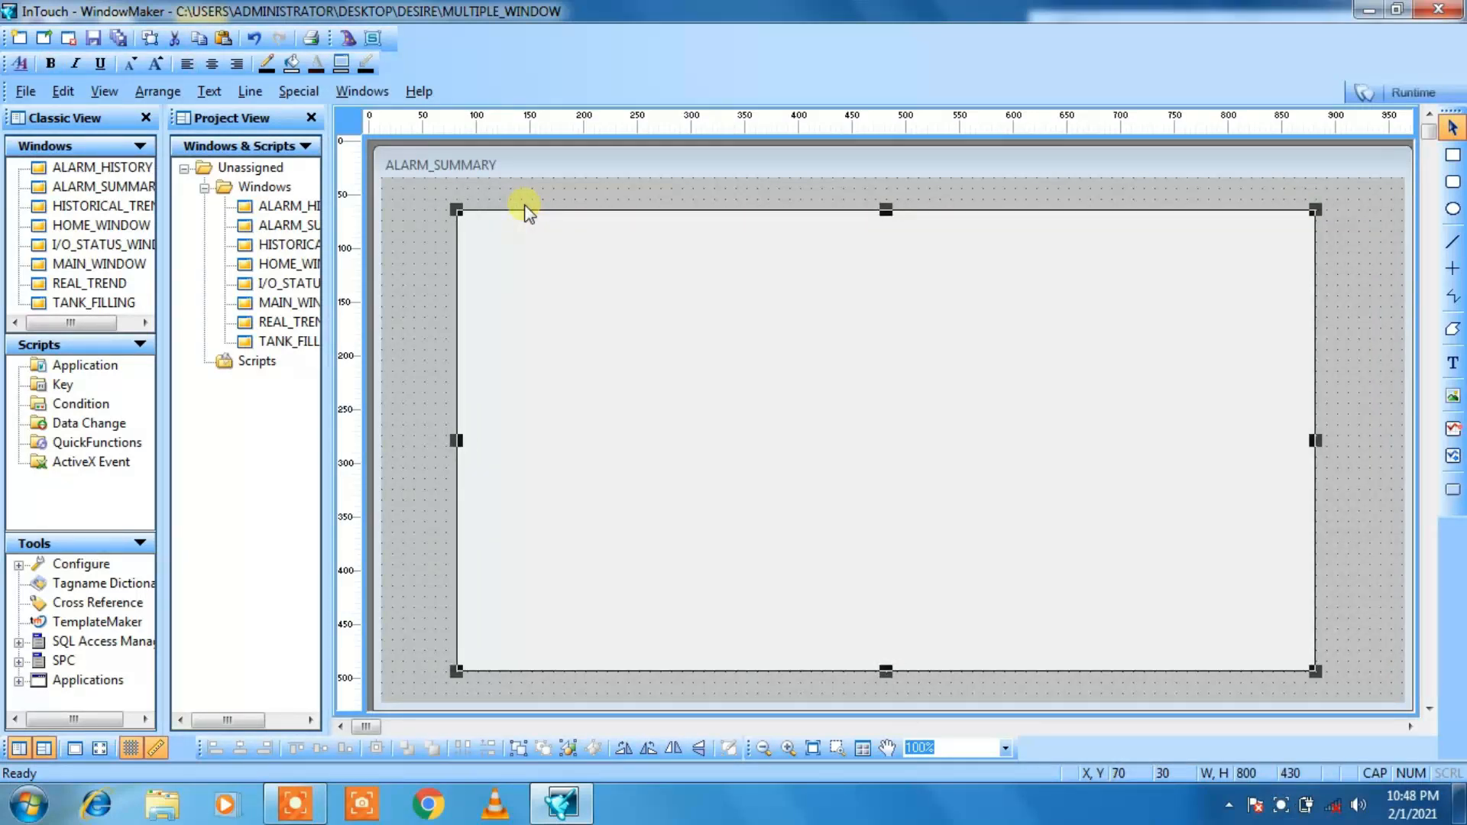
{"action": "double_click", "coordinate": [281, 264]}
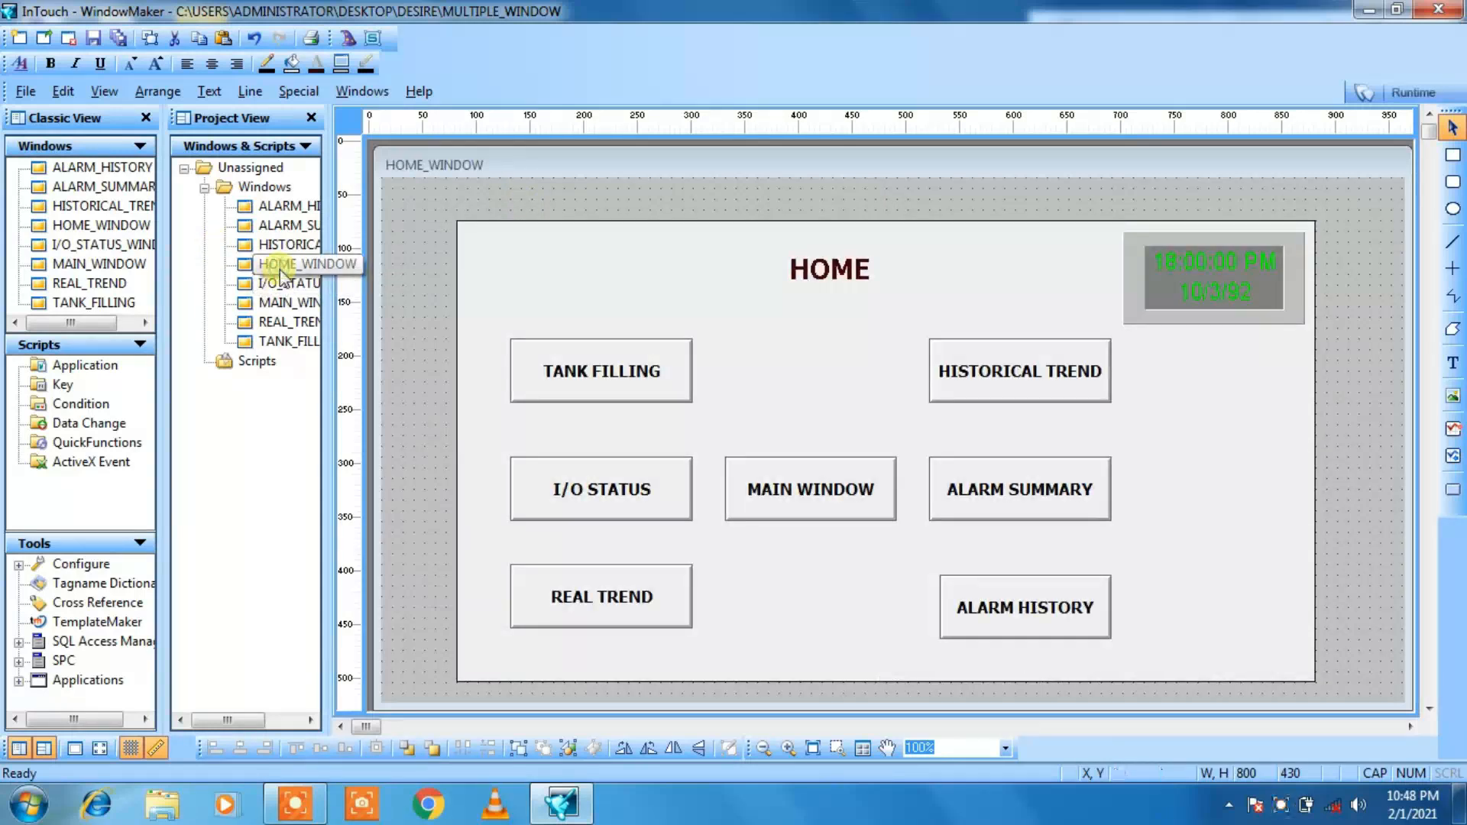
{"action": "left_click", "coordinate": [1211, 276]}
{"action": "right_click", "coordinate": [1210, 277]}
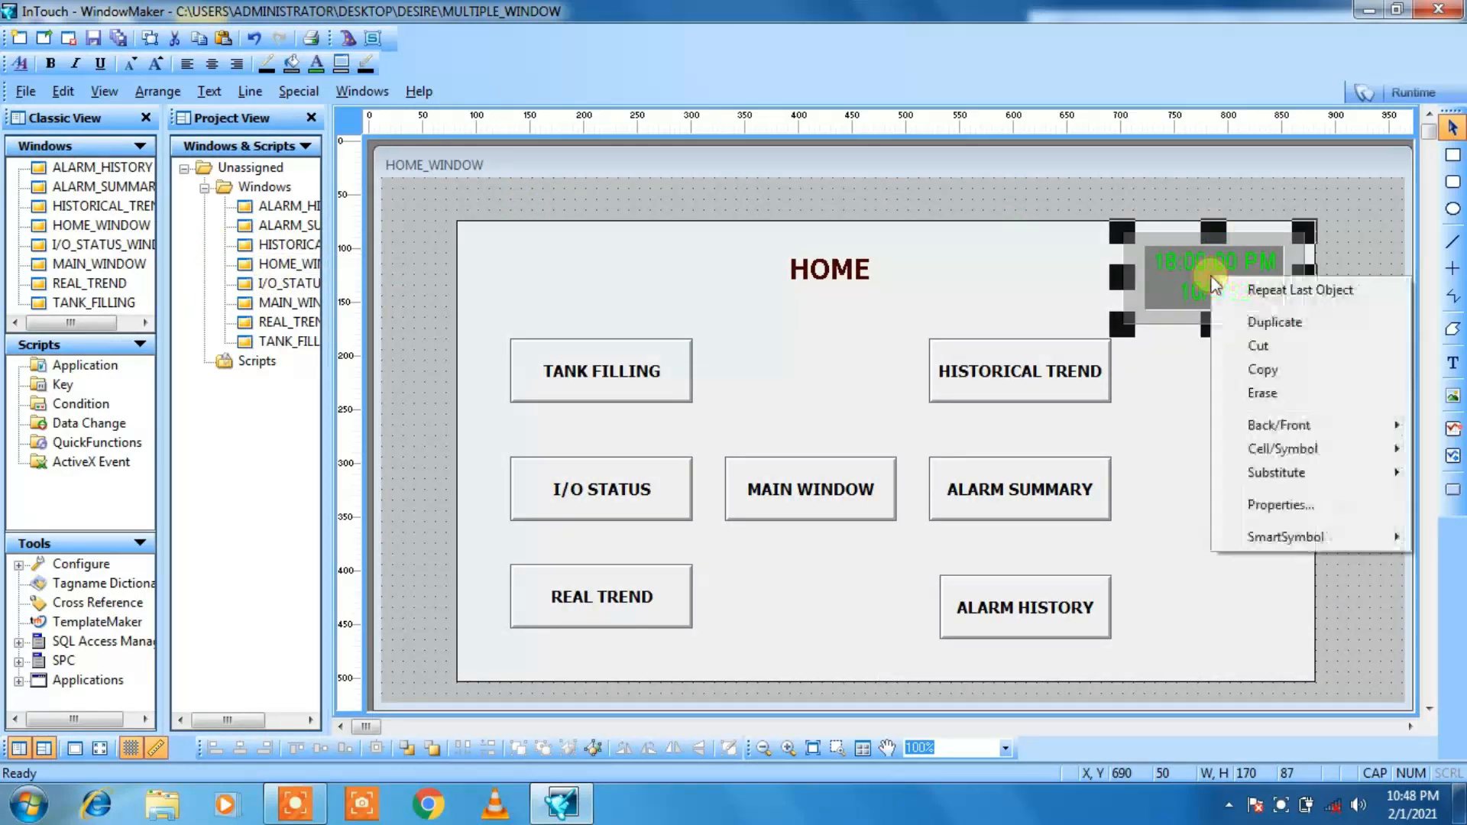
{"action": "left_click", "coordinate": [1253, 370]}
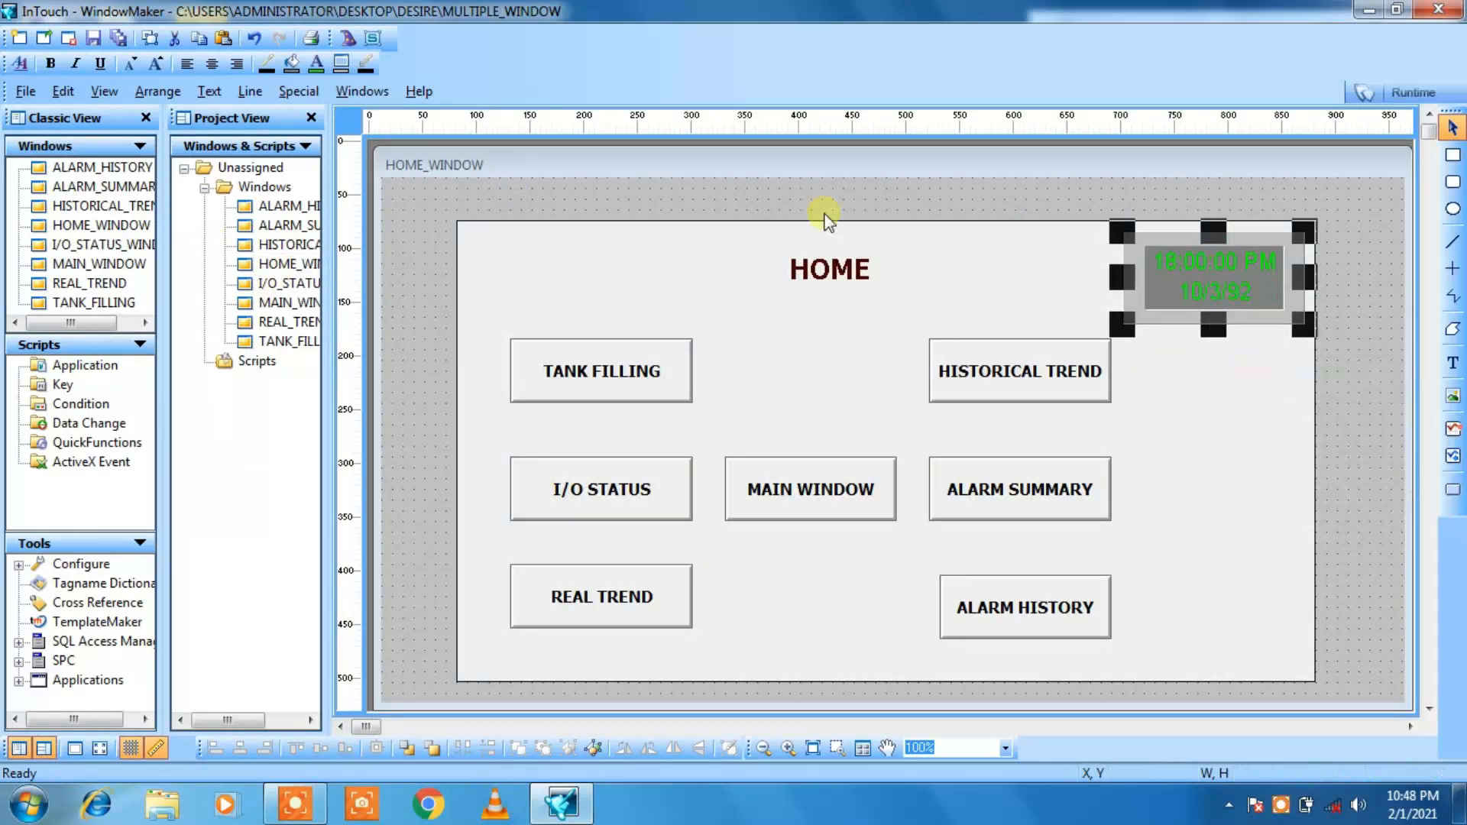
Step: Paste the date and time display into the ALARM_SUMMARY window and position it at about X 680, Y 50
{"action": "double_click", "coordinate": [272, 232]}
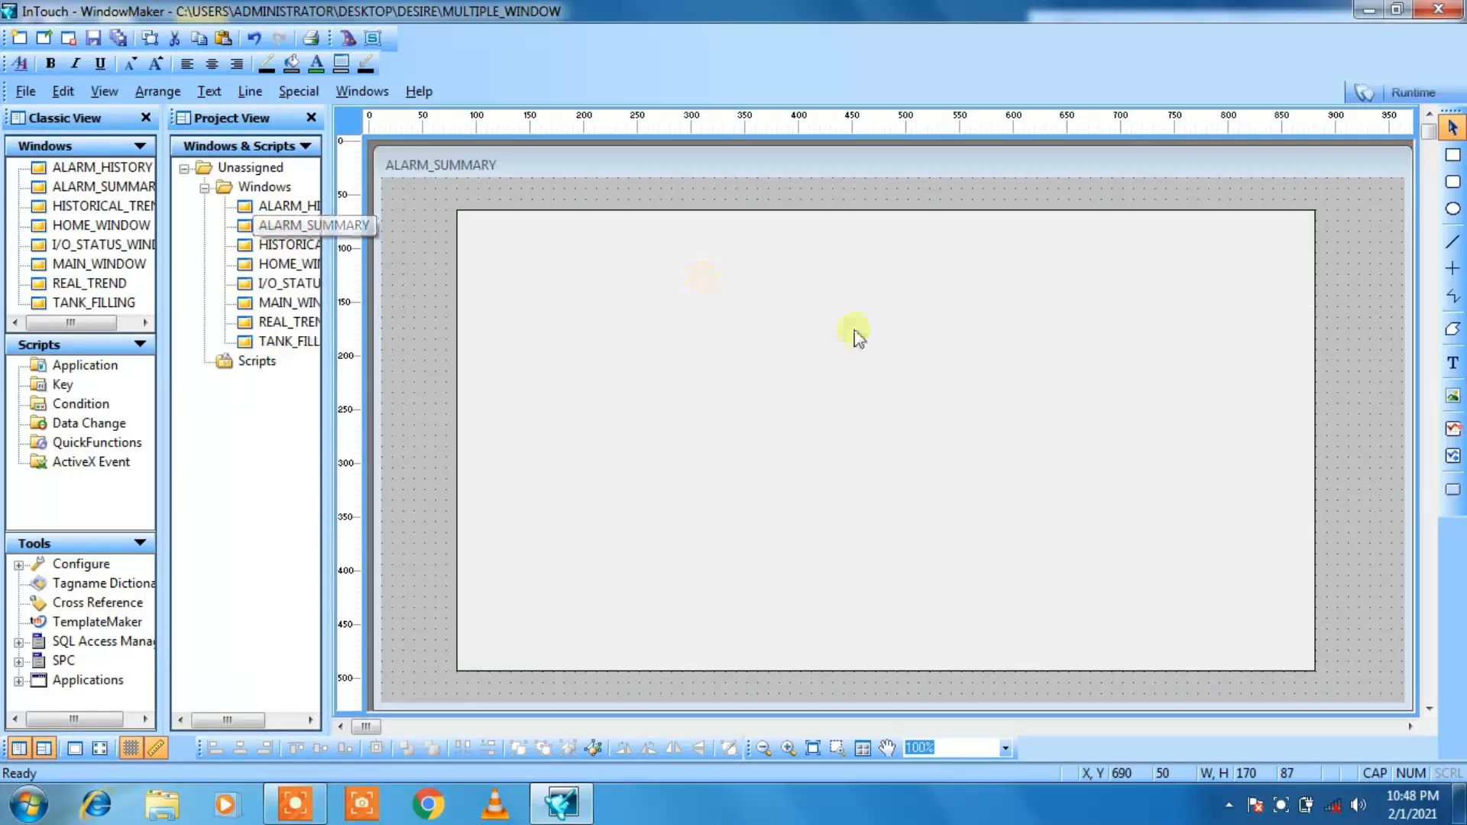
{"action": "right_click", "coordinate": [1180, 191]}
{"action": "left_click", "coordinate": [1221, 268]}
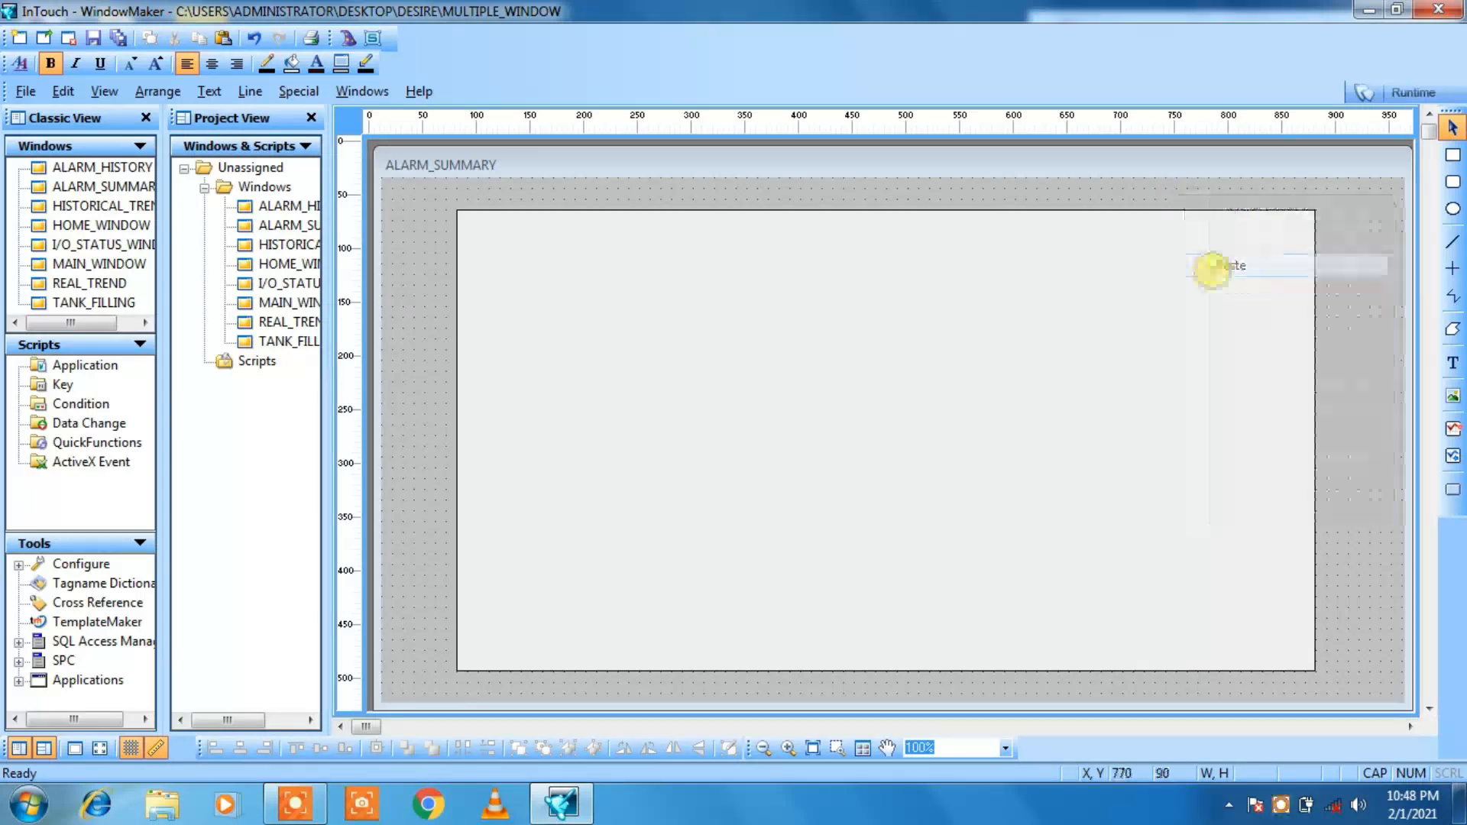
{"action": "left_click", "coordinate": [1169, 189]}
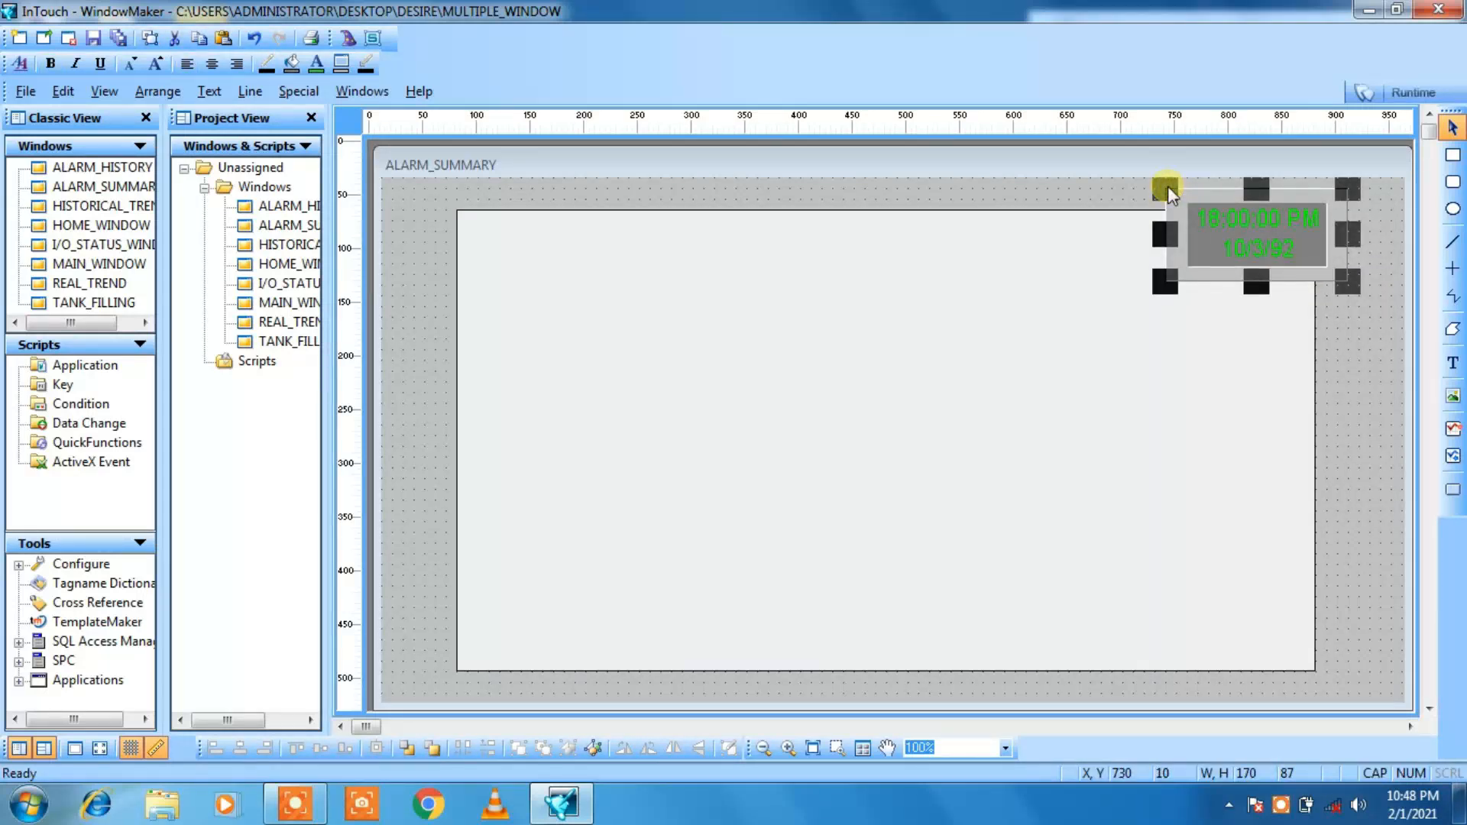
{"action": "key", "text": "Down"}
{"action": "key", "text": "Down"}
{"action": "key", "text": "Down"}
{"action": "key", "text": "Down"}
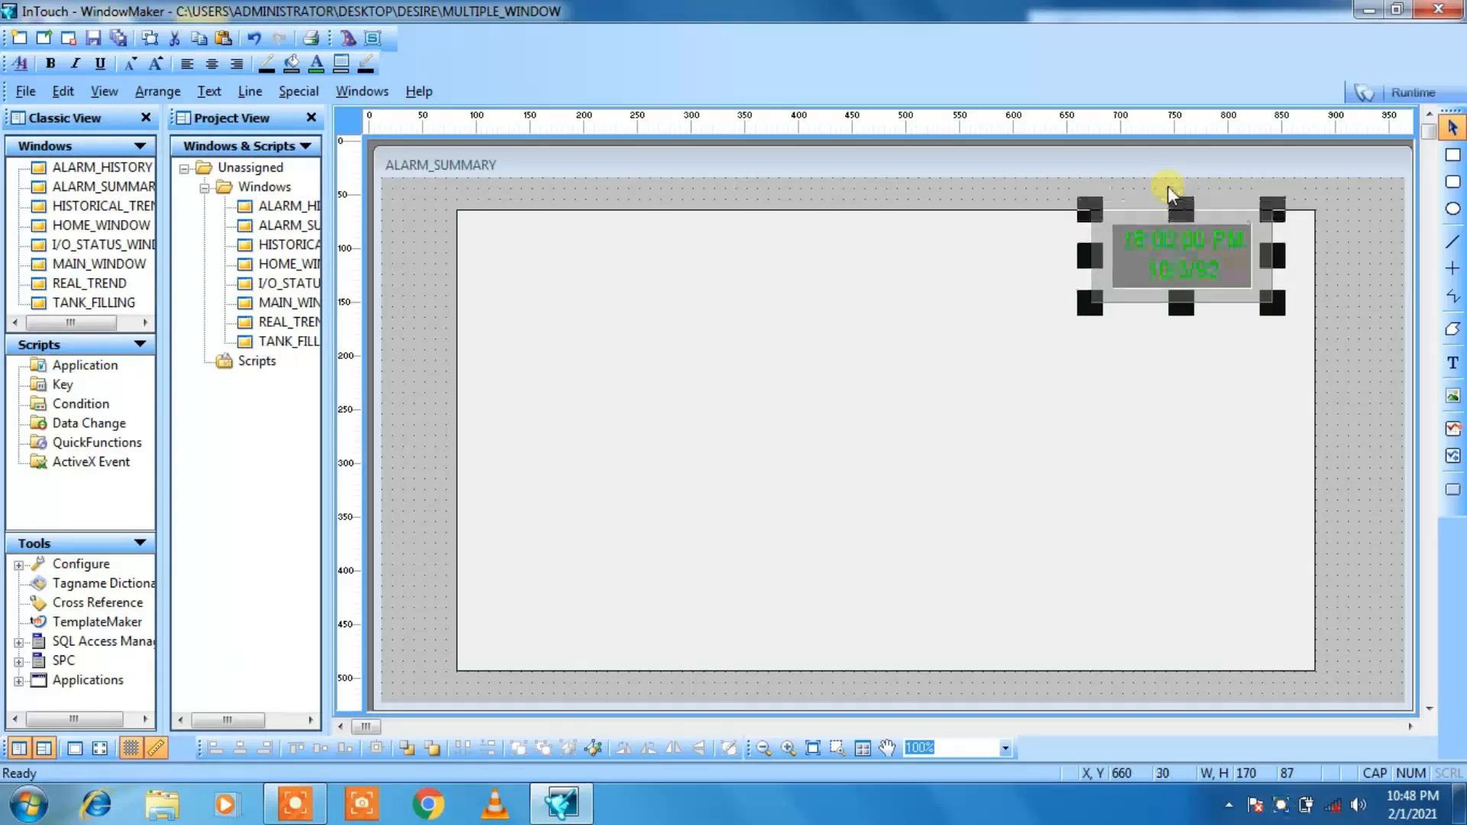
{"action": "key", "text": "Right"}
{"action": "key", "text": "Right"}
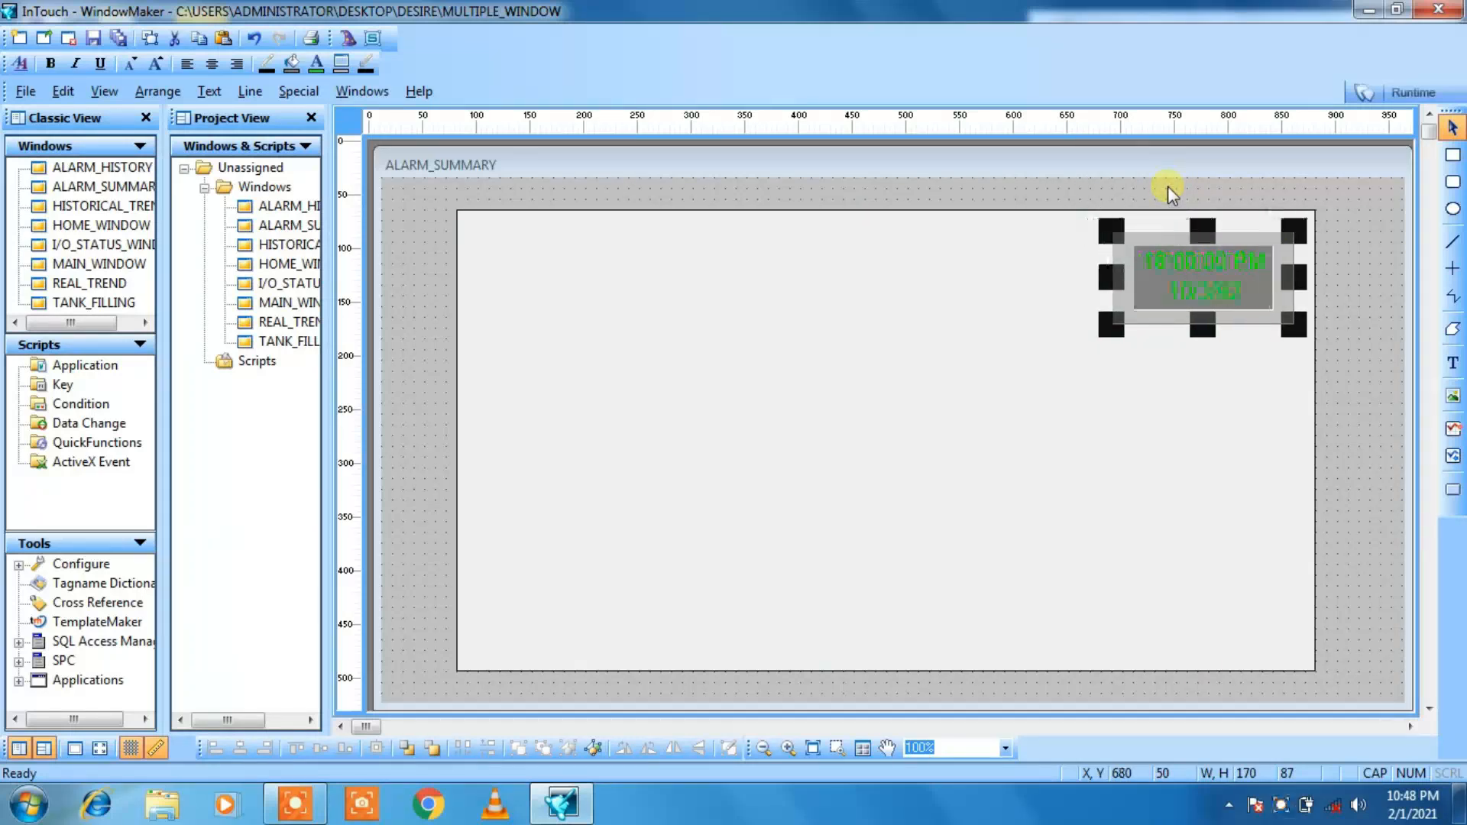
{"action": "left_click", "coordinate": [422, 337]}
Step: Copy the HOME button from I/O_STATUS_WINDOW
{"action": "double_click", "coordinate": [269, 263]}
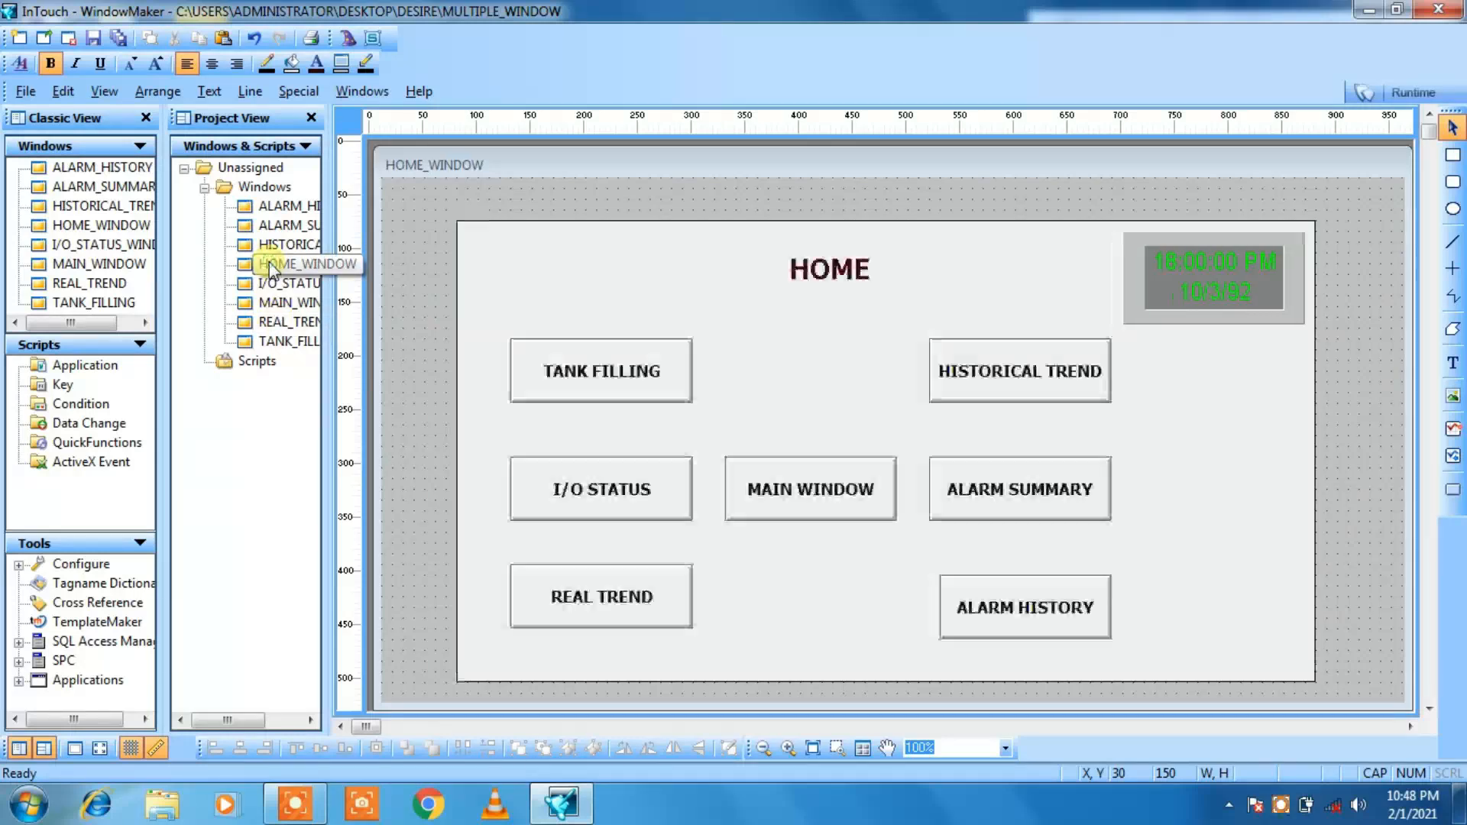
{"action": "double_click", "coordinate": [271, 283]}
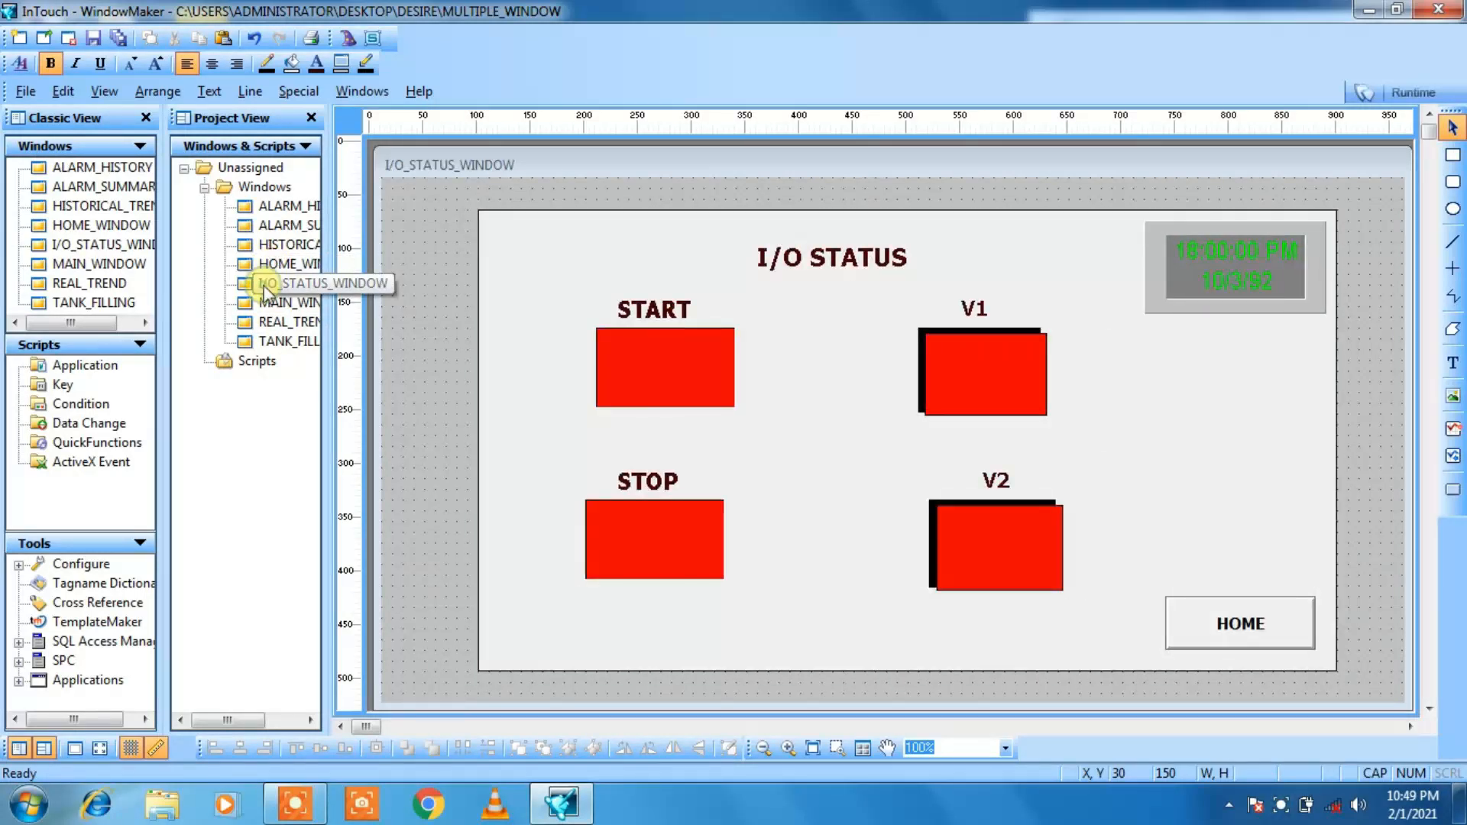
{"action": "left_click", "coordinate": [1220, 634]}
{"action": "right_click", "coordinate": [1220, 634]}
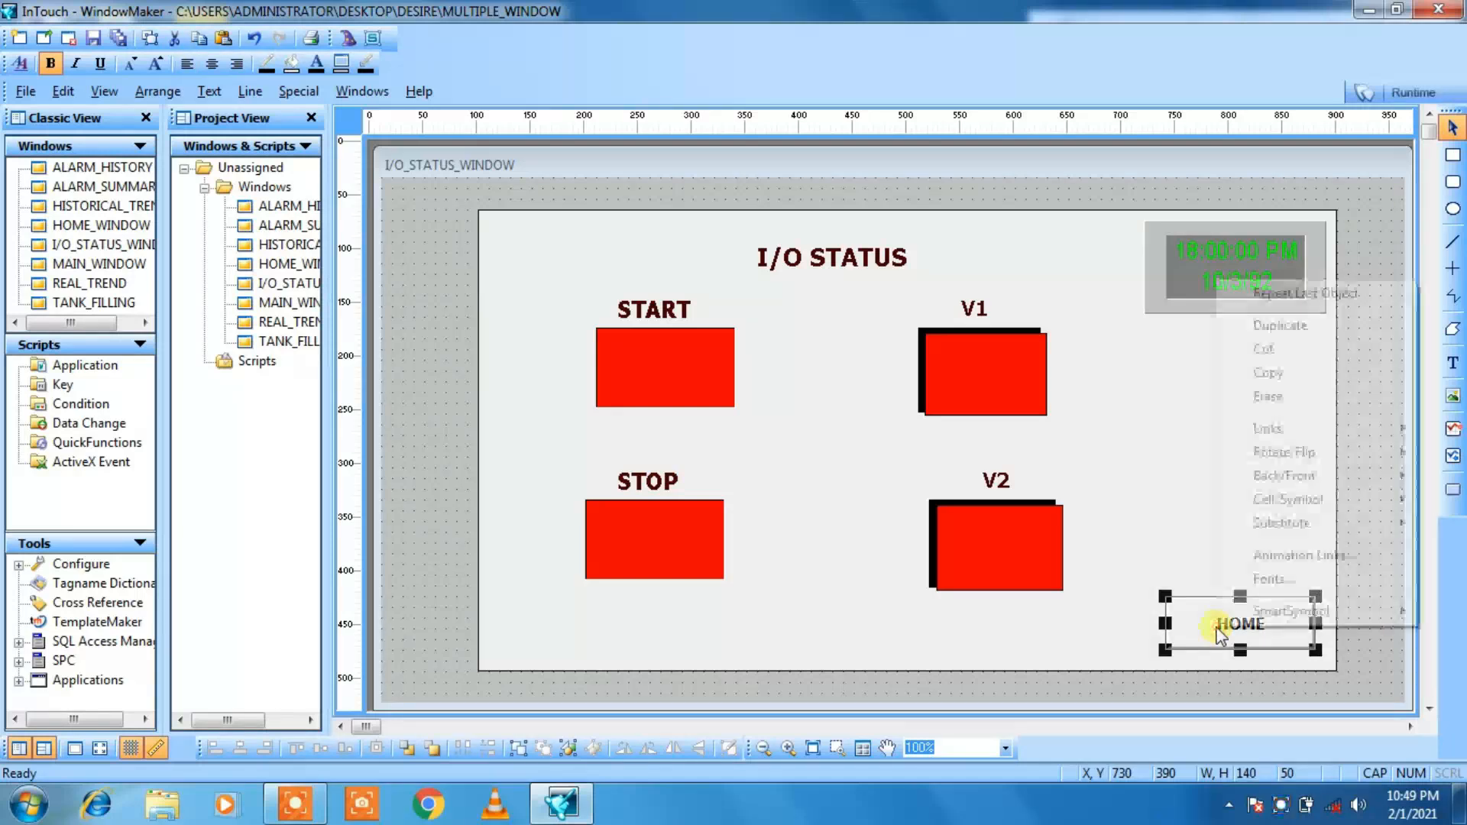
{"action": "left_click", "coordinate": [1275, 373]}
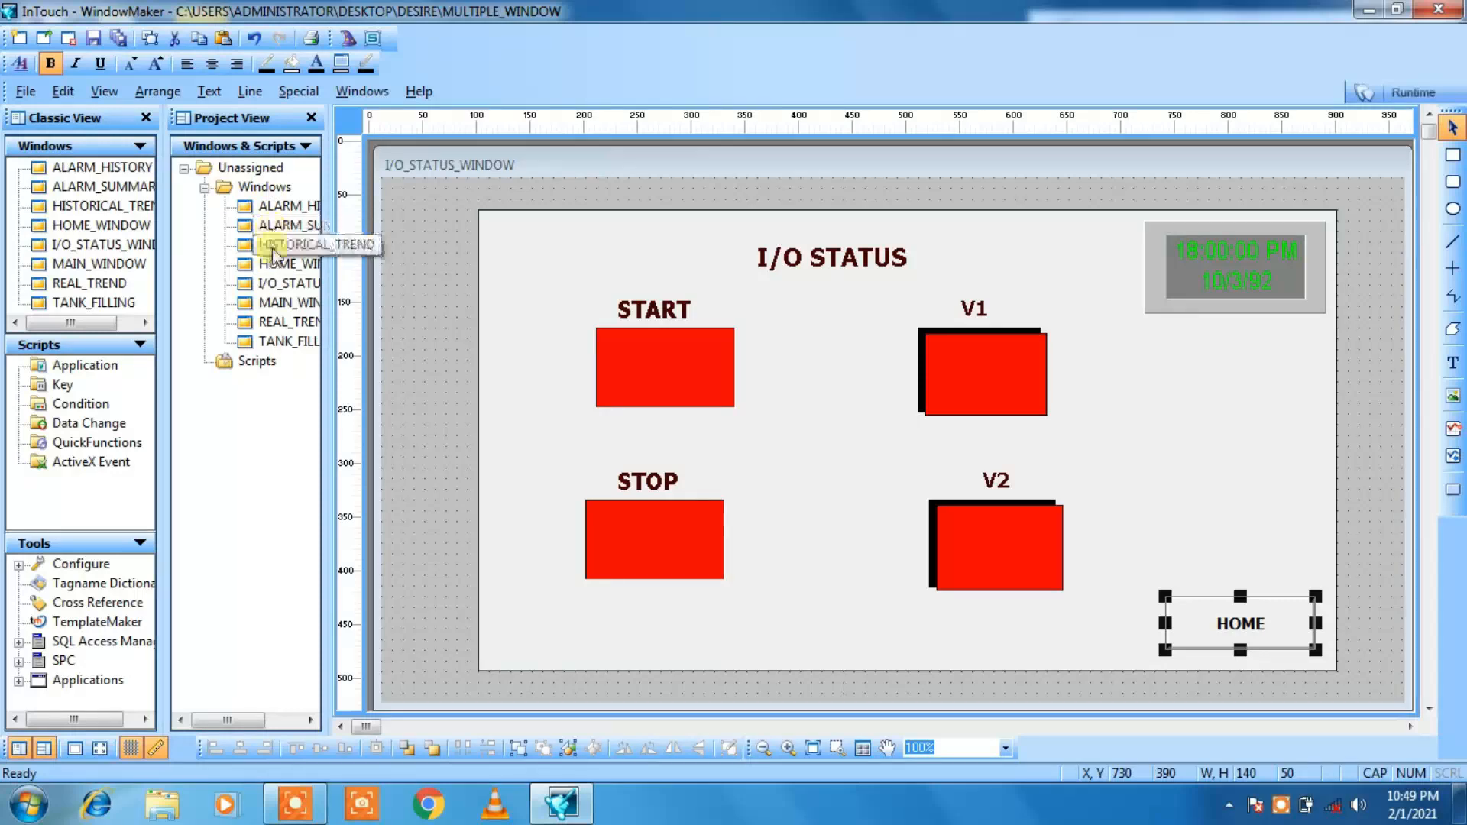
Step: Paste the HOME button into the ALARM_SUMMARY window beside the background rectangle, at about X 900, Y 230
{"action": "double_click", "coordinate": [269, 226]}
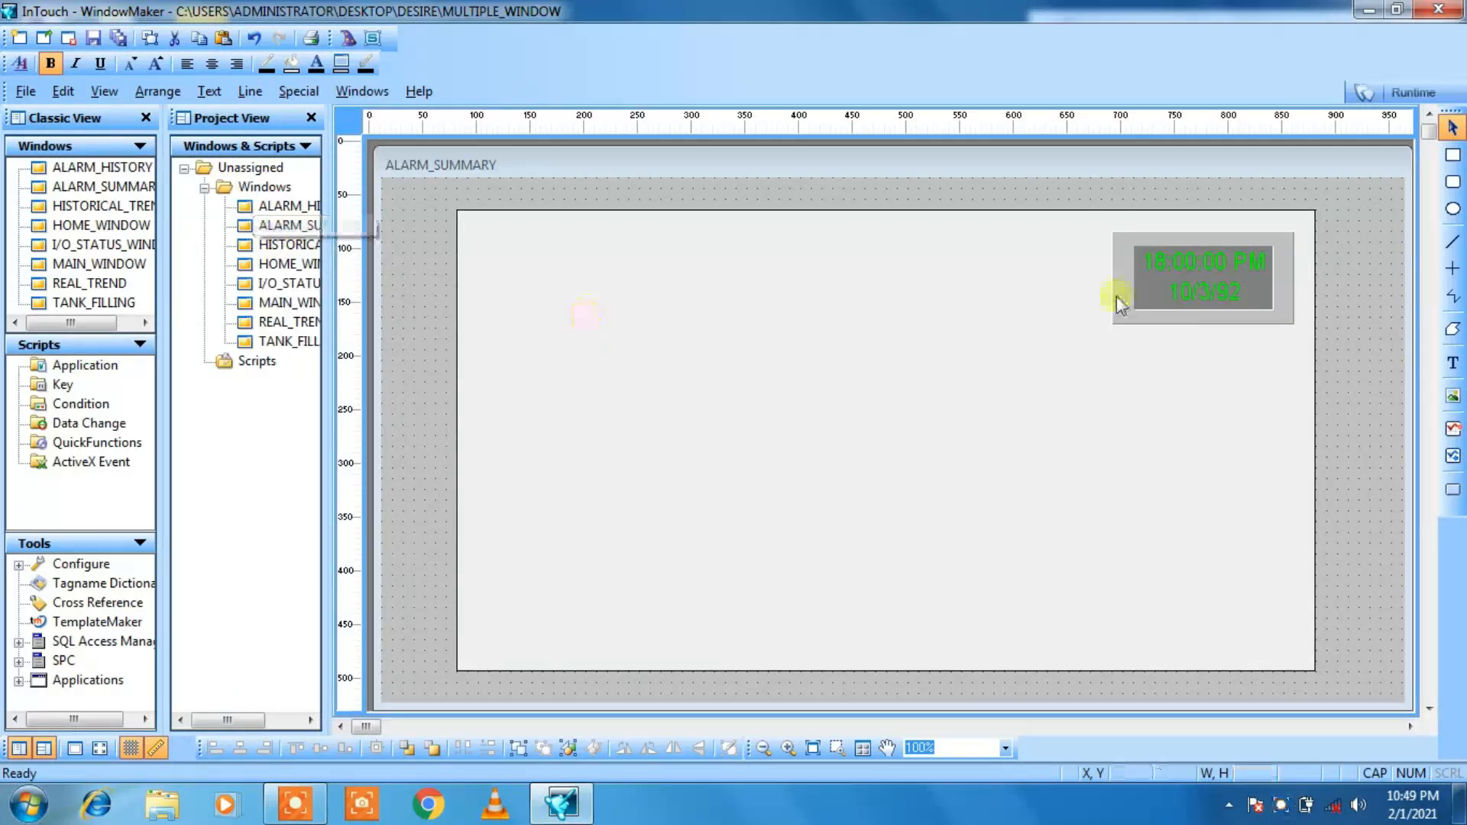
{"action": "left_click", "coordinate": [1350, 614]}
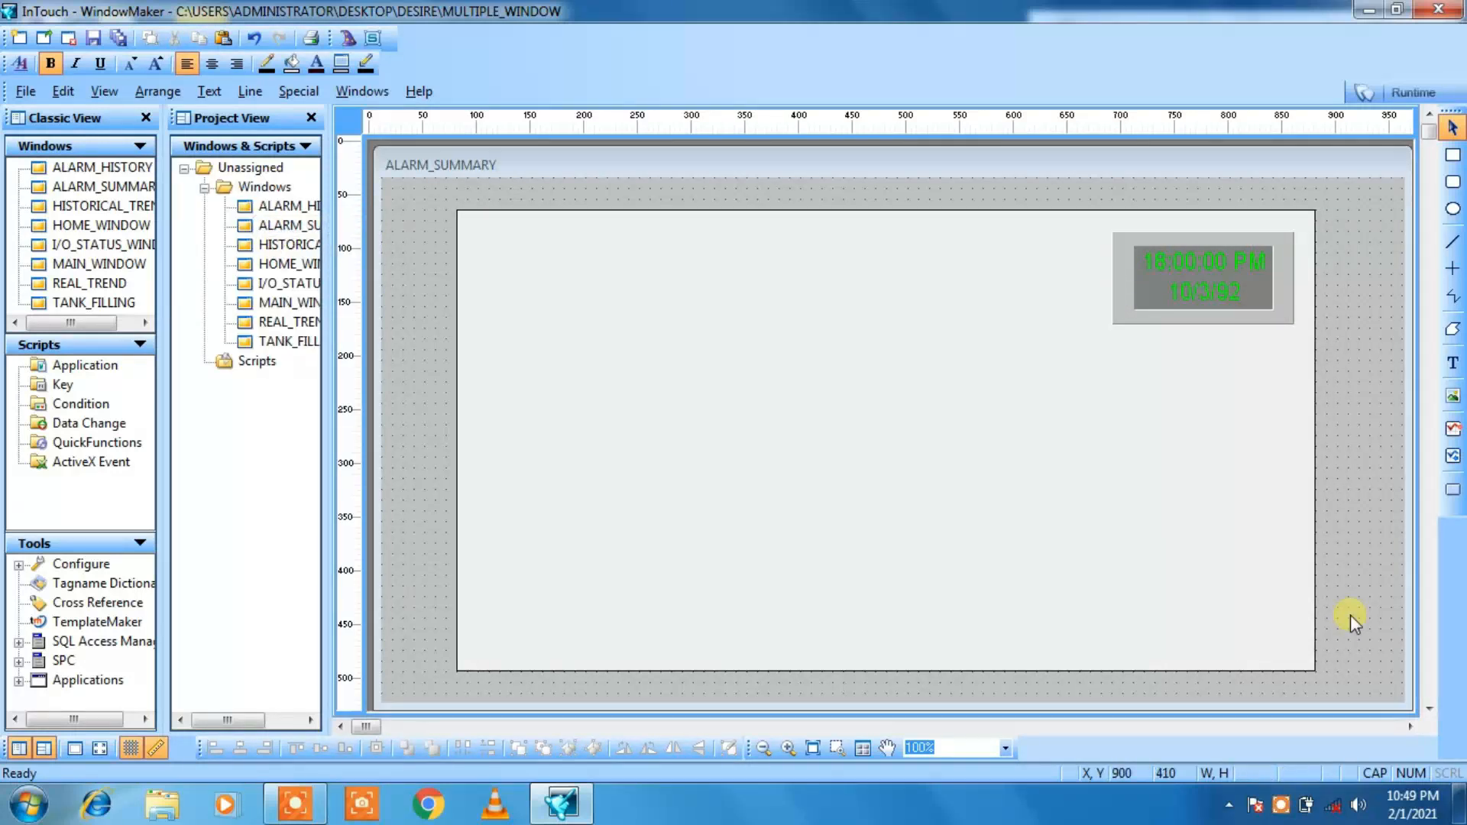
{"action": "right_click", "coordinate": [1350, 614]}
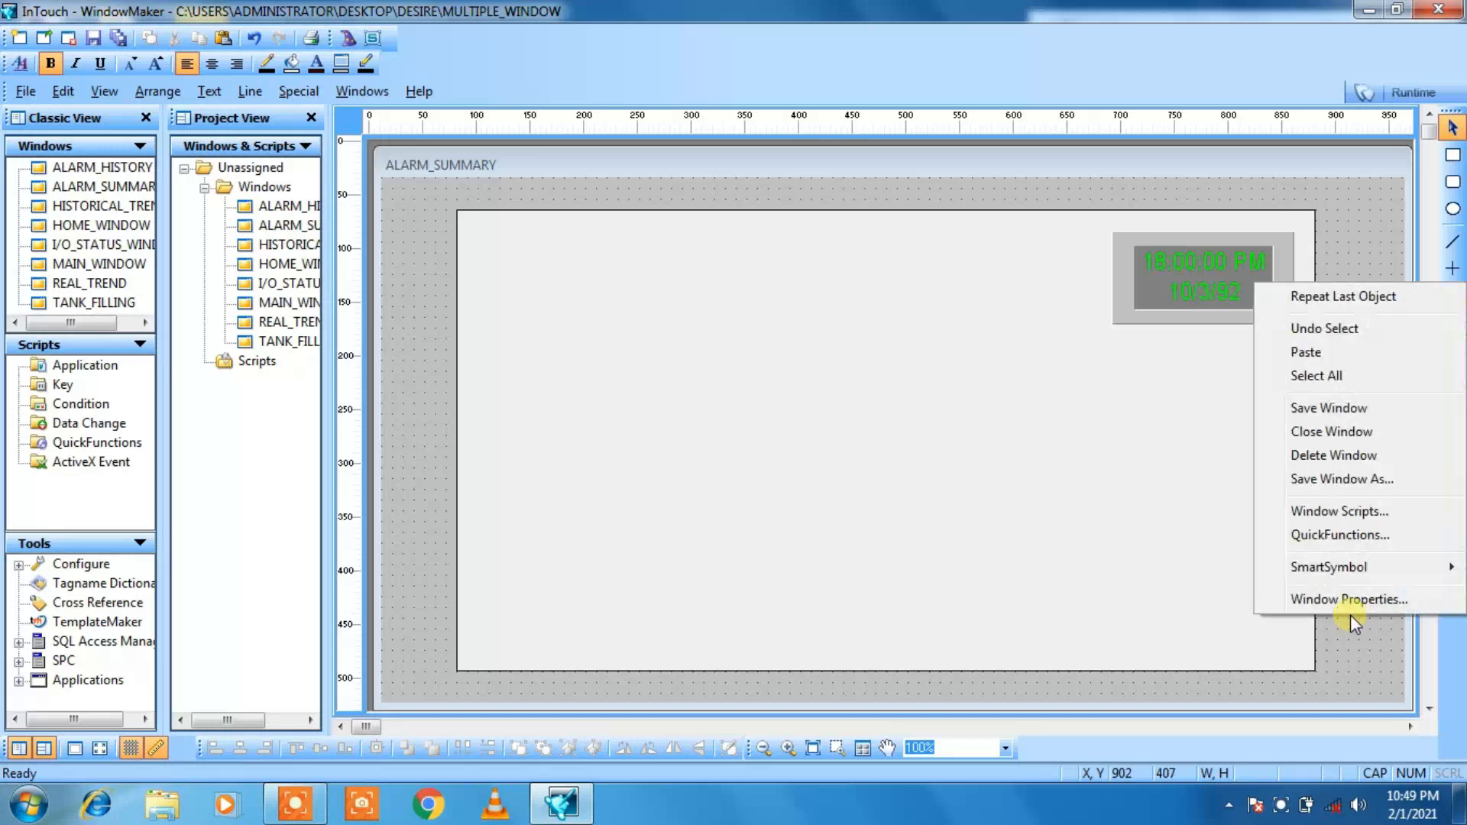
{"action": "left_click", "coordinate": [1330, 353]}
{"action": "left_click", "coordinate": [1347, 425]}
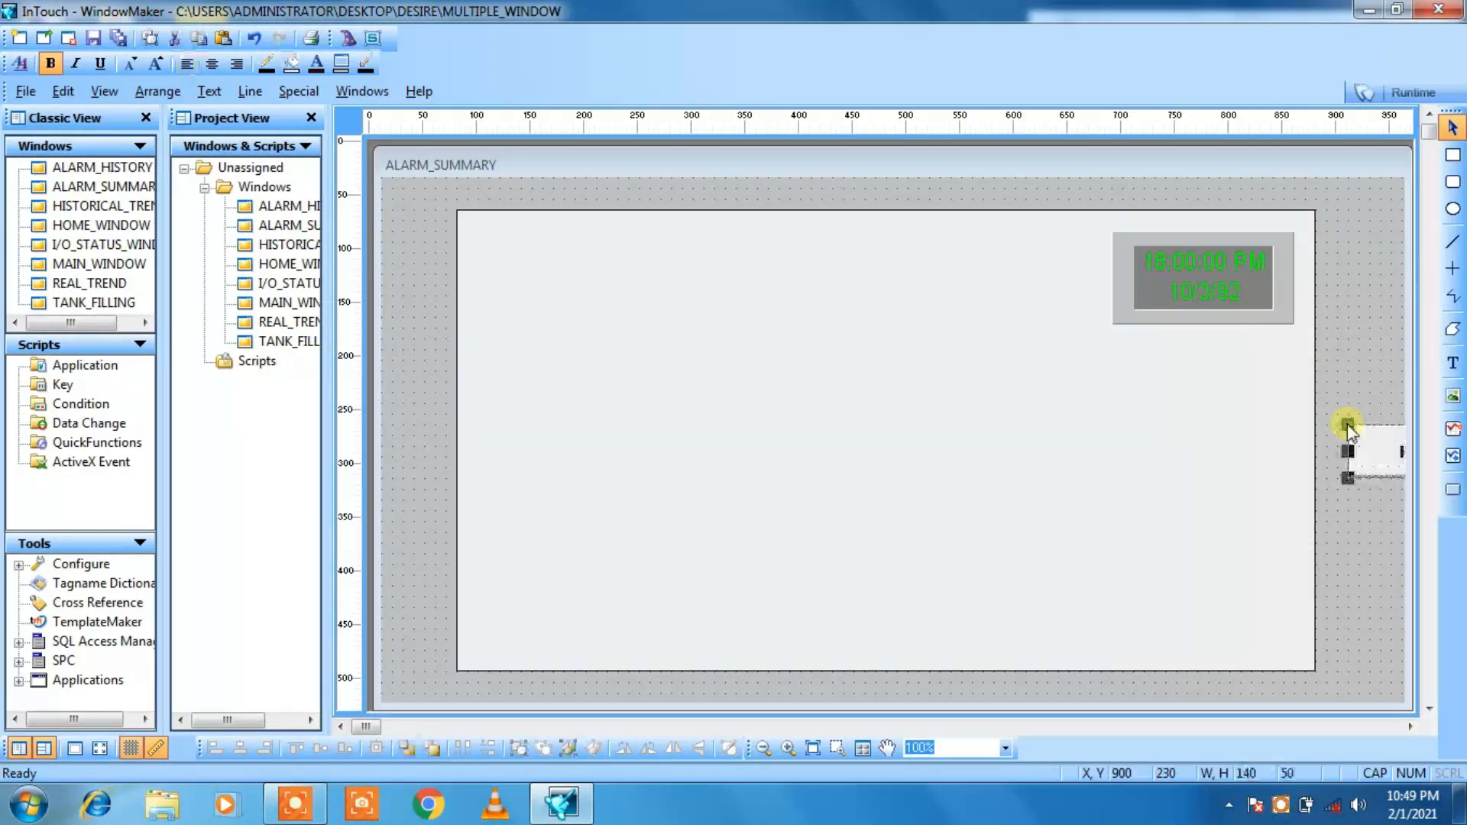
Step: Move the HOME button into the lower-right corner of the background rectangle, beneath the date and time display
{"action": "key", "text": "Left"}
{"action": "key", "text": "Left"}
{"action": "key", "text": "Left"}
{"action": "key", "text": "Left"}
{"action": "key", "text": "Left"}
{"action": "key", "text": "Left"}
{"action": "key", "text": "Left"}
{"action": "key", "text": "Left"}
{"action": "key", "text": "Left"}
{"action": "key", "text": "Left"}
{"action": "key", "text": "Left"}
{"action": "key", "text": "Left"}
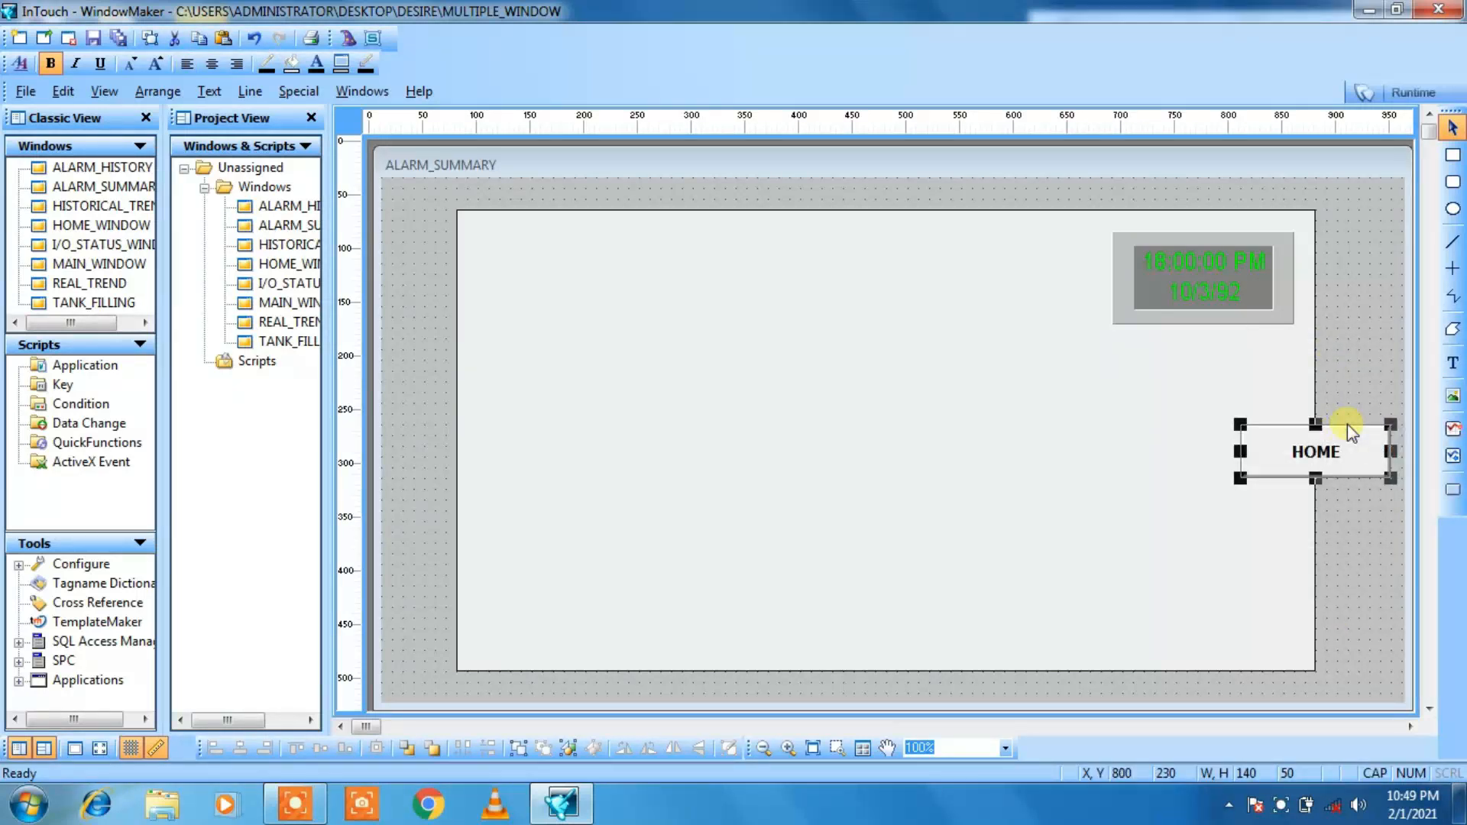
{"action": "key", "text": "Left"}
{"action": "key", "text": "Left"}
{"action": "key", "text": "Left"}
{"action": "key", "text": "Left"}
{"action": "key", "text": "Left"}
{"action": "key", "text": "Left"}
{"action": "key", "text": "Left"}
{"action": "key", "text": "Left"}
{"action": "key", "text": "Down"}
{"action": "key", "text": "Down"}
{"action": "key", "text": "Down"}
{"action": "key", "text": "Down"}
{"action": "key", "text": "Down"}
{"action": "key", "text": "Down"}
{"action": "key", "text": "Down"}
{"action": "key", "text": "Down"}
{"action": "key", "text": "Down"}
{"action": "key", "text": "Down"}
{"action": "key", "text": "Down"}
{"action": "key", "text": "Down"}
{"action": "key", "text": "Down"}
{"action": "key", "text": "Down"}
{"action": "key", "text": "Down"}
{"action": "key", "text": "Down"}
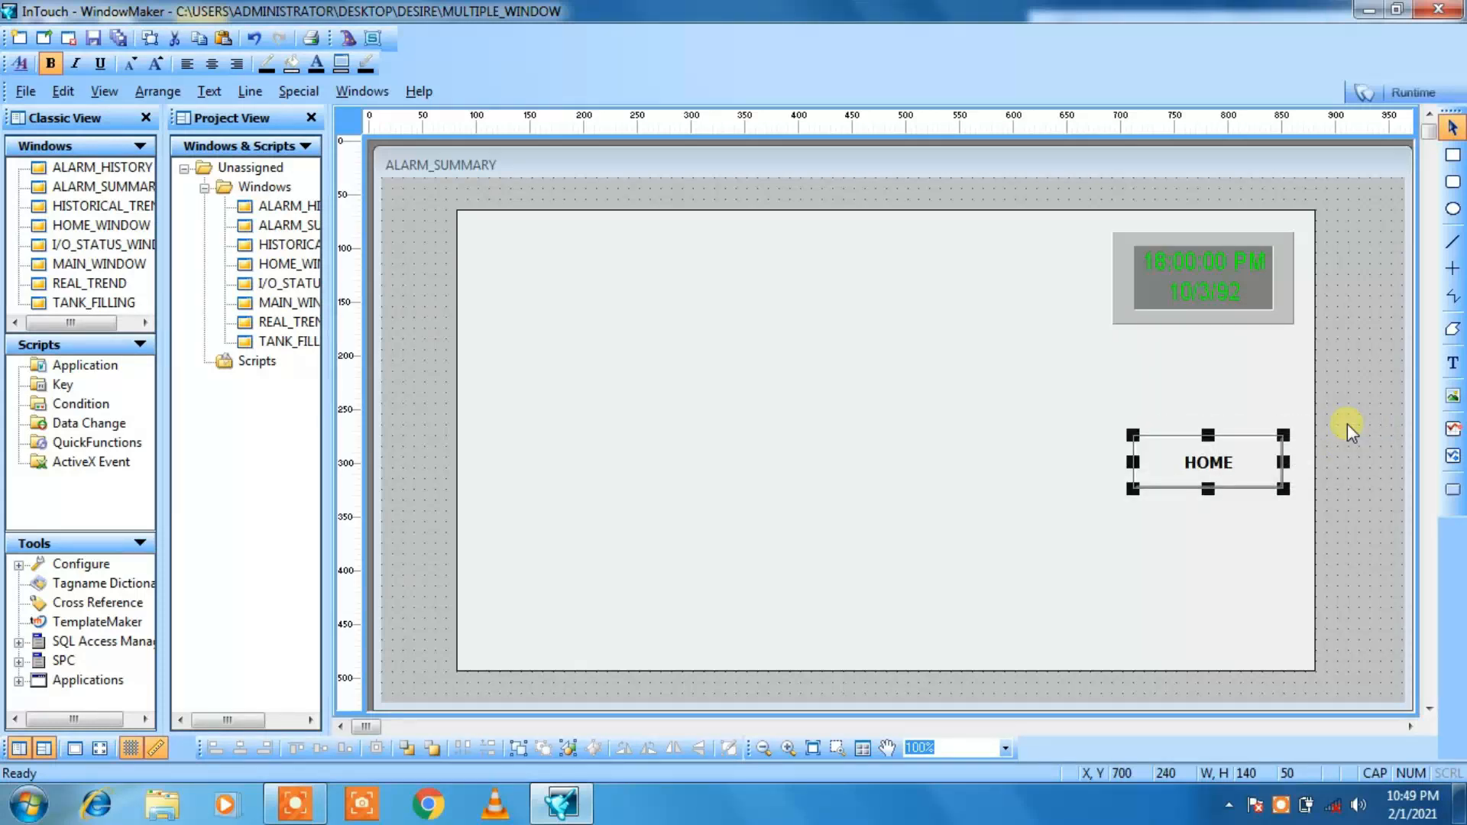
{"action": "key", "text": "Left"}
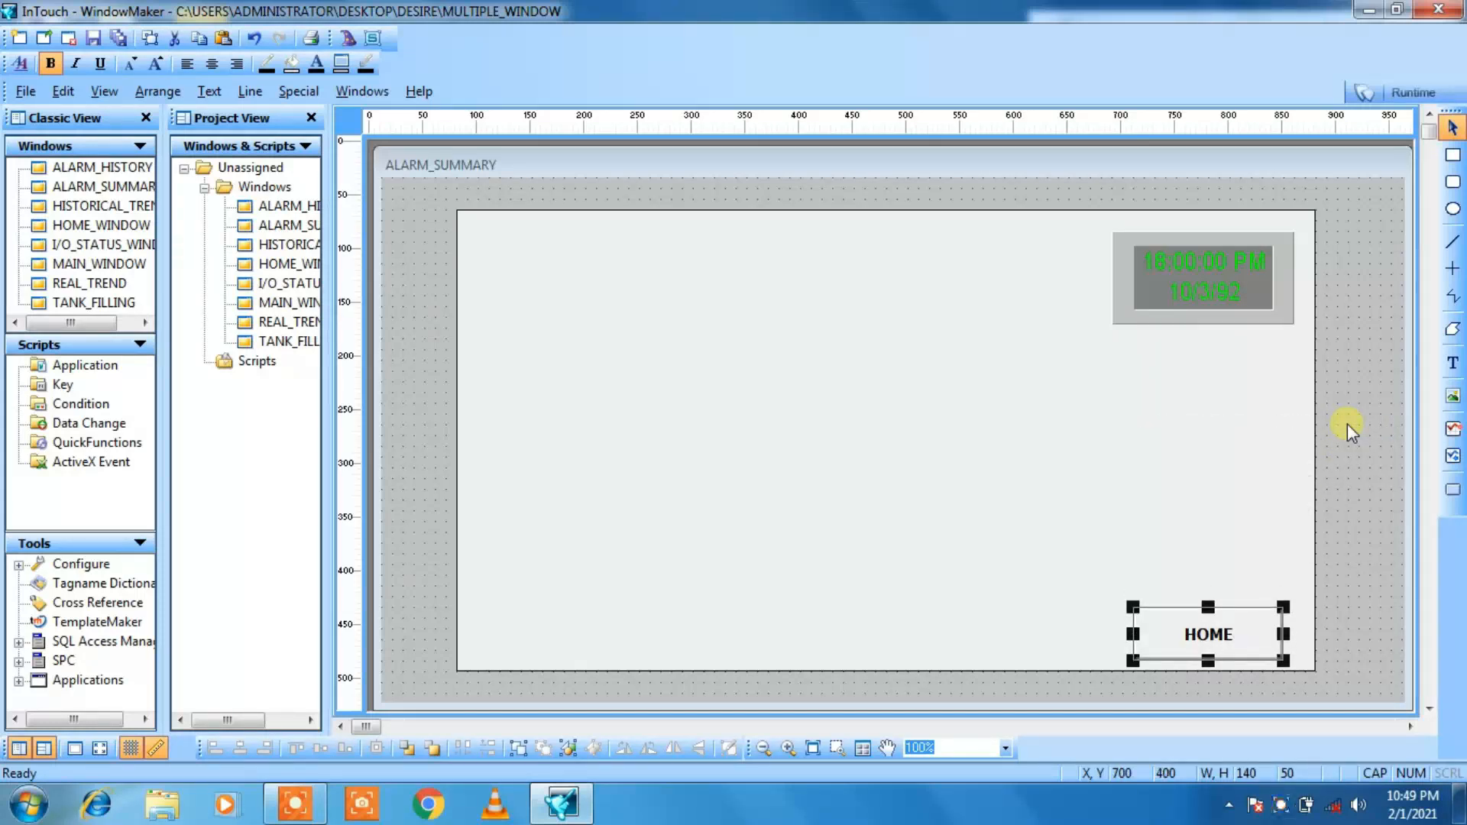
{"action": "key", "text": "Right"}
{"action": "key", "text": "Right"}
{"action": "left_click", "coordinate": [1346, 475]}
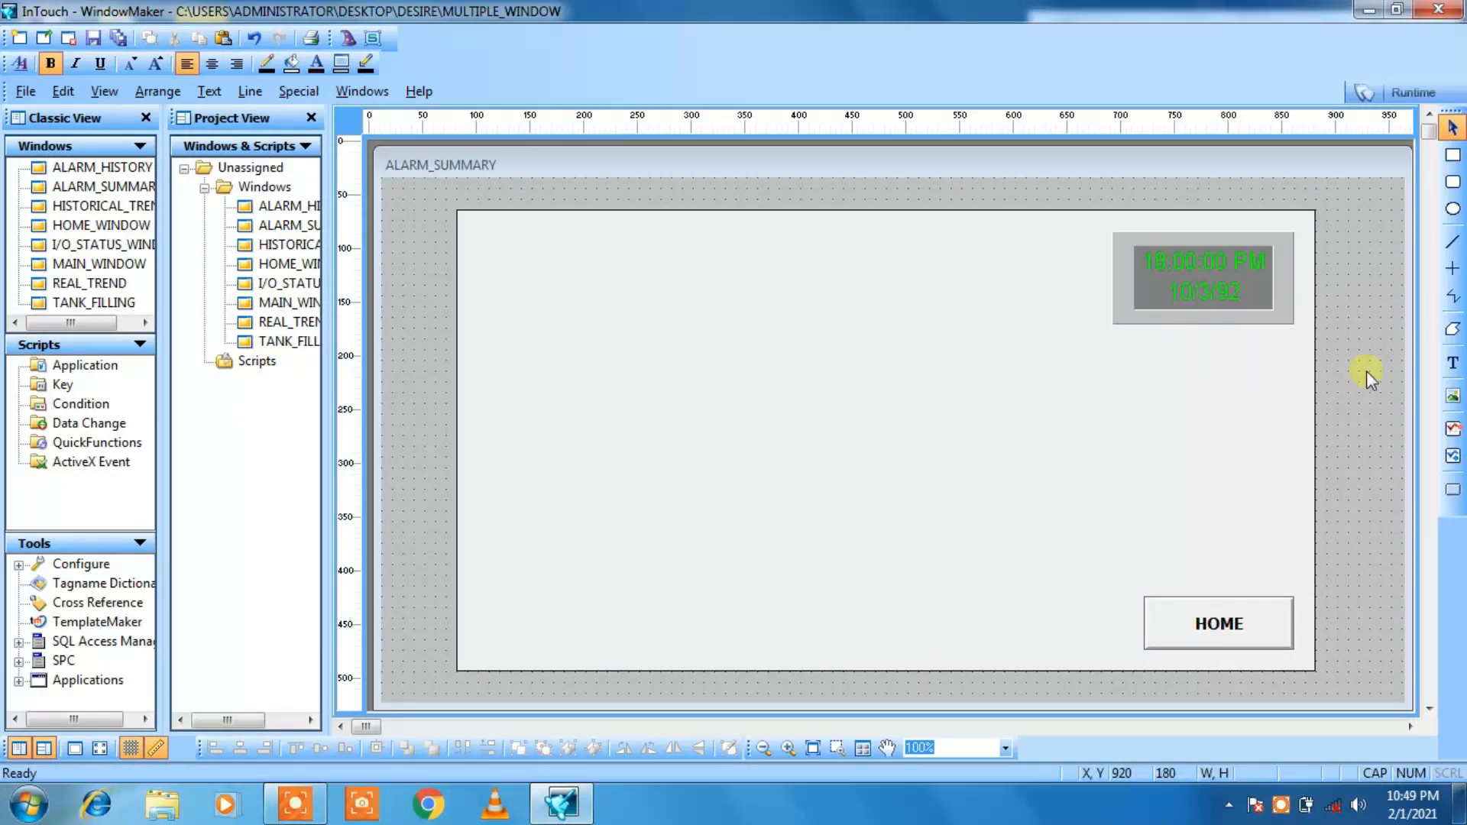
Step: Add the title text "ALARM SUMMARY" near the upper edge of the background rectangle
{"action": "left_click", "coordinate": [1453, 363]}
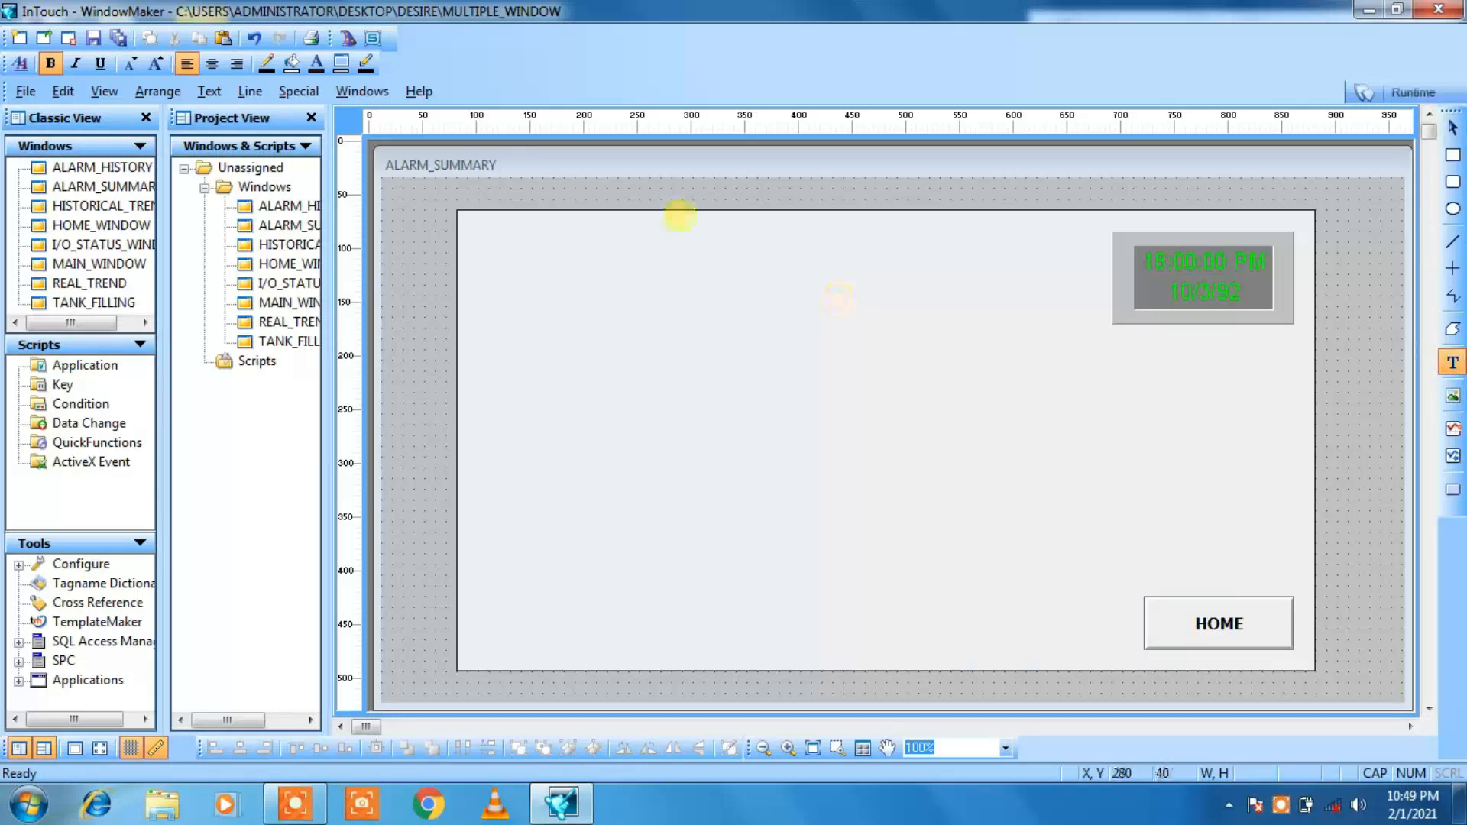
{"action": "left_click", "coordinate": [704, 248]}
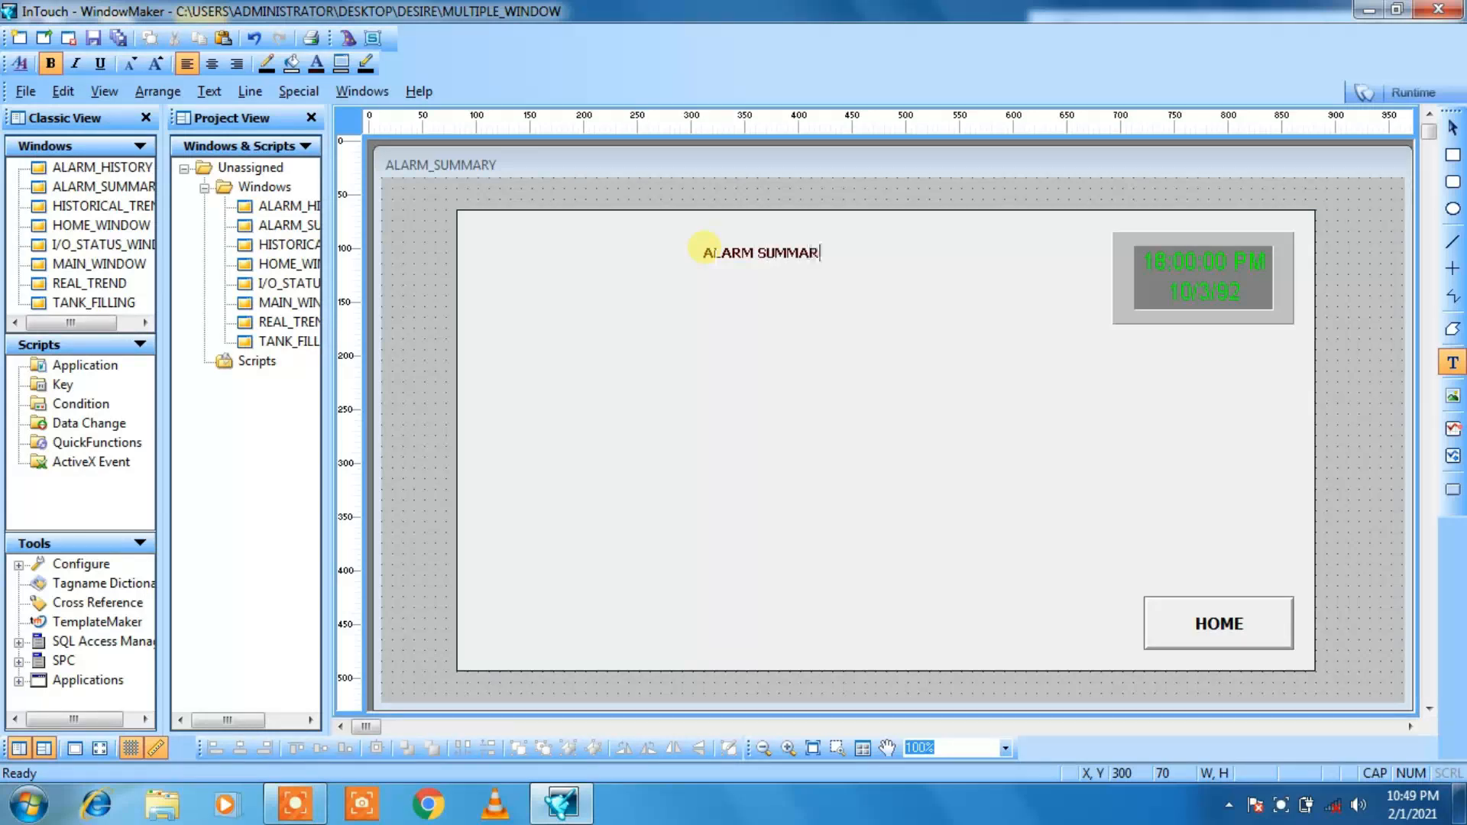
{"action": "left_click", "coordinate": [682, 289]}
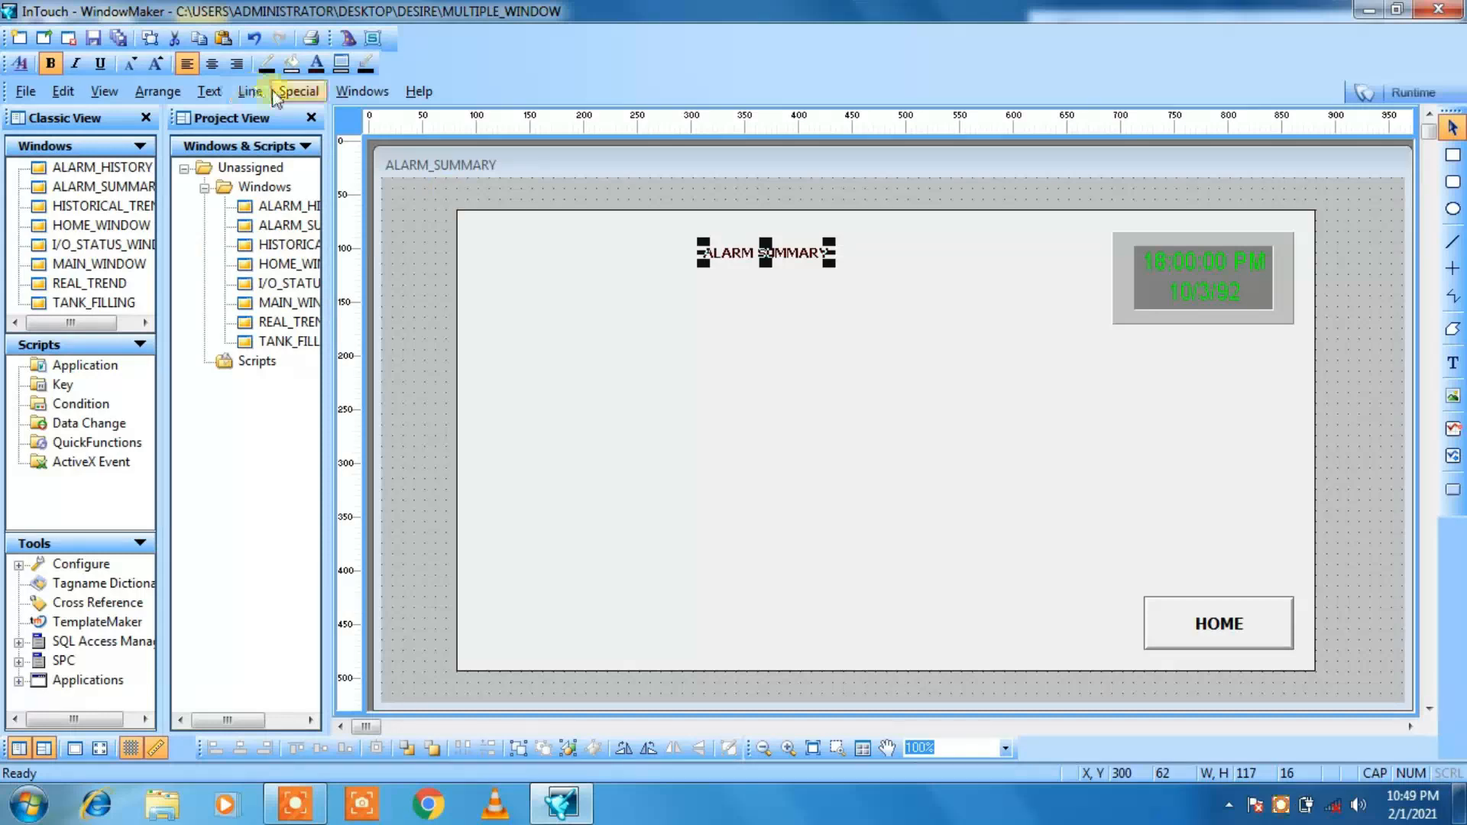
Step: Enlarge the ALARM SUMMARY title's font to about 191 by 25 and reposition the title at about X 310, Y 70
{"action": "left_click", "coordinate": [156, 66]}
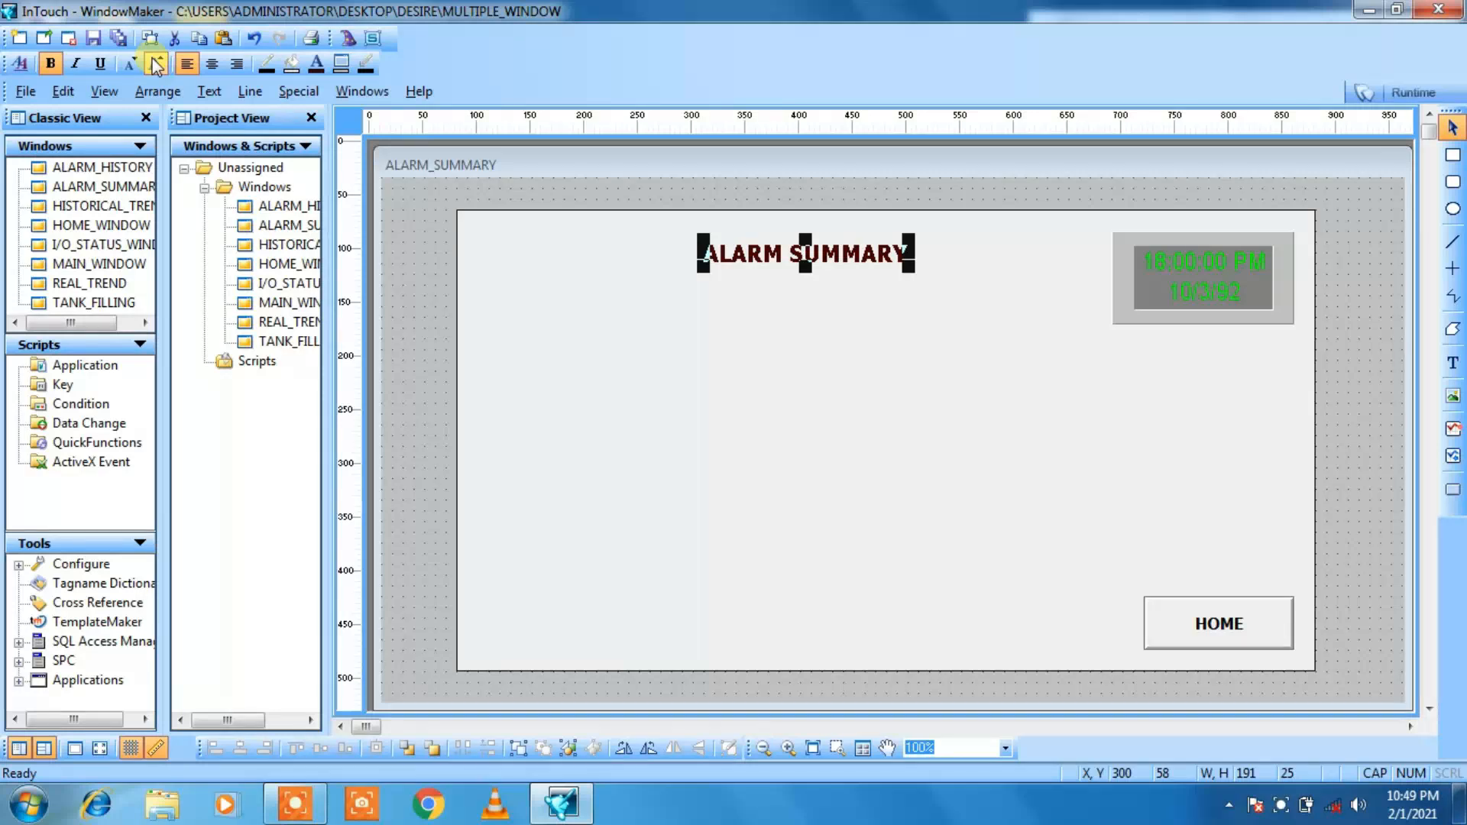
{"action": "key", "text": "Down"}
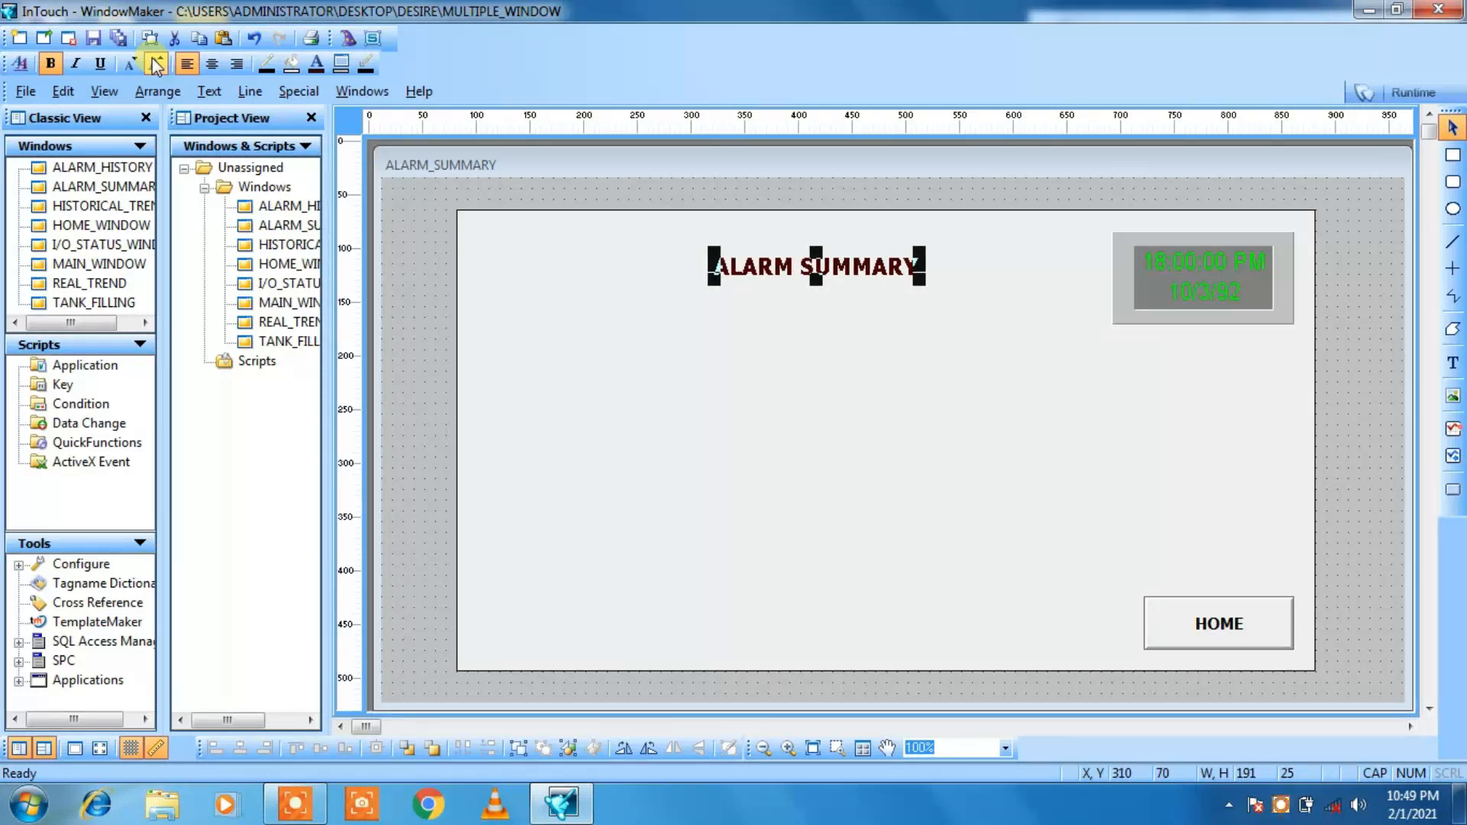
{"action": "left_click", "coordinate": [438, 337]}
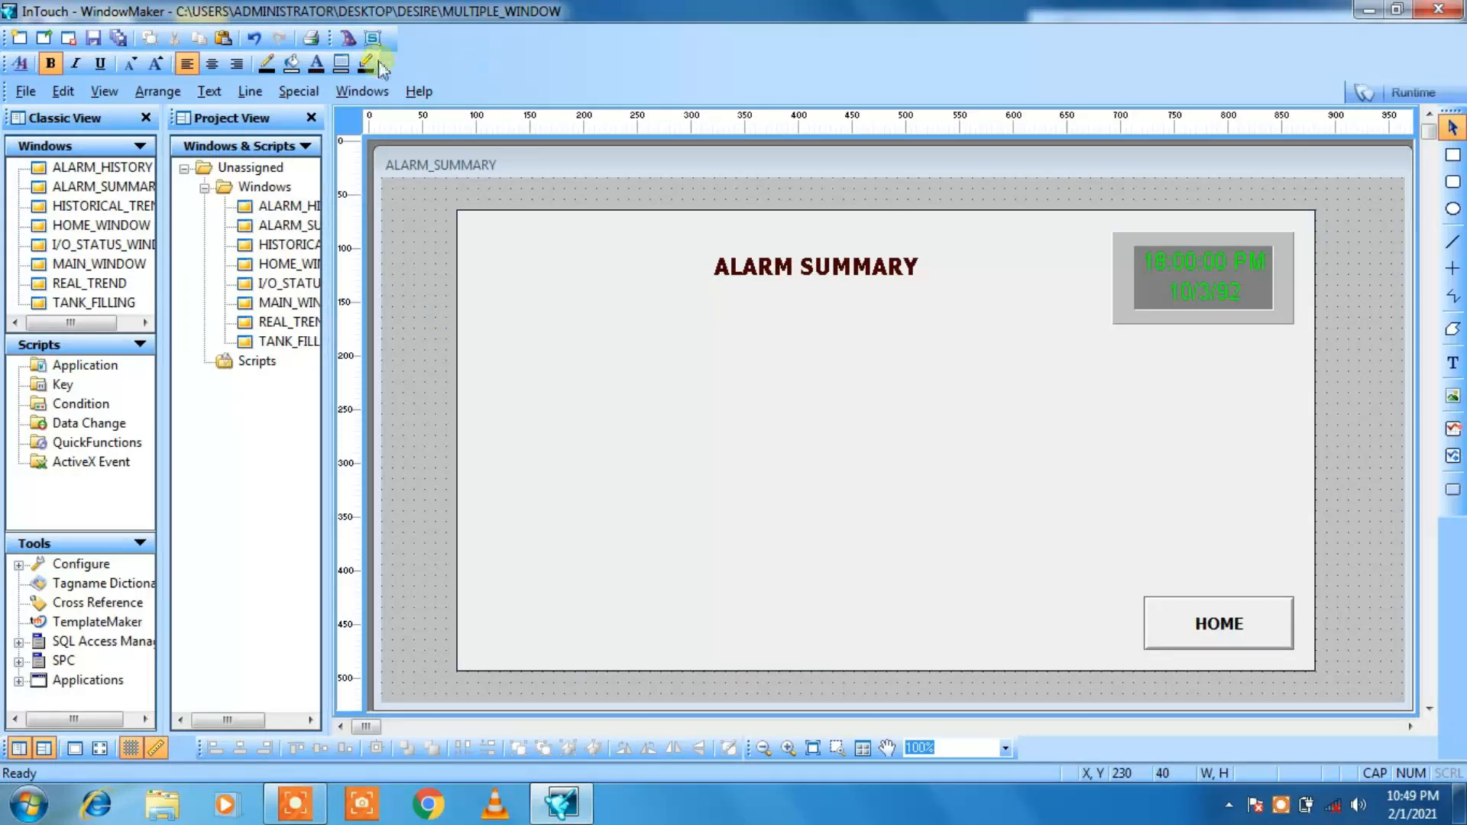
Step: Insert the Dist. Alarm Display wizard from the Alarm Displays category below the title, at about X 190, Y 160
{"action": "left_click", "coordinate": [348, 40]}
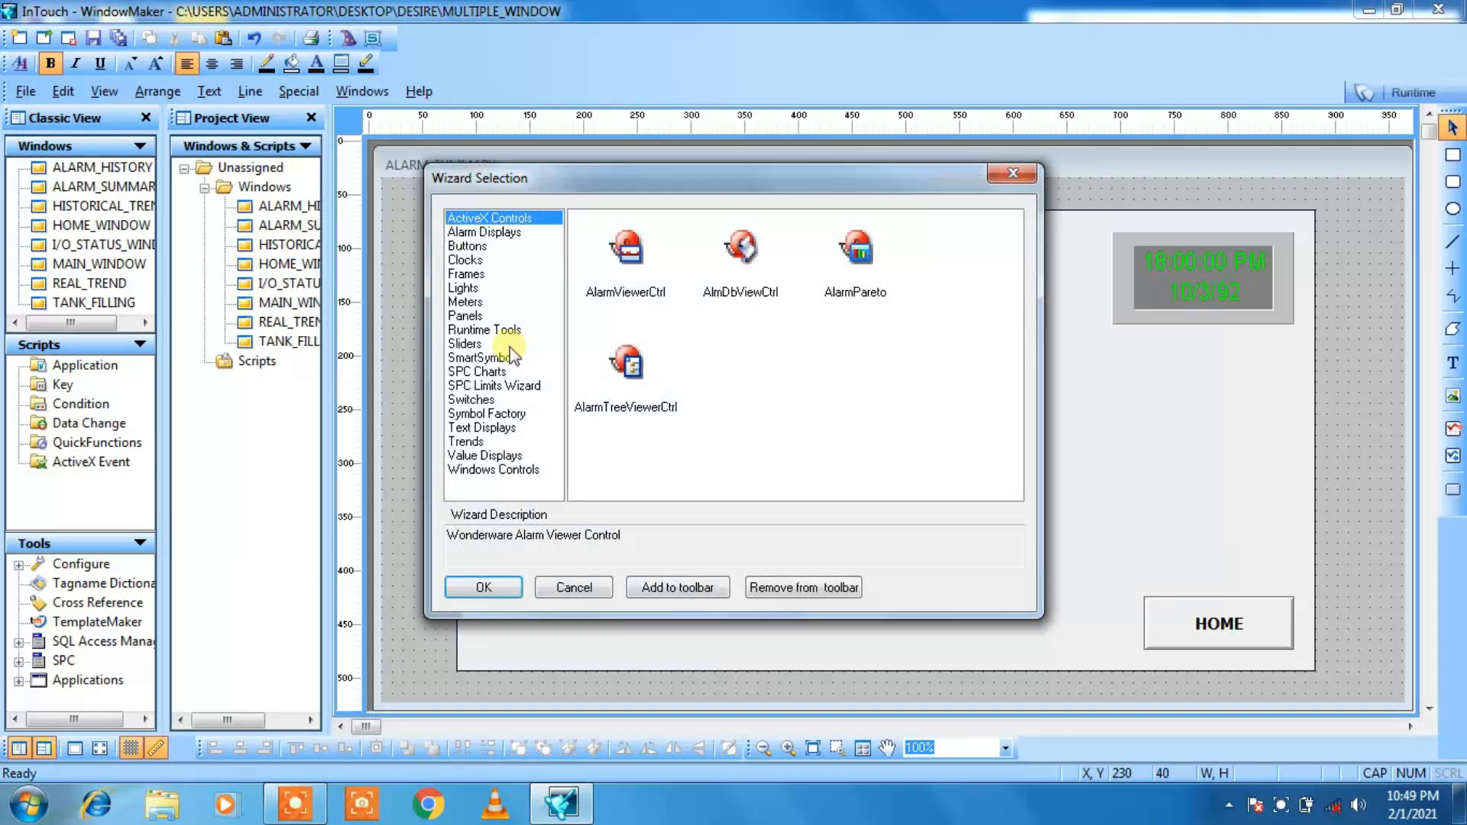
{"action": "left_click", "coordinate": [483, 233]}
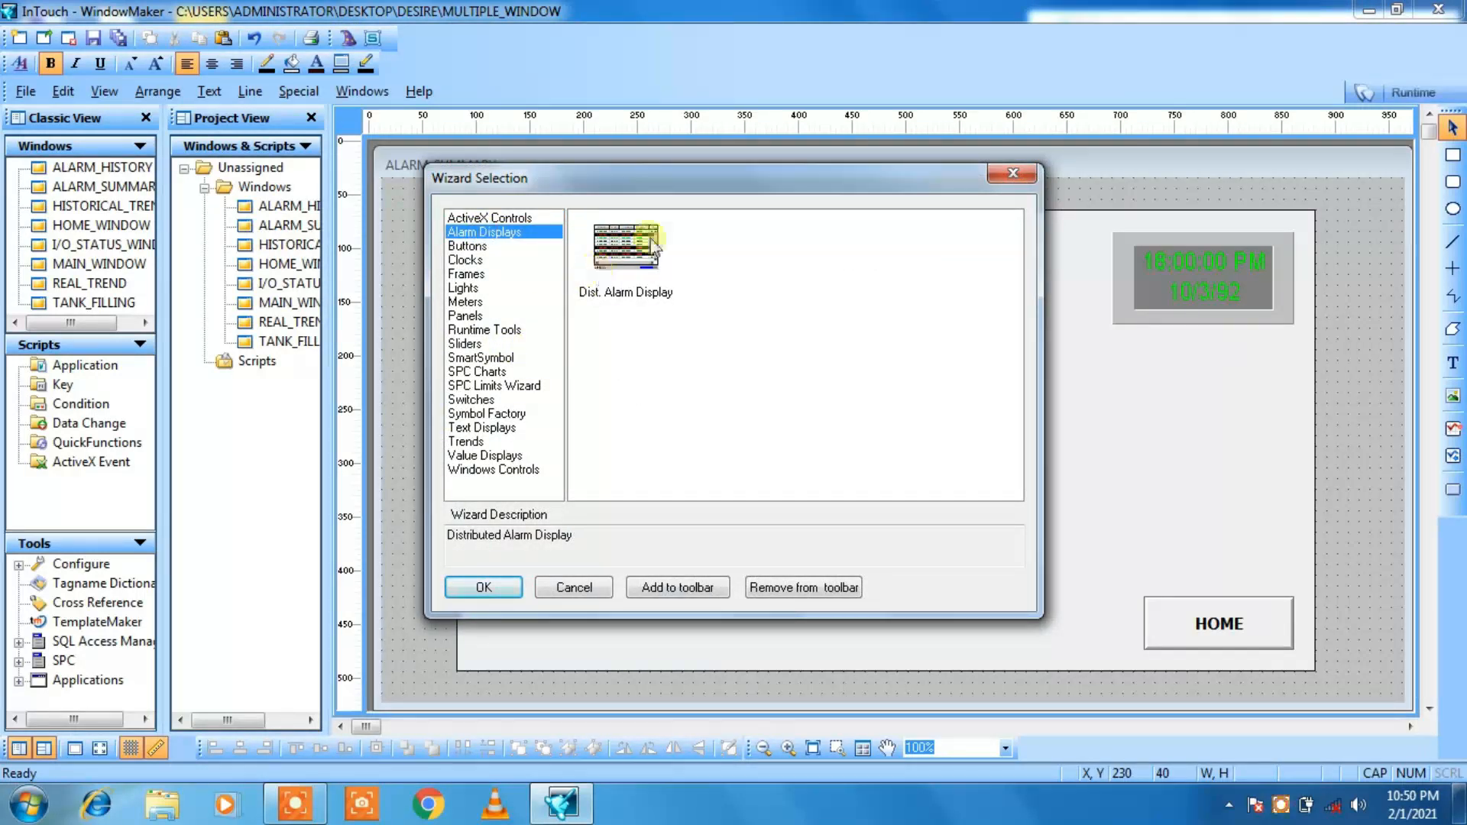
{"action": "left_click", "coordinate": [654, 246]}
{"action": "left_click", "coordinate": [473, 586]}
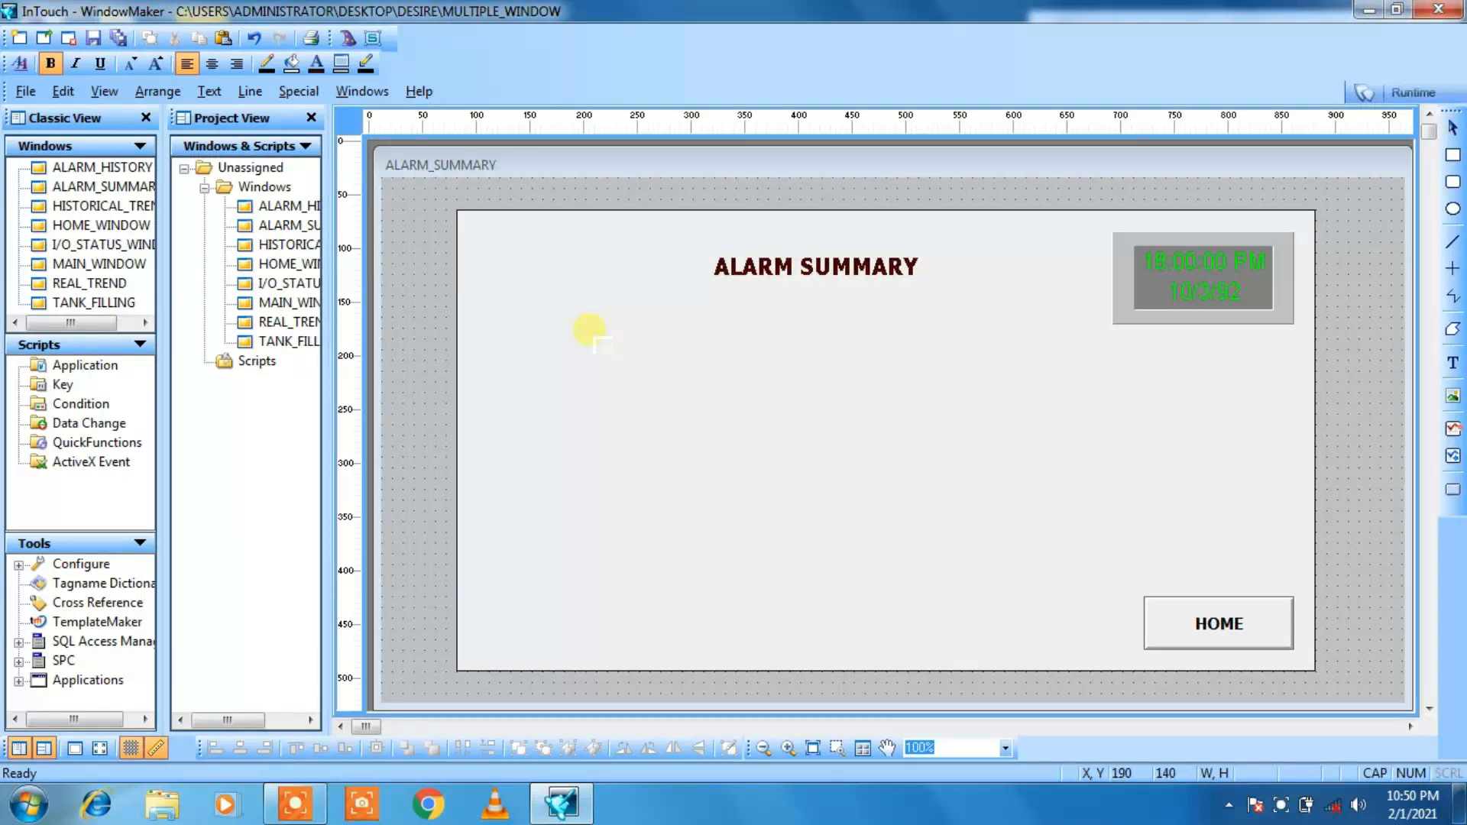
{"action": "left_click", "coordinate": [589, 345]}
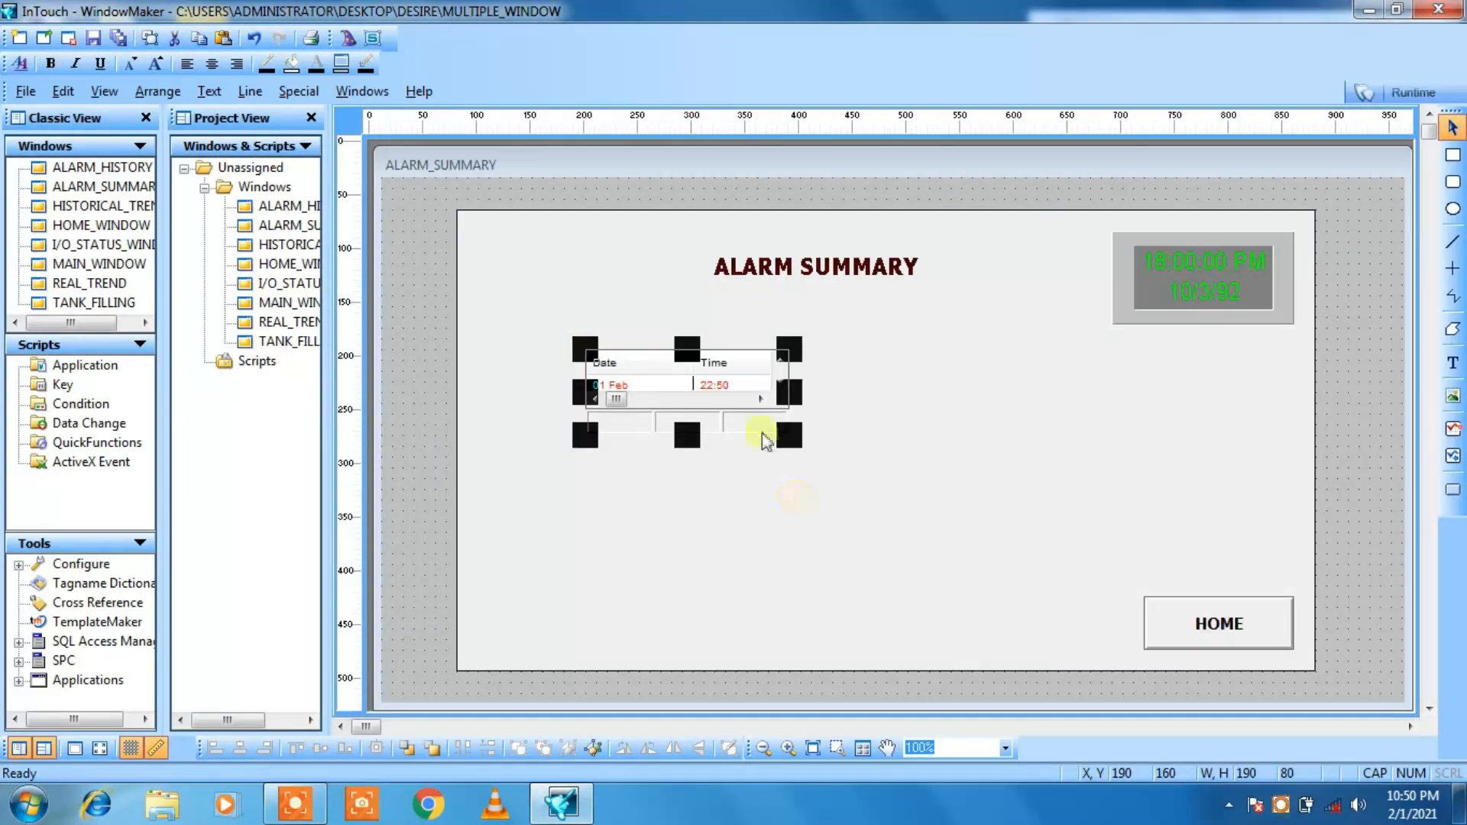
Step: Resize the alarm display to about 632 by 232, with its upper-left corner at about X 169, Y 149
{"action": "left_click_drag", "start_coordinate": [790, 438], "coordinate": [1246, 587]}
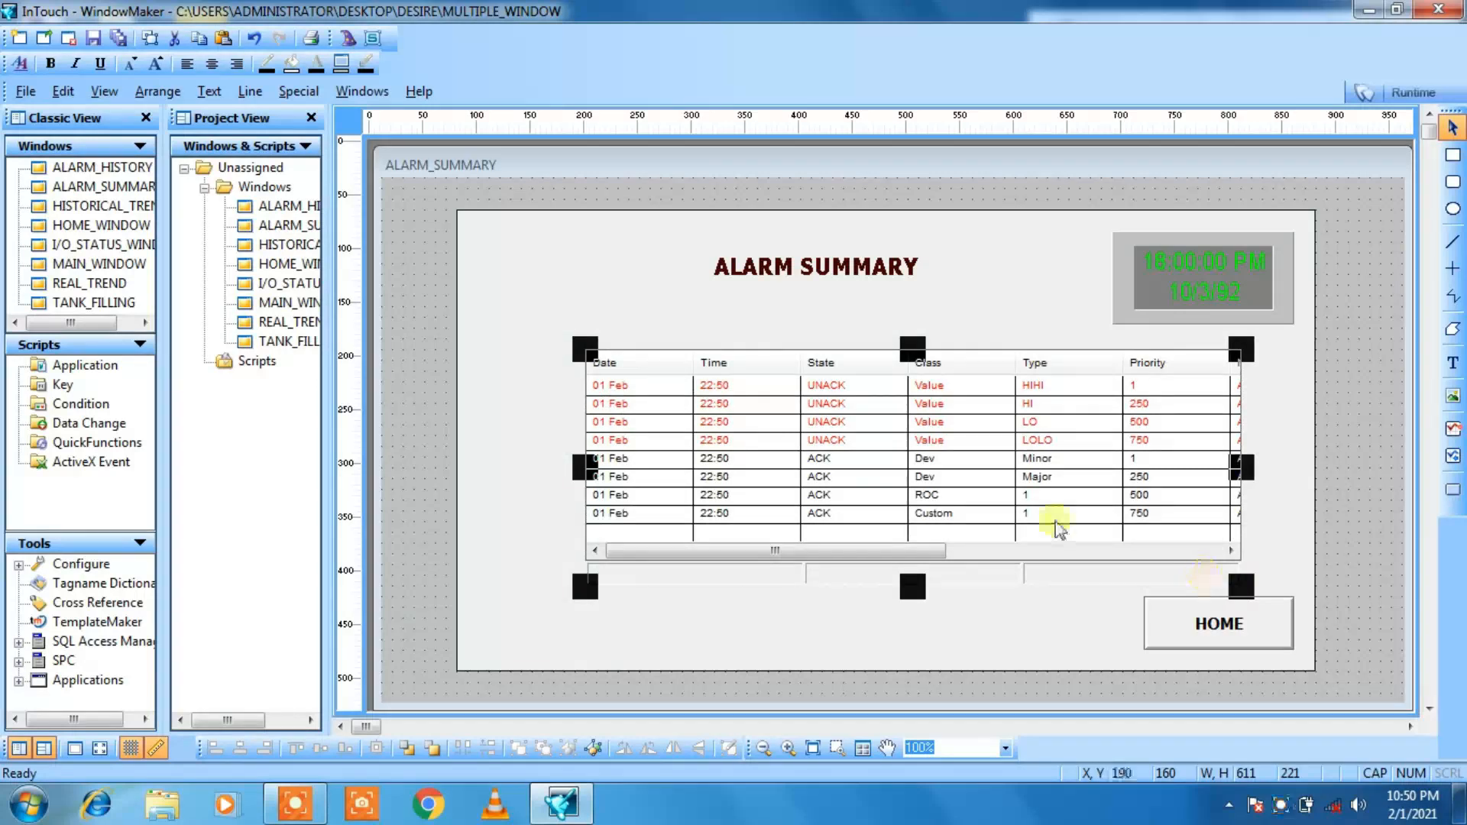
{"action": "left_click", "coordinate": [836, 624]}
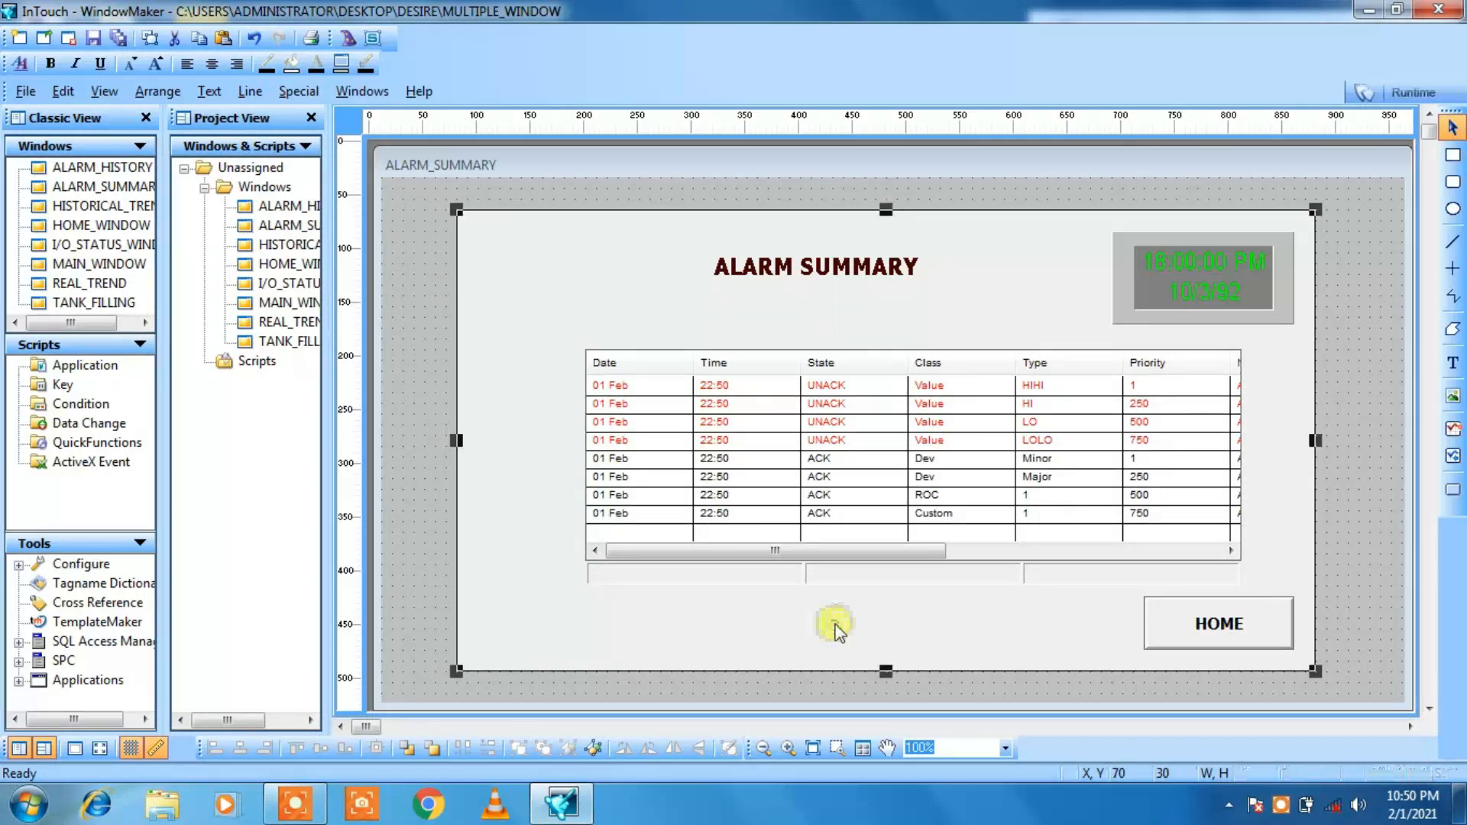
{"action": "left_click", "coordinate": [682, 479]}
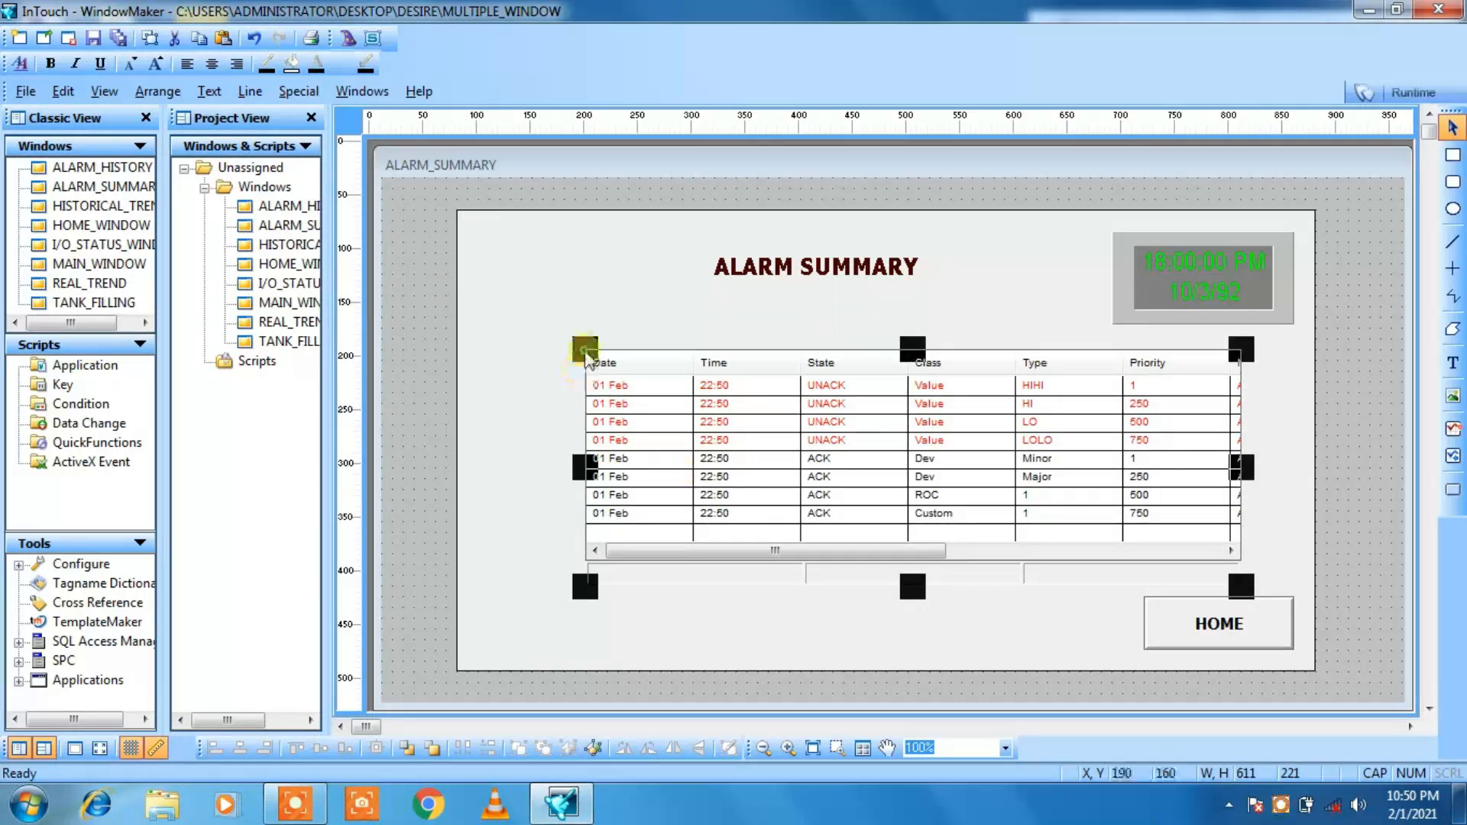
{"action": "left_click_drag", "start_coordinate": [584, 351], "coordinate": [562, 337]}
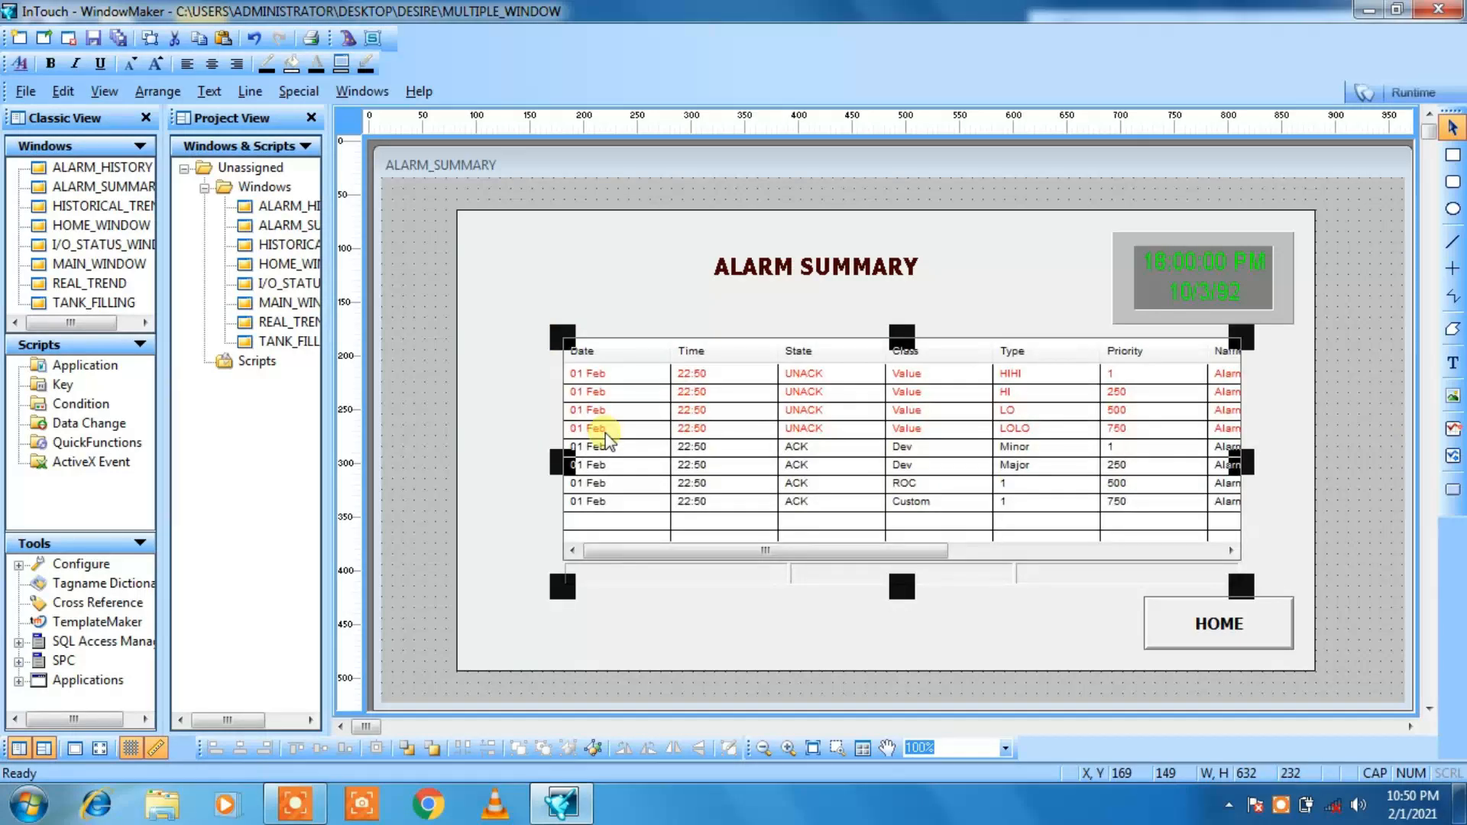
Step: Move the alarm display left to about X 140, Y 150 on the ALARM_SUMMARY background rectangle
{"action": "key", "text": "Left"}
{"action": "key", "text": "Left"}
{"action": "key", "text": "Left"}
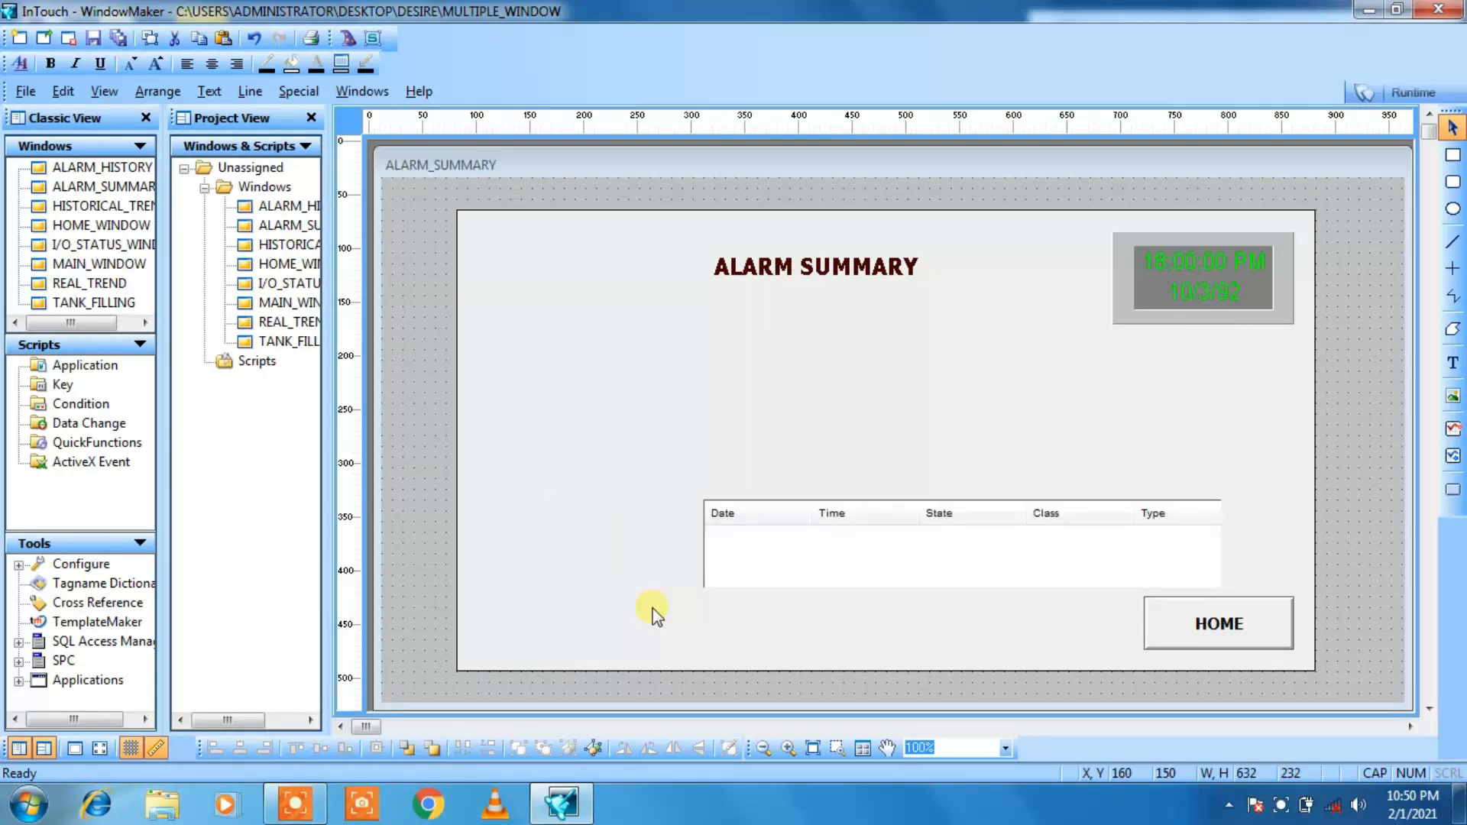
{"action": "left_click", "coordinate": [680, 609]}
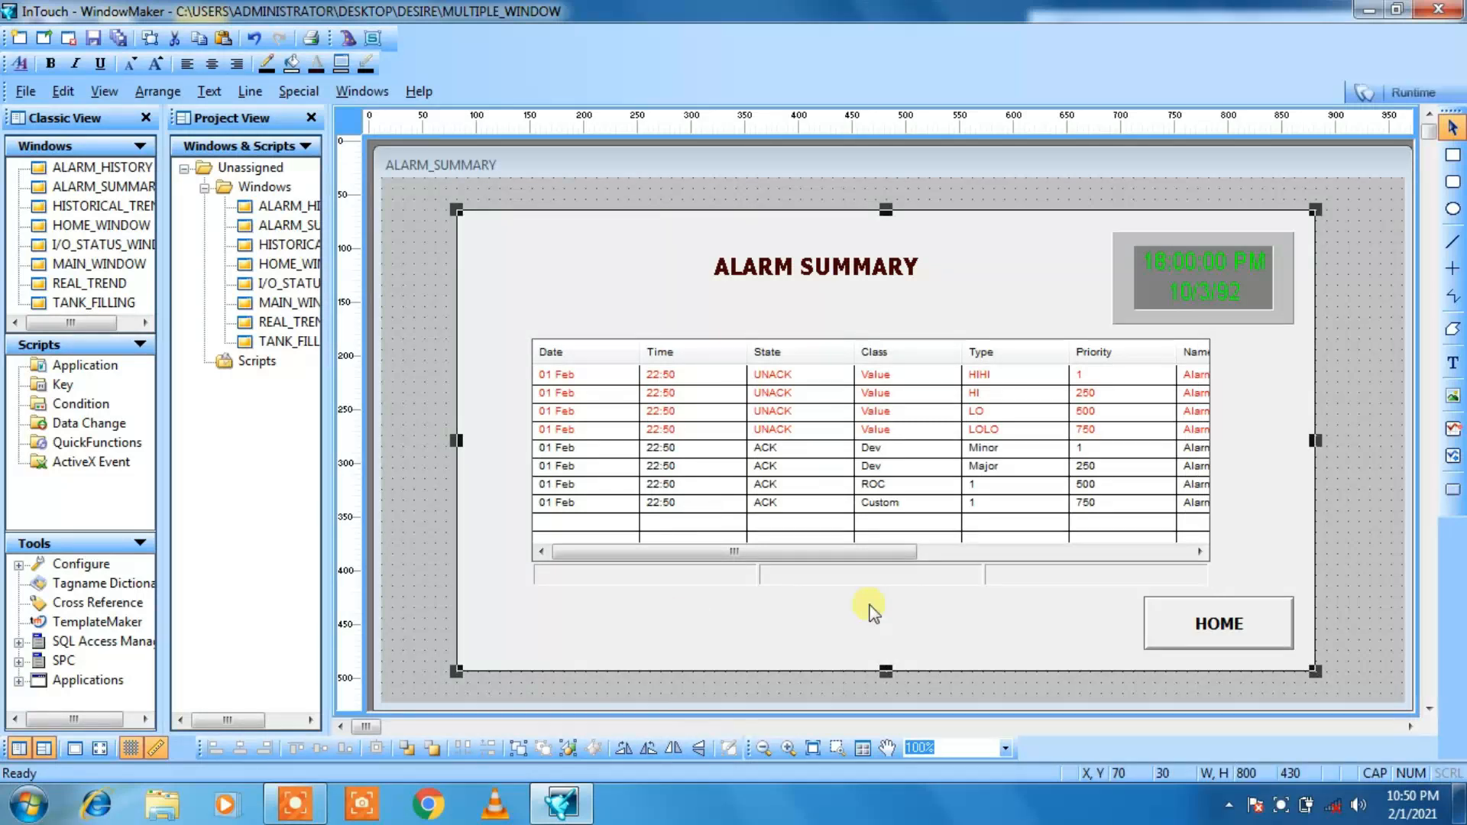
Step: Set the alarm display's Display Name to A_SUMMARY in its alarm configuration
{"action": "double_click", "coordinate": [830, 386]}
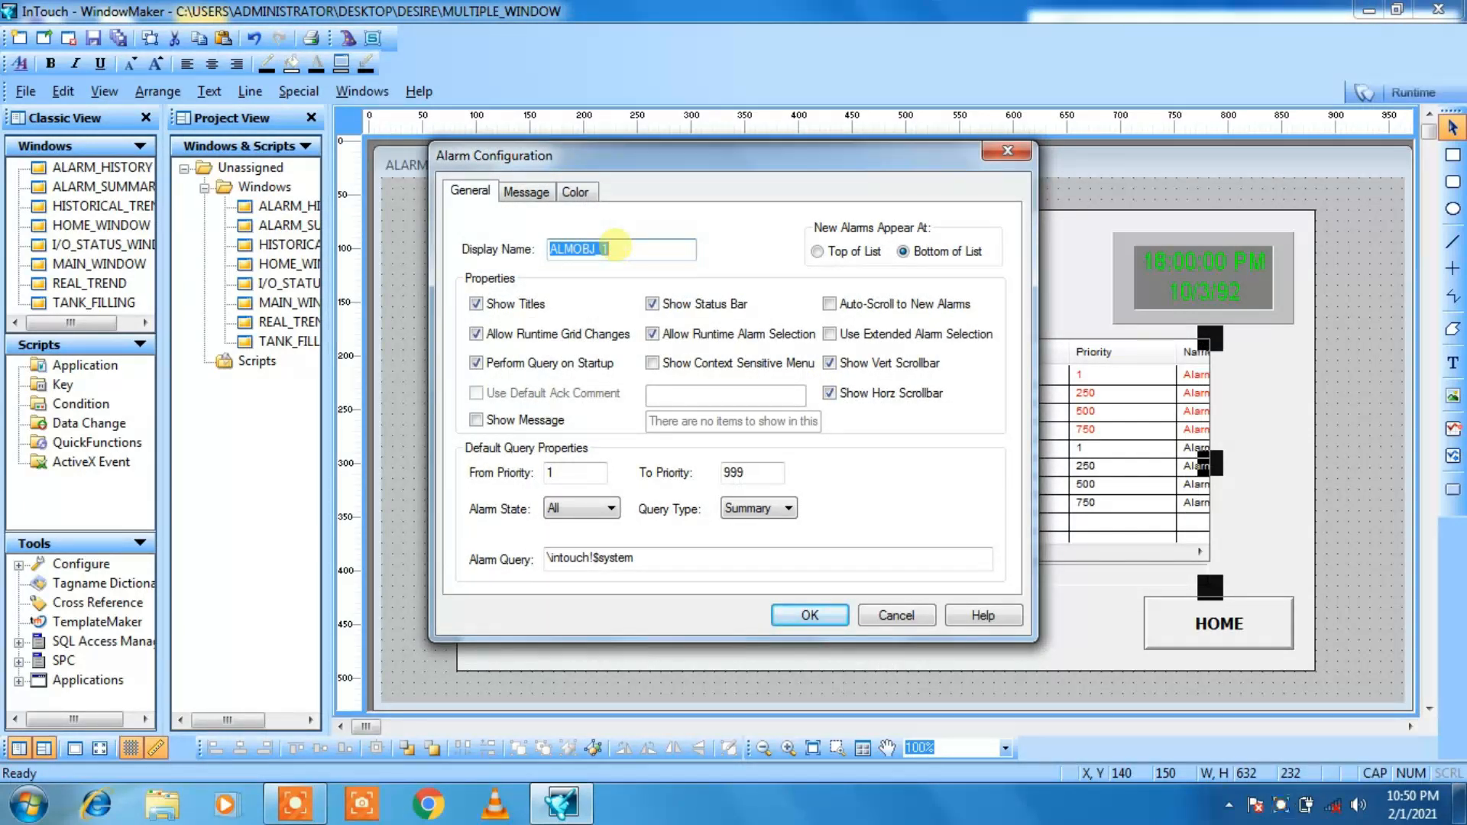
{"action": "type", "text": "A_SUMMARY"}
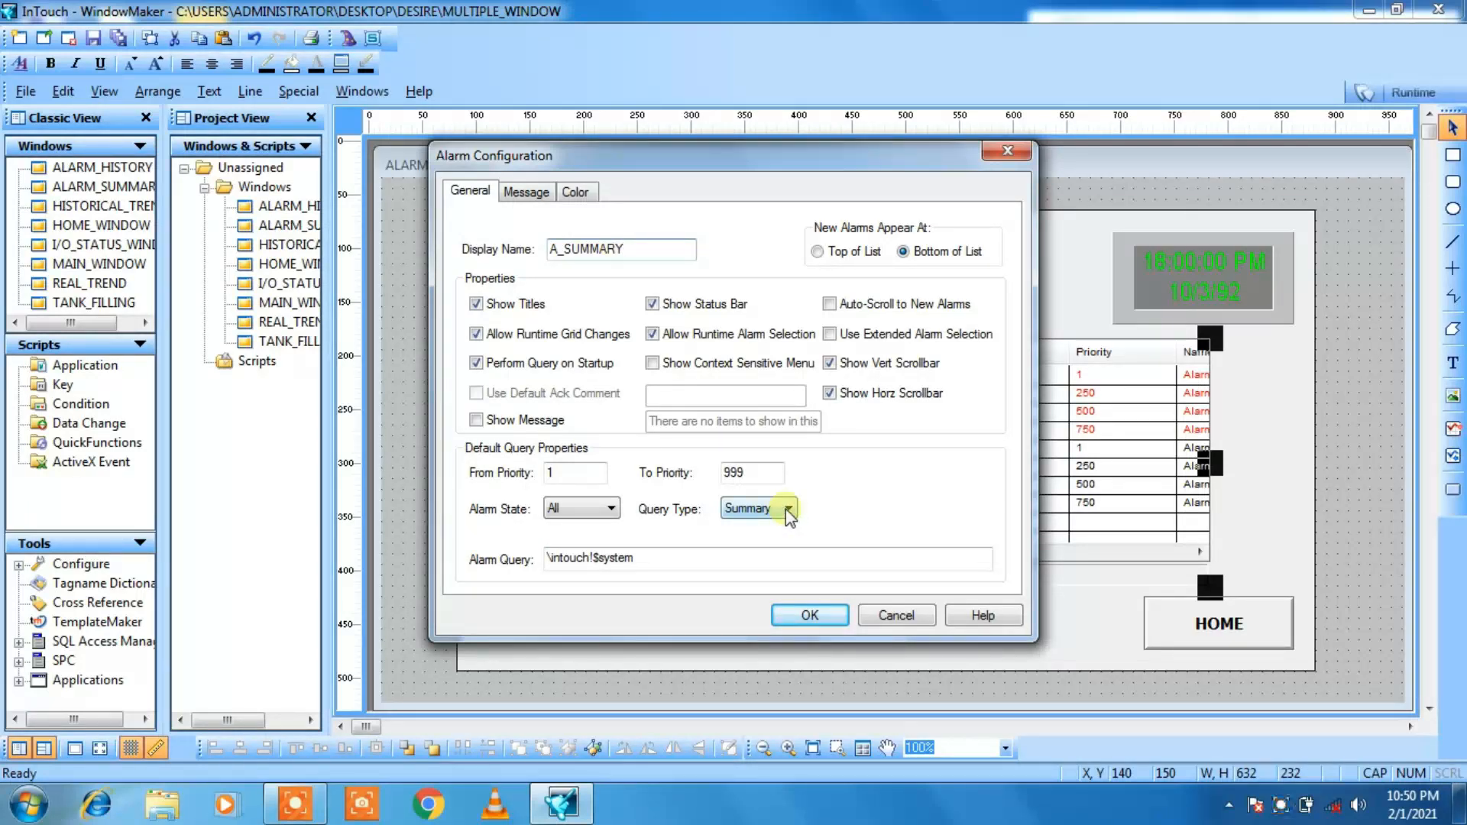
{"action": "left_click", "coordinate": [791, 615]}
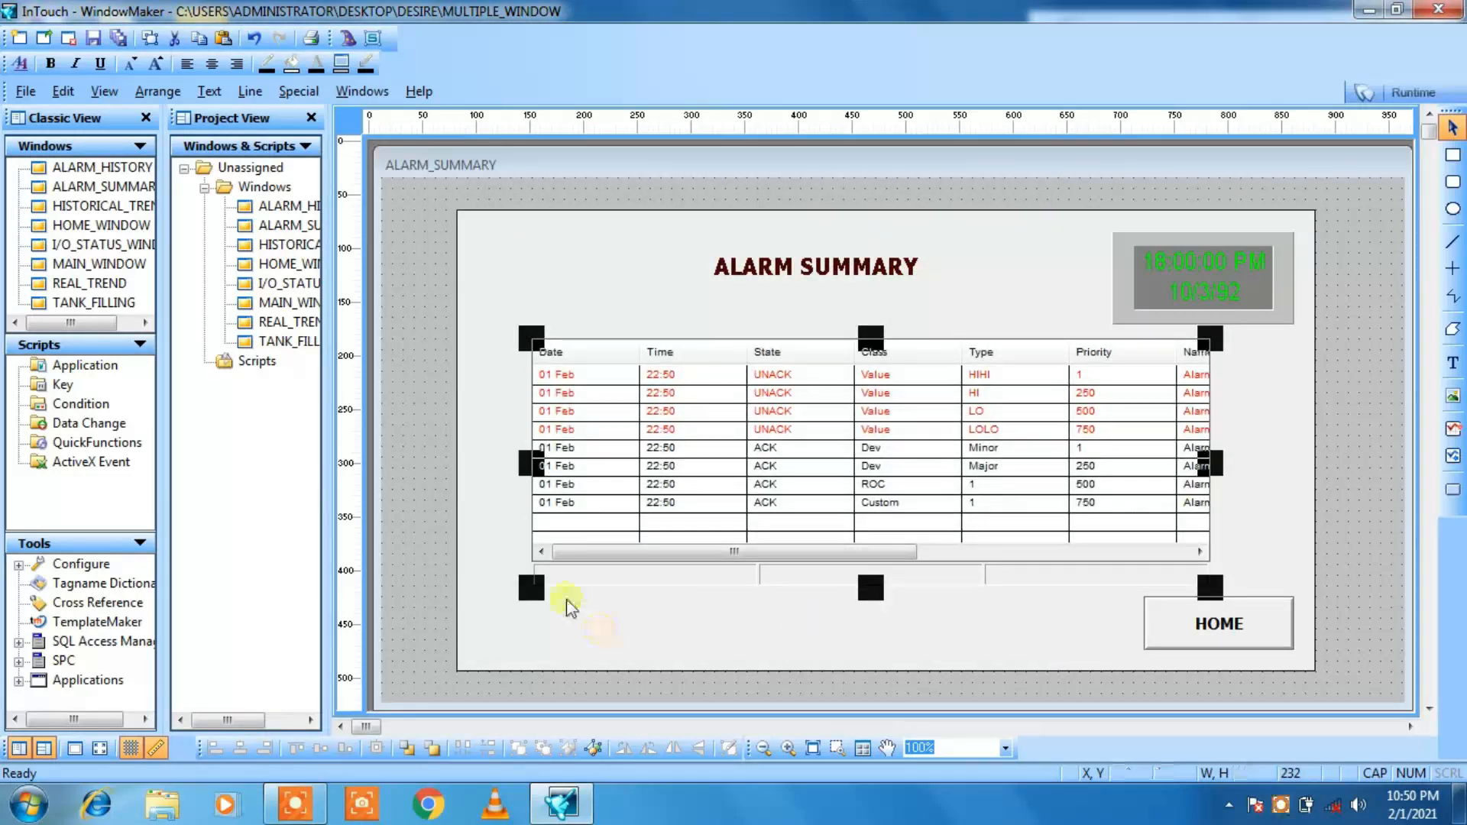
{"action": "left_click", "coordinate": [413, 553]}
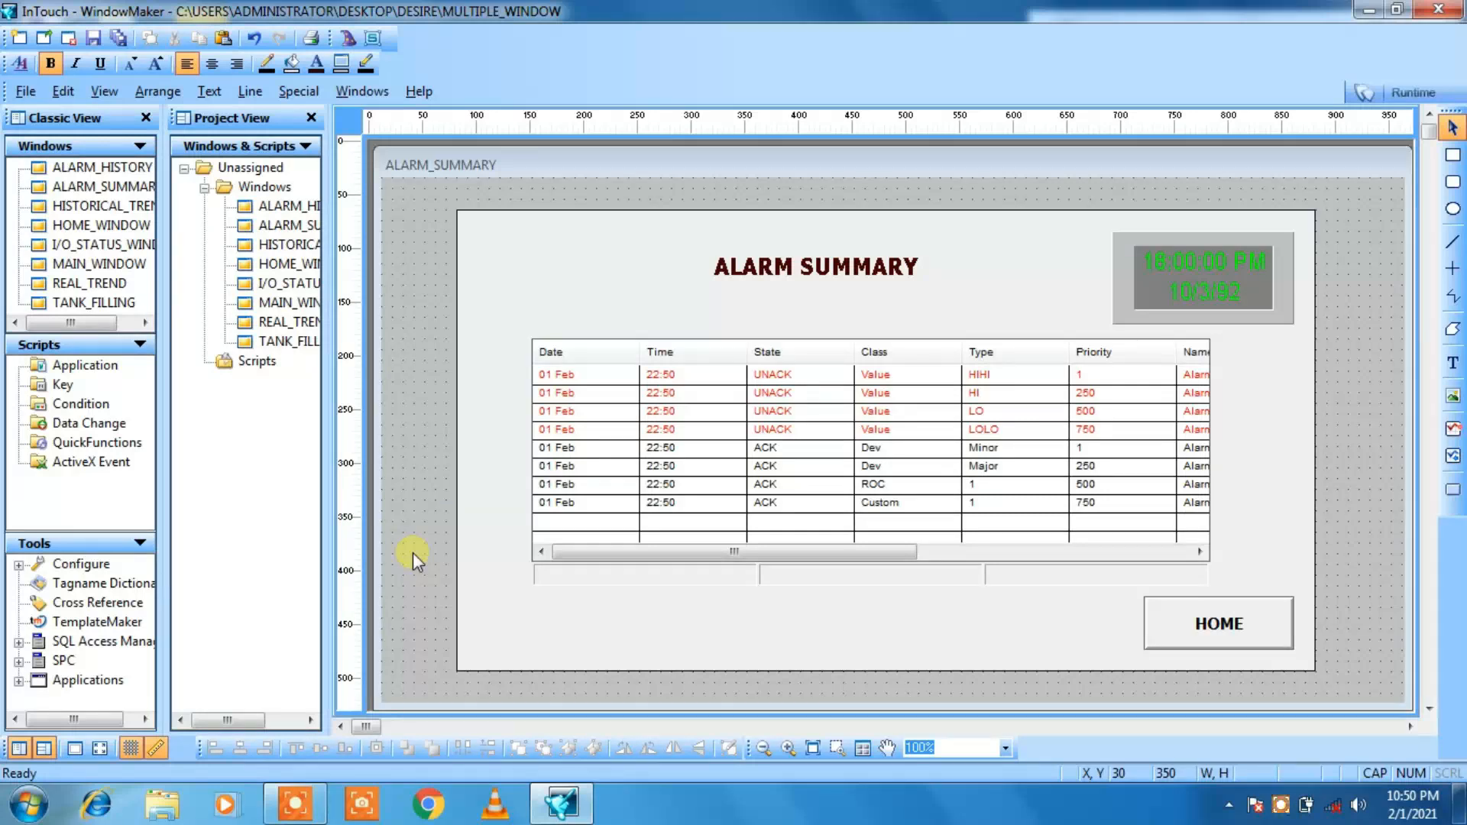
Step: Open the ALARM_HISTORY window and enlarge it to fill the whole drawing workspace
{"action": "double_click", "coordinate": [277, 209]}
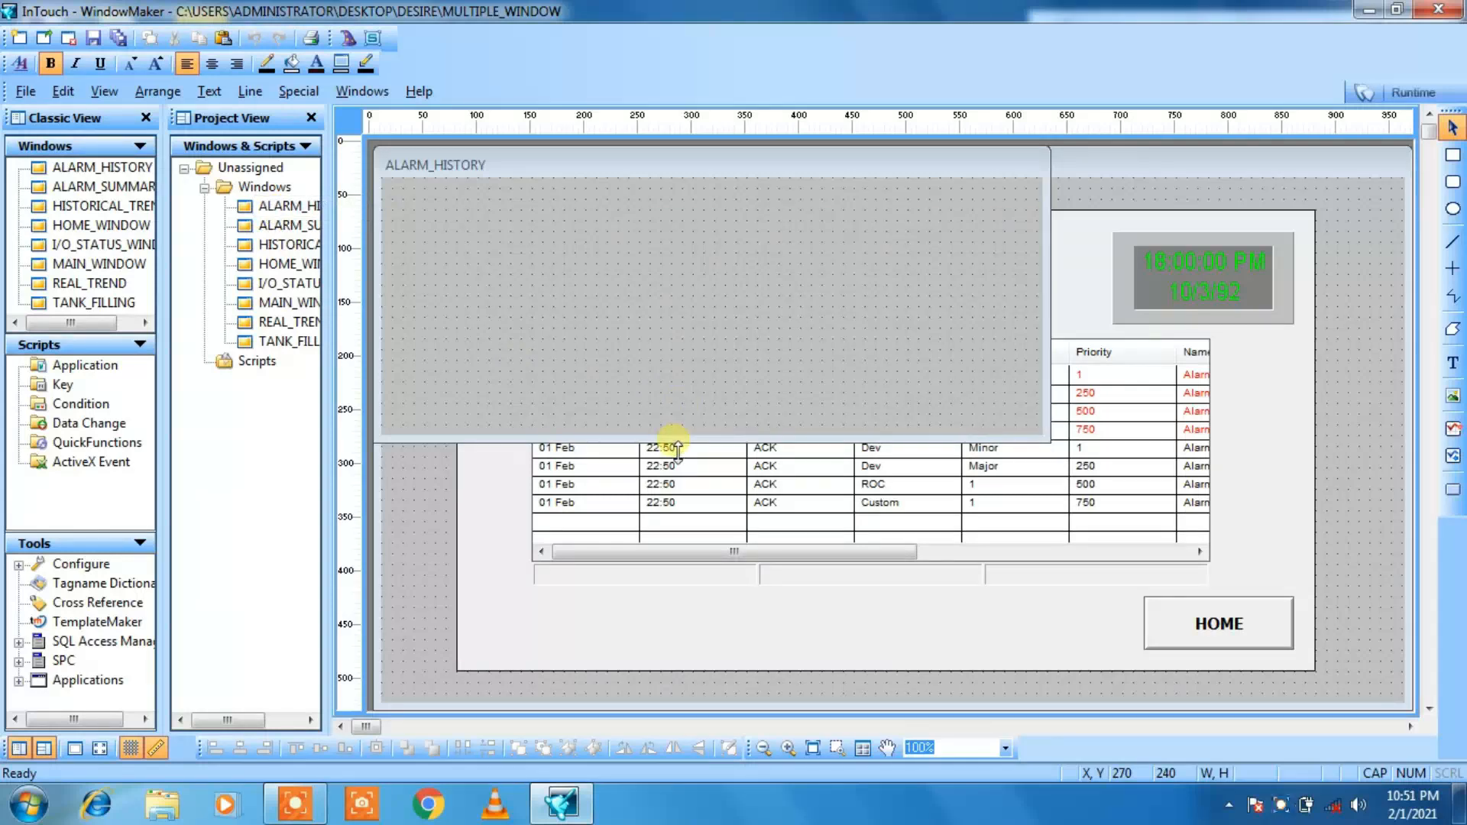
{"action": "left_click_drag", "start_coordinate": [678, 451], "coordinate": [683, 718]}
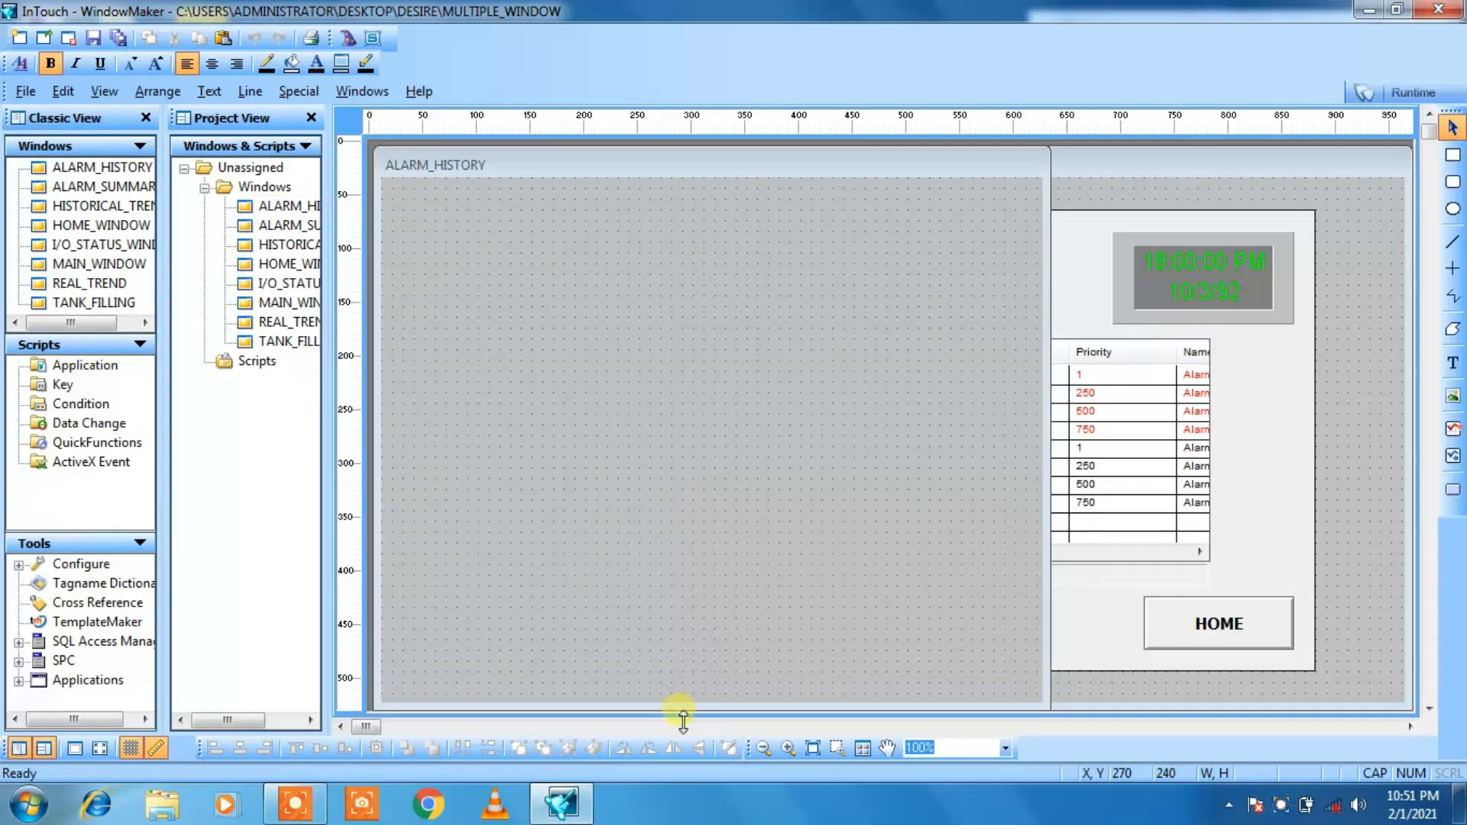
{"action": "left_click_drag", "start_coordinate": [1052, 429], "coordinate": [1422, 484]}
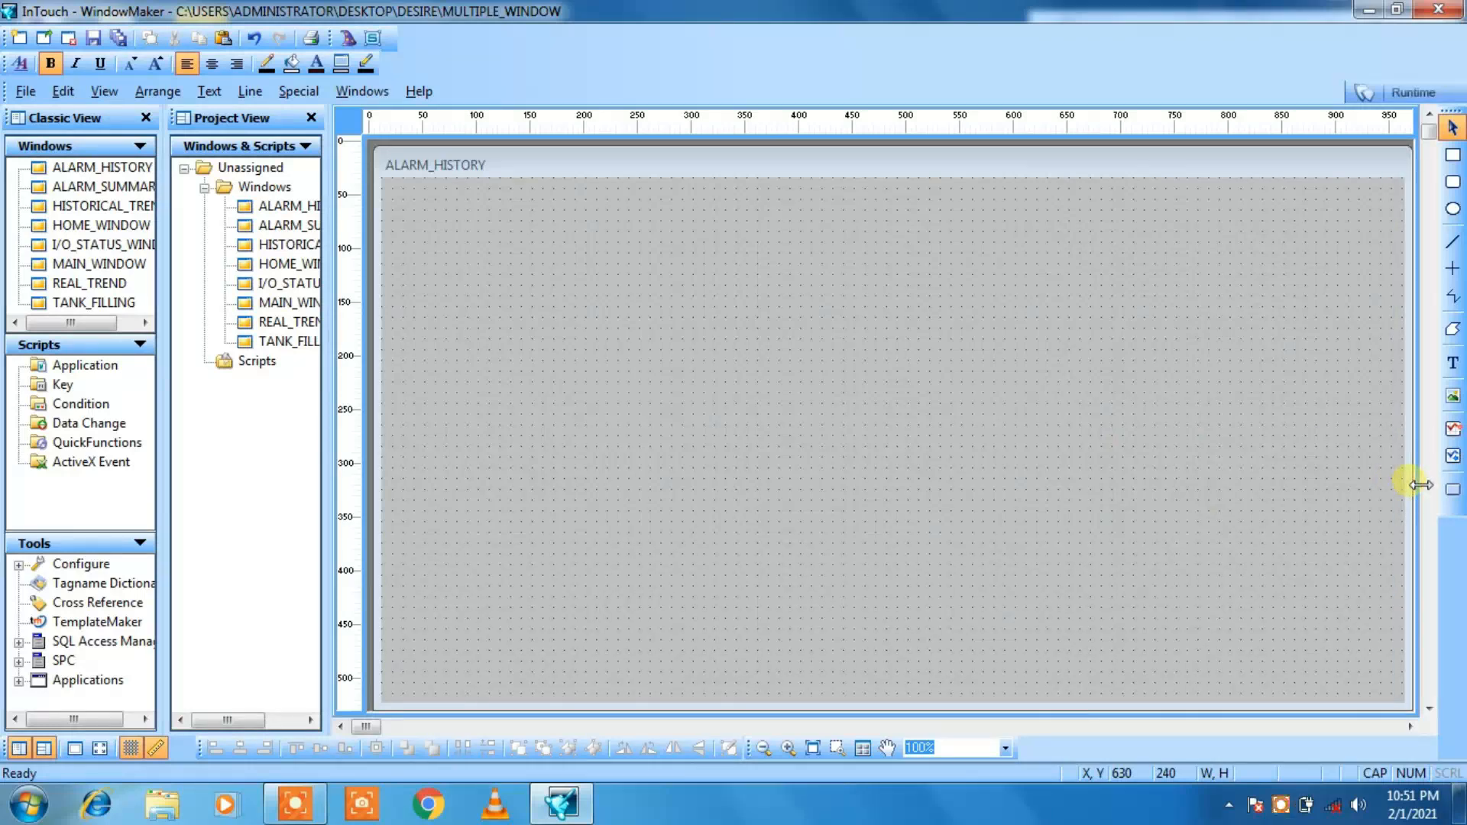
Step: Copy the large background rectangle from MAIN_WINDOW
{"action": "double_click", "coordinate": [264, 306]}
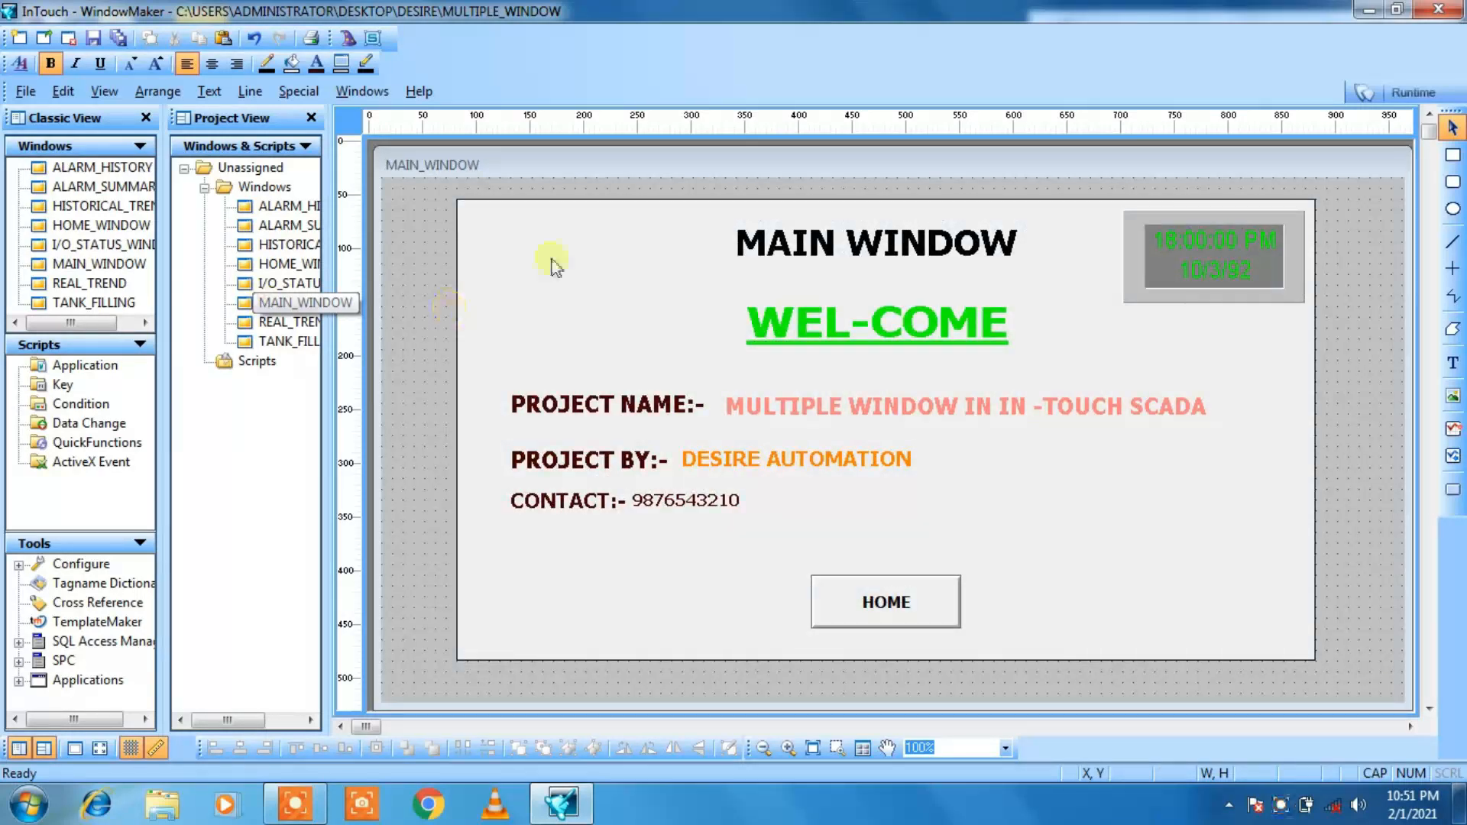
{"action": "left_click", "coordinate": [458, 366]}
{"action": "right_click", "coordinate": [457, 364]}
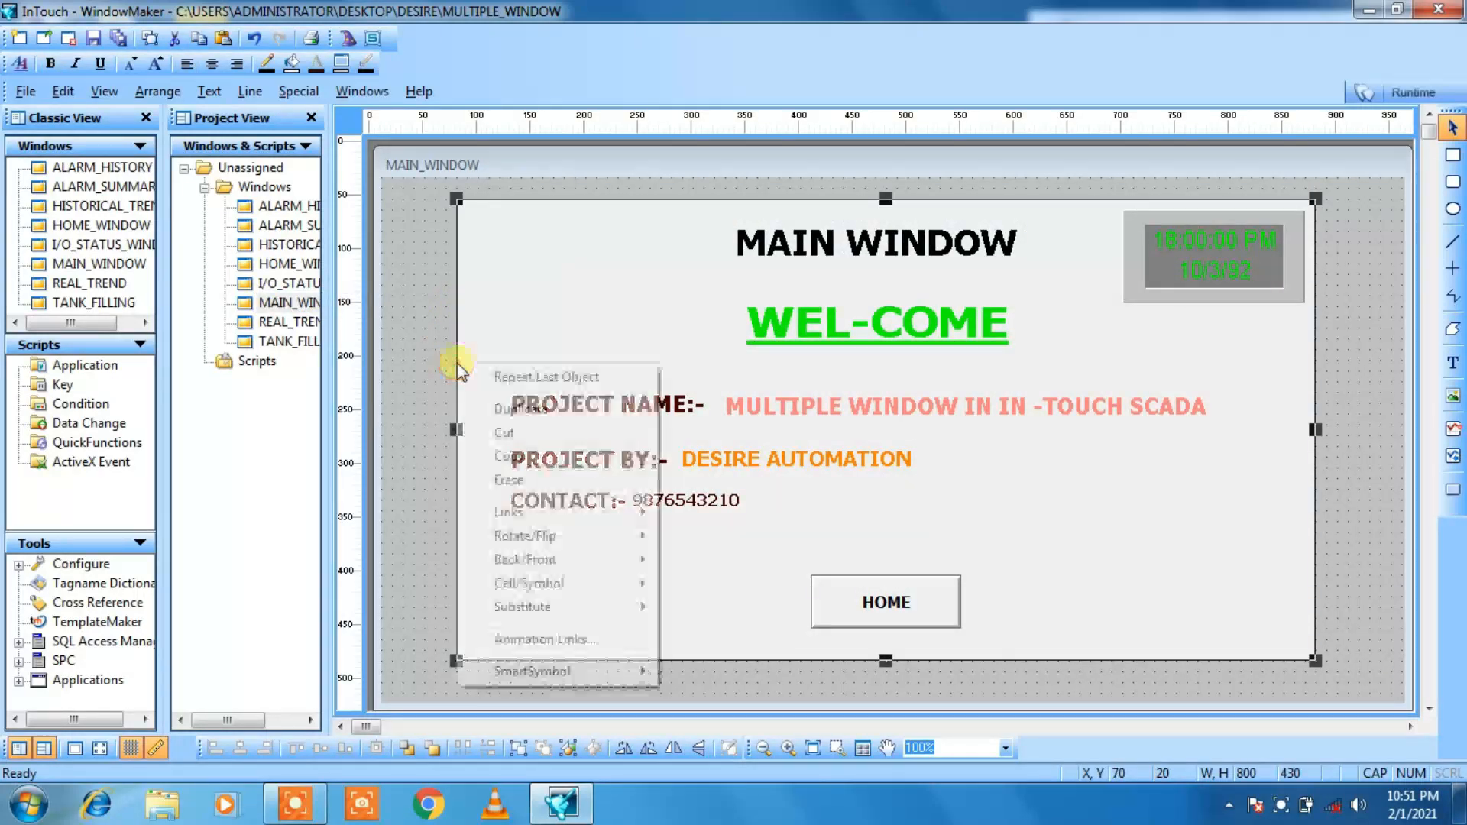
{"action": "left_click", "coordinate": [505, 457]}
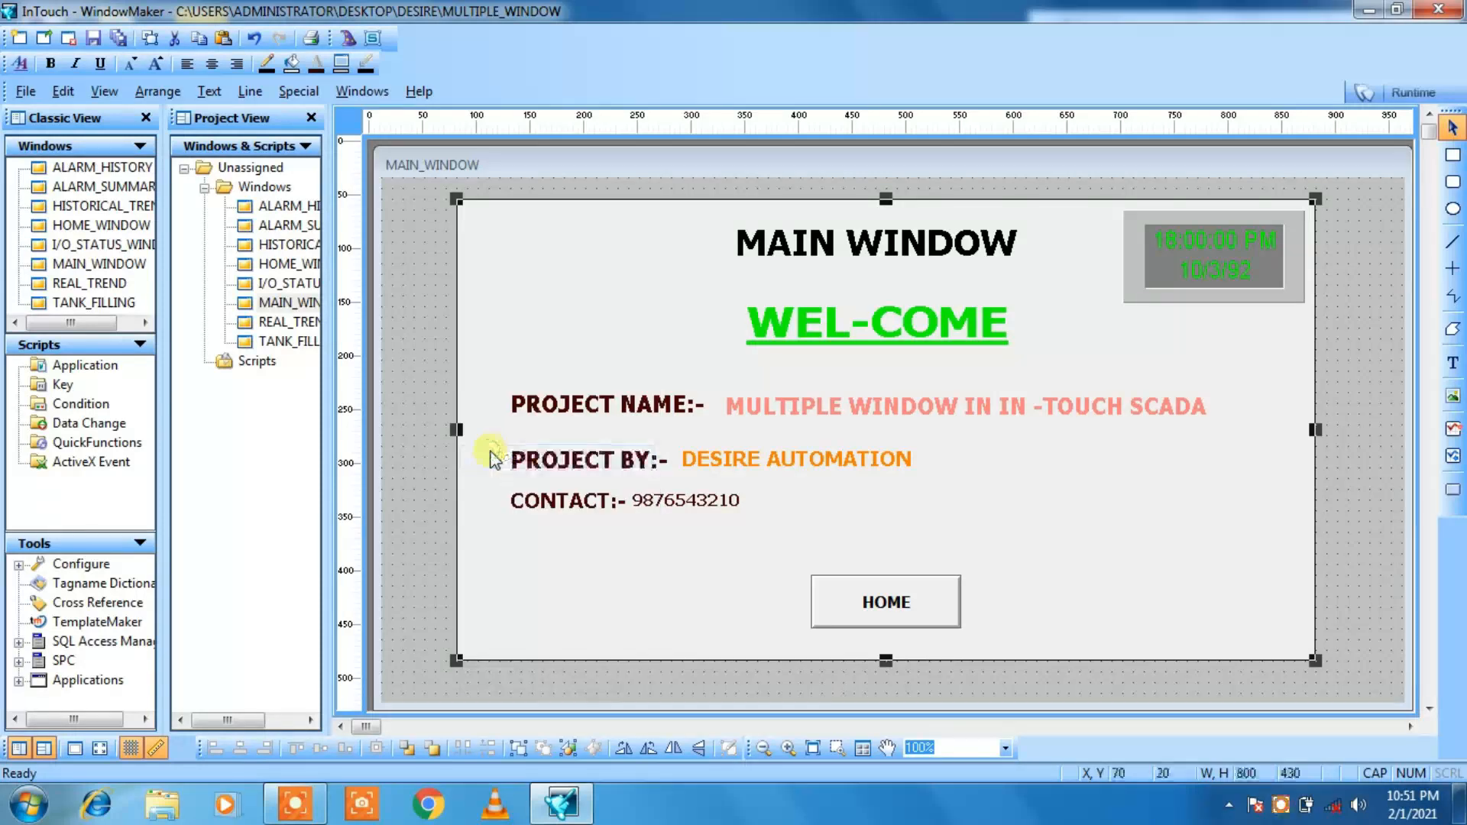
Step: Paste the background rectangle into ALARM_HISTORY and shift it left to about X 90, Y 40
{"action": "double_click", "coordinate": [276, 218]}
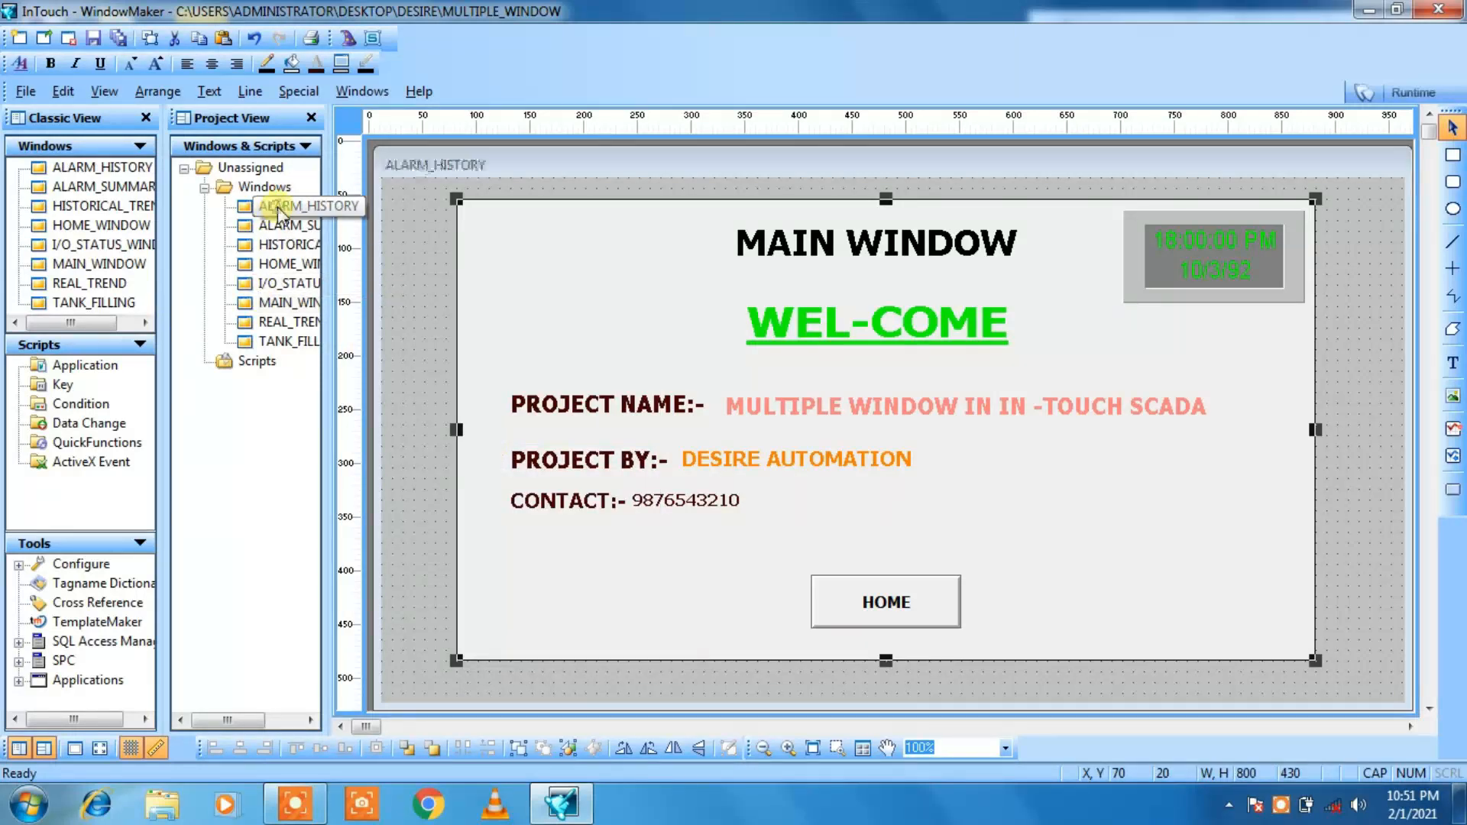
{"action": "right_click", "coordinate": [625, 341]}
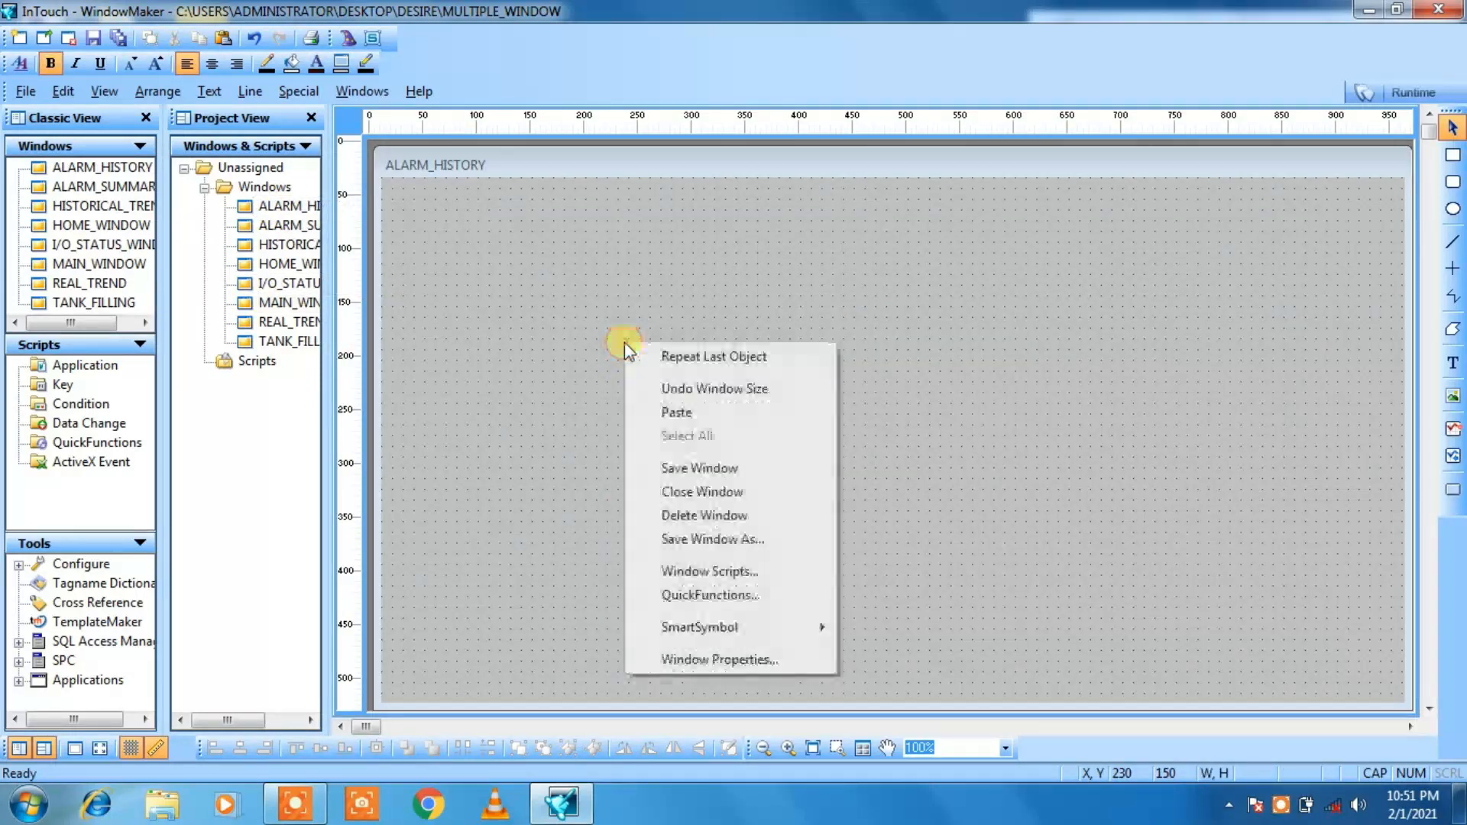
{"action": "left_click", "coordinate": [657, 414]}
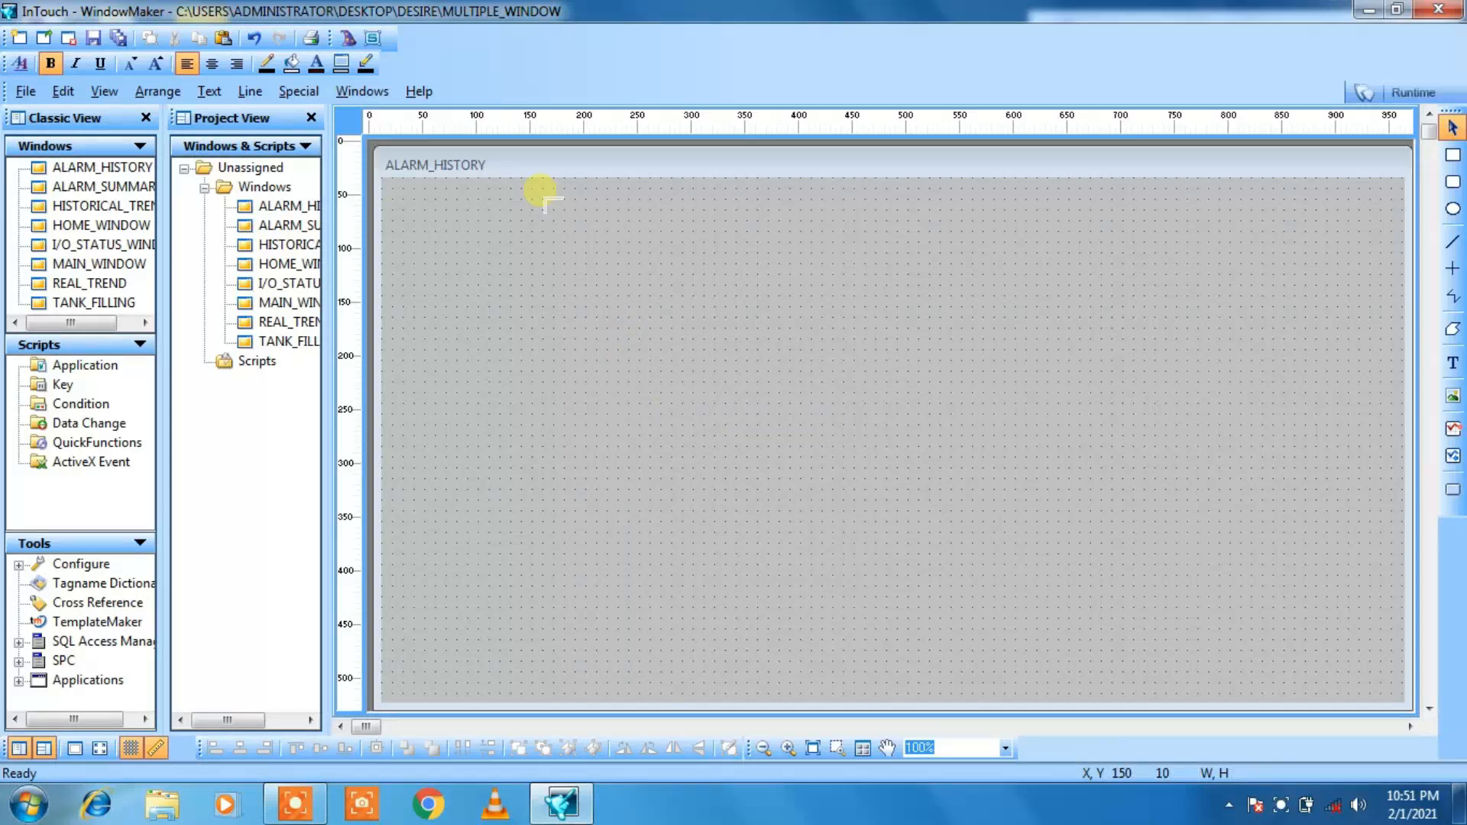
{"action": "left_click", "coordinate": [520, 220]}
{"action": "key", "text": "Left"}
{"action": "key", "text": "Left"}
{"action": "key", "text": "Left"}
{"action": "key", "text": "Left"}
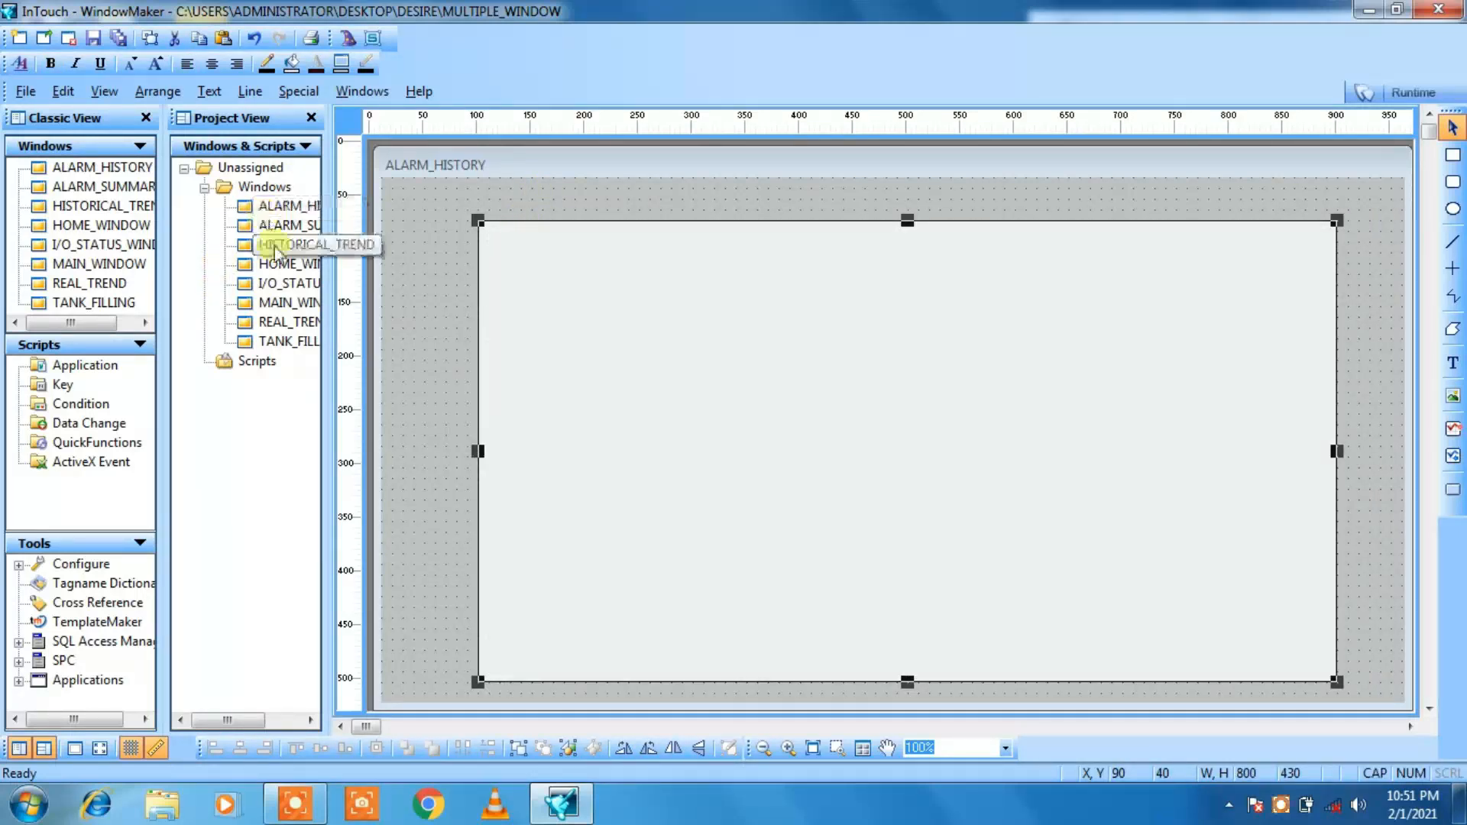
Step: Copy the digital clock from the ALARM_SUMMARY window
{"action": "double_click", "coordinate": [281, 233]}
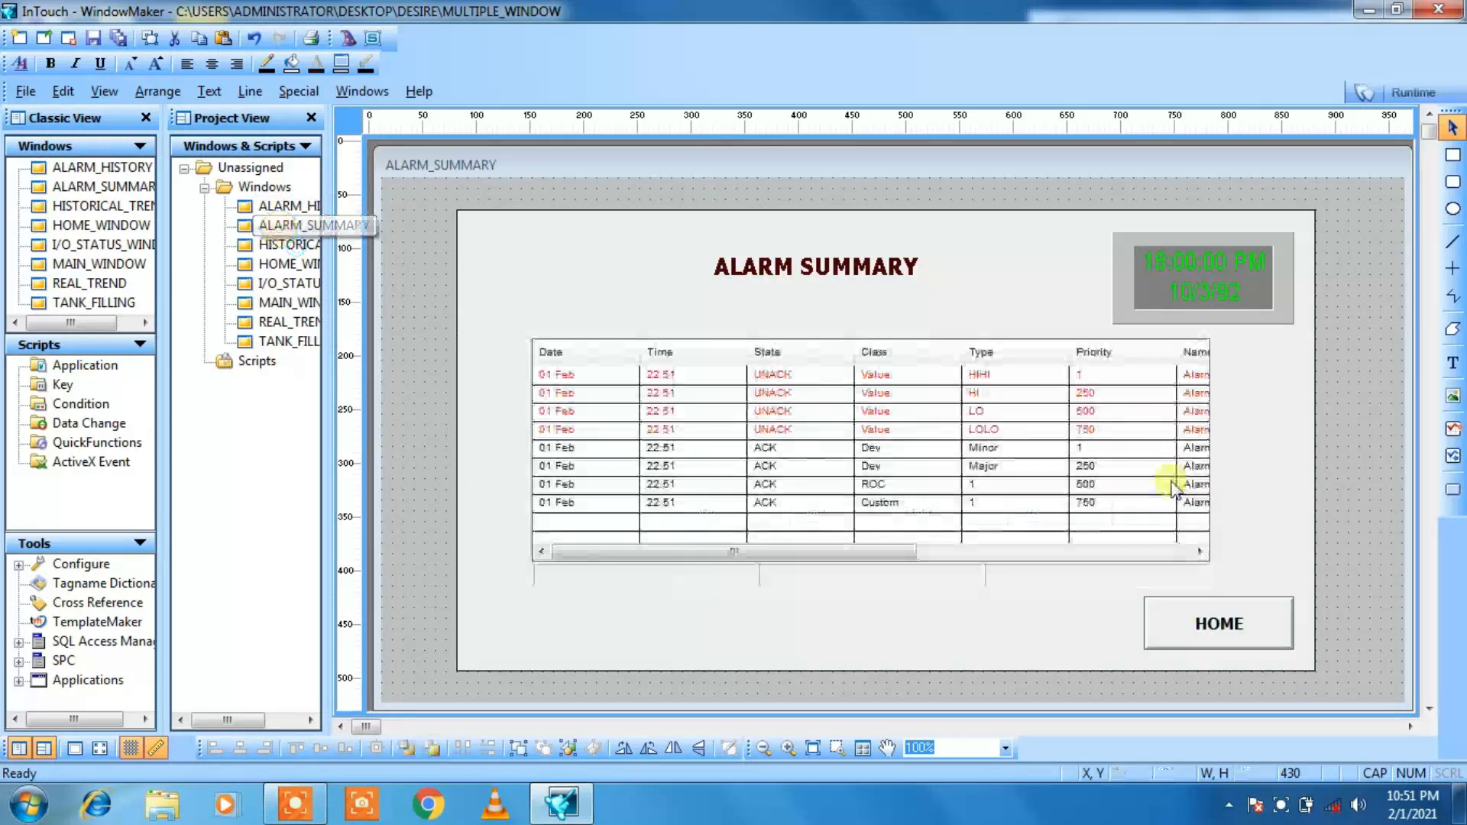
{"action": "left_click", "coordinate": [1194, 292]}
{"action": "right_click", "coordinate": [1195, 292]}
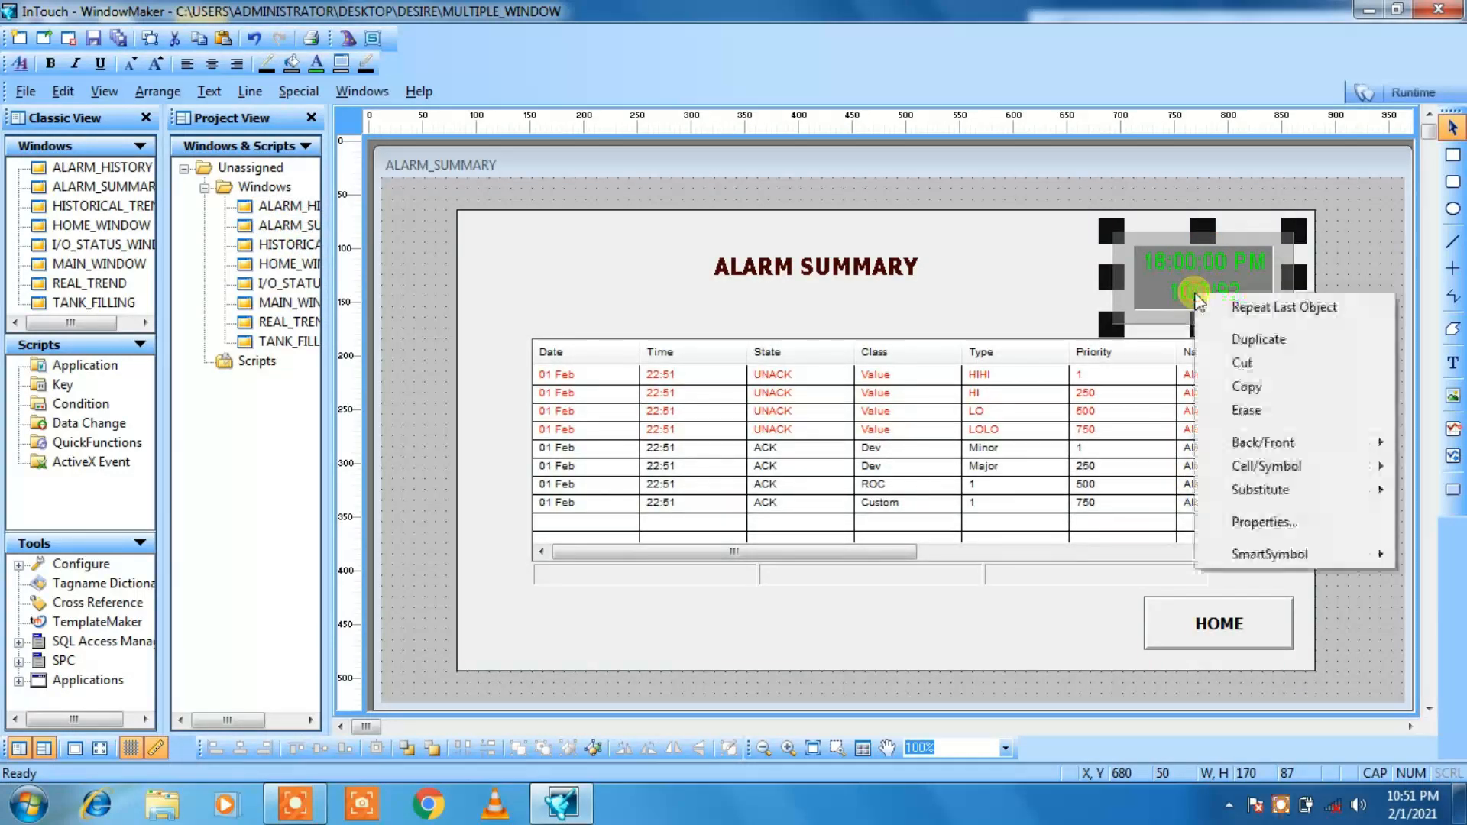
{"action": "left_click", "coordinate": [1217, 383]}
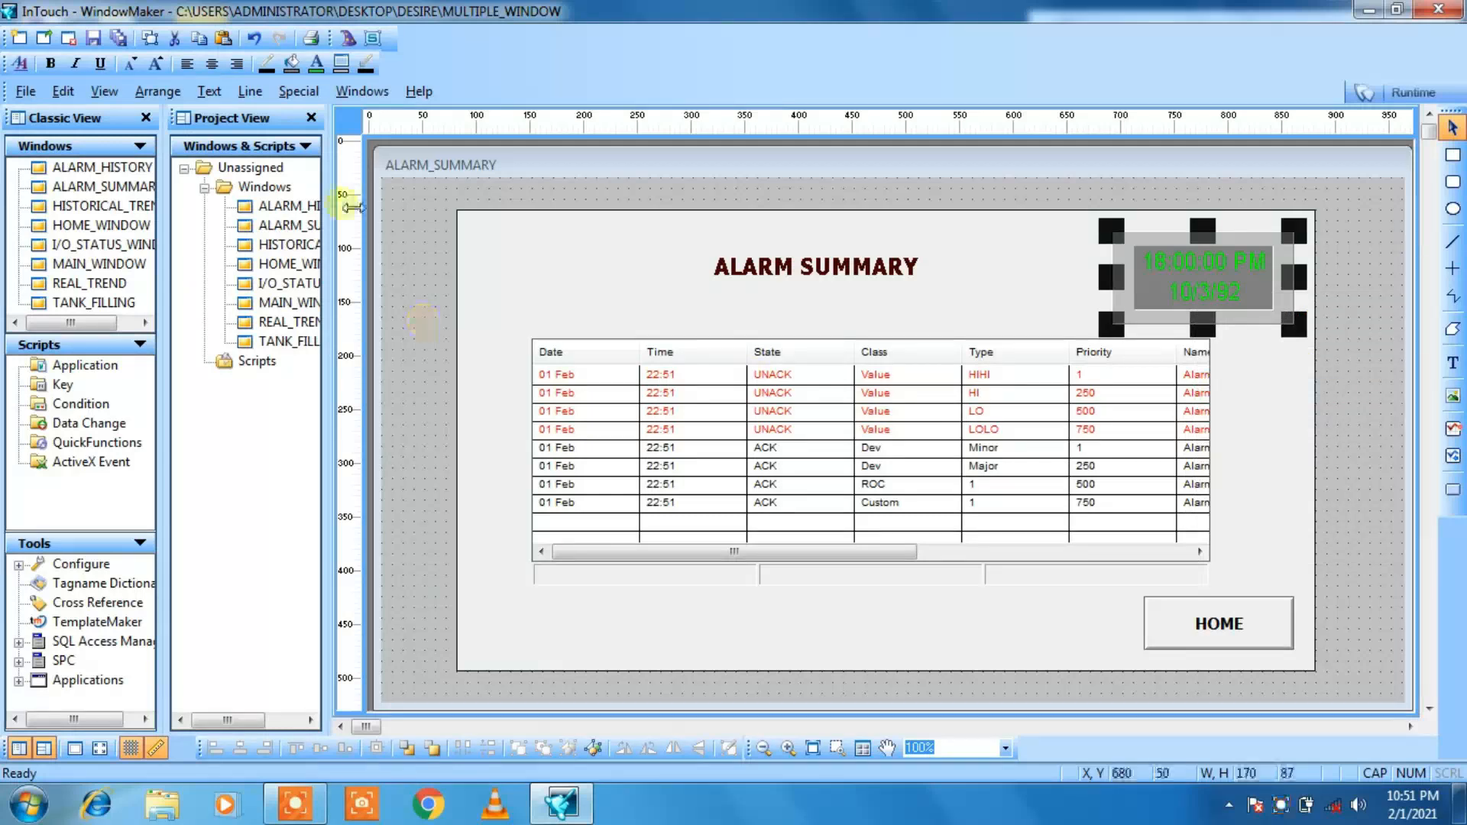
Step: Paste the clock into ALARM_HISTORY at the rectangle's upper-right corner, at about X 750, Y 20
{"action": "double_click", "coordinate": [315, 206]}
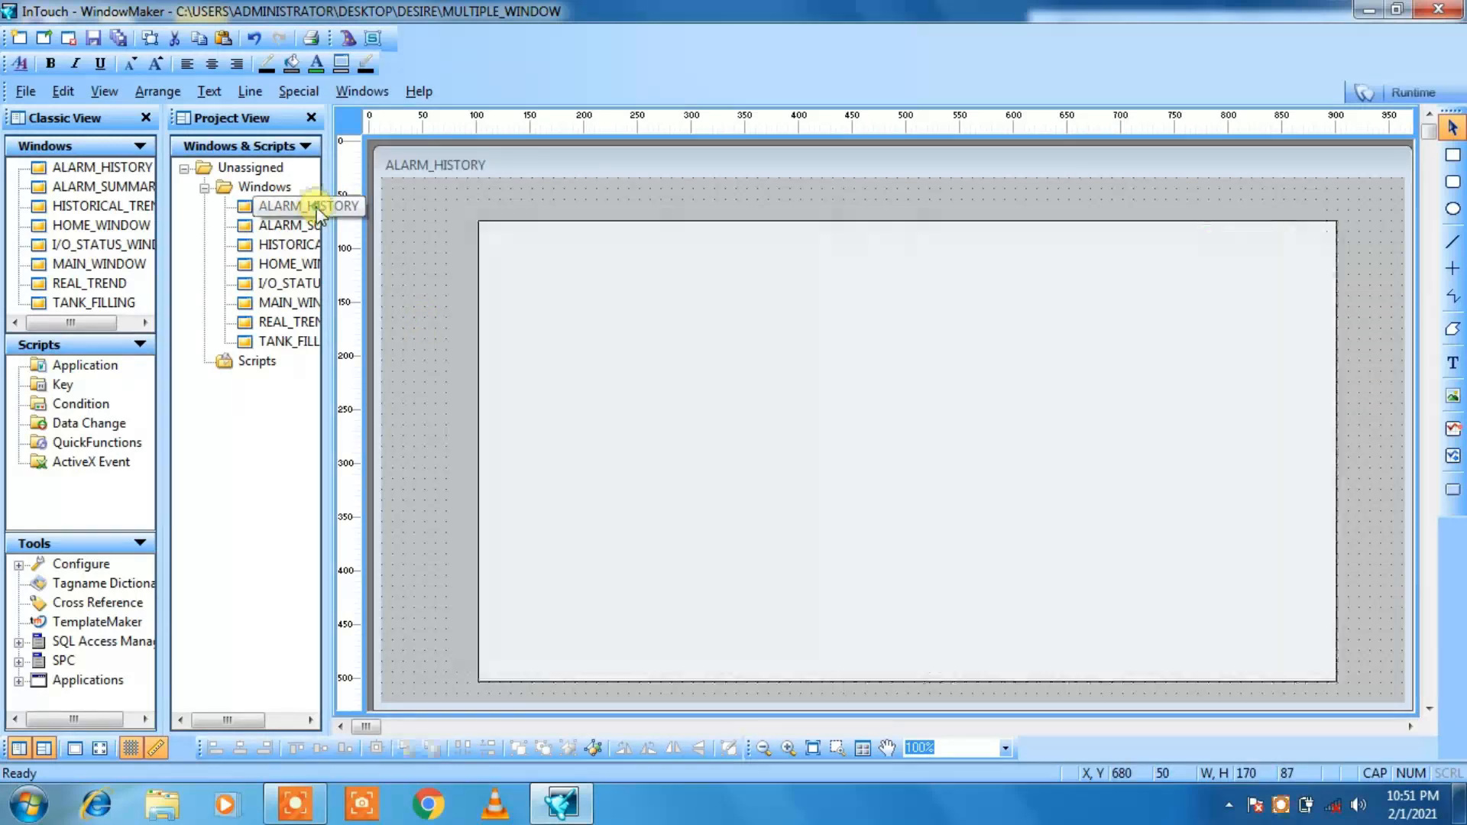
{"action": "left_click", "coordinate": [1169, 199]}
{"action": "right_click", "coordinate": [1169, 199]}
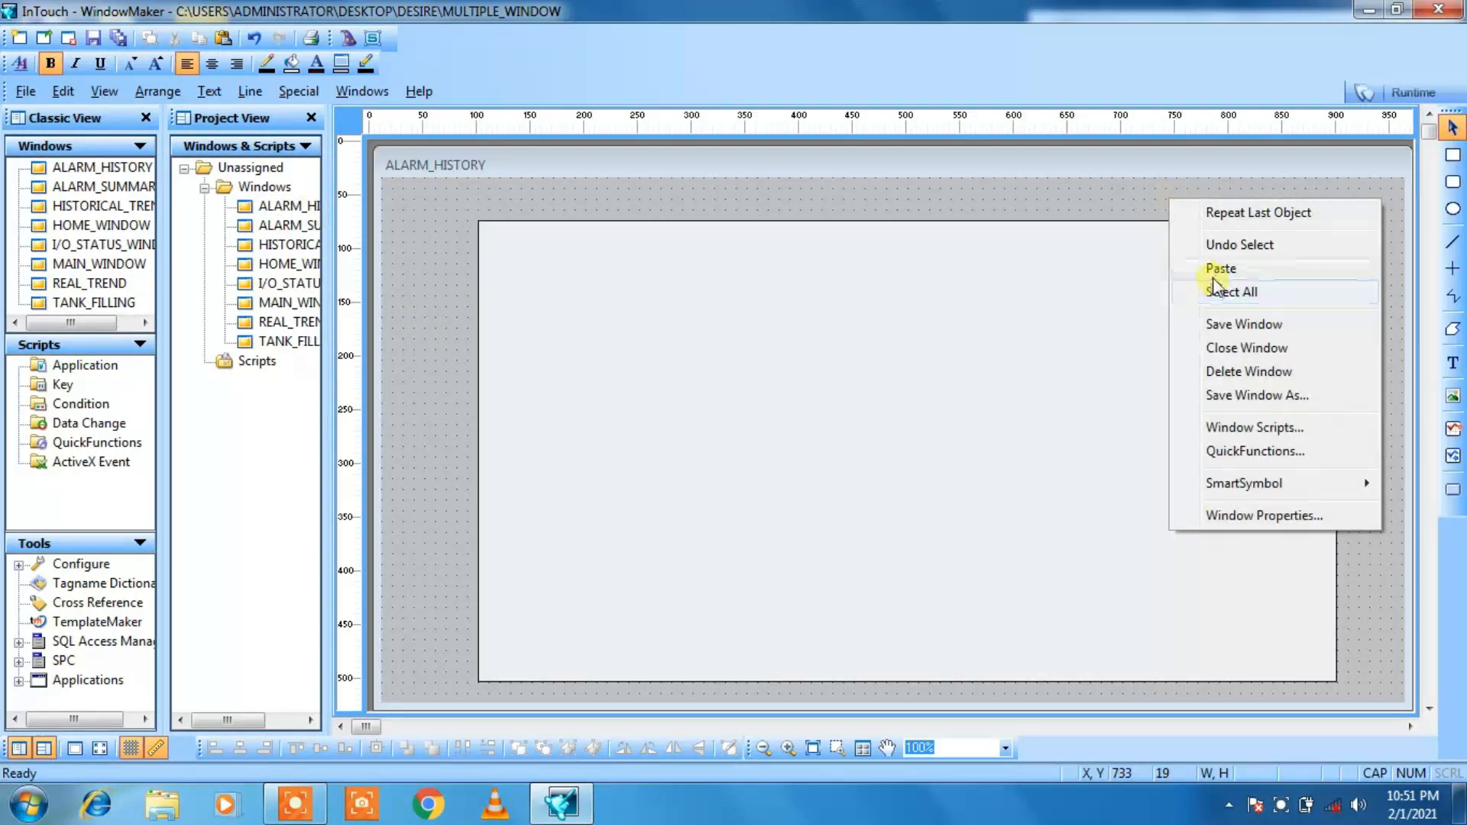
{"action": "left_click", "coordinate": [1217, 271]}
{"action": "left_click", "coordinate": [1187, 199]}
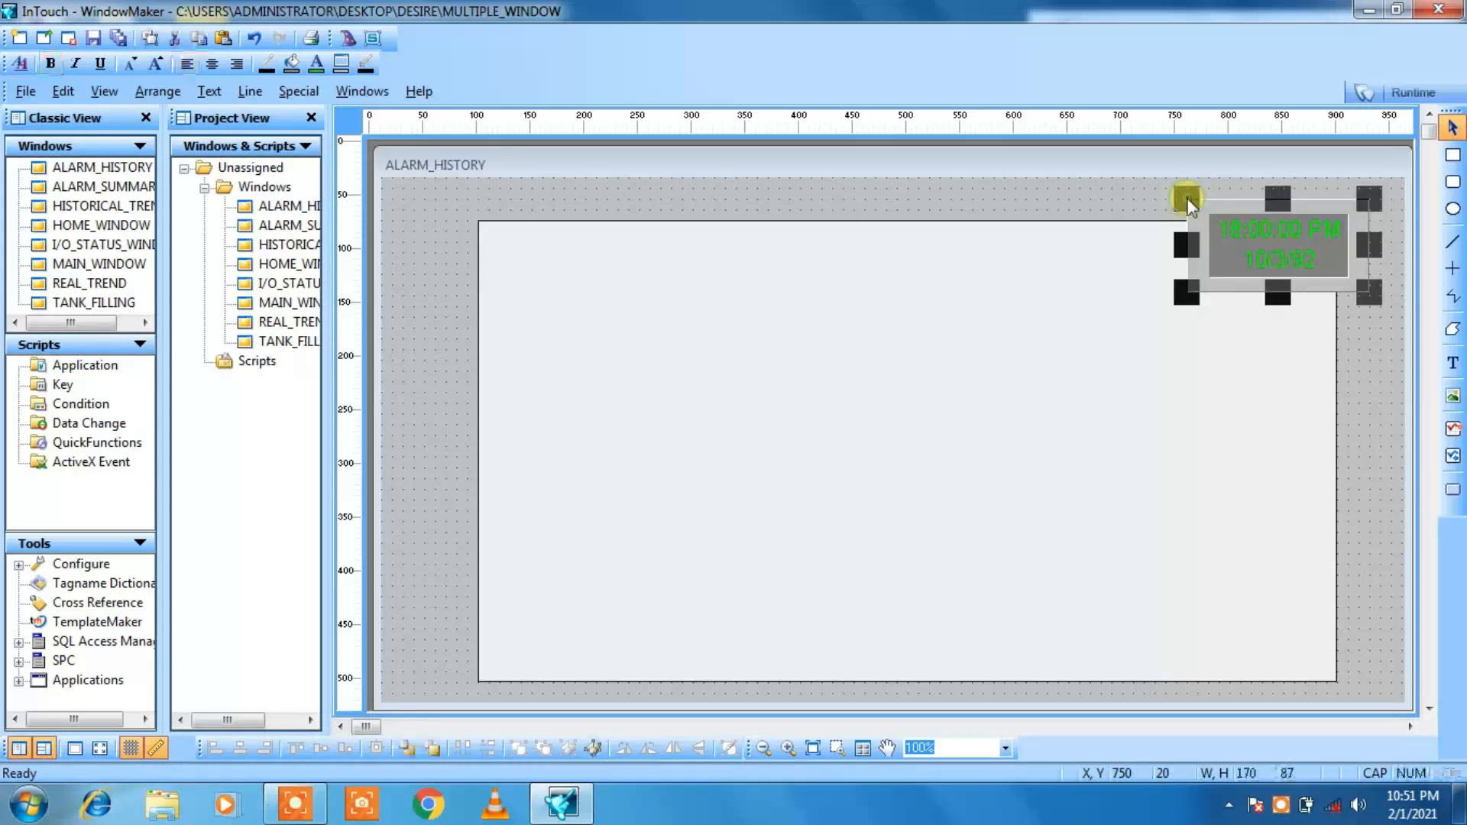
Step: Move the pasted clock inside the background rectangle to about X 700, Y 60
{"action": "key", "text": "Left"}
{"action": "key", "text": "Left"}
{"action": "key", "text": "Left"}
{"action": "key", "text": "Down"}
{"action": "key", "text": "Down"}
{"action": "key", "text": "Down"}
{"action": "key", "text": "Down"}
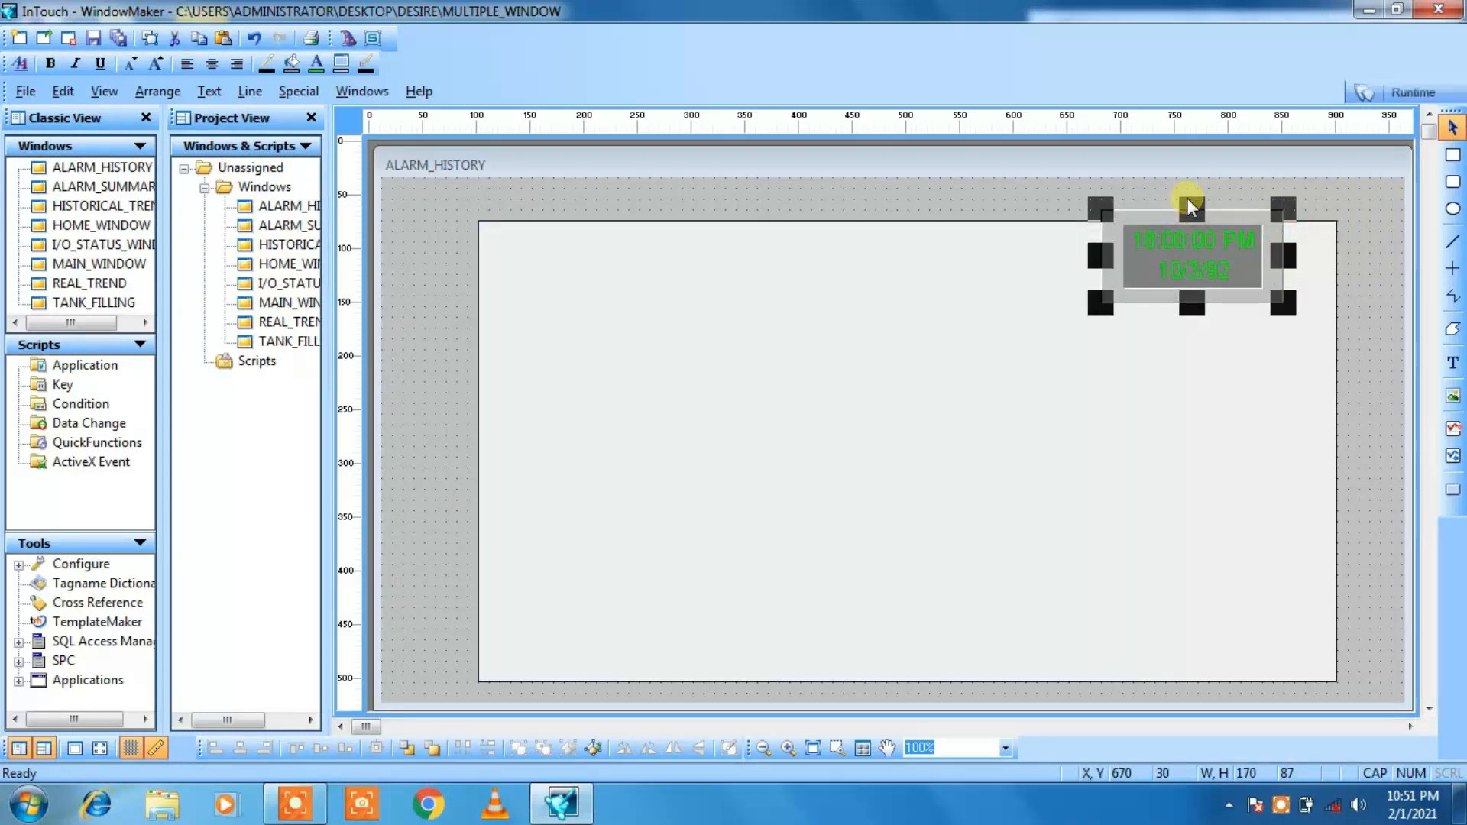
{"action": "key", "text": "Right"}
{"action": "key", "text": "Right"}
{"action": "key", "text": "Right"}
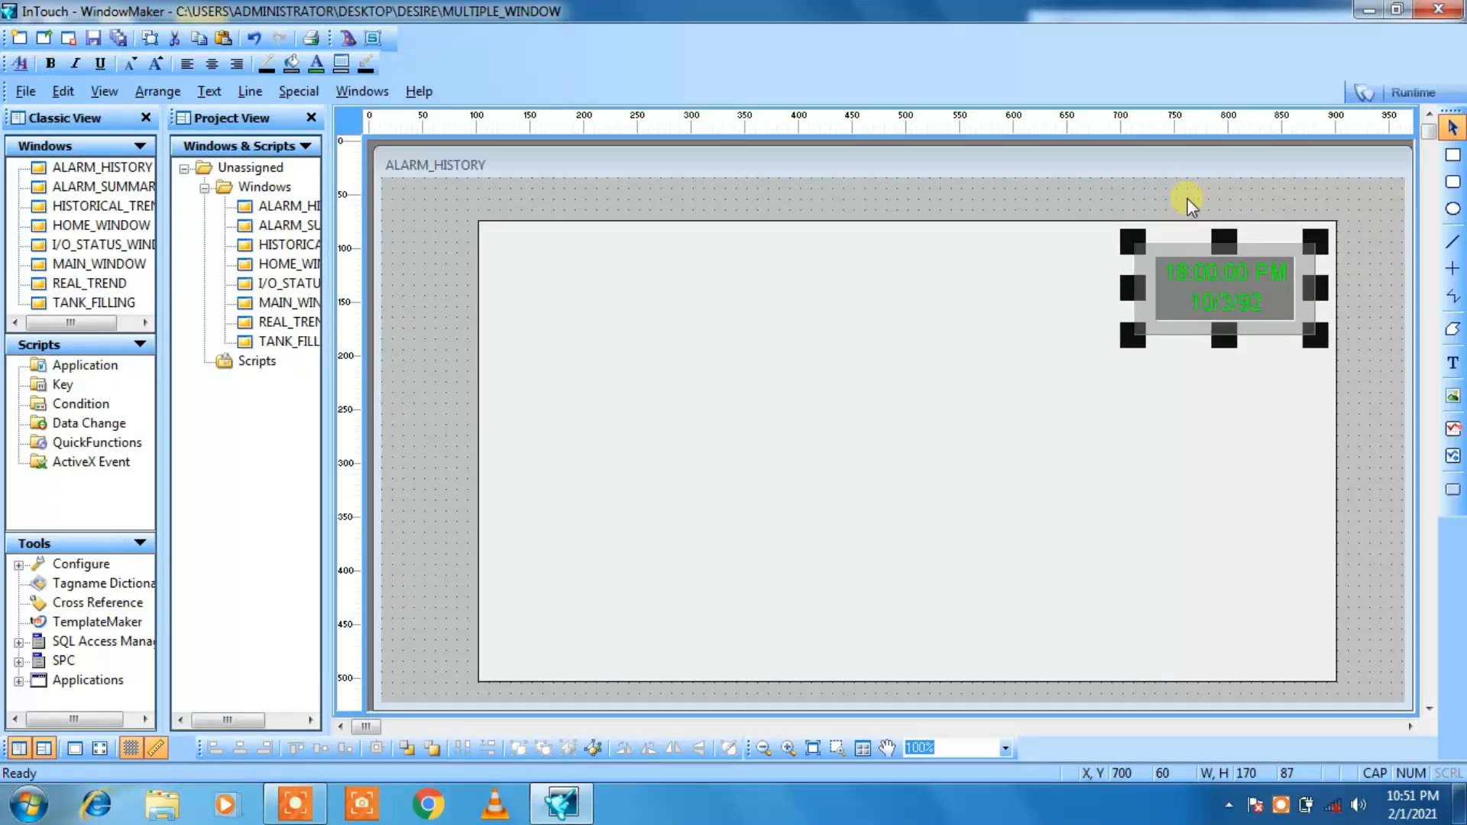
Step: Copy the HOME button from the ALARM_SUMMARY window
{"action": "double_click", "coordinate": [298, 230]}
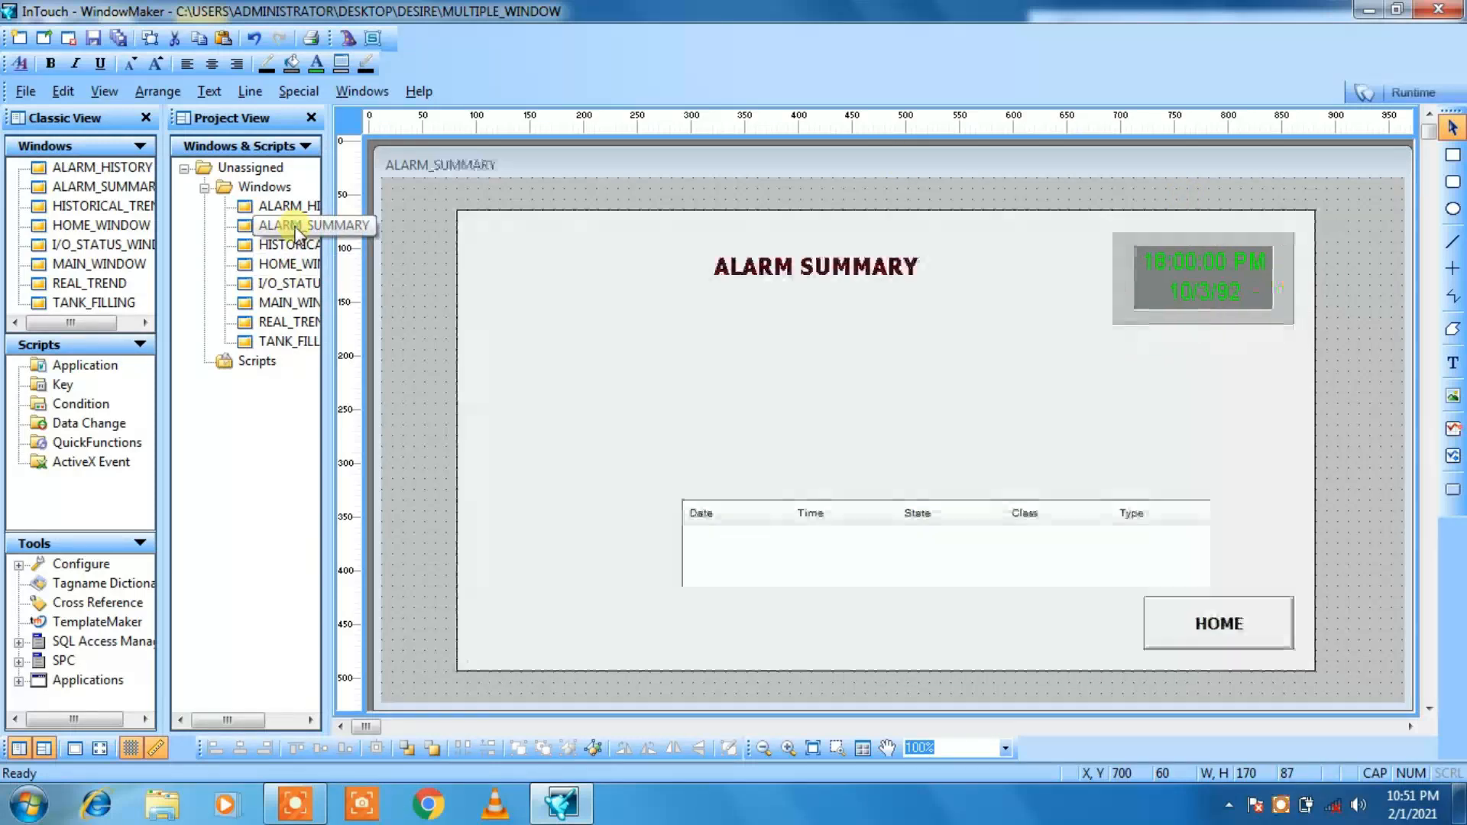
{"action": "left_click", "coordinate": [1237, 628]}
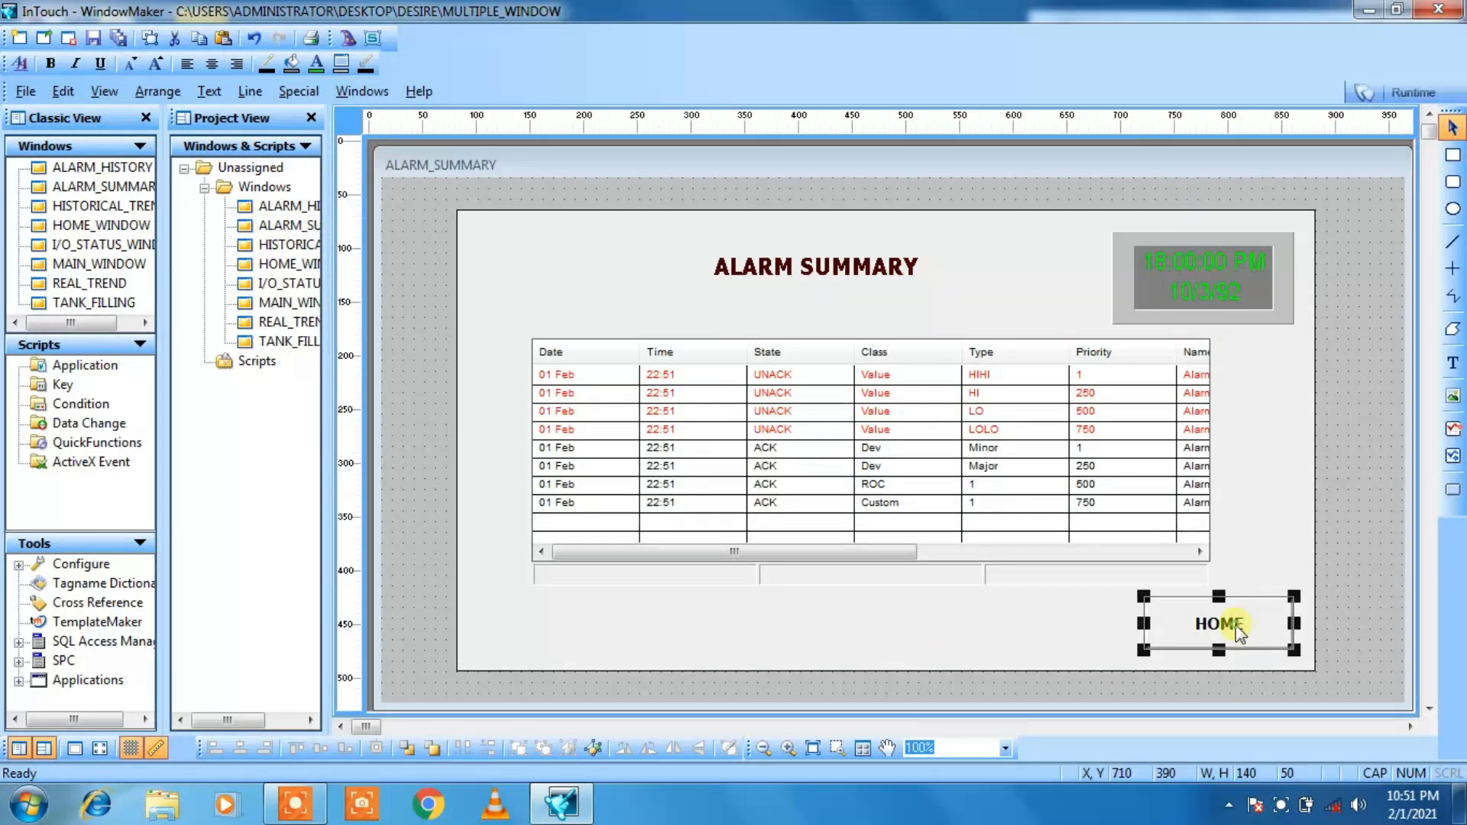
{"action": "right_click", "coordinate": [1237, 632]}
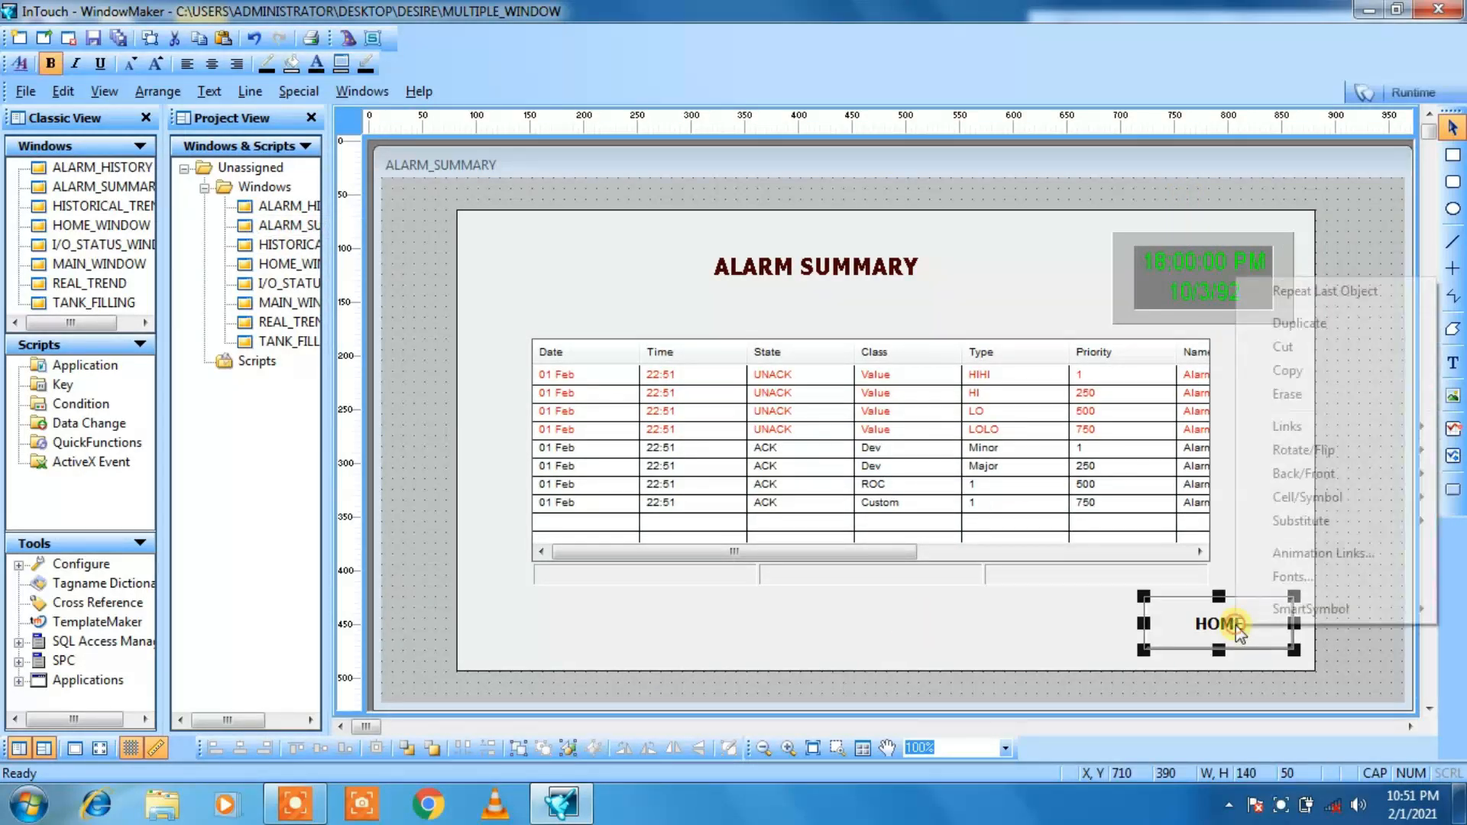
{"action": "left_click", "coordinate": [1299, 372]}
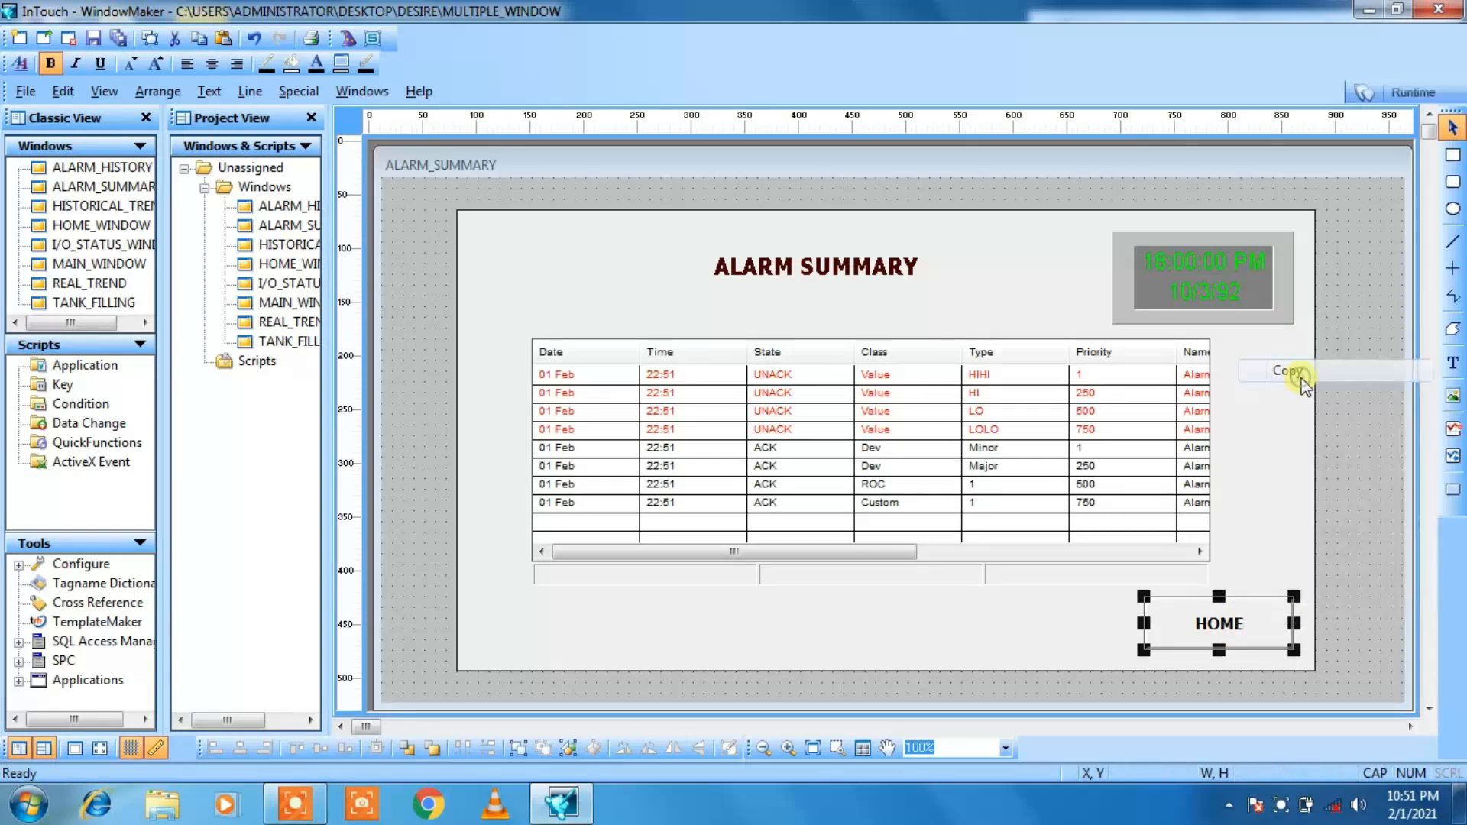
Step: Paste the HOME button into ALARM_HISTORY near the background rectangle's lower-right corner
{"action": "double_click", "coordinate": [267, 207]}
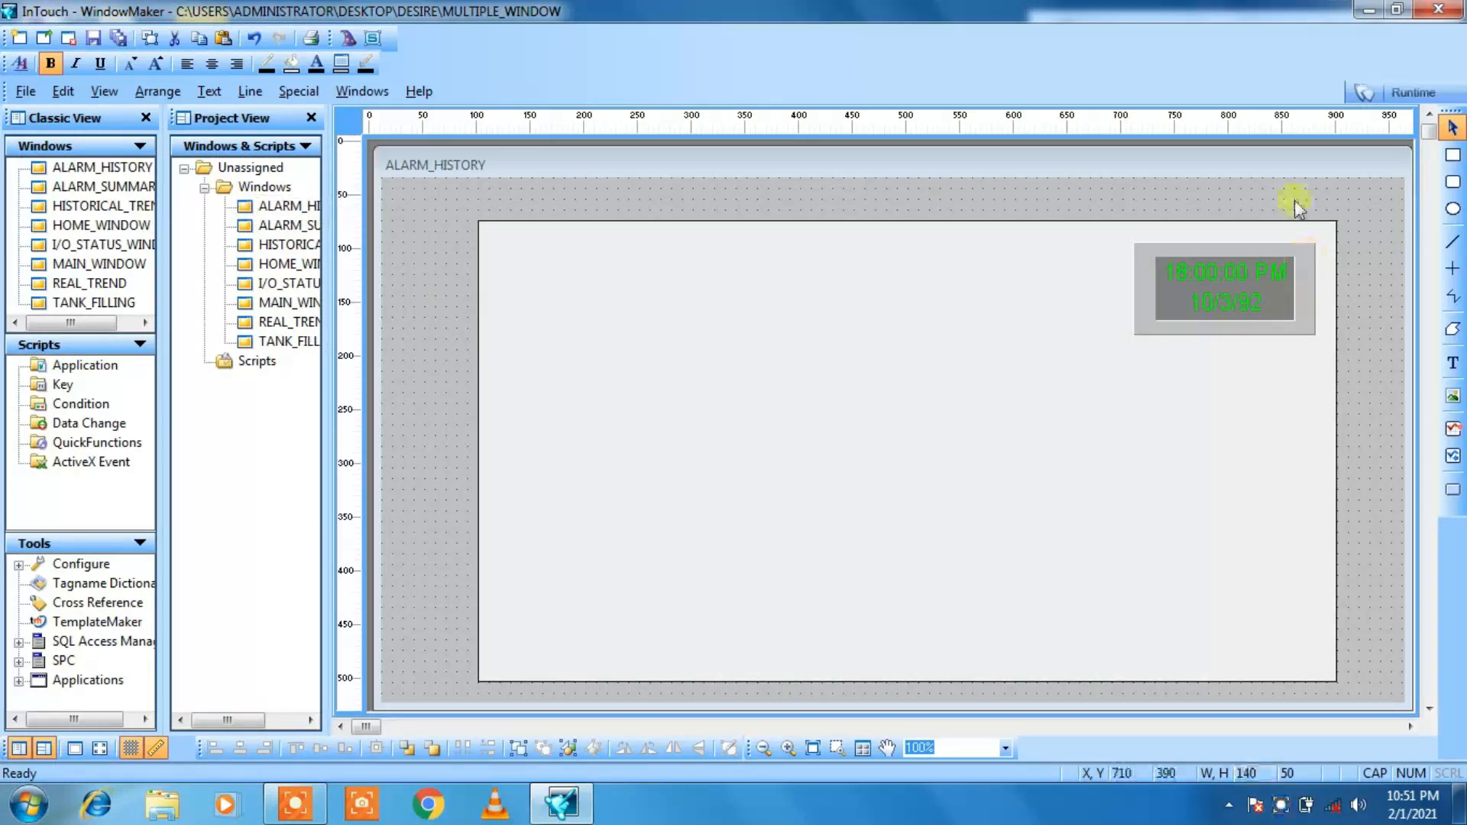
{"action": "right_click", "coordinate": [1297, 203]}
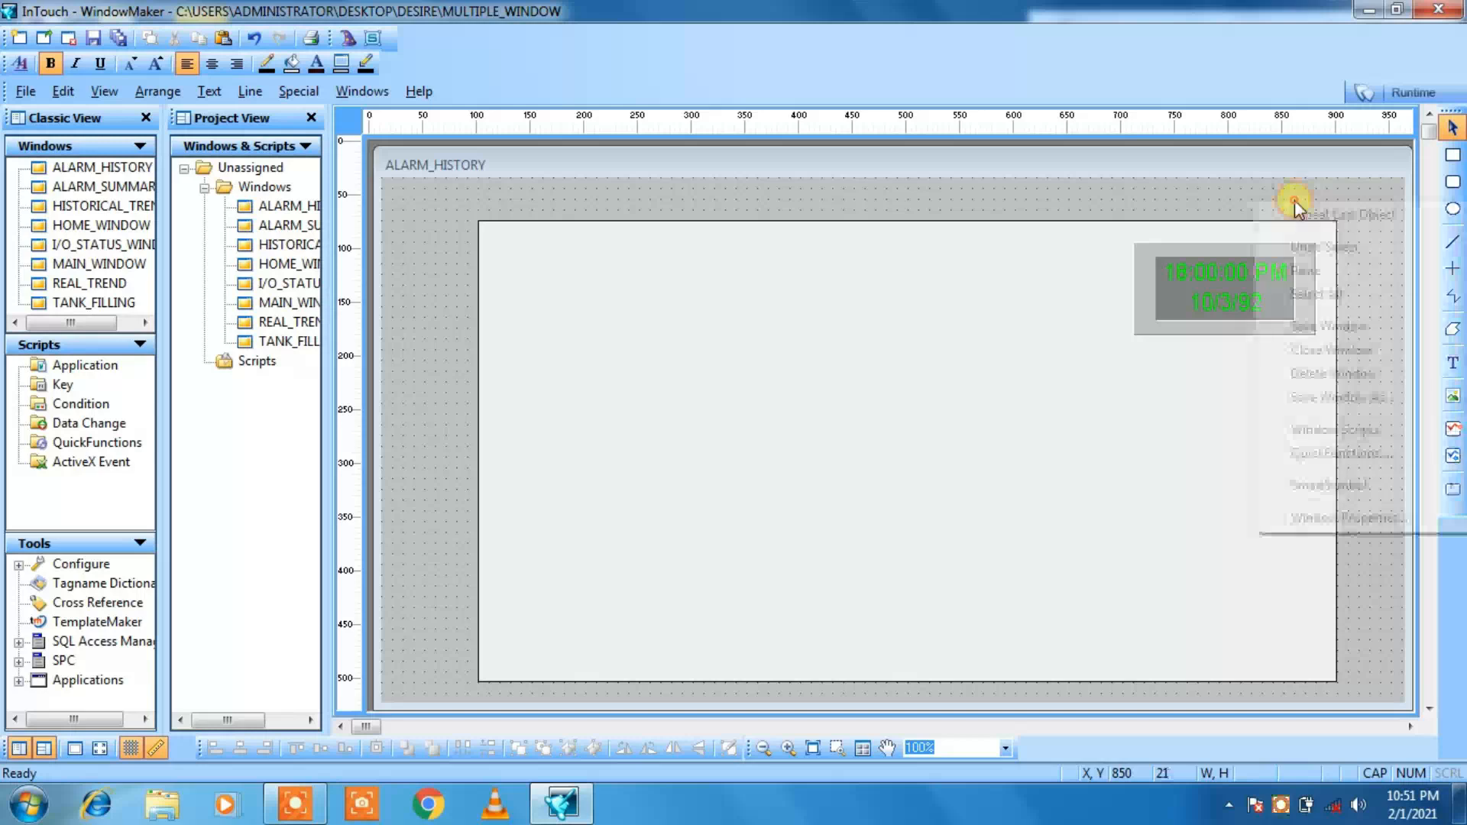
{"action": "left_click", "coordinate": [1327, 273]}
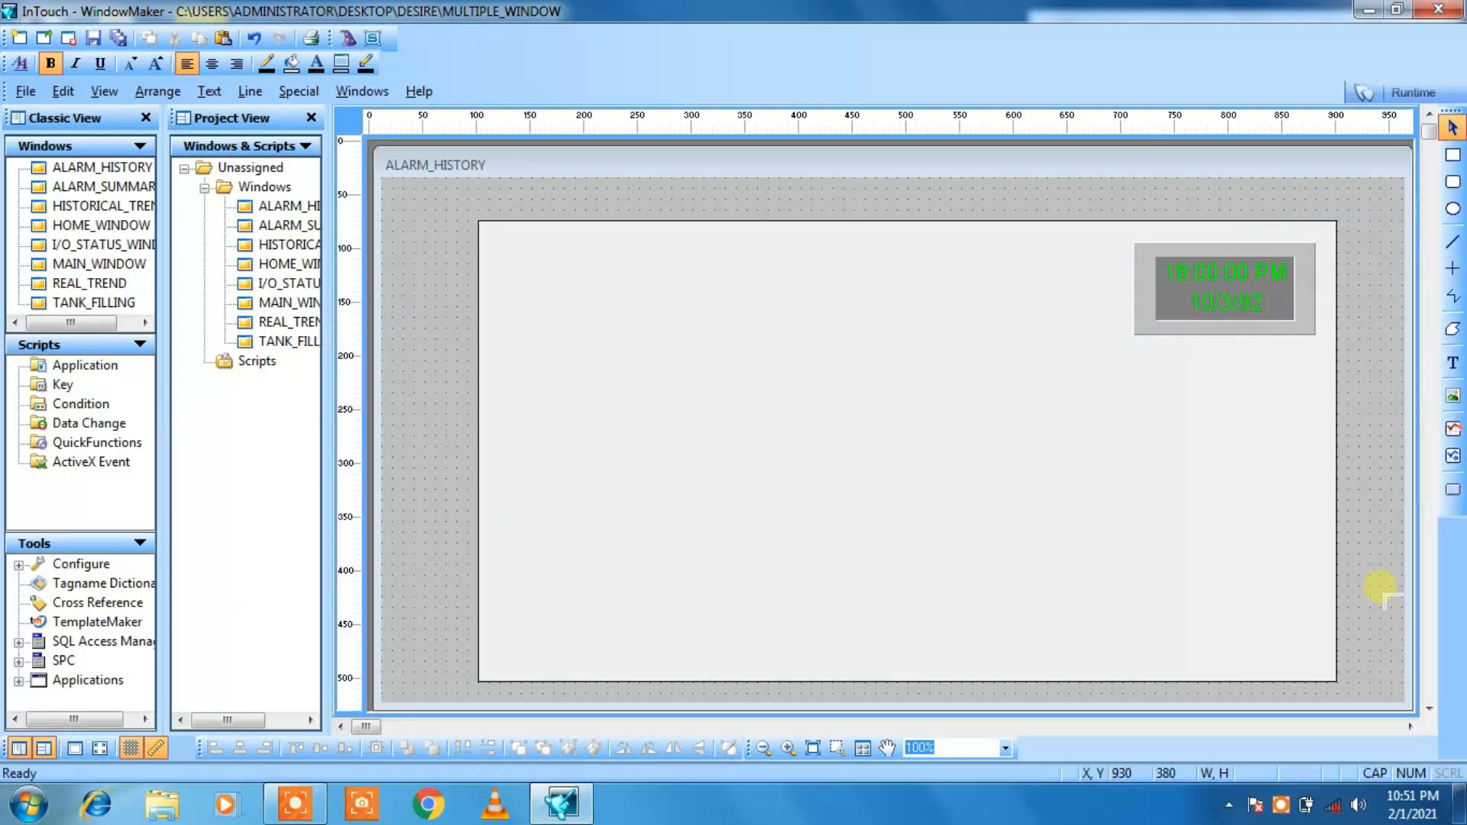
{"action": "left_click", "coordinate": [1345, 596]}
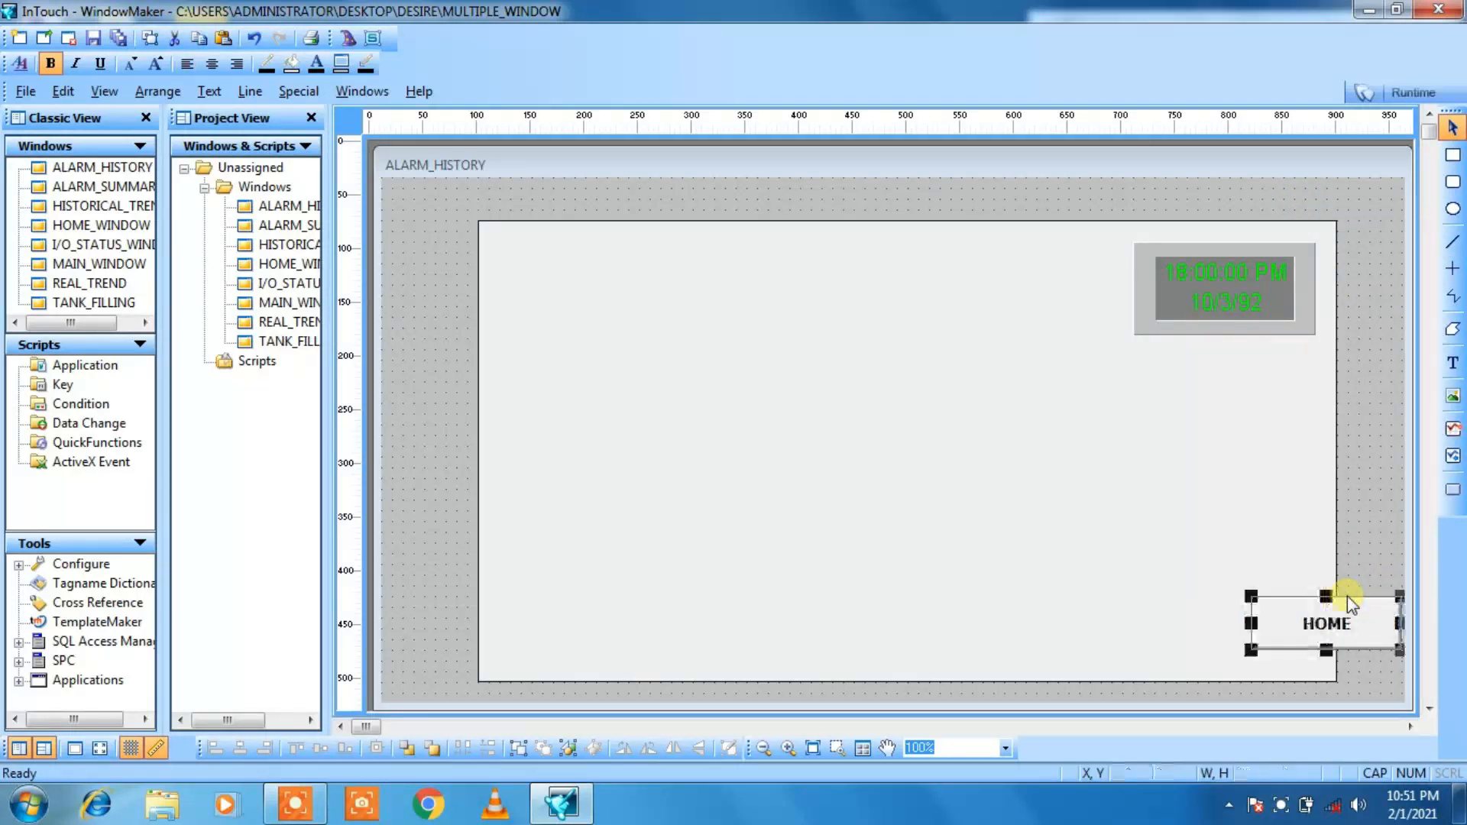
Step: Move the HOME button inside the rectangle's lower-right corner to about X 730, Y 400, and deselect it
{"action": "key", "text": "Left"}
{"action": "key", "text": "Left"}
{"action": "key", "text": "Left"}
{"action": "key", "text": "Left"}
{"action": "key", "text": "Left"}
{"action": "key", "text": "Left"}
{"action": "key", "text": "Left"}
{"action": "key", "text": "Left"}
{"action": "key", "text": "Left"}
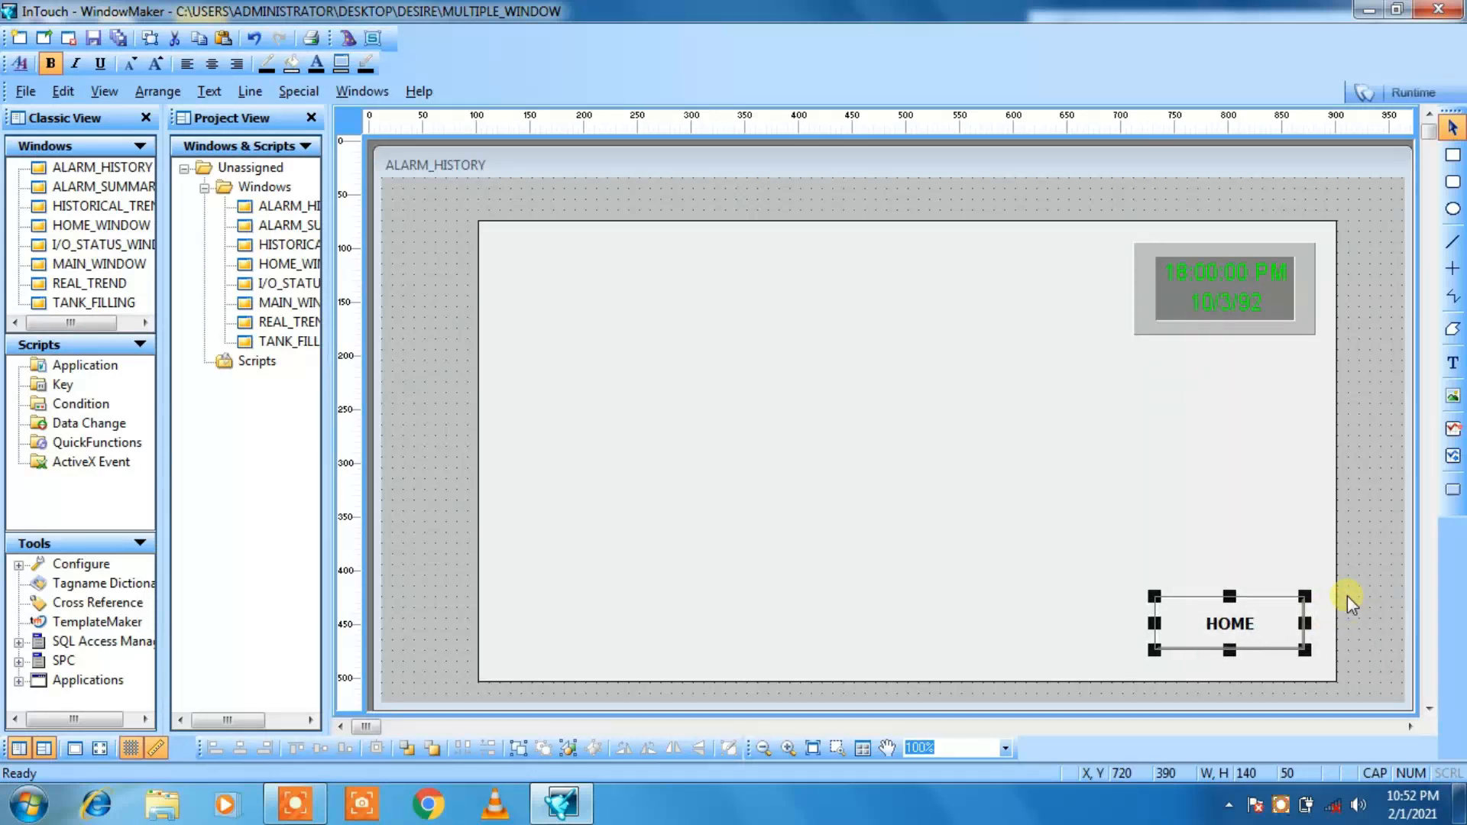
{"action": "key", "text": "Down"}
{"action": "key", "text": "Right"}
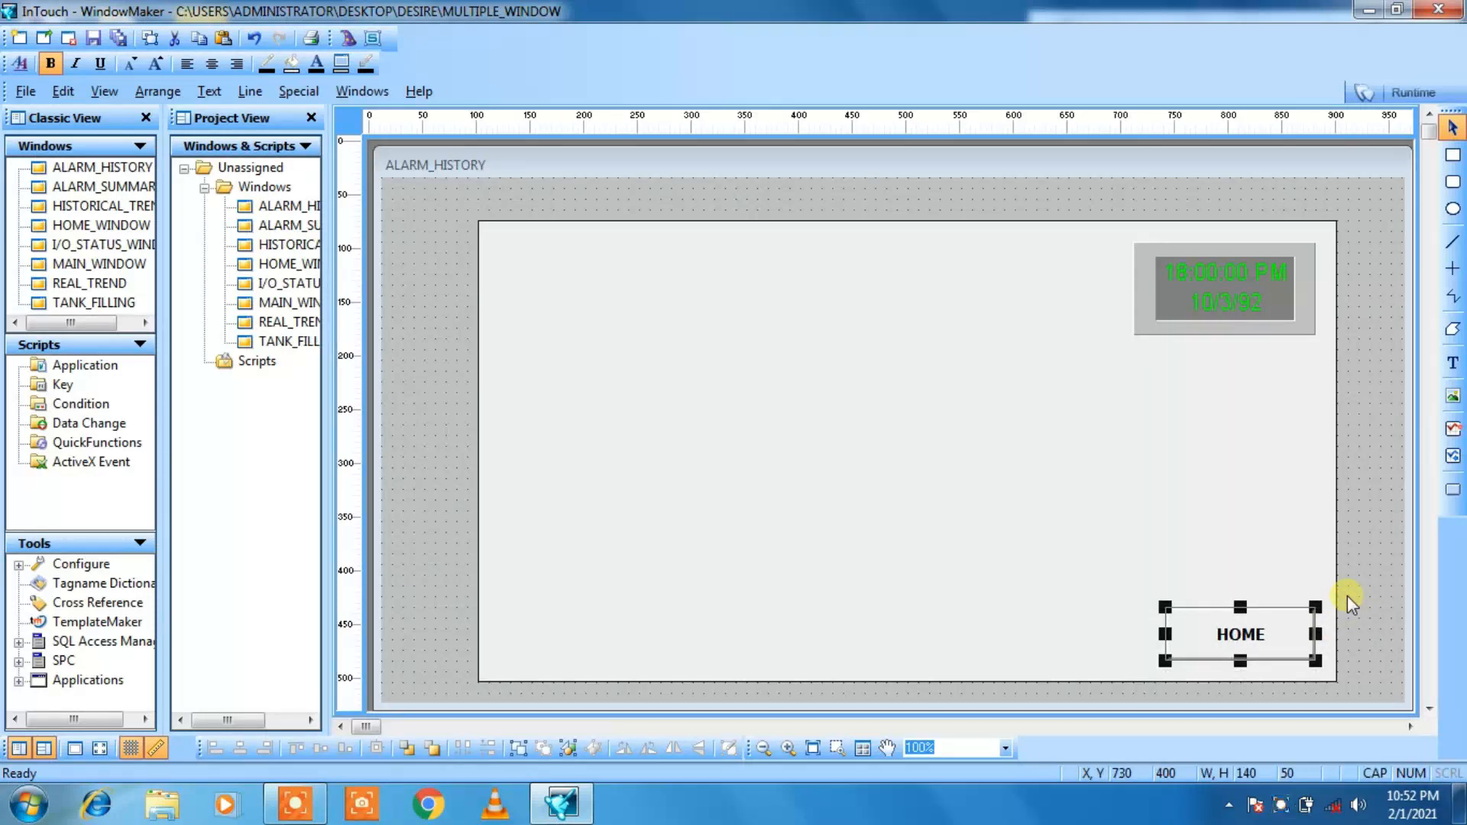
{"action": "key", "text": "Down"}
{"action": "key", "text": "Up"}
{"action": "left_click", "coordinate": [1355, 589]}
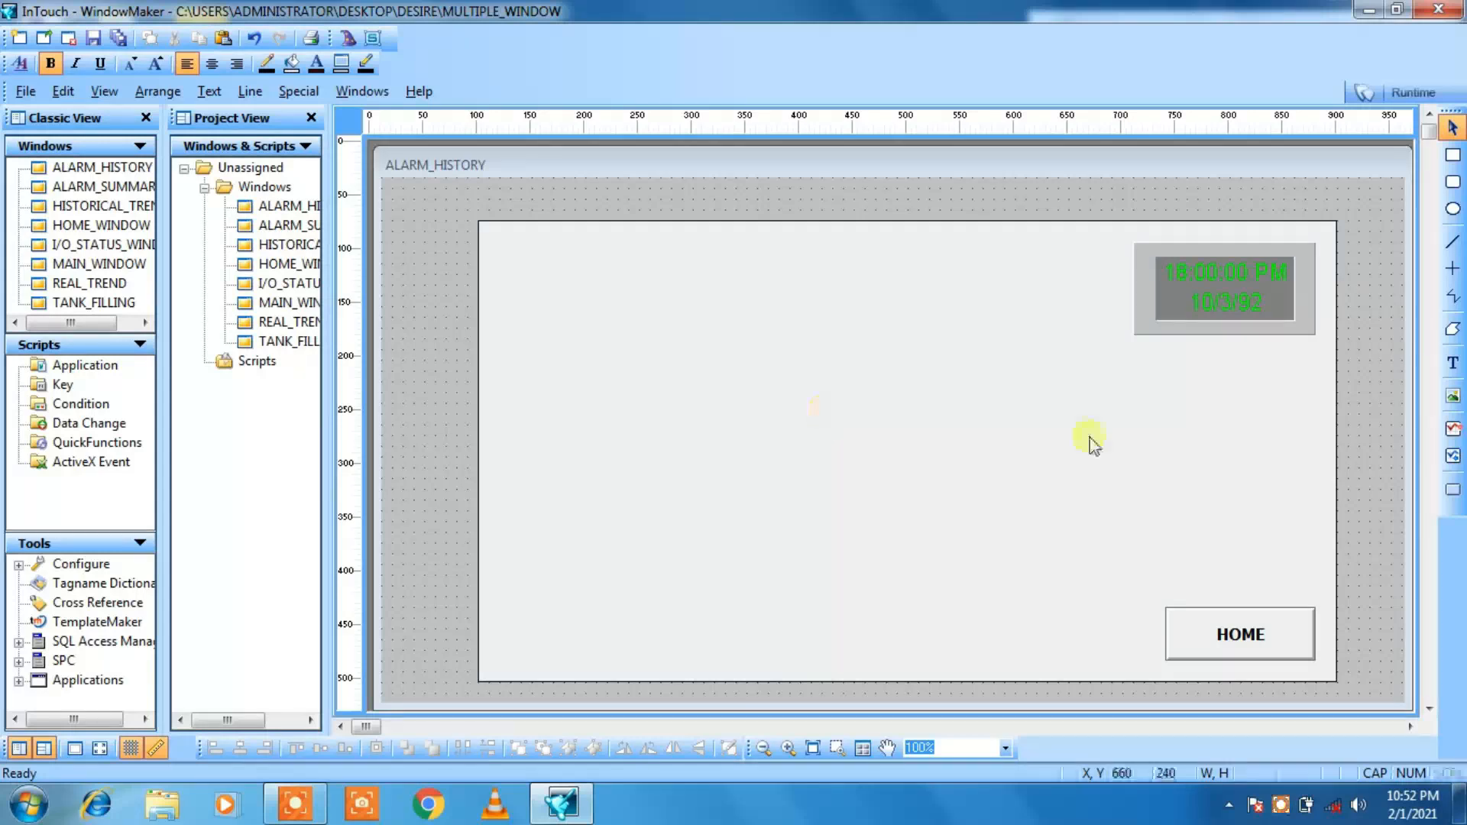
Step: Add the text ALARM HISTORY near the upper middle of the background rectangle in the ALARM_HISTORY window
{"action": "left_click", "coordinate": [1453, 361]}
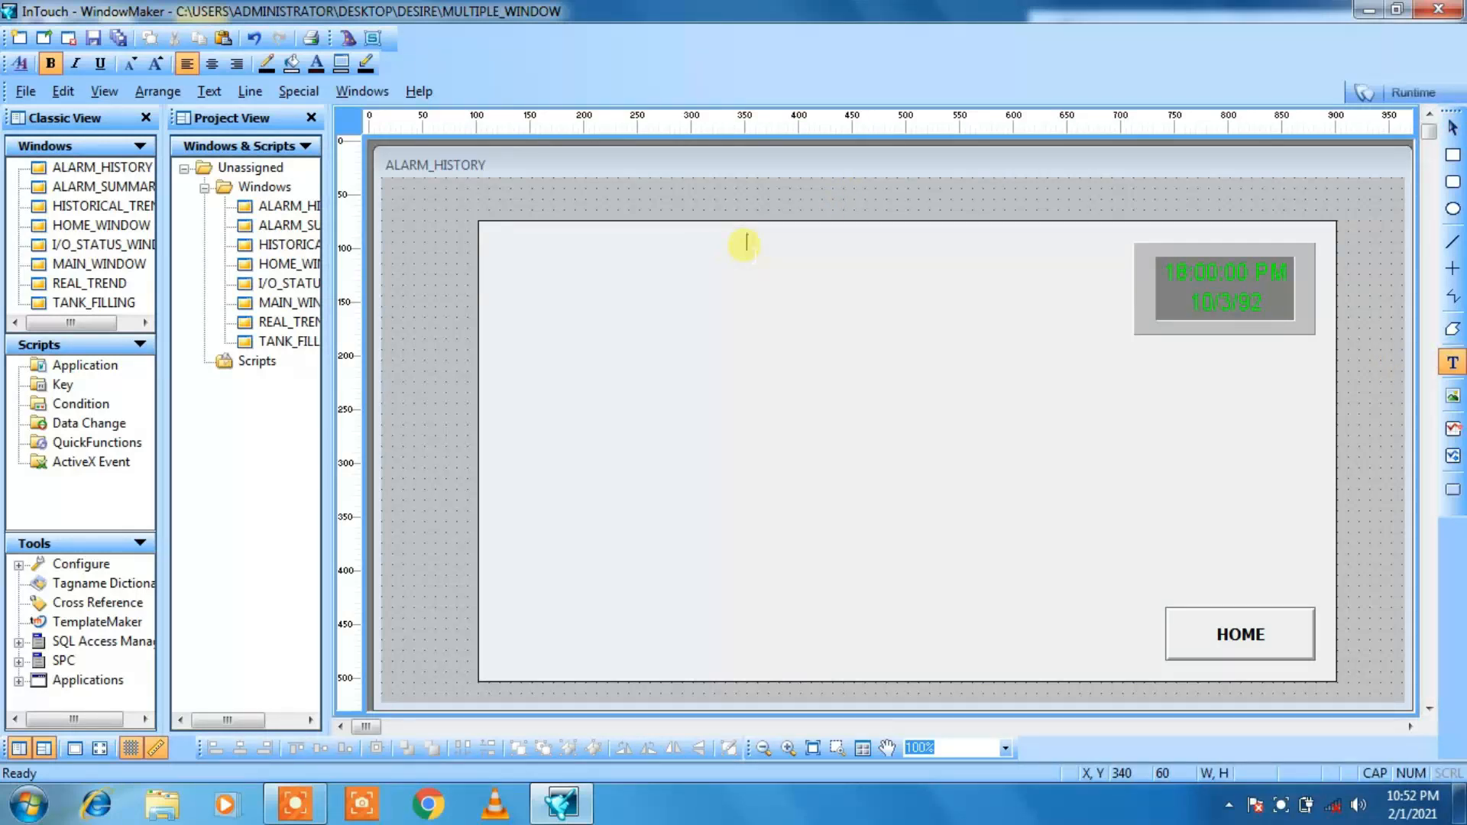
{"action": "type", "text": "ALARM HISTORY"}
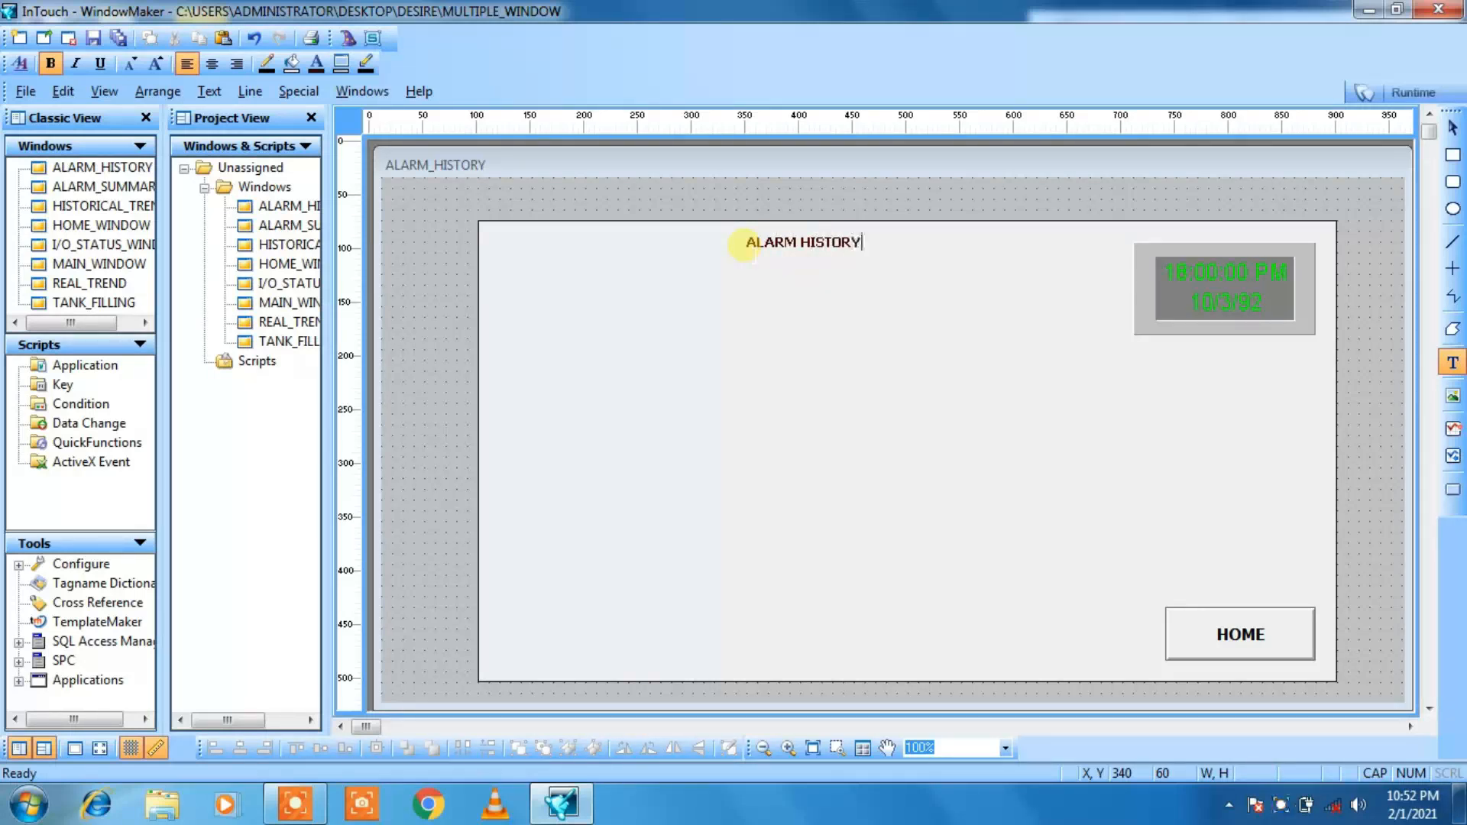
{"action": "key", "text": "Escape"}
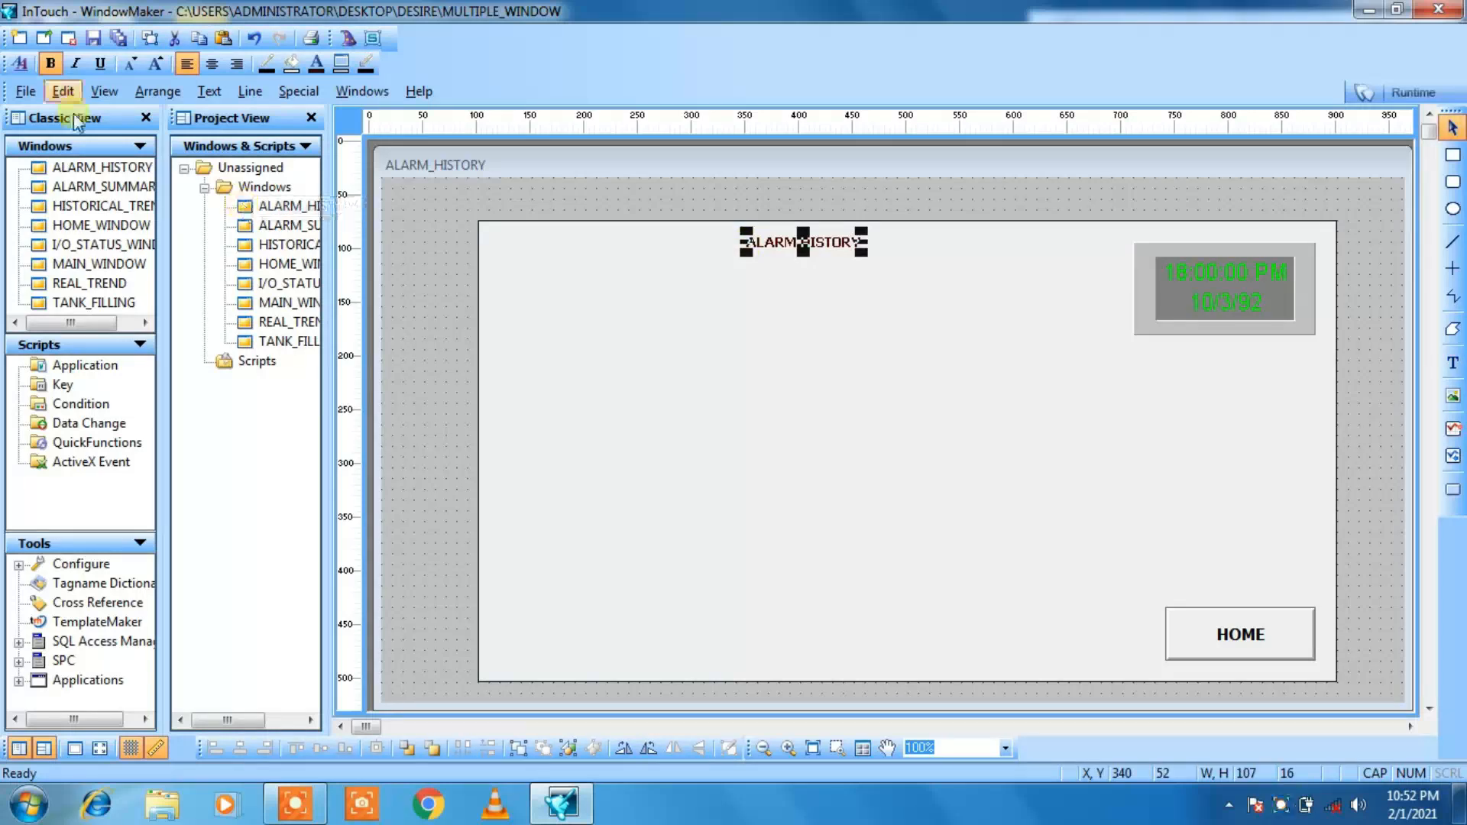
Step: Enlarge the ALARM HISTORY title to about 199 by 28 and move it down to about X 340, Y 70
{"action": "left_click", "coordinate": [156, 64]}
{"action": "left_click", "coordinate": [156, 64]}
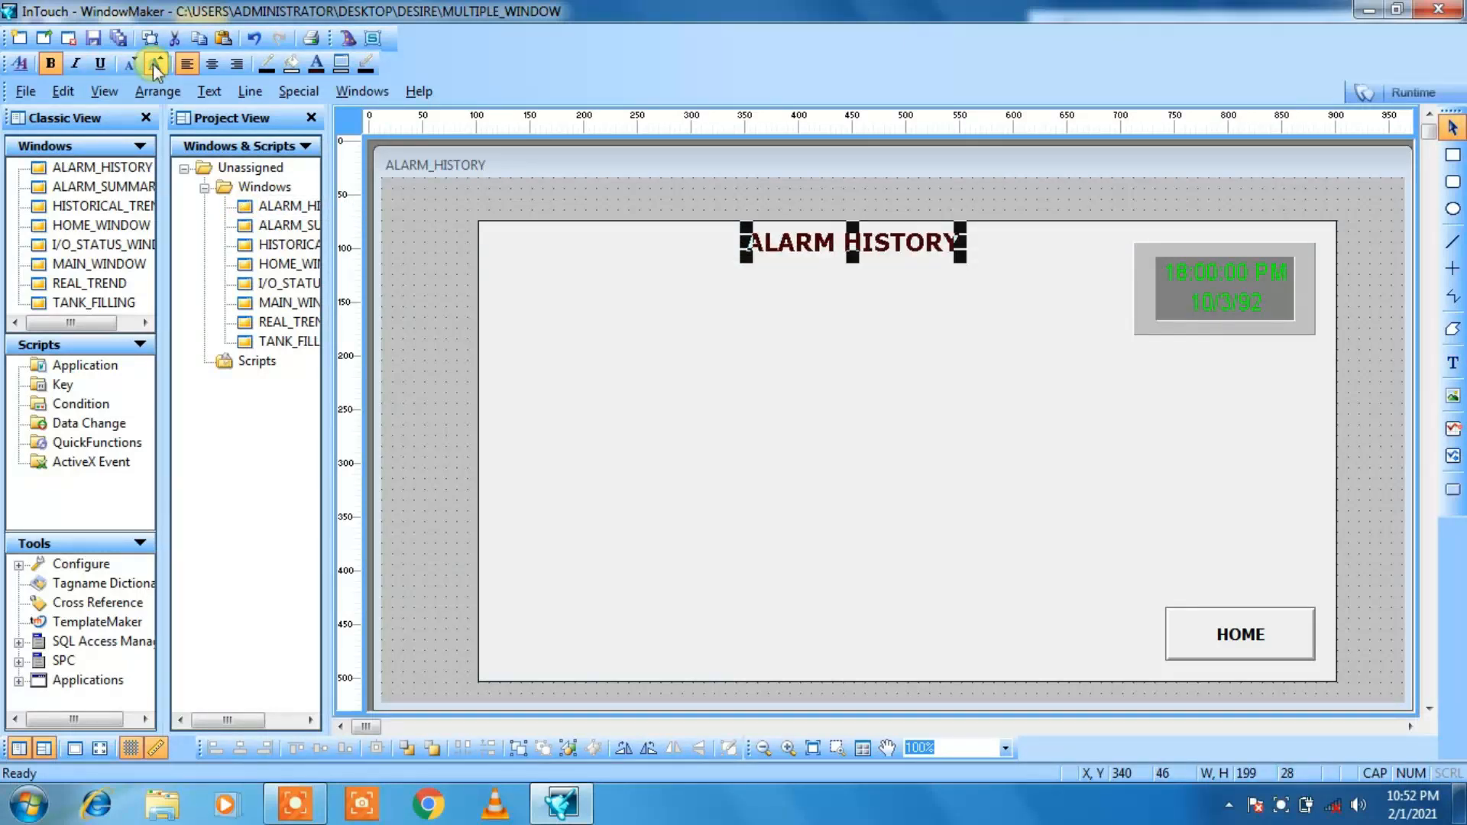
{"action": "key", "text": "Down"}
{"action": "key", "text": "Down"}
{"action": "key", "text": "Down"}
{"action": "key", "text": "Down"}
{"action": "key", "text": "Down"}
{"action": "key", "text": "Down"}
{"action": "key", "text": "Down"}
{"action": "key", "text": "Down"}
{"action": "key", "text": "Down"}
{"action": "key", "text": "Down"}
{"action": "key", "text": "Down"}
{"action": "key", "text": "Down"}
{"action": "key", "text": "Down"}
{"action": "key", "text": "Down"}
{"action": "key", "text": "Down"}
{"action": "key", "text": "Down"}
{"action": "key", "text": "Down"}
{"action": "key", "text": "Down"}
{"action": "key", "text": "Down"}
{"action": "key", "text": "Down"}
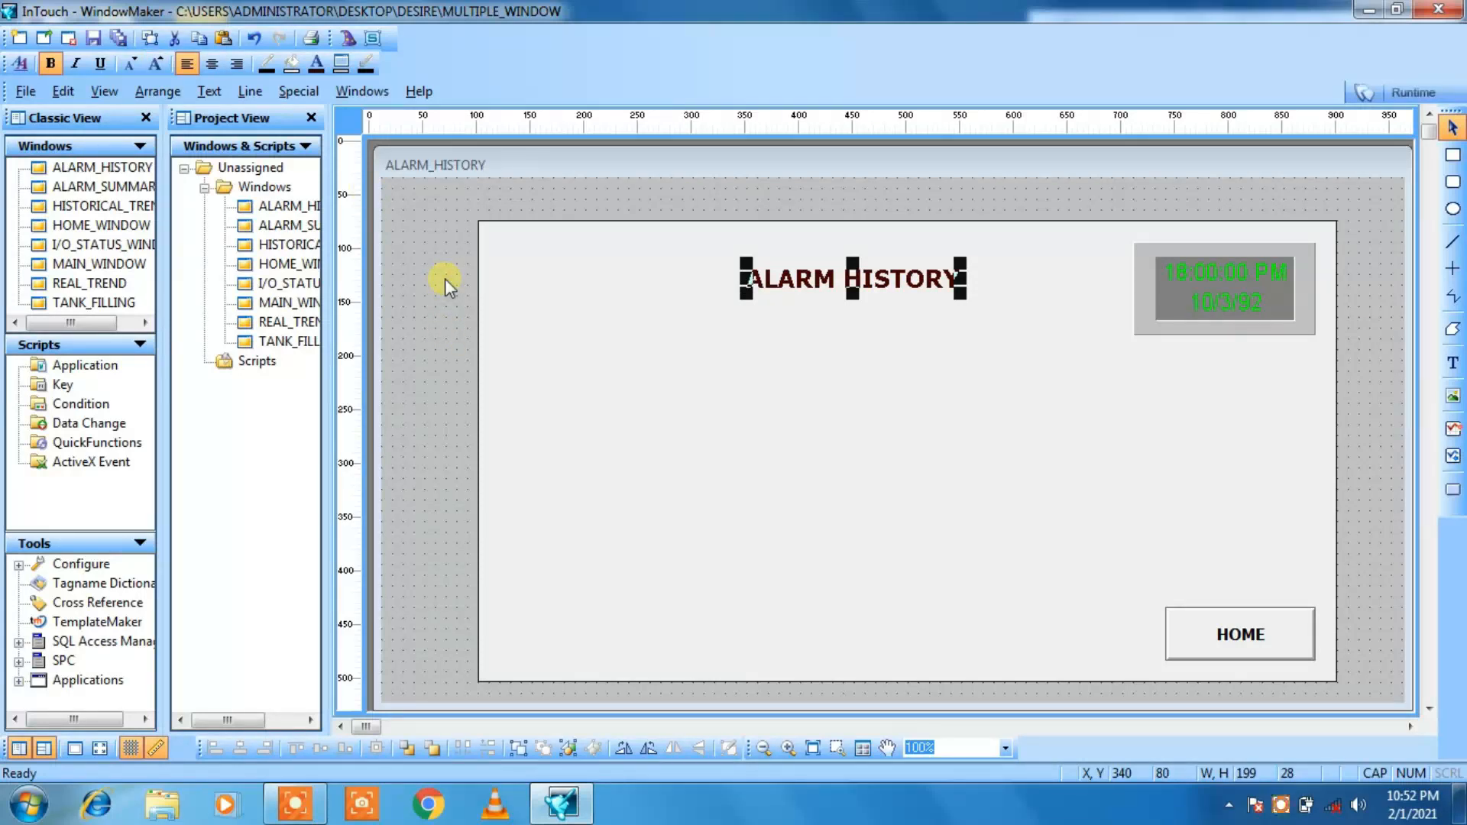
{"action": "key", "text": "Up"}
{"action": "key", "text": "Up"}
{"action": "key", "text": "Up"}
{"action": "key", "text": "Up"}
{"action": "key", "text": "Up"}
{"action": "key", "text": "Up"}
{"action": "key", "text": "Up"}
{"action": "key", "text": "Up"}
{"action": "key", "text": "Up"}
{"action": "key", "text": "Up"}
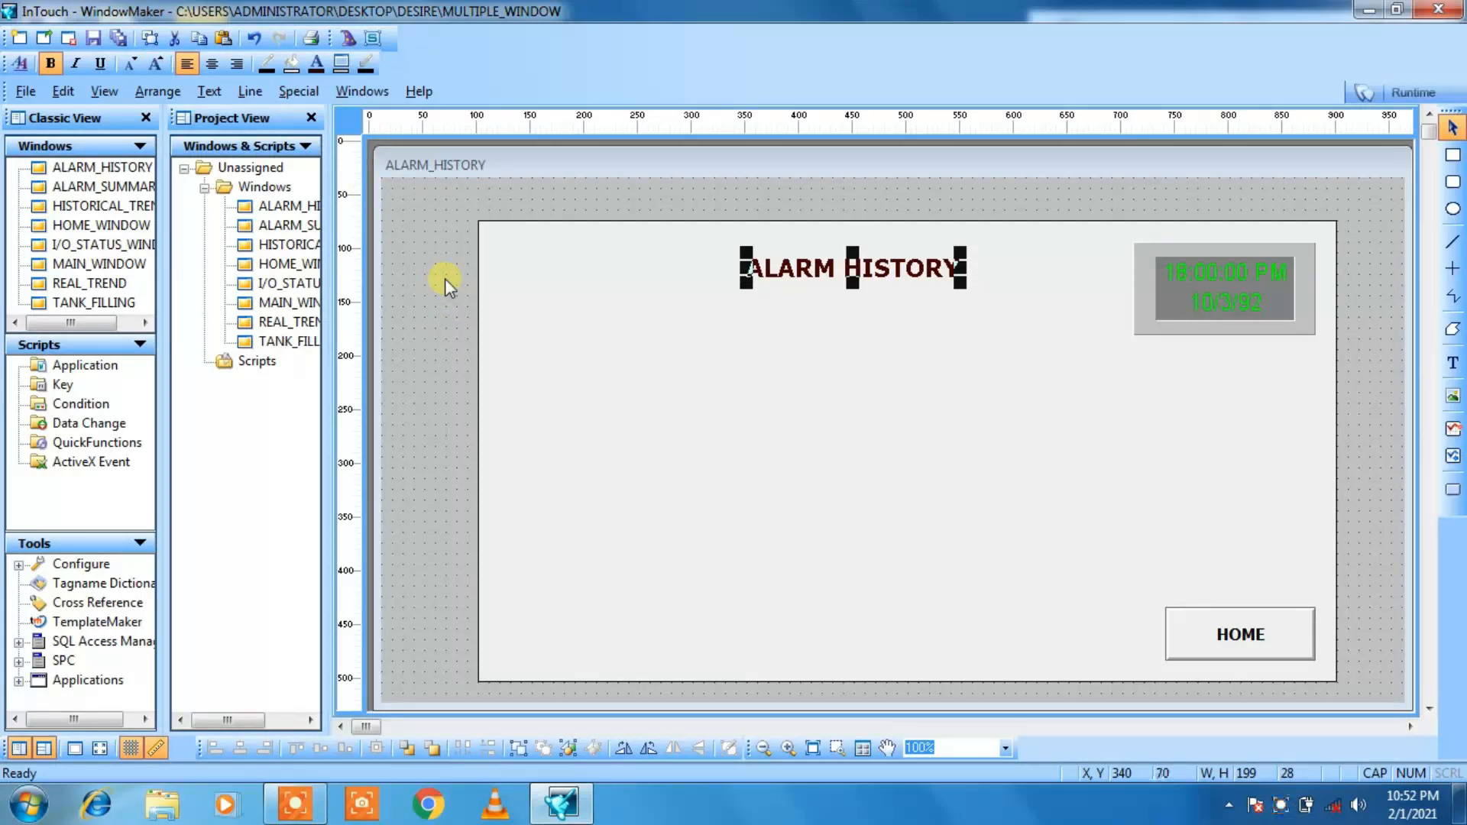
{"action": "left_click", "coordinate": [444, 298]}
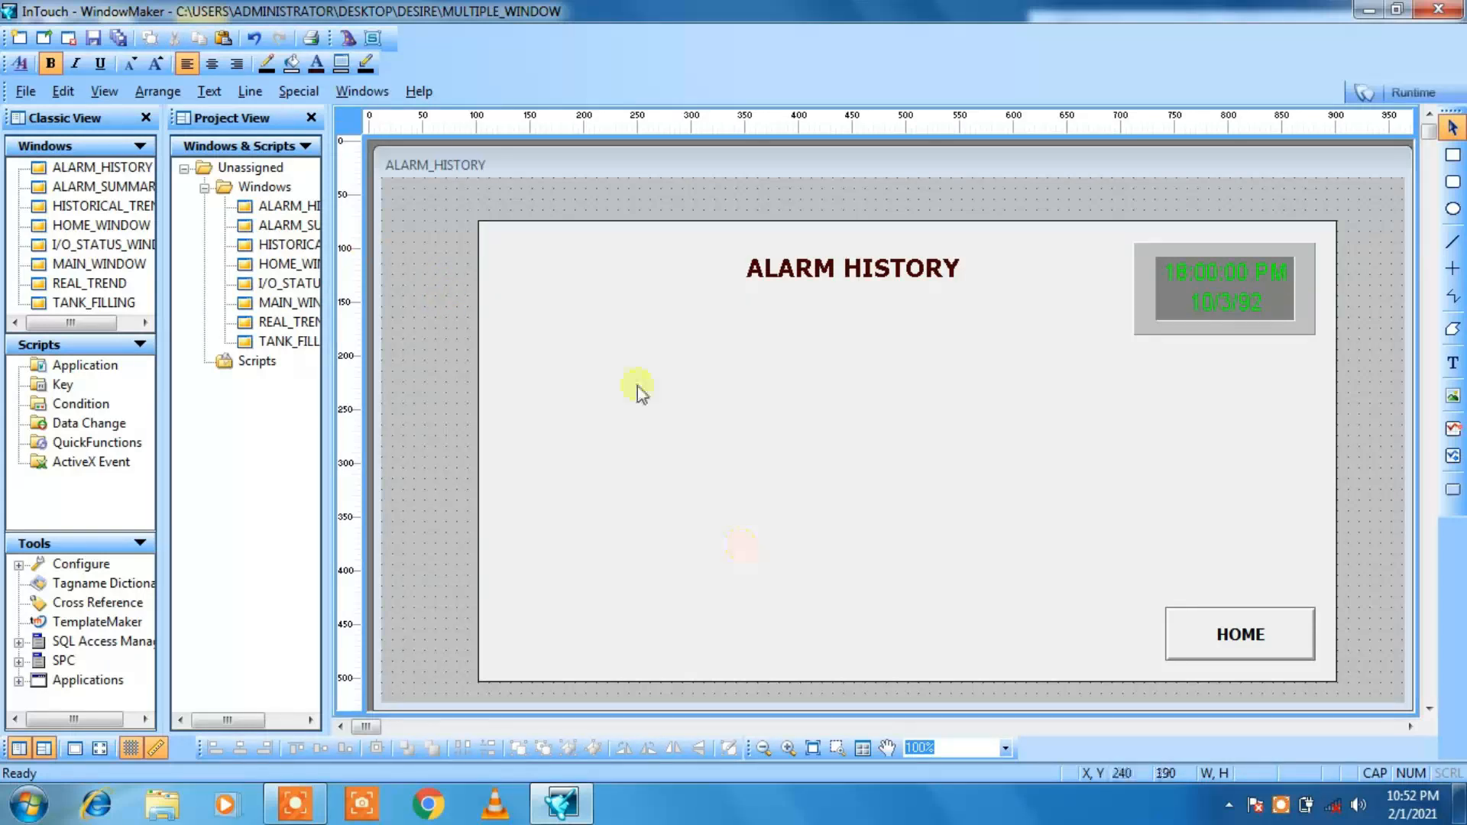
Step: Insert a Dist. Alarm Display wizard below the title at about X 240, Y 180
{"action": "left_click", "coordinate": [344, 40]}
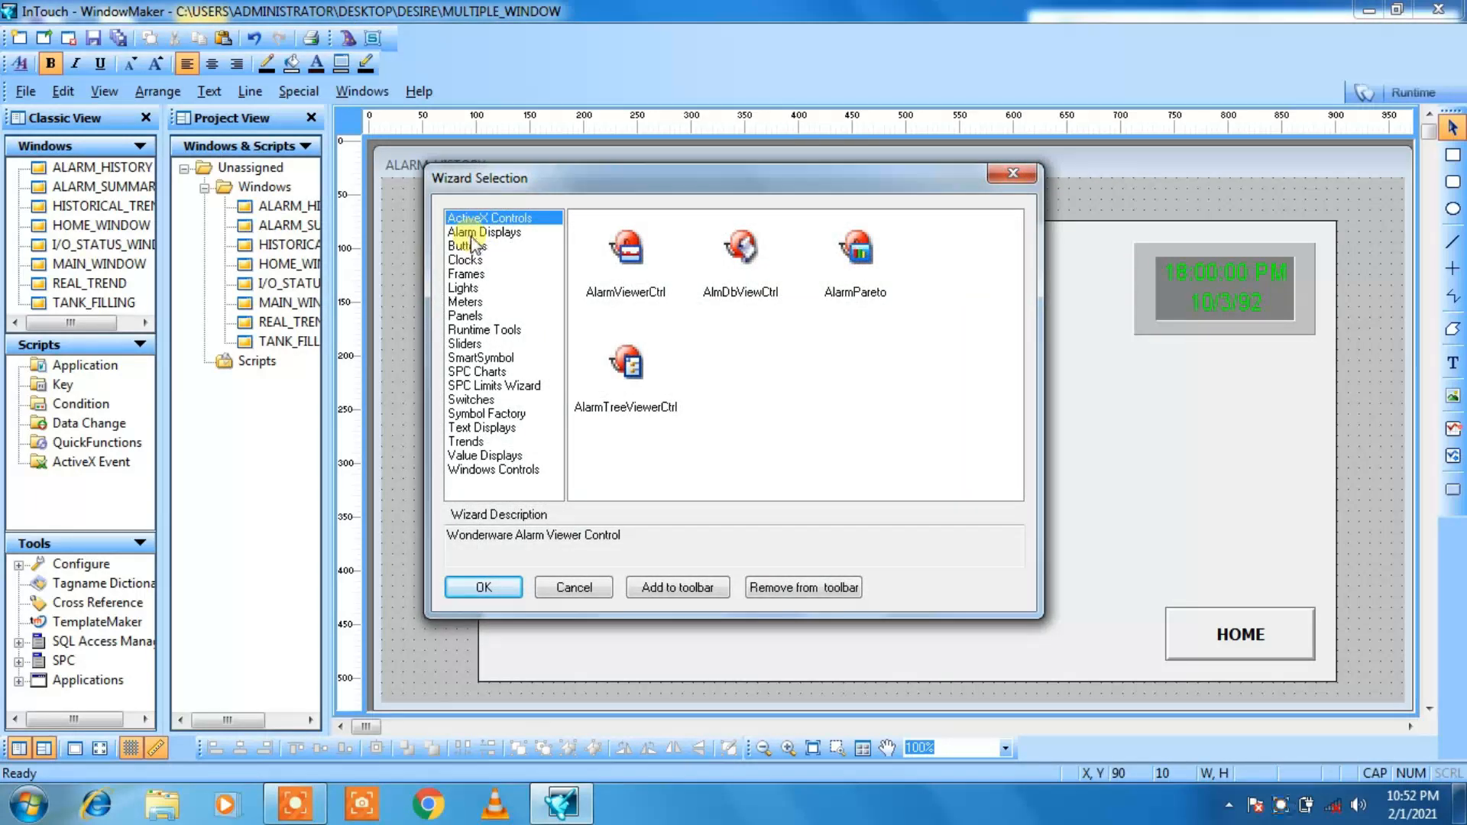
{"action": "left_click", "coordinate": [472, 233]}
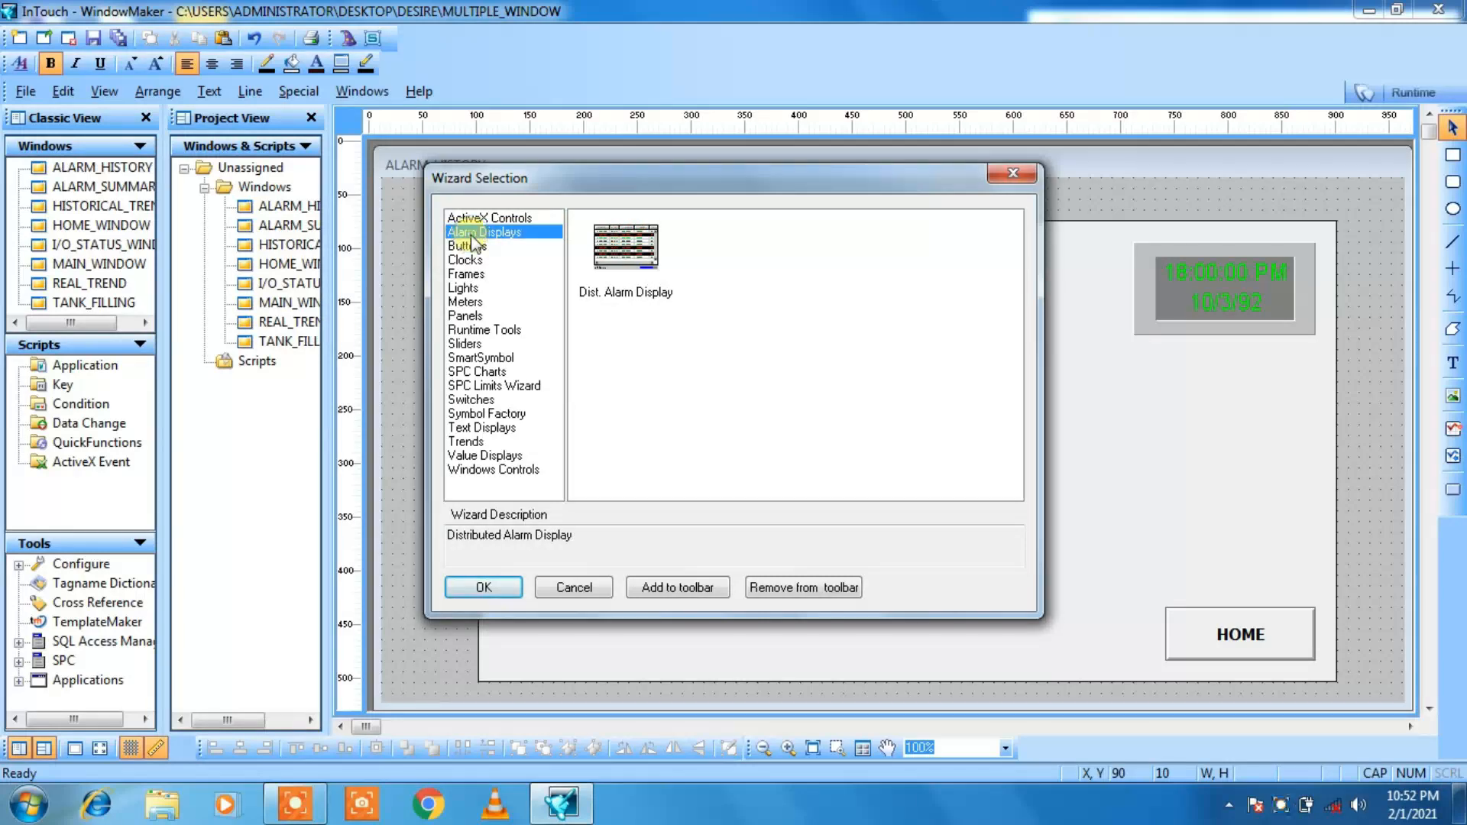
{"action": "left_click", "coordinate": [631, 265]}
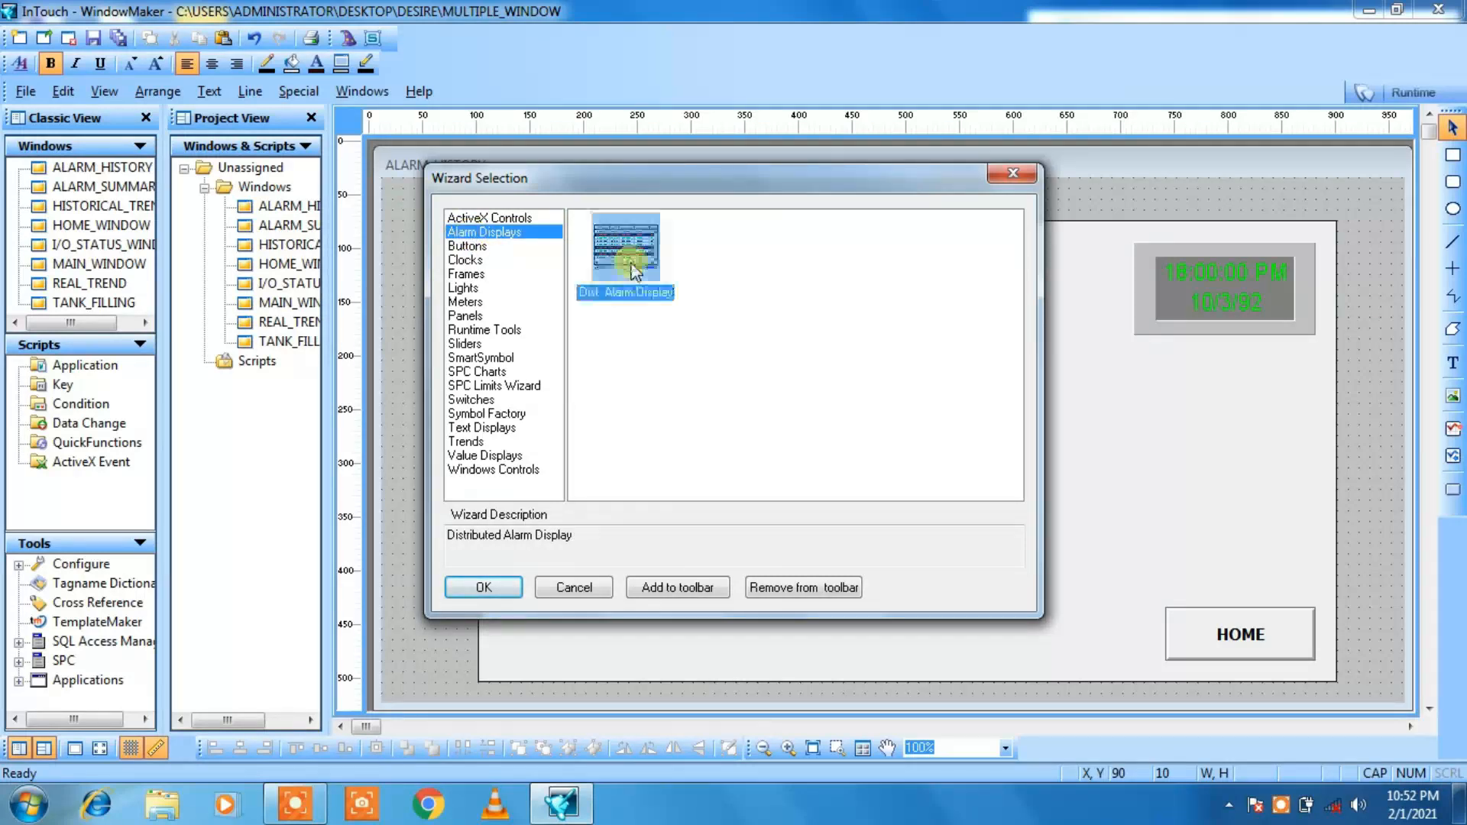
{"action": "left_click", "coordinate": [484, 587]}
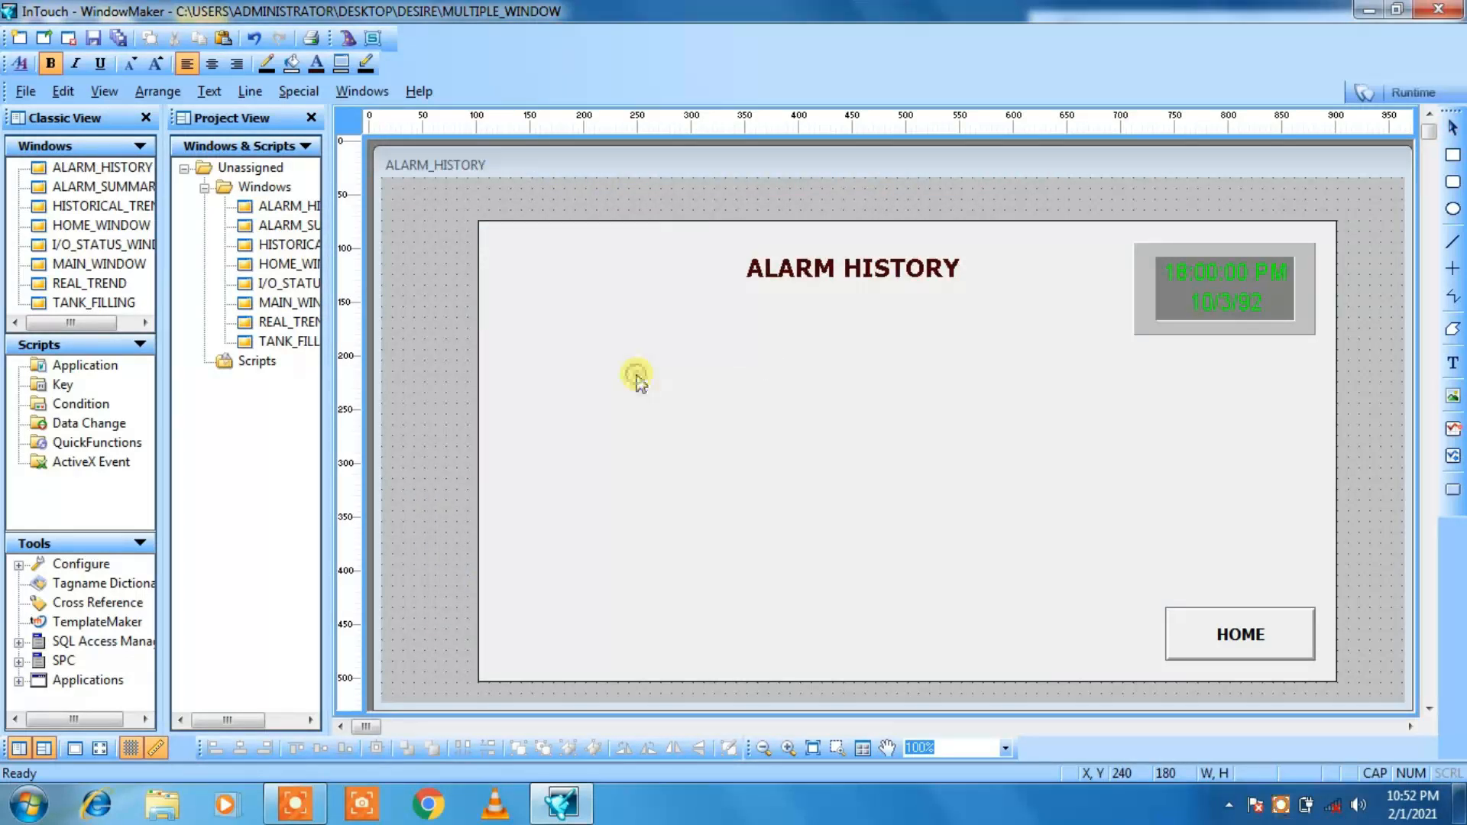
{"action": "left_click", "coordinate": [637, 370]}
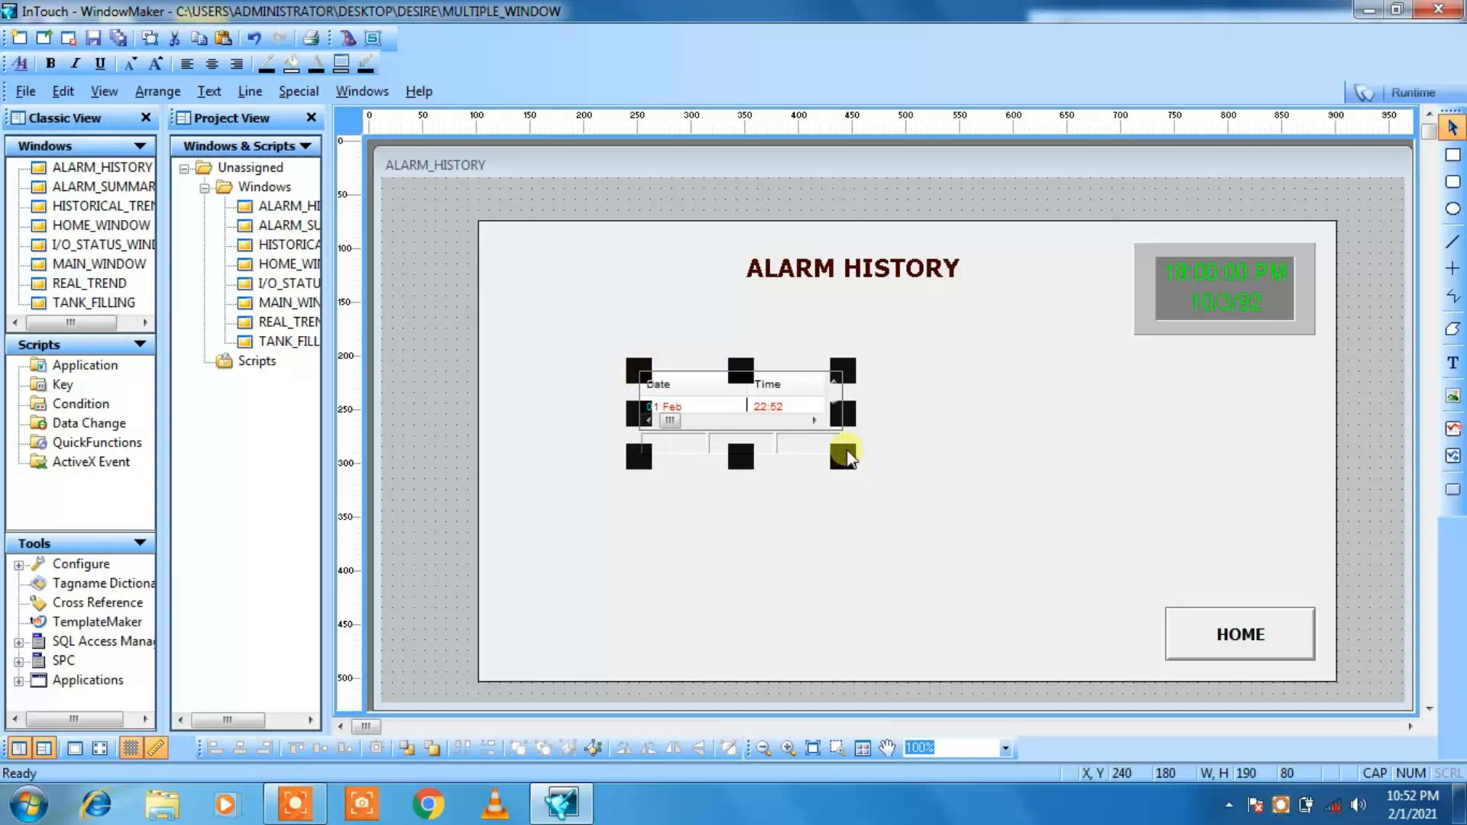
Step: Enlarge the alarm display to about 611 by 221 and place it at about X 150, Y 160
{"action": "left_click_drag", "start_coordinate": [844, 458], "coordinate": [1177, 596]}
{"action": "left_click_drag", "start_coordinate": [639, 370], "coordinate": [521, 338]}
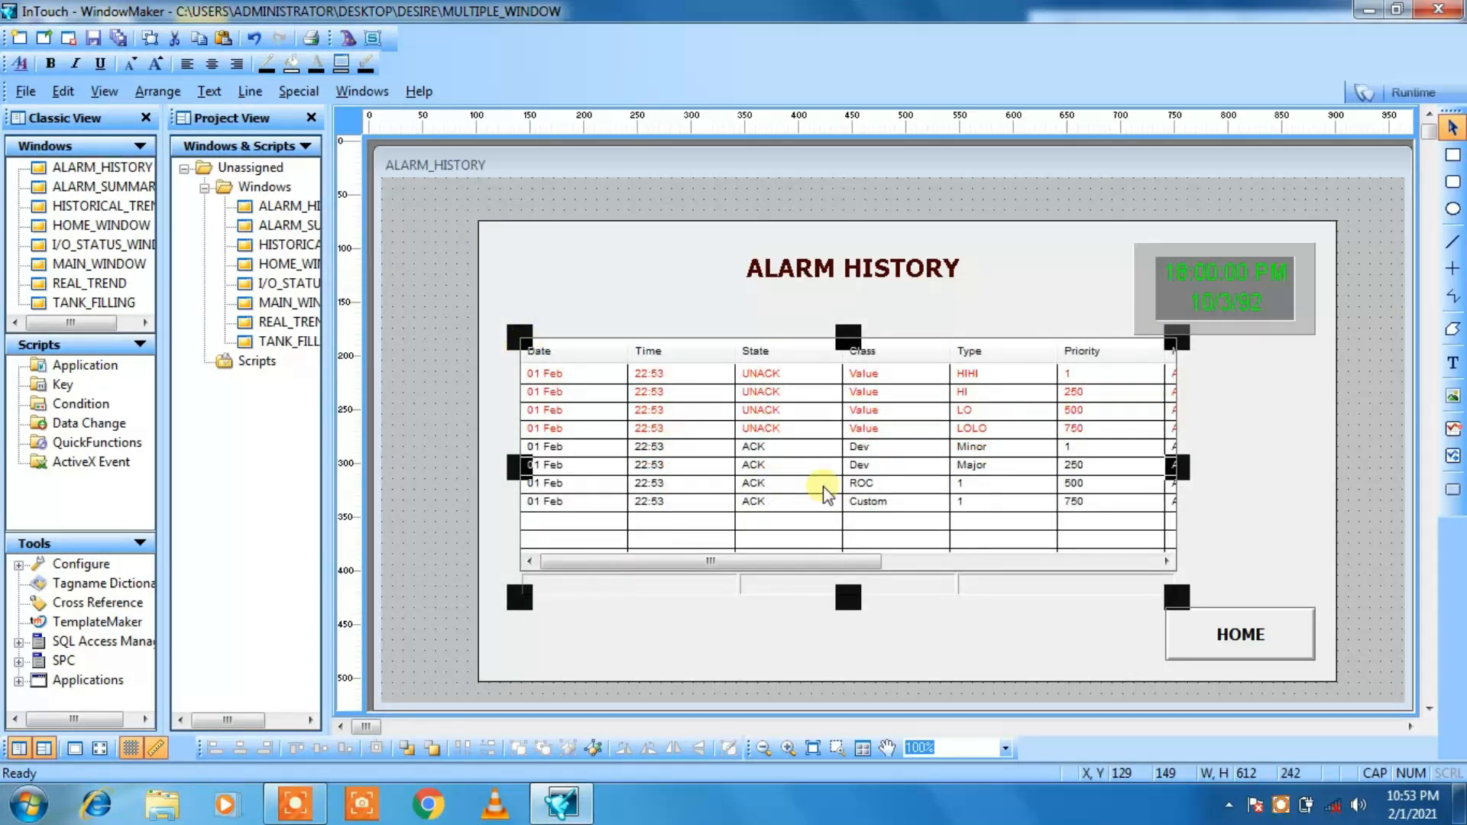
{"action": "left_click_drag", "start_coordinate": [1123, 609], "coordinate": [1194, 580]}
{"action": "key", "text": "Down"}
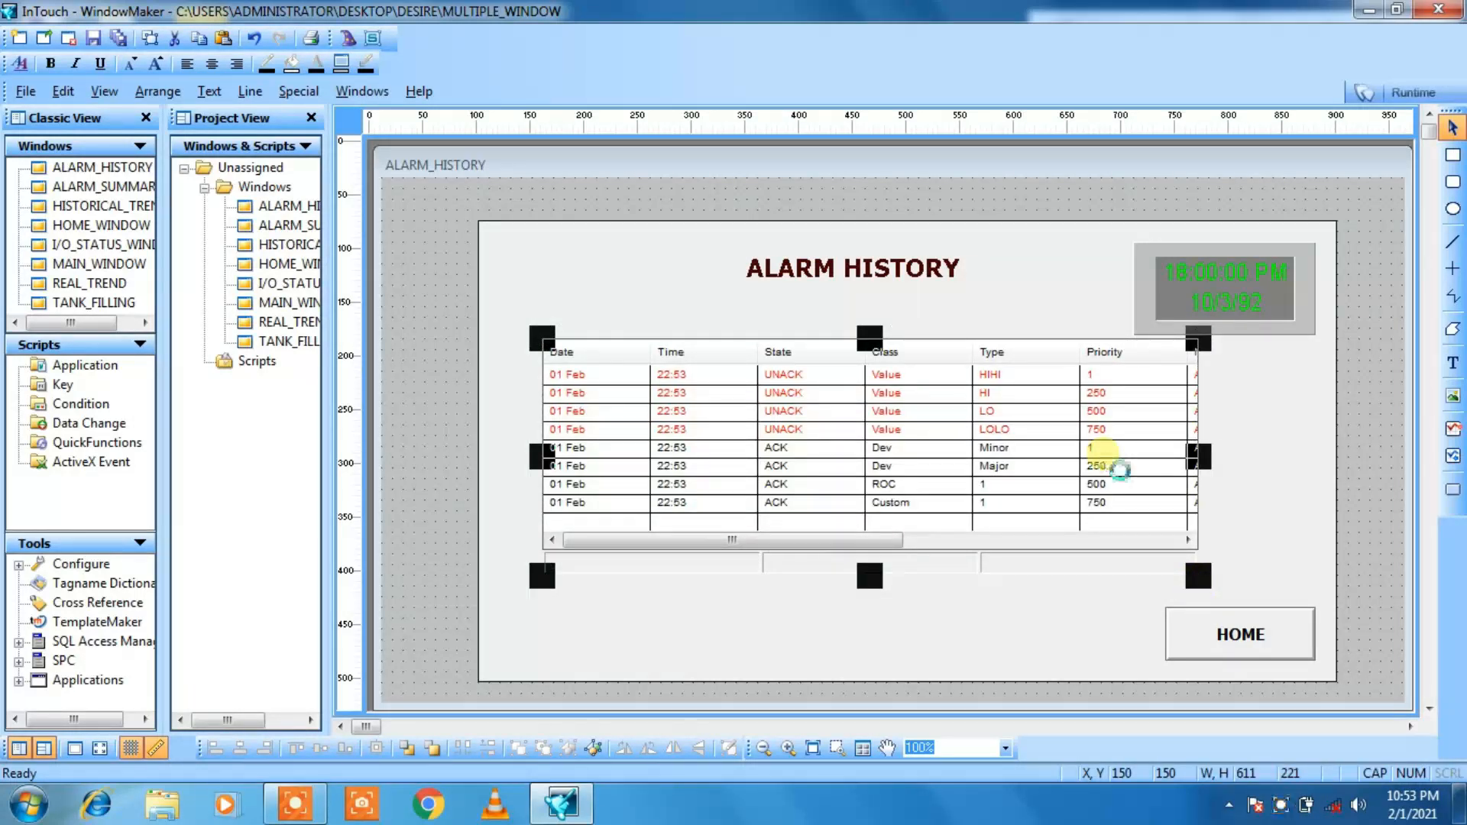
{"action": "left_click", "coordinate": [969, 639]}
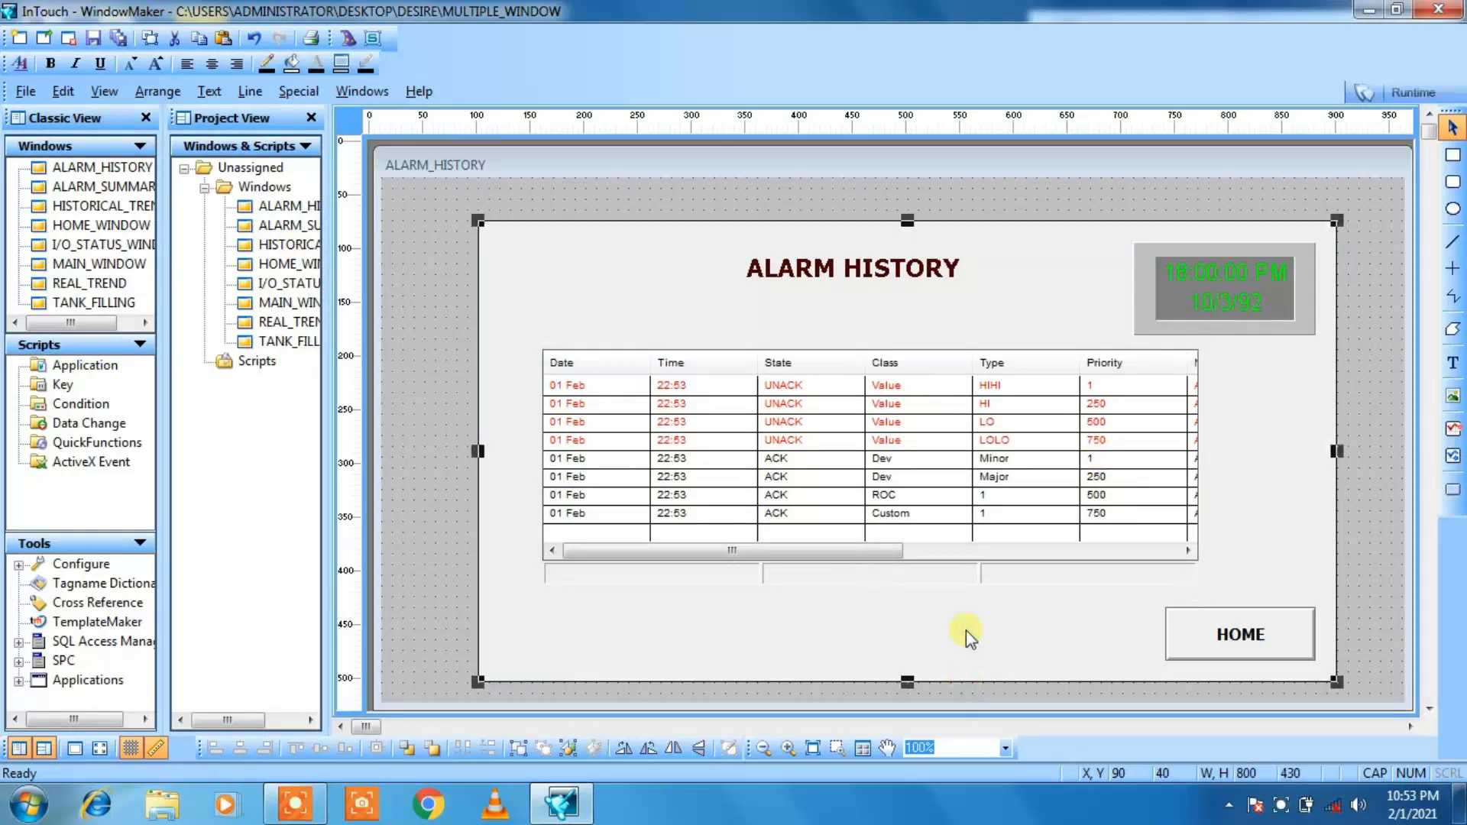
Step: Configure the alarm display with the display name A_HISTORY and the query type Historical
{"action": "double_click", "coordinate": [889, 493]}
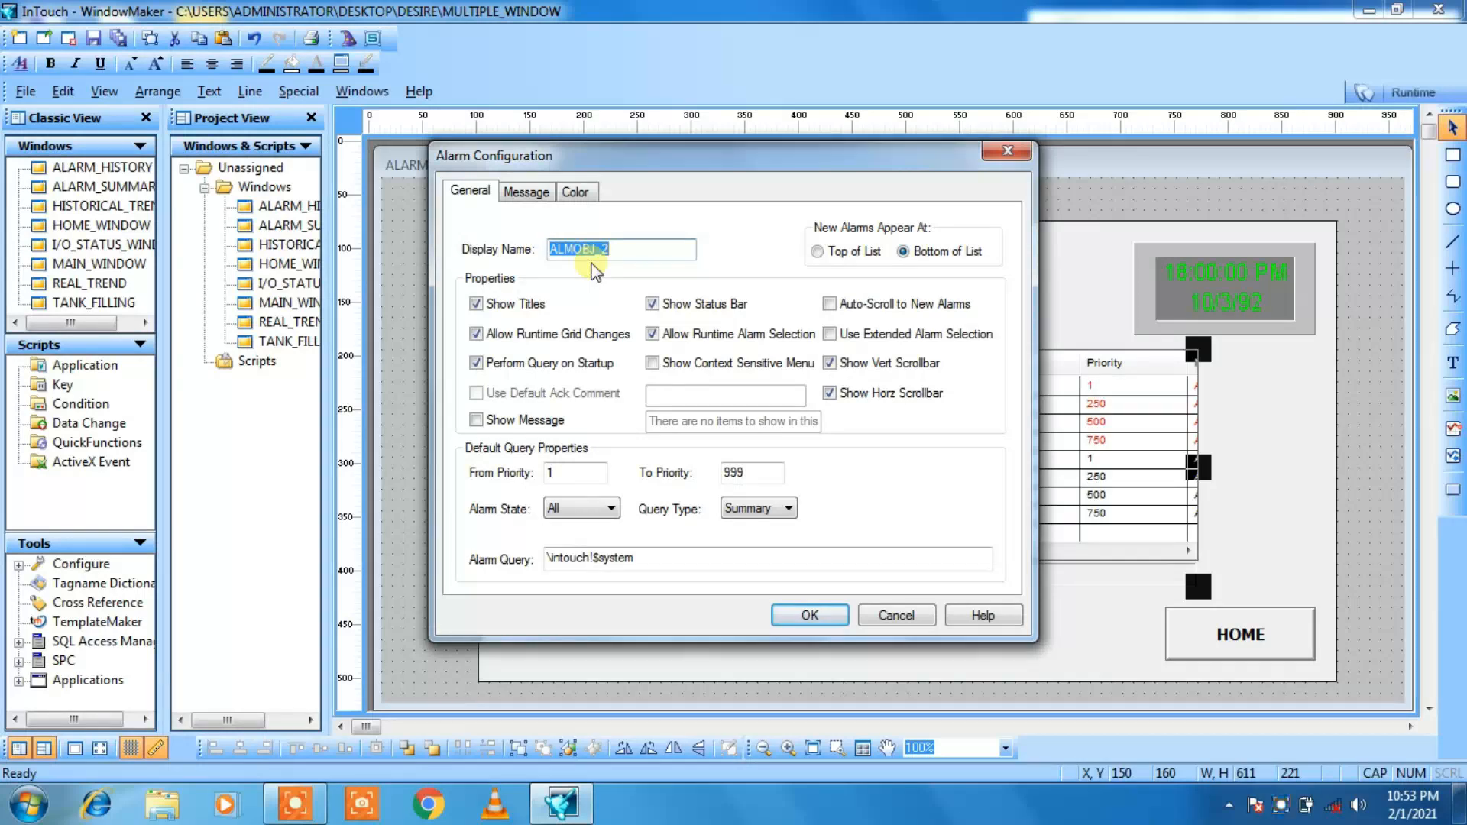
{"action": "type", "text": "A_"}
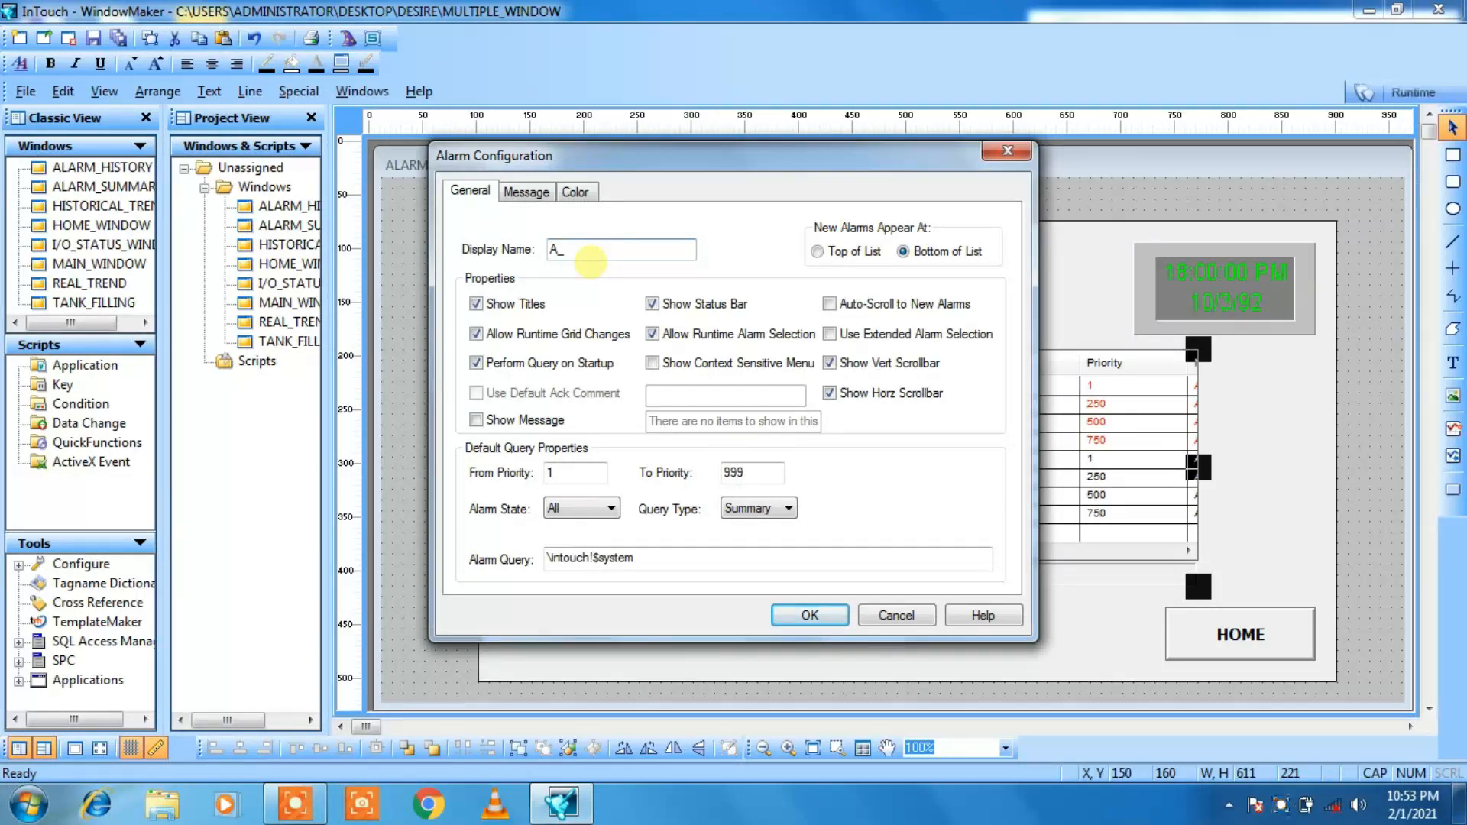
{"action": "type", "text": "STORY"}
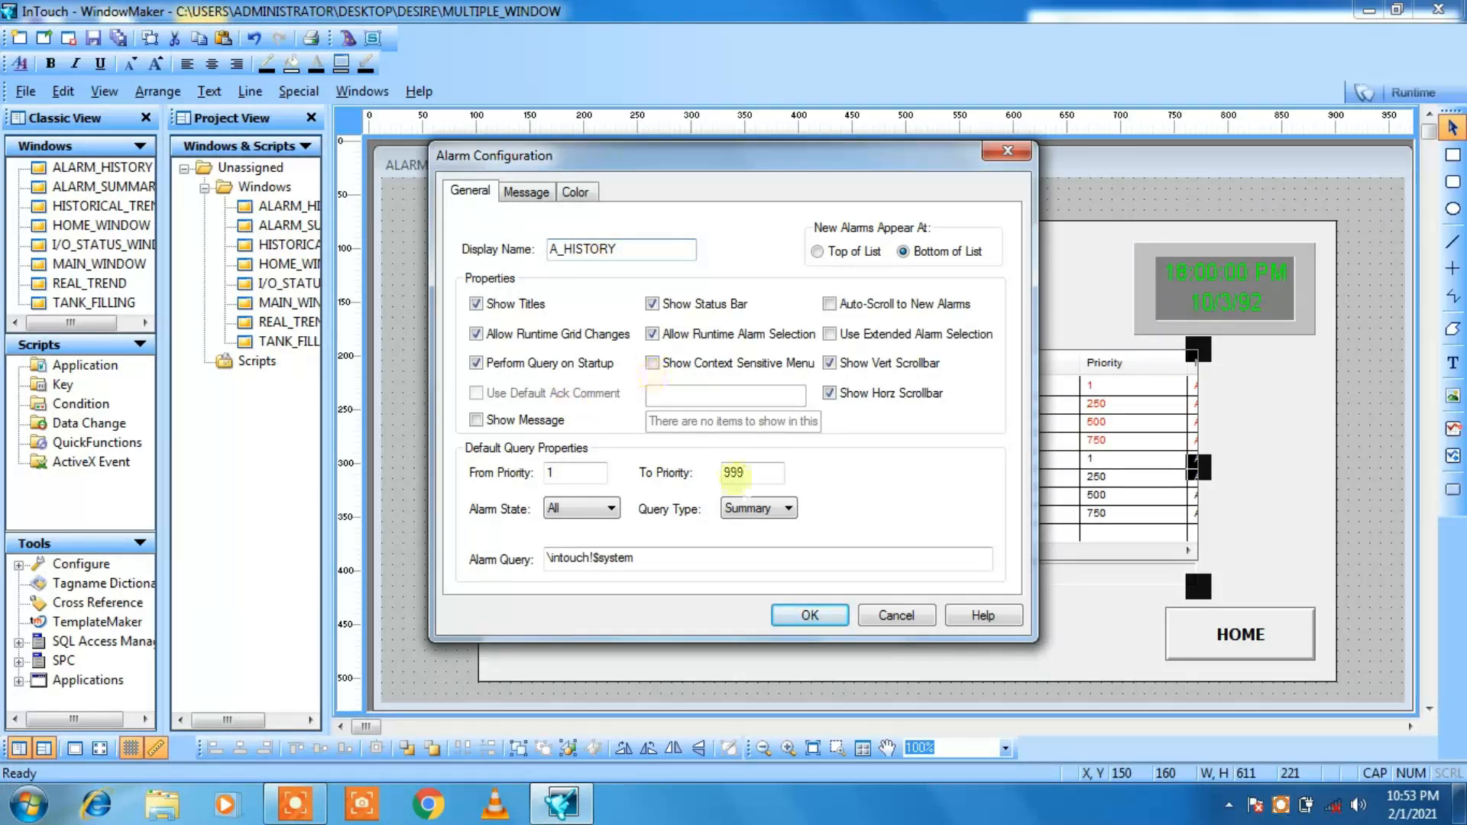
{"action": "left_click", "coordinate": [788, 509]}
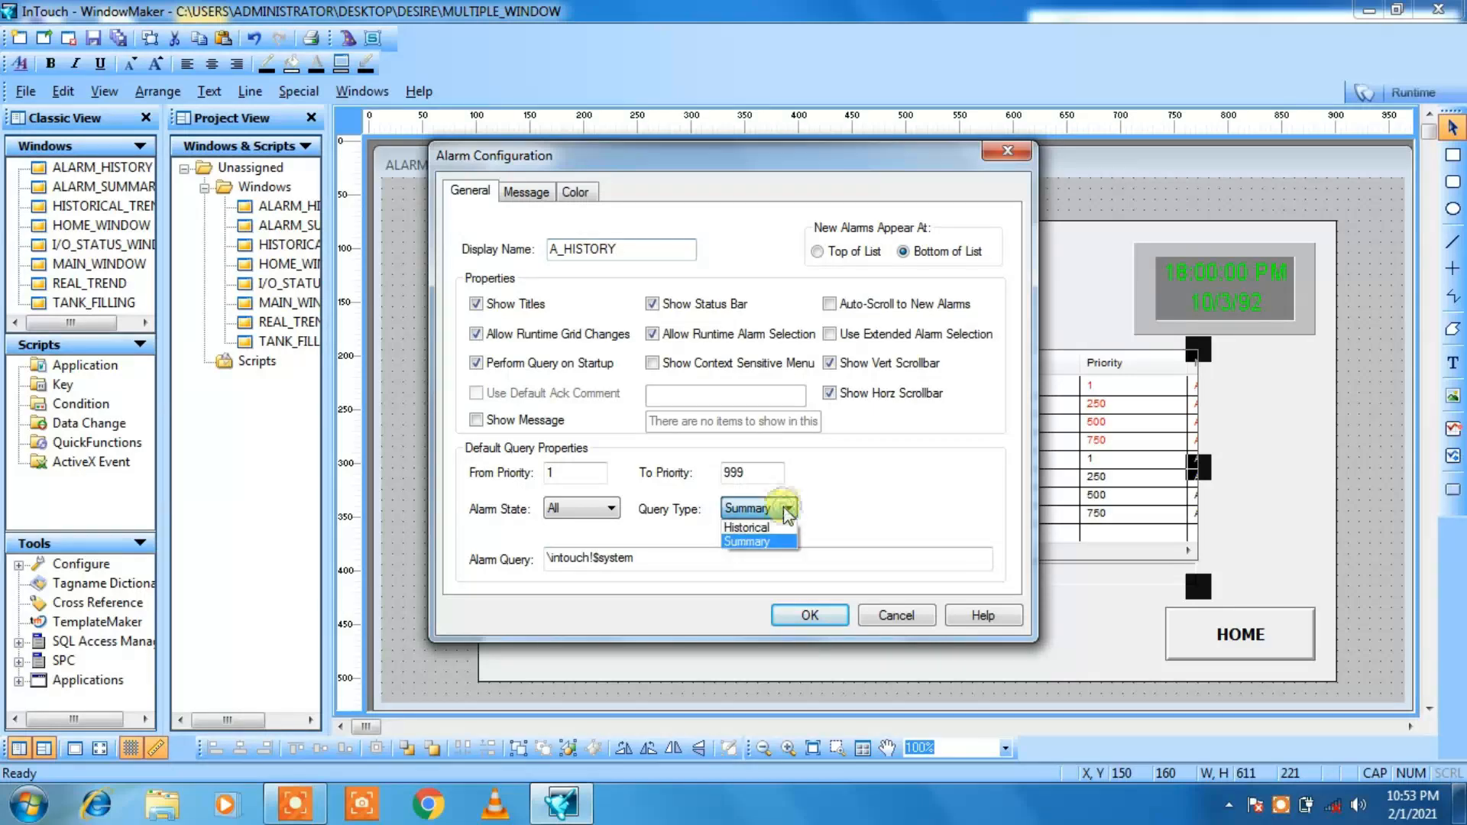
{"action": "left_click", "coordinate": [778, 529]}
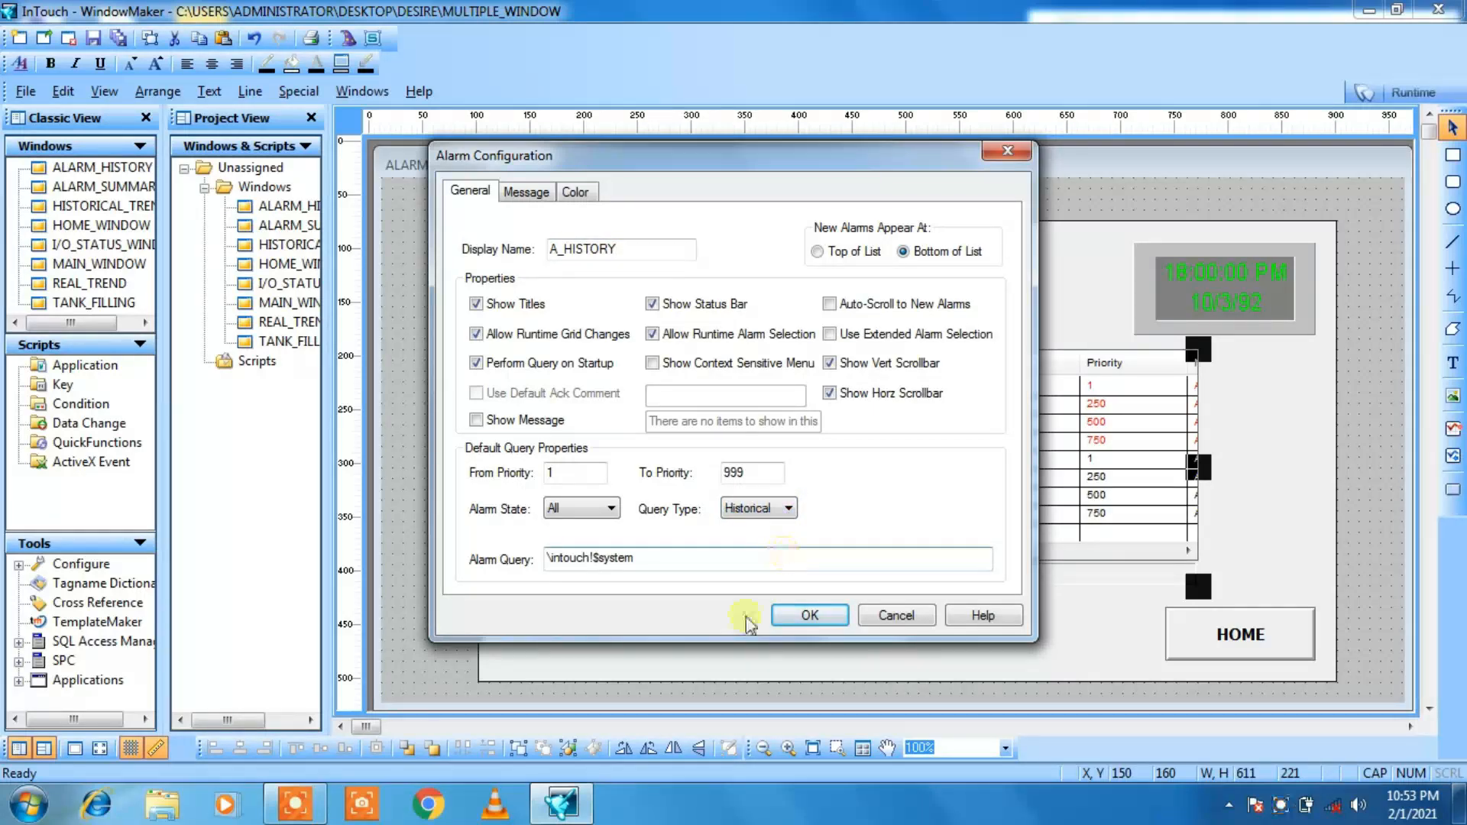
{"action": "left_click", "coordinate": [809, 613]}
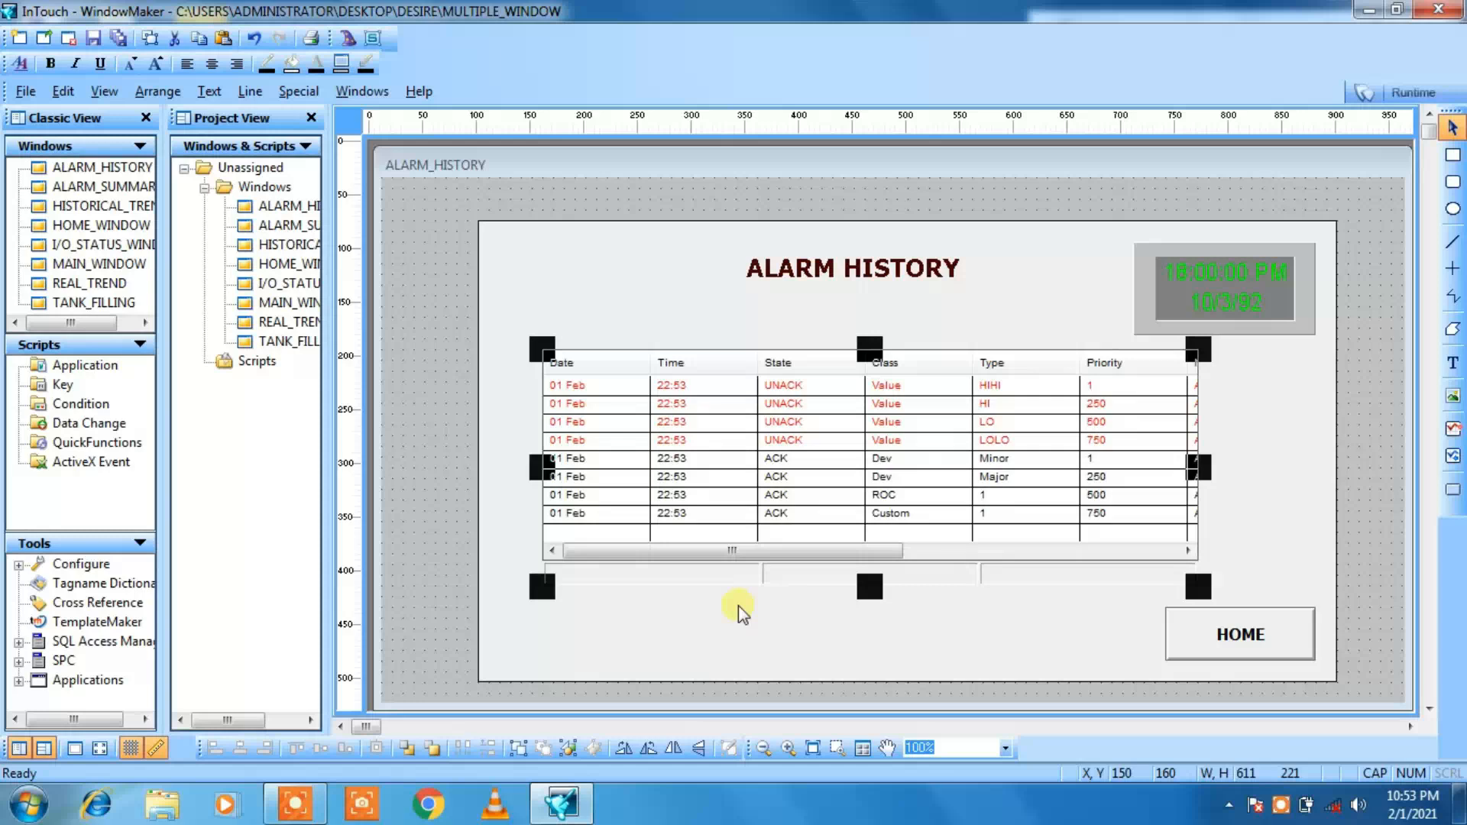
{"action": "left_click", "coordinate": [749, 644]}
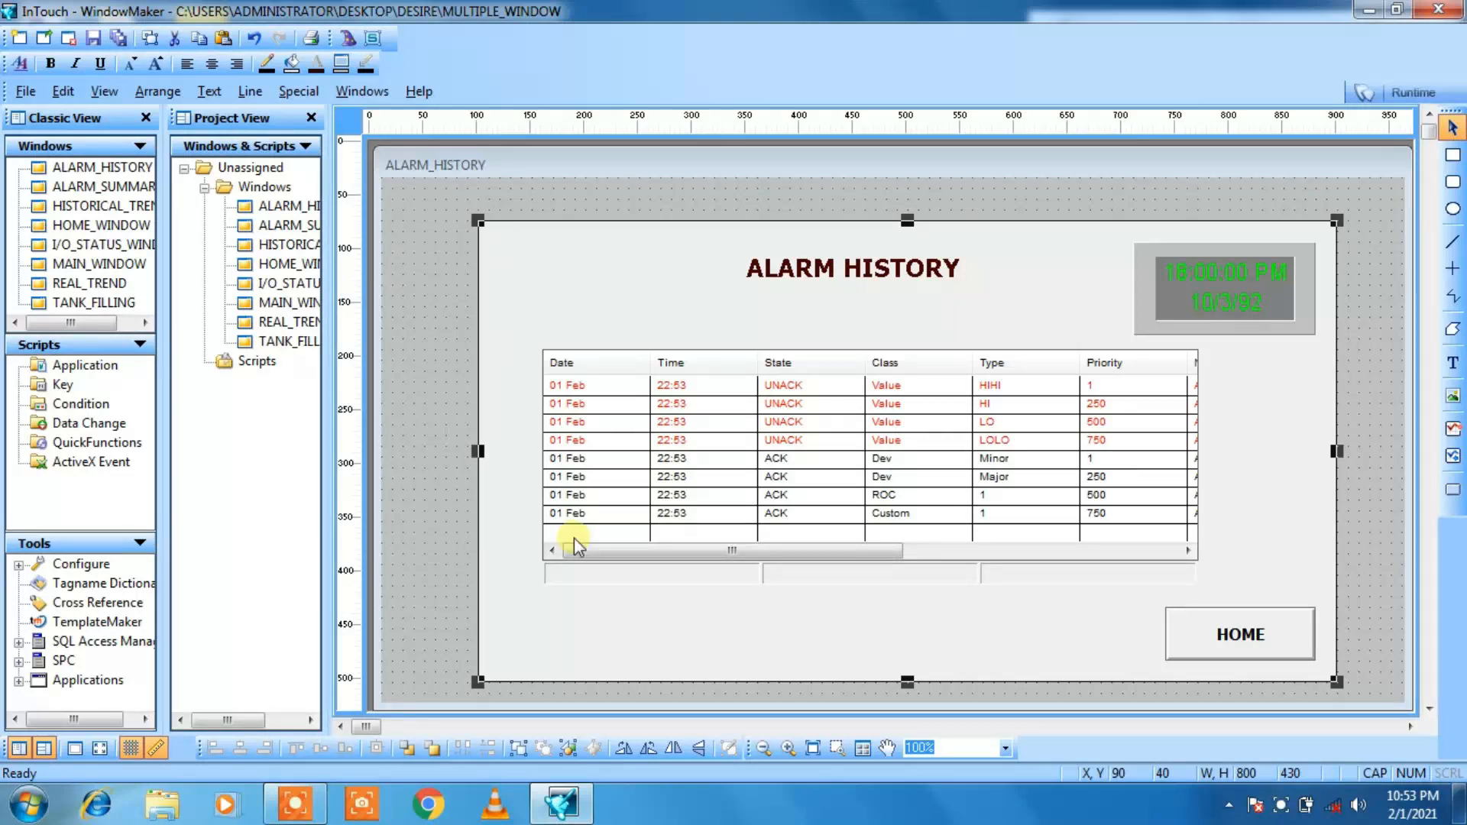
Step: Open the details and alarm settings of the TANK tag from the tank's vertical fill link in the TANK_FILLING window
{"action": "double_click", "coordinate": [294, 344]}
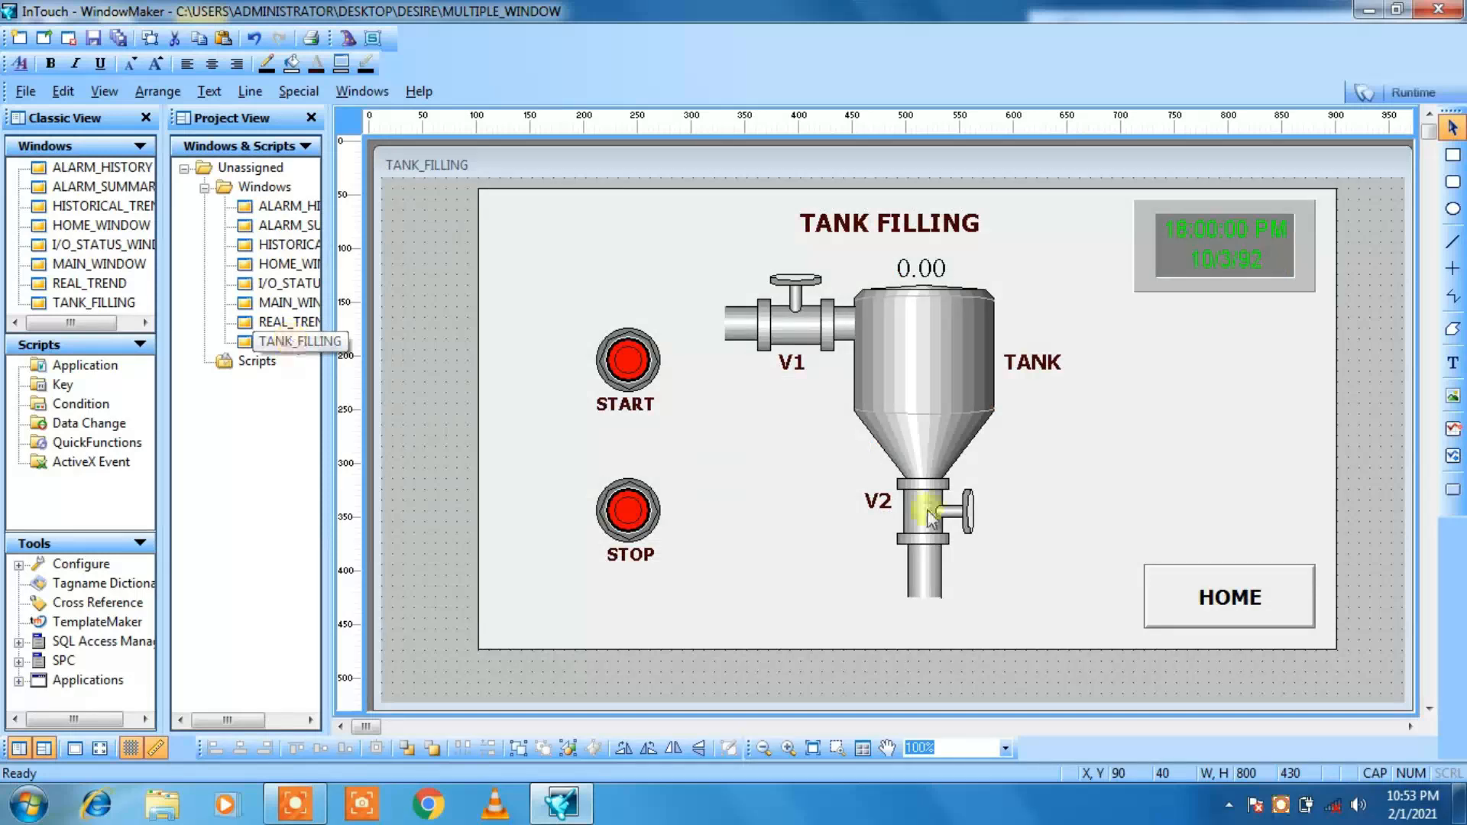
{"action": "left_click", "coordinate": [927, 342]}
{"action": "double_click", "coordinate": [916, 359]}
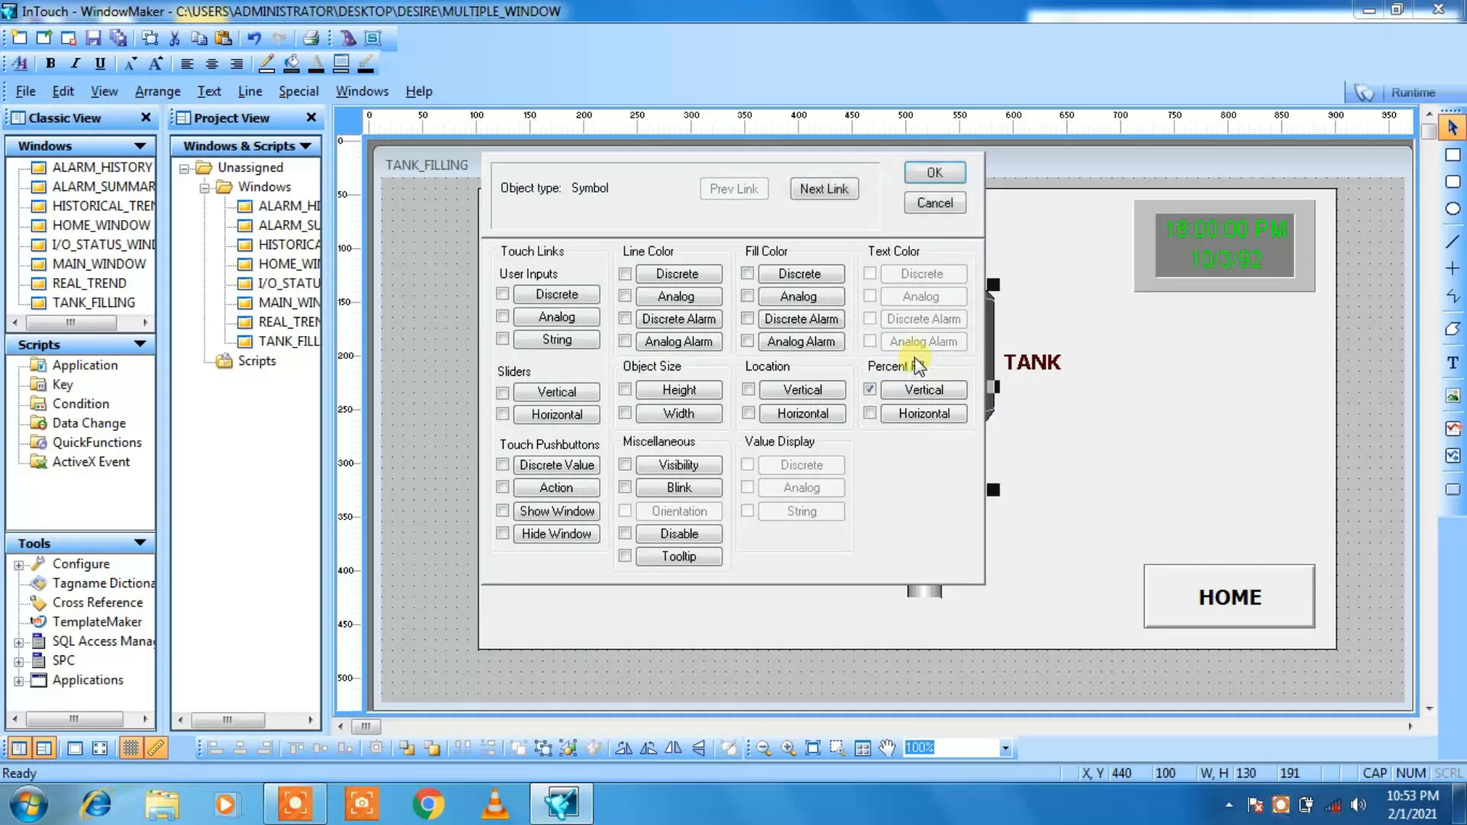
{"action": "left_click", "coordinate": [826, 189]}
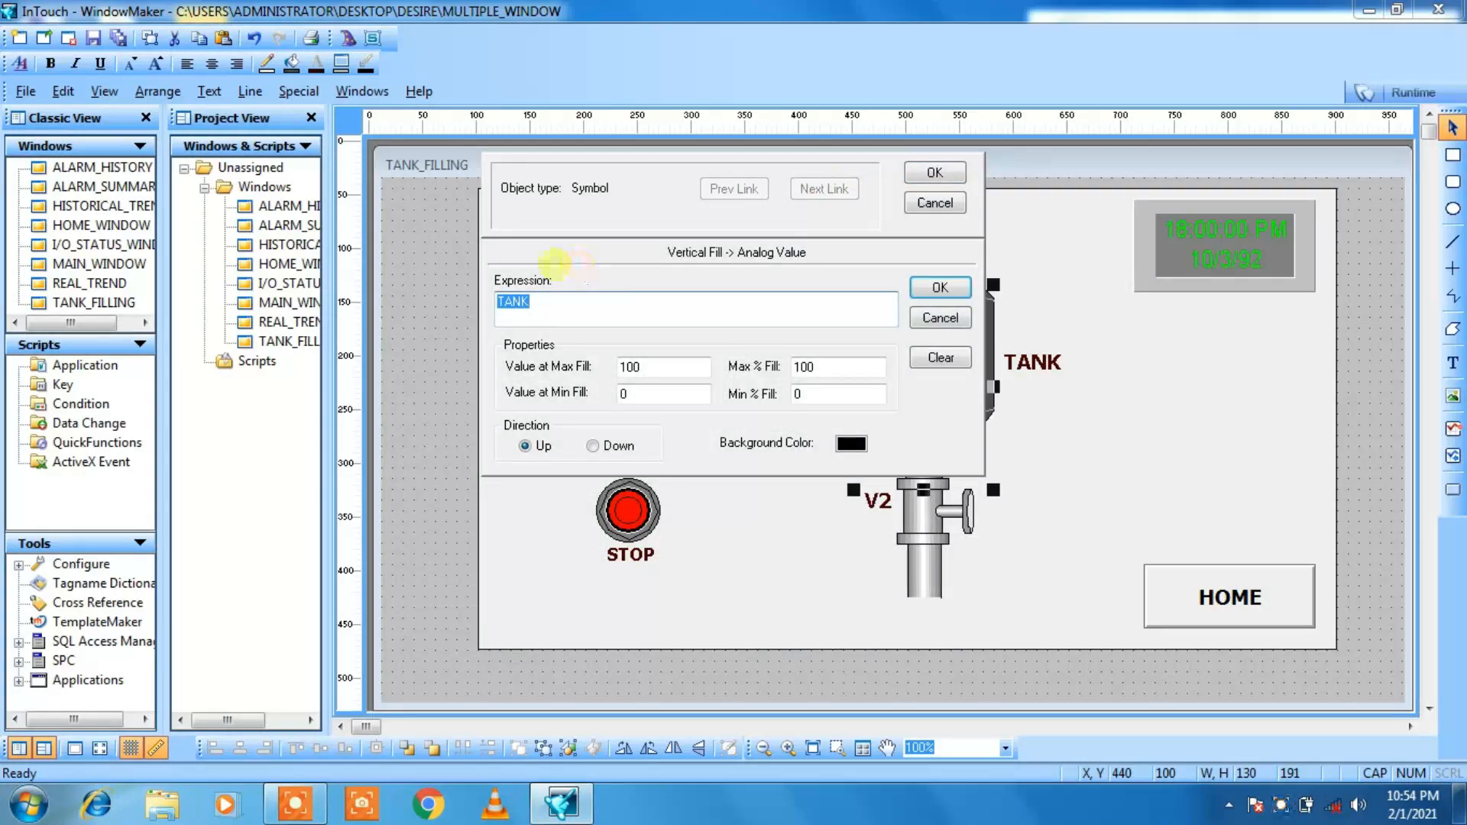
{"action": "double_click", "coordinate": [522, 306]}
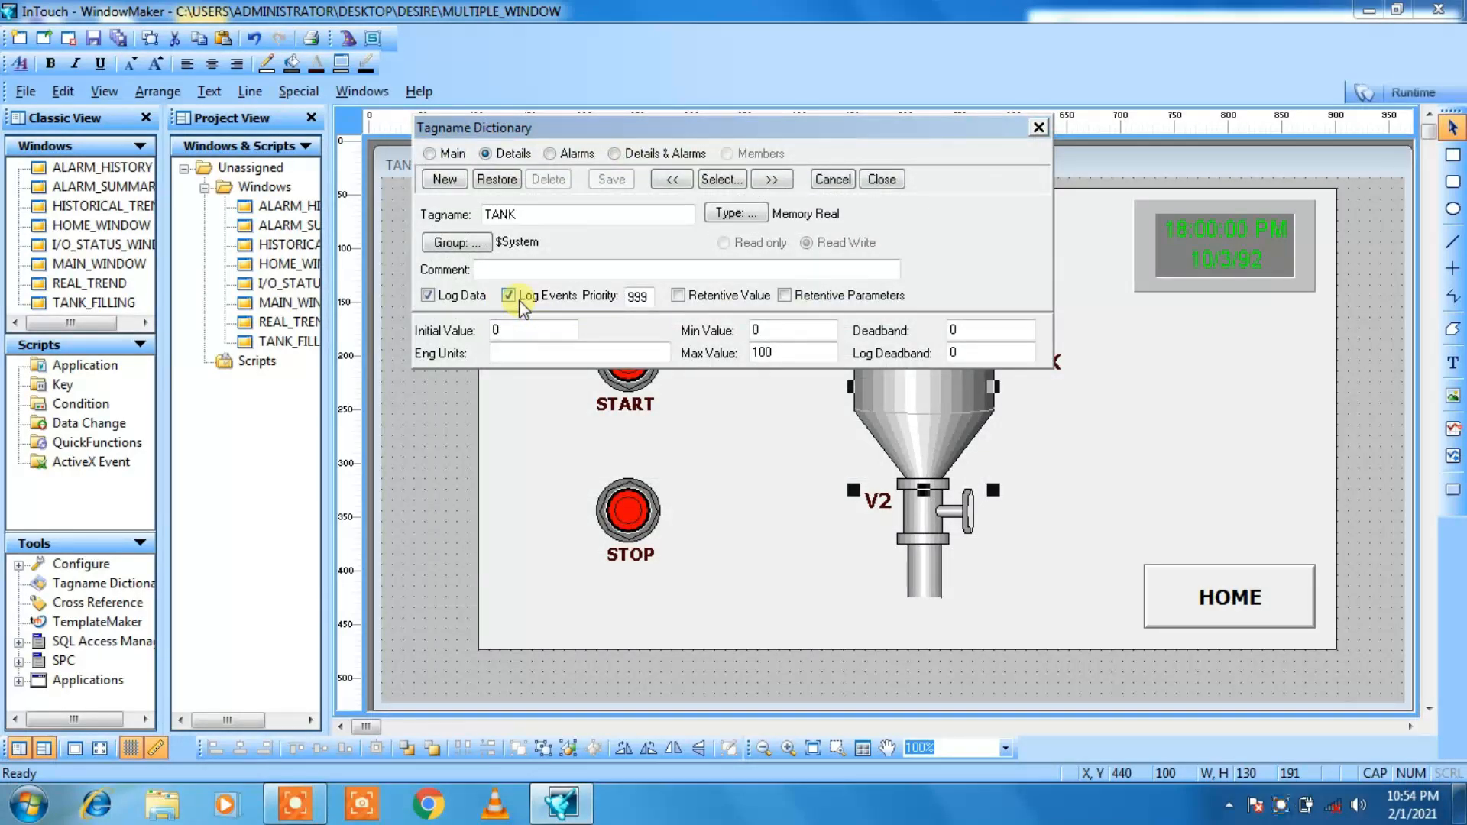
{"action": "left_click", "coordinate": [616, 154]}
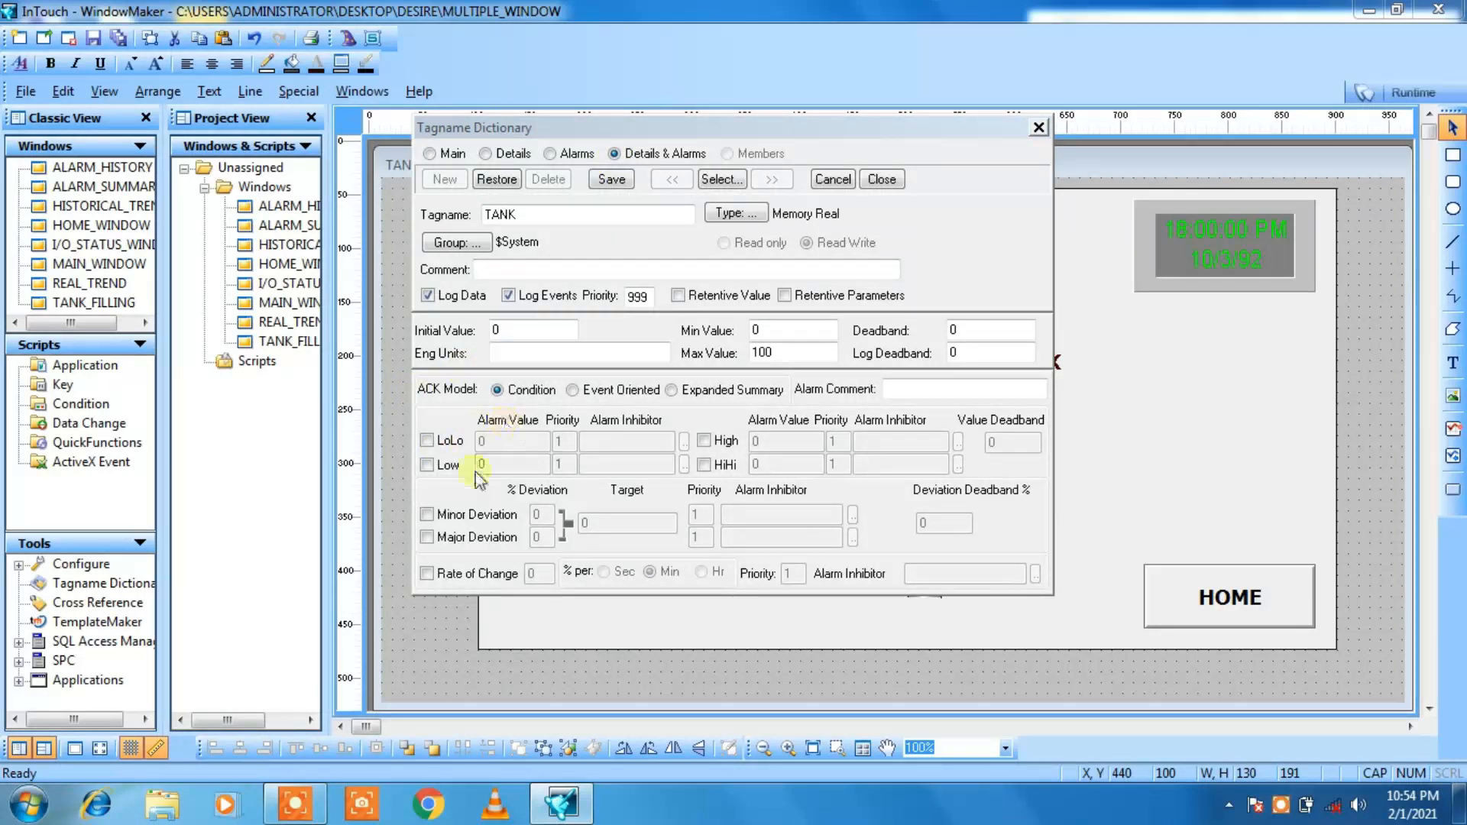
Step: Enable the TANK tag's LoLo alarm at 10 and its Low alarm at 20
{"action": "left_click", "coordinate": [426, 442]}
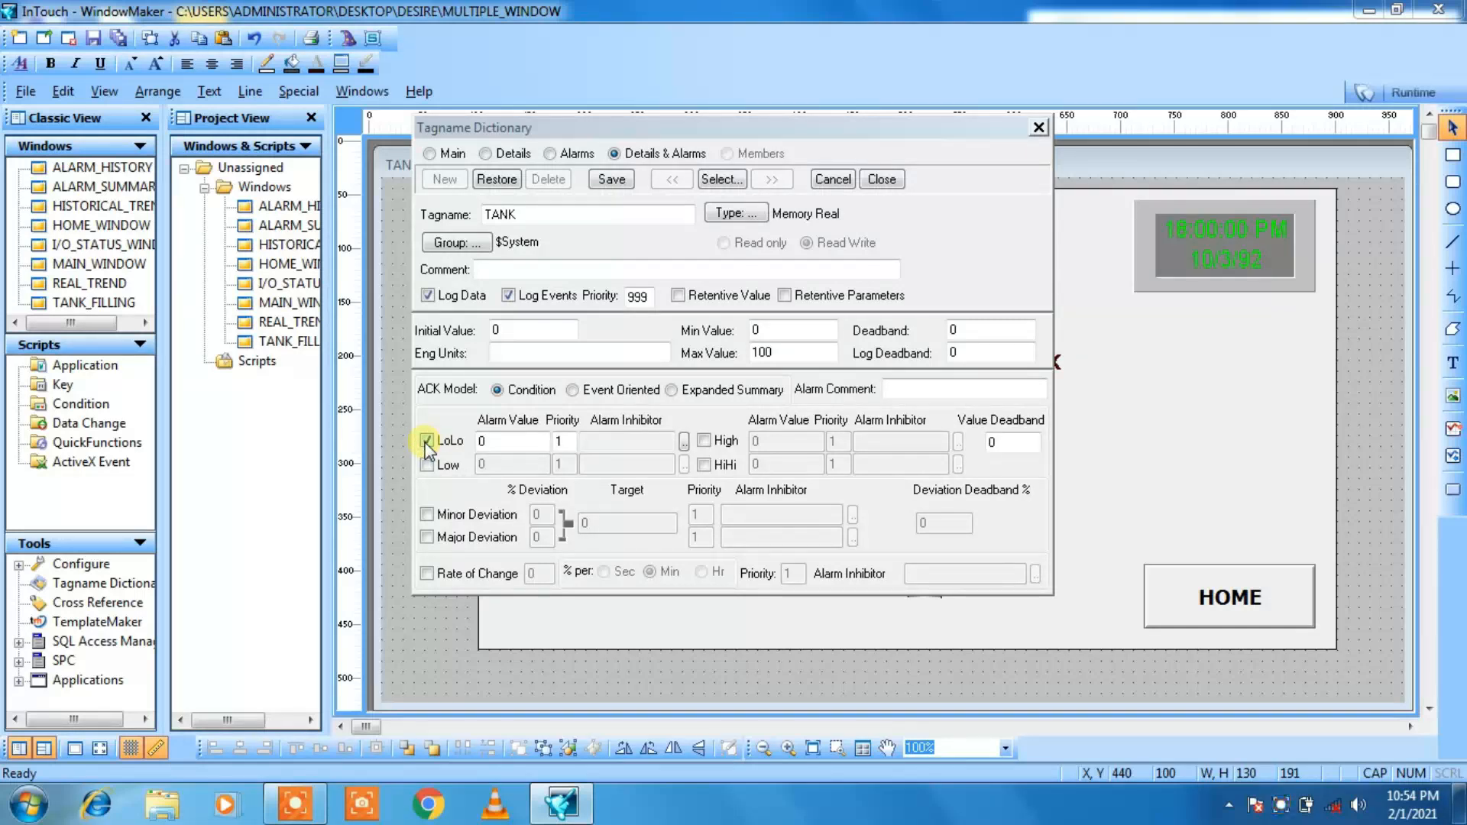
{"action": "double_click", "coordinate": [483, 441]}
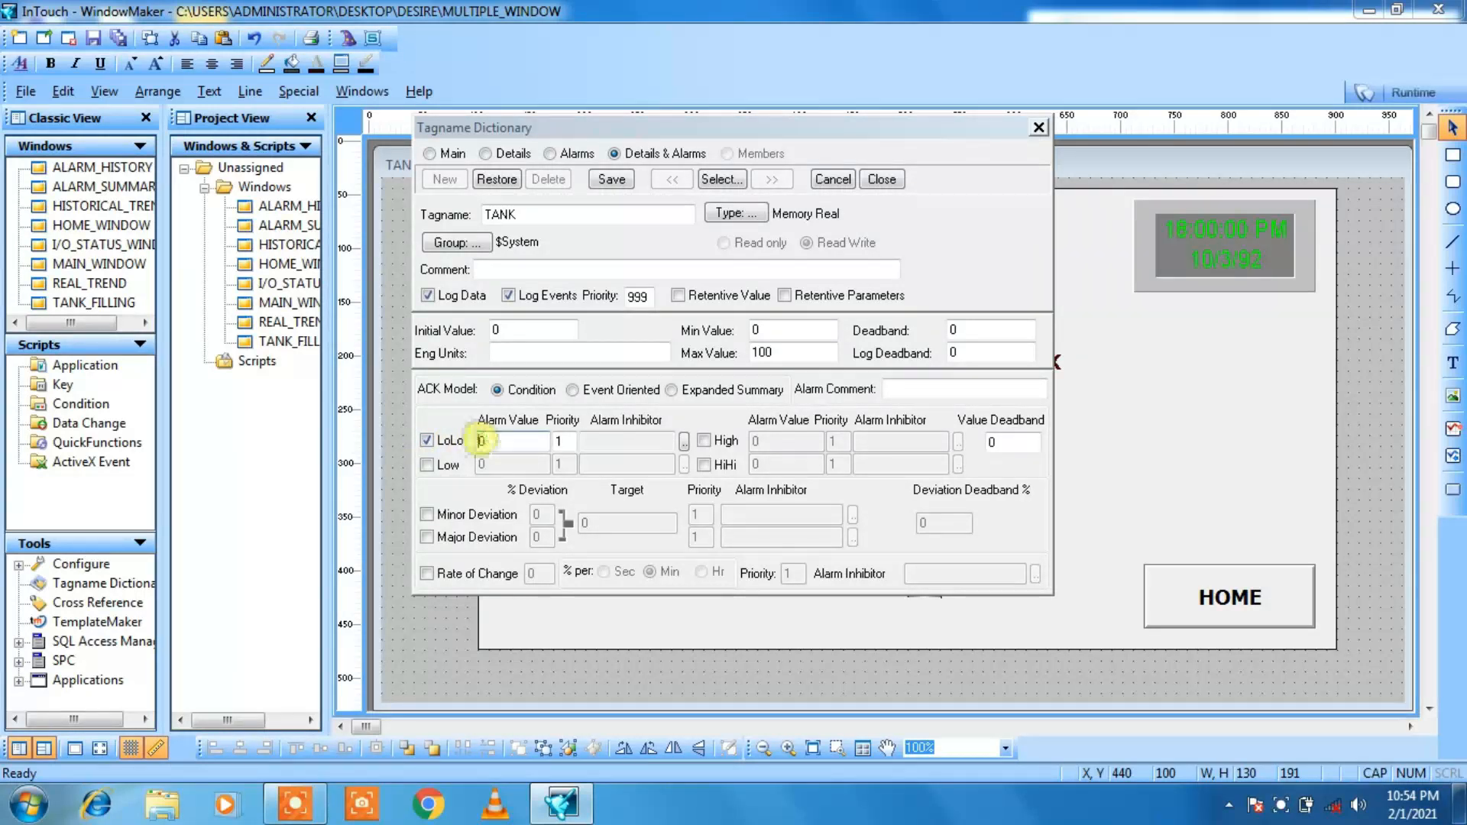
{"action": "type", "text": "10"}
{"action": "left_click", "coordinate": [426, 465]}
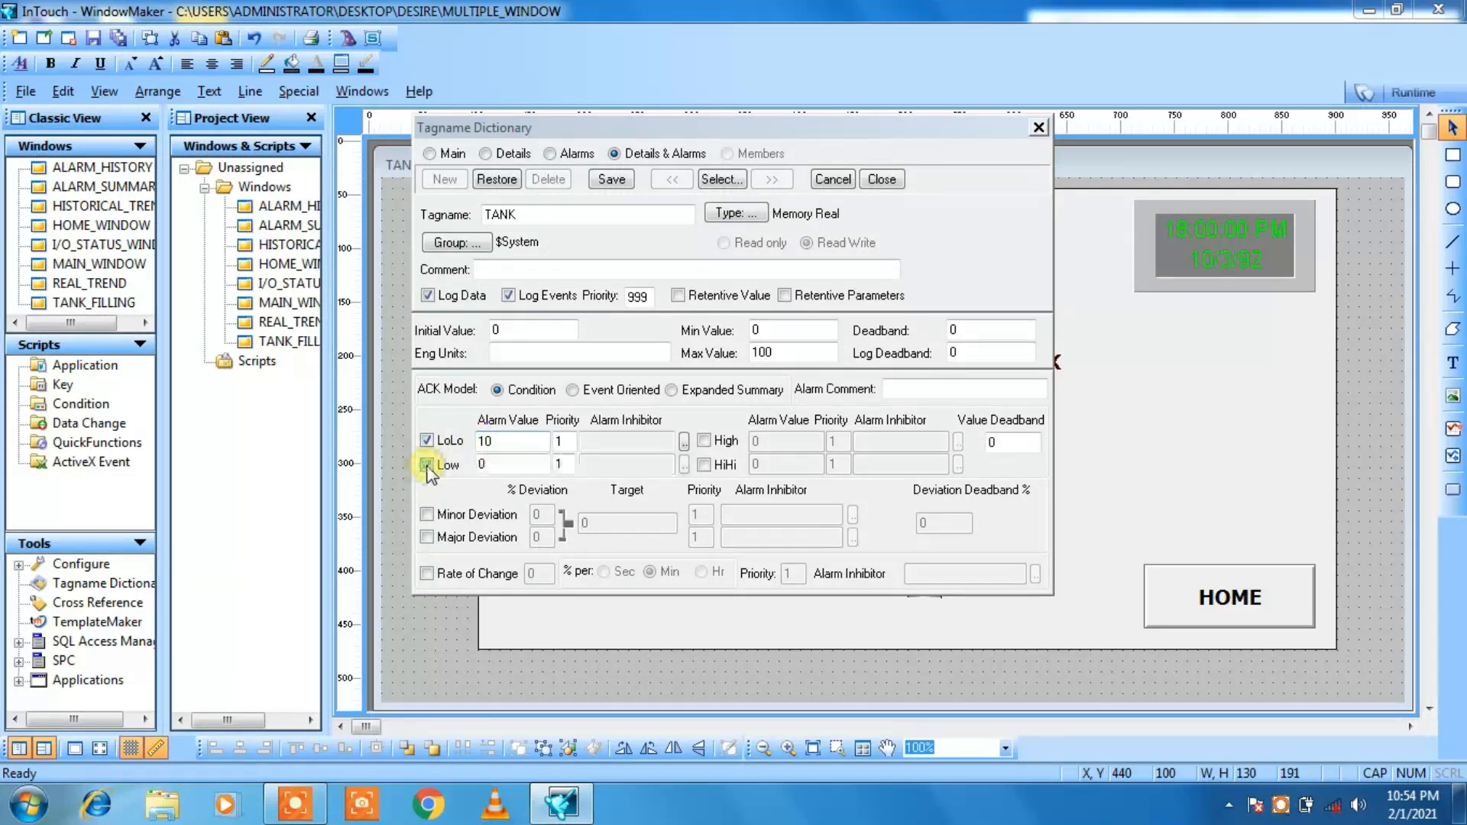
{"action": "left_click", "coordinate": [480, 464]}
{"action": "double_click", "coordinate": [480, 464]}
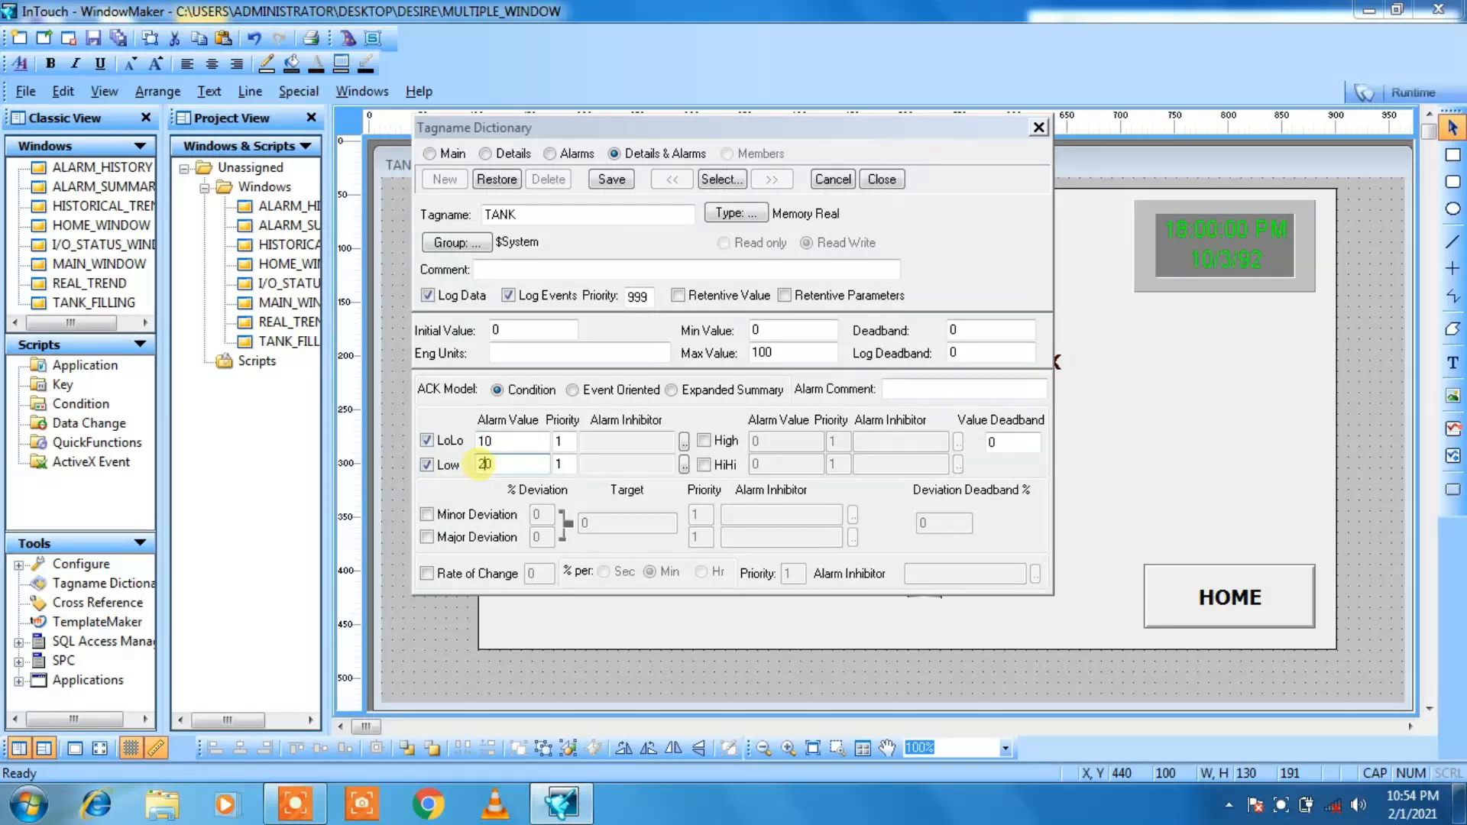
{"action": "type", "text": "20"}
Step: Enable the TANK tag's High alarm at 80 and HiHi alarm at 90, then save and close the tag definition
{"action": "left_click", "coordinate": [705, 441]}
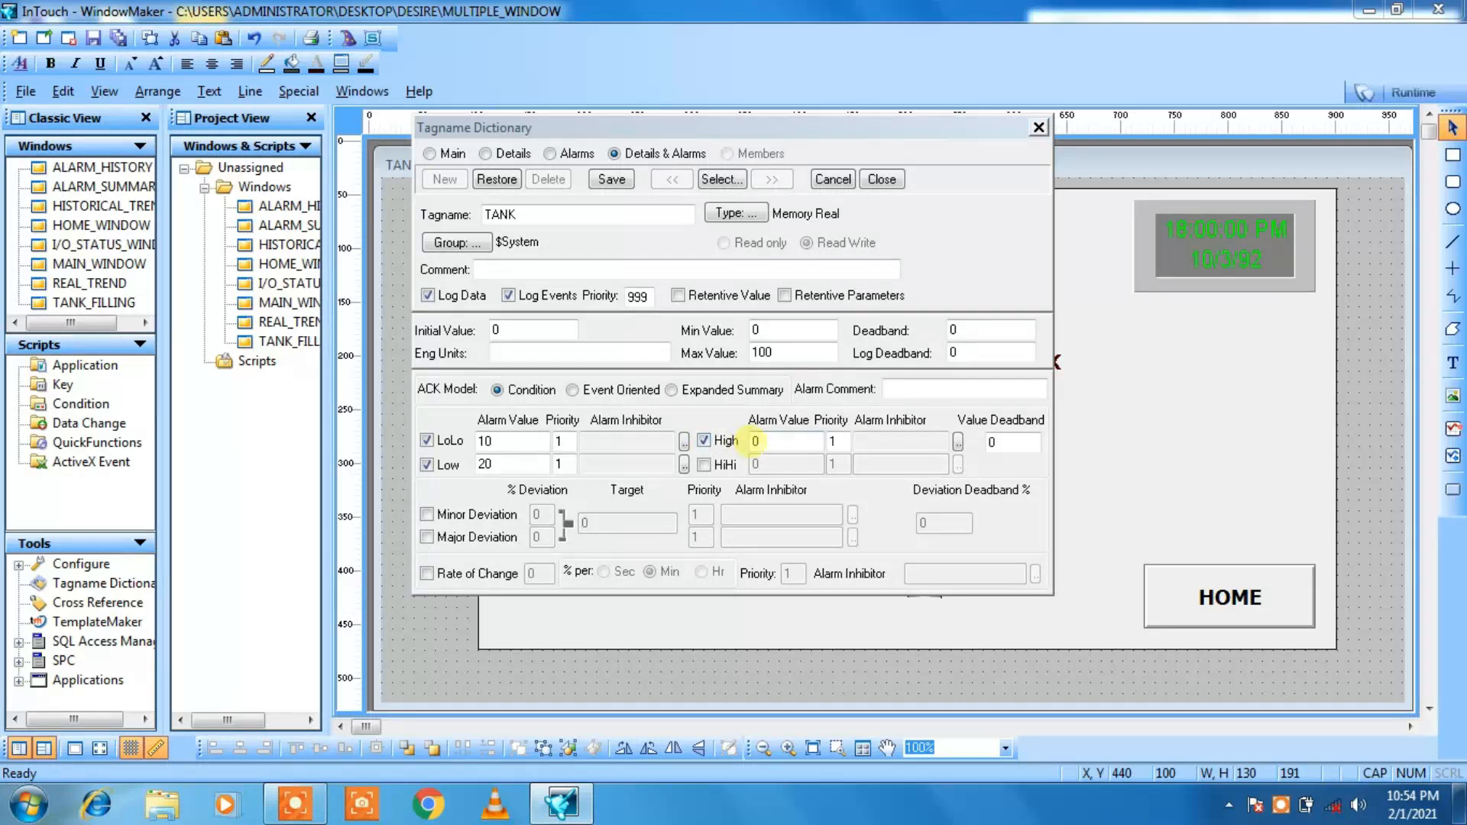
{"action": "left_click", "coordinate": [752, 441]}
{"action": "type", "text": "8"}
{"action": "left_click", "coordinate": [704, 464]}
{"action": "left_click", "coordinate": [757, 464]}
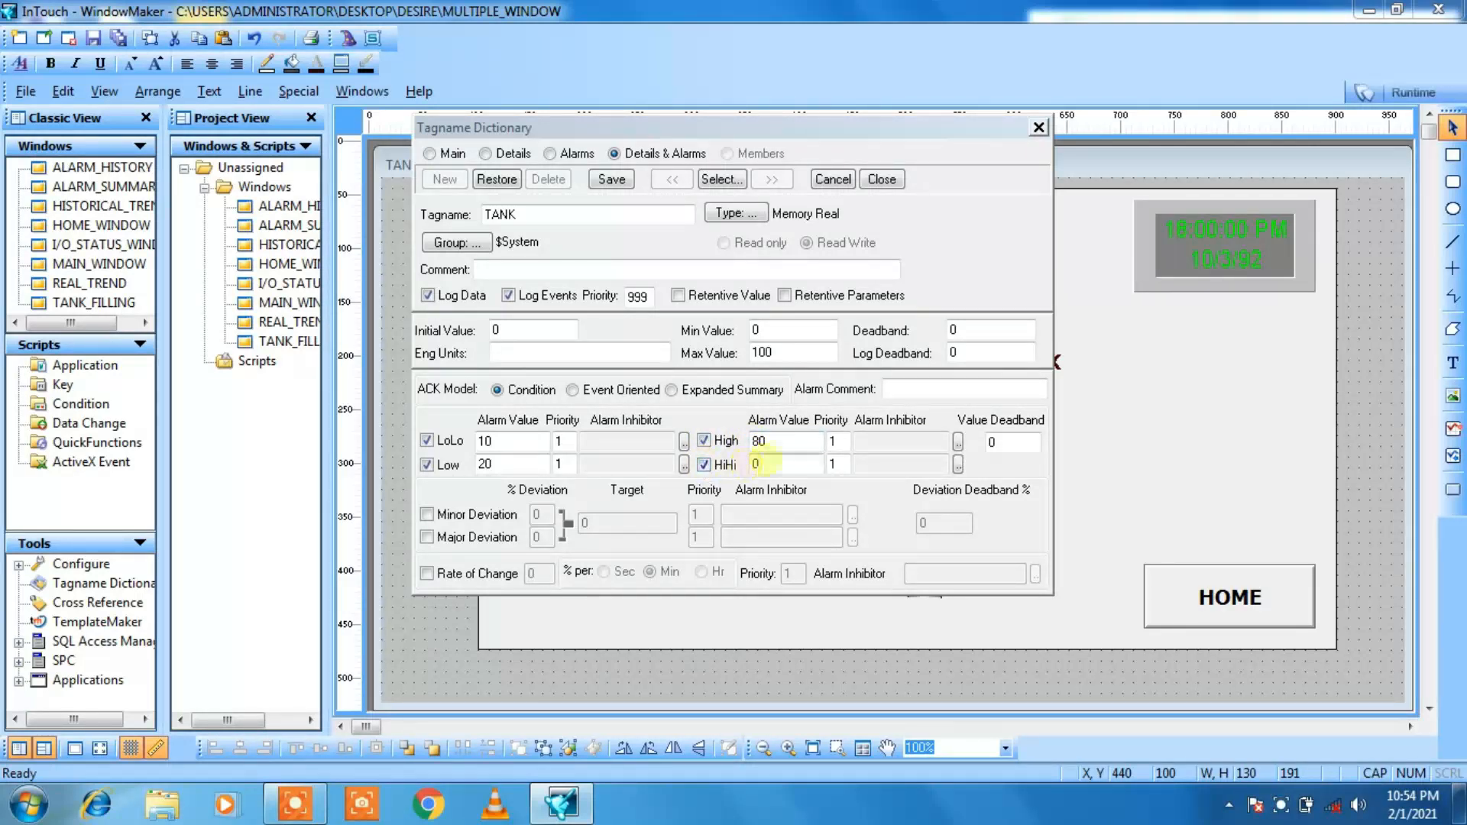
{"action": "type", "text": "9"}
{"action": "left_click", "coordinate": [604, 180]}
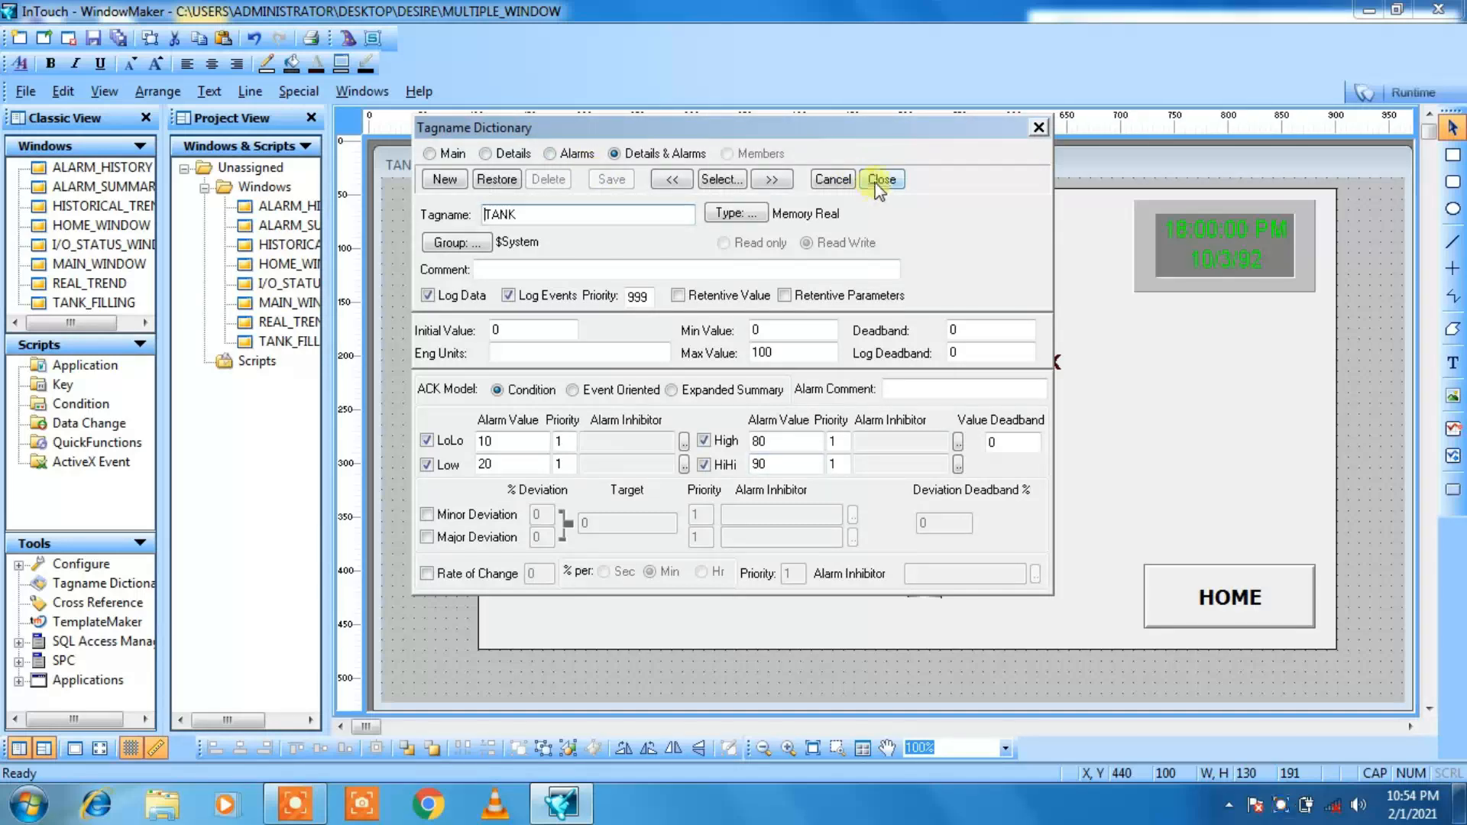
{"action": "left_click", "coordinate": [879, 180]}
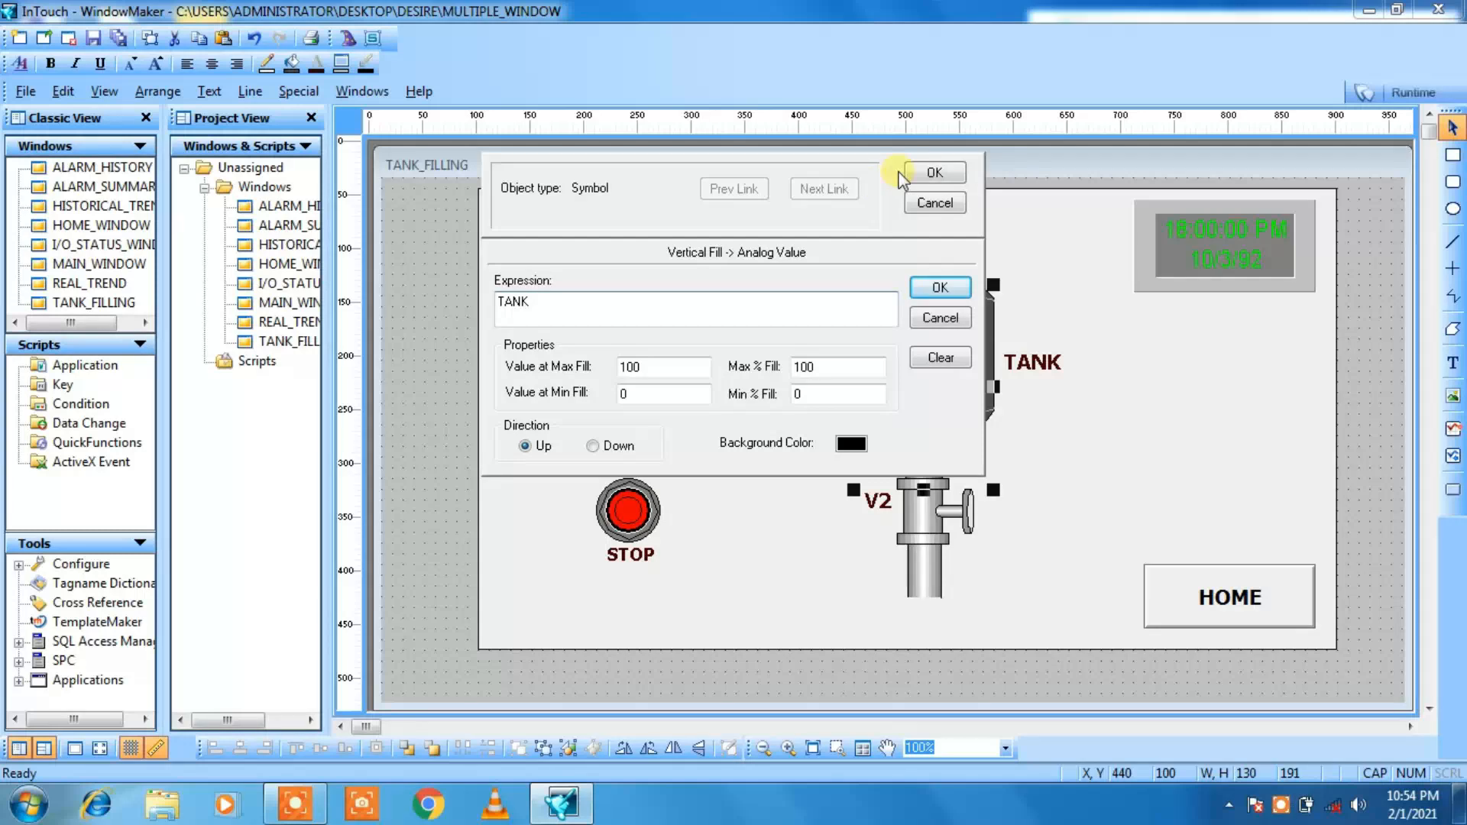
Step: Close the tank's link settings and run the application in WindowViewer, acknowledging the licence and demo mode notices
{"action": "left_click", "coordinate": [935, 174]}
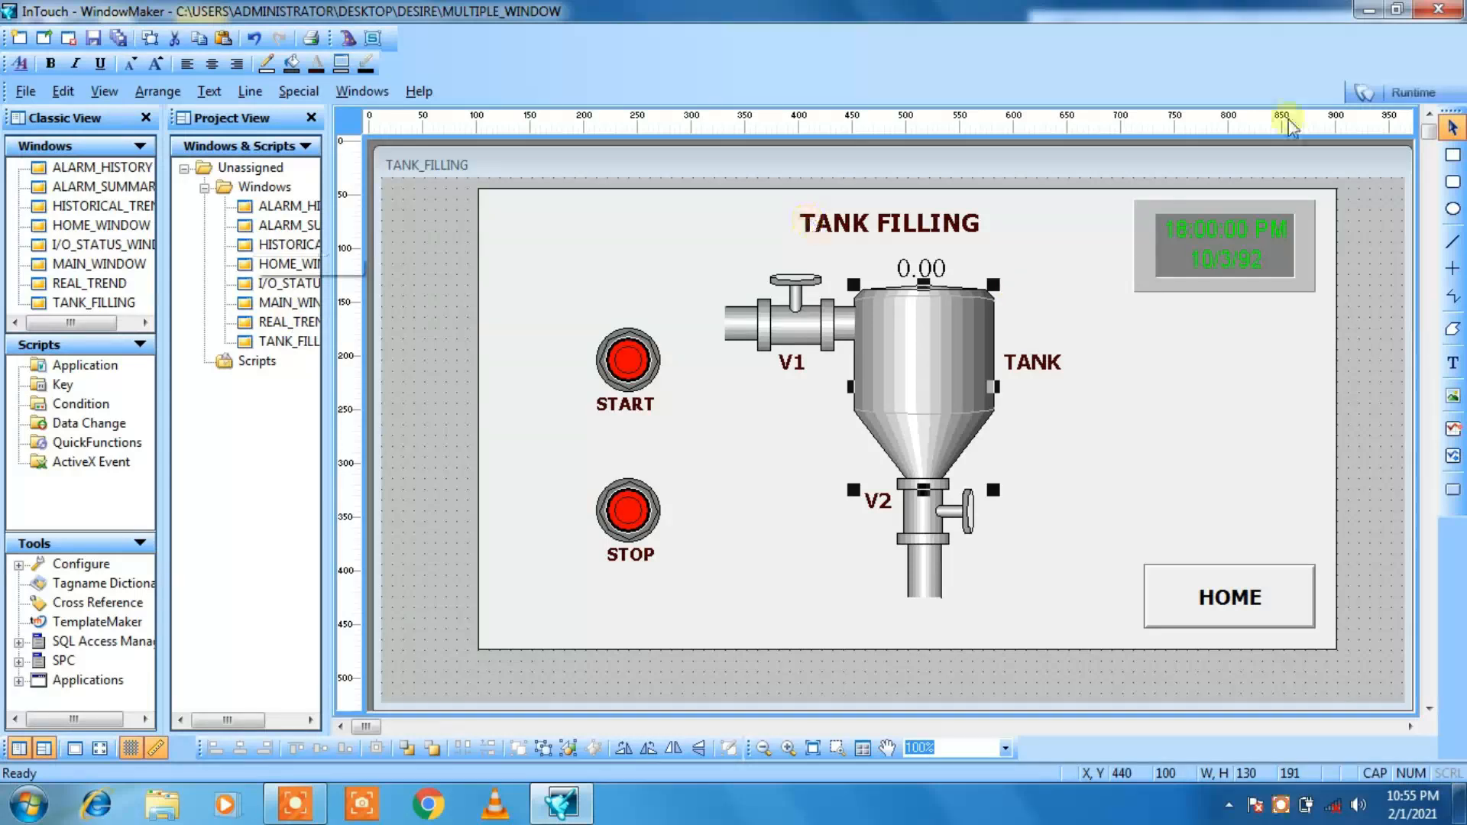
{"action": "left_click", "coordinate": [1406, 98]}
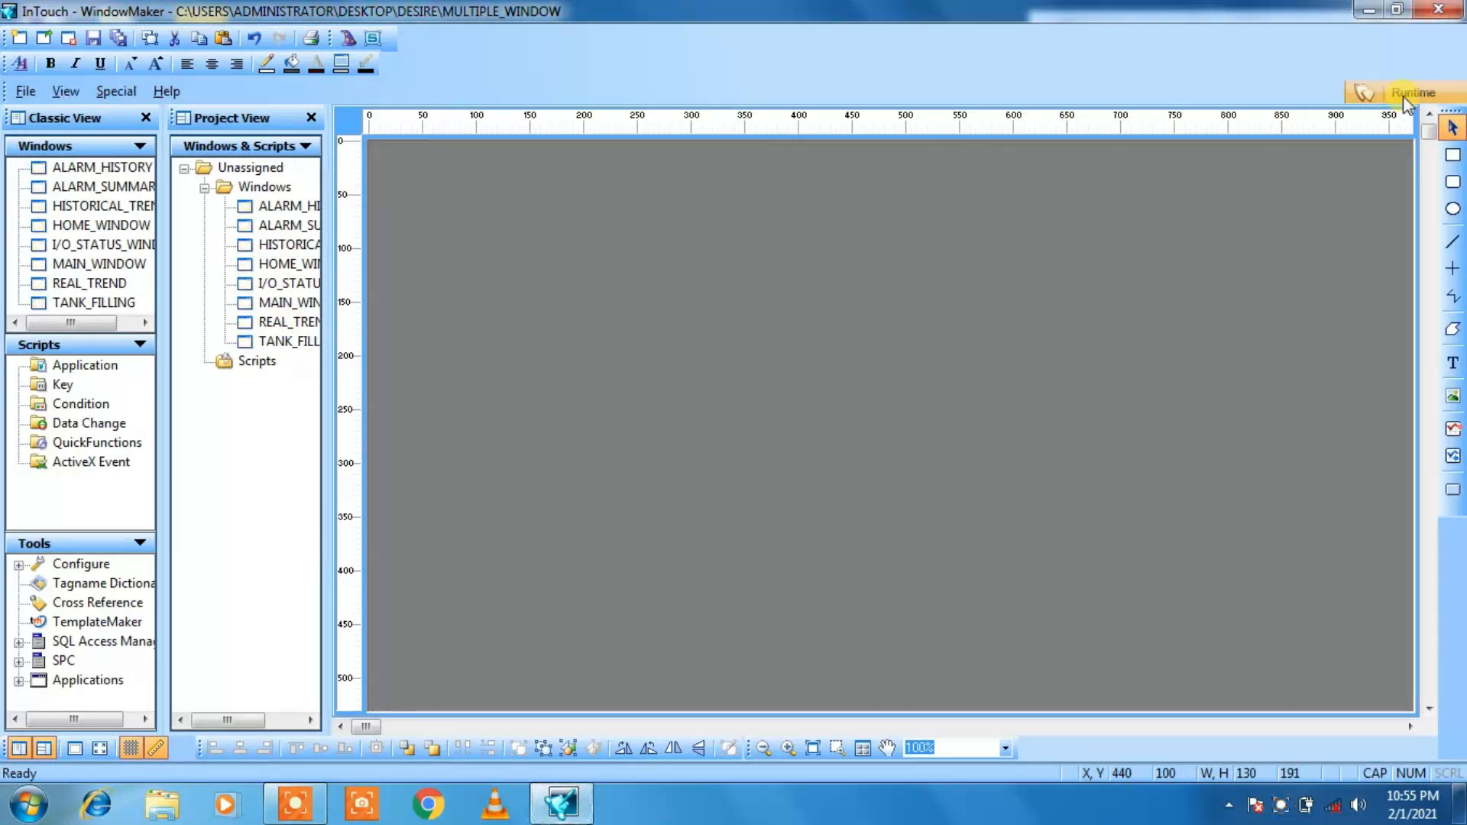
{"action": "left_click", "coordinate": [921, 481]}
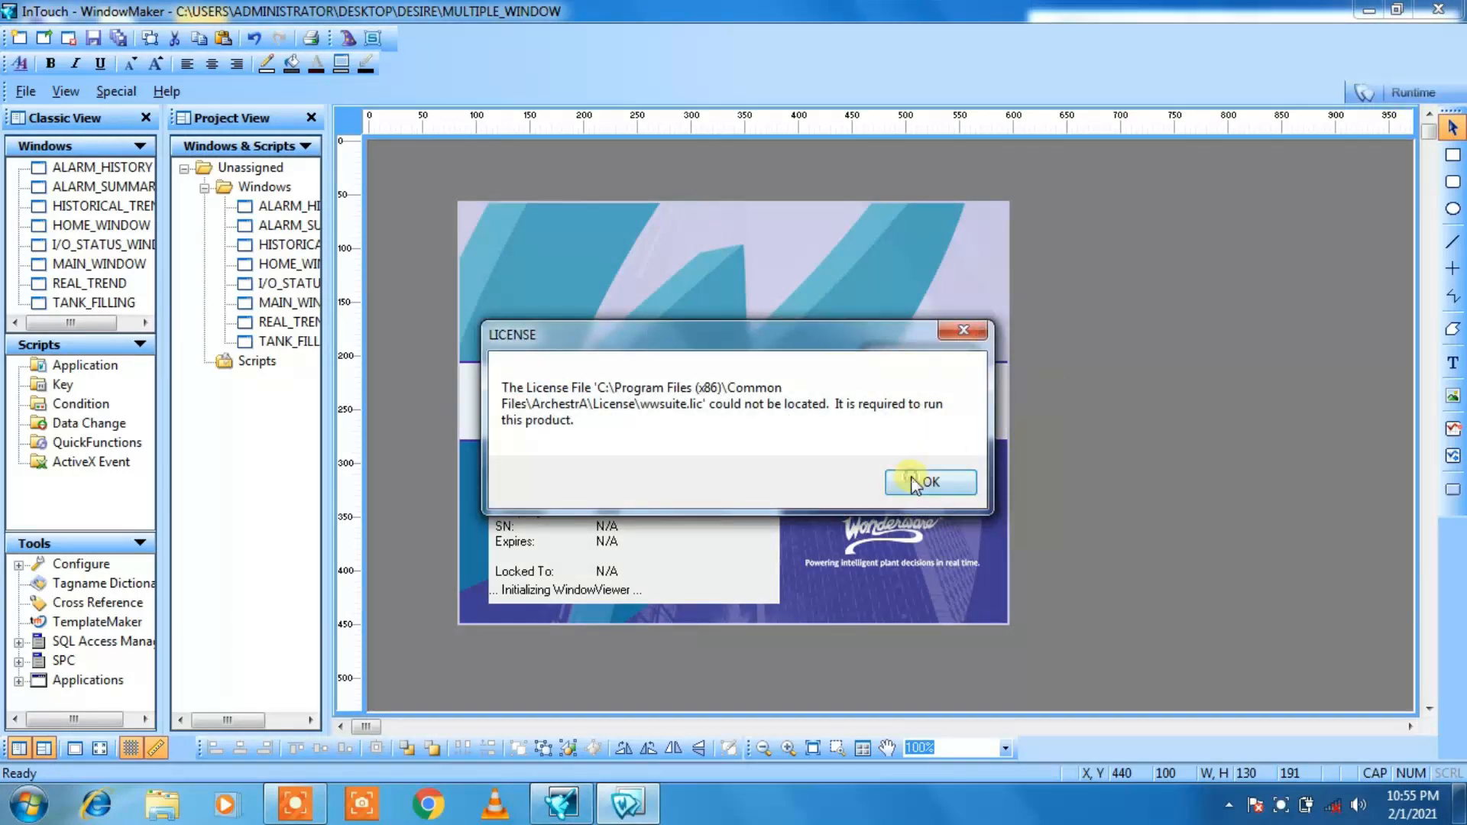
{"action": "left_click", "coordinate": [915, 478]}
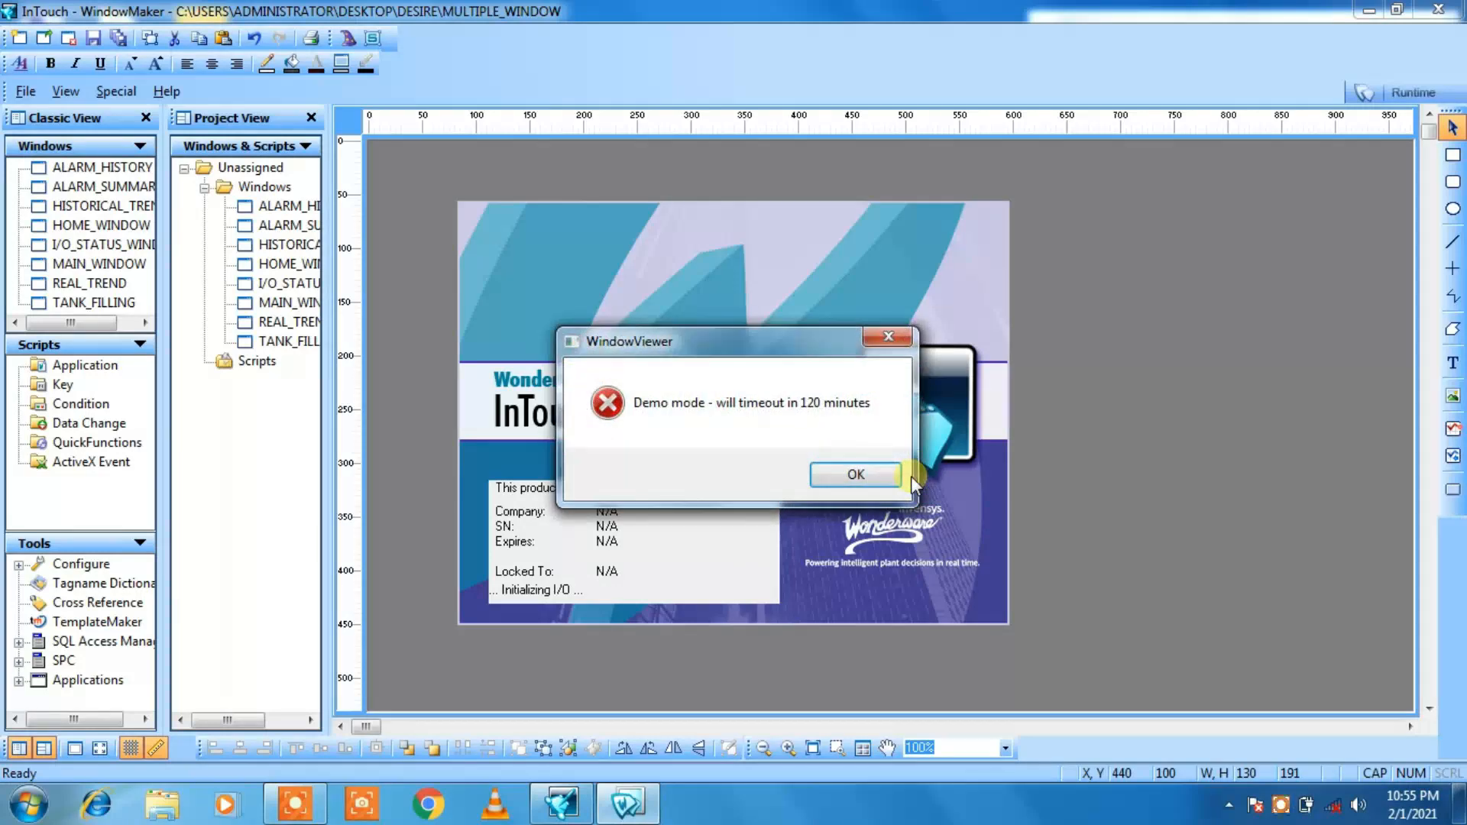
{"action": "left_click", "coordinate": [879, 473]}
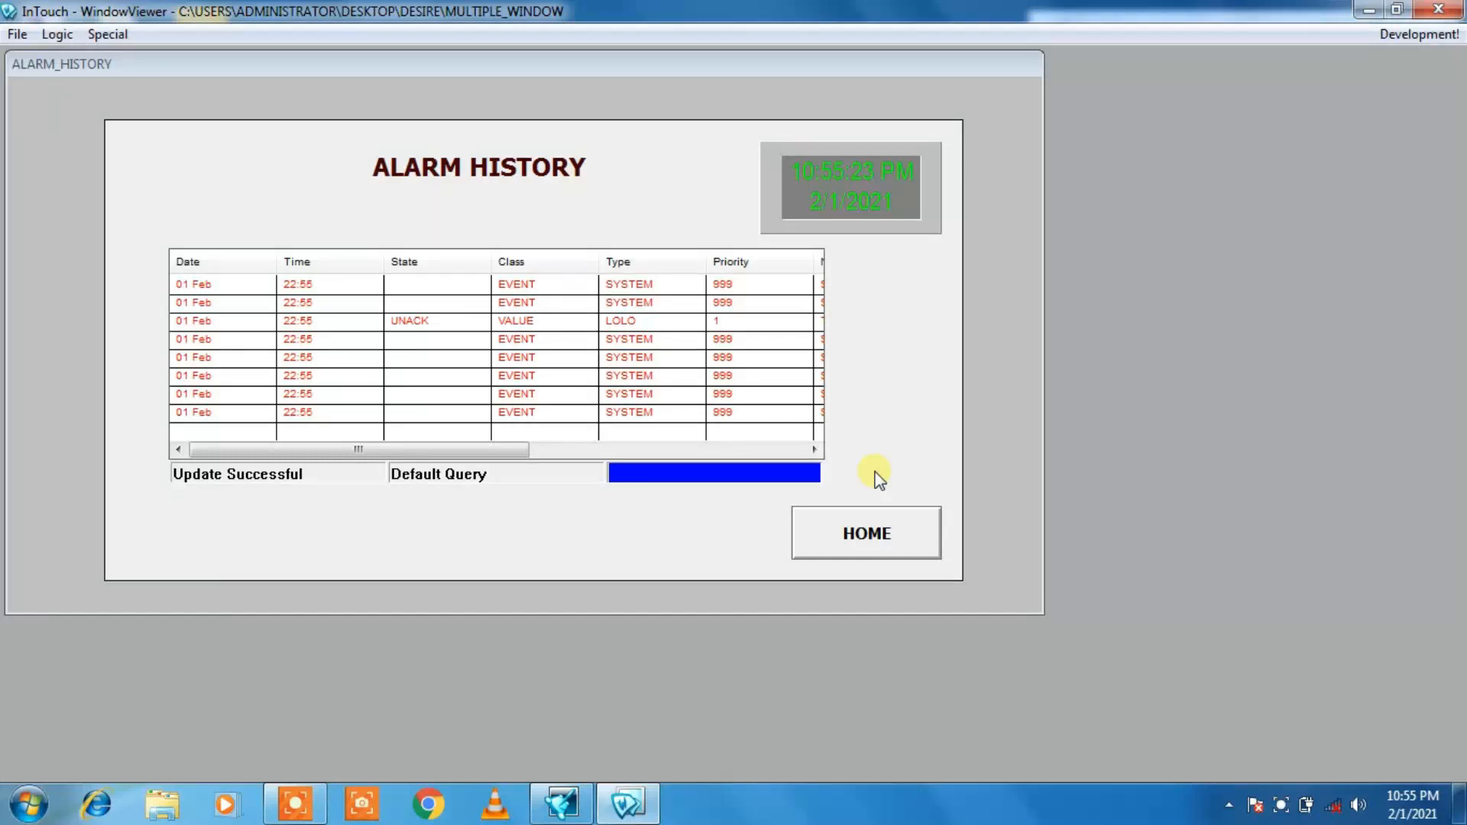
Step: Test the runtime navigation from ALARM_HISTORY to HOME_WINDOW and between HOME_WINDOW and MAIN_WINDOW
{"action": "left_click", "coordinate": [869, 523]}
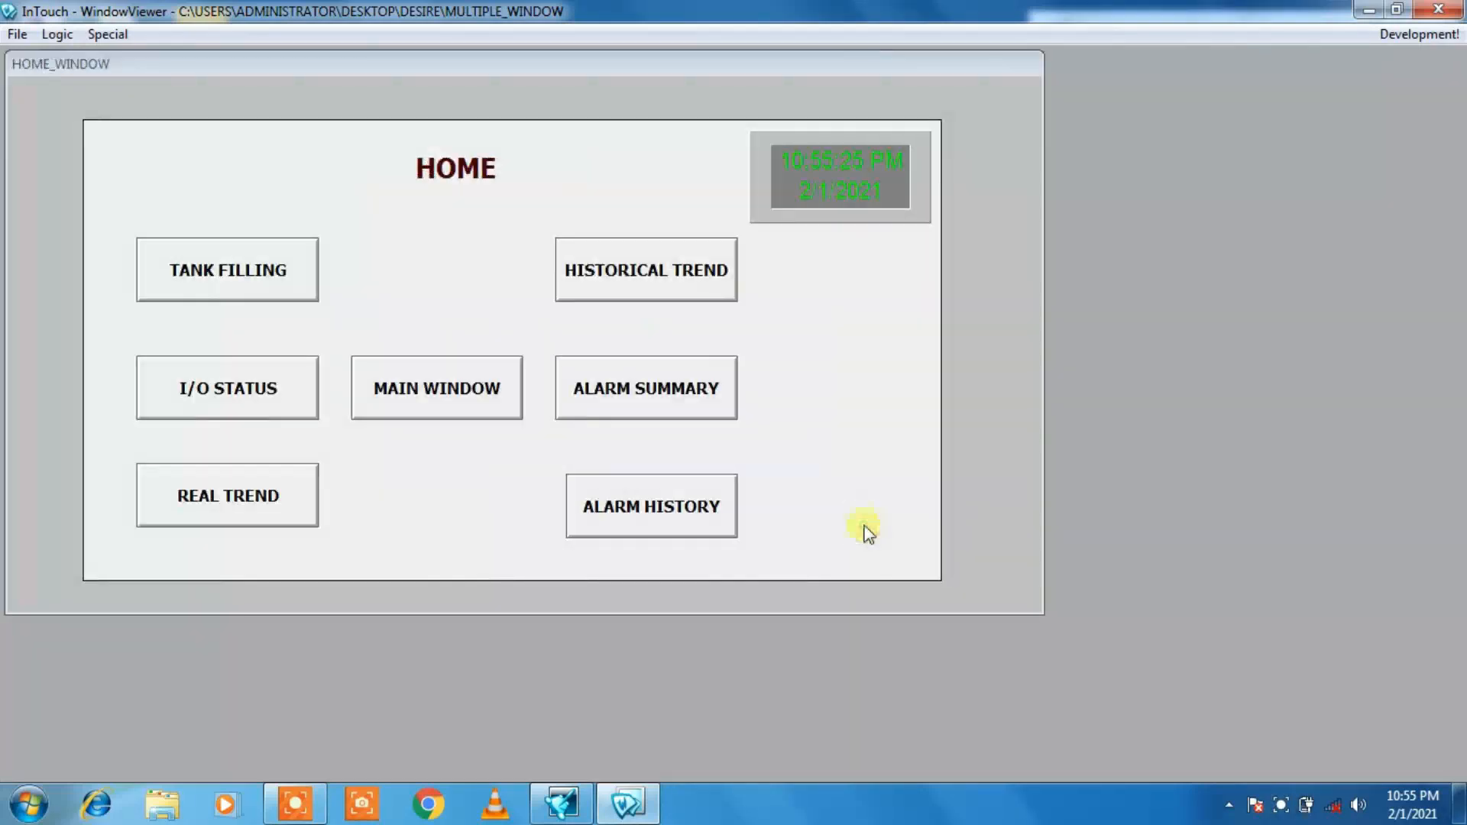
{"action": "left_click", "coordinate": [397, 410]}
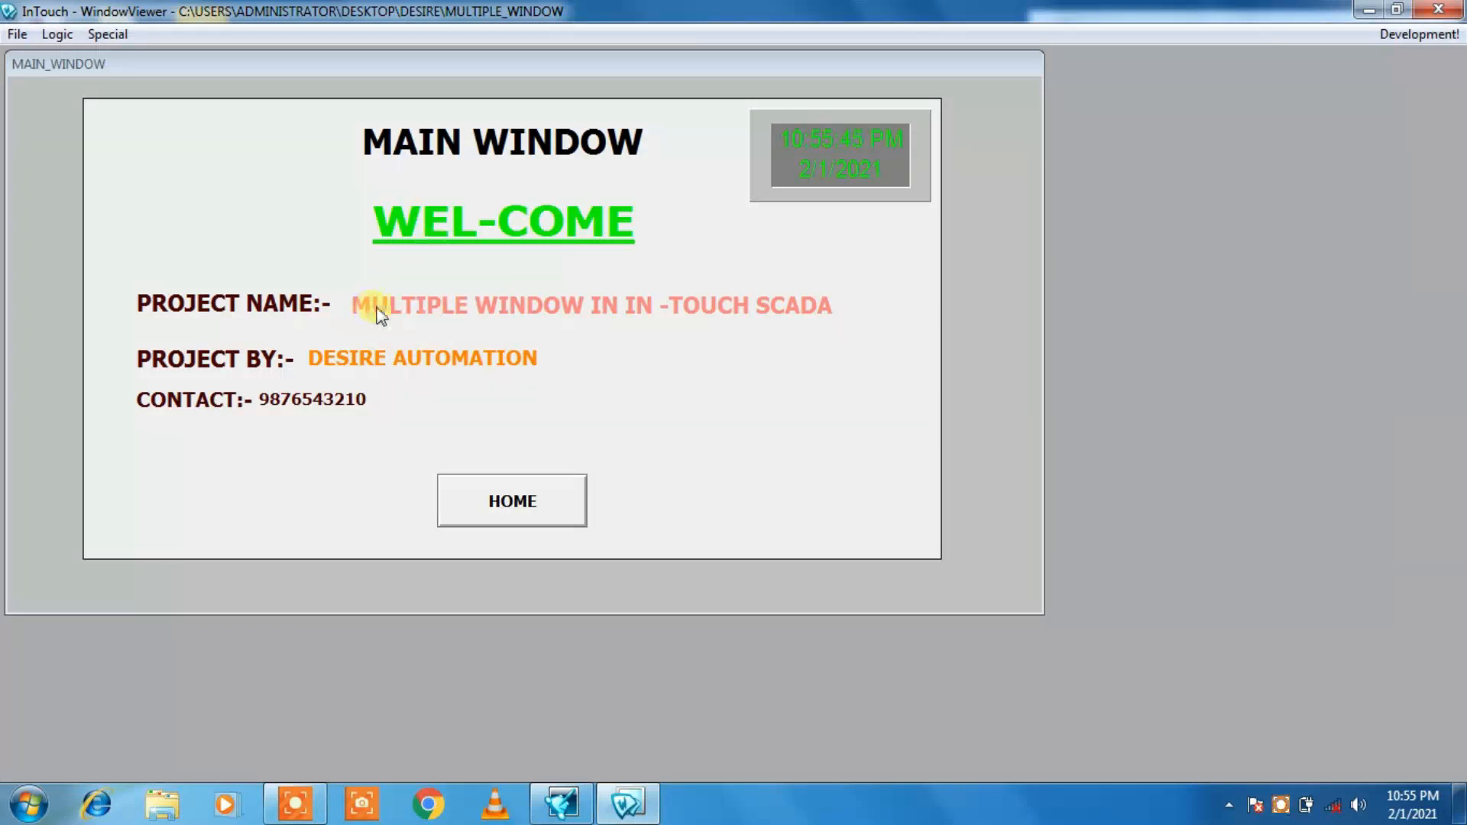
{"action": "left_click", "coordinate": [482, 498]}
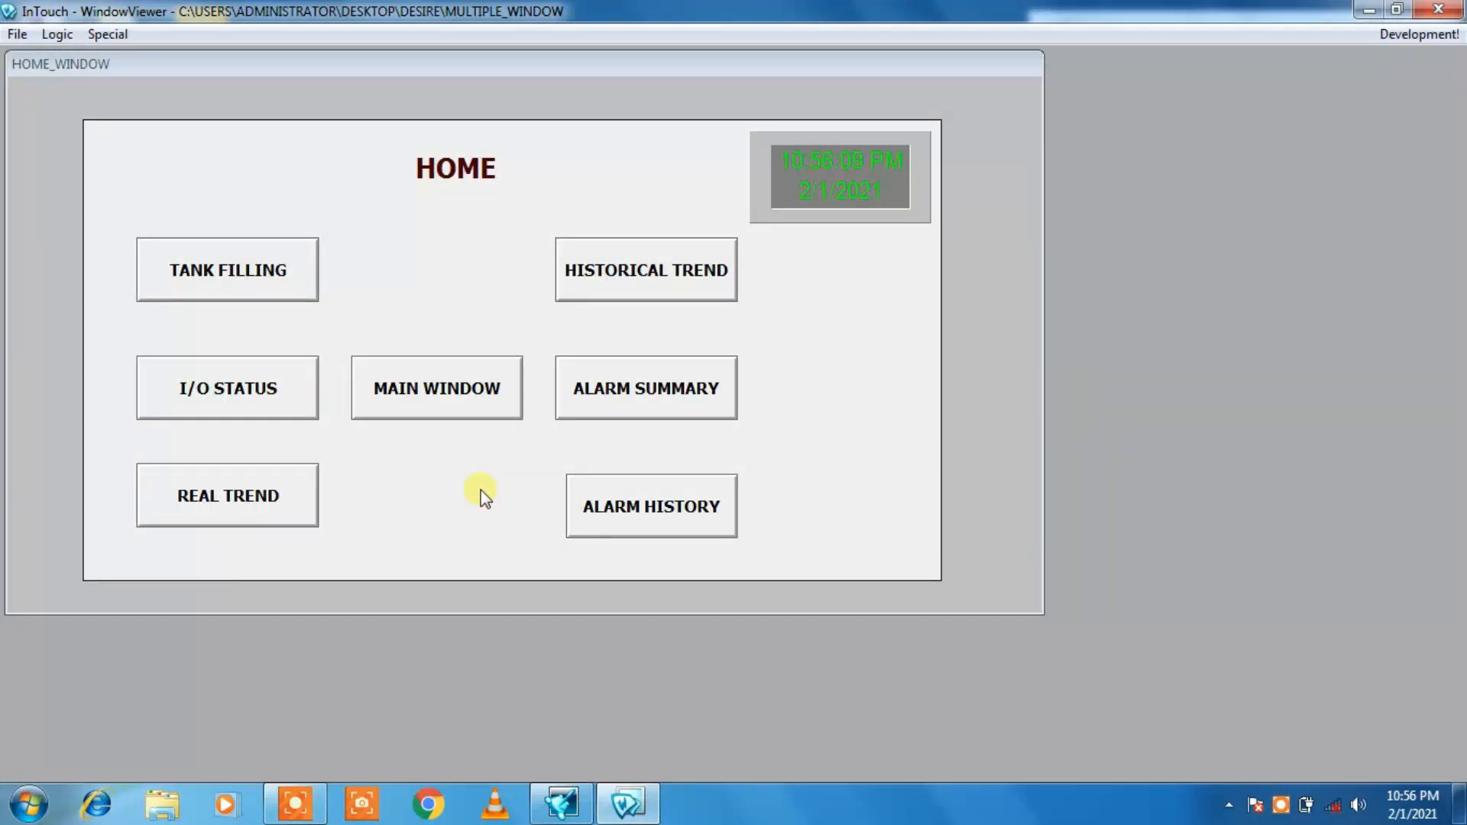
{"action": "left_click", "coordinate": [425, 405]}
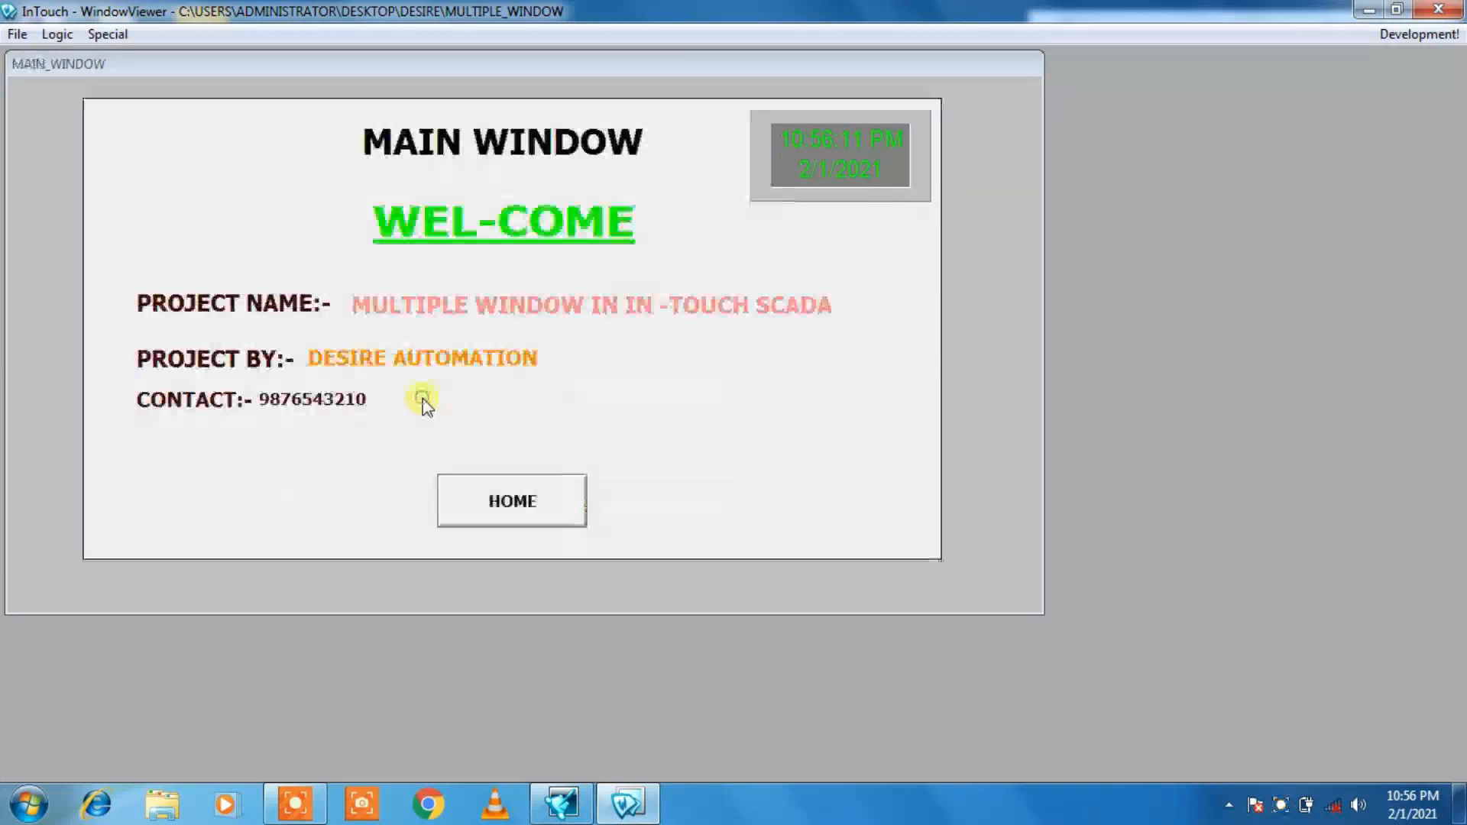
{"action": "left_click", "coordinate": [490, 505]}
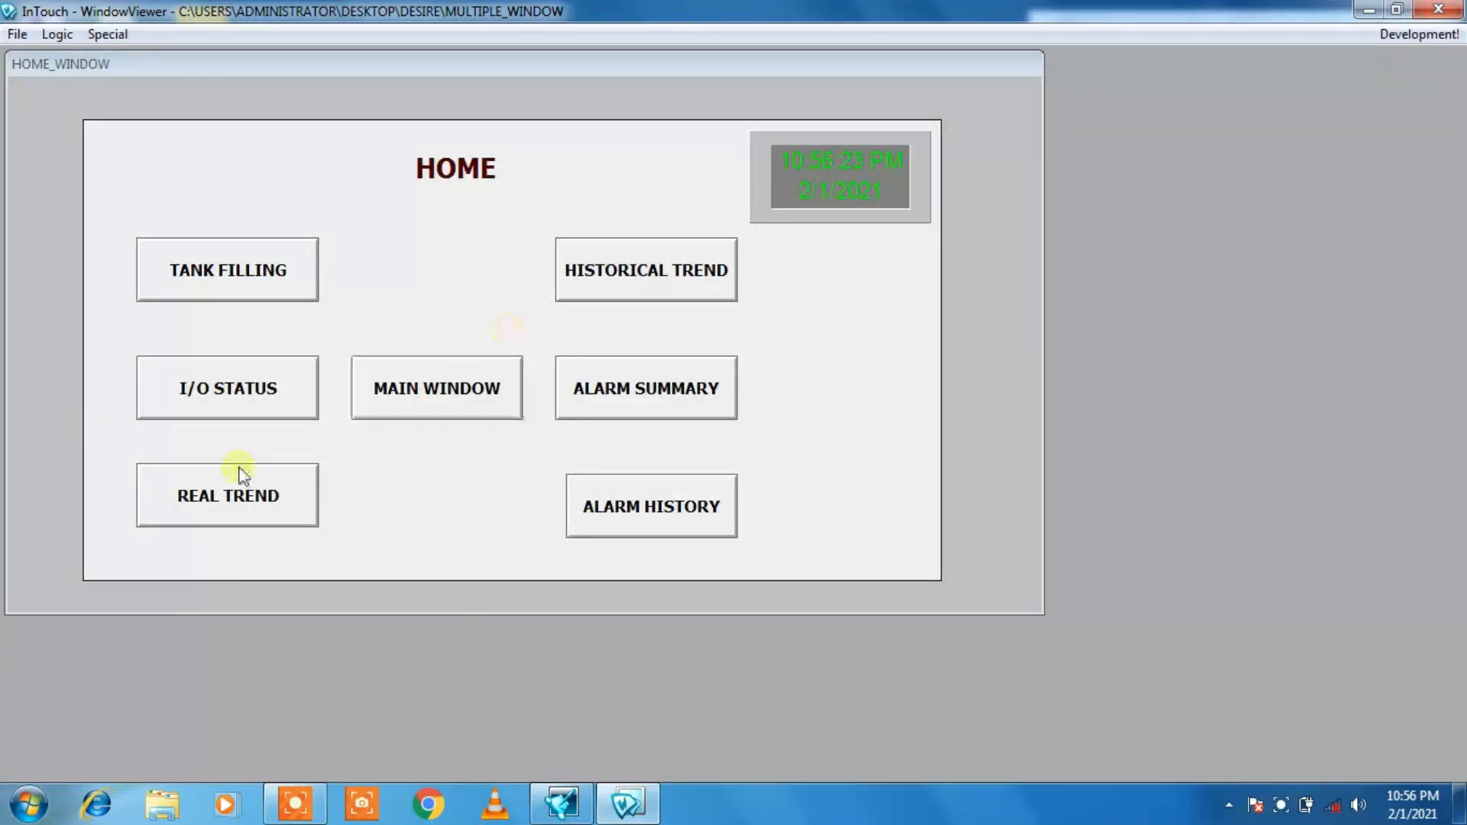
Step: Open the TANK_FILLING window from HOME_WINDOW and start the filling process to test it
{"action": "left_click", "coordinate": [236, 290]}
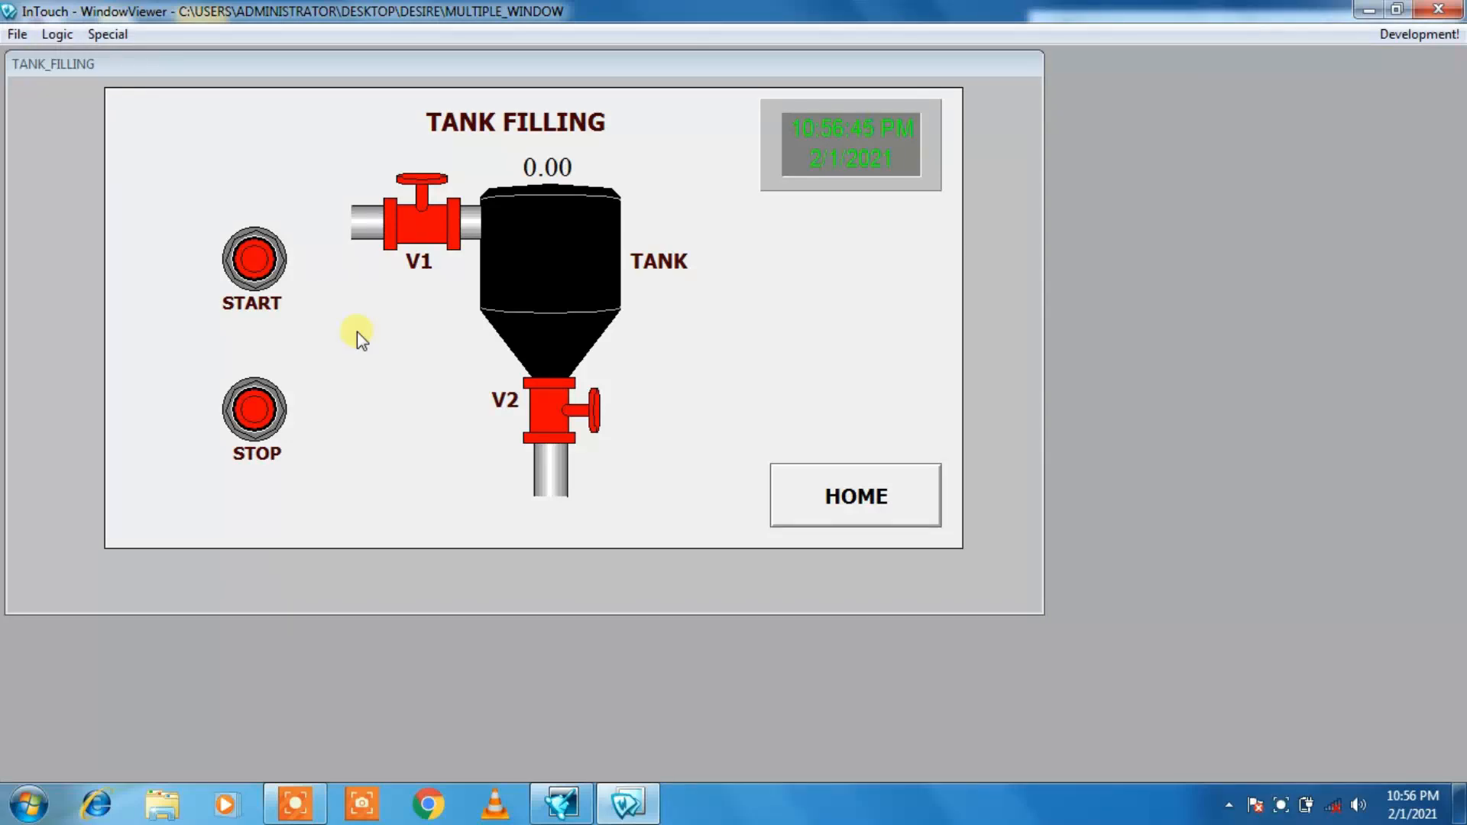
{"action": "left_click", "coordinate": [255, 259]}
{"action": "left_click", "coordinate": [254, 264]}
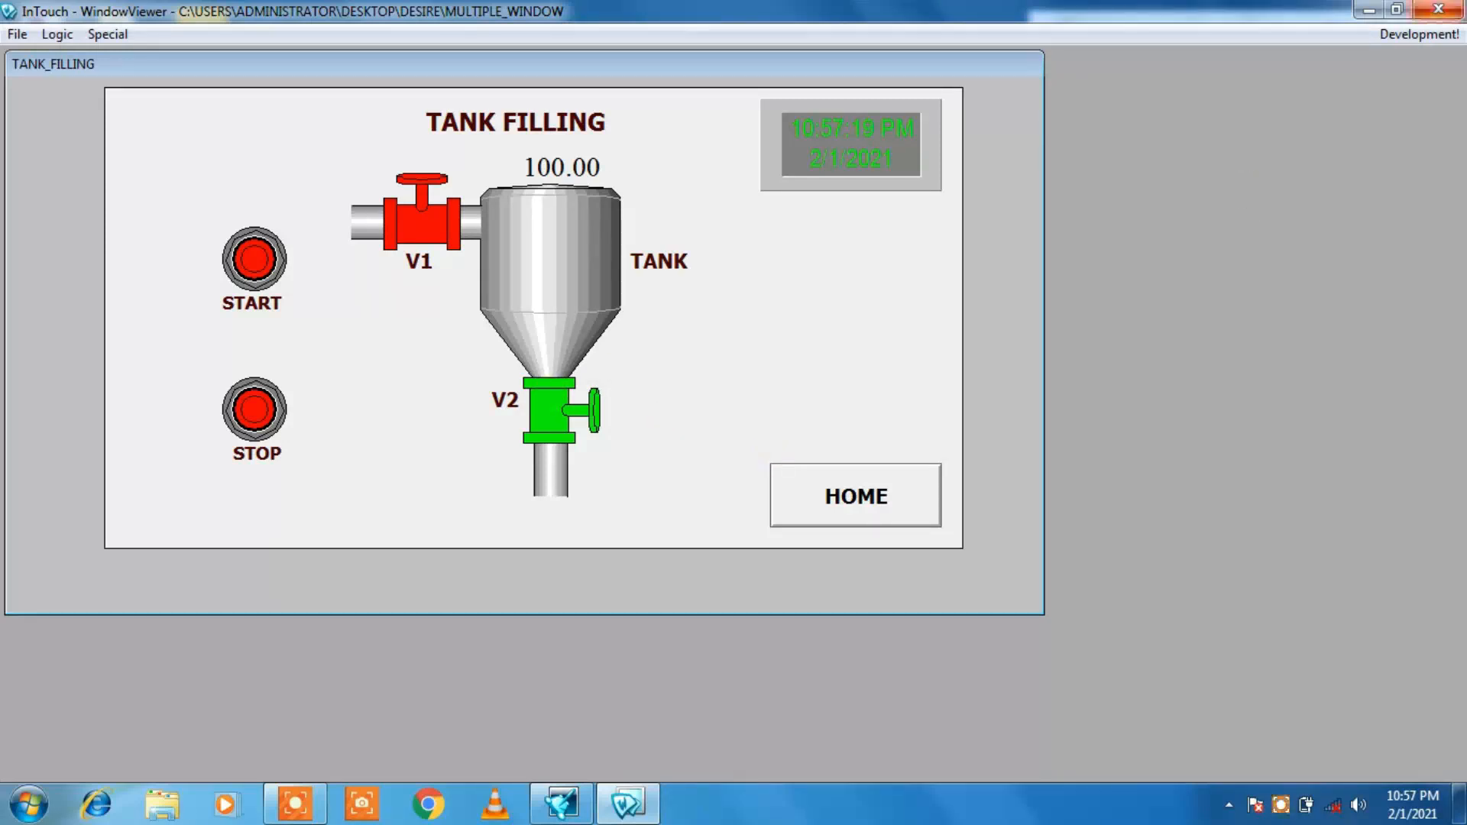
Step: Return to development and correct the While Running application script's V2 condition to TANK > 0, then save the script
{"action": "left_click", "coordinate": [1420, 33]}
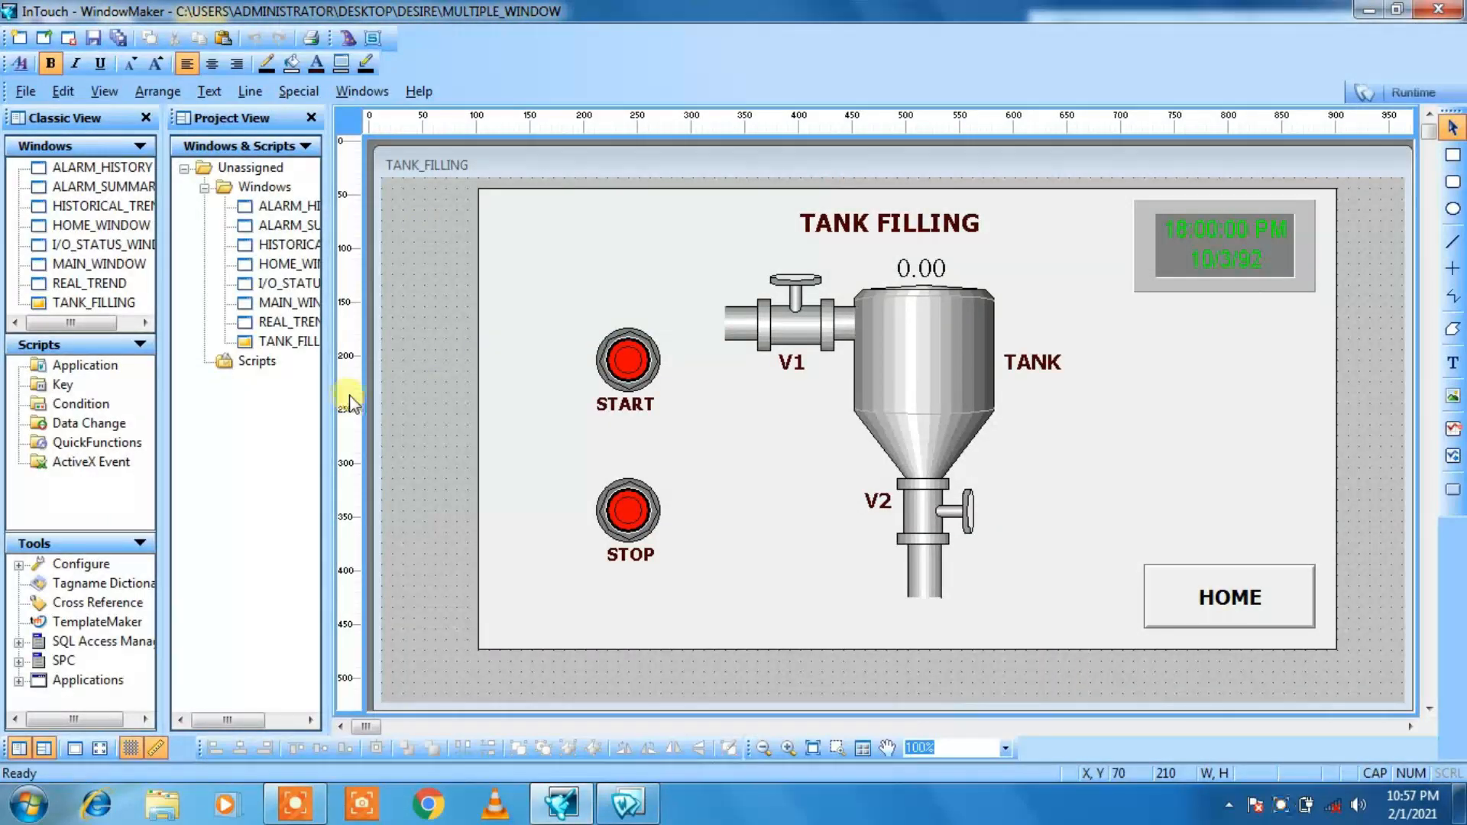
{"action": "left_click", "coordinate": [298, 91]}
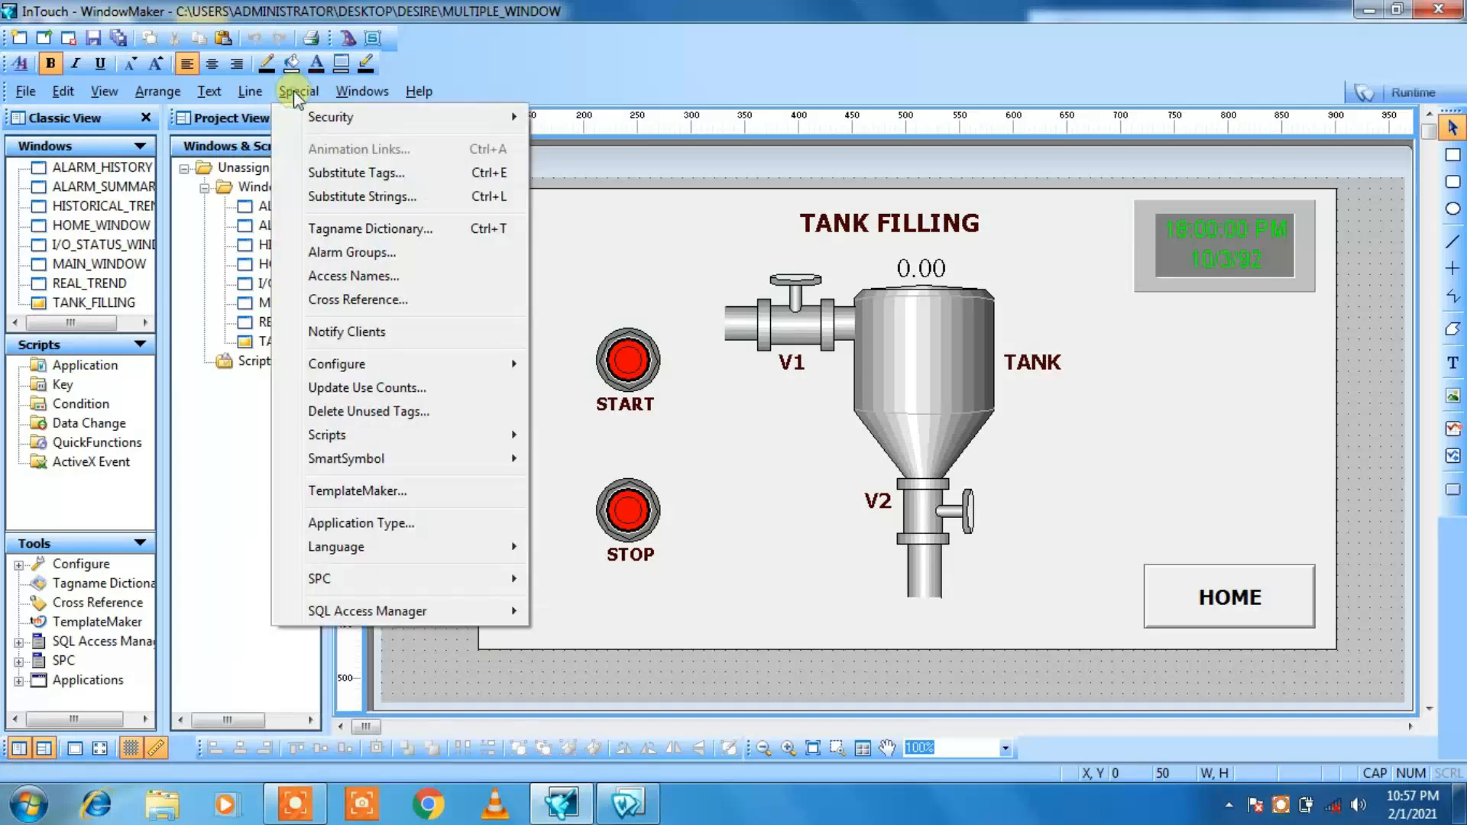
{"action": "mouse_move", "coordinate": [377, 442]}
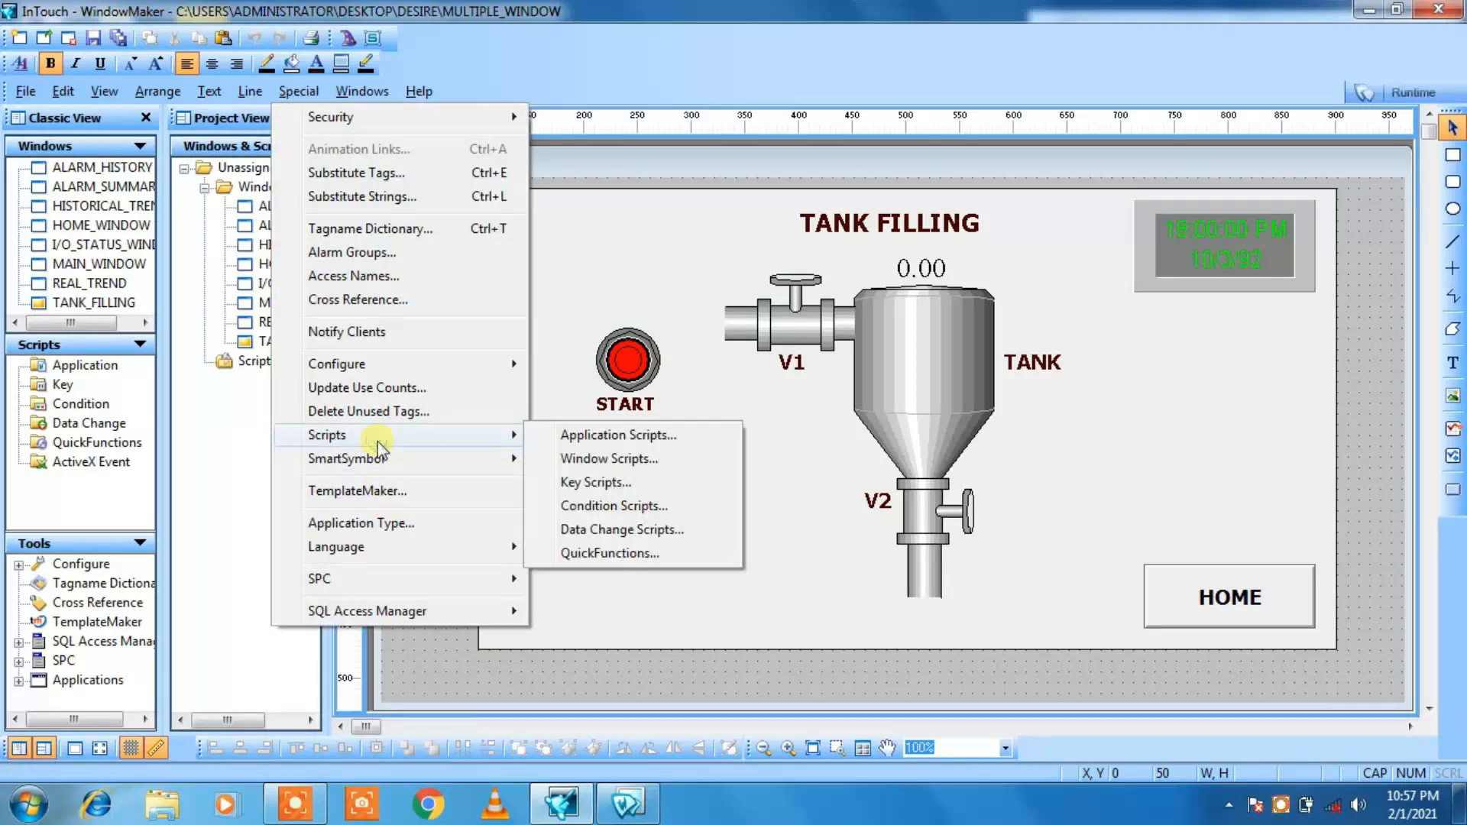
{"action": "left_click", "coordinate": [561, 435]}
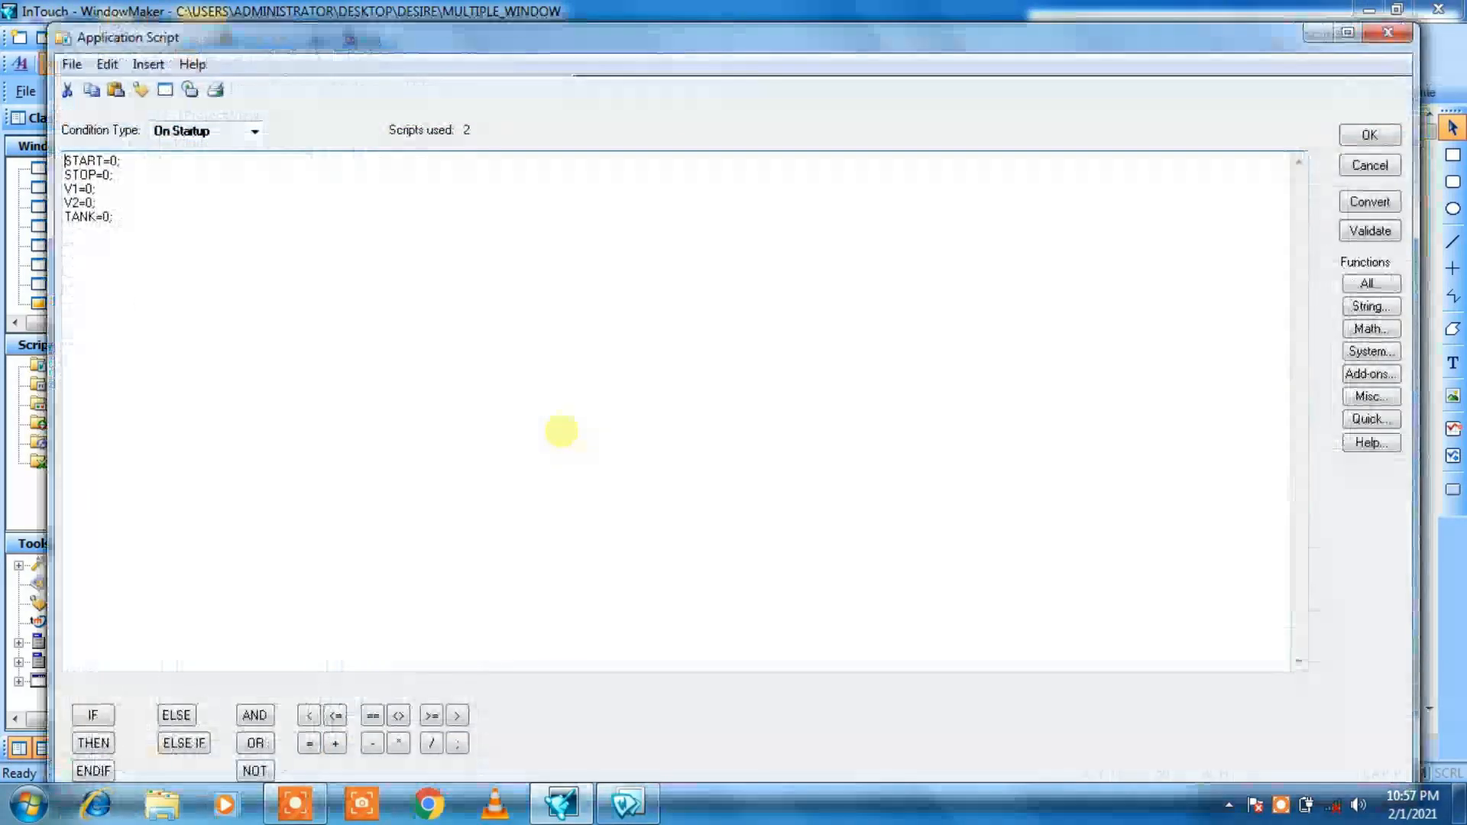
{"action": "left_click", "coordinate": [253, 132]}
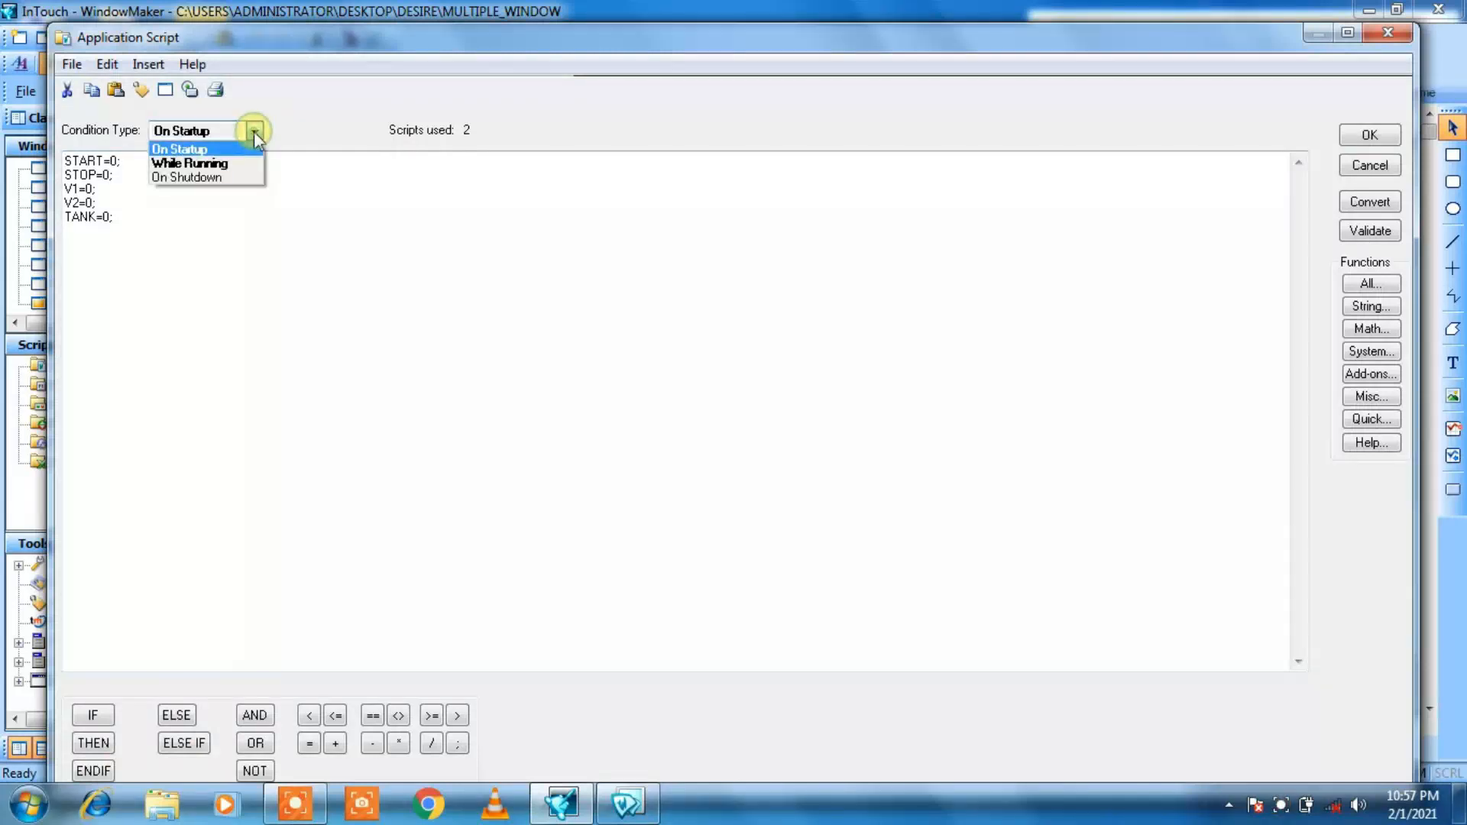
{"action": "left_click", "coordinate": [190, 163]}
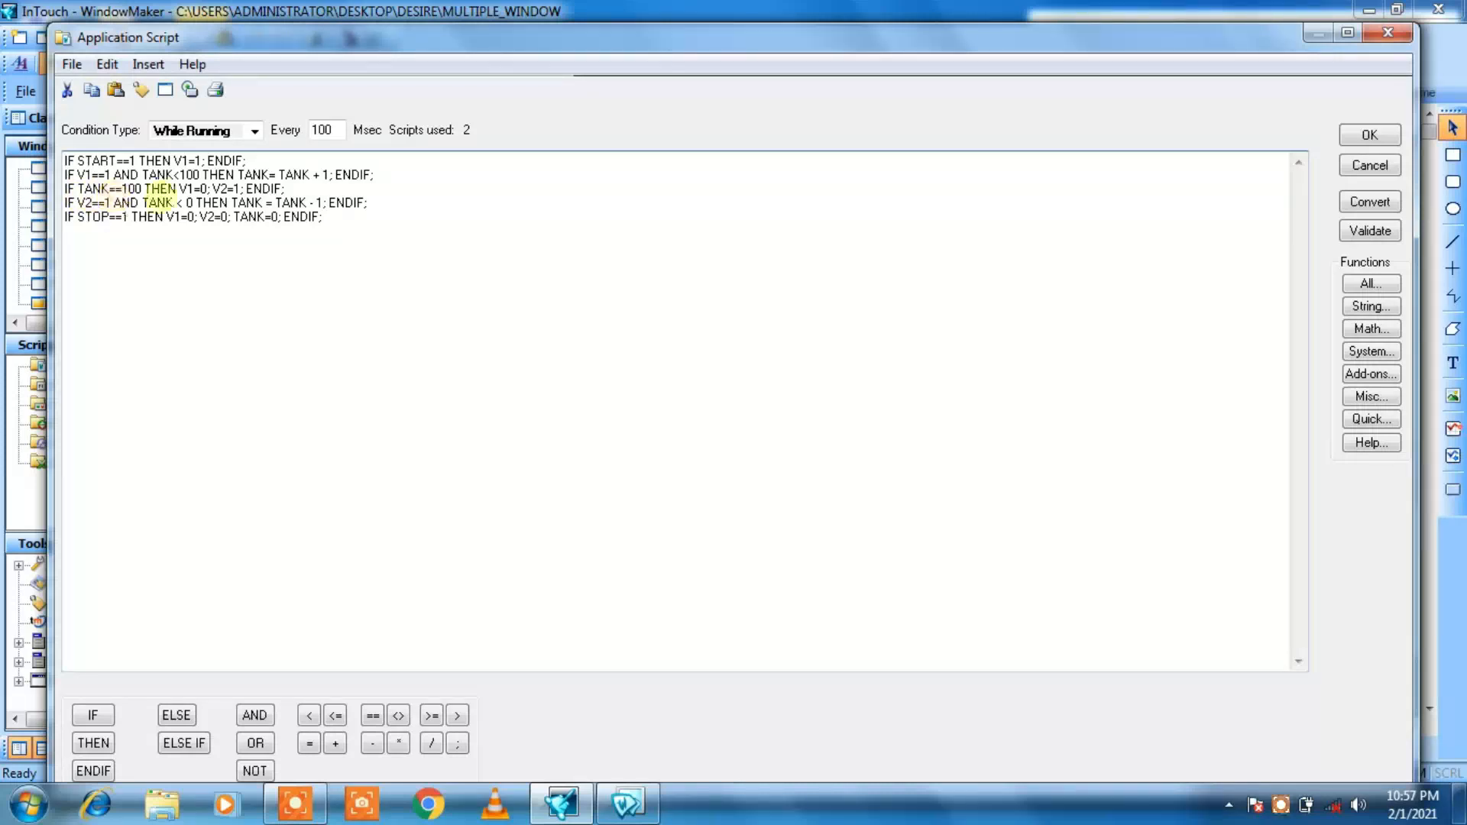
{"action": "left_click", "coordinate": [182, 202]}
{"action": "key", "text": "BackSpace"}
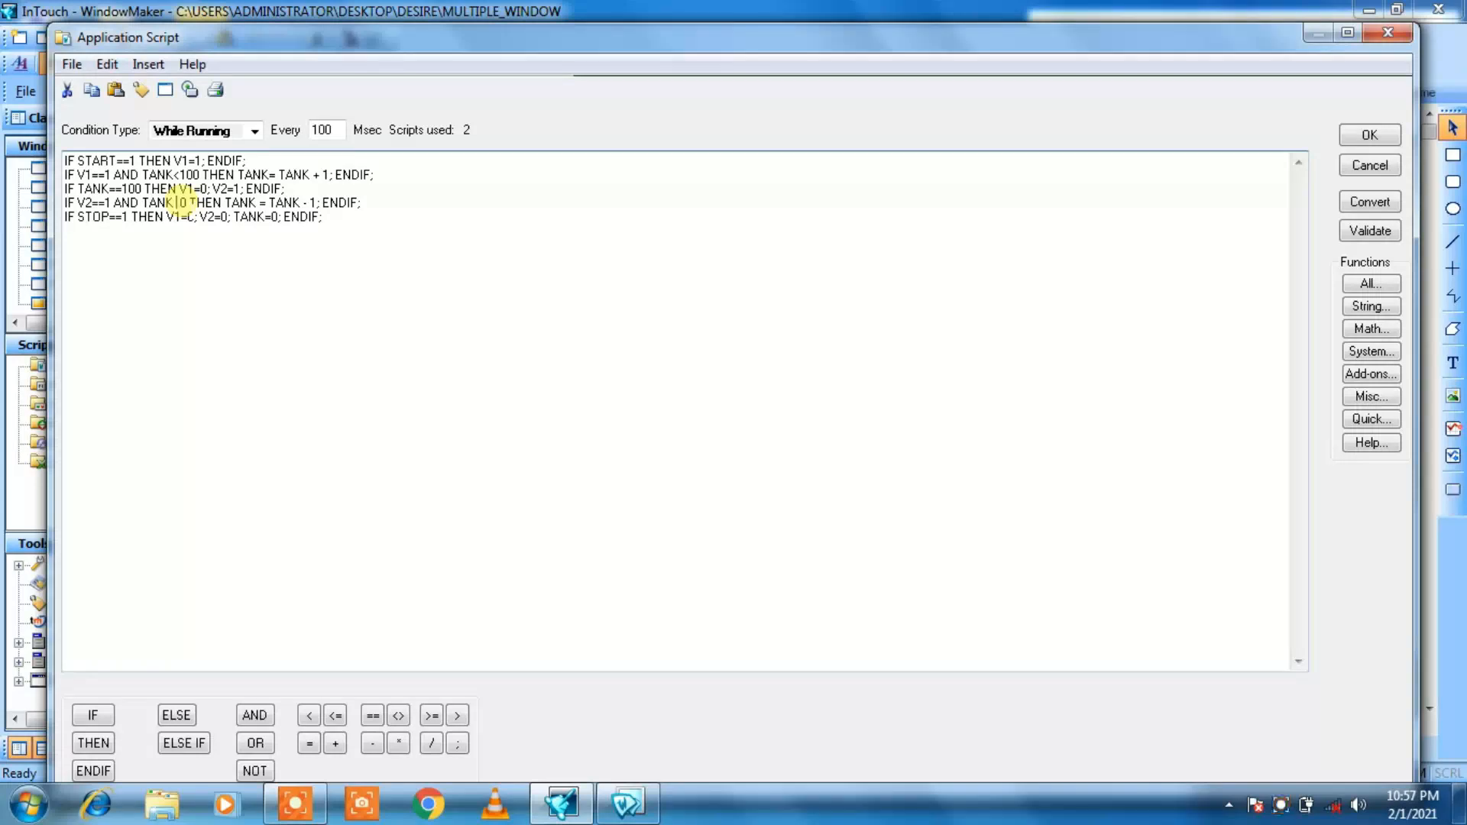
{"action": "type", "text": ">"}
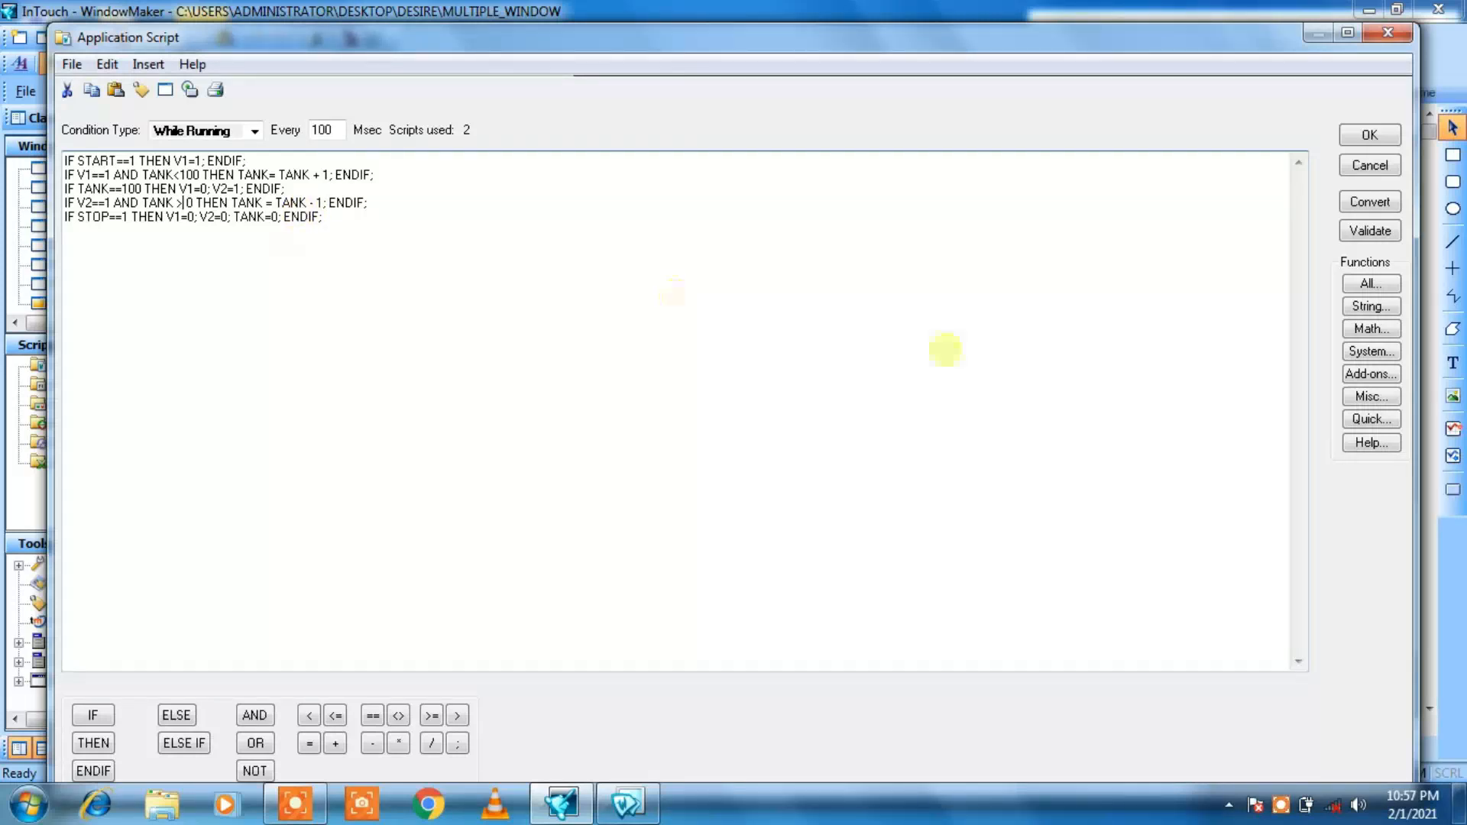
{"action": "left_click", "coordinate": [1369, 201]}
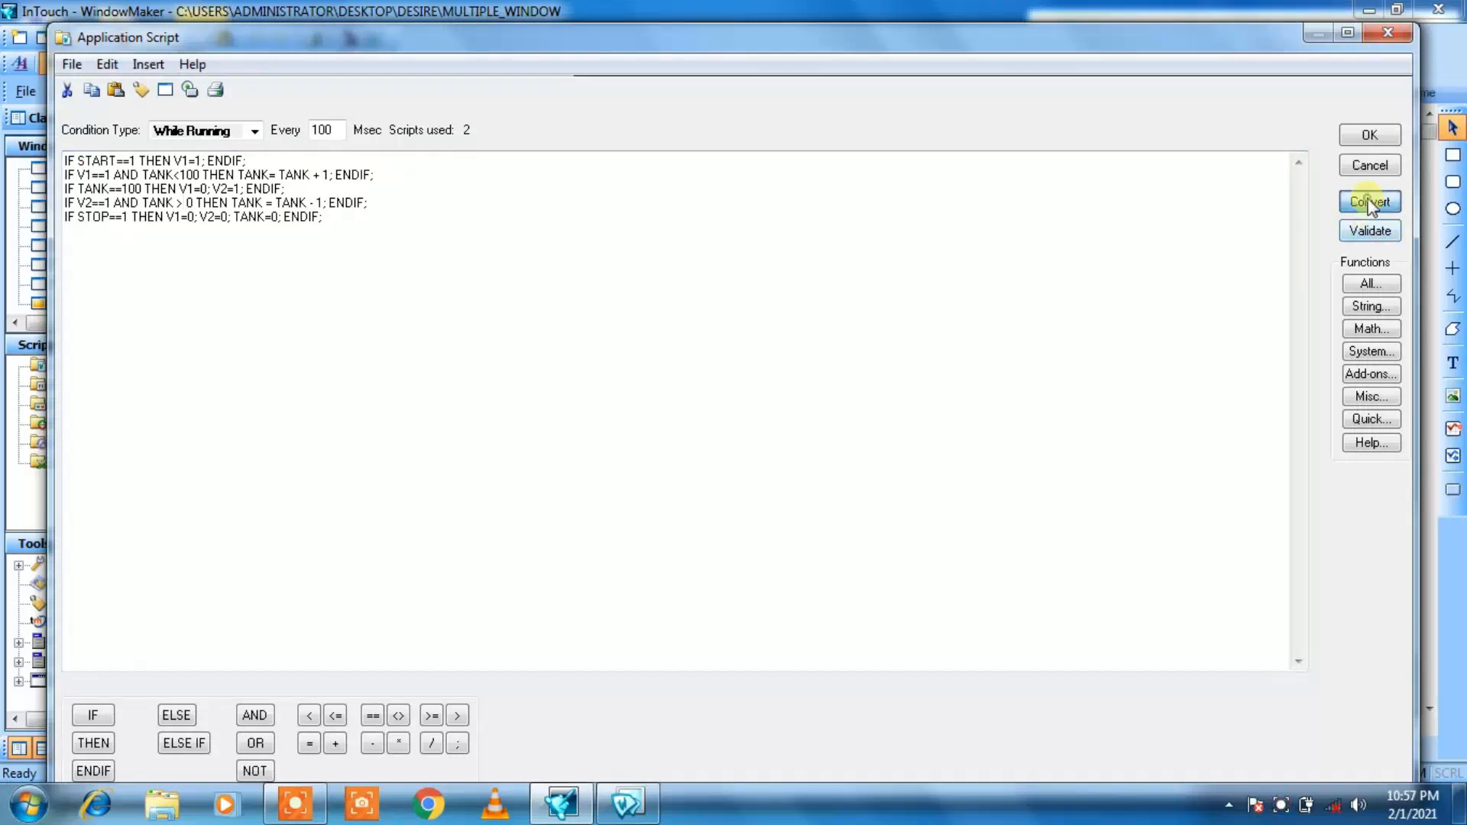
{"action": "left_click", "coordinate": [1371, 133]}
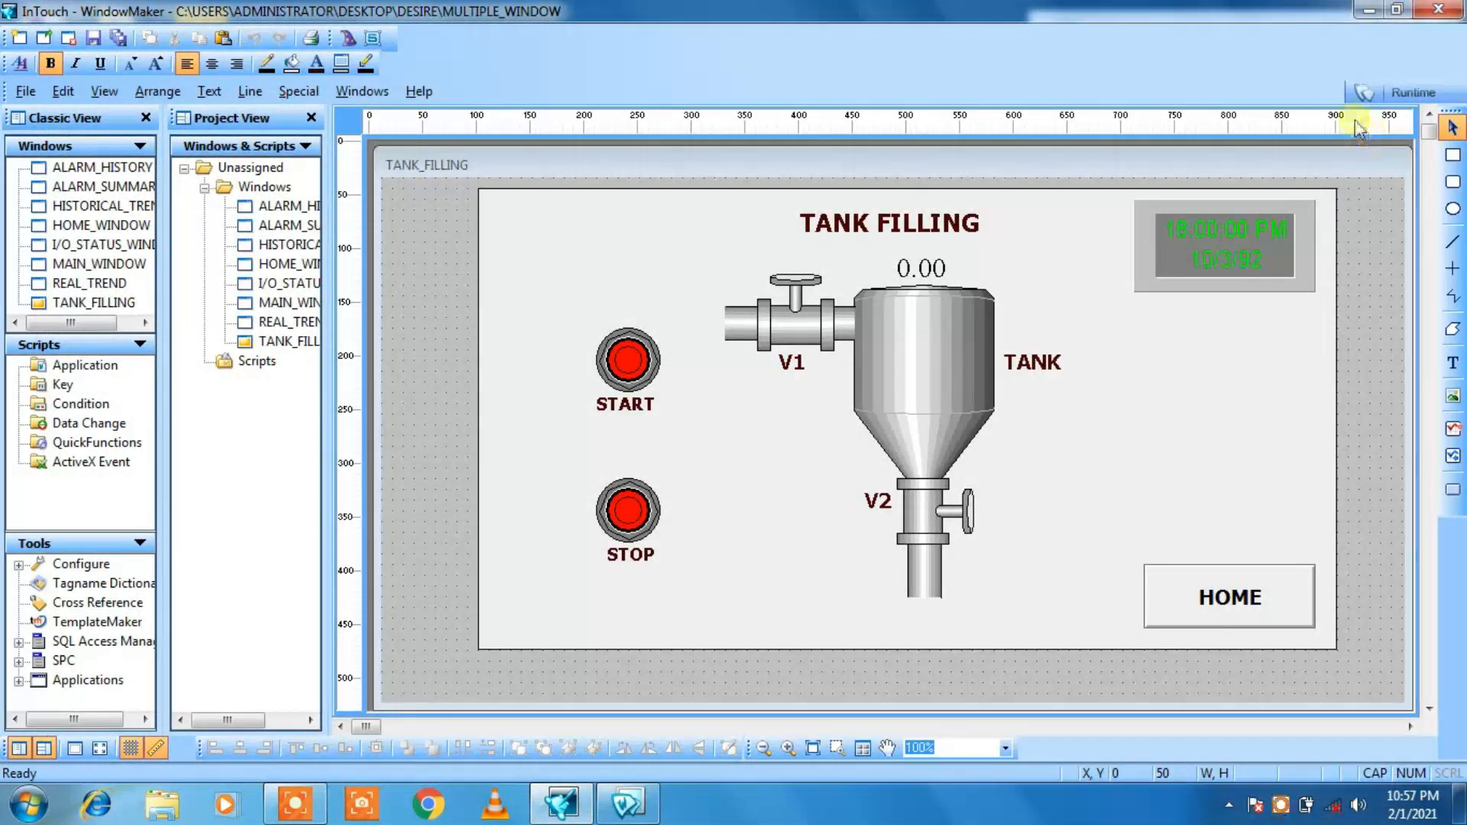
Step: Run the application again and test the tank's filling and draining cycle with START and STOP
{"action": "left_click", "coordinate": [1415, 92]}
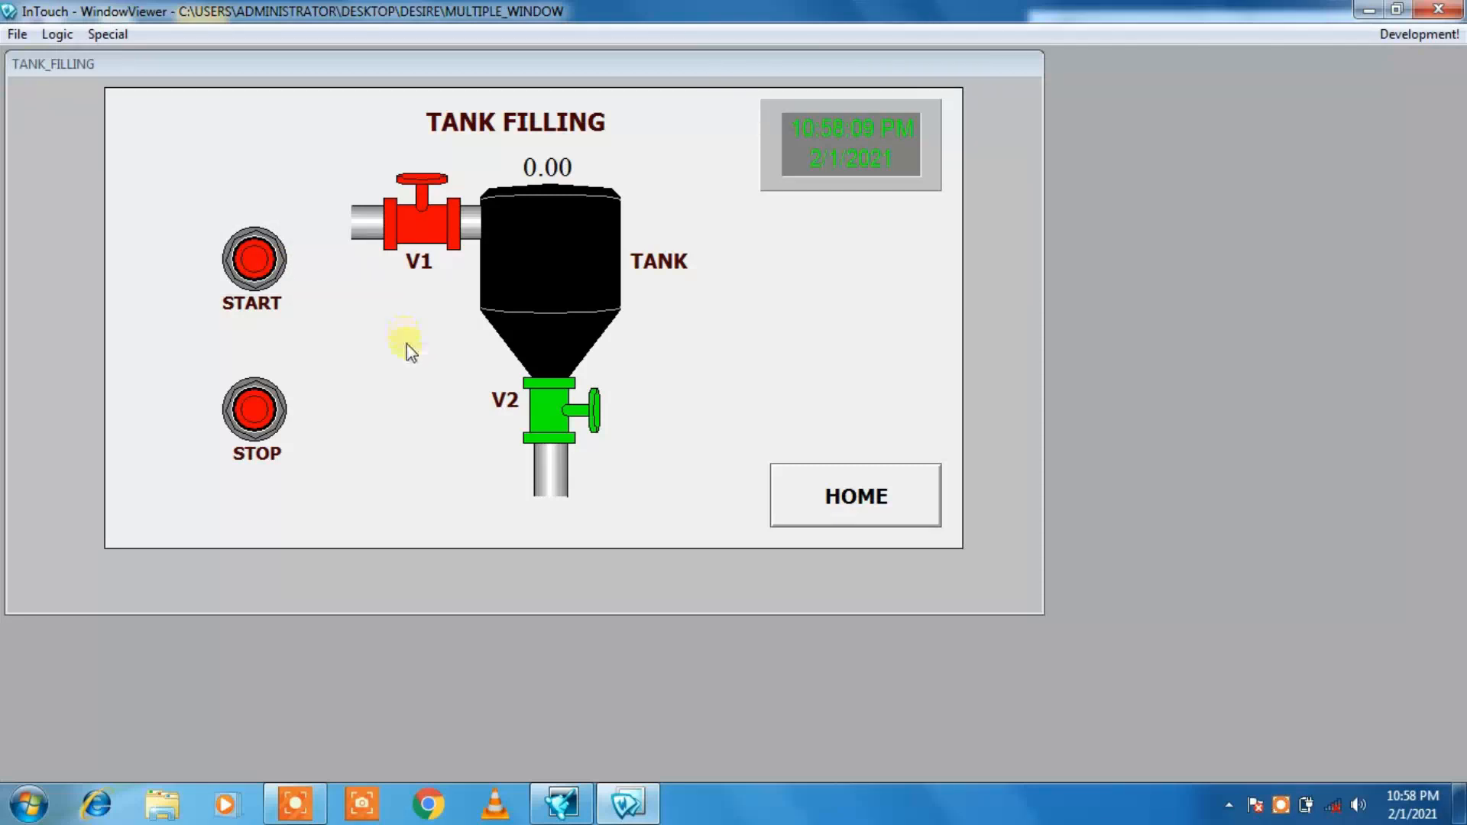
{"action": "left_click", "coordinate": [262, 257]}
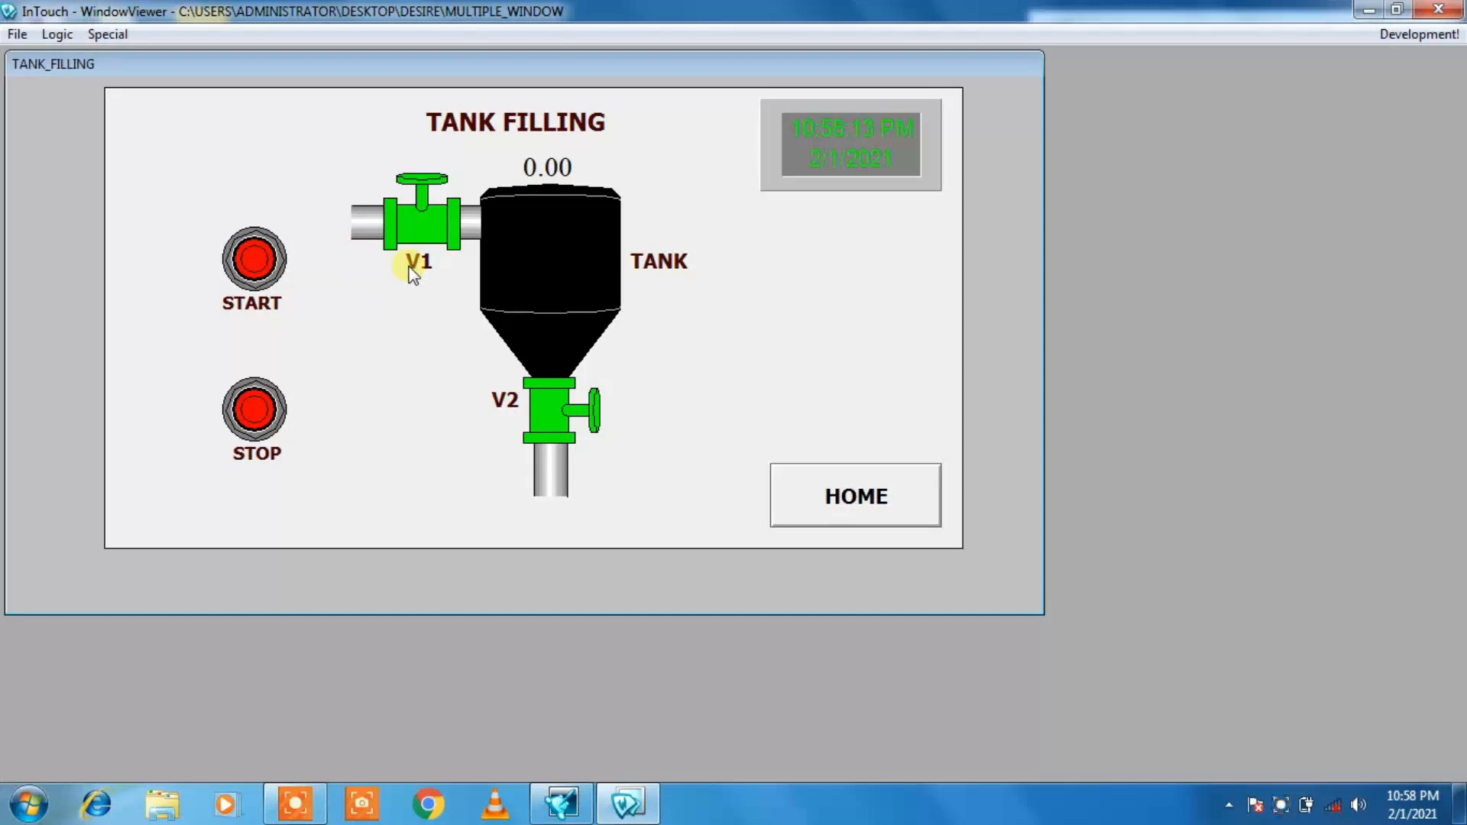
{"action": "left_click", "coordinate": [248, 408]}
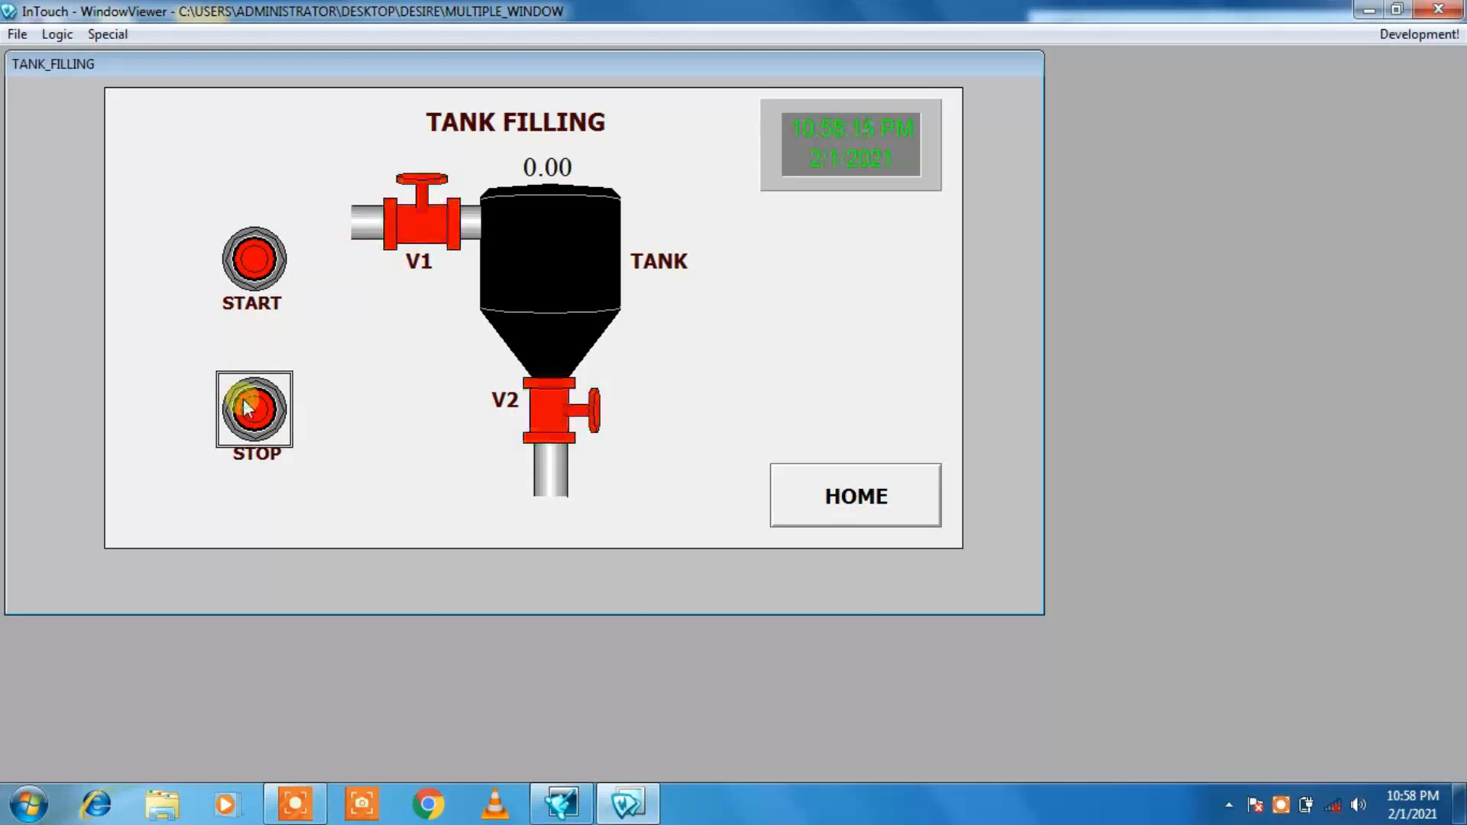
{"action": "left_click", "coordinate": [246, 264]}
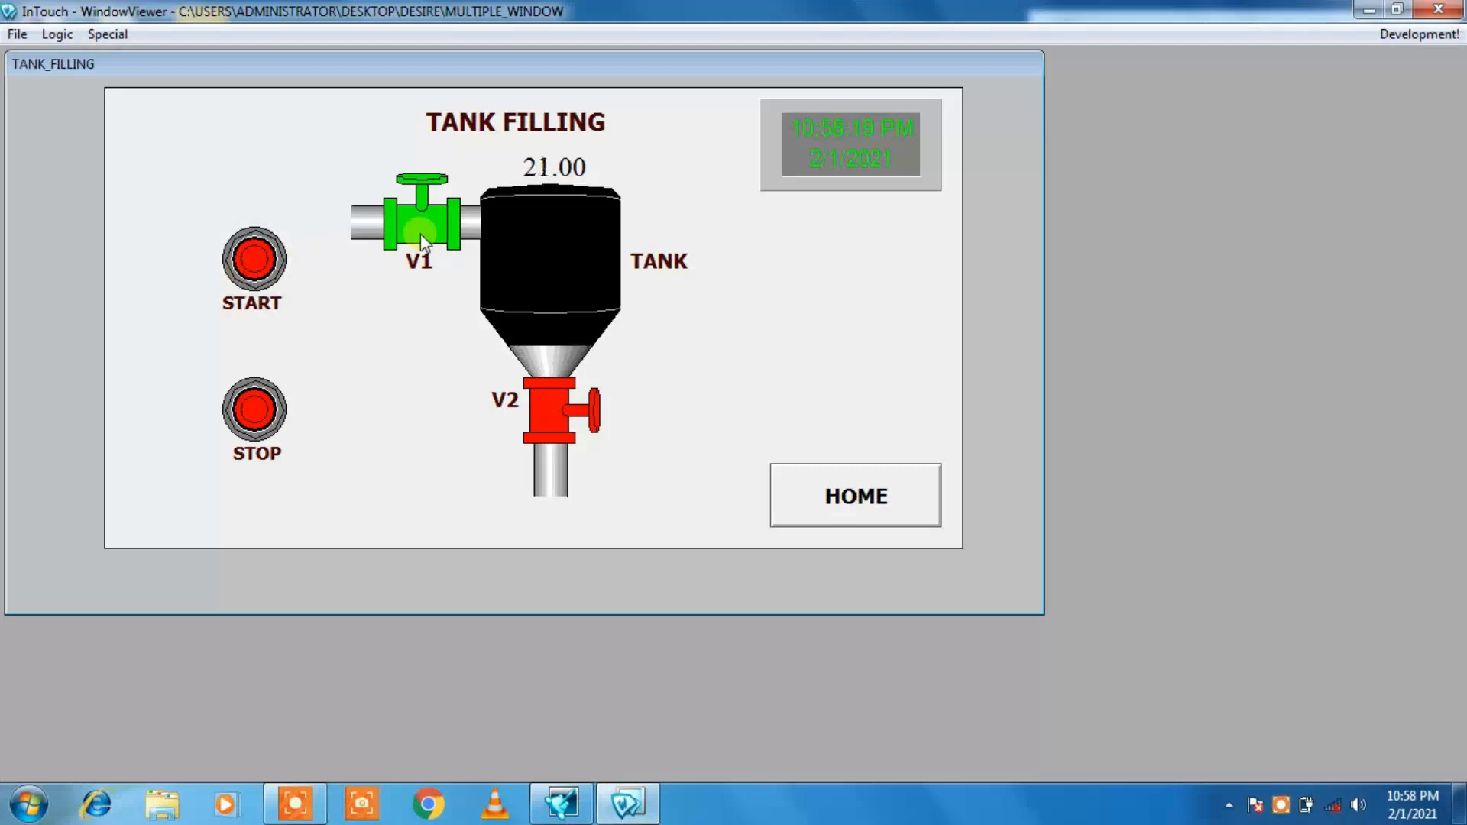
{"action": "left_click", "coordinate": [593, 386]}
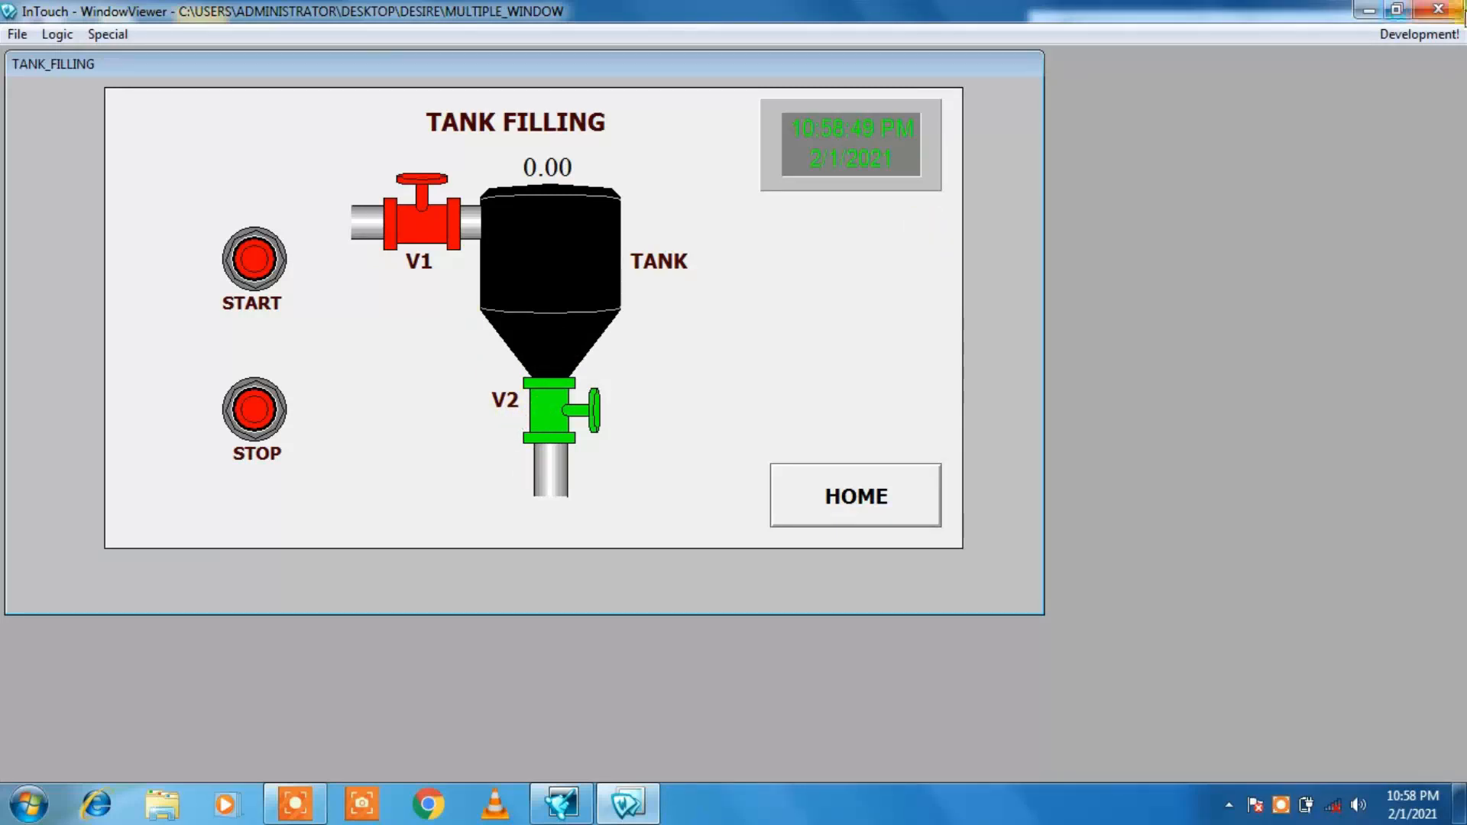
Step: Add the line IF TANK==0 THEN V2=0; ENDIF; before the STOP line of the While Running application script, validate it and save
{"action": "left_click", "coordinate": [1420, 34]}
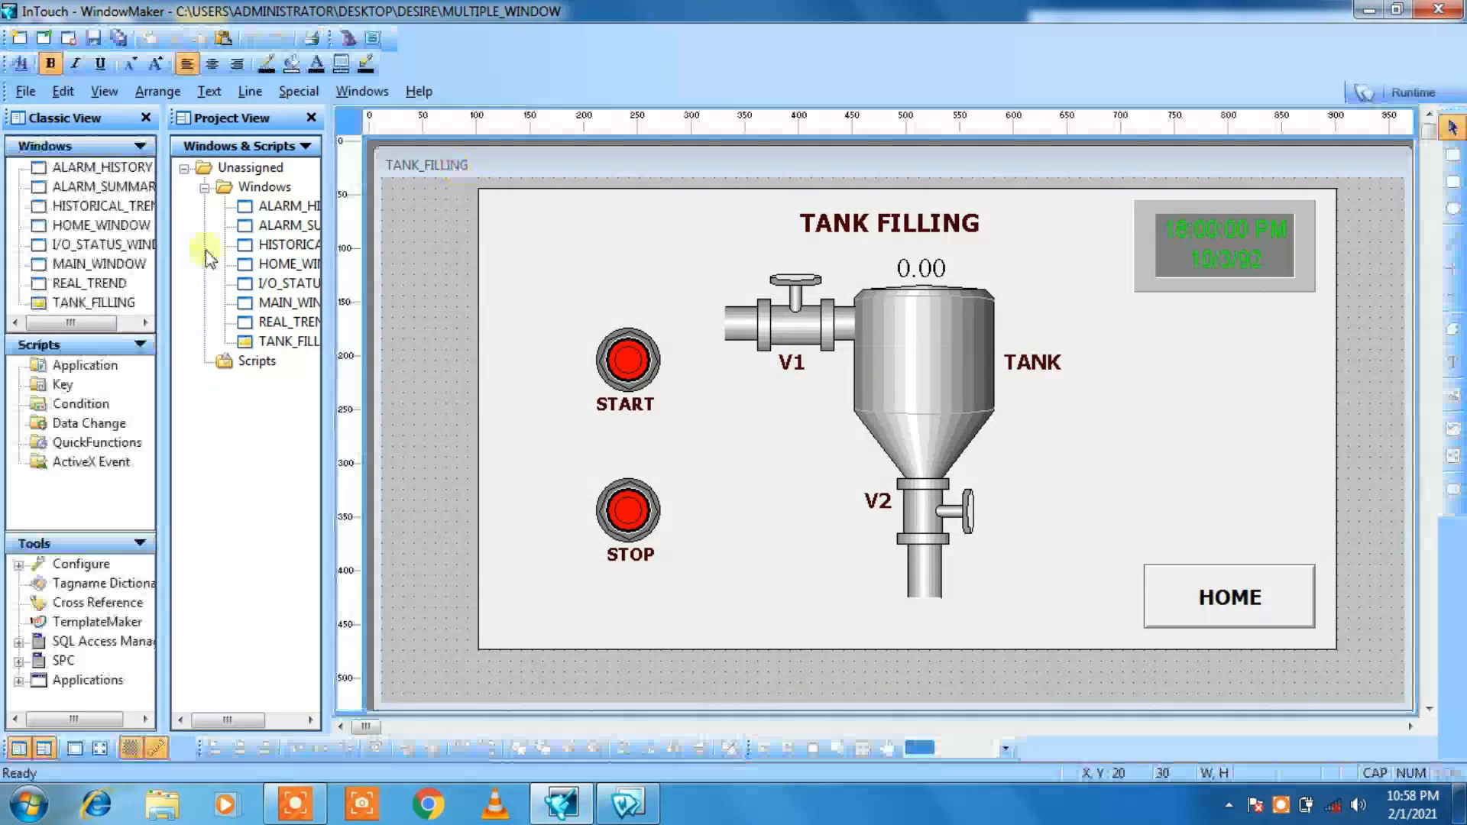
{"action": "left_click", "coordinate": [298, 91]}
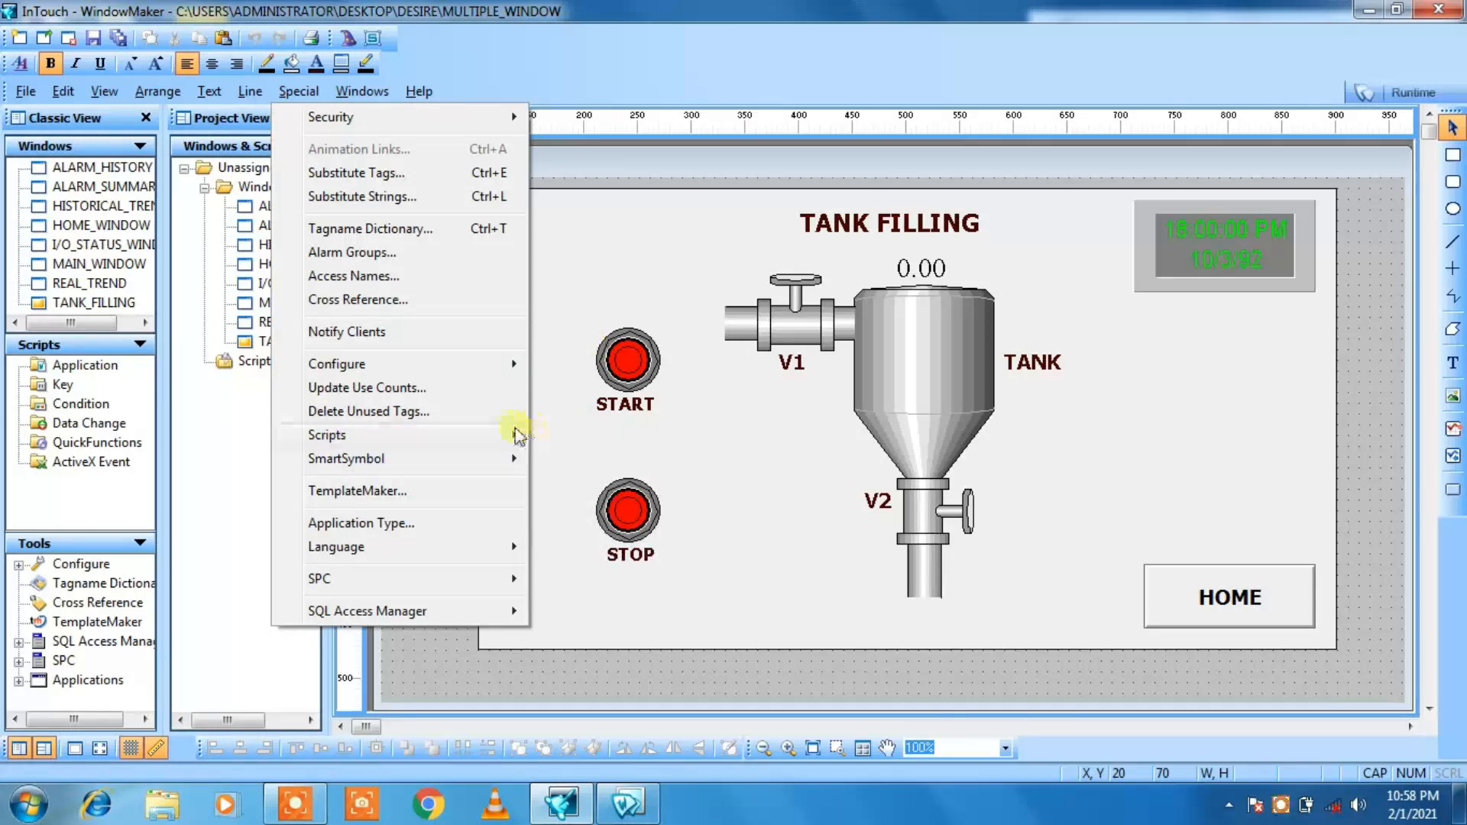
{"action": "left_click", "coordinate": [547, 430]}
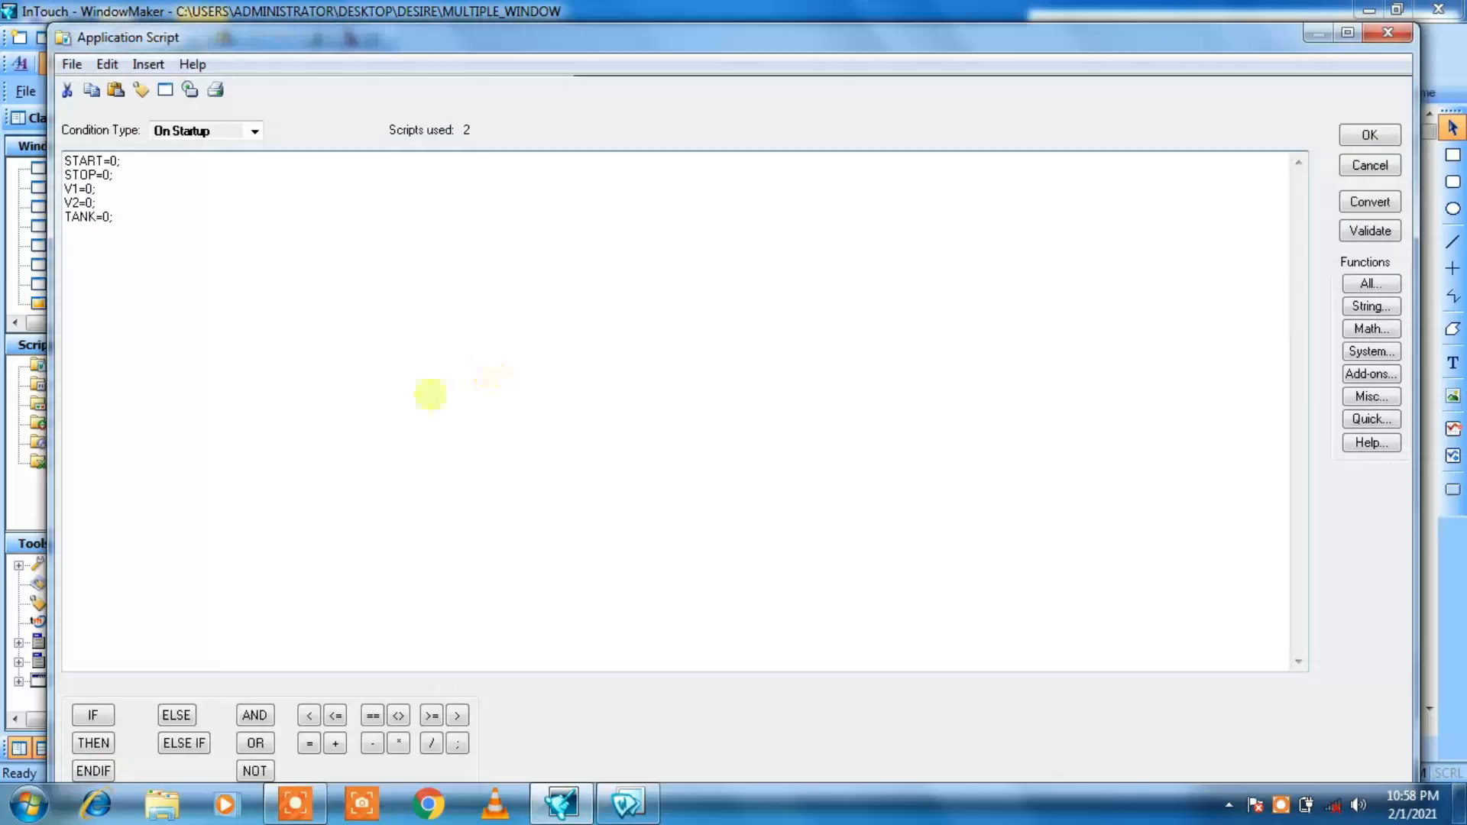
{"action": "left_click", "coordinate": [255, 131]}
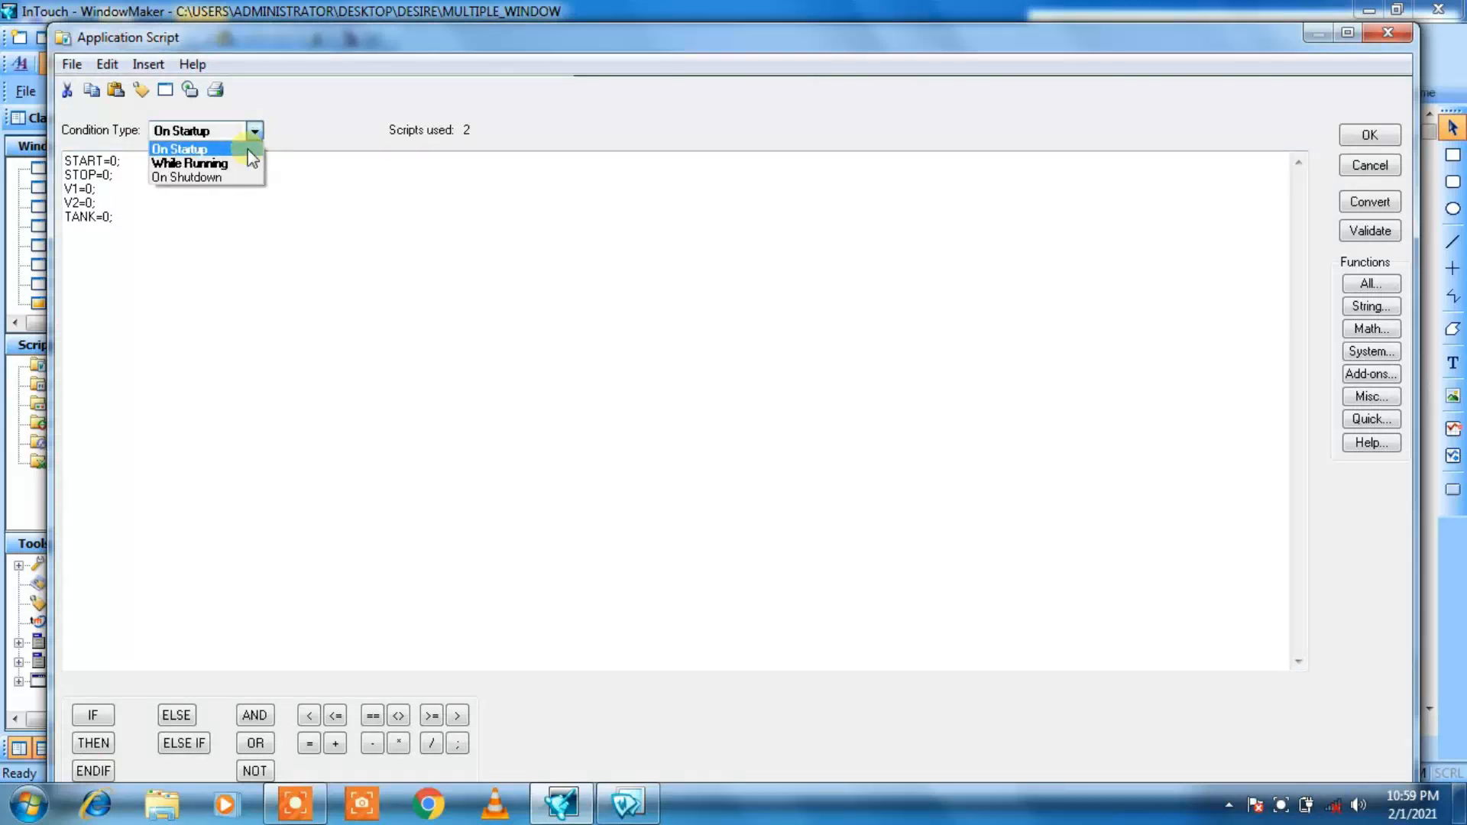
{"action": "left_click", "coordinate": [243, 162]}
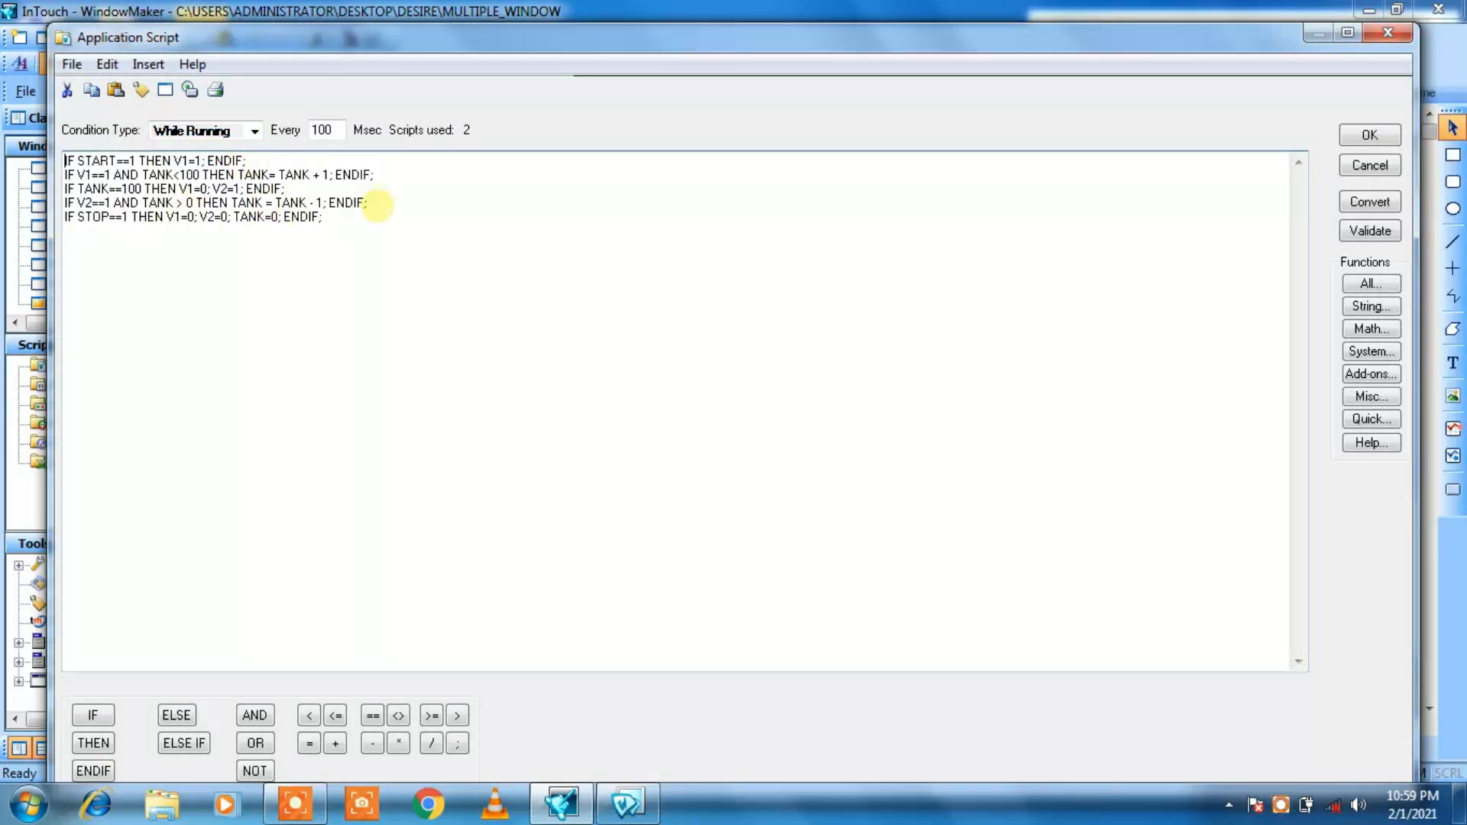
{"action": "left_click", "coordinate": [377, 203]}
{"action": "key", "text": "Return"}
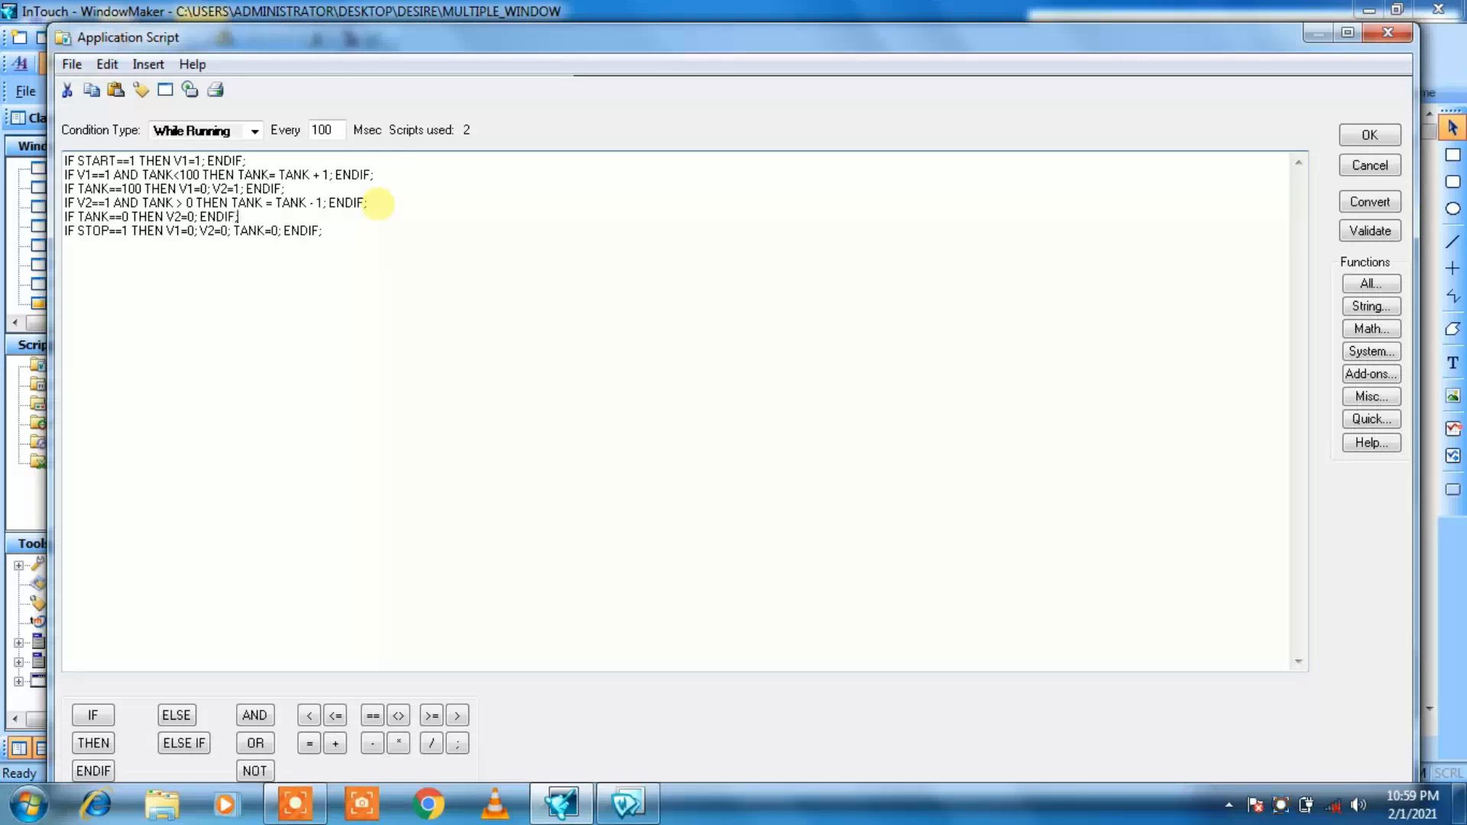
{"action": "left_click", "coordinate": [1368, 207]}
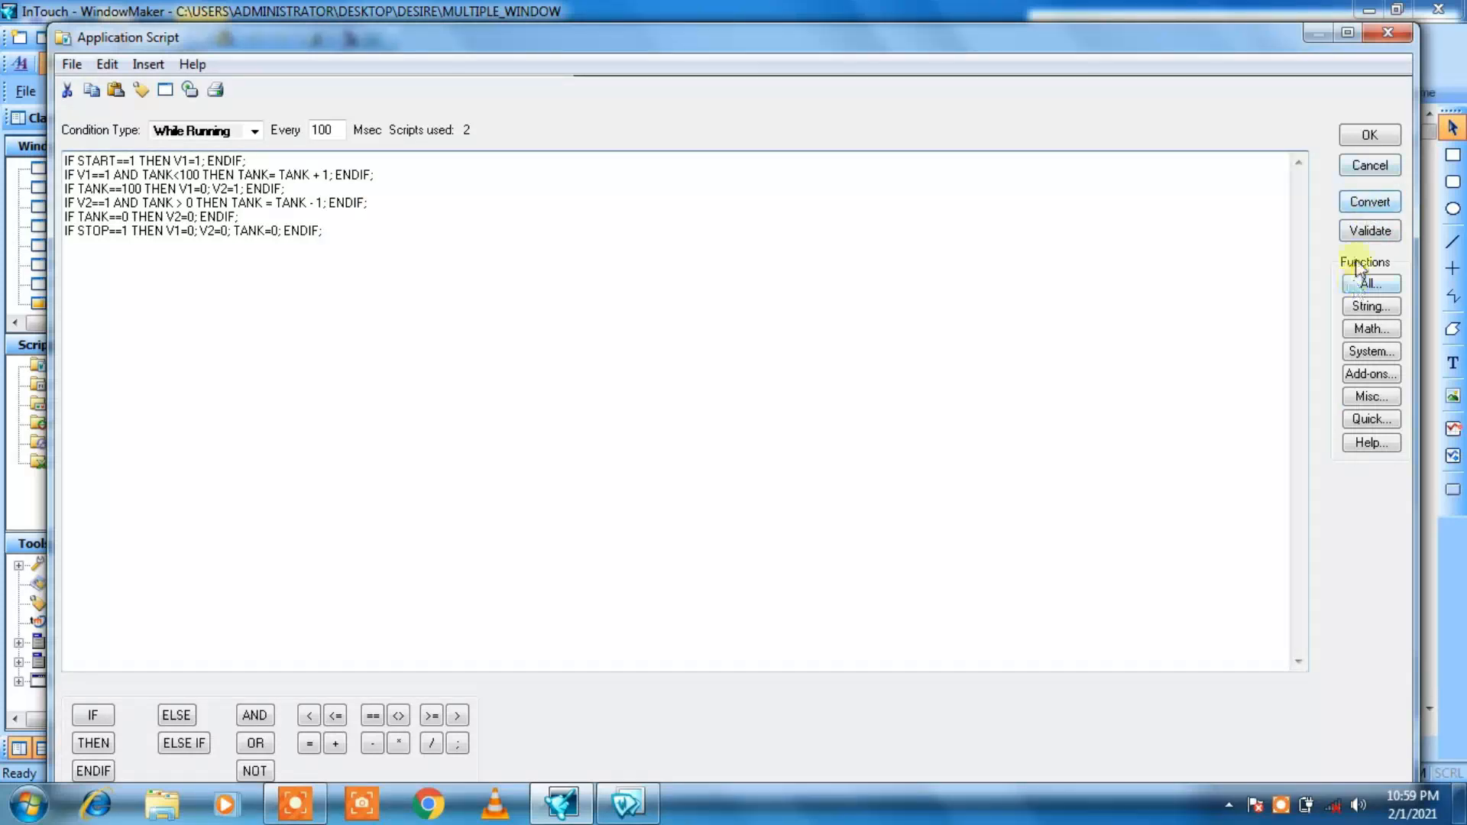
{"action": "left_click", "coordinate": [1369, 231]}
{"action": "left_click", "coordinate": [1368, 138]}
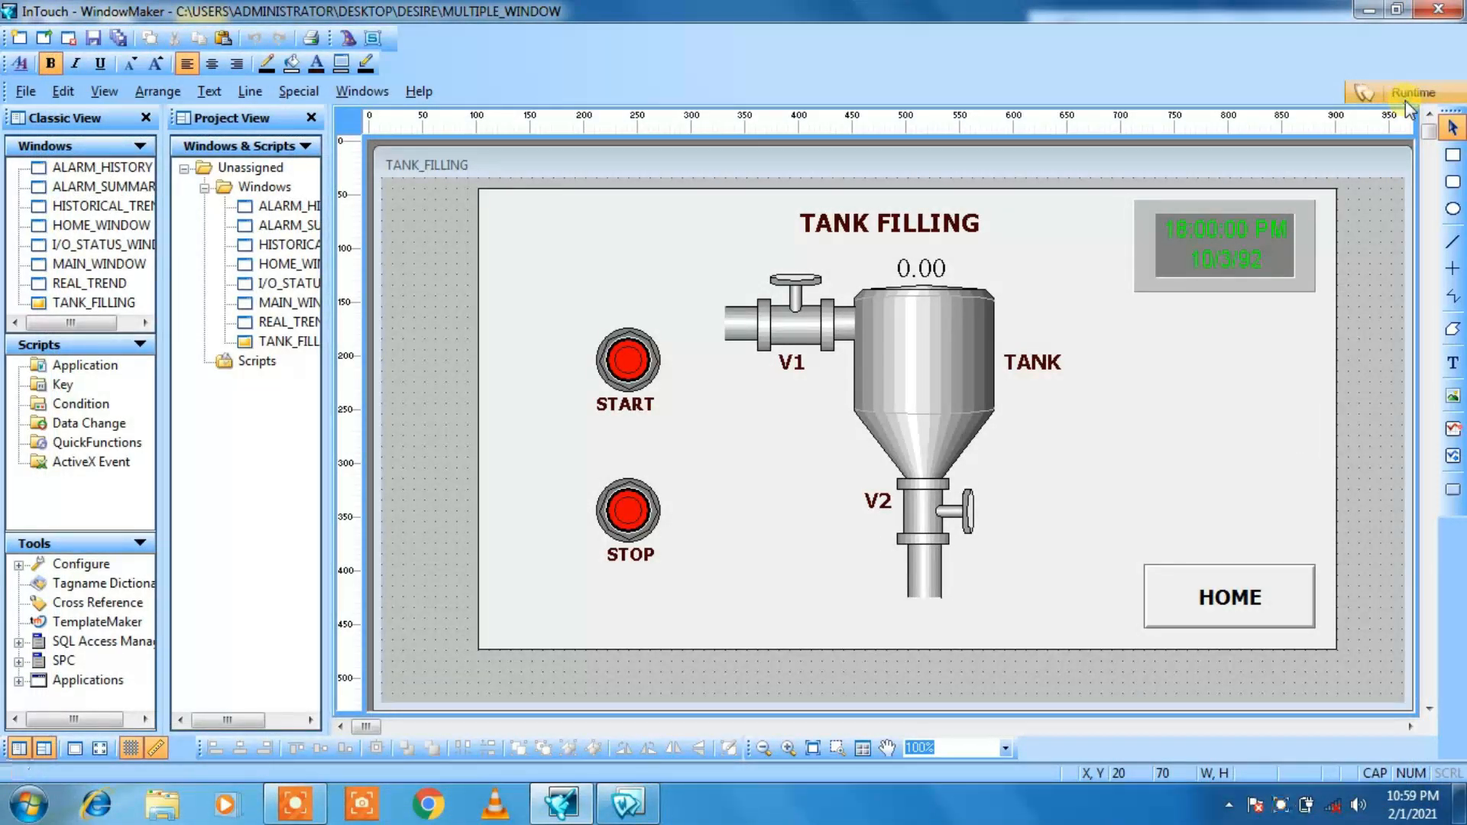
Step: Switch back to runtime and start the tank filling cycle to test V2's closing on an empty tank
{"action": "left_click", "coordinate": [1399, 95]}
{"action": "left_click", "coordinate": [254, 259]}
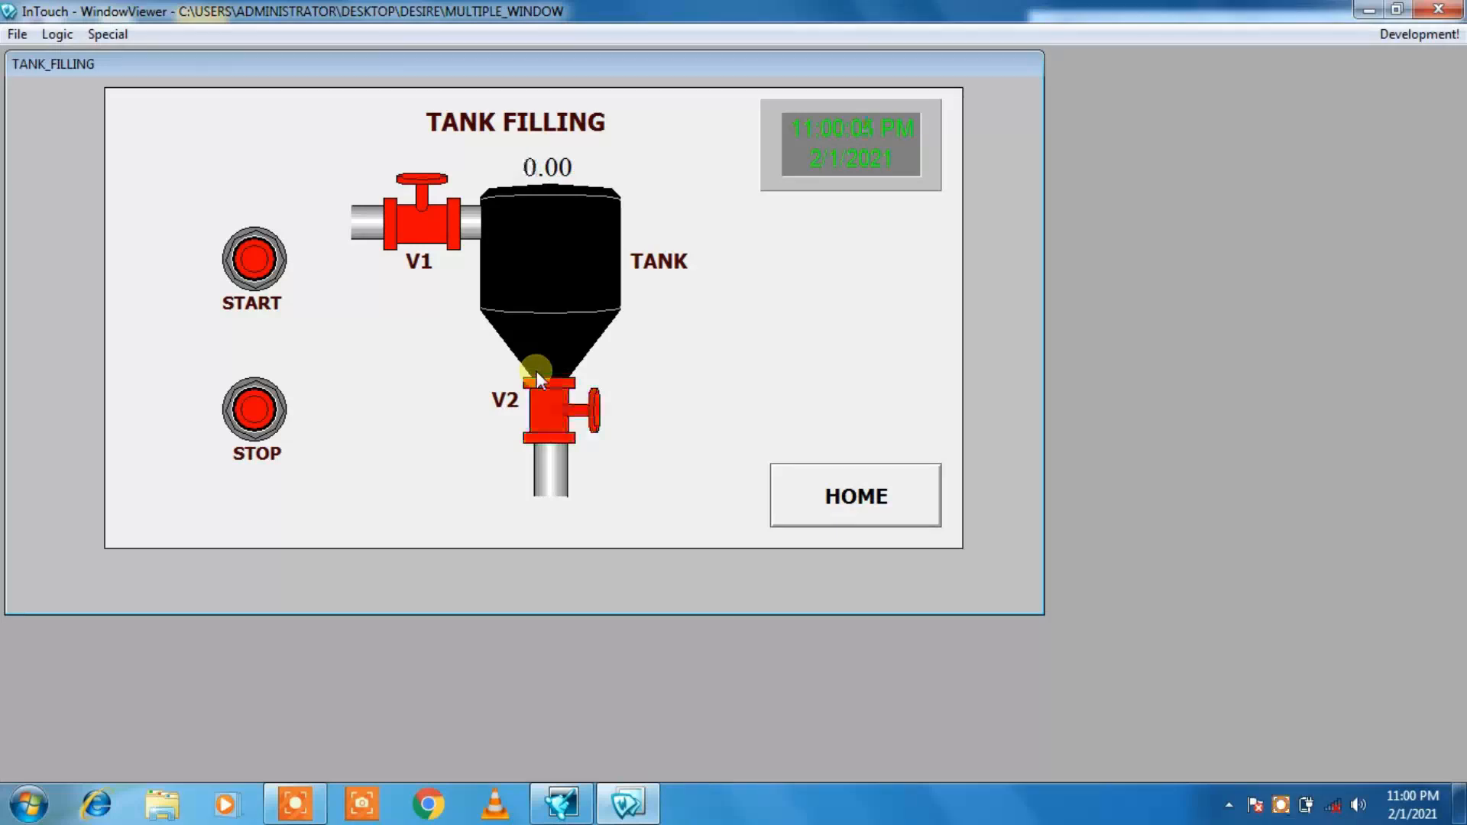
Step: Start the tank filling cycle and interrupt it with STOP to test how the valves and tank level respond
{"action": "left_click", "coordinate": [246, 275]}
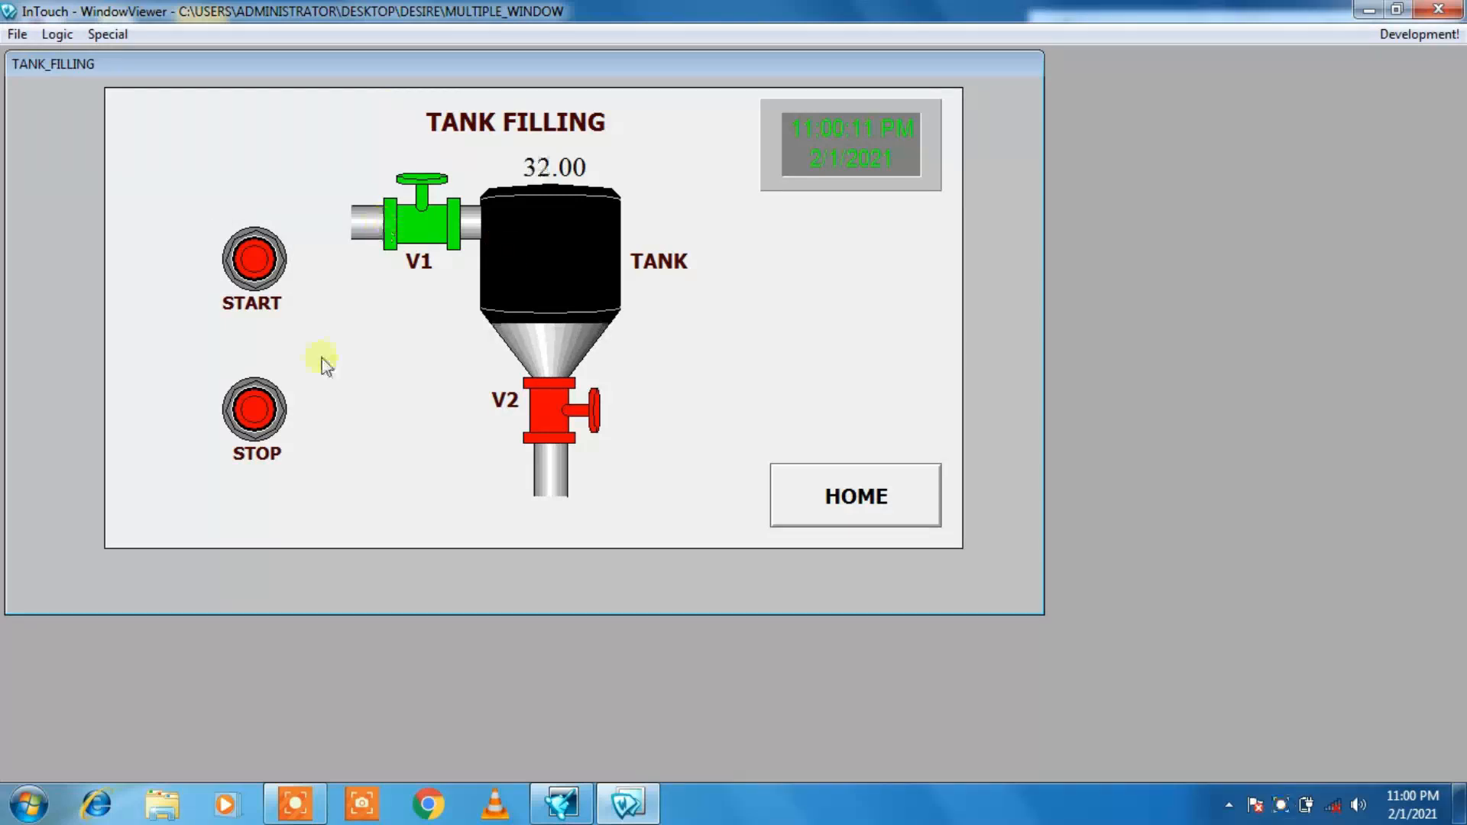
{"action": "left_click", "coordinate": [258, 416]}
{"action": "left_click", "coordinate": [264, 430]}
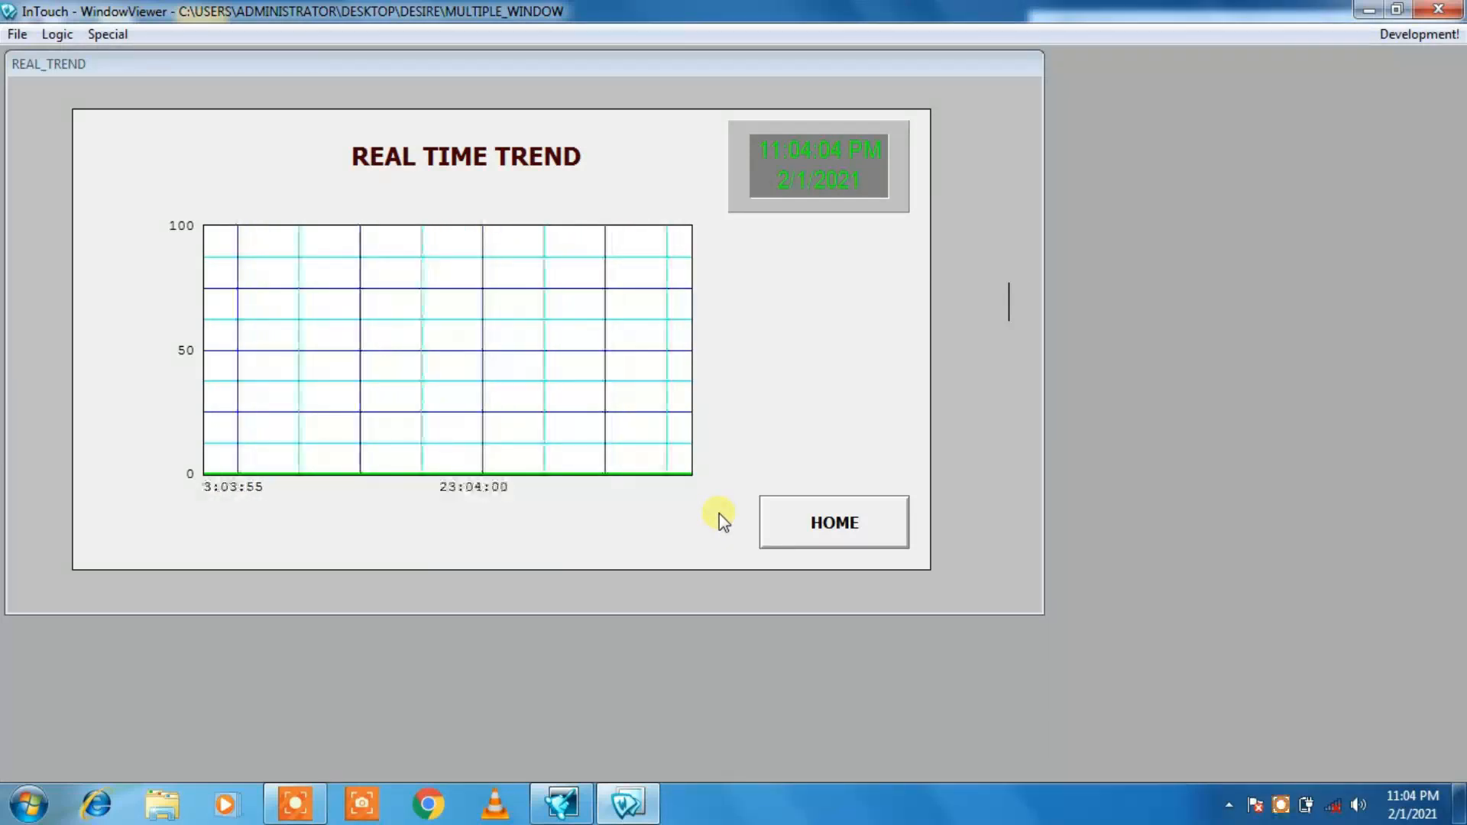
Step: Go through HOME to TANK FILLING, start a filling cycle and examine the tank level on the REAL TIME TREND
{"action": "left_click", "coordinate": [795, 502]}
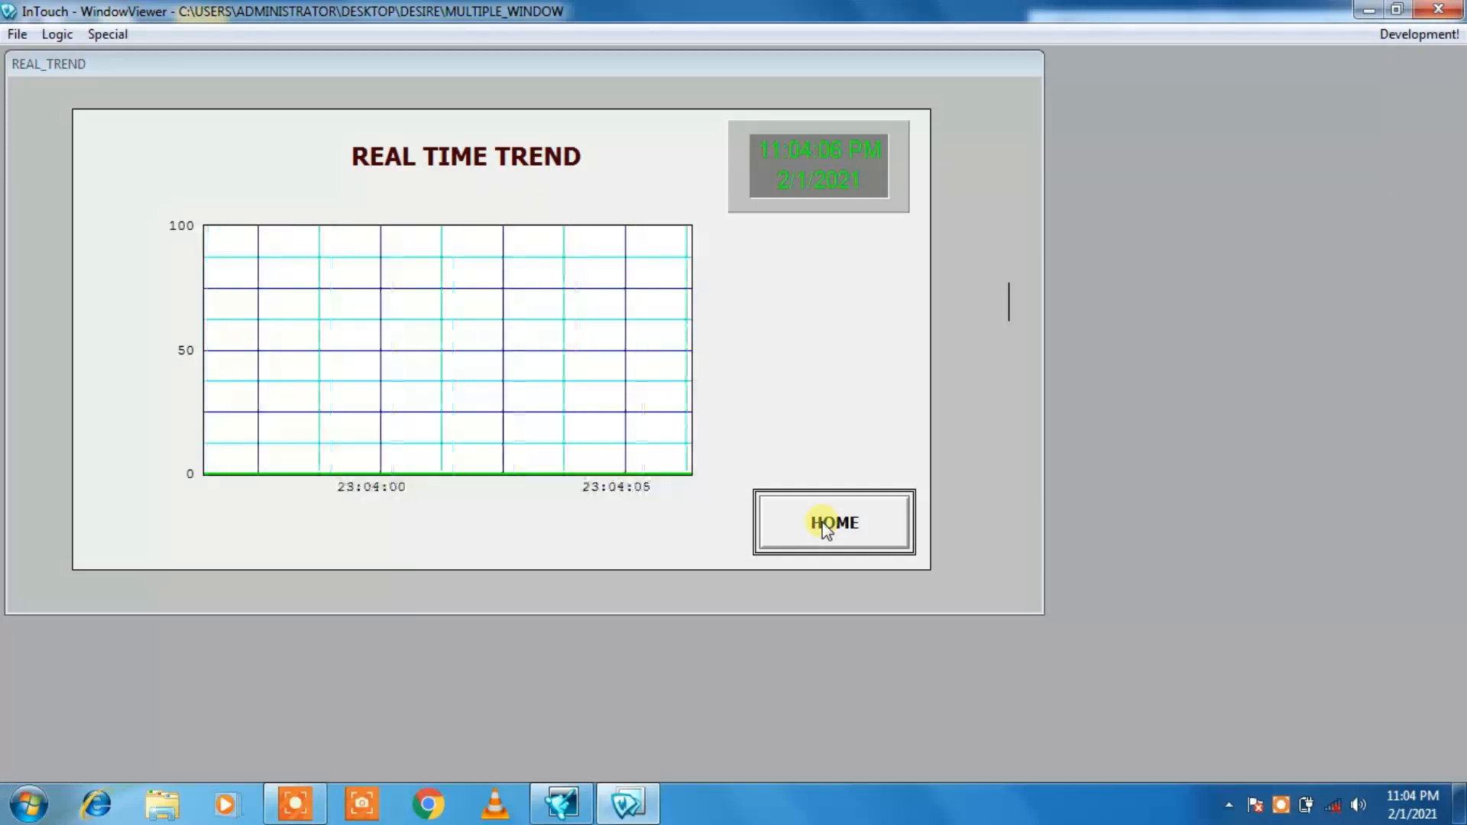
{"action": "left_click", "coordinate": [824, 526]}
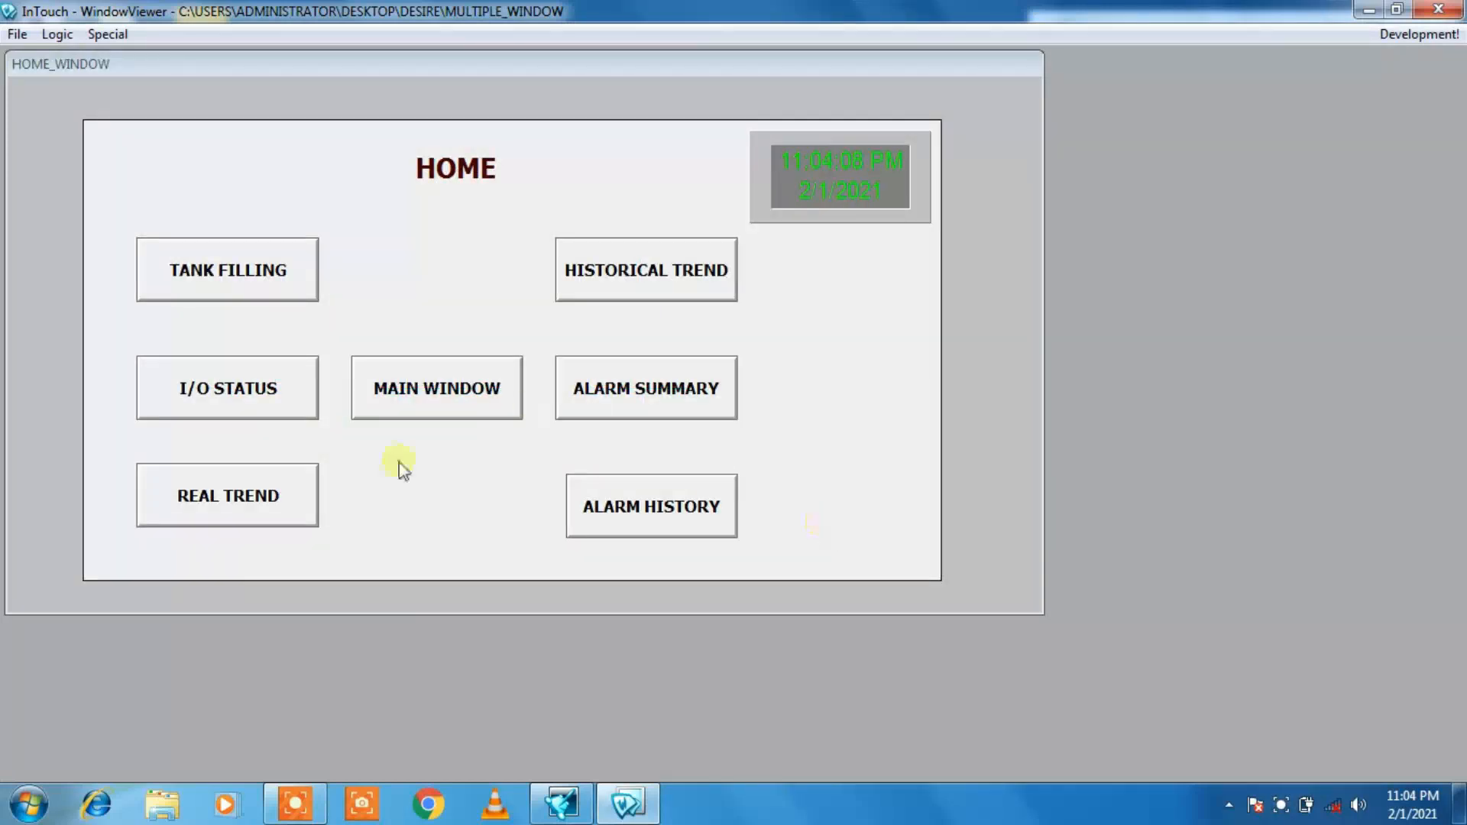
{"action": "left_click", "coordinate": [277, 284]}
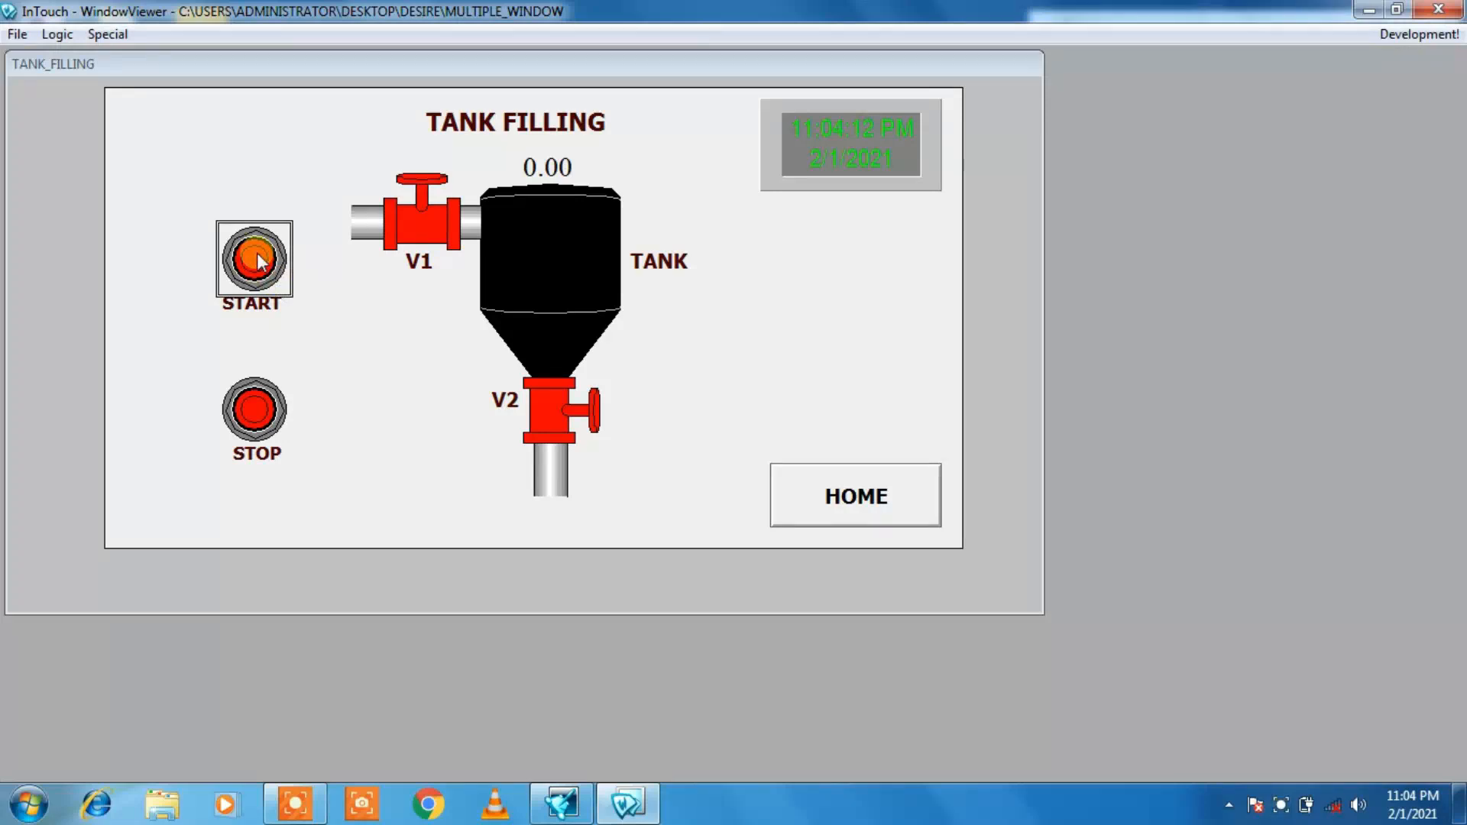
{"action": "left_click", "coordinate": [258, 260]}
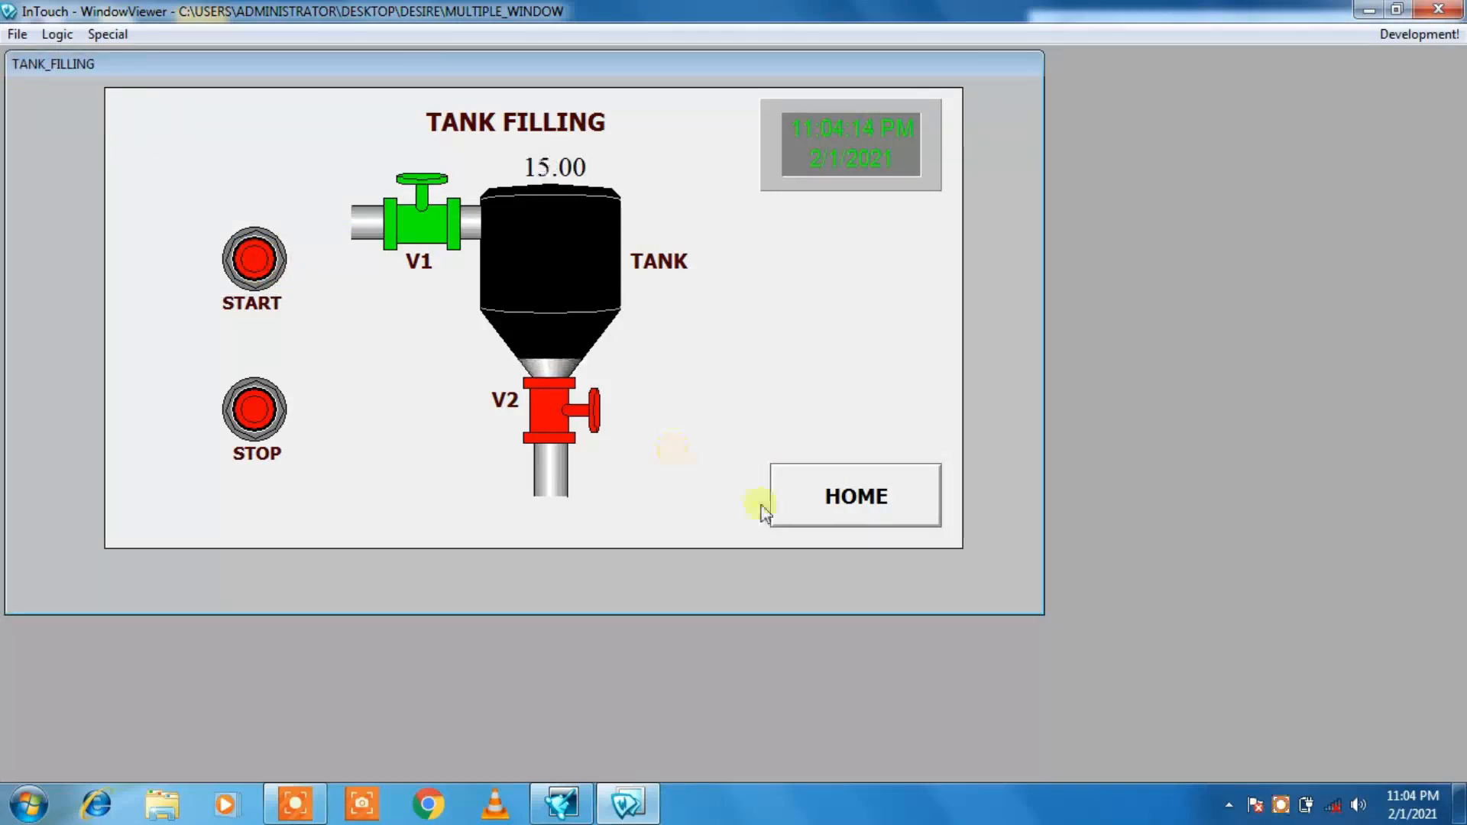
{"action": "left_click", "coordinate": [807, 489]}
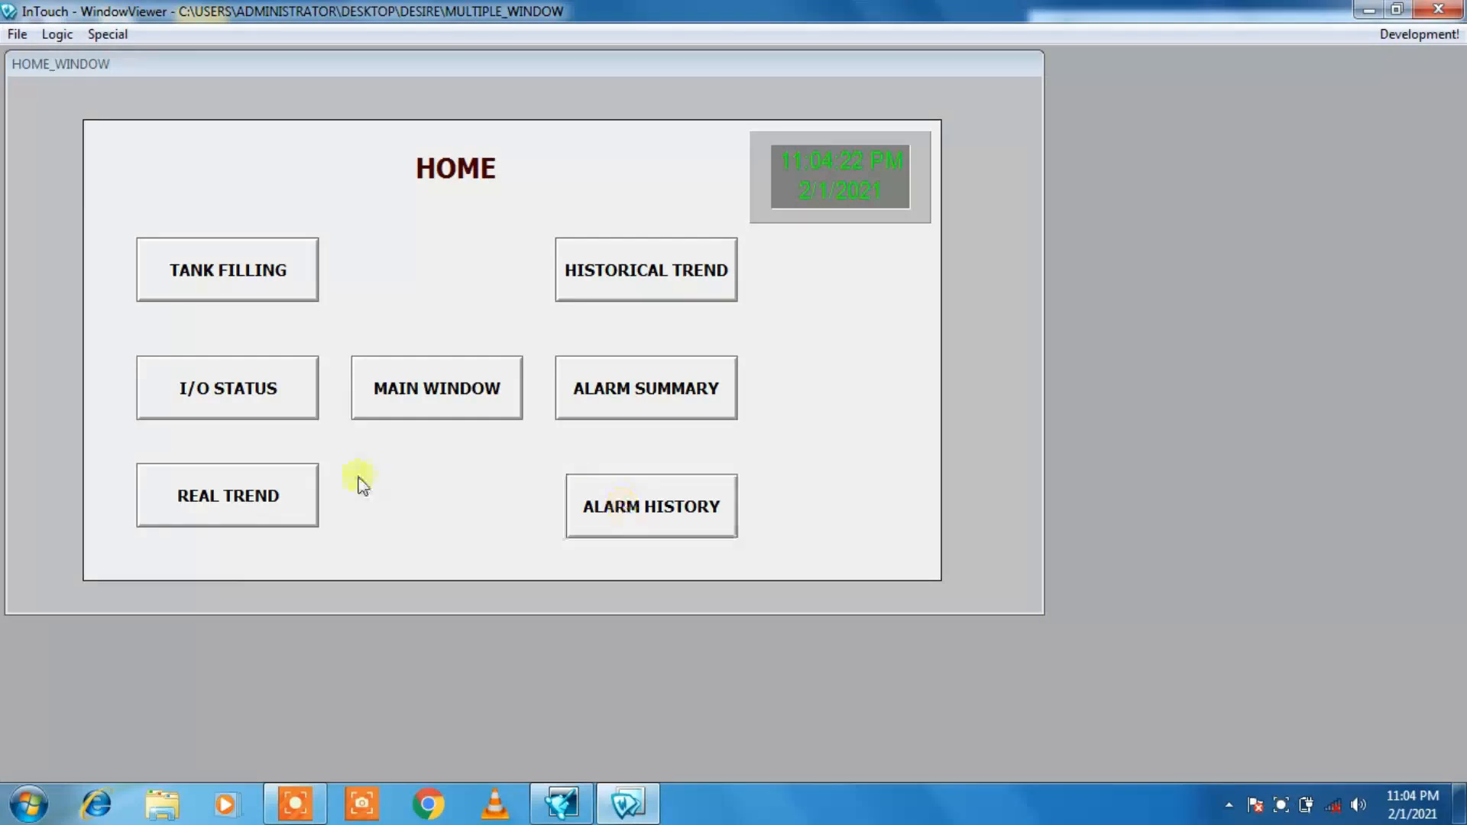
{"action": "left_click", "coordinate": [245, 510]}
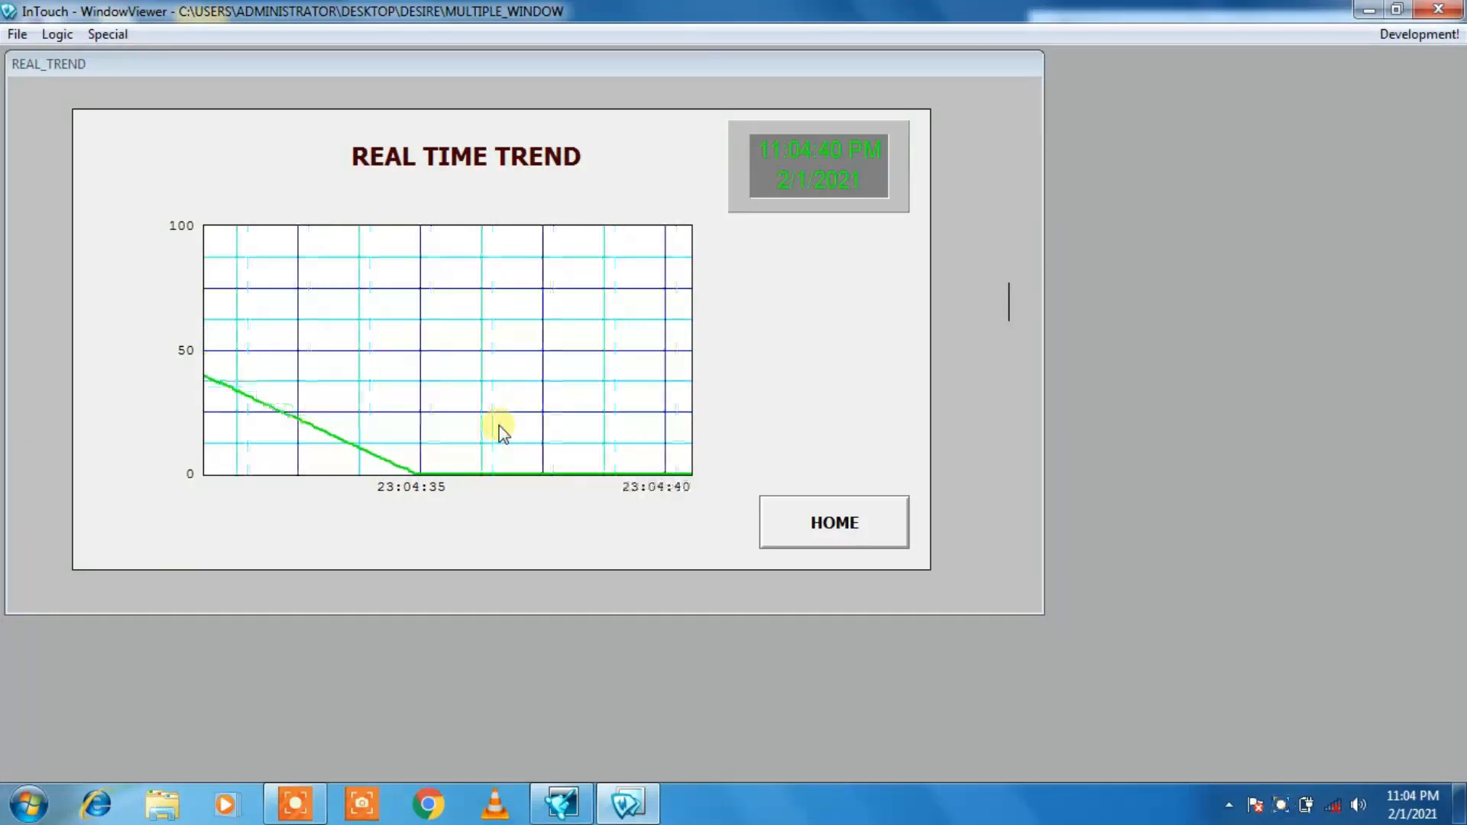
{"action": "left_click", "coordinate": [833, 535]}
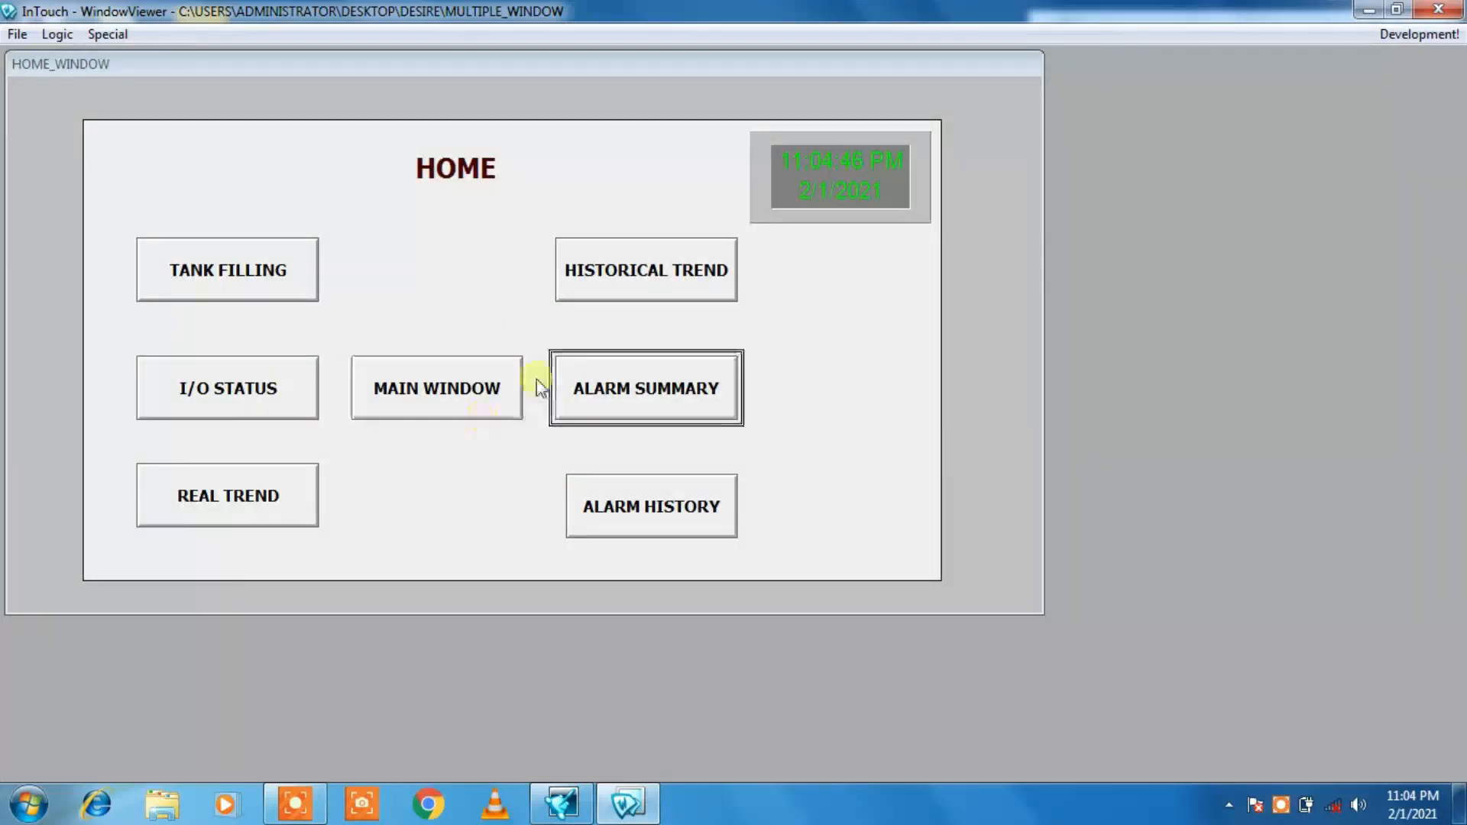
Step: Start a second tank filling cycle and check its fill and drain curve in the REAL TREND window, then return home
{"action": "left_click", "coordinate": [239, 285]}
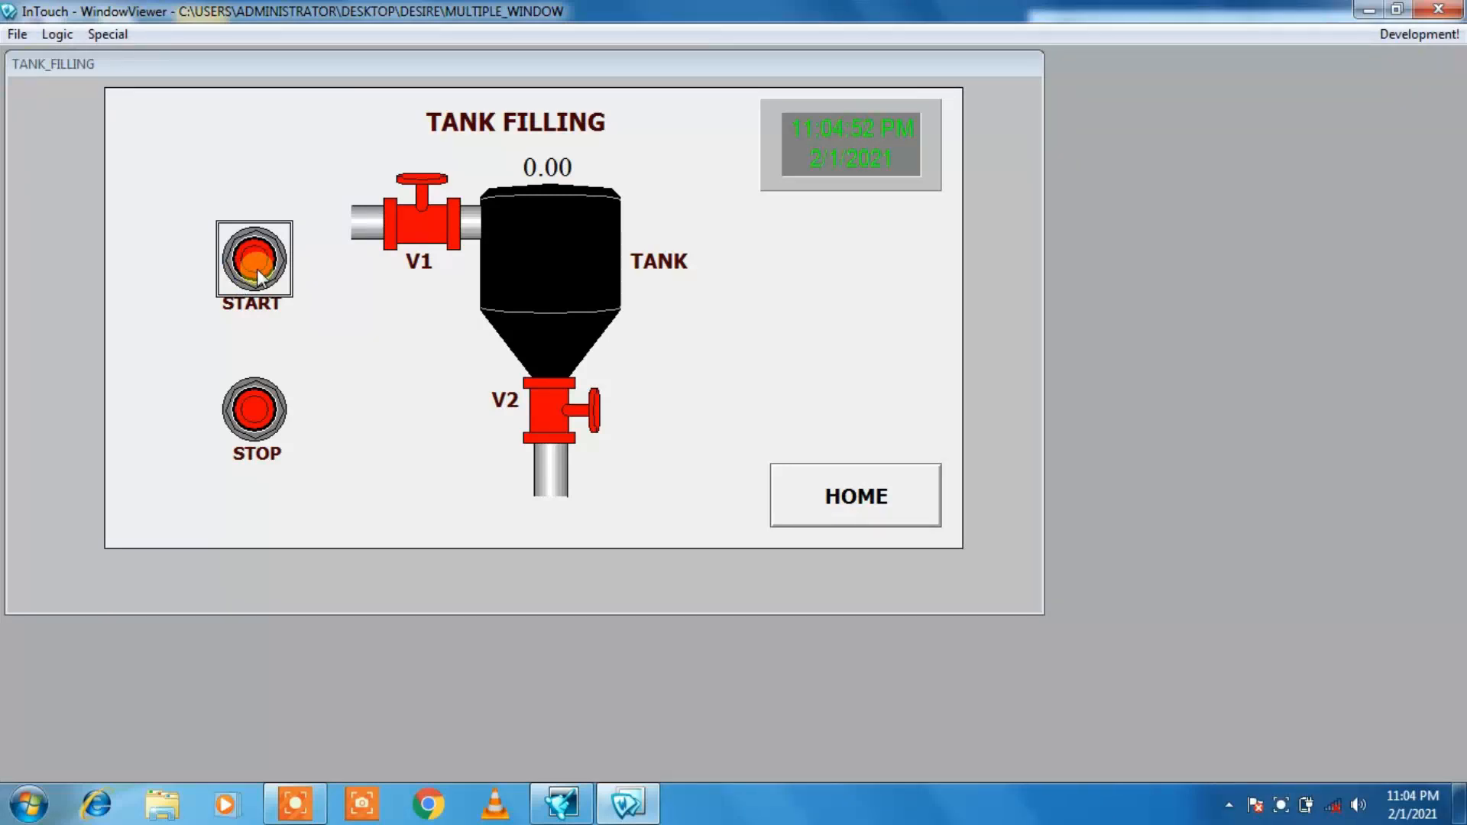
{"action": "left_click", "coordinate": [257, 269]}
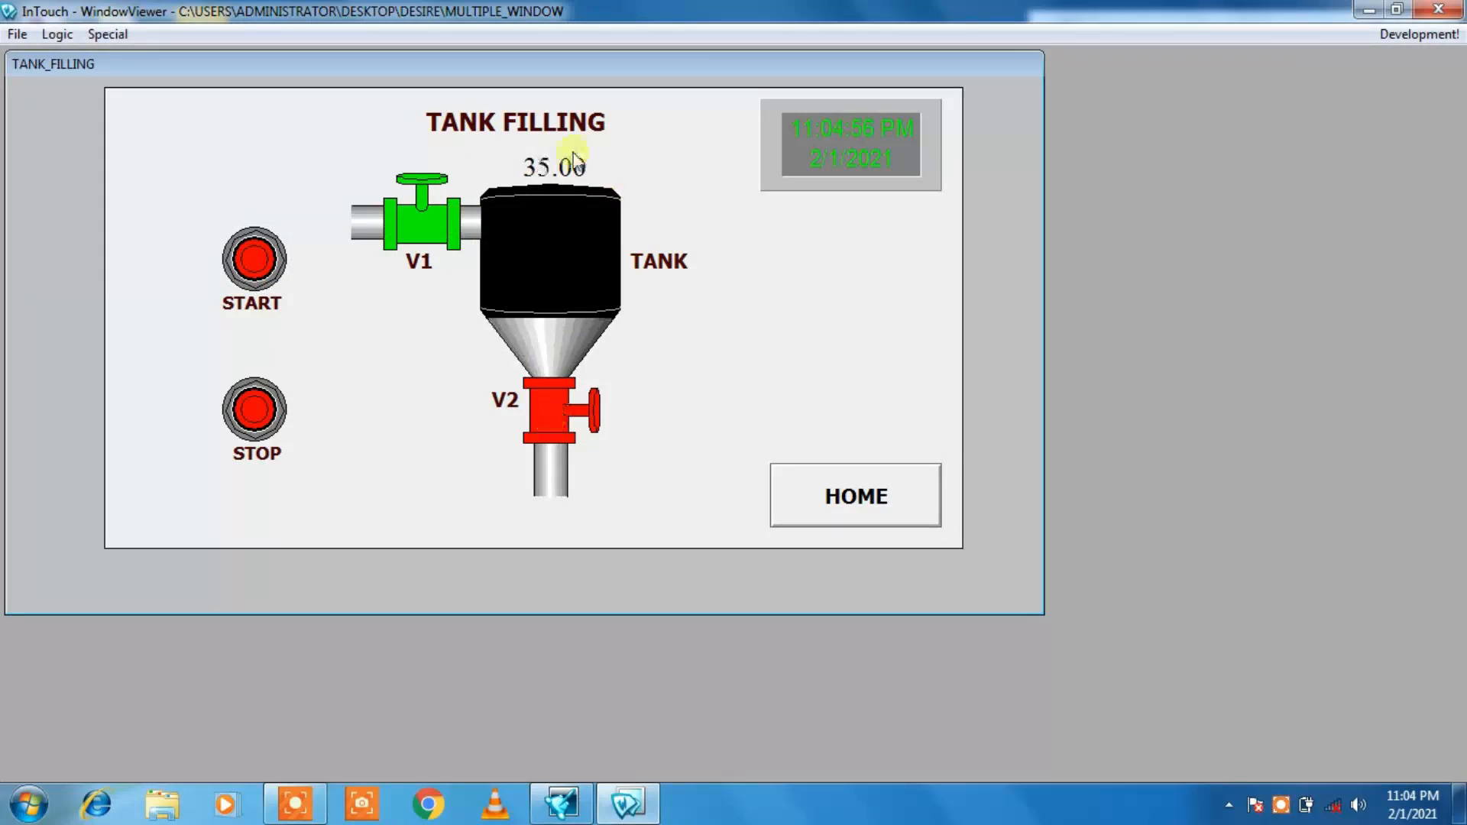
{"action": "left_click", "coordinate": [854, 506]}
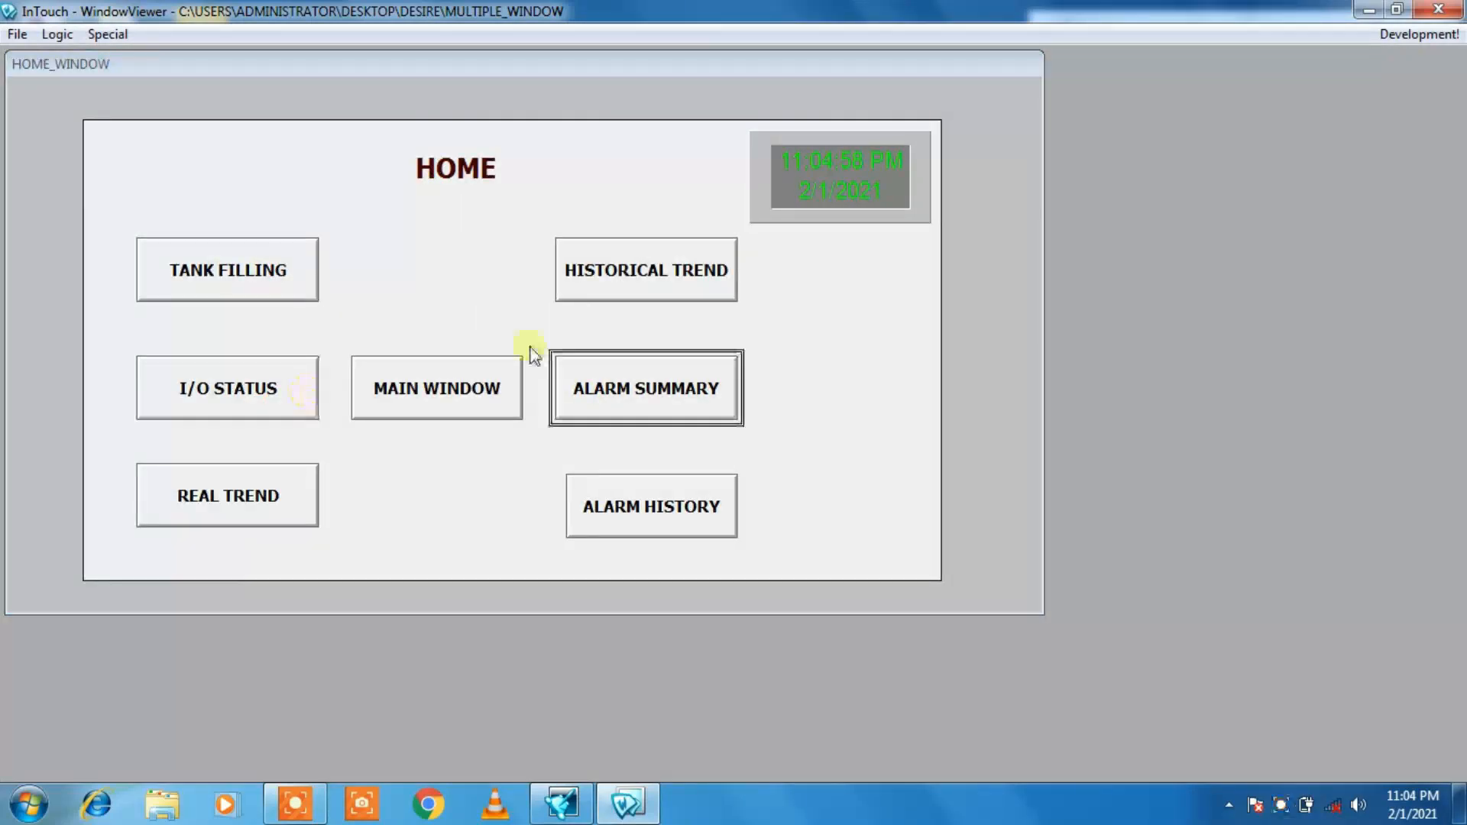
{"action": "left_click", "coordinate": [224, 525]}
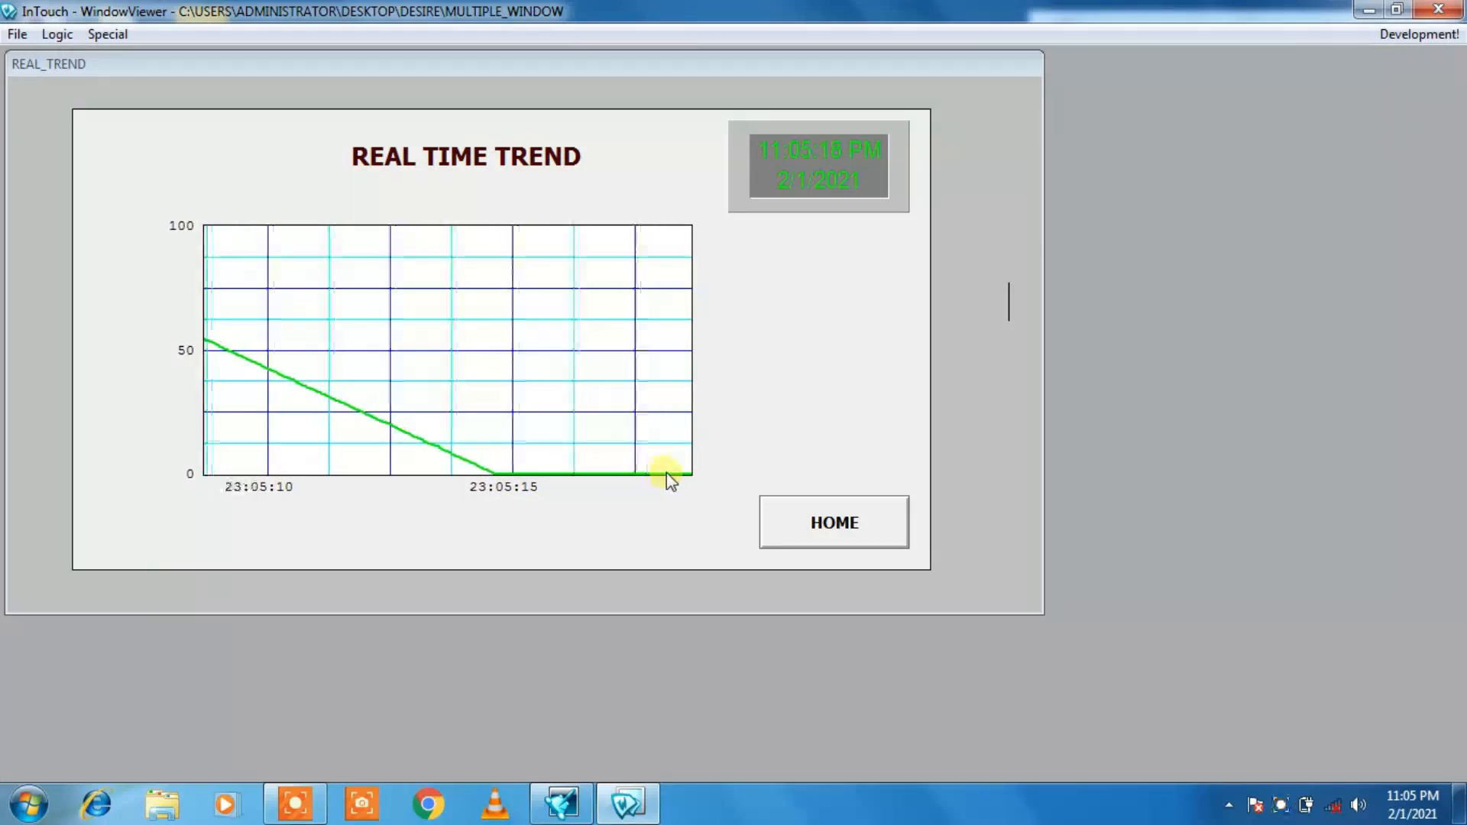
{"action": "left_click", "coordinate": [812, 526]}
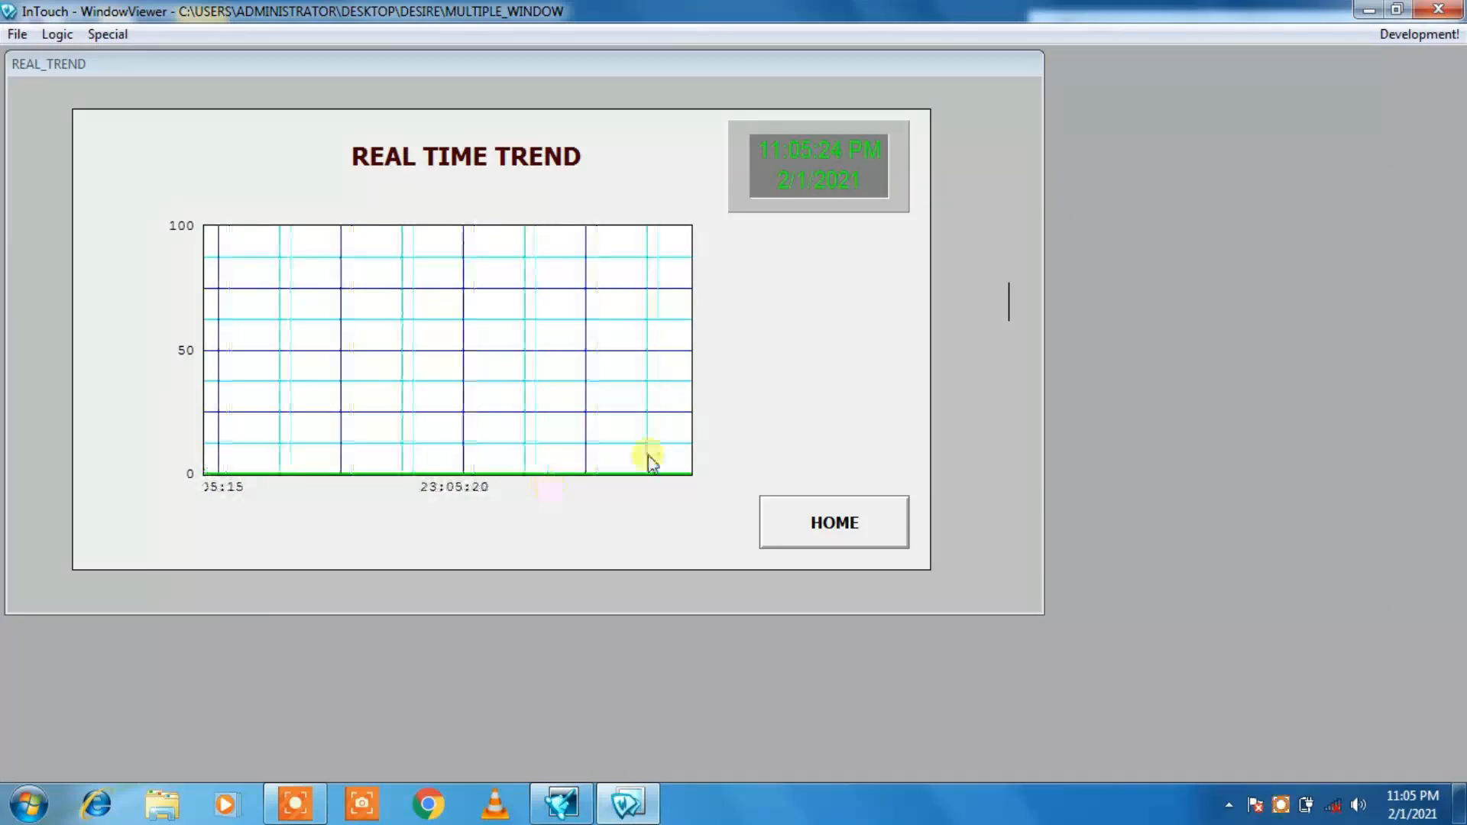
{"action": "left_click", "coordinate": [844, 511]}
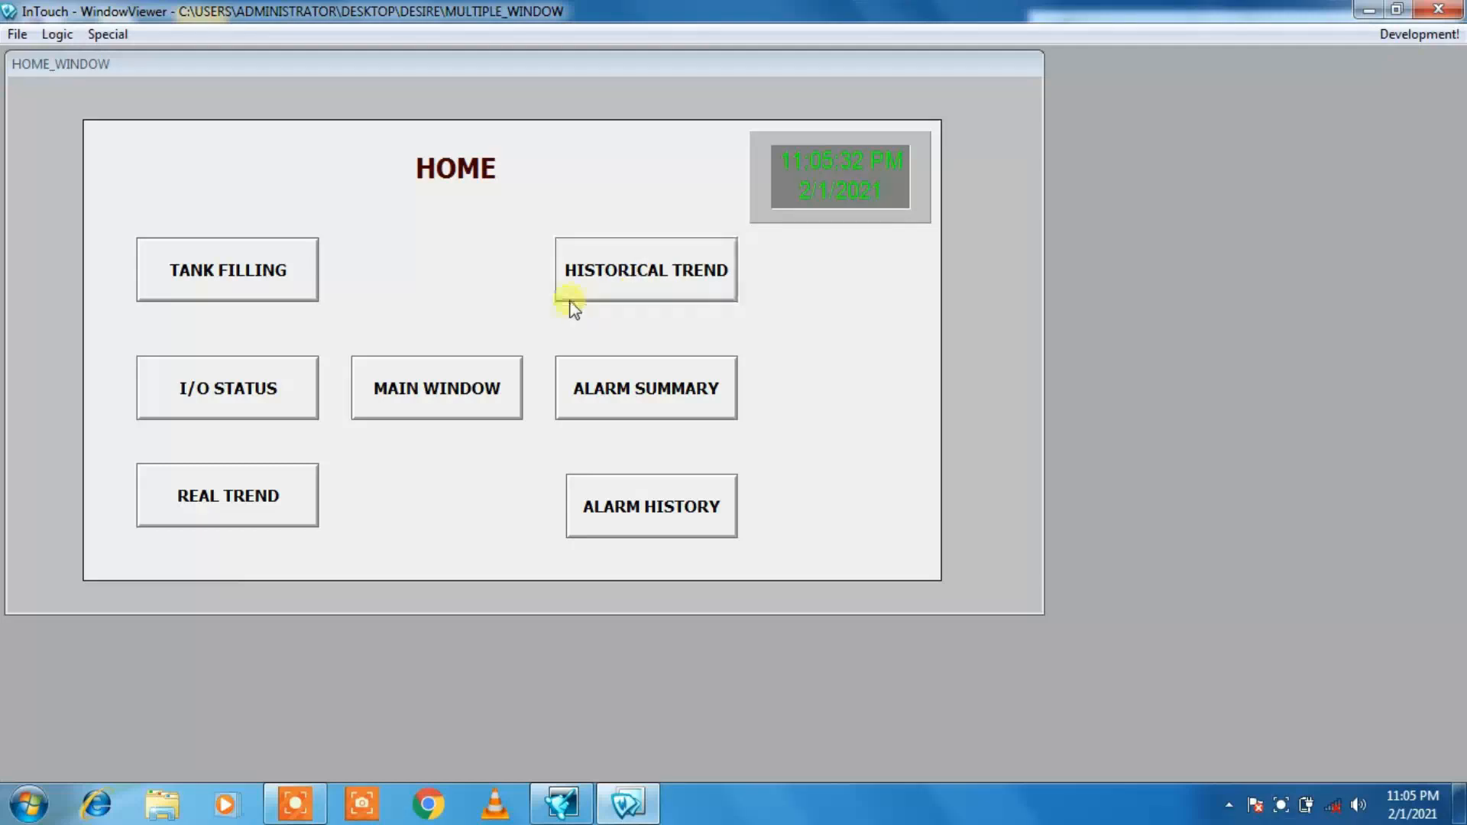
Step: Run the tank filling cycle once more and check the real-time trend around the switch from filling to draining
{"action": "left_click", "coordinate": [232, 282]}
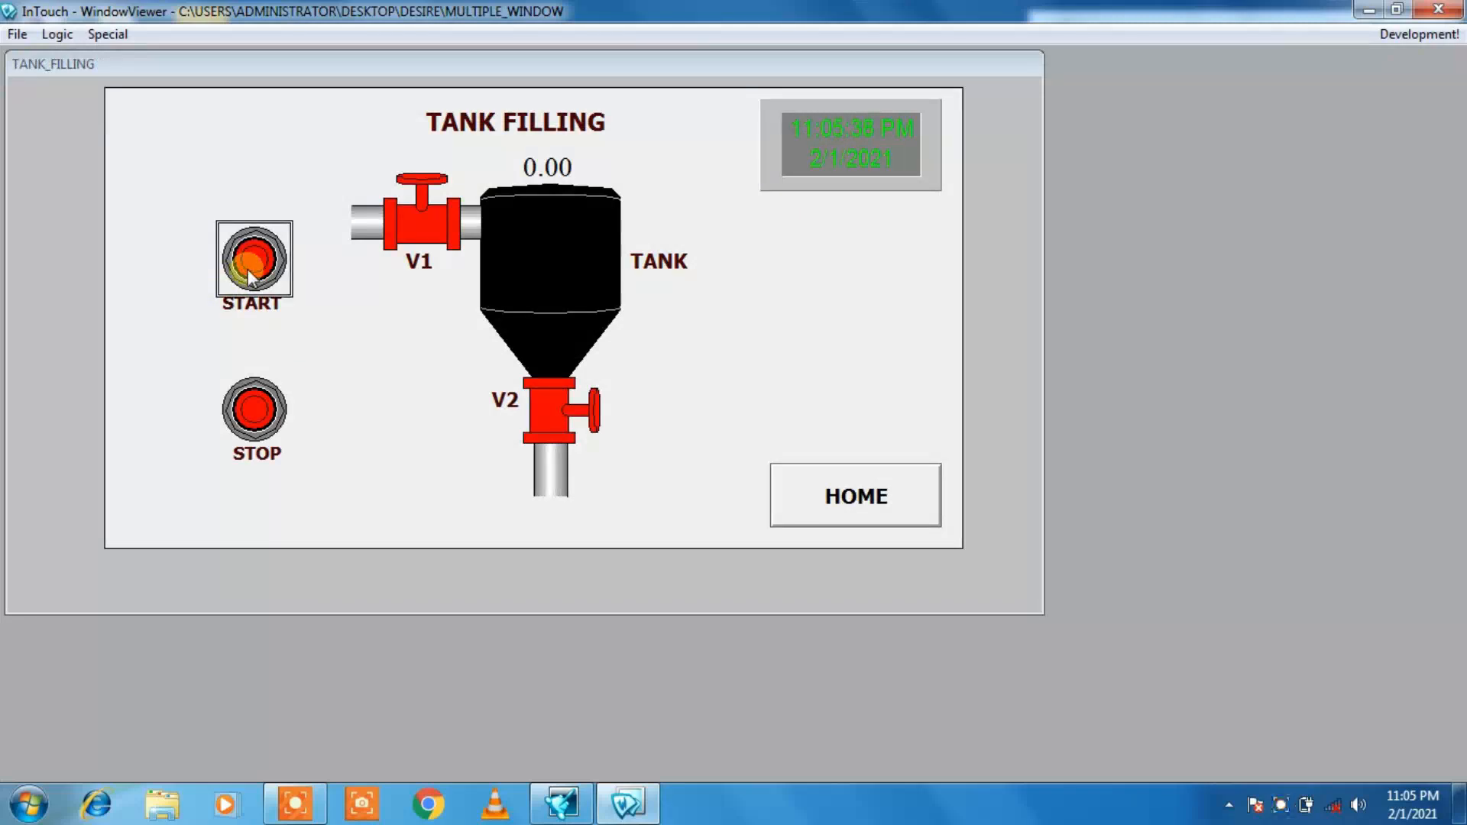
{"action": "left_click", "coordinate": [247, 269]}
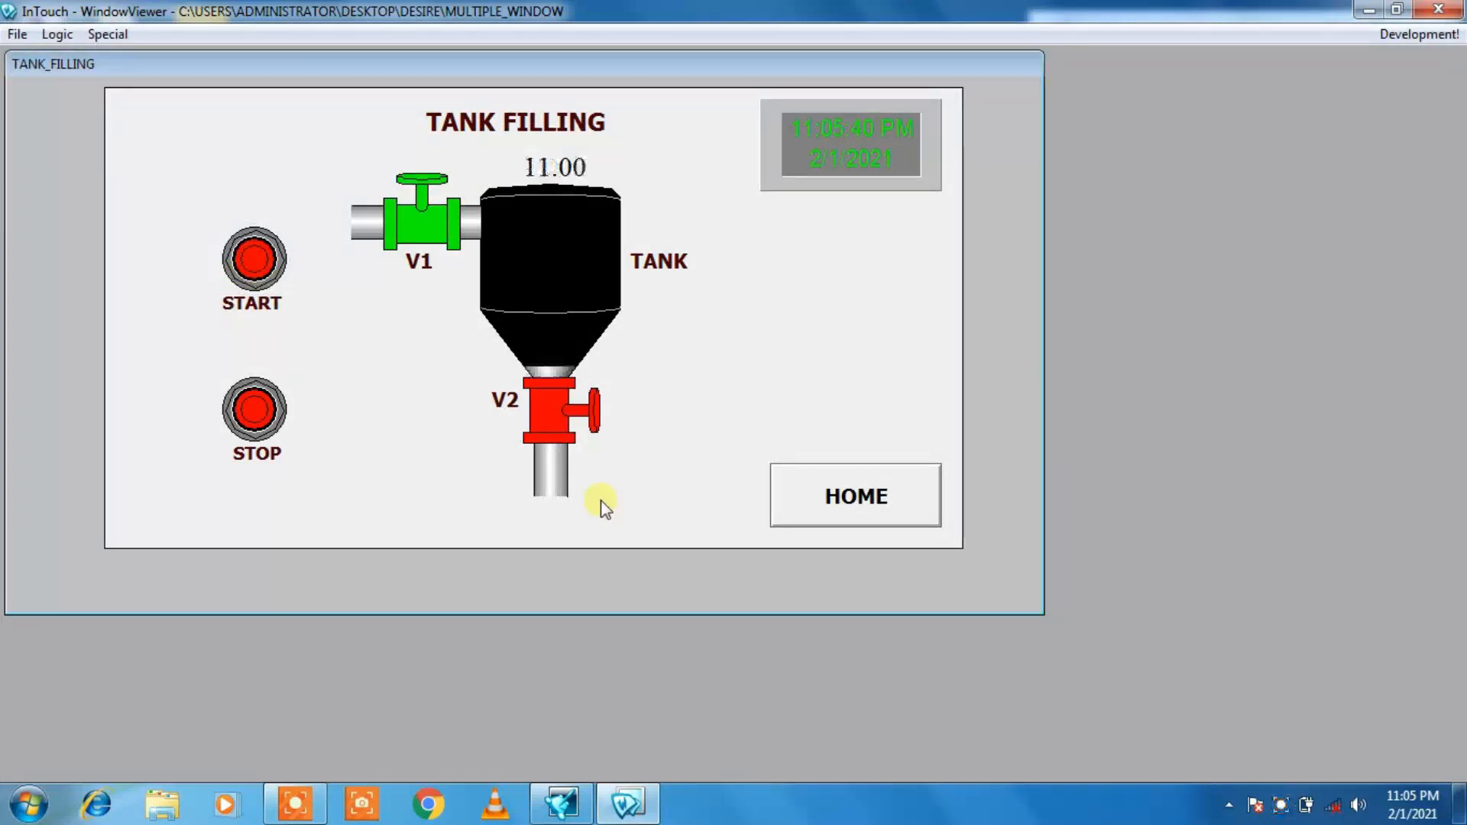
{"action": "left_click", "coordinate": [848, 509]}
{"action": "left_click", "coordinate": [260, 495]}
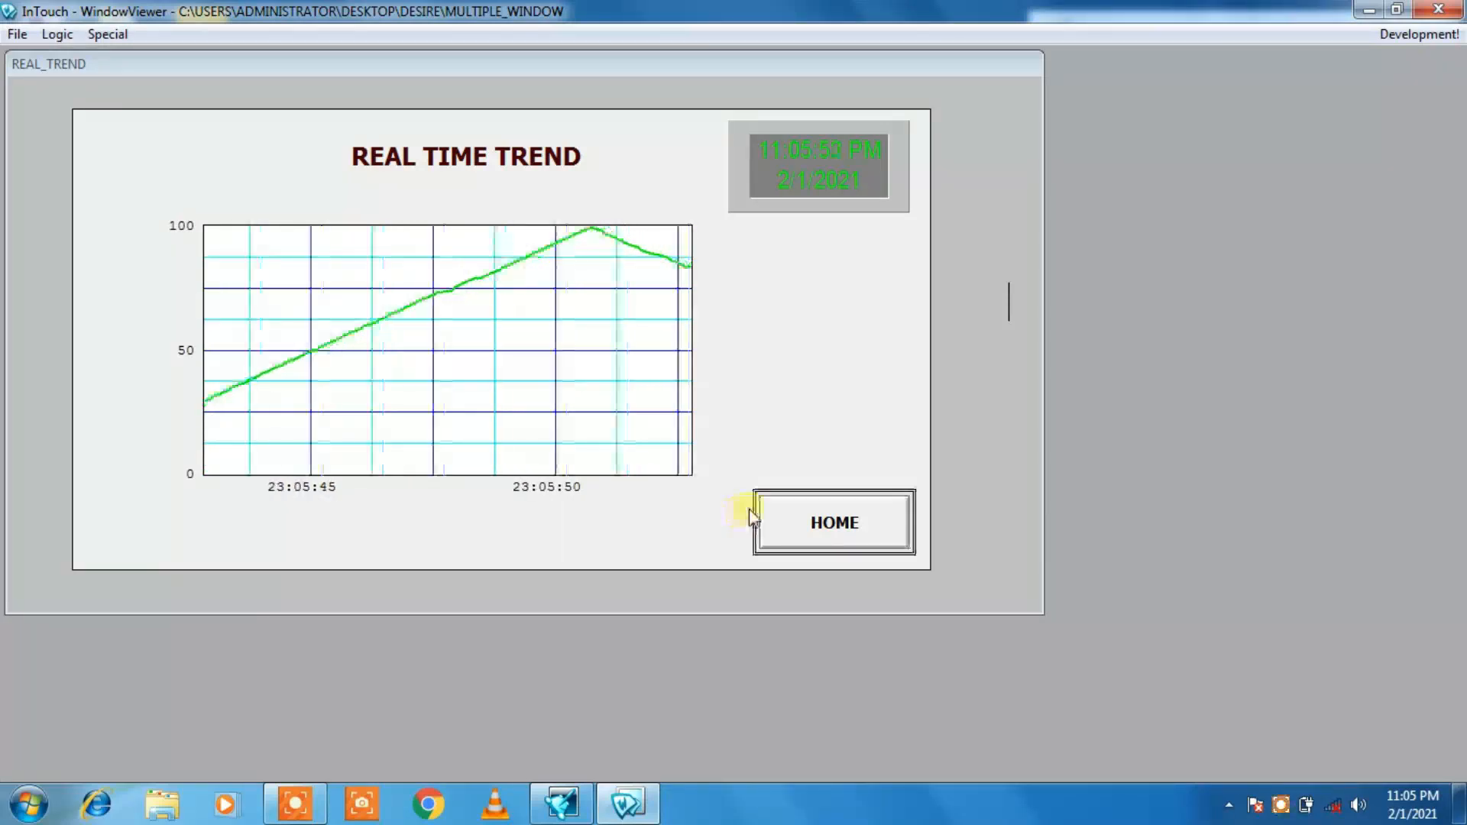
{"action": "left_click", "coordinate": [837, 519]}
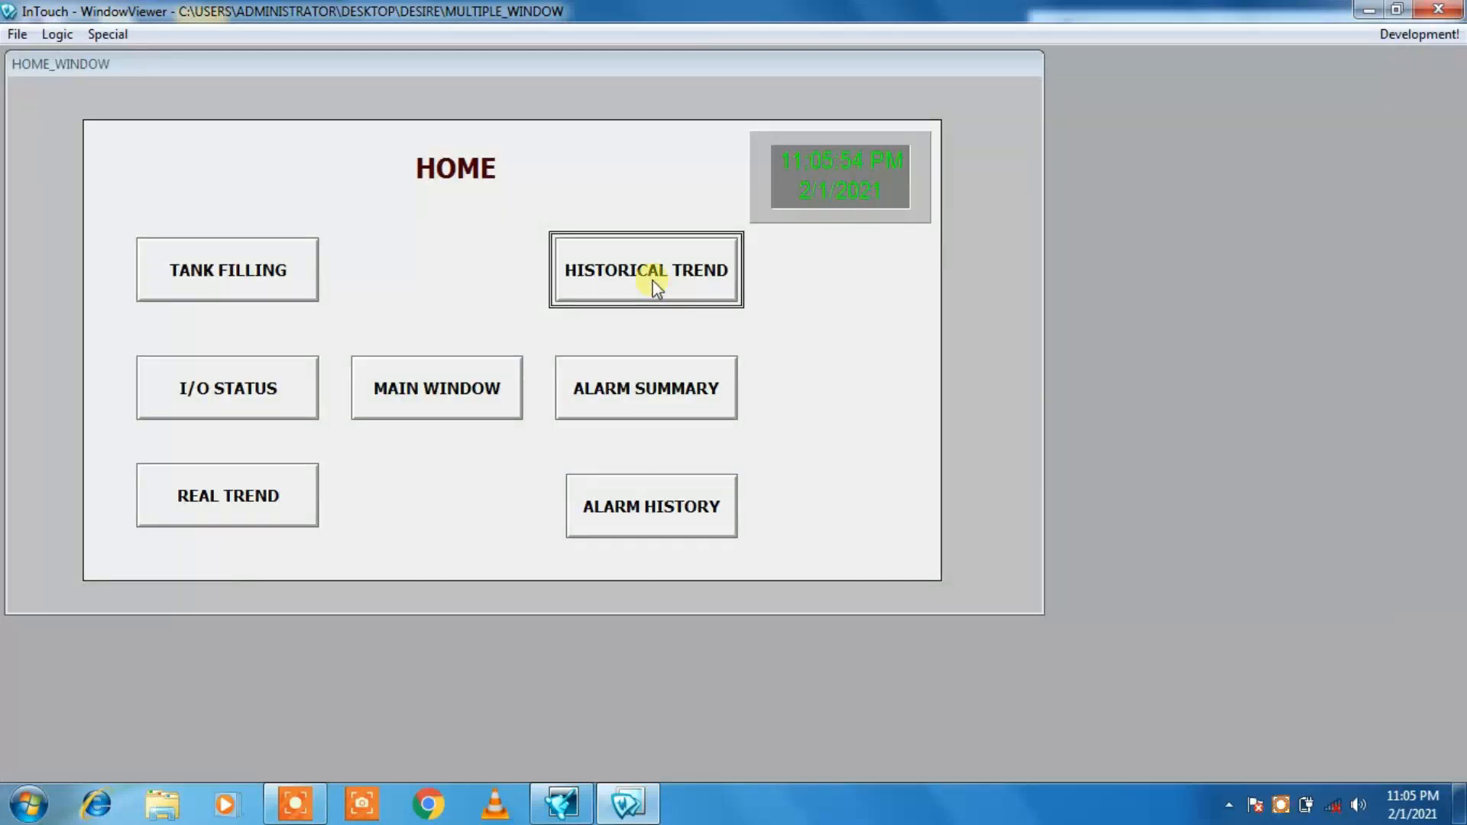
Step: Open the HISTORICAL TREND window's chart setup and try to apply a chart start time of 25:05:02
{"action": "left_click", "coordinate": [654, 284]}
{"action": "double_click", "coordinate": [516, 329]}
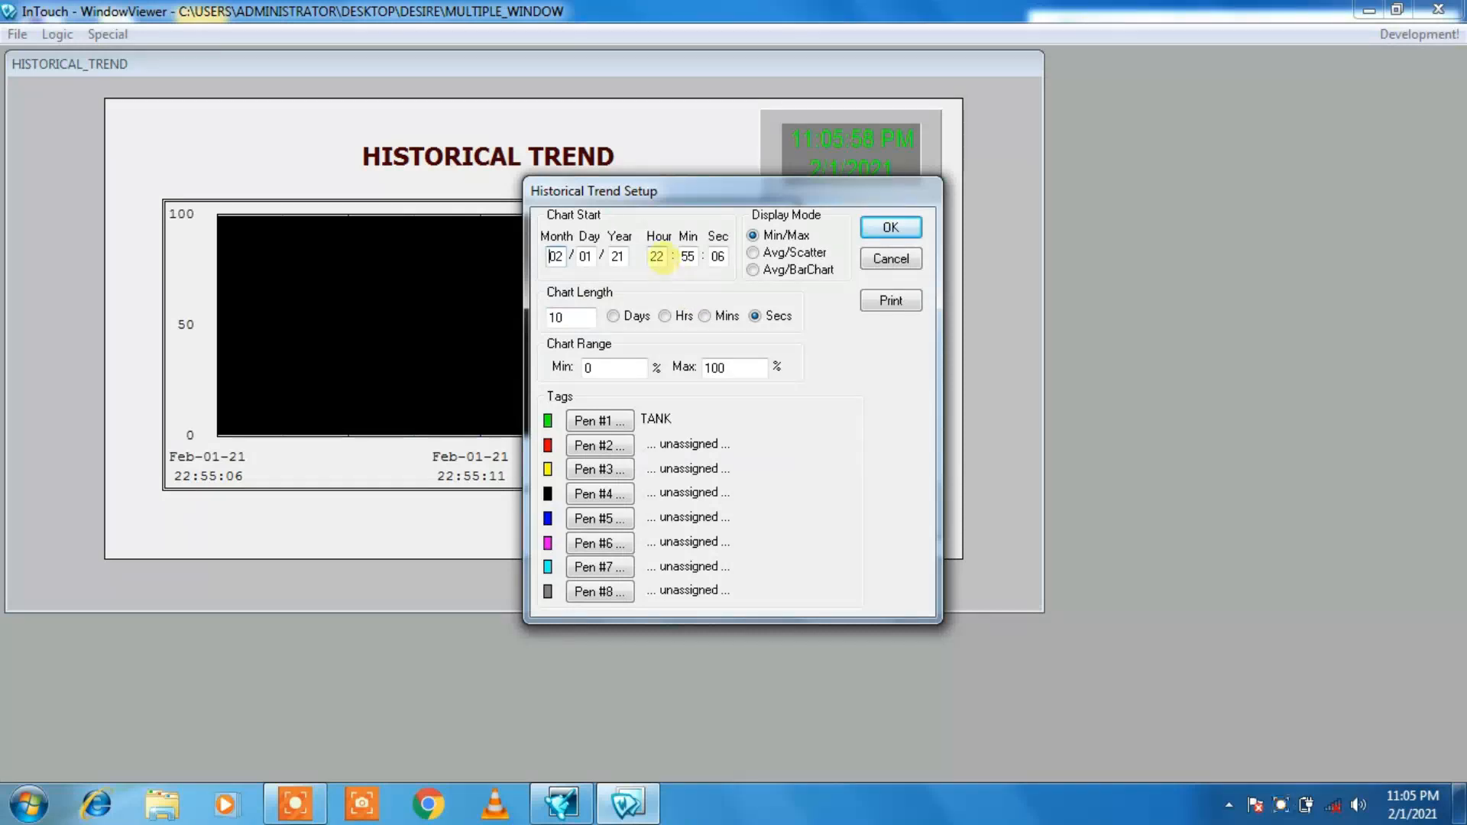
{"action": "key", "text": "BackSpace"}
{"action": "left_click", "coordinate": [687, 257]}
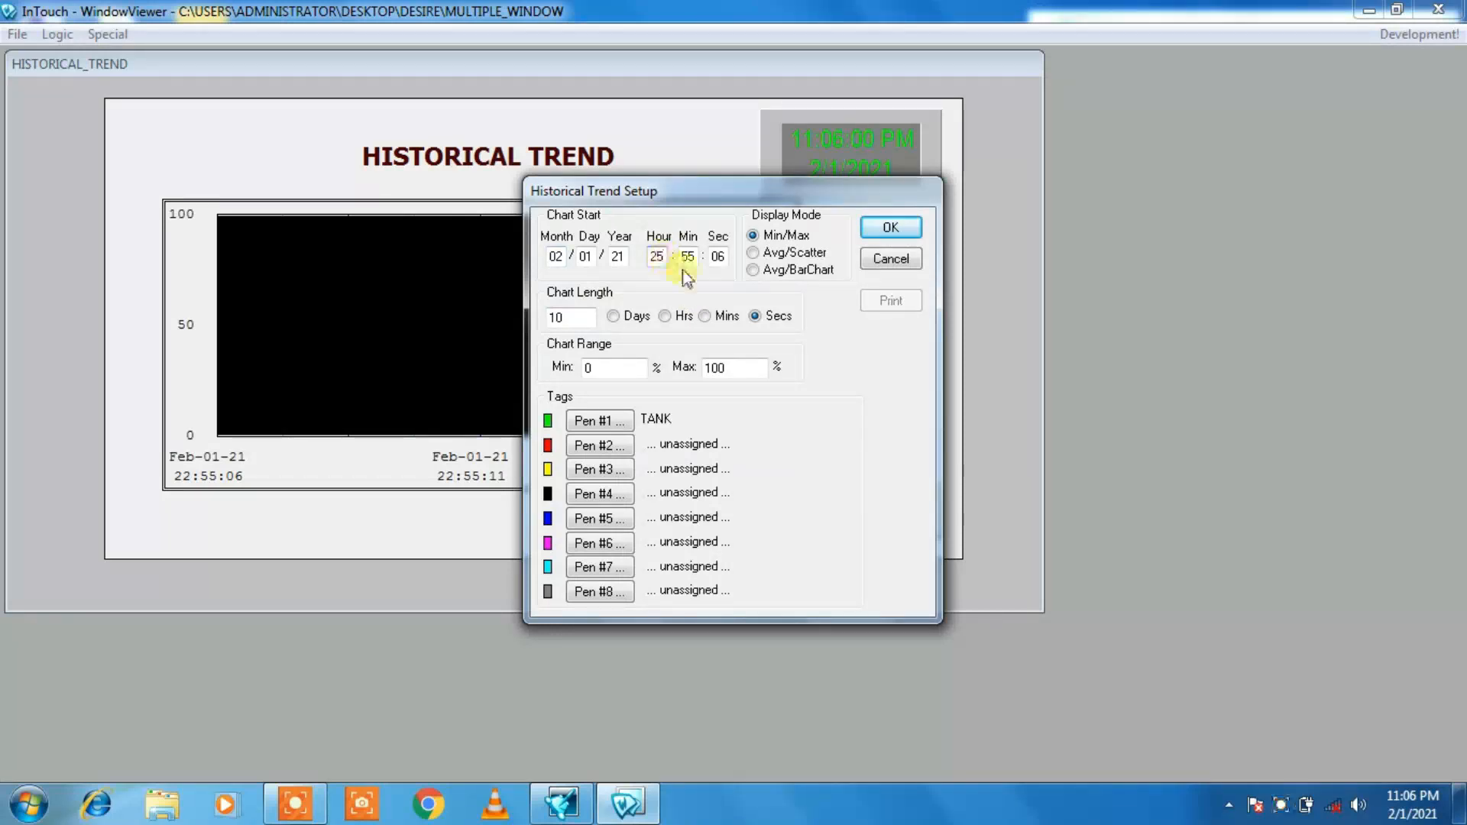
{"action": "key", "text": "BackSpace"}
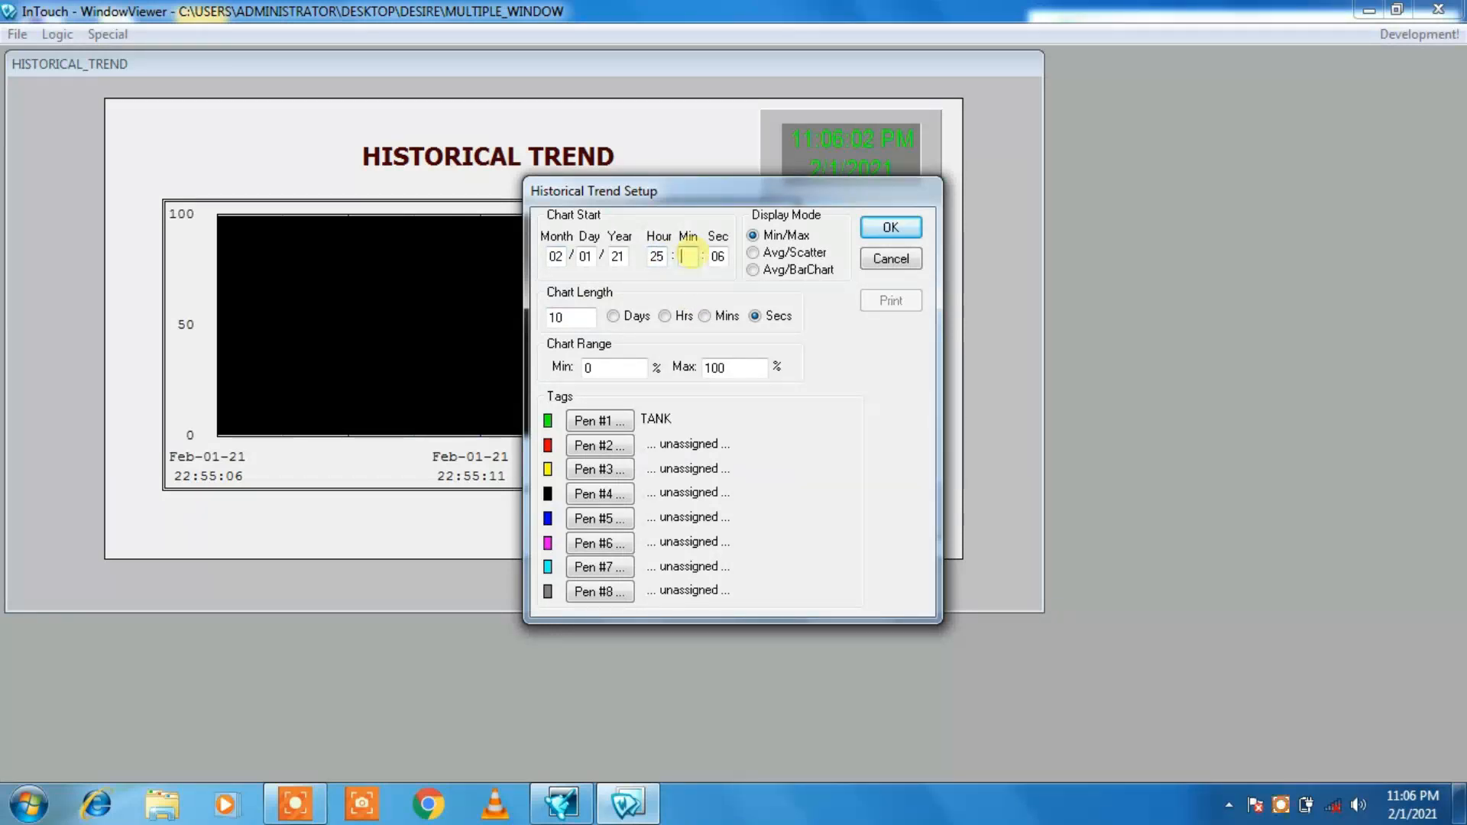
{"action": "type", "text": "02"}
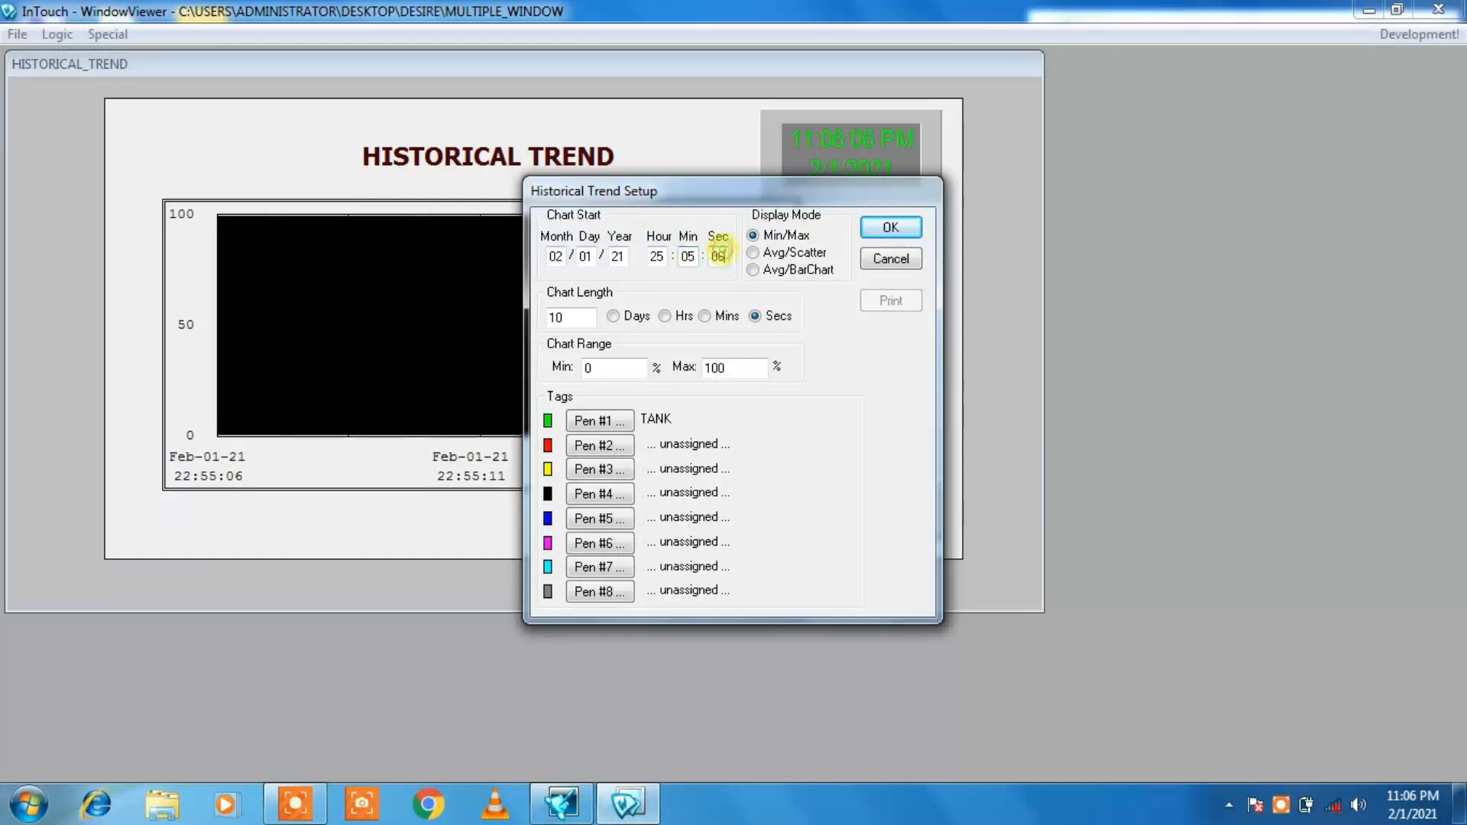
{"action": "key", "text": "BackSpace"}
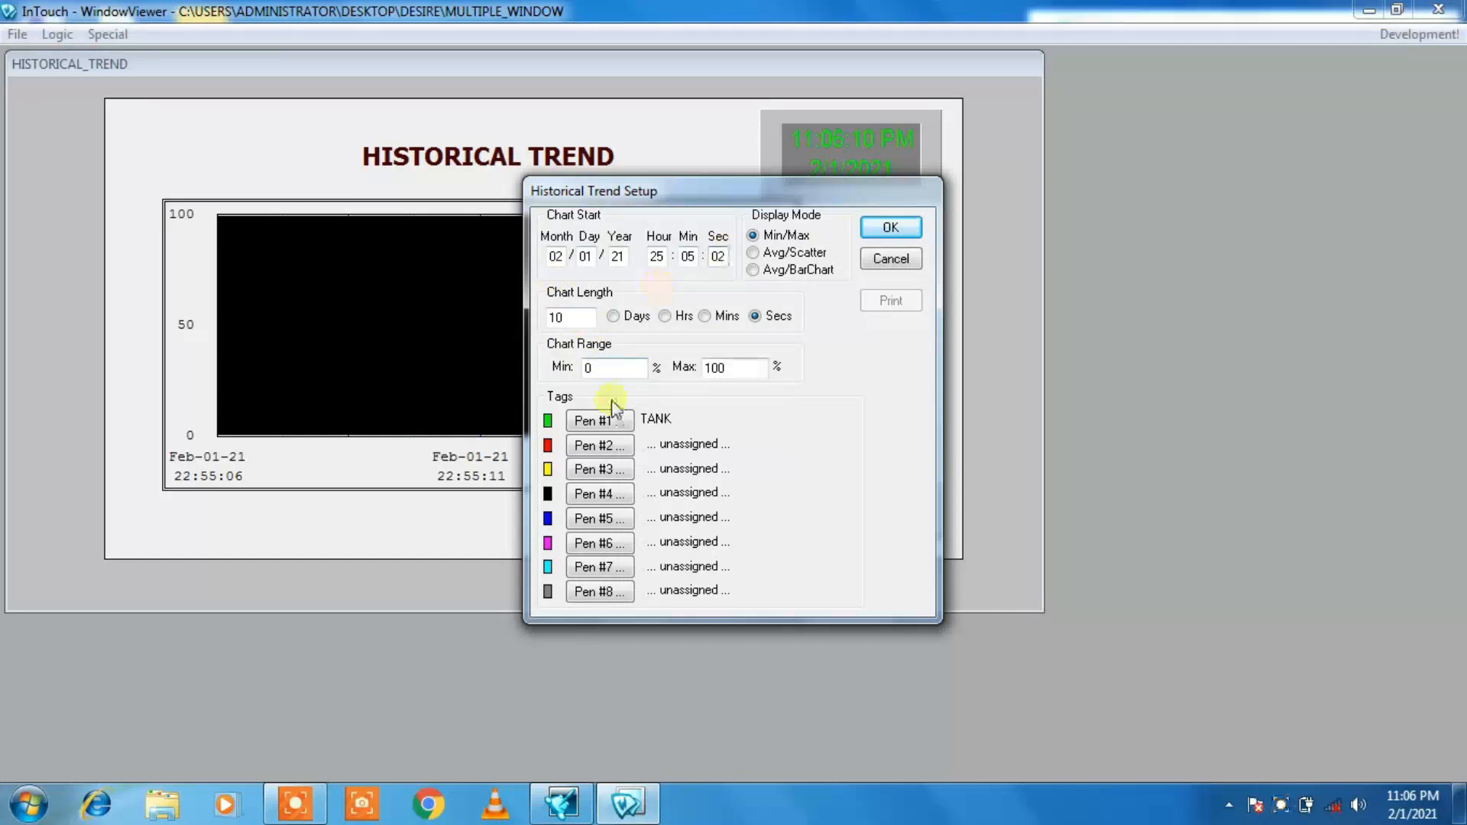
{"action": "left_click", "coordinate": [909, 223]}
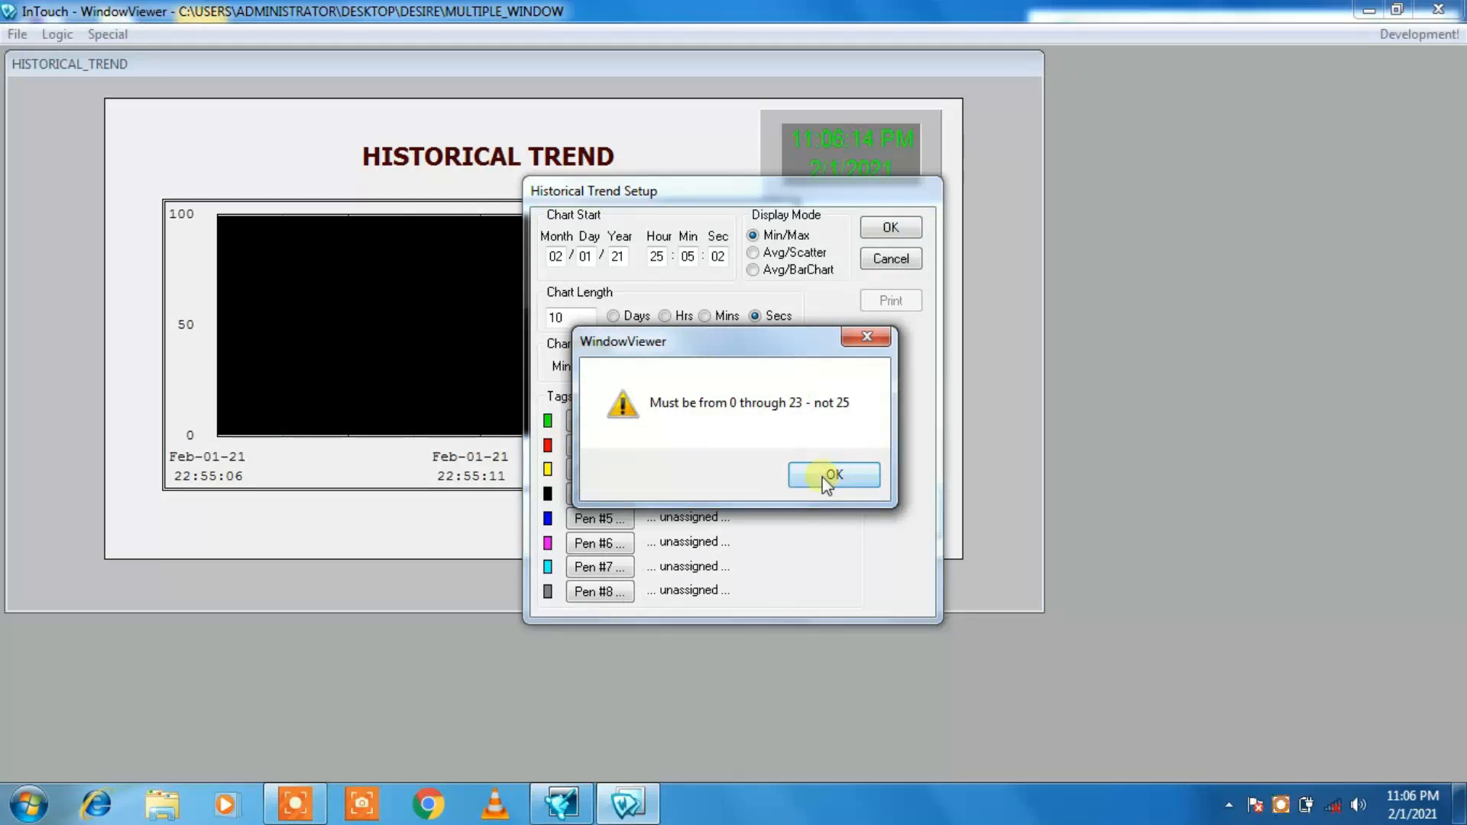
Step: Correct the historical trend's chart start hour to 23 and apply the setup to plot the TANK history
{"action": "left_click", "coordinate": [831, 475]}
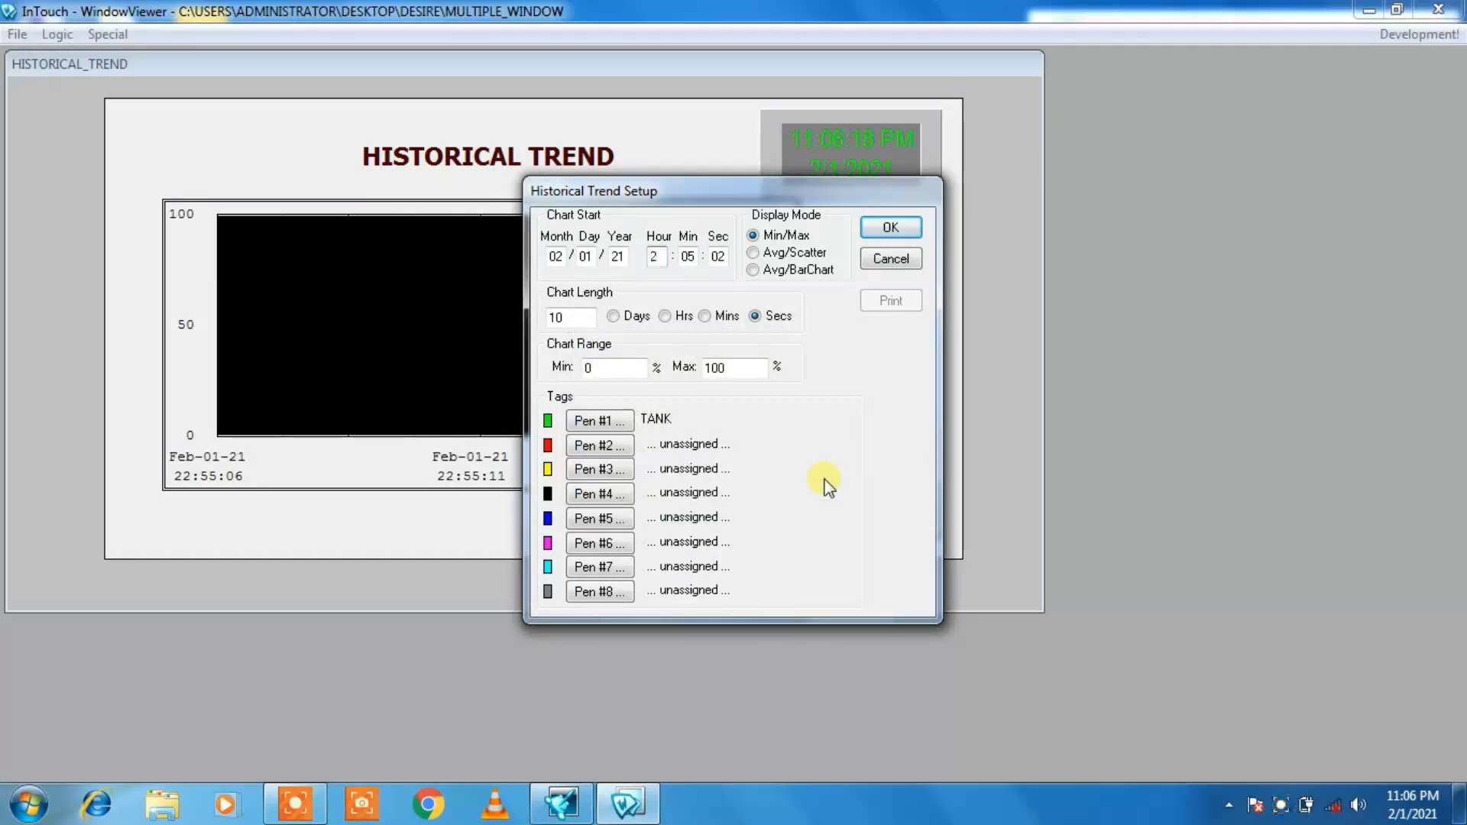
{"action": "type", "text": "3"}
{"action": "left_click", "coordinate": [904, 227]}
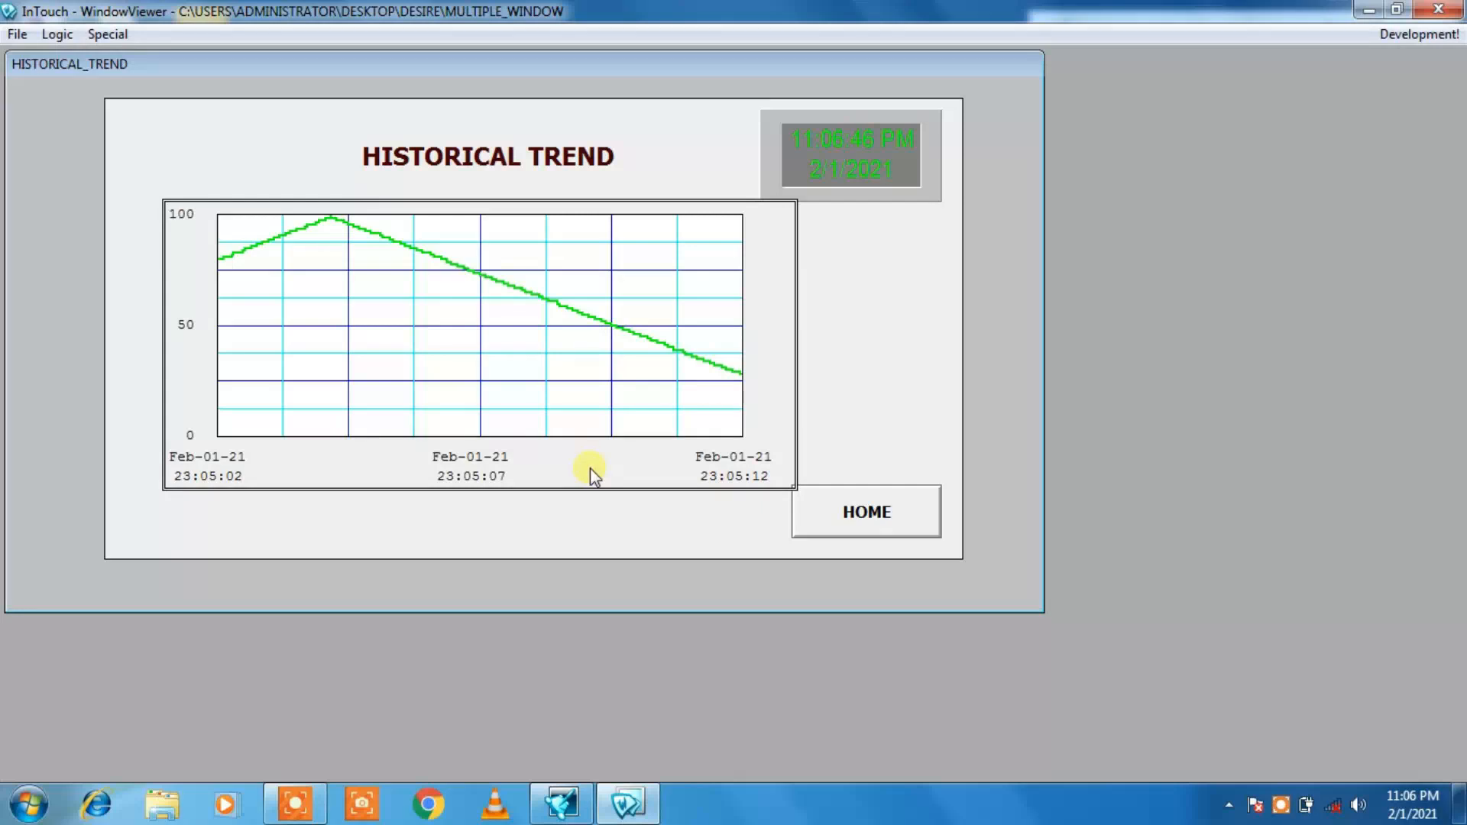
Step: Return home, start another tank filling cycle and check the TANK alarms in the ALARM SUMMARY window
{"action": "left_click", "coordinate": [840, 520]}
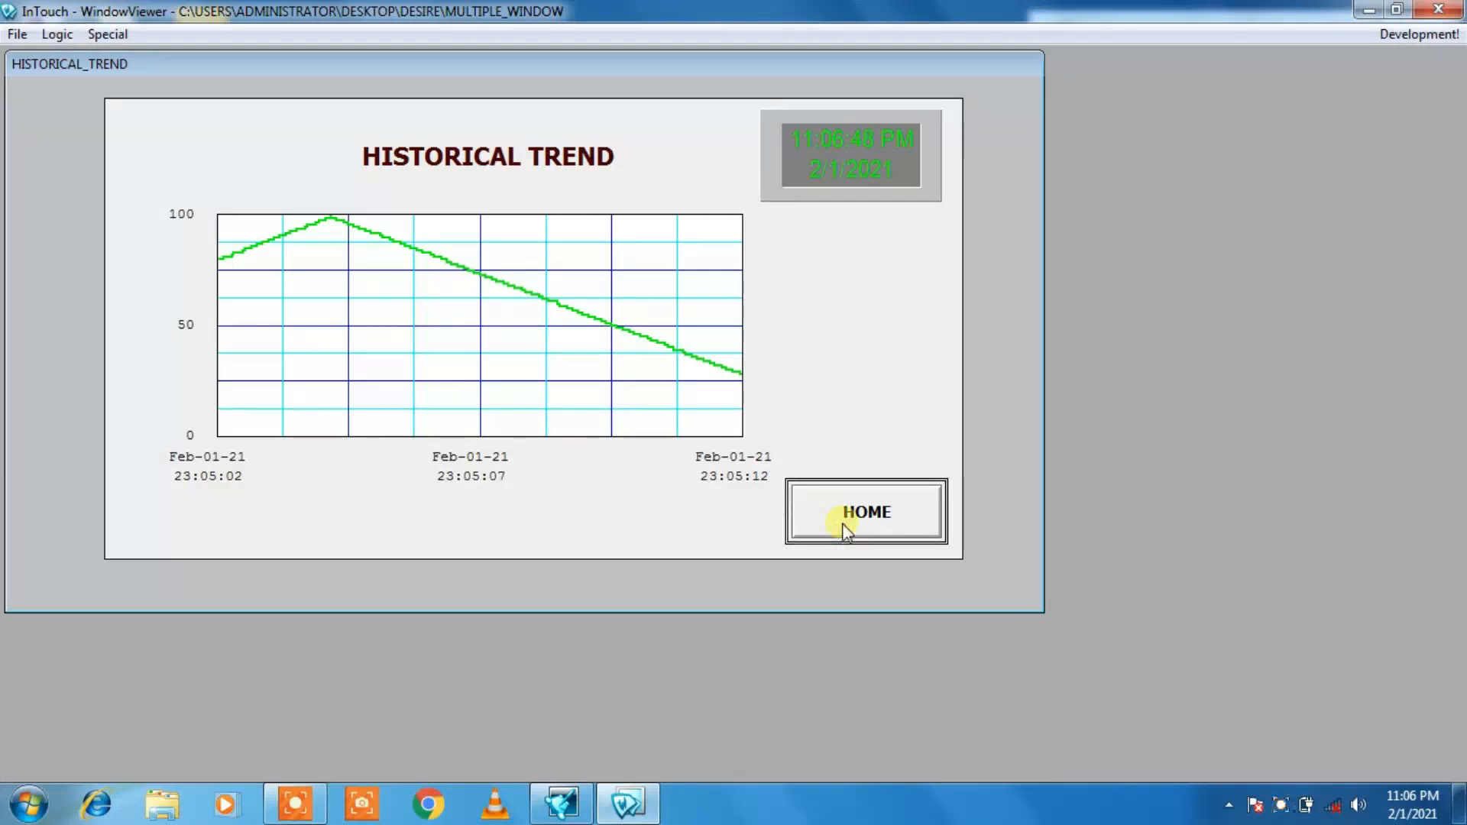
{"action": "left_click", "coordinate": [695, 511]}
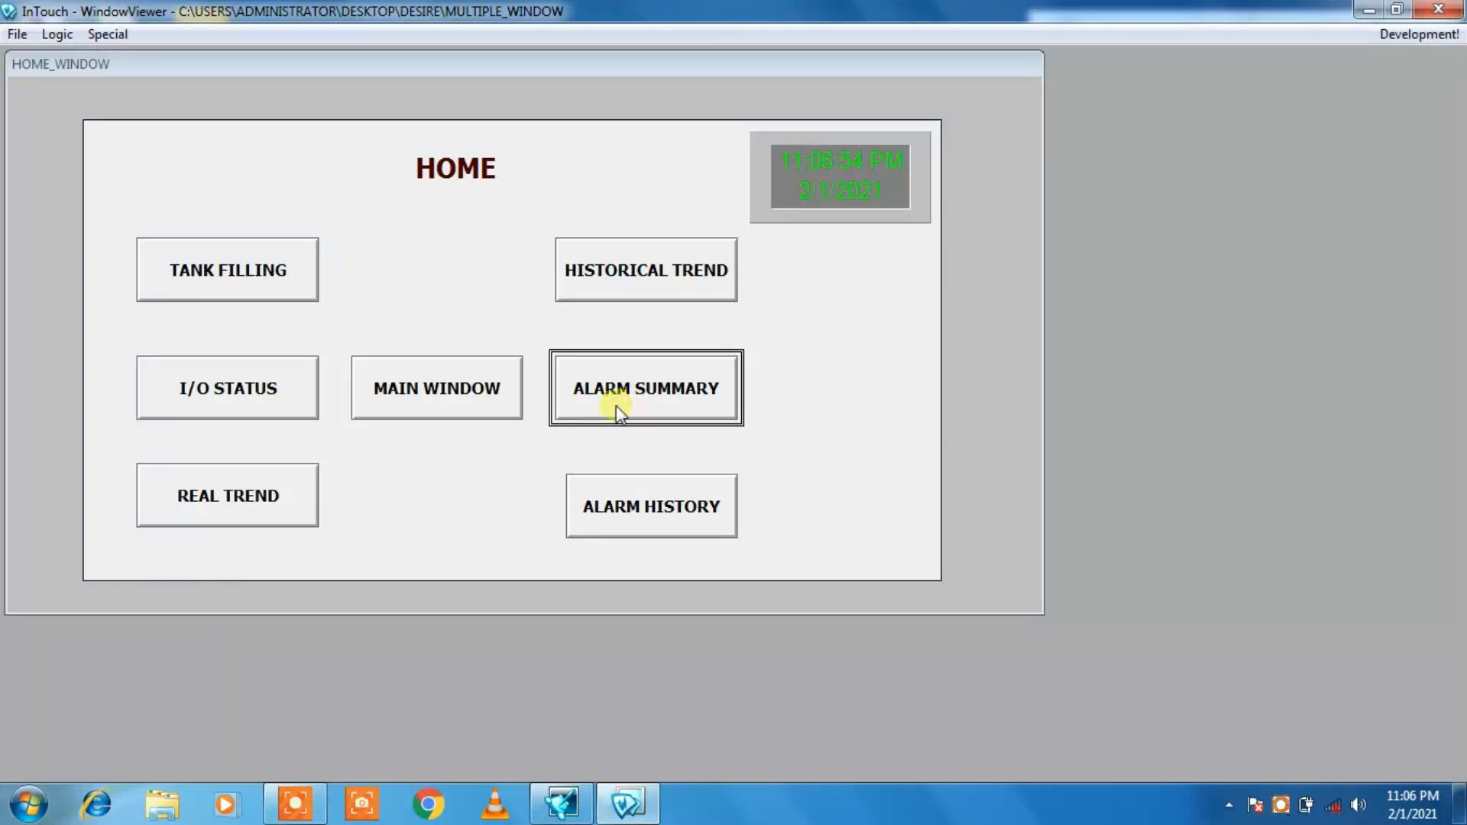
{"action": "left_click", "coordinate": [200, 264]}
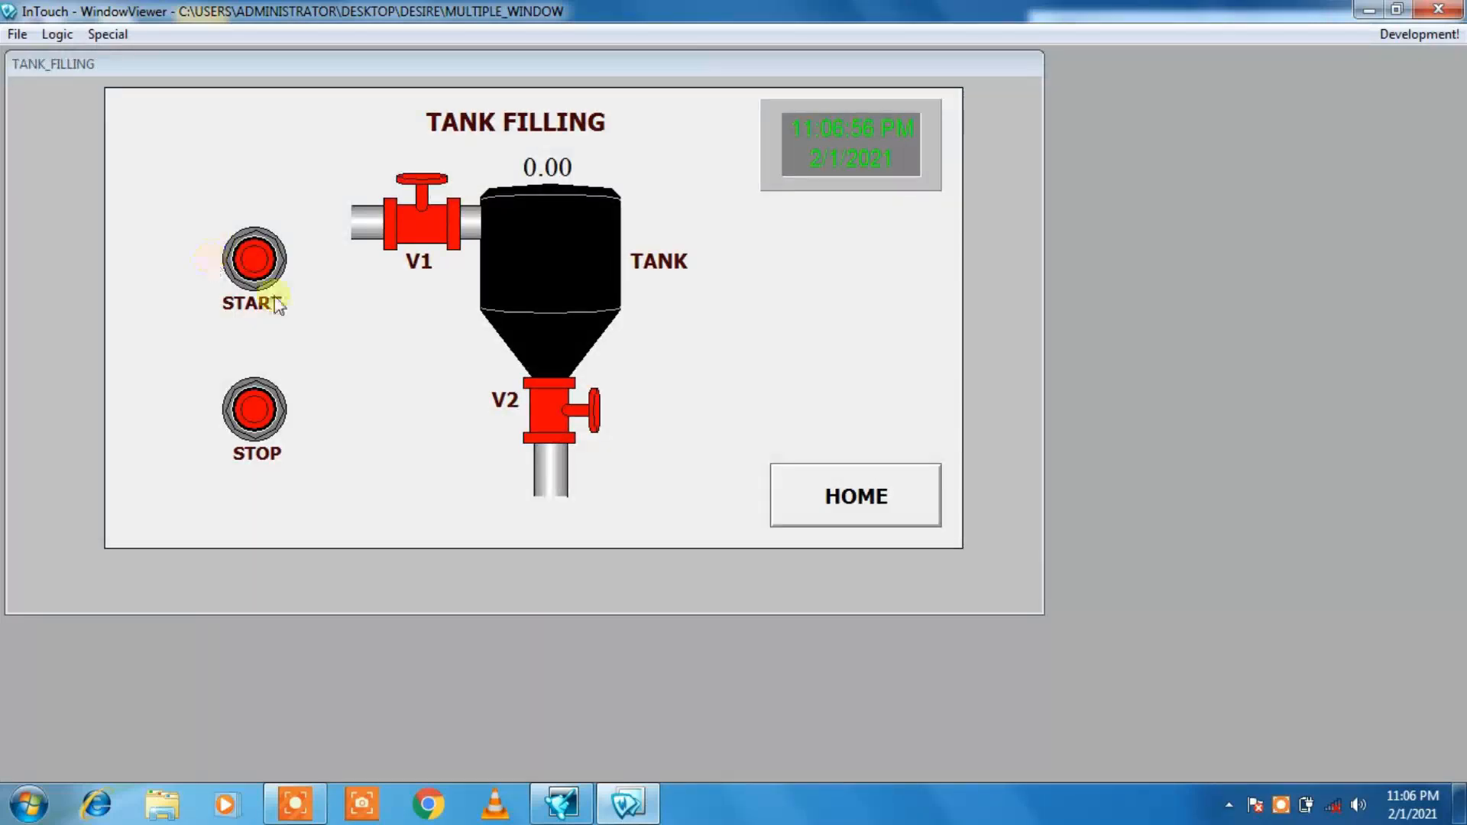
{"action": "left_click", "coordinate": [259, 283]}
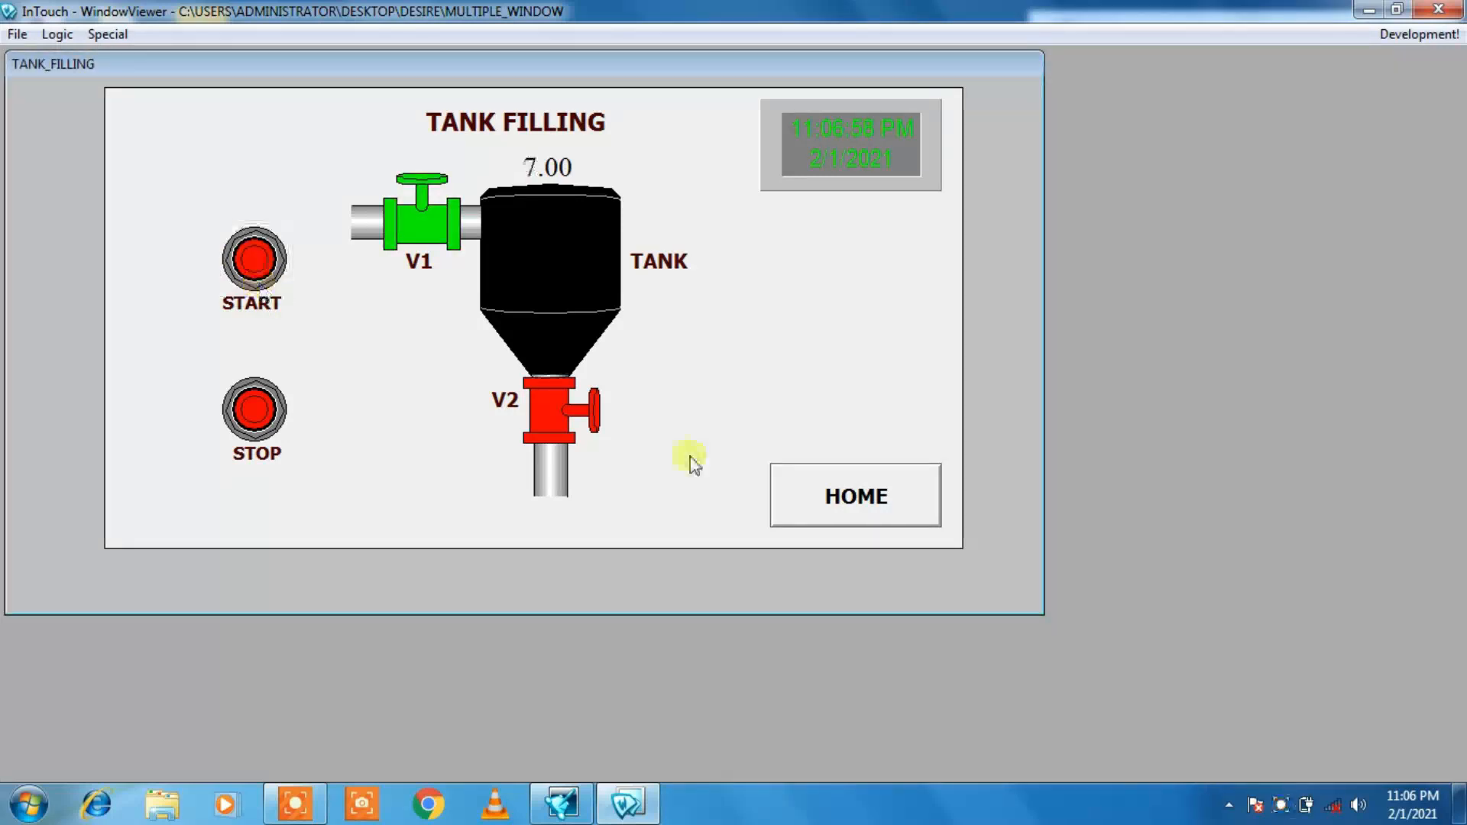
{"action": "left_click", "coordinate": [886, 525]}
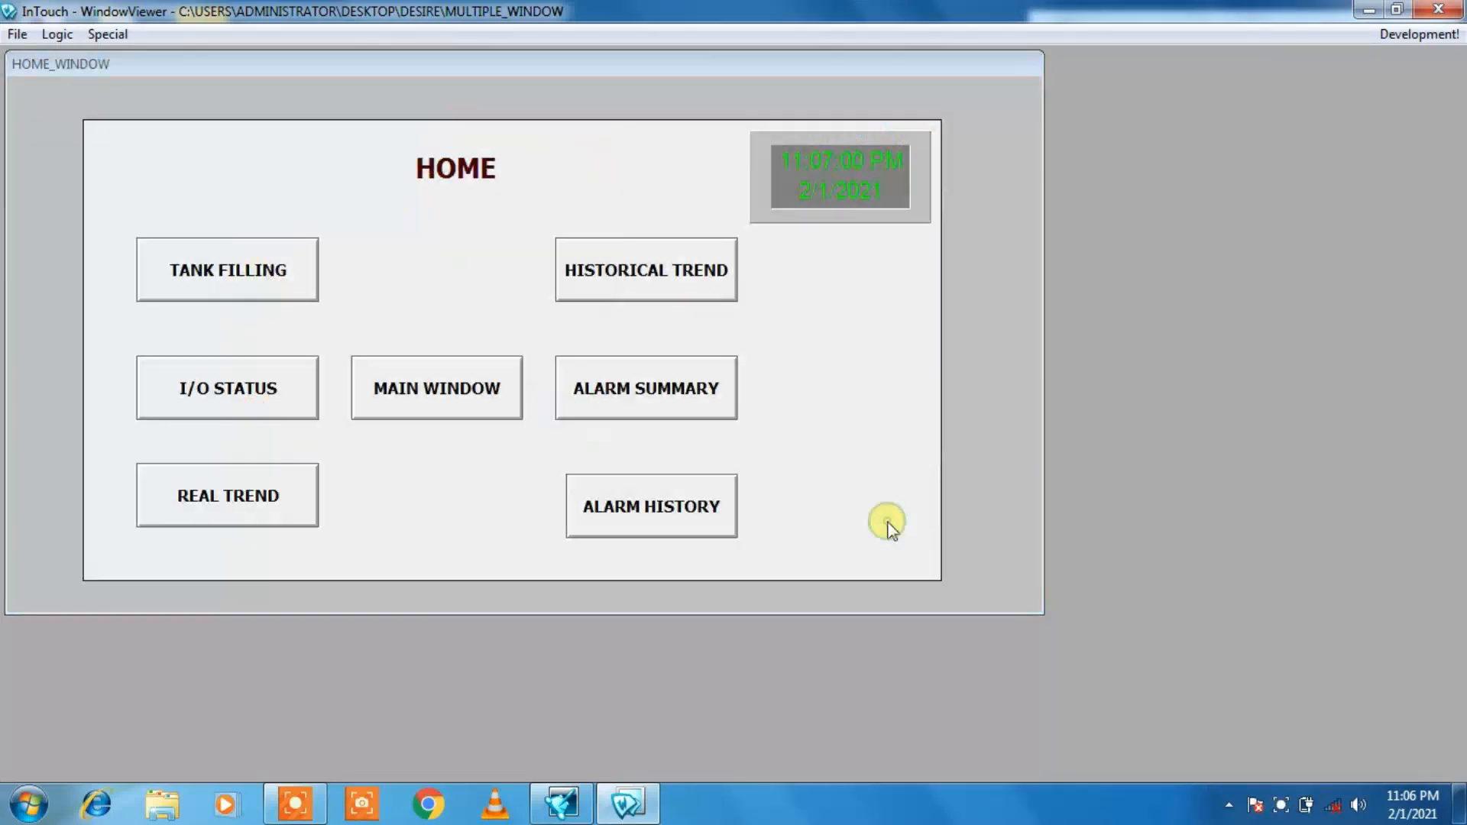
{"action": "left_click", "coordinate": [643, 410]}
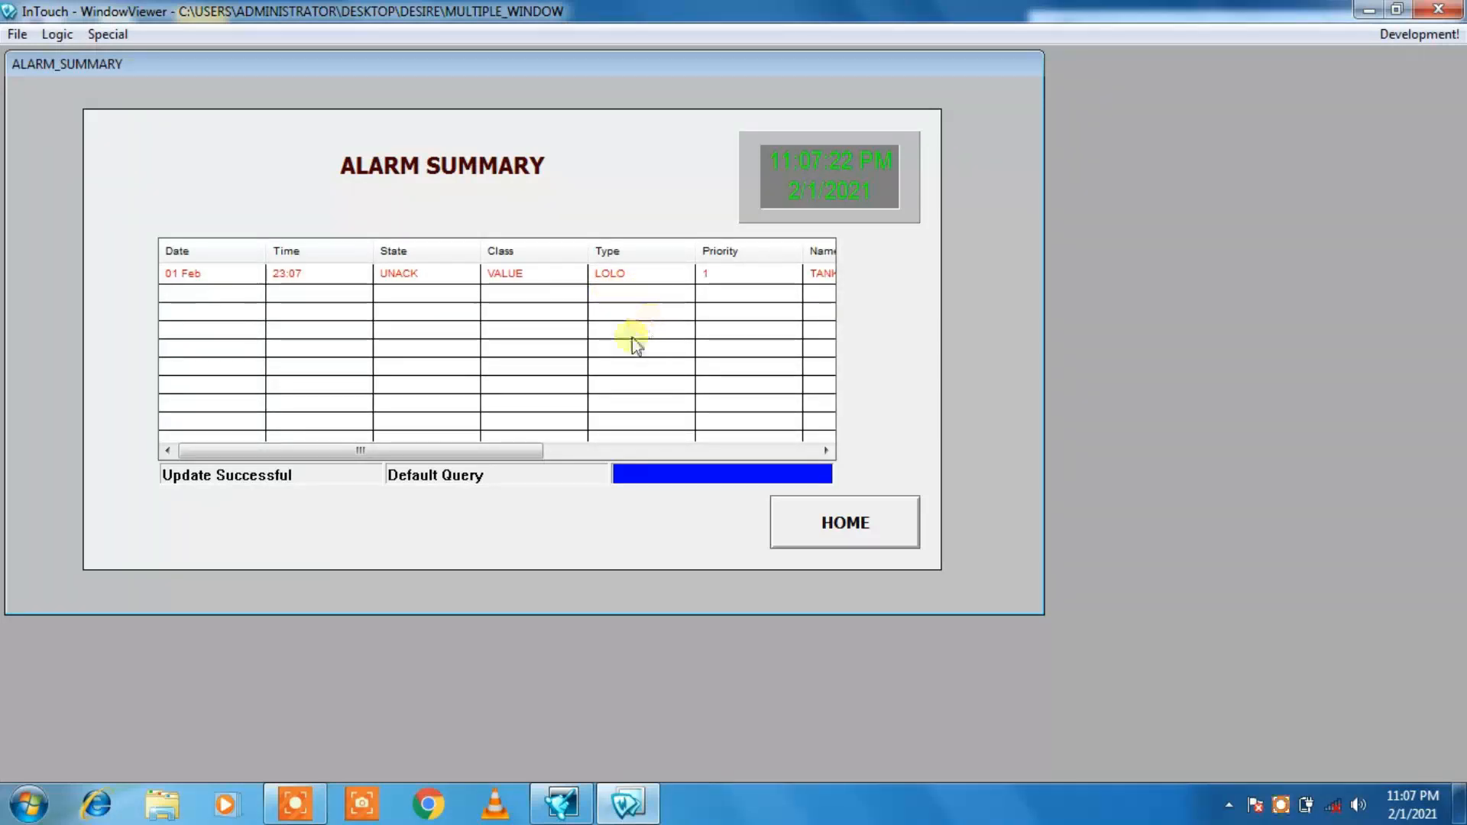
Step: Restart the tank filling cycle from the TANK FILLING window and monitor the TANK alarms in the ALARM SUMMARY window again
{"action": "left_click", "coordinate": [834, 535]}
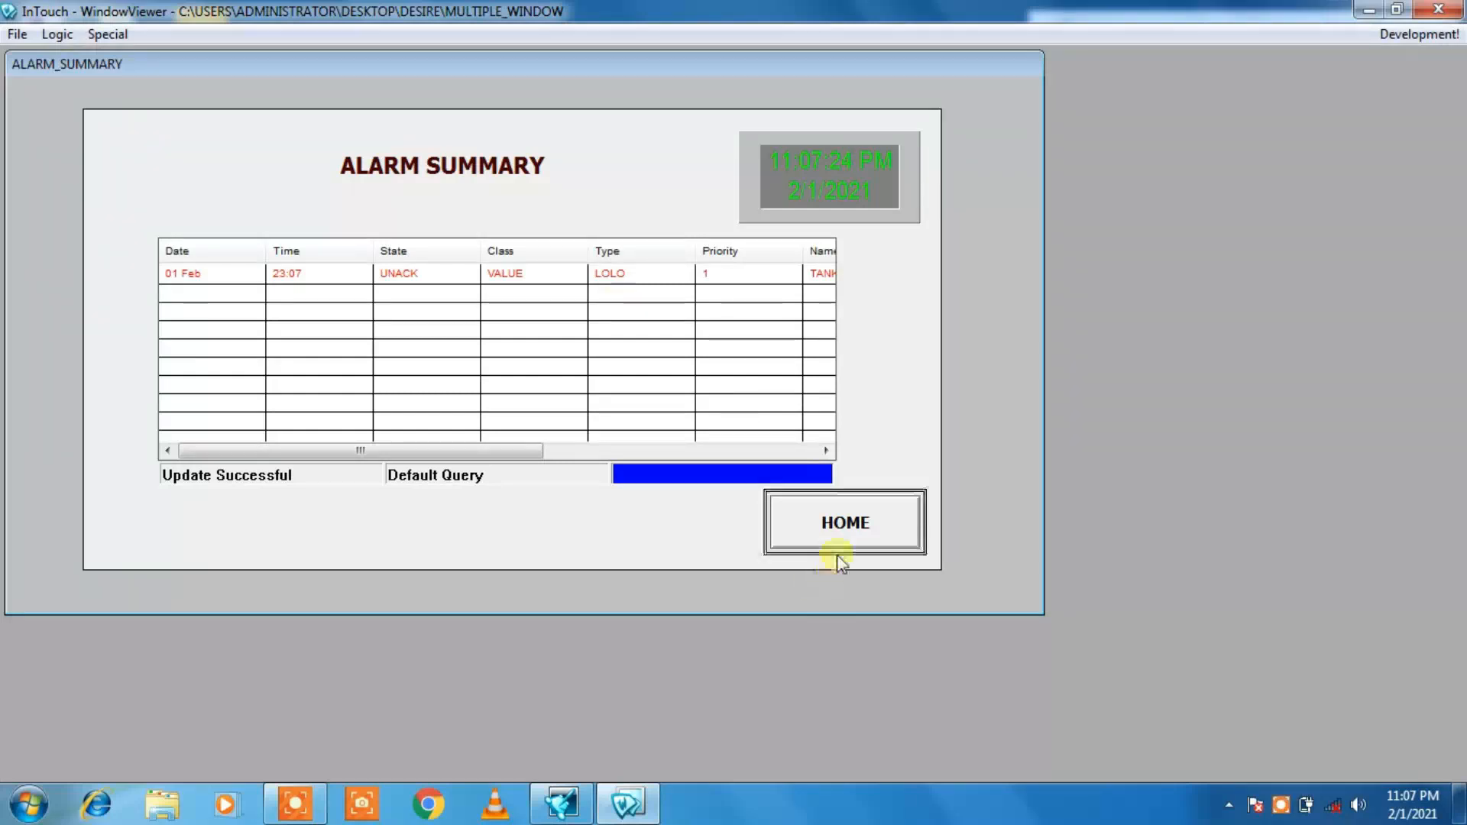
{"action": "left_click", "coordinate": [231, 243]}
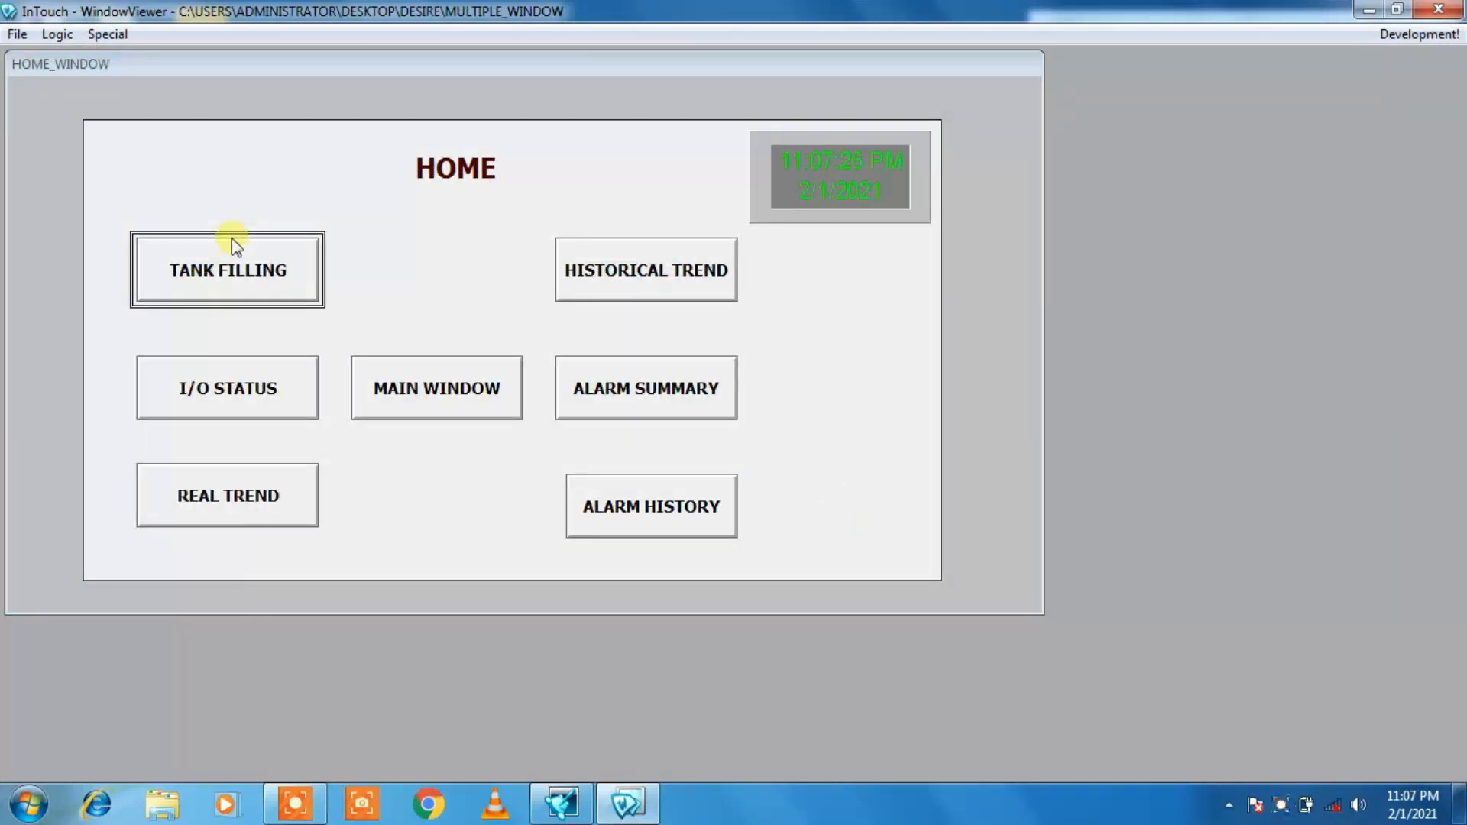
{"action": "left_click", "coordinate": [253, 270]}
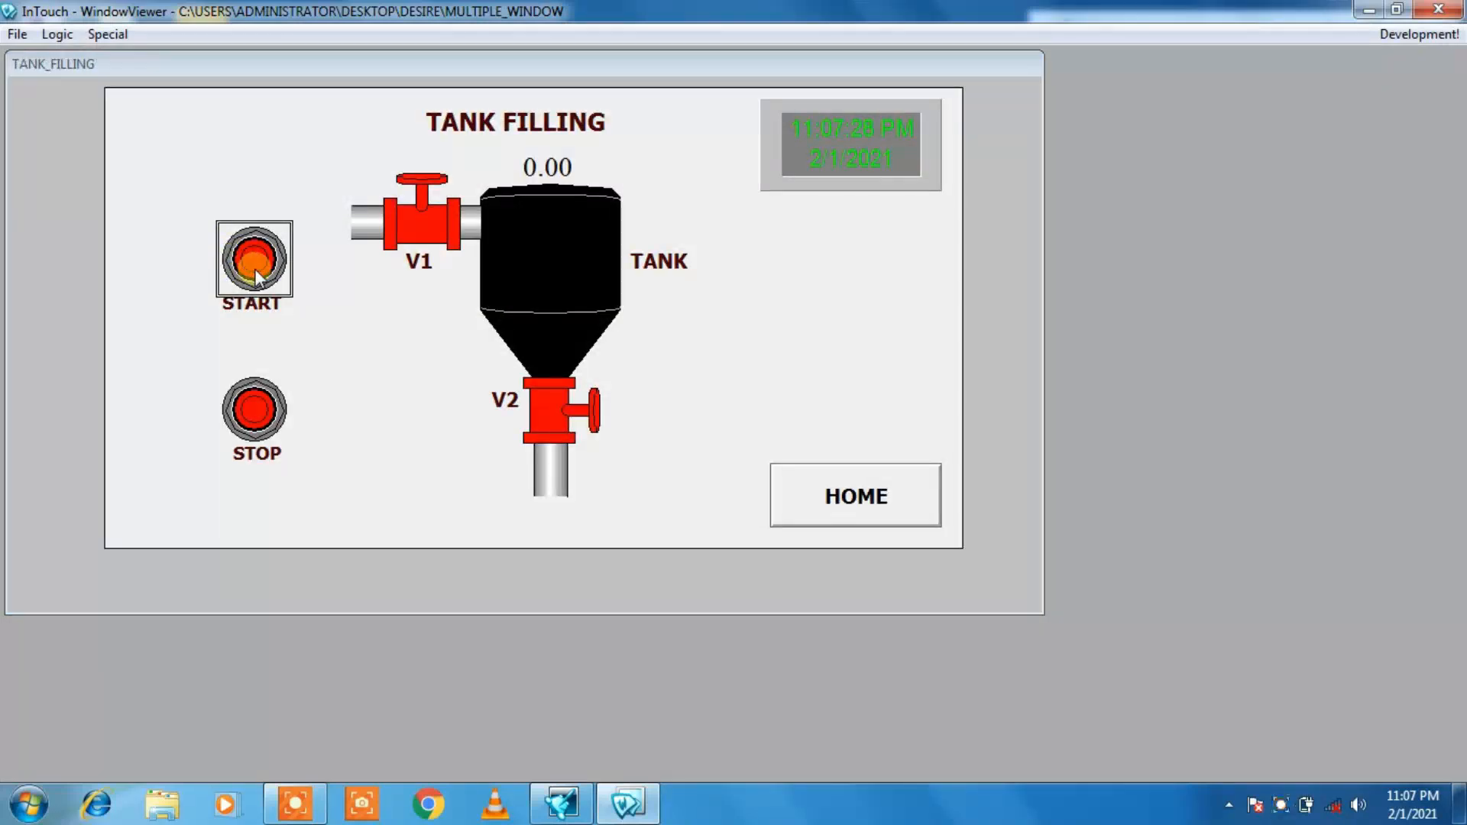
{"action": "left_click", "coordinate": [836, 502]}
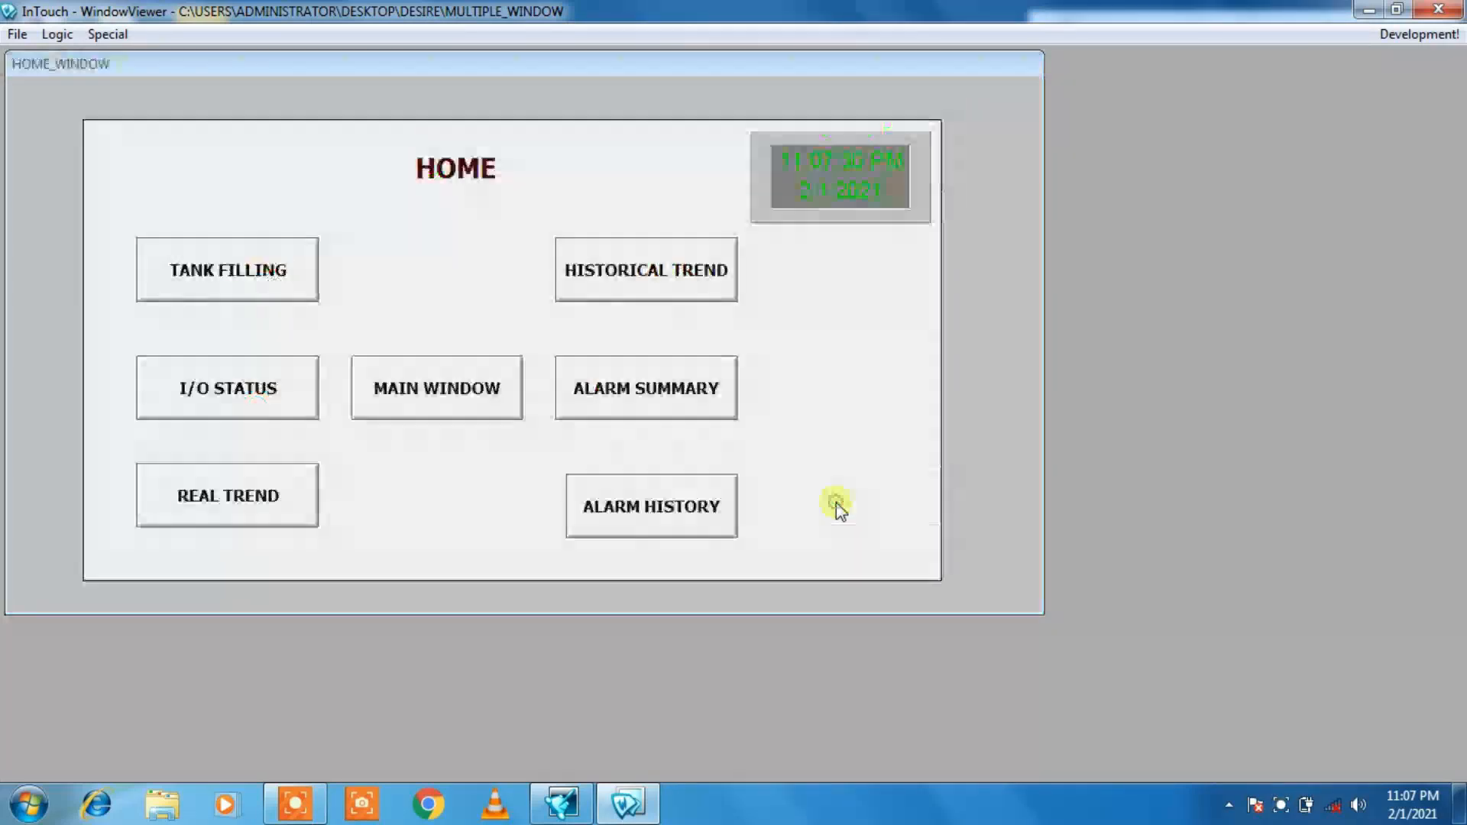
{"action": "left_click", "coordinate": [698, 403]}
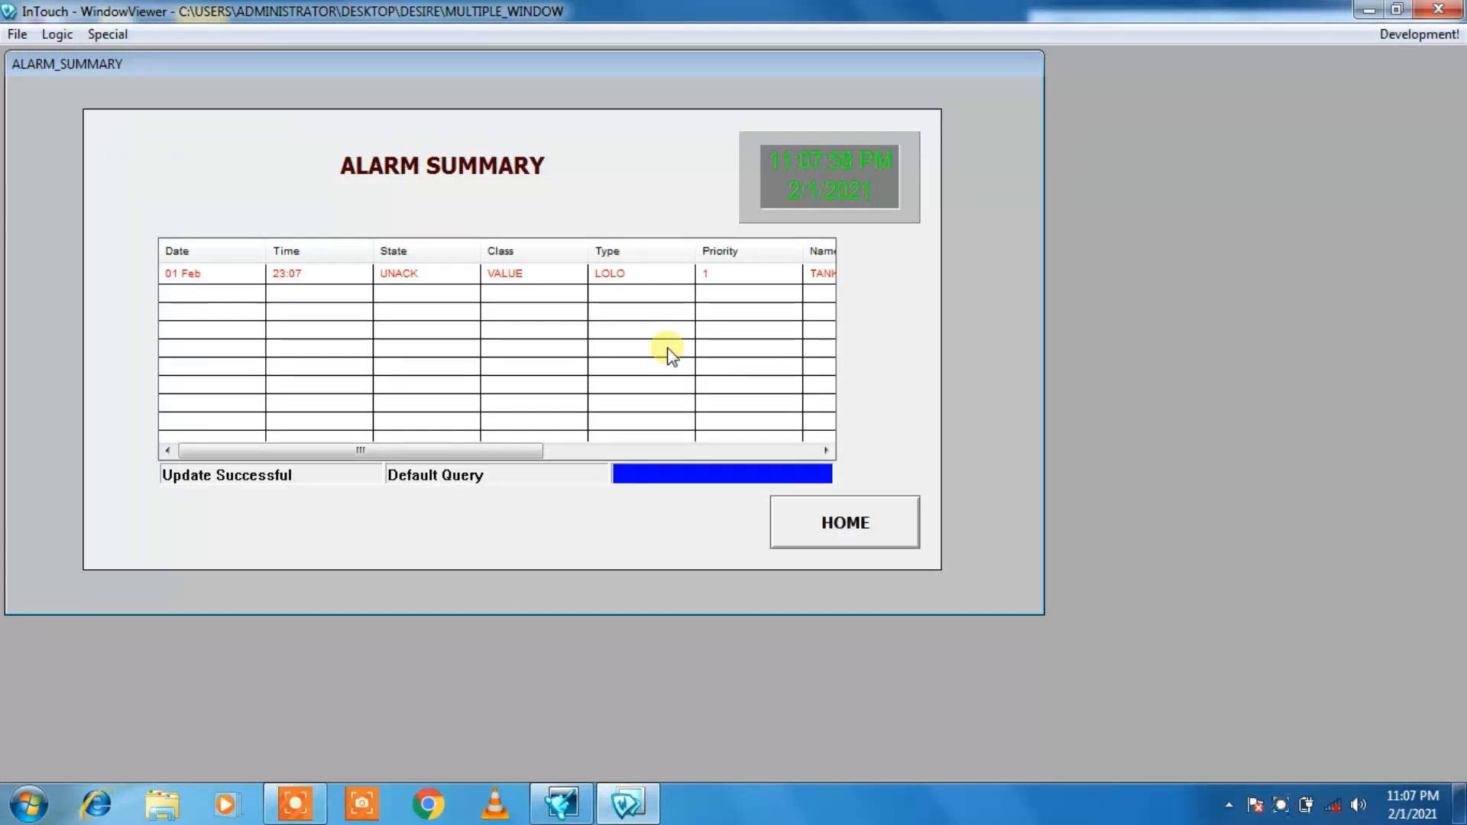
Step: Return home, start a new tank filling cycle and check its logged entries in the ALARM HISTORY window
{"action": "left_click", "coordinate": [832, 518]}
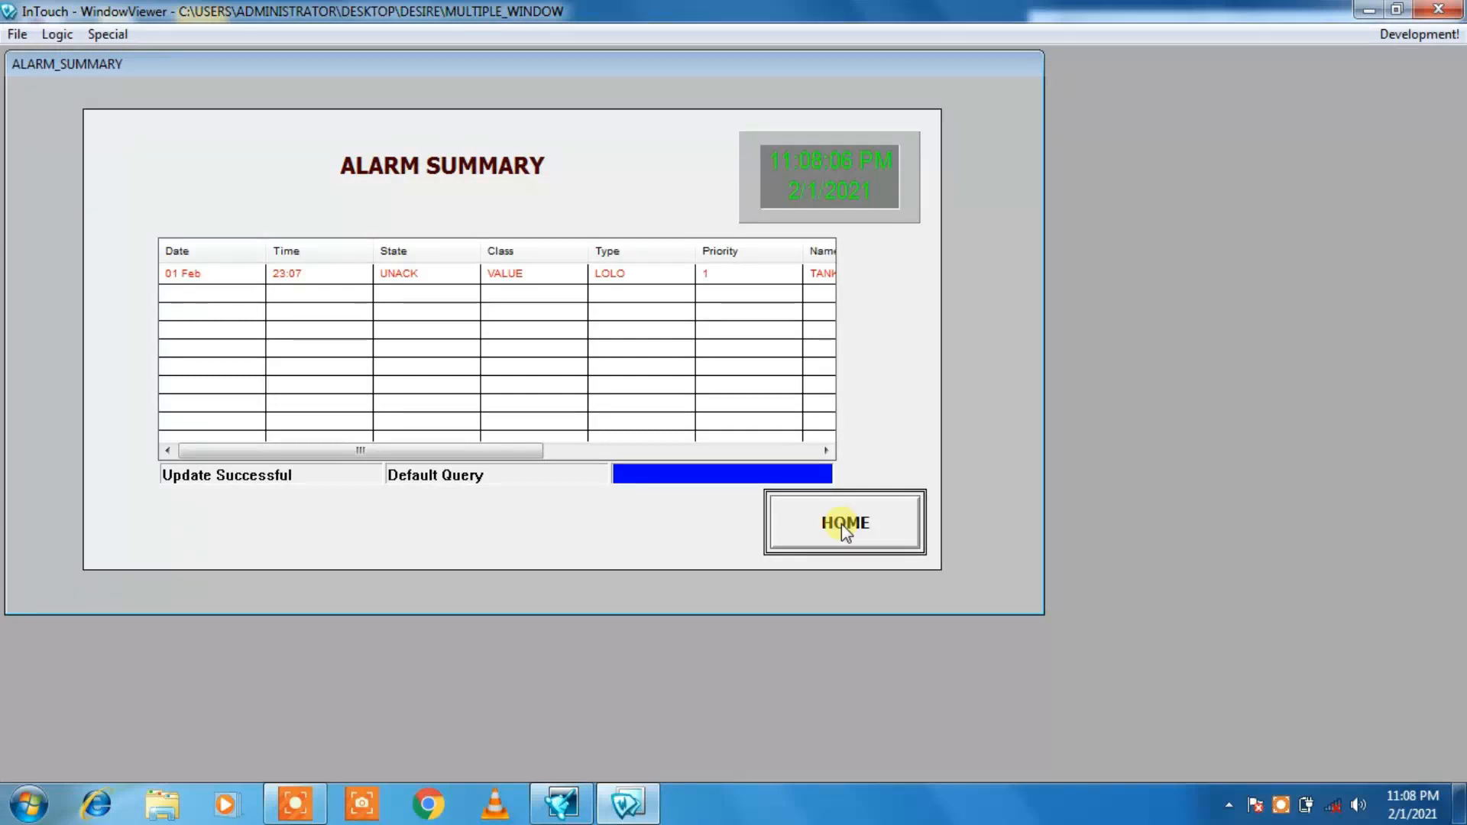
{"action": "left_click", "coordinate": [841, 524]}
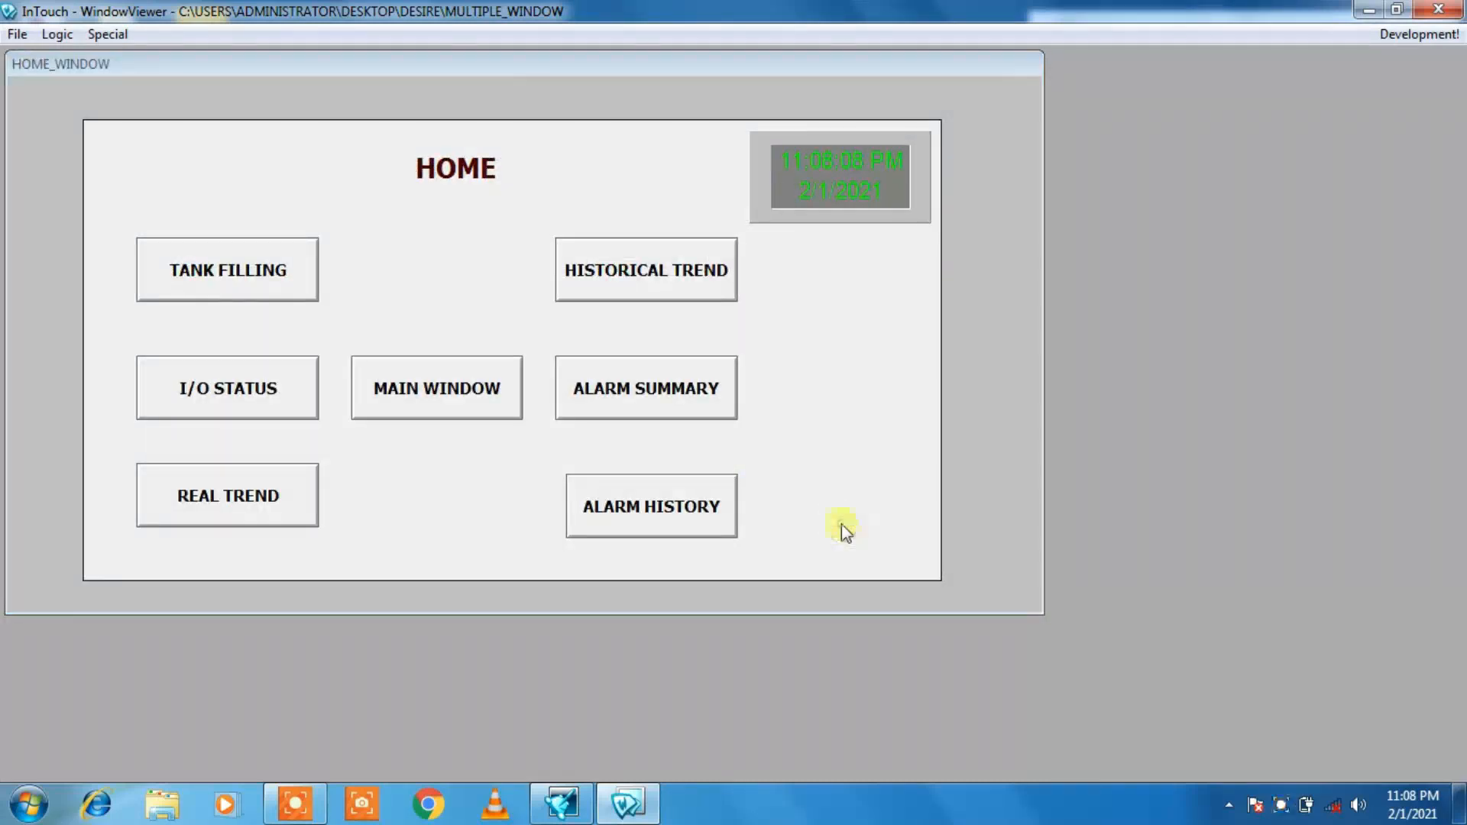
{"action": "left_click", "coordinate": [268, 288]}
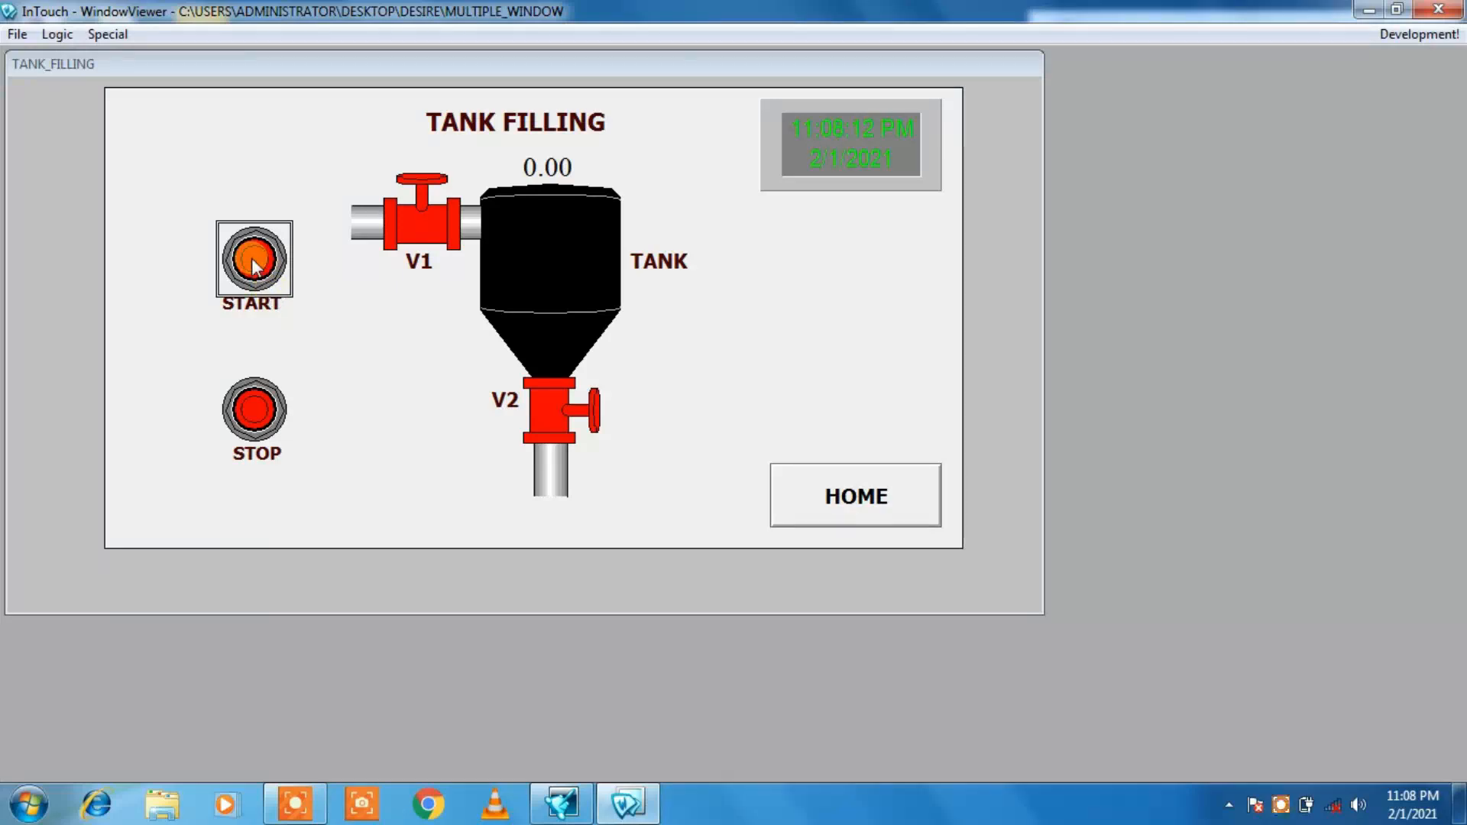
{"action": "left_click", "coordinate": [252, 258]}
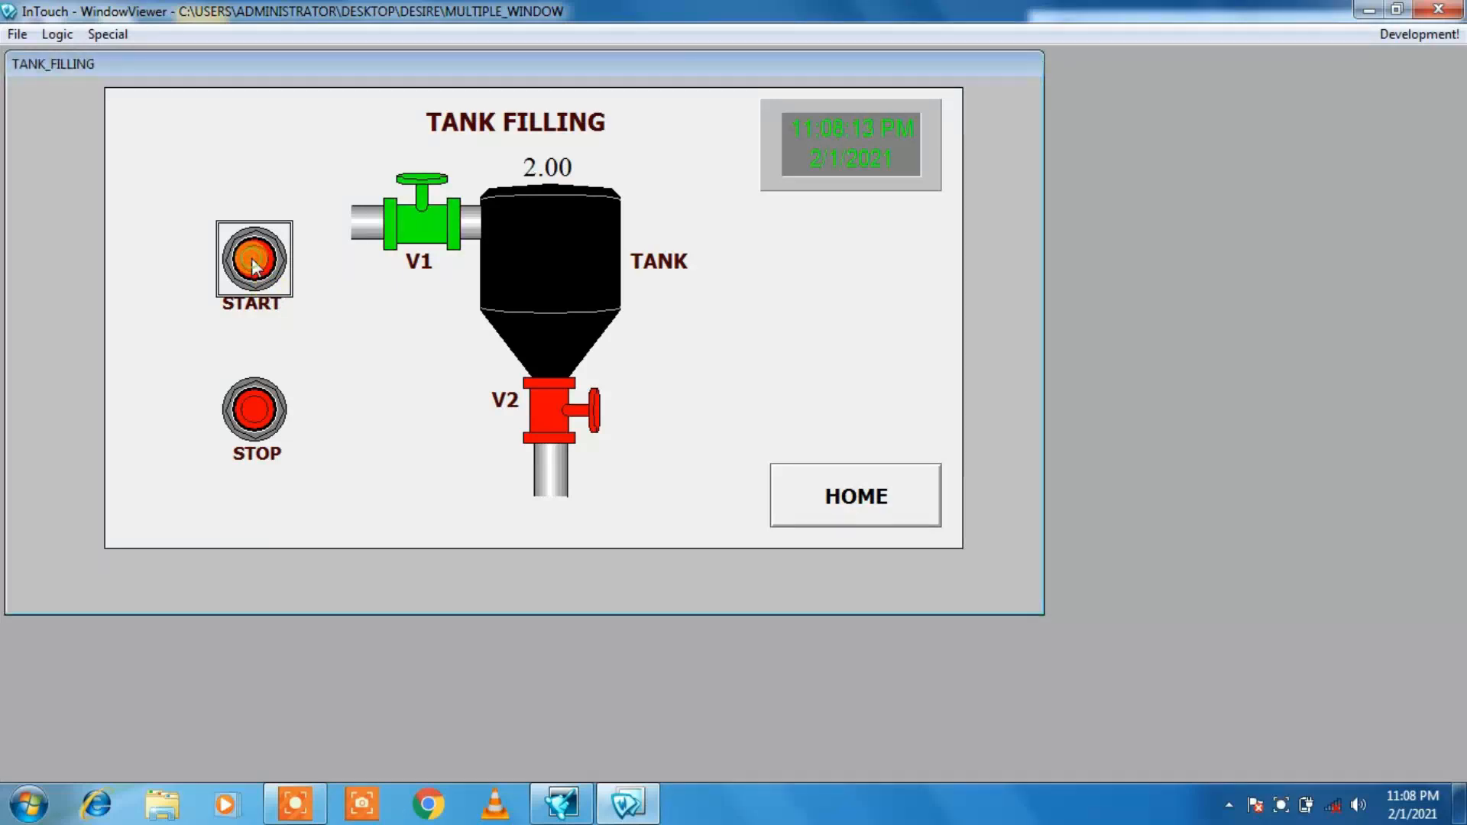
{"action": "left_click", "coordinate": [820, 516]}
{"action": "left_click", "coordinate": [642, 504]}
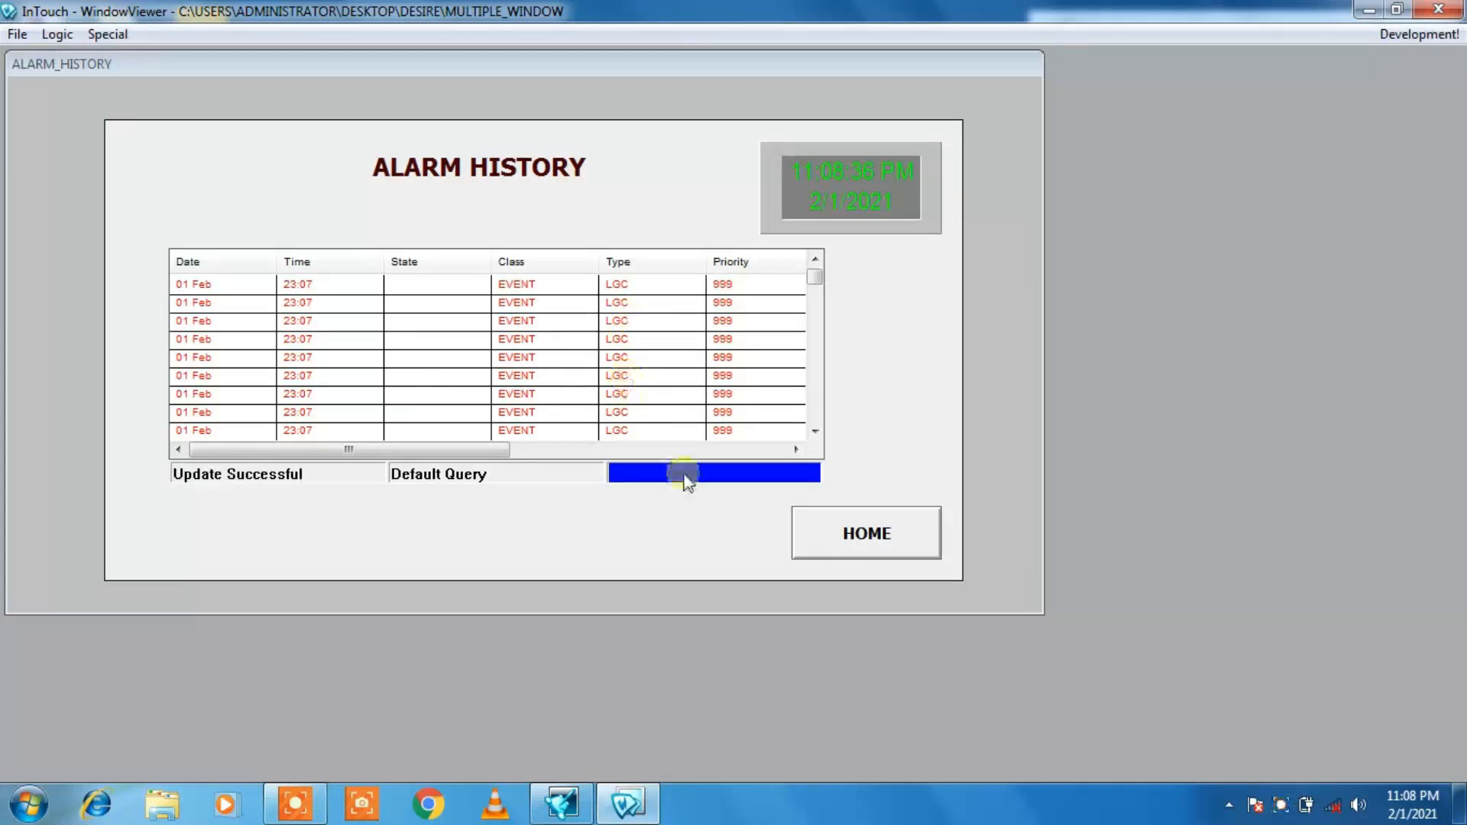
Step: Run the tank filling cycle once more and recheck the ALARM HISTORY window while it runs
{"action": "left_click", "coordinate": [836, 527]}
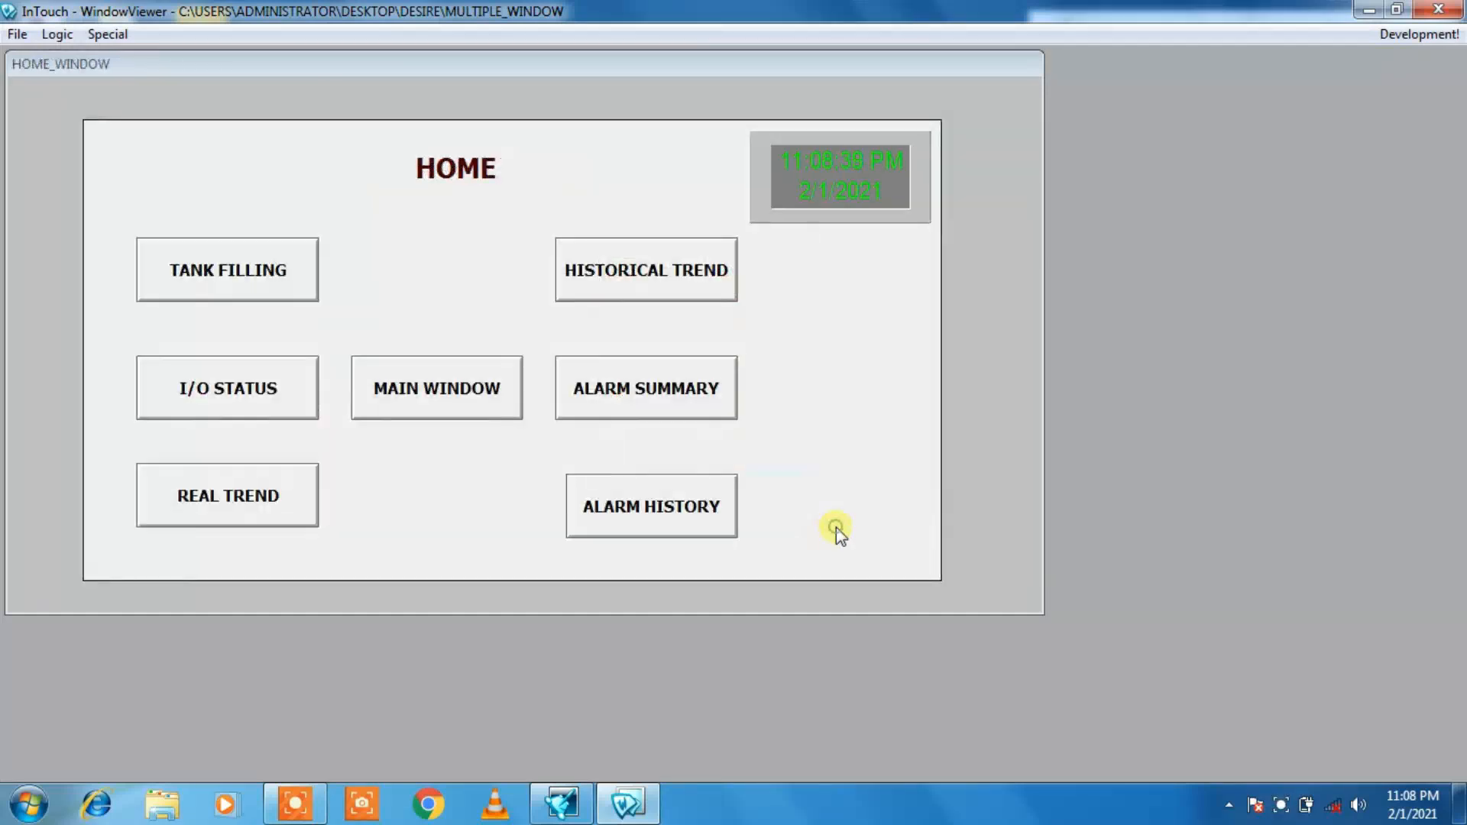
{"action": "left_click", "coordinate": [198, 288]}
{"action": "left_click", "coordinate": [251, 263]}
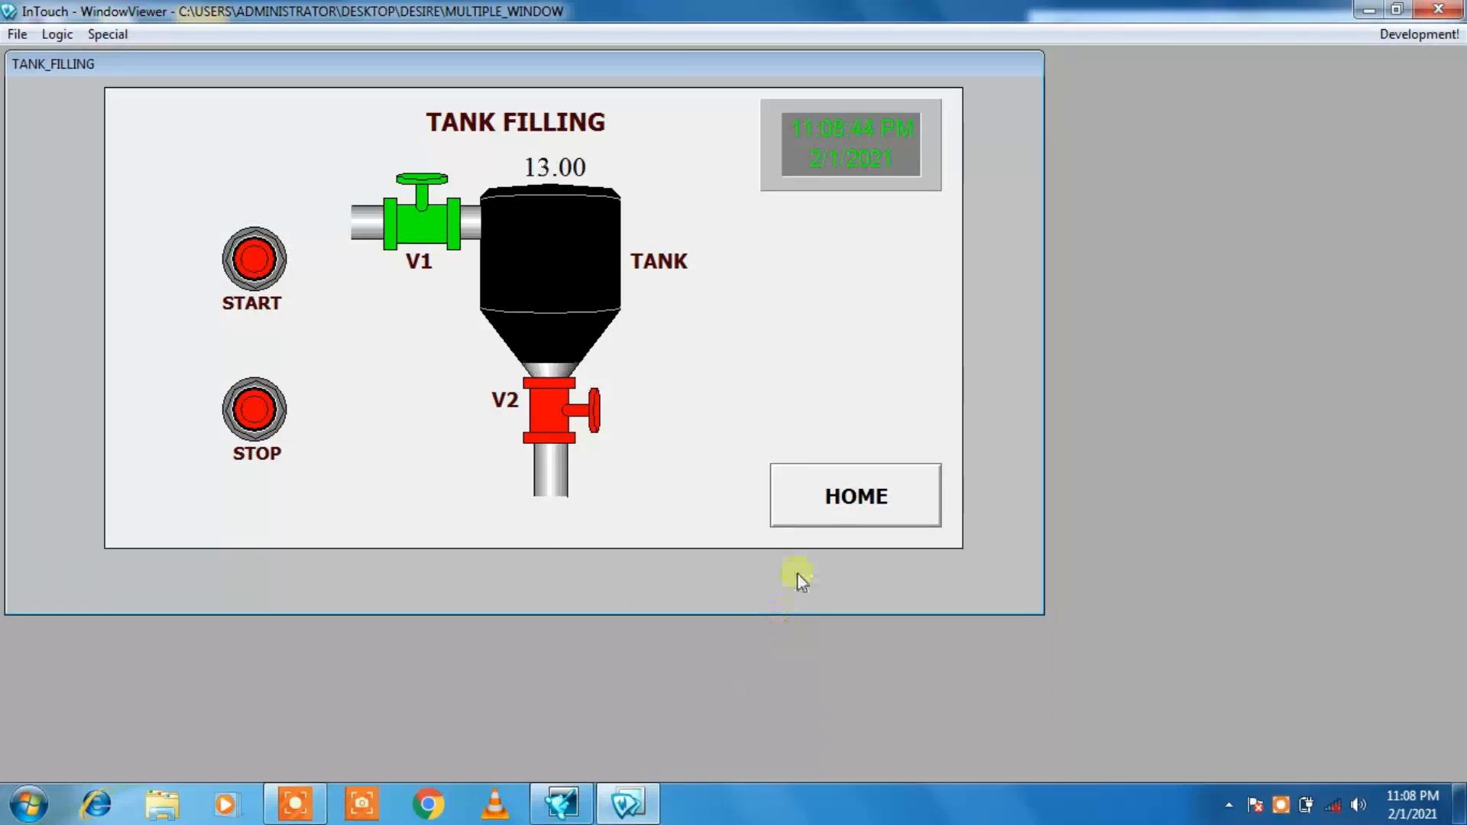
{"action": "left_click", "coordinate": [854, 504]}
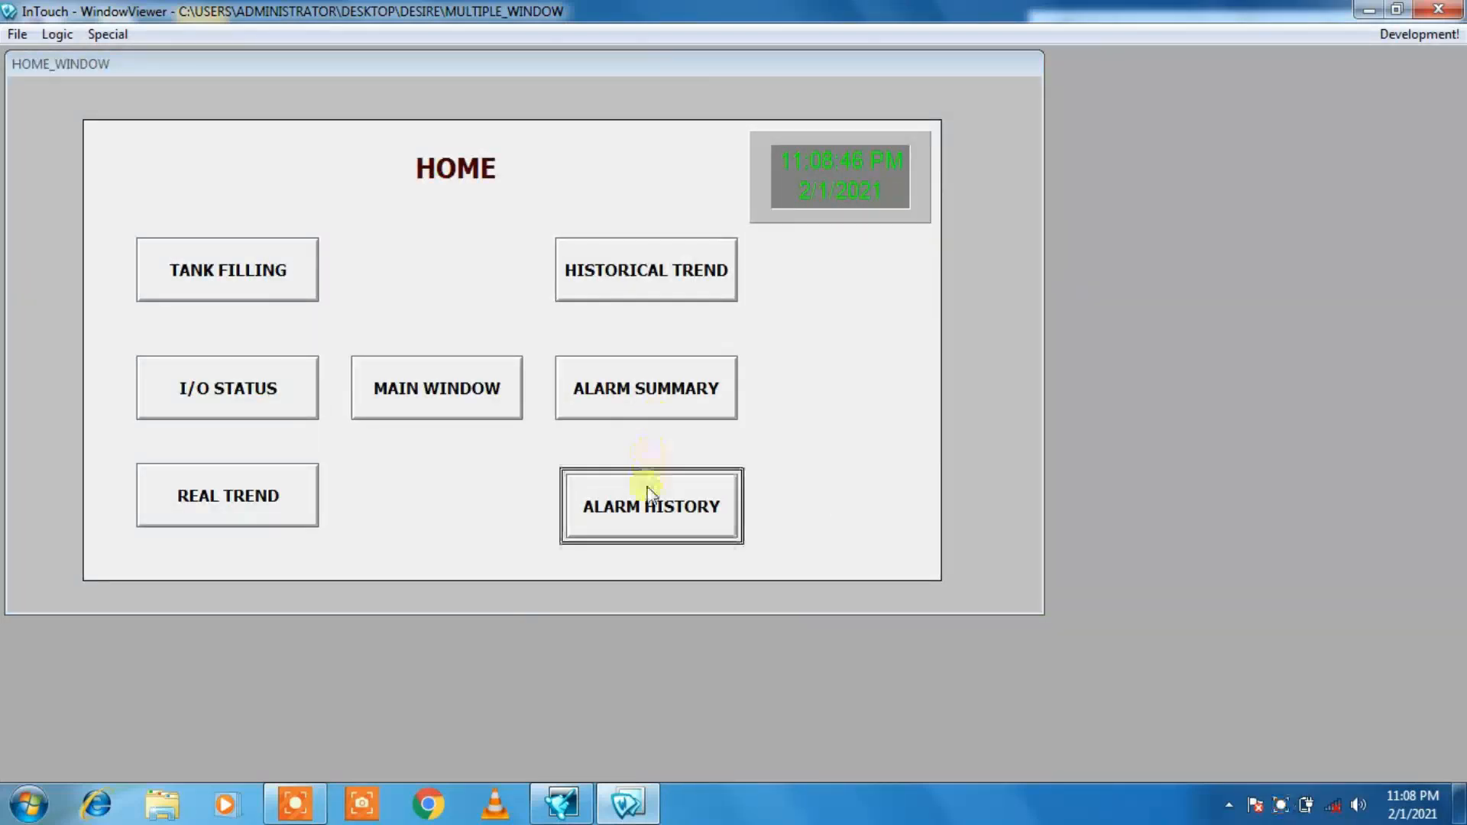
{"action": "left_click", "coordinate": [645, 496]}
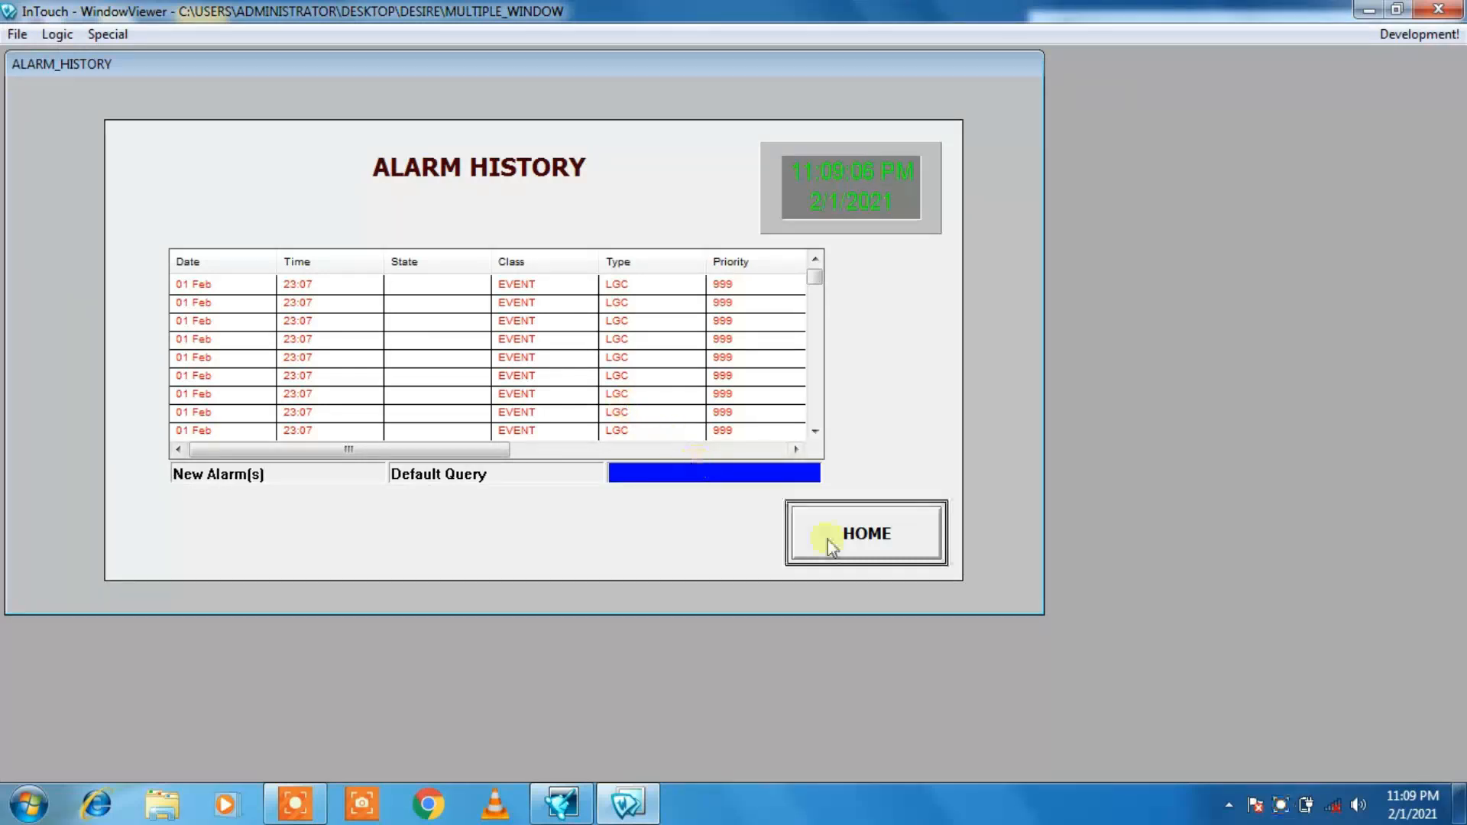
Step: Leave the ALARM HISTORY window for the home screen and open the MAIN WINDOW welcome page
{"action": "left_click", "coordinate": [866, 535]}
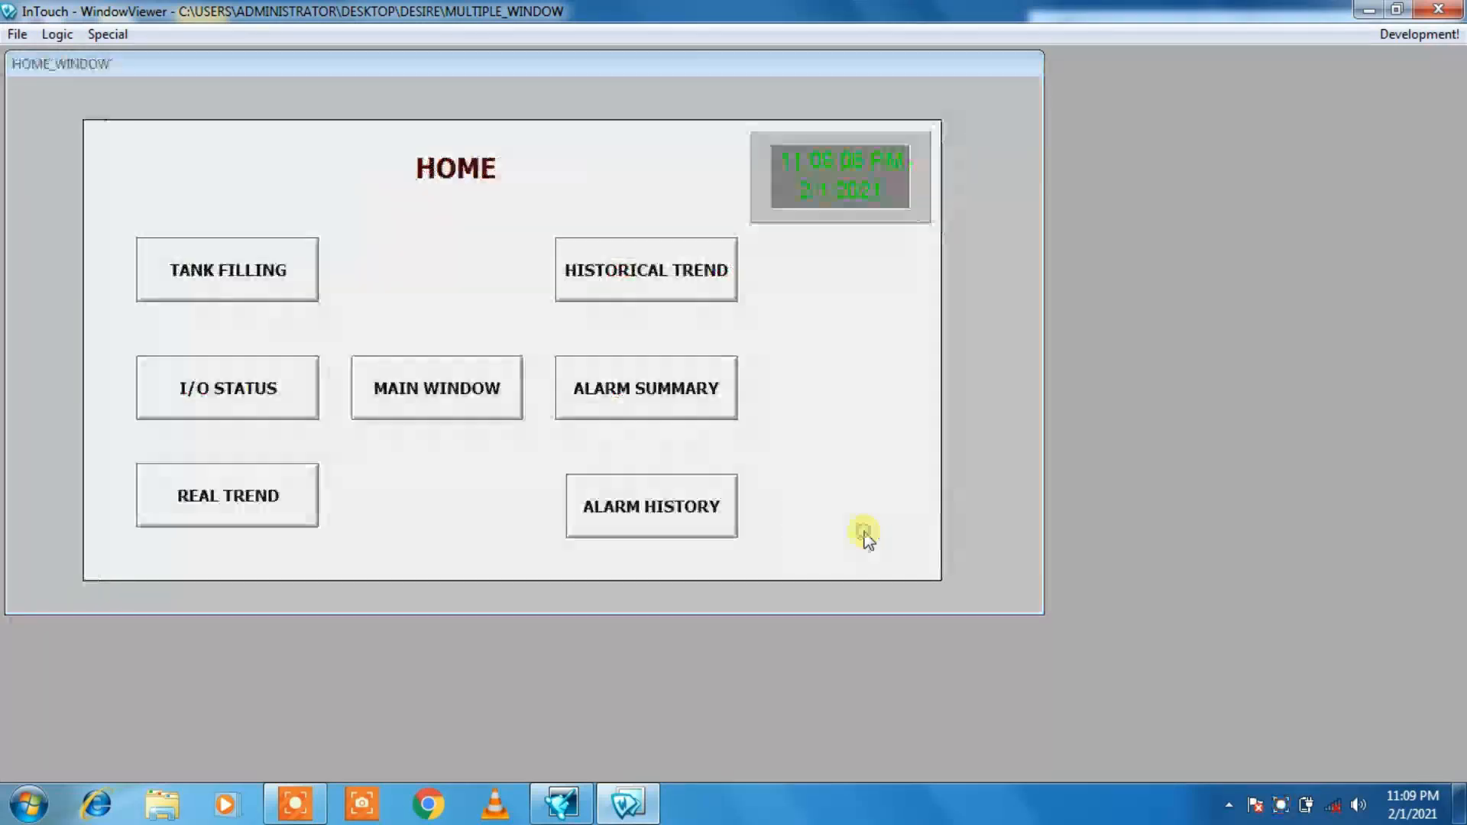
{"action": "left_click", "coordinate": [442, 405]}
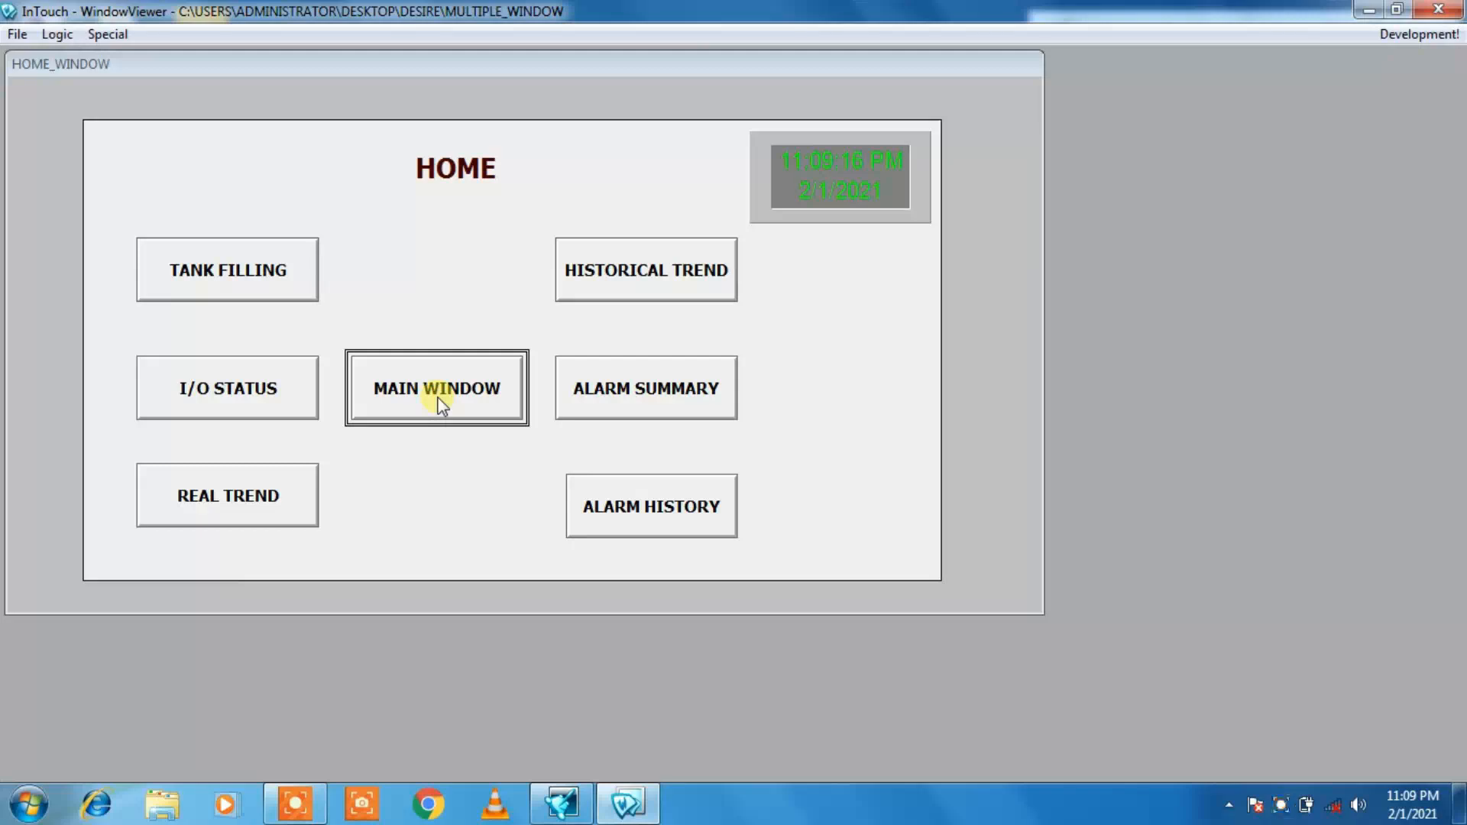
{"action": "left_click", "coordinate": [442, 405]}
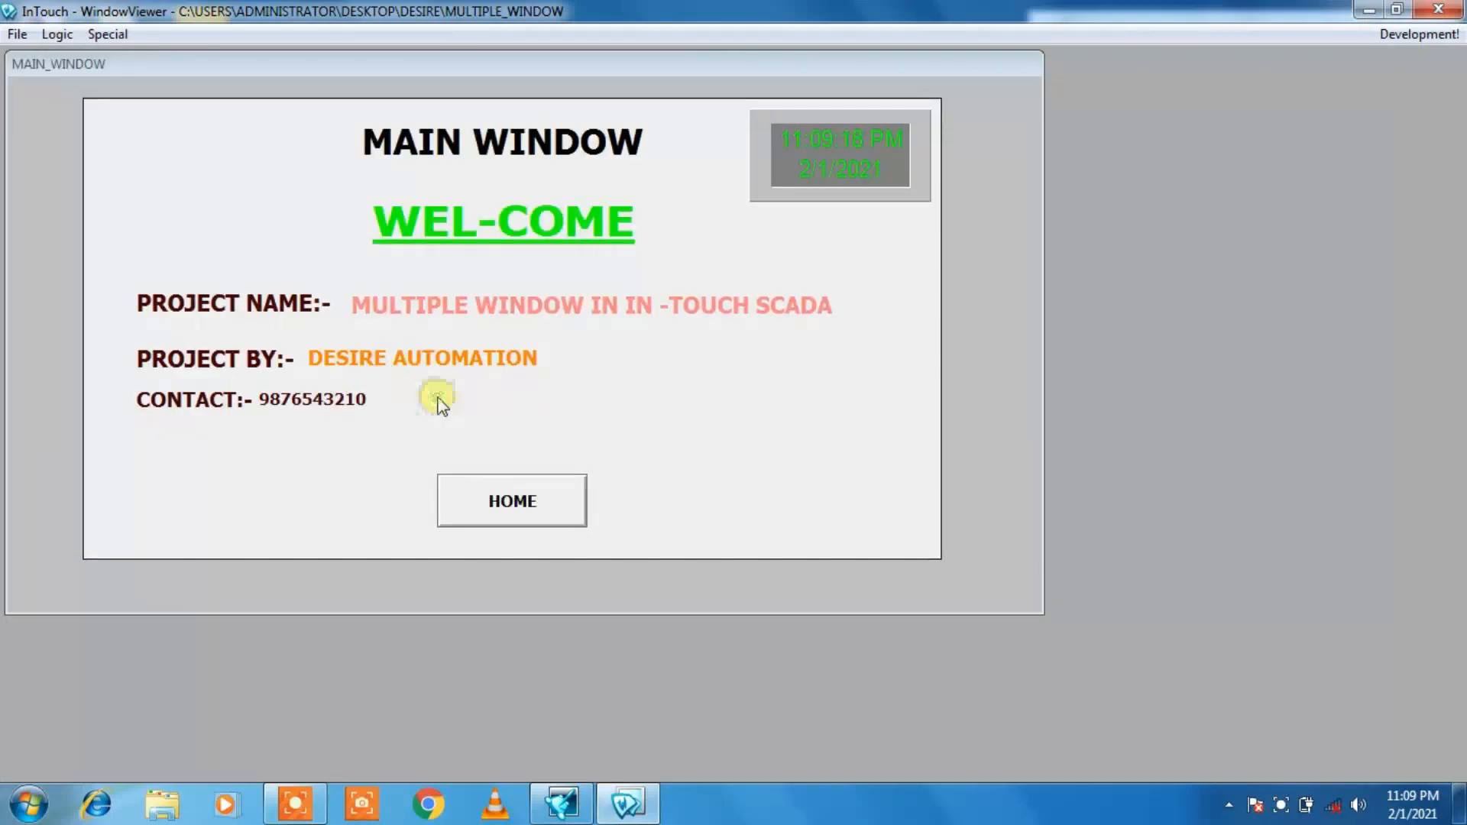